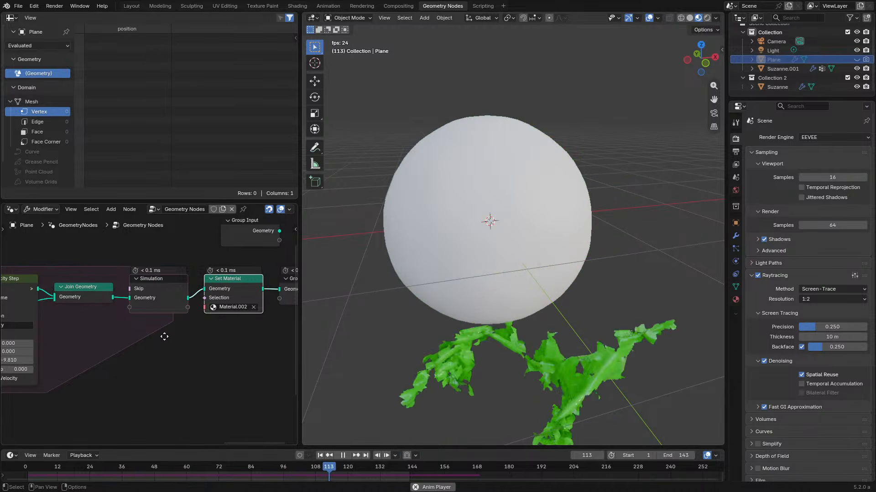
- Select the torn cloth object Suzanne.001 and open its Cloth Dynamics modifier settings and node group
middle_click_drag(167, 339, 107, 312)
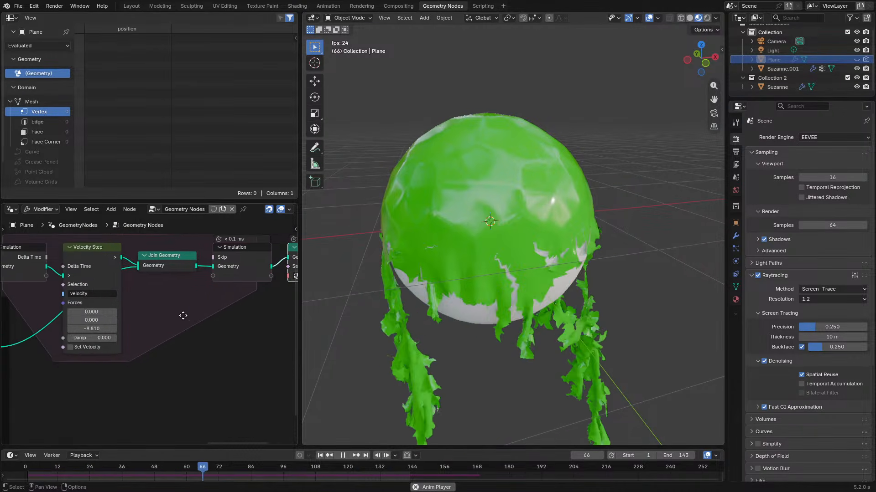
left_click(409, 195)
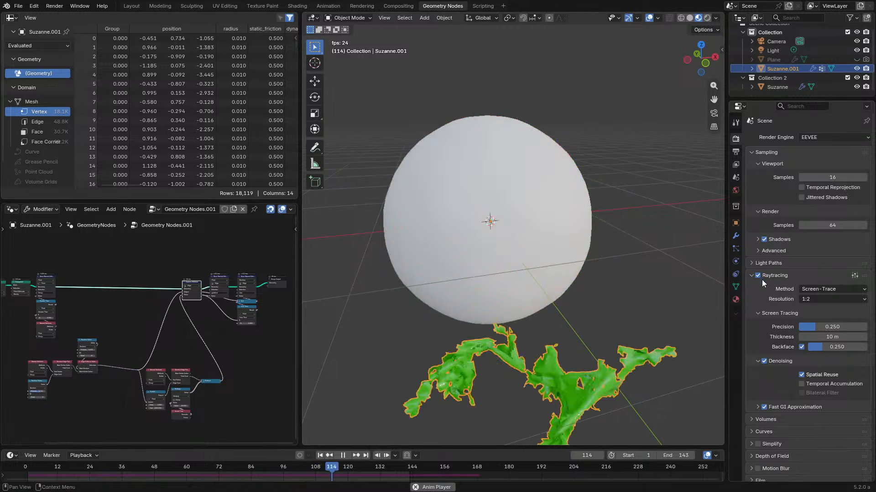
left_click(735, 236)
scroll(770, 294, "down", 3)
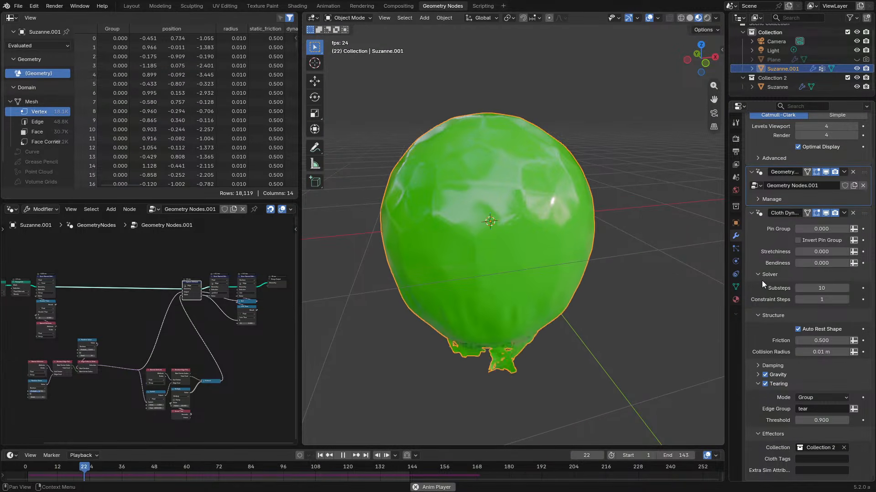
left_click(763, 238)
middle_click_drag(569, 274, 576, 272)
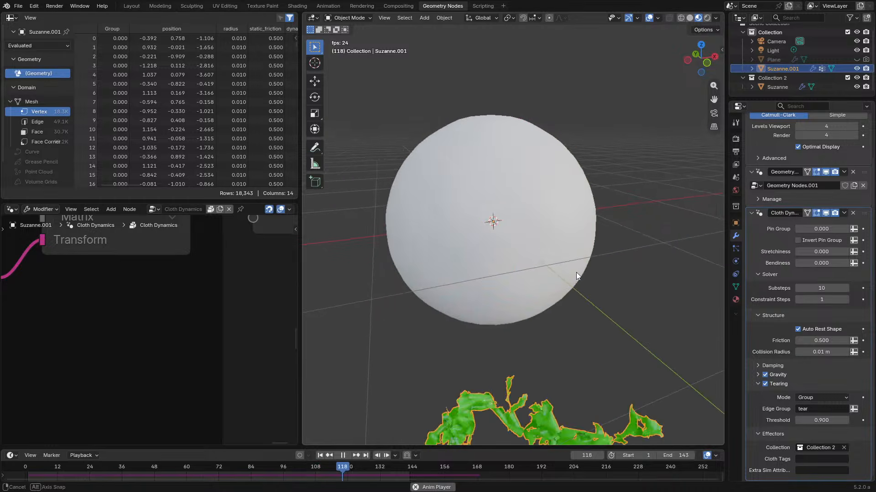
scroll(215, 372, "down", 5)
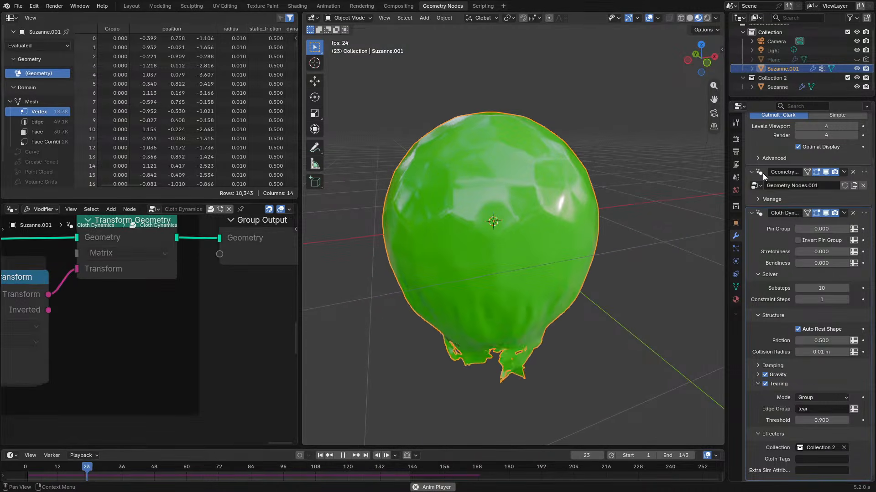
- Switch to the Geometry Nodes.001 modifier's node tree and add a Get Attribute Names node in empty space
left_click(763, 173)
scroll(168, 294, "up", 3)
key("shift+a")
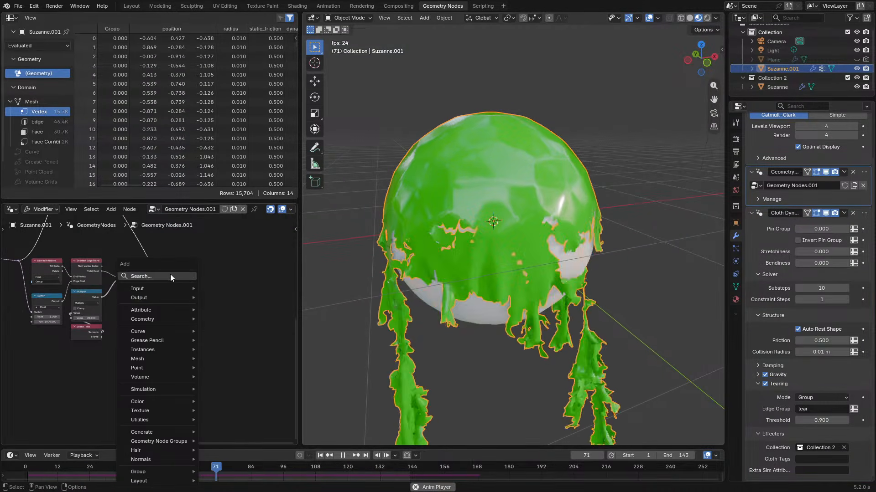
type("get at")
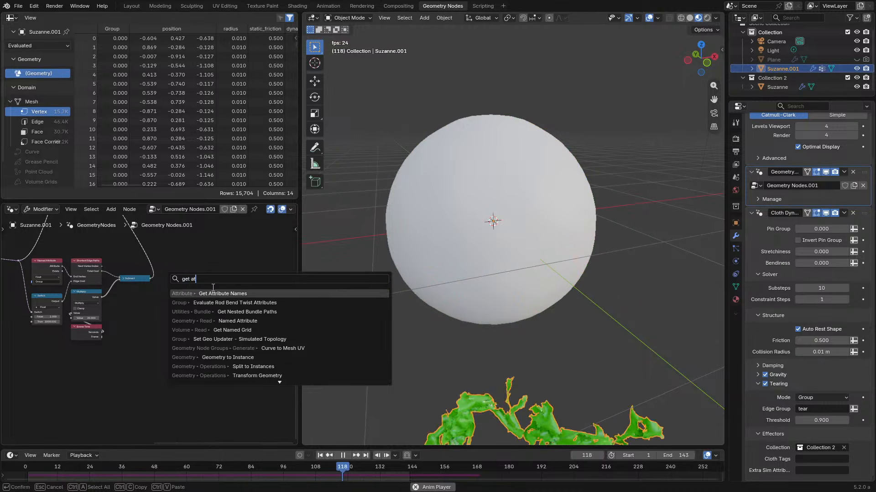
key("Return")
left_click(180, 299)
scroll(179, 298, "up", 10)
middle_click_drag(179, 299, 50, 346)
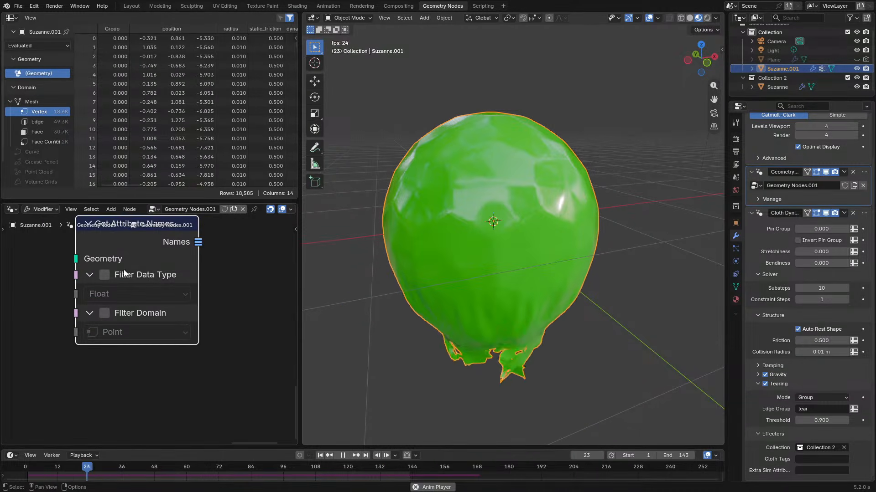
- Reposition the Get Attribute Names node and enable its Filter Data Type and Filter Domain options
left_click_drag(139, 232, 155, 278)
scroll(155, 278, "up", 1)
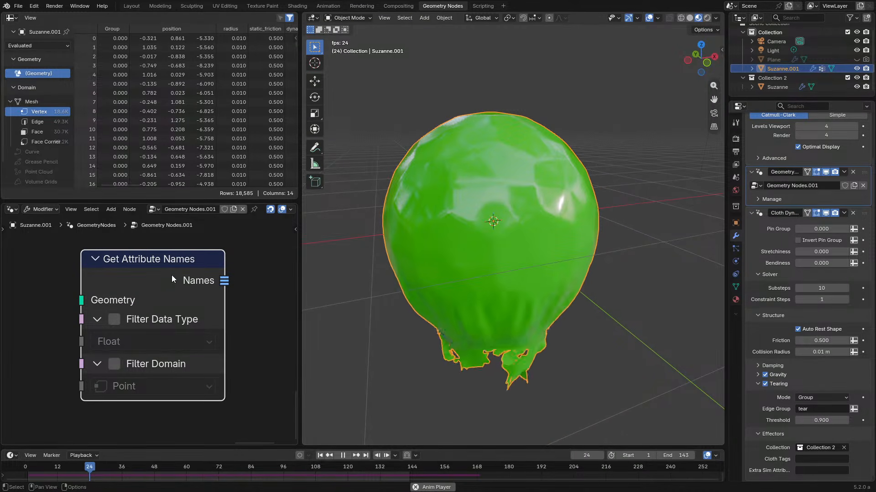
mouse_move(214, 276)
middle_mouse_down()
mouse_move(193, 273)
mouse_move(203, 273)
middle_mouse_up()
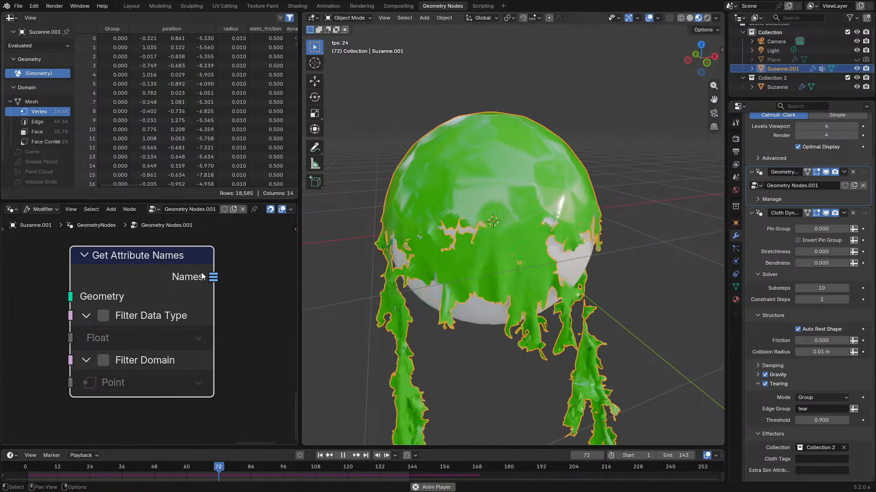
left_click_drag(213, 279, 278, 234)
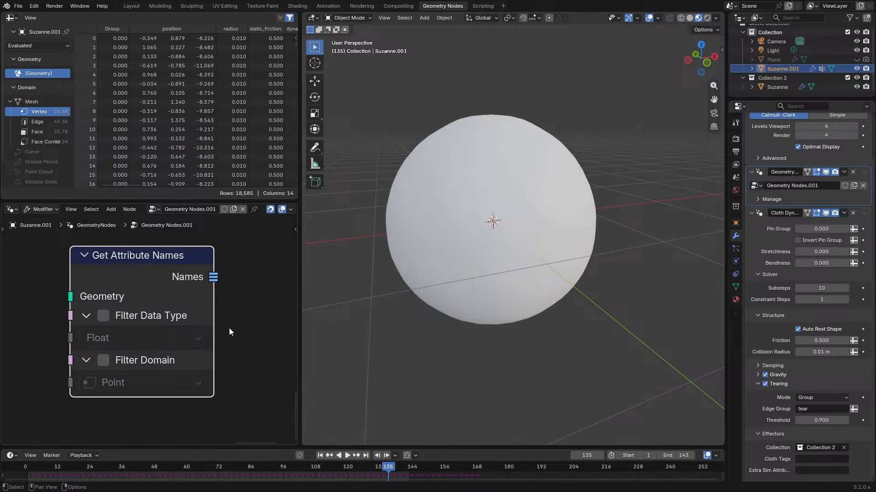
left_click(103, 360)
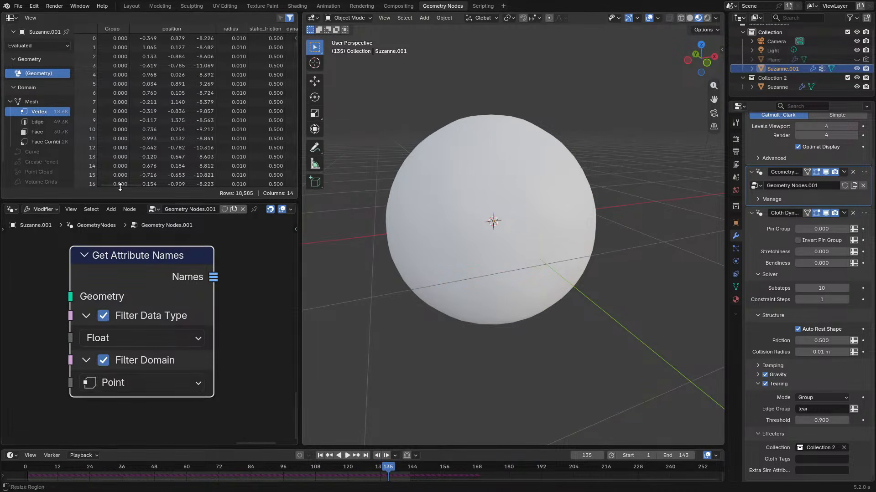
scroll(180, 321, "down", 1)
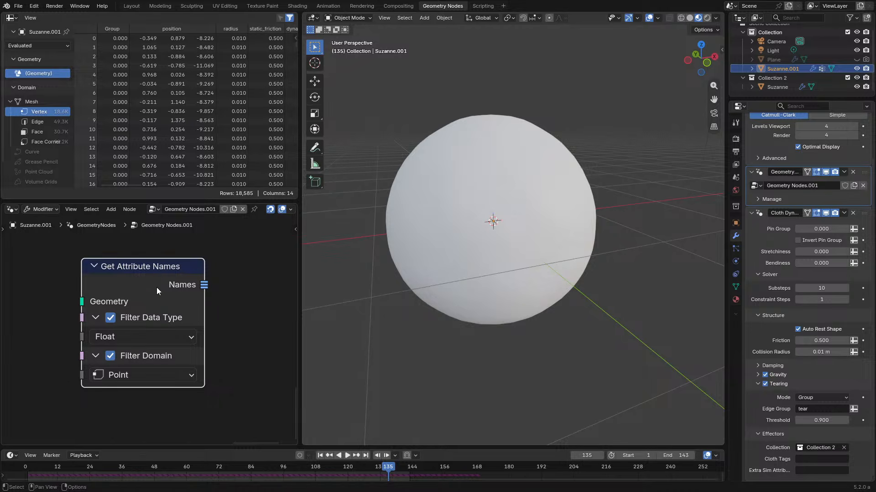
middle_click_drag(167, 142, 172, 167)
- Try a Store Named Attribute node beside Get Attribute Names, opening its name field, and delete that node
middle_click_drag(203, 255, 132, 266)
key("q")
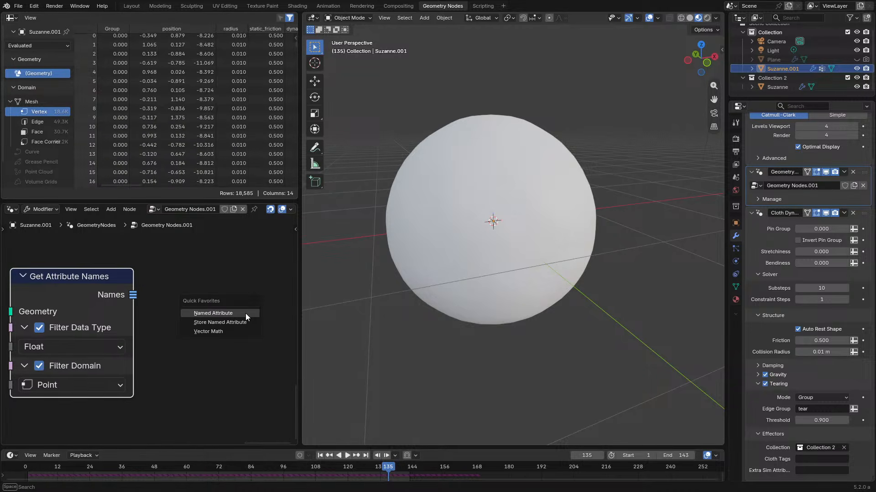
left_click(220, 322)
left_click(209, 339)
left_click(222, 324)
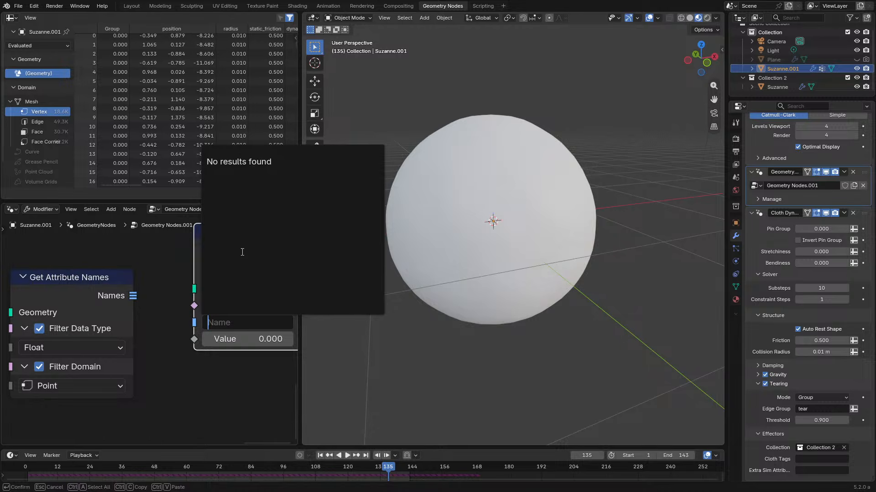
key("Escape")
key("x")
middle_click_drag(95, 300, 196, 292)
mouse_move(196, 291)
left_mouse_down()
mouse_move(85, 259)
mouse_move(118, 300)
mouse_move(193, 289)
left_mouse_up()
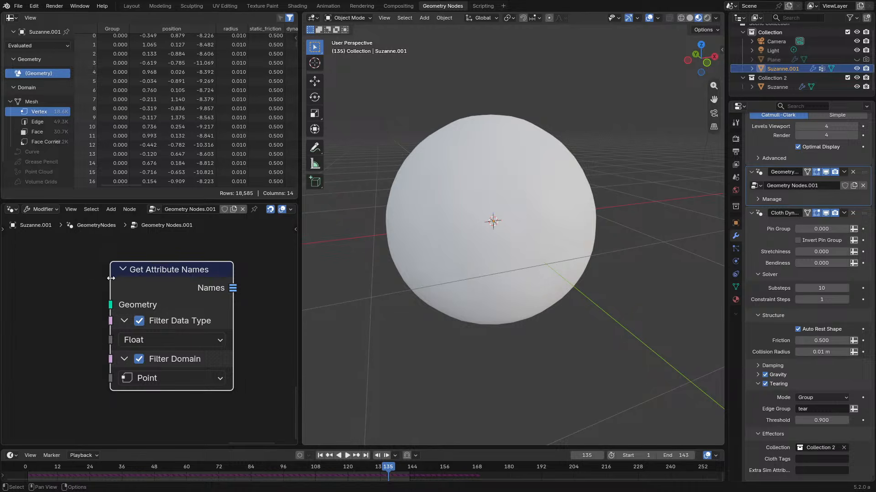
left_click_drag(138, 272, 106, 297)
right_click(105, 297)
key("Home")
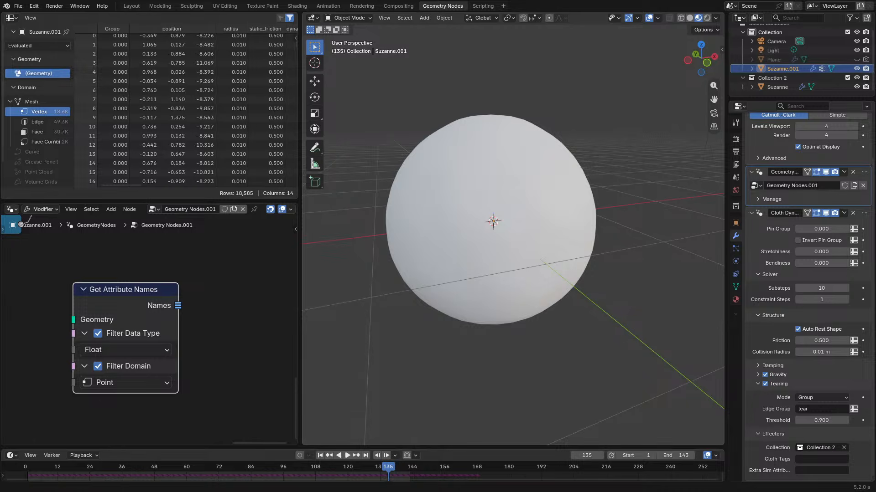
- Extend the node editor over the spreadsheet area and add a Transfer Attributes node beside Get Attribute Names
left_click_drag(4, 208, 12, 182)
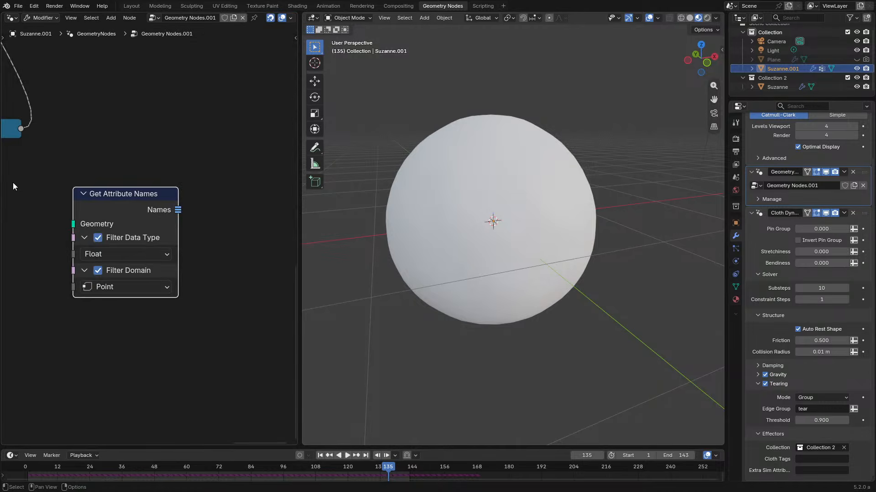
scroll(152, 175, "up", 1)
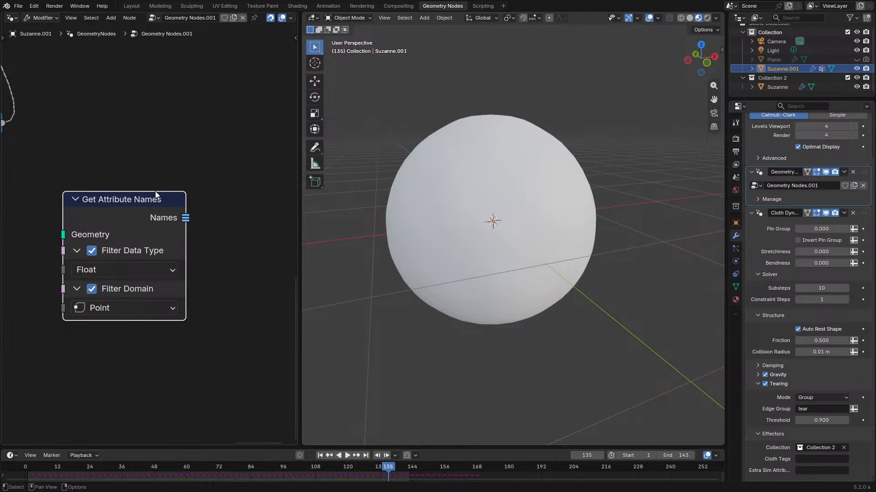
key("shift+a")
left_click(179, 196)
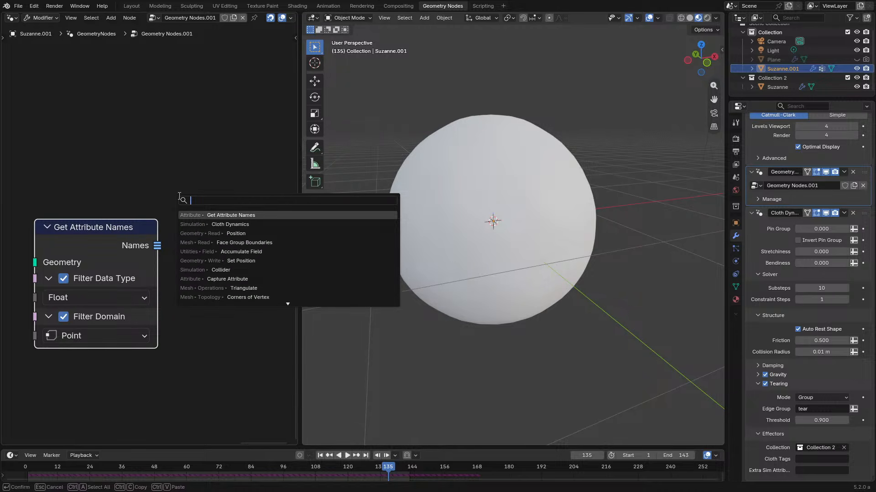
type("transfer a")
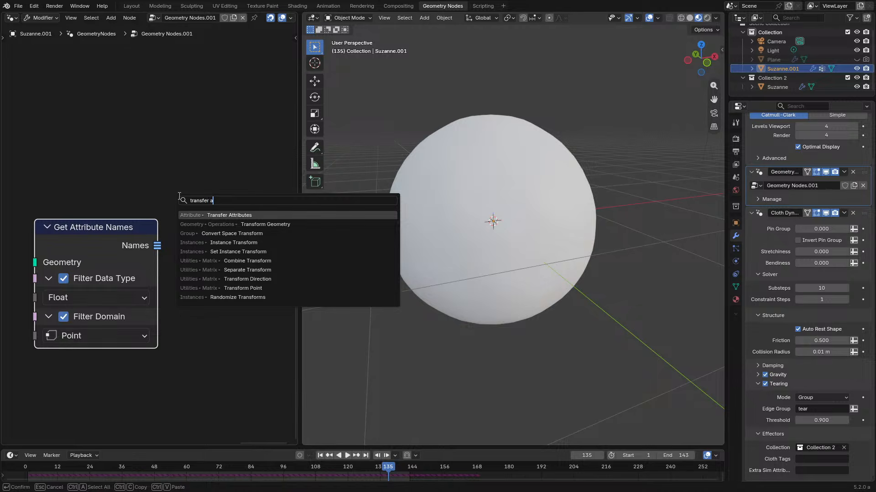
key("Return")
left_click(209, 186)
middle_click_drag(177, 234, 119, 207)
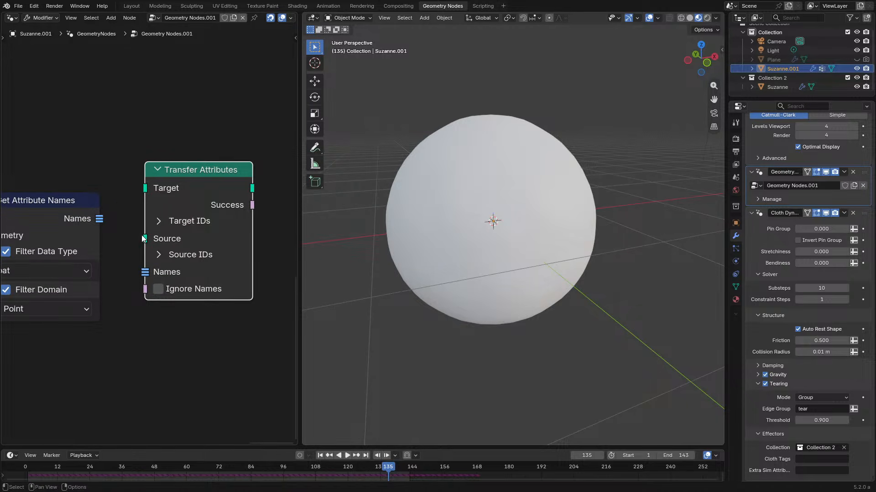
- Expand the Target IDs and Source IDs sections of the Transfer Attributes node
left_click(157, 254)
left_click(159, 221)
middle_click_drag(209, 225, 185, 209)
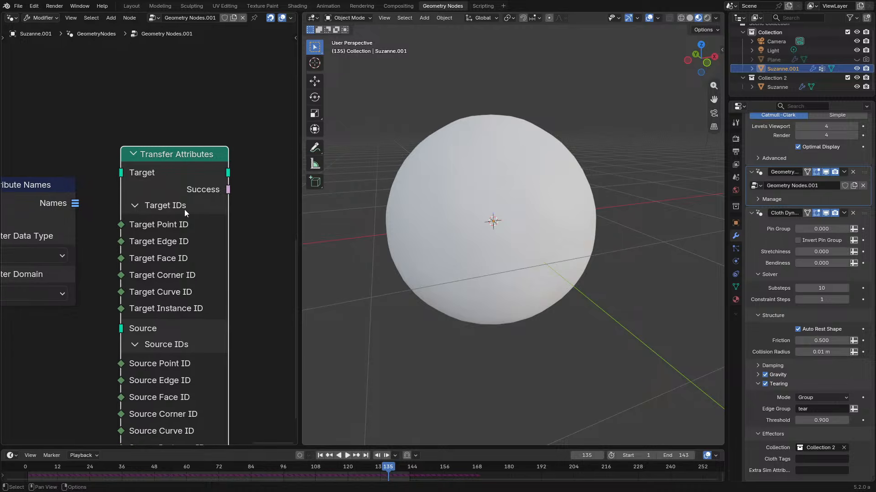
- Replay the cloth tearing simulation, pause it at frame 67, and examine the torn edges around the sphere up close
key("space")
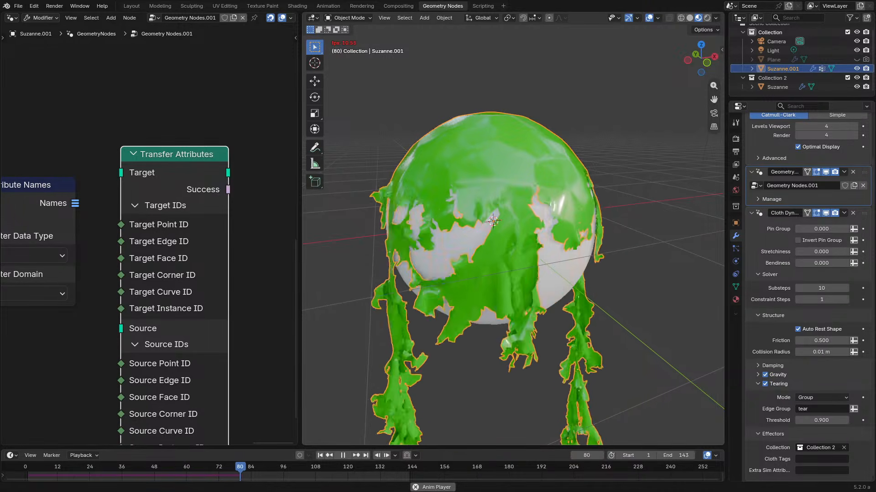
mouse_move(532, 246)
middle_mouse_down()
mouse_move(558, 214)
mouse_move(547, 247)
middle_mouse_up()
key("space")
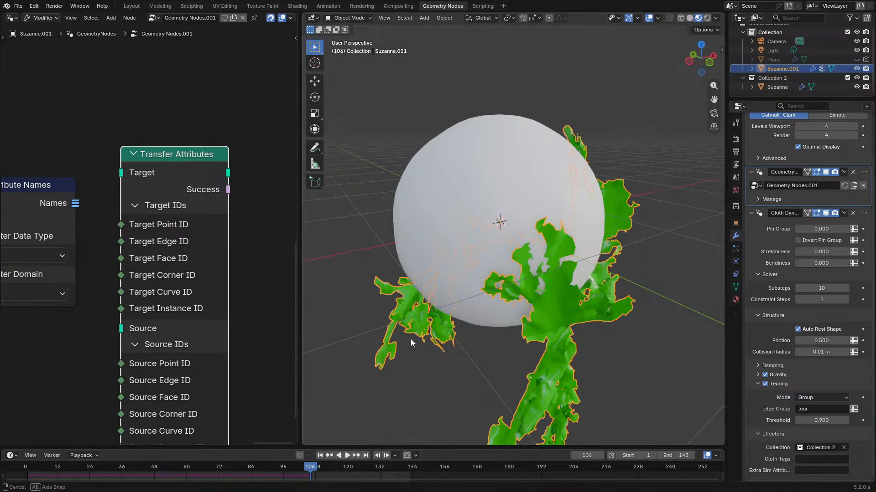
key("shift+Left")
key("space")
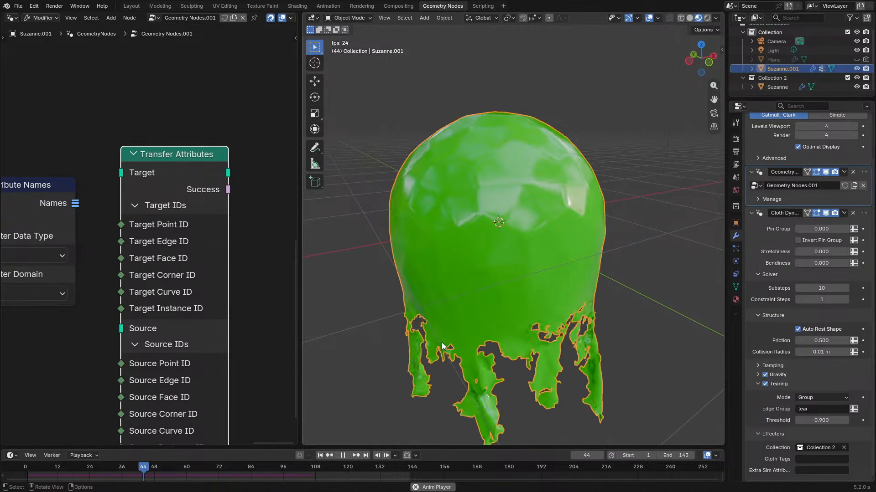
key("space")
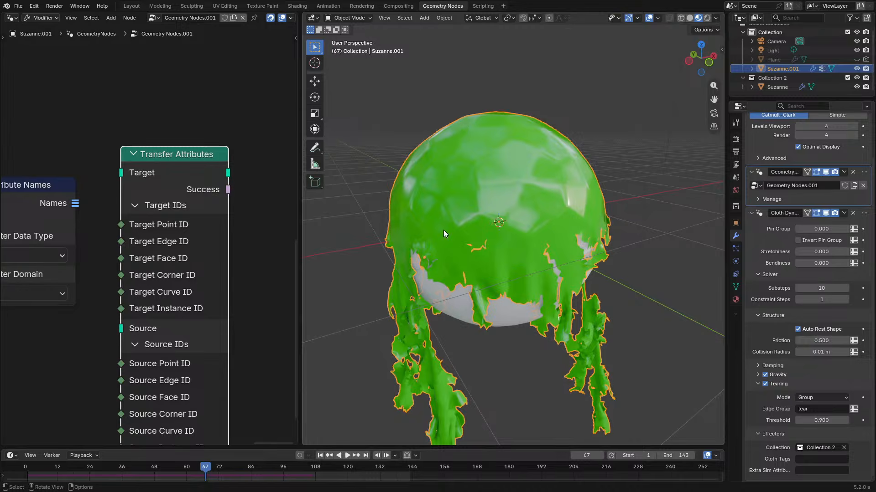
scroll(483, 251, "up", 3)
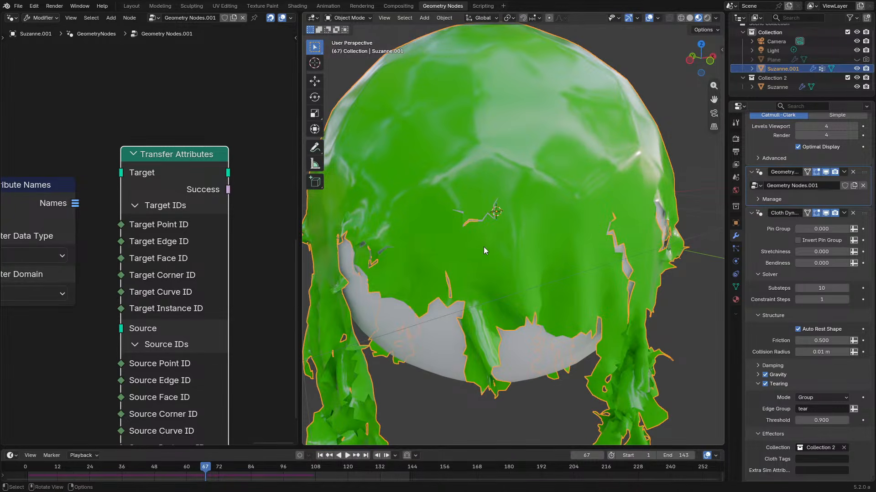
middle_click_drag(483, 247, 494, 236)
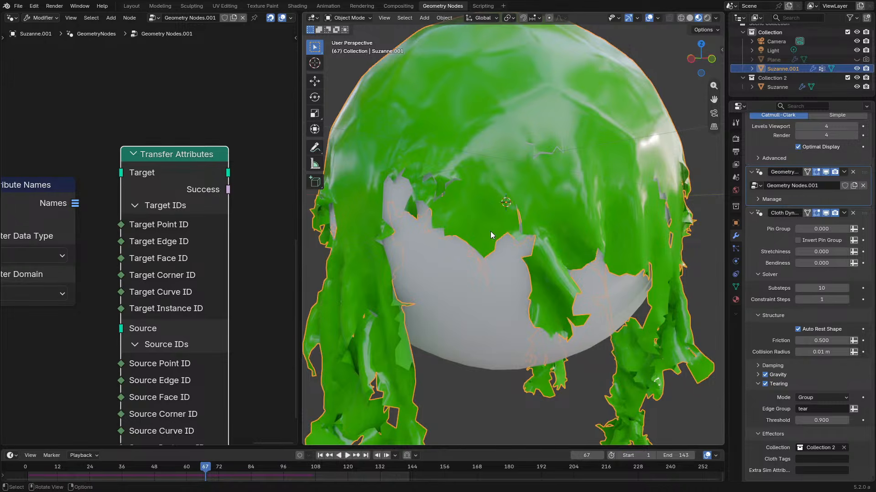
- Turn off both filters on Get Attribute Names and connect its Names output to the Transfer Attributes node's Names input
middle_click_drag(193, 261, 182, 176)
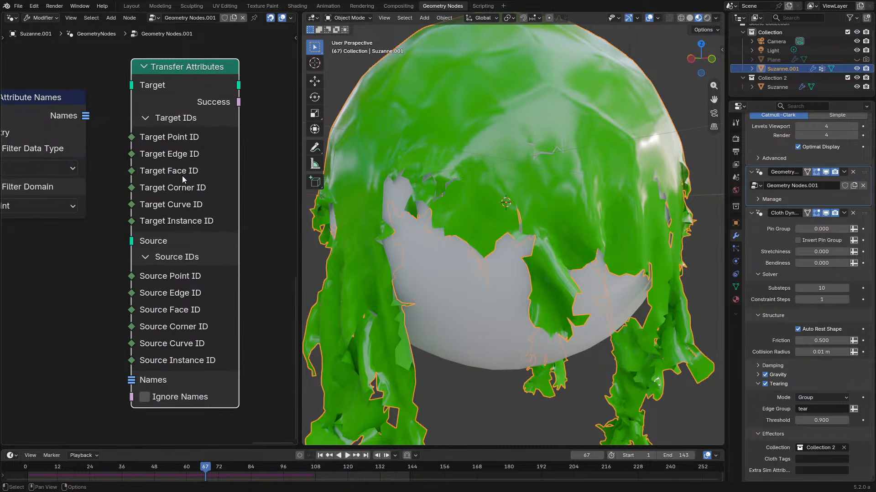
middle_click_drag(123, 221, 197, 175)
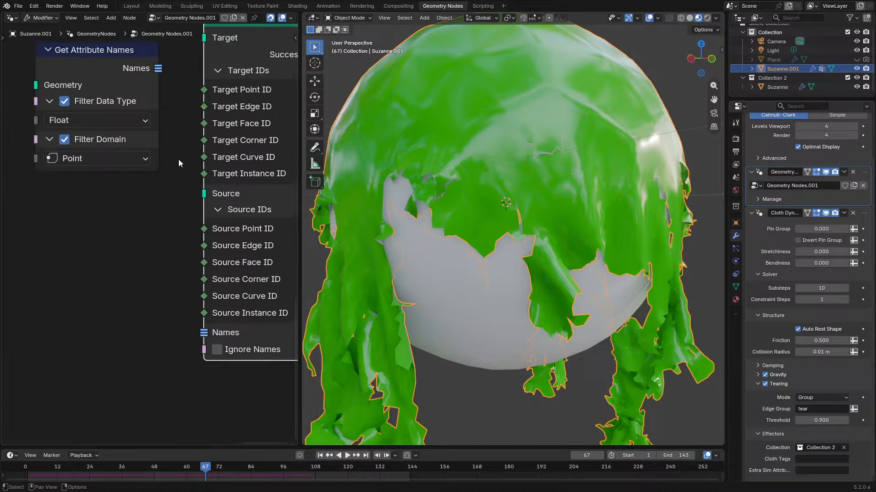
scroll(179, 158, "down", 2)
left_click_drag(85, 86, 73, 322)
middle_click_drag(145, 328, 137, 290)
left_click_drag(150, 295, 196, 283)
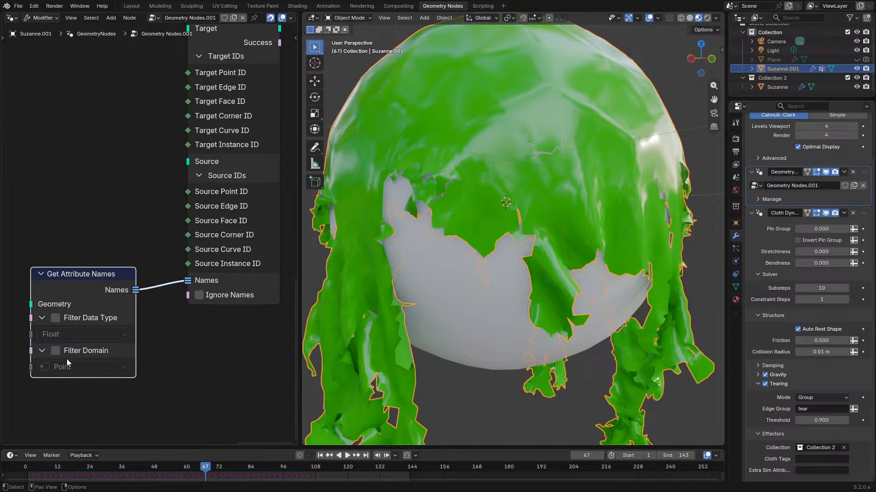
- Disconnect the Get Attribute Names node from the Transfer Attributes node's Names input
middle_click_drag(192, 116, 214, 203)
middle_click_drag(129, 281, 146, 228)
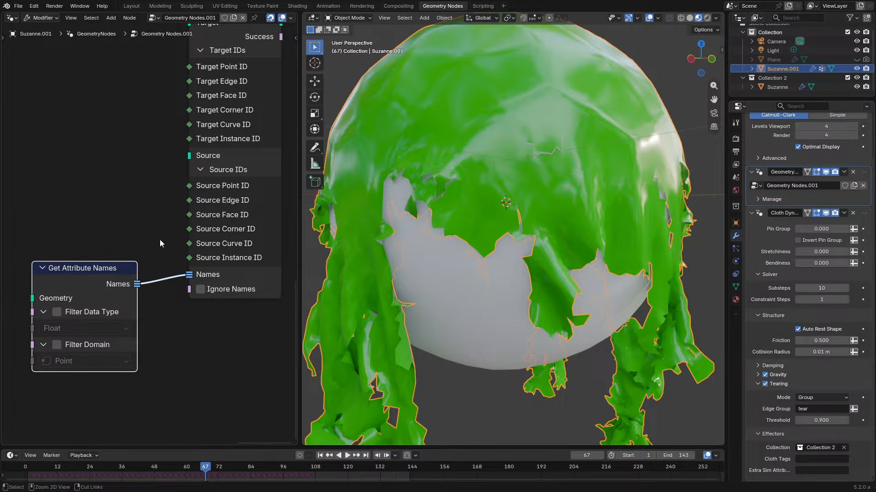
left_click_drag(81, 282, 68, 230)
right_click(67, 231)
middle_click_drag(94, 157, 29, 264)
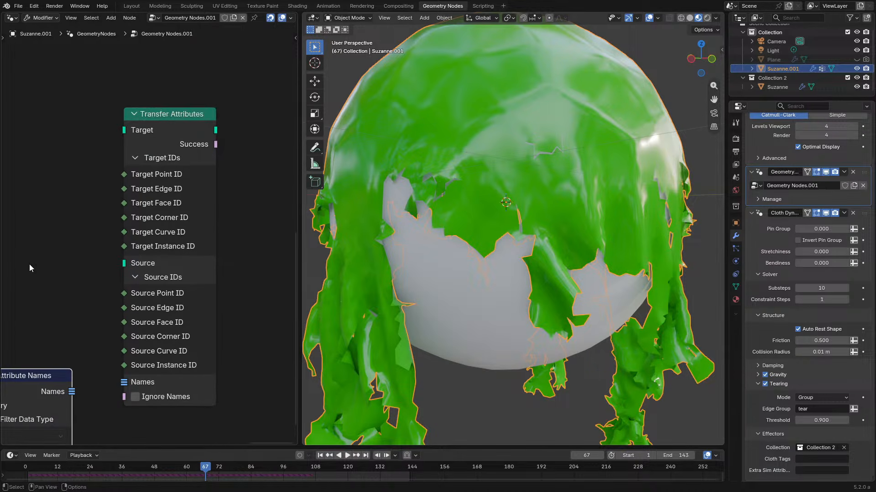
left_click_drag(174, 128, 175, 181)
right_click(175, 181)
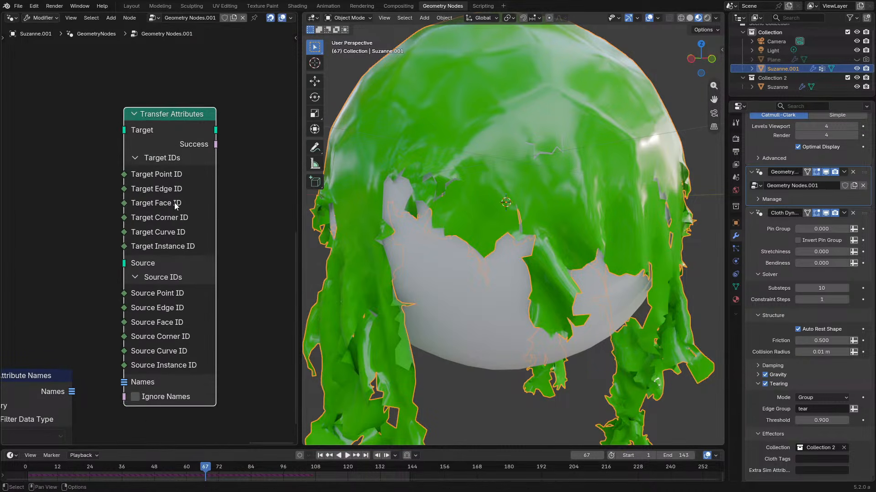
- Connect the Names output of Get Attribute Names to the Names input of Transfer Attributes
middle_click_drag(117, 210, 133, 167)
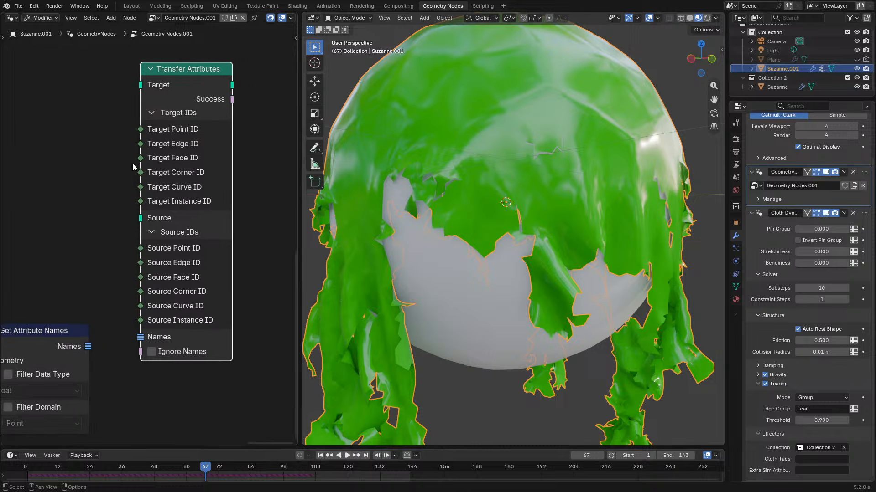
middle_click_drag(128, 241, 148, 224)
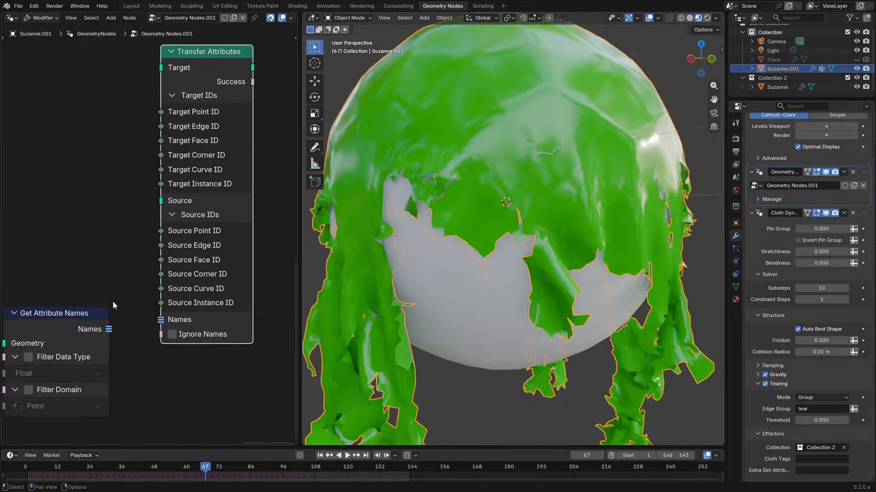
left_click_drag(108, 329, 151, 320)
scroll(142, 327, "down", 2)
mouse_move(128, 334)
middle_mouse_down()
mouse_move(129, 350)
mouse_move(135, 336)
middle_mouse_up()
scroll(128, 349, "up", 2)
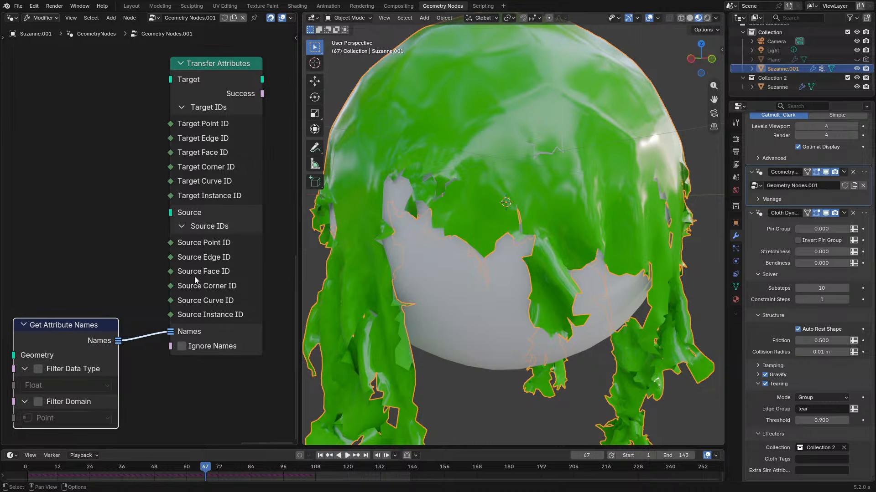
- Delete the Get Attribute Names and Transfer Attributes nodes from the Geometry Nodes.001 tree
left_click_drag(109, 235, 175, 325)
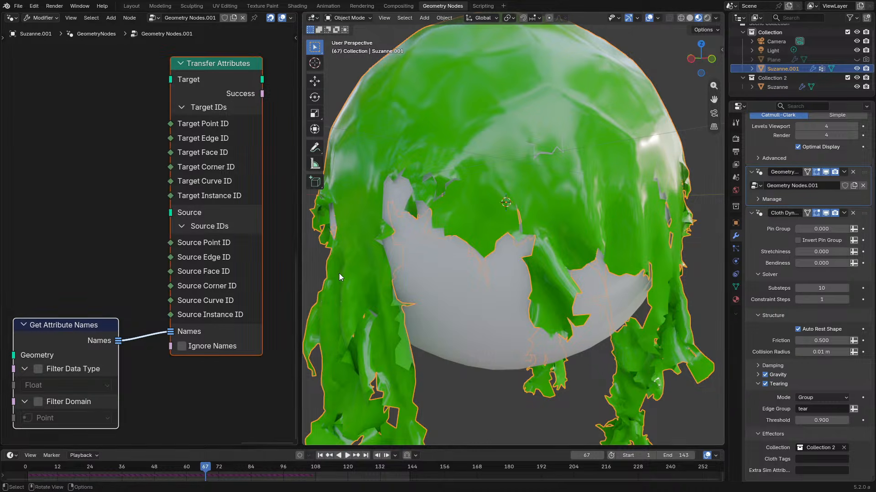
key("x")
- Resume the cloth tearing simulation with the whole sphere in view and pause it at frame 85
middle_click_drag(477, 262, 488, 283)
scroll(500, 284, "down", 3)
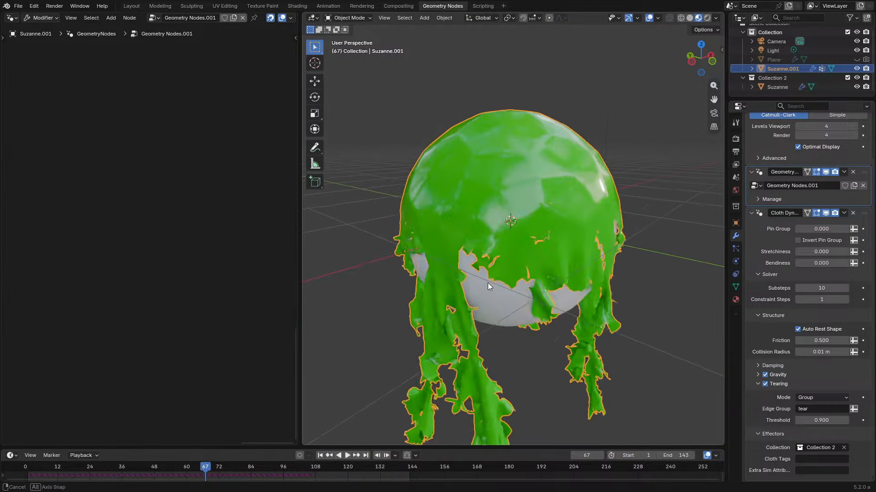
key("space")
key("space")
- Make the Cloth Dynamics modifier active and survey its node tree in a maximized editor, from the effector frames to XPBD Simulation
left_click(767, 232)
scroll(258, 258, "down", 4)
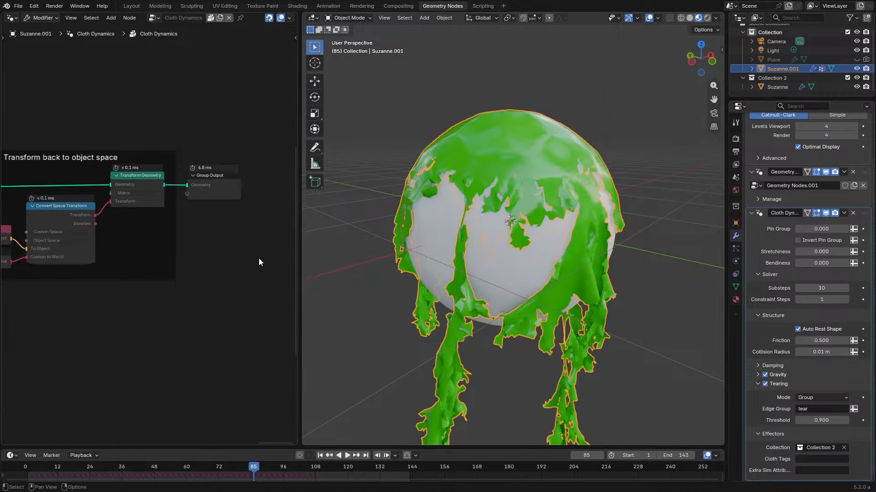
key("ctrl+space")
scroll(156, 281, "down", 9)
middle_click_drag(156, 281, 398, 292)
scroll(398, 288, "up", 5)
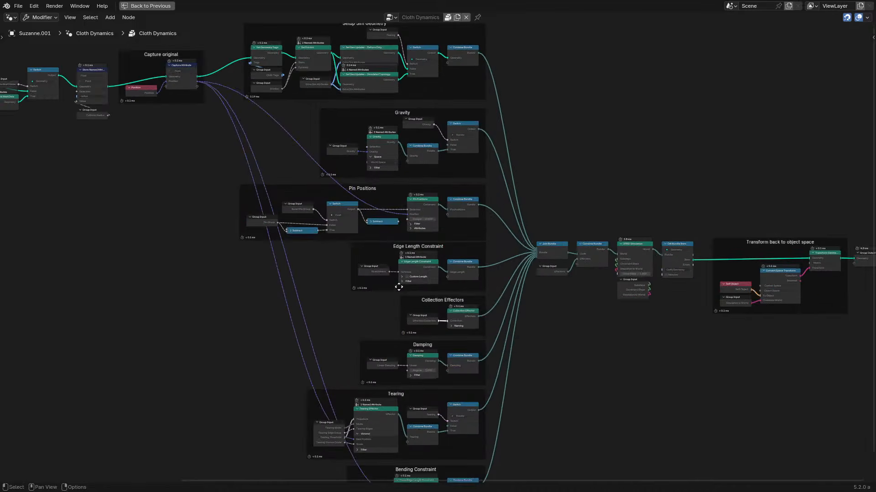
scroll(381, 273, "down", 1)
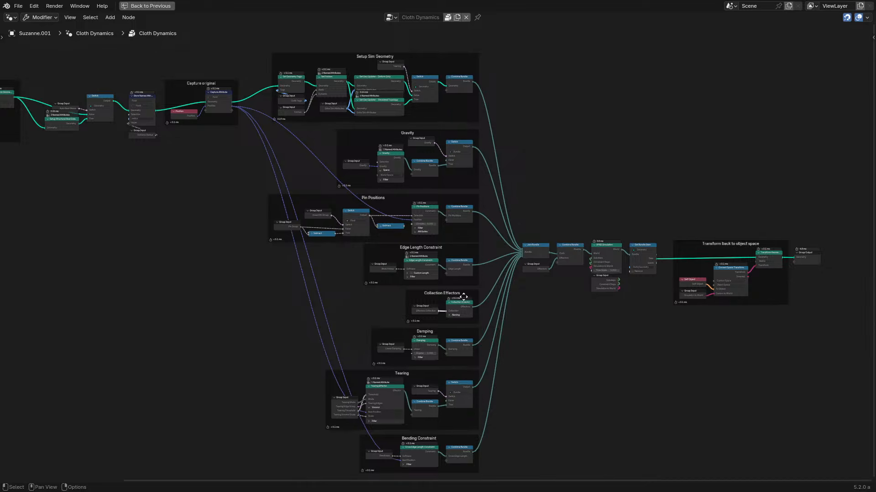
middle_click_drag(612, 208, 377, 216)
scroll(505, 195, "up", 8)
scroll(363, 221, "up", 7)
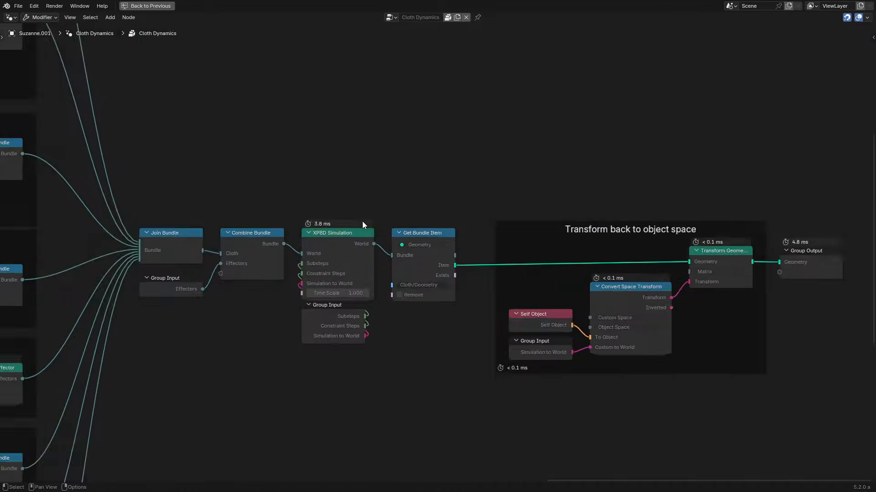
- Enter the XPBD Simulation group, inspect its nested XPBD Solver group, and return to the simulation group
left_click(307, 248)
key("Tab")
scroll(325, 258, "down", 11)
middle_click_drag(526, 248, 206, 237)
scroll(283, 230, "up", 2)
left_click(425, 247)
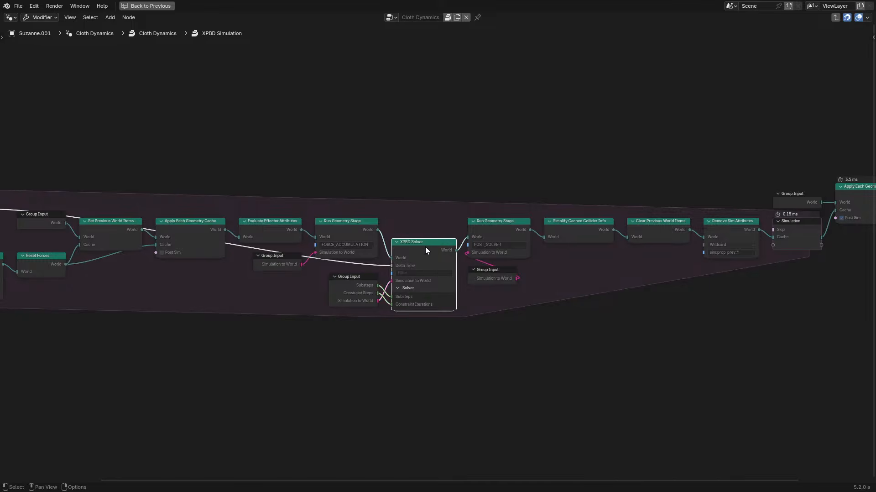
key("Tab")
left_click(335, 248)
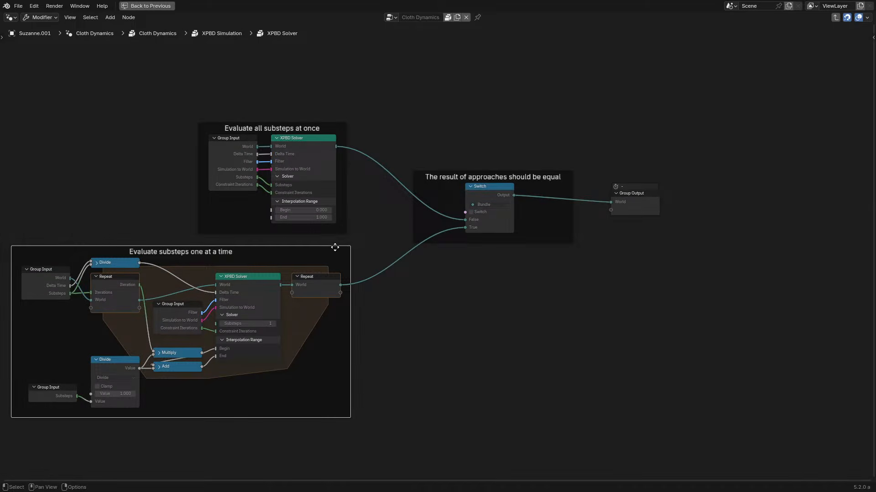
key("Tab")
- Inspect the contents of the FORCE_ACCUMULATION Run Geometry Stage group and go back up to XPBD Simulation
left_click(337, 230)
key("Tab")
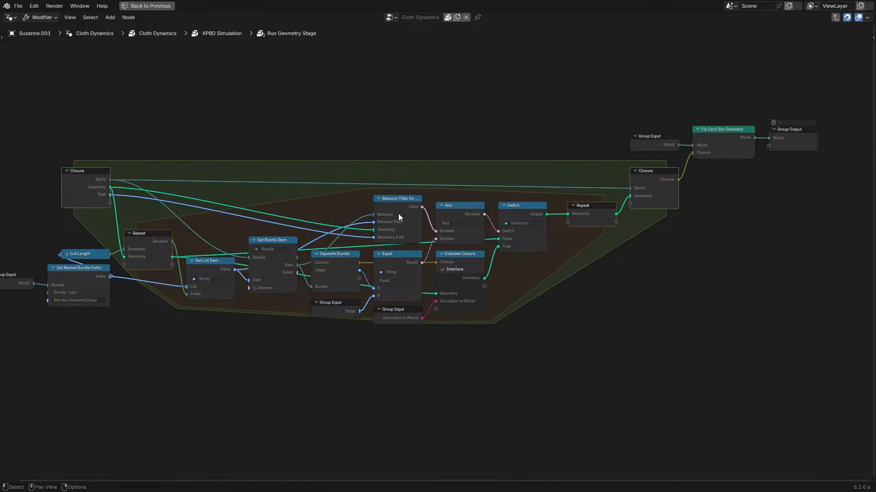
key("Tab")
- Enter Evaluate Effector Attributes and examine the node network inside its Evaluate Damping Attributes group
left_click(269, 229)
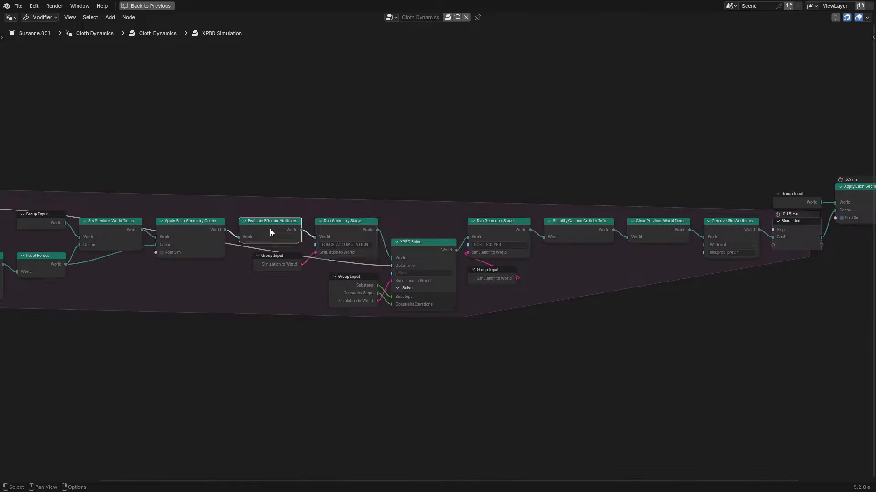
key("Tab")
left_click(287, 226)
key("Tab")
middle_click_drag(359, 181, 351, 241)
middle_click_drag(456, 209, 619, 235)
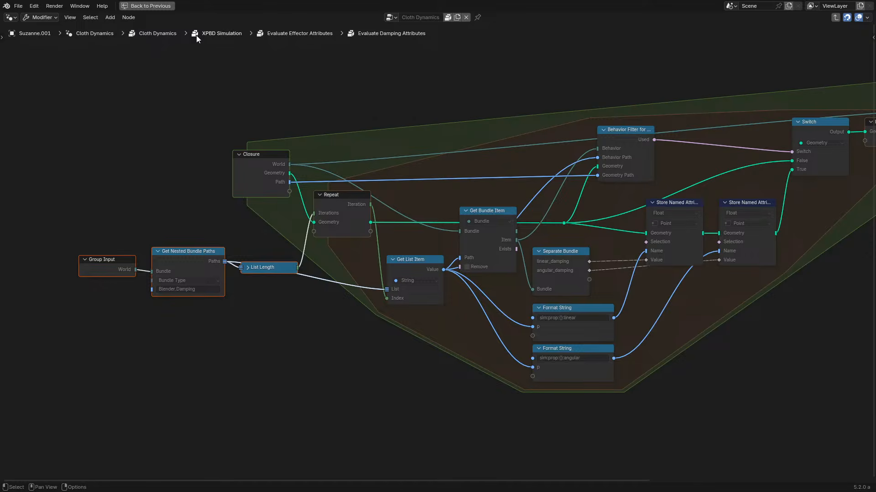
middle_click_drag(524, 97, 288, 136)
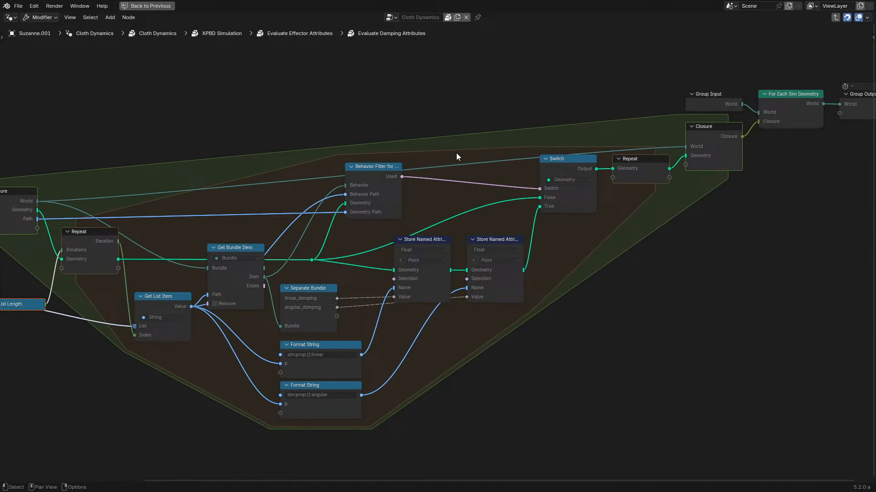
- Examine the repeat zone and bundle nodes inside the For Each Sim Geometry group, and leave that group
left_click(787, 106)
key("Tab")
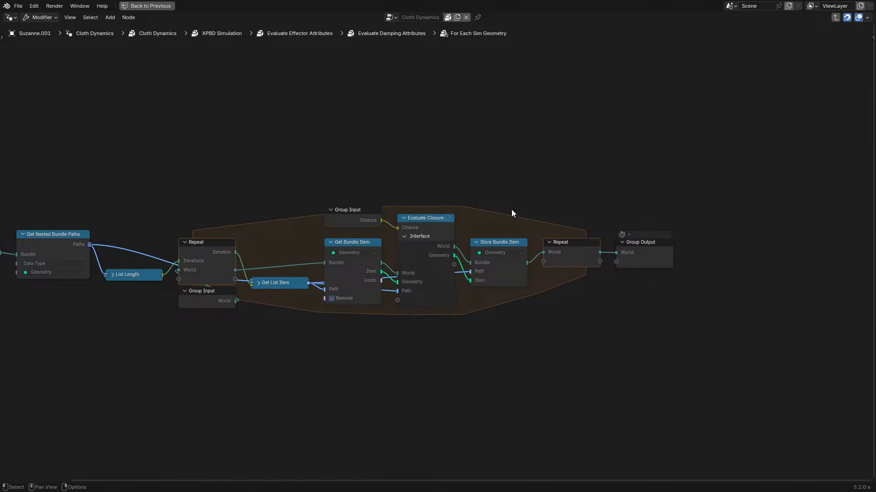
scroll(464, 200, "up", 2)
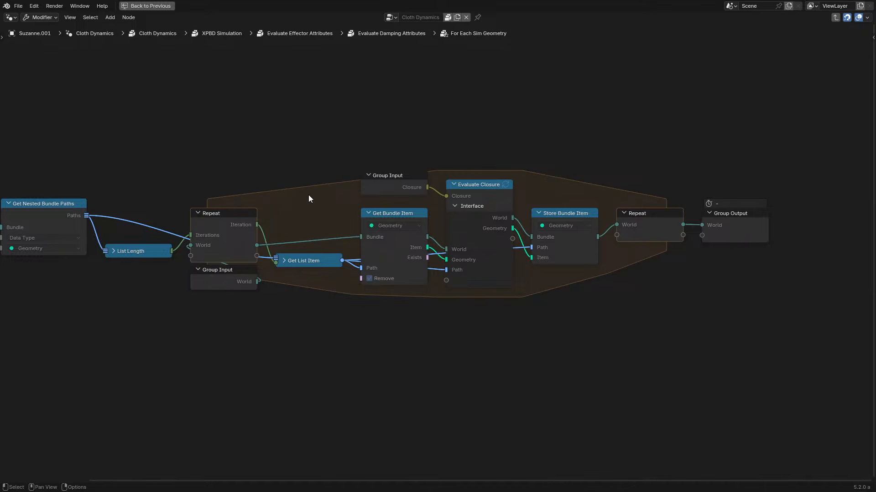
middle_click_drag(231, 227, 437, 207)
scroll(437, 205, "up", 1)
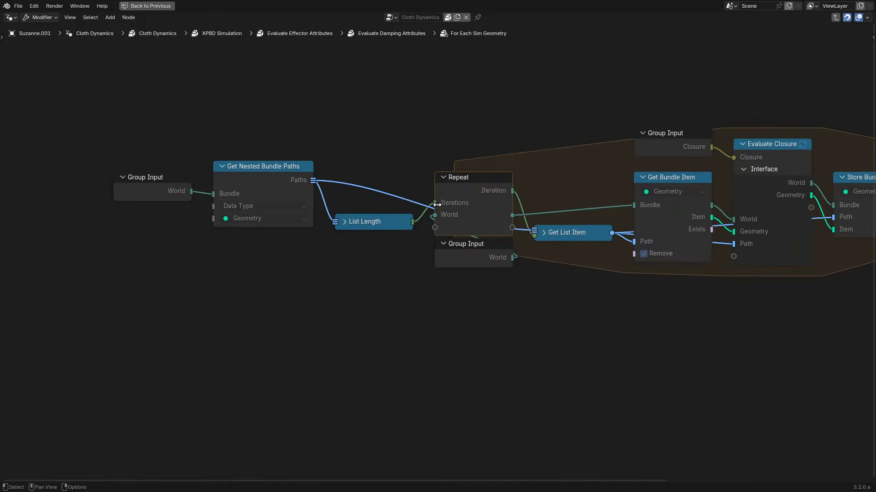
key("Tab")
- Examine the closure feeding For Each Sim Geometry in the damping group, and return to Evaluate Effector Attributes
scroll(70, 219, "down", 3)
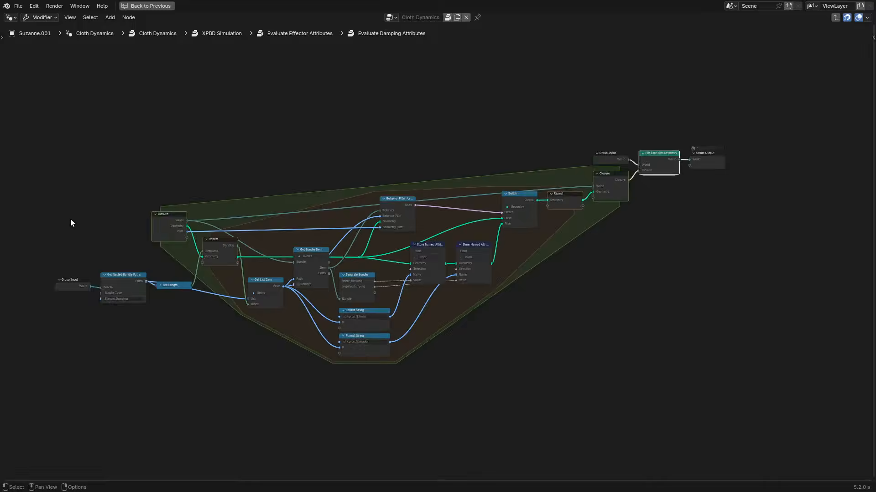
scroll(120, 228, "up", 2)
middle_click_drag(755, 183, 255, 264)
scroll(256, 264, "up", 2)
middle_click_drag(223, 239, 377, 248)
scroll(422, 254, "up", 2)
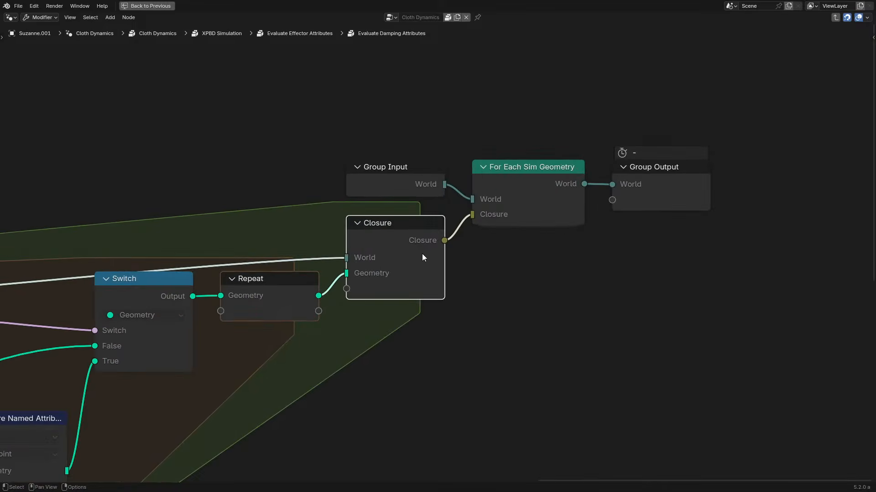
left_click(493, 217)
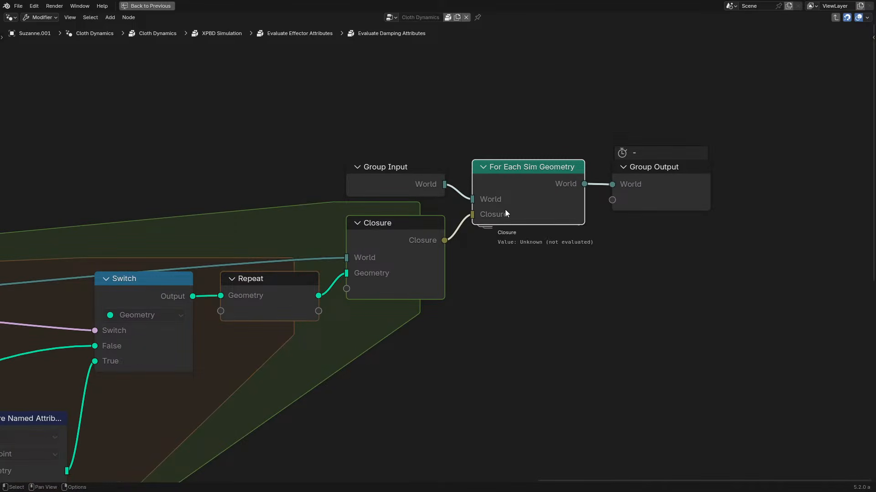
key("Tab")
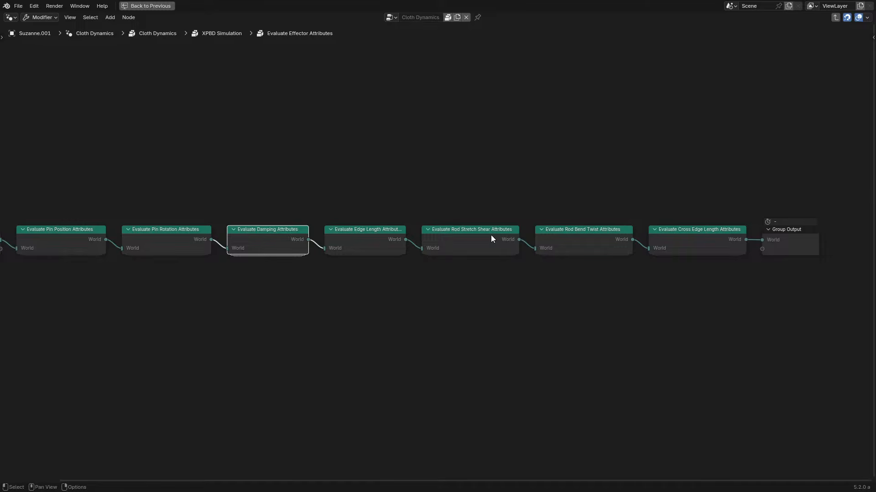
- Look inside the Evaluate Edge Length Attributes group, and go back up to the XPBD Simulation group
left_click(362, 240)
key("Tab")
key("Tab")
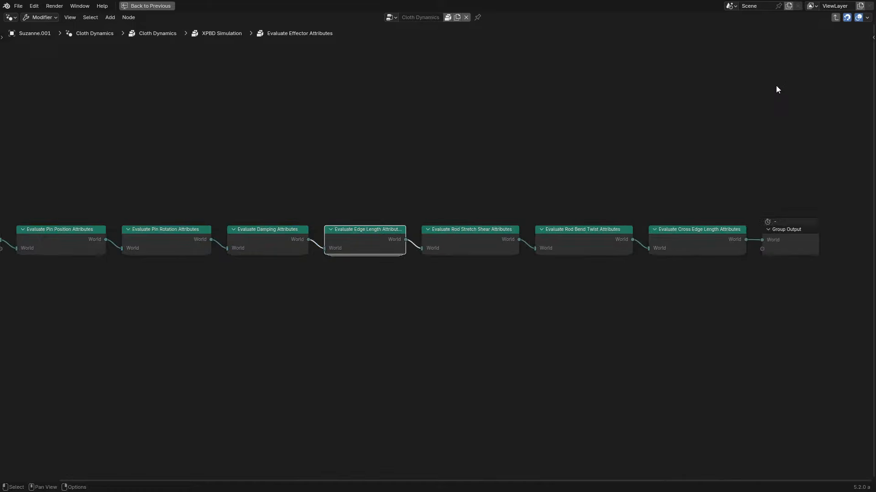
key("Tab")
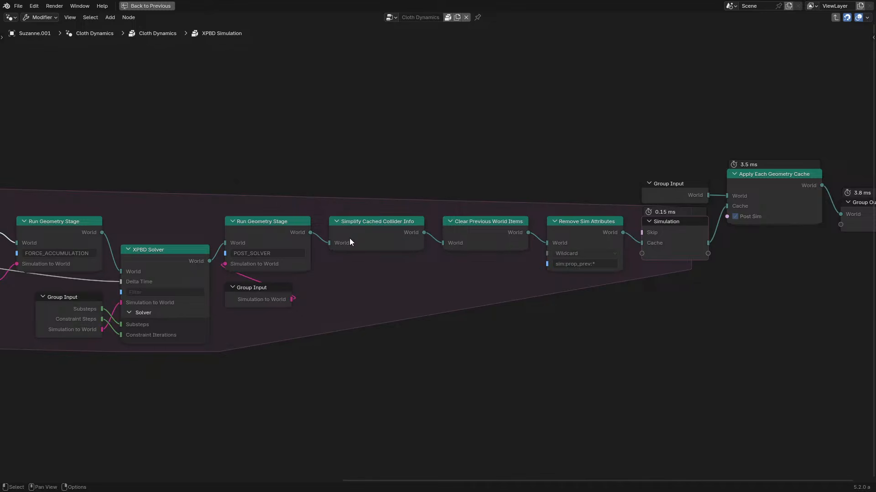
- Review the solver and post-solver nodes, look inside the Simplify Cached Collider Info group, and leave it
middle_click_drag(269, 243, 419, 254)
scroll(391, 250, "up", 2)
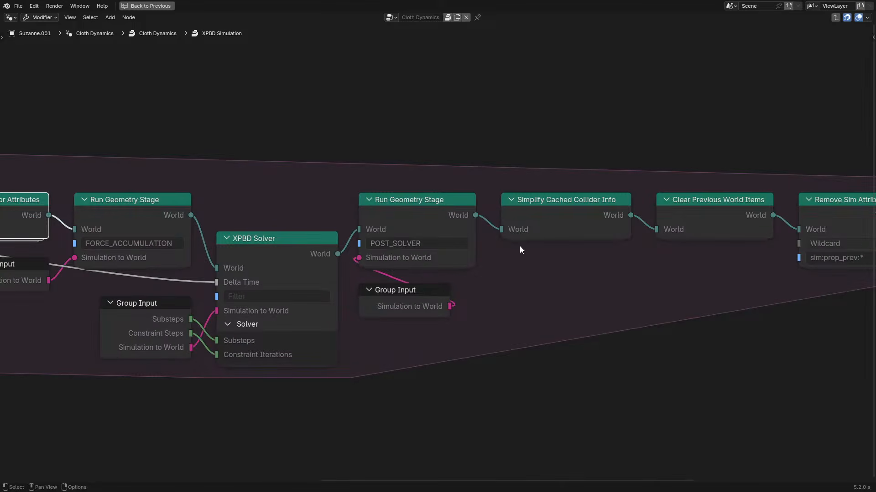
scroll(521, 250, "down", 2)
middle_click_drag(518, 255, 347, 256)
left_click(335, 242)
key("Tab")
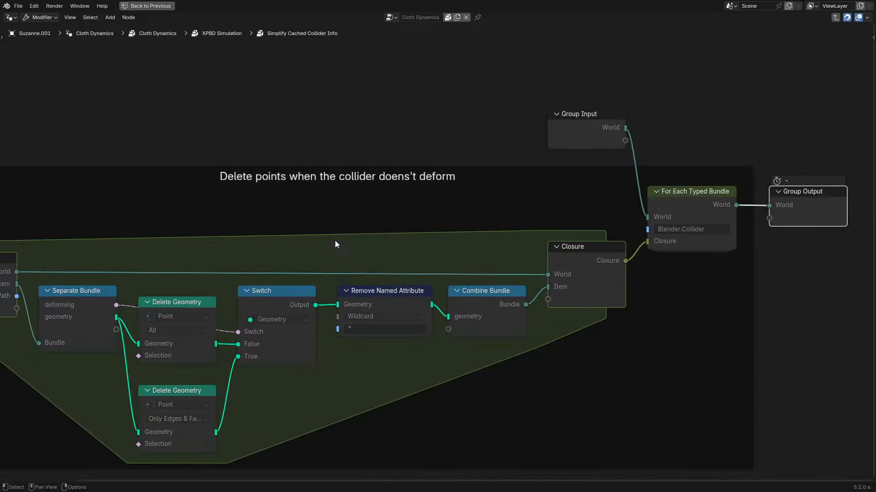
key("Tab")
- Inspect the contents of the Clear Previous World Items group and return to the XPBD Simulation group
left_click(447, 232)
key("Tab")
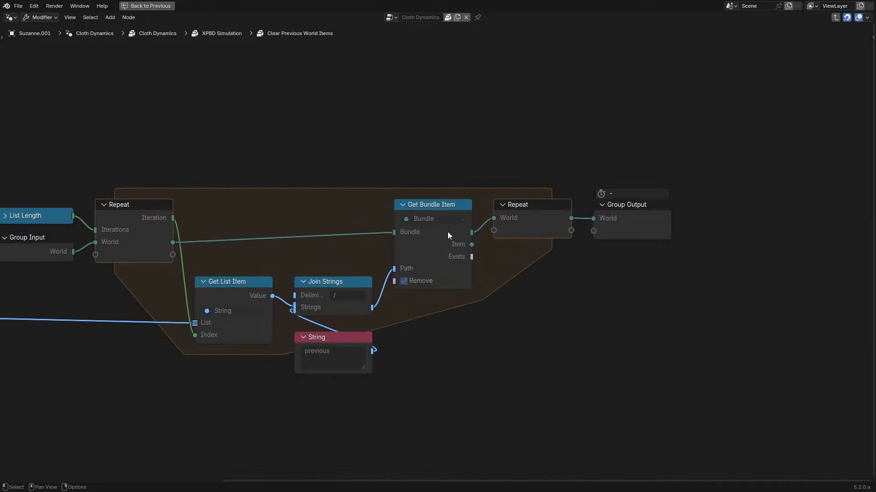
key("Tab")
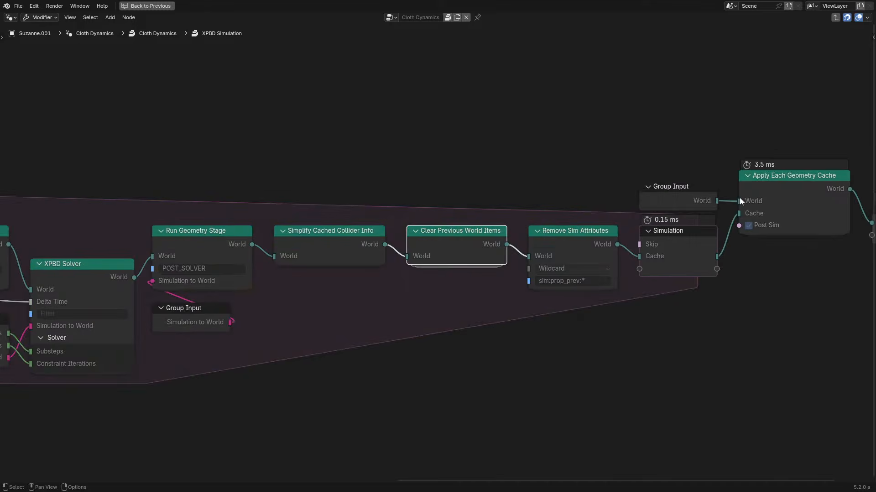
- Go back up to the Cloth Dynamics tree and restore the node editor to its normal size
middle_click_drag(739, 198, 475, 240)
key("Tab")
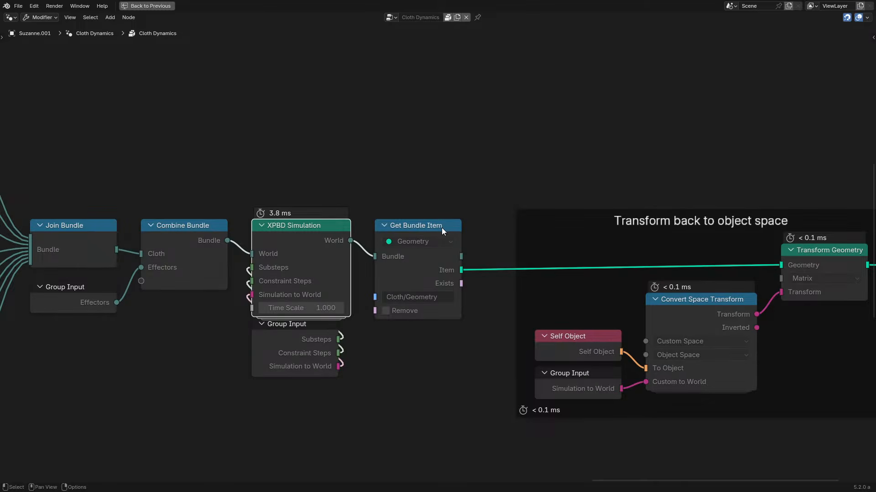
key("ctrl+space")
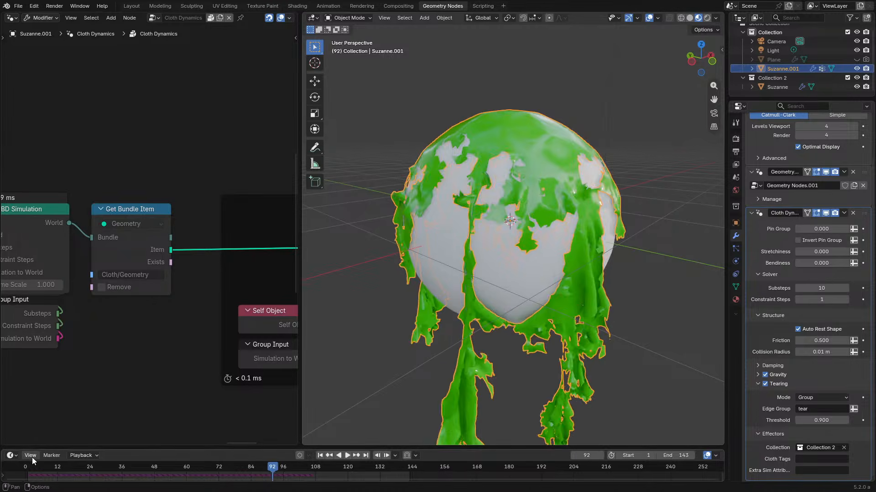
- Replay the cloth tearing simulation from the start, let it loop, and stop it at frame 14
left_click(26, 470)
key("space")
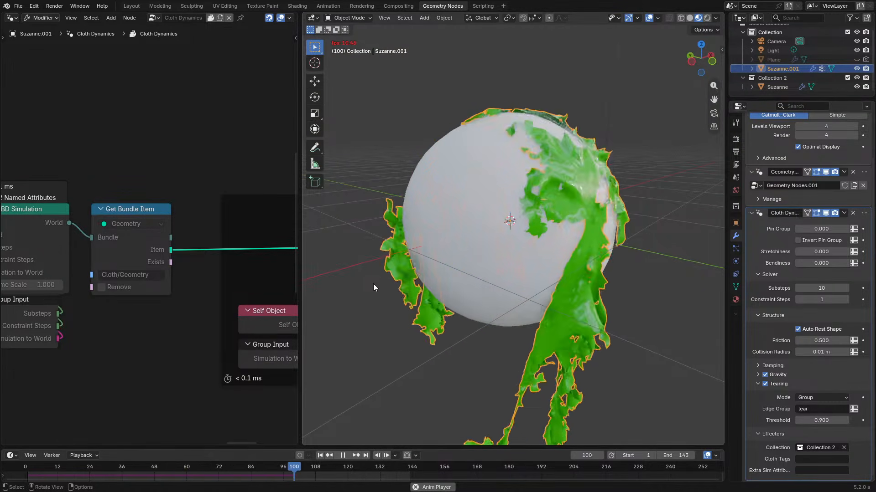
key("space")
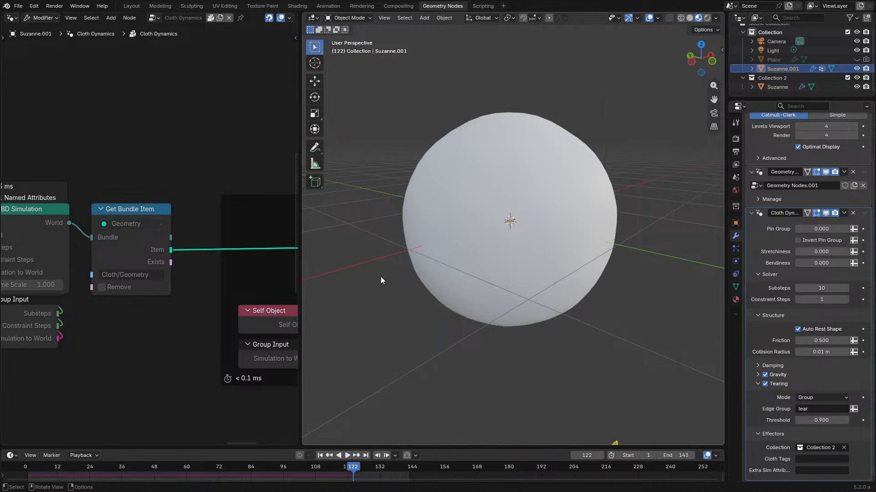
key("space")
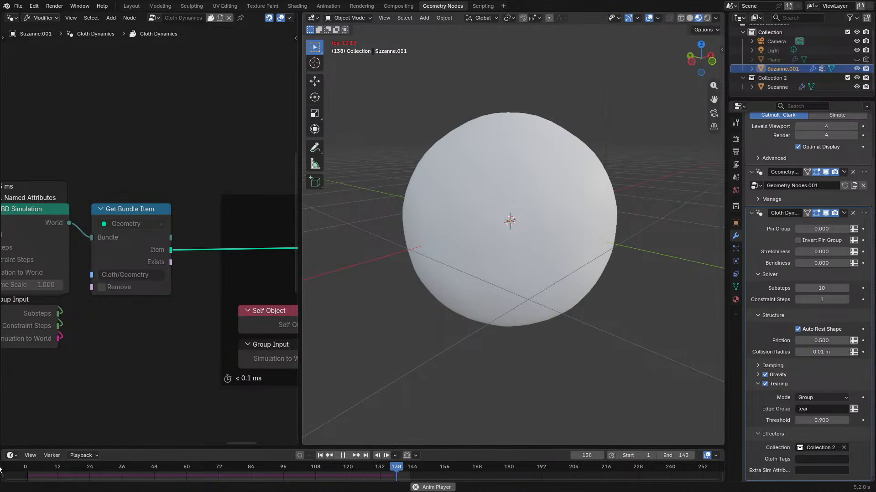
key("space")
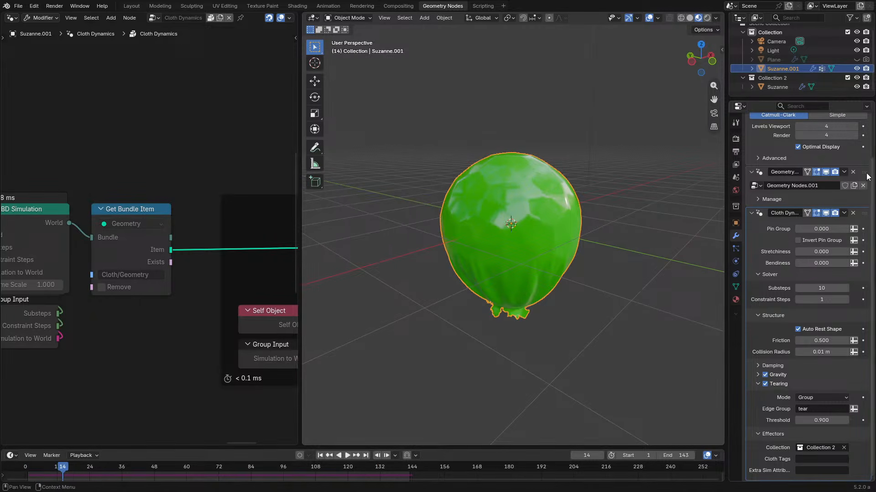
- Hide the Suzanne.001 cloth object in the viewport
left_click(856, 68)
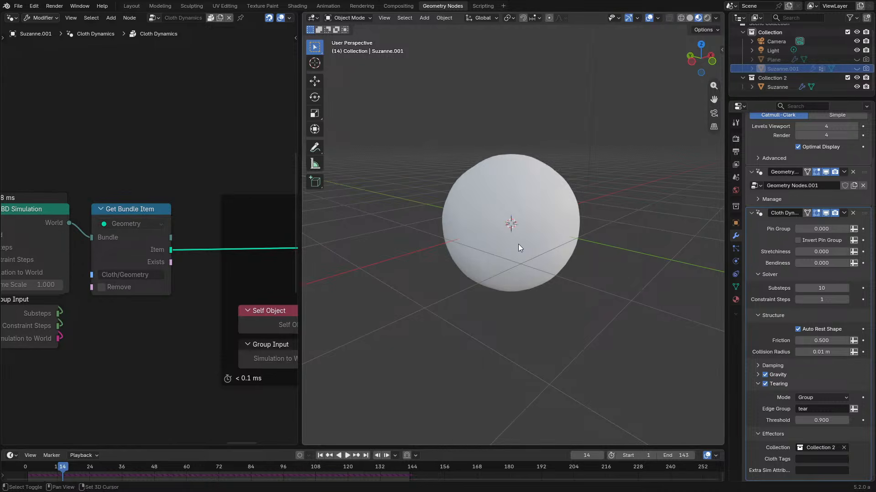
- Add a cube mesh to the scene, enclosing the sphere
key("shift+a")
mouse_move(486, 256)
left_click(585, 267)
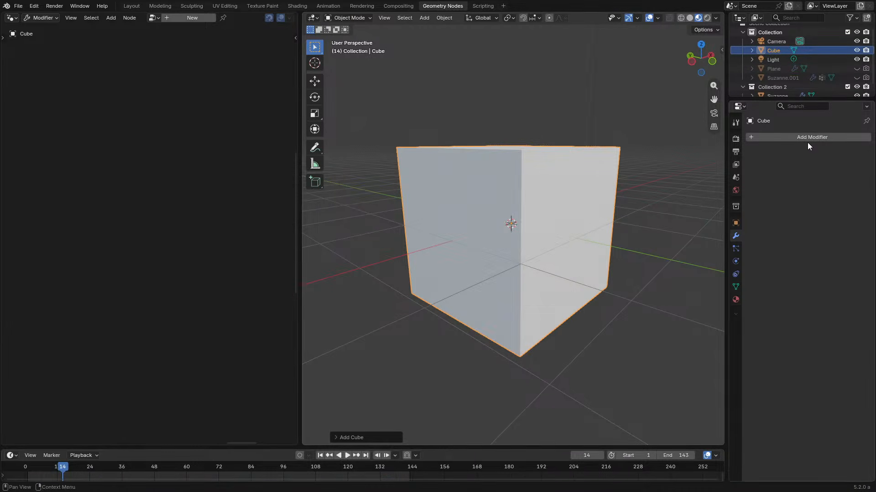
- Subdivide the whole cube mesh repeatedly in Edit Mode and return to Object Mode
key("Tab")
right_click(525, 199)
left_click(525, 199)
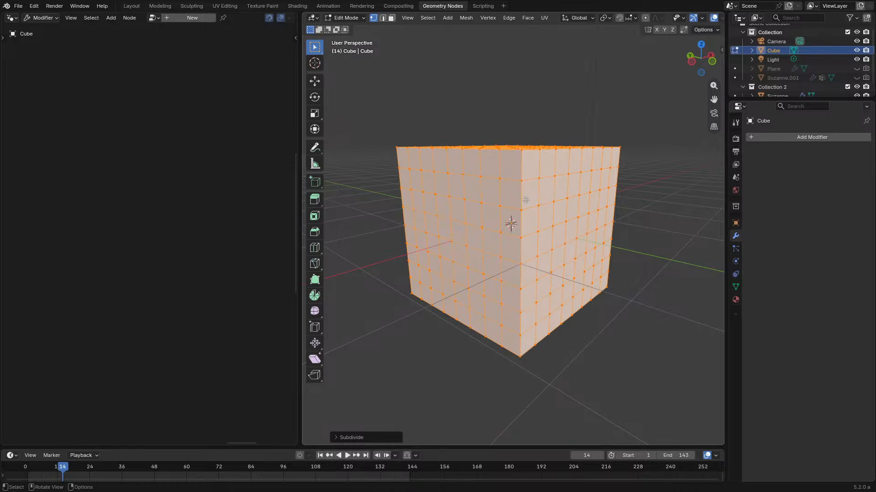
right_click(525, 200)
left_click(525, 200)
key("Tab")
- Add the Cloth Dynamics modifier to the cube and play its simulation
left_click(805, 138)
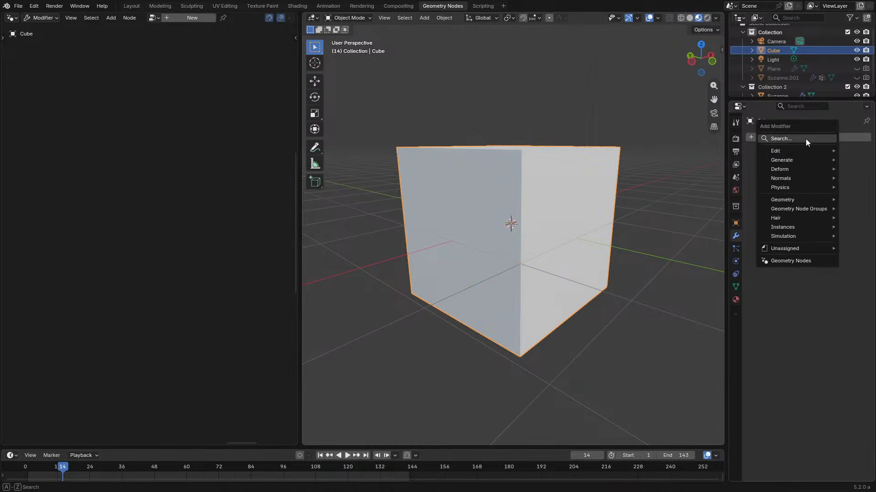
type("cloth")
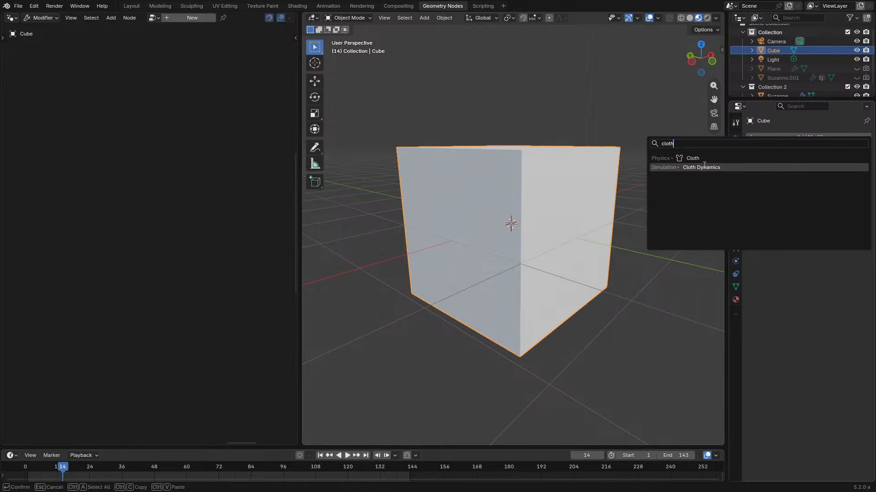
left_click(703, 167)
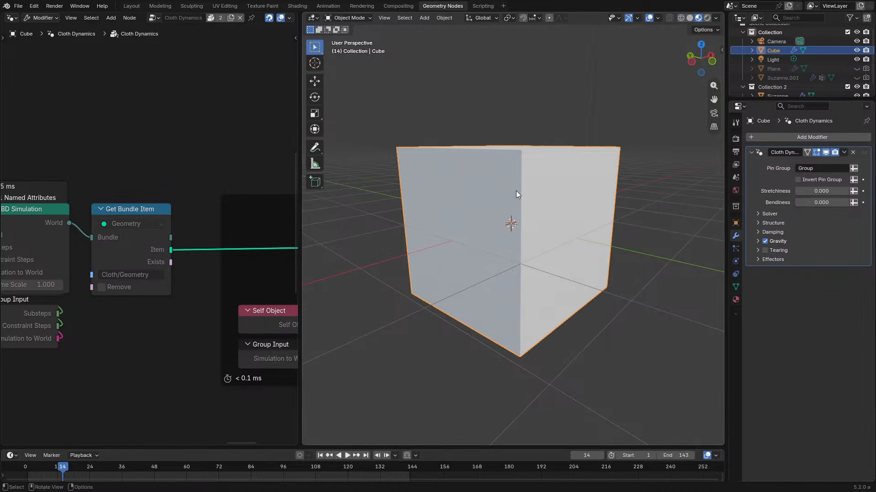
middle_click_drag(516, 190, 517, 195)
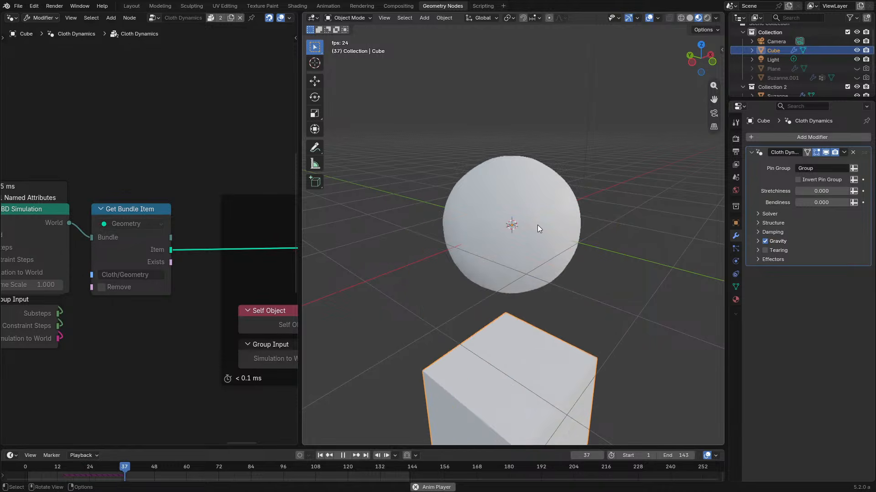
- Assign Collection 2 as the effector collection of the cube's Cloth Dynamics modifier
left_click(770, 259)
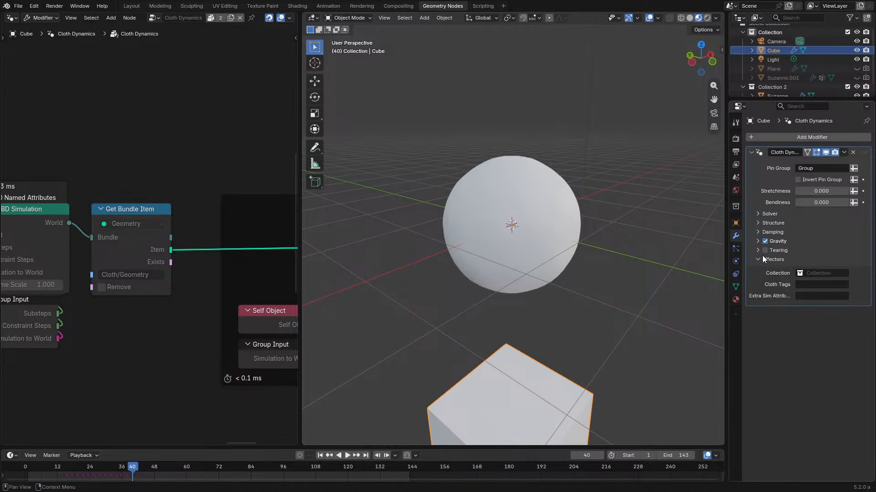
scroll(784, 70, "down", 1)
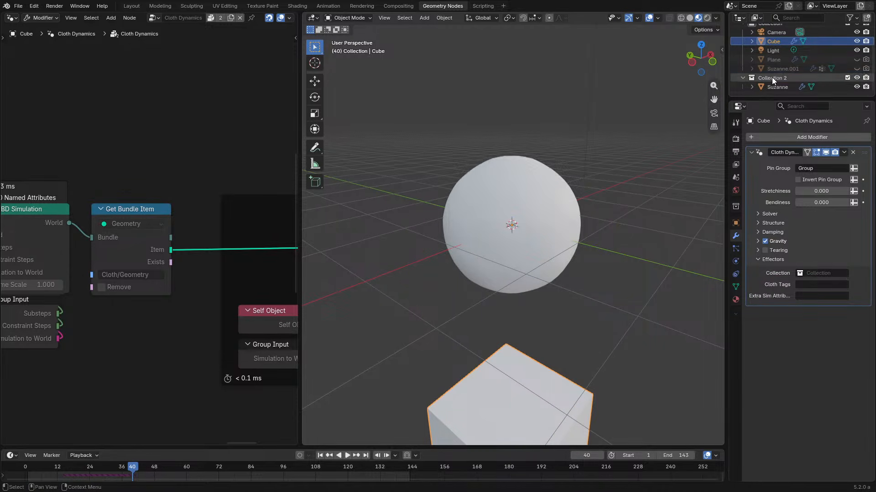
left_click_drag(771, 78, 823, 273)
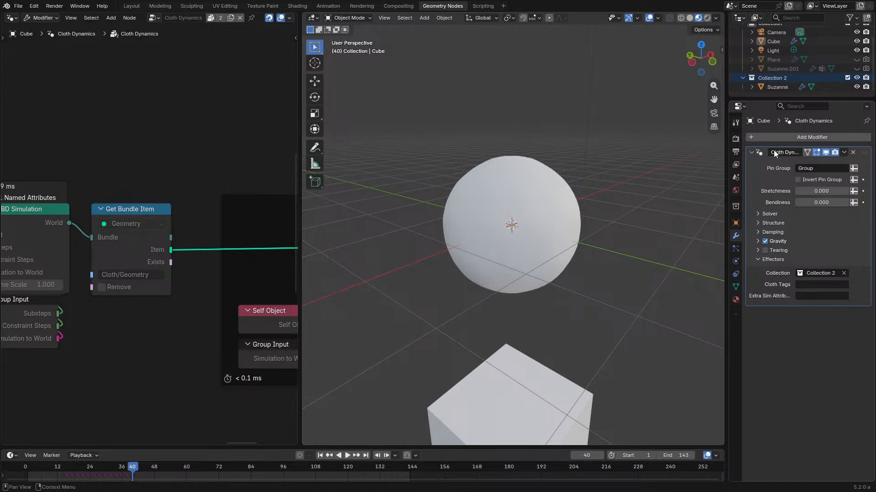
- Remove the sphere's last Subdivision modifier, check its physics properties, and return to its modifiers
left_click(552, 215)
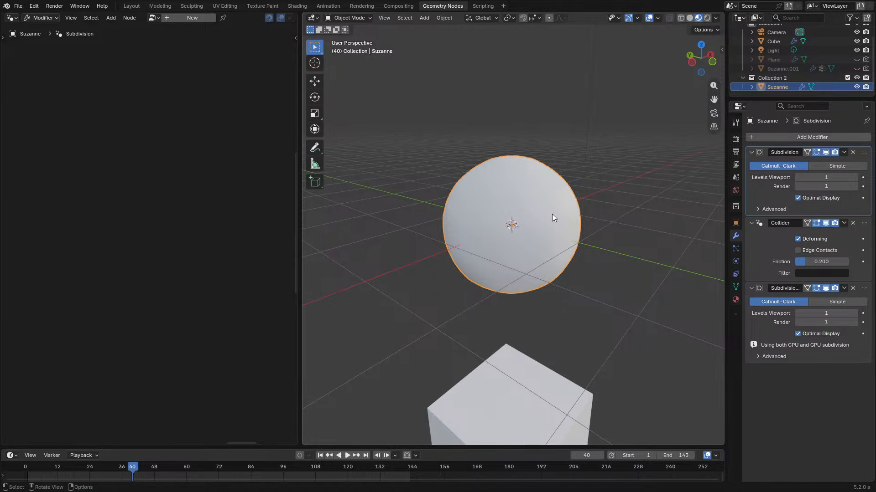
left_click(854, 289)
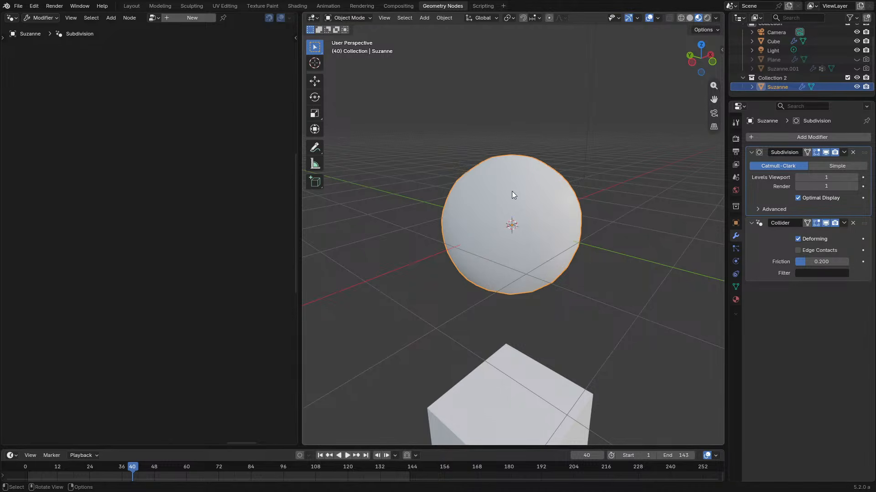
scroll(511, 191, "up", 3)
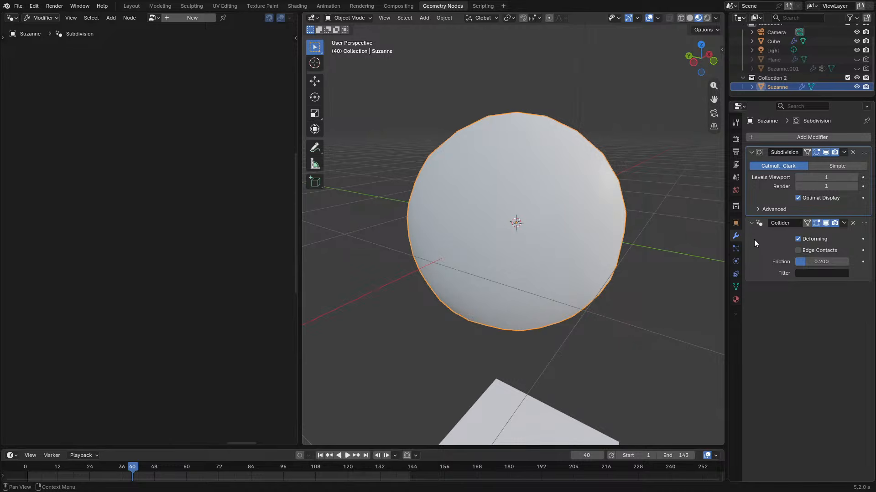
left_click(735, 263)
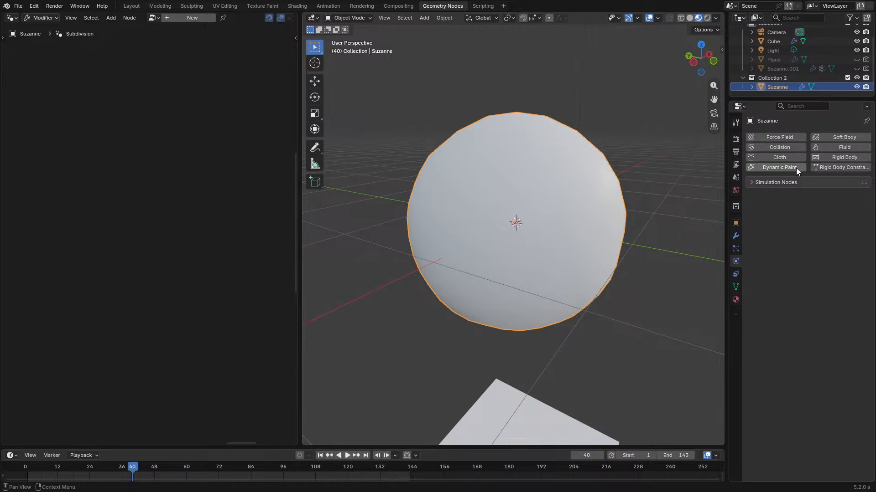
left_click(735, 235)
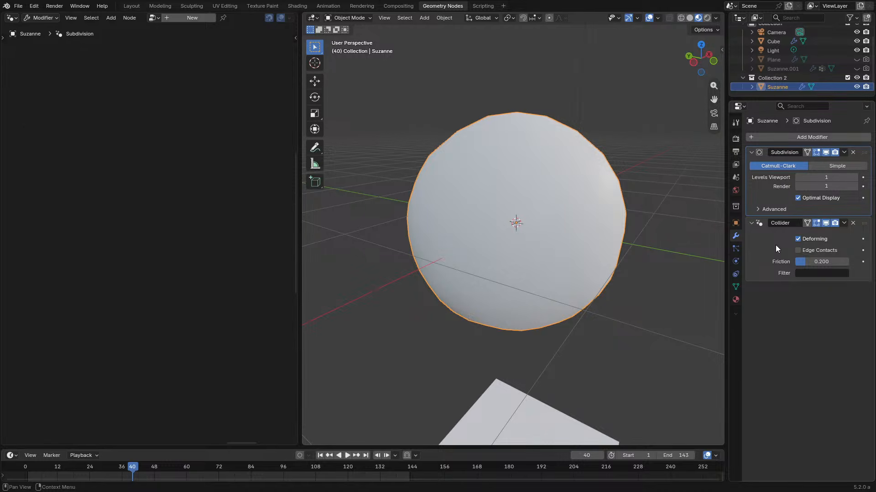
- Rewind to frame 0, select the cube, and play the cloth collision up to frame 9
scroll(662, 314, "down", 2)
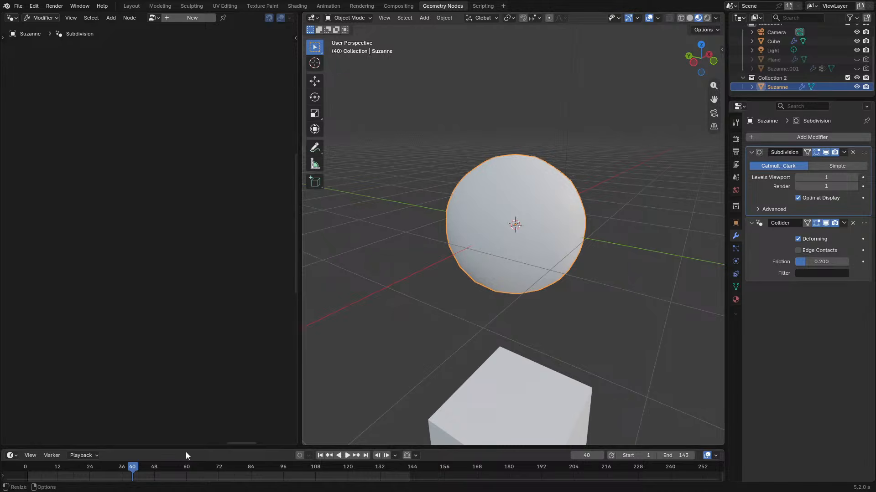
left_click_drag(39, 475, 23, 475)
left_click(461, 262)
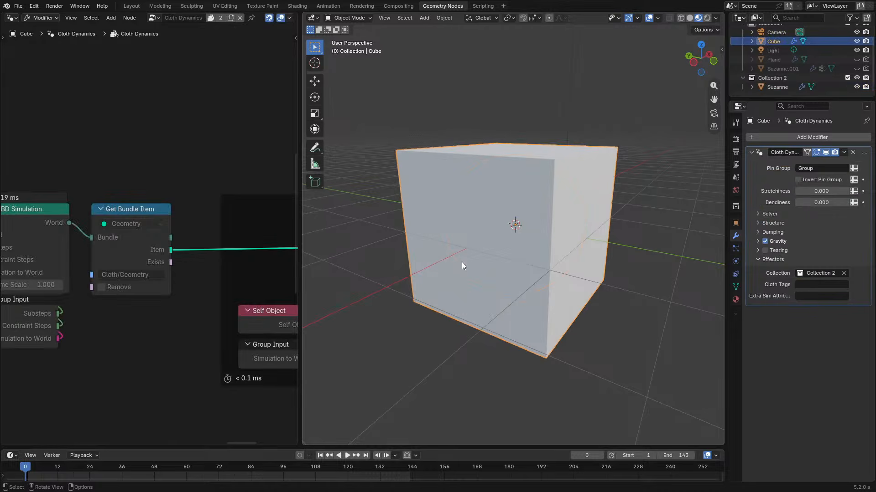
key("space")
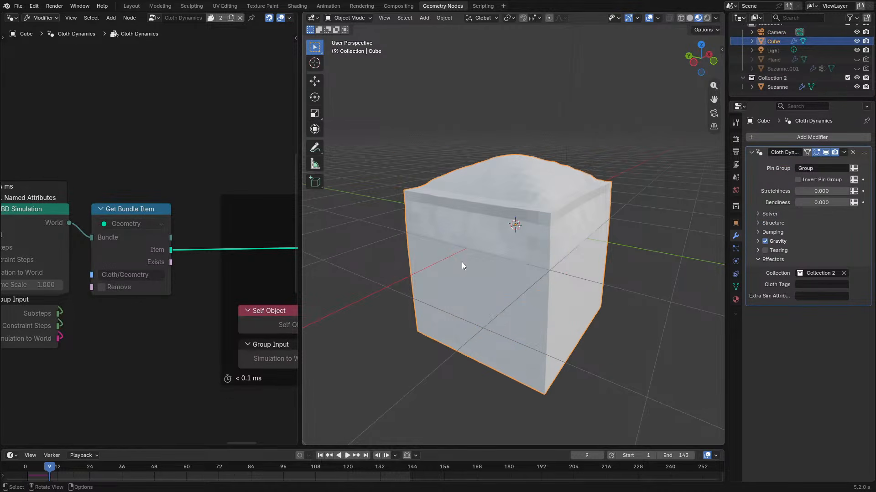
- Remove the Collider modifier from the sphere and replay the simulation from the start up to frame 15
left_click(500, 198)
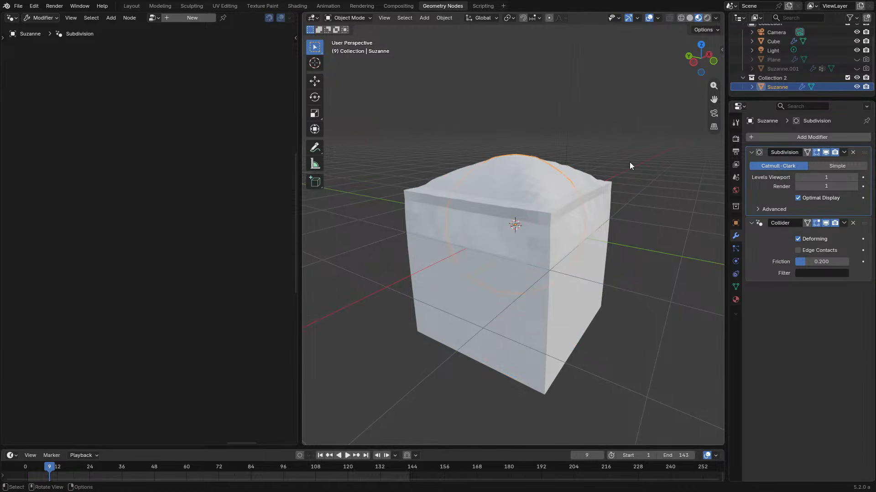
left_click(853, 223)
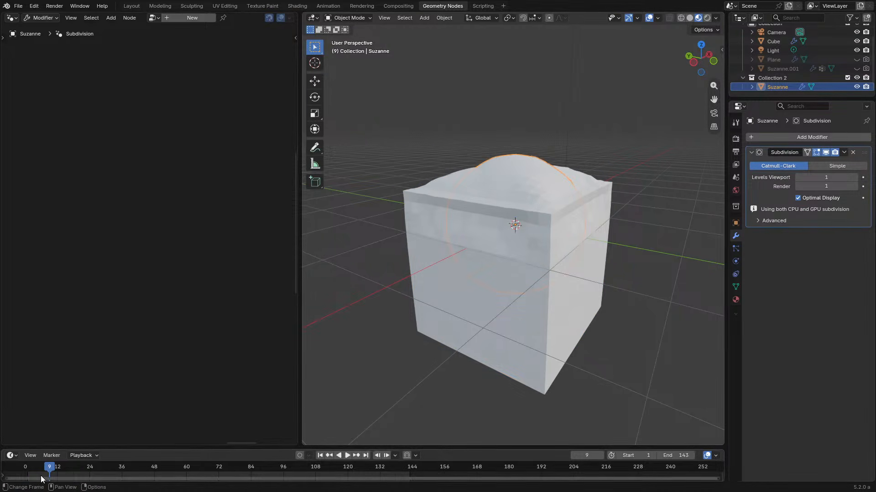
key("shift+Left")
key("space")
key("space")
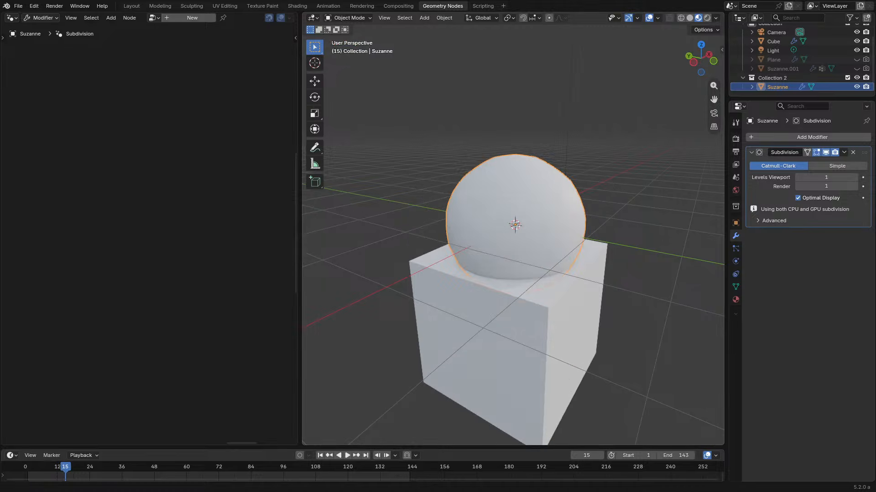
- Add a simulation Collider modifier to the sphere
left_click(818, 136)
type("coll")
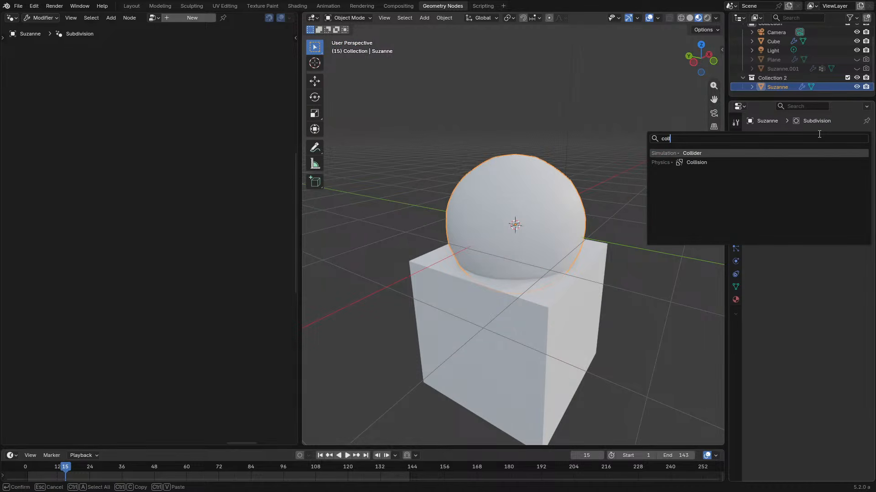
left_click(792, 152)
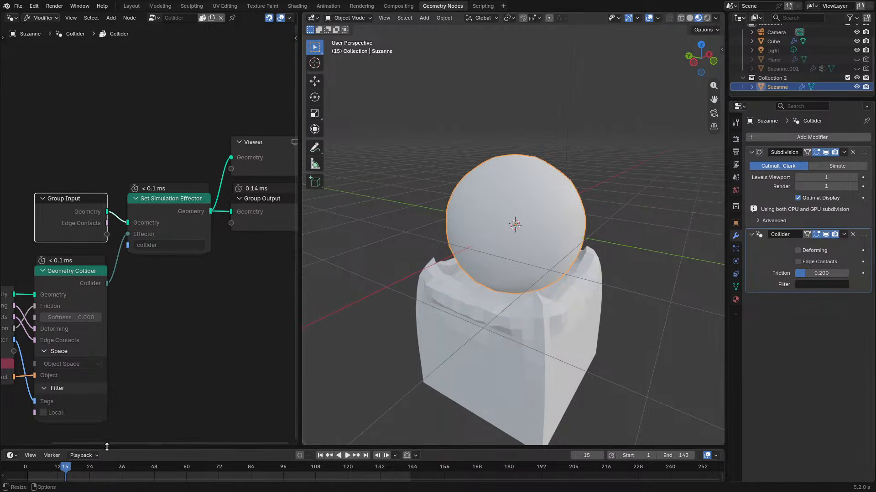
- Rewind to frame 0, play the cube's cloth simulation over the sphere from another angle, and stop at frame 42
left_click(28, 467)
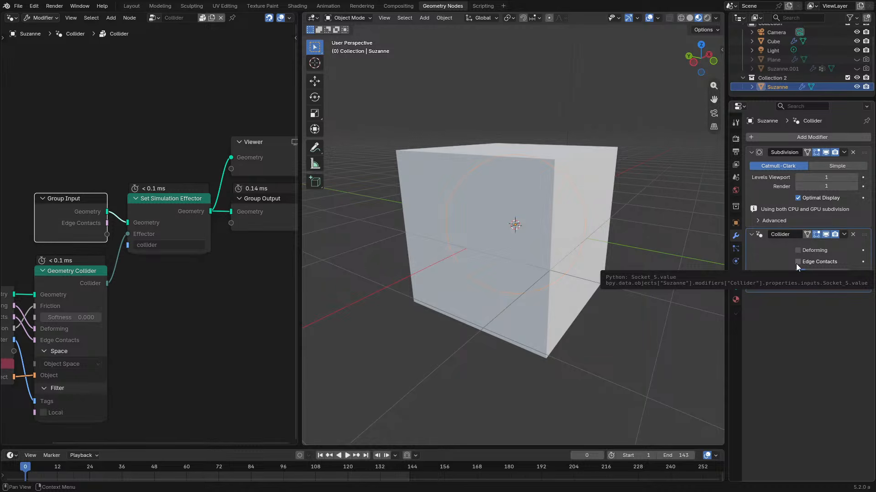
mouse_move(638, 278)
middle_mouse_down()
mouse_move(600, 274)
mouse_move(623, 280)
middle_mouse_up()
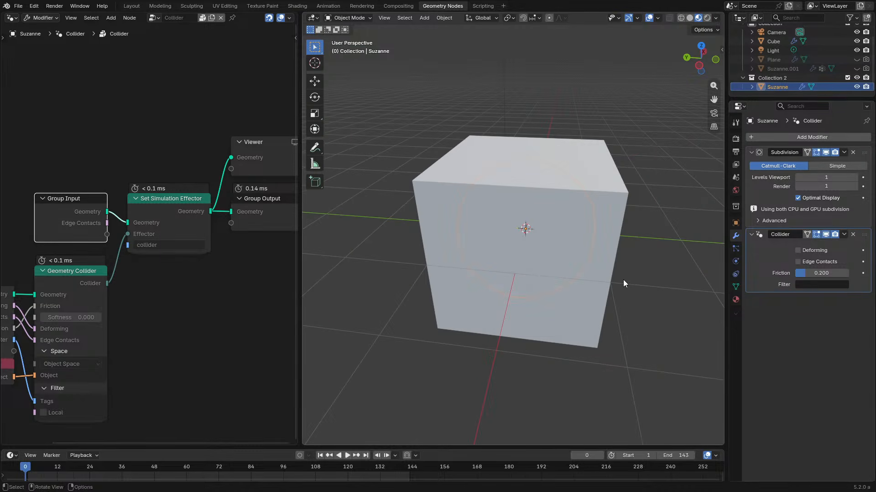
middle_click_drag(707, 268, 636, 264)
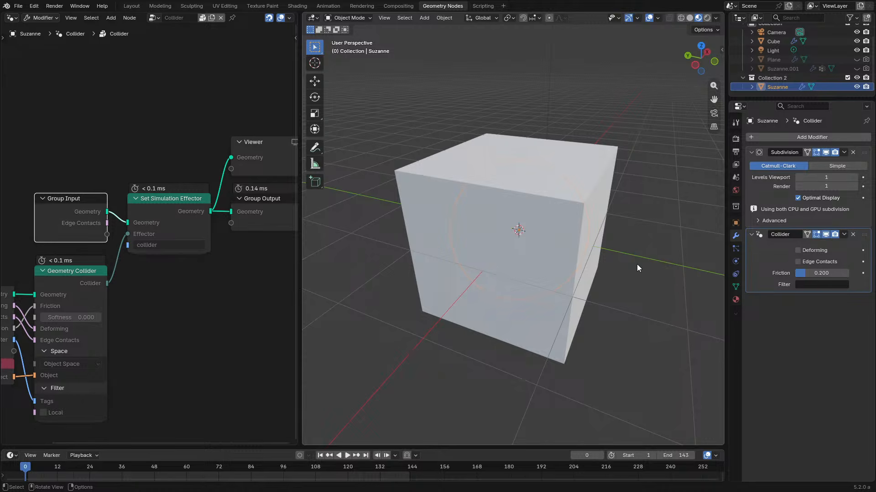
key("space")
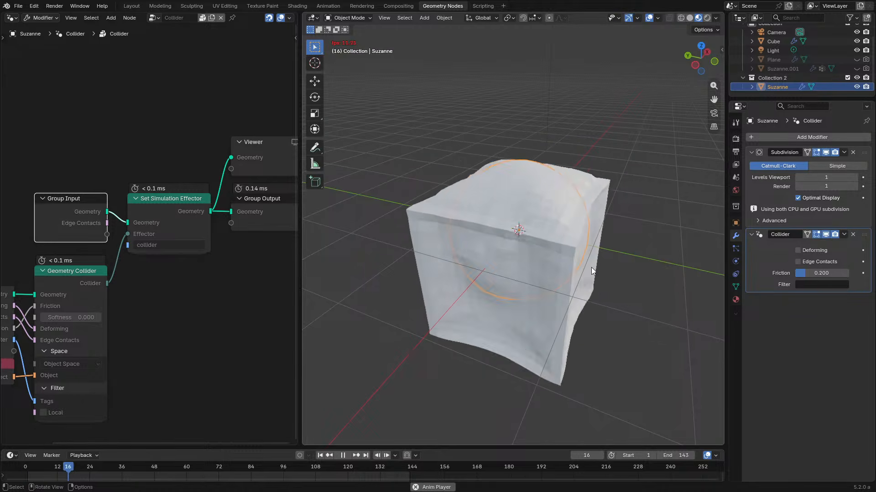
left_click(563, 273)
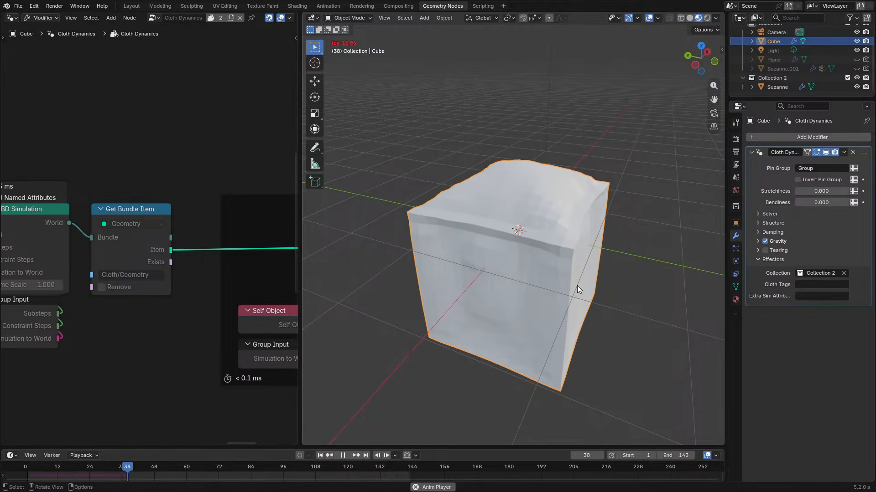
key("space")
- Remove the sphere's remaining Subdivision modifier, replay the simulation from the start, and stop at frame 22 with the cube selected
left_click(531, 245)
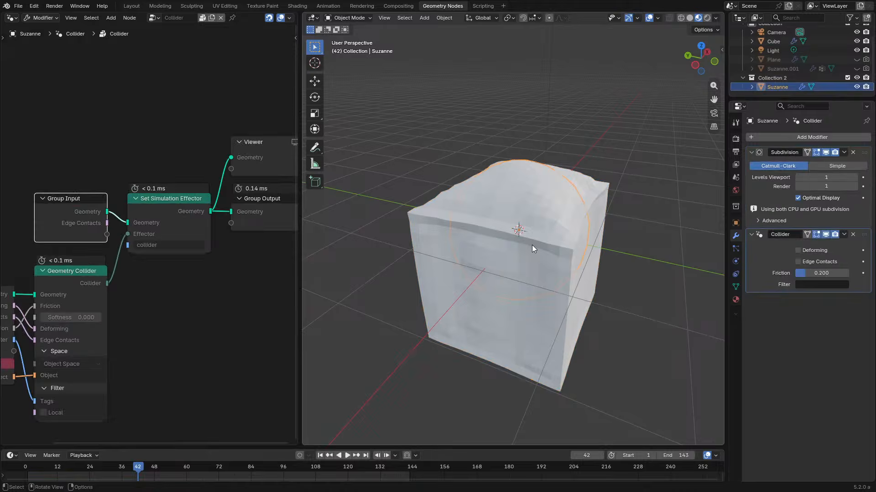
left_click(853, 152)
left_click(20, 470)
key("space")
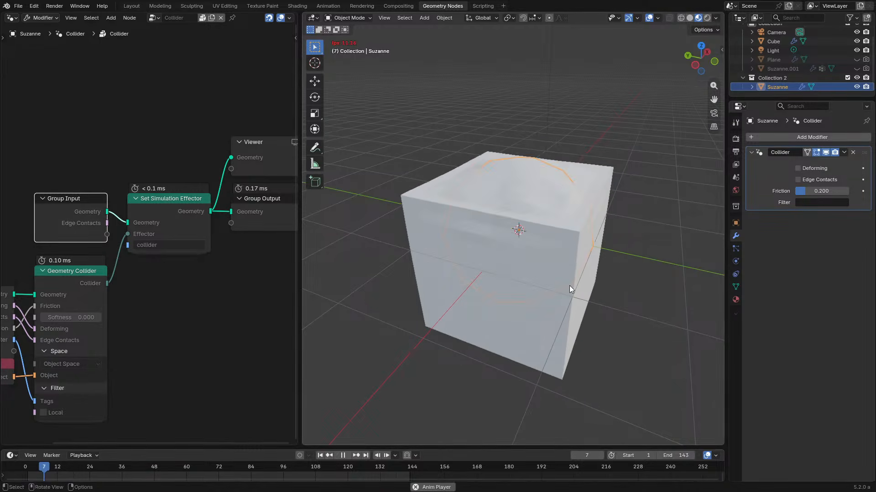
left_click(569, 285)
key("space")
- Switch the viewport to Solid shading after previewing wireframe and rendered shading, and replay the simulation from the start
key("shift+z")
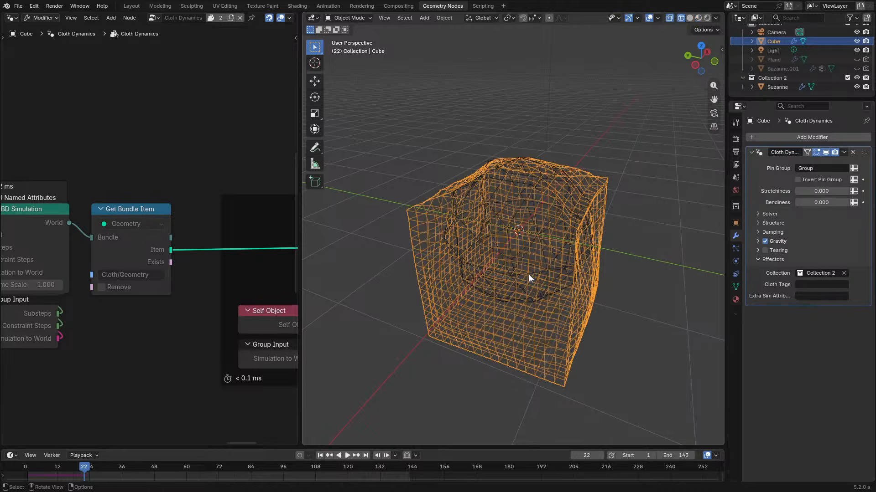
key("z")
left_click(534, 197)
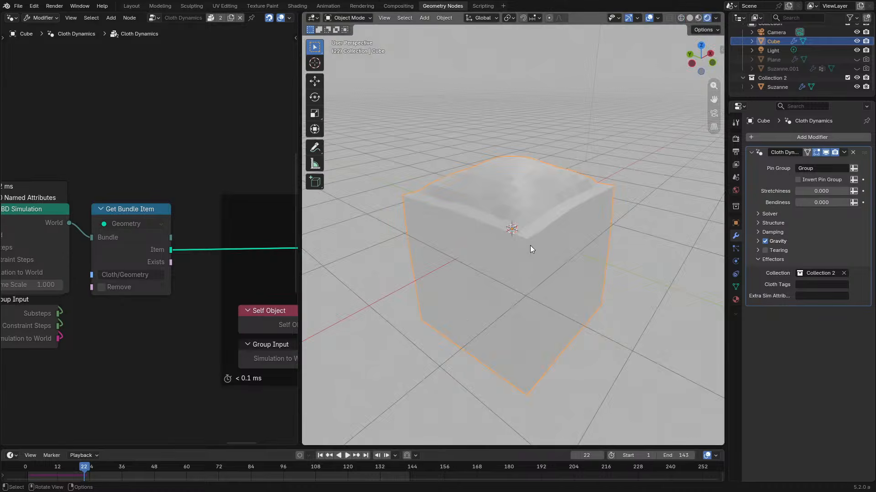
key("z")
left_click(617, 249)
key("space")
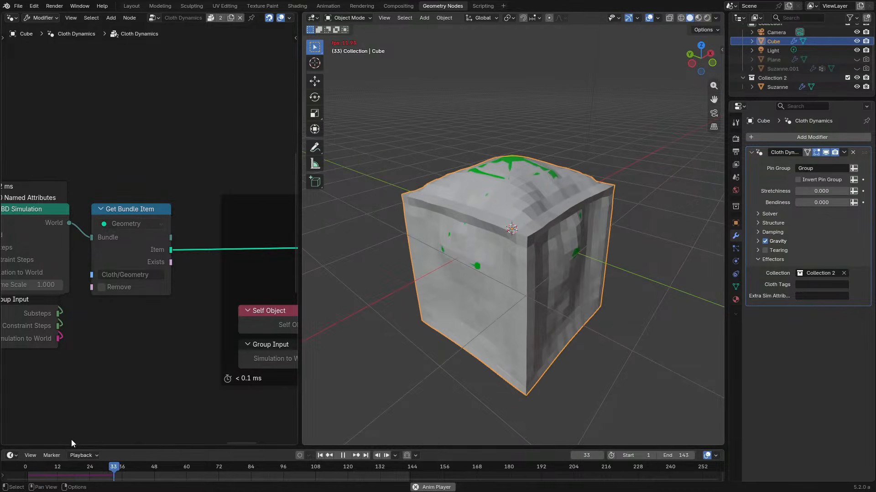
left_click(19, 469)
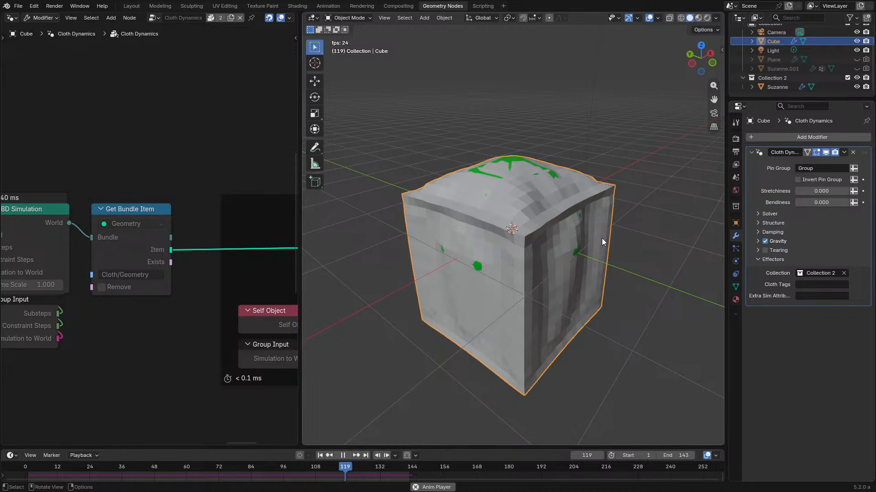
- Expand the Cloth Dynamics Solver and Structure settings and set the cloth's Collision Radius to 0.1 m
left_click(769, 214)
key("space")
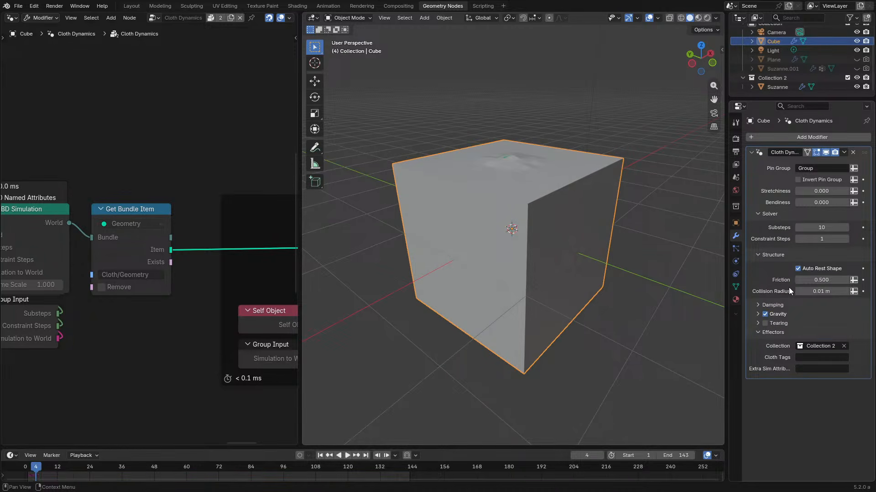
left_click(813, 292)
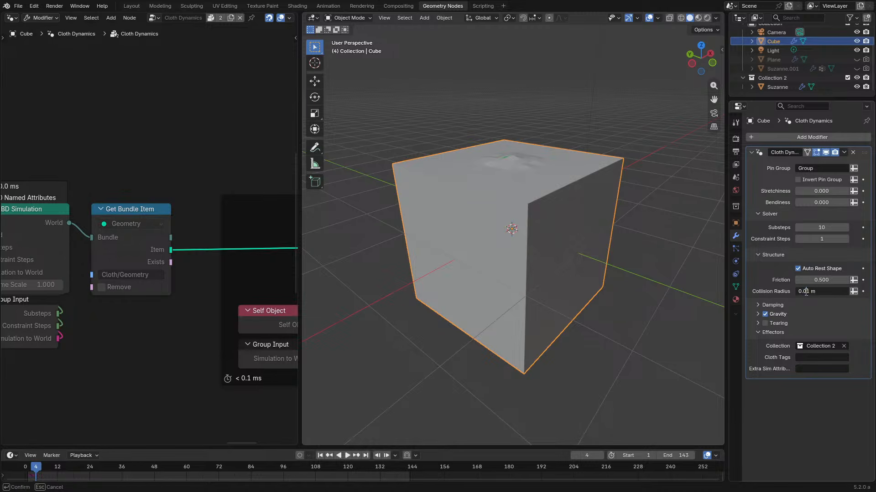
key("Return")
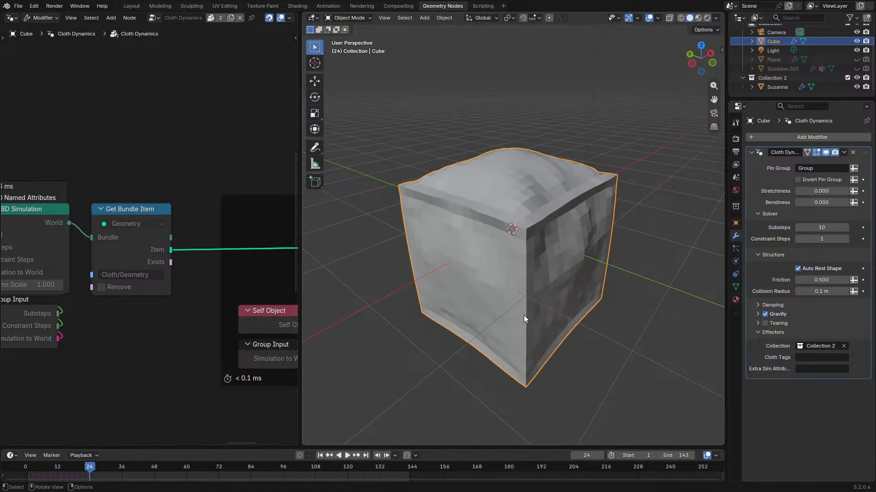
- Preview the draped cube in other viewport shading modes and return the viewport to Solid shading
key("shift+z")
key("z")
left_click(659, 276)
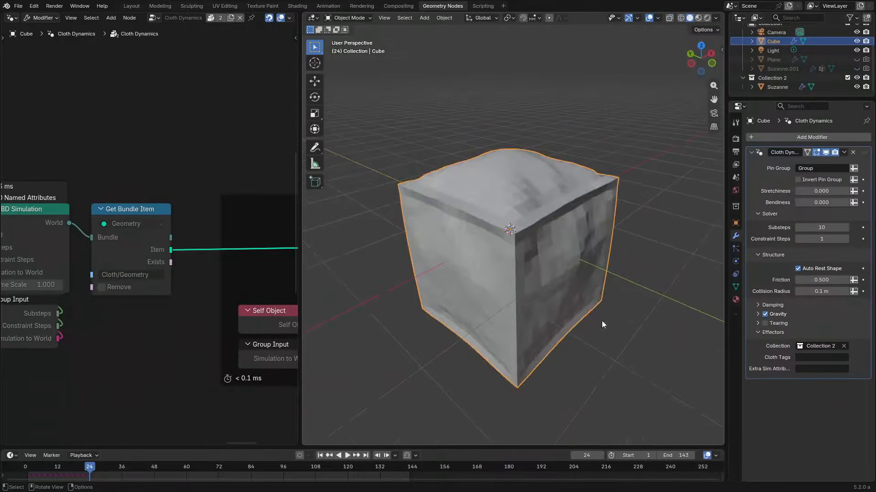
key("z")
left_click(606, 296)
key("z")
left_click(616, 304)
scroll(616, 305, "up", 2)
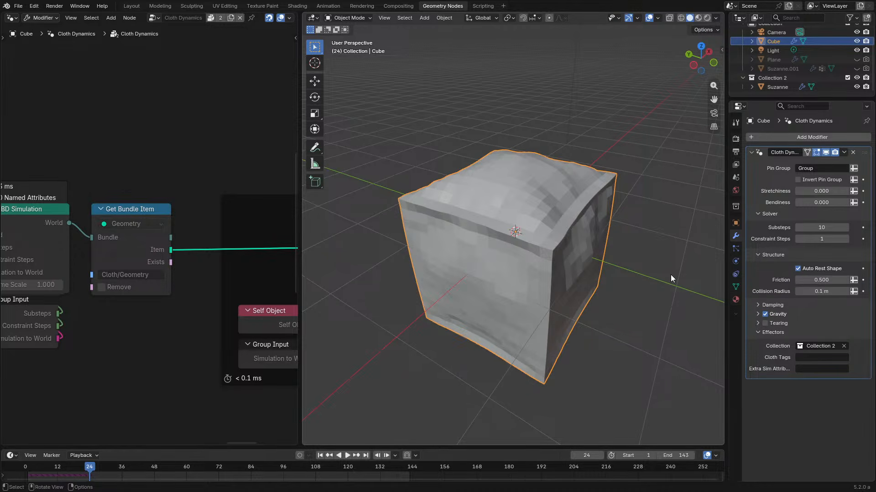
- Replay the cube's cloth simulation from frame 0, view it from another angle, and stop at frame 86
key("space")
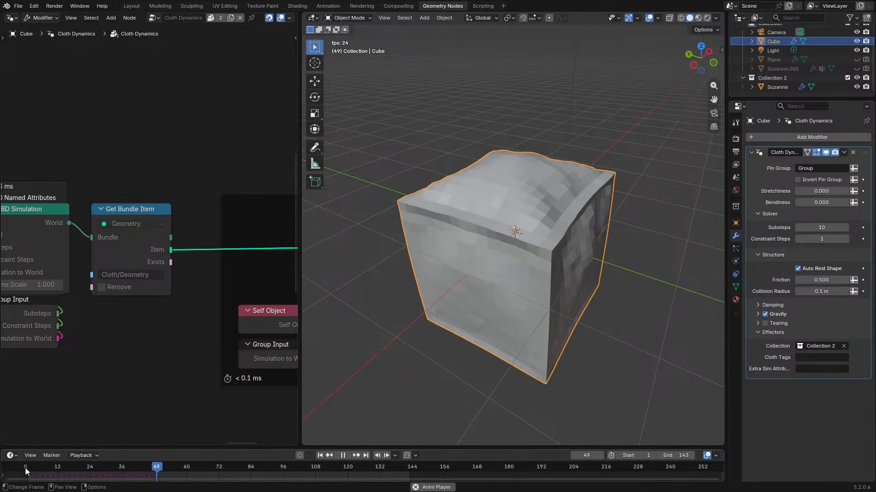
left_click(25, 468)
key("space")
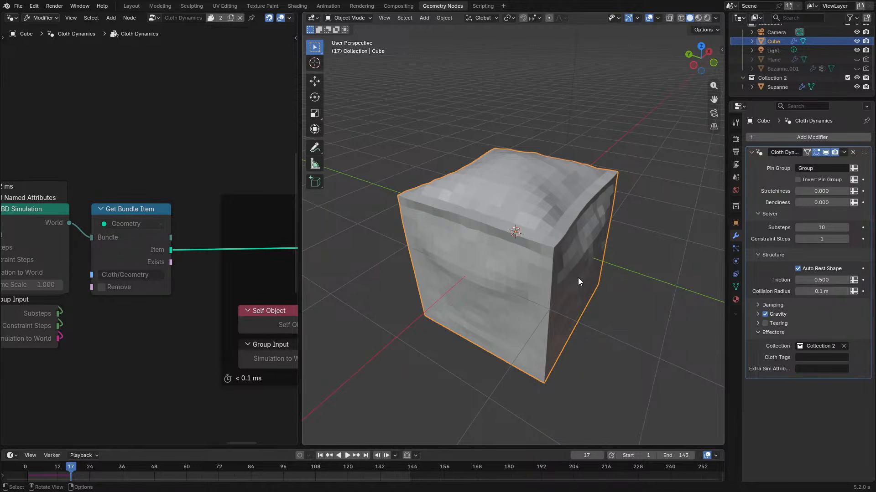
key("space")
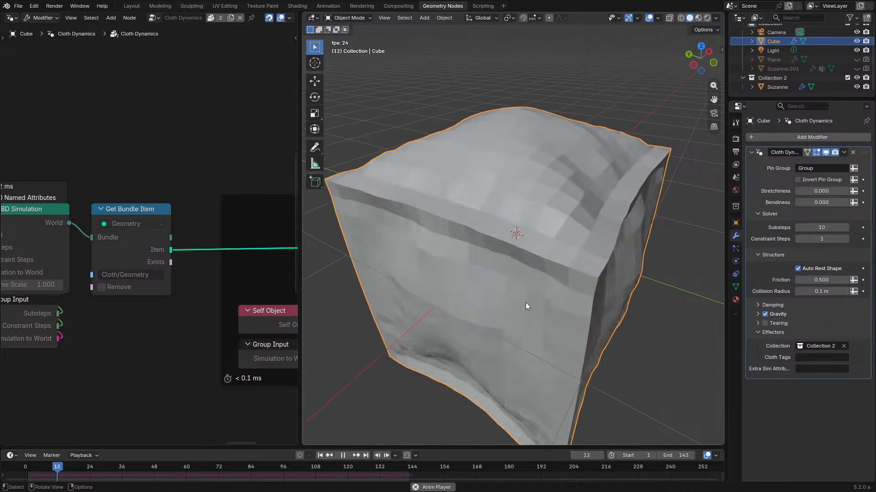
middle_click_drag(526, 302, 500, 289)
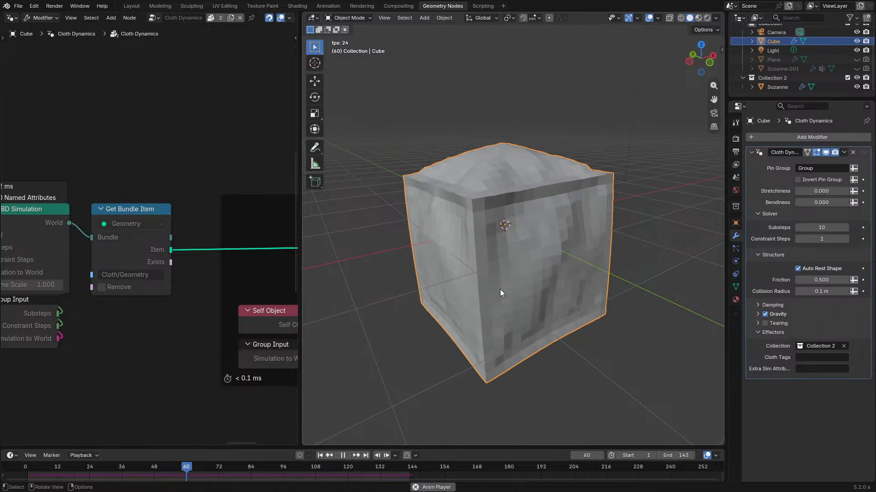
key("space")
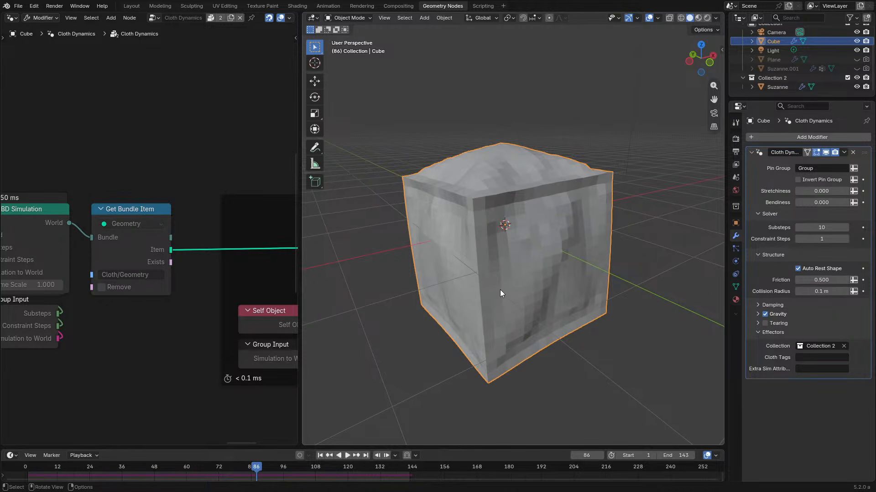
- Orbit back around the cube, play the simulation again, and stop at frame 47
middle_click_drag(527, 270, 564, 280)
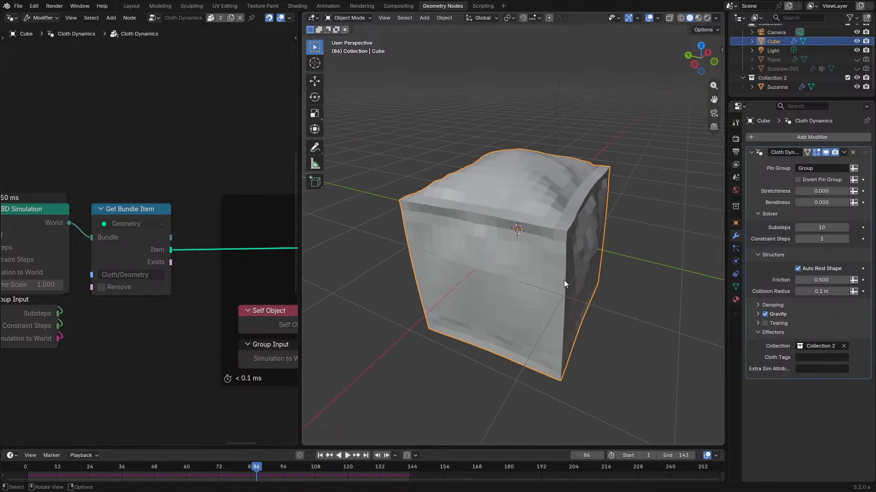
key("space")
key("space")
key("space")
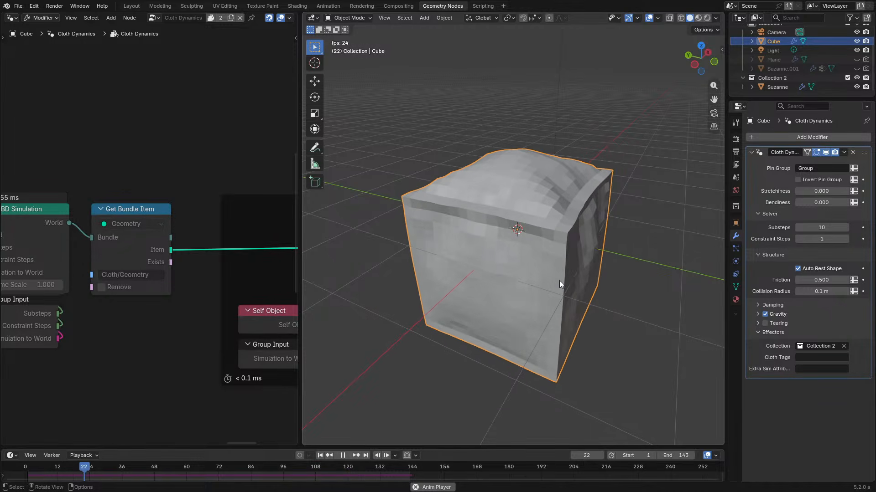
key("space")
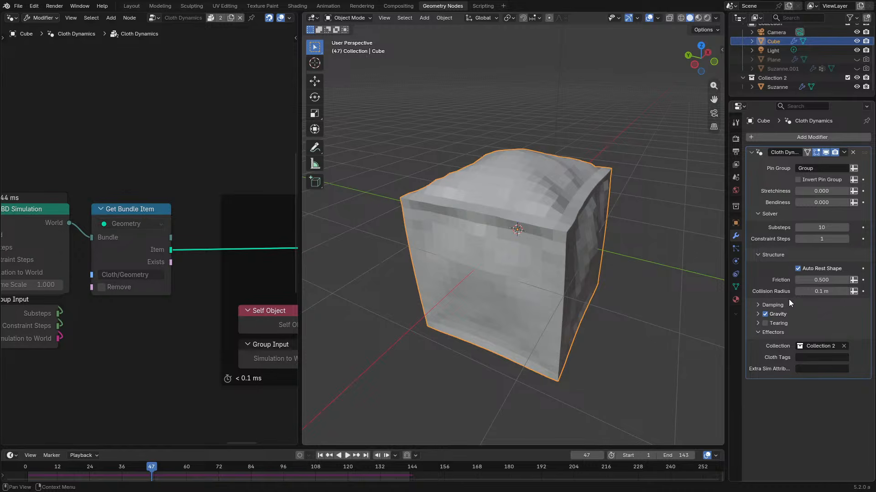
- Expand the Damping, Gravity and Tearing settings of Cloth Dynamics while the simulation replays from frame 0, and stop at frame 47
left_click(781, 304)
key("space")
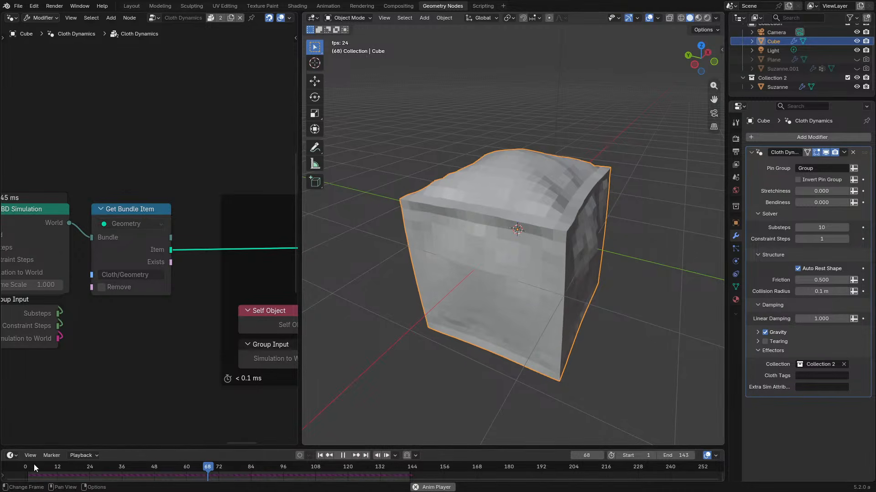
left_click(22, 462)
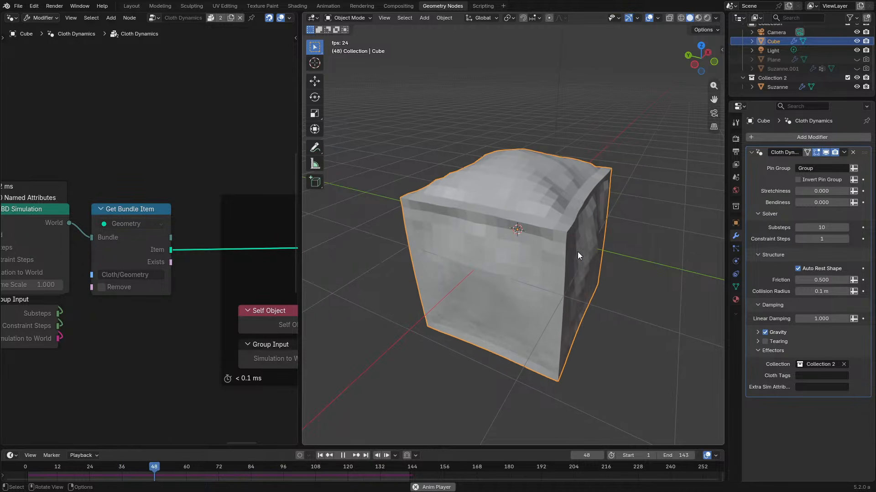
left_click(783, 332)
left_click(757, 332)
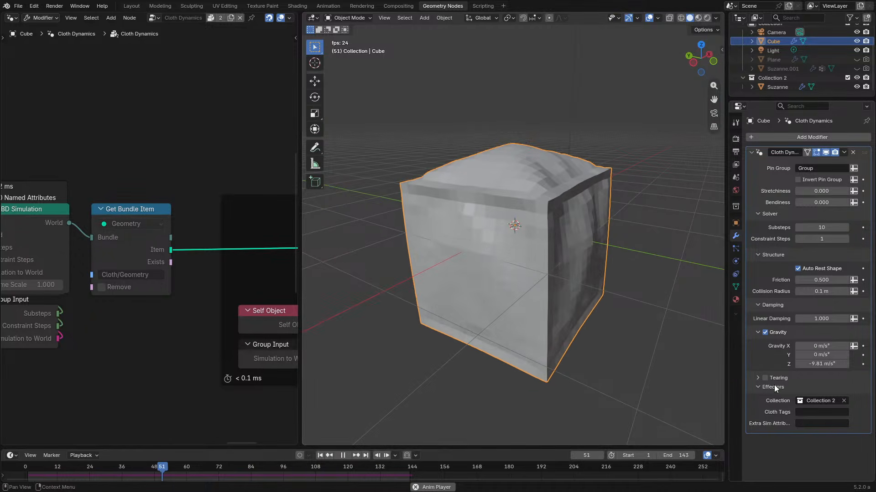
left_click(756, 378)
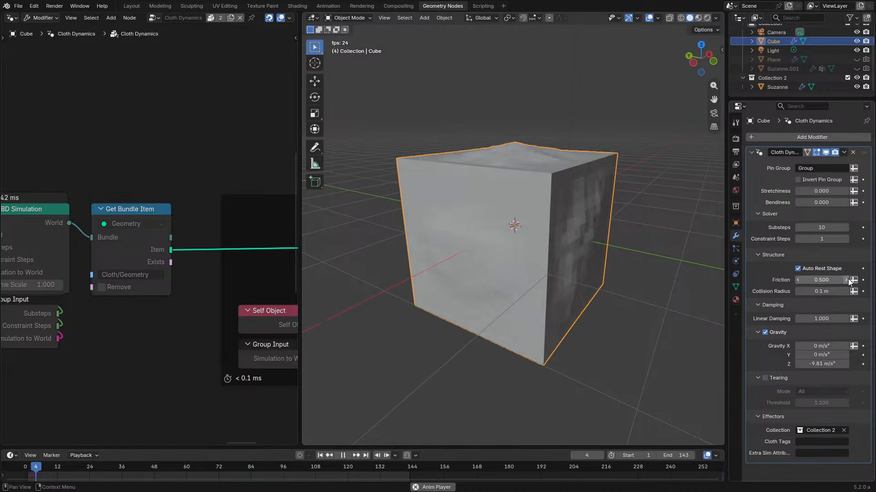
key("space")
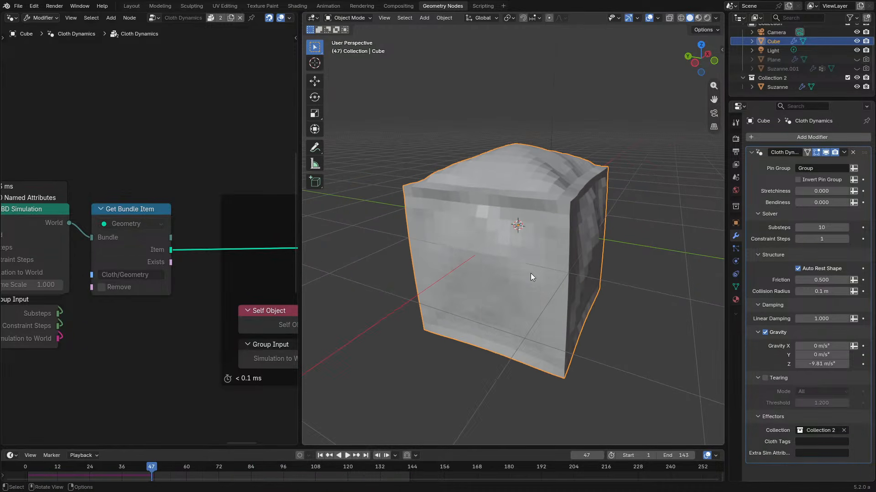
- Add a plane mesh at the 3D cursor
key("shift+a")
mouse_move(523, 265)
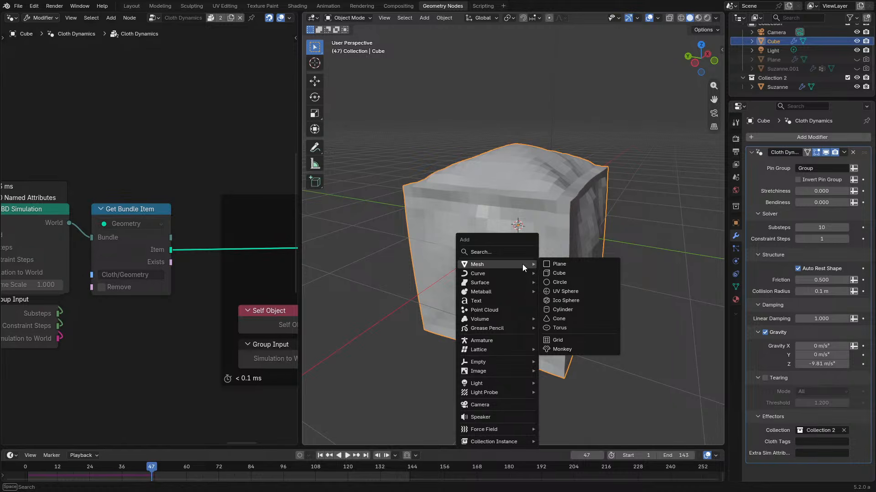
left_click(560, 264)
- Look for an effector modifier for the new plane by searching "effe" and "force" and examining the Simulation, Physics and Generate categories
left_click(816, 136)
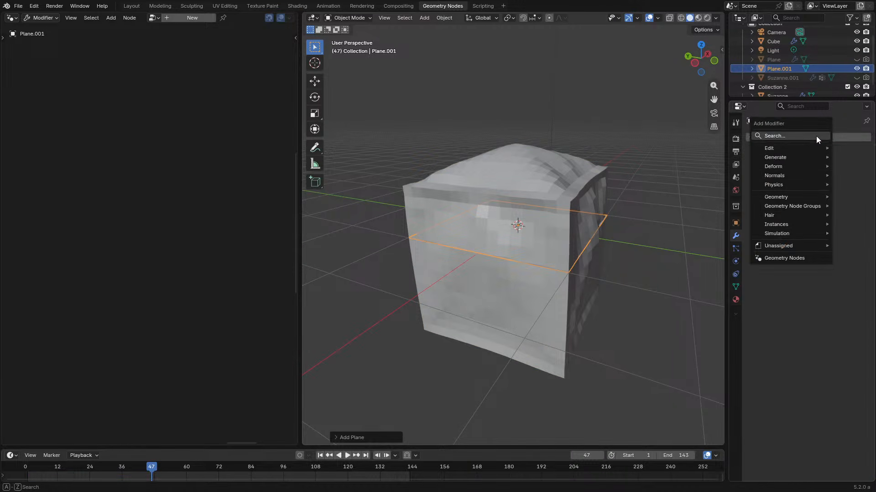
type("effe")
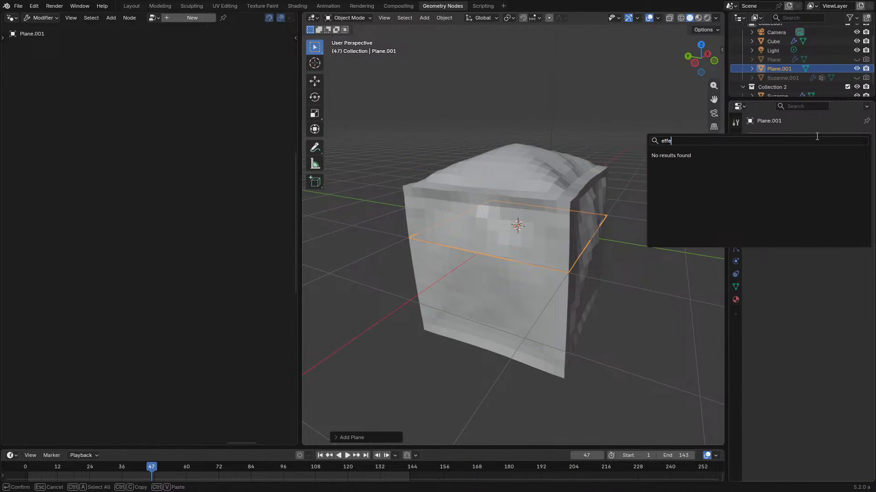
type("force")
key("Escape")
left_click(785, 138)
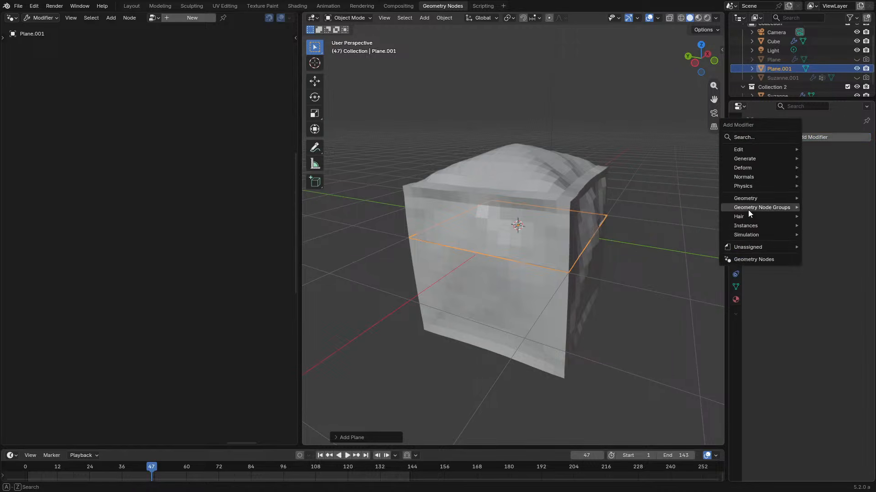
mouse_move(754, 236)
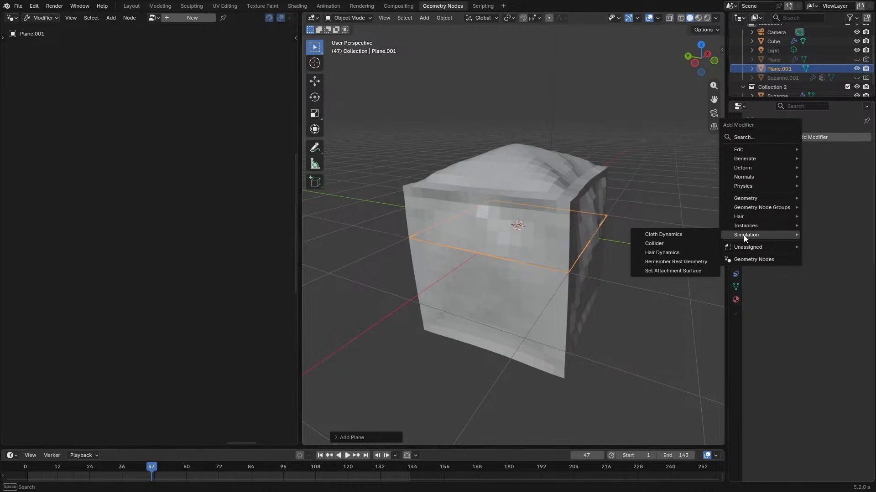
mouse_move(750, 187)
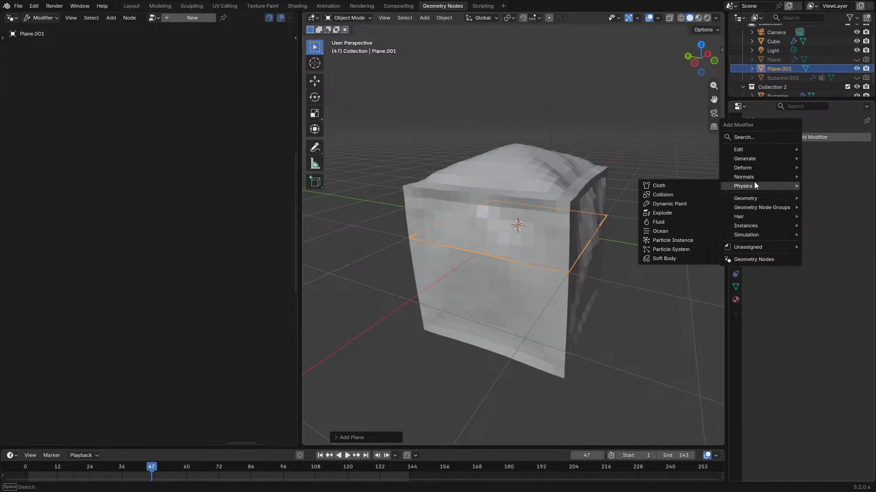
mouse_move(761, 157)
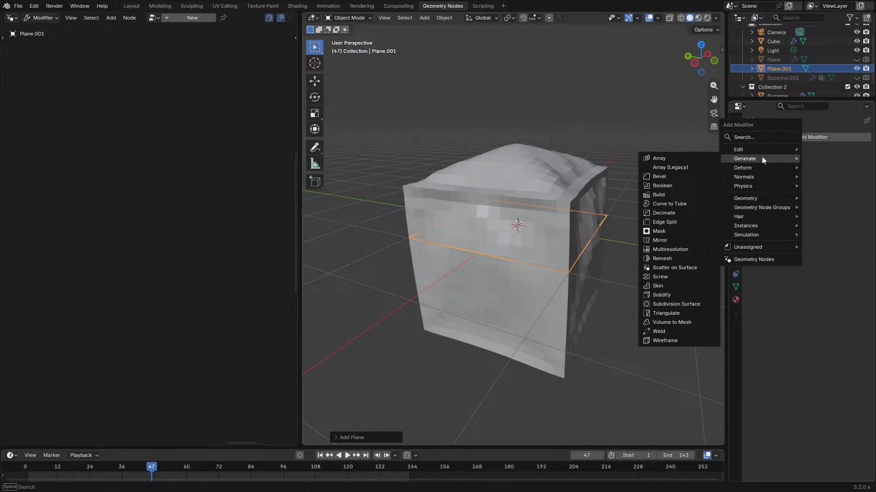
mouse_move(762, 208)
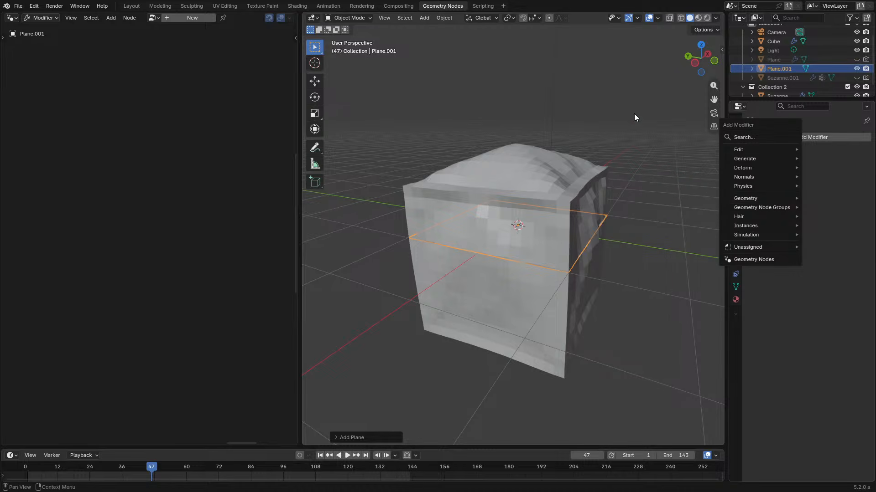
- Reselect the cube, play its simulation, and enable Tearing in Cloth Dynamics with its settings expanded
left_click(554, 272)
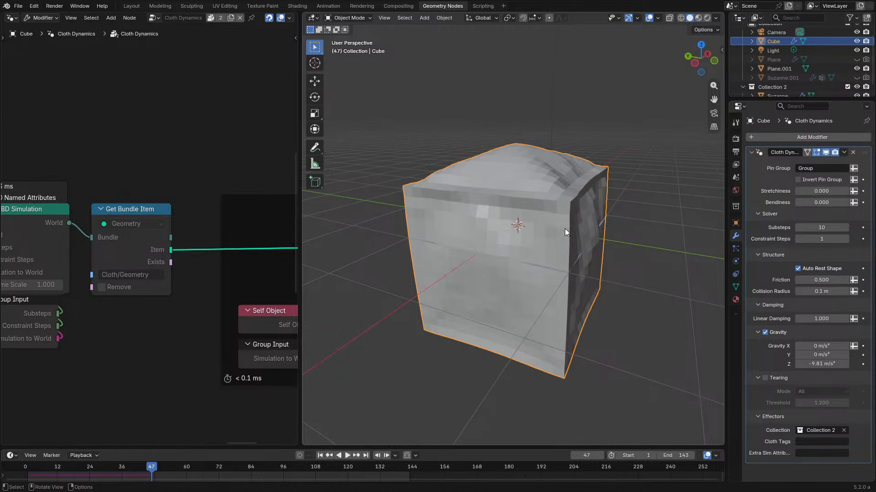
key("space")
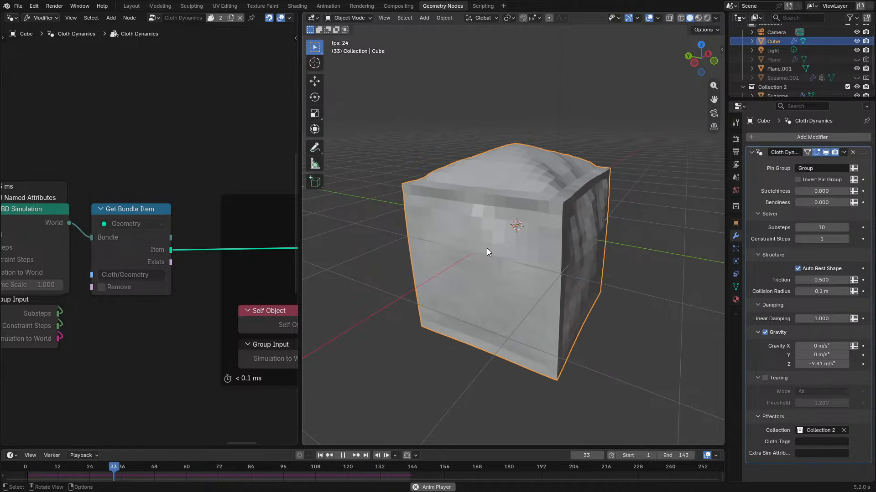
left_click(760, 378)
left_click(765, 378)
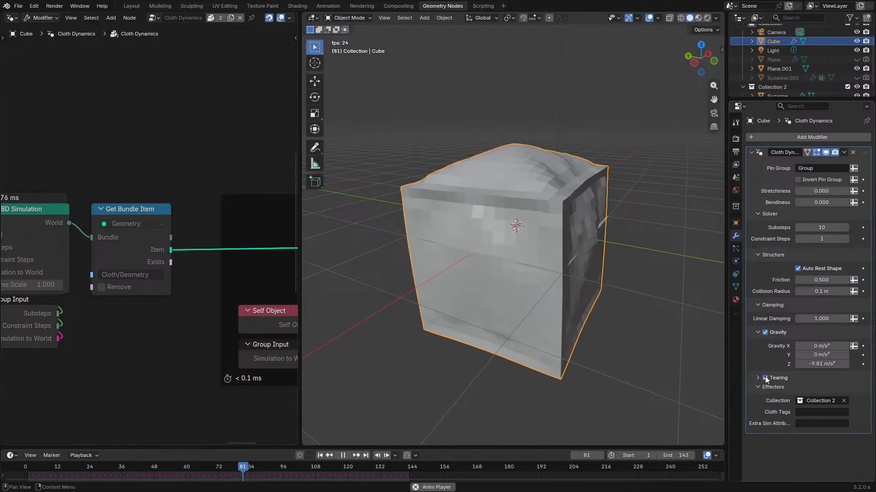
left_click(758, 378)
key("space")
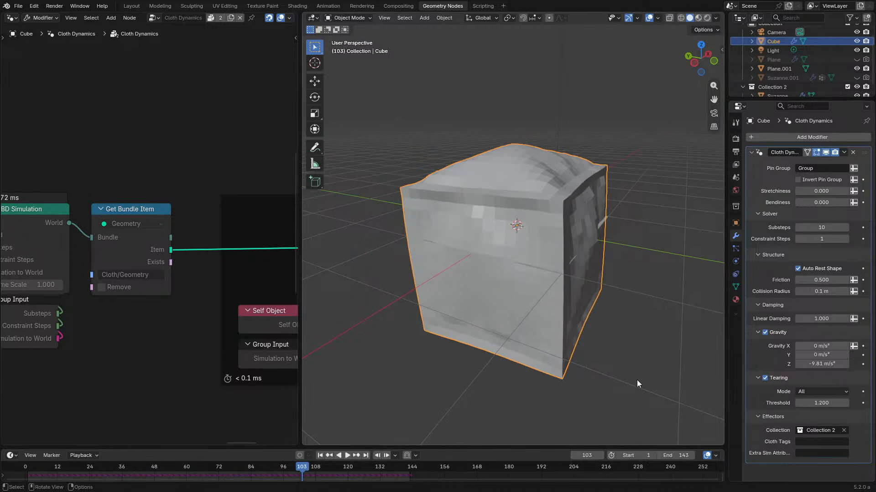
- Set the Tearing mode to Voronoi and replay the simulation from frame 0
key("space")
left_click(825, 393)
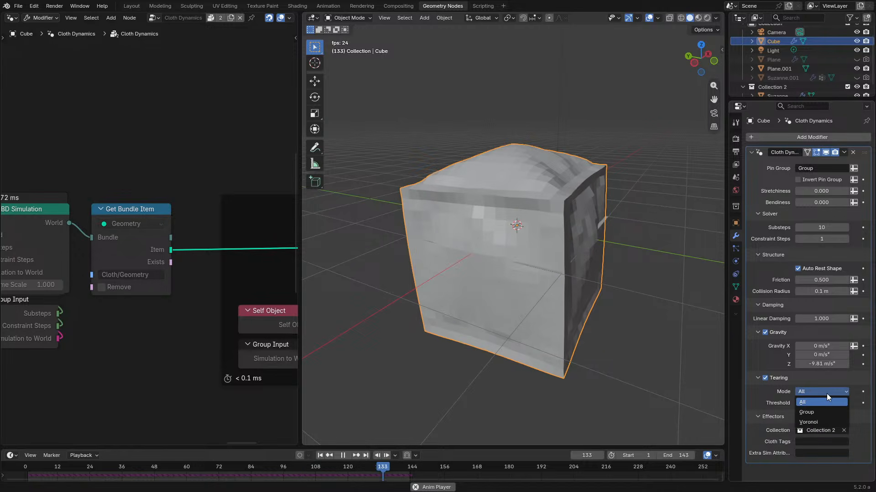
left_click(831, 422)
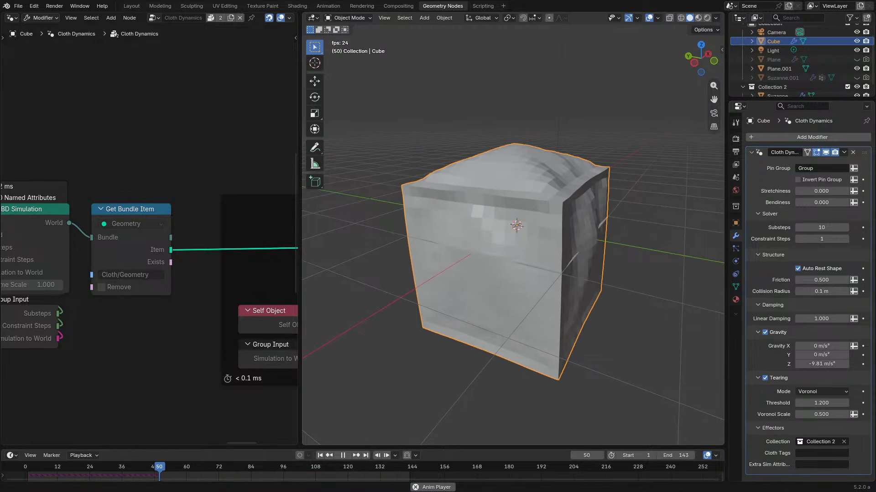
left_click(22, 466)
- Lower the tearing Threshold to 1.022, watch the cloth cube from above, and stop at frame 29
left_click_drag(826, 403, 744, 403)
middle_click_drag(562, 325, 587, 373)
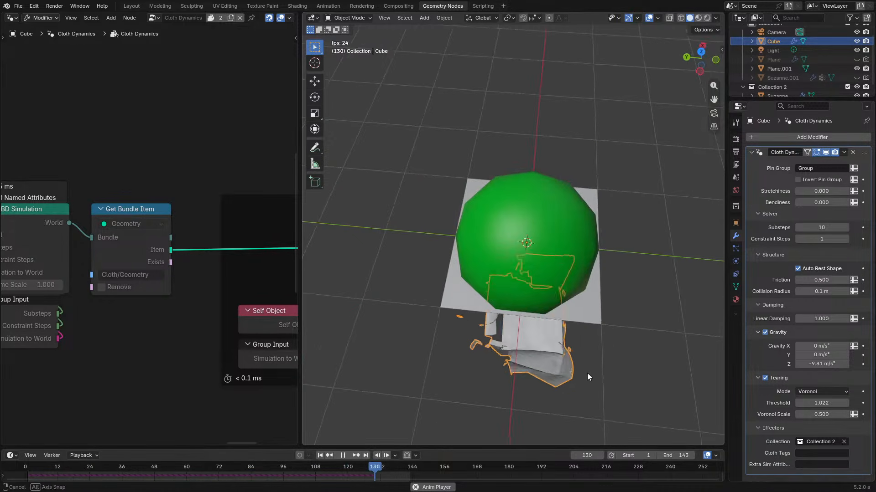
key("space")
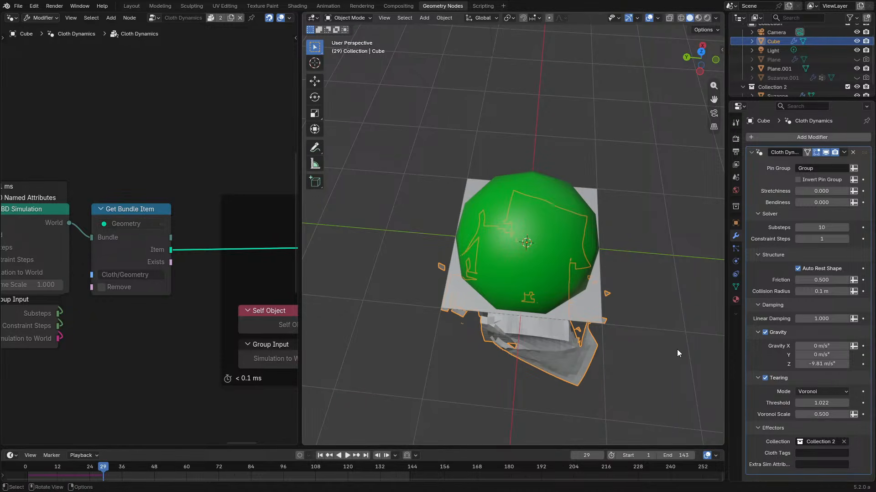
- Set the Tearing mode to All
left_click(808, 391)
left_click(814, 401)
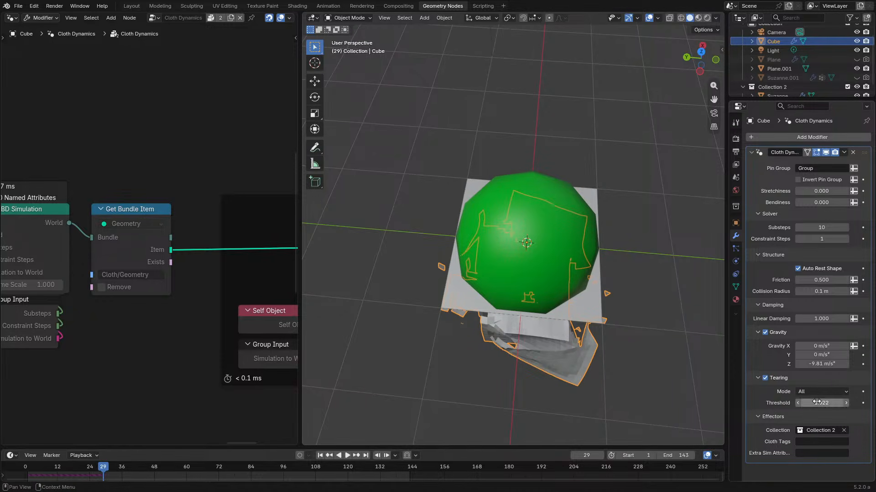
- Set the cube's tearing Threshold to 1.1
left_click_drag(826, 403, 829, 405)
type("1.1")
key("Return")
middle_click_drag(568, 214, 564, 242)
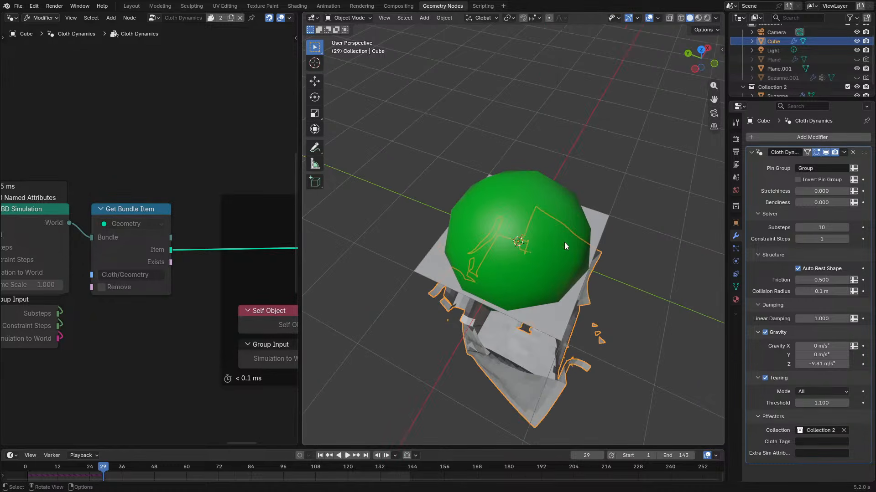
- Delete the plane beneath the cube and select the green collider sphere
left_click(553, 322)
key("Delete")
left_click(542, 294)
middle_click_drag(542, 293, 515, 237)
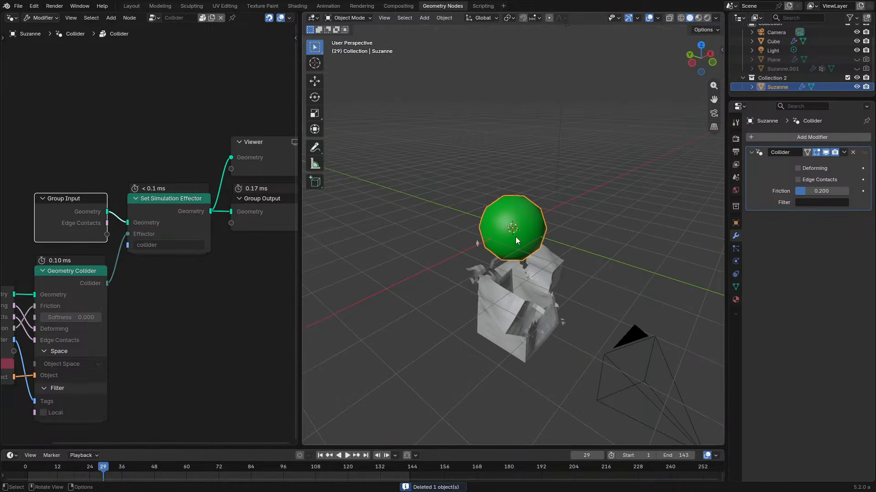
- Replay the simulation from the first frame and duplicate the green sphere about 2.1 m away while it runs, stopping at frame 61
key("shift+Left")
key("space")
key("shift+d")
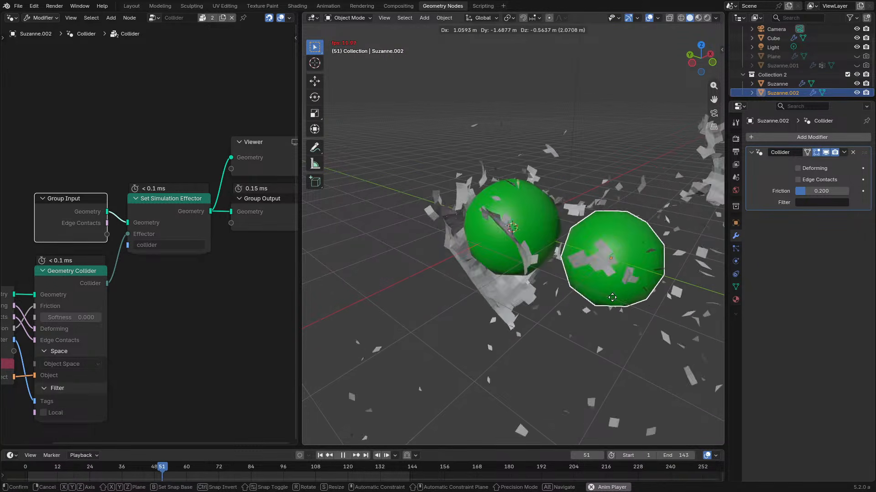
left_click(617, 303)
key("space")
- Disable Gravity in the cube's Cloth Dynamics modifier and replay the simulation from the start
middle_click_drag(473, 292, 589, 289)
left_click(491, 304)
left_click(765, 332)
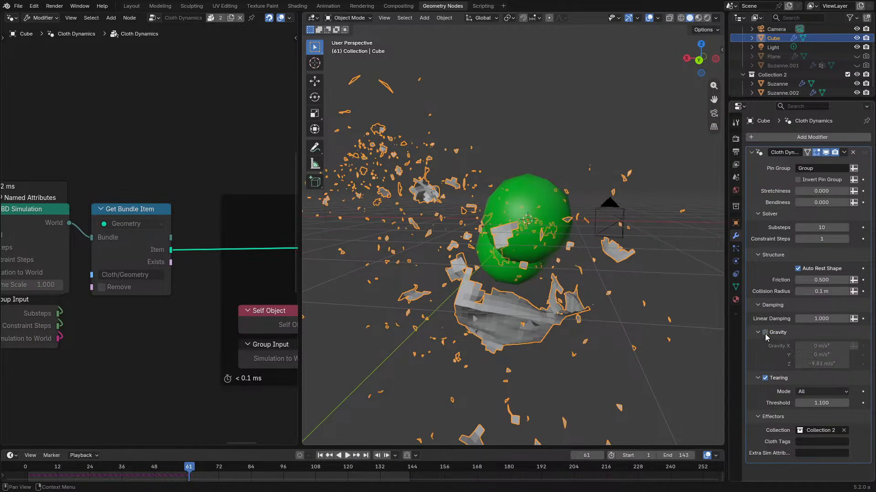
left_click(30, 467)
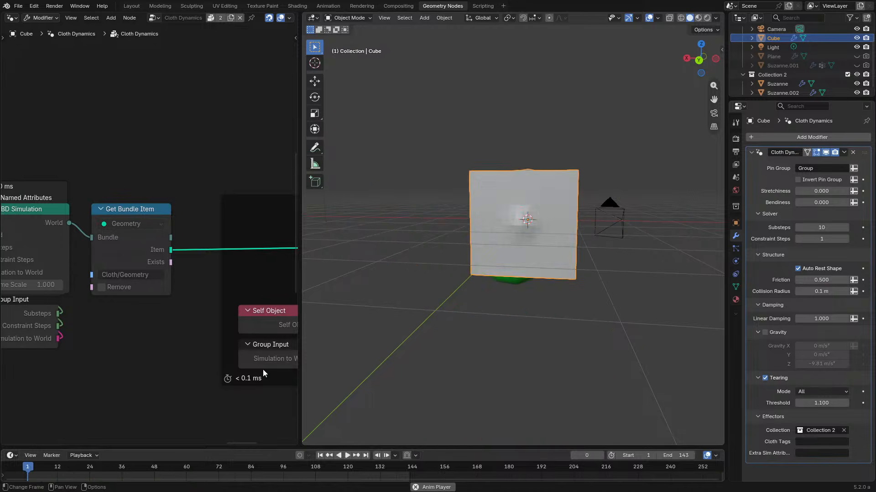
middle_click_drag(450, 284, 559, 274)
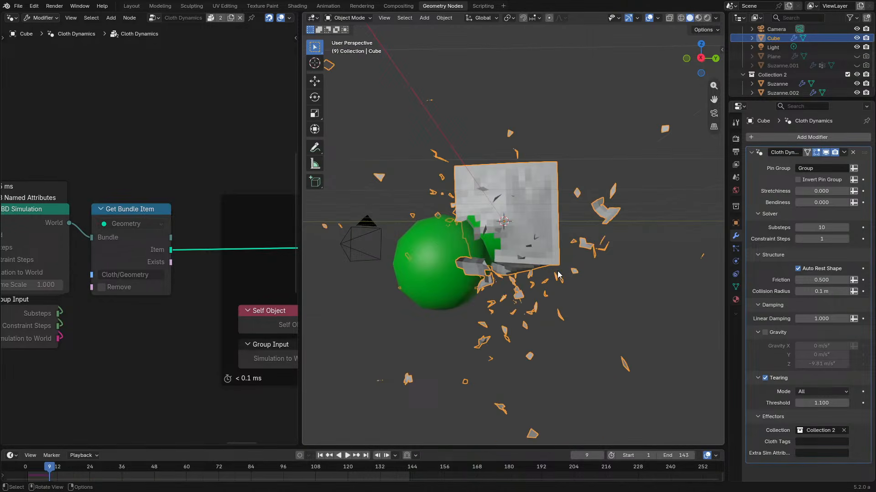
- Move the duplicated sphere about 2.5 m, mostly along positive Y, during playback and stop at frame 74
left_click(475, 249)
key("g")
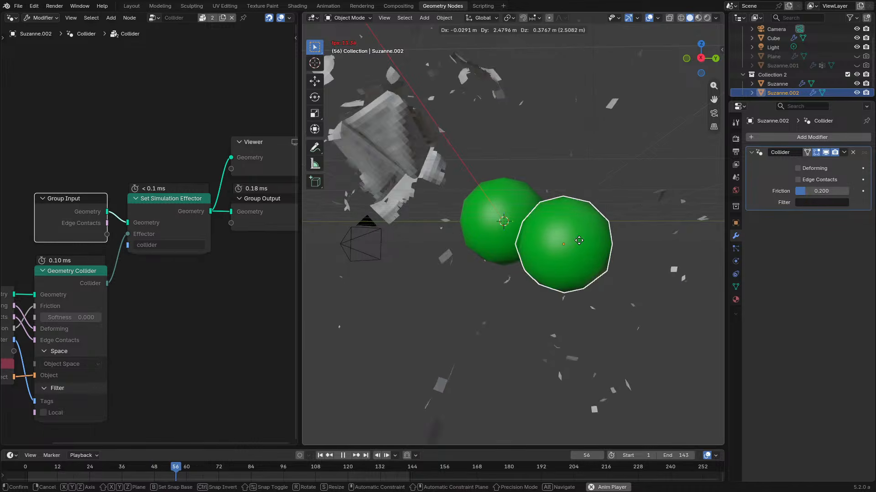
left_click(579, 240)
middle_click_drag(582, 206, 472, 203)
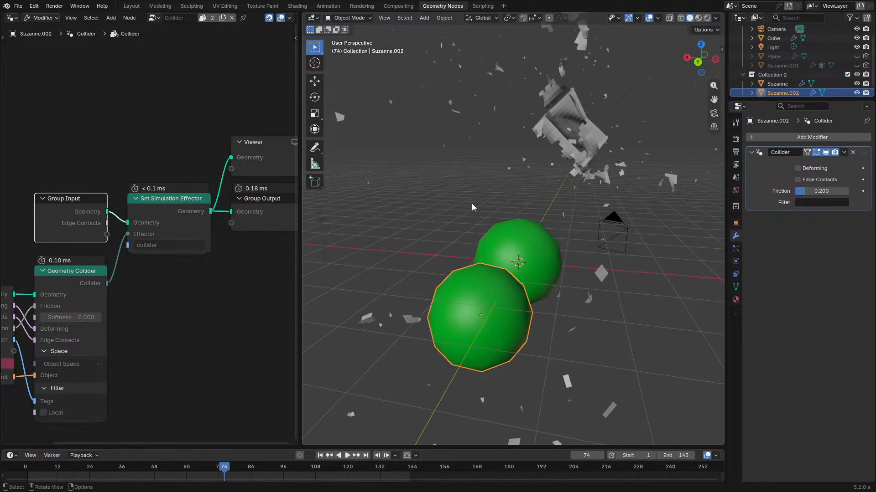
- Search the available modifiers for "force" with the duplicated sphere selected
left_click(564, 152)
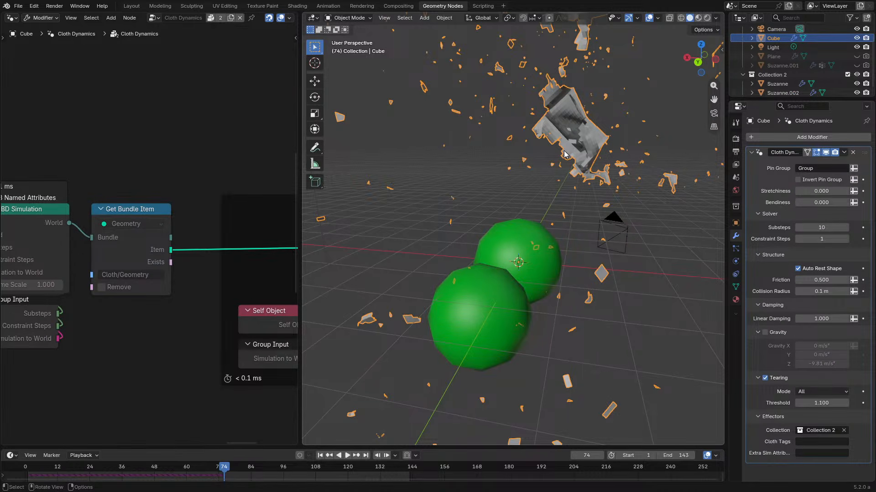
left_click(464, 344)
left_click(796, 138)
type("f")
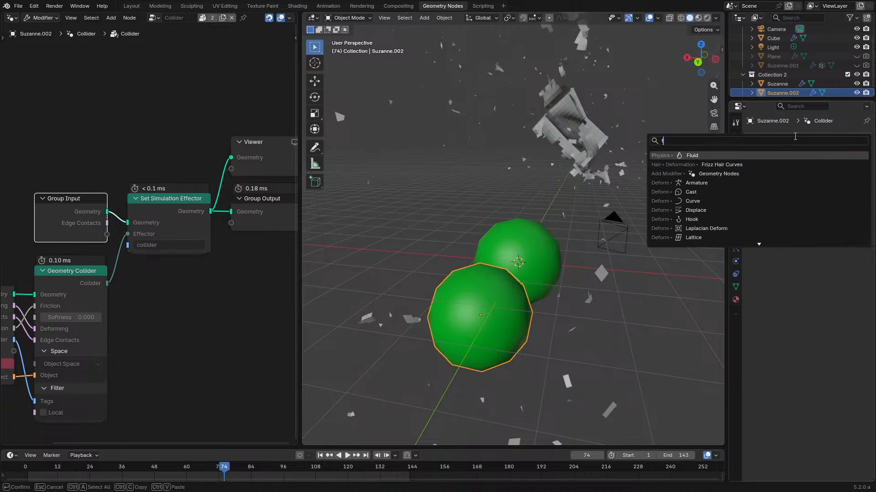
type("orce")
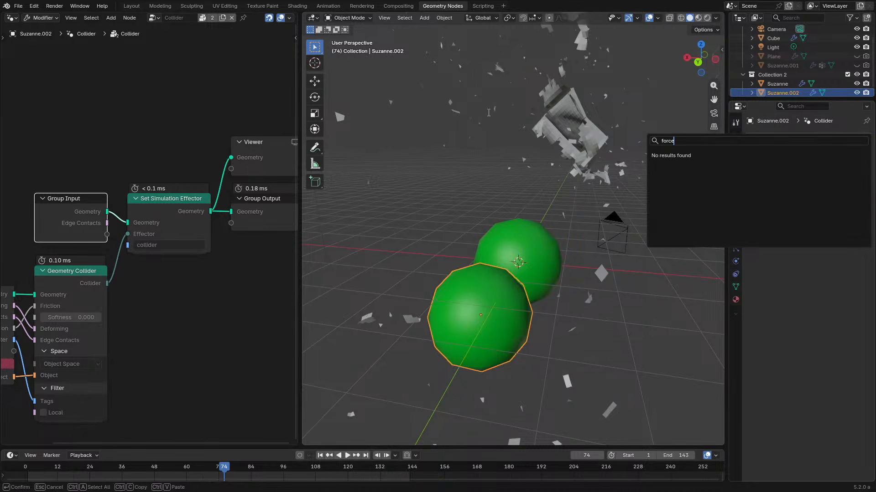
key("Escape")
- Replay the simulation from the start, select the cloth cube and stop at frame 35
key("space")
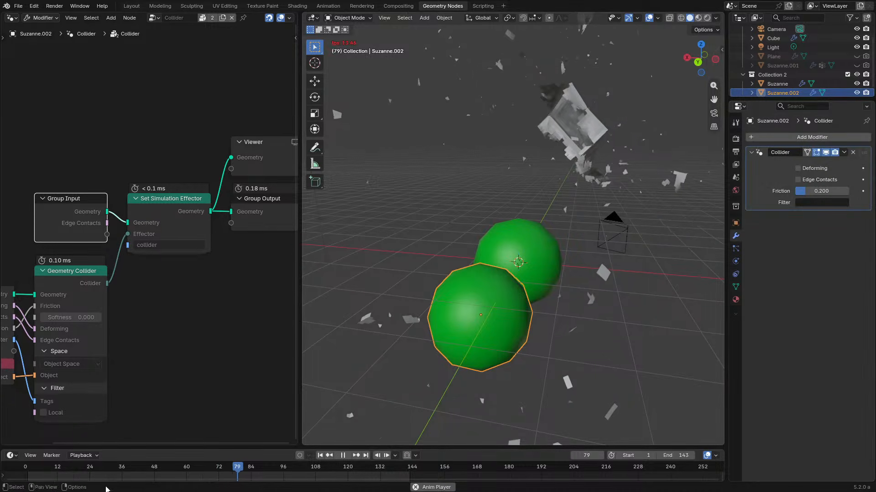
left_click(16, 468)
middle_click_drag(511, 270, 616, 269)
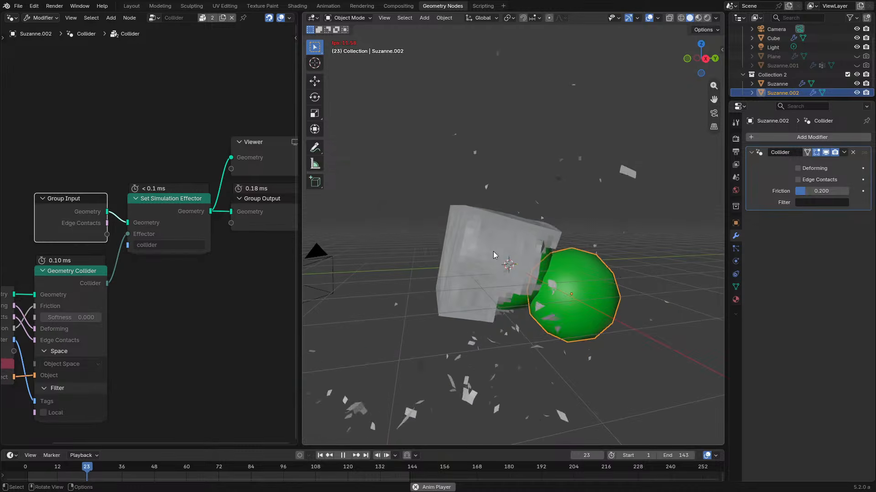
left_click(477, 247)
key("space")
middle_click_drag(477, 248, 641, 239)
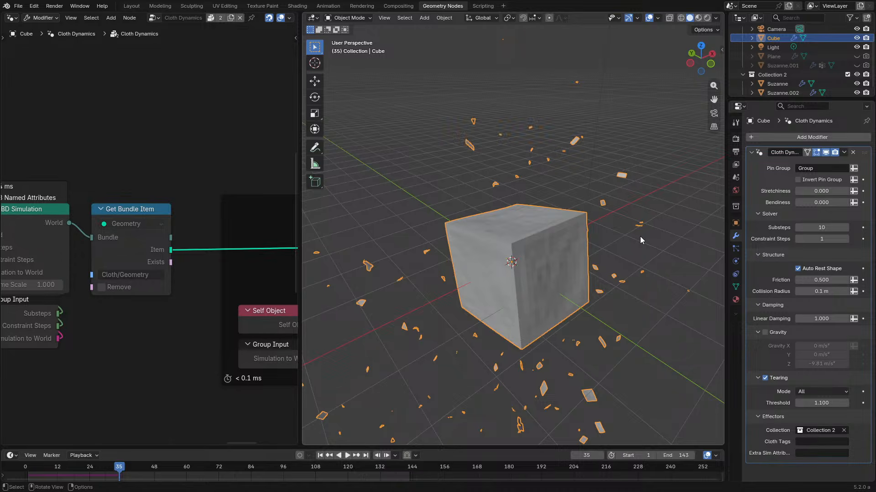
- Resume the simulation, watch the cube tear against both spheres from several angles, and stop at frame 81
key("space")
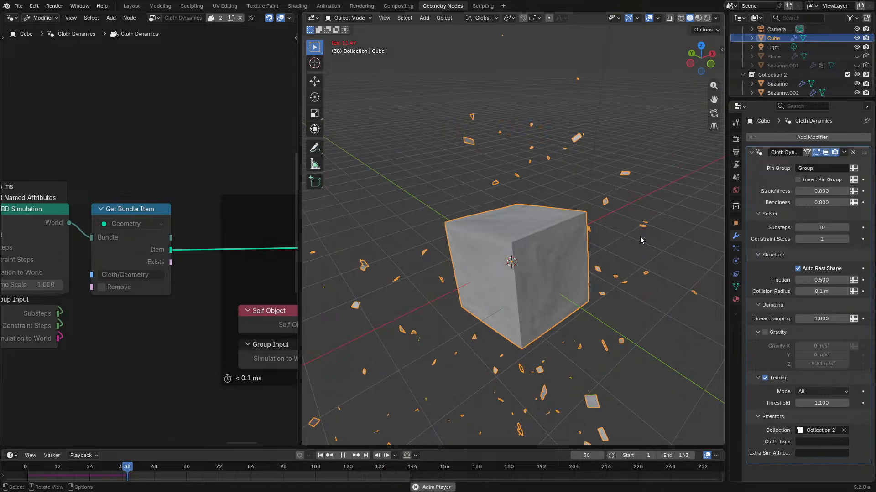
middle_click_drag(520, 223, 611, 209)
key("space")
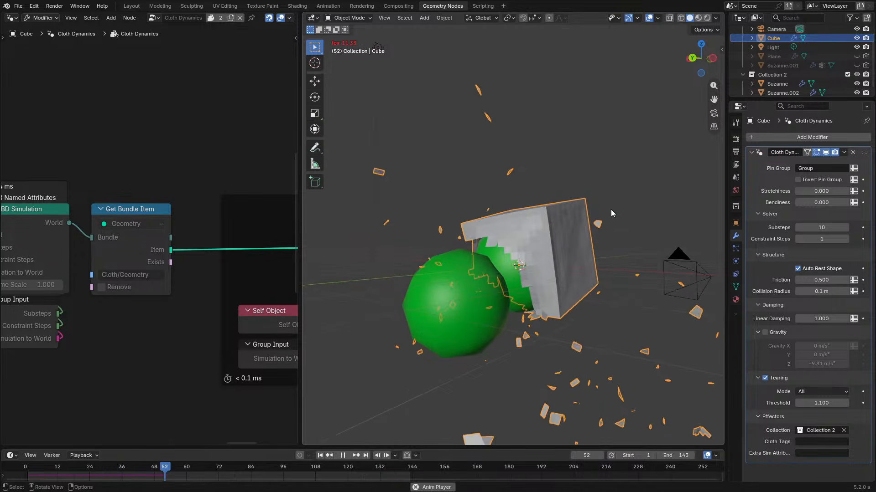
middle_click_drag(521, 220, 601, 253)
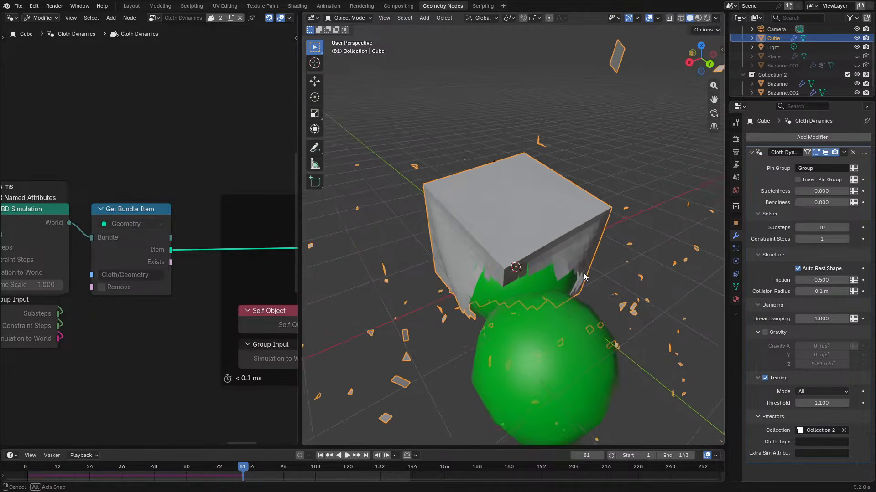
- Switch the viewport to wireframe shading to view the torn cube's mesh
scroll(593, 251, "up", 3)
key("z")
left_click(409, 232)
mouse_move(474, 234)
middle_mouse_down()
mouse_move(451, 254)
mouse_move(389, 270)
middle_mouse_up()
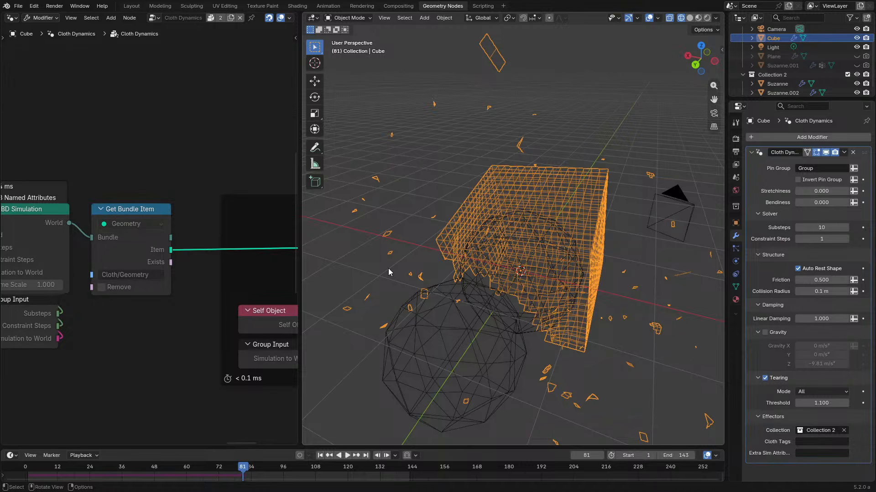
- Compare the Collider settings of the two spheres while the simulation runs, and reselect the cube
left_click(530, 329)
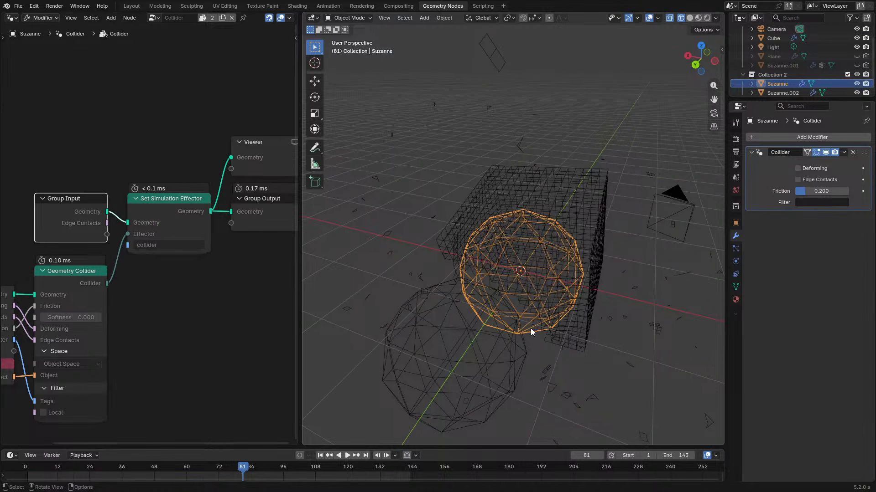
left_click(491, 338)
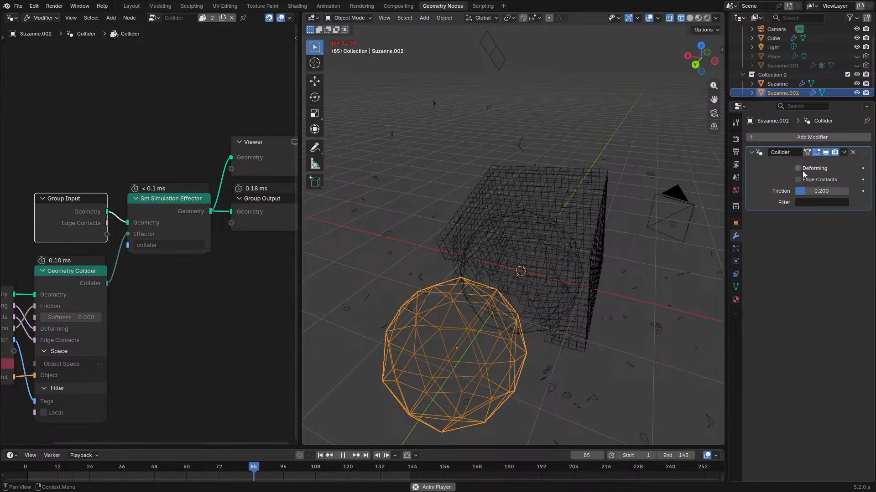
left_click(530, 325)
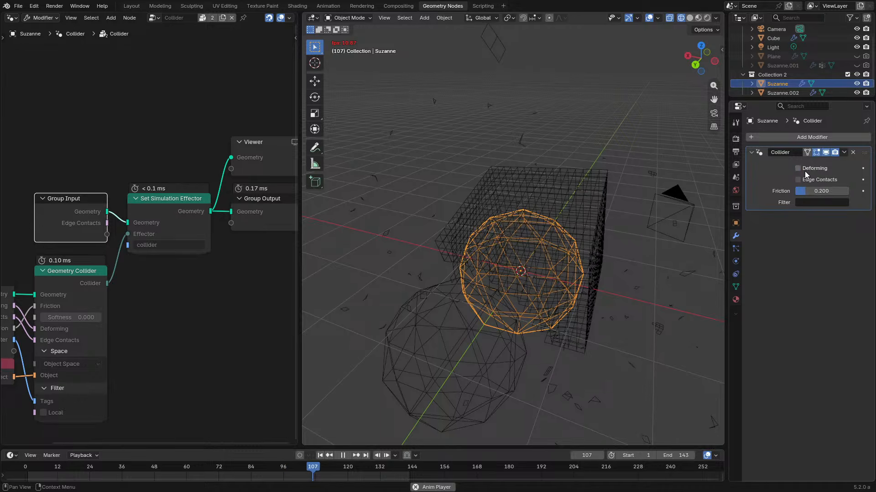
left_click(478, 367)
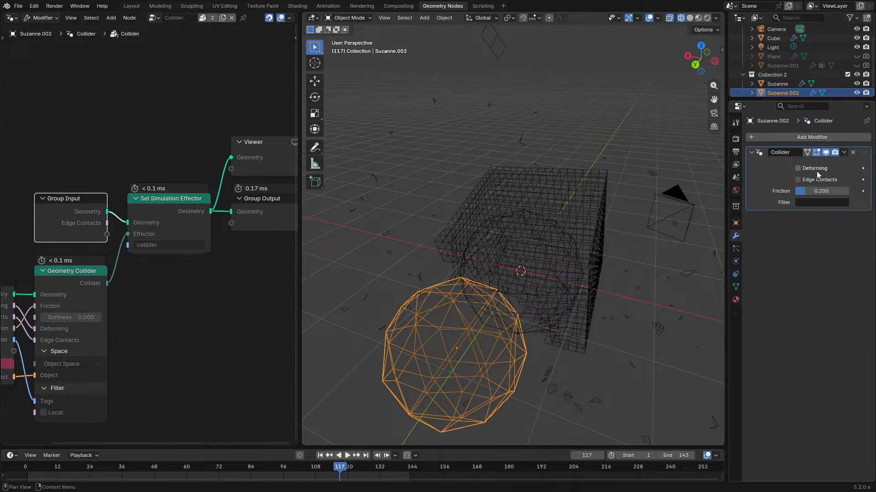
left_click(560, 224)
left_click(560, 224)
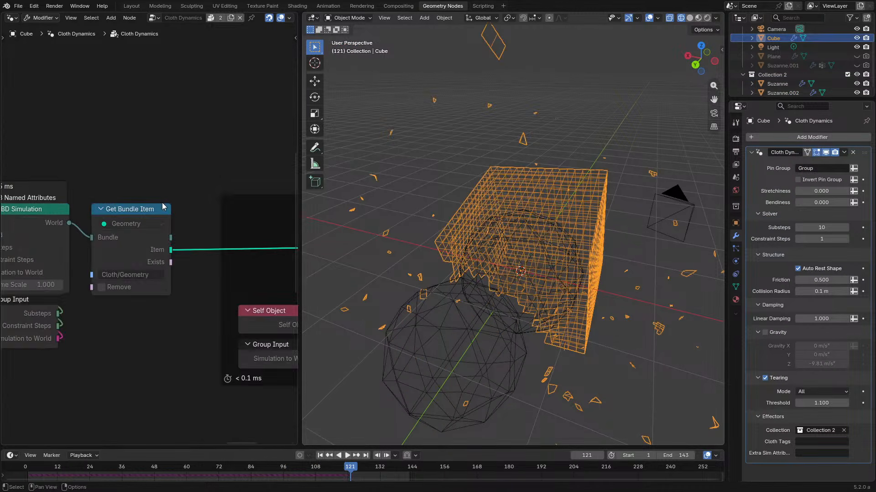
- Examine the Transform Geometry and Group Output nodes at the end of the Cloth Dynamics node tree
scroll(163, 204, "down", 6)
middle_click_drag(219, 205, 167, 206)
scroll(228, 207, "up", 3)
scroll(166, 206, "up", 3)
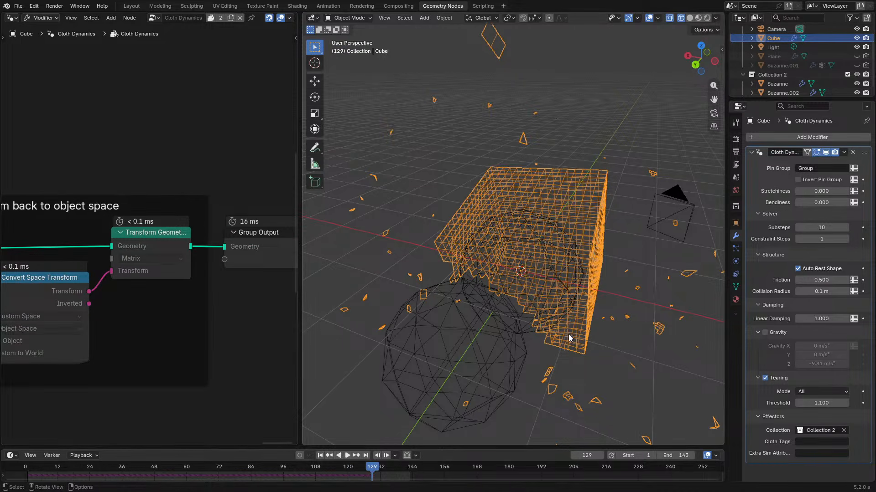
- Show the Disable in Viewports toggles for the objects in the Outliner
middle_click_drag(458, 305, 568, 272)
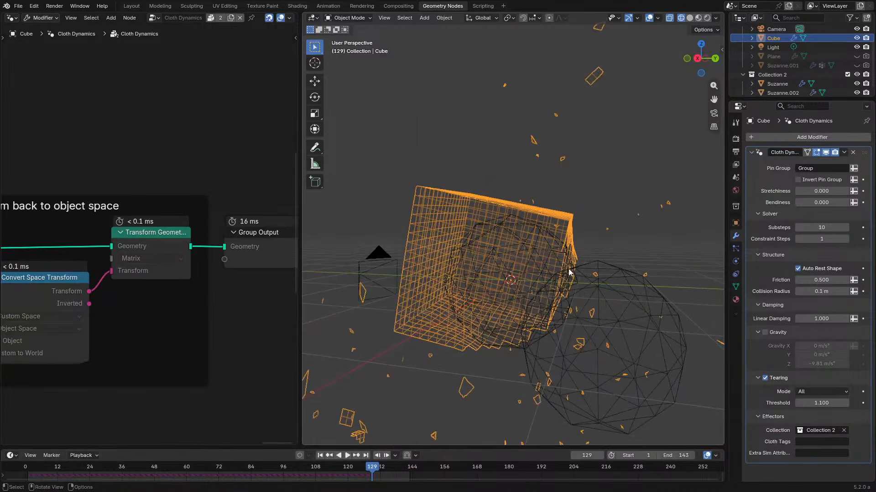
middle_click_drag(638, 151, 612, 200)
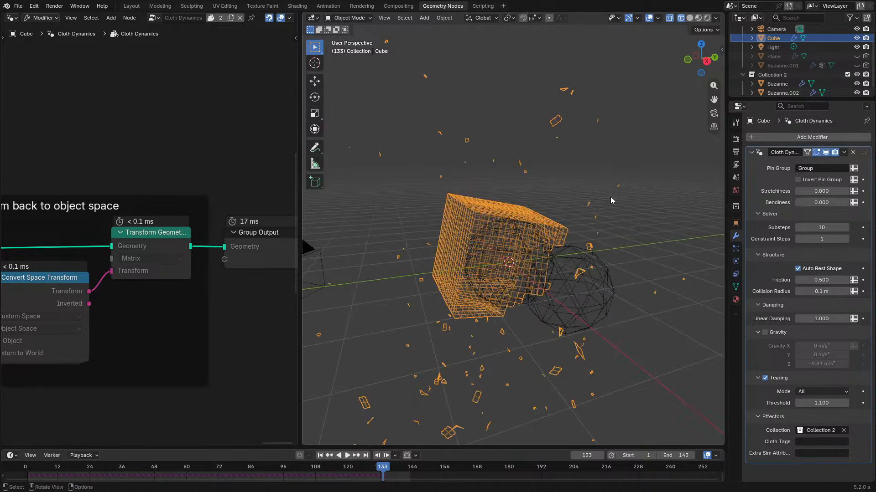
left_click(850, 18)
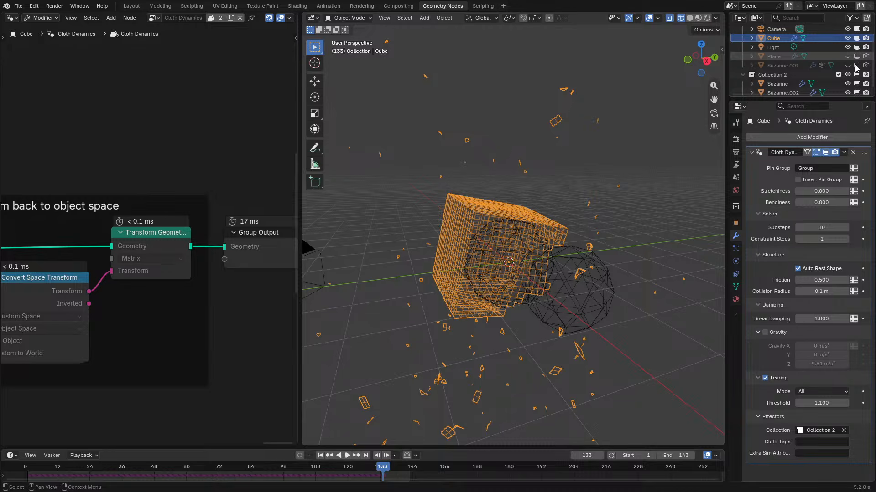
- Play the simulation and switch the viewport back to solid shading
key("space")
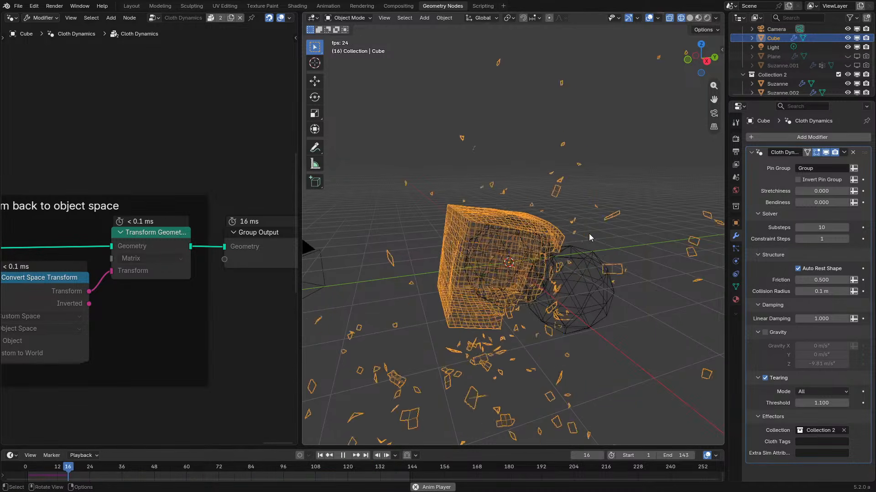
key("z")
left_click(627, 267)
mouse_move(625, 269)
middle_mouse_down()
mouse_move(530, 286)
mouse_move(497, 275)
middle_mouse_up()
- Move the duplicated sphere beside the original during playback, select the cube, and stop at frame 110
left_click(514, 259)
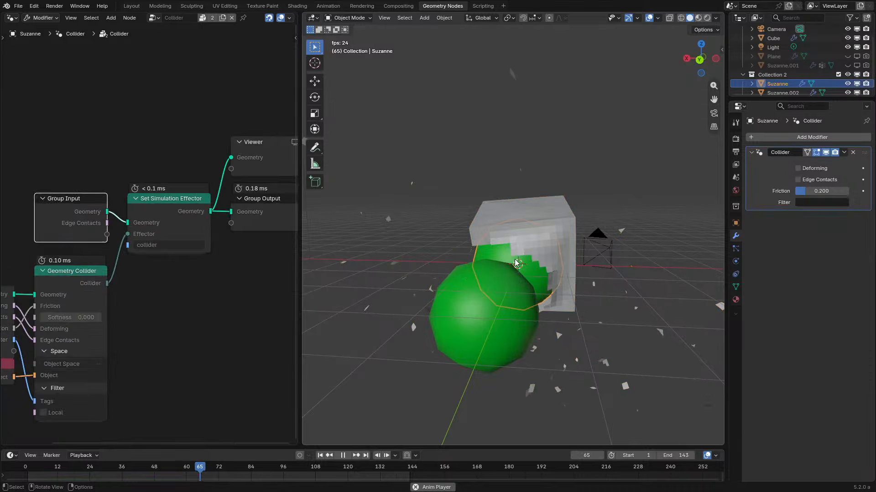
left_click_drag(497, 301, 411, 262)
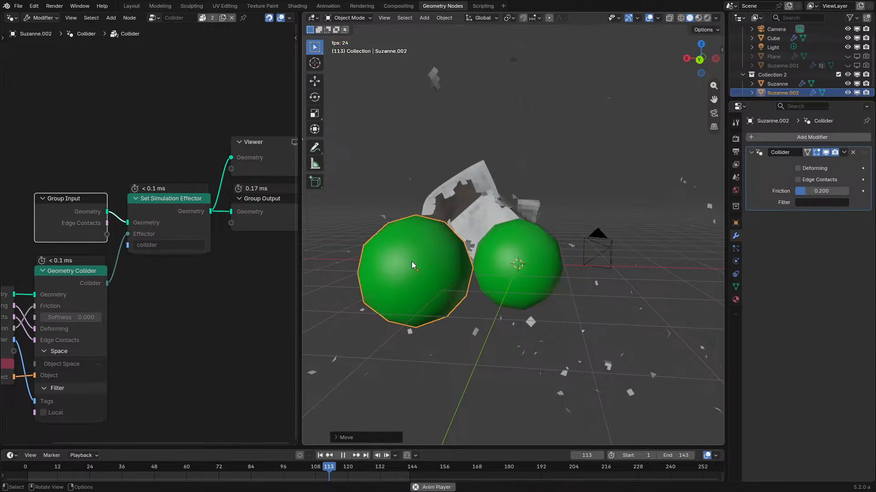
middle_click_drag(412, 261, 387, 234)
left_click(387, 234)
key("space")
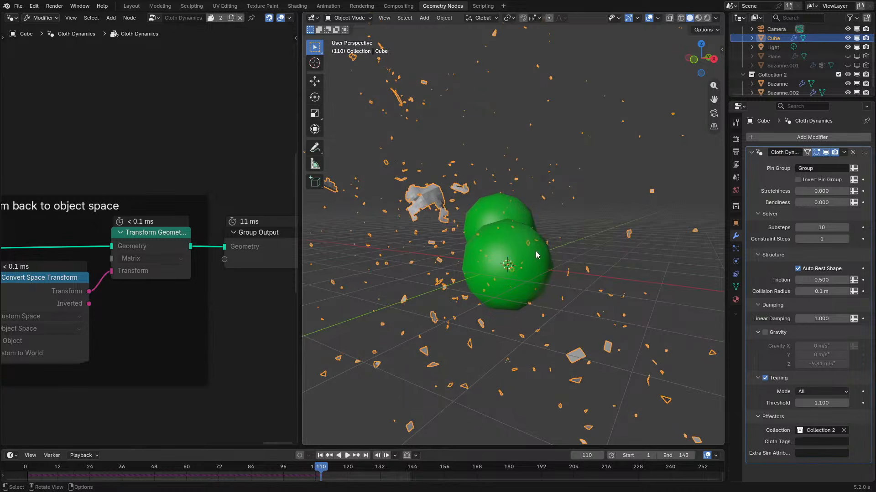
- Play the simulation while switching the cube's Gravity on and back off, stopping at frame 96
key("space")
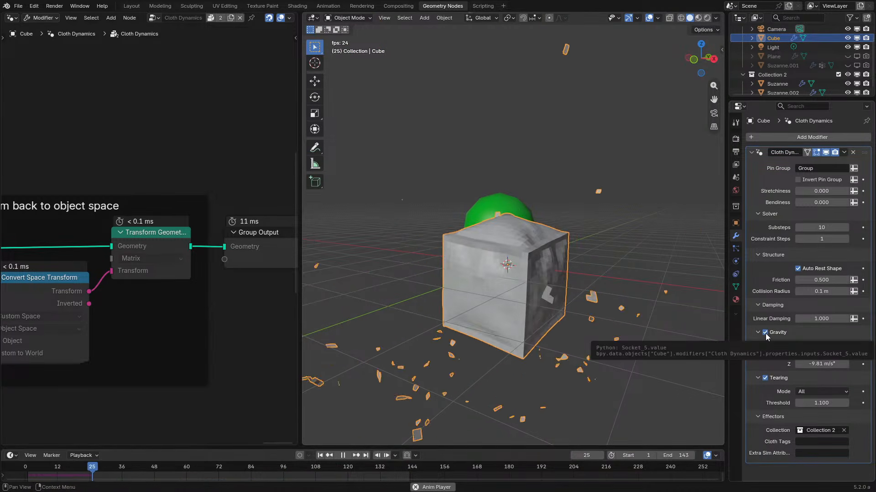
middle_click_drag(608, 312, 633, 327)
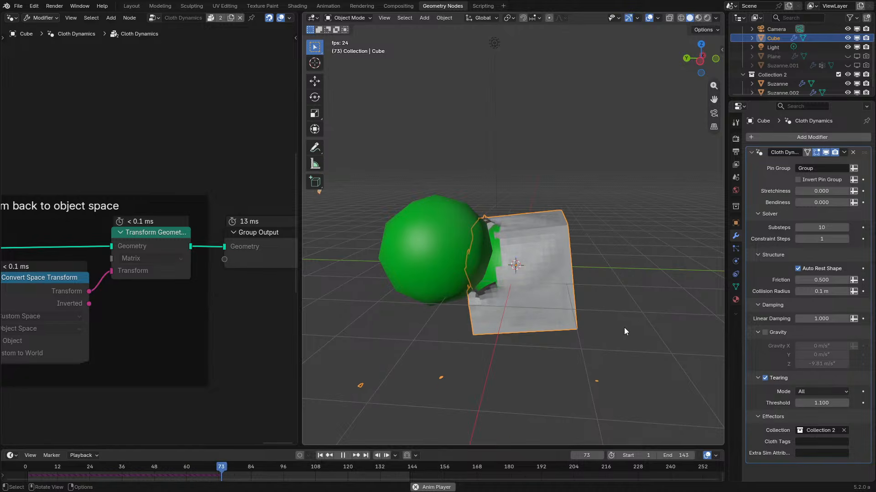
key("space")
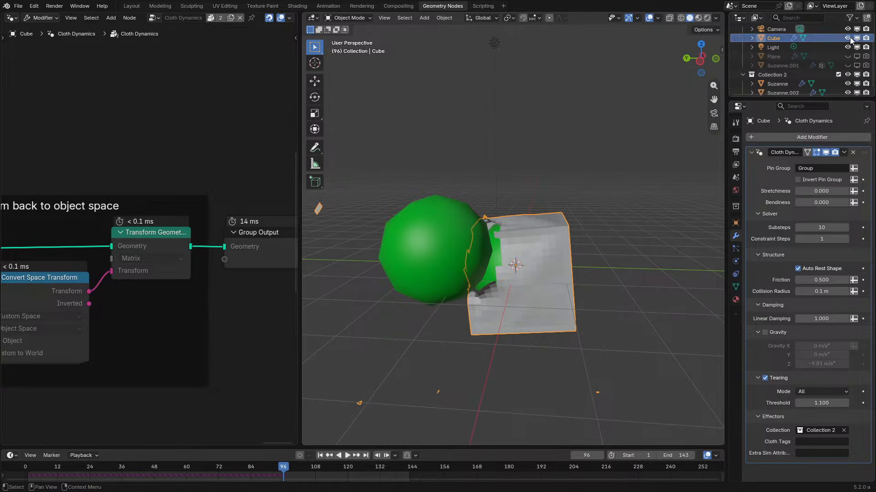
scroll(848, 58, "down", 1)
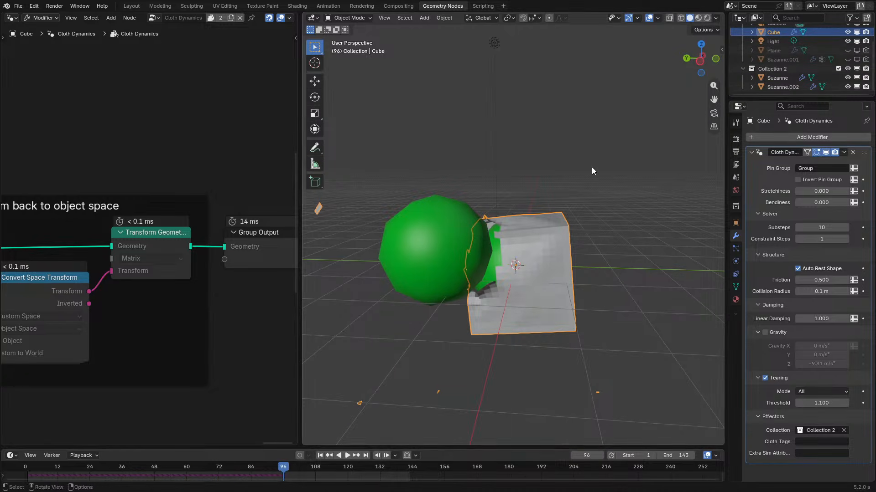
- Disable the Cube and enable Plane and Suzanne.001 in the viewports, and delete the duplicate green sphere Suzanne.002
left_click(856, 32)
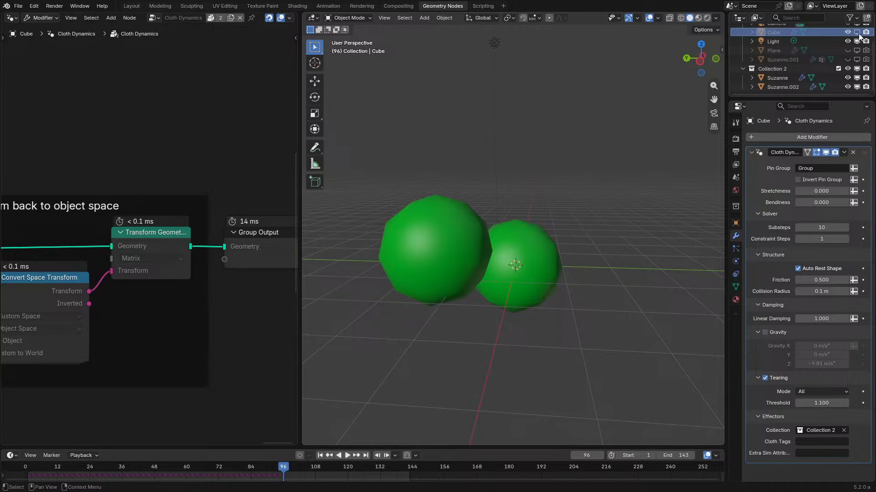
left_click(857, 59)
left_click(401, 239)
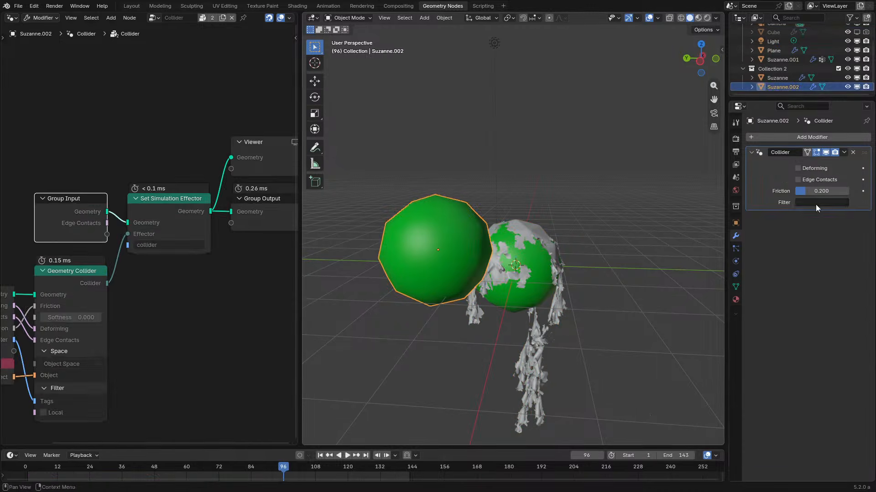
key("Delete")
scroll(503, 311, "up", 2)
- Select the cloth object Suzanne.001 and play its tearing simulation from the first frame, stopping at frame 70
left_click(546, 239)
middle_click_drag(603, 281, 573, 290)
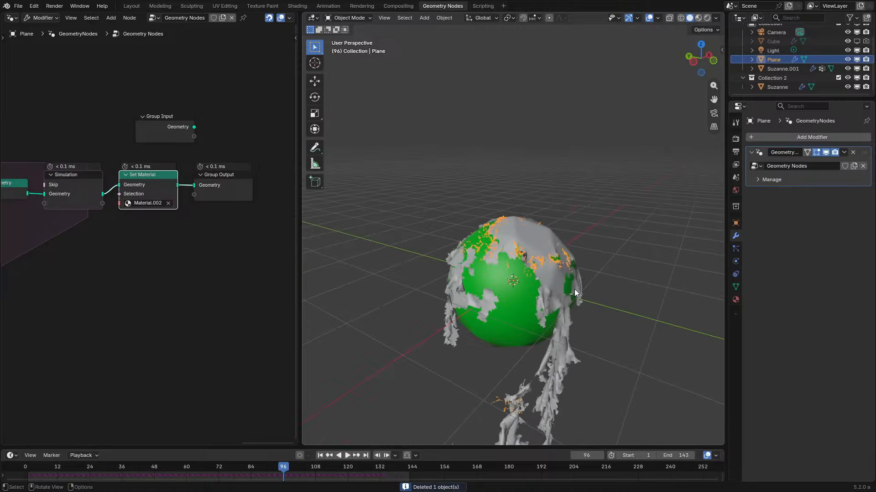
left_click(574, 290)
scroll(628, 293, "up", 2)
mouse_move(628, 293)
middle_mouse_down()
mouse_move(652, 272)
mouse_move(637, 265)
mouse_move(626, 296)
mouse_move(642, 298)
middle_mouse_up()
left_click(34, 475)
key("space")
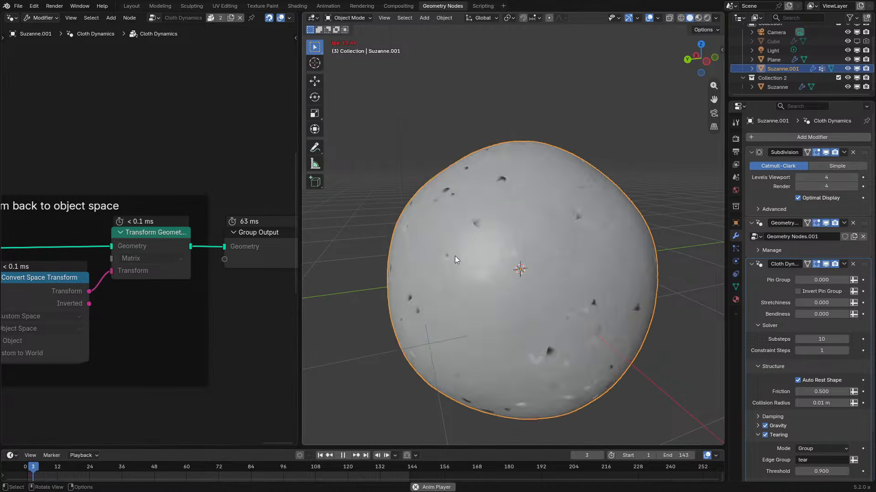
middle_click_drag(519, 256, 534, 244)
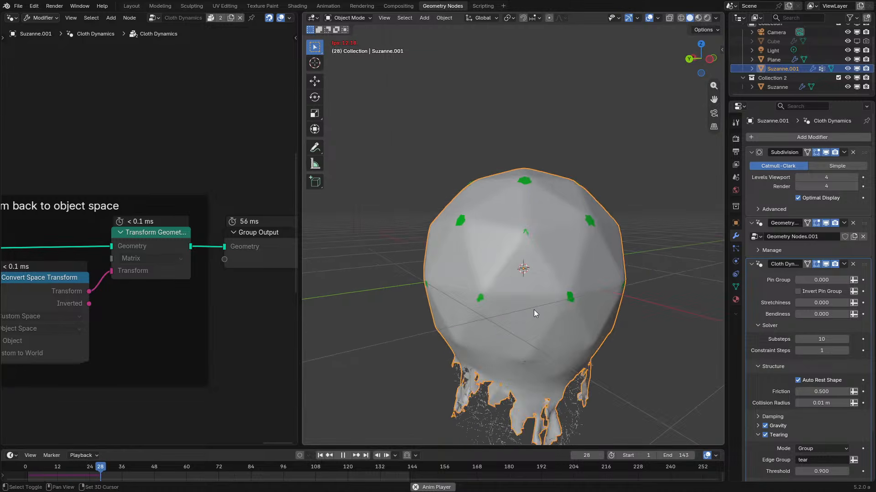
middle_click_drag(532, 311, 535, 266, "shift")
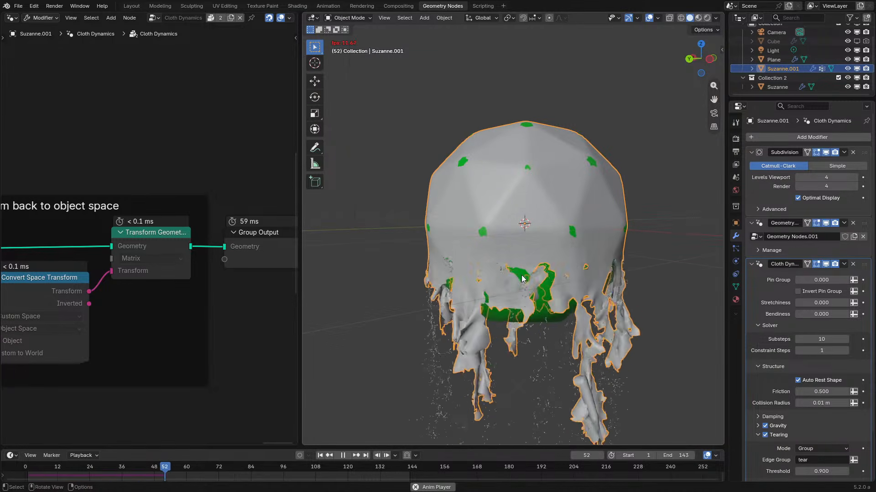
key("space")
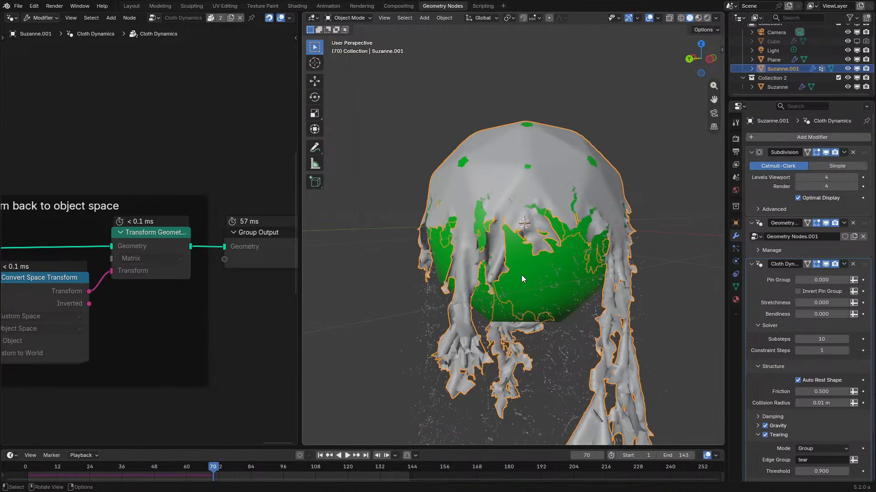
- Disable the Plane particle object in the viewports and reselect Suzanne.001
left_click(582, 384)
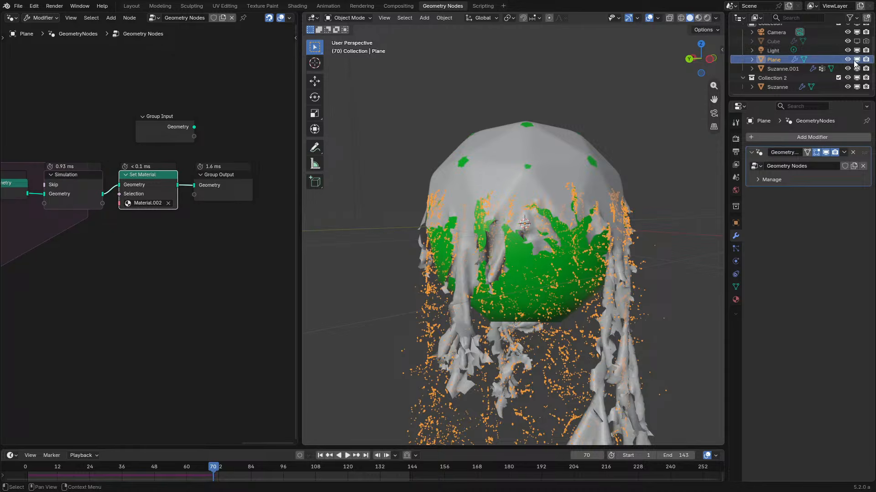
left_click_drag(856, 60, 873, 59)
left_click(603, 203)
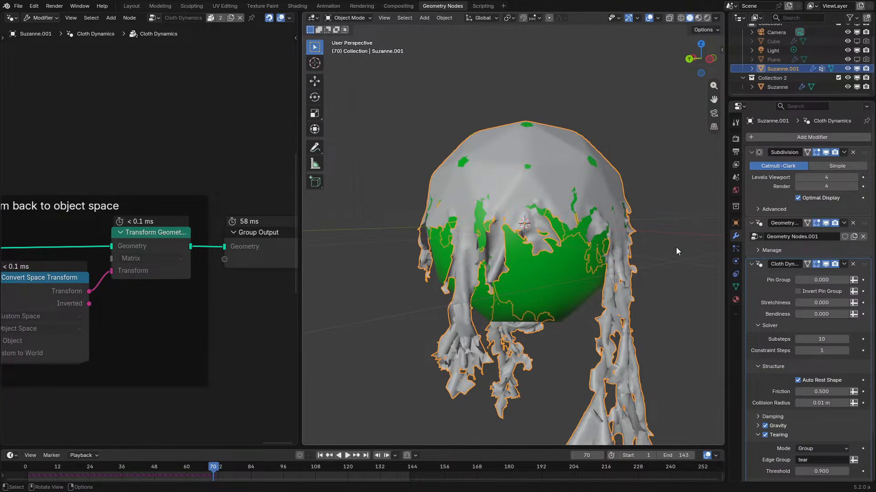
- Open the node tree of Suzanne.001's Geometry Nodes.001 modifier in a maximized node editor
left_click(757, 223)
key("ctrl+space")
scroll(112, 231, "down", 14)
middle_click_drag(160, 236, 543, 324)
scroll(547, 322, "up", 2)
scroll(515, 255, "up", 1)
middle_click_drag(507, 237, 287, 164)
scroll(333, 199, "up", 2)
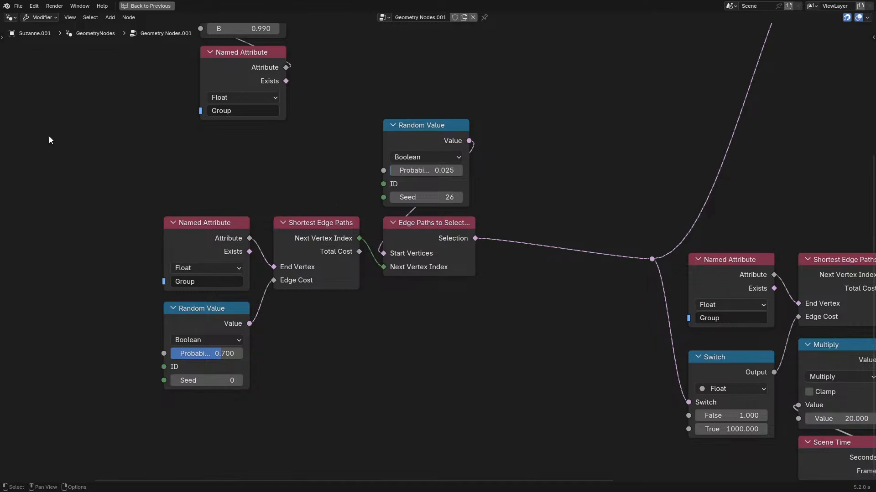
- Select the Named Attribute, Random Value, Shortest Edge Paths and Edge Paths to Selection nodes and examine how they are connected
left_click_drag(133, 175, 633, 445)
scroll(515, 301, "down", 2)
middle_click_drag(475, 280, 458, 285)
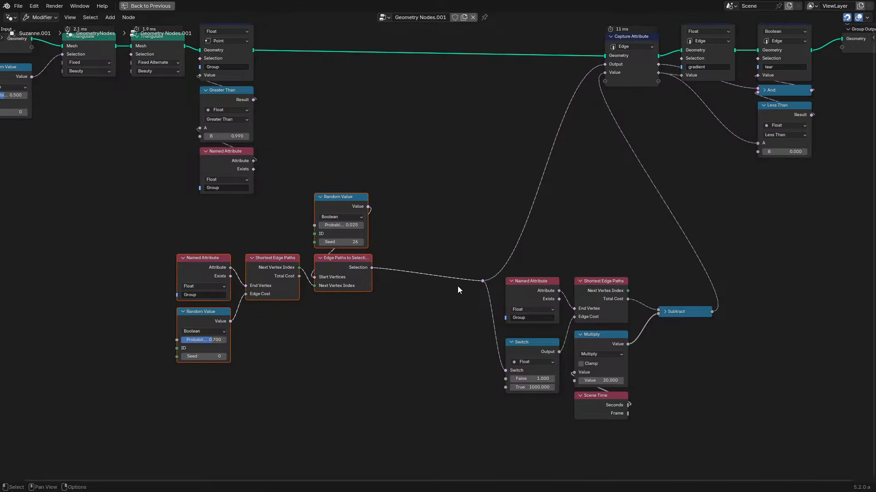
scroll(458, 286, "up", 1)
middle_click_drag(545, 300, 450, 266)
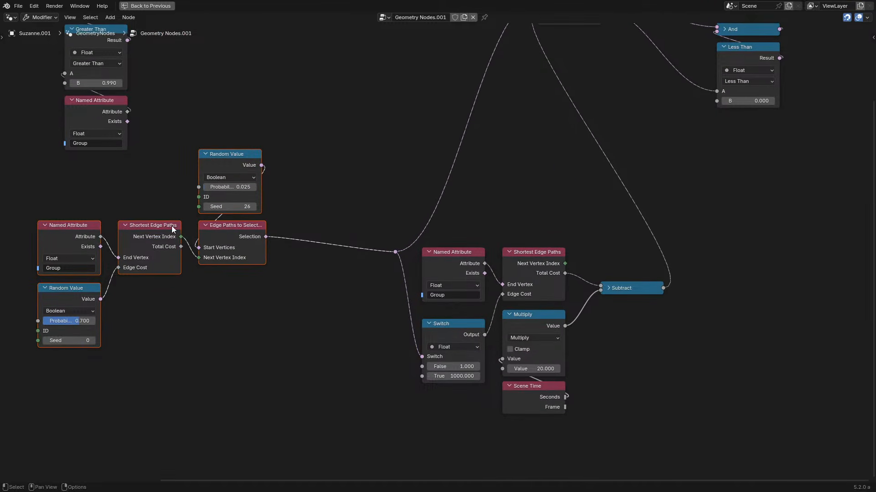
middle_click_drag(187, 260, 428, 230)
scroll(257, 310, "up", 4)
middle_click_drag(464, 294, 201, 223)
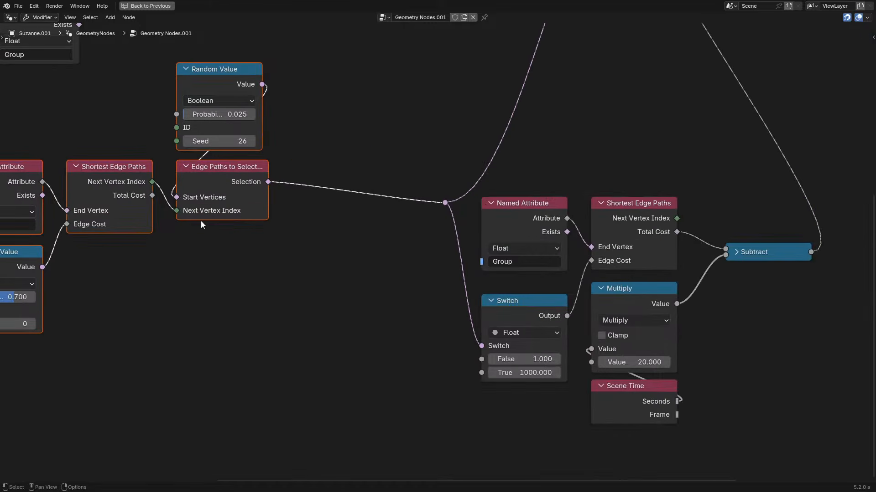
- Select the second Shortest Edge Paths group with its Switch, Multiply, Scene Time and Subtract nodes
left_click_drag(378, 146, 860, 401)
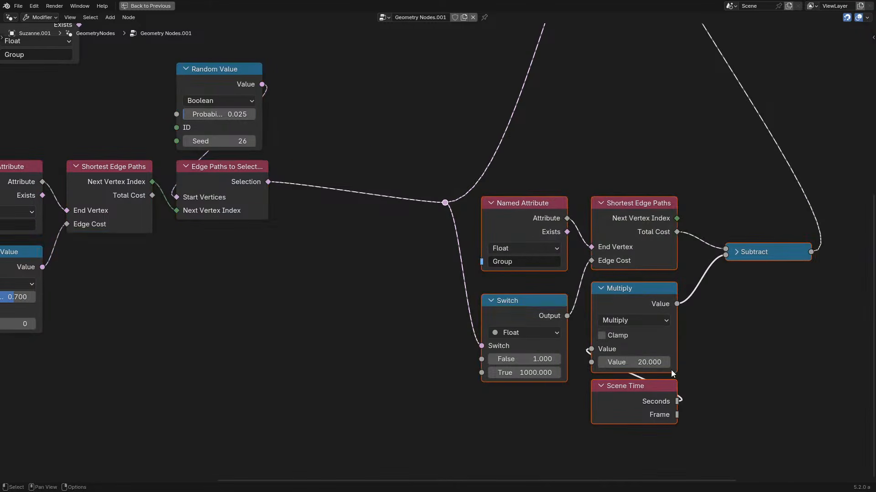
middle_click_drag(524, 233, 409, 289)
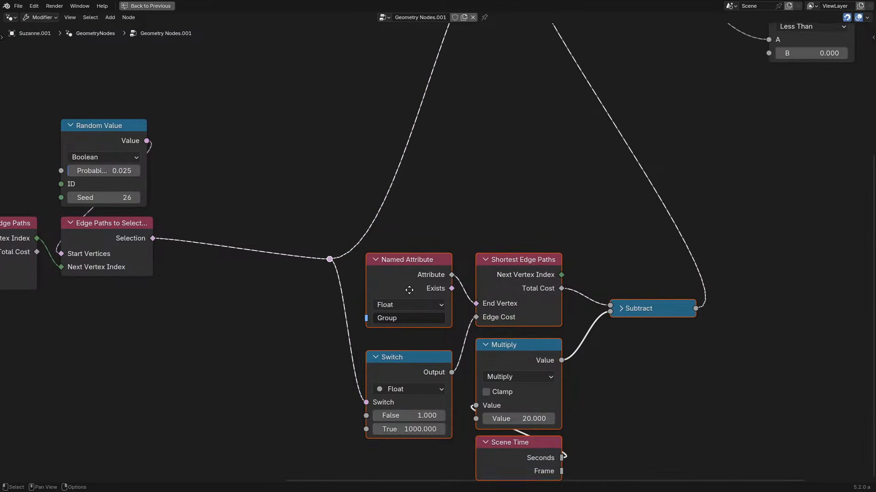
scroll(443, 256, "down", 6)
- Enclose the nodes feeding Edge Paths to Selection in a frame and place it slightly lower
middle_click_drag(441, 258, 828, 233)
scroll(513, 272, "up", 2)
scroll(513, 272, "up", 4)
left_click_drag(239, 152, 662, 419)
key("f")
key("g")
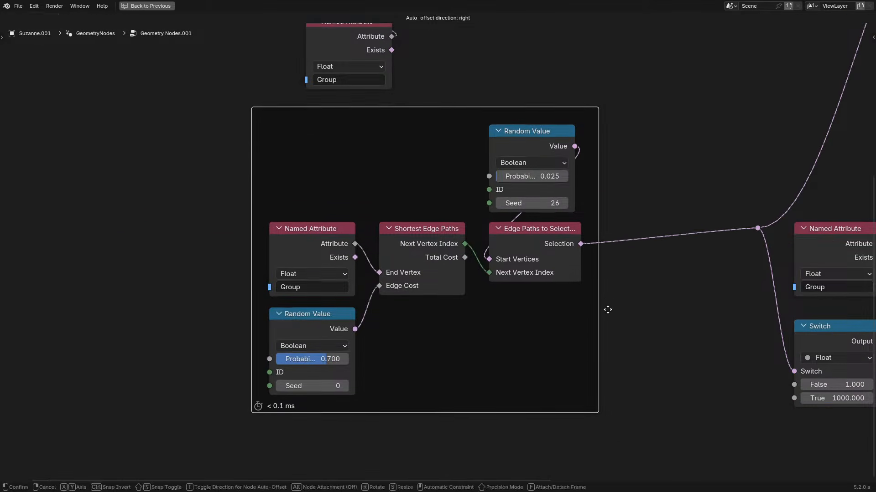
left_click(608, 314)
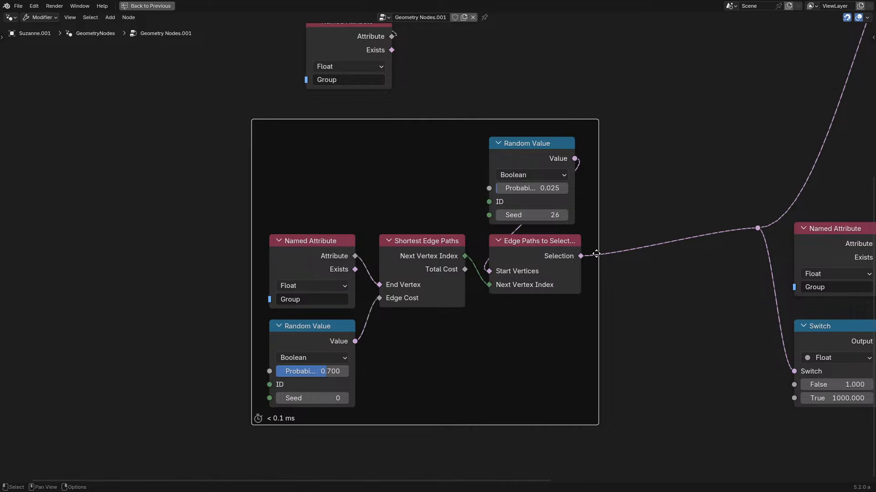
- Select the Shortest Edge Paths node that feeds the Subtract node and examine its Switch-driven edge cost
middle_click_drag(683, 220, 202, 220)
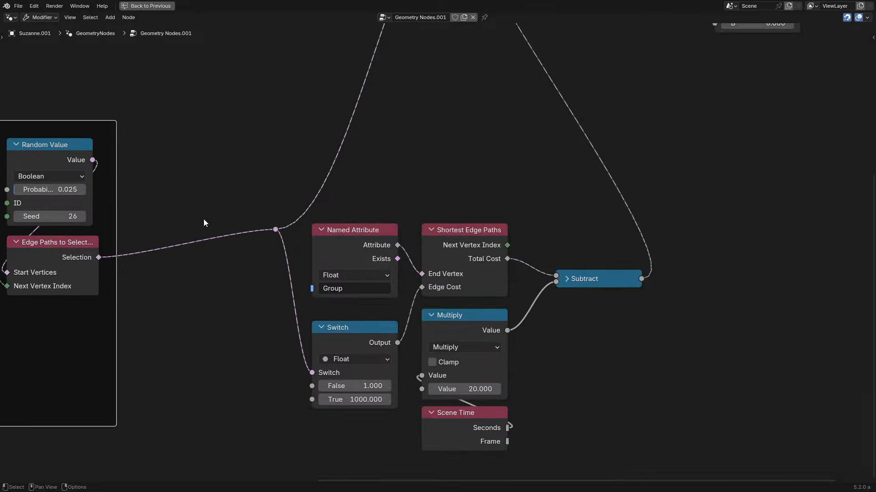
scroll(437, 254, "up", 2)
left_click(454, 254)
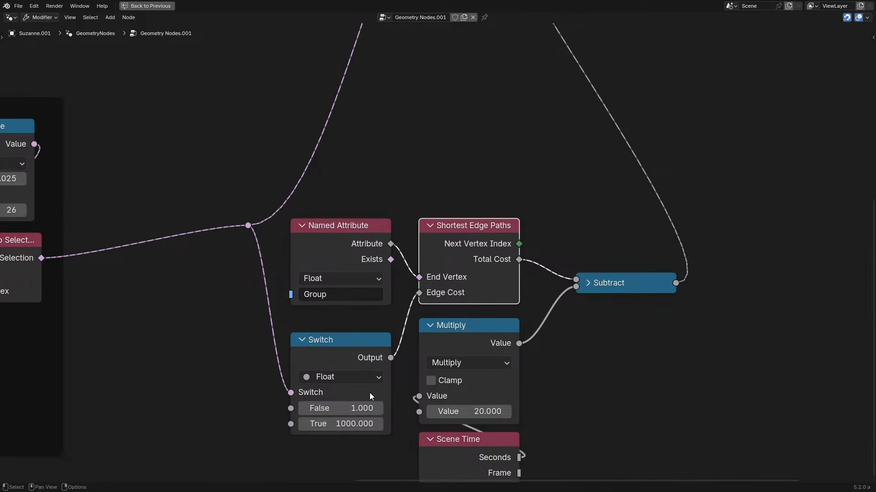
scroll(473, 276, "down", 2)
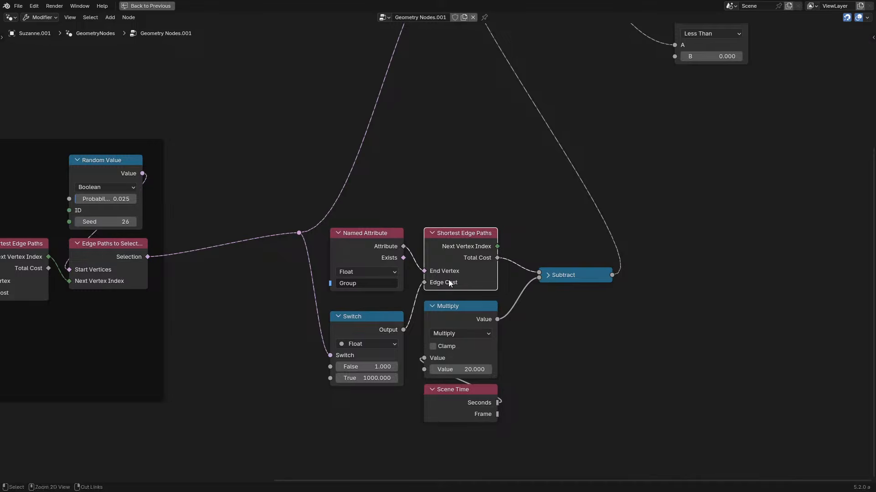
- Restore the split layout and briefly continue playing the tearing simulation from frame 70
key("ctrl+space")
key("space")
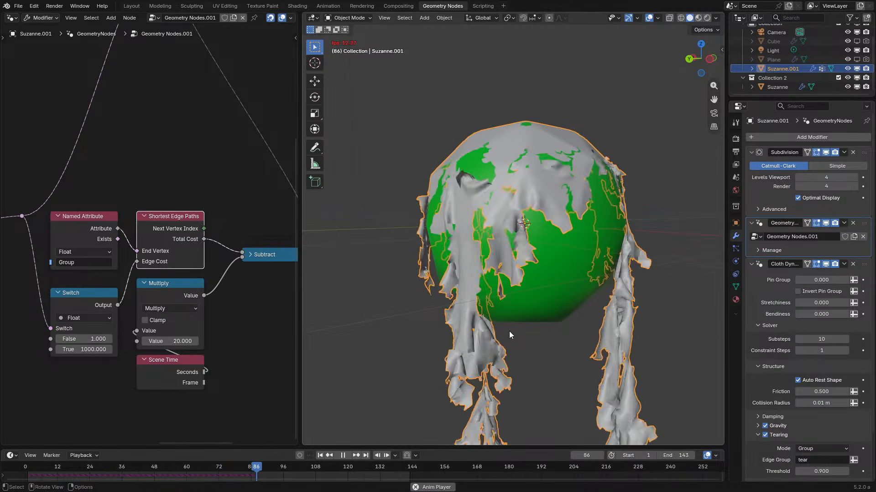
key("space")
- Examine the maximized node tree from the framed edge-path nodes back to the Triangulate and Store Named Attribute nodes
key("ctrl+space")
middle_click_drag(203, 264, 405, 284)
scroll(405, 284, "down", 1)
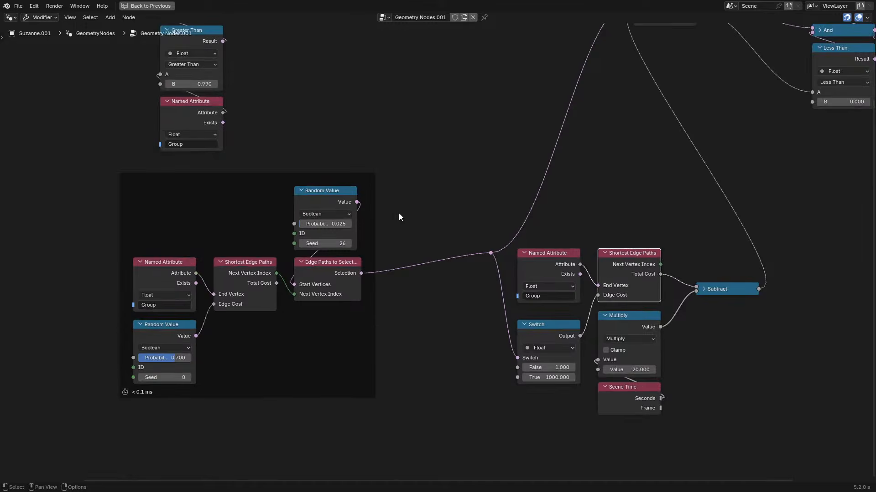
middle_click_drag(399, 216, 372, 322)
middle_click_drag(264, 198, 513, 268)
scroll(514, 268, "up", 2)
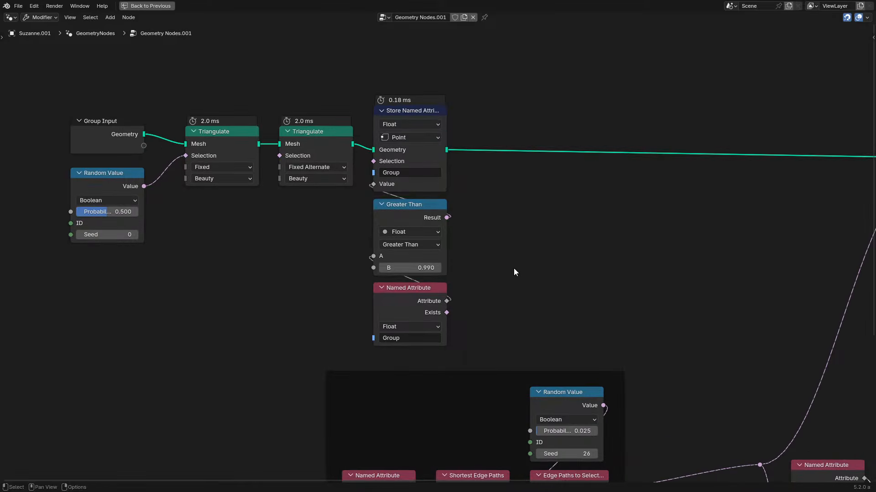
scroll(239, 164, "down", 1)
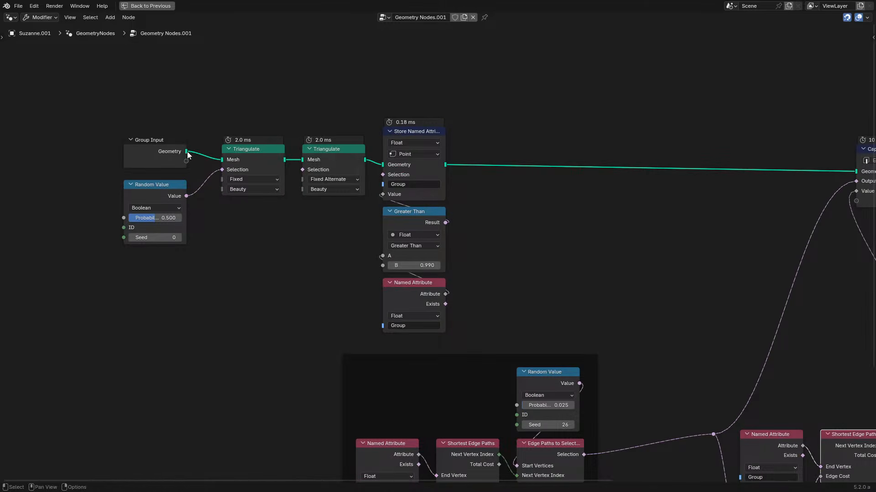
- Set the Subdivision modifier's viewport and render levels to 3 and replay the simulation from the start, stopping at frame 109
key("ctrl+space")
key("space")
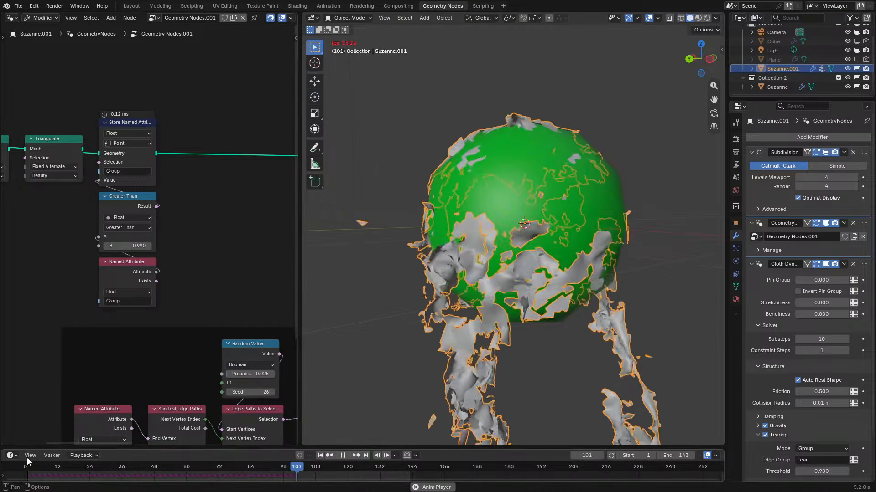
left_click(12, 467)
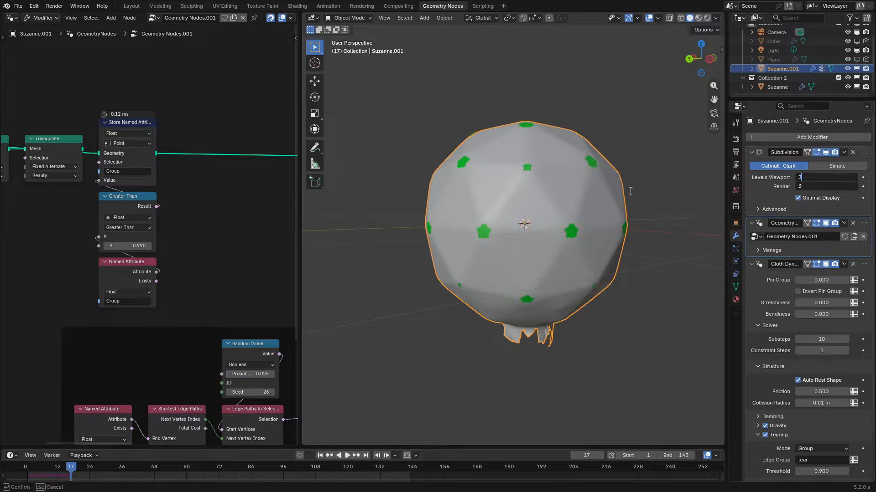
key("Return")
key("space")
left_click(13, 468)
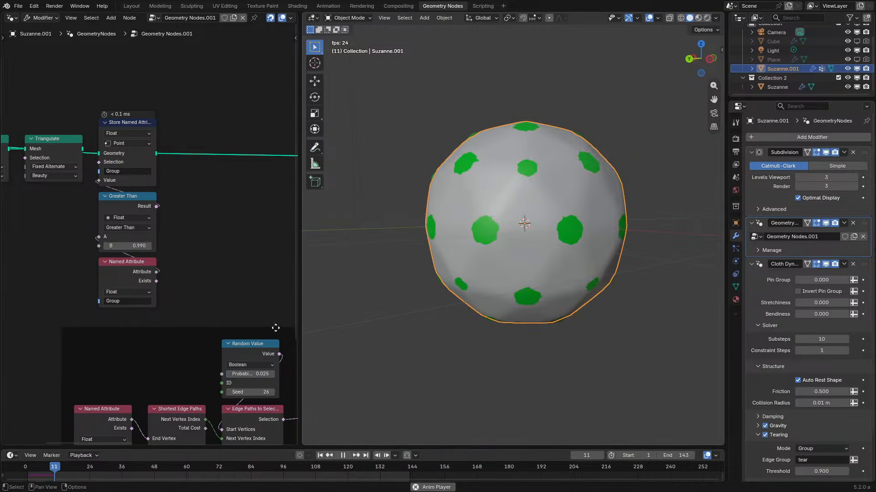
middle_click_drag(540, 221, 538, 195)
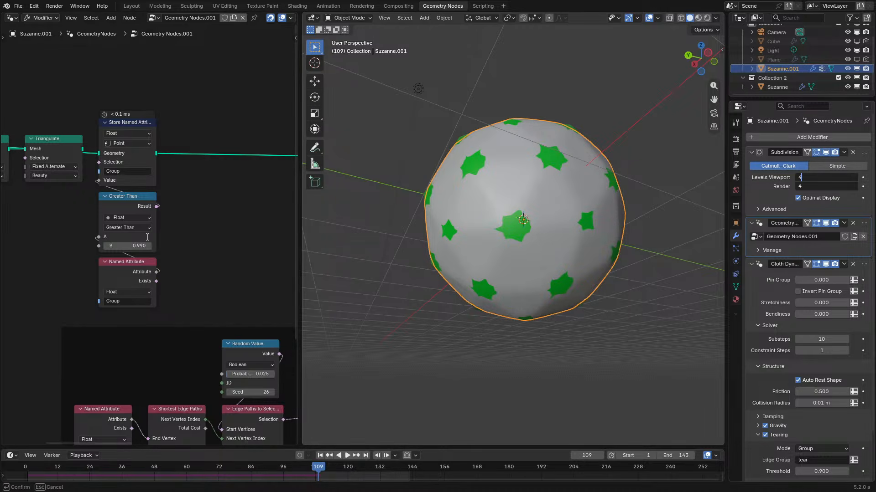
- Set the Subdivision levels to 4 and replay the simulation from the start, viewing it from several angles and stopping at frame 23
key("Return")
left_click(28, 468)
key("space")
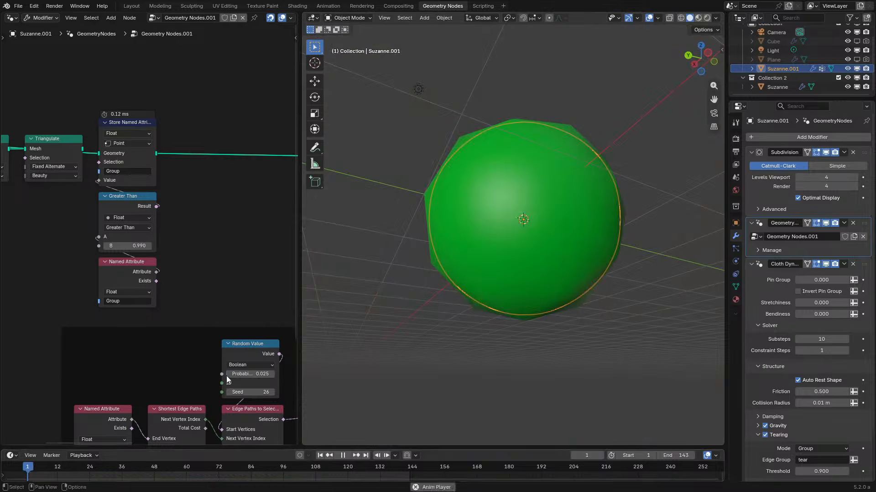
middle_click_drag(551, 231, 568, 213)
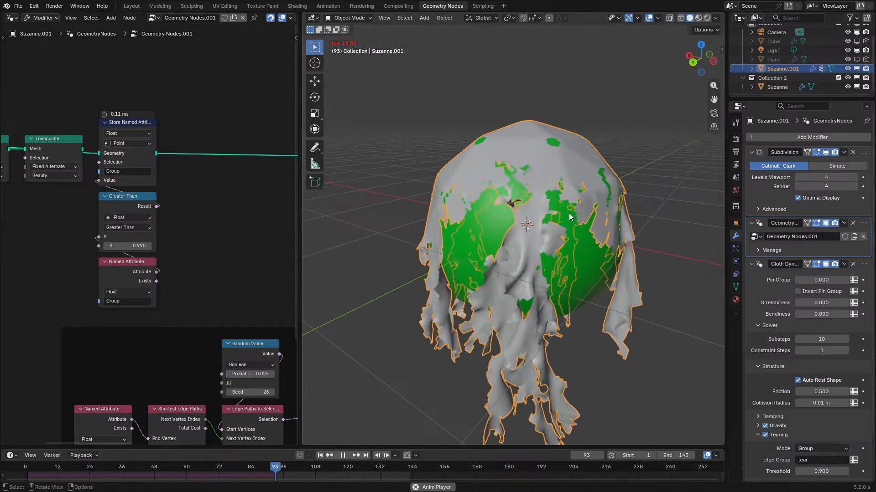
middle_click_drag(568, 213, 532, 224)
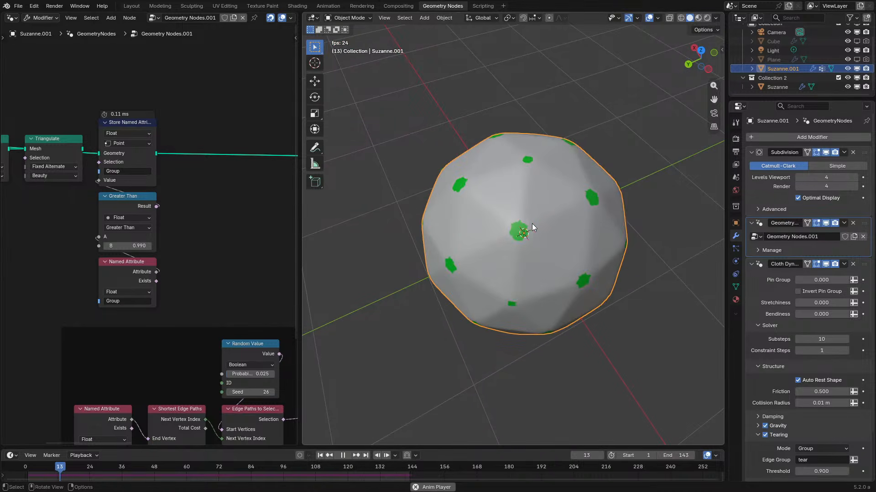
middle_click_drag(448, 283, 530, 220)
key("space")
key("space")
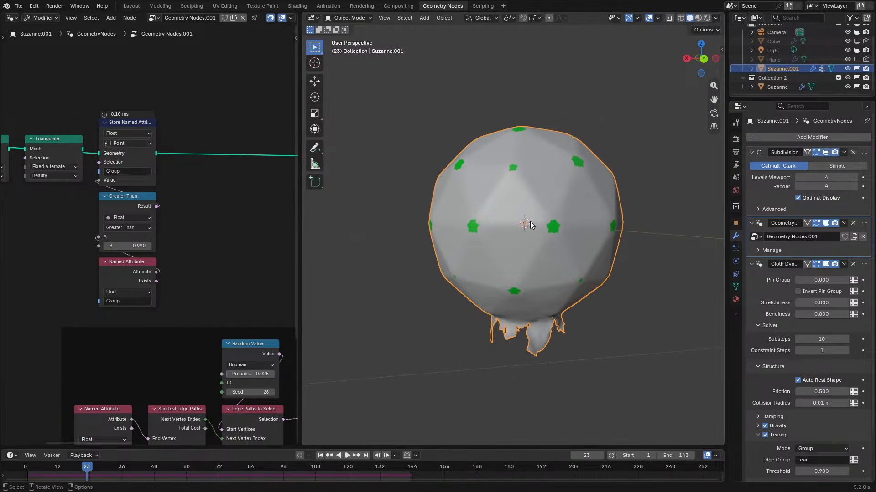
- Examine the Cloth Dynamics Tearing settings and the nodes that store the gradient and tear edge attributes
scroll(82, 228, "down", 4)
middle_click_drag(105, 249, 270, 220)
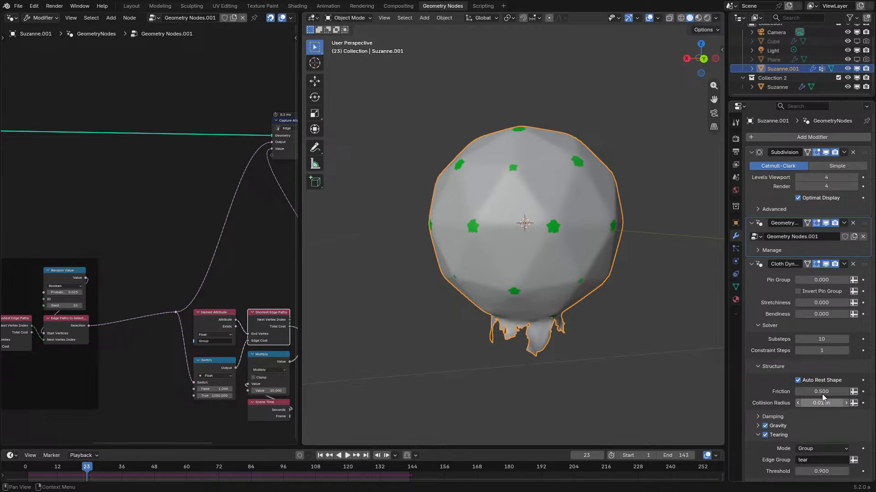
scroll(824, 419, "down", 3)
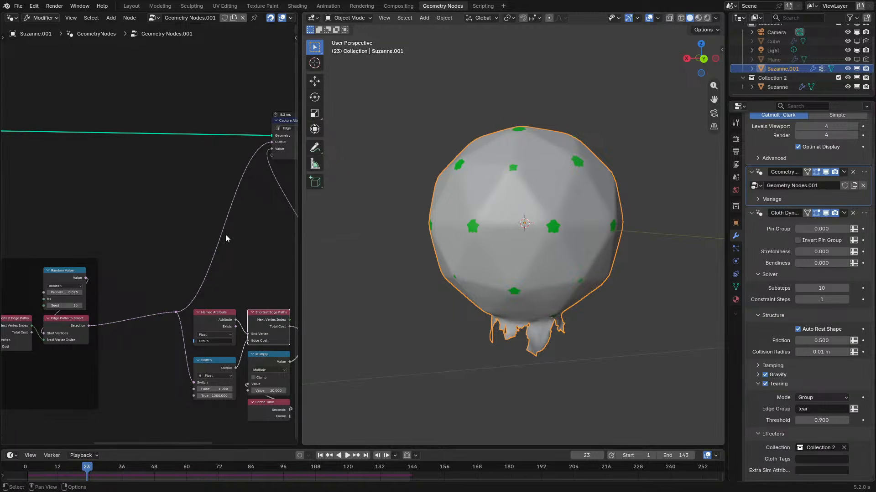
middle_click_drag(234, 217, 46, 239)
scroll(159, 213, "up", 2)
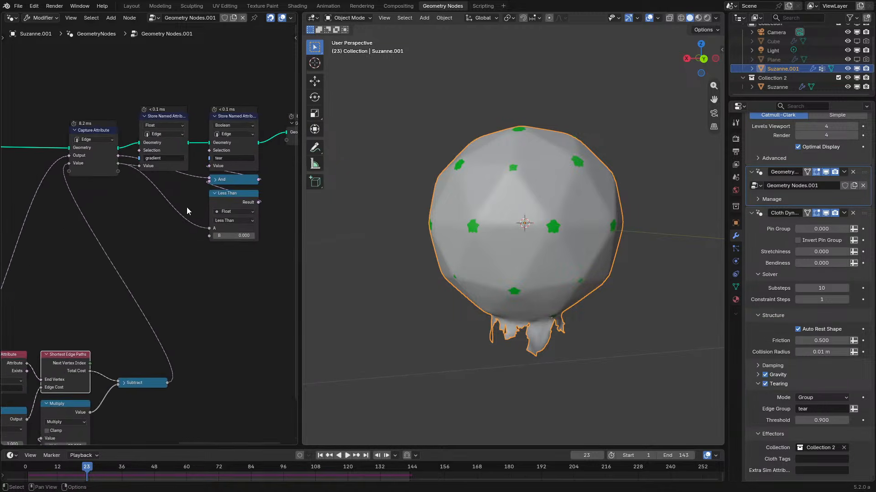
- Examine in the maximized node editor how Shortest Edge Paths minus the multiplied Scene Time feeds the Capture Attribute node
scroll(146, 251, "up", 1)
middle_click_drag(182, 210, 209, 153)
key("ctrl+space")
middle_click_drag(517, 124, 484, 177)
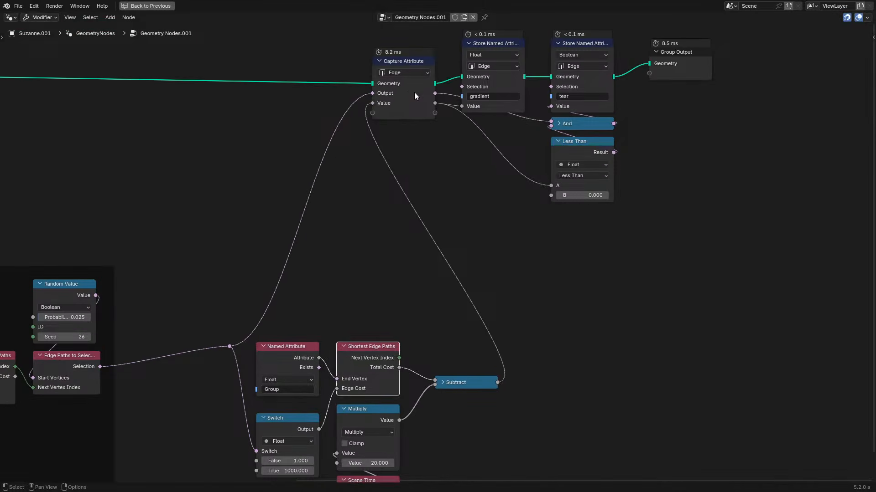
left_click(415, 96)
middle_click_drag(366, 233, 342, 154)
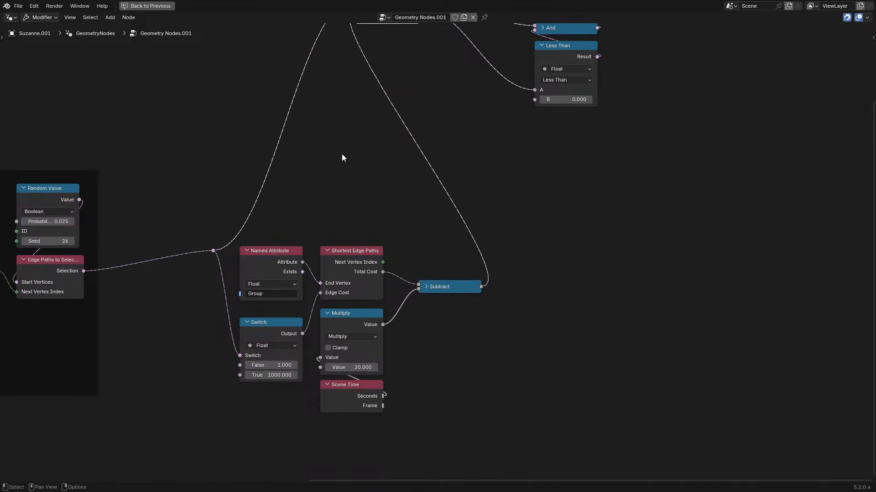
middle_click_drag(403, 172, 388, 166)
scroll(333, 433, "up", 1)
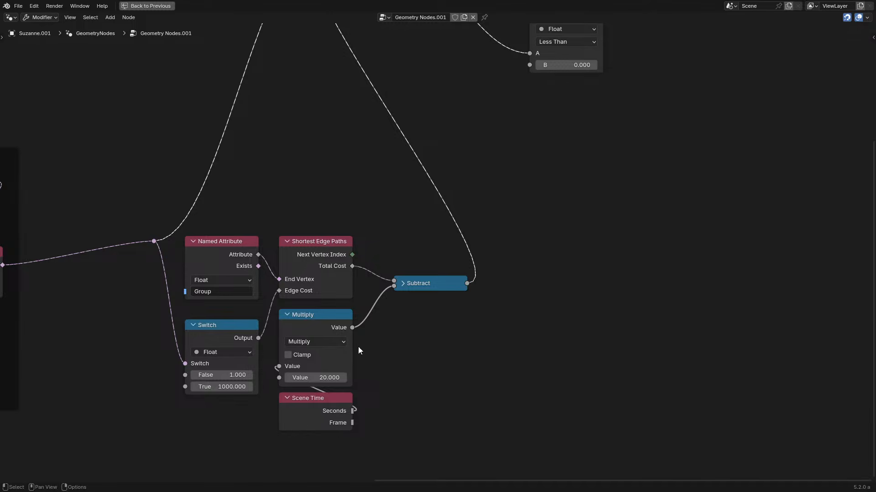
middle_click_drag(571, 30, 483, 234)
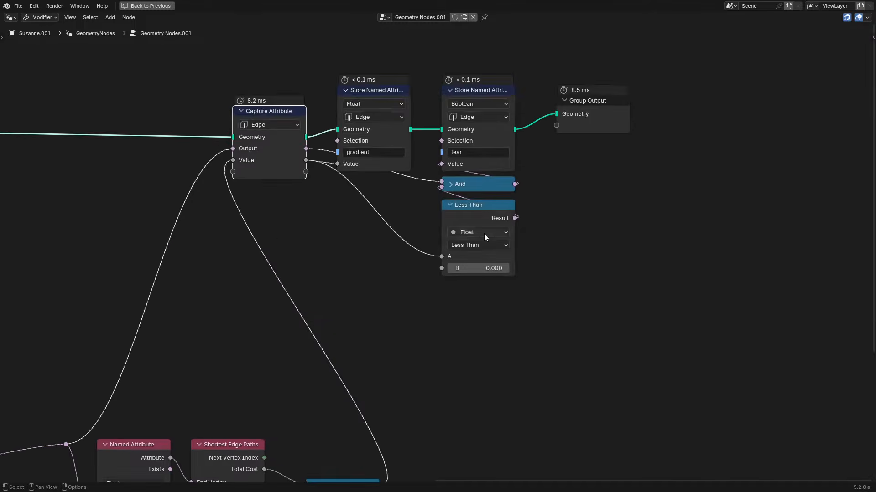
- Examine how the Less Than and And nodes combine the captured values into the stored tear attribute
scroll(483, 234, "up", 1)
left_click(497, 204)
left_click_drag(497, 203, 545, 234)
right_click(545, 235)
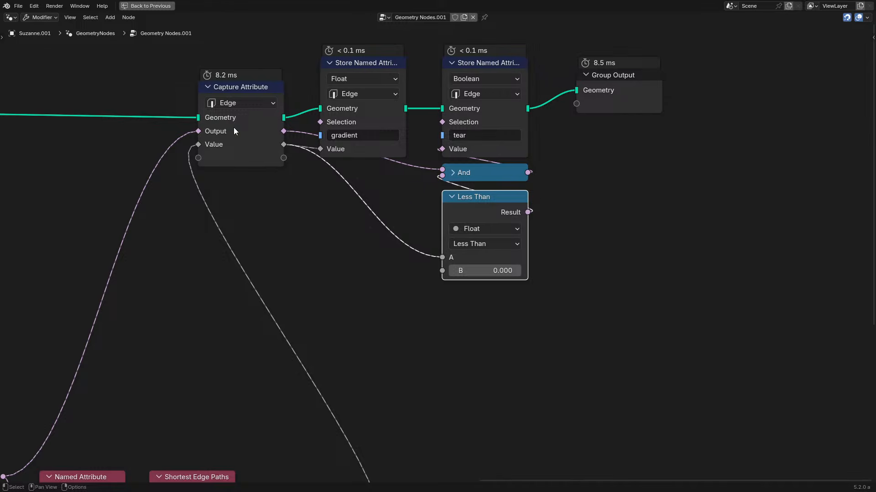
left_click(484, 170)
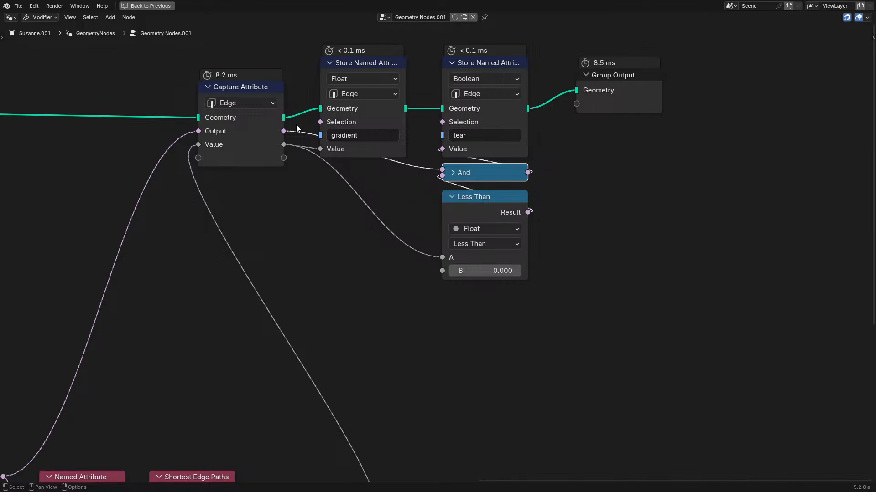
scroll(69, 265, "down", 1)
middle_click_drag(12, 296, 413, 250)
middle_click_drag(664, 259, 247, 359)
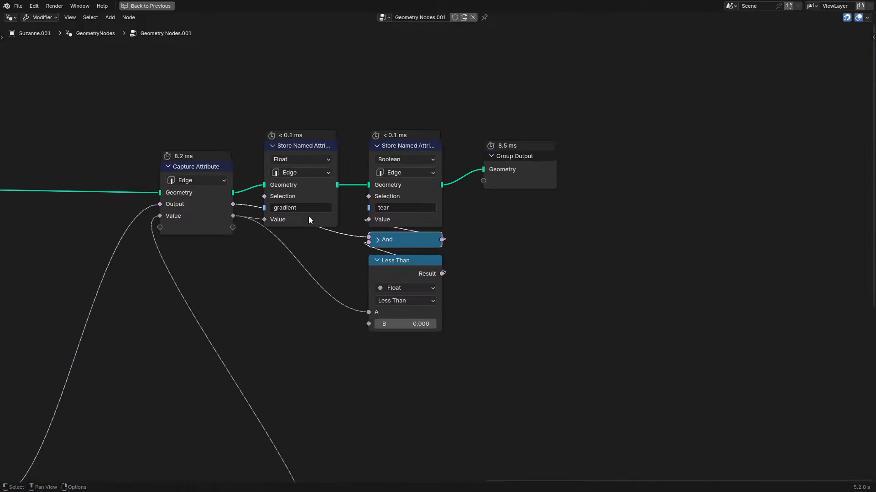
scroll(439, 256, "up", 2)
- Restore the editor layout and play the cloth tearing simulation from different angles, stopping at frame 86
key("ctrl+space")
key("space")
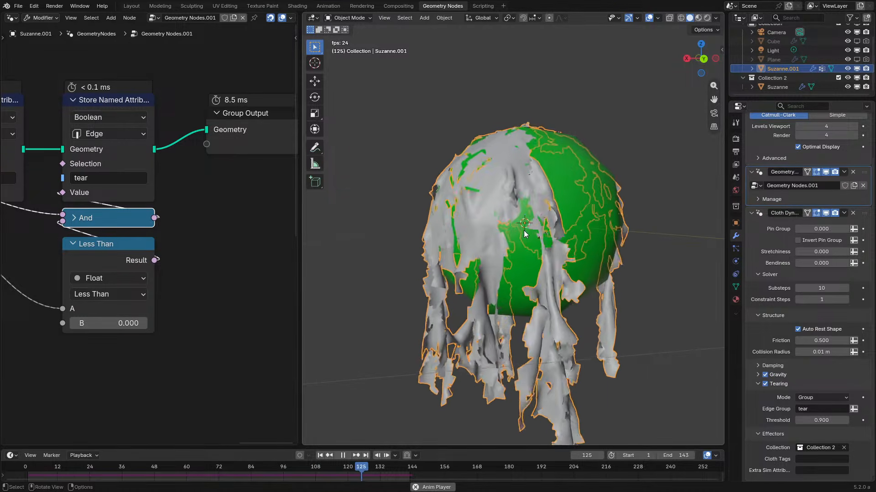
middle_click_drag(525, 234, 574, 201)
key("space")
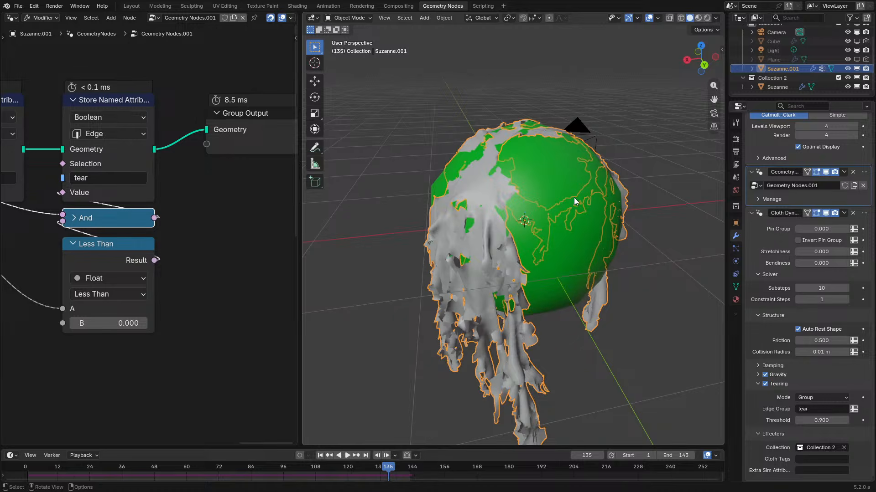
key("space")
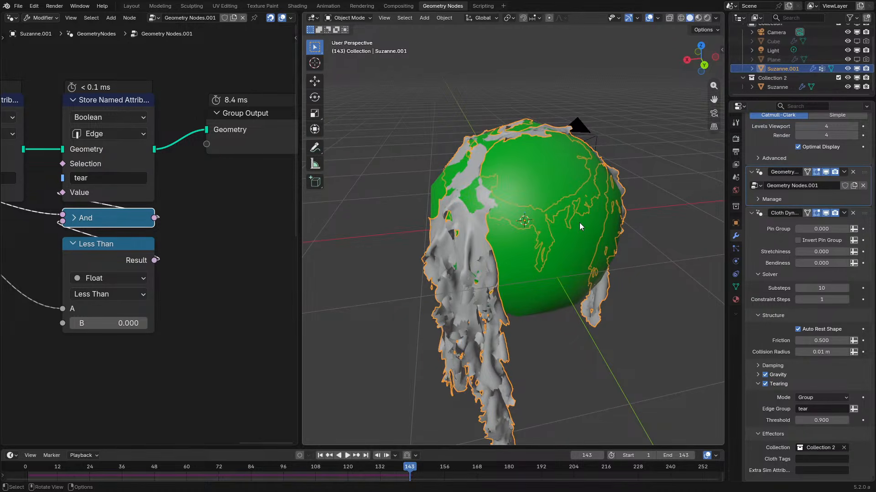
key("space")
middle_click_drag(579, 223, 570, 261)
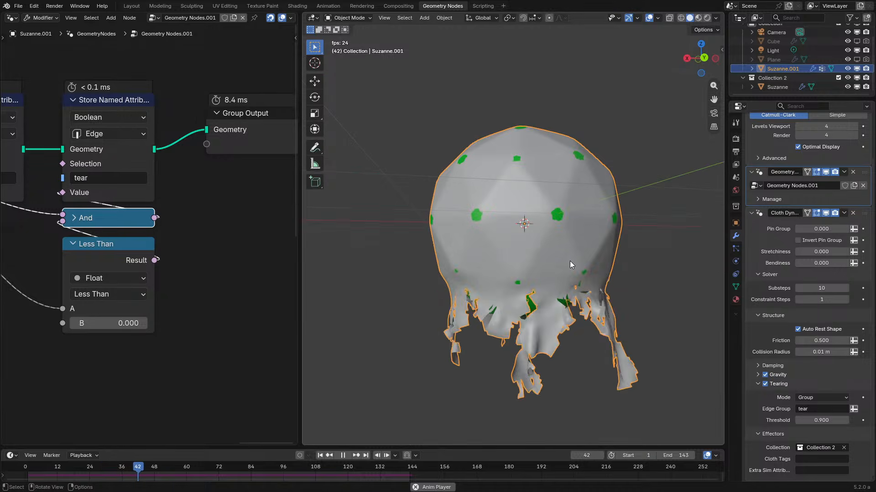
key("space")
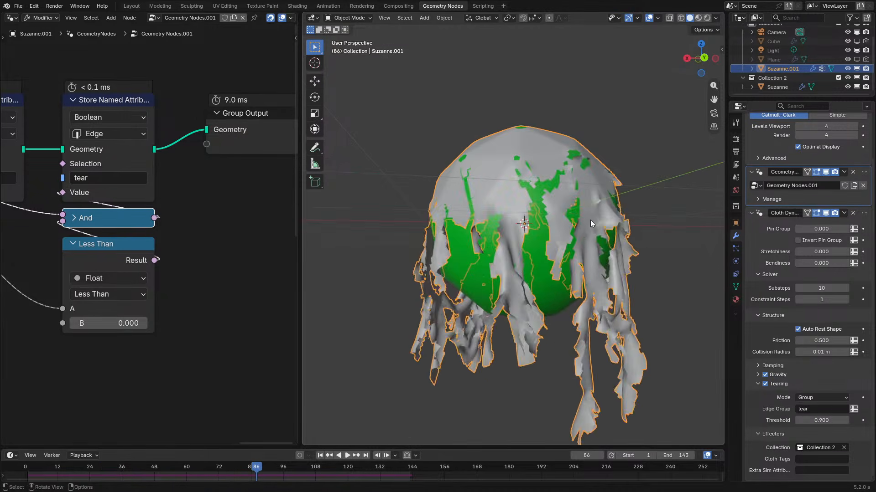
- Play the tearing simulation again while viewing the sphere from the side and above, stopping at frame 51
middle_click_drag(590, 223, 477, 253)
key("space")
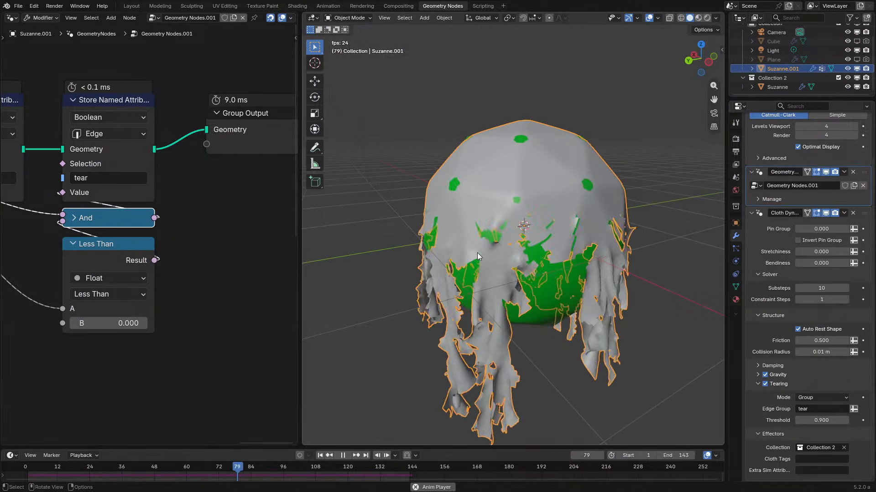
middle_click_drag(496, 218, 531, 227)
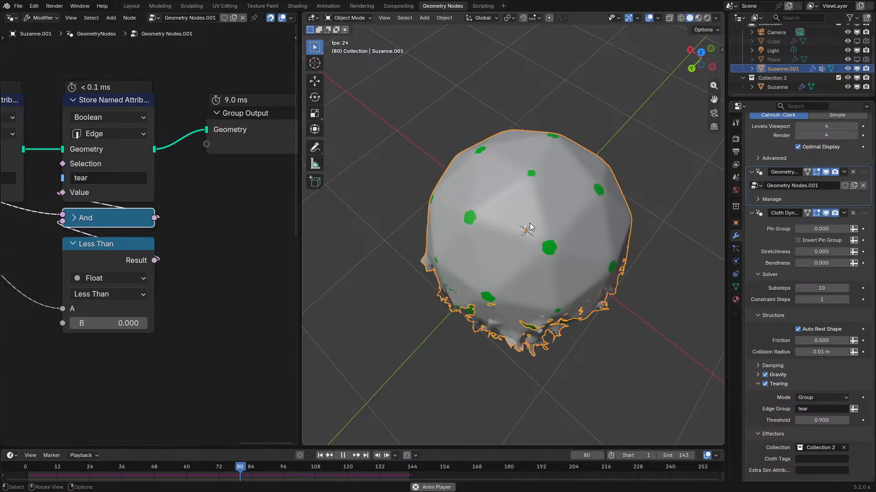
middle_click_drag(529, 227, 578, 195)
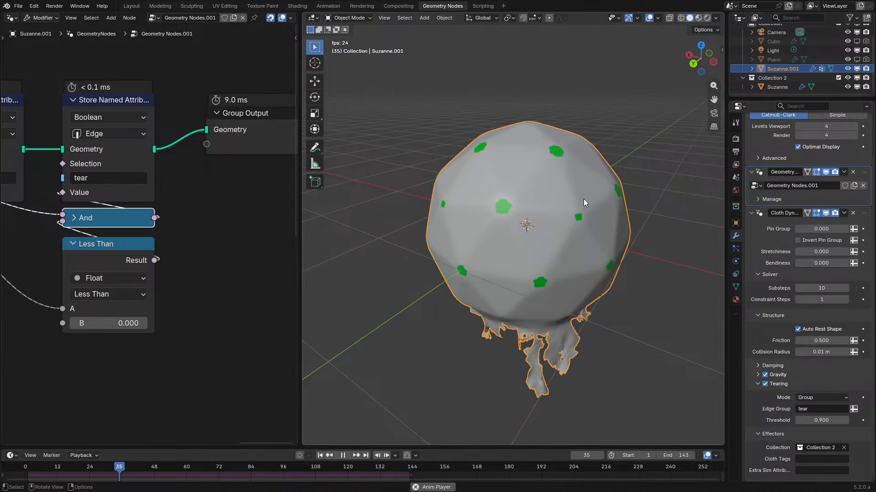
key("space")
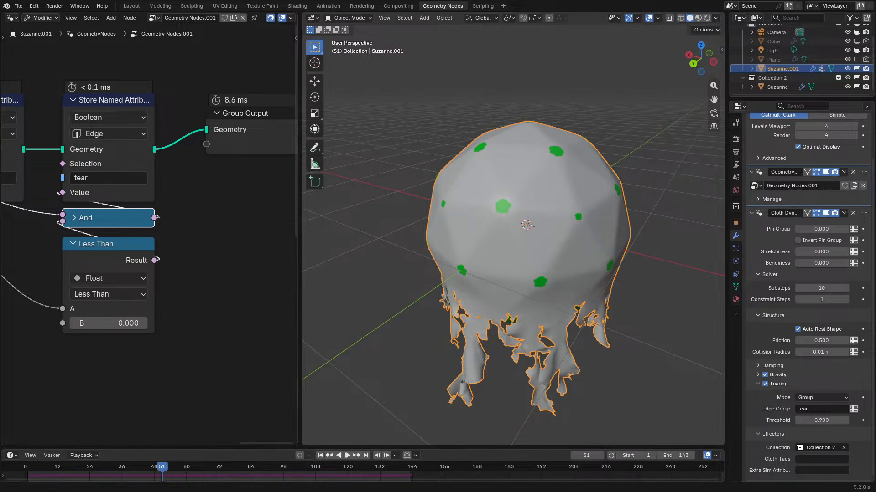
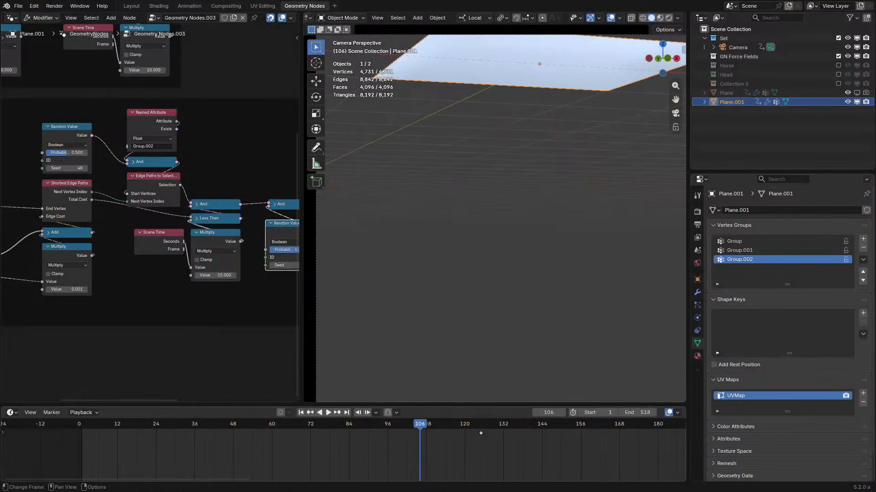
- Leave the camera view and play the Plane.001 curtain tearing simulation, viewing it up close from the front
key("KP_0")
middle_click_drag(511, 251, 512, 267)
key("space")
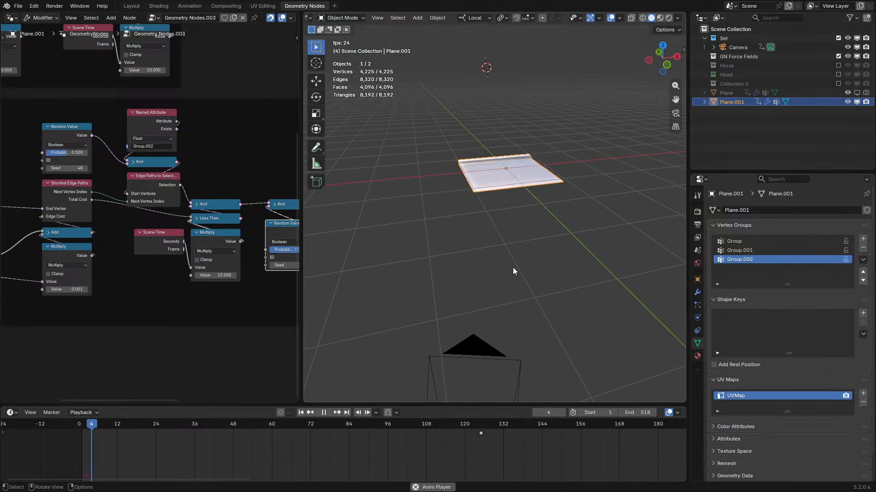
scroll(518, 235, "up", 2)
scroll(518, 234, "up", 3)
middle_click_drag(518, 234, 514, 209)
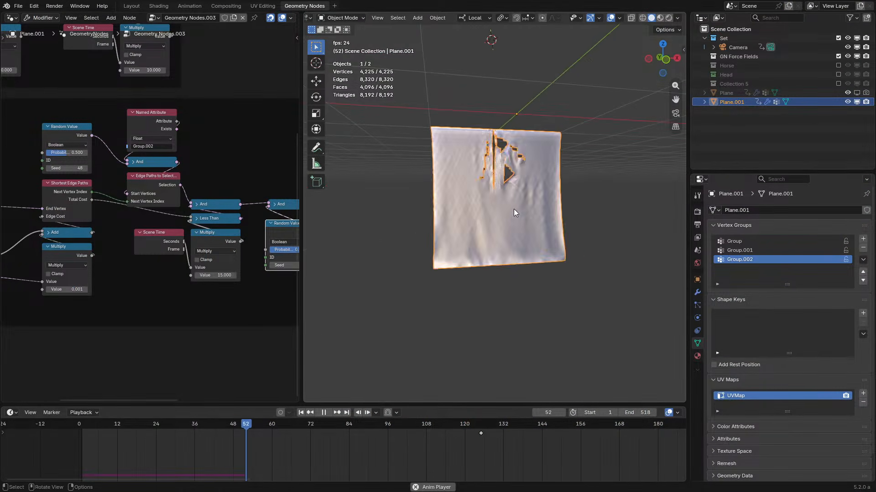
scroll(522, 219, "up", 2)
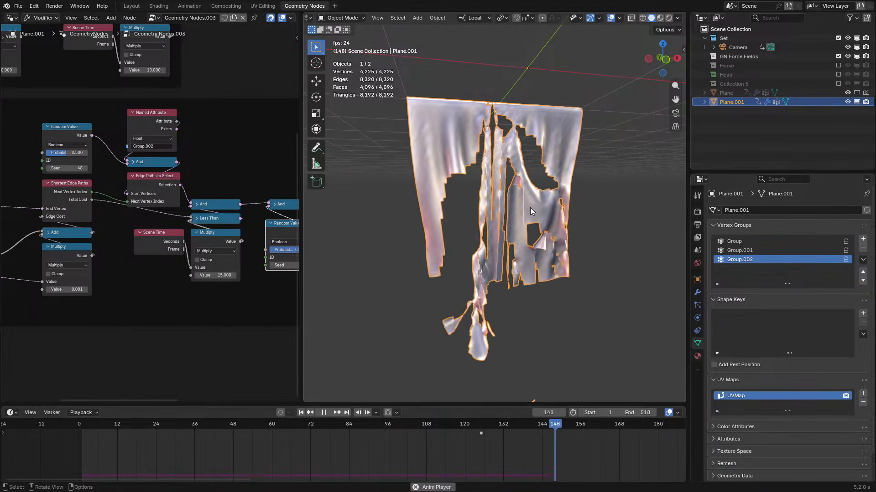
scroll(532, 206, "up", 2)
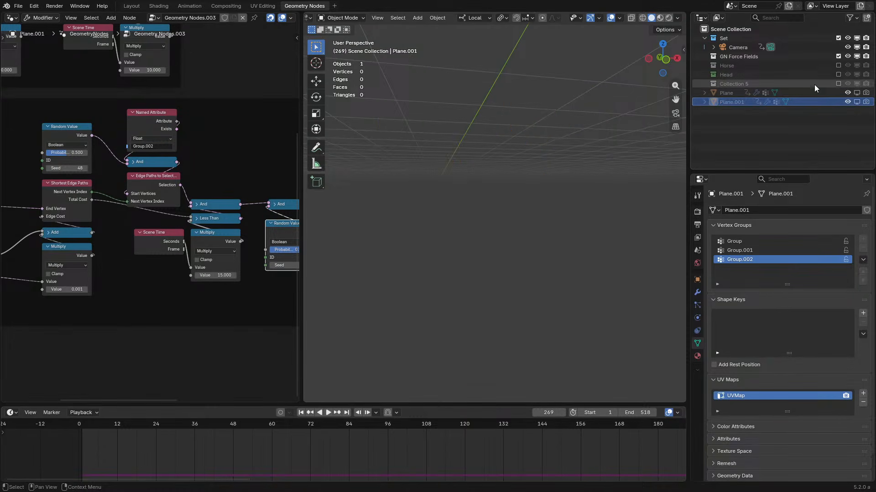
- Enable the Head and Collection 5 collections, frame the Head Hair Sim object and show its modifiers
left_click(838, 75)
left_click(838, 101)
middle_click_drag(620, 151, 600, 173)
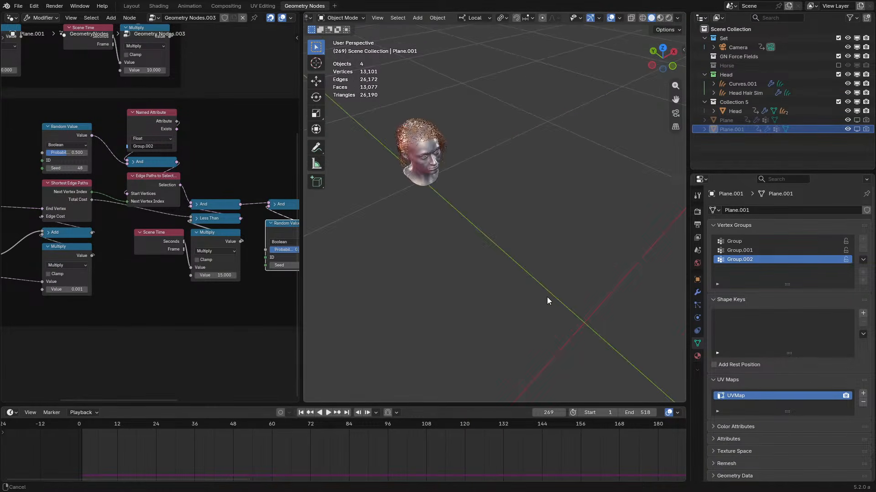
middle_click_drag(547, 301, 449, 287)
left_click(411, 256)
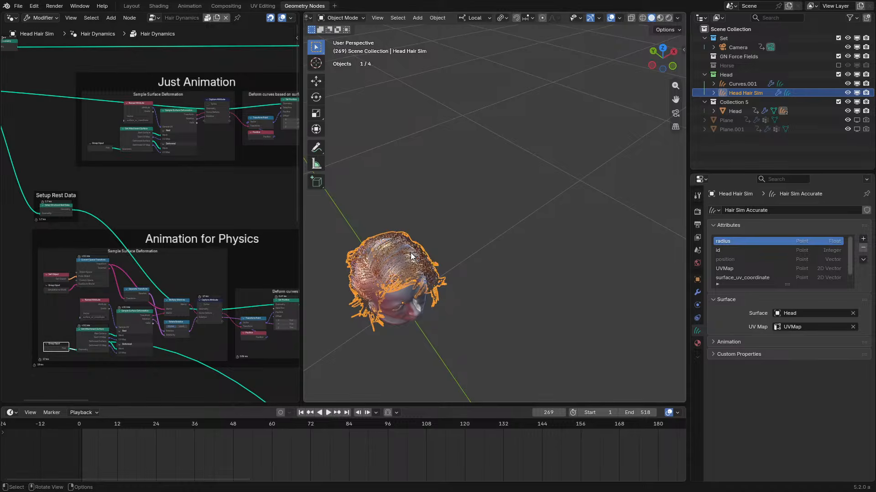
key("KP_Decimal")
left_click(697, 292)
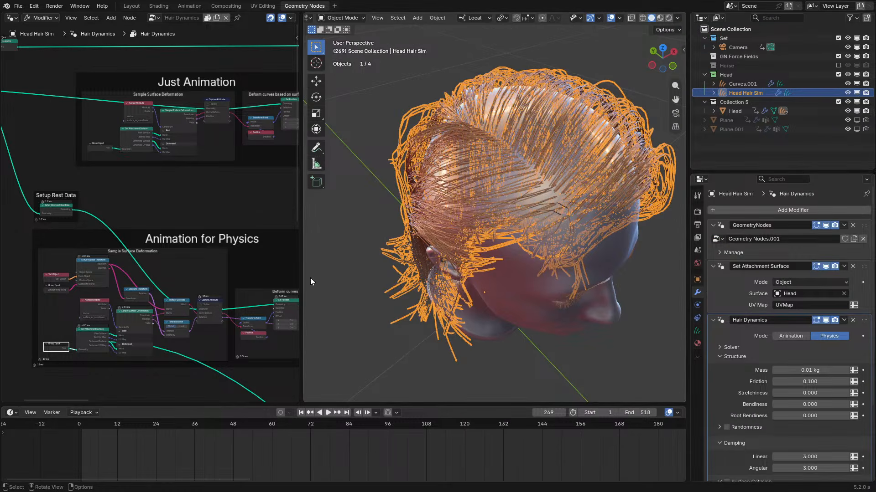
- Play the head hair simulation from the start, viewing the whole head, and stop at frame 58
scroll(559, 289, "down", 4)
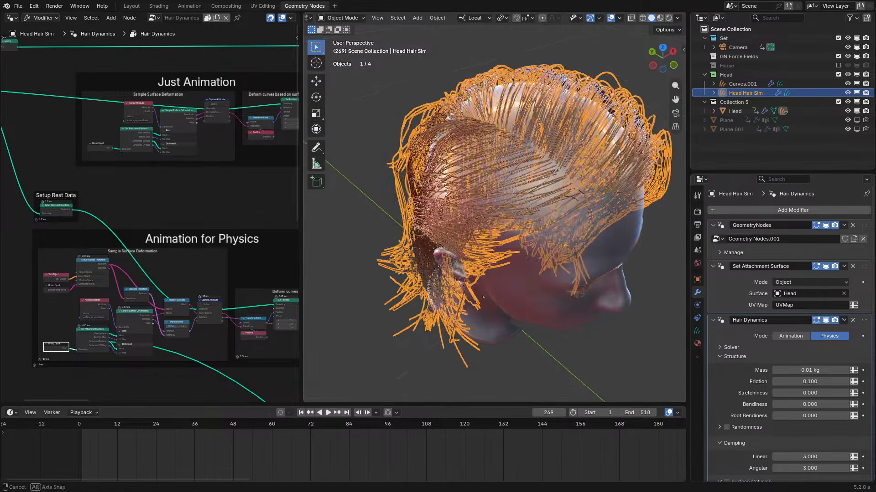
middle_click_drag(558, 289, 570, 244)
key("space")
left_click(67, 422)
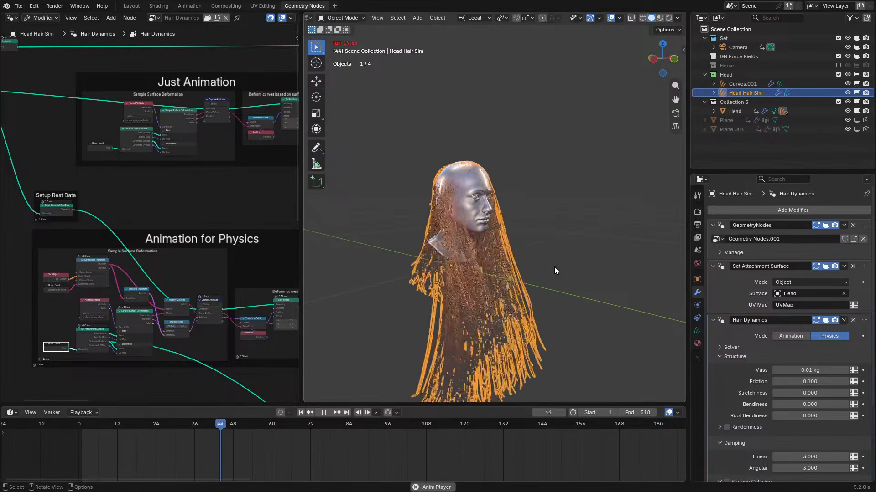
key("space")
- Inspect the dense hair curves up close in Edit Mode and return to Object Mode
key("Tab")
scroll(510, 227, "up", 3)
middle_click_drag(510, 227, 545, 245)
scroll(542, 228, "up", 5)
middle_click_drag(538, 192, 470, 266, "shift")
scroll(560, 293, "down", 5)
scroll(458, 265, "up", 4)
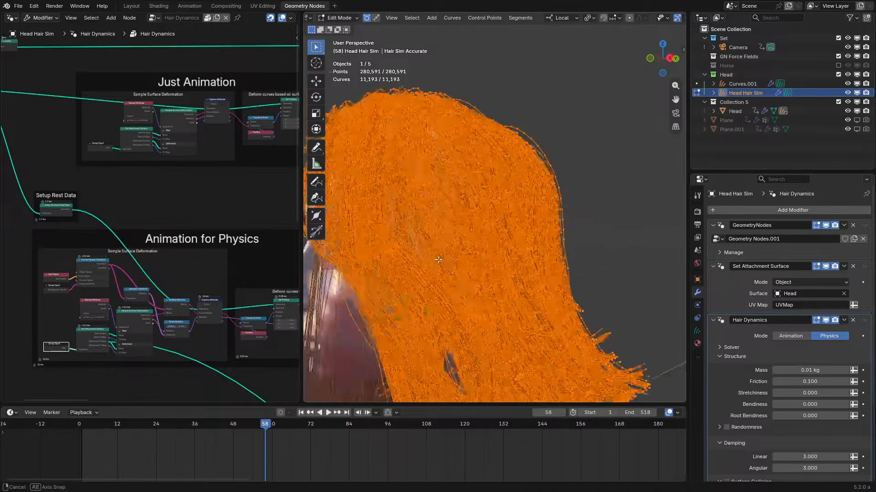
key("Tab")
- Resume the hair simulation with the full head in view and stop at frame 84
scroll(481, 301, "down", 5)
middle_click_drag(481, 301, 589, 261, "shift")
key("space")
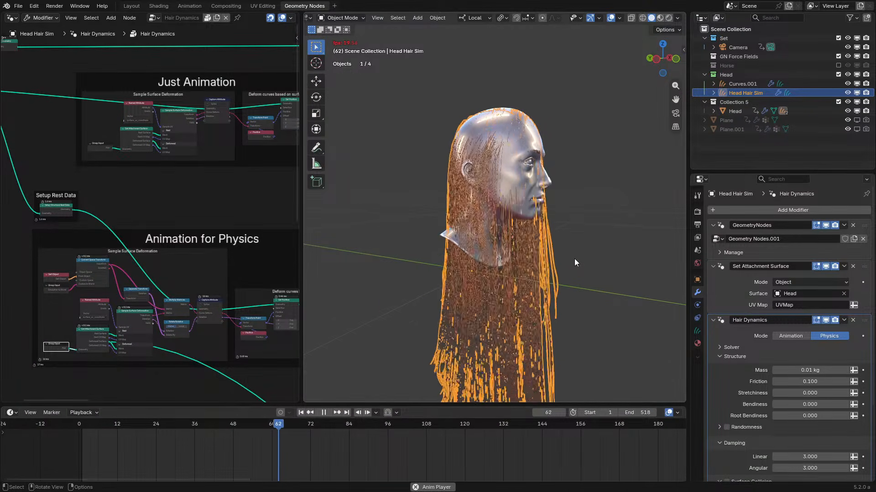
scroll(575, 262, "down", 2)
scroll(575, 262, "up", 2)
key("space")
- In the Hair Dynamics Solver settings, set Substeps to 1 and Constraint Steps to 20
scroll(827, 363, "down", 2)
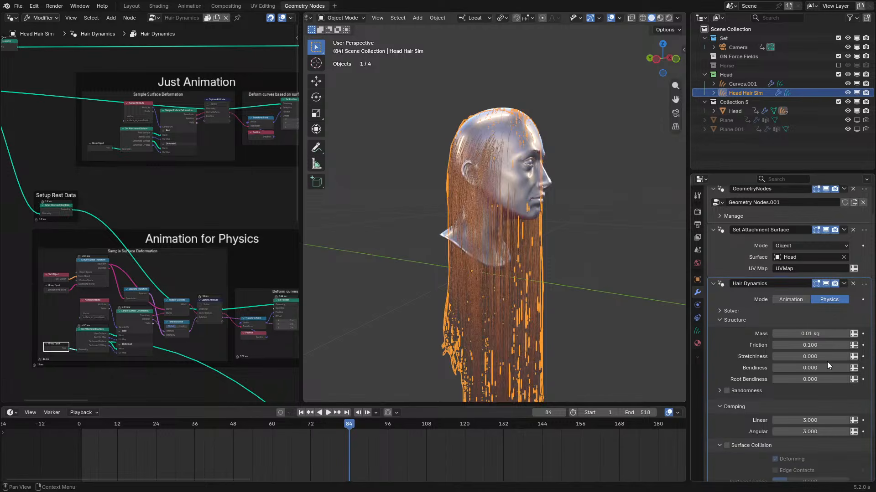
left_click(730, 311)
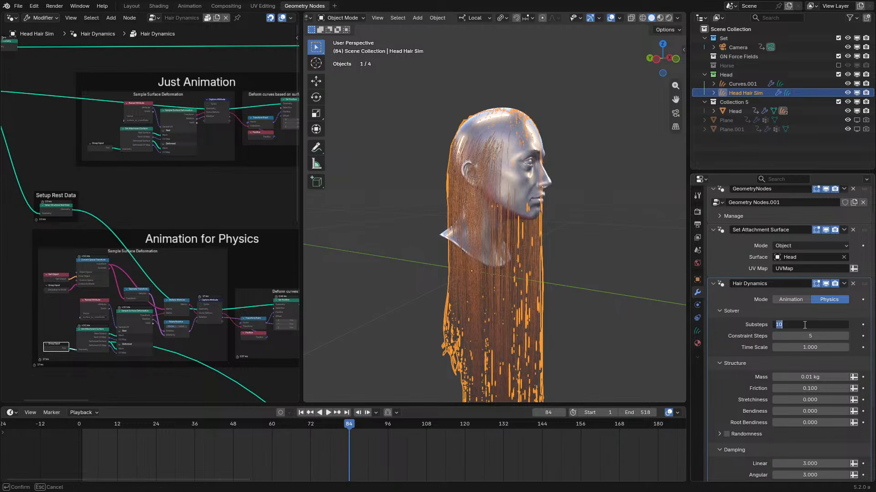
left_click_drag(805, 335, 827, 335)
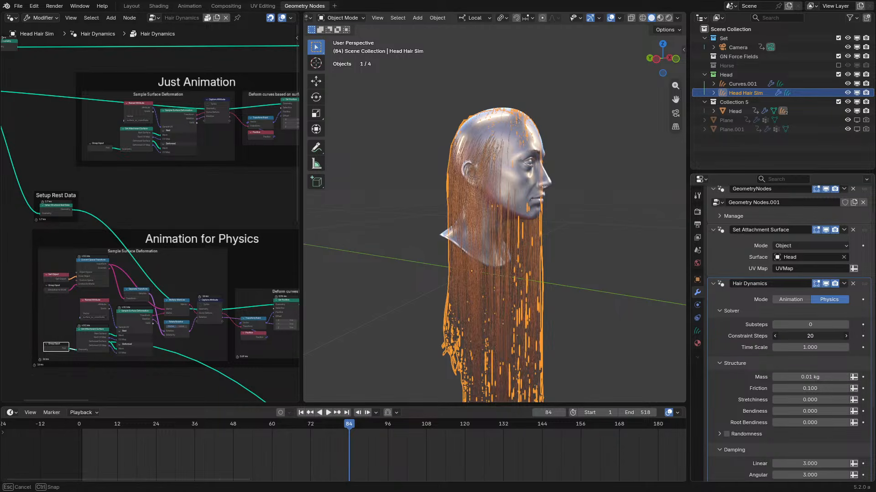
left_click(836, 324)
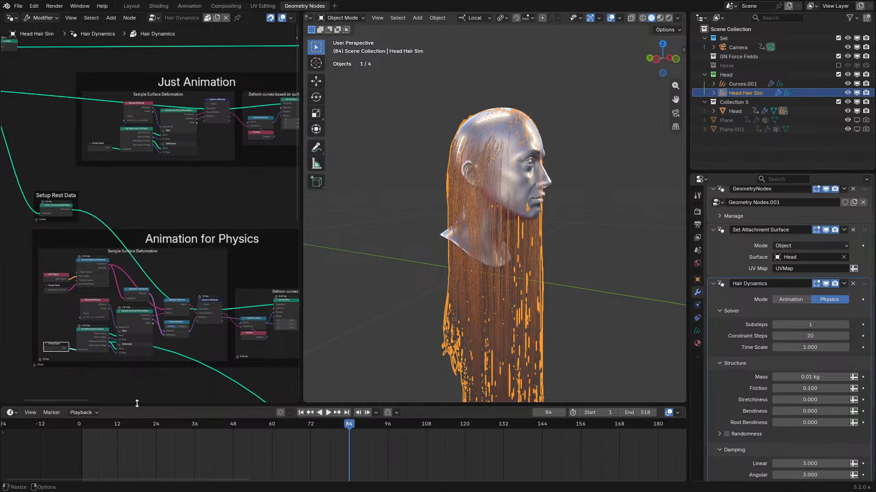
- Replay the hair simulation from the start, viewing it from above, and stop at frame 45
left_click(77, 429)
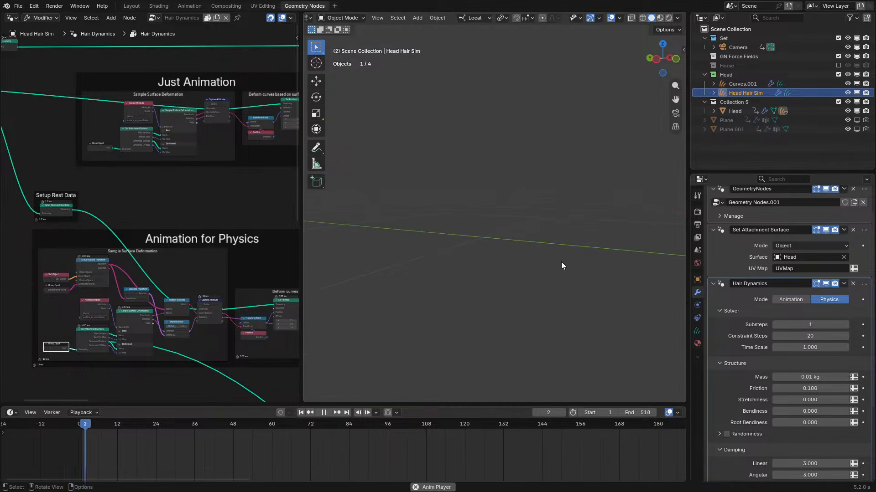
middle_click_drag(562, 263, 620, 341)
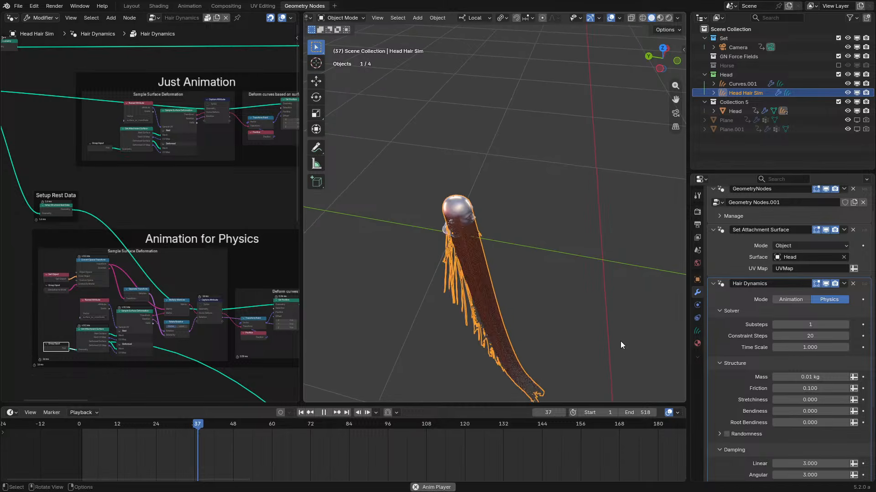
key("space")
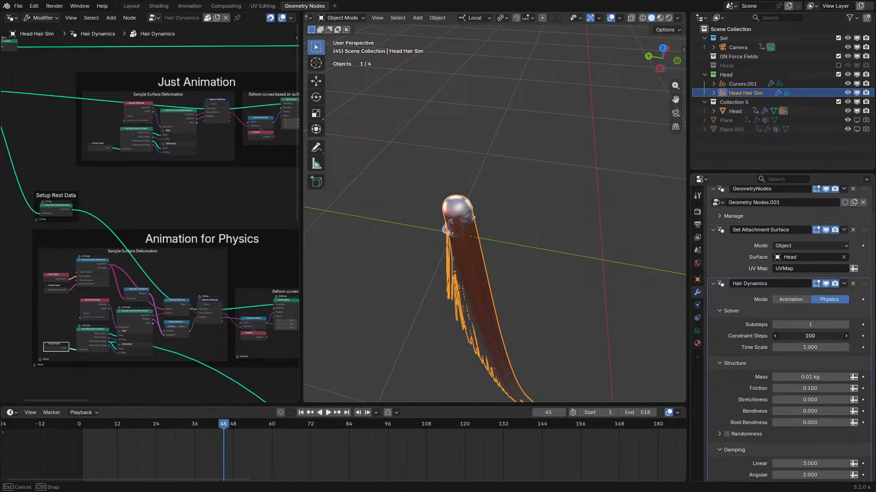
- Replay the hair simulation from the start with Constraint Steps at 100 and stop at frame 27
key("space")
left_click(60, 422)
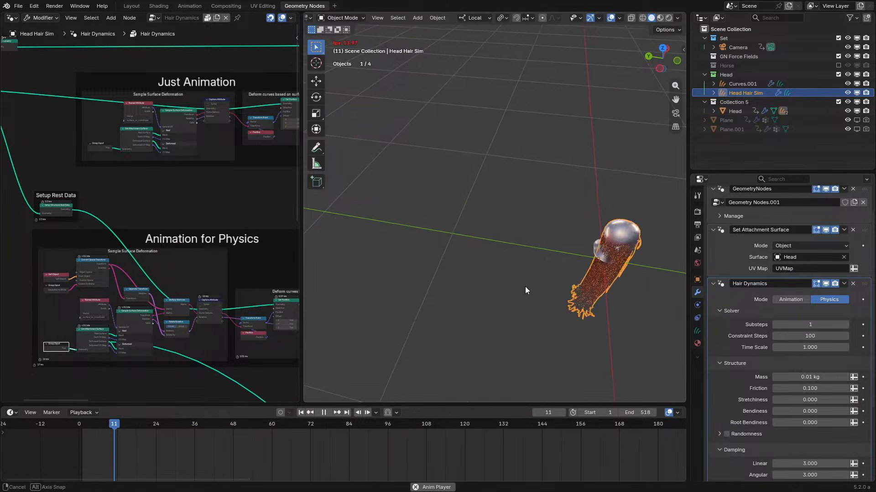
middle_click_drag(524, 289, 516, 270)
key("space")
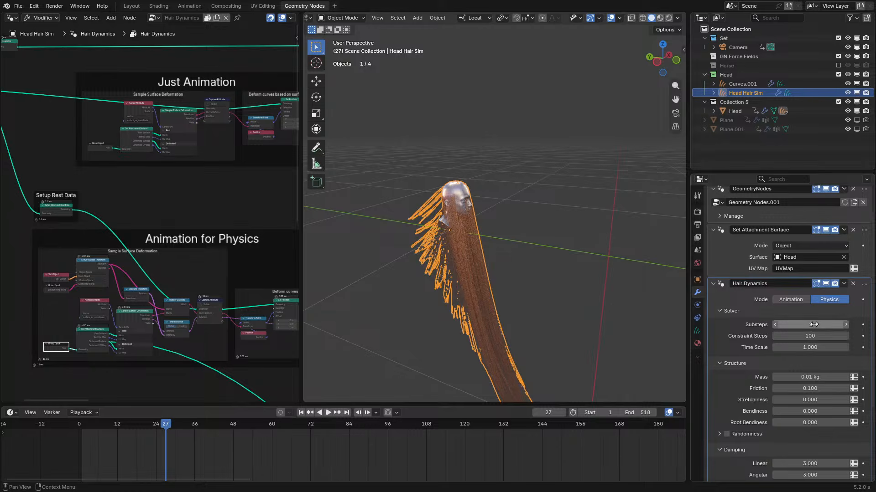
- Set Substeps to 10 and Constraint Steps to 5, and replay the hair simulation from the start to frame 40
left_click(75, 433)
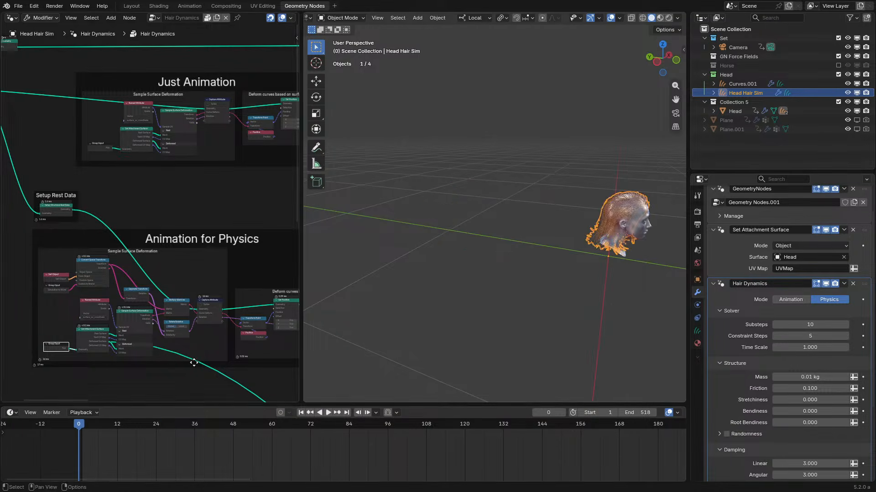
key("space")
middle_click_drag(501, 233, 488, 294)
key("space")
scroll(464, 307, "up", 5)
scroll(485, 293, "down", 4)
scroll(187, 243, "down", 3)
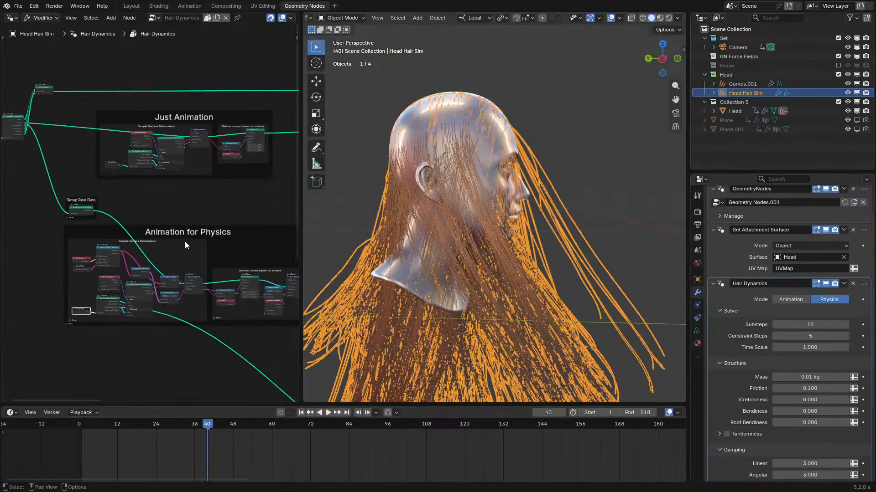
- Add a Geometry Nodes modifier with a new node group to the Head Hair Sim object
scroll(771, 282, "up", 3)
left_click(768, 212)
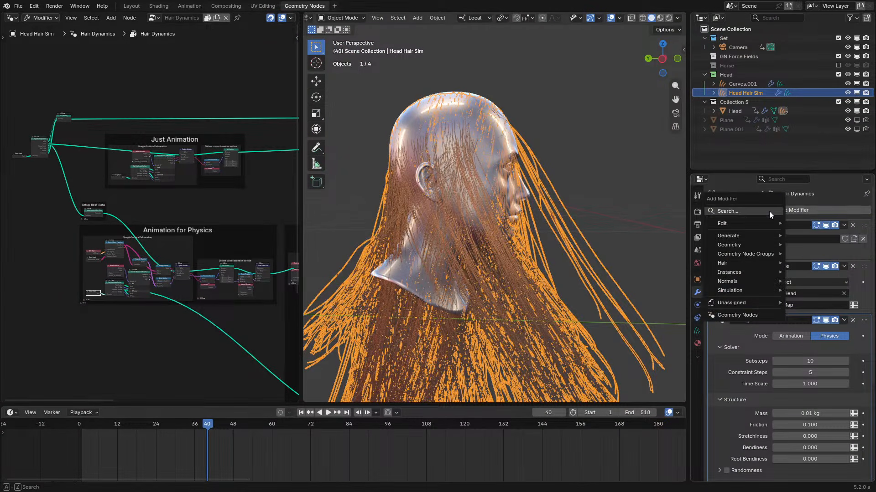
type("g")
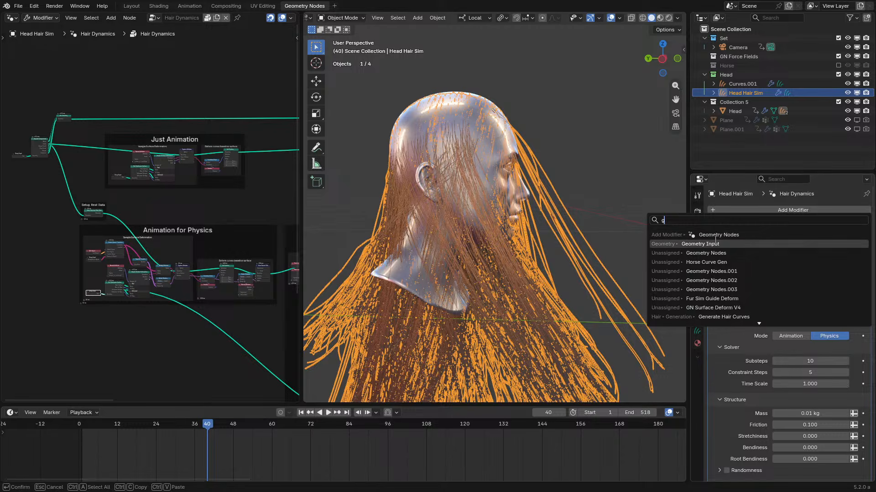
left_click(718, 235)
left_click(764, 461)
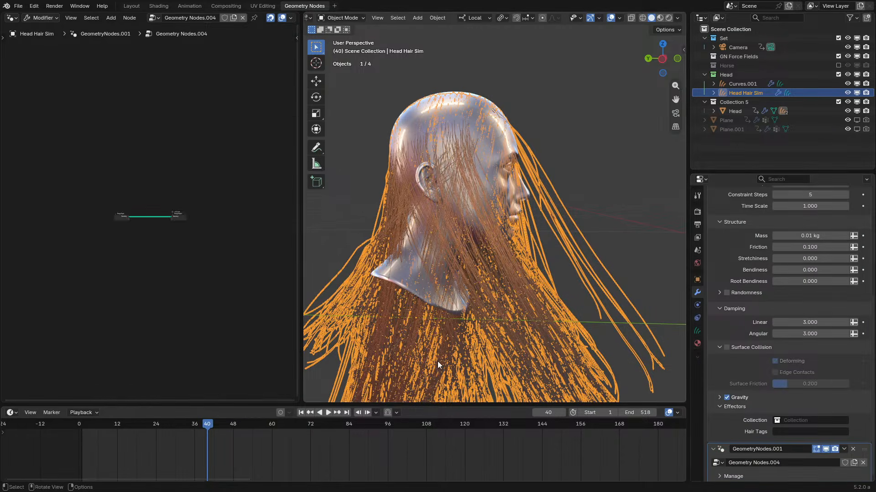
- Insert a Curve to Points node between the group's input and output and set its mode to Evaluated
key("Home")
key("shift+a")
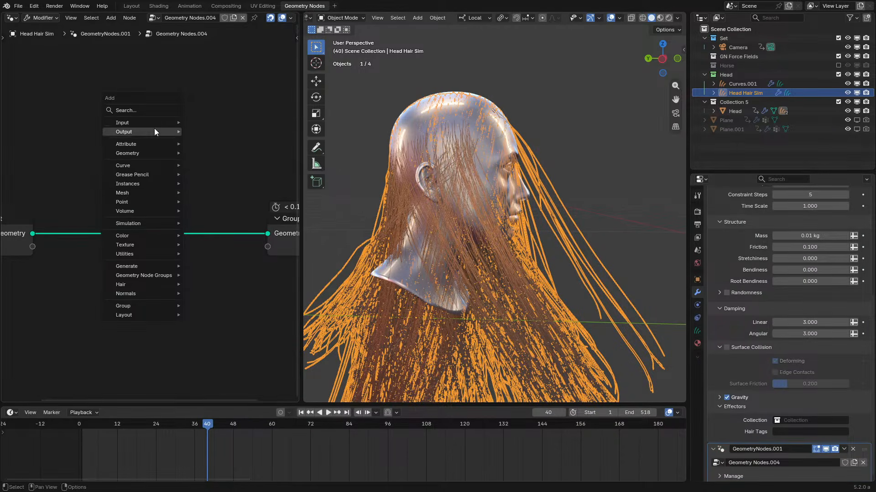
left_click(166, 113)
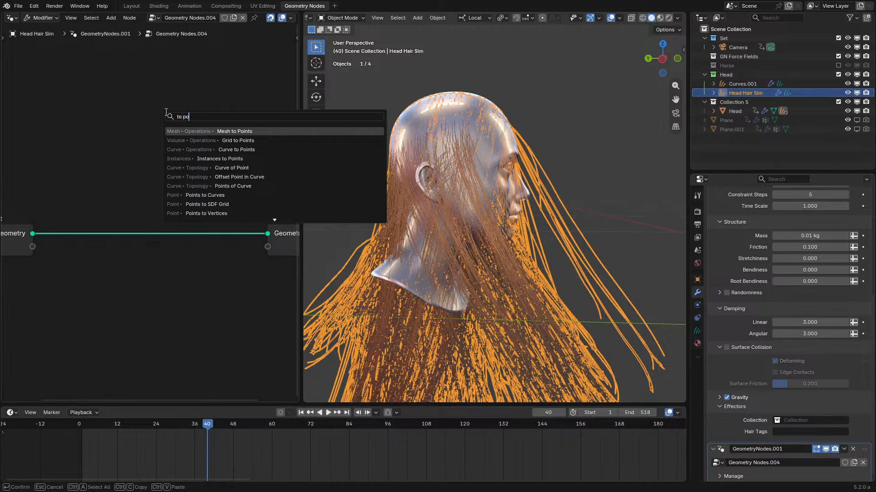
type("to po")
left_click(237, 149)
left_click(123, 257)
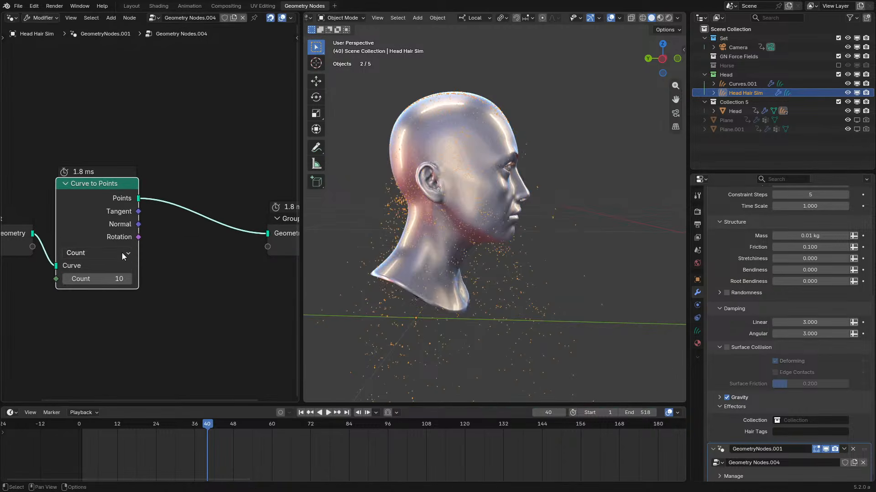
left_click(124, 254)
left_click(83, 281)
- Play the simulation with the hair shown as points, stop at frame 97 and examine the points closely around the ear
middle_click_drag(616, 192, 603, 178)
key("space")
key("space")
scroll(602, 178, "down", 4)
middle_click_drag(597, 231, 587, 216)
middle_click_drag(580, 235, 567, 270, "shift")
scroll(578, 148, "up", 3)
key("space")
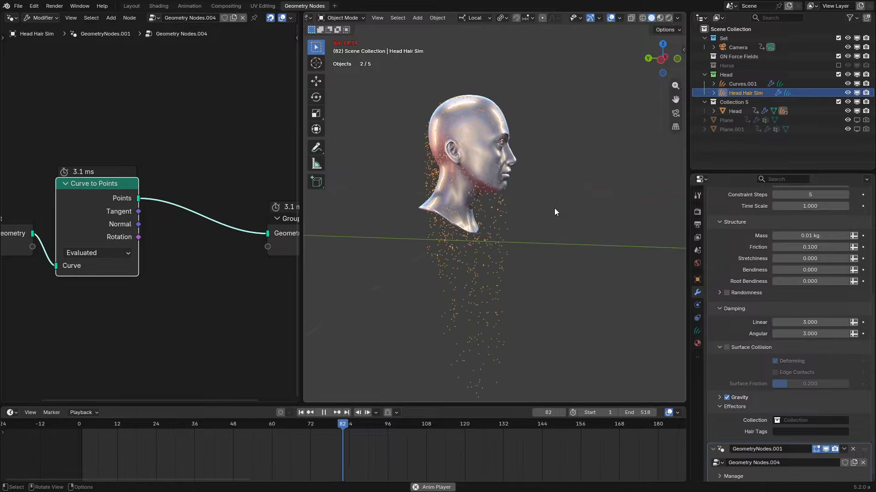
scroll(552, 201, "up", 2)
key("space")
mouse_move(551, 200)
middle_mouse_down()
mouse_move(540, 181)
mouse_move(593, 206)
mouse_move(595, 182)
mouse_move(586, 170)
mouse_move(549, 213)
mouse_move(569, 237)
mouse_move(526, 177)
mouse_move(547, 196)
middle_mouse_up()
scroll(577, 165, "up", 4)
scroll(577, 162, "up", 2)
scroll(569, 237, "up", 3)
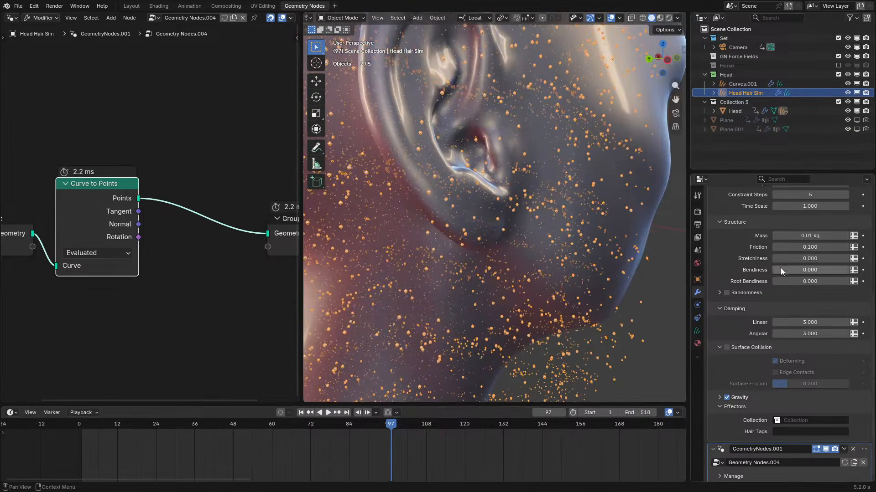
- In the first GeometryNodes modifier's node group, set the Random Value probability driving Delete Geometry to 0.990
scroll(780, 268, "up", 8)
left_click(726, 224)
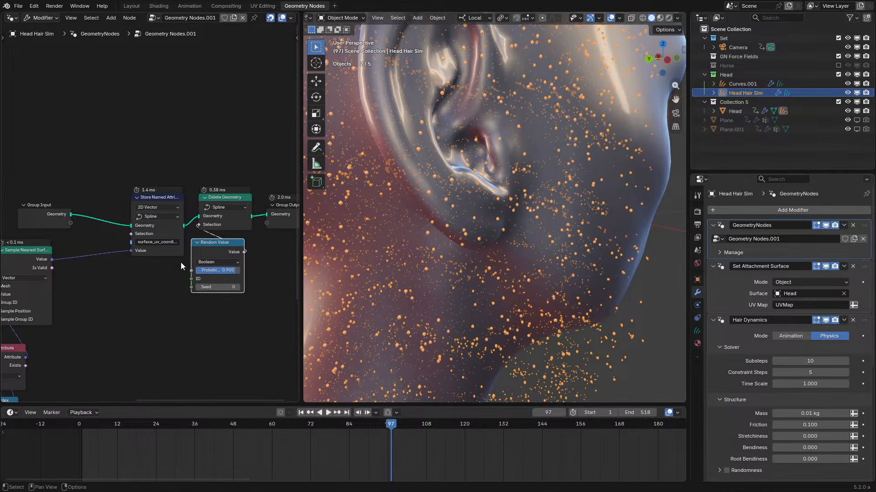
key("Return")
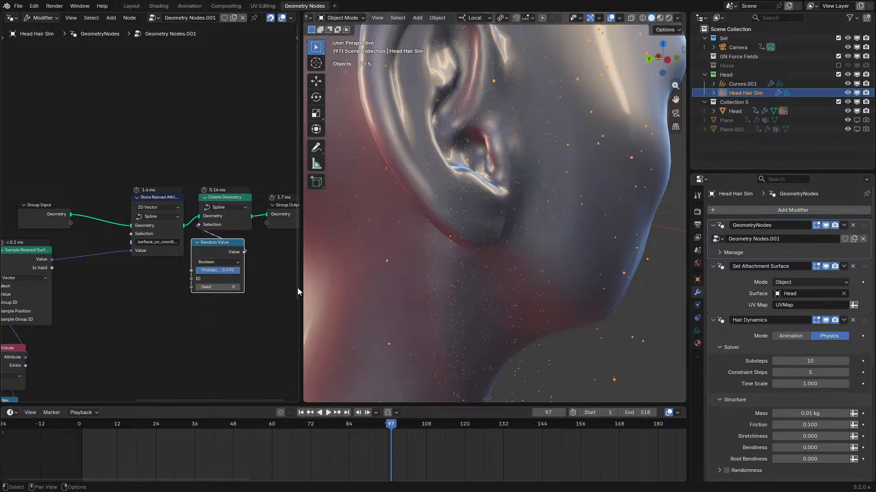
- Replay the thinned-out hair simulation from the start with the whole head in view and stop at frame 22
scroll(512, 264, "down", 8)
key("space")
key("shift+Left")
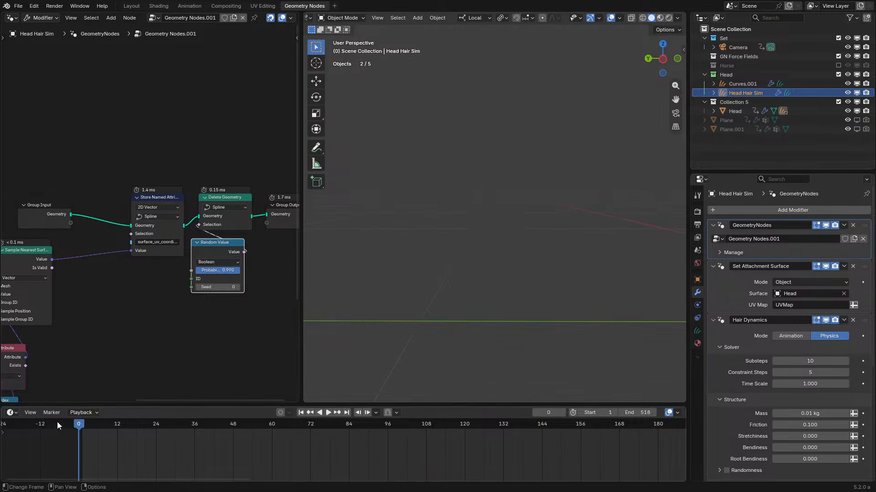
key("space")
- In the GeometryNodes.001 modifier's node group, insert a Set Point Radius node after Curve to Points with a radius of 0.01 m
scroll(738, 398, "down", 8)
left_click(721, 448)
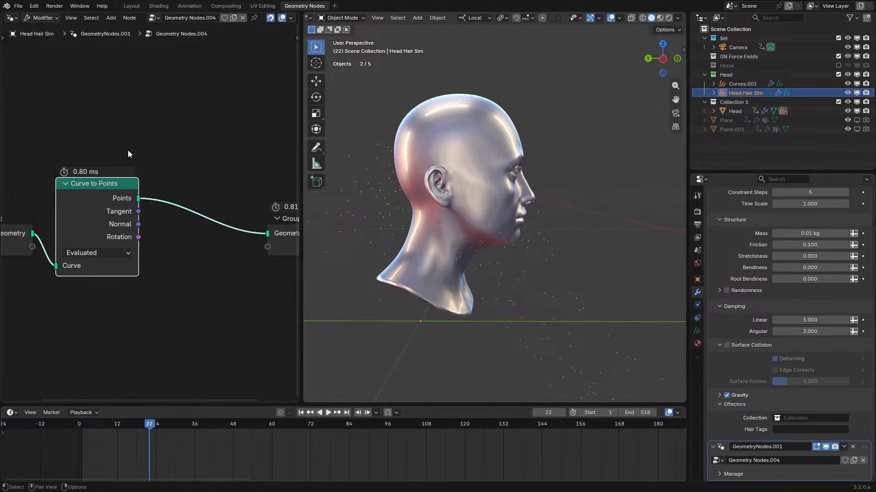
key("shift+a")
type("set po")
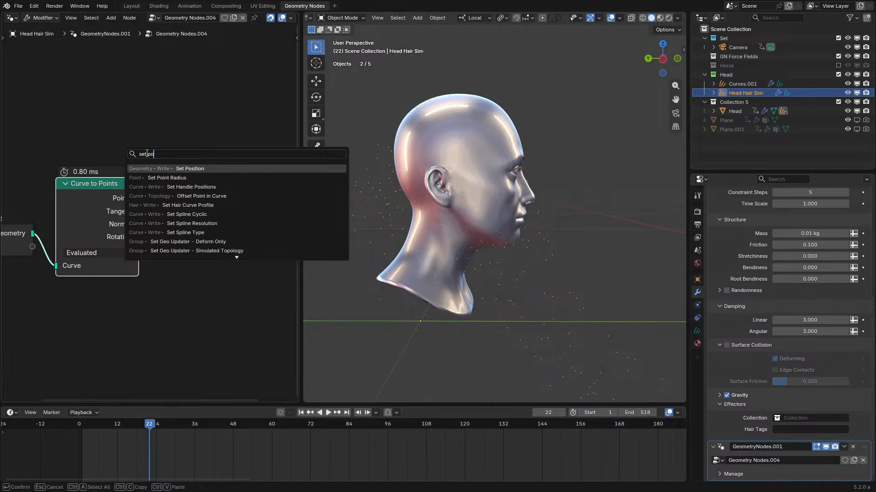
left_click(191, 178)
left_click(189, 178)
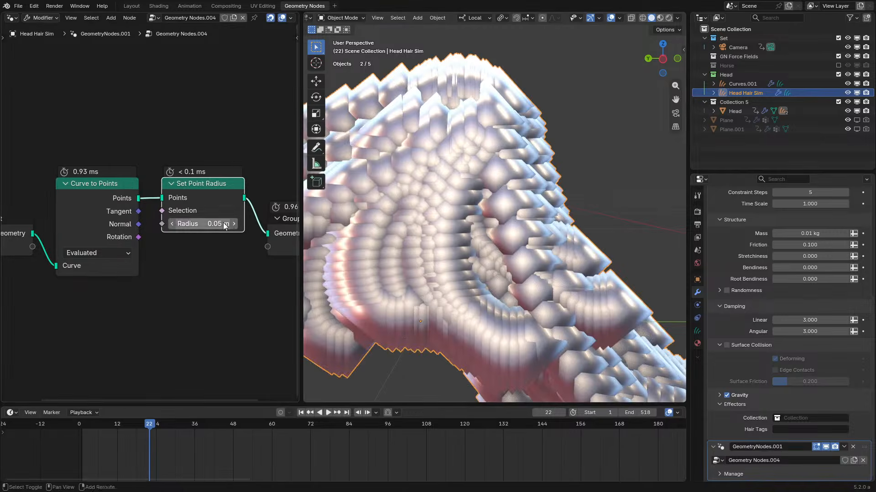
left_click(224, 224)
type("0.01")
key("Return")
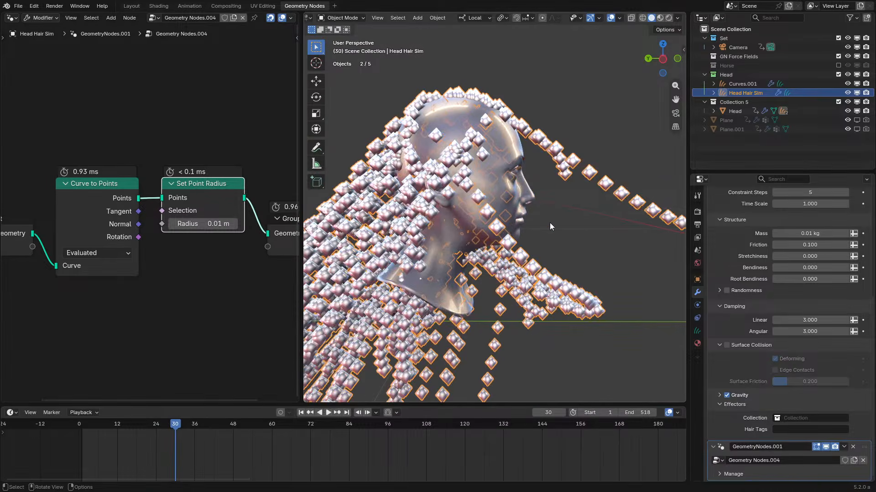
- Examine the enlarged hair points around the head and play the simulation on to frame 56
mouse_move(549, 223)
middle_mouse_down()
mouse_move(523, 205)
mouse_move(545, 218)
mouse_move(539, 210)
middle_mouse_up()
middle_click_drag(442, 193, 460, 204)
scroll(586, 206, "down", 9)
key("space")
middle_click_drag(587, 206, 559, 188)
key("space")
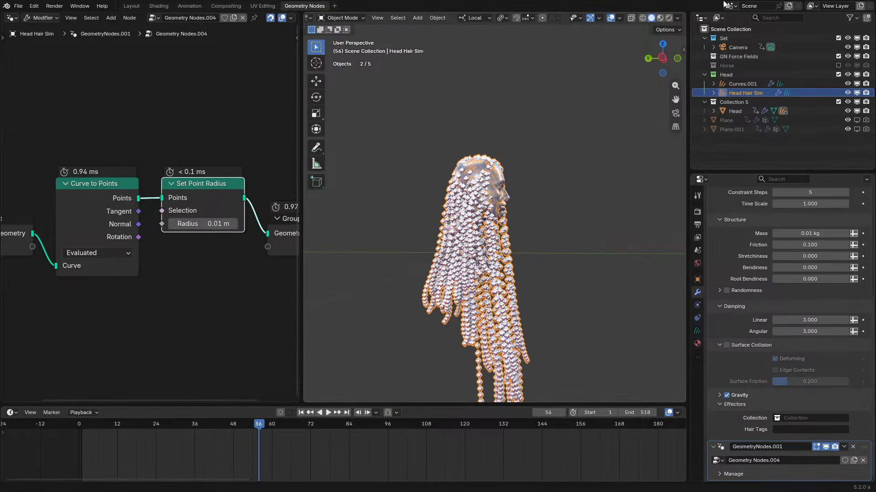
- Switch the viewport shading's lighting to Studio and bring the head closer into view
left_click(678, 19)
left_click(644, 61)
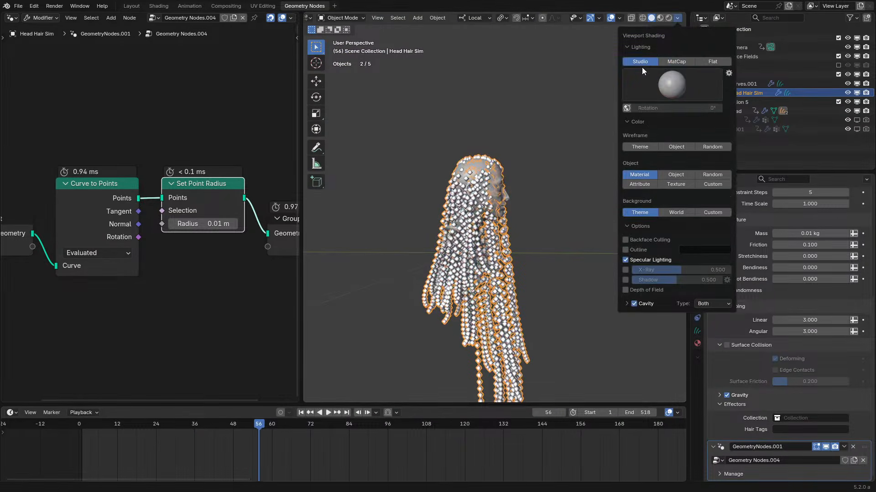
scroll(538, 171, "up", 5)
scroll(595, 234, "down", 2)
- Play the point-based hair simulation, restart it from the beginning and stop at frame 87
key("space")
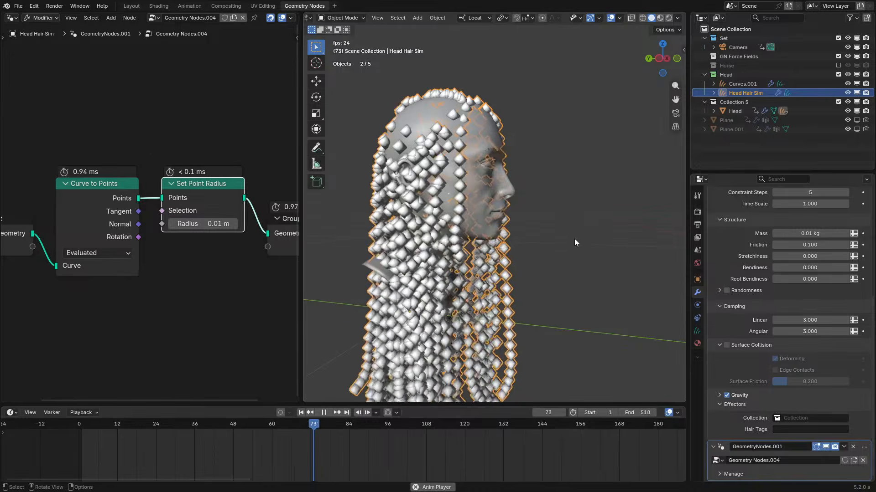
mouse_move(574, 238)
middle_mouse_down()
mouse_move(584, 256)
mouse_move(581, 242)
middle_mouse_up()
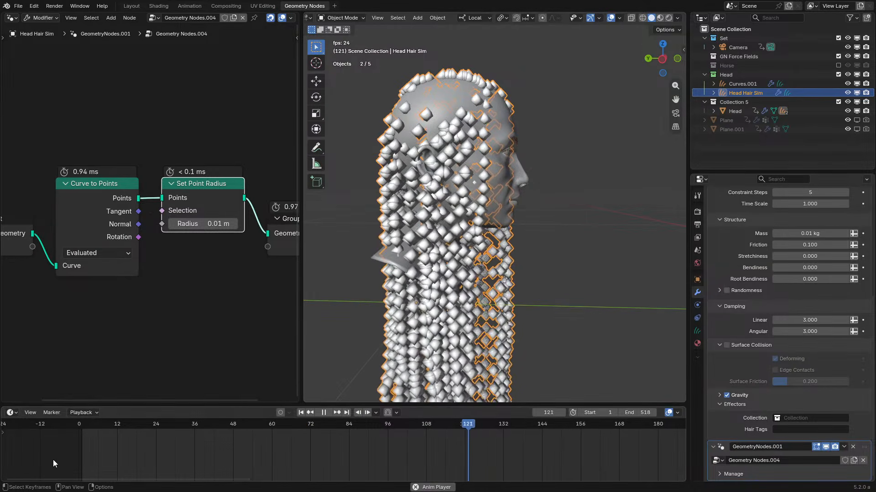
left_click(76, 424)
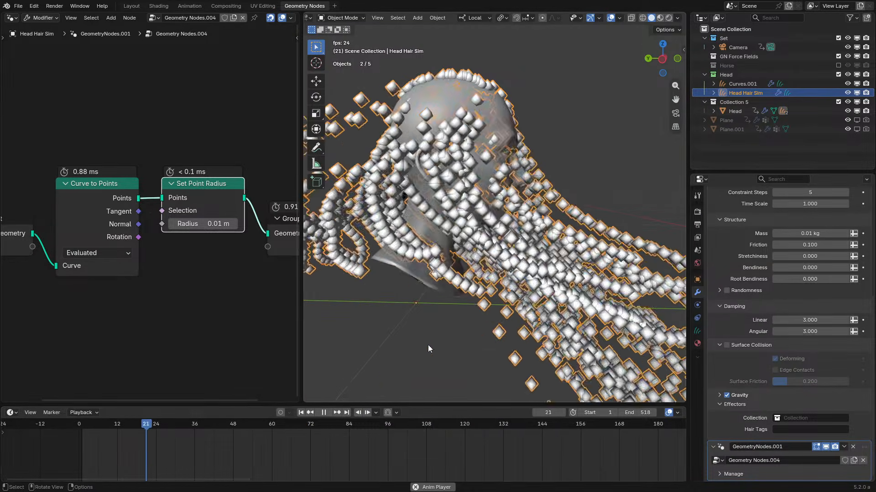
middle_click_drag(428, 354, 432, 348, "shift")
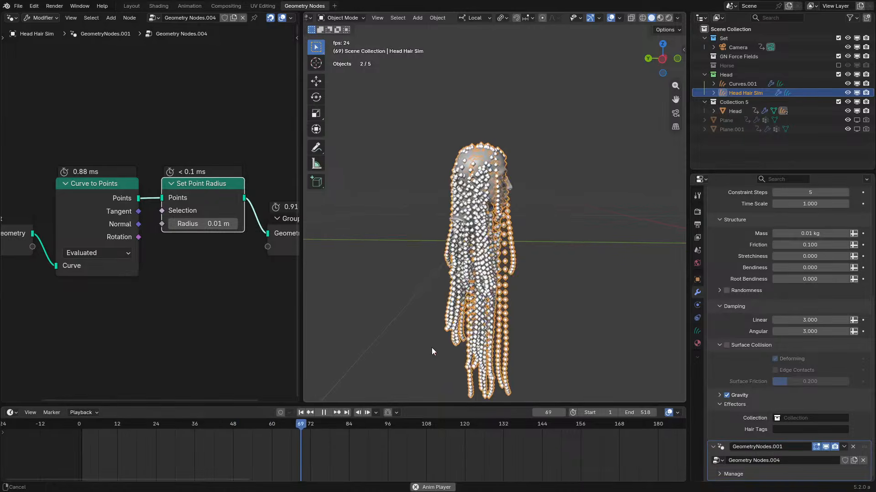
key("space")
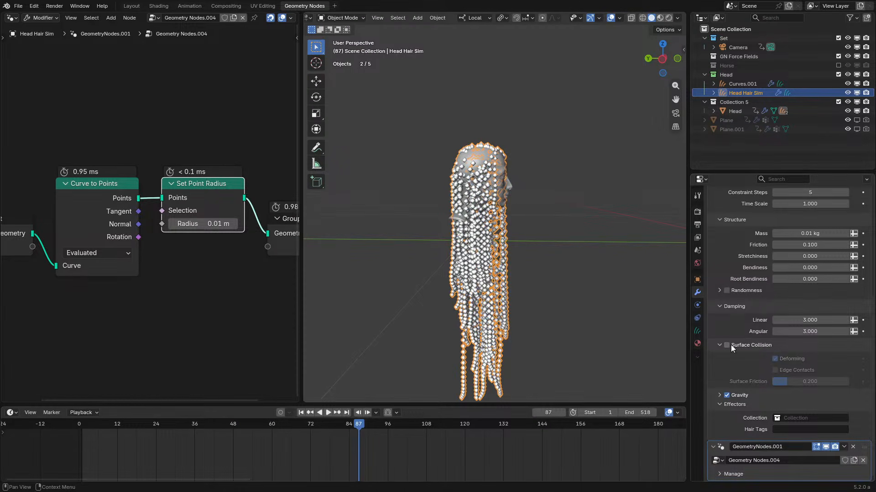
- Set the Hair Dynamics Bendiness to 1.000 and replay the simulation from the start
scroll(733, 341, "up", 2)
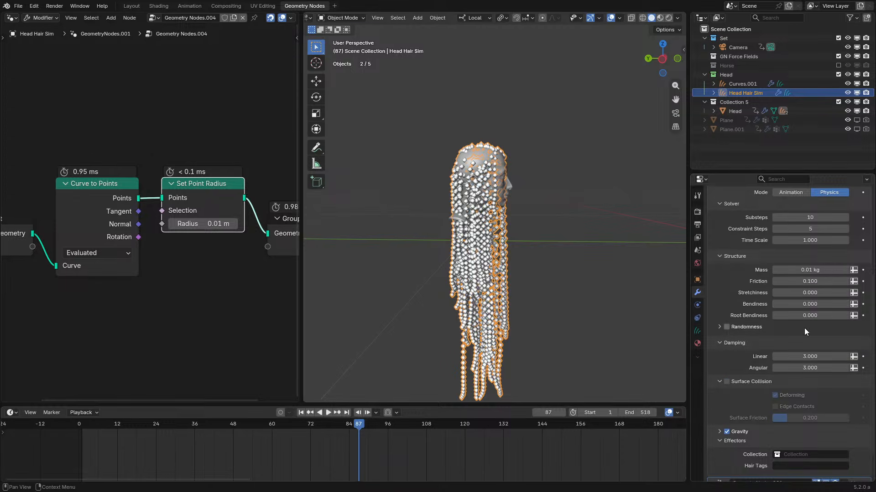
left_click(713, 329)
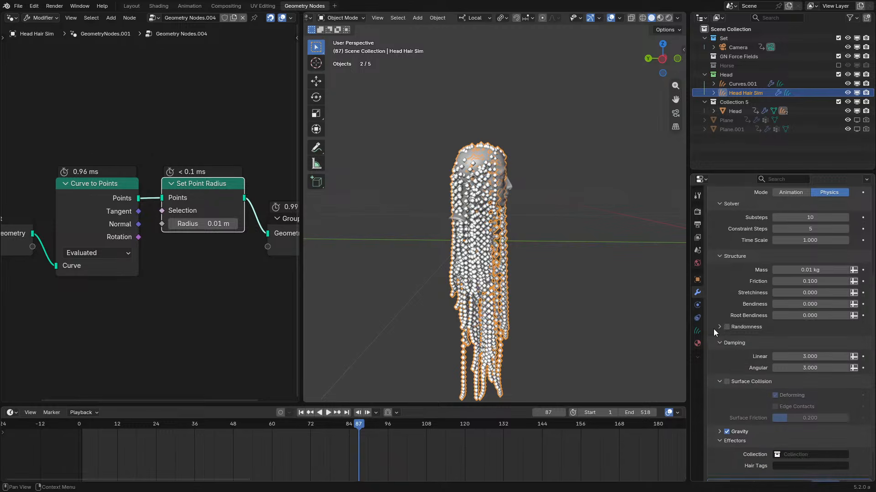
left_click_drag(792, 302, 816, 302)
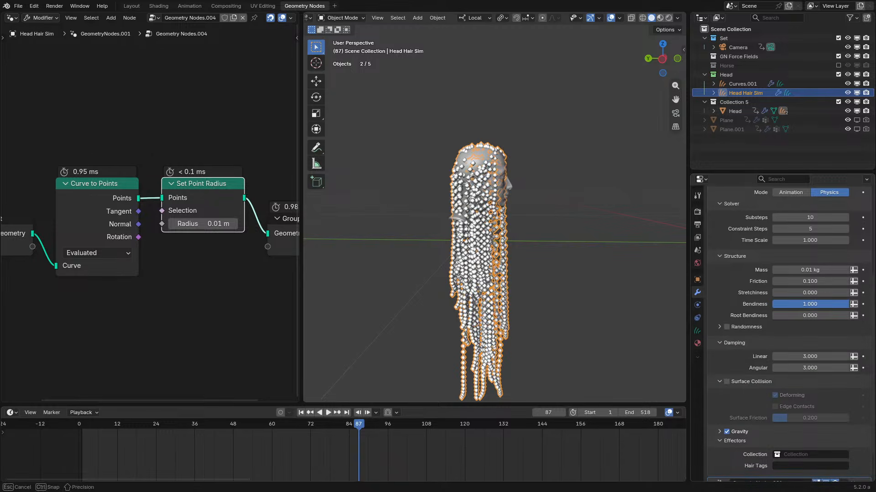
left_click(68, 425)
key("space")
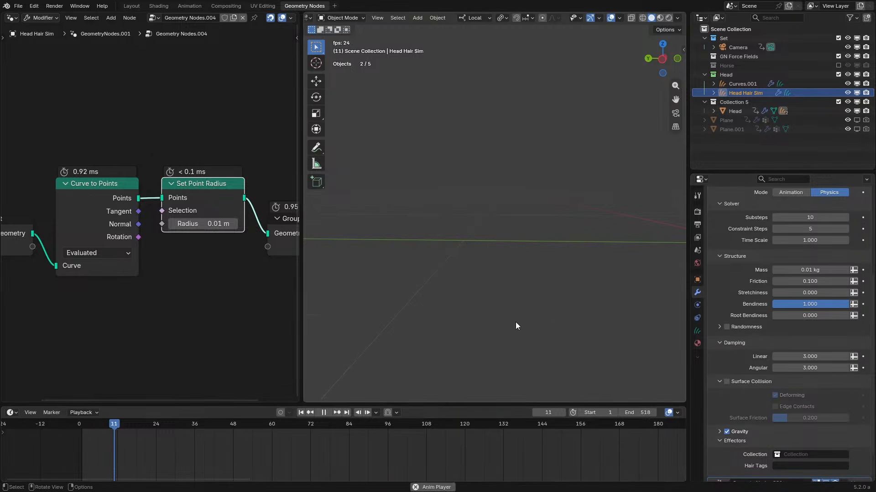
scroll(515, 322, "down", 2)
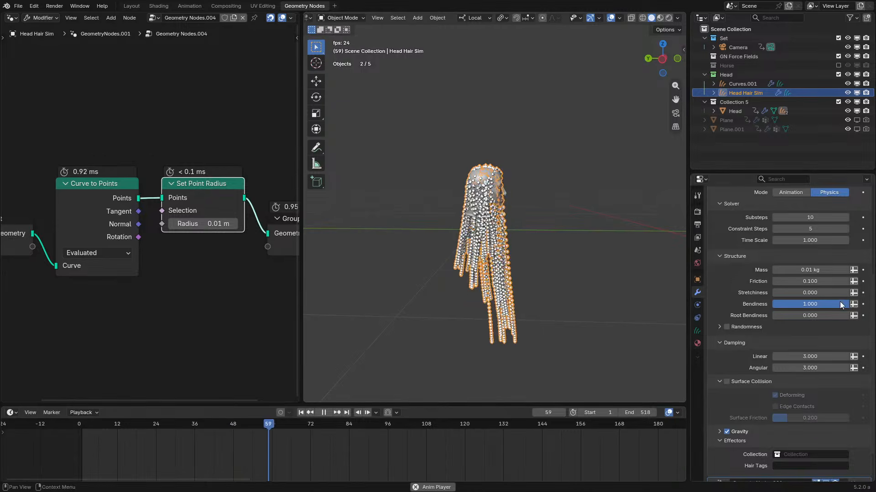
- During playback, reset Bendiness to 0.000 and try Stretchiness at 1.000 before returning it to 0.000
left_click_drag(839, 302, 816, 302)
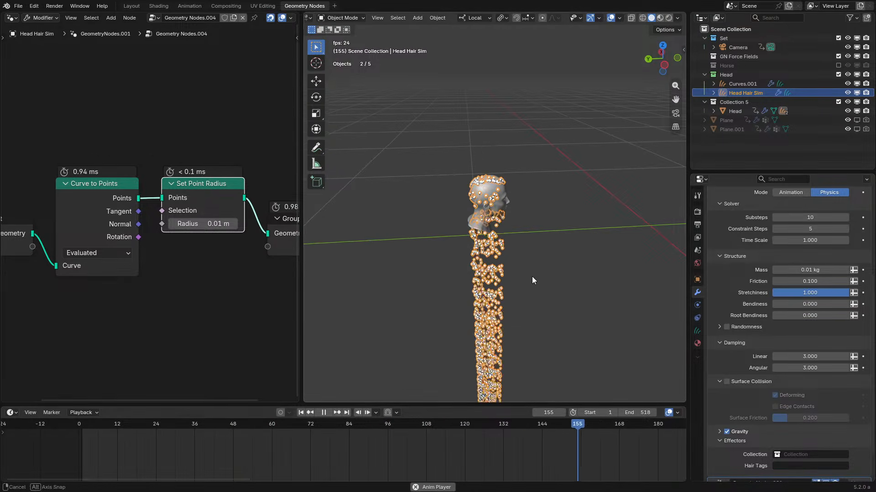
left_click_drag(830, 293, 827, 315)
scroll(553, 255, "up", 8)
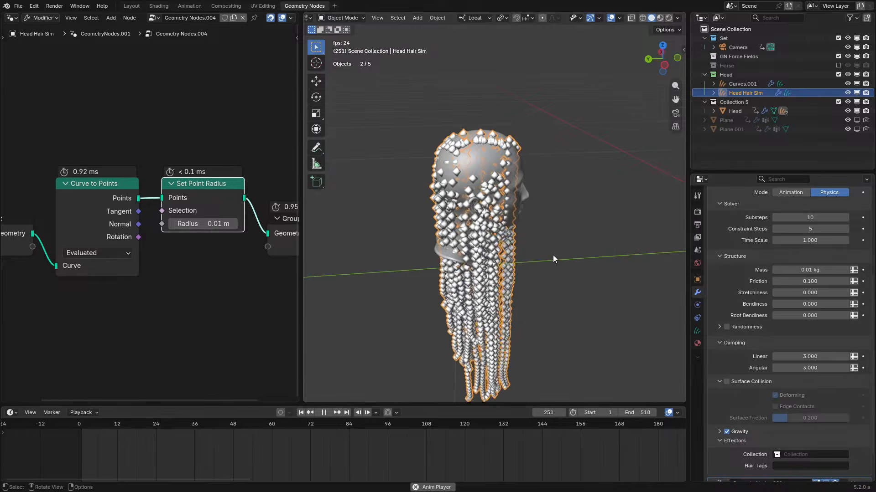
- Stop playback, set Constraint Steps to 20 and replay the hair simulation from the start
key("space")
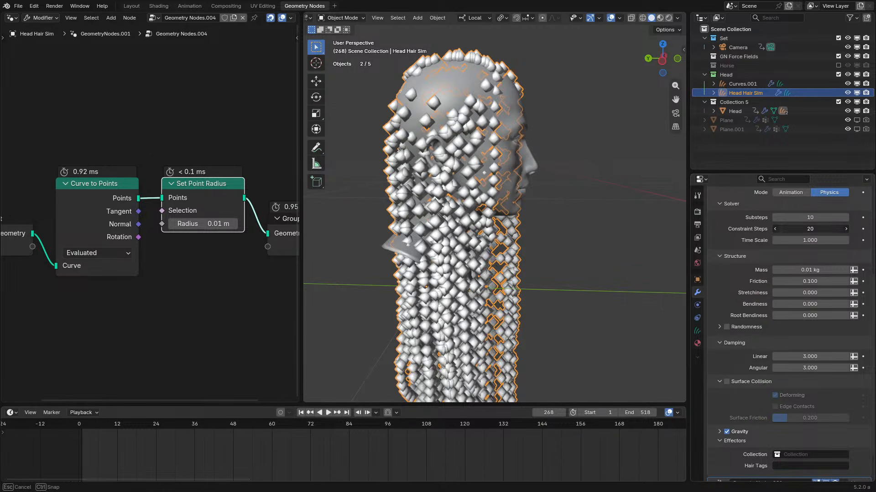
left_click(67, 427)
key("space")
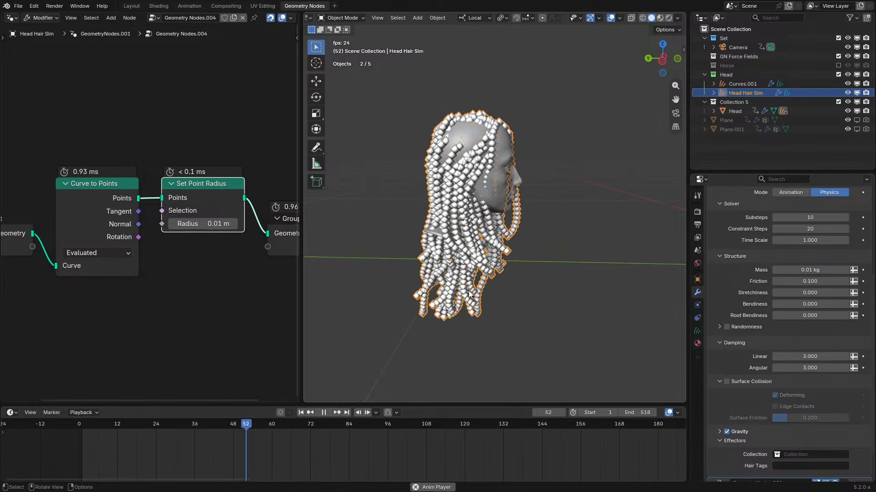
- Pause playback, set the Hair Dynamics Mass to 0.0001 kg and replay the hair simulation from the start
key("space")
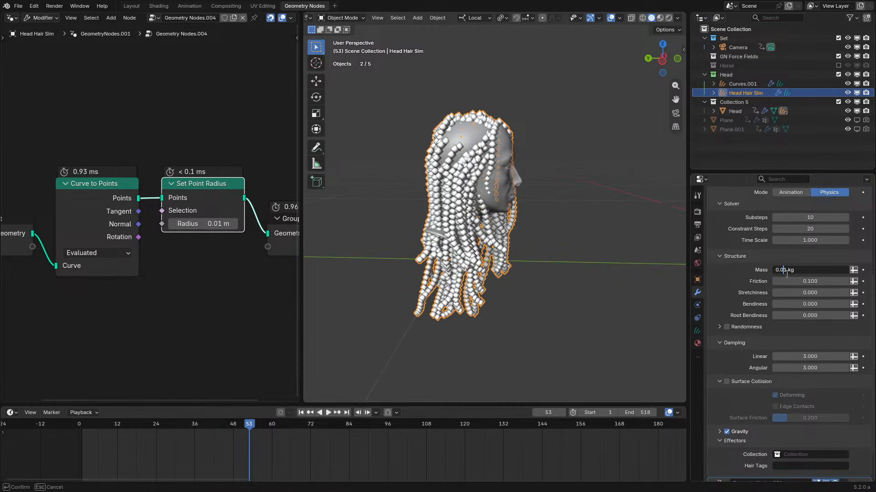
key("space")
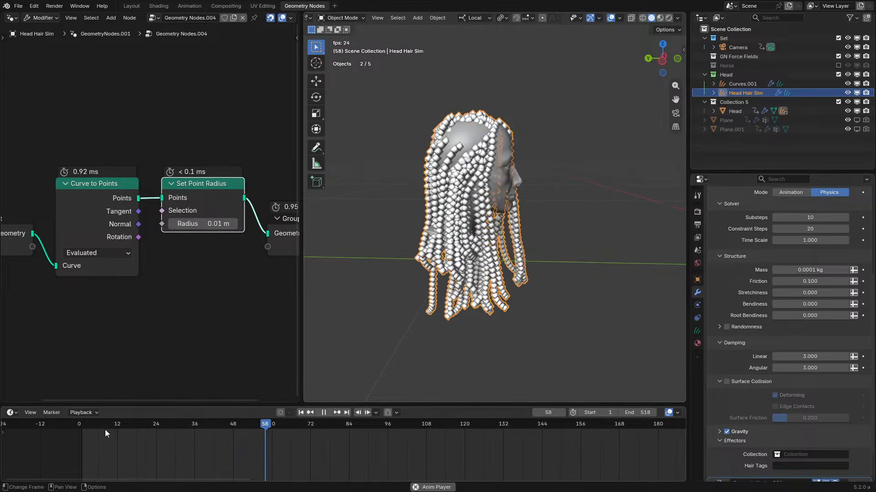
left_click(66, 427)
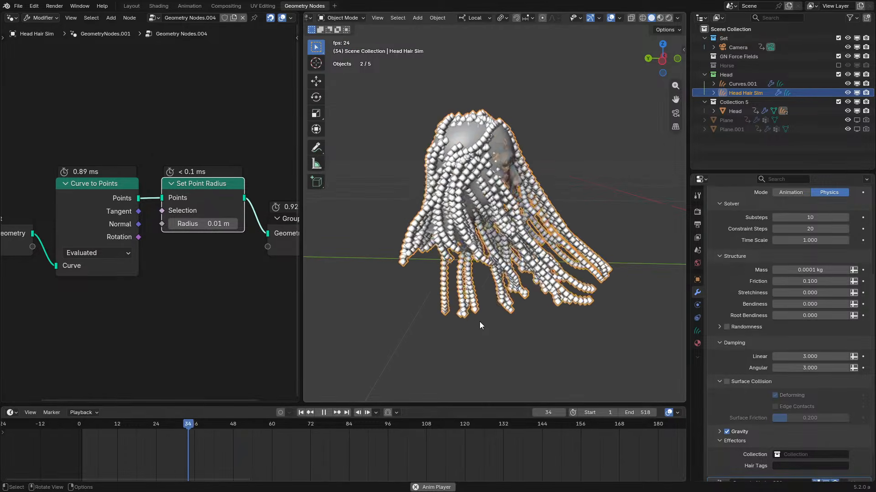
- Turn off Gravity in Hair Dynamics and replay the hair simulation from the start, viewing the head from different angles
scroll(749, 398, "down", 2)
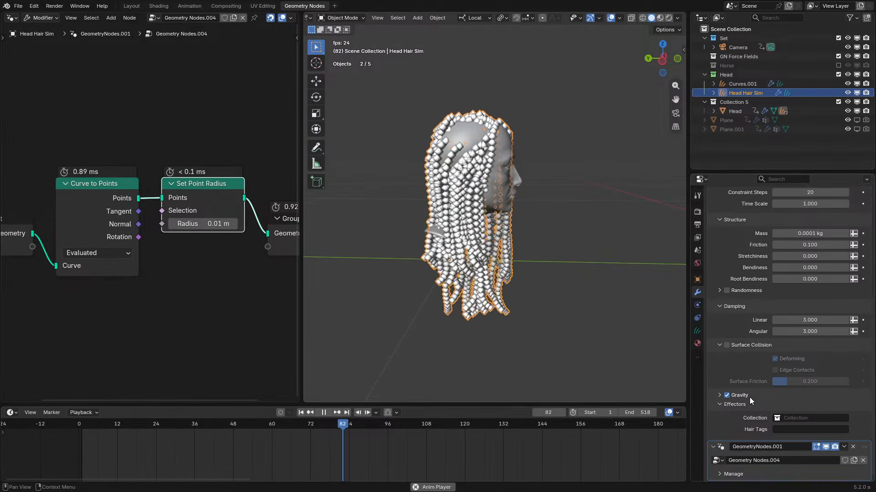
left_click(723, 390)
left_click(724, 392)
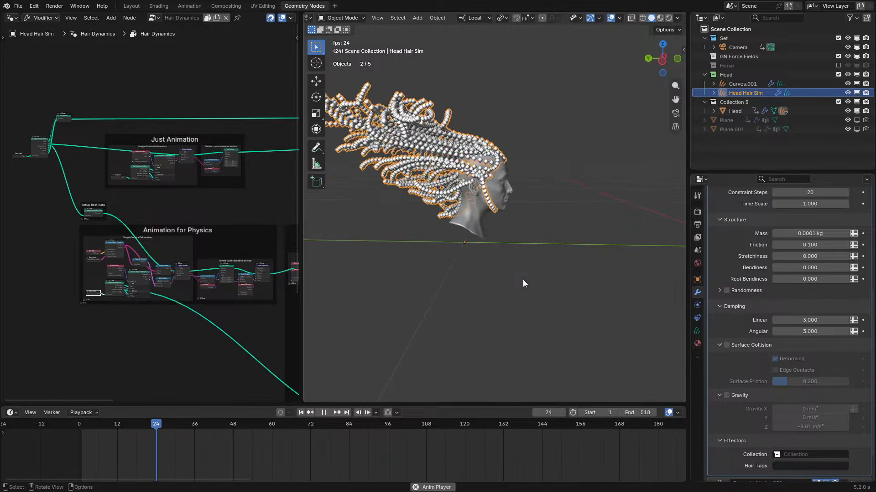
middle_click_drag(523, 280, 554, 261)
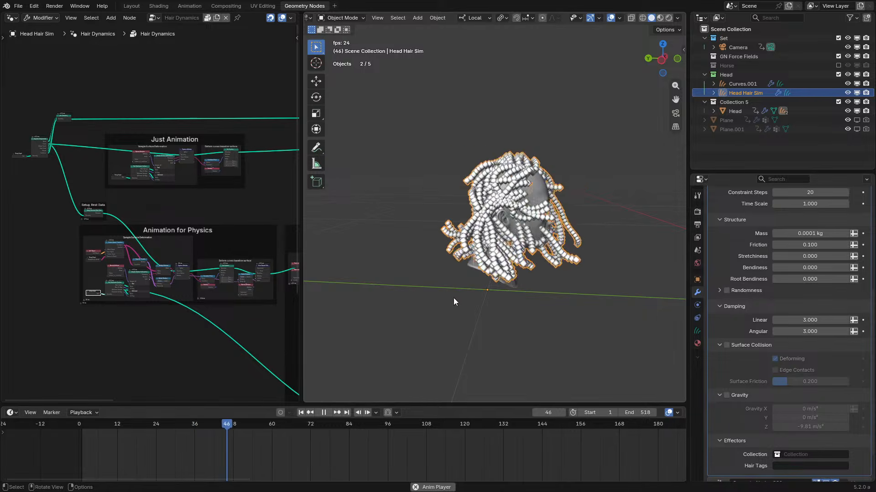
middle_click_drag(466, 285, 450, 268)
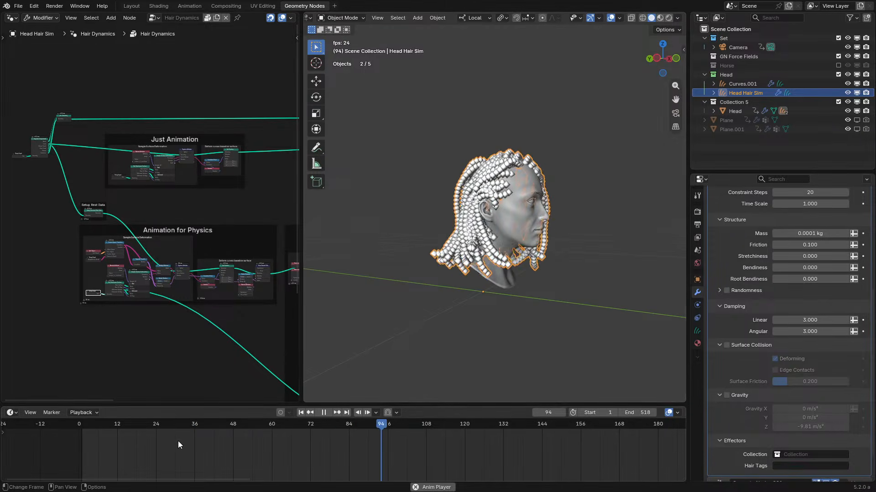
left_click(80, 427)
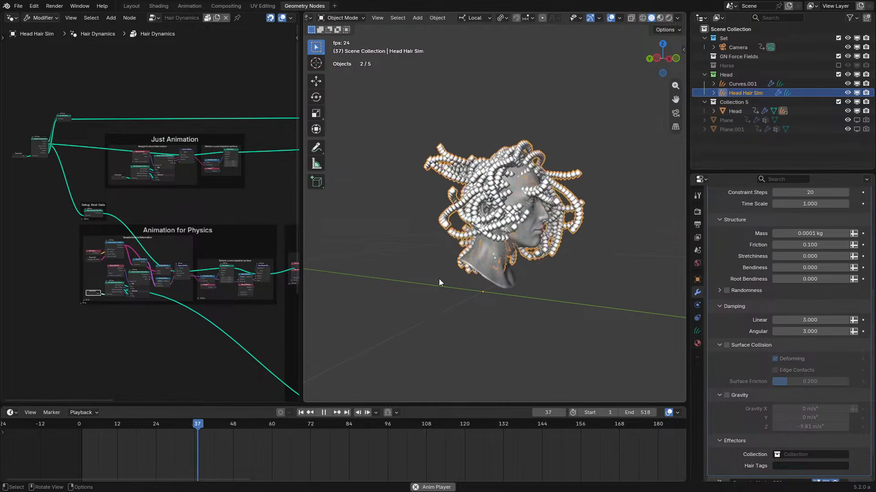
middle_click_drag(439, 283, 472, 243)
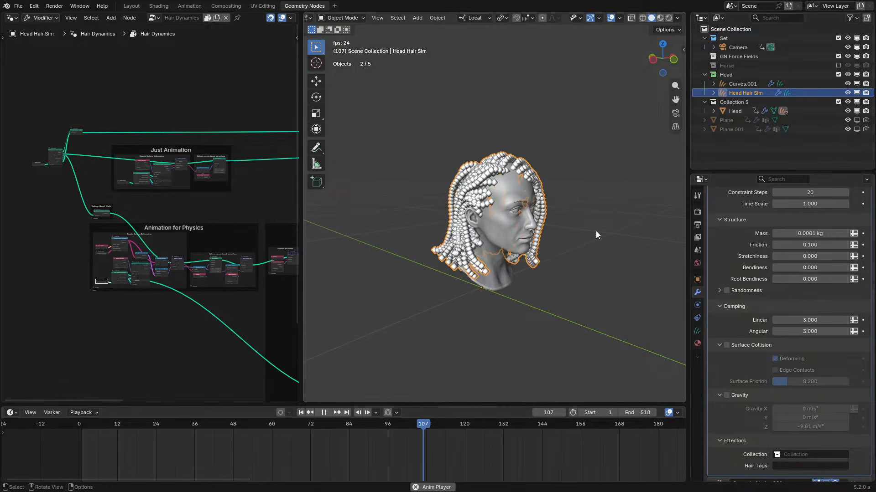
- Set the Hair Dynamics Constraint Steps to 5 and replay the weightless hair simulation from the start
scroll(775, 299, "up", 4)
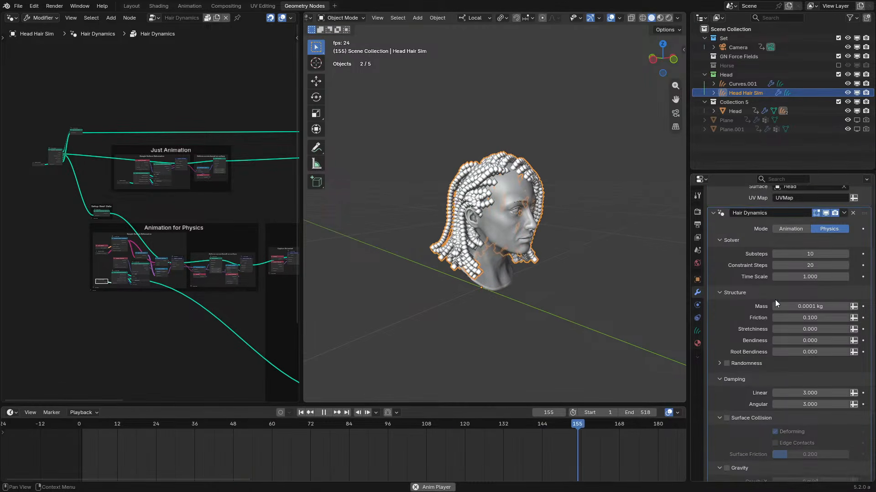
key("space")
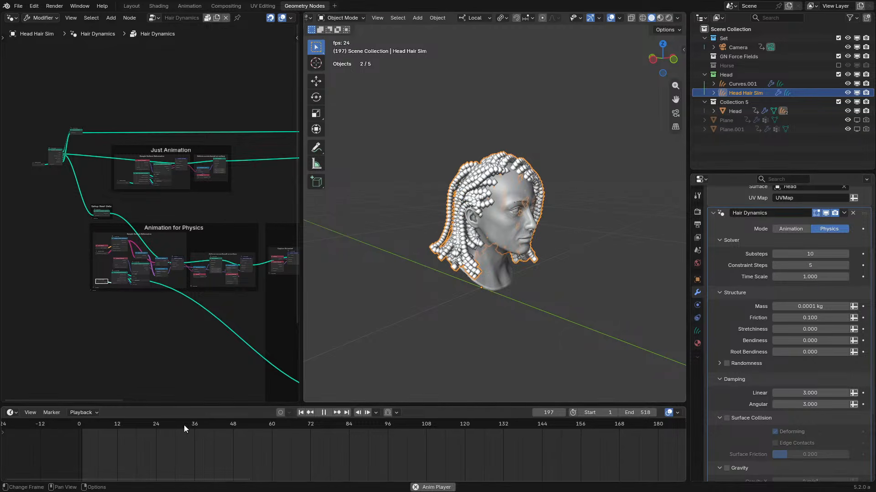
left_click(75, 420)
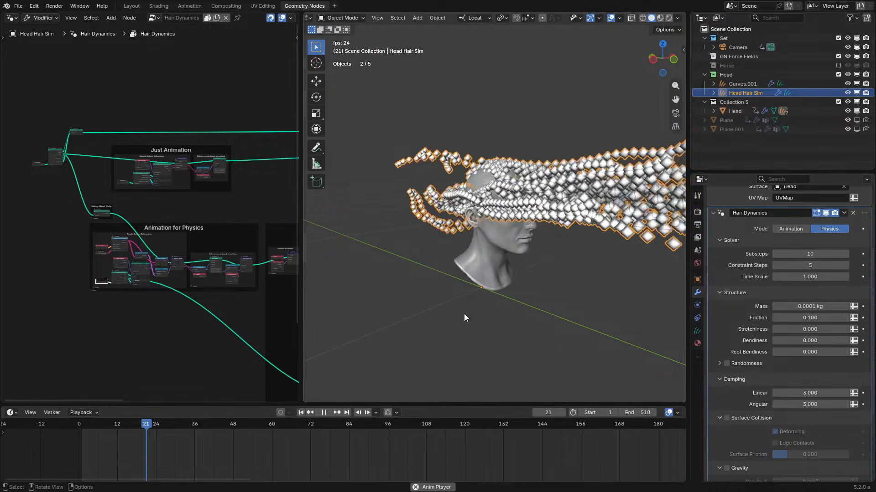
middle_click_drag(546, 283, 493, 310)
scroll(555, 268, "up", 3)
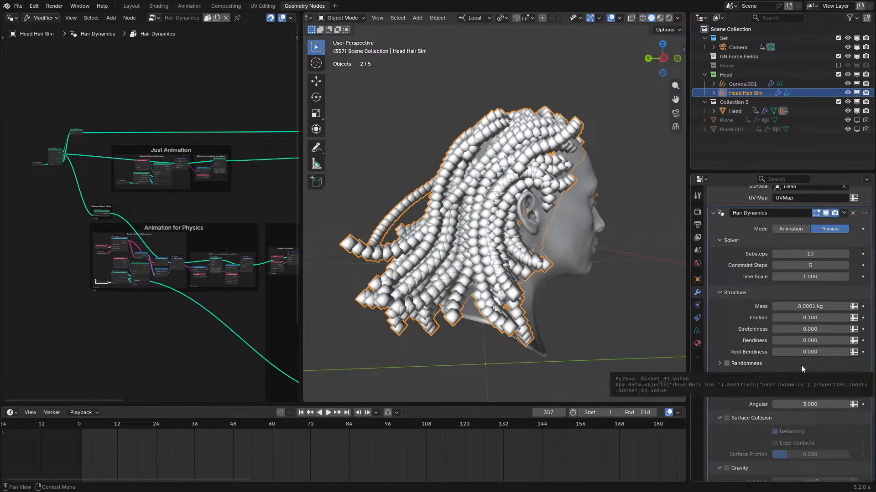
- Set both Linear and Angular damping to 0.000 and replay the hair simulation from the start
scroll(808, 397, "down", 2)
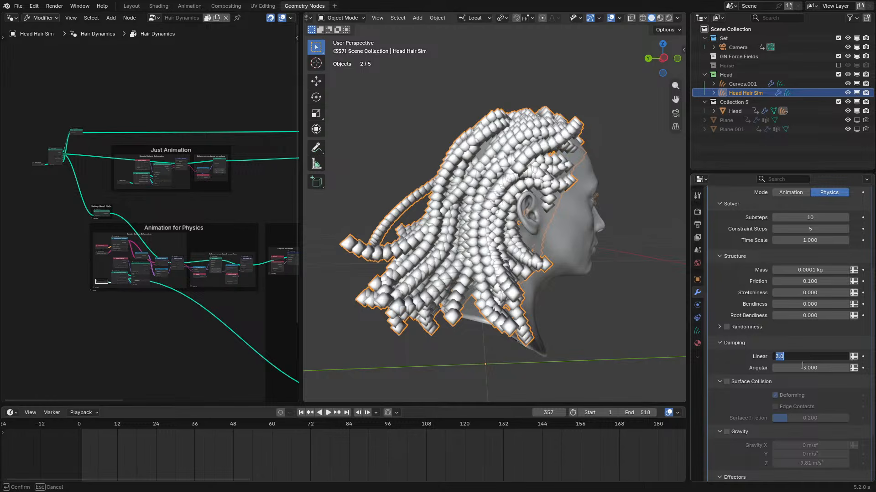
left_click(68, 425)
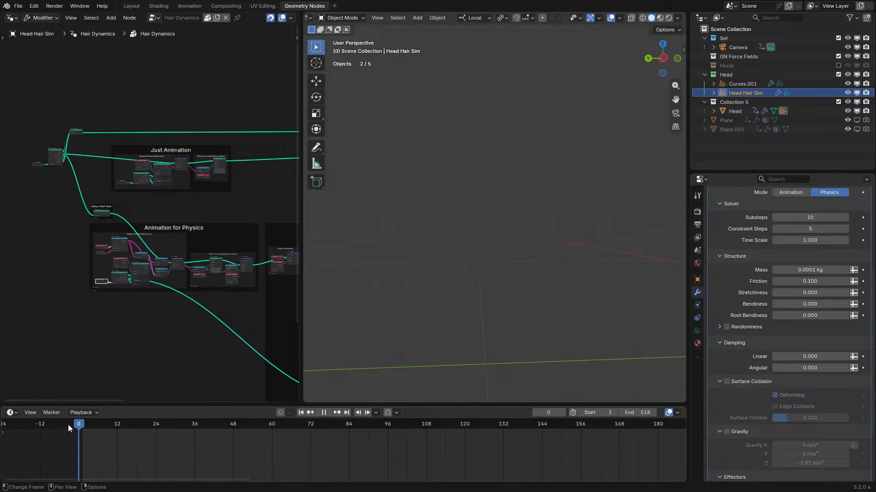
key("space")
middle_click_drag(581, 327, 560, 330)
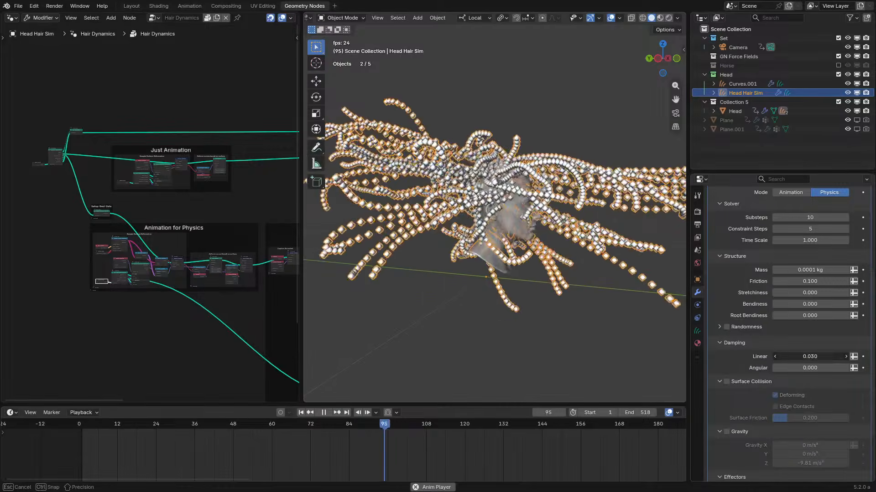
- Raise Linear damping to 6.620 and Angular damping to 16.800, and replay the simulation from the start to frame 46
left_click_drag(775, 357, 786, 357)
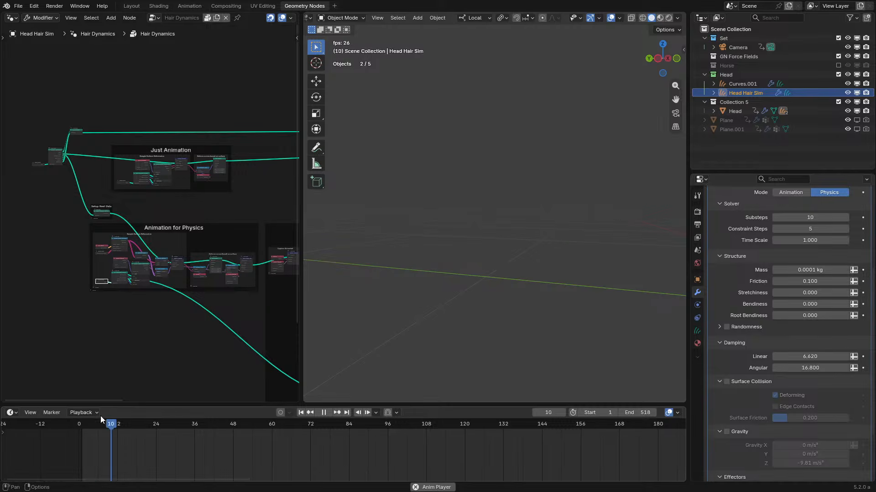
scroll(561, 269, "up", 4)
key("space")
- Select the Head mesh, resume playback from frame 46 and reselect the Head Hair Sim object
left_click(556, 271)
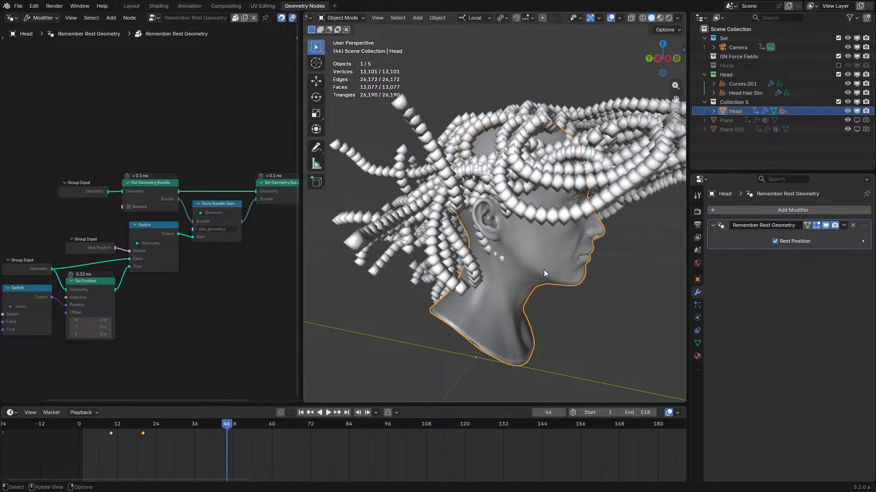
middle_click_drag(544, 270, 527, 270)
key("space")
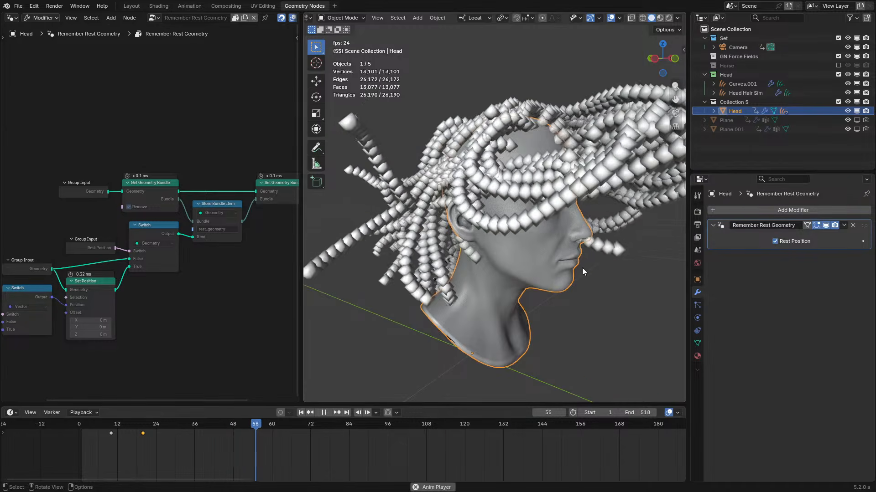
middle_click_drag(582, 267, 561, 267)
left_click(471, 237)
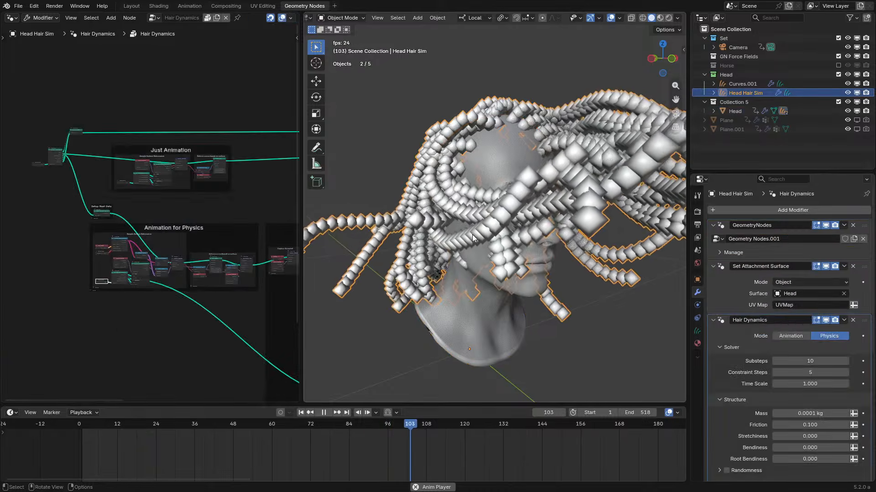
- Examine from several angles how the damped hair strands move and collide around the face during playback
middle_click_drag(472, 234, 552, 251)
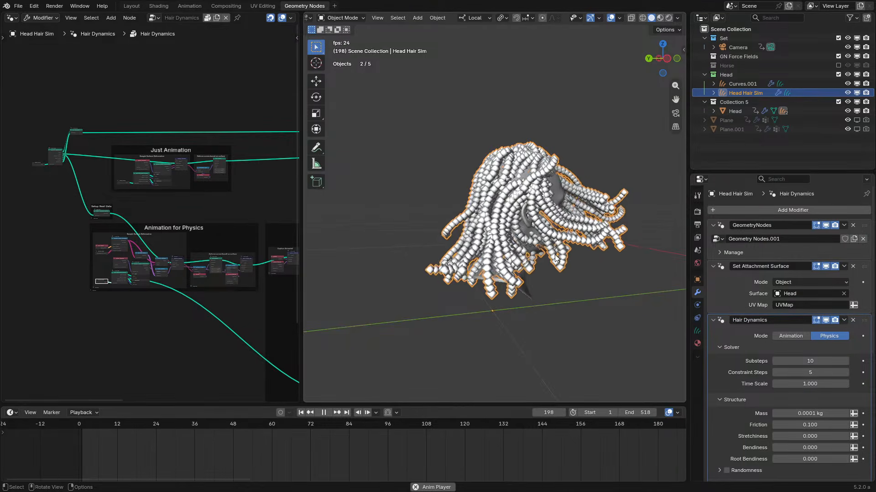
middle_click_drag(555, 254, 477, 254)
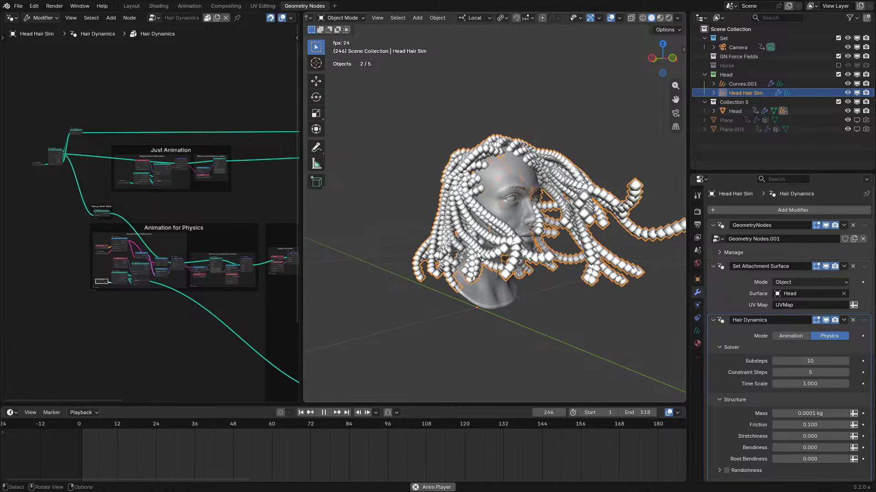
middle_click_drag(538, 245, 557, 262)
left_click(530, 248)
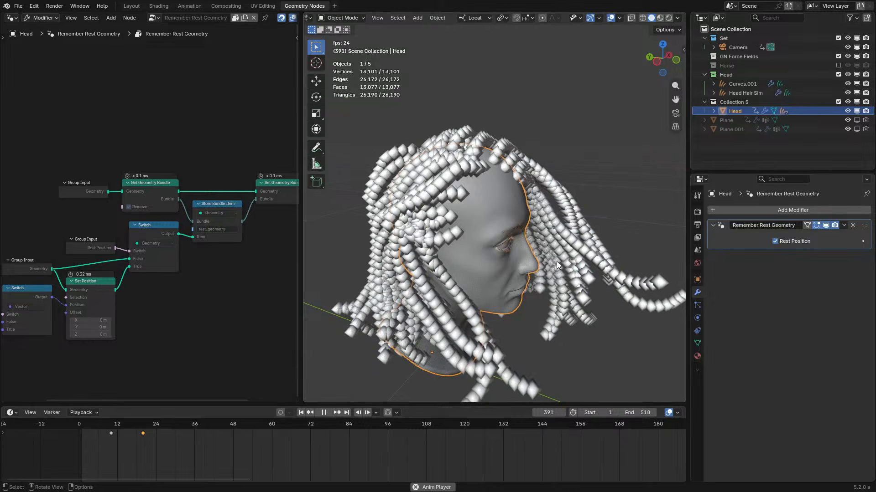
left_click(556, 261)
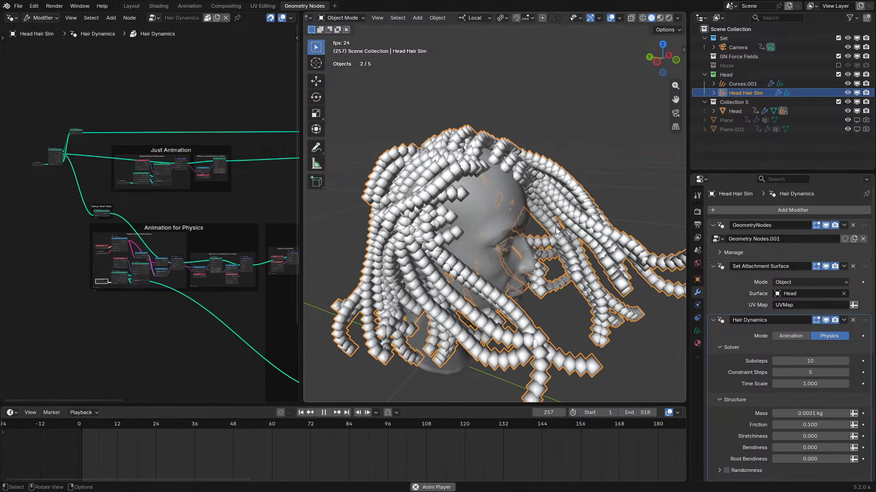
middle_click_drag(539, 253, 535, 235)
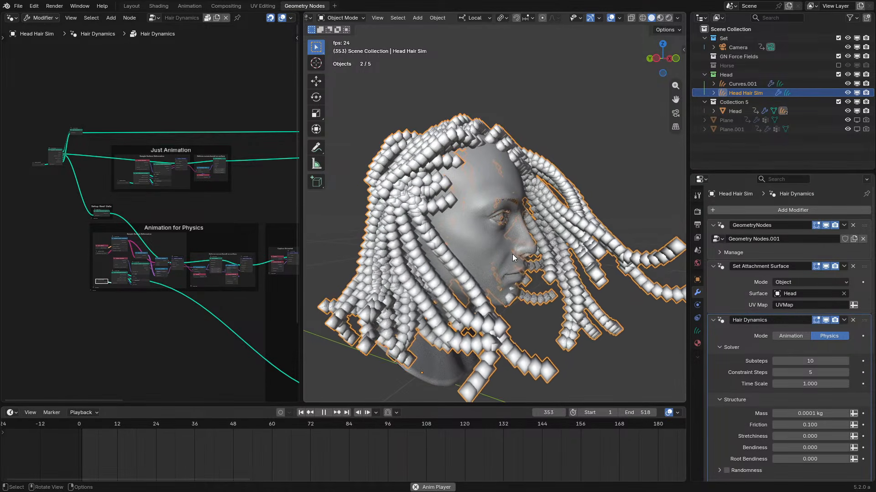
mouse_move(500, 257)
middle_mouse_down()
mouse_move(506, 268)
mouse_move(514, 263)
middle_mouse_up()
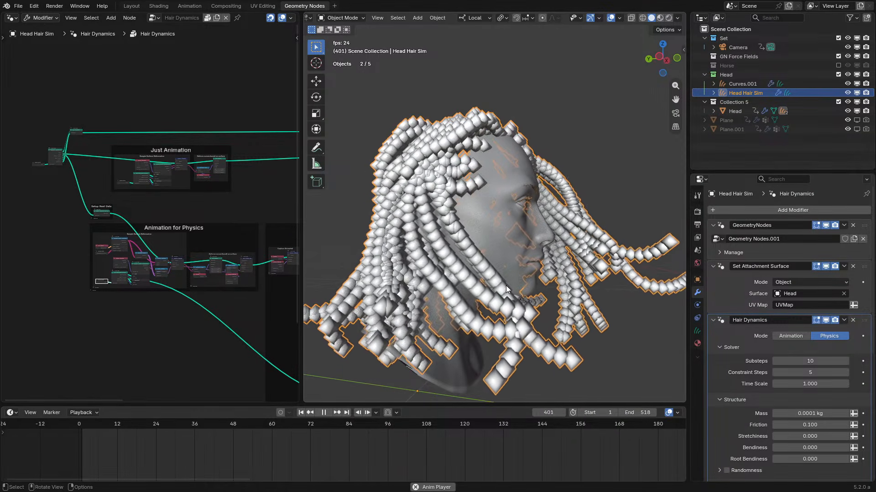
middle_click_drag(595, 275, 571, 255)
- Set the Hair Dynamics Friction to 1.000 and replay the simulation from the start
scroll(836, 375, "down", 4)
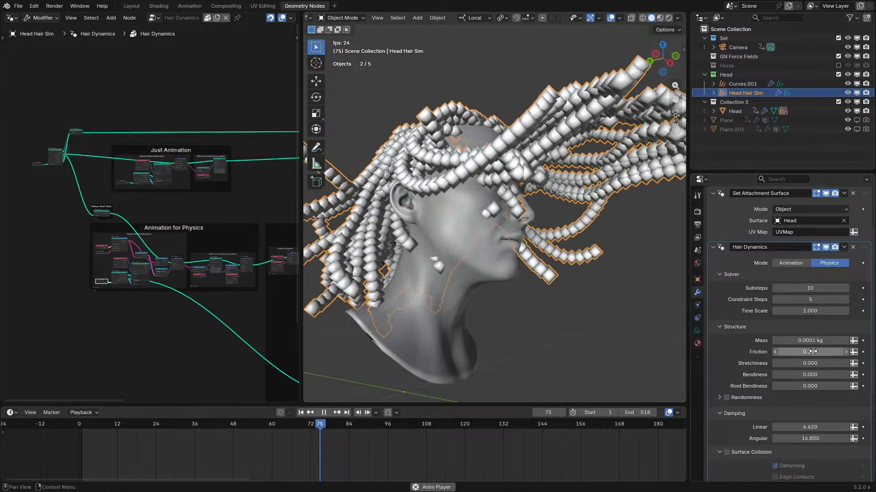
left_click_drag(810, 352, 852, 352)
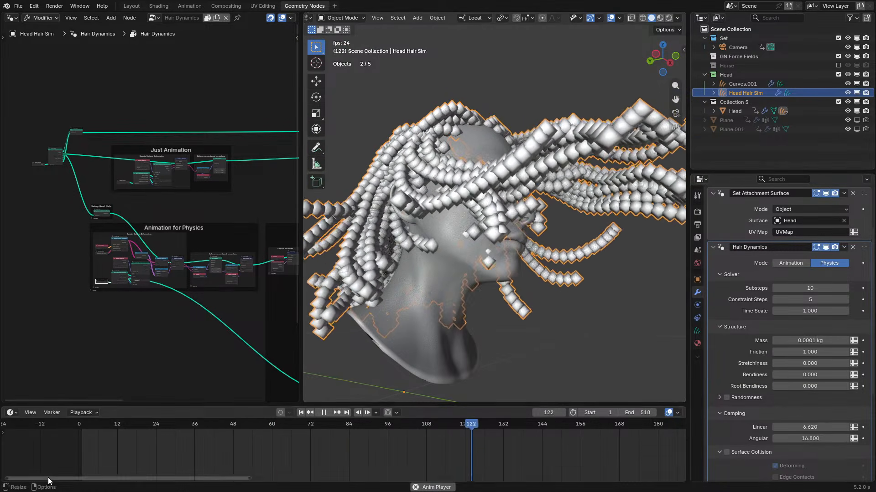
key("shift+Left")
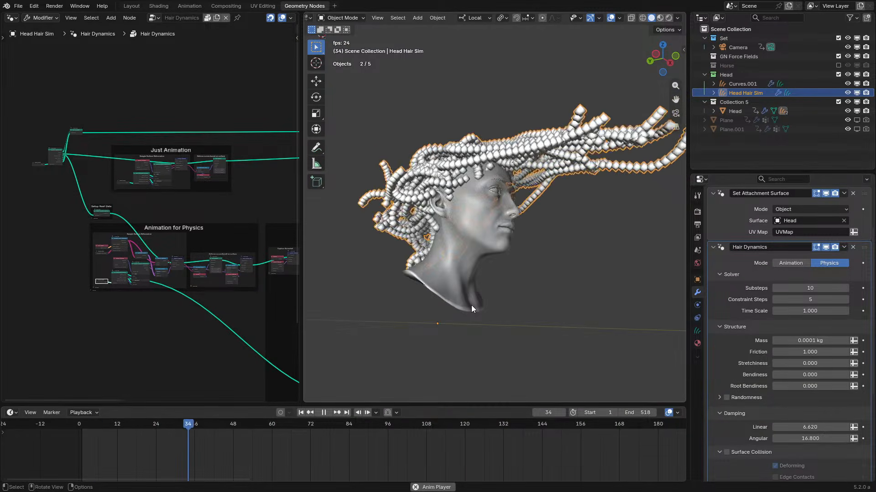
scroll(489, 274, "up", 2)
middle_click_drag(489, 273, 531, 308)
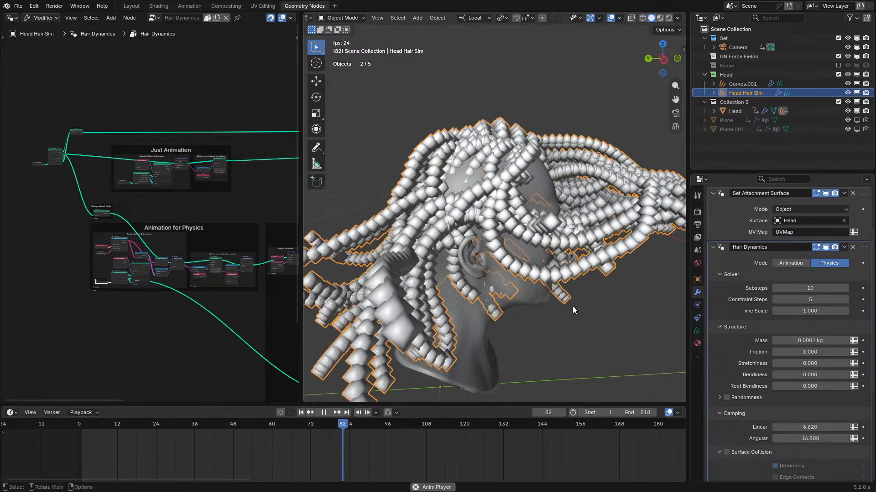
- Set the Hair Dynamics Friction to 0.000 and replay the simulation from the start
left_click_drag(813, 353, 766, 353)
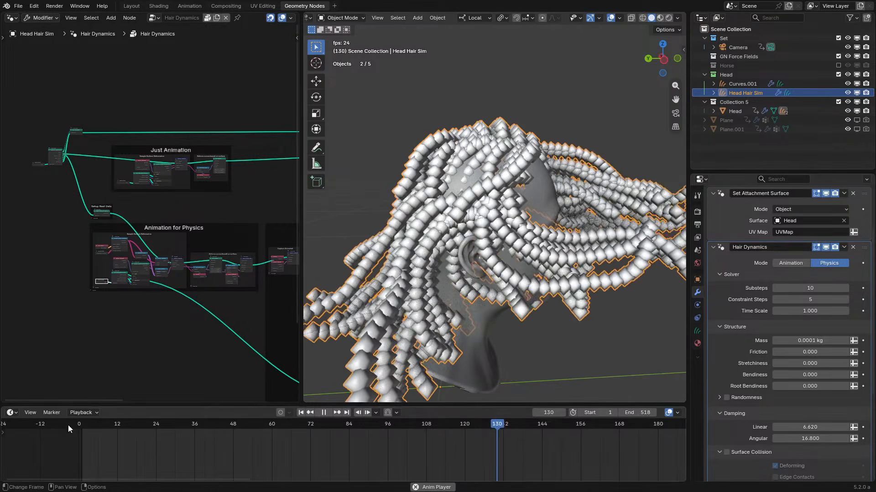
left_click(68, 425)
middle_click_drag(491, 301, 480, 288)
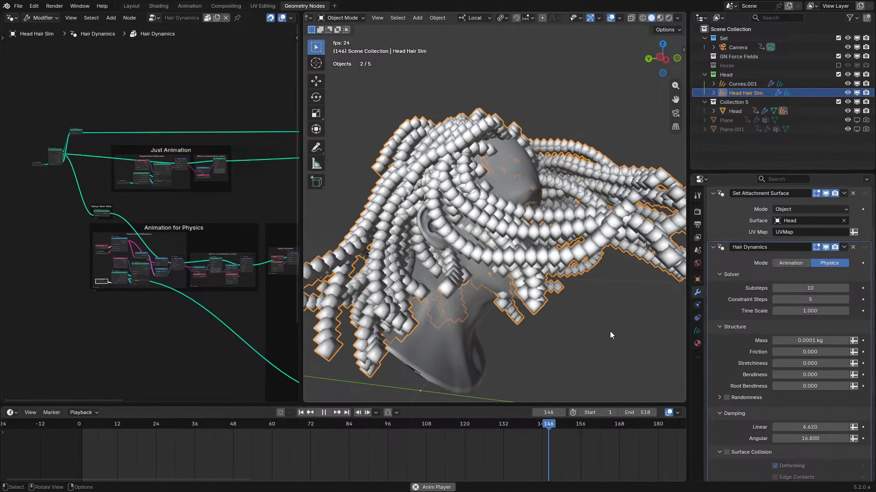
- Review the Randomness, Damping, Surface Collision, Gravity and Effectors settings of the Hair Dynamics modifier
scroll(729, 328, "down", 4)
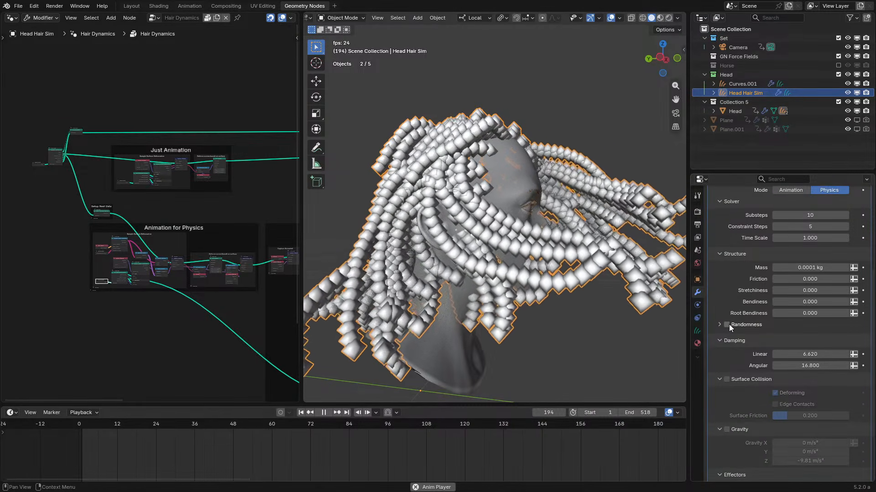
scroll(729, 325, "down", 2)
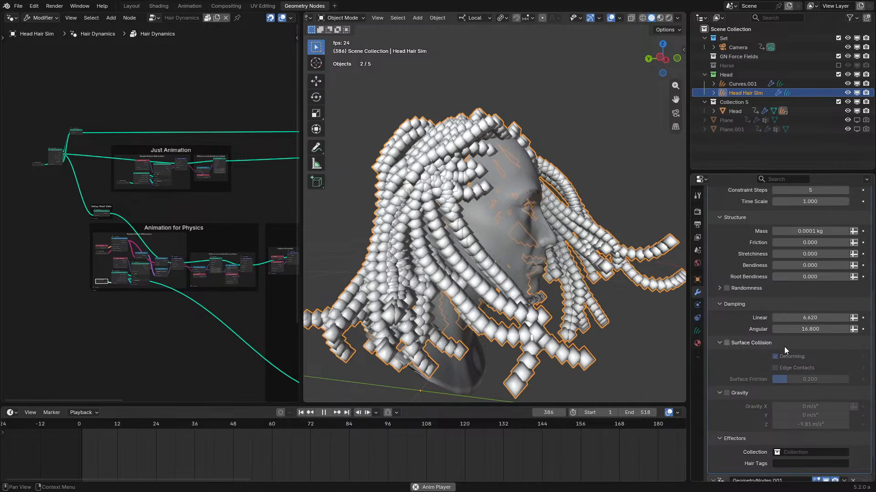
scroll(784, 346, "down", 3)
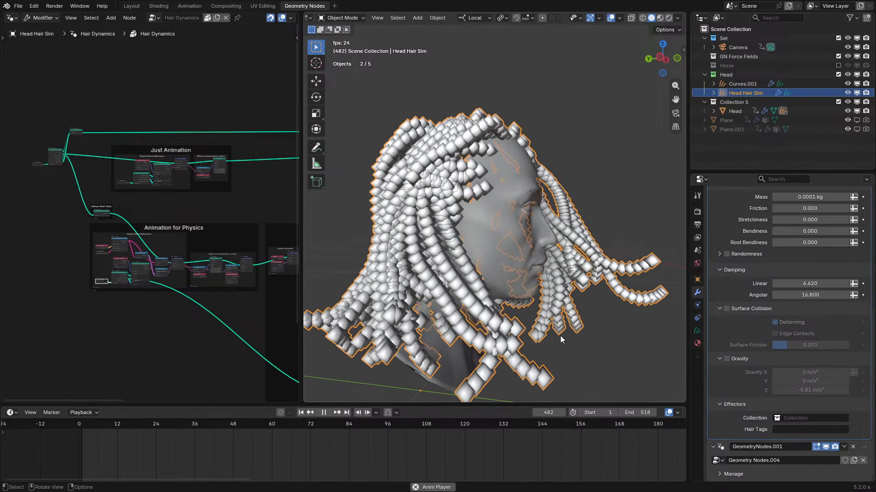
- Enable Surface Collision and its Edge Contacts in the Hair Dynamics modifier and replay the simulation around the face
key("space")
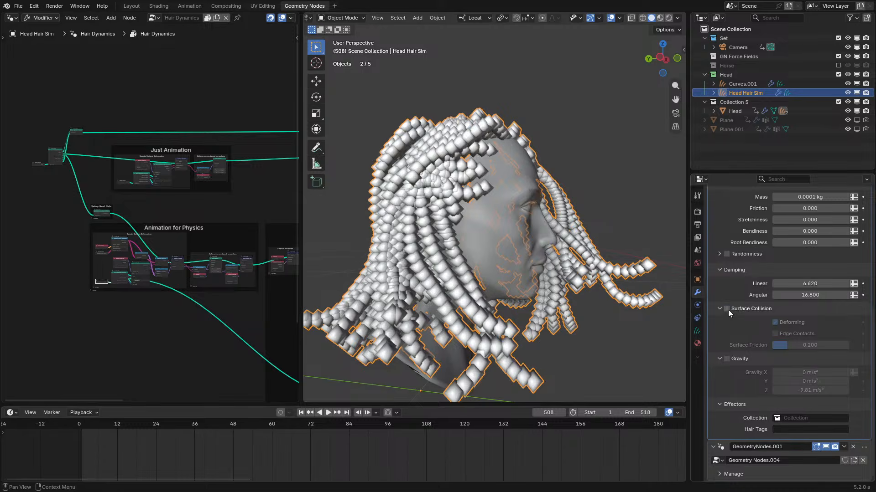
left_click(727, 309)
key("space")
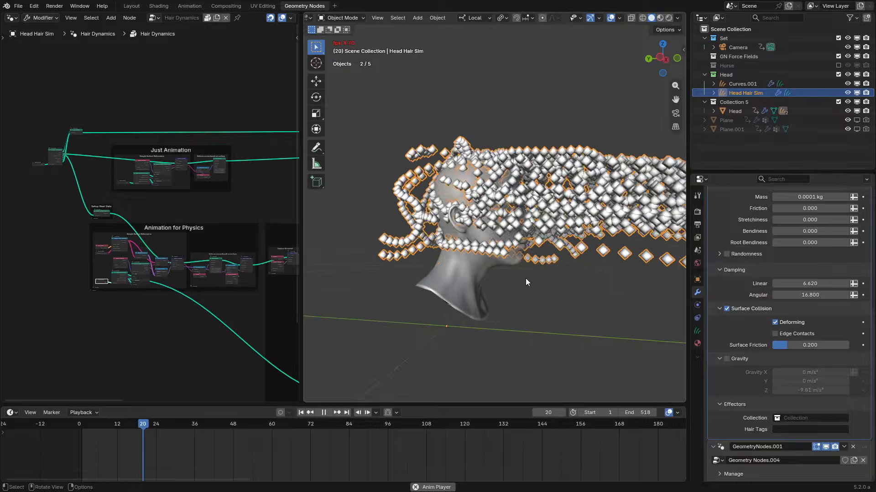
scroll(525, 278, "up", 2)
middle_click_drag(525, 278, 471, 270)
key("space")
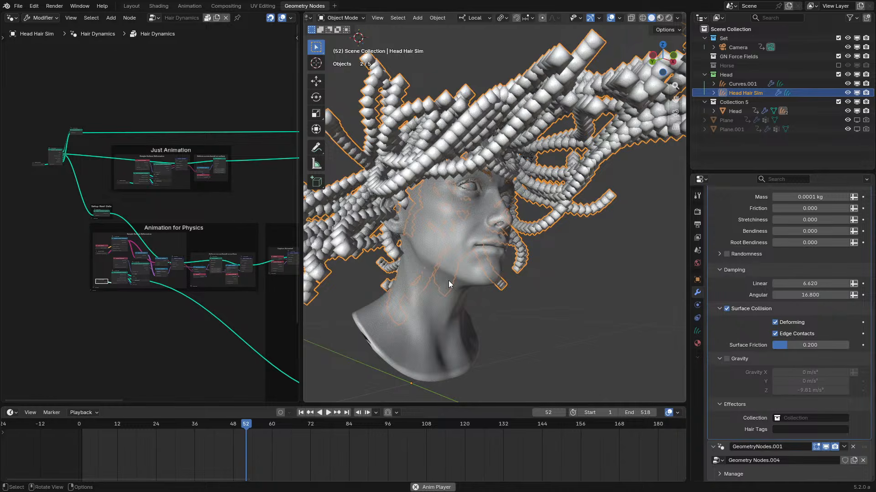
key("space")
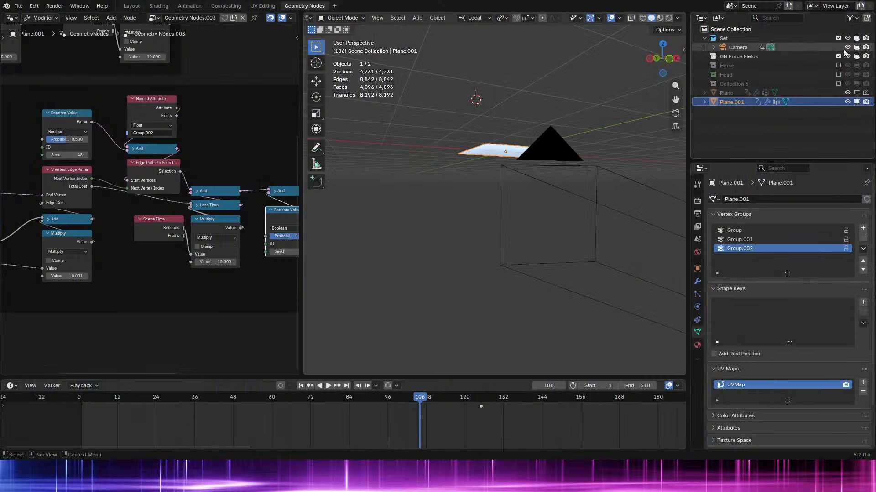
- Include the Head and Collection 5 collections in the view layer and disable Plane.001 in the viewport
left_click(838, 75)
left_click(838, 75)
left_click(857, 129)
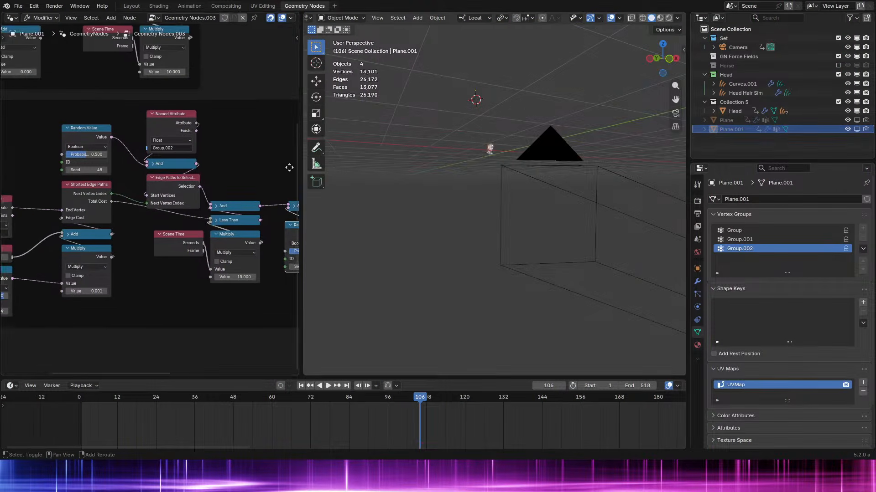
middle_click_drag(499, 280, 508, 51)
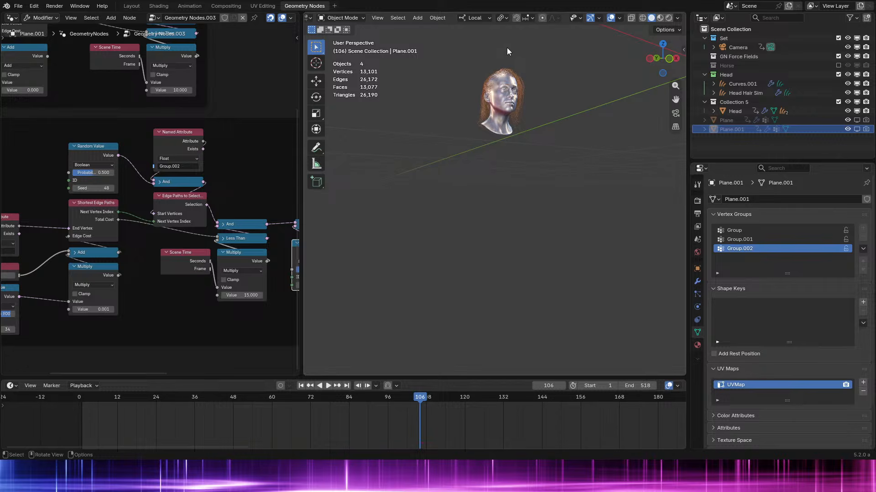
- Select the Head, inspect its mesh in wireframe display and return to the shaded view
left_click(496, 130)
key("z")
left_click(451, 144)
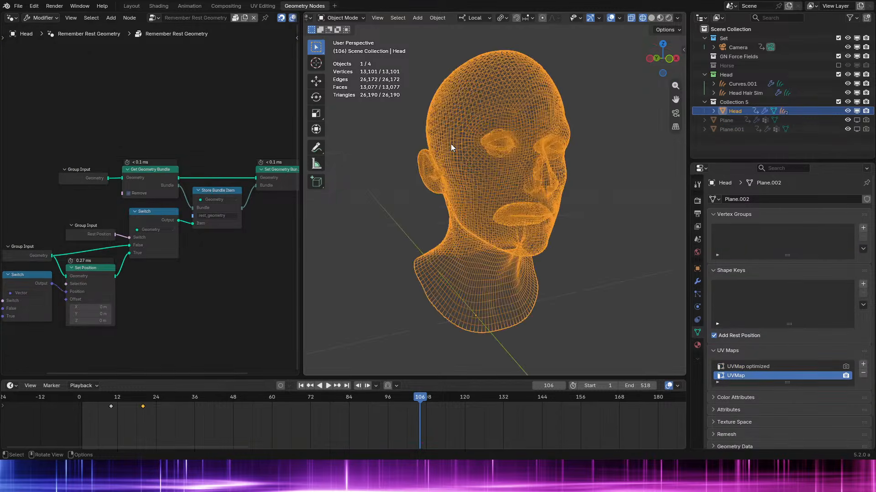
scroll(456, 206, "up", 5)
mouse_move(456, 206)
middle_mouse_down()
mouse_move(489, 196)
mouse_move(504, 177)
mouse_move(451, 210)
mouse_move(402, 210)
mouse_move(396, 233)
mouse_move(419, 245)
mouse_move(534, 203)
mouse_move(513, 160)
mouse_move(510, 195)
mouse_move(529, 211)
mouse_move(482, 191)
mouse_move(419, 188)
mouse_move(410, 177)
mouse_move(354, 227)
mouse_move(367, 277)
mouse_move(489, 196)
mouse_move(447, 206)
mouse_move(518, 177)
mouse_move(557, 191)
mouse_move(561, 207)
mouse_move(504, 208)
mouse_move(493, 179)
mouse_move(552, 144)
mouse_move(536, 192)
middle_mouse_up()
scroll(503, 177, "down", 3)
key("shift+z")
middle_click_drag(521, 226, 449, 261)
- Hide the linked eyeball geometry of the Head in Edit Mode and inspect the inside of the eye opening
key("Tab")
key("Tab")
scroll(534, 219, "up", 3)
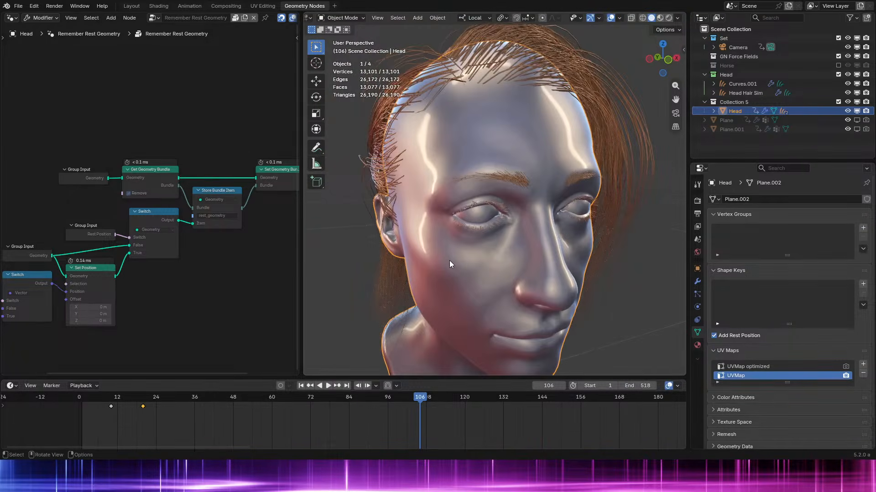
scroll(497, 225, "up", 6)
key("Tab")
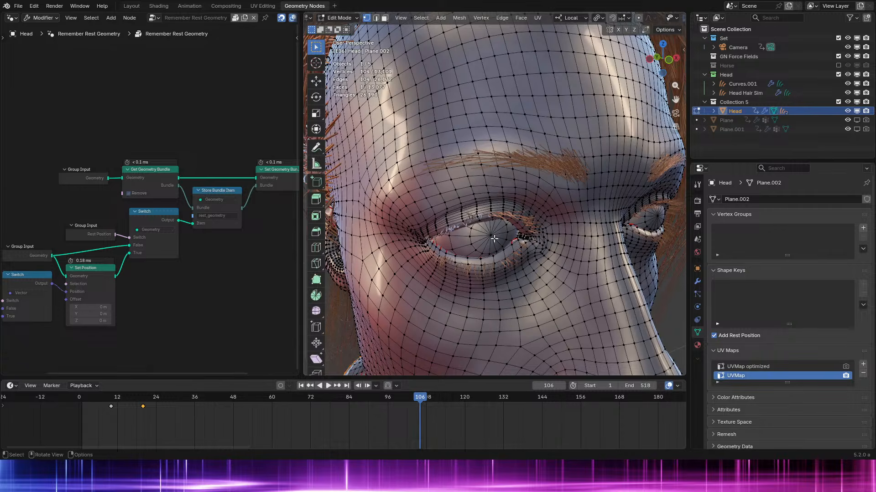
key("ctrl+l")
middle_click_drag(494, 238, 426, 207)
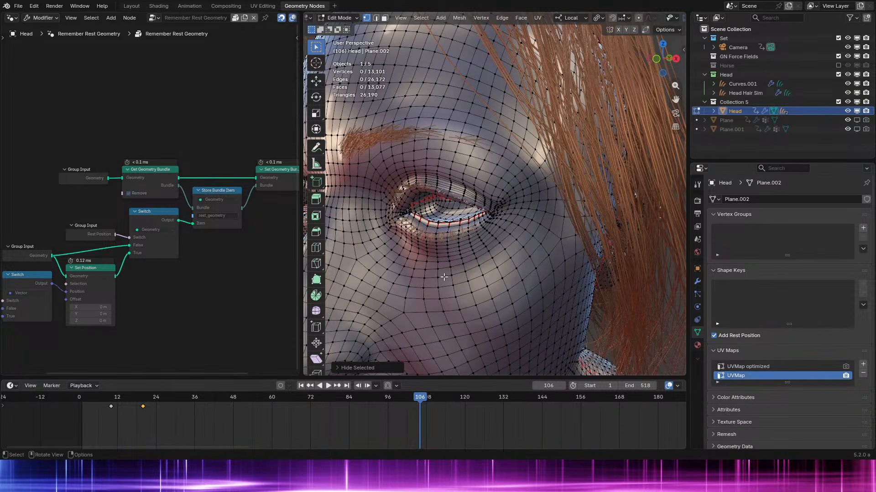
middle_click_drag(444, 277, 474, 239)
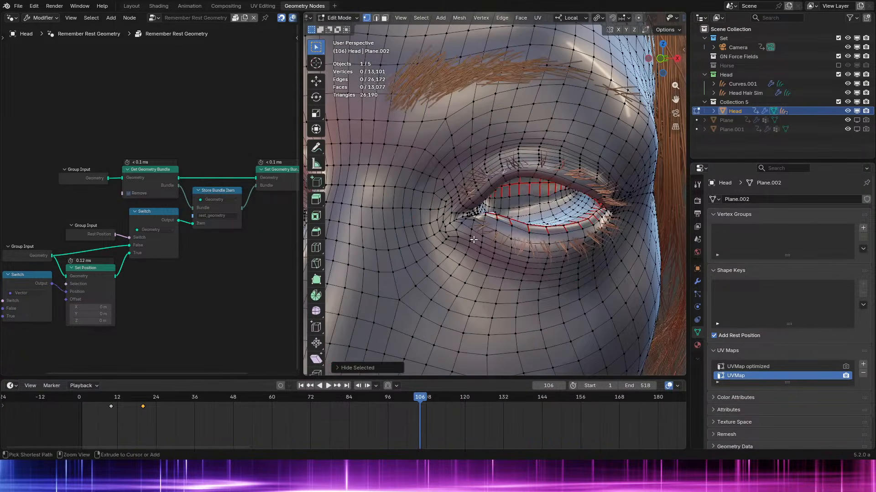
- Reveal the hidden eyeball geometry, return to Object Mode and view the whole head in profile
key("alt+h")
key("Tab")
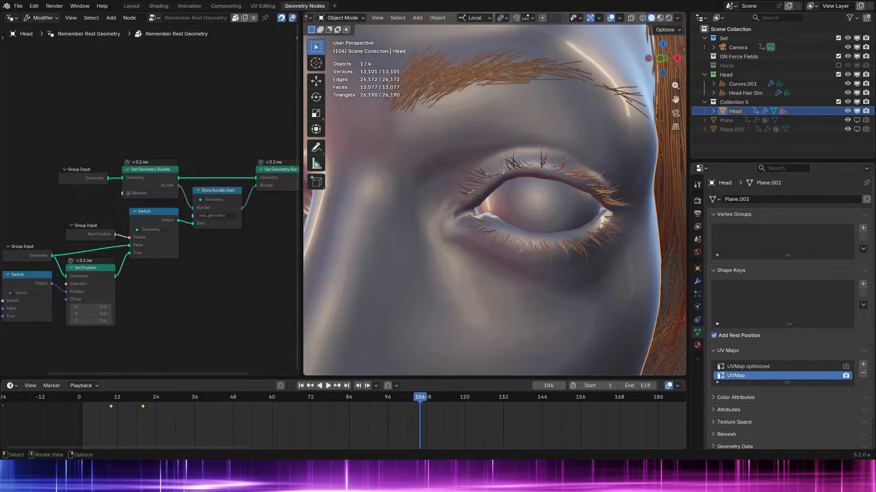
scroll(495, 193, "down", 5)
scroll(494, 194, "down", 4)
middle_click_drag(495, 208, 565, 209)
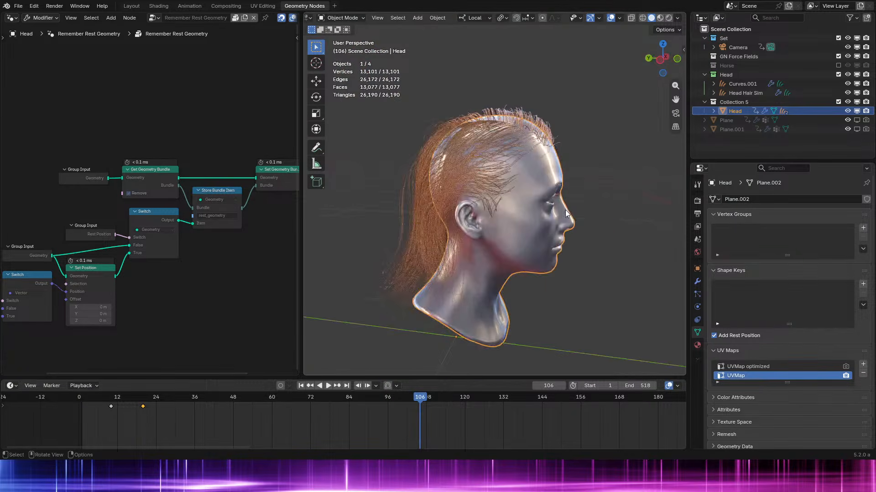
key("space")
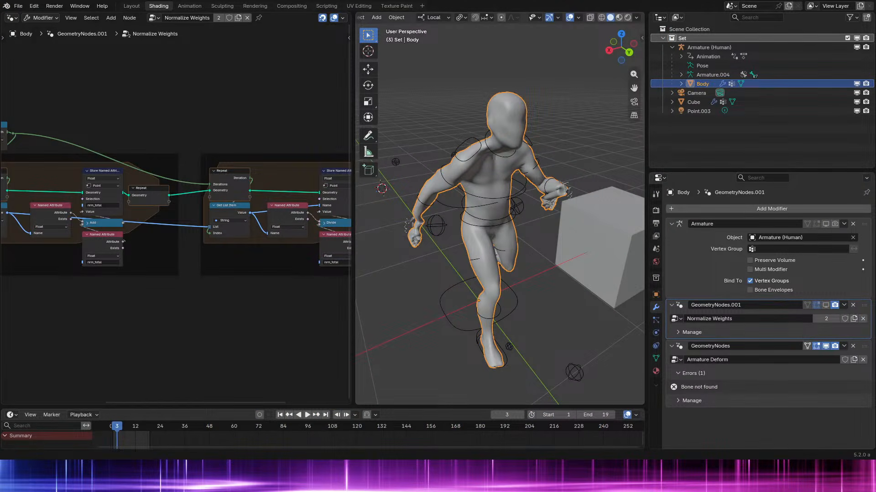
- Look over the running Body figure and toggle the window to full screen
middle_click_drag(511, 121, 534, 137)
scroll(534, 183, "up", 2)
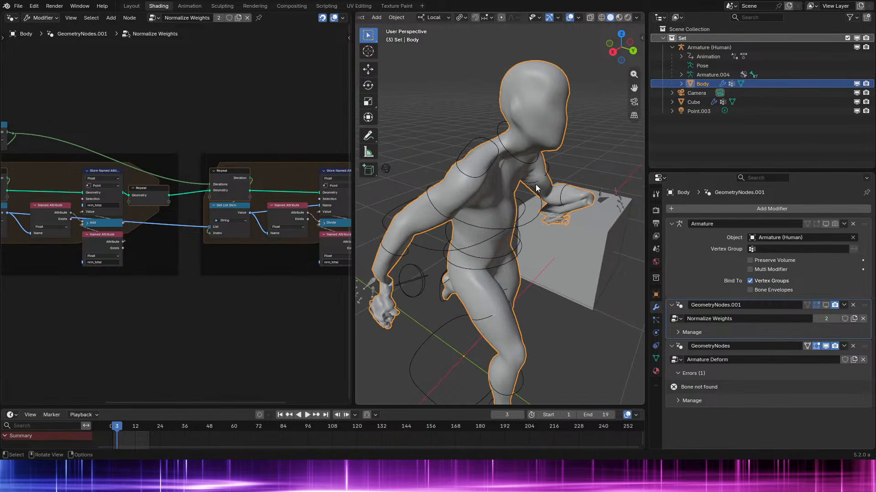
middle_click_drag(535, 187, 554, 218)
left_click(79, 6)
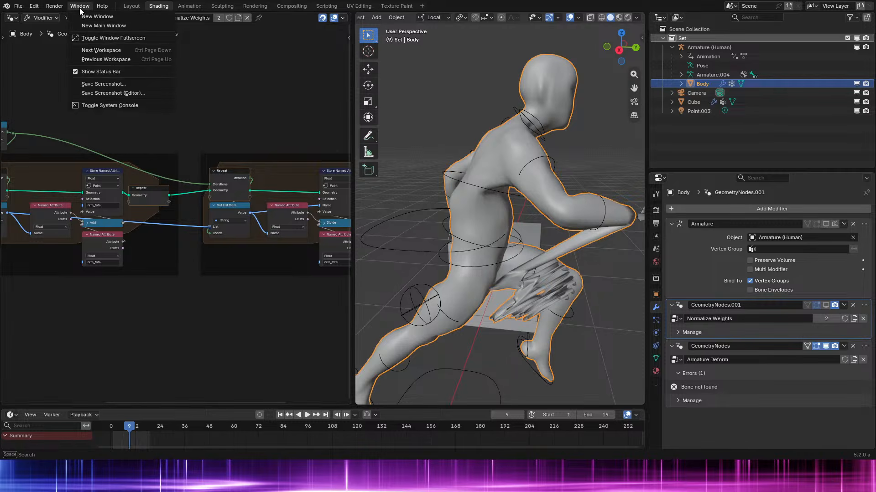
left_click(93, 38)
- Maximize the node editor and examine the Get Attribute Names node in the Normalize Weights tree
middle_click_drag(221, 172, 246, 183)
scroll(242, 206, "up", 2)
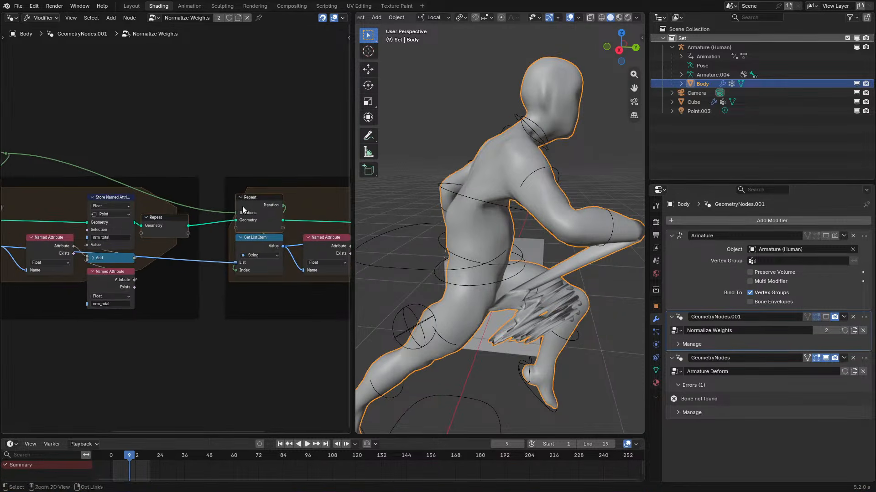
key("ctrl+space")
middle_click_drag(355, 199, 371, 200)
scroll(308, 199, "up", 1)
middle_click_drag(308, 199, 412, 170)
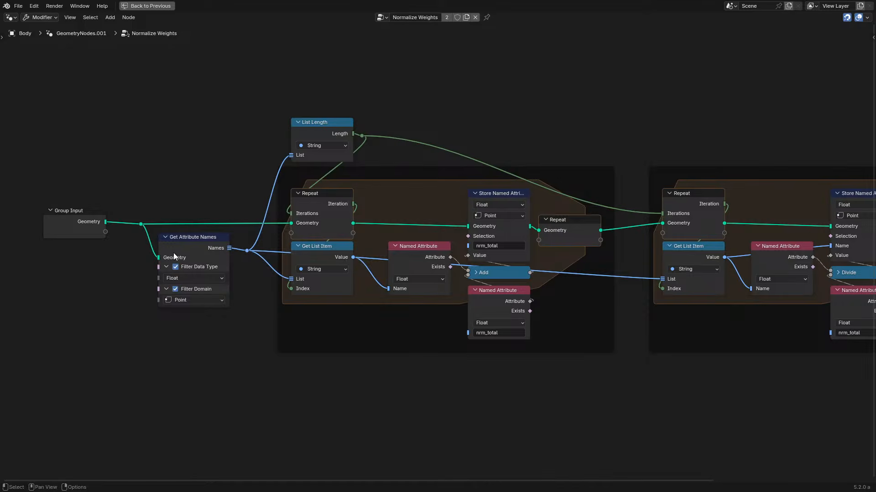
middle_click_drag(173, 242, 431, 194)
scroll(464, 207, "up", 9)
key("g")
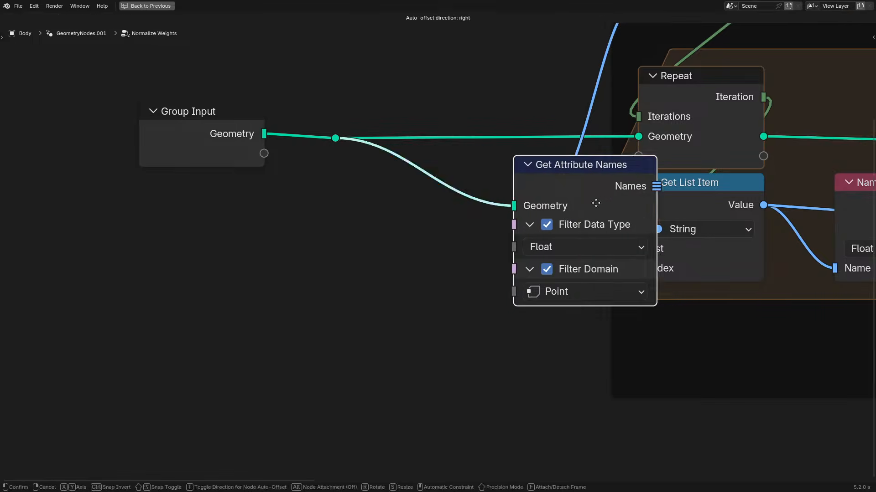
right_click(453, 229)
scroll(452, 229, "up", 1)
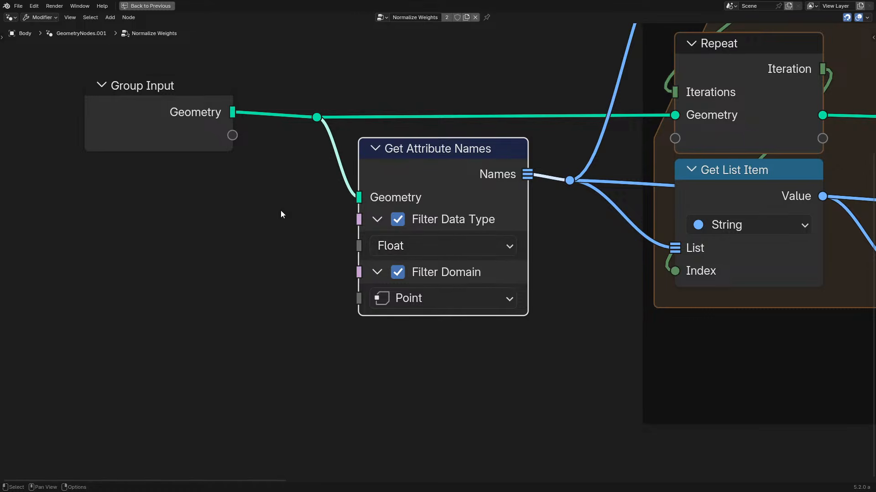
key("g")
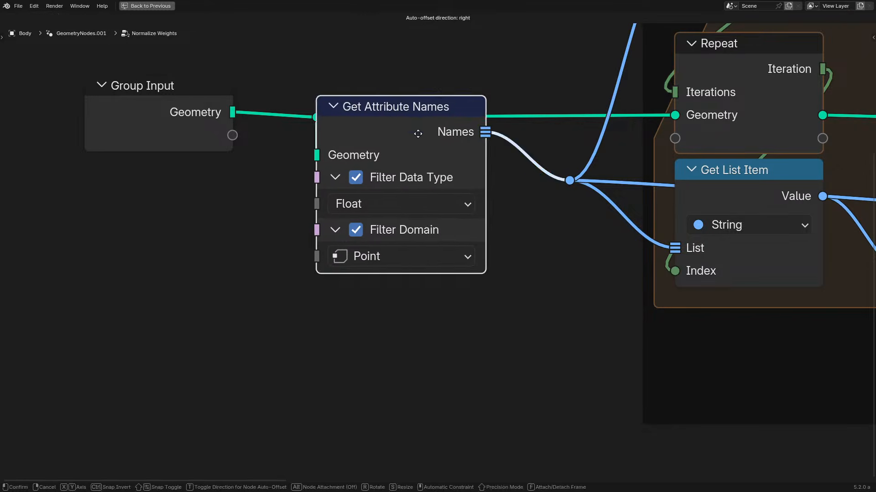
right_click(416, 133)
- Restore the split layout and play back the Body's running animation in the 3D viewport
key("ctrl+space")
scroll(472, 259, "up", 4)
key("space")
scroll(471, 259, "down", 2)
key("space")
scroll(484, 246, "down", 3)
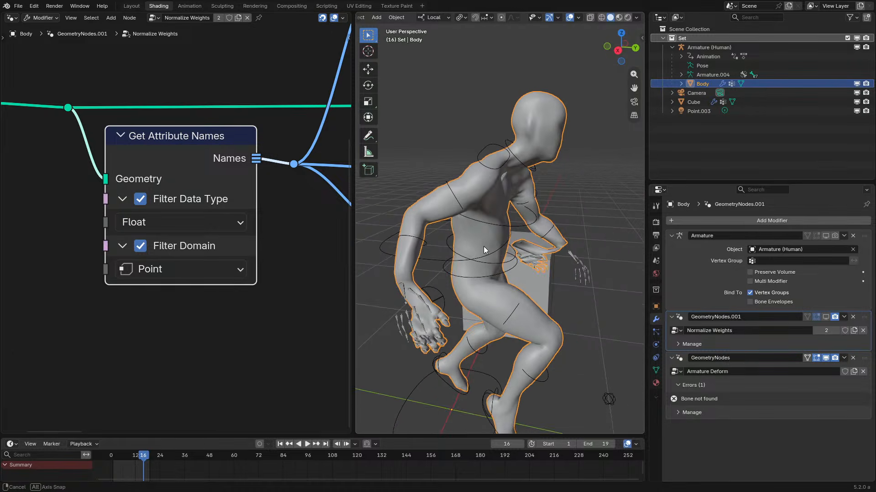
scroll(171, 178, "down", 2)
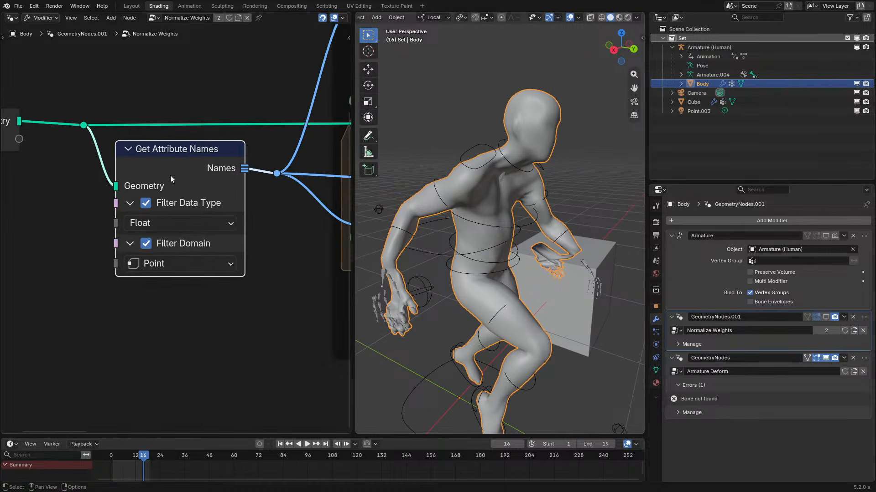
- Review the Get Attribute Names node in the maximized editor, restore the layout and replay the Body animation
middle_click_drag(172, 177, 182, 187)
key("ctrl+space")
scroll(514, 163, "up", 1)
key("ctrl+space")
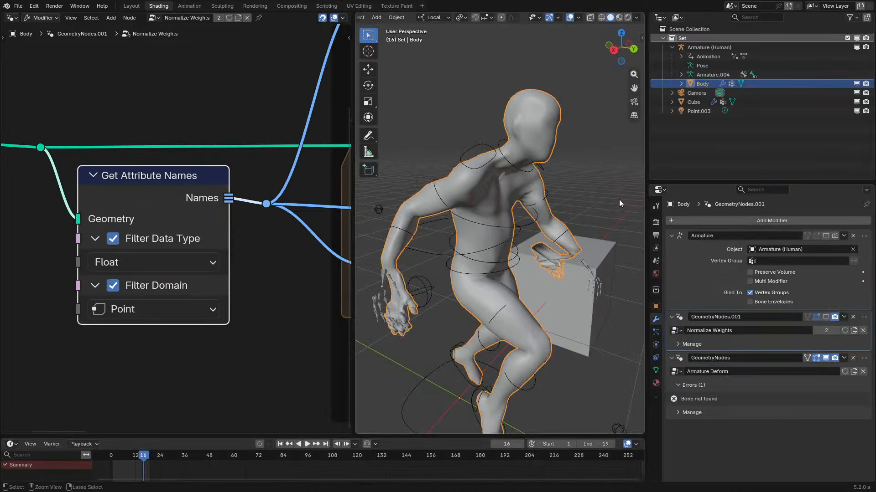
key("space")
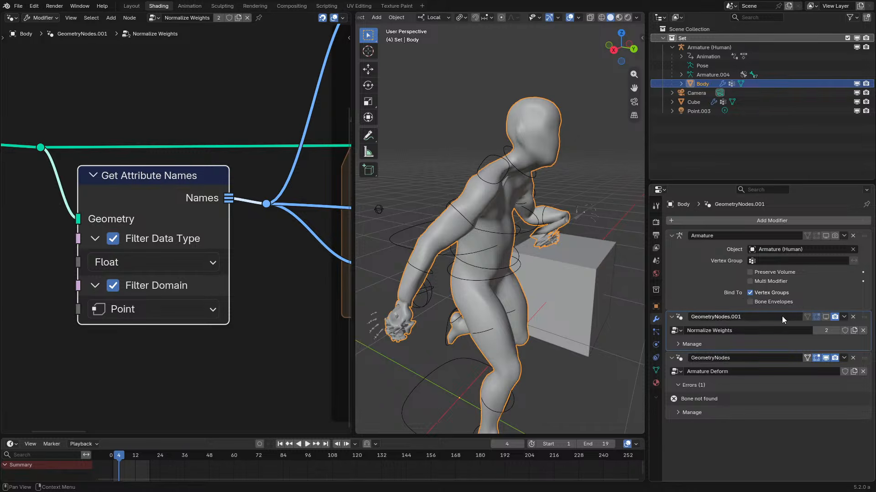
- Open the Armature Deform node tree and enable the Normalize Weights modifier in the viewport
left_click(680, 358)
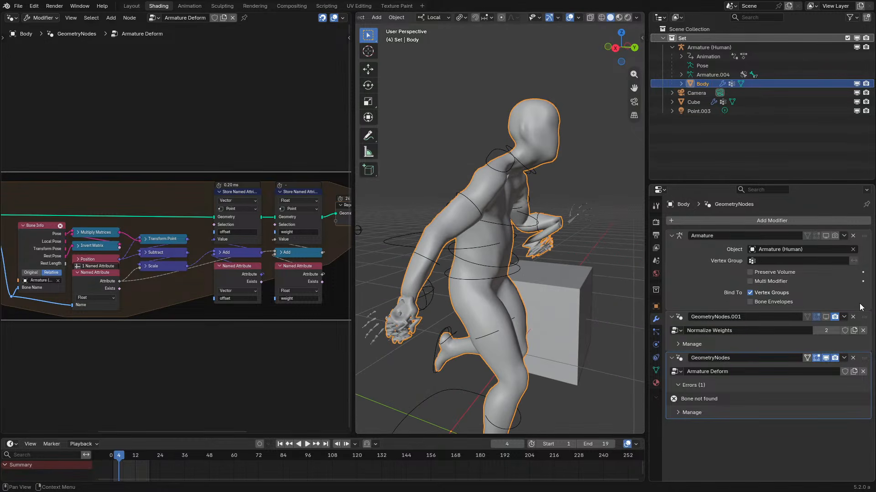
left_click(830, 317)
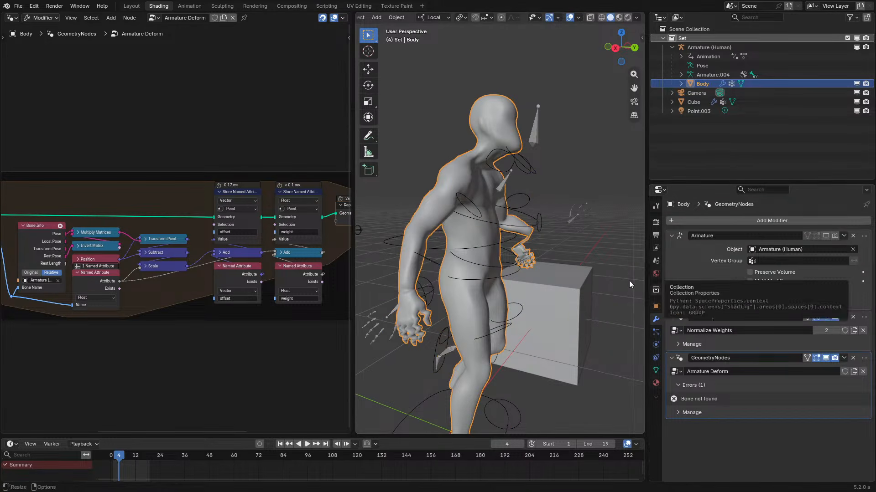
middle_click_drag(629, 280, 565, 275)
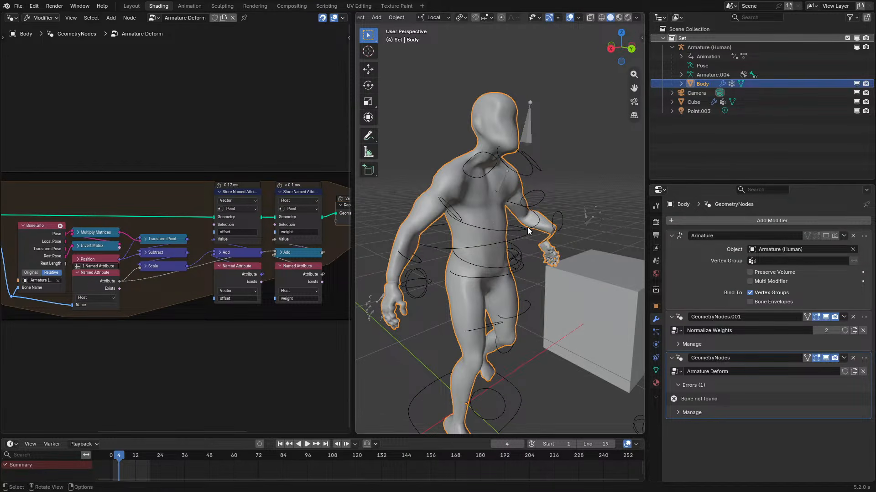
middle_click_drag(526, 225, 554, 219)
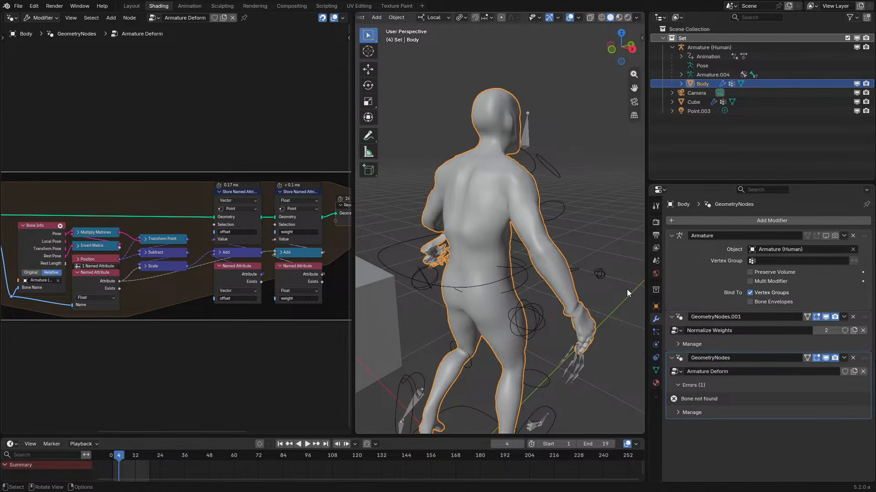
- Review the Body's vertex group list from its first entry and return to the modifier settings
left_click(655, 369)
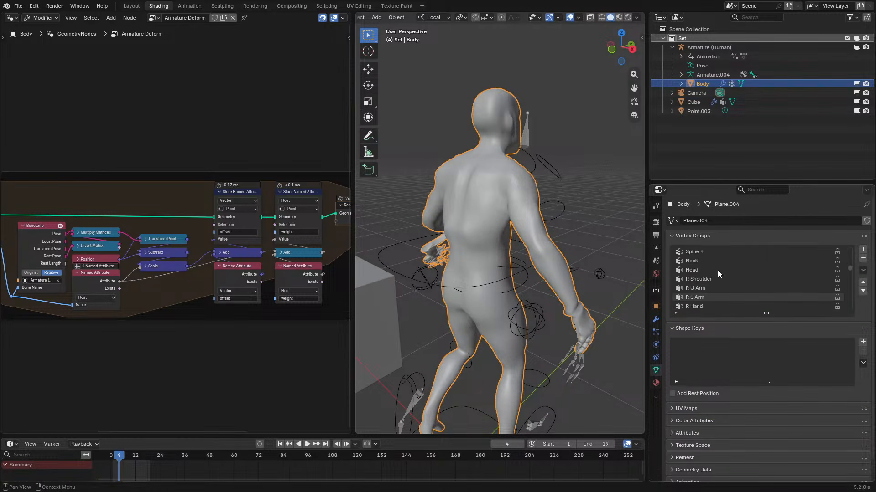
scroll(718, 270, "up", 15)
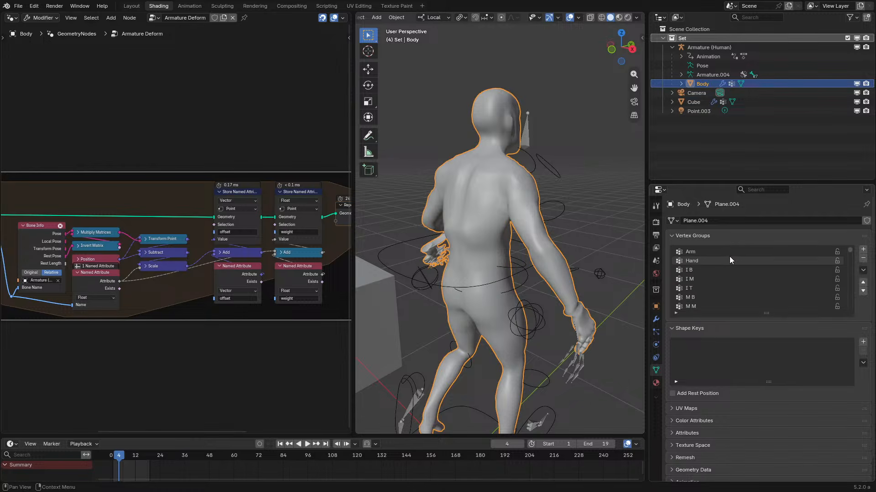
left_click(656, 321)
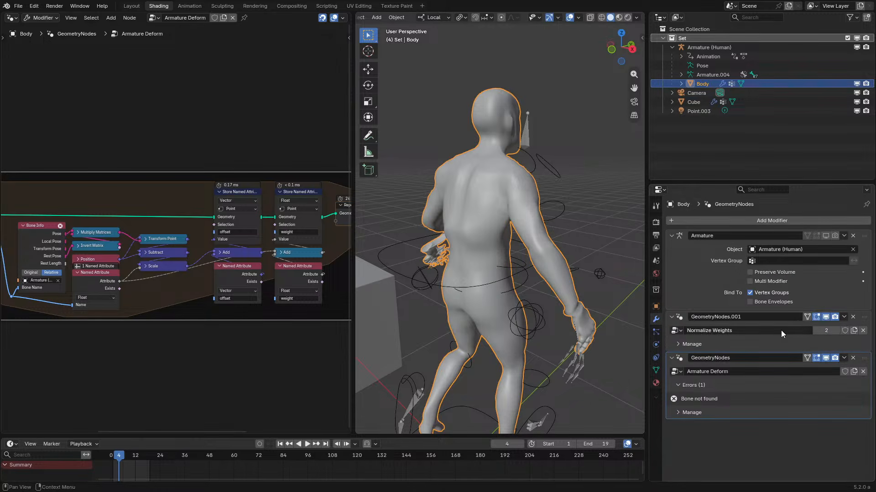
- Maximize the Armature Deform node tree and select the nodes that accumulate and store the offset and weight attributes
scroll(274, 279, "down", 4)
scroll(182, 281, "up", 5)
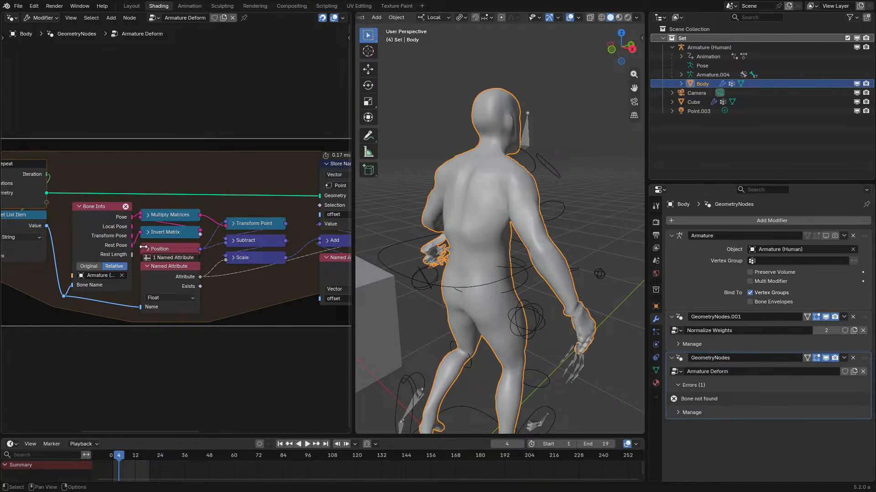
middle_click_drag(144, 248, 146, 253)
key("ctrl+space")
scroll(427, 263, "up", 2)
middle_click_drag(427, 263, 291, 222)
left_click_drag(429, 285, 606, 163)
scroll(397, 319, "down", 2)
middle_click_drag(397, 319, 263, 338)
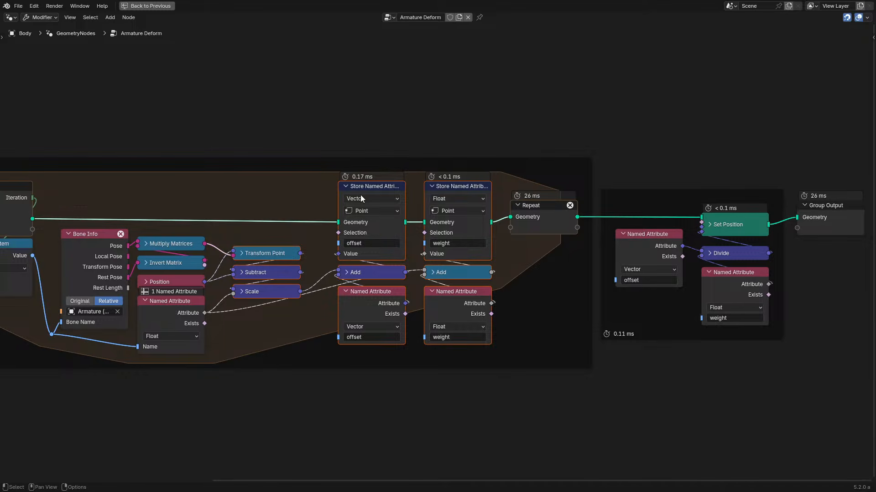
- Examine the Bone Info node, its error and the matrix and vector math nodes inside the Armature Deform repeat zone
middle_click_drag(313, 293, 430, 268)
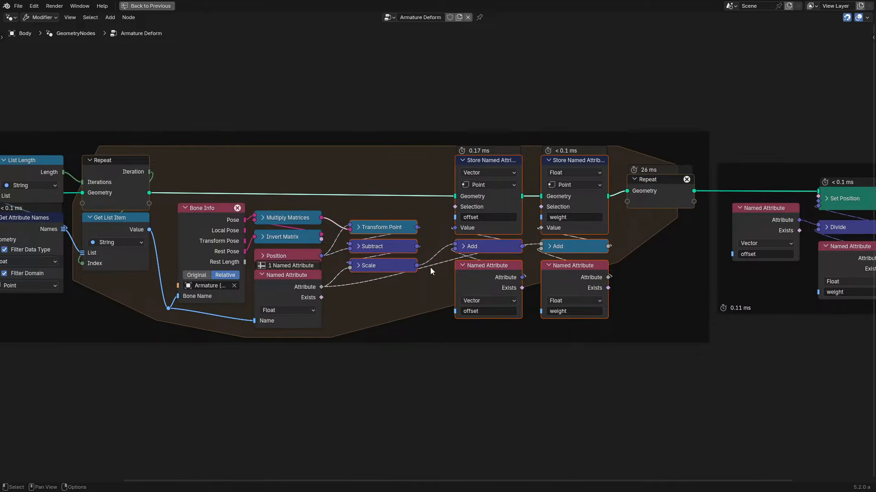
scroll(431, 267, "down", 2)
scroll(206, 242, "up", 3)
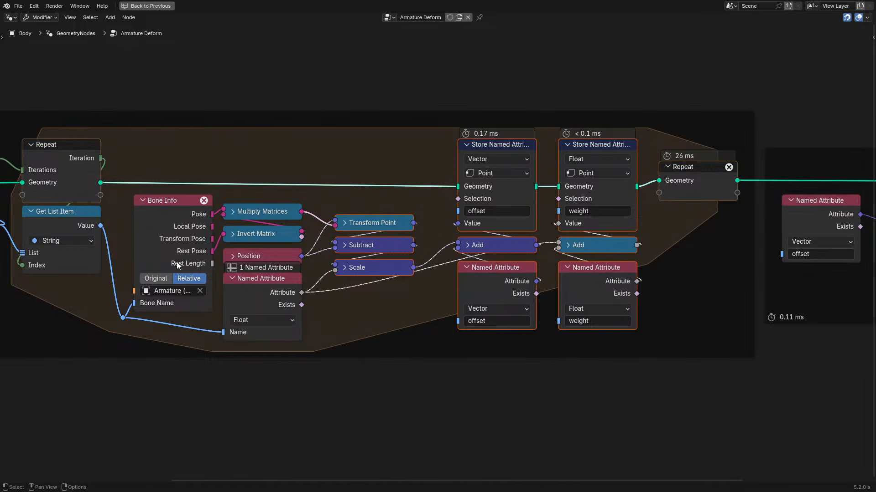
middle_click_drag(239, 244, 320, 216)
scroll(319, 217, "up", 4)
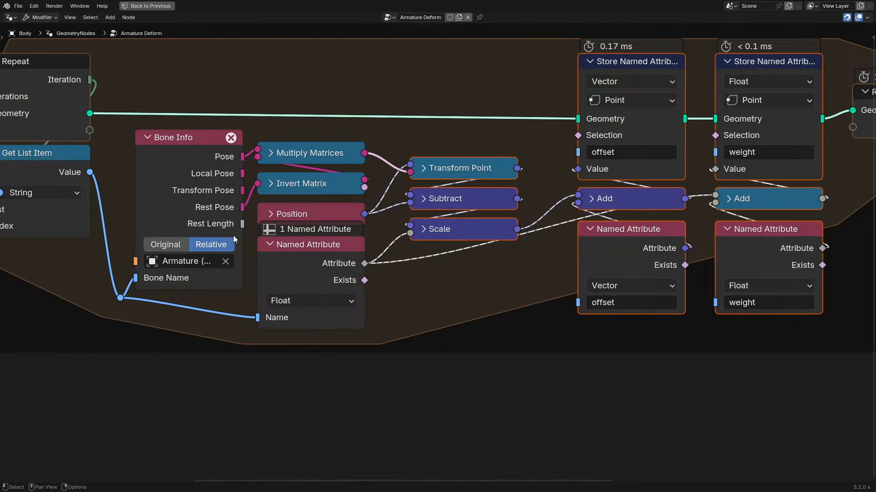
mouse_move(233, 138)
scroll(442, 170, "down", 4)
middle_click_drag(443, 161, 321, 199)
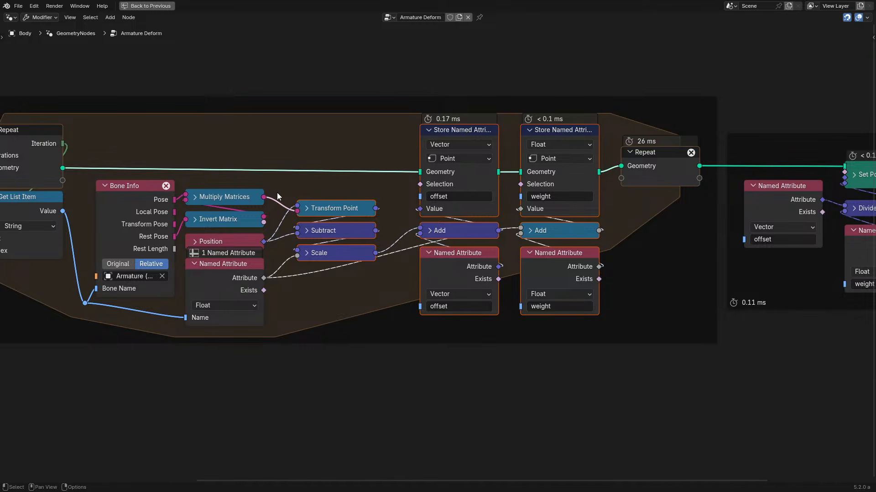
- Select the Get Attribute Names node at the start of the Armature Deform tree
middle_click_drag(210, 228, 584, 239)
scroll(446, 258, "up", 4)
left_click_drag(191, 197, 190, 198)
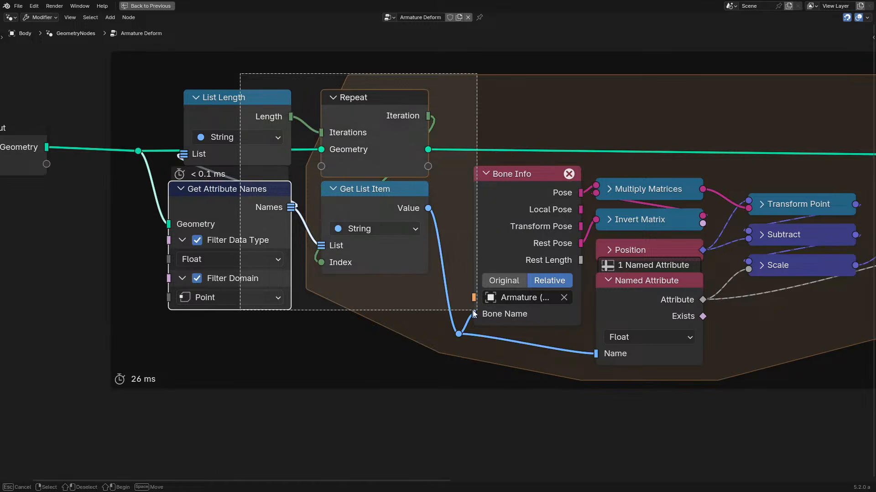
- Examine the Get Attribute Names, Get List Item and Bone Info nodes around the Repeat zone in the Armature Deform node group
left_click_drag(291, 117, 388, 57)
right_click(389, 57)
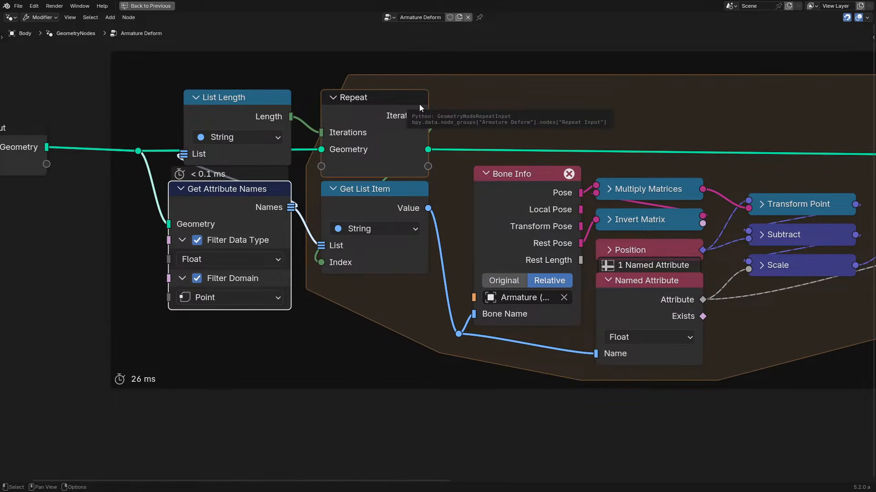
middle_click_drag(564, 224, 516, 204)
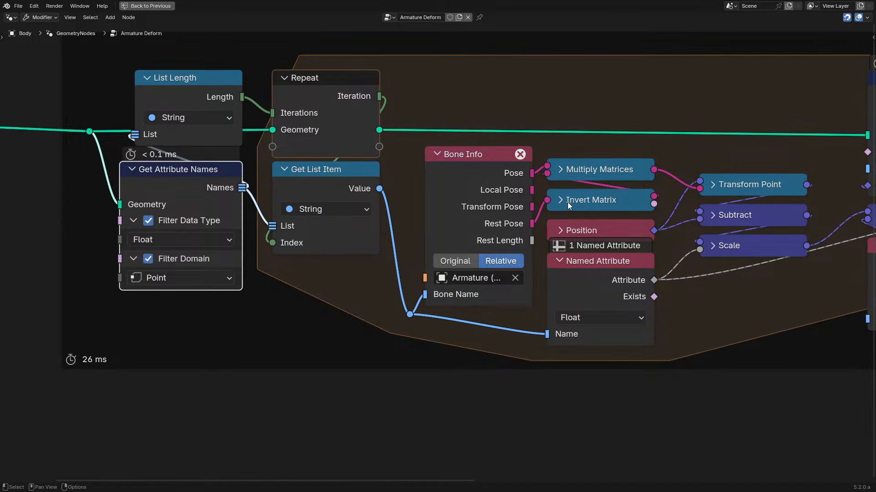
middle_click_drag(569, 202, 239, 230)
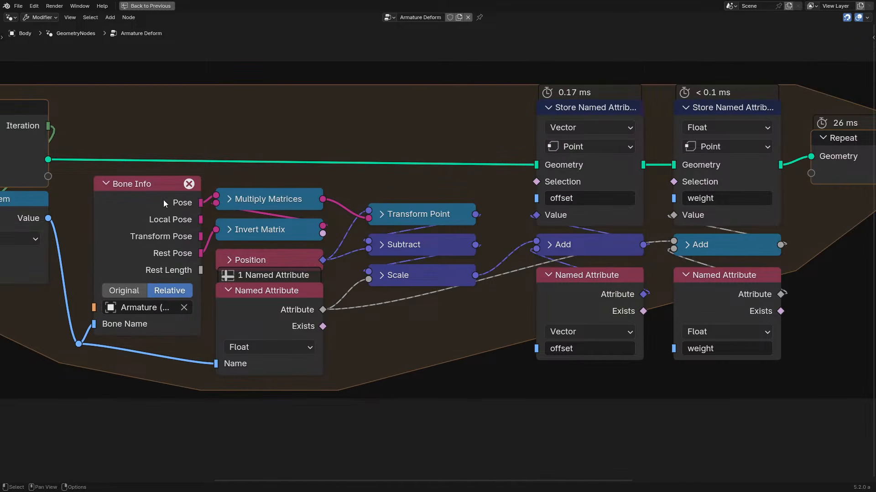
left_click_drag(164, 201, 128, 199)
right_click(127, 198)
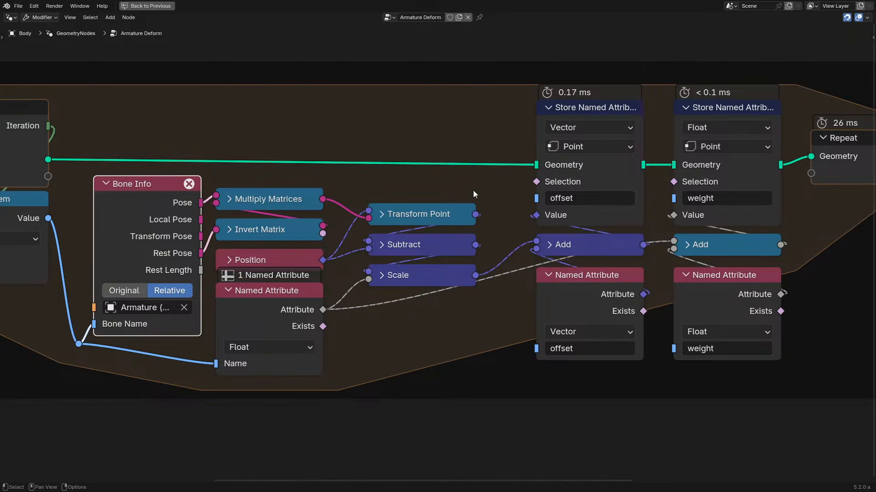
middle_click_drag(158, 243, 427, 187)
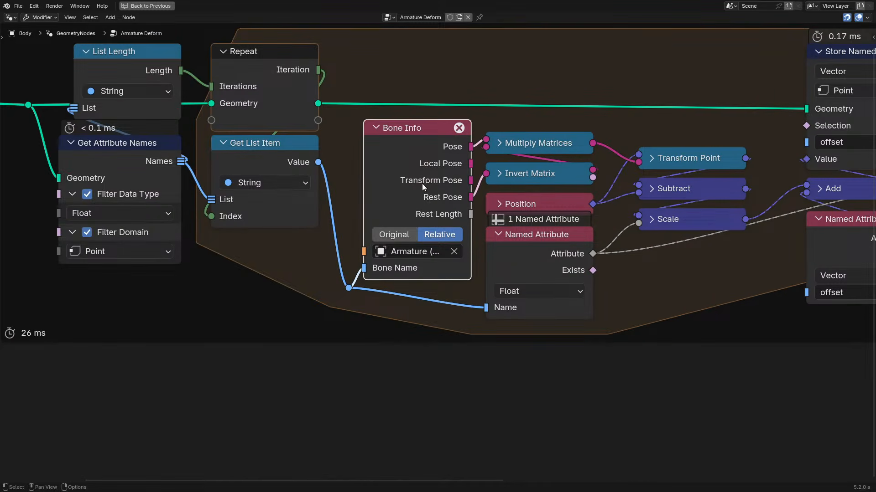
mouse_move(423, 186)
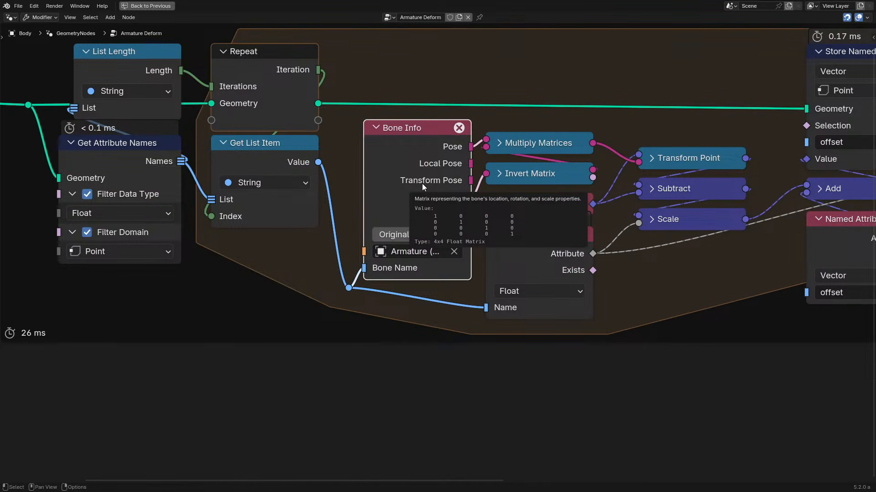
middle_click_drag(159, 176, 331, 259)
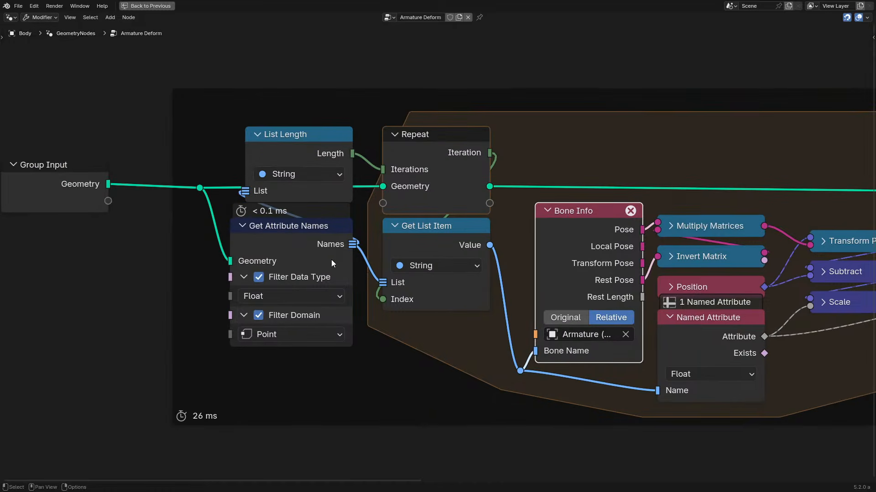
left_click(288, 242)
middle_click_drag(715, 284, 451, 218)
left_click(357, 185)
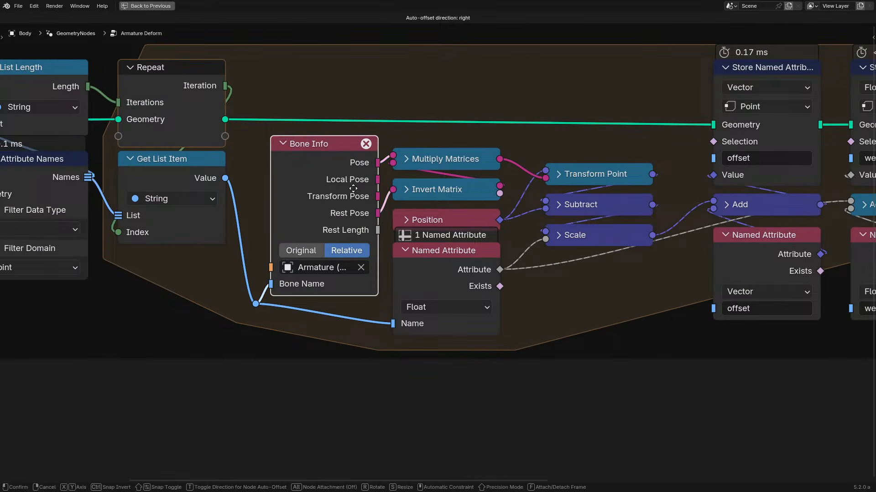
mouse_move(358, 187)
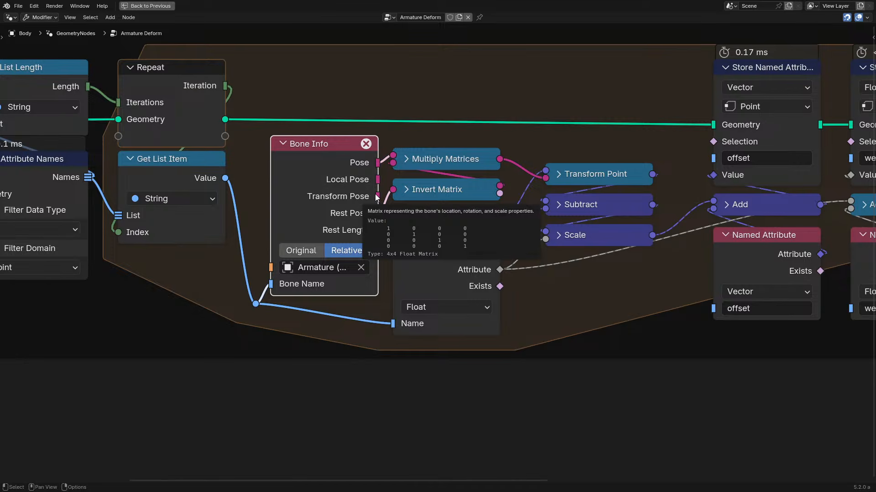
- Restore the full workspace layout and examine the Bone Info node's Pose and Local Pose output descriptions
key("ctrl+space")
middle_click_drag(456, 232, 442, 394)
middle_click_drag(483, 360, 572, 298)
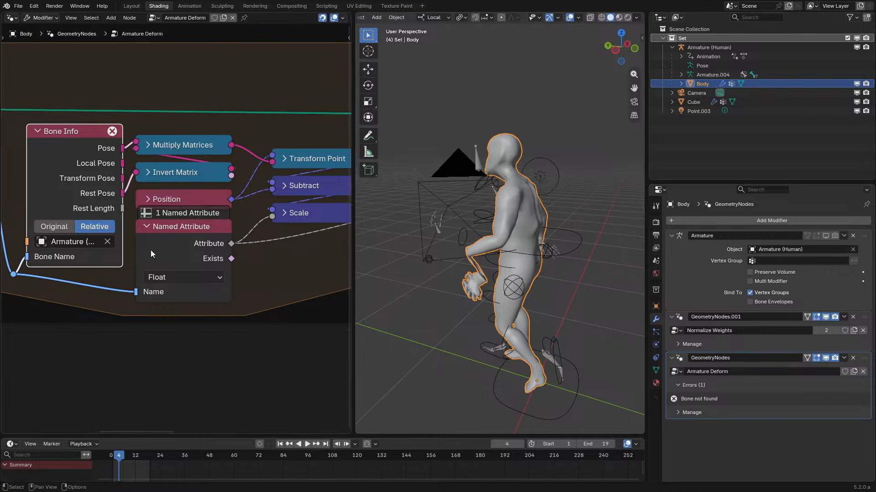
middle_click_drag(71, 277, 13, 310)
middle_click_drag(262, 265, 190, 349)
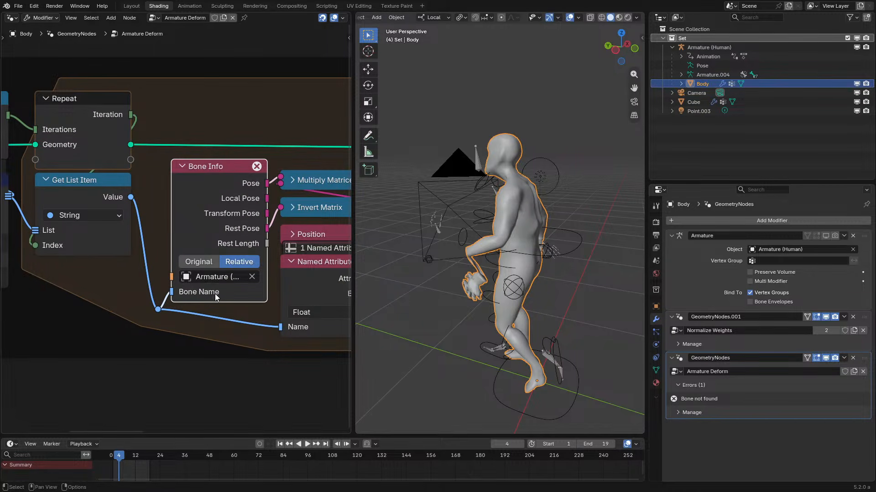
scroll(257, 278, "down", 2)
middle_click_drag(259, 277, 241, 261)
scroll(184, 178, "up", 4)
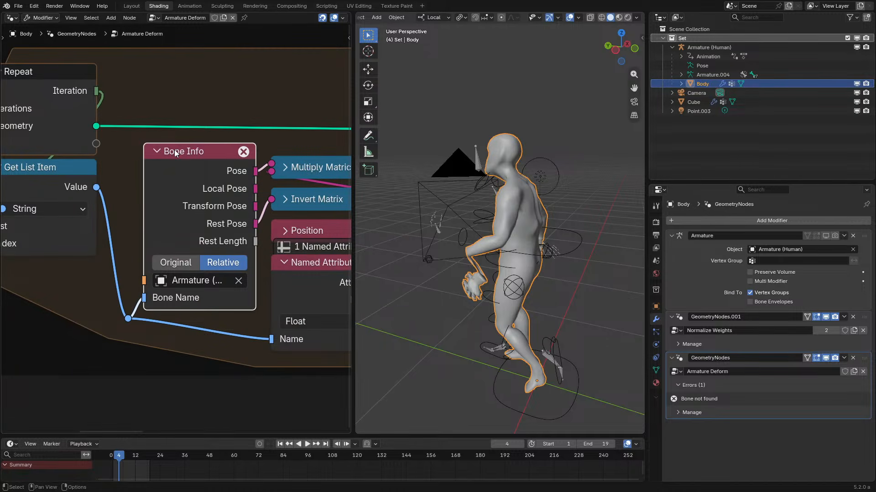
mouse_move(234, 170)
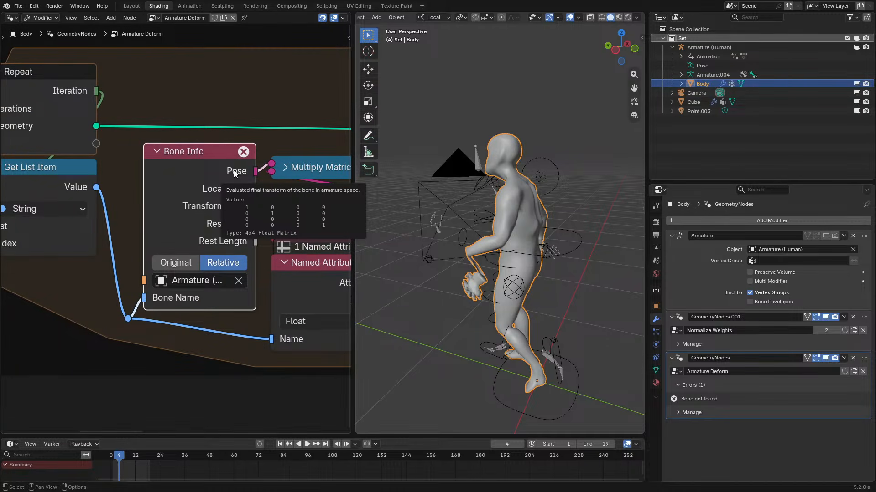
mouse_move(220, 194)
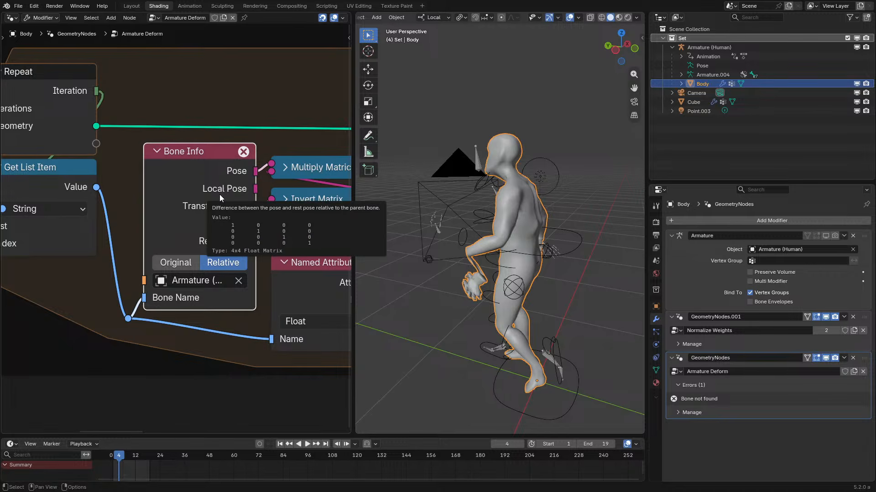
- Examine the rest of the Armature Deform node group, from the Repeat zone's matrix nodes to Set Position and Group Output
scroll(233, 216, "down", 3)
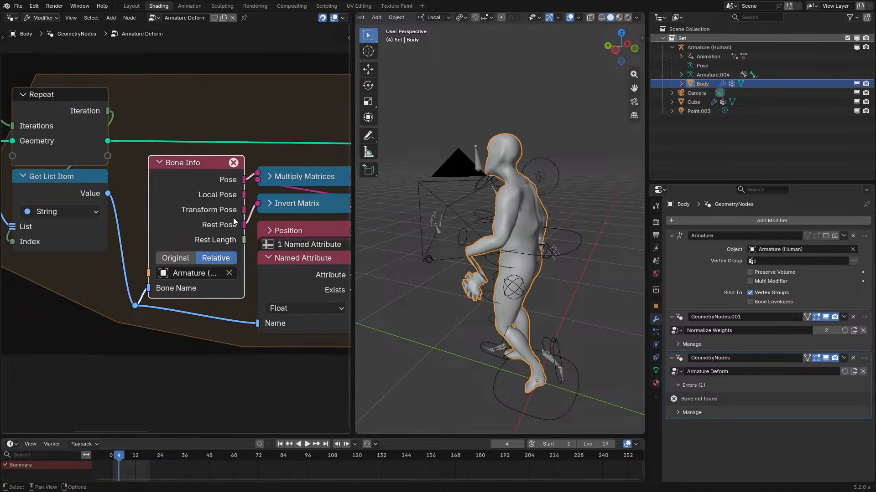
middle_click_drag(255, 216, 24, 220)
middle_click_drag(349, 221, 197, 234)
middle_click_drag(265, 214, 180, 223)
scroll(180, 222, "up", 2)
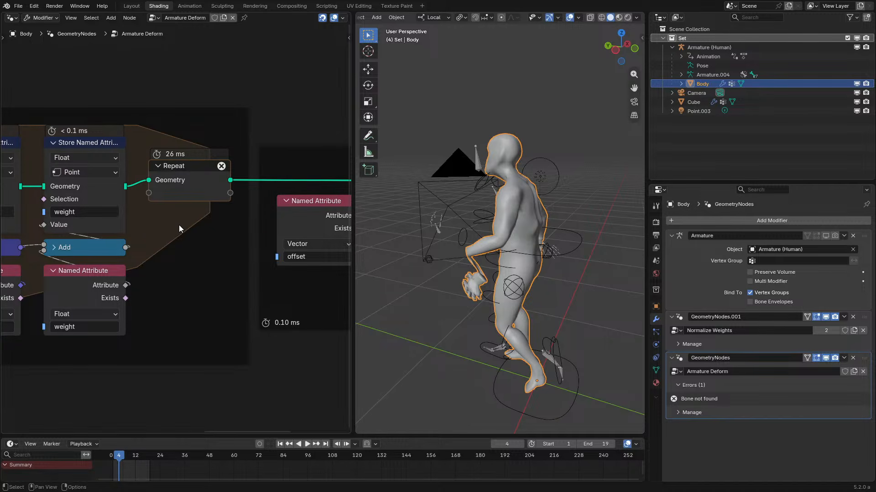
scroll(166, 224, "down", 2)
middle_click_drag(149, 262, 2, 256)
middle_click_drag(350, 257, 322, 266)
scroll(280, 243, "up", 1)
middle_click_drag(170, 256, 236, 256)
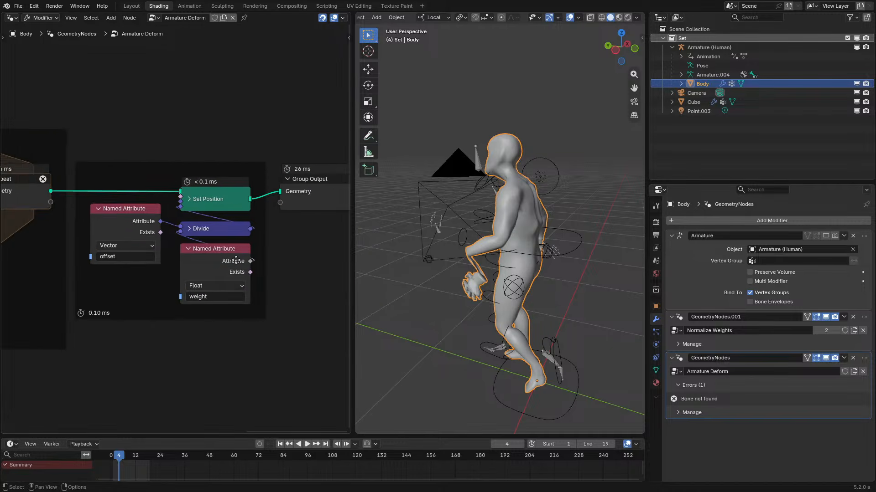
- Select the offset and weight Named Attribute nodes together with the Divide node feeding Set Position
scroll(152, 269, "up", 1)
left_click_drag(138, 286, 229, 227)
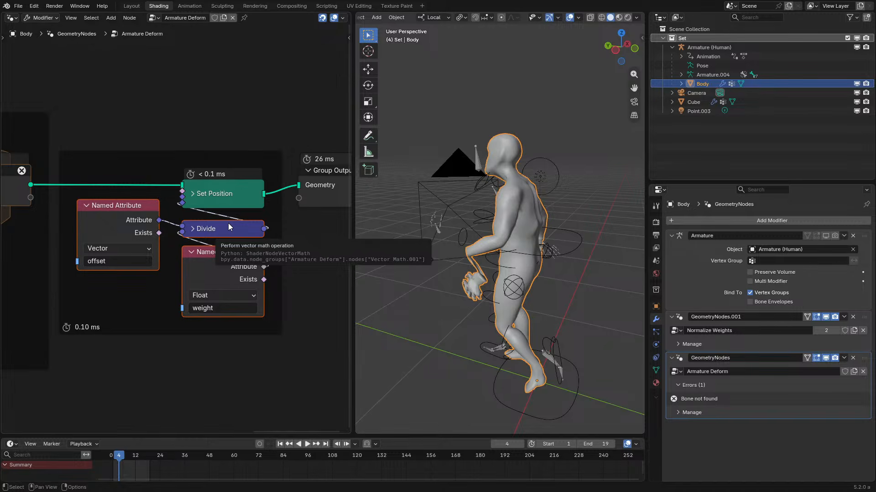
scroll(229, 227, "up", 1)
left_click_drag(219, 279, 226, 272)
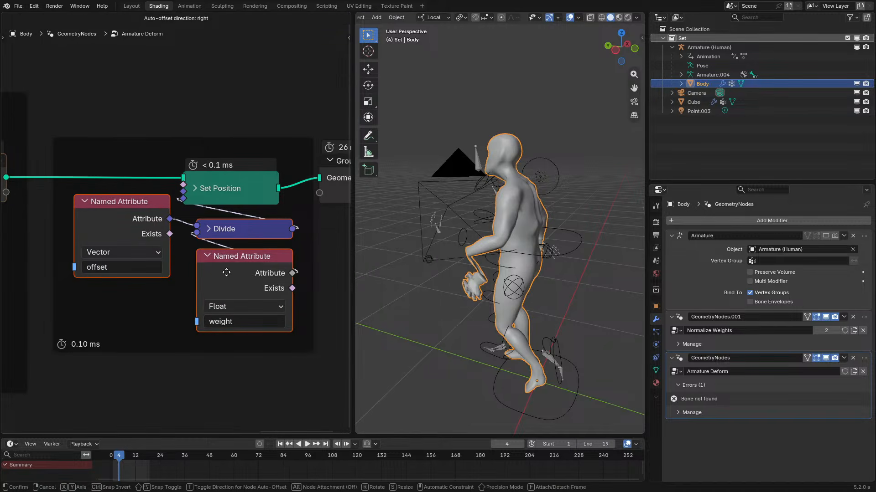
key("Escape")
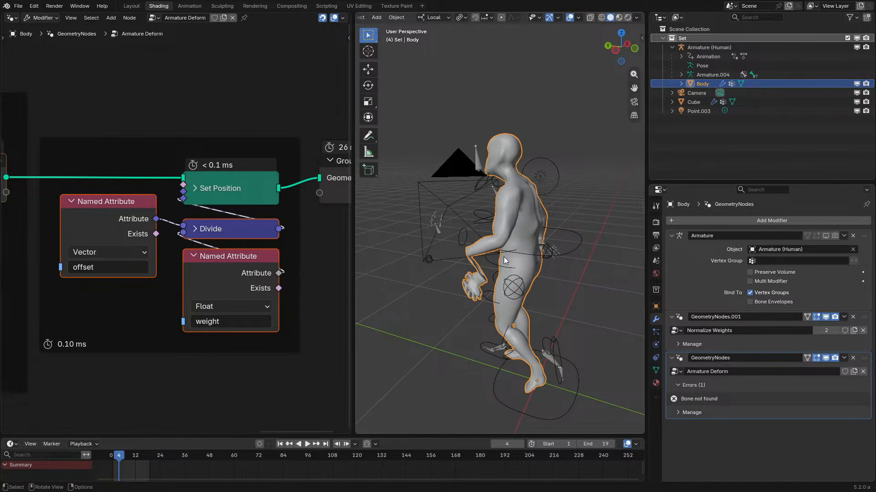
- Play the animation briefly to check how the body deforms, and stop playback
key("space")
key("space")
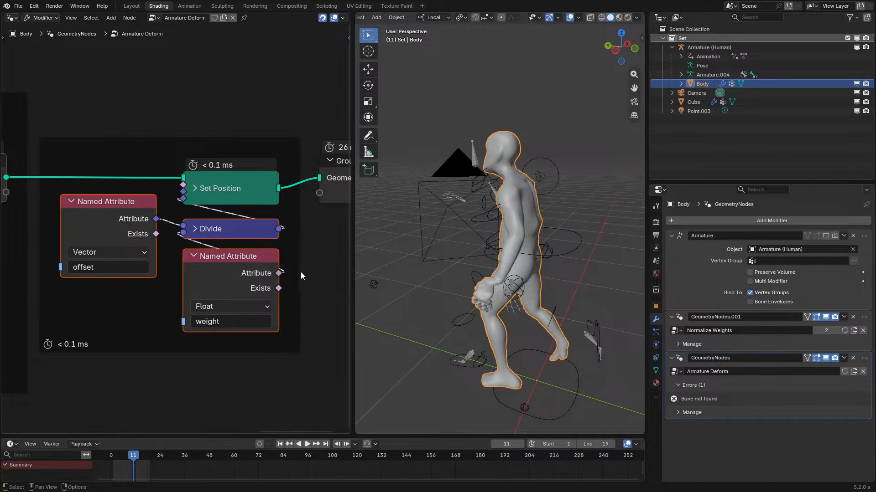
mouse_move(256, 292)
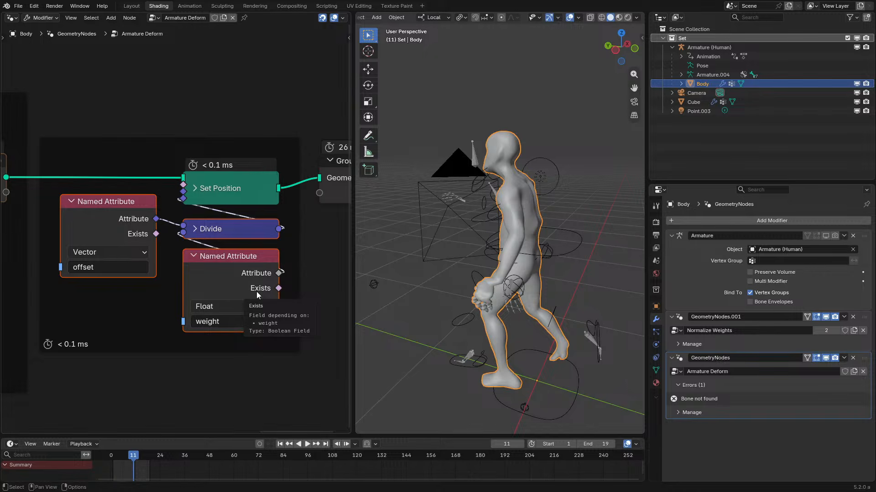
- Move the Transform Point, Subtract and Scale nodes up together so Transform Point lines up with Multiply Matrices
scroll(68, 261, "down", 6)
middle_click_drag(69, 262, 101, 269)
scroll(179, 258, "up", 2)
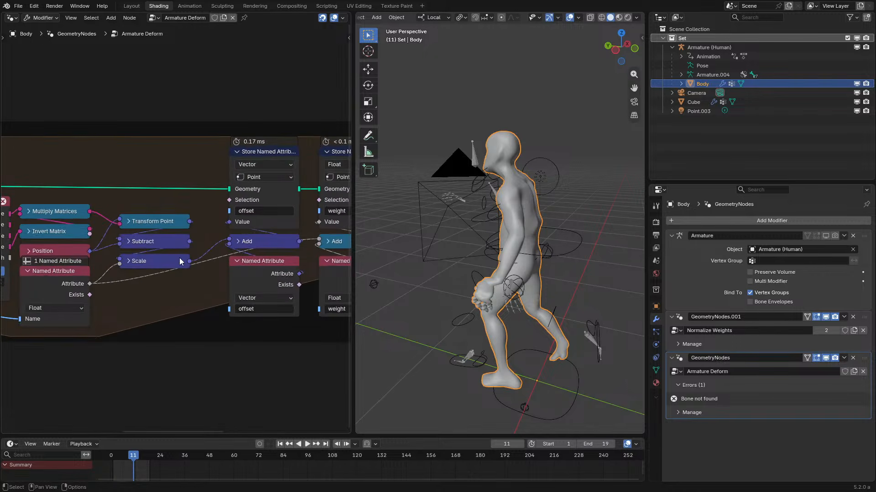
left_click_drag(137, 284, 176, 207)
left_click_drag(158, 237, 168, 225)
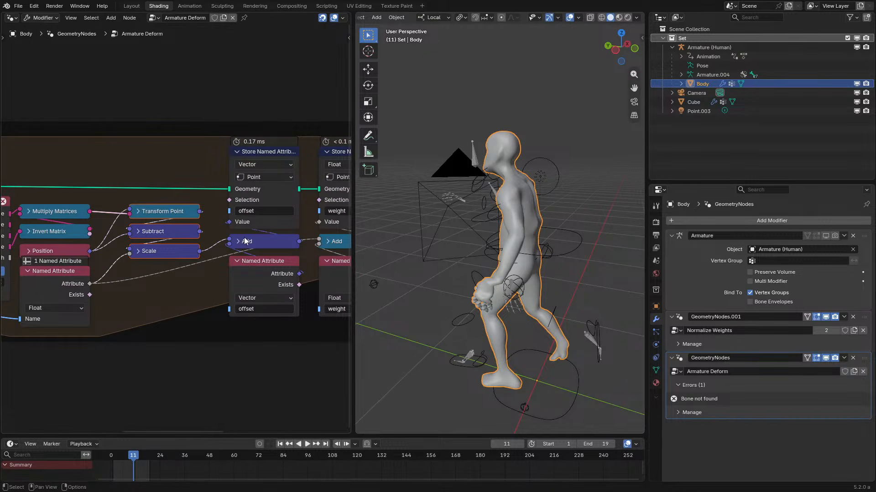
- Open the Normalize Weights node group, maximize the node editor and examine its Repeat zones
left_click(680, 318)
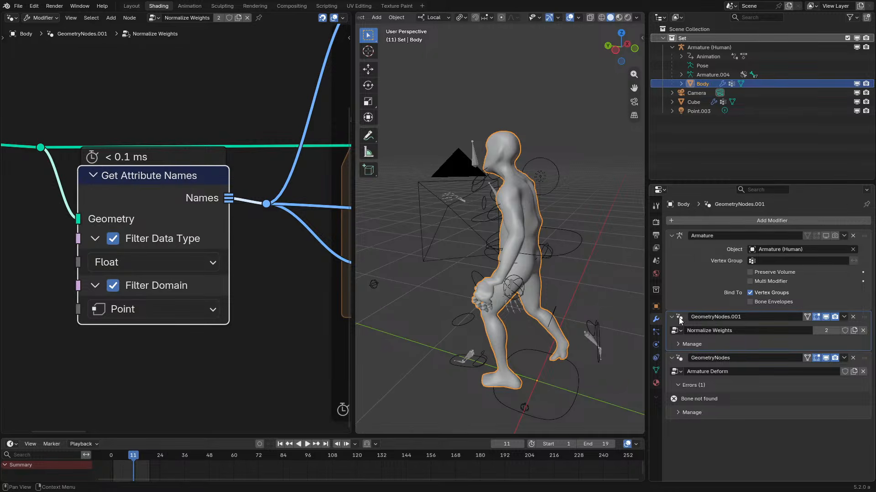
scroll(228, 341, "down", 6)
middle_click_drag(158, 358, 293, 312)
key("ctrl+space")
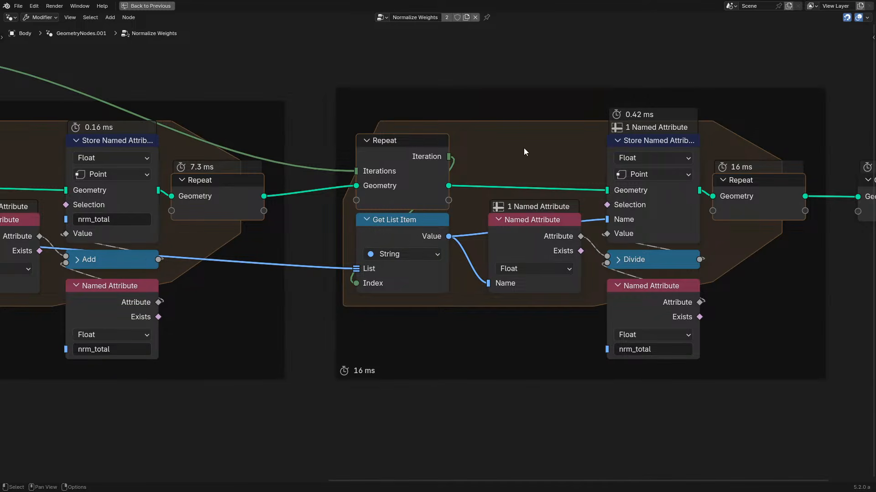
middle_click_drag(547, 201, 489, 212)
scroll(312, 182, "up", 1)
mouse_move(493, 188)
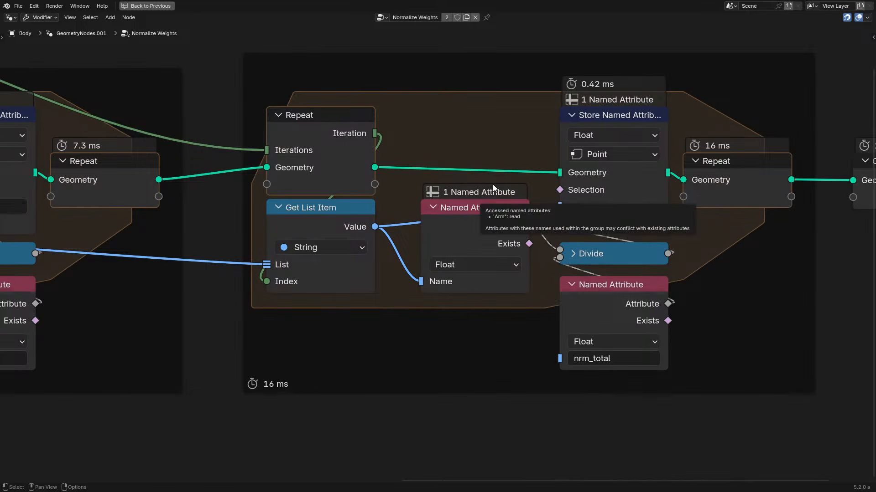
middle_click_drag(516, 184, 270, 203)
- Restore the full workspace layout and examine the Divide, nrm_total and Store Named Attribute nodes in the last Repeat zone
key("ctrl+space")
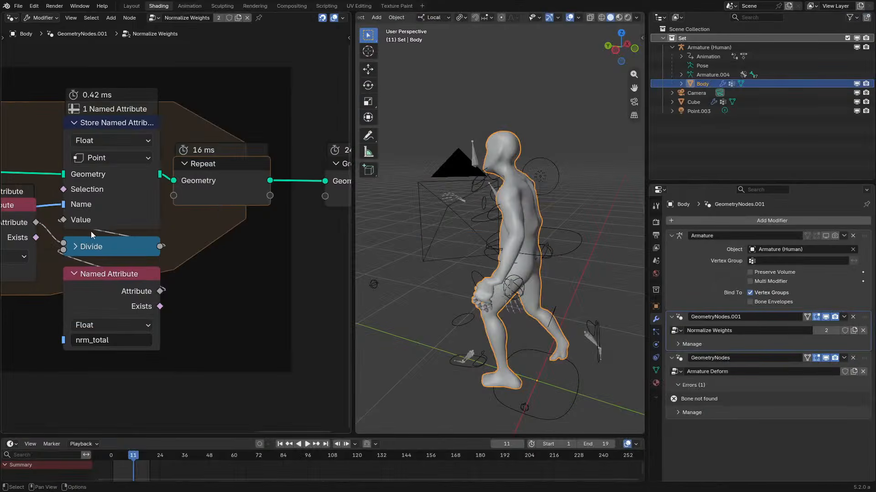
scroll(93, 232, "down", 1)
middle_click_drag(166, 228, 254, 251)
middle_click_drag(176, 299, 216, 204)
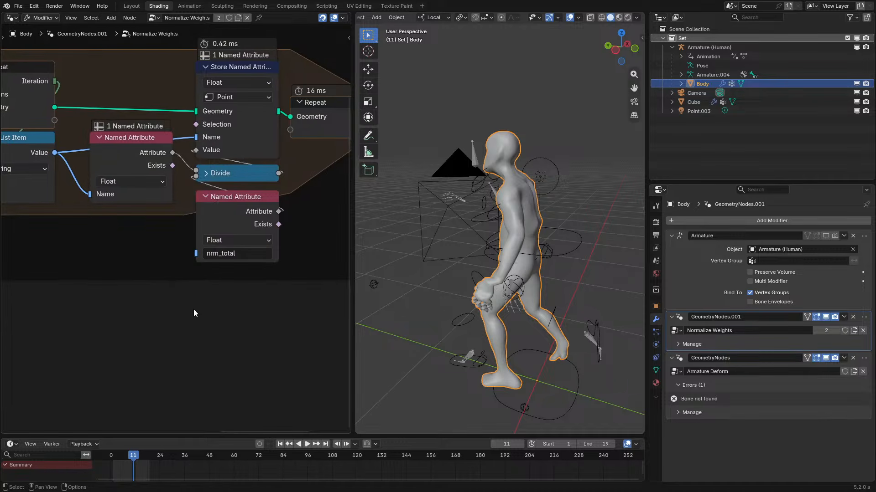
middle_click_drag(182, 335, 189, 298)
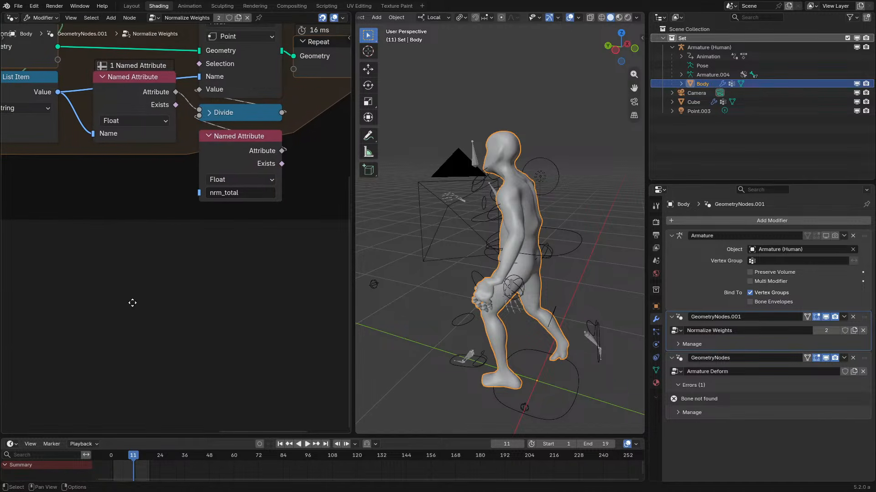
middle_click_drag(132, 303, 138, 245)
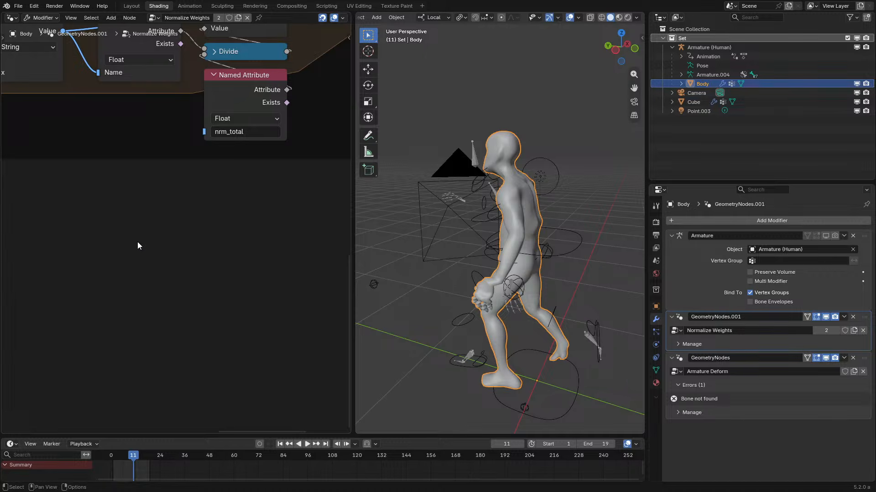
middle_click_drag(138, 245, 165, 298)
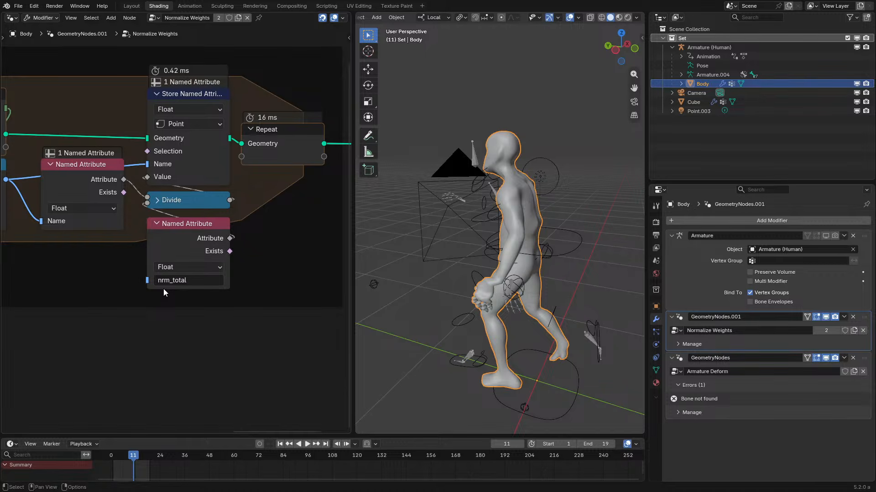
- Play the animation briefly and disable the Normalize Weights modifier in the viewport and in renders
key("space")
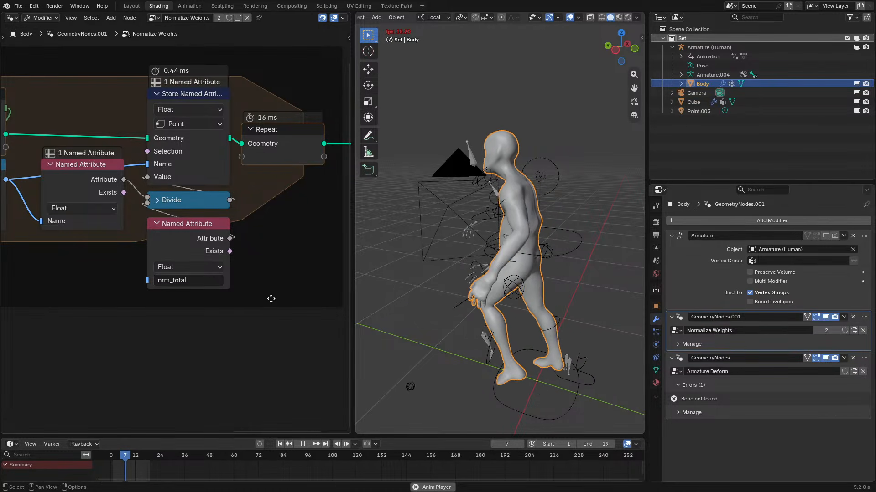
key("space")
left_click_drag(833, 316, 826, 316)
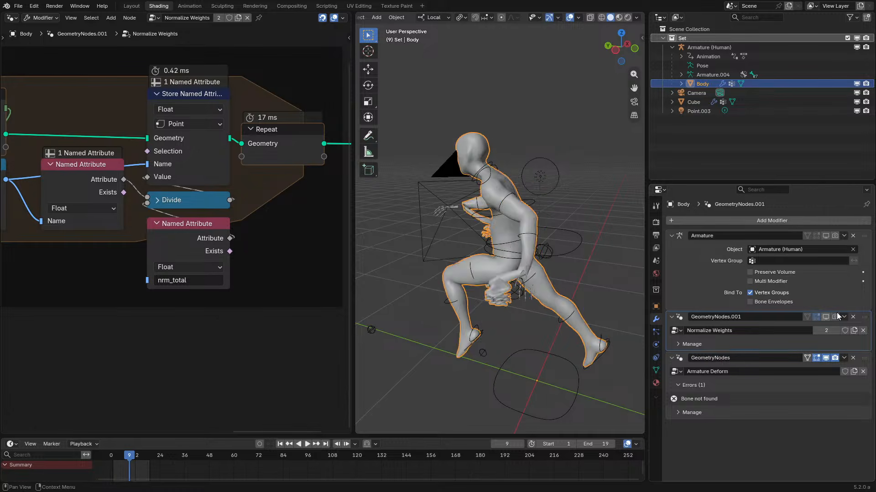
- Play the animation without weight normalization and inspect the body's arms and hands up close from the front
key("space")
middle_click_drag(479, 296, 524, 301)
key("space")
middle_click_drag(433, 286, 448, 262)
scroll(449, 263, "up", 3)
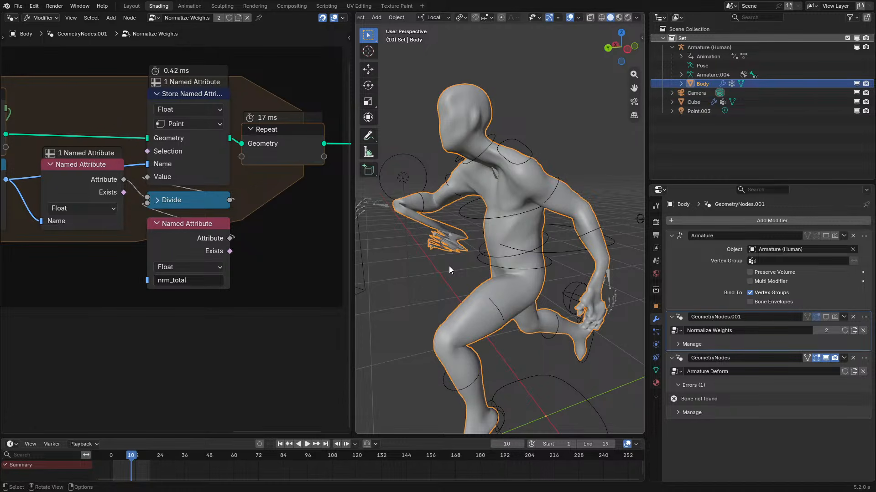
- Play the animation without weight normalization and inspect the body's hands from both sides
middle_click_drag(449, 268, 540, 271)
key("space")
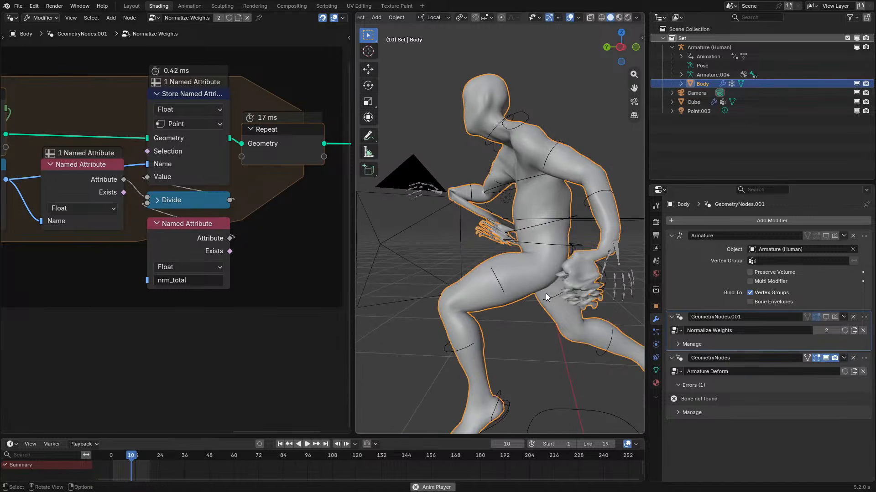
key("space")
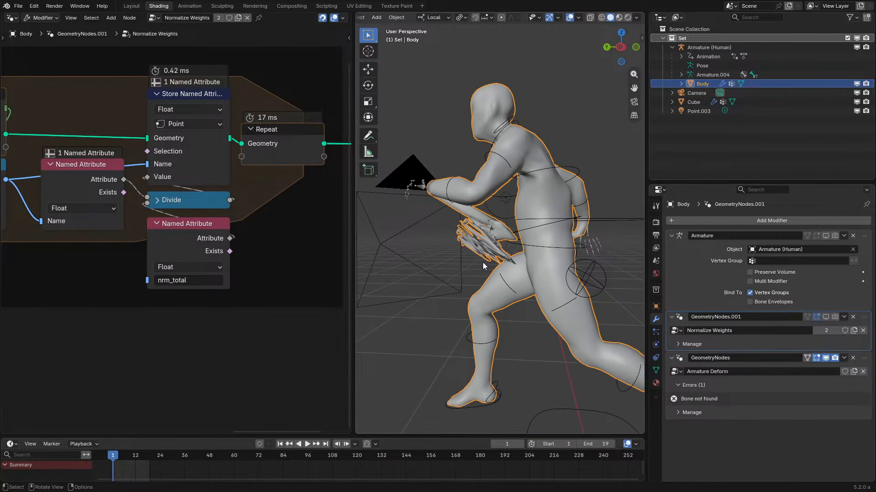
middle_click_drag(486, 269, 611, 257)
key("space")
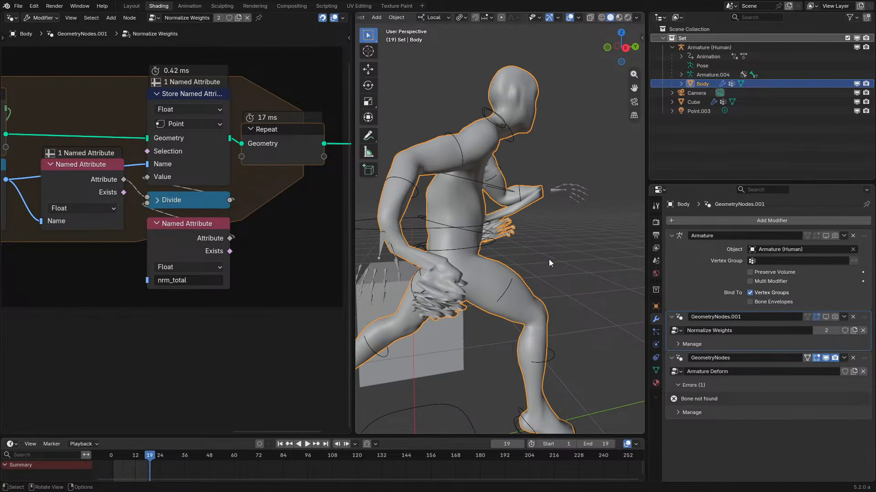
middle_click_drag(549, 265, 642, 224)
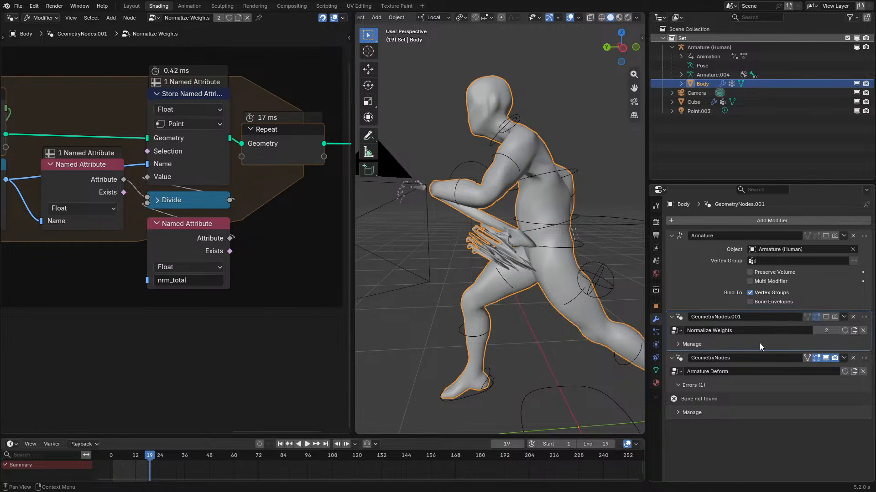
- Open the Armature Deform node group, maximize the node editor and select the Bone Info node in the Repeat zone
left_click(680, 361)
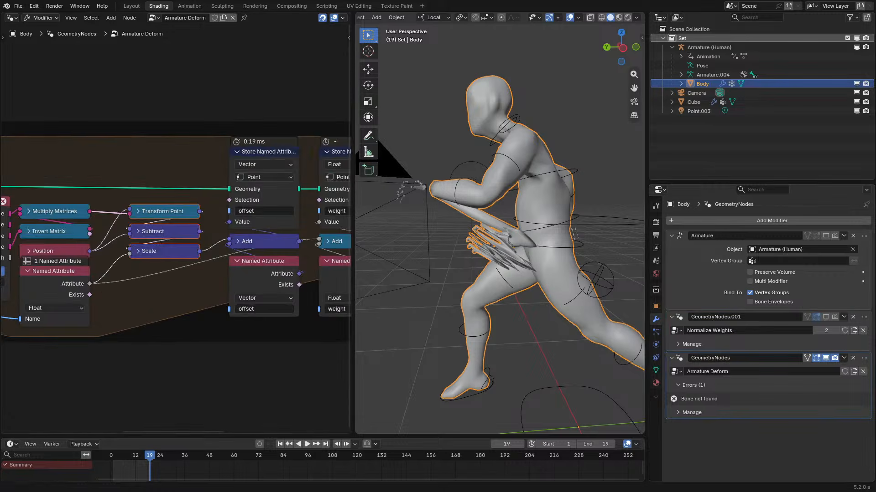
scroll(299, 292, "down", 4)
key("ctrl+space")
scroll(293, 177, "up", 5)
middle_click_drag(280, 224, 369, 183)
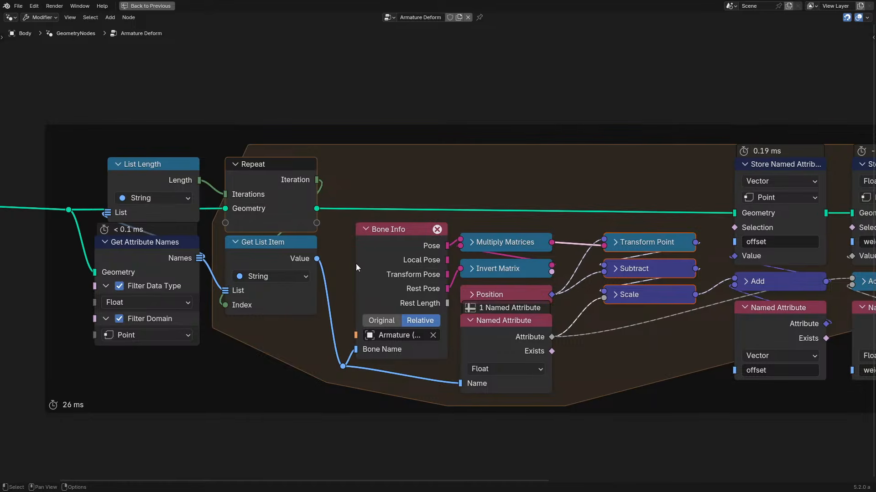
left_click(385, 263)
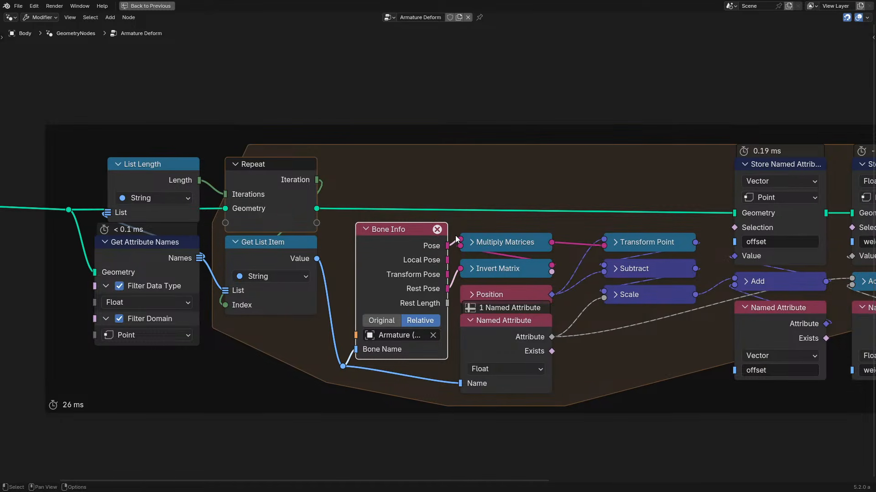
- Examine the transform nodes and the offset and weight Store Named Attribute nodes in the Armature Deform Repeat zone
middle_click_drag(585, 260, 414, 237)
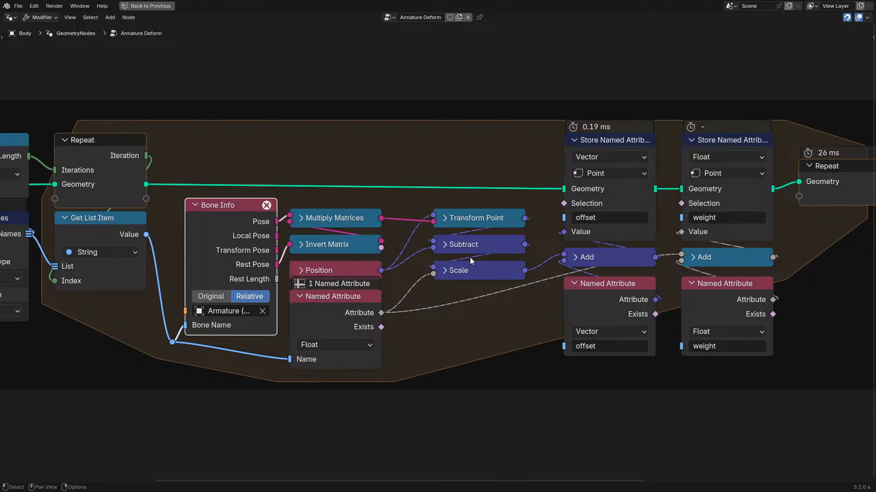
middle_click_drag(507, 267, 312, 247)
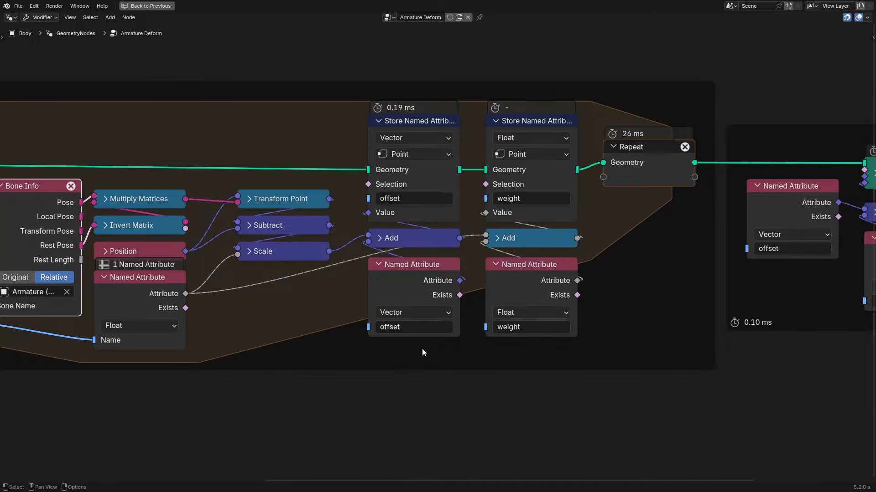
left_click_drag(422, 348, 540, 202)
middle_click_drag(209, 237, 554, 240)
scroll(167, 232, "up", 2)
mouse_move(123, 202)
left_mouse_down()
mouse_move(74, 191)
mouse_move(104, 211)
mouse_move(89, 211)
mouse_move(118, 211)
left_mouse_up()
middle_click_drag(544, 299, 183, 300)
scroll(179, 299, "down", 1)
middle_click_drag(556, 238, 345, 240)
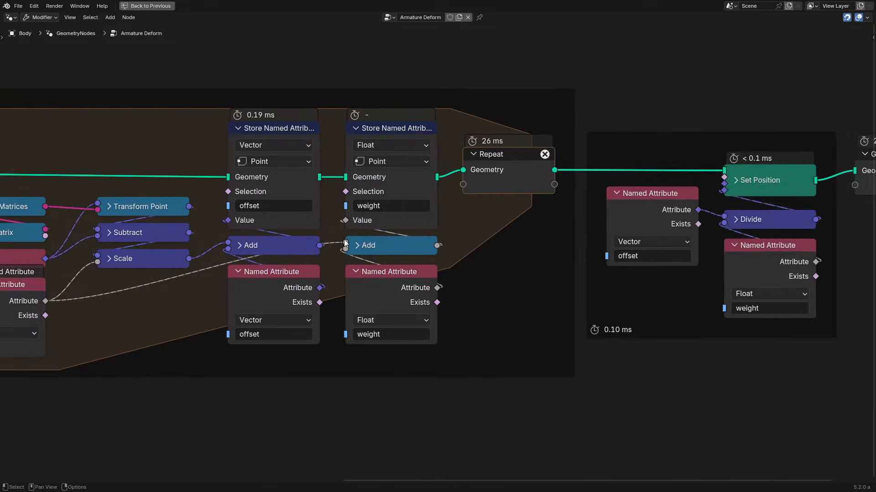
- Select and examine the offset and weight Named Attribute, Divide and Set Position nodes after the Repeat zone
middle_click_drag(525, 193, 223, 197)
scroll(349, 216, "up", 1)
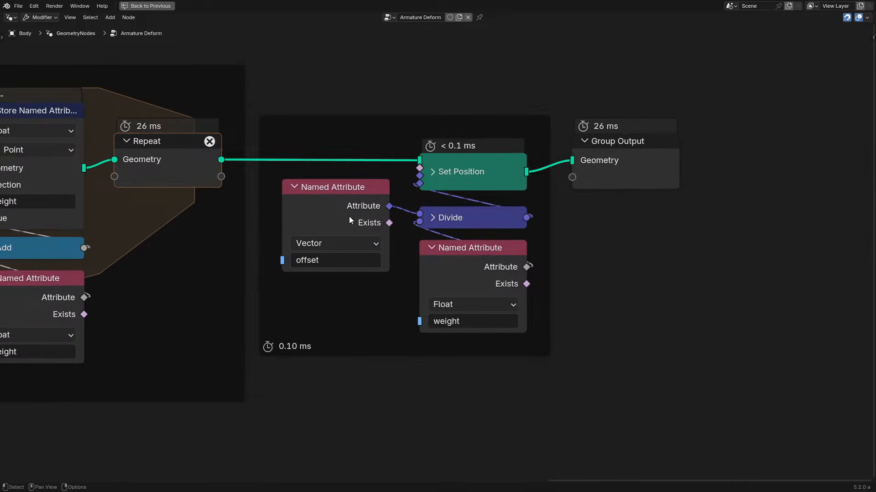
left_click_drag(322, 321, 503, 169)
middle_click_drag(139, 268, 492, 249)
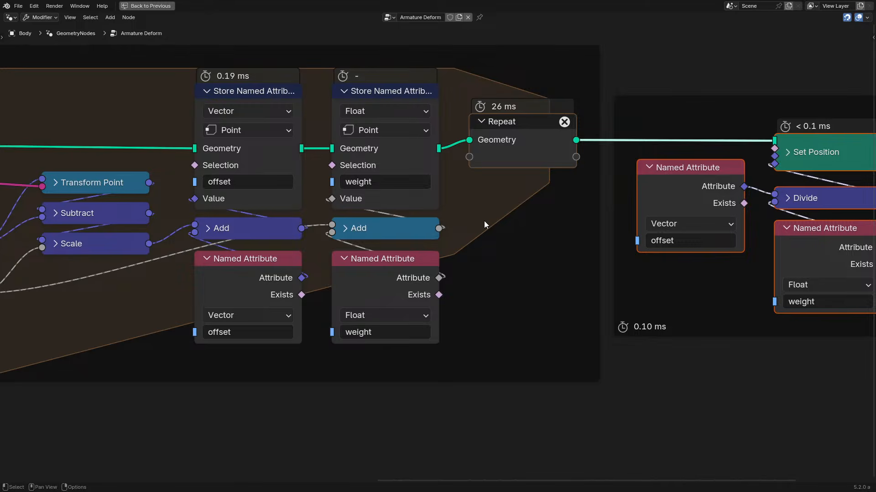
middle_click_drag(550, 165, 377, 174)
scroll(376, 173, "down", 2)
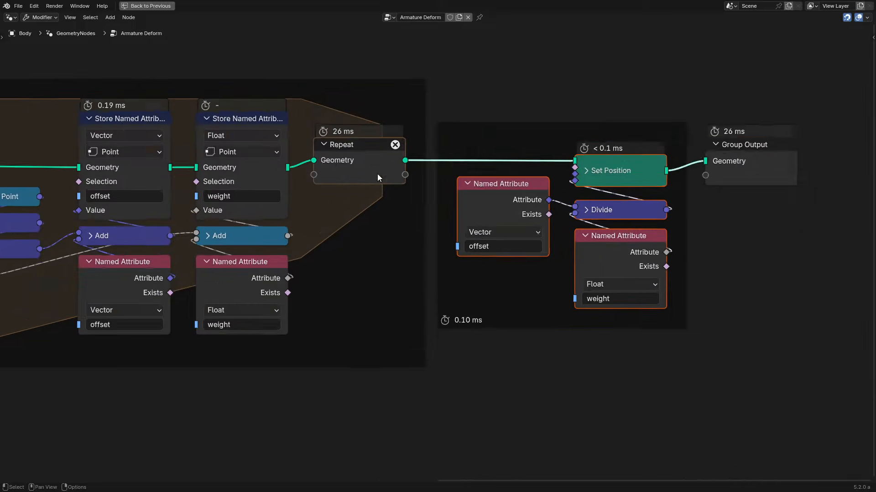
- Select the Bone Info, matrix and transform nodes inside the Repeat zone and restore the full workspace layout
middle_click_drag(175, 245, 565, 252)
scroll(565, 252, "up", 1)
left_click_drag(215, 157, 436, 334)
middle_click_drag(295, 271, 513, 302)
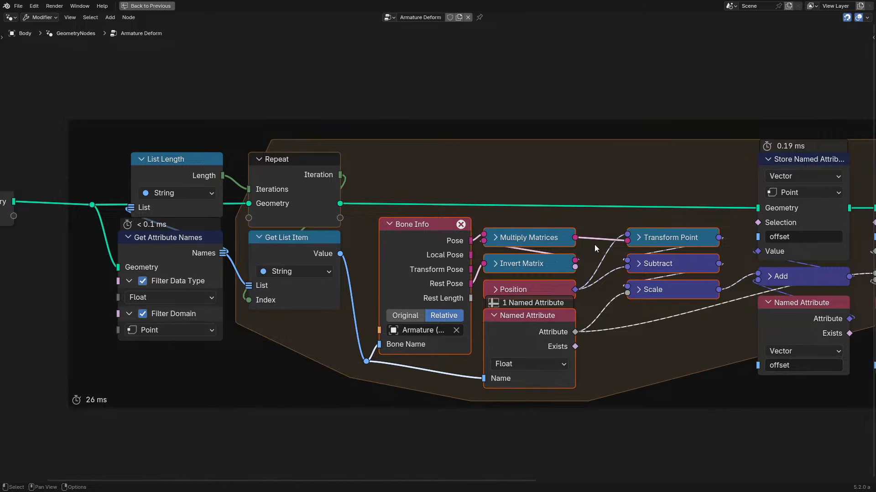
middle_click_drag(595, 244, 507, 248)
key("ctrl+space")
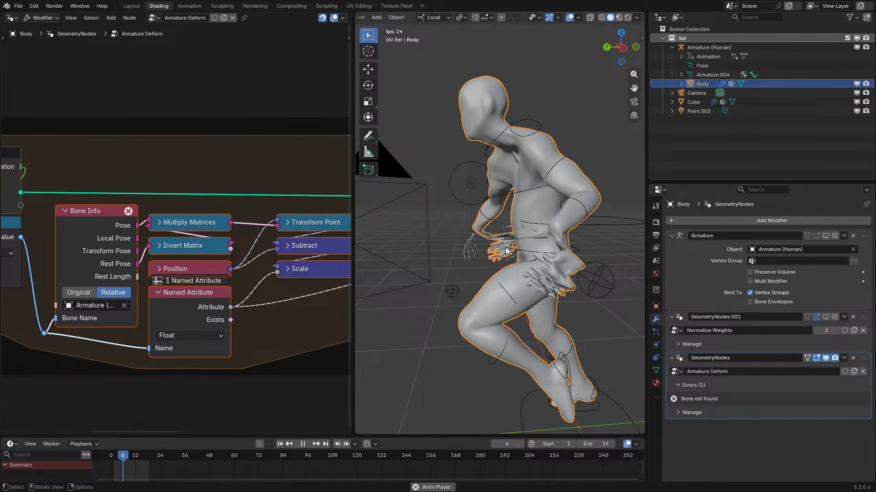
- Play the animation with the geometry nodes armature deform and inspect the body's stretched hands from the side
key("space")
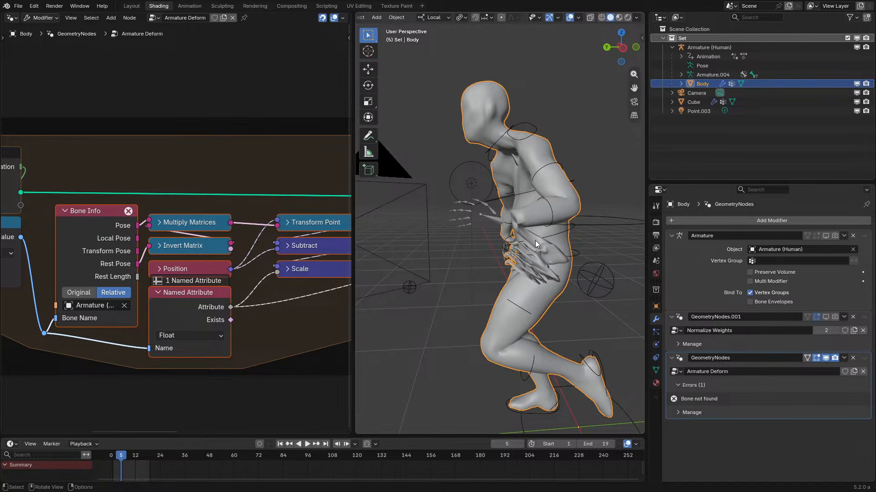
middle_click_drag(535, 241, 569, 247)
key("space")
key("space")
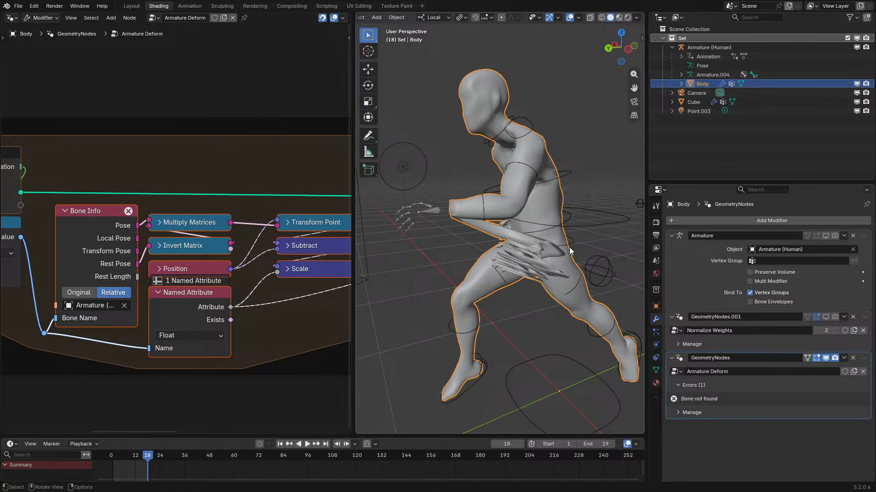
- Replay the animation and examine the deformed body from the front and the side, including its legs and feet
key("space")
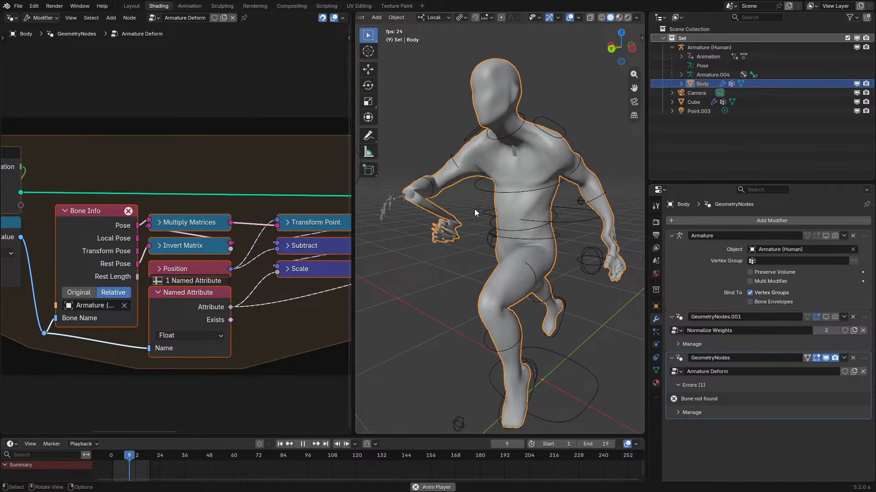
middle_click_drag(474, 209, 529, 241)
key("space")
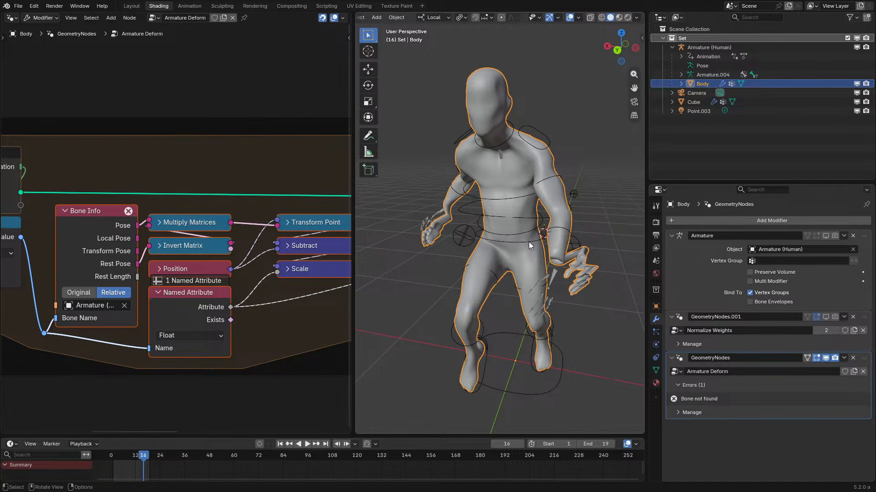
middle_click_drag(585, 324, 499, 292)
middle_click_drag(521, 325, 510, 292, "shift")
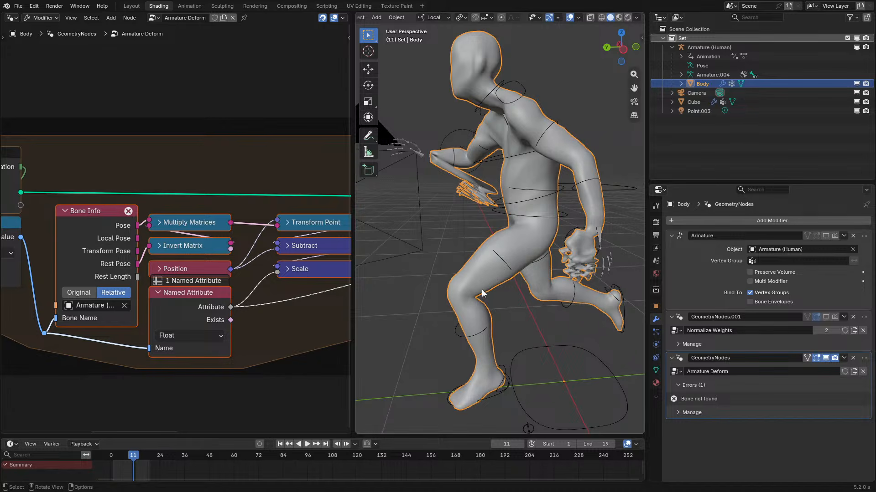
middle_click_drag(482, 291, 488, 324)
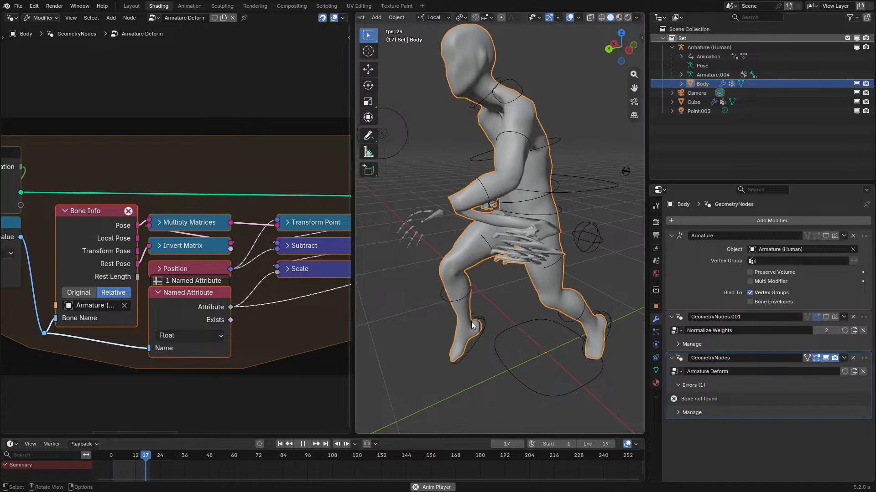
middle_click_drag(488, 299, 505, 294)
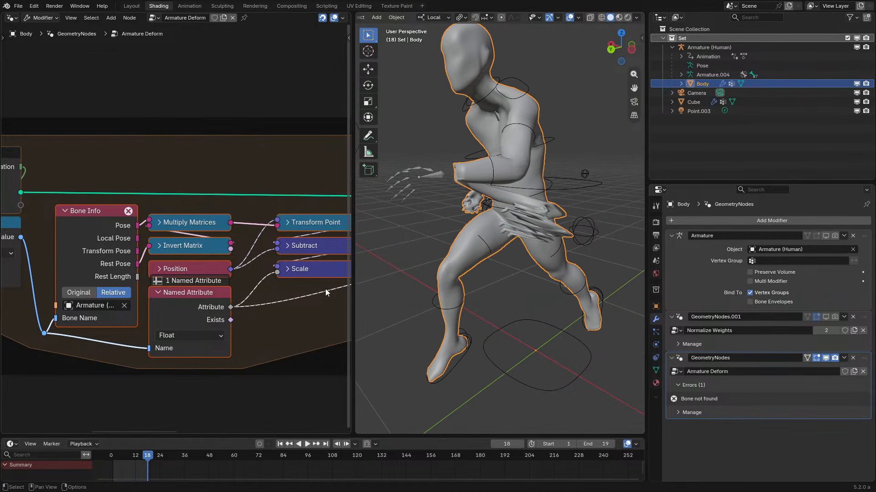
- Select the Bone Info node in the Repeat zone and check its error indicator
scroll(242, 287, "down", 4)
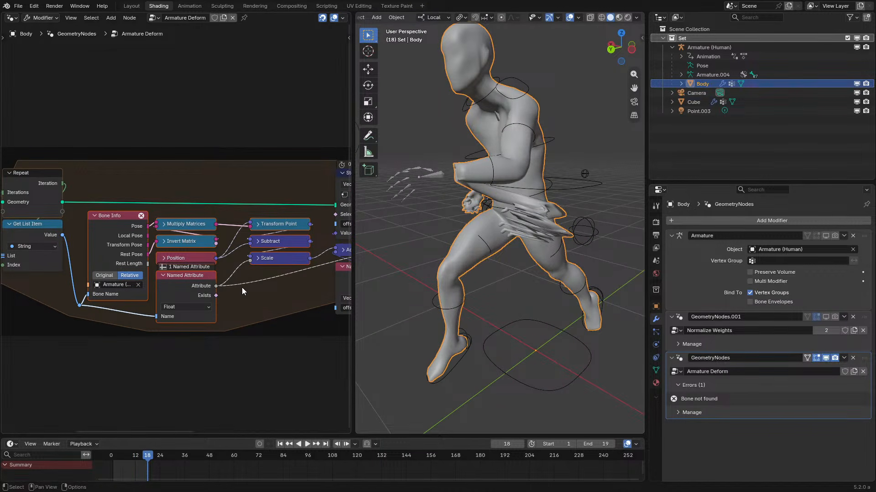
middle_click_drag(127, 238, 186, 241)
scroll(186, 242, "up", 8)
key("g")
right_click(102, 165)
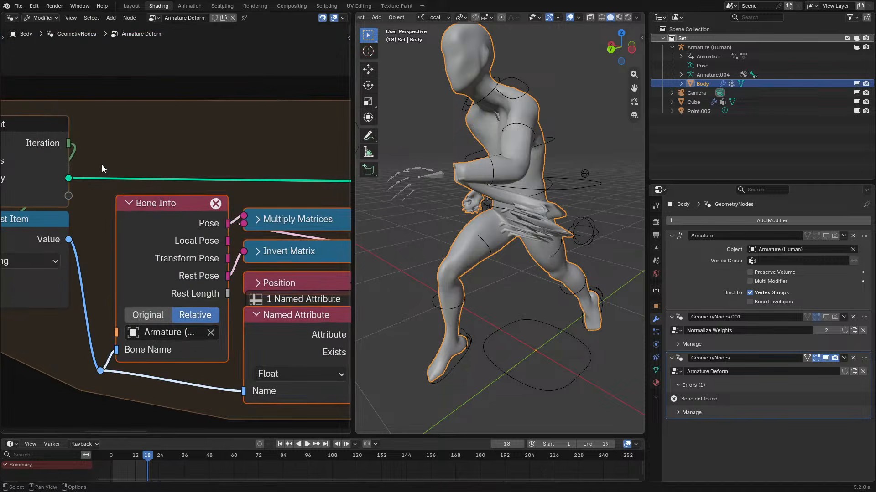
left_click(149, 216)
key("g")
right_click(176, 214)
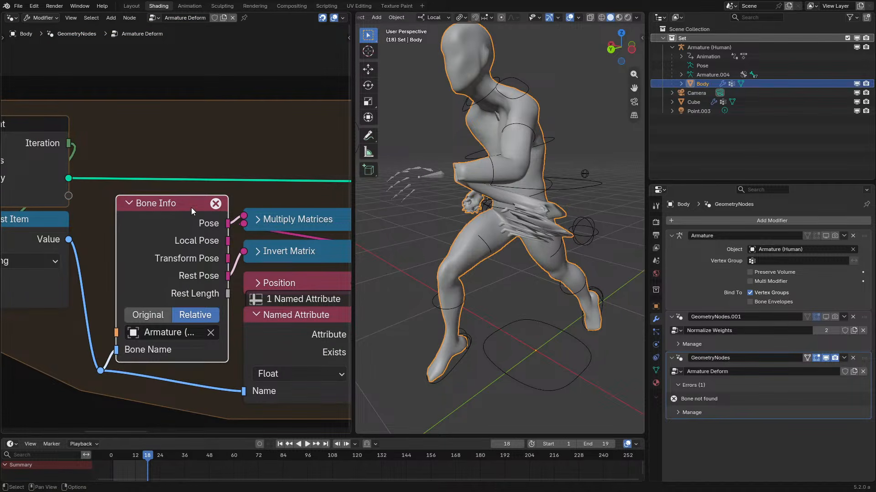
mouse_move(219, 204)
- Examine the node chain from Bone Info through Transform Point, Subtract and Scale to the offset and weight storage
scroll(313, 256, "down", 3)
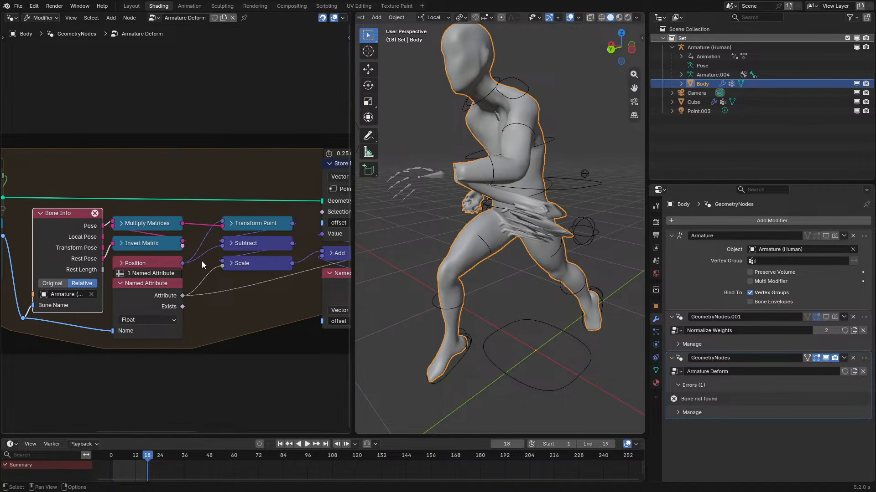
scroll(267, 250, "up", 2)
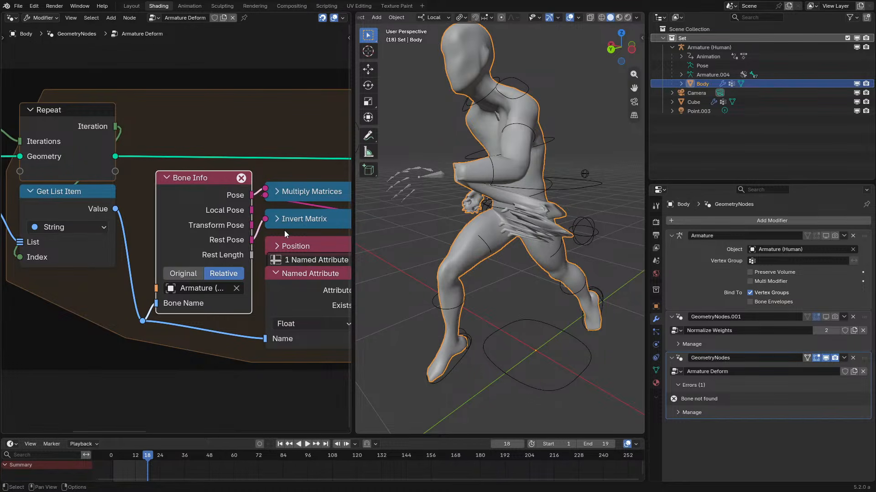
scroll(192, 225, "down", 2)
middle_click_drag(333, 225, 27, 222)
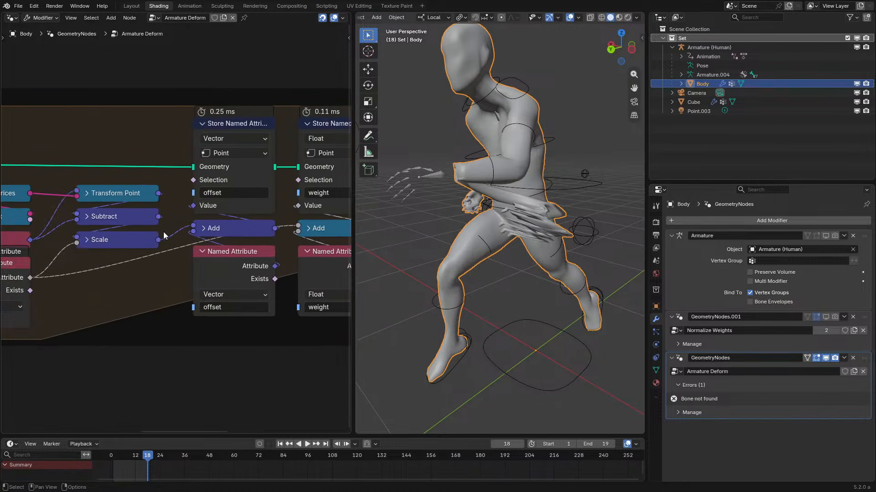
scroll(151, 233, "down", 2)
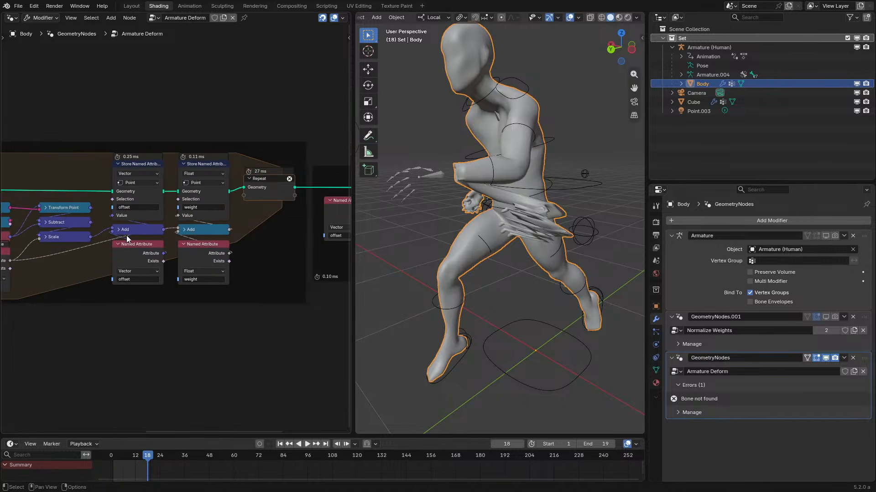
- Add an Image Texture node in the empty space below the Armature Deform Repeat zone and view its image input up close
middle_click_drag(127, 236, 225, 163)
key("shift+a")
left_click(177, 225)
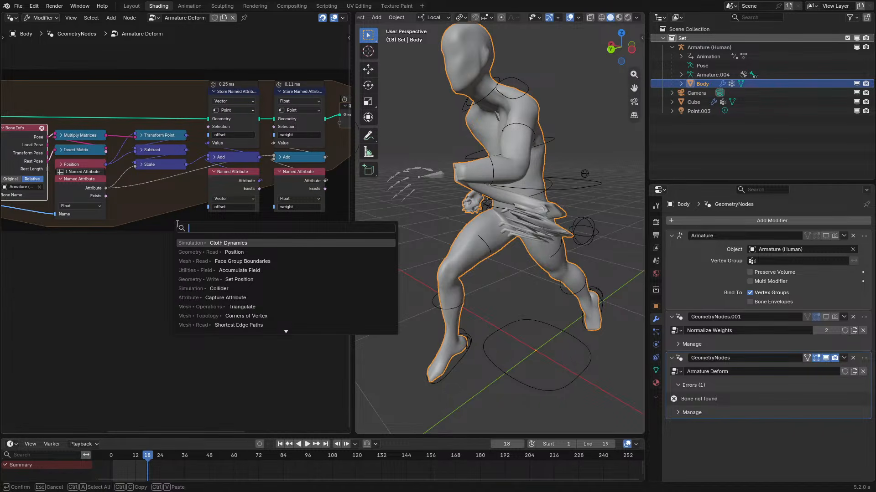
type("tex")
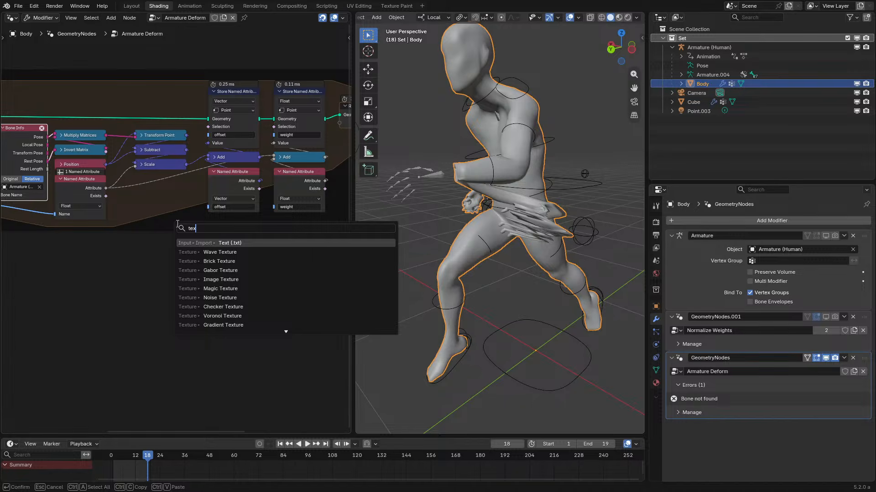
key("BackSpace")
key("BackSpace")
key("BackSpace")
type("ima")
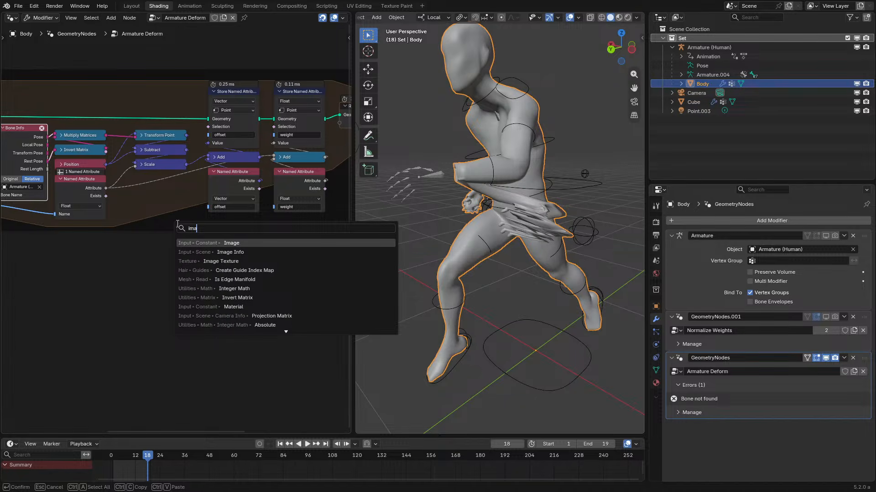
key("Down")
key("Down")
key("Return")
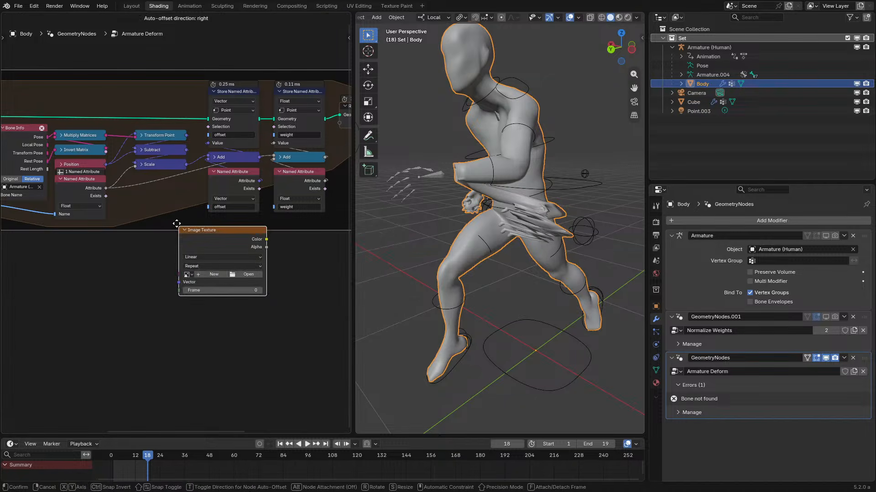
left_click(144, 245)
scroll(144, 245, "up", 5)
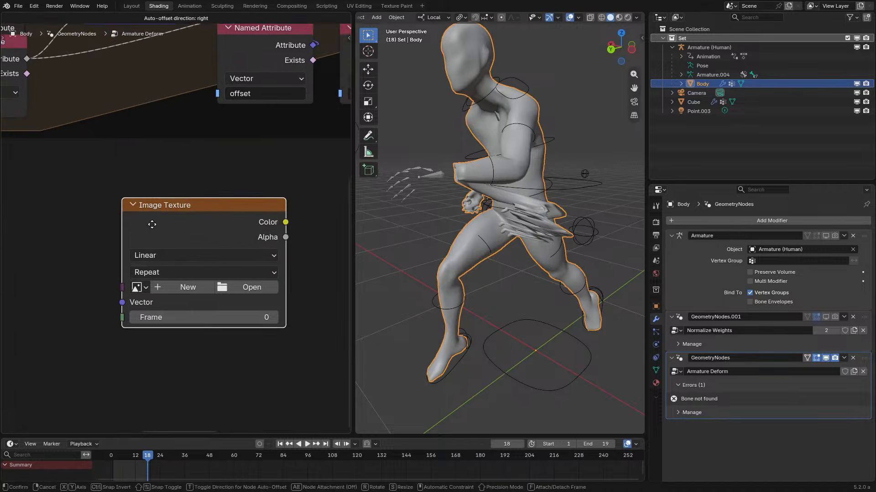
middle_click_drag(155, 252, 148, 210)
scroll(148, 209, "up", 1)
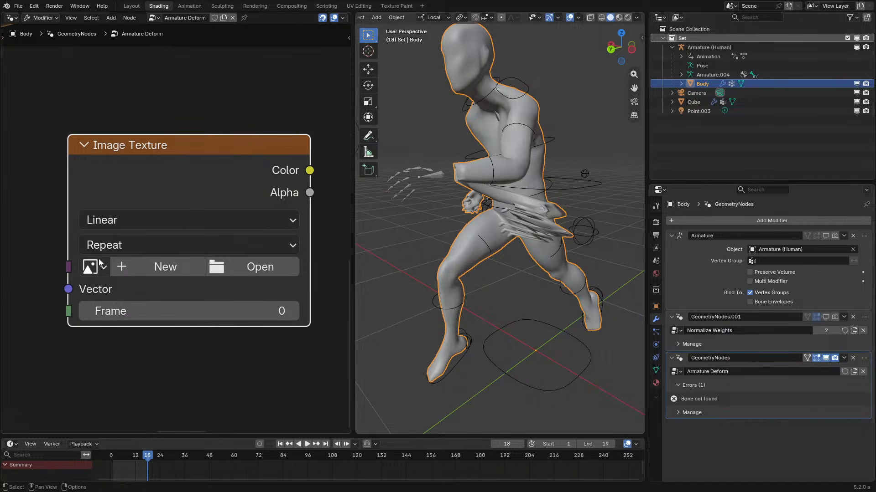
- View the extension options of the Image Texture node up close
scroll(181, 174, "up", 1)
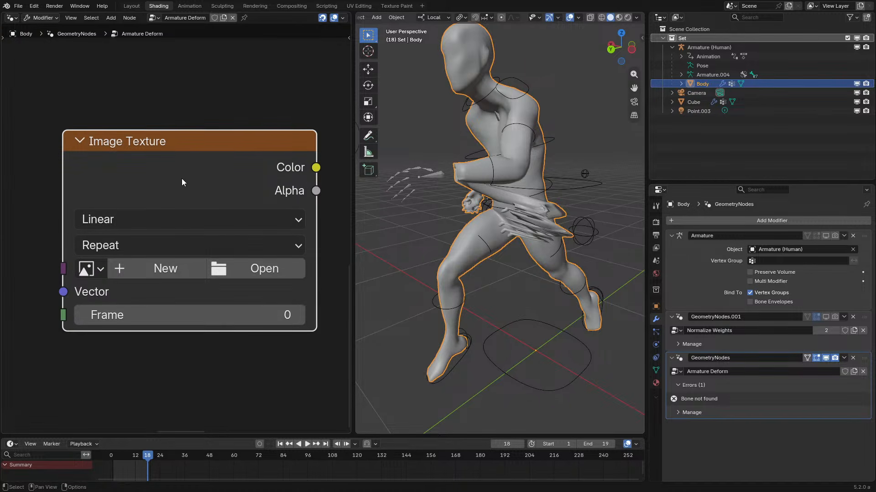
left_click(143, 246)
left_click(143, 245)
left_click(143, 246)
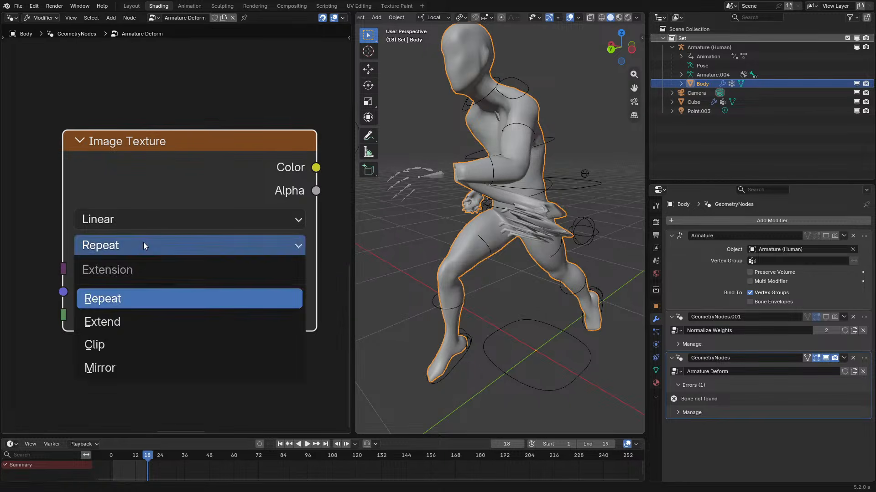
left_click(143, 245)
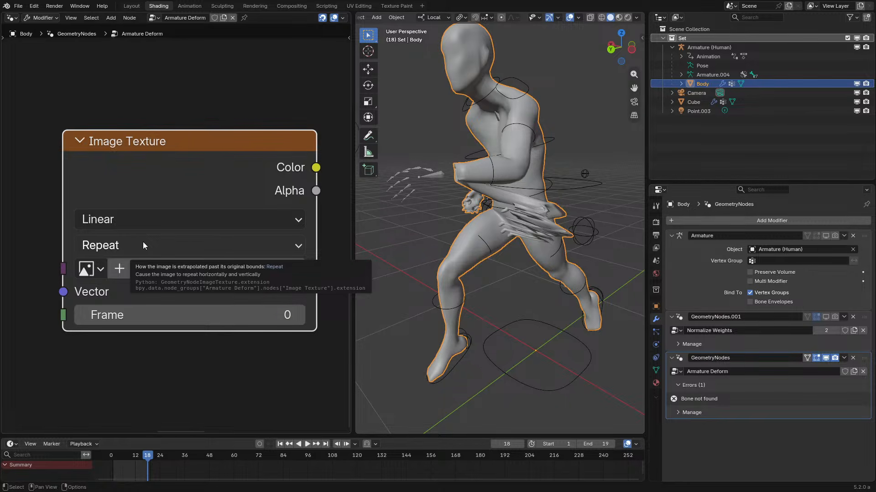
- Examine the Image Texture node's menu settings and its image, Vector and Frame inputs up close
left_click_drag(201, 182, 222, 180)
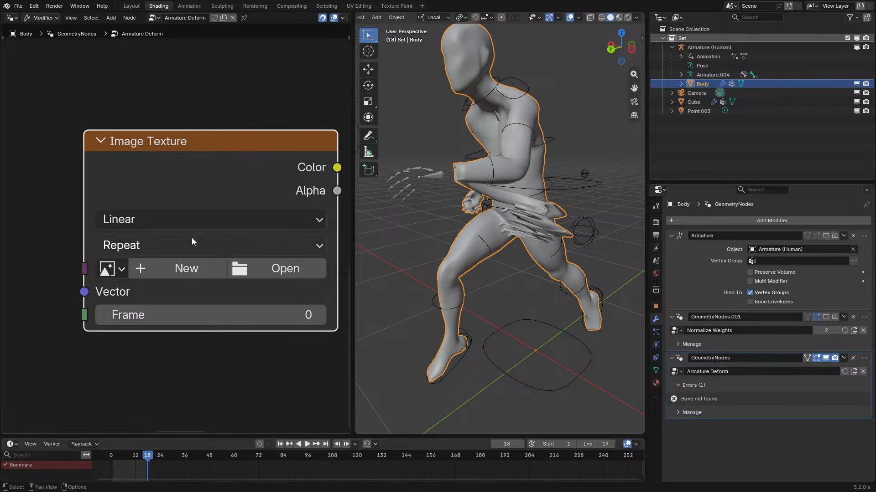
left_click(183, 243)
left_click(184, 242)
middle_click_drag(184, 242, 98, 200)
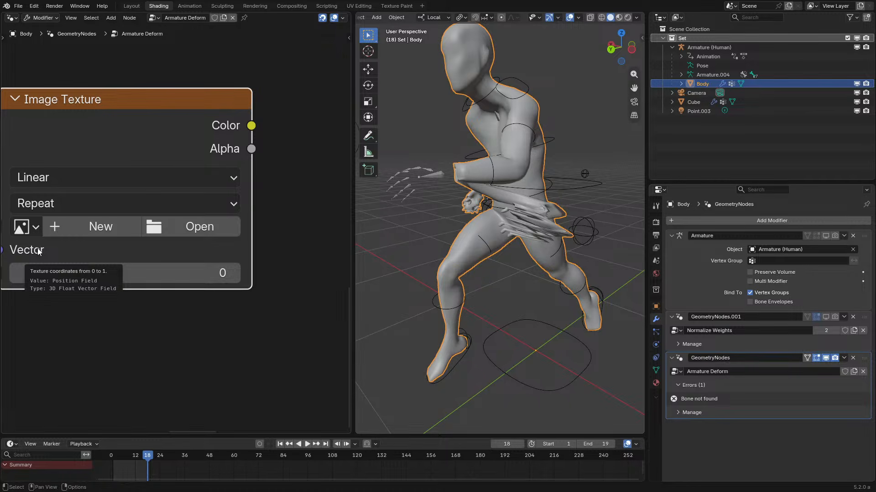
scroll(84, 177, "down", 1)
middle_click_drag(84, 177, 211, 159)
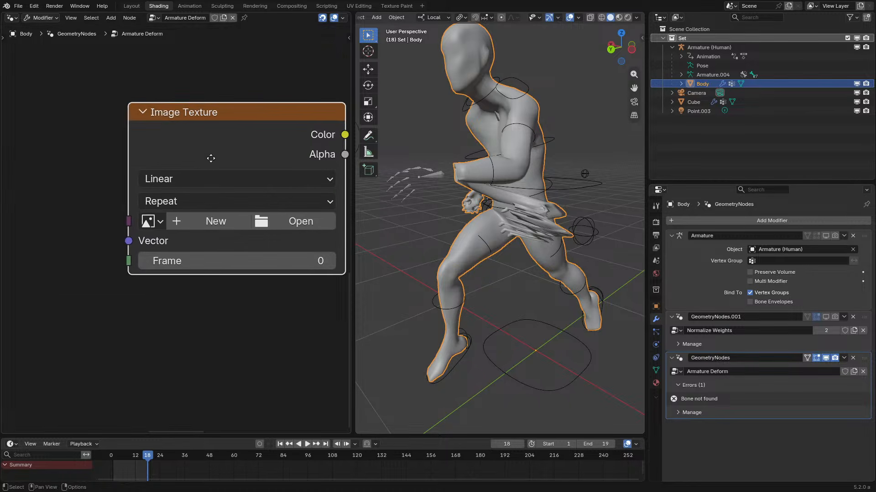
scroll(199, 162, "up", 1)
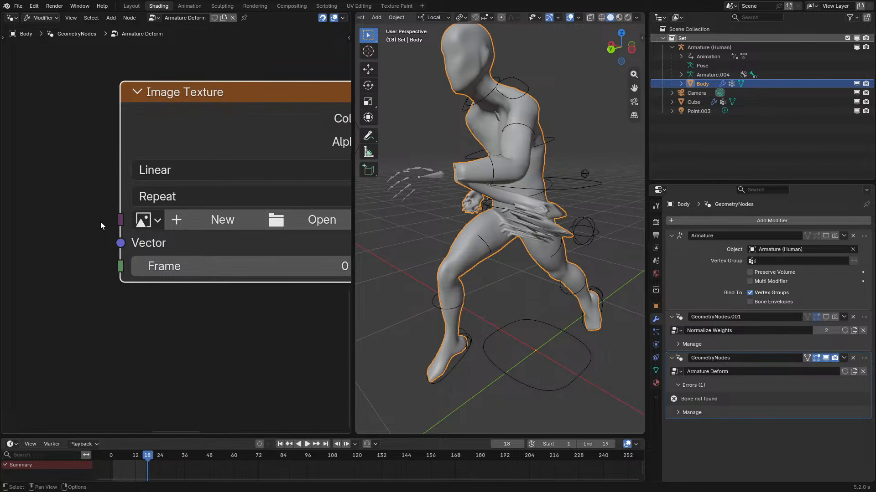
middle_click_drag(289, 209, 231, 234)
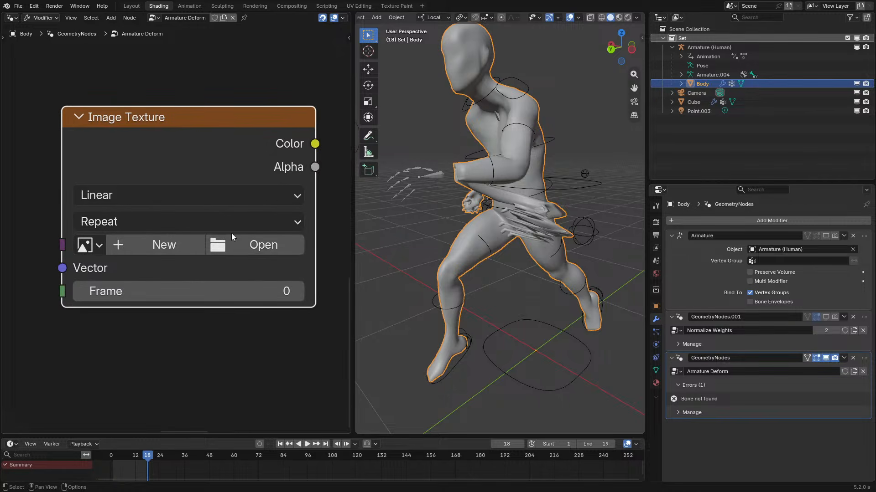
left_click_drag(225, 175, 233, 136)
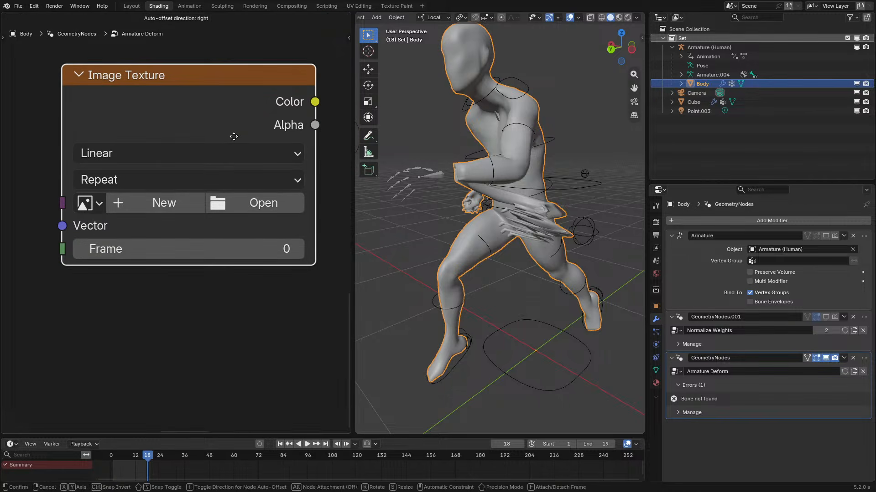
right_click(233, 136)
scroll(233, 137, "down", 1)
middle_click_drag(71, 192, 129, 148)
middle_click_drag(87, 179, 95, 181)
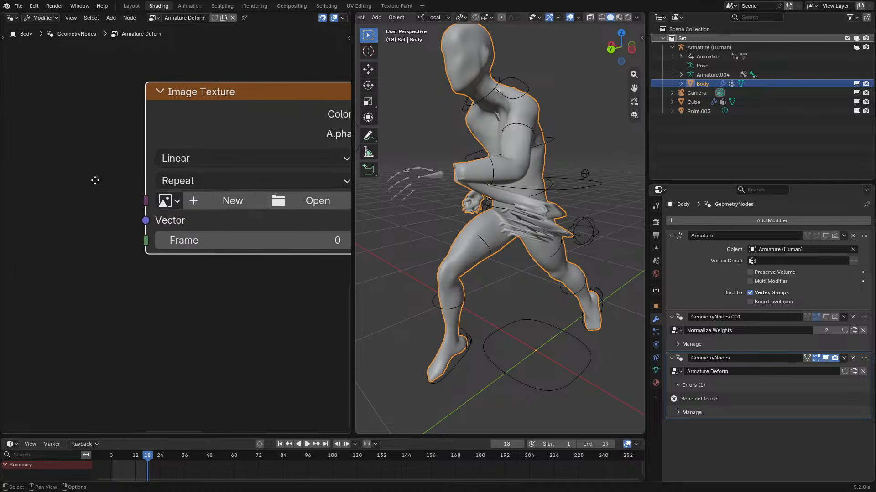
- Add an Image input node and place it beside the Image Texture node's image input
key("shift+a")
type("image")
key("Return")
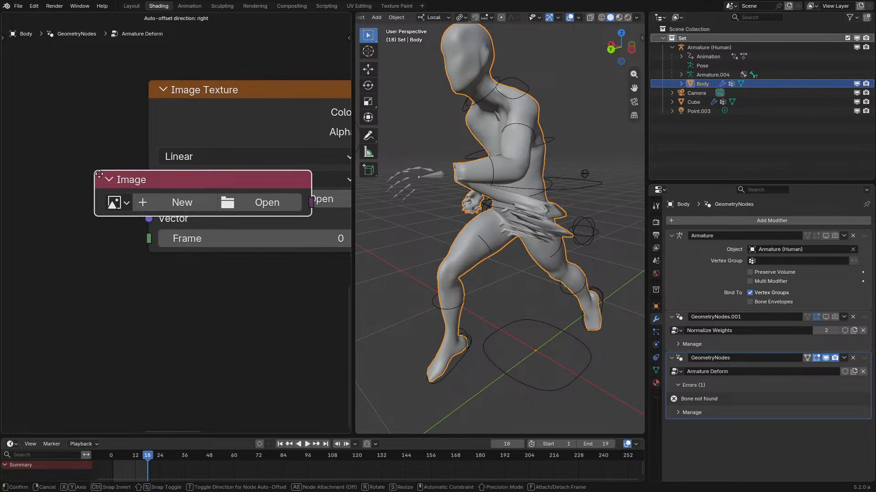
left_click(28, 265)
scroll(167, 244, "down", 1)
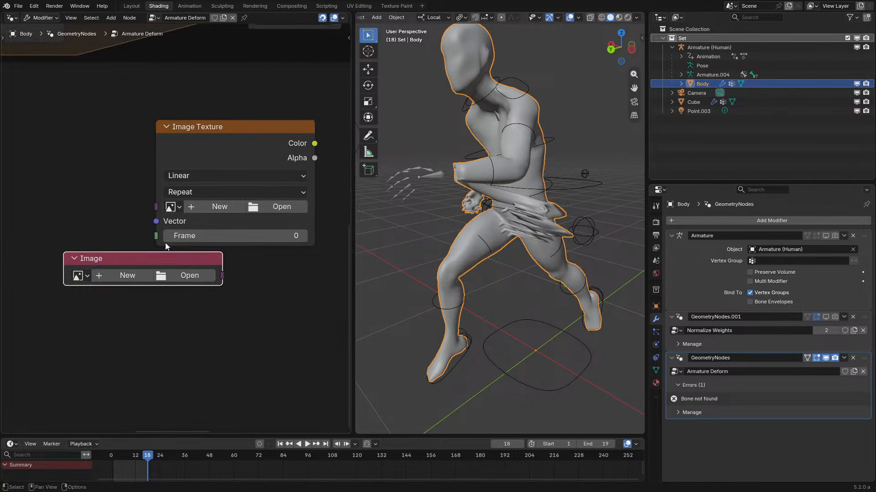
left_click_drag(119, 261, 62, 154)
left_click(274, 133)
right_click(62, 154)
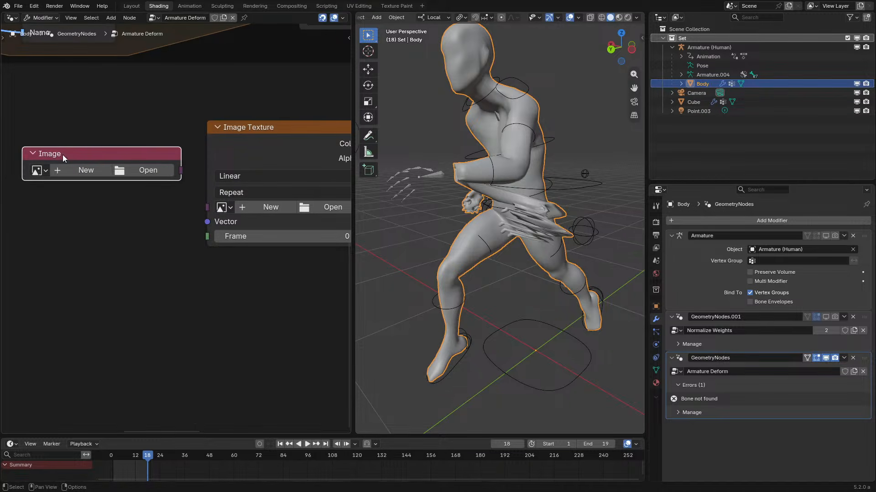
- Compare the Image node's output socket with the Image Texture node's image input socket
scroll(281, 160, "up", 1)
middle_click_drag(235, 168, 166, 166)
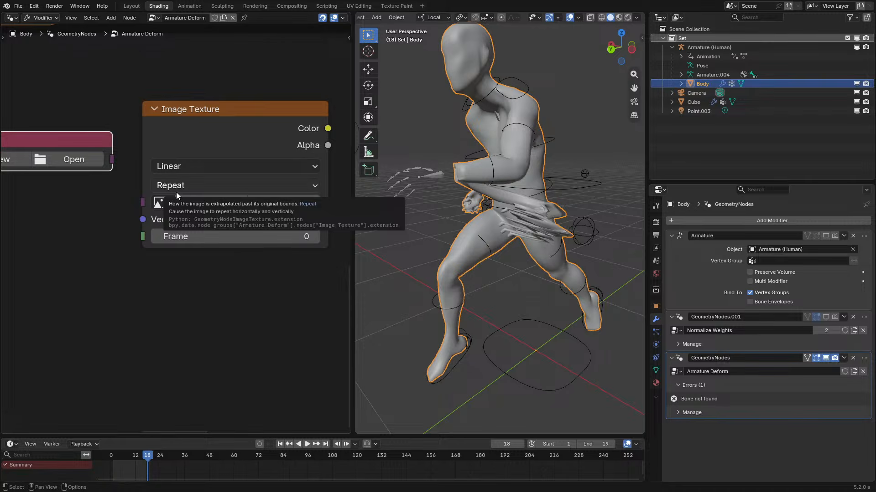
left_click_drag(217, 144, 161, 224)
right_click(160, 223)
middle_click_drag(90, 149, 235, 175)
mouse_move(208, 171)
left_mouse_down()
mouse_move(76, 174)
mouse_move(207, 178)
left_mouse_up()
right_click(207, 177)
middle_click_drag(296, 205, 271, 212)
middle_click_drag(175, 167, 57, 154)
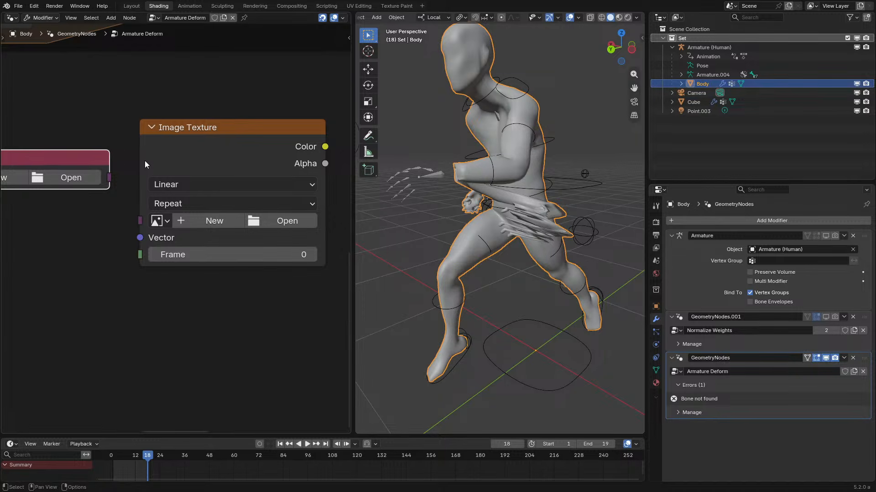
- Examine the Image Texture node's input sockets and embedded fields more closely
scroll(136, 215, "up", 2)
left_click_drag(122, 218, 64, 223)
scroll(71, 215, "down", 2)
scroll(224, 161, "up", 2)
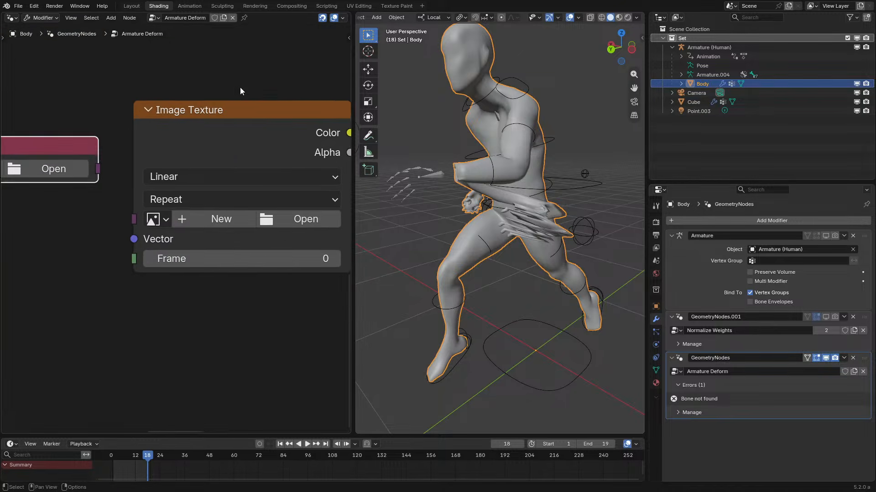
left_click_drag(251, 132, 254, 141)
scroll(253, 141, "down", 4)
middle_click_drag(253, 140, 217, 126)
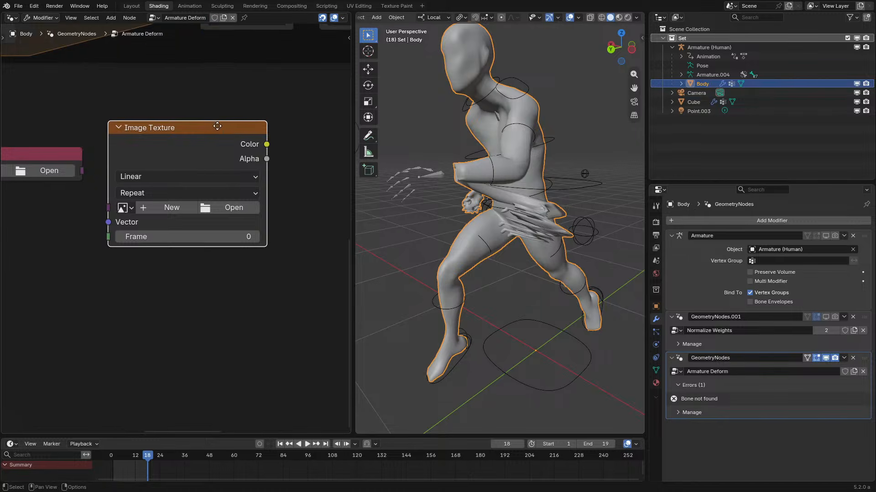
scroll(217, 126, "up", 1)
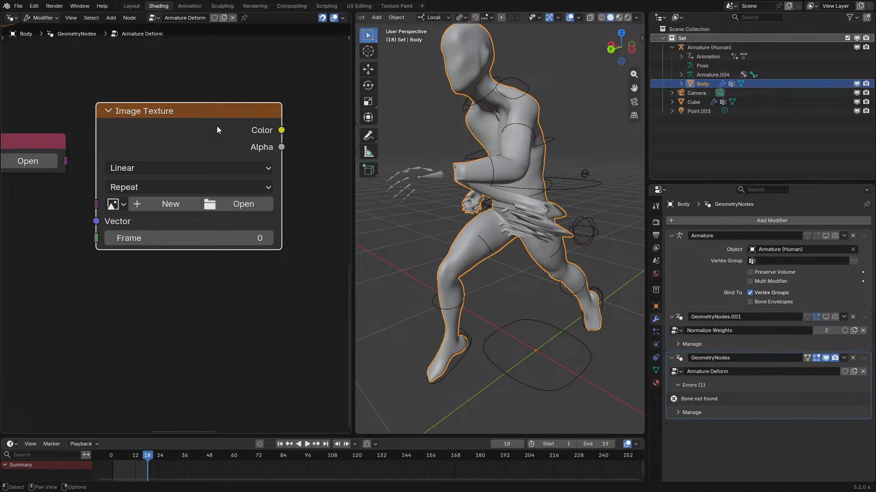
- Try out the Image Texture node's Frame value and look at its extension menu, keeping both settings as they are
left_click_drag(217, 127, 248, 127)
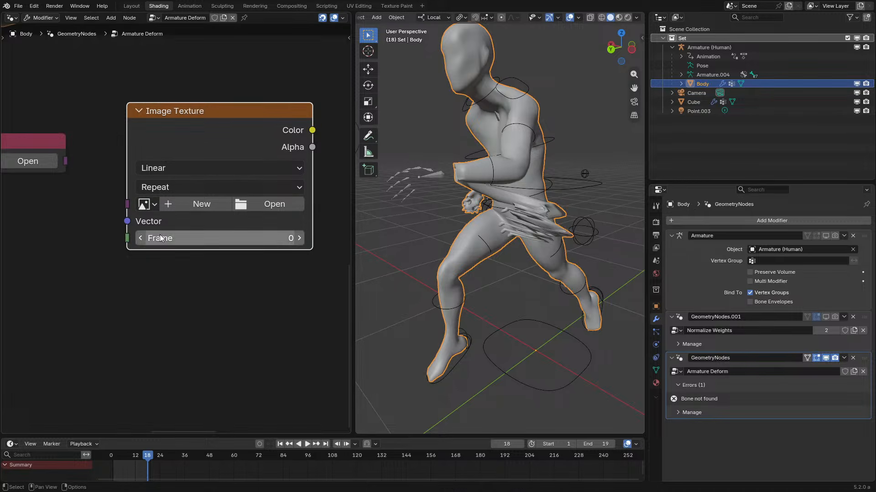
left_click_drag(160, 238, 207, 238)
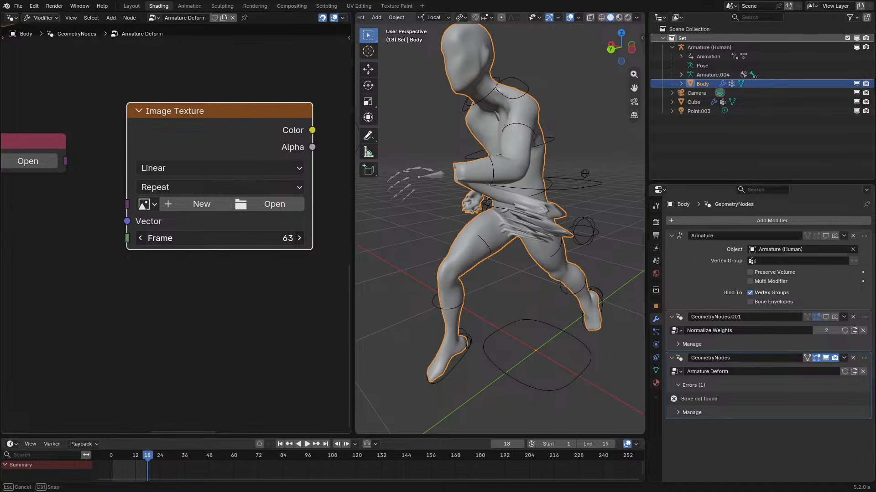
right_click(160, 238)
left_click(157, 190)
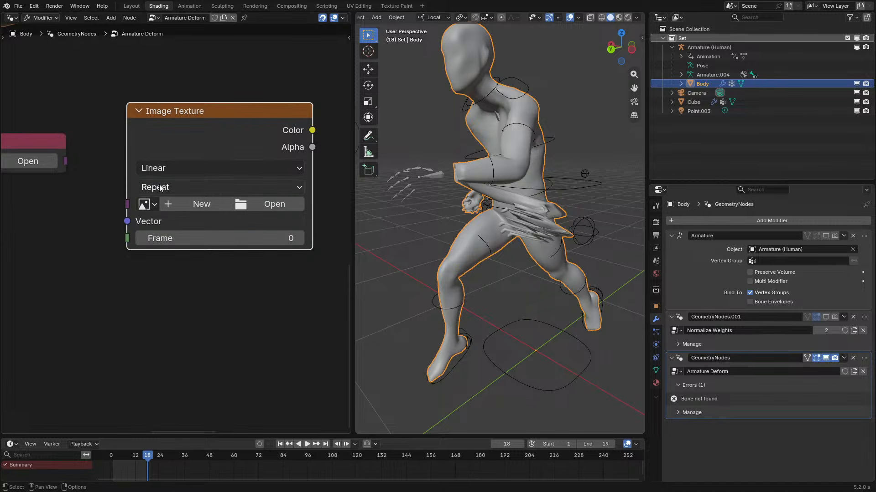
left_click(193, 190)
left_click(193, 190)
key("g")
right_click(193, 157)
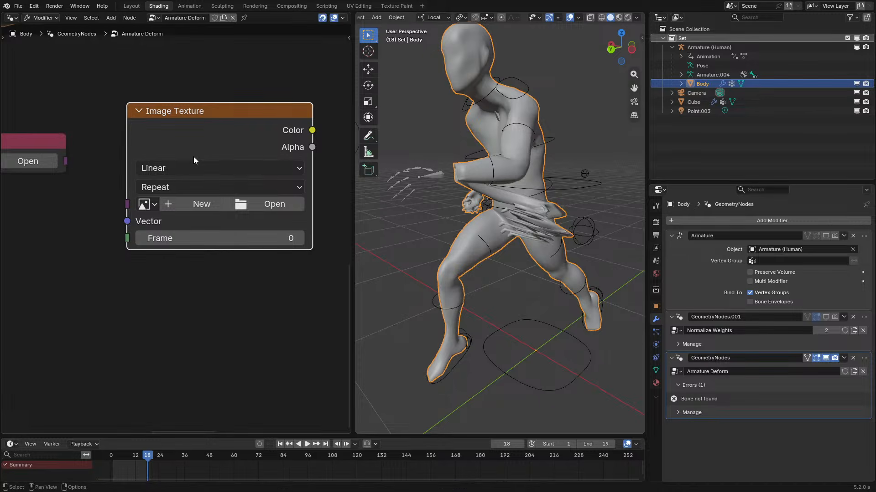
- Delete the Image and Image Texture nodes from the empty space below the Repeat zone
middle_click_drag(87, 168, 143, 202)
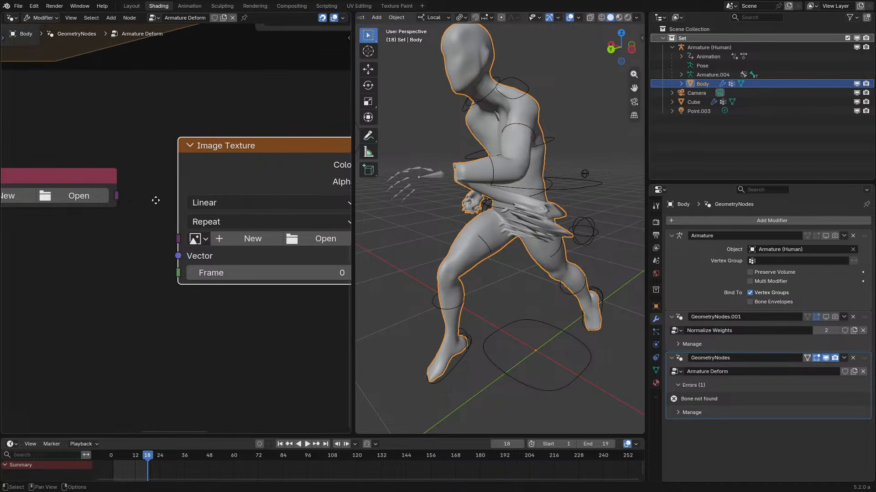
middle_click_drag(200, 210, 122, 204)
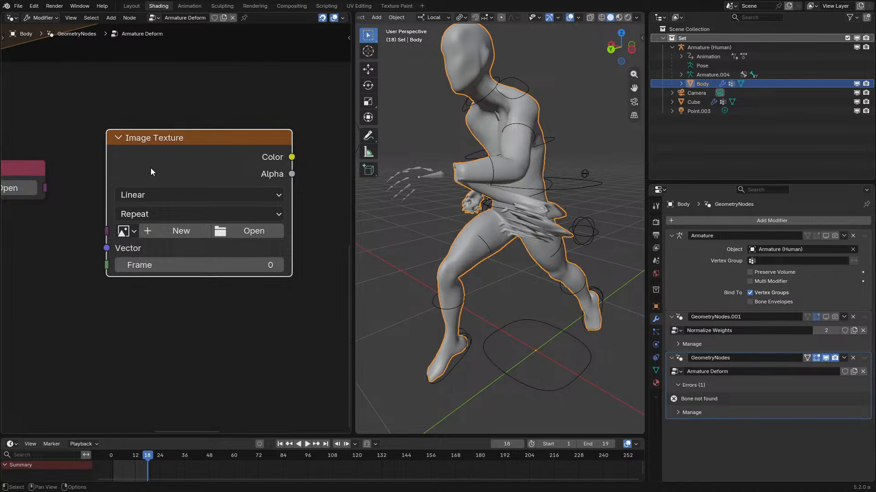
middle_click_drag(150, 168, 197, 164)
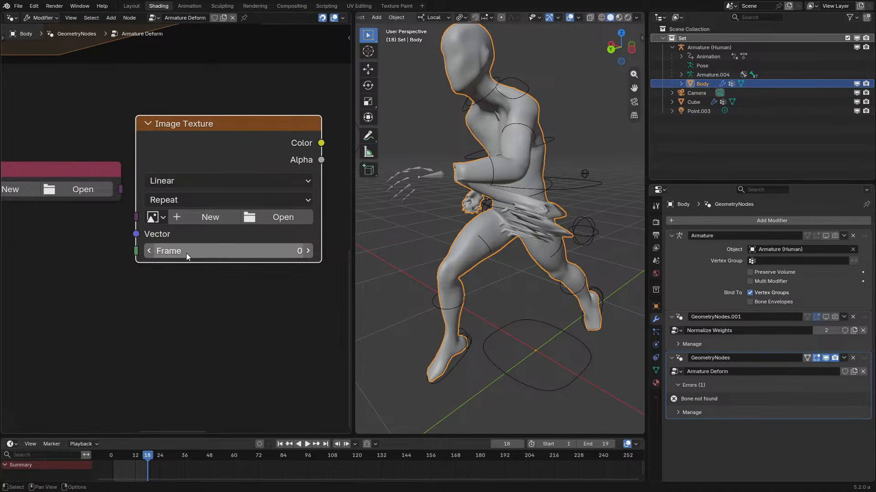
scroll(80, 160, "down", 5)
left_click_drag(79, 159, 274, 256)
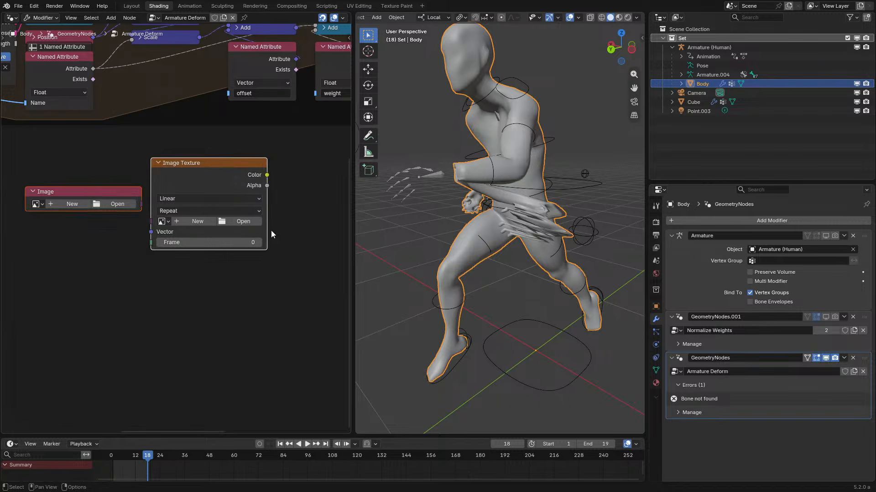
scroll(271, 234, "up", 1)
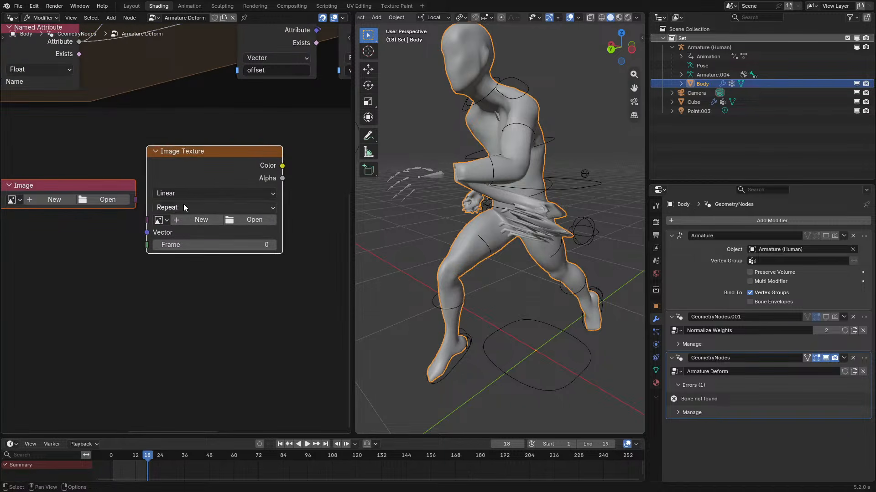
scroll(204, 182, "up", 1)
middle_click_drag(205, 181, 219, 194)
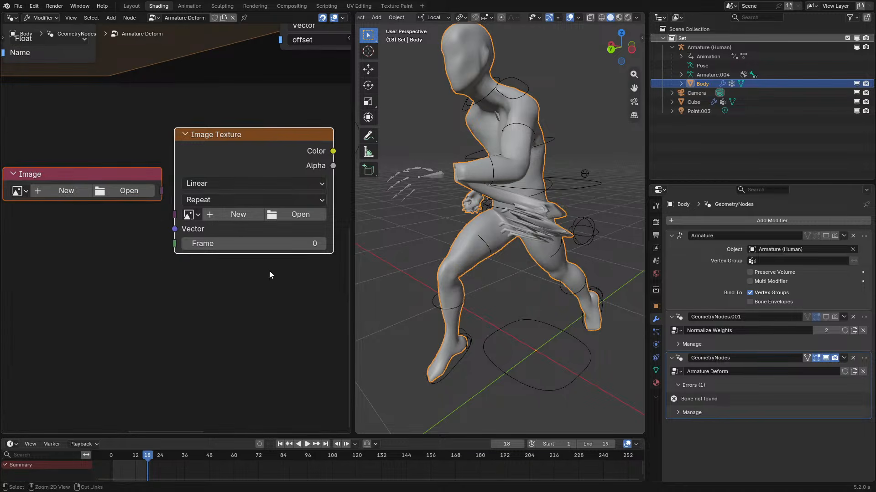
key("ctrl+x")
scroll(247, 193, "down", 4)
middle_click_drag(247, 193, 176, 289)
scroll(188, 219, "up", 1)
middle_click_drag(239, 208, 155, 264)
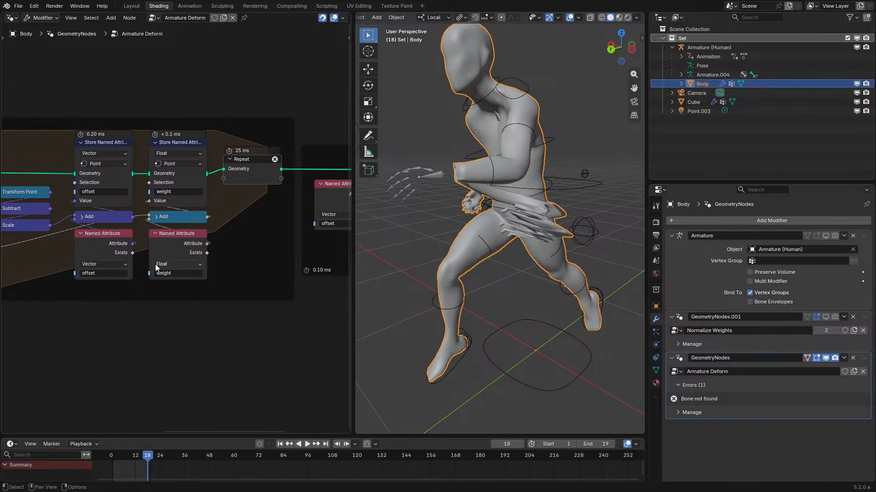
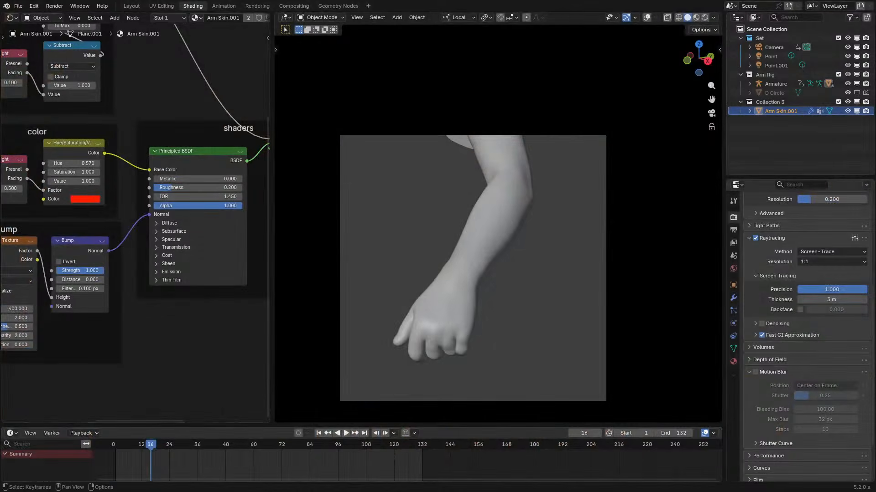
- Go to frame 0 of the arm animation and switch the viewport to rendered shading
left_click(114, 445)
key("z")
left_click(497, 122)
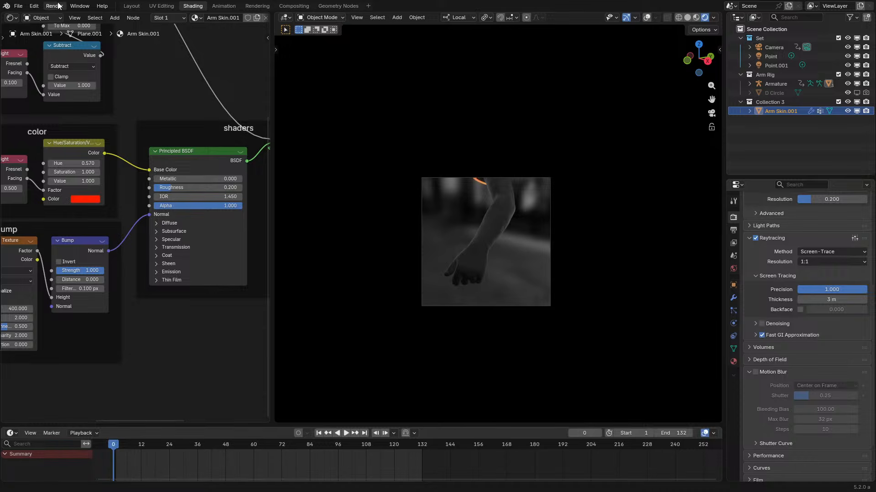
- Fit the camera view to the viewport, play the rendered arm animation and stop it at frame 123
left_click(76, 9)
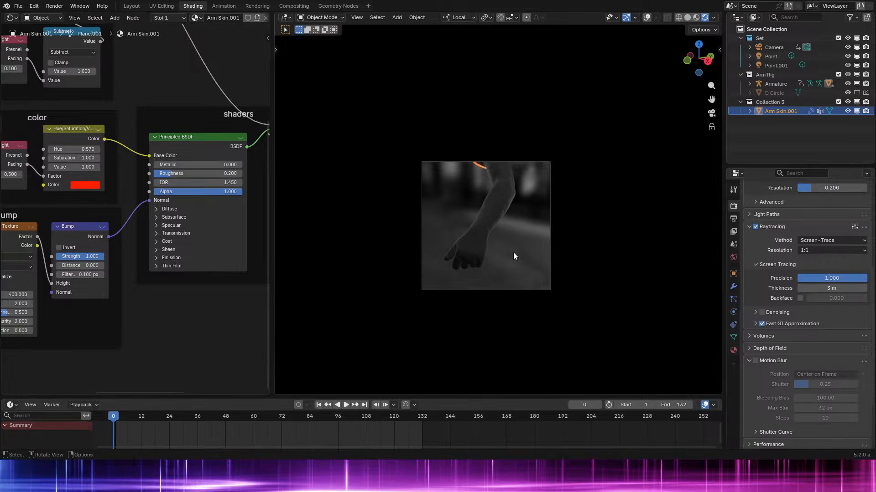
key("Home")
key("space")
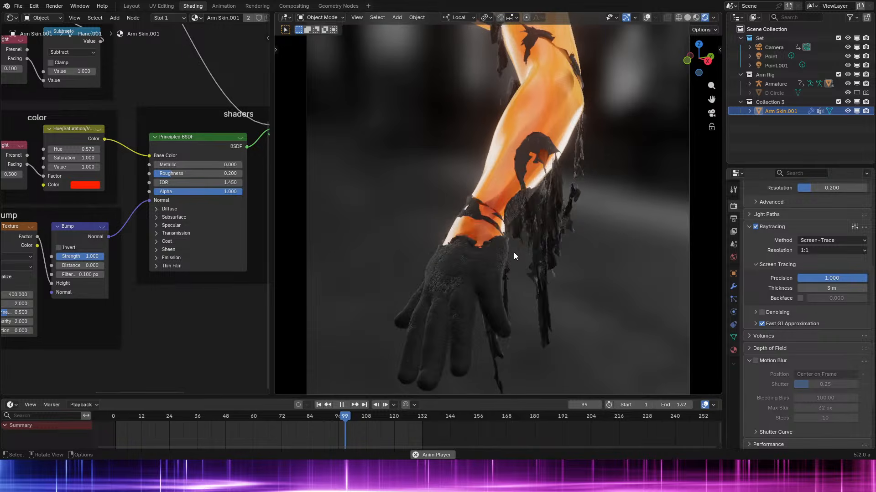
left_click(79, 6)
left_click(98, 38)
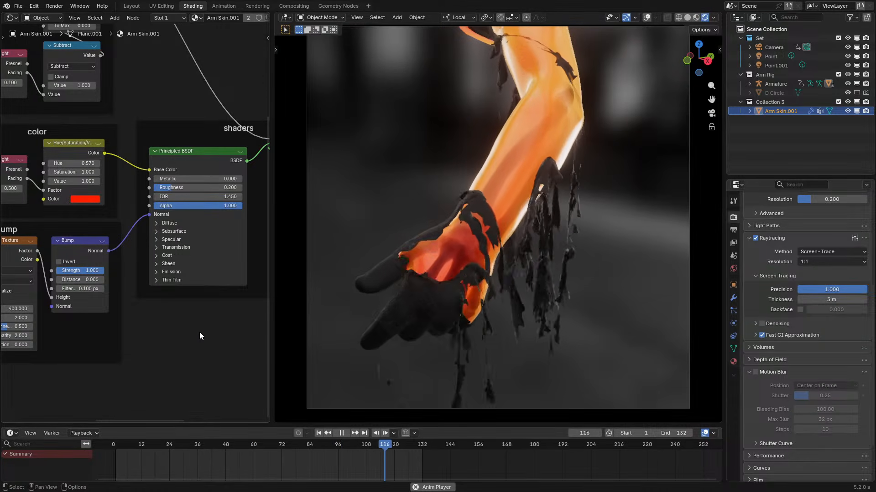
key("space")
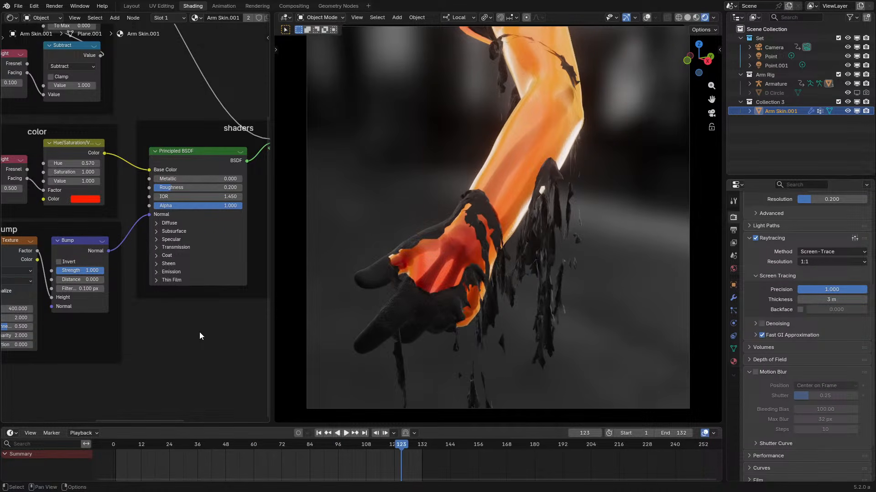
- Play the rendered arm animation and examine the melting skin from several angles, stopping at frame 72
key("space")
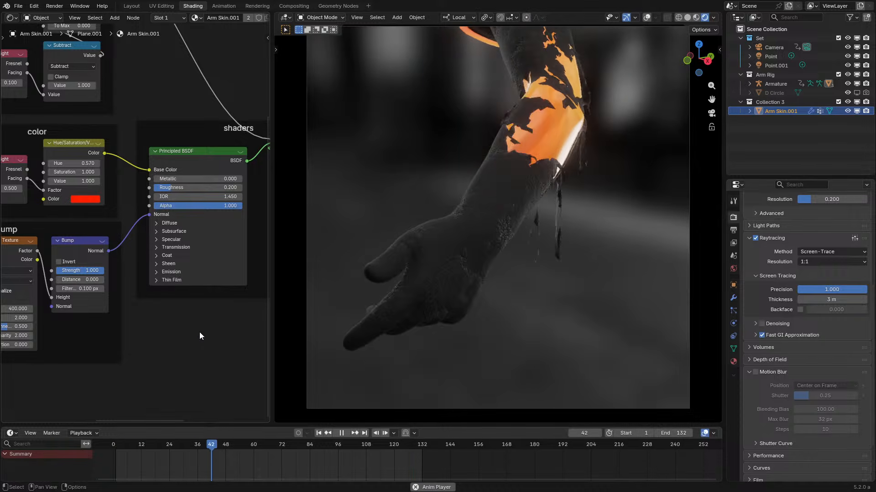
key("space")
middle_click_drag(379, 290, 489, 240)
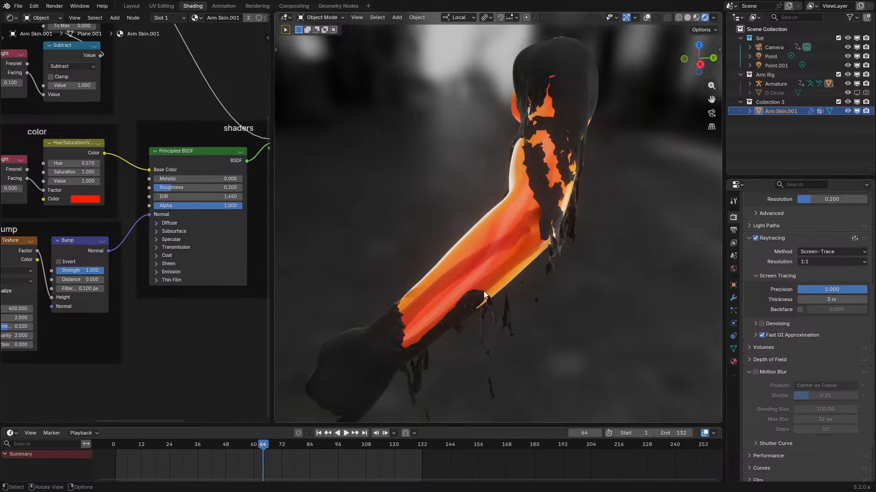
scroll(483, 291, "up", 3)
key("space")
key("space")
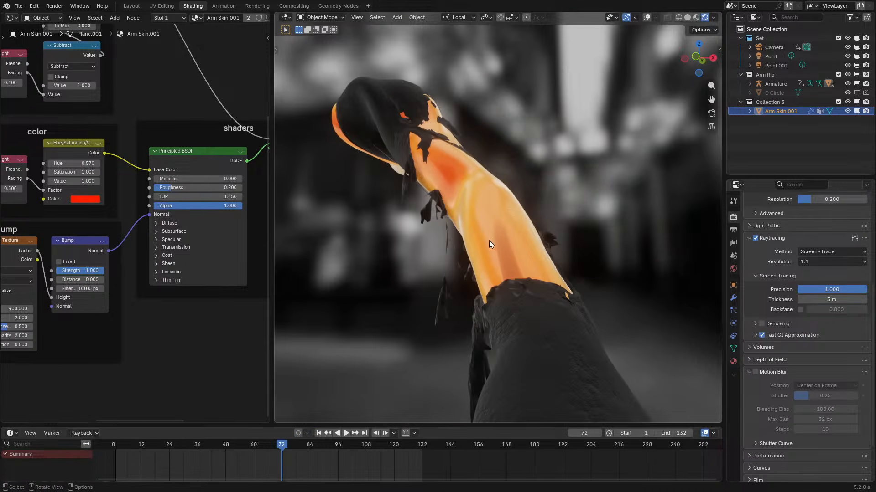
middle_click_drag(577, 246, 532, 291)
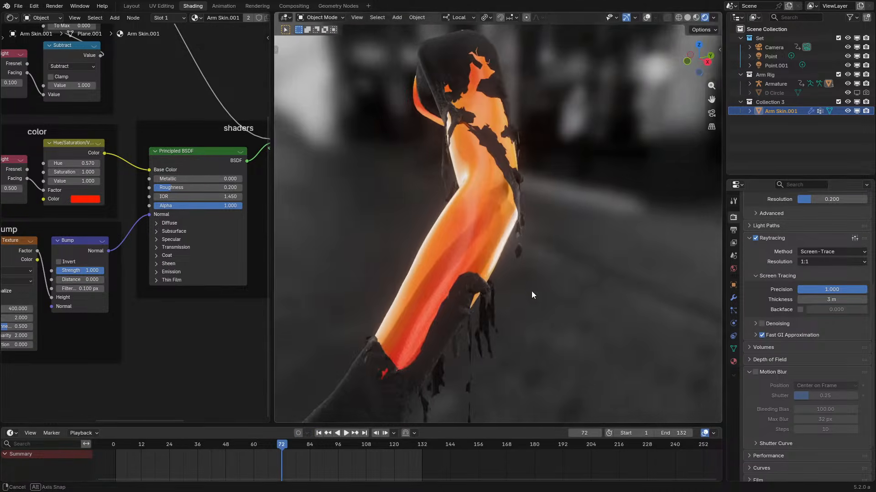
left_click(91, 200)
left_click_drag(111, 151, 132, 151)
- Set the sphere scene to frame 0, select the outer green sphere and give the outliner more height
middle_click_drag(581, 258, 546, 277)
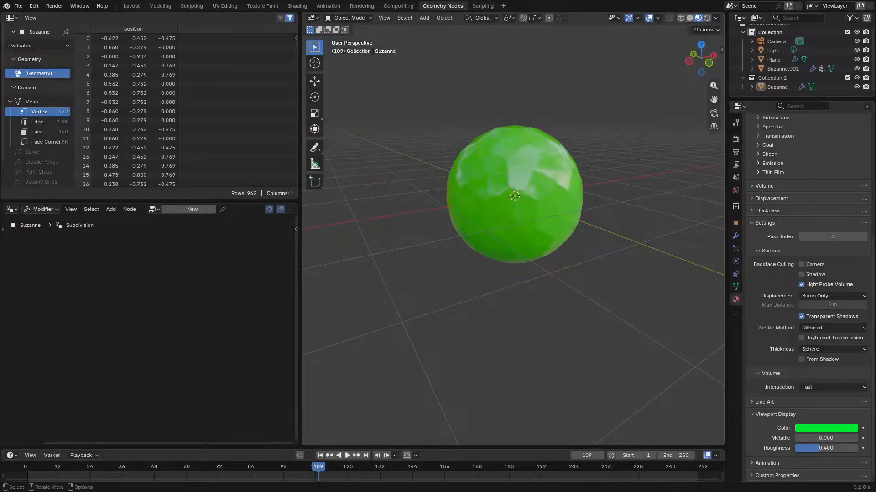
middle_click_drag(331, 419, 335, 440)
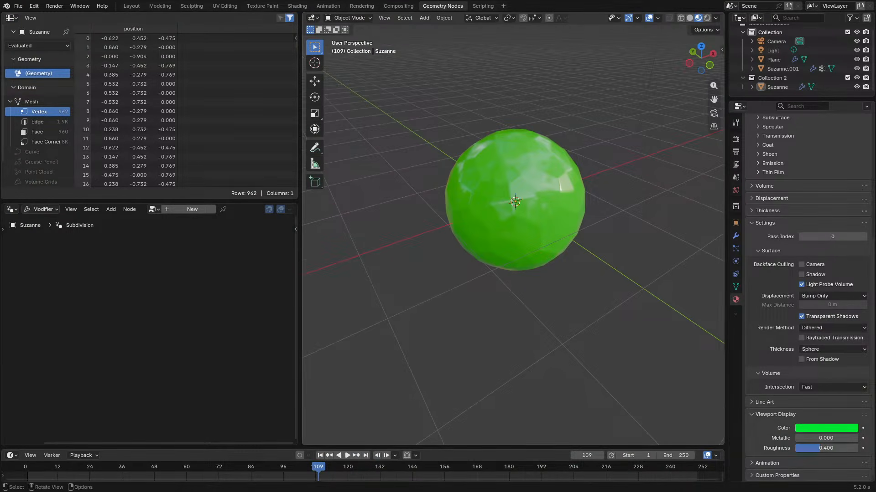
middle_click_drag(595, 333, 594, 317)
left_click(24, 467)
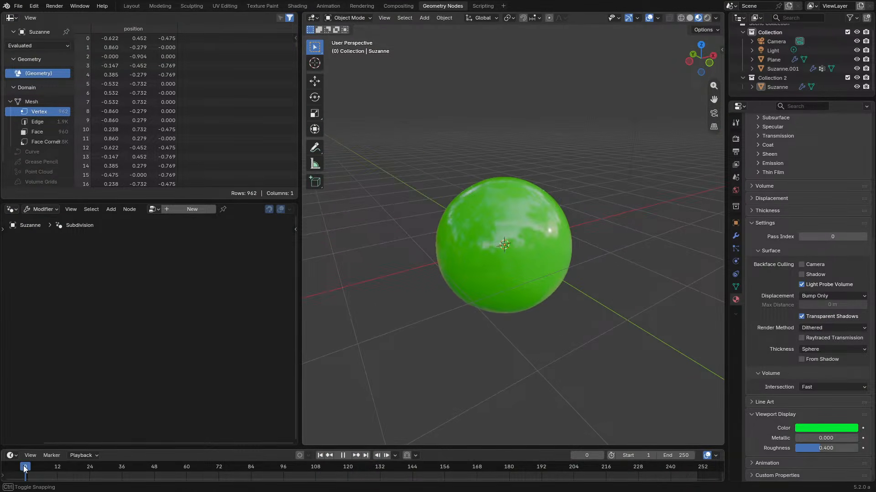
left_click(547, 222)
left_click_drag(793, 101, 808, 248)
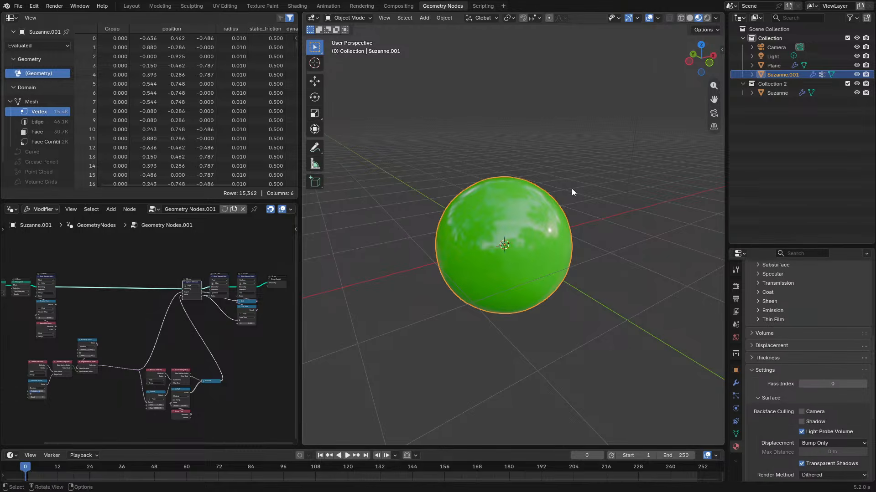
key("m")
left_click(567, 187)
type("A")
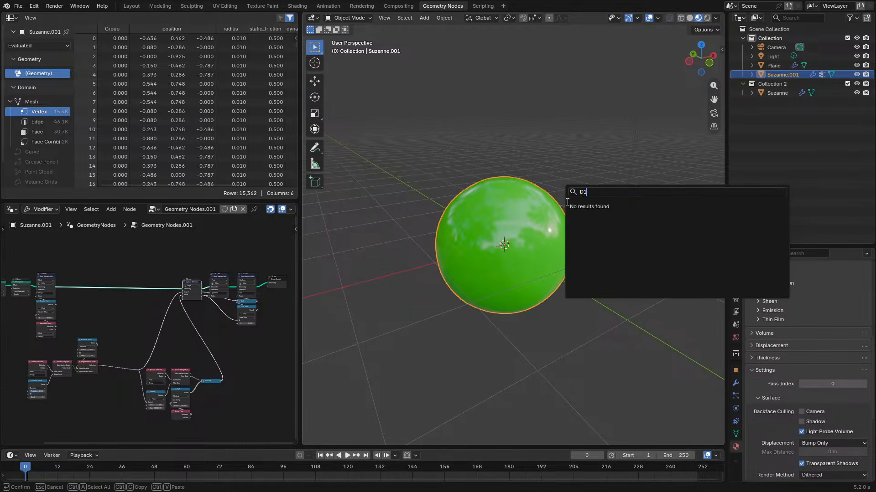
key("Escape")
key("shift+a")
key("Escape")
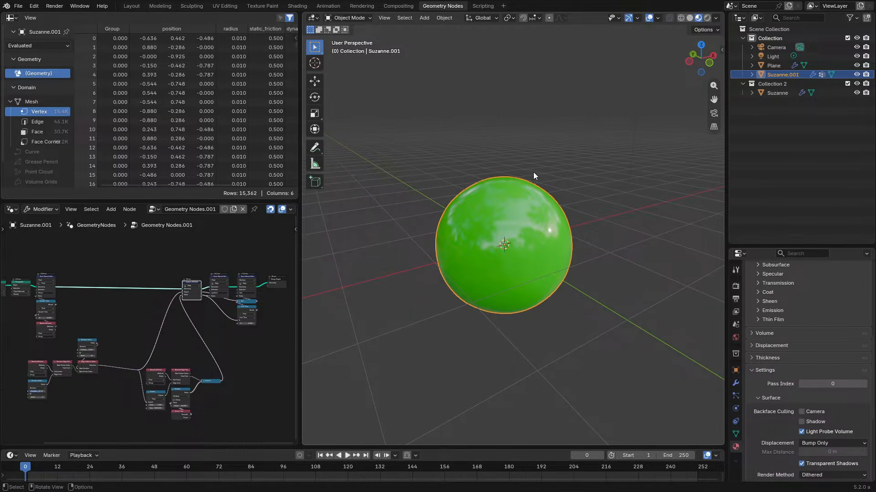
- Move the selected green sphere into a new collection named D1, and toggle that collection off and back on
key("m")
left_click(511, 185)
type("D1")
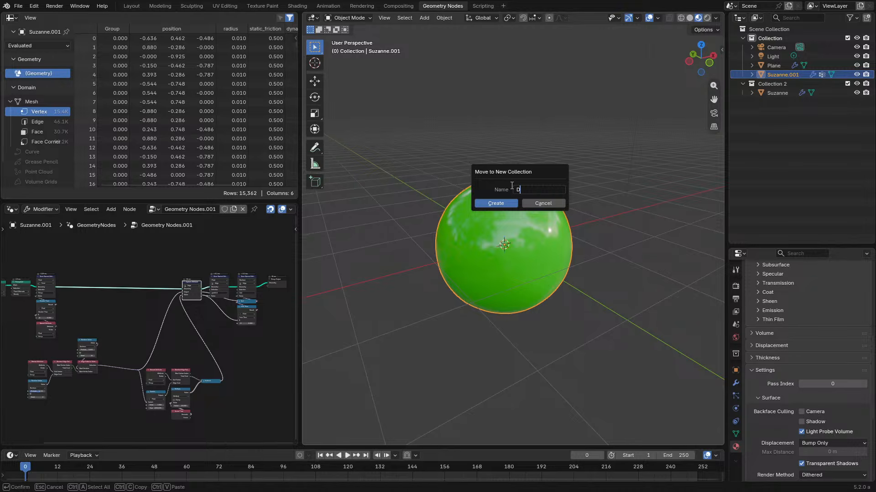
left_click(505, 203)
left_click(847, 92)
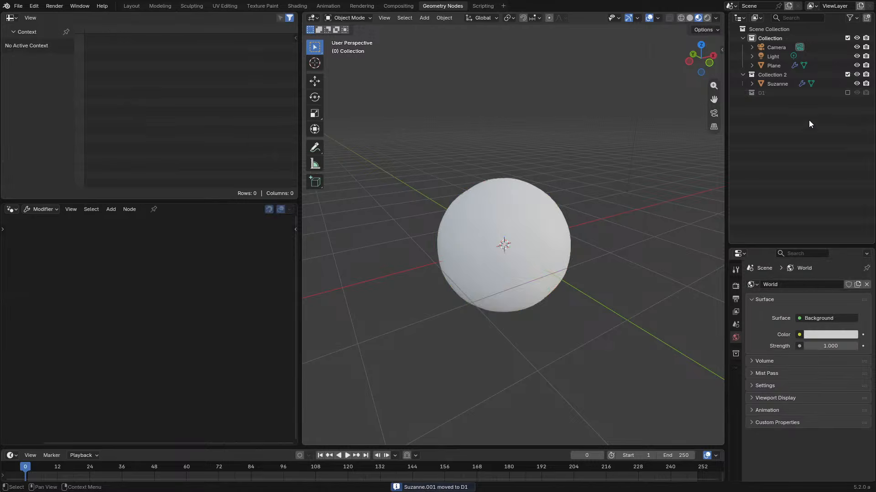
left_click(847, 93)
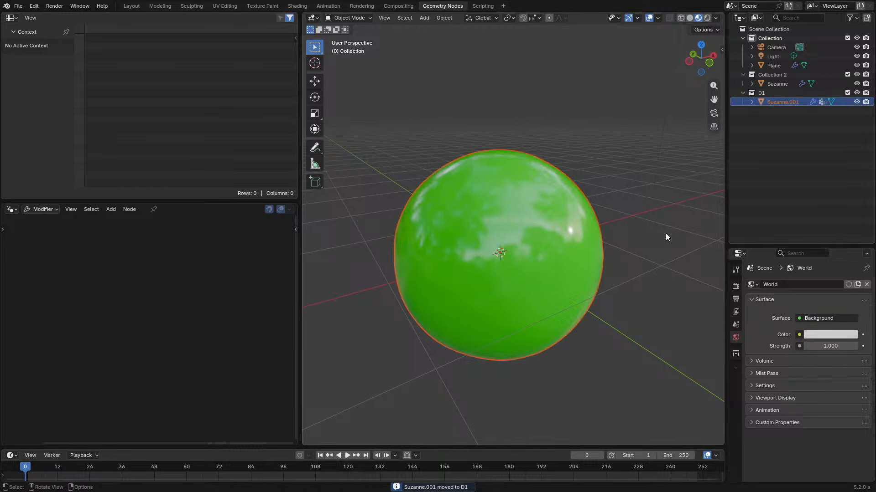
- Play the first part of the cloth simulation, pause it and move the Plane object into the D1 collection
left_click(644, 259)
key("space")
middle_click_drag(644, 259, 608, 243)
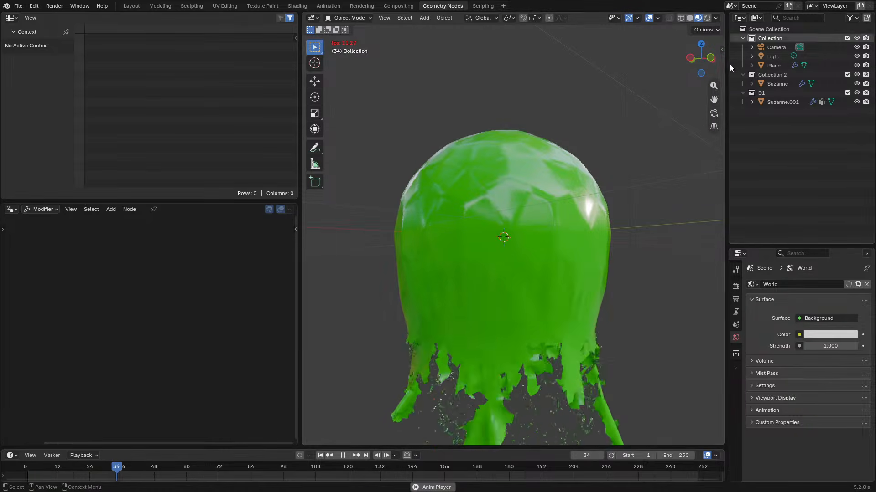
key("space")
left_click_drag(776, 67, 781, 92)
- Resume the simulation, select the green cloth to show its modifiers, and stop playback at frame 106
key("space")
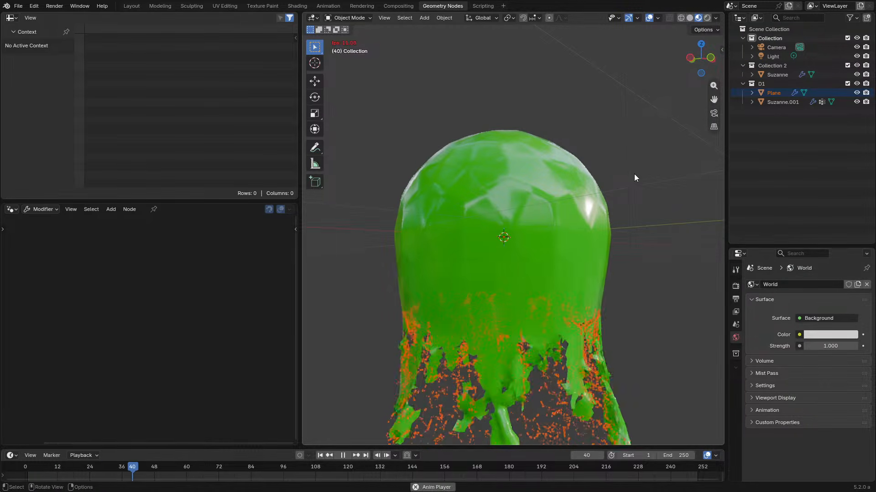
left_click(608, 259)
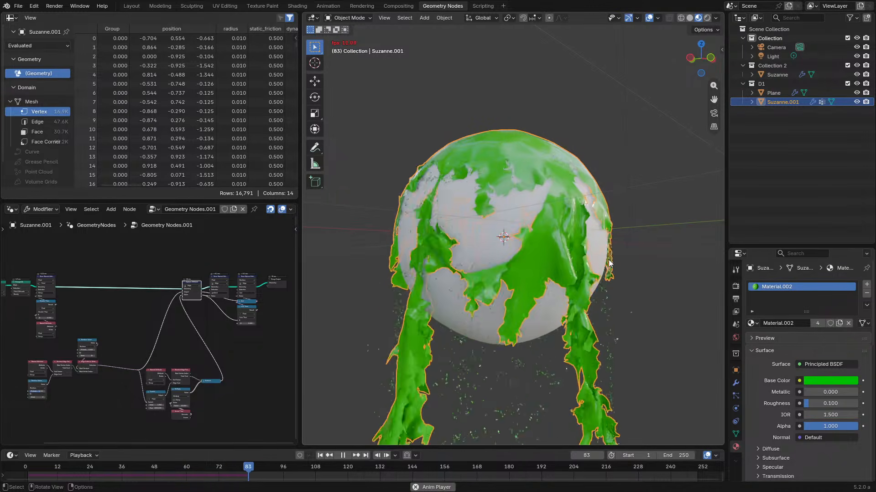
left_click(735, 382)
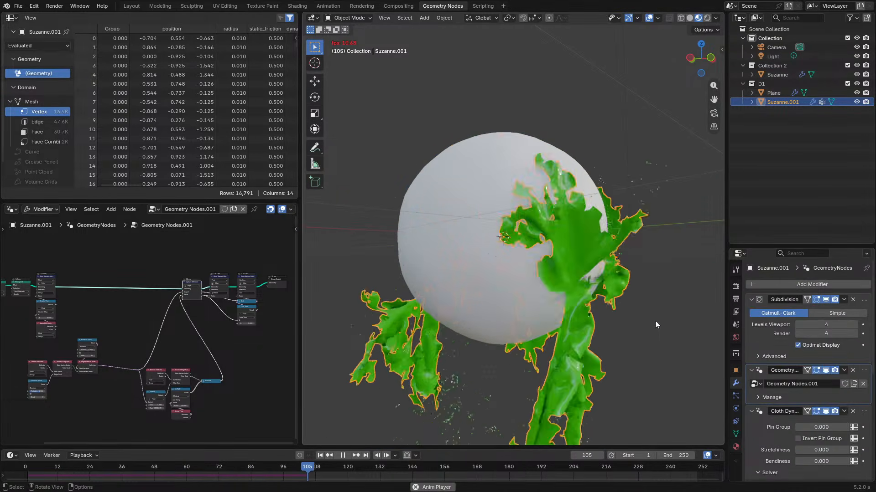
key("space")
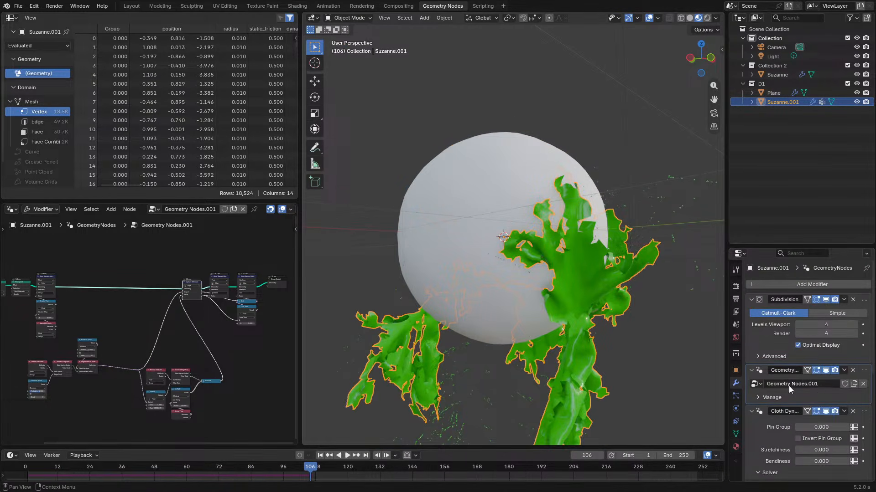
- Remove both Subdivision modifiers from the inner white sphere, keeping its Collider modifier
left_click(461, 258)
left_click(852, 303)
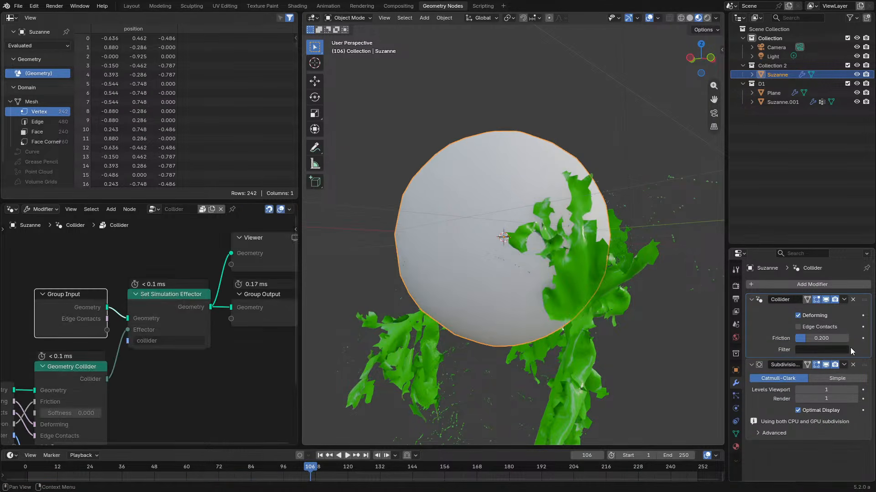
left_click(852, 367)
- Play the cloth simulation again from frame 0 over the faceted inner sphere and stop it at frame 97
left_click(6, 475)
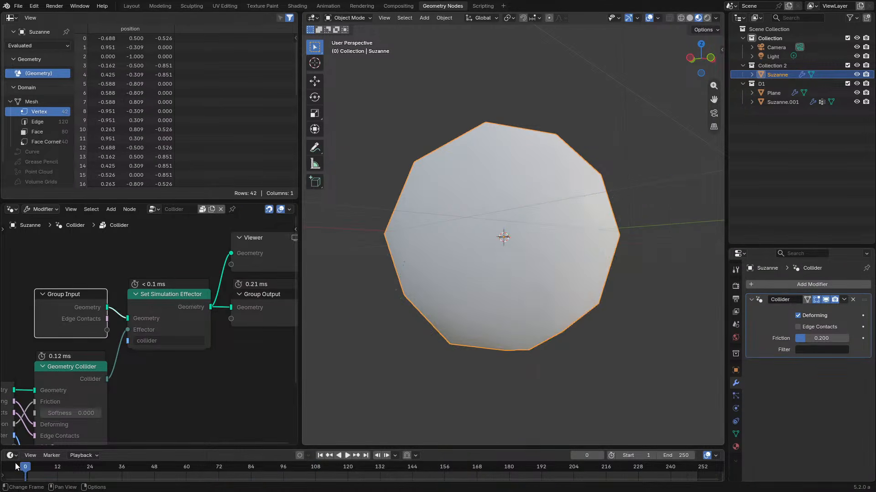
key("space")
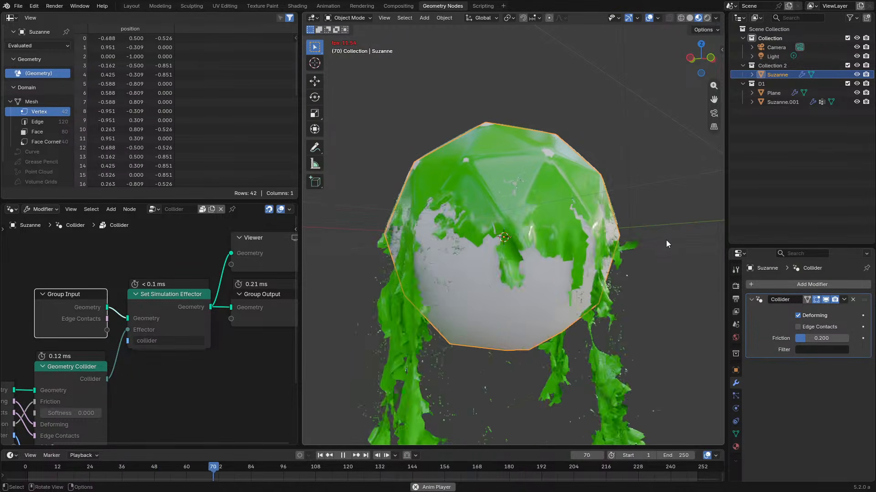
middle_click_drag(665, 240, 664, 274)
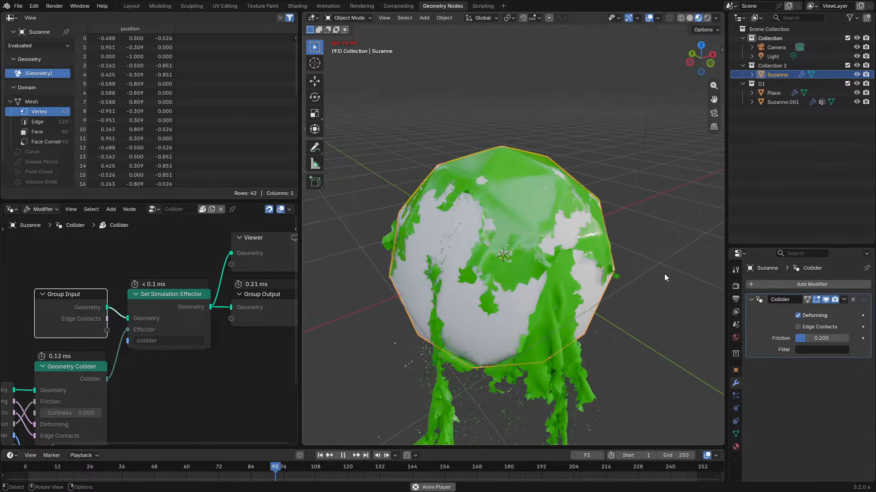
key("space")
- Select the green cloth and show its Cloth Dynamics node group in a maximized node editor
left_click(537, 210)
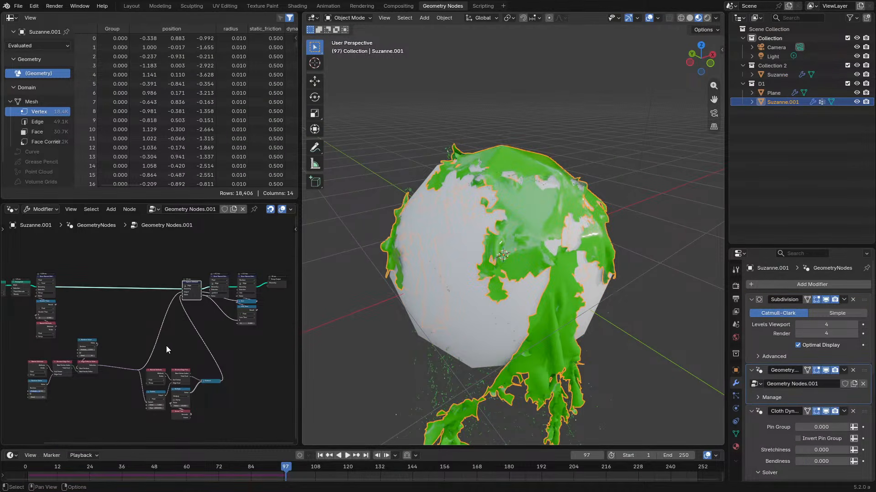
scroll(752, 433, "down", 8)
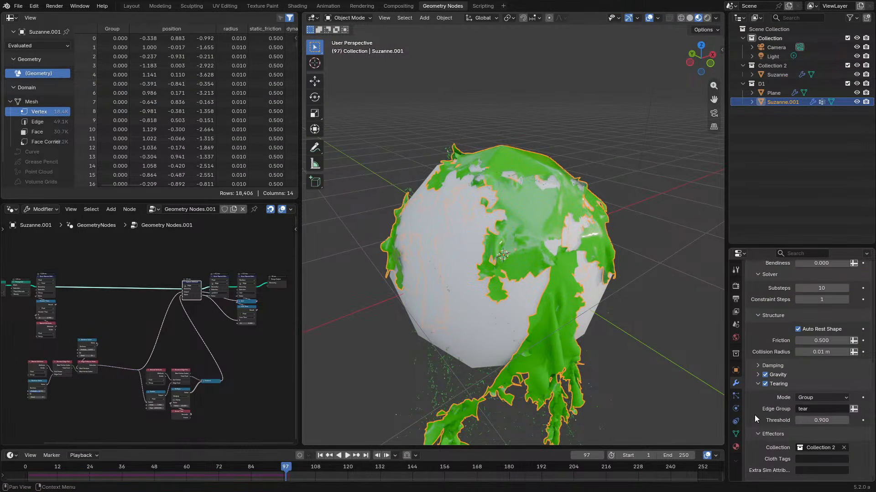
scroll(757, 337, "up", 2)
left_click(761, 278)
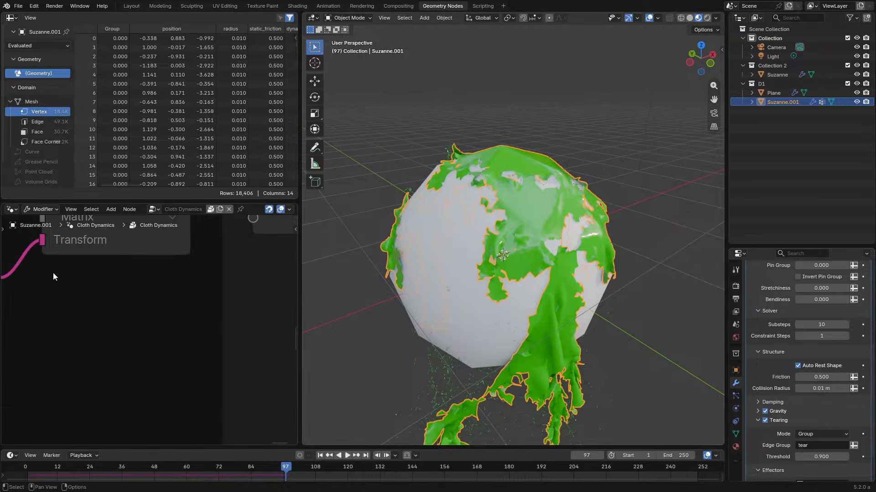
key("ctrl+space")
- Examine the XPBD Simulation node of the Cloth Dynamics group and the constraint, effector and damping bundles joined into it
scroll(176, 214, "down", 8)
middle_click_drag(176, 217, 340, 239)
scroll(252, 261, "up", 2)
middle_click_drag(251, 260, 530, 270)
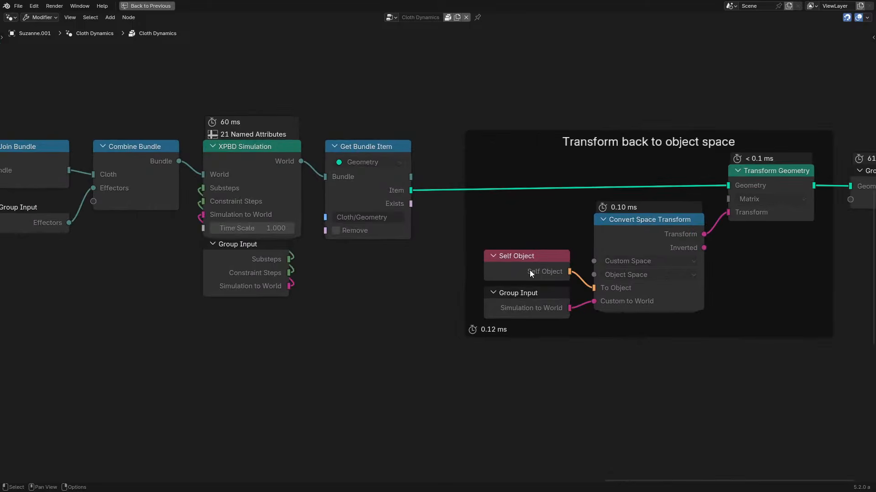
left_click(273, 195)
scroll(260, 174, "down", 2)
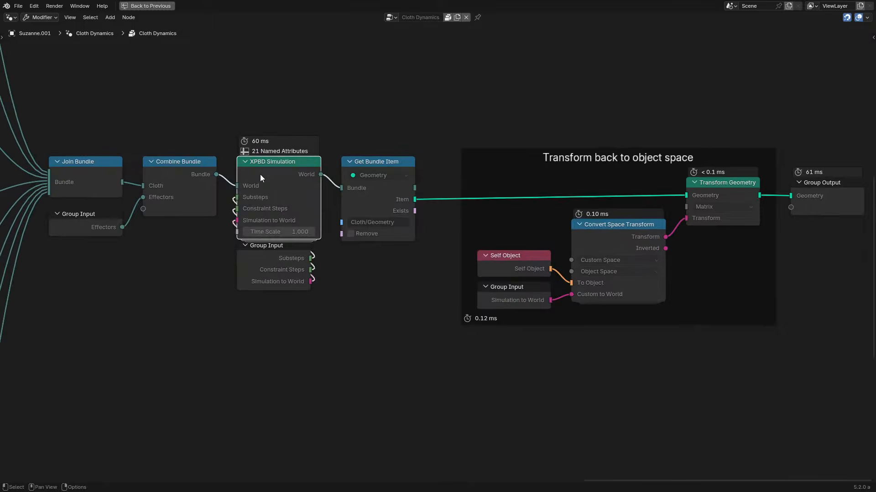
middle_click_drag(260, 174, 467, 196)
scroll(465, 195, "down", 1)
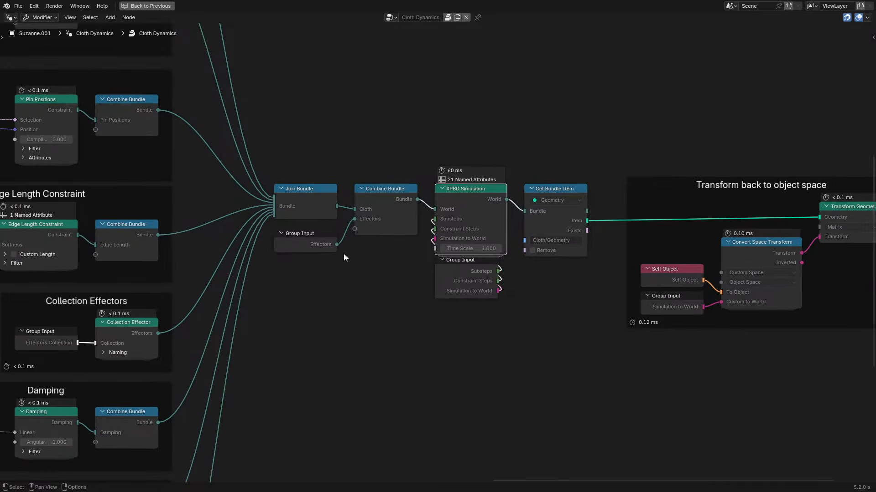
middle_click_drag(332, 270, 436, 218)
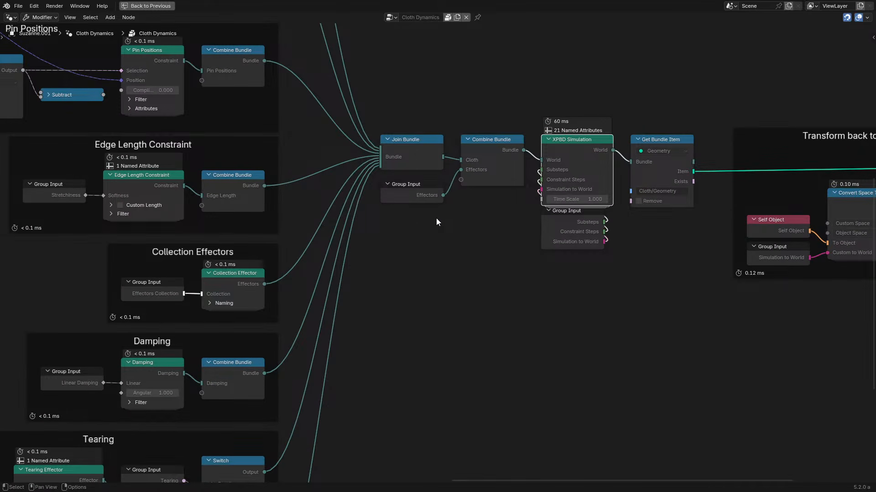
middle_click_drag(295, 282, 485, 245)
- Enter the Collection Effector node group and select its Object Effector node
scroll(437, 253, "up", 6)
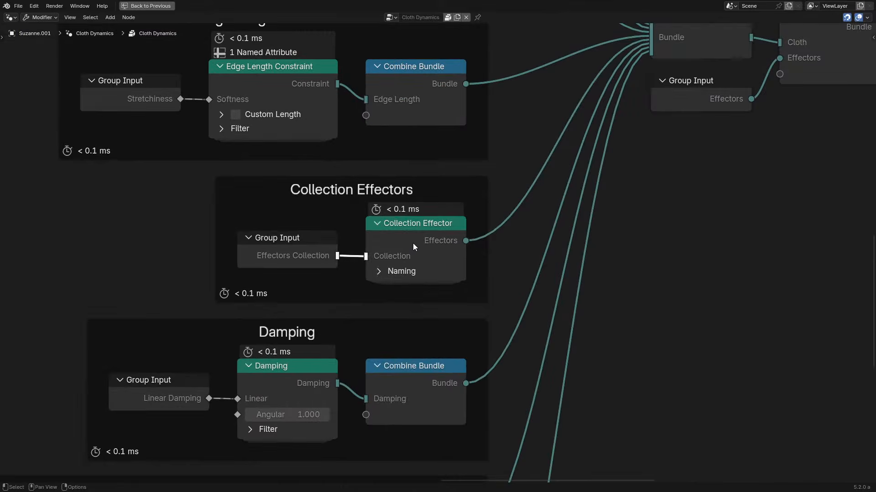
left_click(412, 243)
key("Tab")
left_click(449, 402)
left_click(434, 291)
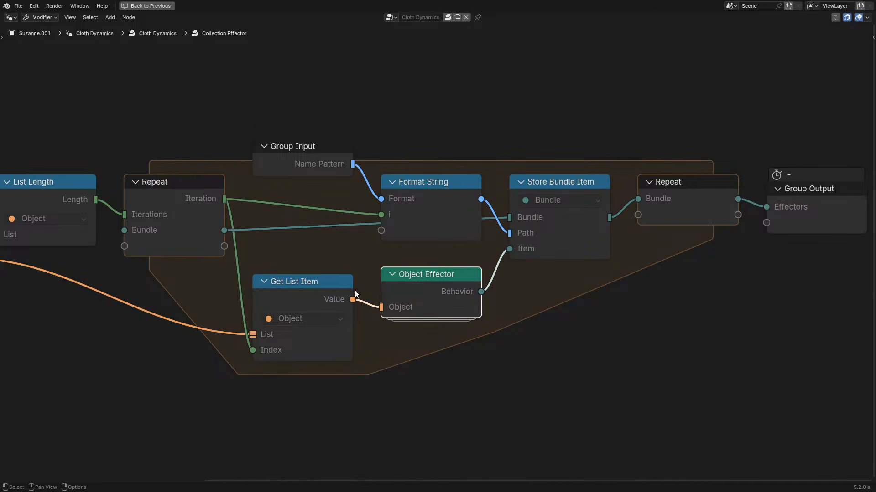
- Trace the Collection Effector group back to its start and select the Collection Children node
middle_click_drag(342, 315, 602, 296)
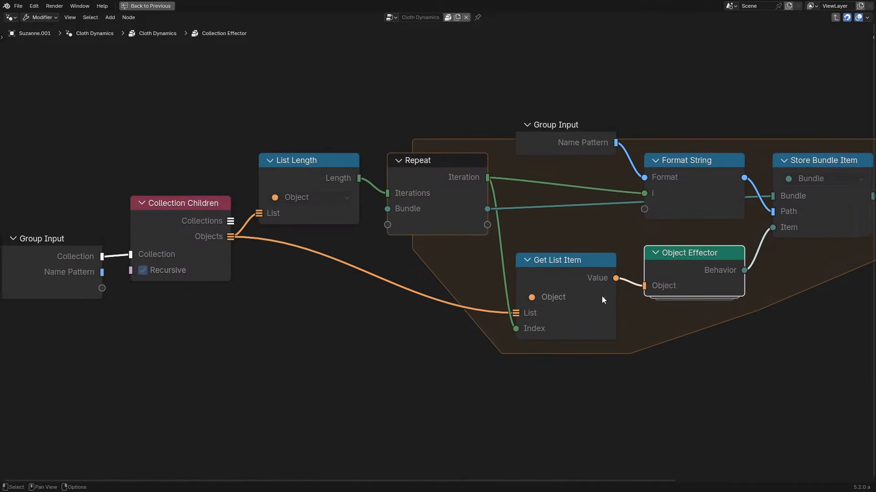
scroll(291, 291, "down", 2)
middle_click_drag(255, 289, 460, 314)
scroll(461, 314, "up", 7)
mouse_move(338, 230)
left_mouse_down()
mouse_move(412, 195)
mouse_move(342, 238)
left_mouse_up()
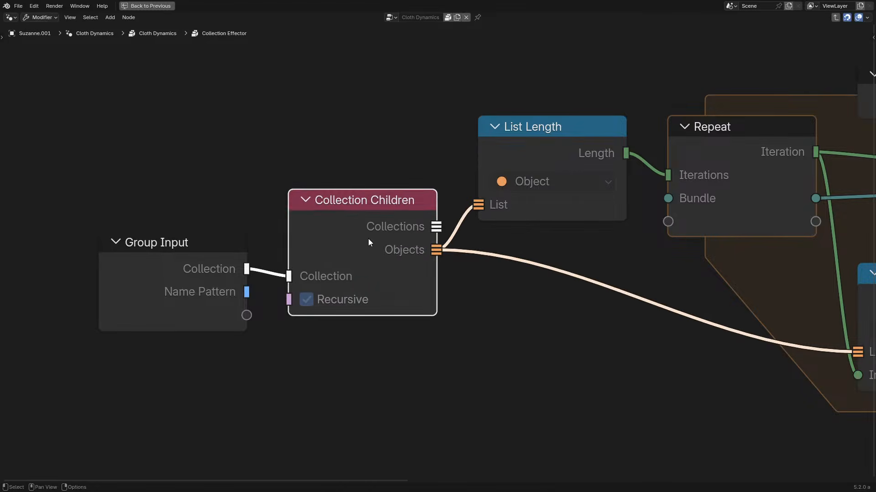
- Examine how the object list runs through the Repeat zone into Object Effector, collapsing and expanding that node on the way
middle_click_drag(554, 250, 7, 228)
left_click(507, 245)
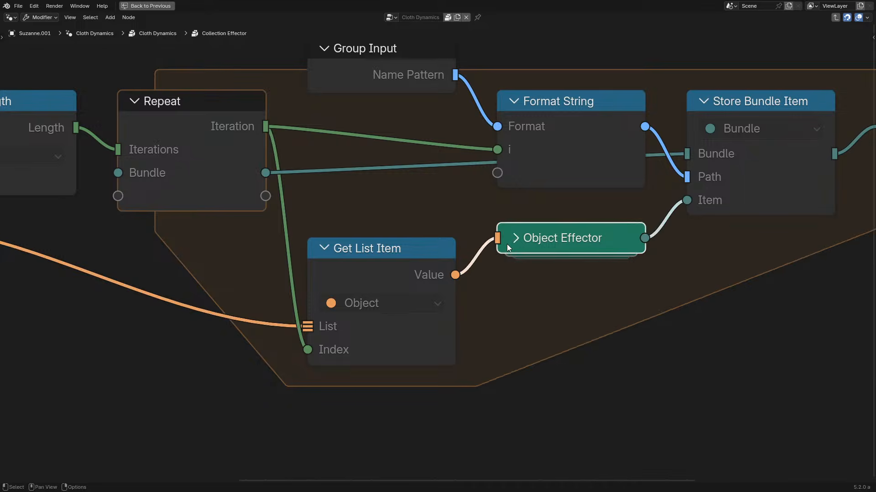
left_click(508, 238)
middle_click_drag(176, 259, 535, 258)
left_click(184, 191)
middle_click_drag(558, 295, 358, 322)
- Enter the Object Effector node group and view its chain from Object Info to the group output
left_click(764, 292)
key("Tab")
scroll(371, 314, "down", 4)
scroll(367, 318, "up", 1)
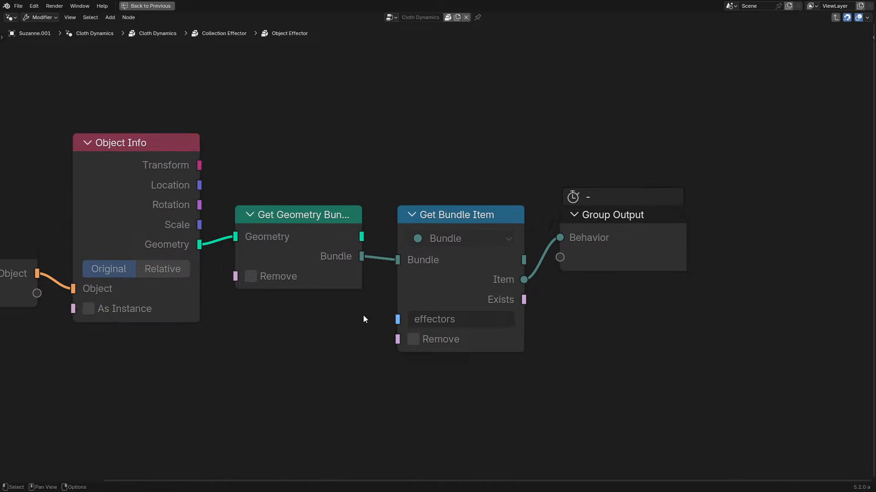
- Return to Collection Effector to check where Object Effector sits in the Repeat zone, and reopen the Object Effector group
scroll(363, 316, "down", 2)
left_click(631, 233)
key("Tab")
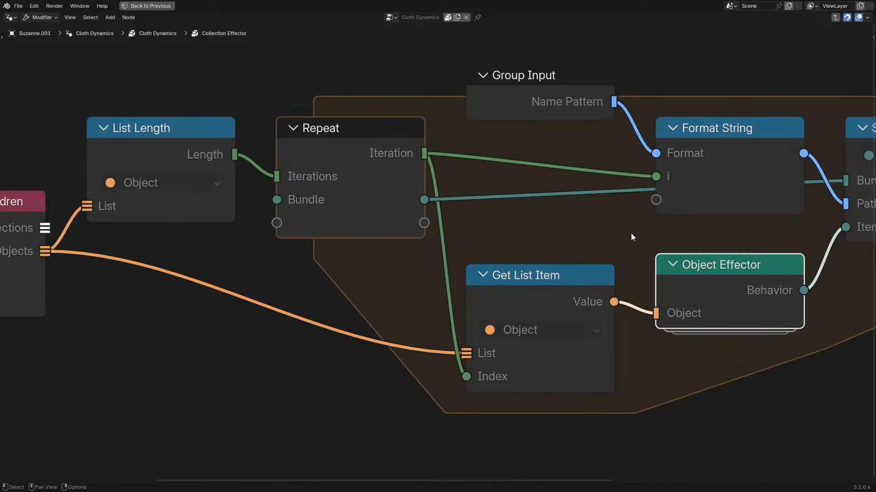
middle_click_drag(631, 233, 347, 242)
key("Tab")
scroll(406, 272, "down", 2)
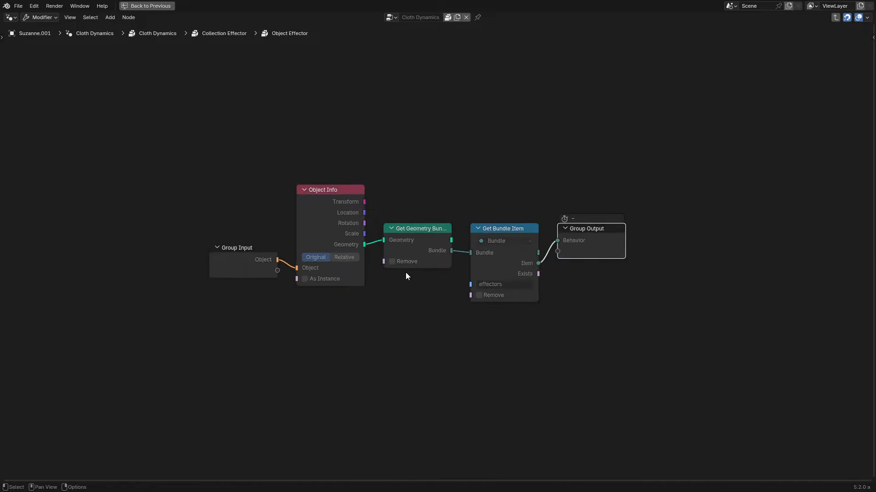
- Examine the Get Geometry Bundle and Object Info nodes inside Object Effector, keeping their placement
scroll(405, 273, "up", 2)
scroll(408, 256, "up", 2)
left_click(411, 237)
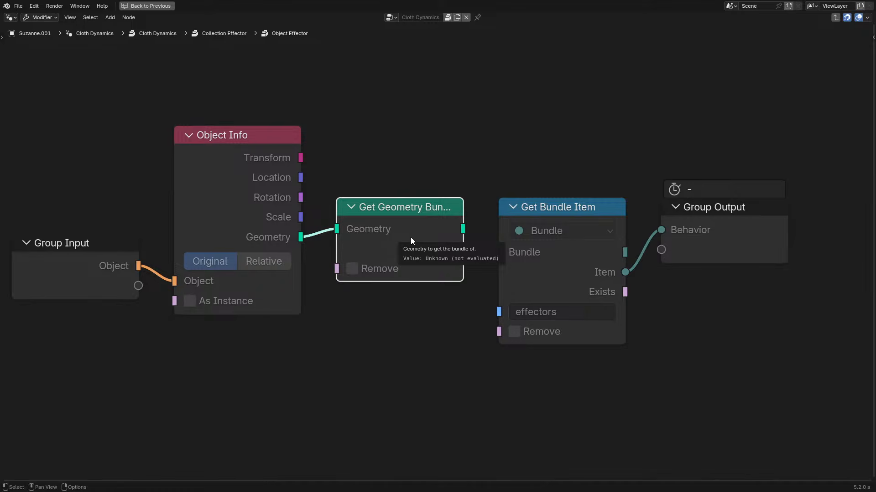
left_click_drag(411, 237, 410, 285)
right_click(410, 285)
left_click(570, 265)
left_click(237, 176)
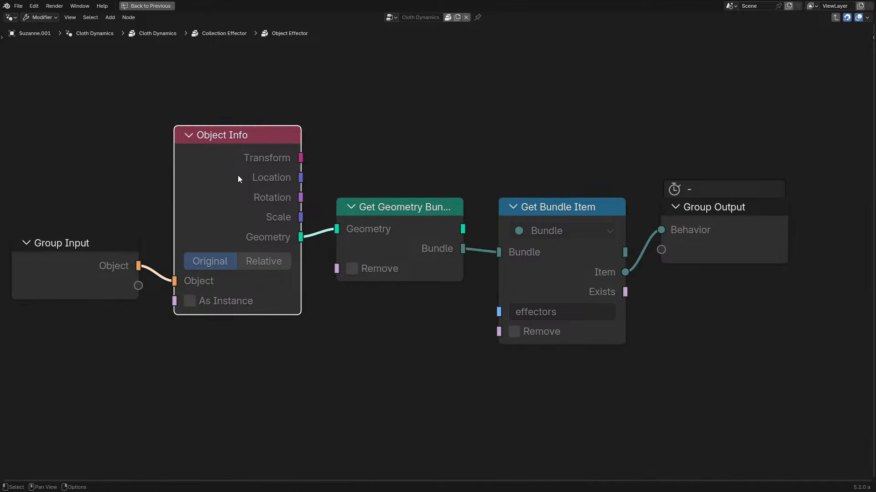
- Compare Object Effector's contents with its place in the Repeat zone, and return to the Cloth Dynamics node tree
left_click(723, 212)
key("Tab")
scroll(649, 239, "down", 3)
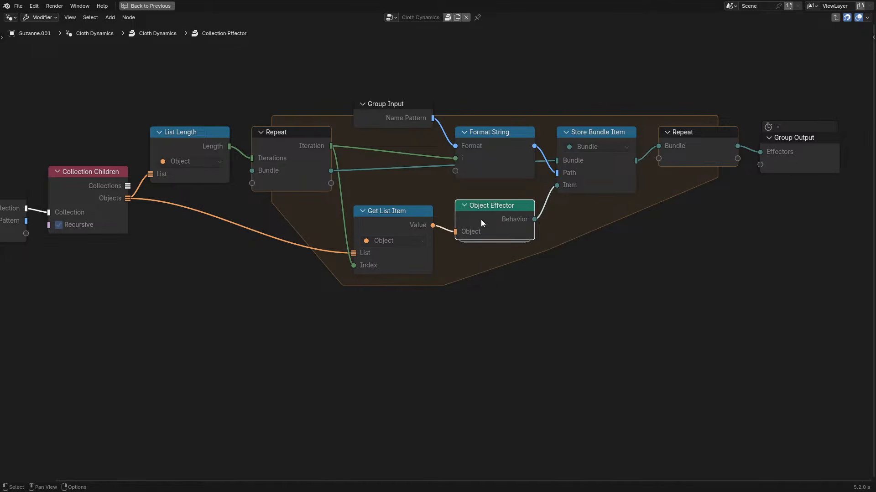
key("Tab")
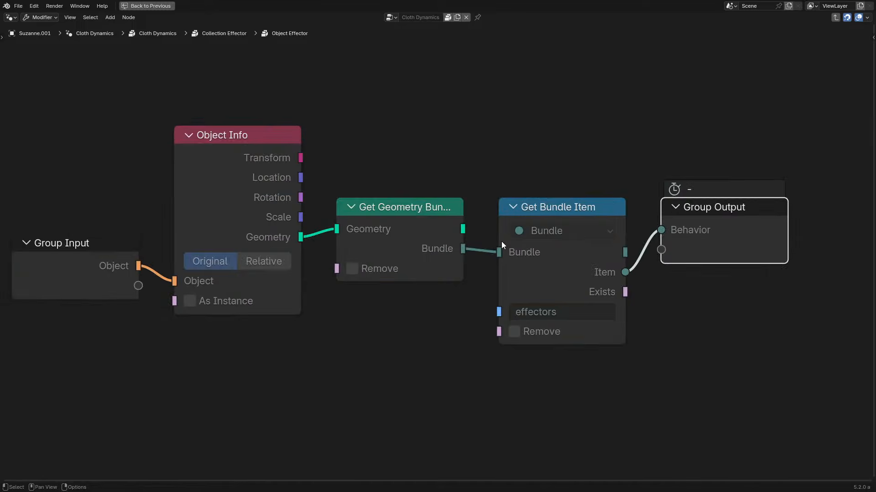
key("Tab")
middle_click_drag(112, 243, 243, 199)
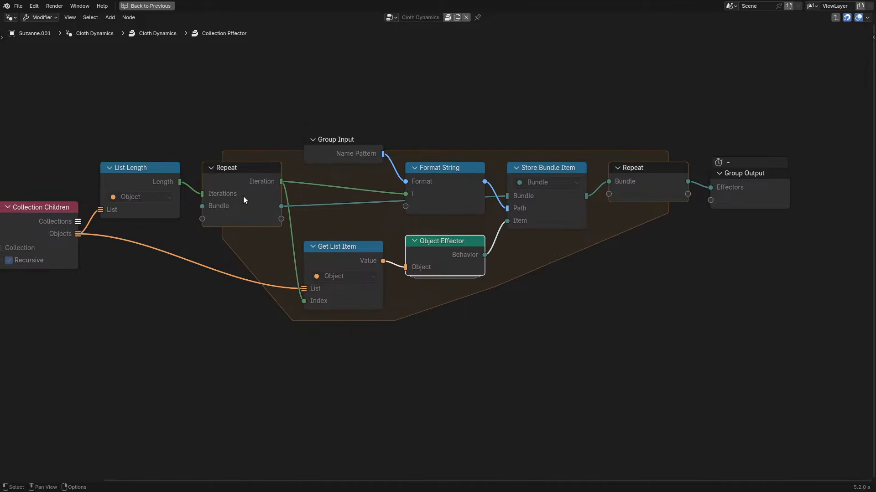
left_click_drag(129, 81, 650, 342)
left_click(760, 185)
key("Tab")
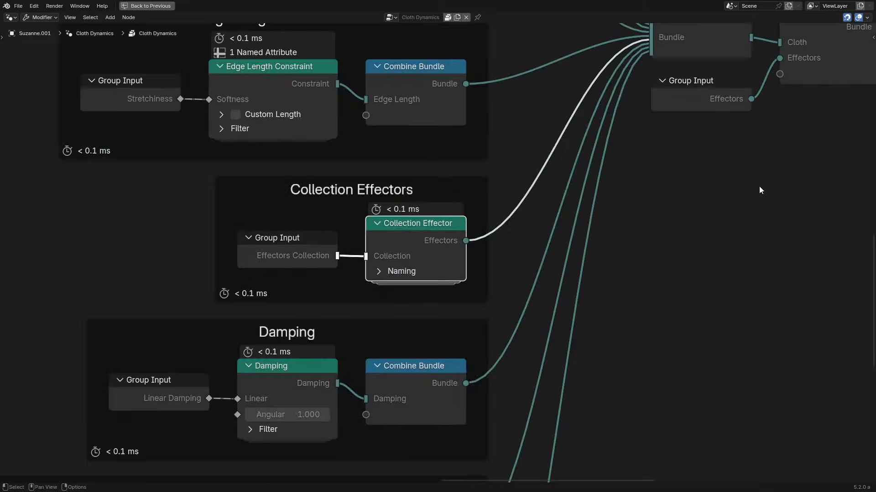
- Locate the Pin Positions frame, enter the Pin Positions node group and select its Group Output
scroll(669, 228, "down", 2)
middle_click_drag(657, 228, 529, 316)
middle_click_drag(274, 139, 360, 275)
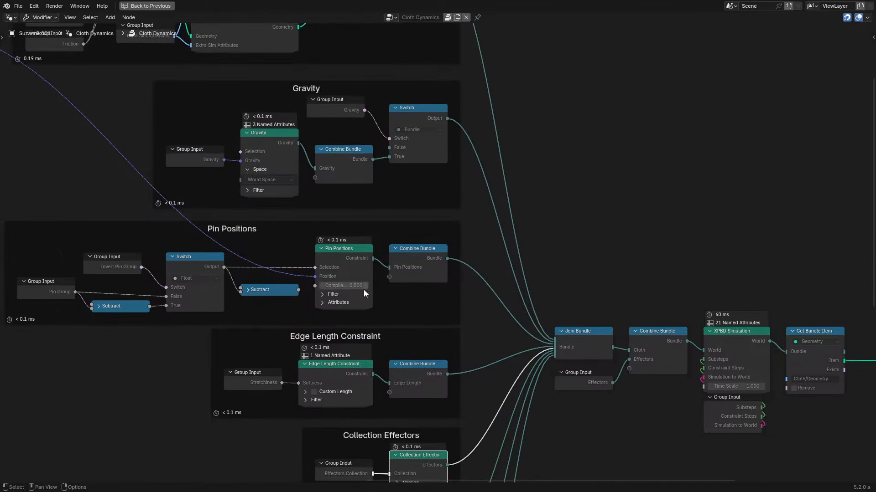
scroll(309, 211, "up", 2)
left_click(318, 263)
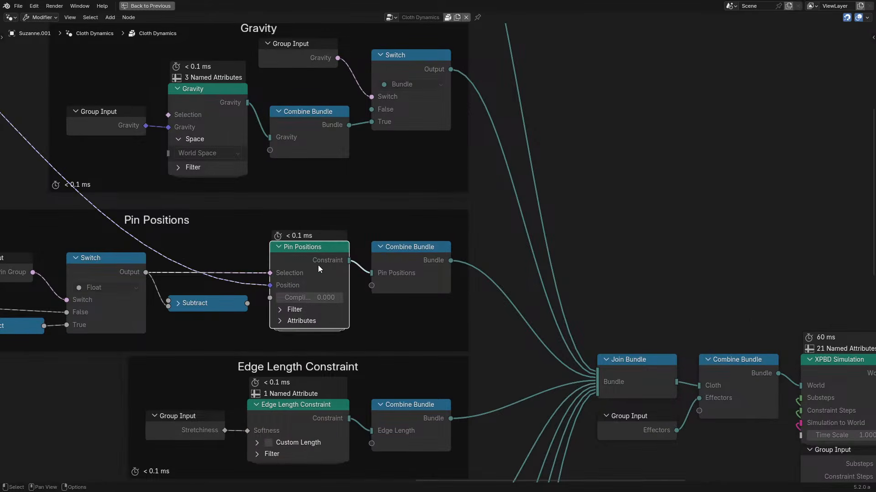
key("Tab")
scroll(291, 188, "up", 3)
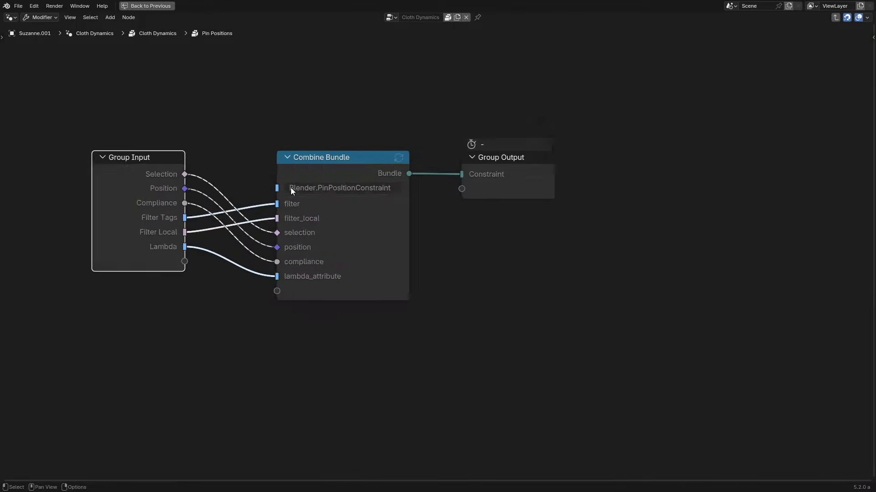
left_click(578, 147)
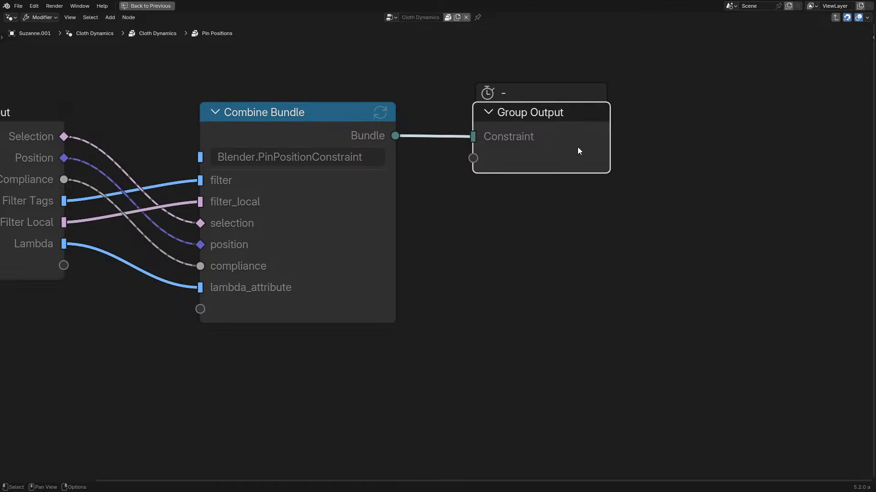
- Leave and re-enter Pin Positions to examine its Blender.PinPositionConstraint Combine Bundle node, and return to the Cloth Dynamics tree
key("Tab")
scroll(576, 151, "down", 8)
scroll(417, 256, "up", 5)
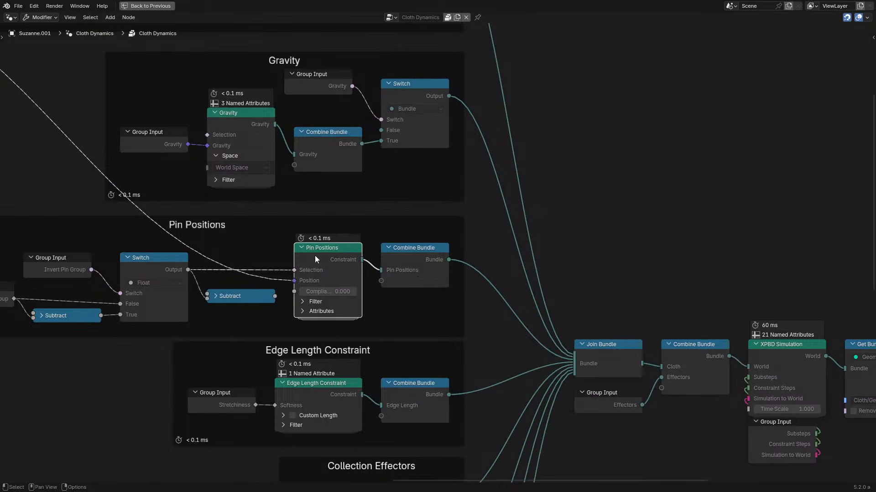
key("Tab")
left_click_drag(345, 137, 367, 195)
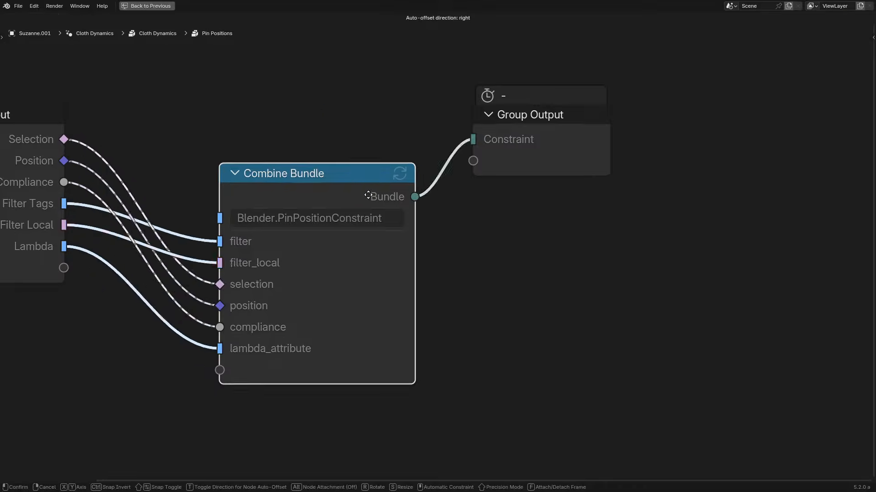
key("Escape")
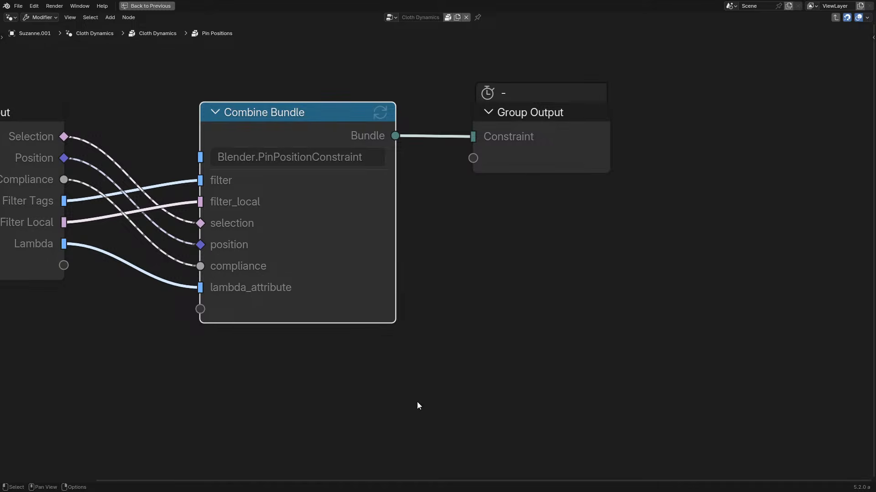
left_click(540, 133)
key("Tab")
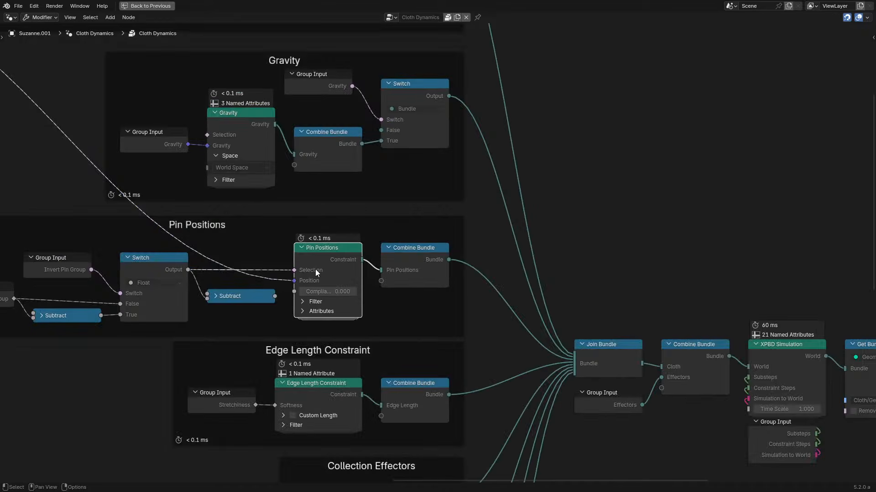
- Compare the Combine Bundle node following Pin Positions with the one inside the Pin Positions group, keeping its placement
left_click_drag(403, 253, 419, 283)
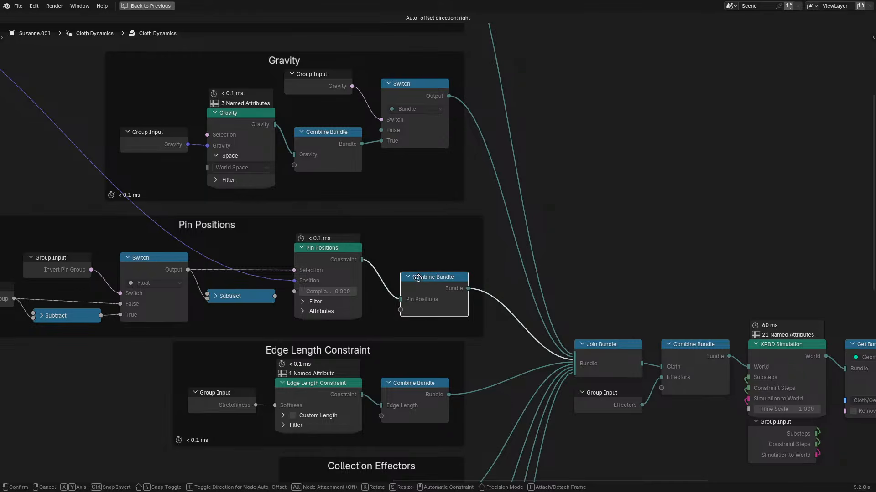
right_click(419, 283)
left_click(341, 253)
key("Tab")
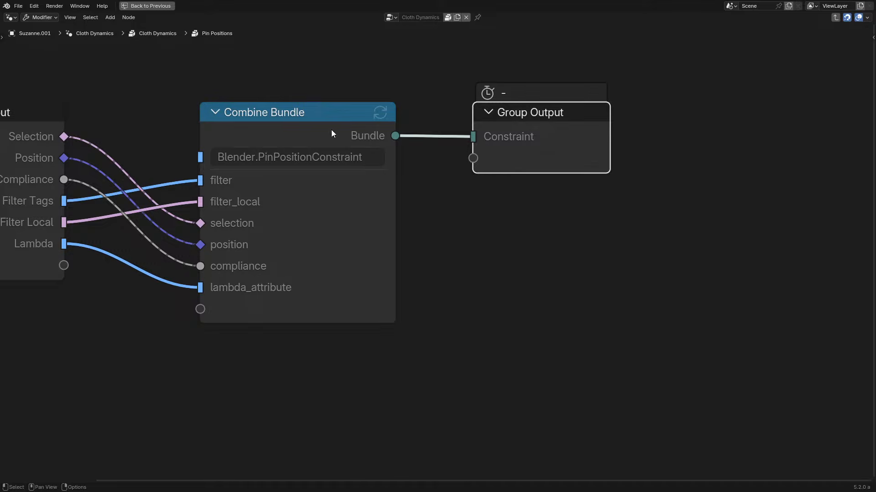
key("Tab")
mouse_move(403, 260)
left_mouse_down()
mouse_move(398, 158)
mouse_move(390, 248)
left_mouse_up()
right_click(389, 248)
- Inspect the bundles entering the Join Bundle node and trace them towards the XPBD Simulation node
left_click(634, 360)
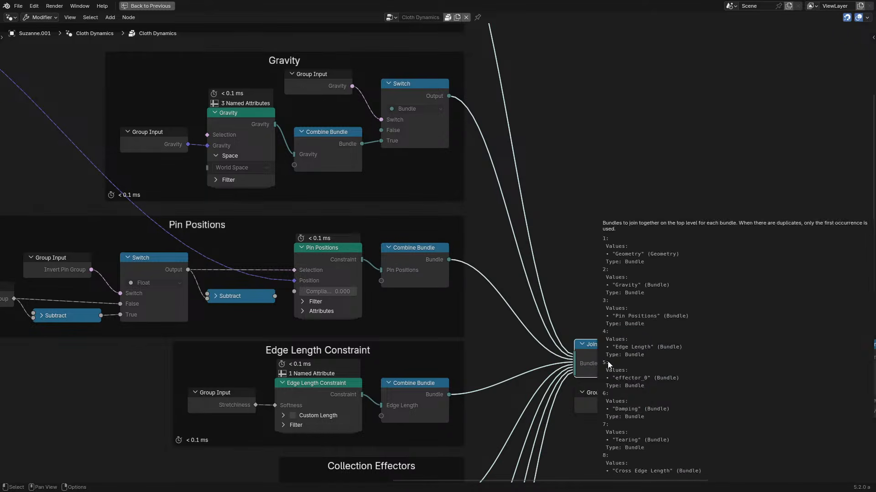
left_click(558, 313)
middle_click_drag(595, 339, 411, 189)
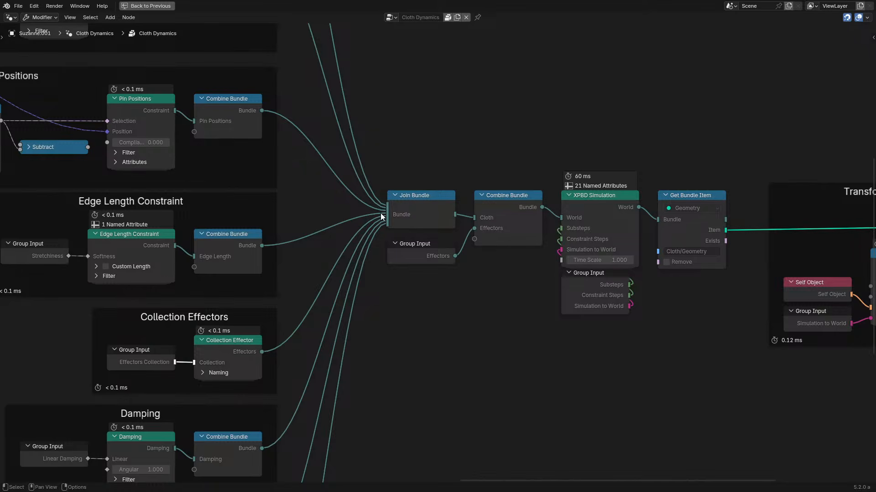
mouse_move(388, 212)
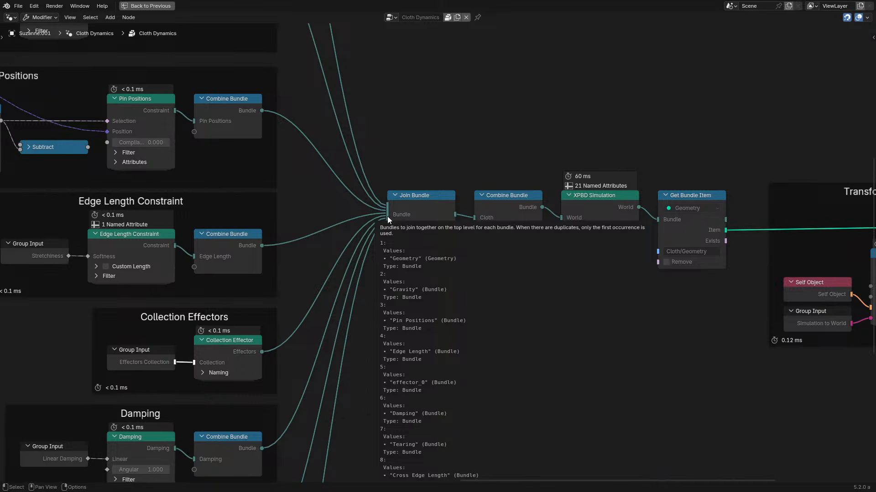
scroll(308, 238, "down", 4)
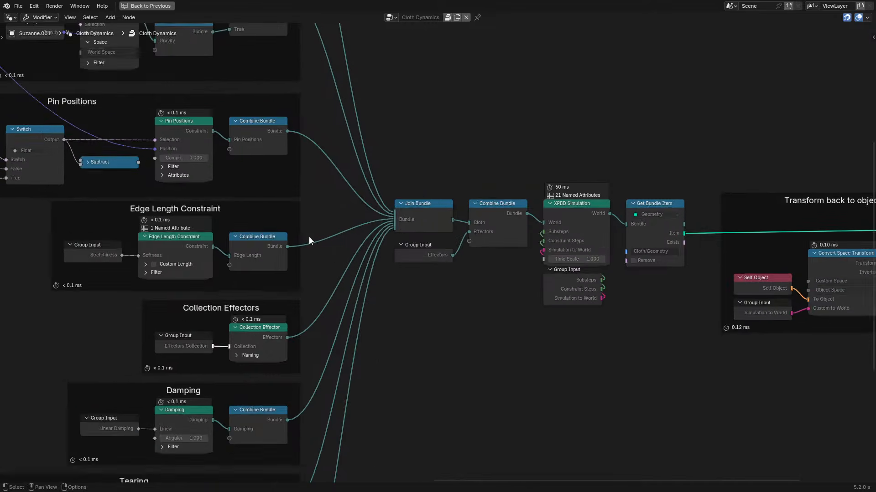
middle_click_drag(313, 232, 408, 324)
middle_click_drag(417, 158, 373, 202)
scroll(383, 191, "up", 5)
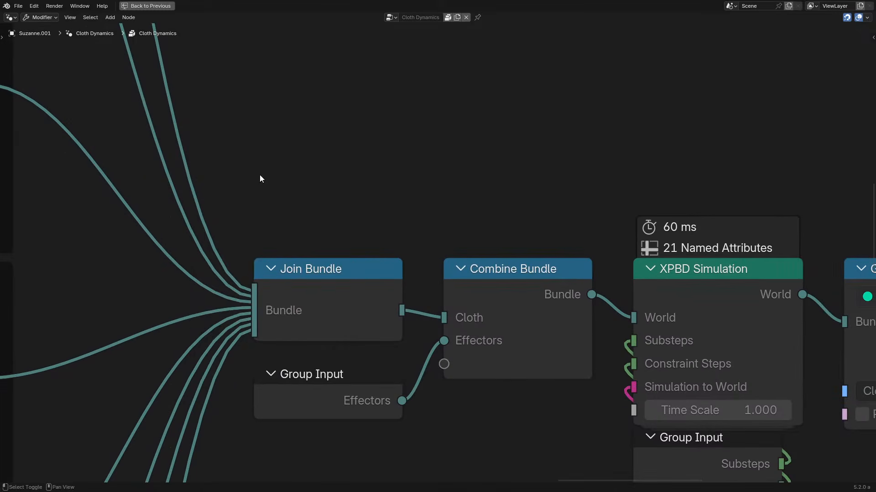
- Browse the list of node groups that can be added to the tree, without adding any
key("shift+a")
mouse_move(221, 370)
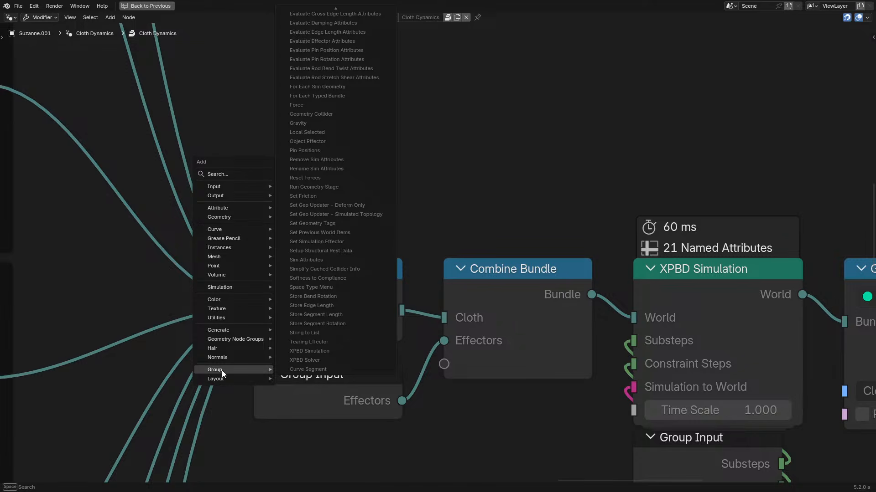
scroll(332, 138, "down", 5)
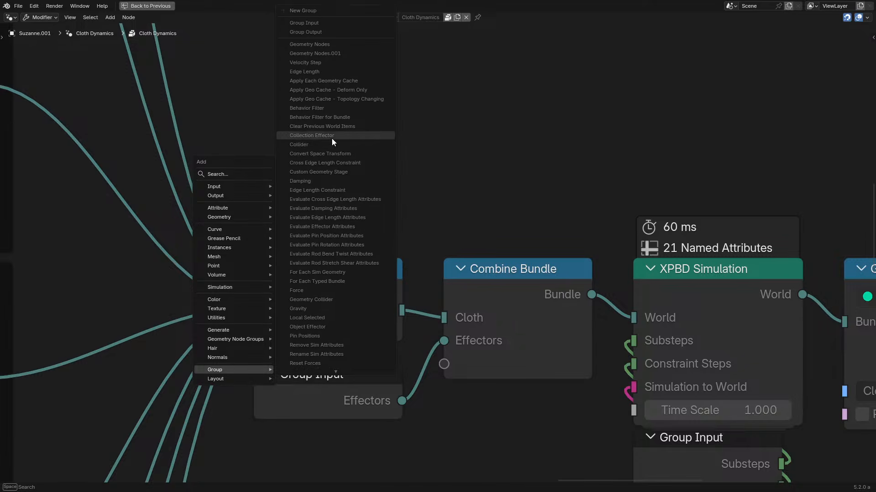
scroll(332, 138, "up", 10)
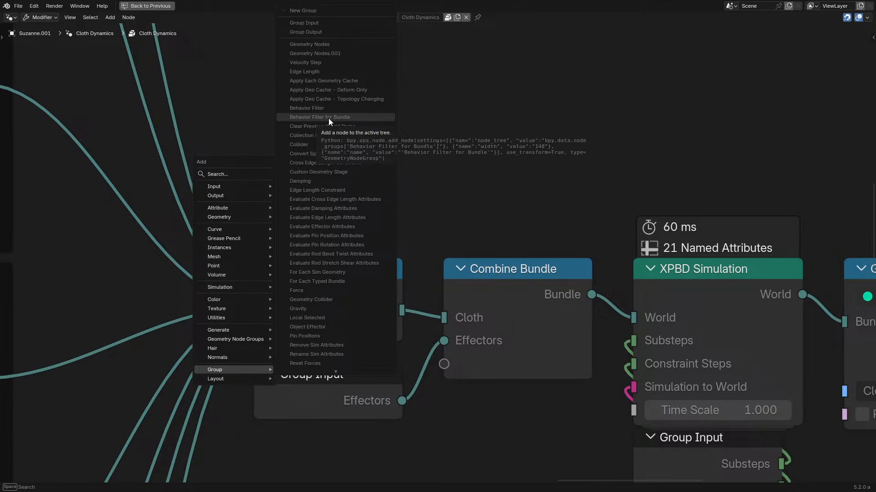
scroll(335, 226, "down", 15)
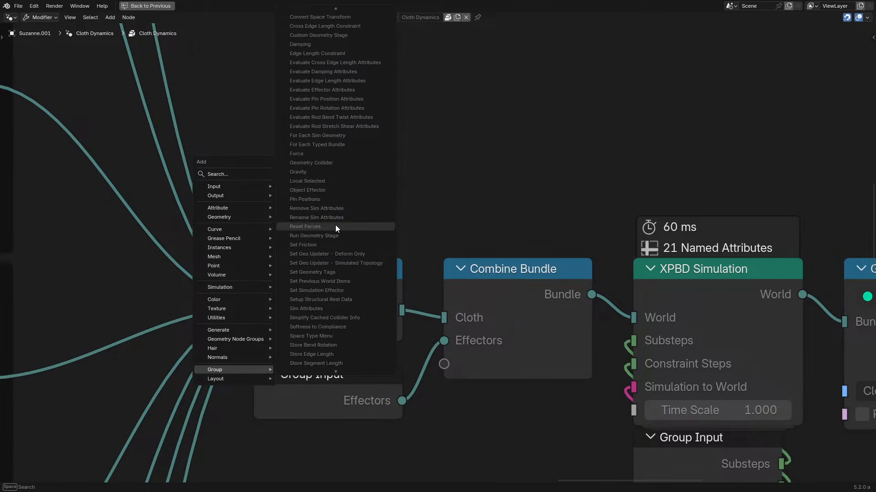
scroll(335, 225, "up", 10)
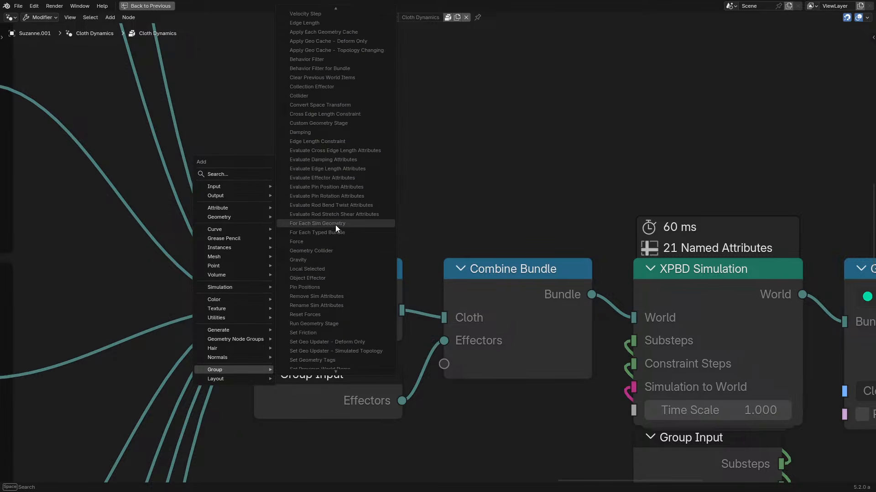
scroll(335, 225, "down", 10)
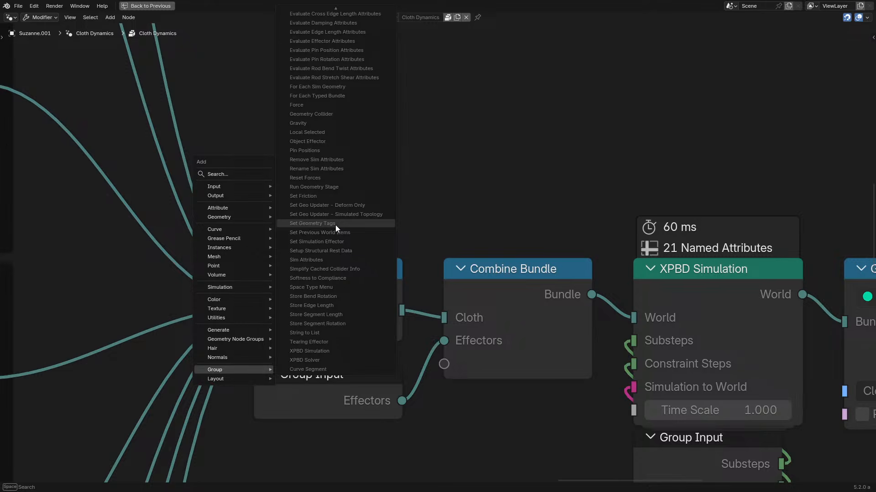
scroll(335, 225, "up", 10)
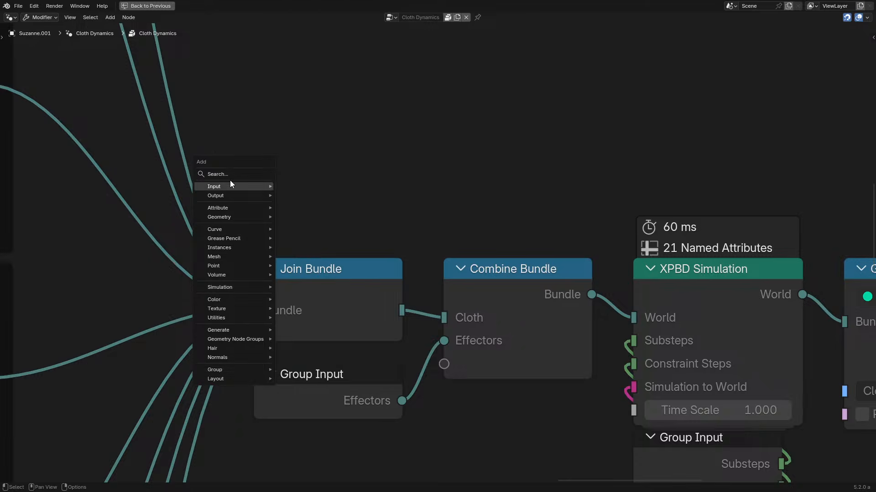
- Restore the full workspace layout from the maximized node editor and exclude the D1 collection from the view layer
scroll(516, 247, "down", 3)
scroll(515, 248, "down", 2)
key("ctrl+space")
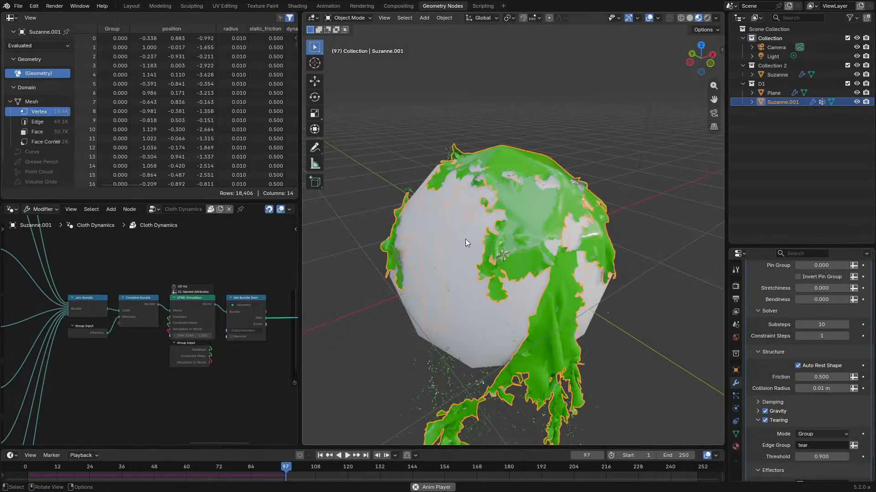
left_click(847, 83)
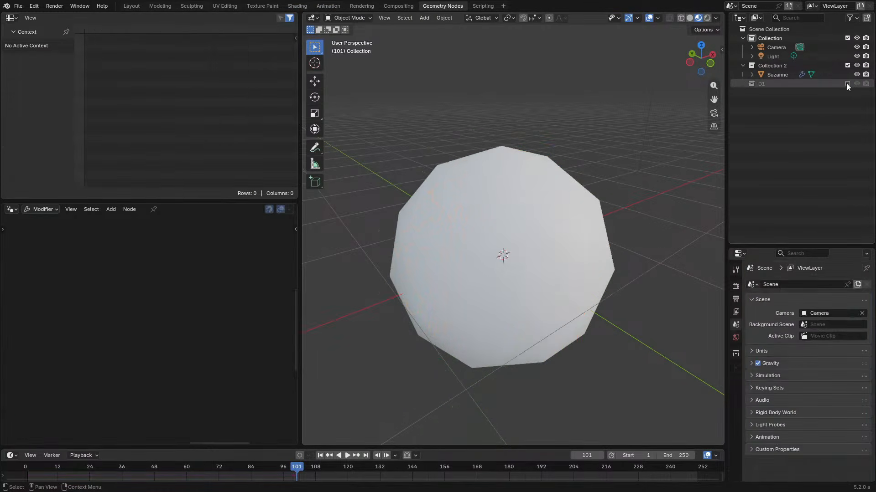
- Add an ico sphere mesh to the scene with 4 subdivisions
middle_click_drag(602, 254, 532, 249, "shift")
key("shift+a")
mouse_move(519, 263)
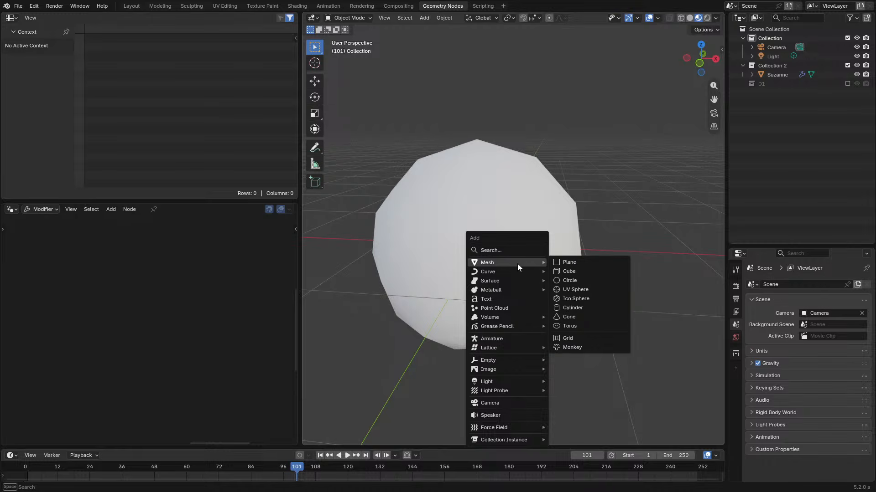
left_click(588, 298)
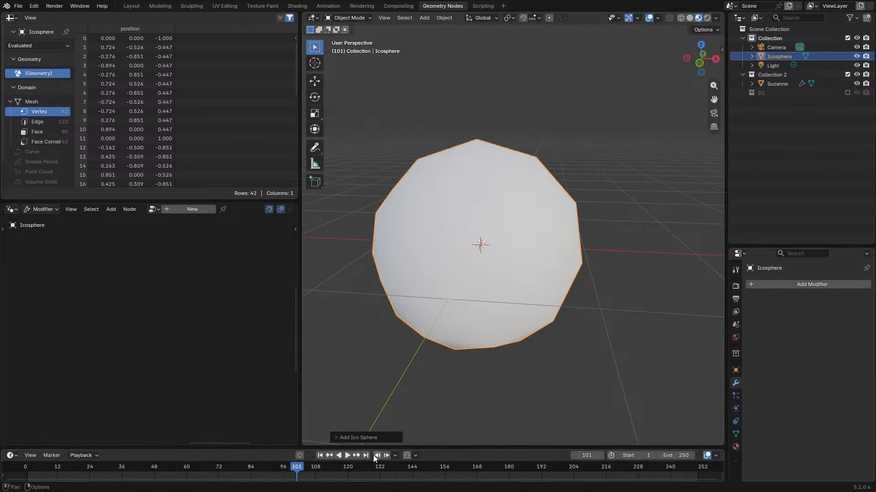
left_click(350, 439)
left_click_drag(430, 348, 504, 335)
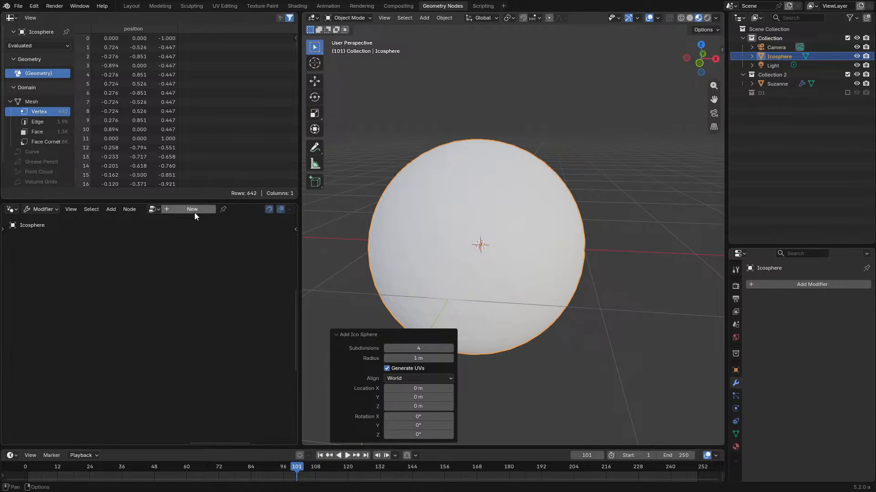
- Add the Cloth Dynamics modifier to the ico sphere
left_click(811, 287)
type("loth")
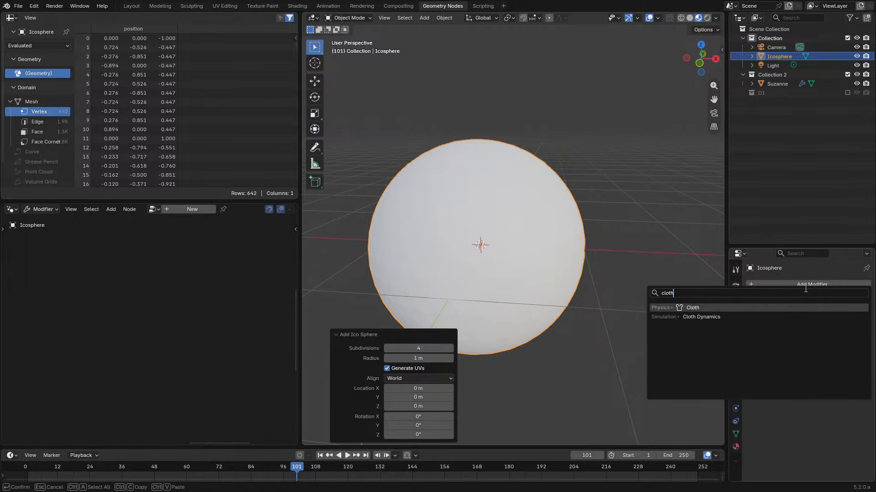
key("Down")
key("Return")
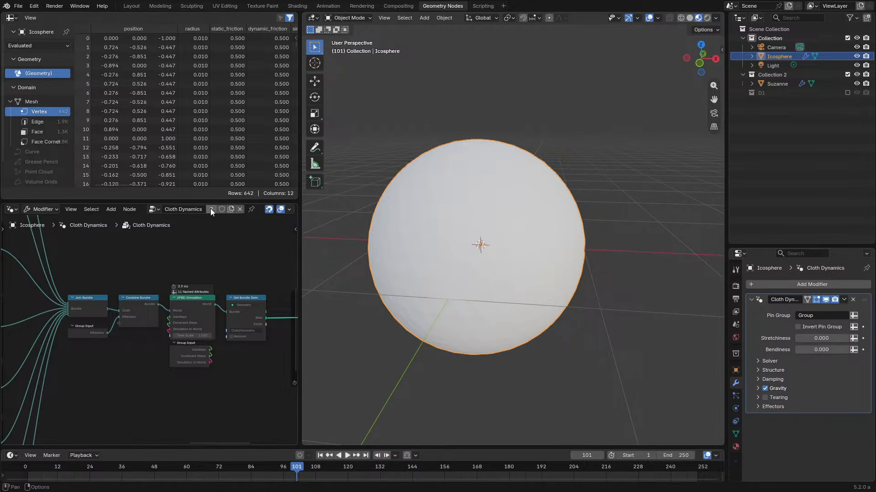
- Inspect the constraint, effector, damping and tearing frames feeding the Join Bundle node in the Cloth Dynamics group
scroll(151, 342, "down", 2)
key("ctrl+space")
scroll(334, 383, "down", 4)
middle_click_drag(335, 383, 494, 234)
scroll(468, 256, "up", 1)
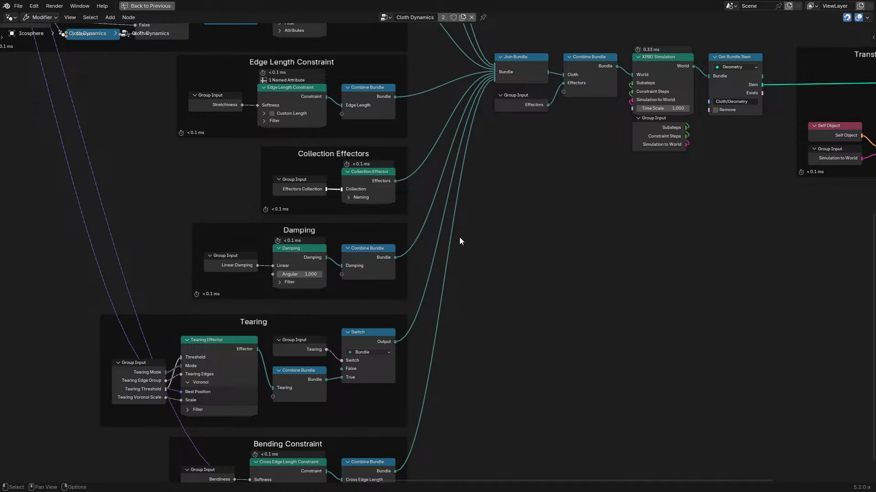
middle_click_drag(513, 274, 540, 285)
key("ctrl+space")
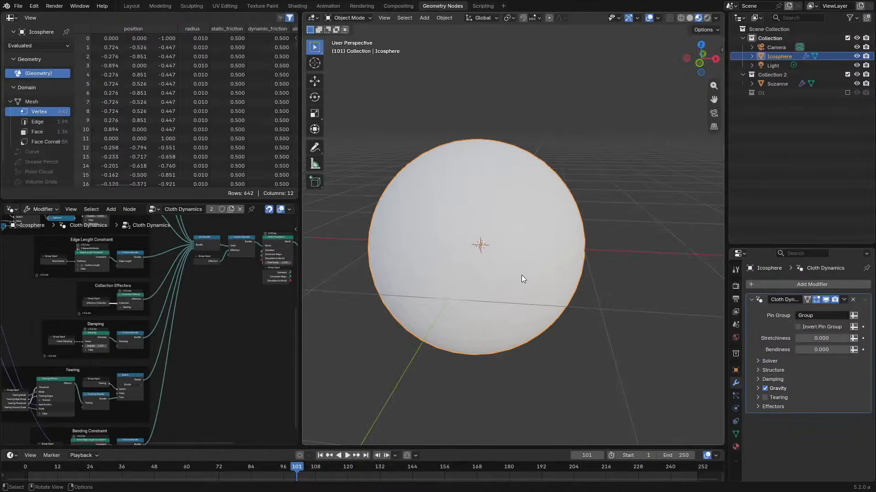
- Select Suzanne and view its Collider node tree at full size, then restore the workspace layout
left_click(521, 275)
key("ctrl+space")
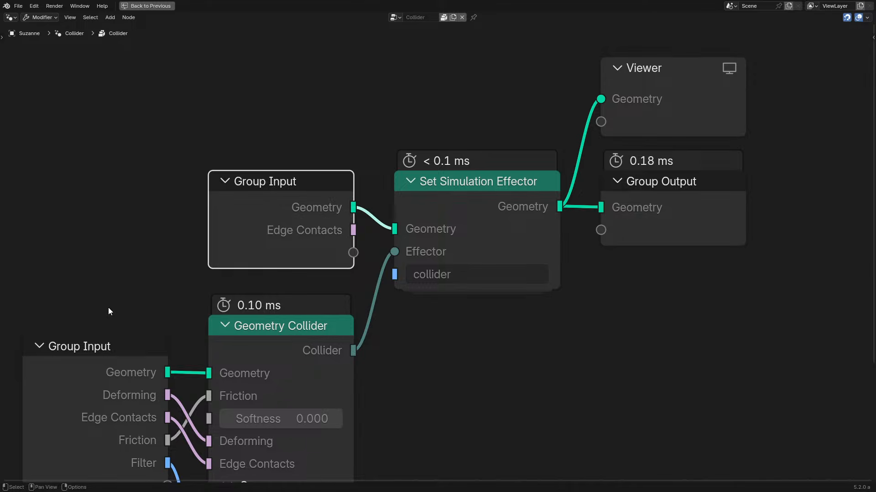
left_click(98, 248)
key("ctrl+space")
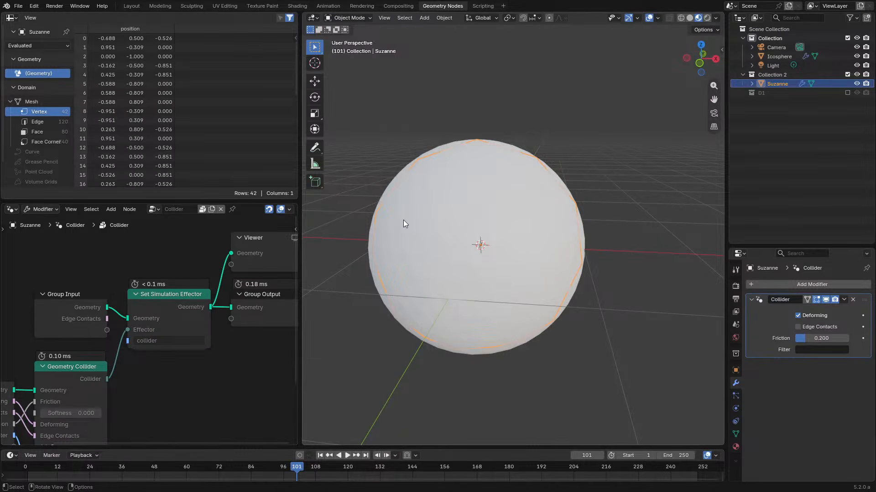
- Open the Set Simulation Effector group and move the Name input node below String and the Effector input node beneath Store Bundle Item
left_click(200, 311)
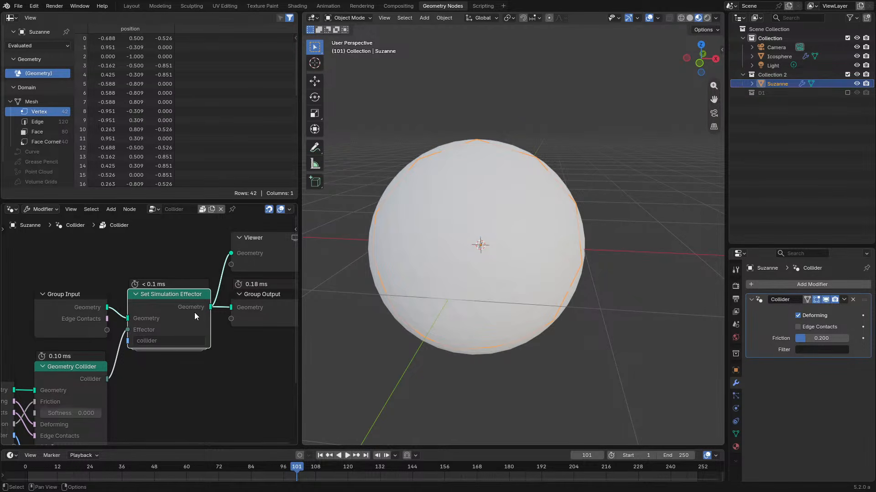
mouse_move(190, 308)
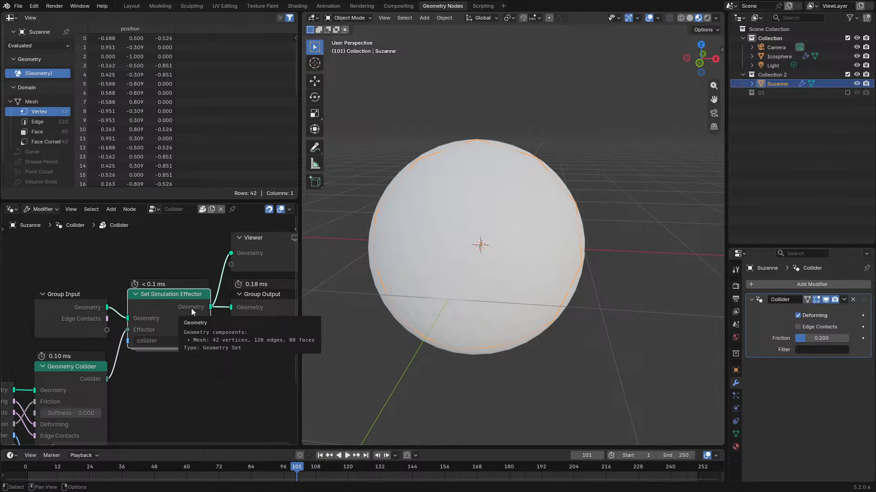
key("Tab")
middle_click_drag(152, 382, 223, 329)
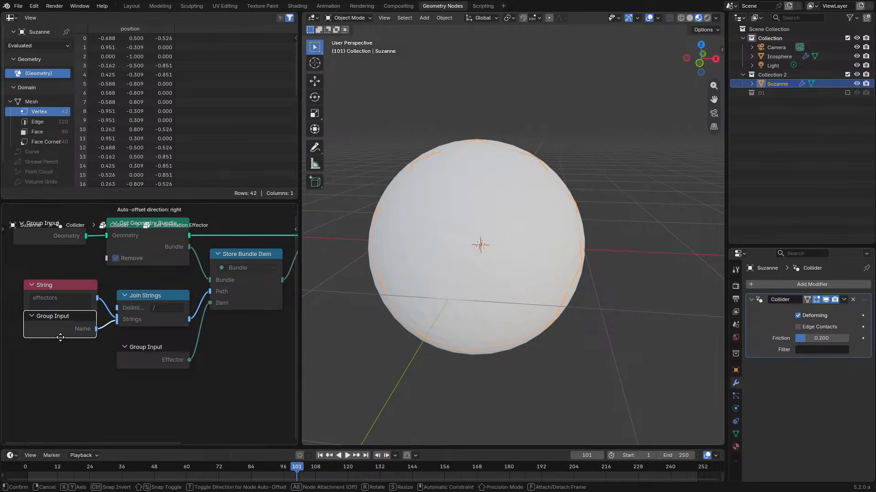
left_click_drag(62, 333, 62, 353)
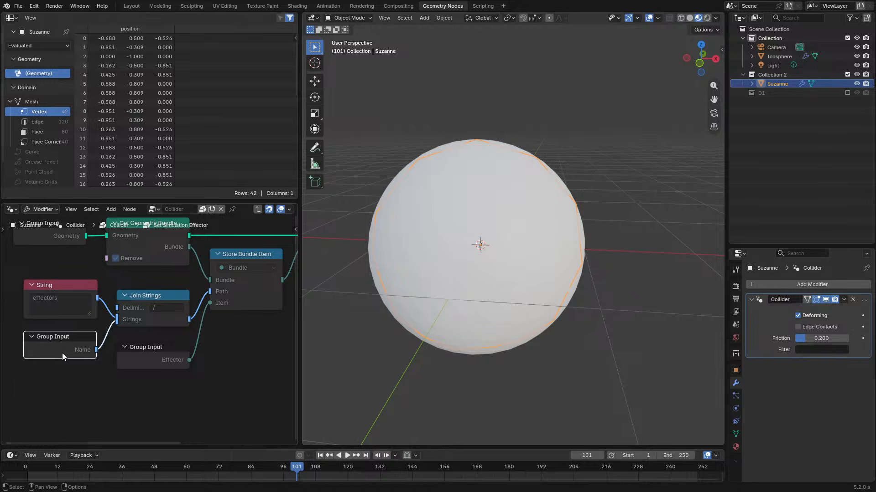
left_click_drag(155, 352, 248, 336)
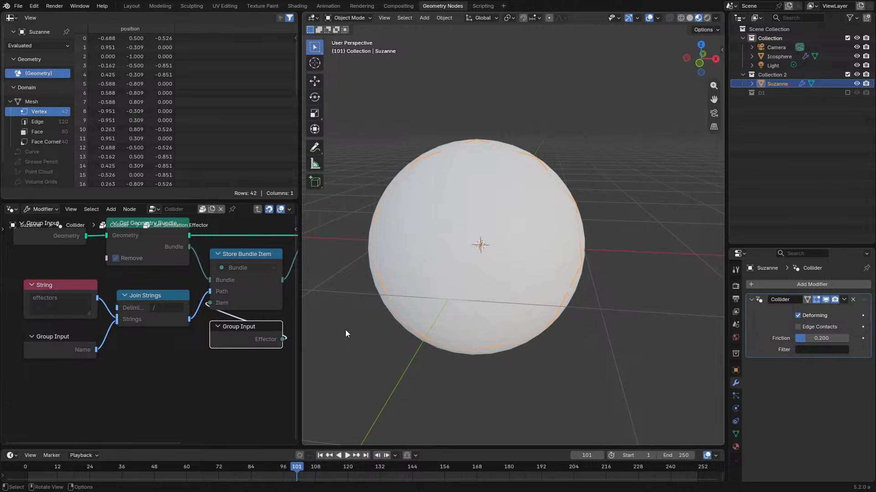
- Reselect the ico sphere and look at the Damping settings of its Cloth Dynamics modifier
left_click(398, 308)
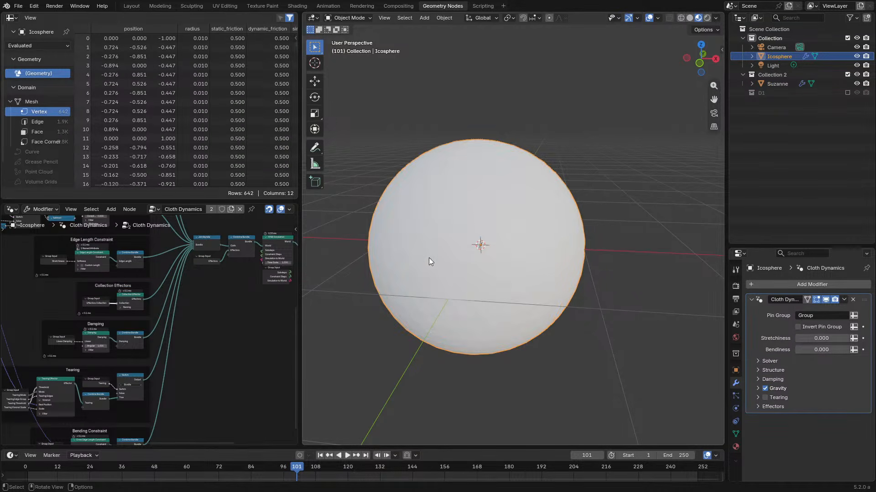
middle_click_drag(430, 256, 486, 228)
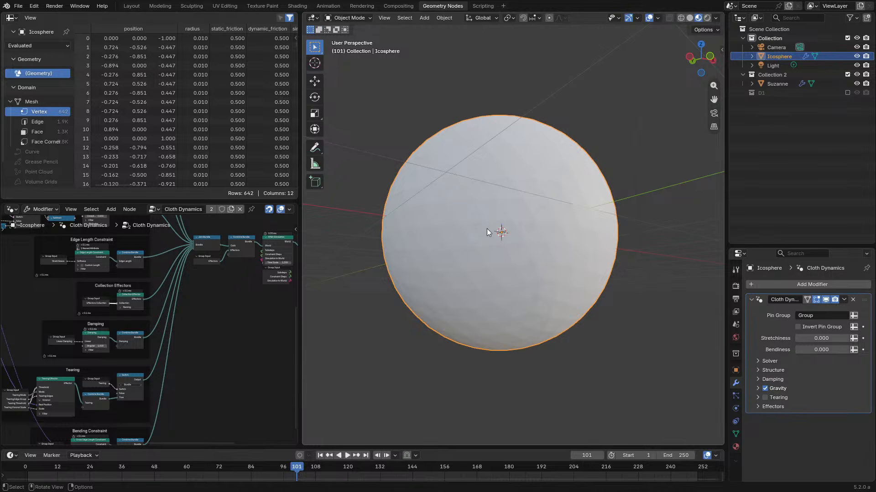
left_click(770, 379)
left_click(771, 379)
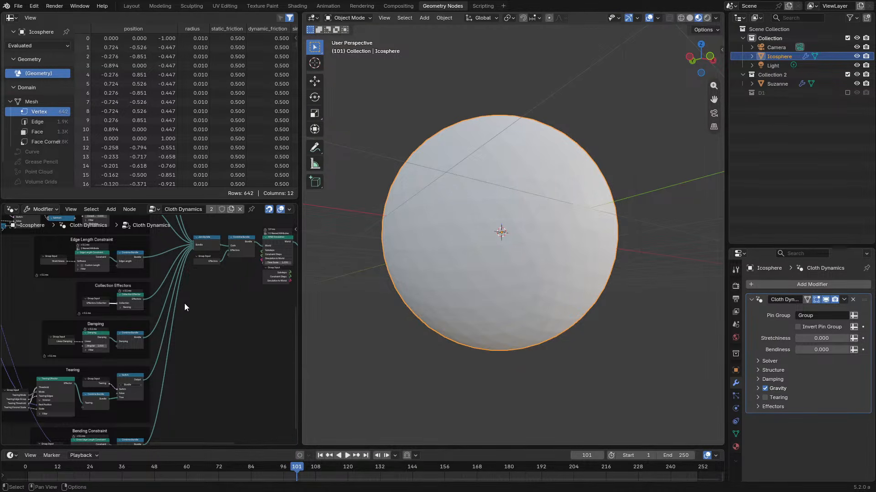
- Trace the Cloth Dynamics tree at full size from Setup Sim Geometry back to the Transform to simulation space frame
scroll(184, 303, "up", 3)
key("ctrl+space")
middle_click_drag(245, 179, 528, 424)
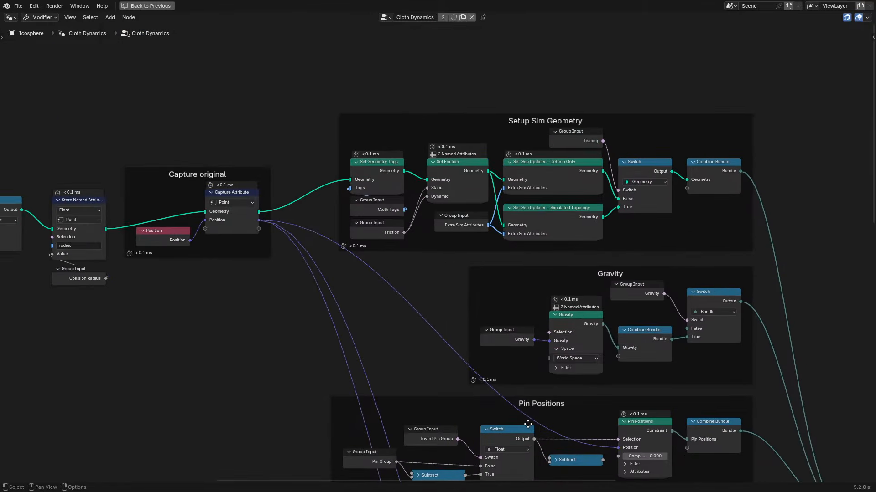
middle_click_drag(188, 319, 405, 316)
middle_click_drag(281, 304, 521, 286)
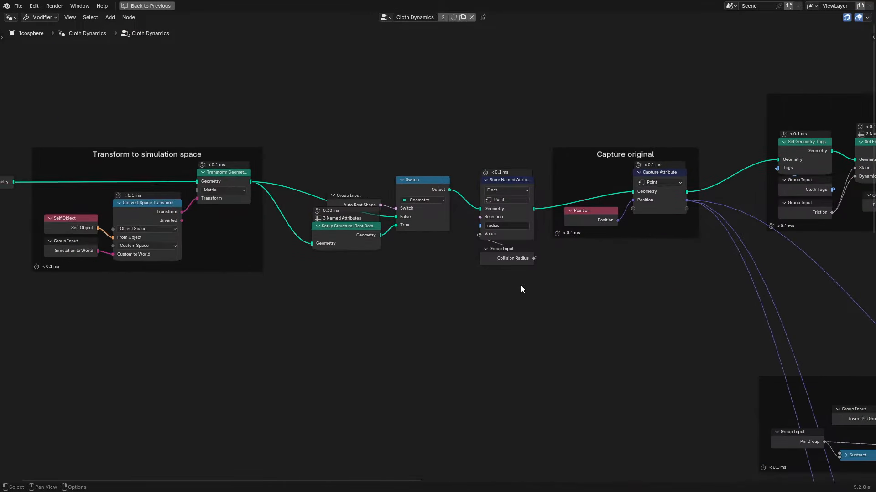
- Open the XPBD Simulation group, follow its simulation zone and enter the nested XPBD Solver group
middle_click_drag(603, 247, 434, 396)
left_click(393, 182)
key("Tab")
middle_click_drag(598, 295, 212, 306)
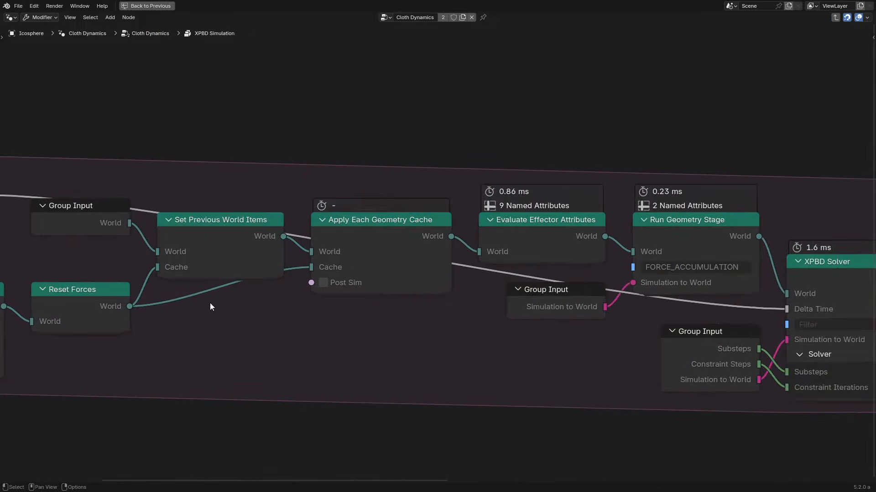
middle_click_drag(724, 269, 189, 215)
left_click(286, 207)
key("Tab")
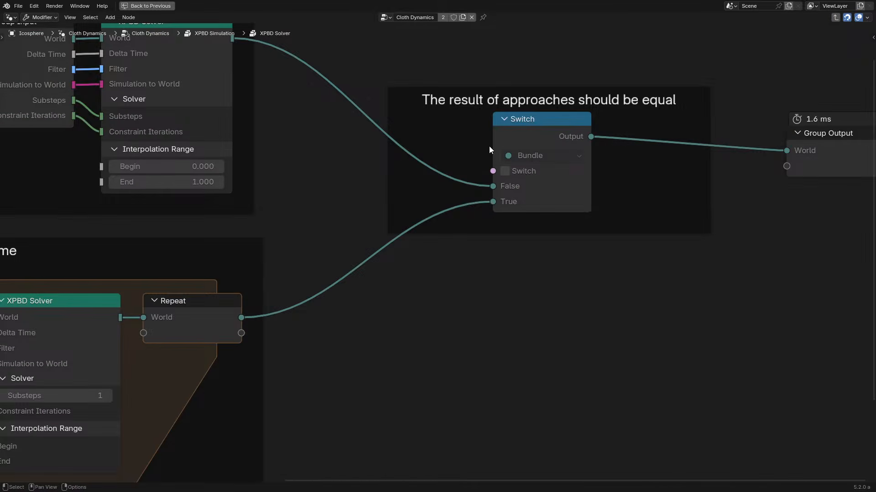
- Examine the XPBD Solver node in the one-at-a-time substep frame and read the bundle types its World input accepts
middle_click_drag(489, 146, 592, 179)
key("g")
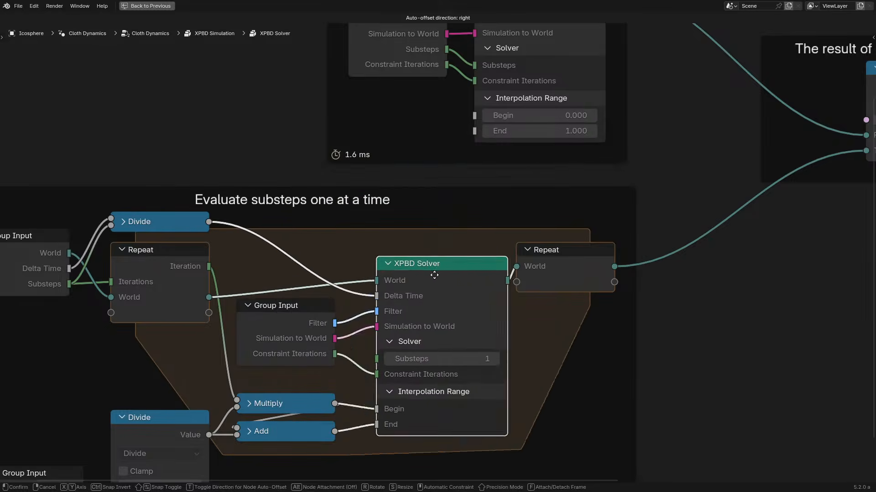
right_click(439, 269)
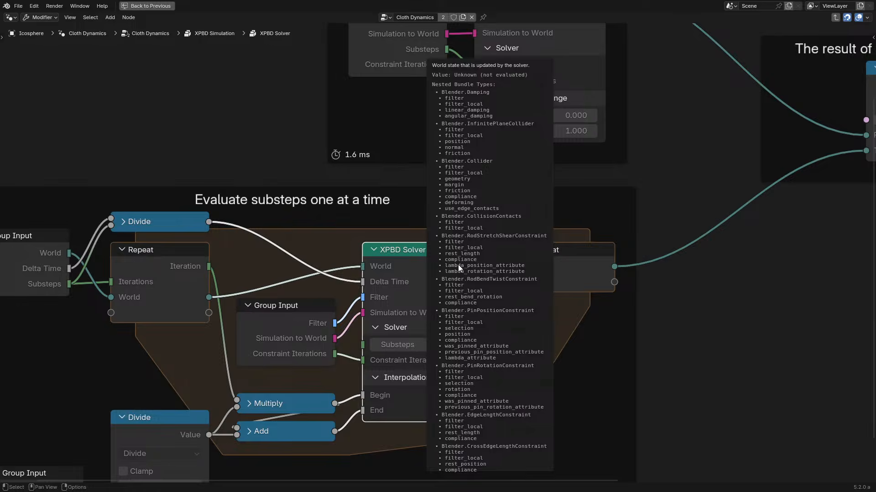
scroll(458, 266, "down", 3)
scroll(440, 273, "up", 1)
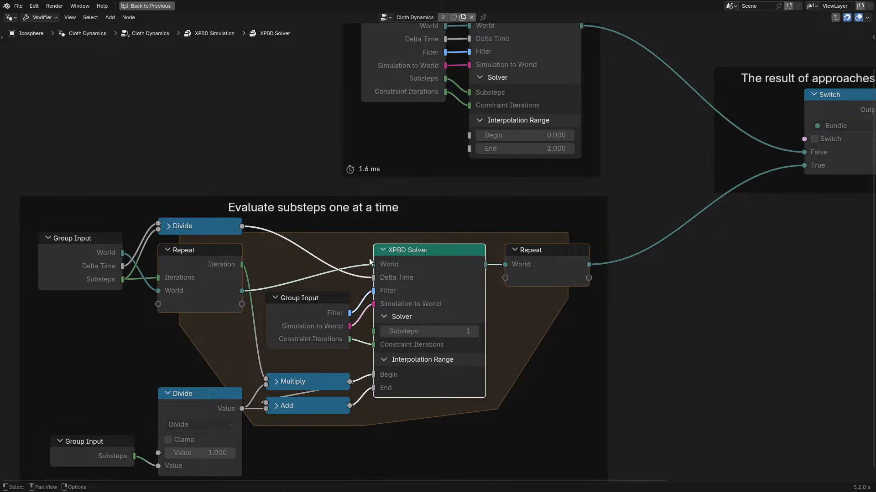
mouse_move(374, 264)
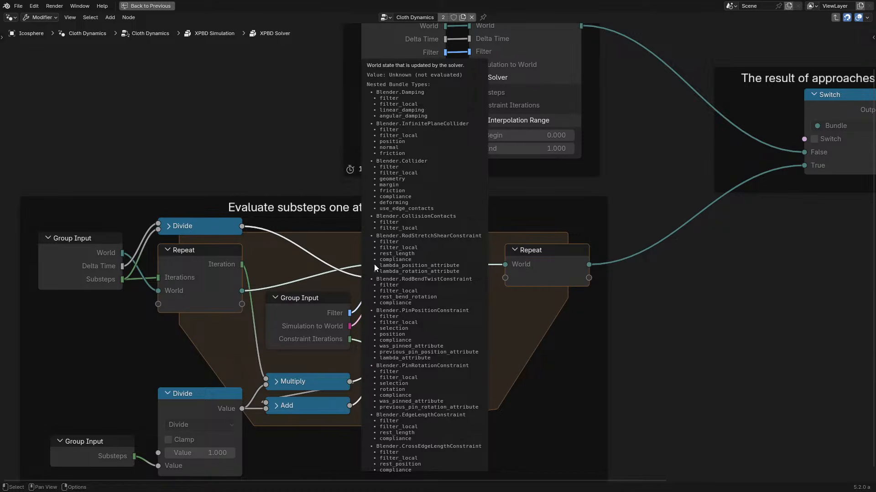
left_click(374, 229)
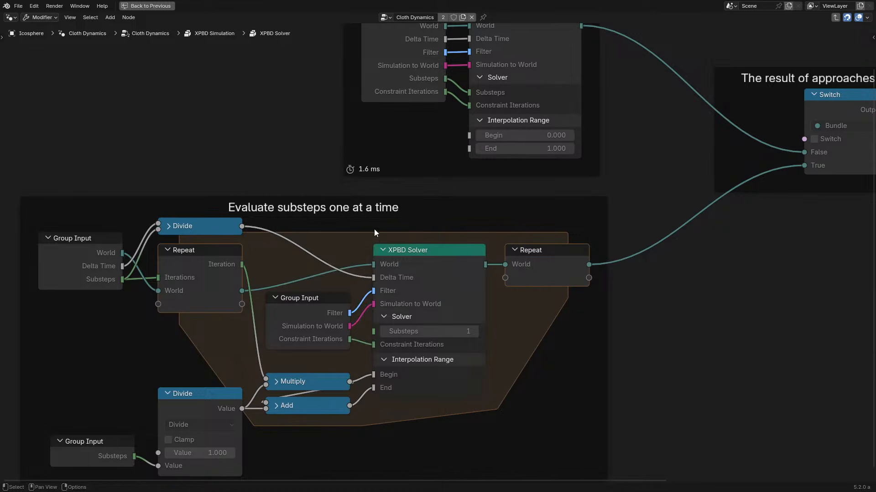
- Review the solver node's connections inside the repeat zone, including its World input, within the overall substep layout
scroll(410, 255, "up", 4)
left_click(440, 256)
left_click_drag(439, 256, 456, 223)
right_click(456, 224)
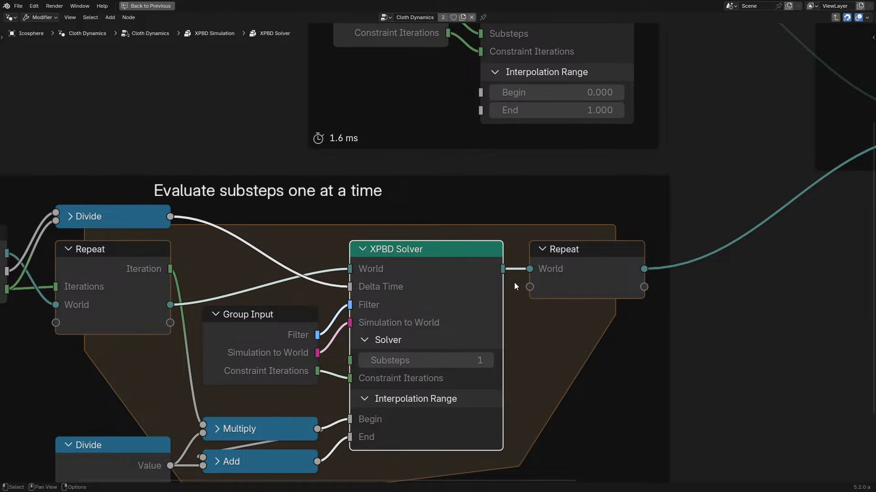
middle_click_drag(514, 282, 512, 156)
scroll(497, 146, "down", 1)
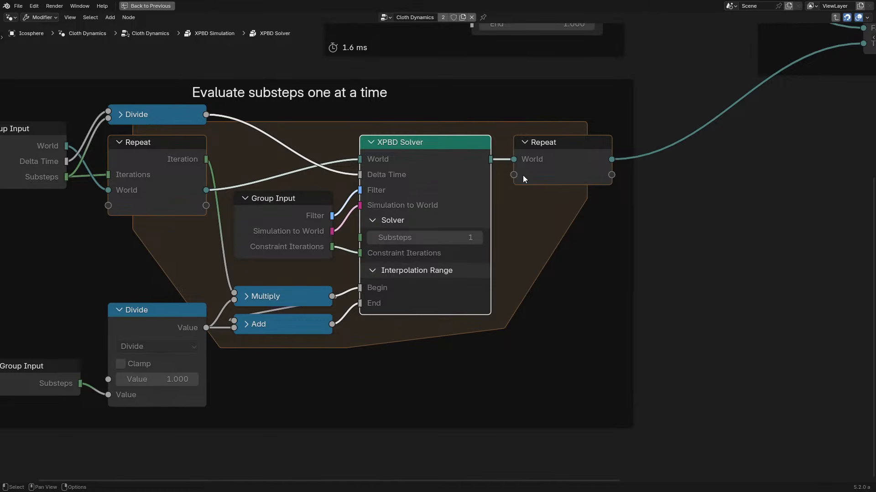
scroll(357, 108, "up", 2)
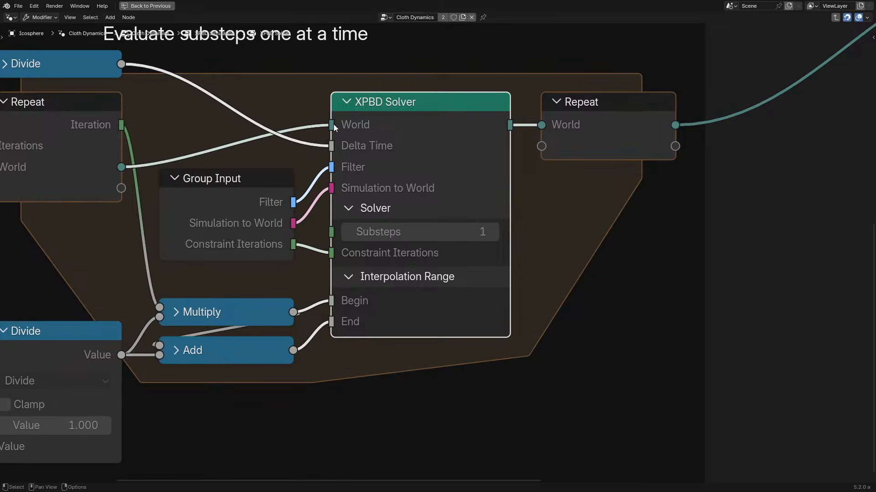
mouse_move(333, 125)
scroll(420, 175, "down", 5)
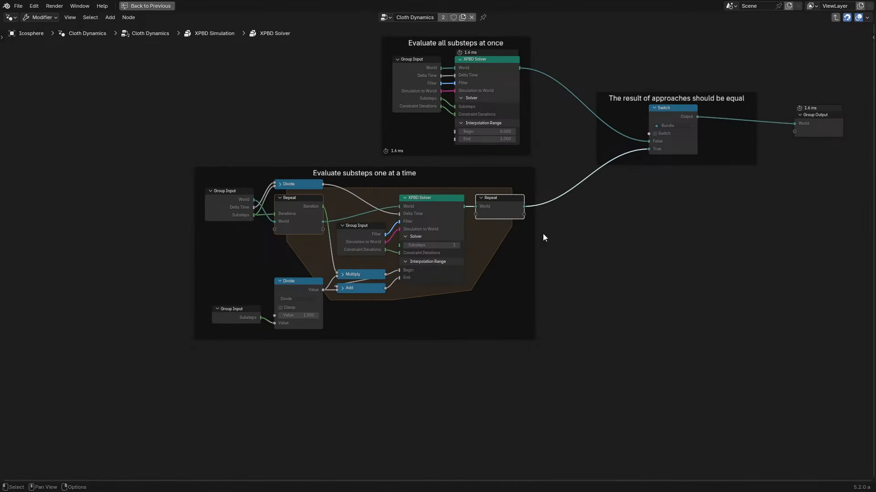
- Return to the XPBD Simulation group and examine the stages before the solver, including Set Previous World Items
left_click(531, 262)
key("Tab")
scroll(531, 264, "down", 4)
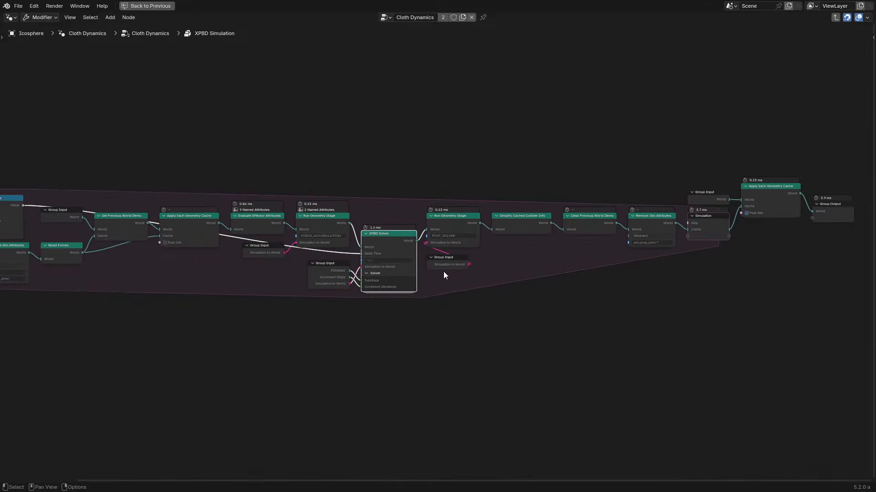
scroll(512, 268, "up", 2)
middle_click_drag(230, 172, 467, 219)
scroll(467, 234, "up", 3)
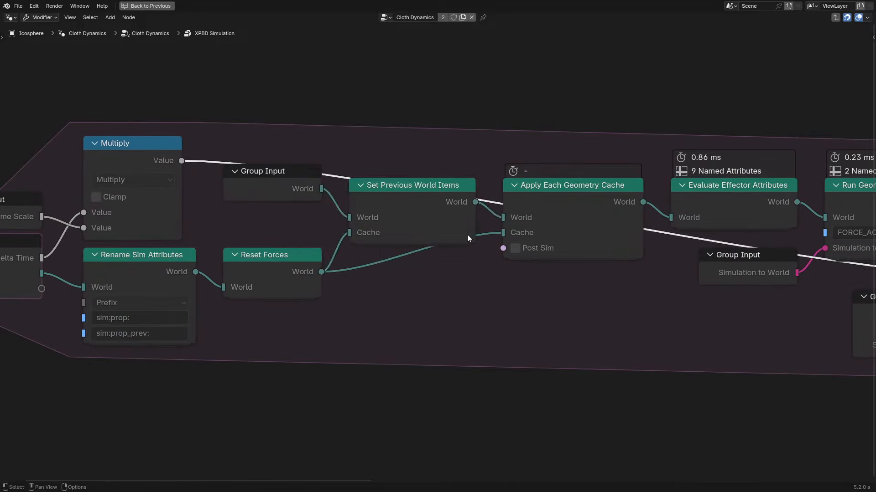
left_click_drag(424, 188, 415, 168)
right_click(415, 169)
- Open the Apply Each Geometry Cache group and examine the nodes in its closure zone, including the sim_apply_cache Get Bundle Item
left_click(572, 202)
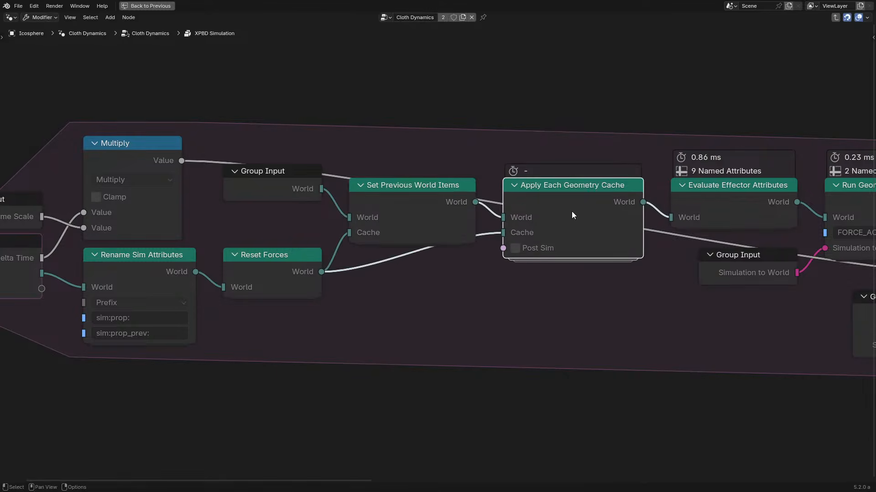
key("Tab")
key("Home")
scroll(496, 249, "up", 1)
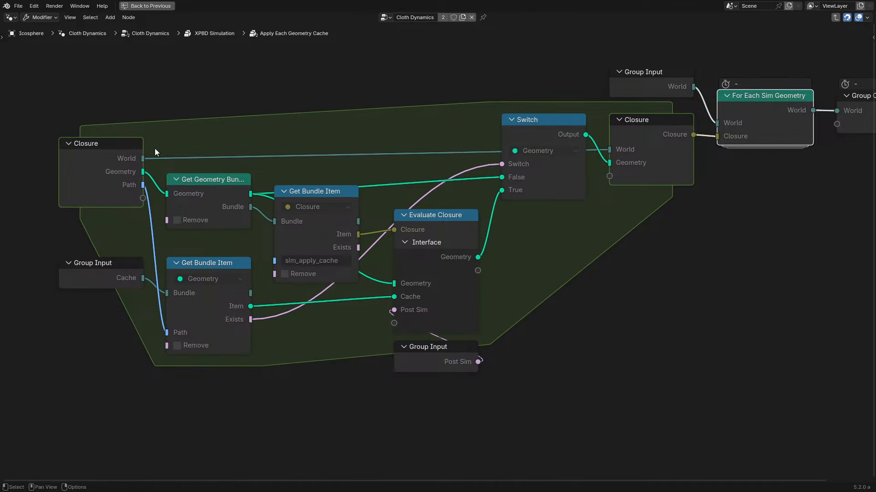
left_click_drag(161, 102, 580, 426)
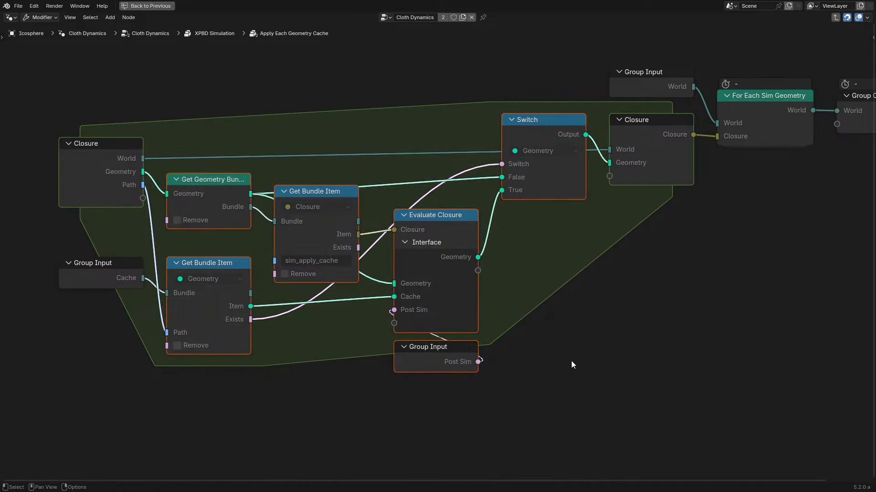
mouse_move(310, 226)
left_mouse_down()
mouse_move(356, 157)
mouse_move(308, 229)
left_mouse_up()
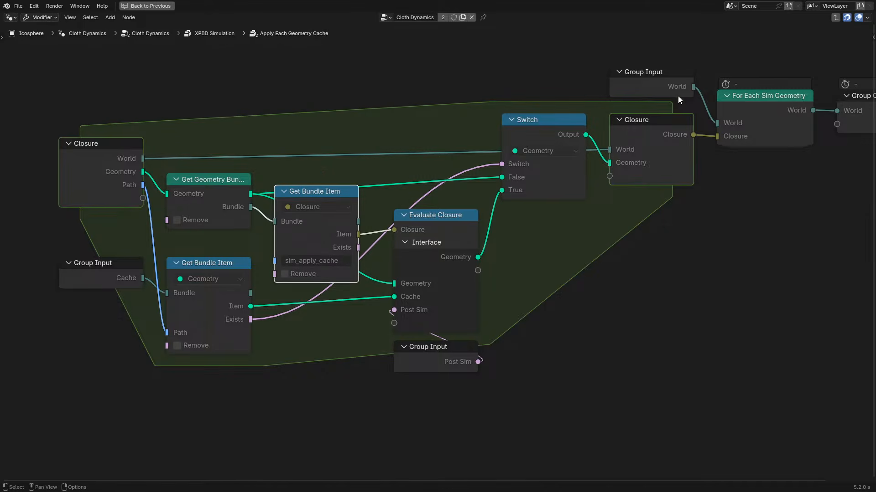
- Open the For Each Sim Geometry group and inspect how its repeat zone evaluates the closure over the nested bundle paths
middle_click_drag(678, 102, 364, 179)
left_click(425, 186)
key("Tab")
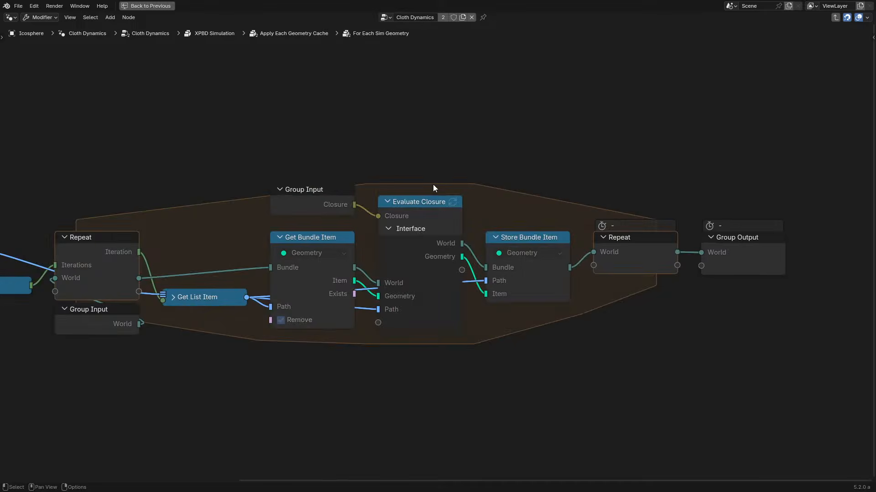
middle_click_drag(254, 256, 504, 279)
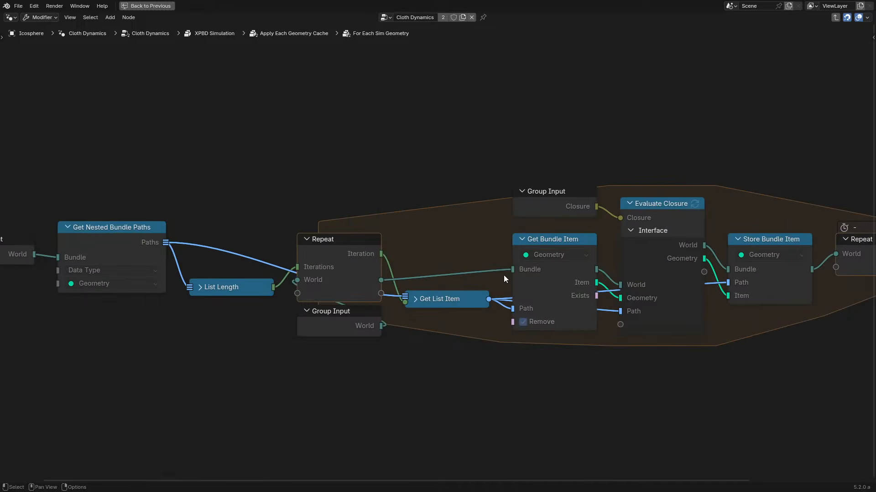
- Return to the XPBD Simulation group and examine the chain of nodes inside Evaluate Effector Attributes
key("Tab")
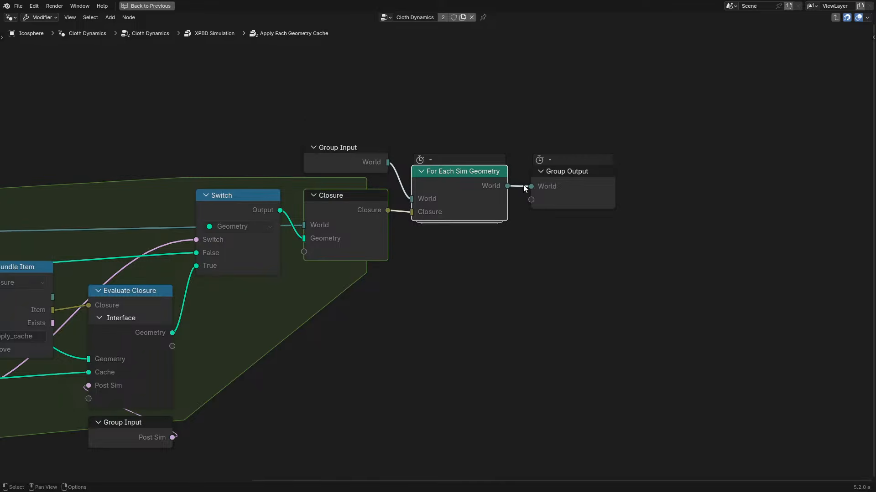
key("Tab")
scroll(627, 220, "down", 2)
scroll(613, 221, "up", 2)
middle_click_drag(604, 223, 340, 240)
left_click(460, 219)
key("Tab")
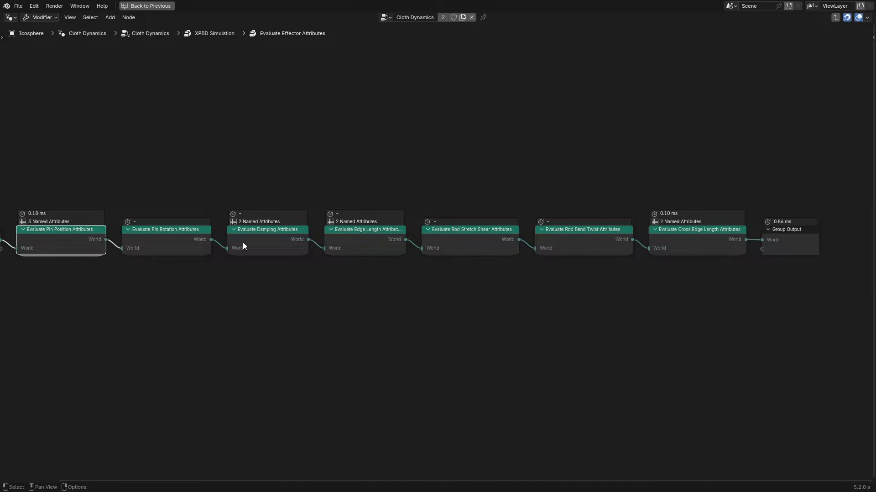
left_click(813, 237)
key("Tab")
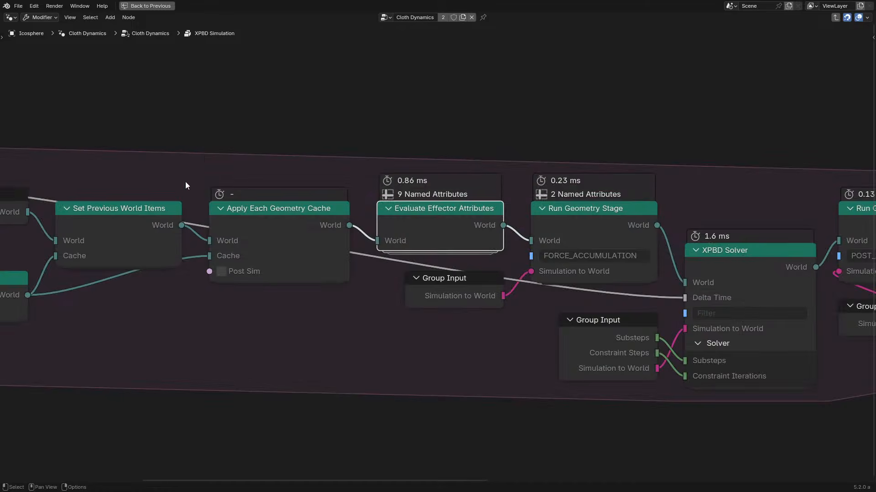
- Inspect the contents of the Set Previous World Items group and return to the XPBD Simulation group
left_click(150, 206)
key("Tab")
scroll(245, 193, "down", 6)
middle_click_drag(237, 192, 415, 210)
key("Tab")
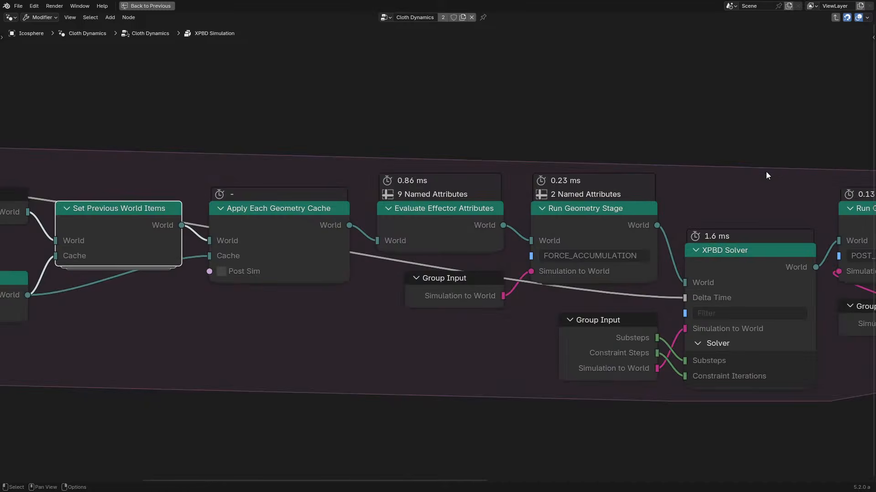
- Examine the closure and repeat zones inside the Run Geometry Stage group that precedes the solver
middle_click_drag(765, 172, 413, 206)
left_click(280, 189)
key("Tab")
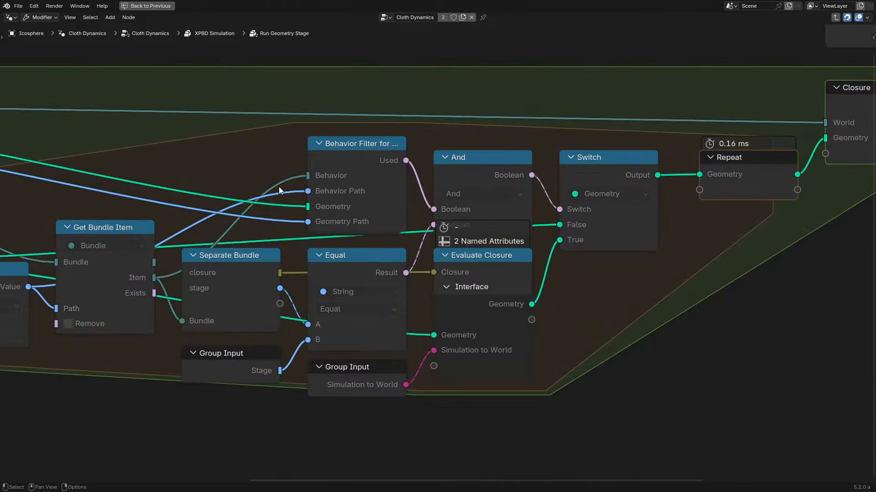
left_click_drag(105, 131, 633, 404)
scroll(631, 308, "down", 4)
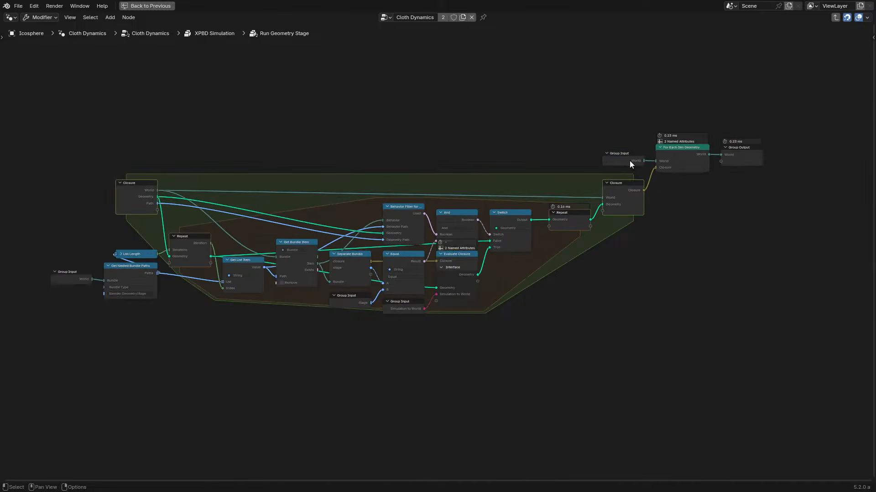
key("Tab")
- Review the two substep approaches in the XPBD Solver group and the Run Geometry Stage group that follows the solver
left_click(474, 251)
key("Tab")
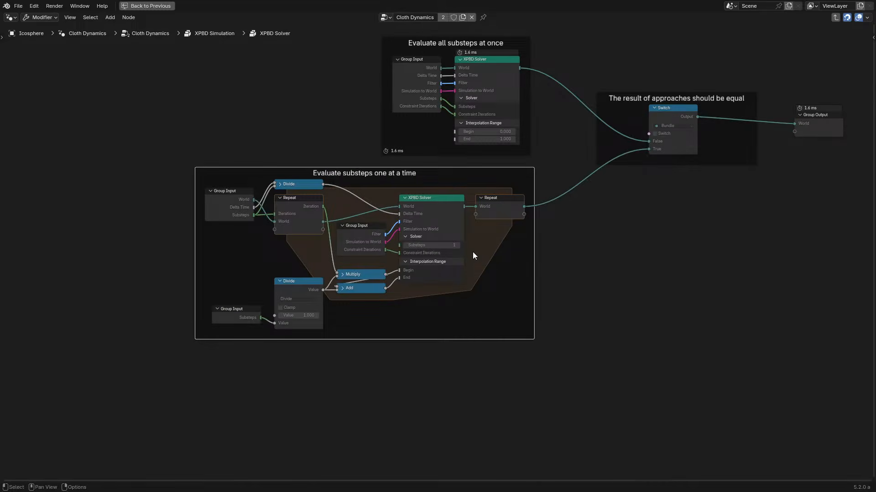
scroll(472, 251, "up", 2)
left_click(533, 205)
key("Tab")
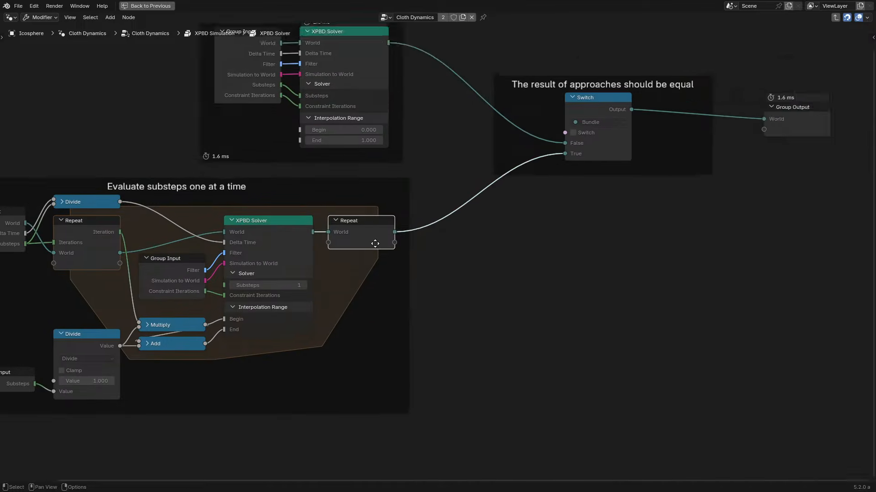
key("Tab")
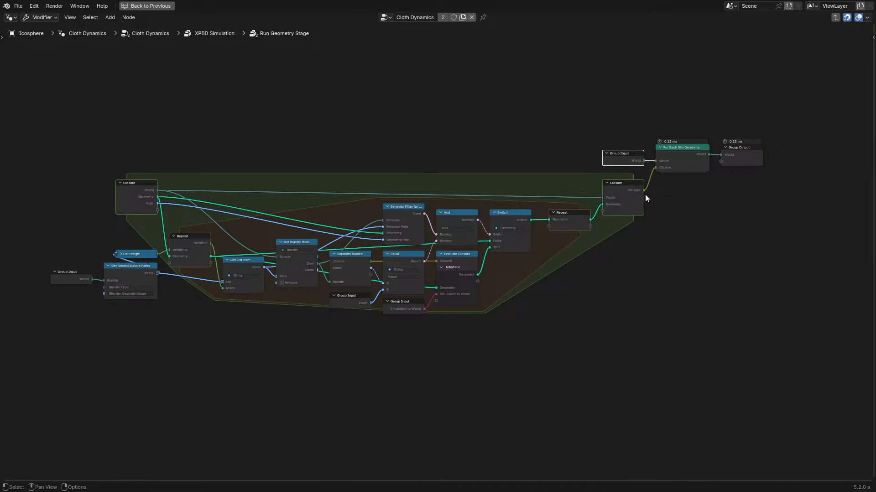
key("Tab")
- Examine how the closure in Simplify Cached Collider Info deletes collider points and is passed to For Each Typed Bundle
left_click(732, 206)
key("Tab")
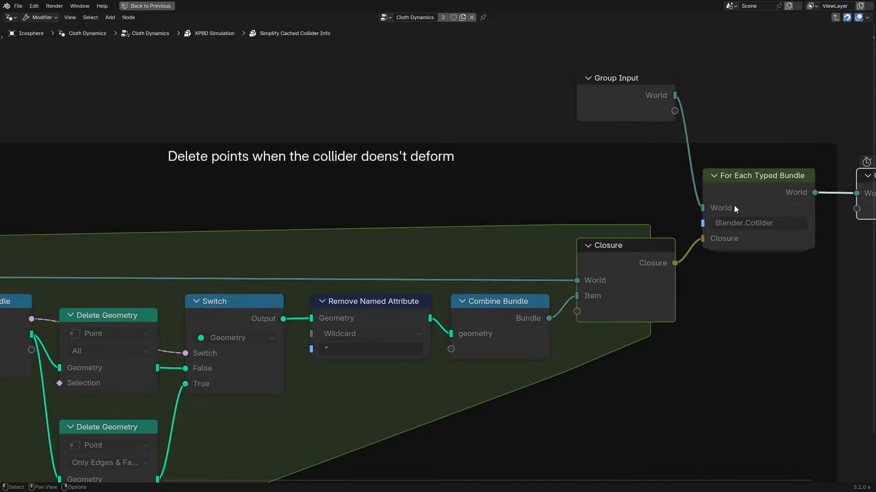
key("Home")
middle_click_drag(476, 244, 508, 207)
scroll(508, 207, "up", 1)
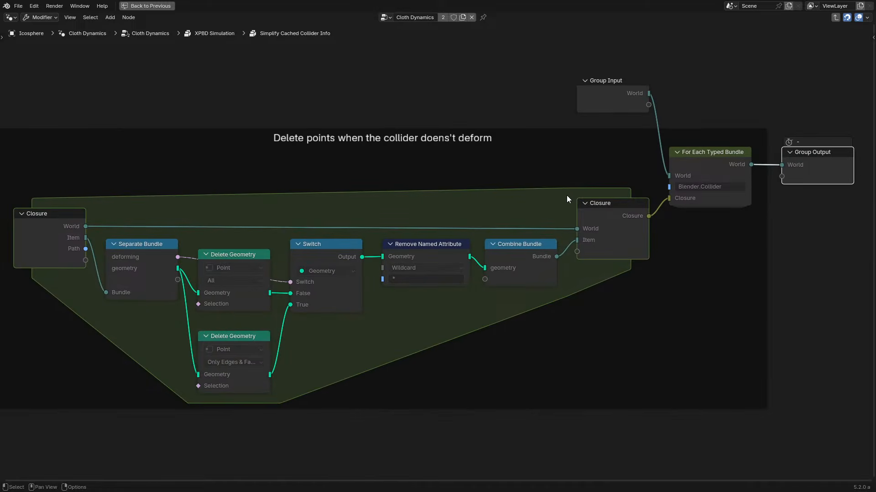
middle_click_drag(617, 211, 471, 229)
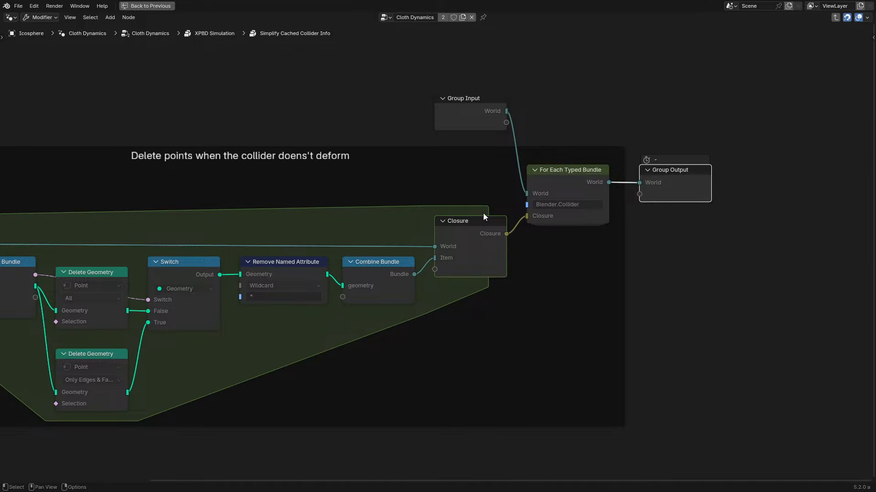
left_click(459, 126)
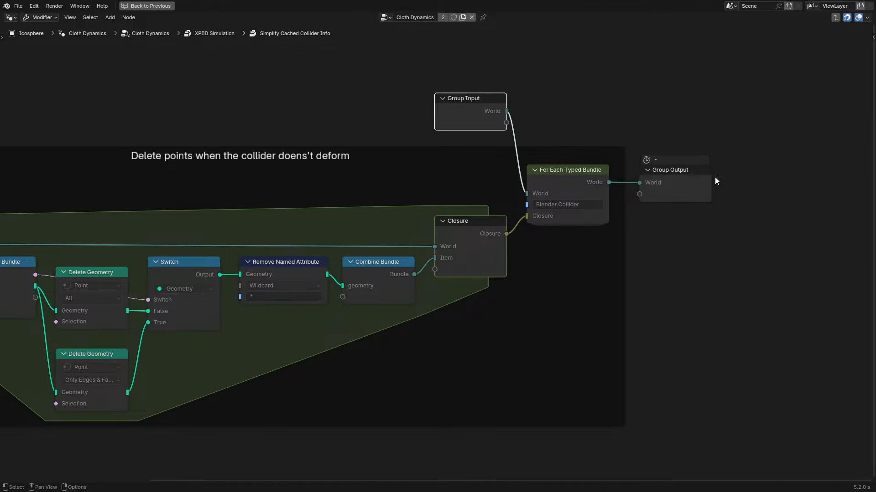
left_click(679, 185)
key("Tab")
- Inspect the Remove Sim Attributes group, including the Remove Named Attribute node in its closure zone
middle_click_drag(735, 174, 144, 198)
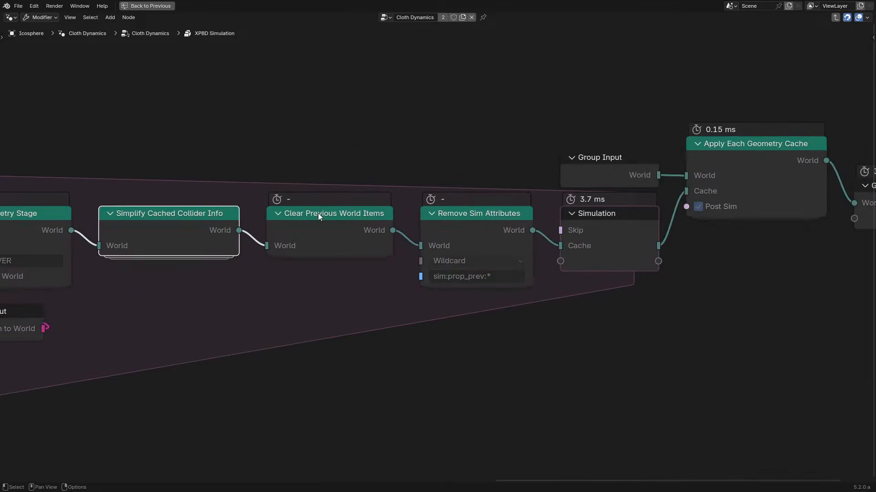
left_click(469, 234)
key("Tab")
left_click(371, 165)
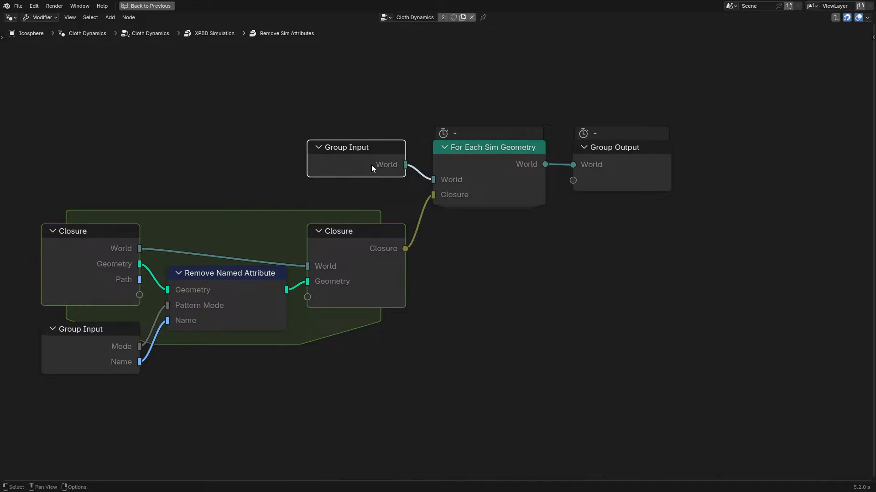
key("Tab")
- Examine the closure zone of the post-simulation Apply Each Geometry Cache group and return to the XPBD Simulation group
left_click(595, 185)
left_click(668, 173)
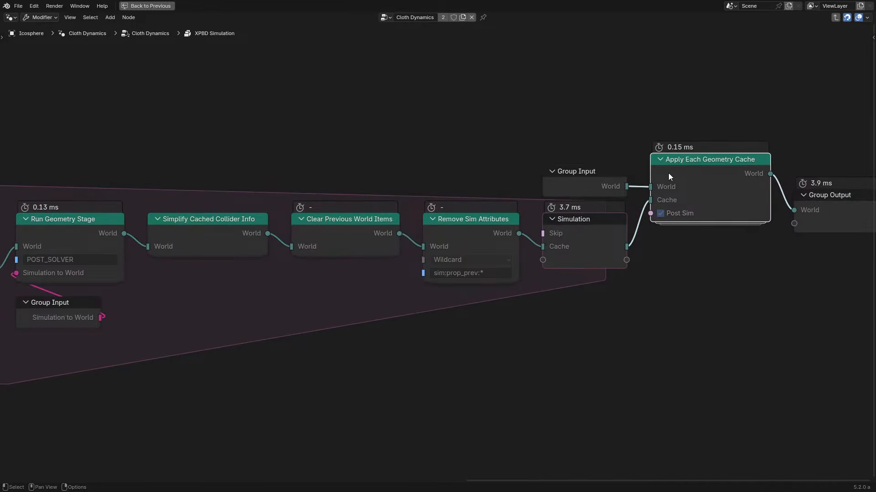
key("Tab")
middle_click_drag(446, 235, 769, 172)
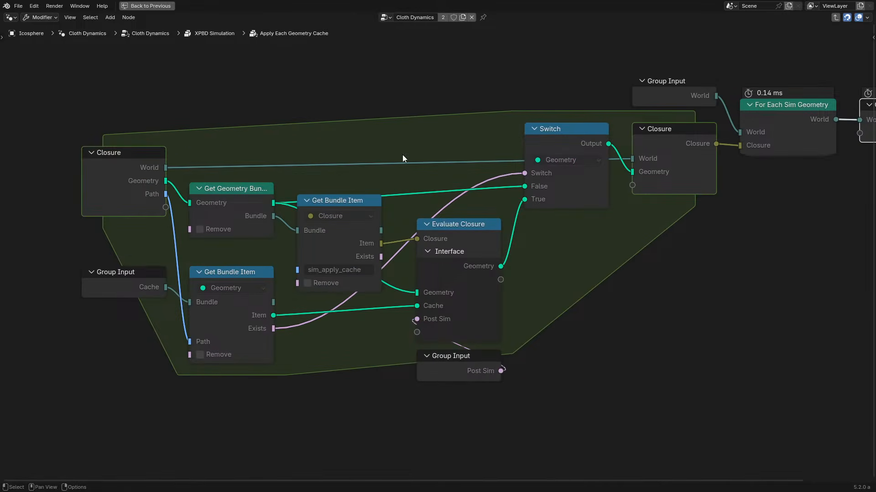
left_click(637, 94)
key("Tab")
- View the ico sphere from another angle in the full workspace, and return to a maximized view of the inner Cloth Dynamics group
key("ctrl+space")
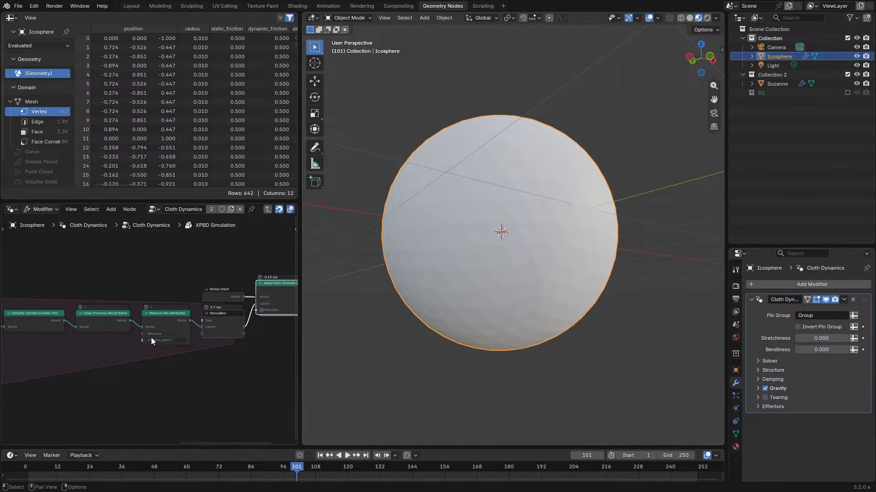
middle_click_drag(371, 212, 465, 191)
left_click(215, 296)
key("Tab")
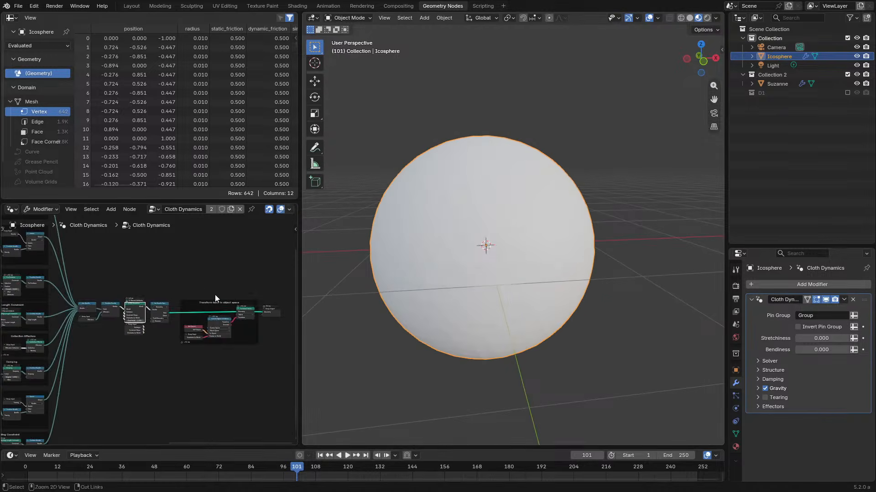
key("ctrl+space")
- Open the Tearing Effector group and examine how Edge Length divided by the rest_length attribute feeds the Capture Attribute chain
middle_click_drag(215, 295, 478, 217)
scroll(464, 260, "up", 5)
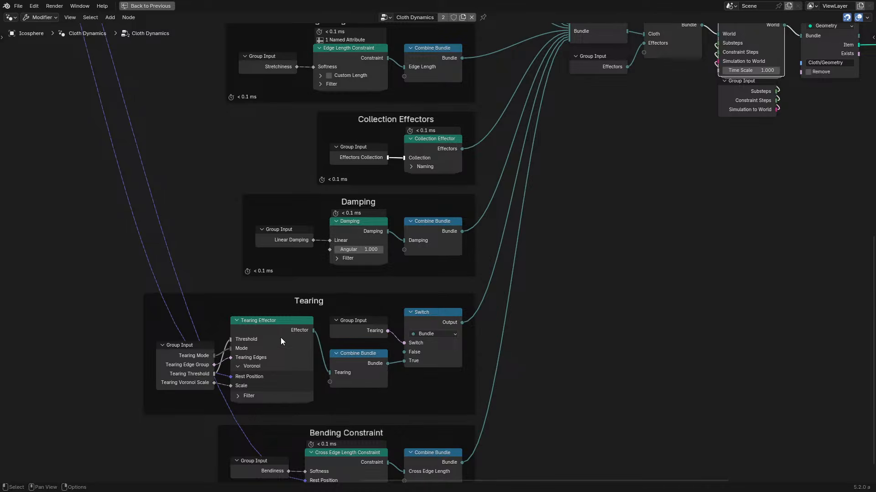
double_click(280, 338)
middle_click_drag(698, 278, 711, 215)
middle_click_drag(195, 177, 341, 192)
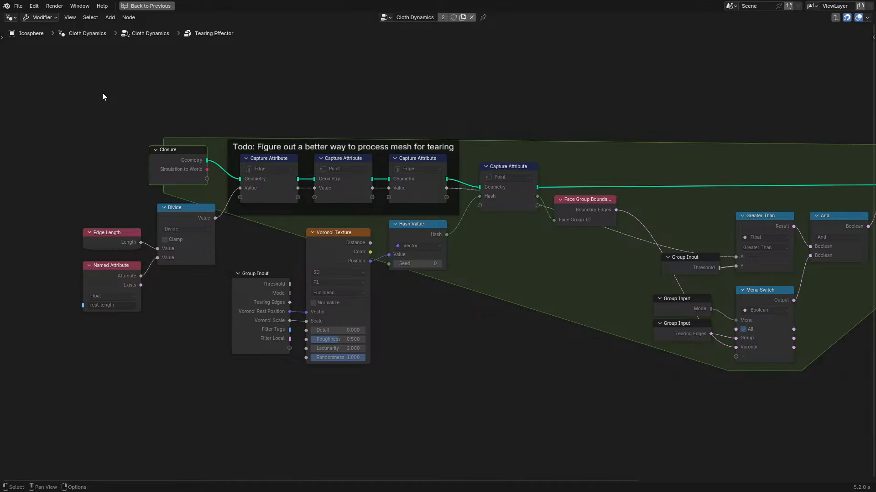
scroll(185, 212, "up", 3)
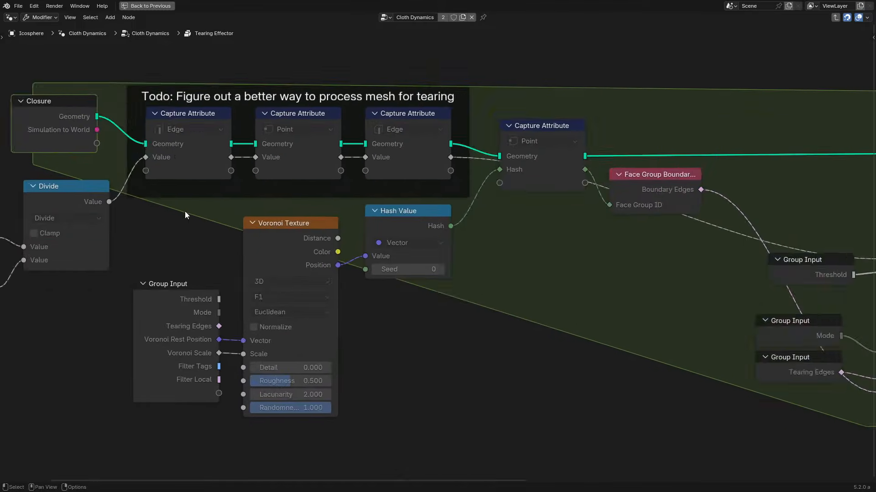
left_click(174, 305)
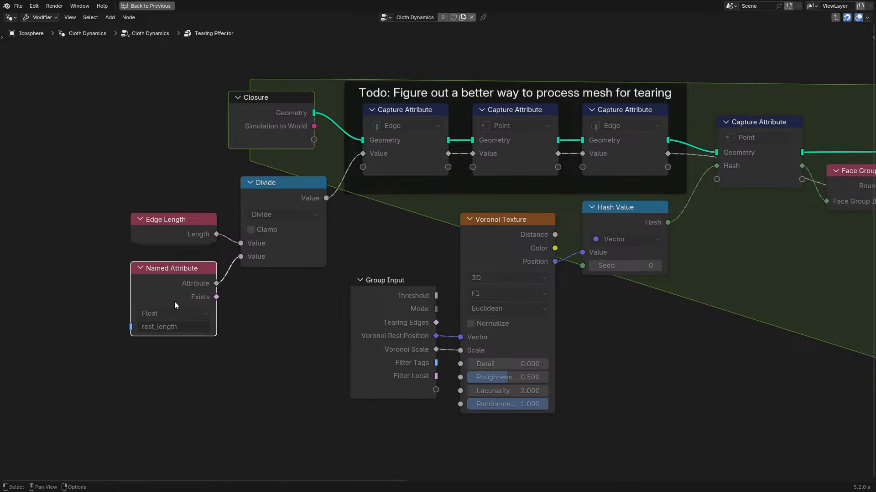
middle_click_drag(662, 166, 529, 166)
- Trace the Voronoi tearing branch from Voronoi Texture through Hash Value and the point Capture Attribute to Face Group Boundaries
left_click_drag(239, 220, 619, 420)
middle_click_drag(591, 241, 318, 287)
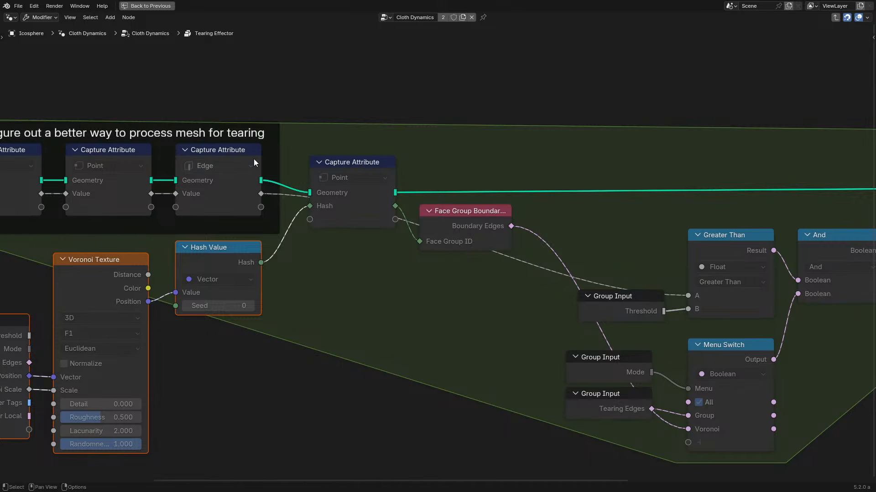
mouse_move(462, 231)
left_mouse_down()
mouse_move(449, 258)
mouse_move(465, 229)
left_mouse_up()
scroll(464, 228, "down", 1)
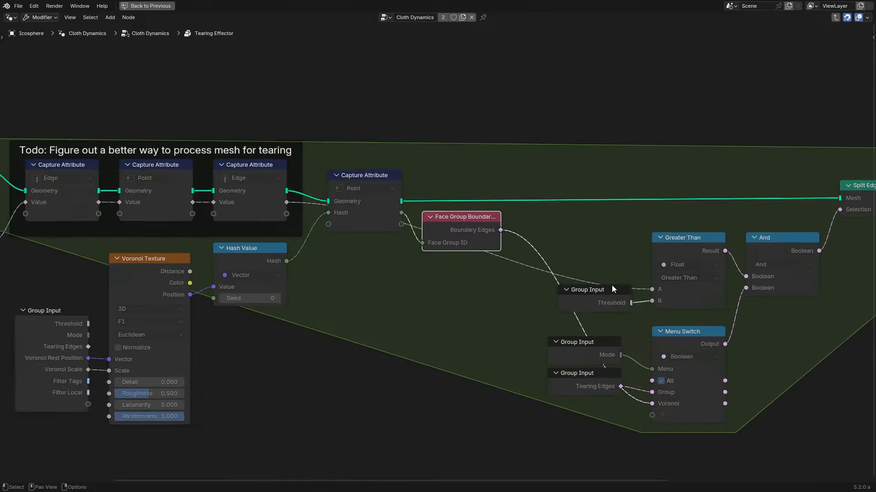
middle_click_drag(543, 281, 383, 248)
scroll(384, 247, "up", 4)
left_click_drag(261, 186, 291, 178)
right_click(291, 178)
middle_click_drag(203, 200, 518, 176)
left_click_drag(63, 172, 364, 357)
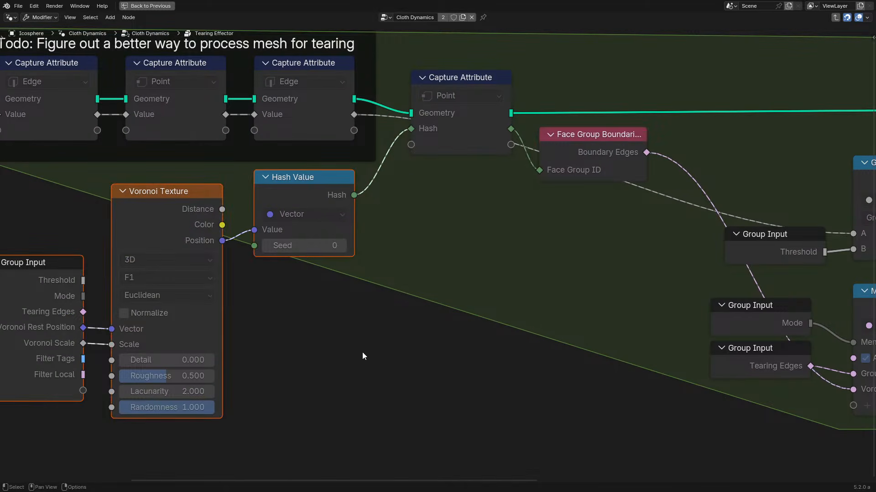
left_click(592, 153)
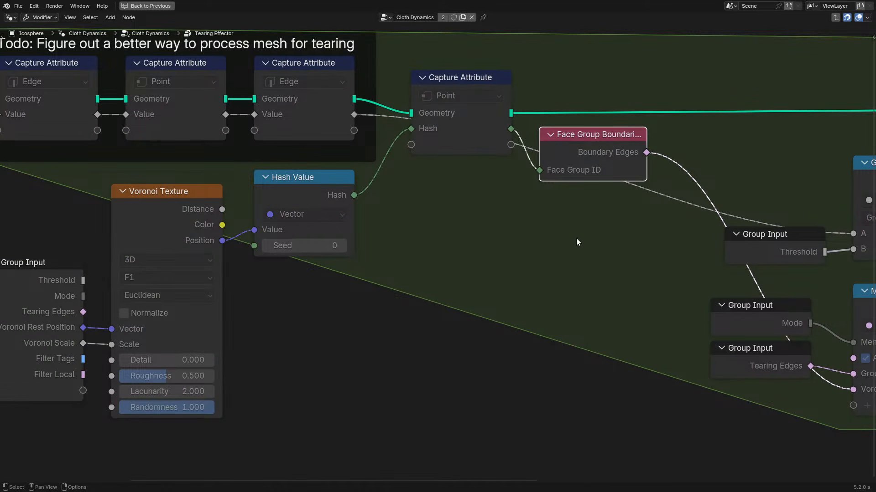
middle_click_drag(427, 279, 543, 236)
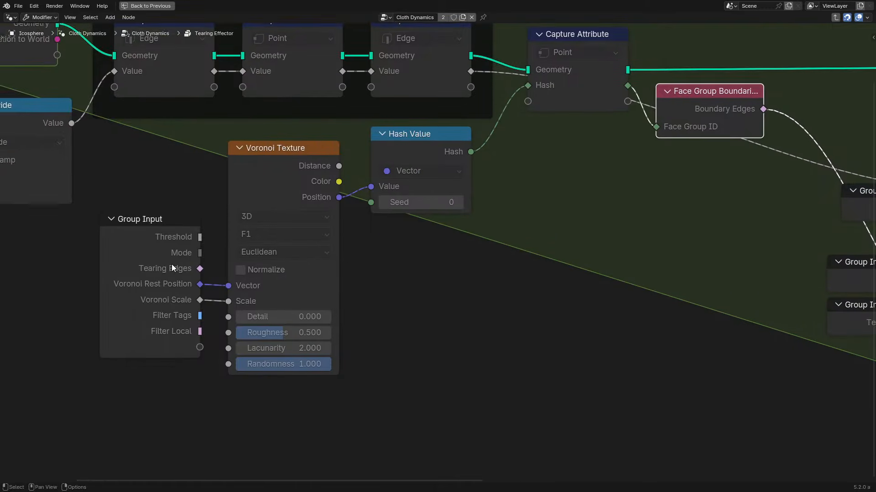
- Examine how the tearing threshold comparison and the mode's Menu Switch combine into the Split Edges selection
middle_click_drag(646, 188, 281, 193)
middle_click_drag(456, 211, 240, 154)
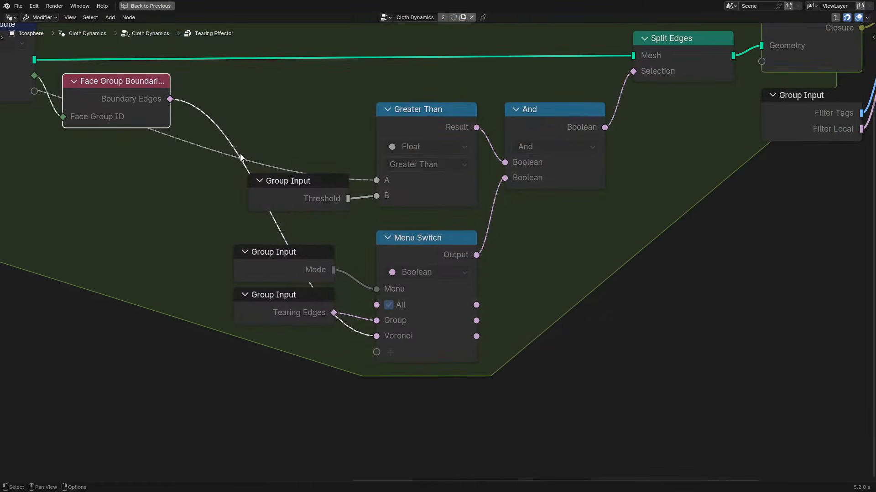
left_click_drag(271, 95, 639, 384)
scroll(195, 196, "down", 3)
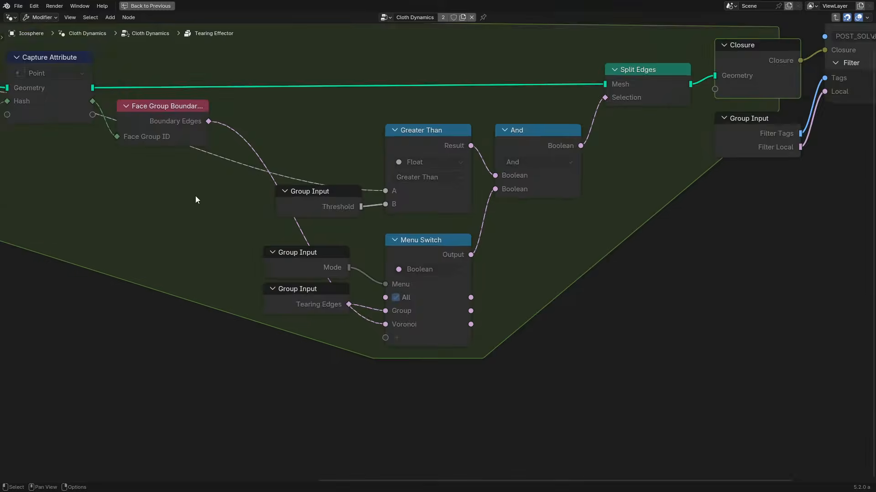
- Follow the tearing closure into the Custom Geometry Stage group and examine its Blender.GeometryStage Combine Bundle node
middle_click_drag(195, 195, 0, 276)
middle_click_drag(540, 212, 301, 268)
scroll(322, 235, "up", 6)
mouse_move(325, 180)
left_mouse_down()
mouse_move(332, 165)
mouse_move(331, 177)
left_mouse_up()
left_click_drag(477, 128, 499, 98)
key("Escape")
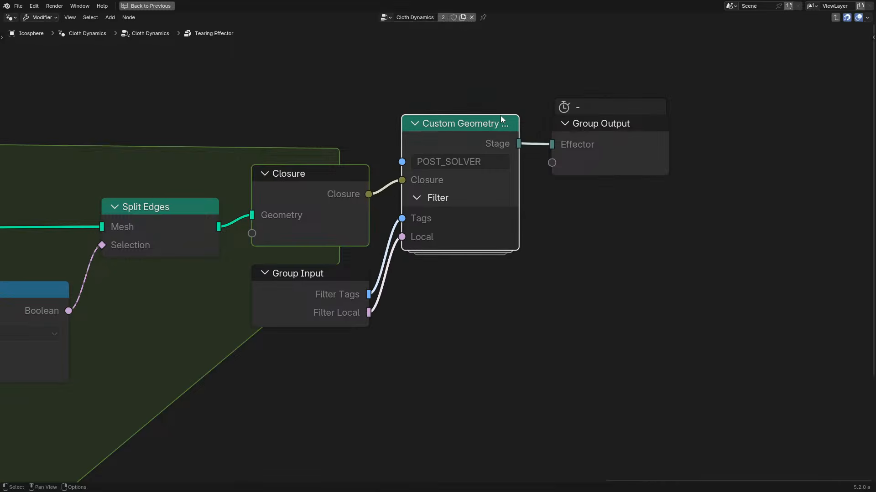
key("Tab")
left_click(417, 202)
middle_click_drag(418, 203, 271, 248)
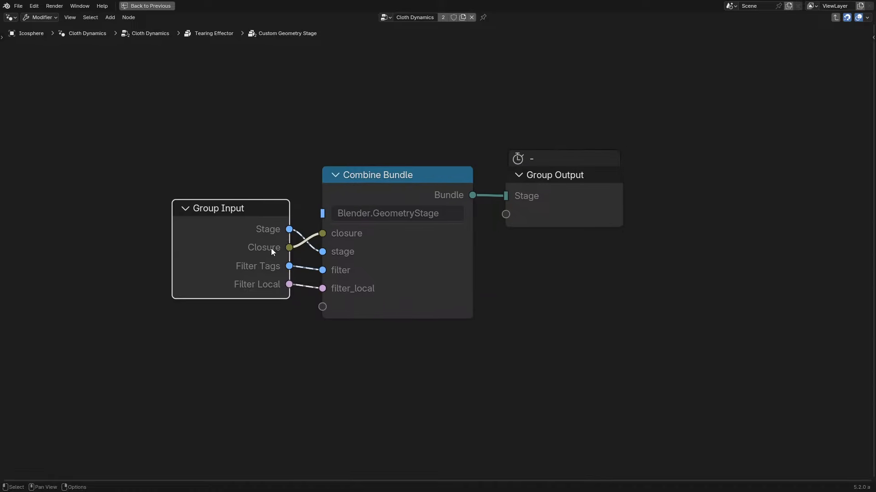
scroll(274, 243, "up", 2)
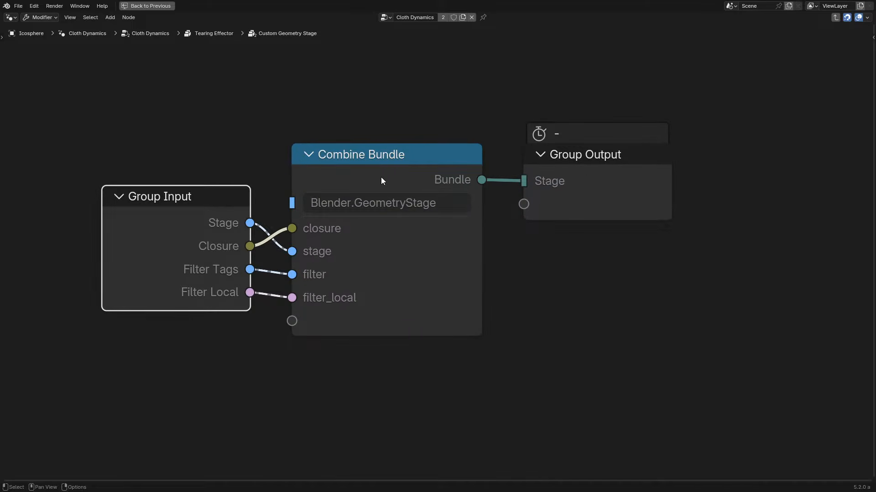
- Move the Tearing Effector's Group Output node farther from Custom Geometry Stage, and briefly revisit the contents of that stage group
key("Tab")
left_click_drag(604, 163, 789, 163)
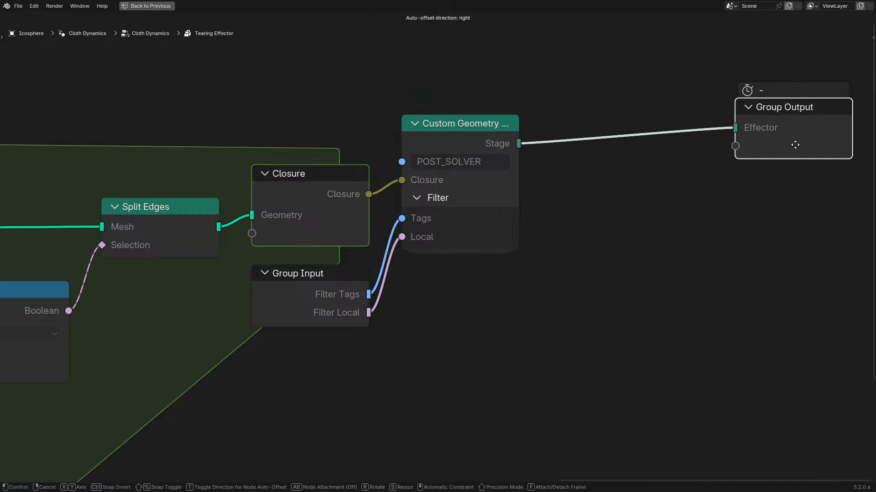
left_click(467, 144)
key("Tab")
key("Tab")
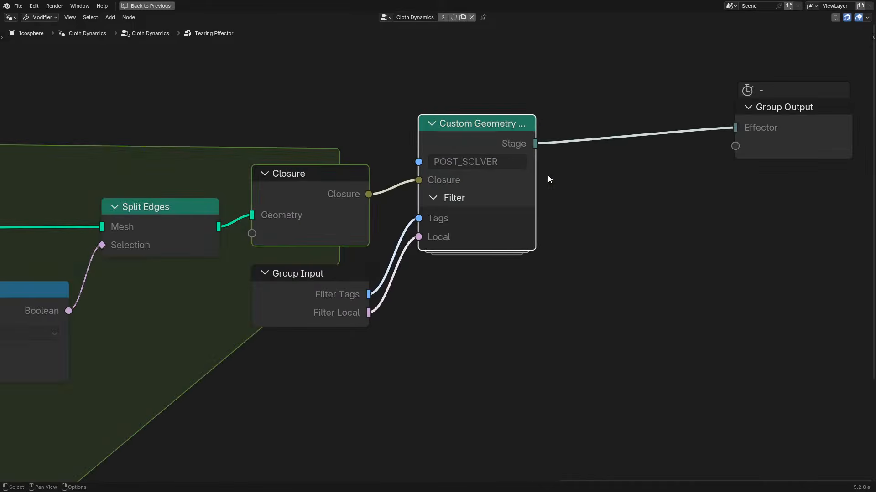
- Move the Custom Geometry Stage node farther from the tearing zone's Closure node
left_click_drag(481, 137, 530, 137)
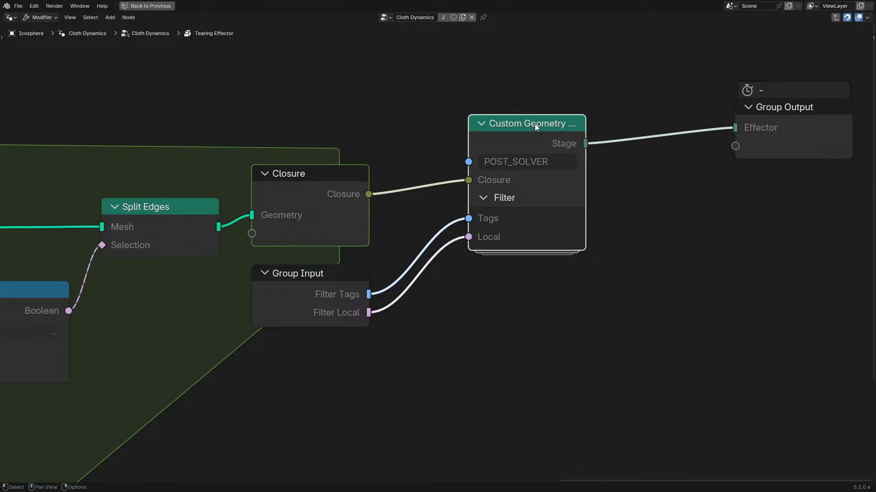
key("g")
right_click(420, 160)
key("g")
right_click(601, 179)
key("g")
right_click(569, 180)
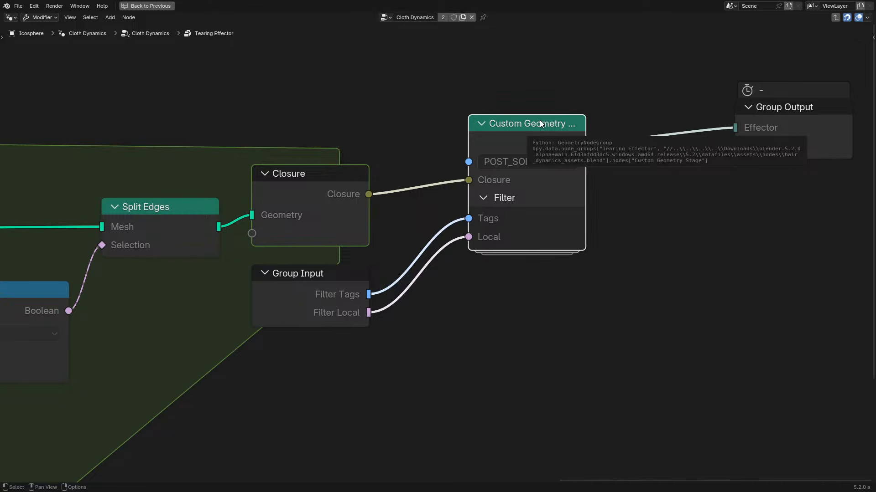
- Examine how the Custom Geometry Stage group bundles closure, stage, filter and filter_local into its Stage output
key("Tab")
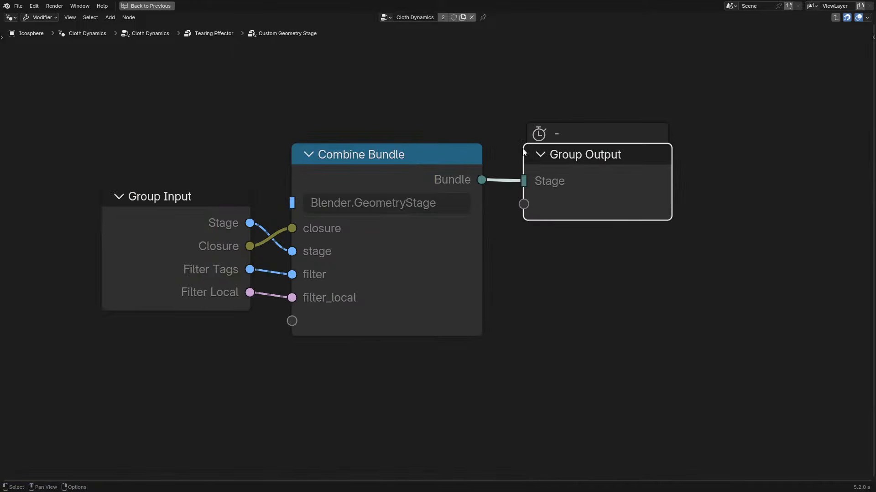
left_click(353, 157)
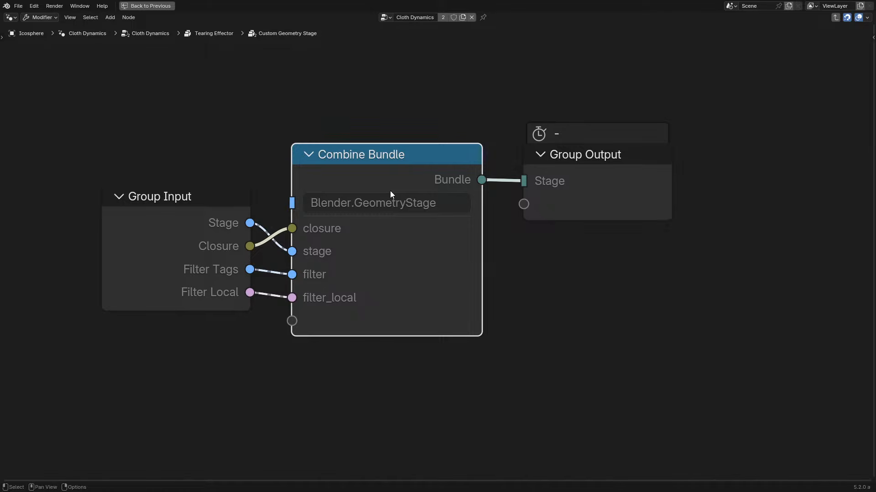
key("Tab")
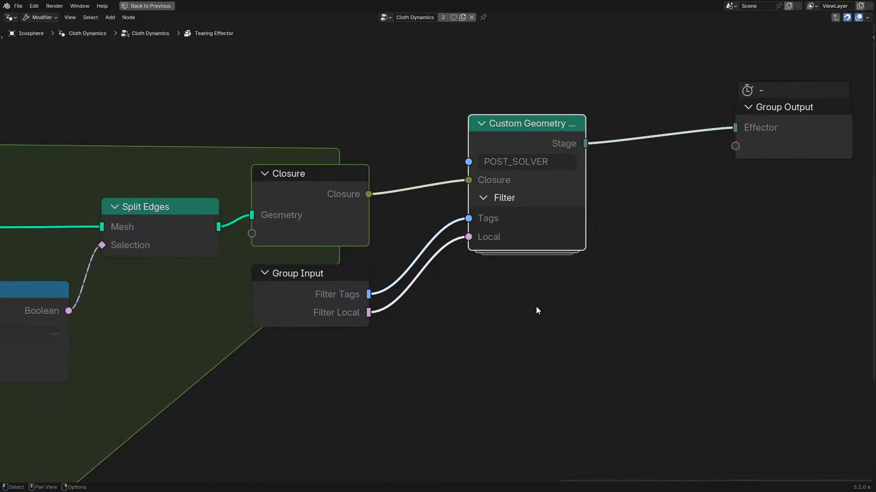
key("Tab")
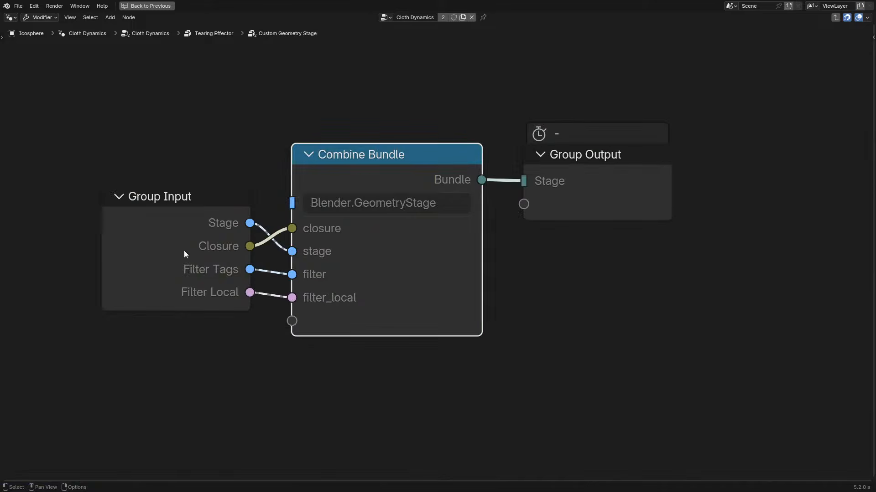
left_click(559, 187)
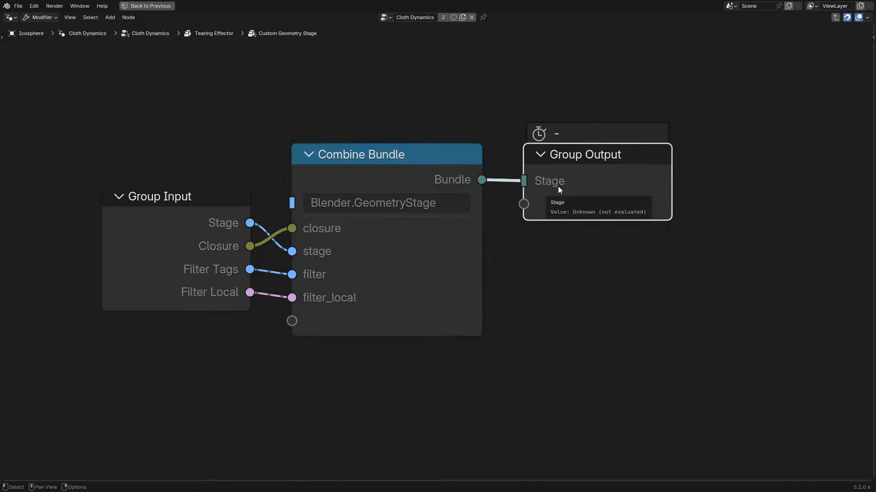
left_click(377, 167)
key("Tab")
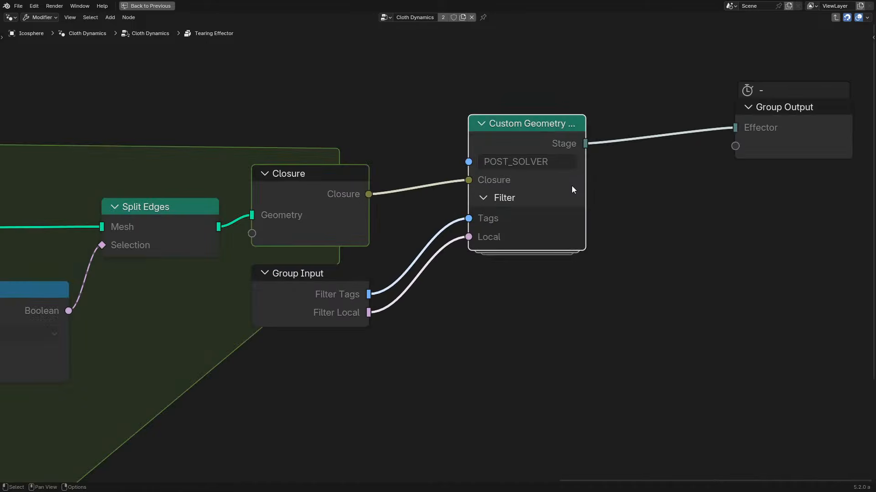
- Lower the filter Group Input and Custom Geometry Stage nodes, and reconnect the tearing Closure output to the stage's Closure input
mouse_move(349, 303)
left_mouse_down()
mouse_move(353, 291)
mouse_move(354, 320)
left_mouse_up()
left_click_drag(534, 131, 534, 167)
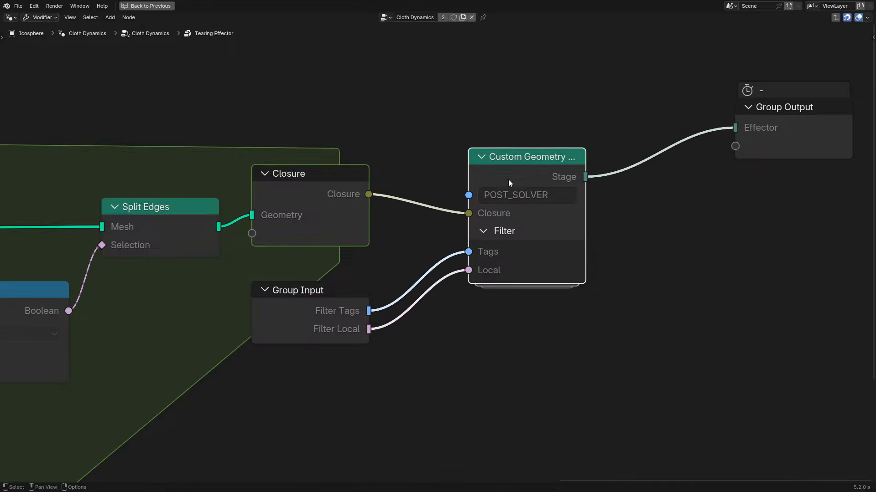
scroll(389, 220, "down", 2)
middle_click_drag(374, 227, 448, 231)
scroll(453, 203, "down", 2)
middle_click_drag(91, 230, 380, 166)
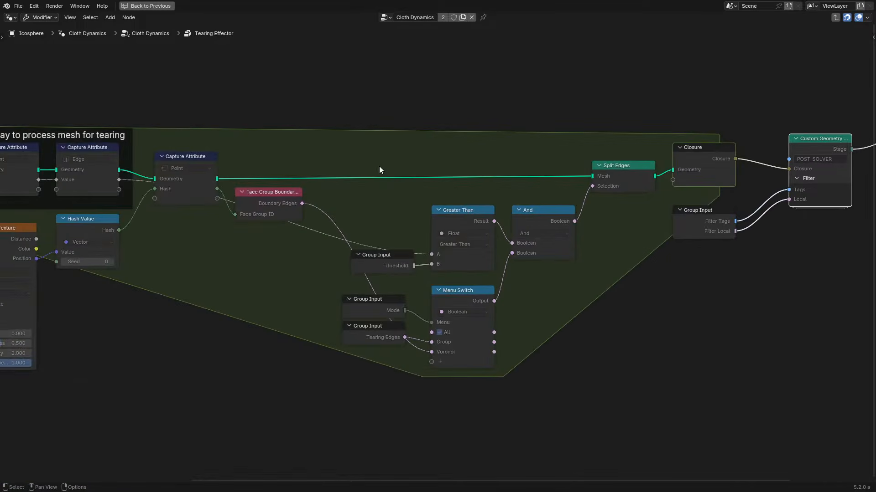
middle_click_drag(574, 205, 232, 238)
scroll(401, 197, "up", 2)
left_click(343, 177)
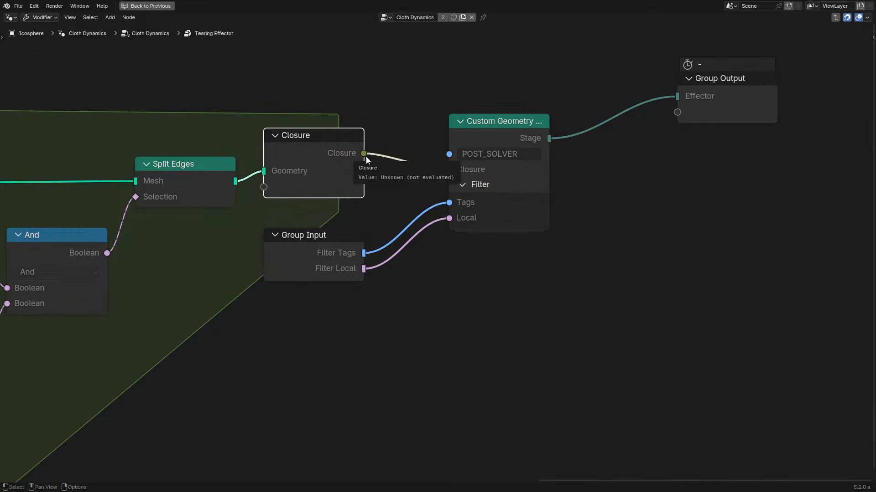
left_click_drag(366, 157, 449, 169)
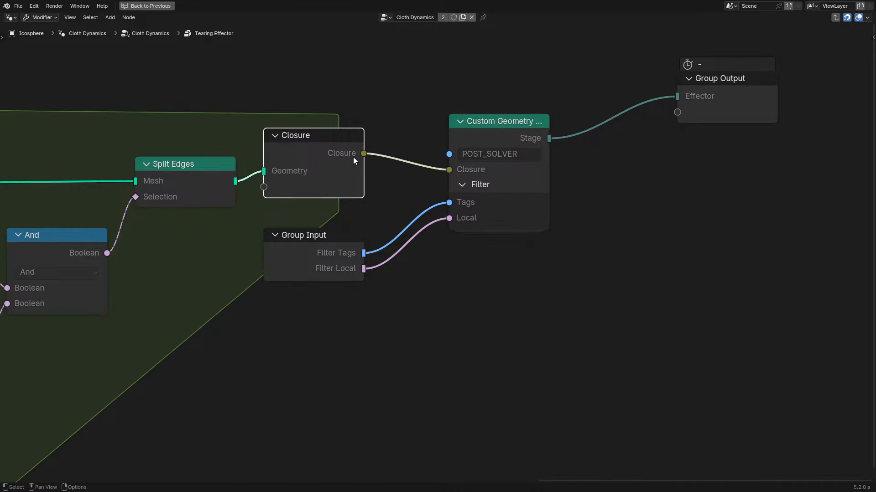
- Move Group Output closer to Custom Geometry Stage, and shift Split Edges away from Closure to free space between them
left_click_drag(711, 97, 626, 125)
middle_click_drag(223, 237, 598, 193)
scroll(598, 194, "down", 4)
middle_click_drag(307, 216, 477, 229)
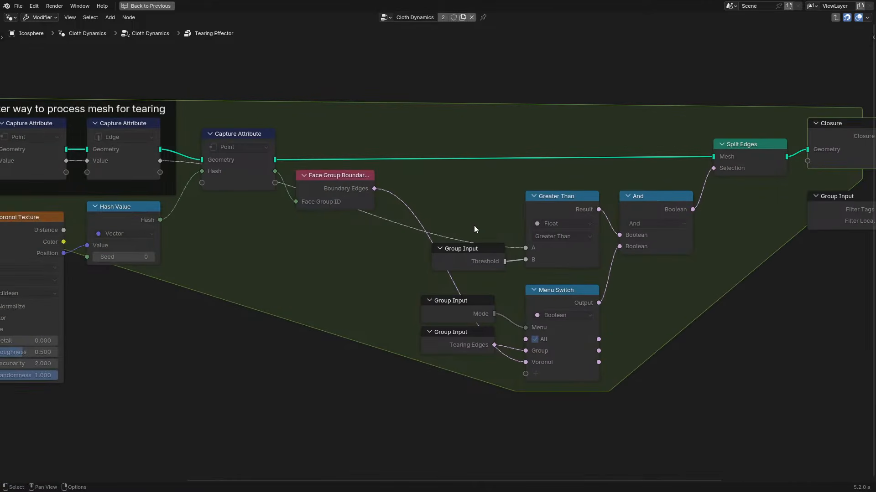
middle_click_drag(528, 175, 120, 221)
scroll(267, 221, "up", 4)
left_click_drag(338, 196, 191, 195)
key("q")
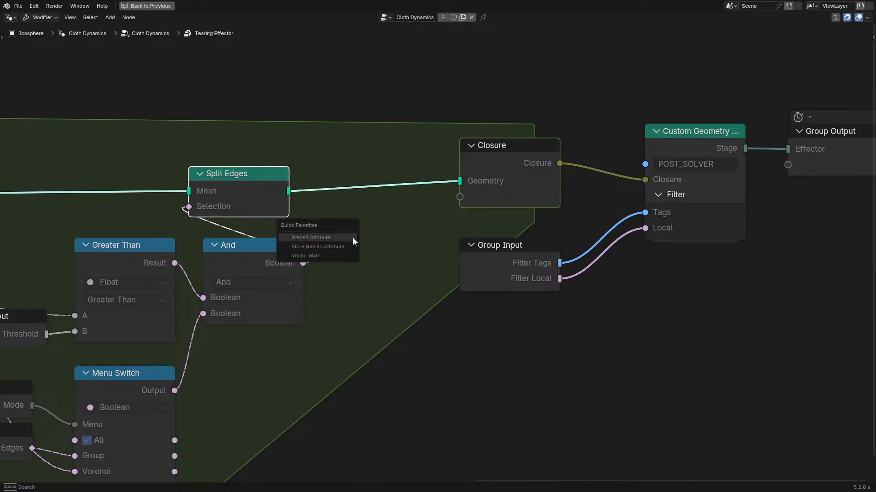
scroll(369, 209, "down", 4)
- Show the Tearing Effector's node options in the Cloth Dynamics group, make its linked group local, and reopen it for editing
key("Tab")
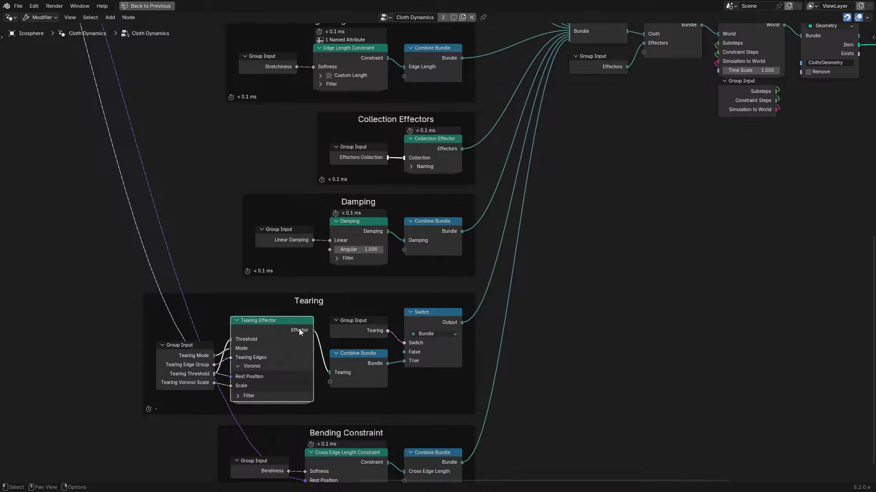
key("Tab")
key("Tab")
right_click(249, 456)
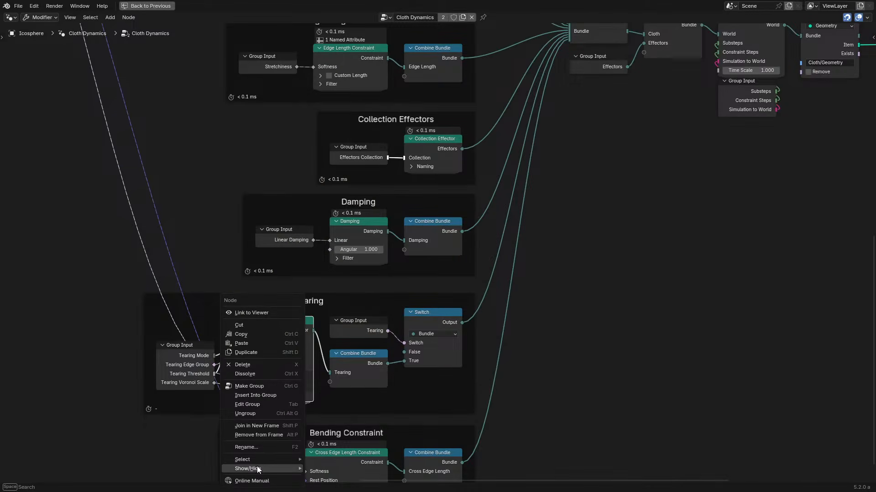
mouse_move(263, 469)
left_click(357, 437)
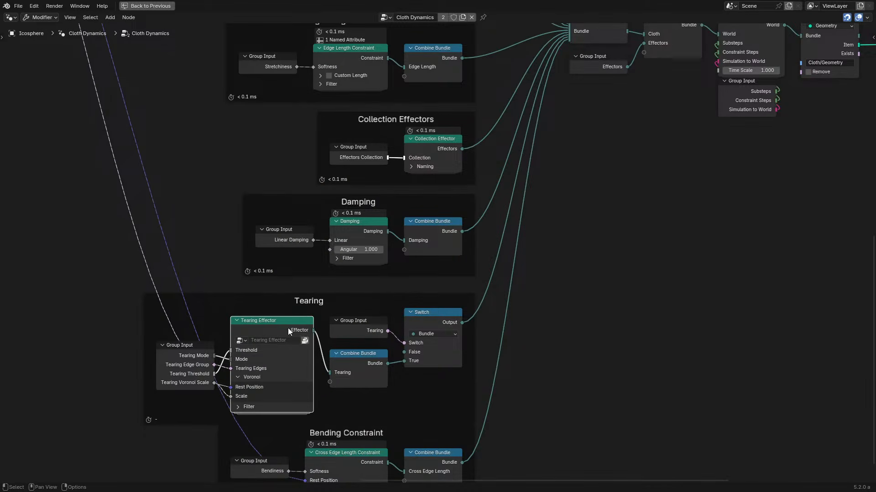
key("Tab")
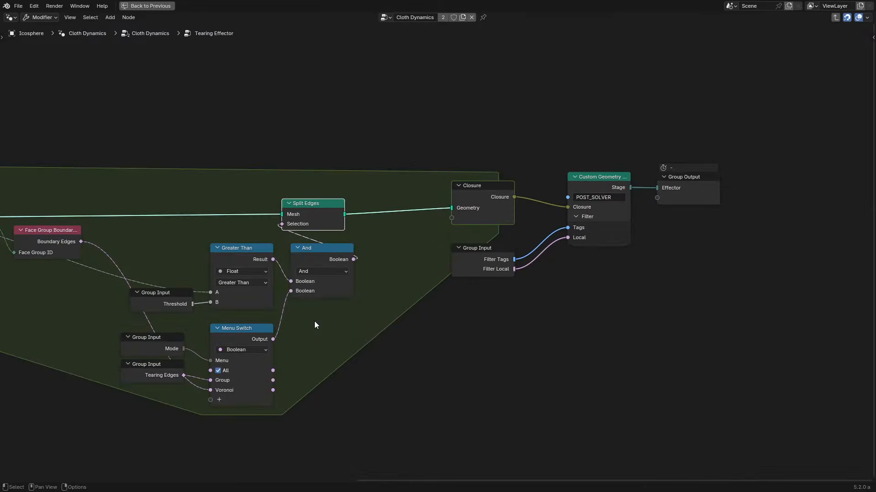
- Insert a Store Named Attribute node between Split Edges and the Closure node
scroll(450, 249, "up", 2)
key("shift+a")
type("set")
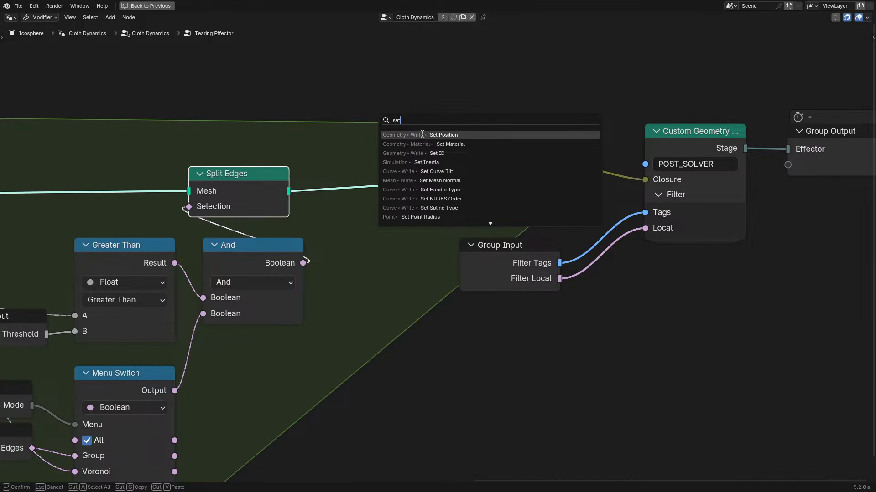
key("Escape")
key("q")
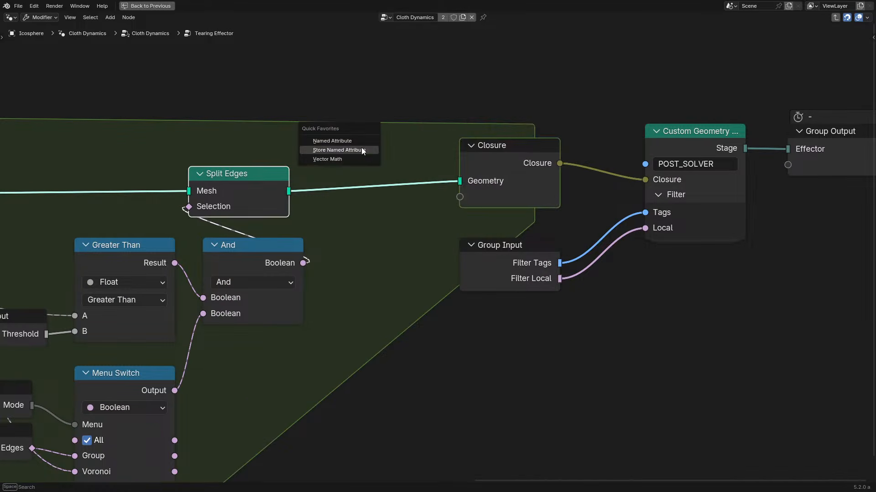
left_click(362, 149)
left_click(352, 152)
left_click(390, 197)
- Set the Store Named Attribute node's data type to Vector
left_click(395, 181)
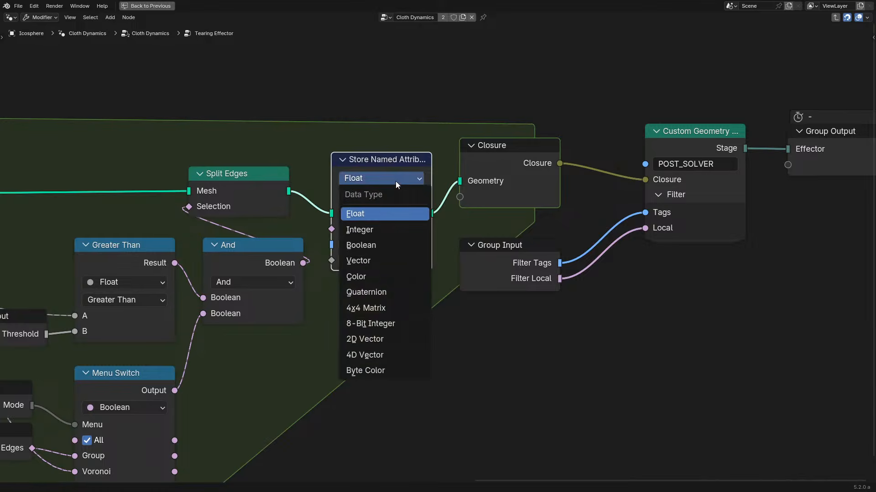
left_click(377, 257)
left_click(383, 245)
key("Escape")
- Look up the velocity attribute in the spreadsheet's vertex data and name the stored attribute velocity
key("ctrl+space")
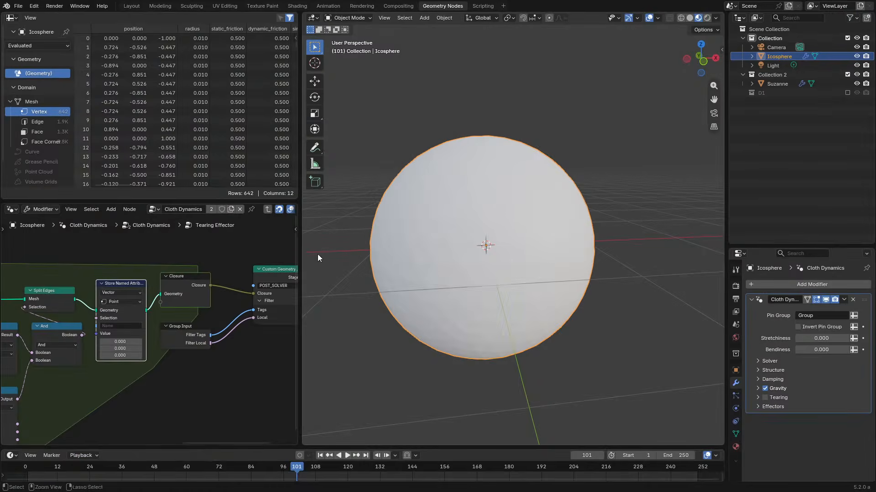
middle_click_drag(103, 339, 197, 285)
scroll(197, 284, "up", 5)
middle_click_drag(186, 135, 88, 127)
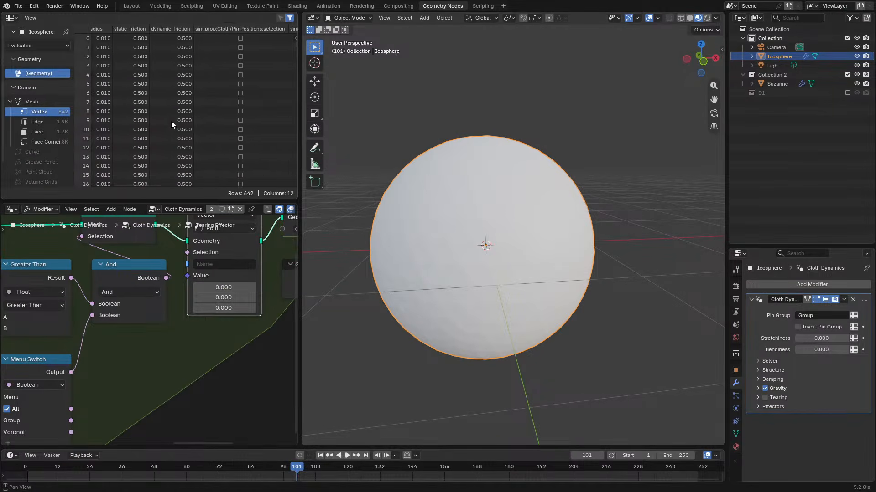
middle_click_drag(171, 122, 137, 43)
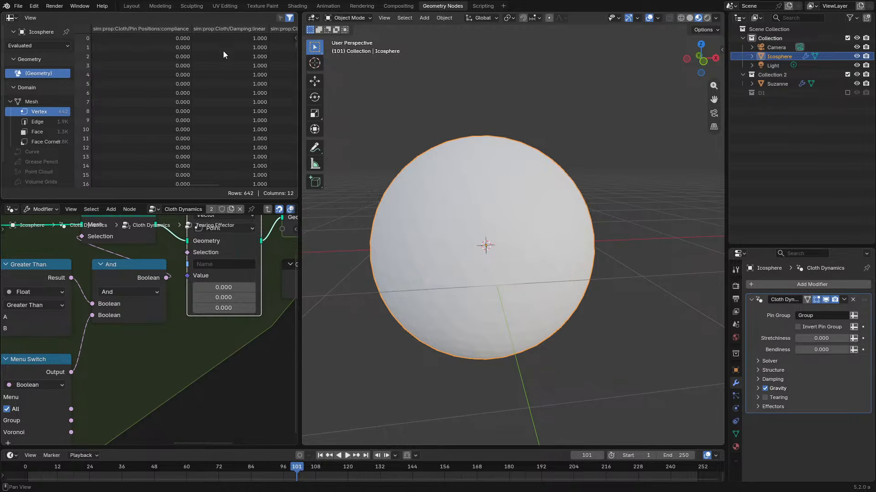
middle_click_drag(223, 51, 151, 82)
middle_click_drag(200, 100, 90, 119)
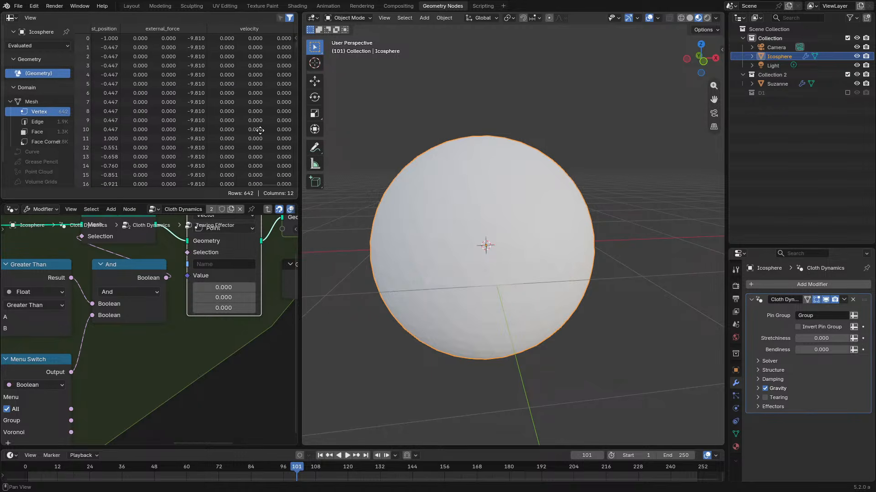
left_click(214, 265)
type("veloc")
key("Return")
- Add a Field Average node beneath the Store Named Attribute node
key("shift+a")
left_click(213, 253)
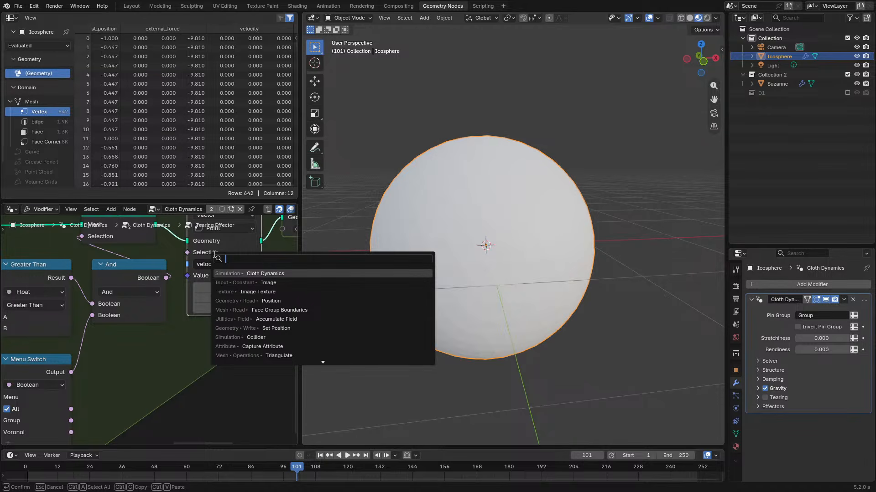
type("mean")
key("Down")
key("Down")
key("Down")
key("Down")
key("Down")
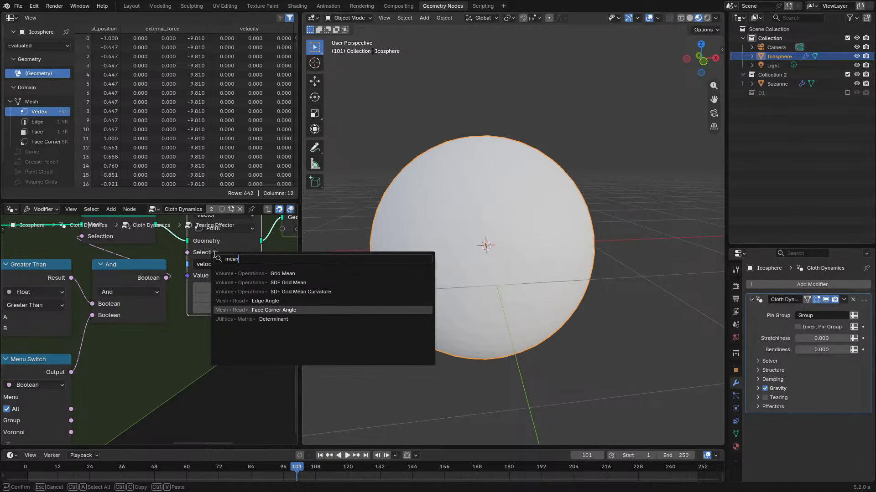
key("ctrl+a")
type("aver")
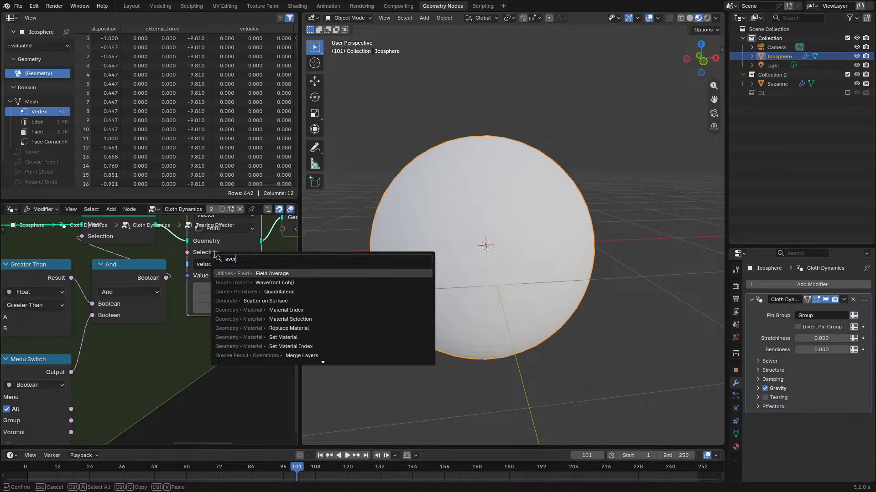
key("Return")
left_click(151, 349)
- Set the Field Average data type to Vector and move the node clear of the tearing zone
key("ctrl+space")
middle_click_drag(542, 352, 349, 191)
left_click(354, 198)
left_click(339, 281)
left_click_drag(324, 166, 430, 208)
- Add a Position node feeding the Field Average's Value input
left_click_drag(382, 297, 247, 305)
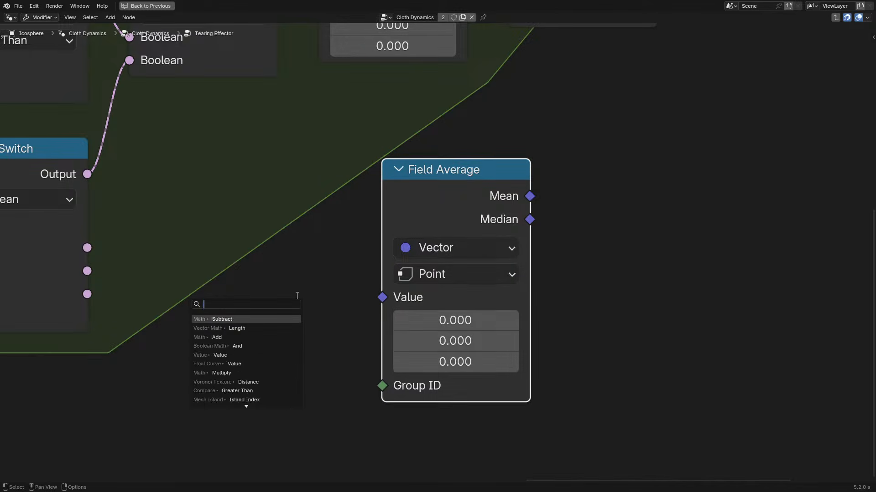
type("po")
left_click(255, 337)
left_click(286, 300)
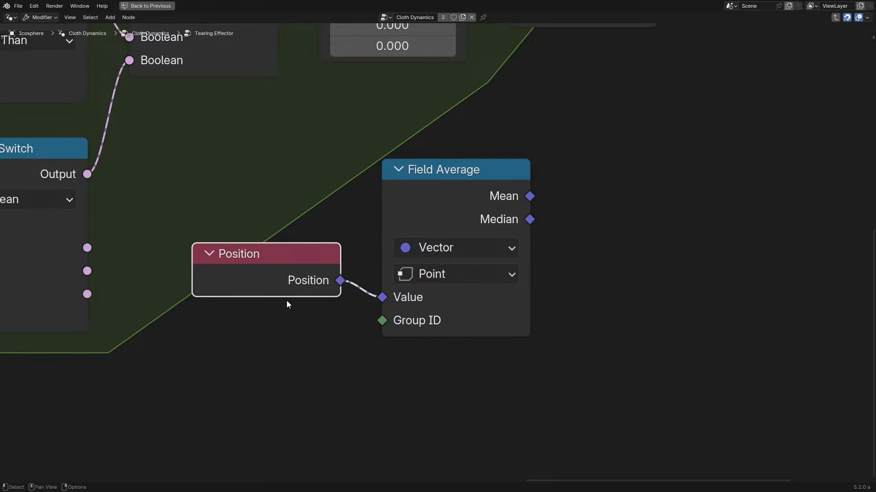
- Branch the Position output into a new Vector Math Subtract node beside Field Average
left_click_drag(341, 281, 611, 218)
type("subytr")
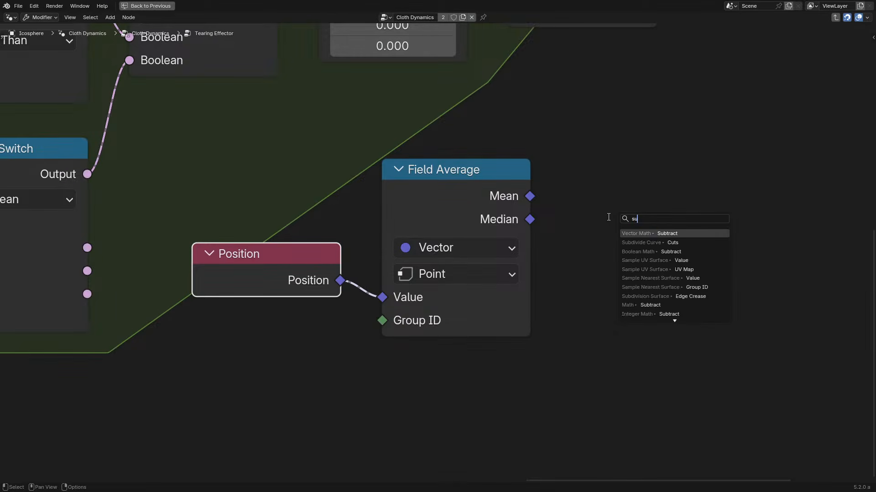
key("BackSpace")
key("BackSpace")
key("BackSpace")
type("tr")
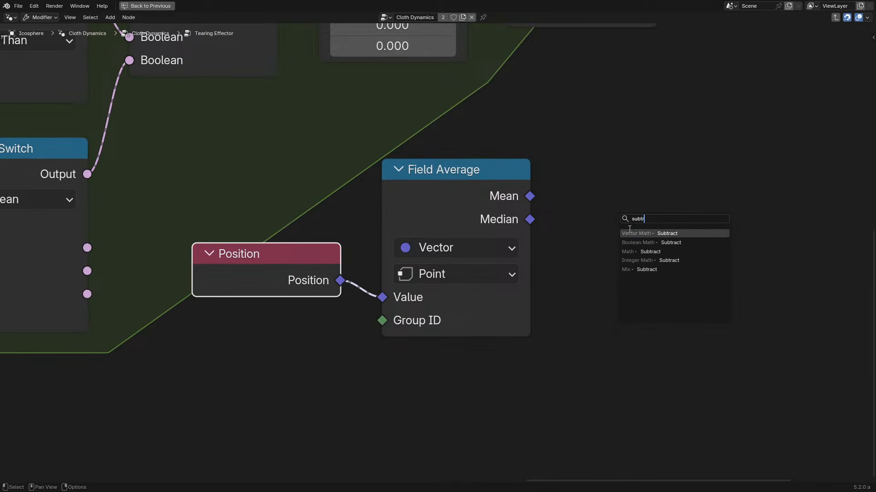
key("Return")
left_click(621, 219)
- Collapse the Subtract node, link Field Average's Mean to its second input, and place it above Field Average
key("h")
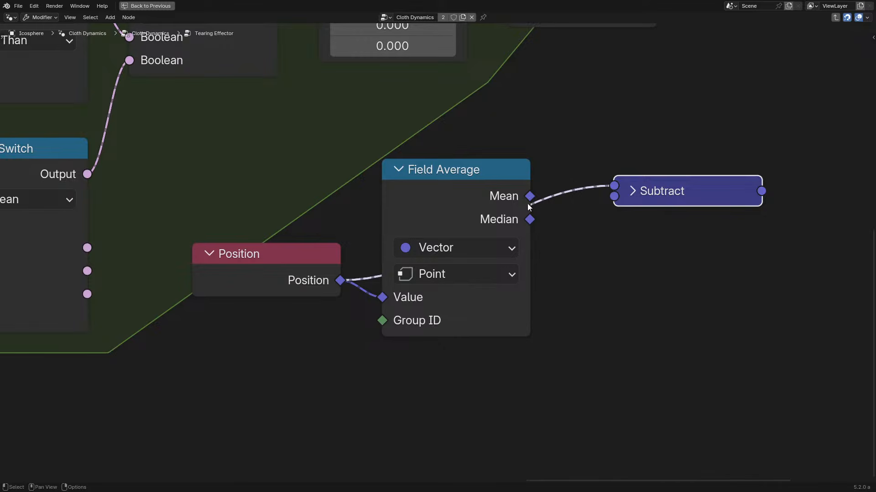
left_click_drag(660, 196, 442, 128)
left_click(536, 151)
- Add a Vector Math Normalize node fed by the Subtract result
left_click_drag(529, 129, 598, 141)
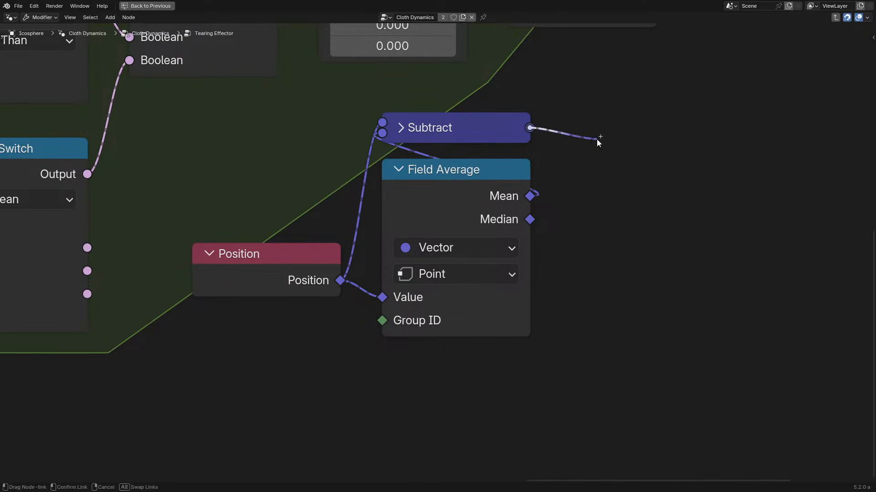
type("norm")
key("Return")
left_click(580, 145)
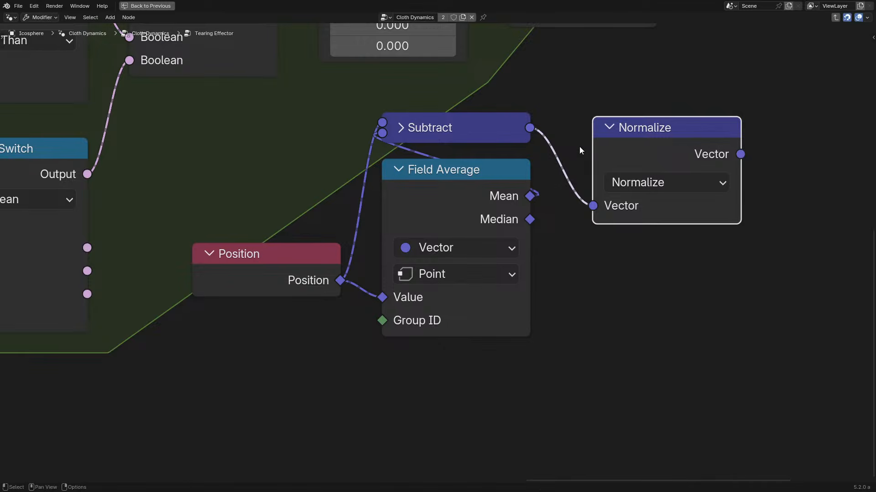
- Collapse the Normalize node in line with Subtract and add a Vector Math Scale node fed by its output
key("h")
middle_click_drag(594, 142, 433, 262)
left_click_drag(580, 247, 636, 258)
type("sc")
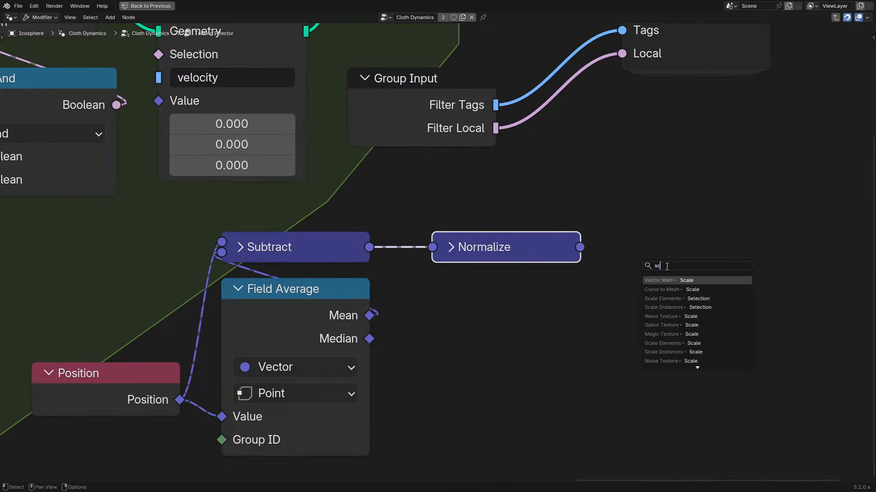
key("Return")
left_click(670, 276)
key("g")
right_click(272, 101)
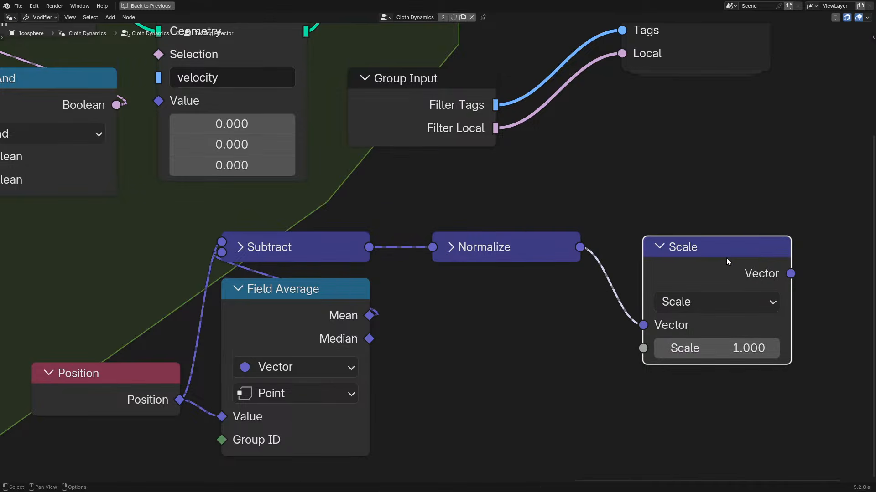
- Select the Position, Field Average, Subtract, Normalize and Scale nodes and move them down clear of the closure zone
scroll(262, 187, "down", 5)
left_click_drag(237, 238, 630, 421)
middle_click_drag(588, 372, 615, 258)
key("g")
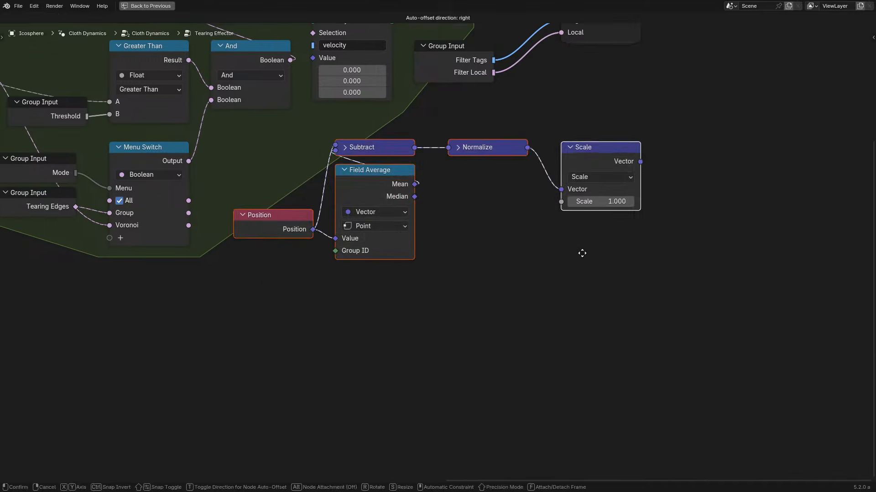
left_click(279, 457)
- Add a Vector-type Named Attribute node reading velocity beside the Menu Switch node
key("shift+a")
type("named")
key("Return")
left_click(242, 140)
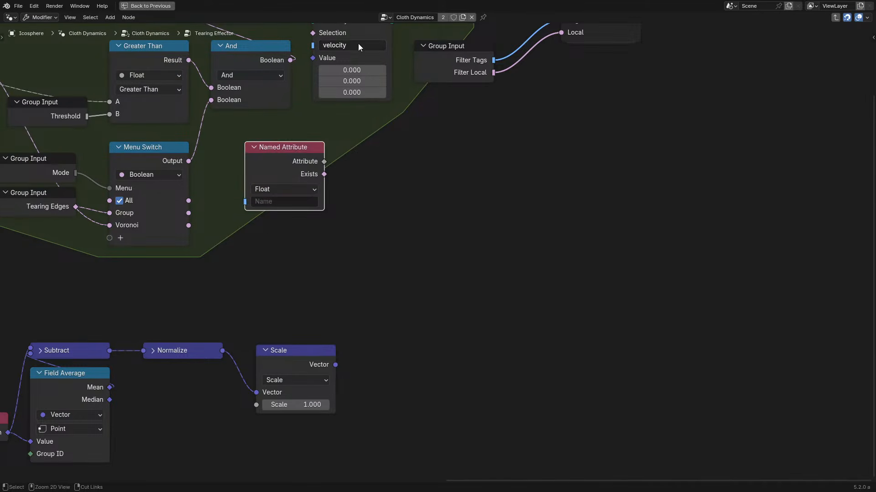
left_click(293, 190)
left_click(267, 253)
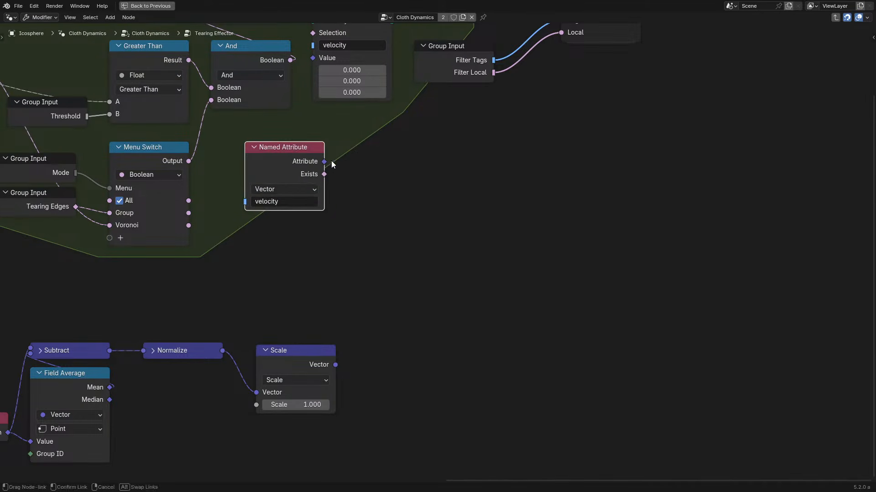
- Branch the velocity attribute into a collapsed Vector Math Add node and link the Scale output to its second input
left_click_drag(324, 161, 360, 168)
left_click(367, 244)
left_click_drag(335, 365, 346, 162)
- Check the velocity data in the spreadsheet and link the Add result to the Value of the velocity Store Named Attribute node
key("ctrl+space")
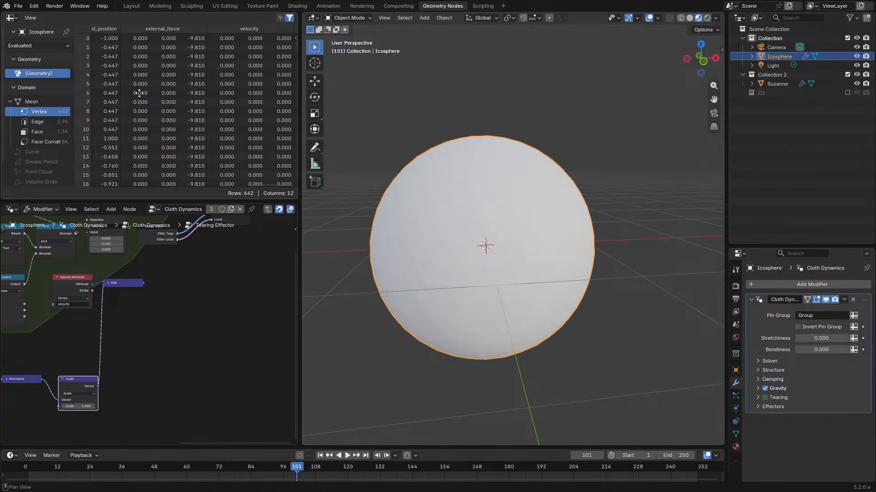
middle_click_drag(228, 105, 209, 151)
key("ctrl+space")
scroll(280, 64, "down", 7)
scroll(658, 163, "up", 6)
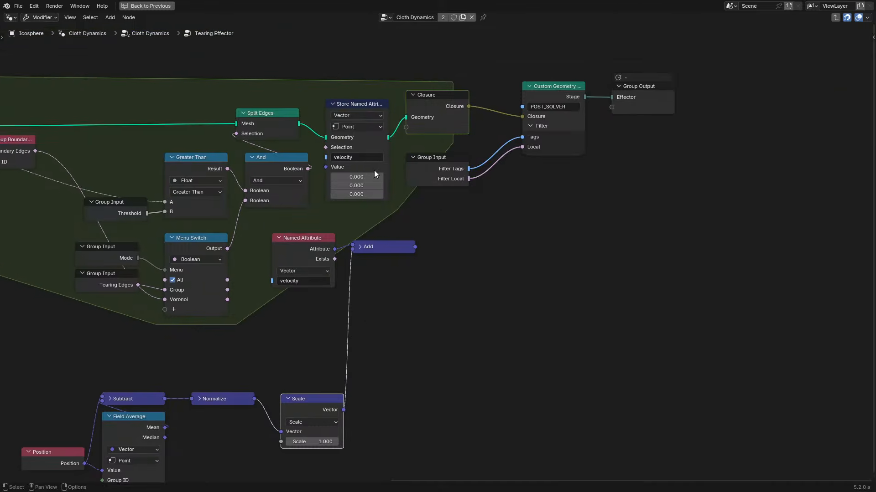
scroll(657, 163, "down", 4)
middle_click_drag(160, 148, 256, 156)
scroll(206, 152, "up", 2)
middle_click_drag(461, 305, 87, 272)
scroll(360, 178, "up", 4)
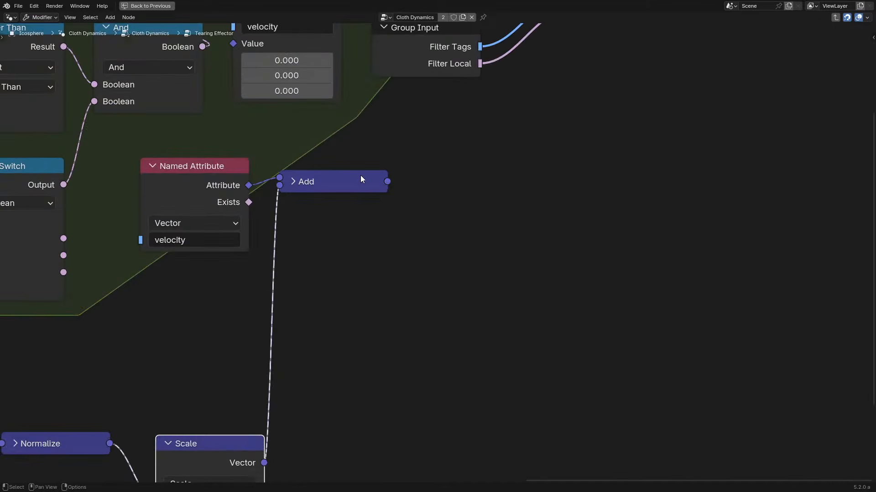
left_click_drag(387, 183, 229, 94)
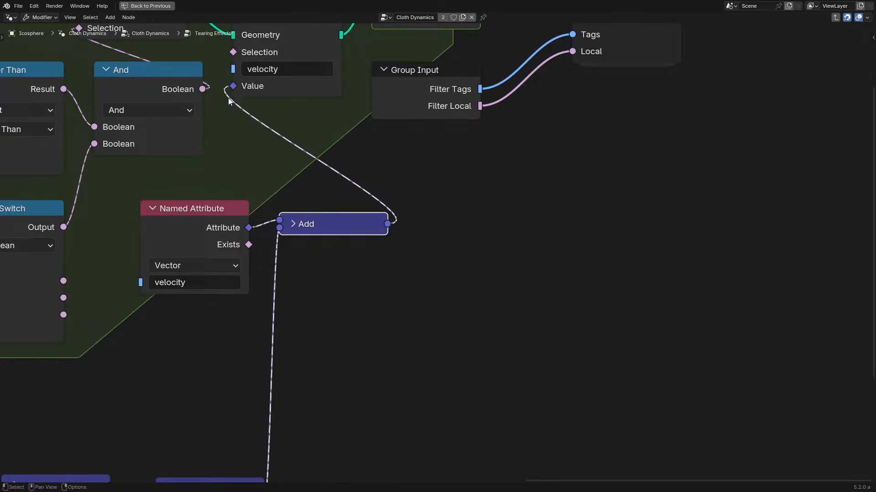
- Preview the simulation, rewind it, and turn Gravity off and Tearing on in the Cloth Dynamics modifier
middle_click_drag(266, 234, 434, 90)
key("space")
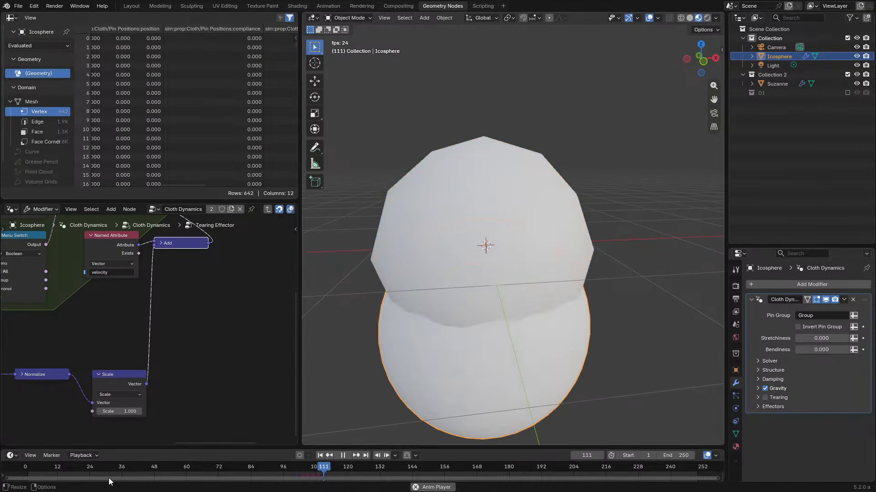
left_click(9, 469)
key("space")
left_click(762, 387)
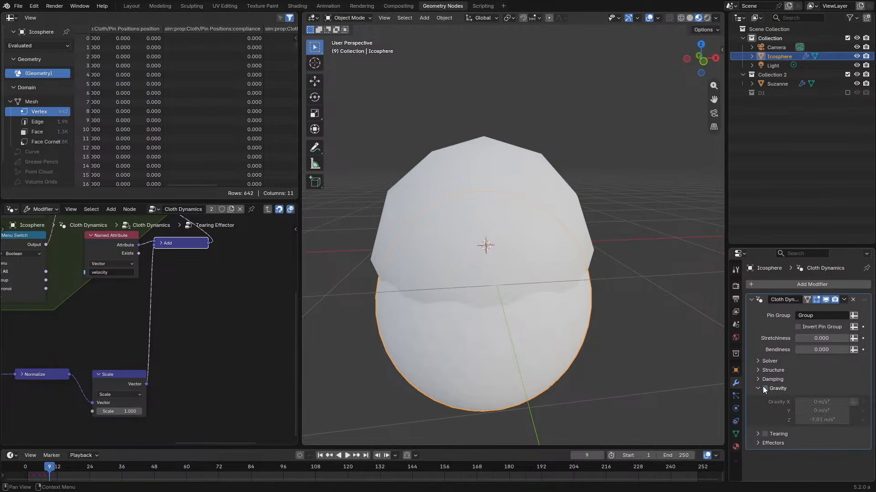
left_click(765, 398)
- Play the tearing simulation from the start and view the icosphere from another angle
key("space")
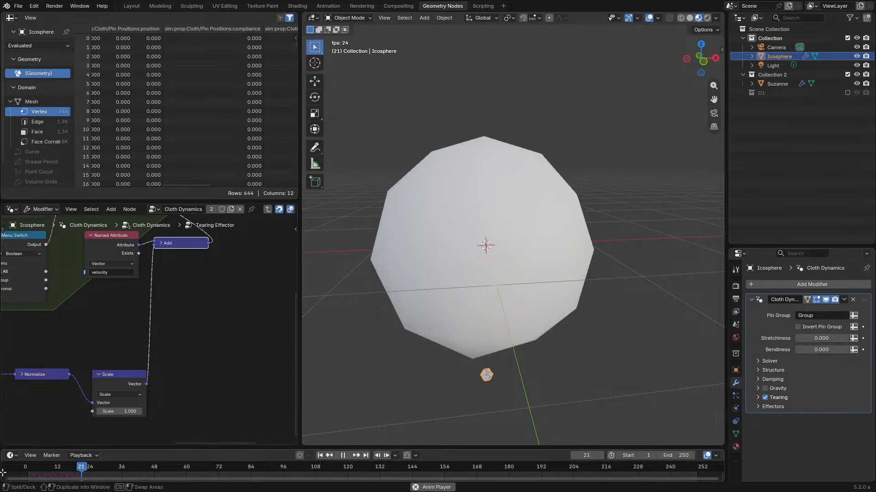
left_click(13, 470)
scroll(544, 354, "down", 2)
middle_click_drag(544, 355, 369, 356)
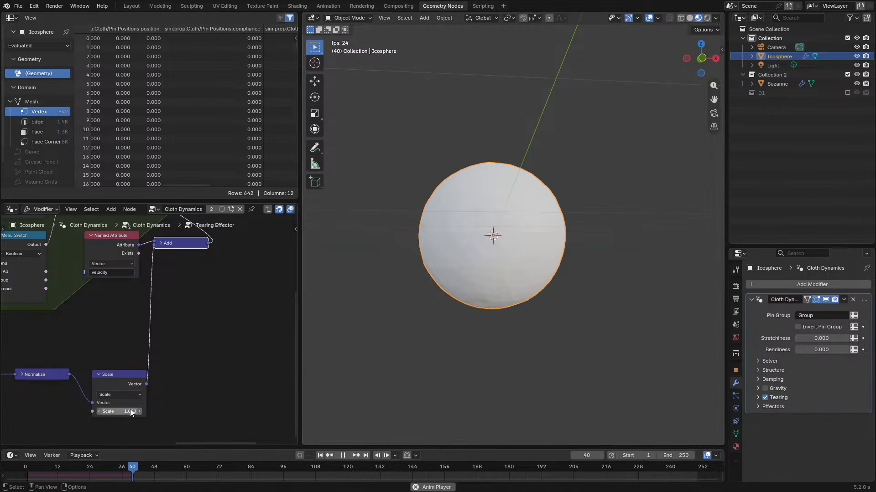
- Raise the Scale node's factor to 66.950 during playback and switch the viewport to solid shading
mouse_move(125, 411)
left_mouse_down()
mouse_move(294, 411)
mouse_move(144, 407)
left_mouse_up()
key("z")
key("space")
middle_click_drag(630, 405, 677, 409)
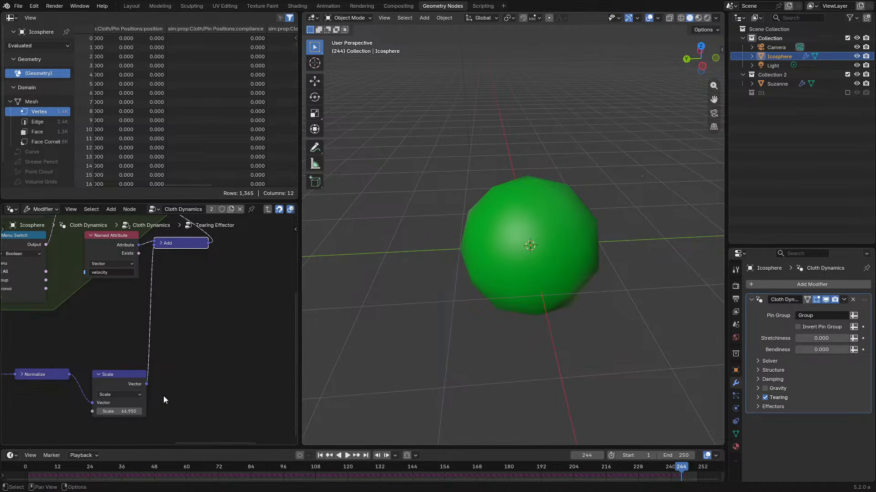
- Return to frame 0 and subdivide the icosphere's mesh with one cut
middle_click_drag(100, 406, 203, 330)
left_click(14, 470)
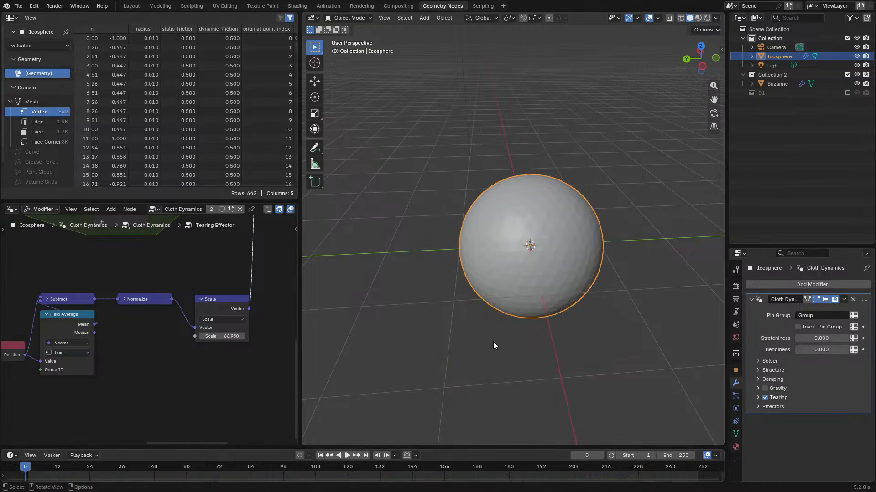
key("Tab")
right_click(530, 244)
left_click(530, 244)
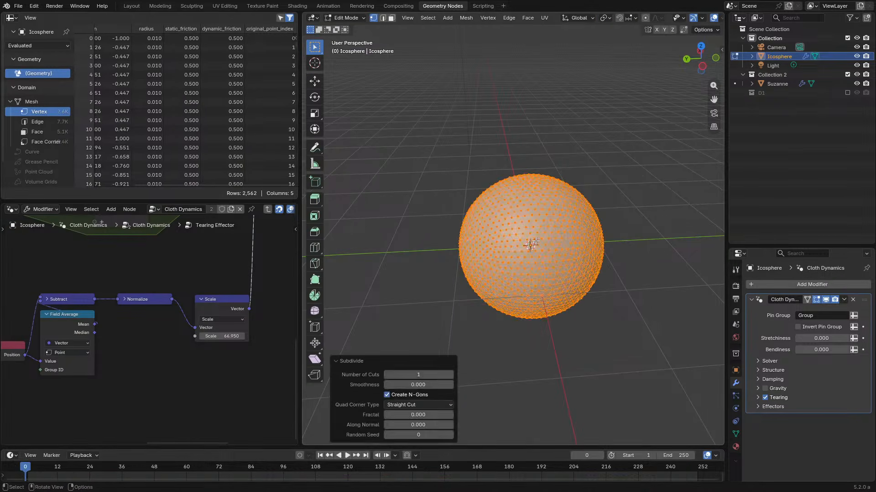
key("Tab")
- Move the icosphere up and clear of the green sphere, finishing with an offset of about 0.32, 0.28, 0.25 m
key("g")
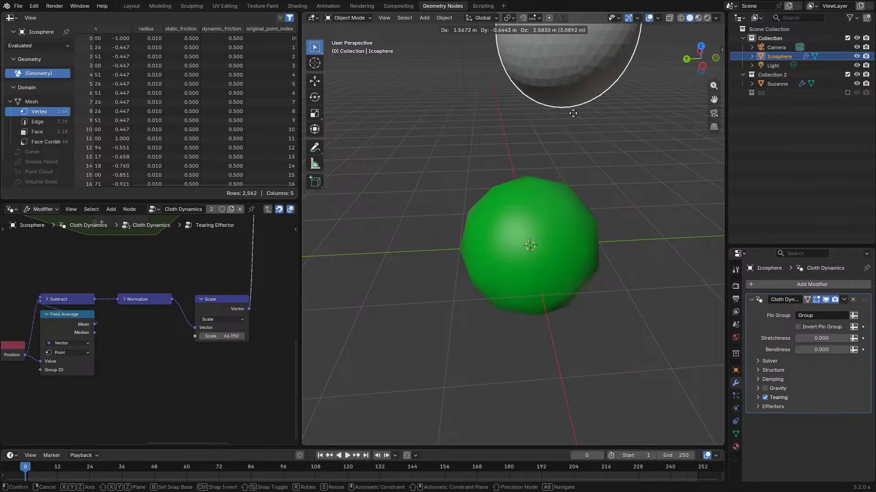
left_click(601, 61)
middle_click_drag(579, 133, 375, 248, "shift")
scroll(378, 251, "down", 4)
key("g")
left_click(497, 261)
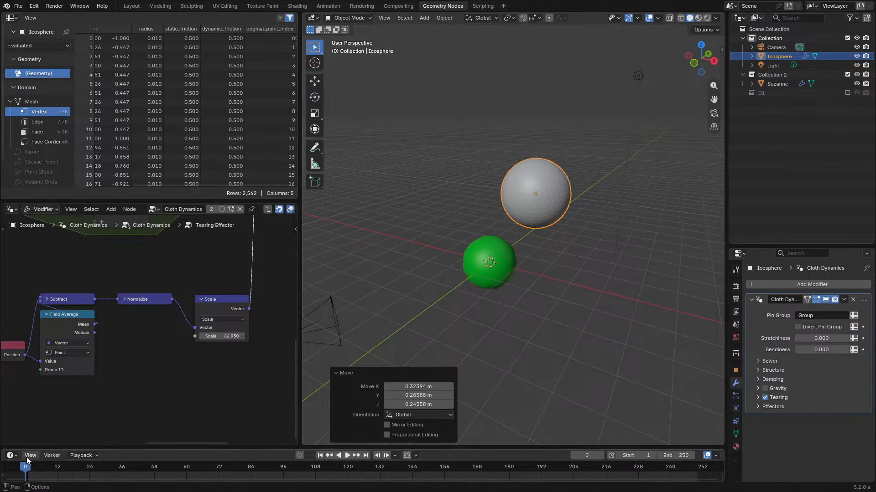
- Play the simulation, rewind it and replay it with the Scale node's factor reset to 1.000
key("space")
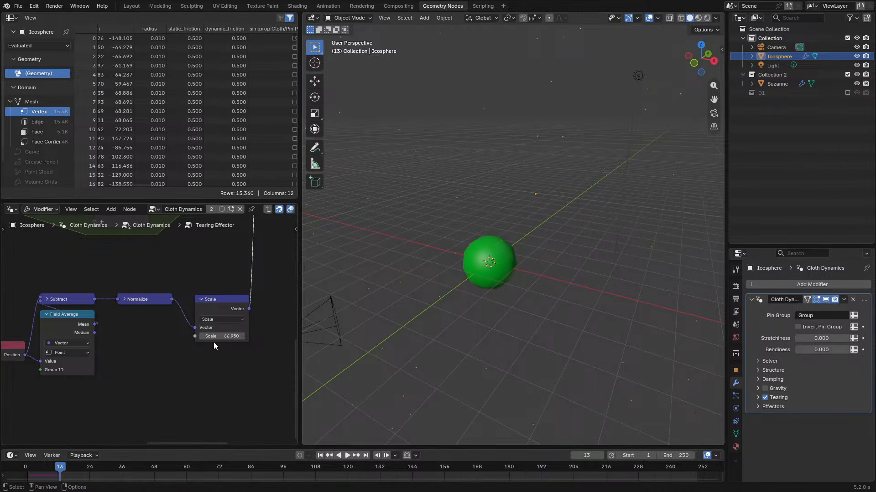
left_click(22, 472)
key("space")
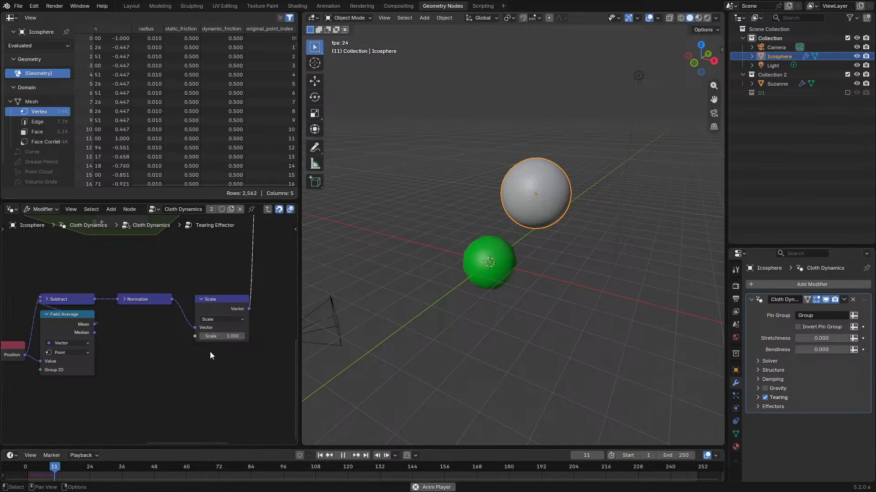
left_click_drag(227, 334, 255, 335)
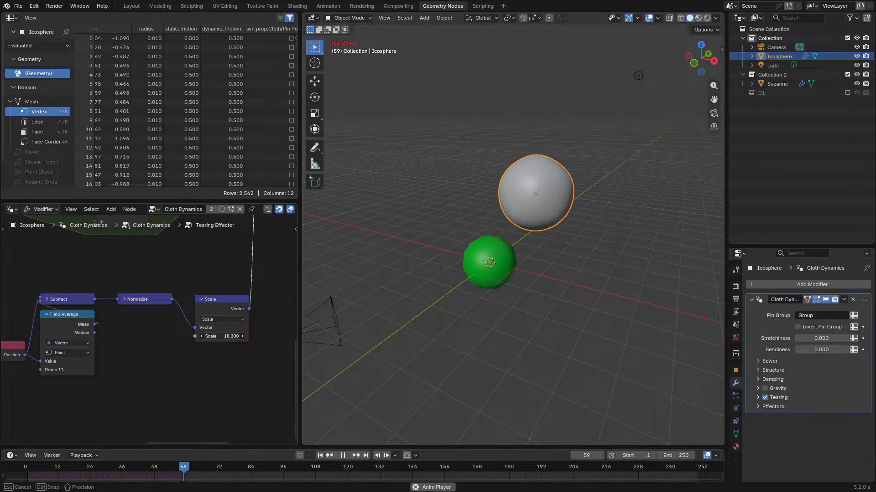
key("Escape")
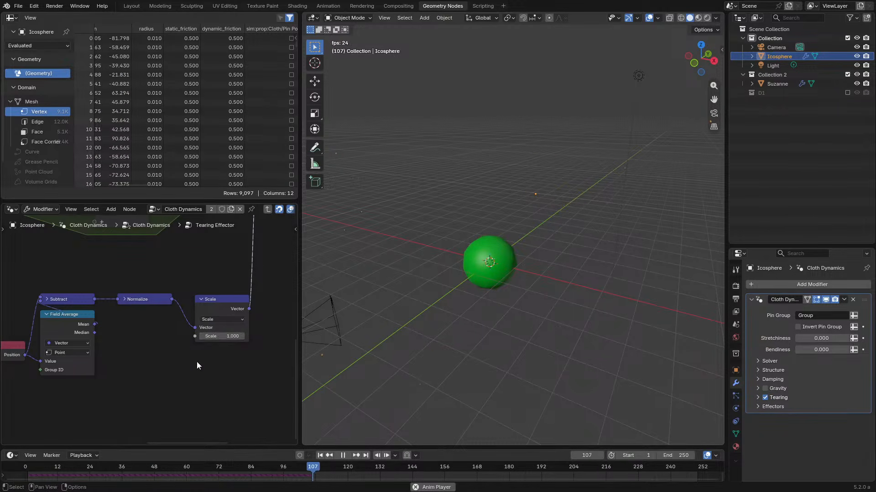
- Set the Scale node's factor to 4 and gradually raise it to 25.010 while the simulation plays
type("4")
key("Return")
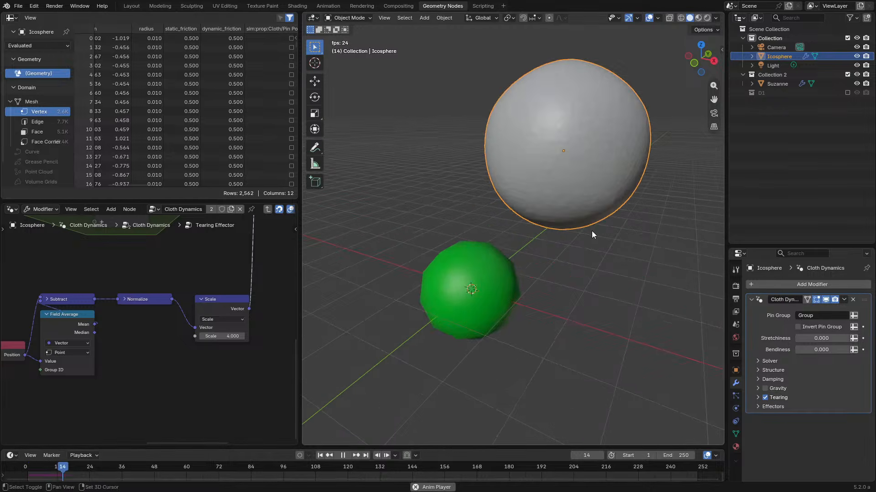
middle_click_drag(534, 292, 428, 312)
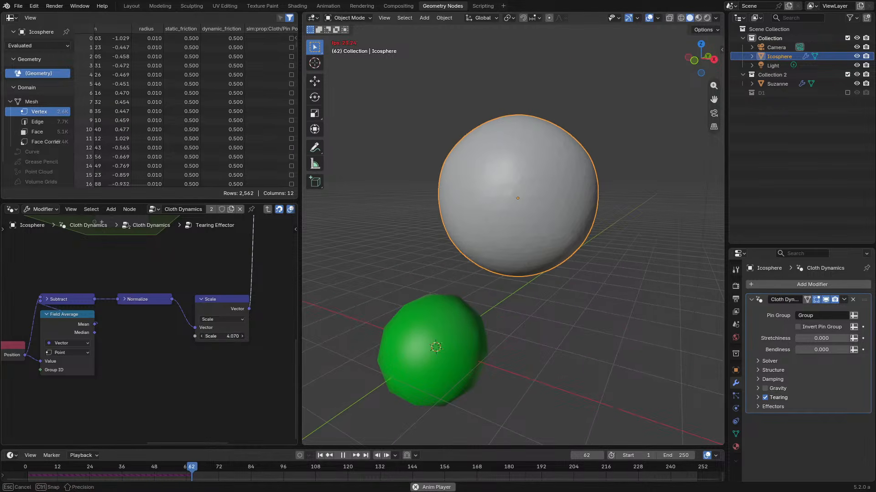
left_click_drag(223, 336, 280, 336)
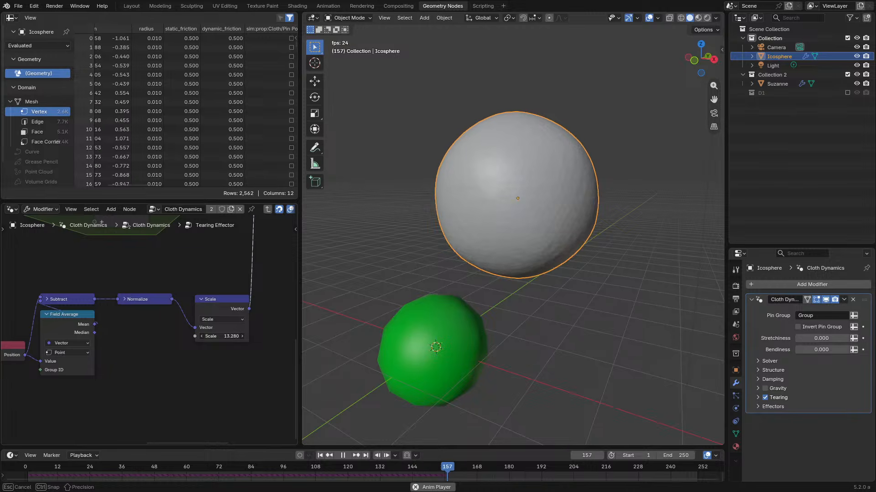
left_click_drag(280, 336, 356, 336)
- Rewind, expand the Tearing settings, replay the simulation and lower the Scale node's factor to 2.510
left_click_drag(27, 469, 15, 471)
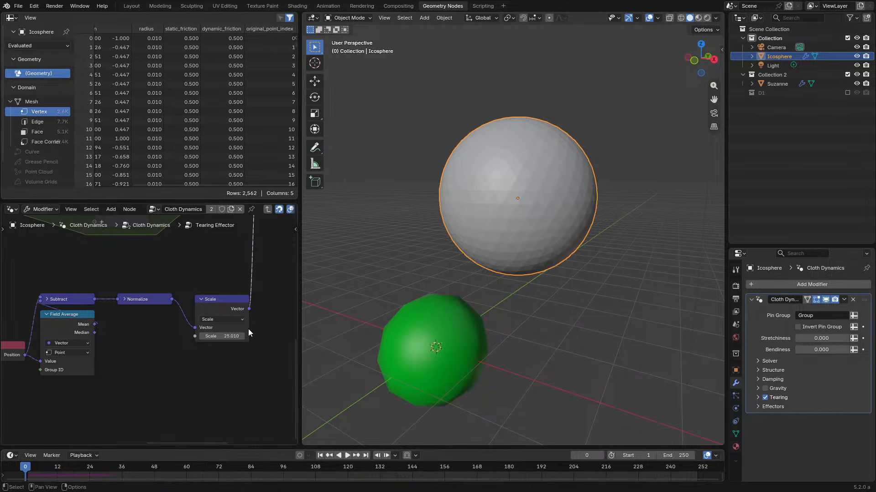
left_click(757, 398)
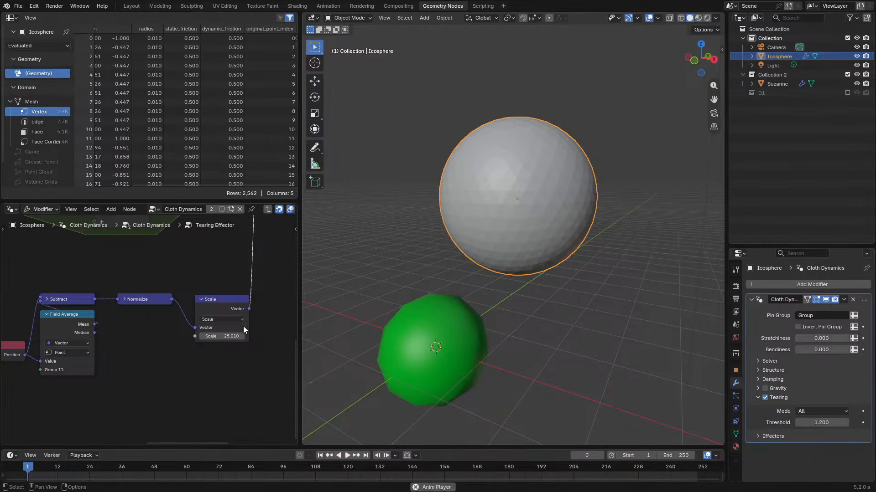
key("space")
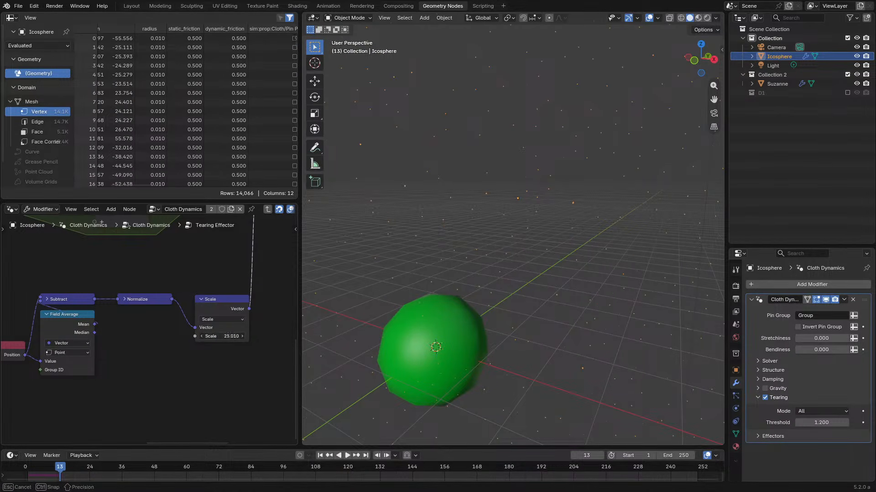
- Duplicate the full Group Input node and place the copy below the Position node
key("ctrl+space")
scroll(225, 261, "down", 4)
middle_click_drag(232, 267, 422, 369)
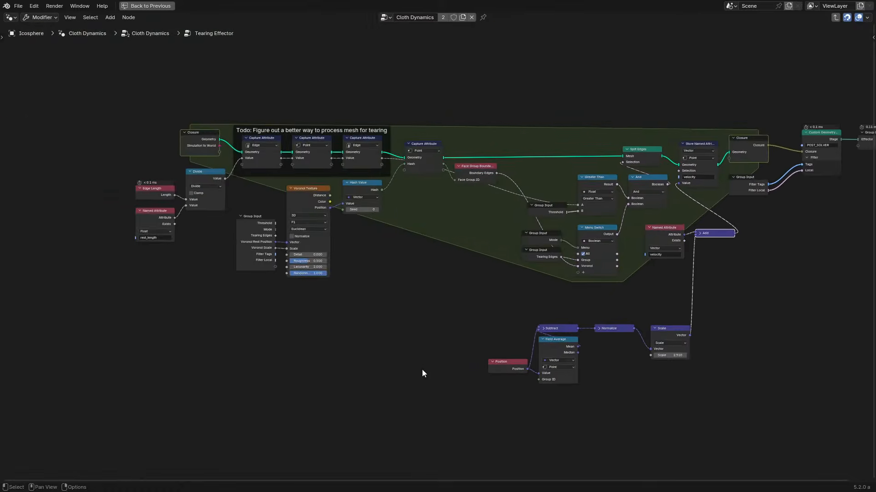
scroll(411, 355, "up", 4)
left_click(197, 247)
middle_click_drag(207, 259, 175, 177)
key("shift+d")
left_click(470, 427)
middle_click_drag(511, 396, 387, 315)
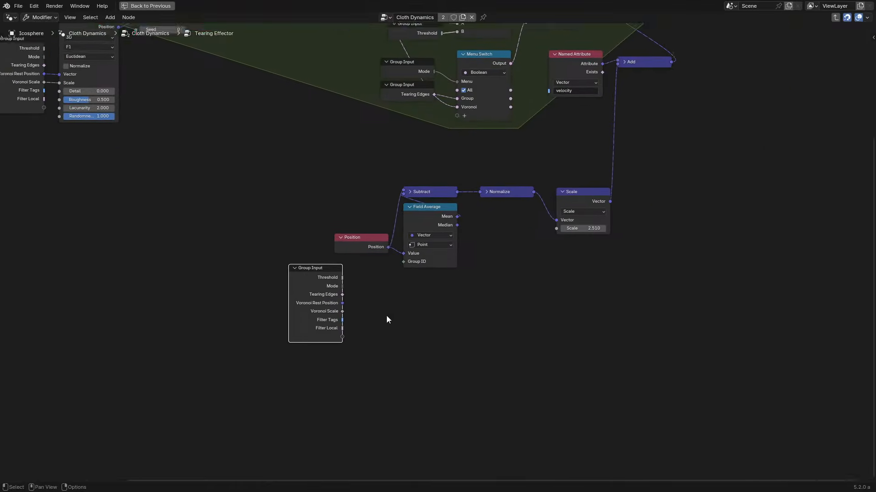
- Add a Noise Texture node with its Vector fed by the duplicated Group Input's Voronoi Rest Position
scroll(387, 316, "up", 4)
left_click_drag(372, 327, 374, 327)
type("noi")
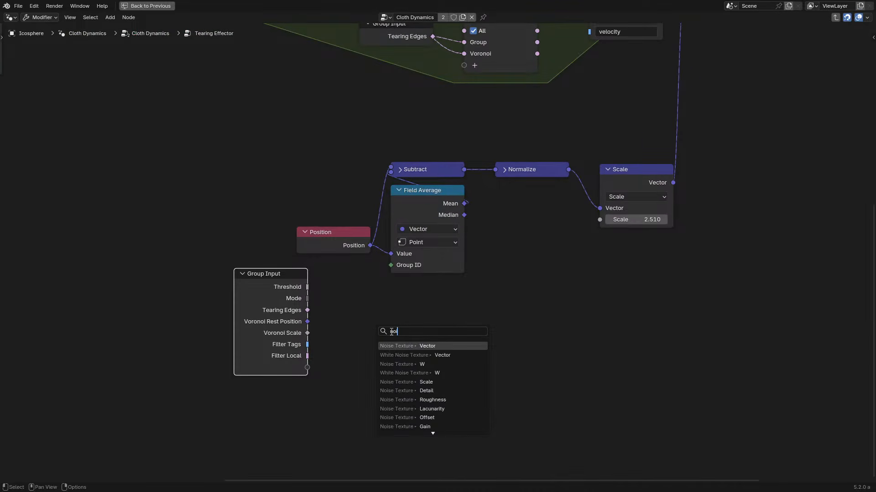
key("Return")
left_click(403, 336)
middle_click_drag(471, 348, 354, 348)
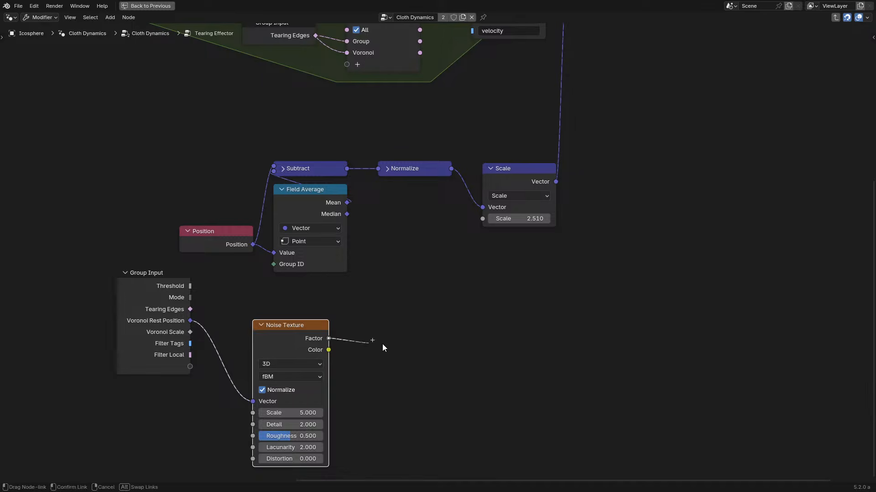
- Add a Map Range node fed by the Noise Texture's Factor and set its To Min to 0.5
left_click_drag(440, 345, 440, 345)
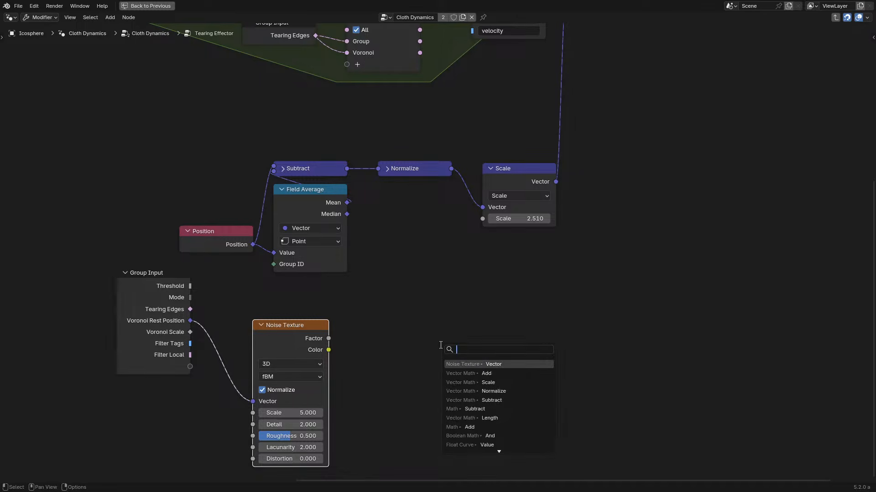
type("map r")
key("Return")
left_click(418, 403)
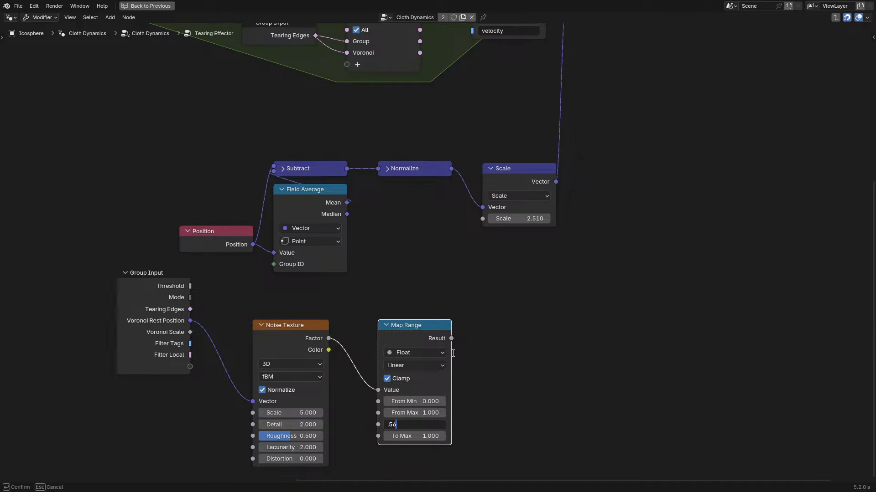
- Add a Multiply node after Map Range, feed its output into the Scale node's factor, and restore the full workspace layout
left_click_drag(469, 343, 473, 340)
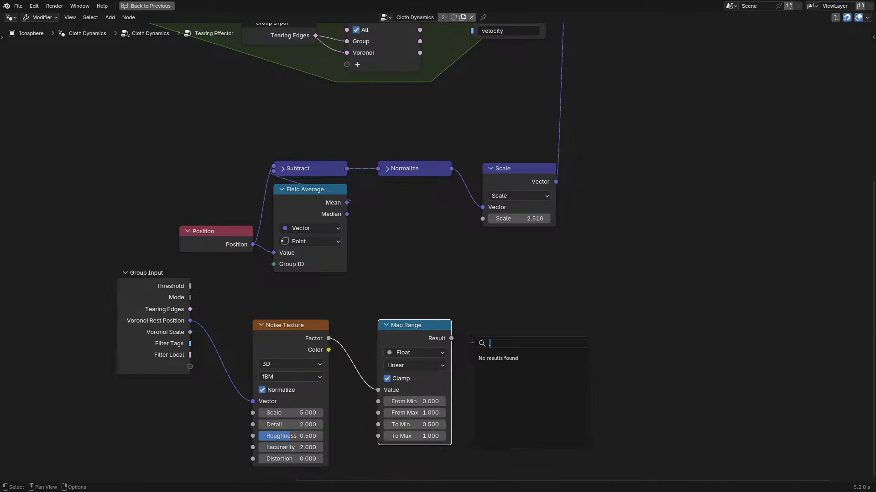
type("mu")
left_click(502, 358)
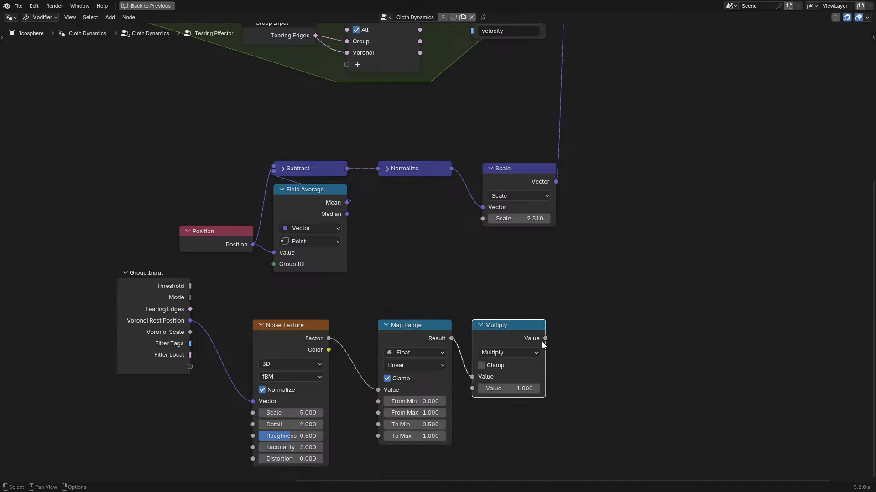
key("ctrl+space")
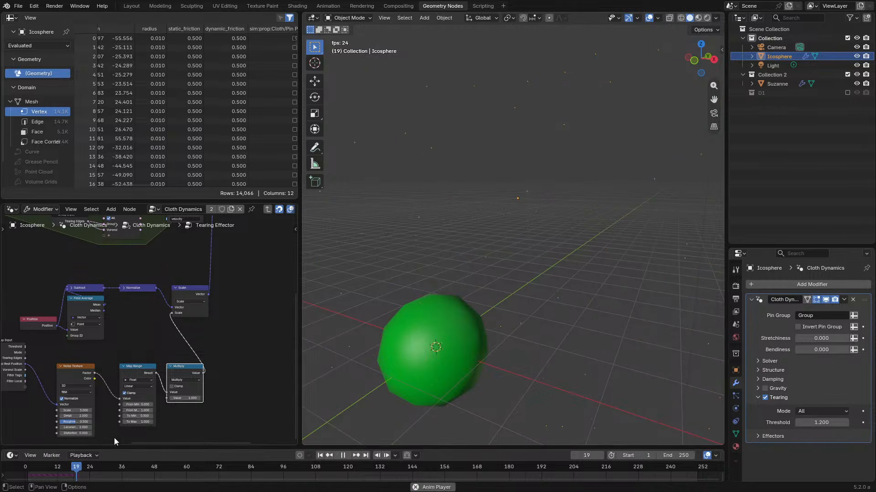
- Replay the simulation from the start several times while raising and then lowering the Multiply node's value
left_click_drag(27, 470, 19, 469)
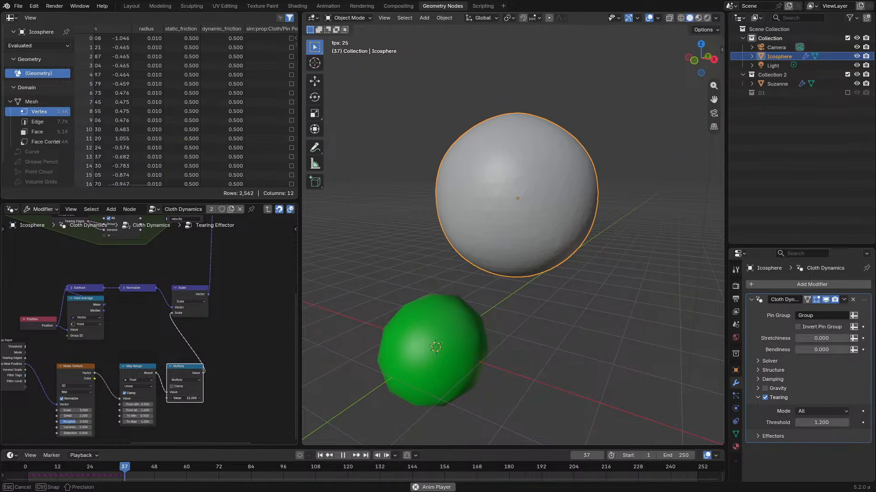
left_click_drag(185, 398, 231, 399)
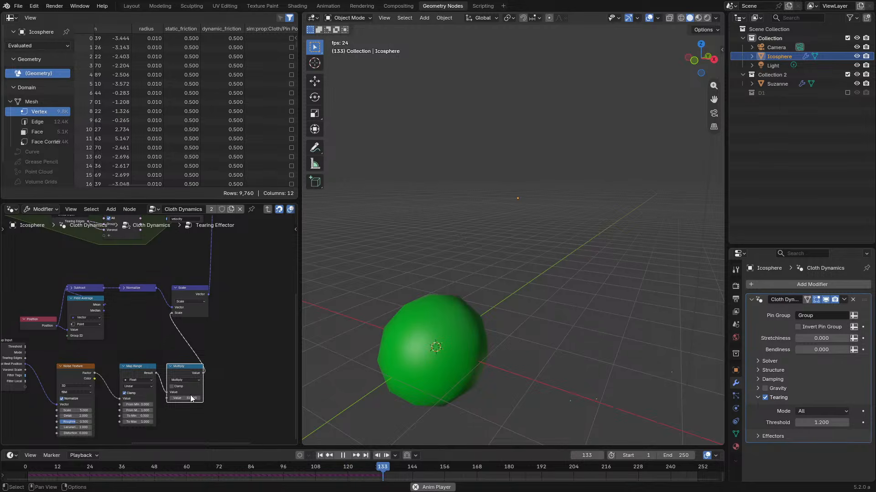
left_click(34, 471)
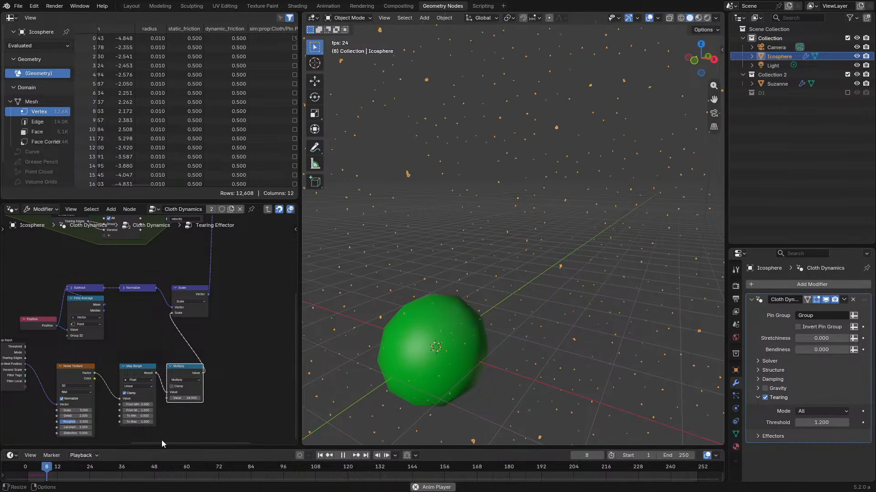
left_click(31, 467)
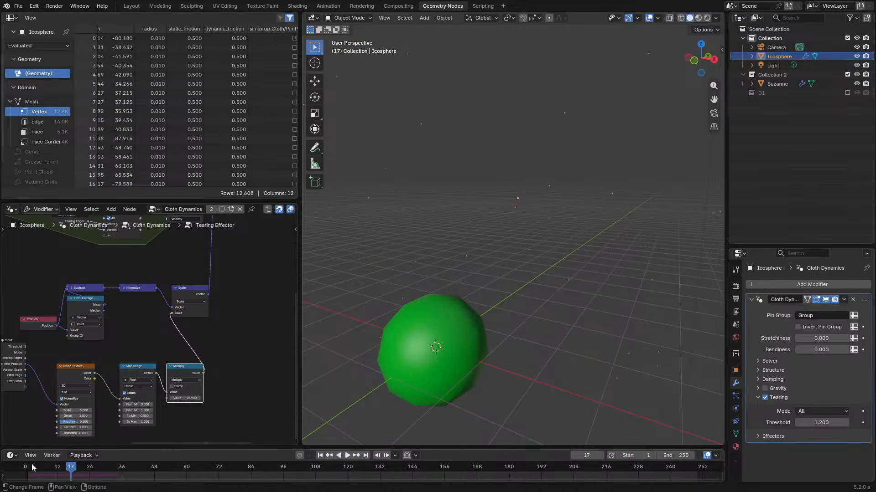
key("space")
left_click_drag(194, 400, 195, 400)
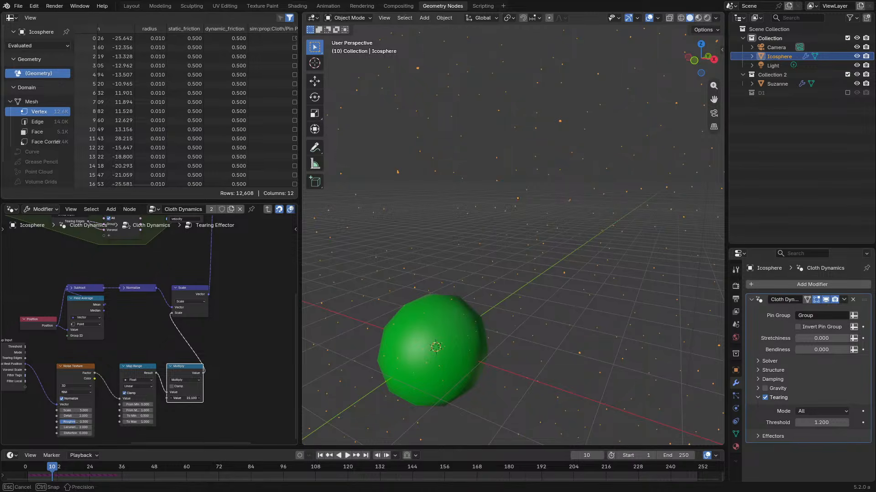
key("space")
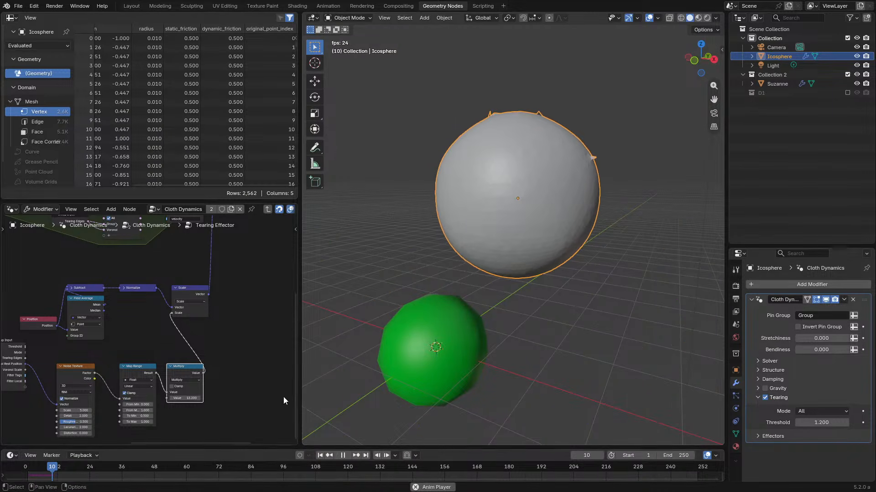
- Adjust the Multiply node's value while the simulation plays and set the Tearing Threshold to 1.100
middle_click_drag(591, 286, 531, 358)
scroll(483, 305, "up", 3)
middle_click_drag(483, 305, 535, 296)
scroll(229, 371, "down", 1)
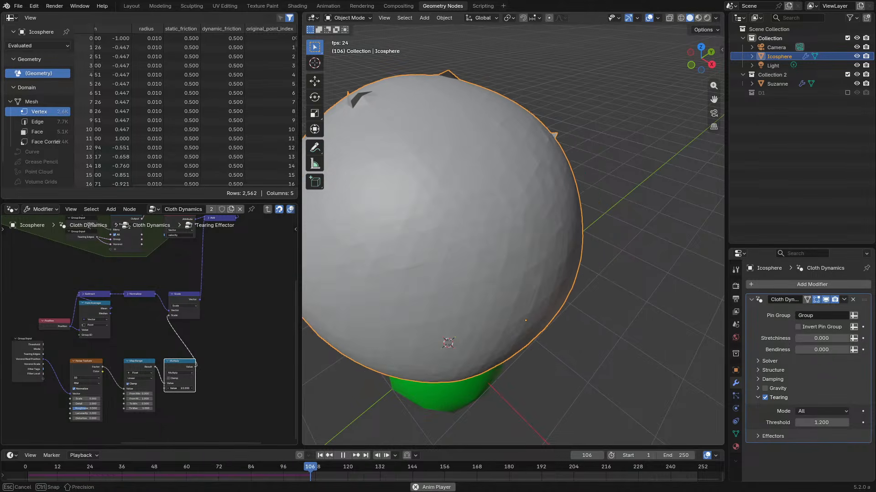
scroll(502, 316, "down", 4)
middle_click_drag(501, 315, 533, 303)
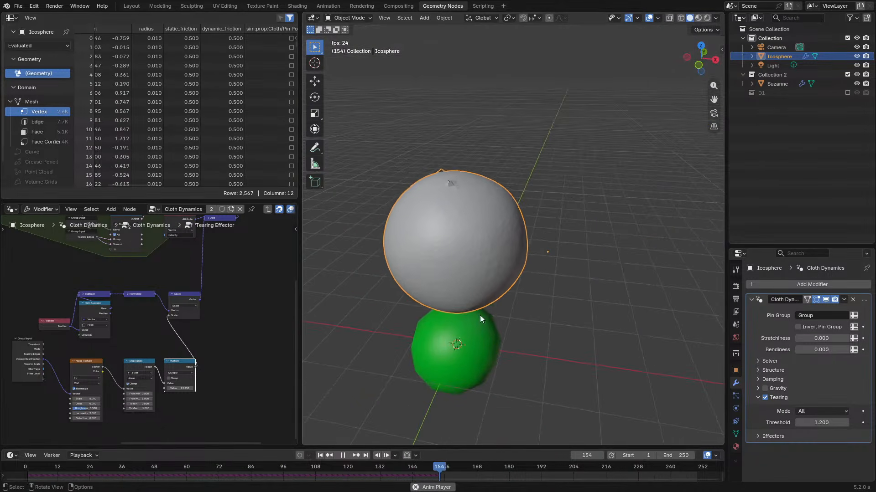
left_click_drag(188, 388, 224, 388)
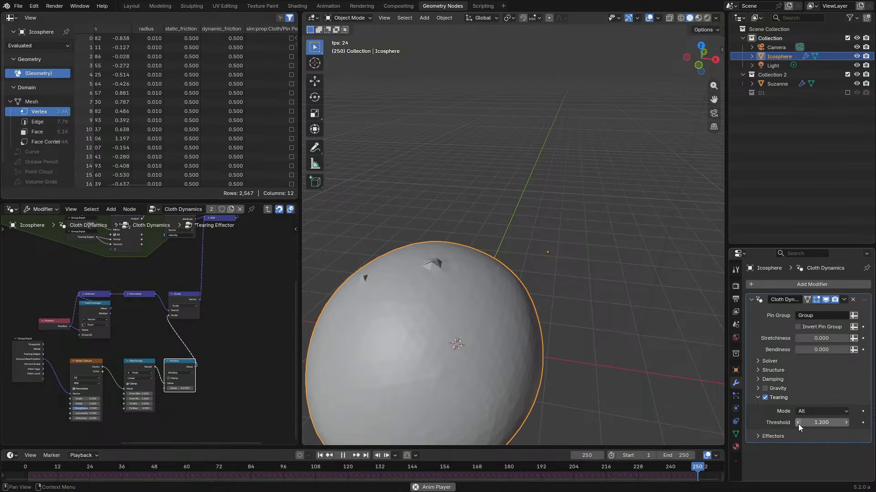
left_click_drag(798, 423, 754, 423)
key("Escape")
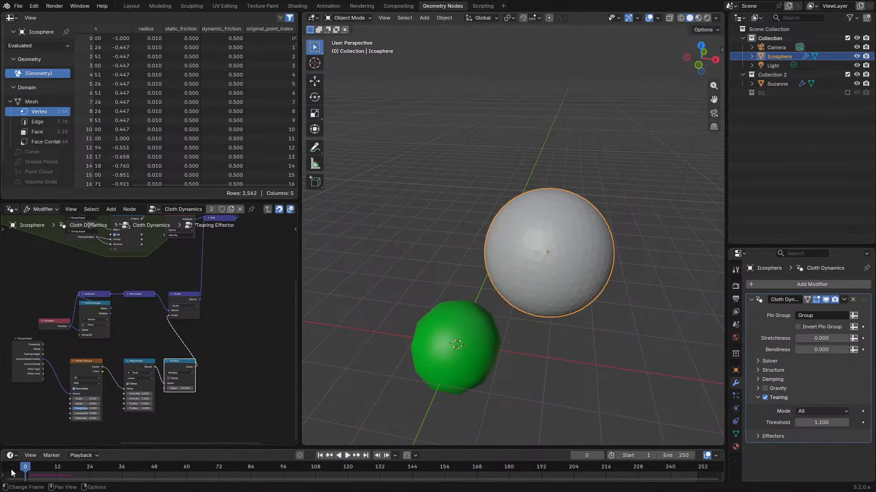
- Set the Multiply node's value to 5, replay the simulation from the start, and raise the value to 12
scroll(180, 387, "up", 5)
key("space")
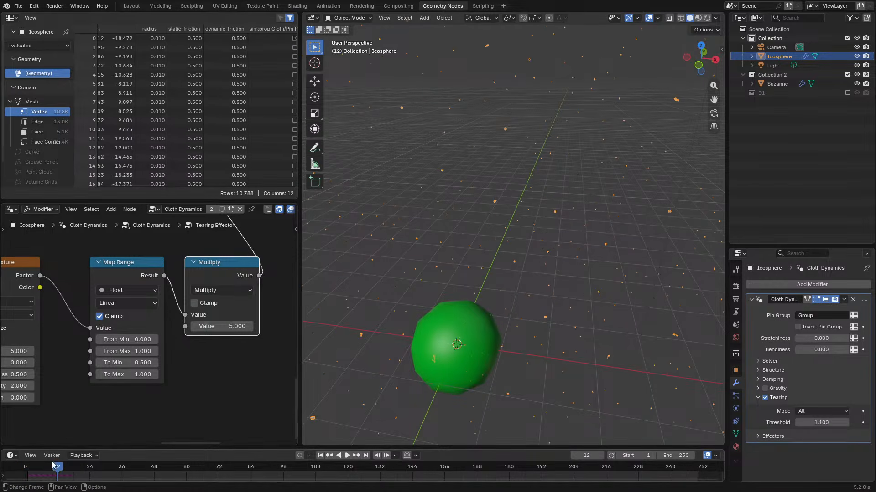
left_click_drag(51, 463, 27, 463)
key("space")
middle_click_drag(538, 327, 520, 316)
left_click_drag(228, 327, 261, 326)
left_click(17, 466)
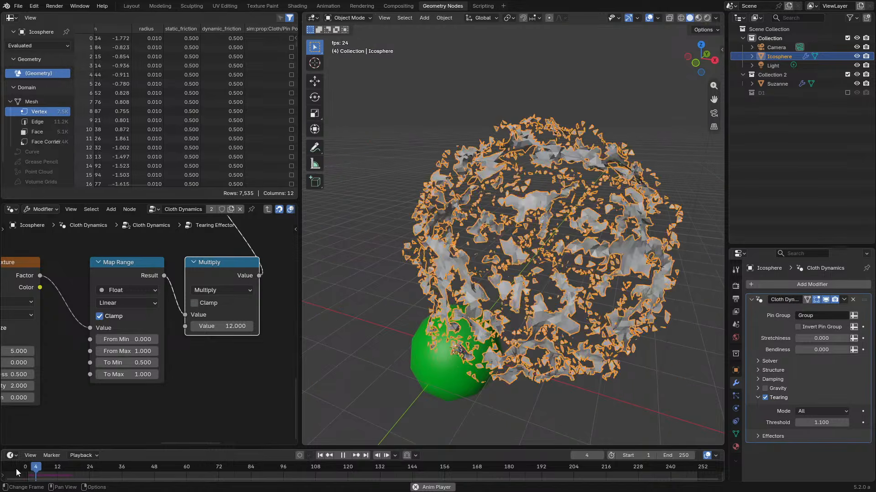
- Lower the Multiply node's value to 8, replay the simulation, and stop it at frame 0
left_click(16, 469)
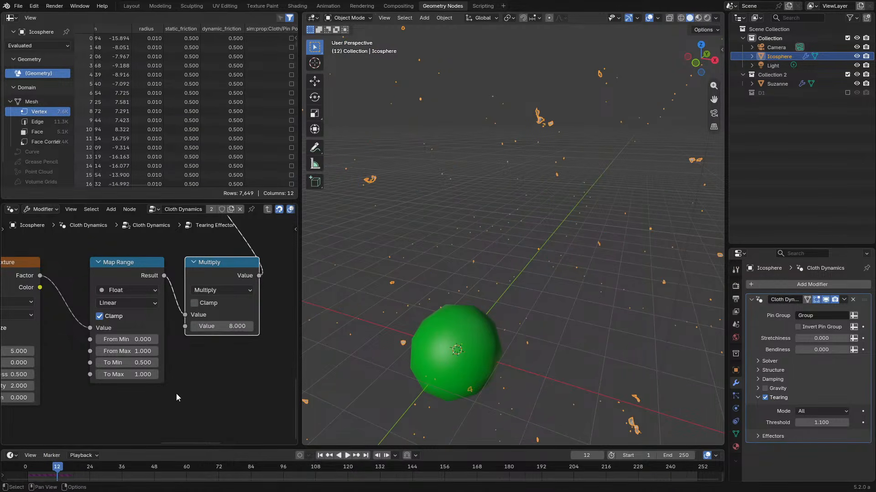
left_click(18, 467)
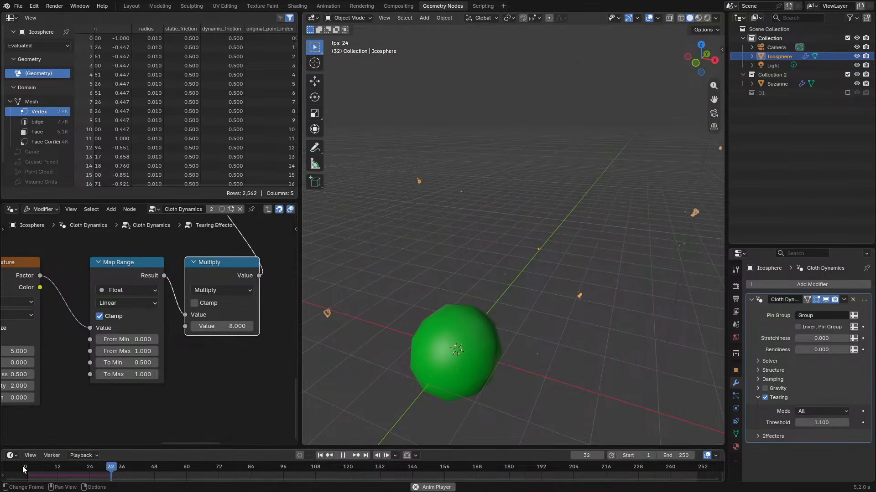
left_click(22, 466)
key("space")
left_click(26, 468)
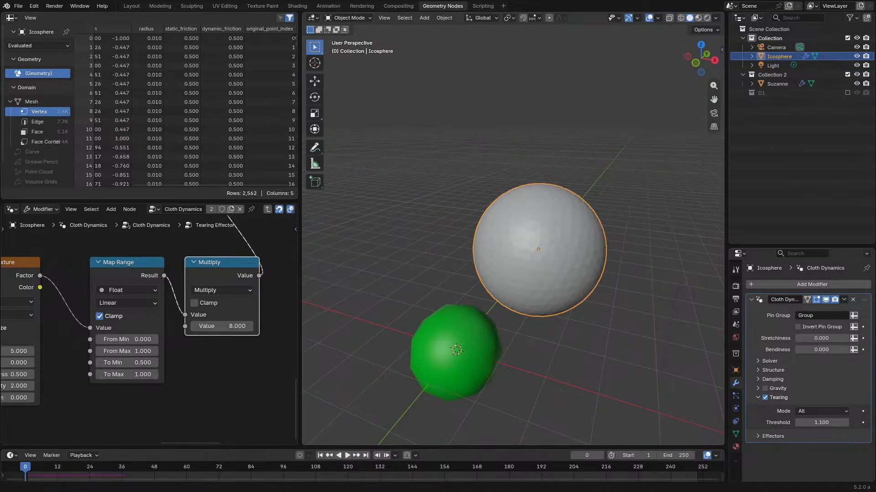
- Step the tearing simulation forward frame by frame from frame 0 to examine how the cloth breaks apart
key("Right")
key("Right")
middle_click_drag(634, 295, 587, 265)
key("Right")
key("Right")
key("Right")
key("Right")
key("Right")
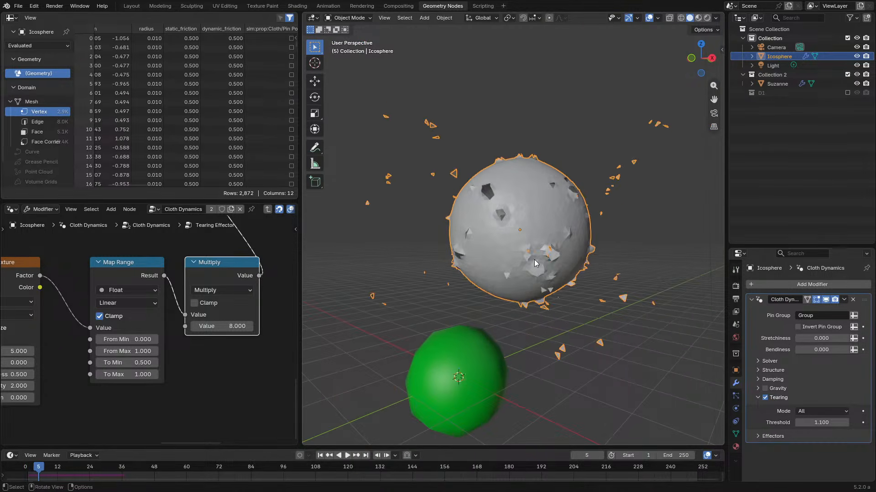
middle_click_drag(524, 261, 486, 269)
key("Right")
key("Right")
key("Right")
key("Right")
key("Right")
key("Right")
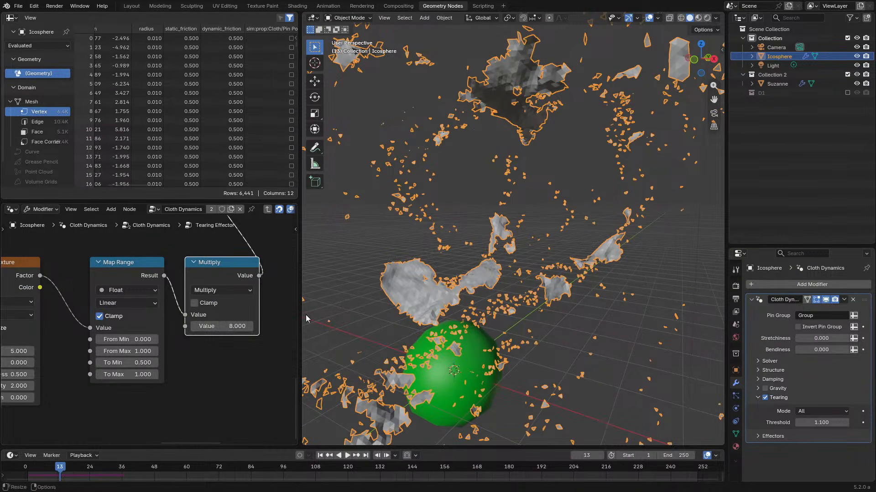
- Expand the modifier's Solver, Structure and Damping settings and look over the Gravity and Effectors options
left_click(775, 370)
left_click(773, 420)
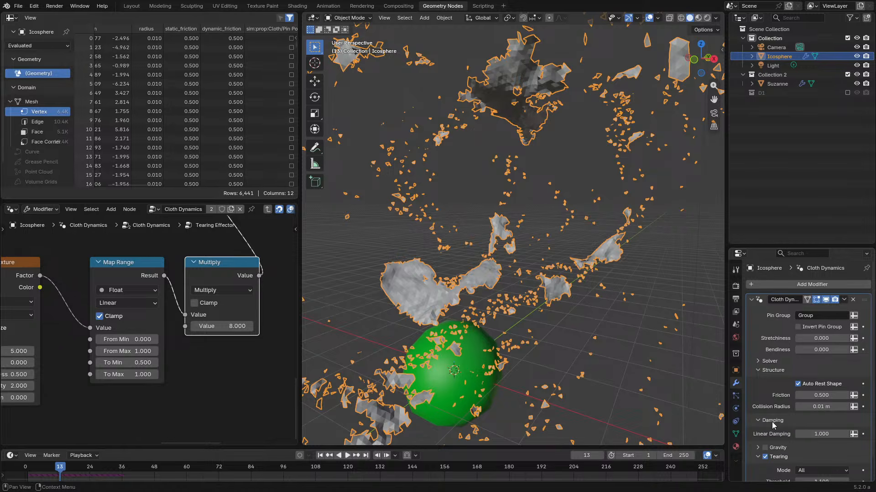
left_click(789, 362)
scroll(789, 363, "down", 3)
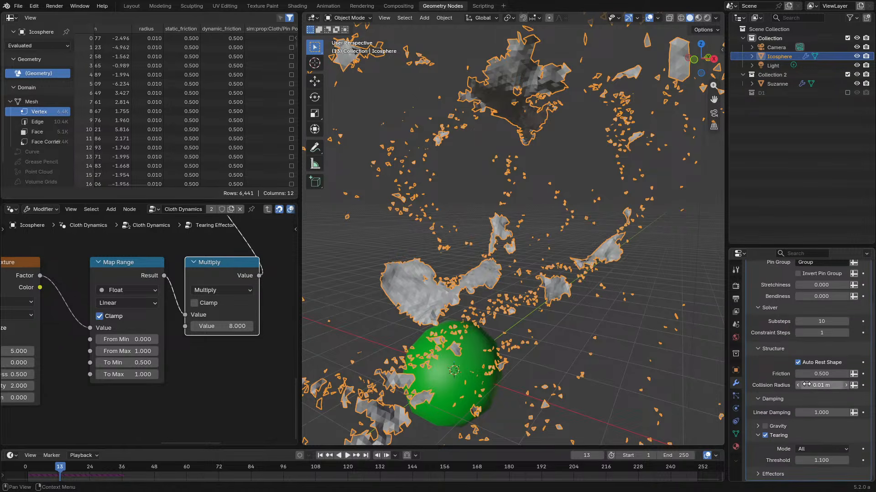
left_click(758, 428)
scroll(757, 427, "down", 2)
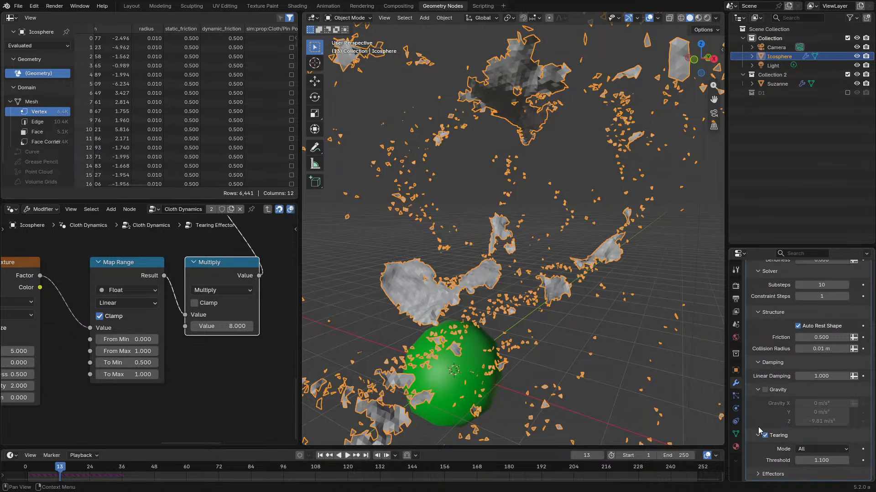
left_click(757, 390)
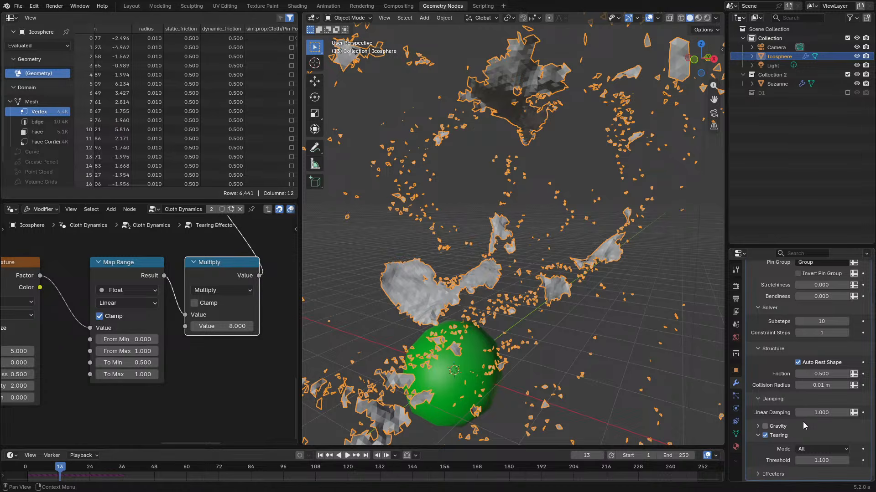
left_click(788, 475)
scroll(789, 469, "down", 2)
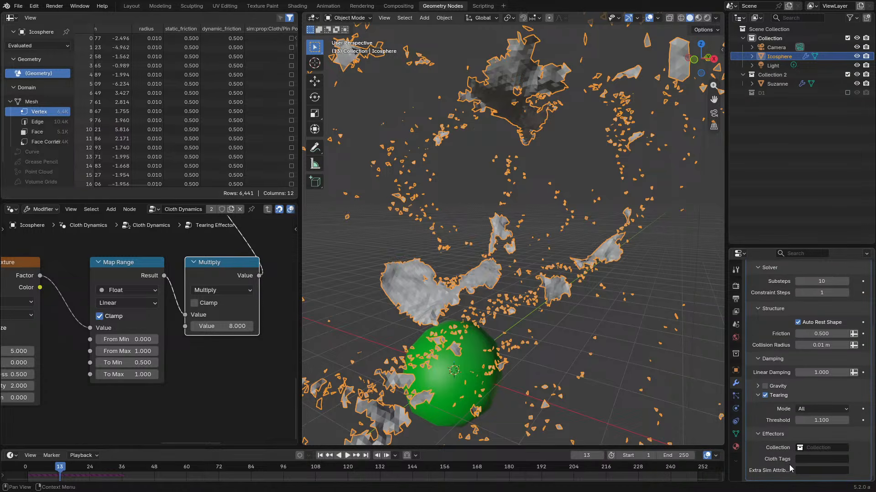
left_click(760, 433)
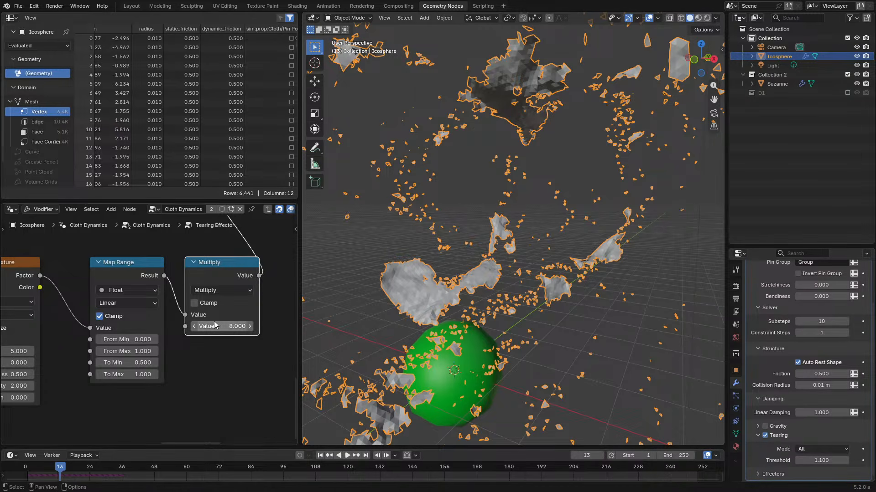
- Set the Multiply node's value to 6 and replay the simulation from the start
left_click(20, 469)
key("space")
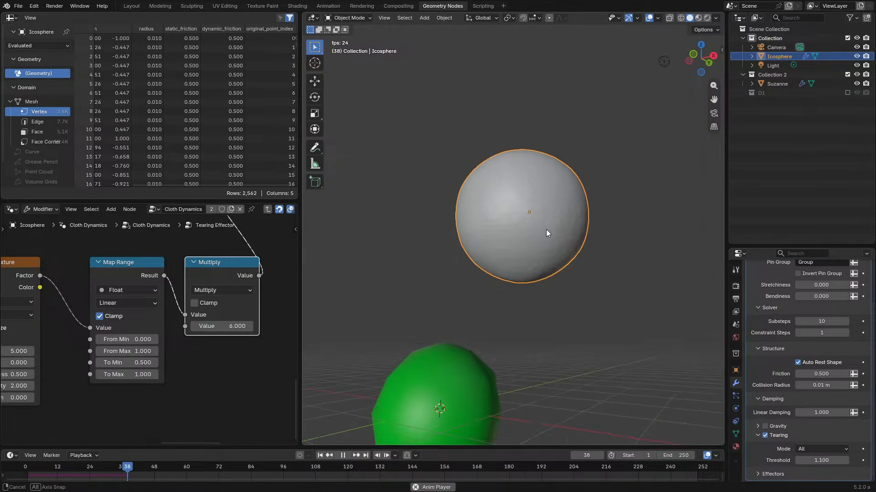
middle_click_drag(546, 229, 568, 264)
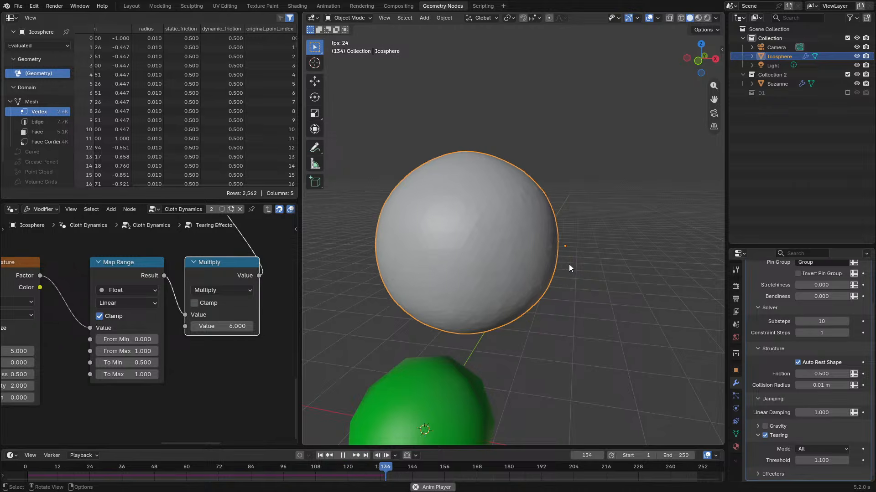
middle_click_drag(568, 265, 592, 254)
scroll(193, 349, "down", 2)
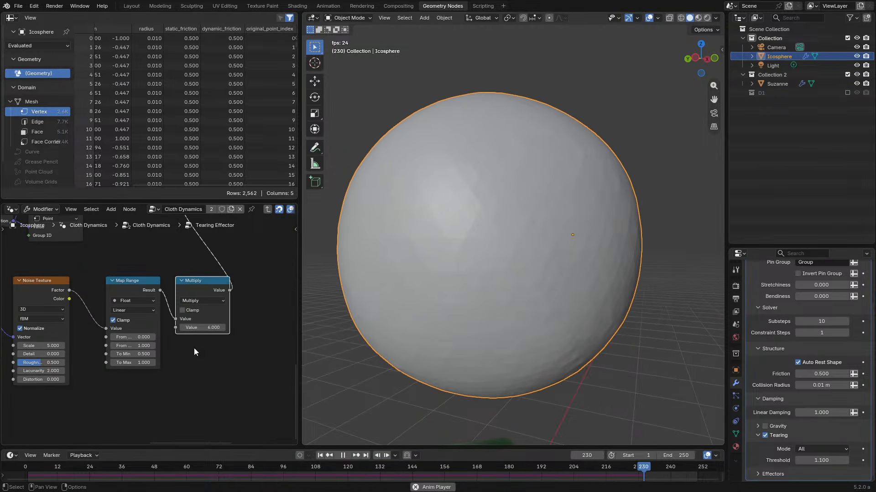
- Set the Multiply node's value to 7, replay the simulation, and stop playback at frame 140
double_click(212, 327)
type("7")
key("Return")
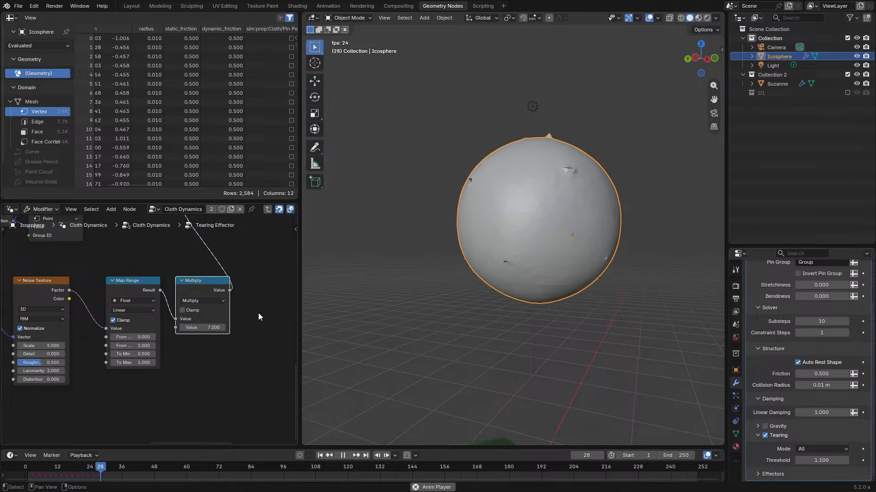
middle_click_drag(315, 305, 440, 261)
key("space")
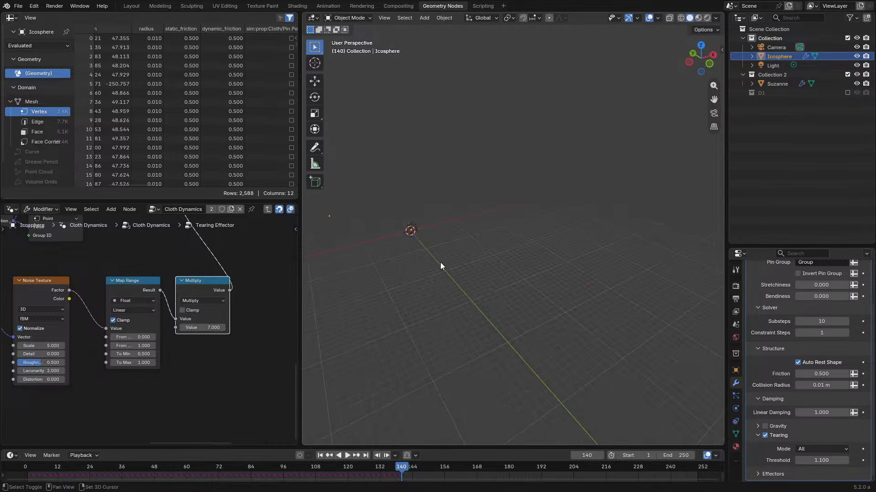
- Examine the drifted cloth in the 3D viewport at frame 140, and rewind to frame 0
scroll(574, 303, "up", 5)
middle_click_drag(398, 329, 464, 249, "shift")
scroll(544, 259, "up", 3)
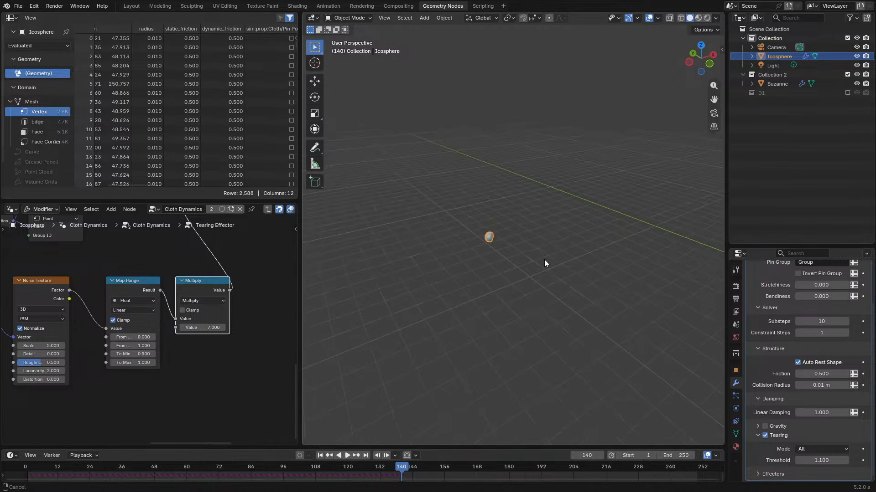
scroll(541, 212, "up", 6)
middle_click_drag(542, 214, 542, 224, "ctrl")
mouse_move(542, 224)
middle_mouse_down("shift")
mouse_move(566, 218)
mouse_move(507, 240)
mouse_move(605, 259)
mouse_move(513, 265)
mouse_move(525, 274)
mouse_move(492, 263)
mouse_move(570, 297)
mouse_move(562, 274)
middle_mouse_up("shift")
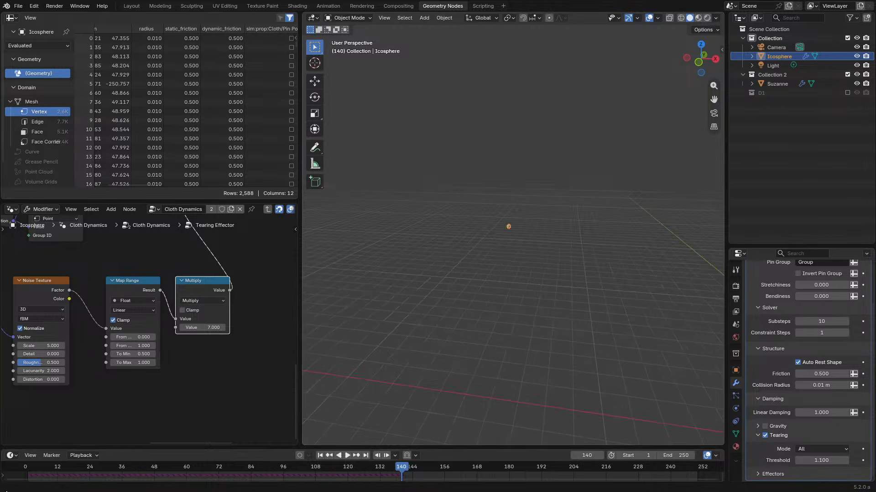
key("shift+Left")
scroll(491, 267, "down", 6)
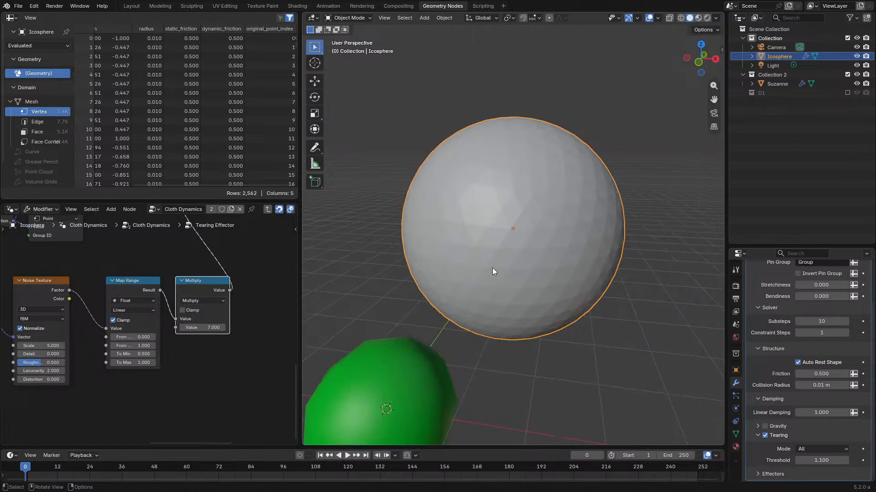
- Replay the simulation from the start several times viewed from below, and stop playback at frame 15
middle_click_drag(492, 267, 494, 199)
key("space")
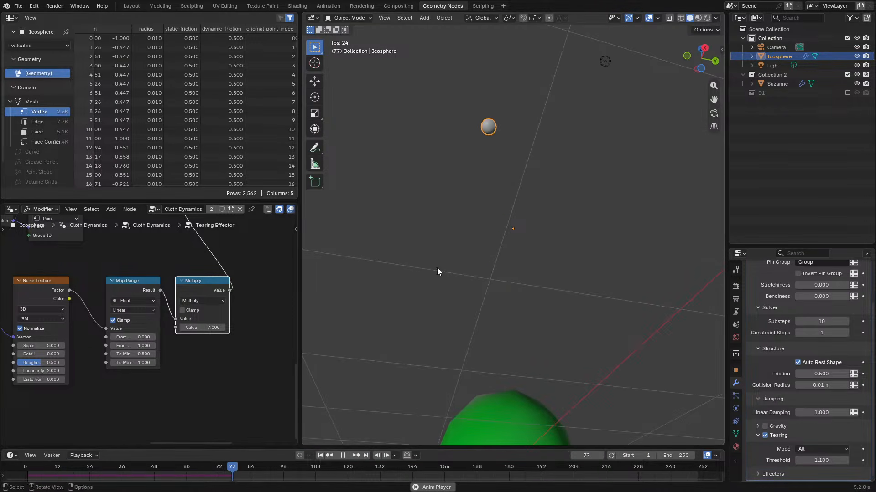
left_click(21, 466)
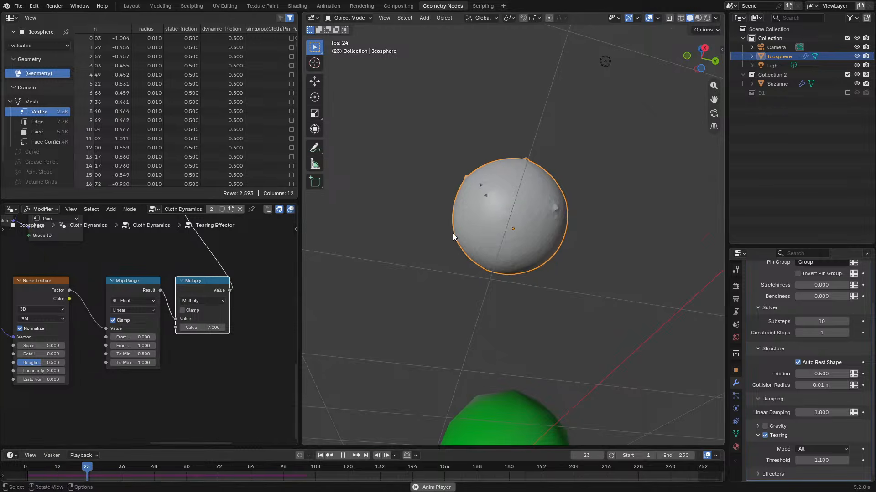
middle_click_drag(452, 233, 502, 205)
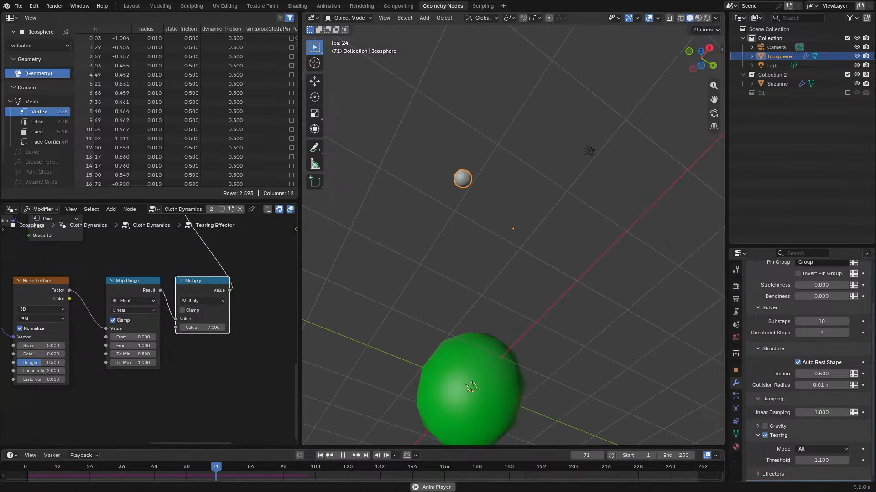
left_click(18, 473)
key("space")
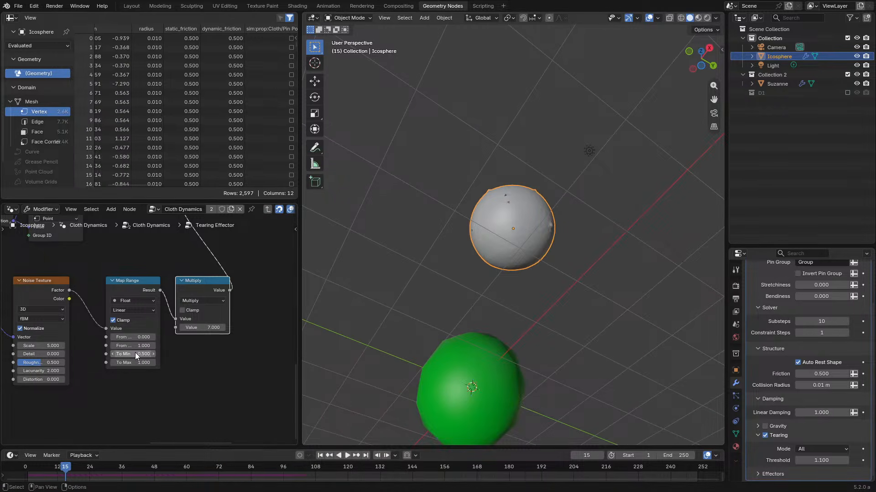
- Replay the cloth simulation from the start and examine the sphere's motion from several angles
left_click(22, 469)
key("space")
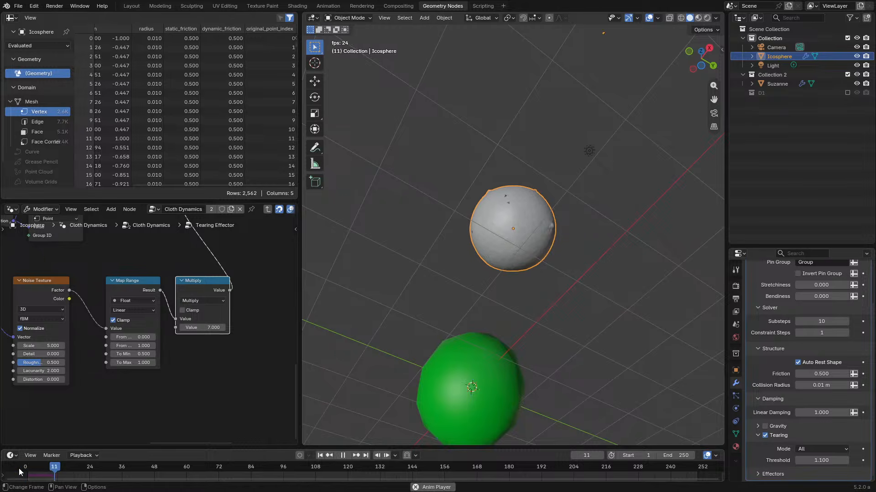
middle_click_drag(486, 163, 456, 193)
middle_click_drag(457, 196, 487, 194)
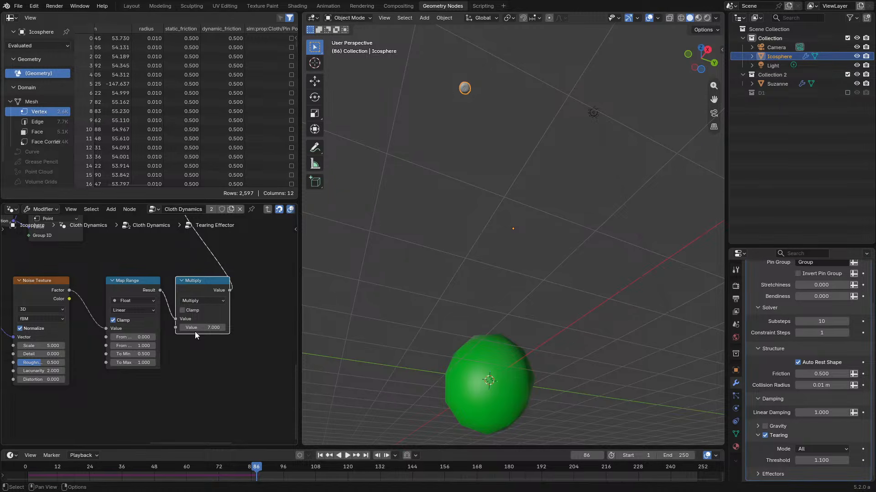
- Feed the Noise Texture's Vector input from a new Position node and replay the simulation from the start
middle_click_drag(54, 354, 177, 342)
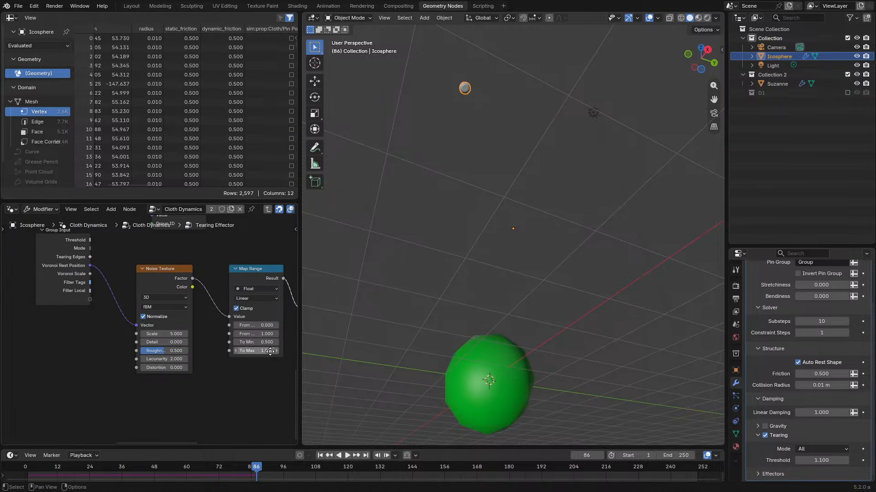
left_click(177, 342)
key("Escape")
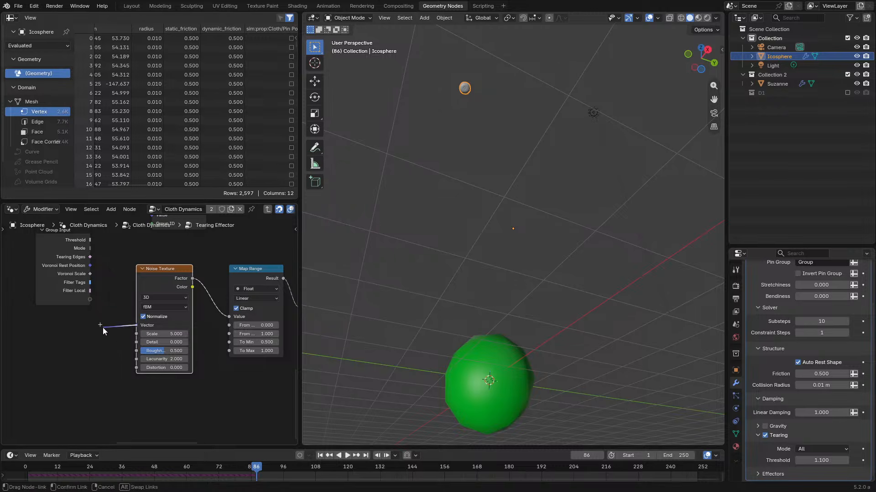
left_click_drag(103, 327, 102, 328)
type("position")
key("Return")
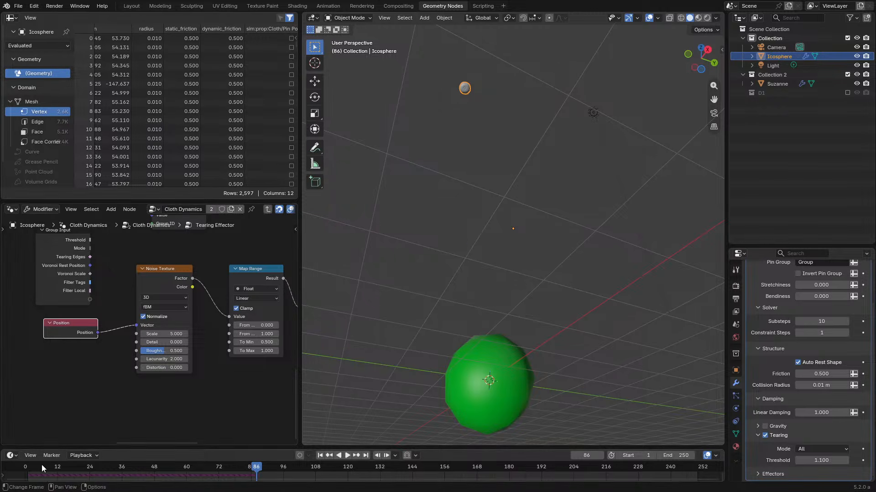
left_click(42, 465)
key("space")
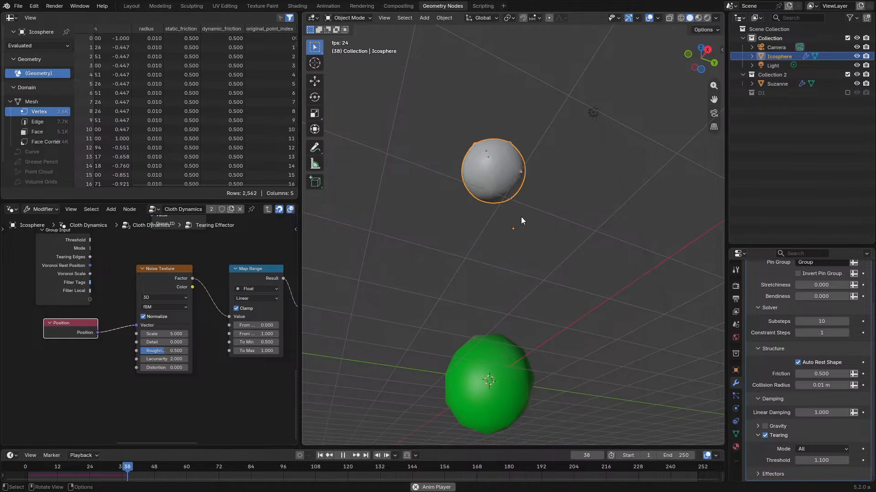
key("space")
- Select the Subtract node beside Field Average, replay the simulation from the start and view the fragments from another angle
middle_click_drag(196, 281, 186, 404)
scroll(159, 333, "up", 4)
left_click(181, 256)
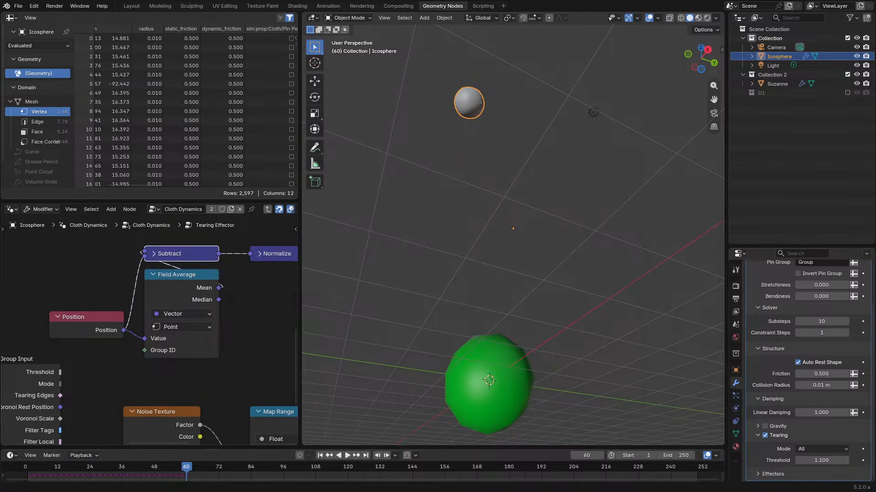
left_click(26, 470)
key("space")
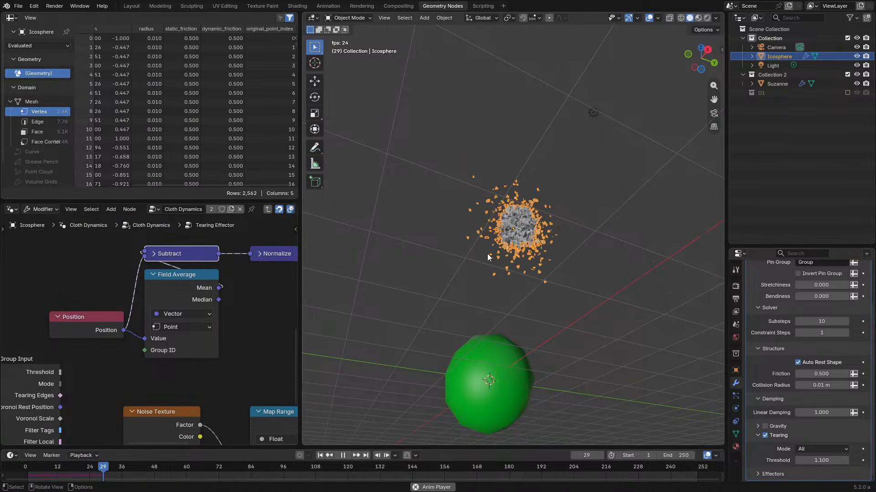
middle_click_drag(487, 257, 524, 324)
scroll(524, 325, "up", 2)
- Set the Multiply node's value to 3 and replay the simulation from the start
middle_click_drag(81, 364, 215, 341)
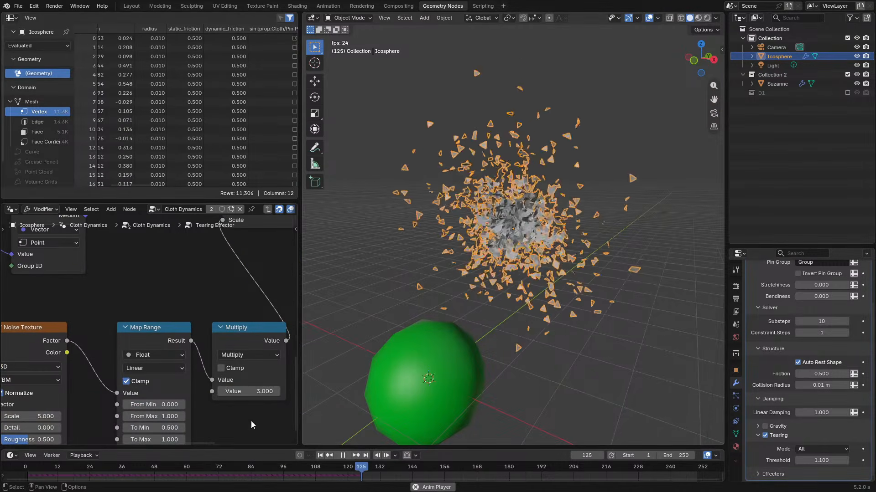
left_click(23, 467)
key("space")
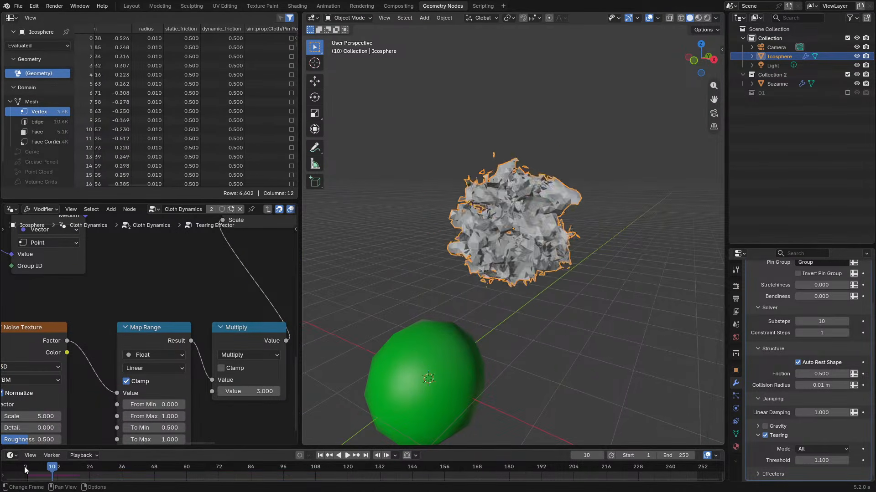
- Set the Multiply node's value to 1, replay the simulation from the start and inspect the crumpled sphere
left_click(25, 468)
left_click_drag(274, 391, 259, 391, "ctrl")
key("space")
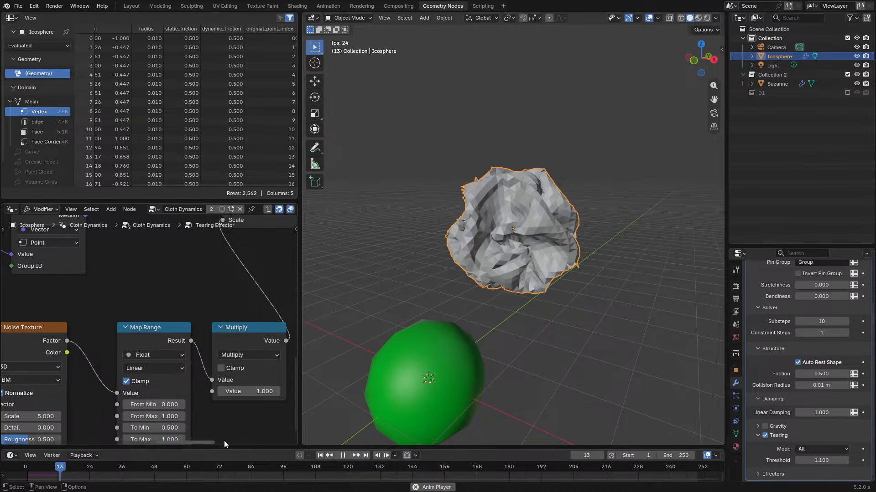
left_click(29, 468)
key("space")
scroll(515, 268, "up", 3)
middle_click_drag(514, 268, 622, 248)
scroll(479, 250, "down", 4)
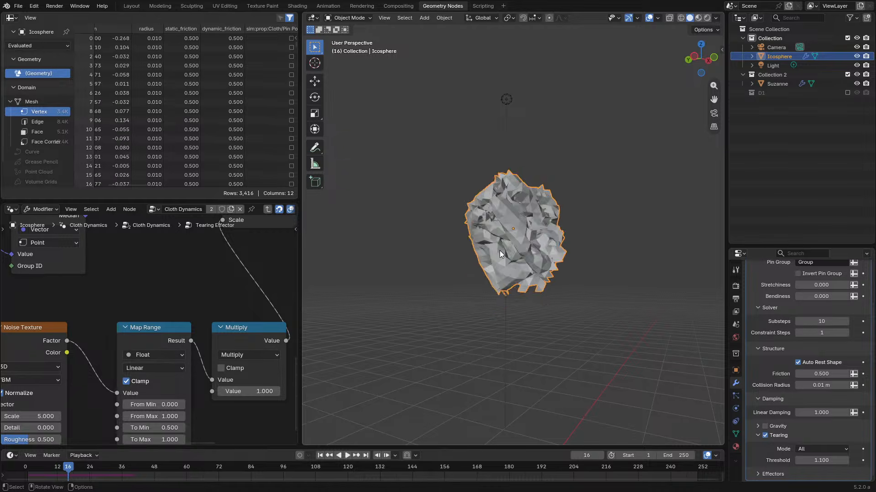
key("space")
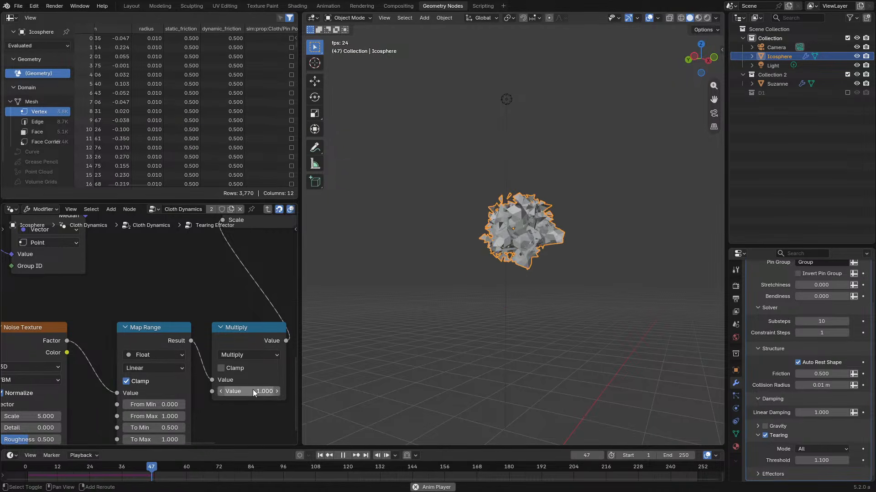
left_click_drag(253, 393, 207, 393)
key("Escape")
scroll(214, 313, "down", 4)
mouse_move(215, 314)
middle_mouse_down()
mouse_move(198, 345)
mouse_move(214, 300)
middle_mouse_up()
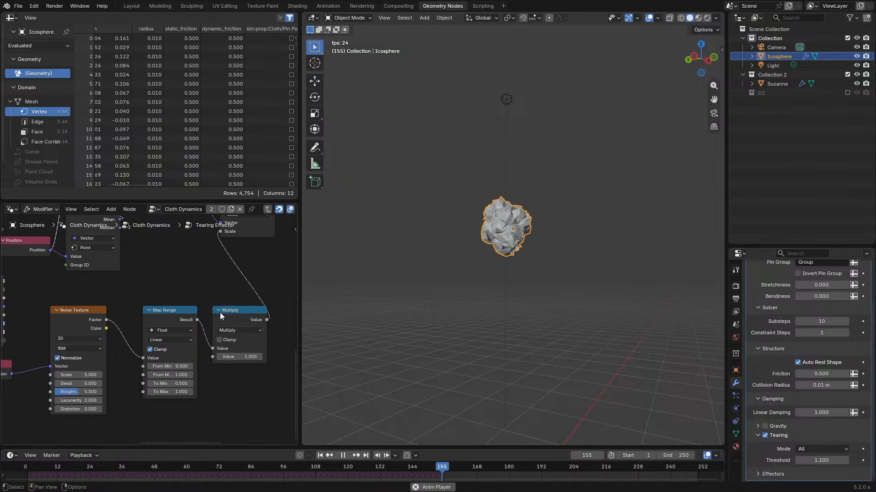
- Replay the simulation from the start and examine how the sphere tears apart up close
left_click(5, 473)
middle_click_drag(227, 352, 211, 399)
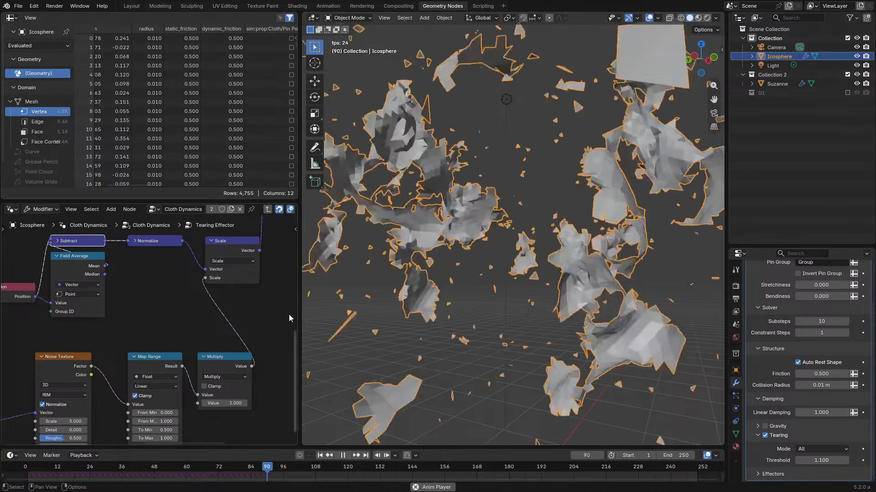
middle_click_drag(412, 308, 363, 301)
key("space")
left_click(15, 471)
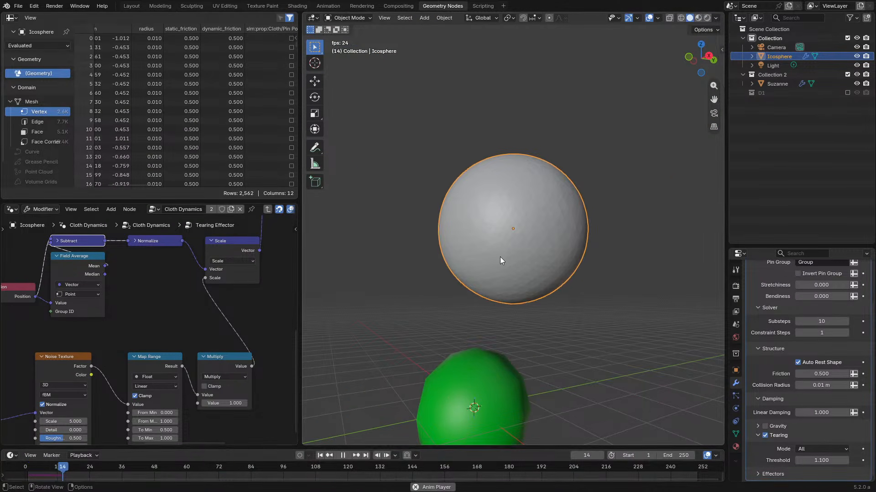
scroll(504, 256, "up", 2)
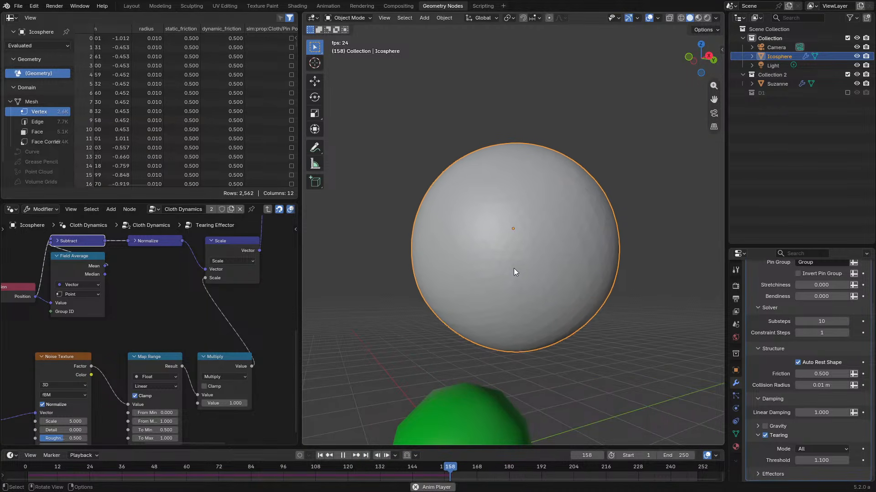
- Return playback to frame 3 and set the Multiply node's value to 7.3
middle_click_drag(514, 268, 568, 324)
left_click_drag(45, 477, 30, 473)
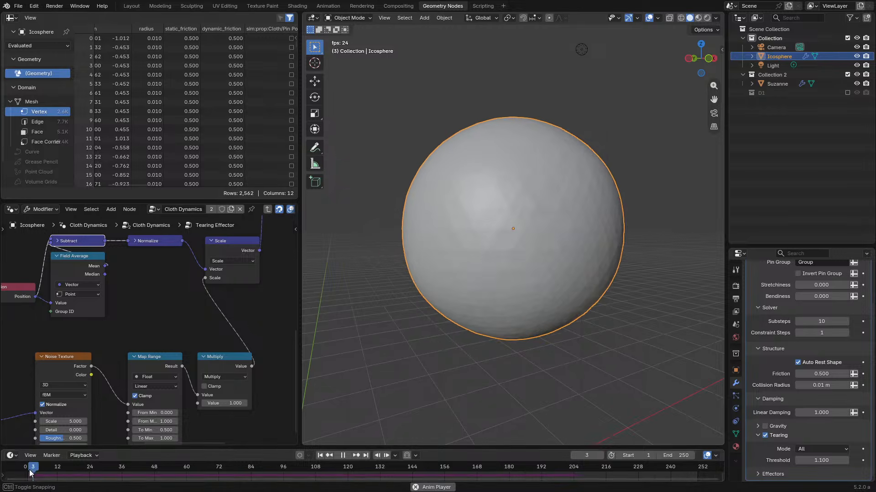
left_click_drag(222, 404, 353, 404)
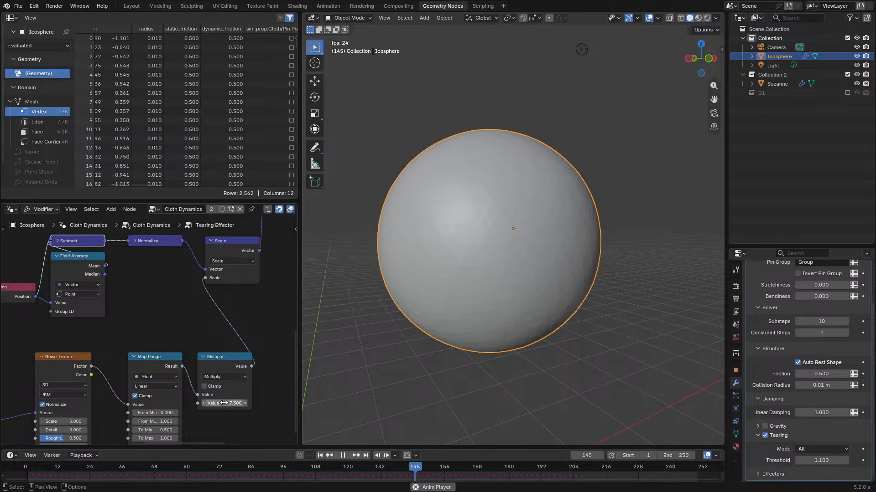
- Add a Set Position node after Split Edges, use the Scale vector as its Offset and connect it to the Closure's geometry
key("ctrl+space")
middle_click_drag(576, 113, 354, 426)
left_click_drag(303, 143, 453, 371)
type("set po")
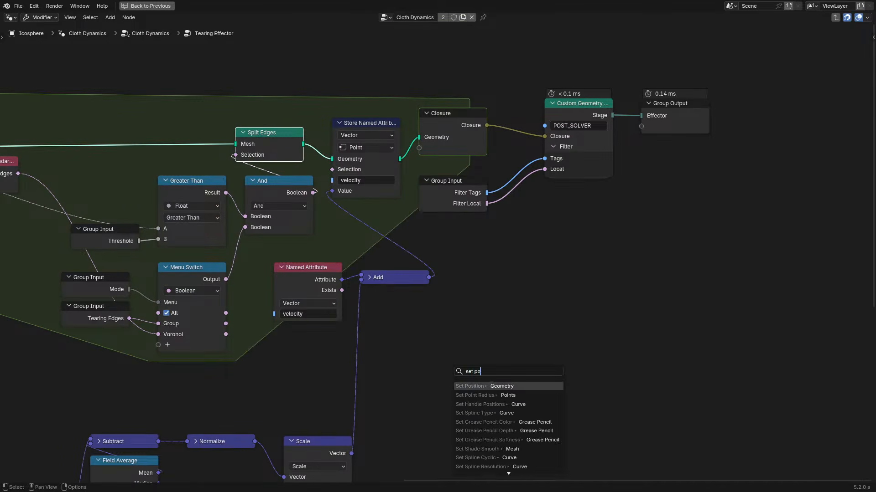
left_click(492, 386)
left_click(474, 376)
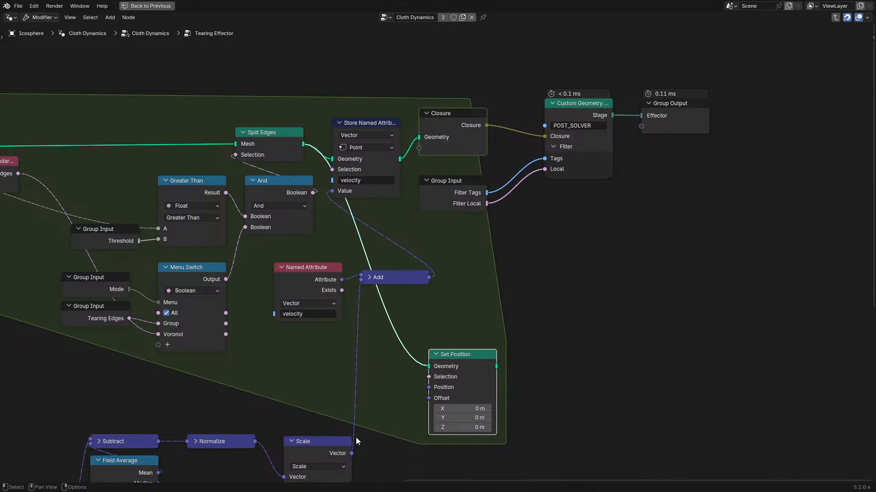
left_click_drag(351, 454, 436, 401)
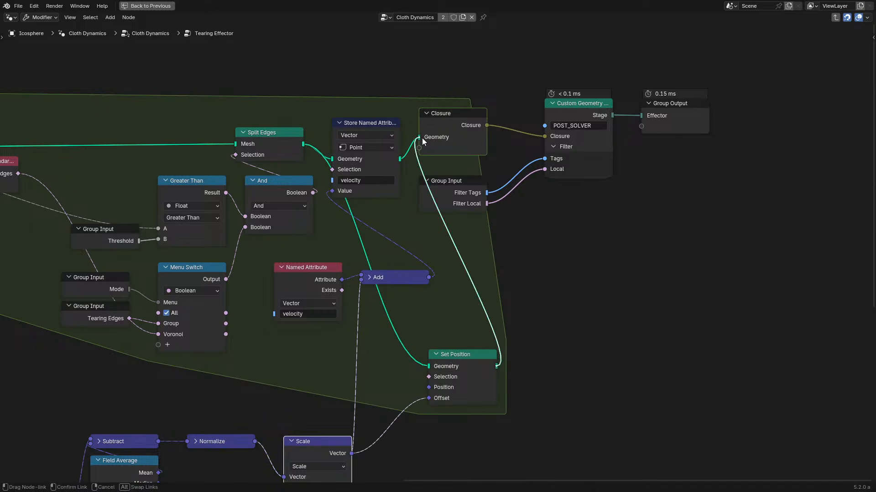
key("ctrl+space")
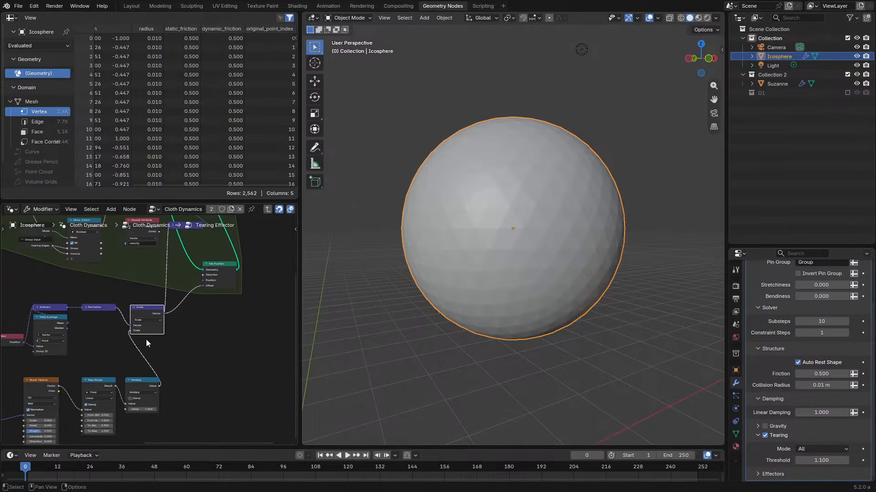
- Set the Multiply node's value to 0.1 and replay the simulation from the start
left_click(22, 468)
left_click(146, 409)
type("1")
key("space")
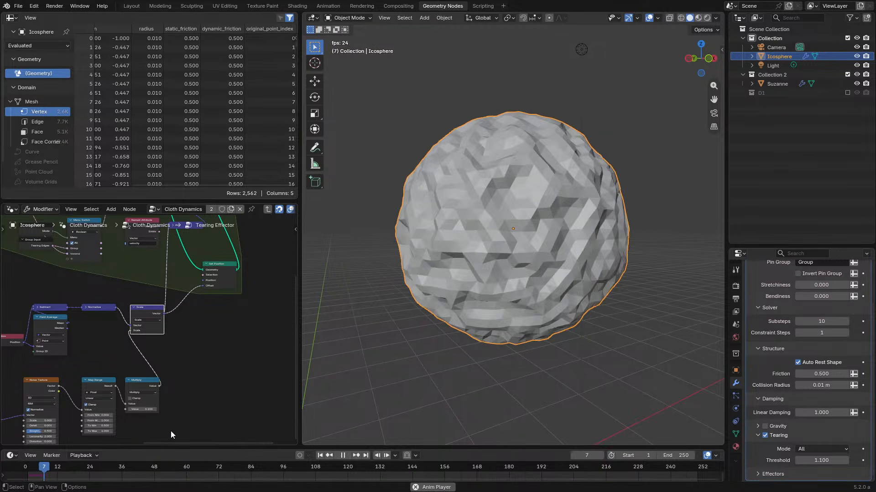
- Examine the position-offset sphere and its torn fragments from several sides during playback
middle_click_drag(544, 327, 498, 313)
middle_click_drag(106, 400, 167, 327)
scroll(167, 327, "up", 3)
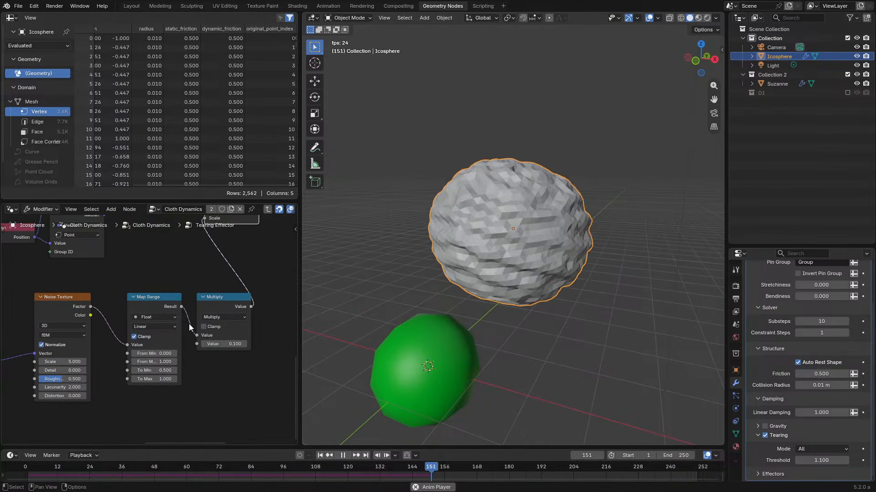
scroll(448, 338, "down", 2)
middle_click_drag(449, 338, 464, 326)
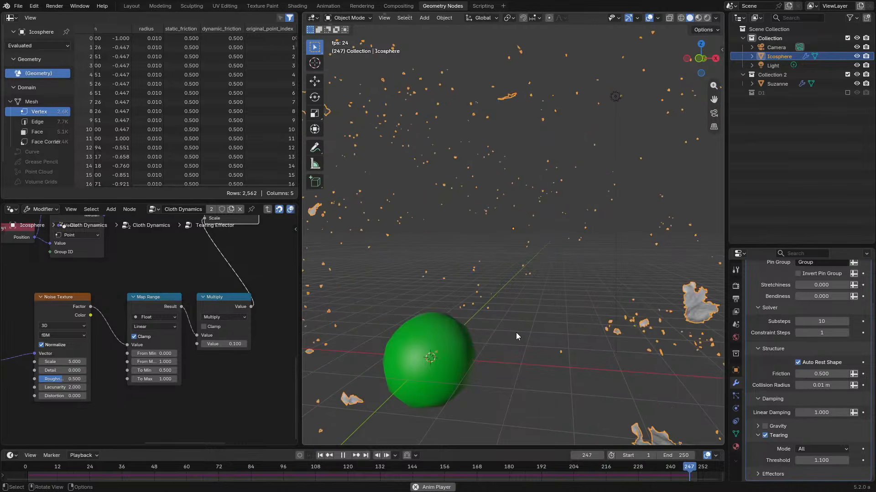
middle_click_drag(531, 303, 486, 322)
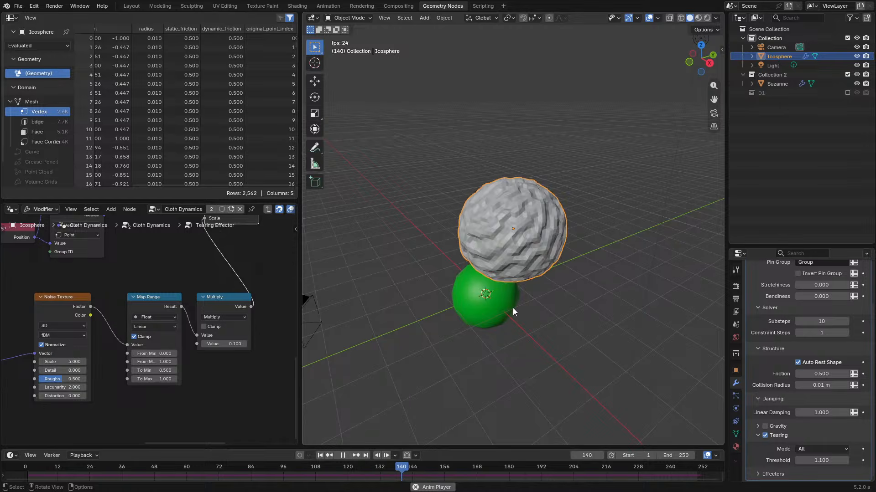
middle_click_drag(513, 307, 623, 269)
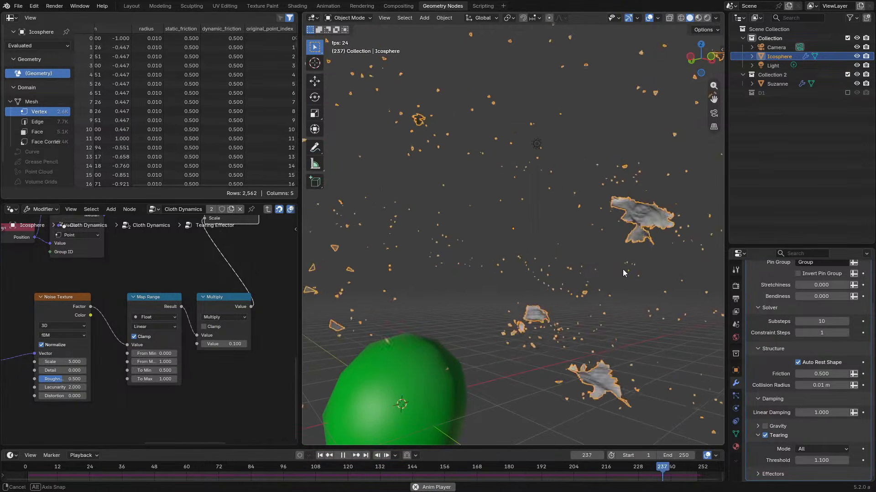
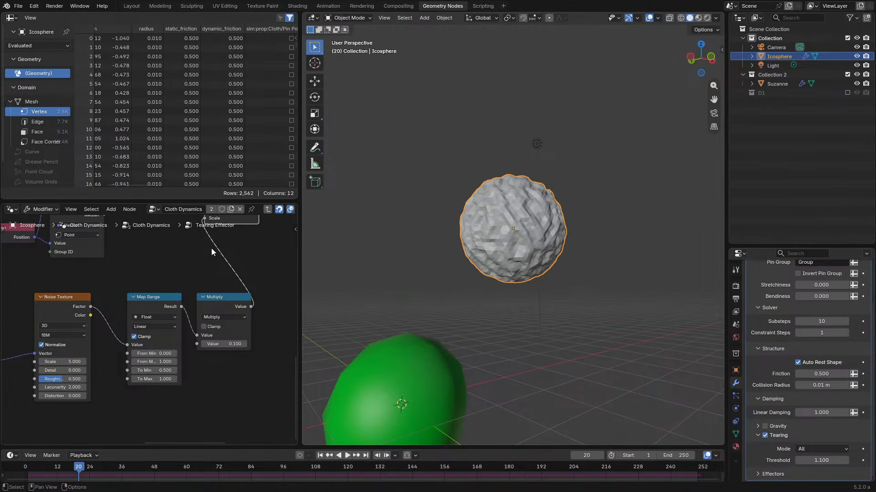
- Reconnect Store Named Attribute to the Closure's geometry and disconnect the Scale vector from the Add node
key("ctrl+space")
scroll(217, 392, "up", 5)
middle_click_drag(447, 164, 391, 273)
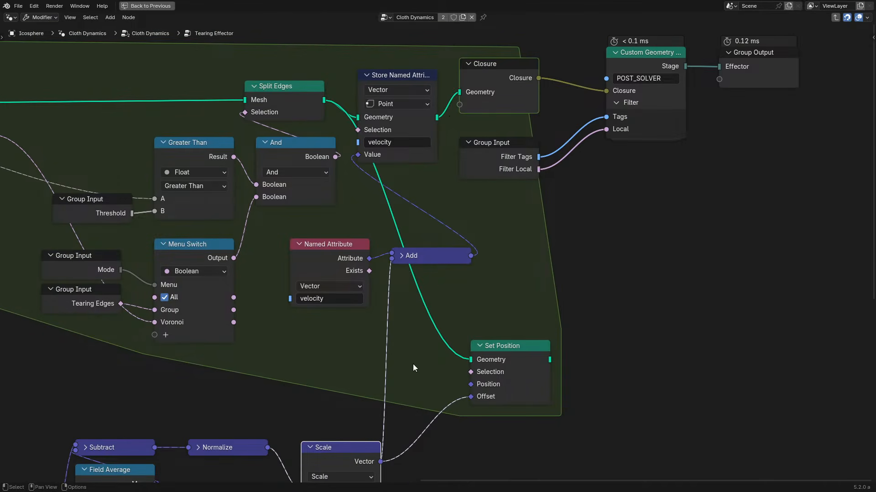
scroll(412, 347, "down", 2)
middle_click_drag(347, 351, 382, 277)
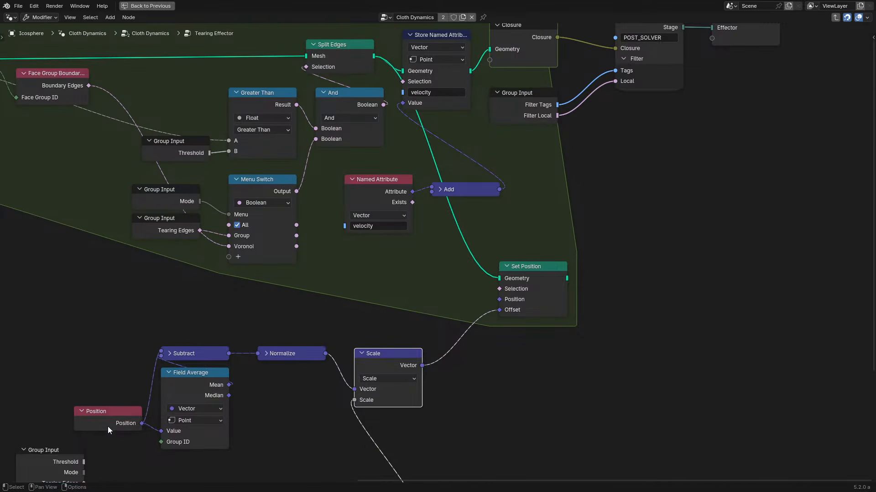
left_click_drag(99, 341, 93, 328)
left_click(92, 327)
key("ctrl+z")
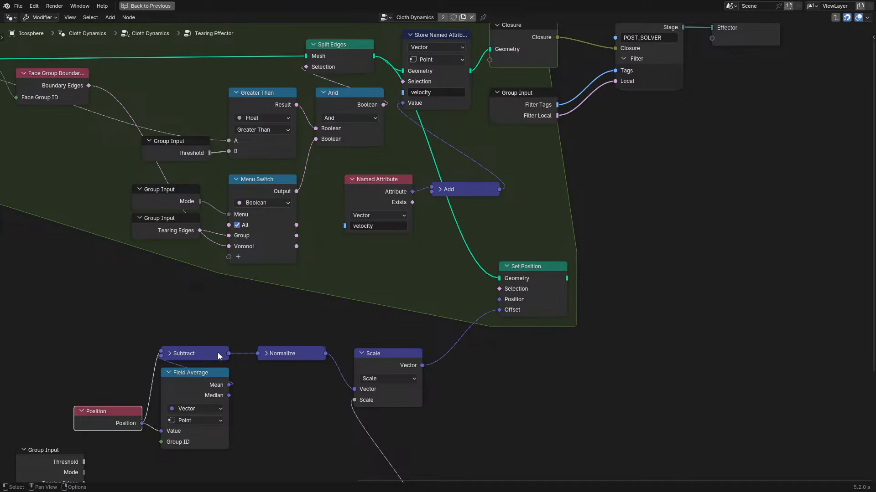
- Insert a Cross Product node between Subtract and Normalize, with 0, 0, 1 as its second vector
middle_click_drag(231, 350, 345, 276)
left_click_drag(211, 265, 258, 313)
left_click_drag(291, 244, 293, 247)
type("cro")
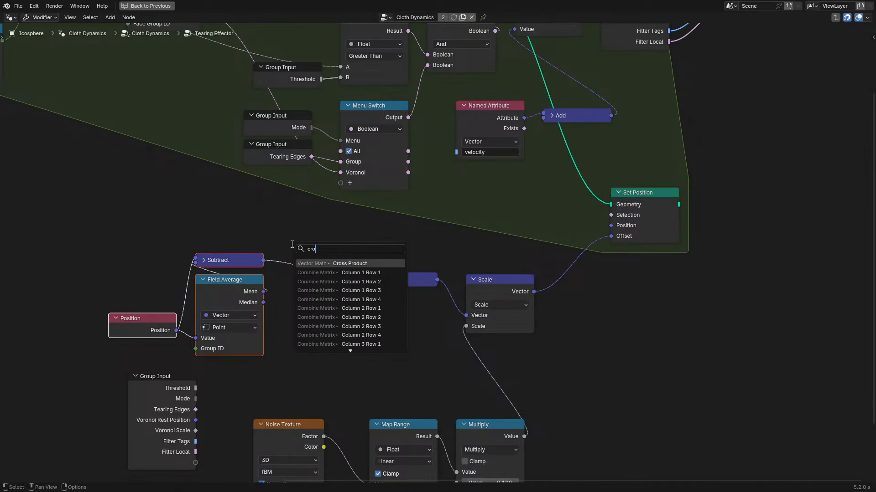
left_click(320, 264)
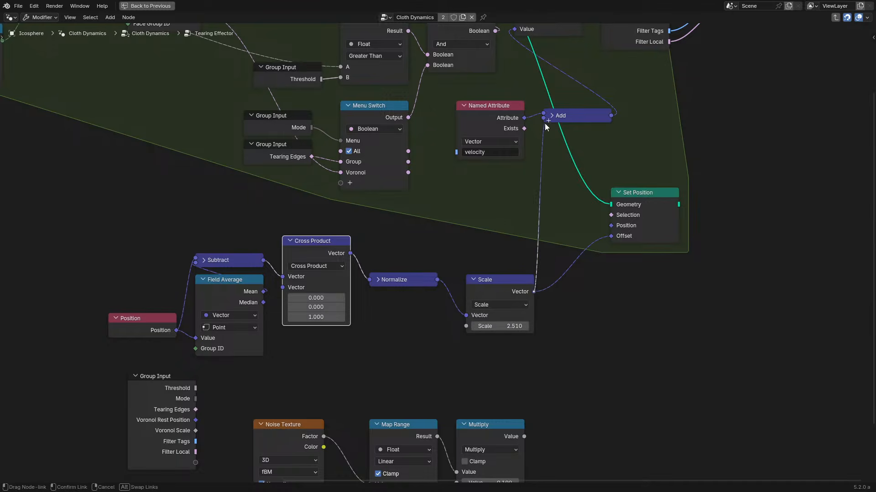
- Connect the Scale node's Vector output to the Add node without the Multiply link, and play the simulation
left_click_drag(545, 123, 541, 118)
middle_click_drag(527, 158, 433, 260)
key("ctrl+space")
key("space")
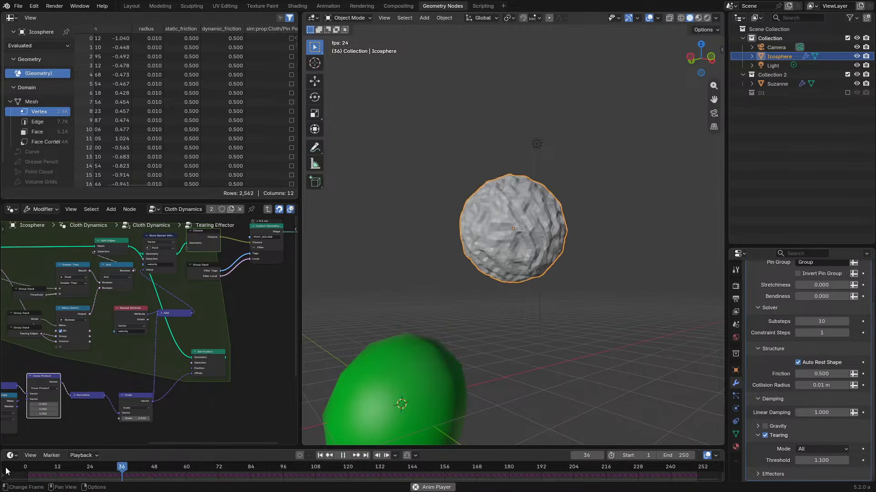
- Set the cloth's Tearing Threshold to 1.2 and replay the simulation from the start with the Scale node at 1.000
middle_click_drag(138, 435, 195, 356)
key("Escape")
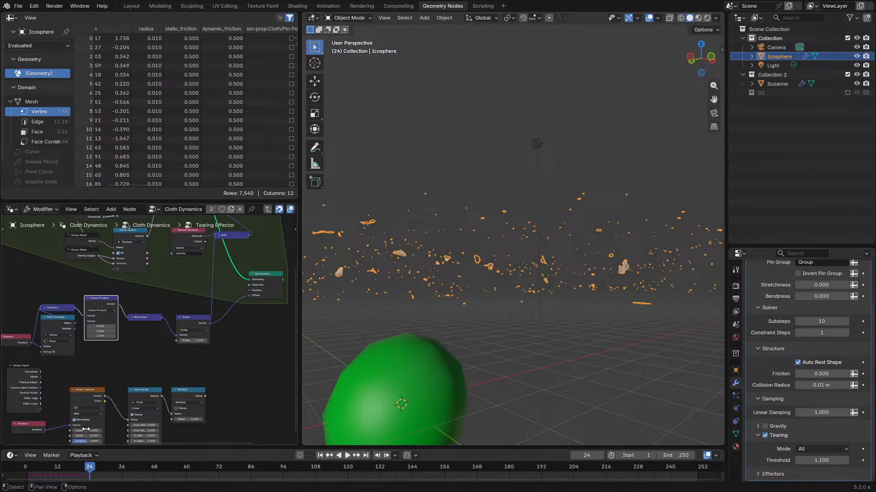
key("space")
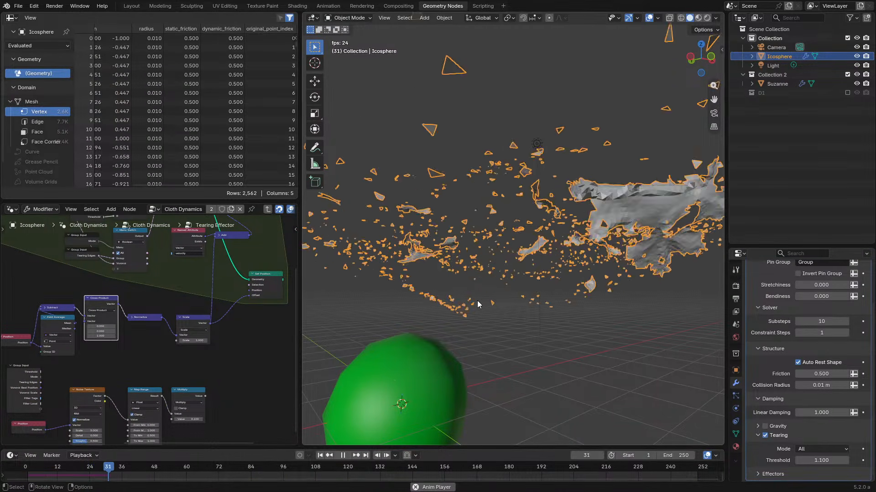
key("space")
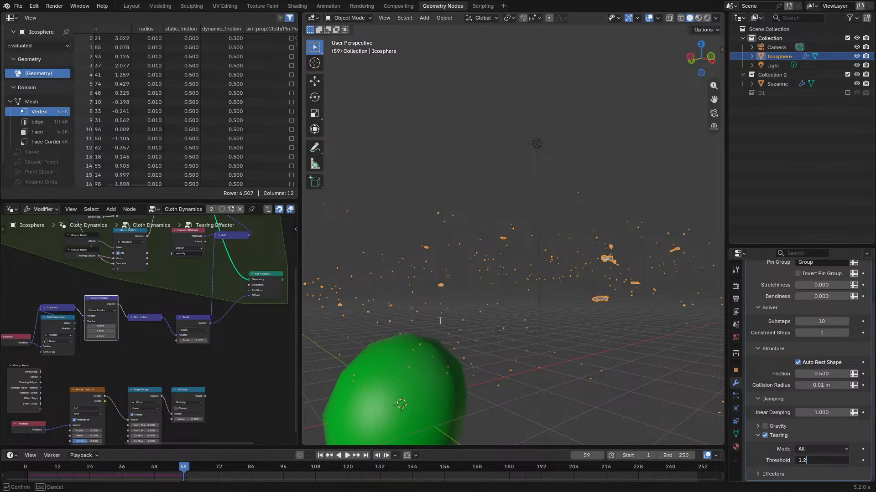
key("Return")
key("shift+Left")
key("space")
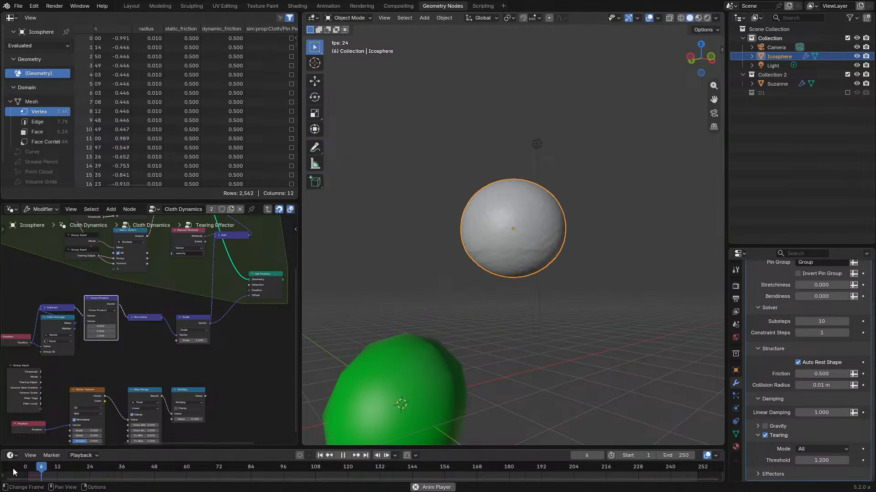
mouse_move(509, 267)
middle_mouse_down()
mouse_move(522, 244)
mouse_move(491, 305)
mouse_move(441, 321)
mouse_move(461, 260)
mouse_move(524, 257)
mouse_move(535, 268)
mouse_move(539, 319)
mouse_move(527, 334)
mouse_move(498, 289)
mouse_move(518, 267)
middle_mouse_up()
scroll(201, 357, "up", 2)
left_click(213, 343)
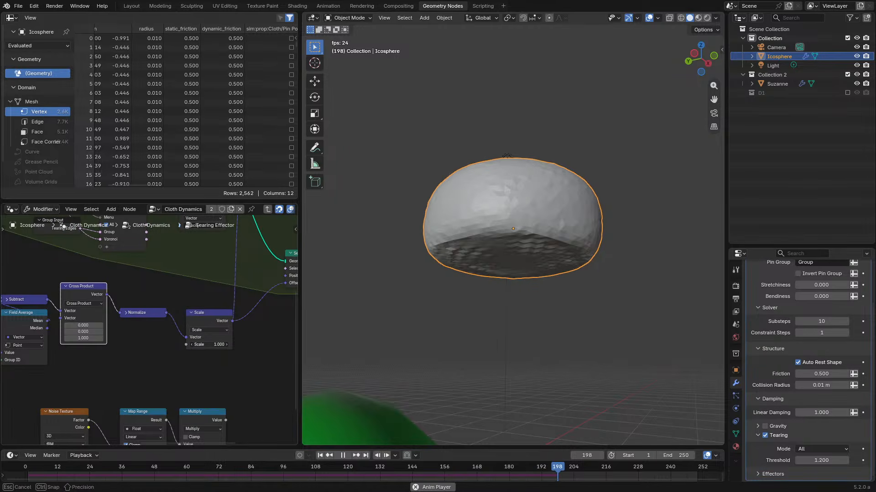
key("Return")
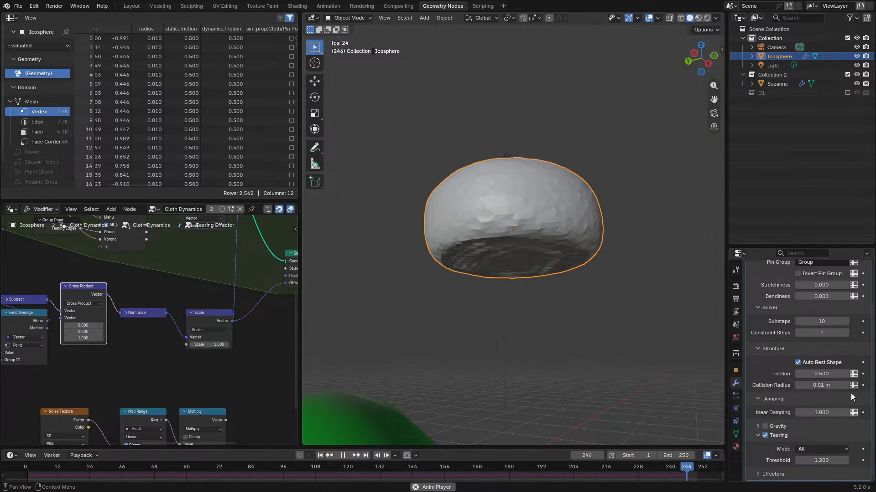
- Try a Linear Damping of 0.5, settle on 0.1, and return the simulation to its start
left_click(830, 412)
type(".5")
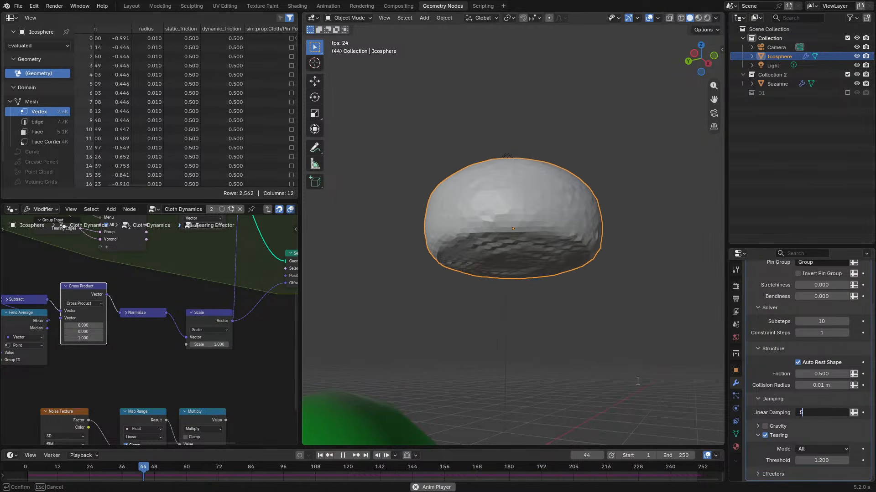
key("Return")
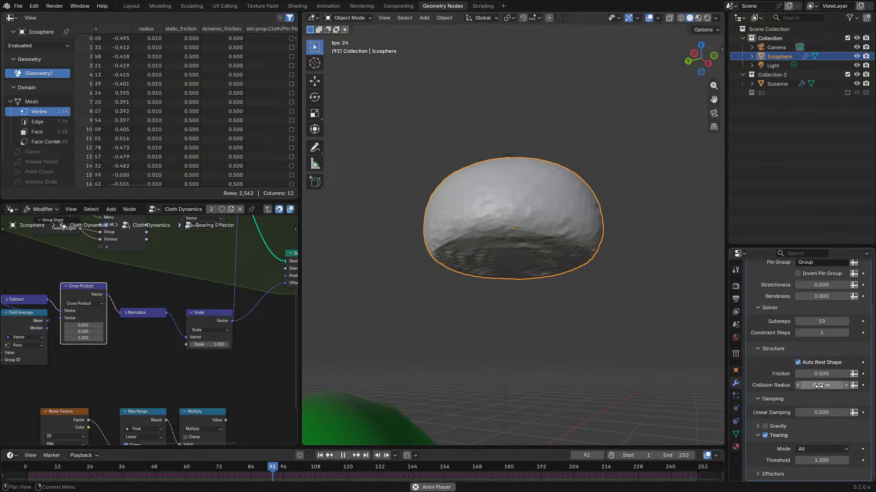
left_click(816, 413)
type(".1")
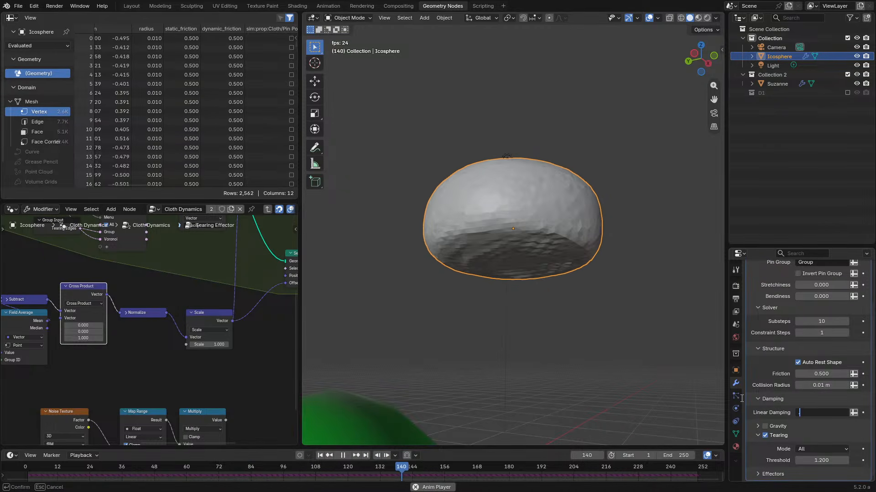
key("Return")
key("shift+Left")
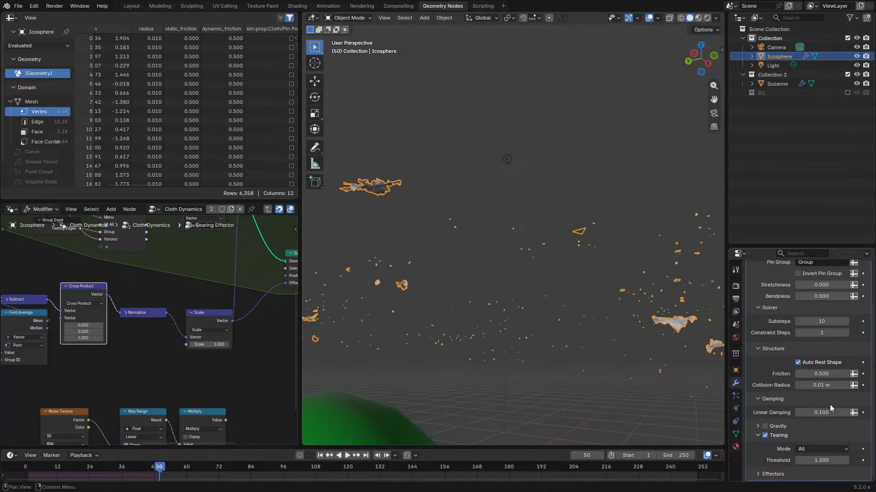
- Set the Scale node's factor to 0.5 and replay the simulation, viewing the deforming sphere from other angles
key("space")
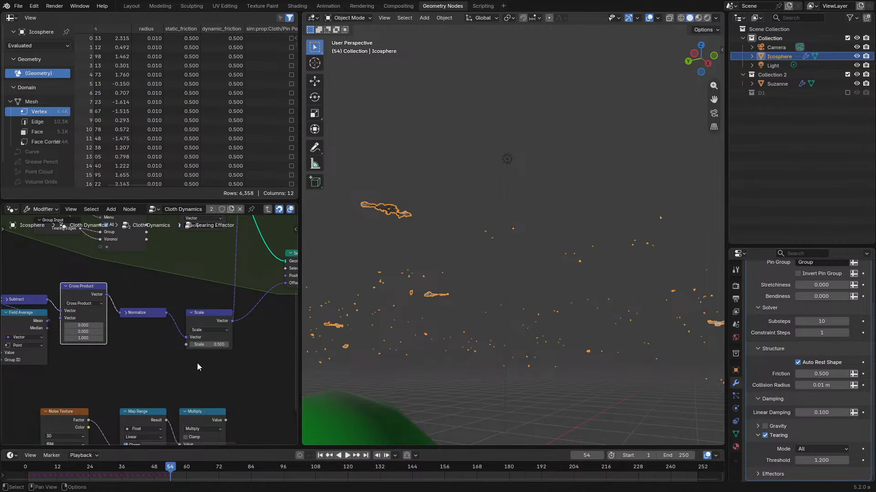
key("shift+Left")
key("space")
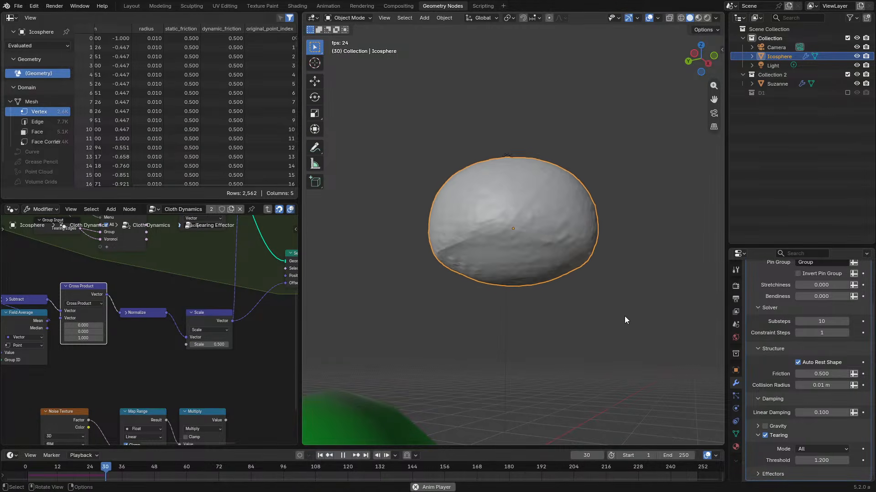
middle_click_drag(624, 316, 574, 347)
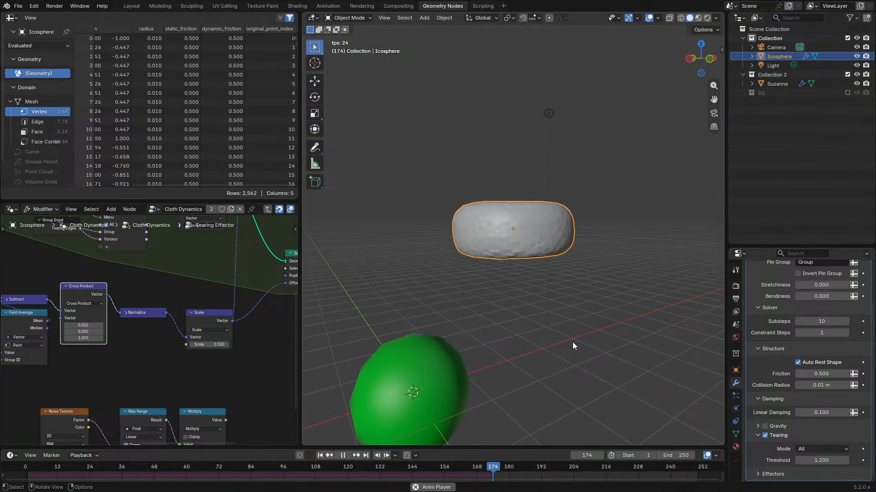
scroll(579, 310, "up", 2)
middle_click_drag(584, 306, 590, 332)
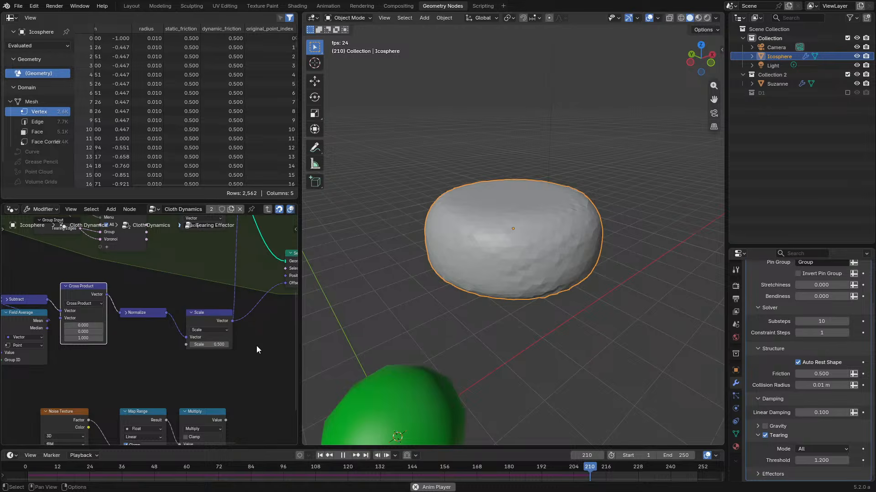
- Set the Scale node's factor to 0.75 and replay the simulation from the beginning
left_click(213, 345)
type("0.75")
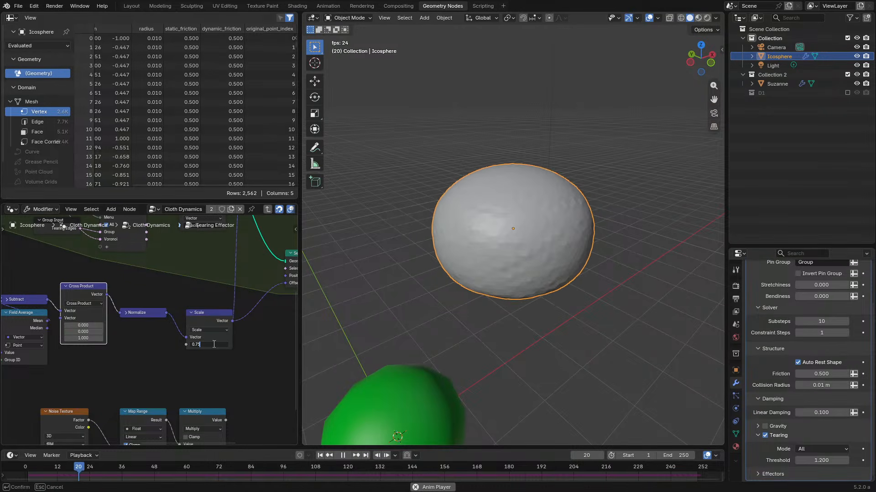
key("Return")
left_click(14, 474)
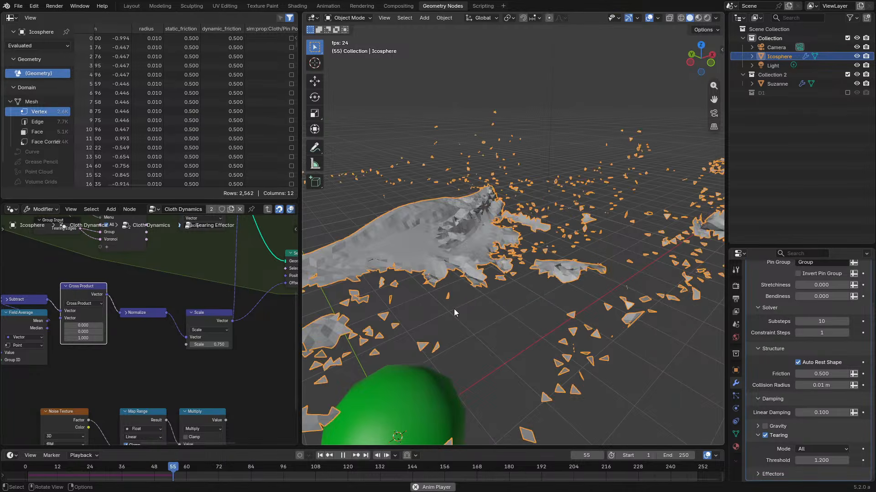
- Replay the tearing sphere while viewing it from several sides, and pause where it starts to rip
middle_click_drag(495, 284, 597, 290)
left_click(20, 469)
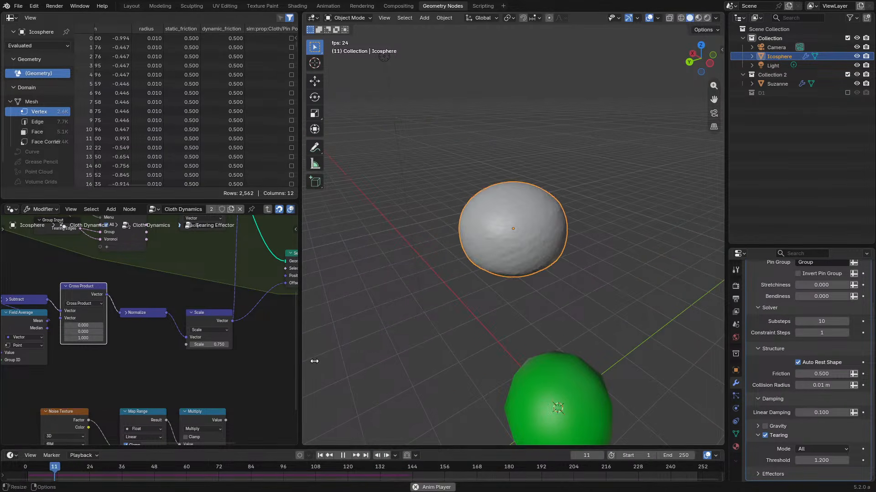
middle_click_drag(566, 302, 488, 308)
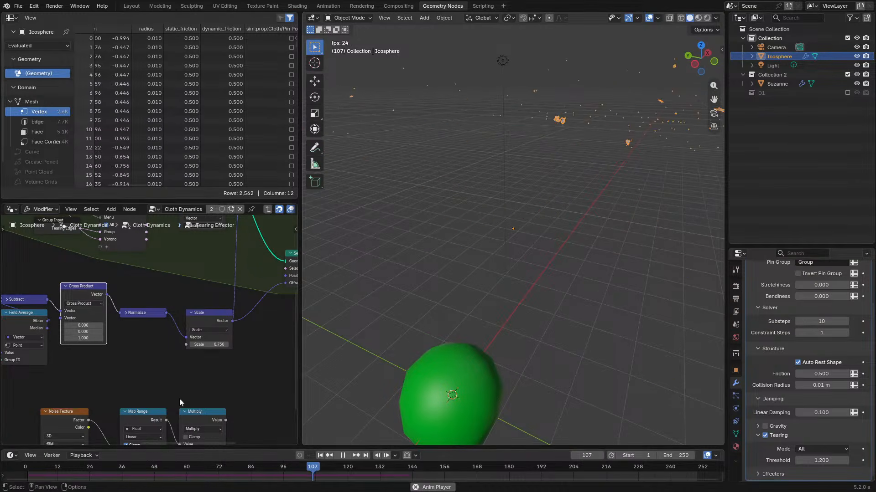
left_click(46, 472)
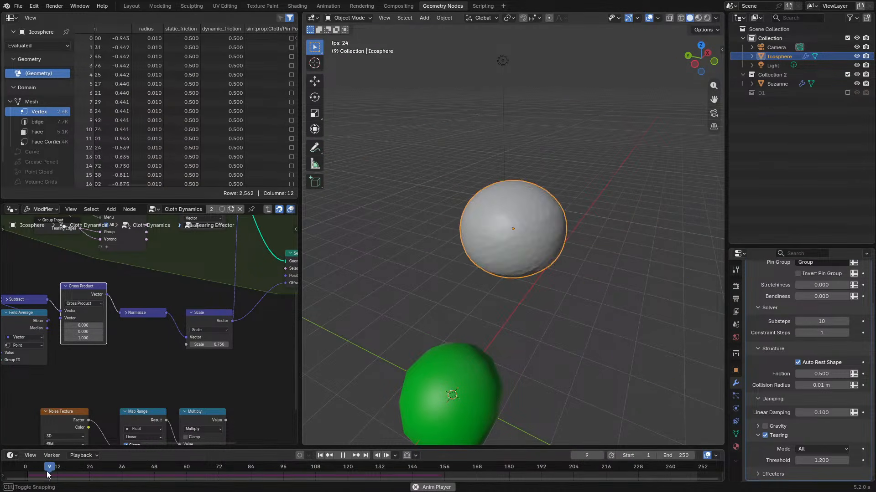
key("space")
key("space")
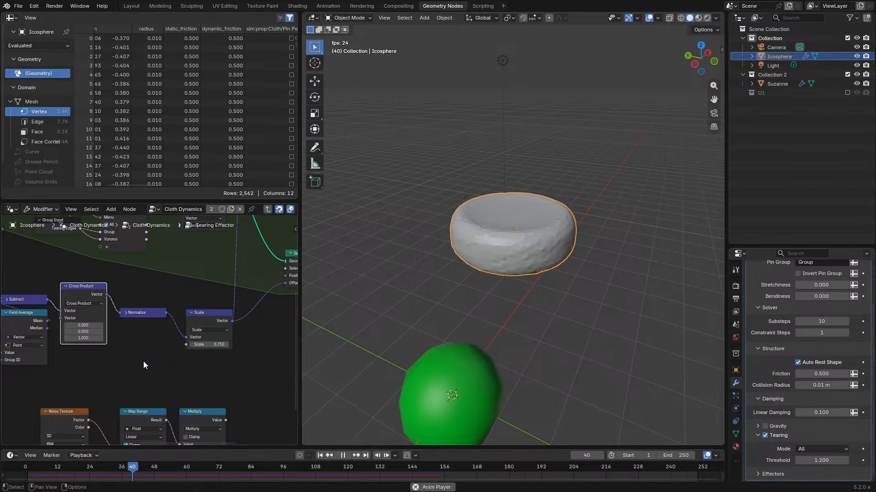
key("space")
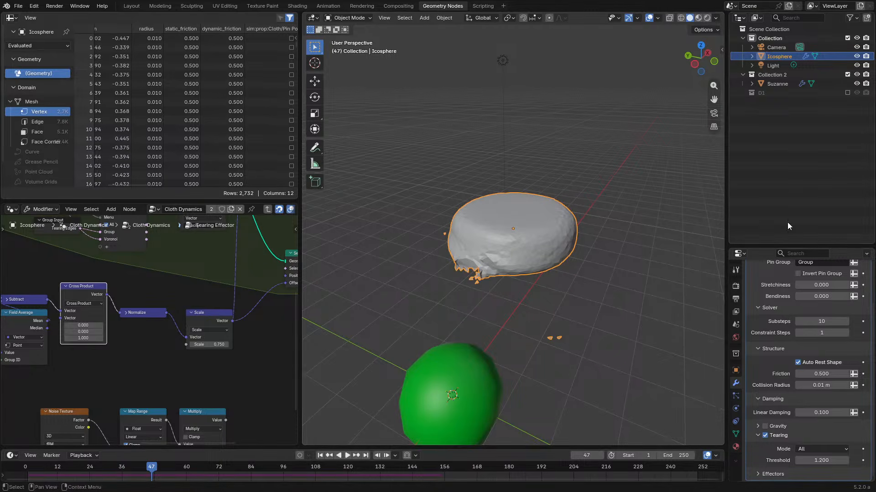
- Enlarge the Properties editor to show the whole Cloth Dynamics modifier, and play on to inspect the torn fragments and effector nodes
left_click_drag(750, 243, 767, 132)
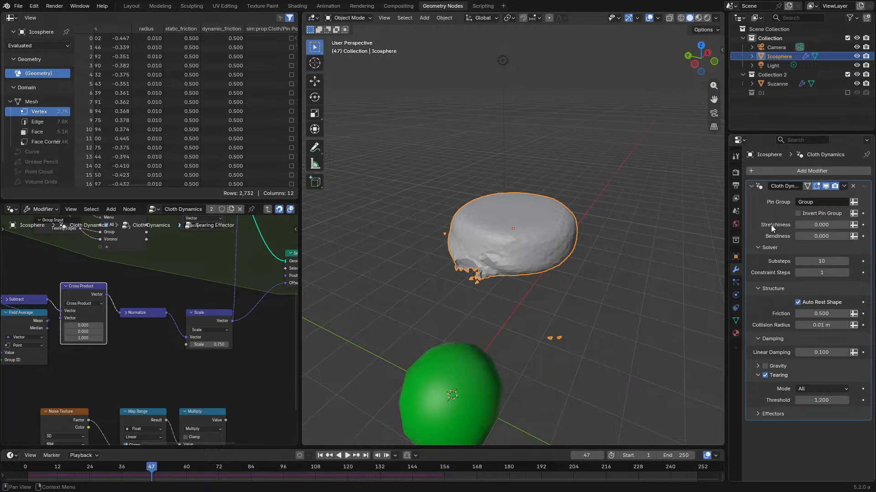
key("space")
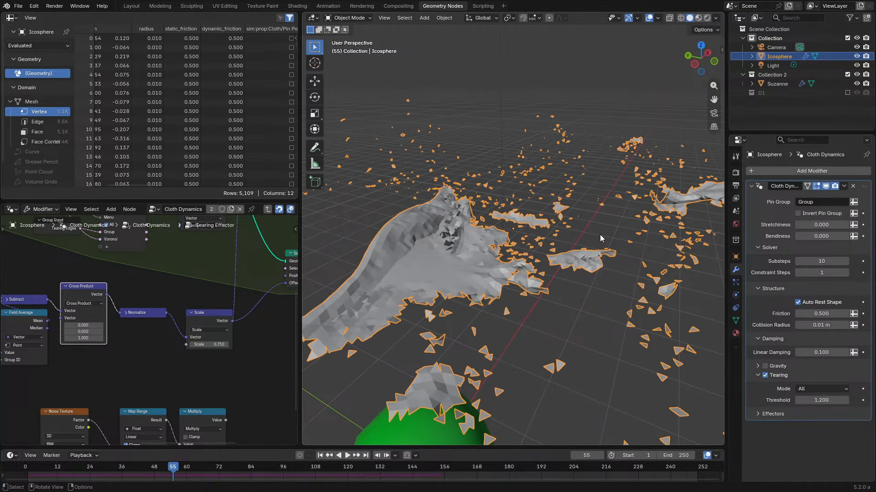
key("space")
middle_click_drag(566, 257, 501, 228)
middle_click_drag(500, 228, 513, 268)
scroll(190, 288, "down", 3)
middle_click_drag(190, 288, 178, 374)
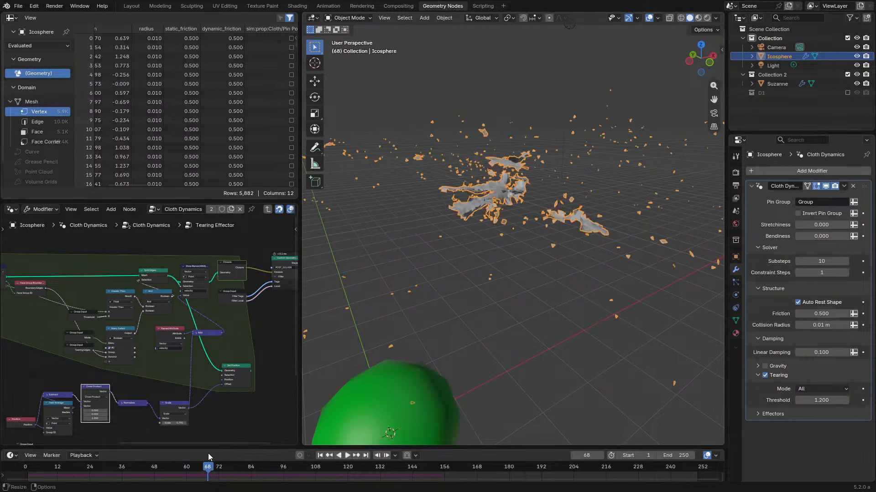
- Replay the simulation from the start and examine the motion of the torn fragments from above
left_click(19, 464)
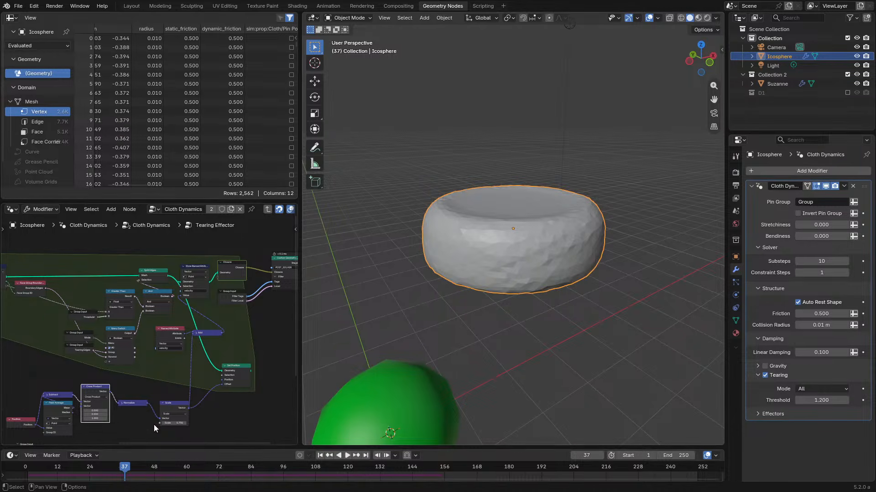
left_click(28, 464)
key("space")
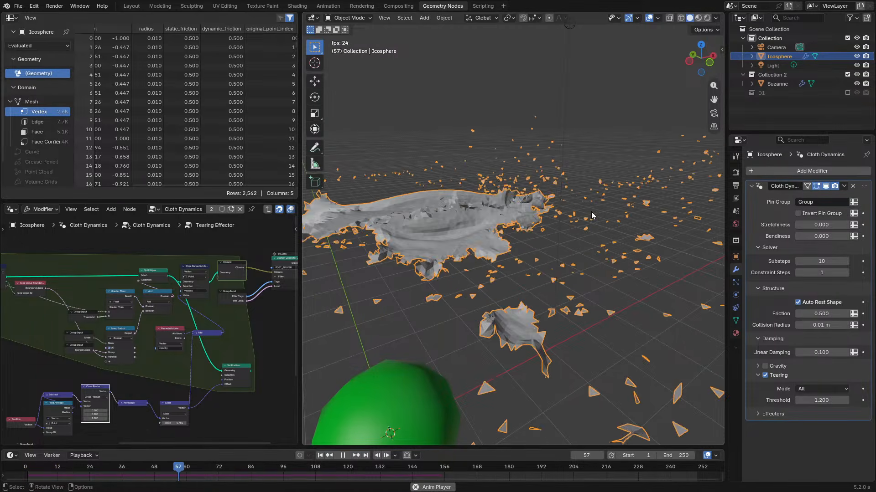
key("space")
middle_click_drag(524, 188, 478, 256)
key("space")
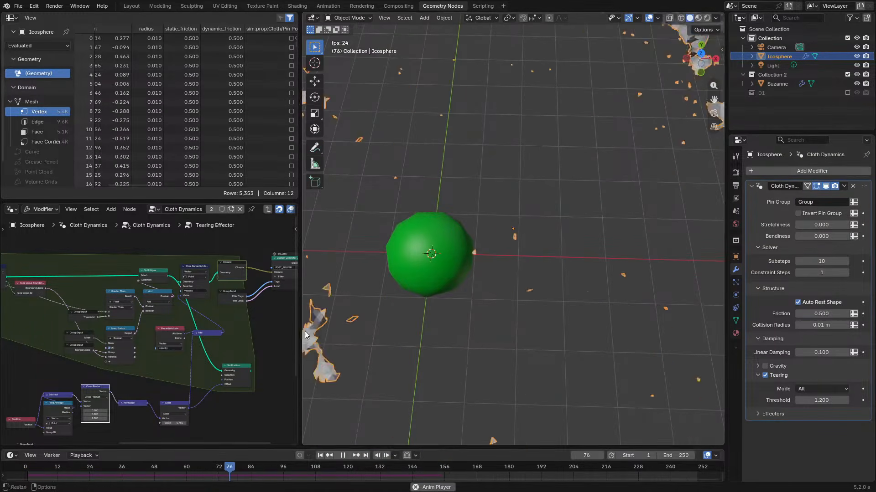
key("space")
- Set the cloth's Tearing Threshold to 1.5 and replay the simulation from the start
scroll(149, 369, "up", 3)
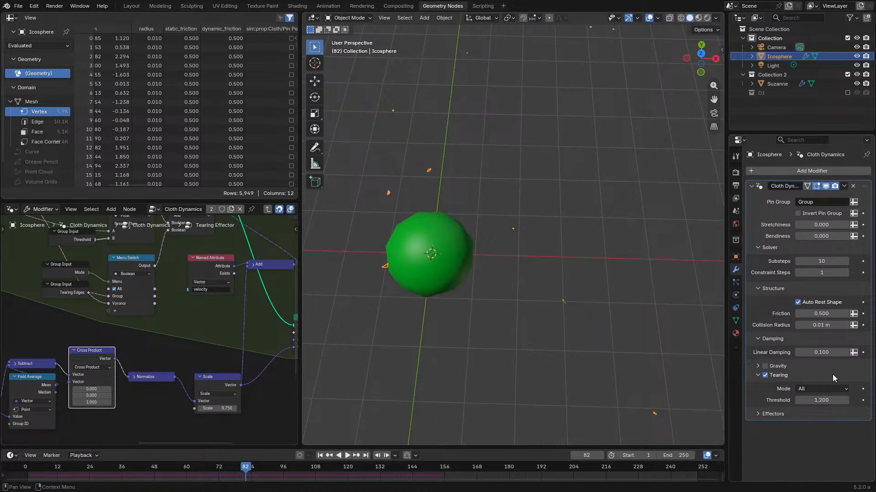
left_click(830, 400)
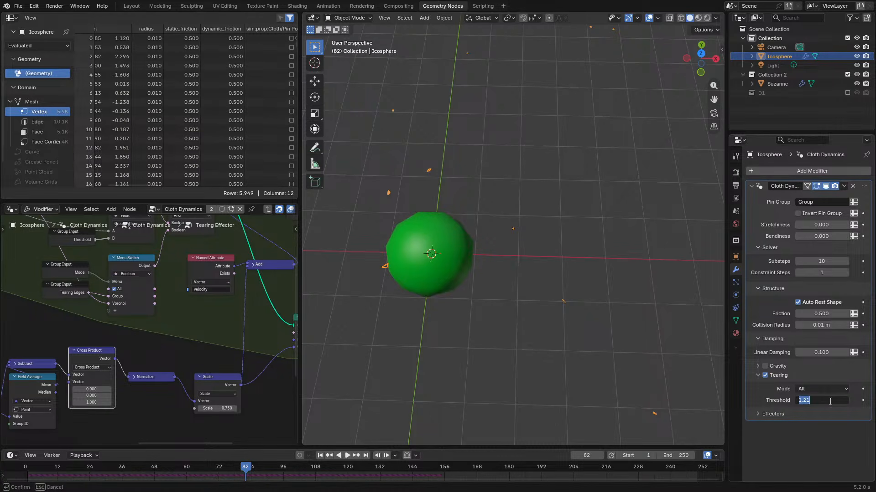
key("Return")
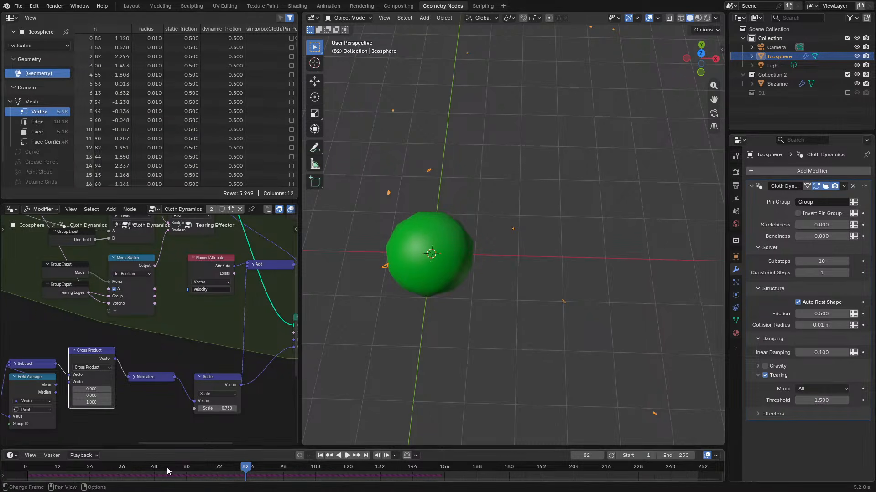
left_click(14, 466)
key("space")
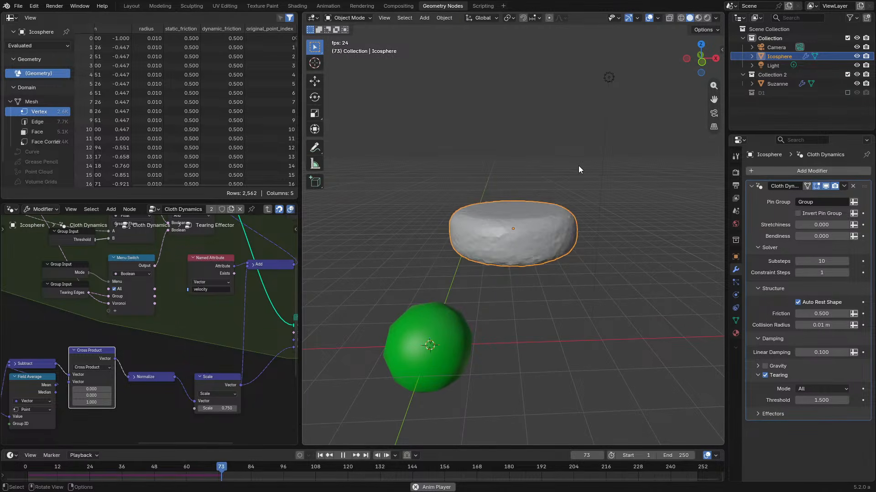
- Set the Scale node's factor to 2 and examine the deforming sphere from the side and above during playback
middle_click_drag(187, 356, 151, 278)
scroll(152, 279, "up", 2)
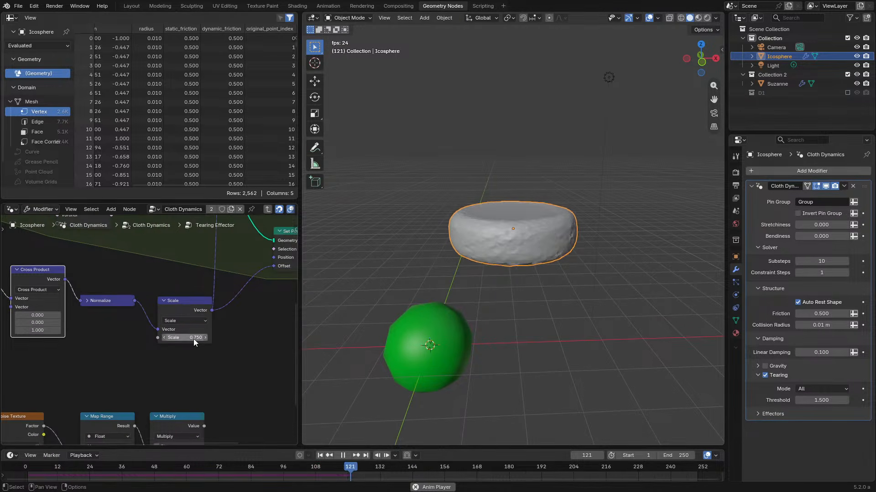
key("BackSpace")
double_click(187, 341)
type("2")
key("Return")
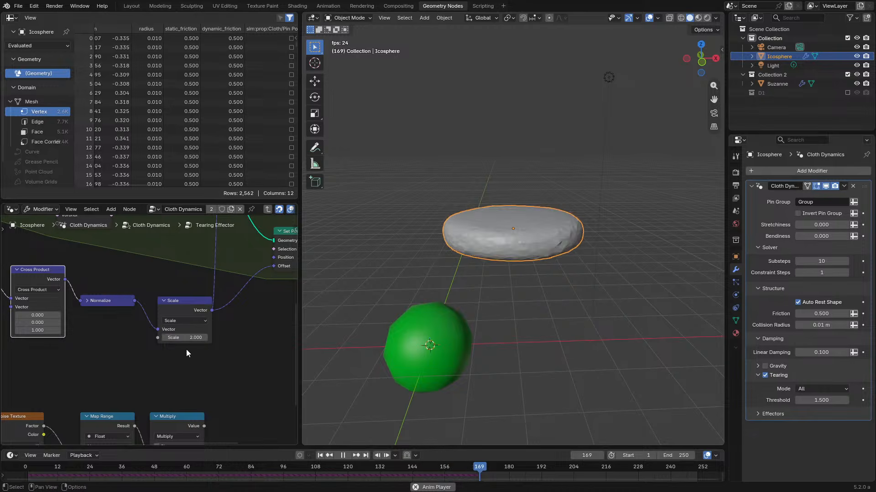
middle_click_drag(580, 259, 620, 258)
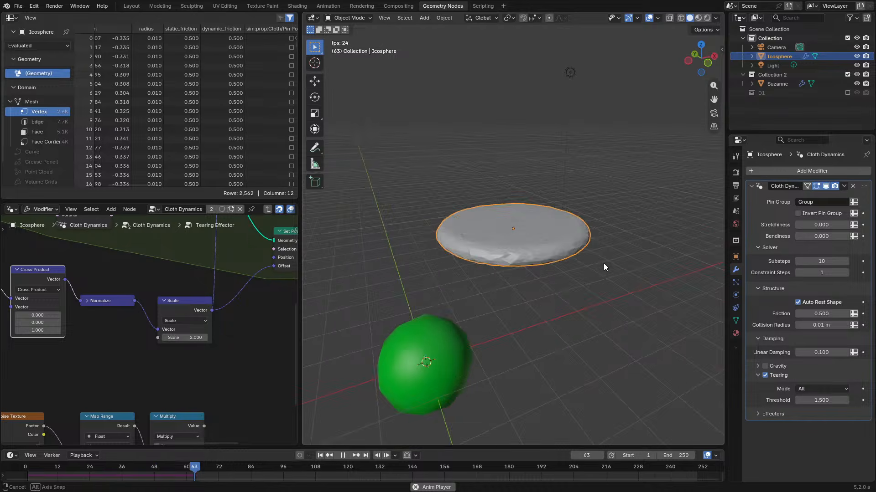
middle_click_drag(604, 264, 567, 301)
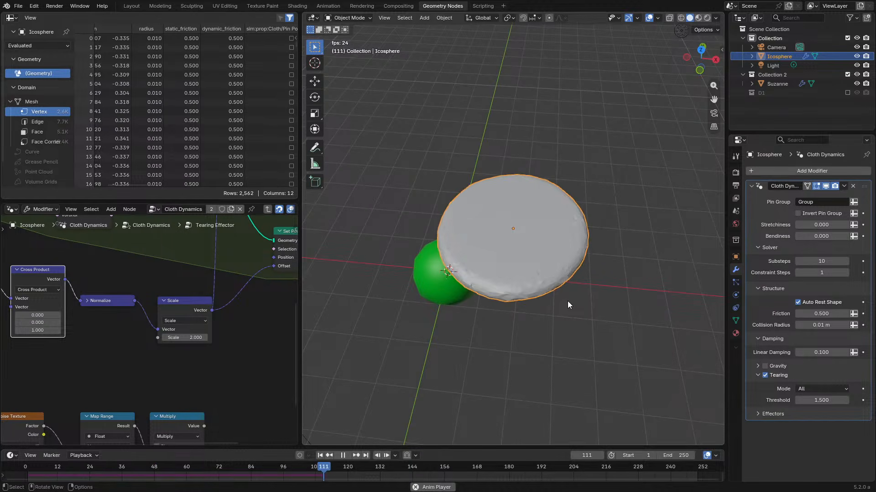
- Examine the tearing sphere from a lower side angle during playback, and stop the simulation once the fragments have scattered
middle_click_drag(565, 286, 548, 240)
scroll(548, 241, "up", 3)
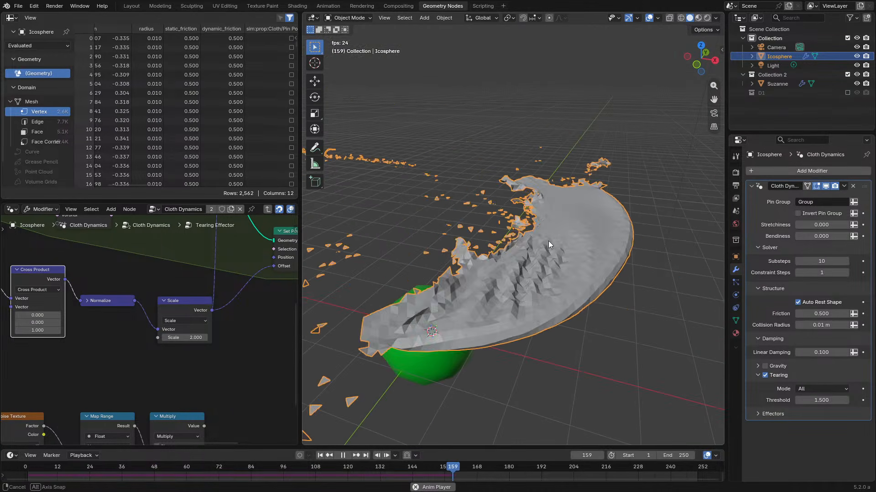
scroll(548, 241, "down", 3)
key("space")
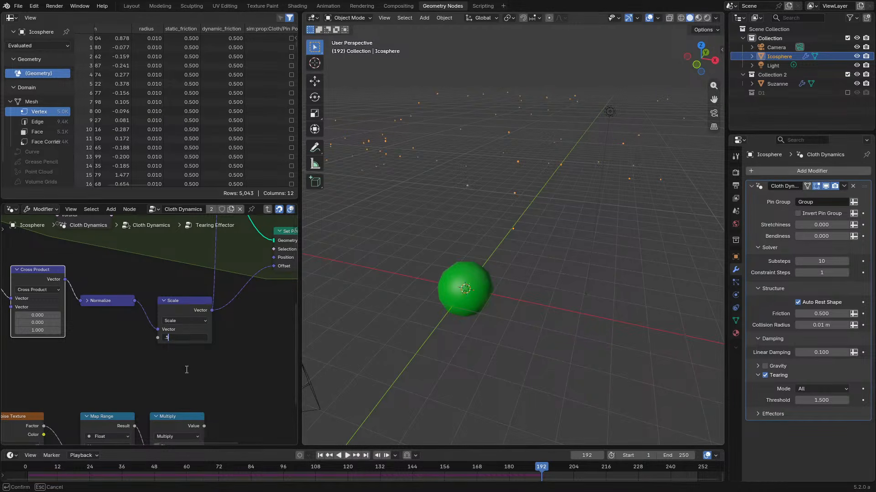
- Set the Scale node's factor to 0.5 and the cloth's Tearing Threshold to 1.05, and replay the simulation from the start
left_click(821, 401)
type("1.0")
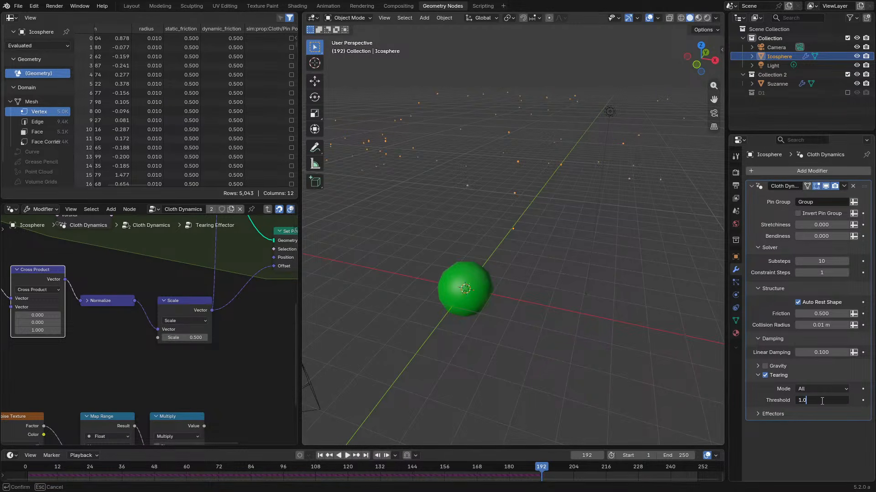
type("5")
key("Return")
left_click_drag(29, 470, 10, 469)
key("space")
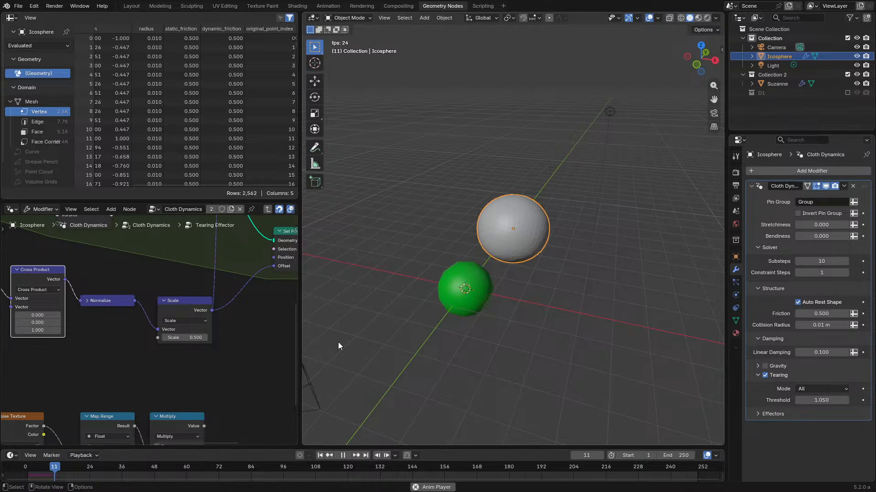
key("space")
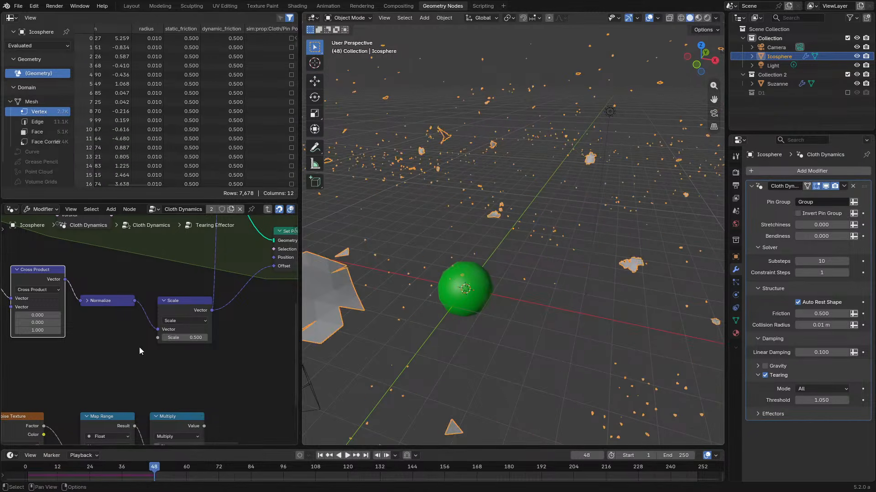
- Set the Scale node's factor to 0.2 and replay the simulation from the start to watch the fragments scatter
key("Return")
left_click(26, 469)
key("space")
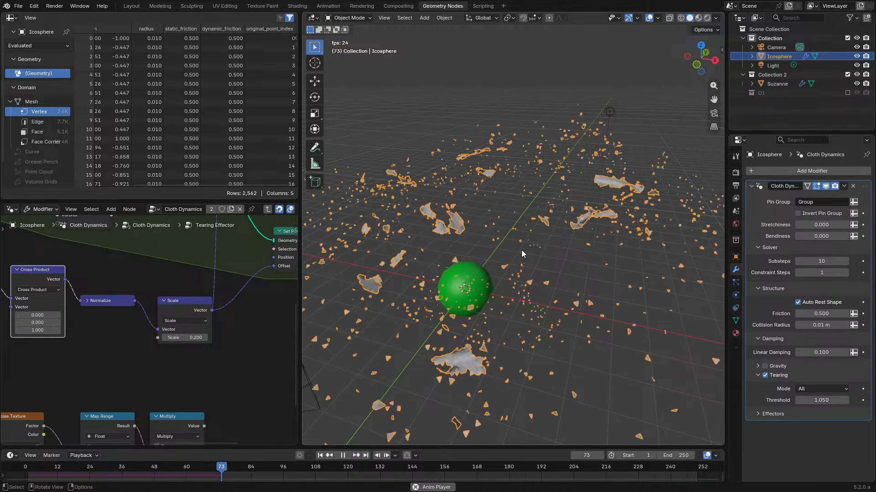
left_click(10, 470)
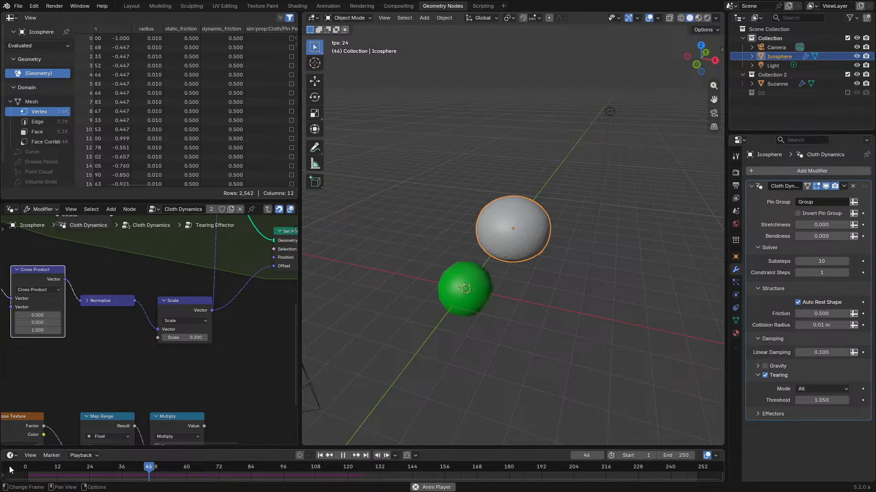
key("space")
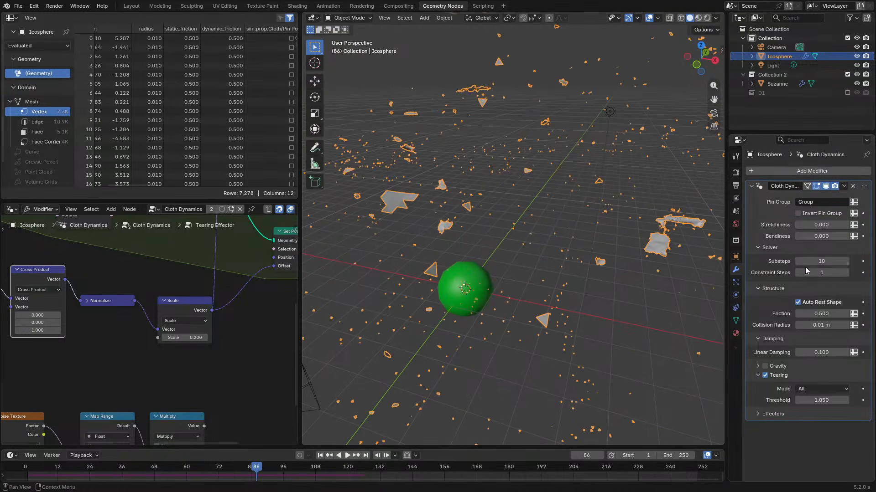
- Set the cloth solver's Constraint Steps to 5 and replay the simulation from the start
left_click(828, 273)
type("2")
key("Return")
left_click(823, 273)
type("5")
key("Return")
left_click(34, 475)
key("space")
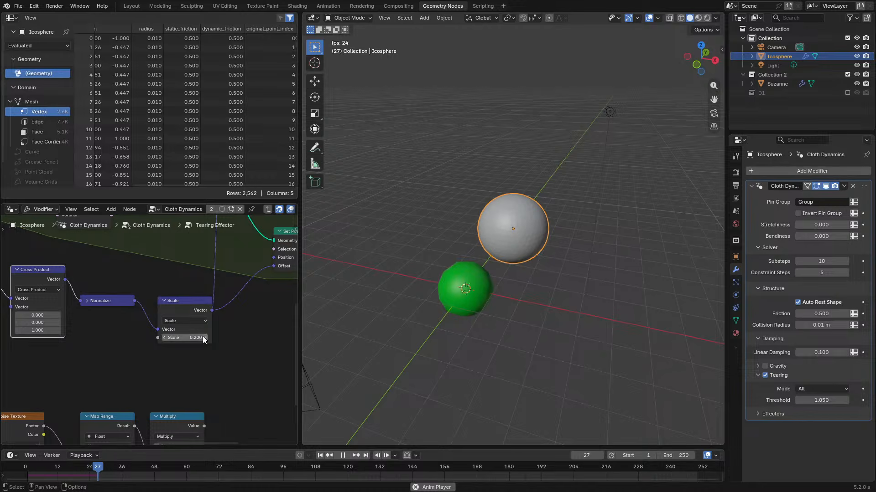
- Set the Scale node's factor to 1 during playback and examine the sphere from a low side angle
type("1")
key("Return")
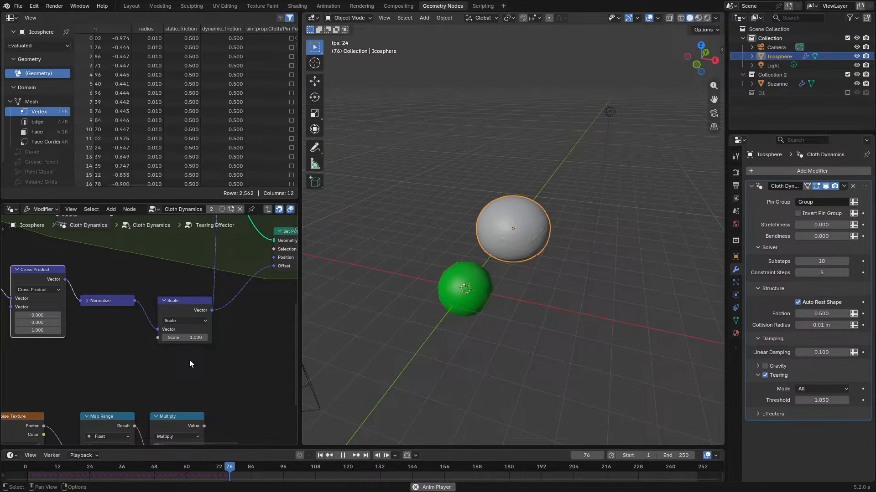
middle_click_drag(552, 289, 510, 259)
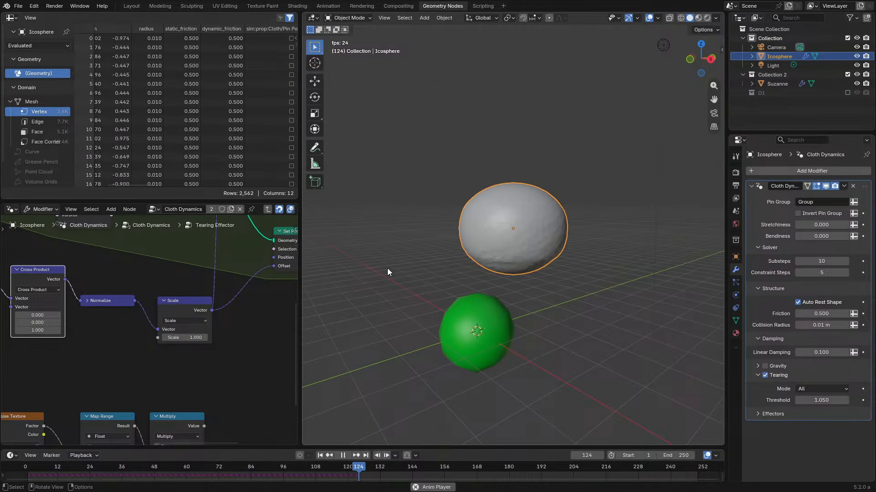
- Set the Scale node's factor to 2, replay the simulation from the start and stop it after the sphere bursts
left_click(182, 338)
type("2")
key("Return")
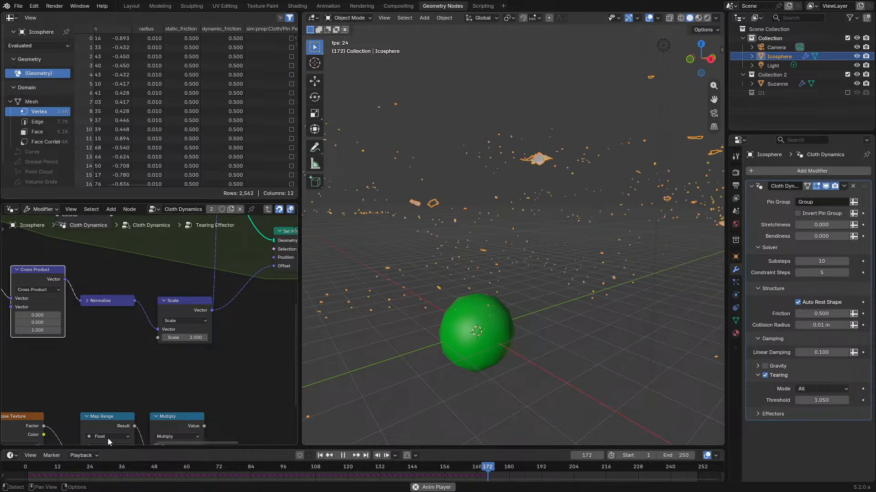
left_click(27, 467)
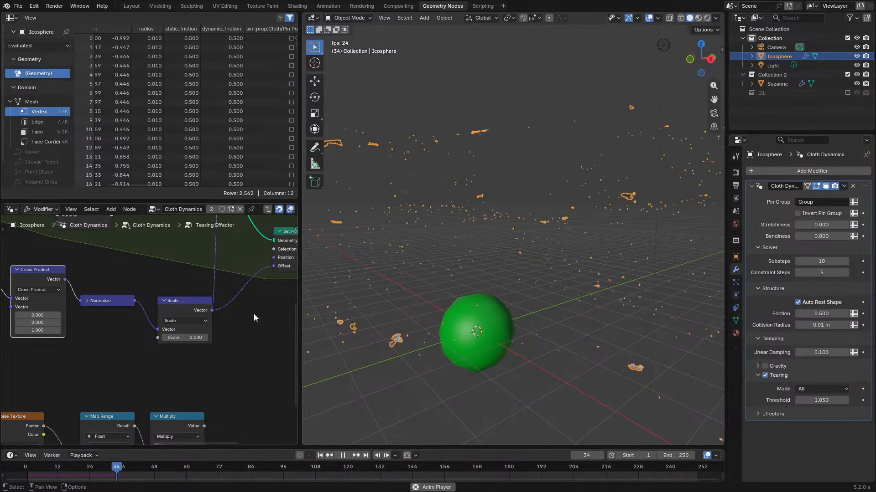
key("space")
- Set the Scale node's factor to 0.5 and replay the simulation from the start, examining the sphere from above
left_click(192, 338)
type(".5")
key("Return")
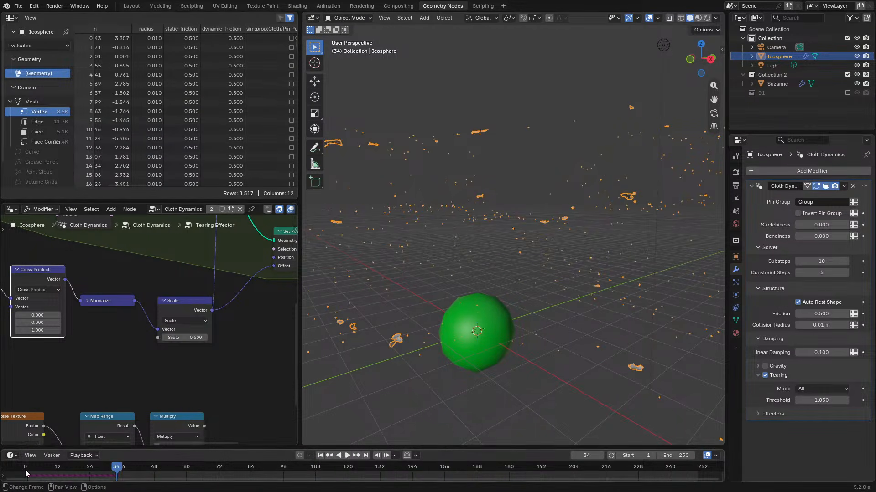
left_click(25, 469)
key("space")
middle_click_drag(555, 214, 568, 274)
scroll(568, 251, "up", 2)
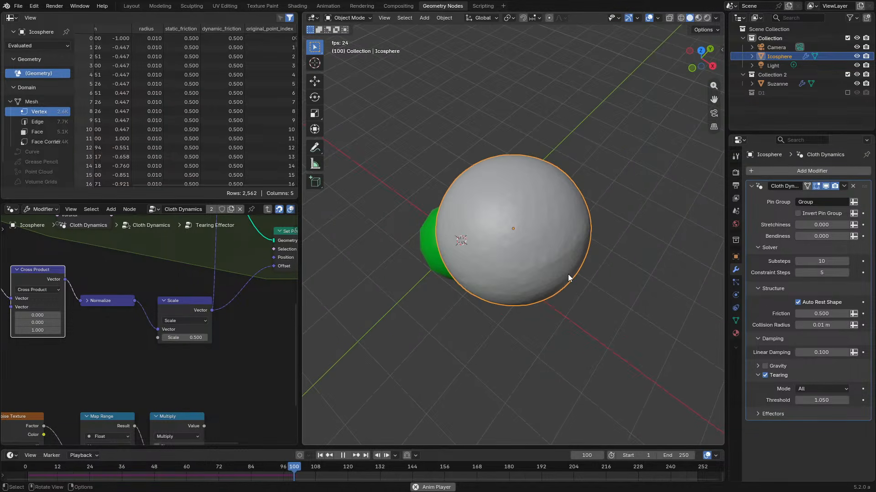
- Raise the Scale node's factor in 0.1 increments to 1.2 during playback, and stop the simulation after the sphere tears
left_click(205, 337)
left_click(206, 338)
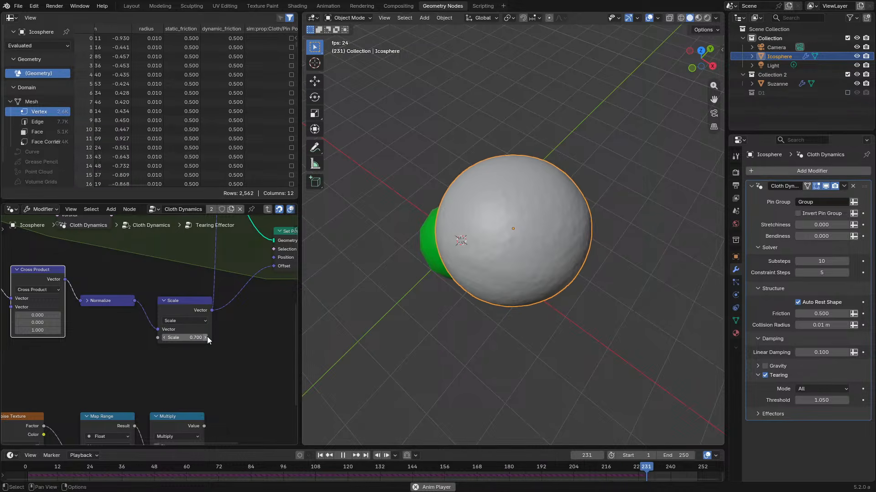
left_click(206, 338)
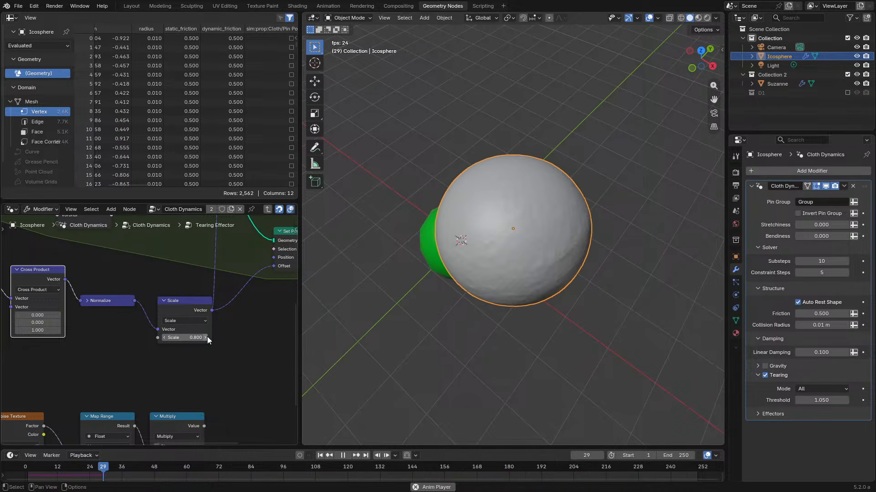
left_click(206, 337)
left_click(206, 337)
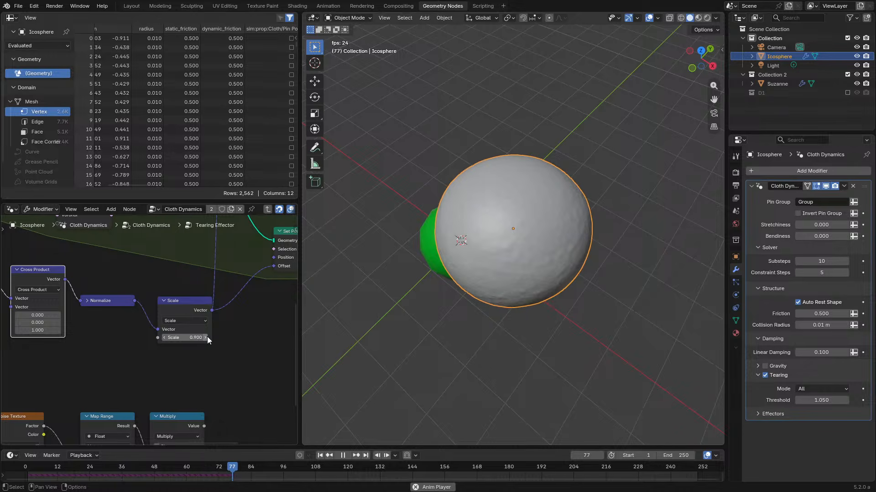
left_click(205, 338)
left_click(205, 338)
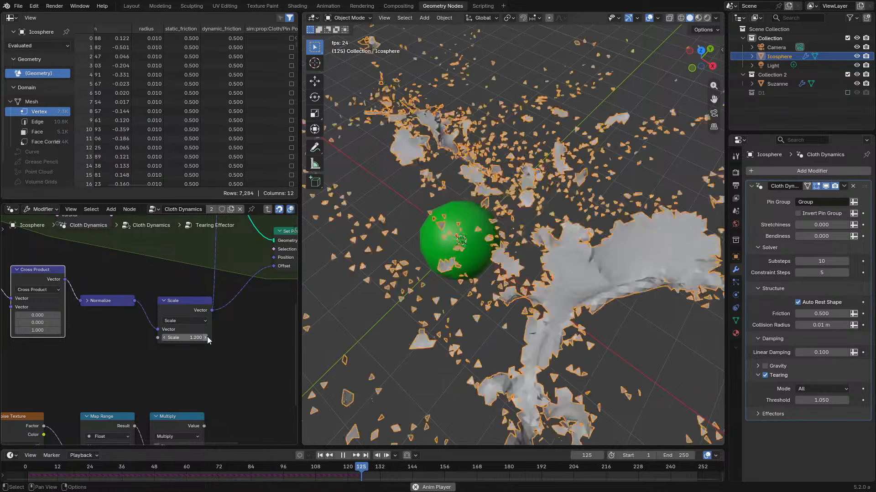
key("space")
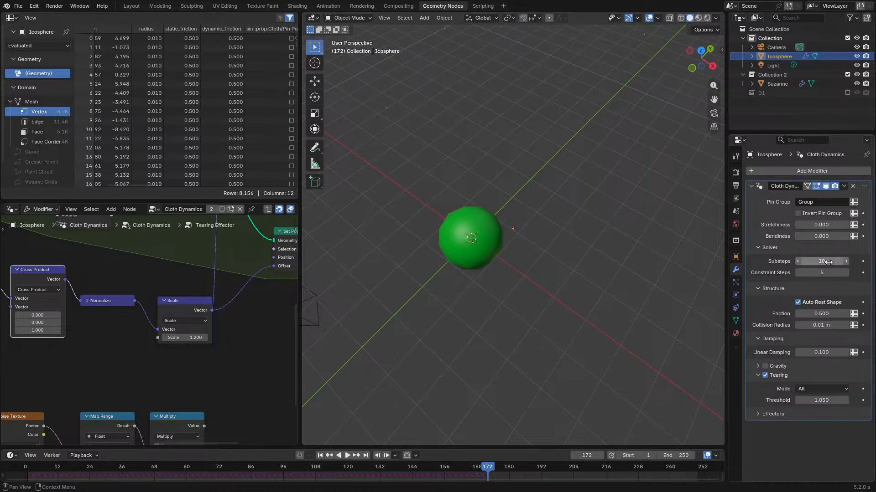
- Set Constraint Steps to 1 and the Scale node's factor to 0.1, and replay the simulation from the start, viewed from the side
left_click(821, 273)
type("1")
key("Return")
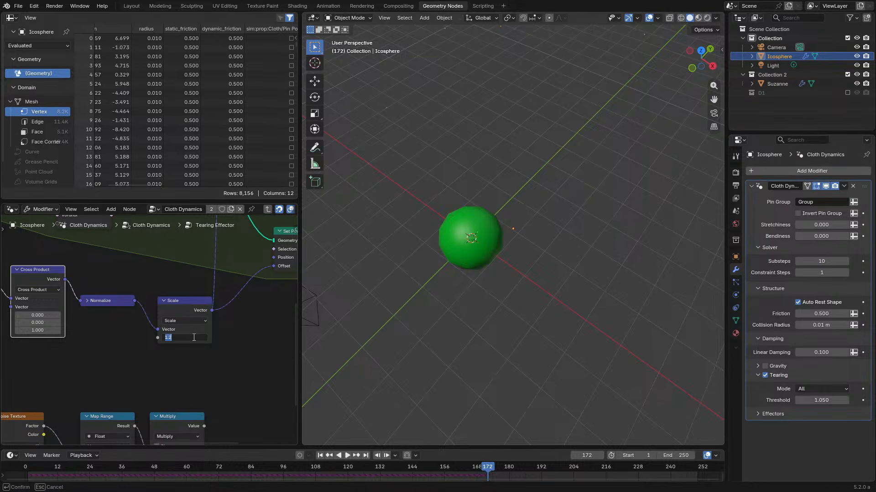
key("Return")
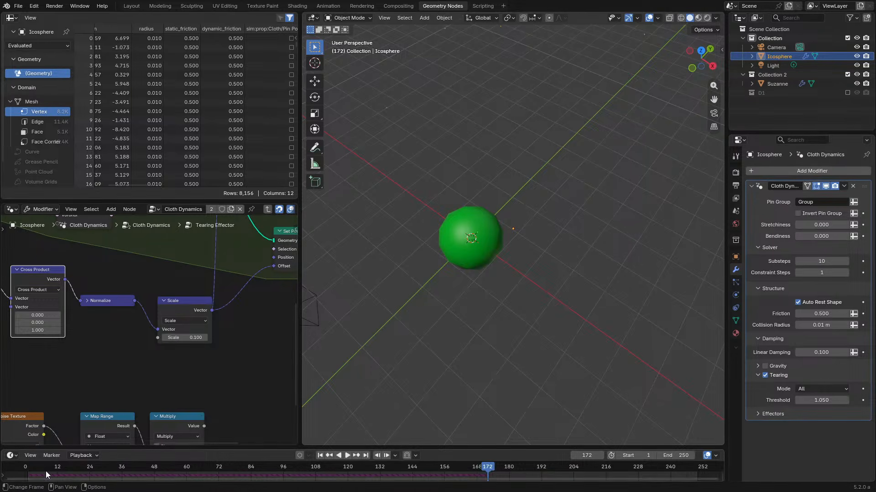
left_click(21, 465)
middle_click_drag(513, 264, 503, 217)
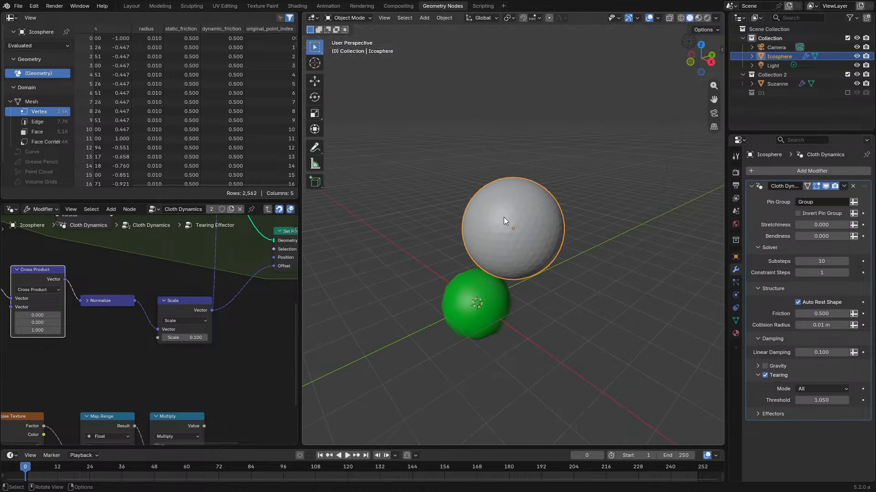
key("space")
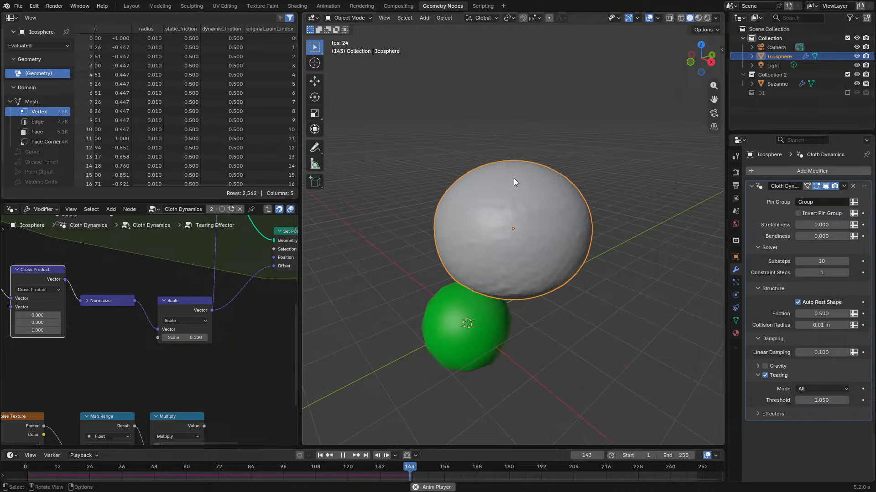
- Raise the Scale node's factor to 0.3 during playback and restart the simulation from the beginning
left_click(206, 340)
left_click(206, 339)
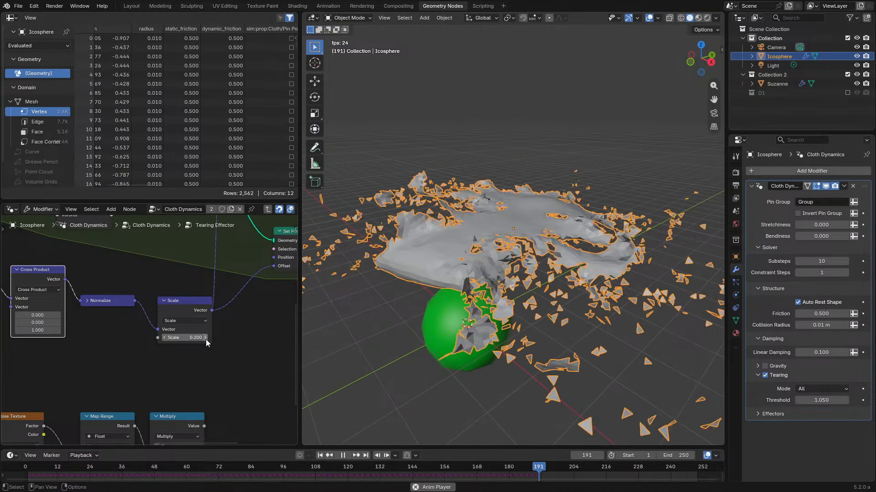
left_click(23, 468)
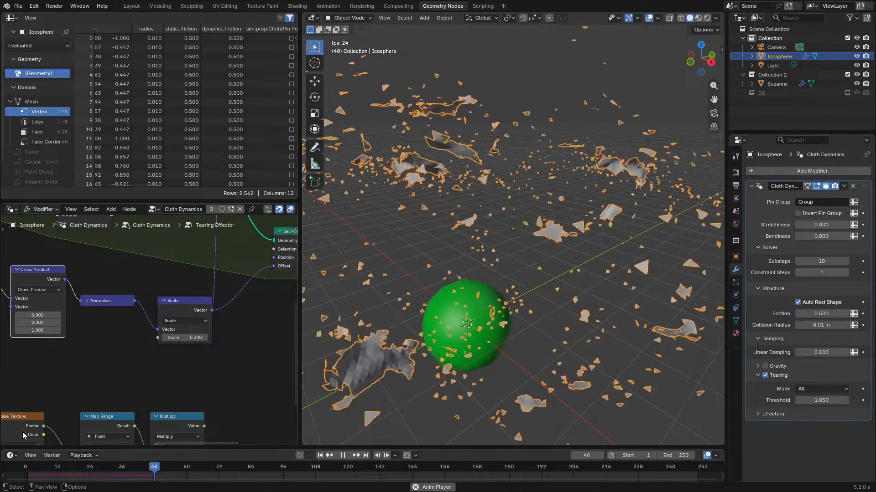
- Replay the simulation several times from the start and examine how the sphere bursts, from above and from a low side angle
left_click(18, 468)
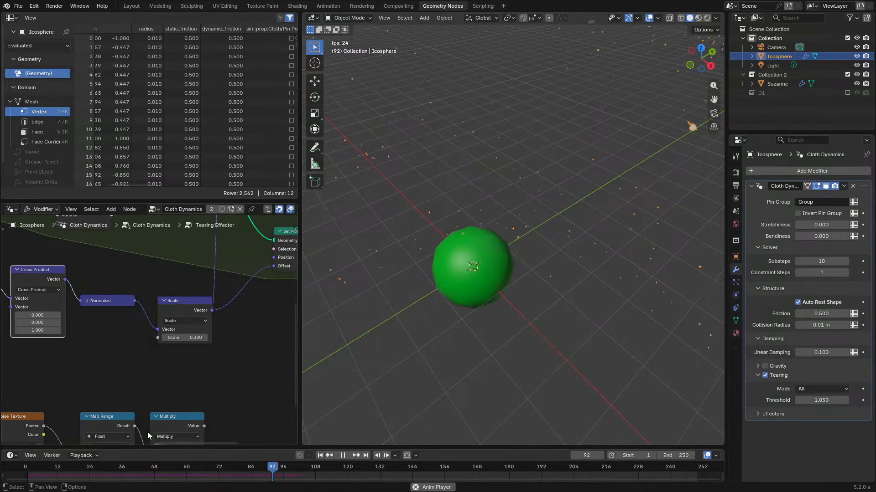
left_click(19, 468)
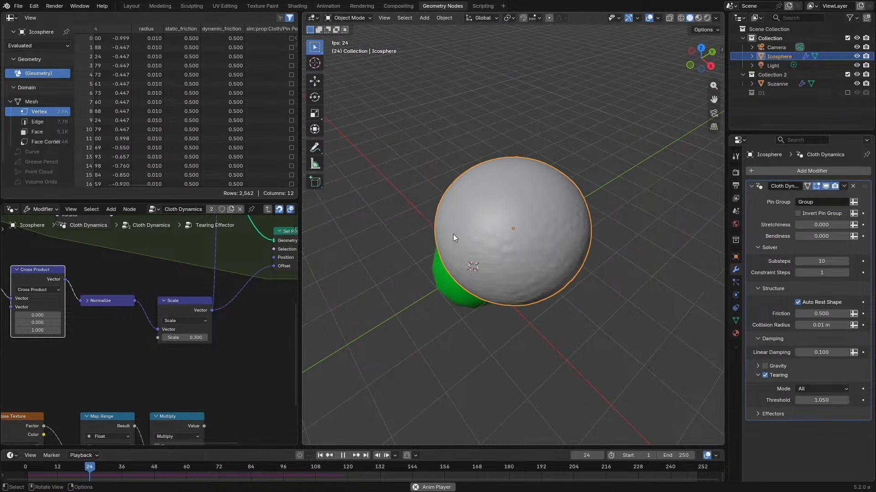
key("space")
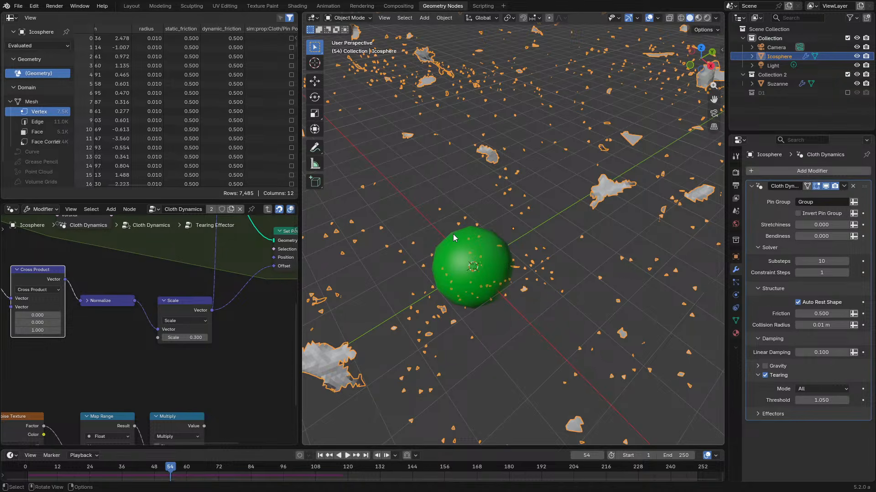
key("space")
left_click(17, 469)
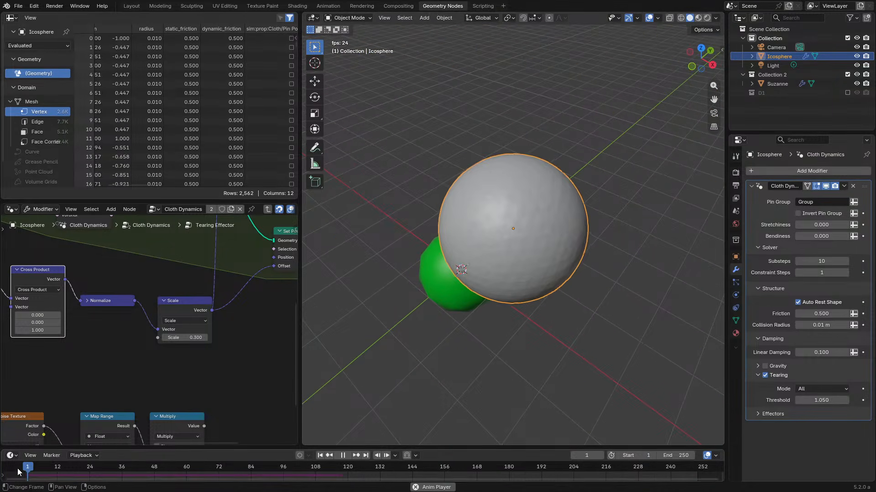
middle_click_drag(570, 268, 570, 208)
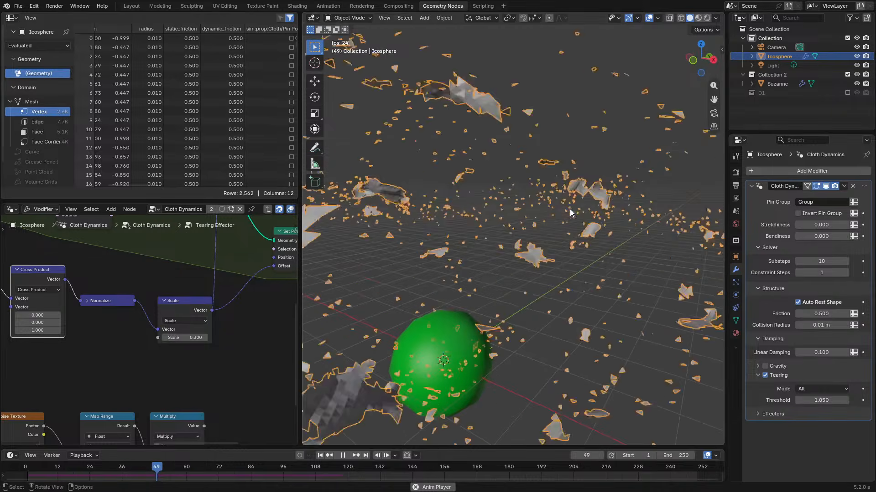
- Restart the simulation and examine the tearing from a raised angle, pausing before the sphere breaks apart and resuming playback
left_click(22, 472)
middle_click_drag(612, 262, 593, 296)
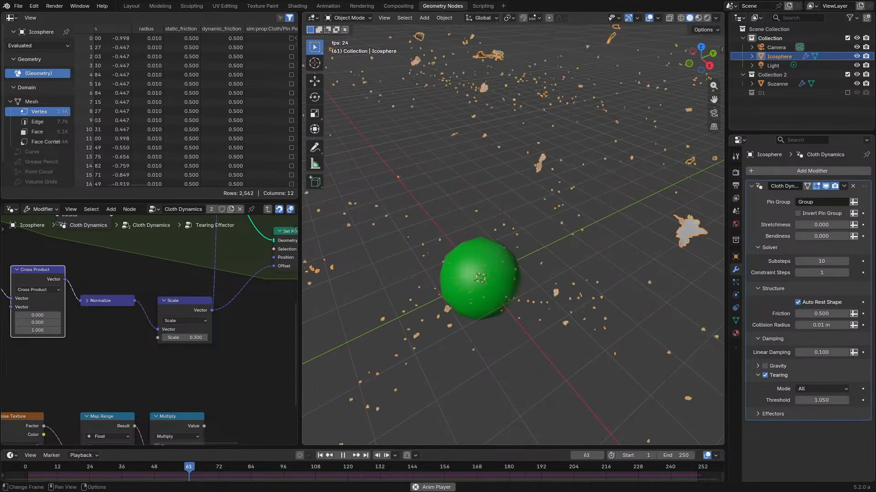
left_click(26, 465)
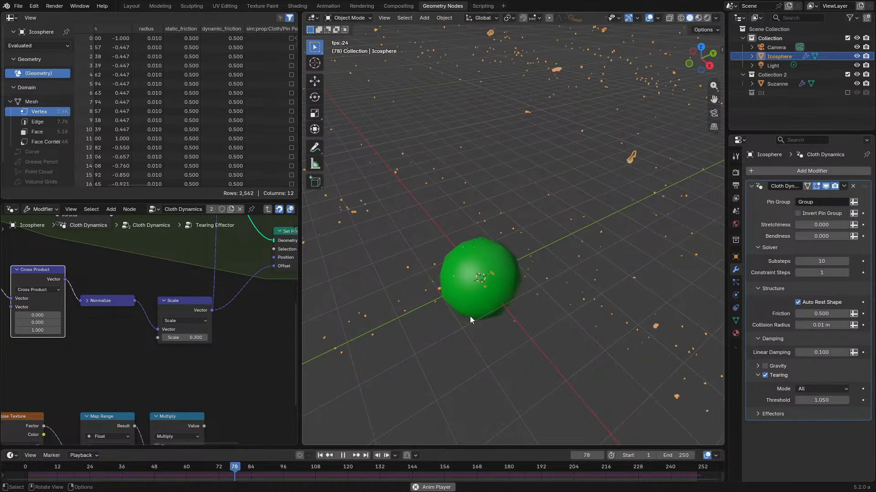
left_click(26, 467)
key("space")
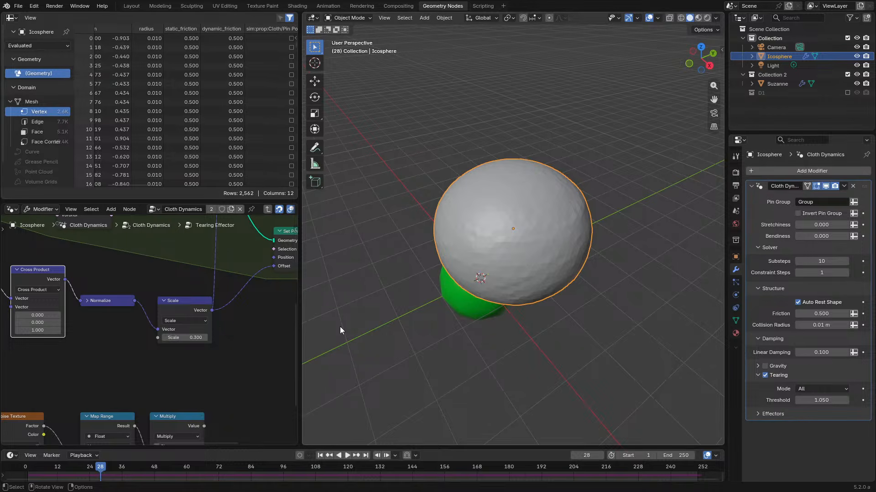
key("space")
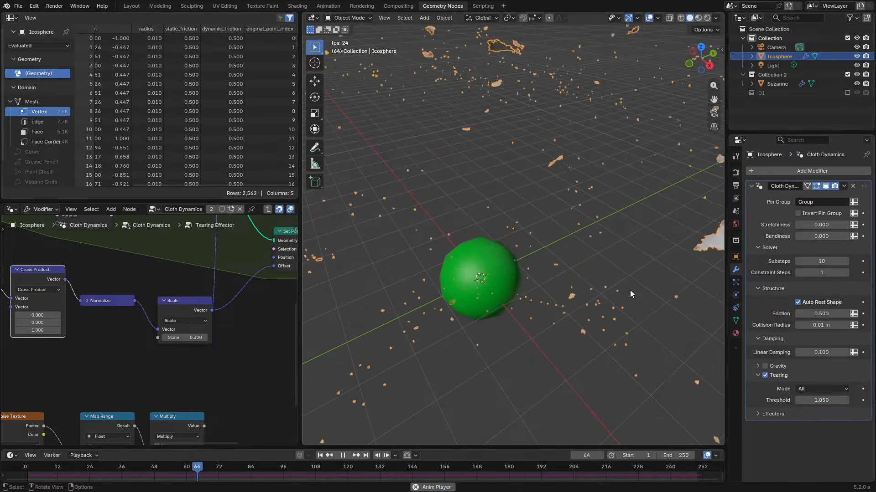
- Replay the simulation from the start, pause once the sphere has torn into scattered pieces, and examine them
left_click(26, 467)
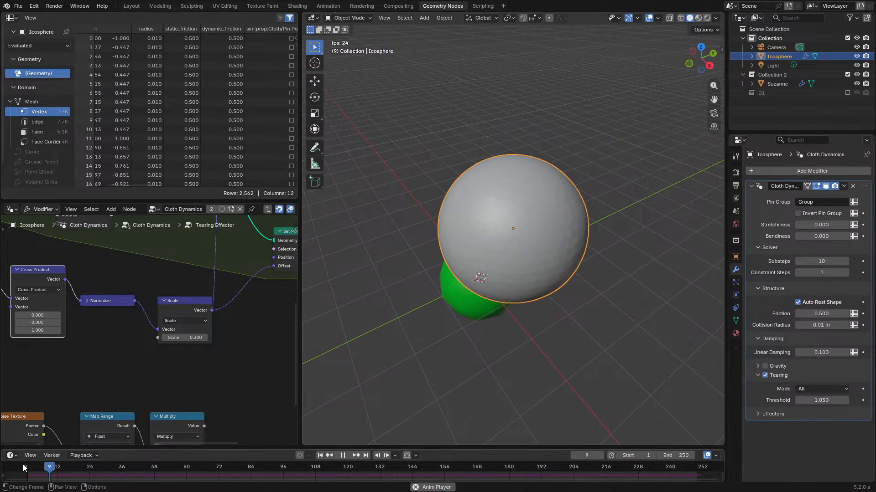
key("space")
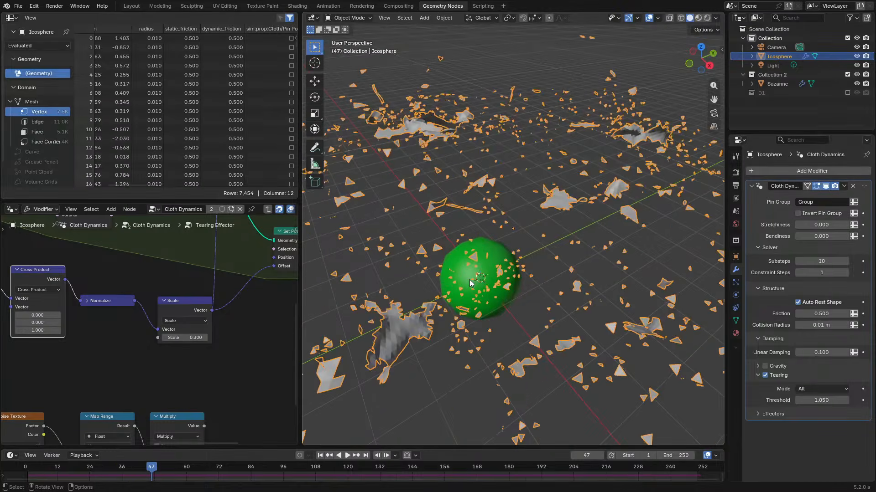
scroll(195, 288, "down", 3)
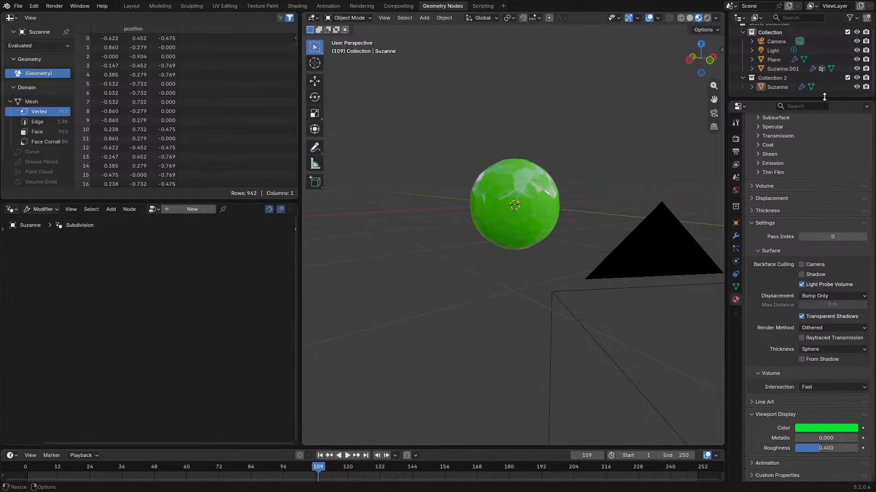
- Move Suzanne.001 into a new collection named d1 and place the Plane in the same collection
left_click_drag(824, 96, 779, 194)
left_click(522, 213)
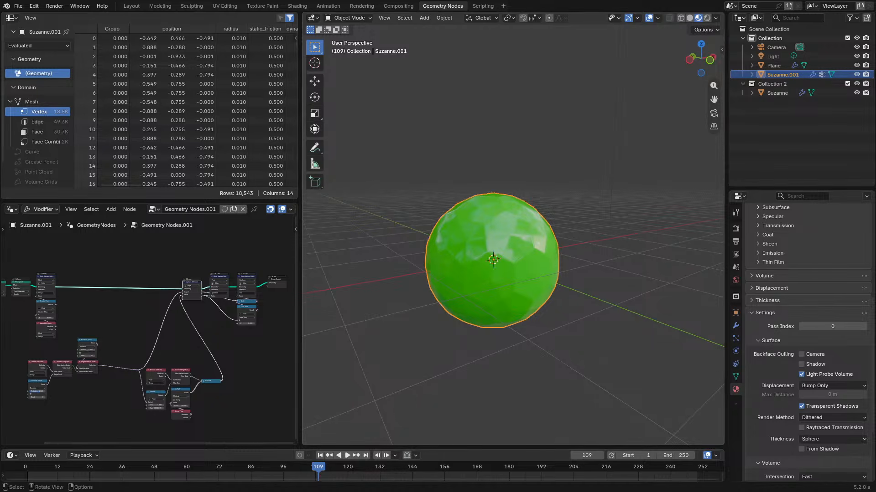
middle_click_drag(571, 183, 585, 199)
key("m")
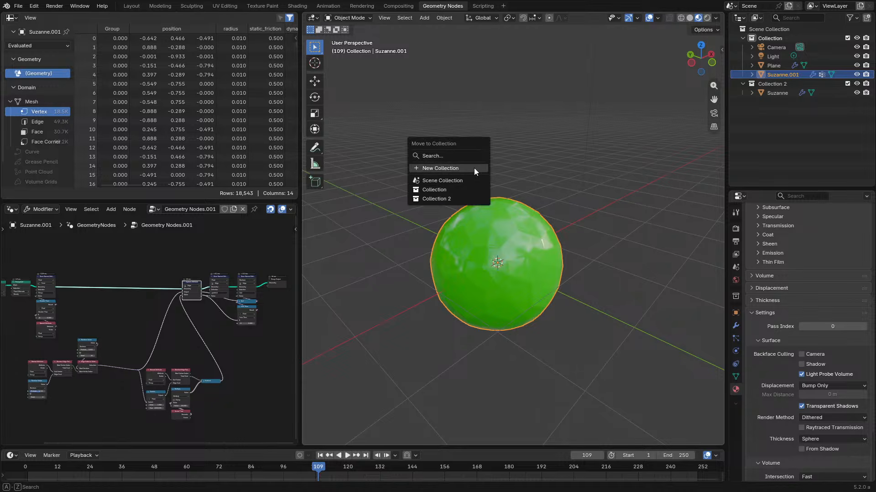
left_click(461, 168)
type("c1")
left_click(452, 183)
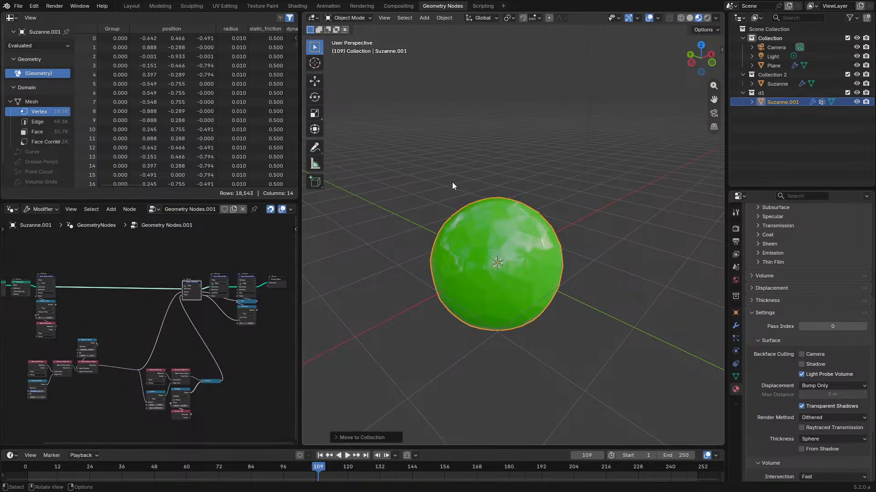
left_click_drag(781, 66, 786, 103)
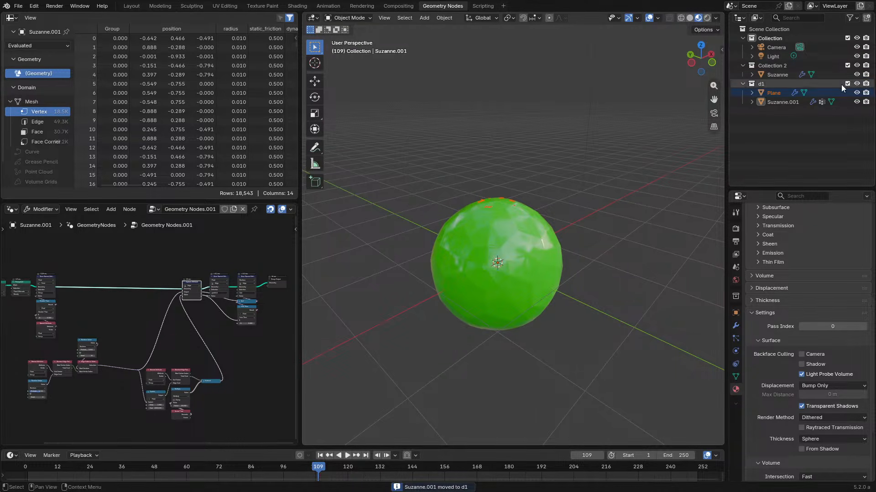
- Examine the Cloth Dynamics modifier settings of Suzanne.001 and the modifier on the Plane
left_click(771, 101)
left_click(735, 325)
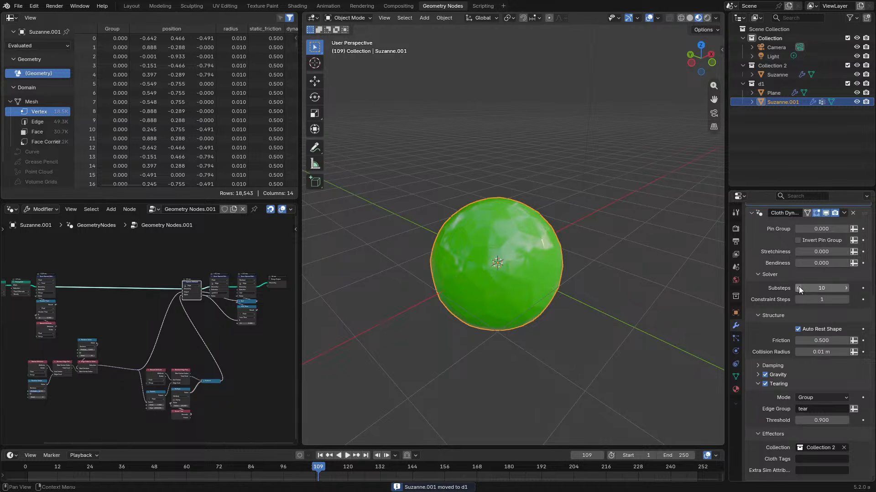
scroll(798, 286, "up", 3)
scroll(790, 305, "down", 3)
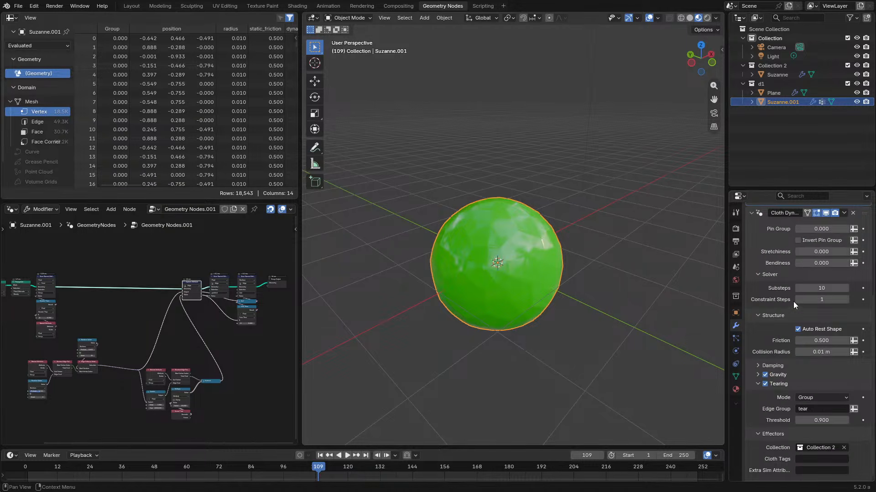
left_click(773, 92)
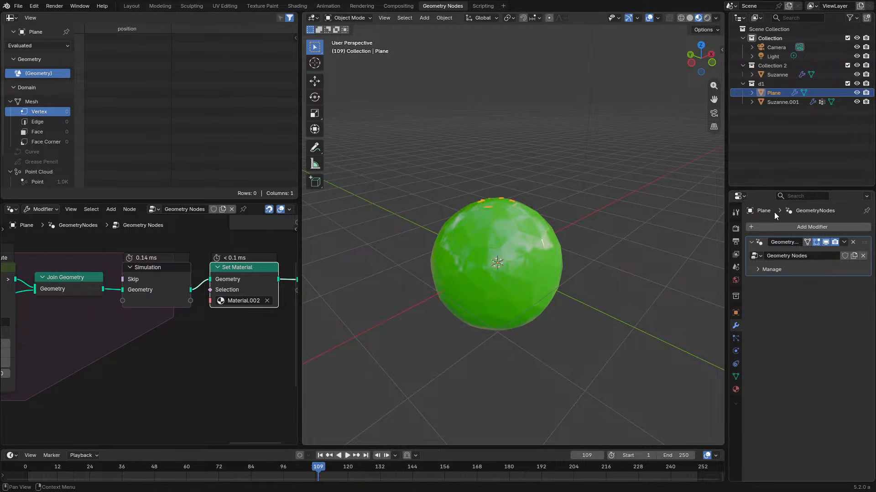
- Remove both Subdivision modifiers from the Suzanne object, keeping only its Collider modifier
left_click(774, 74)
left_click(852, 379)
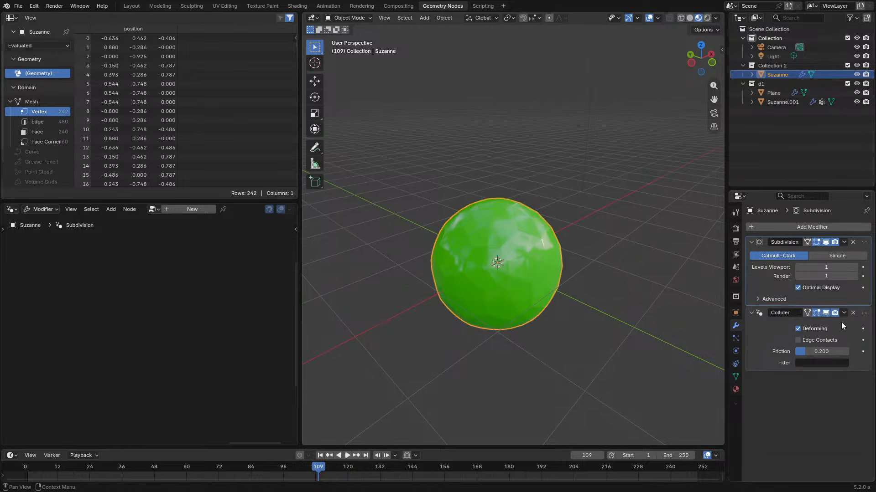
left_click(853, 244)
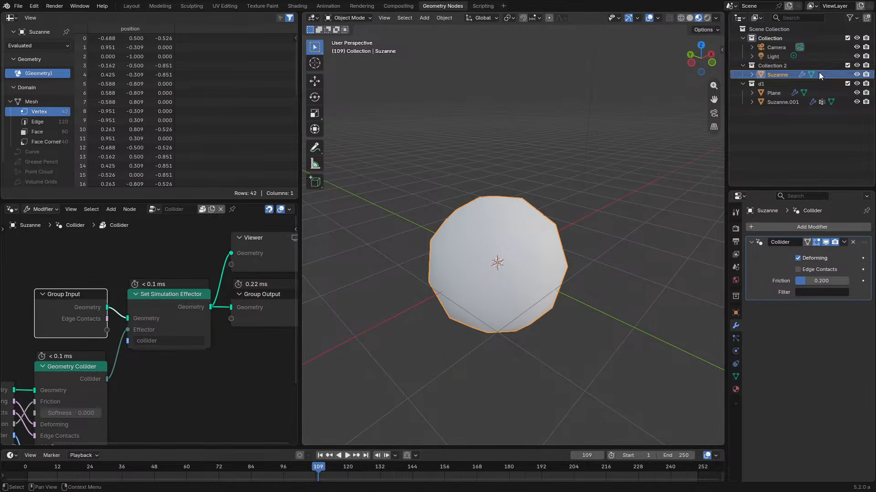
- Exclude the d1 collection from the view layer and create a new collection in the scene
left_click(847, 84)
right_click(782, 110)
left_click(782, 110)
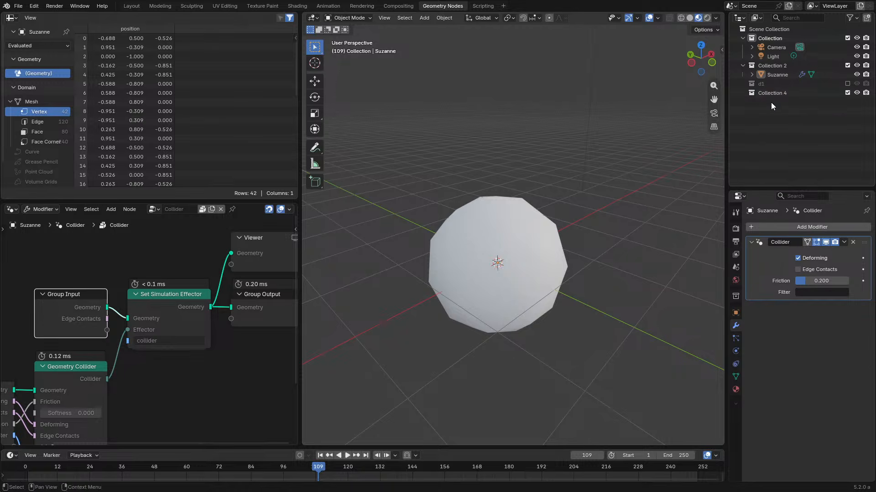
- Add an ico sphere with 5 subdivisions and a 1 m radius to the new collection
key("shift+a")
mouse_move(465, 276)
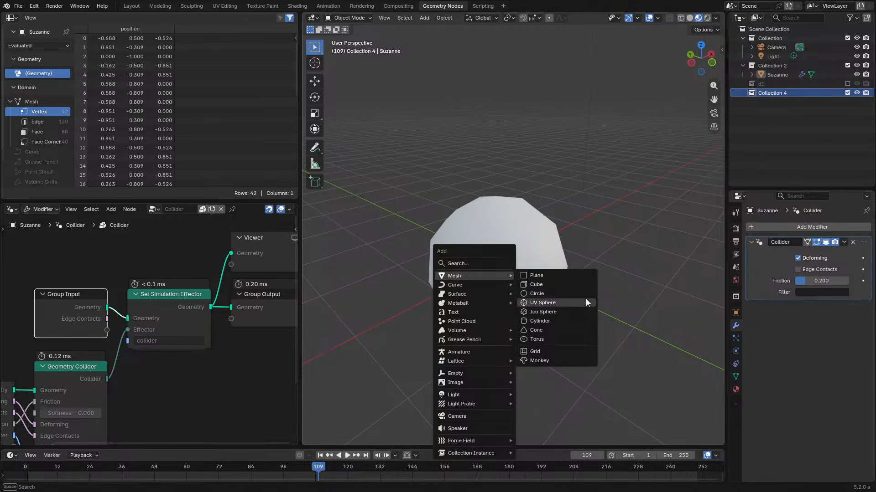
left_click(563, 311)
left_click(346, 437)
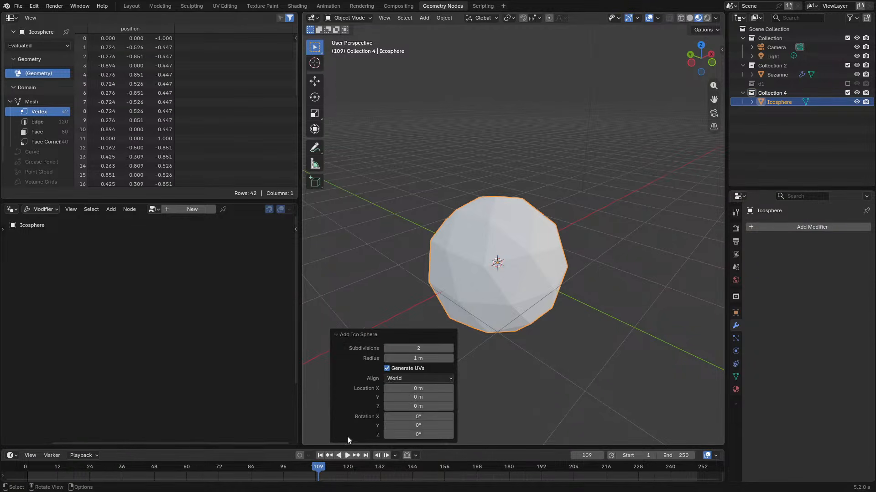
left_click(449, 350)
left_click(449, 350)
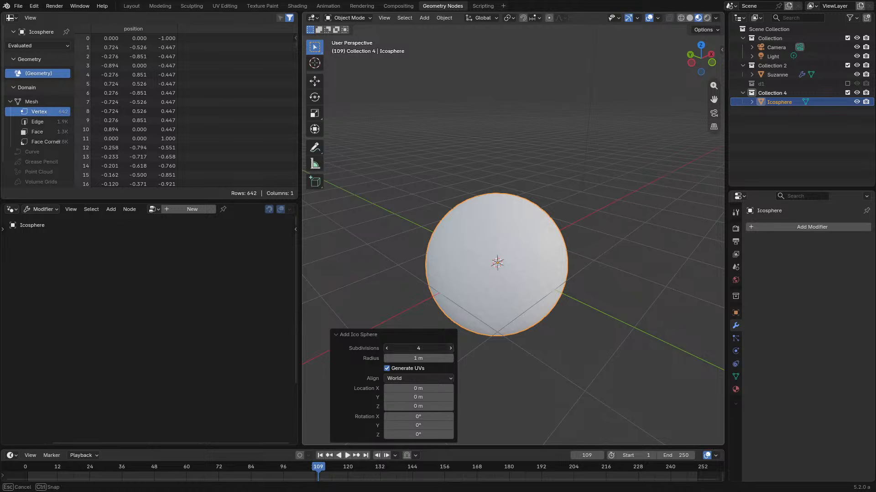
left_click(449, 349)
- Switch the 3D viewport to solid shading and view the sphere from a lower angle
key("z")
left_click(500, 269)
mouse_move(500, 269)
middle_mouse_down()
mouse_move(519, 294)
mouse_move(520, 254)
middle_mouse_up()
key("shift+z")
- Add a Cloth Dynamics modifier to the Icosphere
left_click(803, 228)
type("clo")
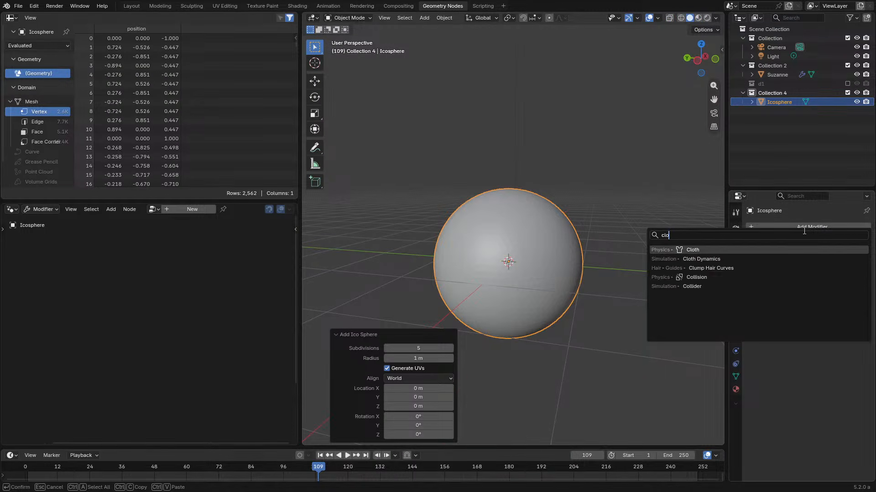
type("th")
key("Down")
key("Return")
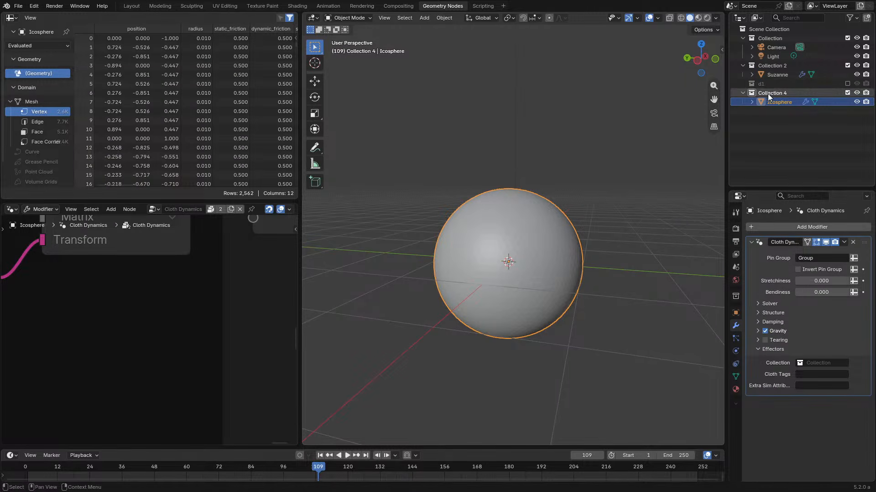
- Rename Collection 2 as Effectors and assign it as the effector collection of the Icosphere's Cloth Dynamics modifier
double_click(777, 66)
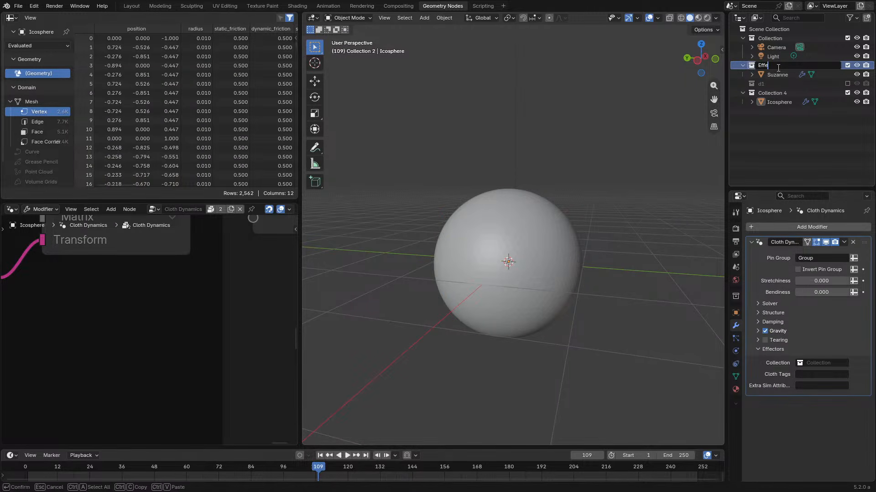
type("Effectors")
key("Return")
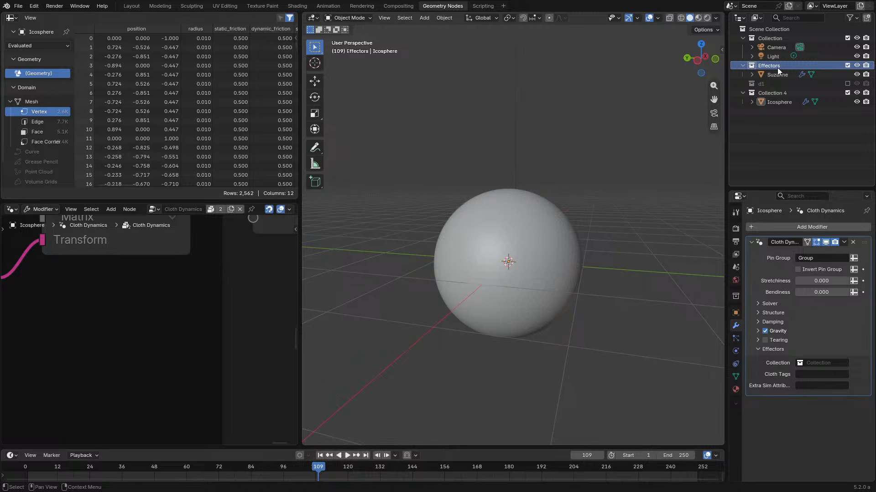
left_click_drag(777, 68, 817, 363)
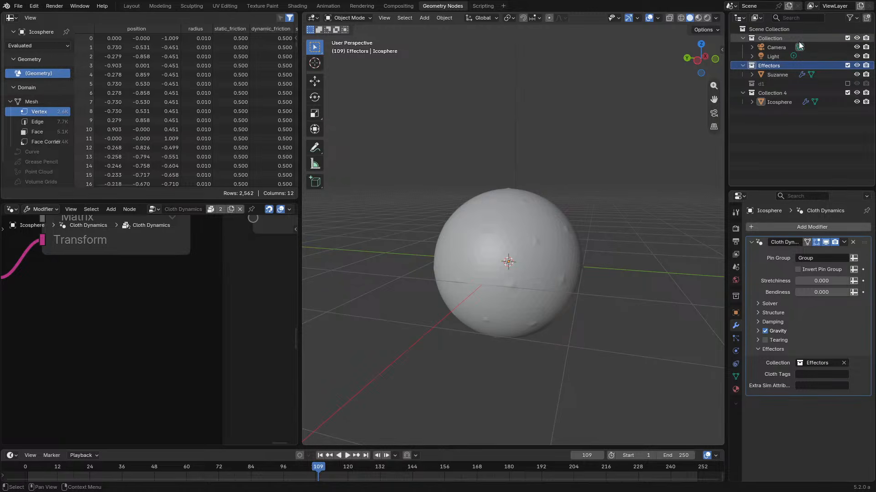
- Rename the Suzanne object as Collider1 and view the spheres from below
double_click(776, 75)
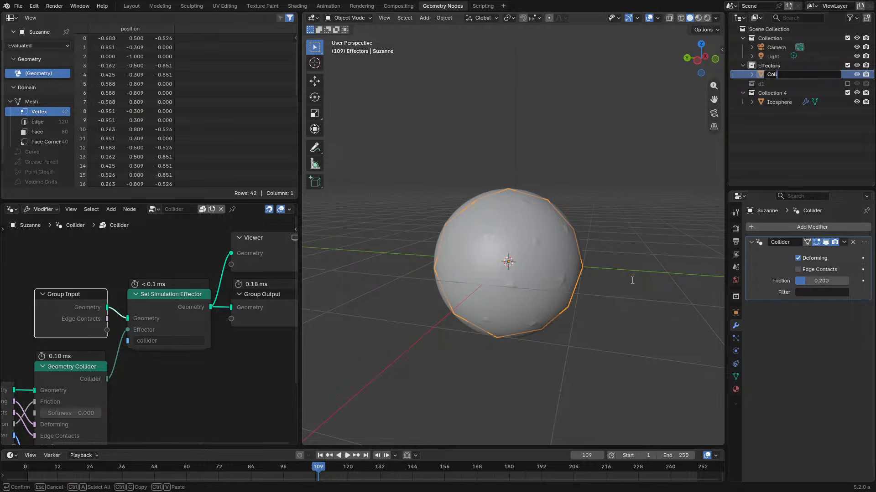
type("Collider1")
key("Return")
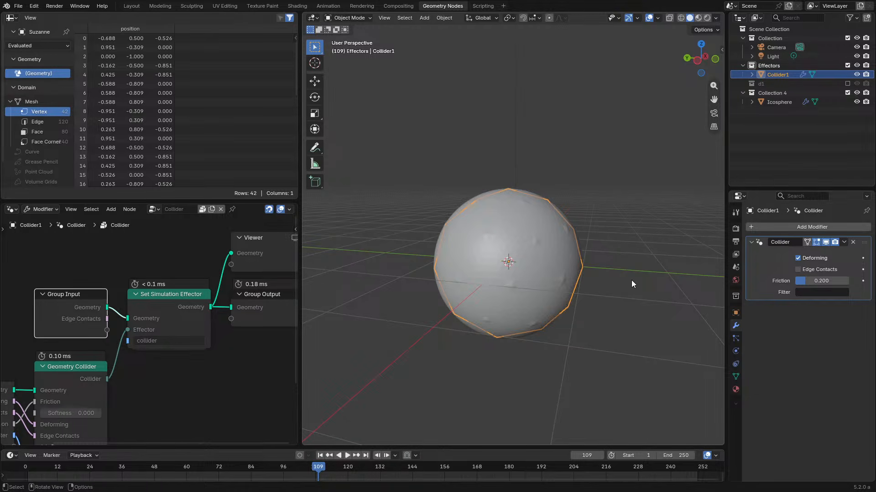
middle_click_drag(464, 227, 549, 182)
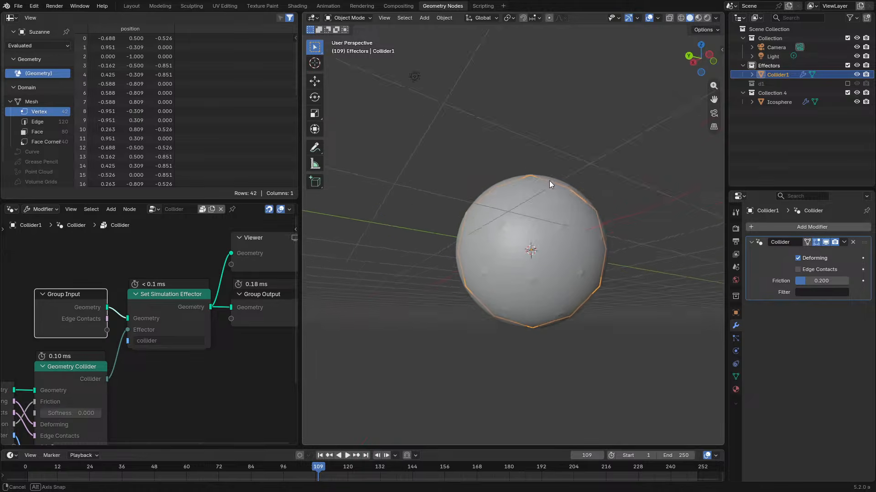
- Maximize the node editor on the Collider node tree and open the Set Simulation Effector group
key("ctrl+space")
middle_click_drag(371, 231, 389, 187)
left_click(440, 174)
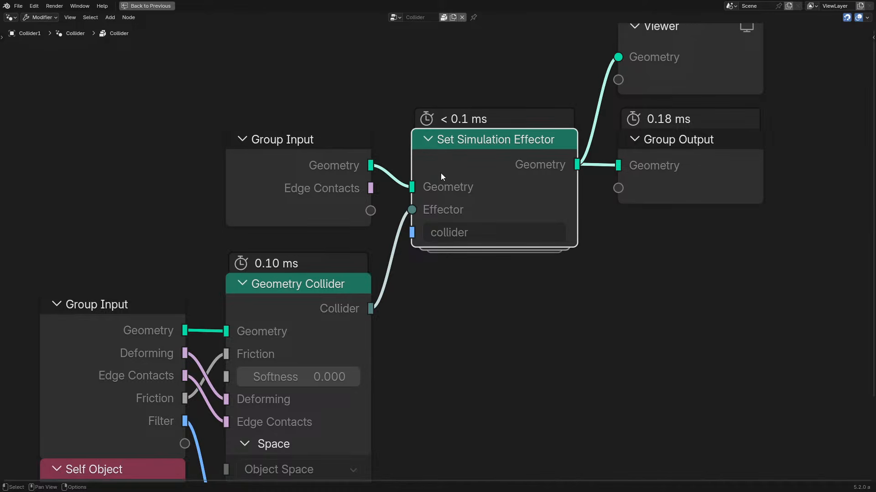
scroll(451, 223, "down", 2)
middle_click_drag(452, 223, 461, 184)
key("Tab")
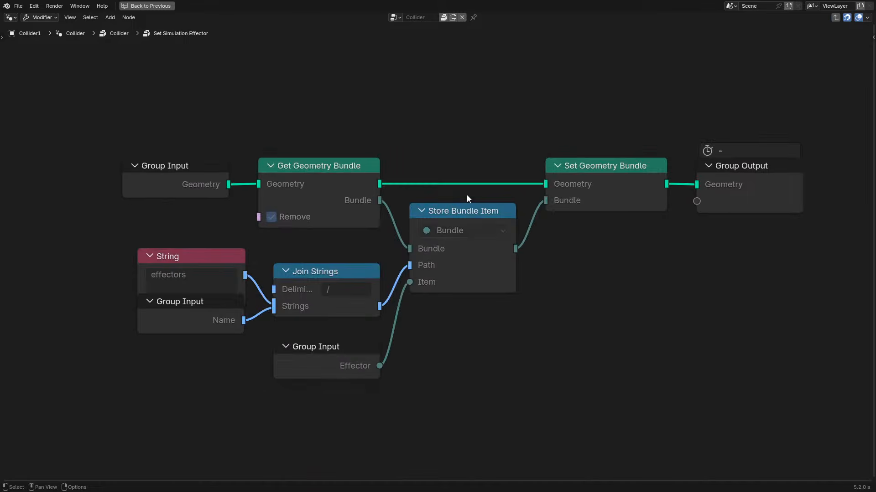
- Move the Name input node clear of the String node, and examine the group's string path and inputs before leaving the group
left_click_drag(174, 310, 173, 341)
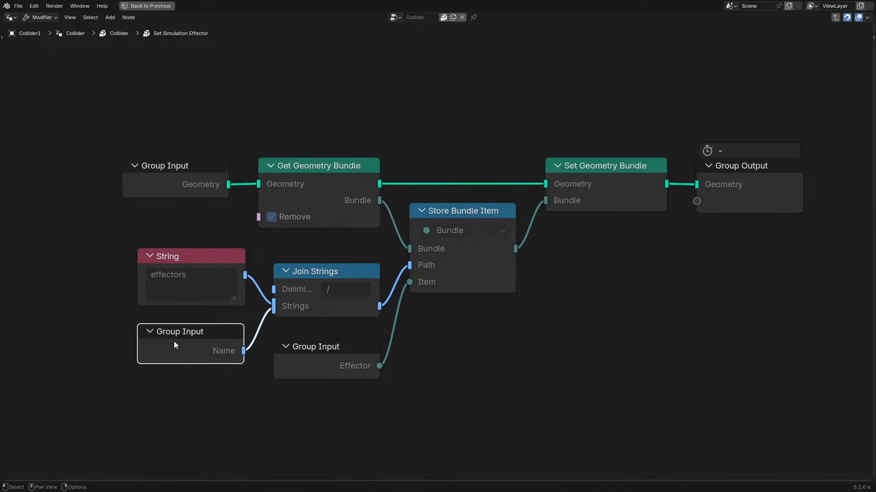
left_click_drag(107, 247, 359, 337)
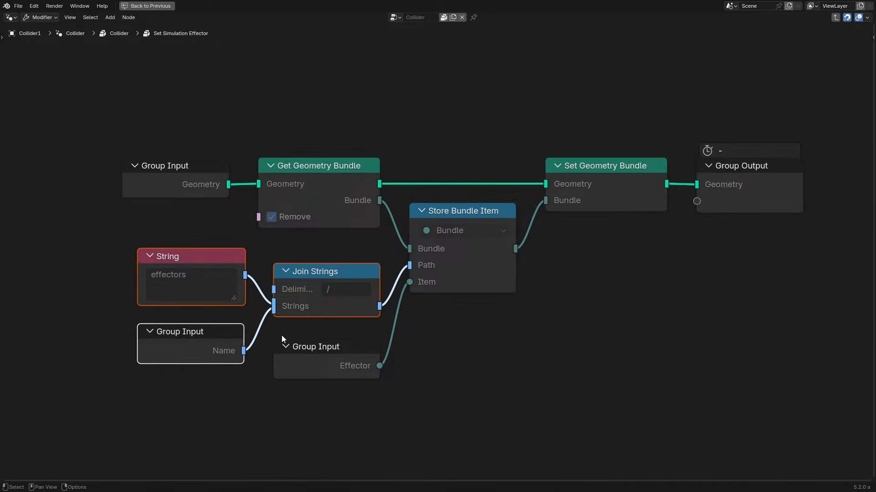
left_click(173, 182)
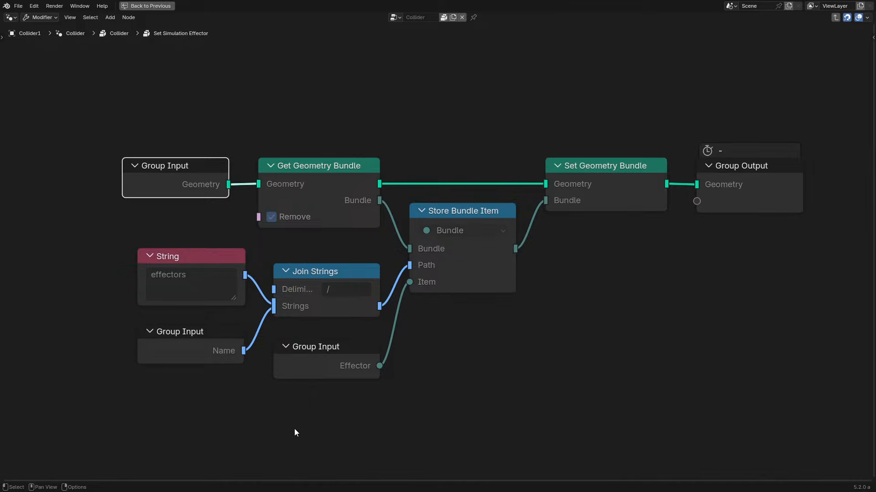
left_click(338, 360)
key("Tab")
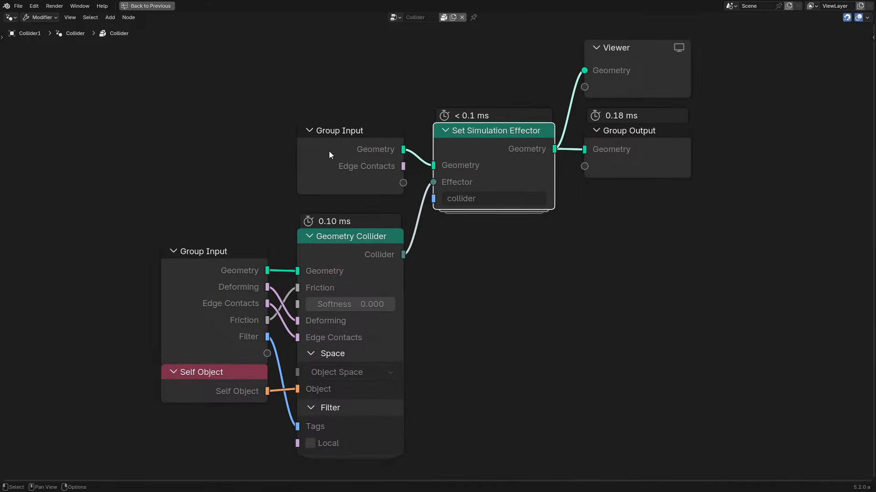
- Examine the Geometry Collider node and the Combine Bundle setup inside its group, and return to the Collider node tree
left_click(330, 155)
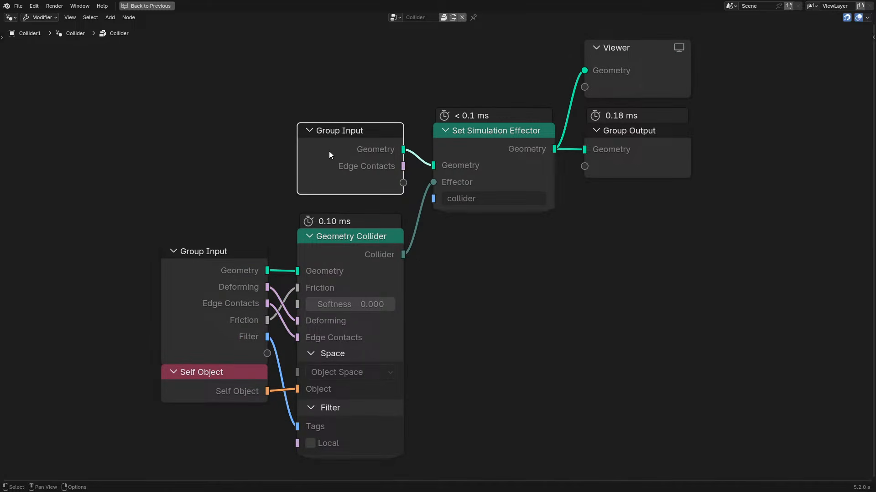
middle_click_drag(366, 221, 362, 178)
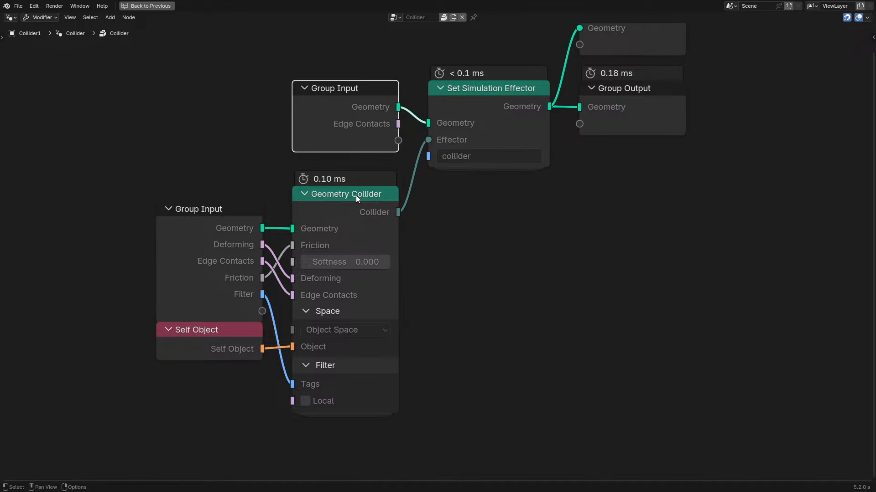
left_click(355, 195)
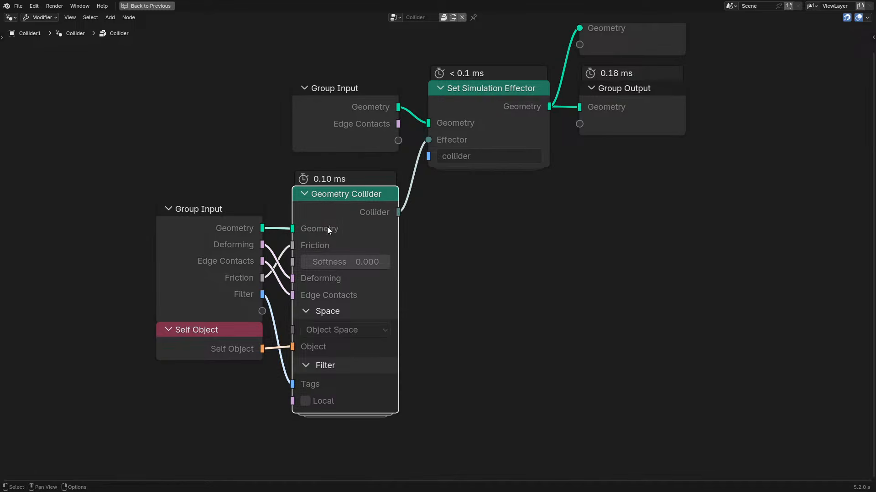
key("Tab")
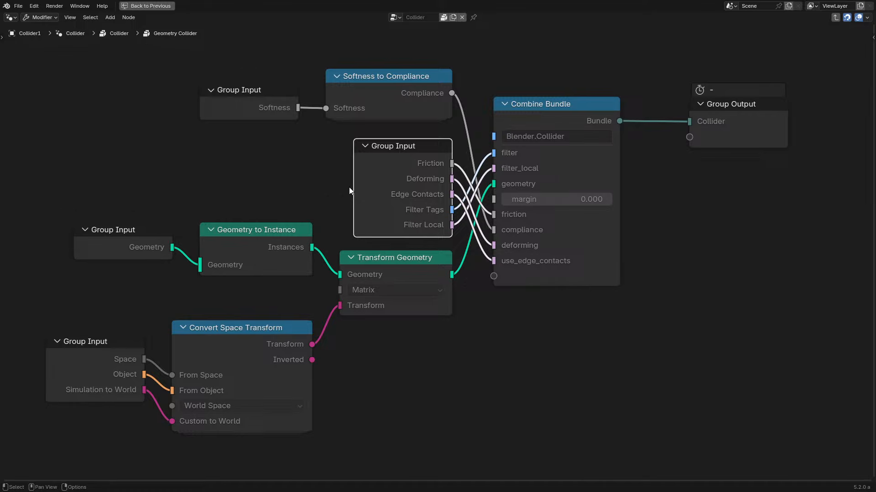
left_click(270, 97)
key("Tab")
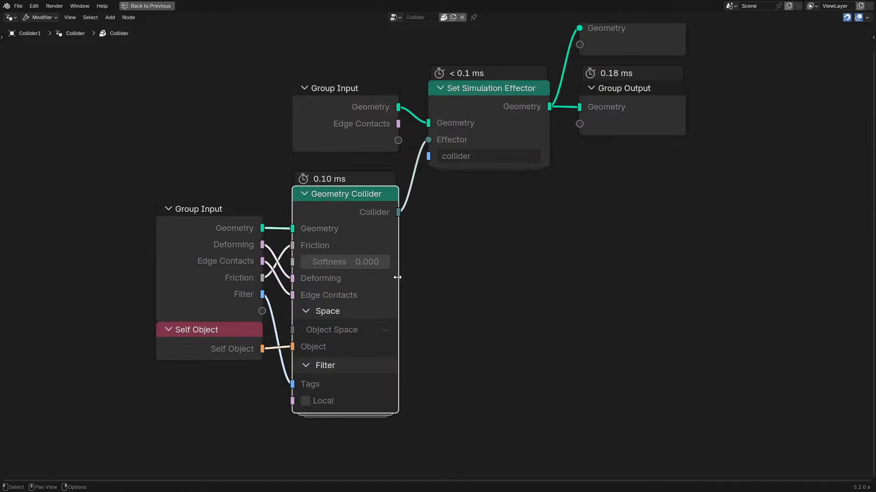
- Move the Self Object node down clear of the Group Input node, and restore the full workspace layout
left_click_drag(197, 349, 198, 364)
left_click(322, 141)
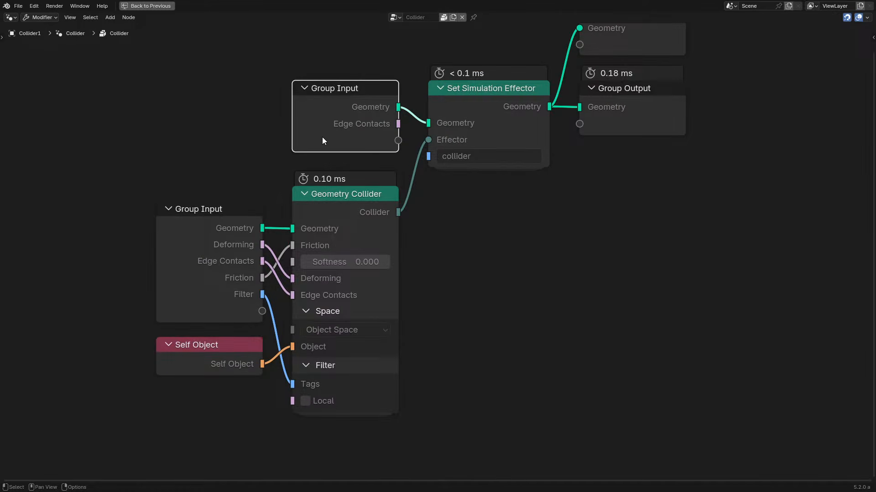
middle_click_drag(441, 146, 351, 234)
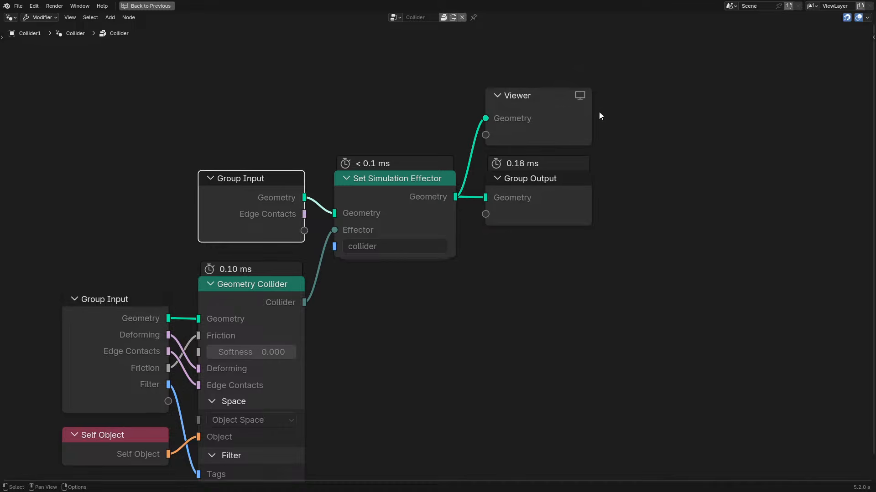
key("ctrl+space")
- Play the cloth simulation on to frame 156 and view the cloth around the collider from above
key("space")
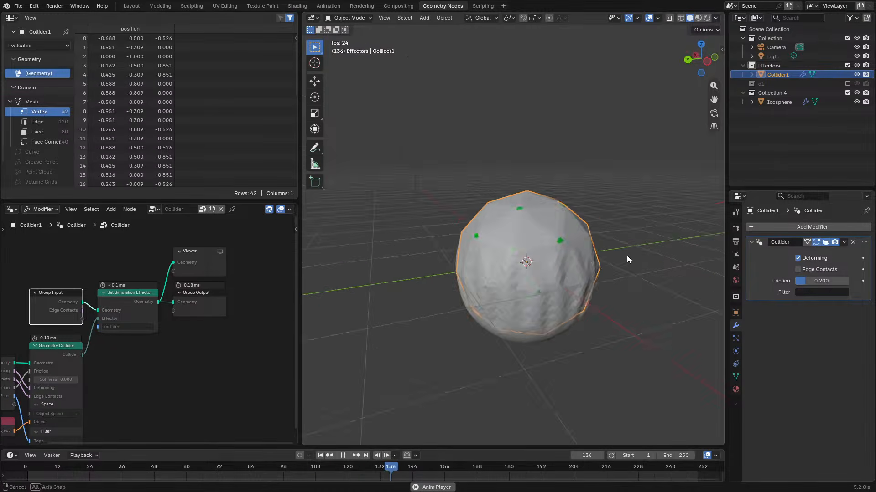
middle_click_drag(627, 258, 600, 164)
key("space")
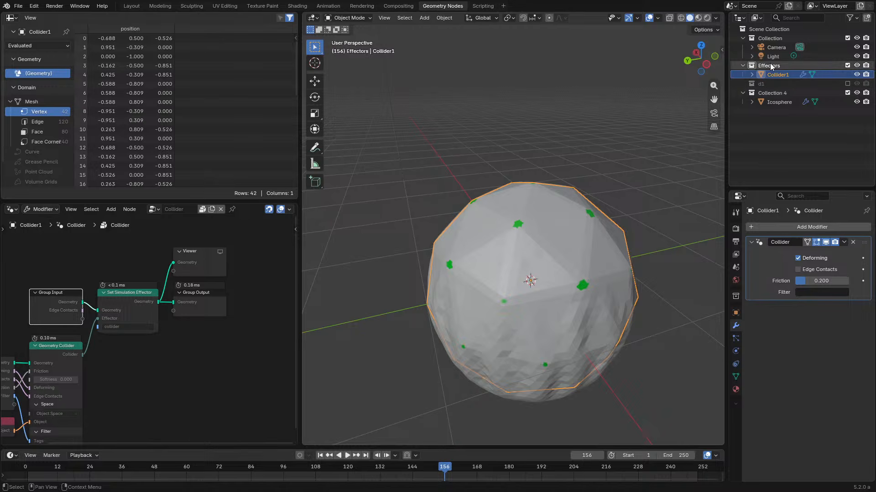
- Move the Effectors collection to the end of the collection list, and rename the collection holding the camera and light as Set
left_click_drag(769, 64, 787, 147)
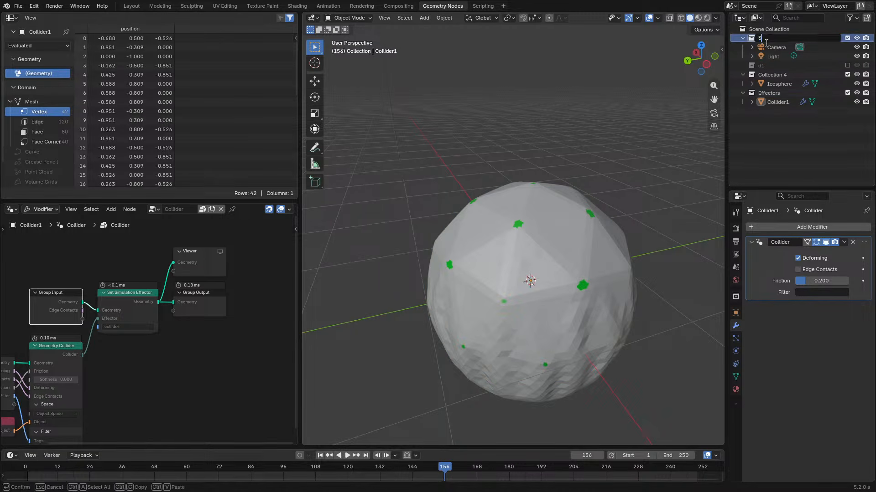
left_click(765, 40)
right_click(764, 41)
left_click(697, 177)
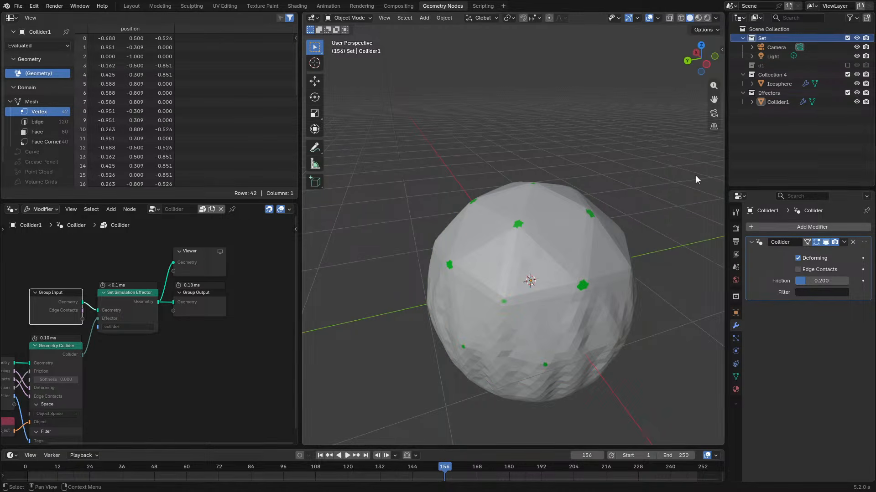
- Color-tag the Set collection blue, Effectors purple, and both Collection 4 and d1 green, and save the file
right_click(757, 36)
left_click(708, 174)
right_click(769, 93)
left_click(818, 161)
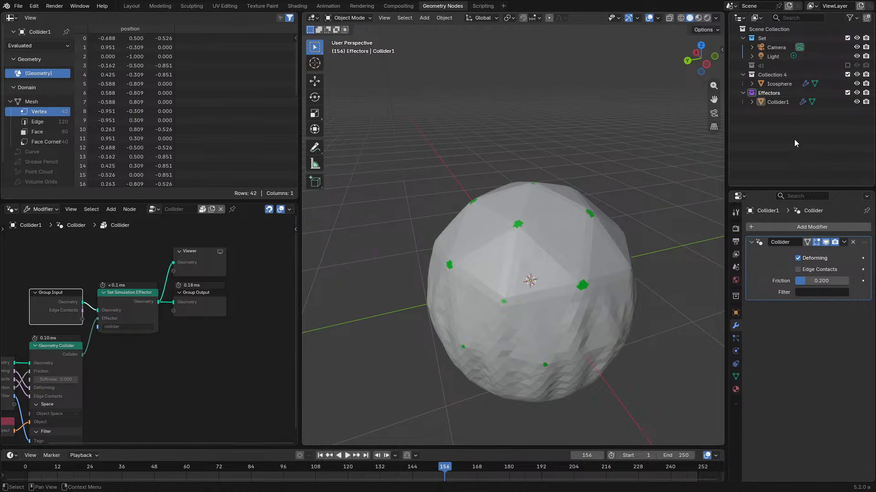
right_click(768, 73)
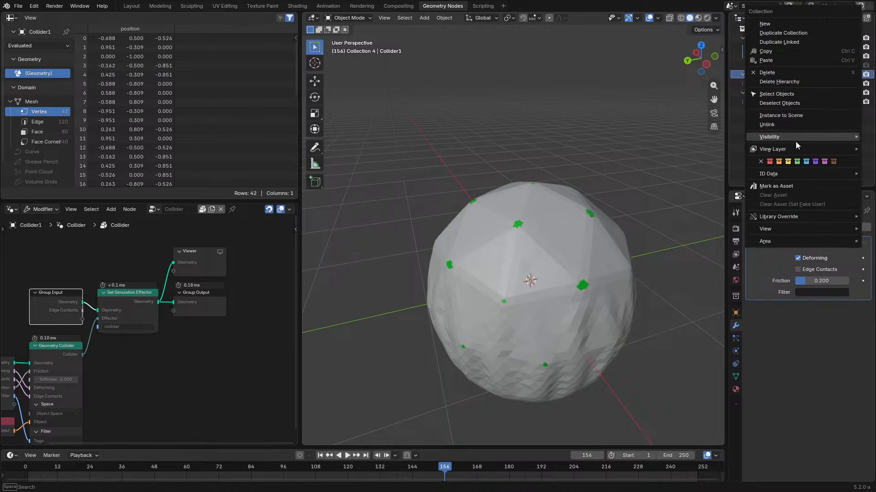
left_click(797, 162)
right_click(767, 65)
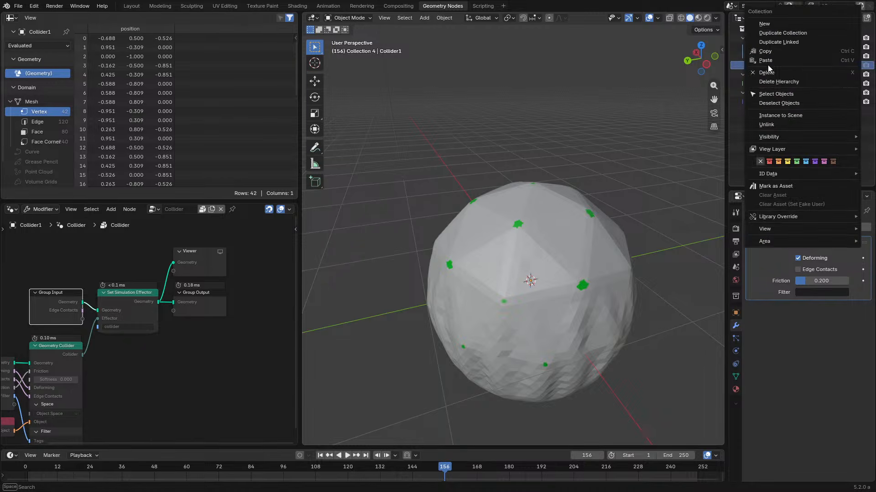
left_click(800, 162)
middle_click_drag(588, 218, 554, 230)
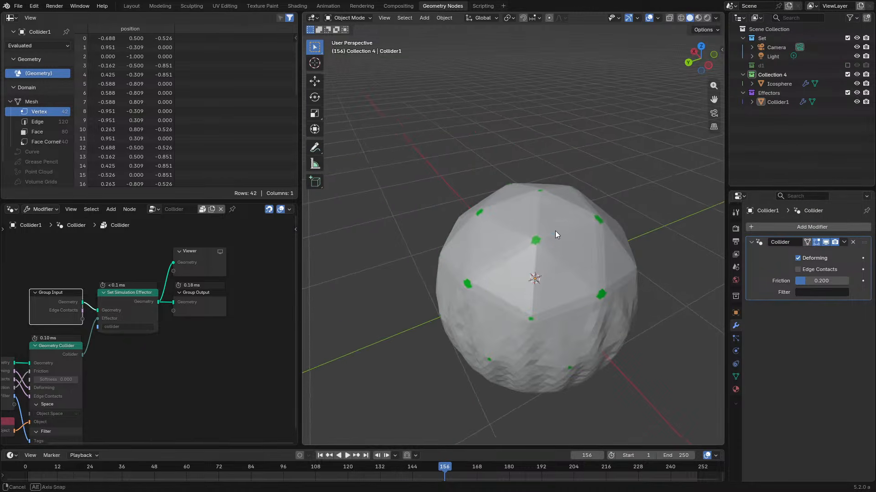
key("ctrl+s")
- Add a 2 m plane at the world origin inside the Effectors collection
left_click(556, 266)
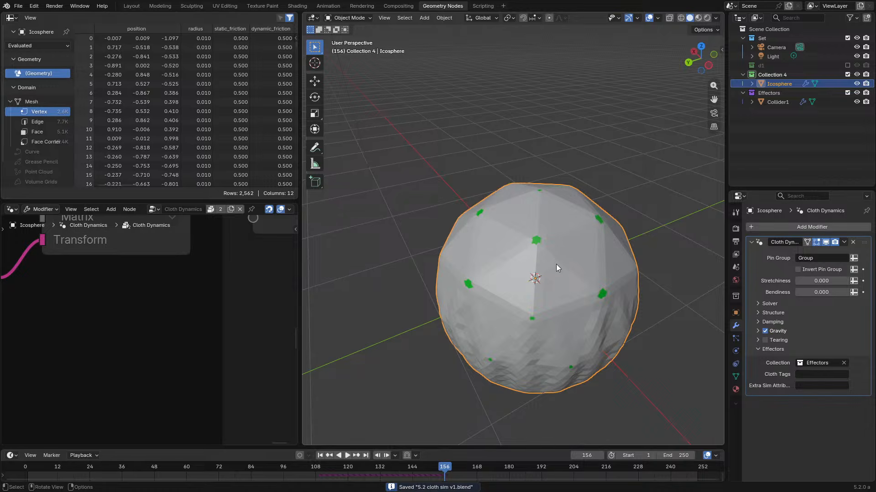
left_click(761, 96)
left_click(774, 102)
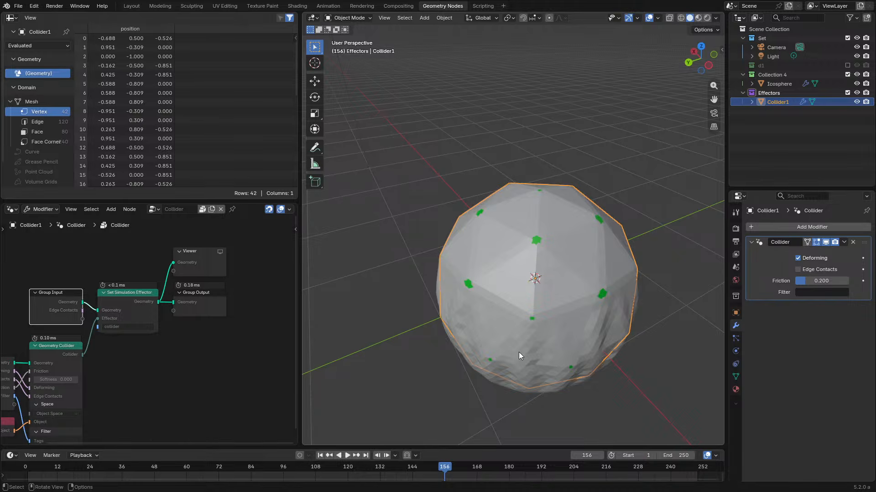
middle_click_drag(529, 316, 518, 241)
key("shift+a")
left_click(554, 241)
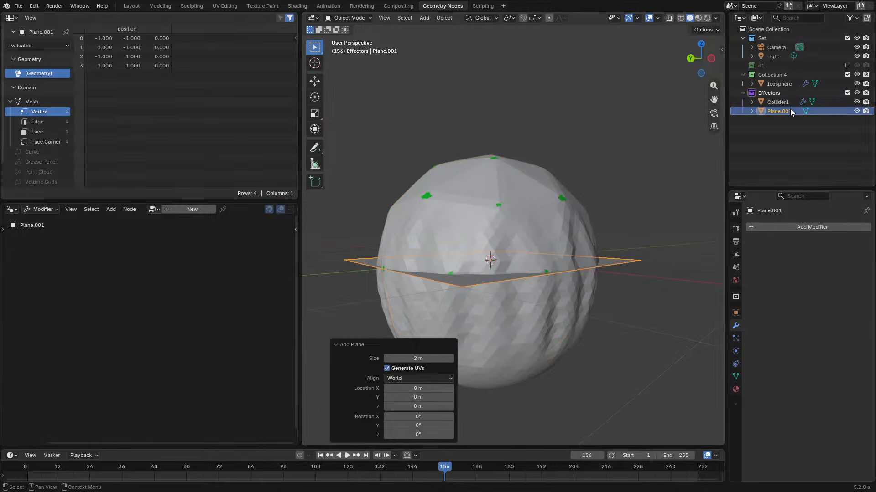
- Create a new geometry node tree on the plane and frame its Group Input and Group Output nodes
left_click(176, 212)
left_click(566, 214)
scroll(237, 268, "down", 6)
middle_click_drag(231, 269, 44, 327)
left_click(642, 261)
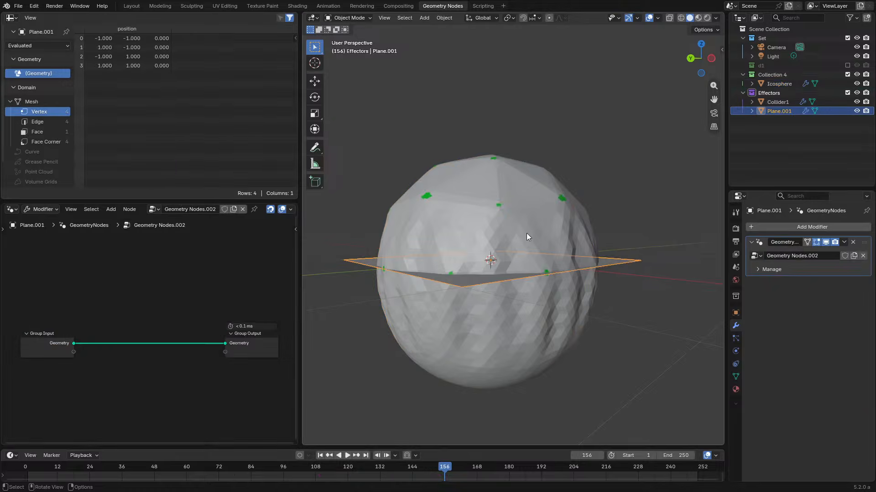
- Remove the Material.001 slot from the Collider1 object
middle_click_drag(503, 221, 572, 250)
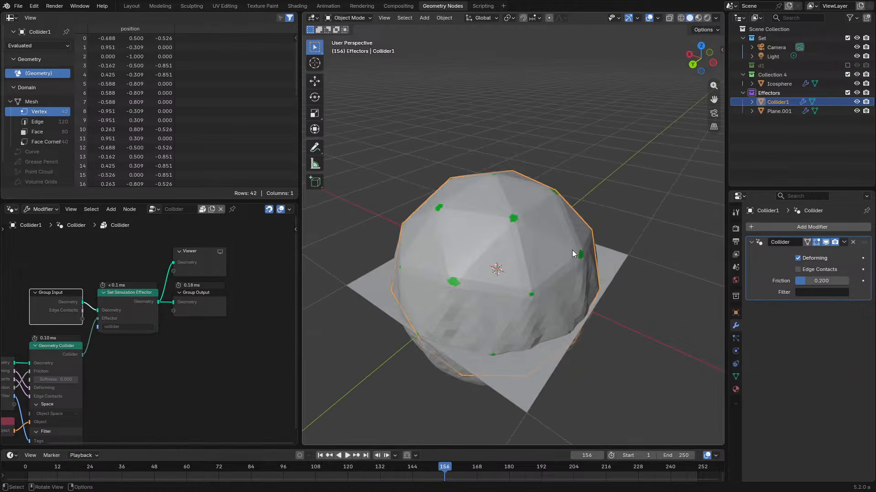
left_click(735, 376)
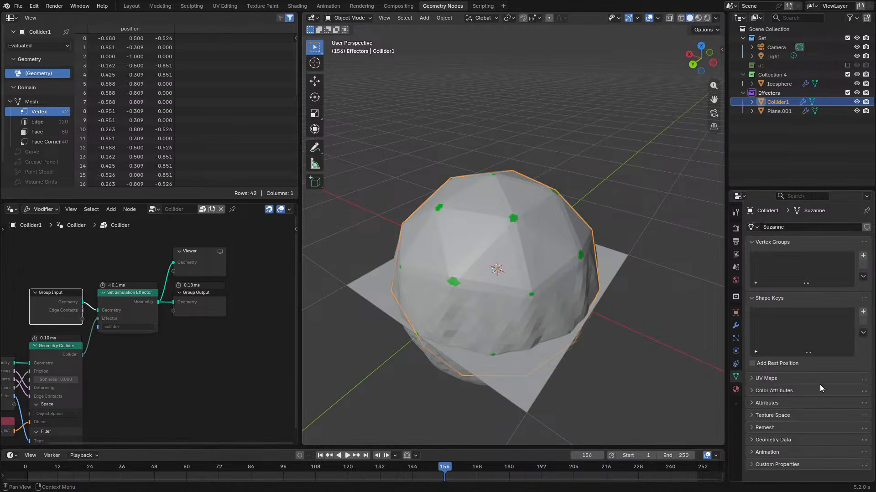
left_click(735, 389)
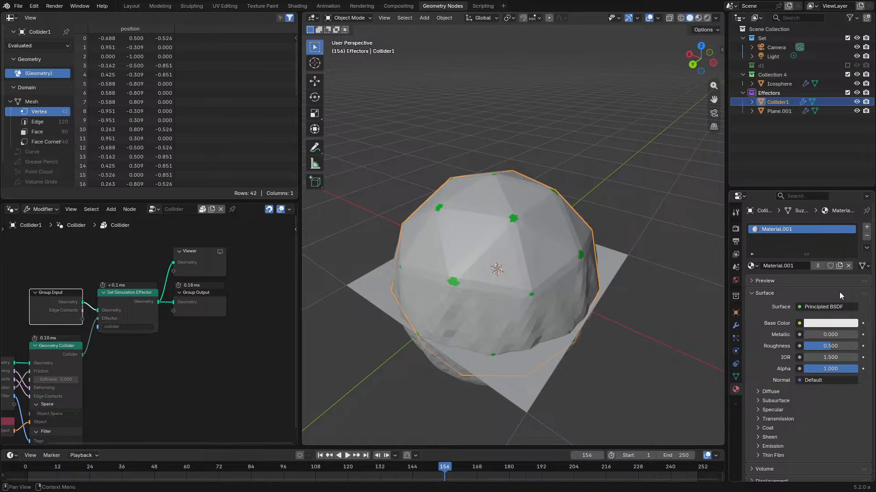
left_click(866, 237)
- Assign the existing Material.002 to the Icosphere
left_click(494, 301)
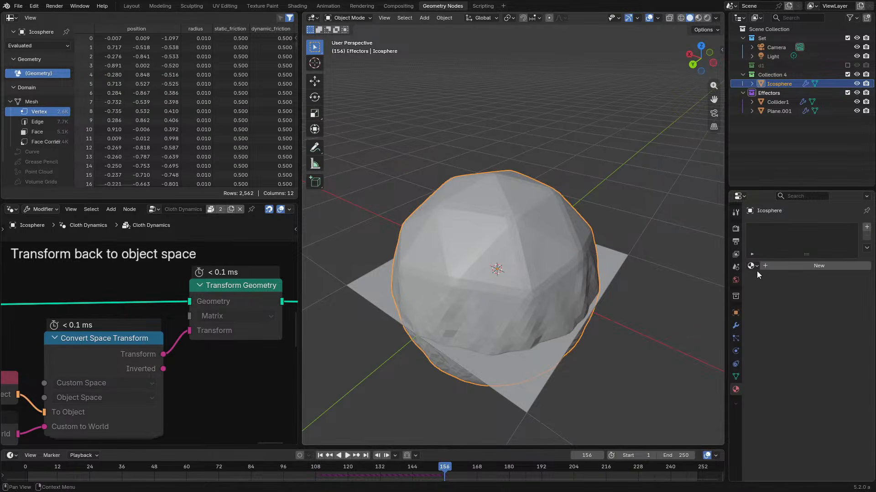
left_click(753, 266)
left_click(704, 289)
scroll(825, 308, "down", 5)
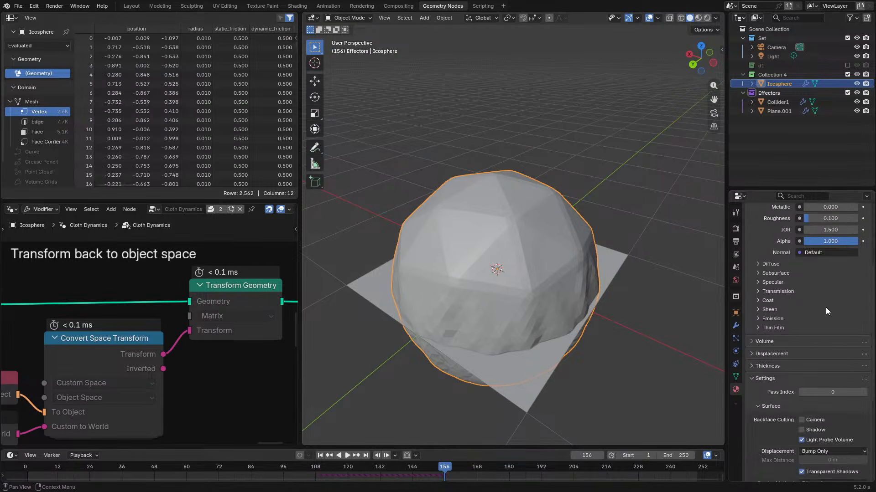
- Replay the start of the cloth simulation from frame 0 to check how the Icosphere's material displays
left_click(53, 466)
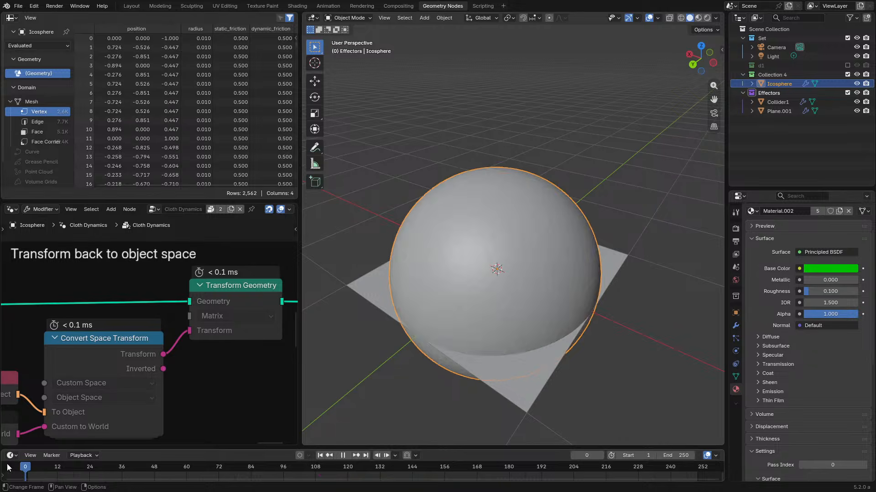
scroll(748, 310, "up", 5)
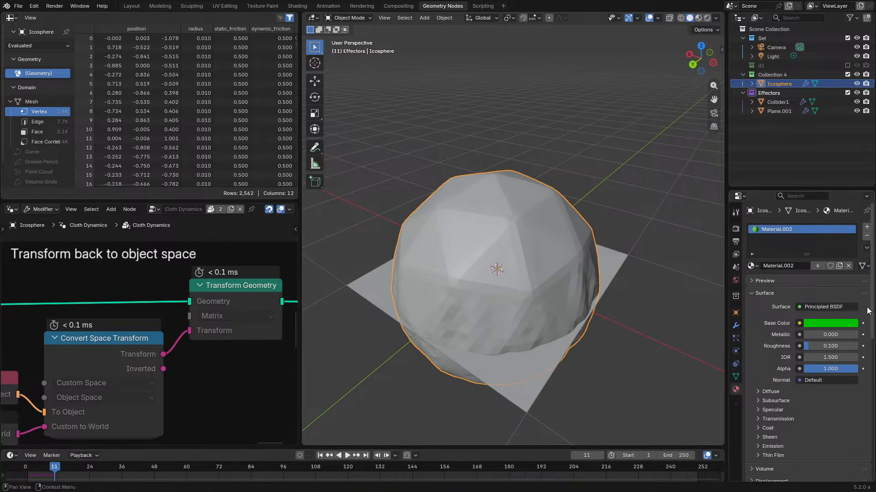
key("Tab")
key("Tab")
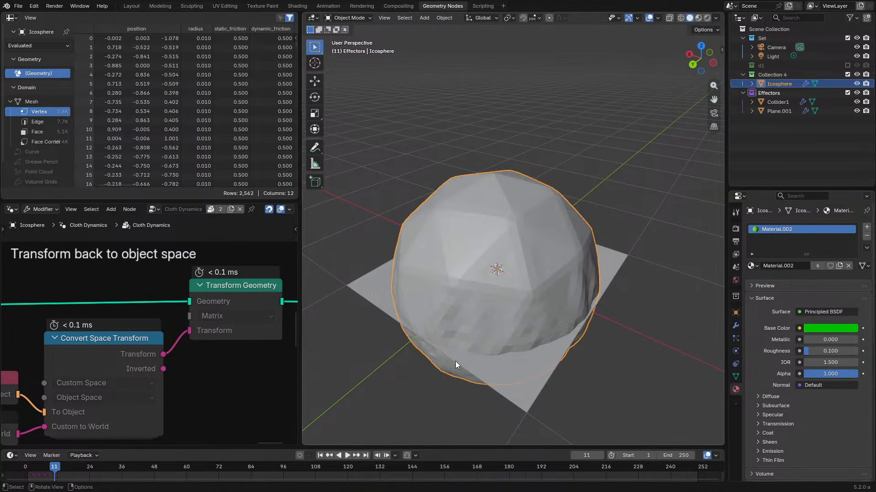
left_click(19, 467)
key("space")
key("space")
- Paste green into the Viewport Display color of Material.002, and run the simulation on to frame 18
scroll(835, 360, "down", 10)
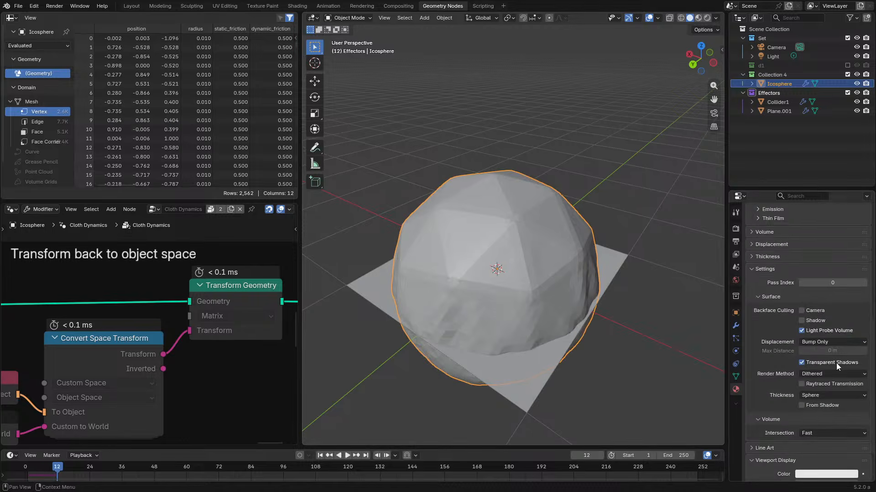
key("ctrl+v")
key("space")
key("space")
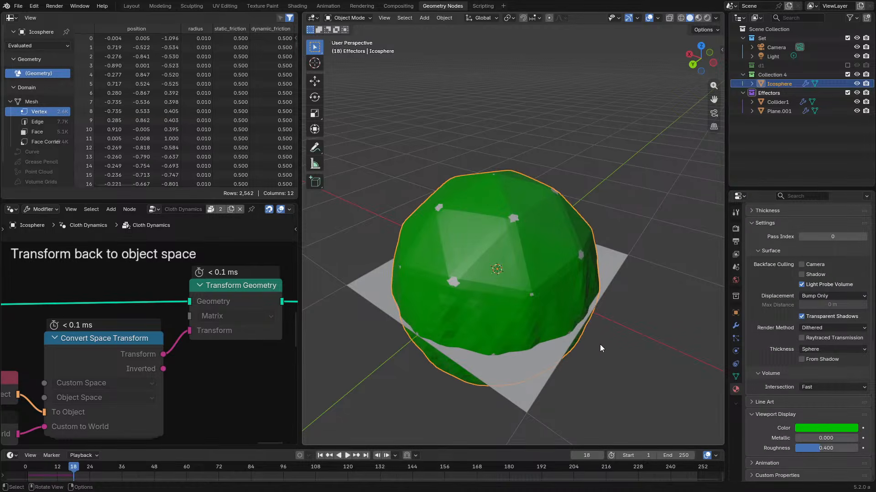
- Inspect the green cloth from several angles and distances, and save the file
middle_click_drag(600, 344, 544, 328)
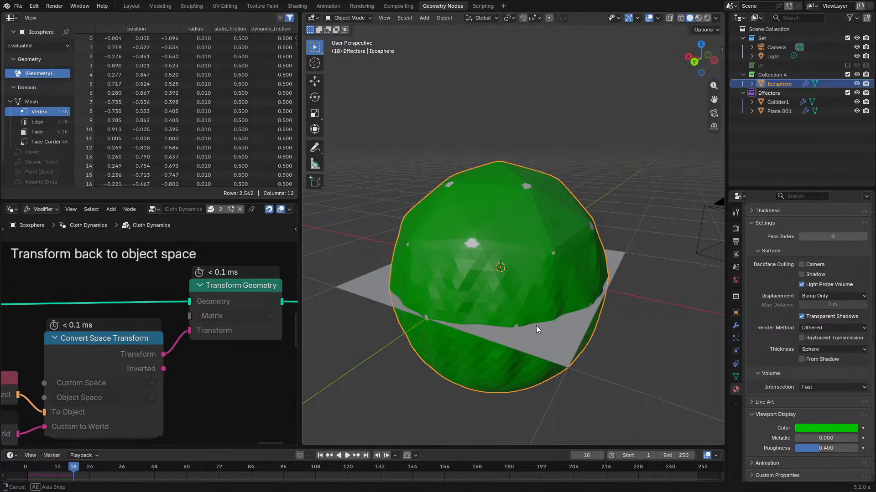
scroll(388, 359, "down", 5)
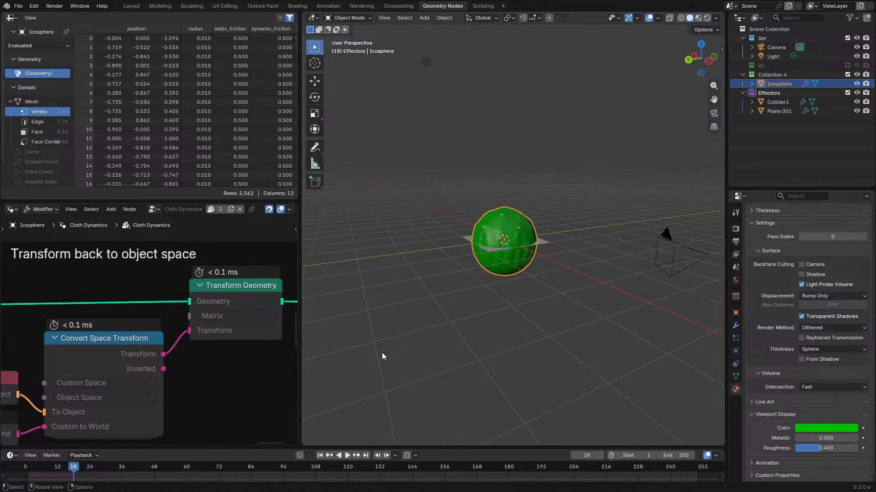
scroll(495, 294, "up", 6)
scroll(497, 297, "up", 4)
mouse_move(529, 298)
middle_mouse_down()
mouse_move(513, 313)
mouse_move(524, 304)
middle_mouse_up()
scroll(518, 322, "down", 6)
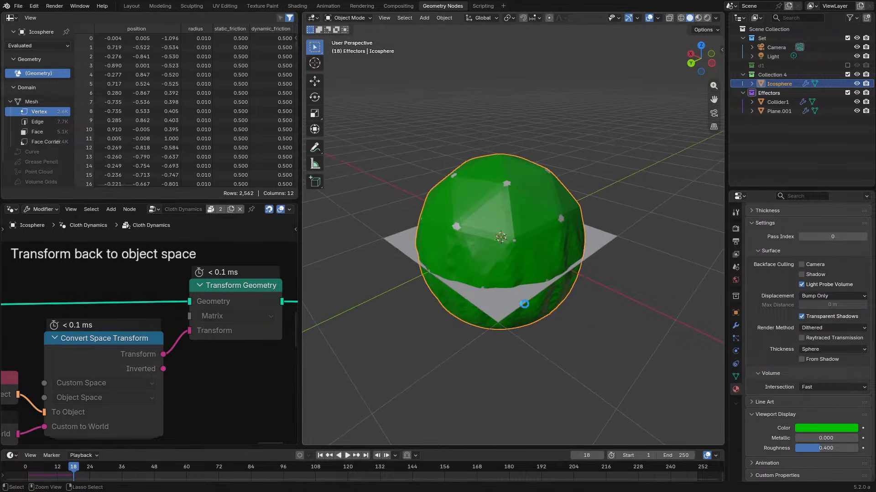
key("ctrl+s")
- Play the cloth simulation on to frame 119 while viewing the cloth around the collider
middle_click_drag(503, 288, 515, 286)
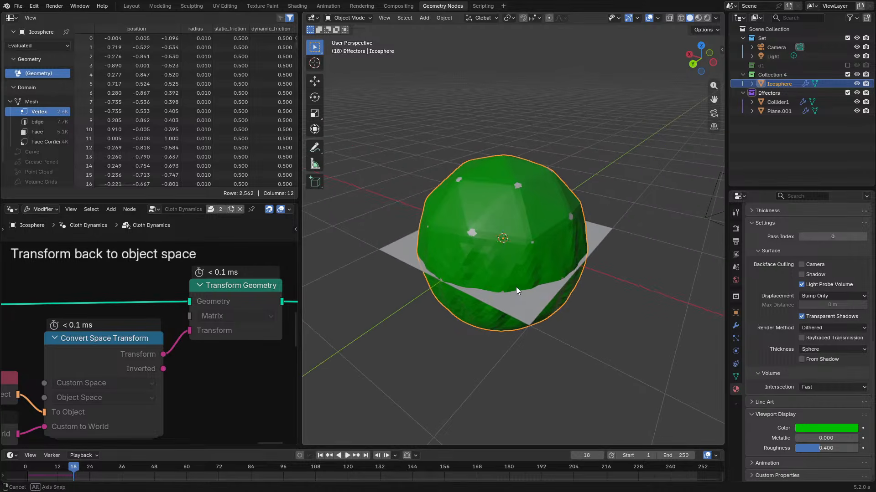
key("space")
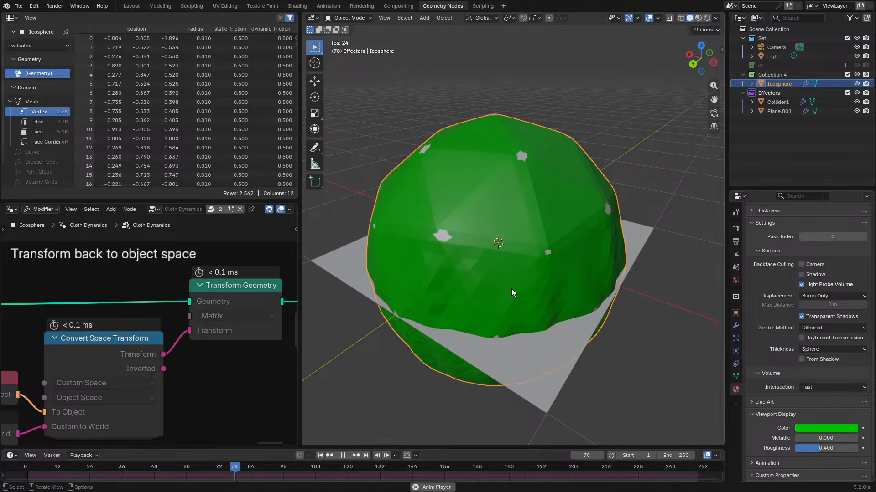
middle_click_drag(524, 255, 521, 263)
scroll(126, 294, "down", 2)
key("space")
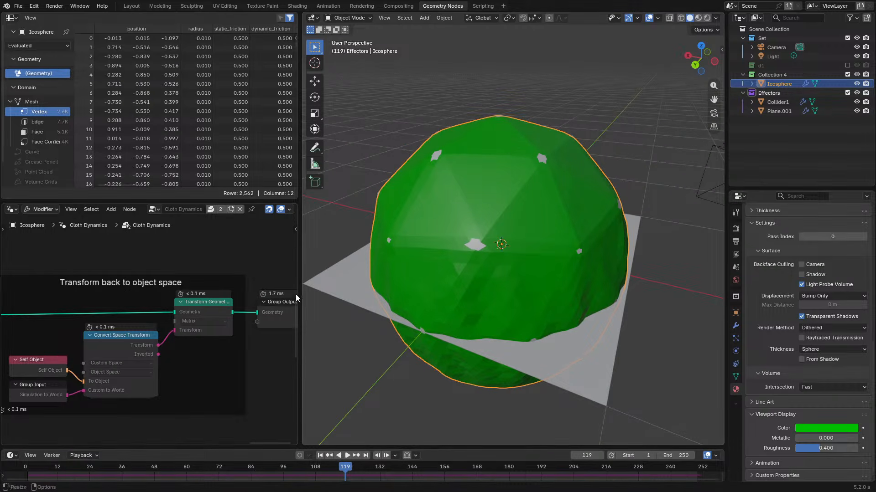
- Examine the Structure and Solver settings of the Icosphere's Cloth Dynamics modifier and the end of its node tree
left_click(736, 326)
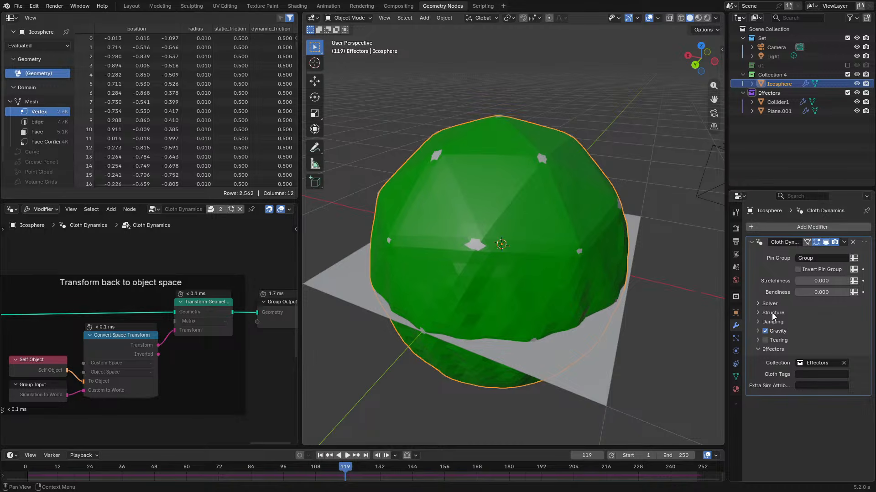
left_click(772, 313)
left_click(772, 313)
left_click(772, 303)
left_click(772, 303)
left_click(595, 337)
left_click(572, 269)
middle_click_drag(197, 332, 212, 309)
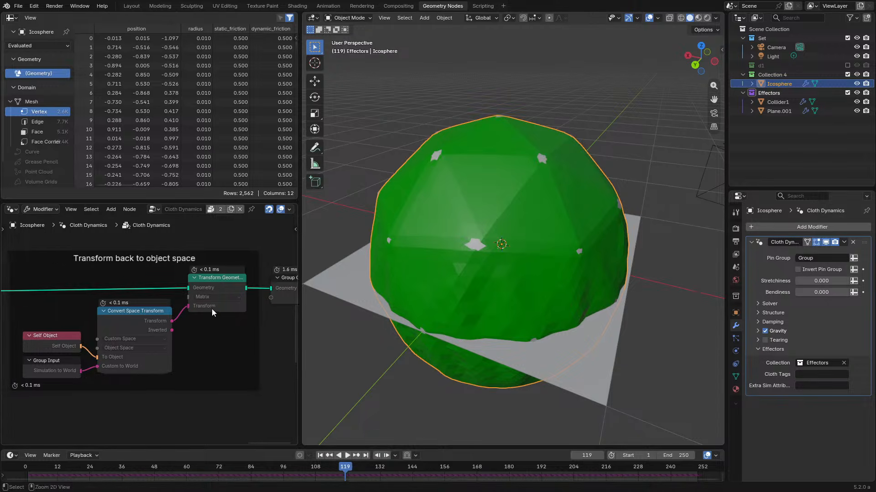
key("ctrl+space")
key("ctrl+space")
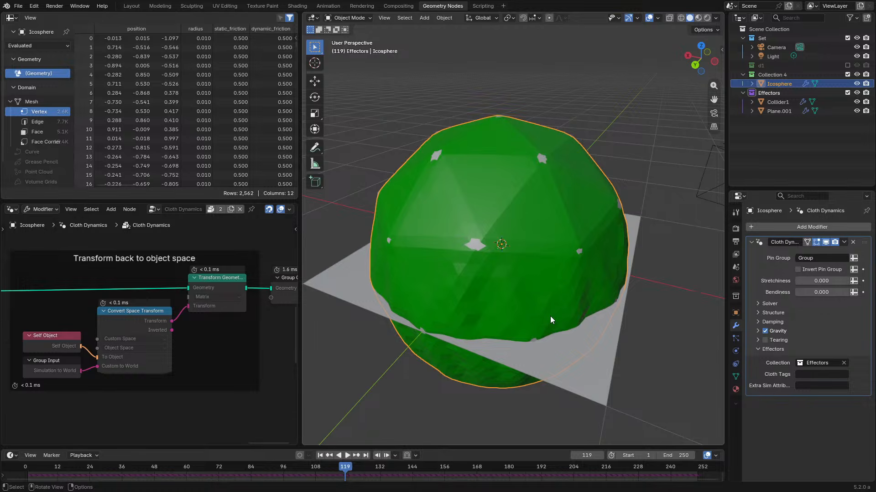
- Select the plane below the cloth to bring up its Geometry Nodes.002 node tree
left_click(544, 349)
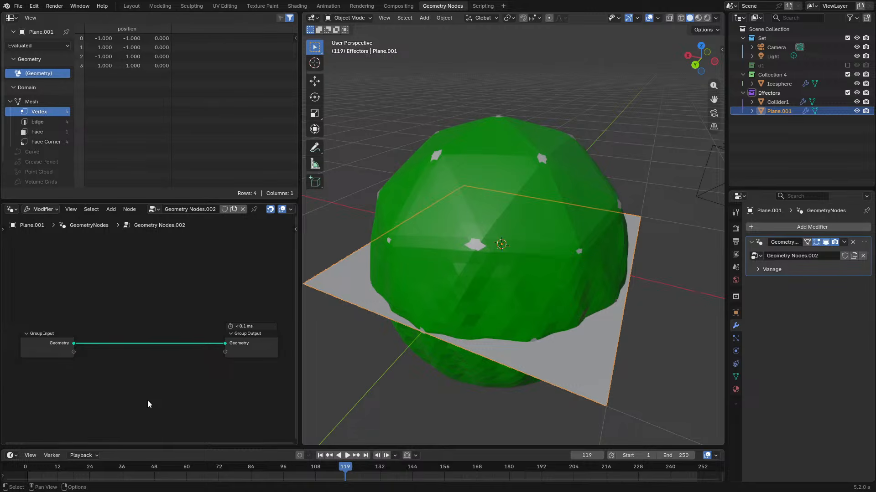
middle_click_drag(147, 400, 166, 334)
- Add an Object Effector group node below the link between Group Input and Group Output
key("shift+a")
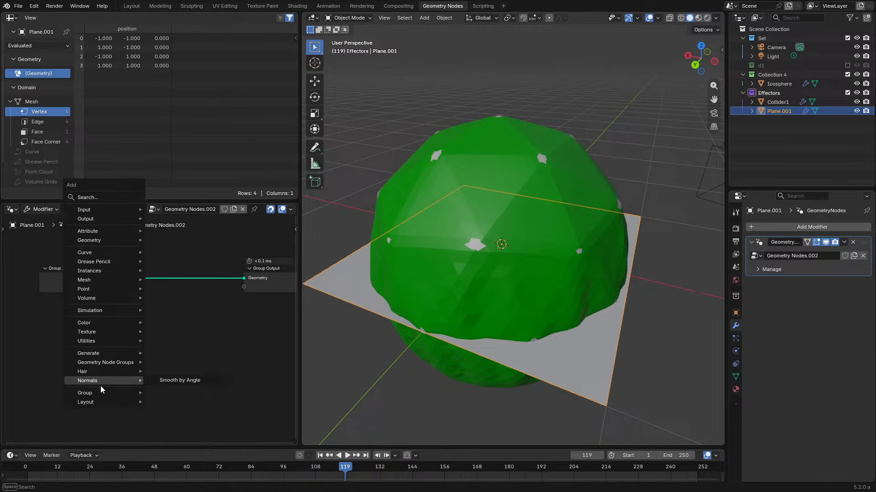
mouse_move(103, 390)
scroll(212, 20, "up", 10)
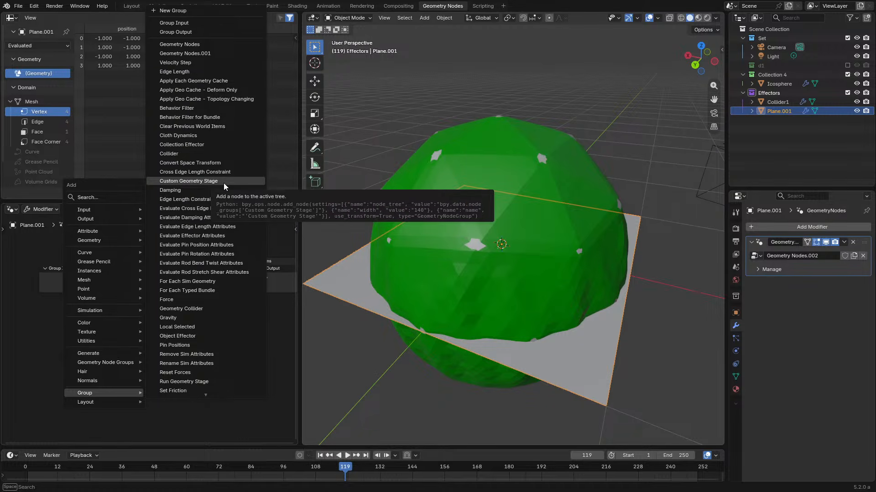
scroll(230, 184, "down", 2)
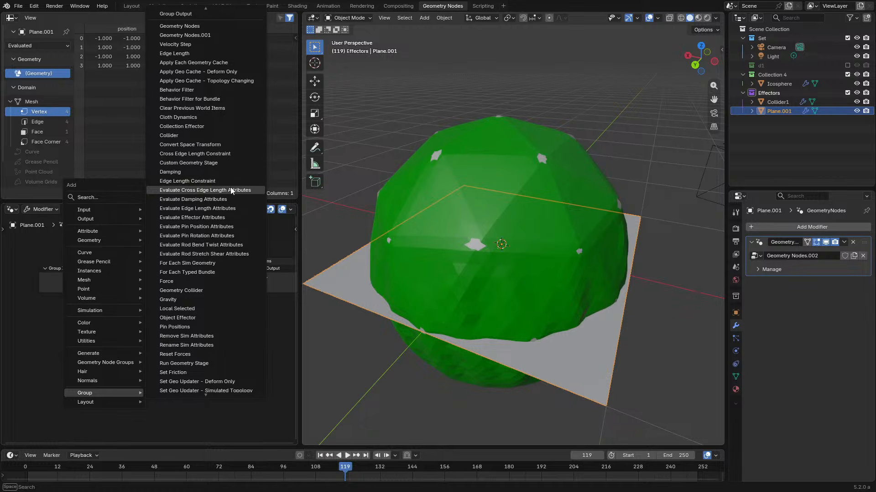
scroll(231, 187, "down", 7)
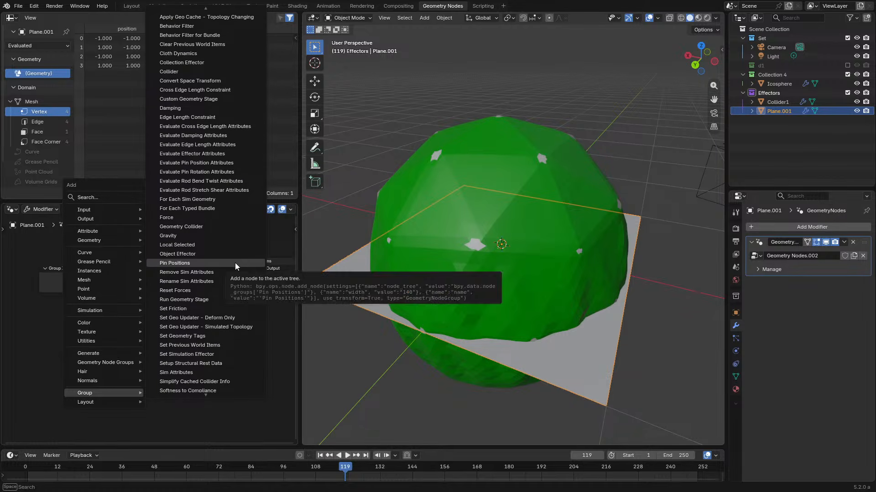
scroll(226, 270, "down", 2)
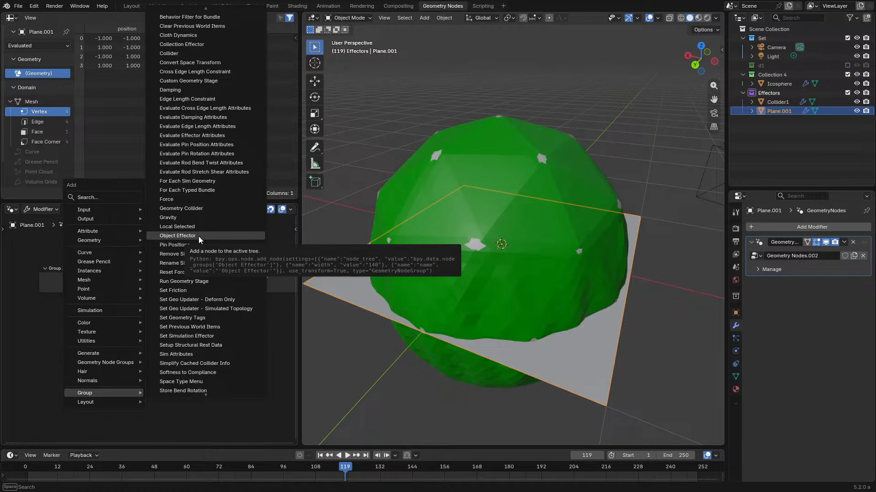
left_click(198, 236)
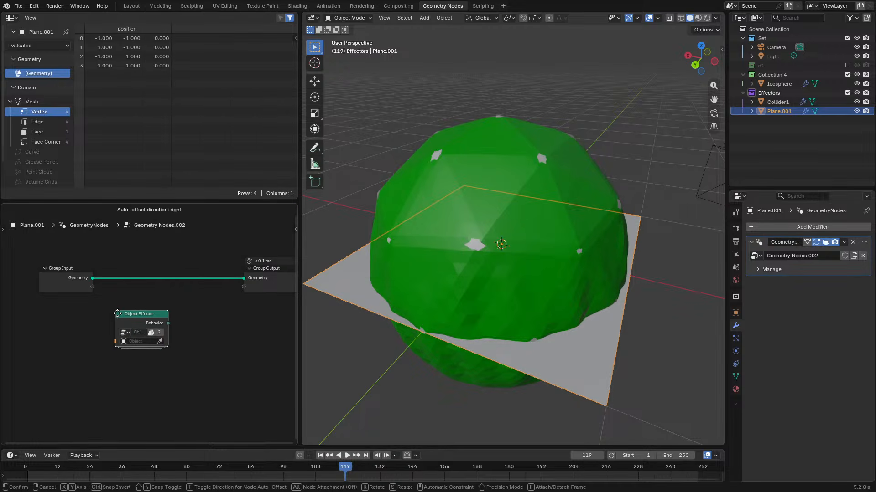
left_click(116, 312)
- Add a Set Simulation Effector group node beside the Object Effector node
key("shift+a")
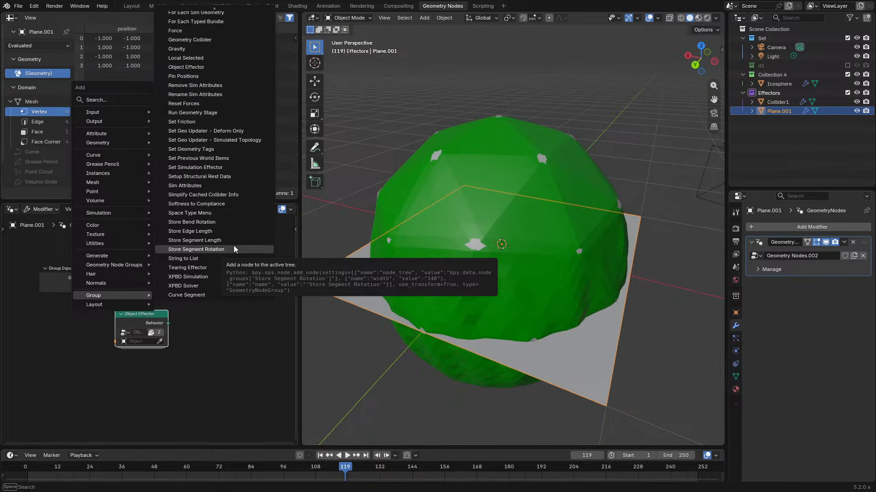
left_click(122, 99)
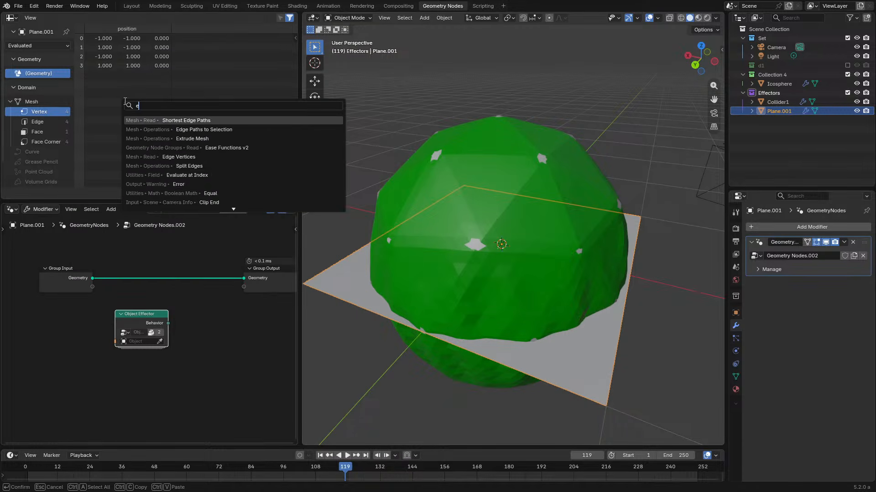
type("effect")
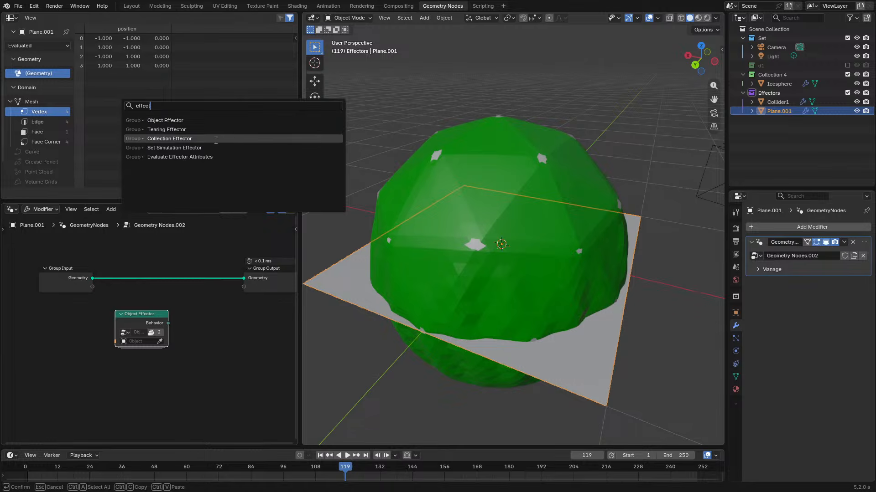
left_click(243, 147)
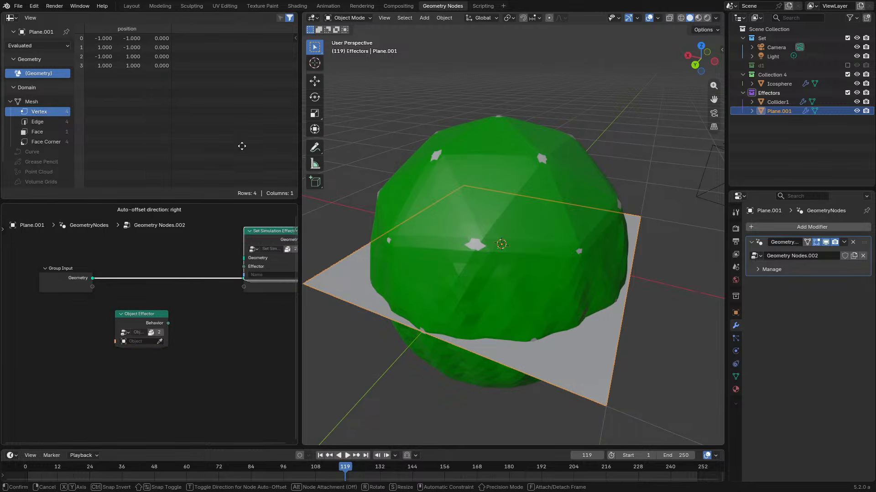
left_click(184, 224)
- Delete the Object Effector node and insert Set Simulation Effector into the link between Group Input and Group Output
left_click(122, 324)
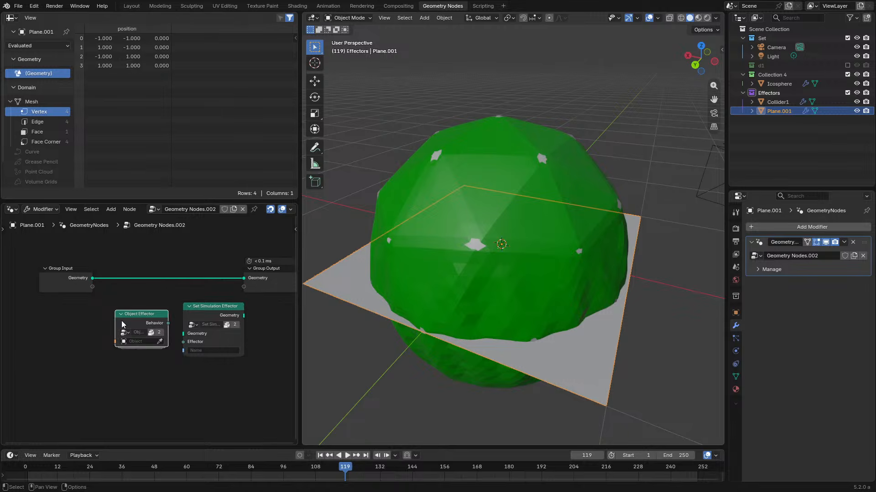
key("x")
left_click_drag(203, 325, 172, 287)
middle_click_drag(160, 301, 217, 297)
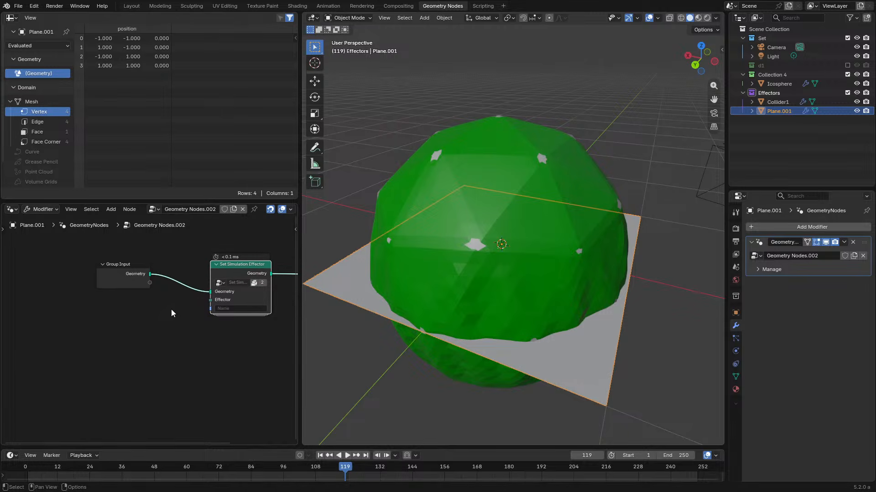
- Add a Combine Bundle node below Group Input and show the node editor's sidebar
right_click(168, 309)
key("shift+a")
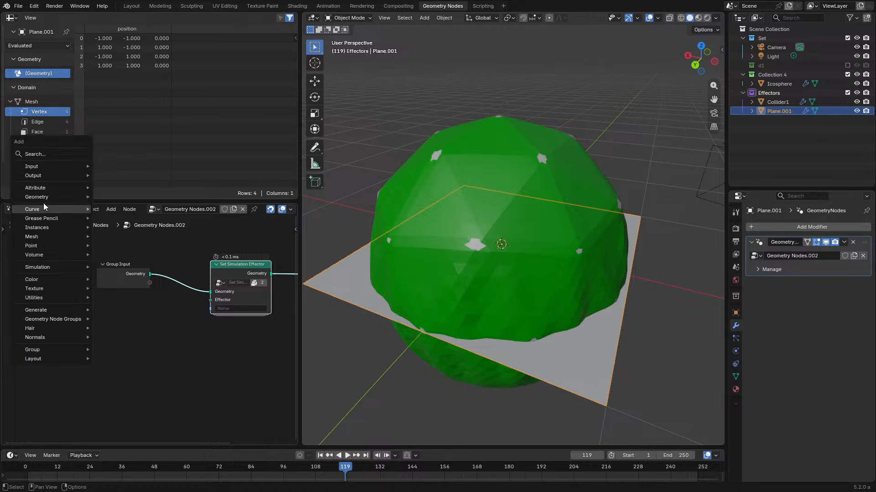
type("combine")
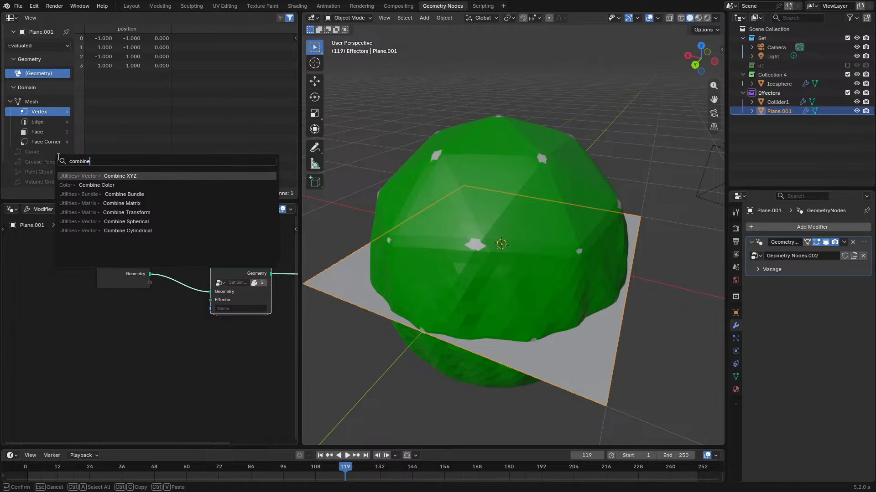
key("Down")
key("Down")
key("Down")
key("Up")
key("Return")
left_click(111, 296)
scroll(144, 368, "up", 3)
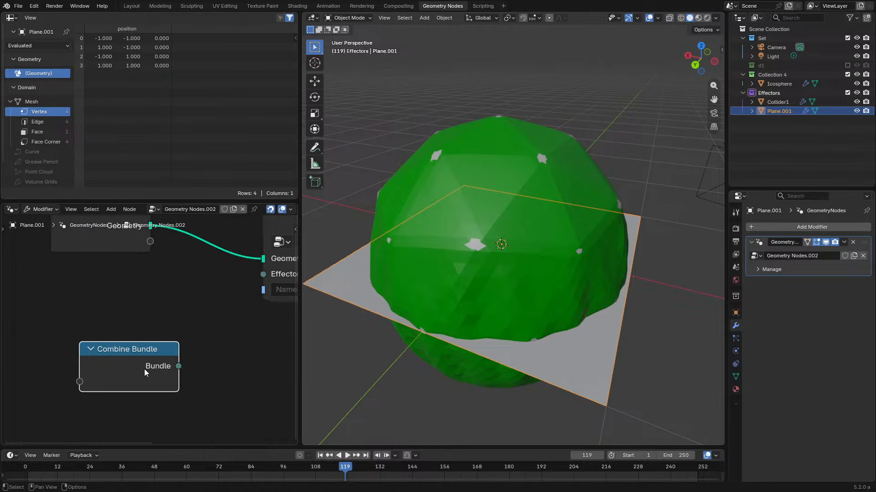
key("n")
middle_click_drag(135, 333, 107, 289)
- Try out a Store Bundle Item node below the Combine Bundle node and delete it
key("shift+a")
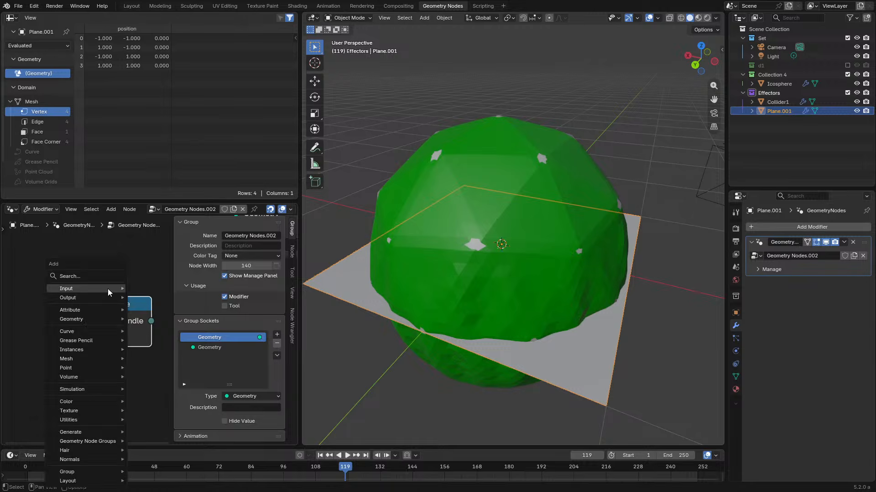
type("set b")
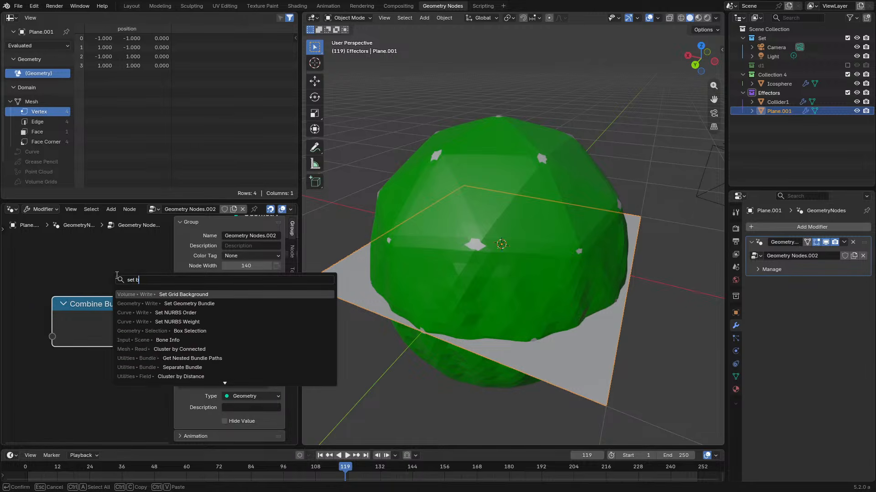
type("un")
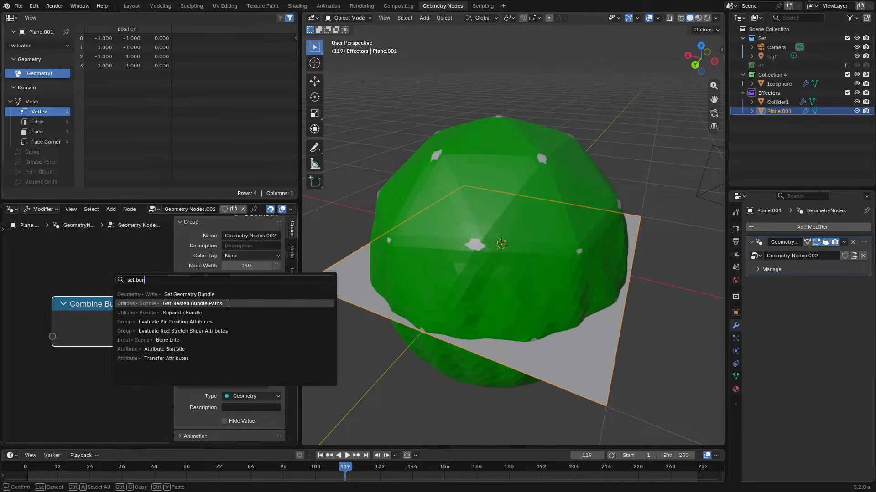
key("BackSpace")
key("BackSpace")
key("BackSpace")
key("BackSpace")
key("BackSpace")
key("BackSpace")
type("otre b")
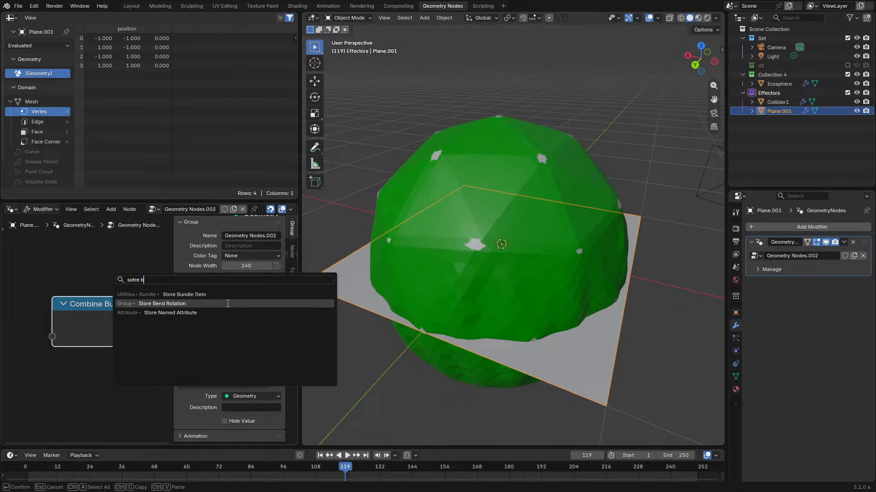
left_click(221, 294)
left_click(101, 370)
middle_click_drag(101, 371, 97, 309)
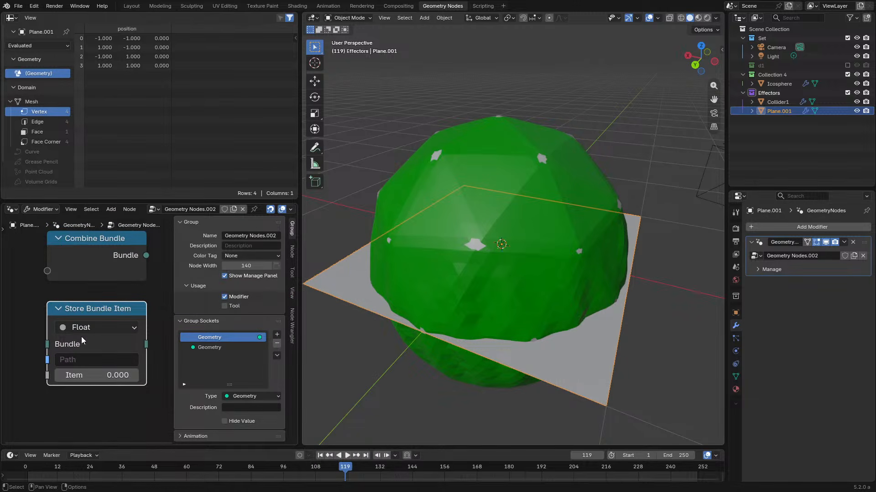
left_click(112, 299)
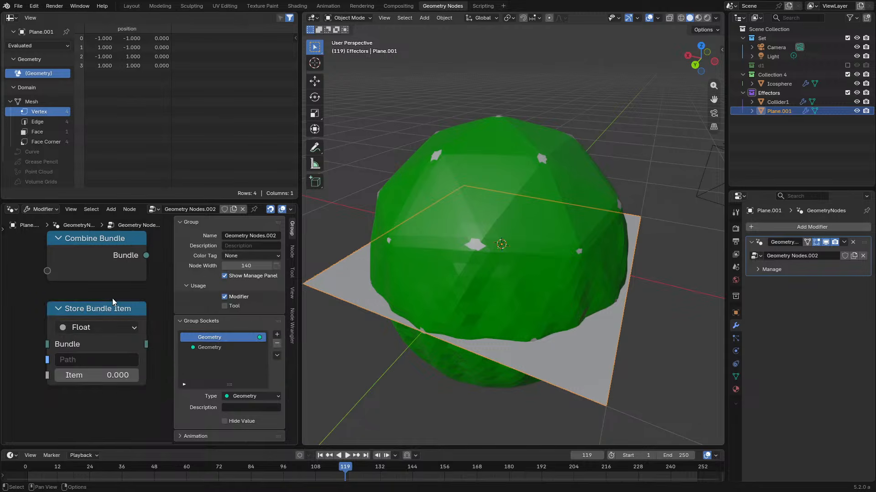
left_click(122, 313)
key("Delete")
- Add a bundle item to the Combine Bundle node and set its type to String
left_click(111, 278)
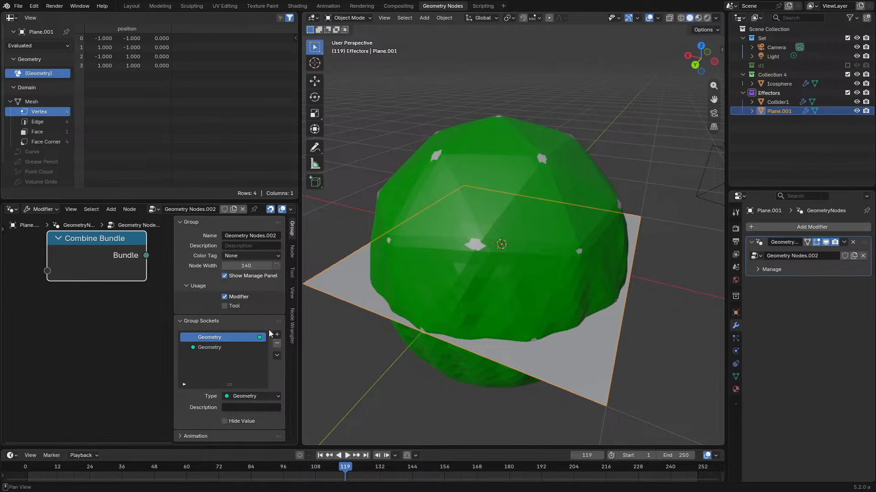
left_click(291, 257)
left_click(276, 371)
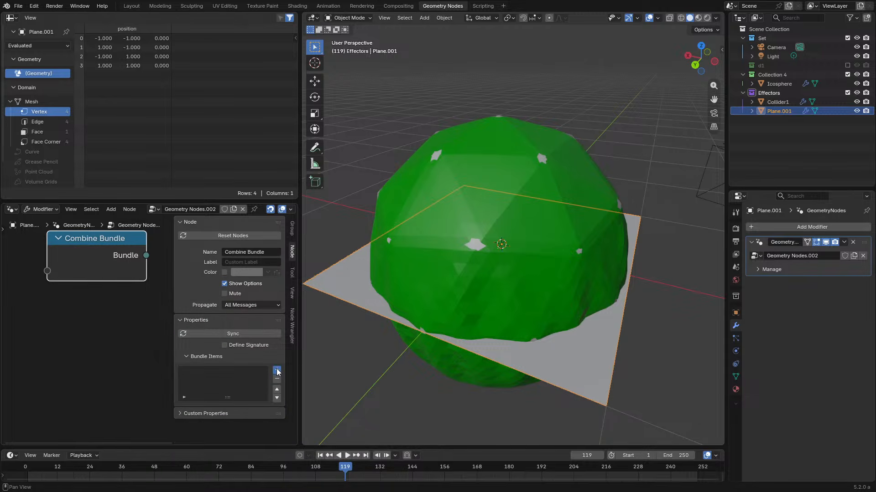
left_click(252, 411)
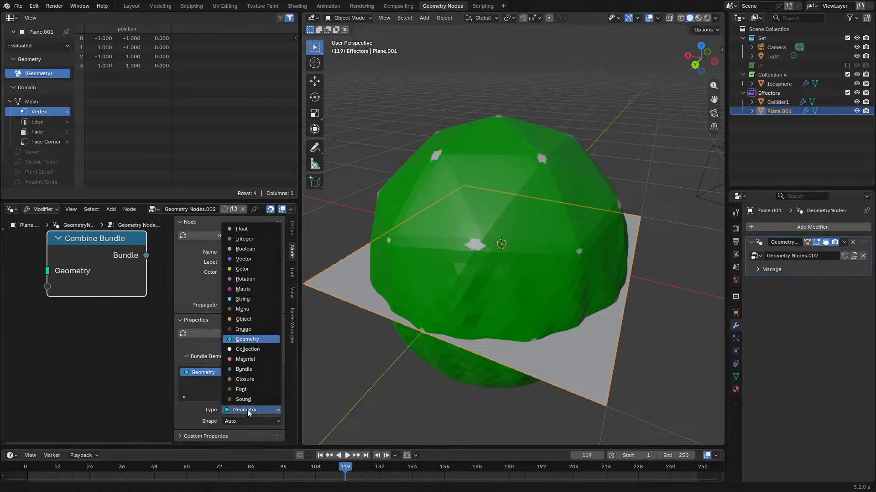
left_click(254, 299)
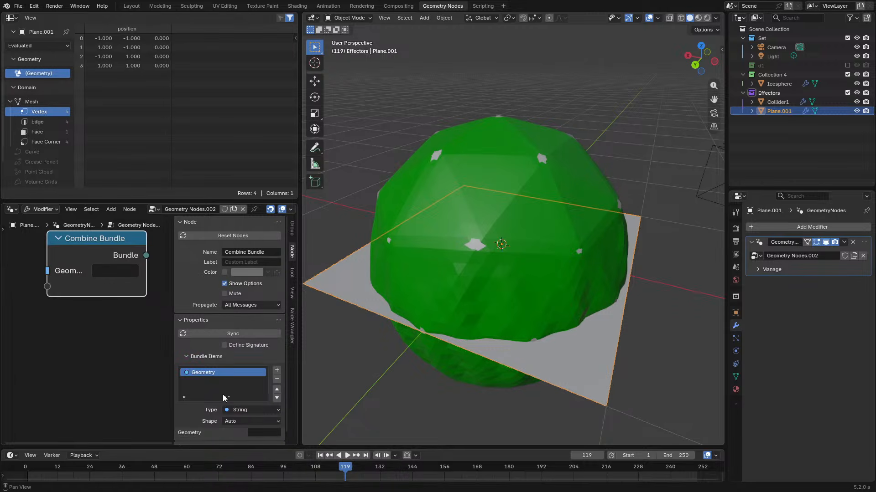
- Rename the Combine Bundle node's string item as Typed
double_click(212, 372)
type("R")
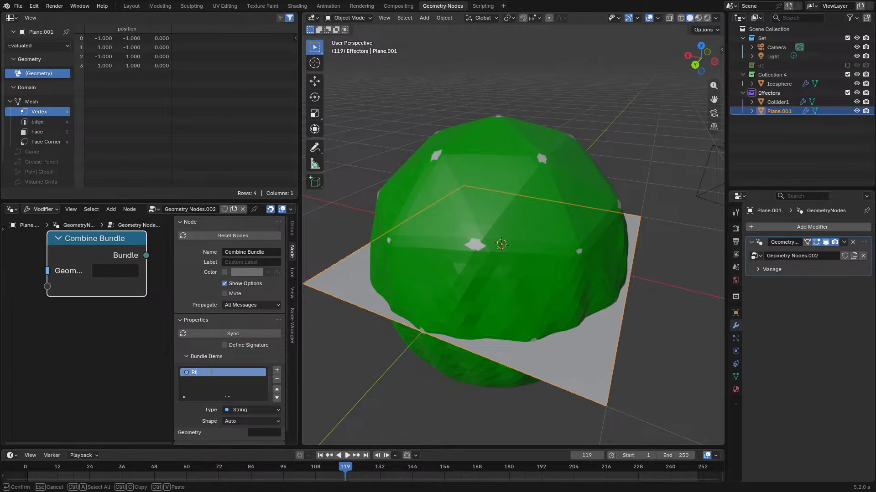
key("BackSpace")
key("BackSpace")
type("Typed")
key("Return")
scroll(226, 375, "down", 1)
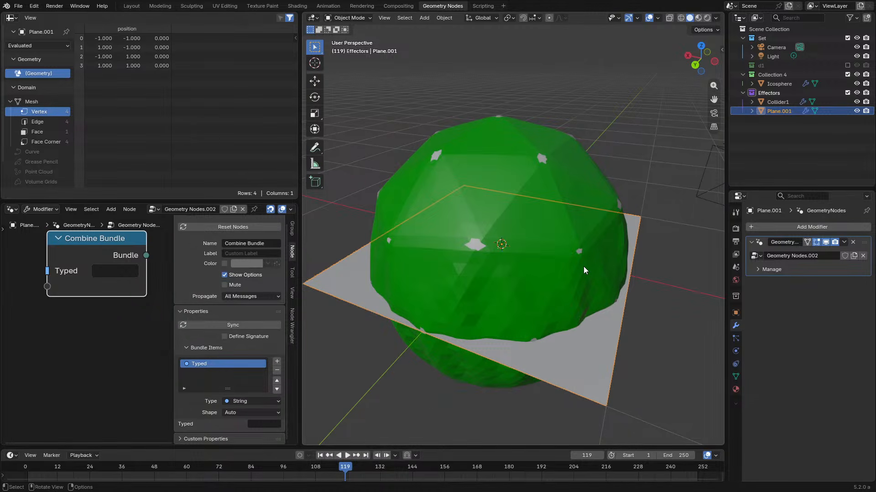
left_click(253, 401)
left_click(253, 401)
left_click(277, 360)
left_click(276, 370)
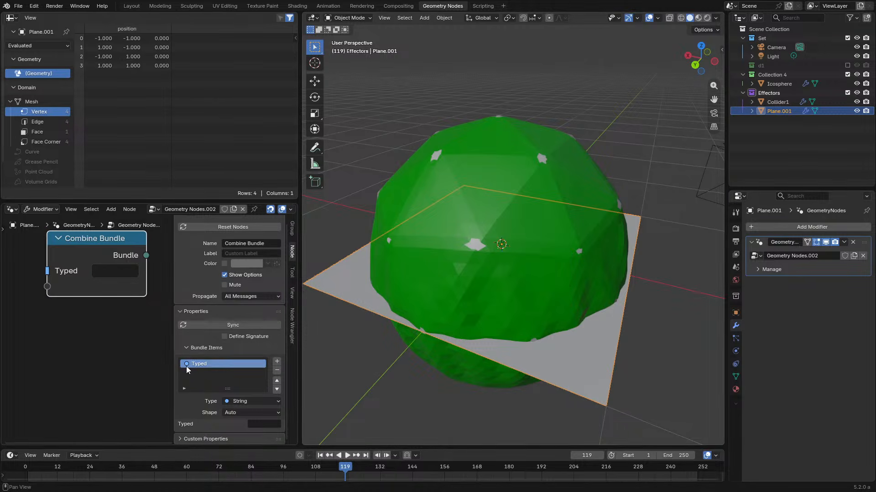
- Rename the Combine Bundle node's string item as Type
double_click(216, 360)
key("End")
key("BackSpace")
key("Return")
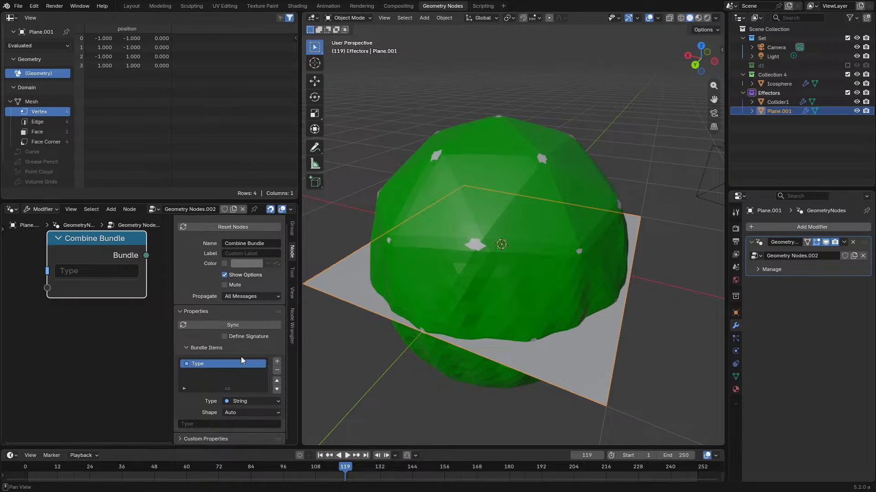
- Reposition the Combine Bundle node and set its Type value to Blender.CollisionContacts
middle_click_drag(124, 315, 123, 340)
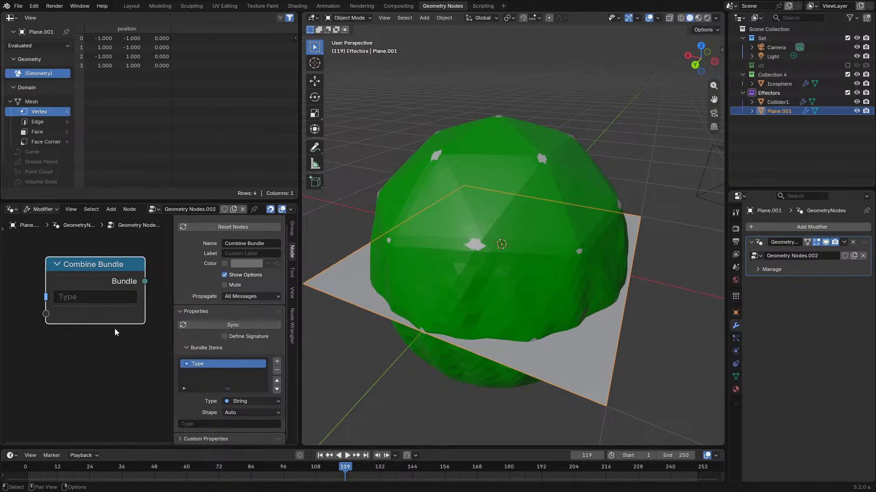
left_click_drag(85, 277, 110, 295)
left_click(97, 303)
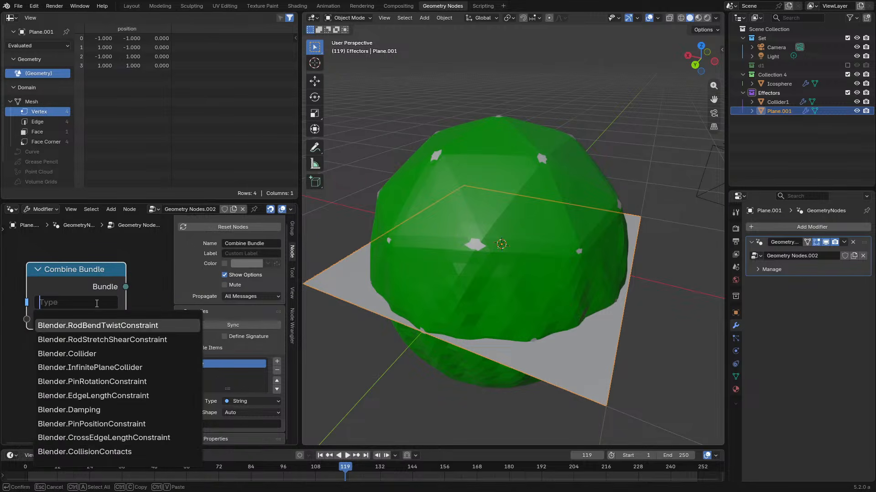
key("Down")
key("Down")
key("Down")
key("Down")
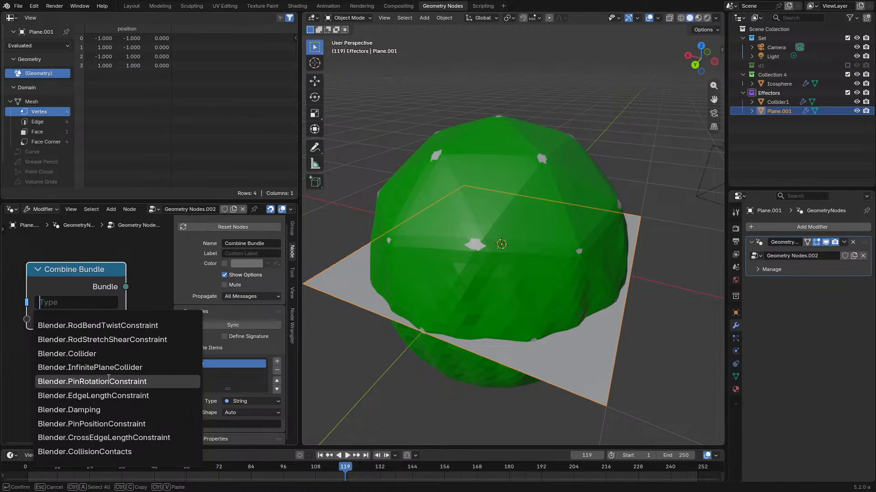
left_click(128, 452)
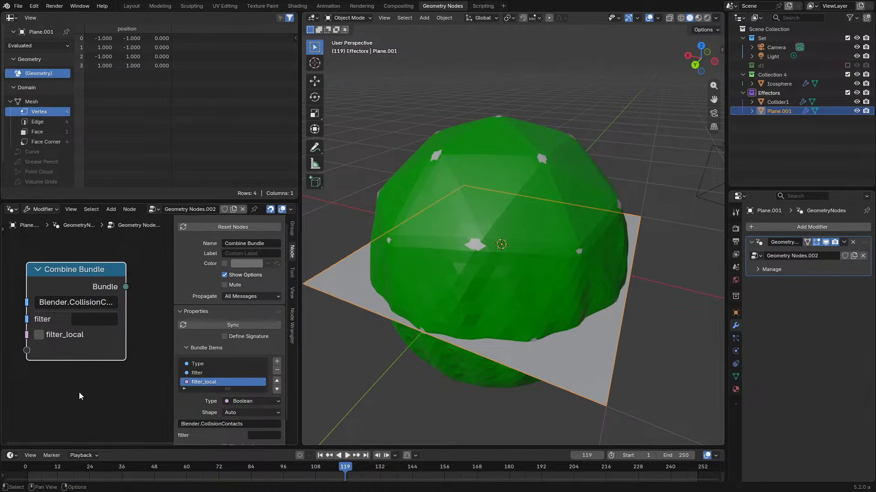
- Choose Blender.CollisionContacts as the Combine Bundle node's Type value, maximize the node editor and hide its sidebar
left_click(96, 304)
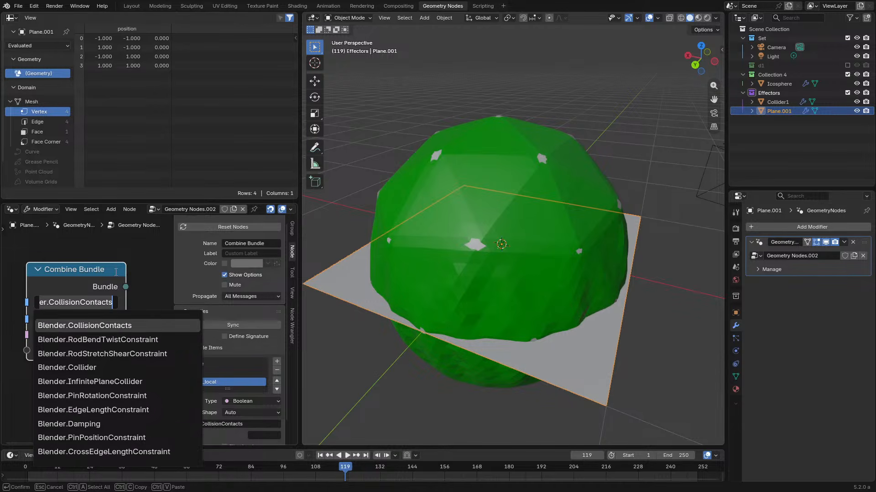
left_click(109, 325)
left_click(117, 260)
key("ctrl+space")
scroll(565, 186, "down", 9)
middle_click_drag(565, 186, 449, 245)
key("n")
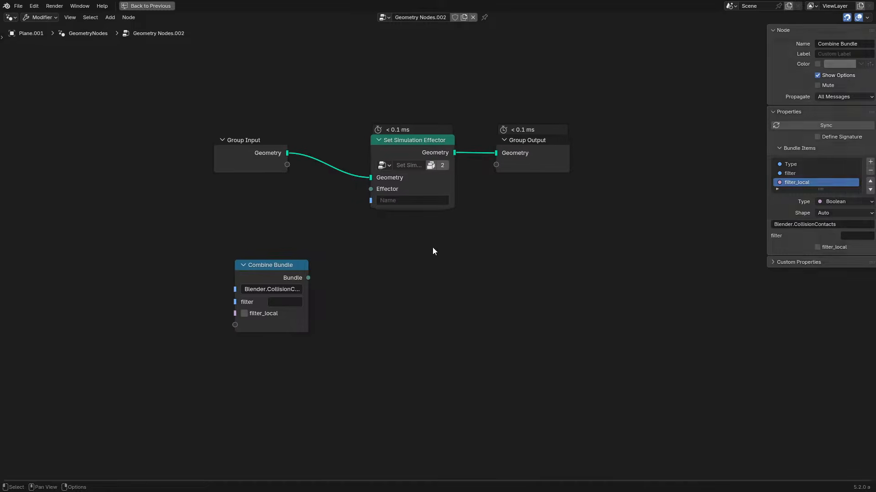
- Move the Set Simulation Effector node slightly lower in the plane's node tree and restore the normal editor layout
scroll(347, 204, "up", 6)
middle_click_drag(347, 204, 375, 250)
left_click_drag(410, 108, 412, 126)
key("ctrl+space")
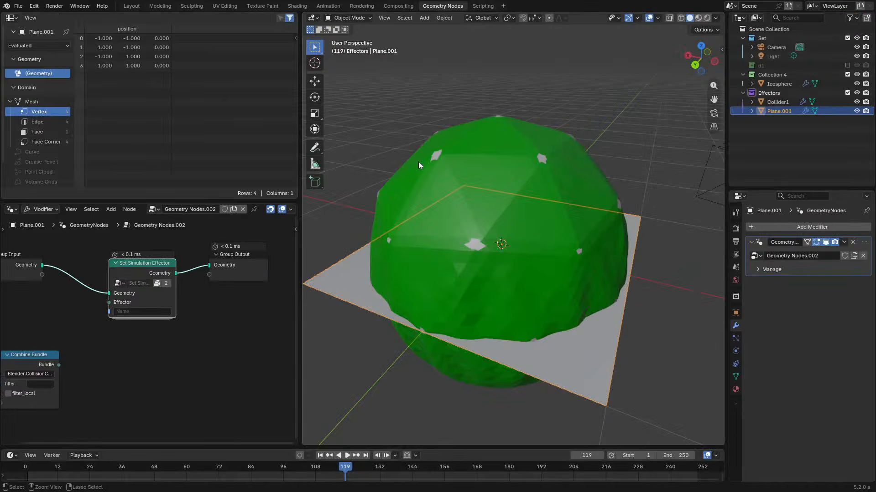
- Inspect Collider1's node tree, including the Combine Bundle inside its Geometry Collider group, to see how a built-in effector is assembled
left_click(572, 223)
key("ctrl+space")
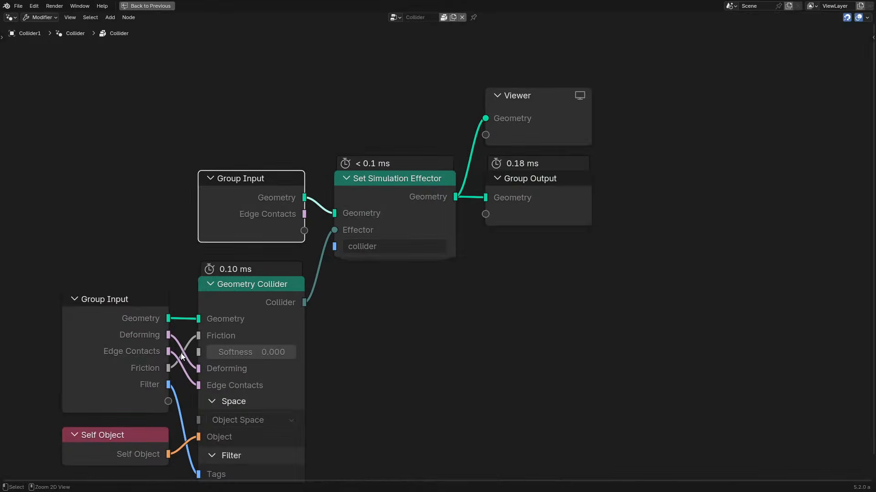
left_click(266, 294)
key("Tab")
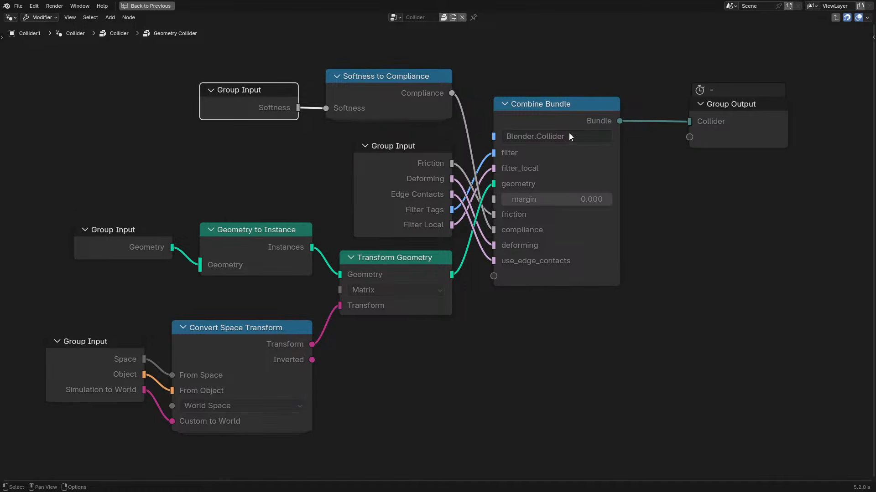
left_click(588, 114)
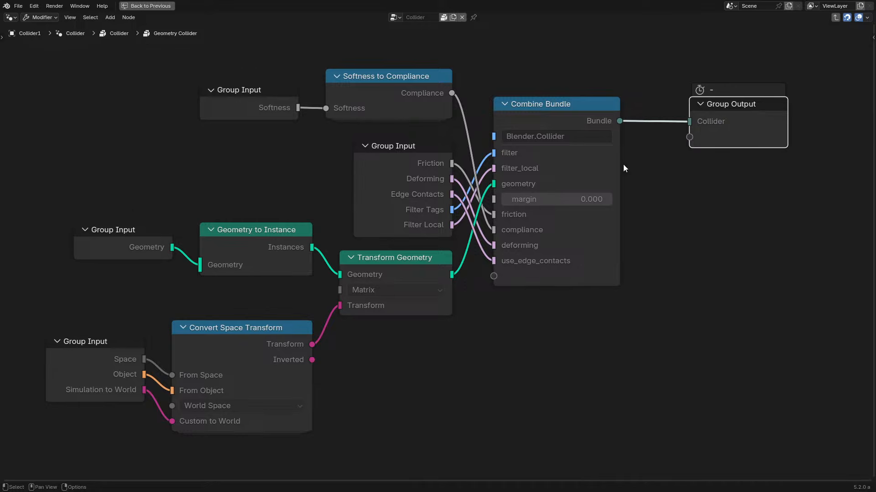
left_click_drag(559, 114, 573, 101)
right_click(572, 100)
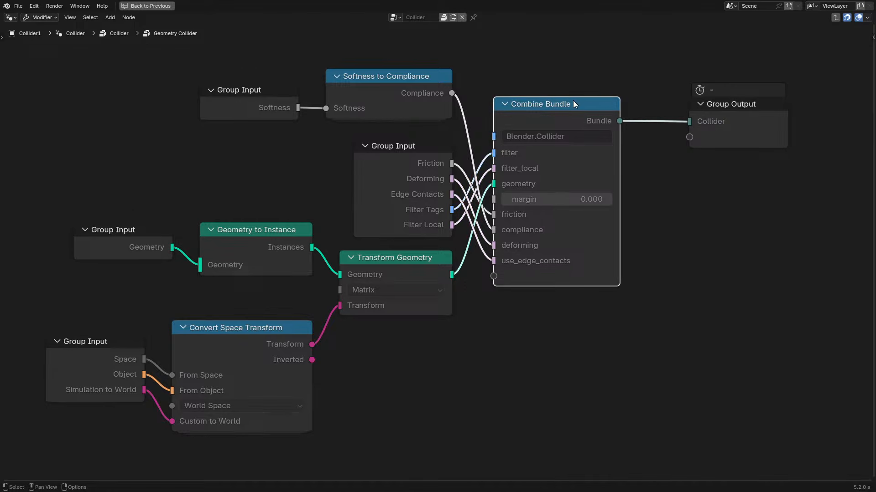
left_click(719, 123)
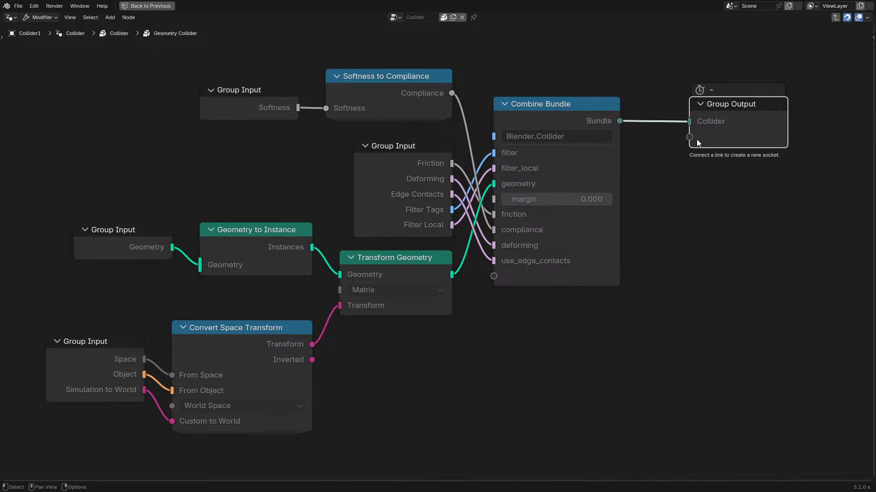
key("Tab")
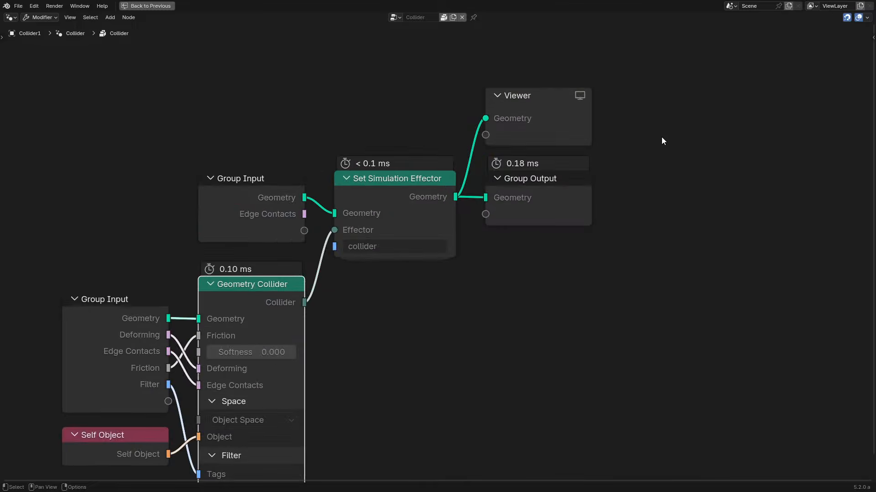
left_click(536, 184)
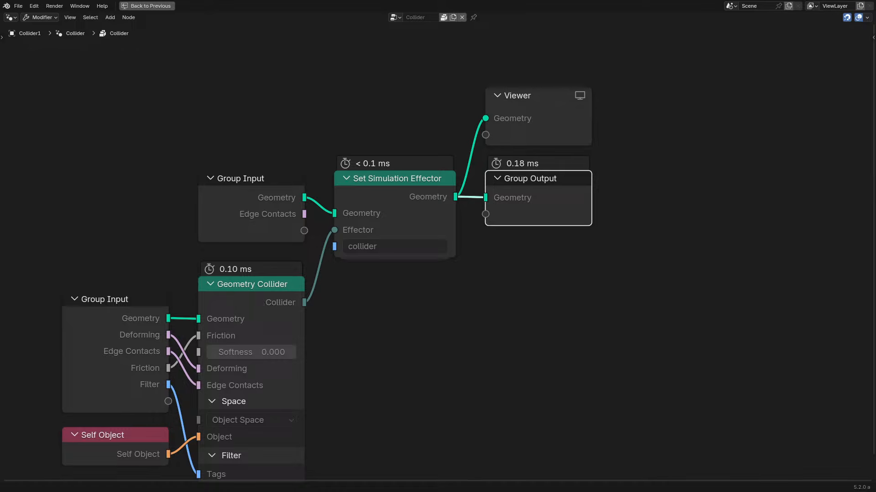
left_click(608, 266)
key("ctrl+space")
- Start playback of the cloth simulation, make the timeline area taller and jump back to the first frames
middle_click_drag(497, 244, 504, 253)
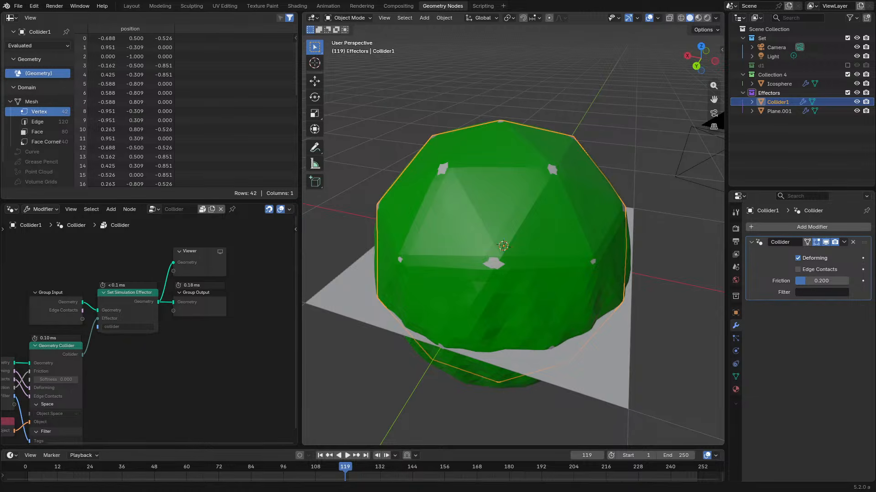
scroll(513, 237, "down", 2)
middle_click_drag(513, 237, 534, 234)
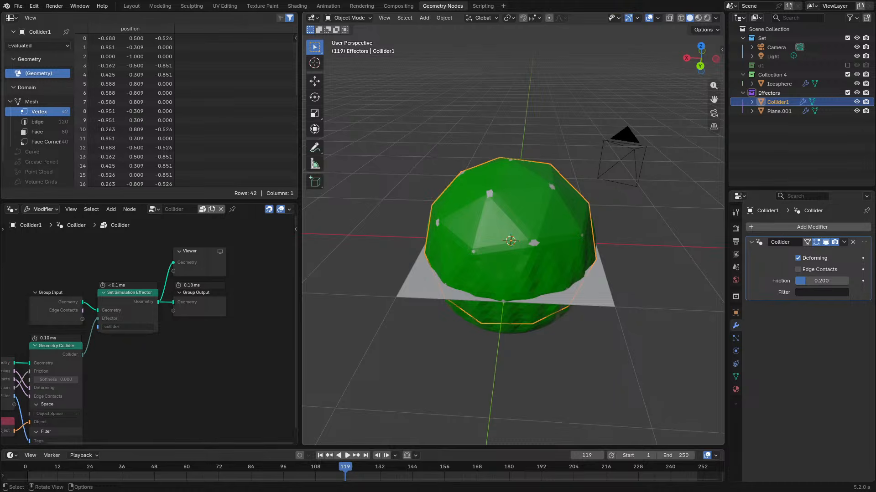
middle_click_drag(524, 247, 567, 242)
key("space")
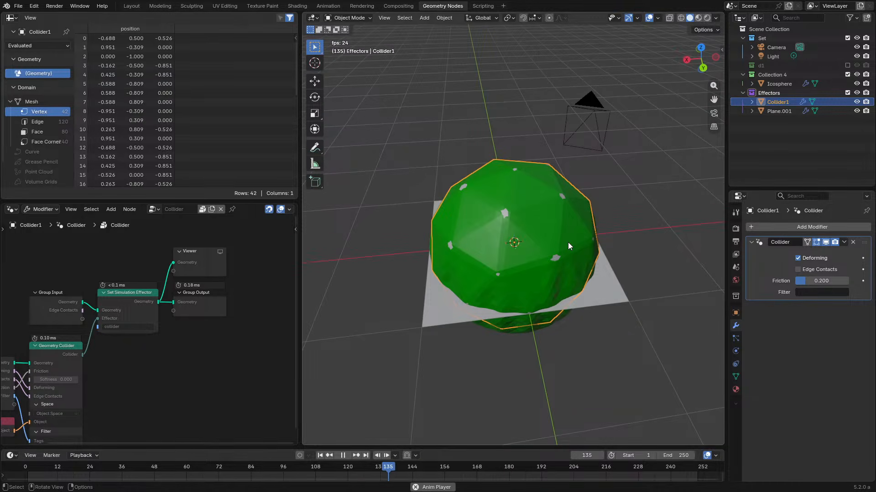
left_click_drag(312, 446, 182, 420)
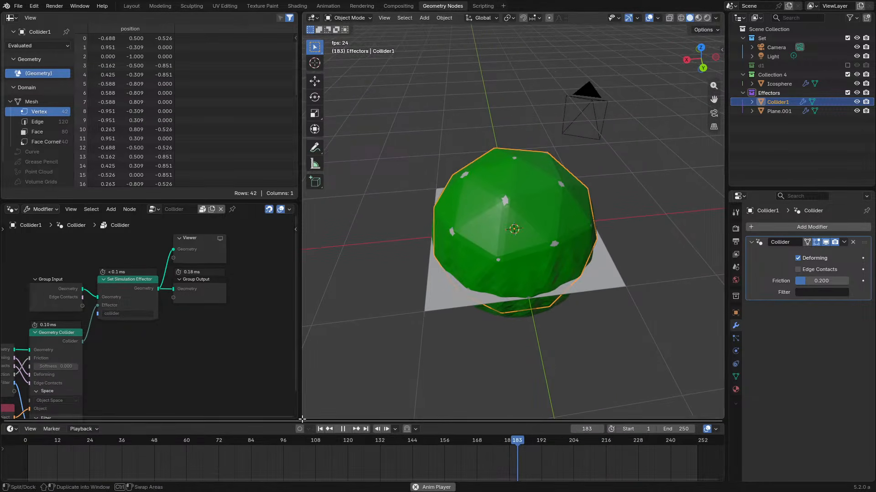
left_click(33, 447)
- Examine how the cloth collides with Collider1 from several angles during playback, and stop the animation
scroll(471, 215, "up", 5)
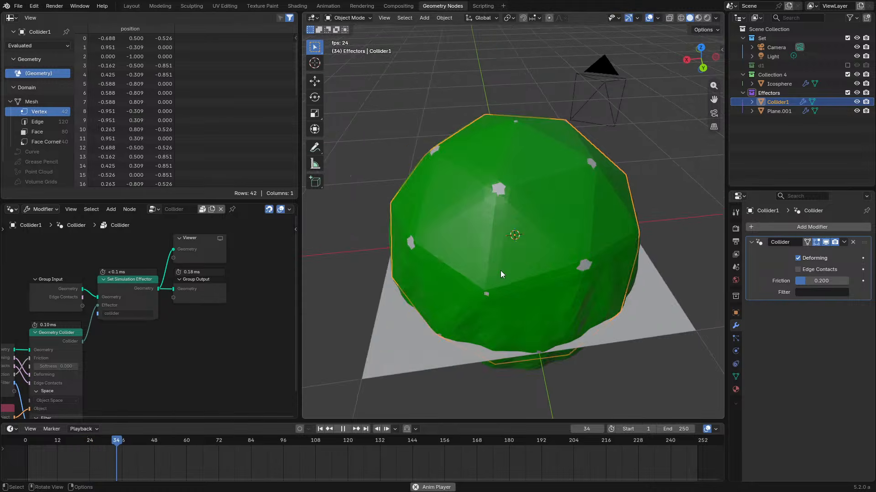
middle_click_drag(500, 270, 490, 243)
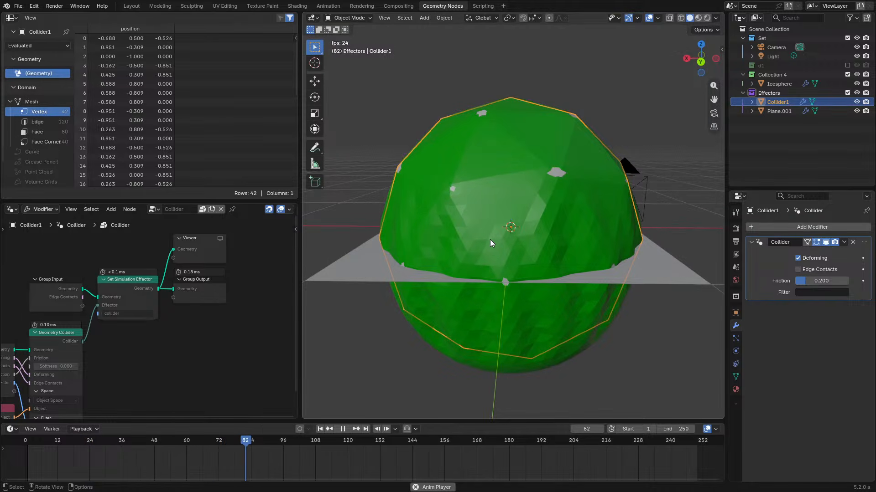
middle_click_drag(498, 248, 525, 265)
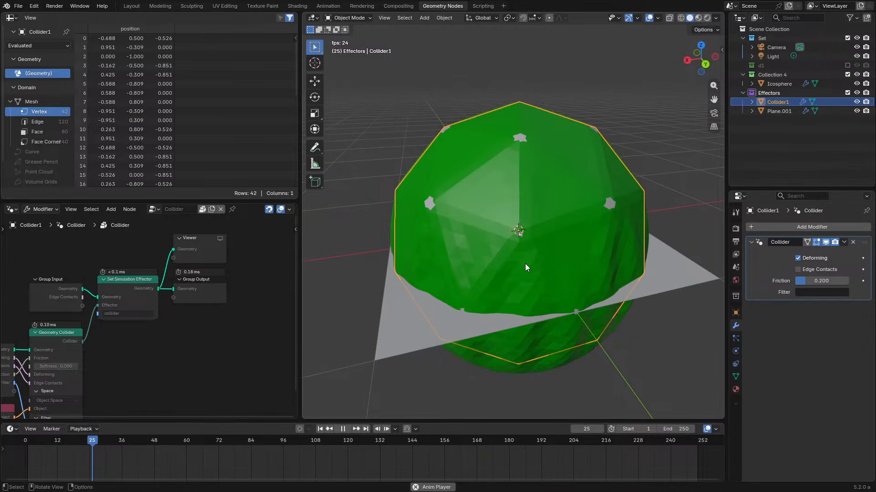
middle_click_drag(93, 347, 196, 290)
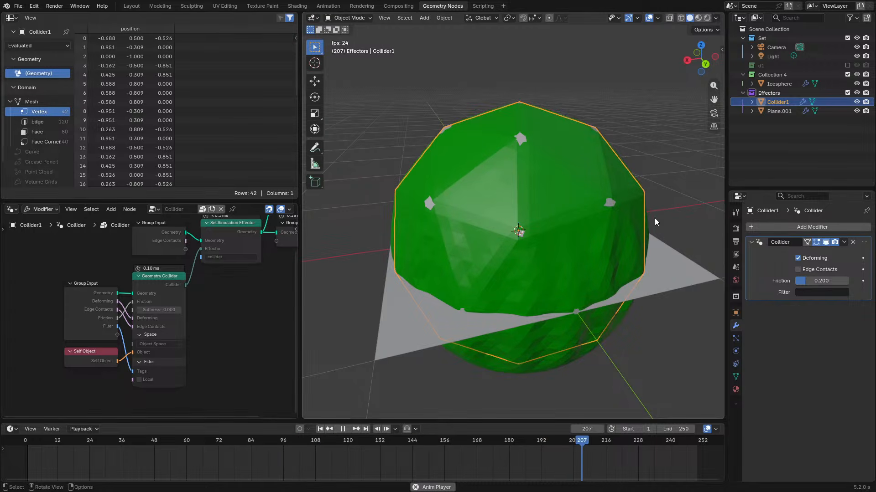
middle_click_drag(553, 218, 518, 209)
key("space")
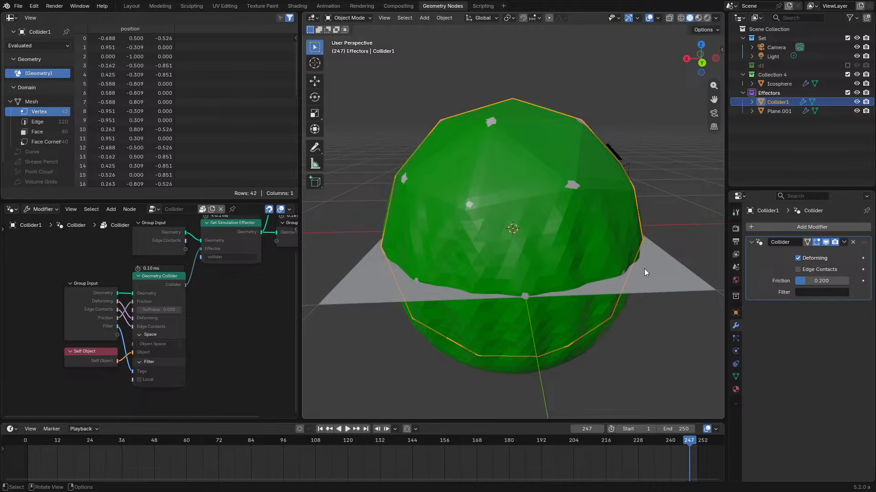
- Select Plane.001 and review its Set Simulation Effector and Combine Bundle nodes in the maximized node editor
left_click(369, 296)
key("ctrl+space")
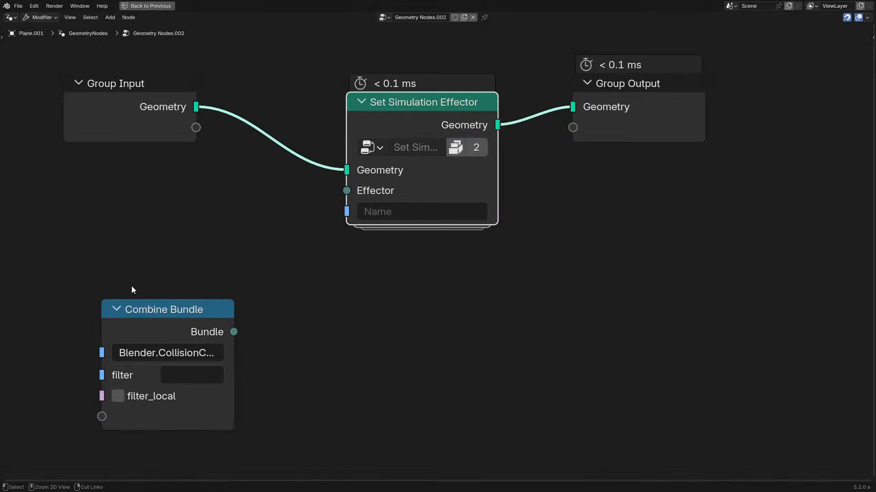
left_click(366, 212)
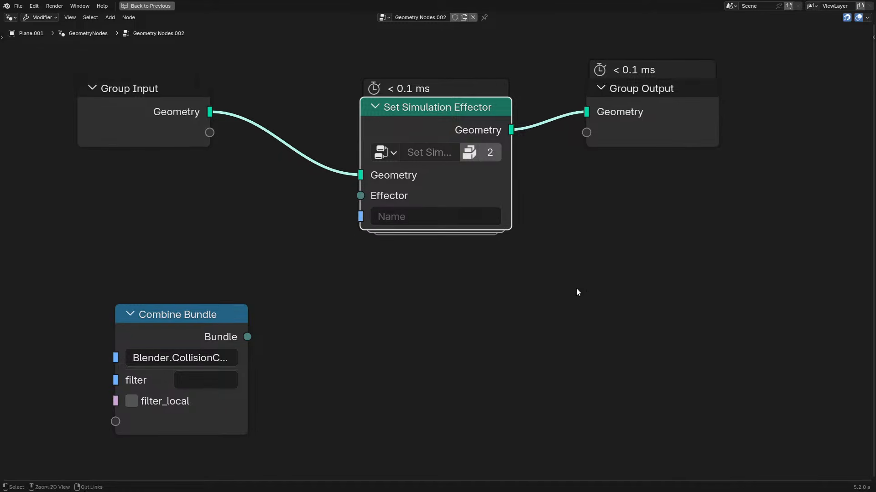
key("ctrl+space")
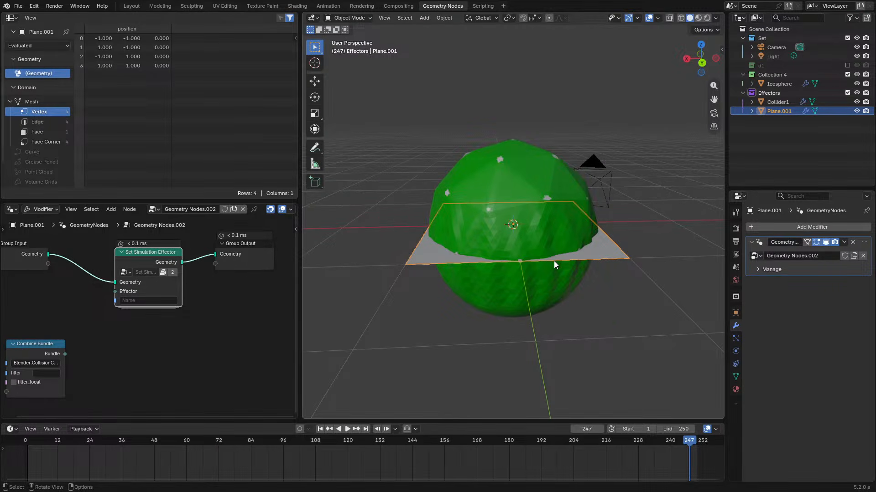
- Select the Icosphere and examine how its Cloth Dynamics tree feeds the Collection Effector node into the Join Bundle before the XPBD Simulation
mouse_move(553, 261)
middle_mouse_down()
mouse_move(584, 273)
mouse_move(549, 254)
mouse_move(556, 245)
middle_mouse_up()
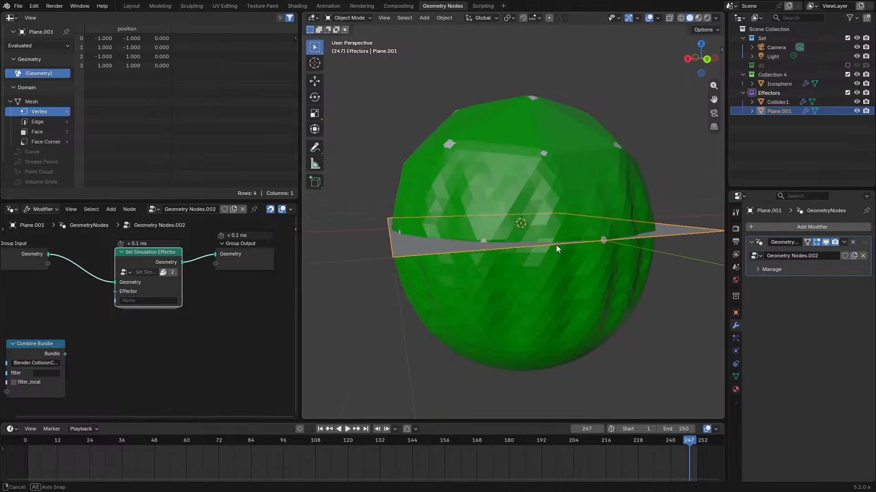
left_click(511, 220)
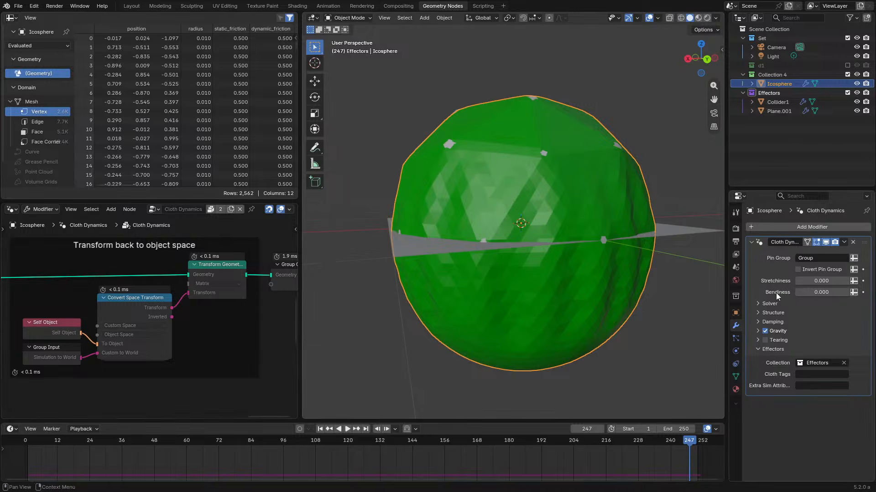
key("ctrl+space")
scroll(217, 271, "down", 5)
middle_click_drag(217, 272, 512, 272)
scroll(358, 304, "up", 6)
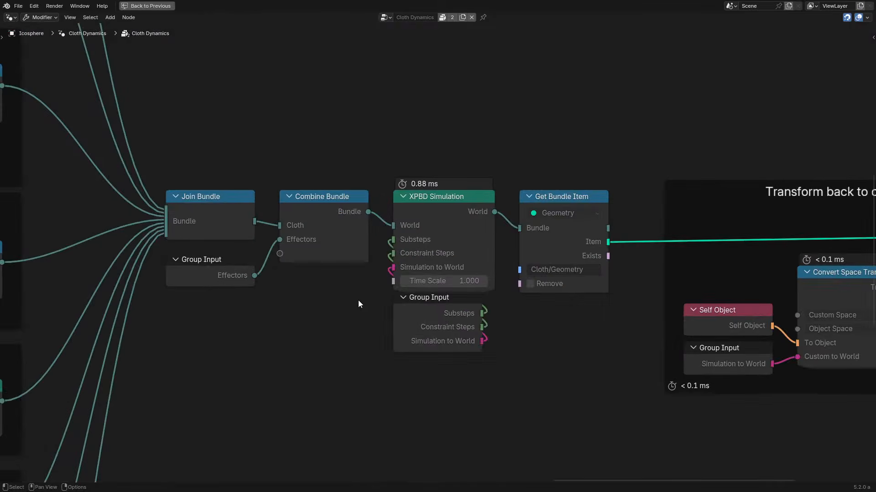
scroll(105, 322, "down", 1)
middle_click_drag(105, 322, 547, 275)
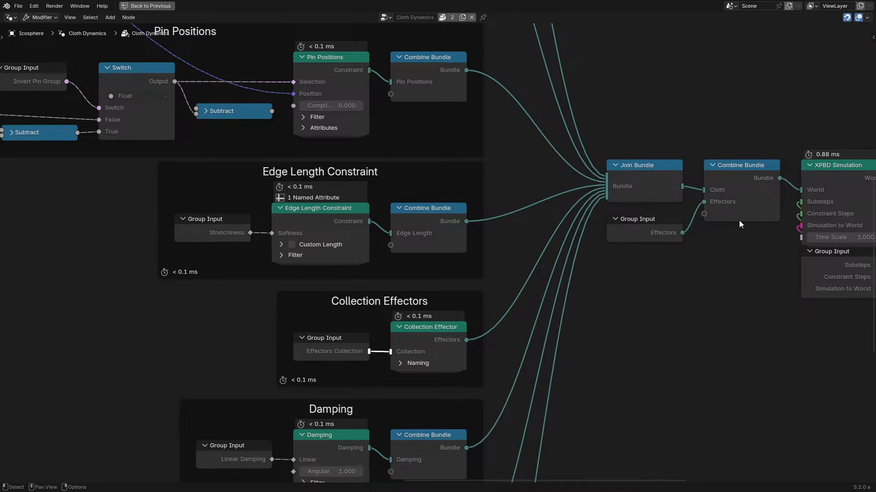
scroll(691, 169, "up", 1)
left_click(412, 341)
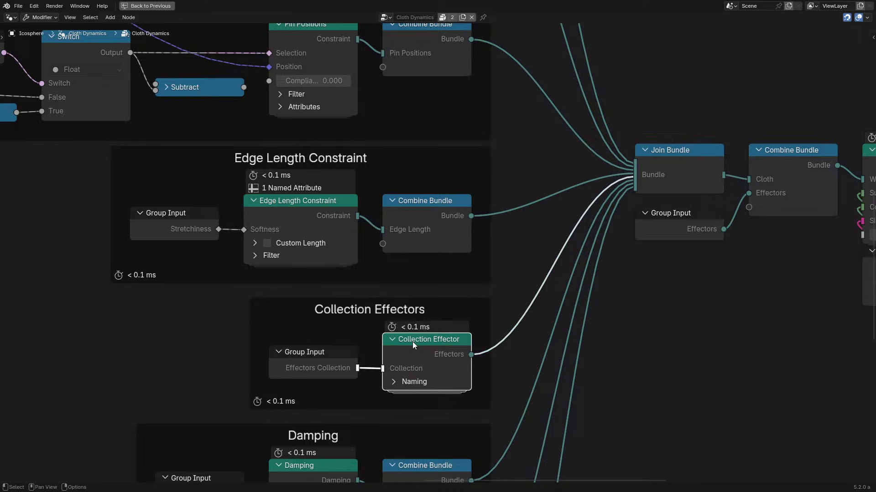
scroll(432, 357, "down", 1)
middle_click_drag(425, 369, 412, 233)
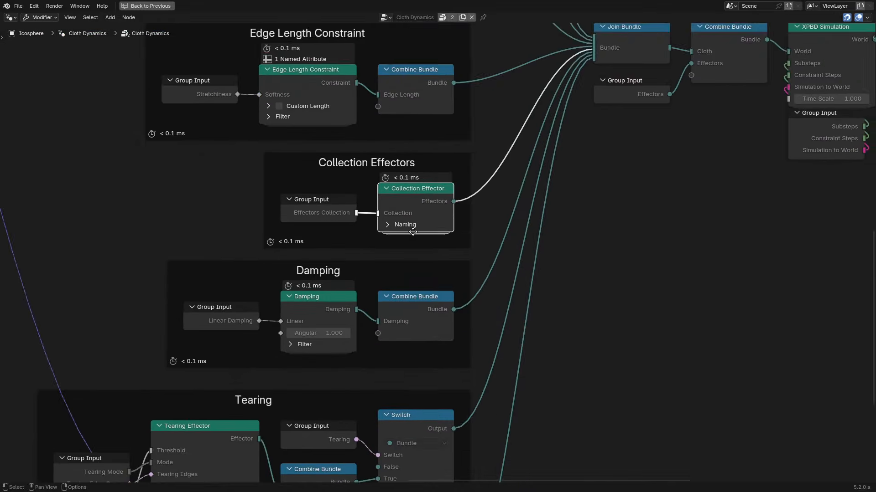
- Find the Gravity section of the Cloth Dynamics tree and open the Gravity node group for inspection
middle_click_drag(372, 395, 415, 282)
scroll(415, 283, "down", 4)
scroll(433, 208, "up", 1)
middle_click_drag(433, 209, 432, 54)
scroll(403, 209, "up", 4)
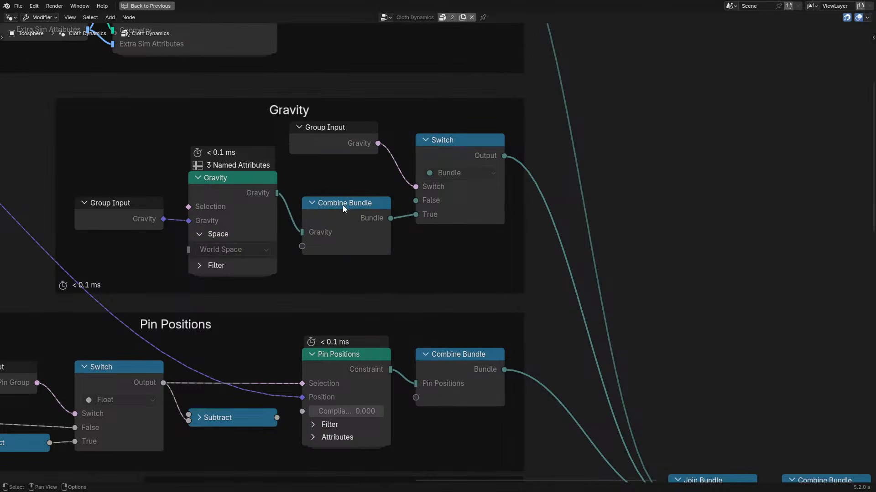
left_click_drag(343, 207, 344, 183)
left_click(217, 188)
key("Tab")
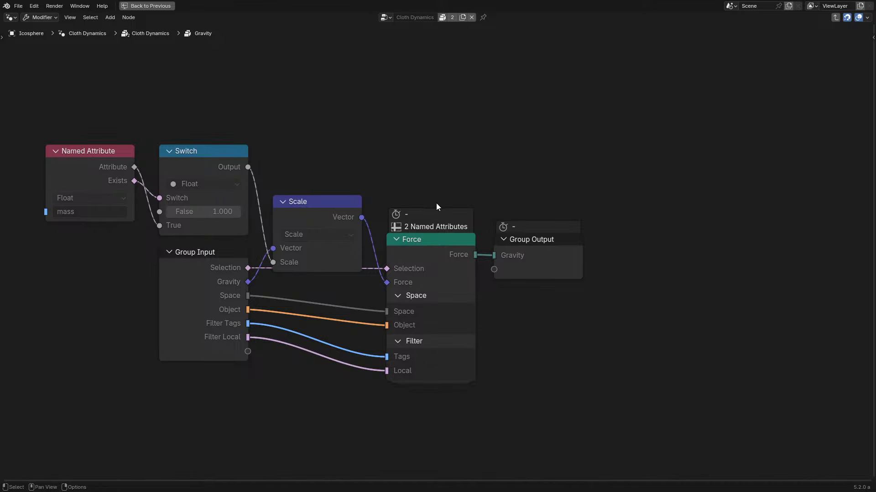
- Open the Force group inside Gravity and examine how its closure transforms, stores and adds the external_force attribute
left_click(453, 244)
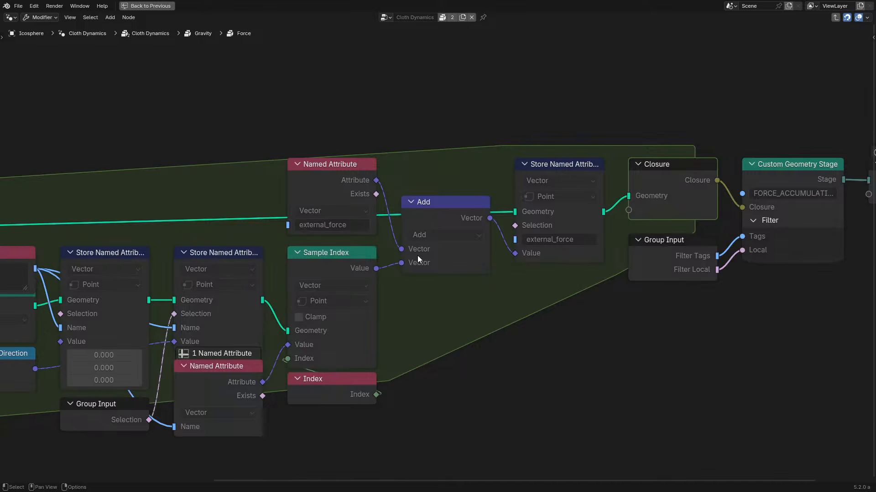
scroll(417, 256, "down", 4)
middle_click_drag(328, 296, 434, 239)
scroll(433, 238, "up", 1)
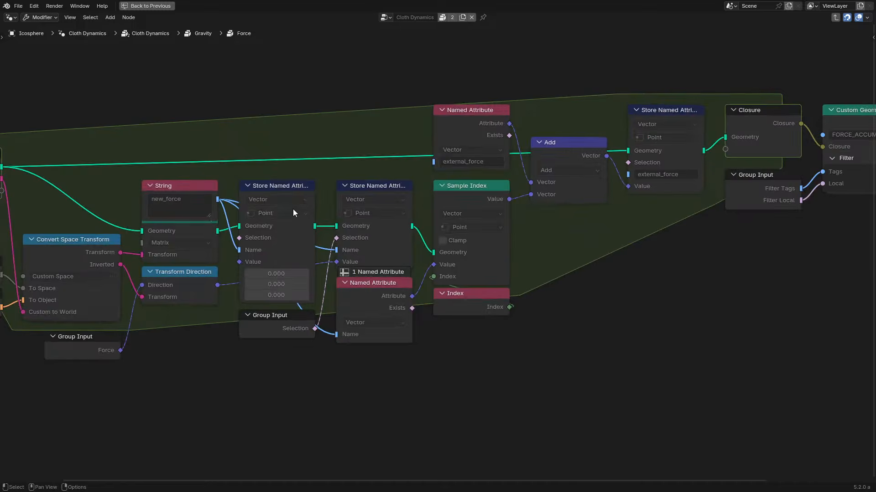
middle_click_drag(302, 172, 469, 136)
mouse_move(332, 156)
left_mouse_down()
mouse_move(580, 110)
mouse_move(533, 164)
mouse_move(353, 101)
mouse_move(178, 72)
mouse_move(318, 157)
left_mouse_up()
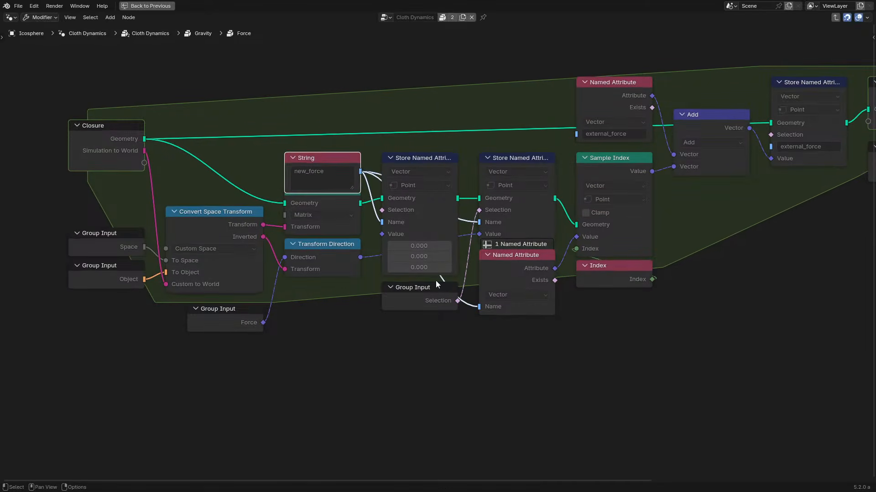
scroll(436, 280, "up", 1)
middle_click_drag(329, 337, 504, 352)
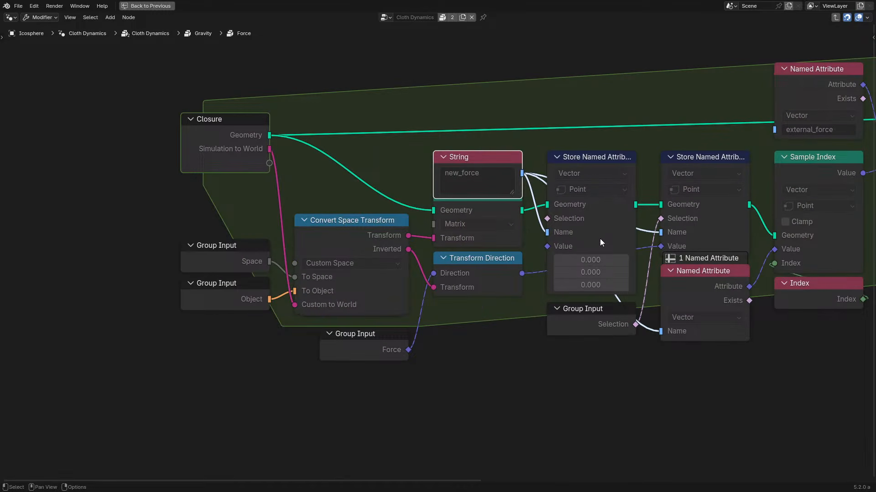
middle_click_drag(551, 246, 307, 228)
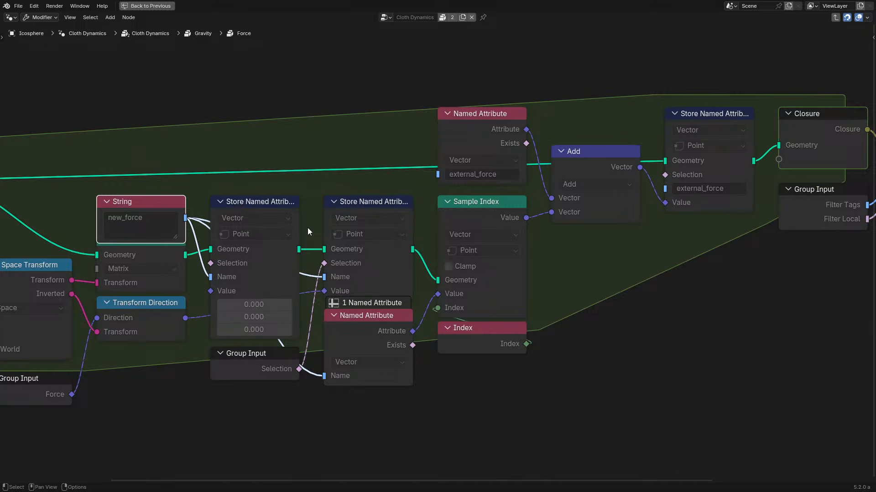
- Examine how the Force closure adds to the external_force attribute and stores the sum before the closure output
middle_click_drag(590, 176, 455, 218)
scroll(348, 184, "up", 2)
left_click_drag(312, 146, 433, 158)
right_click(431, 158)
left_click_drag(463, 189, 509, 216)
right_click(511, 218)
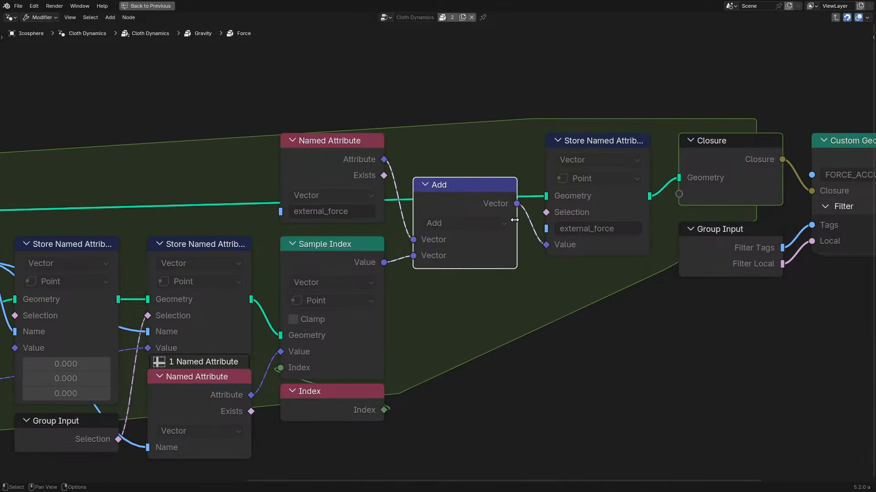
left_click(588, 136)
middle_click_drag(690, 97, 580, 90)
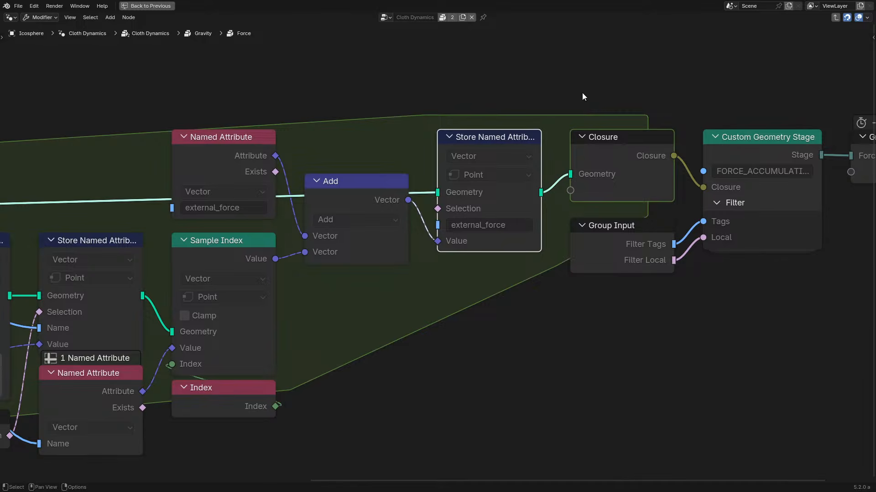
- Trace the new_force name from the String node through the closure's Named Attribute and Sample Index nodes
middle_click_drag(264, 150, 746, 166)
scroll(747, 166, "down", 2)
left_click(108, 218)
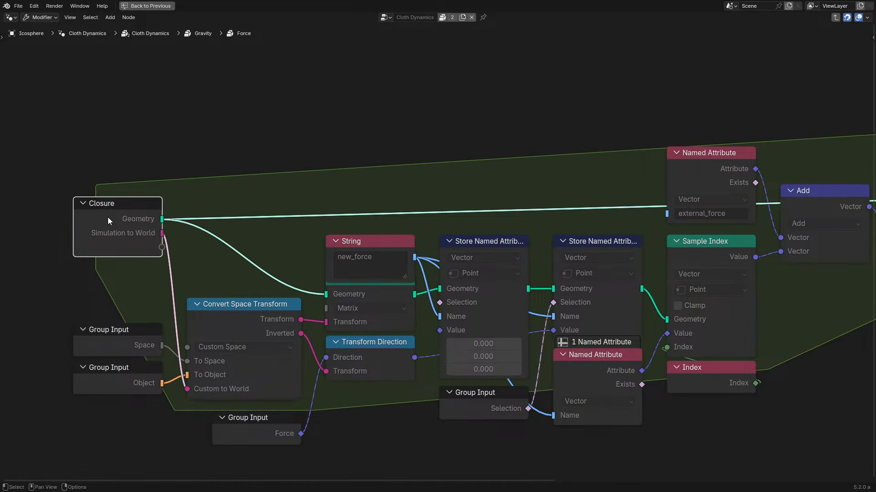
left_click_drag(339, 259, 368, 211)
right_click(368, 212)
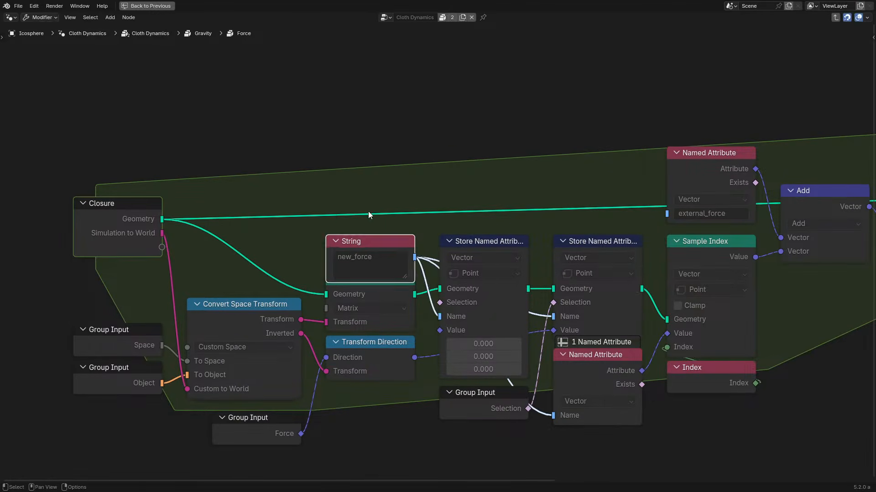
middle_click_drag(522, 225, 194, 223)
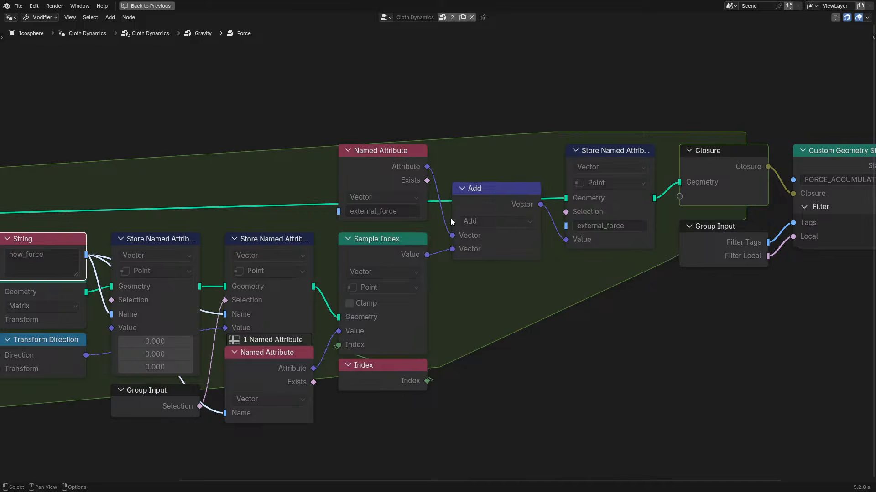
middle_click_drag(450, 218, 668, 97)
left_click(497, 245)
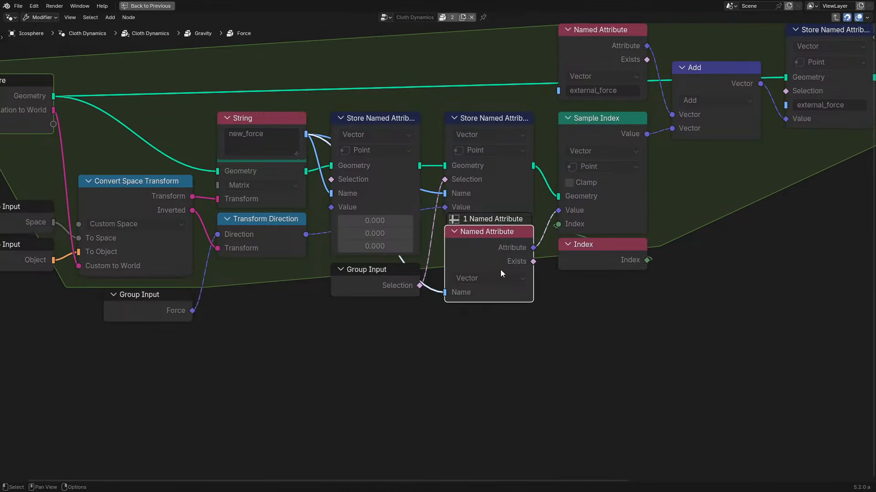
middle_click_drag(348, 188, 557, 216)
middle_click_drag(626, 176, 276, 211)
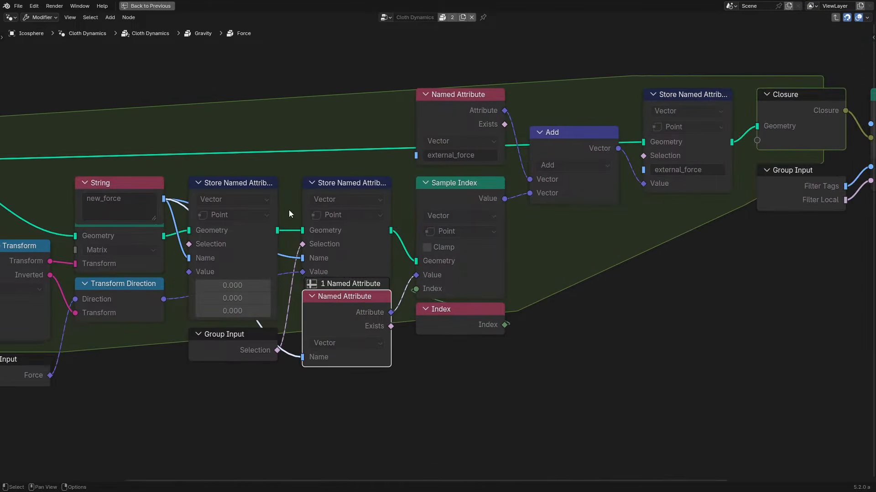
scroll(326, 215, "up", 1)
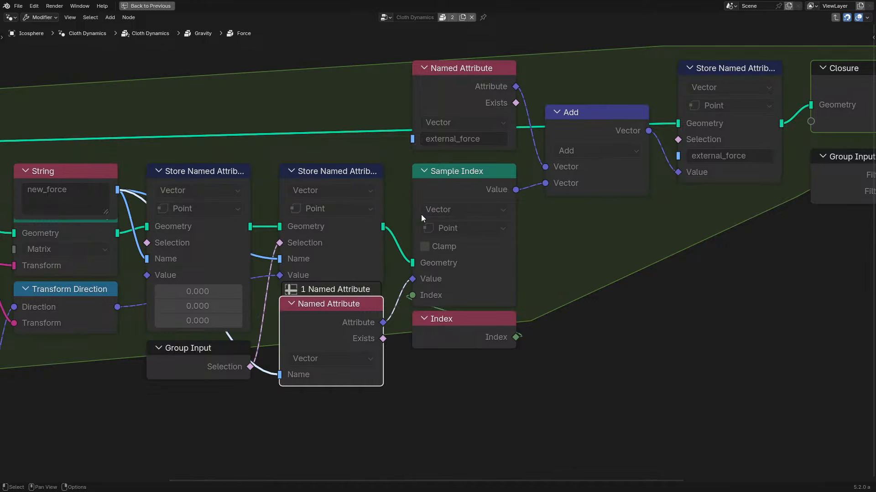
left_click(465, 195)
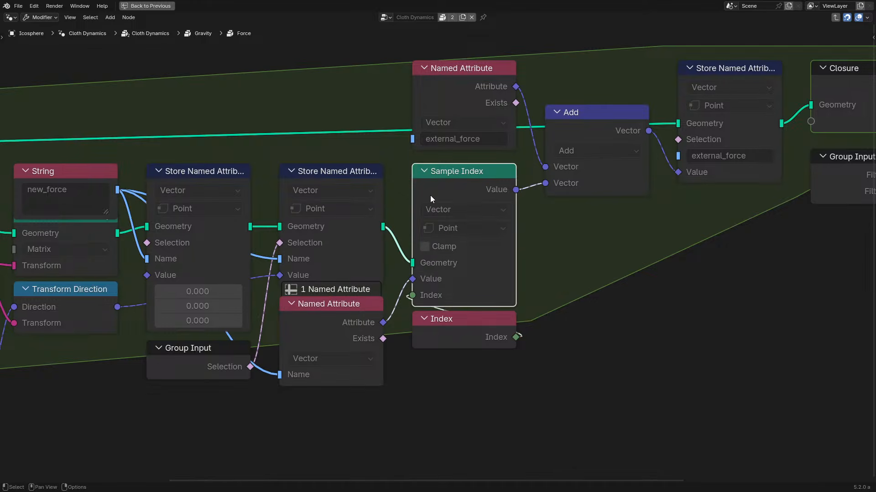
- Move the String node up off the Transform Geometry node and inspect the neighbouring Store Named Attribute and Transform Direction nodes
scroll(431, 195, "down", 1)
middle_click_drag(289, 206, 485, 192)
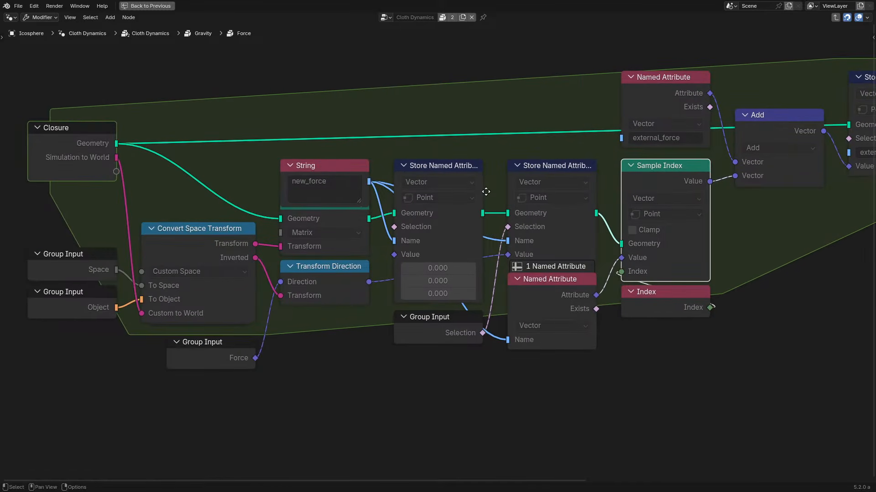
left_click_drag(341, 210, 324, 192)
right_click(323, 191)
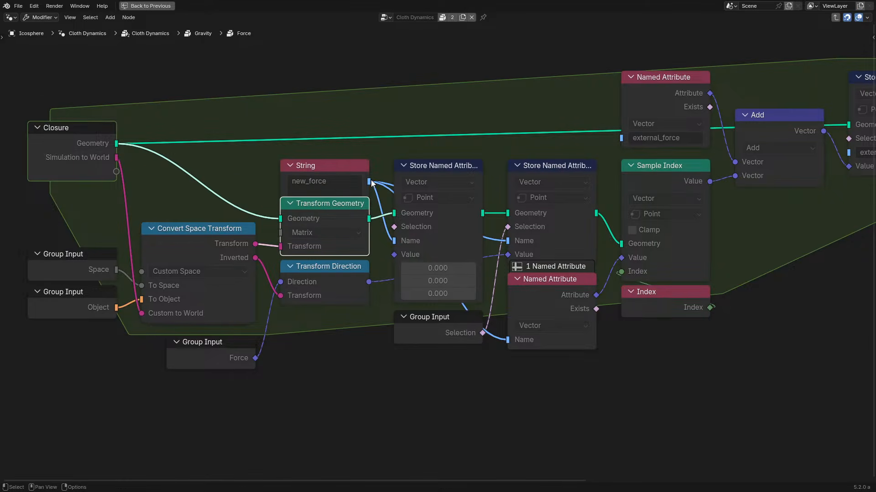
left_click(406, 166)
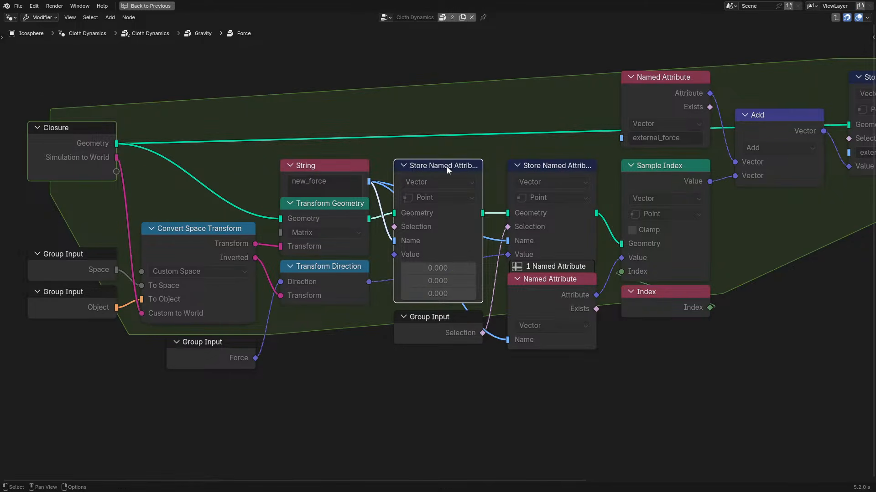
left_click_drag(447, 166, 451, 148)
right_click(451, 148)
left_click_drag(314, 165, 314, 152)
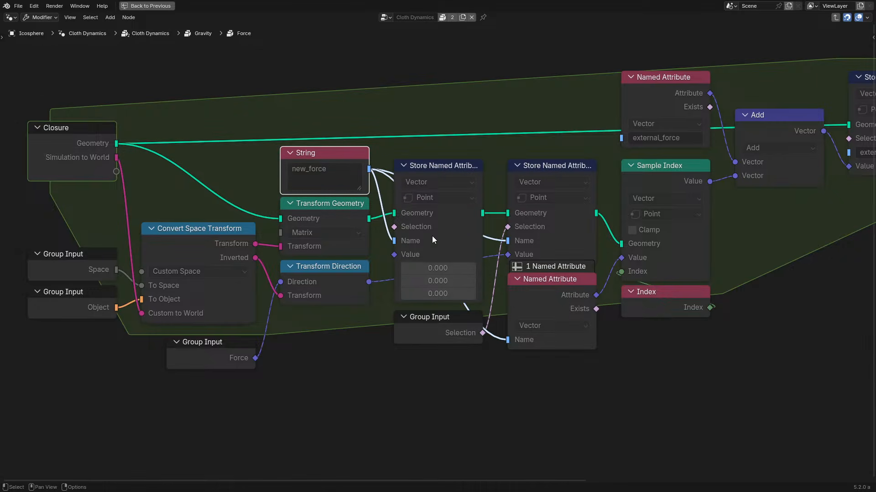
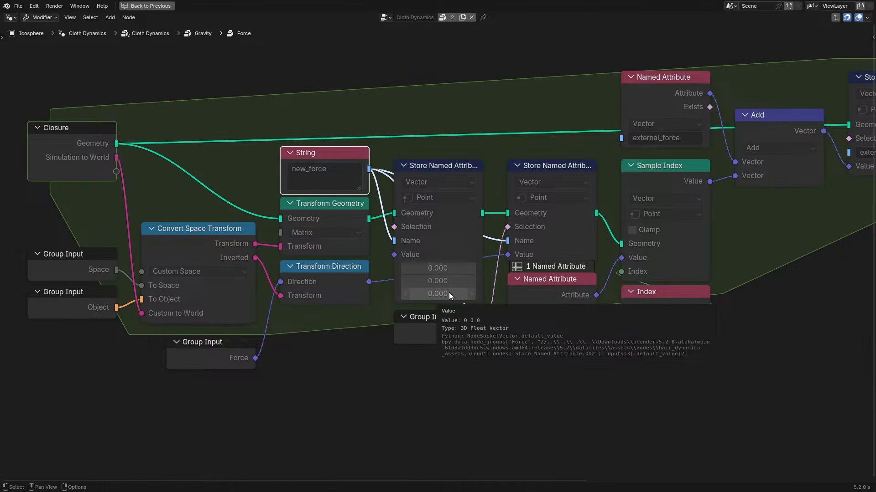
mouse_move(337, 268)
left_mouse_down()
mouse_move(337, 319)
mouse_move(335, 282)
left_mouse_up()
right_click(335, 282)
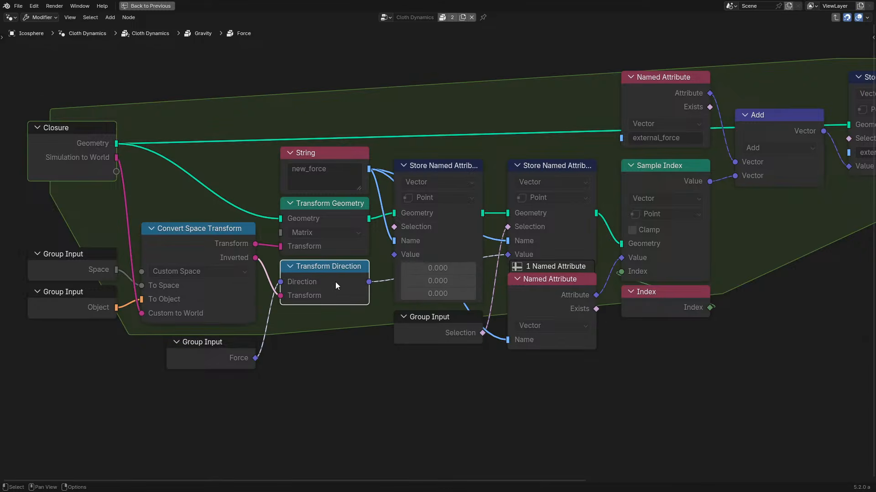
- Review the new_force Named Attribute, the external_force Add, and the chain of nodes from Transform Geometry to Sample Index
middle_click_drag(563, 226, 346, 225)
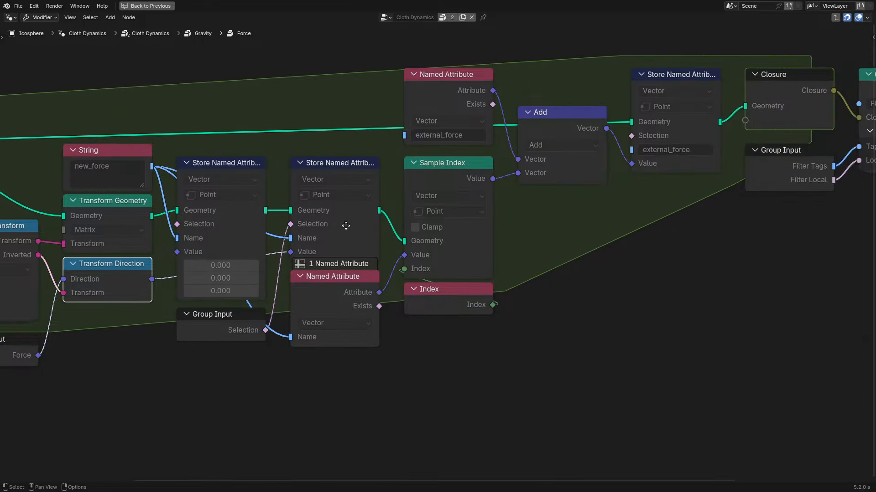
scroll(265, 292, "up", 2)
mouse_move(264, 292)
left_mouse_down()
mouse_move(230, 340)
mouse_move(274, 299)
left_mouse_up()
right_click(274, 300)
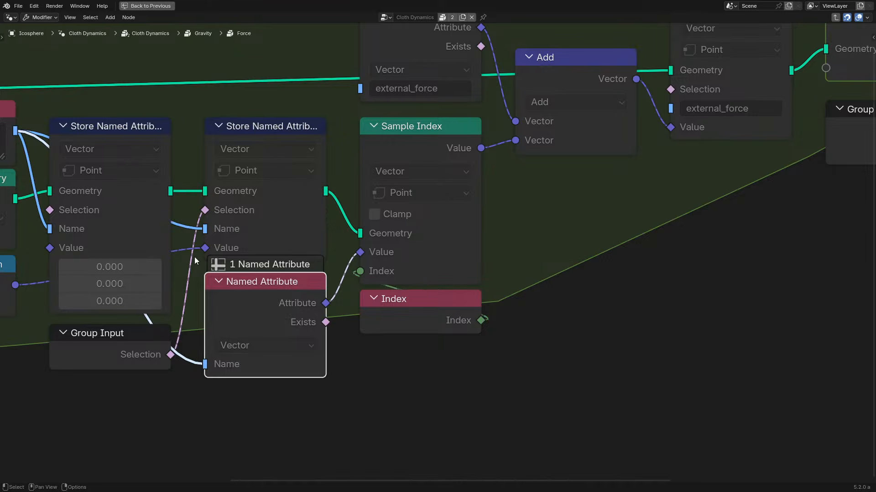
mouse_move(192, 259)
middle_mouse_down()
mouse_move(420, 244)
mouse_move(165, 277)
middle_mouse_up()
middle_click_drag(436, 203, 207, 332)
mouse_move(220, 132)
left_mouse_down()
mouse_move(272, 190)
mouse_move(332, 210)
left_mouse_up()
scroll(332, 211, "down", 6)
middle_click_drag(205, 272, 536, 192)
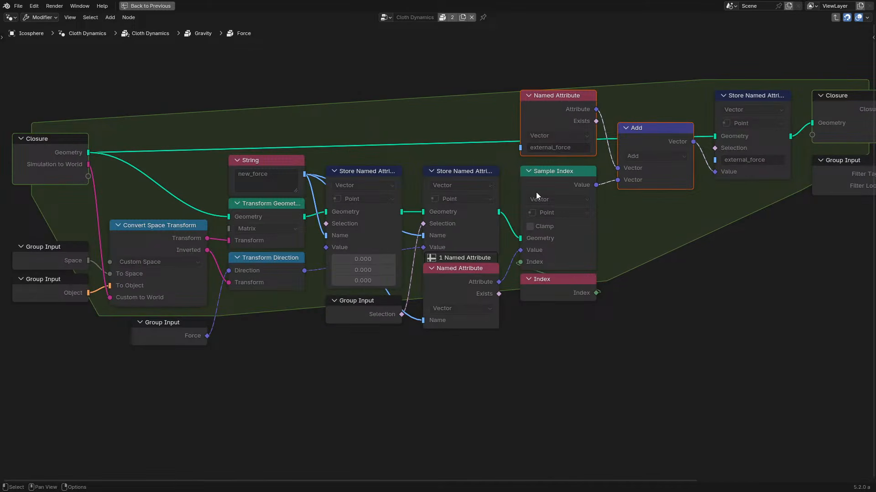
scroll(536, 192, "up", 1)
left_click_drag(197, 411, 560, 197)
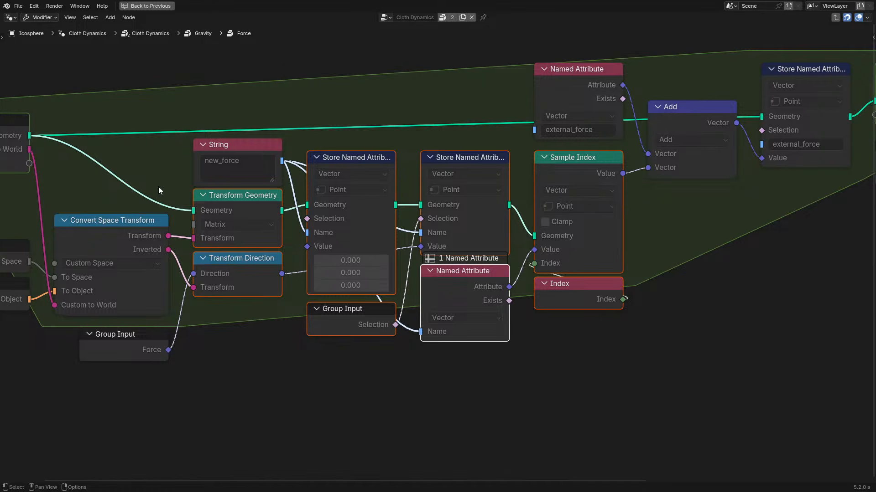
- Follow the external_force Store Named Attribute through the Closure and Custom Geometry Stage to the Force group's output
middle_click_drag(479, 193, 199, 242)
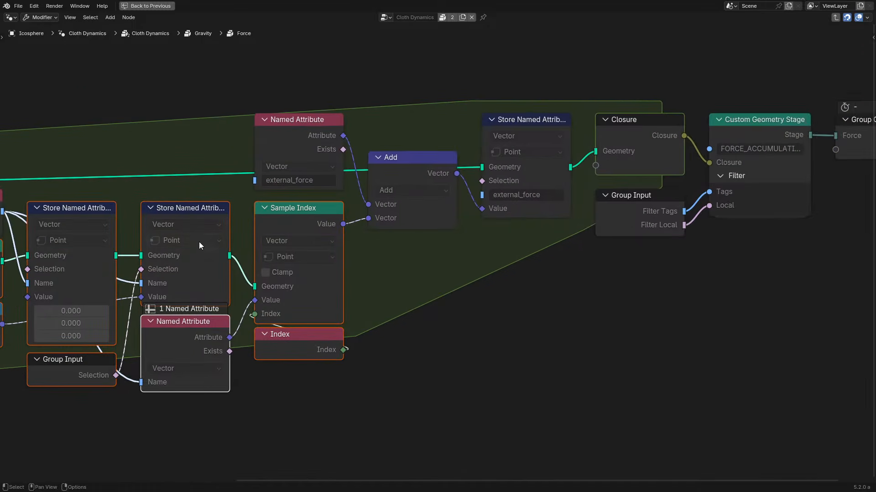
left_click(529, 117)
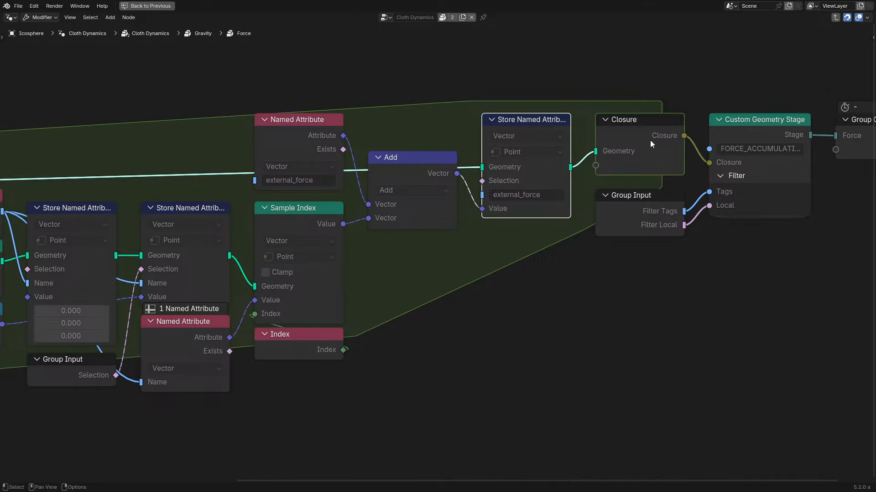
left_click_drag(644, 140, 637, 89)
right_click(638, 88)
middle_click_drag(762, 113, 513, 132)
scroll(495, 140, "up", 2)
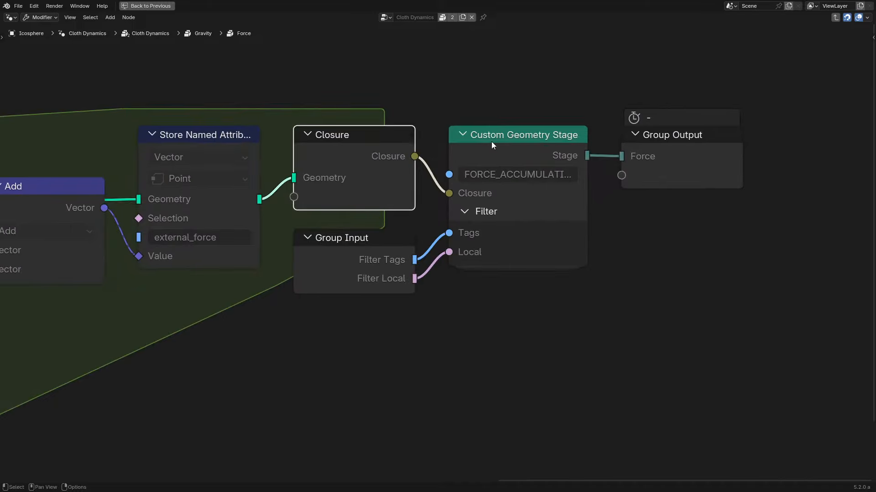
left_click_drag(491, 142, 511, 137)
right_click(511, 137)
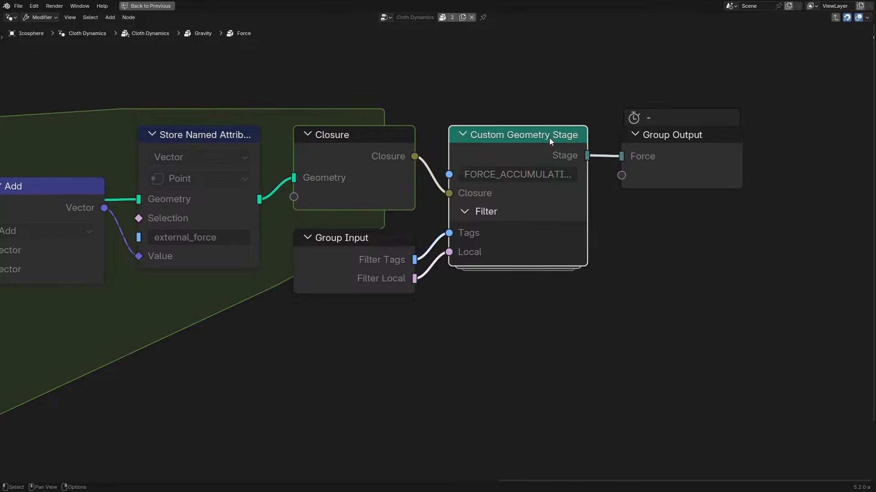
left_click(721, 138)
scroll(493, 149, "down", 2)
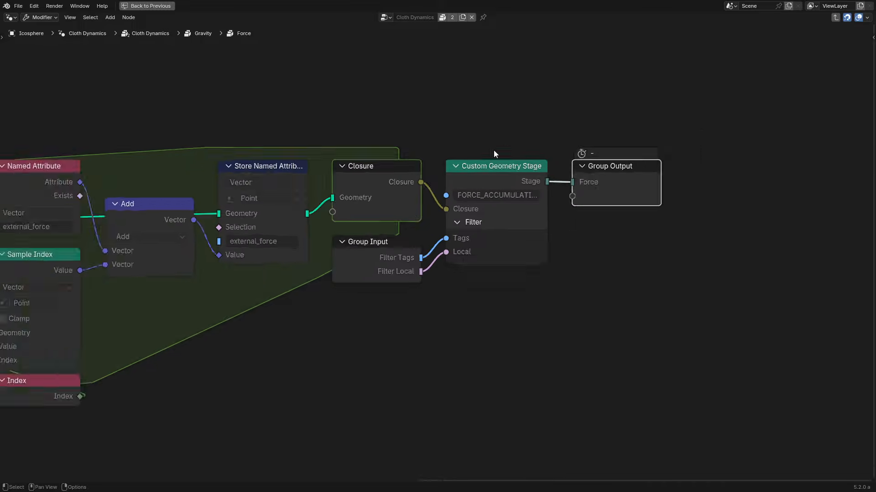
- Return through the Gravity group to the Cloth Dynamics tree and inspect the bundle output of Gravity's Combine Bundle node
key("Tab")
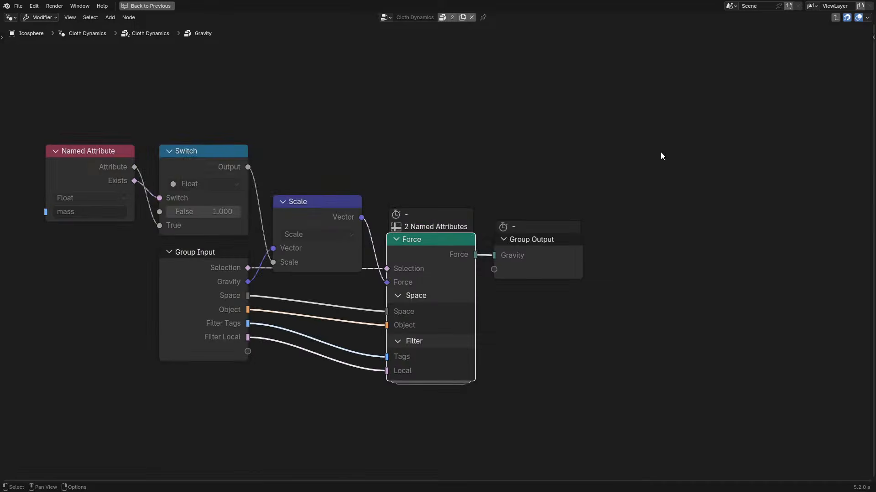
left_click(513, 248)
key("Tab")
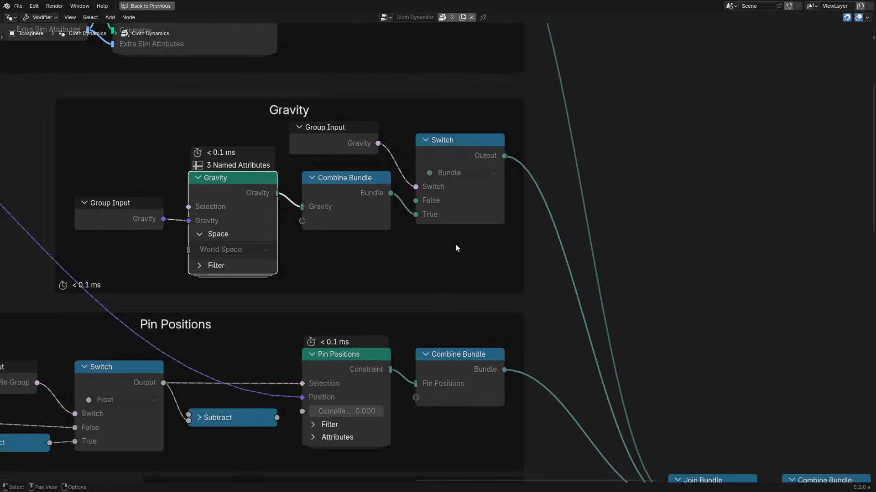
scroll(434, 247, "down", 5)
middle_click_drag(404, 252, 342, 231)
scroll(319, 224, "up", 5)
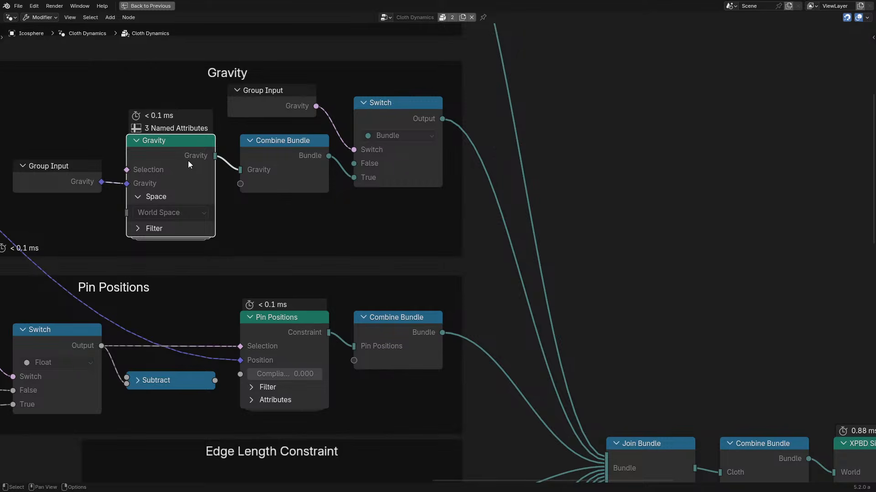
left_click_drag(302, 169, 342, 173)
right_click(342, 172)
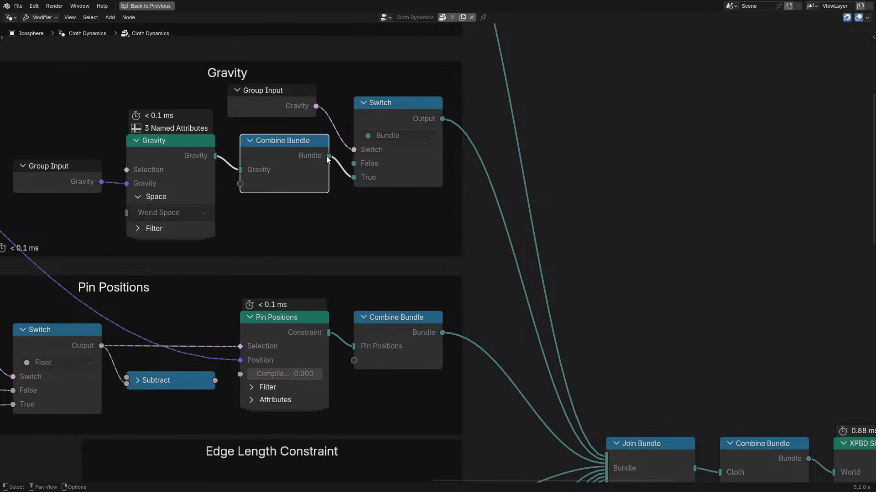
mouse_move(328, 156)
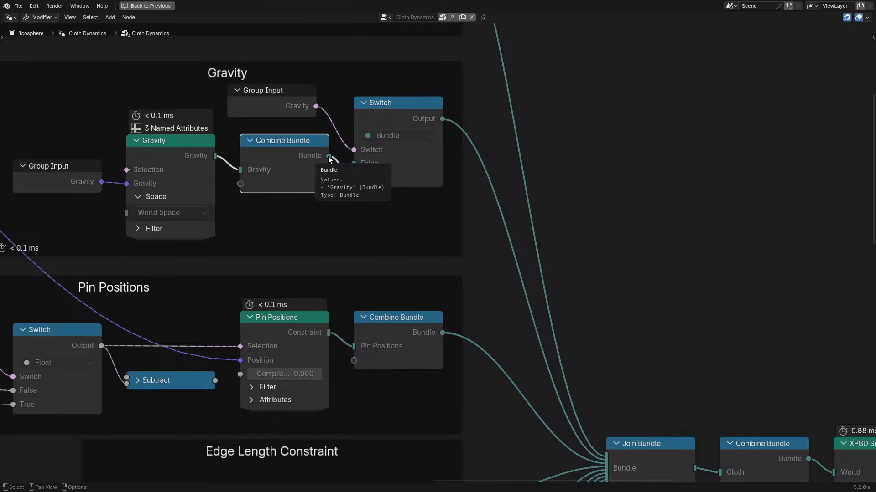
- Reopen the Gravity group to inspect its Gravity output socket, and return to the Cloth Dynamics tree
left_click(190, 152)
key("Tab")
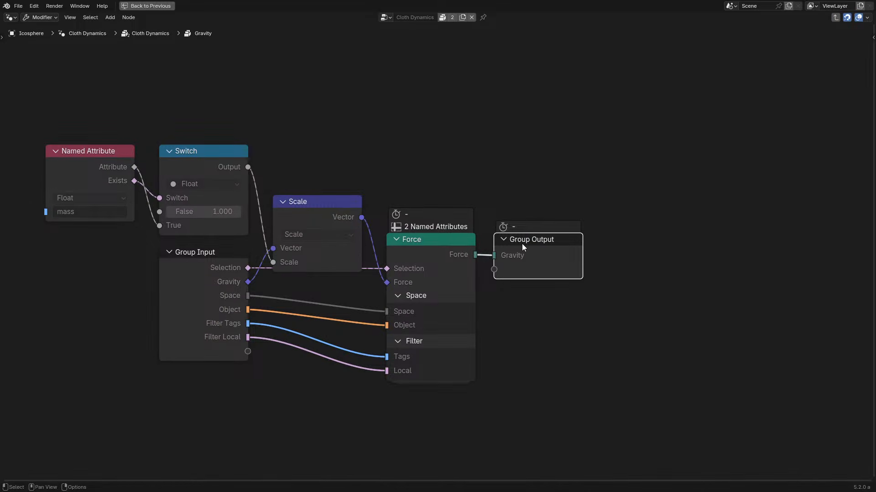
mouse_move(495, 255)
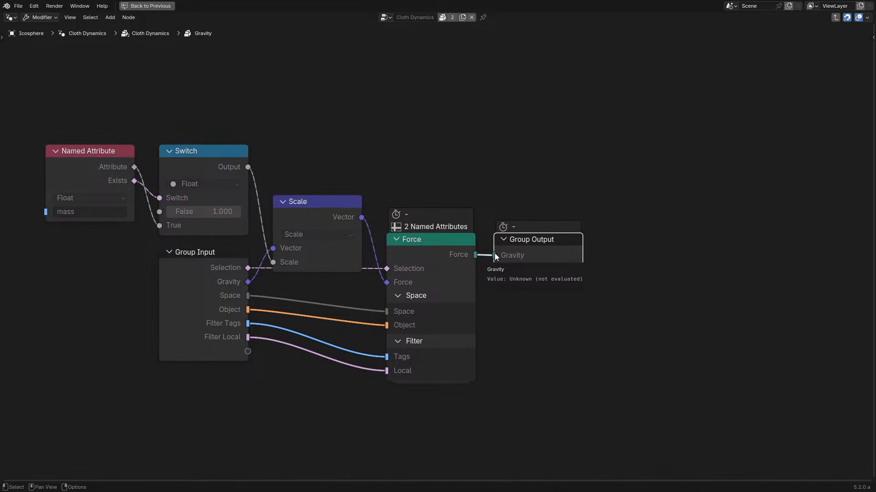
key("Tab")
middle_click_drag(301, 170, 296, 166)
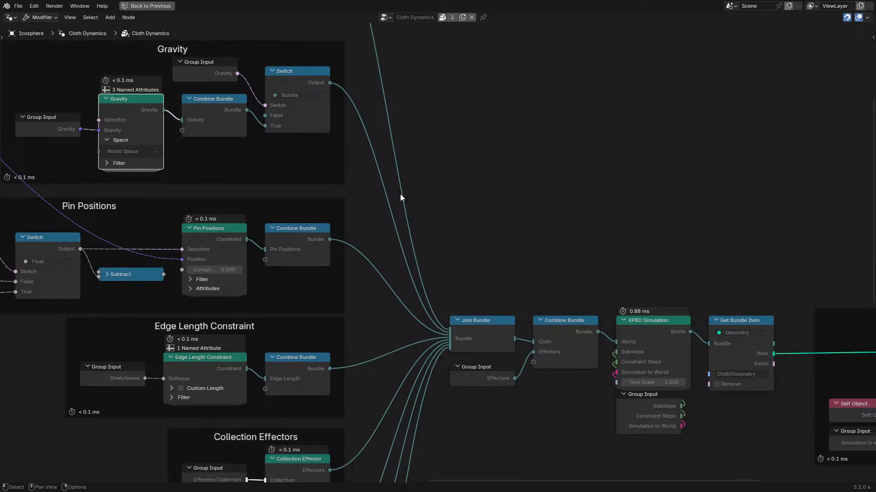
- Open the XPBD Simulation group and examine its chain of world stages from Set Previous World Items through the XPBD Solver to Remove Sim Attributes
left_click(656, 324)
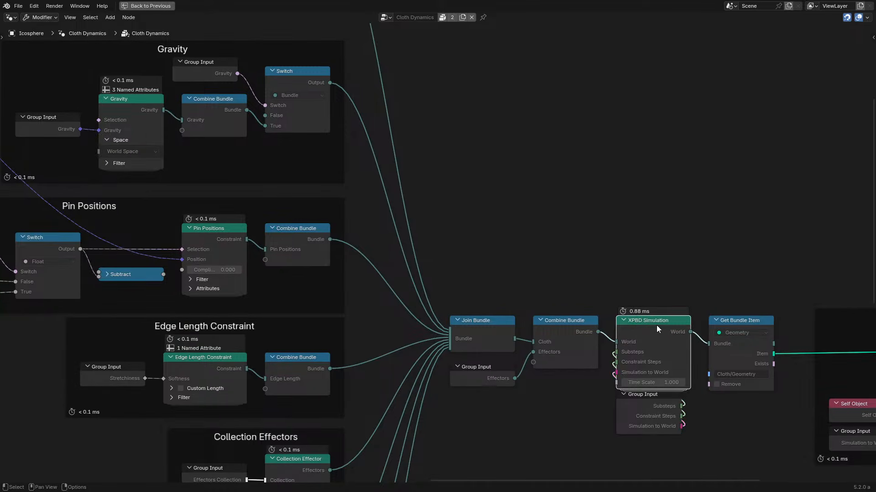
key("Tab")
scroll(634, 292, "down", 4)
middle_click_drag(623, 262, 151, 258)
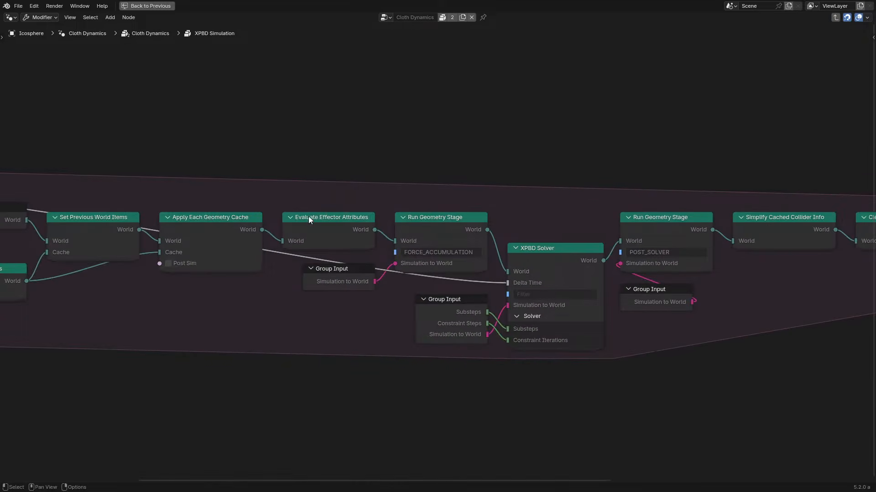
middle_click_drag(757, 239, 512, 242)
scroll(511, 242, "up", 2)
middle_click_drag(628, 224, 433, 225)
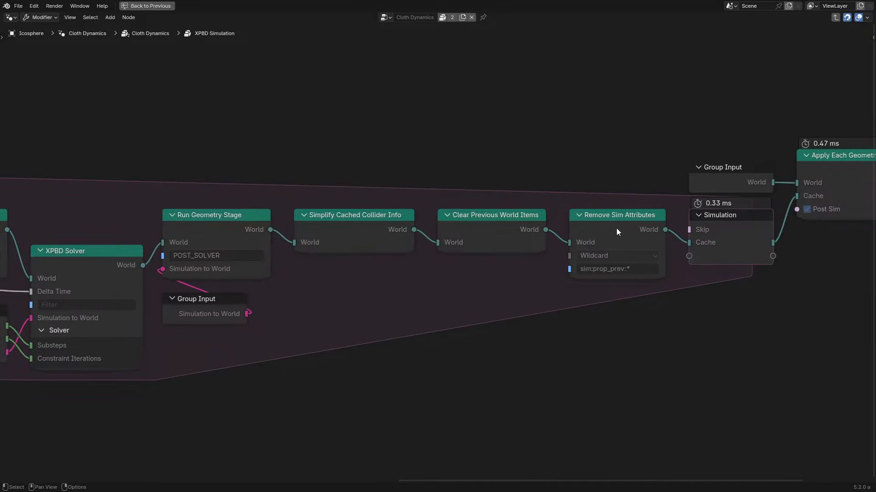
middle_click_drag(214, 239, 644, 213)
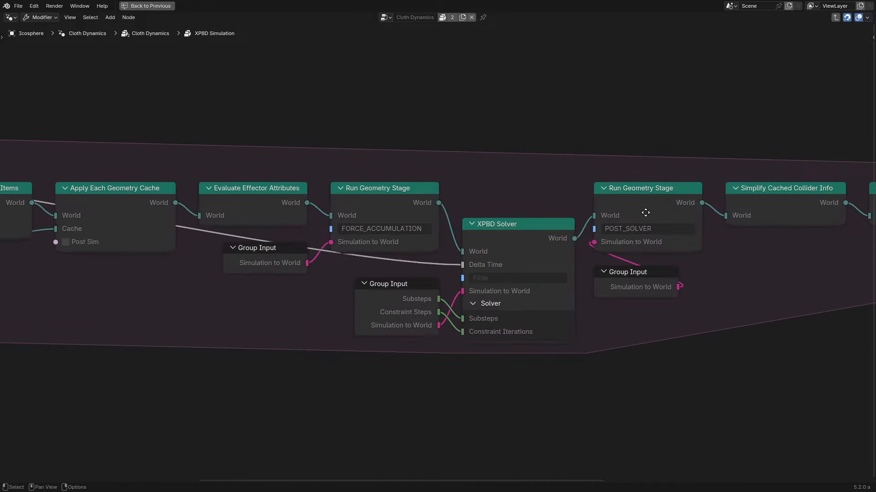
- Open the FORCE_ACCUMULATION Run Geometry Stage group and examine the nodes inside its Repeat zone
left_click(334, 203)
key("Tab")
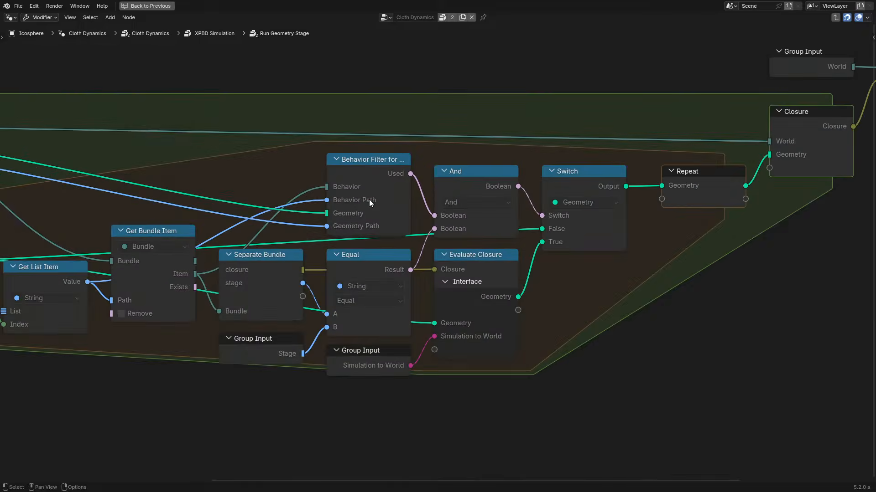
scroll(369, 199, "down", 4)
key("b")
left_click_drag(189, 154, 687, 346)
key("g")
right_click(665, 402)
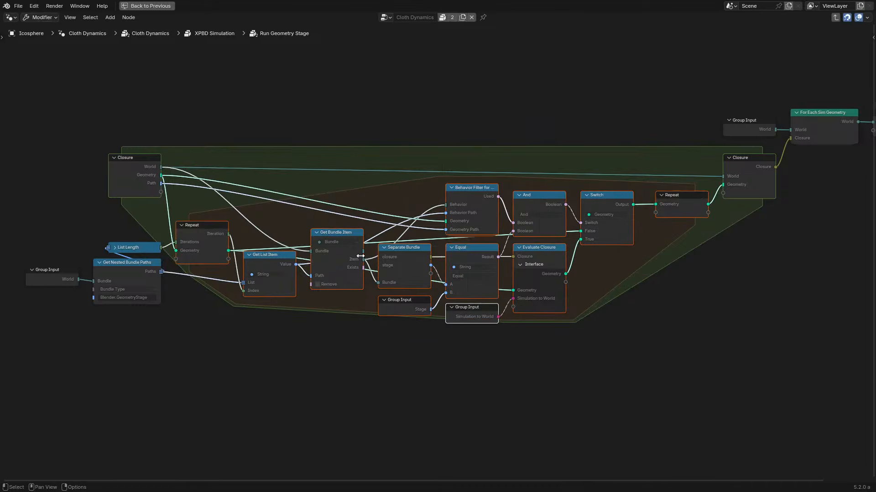
- Follow the Closure output to the For Each Sim Geometry node and open that group to view its whole loop
left_click(749, 160)
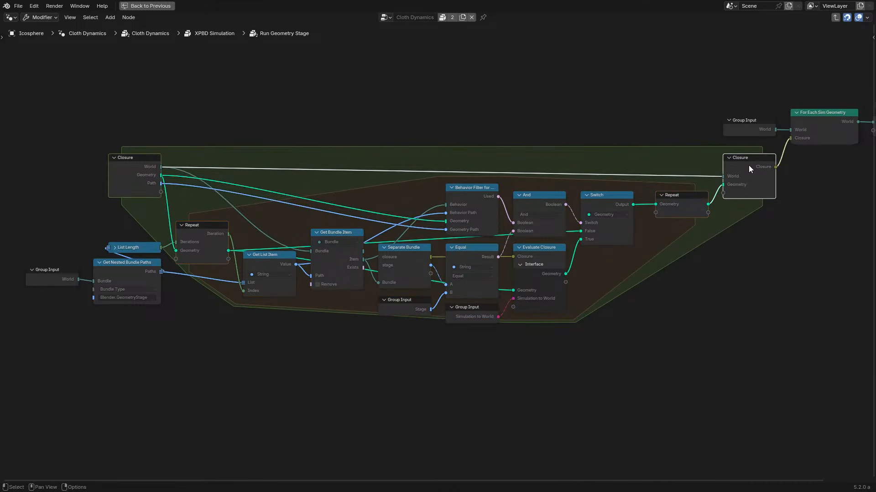
middle_click_drag(748, 165, 354, 257)
scroll(355, 256, "up", 2)
left_click(410, 211)
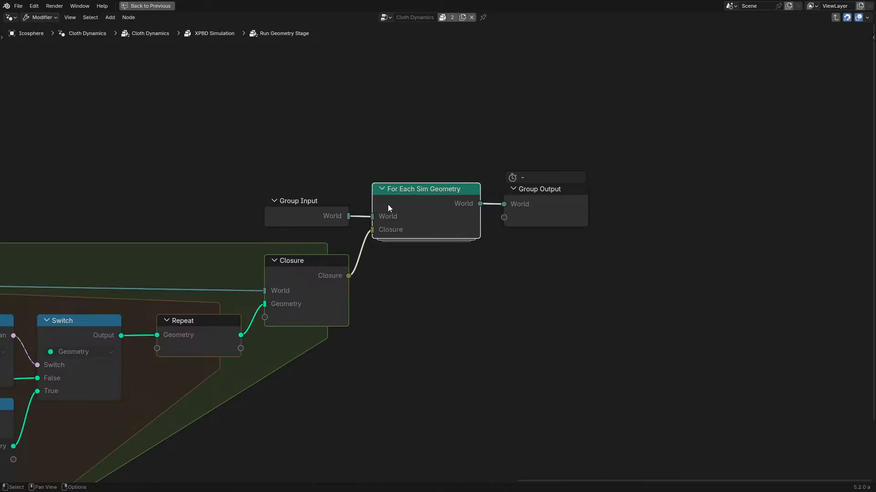
key("Tab")
left_click_drag(126, 120, 753, 358)
left_click(705, 352)
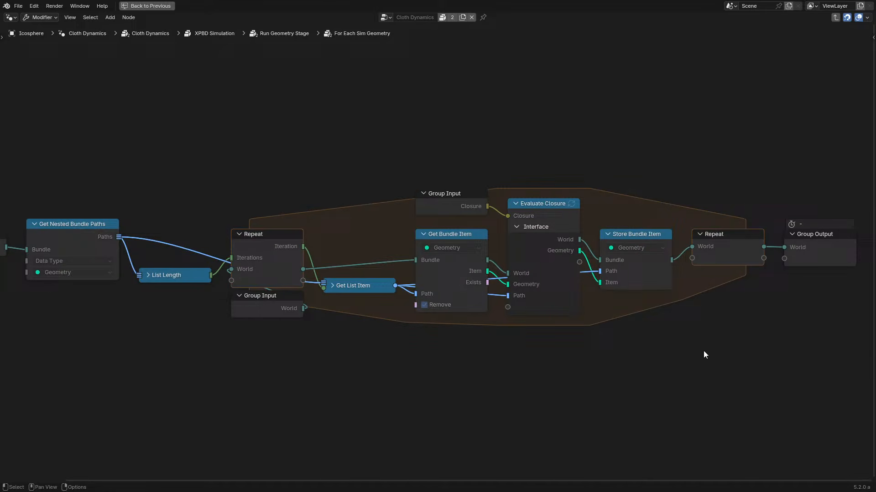
- Inspect the Evaluate Closure node inside the For Each Sim Geometry Repeat zone and its links
left_click(551, 199)
key("g")
right_click(467, 160)
middle_click_drag(442, 280, 595, 251)
scroll(491, 245, "up", 2)
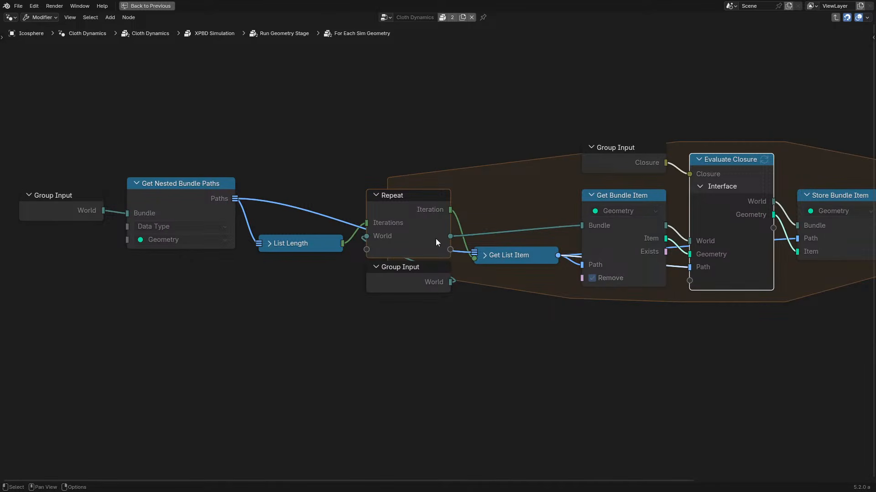
- Inspect the Get Nested Bundle Paths node and the World Group Input that feeds it
left_click(160, 200)
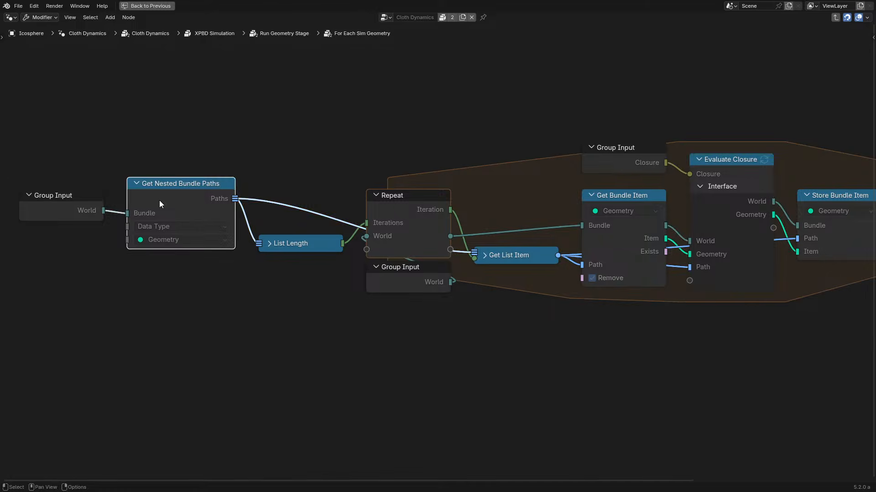
key("g")
right_click(128, 208)
left_click_drag(73, 207, 135, 122)
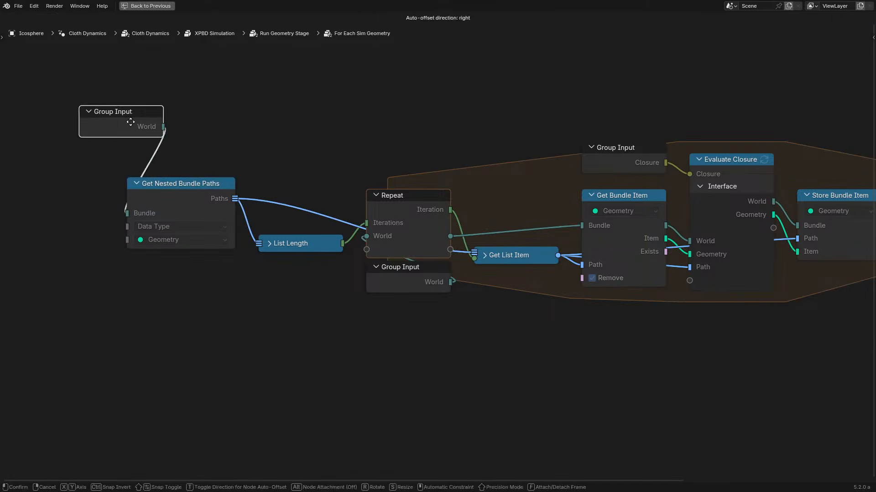
right_click(135, 122)
- Follow the Repeat zone to the World Group Output, then go back up to the XPBD Simulation tree
middle_click_drag(506, 239, 124, 224)
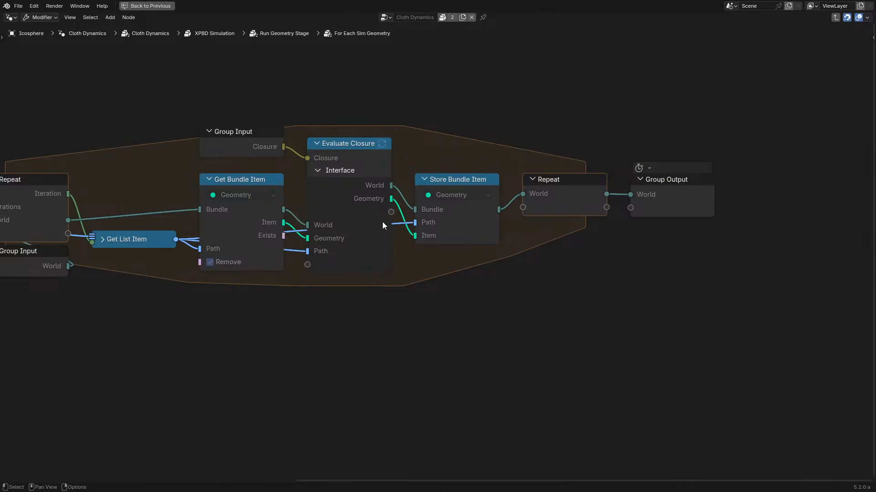
left_click(676, 203)
mouse_move(660, 194)
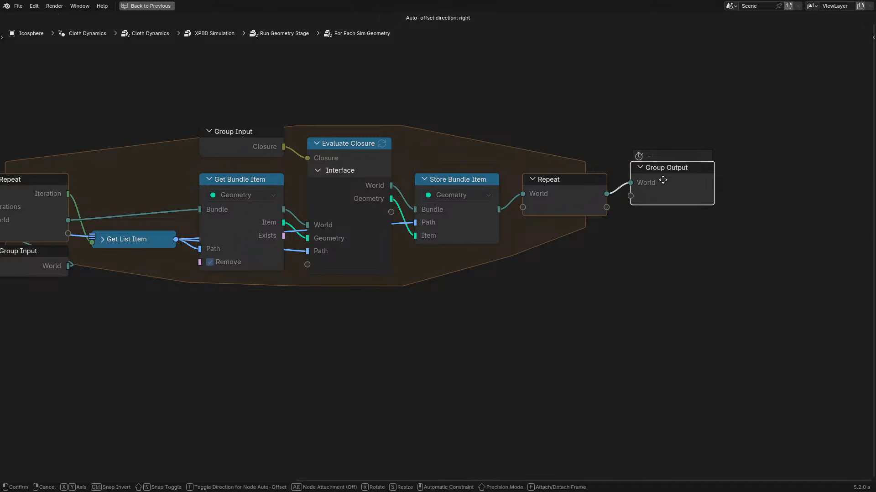
key("ctrl+Tab")
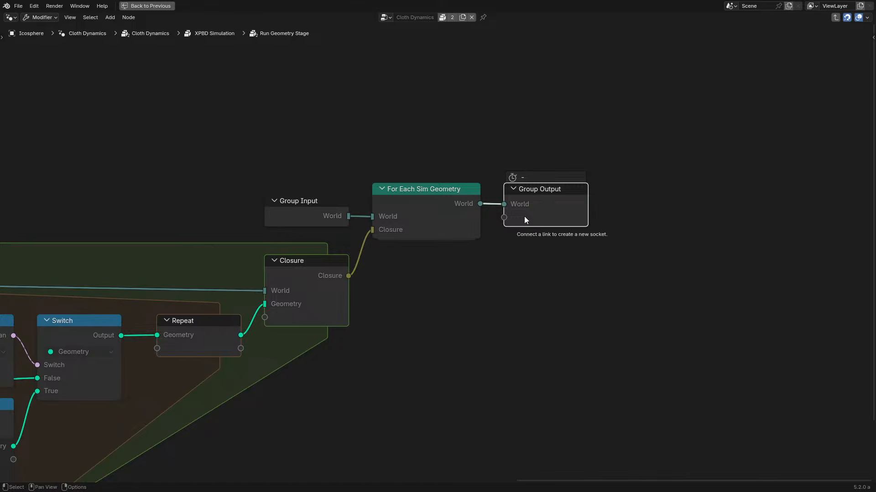
key("ctrl+Tab")
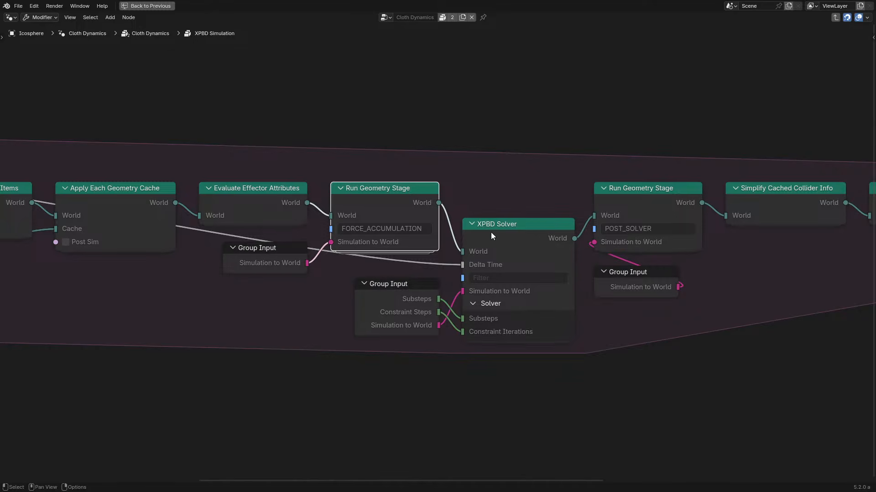
- Review the stages following the XPBD Solver and look briefly inside the Simplify Cached Collider Info group
middle_click_drag(593, 195, 470, 198)
left_click_drag(513, 357, 559, 209)
middle_click_drag(559, 209, 413, 240)
left_click(413, 240)
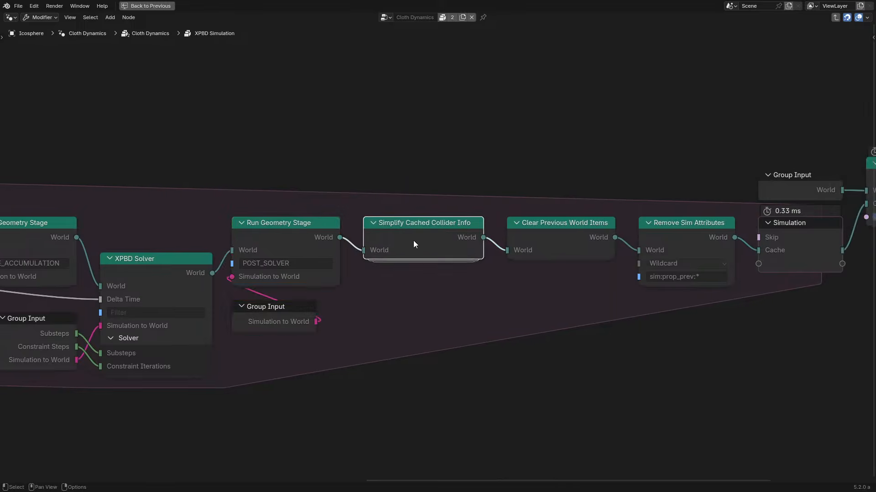
key("Tab")
key("ctrl+Tab")
- Open the Remove Sim Attributes group, inspect its Group Output, For Each Sim Geometry and World Group Input nodes, and return to XPBD Simulation
left_click(664, 238)
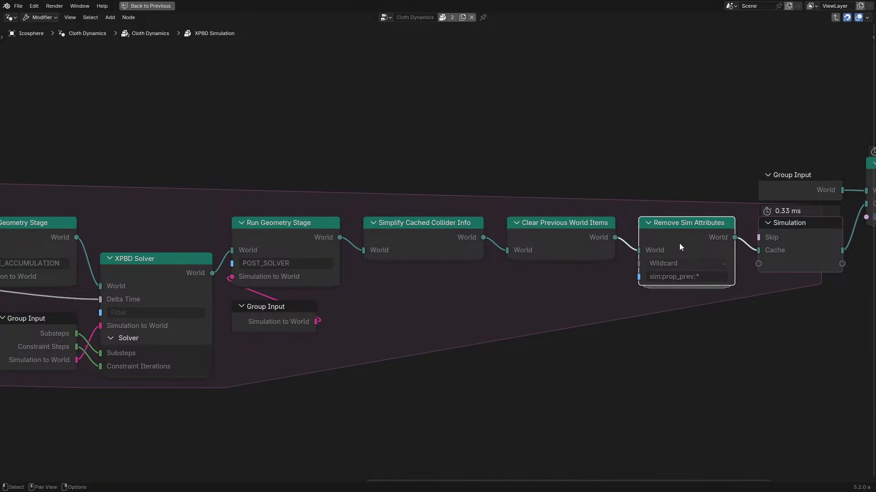
key("Tab")
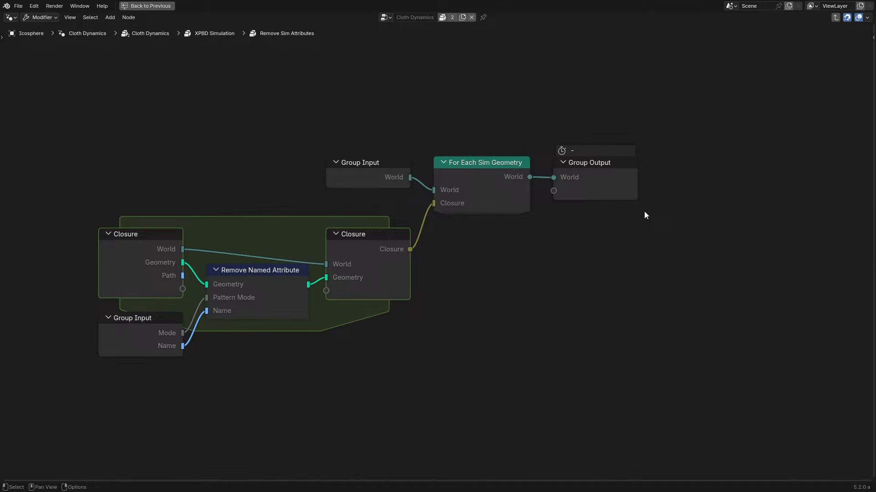
left_click(628, 184)
key("ctrl+Tab")
key("Tab")
left_click(478, 187)
key("g")
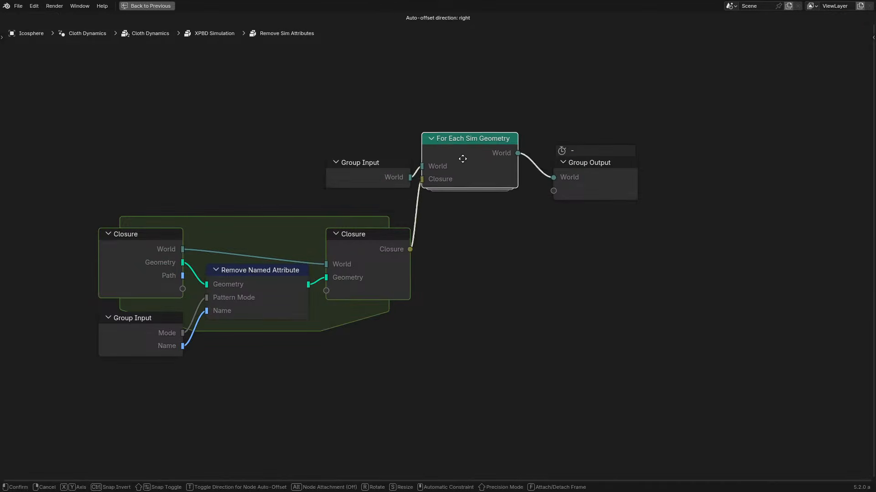
right_click(467, 169)
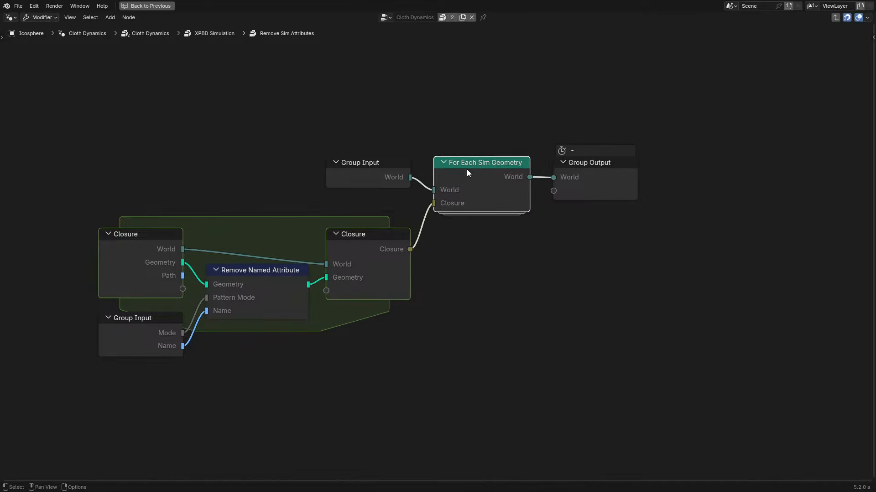
left_click(343, 187)
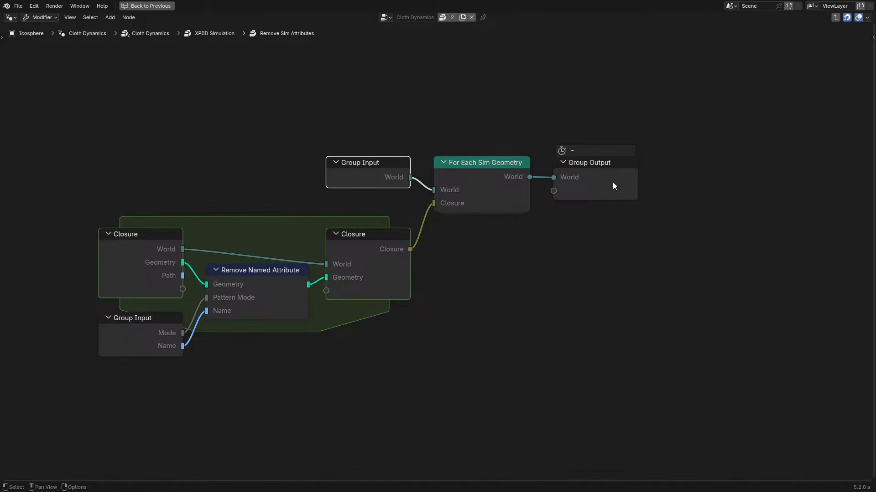
key("ctrl+Tab")
- Open the Clear Previous World Items group, examine its Repeat zone and World Group Input, and return to XPBD Simulation
left_click(580, 228)
key("Tab")
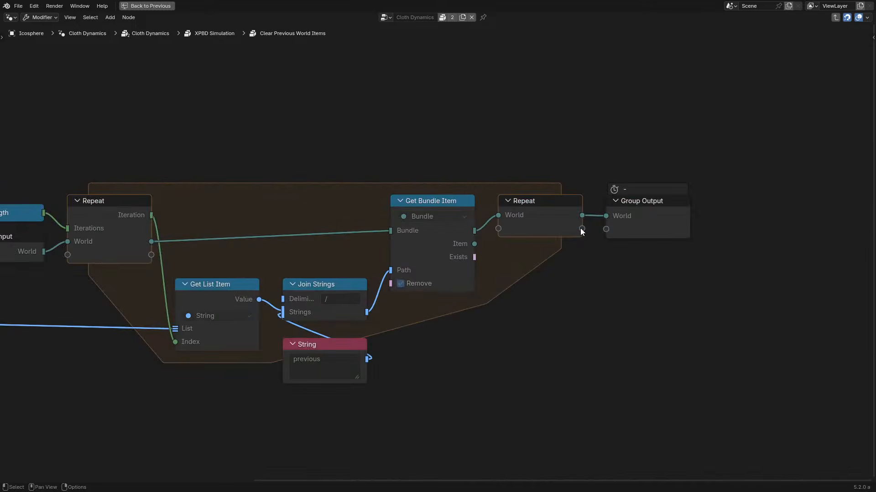
middle_click_drag(411, 237, 664, 225)
left_click(250, 232)
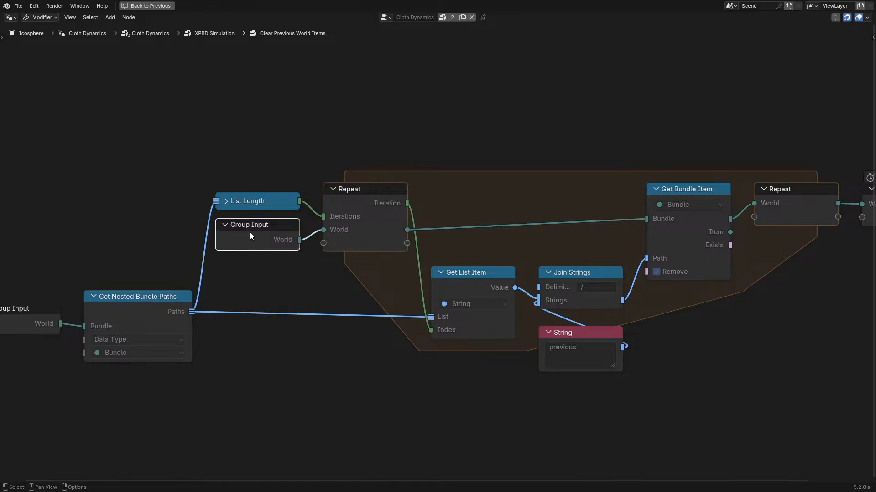
key("ctrl+Tab")
- Open Simplify Cached Collider Info, view its collider closure, and enter its Blender.Collider For Each Typed Bundle group
left_click(404, 228)
key("Tab")
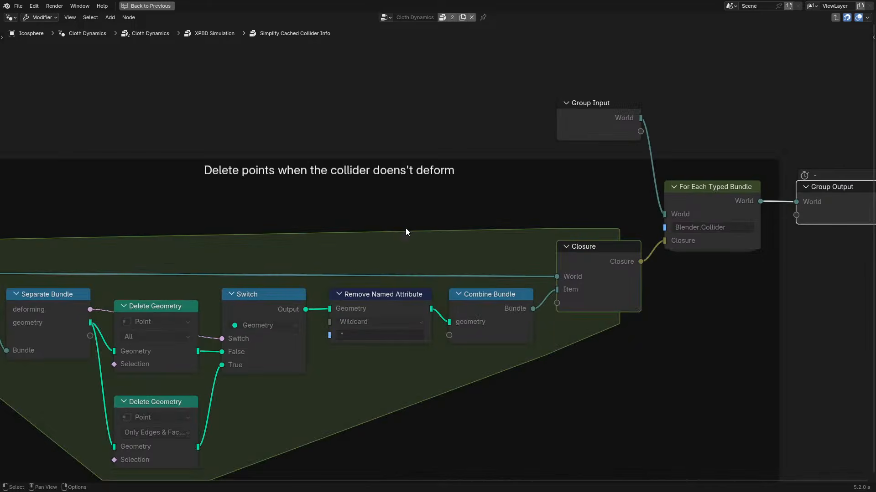
scroll(614, 226, "down", 2)
left_click(628, 217)
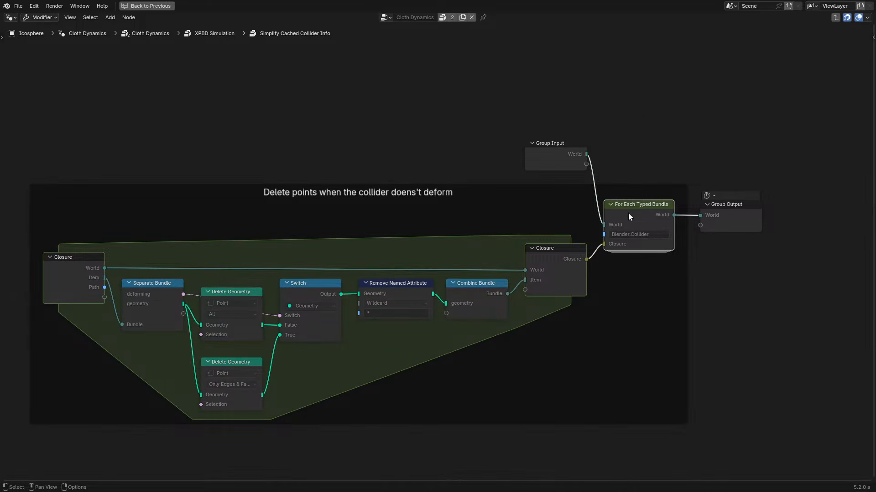
key("Tab")
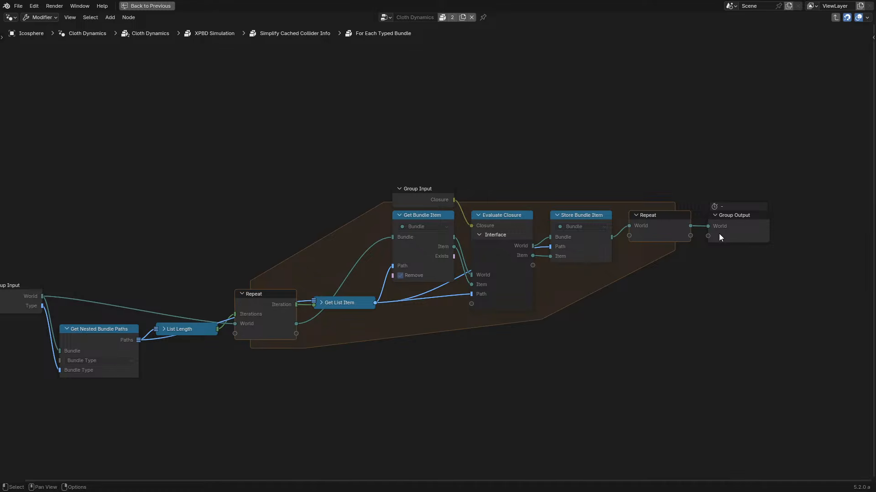
- Examine the For Each Typed Bundle loop around its Repeat input node and frame the whole node tree
scroll(274, 296, "up", 2)
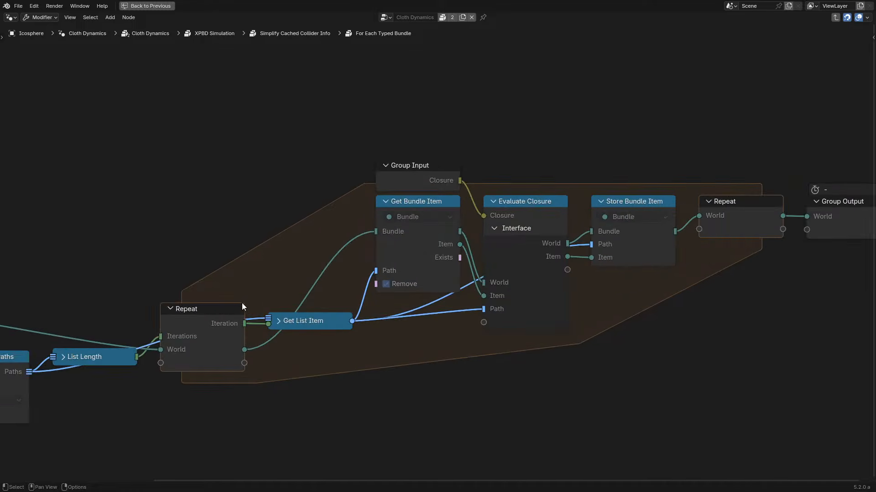
left_click_drag(216, 307, 218, 233)
right_click(218, 233)
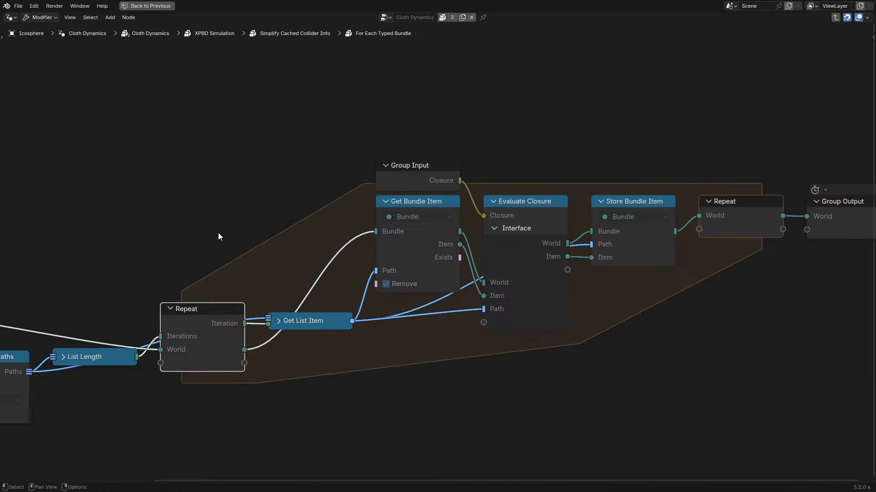
middle_click_drag(266, 273, 317, 223)
mouse_move(250, 282)
left_mouse_down()
mouse_move(248, 316)
mouse_move(259, 280)
mouse_move(249, 234)
mouse_move(249, 282)
left_mouse_up()
key("Home")
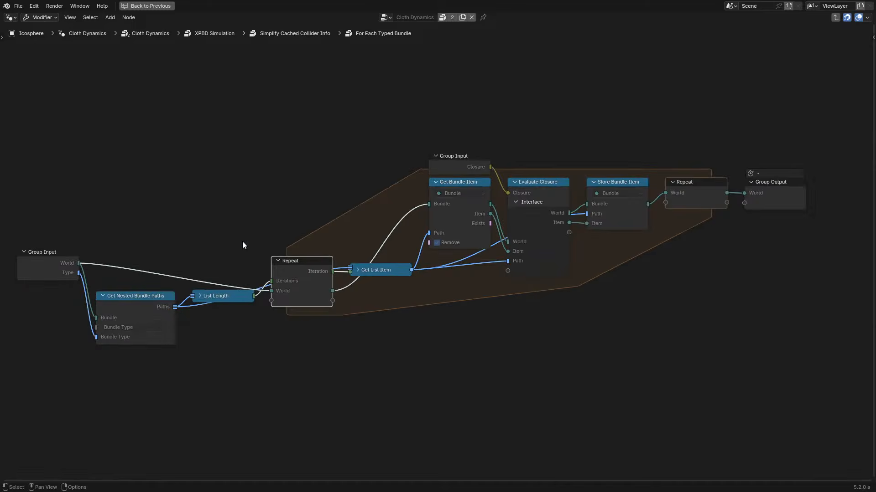
- Go back up to the XPBD Simulation tree and open the Set Previous World Items group near its start
key("Tab")
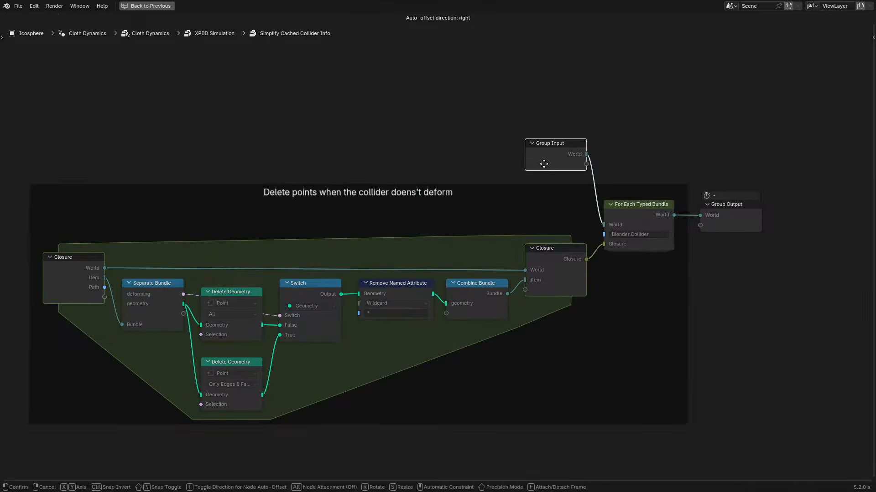
key("Tab")
left_click(280, 236)
middle_click_drag(220, 235, 539, 217)
middle_click_drag(266, 236, 544, 233)
left_click(217, 212)
key("Tab")
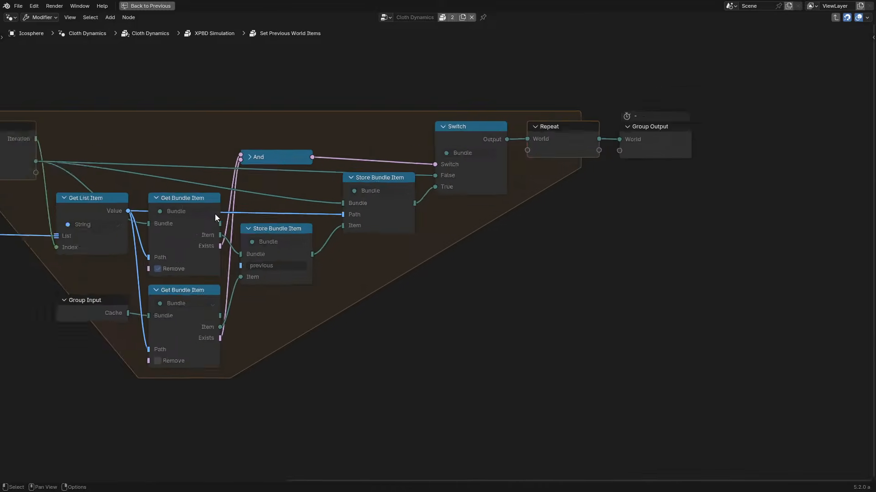
- Examine the Get Nested Bundle Paths input and the Repeat zone that stores the previous bundle items
left_click(228, 168)
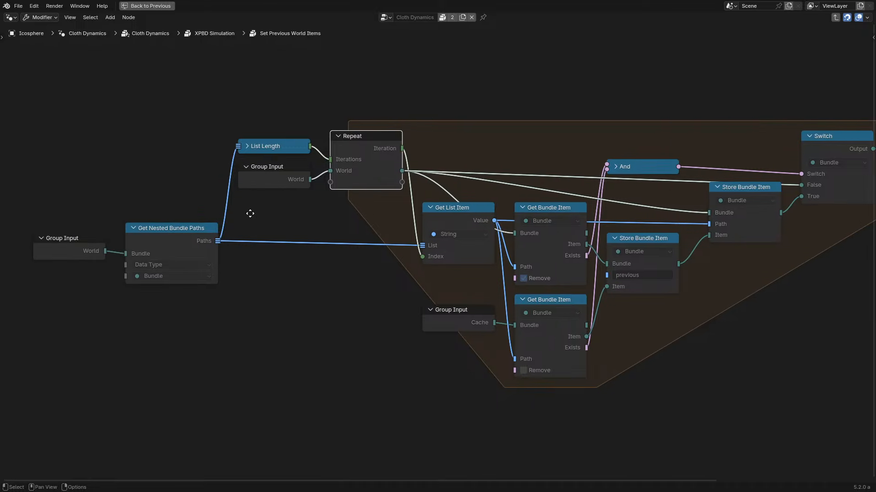
left_click_drag(70, 190, 182, 302)
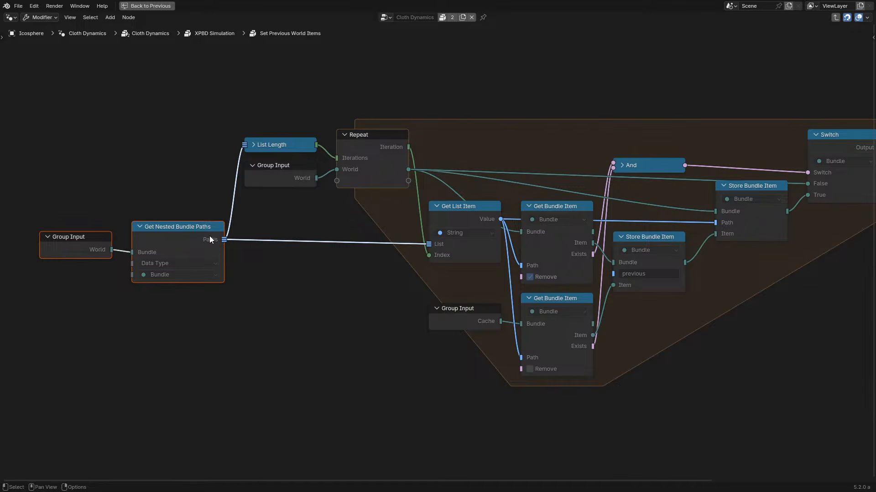
left_click(379, 153)
middle_click_drag(460, 194, 298, 207)
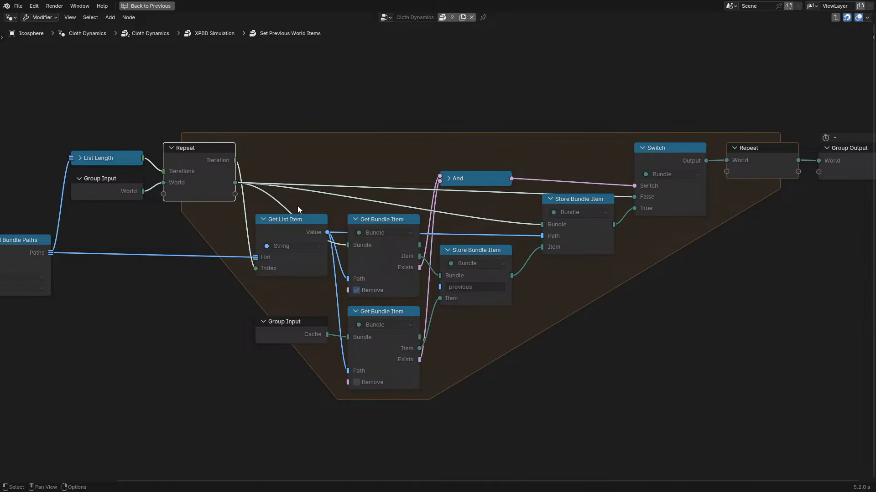
- Go back up to the Cloth Dynamics tree, copy its Gravity node, and restore the full workspace layout
left_click(94, 189)
key("Tab")
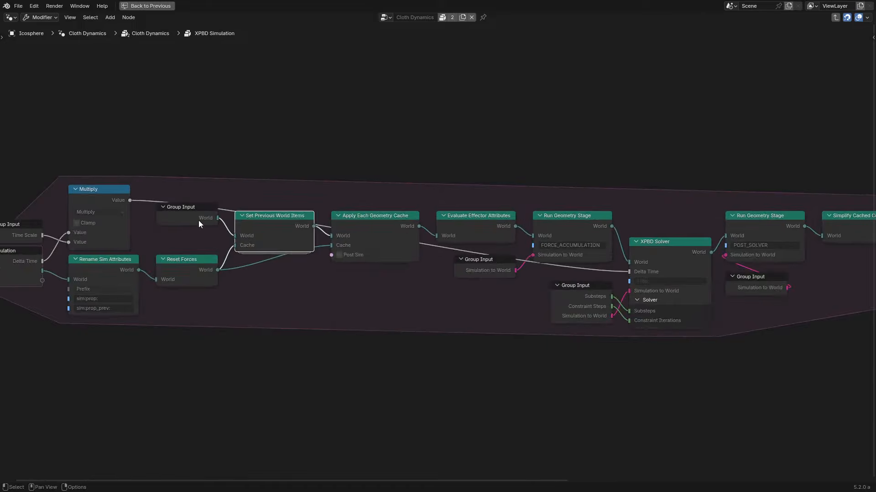
left_click(198, 220)
key("Tab")
scroll(348, 271, "down", 2)
middle_click_drag(349, 271, 496, 371)
left_click(315, 228)
key("ctrl+c")
key("ctrl+space")
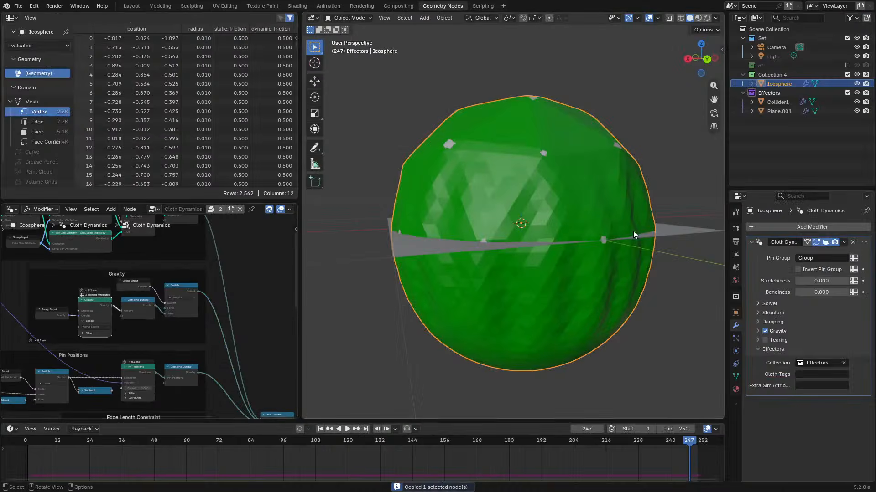
- Paste the Gravity node into Plane.001's node tree and connect it to the Effector input of Set Simulation Effector
left_click(682, 233)
key("ctrl+v")
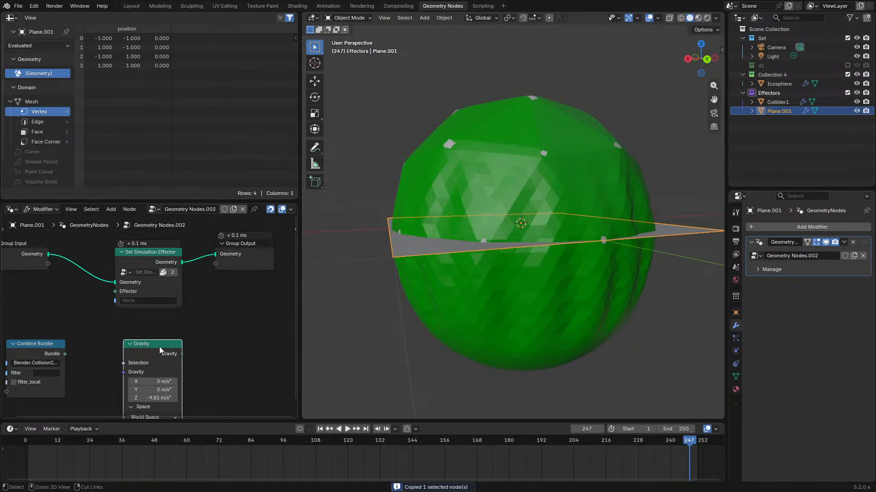
middle_click_drag(127, 359, 179, 287)
left_click_drag(198, 284, 6, 267)
middle_click_drag(66, 278, 104, 331)
left_click_drag(81, 319, 206, 273)
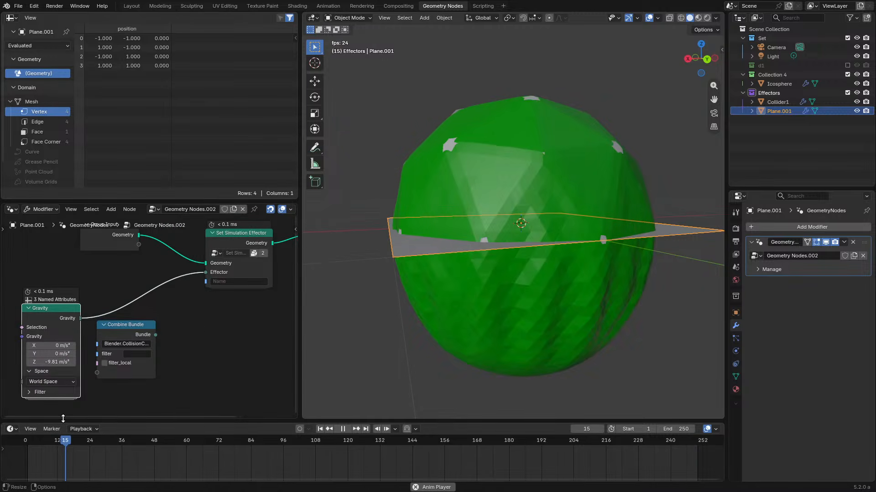
- Run the simulation, turn off Gravity in the Icosphere's Cloth Dynamics modifier, and replay from the start
key("space")
left_click(594, 315)
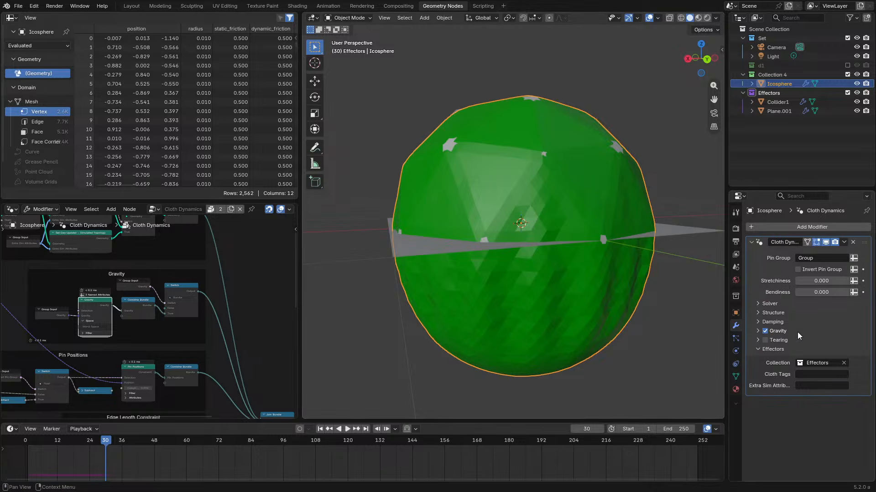
left_click(765, 332)
key("space")
left_click(19, 445)
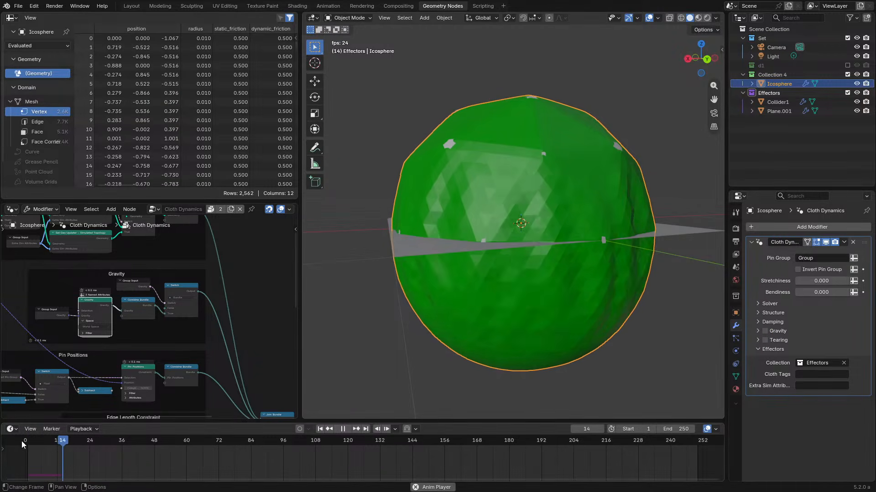
- Compare the simulation with Plane.001's Gravity node disconnected from and reconnected to the Effector input, replaying from the start
left_click(679, 240)
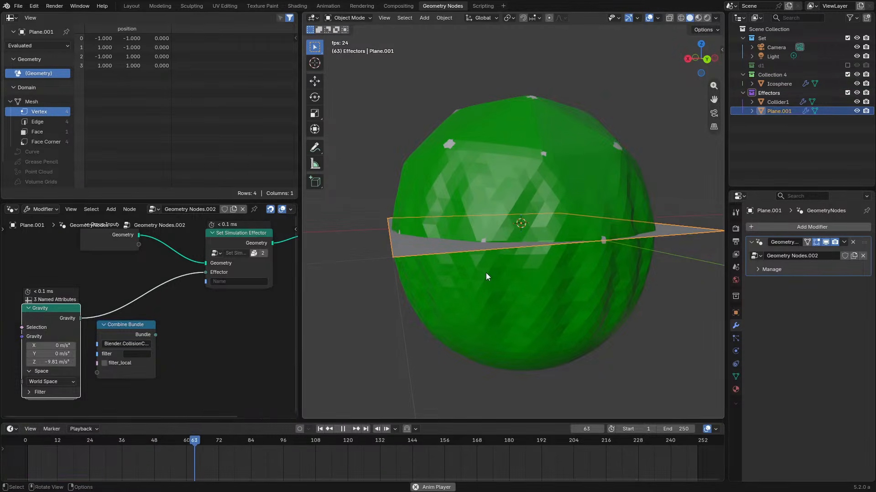
left_click(31, 446)
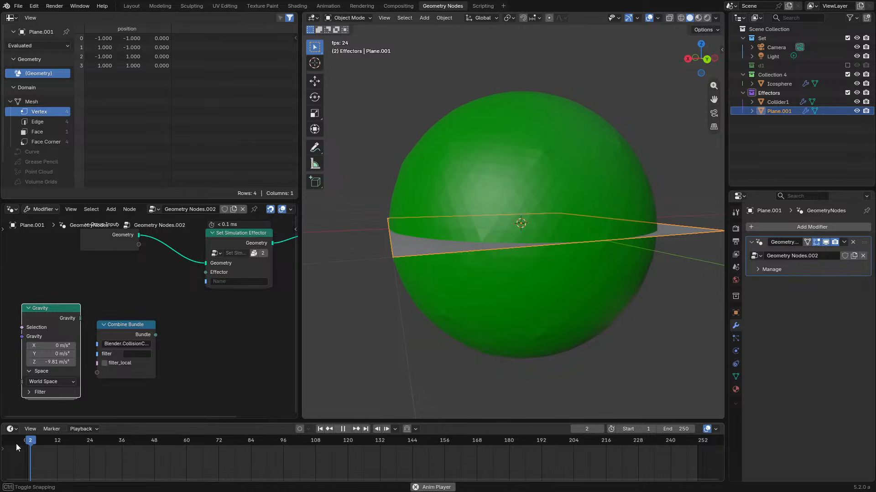
key("space")
left_click_drag(81, 318, 206, 272)
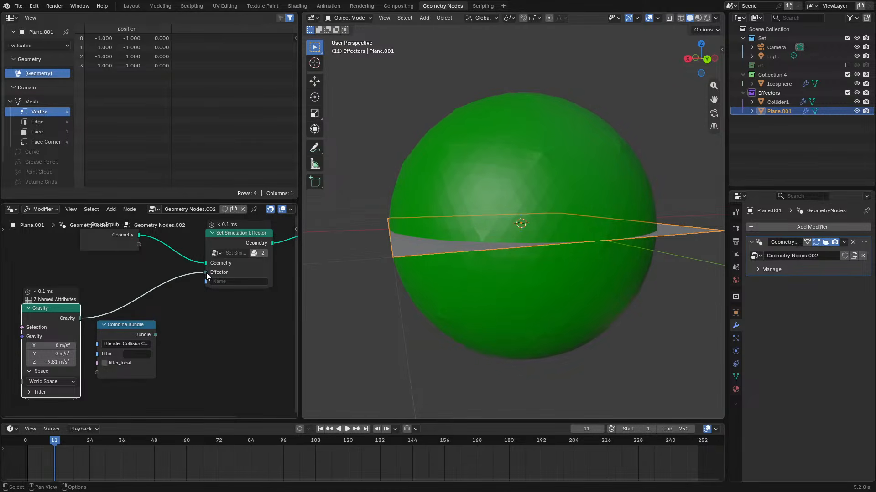
key("space")
left_click(28, 441)
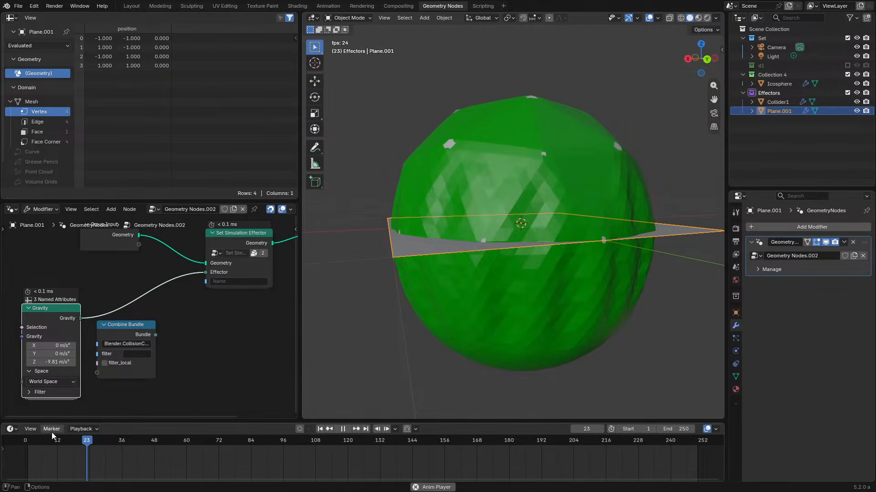
left_click(26, 441)
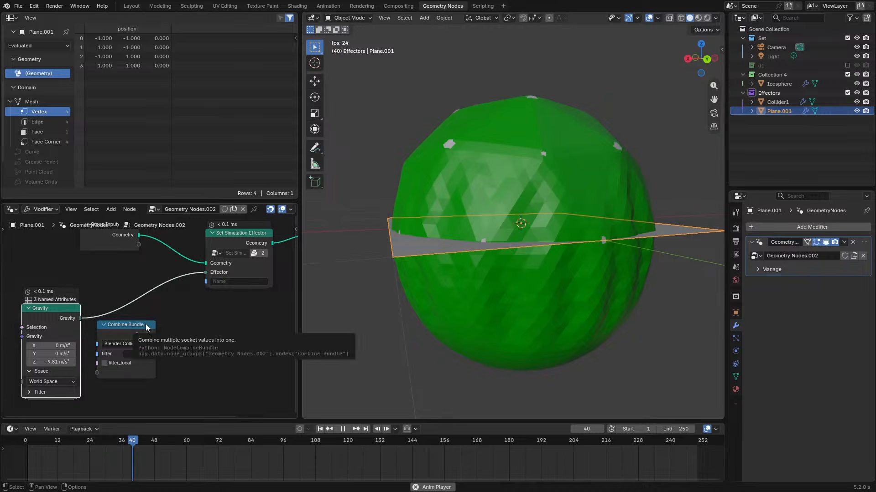
- Maximize Plane.001's node tree, view the inside of the Set Simulation Effector group, and return to the parent tree
key("ctrl+space")
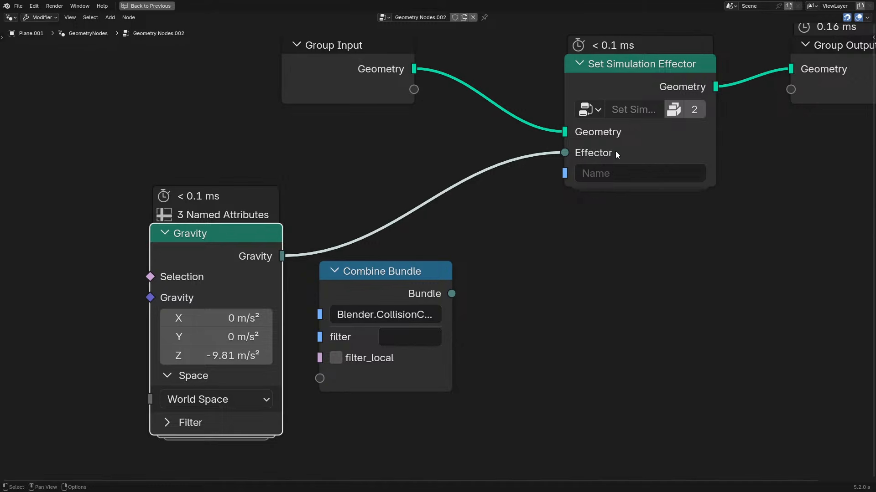
left_click(636, 72)
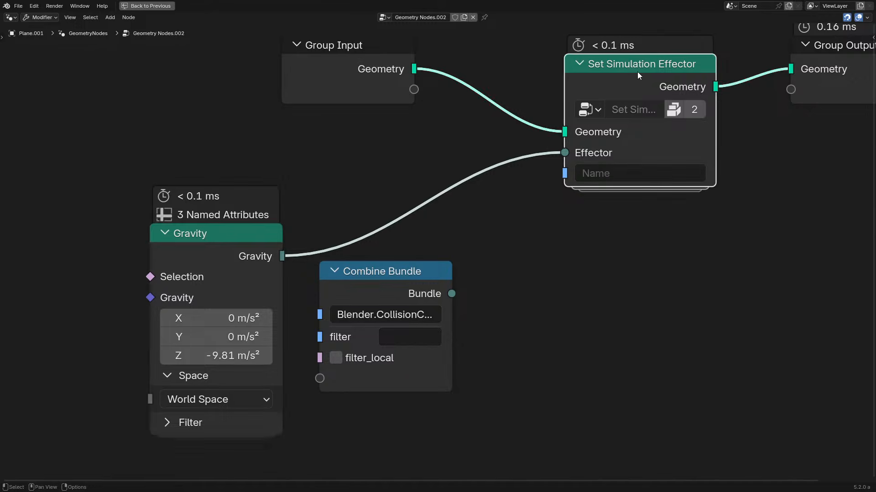
key("Tab")
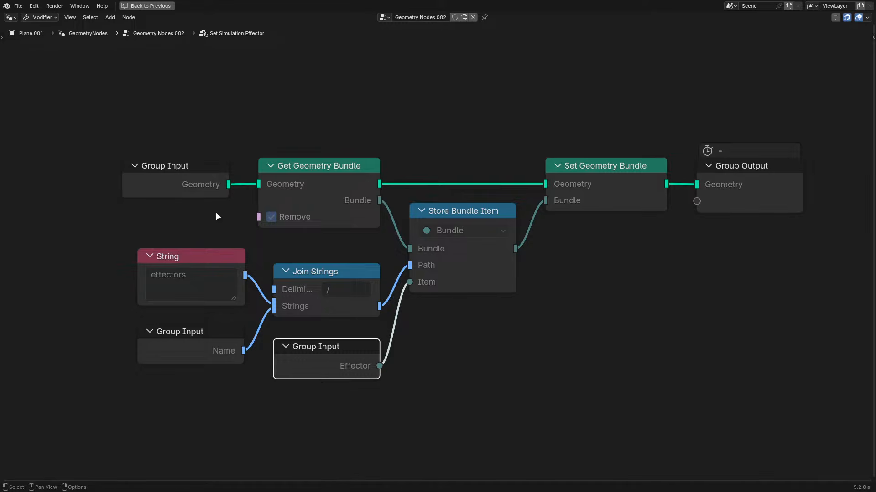
left_click(176, 192)
key("Tab")
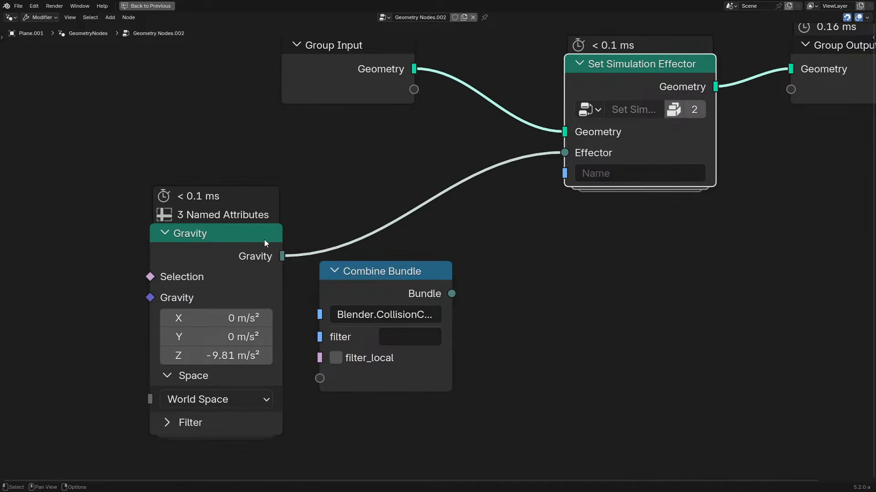
- Copy the Set Geometry Bundle node from inside Set Simulation Effector and paste it into Plane.001's node tree
key("Tab")
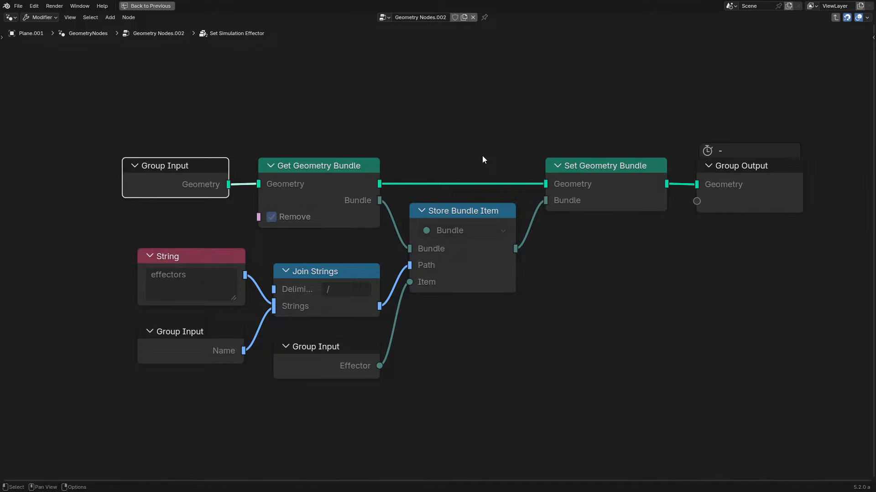
left_click(639, 191)
key("ctrl+c")
key("Tab")
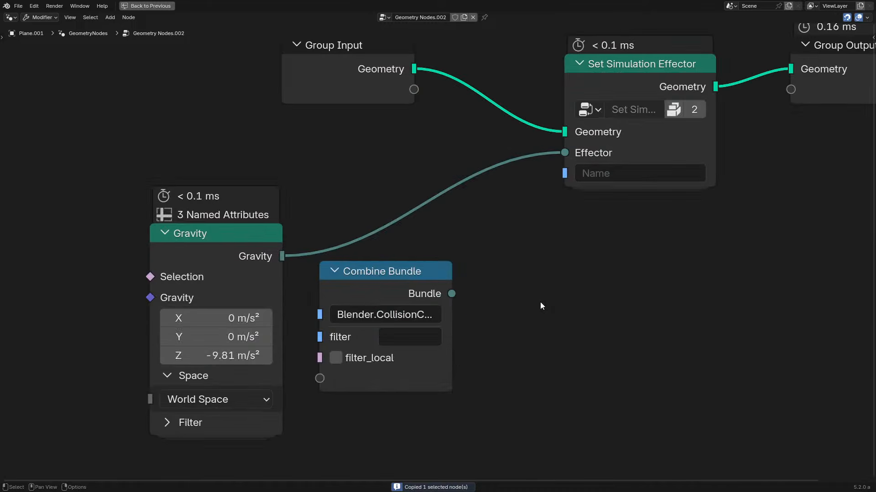
key("ctrl+v")
- Connect the input geometry and Gravity output to Set Geometry Bundle, and its geometry to the Group Output
left_click_drag(417, 72, 470, 294)
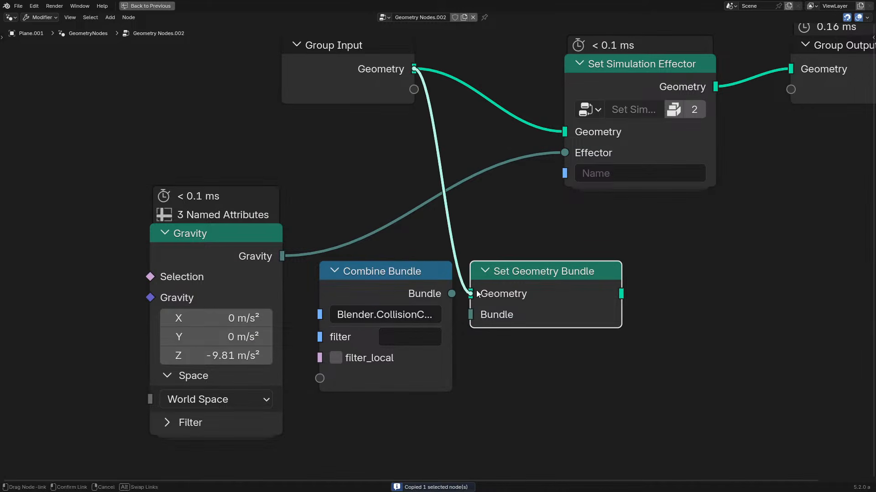
left_click_drag(279, 255, 469, 316)
left_click_drag(631, 296, 793, 69)
- Replay the simulation with Set Geometry Bundle moved clear of Combine Bundle, and check the Icosphere's Cloth Dynamics modifier
key("ctrl+space")
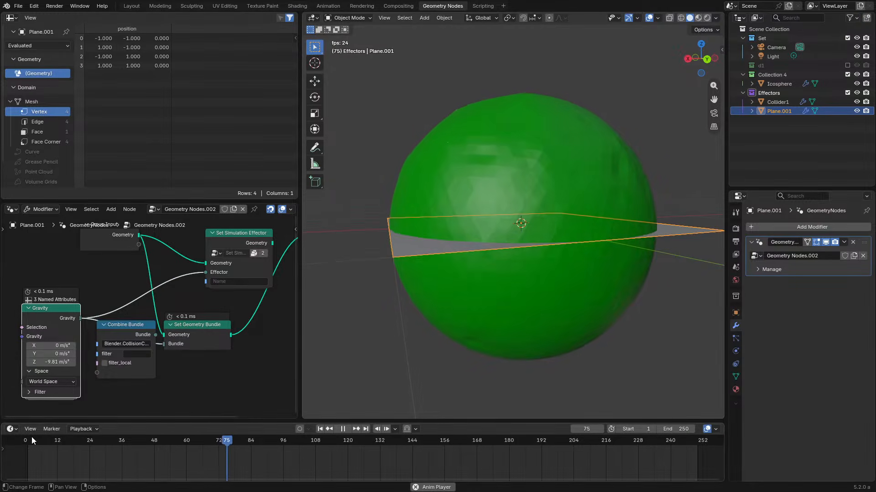
left_click(34, 438)
left_click_drag(201, 329, 267, 320)
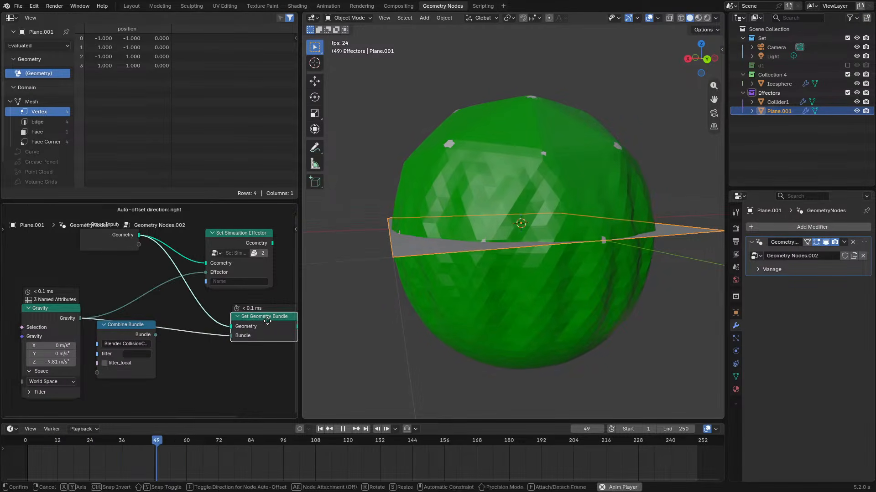
middle_click_drag(247, 333, 214, 344)
key("space")
left_click(535, 277)
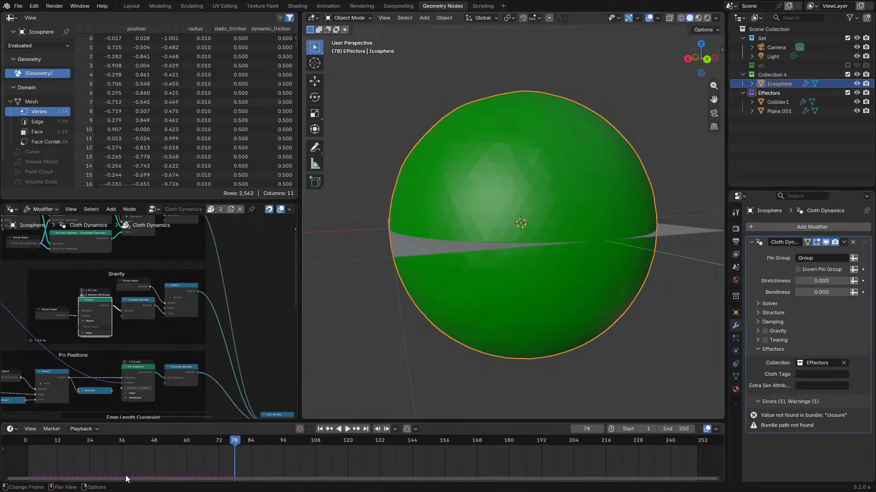
left_click(23, 445)
key("space")
key("space")
left_click(507, 249)
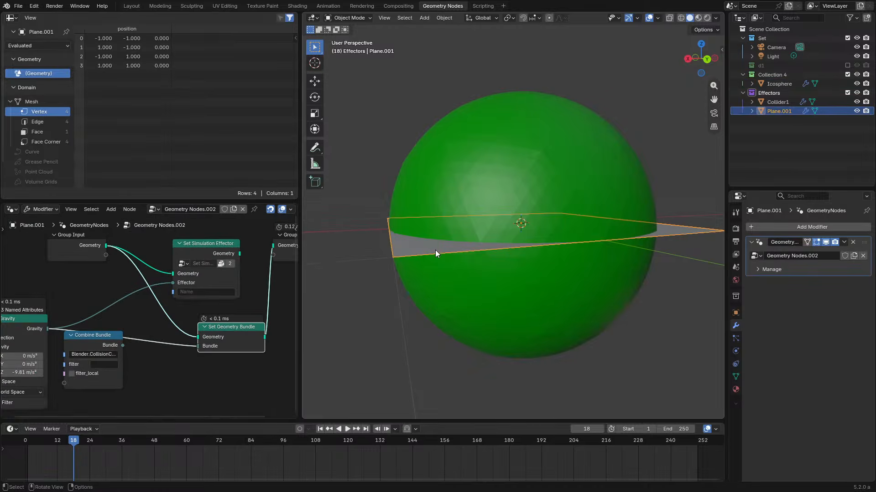
- Copy the Store Bundle Item node from inside Set Simulation Effector and paste it below Set Geometry Bundle in Plane.001's tree
key("ctrl+space")
left_click(521, 111)
key("Tab")
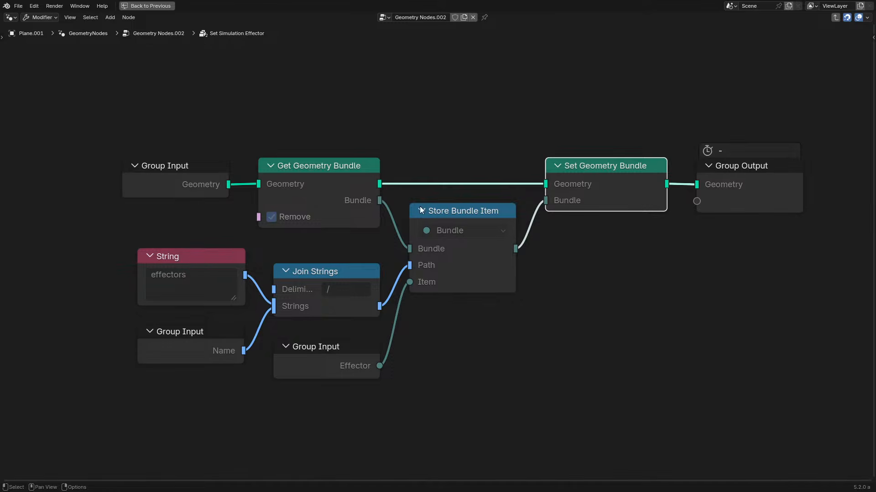
left_click(437, 210)
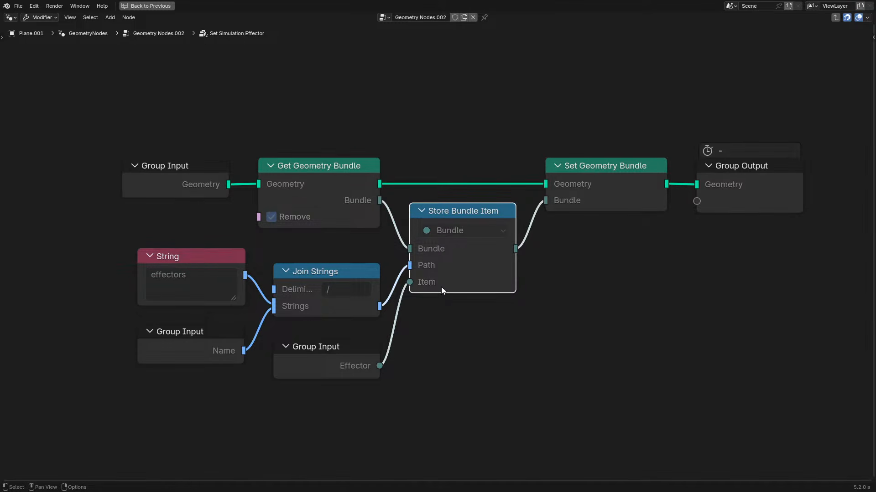
mouse_move(441, 286)
key("ctrl+c")
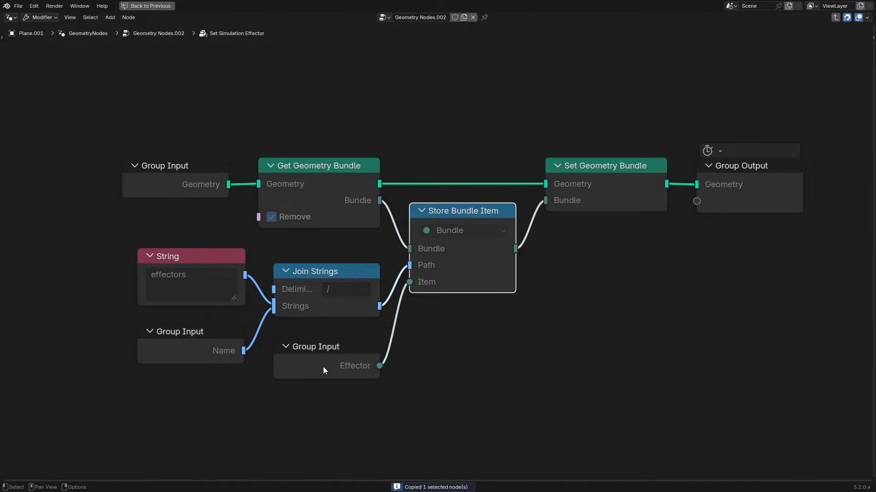
mouse_move(325, 367)
left_mouse_down()
mouse_move(336, 331)
mouse_move(327, 367)
left_mouse_up()
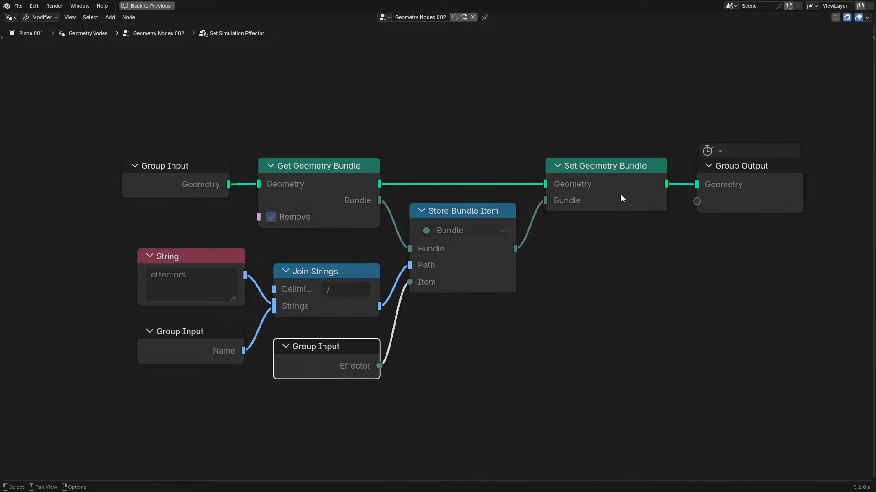
key("Tab")
left_click(479, 382)
key("ctrl+v")
middle_click_drag(465, 373, 458, 325)
left_click_drag(458, 329, 441, 349)
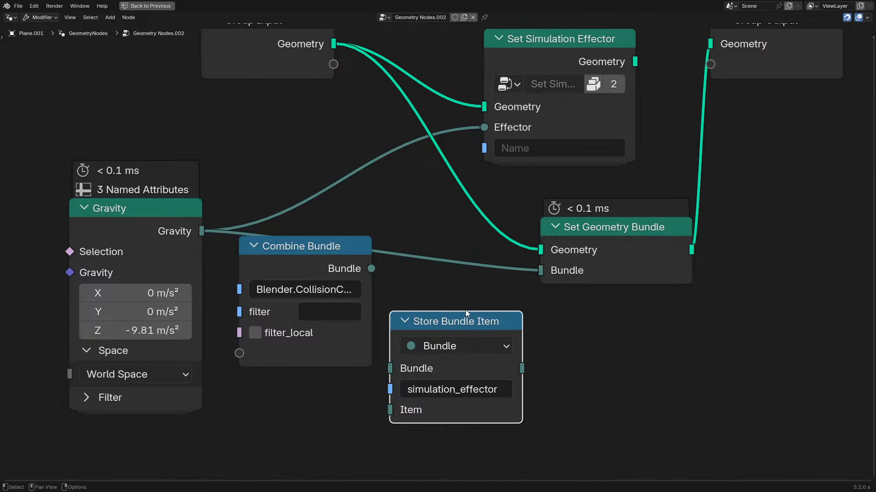
- Reopen Set Simulation Effector to examine how its String and Name inputs form the bundle path, and return to the parent tree
left_click(553, 42)
key("Tab")
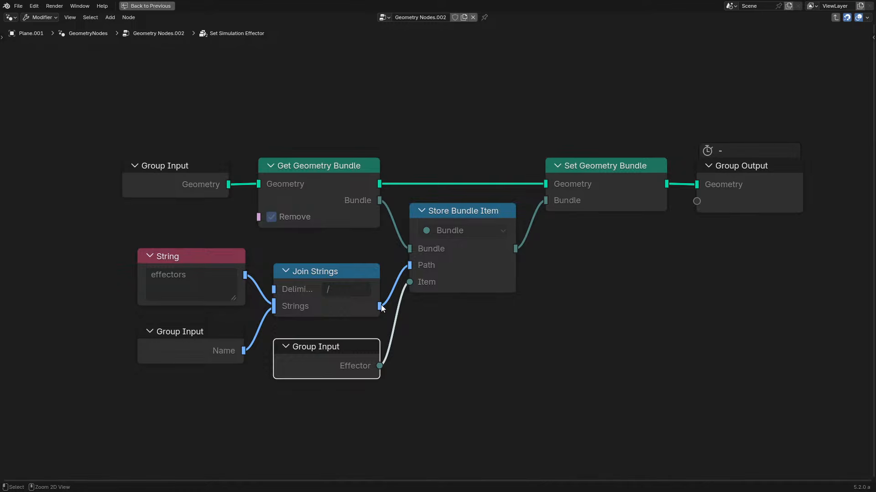
scroll(390, 303, "down", 3)
scroll(434, 217, "up", 3)
left_click(200, 277)
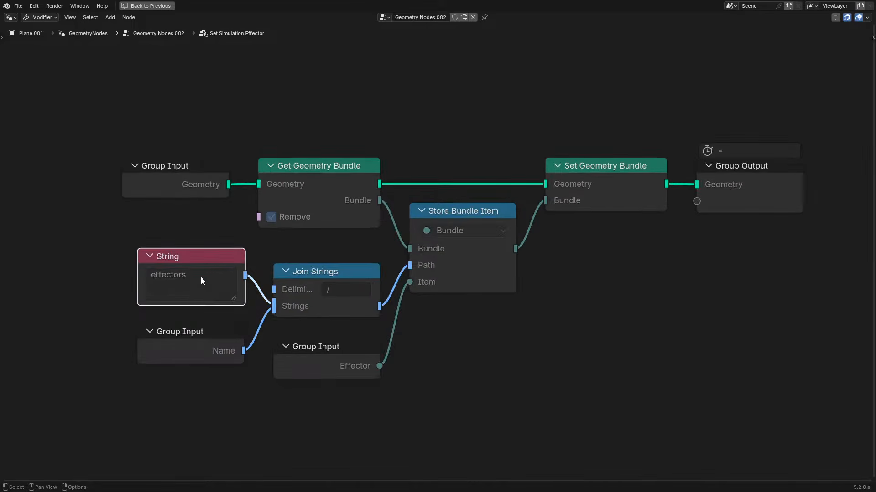
left_click(196, 182)
key("Tab")
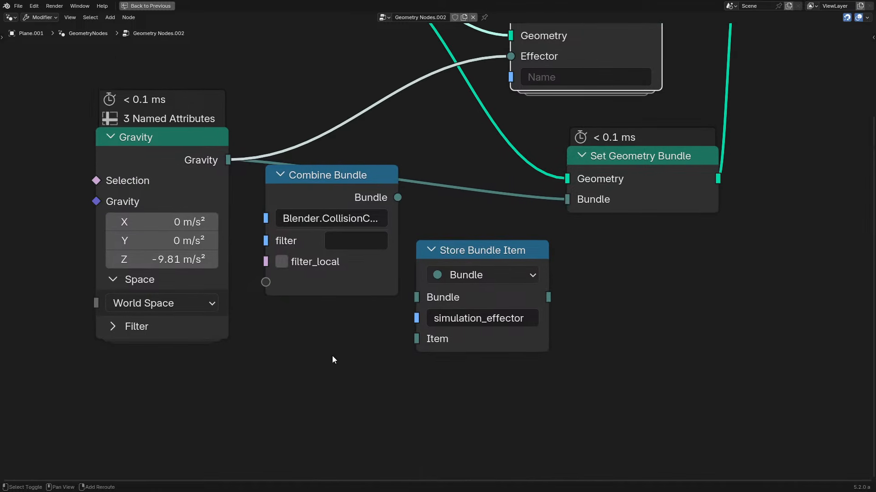
- Add a String node below the Gravity node in Plane.001's node tree
key("shift+a")
mouse_move(317, 341)
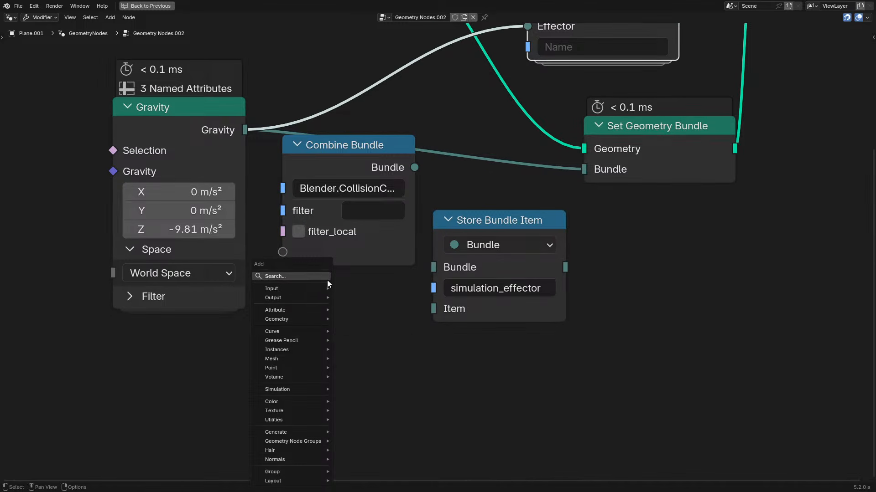
left_click(319, 277)
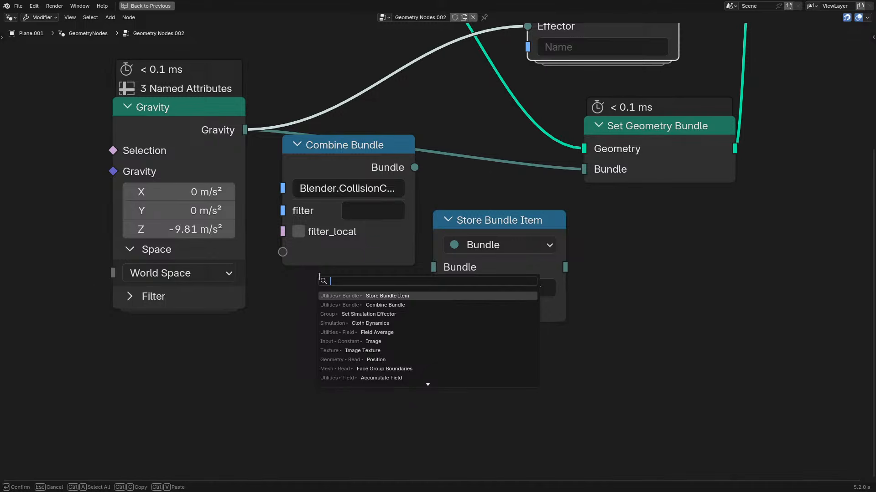
type("str")
key("Return")
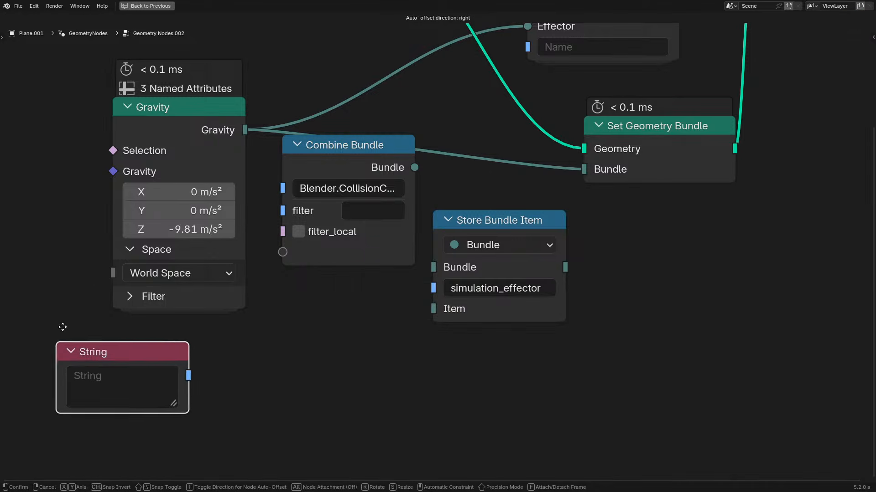
left_click(135, 344)
middle_click_drag(295, 371, 349, 226)
scroll(350, 226, "up", 2)
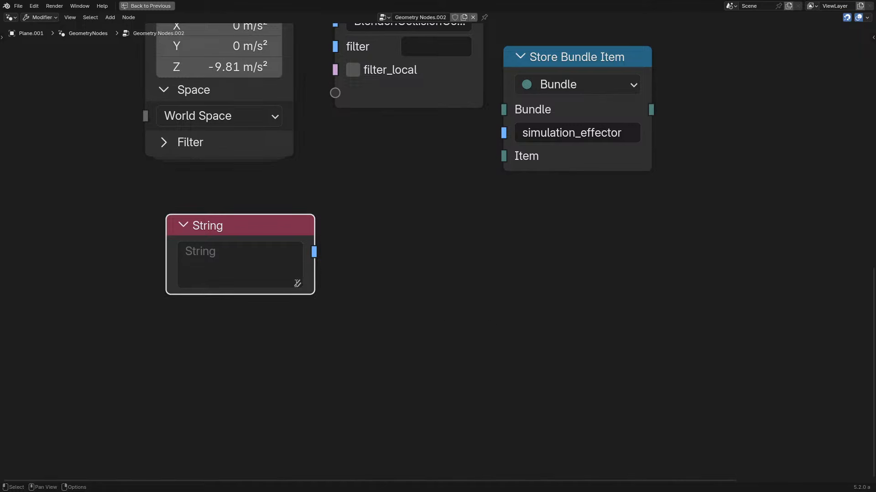
mouse_move(297, 283)
left_mouse_down()
mouse_move(297, 418)
mouse_move(297, 283)
left_mouse_up()
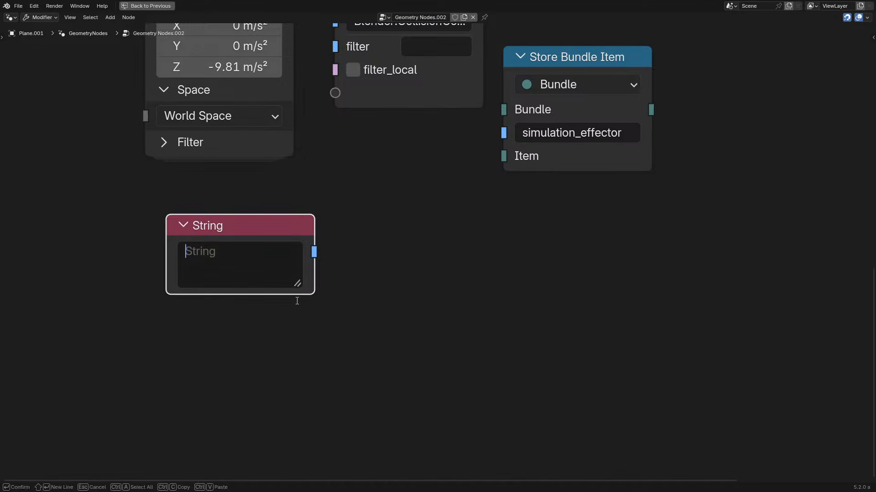
left_click_drag(301, 290, 328, 272)
key("ctrl+space")
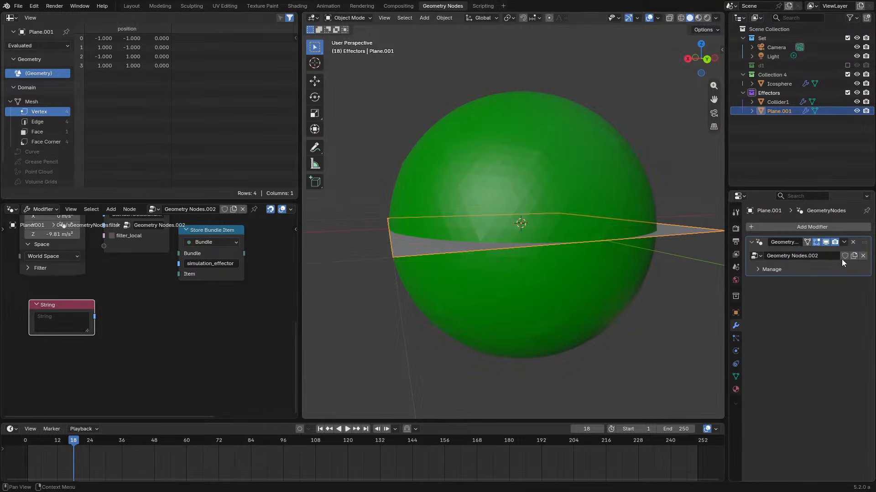
key("ctrl+space")
middle_click_drag(345, 281, 393, 313)
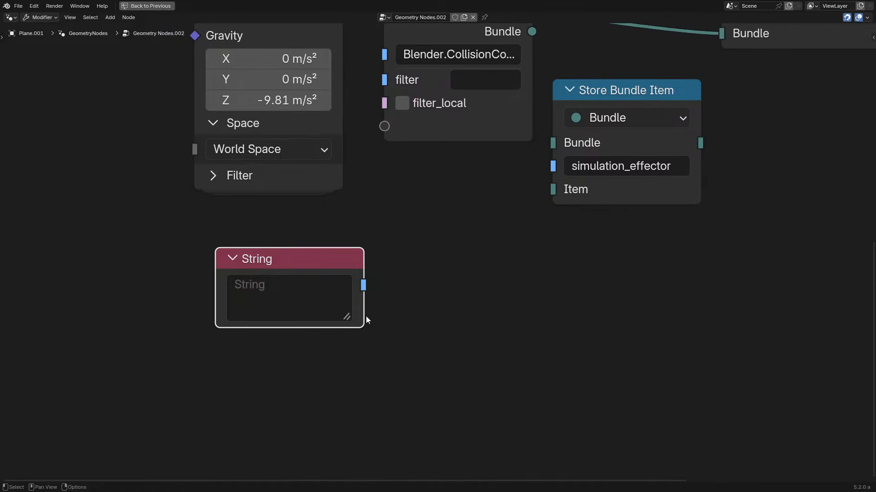
left_click_drag(345, 316, 343, 290)
- Set the String node's text to effectors/thing and connect its output to the Path input of Store Bundle Item
left_click(304, 290)
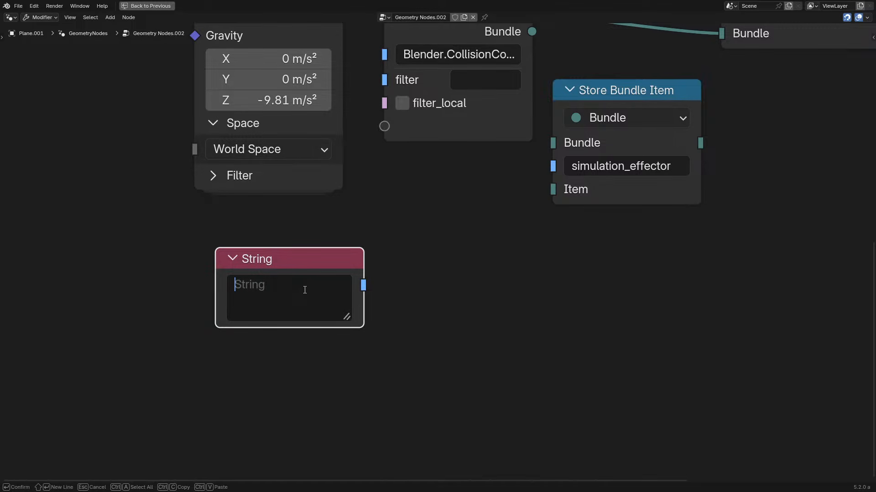
type("effectors/thing")
key("Return")
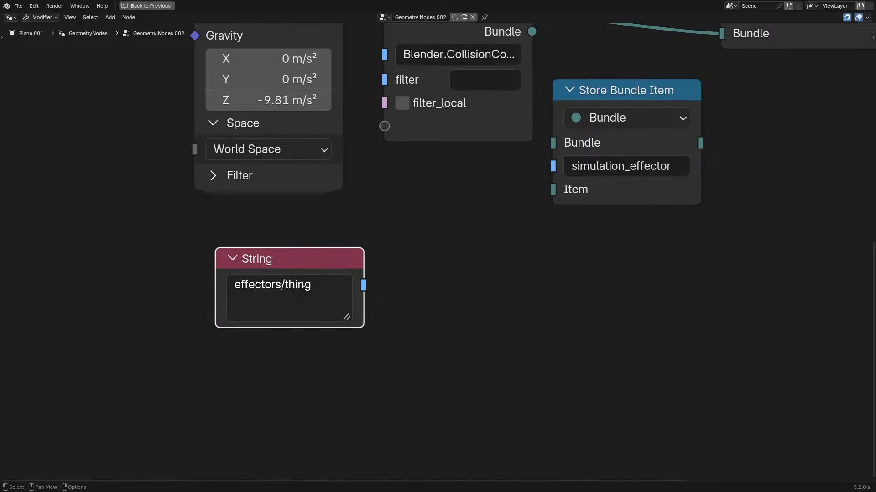
left_click_drag(363, 285, 577, 167)
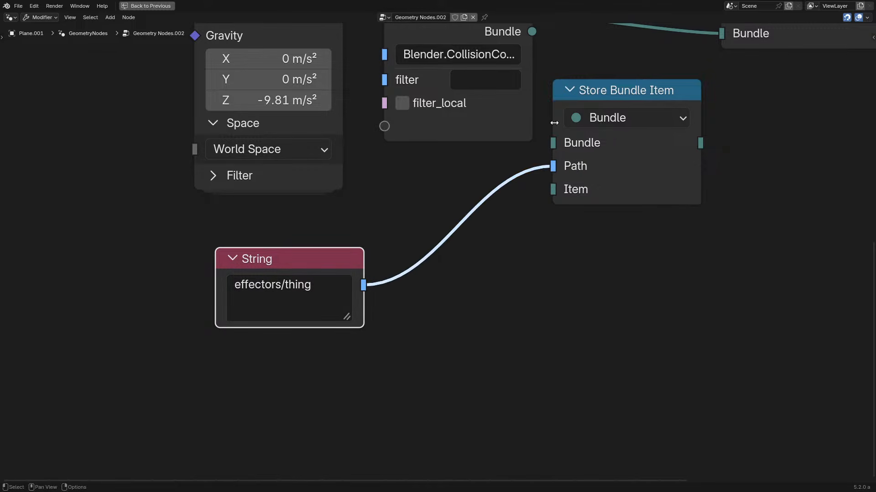
- Connect the Gravity output to Store Bundle Item's Item input, and its output to the Bundle input of Set Geometry Bundle
middle_click_drag(515, 37, 395, 162)
left_click_drag(412, 157, 414, 267)
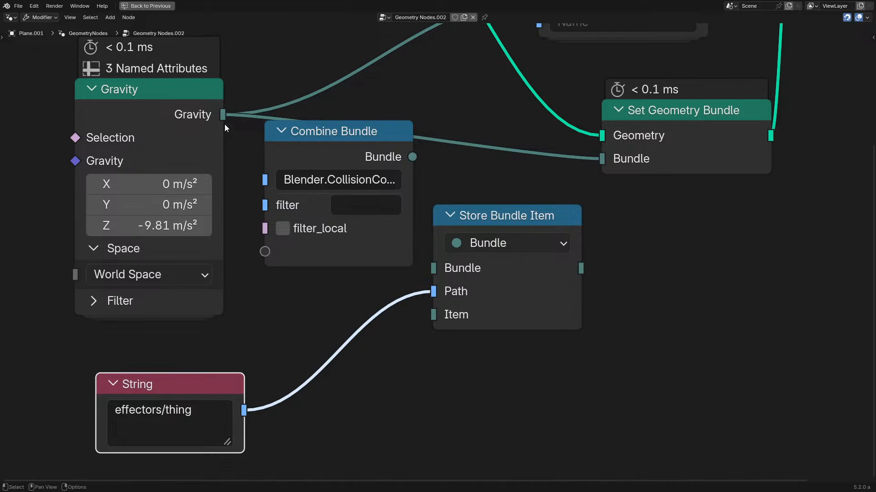
left_click_drag(222, 114, 433, 315)
left_click_drag(581, 268, 606, 169)
- Restore the full workspace layout and replay the simulation from the start to test the manually stored effector
key("ctrl+space")
key("space")
left_click(26, 466)
key("space")
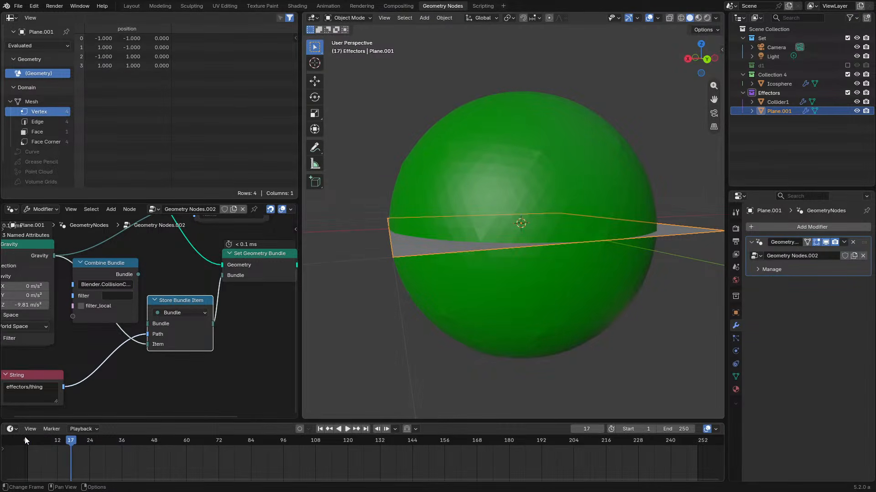
- Compare the path strings inside the Set Simulation Effector group with the manual setup, and return to the parent tree
key("ctrl+space")
middle_click_drag(709, 72, 491, 273)
left_click(439, 118)
key("Tab")
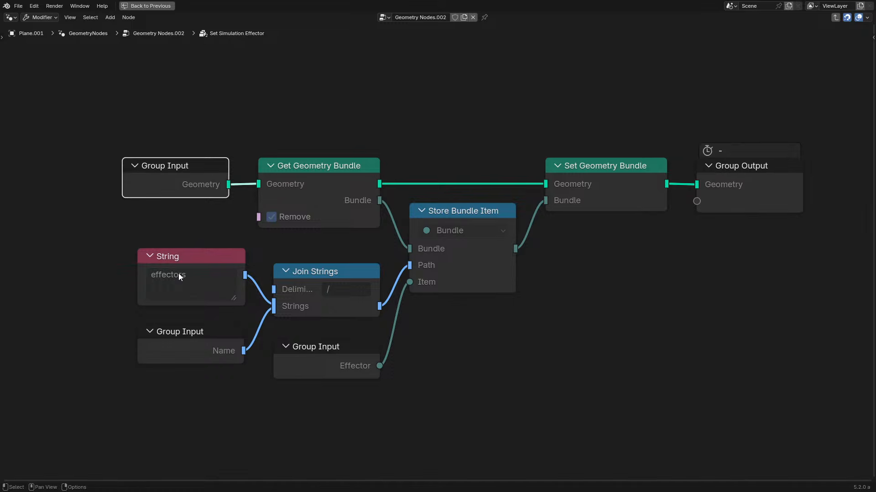
key("Tab")
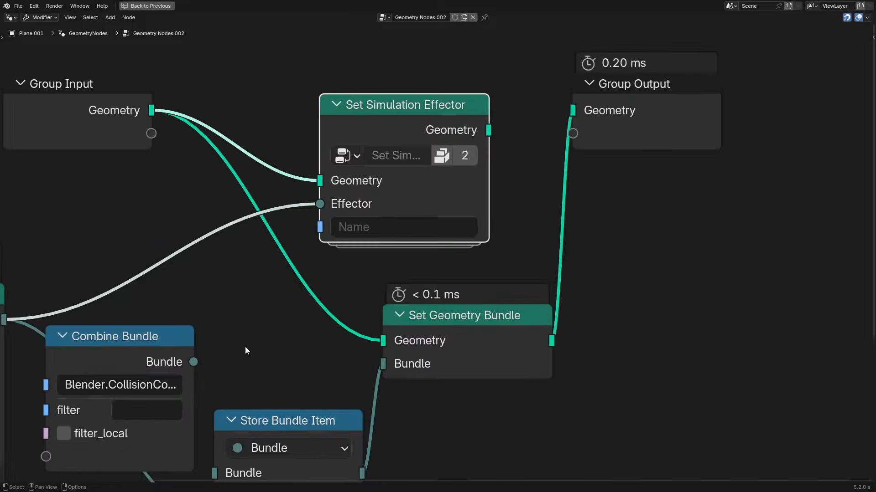
- Shorten the String node's path text to "effectors/"
scroll(219, 361, "down", 2)
middle_click_drag(201, 367, 342, 258)
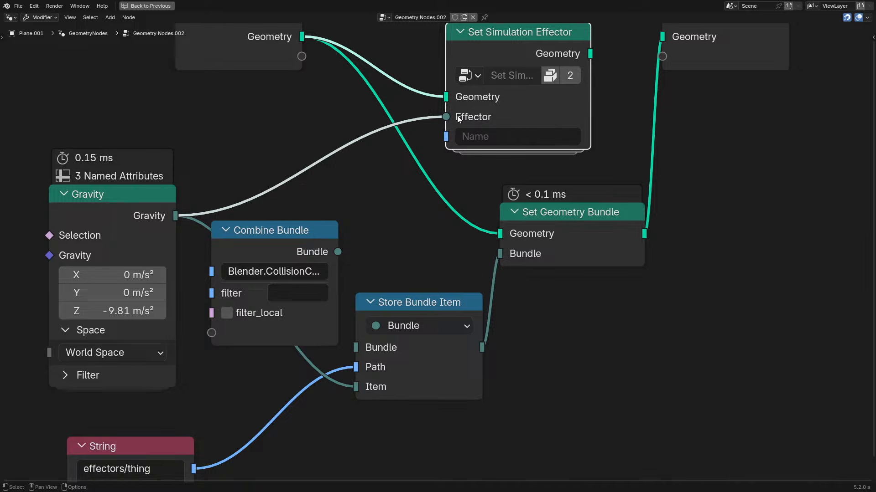
middle_click_drag(169, 439, 252, 347)
left_click(227, 395)
key("BackSpace")
key("BackSpace")
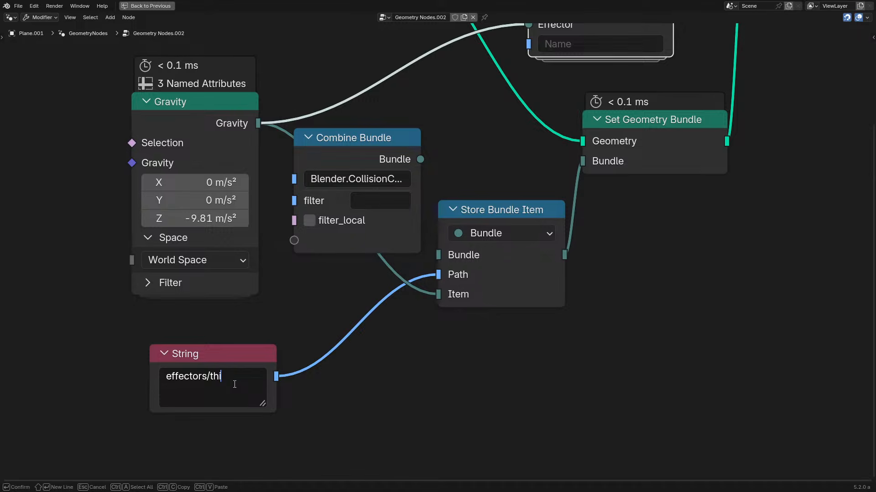
key("BackSpace")
key("Return")
middle_click_drag(469, 334, 363, 436)
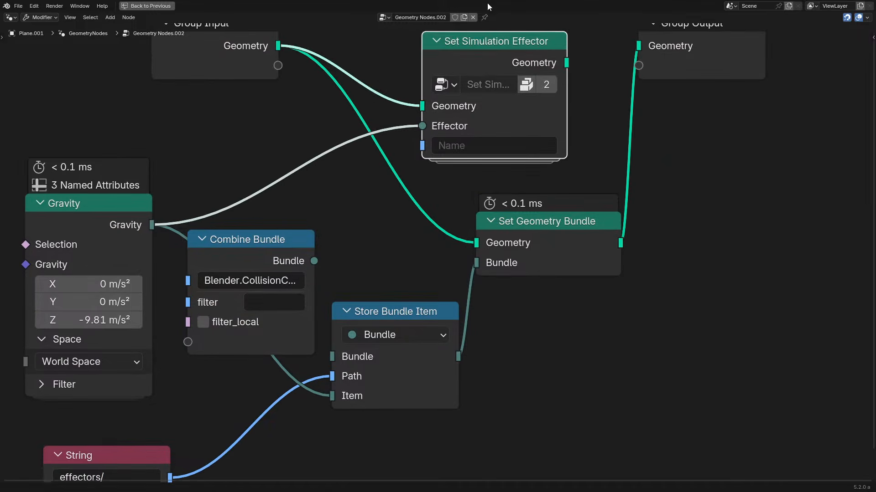
- Look through the Set Simulation Effector group's inner nodes, then reposition the Set Geometry Bundle and Store Bundle Item nodes in the parent tree
key("Tab")
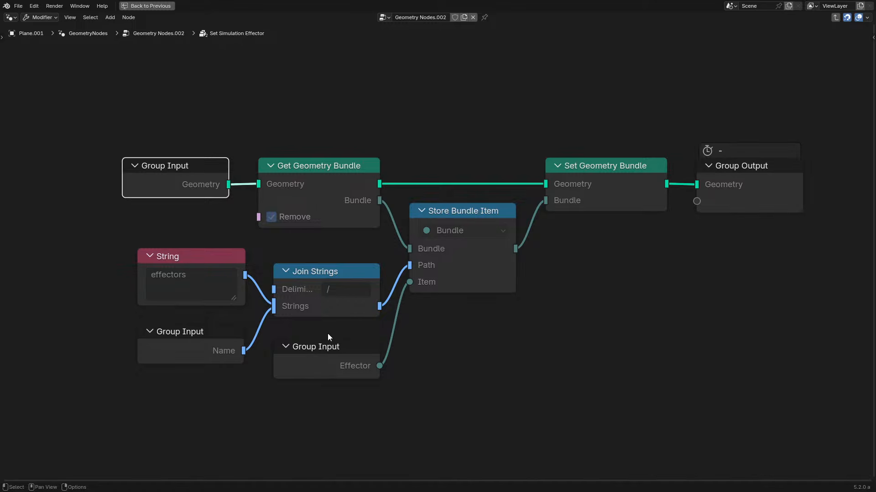
key("Tab")
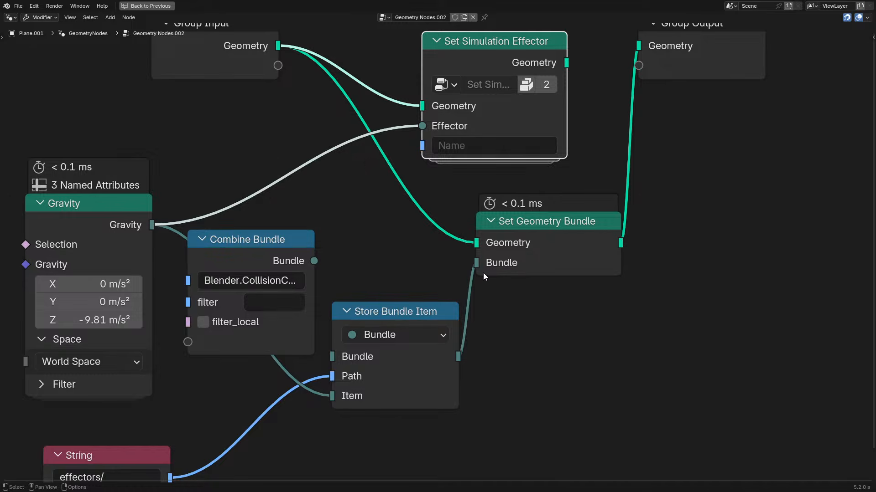
key("Tab")
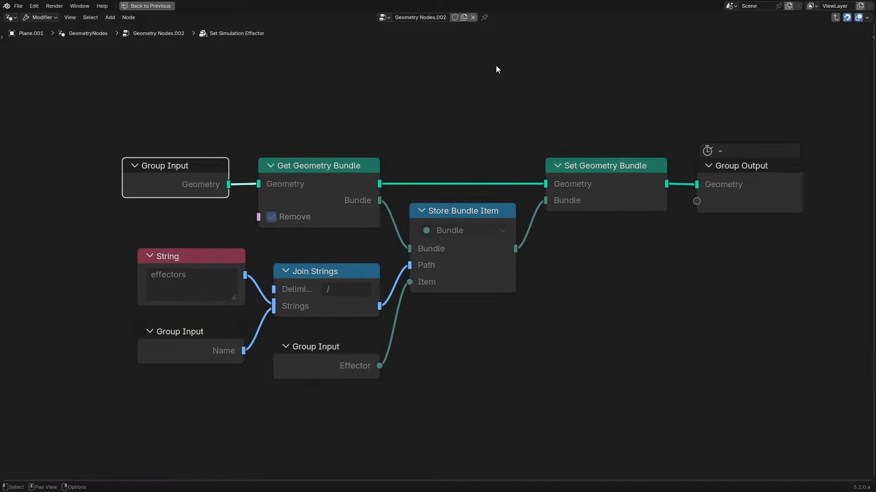
key("Tab")
left_click_drag(525, 253, 605, 225)
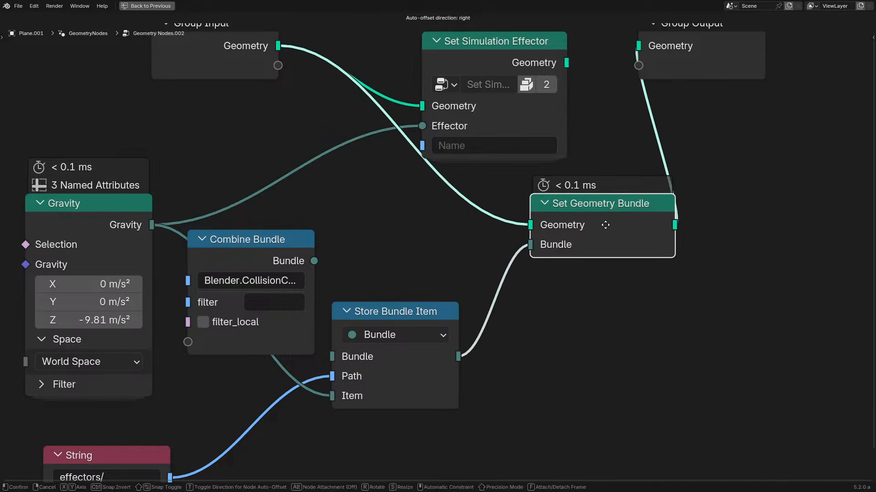
left_click_drag(372, 323, 408, 270)
- Examine how Get Geometry Bundle's Bundle output feeds Store Bundle Item within the Set Simulation Effector group
left_click(483, 72)
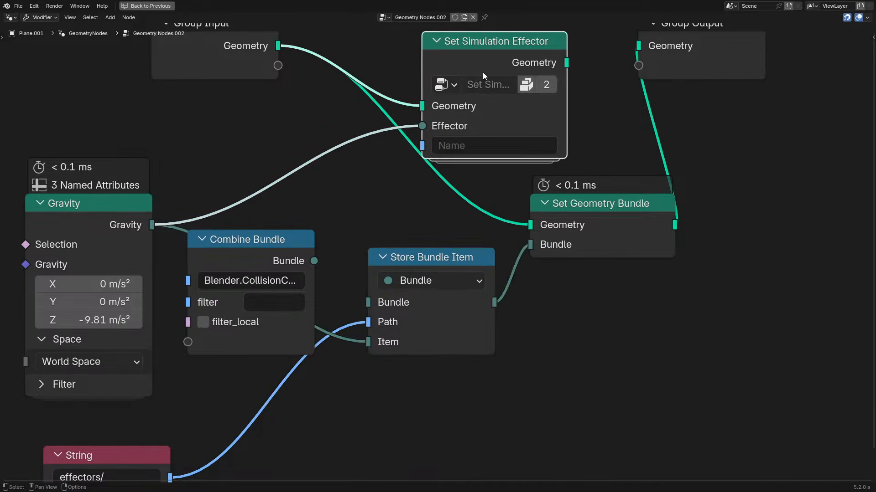
key("Tab")
mouse_move(379, 201)
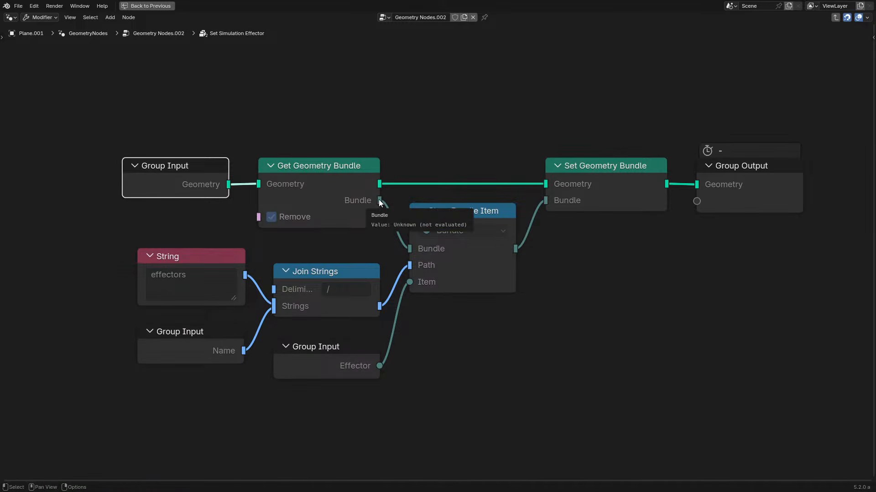
key("Tab")
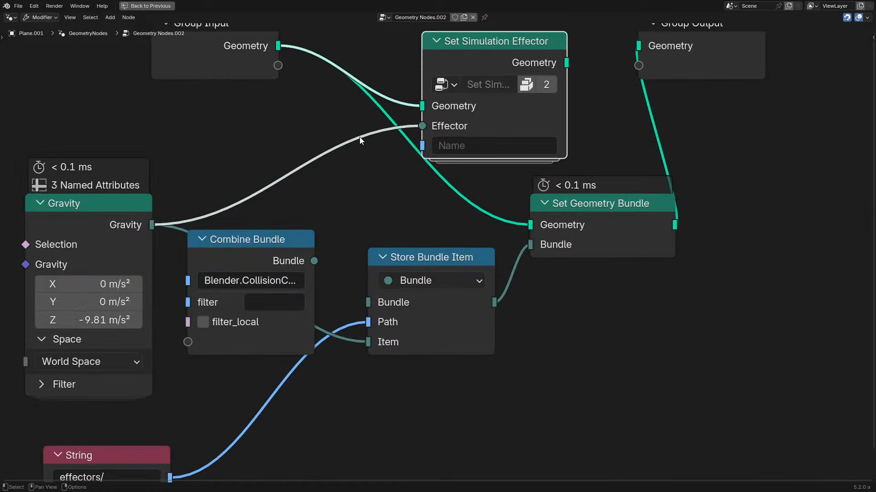
key("Tab")
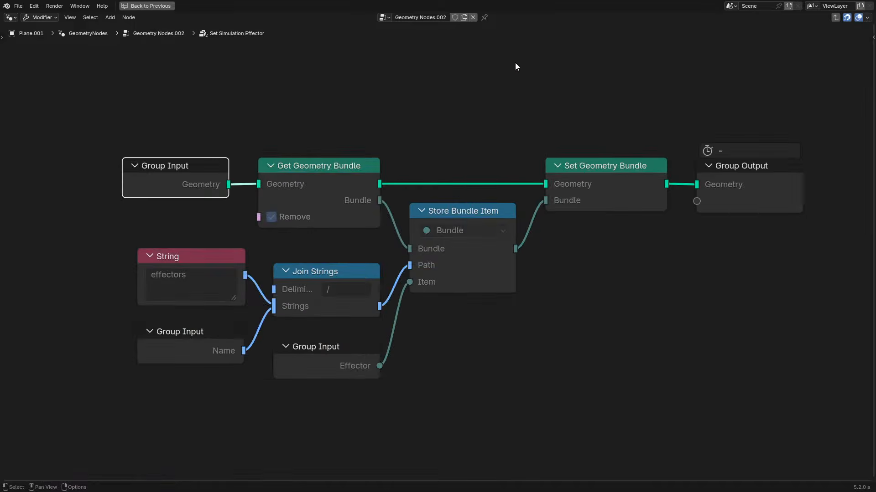
key("Tab")
- Insert a Get Geometry Bundle node with Remove enabled before Set Geometry Bundle, and feed its Bundle output into Store Bundle Item
left_click_drag(277, 46, 305, 170)
type("get")
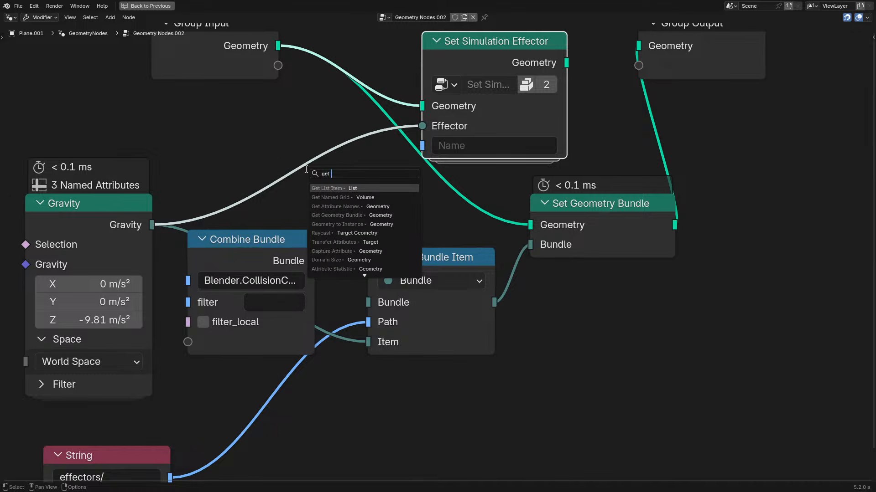
type(" b")
key("Return")
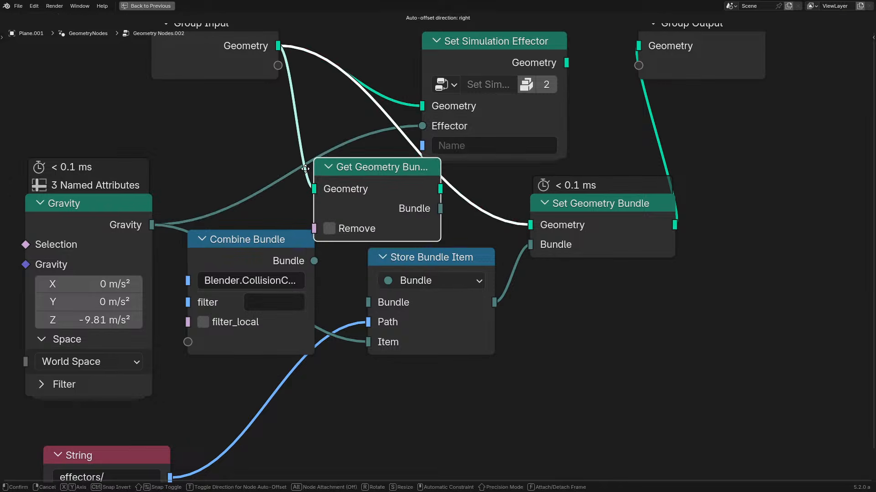
left_click(329, 228)
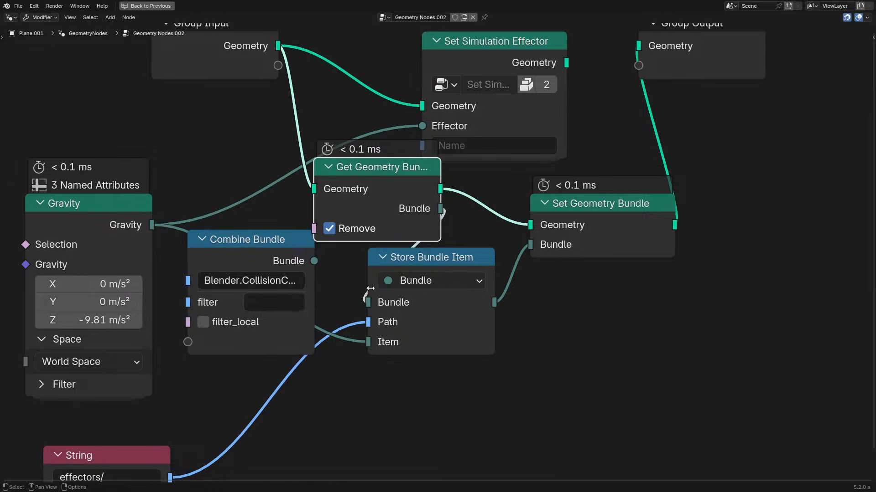
left_click_drag(422, 258, 584, 276)
left_click_drag(382, 189, 418, 226)
left_click(418, 225)
- Play the cloth simulation briefly and inspect the contents of Get Geometry Bundle's Bundle output
key("ctrl+space")
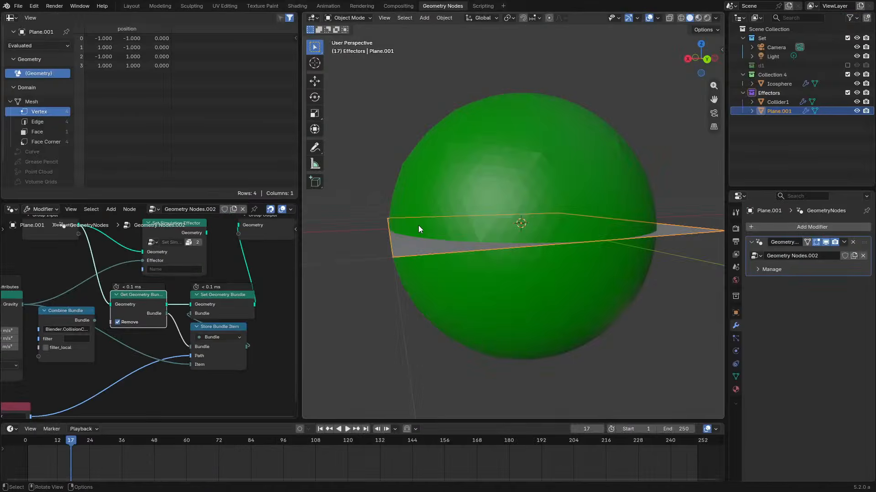
key("space")
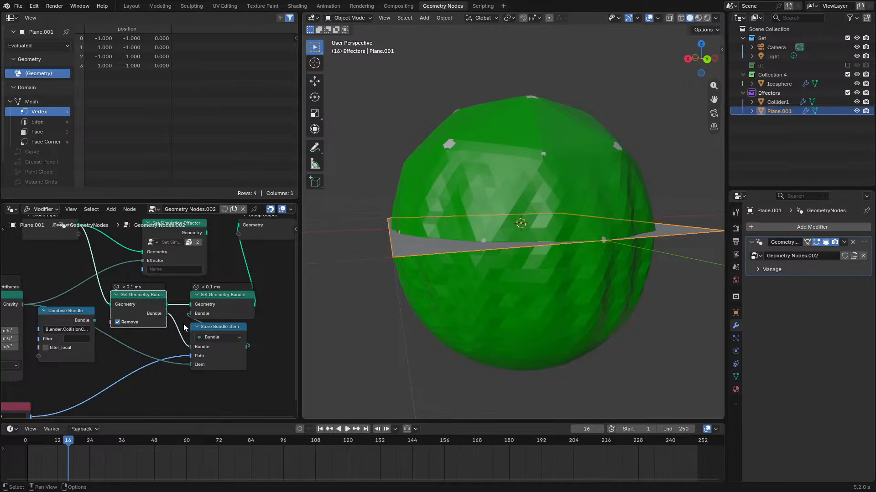
scroll(173, 320, "up", 6)
key("ctrl+space")
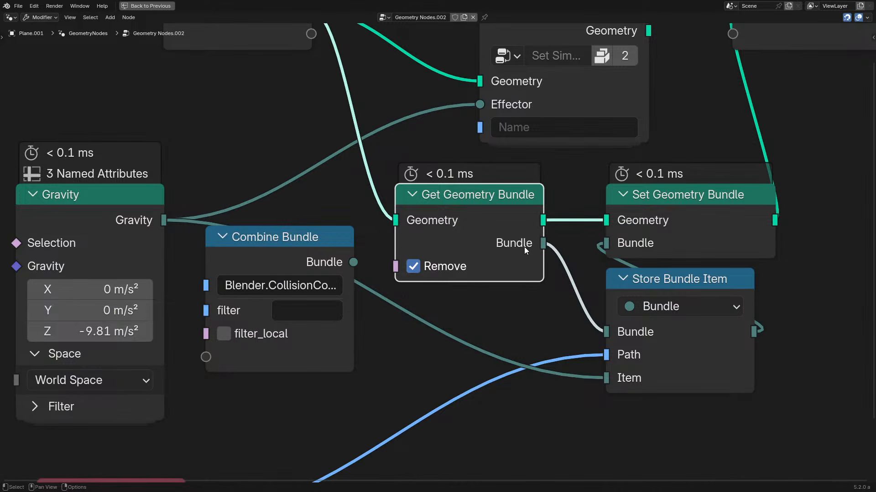
mouse_move(543, 249)
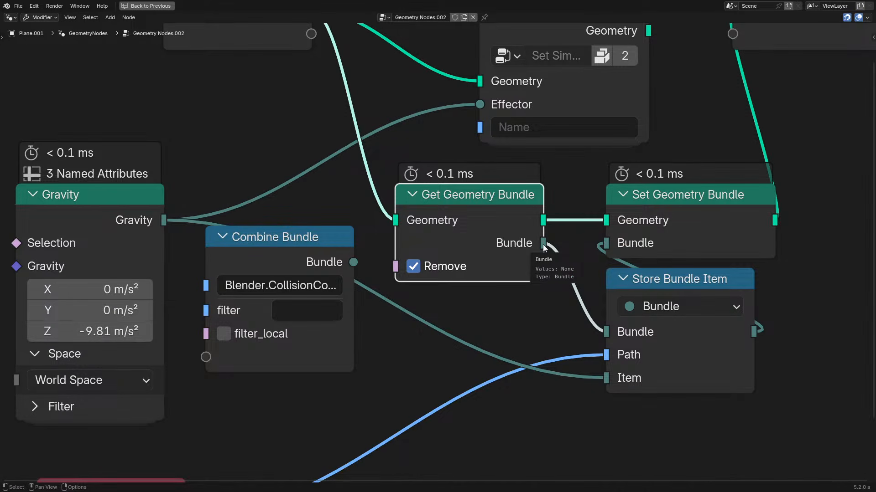
- Connect a Viewer to Get Geometry Bundle's Geometry and Bundle outputs, and set the spreadsheet to show Viewer Node data
left_click(543, 245, "ctrl+shift")
left_click(543, 221, "ctrl+shift")
key("ctrl+space")
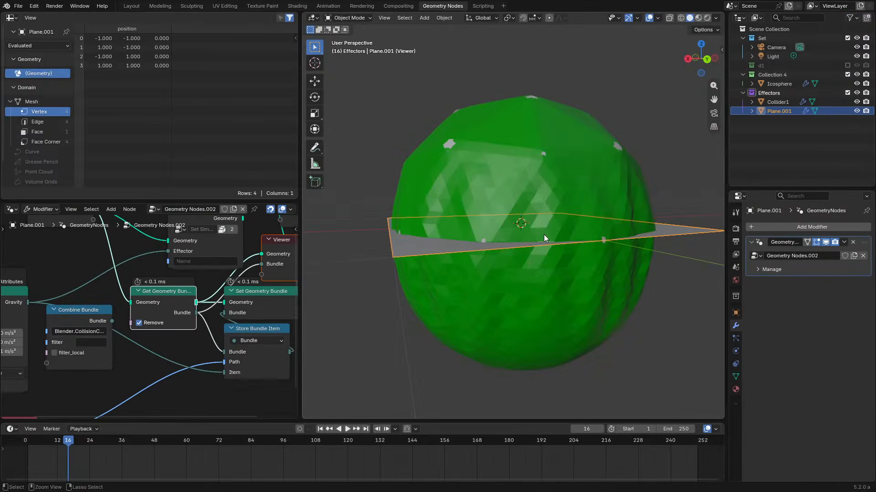
left_click(54, 47)
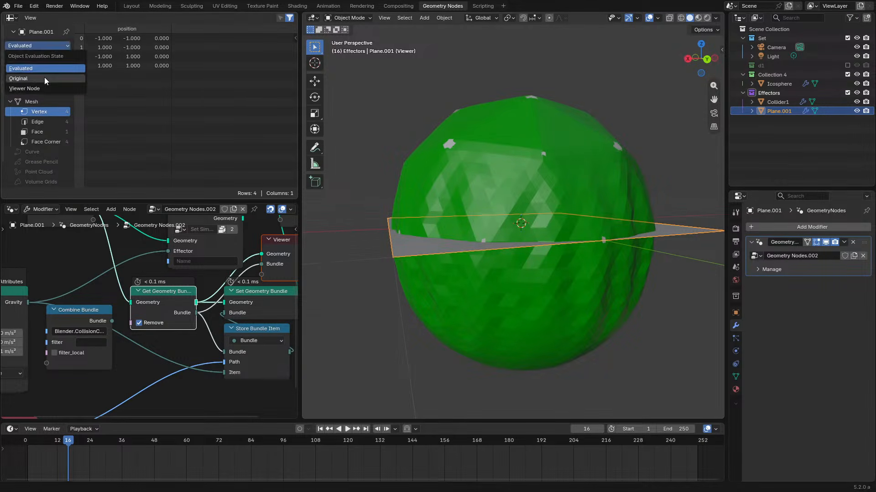
left_click(40, 88)
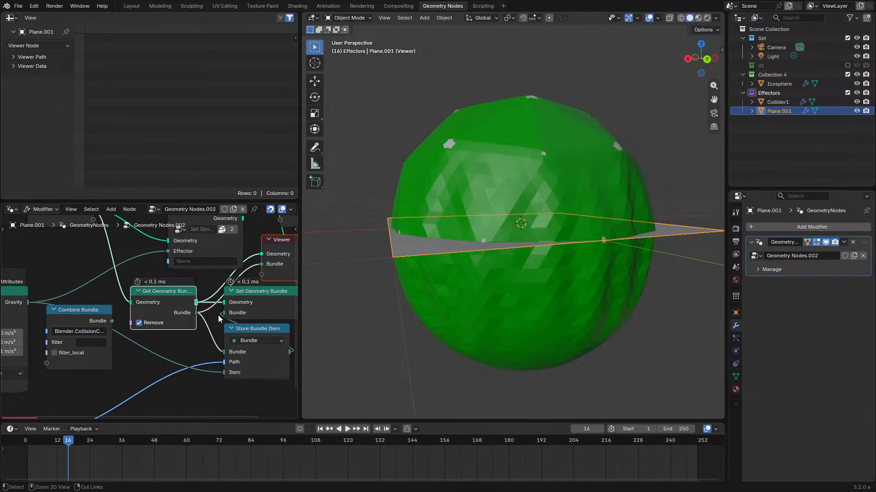
left_click(202, 309, "ctrl+shift")
left_click(200, 314, "ctrl+shift")
- Replay the simulation from the start and check the viewed bundle output in the spreadsheet
key("space")
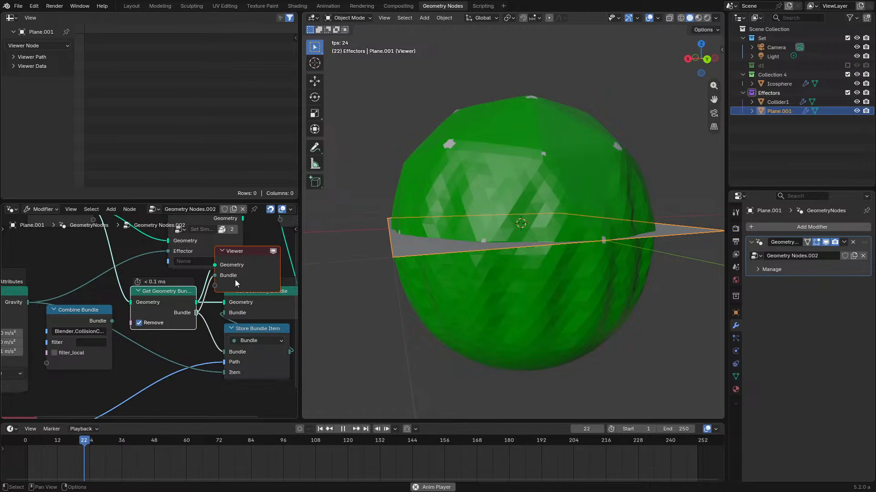
key("Escape")
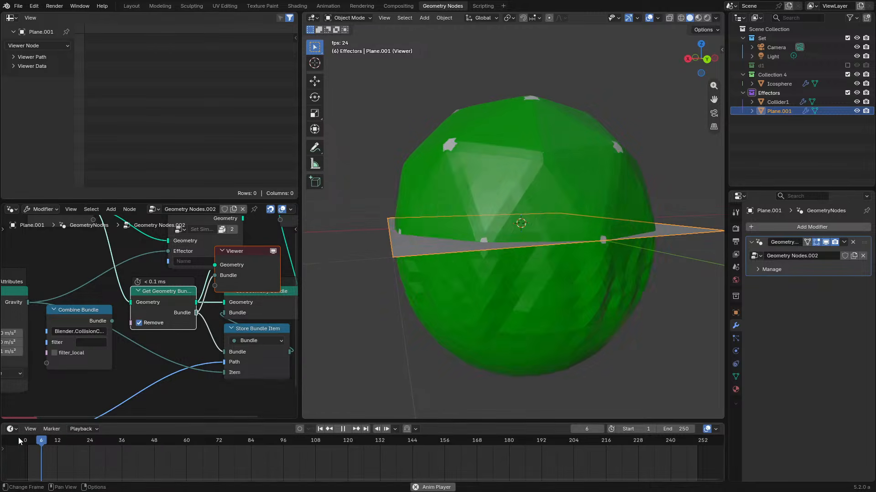
key("space")
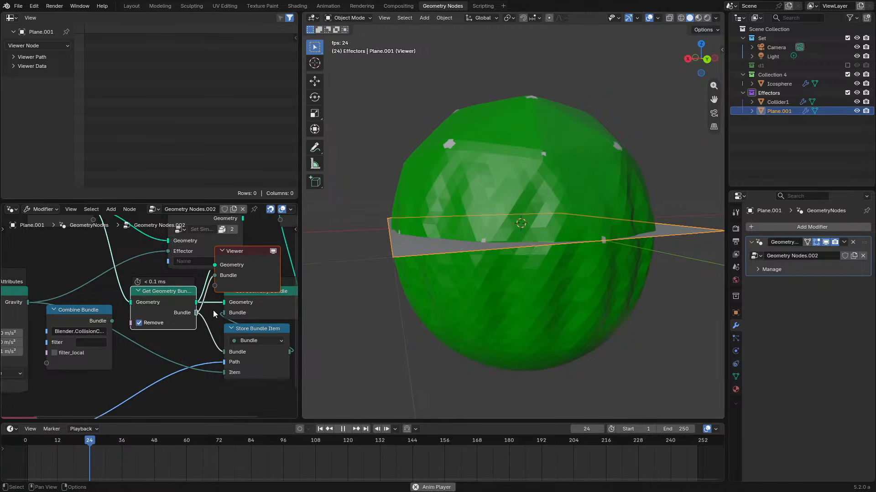
middle_click_drag(215, 335, 149, 308)
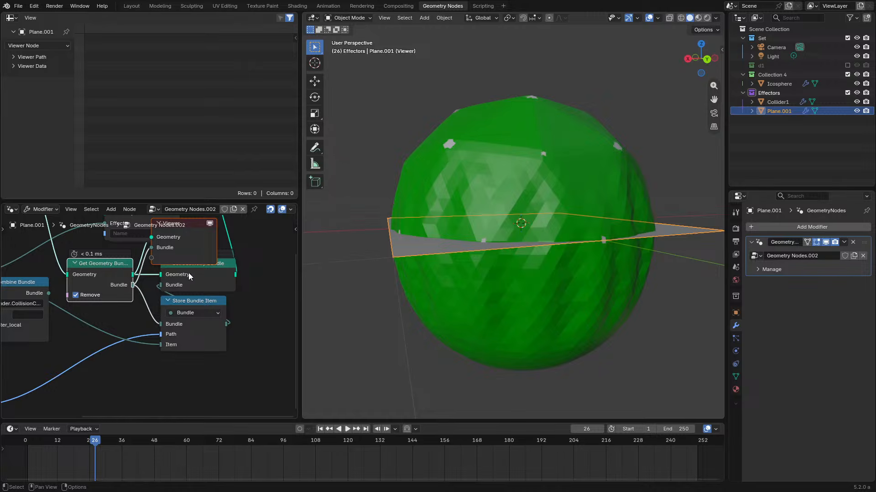
- Remove the Viewer node from the tree while keeping Get Geometry Bundle linked to Set Geometry Bundle and Store Bundle Item
key("ctrl+z")
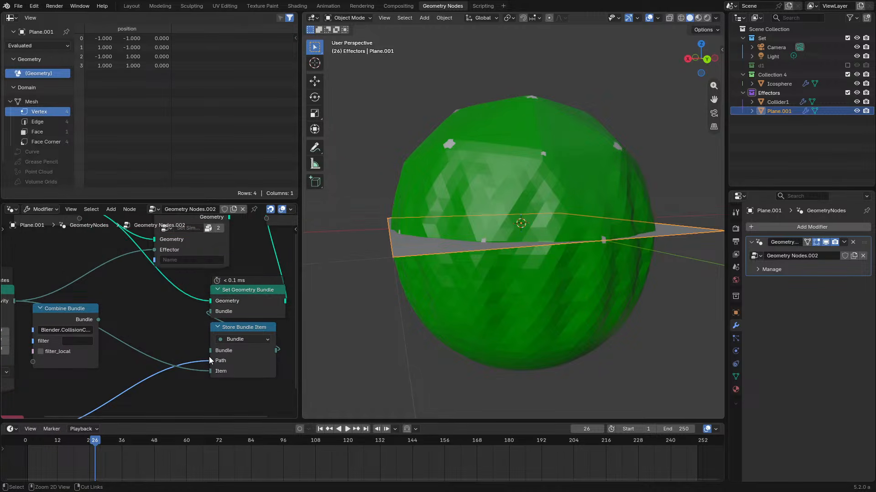
key("ctrl+shift+z")
left_click(234, 275)
key("ctrl+x")
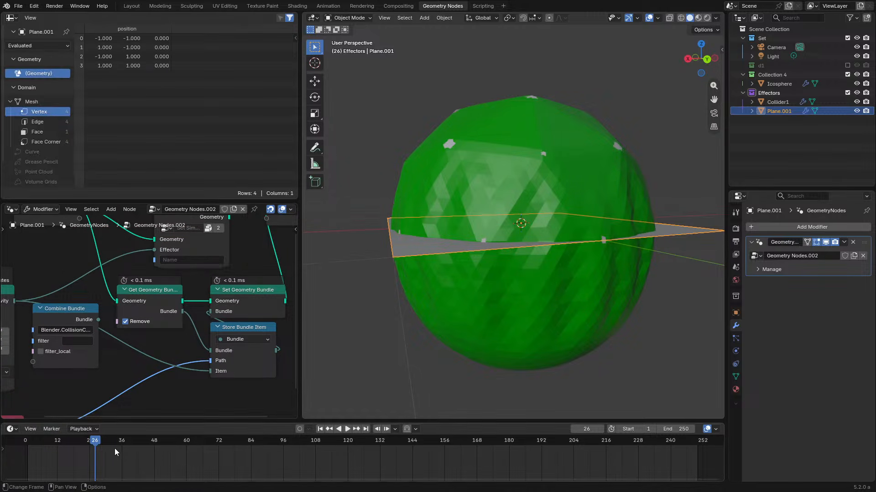
- Cut the link from Get Geometry Bundle's Bundle output to Store Bundle Item, replaying the simulation from the start before and after
left_click(19, 444)
key("space")
key("space")
right_click_drag(196, 330, 190, 332, "ctrl")
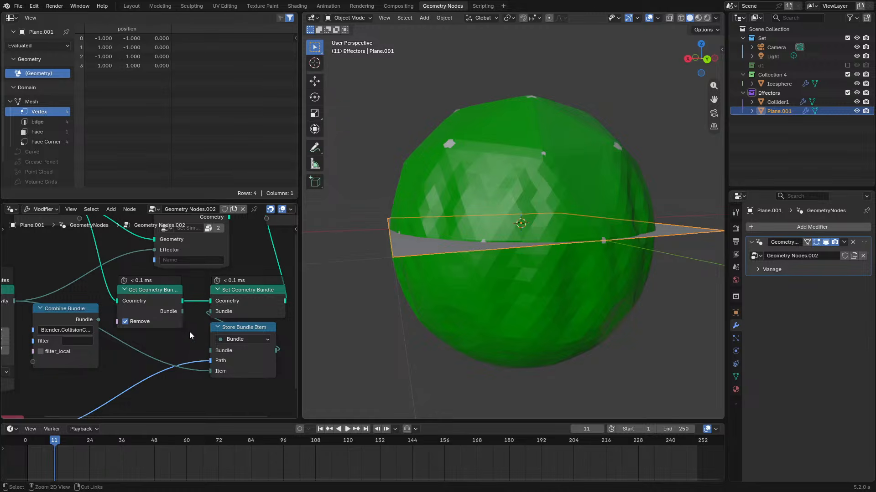
left_click(19, 442)
key("space")
key("space")
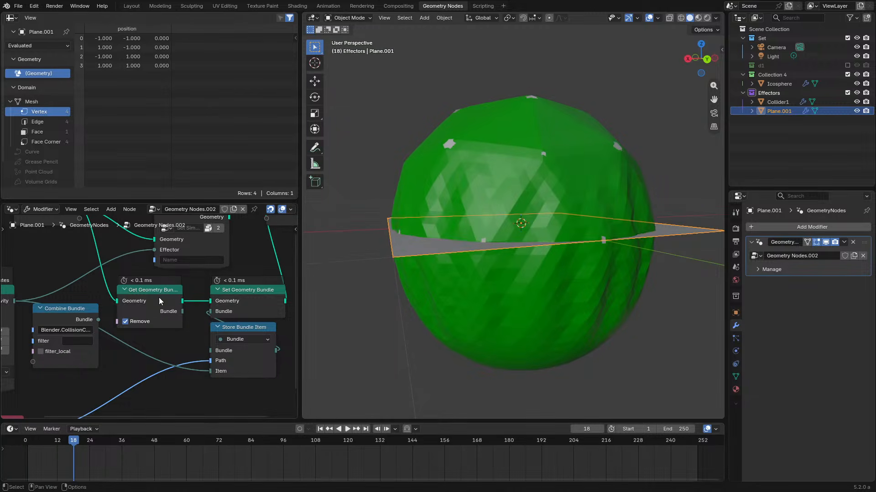
- Delete the Get Geometry Bundle node while keeping Group Input's geometry linked to Set Geometry Bundle
right_click_drag(194, 290, 196, 326, "ctrl")
key("ctrl+z")
left_click(170, 307)
key("ctrl+x")
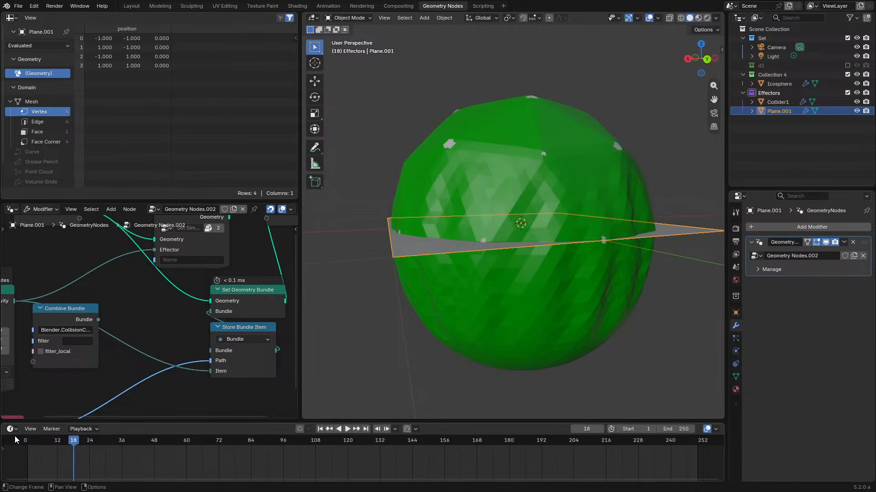
- Select the Icosphere and replay its cloth simulation from the first frame several times to check the gravity effector
left_click(536, 322)
key("space")
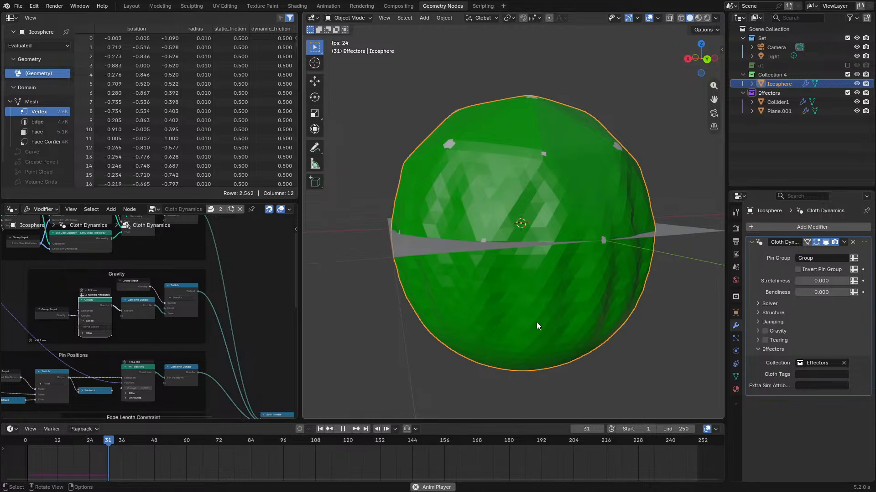
left_click(26, 452)
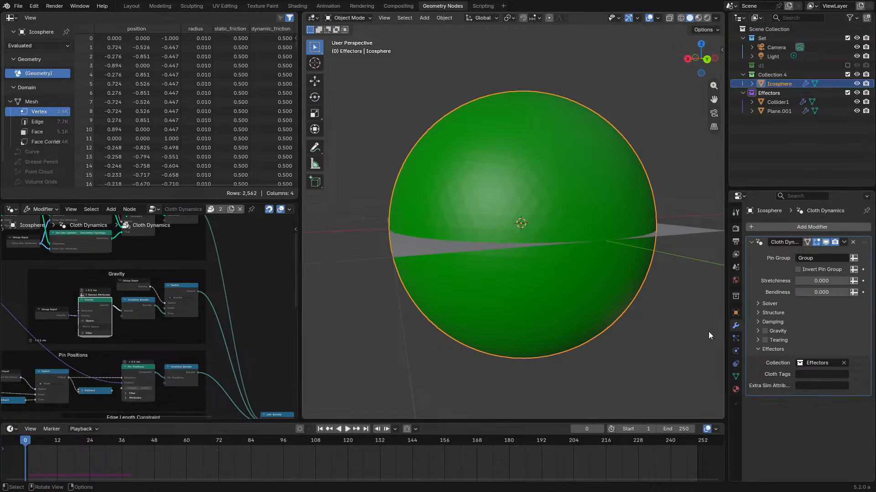
key("space")
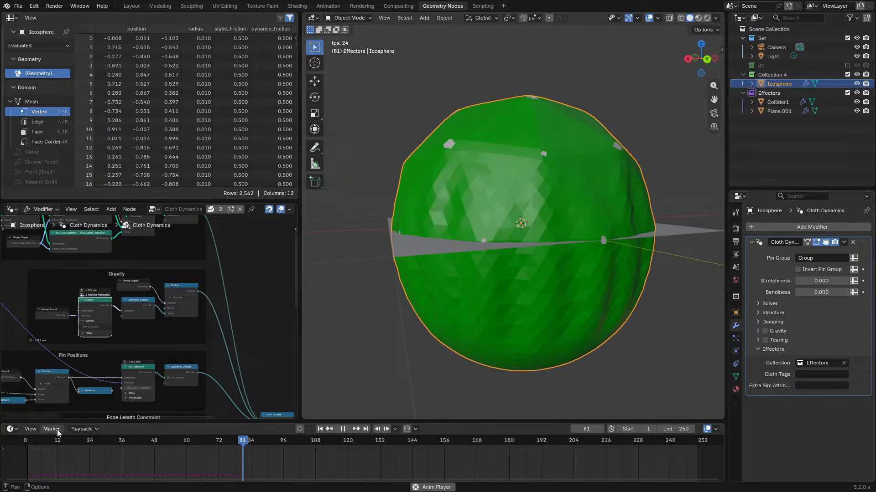
left_click(16, 441)
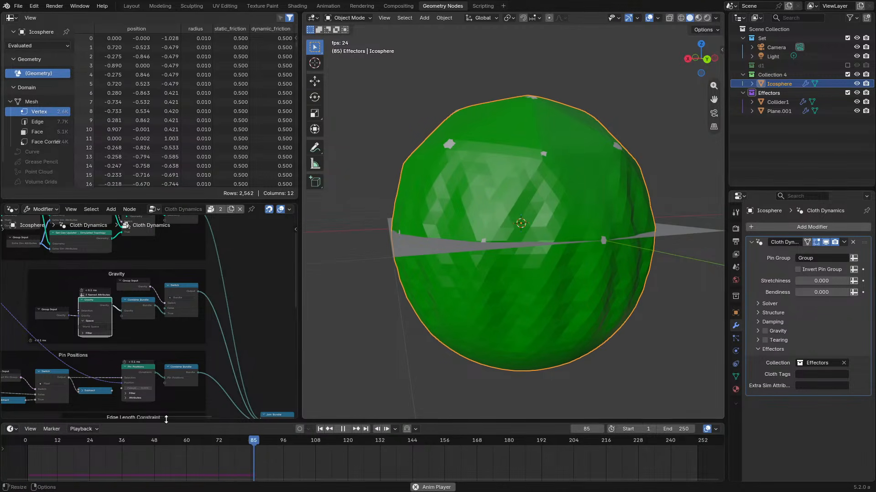
left_click(24, 443)
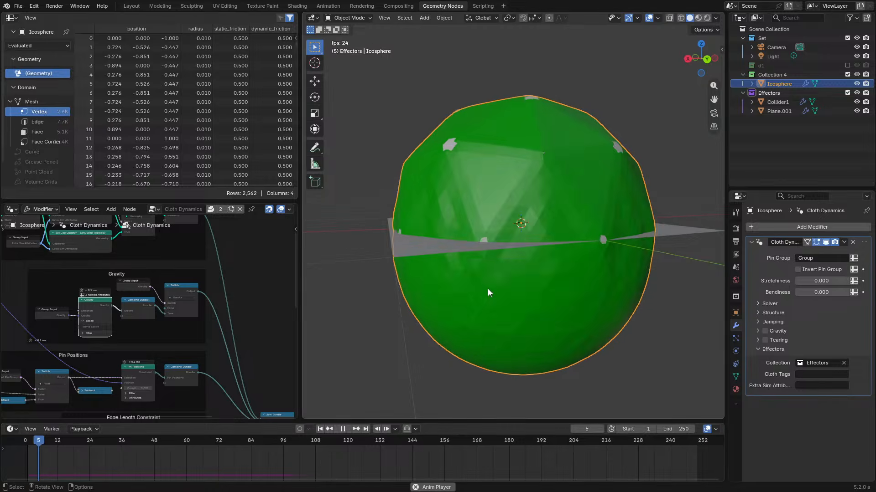
- Select the plane and move its String node closer to the Path input of Store Bundle Item
left_click(448, 251)
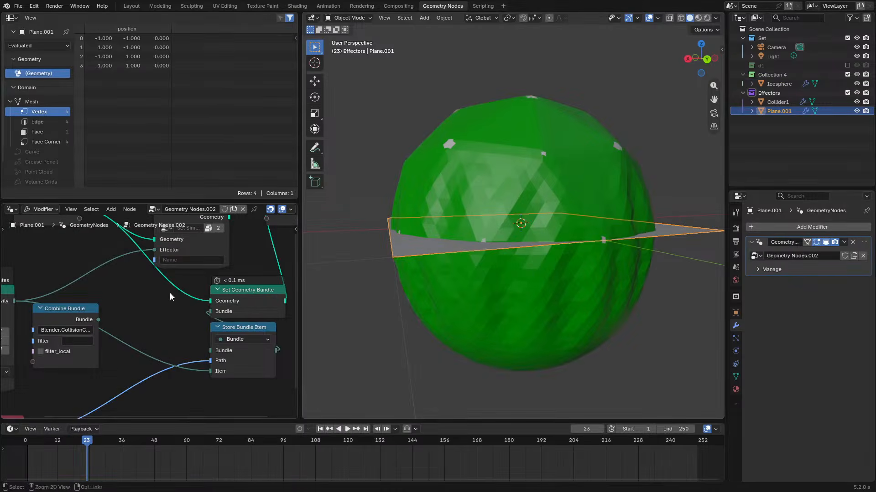
key("ctrl+space")
middle_click_drag(321, 333, 388, 272)
left_click_drag(259, 348, 457, 309)
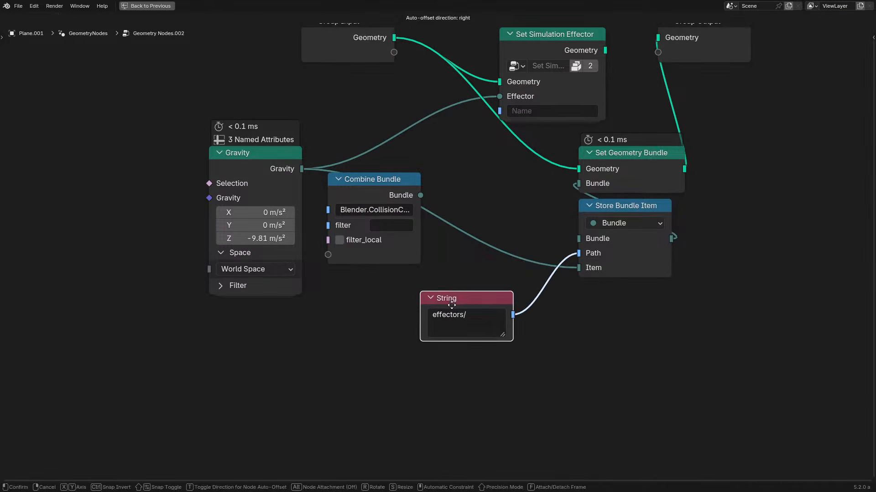
scroll(476, 303, "up", 2)
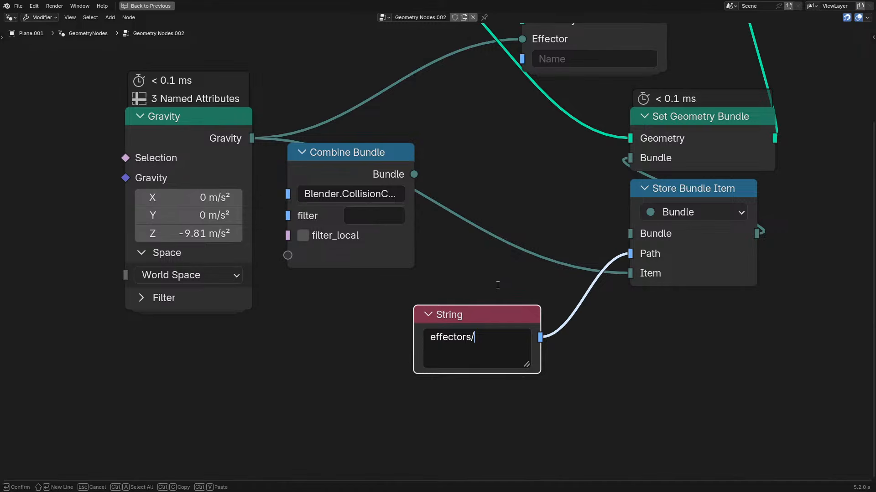
- Set the String node's text to "effectors/a" and replay the cloth simulation from the start
key("Return")
key("ctrl+space")
left_click(176, 358)
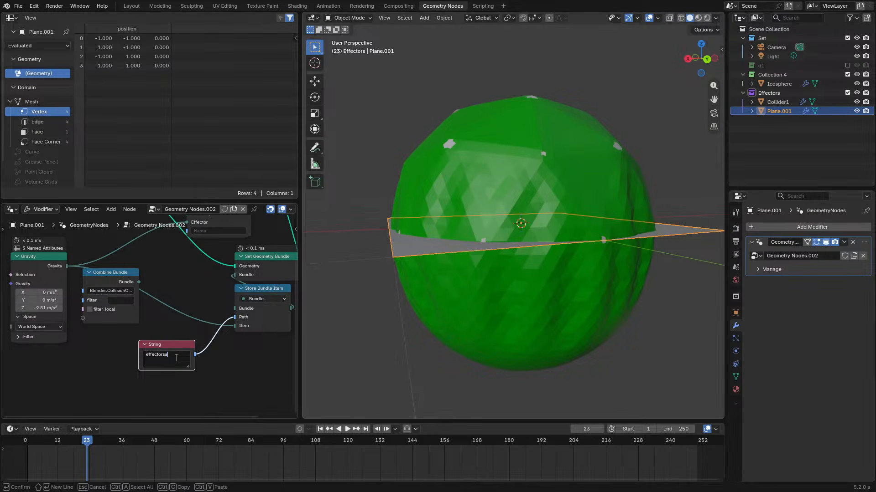
type("a")
key("Return")
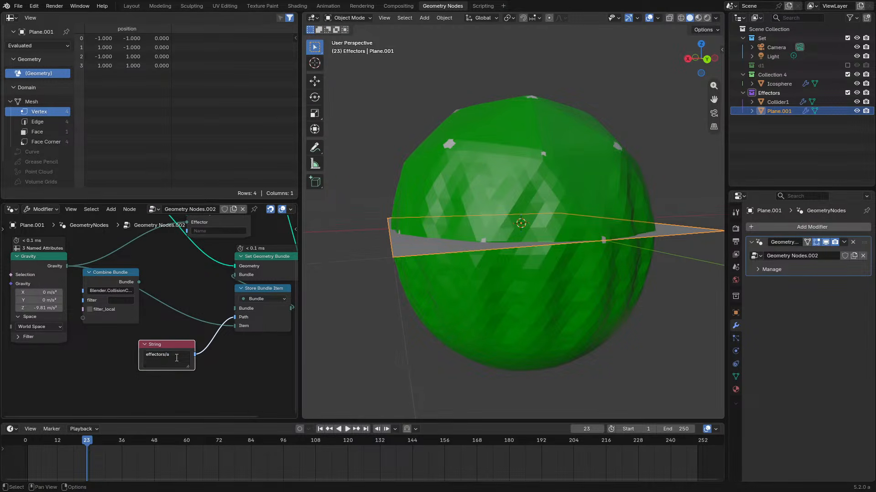
left_click_drag(32, 441, 8, 442)
key("space")
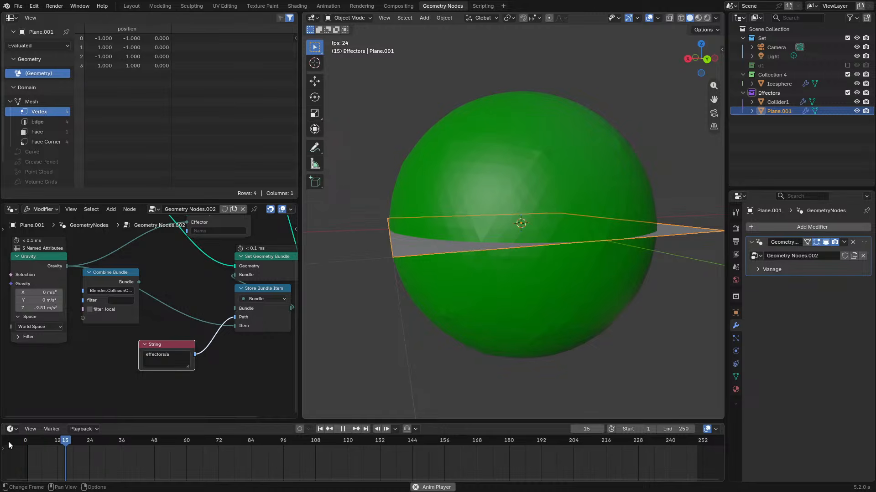
scroll(136, 360, "up", 3)
key("space")
- Change the String node's text back to "effectors/" and replay the cloth simulation from the first frame
left_click(127, 354)
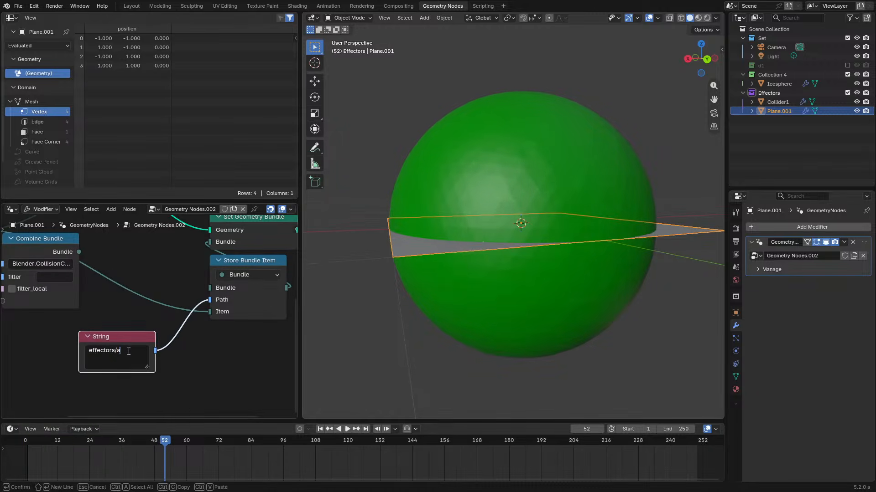
key("BackSpace")
key("Return")
left_click_drag(37, 444, 26, 437)
key("space")
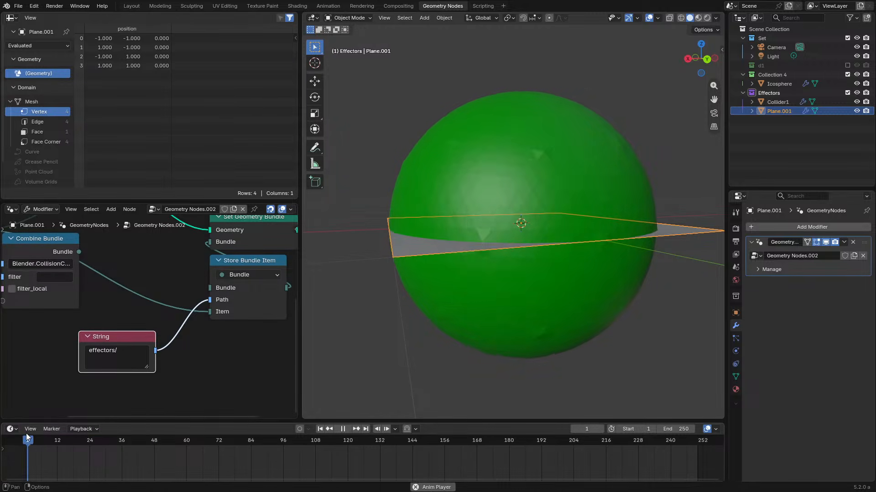
key("space")
- Delete the Set Simulation Effector node from the plane's node tree
key("ctrl+space")
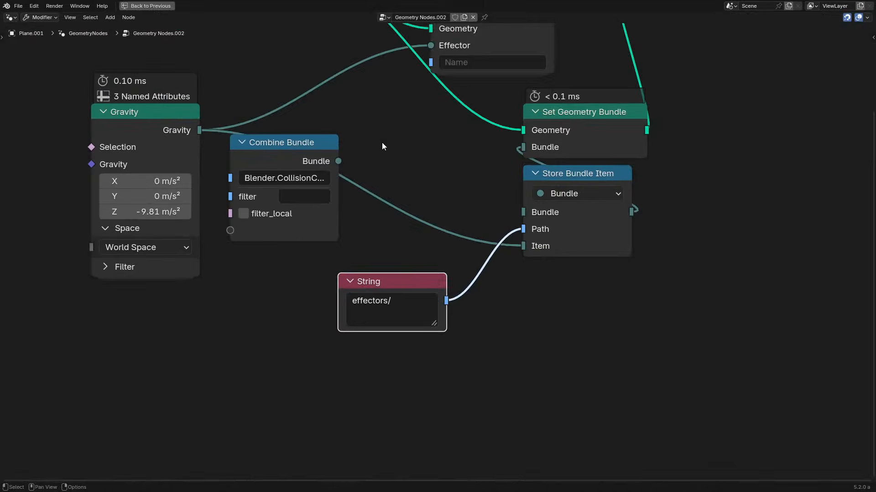
key("Home")
left_click_drag(507, 125, 171, 157)
right_click(170, 157)
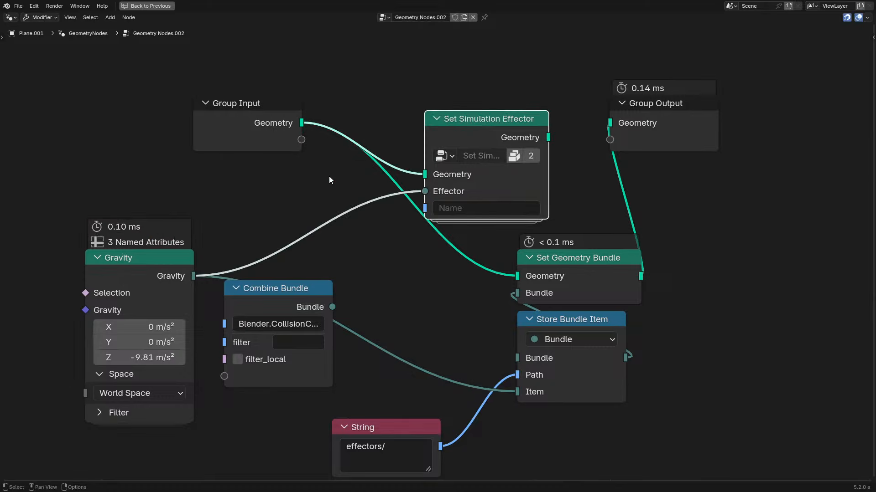
key("x")
- Move Set Geometry Bundle and Store Bundle Item between Group Input and Group Output, and place the String node beside them
left_click_drag(451, 193, 639, 369)
key("g")
left_click(390, 348)
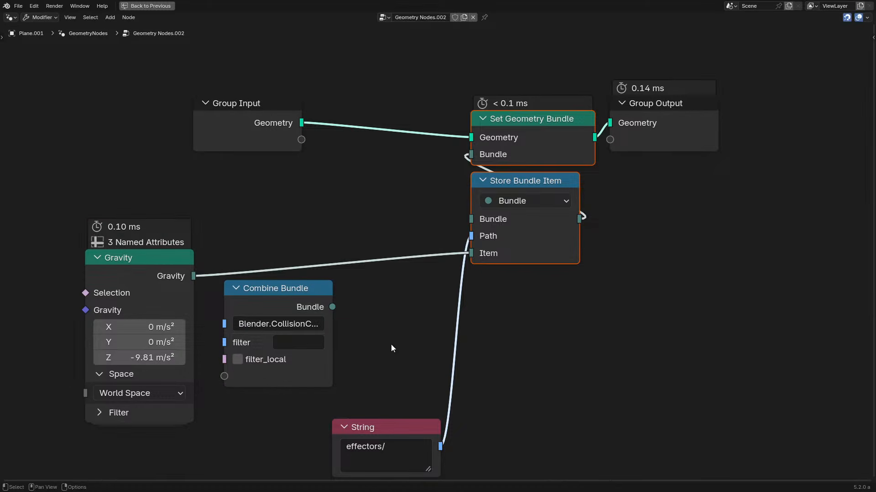
left_click_drag(377, 430, 332, 198)
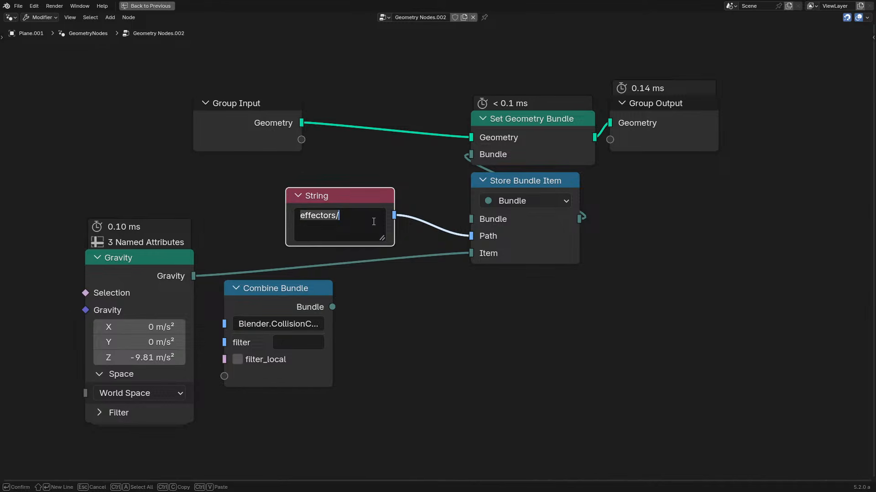
- Replace the String node with the path "effectors/" entered directly in Store Bundle Item, and replay the simulation
key("x")
key("ctrl+space")
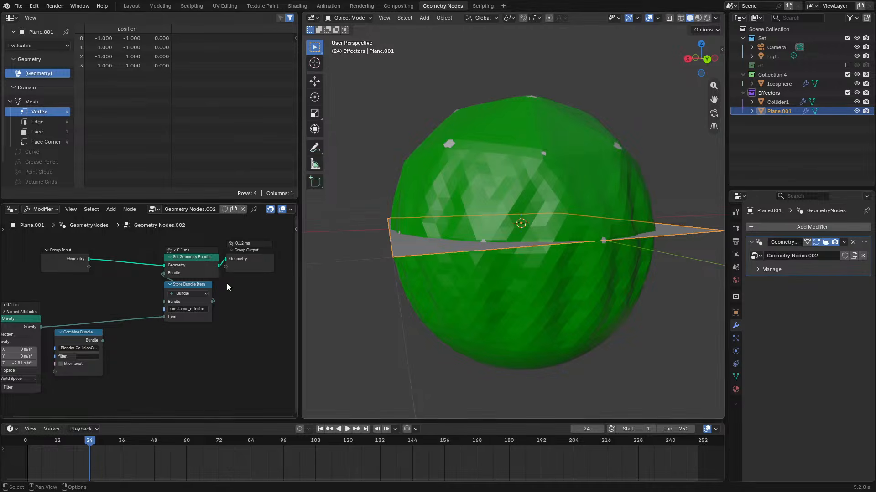
key("space")
key("Escape")
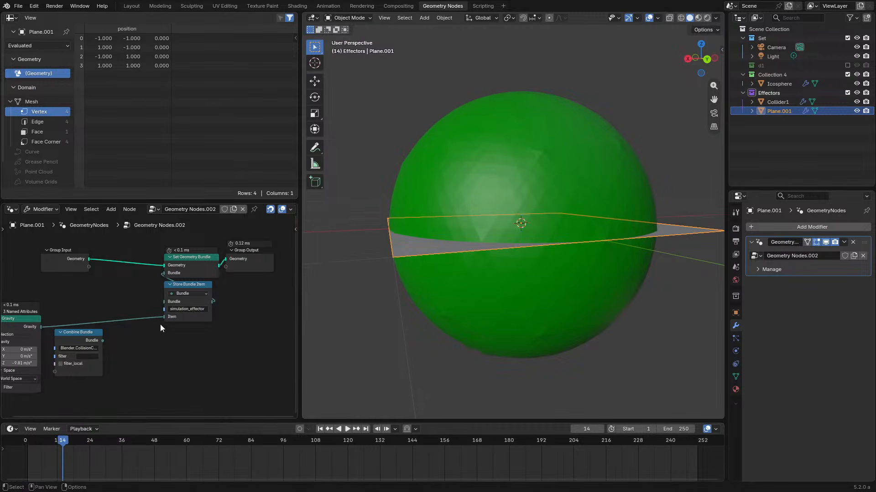
key("ctrl+v")
key("Left")
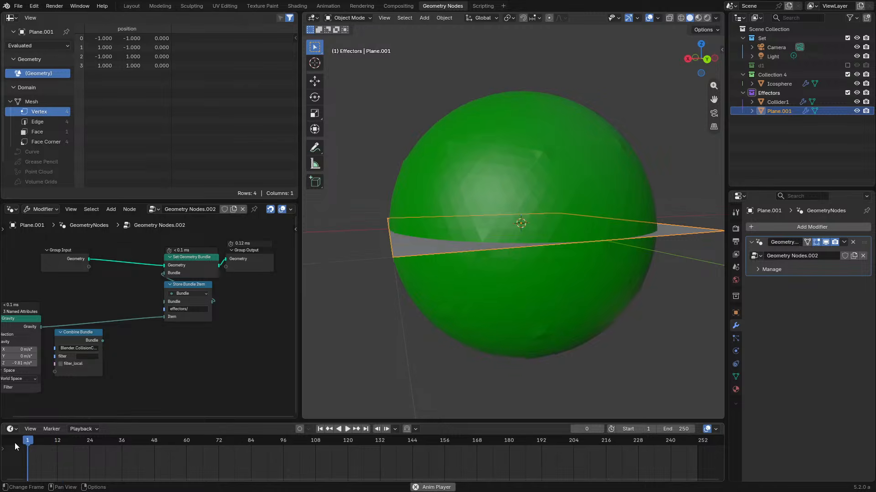
- Set Store Bundle Item's path to "effectors" and replay the cloth simulation from the start
double_click(203, 310)
key("BackSpace")
key("Return")
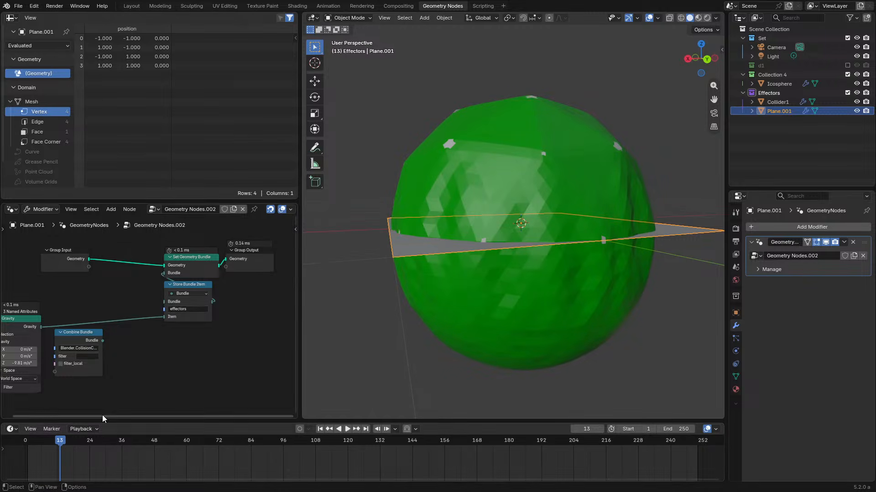
left_click(33, 440)
key("space")
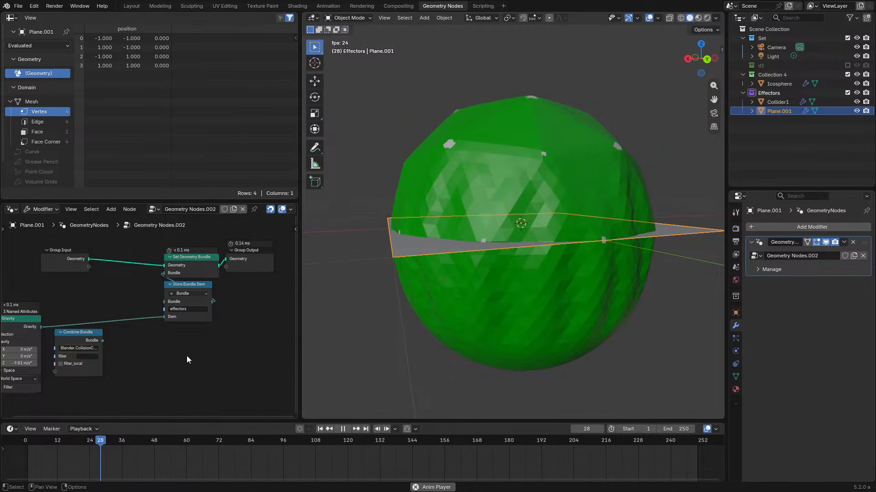
- Copy the unconnected Combine Bundle node and delete it from the tree
scroll(187, 356, "up", 2)
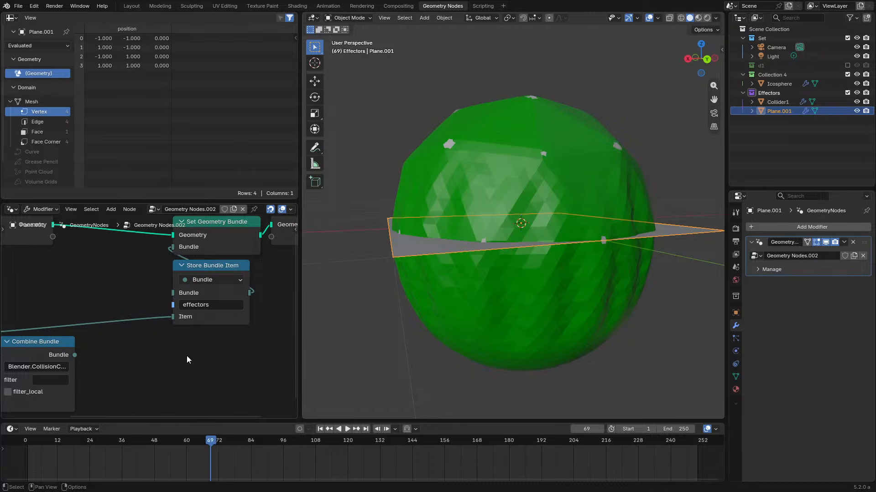
key("ctrl+space")
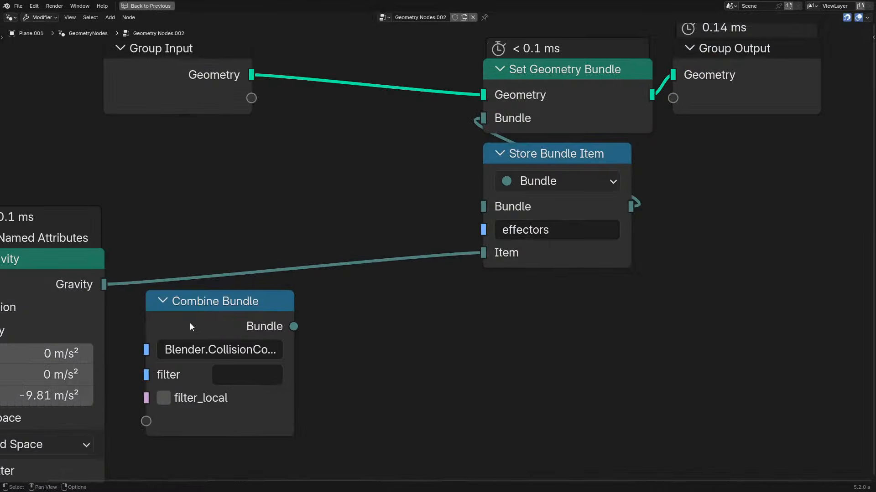
left_click(190, 322)
key("ctrl+c")
key("x")
middle_click_drag(190, 323, 417, 320)
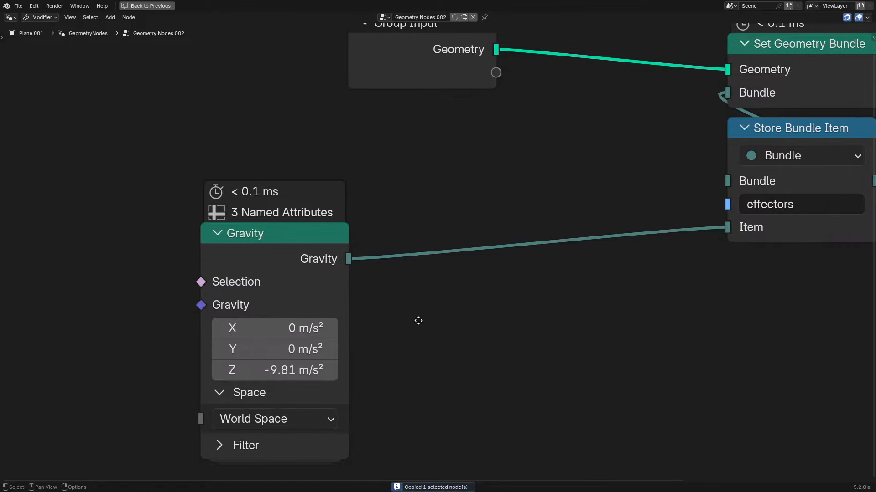
- Look inside the Gravity group and its nested Force group to examine how the effector is built
left_click(297, 268)
key("Tab")
scroll(389, 256, "down", 1)
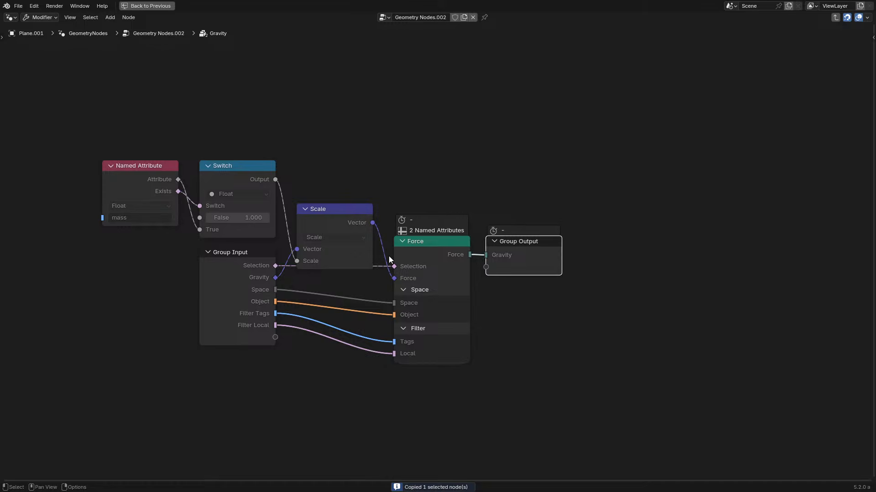
left_click(427, 251)
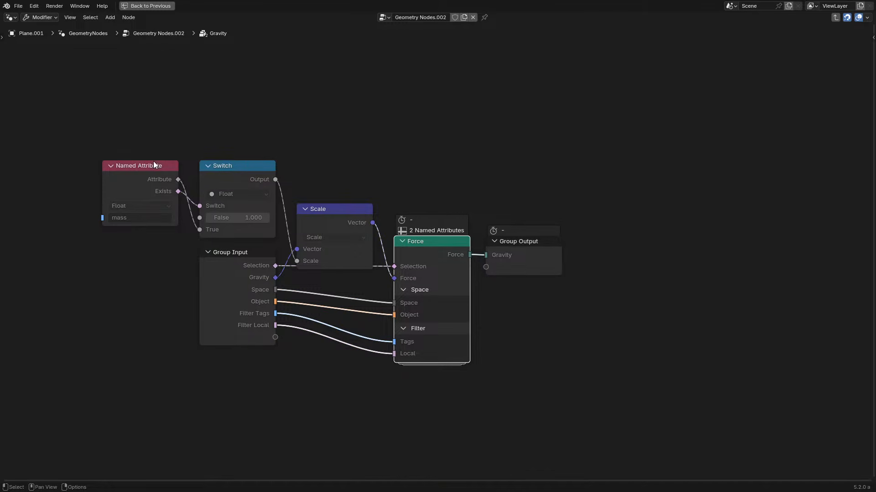
key("Tab")
scroll(418, 240, "down", 5)
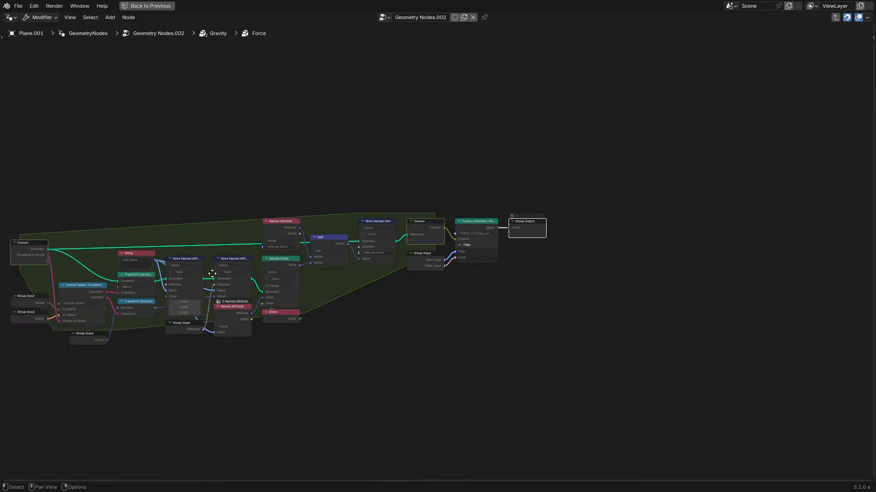
scroll(448, 225, "up", 5)
middle_click_drag(342, 263, 133, 272)
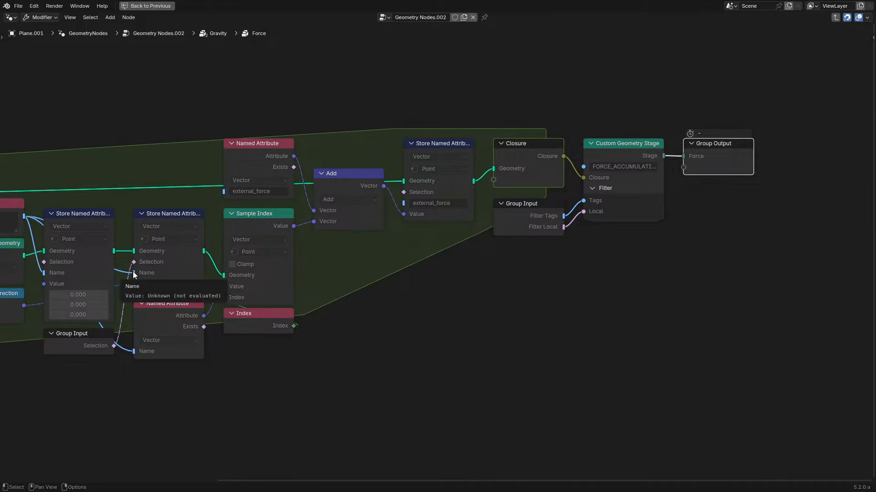
- Examine the bundle items combined inside the Custom Geometry Stage group, and return to the plane's main node tree
left_click(609, 154)
key("Tab")
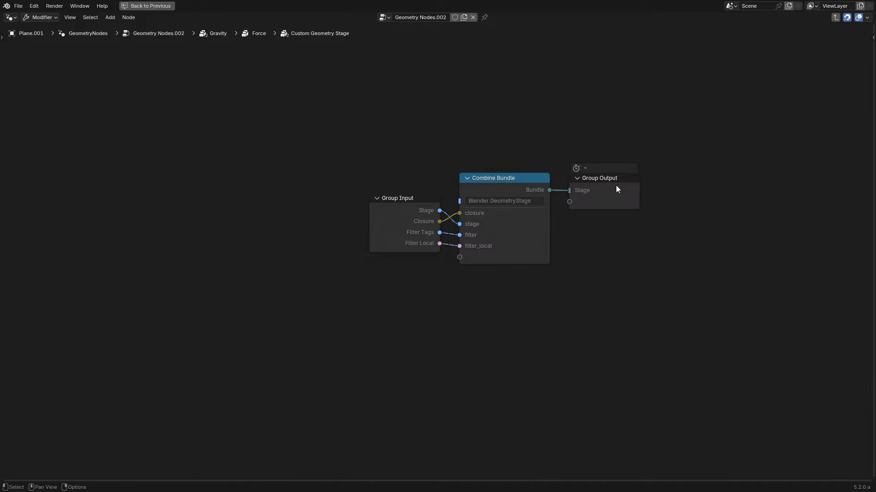
left_click(618, 198)
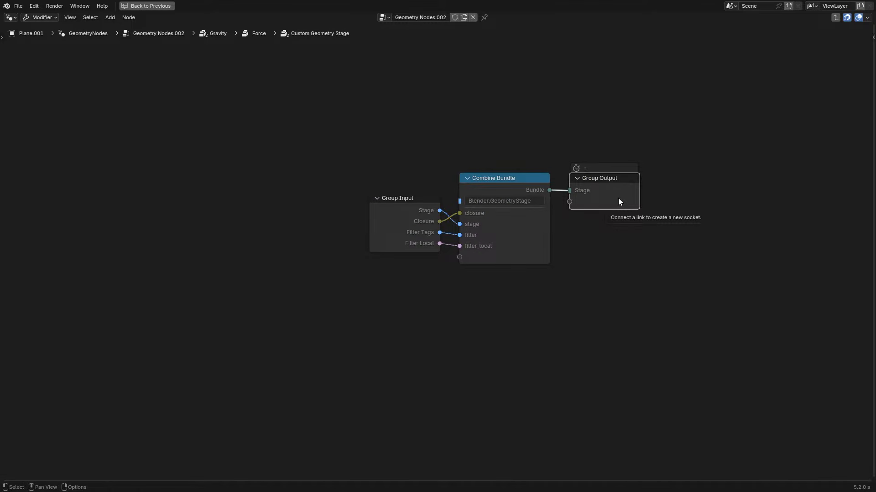
left_click(393, 229)
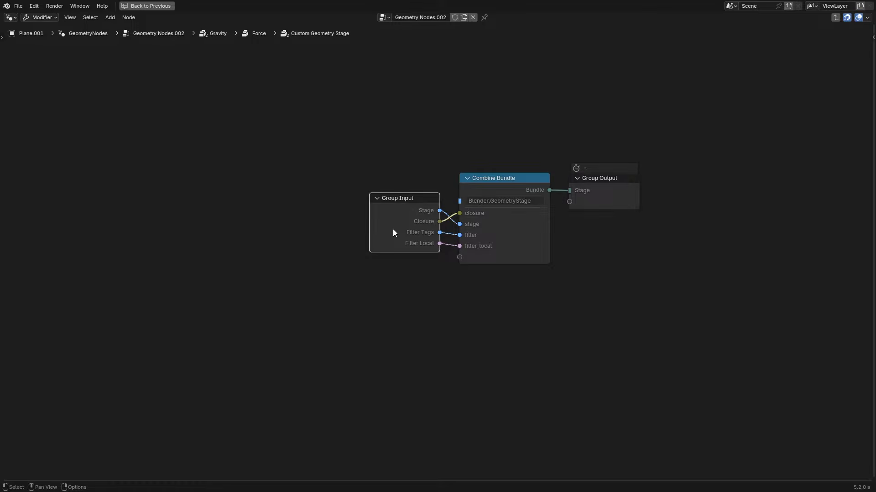
key("Tab")
key("Tab")
key("Tab")
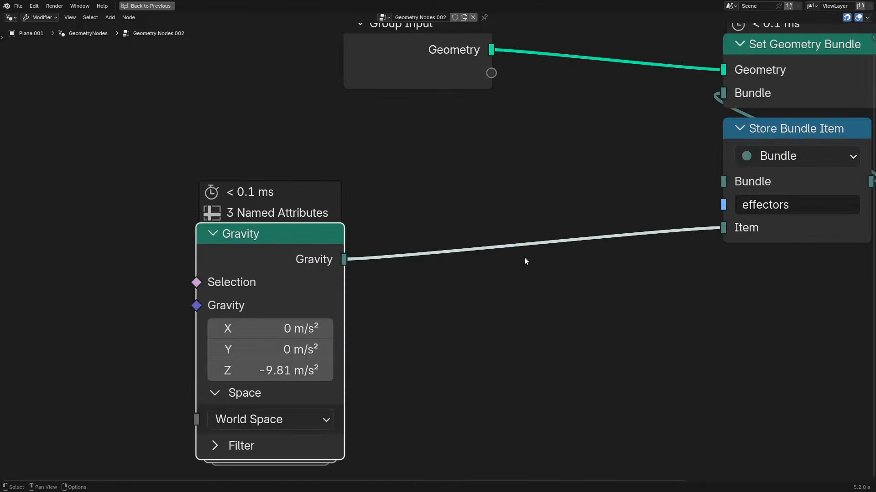
- Add a new Combine Bundle node between the Gravity and Store Bundle Item nodes
middle_click_drag(524, 257, 348, 210)
key("shift+a")
type("combine b")
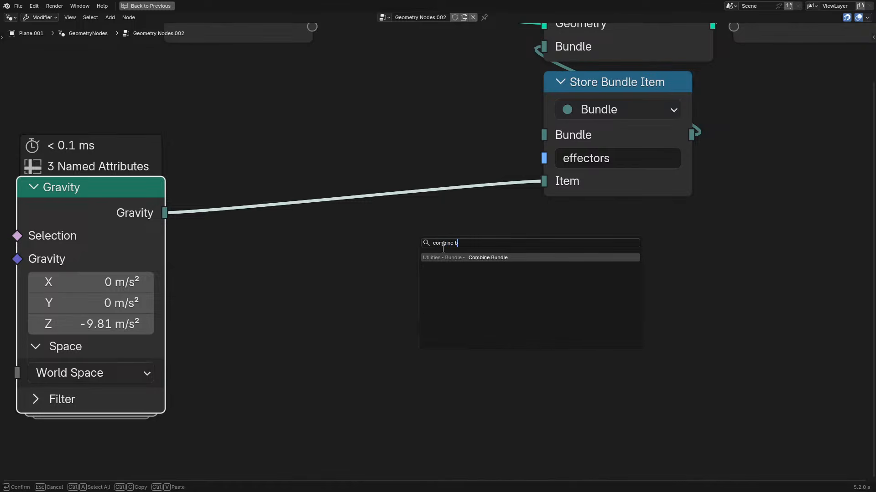
key("Return")
left_click(442, 249)
- Add a String item named "Type" to the new Combine Bundle node
key("n")
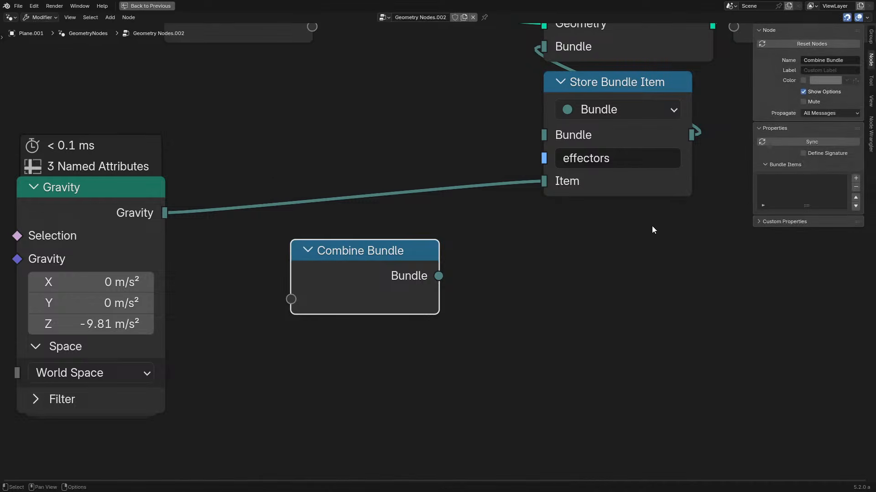
left_click(855, 178)
left_click(814, 218)
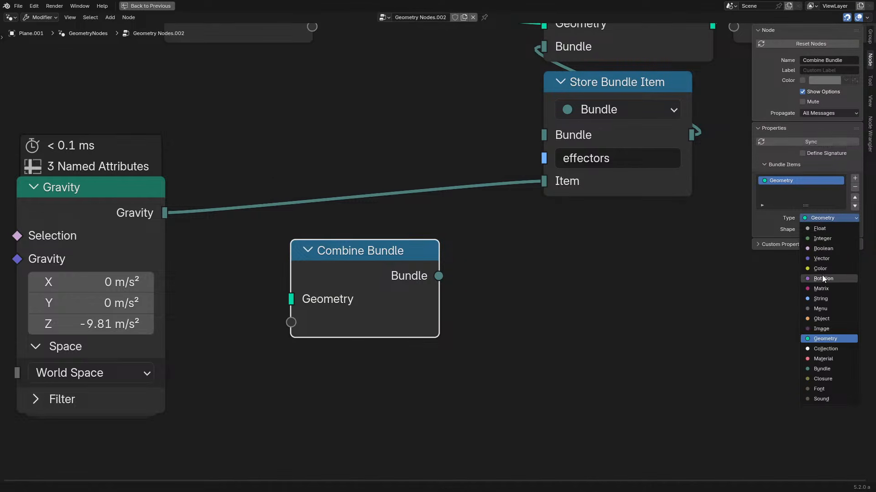
left_click(819, 299)
double_click(779, 181)
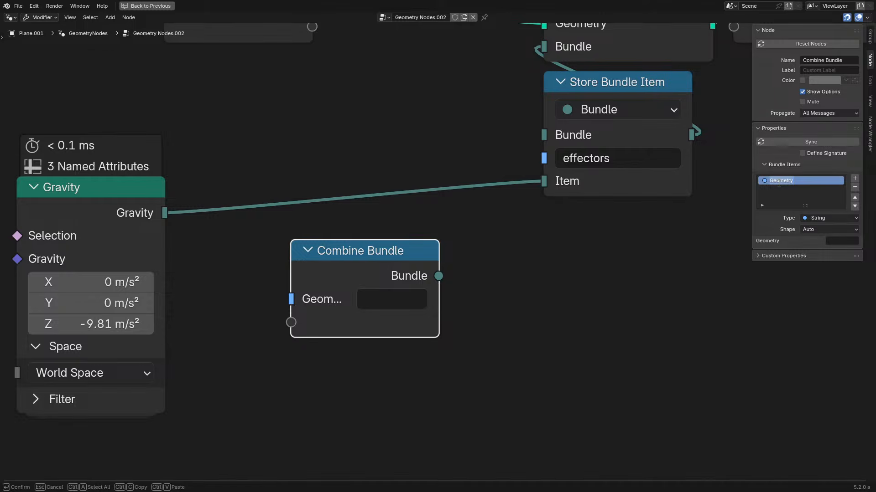
type("Type")
key("Return")
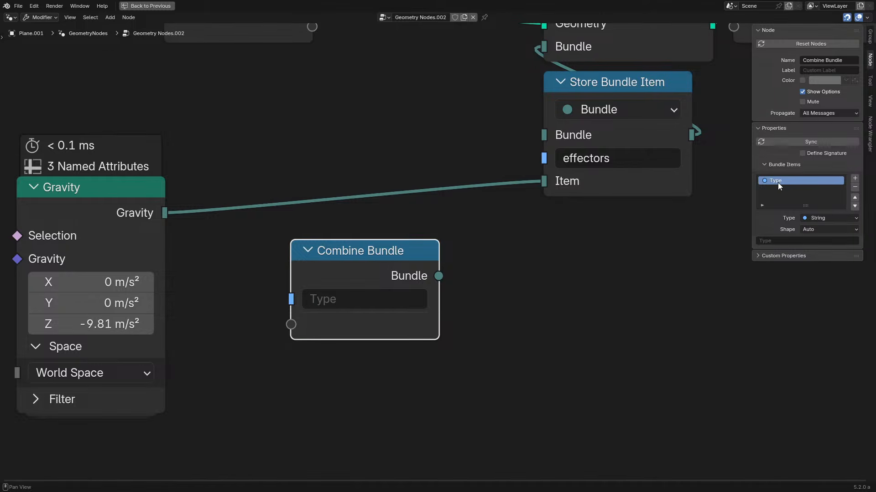
- Connect the new Combine Bundle's output to Store Bundle Item's Item input in place of Gravity, and move the node between them
left_click_drag(438, 276, 538, 190)
left_click_drag(379, 252, 398, 181)
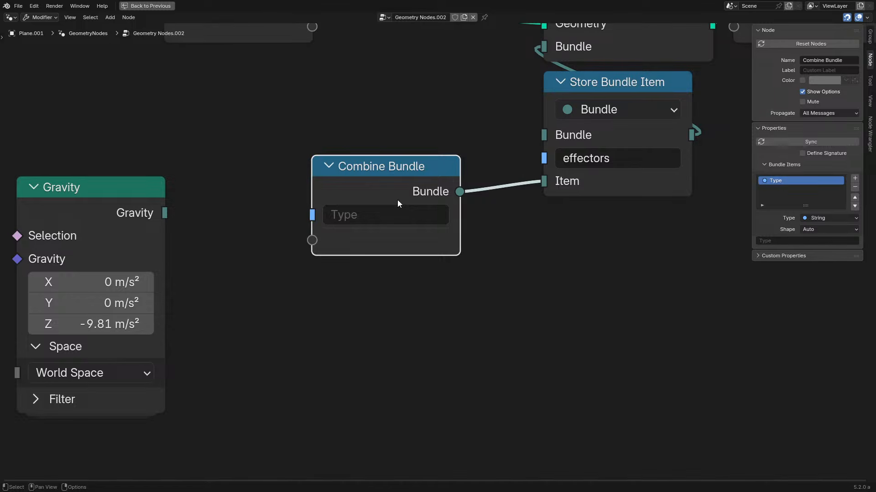
left_click(378, 216)
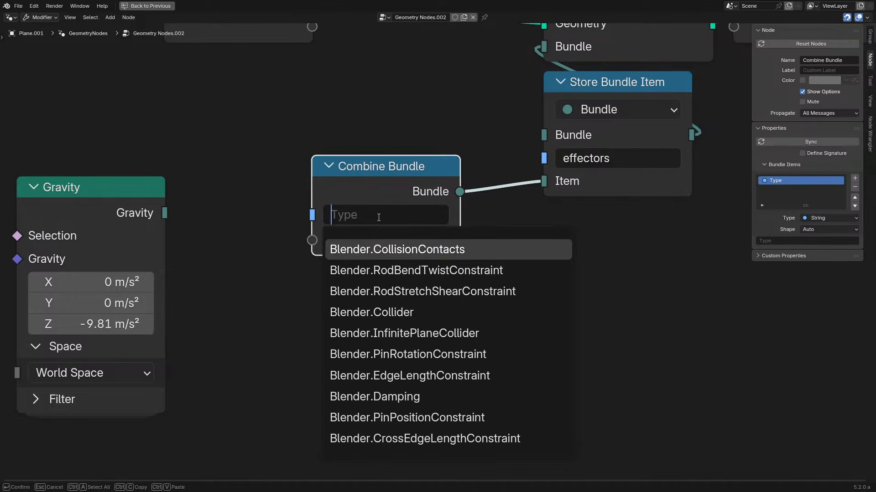
type("g")
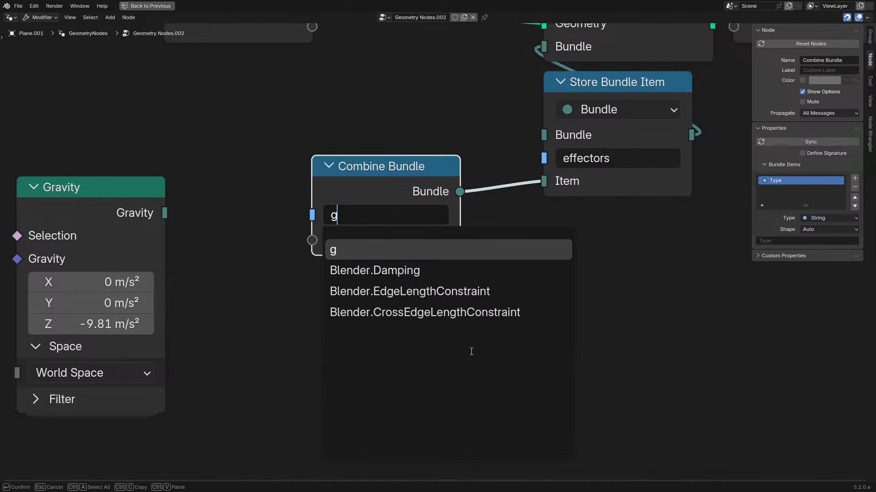
key("BackSpace")
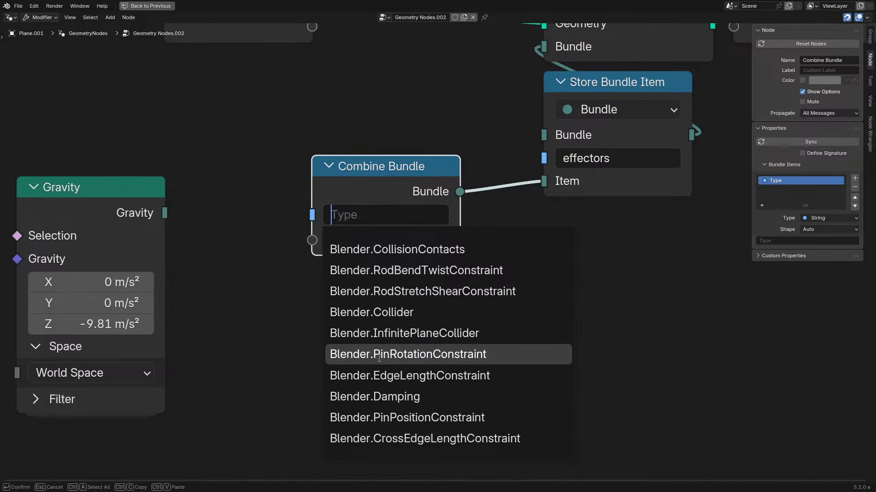
key("Escape")
- Check the type string of the Combine Bundle inside Gravity's nested Force and Custom Geometry Stage groups, and return to the main tree
left_click(137, 204)
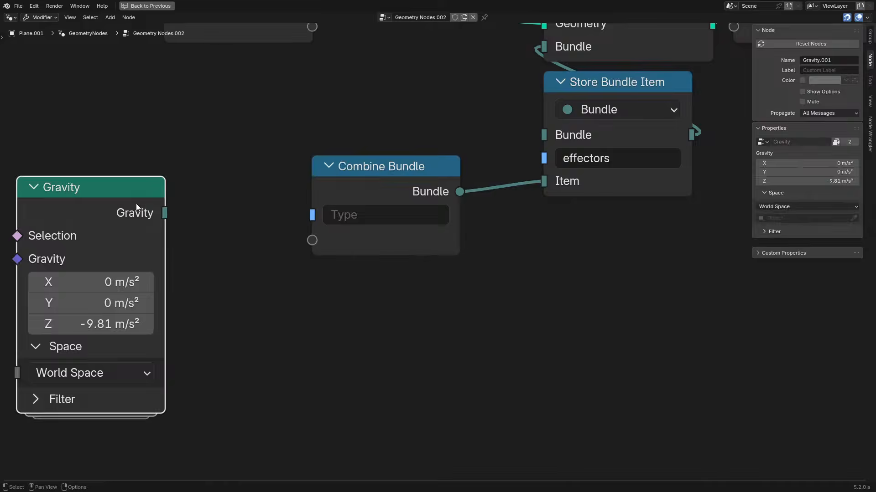
key("Tab")
left_click(404, 248)
key("Tab")
left_click(644, 154)
key("Tab")
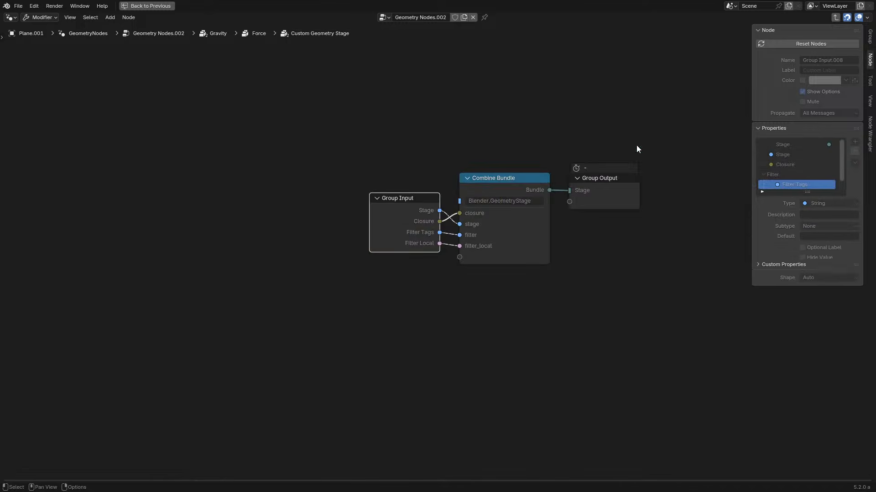
scroll(437, 231, "up", 2)
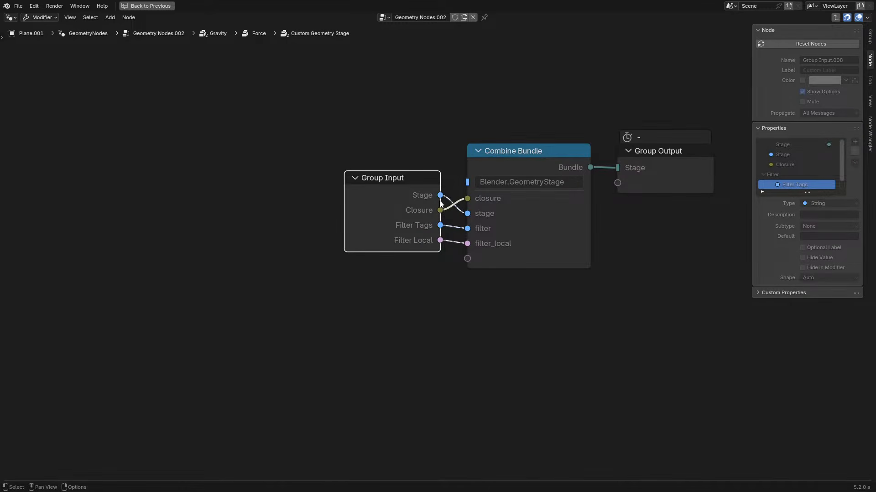
key("Tab")
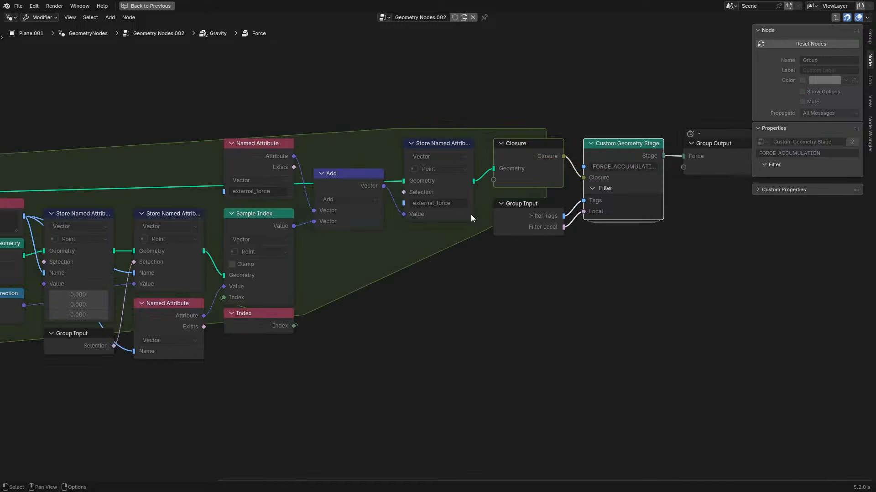
key("Tab")
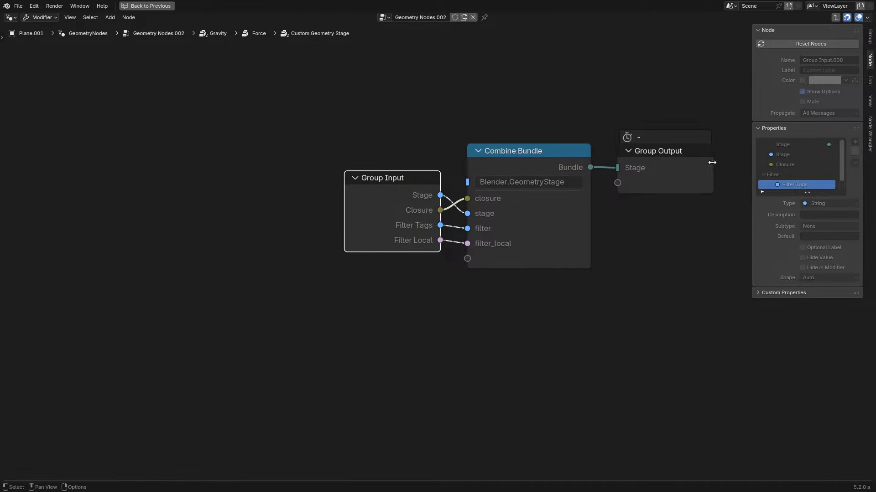
key("Tab")
left_click(685, 171)
key("Tab")
key("Tab")
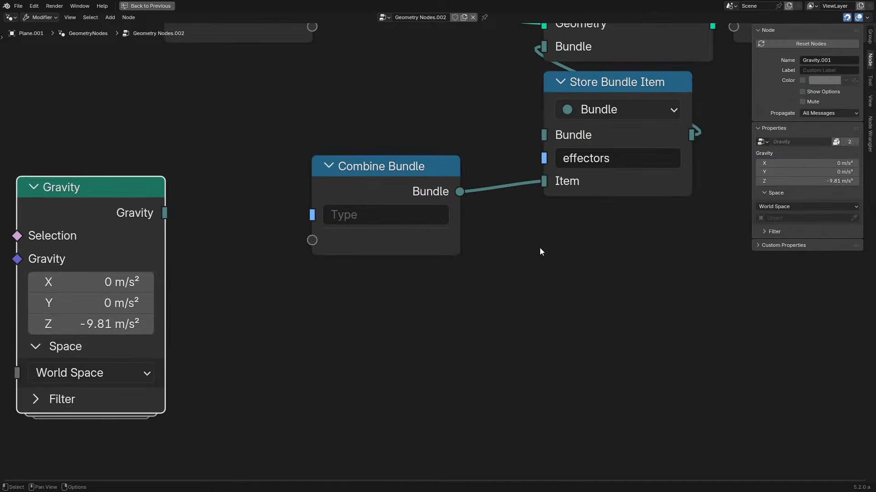
- Set the Type value of the new Combine Bundle node to "Blender.GeometryStage"
left_click(385, 215)
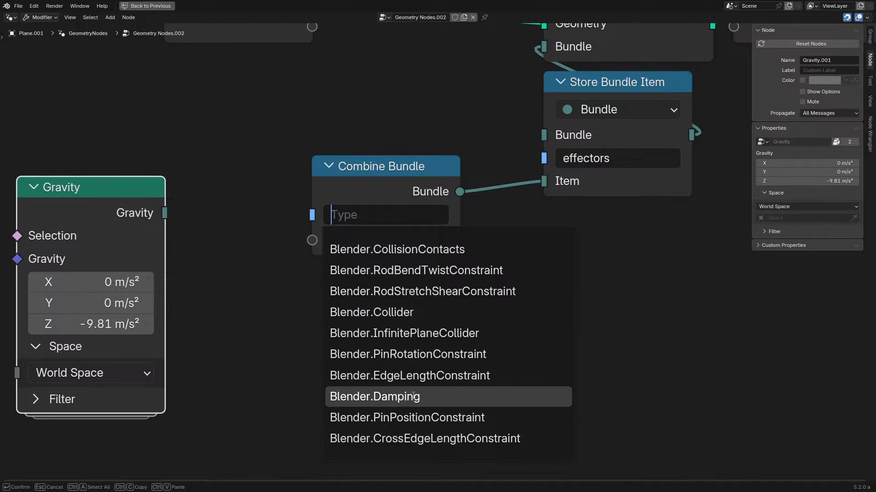
type("g")
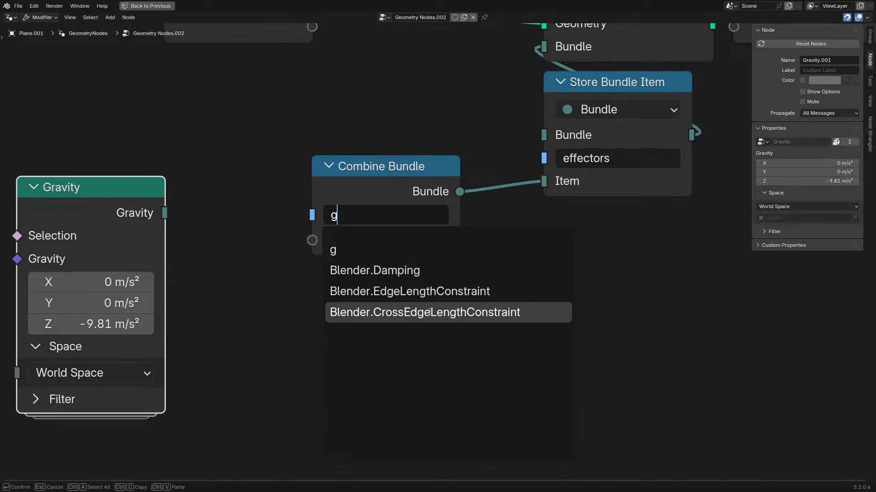
key("BackSpace")
type("B")
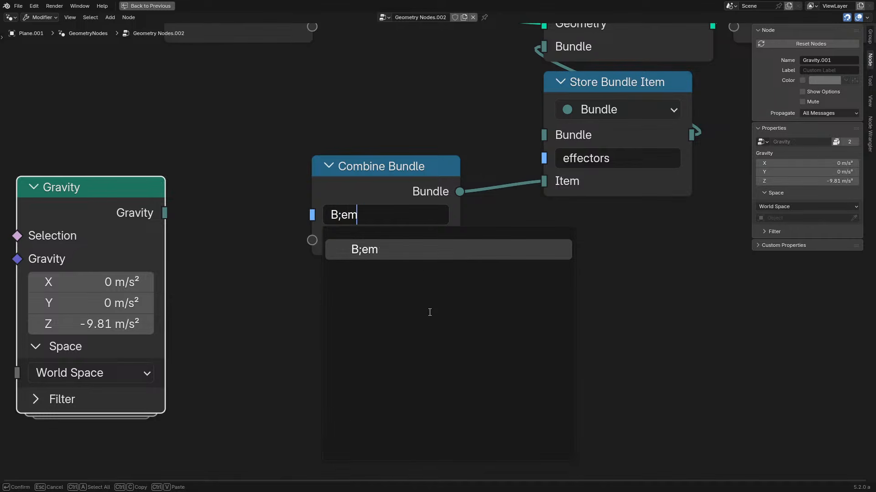
type("lend")
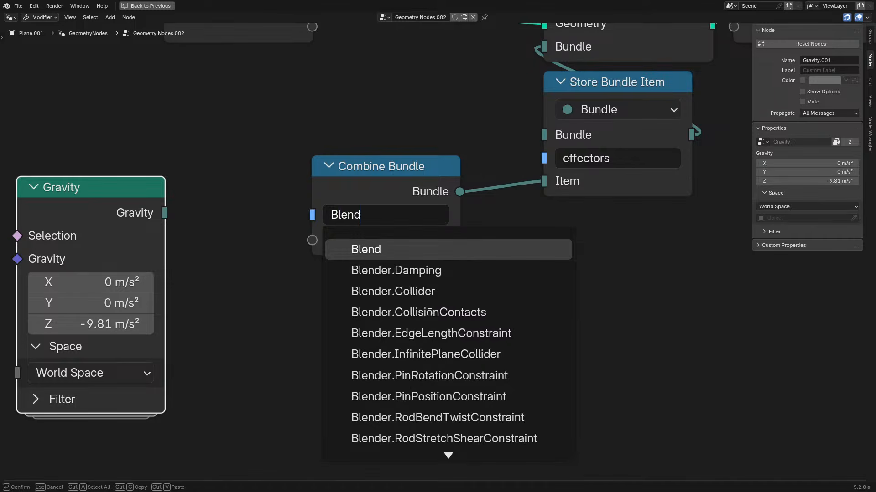
type("er.Geomet")
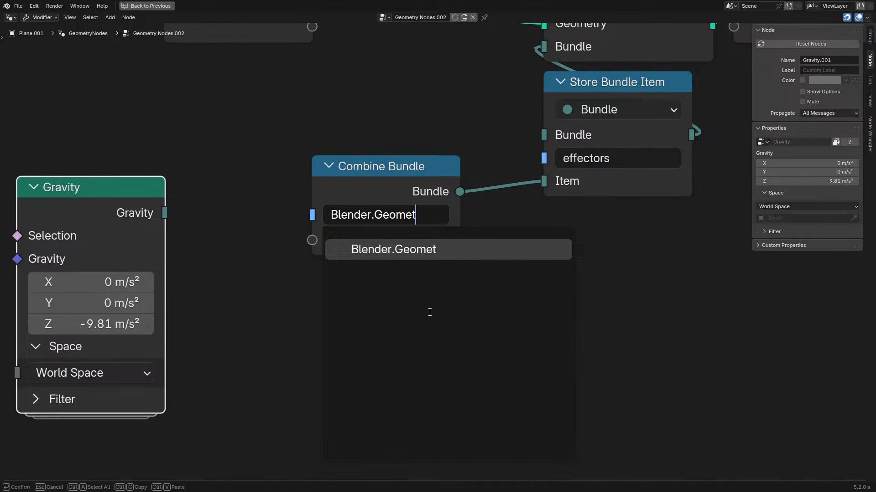
type("rySta")
key("Return")
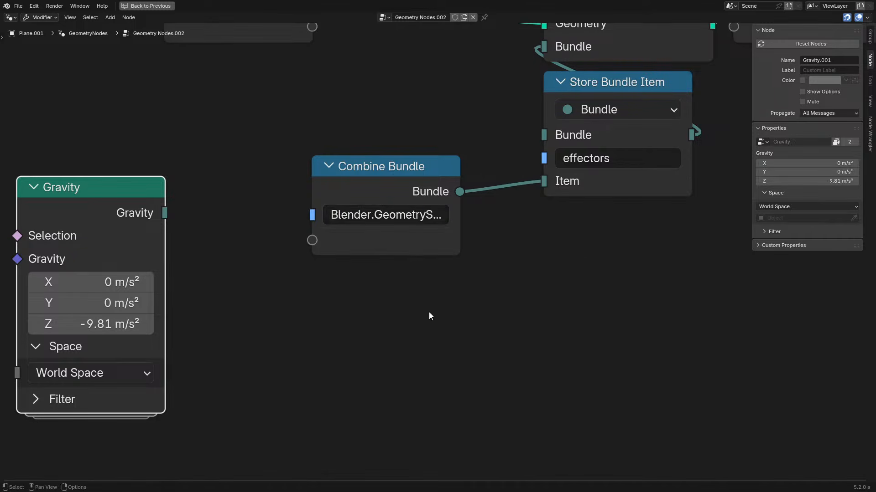
- Examine which group inputs feed the Custom Geometry Stage's bundle items, including Filter Local, and return to the main node tree
key("Tab")
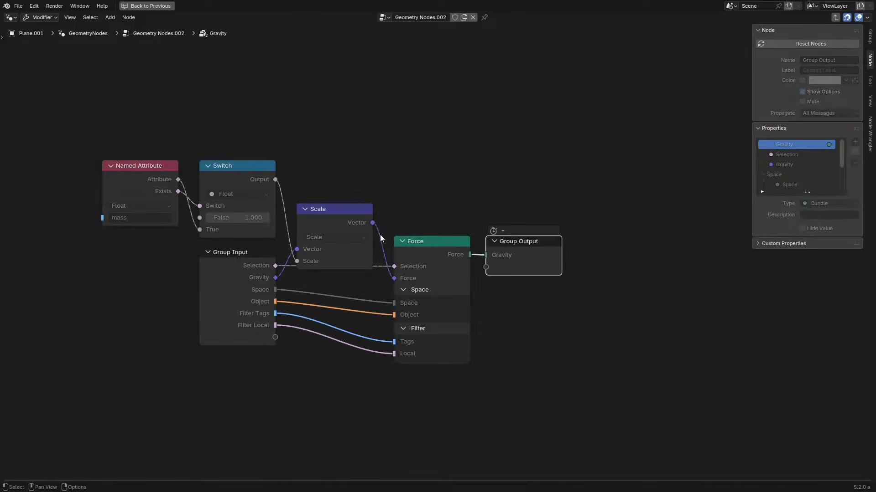
left_click(401, 242)
key("Tab")
left_click(613, 146)
key("Tab")
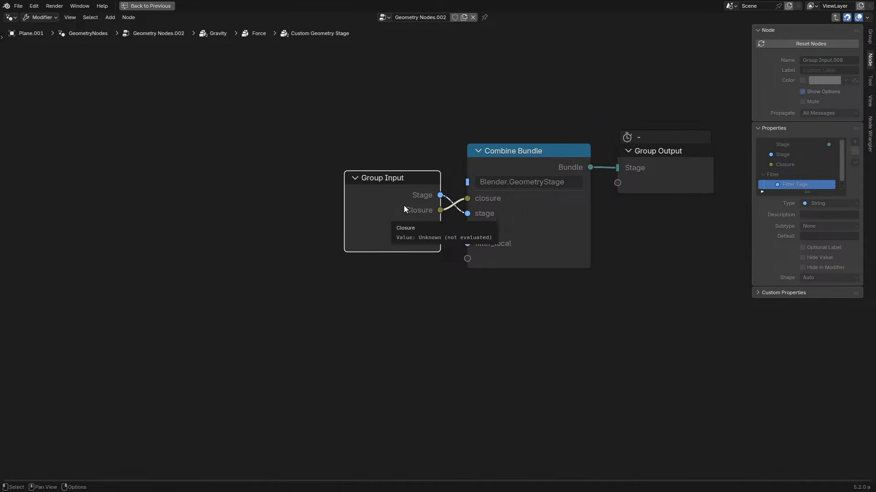
left_click(375, 240)
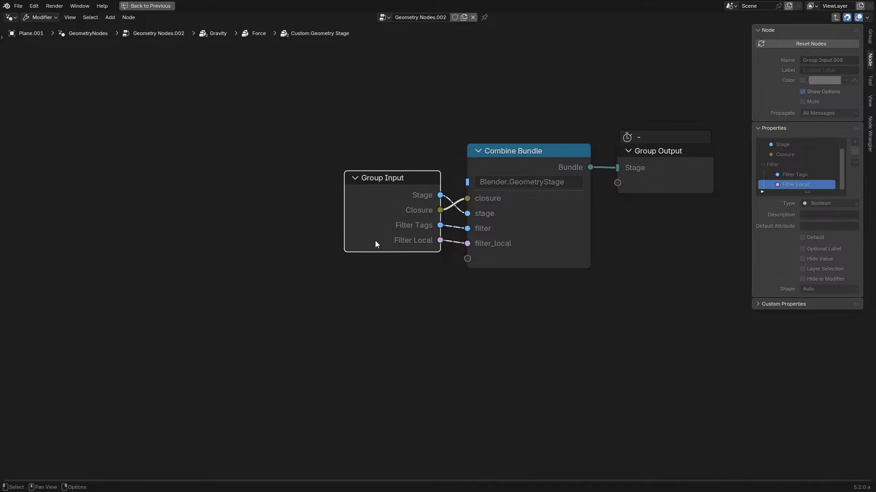
key("ctrl+Tab")
key("ctrl+Tab")
left_click(535, 256)
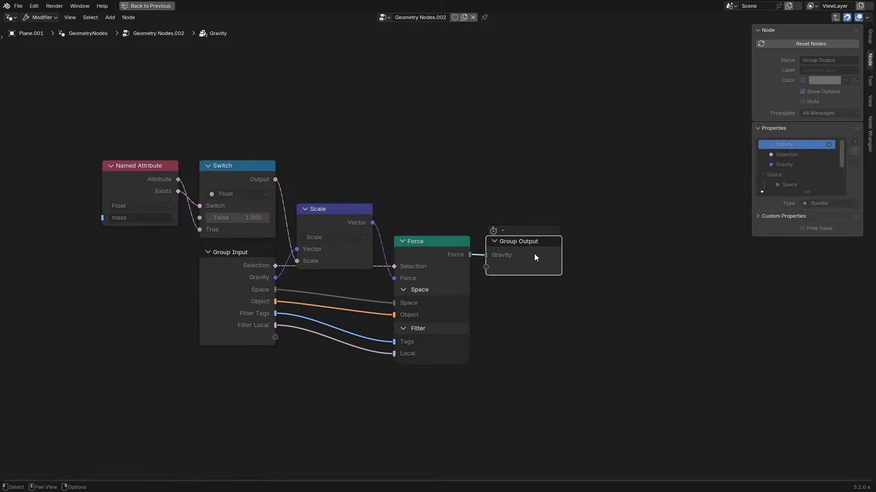
key("ctrl+Tab")
- Select the Combine Bundle node and hide the node editor's sidebar
left_click(407, 181)
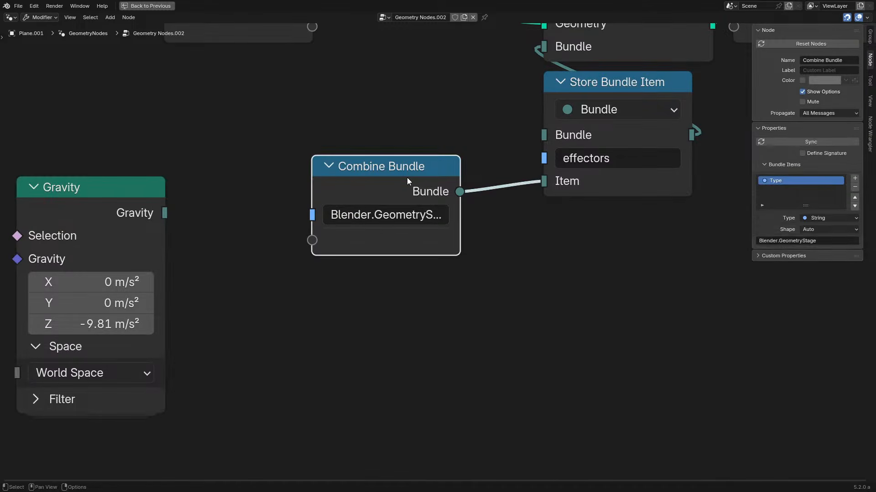
key("n")
mouse_move(415, 196)
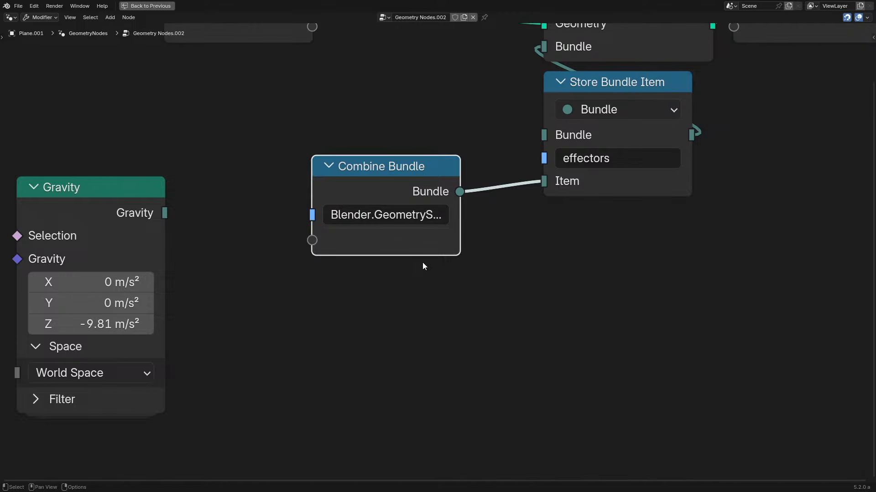
- Copy the Custom Geometry Stage node from the Force group nested inside the Gravity group
left_click(77, 208)
key("Tab")
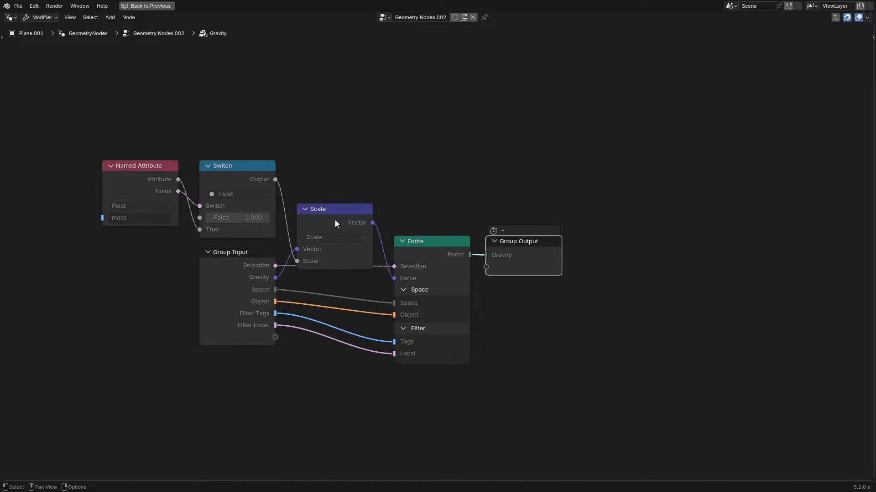
left_click(459, 252)
key("Tab")
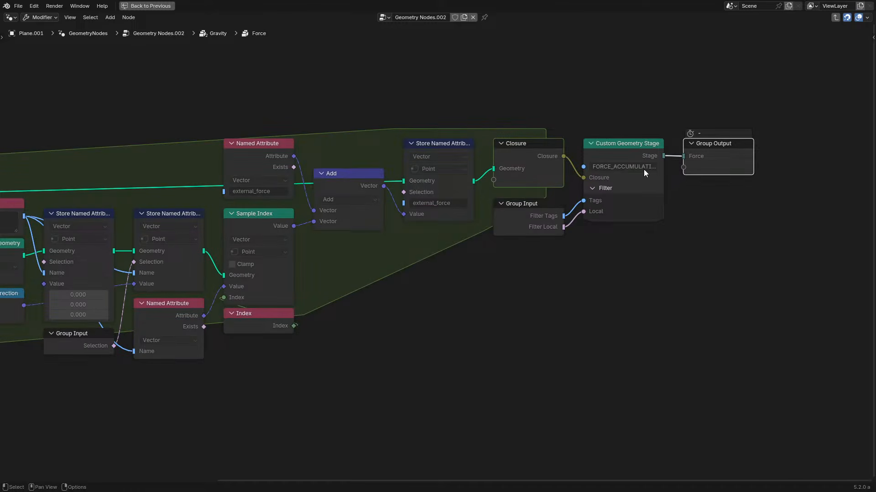
scroll(628, 171, "up", 3)
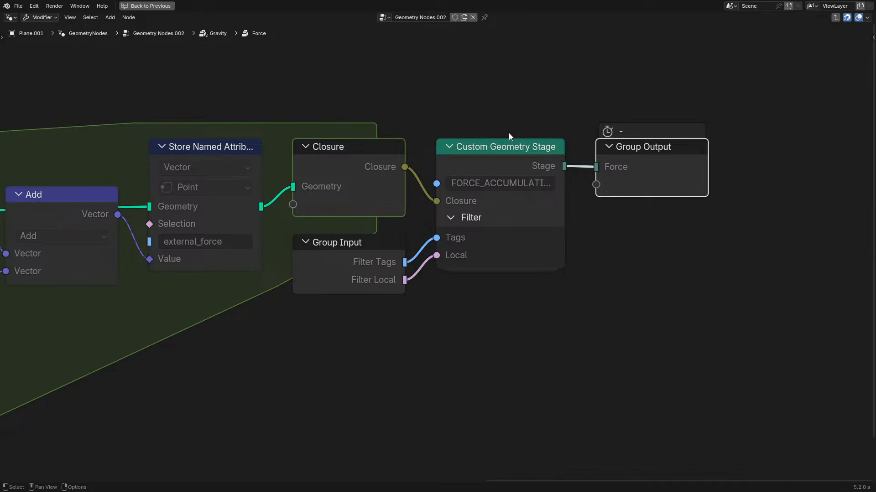
left_click(505, 151)
key("ctrl+c")
- Return to the main node tree and paste the copied Custom Geometry Stage node below the existing Combine Bundle
key("Tab")
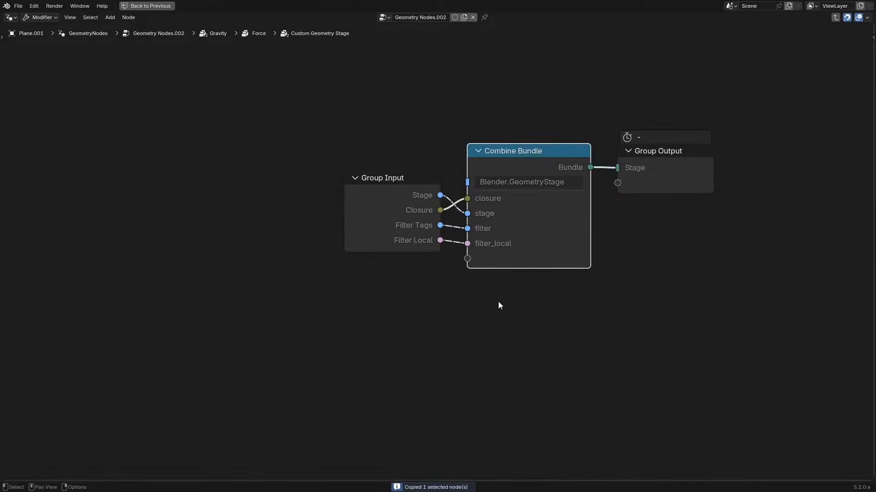
left_click(663, 186)
key("Tab")
left_click(655, 155)
key("Tab")
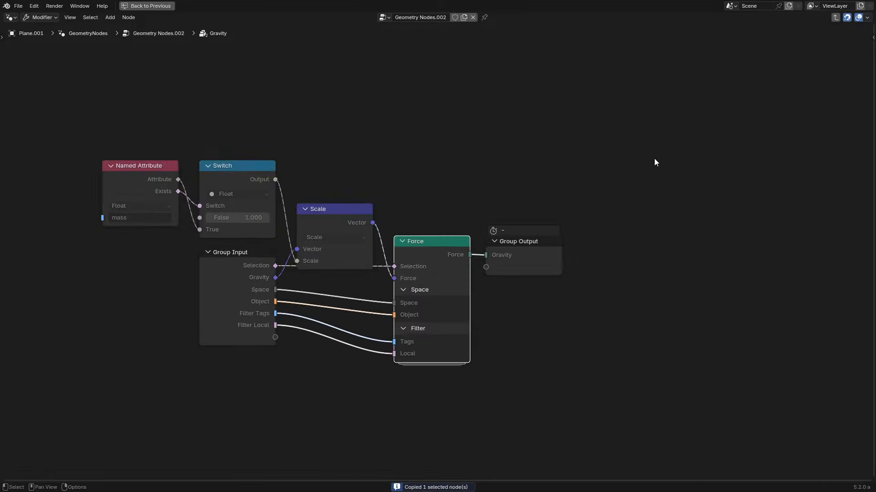
left_click(517, 242)
key("Tab")
key("ctrl+v")
left_click_drag(507, 275, 389, 351)
- Ungroup the pasted Custom Geometry Stage node and place its extracted nodes below the existing Combine Bundle
right_click(389, 351)
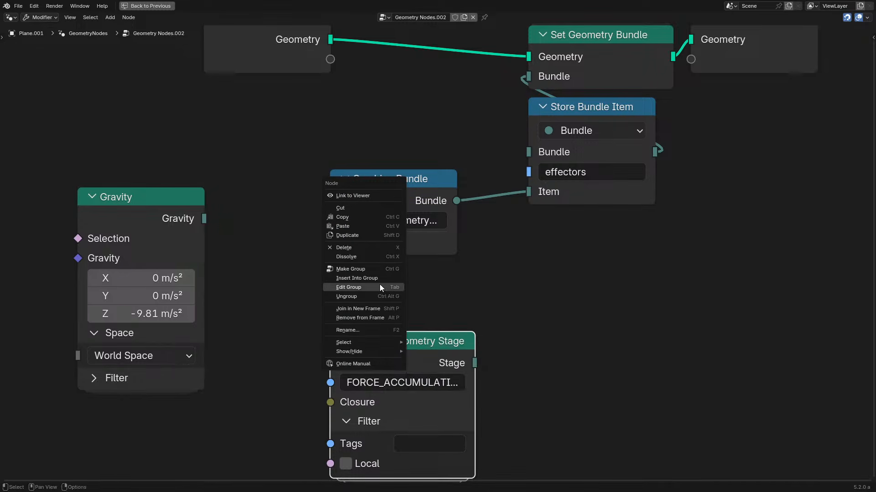
left_click(381, 296)
scroll(380, 295, "down", 6)
middle_click_drag(422, 344, 436, 204)
scroll(444, 221, "up", 2)
key("g")
left_click(544, 204)
scroll(458, 213, "up", 2)
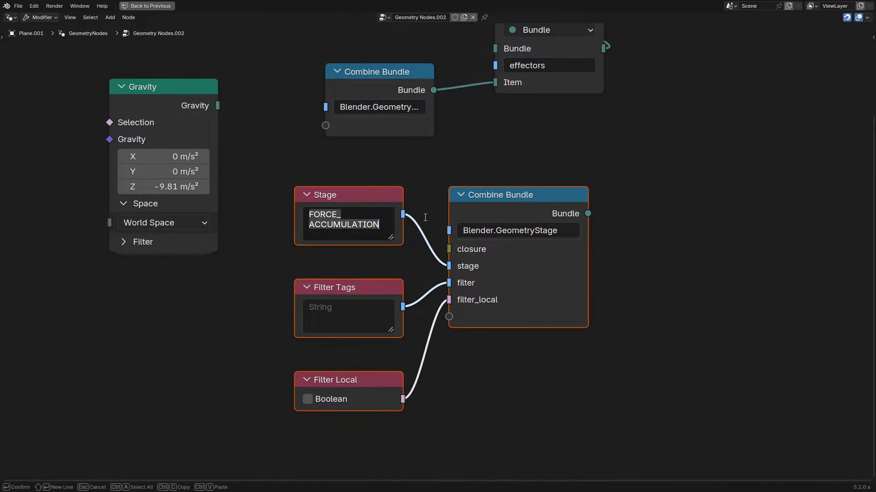
- Cut the Stage link to the extracted Combine Bundle and delete the Stage, Filter Tags and Filter Local input nodes
right_click_drag(436, 210, 424, 253, "ctrl")
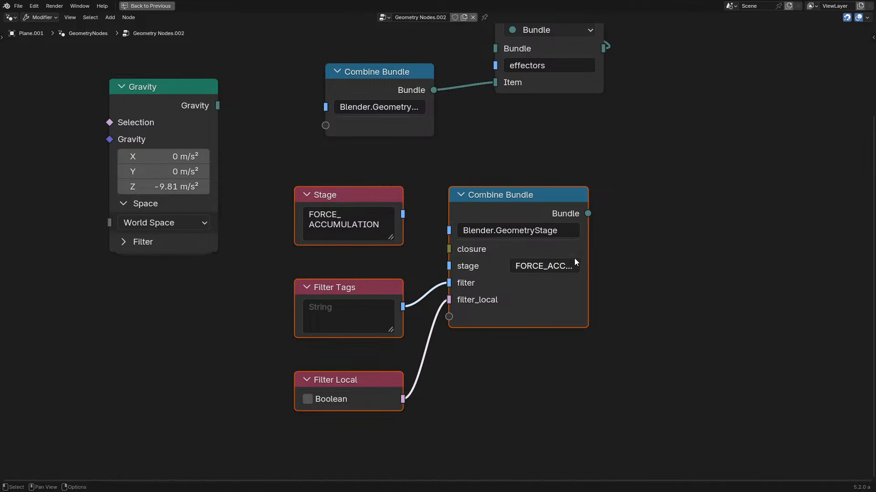
left_click(350, 296)
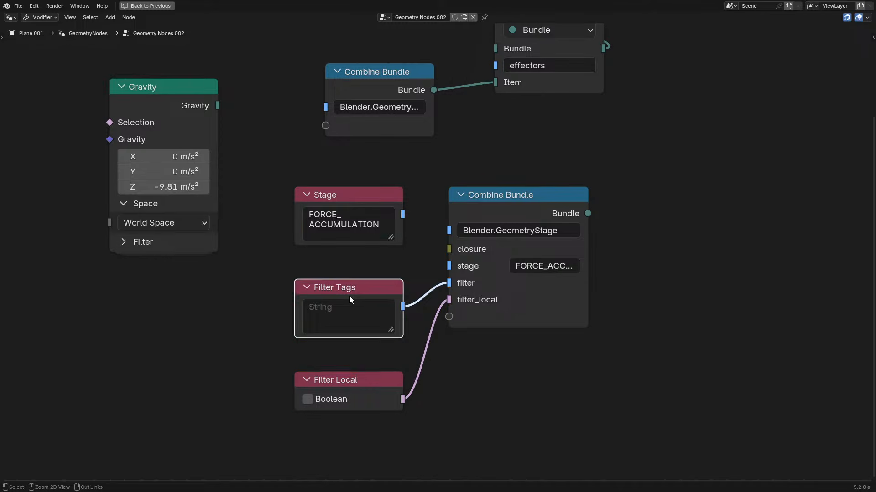
key("x")
left_click(347, 376)
key("x")
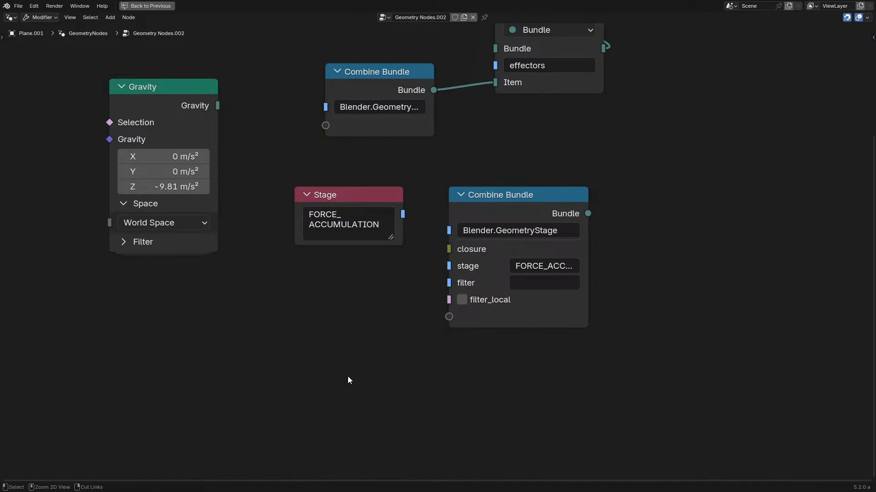
left_click(375, 194)
key("x")
- Replace the old Combine Bundle with the extracted one, connecting its Bundle output to Store Bundle Item's Item input
left_click_drag(526, 196, 371, 166)
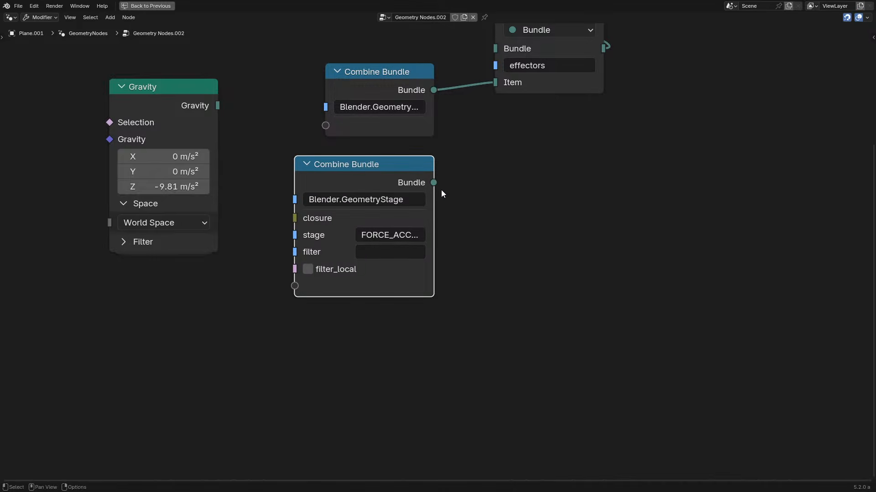
left_click_drag(434, 183, 496, 82)
left_click(345, 84)
key("x")
left_click_drag(353, 181, 368, 90)
middle_click_drag(373, 100, 368, 207)
scroll(371, 207, "up", 3)
key("g")
left_click(379, 178)
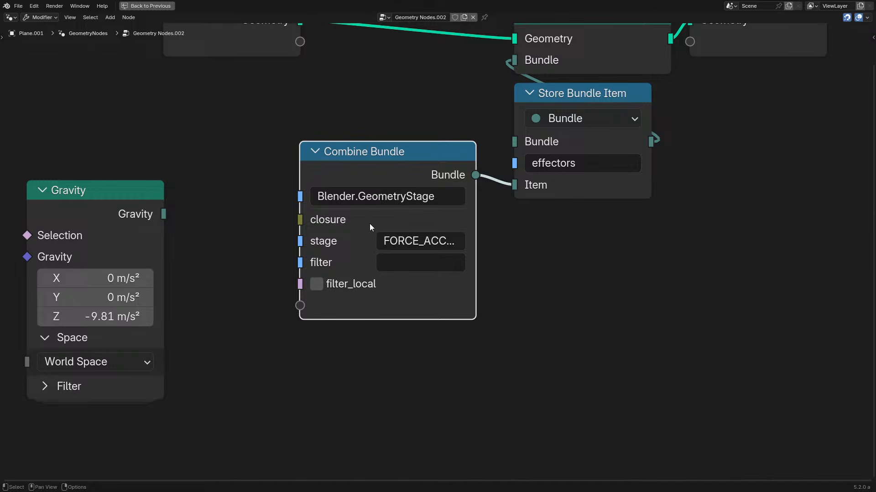
- Move the Gravity node farther away from the Combine Bundle to free up space between them
middle_click_drag(582, 235, 714, 234)
middle_click_drag(325, 213, 547, 217)
left_click_drag(440, 211, 50, 231)
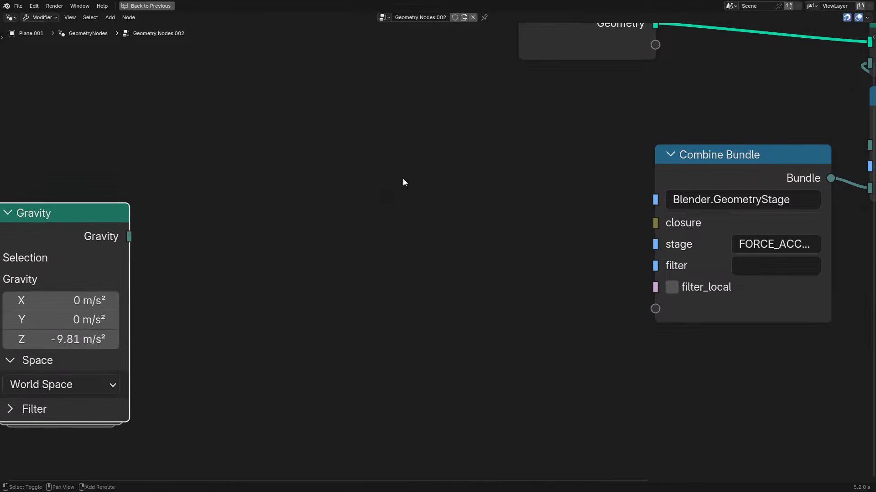
- Add a Closure zone beside the Combine Bundle and connect its Closure output to the bundle's closure input
key("shift+a")
left_click(403, 179)
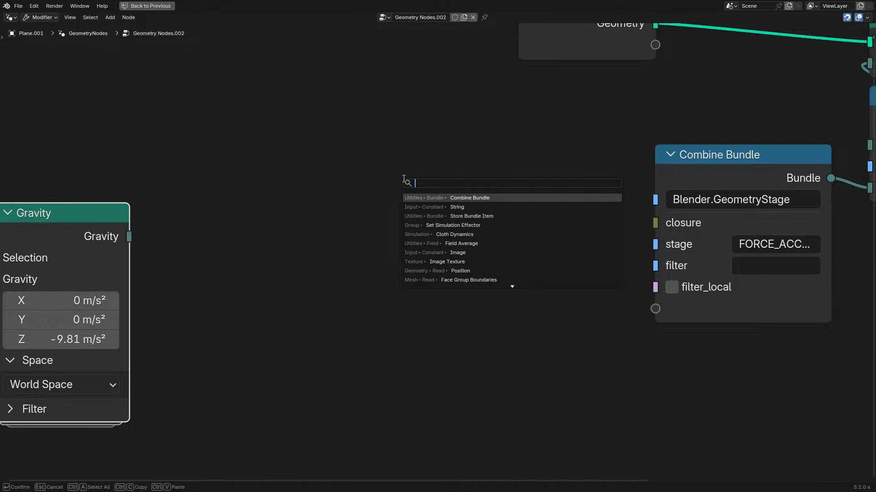
type("closu")
key("Return")
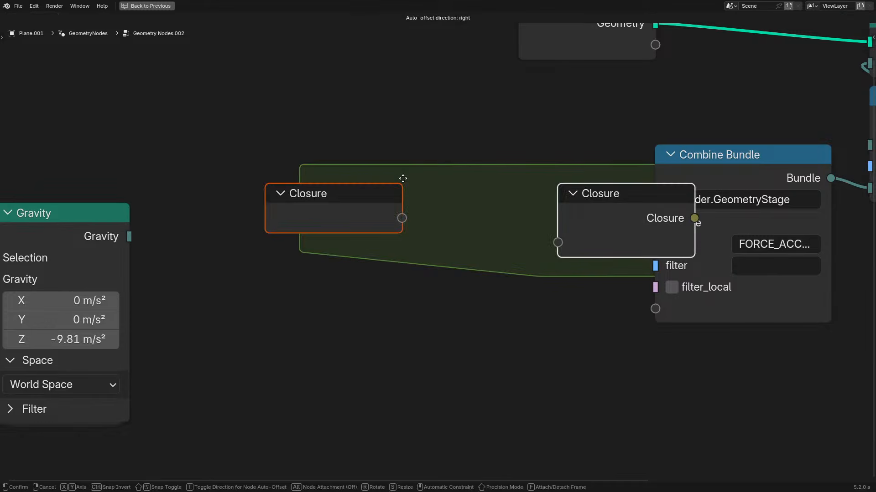
left_click(289, 178)
left_click_drag(578, 218, 652, 229)
left_click(248, 227)
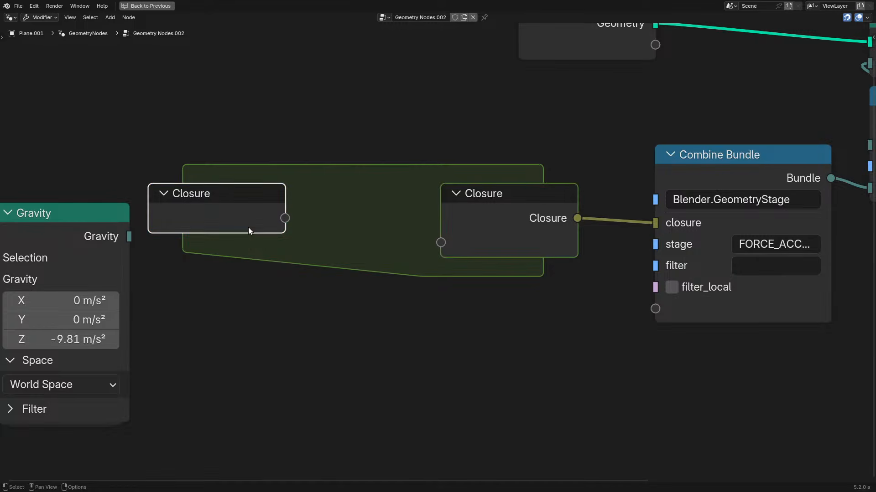
- Inspect the nested Gravity and Force node groups to see how their closure processes geometry and stores external_force
left_click(64, 222)
key("Tab")
left_click(436, 246)
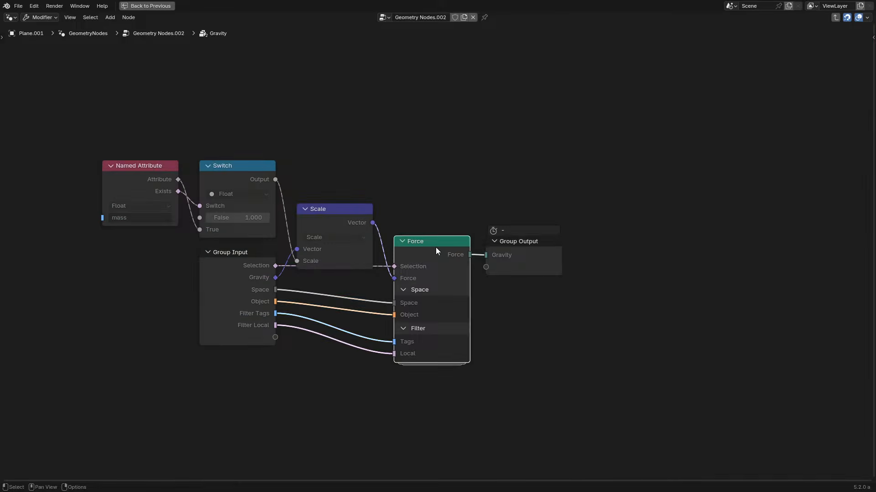
key("Tab")
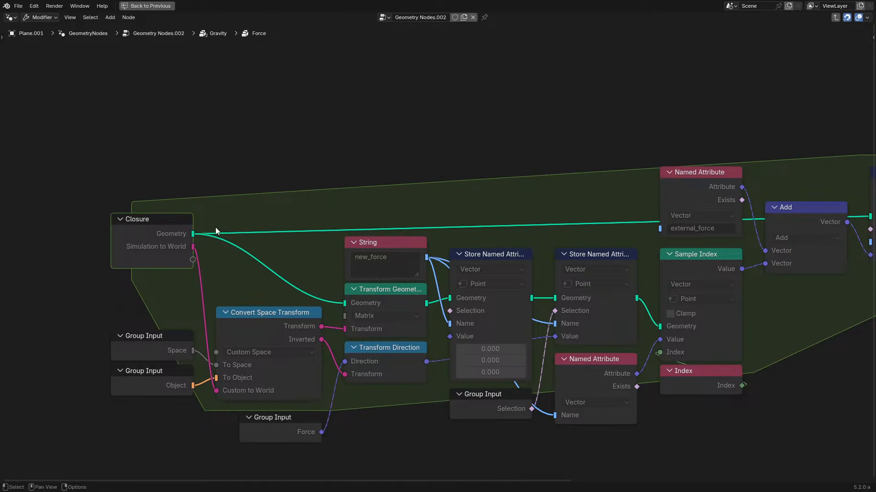
middle_click_drag(533, 263, 215, 237)
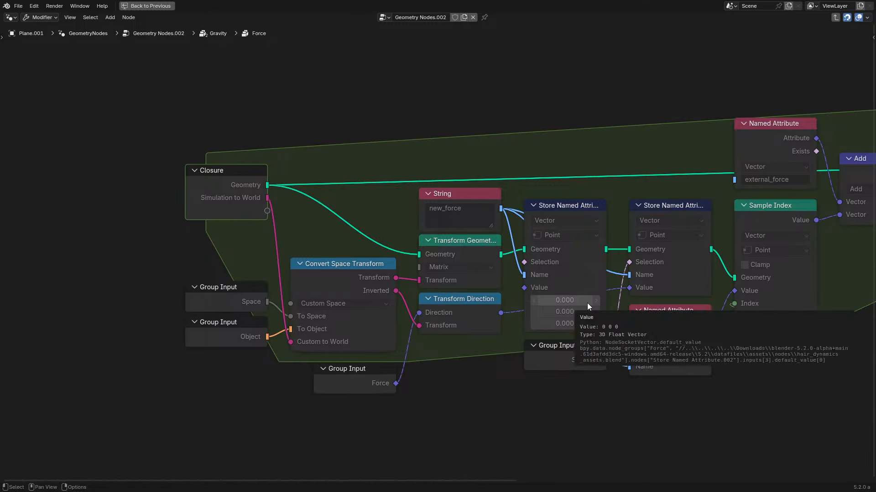
middle_click_drag(509, 239, 368, 217)
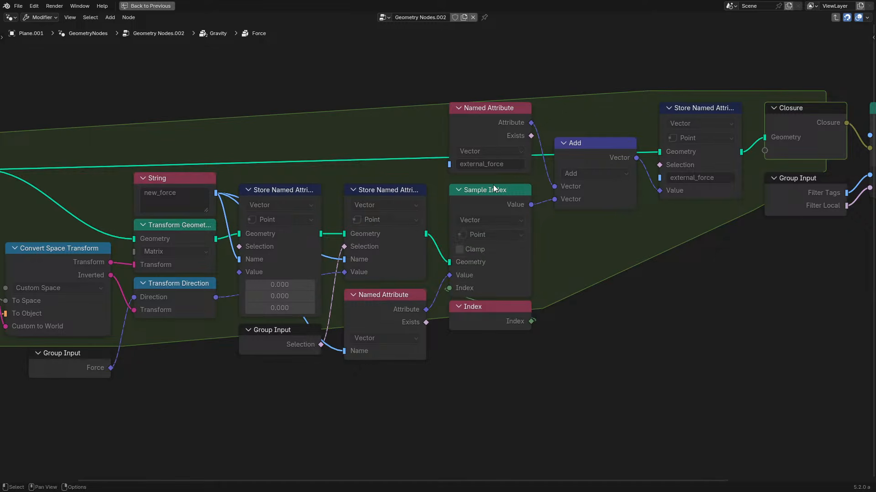
middle_click_drag(774, 187, 699, 265)
key("Tab")
key("Tab")
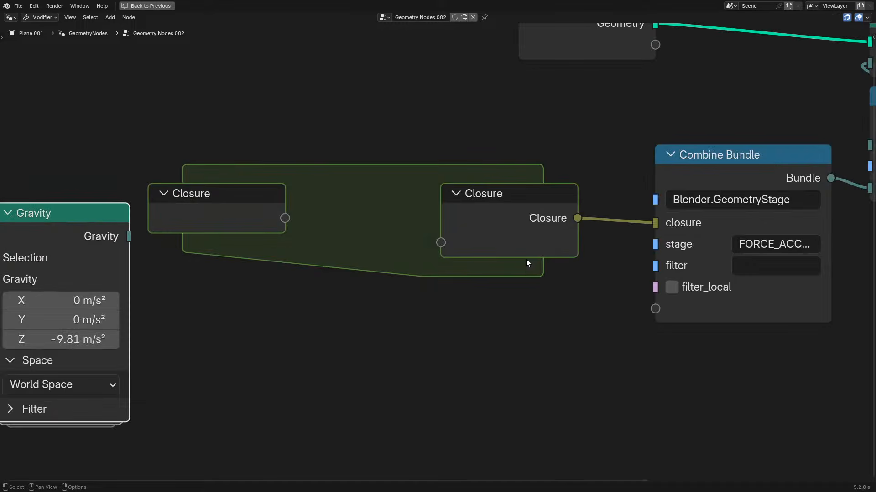
- Add a Geometry output item and a matching Geometry input item to the new Closure zone
left_click(499, 217)
key("n")
left_click(855, 178)
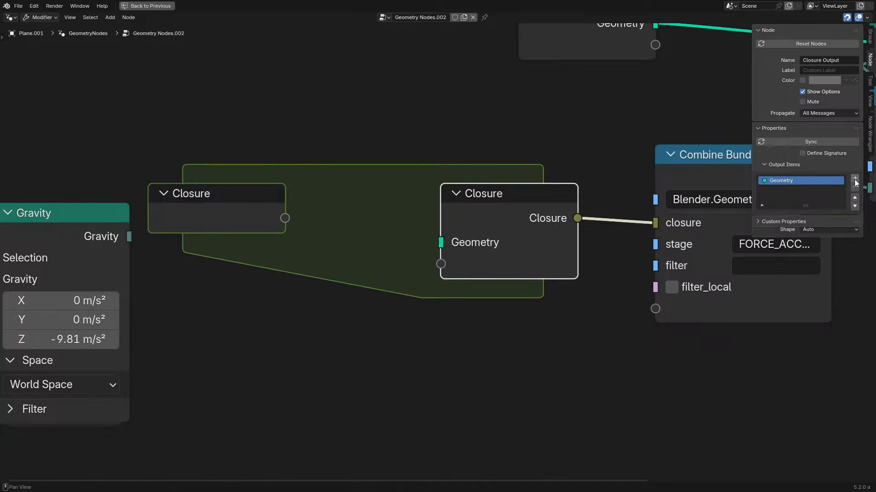
key("n")
key("n")
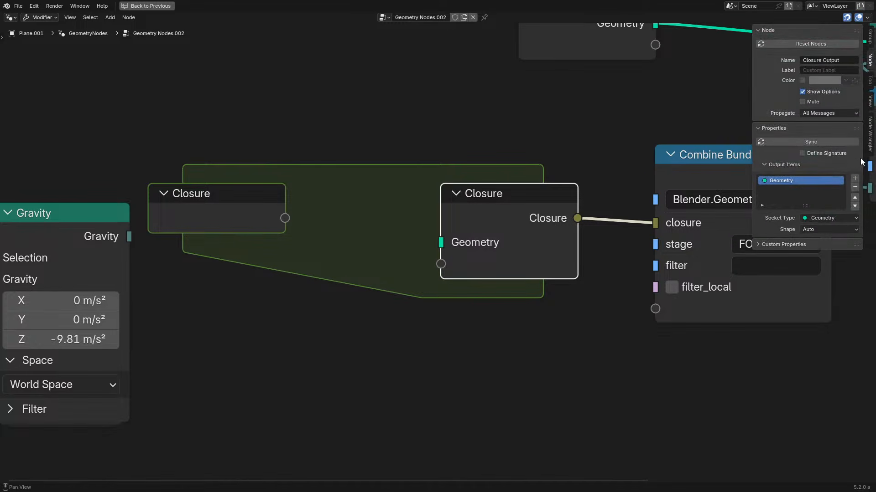
left_click(194, 210)
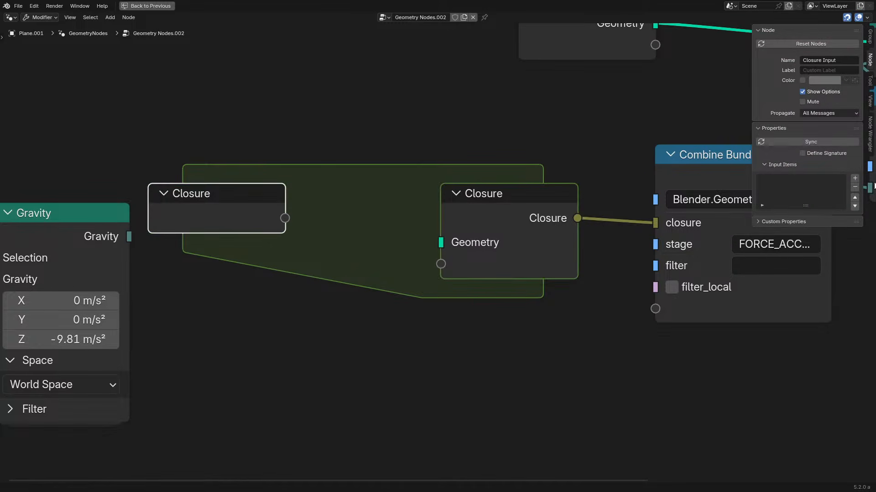
left_click(854, 178)
key("n")
- Restore the full workspace layout and play the simulation from the first frame with the closure's geometry sockets unconnected
key("ctrl+space")
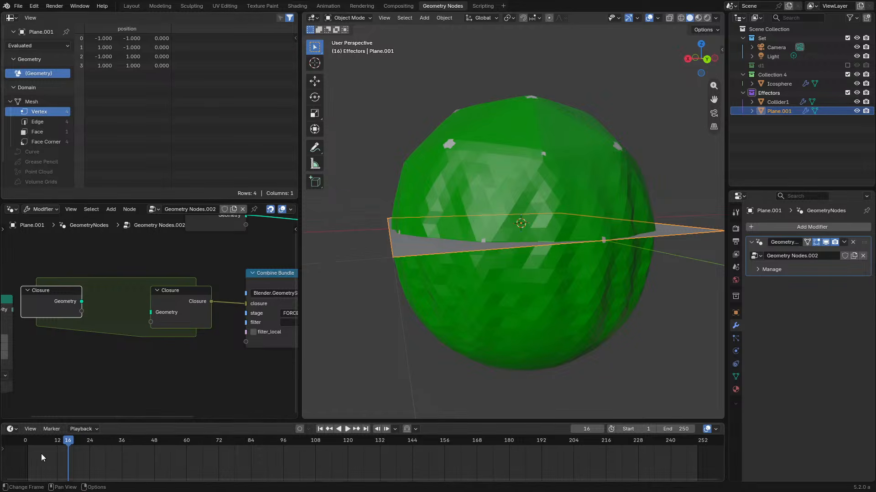
left_click(21, 441)
key("space")
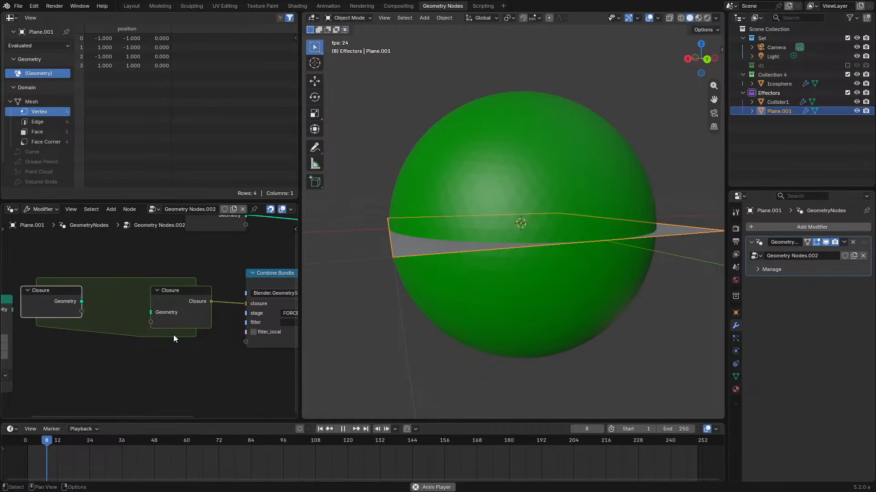
key("space")
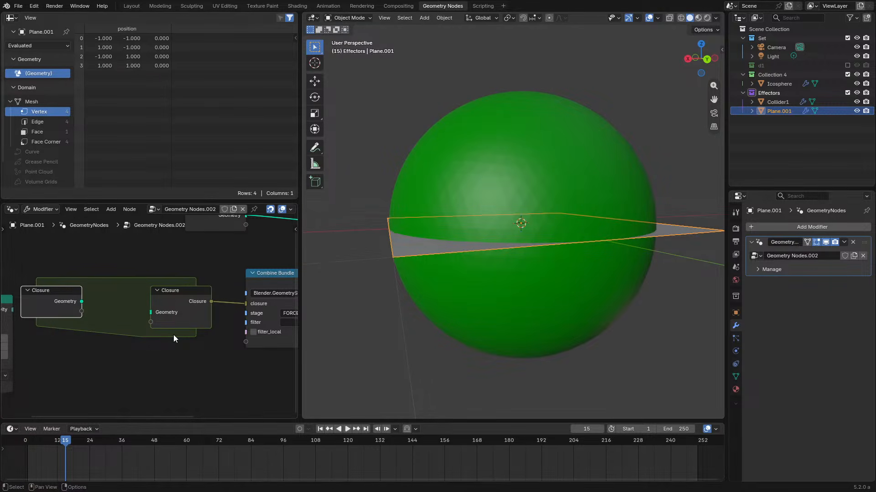
- Link the Closure zone's Geometry input straight to its Geometry output and replay the simulation
left_click_drag(81, 301, 150, 308)
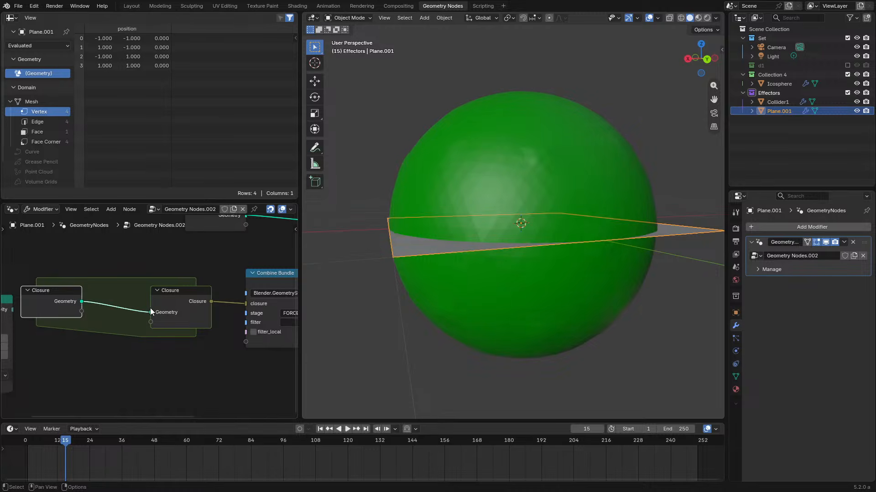
key("space")
left_click(29, 437)
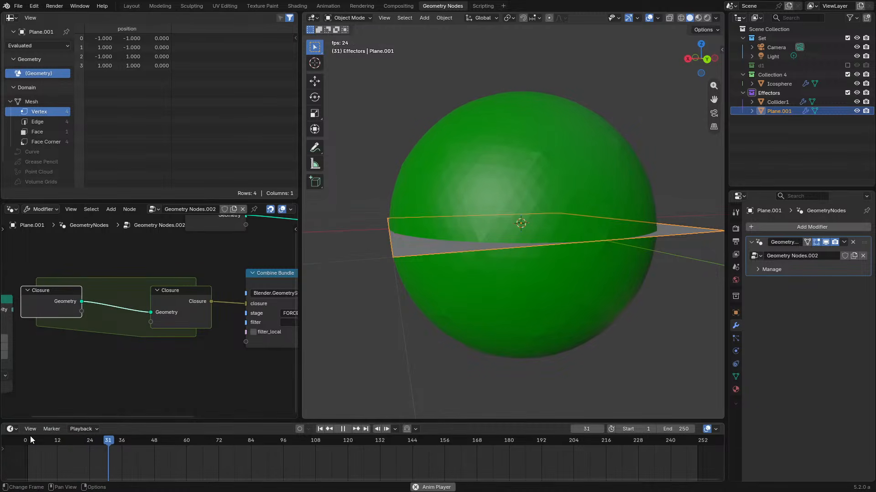
key("space")
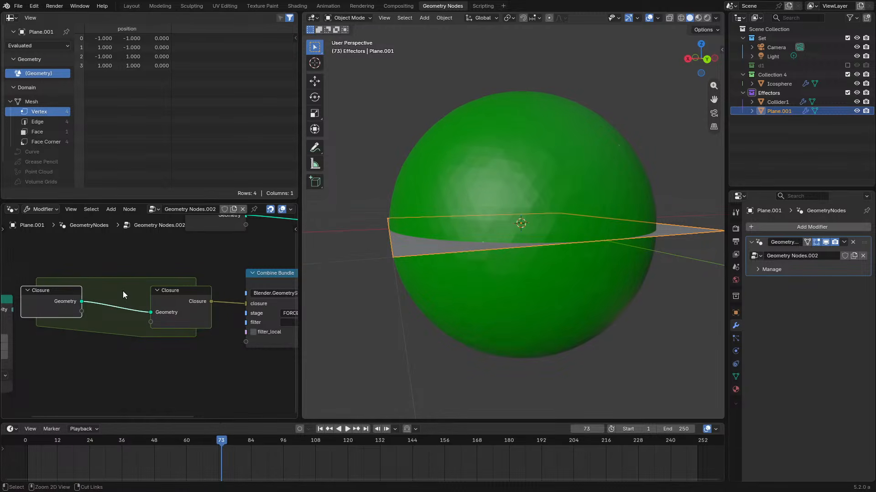
- Cut the Geometry link inside the Closure zone and replay the simulation from the start
mouse_move(122, 291)
right_mouse_down("ctrl")
mouse_move(110, 325)
mouse_move(119, 297)
right_mouse_up("ctrl")
left_click(17, 440)
key("space")
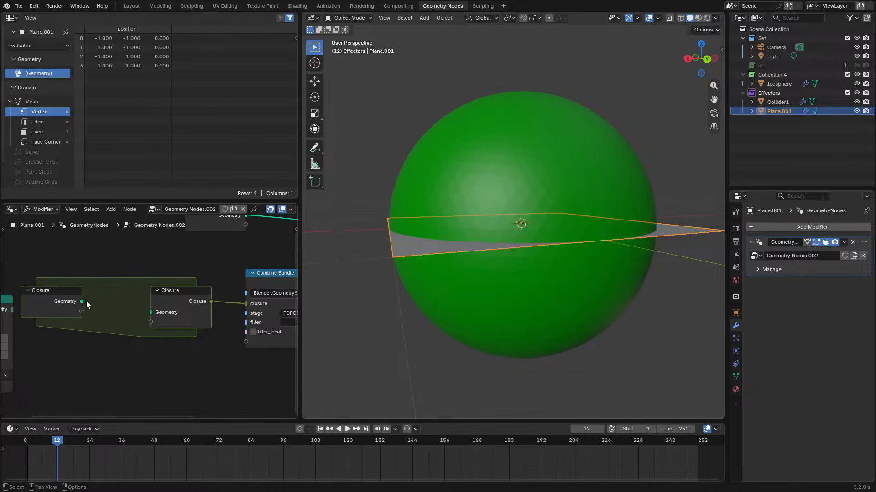
- Reconnect the Closure zone's Geometry sockets and play the simulation from the start
left_click_drag(82, 301, 150, 313)
key("space")
left_click(18, 437)
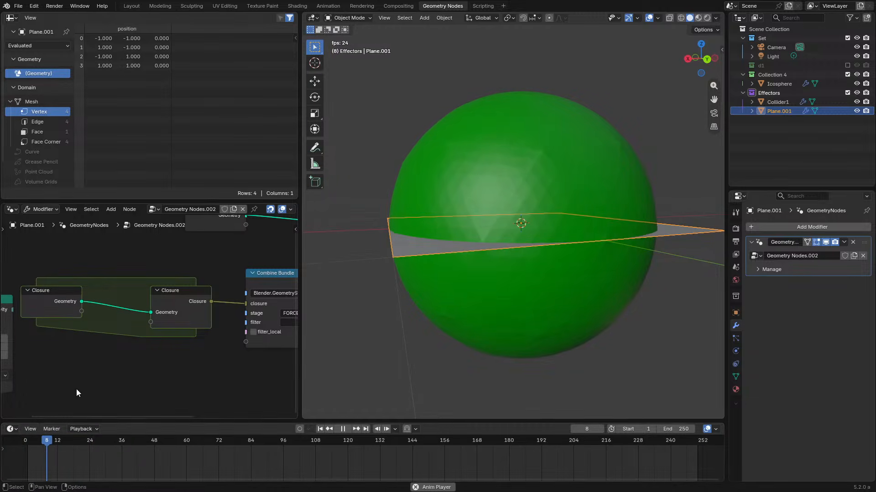
key("space")
- Move the Gravity node and the Closure input node away to make room inside the Closure zone
key("ctrl+space")
scroll(143, 257, "down", 2)
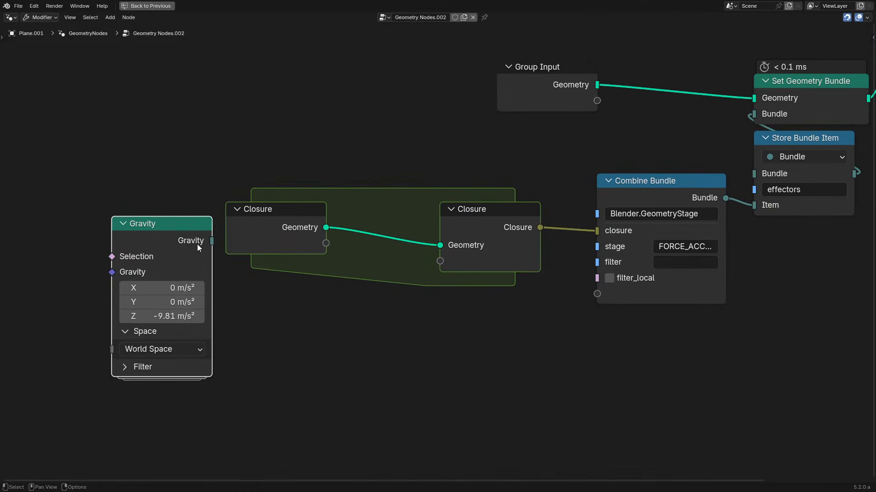
left_click_drag(197, 245, 97, 297)
left_click_drag(323, 221, 138, 221)
key("shift+a")
type("se")
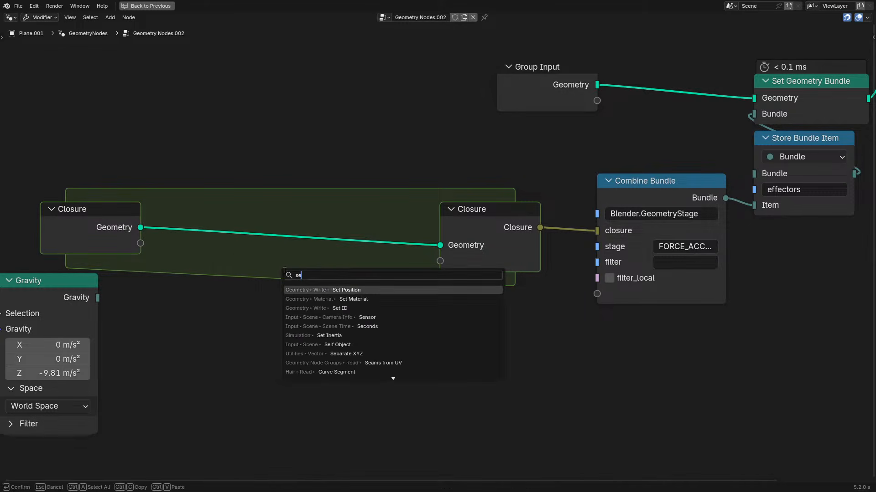
key("Escape")
- Insert a Store Named Attribute node on the Closure zone's Geometry link, set to Vector and named external_force
key("q")
left_click(289, 280)
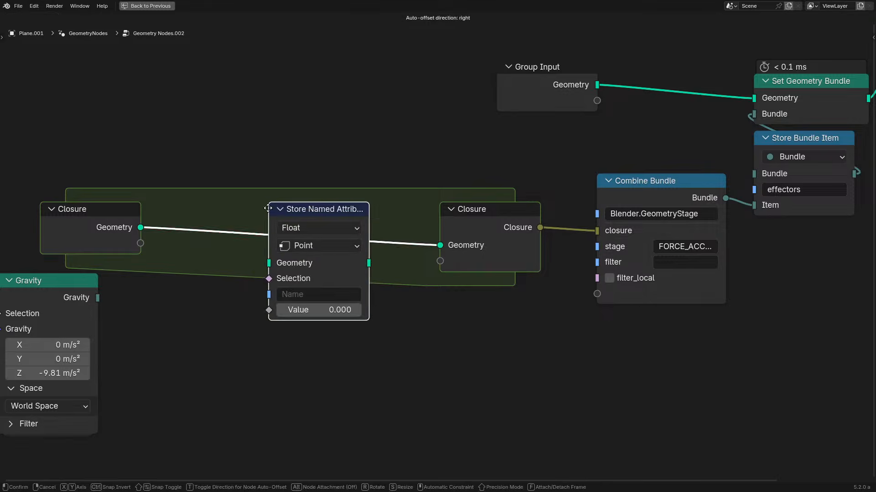
left_click(260, 209)
scroll(293, 226, "down", 3, "ctrl")
left_click(310, 299)
type("external_c")
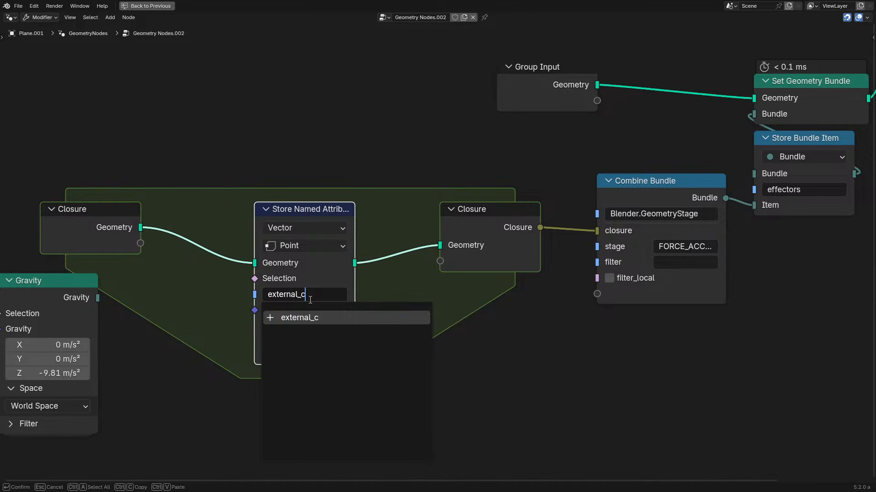
type("e")
key("Return")
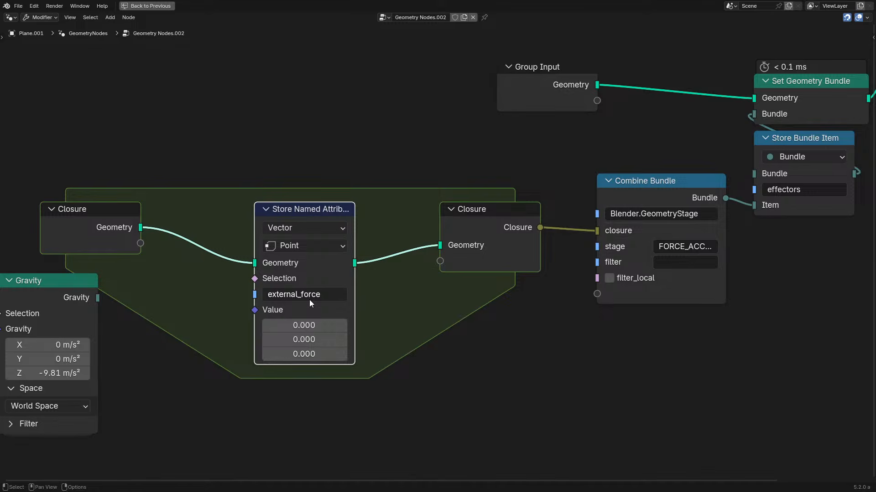
- Vary the Z value of the external_force attribute during playback, reset it to 0 and stop the playback
key("ctrl+space")
middle_click_drag(164, 363, 292, 338)
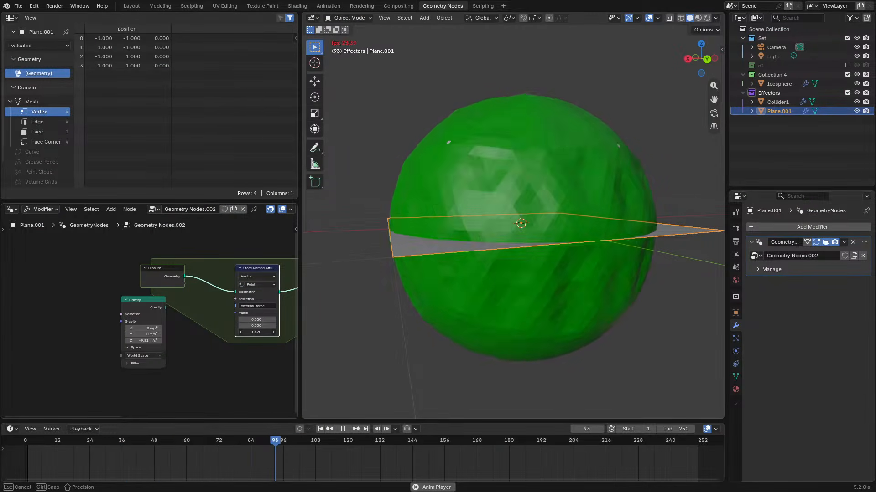
mouse_move(261, 332)
left_mouse_down()
mouse_move(269, 332)
mouse_move(261, 332)
left_mouse_up()
key("BackSpace")
key("space")
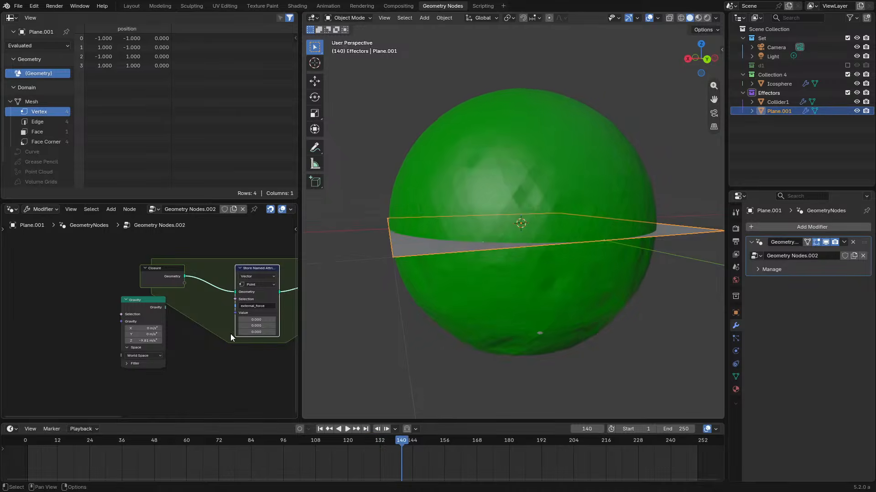
- Delete the unused Gravity node from the node tree
key("ctrl+space")
left_click(453, 250)
key("x")
- Move the Closure input and Store Named Attribute nodes closer to the Closure output node to compact the zone
scroll(452, 256, "down", 6)
middle_click_drag(572, 248, 299, 251)
scroll(301, 223, "up", 5)
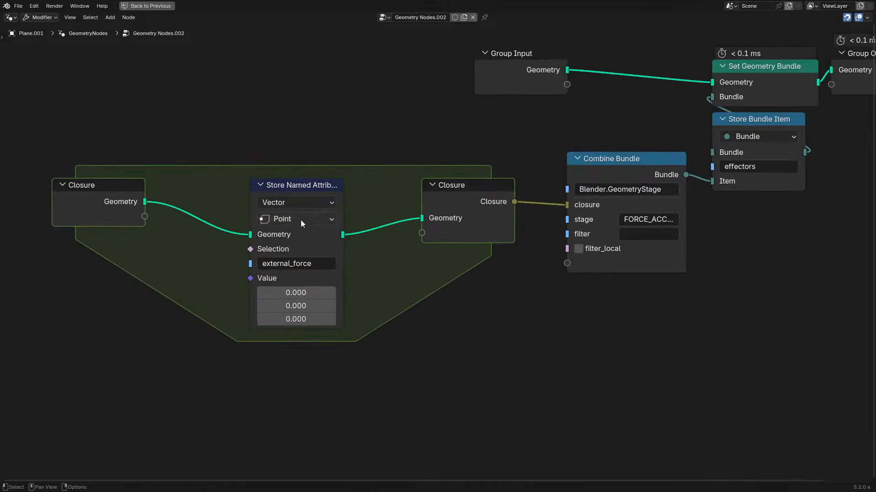
left_click(100, 197)
left_click_drag(100, 197, 194, 200)
left_click_drag(192, 166, 320, 274)
key("g")
left_click(410, 302)
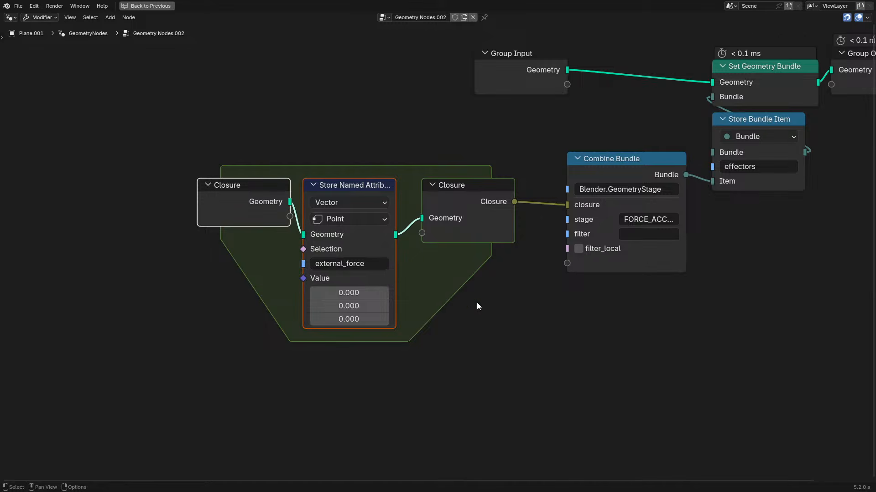
- Try connecting Combine Bundle's output directly to Set Geometry Bundle's Bundle input and replay the simulation from the start
middle_click_drag(664, 189, 430, 240)
scroll(430, 240, "up", 1)
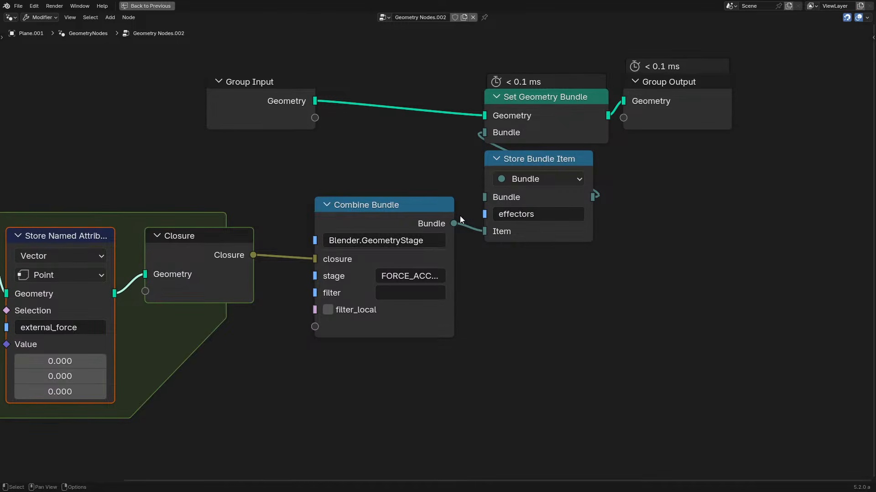
left_click_drag(453, 224, 485, 133)
key("ctrl+space")
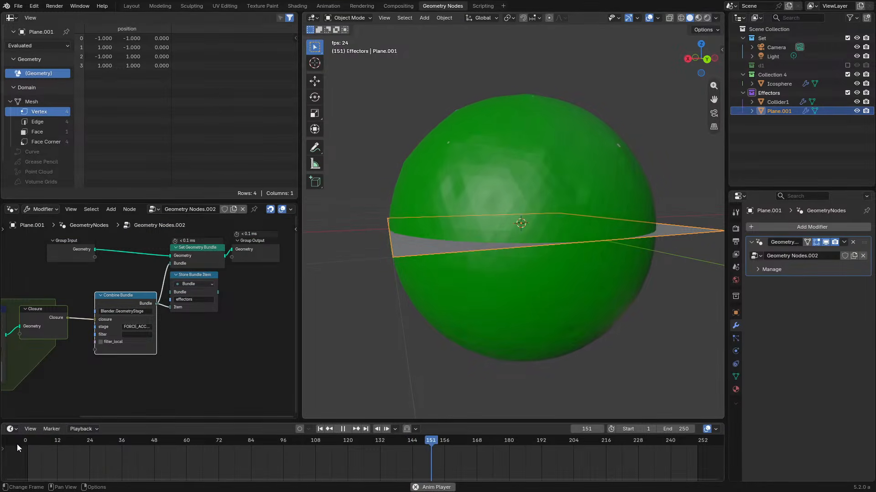
left_click(18, 440)
key("space")
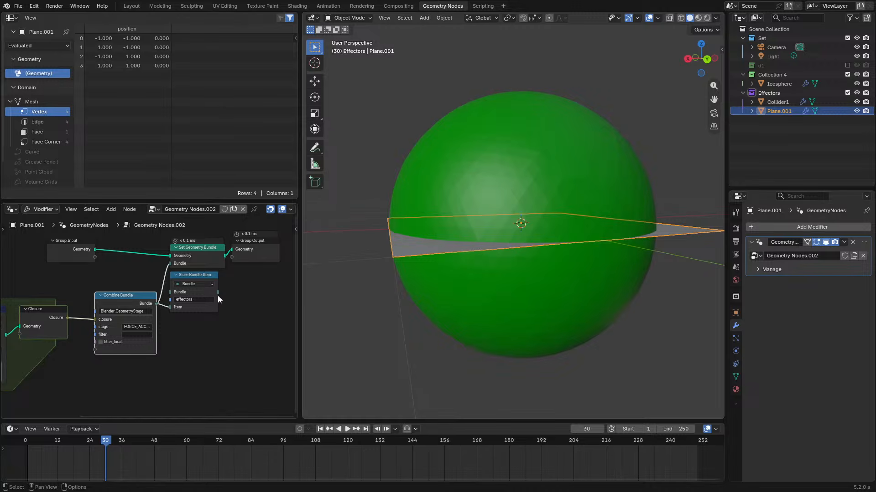
- Reconnect Store Bundle Item's output to Set Geometry Bundle, replay the simulation and adjust the external_force Z value
left_click_drag(218, 292, 170, 263)
key("space")
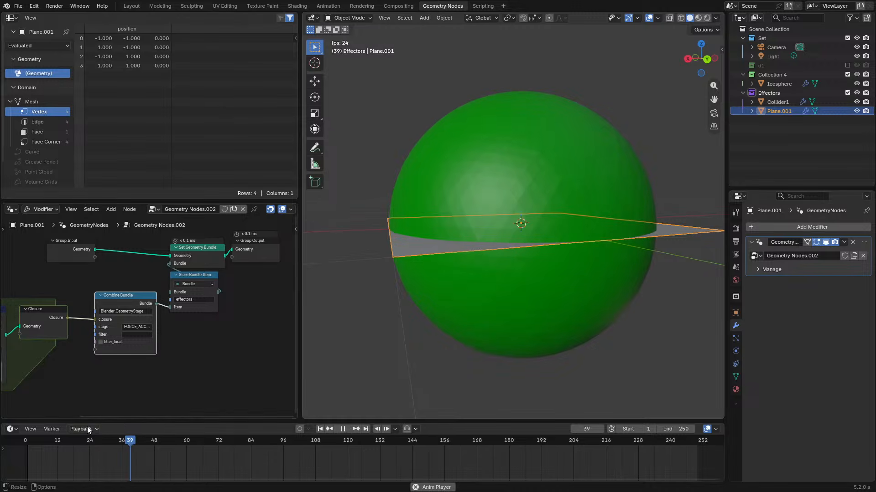
left_click(11, 442)
middle_click_drag(73, 353, 167, 326)
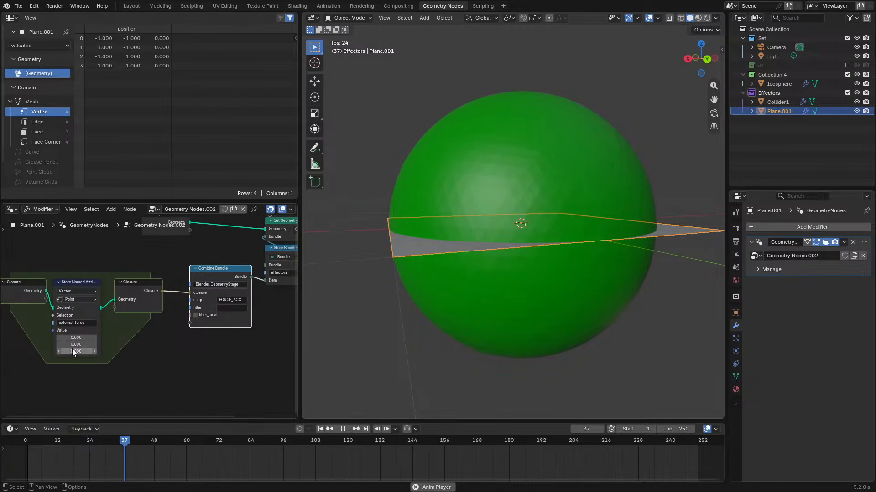
left_click_drag(72, 352, 44, 351)
- Test the direct Combine Bundle link to Set Geometry Bundle once more, and restore the link from Store Bundle Item
left_click_drag(251, 277, 265, 256)
middle_click_drag(283, 289, 216, 275)
scroll(219, 275, "up", 3)
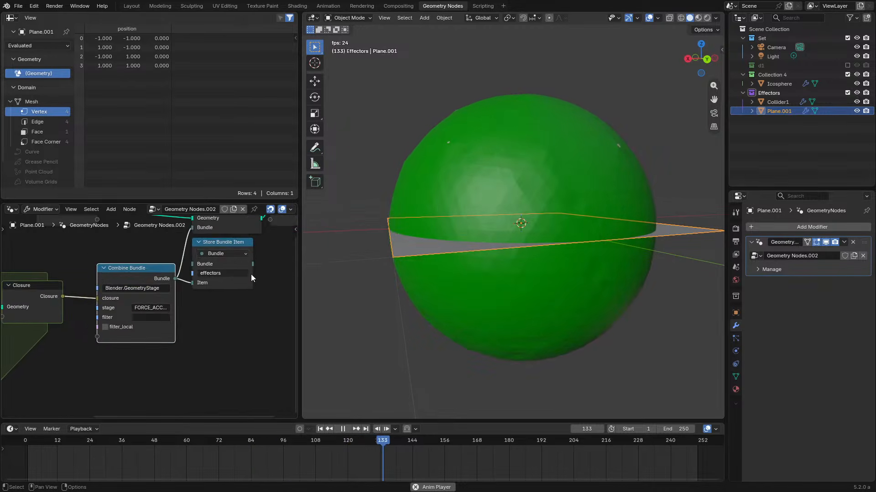
scroll(251, 274, "up", 1)
left_click_drag(270, 258, 205, 252)
key("ctrl+space")
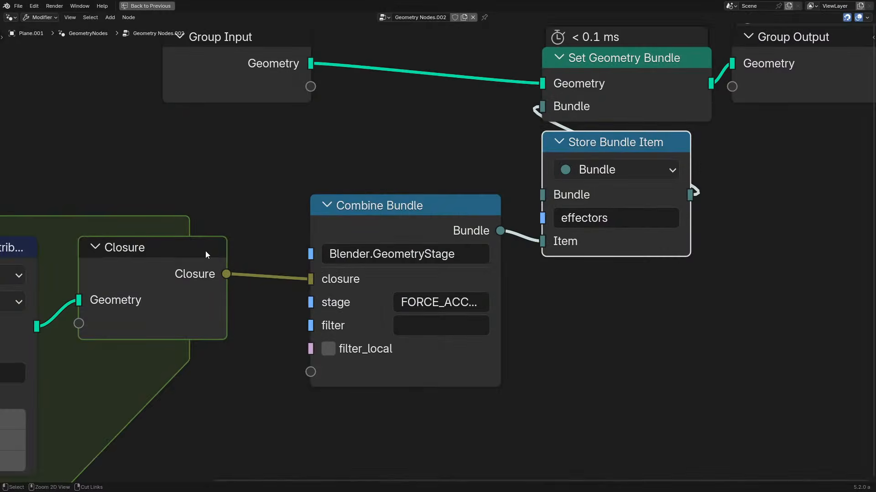
- Move the closure zone's three nodes up beside the Combine Bundle node and even out the spacing between them
scroll(210, 252, "down", 4)
middle_click_drag(362, 270, 576, 240)
left_click_drag(167, 180, 436, 319)
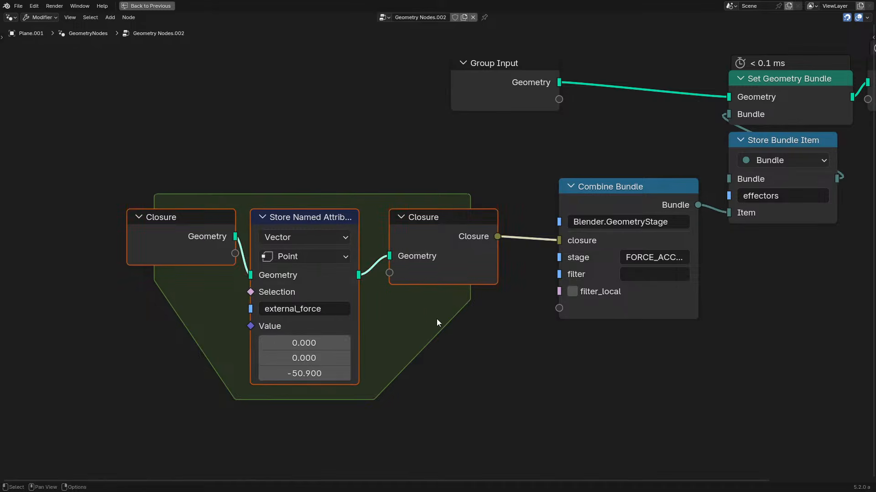
key("g")
left_click(464, 287)
left_click(209, 206)
key("g")
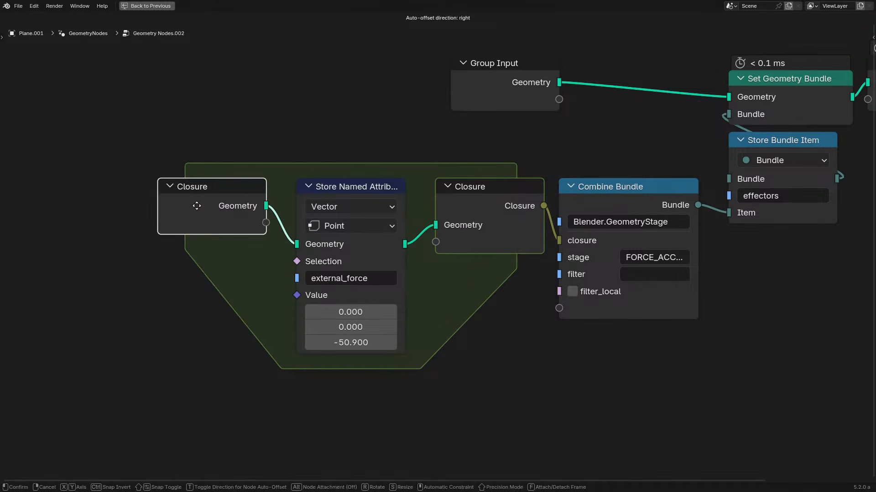
left_click(196, 205)
left_click(386, 286, "shift")
key("g")
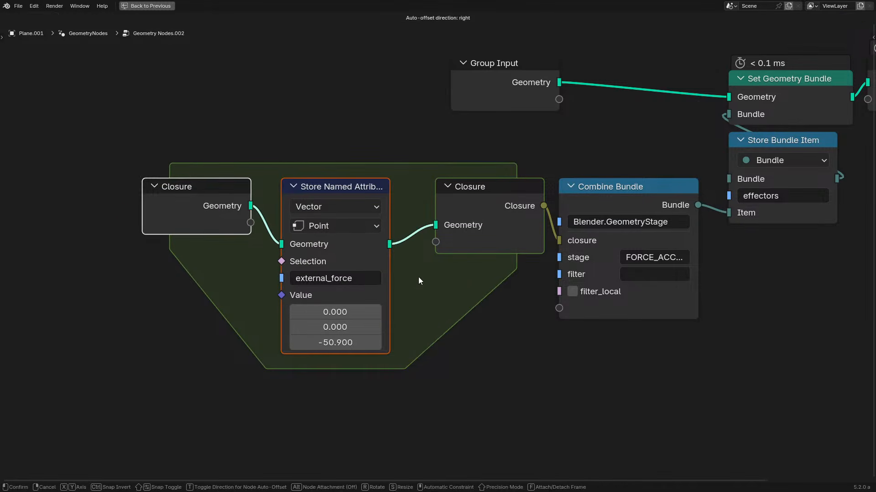
left_click(421, 281)
- Replay the simulation from the start and examine the cloth's shape from several angles
middle_click_drag(622, 186, 467, 228)
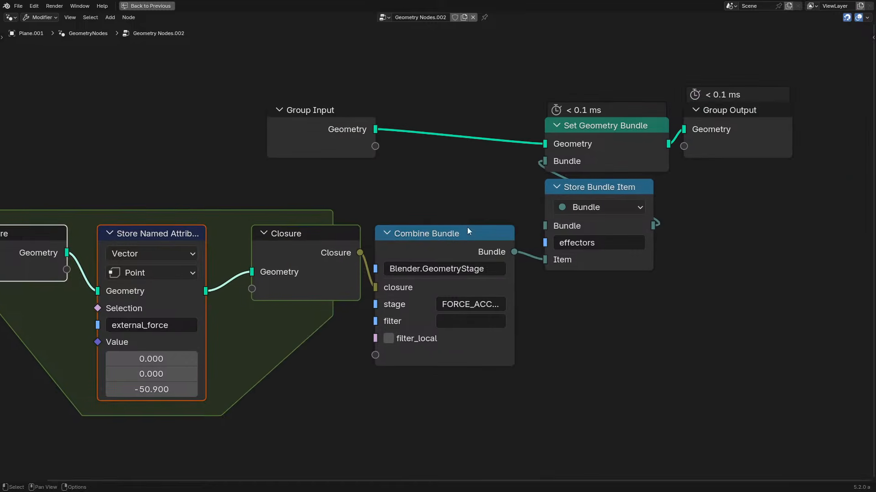
key("ctrl+space")
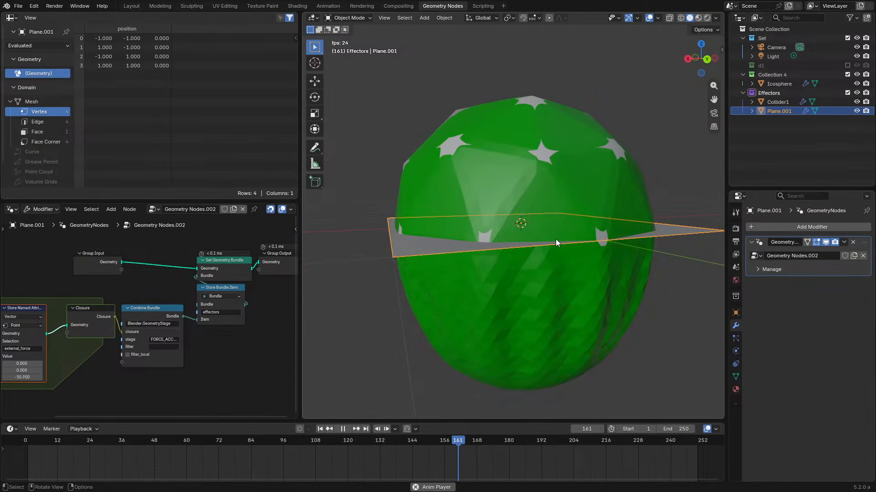
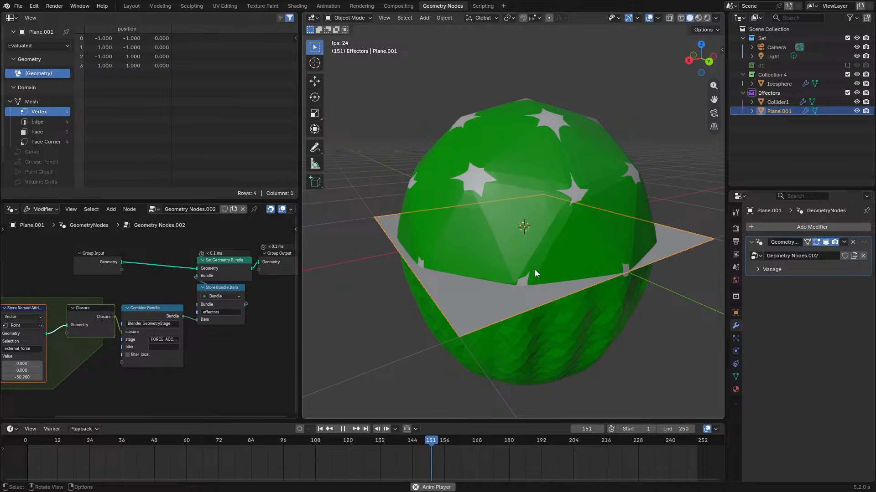
middle_click_drag(534, 269, 485, 248)
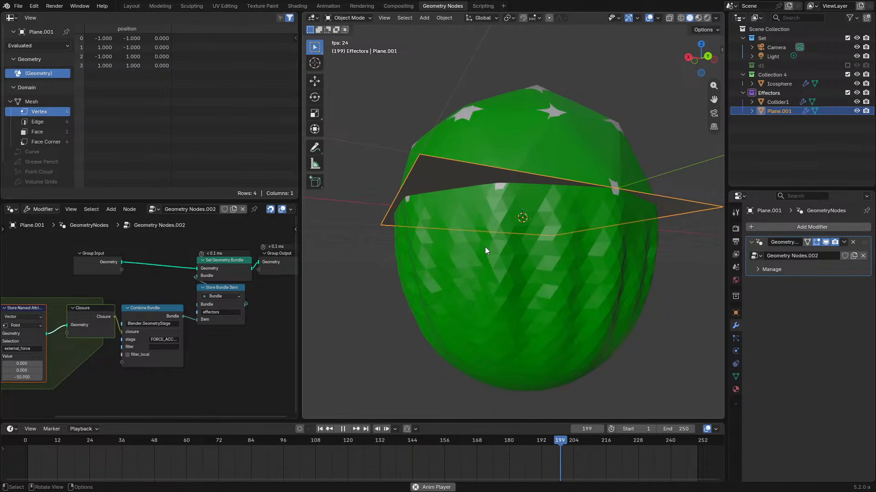
left_click(26, 445)
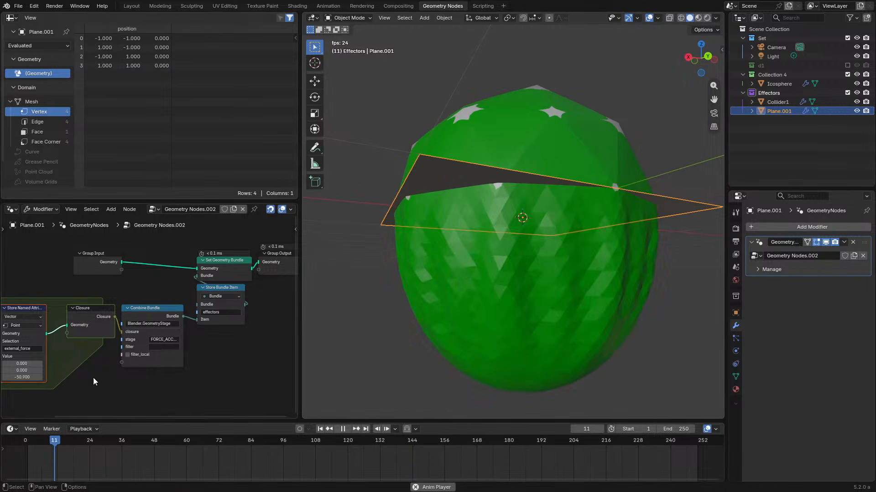
middle_click_drag(587, 238, 542, 250)
scroll(519, 228, "up", 6)
scroll(520, 228, "down", 8)
- Check the Icosphere's Cloth Dynamics settings, reselect Plane.001 and review the closure's external_force nodes
key("space")
left_click(526, 253)
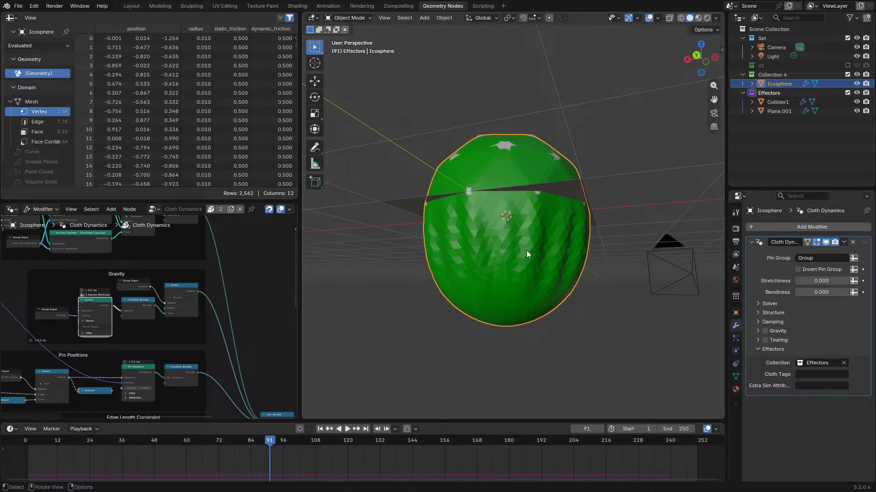
left_click(564, 195)
key("space")
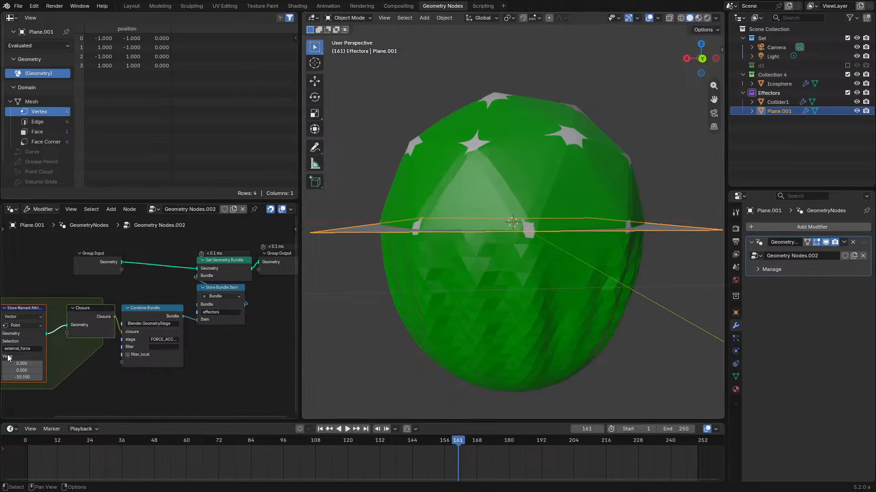
key("ctrl+space")
middle_click_drag(152, 303, 269, 256)
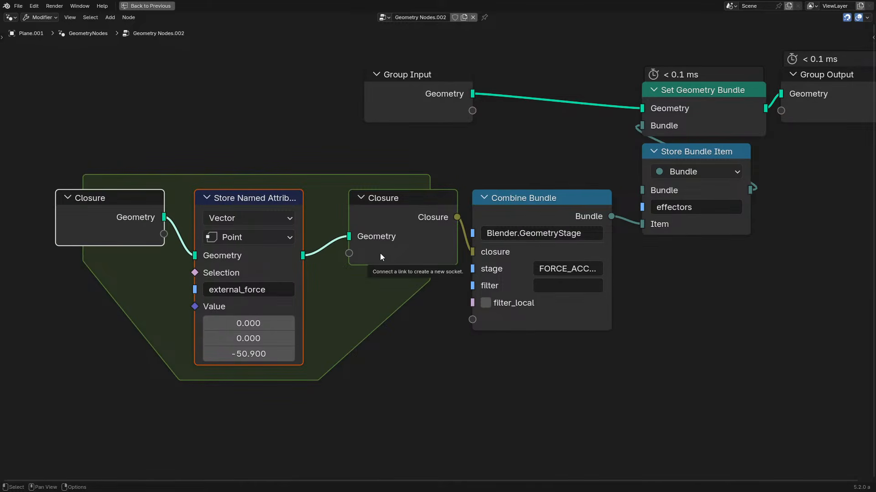
mouse_move(263, 305)
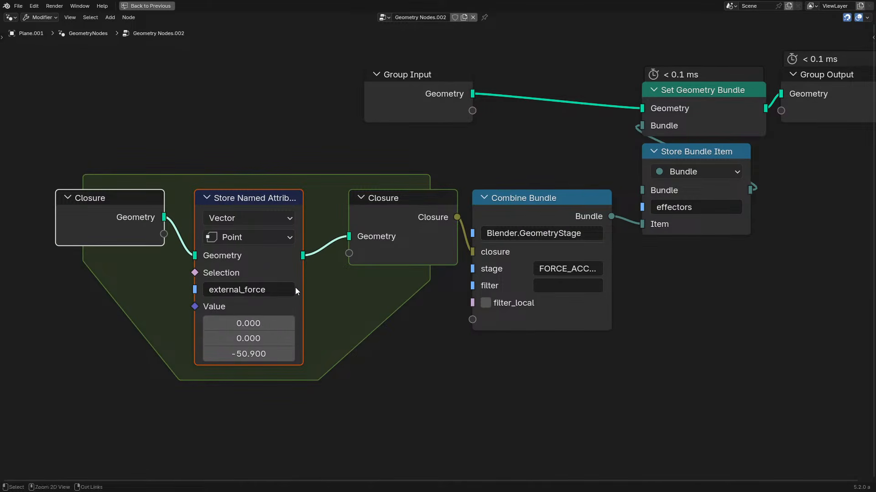
key("ctrl+space")
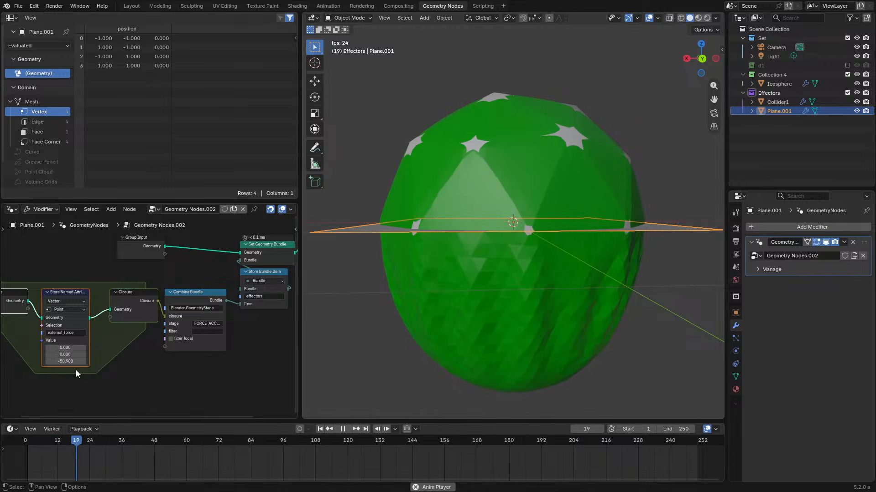
- Pause playback and move the Closure input node away from Store Named Attribute to make room inside the zone
middle_click_drag(76, 371, 283, 329)
scroll(240, 302, "up", 2)
middle_click_drag(240, 302, 195, 331)
key("space")
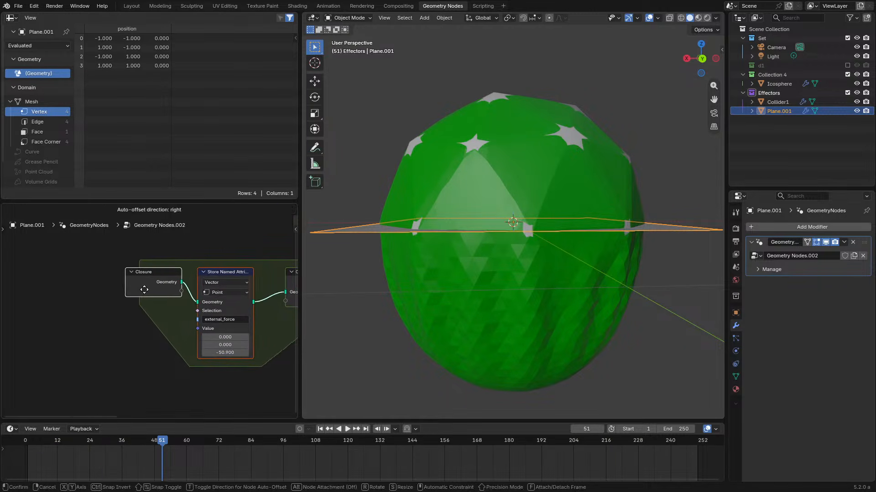
left_click_drag(154, 285, 42, 294)
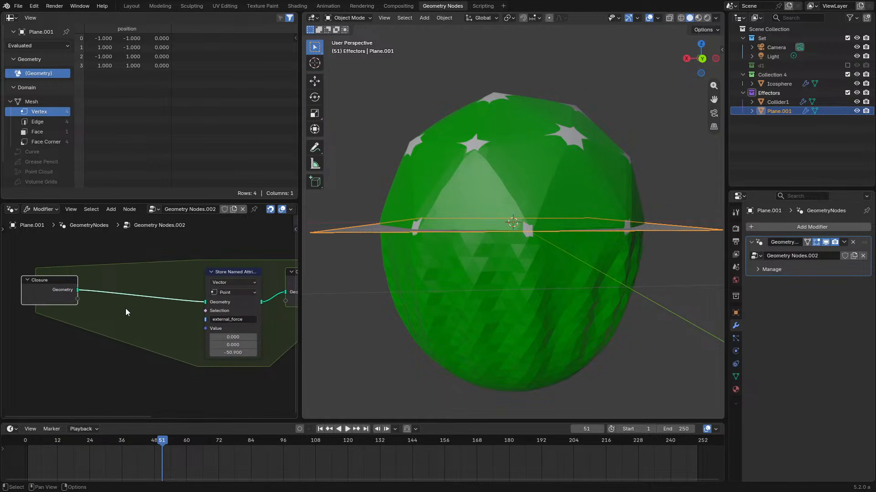
- Add a Position node below the Closure input node
middle_click_drag(124, 319, 135, 291)
key("shift+a")
key("Escape")
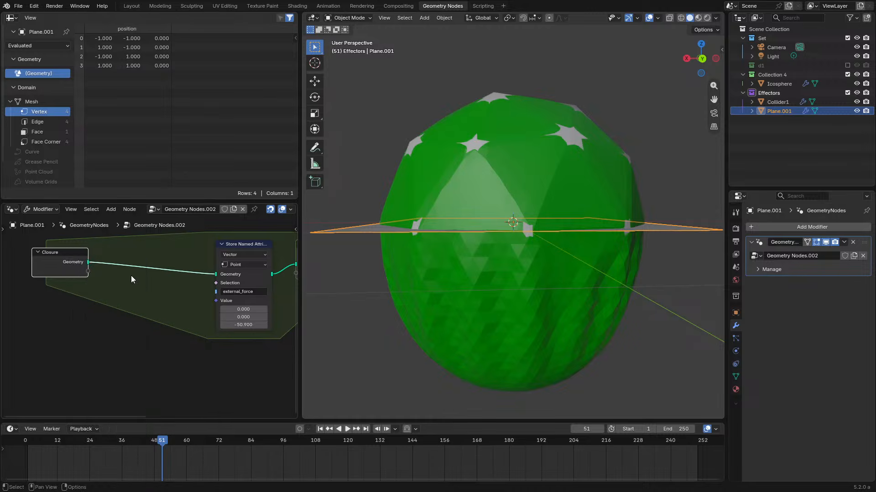
key("shift+a")
type("po")
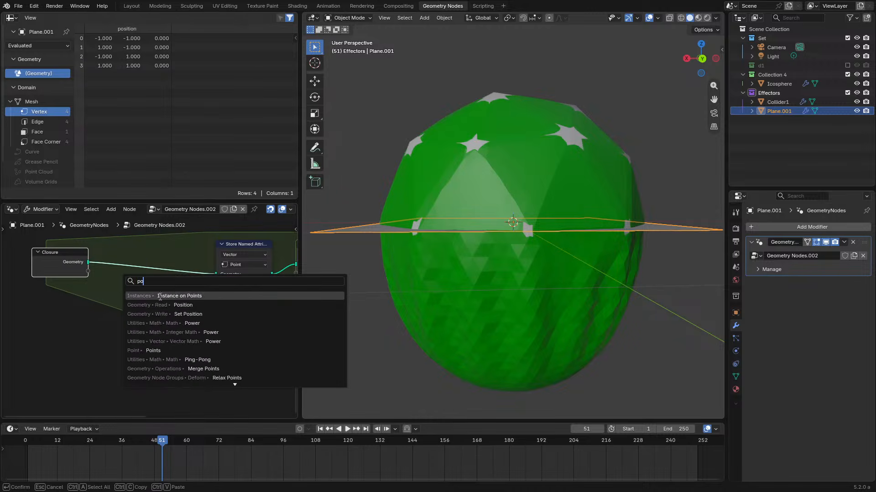
left_click(173, 306)
left_click(31, 304)
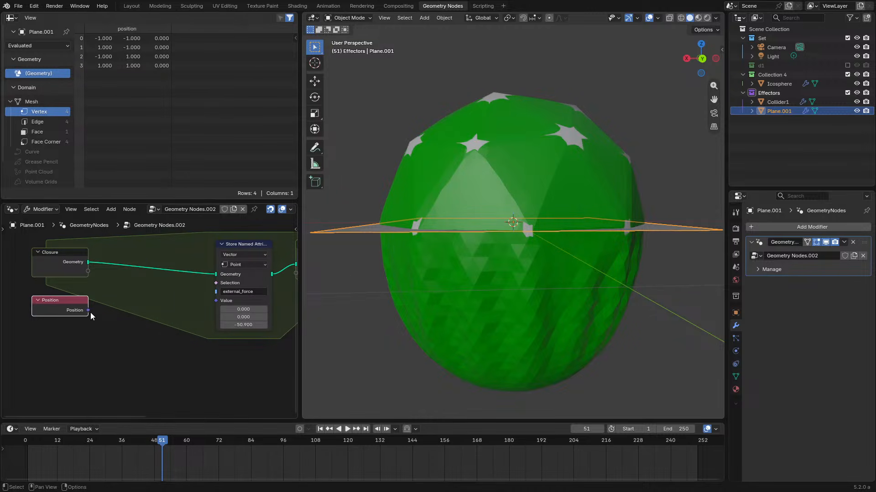
left_click_drag(90, 313, 131, 346)
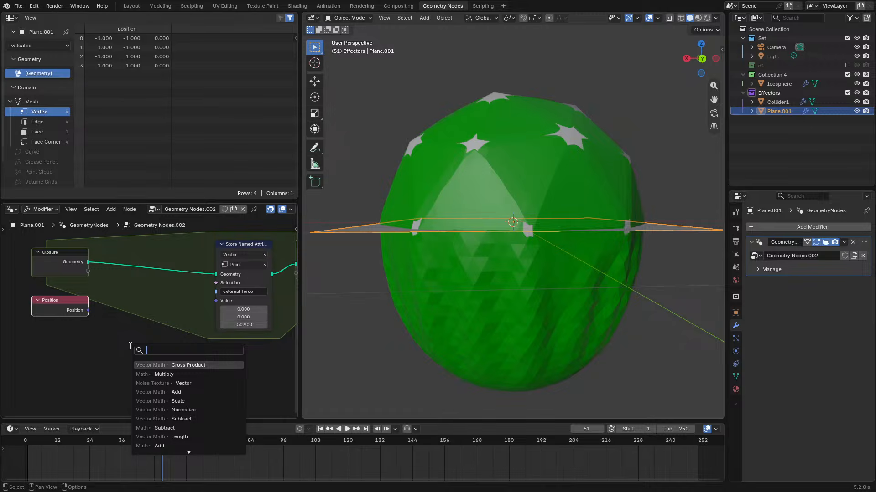
key("Escape")
key("ctrl+space")
middle_click_drag(638, 273, 166, 425)
middle_click_drag(360, 310, 257, 343)
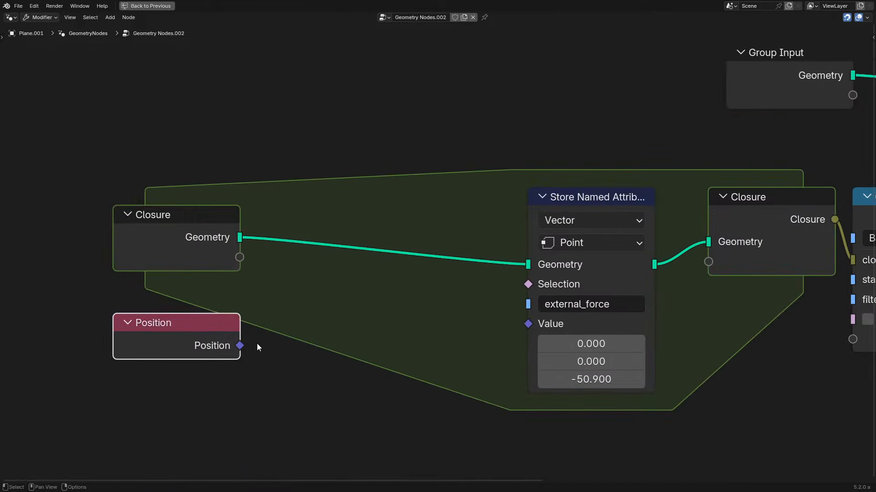
key("ctrl+space")
key("space")
key("space")
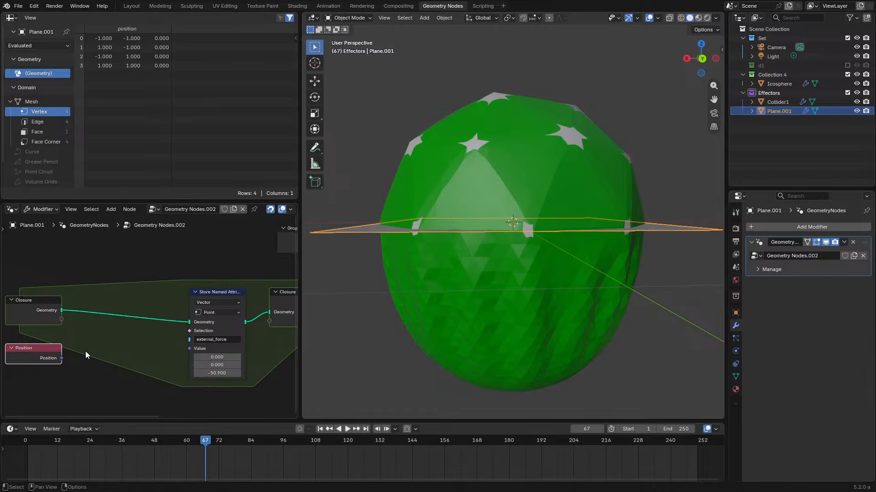
- Add a Cross Product vector math node fed by the Position output
key("shift+a")
type("c")
key("Return")
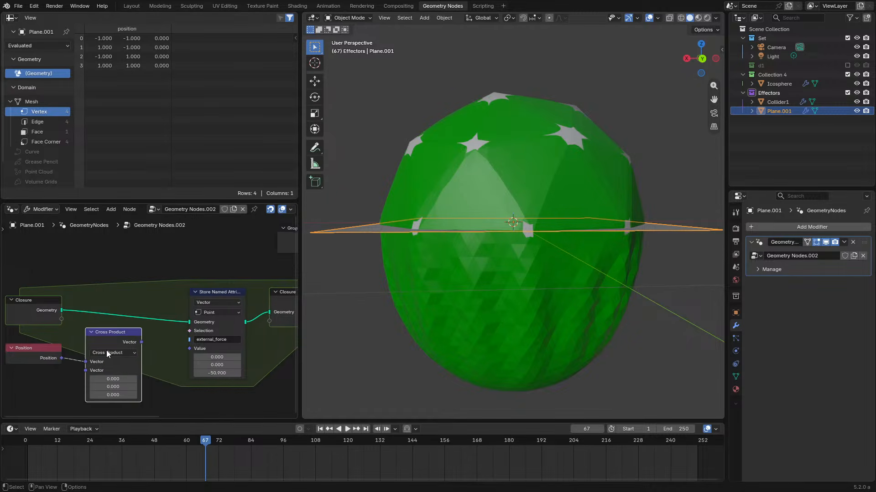
left_click(105, 350)
- Add a Field Average node with Position as its Value input, and save the file
key("ctrl+space")
key("shift+a")
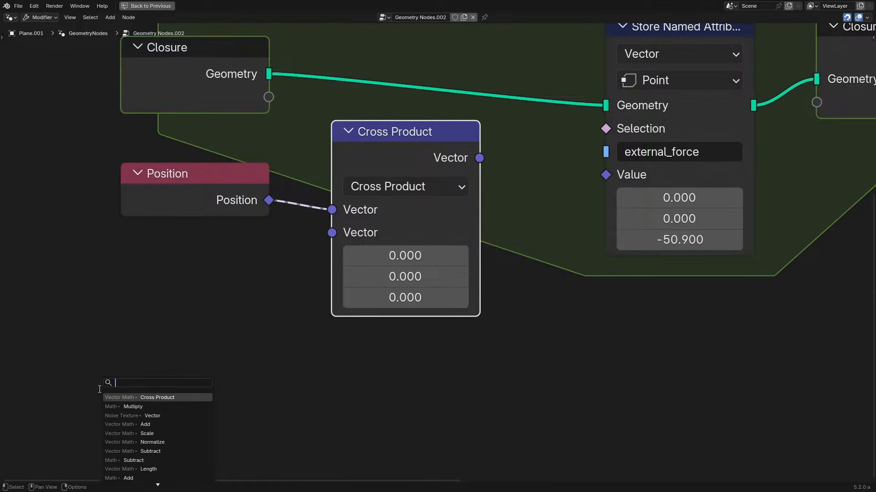
type("avera")
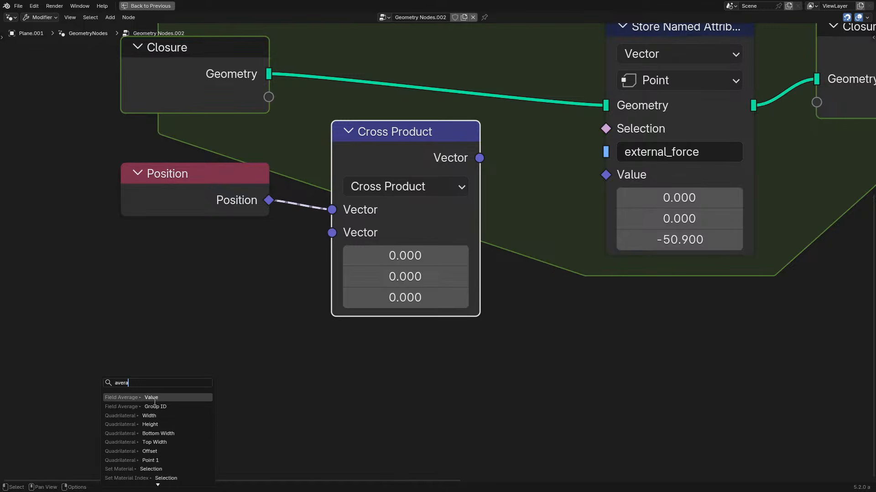
left_click(155, 398)
left_click(127, 293)
key("ctrl+s")
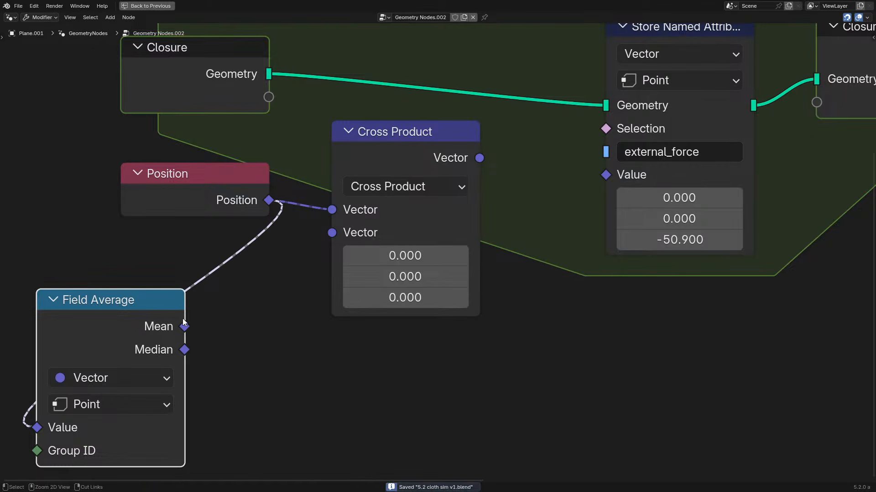
- Spread out the Position and Field Average nodes to make room before the Cross Product node
left_click_drag(218, 176, 50, 176)
middle_click_drag(152, 239, 450, 256)
key("g")
left_click(323, 251)
- Insert a Subtract vector math node between Position and Cross Product, subtracting Field Average's Mean, and collapse it above Field Average
left_click(659, 163)
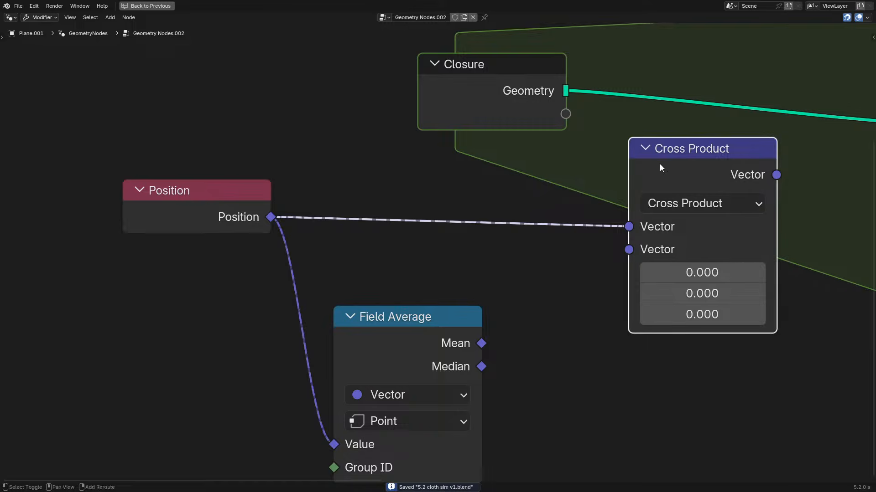
key("shift+d")
left_click(343, 207)
left_click(387, 243)
left_click(436, 272)
left_click_drag(483, 345, 313, 292)
key("h")
left_click_drag(414, 319, 394, 236)
- Insert a collapsed Normalize node between Subtract and Cross Product, aligned beside Subtract
left_click_drag(460, 191, 507, 223)
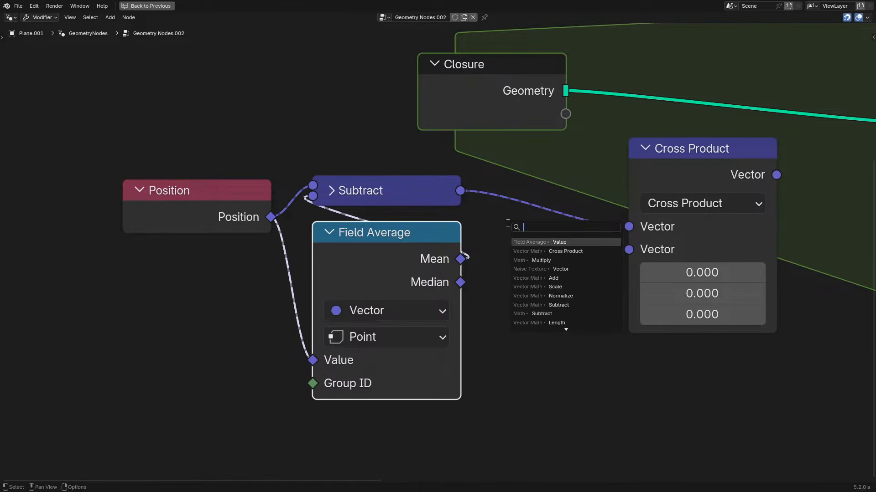
type("nor")
key("Return")
left_click(508, 222)
key("h")
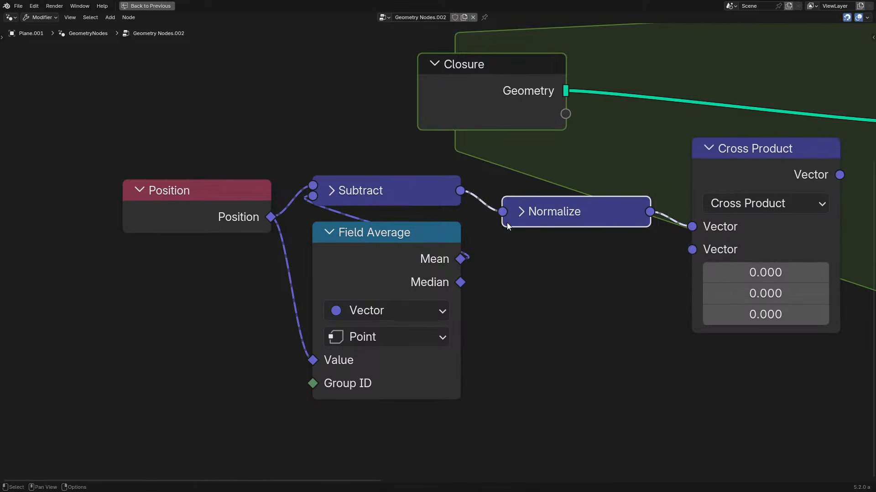
left_click_drag(595, 211, 581, 193)
- Set the Z component of Cross Product's second vector to 1
middle_click_drag(649, 179, 270, 247)
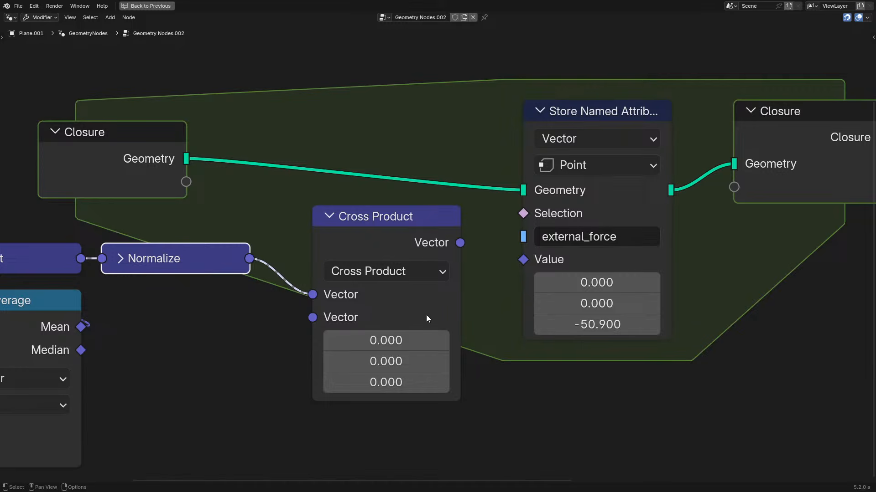
left_click(401, 382)
type("1")
key("Return")
left_click_drag(459, 243, 495, 292)
type("sc")
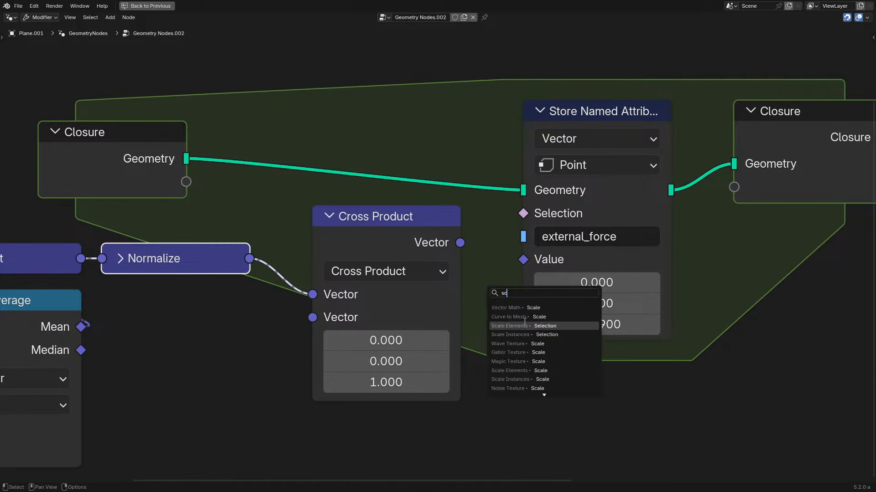
key("Escape")
- Move Cross Product below Normalize, add a Scale node after it and link its output to the external_force Value
left_click_drag(388, 251, 186, 333)
left_click_drag(250, 327, 297, 329)
type("sc")
key("Return")
left_click(303, 354)
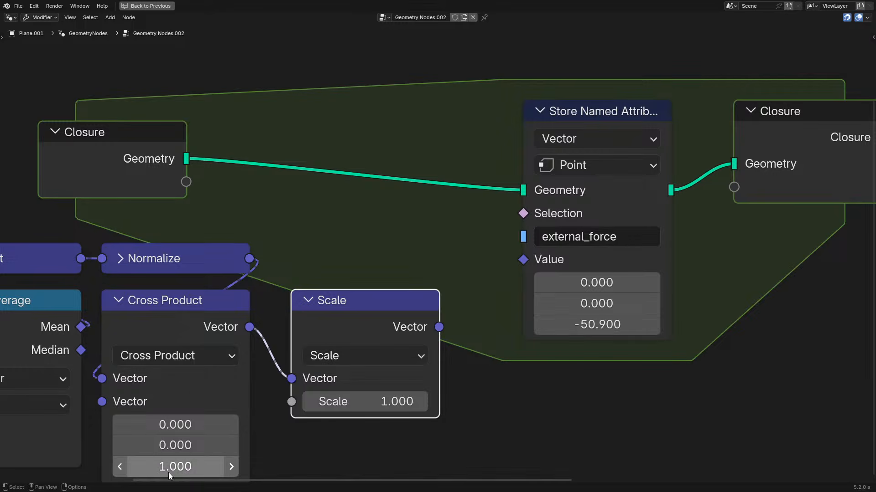
left_click_drag(445, 330, 523, 260)
- Replay the simulation from the start, raise the Scale node's factor and examine the cloth from another angle
scroll(292, 269, "down", 3)
key("ctrl+space")
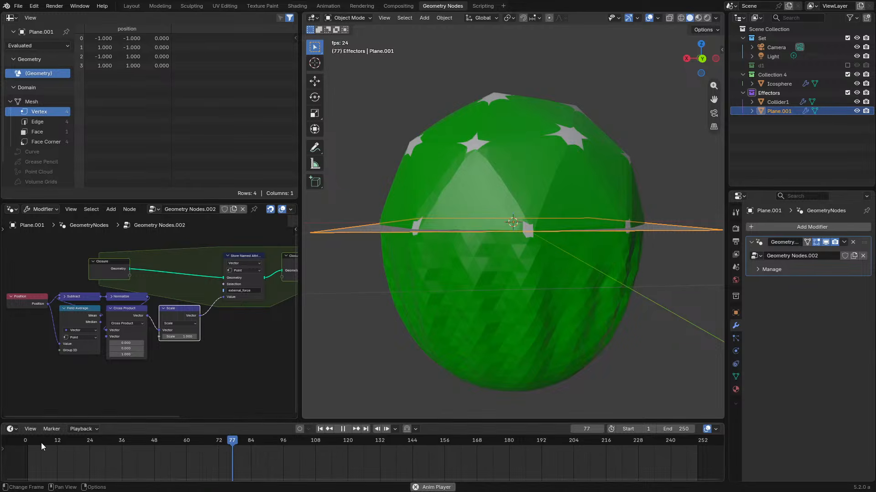
left_click(23, 445)
left_click_drag(172, 337, 314, 337)
scroll(593, 278, "down", 3)
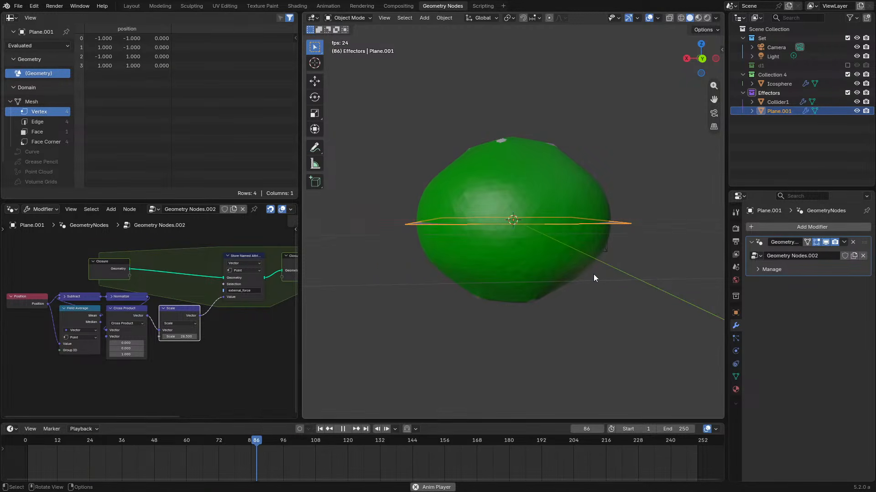
middle_click_drag(587, 278, 608, 303)
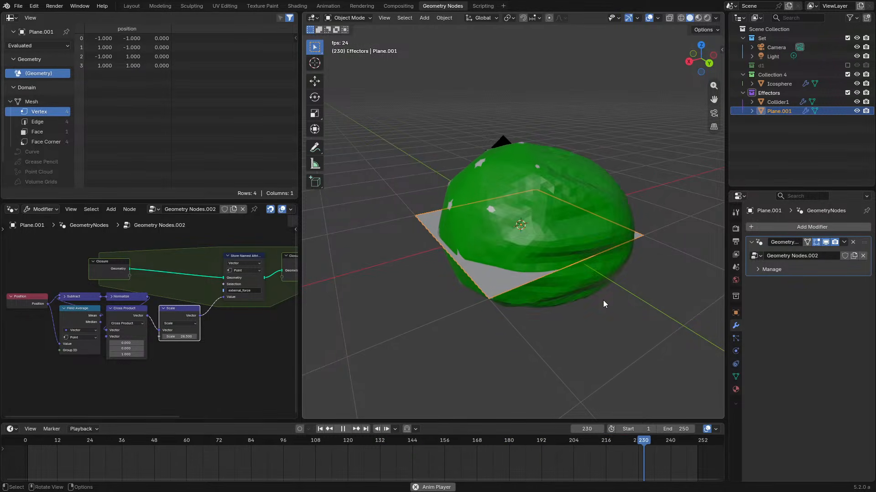
key("space")
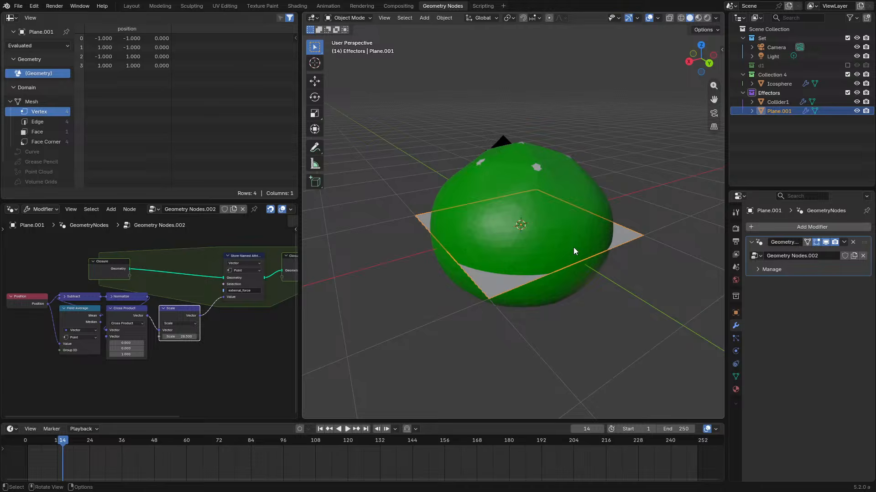
- Enable Tearing in the Icosphere's Cloth Dynamics modifier, reselect the plane effector and replay the simulation from the start
left_click(570, 275)
left_click(766, 340)
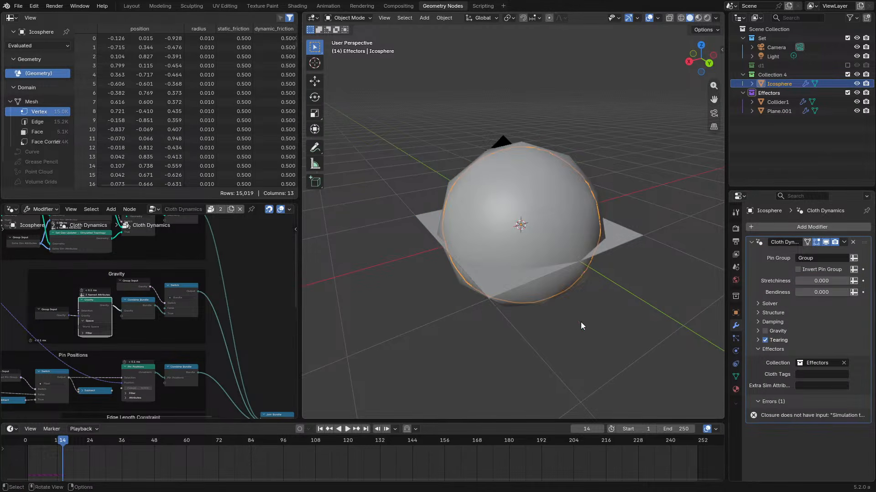
key("space")
left_click(609, 250)
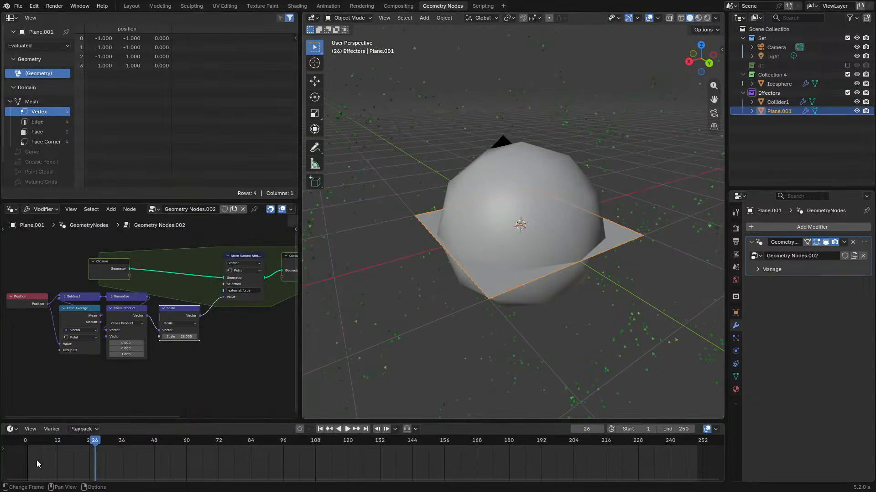
left_click(22, 442)
key("space")
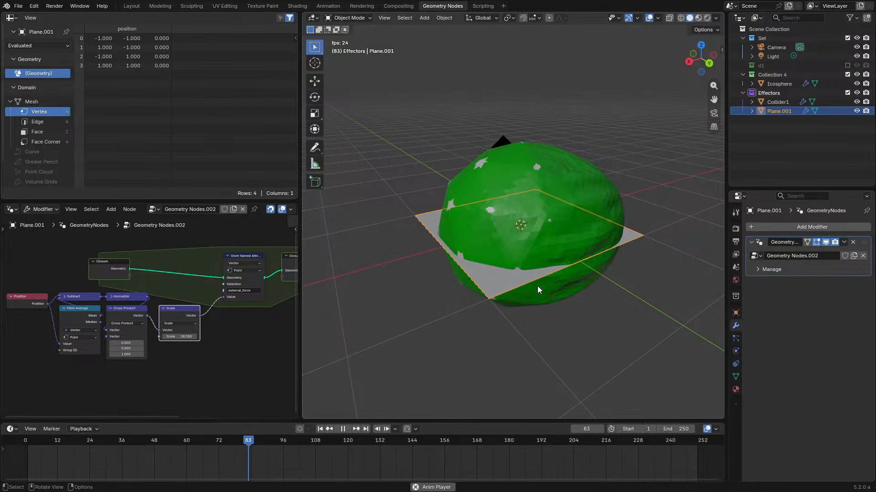
- Raise the Scale node's factor to 64 and pause the playback to view the cloth from another angle
scroll(145, 316, "up", 2)
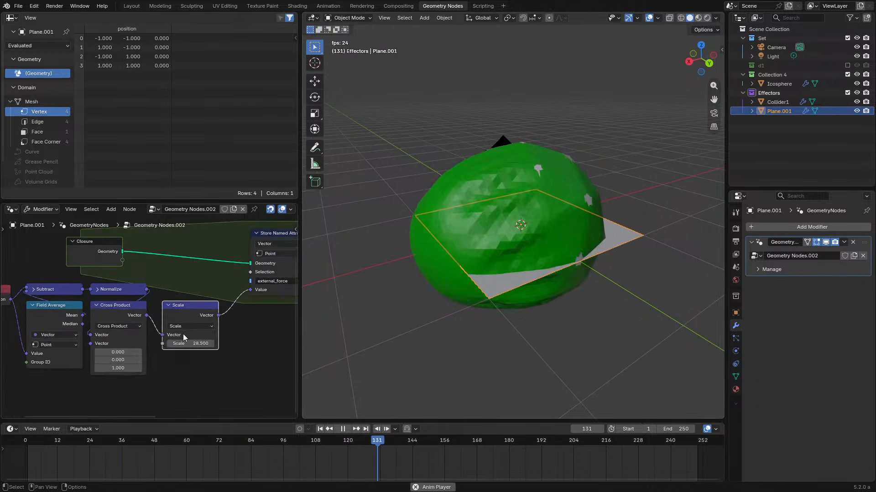
left_click_drag(197, 349, 237, 348)
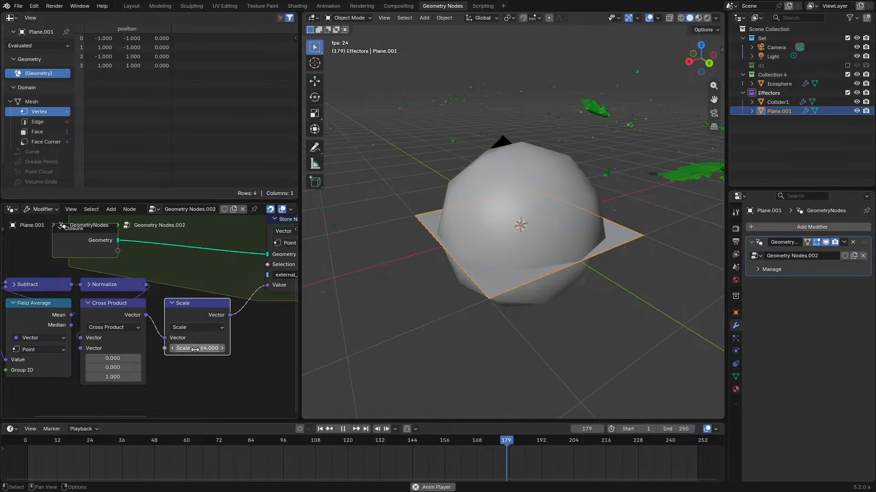
key("space")
middle_click_drag(579, 280, 666, 280)
key("space")
key("space")
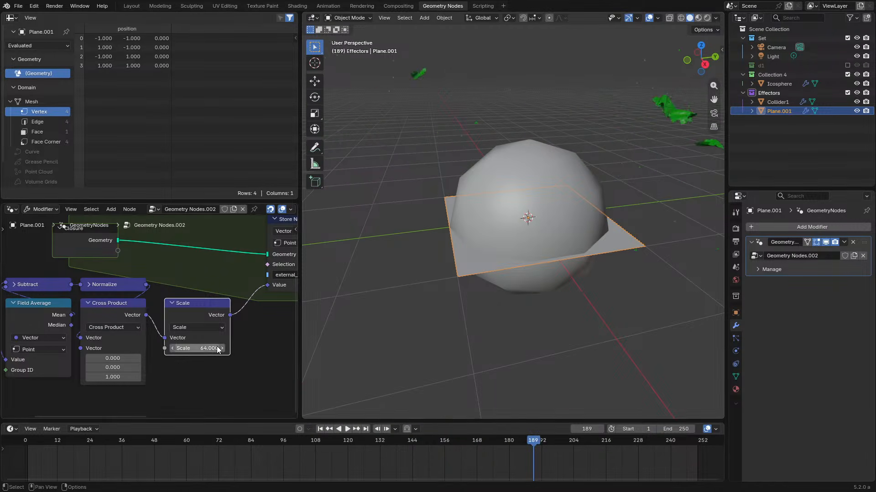
- Replay the simulation from the start with the stronger force and pause at frame 21 to inspect the tearing
left_click(14, 444)
middle_click_drag(606, 244, 501, 269)
key("space")
key("space")
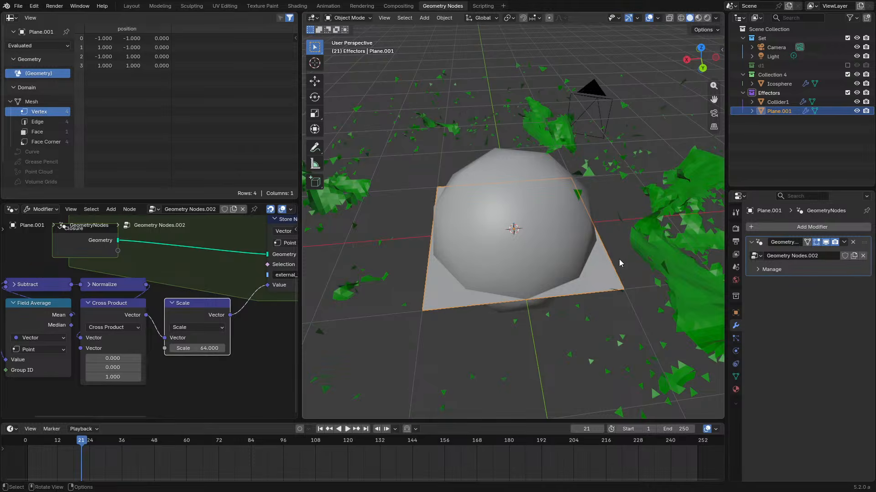
left_click(648, 246)
left_click(574, 293)
key("space")
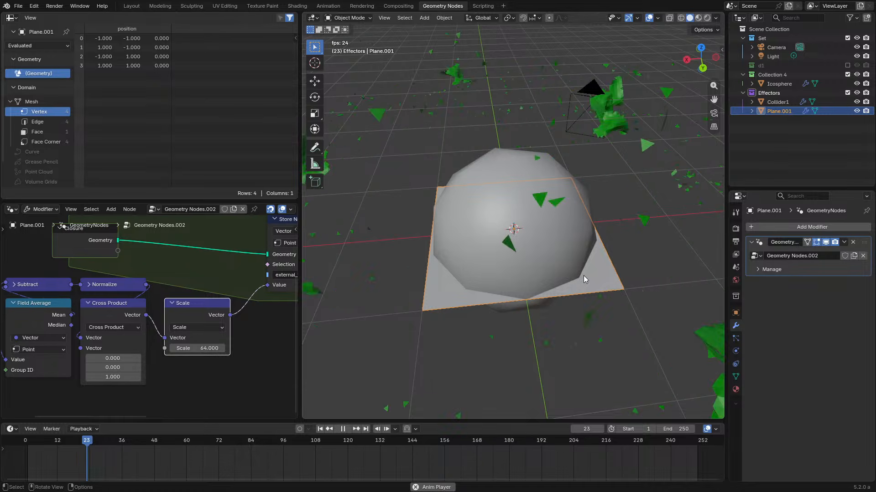
- Restart the simulation several times from the first frames and pause it at frame 18
left_click(33, 440)
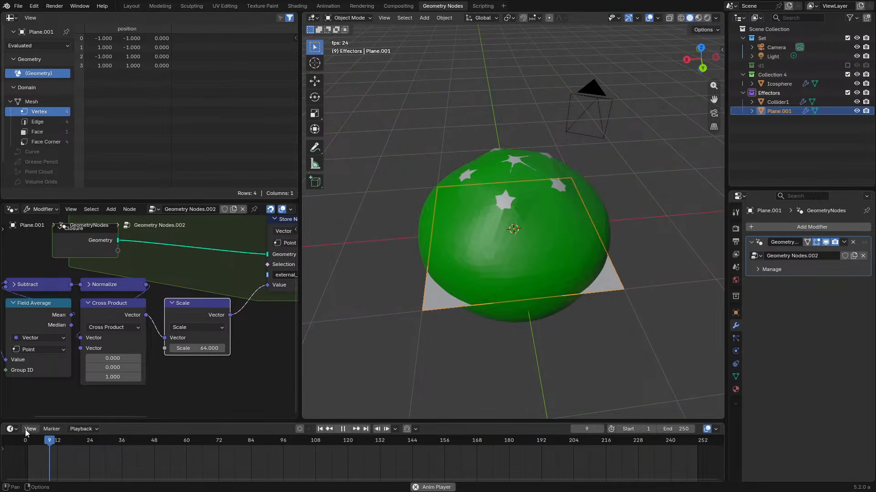
key("space")
key("space")
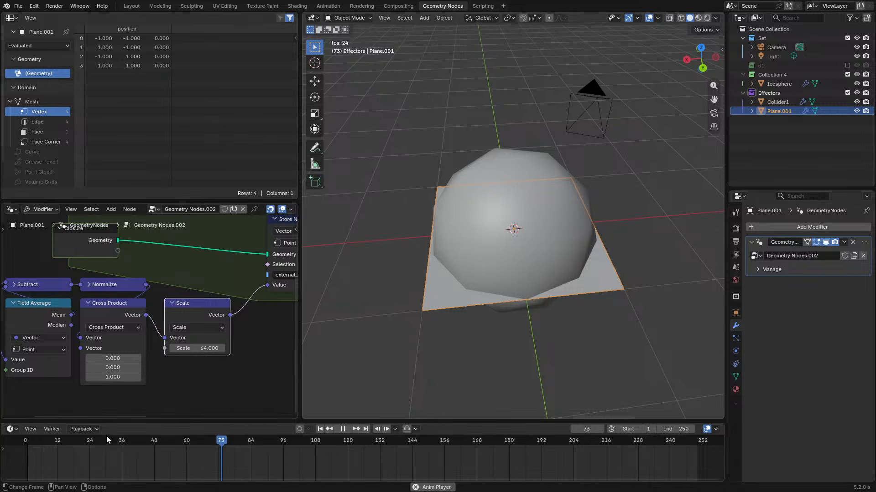
left_click(17, 444)
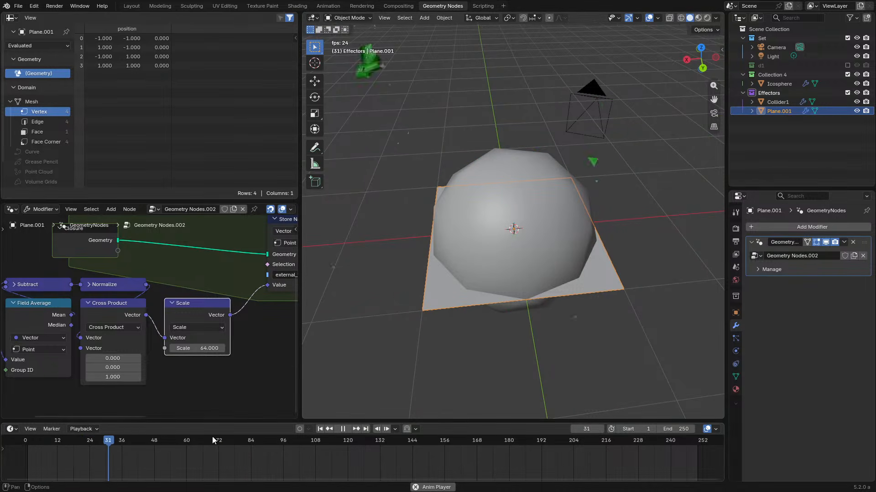
left_click(23, 441)
key("space")
- Examine the torn cloth at frame 18 from below and above, with the Icosphere selected
middle_click_drag(529, 288, 535, 263)
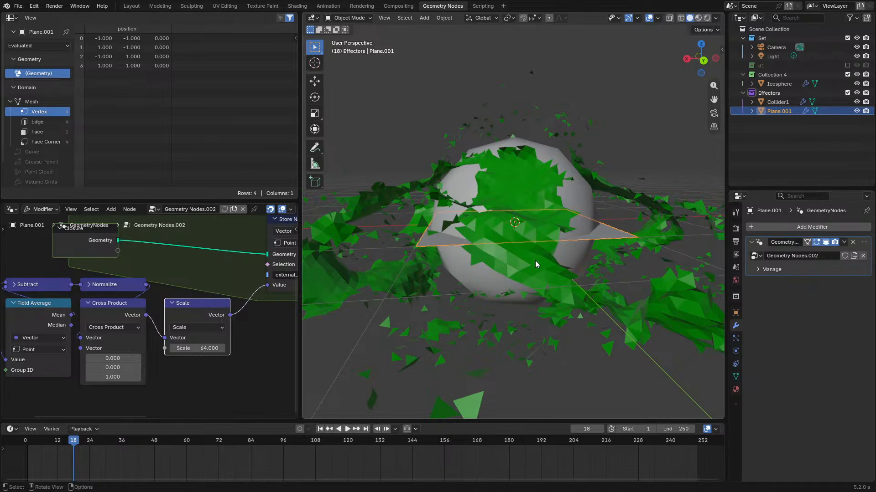
middle_click_drag(535, 261, 547, 233)
left_click(537, 243)
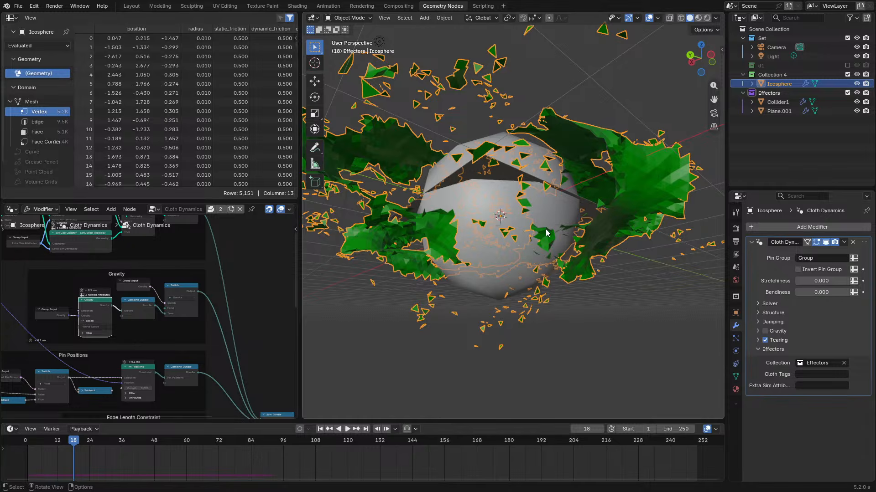
middle_click_drag(518, 182, 522, 256)
scroll(521, 256, "down", 2)
key("space")
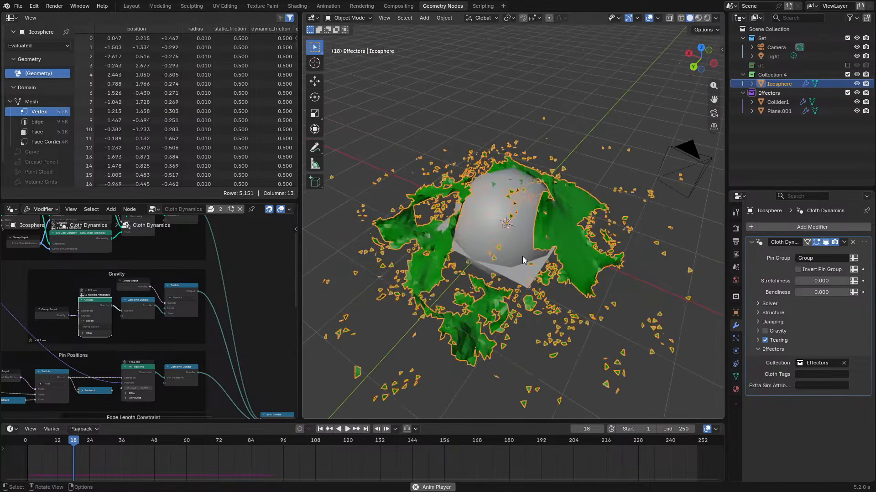
key("space")
- Replay the Icosphere's tearing from frame 0 and pause at frame 13, where the first rips form
left_click_drag(67, 450, 20, 442)
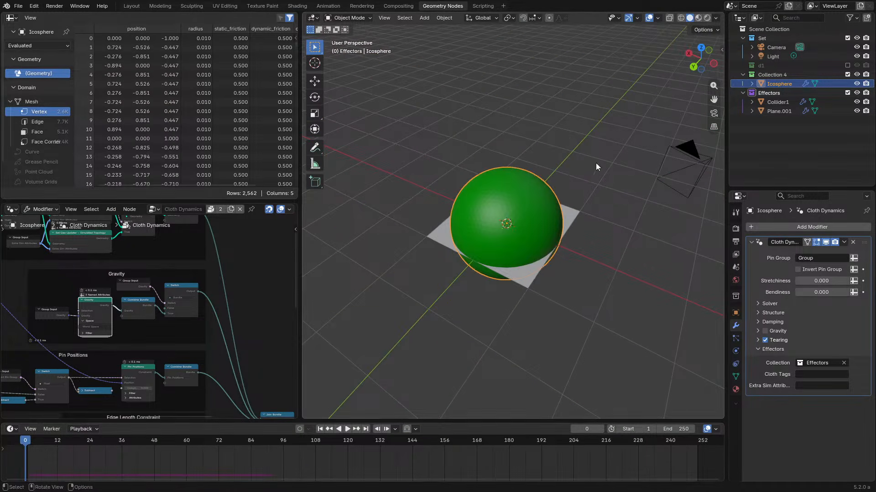
key("space")
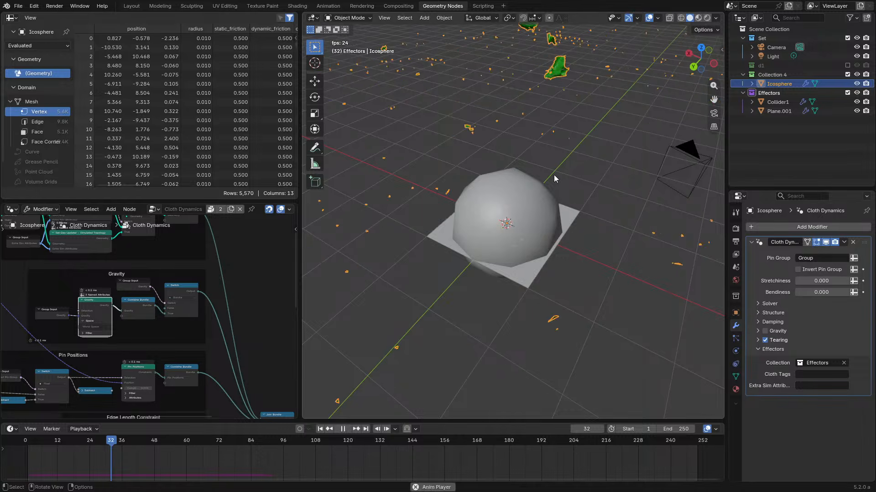
key("space")
scroll(554, 174, "up", 2)
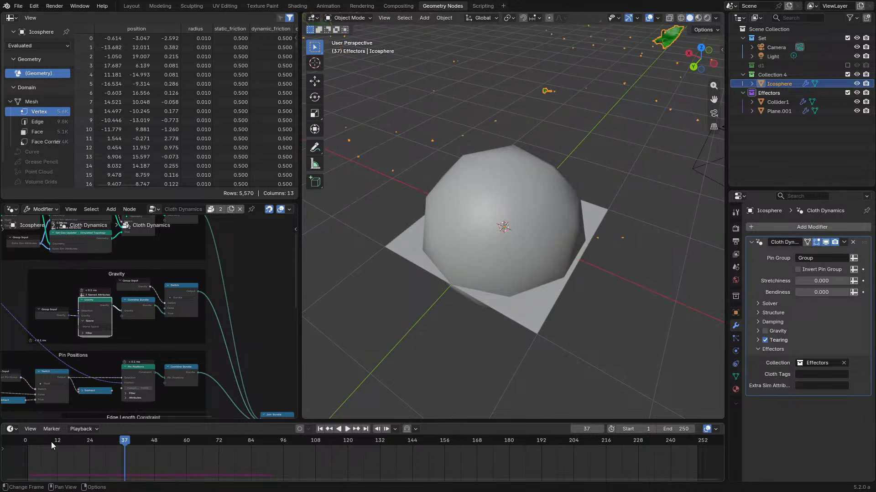
left_click_drag(52, 442, 24, 442)
key("space")
key("space")
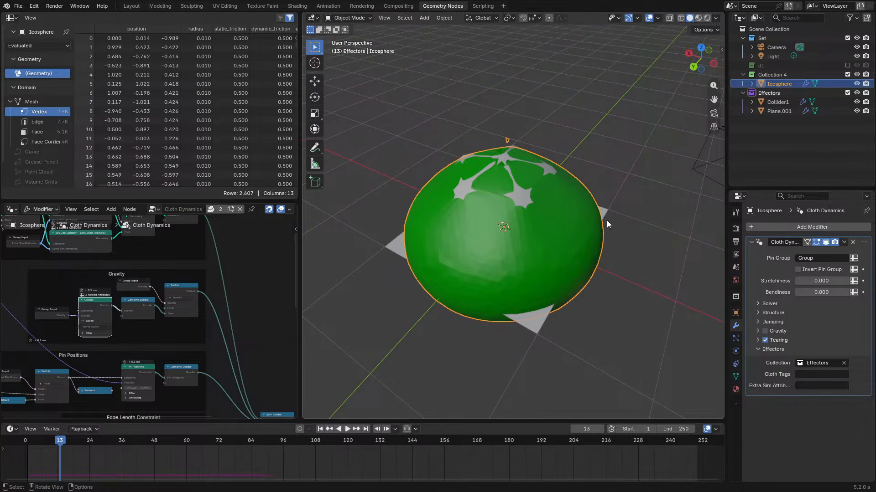
- Inspect the cloth up close, select Plane.001 and go to frame 8 to review its force nodes
middle_click_drag(607, 220, 533, 168)
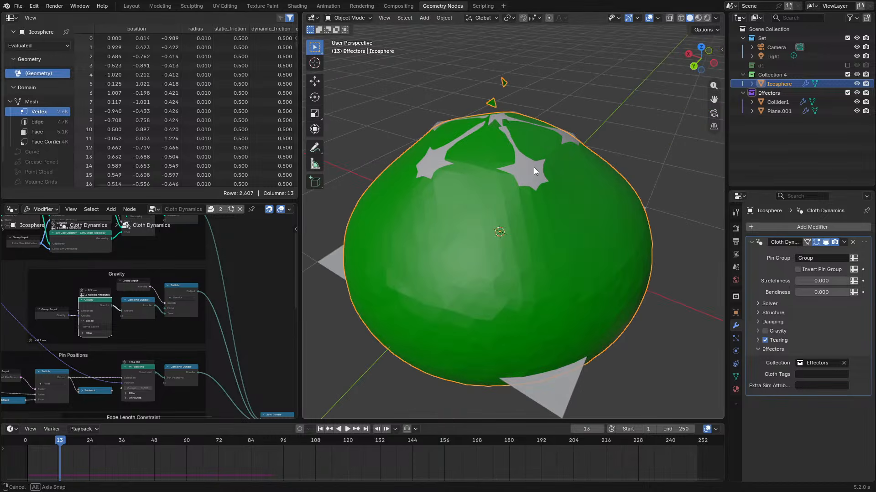
scroll(146, 301, "down", 4)
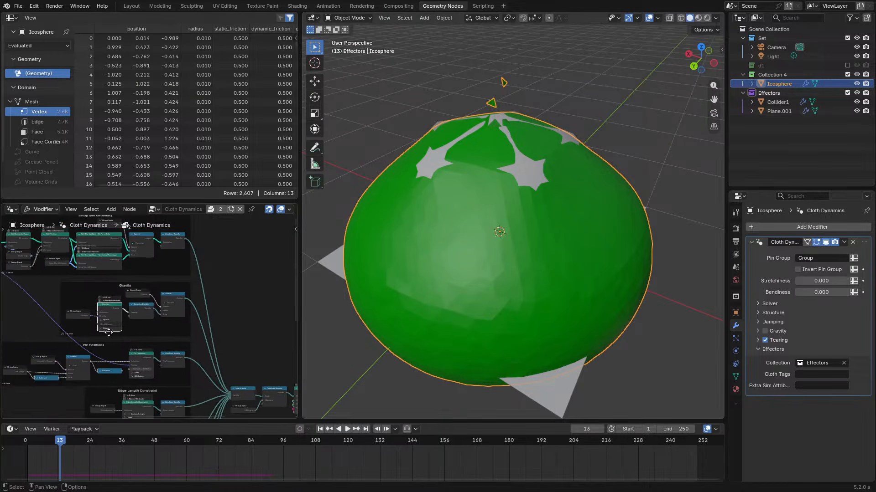
middle_click_drag(110, 330, 96, 286)
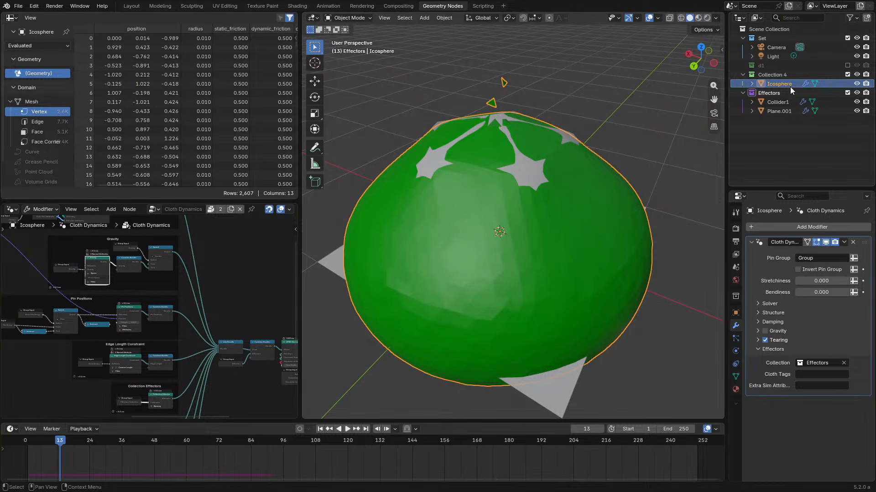
left_click(772, 114)
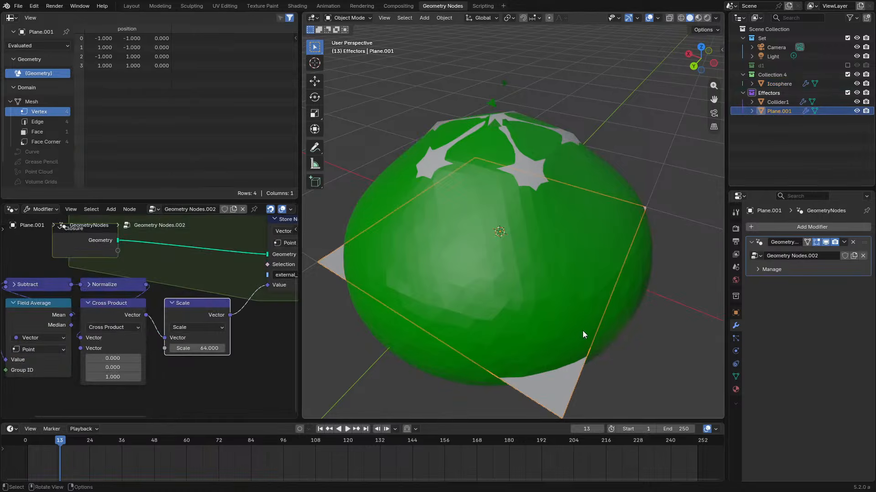
left_click(46, 456)
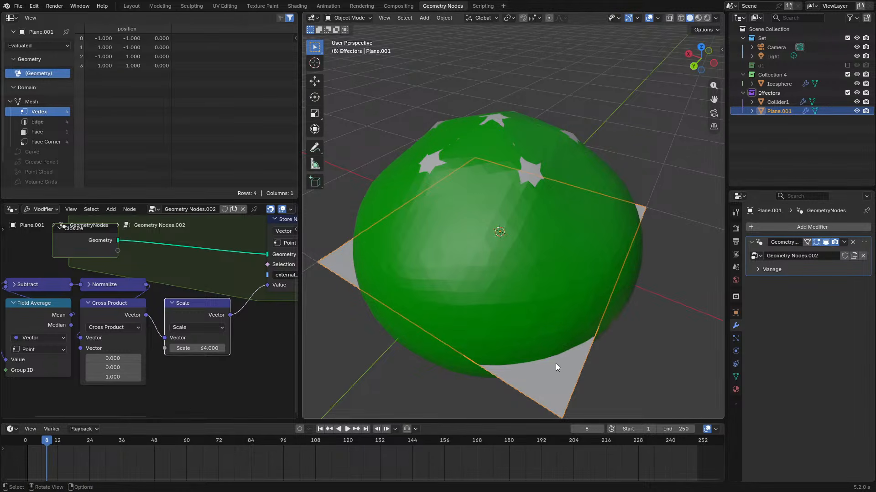
middle_click_drag(504, 327, 677, 323)
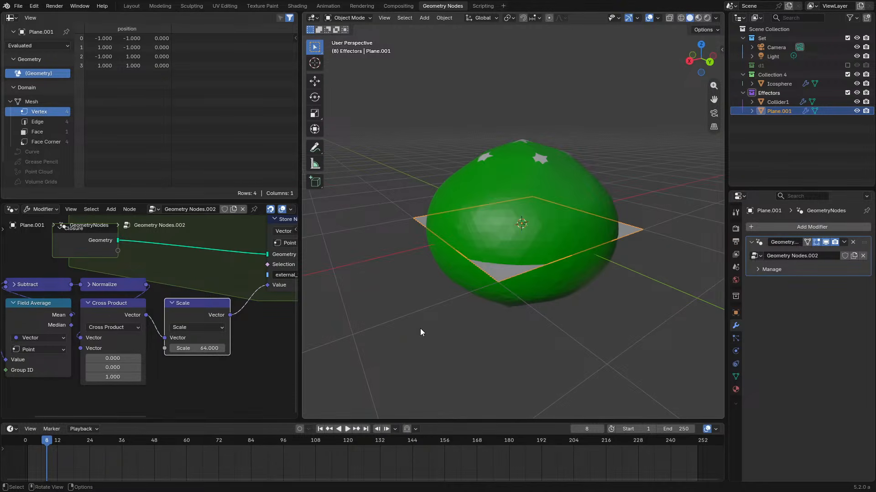
scroll(123, 284, "down", 2)
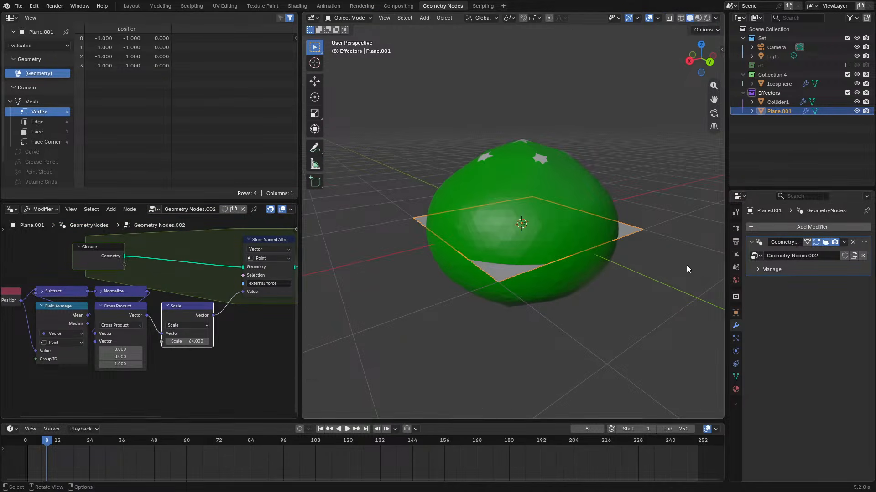
- Look over the plane's mesh data properties and the object types available to add, including Force Field
key("Tab")
middle_click_drag(685, 265, 641, 285)
key("Tab")
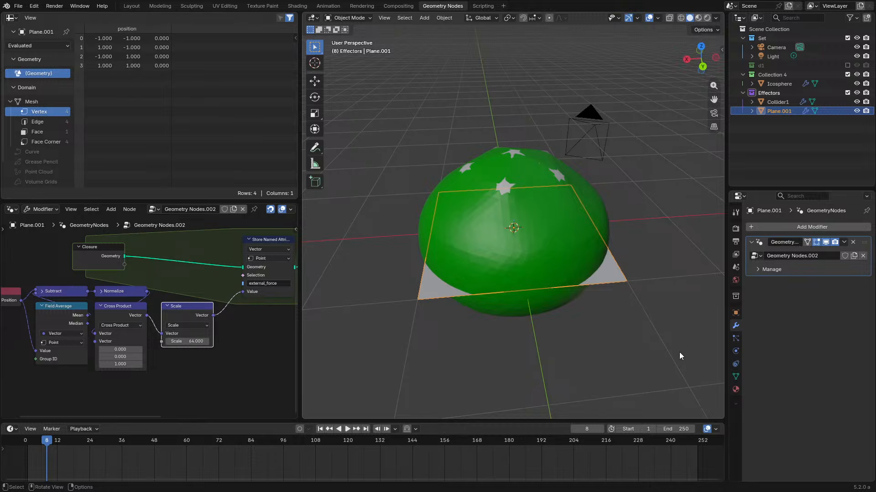
left_click(735, 377)
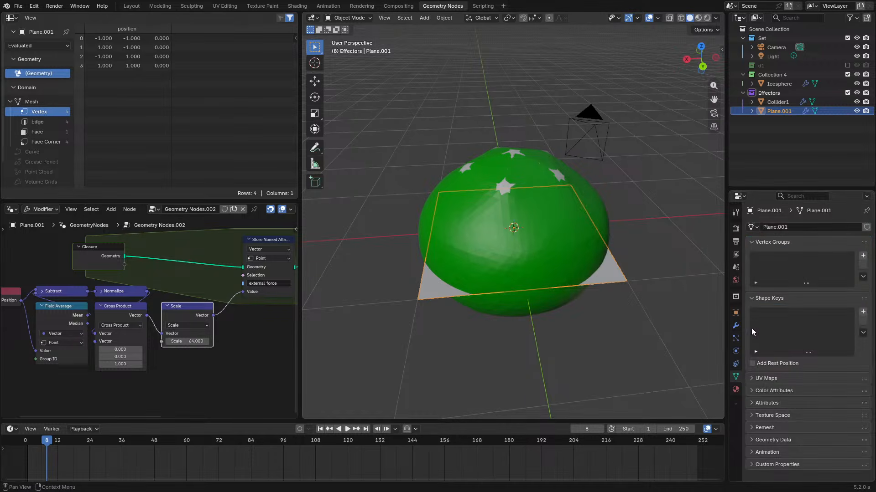
left_click(735, 326)
scroll(548, 248, "up", 2)
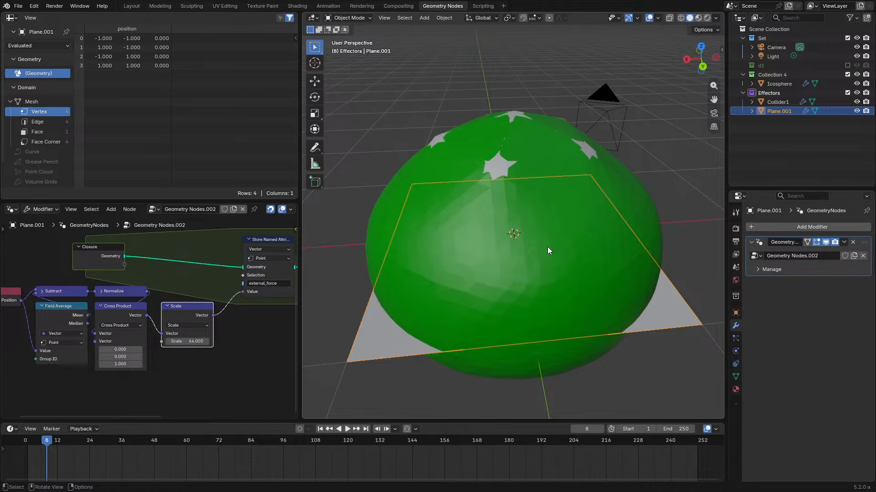
key("shift+a")
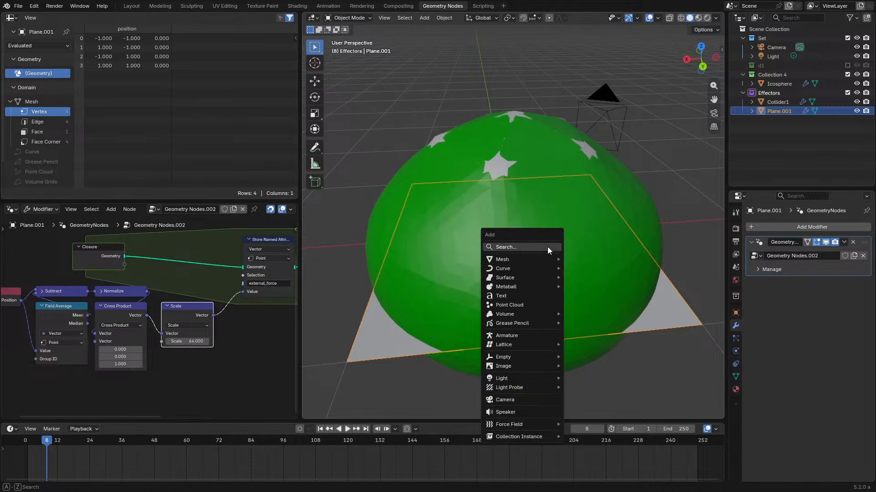
mouse_move(517, 426)
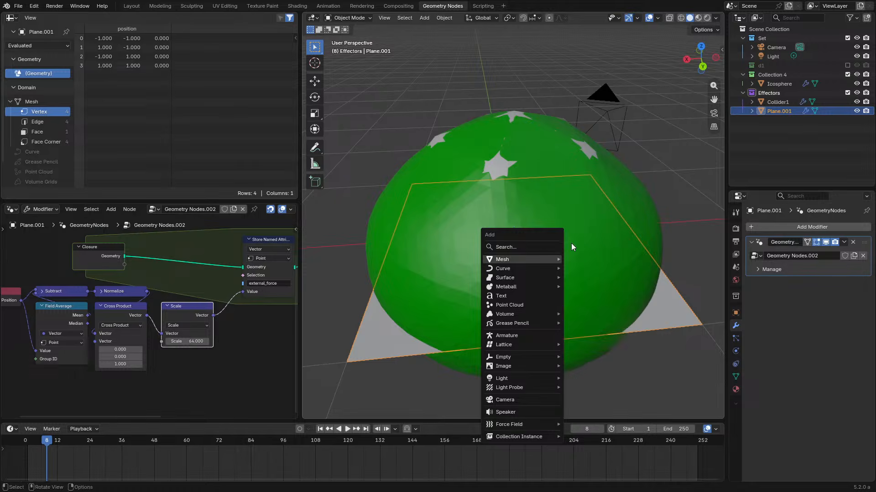
- Replay the tearing simulation, pause at frame 22 and examine the scattered fragments around the sphere
middle_click_drag(616, 185, 557, 206)
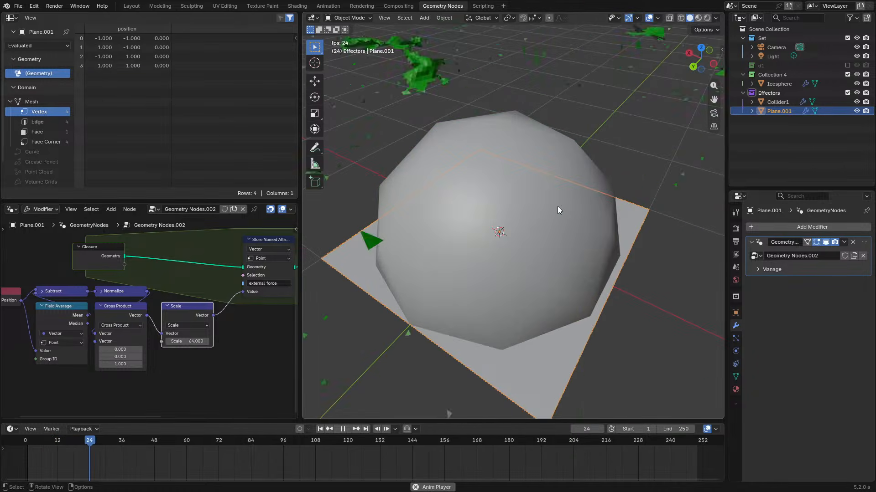
left_click(32, 441)
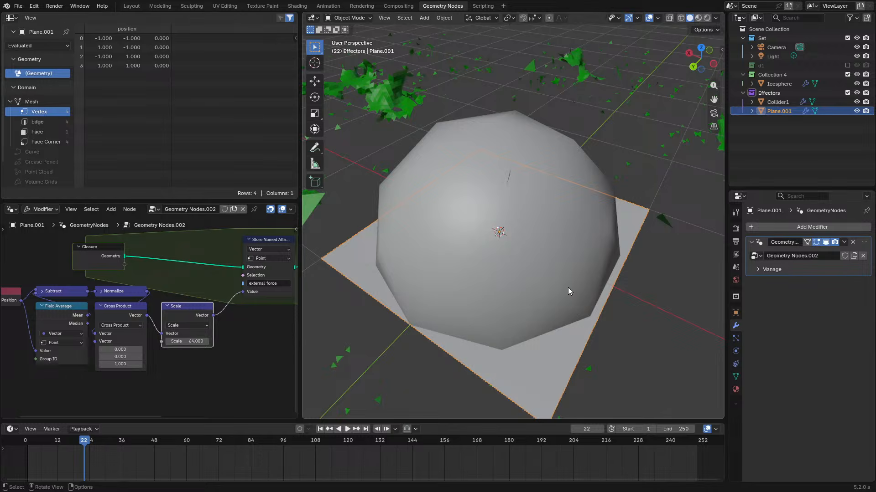
middle_click_drag(549, 266, 562, 266)
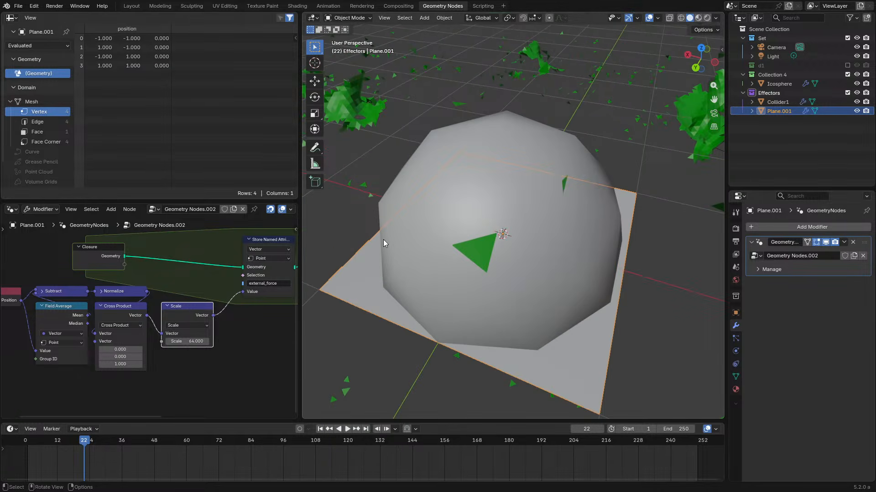
middle_click_drag(489, 228, 474, 233)
- Save the file and replay the simulation from the start
key("ctrl+s")
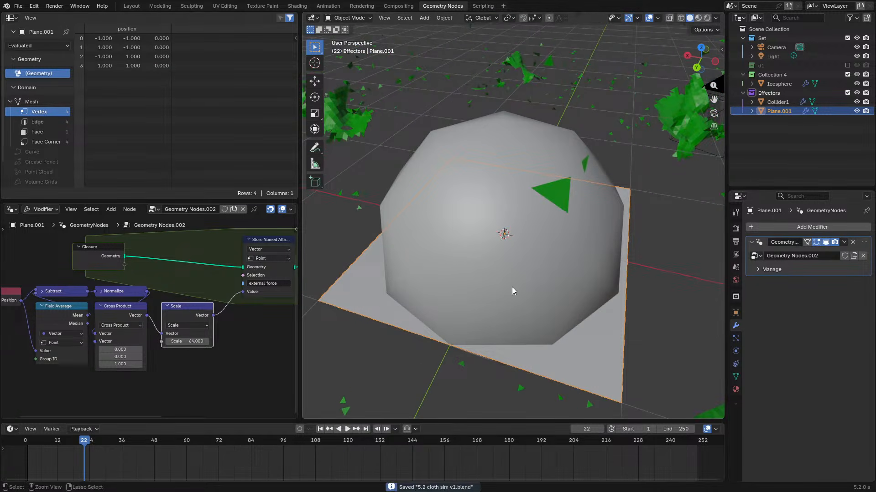
key("space")
left_click(17, 444)
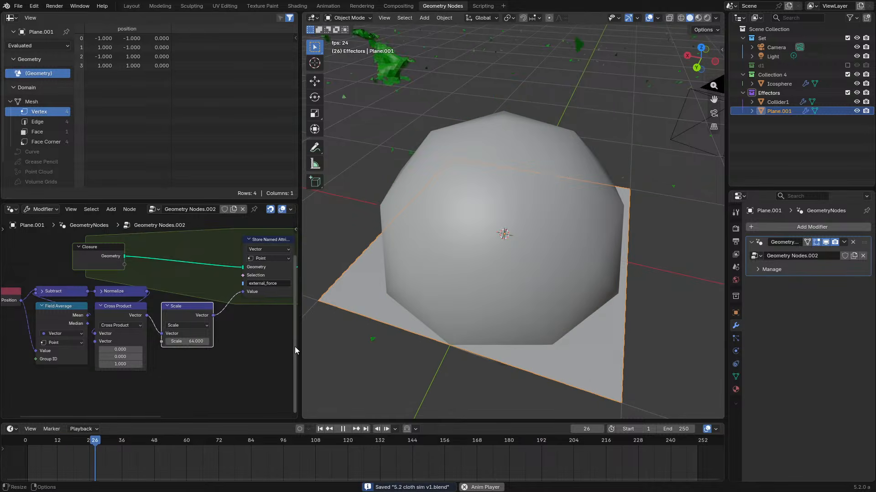
- Replay the tearing simulation from the start several times and watch the fragments spread around the sphere, pausing at frame 30
left_click(8, 444)
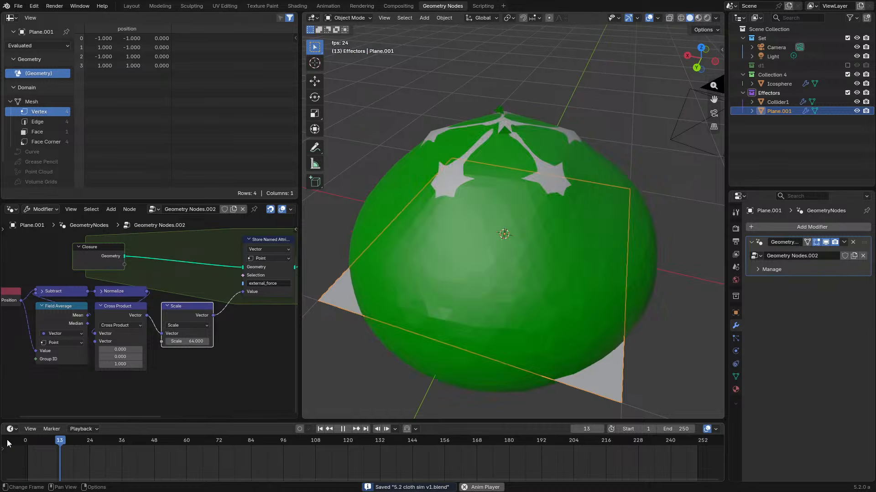
key("space")
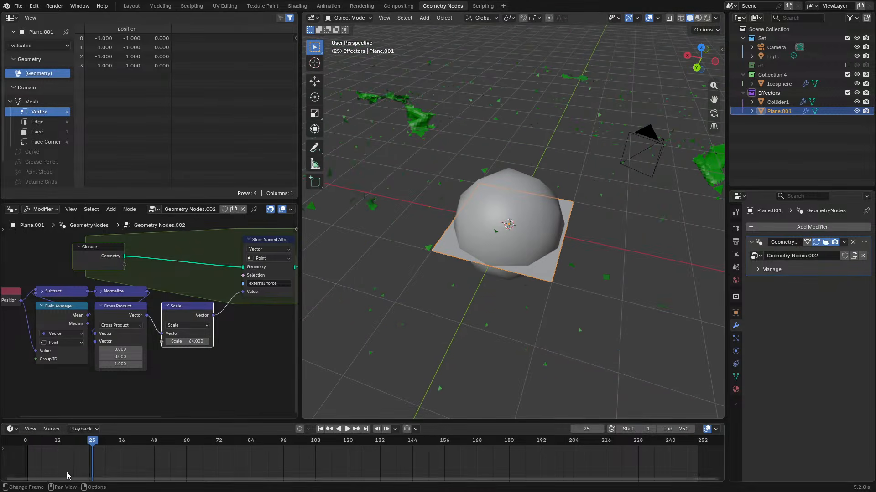
left_click(18, 444)
key("space")
key("space")
key("space")
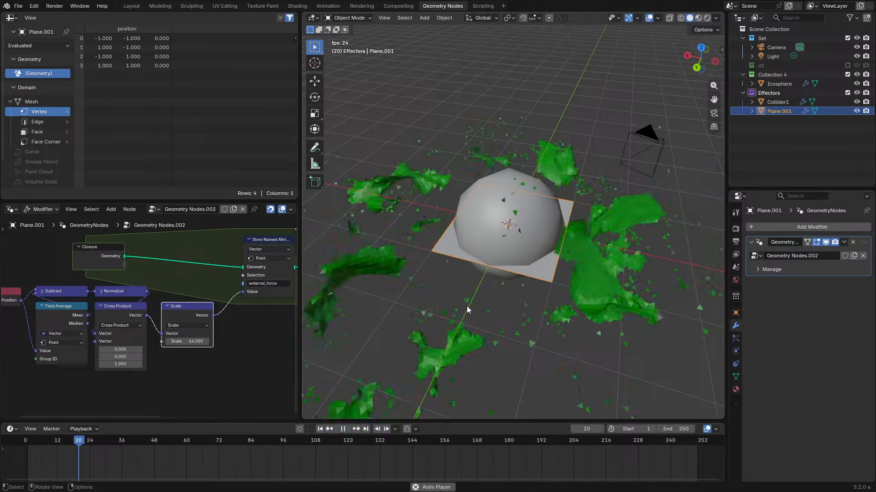
mouse_move(556, 309)
middle_mouse_down()
mouse_move(549, 266)
mouse_move(537, 262)
mouse_move(479, 297)
mouse_move(508, 319)
mouse_move(545, 299)
middle_mouse_up()
key("space")
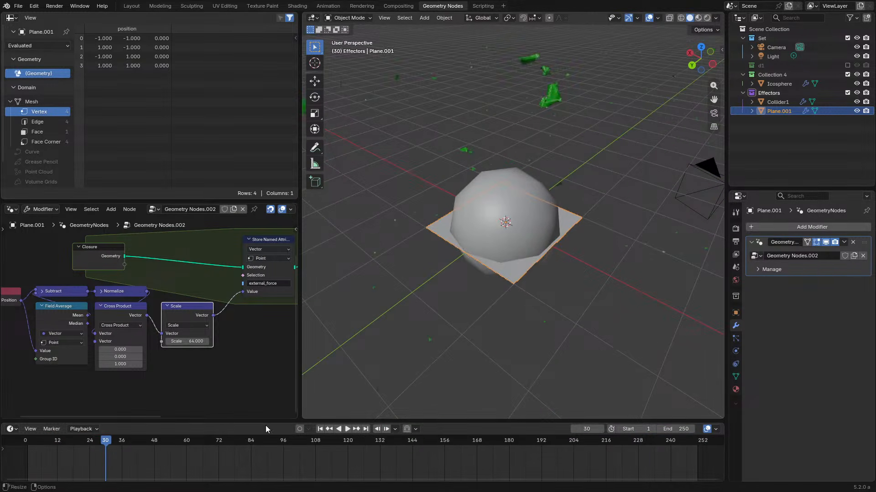
- Restart the simulation, pause at frame 20 and examine the swirling fragments from above and from the side
left_click(14, 444)
key("space")
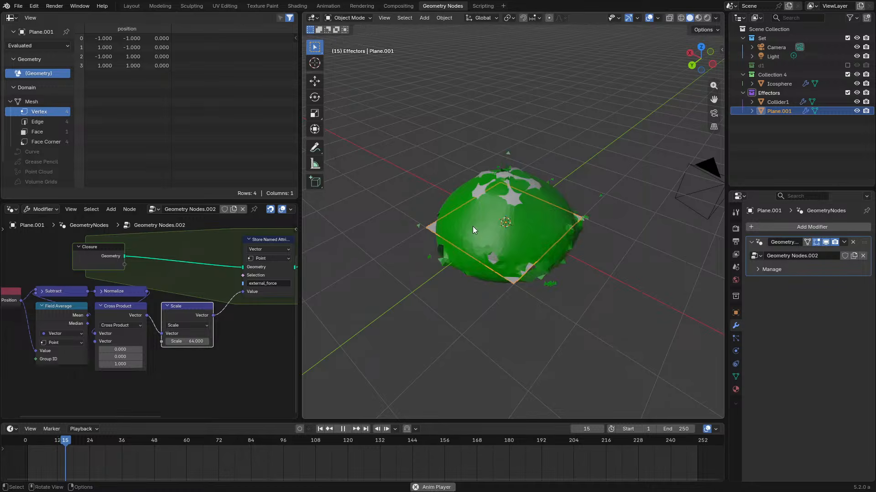
key("space")
middle_click_drag(473, 227, 546, 239)
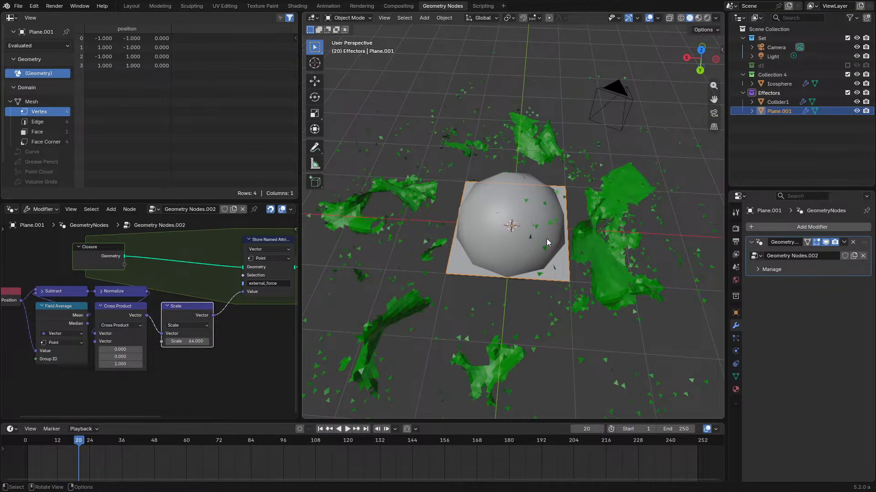
middle_click_drag(547, 242, 542, 212)
- Shift the Position-to-Scale force nodes left and bring the closure input node closer to Store Named Attribute in a maximized node editor
middle_click_drag(157, 288, 230, 266)
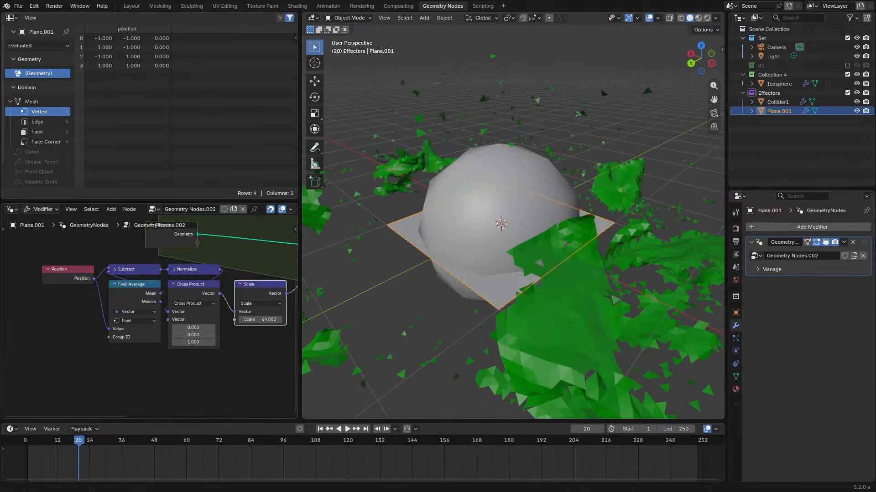
left_click_drag(82, 343, 265, 271)
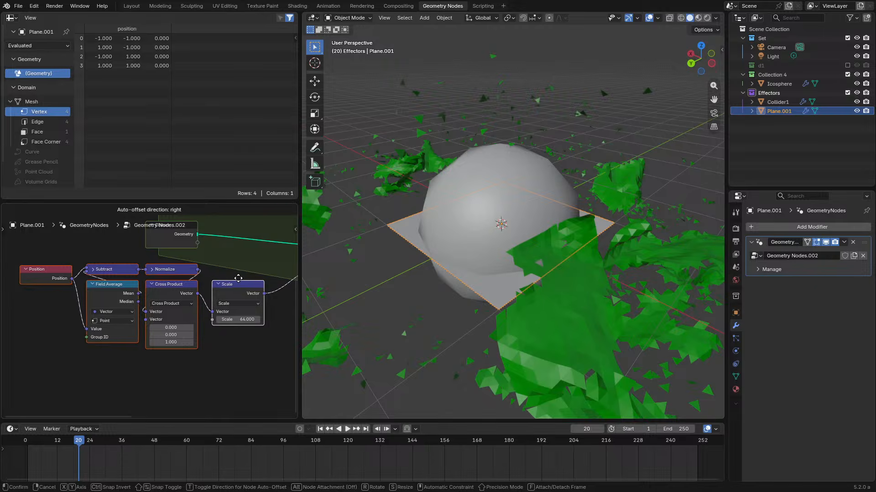
key("ctrl+space")
middle_click_drag(323, 262, 9, 408)
left_click_drag(154, 211, 316, 221)
middle_click_drag(486, 272, 387, 250)
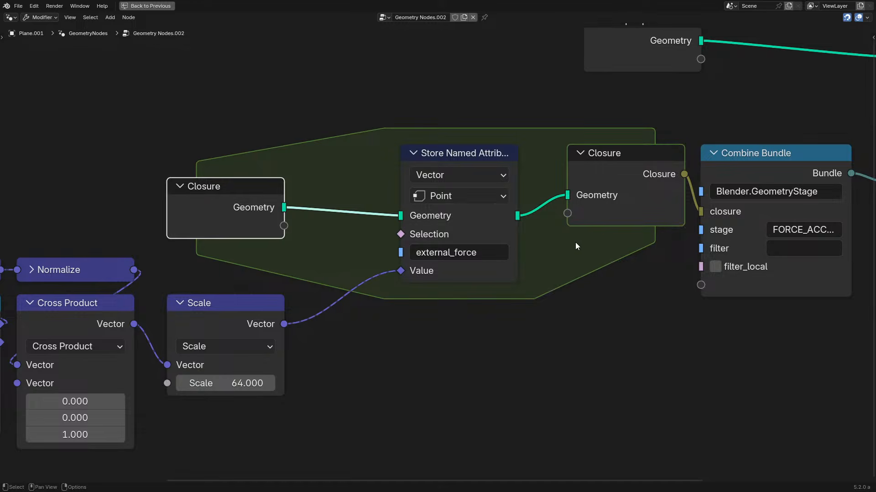
- Examine the closure zone's nodes and the Combine Bundle's stage value, and restore the previous editor layout
middle_click_drag(575, 242, 410, 271)
left_click(644, 264)
key("Escape")
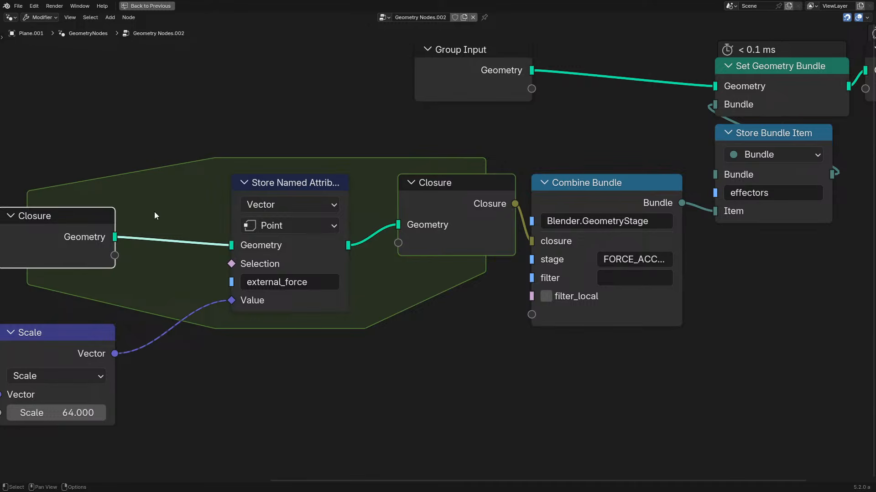
left_click_drag(82, 161, 466, 304)
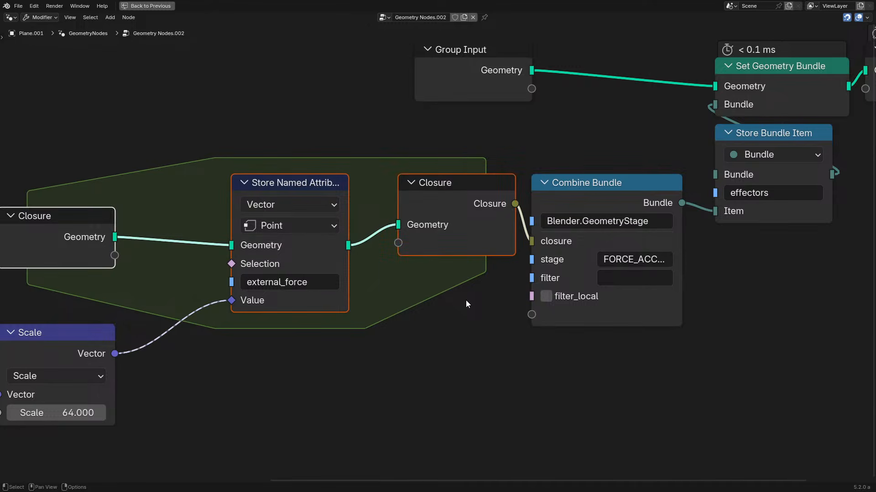
left_click(636, 261)
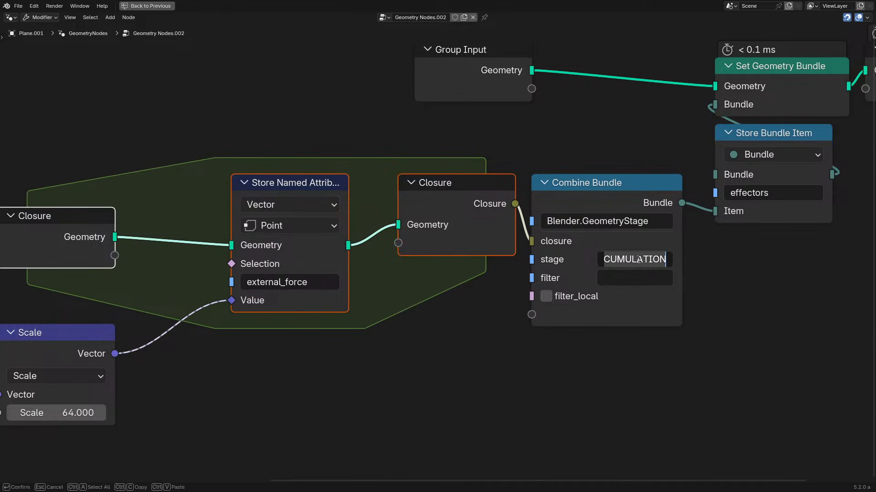
key("Escape")
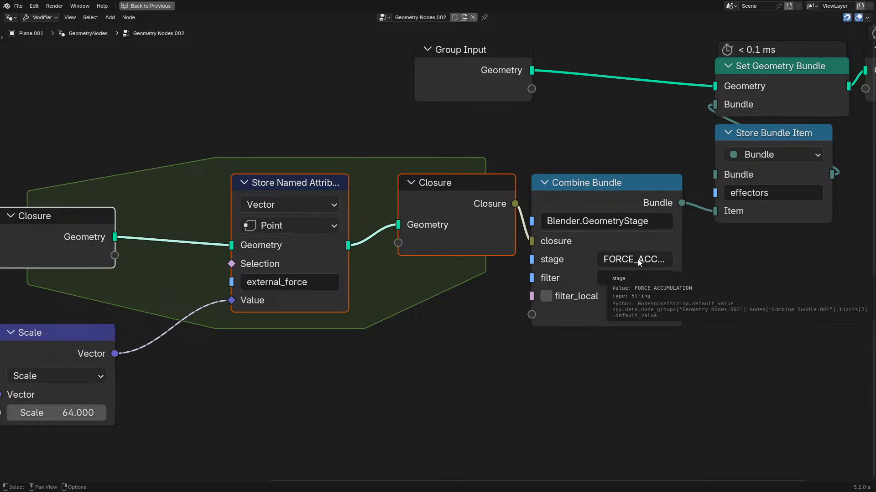
key("ctrl+space")
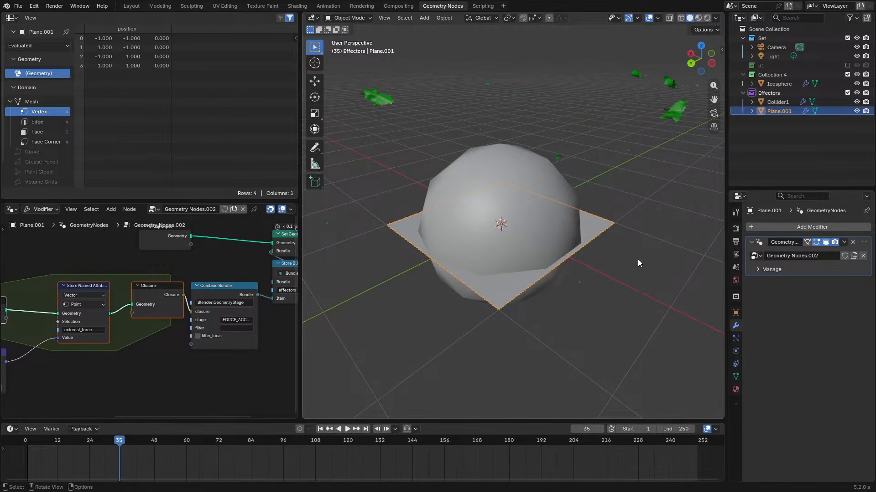
- Replay the simulation from the first frames and pause at frame 14 to view the start of the tearing
key("space")
left_click(26, 444)
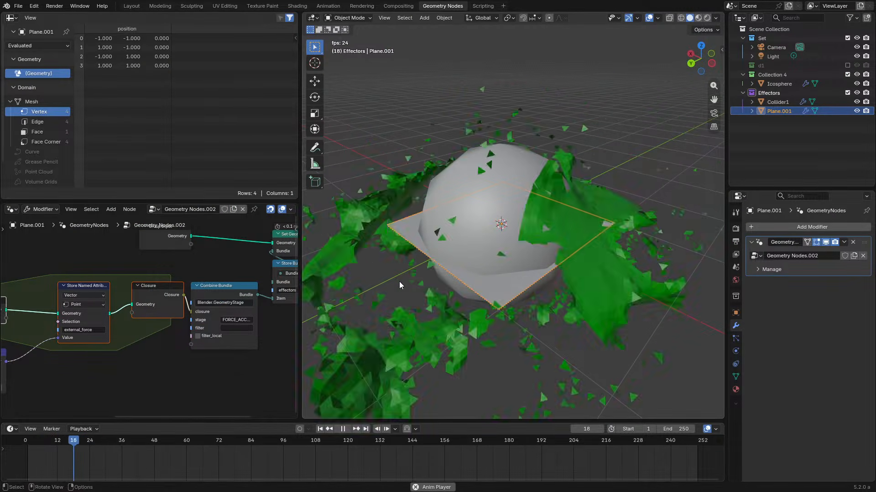
left_click_drag(25, 451, 23, 445)
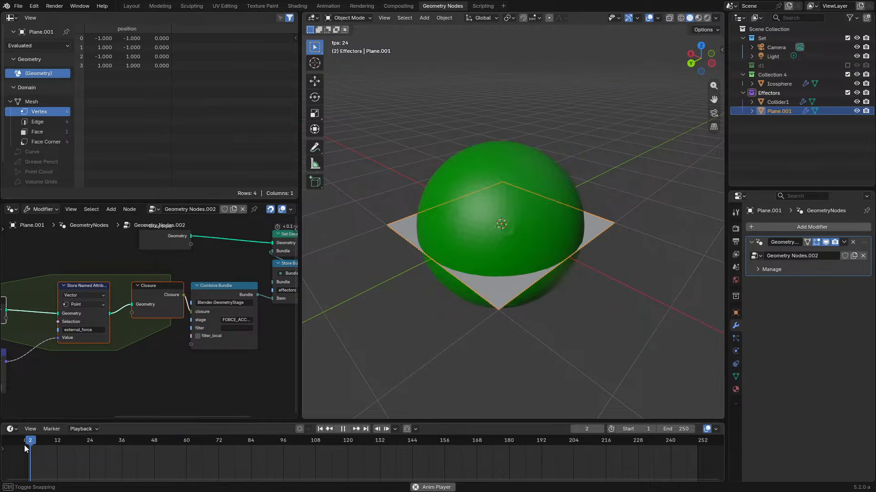
key("space")
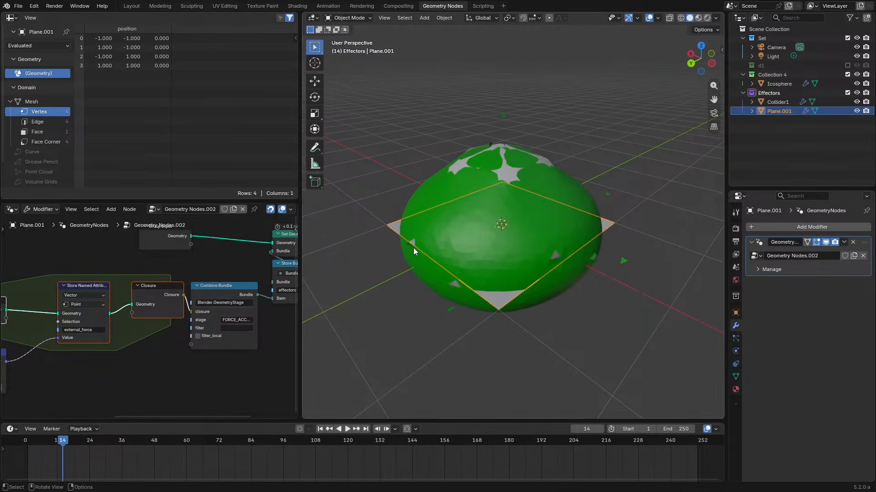
middle_click_drag(413, 247, 431, 256)
- Set the playback range to frames 0 through 70, select the Icosphere cloth and replay the simulation
key("space")
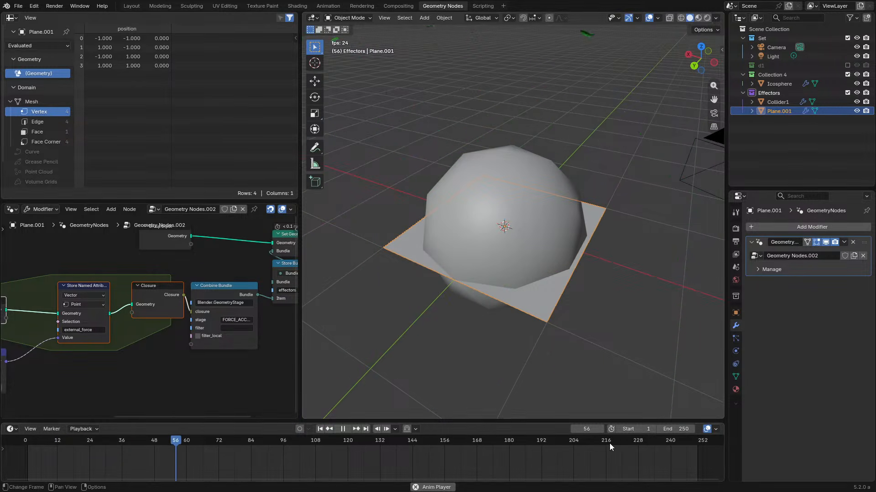
left_click_drag(676, 429, 593, 430)
key("space")
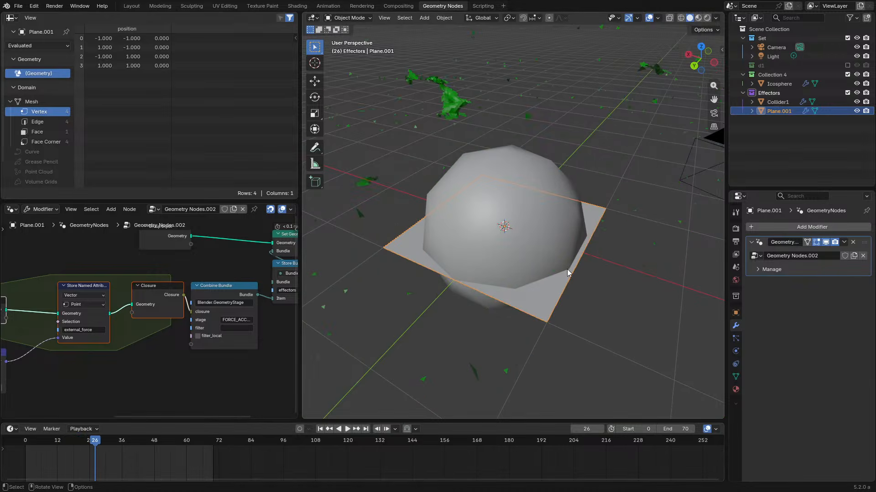
left_click(454, 102)
key("space")
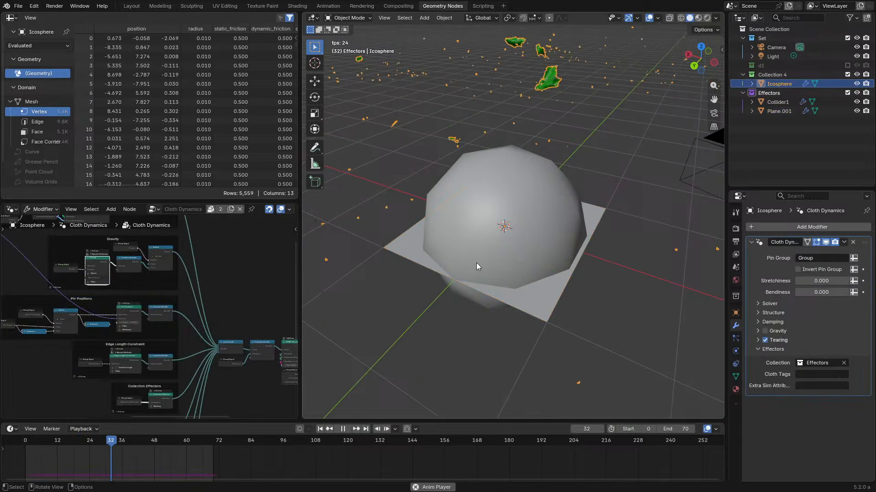
left_click(29, 442)
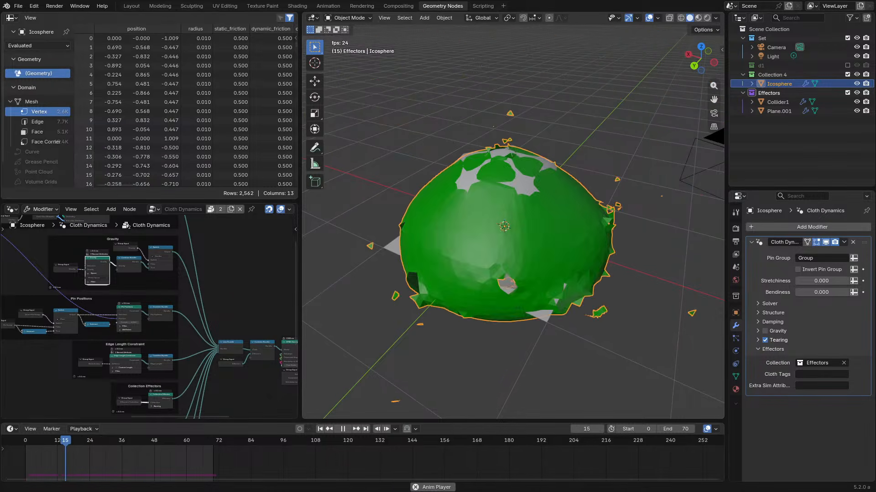
- Inspect the XPBD Simulation node of the Cloth Dynamics group, pause at frame 21 and check the modifier's Solver settings
middle_click_drag(198, 299, 46, 245)
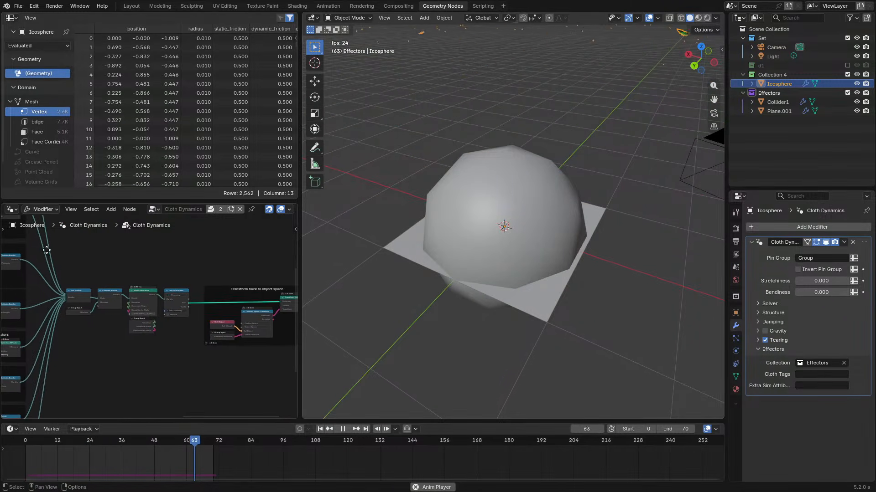
scroll(119, 281, "up", 4)
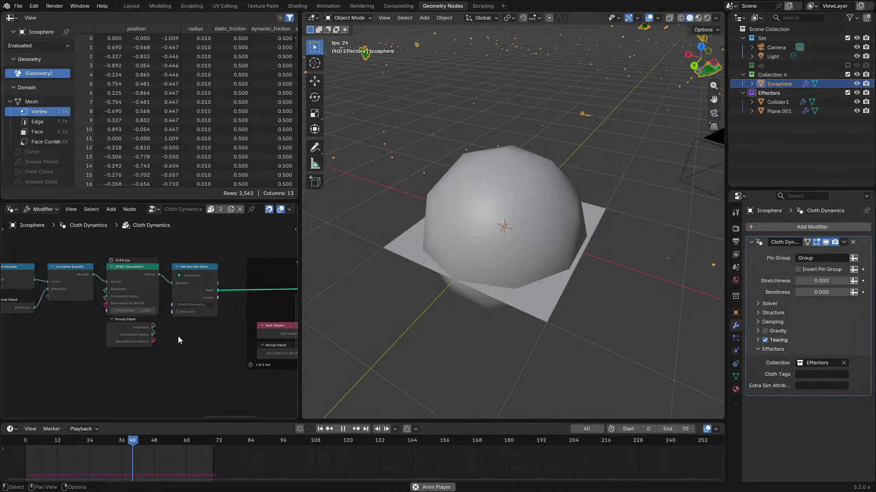
middle_click_drag(222, 237, 149, 270)
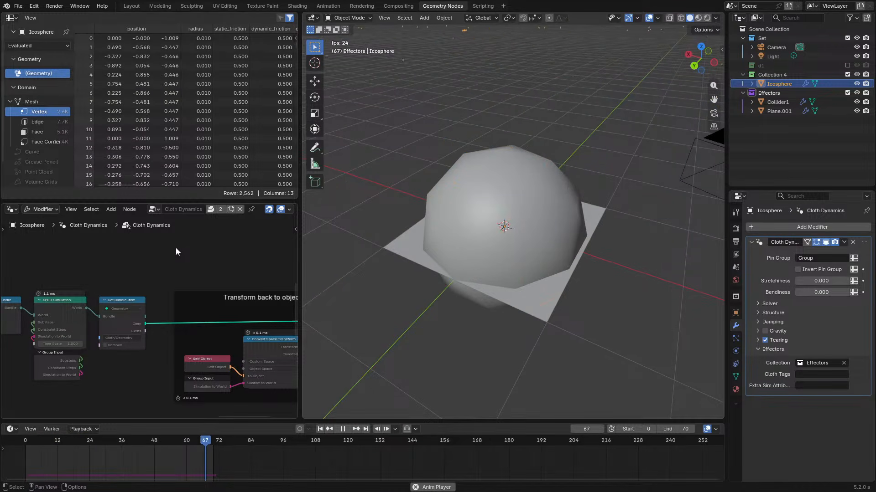
key("space")
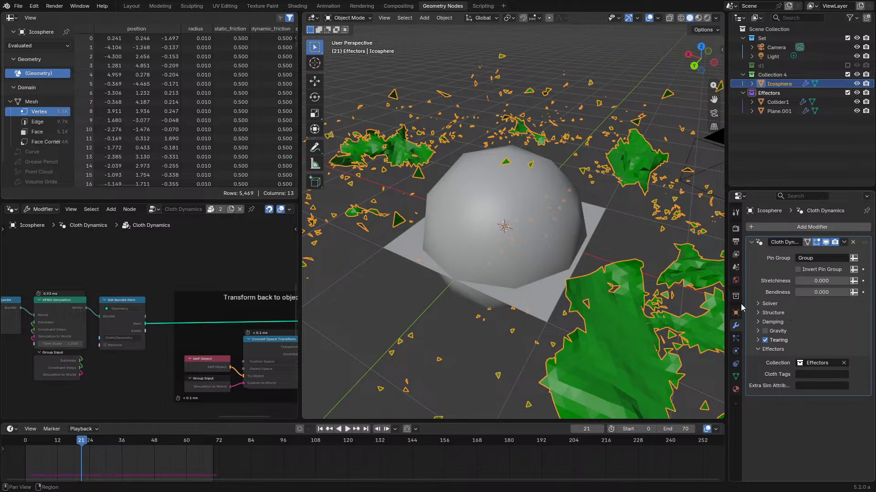
left_click(769, 303)
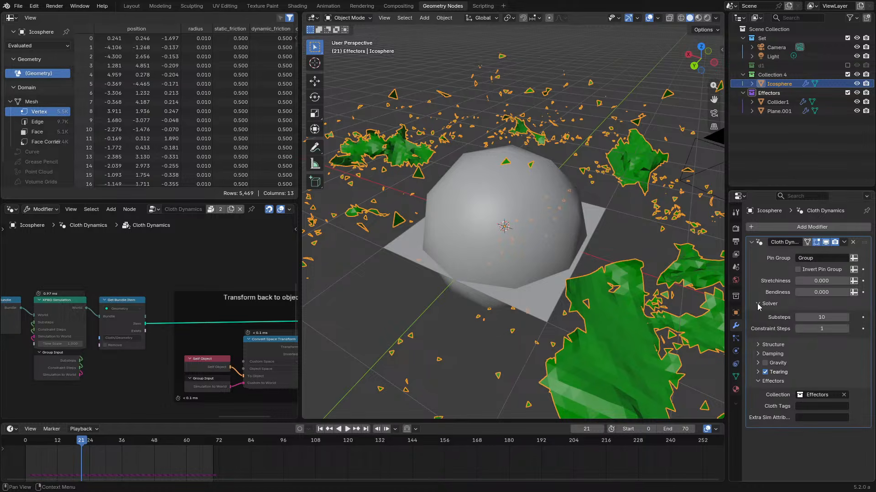
left_click(758, 305)
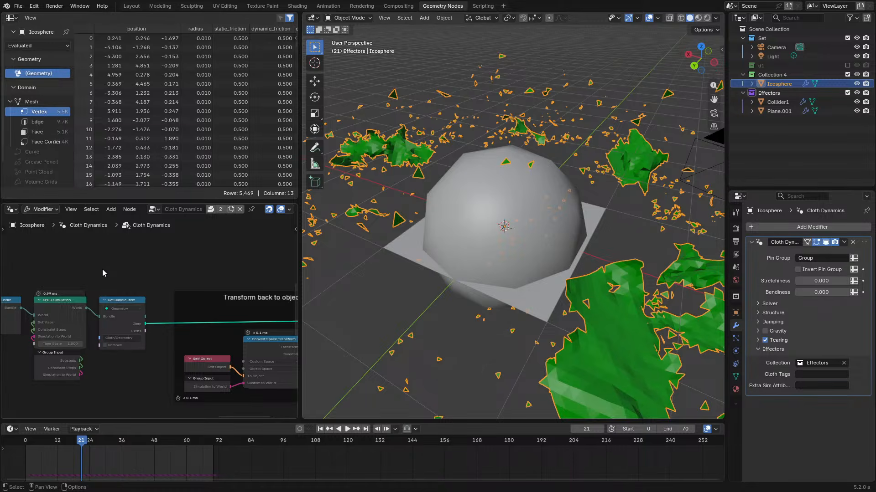
- Look over the Gravity node's properties and examine the Damping, Tearing and Bending Constraint sections of the Cloth Dynamics node tree
key("n")
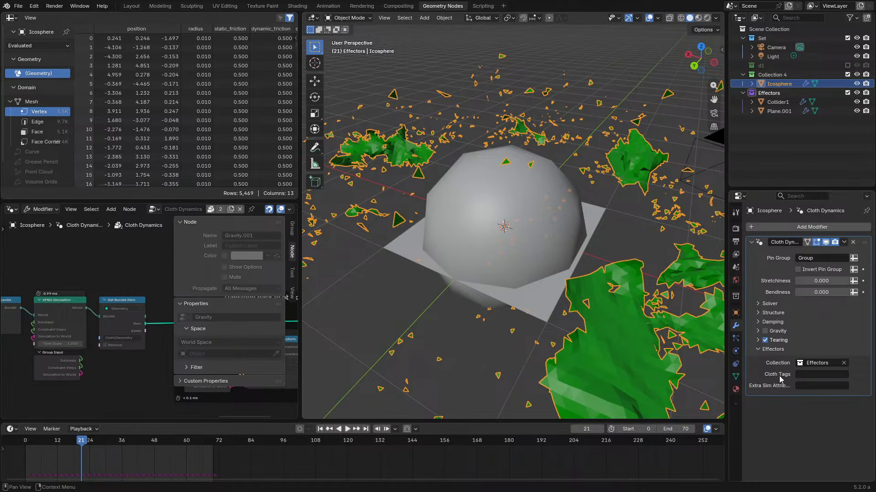
key("n")
scroll(152, 303, "down", 9)
middle_click_drag(169, 335, 151, 324)
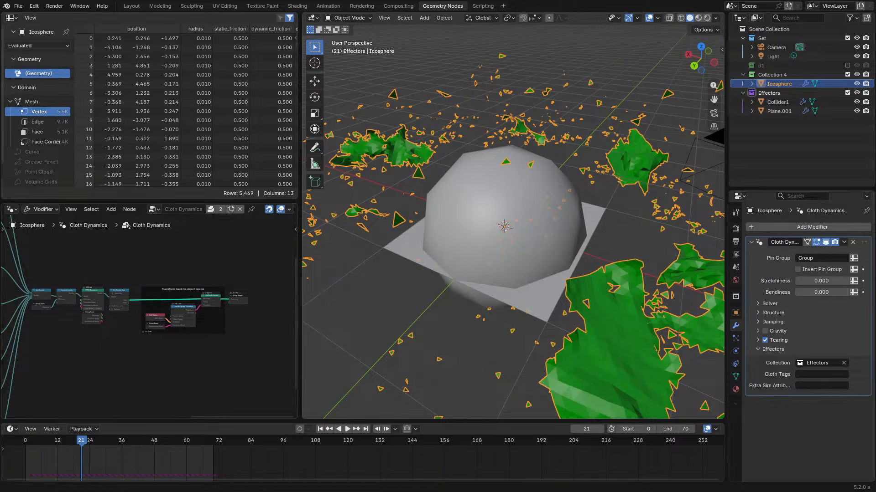
middle_click_drag(91, 384, 178, 333)
middle_click_drag(50, 346, 166, 305)
scroll(166, 306, "up", 8)
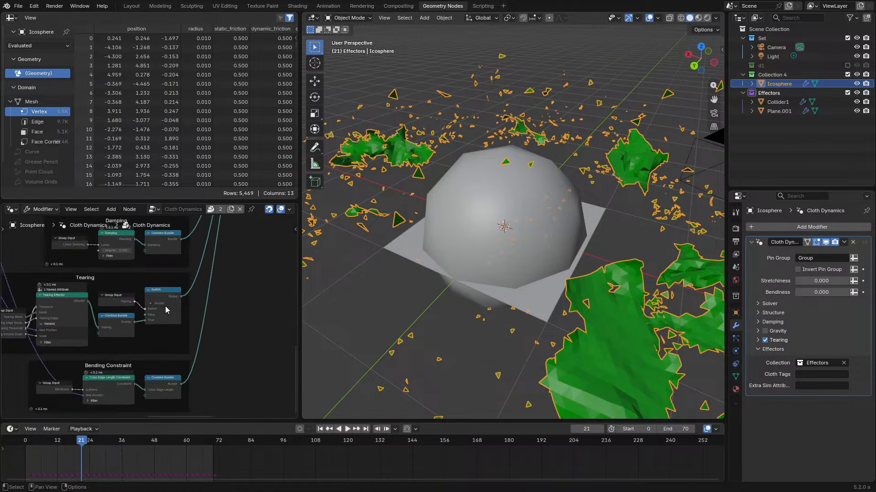
scroll(165, 305, "up", 2)
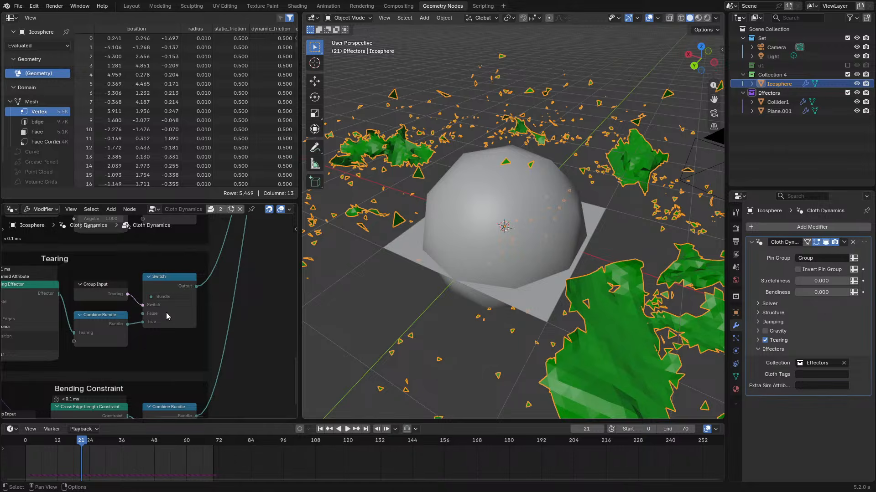
scroll(167, 316, "down", 3)
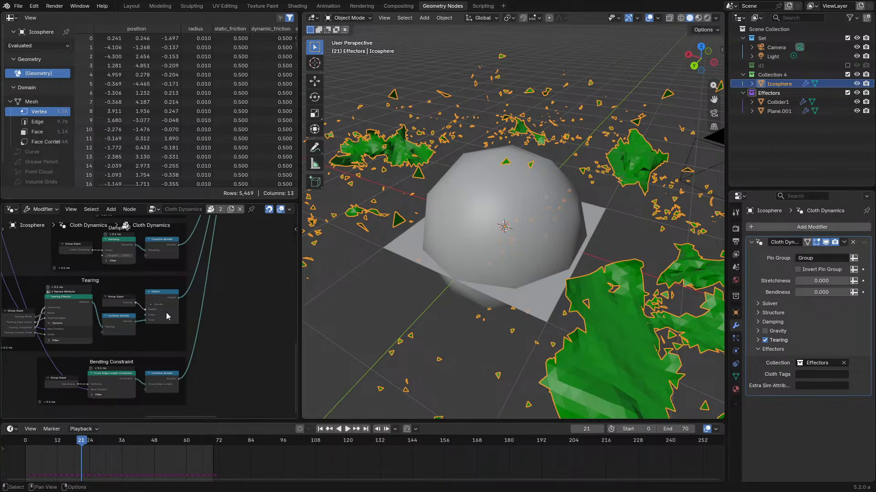
- Select Plane.001 and replay the simulation to frame 19, selecting the Icosphere cloth there and resuming playback
left_click(520, 290)
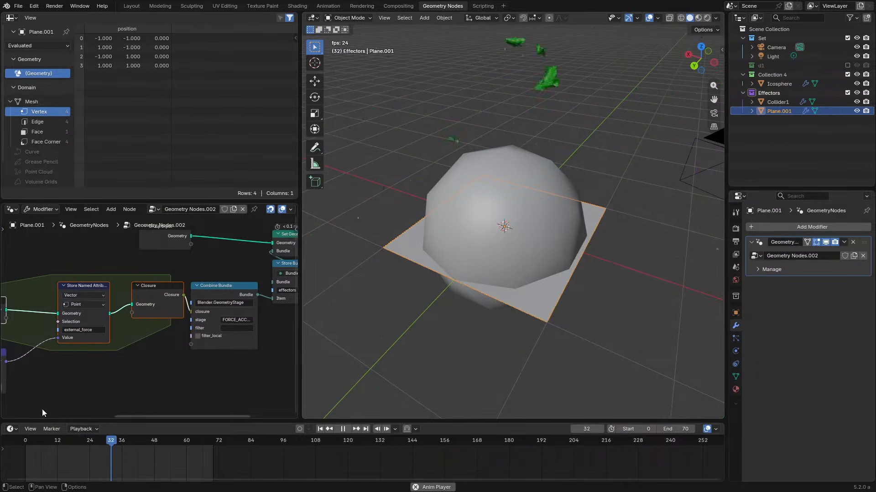
left_click(24, 438)
key("space")
key("space")
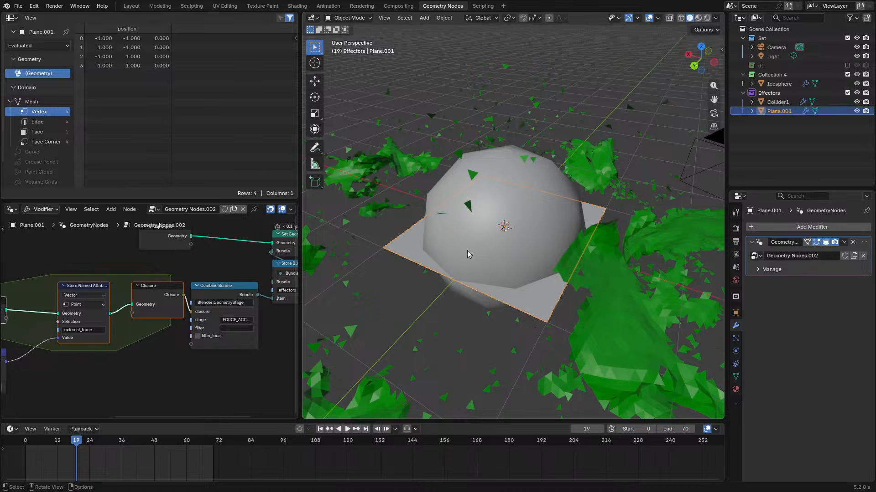
left_click(630, 307)
key("space")
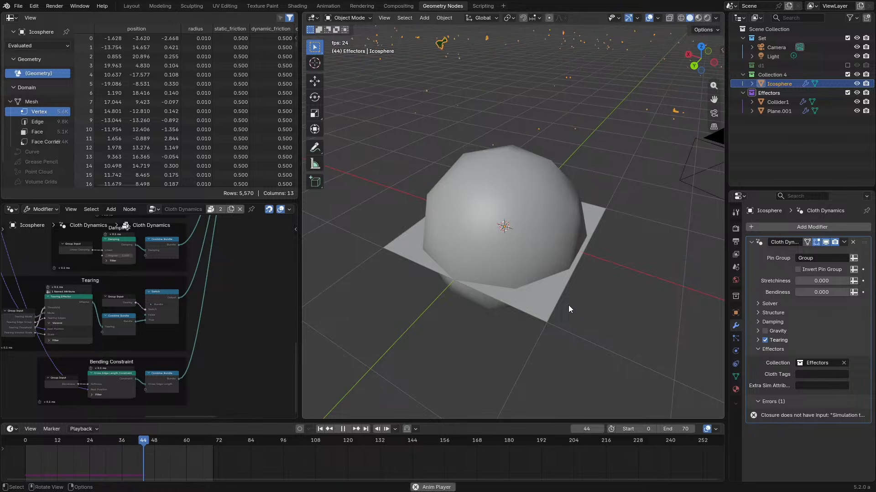
- Replay the simulation from frame 0, stop it at frame 22 and save the file
left_click(24, 443)
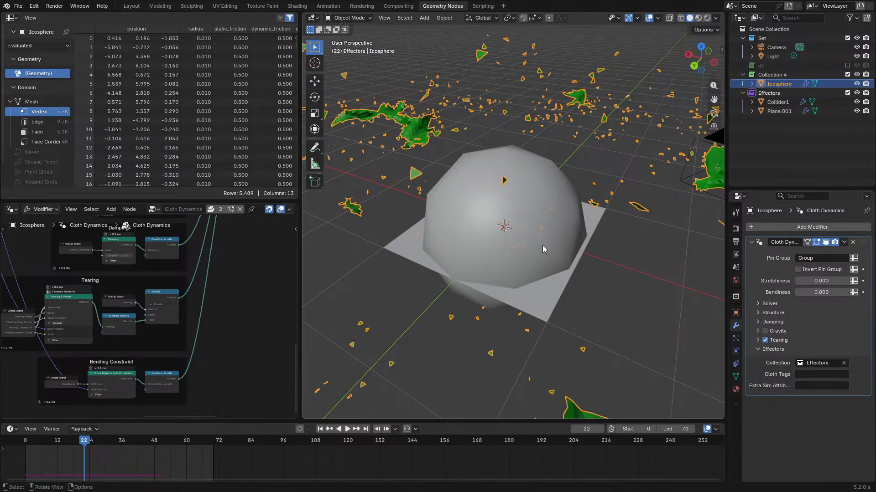
middle_click_drag(514, 264, 545, 282)
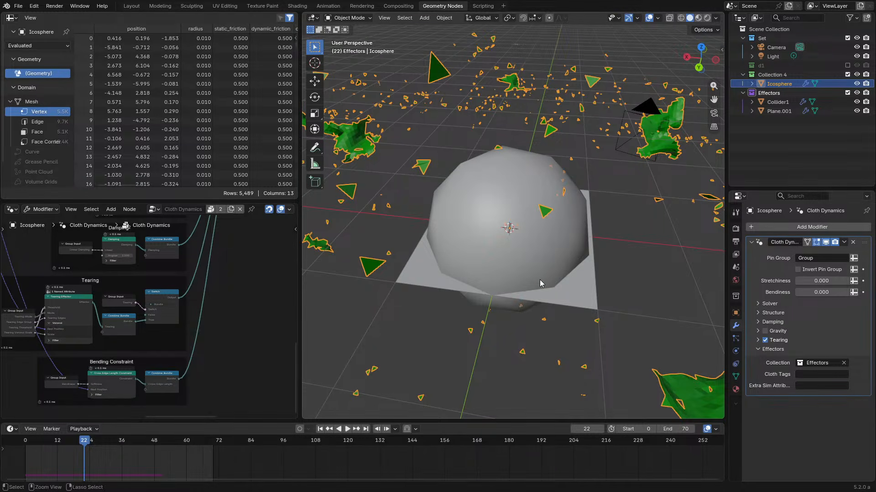
key("ctrl+s")
- Examine the node chain inside the XPBD Simulation group, from the world setup and force accumulation stage through the XPBD Solver node
key("ctrl+space")
scroll(506, 78, "down", 5)
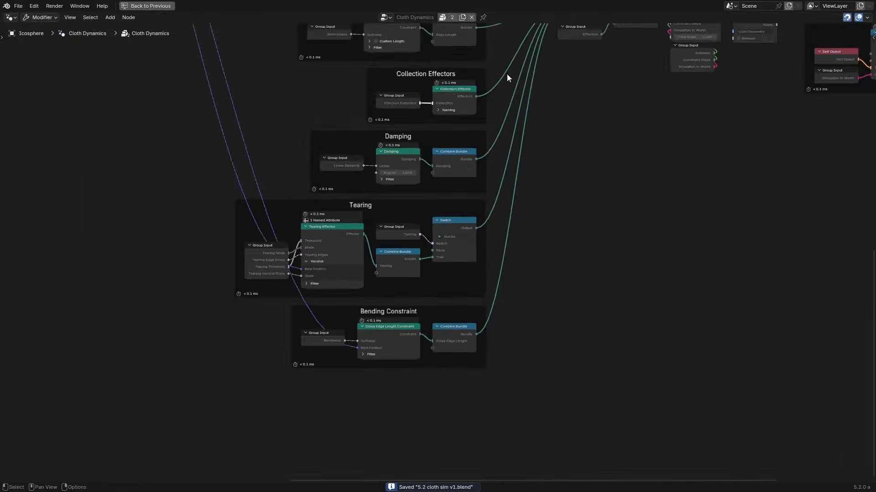
middle_click_drag(506, 77, 81, 309)
scroll(234, 227, "up", 6)
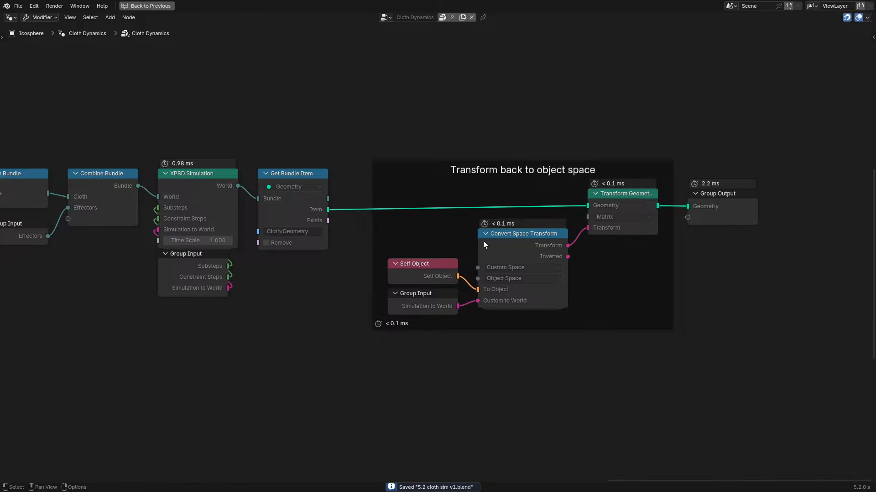
scroll(483, 241, "down", 2)
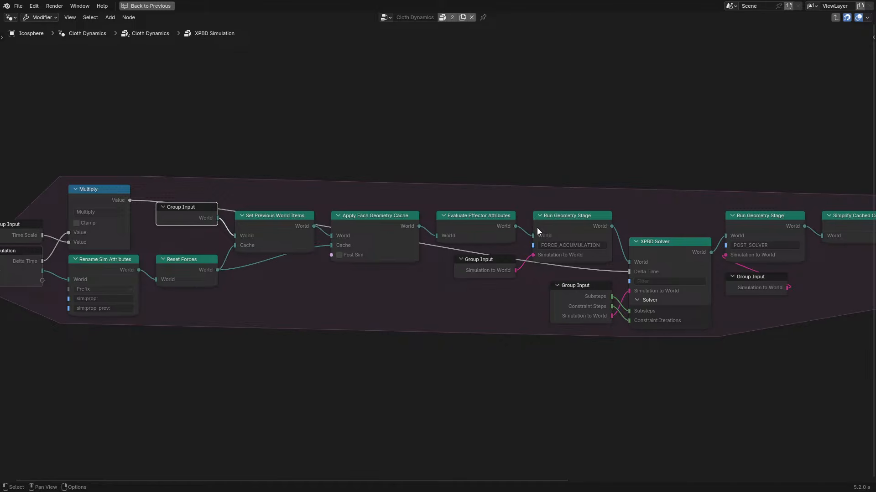
scroll(470, 230, "up", 1)
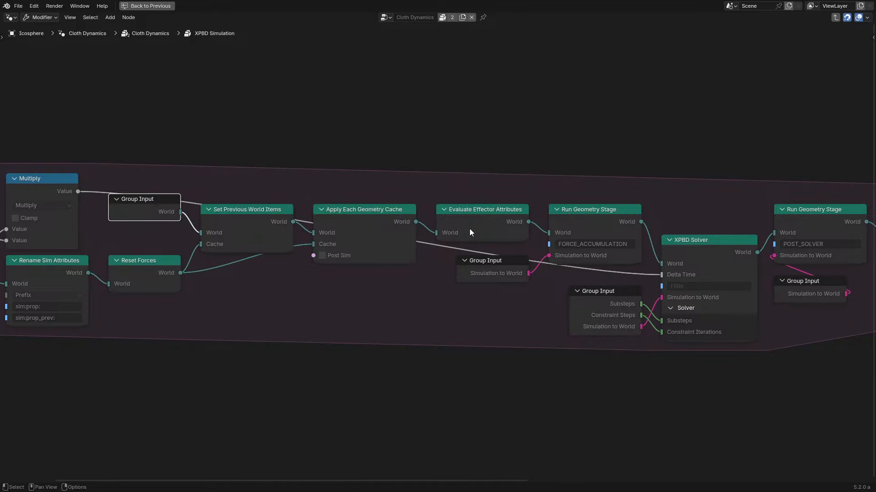
middle_click_drag(464, 242, 275, 251)
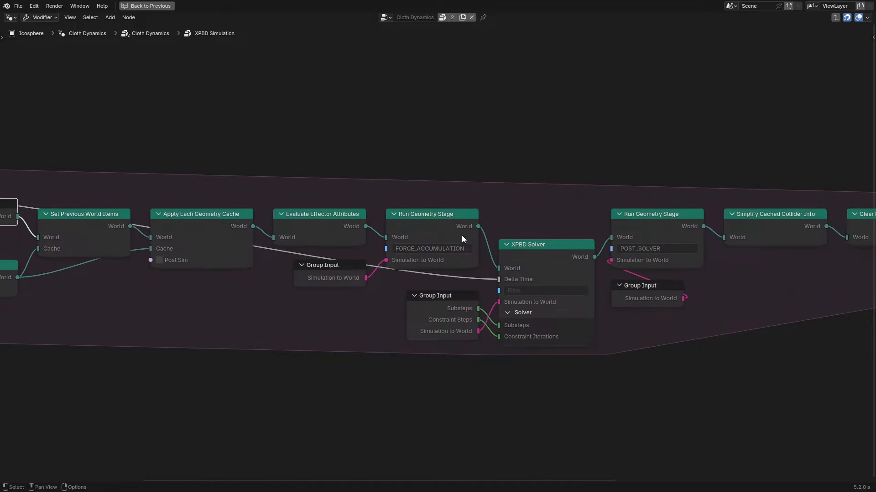
scroll(461, 235, "up", 3)
middle_click_drag(592, 239, 303, 190)
left_click(349, 178)
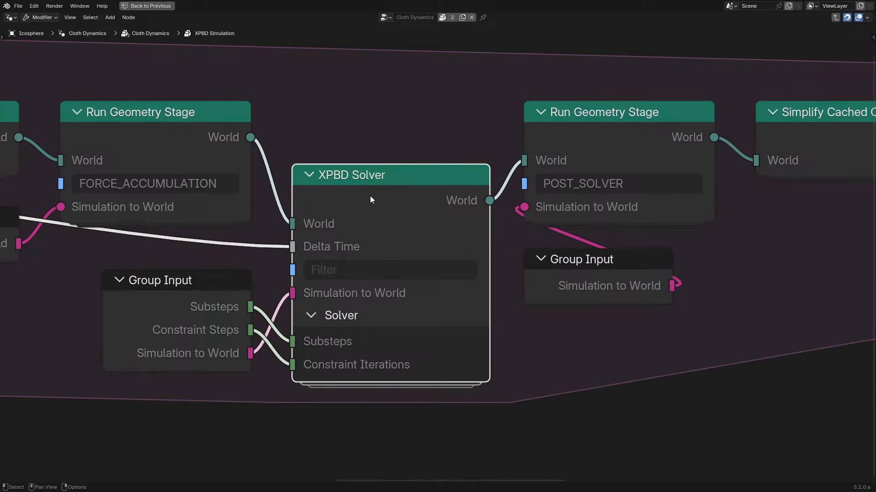
- Open the XPBD Solver group and inspect the solver and Repeat nodes in the frame that evaluates substeps one at a time
key("Tab")
scroll(365, 210, "down", 5)
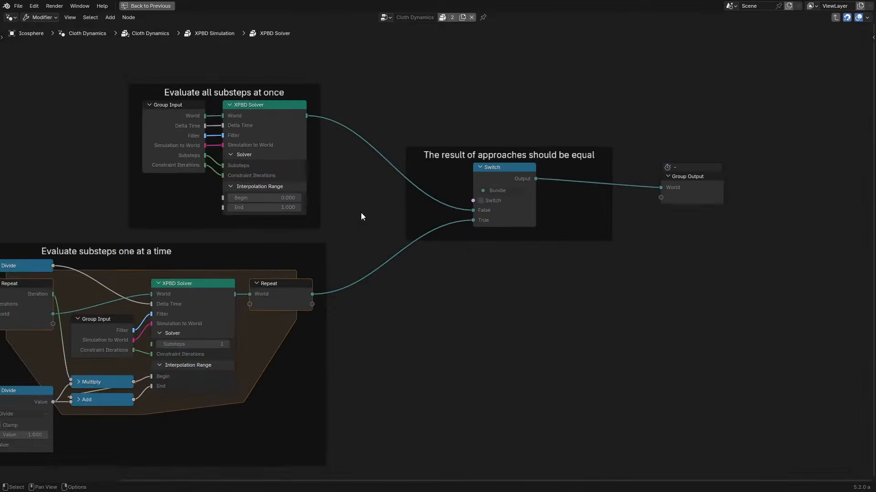
middle_click_drag(287, 251, 580, 139)
scroll(520, 159, "up", 3)
left_click(519, 149)
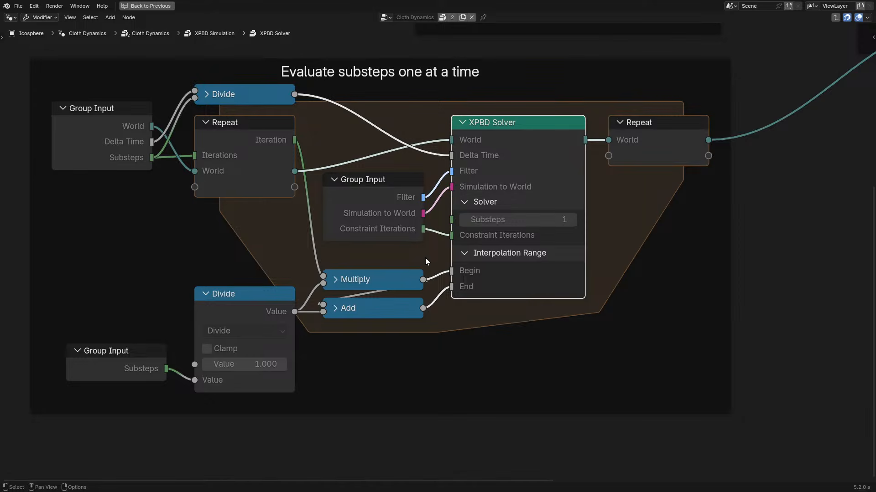
mouse_move(279, 145)
left_mouse_down()
mouse_move(273, 82)
mouse_move(279, 145)
left_mouse_up()
mouse_move(279, 145)
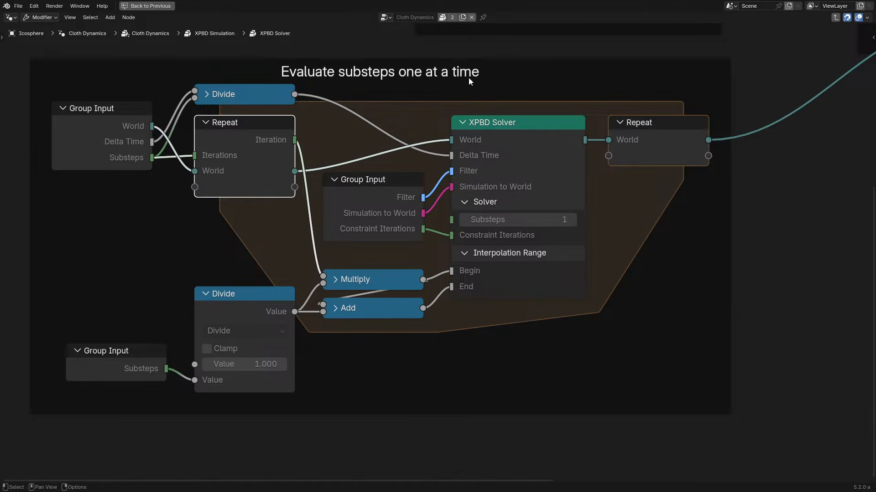
- Compare the one-at-a-time substep section with the all-at-once section and the Switch that joins both approaches
scroll(468, 78, "down", 1)
mouse_move(469, 78)
middle_mouse_down()
mouse_move(451, 151)
mouse_move(433, 180)
middle_mouse_up()
mouse_move(457, 89)
middle_mouse_down()
mouse_move(438, 129)
mouse_move(293, 311)
mouse_move(371, 92)
middle_mouse_up()
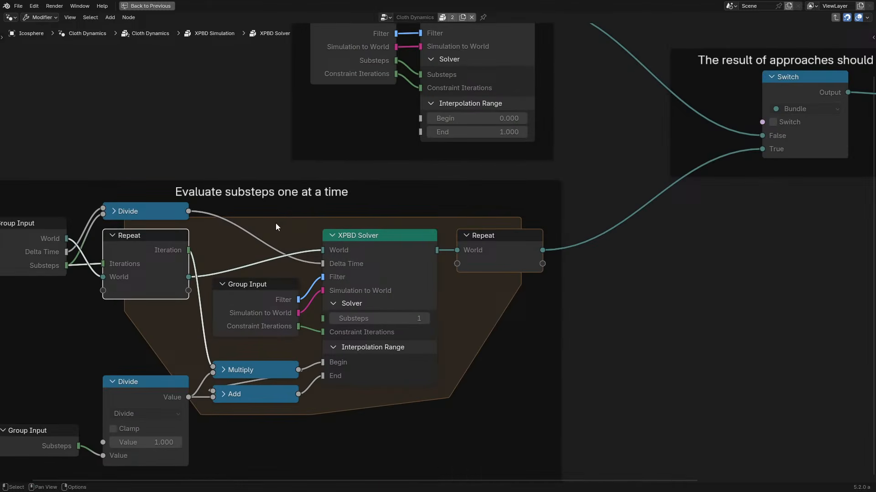
middle_click_drag(276, 224, 310, 180)
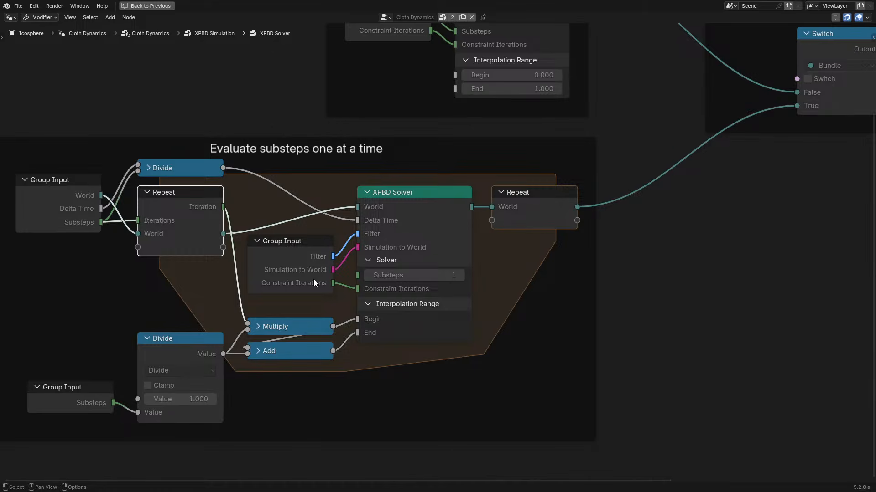
scroll(312, 279, "up", 1)
scroll(312, 279, "down", 2)
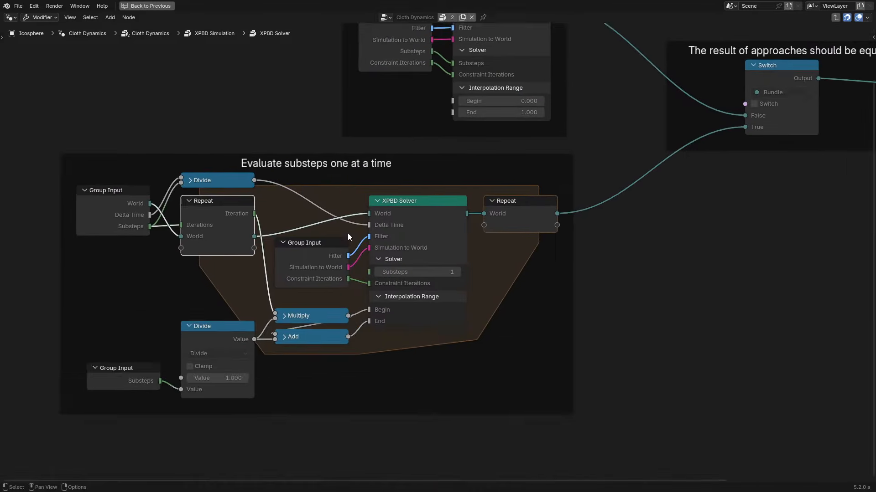
middle_click_drag(371, 203, 350, 226)
left_click_drag(114, 238, 608, 324)
right_click(608, 324)
middle_click_drag(620, 207, 600, 395)
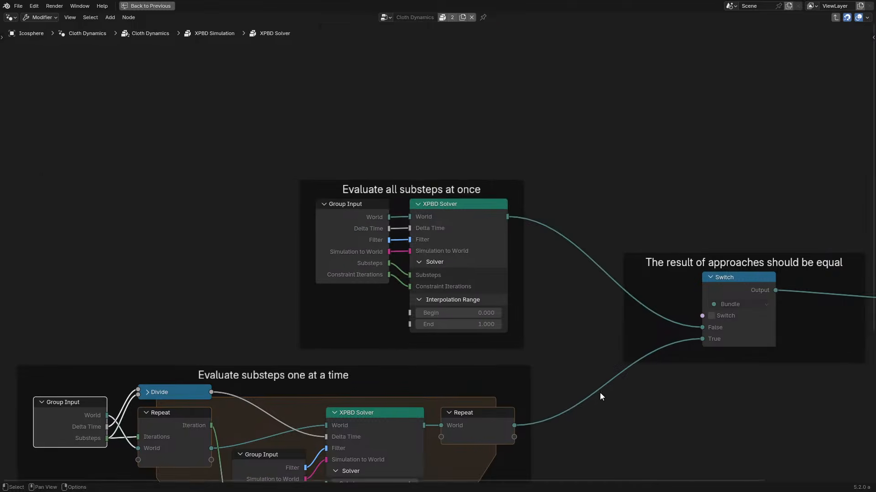
- Collapse the Interpolation Range section of the XPBD Solver node in the "Evaluate all substeps at once" frame
scroll(454, 195, "up", 9)
left_click(454, 194)
middle_click_drag(485, 204, 403, 176)
left_click(376, 316)
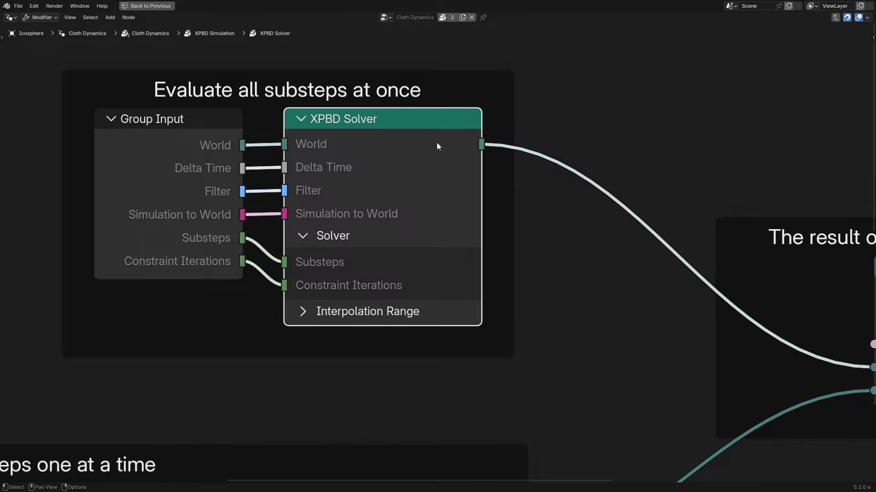
key("Tab")
- Inspect the XPBD Solver node's connections and World input within the XPBD Simulation group
middle_click_drag(376, 244, 596, 251)
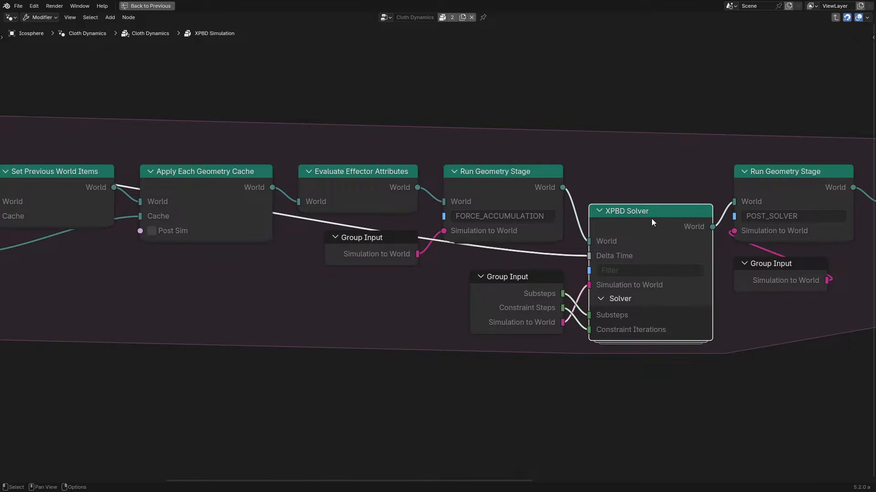
middle_click_drag(652, 220, 571, 225)
scroll(549, 257, "up", 4)
key("g")
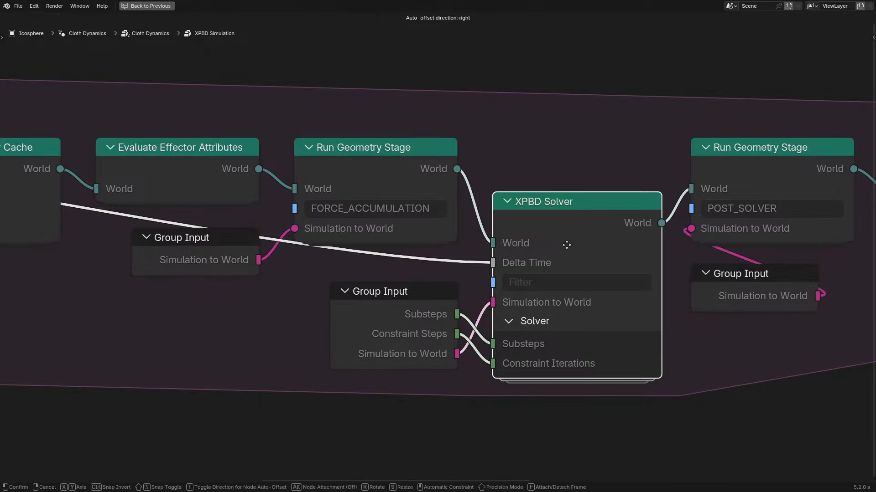
right_click(548, 205)
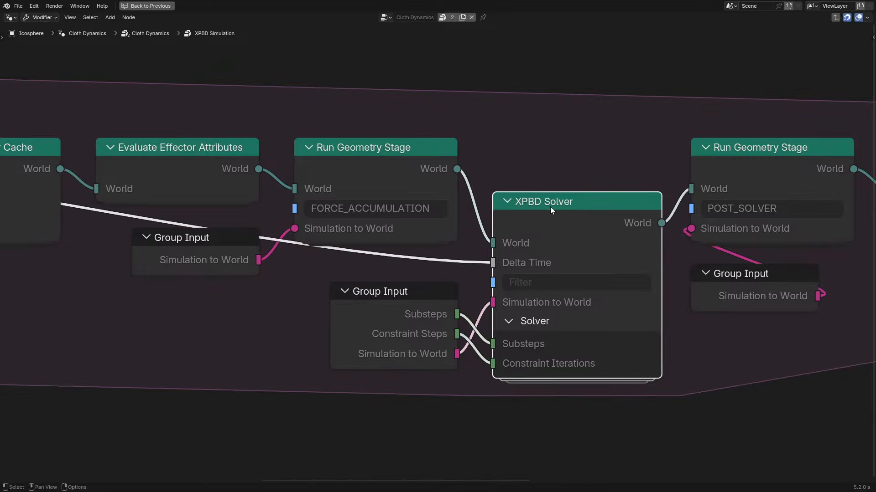
scroll(488, 228, "up", 2)
mouse_move(503, 244)
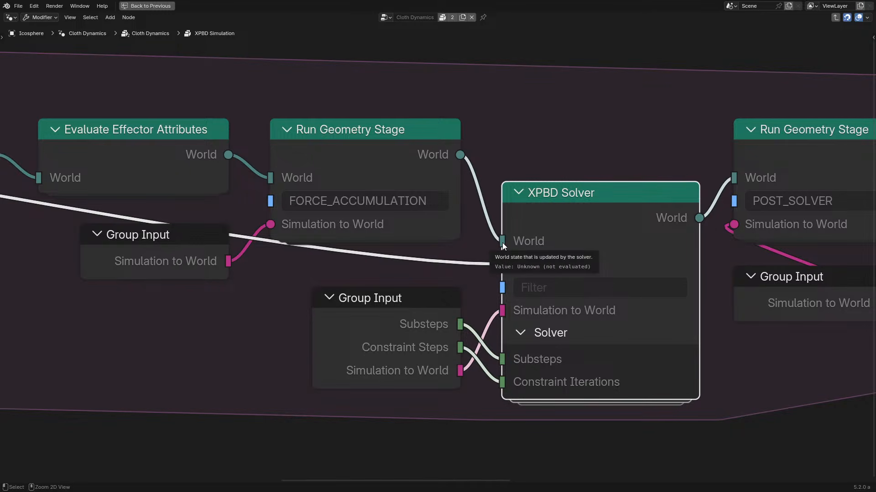
- Look inside the XPBD Solver group once more and return to the XPBD Simulation group
key("ctrl+space")
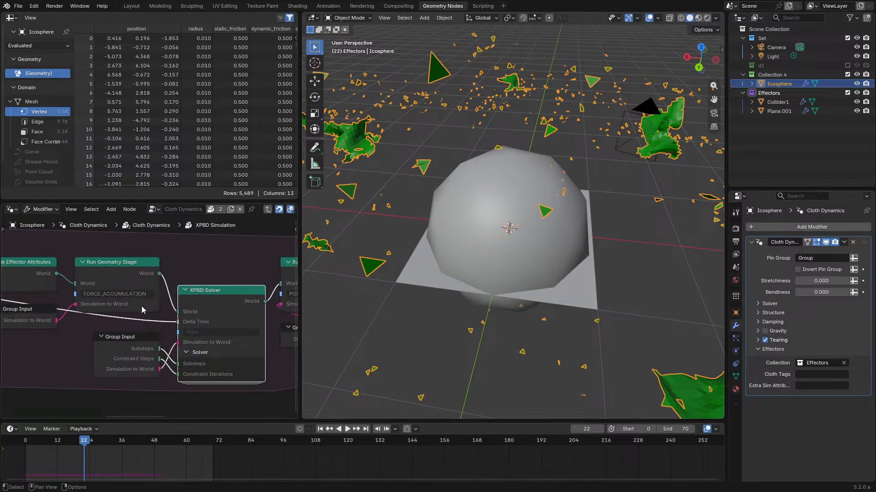
key("Tab")
scroll(148, 302, "down", 4)
key("ctrl+space")
scroll(453, 281, "down", 4)
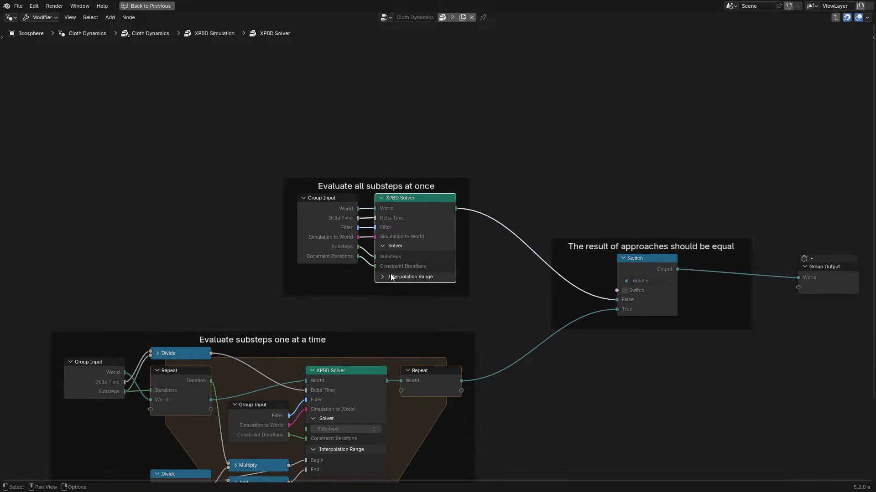
left_click(335, 244)
key("Tab")
- Examine the end of the XPBD Simulation tree, covering the Simulation output, Apply Each Geometry Cache and Group Output nodes
scroll(438, 247, "down", 10)
middle_click_drag(743, 261, 287, 263)
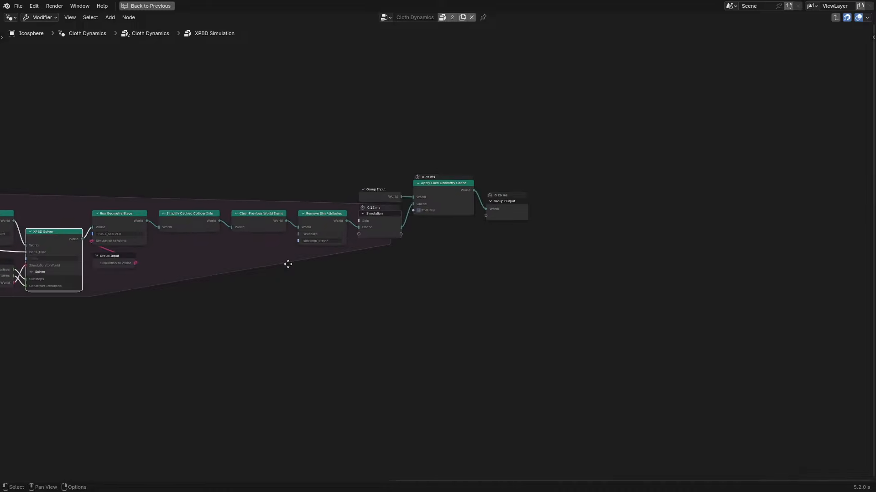
scroll(487, 190, "up", 3)
left_click(444, 199)
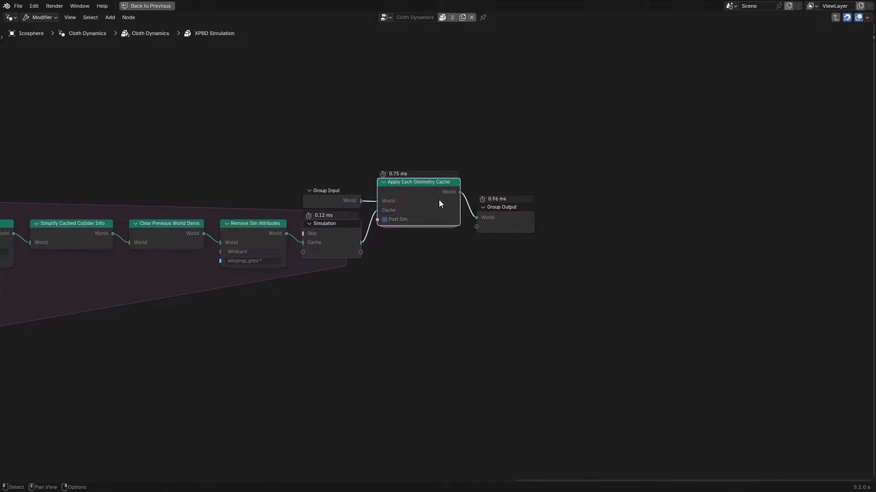
scroll(439, 199, "up", 2)
left_click(332, 237, "shift")
left_click(322, 240, "shift")
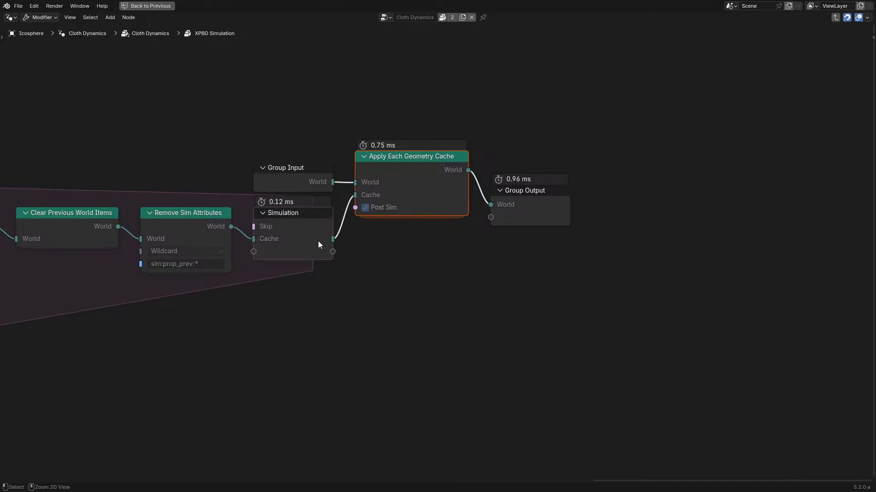
left_click(529, 204)
left_click(313, 238, "shift")
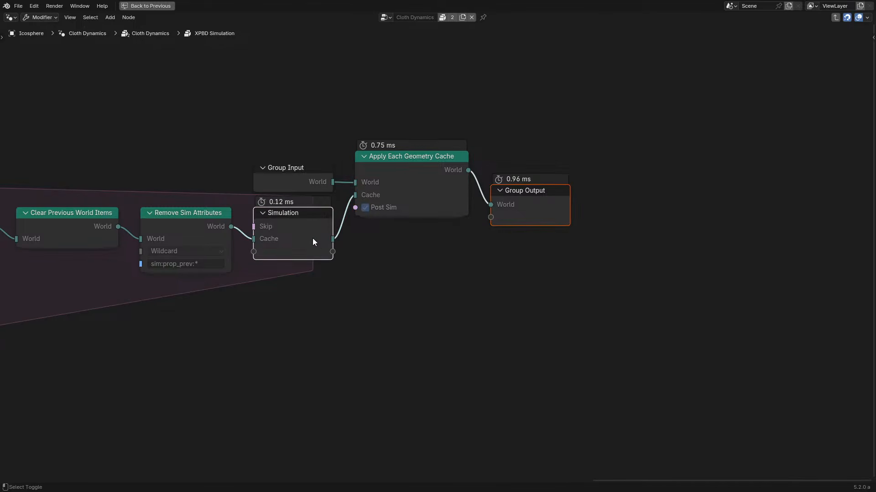
- Restore the full workspace layout, save the file and go back up to the inner Cloth Dynamics group
key("ctrl+space")
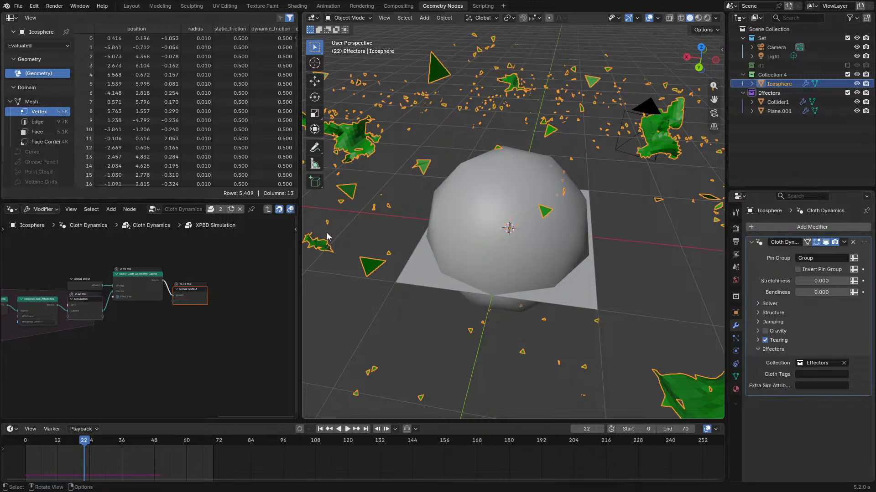
scroll(167, 306, "up", 2)
key("ctrl+s")
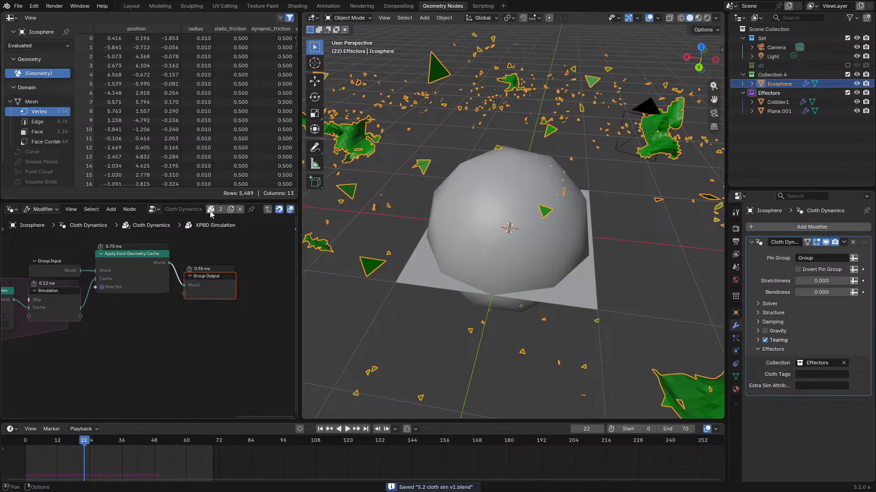
left_click(80, 311, "shift")
key("Tab")
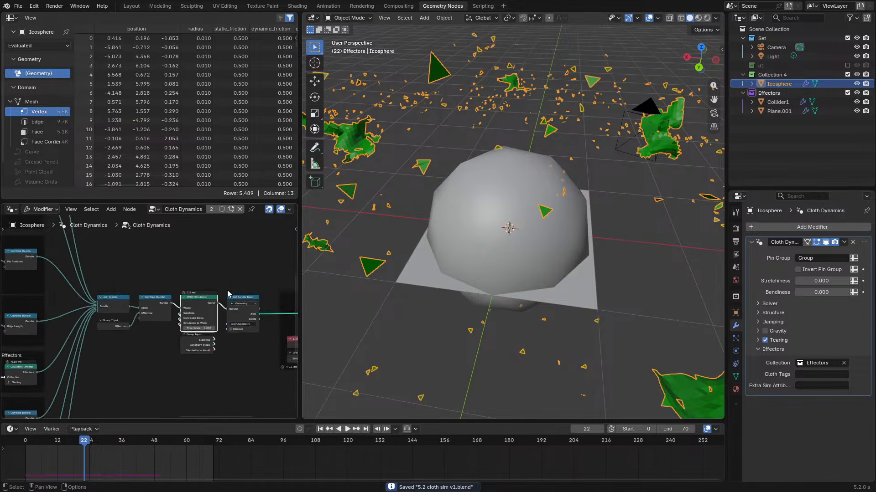
- Inspect the XPBD Simulation node and the contents of its World output bundle
middle_click_drag(212, 305, 130, 268)
scroll(136, 270, "up", 5)
key("Tab")
key("Tab")
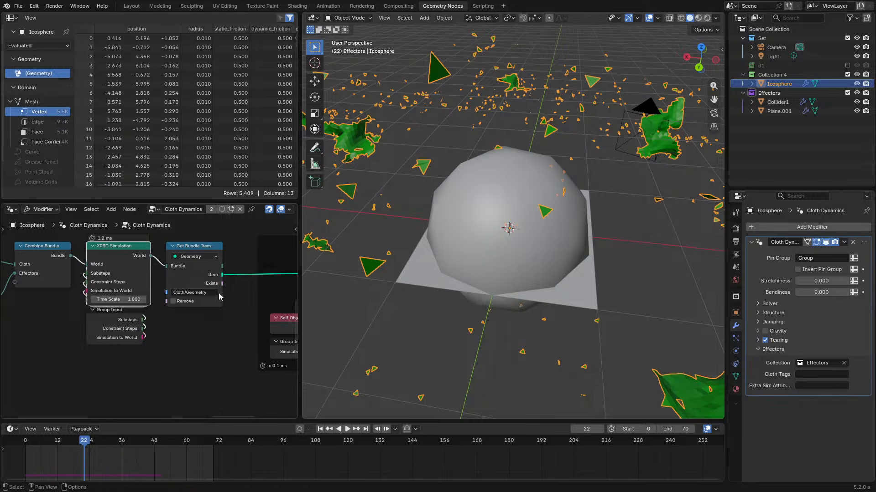
left_click(159, 332)
left_click(136, 263)
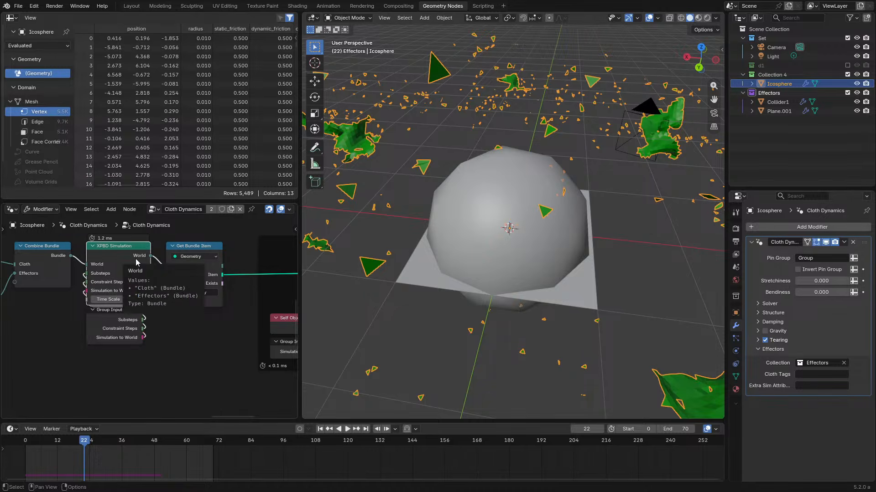
- Open the XPBD Simulation group and look inside its Apply Each Geometry Cache group
key("Tab")
left_click(131, 260)
key("Tab")
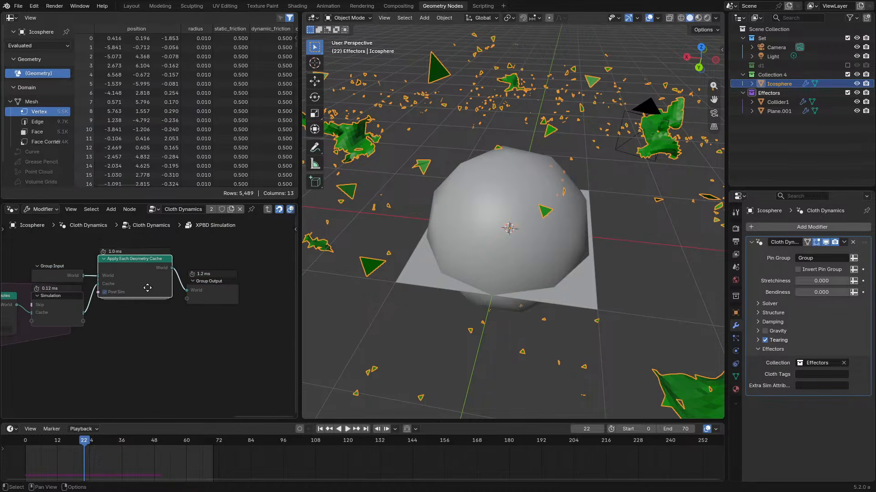
left_click(185, 302)
key("Tab")
key("Tab")
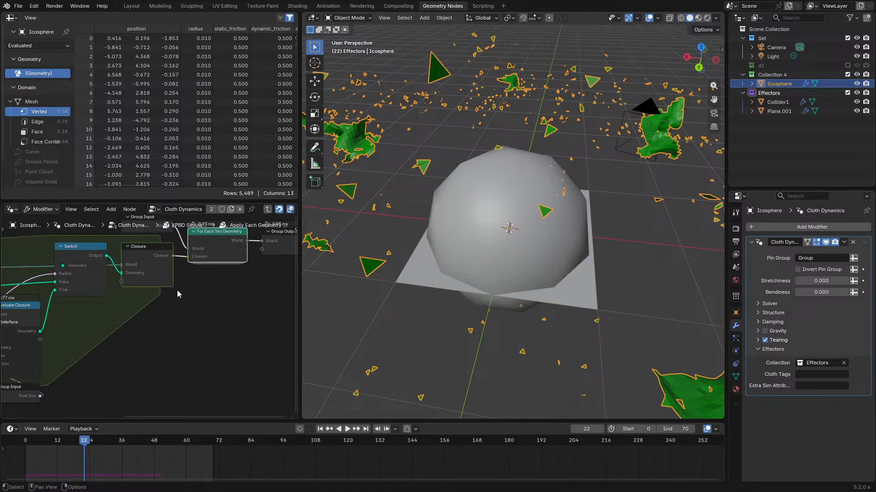
- Examine the Evaluate Closure and For Each Sim Geometry nodes in an enlarged editor, and return to the inner Cloth Dynamics group
key("ctrl+space")
scroll(299, 233, "up", 4)
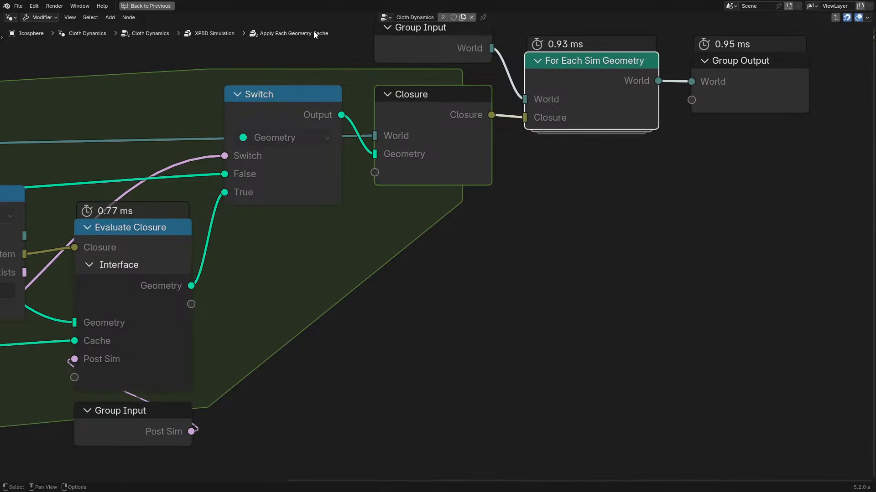
left_click(187, 33)
left_click(151, 34)
scroll(469, 301, "down", 2)
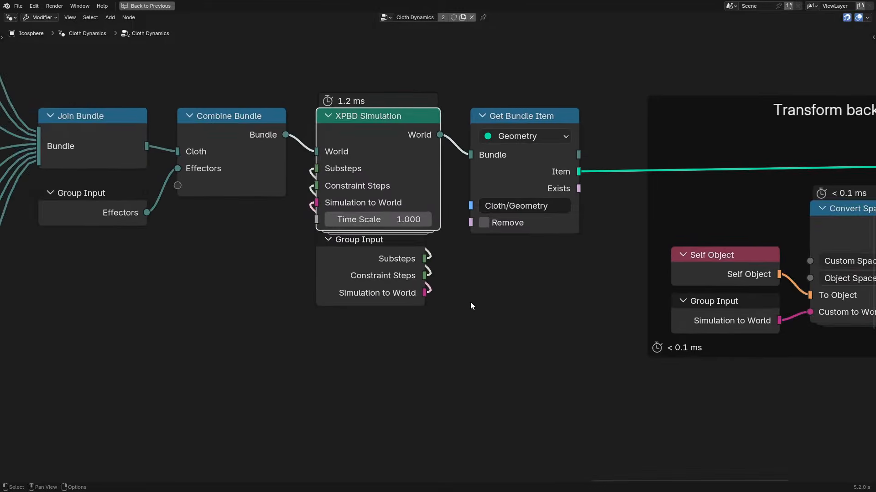
- Show the node options on the XPBD Simulation node
middle_click_drag(470, 302, 437, 377)
scroll(438, 249, "up", 1)
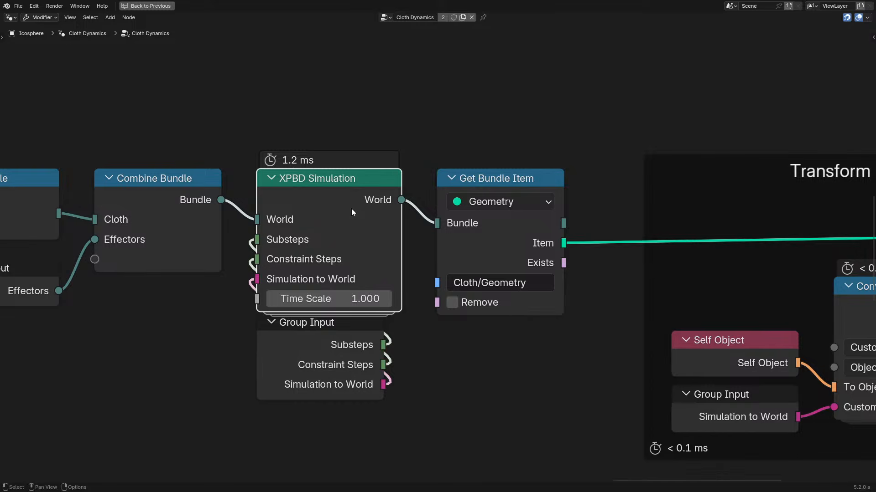
scroll(351, 213, "down", 2)
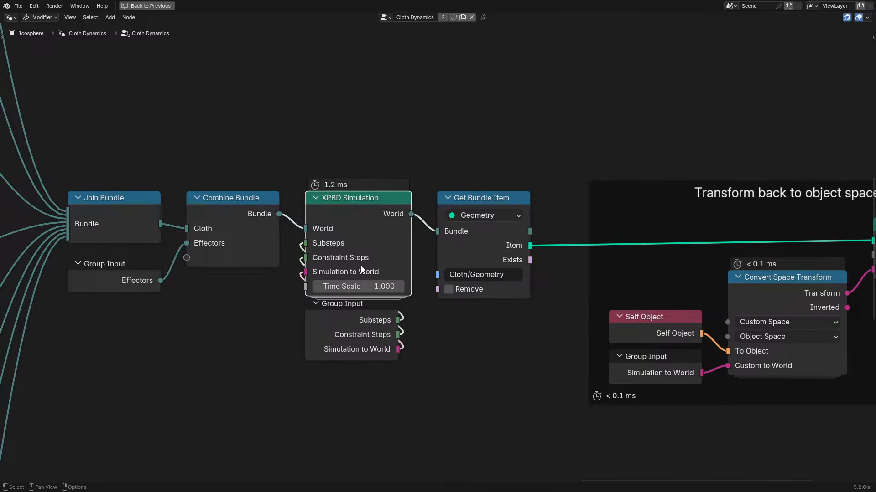
right_click(392, 225)
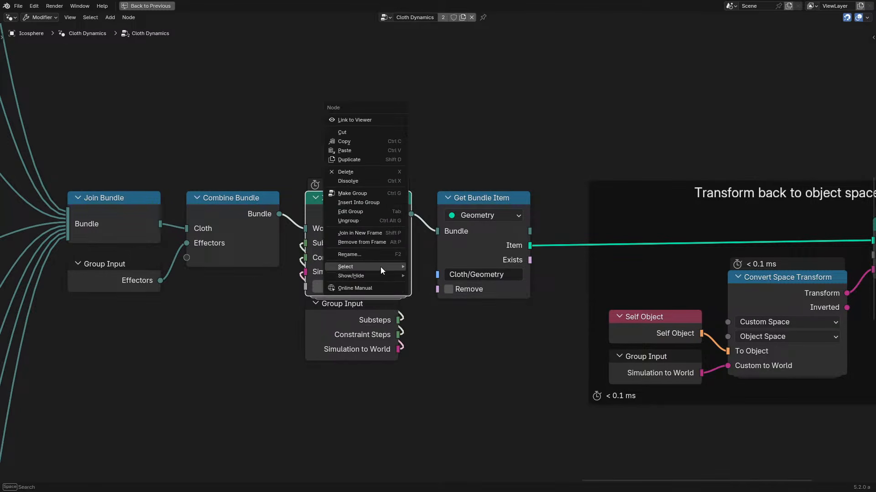
mouse_move(360, 276)
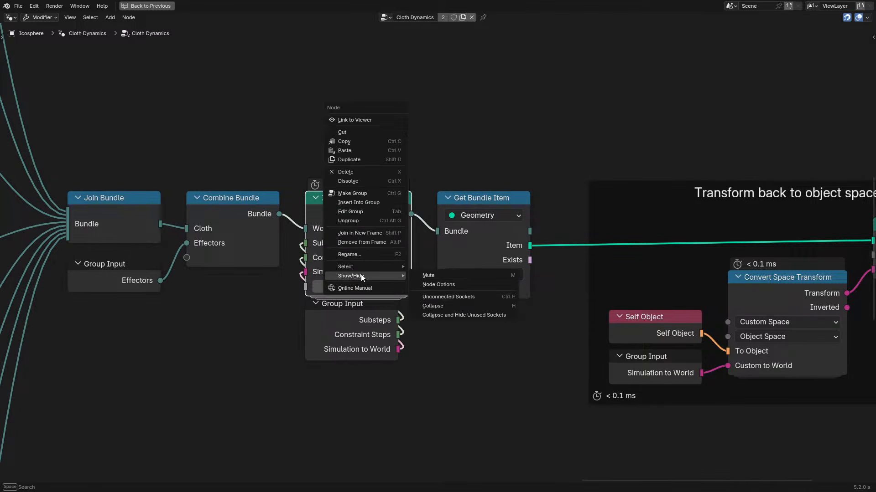
left_click(459, 283)
- Open the XPBD Simulation group, link the Simulation output's Cache to a Viewer and restore the full workspace layout
key("Tab")
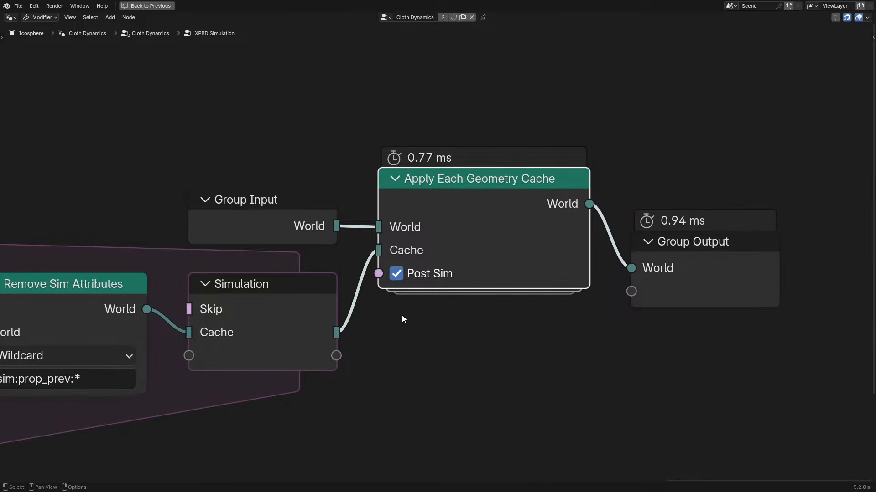
left_click(322, 332, "ctrl+shift")
key("ctrl+space")
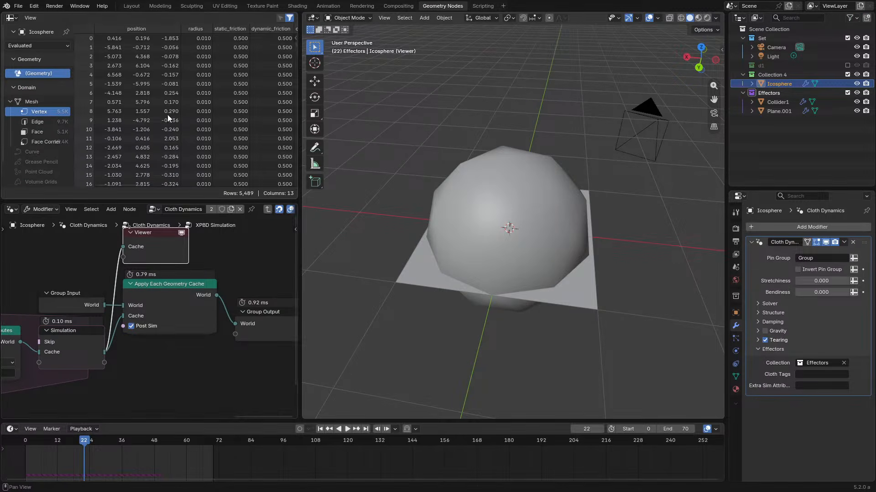
- Set the spreadsheet to display Viewer Node data, expand its Viewer Path and show the Cache bundle from the Simulation output
left_click(39, 46)
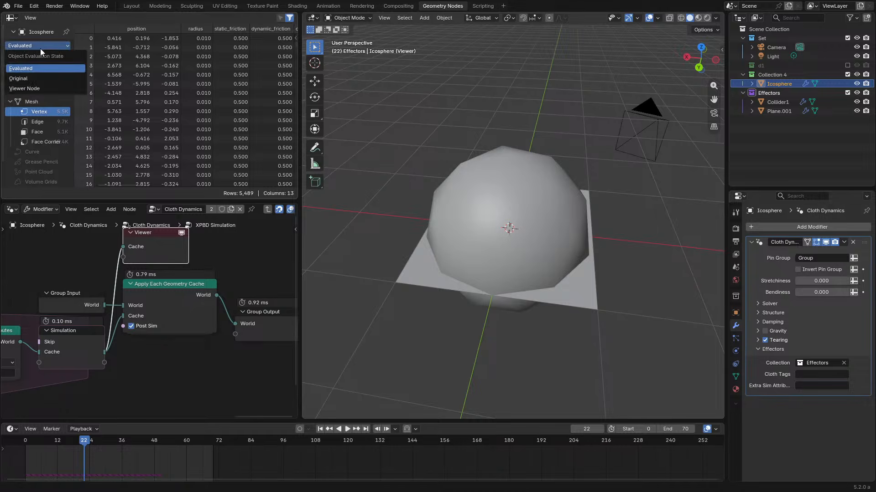
left_click(37, 86)
left_click(17, 69)
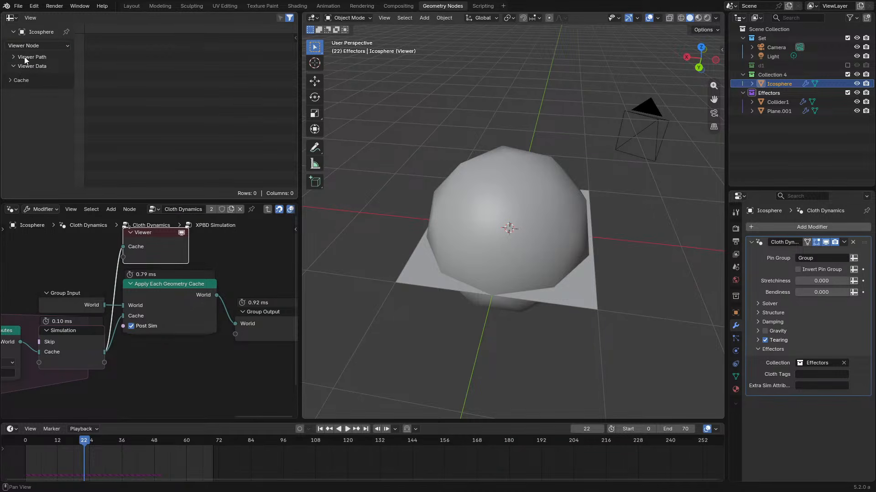
left_click(23, 56)
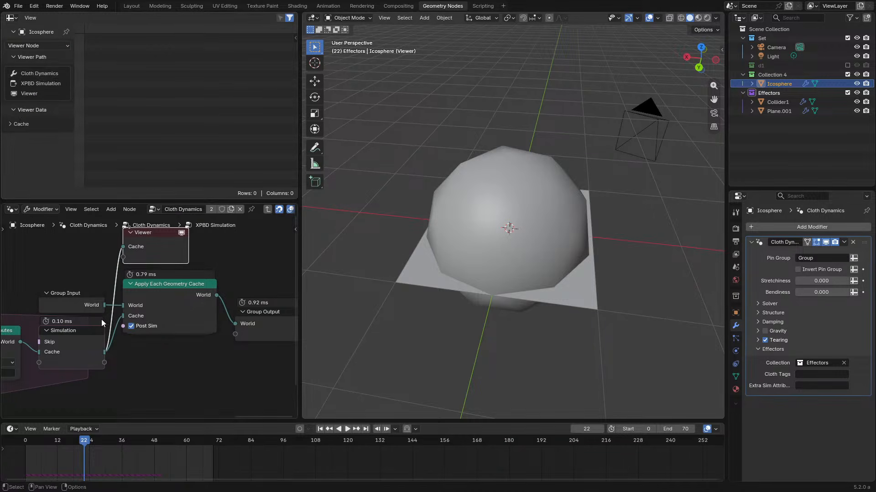
left_click(95, 351)
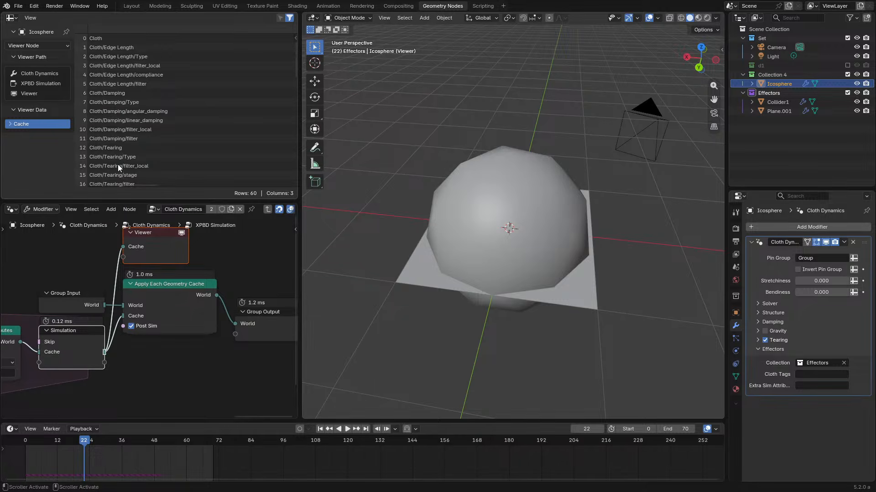
- Enlarge the spreadsheet editor in height and width to make room for the Cache bundle's long identifiers
left_click_drag(176, 202, 164, 328)
scroll(181, 238, "down", 8)
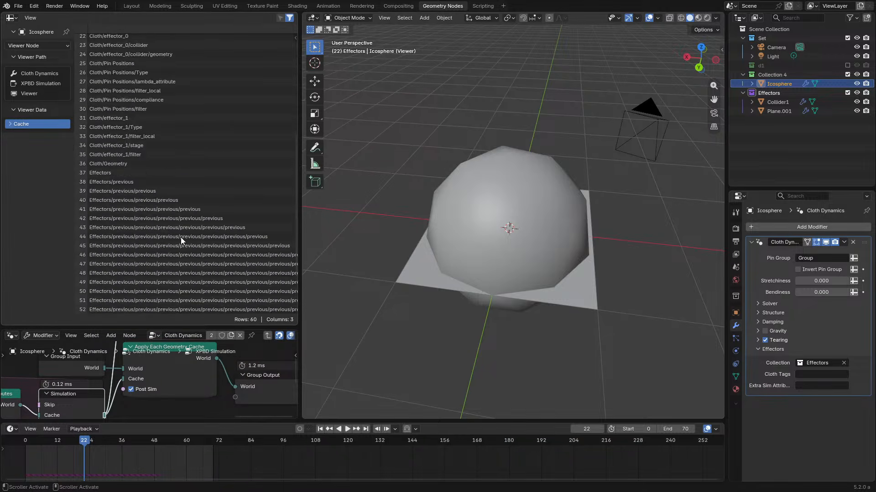
left_click_drag(300, 230, 687, 265)
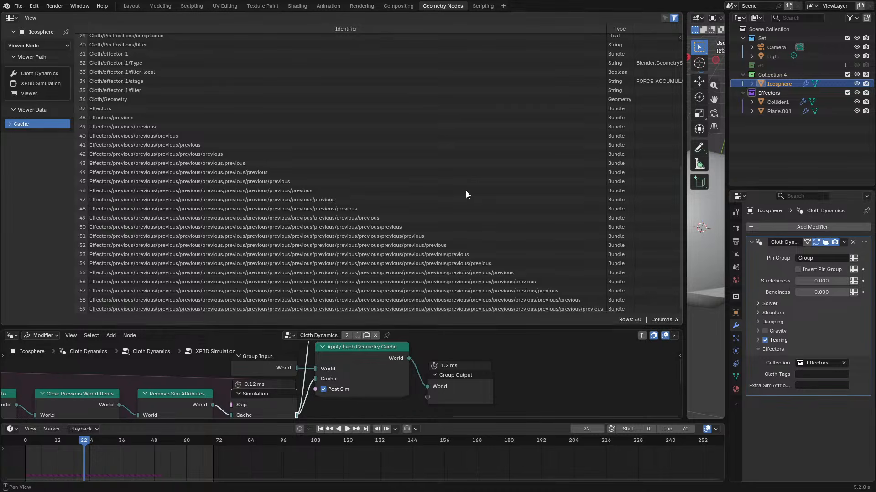
- Replay the simulation from frame 0 to frame 27 in short stretches, examining the nested Effectors entries in the Cache bundle
left_click(25, 444)
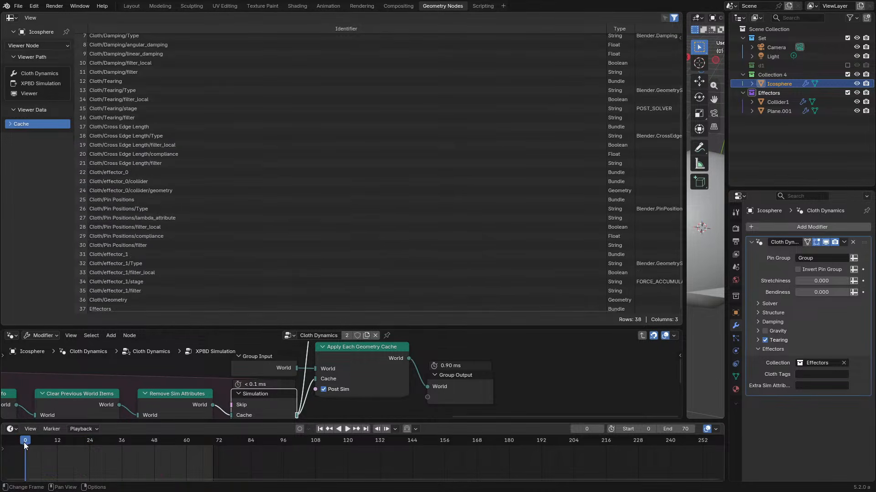
key("space")
key("space")
scroll(233, 229, "down", 5)
key("space")
key("space")
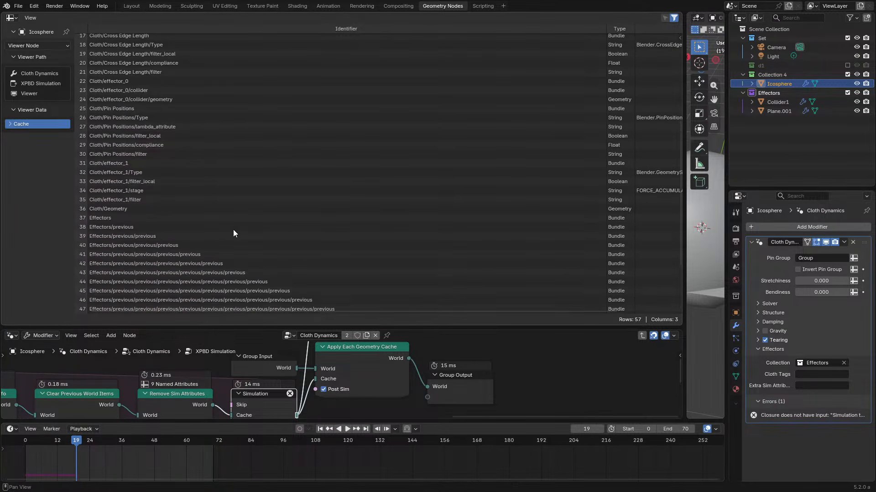
scroll(234, 229, "down", 5)
key("space")
scroll(234, 229, "down", 4)
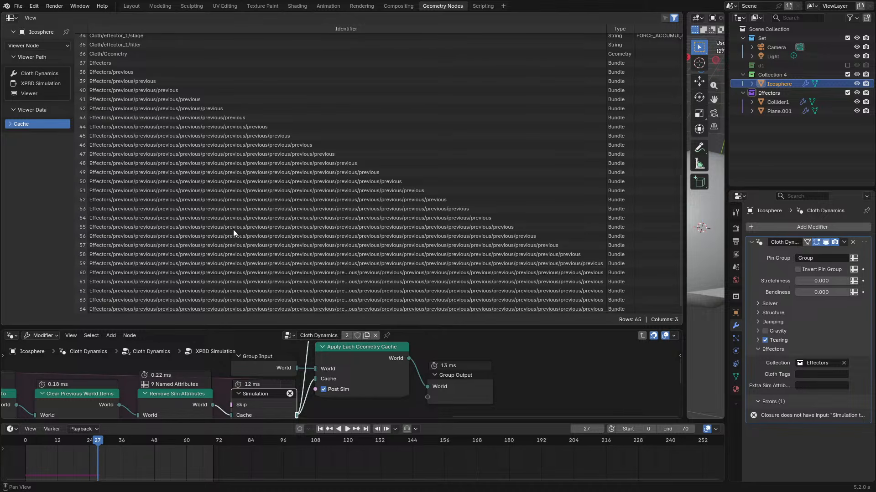
- Continue playback in stages to frame 46 and check the end of the Cache bundle's Effectors/previous list
key("space")
key("space")
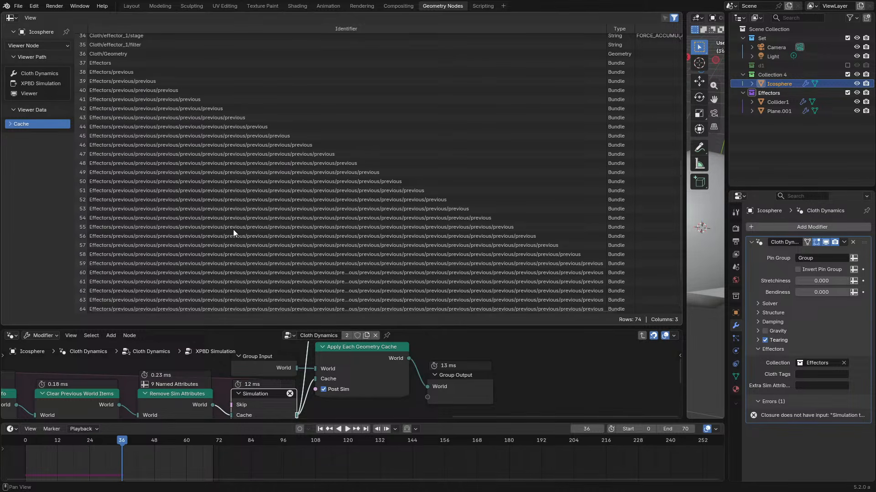
scroll(233, 228, "down", 5)
key("space")
key("space")
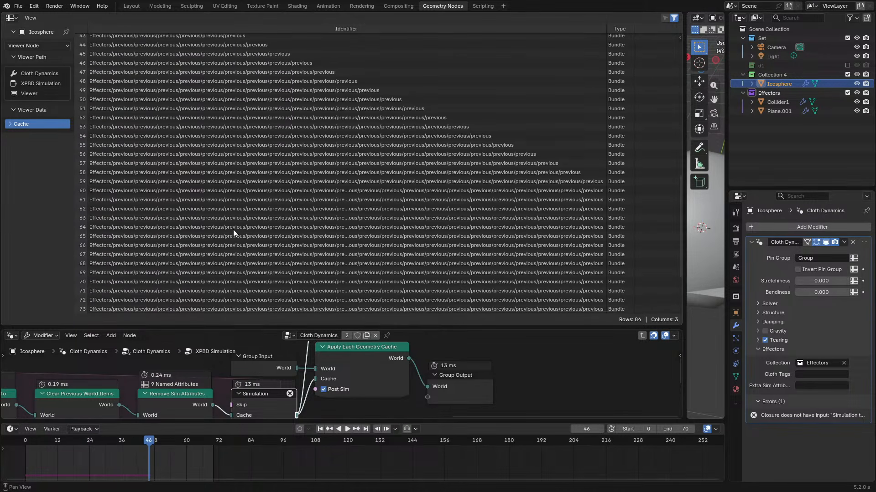
scroll(233, 229, "down", 5)
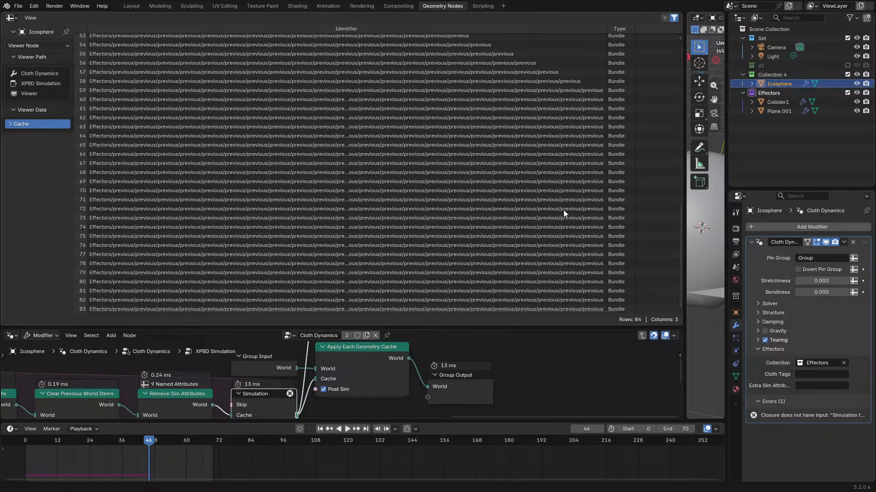
- Maximize the spreadsheet, narrow its Identifier column and return to the full workspace layout
key("ctrl+space")
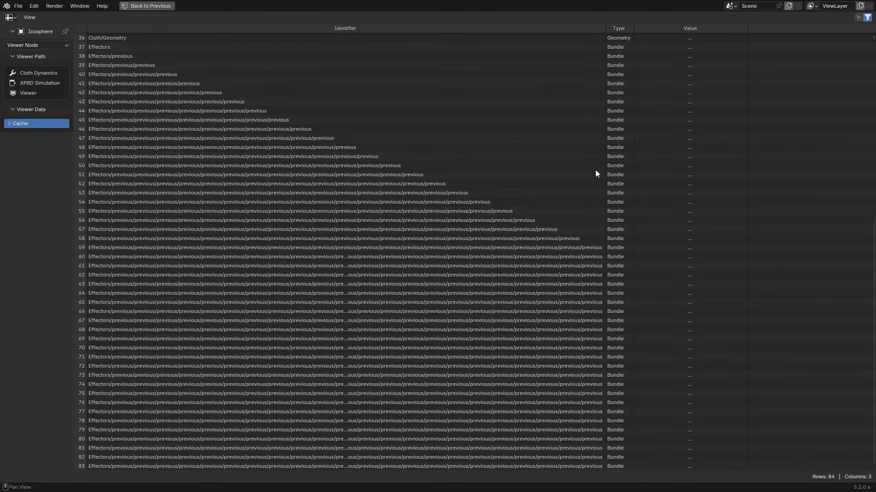
left_click_drag(607, 33, 561, 156)
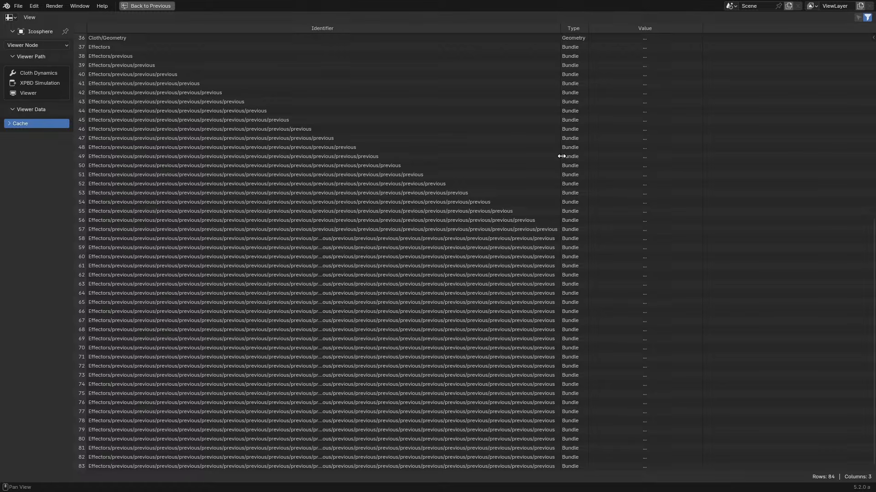
left_click_drag(561, 156, 542, 121)
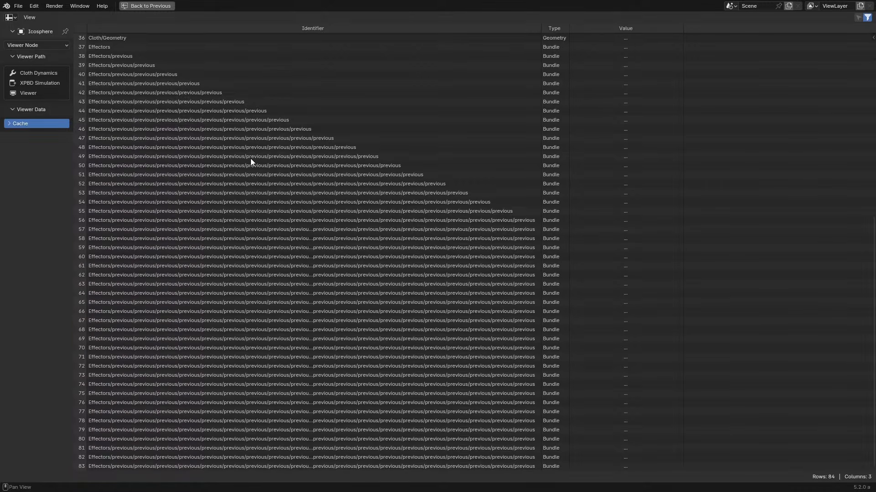
key("ctrl+space")
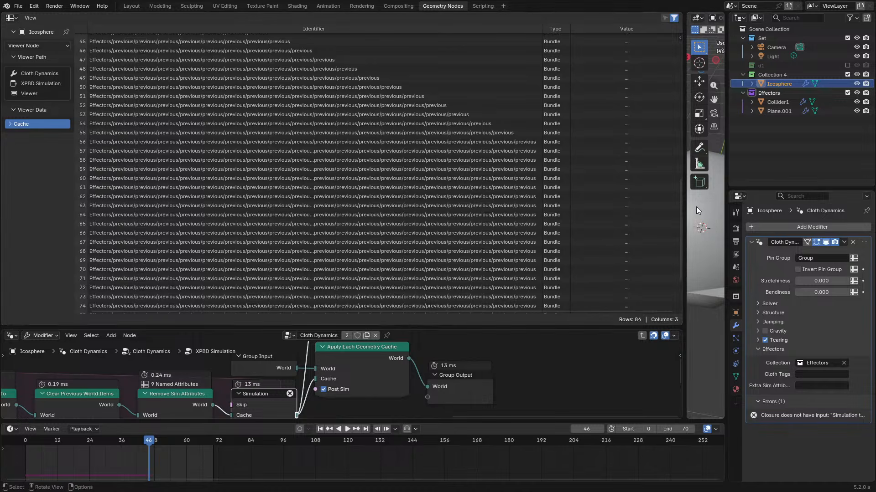
- Select Plane.001, disable its GeometryNodes modifier for viewport and render, and replay the simulation from frame 0 to frame 11
scroll(688, 209, "down", 3)
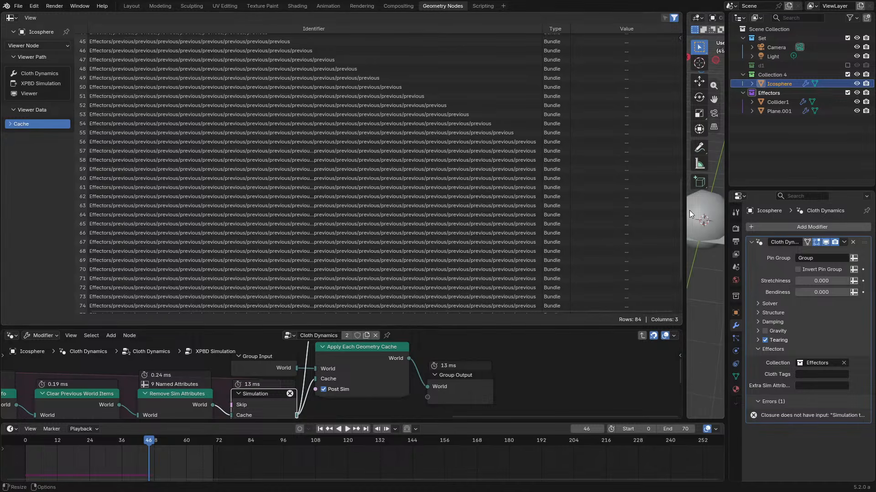
left_click(704, 239)
left_click(721, 243)
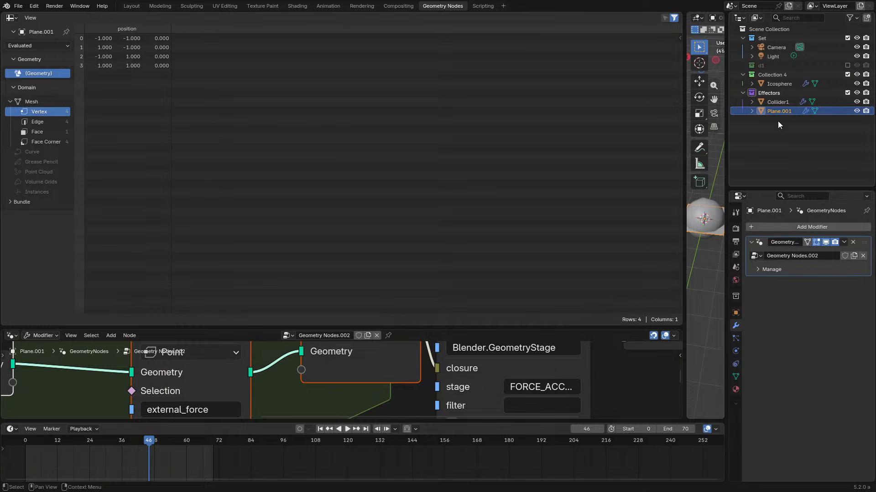
left_click_drag(825, 242, 834, 242)
left_click(17, 444)
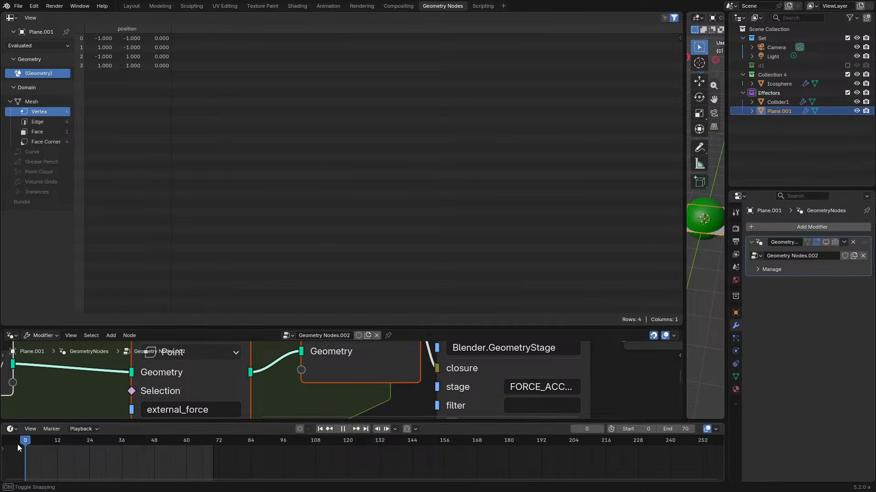
key("space")
key("space")
- Select the Icosphere, reopen its XPBD Simulation group and activate the Viewer to list the Cache bundle
left_click(705, 218)
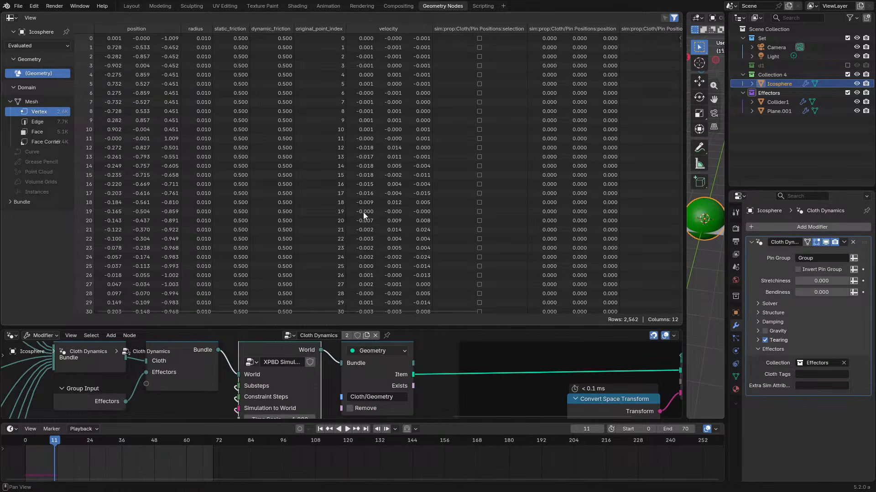
scroll(360, 213, "down", 20)
key("Tab")
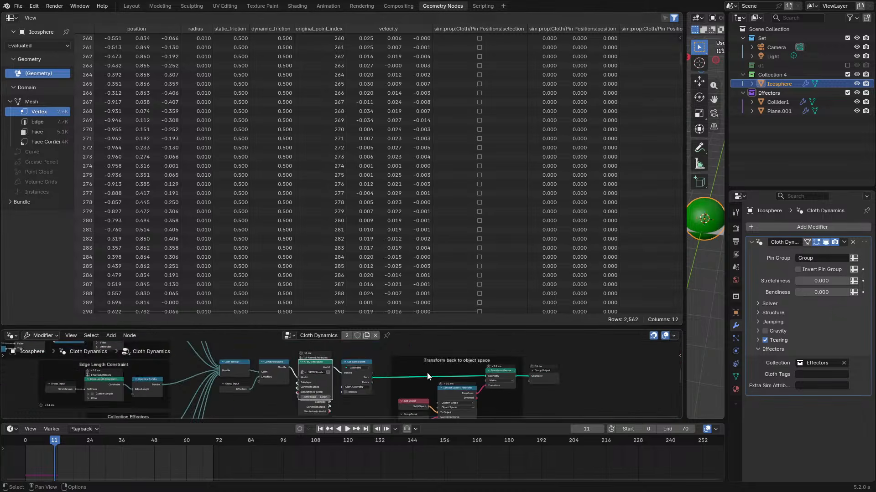
scroll(399, 354, "down", 4)
middle_click_drag(399, 353, 373, 411)
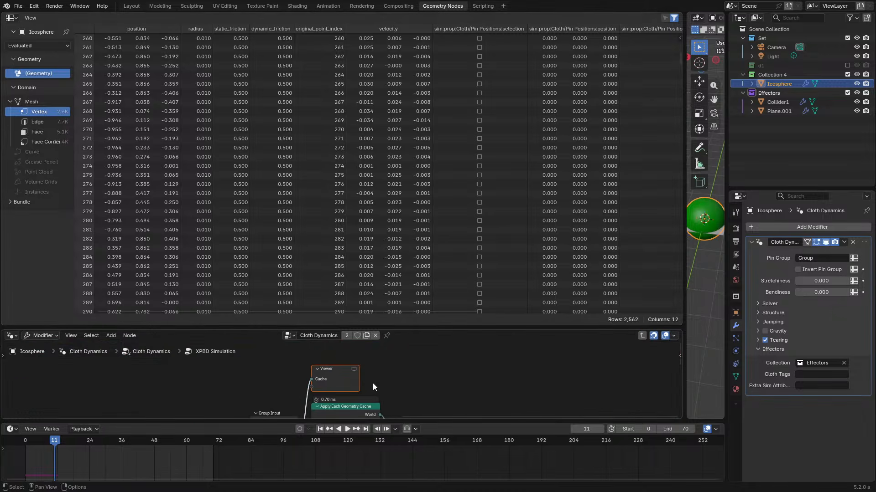
left_click(354, 369)
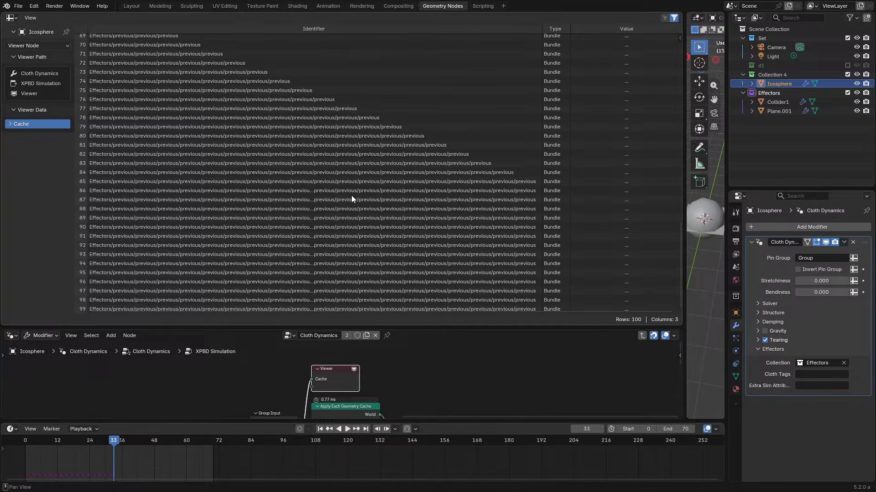
- Play from frame 11 to frame 32 in stages and examine the nested previous entries under Cloth/effector_1 and Effectors
left_click(52, 448)
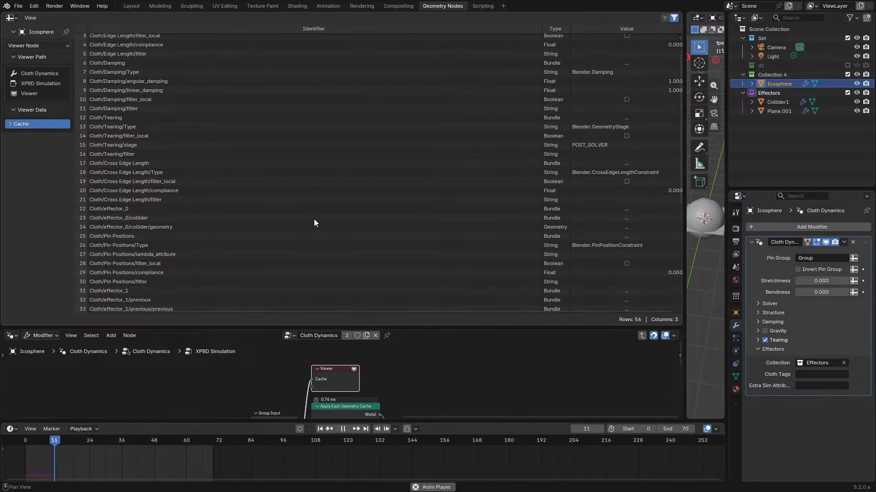
key("space")
scroll(313, 219, "down", 13)
key("space")
key("space")
scroll(313, 219, "down", 10)
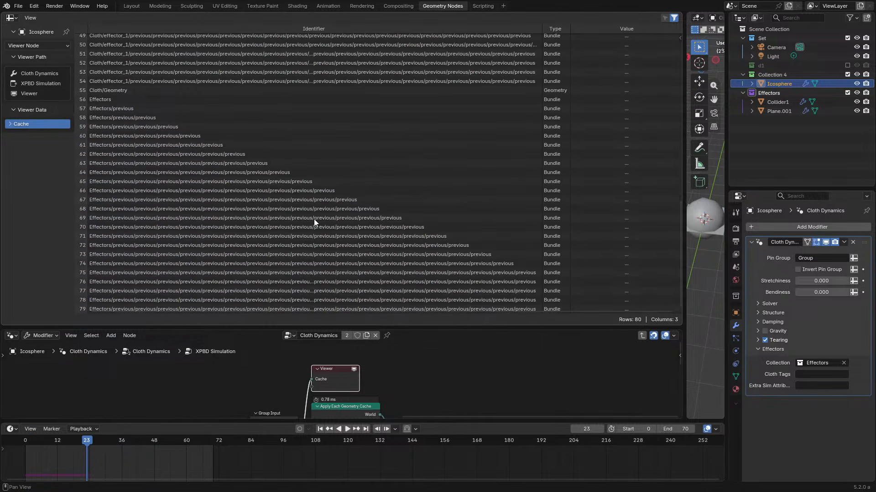
scroll(314, 219, "up", 4)
key("space")
scroll(313, 222, "up", 2)
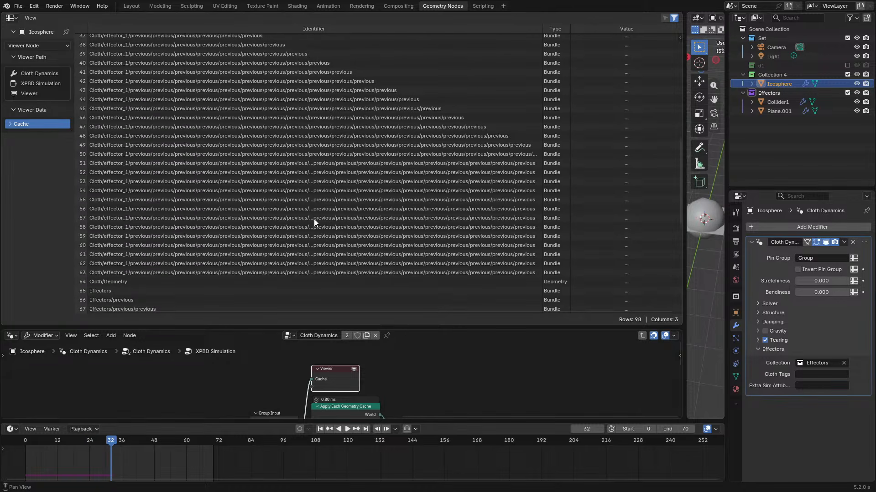
scroll(141, 225, "down", 6)
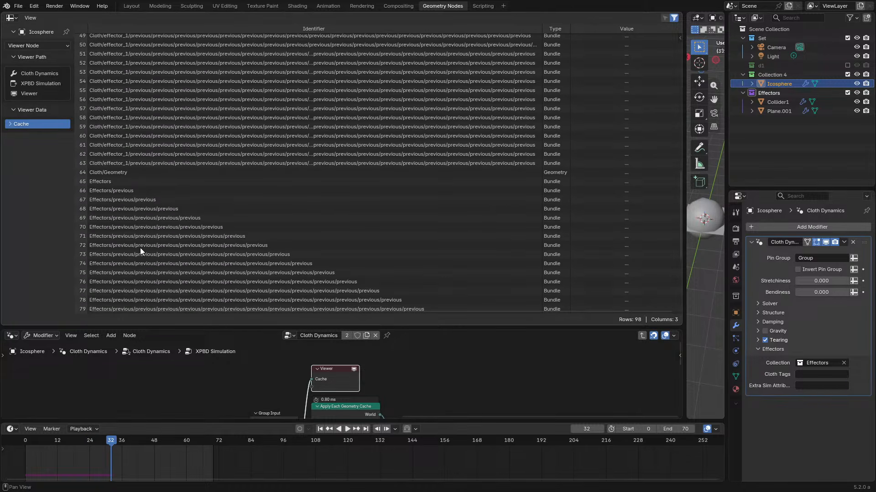
- Move Plane.001 from the Effectors collection to the Set collection and replay from the start to frame 20 with the Icosphere selected
left_click(777, 112)
left_click_drag(779, 111, 785, 48)
key("shift+Left")
key("space")
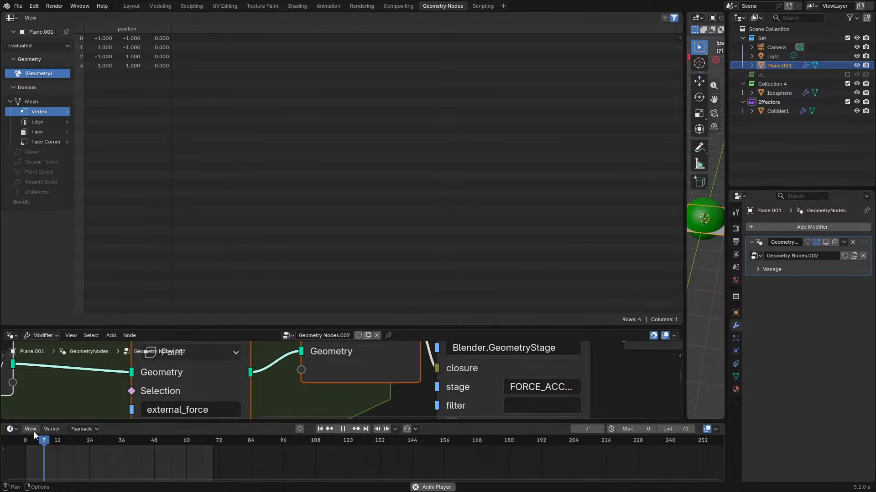
key("space")
left_click(702, 227)
key("space")
key("space")
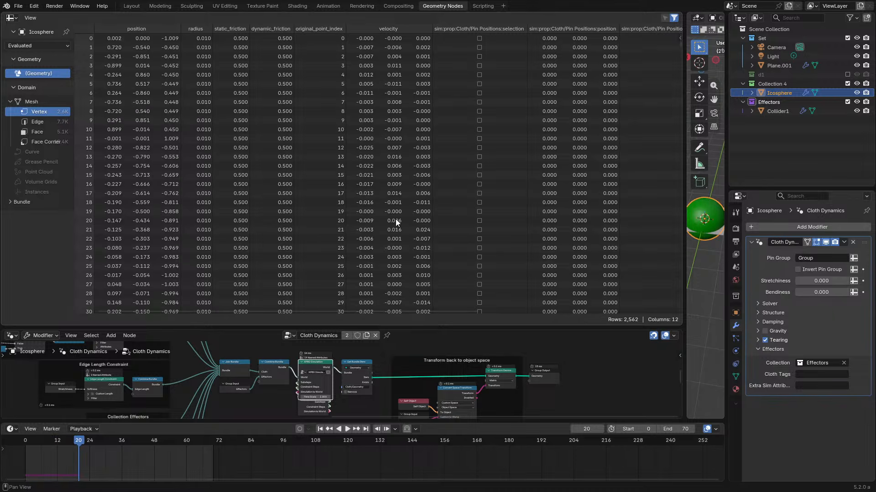
- Reopen the XPBD Simulation group, activate its Cache Viewer, play on to frame 36 and widen the bundle list's Identifier column
scroll(395, 219, "down", 10)
key("Tab")
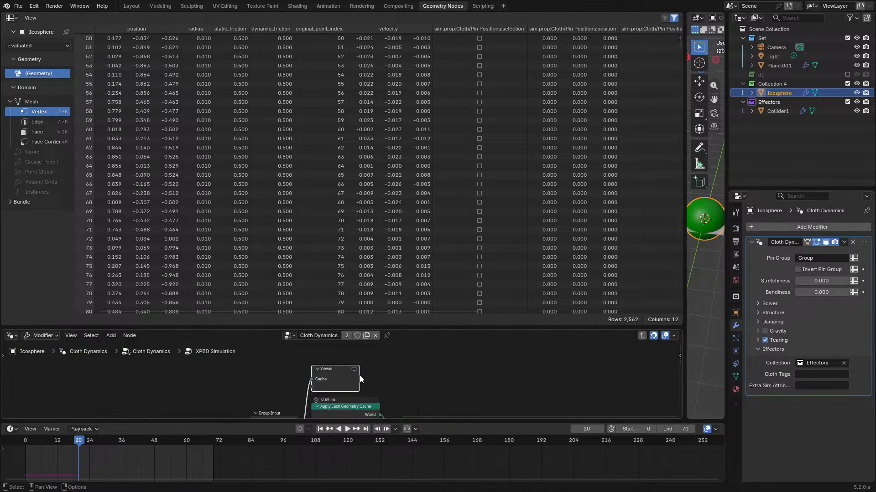
left_click(354, 369)
key("space")
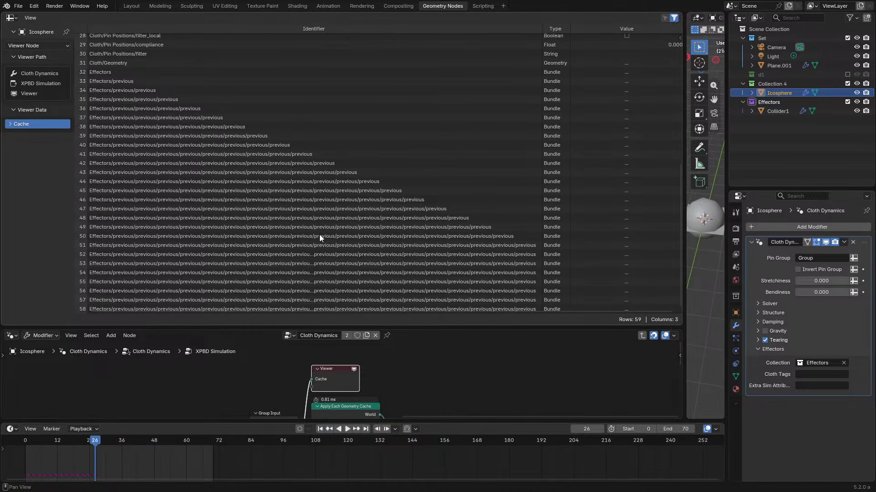
scroll(319, 234, "down", 3)
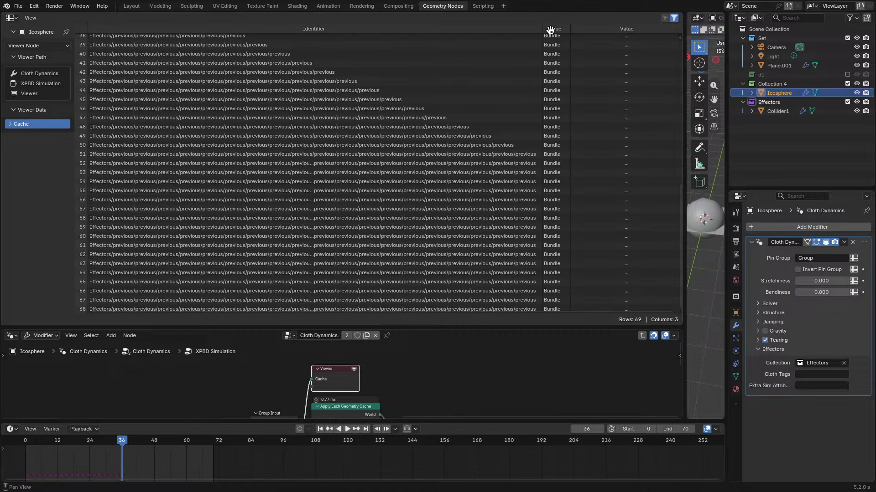
left_click_drag(550, 30, 665, 30)
- Play on to frame 44 and examine the nested previous entries under Effectors in the Cache bundle
scroll(465, 162, "up", 5)
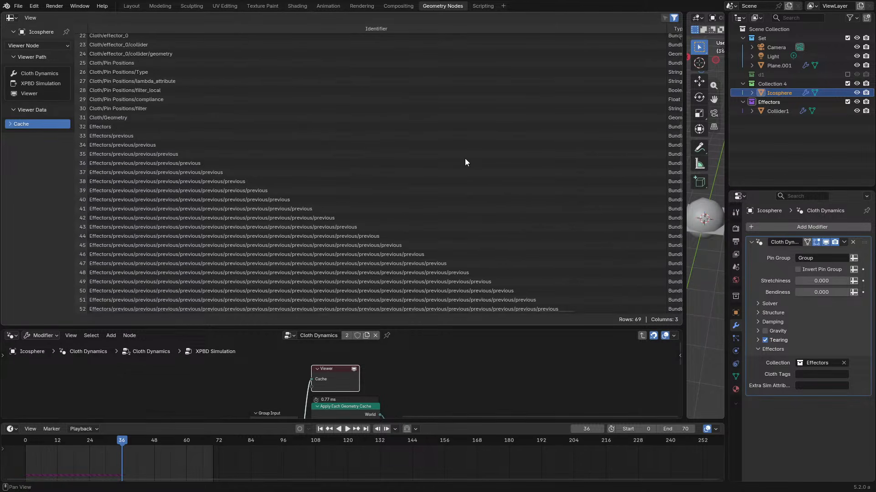
scroll(465, 162, "up", 2)
scroll(464, 159, "down", 7)
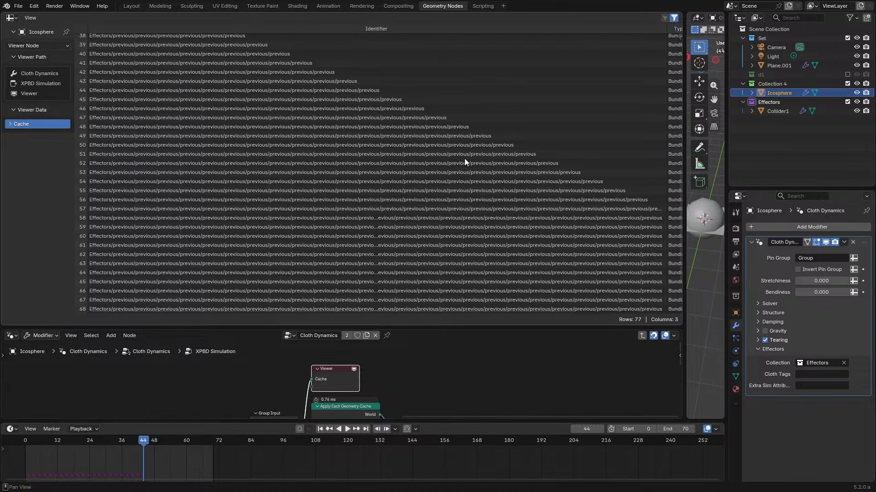
scroll(465, 160, "up", 1)
scroll(464, 162, "up", 2)
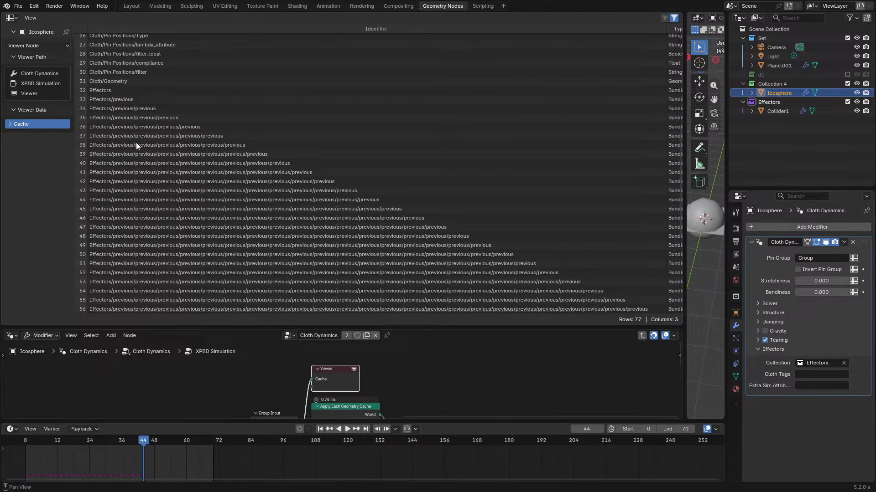
scroll(139, 155, "down", 5)
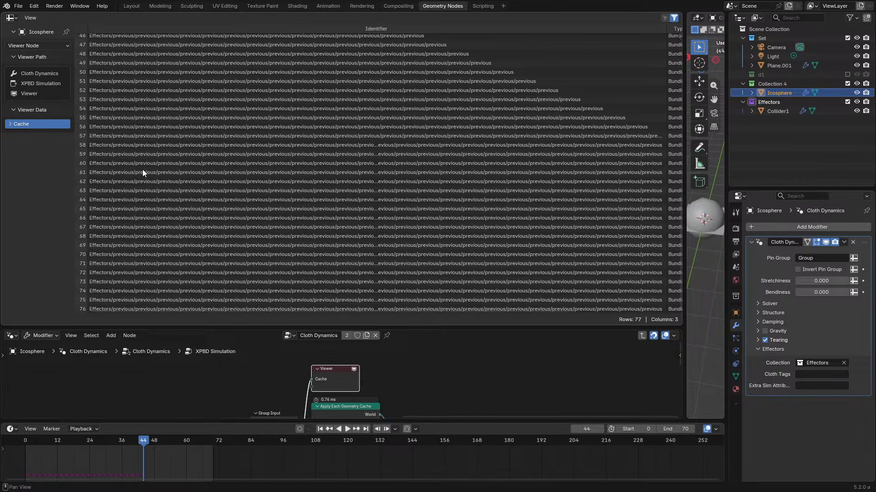
scroll(143, 170, "up", 5)
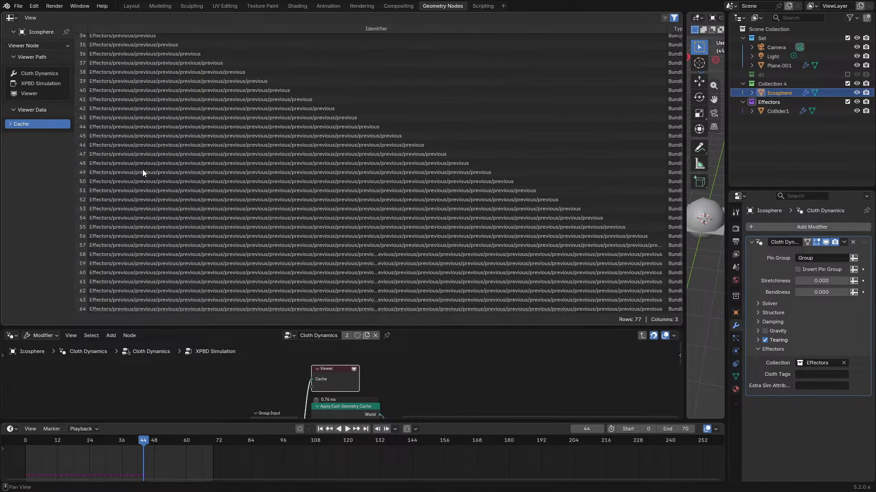
scroll(142, 172, "down", 1)
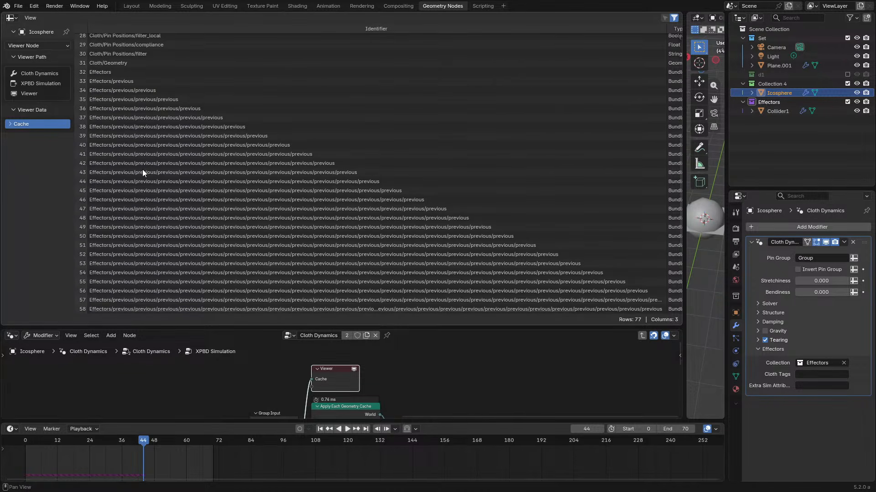
scroll(143, 173, "down", 5)
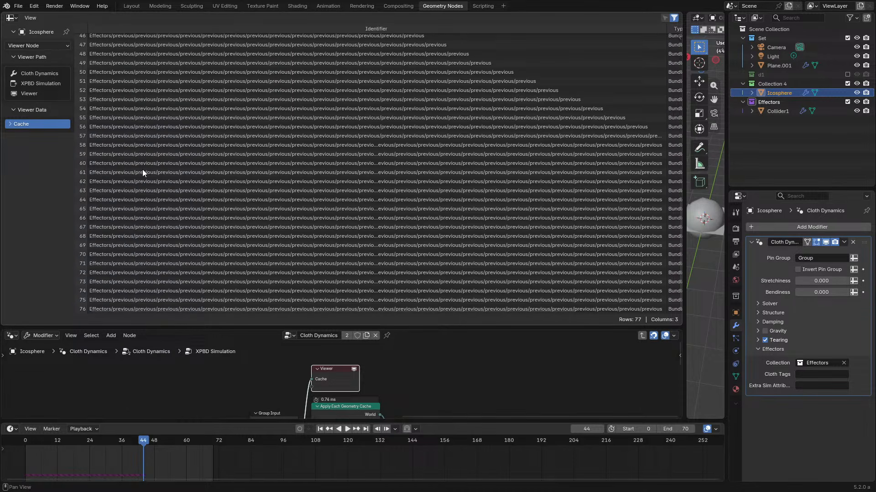
- At frame 50, inspect the World output of Apply Each Geometry Cache, followed by the Simulation zone's Cache output
middle_click_drag(412, 378, 418, 412)
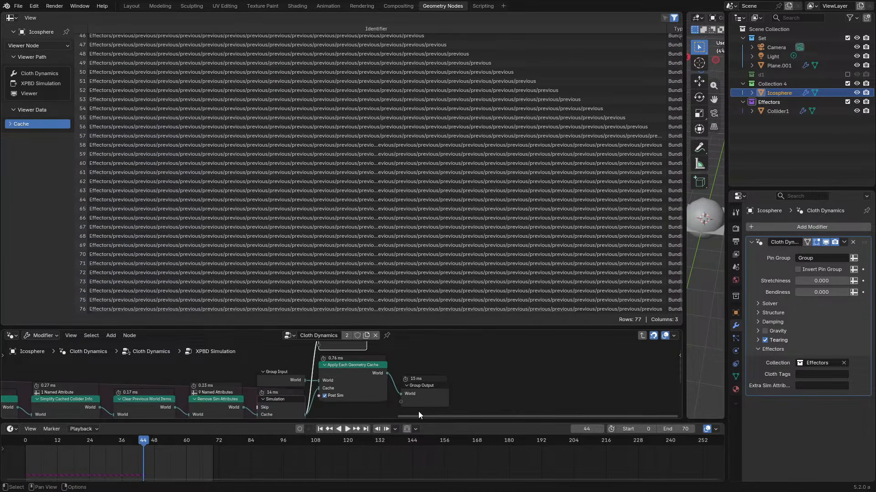
left_click(377, 374, "ctrl+shift")
scroll(227, 196, "up", 4)
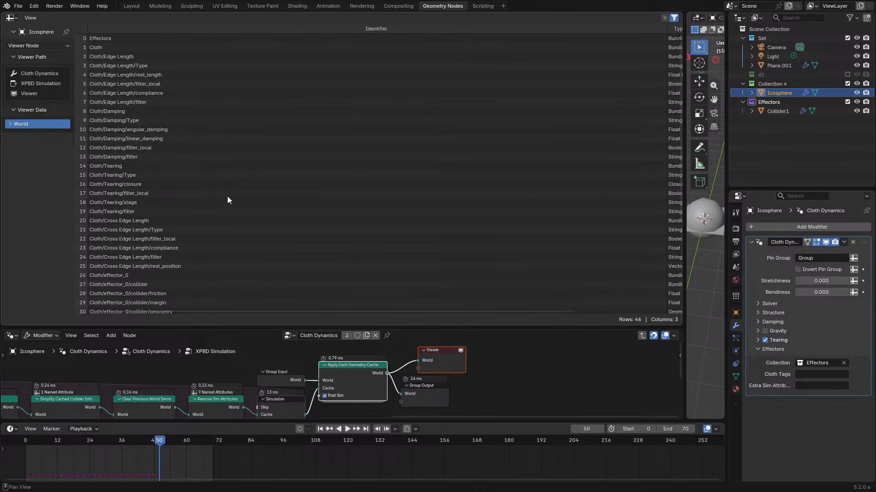
left_click(306, 413, "ctrl+shift")
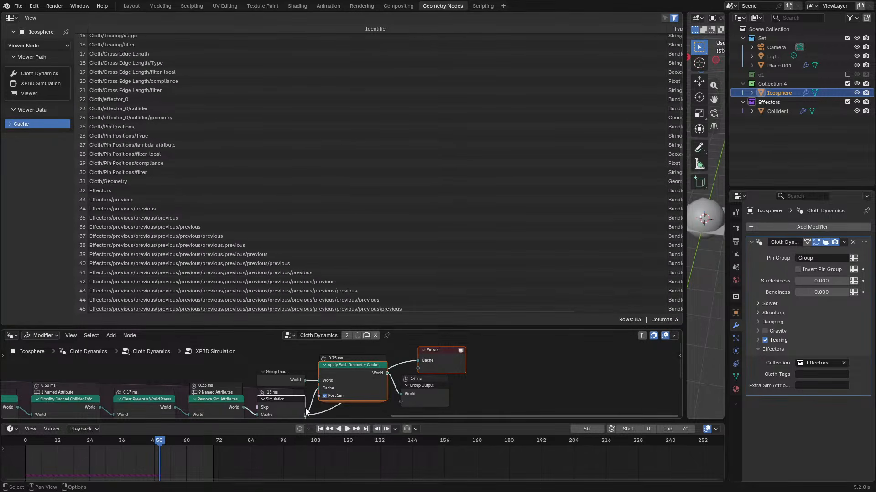
scroll(275, 256, "down", 5)
scroll(275, 258, "down", 3)
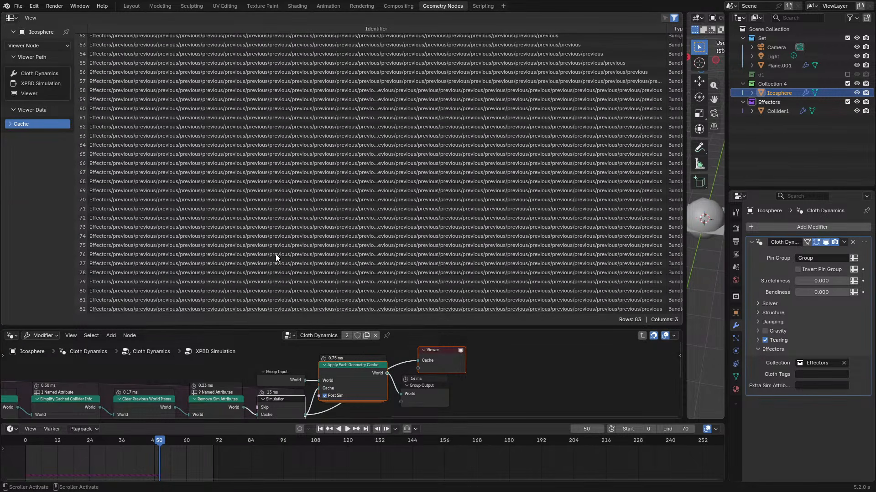
- Scan the whole Cache bundle list at frame 50 and slightly narrow the spreadsheet area
scroll(275, 255, "up", 15)
scroll(275, 255, "down", 13)
scroll(275, 258, "down", 1)
scroll(430, 215, "up", 10)
scroll(430, 215, "down", 10)
left_click_drag(684, 303, 668, 292)
scroll(576, 240, "up", 7)
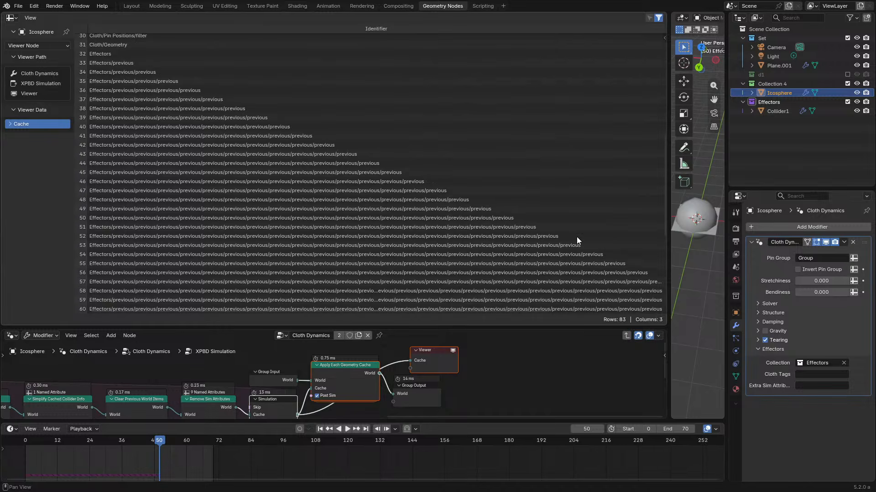
left_click_drag(680, 429, 739, 430)
key("Escape")
- Compare the Cloth entries, including effector_0, with the nested Effectors/previous entries in the frame 50 Cache bundle
scroll(137, 145, "up", 6)
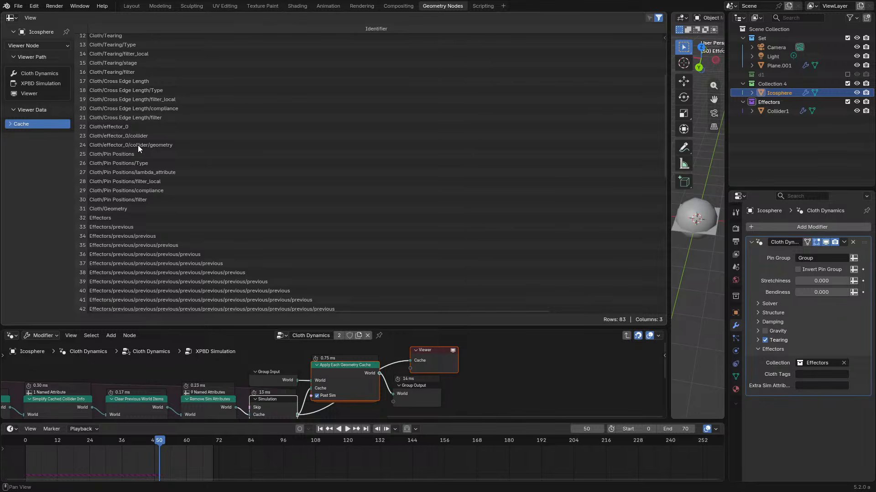
scroll(138, 145, "up", 2)
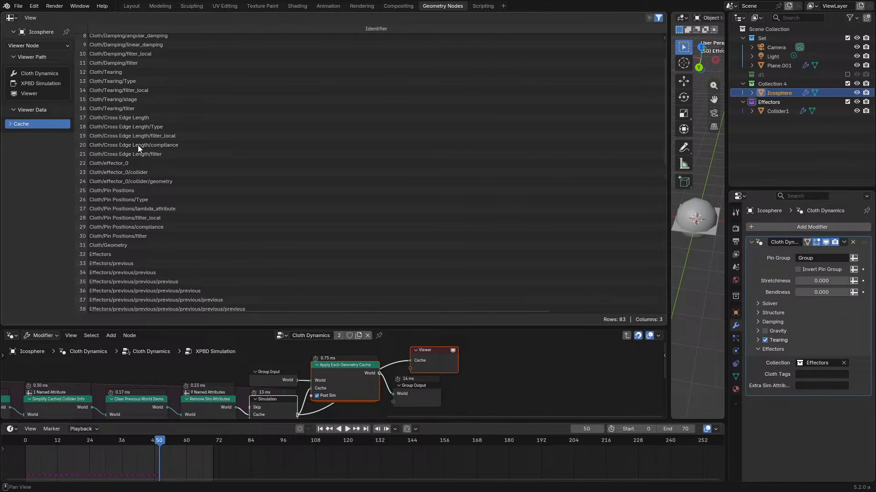
scroll(138, 145, "down", 4)
scroll(138, 149, "down", 5)
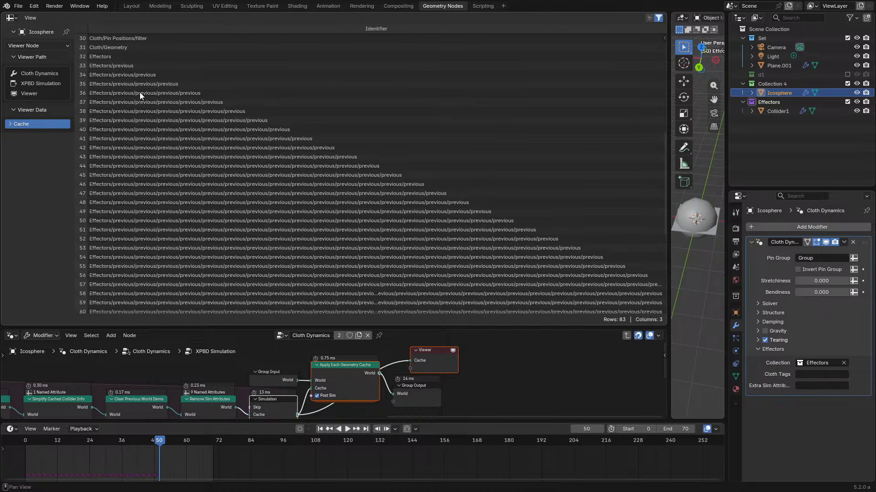
scroll(190, 156, "up", 10)
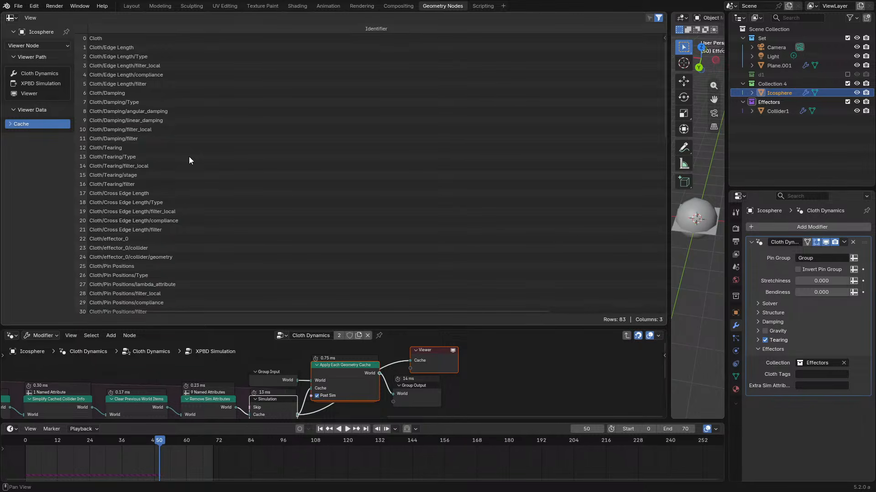
scroll(189, 157, "down", 17)
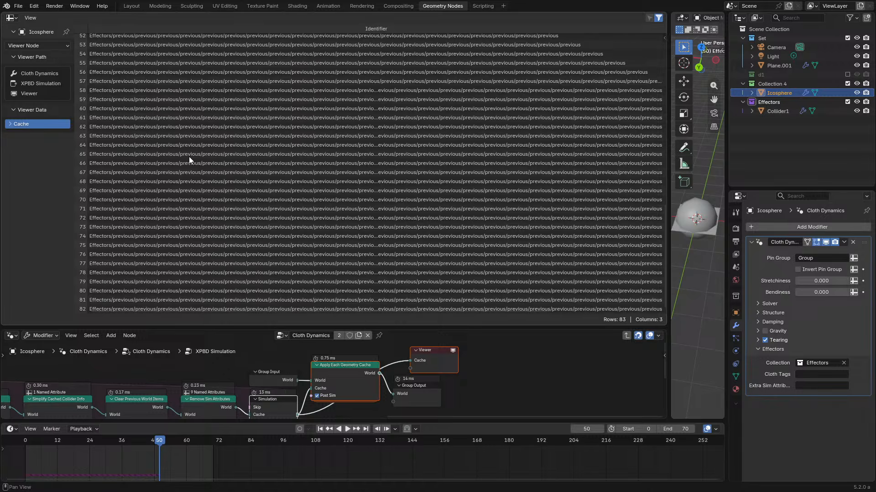
scroll(189, 157, "up", 17)
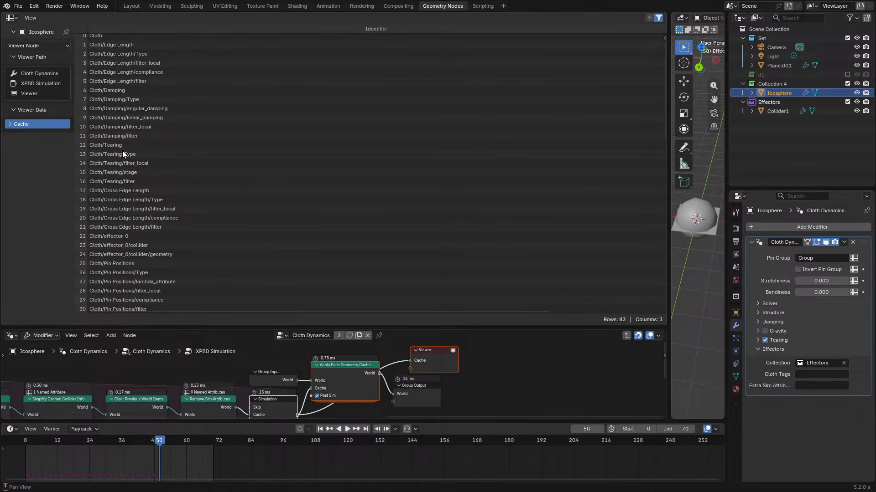
scroll(122, 150, "up", 1)
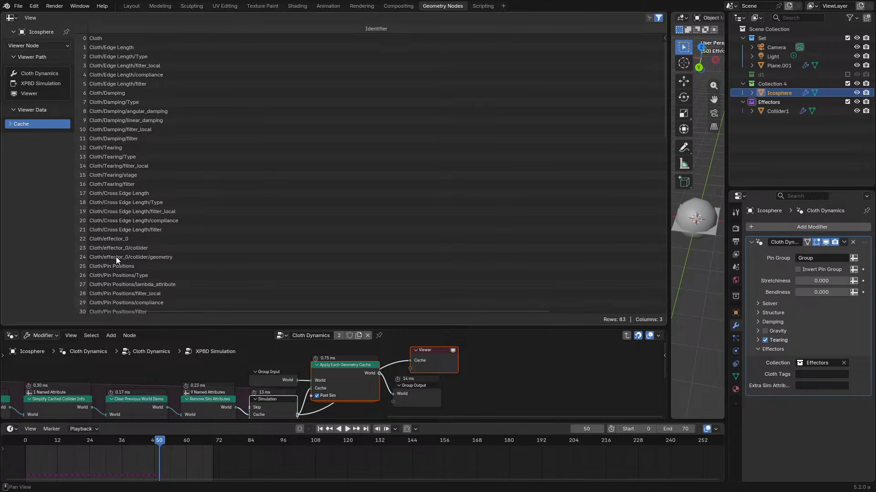
scroll(116, 256, "down", 11)
scroll(117, 210, "down", 6)
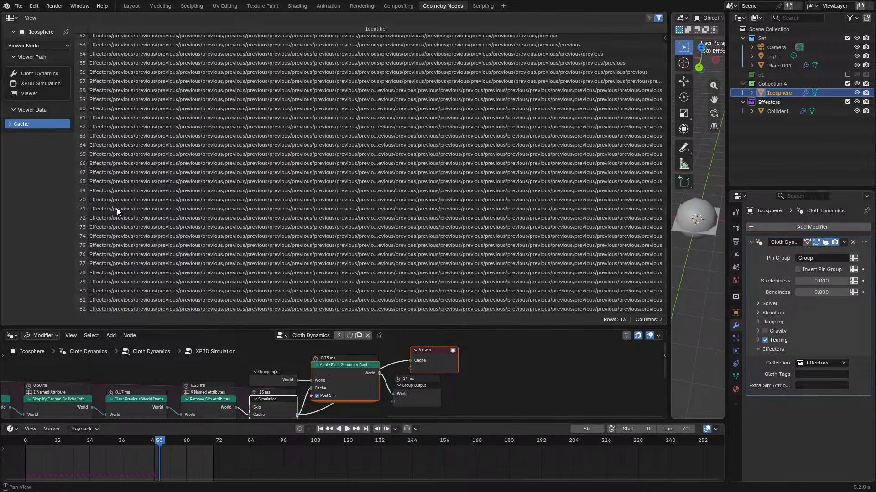
scroll(117, 208, "up", 6)
- Return to frame 0 and review the initial Cache bundle entries from Cloth to Effectors
left_click(17, 440)
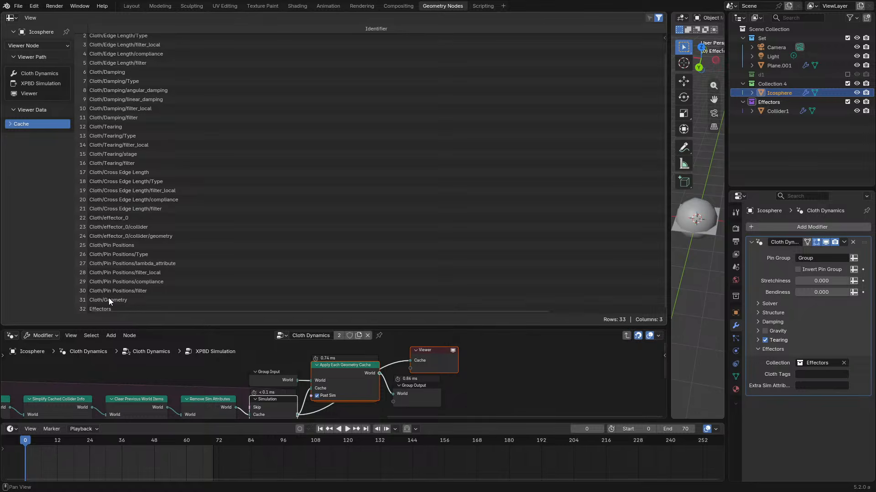
scroll(127, 199, "up", 2)
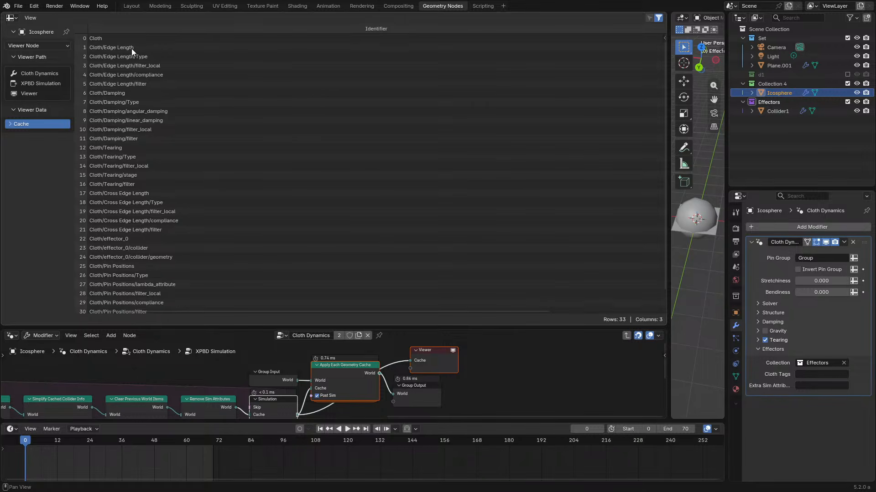
scroll(138, 198, "down", 2)
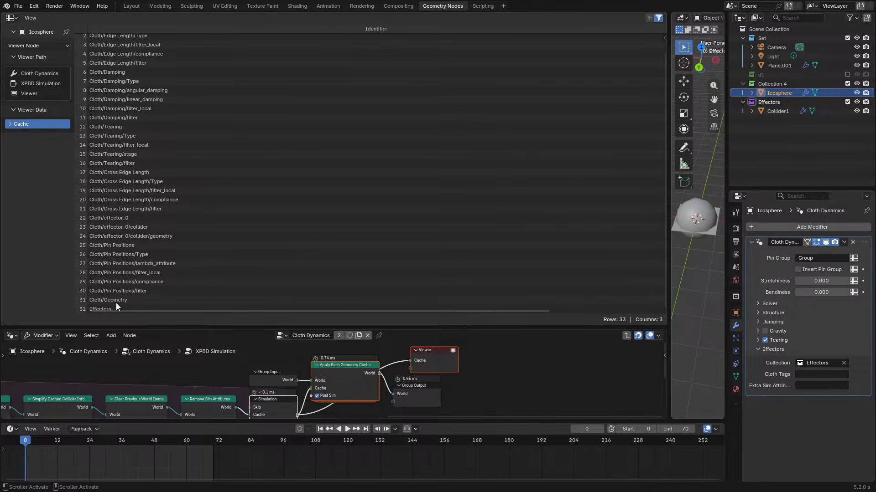
- Inspect the Apply Each Geometry Cache and nested For Each Sim Geometry groups in a maximized node editor, and return to XPBD Simulation
left_click(354, 364)
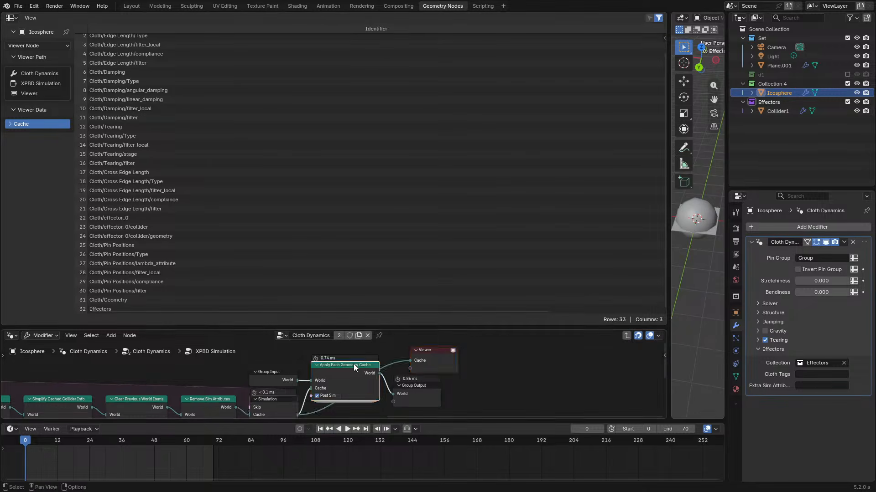
key("Tab")
key("ctrl+space")
scroll(250, 298, "down", 9)
scroll(249, 302, "up", 4)
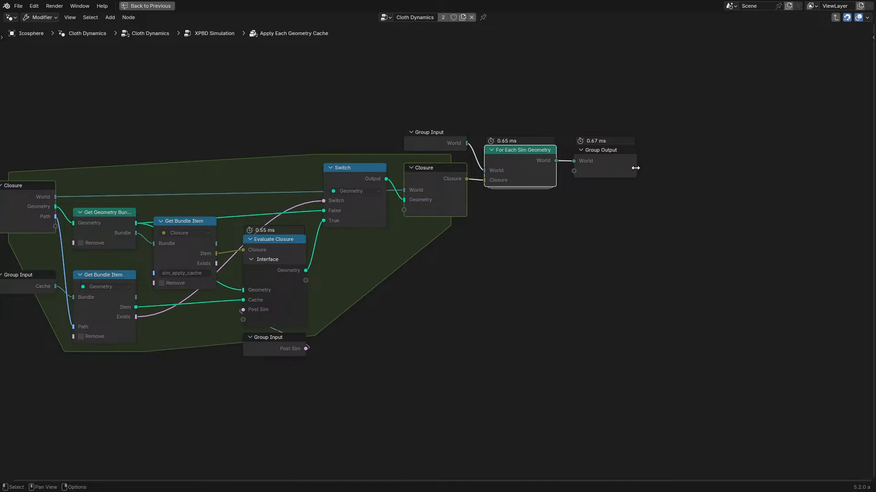
double_click(611, 161)
key("Tab")
key("Tab")
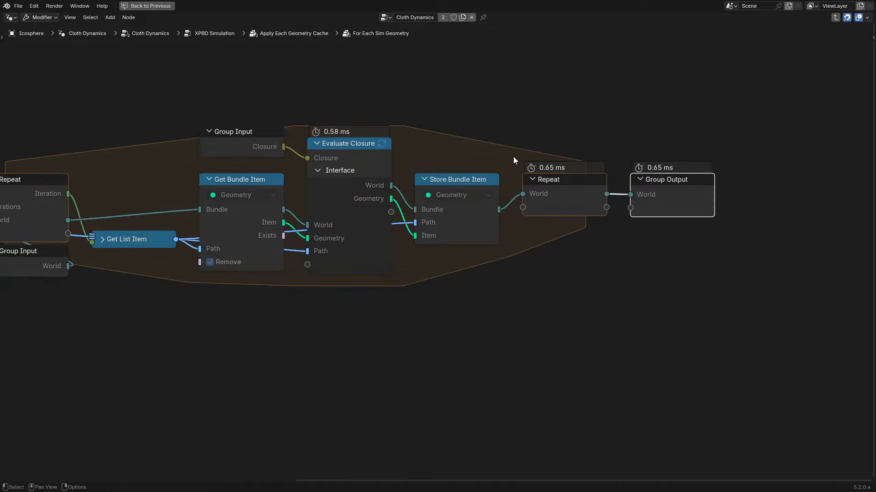
key("Tab")
key("Tab")
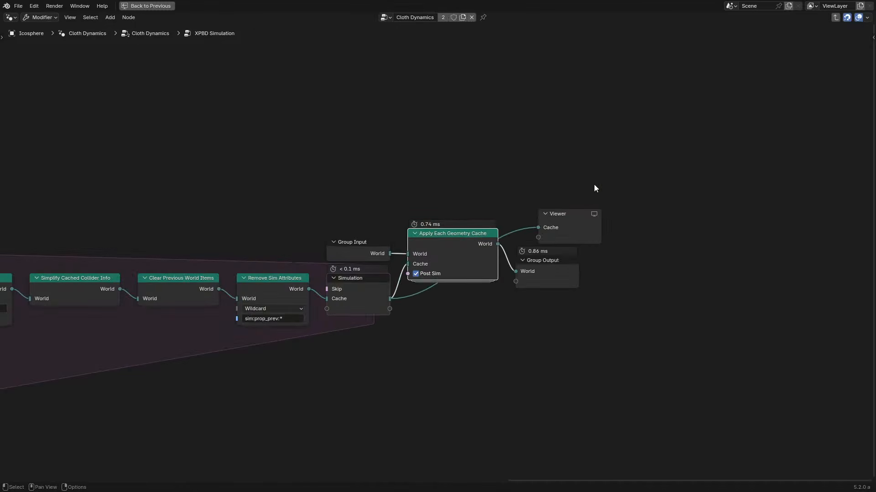
left_click(526, 266)
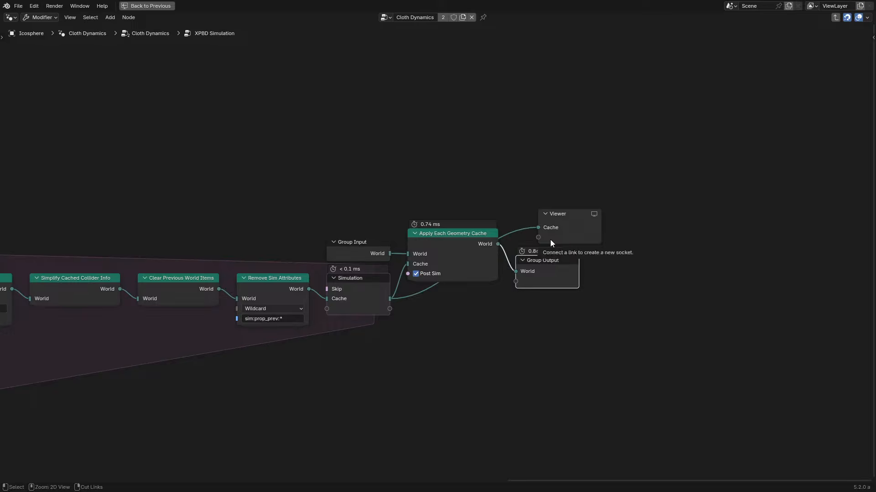
key("ctrl+space")
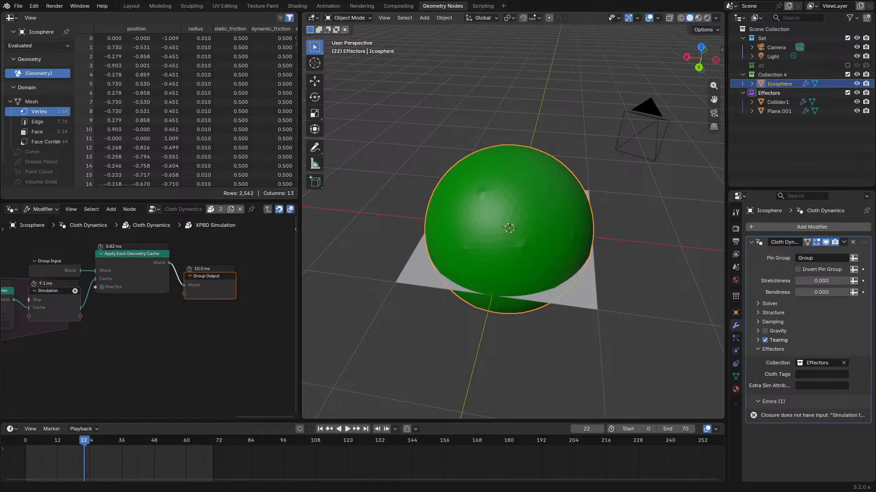
- Duplicate the Icosphere in place and remove the Cloth Dynamics modifier from the copy
middle_click_drag(502, 196, 528, 195)
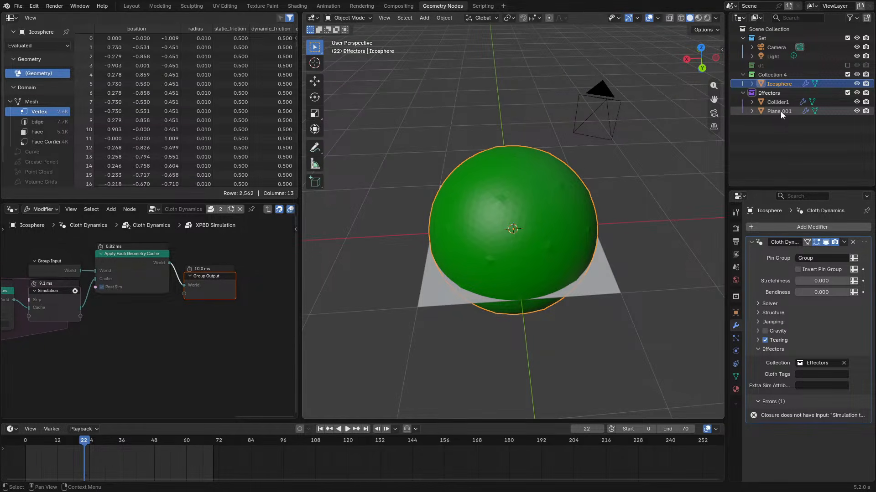
middle_click_drag(603, 262, 624, 261)
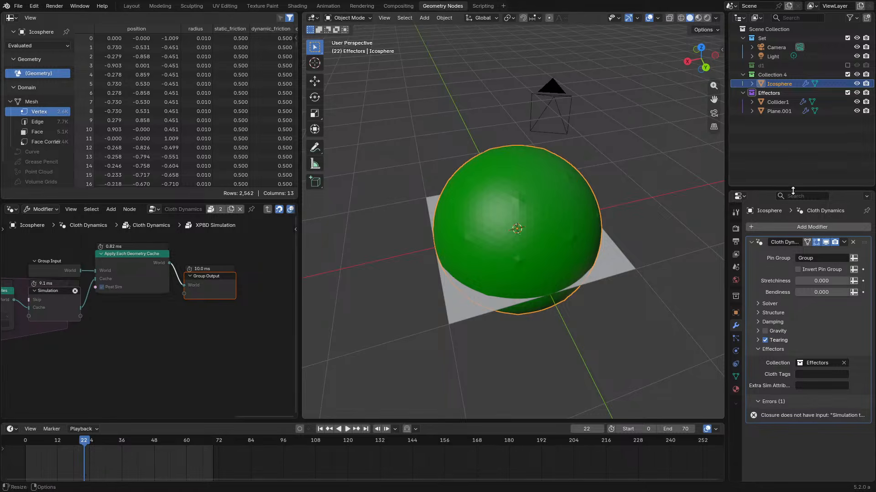
key("shift+a")
mouse_move(485, 229)
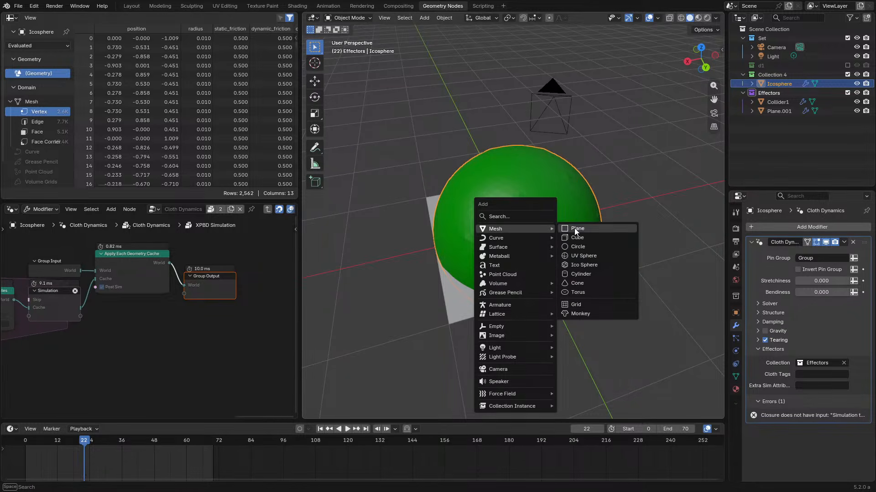
key("shift+d")
right_click(586, 186)
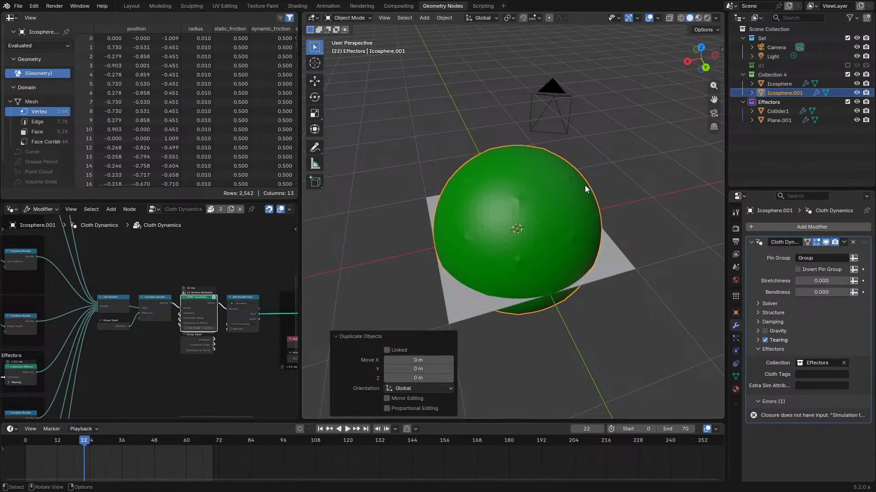
left_click(853, 242)
- Add a Geometry Nodes modifier with a new node group to the duplicated icosphere and name the group Simple XPBD
left_click(817, 227)
type("g")
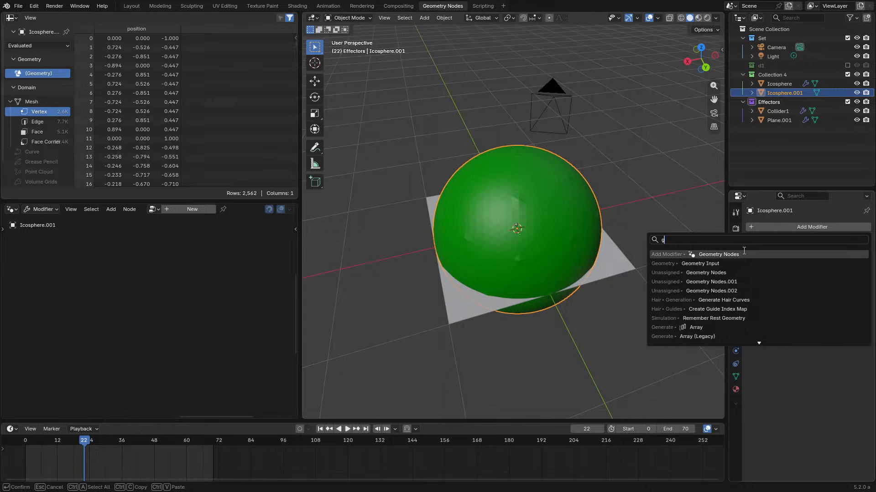
left_click(737, 254)
left_click(800, 255)
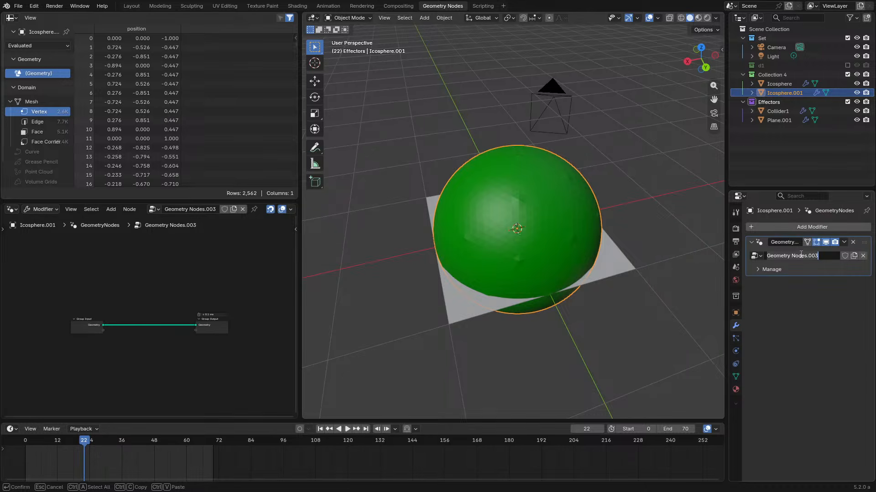
type("XPBD")
type("Simple")
key("Return")
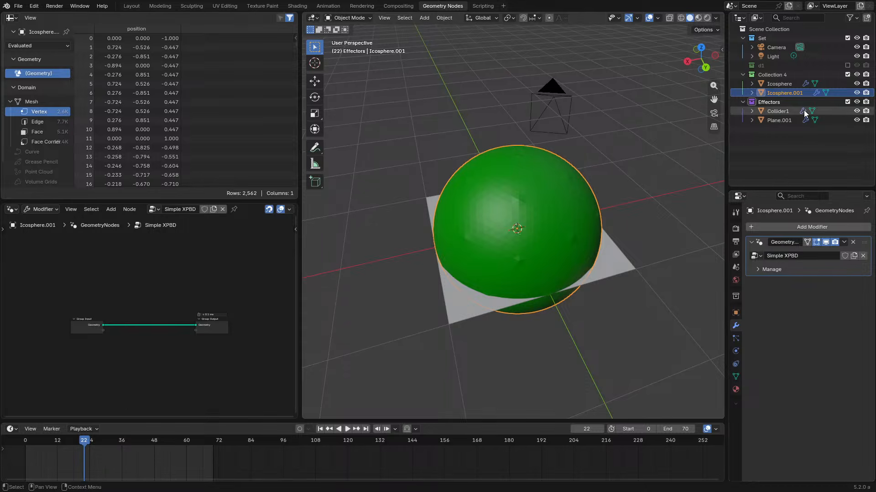
- Move Icosphere.001 out of Collection 4 to the Scene Collection and exclude Collection 4 from the view layer
left_click_drag(784, 92, 781, 151)
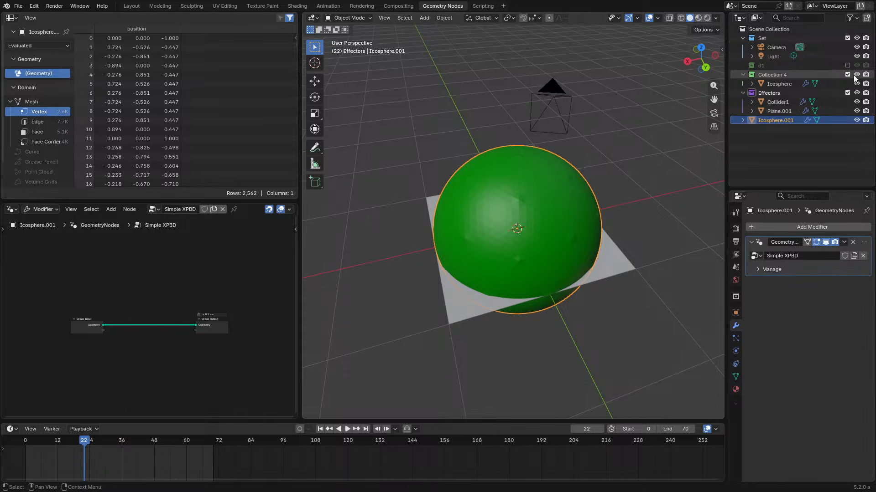
left_click(847, 75)
right_click(783, 135)
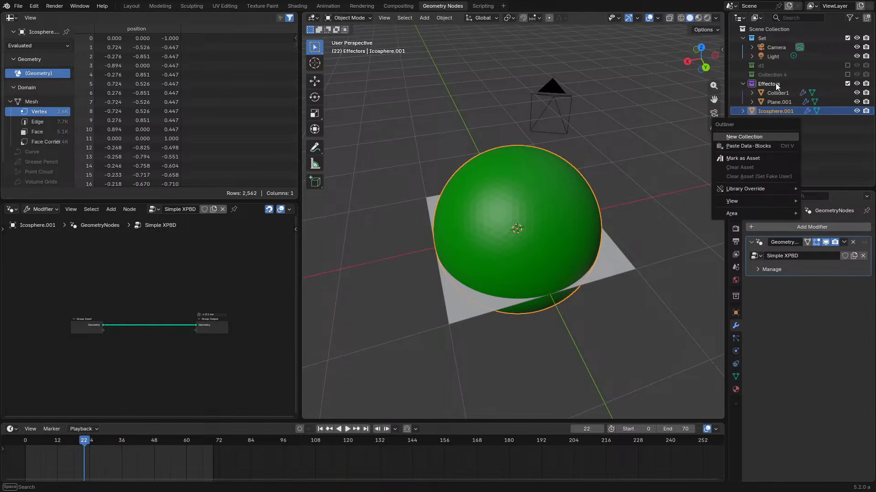
- Rename Collection 4 as d2
double_click(770, 74)
type("d2")
key("Return")
- Create a new collection holding Icosphere.001 and name it "d3 s"
right_click(773, 141)
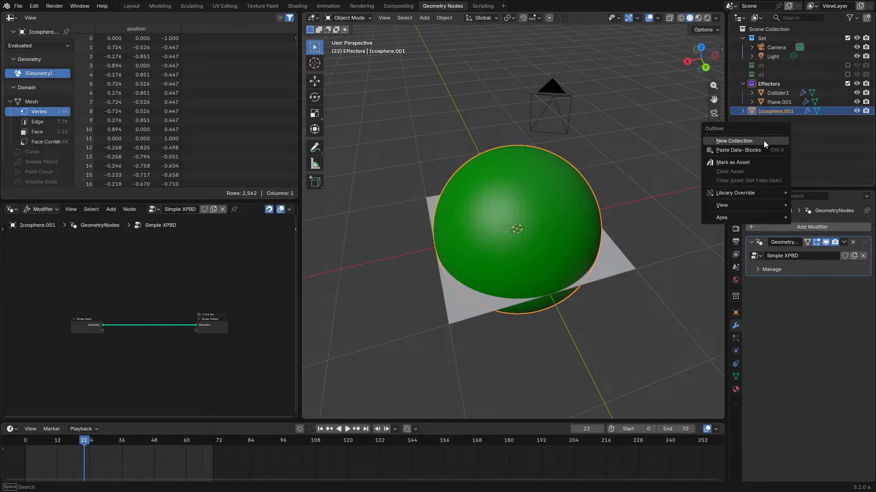
left_click(763, 141)
double_click(771, 112)
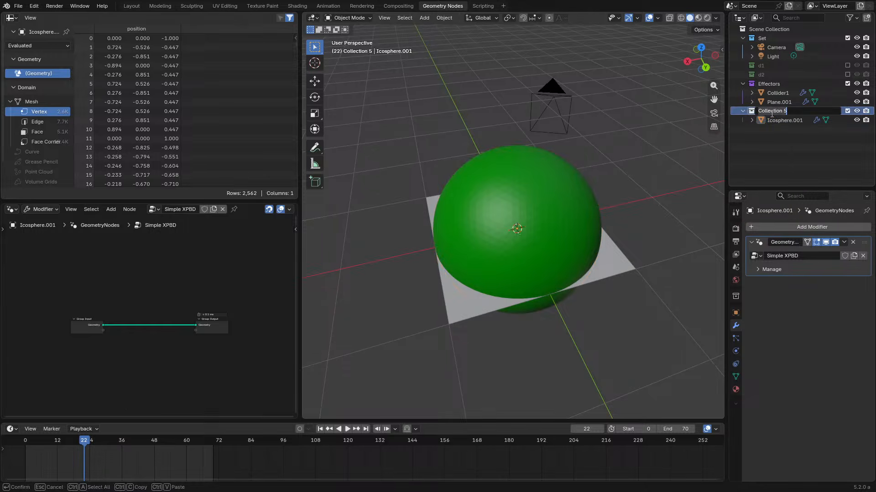
type("D")
key("BackSpace")
type("d3 s")
key("Return")
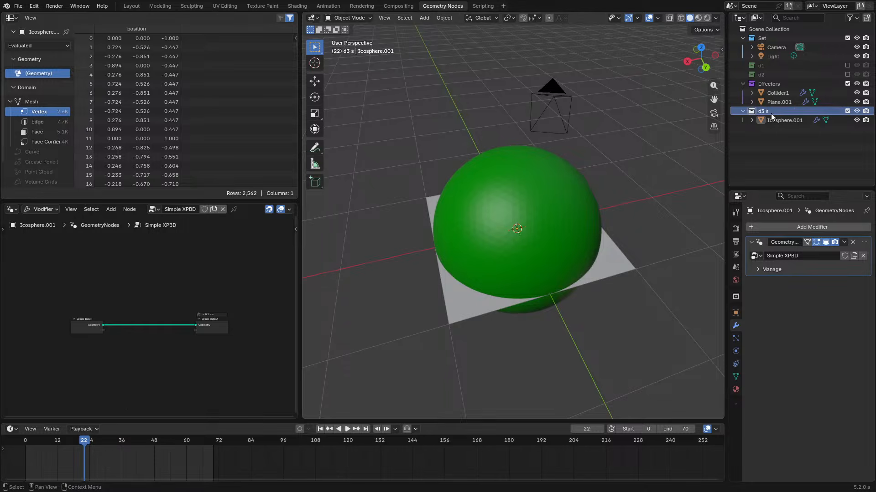
- Move the d3 s collection above Effectors and give it the green colour tag
left_click(792, 82)
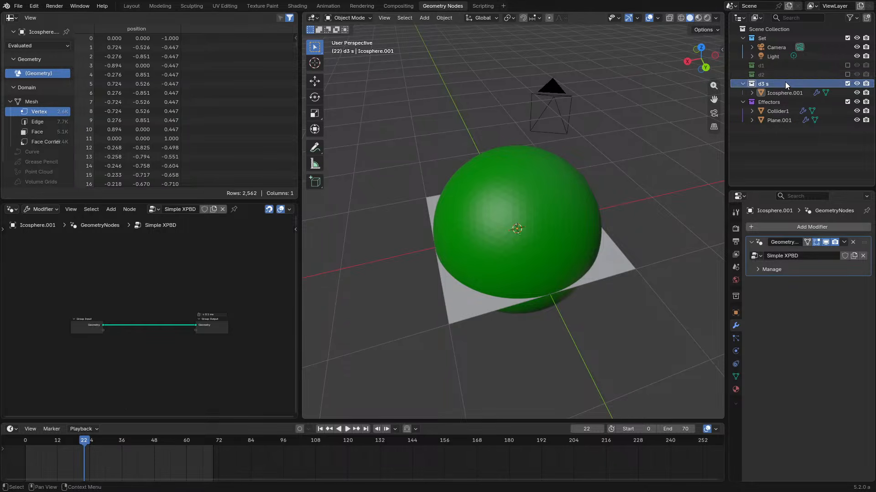
right_click(785, 82)
left_click(806, 162)
- Save the file and add a Simulation zone to the Simple XPBD node tree
middle_click_drag(365, 276, 392, 284)
key("ctrl+s")
scroll(168, 310, "up", 2)
key("shift+a")
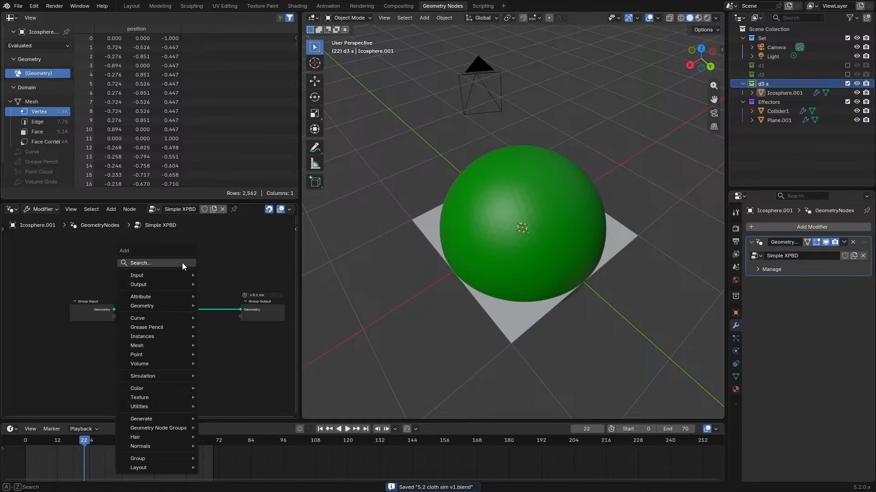
left_click(182, 263)
type("sim")
key("Return")
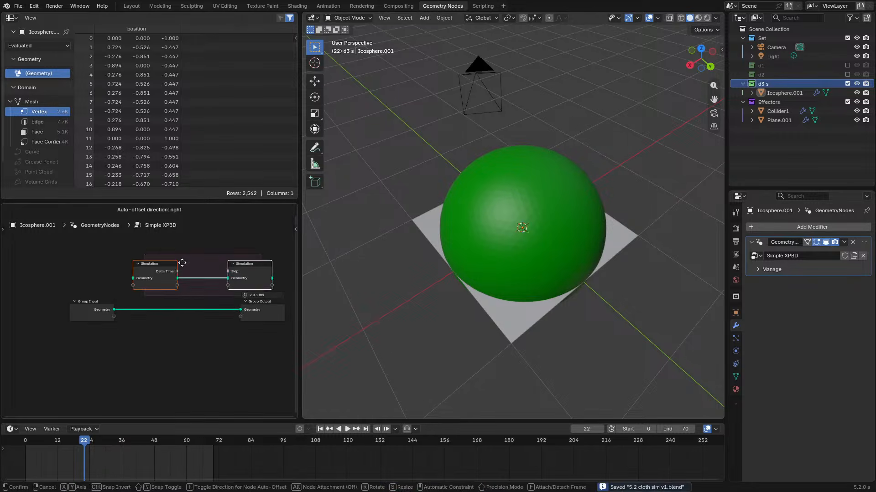
left_click(94, 313)
- Maximize the node editor, then connect the Simulation zone to the Group Output and place it below the Group Input
key("ctrl+space")
middle_click_drag(170, 309, 220, 208)
key("g")
left_click(546, 296)
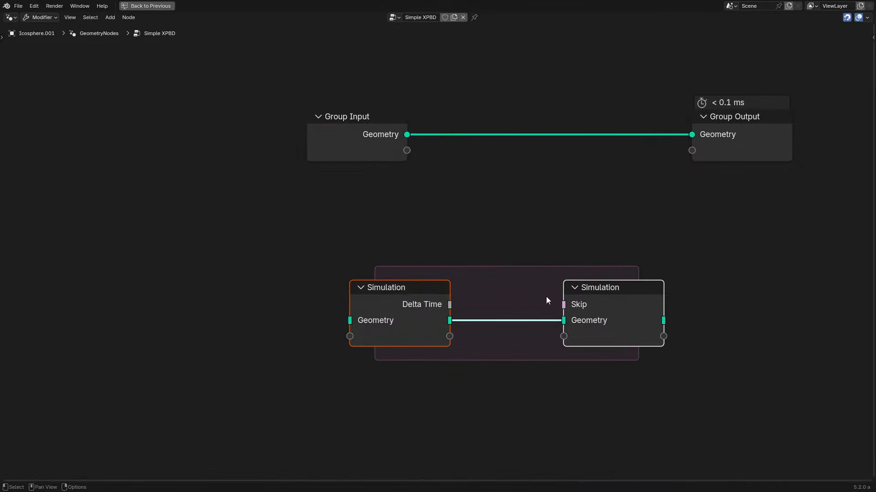
left_click(627, 319, "alt+shift")
left_click_drag(346, 240, 591, 361)
key("g")
left_click(418, 330)
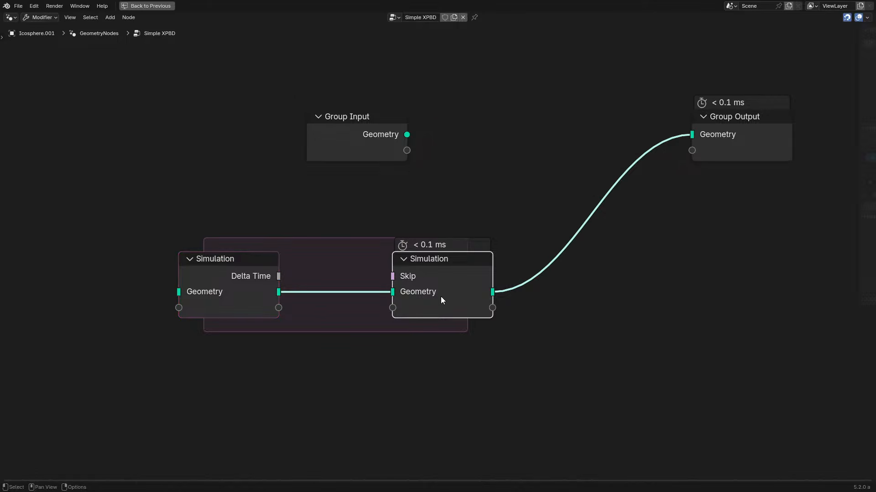
- Remove the Geometry item from the Simulation zone's state
key("n")
left_click(855, 165)
key("n")
- Add an XPBD Solver node between the Simulation input and output nodes, spacing them apart to make room
key("shift+a")
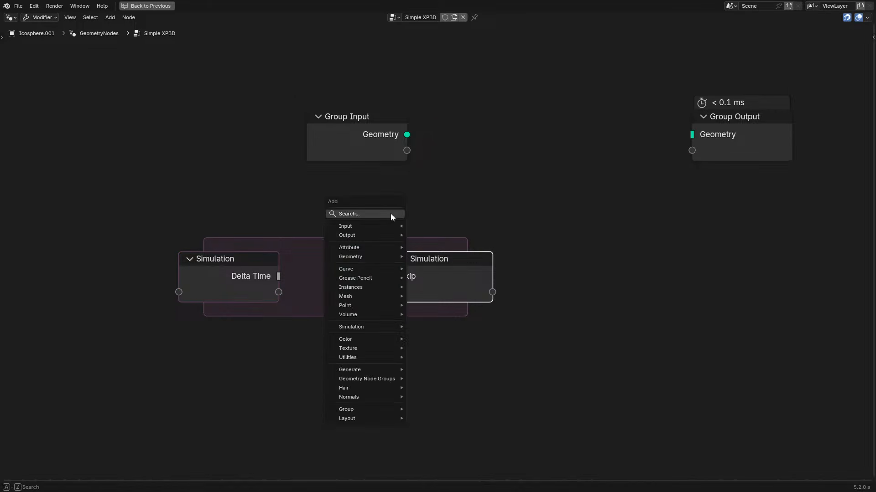
left_click(390, 214)
type("xpb")
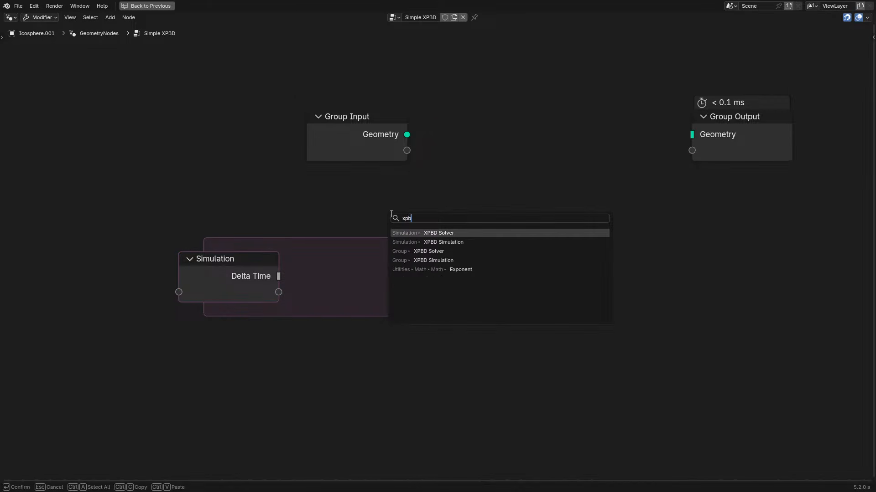
key("Return")
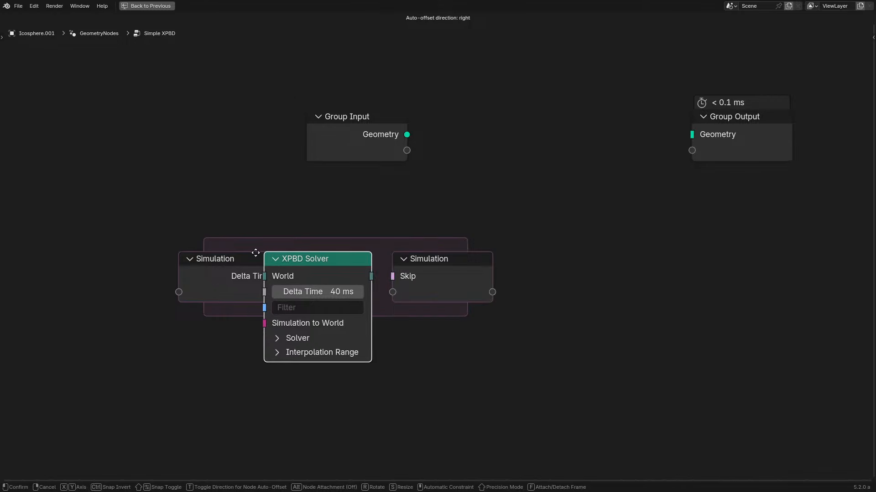
left_click(254, 251)
left_click_drag(317, 210, 524, 340)
key("g")
left_click(494, 328)
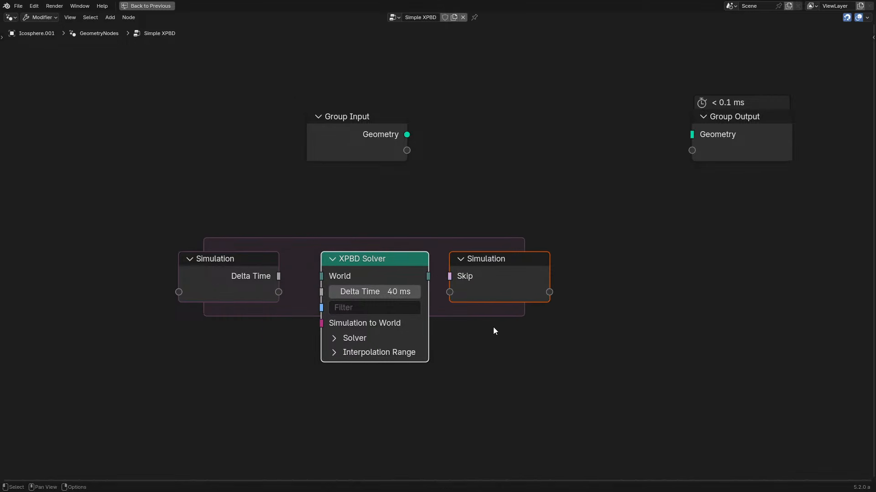
- Connect the Simulation zone's new state socket to the solver's World input and the solver's World output to the zone's output node
left_click(286, 293)
left_click_drag(279, 292, 322, 276)
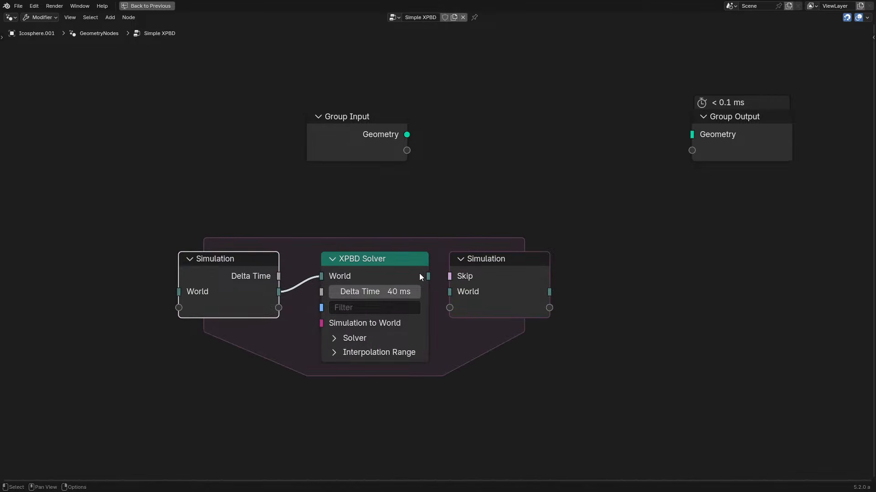
left_click_drag(427, 276, 472, 302)
left_click_drag(549, 292, 585, 256)
type("get")
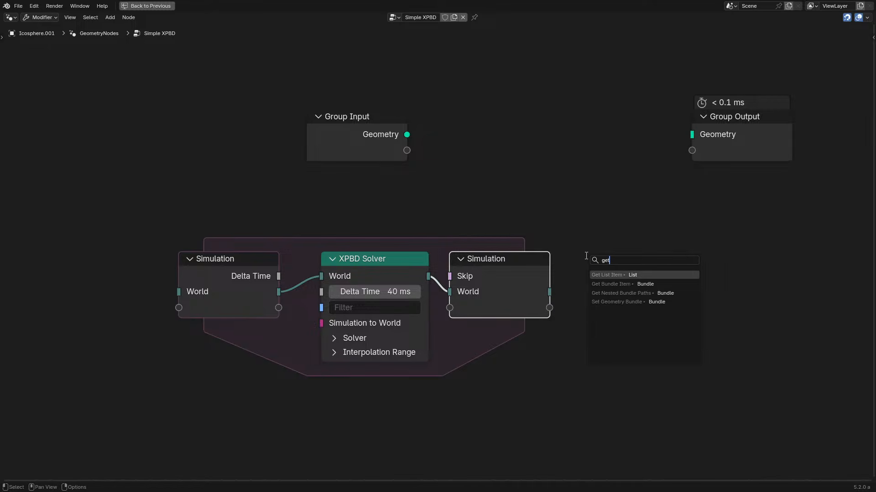
left_click(646, 293)
left_click(642, 297)
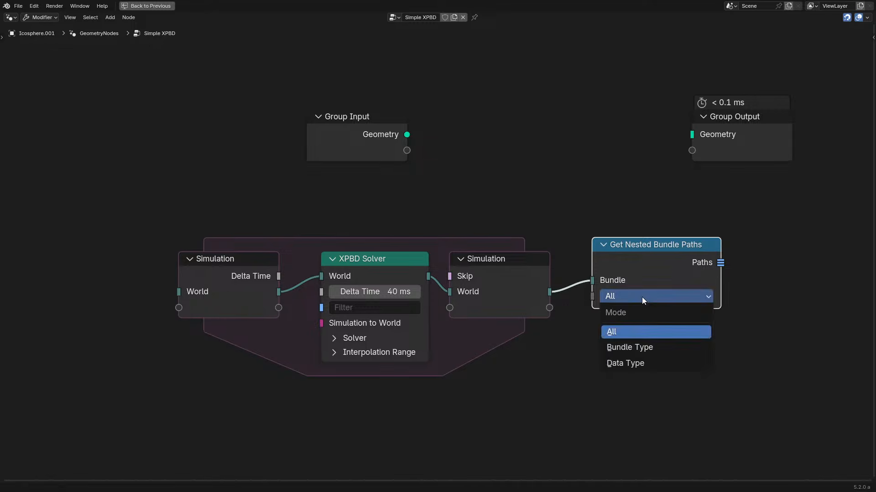
key("ctrl+z")
- Add a Get Bundle Item node from the Simulation zone's World output and set its data type to Geometry
left_click_drag(549, 292, 622, 255)
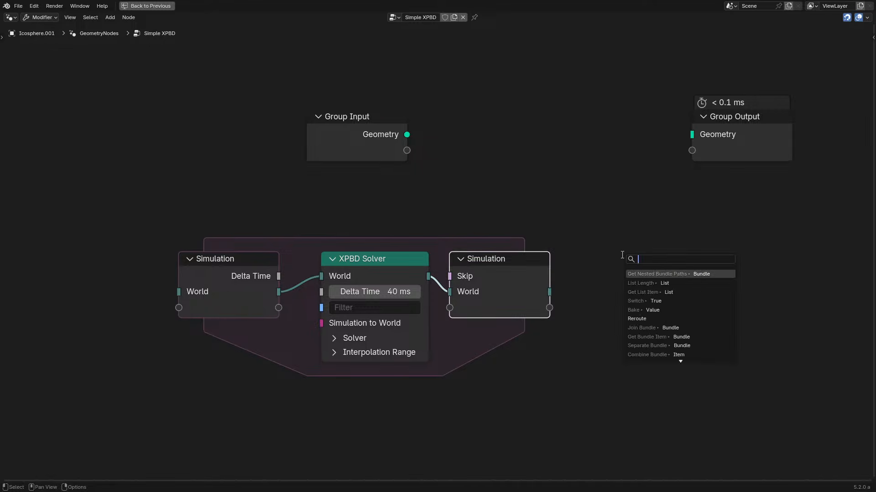
type("get b")
left_click(659, 275)
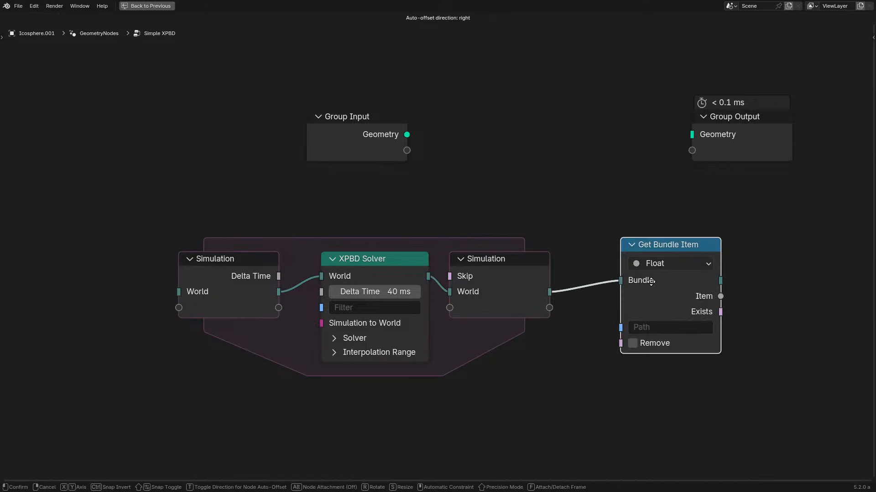
left_click(650, 290)
left_click(653, 279)
key("g")
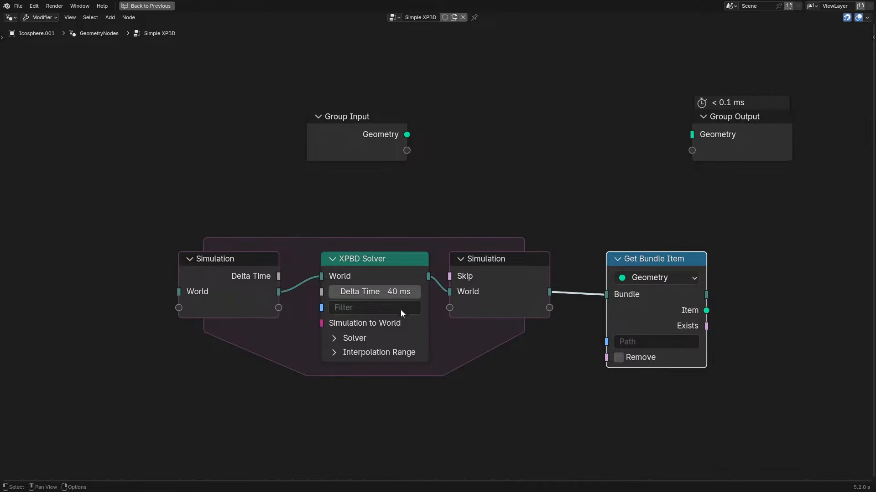
- Expand the XPBD Solver's Solver settings and connect the Simulation zone's Delta Time to the solver's Delta Time
left_click(334, 336)
middle_click_drag(400, 353, 565, 308)
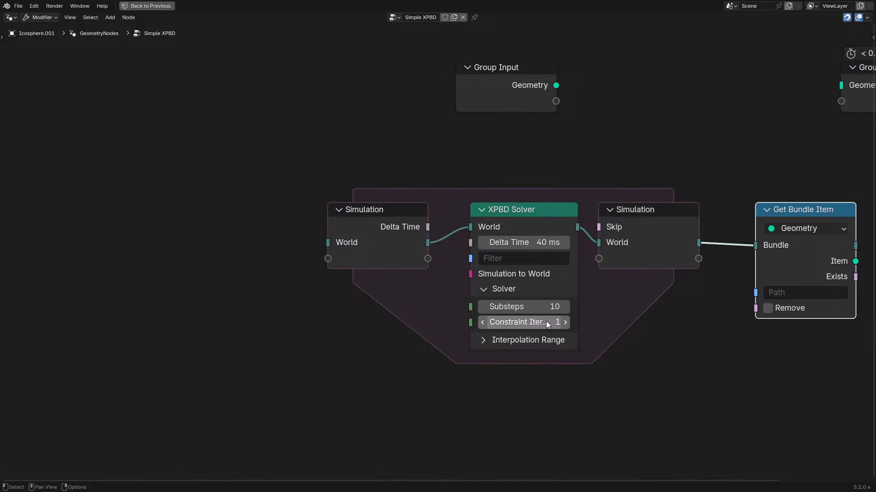
left_click(359, 216)
left_click_drag(427, 227, 458, 242)
left_click_drag(370, 226, 387, 226)
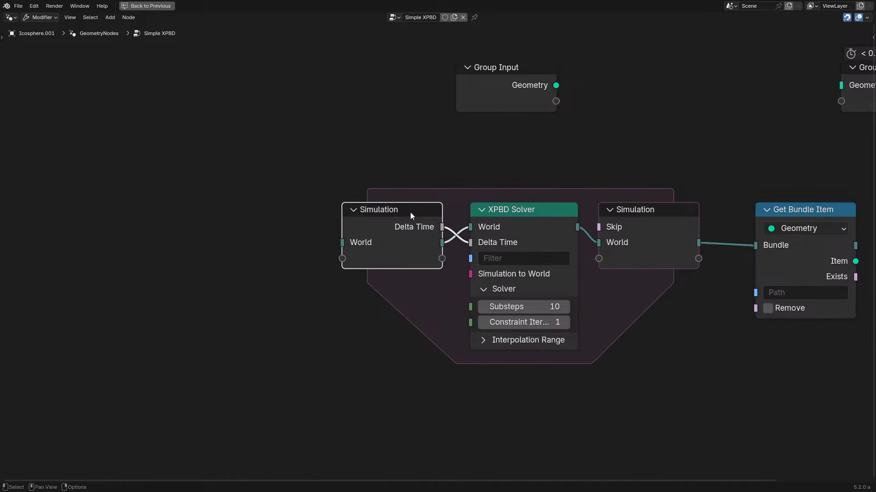
- Add a Combine Bundle node ahead of the Simulation zone's input node
scroll(434, 207, "up", 1)
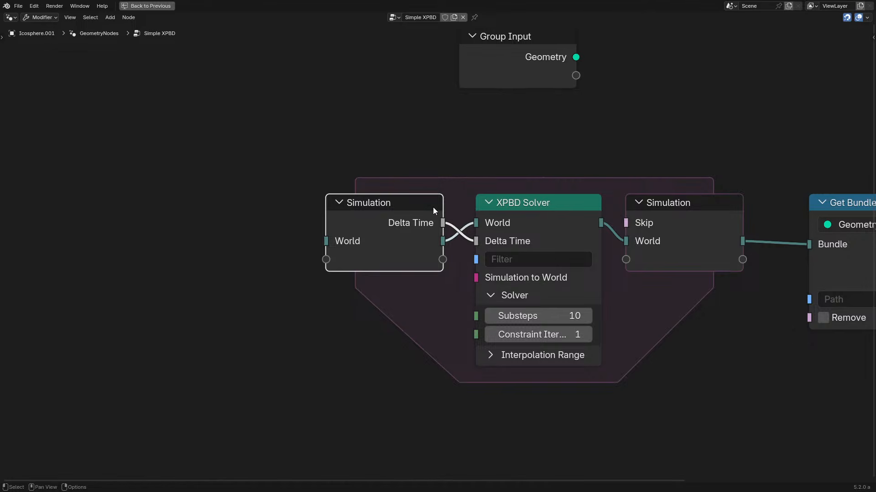
middle_click_drag(764, 251, 472, 289)
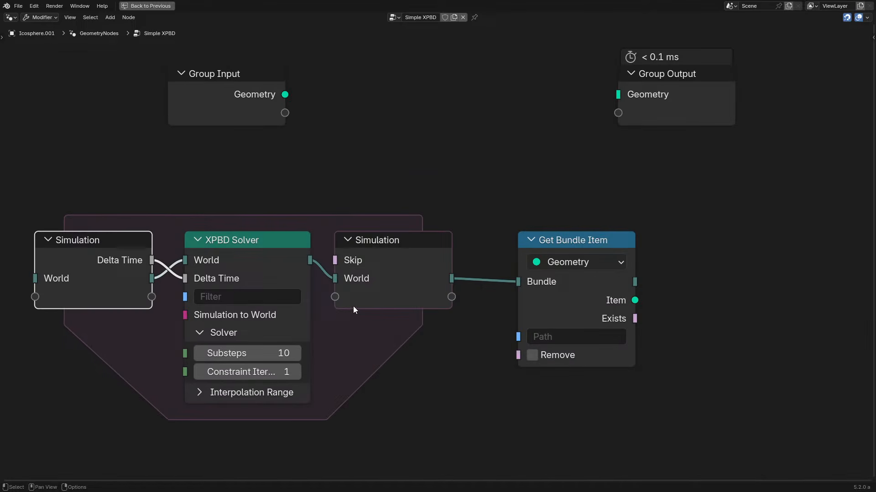
middle_click_drag(352, 305, 643, 307)
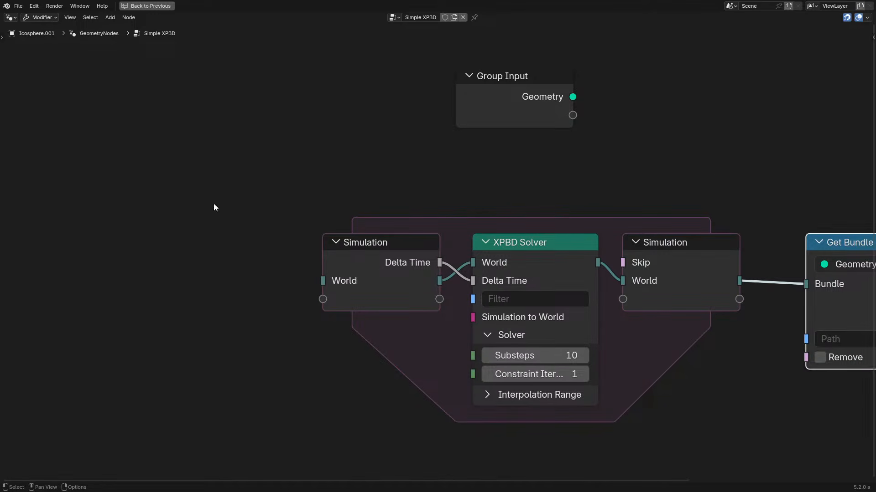
key("shift+a")
type("combine")
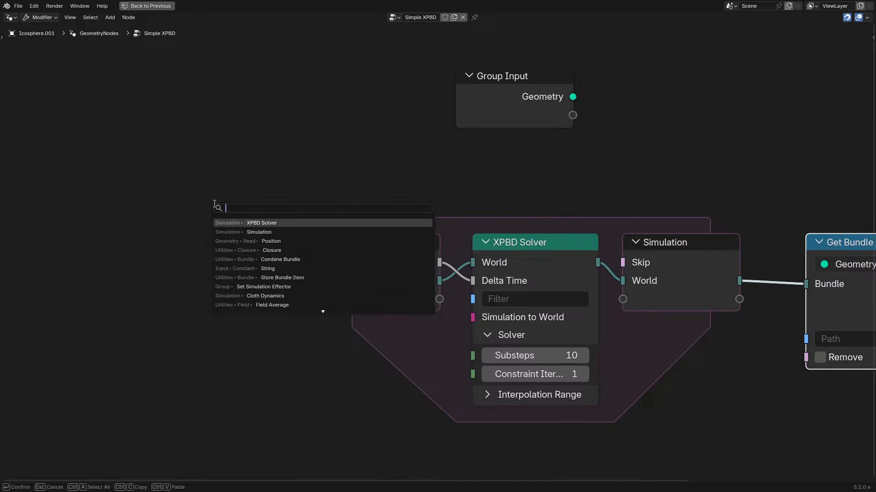
type(" b")
key("Return")
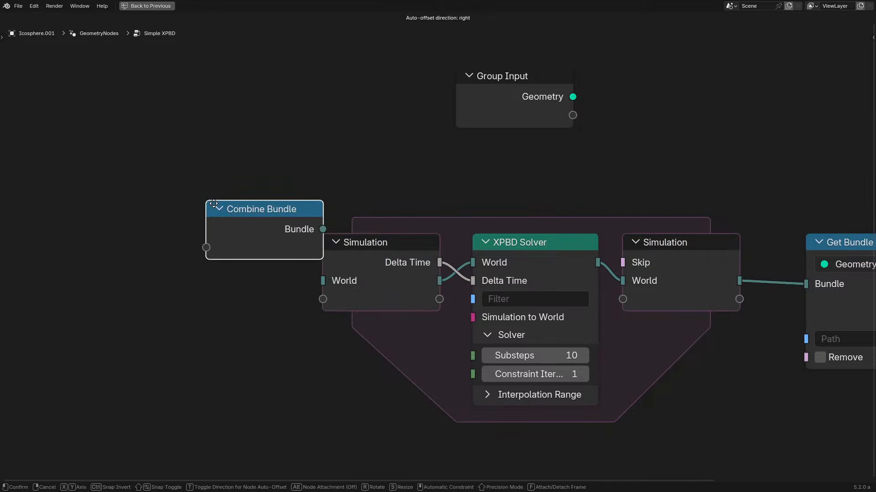
left_click(131, 250)
- Add a String item named Type to the Combine Bundle node
key("n")
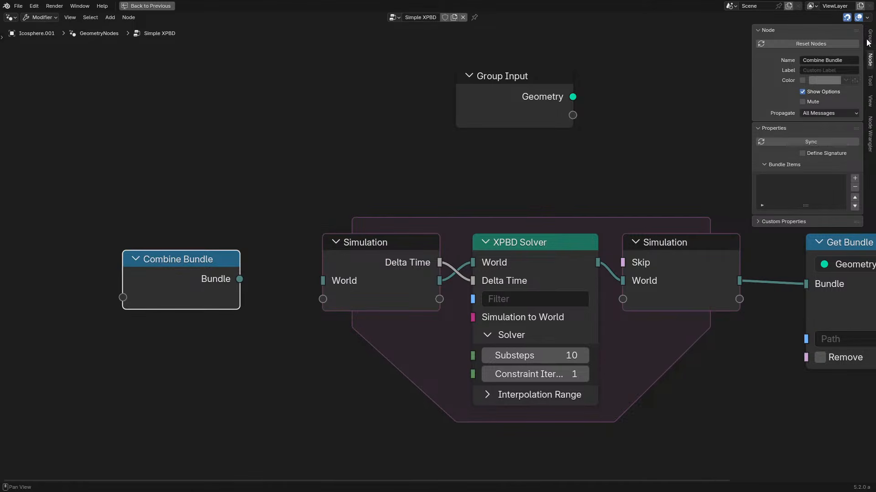
left_click(869, 36)
left_click(855, 144)
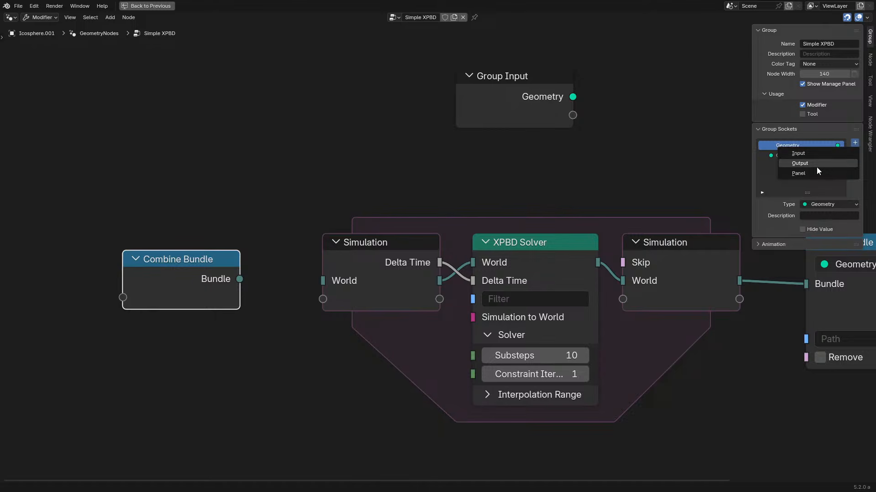
left_click(869, 60)
left_click(853, 178)
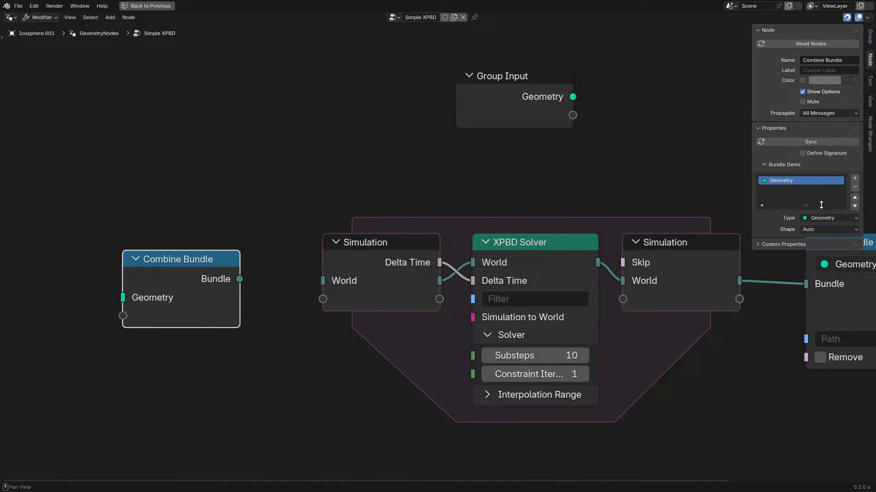
left_click(817, 219)
left_click(816, 220)
double_click(787, 181)
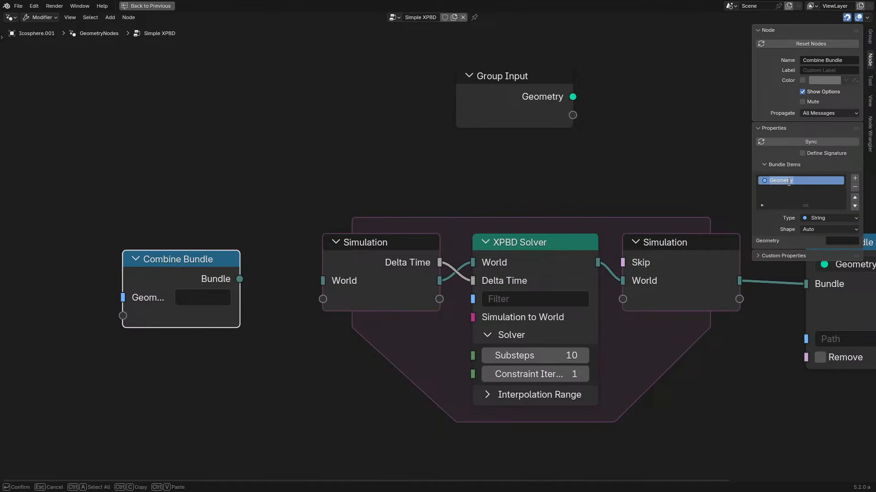
type("Type")
key("Return")
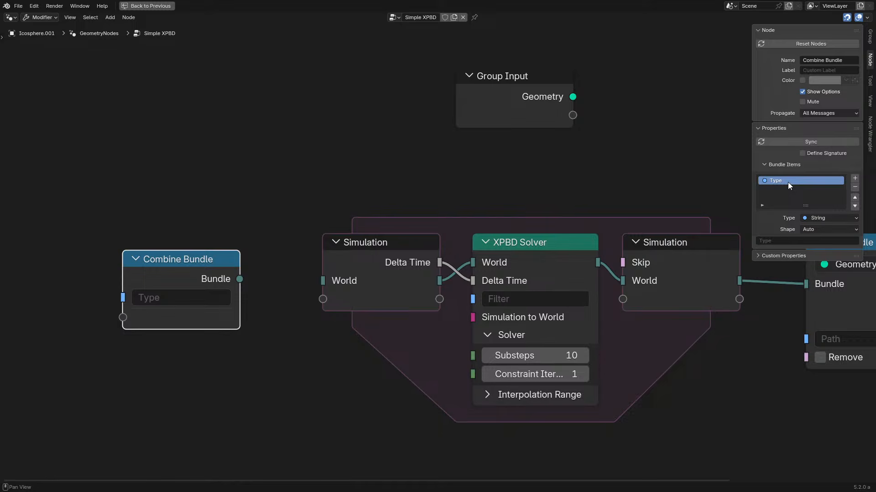
- Look through the suggested Blender types for the Combine Bundle node's Type value
left_click(164, 292)
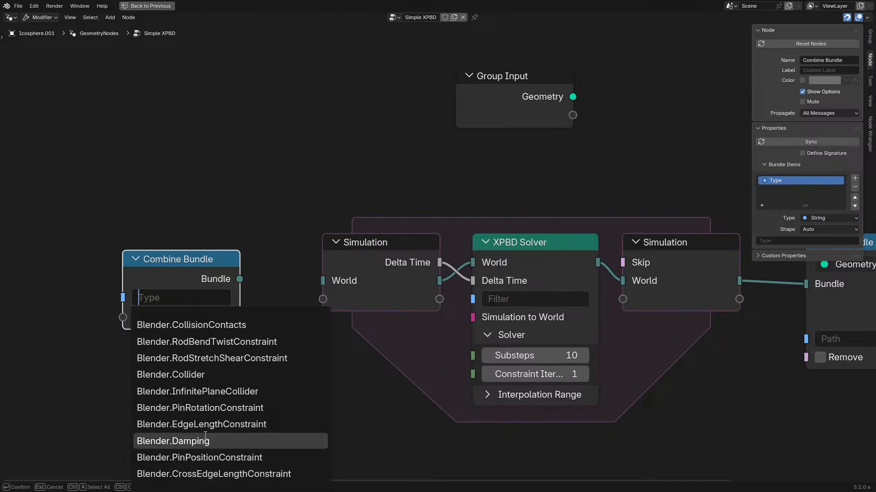
left_click(227, 236)
key("n")
- Return to the full workspace layout and move the Combine Bundle node farther away from the Simulation zone
middle_click_drag(237, 307, 417, 262)
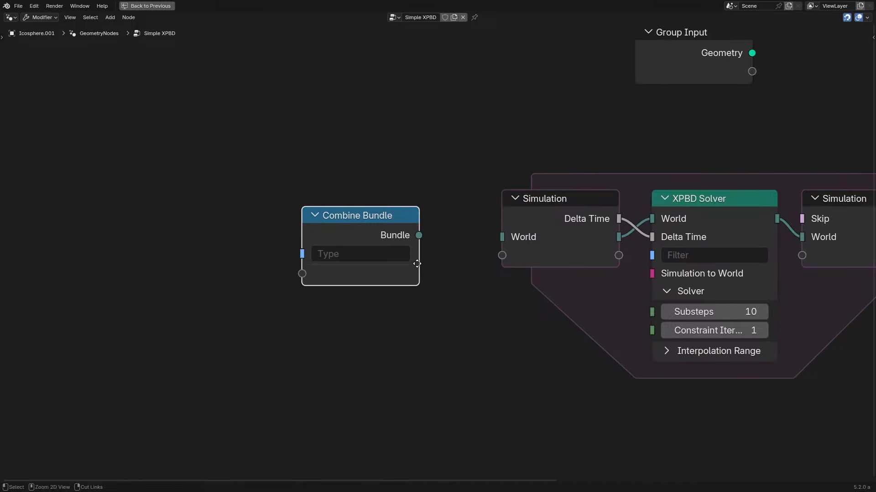
key("ctrl+space")
middle_click_drag(118, 302, 226, 301)
left_click_drag(226, 301, 80, 294)
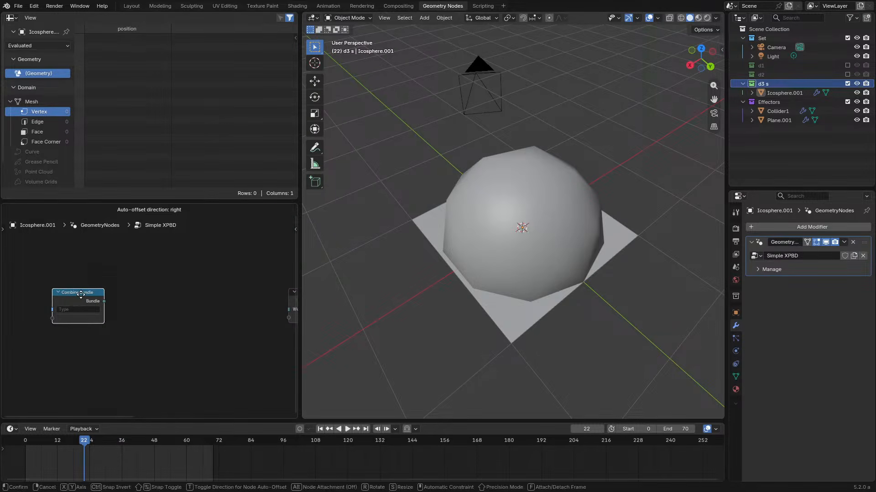
- Add a Join Bundle node and connect it between the Combine Bundle node and the Simulation zone's World input
key("shift+a")
left_click(130, 258)
type("joi")
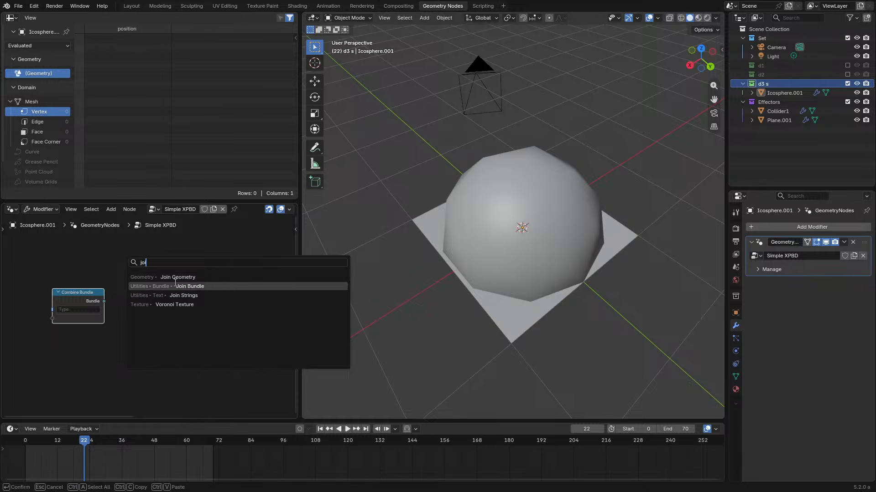
left_click(170, 286)
left_click(155, 289)
left_click_drag(104, 302, 285, 312)
- Maximize the node editor and spread out the Combine Bundle and Join Bundle nodes ahead of the Simulation zone
left_click_drag(61, 347, 190, 258)
key("g")
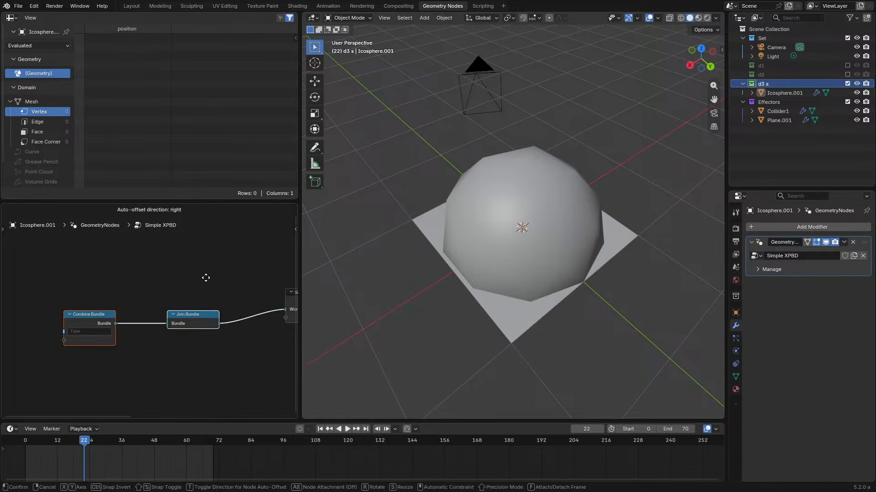
left_click(228, 270)
key("ctrl+space")
left_click_drag(371, 239, 319, 225)
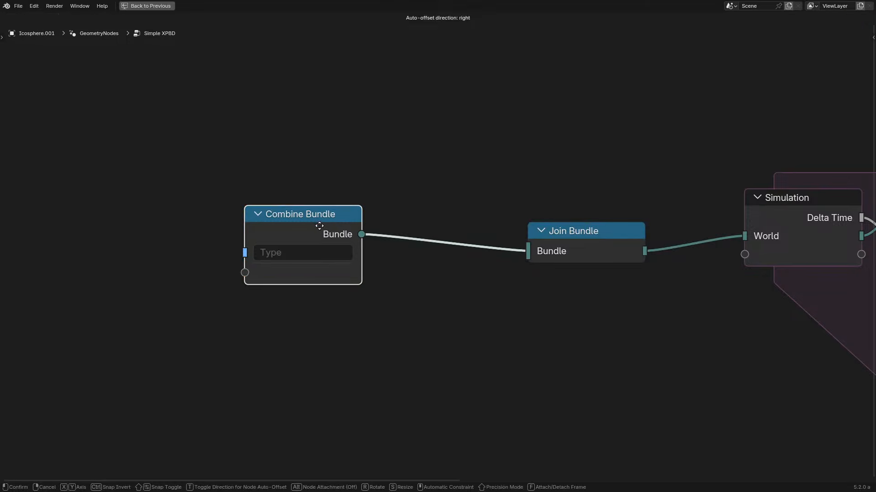
key("g")
left_click(357, 237)
left_click_drag(550, 245, 485, 244)
key("Home")
scroll(291, 240, "up", 2)
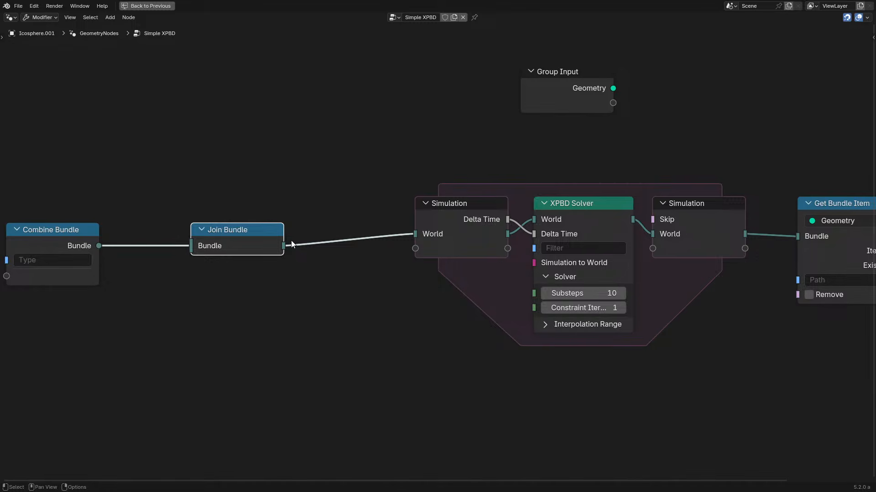
- Move the Combine Bundle and Join Bundle nodes together closer to the Simulation zone's input node
scroll(274, 253, "left", 5, "ctrl")
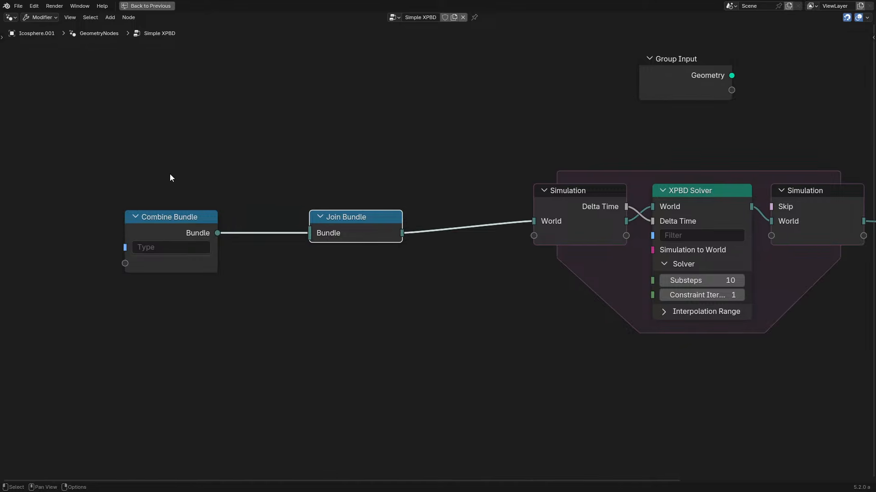
left_click_drag(170, 176, 383, 269)
key("g")
left_click(469, 259)
middle_click_drag(531, 231, 320, 253)
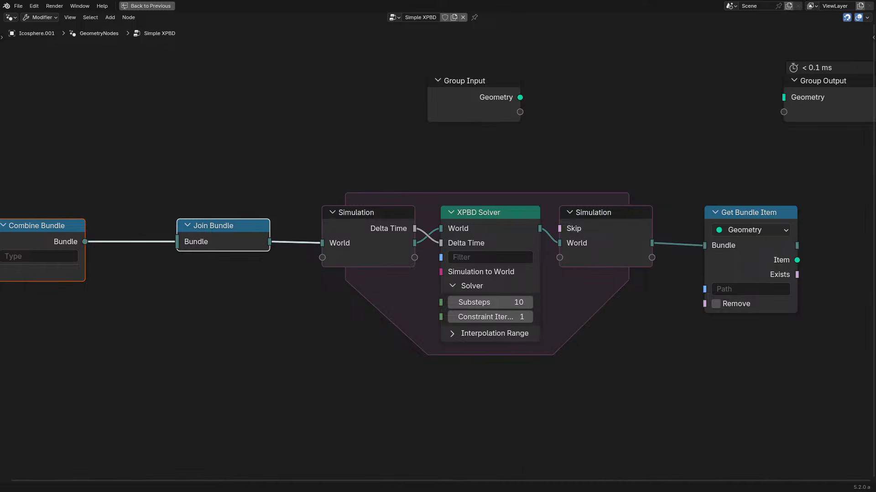
- Reduce the gap between the Combine Bundle and Join Bundle nodes
middle_click_drag(439, 142, 376, 155)
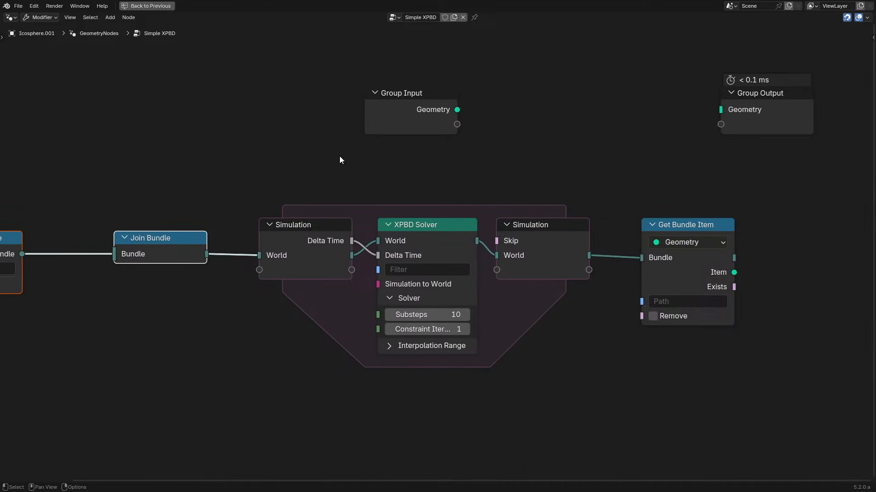
middle_click_drag(201, 215, 404, 190)
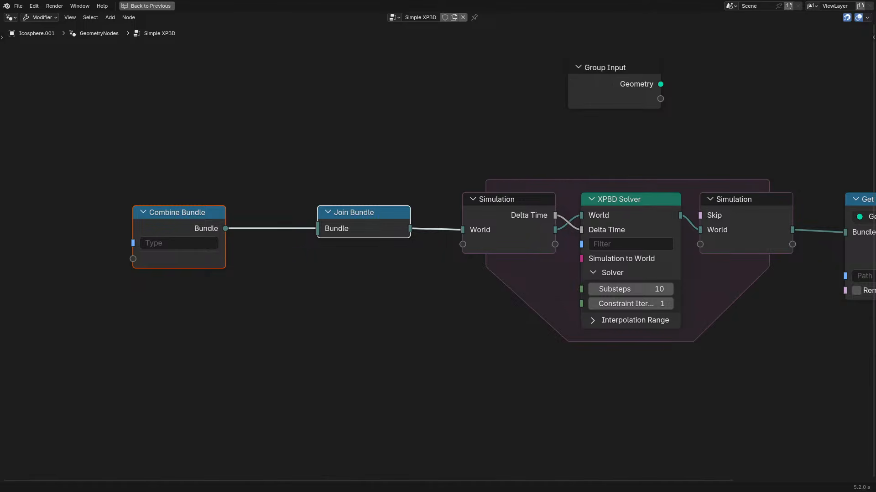
middle_click_drag(436, 337, 422, 358)
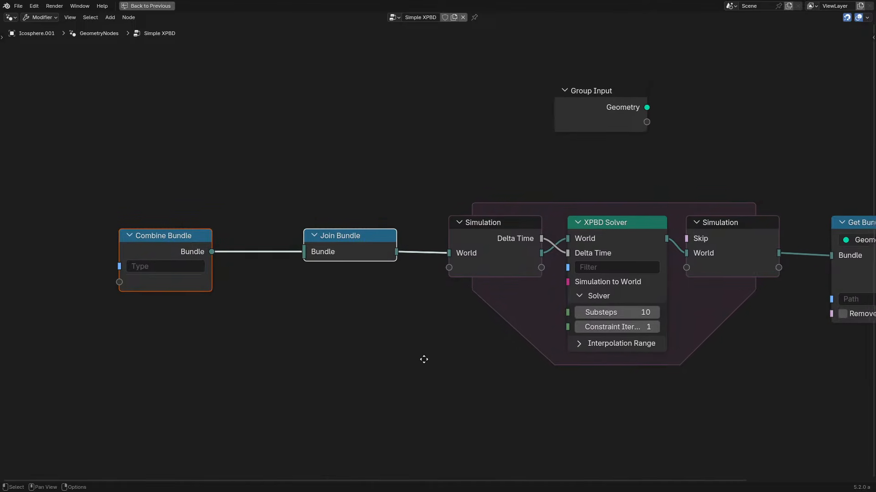
key("ctrl+space")
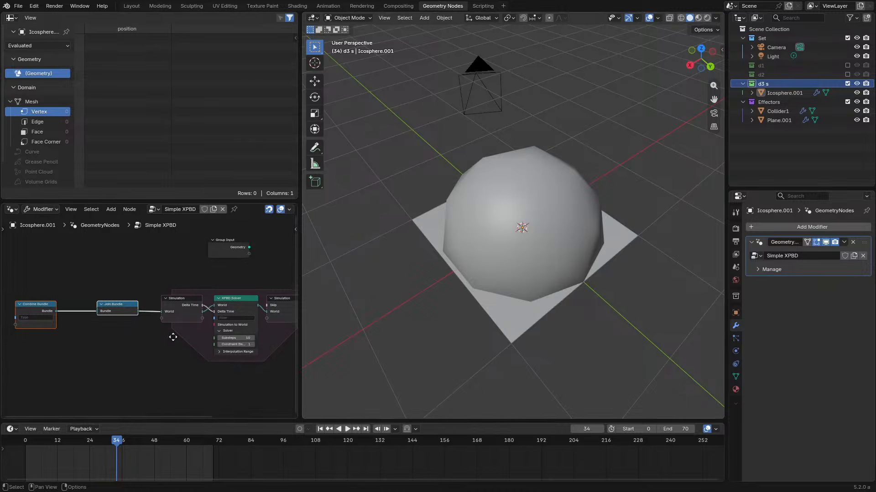
key("ctrl+space")
scroll(293, 296, "up", 2)
middle_click_drag(183, 245, 332, 277)
key("g")
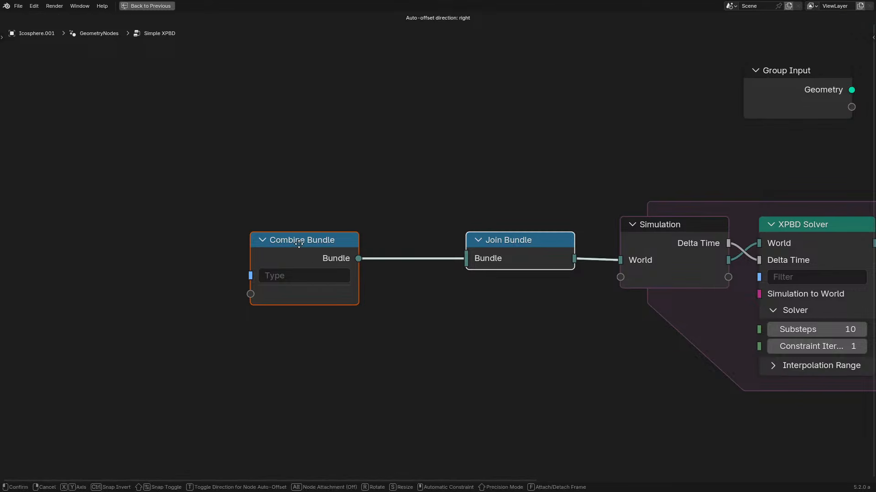
right_click(312, 245)
left_click(291, 248)
left_click_drag(291, 248, 332, 248)
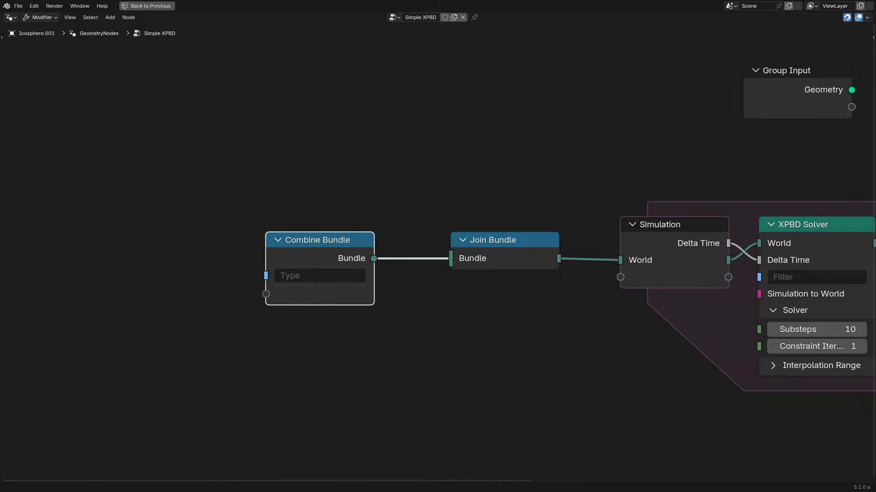
- Return to the full workspace layout and play the animation to check the simulation in the viewport
middle_click_drag(546, 348, 505, 357)
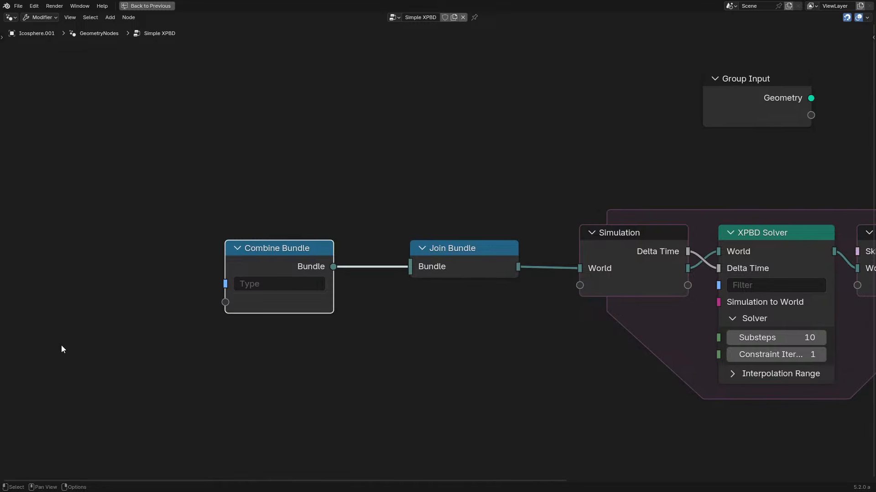
key("ctrl+space")
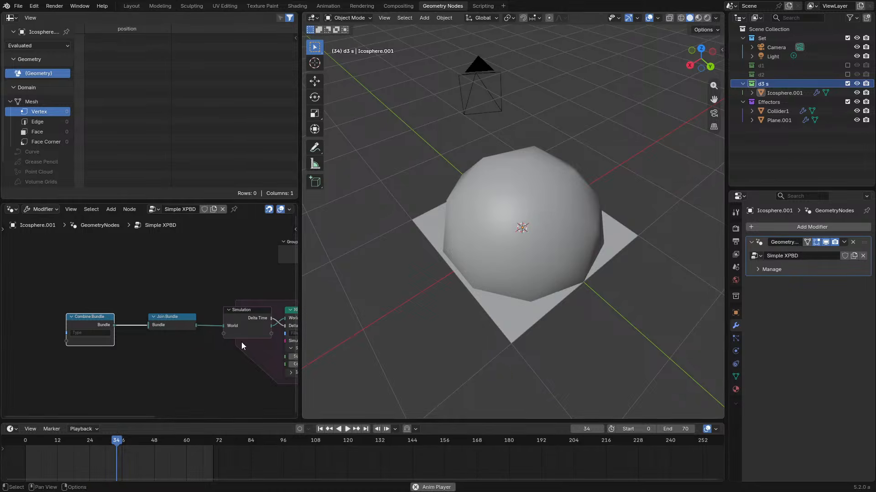
key("space")
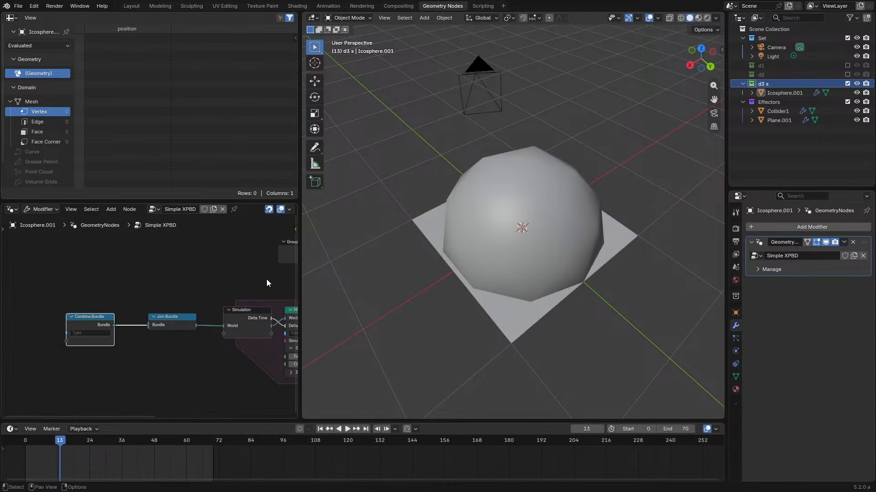
middle_click_drag(180, 365, 163, 327)
key("space")
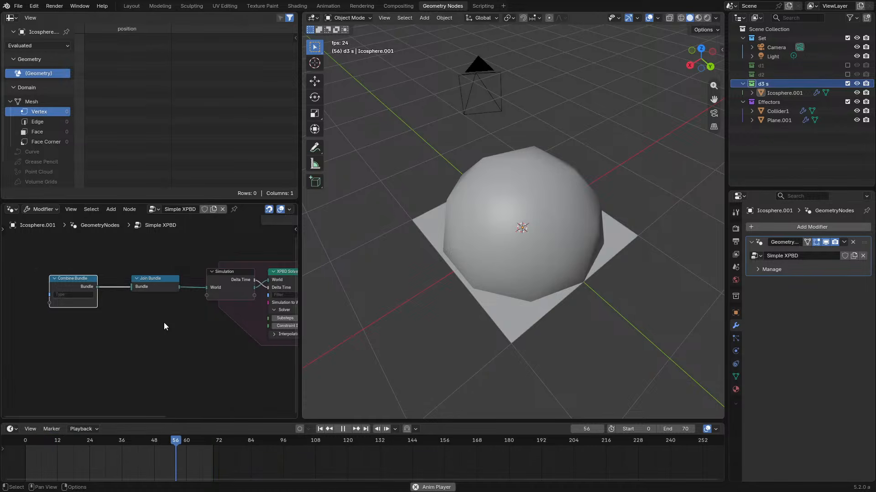
key("space")
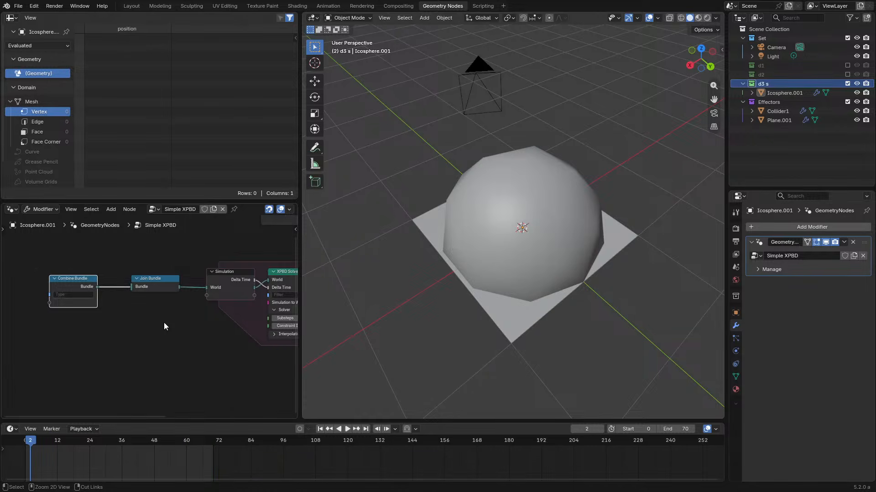
key("space")
key("space")
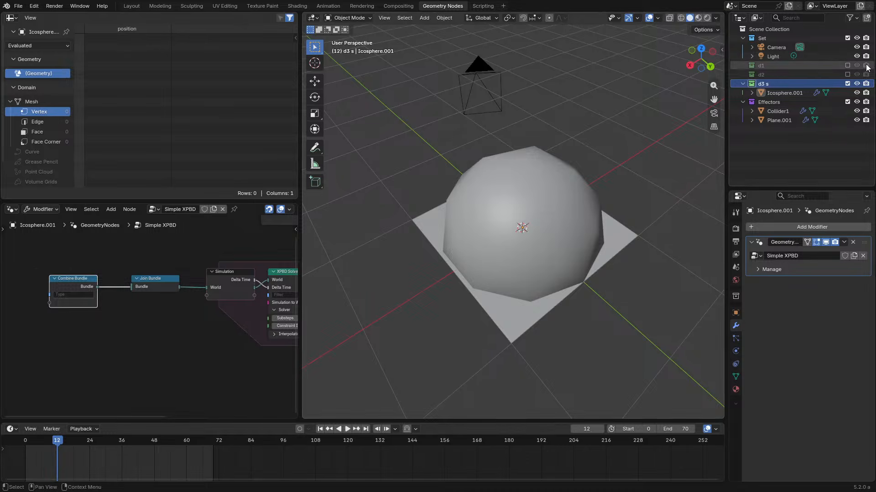
- Select Plane.001 and examine its external_force closure and the vector nodes feeding it in the maximized node editor
left_click(779, 120)
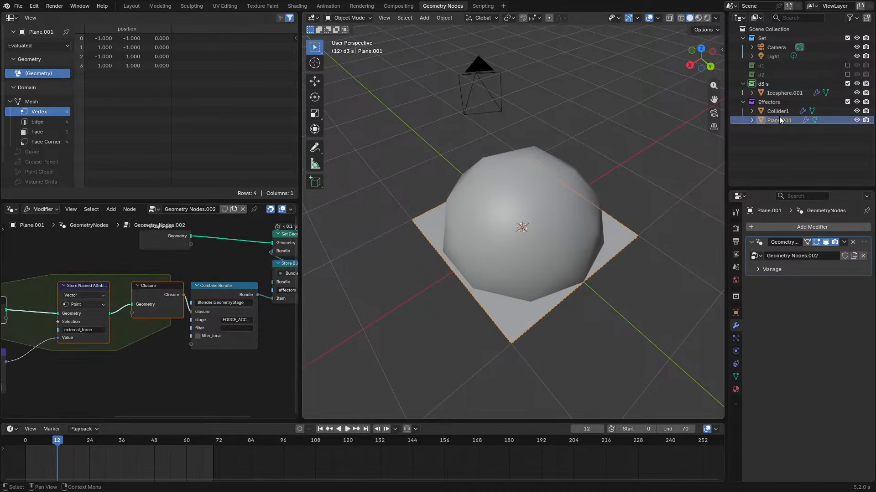
key("ctrl+space")
middle_click_drag(268, 246, 594, 114)
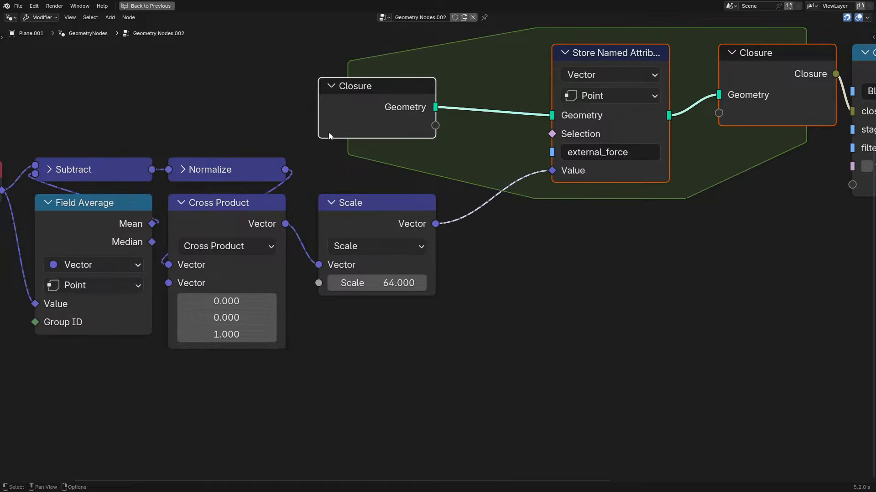
scroll(328, 132, "down", 2)
middle_click_drag(258, 164, 495, 191)
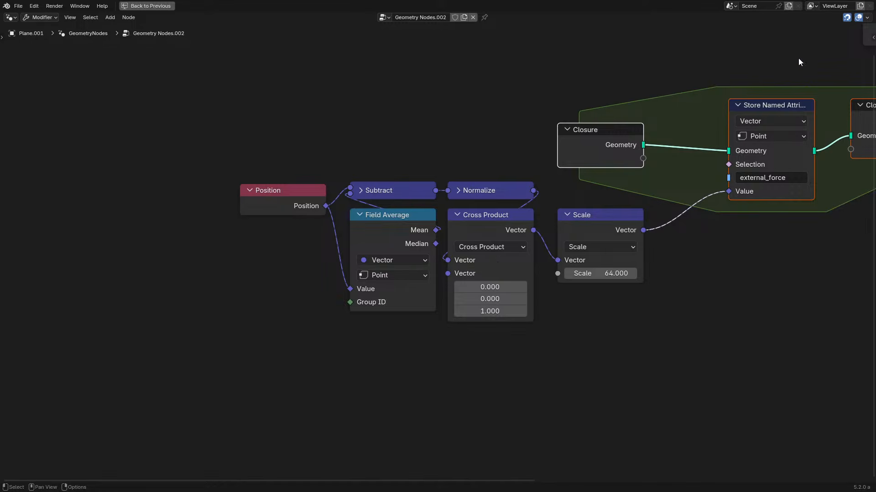
middle_click_drag(622, 181, 425, 216)
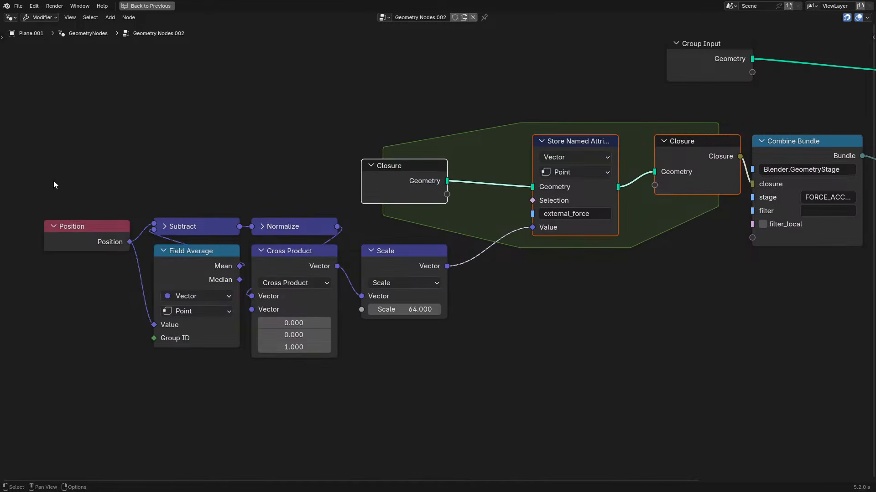
- Move the nodes from Position to Scale away from the Closure zone and join them in an unlabelled frame
left_click_drag(53, 181, 353, 338)
left_click(390, 285, "shift")
key("g")
left_click(362, 360)
key("ctrl+j")
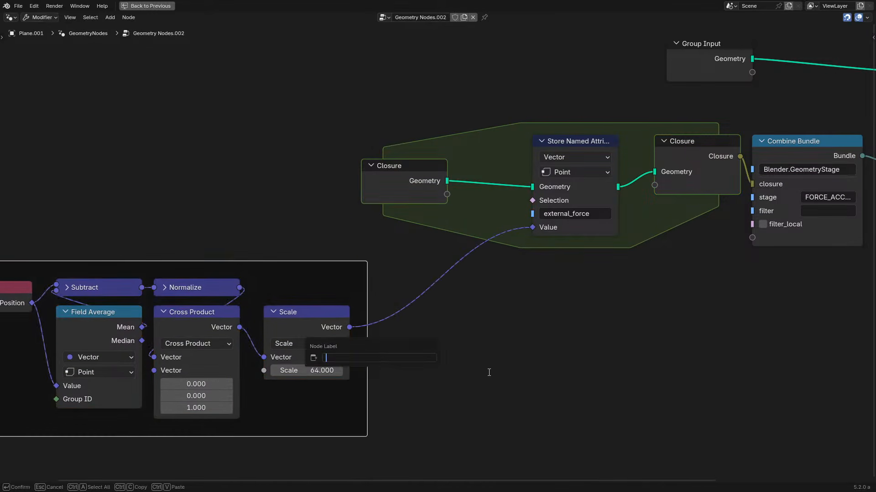
key("Escape")
middle_click_drag(330, 349, 400, 201)
scroll(188, 301, "down", 1)
key("c")
key("Escape")
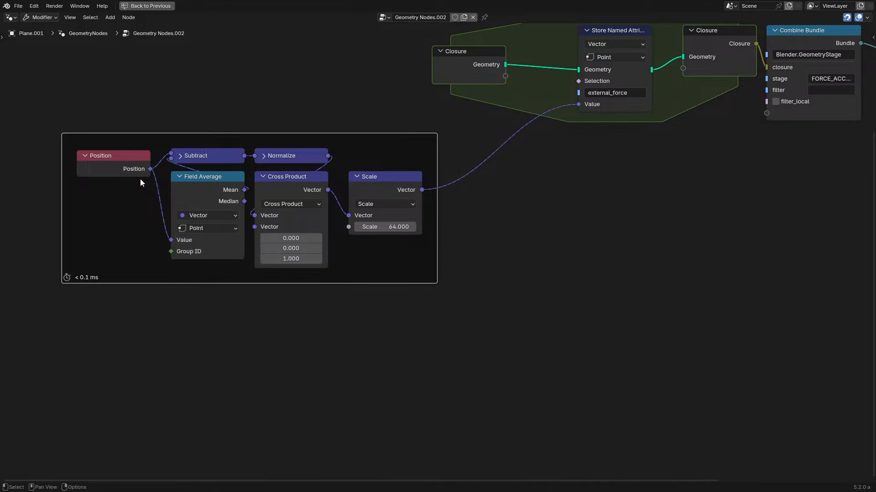
- Add a Normal node below the framed vector nodes
key("shift+a")
type("no")
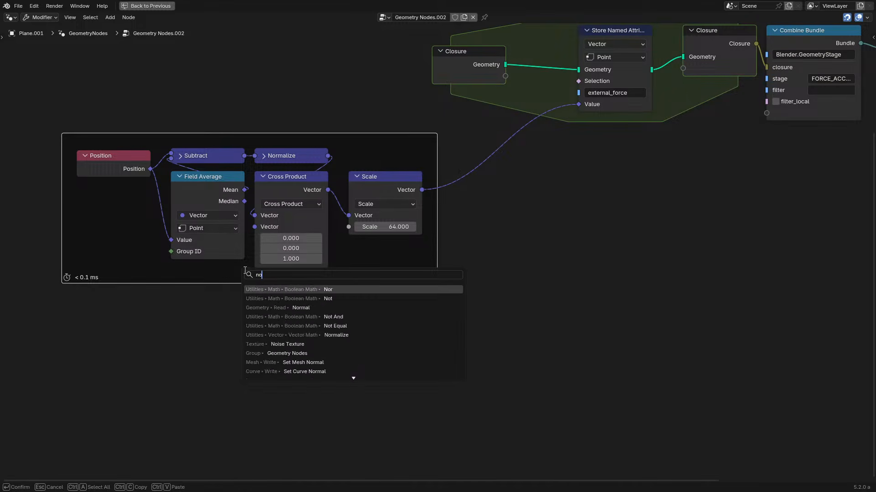
type("rma")
key("Return")
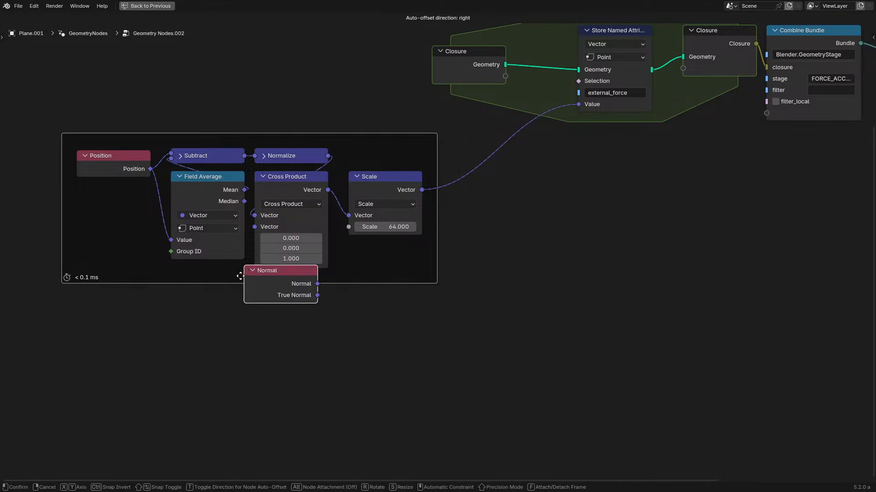
left_click(89, 321)
- Add a vector Scale node fed by Normal and connect its output to the external_force attribute's Value
key("shift+a")
type("s")
key("Return")
left_click(225, 346)
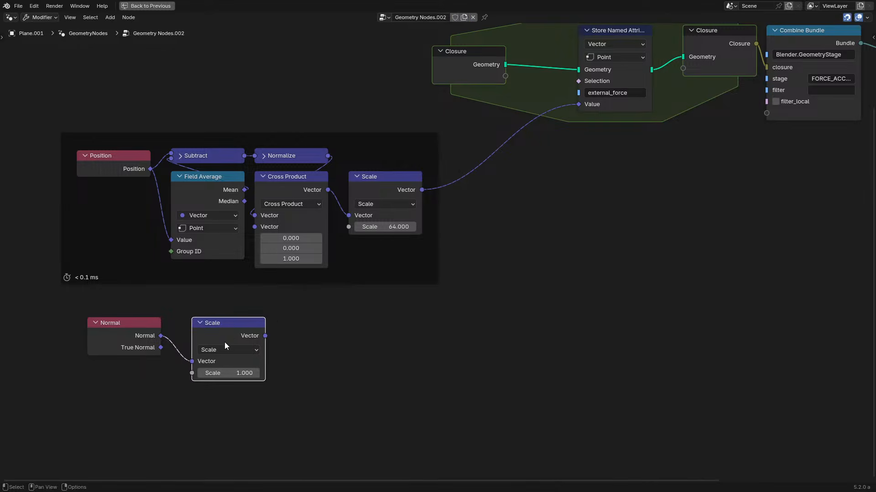
left_click_drag(266, 336, 578, 104)
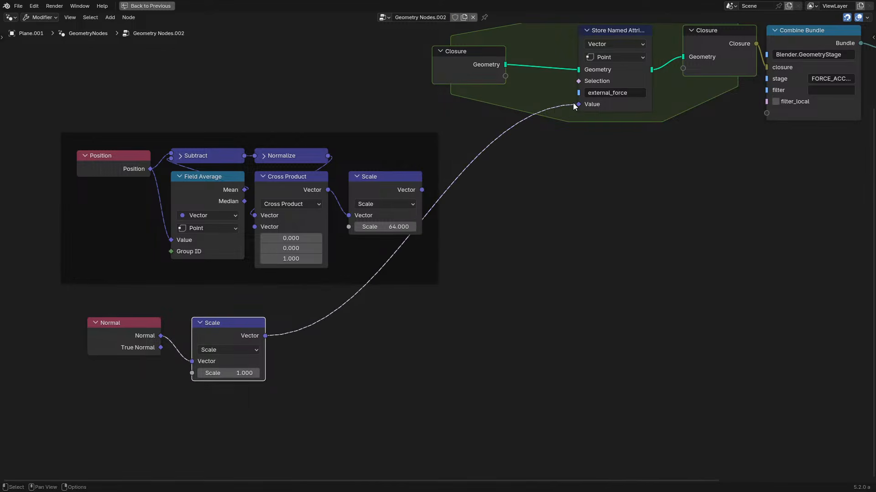
- Join the Normal node and its Scale node in a frame labelled pressure
left_click_drag(16, 434, 219, 347)
key("ctrl+j")
key("F2")
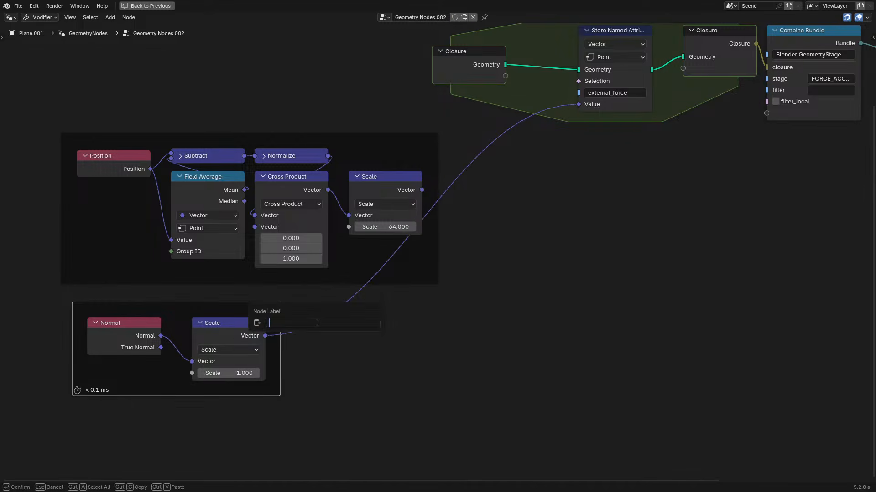
type("pressure")
key("Return")
- Label the frame containing the Position and Cross Product nodes spin
left_click(352, 283)
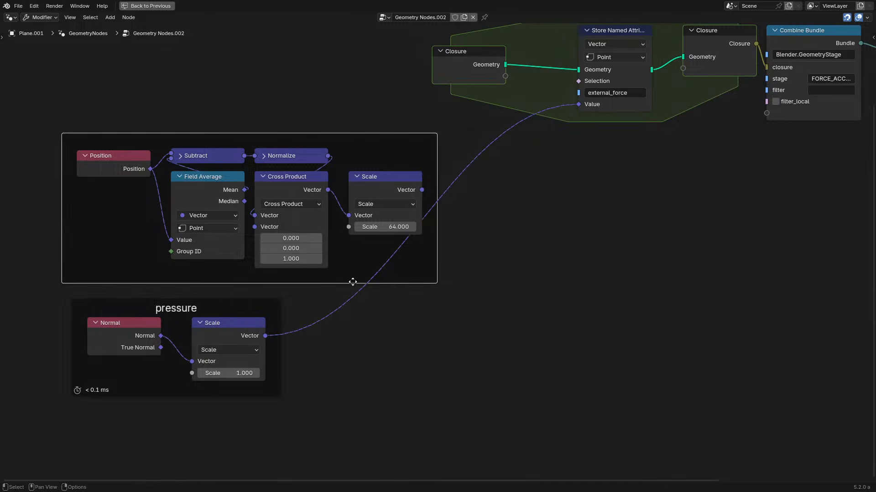
key("F2")
type("spin")
key("Return")
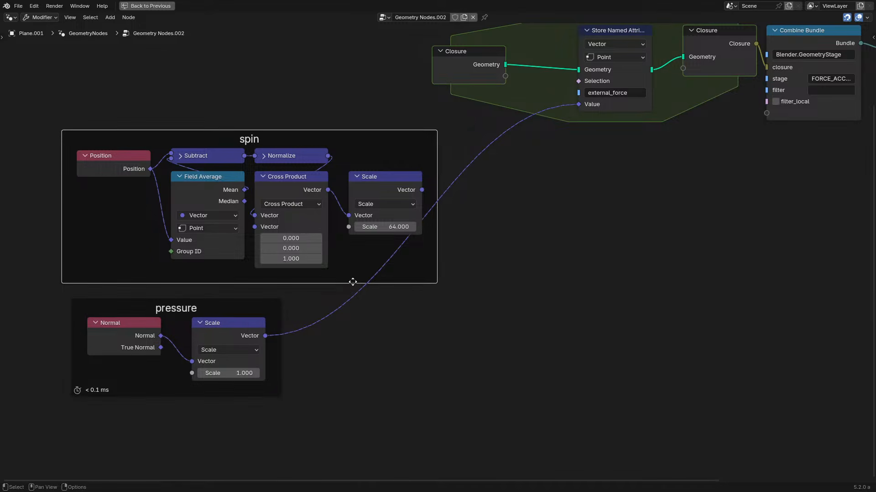
- Move the pressure frame closer to the Closure zone, directly beneath the spin frame
left_click(251, 299)
left_click_drag(251, 299, 401, 293)
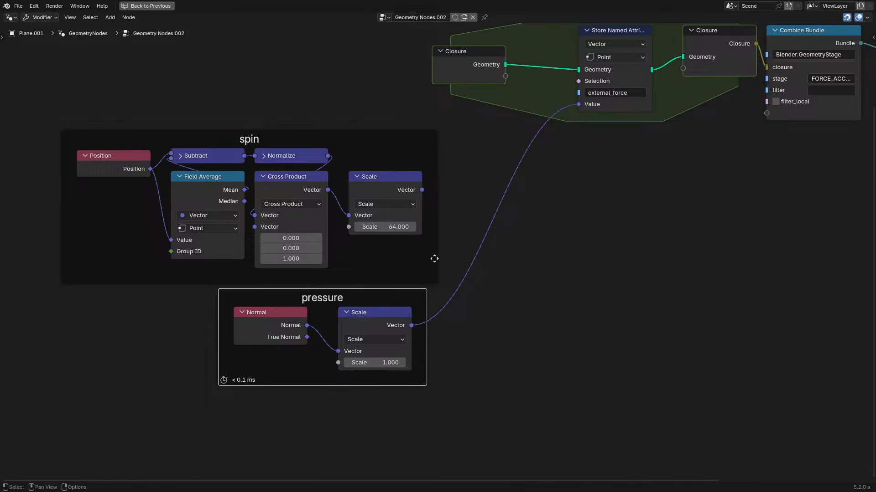
middle_click_drag(487, 274, 450, 284)
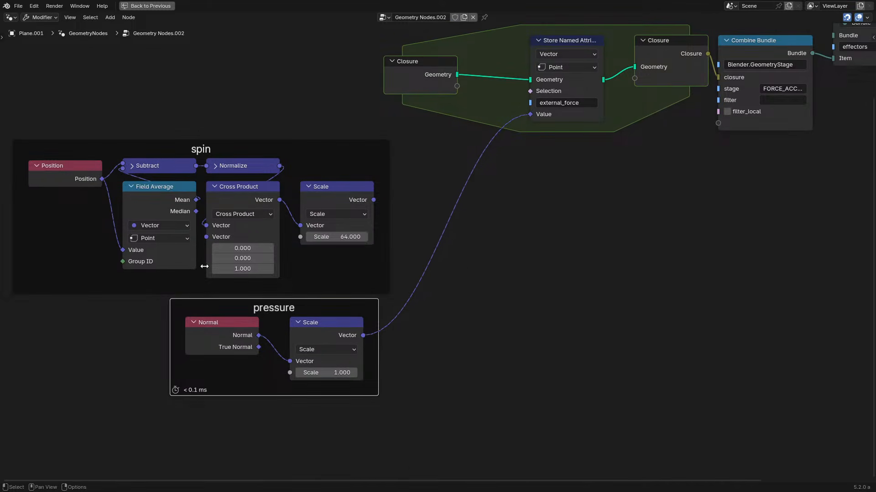
- Play the animation in the full workspace layout and select the Collider1 sphere
key("ctrl+space")
key("space")
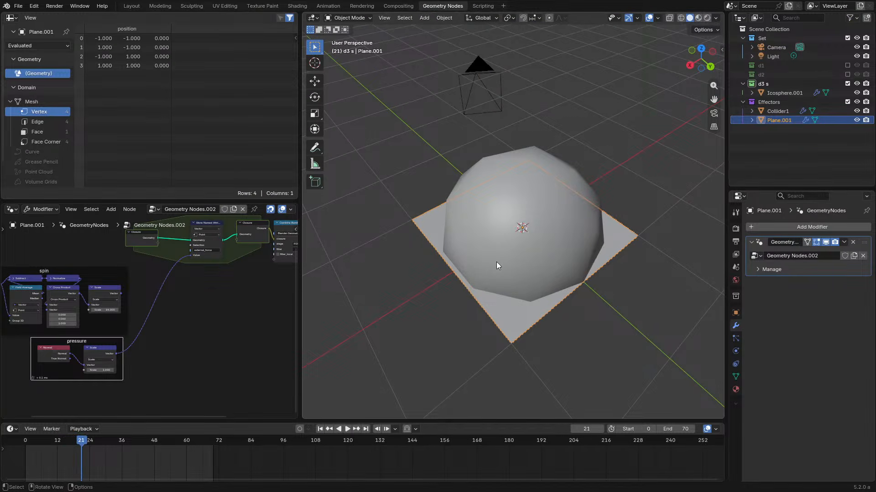
left_click(497, 265)
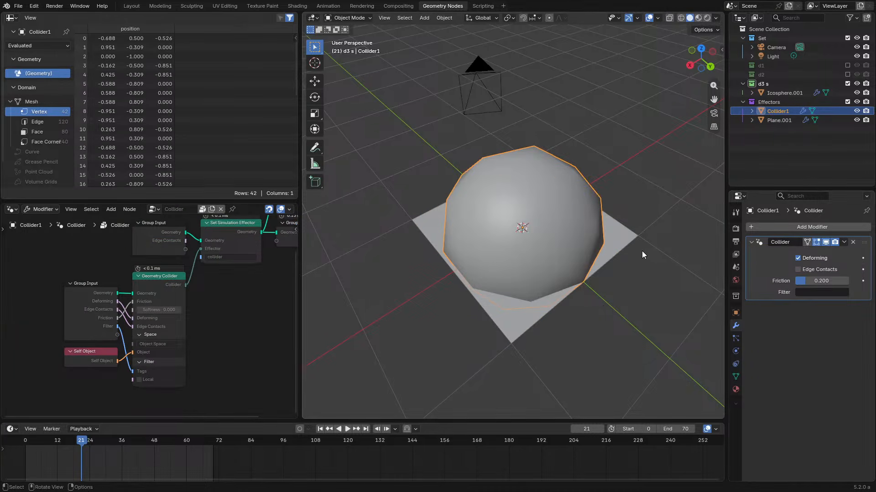
- Play the animation for a few more frames, then select Plane.001 and view its spin and pressure force nodes
scroll(644, 251, "up", 2)
key("space")
key("space")
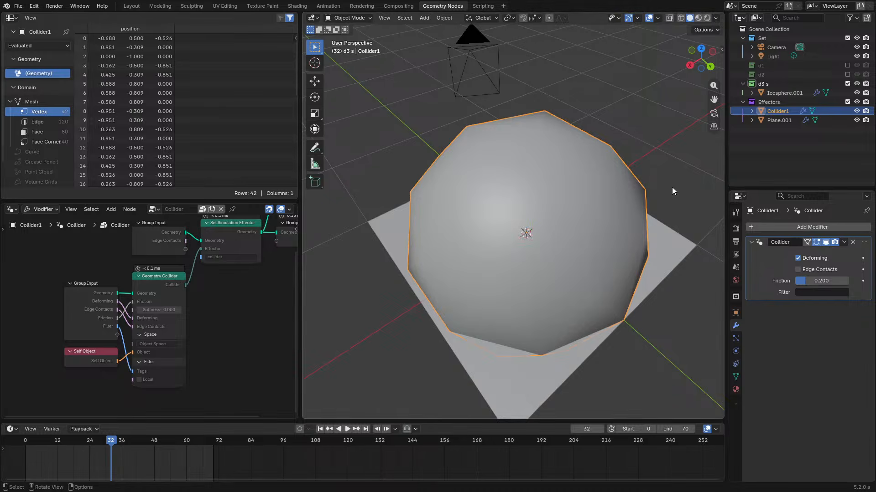
left_click(552, 361)
middle_click_drag(150, 341, 191, 327)
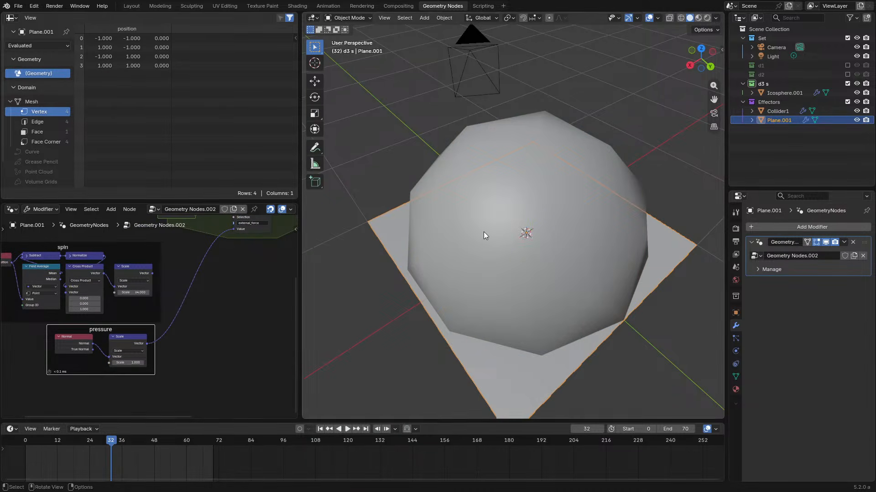
- Review the start of Icosphere.001's Simple XPBD node tree at full size, then select the Collider1 sphere again
left_click(768, 93)
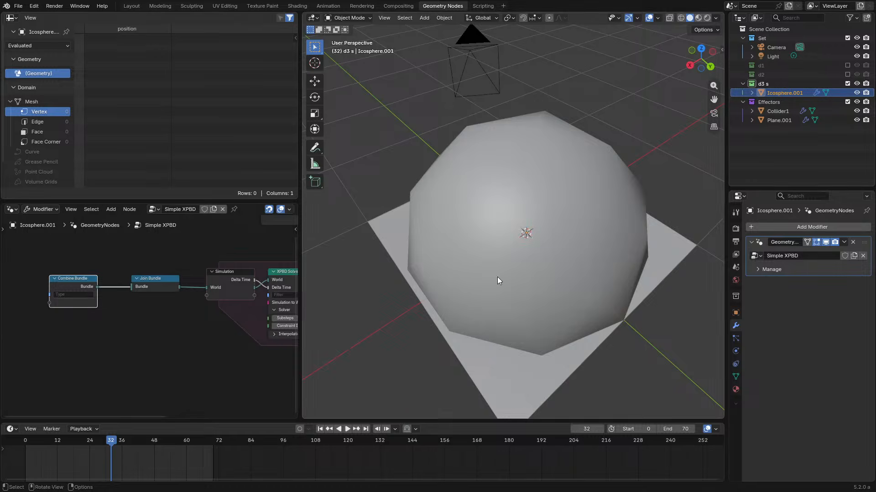
key("ctrl+space")
middle_click_drag(228, 216, 359, 322)
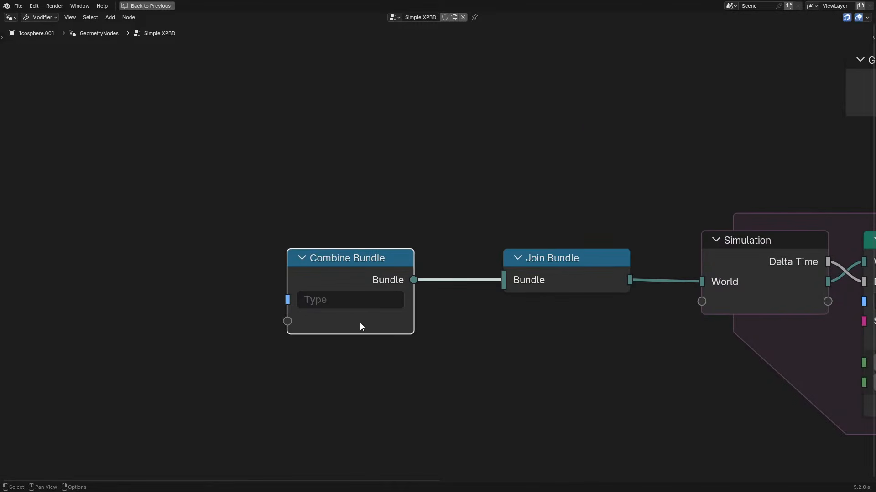
key("ctrl+space")
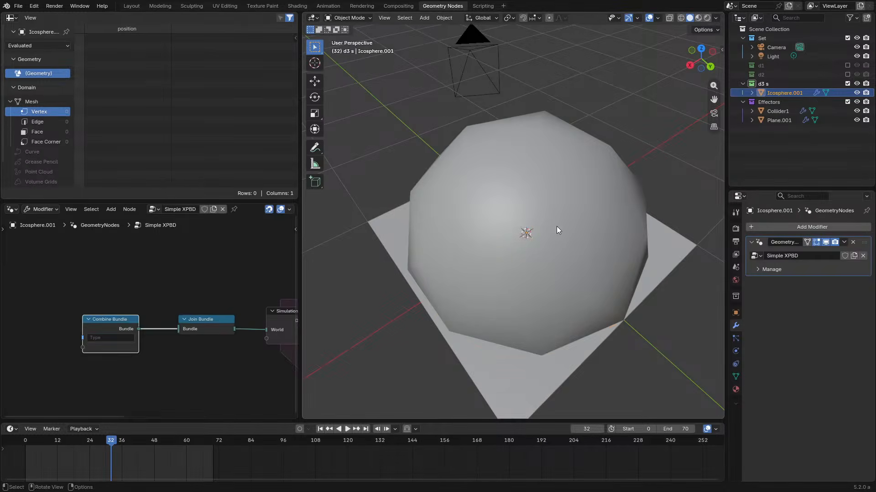
left_click(579, 214)
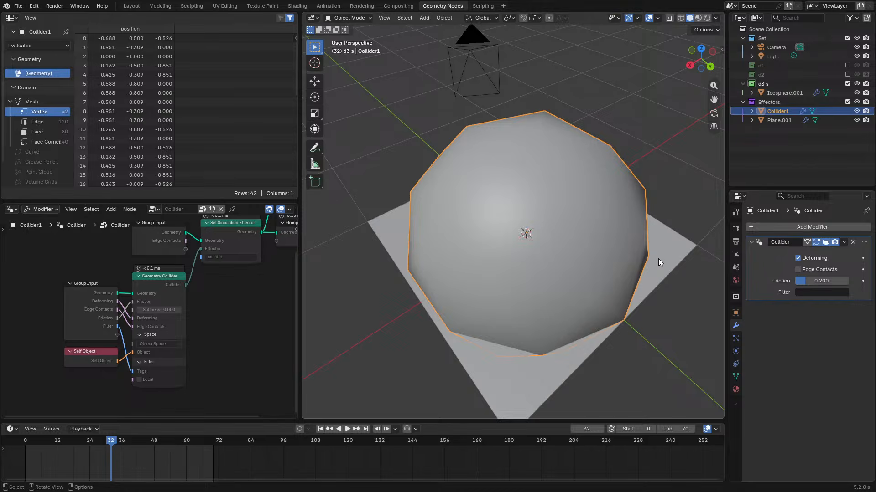
- Enable the d2 collection with its Icosphere cloth object and add another restriction toggle column to the outliner
left_click(848, 75)
left_click(856, 74)
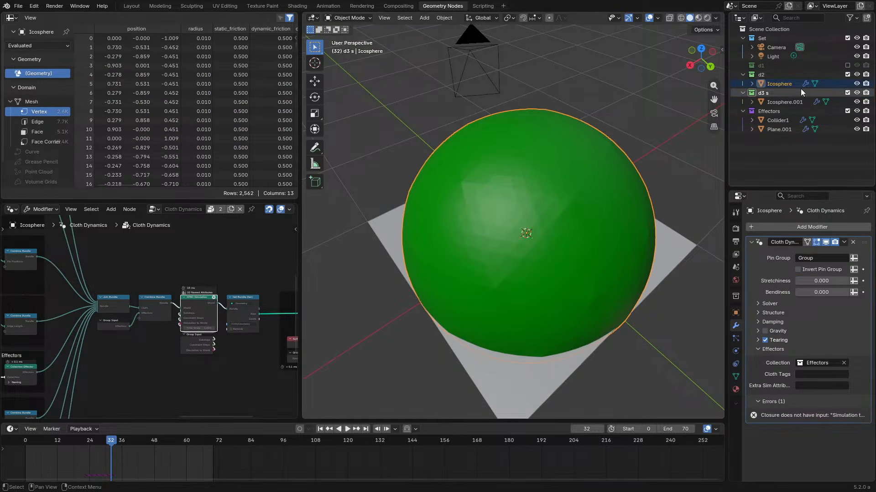
left_click(851, 17)
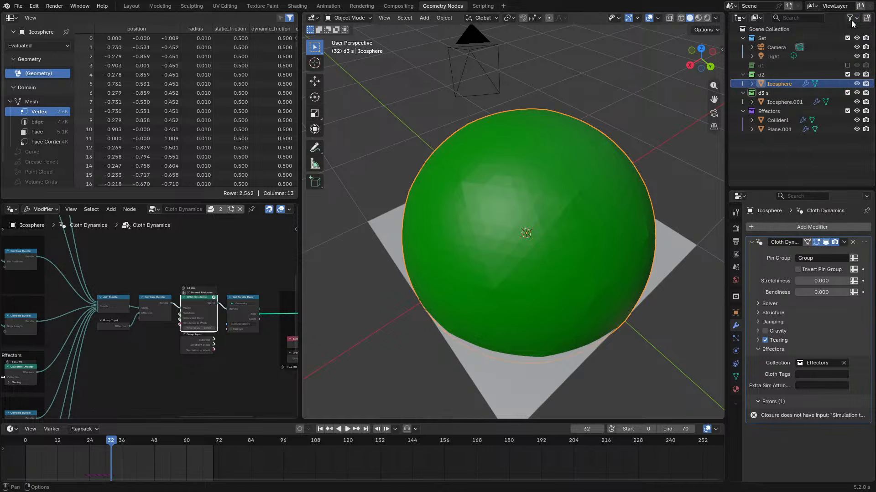
left_click(851, 17)
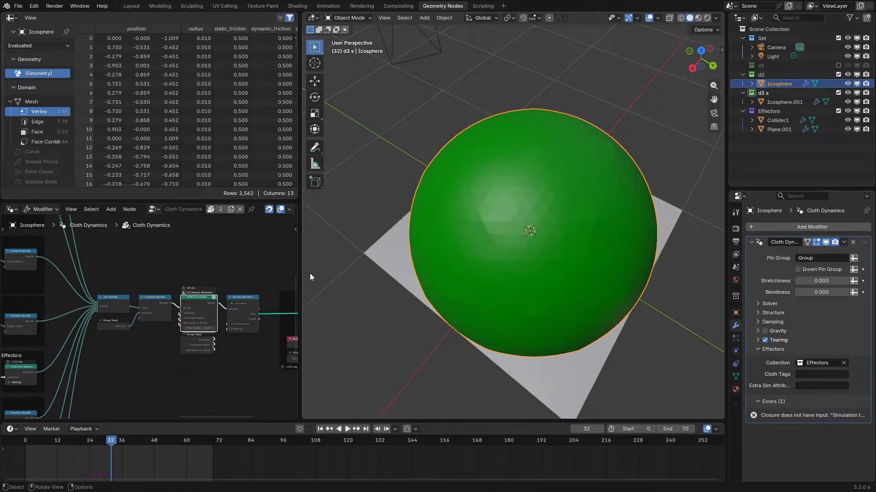
- Examine the Cloth Dynamics node tree full-screen, from the constraint frames up to Gravity and Setup Sim Geometry
scroll(202, 314, "up", 3)
key("ctrl+space")
scroll(295, 187, "down", 3)
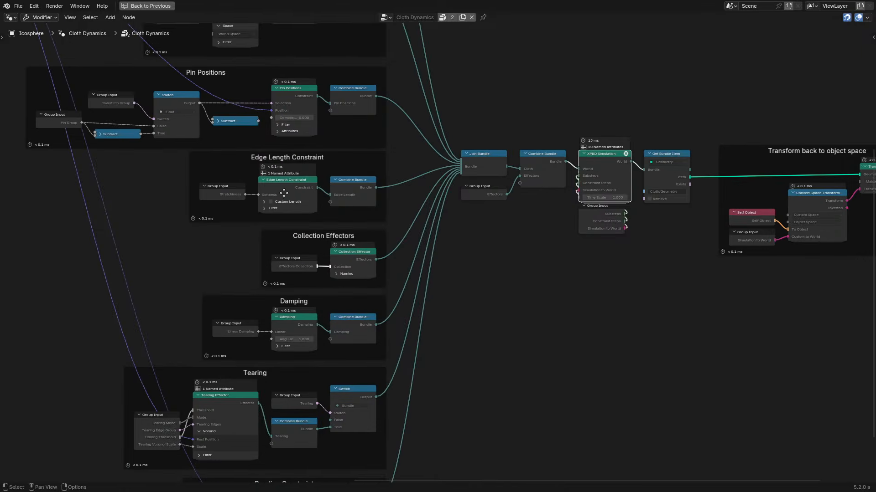
middle_click_drag(298, 196, 373, 421)
scroll(392, 262, "up", 2)
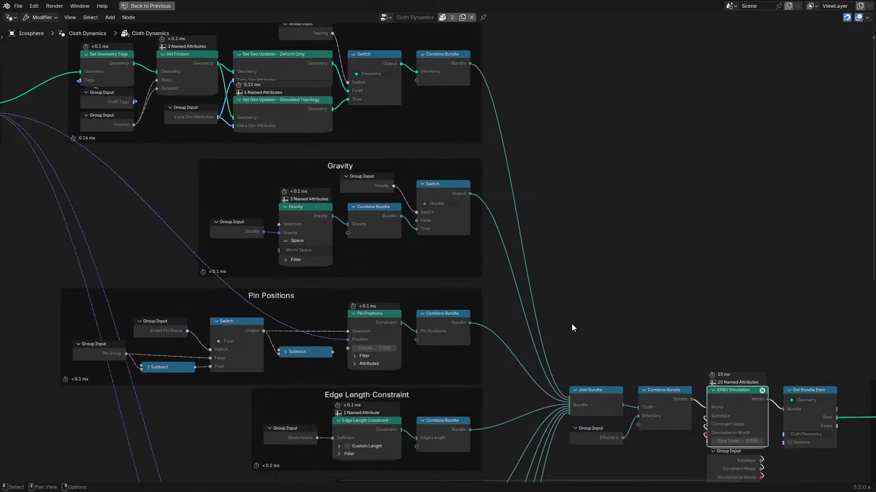
middle_click_drag(392, 132, 496, 287)
scroll(438, 235, "up", 2)
scroll(438, 235, "up", 1)
middle_click_drag(293, 221, 480, 219)
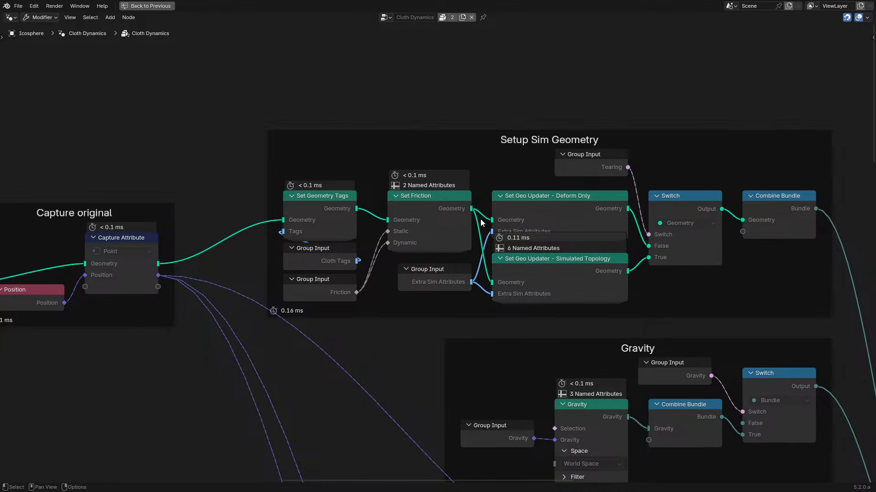
- Trace the geometry flow from Set Geometry Tags back to the Transform to simulation space frame
left_click(331, 205)
scroll(333, 214, "up", 2)
middle_click_drag(340, 239, 40, 187)
scroll(8, 225, "down", 2)
middle_click_drag(8, 226, 375, 249)
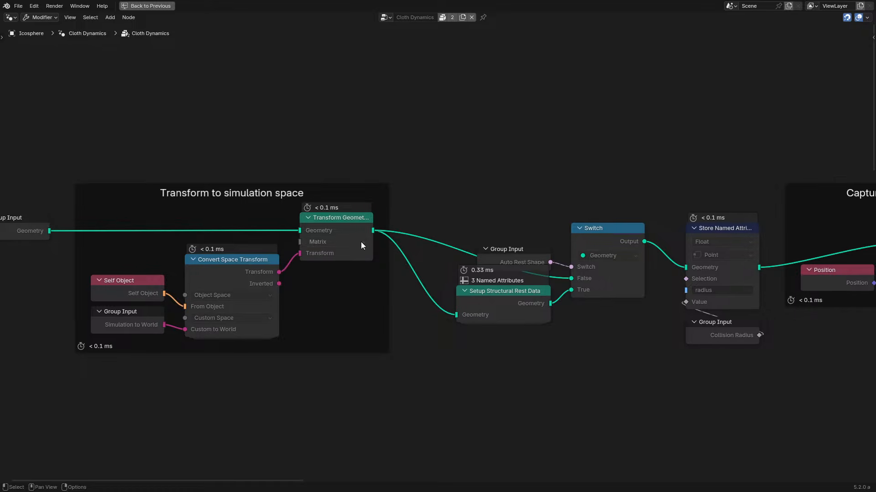
- Open the Setup Structural Rest Data group and move its Store nodes down below the pass-through geometry links
left_click(501, 302)
key("Tab")
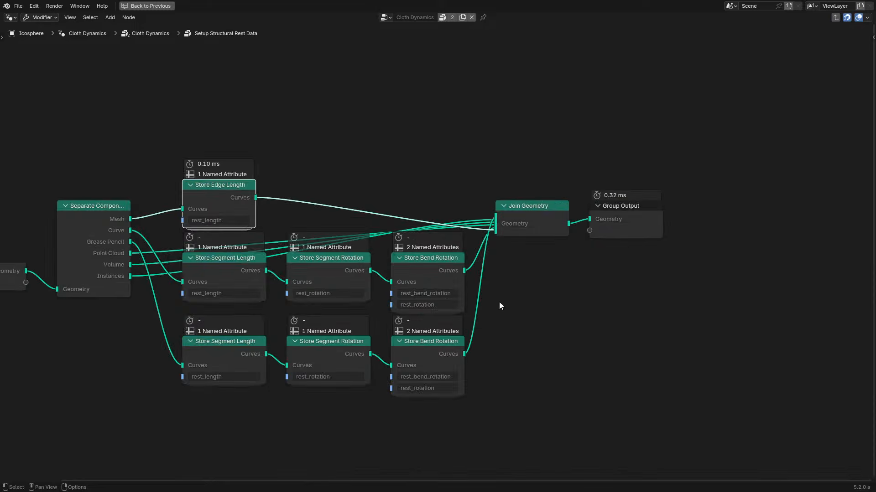
scroll(389, 207, "up", 2)
middle_click_drag(389, 207, 598, 149)
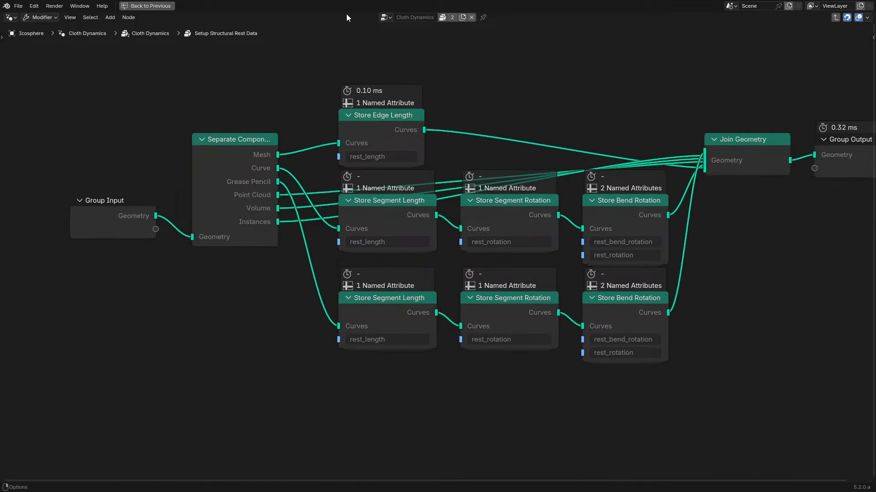
left_click_drag(675, 414, 392, 246)
- Inspect the Store Edge Length group and its nested Edge Length group, then return to Setup Structural Rest Data
key("Tab")
key("Tab")
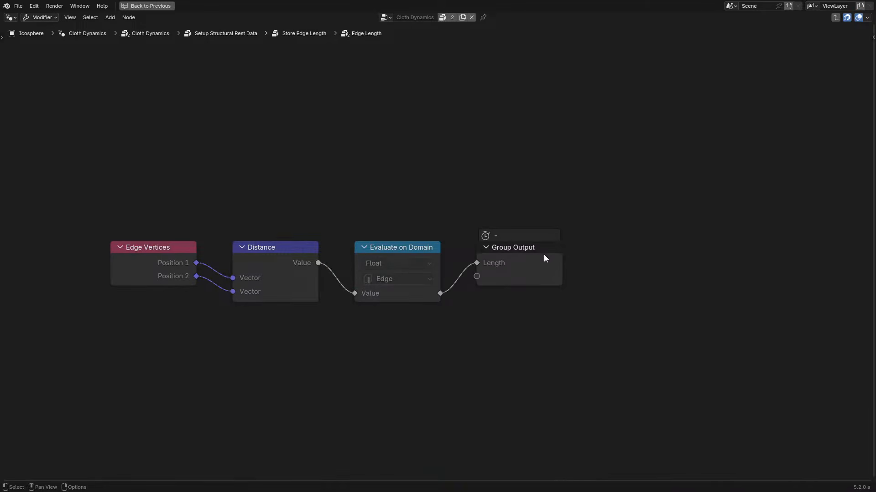
key("Tab")
left_click(505, 202)
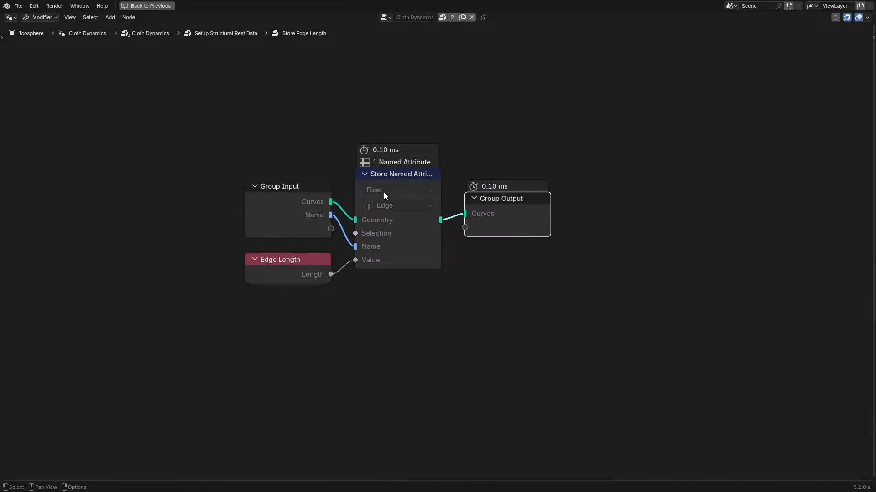
left_click(272, 199)
key("Tab")
middle_click_drag(554, 279, 433, 152)
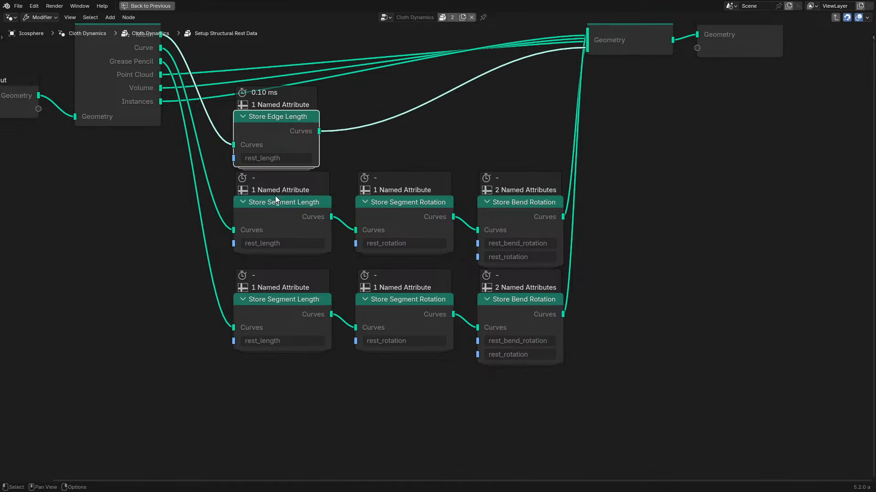
- Examine the Store Segment Length, Store Segment Rotation and Store Bend Rotation nodes used for curves
left_click_drag(172, 130, 600, 424)
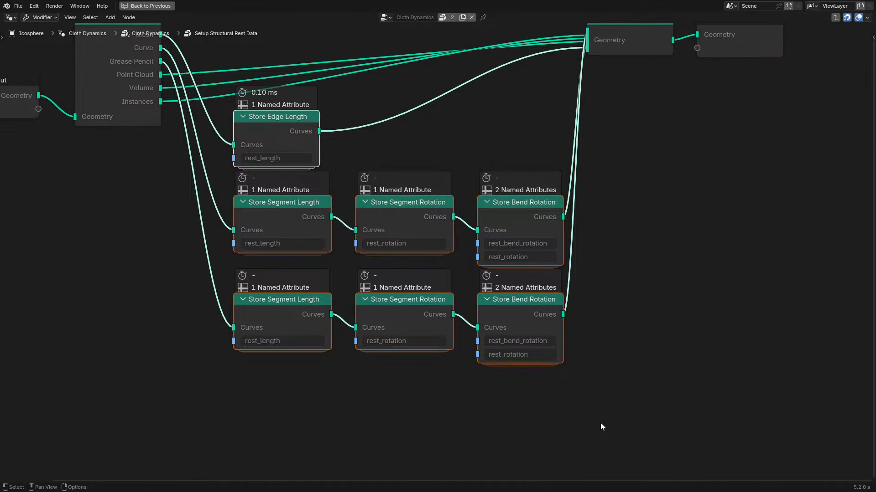
left_click(293, 204)
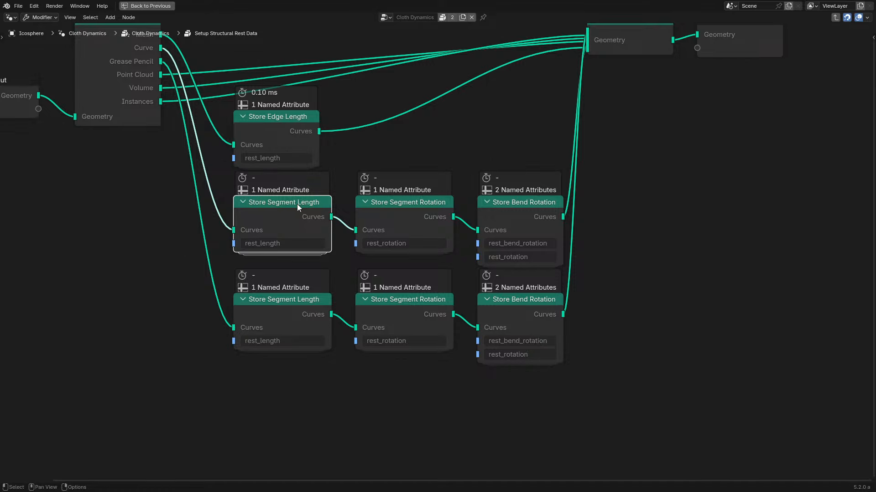
key("g")
right_click(295, 196)
left_click(387, 202)
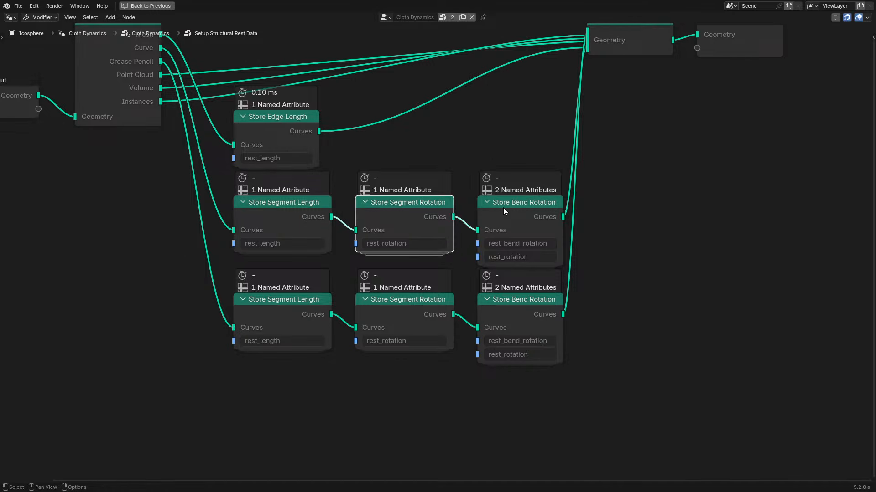
left_click(503, 207)
- Reposition the whole block of Store nodes beneath the Point Cloud, Volume and Instances links, and return to the Cloth Dynamics tree
left_click_drag(253, 397, 525, 80)
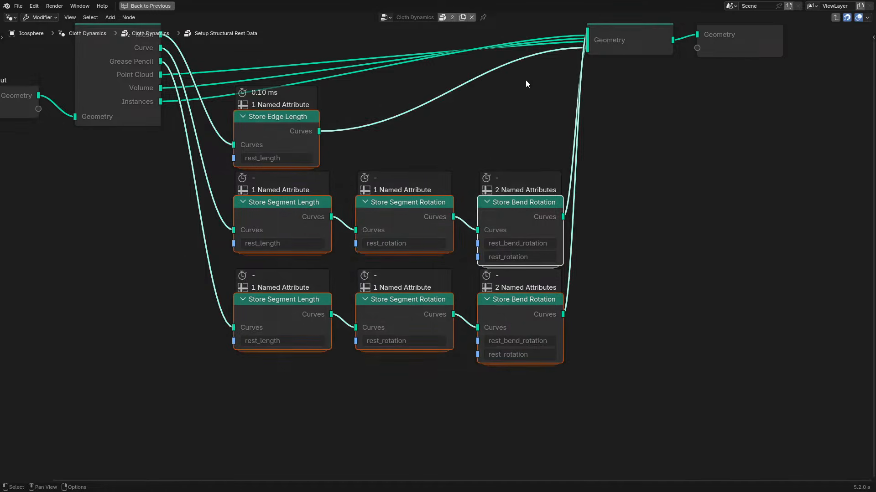
key("g")
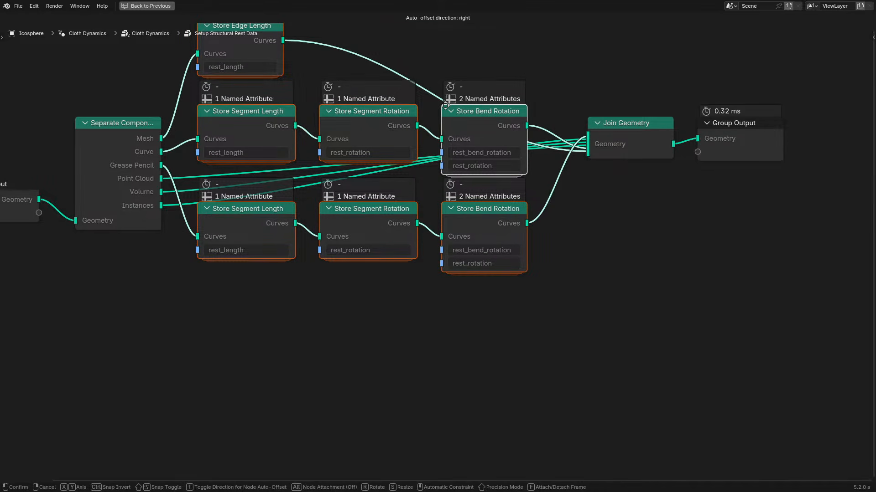
left_click(431, 253)
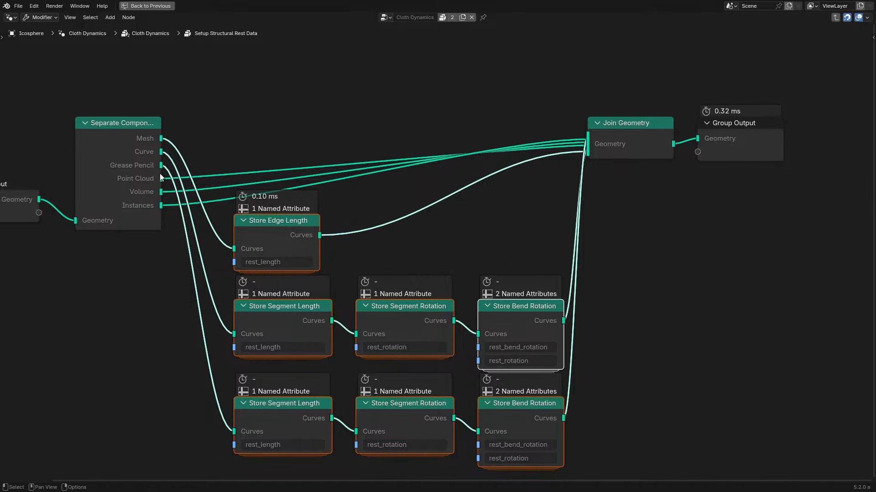
mouse_move(135, 188)
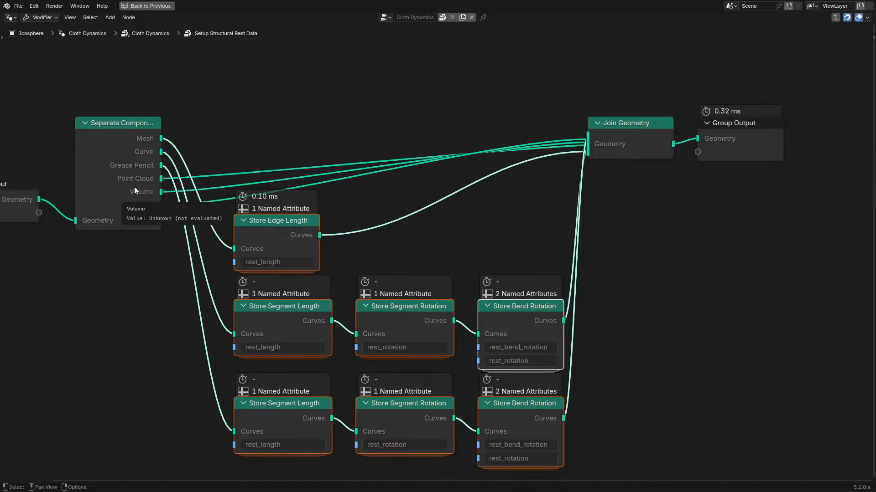
left_click(751, 143)
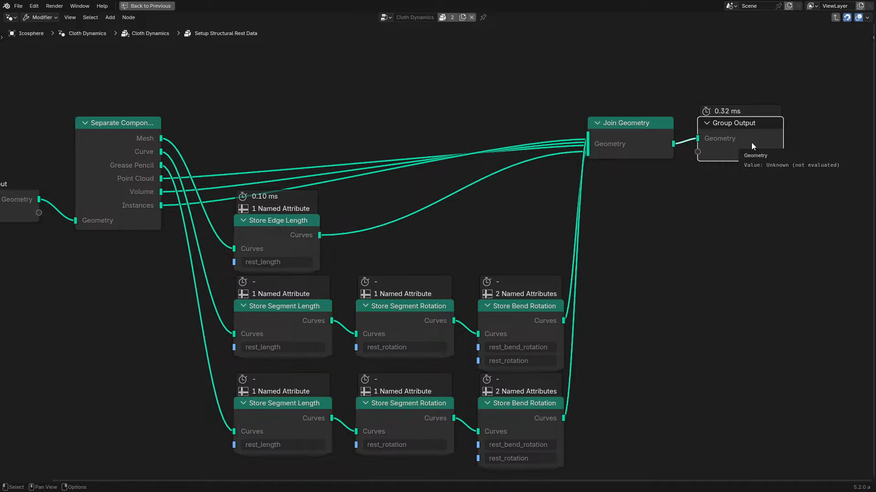
key("Tab")
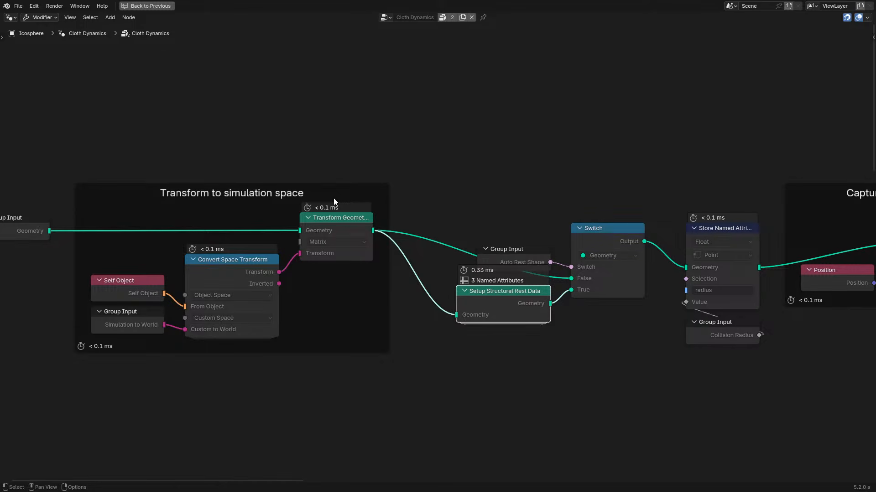
- Examine how the transformed geometry passes through Setup Structural Rest Data and the Auto Rest Shape switch
scroll(497, 239, "up", 1)
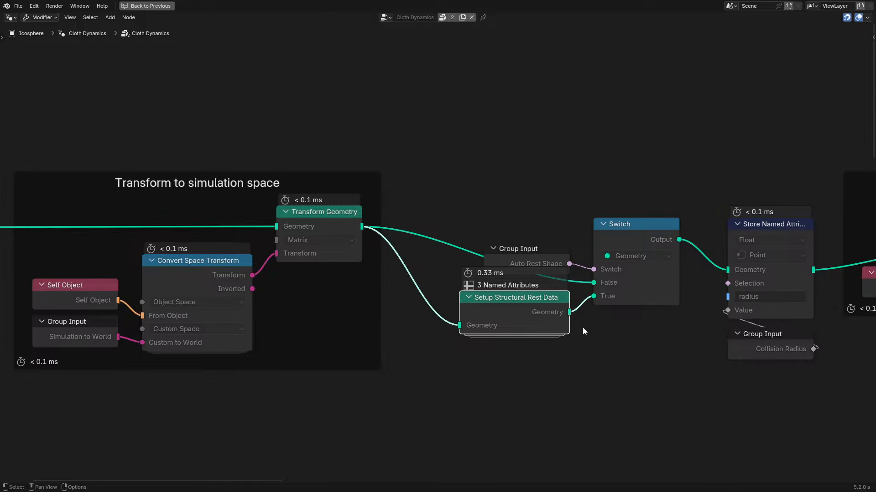
left_click_drag(505, 311, 504, 346)
right_click(503, 345)
middle_click_drag(323, 261, 617, 265)
left_click_drag(160, 85, 803, 366)
left_click(805, 366)
middle_click_drag(805, 366, 256, 335)
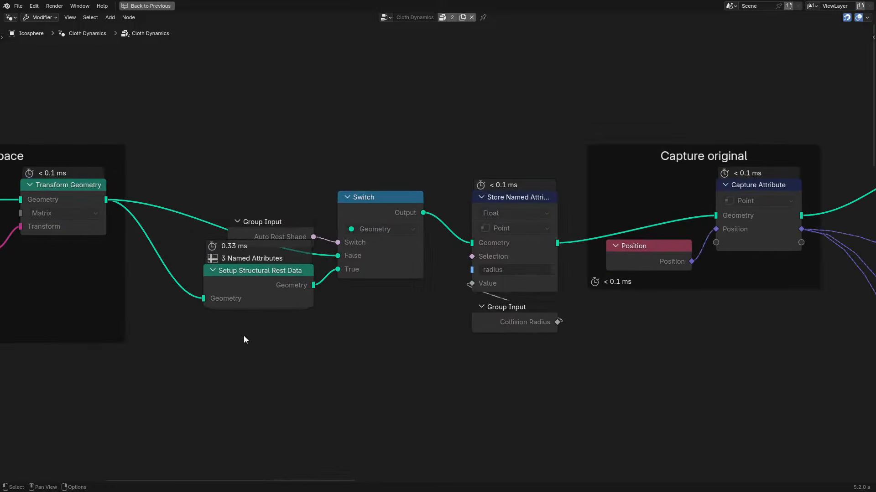
- Examine how the Collision Radius group input feeds the Store Named Attribute node for radius
left_click_drag(456, 345, 498, 261)
middle_click_drag(468, 216, 267, 231)
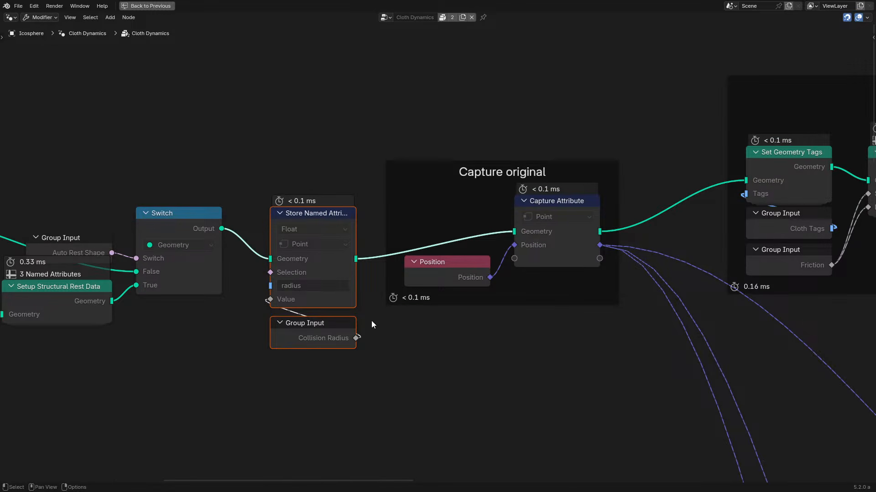
left_click(292, 335)
middle_click_drag(303, 352, 559, 307)
key("g")
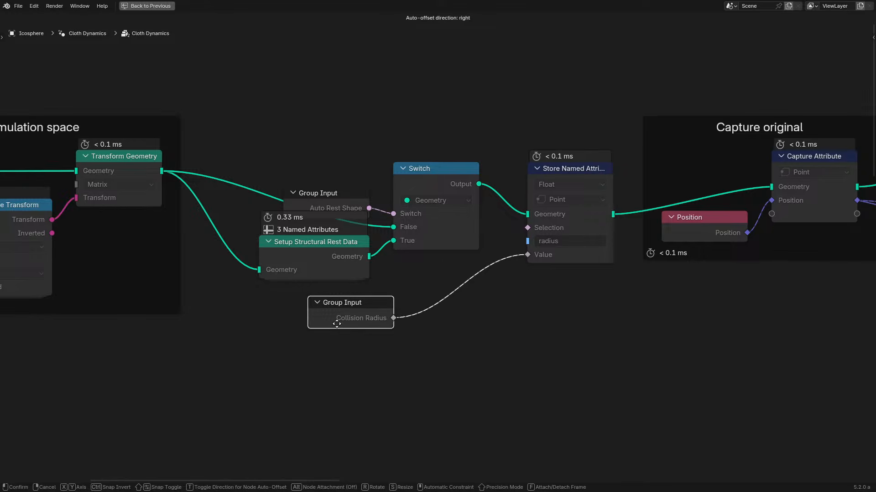
right_click(308, 336)
middle_click_drag(662, 277, 277, 257)
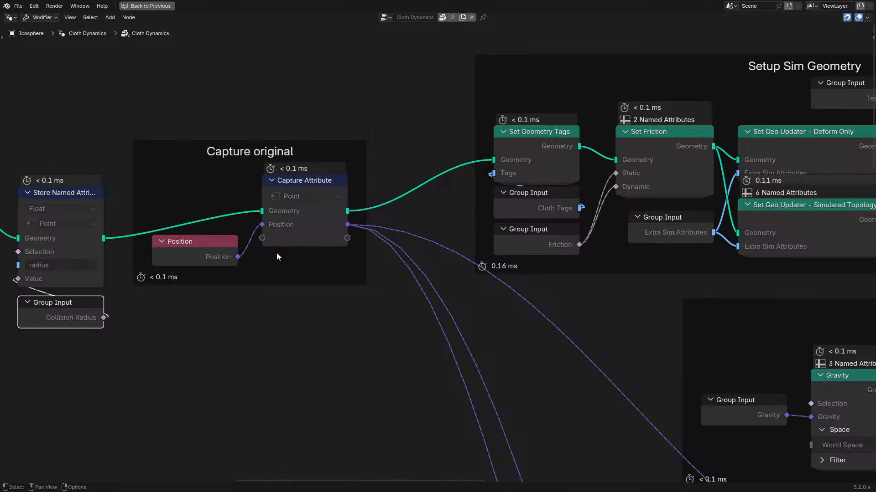
- Check where the Capture Attribute position links lead and view the entire Cloth Dynamics node tree
scroll(305, 249, "down", 2)
left_click_drag(308, 230, 341, 265)
right_click(340, 266)
scroll(547, 335, "down", 4)
middle_click_drag(604, 346, 345, 177)
scroll(345, 177, "down", 3)
scroll(321, 104, "down", 2)
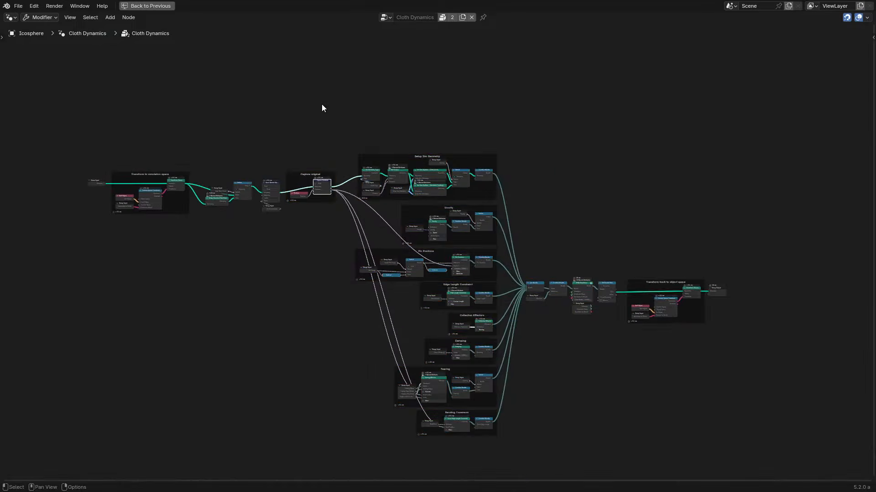
- Look over all the simulation setup frames, then examine Setup Sim Geometry and its input from Capture original
left_click_drag(322, 103, 578, 466)
left_click(578, 465)
middle_click_drag(411, 230, 348, 146, "ctrl")
middle_click_drag(353, 160, 321, 222)
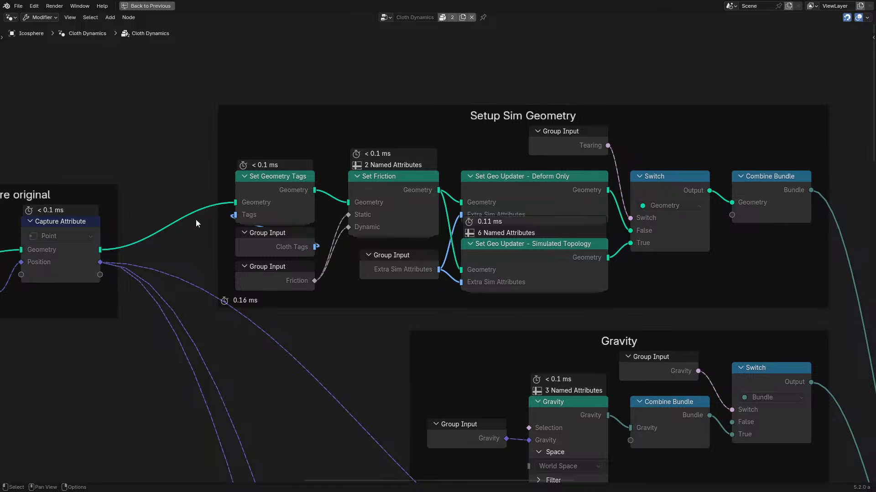
middle_click_drag(197, 223, 543, 195)
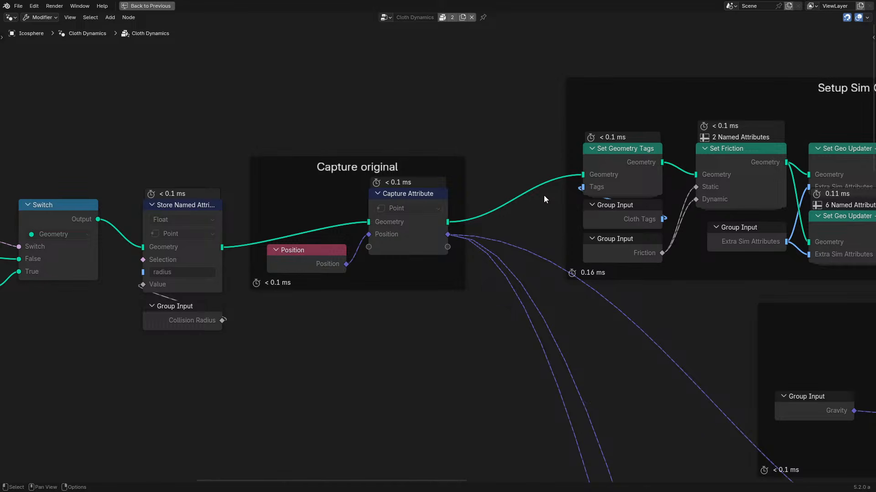
- Examine the Setup Sim Geometry frame and look inside the Set Geometry Tags group at how it stores the tags bundle item
middle_click_drag(647, 179, 461, 215)
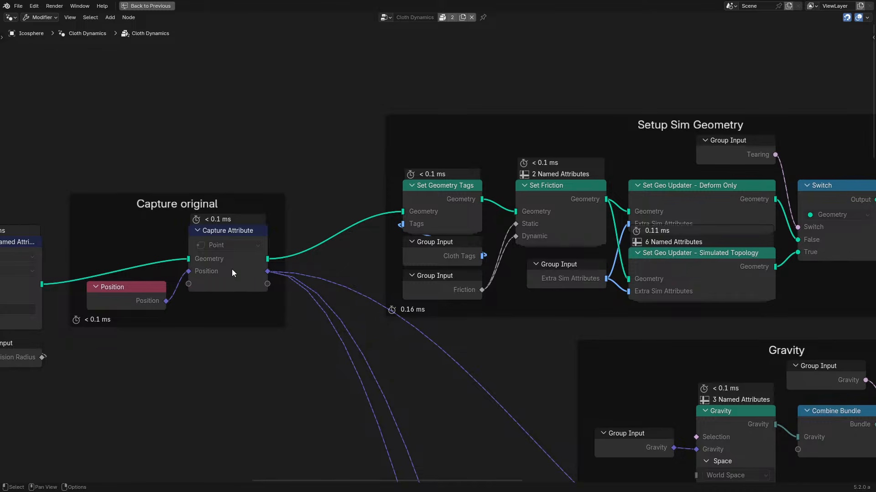
middle_click_drag(370, 253, 193, 256)
scroll(247, 228, "up", 2)
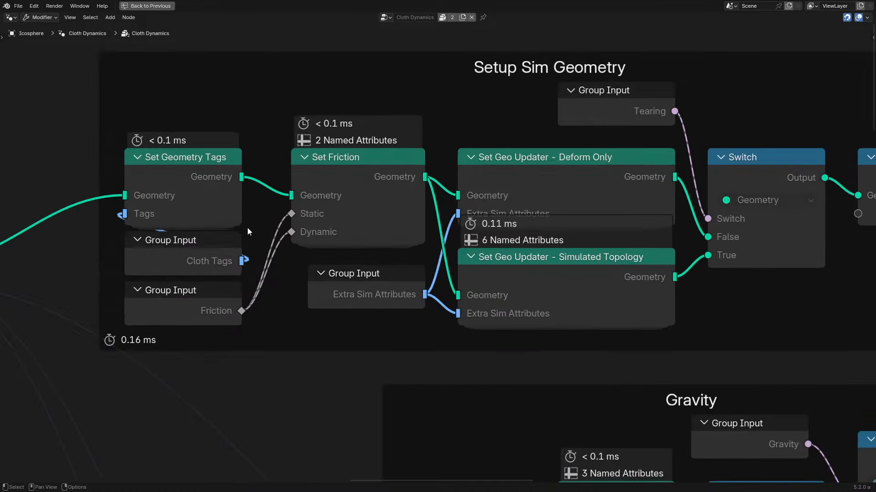
left_click(190, 195)
key("Tab")
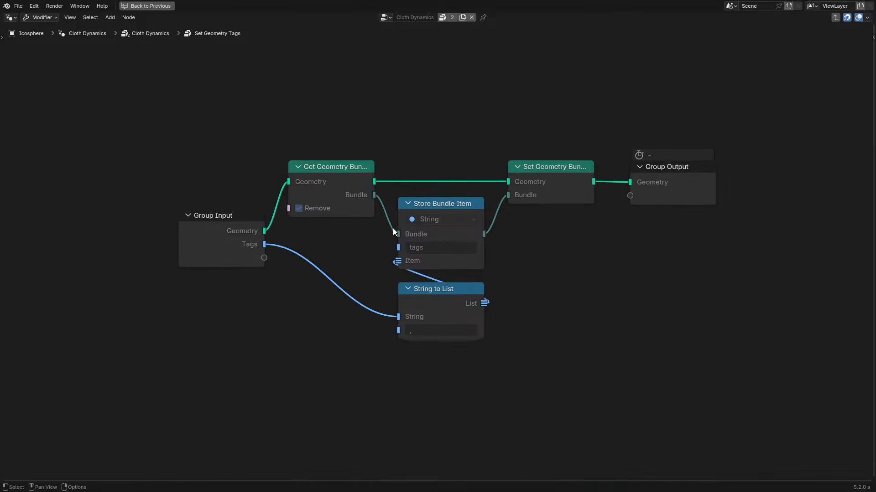
left_click(165, 227)
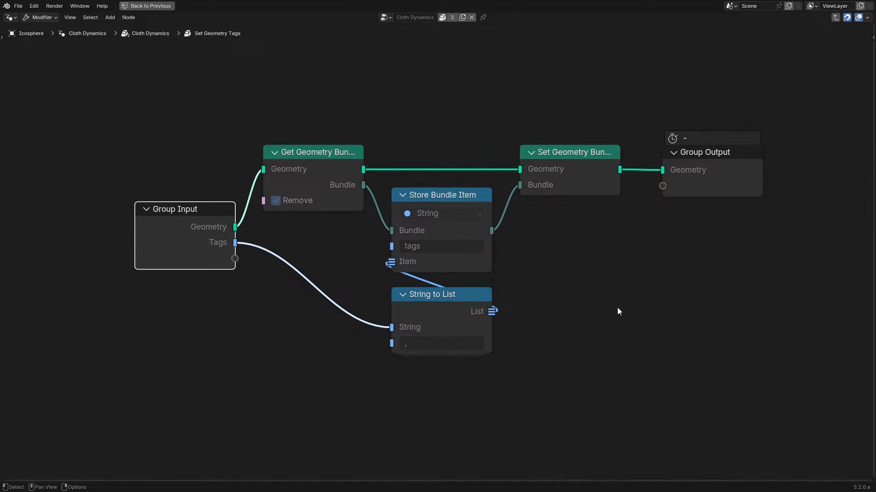
key("Tab")
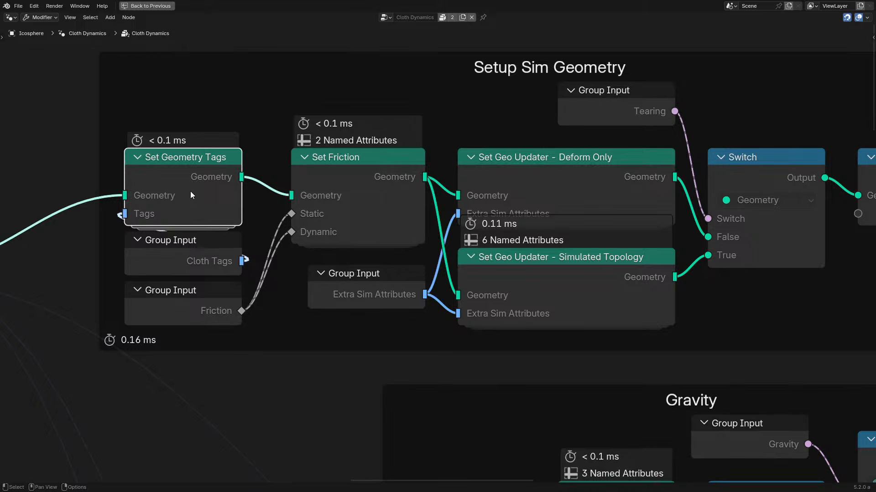
key("Tab")
key("Tab")
- Examine the Store Named Attribute nodes for static_friction and dynamic_friction inside the Set Friction group
left_click(369, 179)
key("Tab")
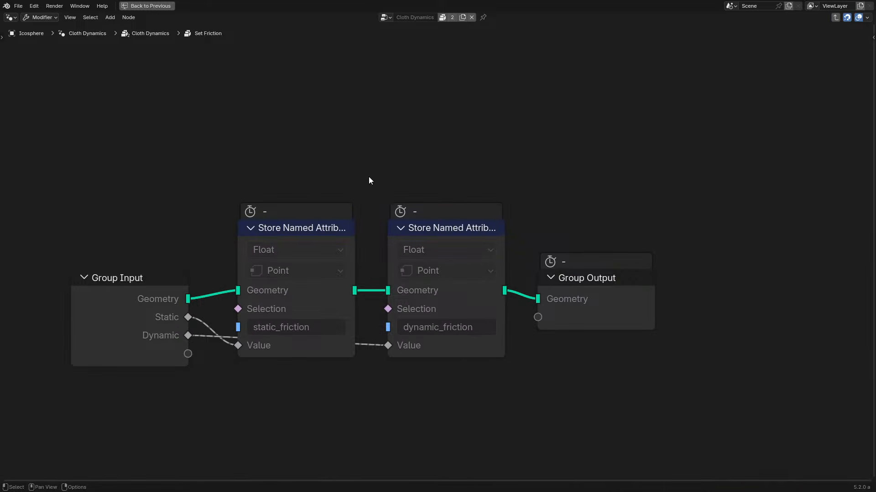
left_click_drag(269, 152, 443, 386)
left_click(622, 301)
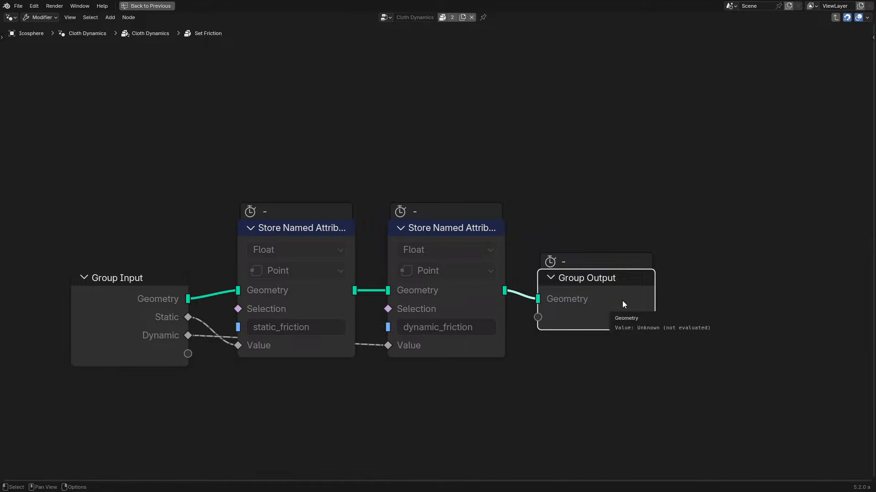
left_click_drag(276, 131, 442, 387)
left_click(314, 226)
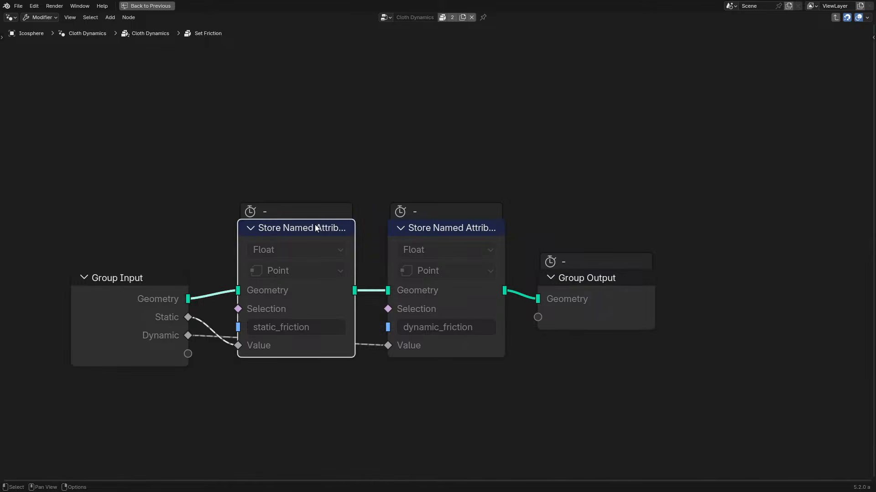
key("g")
right_click(573, 311)
left_click(604, 314)
key("Tab")
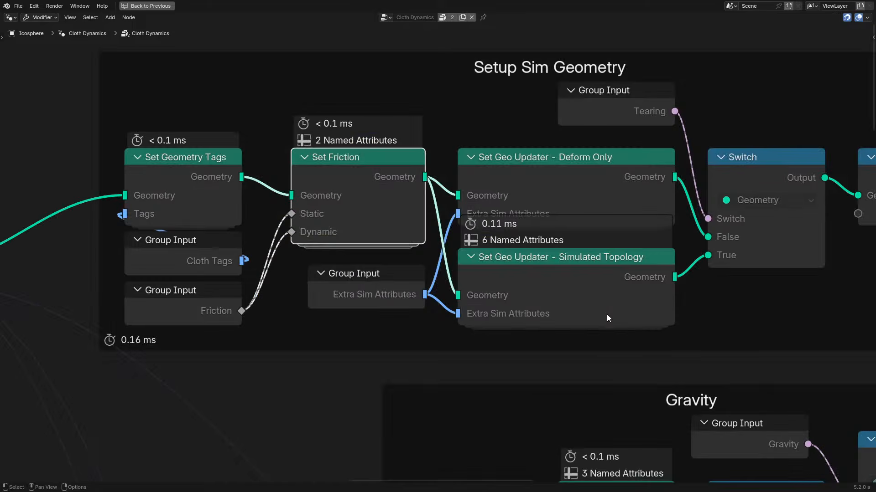
- Look inside the Set Geo Updater - Deform Only group at the closure stored as sim_apply_cache
middle_click_drag(636, 176, 473, 195)
scroll(458, 198, "up", 1)
left_click(458, 198)
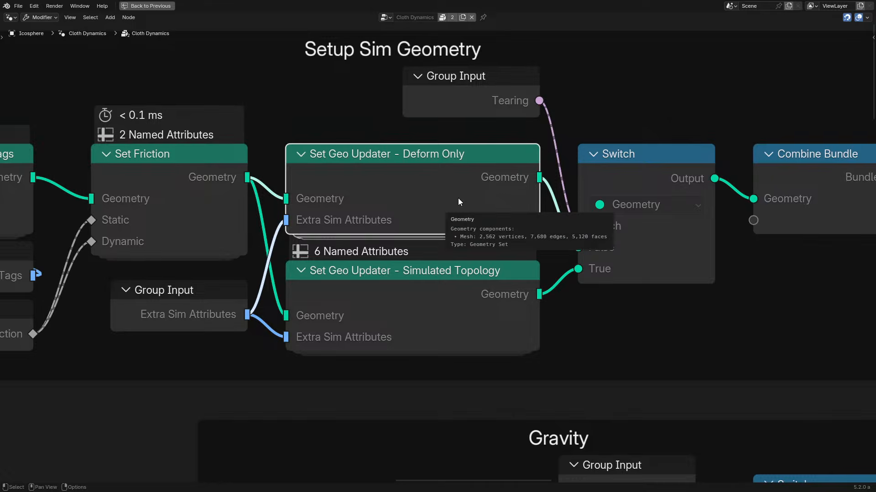
key("Tab")
scroll(373, 306, "down", 3)
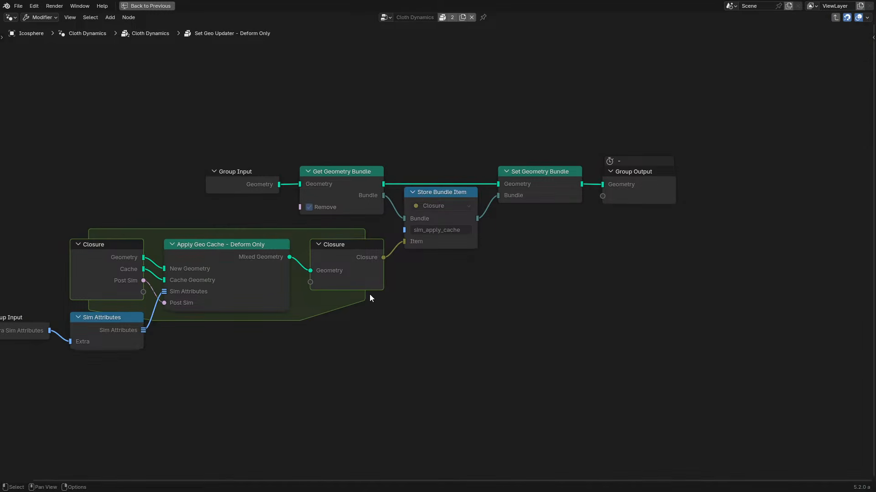
- Look inside the Apply Geo Cache - Deform Only group and check the Source IDs of the lower Transfer Attributes node
left_click(269, 273)
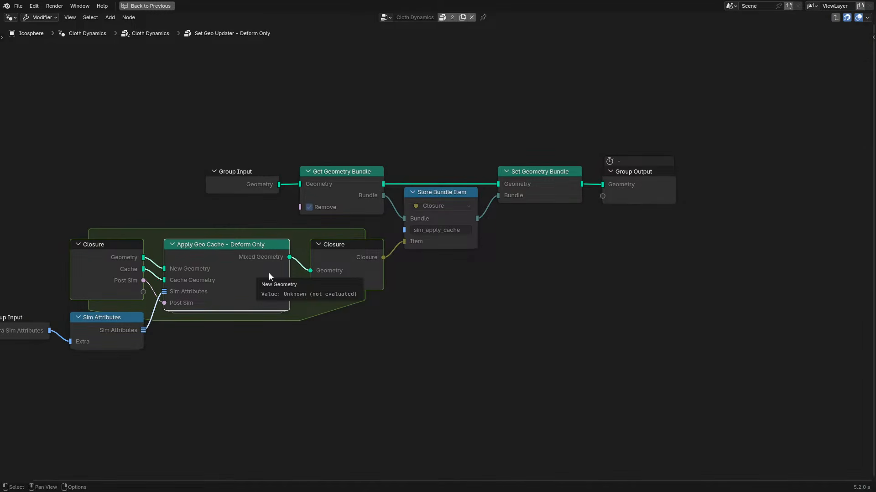
key("Tab")
left_click_drag(187, 284, 478, 487)
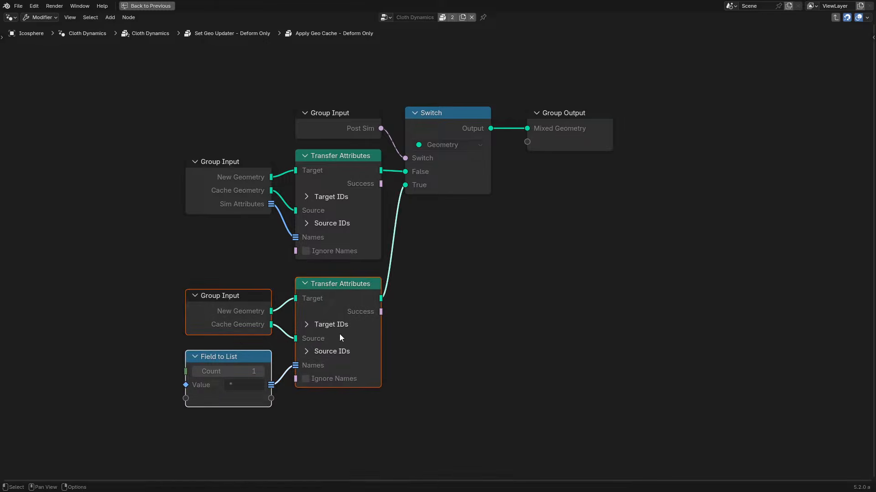
scroll(319, 313, "up", 2)
scroll(319, 308, "up", 1)
left_click(311, 325)
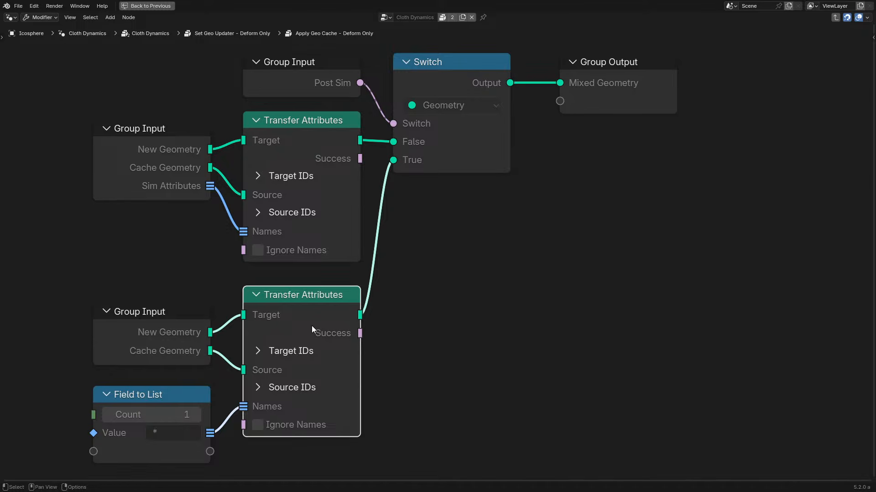
left_click(258, 388)
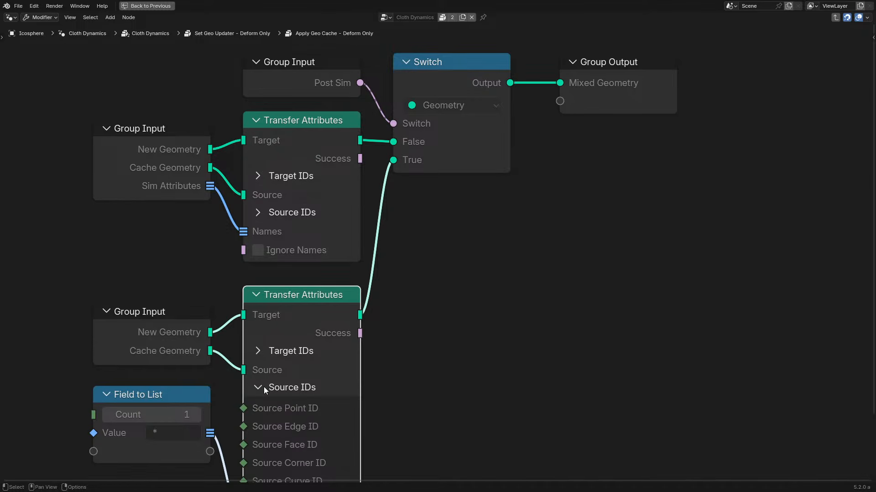
left_click(263, 387)
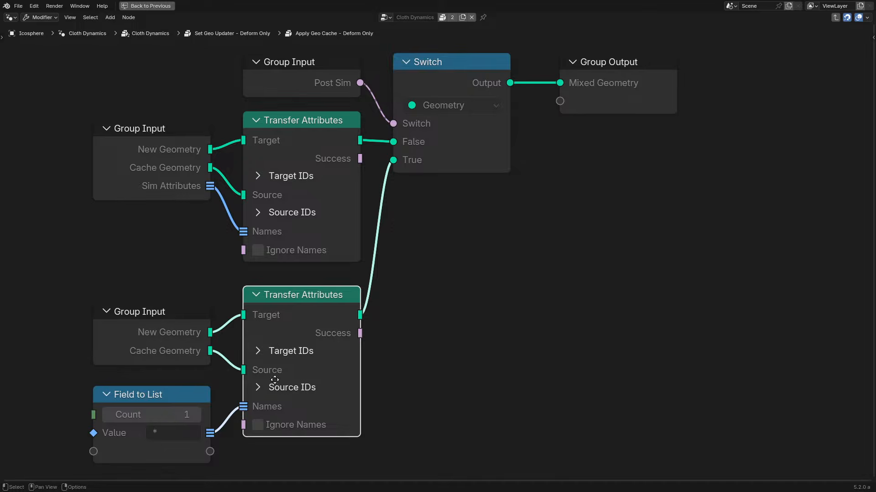
- Examine how the cache geometry and the Field to List wildcard feed the lower Transfer Attributes node
middle_click_drag(274, 380, 368, 251)
left_click_drag(222, 169, 474, 346)
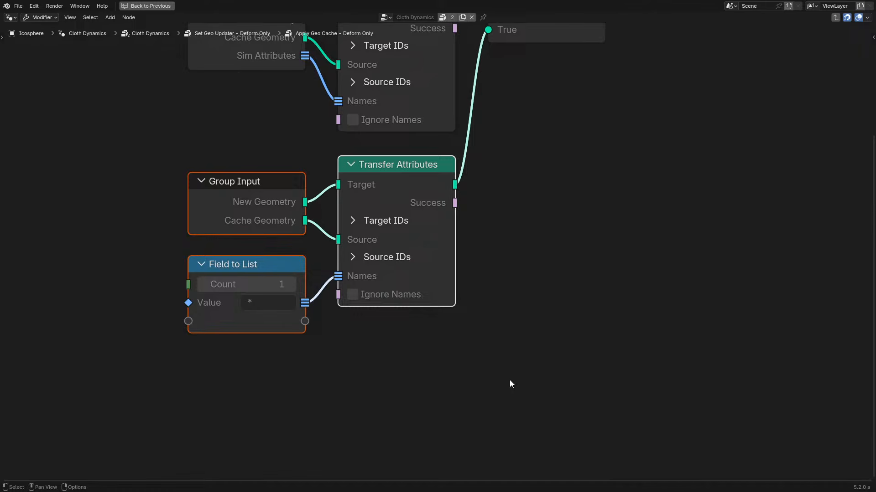
left_click(360, 187)
key("g")
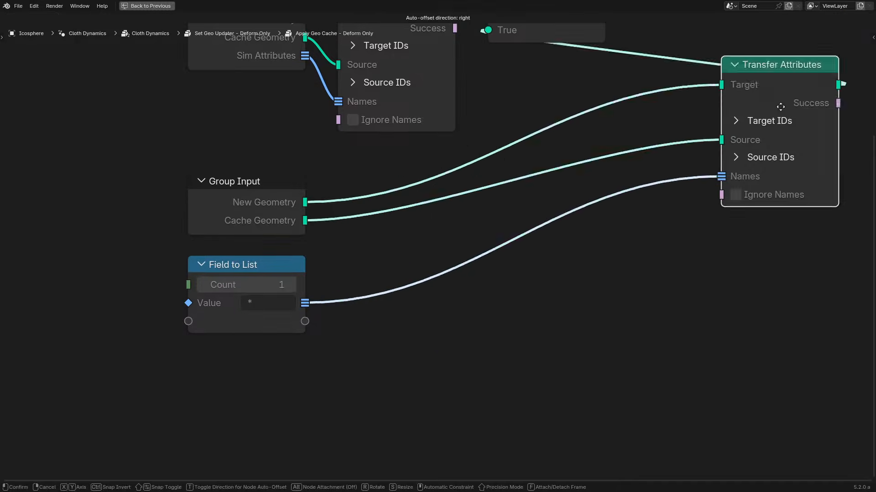
right_click(648, 225)
key("shift+a")
type("get a")
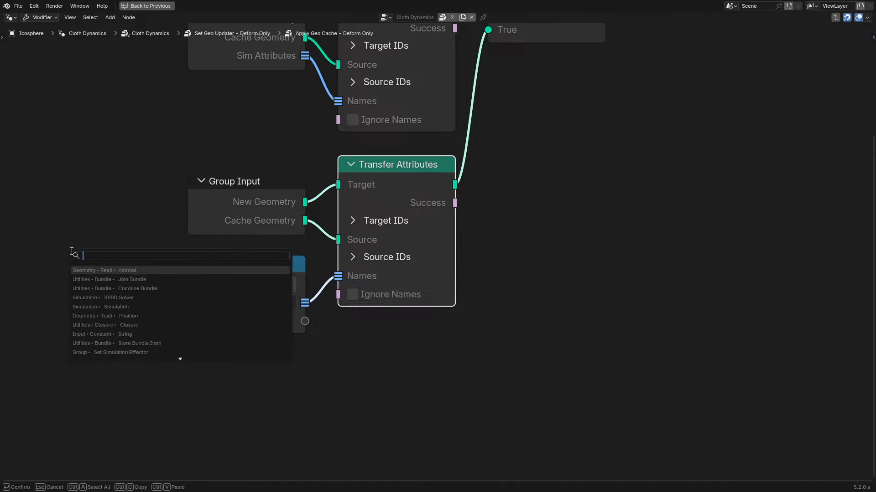
key("Escape")
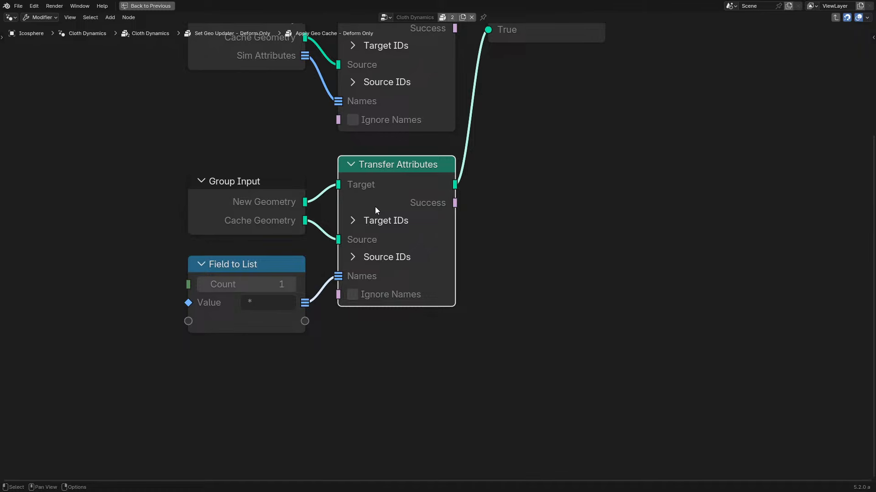
- Compare the two Transfer Attributes branches feeding the Post Sim switch and return to the Cloth Dynamics node tree
middle_click_drag(488, 89, 453, 219)
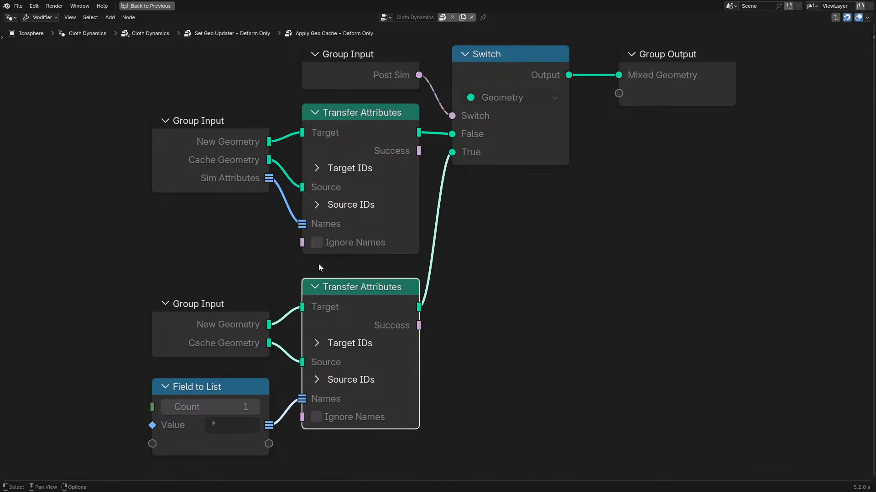
left_click_drag(348, 290, 299, 333)
right_click(300, 333)
left_click(378, 59)
key("Tab")
scroll(249, 154, "up", 1)
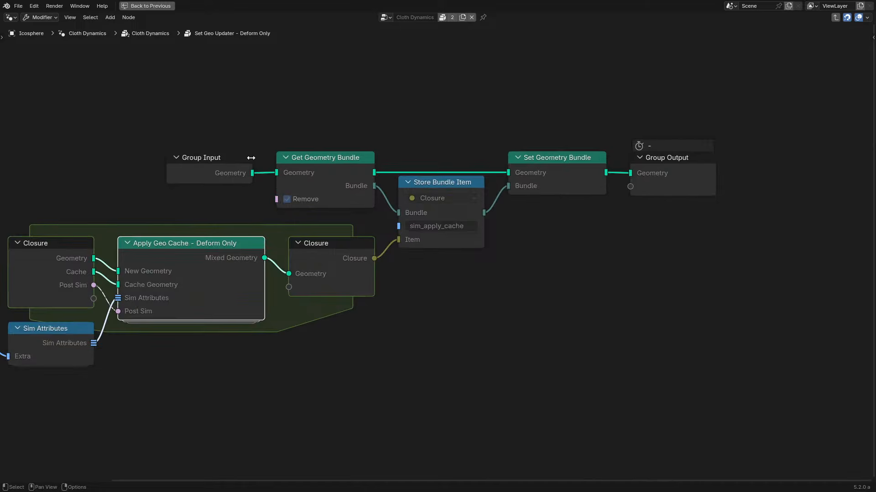
left_click(659, 182)
key("Tab")
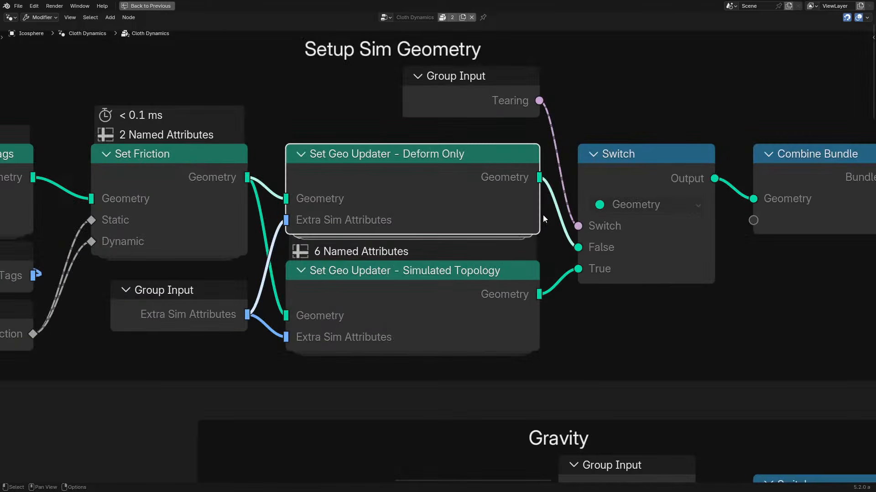
- Follow the bundle output of Setup Sim Geometry's Combine Bundle node to the Join Bundle node
scroll(543, 215, "down", 1)
middle_click_drag(556, 258, 252, 182)
scroll(450, 297, "down", 4)
scroll(454, 149, "up", 3)
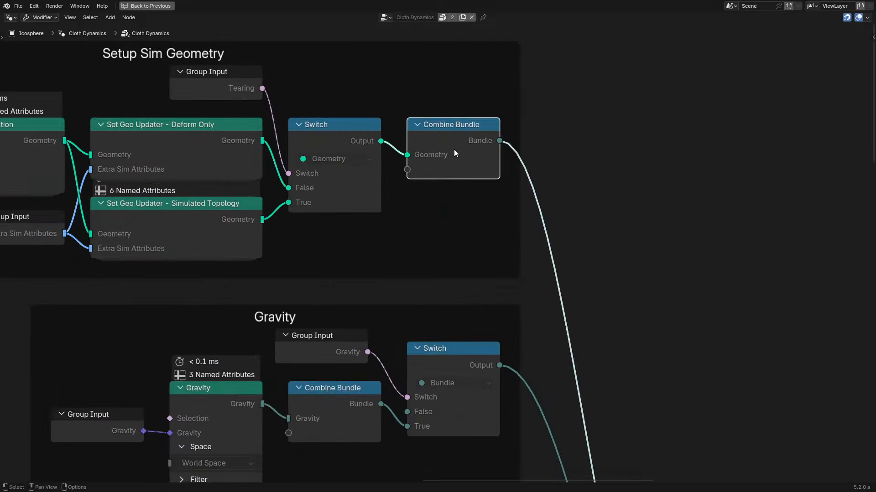
left_click_drag(457, 162, 495, 94)
right_click(457, 137)
scroll(563, 274, "down", 8)
middle_click_drag(568, 410, 404, 151)
scroll(404, 168, "up", 8)
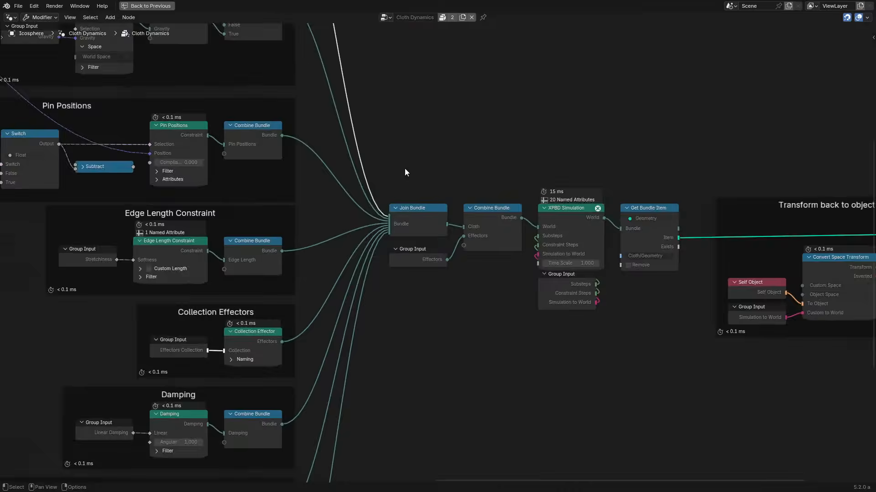
- Check how Join Bundle feeds the Combine Bundle node with Cloth and Effectors ahead of XPBD Simulation
left_click(401, 183)
left_click_drag(401, 182, 490, 165)
right_click(490, 165)
left_click_drag(520, 219, 592, 219)
right_click(593, 219)
- Retrace the geometry bundle from Setup Sim Geometry through XPBD Simulation and Get Bundle Item to the Group Output
middle_click_drag(389, 221, 573, 490)
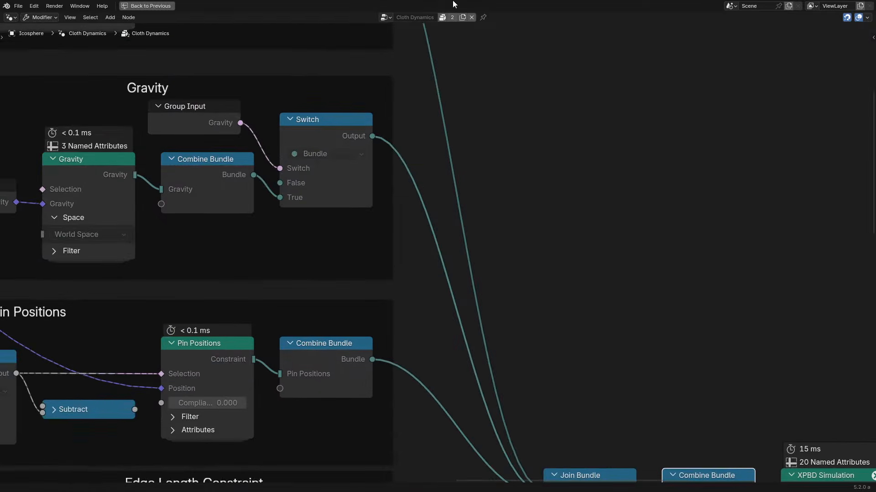
scroll(436, 99, "down", 5)
middle_click_drag(436, 100, 428, 307)
scroll(390, 220, "up", 4)
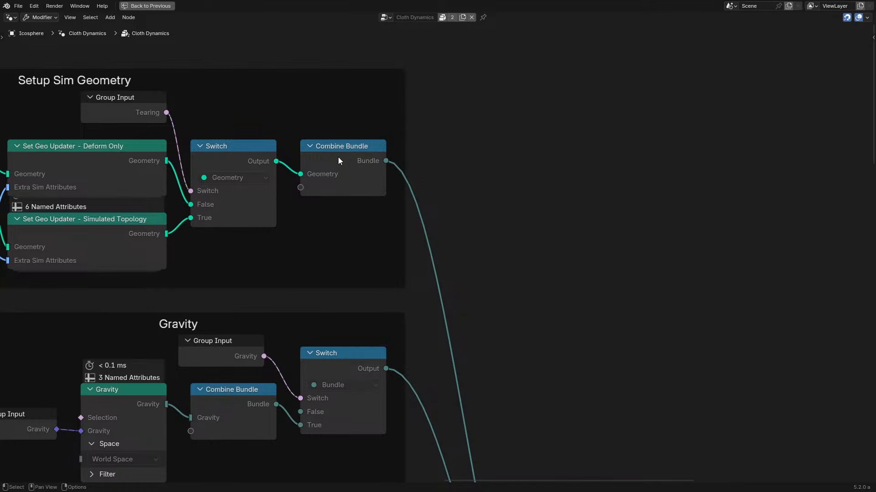
scroll(497, 388, "down", 1)
middle_click_drag(502, 449, 258, 292)
middle_click_drag(360, 385, 180, 268)
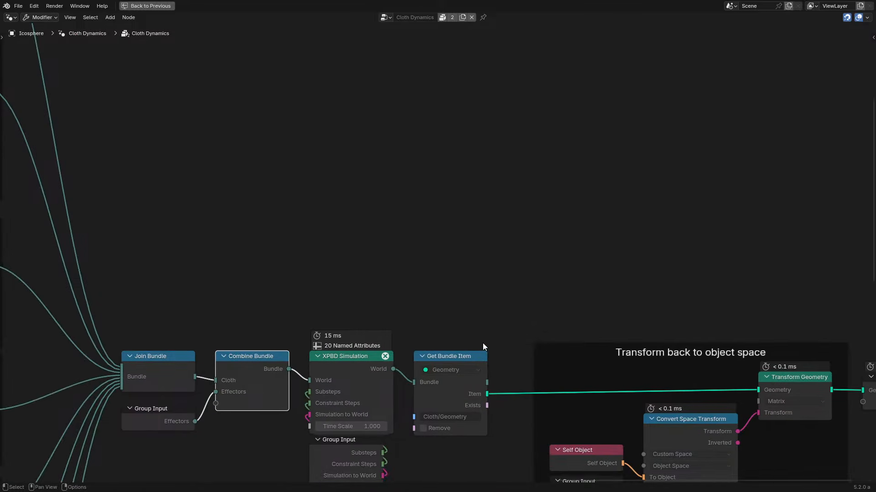
middle_click_drag(482, 343, 360, 286)
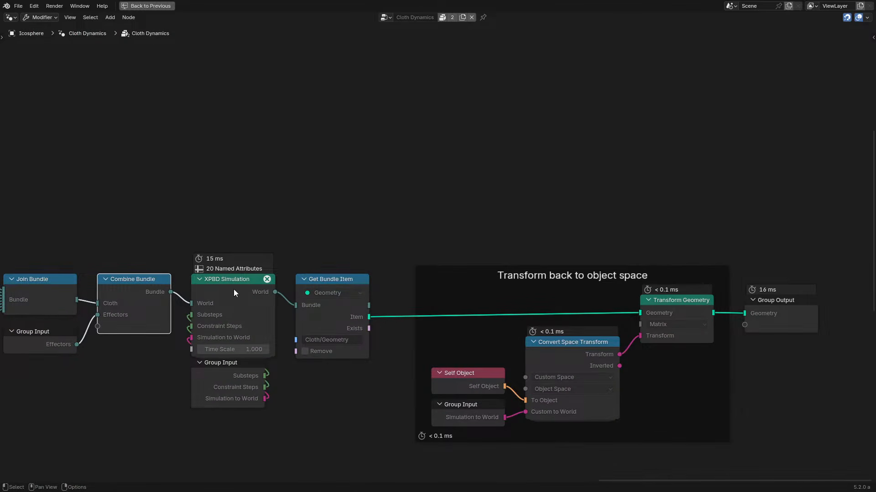
- Copy the Get Bundle Item node that reads Cloth/Geometry after XPBD Simulation
left_click(345, 343)
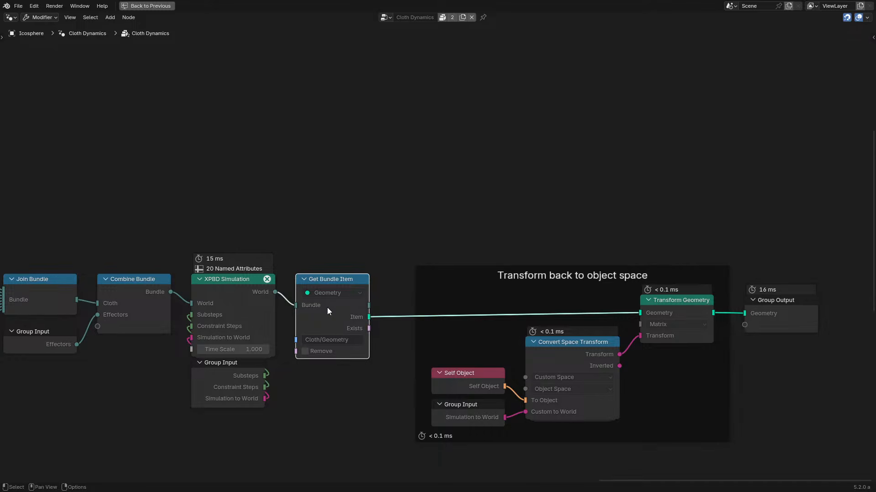
key("ctrl+c")
middle_click_drag(367, 308, 570, 257)
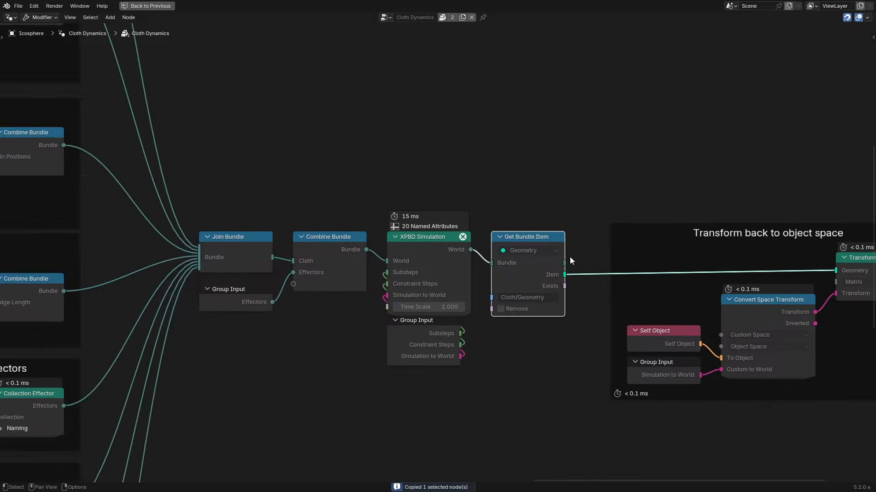
- Try to paste the copied Get Bundle Item node into Plane.001's Geometry Nodes.002 tree
key("ctrl+space")
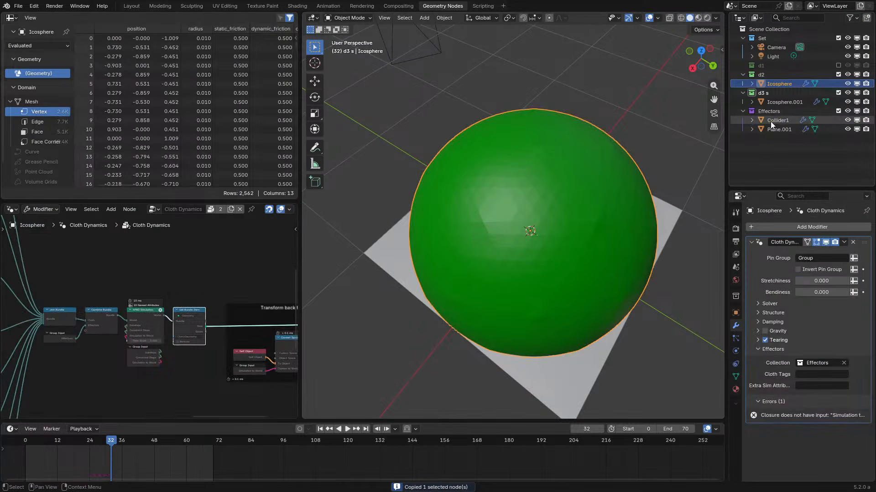
left_click(770, 121)
left_click(774, 128)
key("ctrl+space")
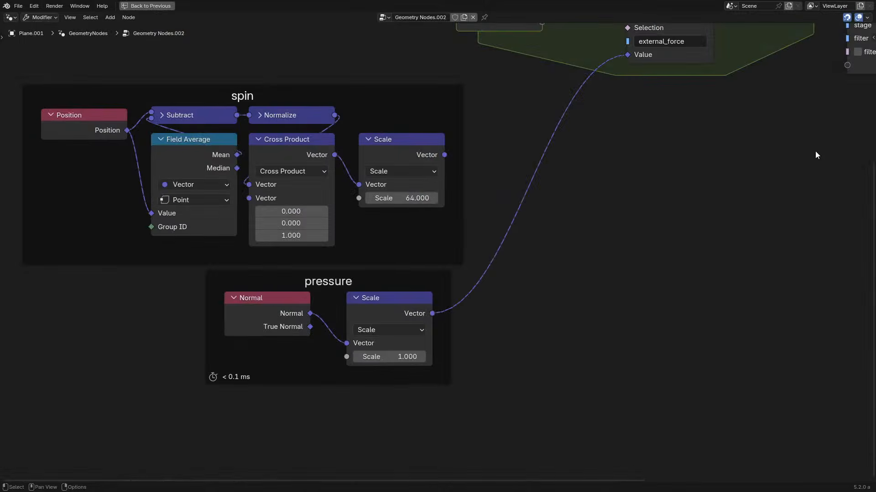
scroll(398, 288, "up", 4)
key("ctrl+v")
key("ctrl+z")
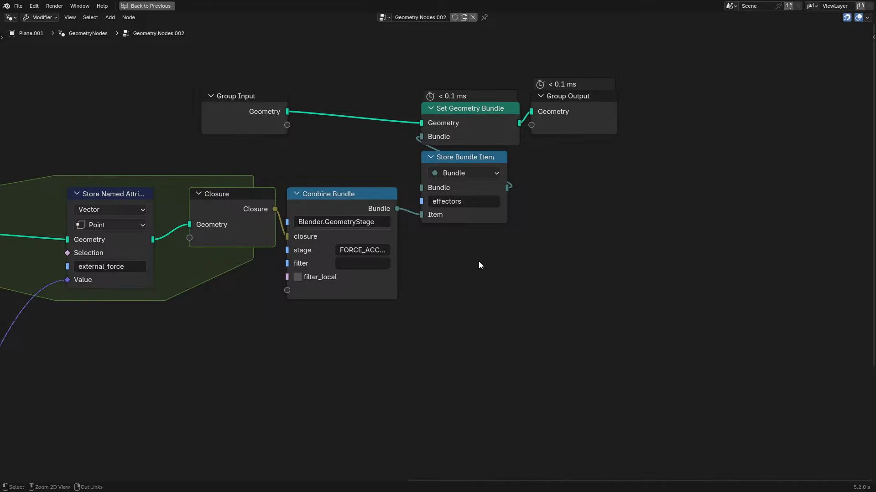
- Move the Effectors collection directly below the Set collection and select Icosphere.001
key("ctrl+space")
left_click_drag(766, 111, 778, 64)
left_click(771, 128)
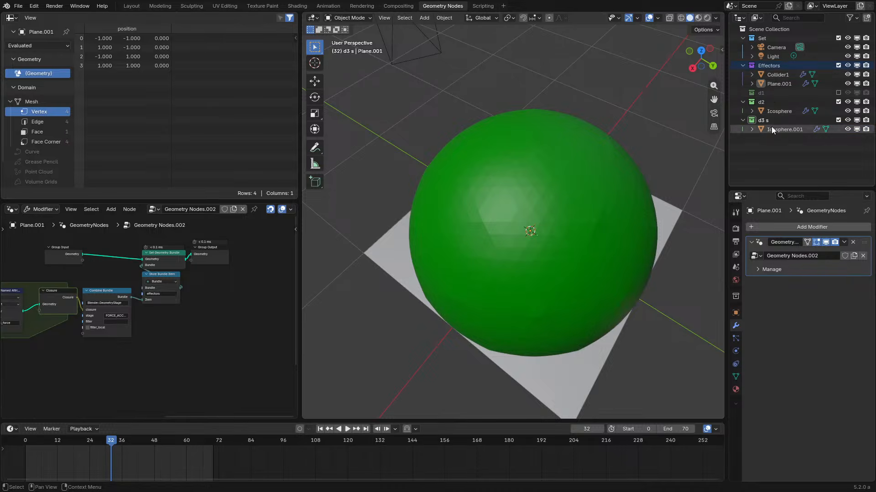
- Paste the copied Get Bundle Item node into Icosphere.001's Simple XPBD tree, link it to the Simulation zone's World output and save the file
key("ctrl+v")
key("ctrl+space")
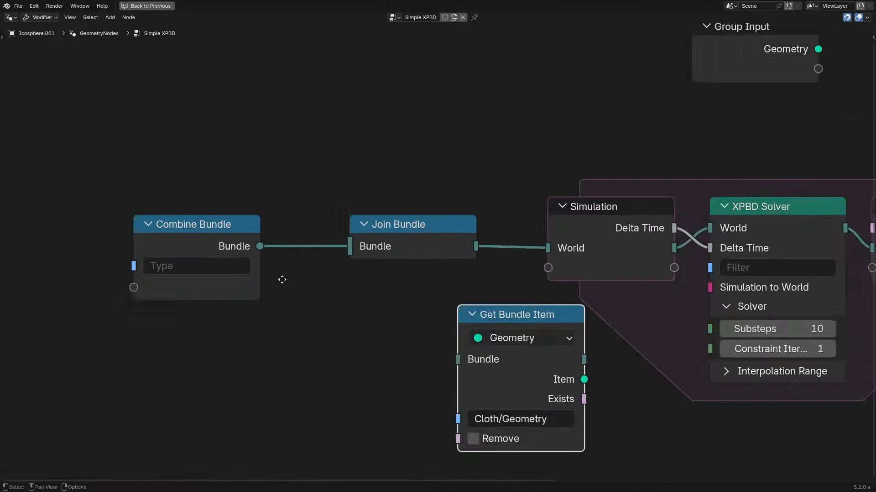
scroll(803, 272, "down", 2)
left_click_drag(233, 269, 693, 309)
key("ctrl+c")
key("ctrl+v")
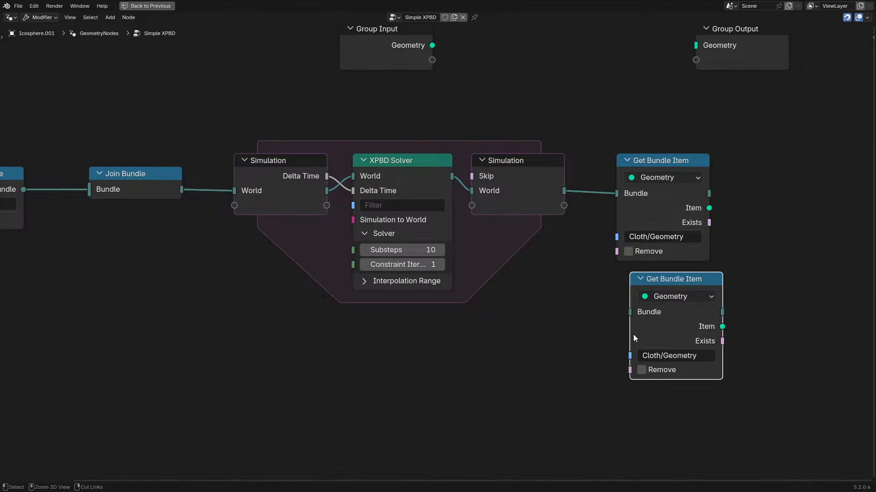
key("ctrl+x")
middle_click_drag(151, 226, 351, 259)
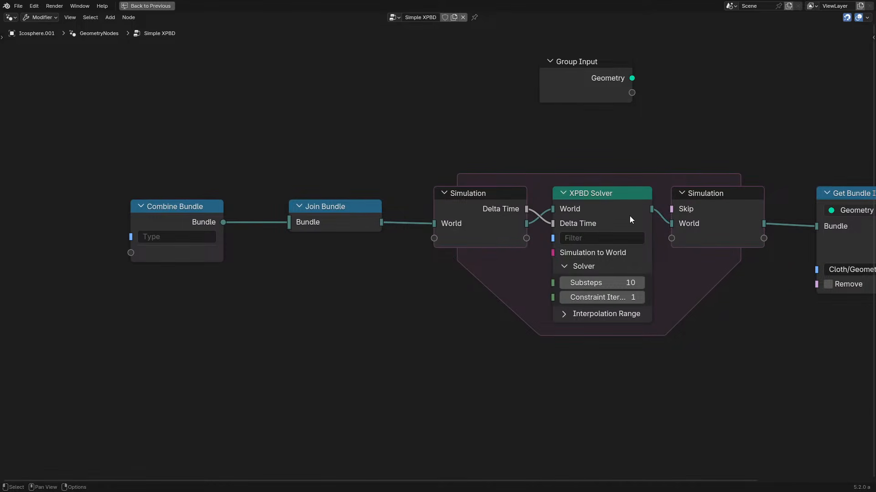
middle_click_drag(632, 219, 271, 224)
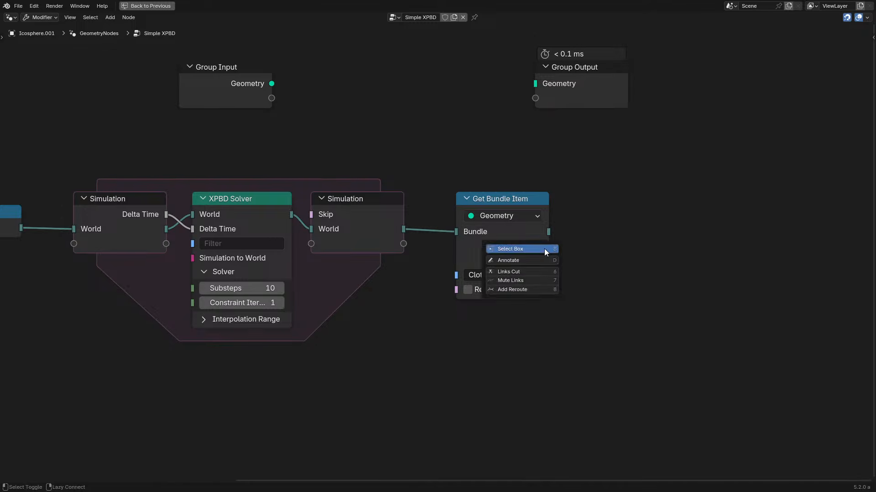
middle_click_drag(228, 197, 565, 196)
key("ctrl+s")
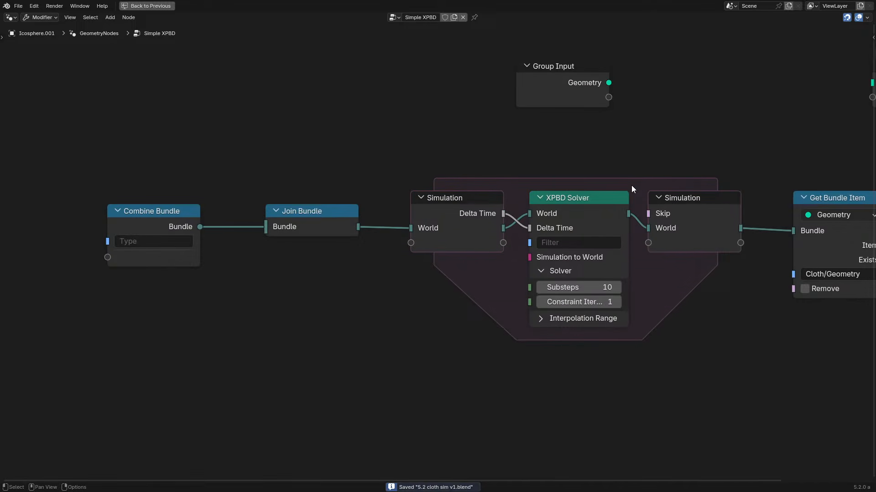
- Cut the link between Combine Bundle and Join Bundle and move the Combine Bundle node aside
middle_click_drag(313, 236, 447, 244)
right_click_drag(372, 197, 365, 251, "ctrl")
left_click_drag(328, 225, 210, 291)
key("shift+a")
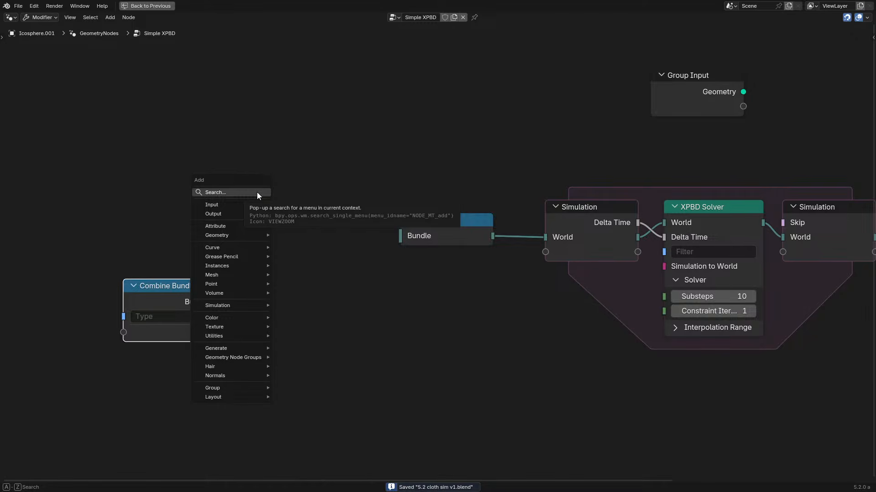
scroll(348, 149, "down", 7)
left_click(740, 248)
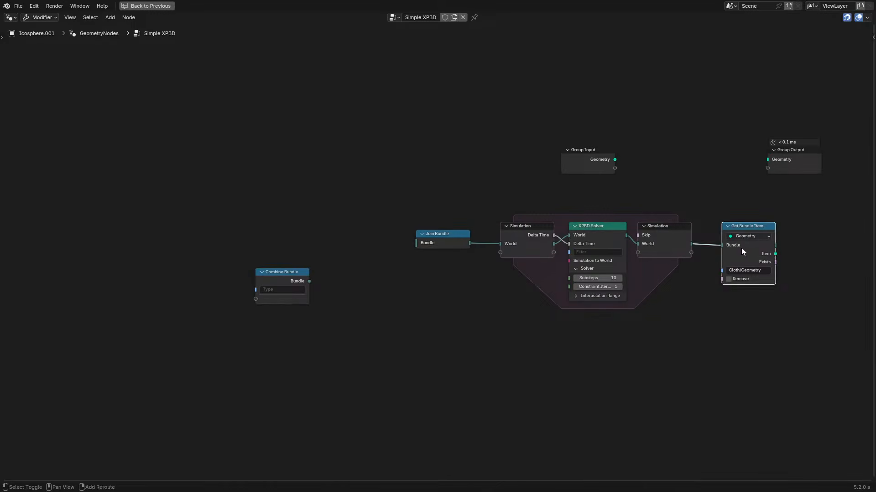
key("shift+d")
right_click(378, 200)
key("ctrl+z")
key("g")
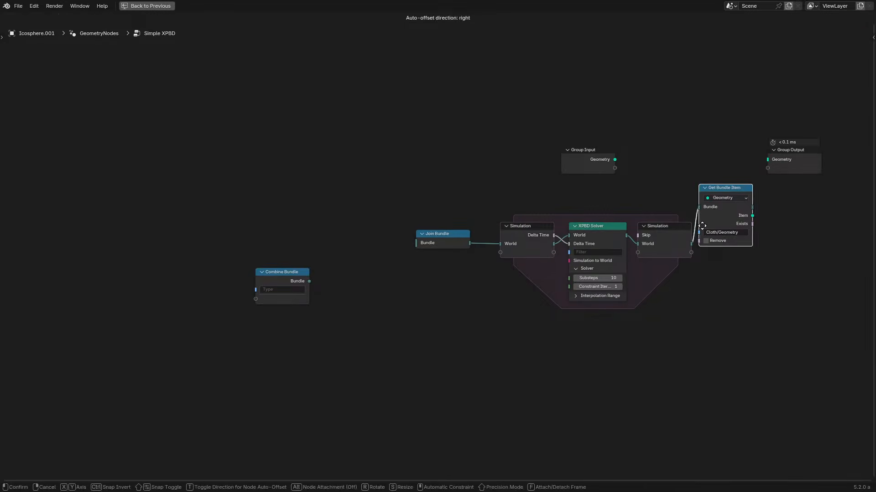
right_click(702, 226)
- Add a Store Bundle Item node directly before the Join Bundle node
key("shift+a")
type("store")
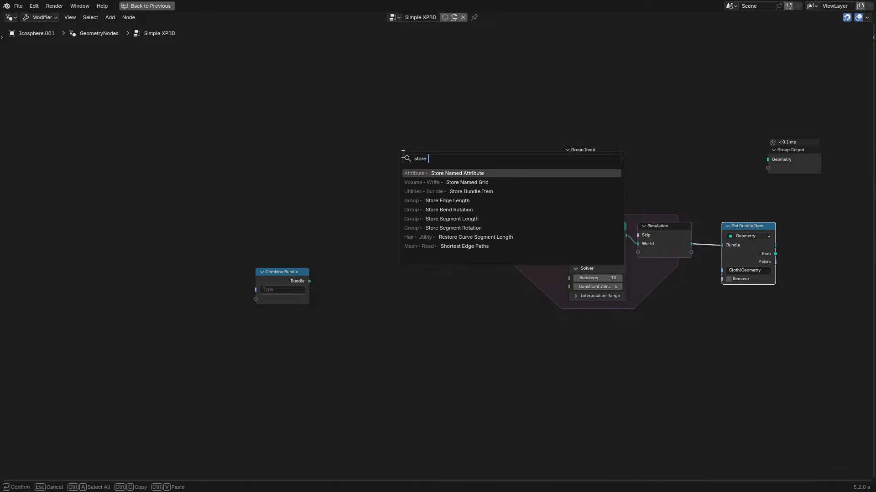
type(" g")
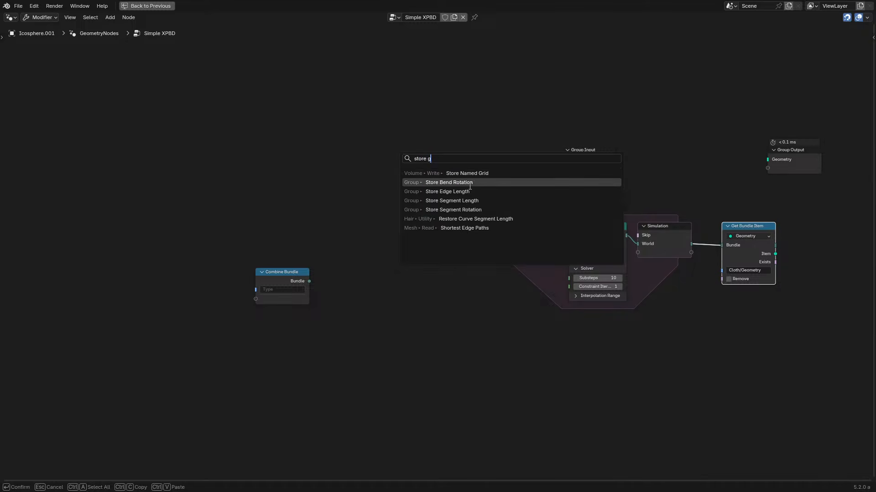
key("BackSpace")
type("b")
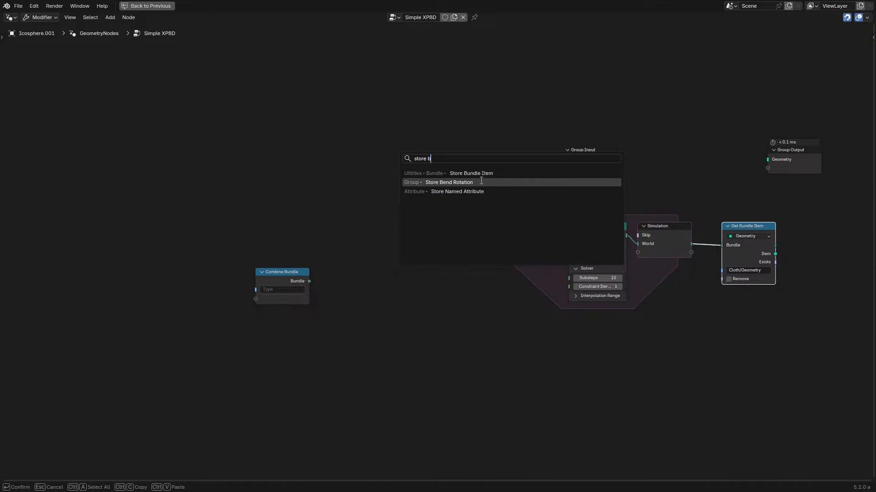
left_click(489, 175)
left_click(357, 216)
- Set the Store Bundle Item node's socket type to Geometry and move it clear of Join Bundle
left_click(392, 227)
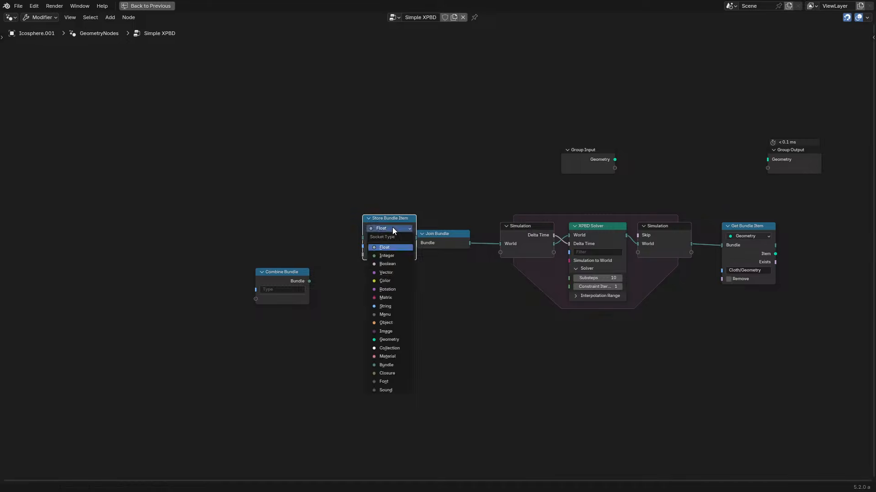
key("v")
scroll(388, 208, "up", 8)
key("g")
left_click(357, 204)
left_click(336, 209)
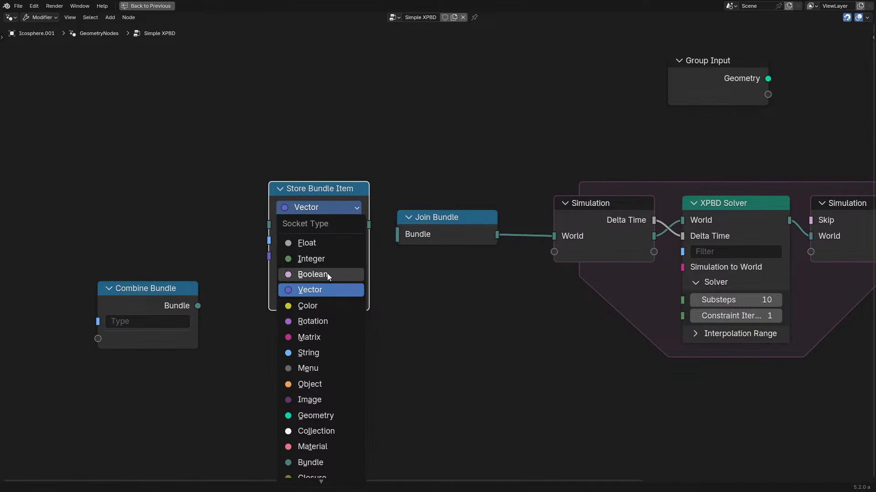
left_click(321, 417)
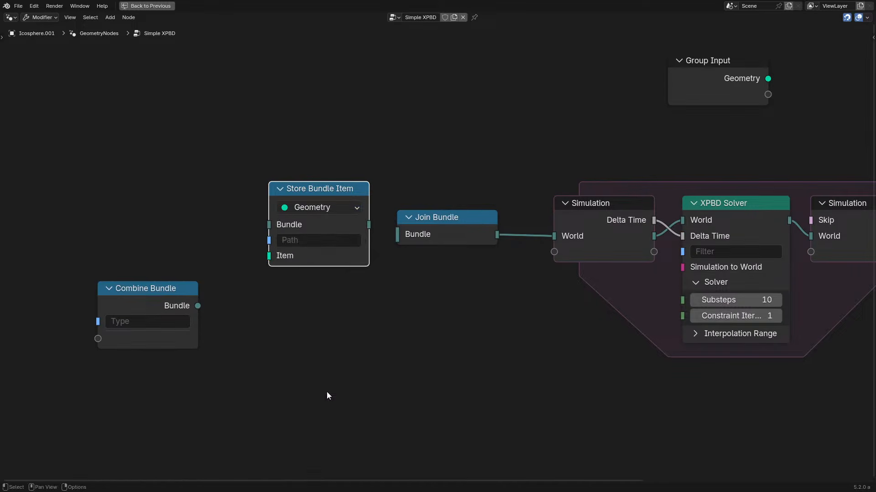
- Set the Store Bundle Item path to "a" and link the relocated Group Input's Geometry to its Item input
left_click(320, 241)
type("a")
left_click_drag(675, 87, 119, 243)
left_click_drag(212, 236, 269, 256)
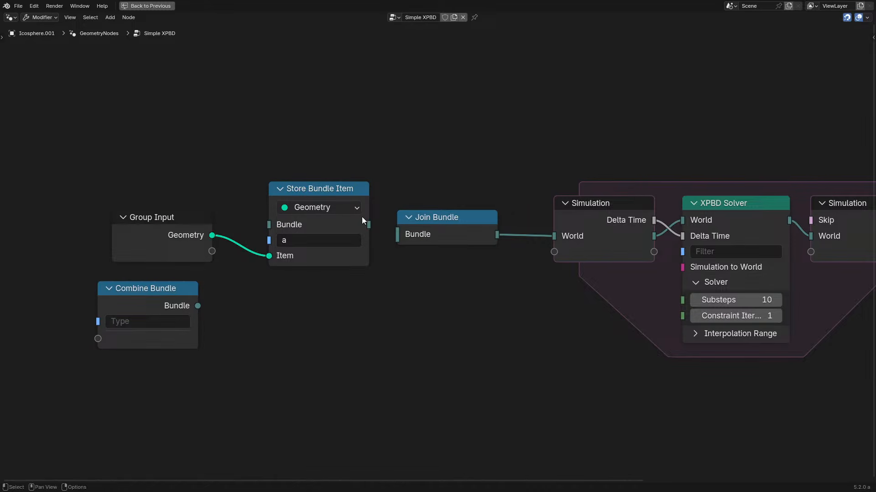
- Link Store Bundle Item's Bundle directly to the Simulation zone's World input and detach the Join Bundle node
left_click_drag(369, 225, 554, 236)
left_click(432, 234)
key("x")
key("ctrl+z")
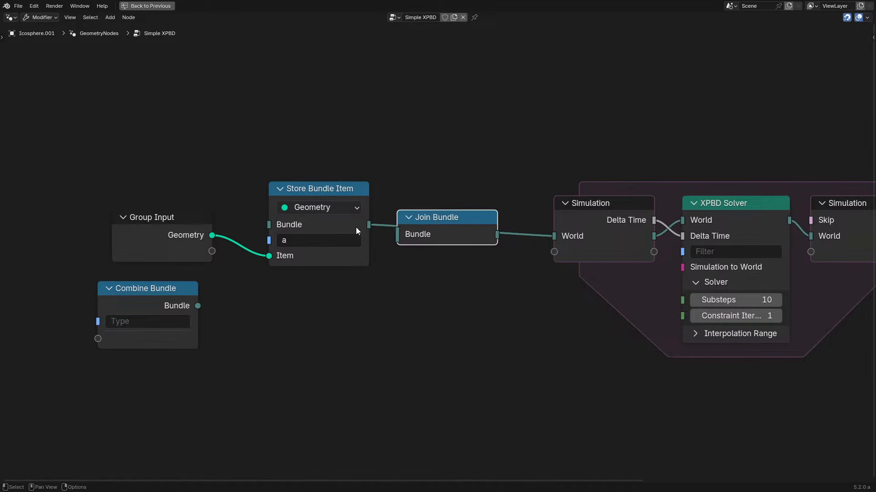
left_click_drag(453, 238, 467, 166, "alt")
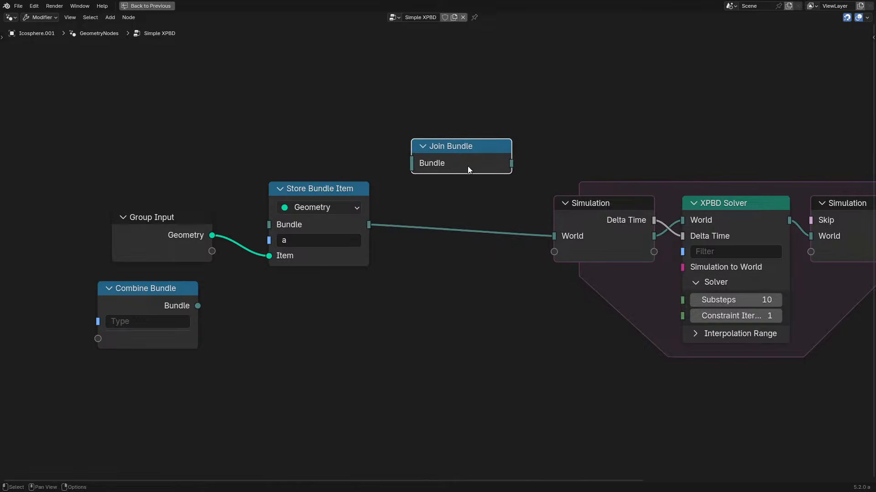
- Save the file and link Get Bundle Item's Item output to the Group Output's Geometry
scroll(593, 201, "down", 4)
middle_click_drag(598, 203, 257, 224)
key("ctrl+s")
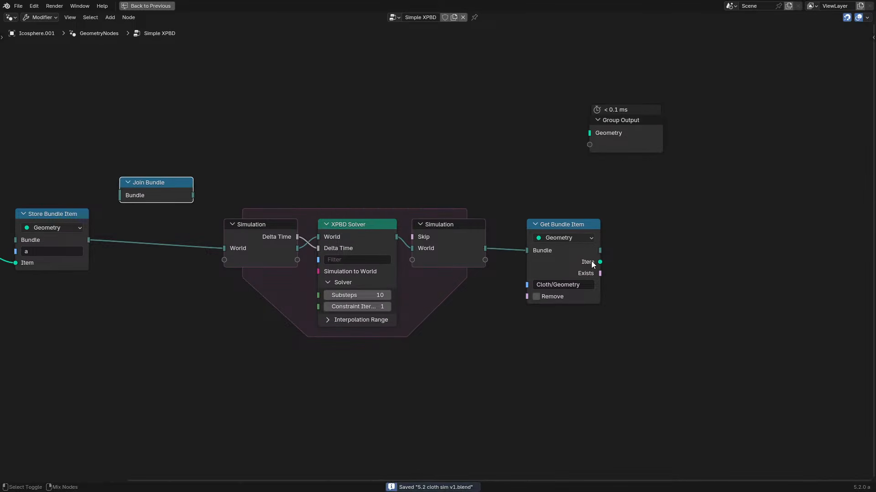
left_click(590, 261, "ctrl+shift")
key("ctrl+z")
left_click_drag(600, 262, 590, 133)
- Play the simulation to test the geometry returned by Get Bundle Item
key("ctrl+space")
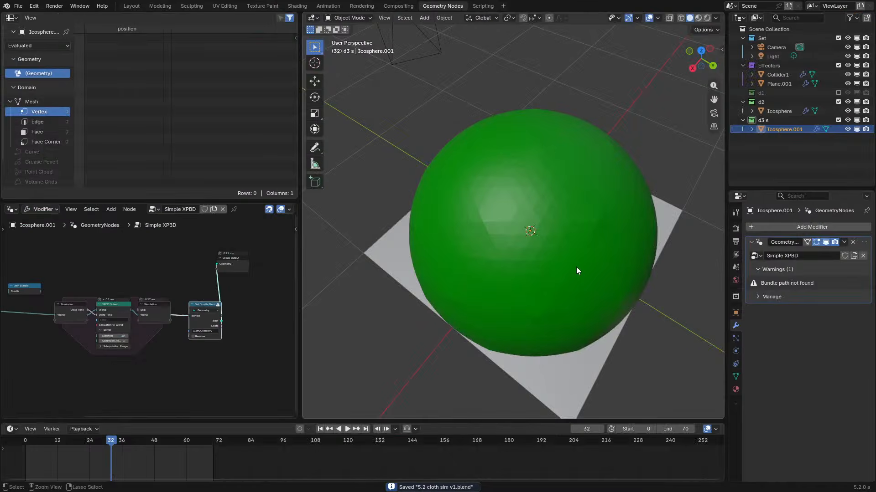
key("space")
key("Escape")
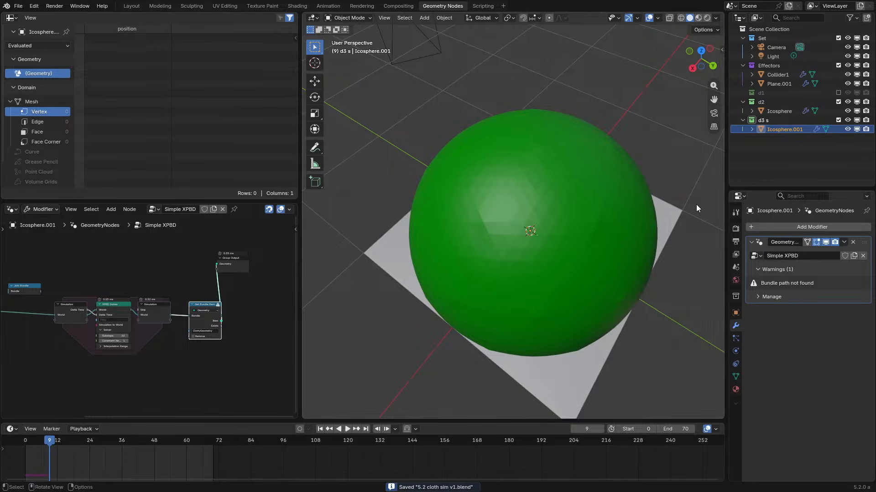
- Exclude the d2 collection from the view layer and show the 3D viewport in wireframe
left_click(838, 102)
middle_click_drag(540, 263, 539, 199)
key("z")
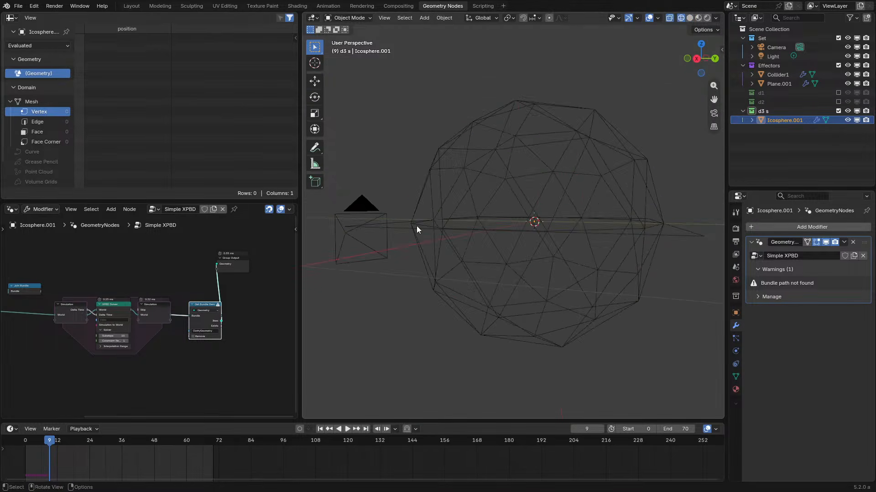
middle_click_drag(481, 221, 530, 263)
scroll(529, 263, "down", 4)
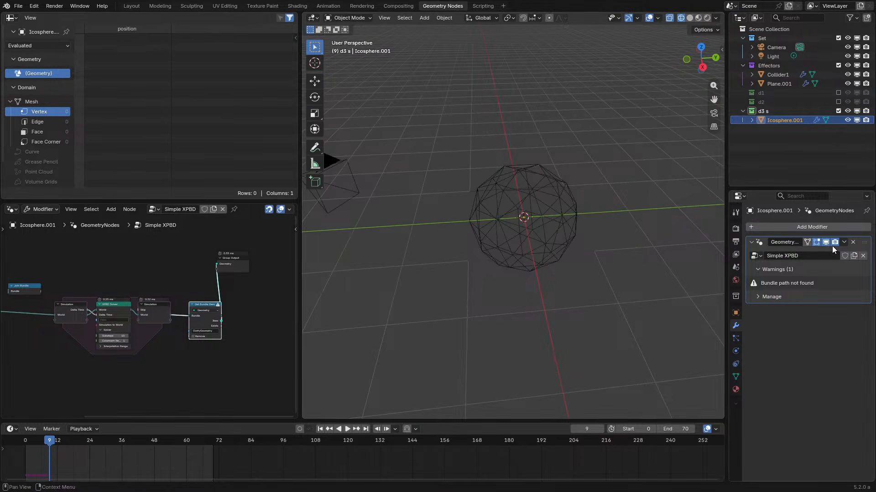
- Copy "Geometry" from Get Bundle Item's path and paste it as the Store Bundle Item path
key("ctrl+space")
scroll(269, 284, "up", 3)
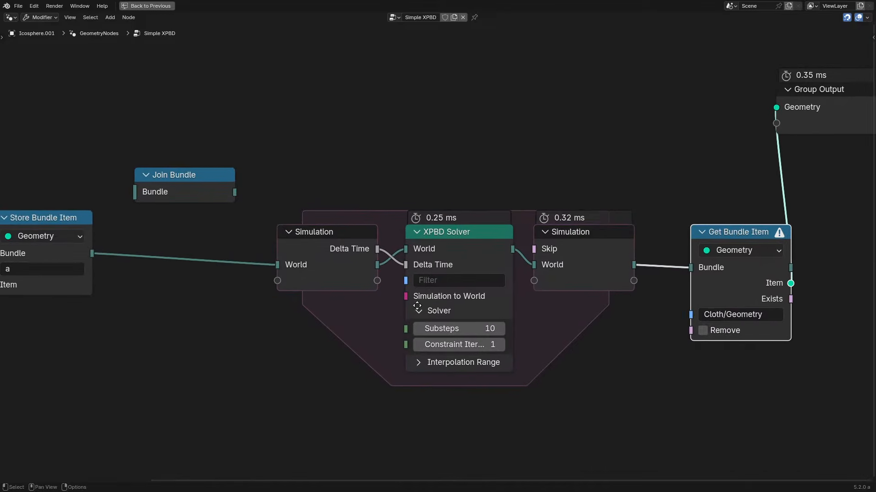
left_click(773, 310)
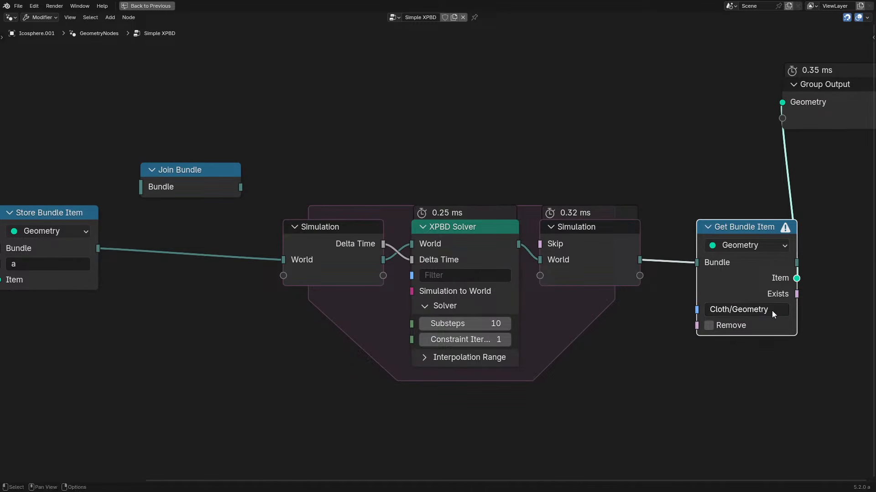
left_click_drag(773, 311, 733, 314)
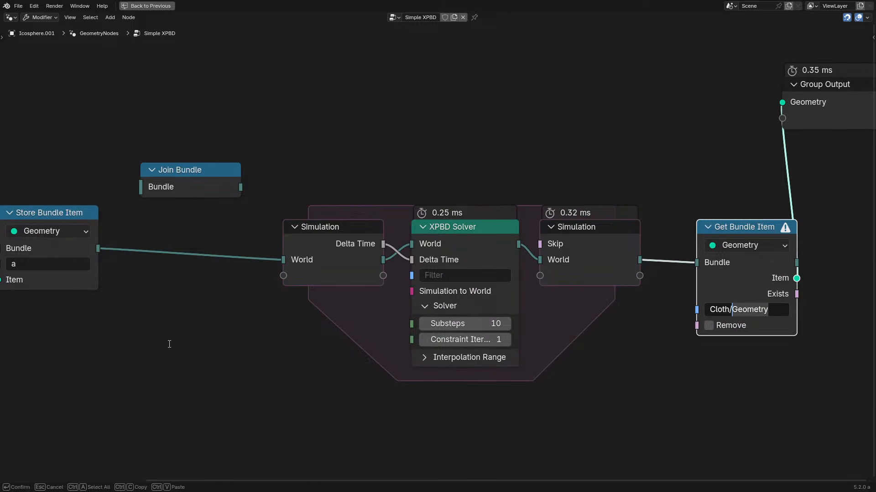
key("ctrl+c")
key("Return")
key("ctrl+v")
- Play the simulation to test the Store Bundle Item path "Geometry"
key("ctrl+space")
key("space")
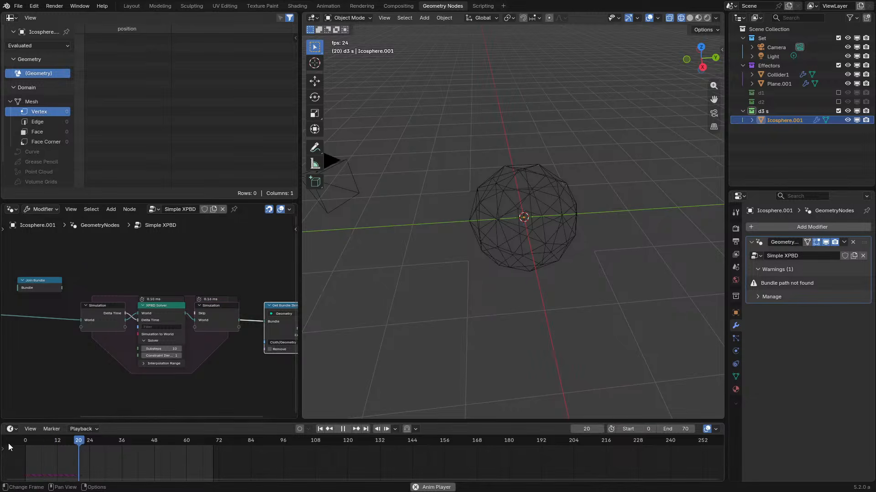
key("ctrl+space")
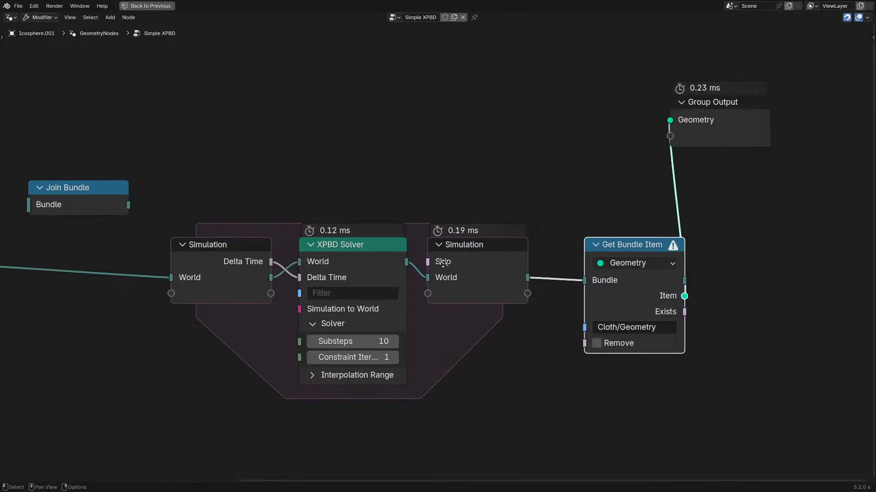
- Set the Store Bundle Item path to Cloth/Geometry, matching the Get Bundle Item node
middle_click_drag(443, 264, 194, 244)
scroll(271, 267, "up", 4)
scroll(313, 292, "down", 8)
middle_click_drag(172, 309, 527, 296)
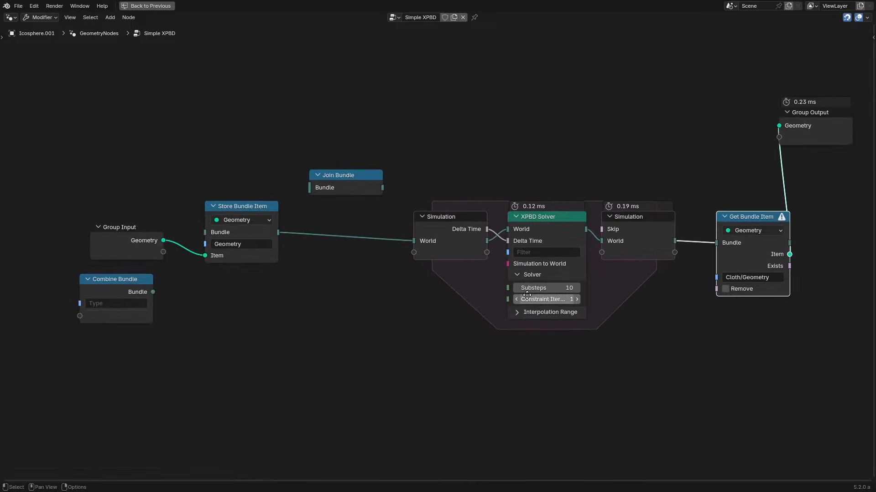
scroll(477, 263, "up", 1)
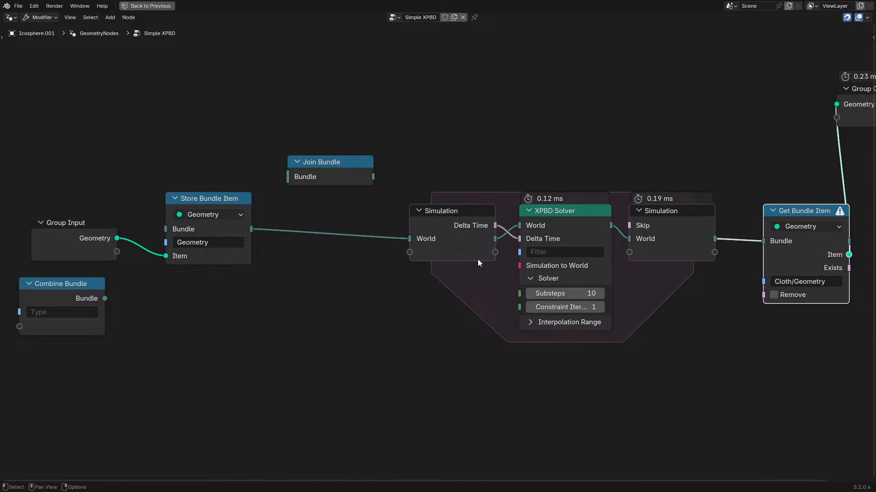
left_click(189, 242)
left_click(176, 243)
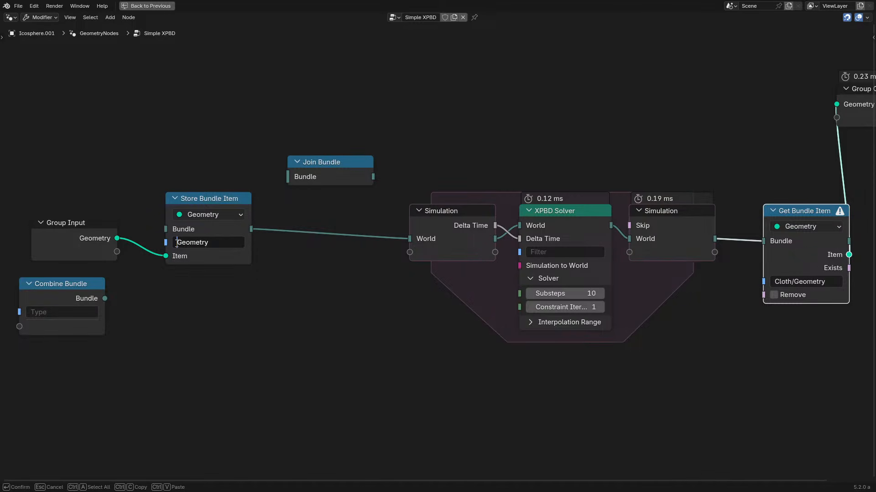
type("Cloth/")
key("Return")
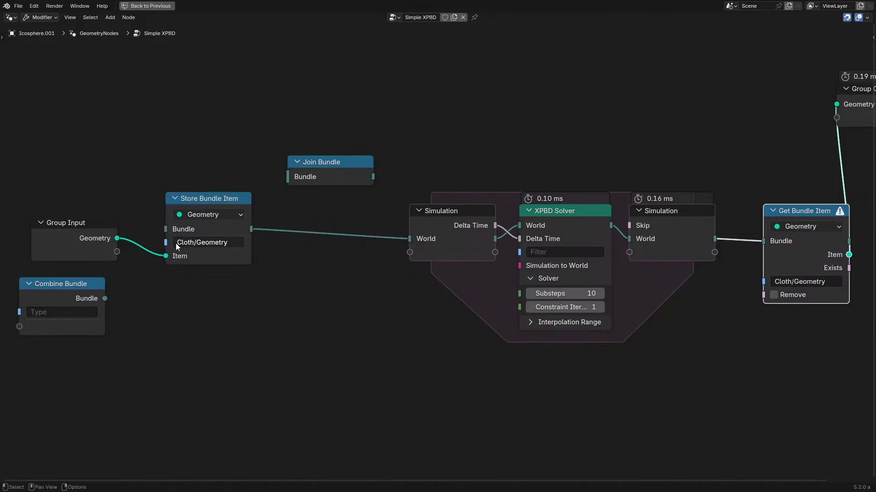
- Play the simulation from the start of the timeline to test the Cloth/Geometry path
key("ctrl+space")
key("space")
left_click(21, 441)
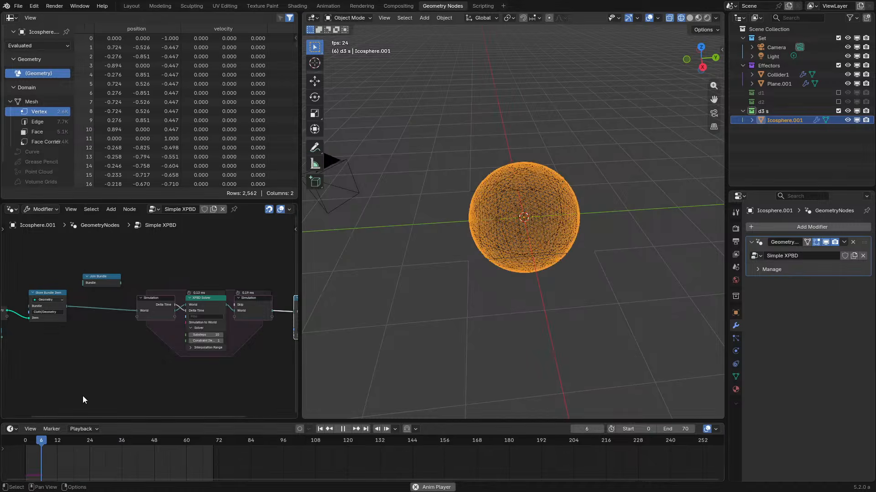
key("space")
- Move the Store Bundle Item node closer to the Simulation zone and select the XPBD Solver node
key("ctrl+space")
scroll(278, 232, "up", 1)
left_click_drag(161, 201, 275, 214)
middle_click_drag(359, 220, 46, 199)
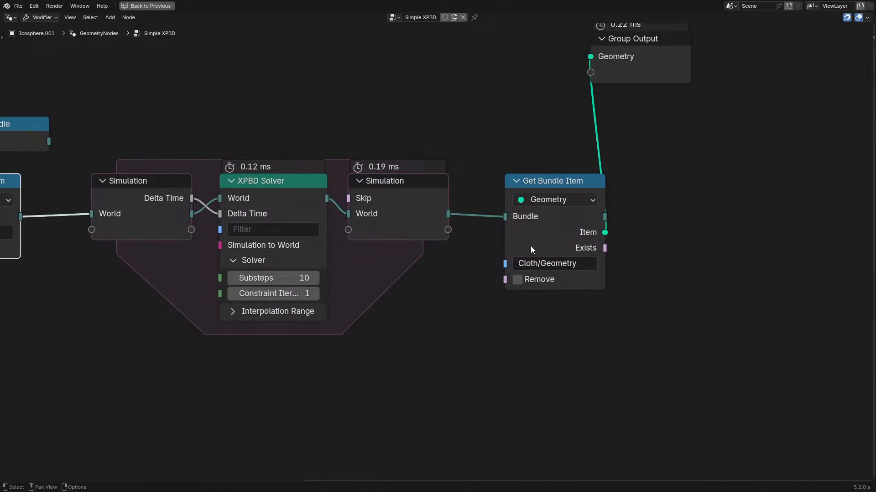
left_click_drag(288, 196, 275, 182)
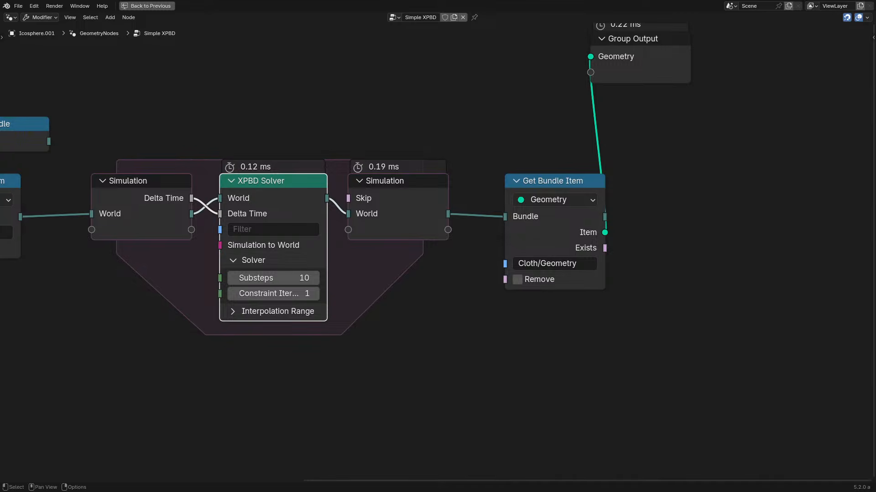
key("ctrl+space")
middle_click_drag(146, 332, 210, 342)
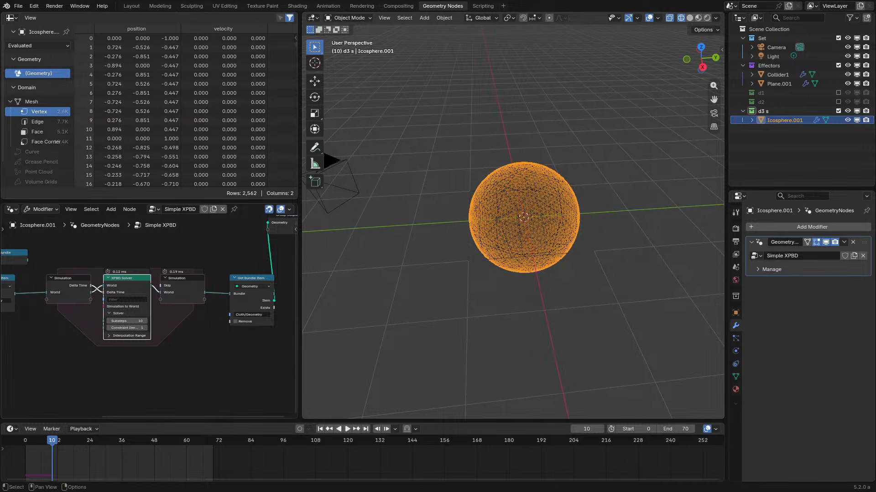
- Review the Simple XPBD node tree and save the file
key("ctrl+space")
middle_click_drag(299, 336, 516, 354)
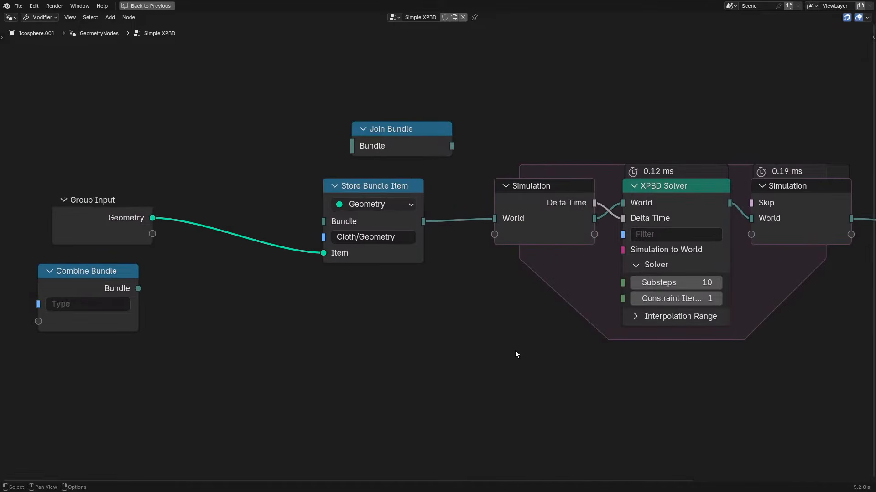
middle_click_drag(420, 262, 267, 254)
key("ctrl+space")
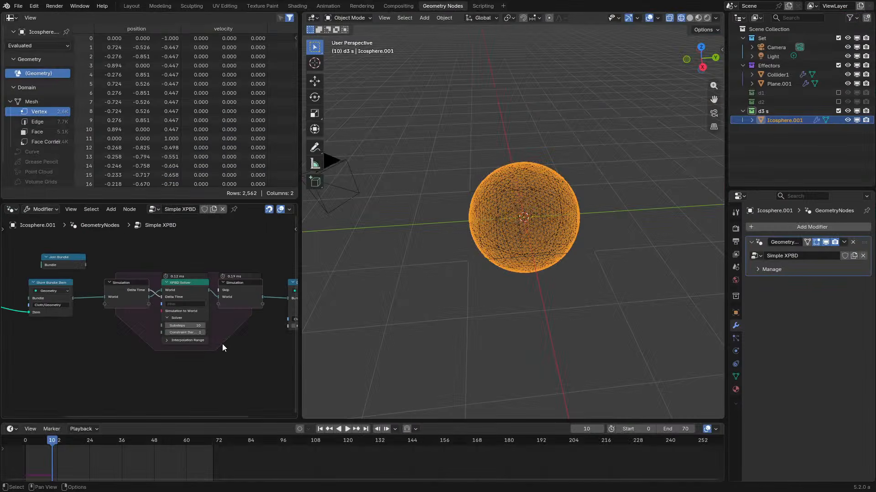
key("ctrl+s")
- Remove the Cloth/ prefix from the Store Bundle Item path, leaving "Geometry"
key("ctrl+space")
left_click(196, 227)
left_click_drag(202, 227, 134, 227)
key("BackSpace")
key("Return")
- Shorten the Get Bundle Item path to "Geometry" to match the stored item
middle_click_drag(840, 268, 674, 271)
left_click(640, 264)
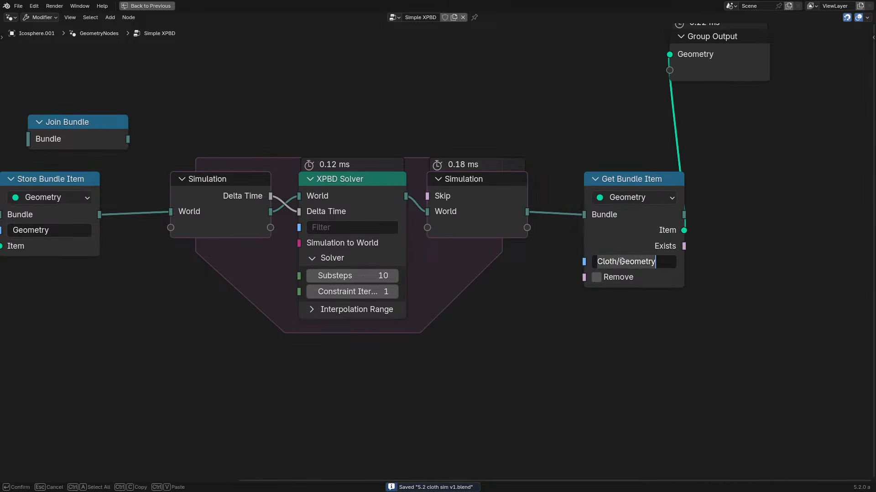
left_click_drag(623, 262, 572, 263)
key("BackSpace")
key("Return")
key("ctrl+space")
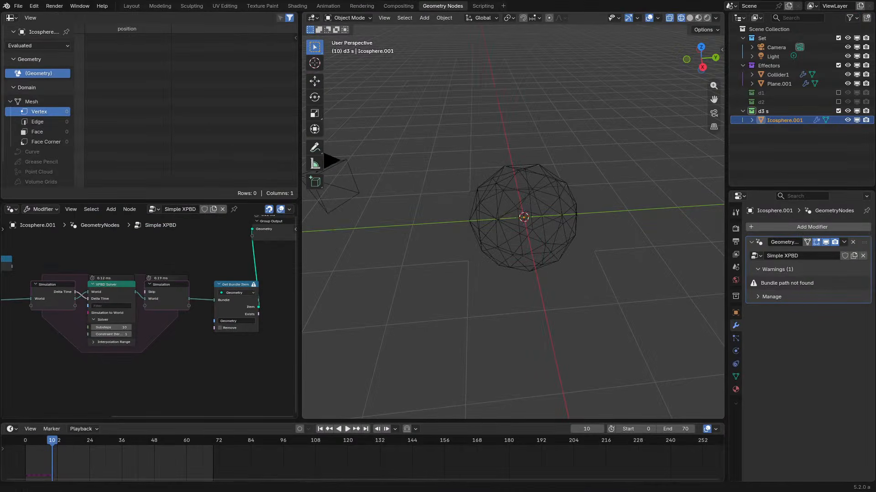
- Advance the simulation one frame and examine the vertex velocity values in the spreadsheet
key("Right")
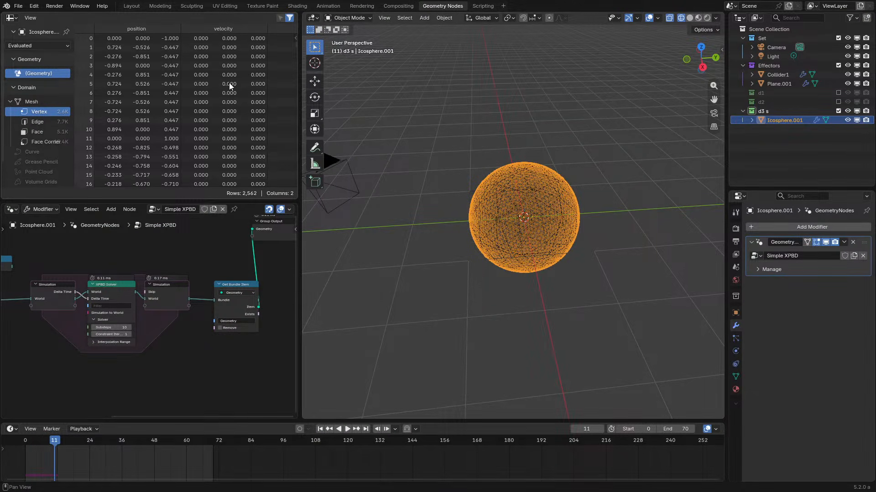
key("ctrl+space")
key("ctrl+space")
scroll(230, 119, "down", 5)
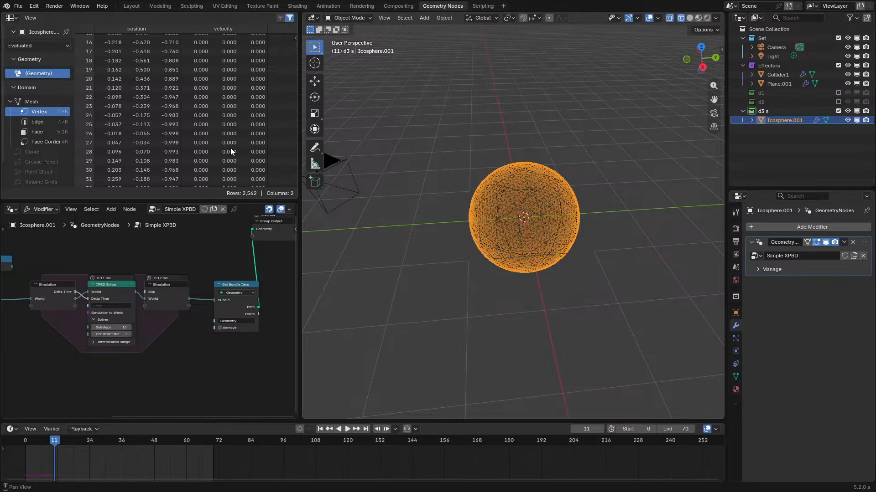
- Move the Store Bundle Item node nearer the Group Input and park the Join Bundle and Combine Bundle nodes off to the side
key("ctrl+space")
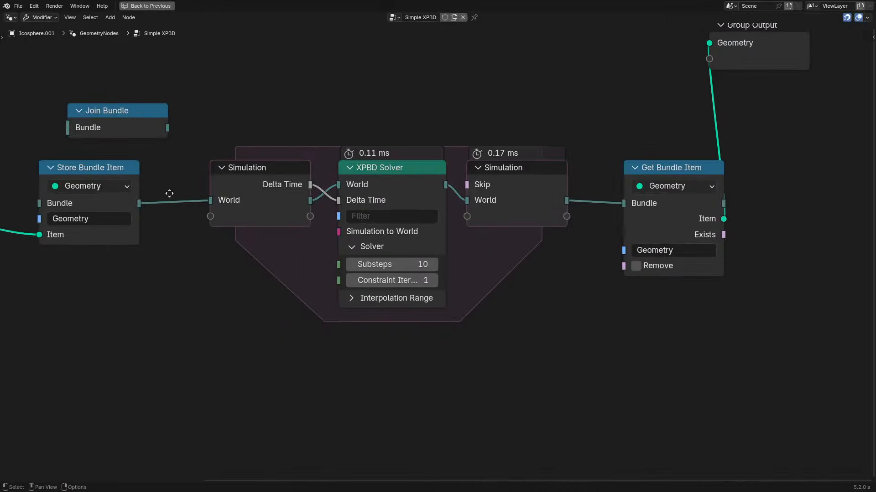
middle_click_drag(169, 193, 567, 172)
left_click_drag(500, 140, 401, 126)
left_click_drag(536, 94, 180, 336)
left_click_drag(94, 246, 368, 359)
key("g")
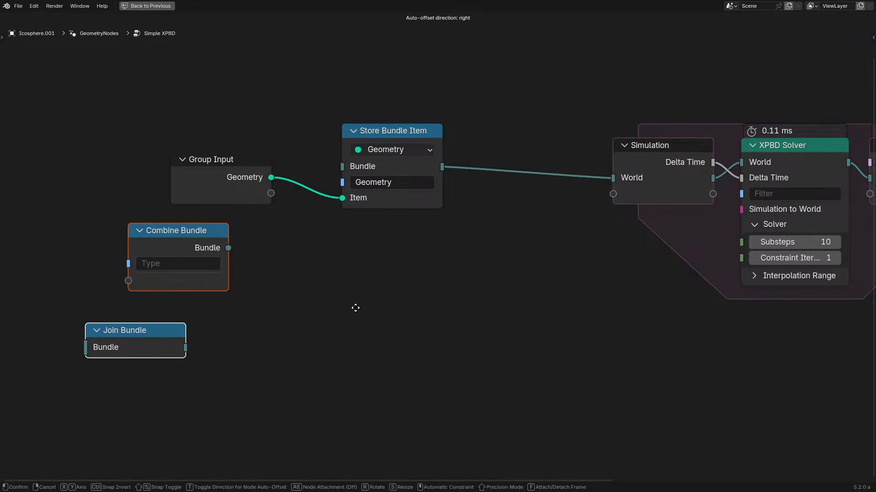
left_click(199, 317)
- Make room beside the Group Input and insert a Vector-type Store Named Attribute node before Store Bundle Item
left_click_drag(221, 173, 136, 160)
left_click(323, 252)
key("q")
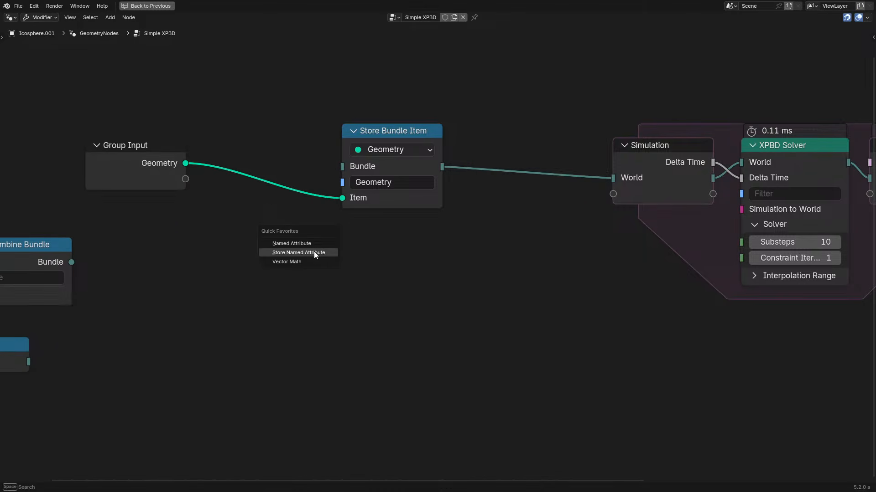
left_click(313, 252)
left_click(256, 151)
scroll(289, 174, "down", 3, "ctrl")
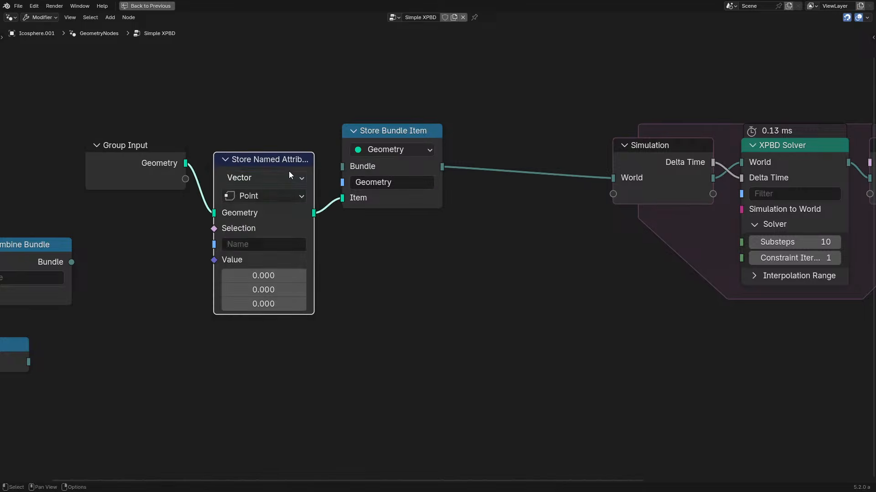
- Name the stored attribute "velocity" and set its Z value to 30
left_click(274, 247)
type("velocity")
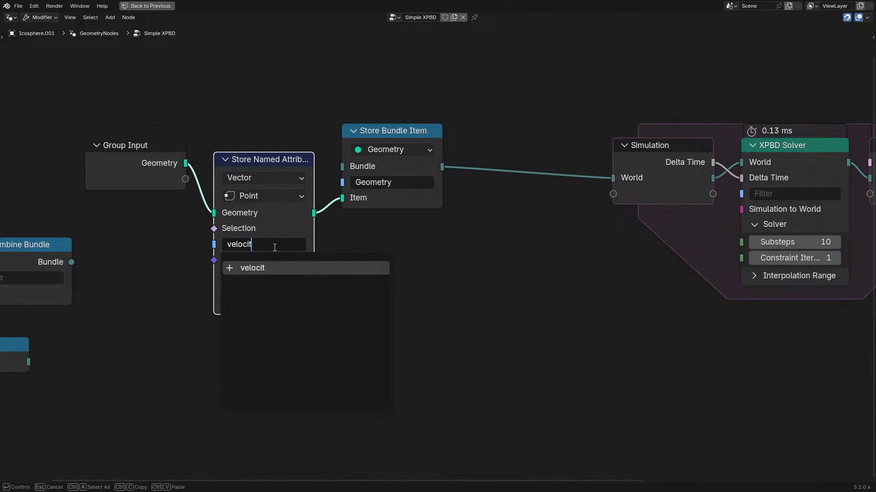
key("Return")
left_click(275, 297)
type("30")
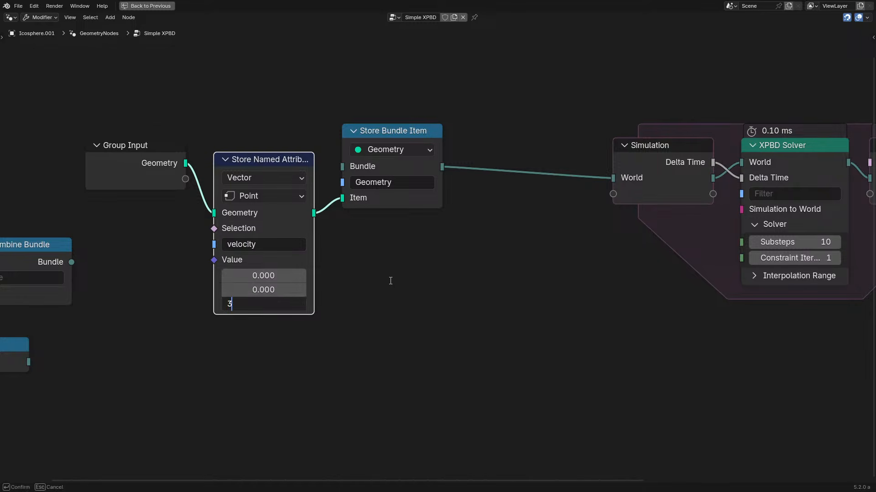
key("Return")
- Play the simulation from the start to test the Z velocity of 30
key("ctrl+space")
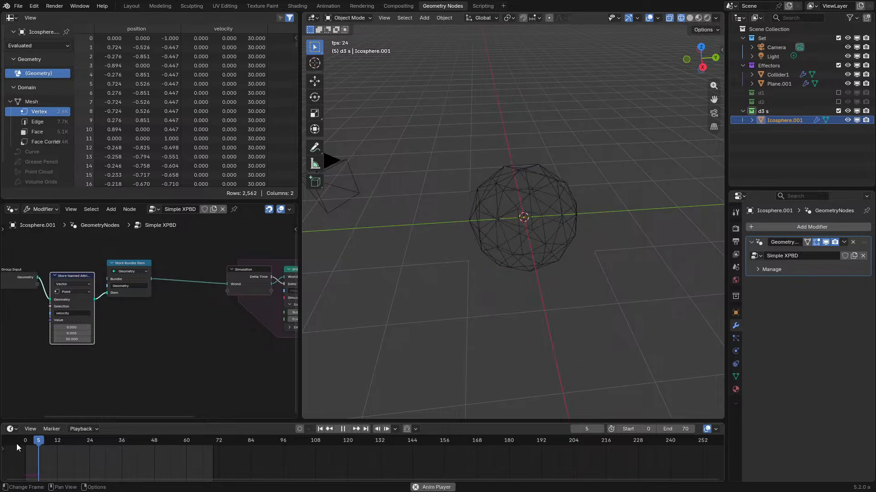
key("space")
middle_click_drag(479, 302, 513, 187)
- Reduce the Z value of the stored velocity attribute to 15
scroll(98, 338, "up", 3)
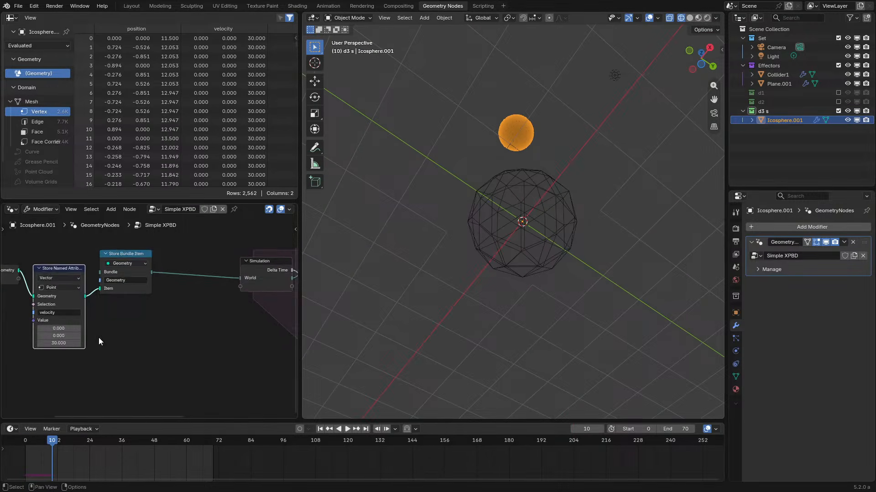
left_click(27, 353)
type("15")
key("Return")
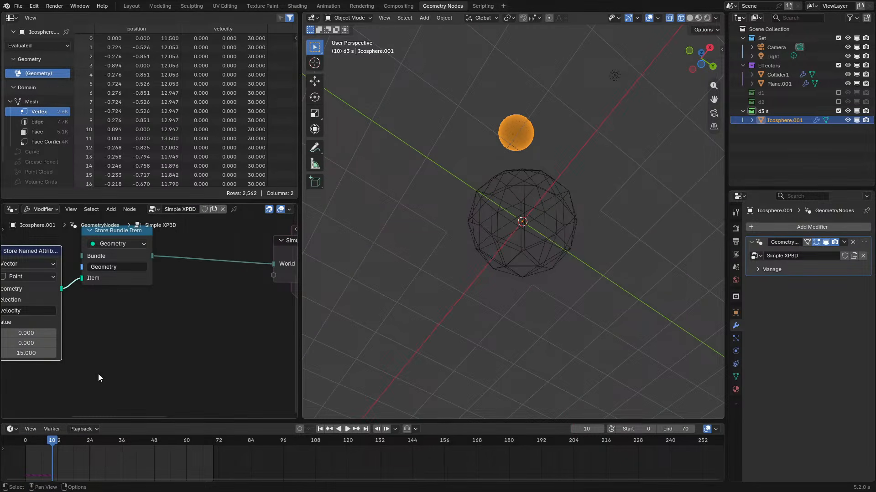
- Play the simulation from the start of the timeline to test the Z velocity of 15
left_click(21, 440)
key("space")
key("space")
middle_click_drag(541, 217, 553, 259)
key("space")
key("space")
- Switch the viewport to Solid shading and play the simulation on, following the moving icosphere
key("z")
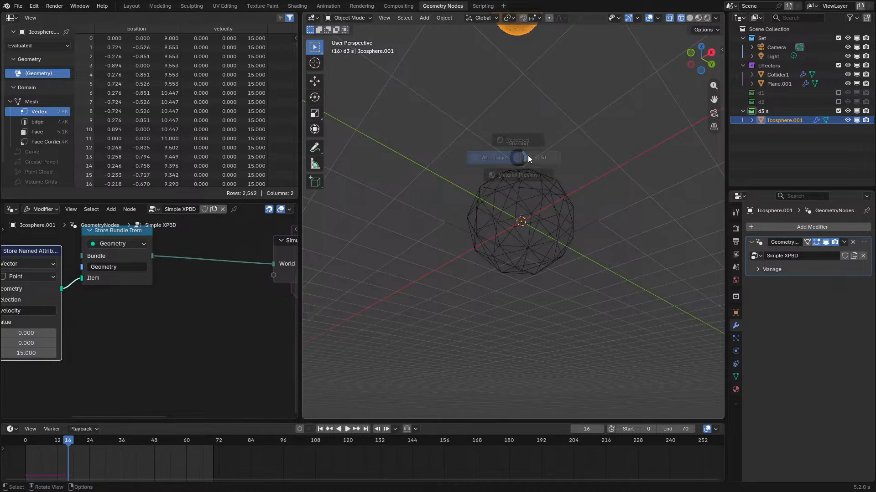
left_click(529, 155)
scroll(538, 146, "down", 6)
middle_click_drag(547, 126, 562, 171)
mouse_move(536, 99)
middle_mouse_down("shift")
mouse_move(555, 224)
mouse_move(535, 332)
middle_mouse_up("shift")
key("space")
key("space")
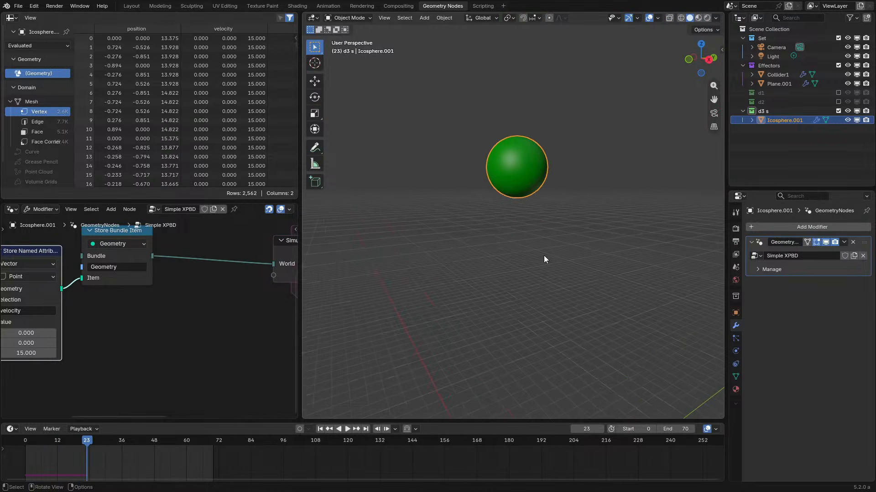
- Line up the Store Bundle Item node with the output of Store Named Attribute and save the file
key("ctrl+space")
scroll(331, 184, "down", 2)
key("Home")
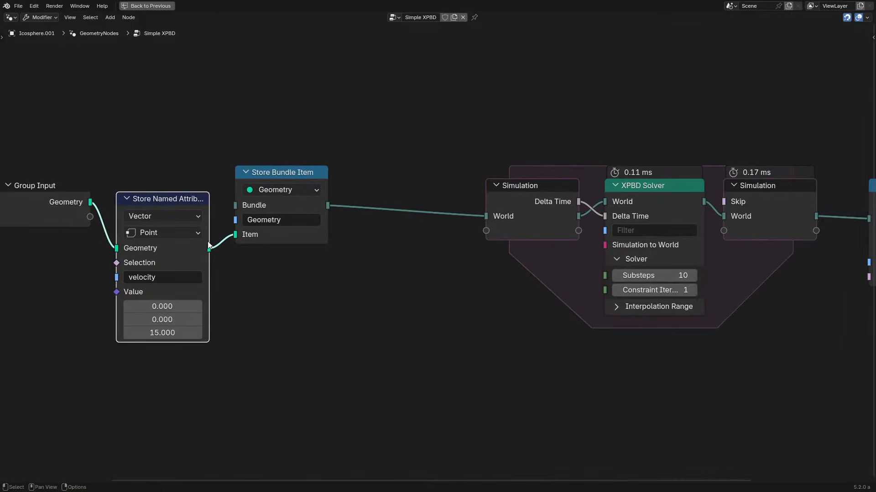
left_click_drag(262, 234, 281, 251)
key("ctrl+s")
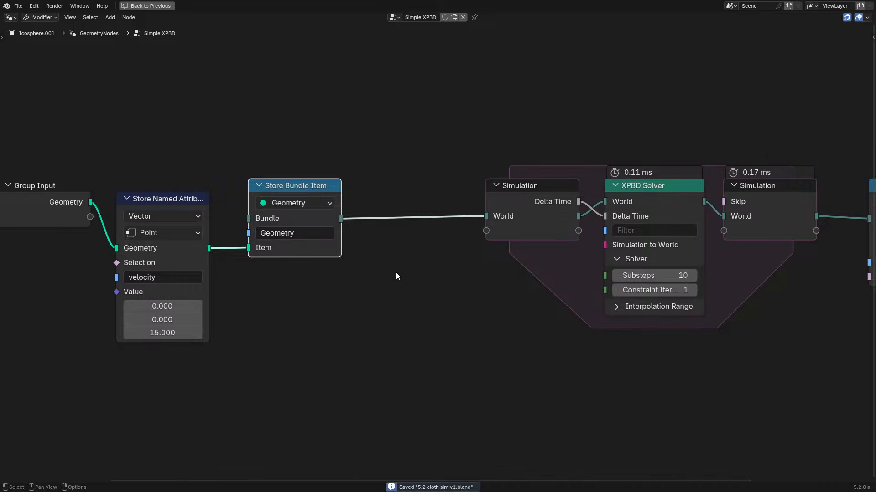
- Move the Group Input, Store Named Attribute and Store Bundle Item nodes together closer to the Simulation zone
scroll(392, 262, "down", 2)
left_click_drag(166, 168, 332, 281)
key("g")
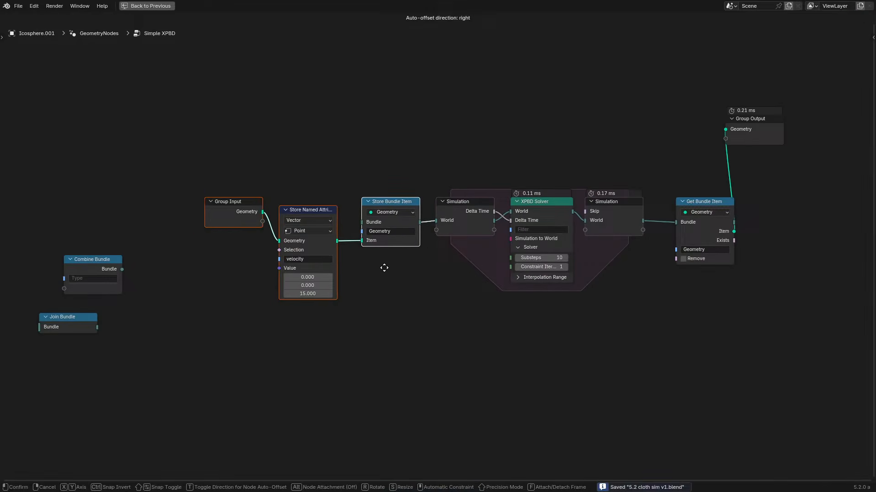
left_click(376, 268)
- Set the paths of the Store Bundle Item and Get Bundle Item nodes to "a"
scroll(475, 243, "up", 6)
middle_click_drag(479, 242, 286, 236)
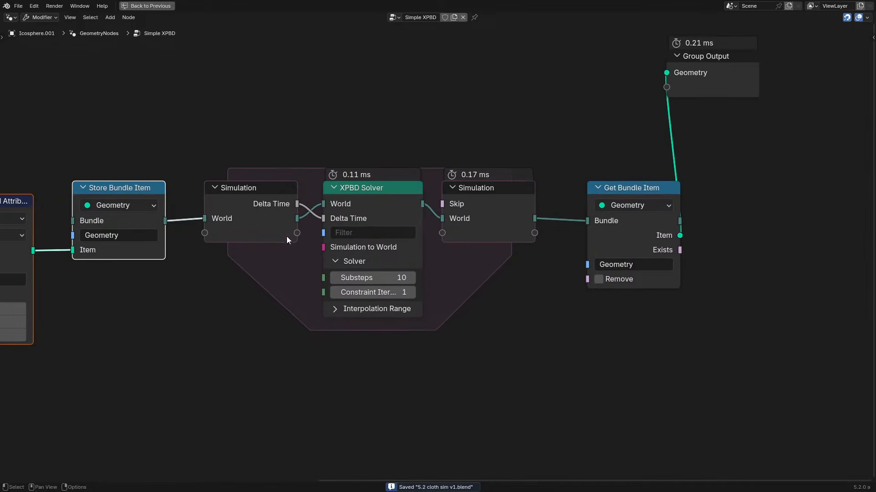
left_click(129, 241)
type("a")
key("Return")
left_click(621, 265)
key("ctrl+c")
type("a")
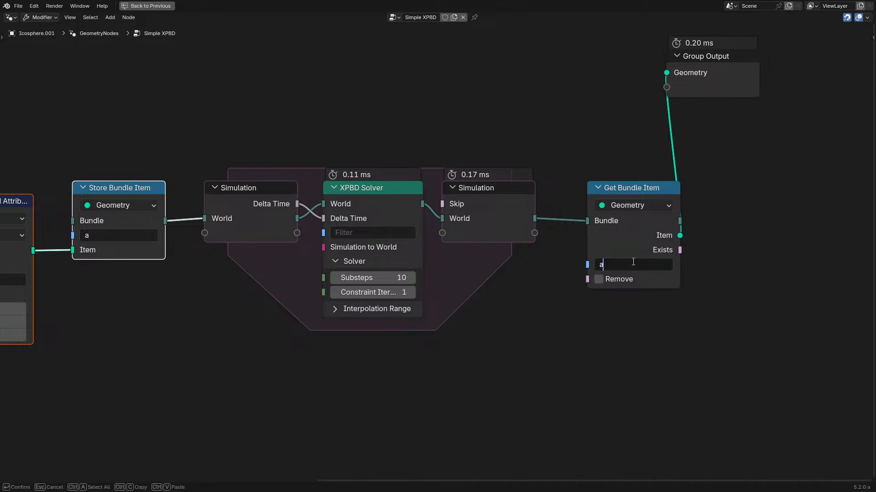
key("Return")
- Play the simulation from the start of the timeline to test the path "a"
key("ctrl+space")
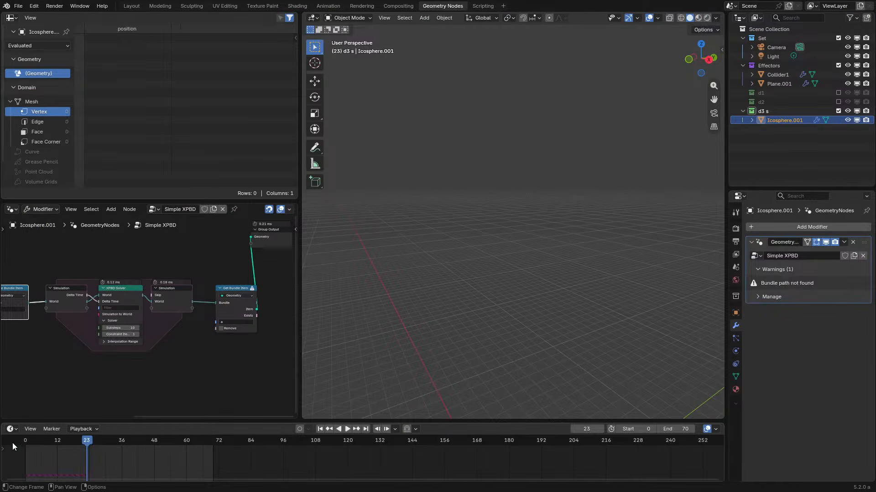
key("space")
key("ctrl+space")
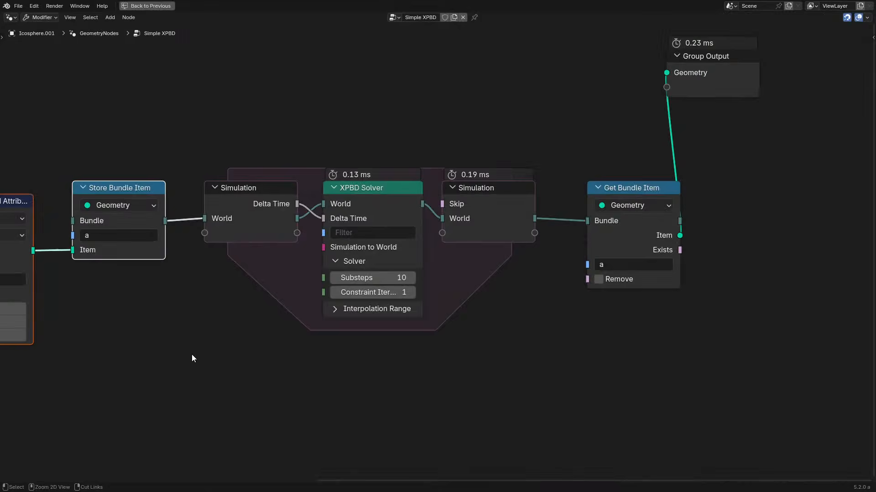
- Restore the Store and Get Bundle Item paths to "Geometry" and play the simulation again
left_click(139, 236)
type("Geometry")
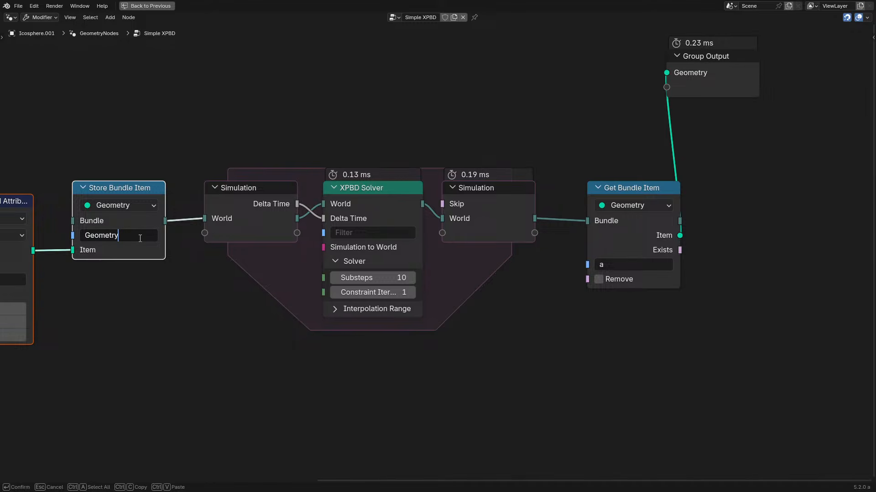
key("Return")
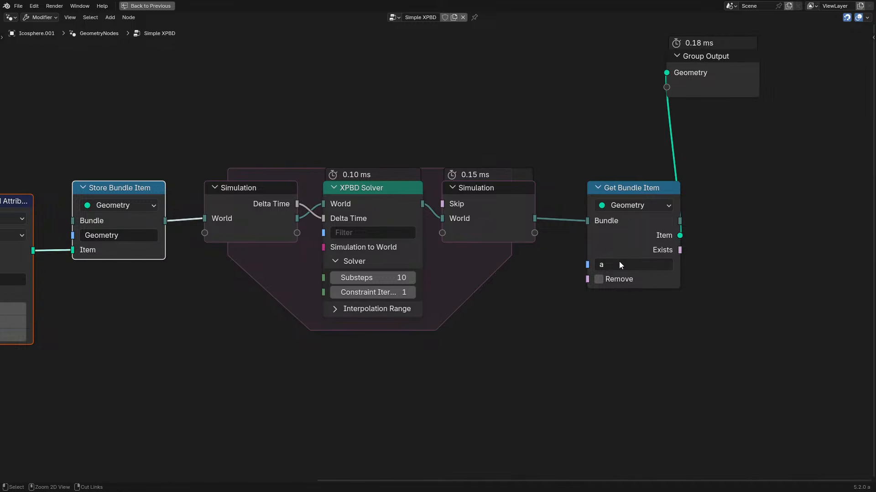
key("ctrl+v")
key("ctrl+space")
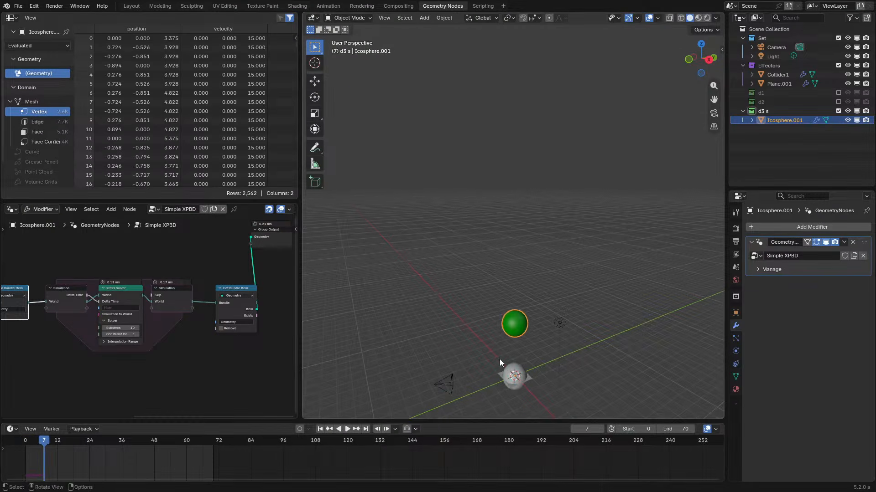
middle_click_drag(500, 362, 553, 196)
- Align the Store Named Attribute and Group Input nodes in one row with Store Bundle Item, spaced evenly
key("ctrl+space")
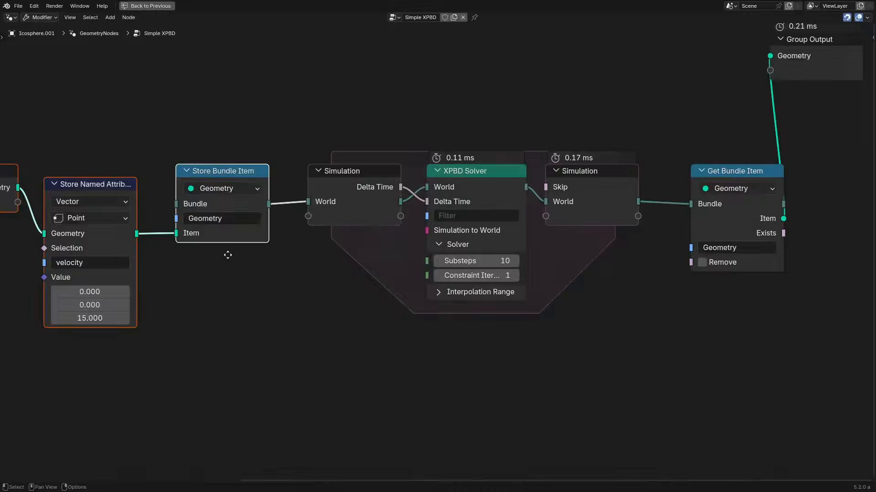
middle_click_drag(228, 255, 559, 249)
left_click_drag(349, 106, 474, 248)
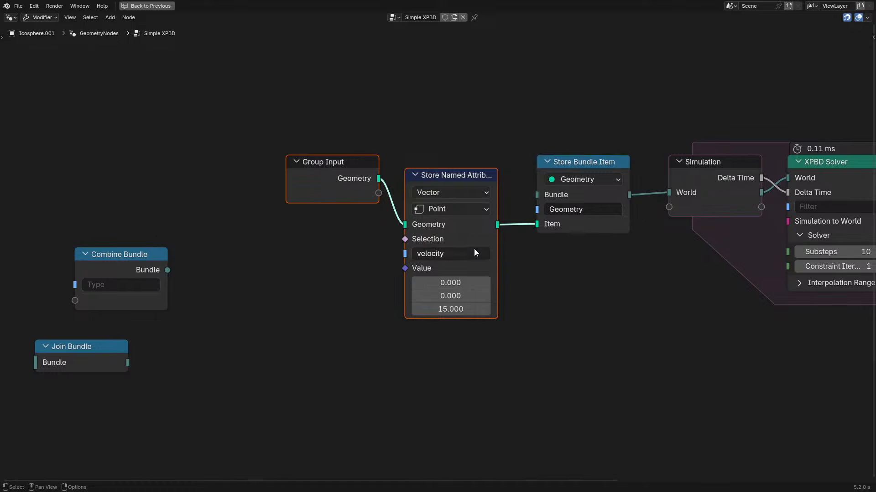
key("g")
left_click(481, 237)
left_click(307, 175)
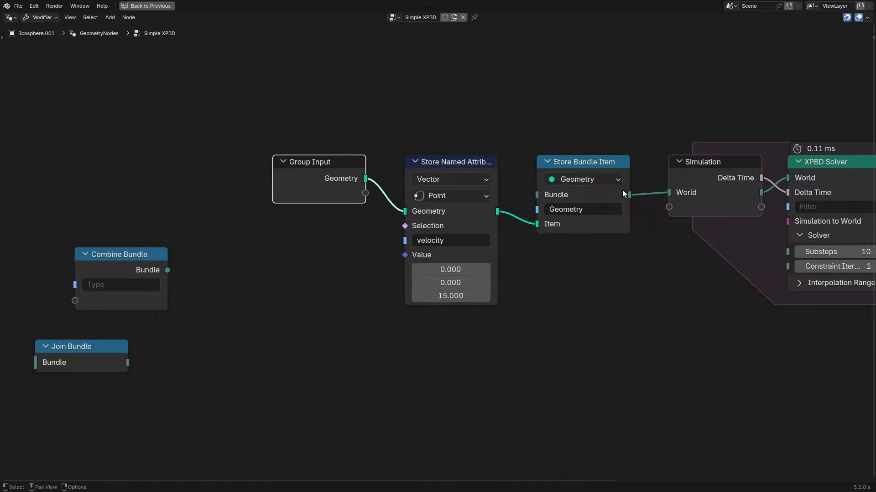
- Play the simulation from the start to check the solved motion of the icosphere
middle_click_drag(587, 206, 262, 175)
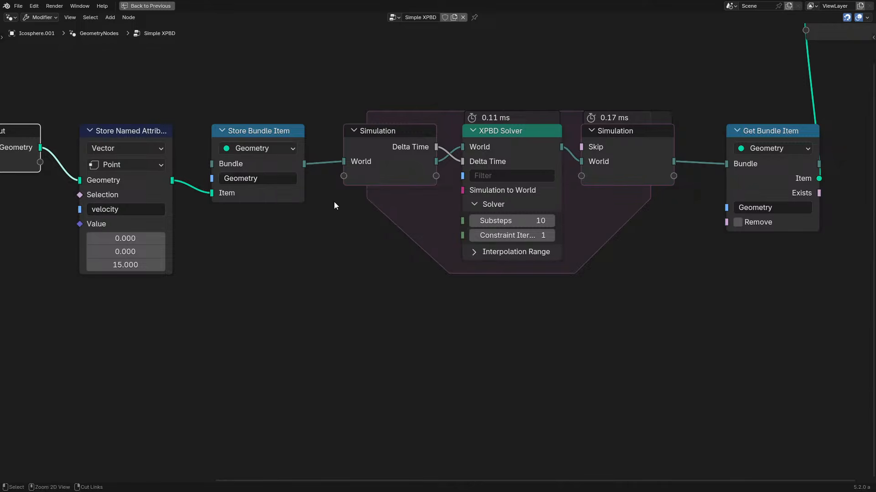
key("ctrl+space")
key("space")
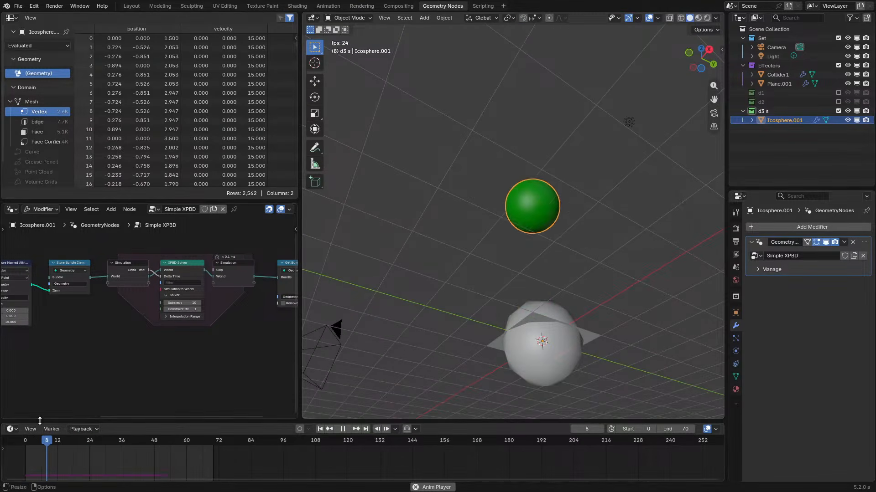
- Move the unused Combine Bundle and Join Bundle nodes farther away from the main node chain
key("ctrl+space")
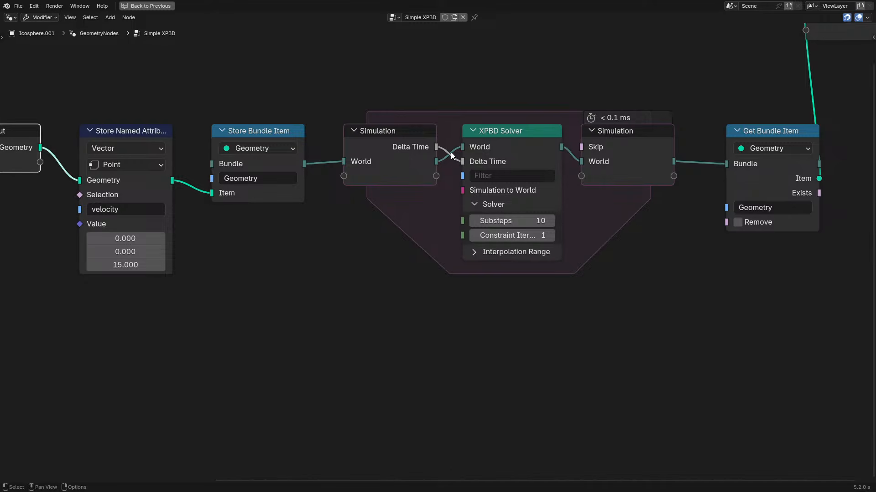
scroll(469, 154, "down", 2)
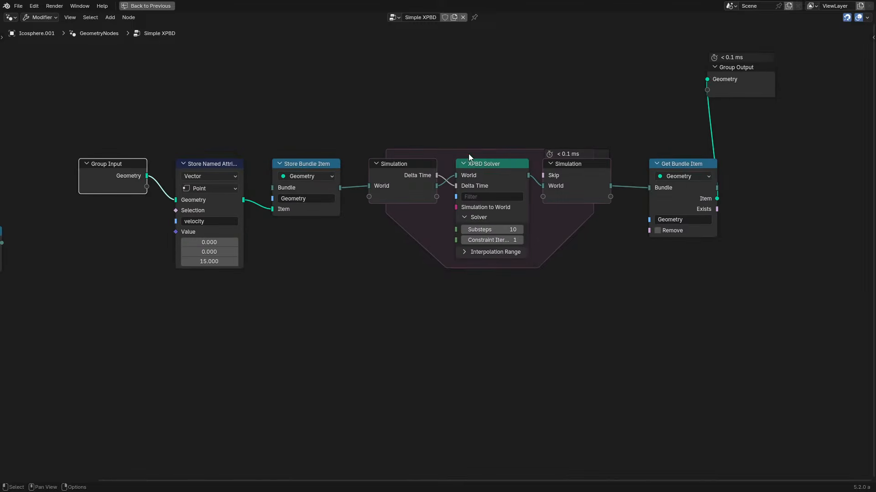
middle_click_drag(304, 210, 542, 219)
left_click_drag(56, 198, 242, 336)
key("g")
left_click(139, 356)
- Move the Group Input, Store Named Attribute, Store Bundle Item and simulation input nodes away from the XPBD Solver
left_click_drag(292, 69, 606, 274)
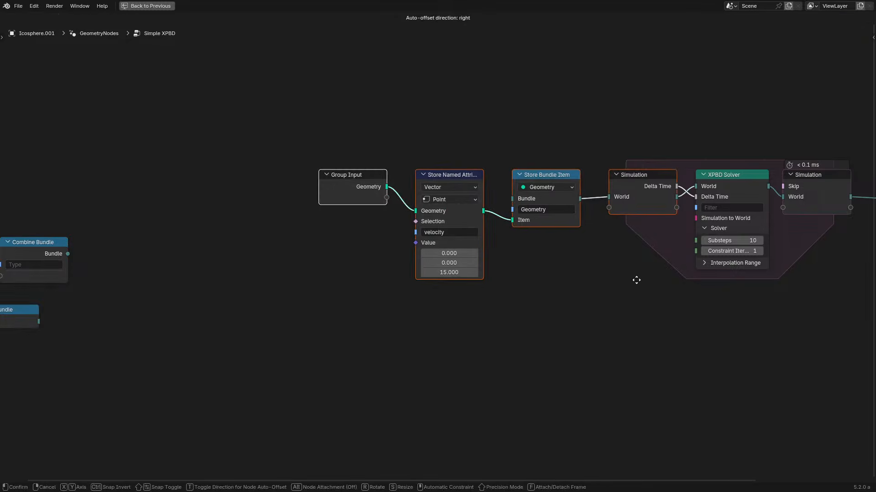
key("g")
left_click(571, 276)
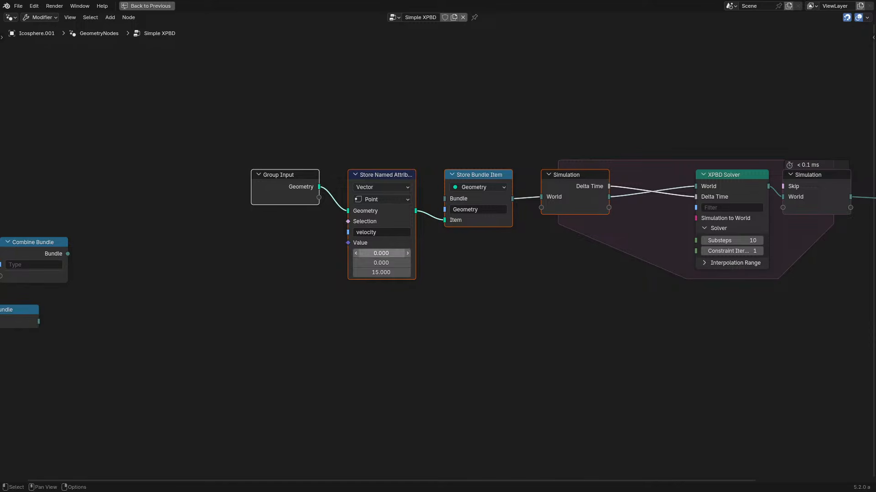
left_click(432, 299)
middle_click_drag(538, 223, 445, 236)
scroll(75, 299, "up", 3)
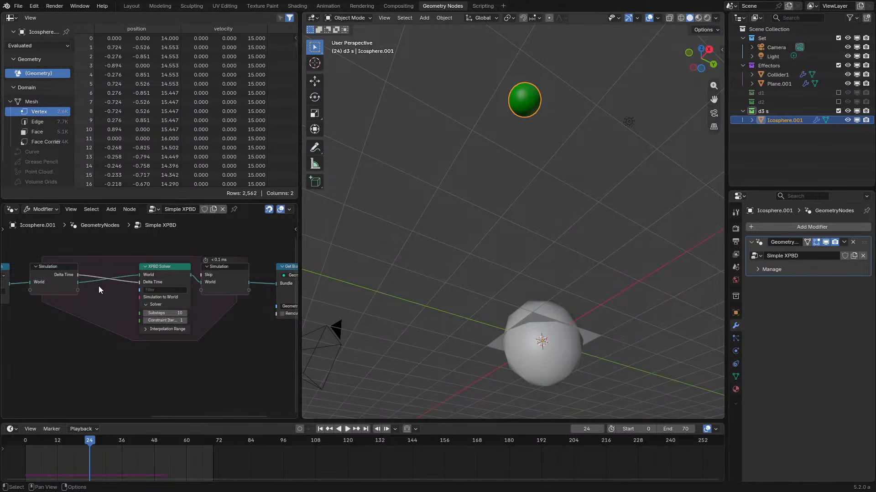
middle_click_drag(542, 250, 515, 220)
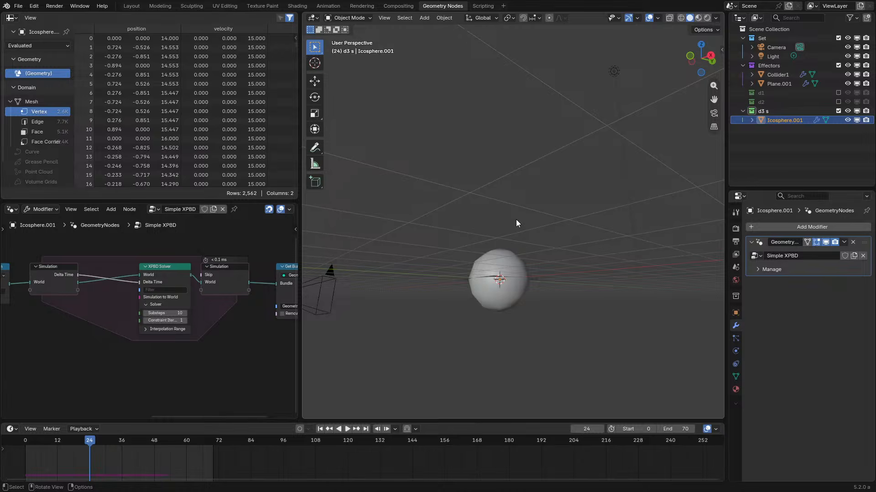
- Return to the start frame and move the nodes preceding the XPBD Solver back close to it
left_click(23, 449)
key("ctrl+space")
middle_click_drag(179, 202, 398, 263)
scroll(398, 263, "down", 1)
left_click_drag(31, 179, 437, 393)
key("g")
left_click(413, 369)
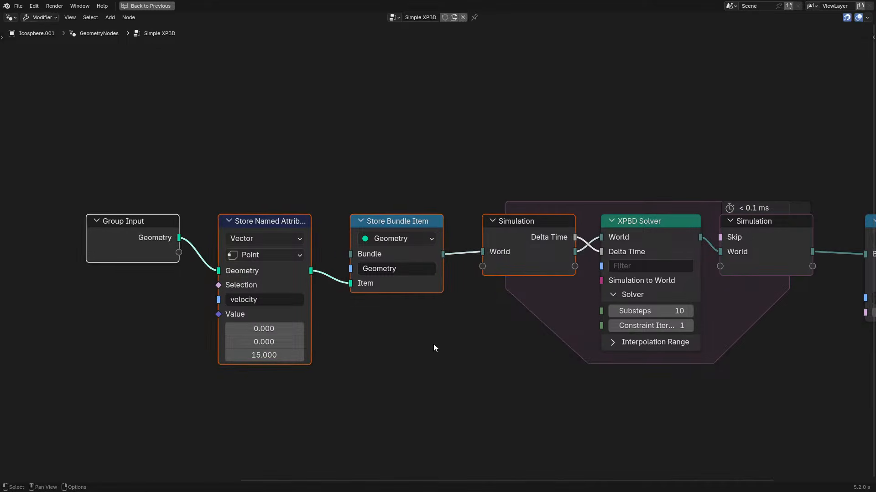
left_click(433, 344)
- Move Get Bundle Item closer to the simulation output and align the whole chain in one row beside Group Output
scroll(418, 304, "up", 2)
middle_click_drag(418, 304, 147, 267)
scroll(447, 253, "down", 2)
left_click_drag(682, 180, 655, 184)
scroll(655, 185, "down", 2)
left_click_drag(114, 153, 544, 319)
key("g")
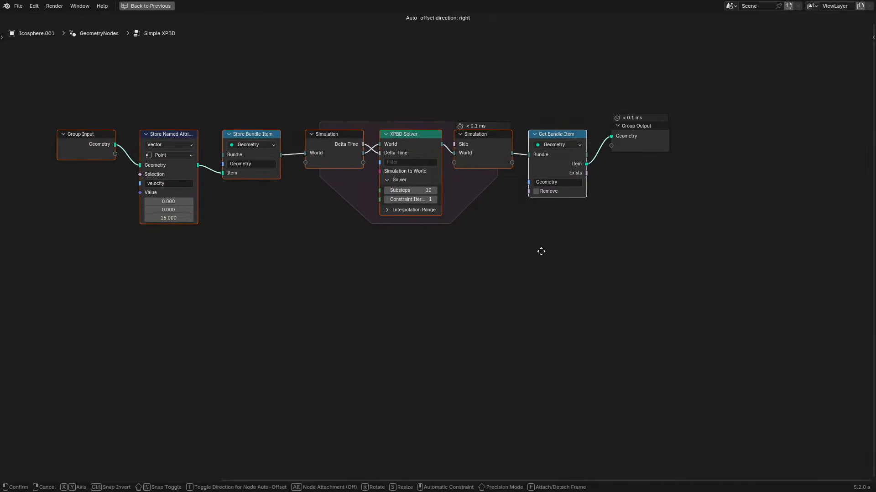
left_click(542, 250)
scroll(365, 249, "up", 4)
left_click(409, 244)
- Shift Group Input, both Store nodes and the simulation input away from the XPBD Solver to open a wide gap inside the simulation zone
middle_click_drag(292, 245, 325, 298)
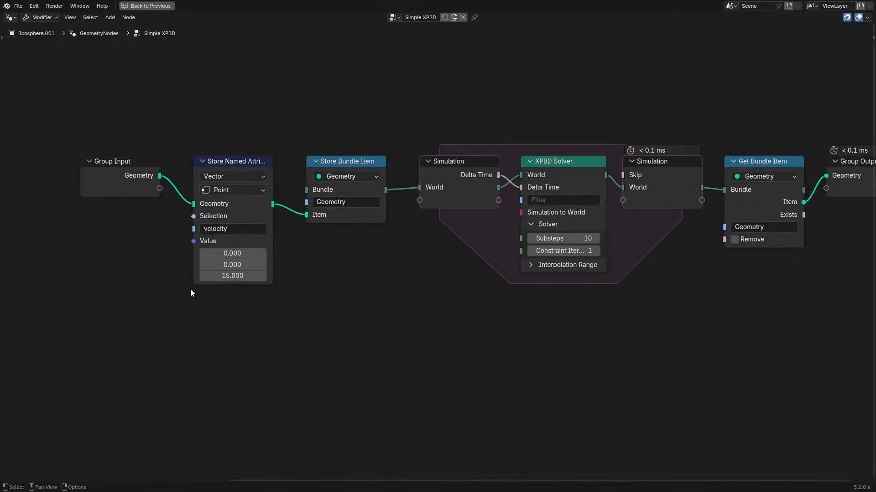
scroll(189, 280, "up", 1)
scroll(399, 270, "up", 3)
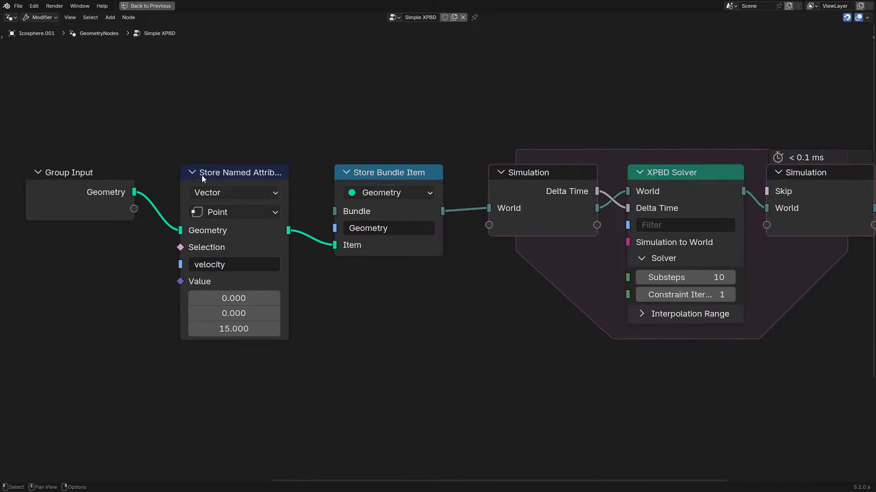
left_click_drag(147, 141, 595, 348)
left_click_drag(56, 116, 517, 340)
key("g")
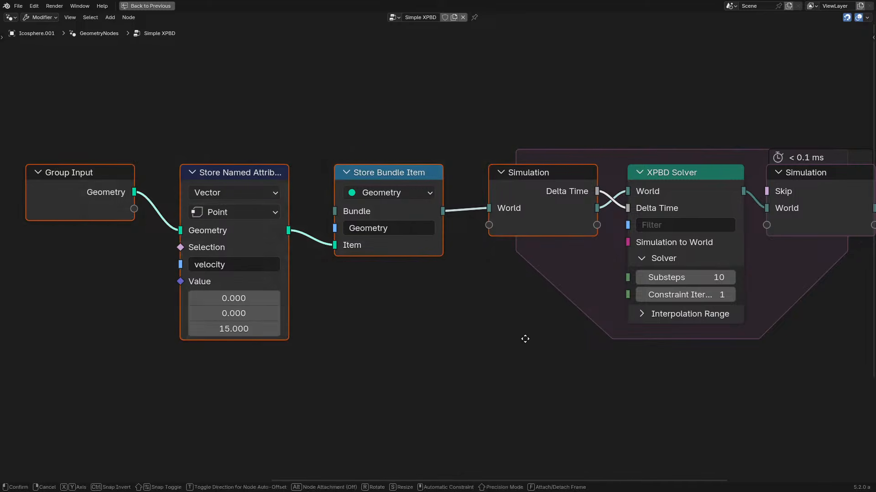
left_click(371, 340)
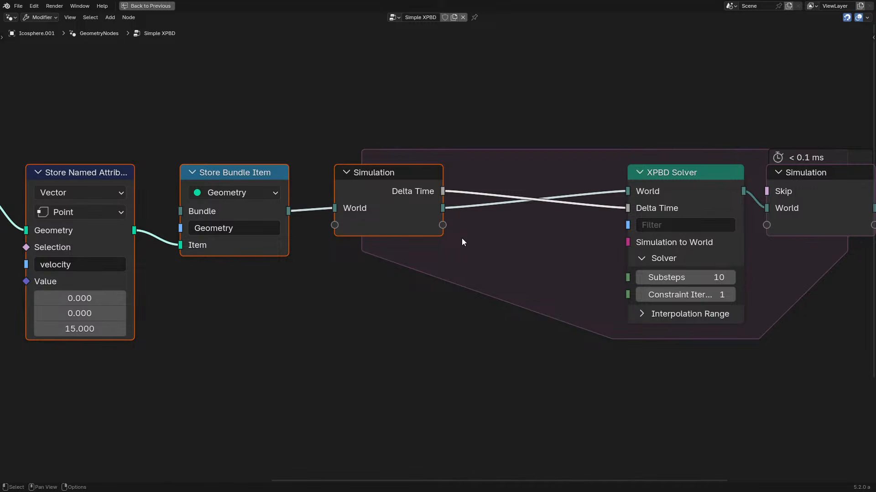
left_click_drag(82, 103, 297, 306)
scroll(372, 269, "down", 2)
middle_click_drag(281, 184, 500, 145)
left_click_drag(244, 91, 634, 257)
key("g")
left_click(579, 243)
middle_click_drag(579, 243, 378, 265)
scroll(379, 265, "up", 2)
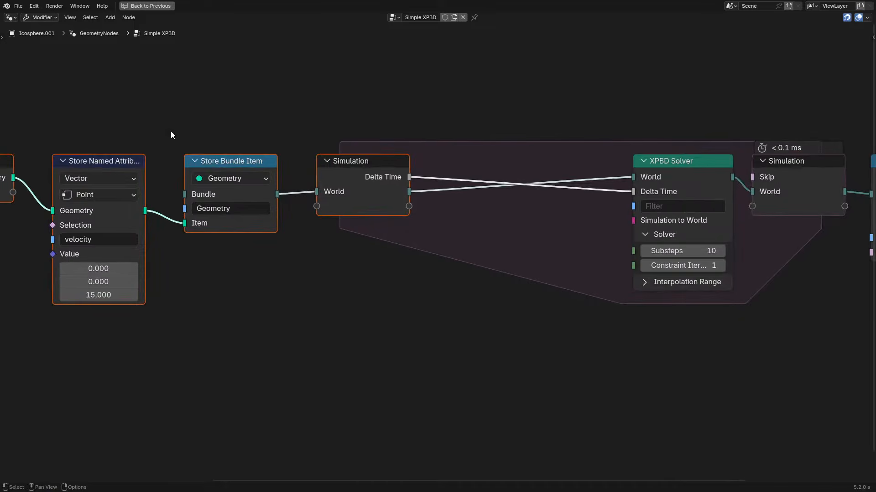
- Duplicate the Store Named Attribute, Store Bundle Item and Get Bundle Item nodes and place the copies in a row below the simulation zone
left_click_drag(114, 124, 269, 236)
key("shift+d")
left_click(552, 389)
middle_click_drag(615, 319, 522, 307)
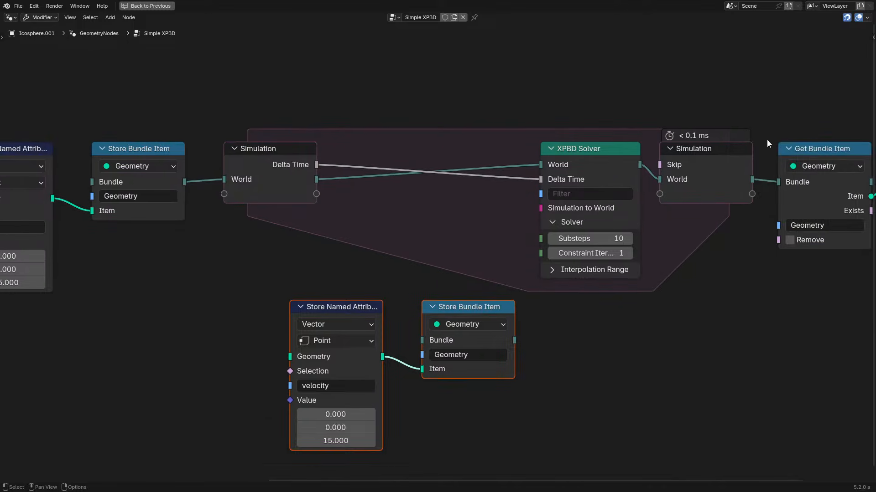
left_click(823, 150)
key("shift+d")
left_click(218, 312)
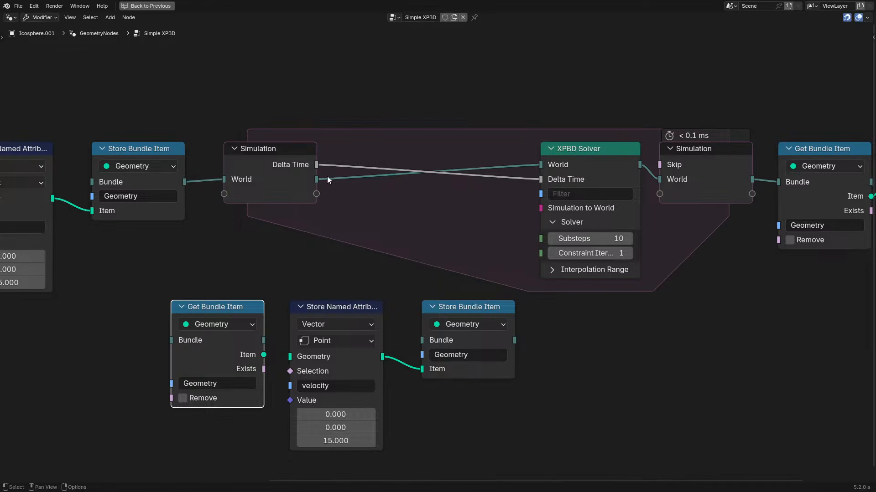
- Route the simulation's World through the copied Get Bundle Item with Remove enabled, Store Named Attribute and Store Bundle Item into the XPBD Solver's World
left_click_drag(316, 179, 171, 340)
left_click_drag(264, 340, 294, 361)
left_click(196, 398)
left_click_drag(220, 344, 233, 356)
left_click_drag(480, 313, 454, 314)
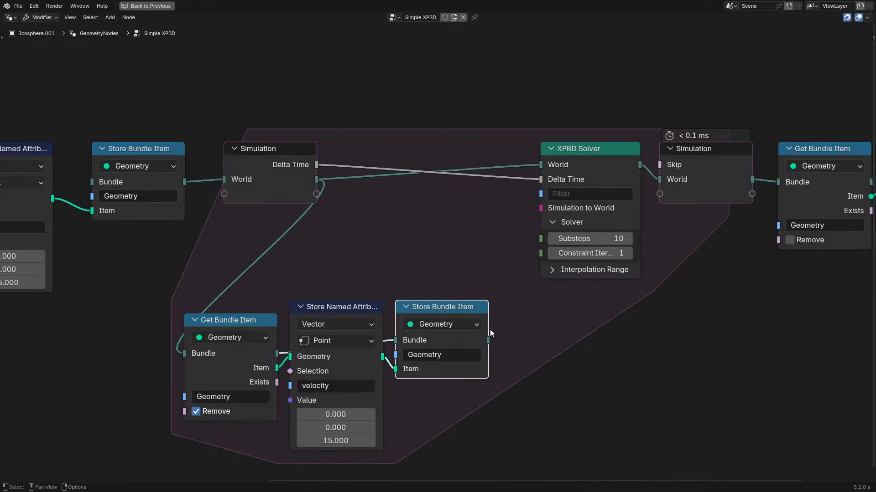
left_click_drag(489, 340, 541, 165)
left_click_drag(228, 321, 220, 308)
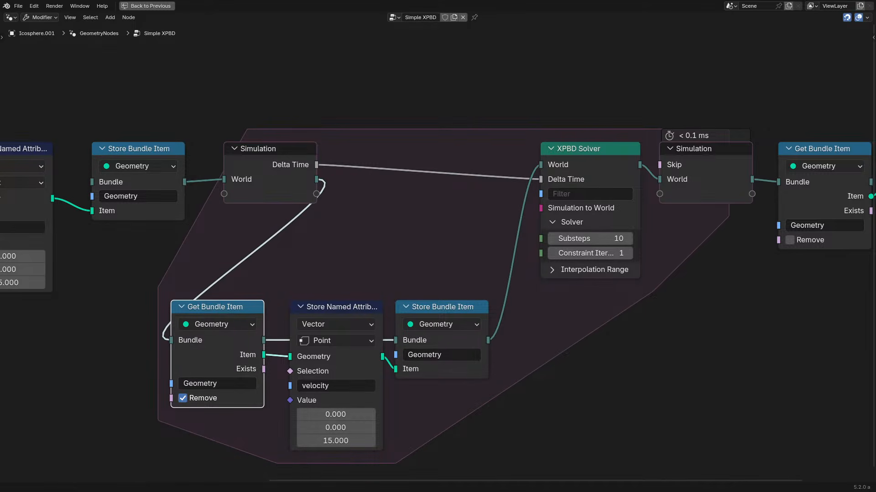
left_click(353, 275)
- Play the simulation from the start to check the icosphere's motion with velocity stored inside the simulation zone
middle_click_drag(362, 304, 417, 256)
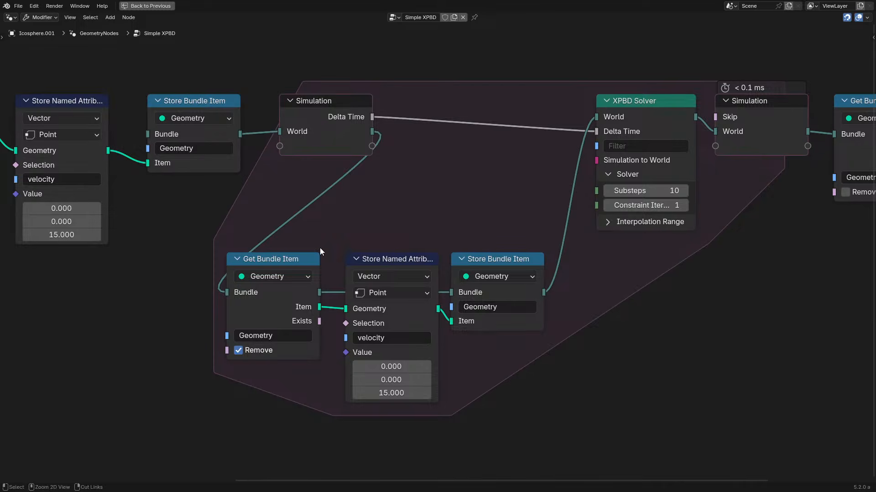
key("ctrl+space")
left_click(19, 442)
key("space")
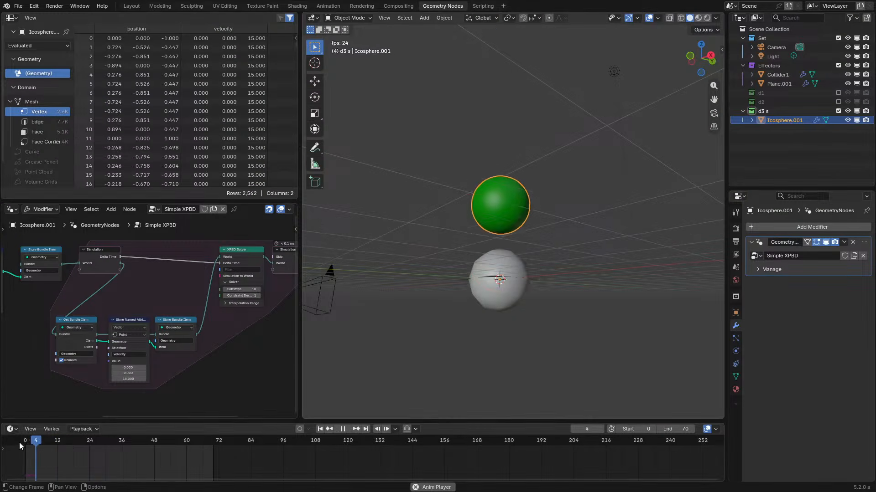
middle_click_drag(402, 340, 414, 256)
key("space")
scroll(118, 353, "up", 2)
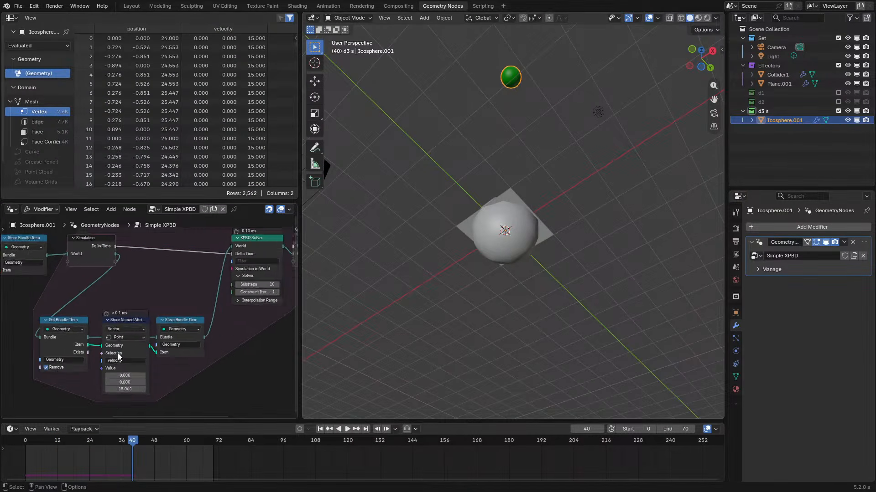
- Add a vector Named Attribute node reading "velocity" below the Get Bundle Item copy in the simulation zone
key("ctrl+space")
middle_click_drag(158, 366, 206, 231)
key("q")
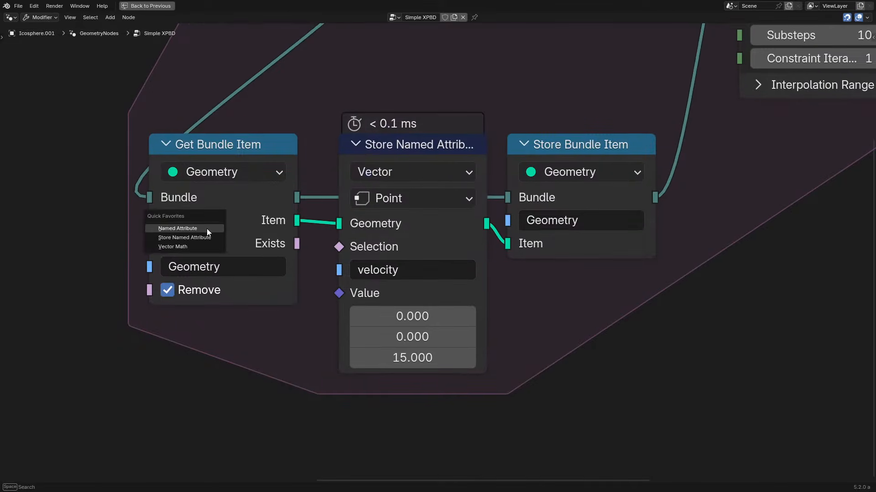
left_click(207, 229)
left_click(95, 330)
key("ctrl+c")
scroll(168, 416, "down", 3, "ctrl")
key("ctrl+v")
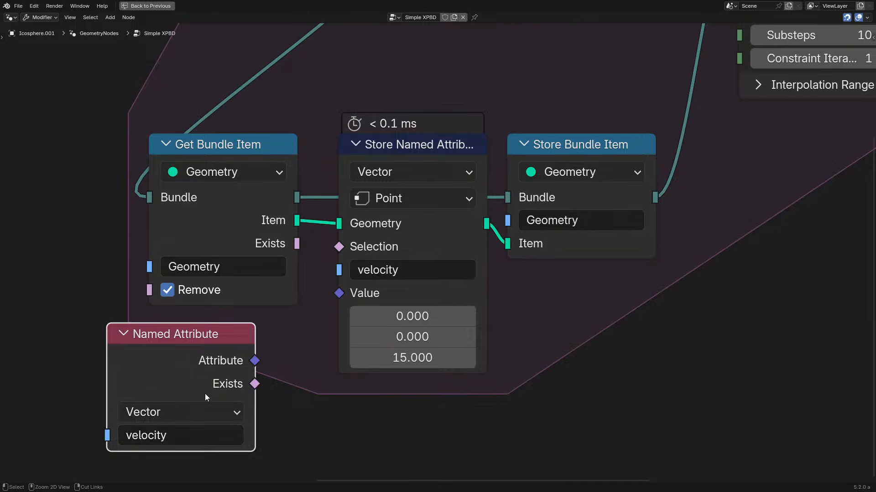
- Add a vector Add node fed by the velocity attribute and connect it to the Value of the in-zone Store Named Attribute
left_click_drag(254, 360, 324, 418)
type("ad")
left_click(401, 396)
left_click(421, 385)
left_click_drag(486, 424, 346, 296)
middle_click_drag(406, 392, 400, 328)
left_click_drag(401, 327, 404, 281)
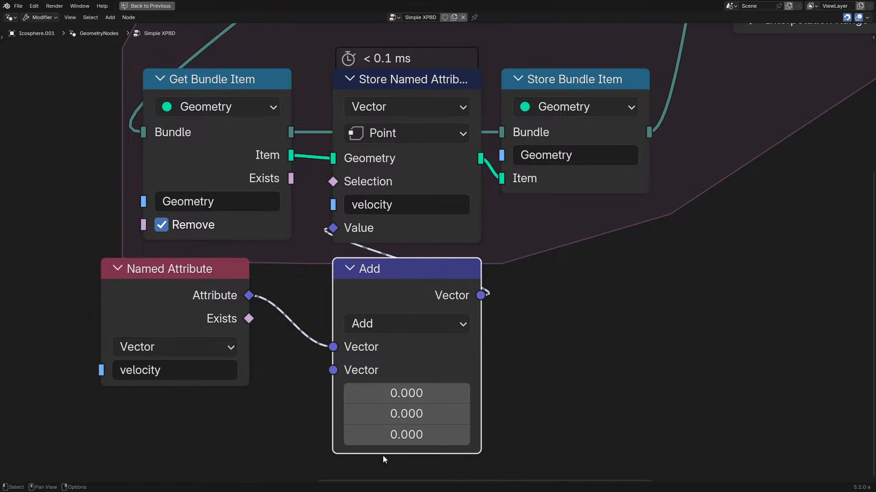
- Set the Z component of the Add node's second vector to -9.81
left_click(397, 443)
type("9.81")
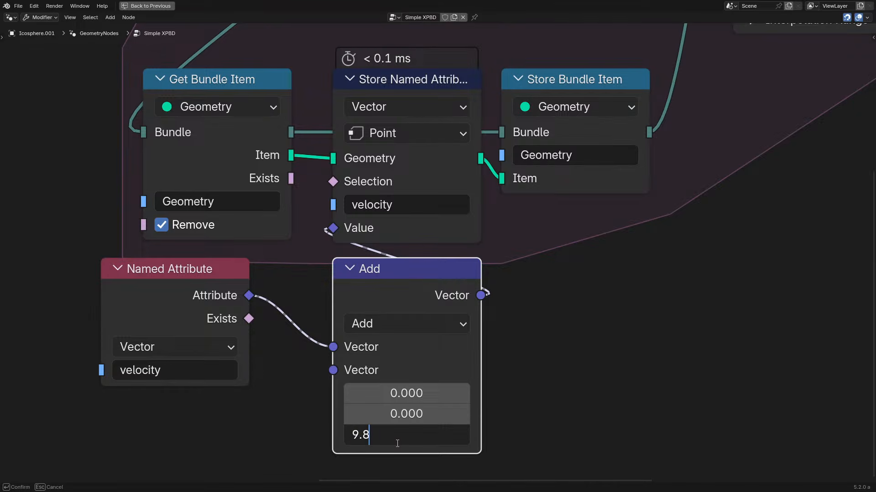
key("Left")
key("Left")
type("-")
key("Return")
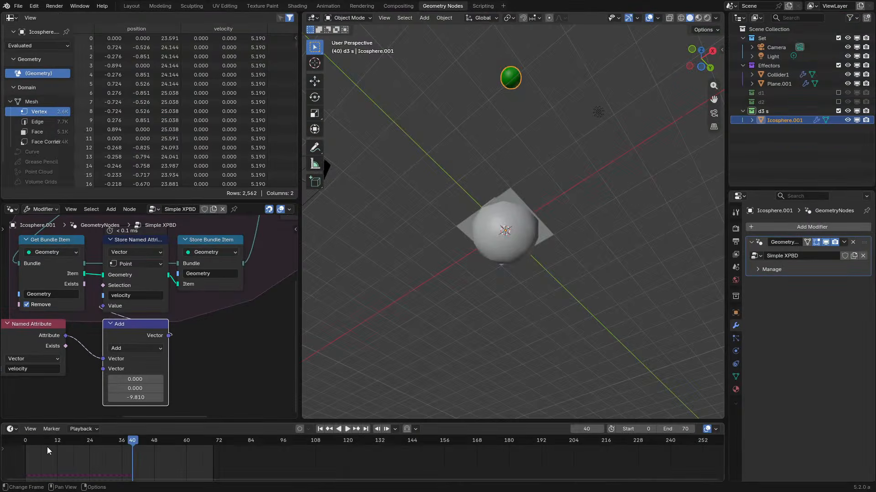
- Play the simulation with the added downward velocity and line up the Named Attribute node under Get Bundle Item
left_click(18, 441)
key("space")
middle_click_drag(592, 265, 614, 395)
key("space")
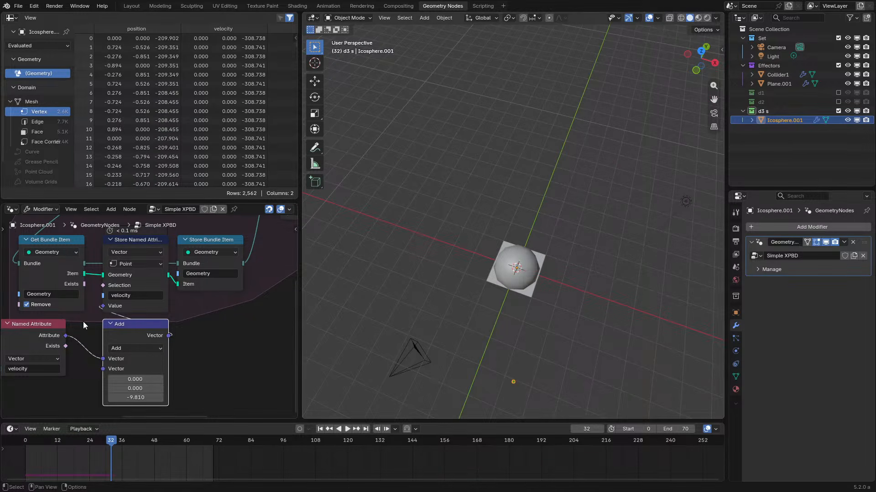
left_click_drag(47, 325, 67, 325)
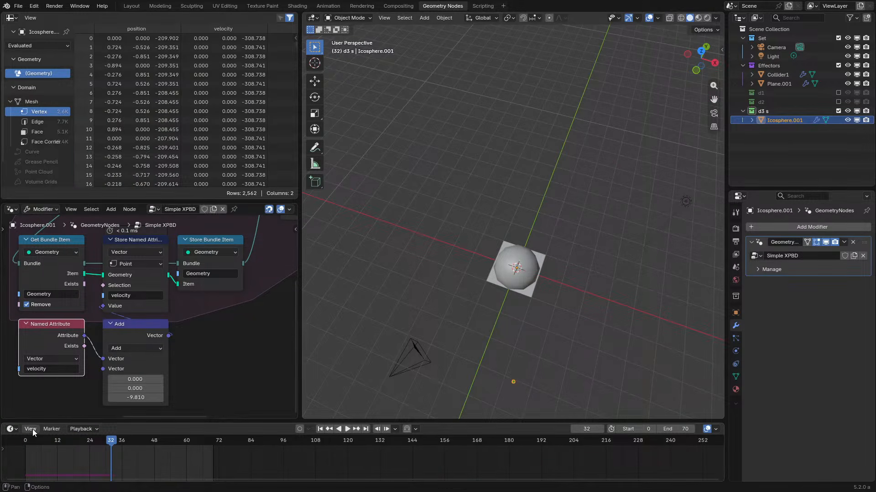
- Replay the simulation's first frames to examine how fast the icosphere falls, and return to frame 0
left_click(23, 441)
key("space")
key("space")
mouse_move(484, 349)
middle_mouse_down()
mouse_move(469, 315)
mouse_move(477, 353)
middle_mouse_up()
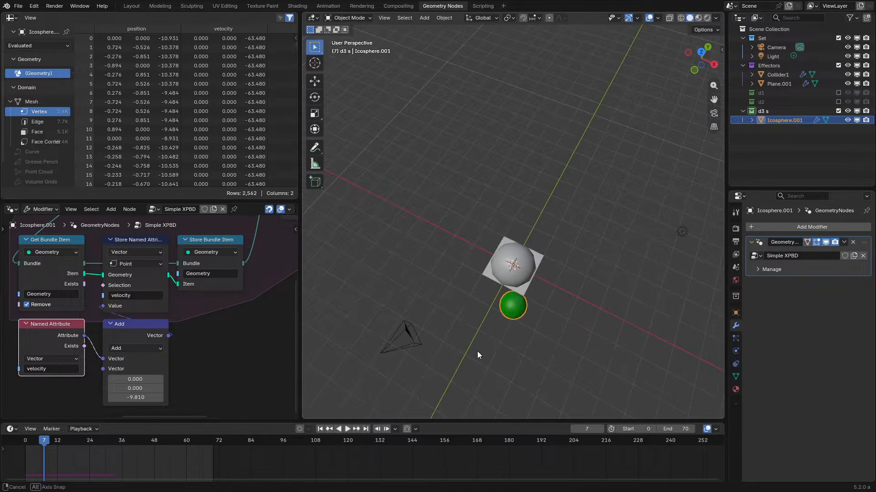
key("space")
key("space")
left_click(25, 441)
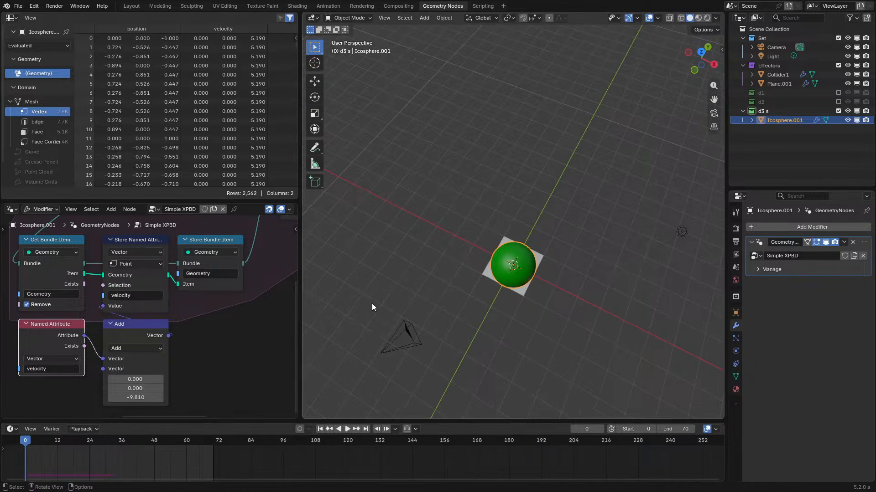
- Play the simulation in front view and rewind it to examine the icosphere's fall from the side
scroll(371, 303, "up", 2)
key("KP_1")
key("space")
scroll(371, 303, "down", 5)
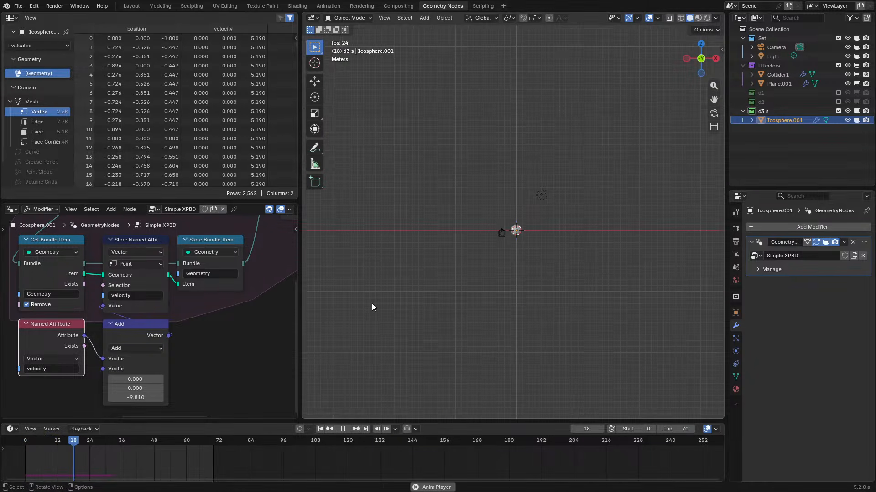
scroll(371, 303, "up", 8)
left_click(20, 440)
key("ctrl+space")
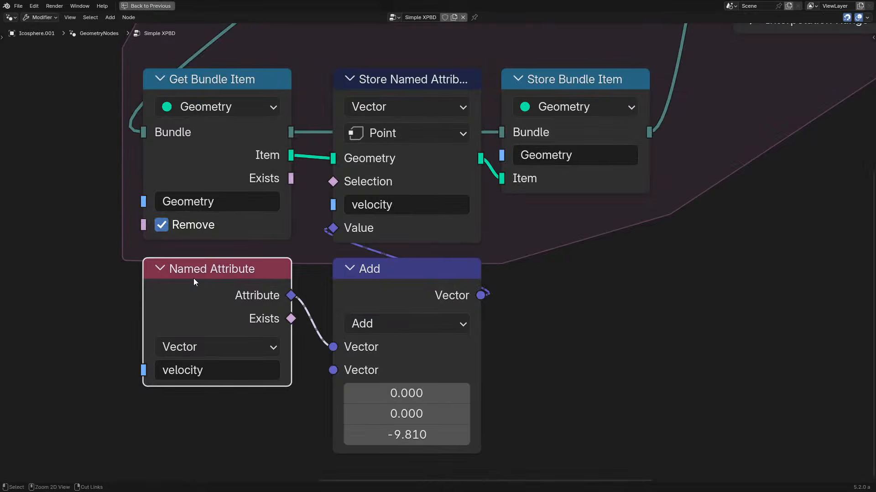
scroll(349, 243, "down", 2)
scroll(349, 242, "down", 3)
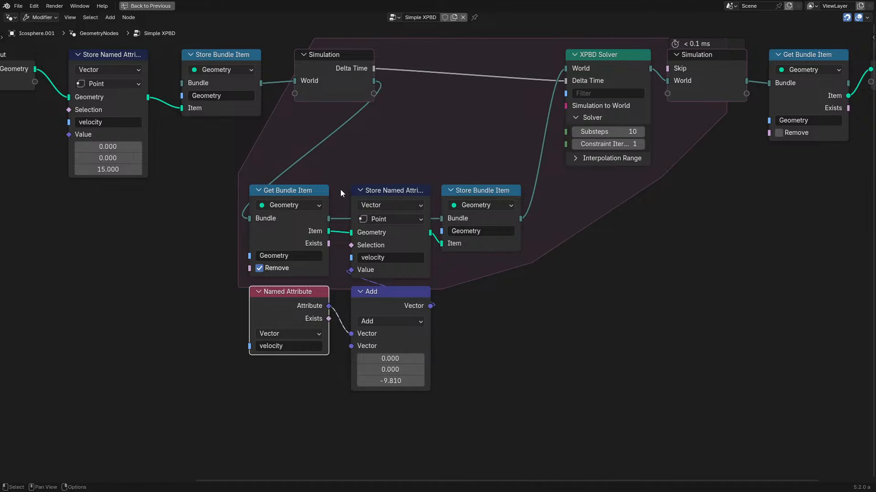
left_click_drag(374, 69, 279, 431)
type("sc")
key("Return")
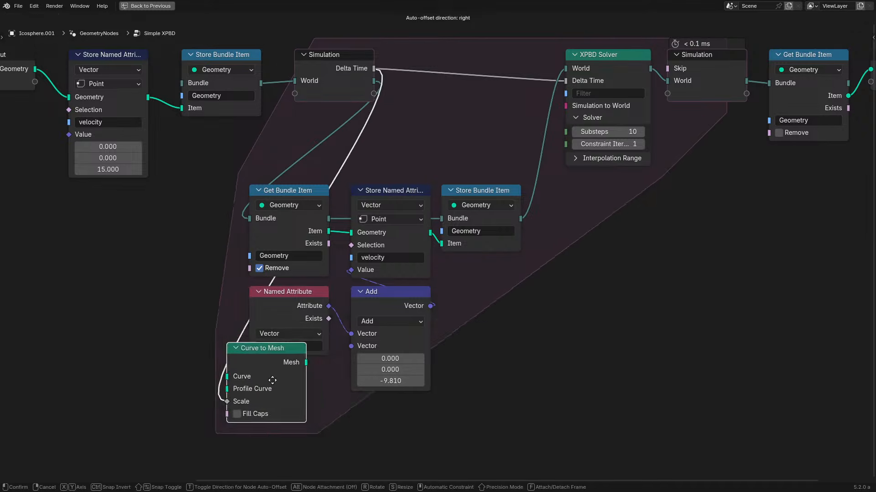
right_click(282, 391)
- Add a vector Scale node multiplying 0, 0, -9.81 by the simulation's Delta Time, and connect it to the Add node's second vector
left_click_drag(374, 69, 287, 366)
type("sc")
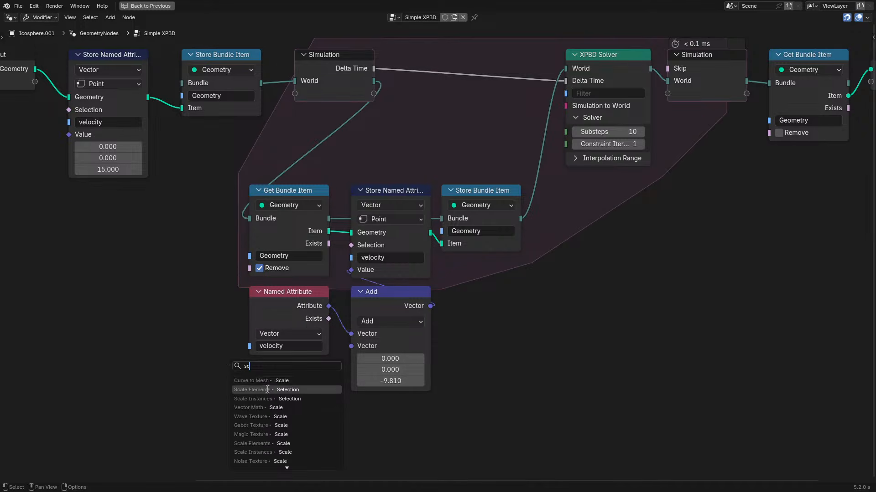
left_click(285, 407)
left_click(292, 415)
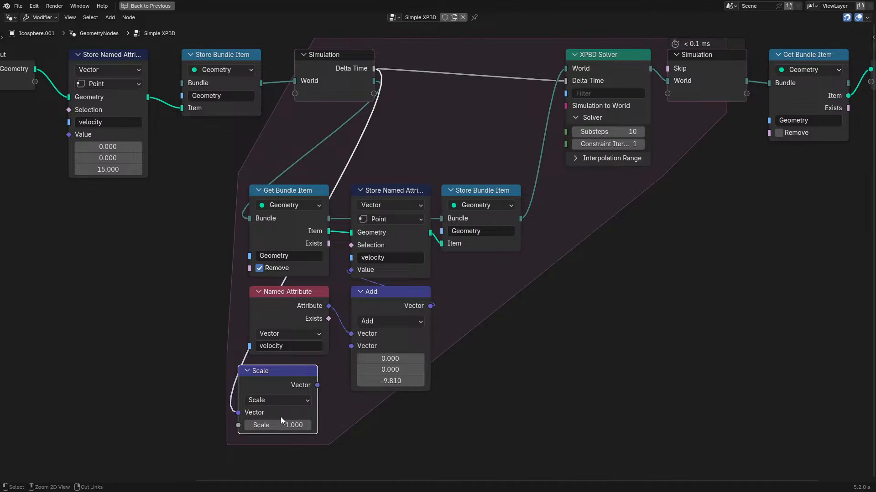
left_click_drag(238, 413, 238, 460)
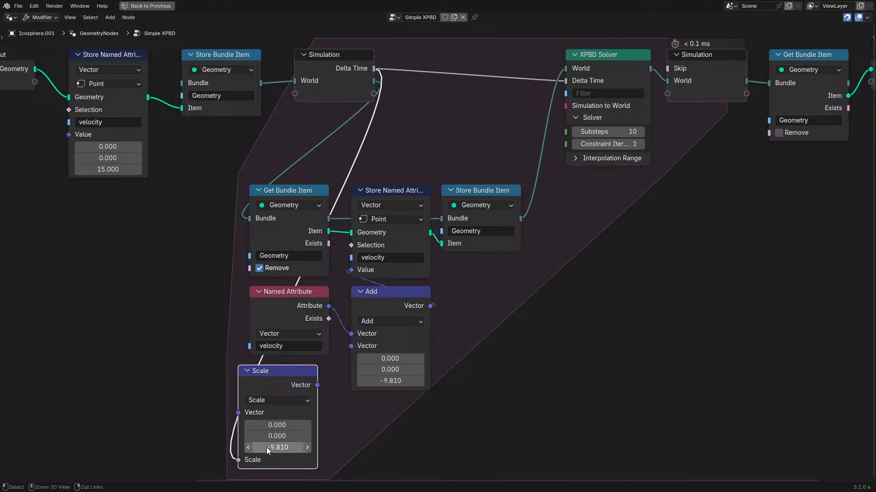
left_click_drag(317, 386, 351, 347)
- Play the simulation from the start to check the motion with gravity scaled by Delta Time
key("ctrl+space")
key("space")
left_click(26, 441)
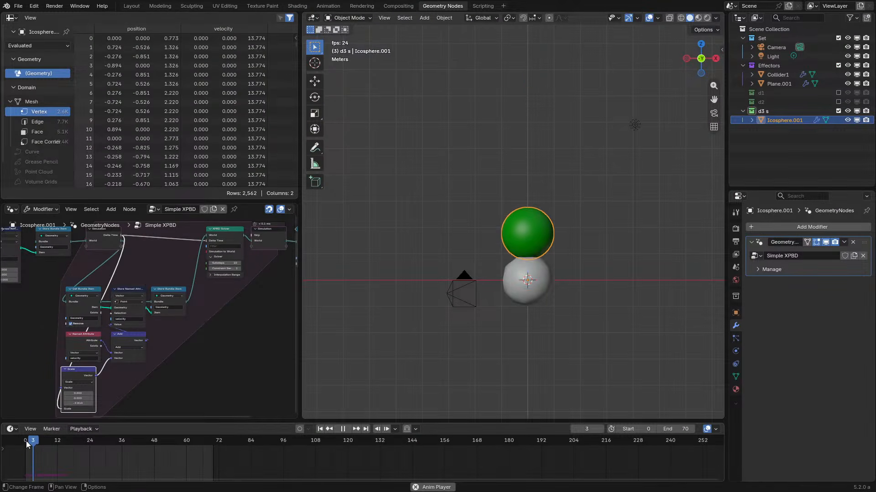
- Replay the simulation from frame 0 in front view and from a low angle to examine the icosphere's rise and slowdown under gravity
scroll(177, 322, "up", 5)
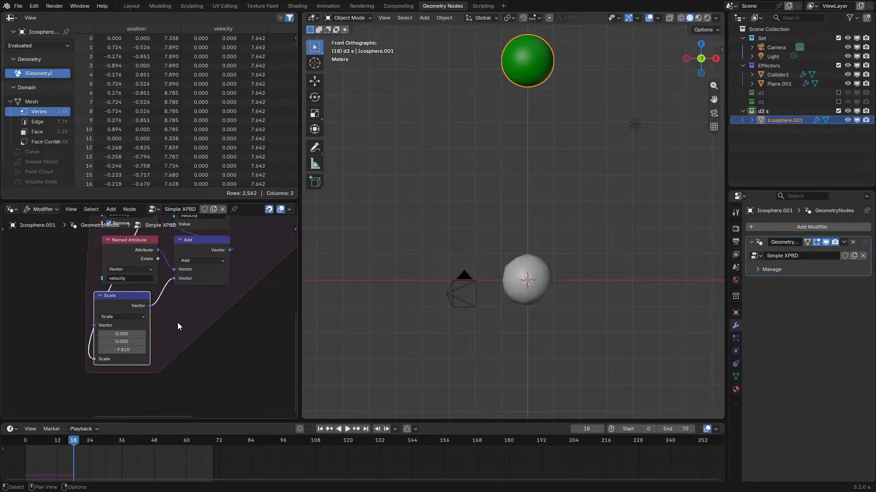
key("space")
left_click(26, 445)
key("space")
key("space")
key("space")
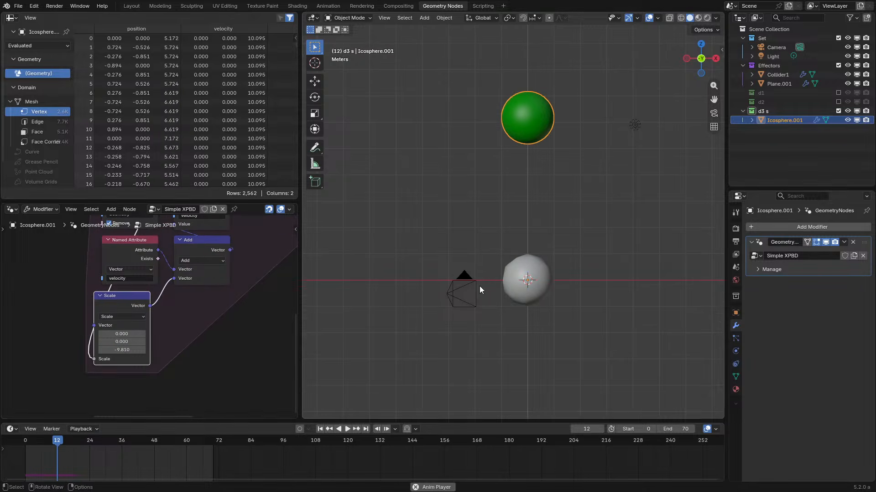
key("space")
middle_click_drag(492, 284, 492, 256)
key("space")
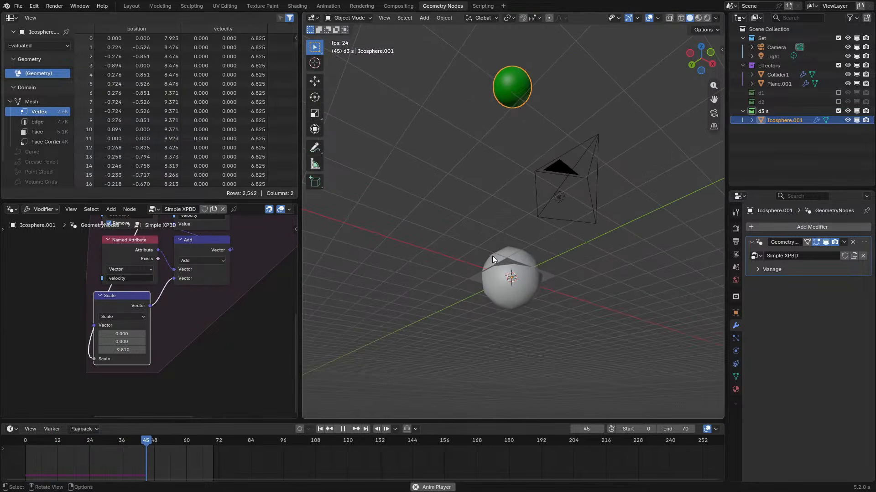
left_click(20, 439)
key("space")
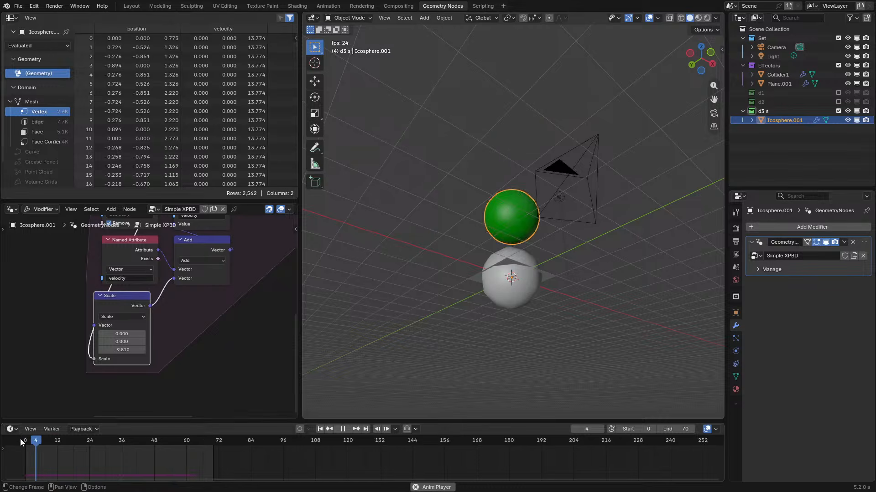
scroll(508, 260, "up", 5)
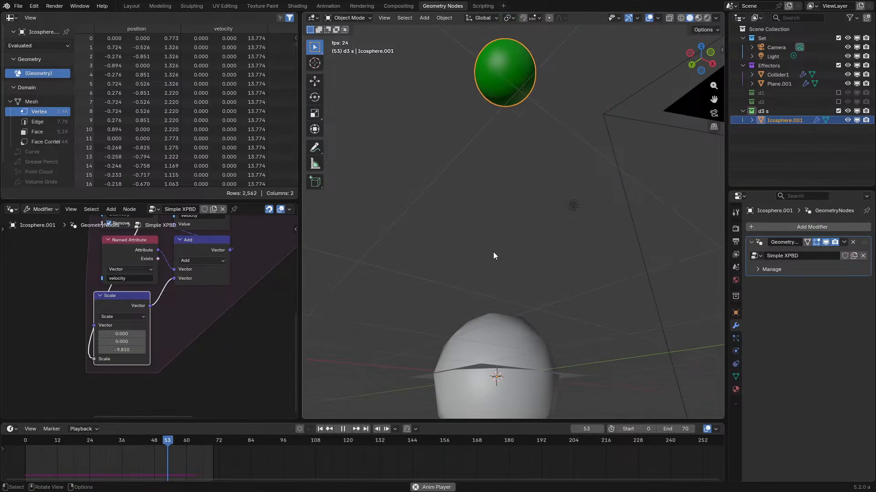
- Maximize the node editor, collapse the Add node beneath Store Named Attribute, and place the Scale node directly under it
key("ctrl+space")
middle_click_drag(416, 192, 358, 326)
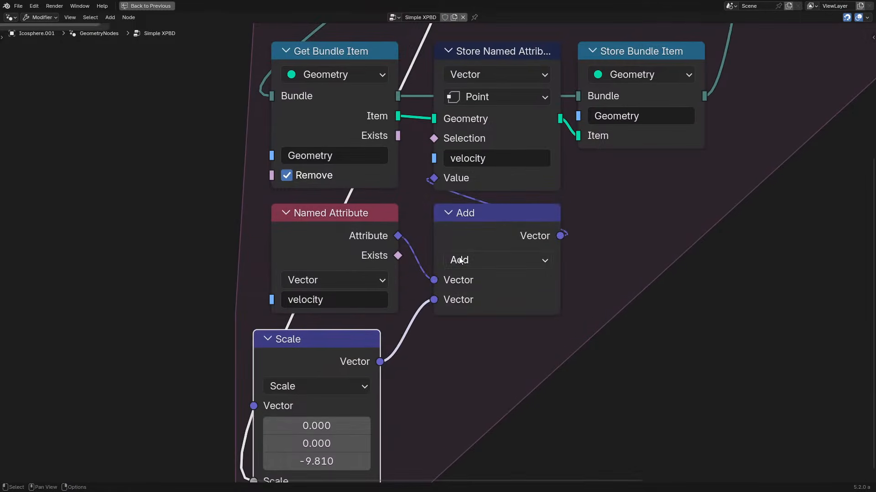
left_click(457, 236)
key("h")
mouse_move(345, 240)
left_mouse_down()
mouse_move(326, 220)
mouse_move(343, 238)
left_mouse_up()
left_click_drag(324, 350, 504, 260)
scroll(483, 248, "down", 8)
scroll(464, 157, "up", 2)
middle_click_drag(463, 157, 392, 214)
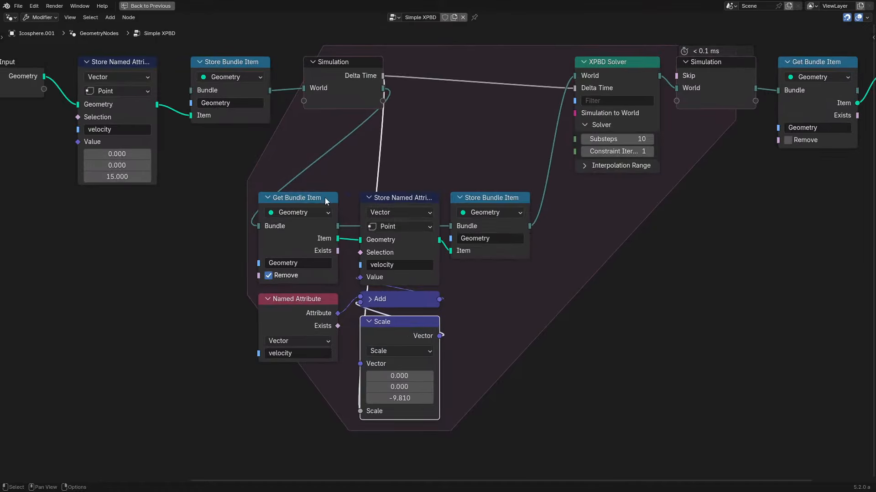
- Join the velocity update nodes from Get Bundle Item through Scale into one frame and move the frame up
left_click_drag(244, 185, 506, 409)
key("ctrl+j")
key("g")
left_click(564, 306)
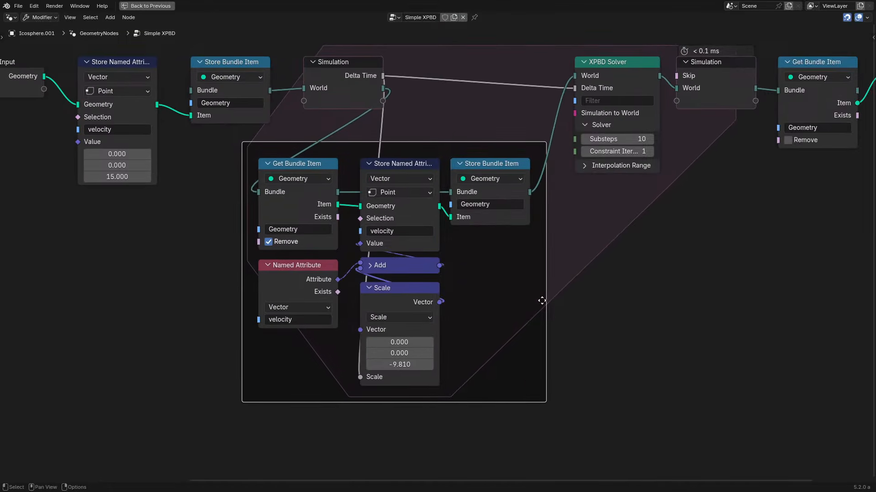
- Move the nodes from Group Input through the Simulation input left along X, and raise the velocity frame into the gap
middle_click_drag(254, 218, 439, 266)
left_click_drag(188, 35, 554, 143)
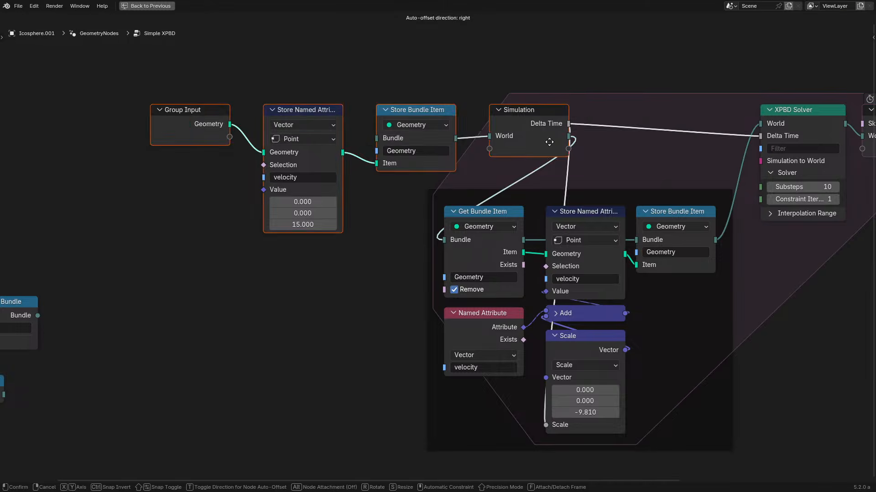
key("g")
key("x")
left_click(333, 143)
left_click(305, 262)
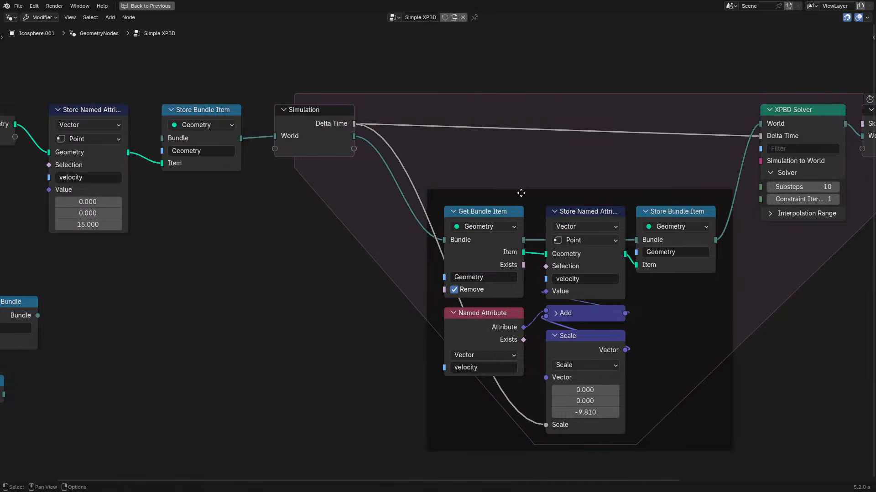
left_click_drag(520, 196, 510, 107)
middle_click_drag(516, 155, 411, 223)
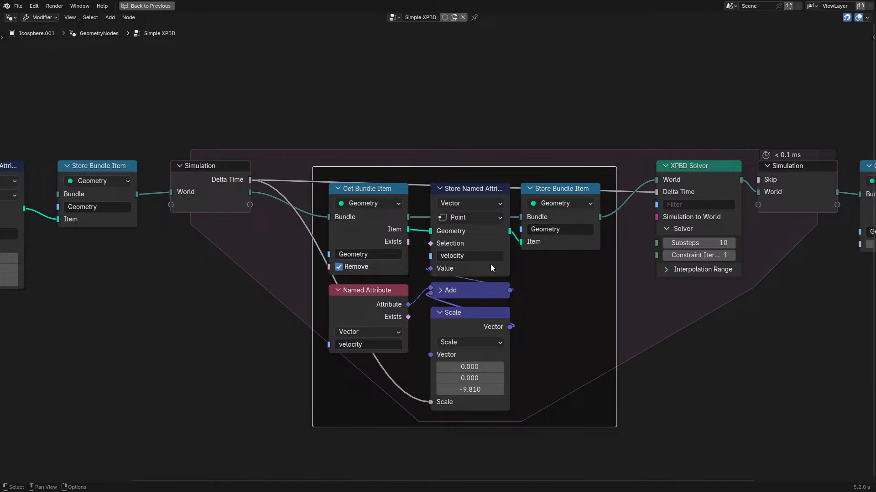
- Lower the velocity frame clear of the Delta Time link and examine the nested bundle types of the XPBD Solver's World socket
middle_click_drag(479, 226, 399, 198)
scroll(398, 199, "up", 1)
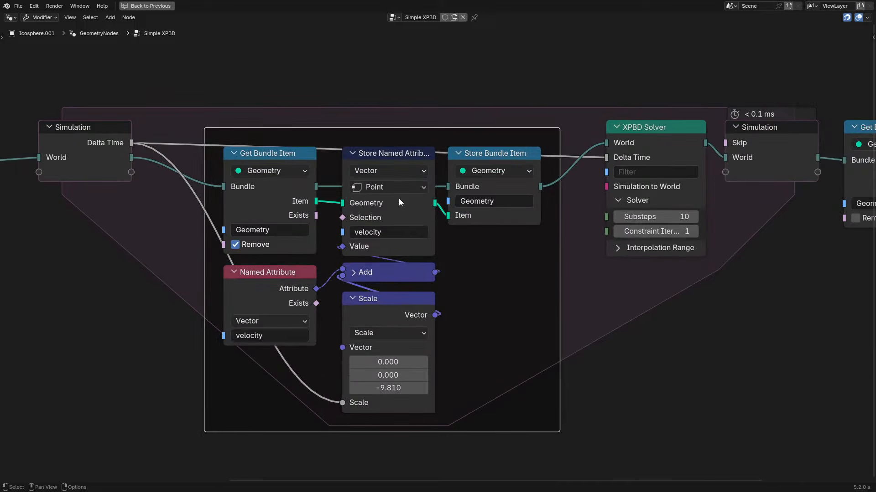
key("g")
left_click(424, 273)
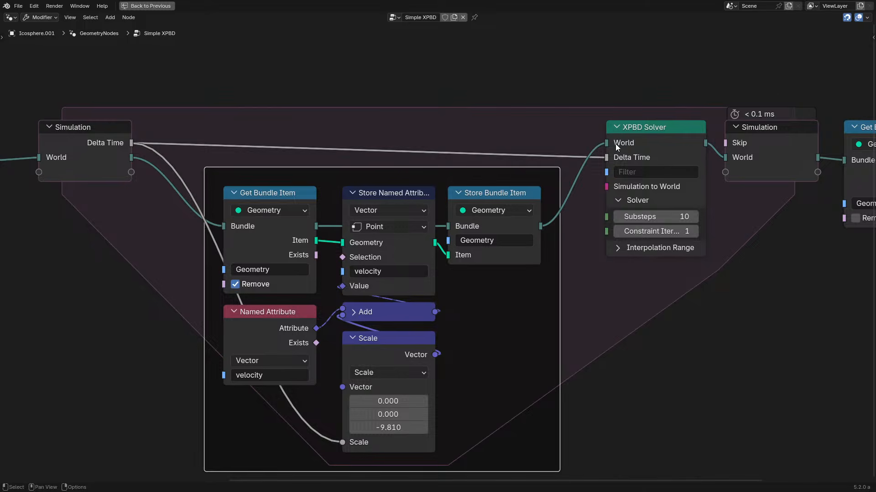
mouse_move(615, 143)
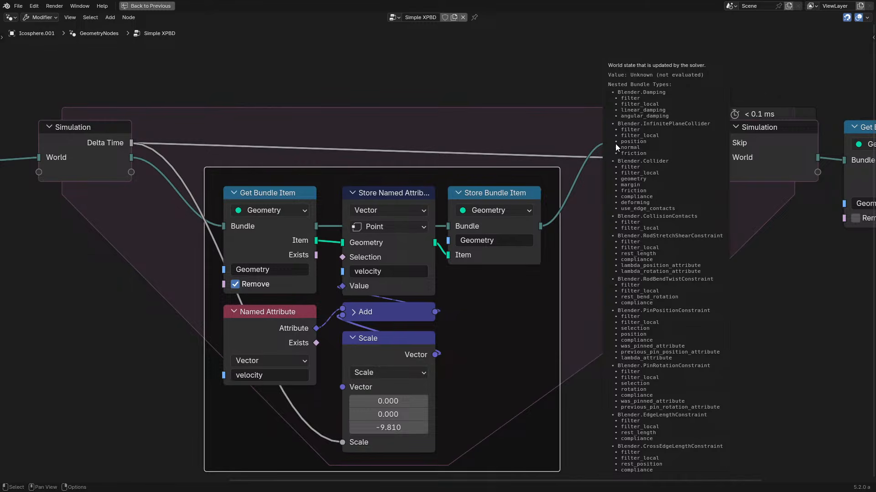
left_click(327, 154)
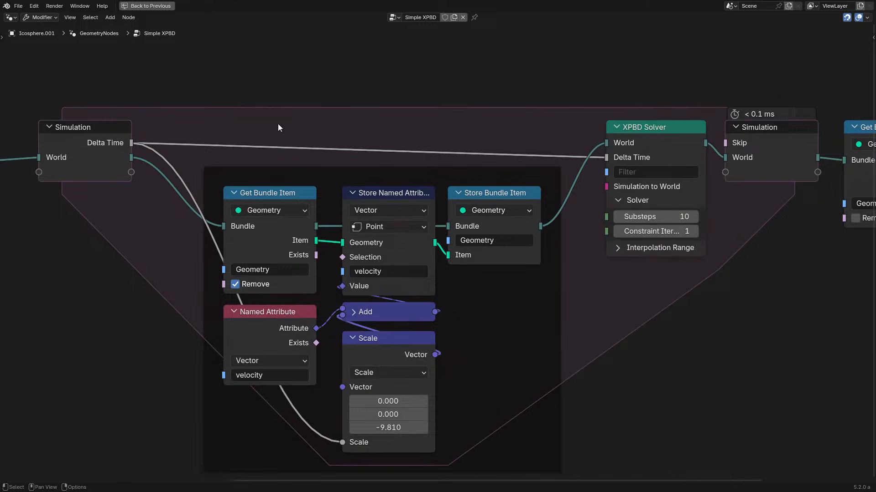
- Add a Normal node, pass it through a new vector Scale node, and connect that to the existing Scale node's Vector input
scroll(275, 137, "down", 6)
scroll(256, 222, "up", 2)
middle_click_drag(256, 222, 501, 204)
left_click_drag(109, 78, 424, 222)
middle_click_drag(567, 280, 493, 227)
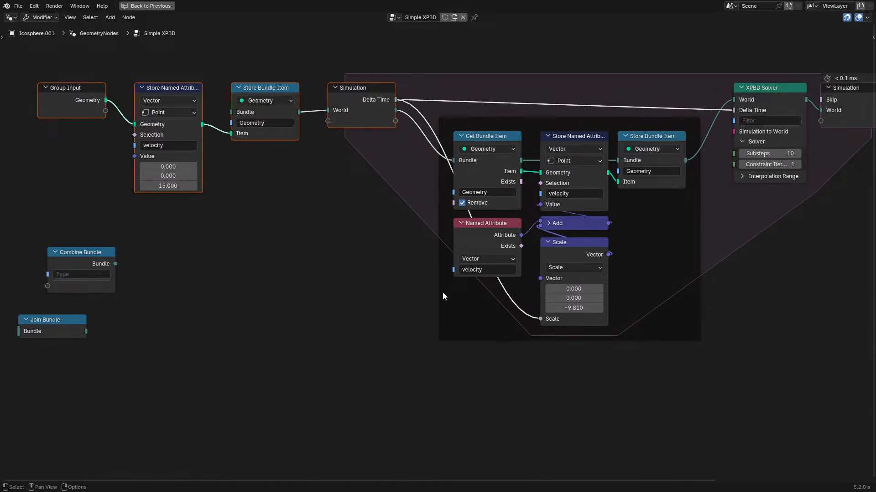
key("shift+a")
type("norma")
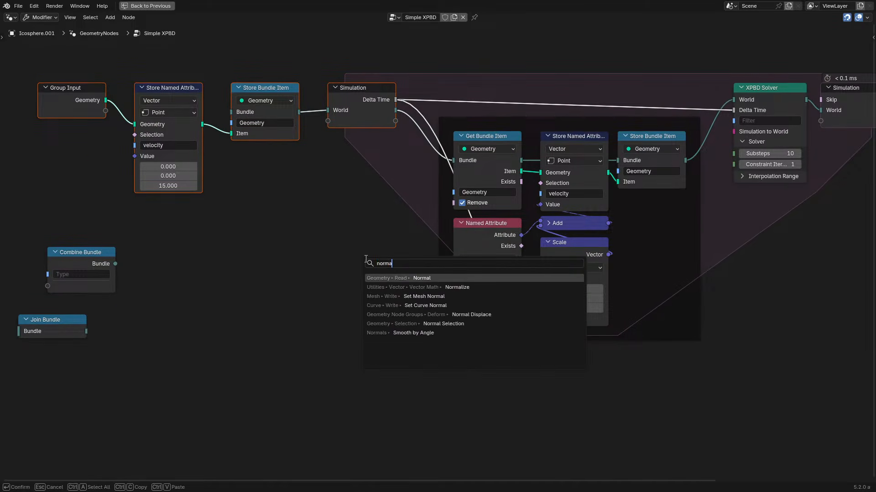
key("Return")
left_click(269, 281)
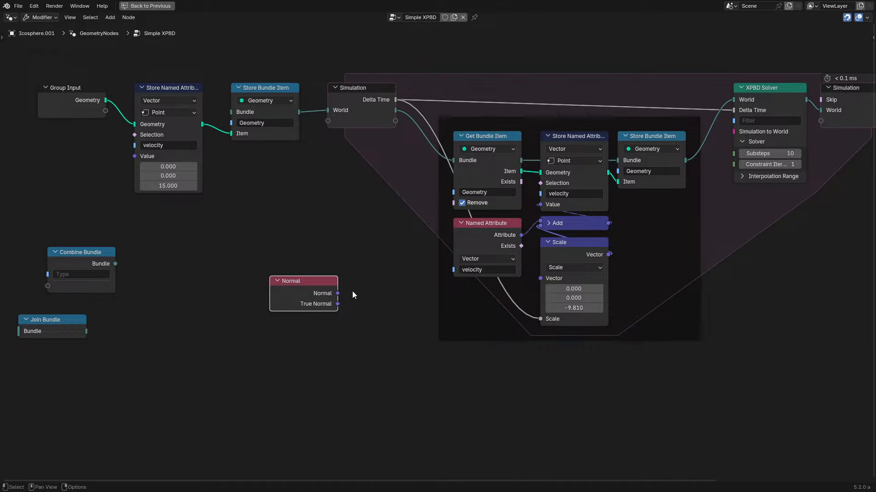
left_click_drag(338, 293, 360, 298)
key("Return")
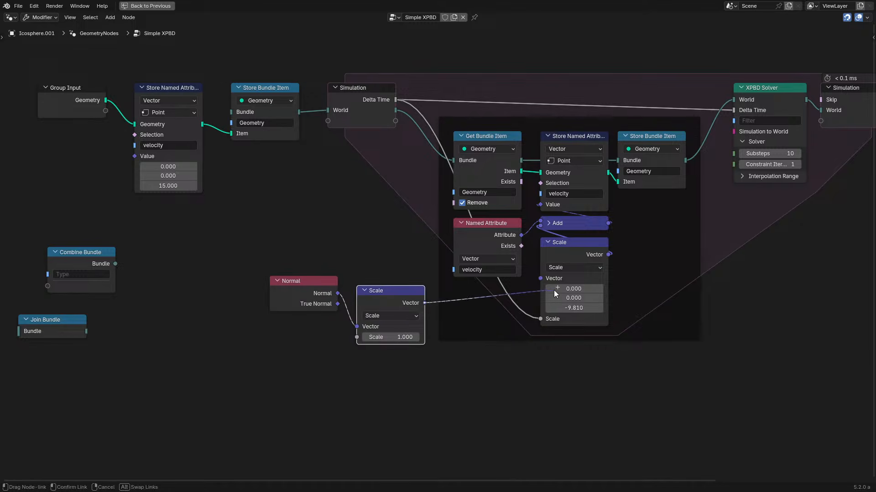
- Restore the full workspace and play the simulation while setting the new normal Scale node's factor to 8
key("ctrl+space")
key("space")
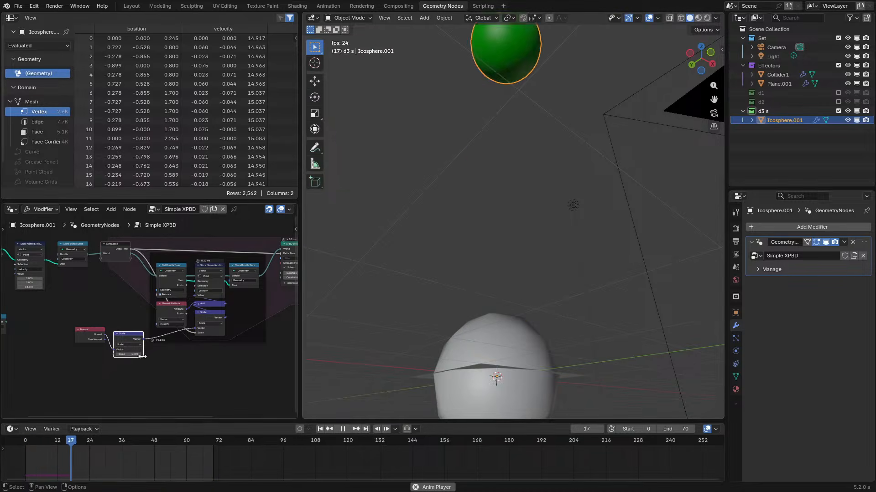
key("space")
- Dissolve the initial velocity Store Named Attribute node while keeping its links, and move Group Input beside Store Bundle Item
left_click(39, 267)
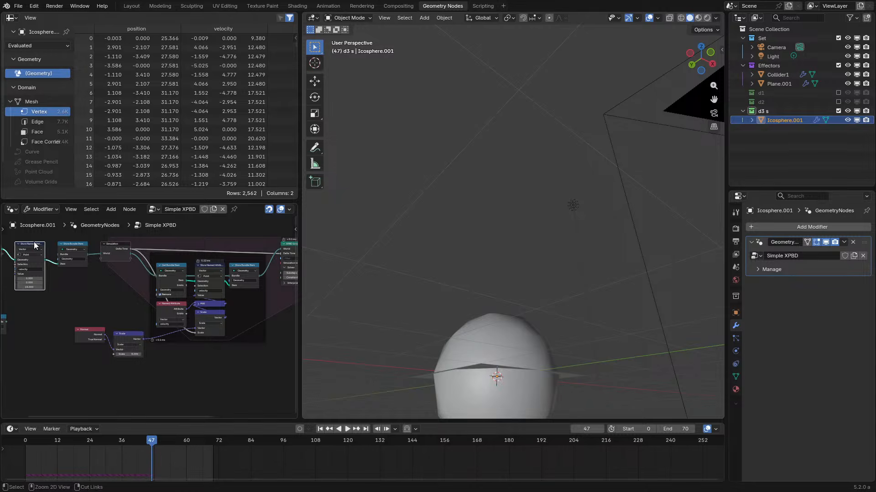
key("ctrl+x")
middle_click_drag(36, 248, 136, 266)
left_click_drag(94, 272, 138, 277)
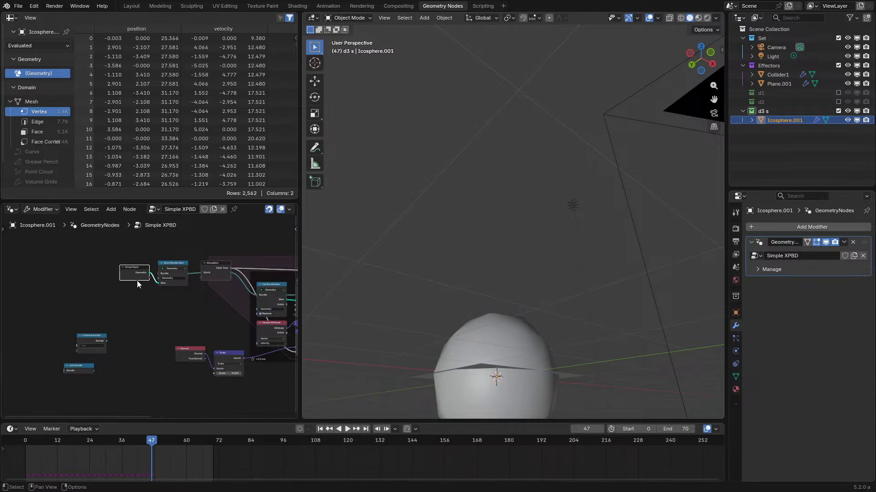
- Play the simulation from the start and orbit around it to examine the icosphere expanding along its normals
key("shift+Left")
key("space")
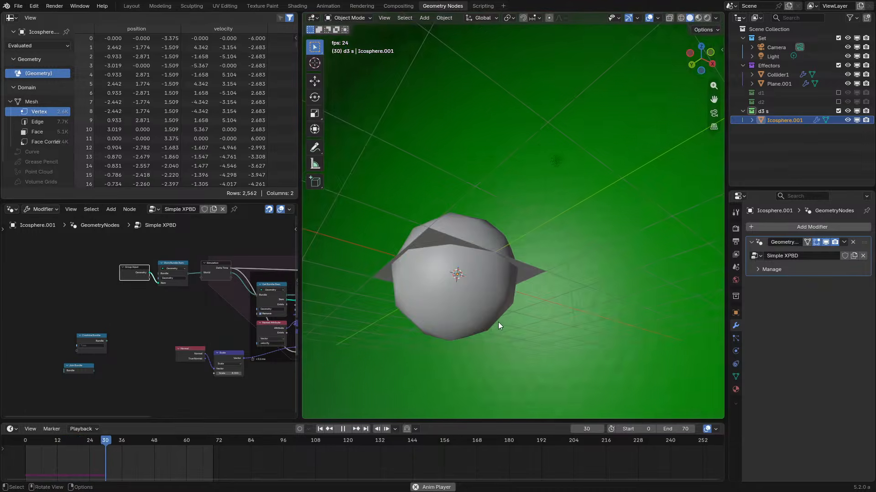
middle_click_drag(498, 322, 516, 339)
key("space")
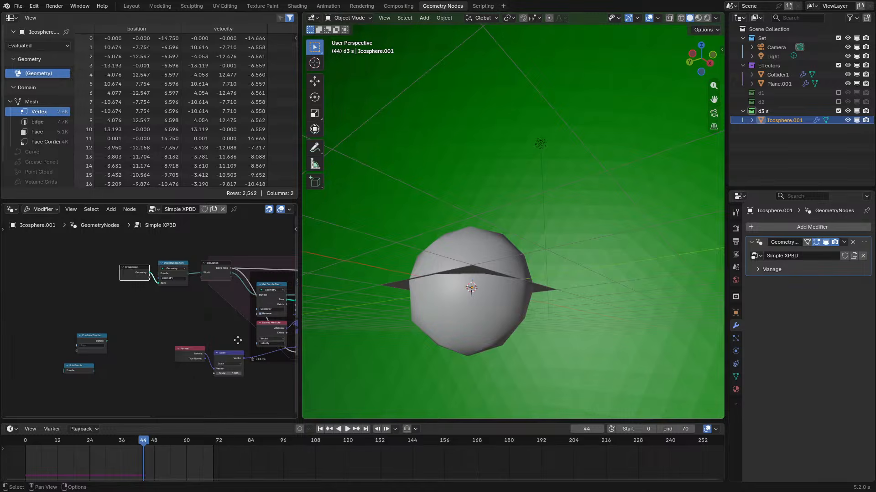
- Move the Normal and Scale nodes below Named Attribute and attach them to the velocity frame
middle_click_drag(237, 342, 81, 321)
key("ctrl+space")
scroll(195, 288, "up", 4)
left_click_drag(82, 388, 167, 291)
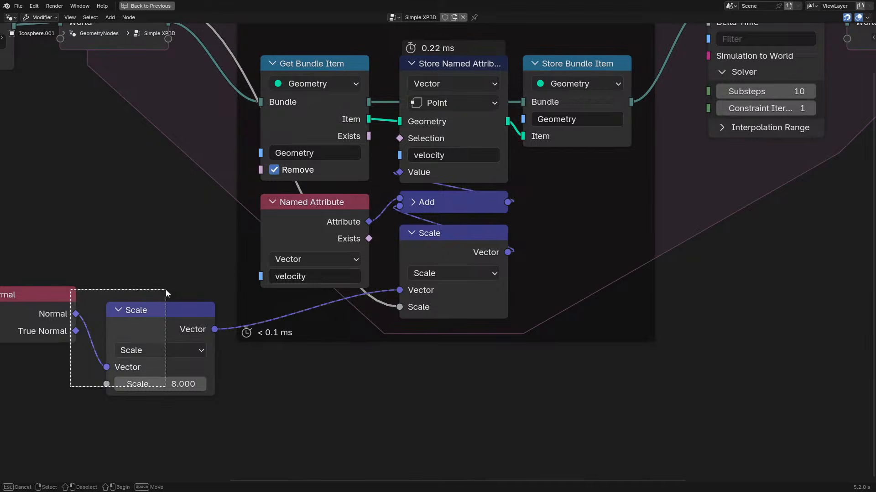
key("g")
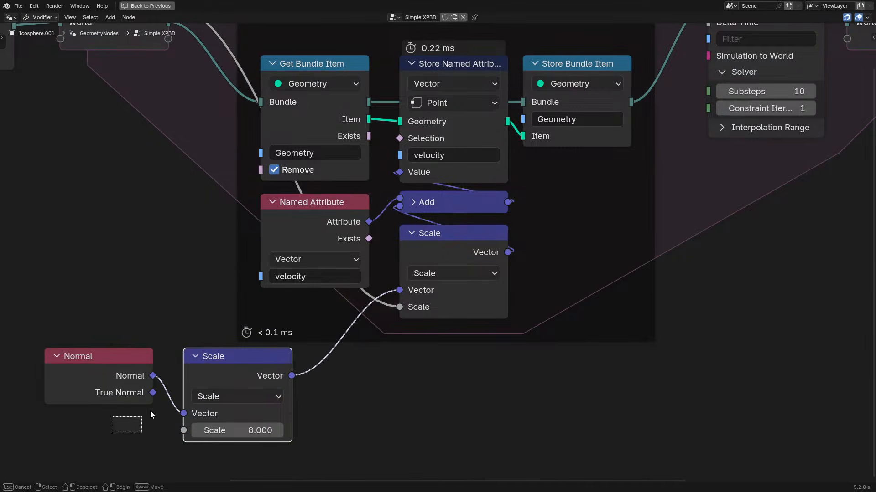
key("f")
left_click(300, 320)
- Move the Simulation input left, and shift Group Input and Store Bundle Item further left to make room before it
scroll(237, 219, "down", 6)
middle_click_drag(189, 195, 581, 318)
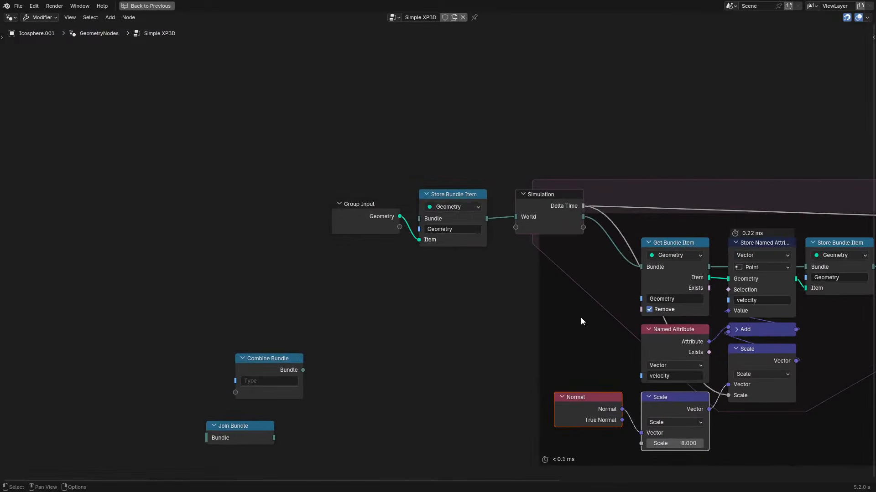
left_click_drag(325, 170, 476, 224)
left_click(549, 209, "shift")
key("g")
left_click(472, 226)
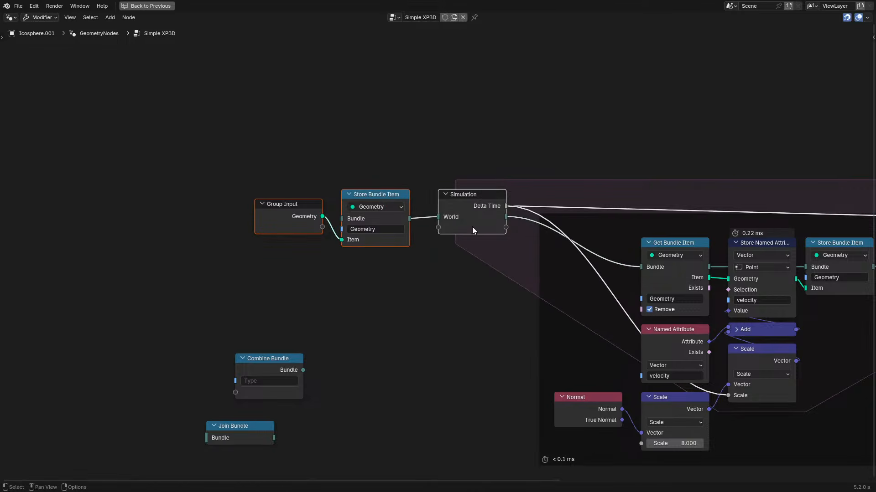
key("g")
left_click(221, 275)
key("shift+a")
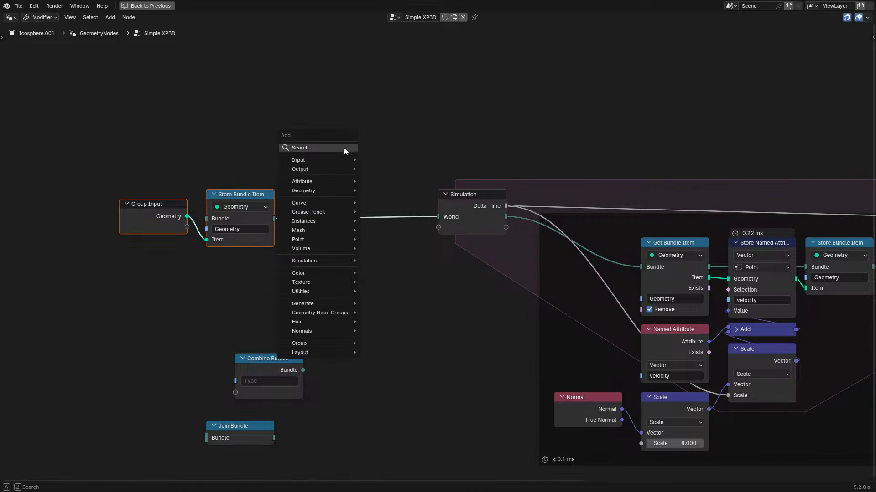
left_click(344, 149)
key("Escape")
- Duplicate the Store Bundle Item node, insert the copy into the link before the Simulation input, and set its type to Bundle
left_click(232, 214)
key("shift+d")
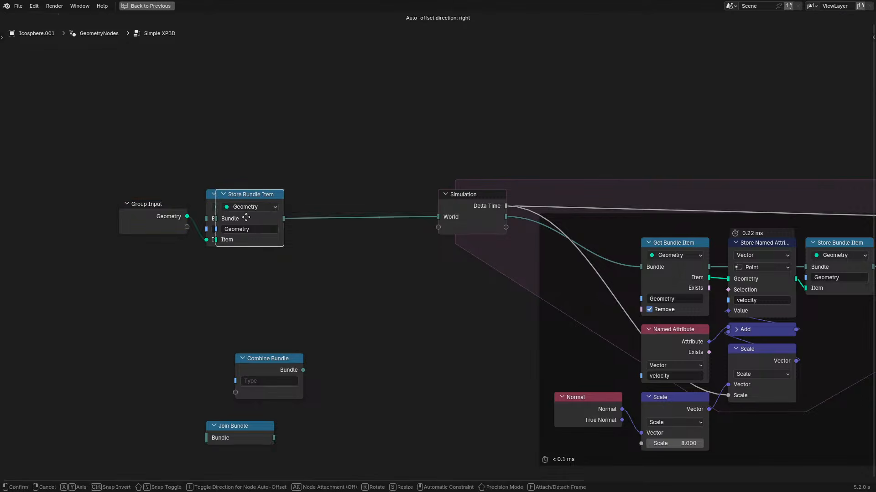
left_click(335, 213)
left_click(342, 207)
key("b")
left_click(344, 208)
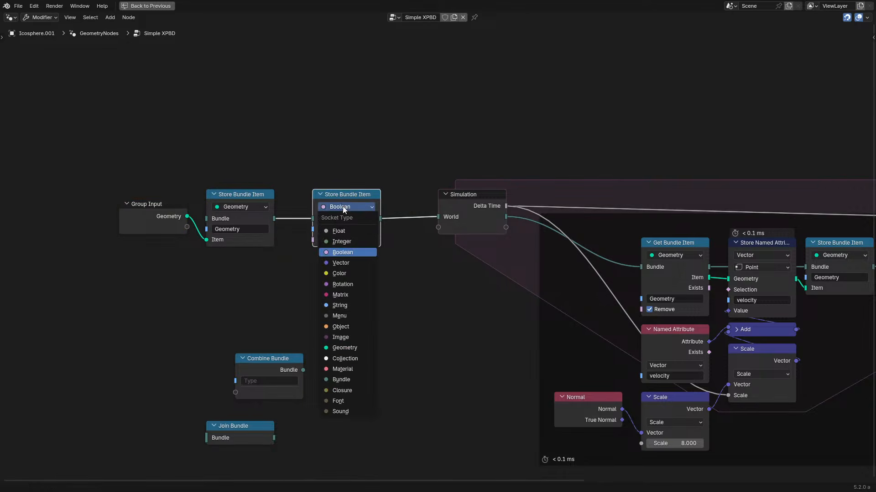
left_click(356, 376)
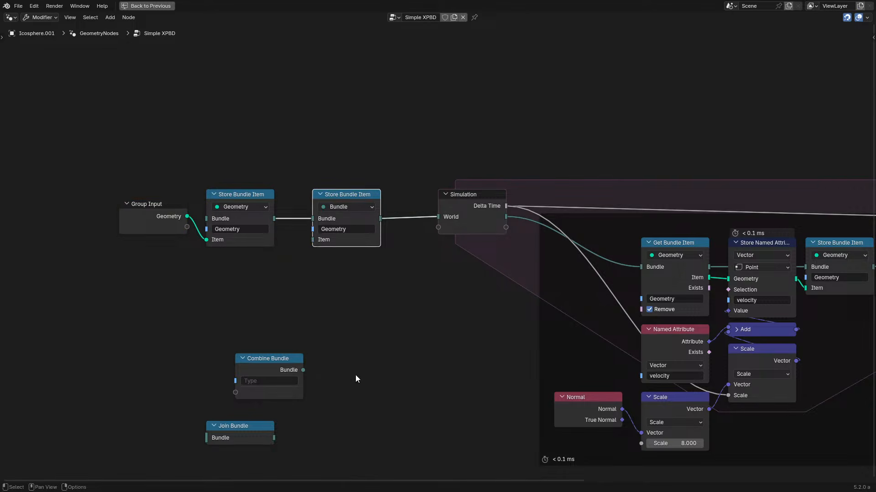
- Place the Combine Bundle node beneath the first Store Bundle Item and clear the second Store Bundle Item's path
left_click_drag(179, 301, 287, 402)
key("g")
left_click(172, 377)
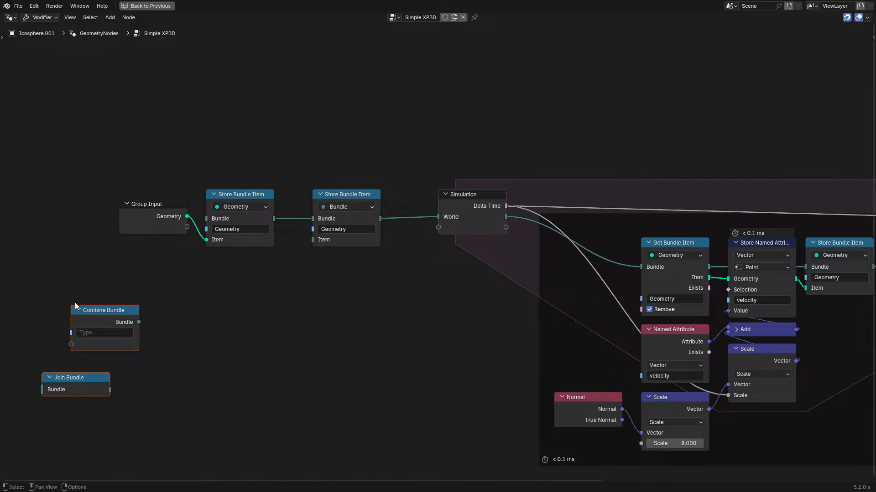
left_click_drag(105, 324, 240, 285)
left_click(251, 295)
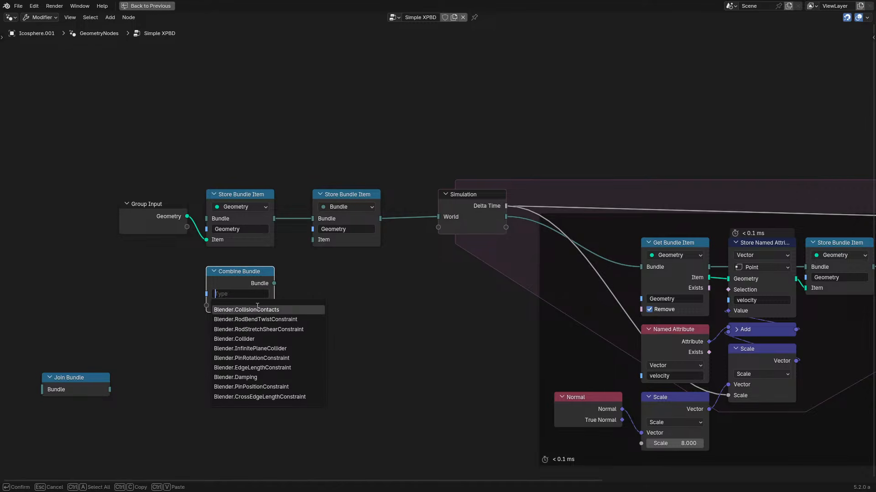
left_click(360, 226)
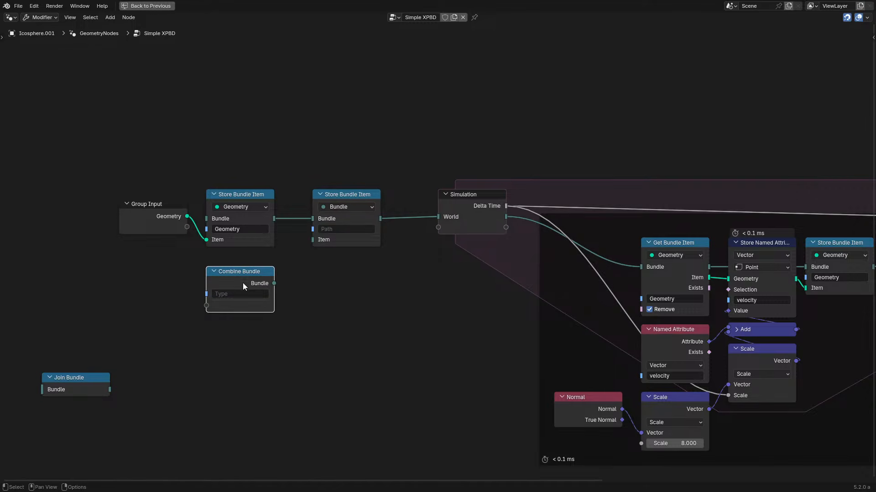
- Set the Combine Bundle node's type to Blender.RodStretchShearConstraint
scroll(243, 283, "up", 2)
left_click(171, 308)
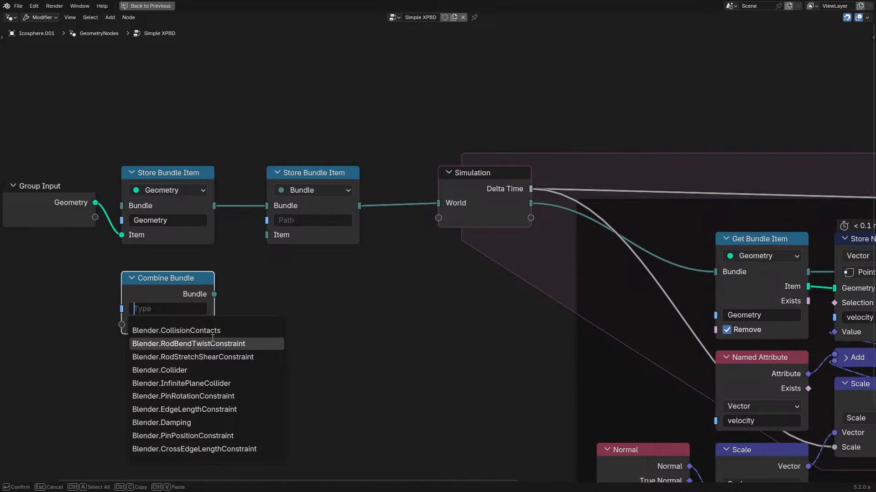
left_click(272, 359)
middle_click_drag(289, 265, 478, 220)
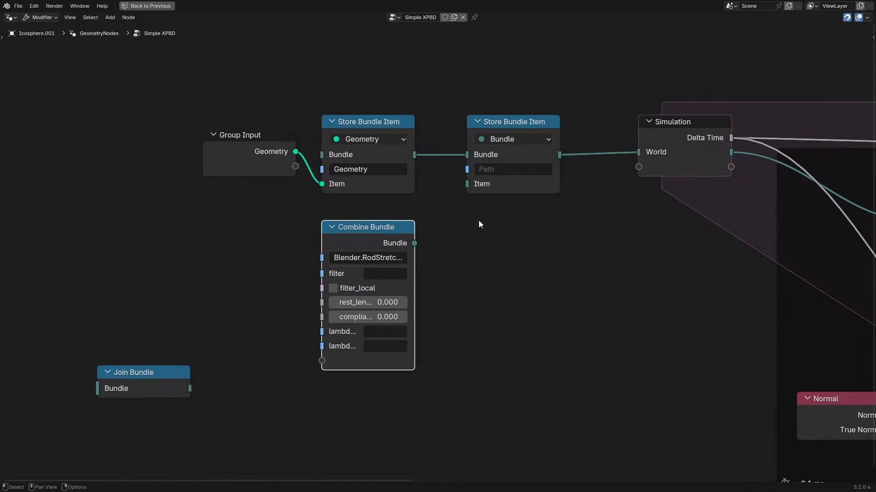
- Set the Combine Bundle's rest length to 0.01 and its compliance to 0.000011
left_click(389, 303)
type("0.01")
key("Return")
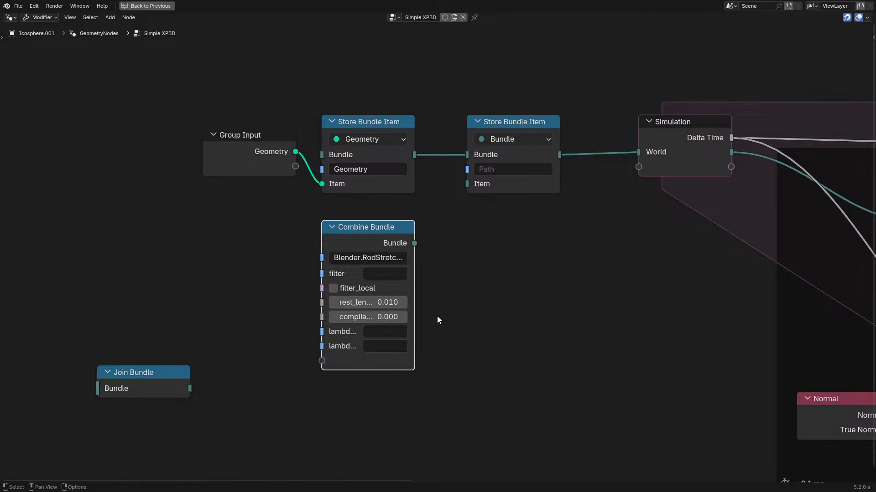
left_click(368, 317)
type("0.000011")
key("Return")
- Connect the Combine Bundle output to the second Store Bundle Item's Item input and move Combine Bundle slightly up, closer to the first Store Bundle Item
left_click_drag(414, 243, 470, 186)
left_click(500, 169)
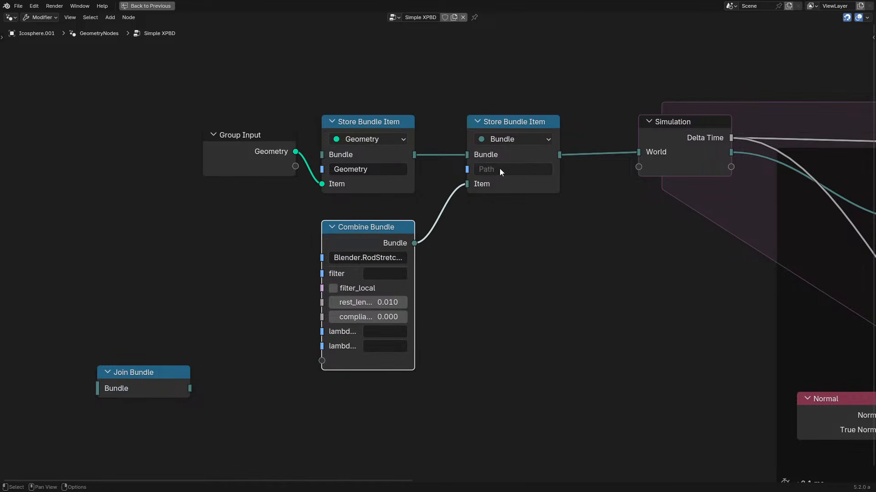
key("Escape")
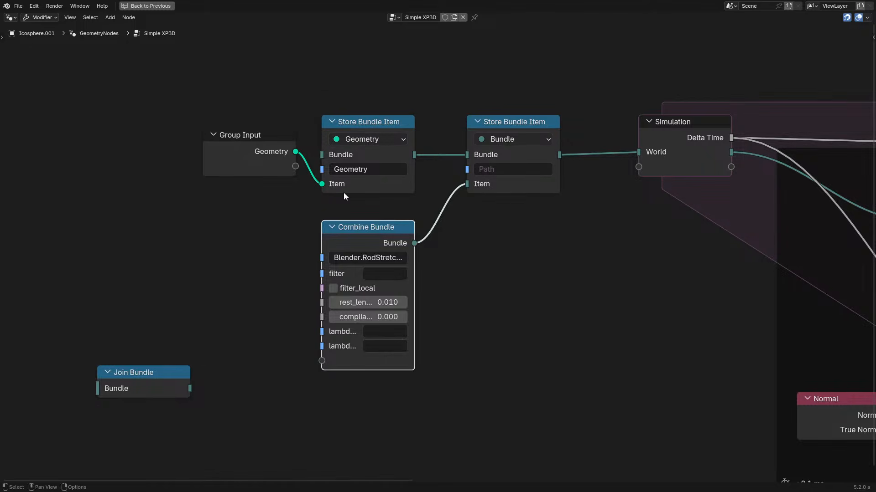
mouse_move(330, 234)
left_mouse_down()
mouse_move(369, 208)
mouse_move(330, 221)
left_mouse_up()
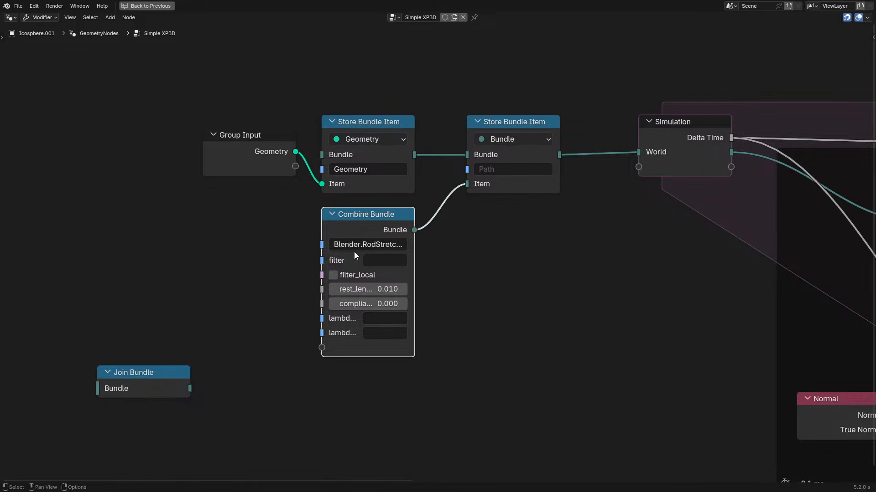
- Set the rest length in the Combine Bundle node to 0.1
left_click(360, 287)
key("BackSpace")
key("BackSpace")
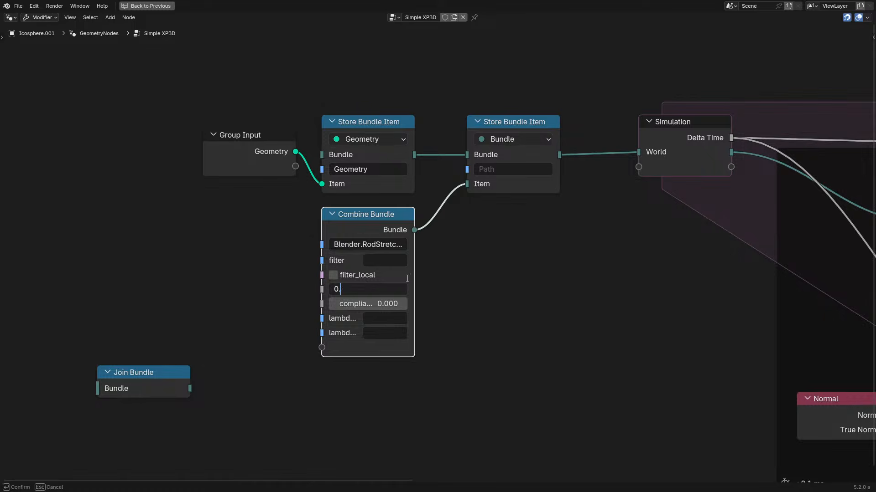
type("1")
key("Return")
- Play the simulation briefly to check how the icosphere reacts to the constraint bundle, and stop playback
key("ctrl+space")
key("space")
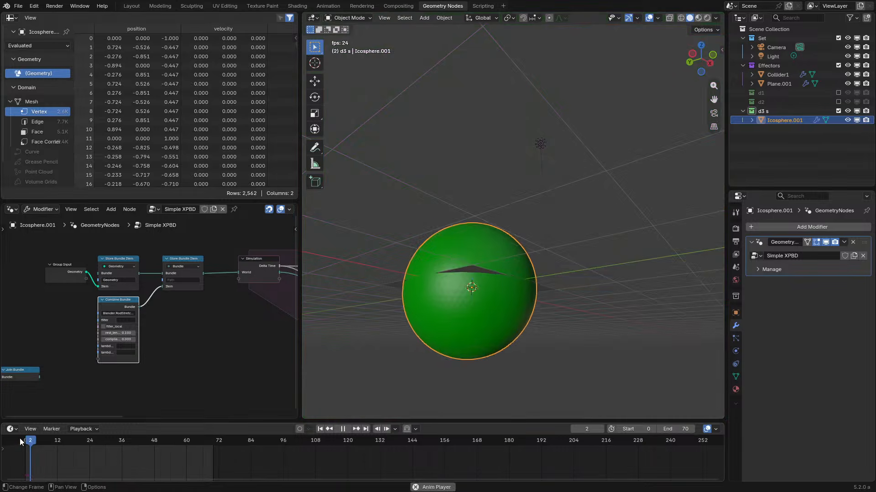
key("space")
scroll(146, 319, "up", 2)
left_click(205, 263)
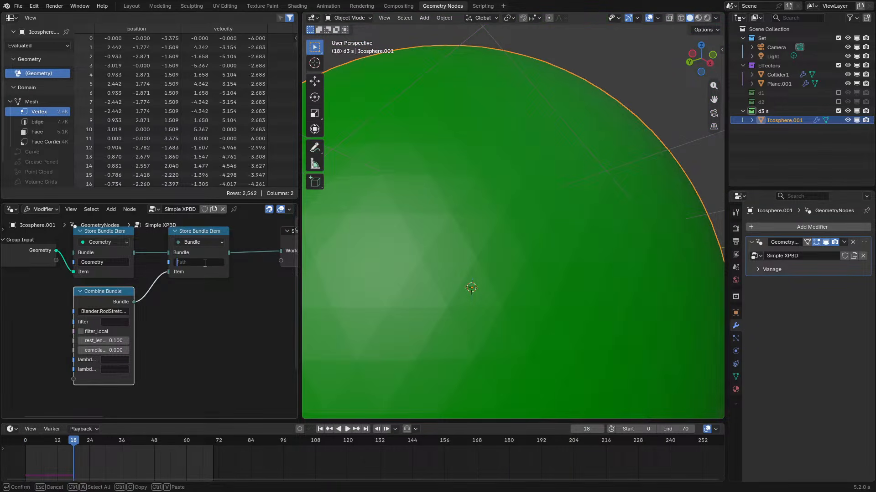
key("Escape")
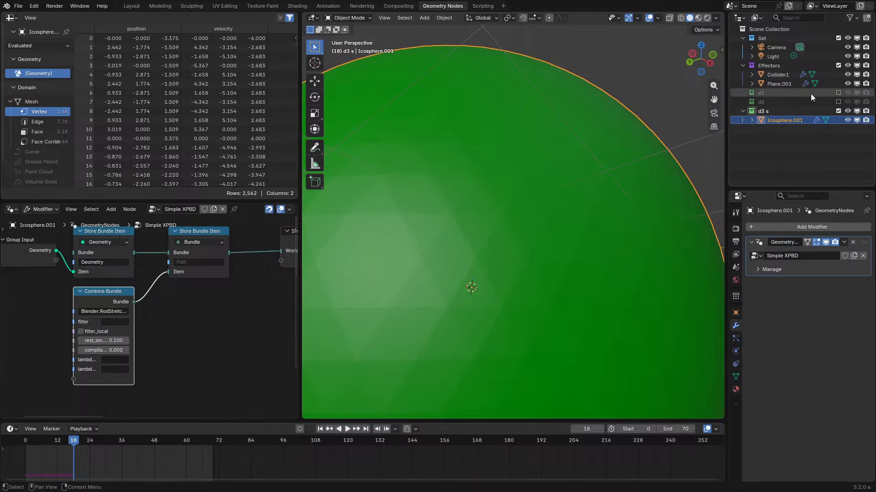
- Enable the d2 collection and read the error on the XPBD Simulation node in Icosphere's Cloth Dynamics tree
left_click(838, 102)
left_click(790, 112)
key("ctrl+space")
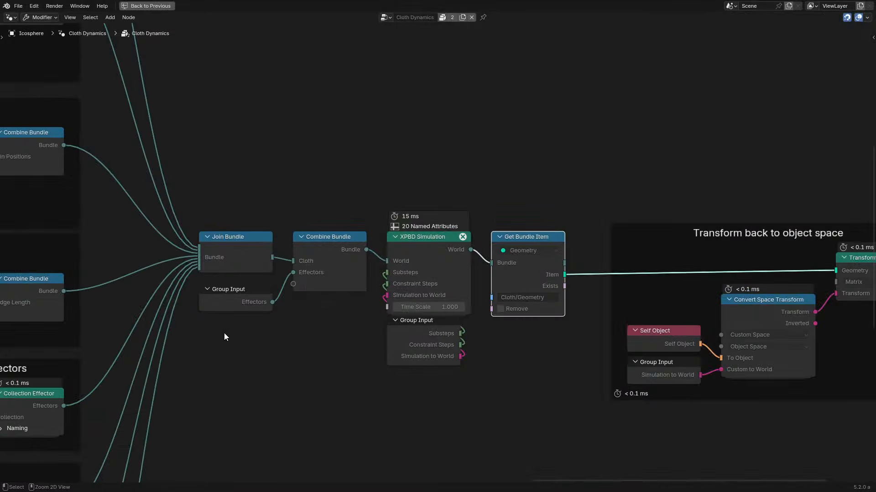
middle_click_drag(242, 232, 456, 243)
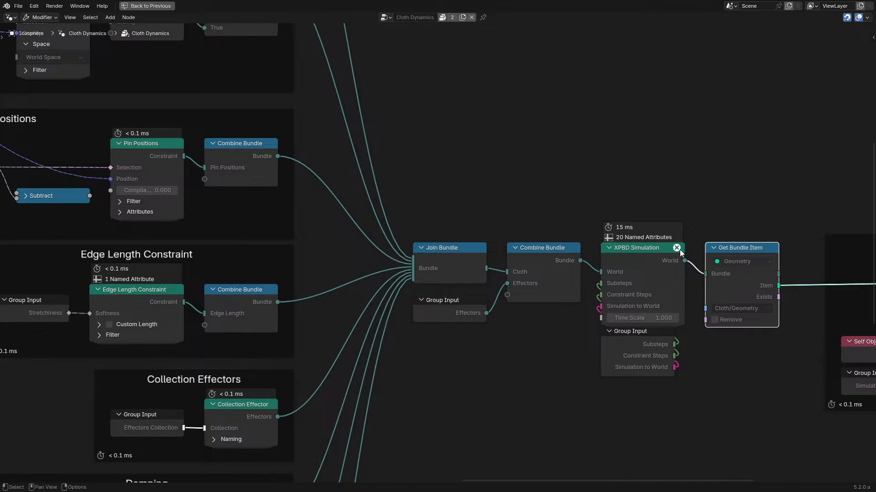
mouse_move(679, 252)
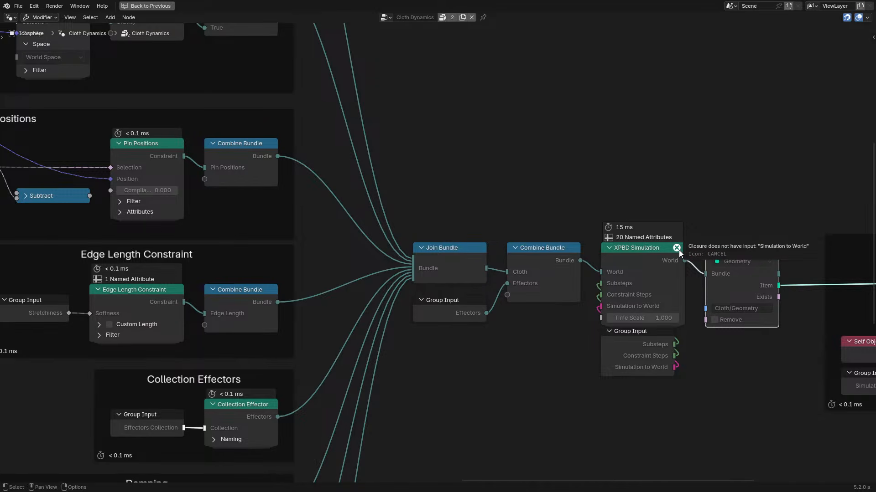
middle_click_drag(680, 252, 182, 201)
key("ctrl+space")
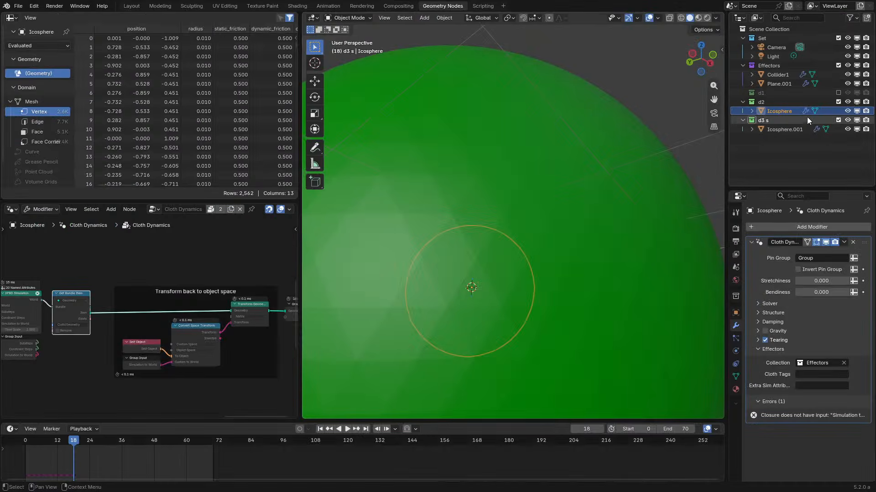
- Temporarily enable the d1 collection to examine Plane's node tree, and exclude the collection again
left_click(838, 92)
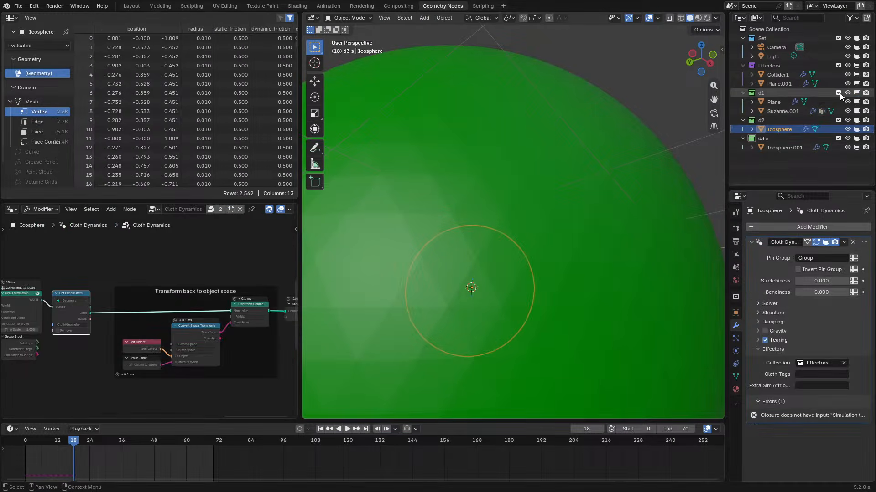
left_click(779, 110)
left_click(775, 102)
key("ctrl+space")
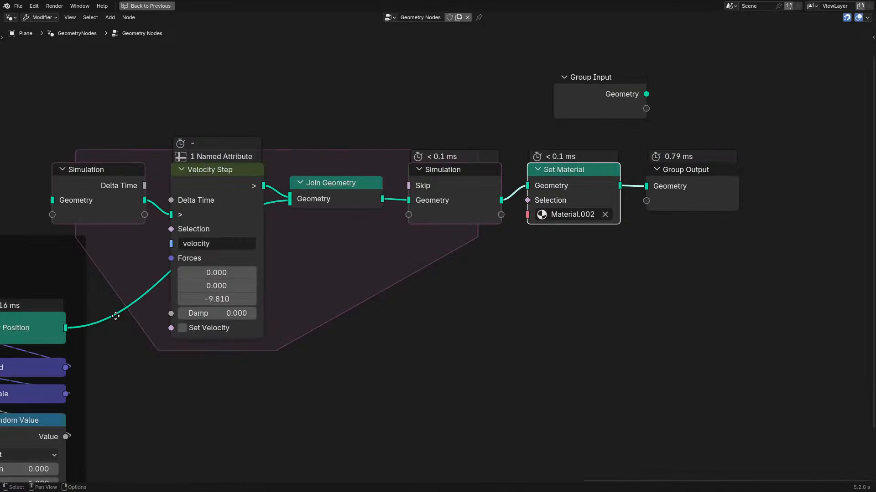
middle_click_drag(5, 241, 506, 254)
key("ctrl+space")
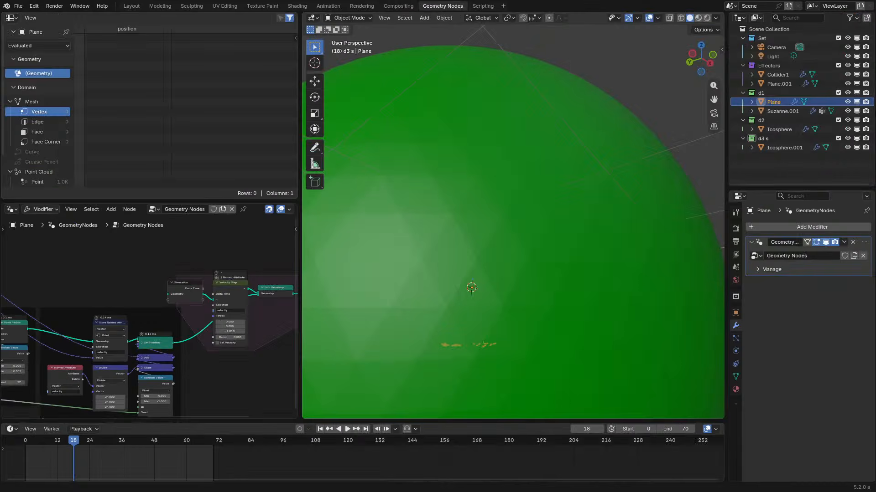
left_click(838, 92)
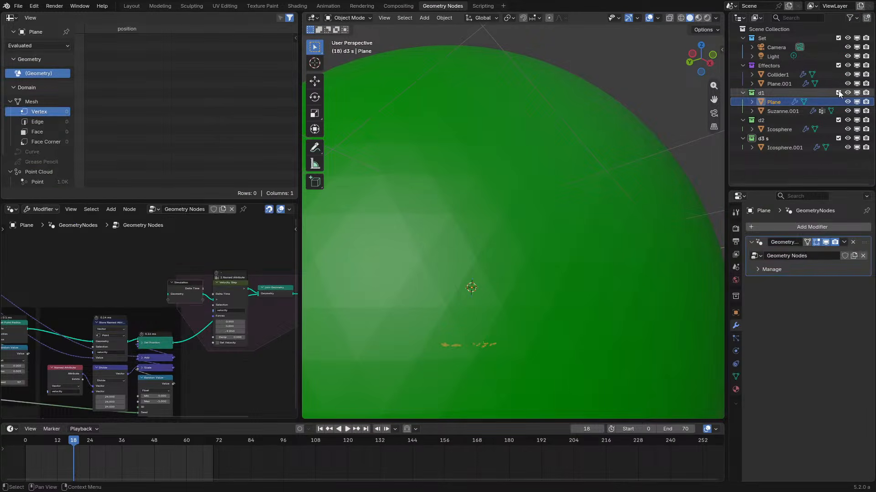
- In Plane.001's node tree, add a second input item to the Closure zone and set its socket type to Matrix
left_click(775, 83)
key("ctrl+space")
middle_click_drag(11, 282, 554, 263)
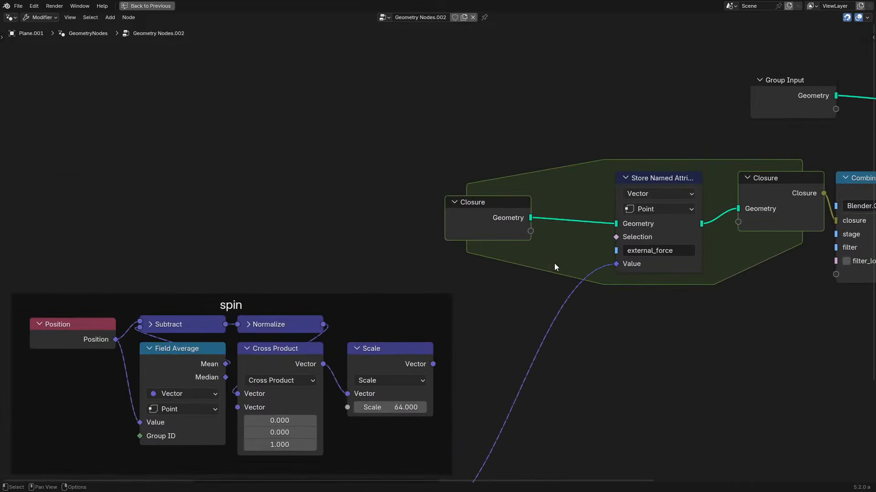
key("n")
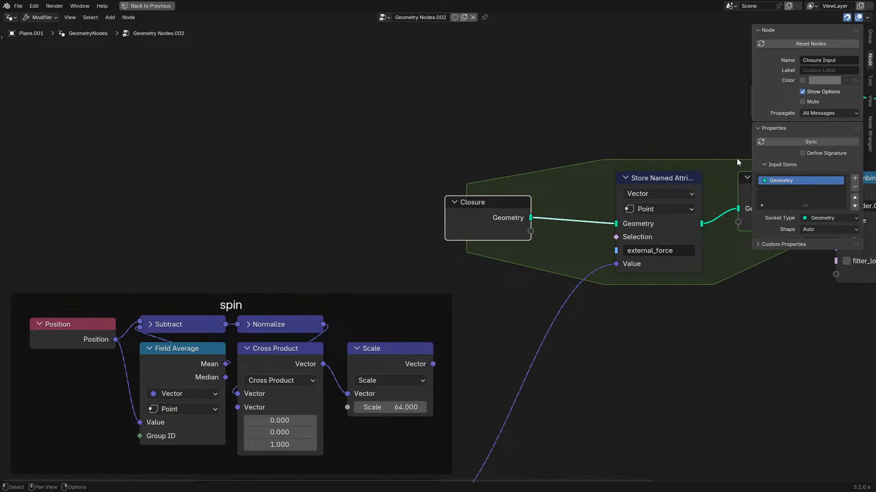
left_click(855, 178)
left_click(822, 218)
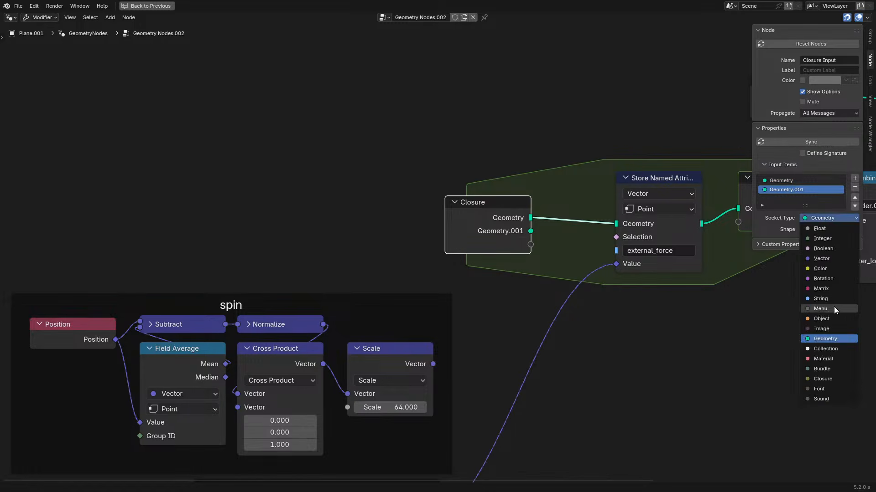
left_click(833, 283)
key("ctrl+space")
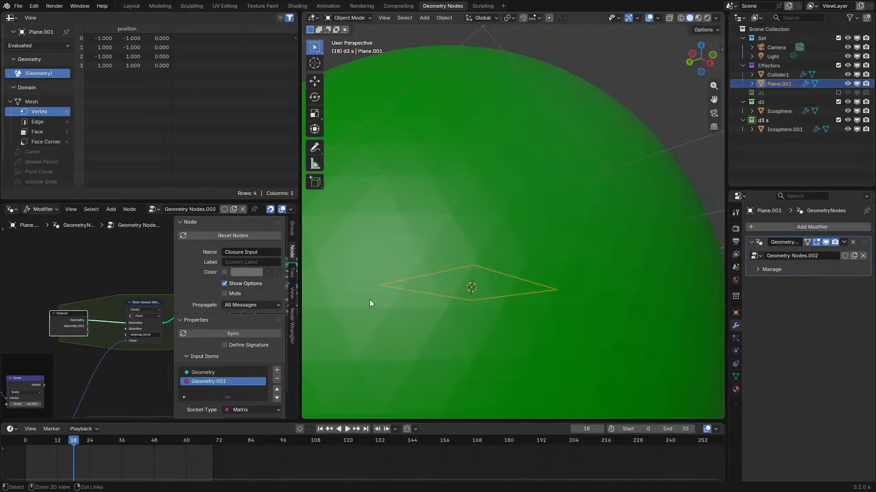
- Examine the Simulation to World input inside Collider1's Geometry Collider group, checking its socket type in the Group Input properties
left_click(778, 73)
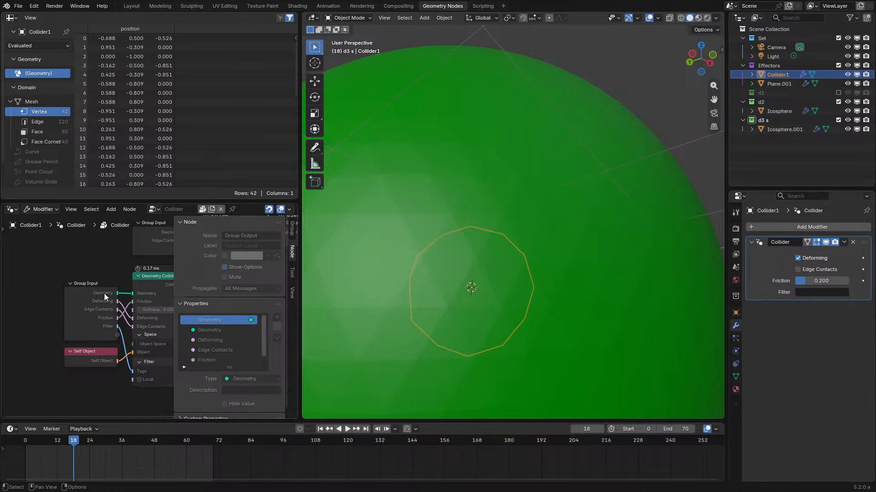
key("n")
key("ctrl+space")
left_click(471, 167)
key("Tab")
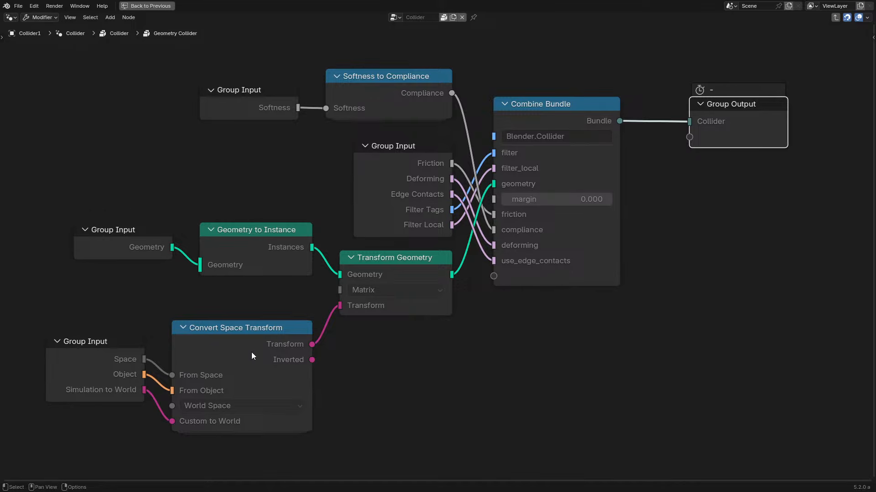
left_click(53, 372)
key("n")
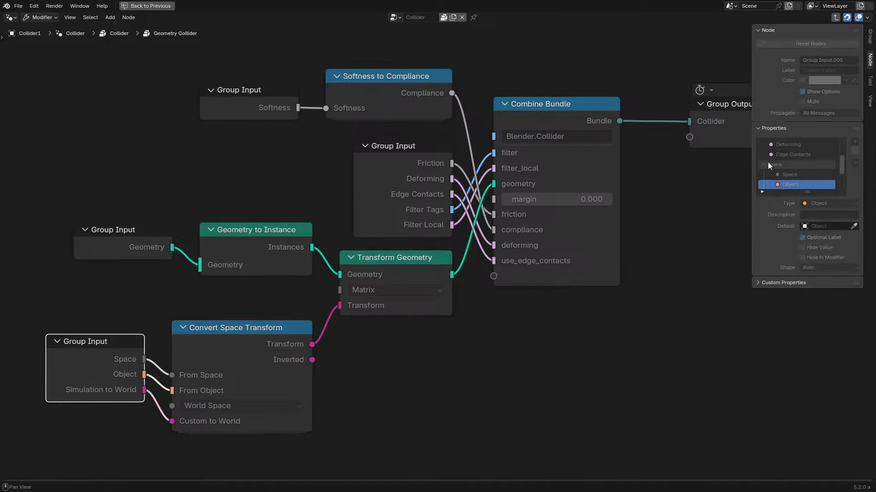
scroll(835, 146, "down", 3)
left_click(812, 154)
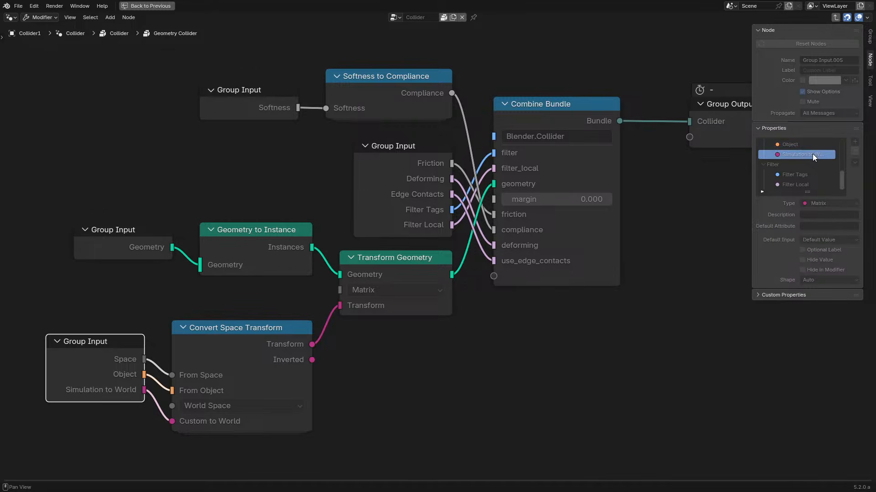
left_click_drag(751, 161, 731, 168)
key("ctrl+space")
- Return to Plane.001's node tree and rename the Closure's Geometry.001 input item as "Simulatio to World"
left_click(770, 112)
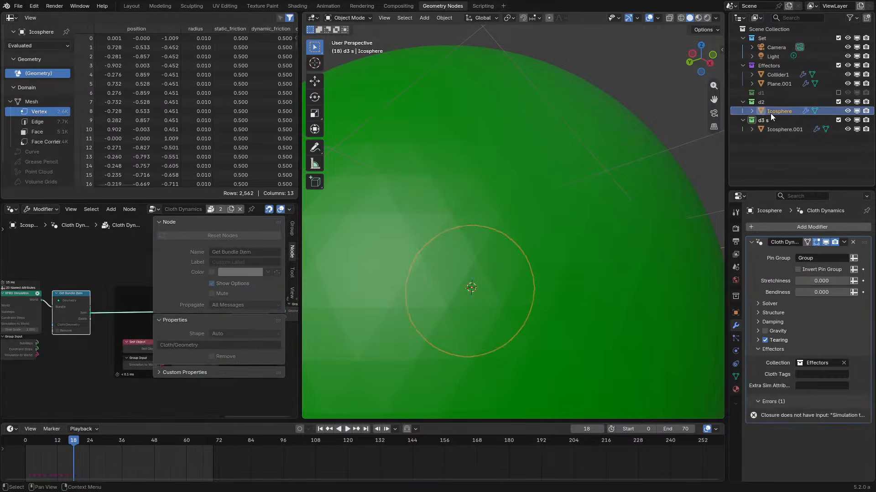
left_click(795, 75)
left_click(780, 83)
key("ctrl+space")
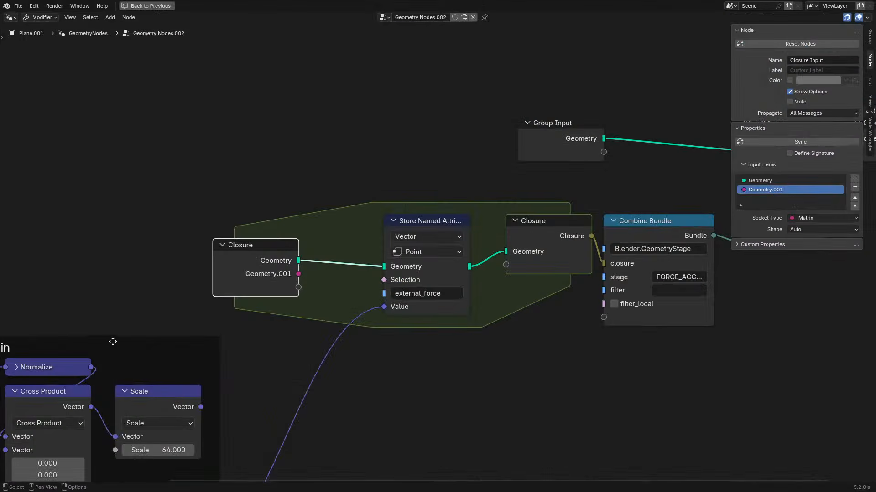
double_click(782, 189)
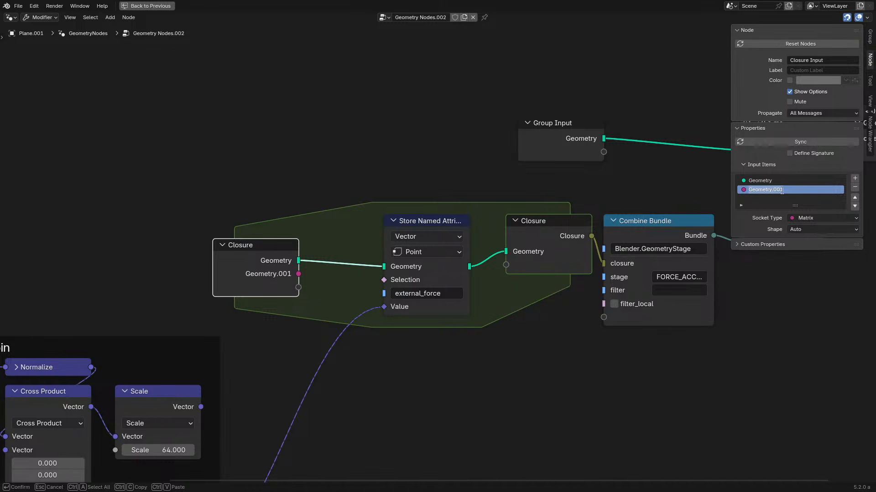
type("SImulat")
type("ionto")
type("i")
key("BackSpace")
key("Return")
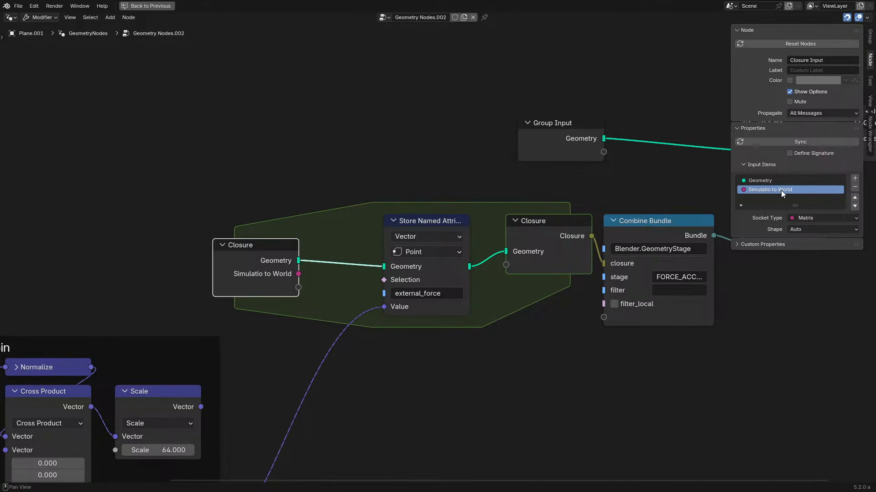
- Correct the spelling of the Closure's matrix input name to "Simulation to World" and hide the node properties
double_click(765, 191)
left_click(771, 191)
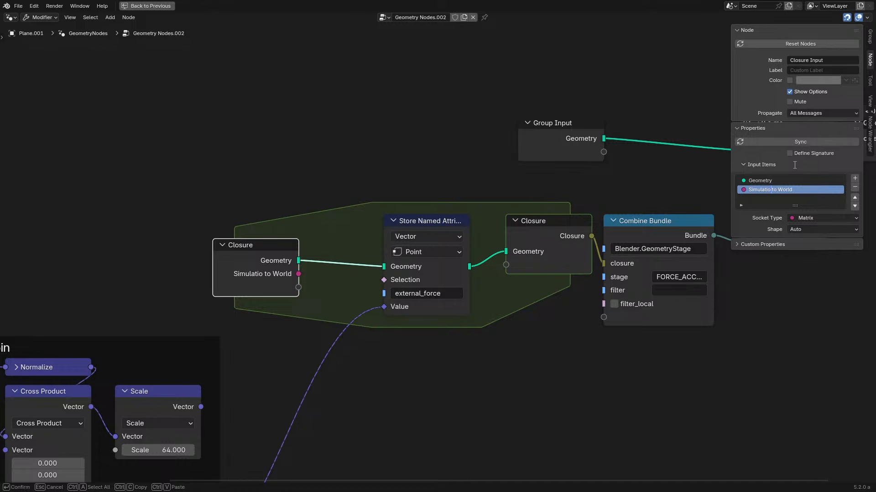
type("n")
key("Return")
double_click(773, 191)
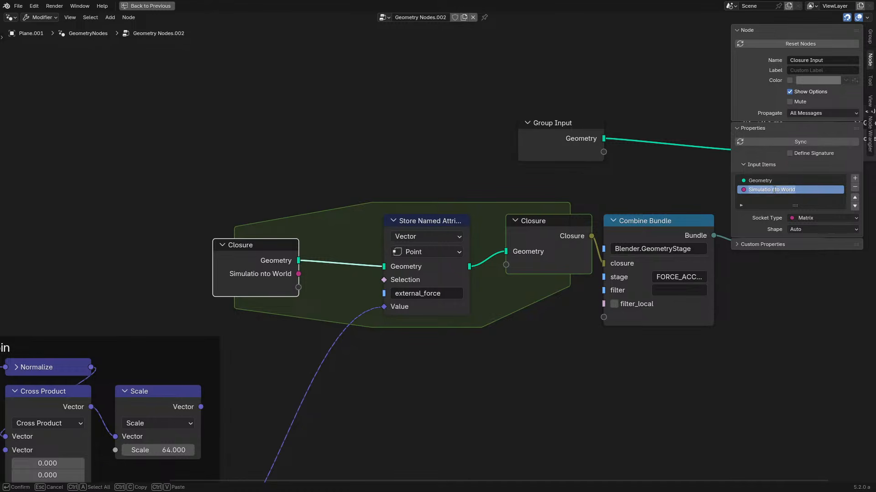
left_click(772, 190)
type("n")
key("BackSpace")
key("Return")
key("n")
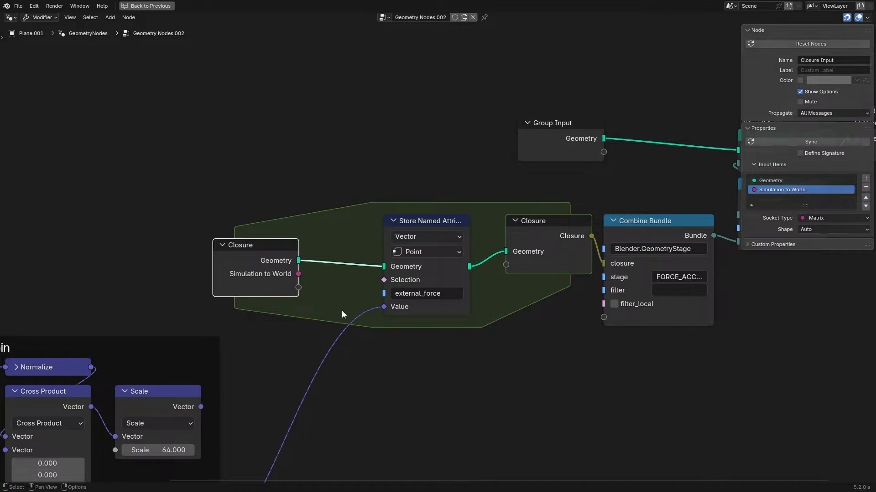
- Replay the simulation from the start and select Icosphere to check its Cloth Dynamics modifier for errors
key("ctrl+space")
left_click(26, 439)
key("space")
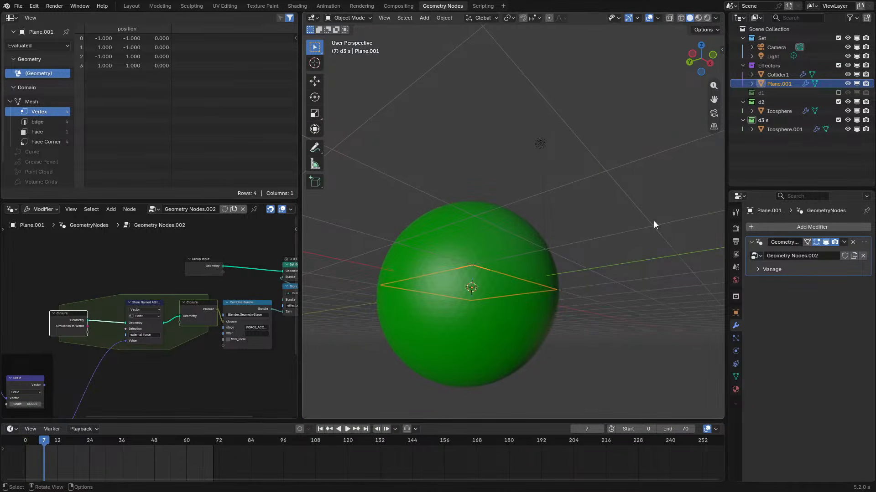
left_click(795, 111)
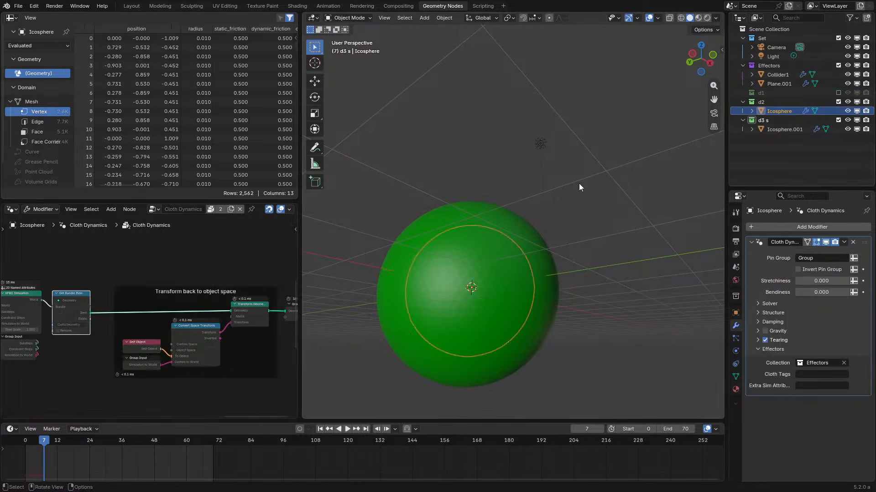
- Exclude the d2 collection and replay the simulation from frame 0 with Icosphere.001 selected
key("space")
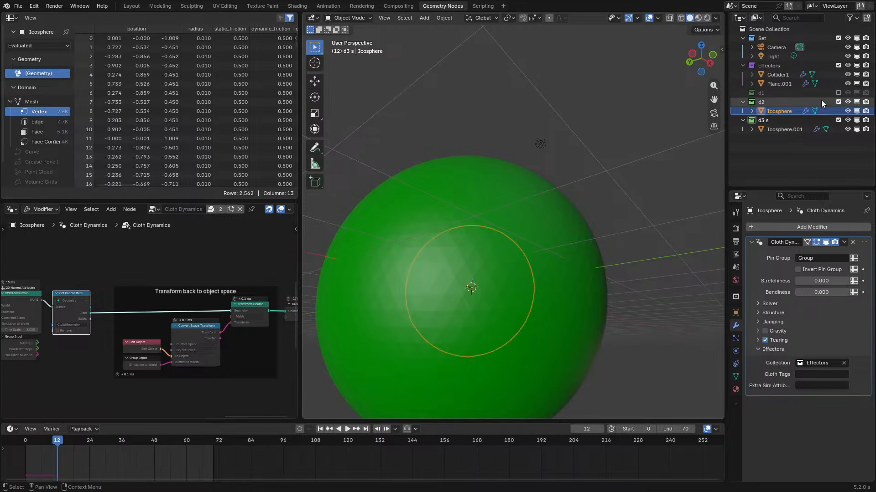
left_click(839, 101)
left_click(30, 430)
left_click(24, 443)
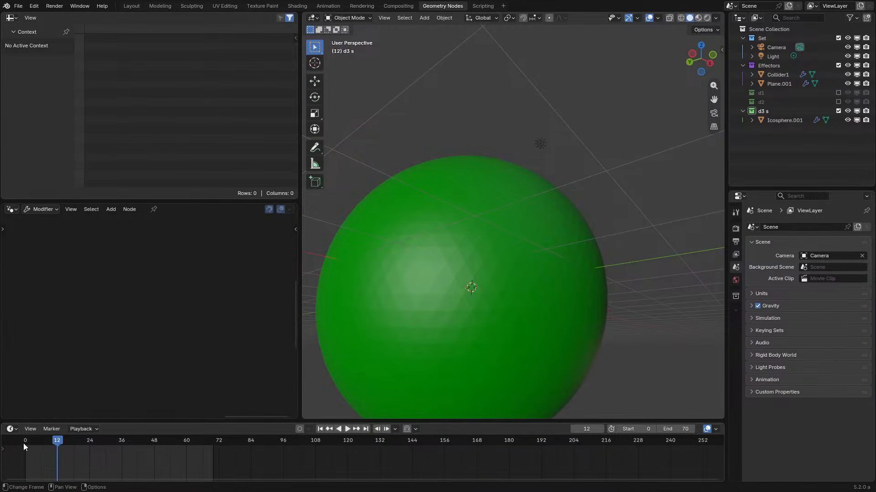
left_click(23, 443)
key("space")
left_click(558, 253)
key("space")
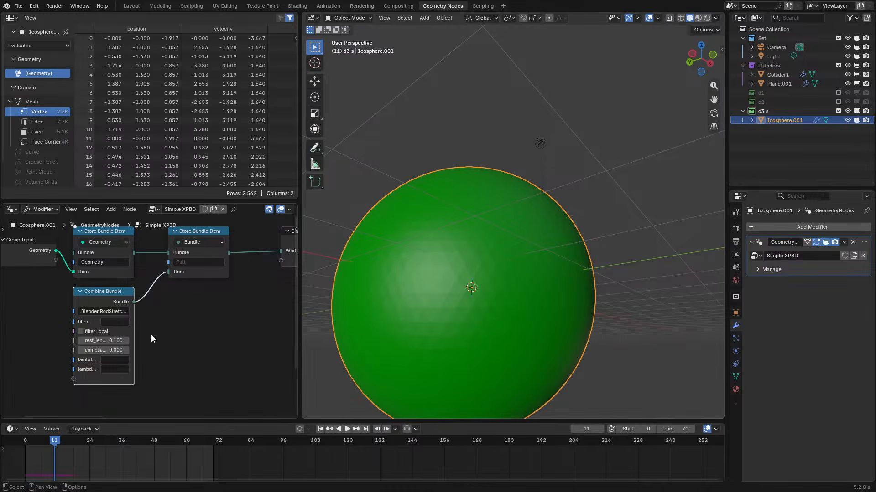
- Include the d2 collection again and bring up the Edge Length Constraint frame in Icosphere's Cloth Dynamics node tree
left_click(838, 102)
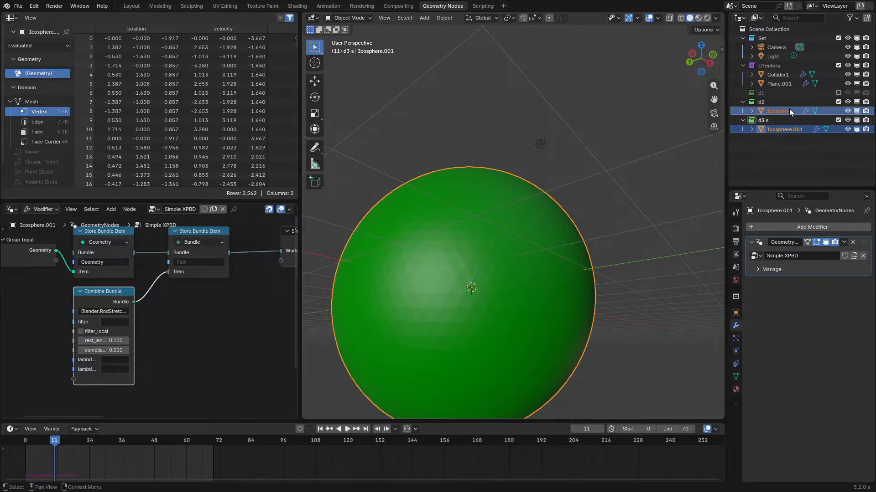
left_click(780, 110)
key("ctrl+space")
middle_click_drag(124, 304, 401, 255)
middle_click_drag(199, 255, 440, 216)
scroll(440, 216, "down", 2)
middle_click_drag(246, 233, 451, 197)
middle_click_drag(395, 155, 400, 266)
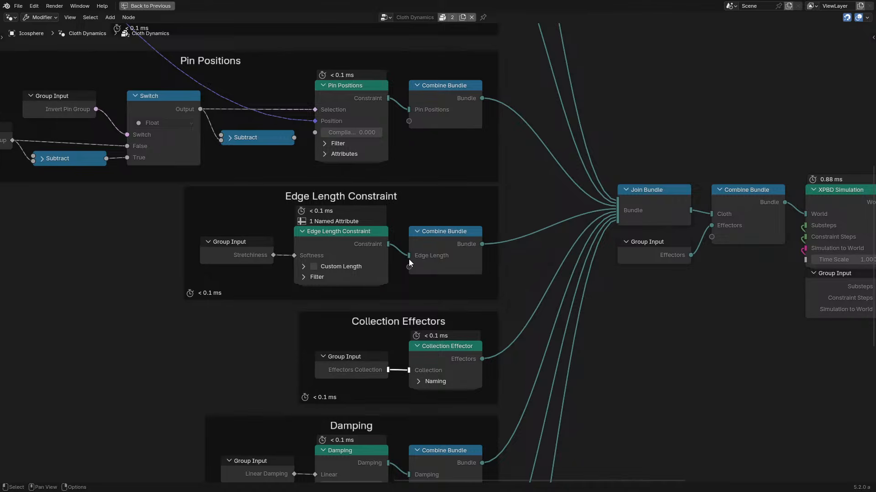
- Open the Edge Length Constraint group and examine which bundle type and inputs its Combine Bundle passes to the Group Output
left_click(351, 238)
key("Tab")
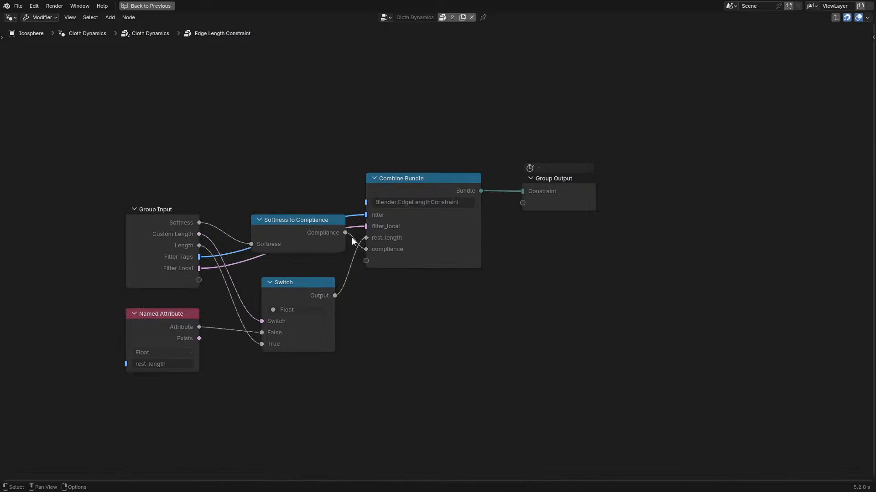
scroll(423, 182, "up", 2)
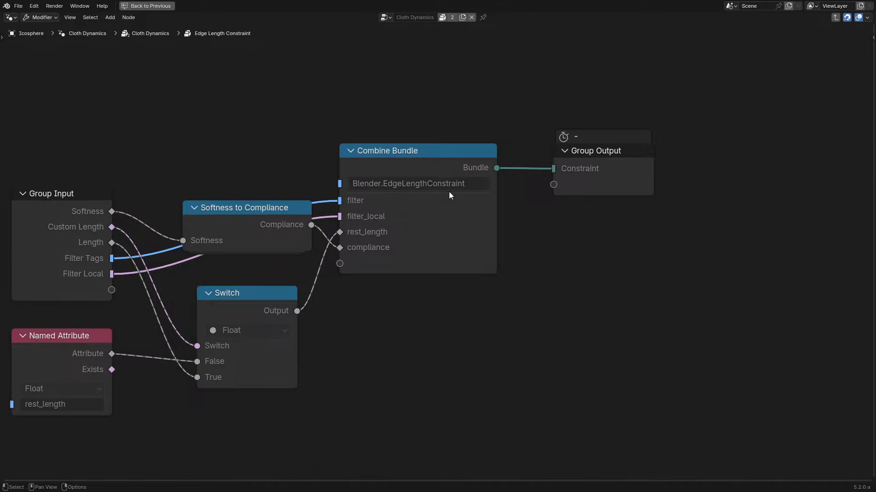
left_click(616, 172)
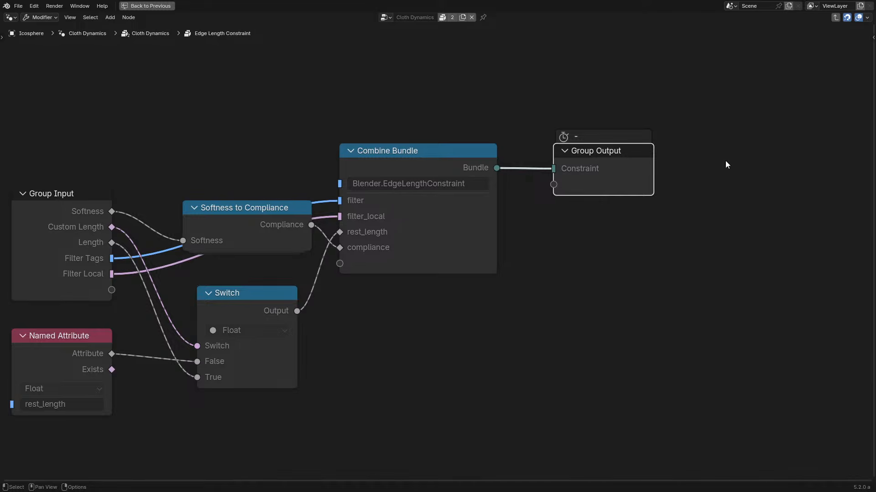
- Leave the group, check the Cloth Dynamics tree's Group Output, and return to Icosphere.001's Simple XPBD tree in the normal layout
key("Tab")
scroll(539, 266, "down", 6)
middle_click_drag(647, 280, 340, 298)
left_click(772, 259)
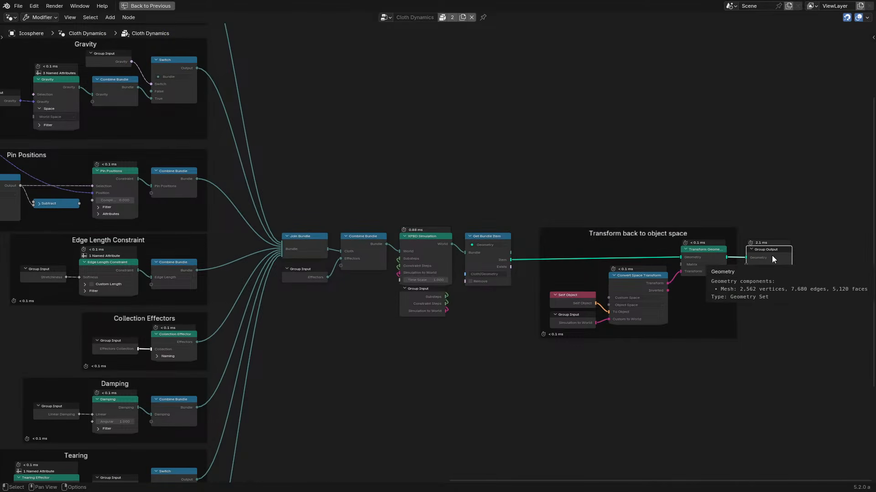
key("ctrl+space")
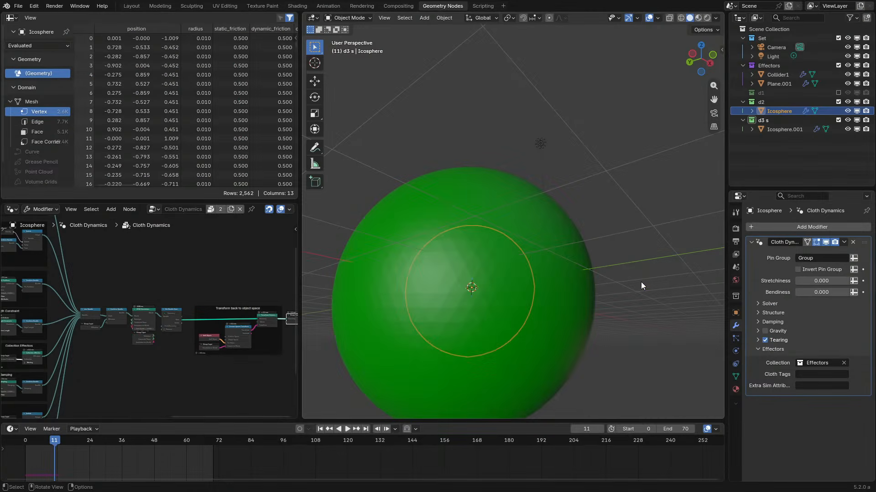
left_click(607, 258)
left_click(800, 126)
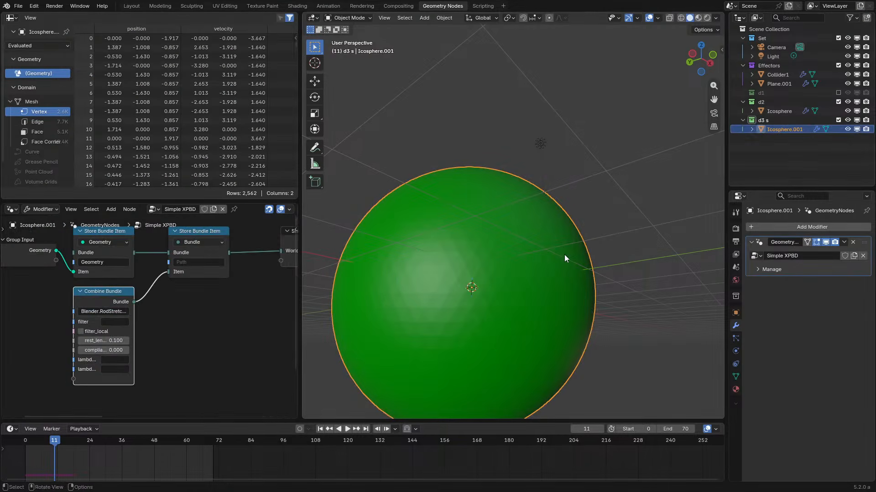
- Exclude the d2 collection so Icosphere.001 plays without Icosphere, and replay the simulation from frame 0
left_click(21, 444)
key("space")
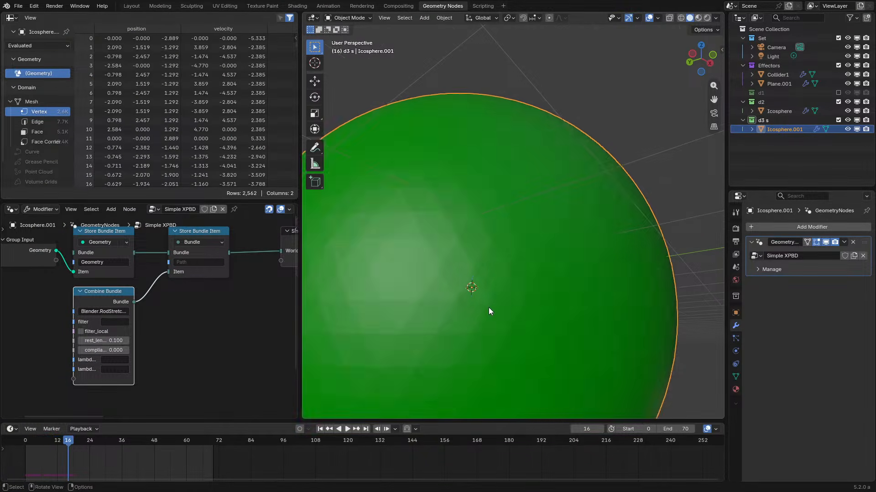
key("Escape")
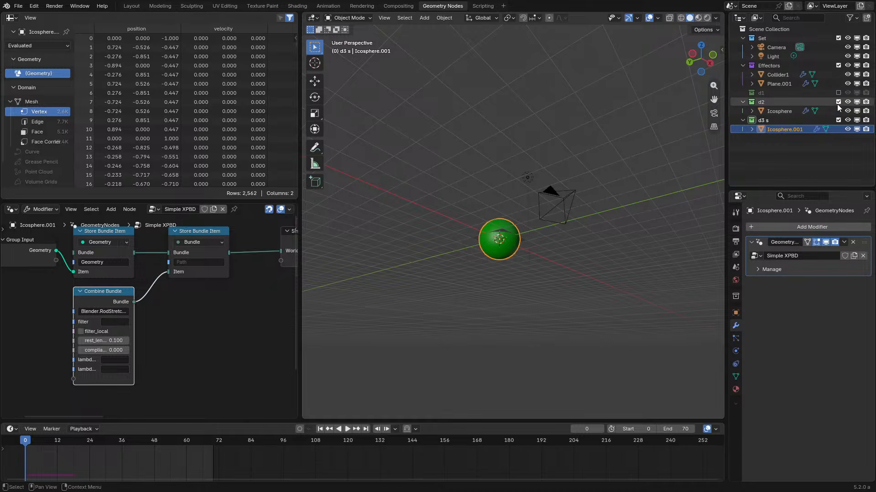
left_click(838, 102)
key("space")
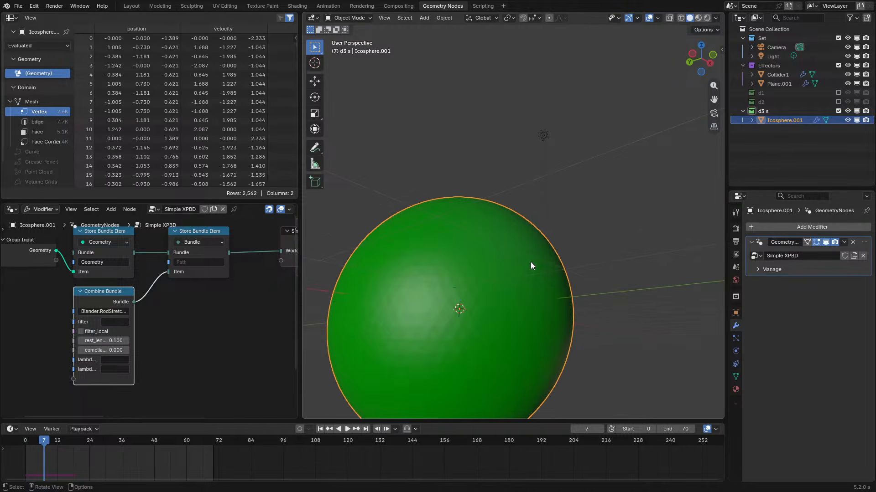
- Set the path of the Store Bundle Item node that stores the constraint bundle to "A"
scroll(146, 292, "up", 1)
left_click(202, 254)
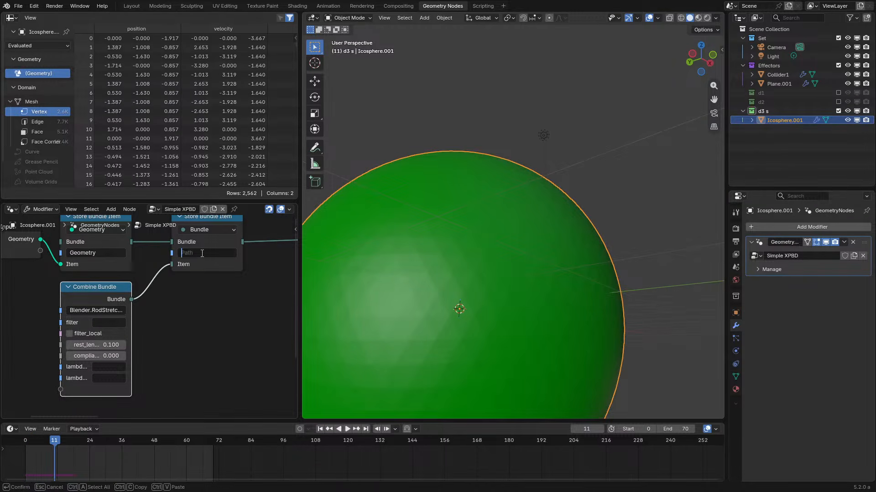
type("A")
key("Return")
- Replay the simulation from frame 0 and inspect from several view angles how Icosphere.001 expands
left_click_drag(40, 448, 13, 442)
key("space")
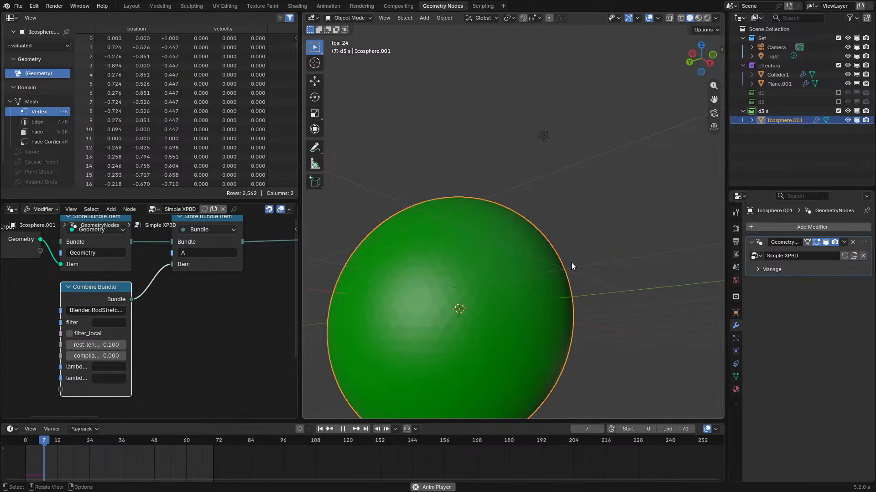
key("space")
scroll(571, 262, "down", 4)
middle_click_drag(506, 293, 543, 318)
key("space")
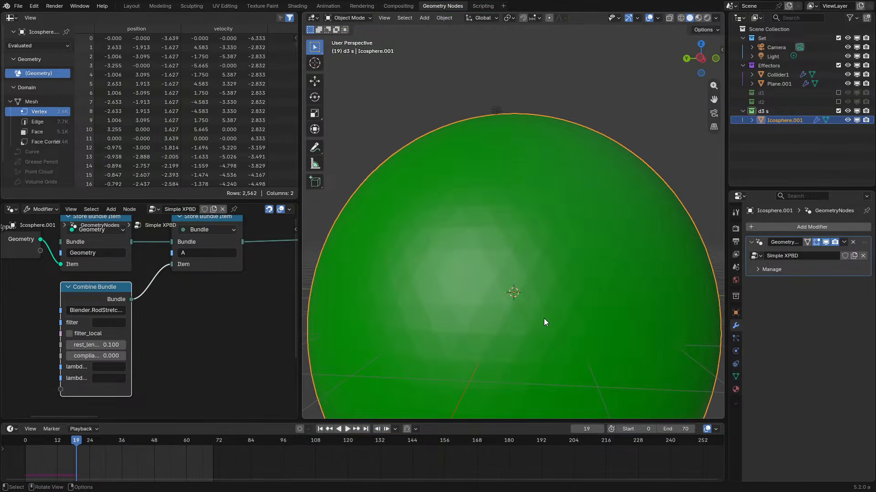
key("space")
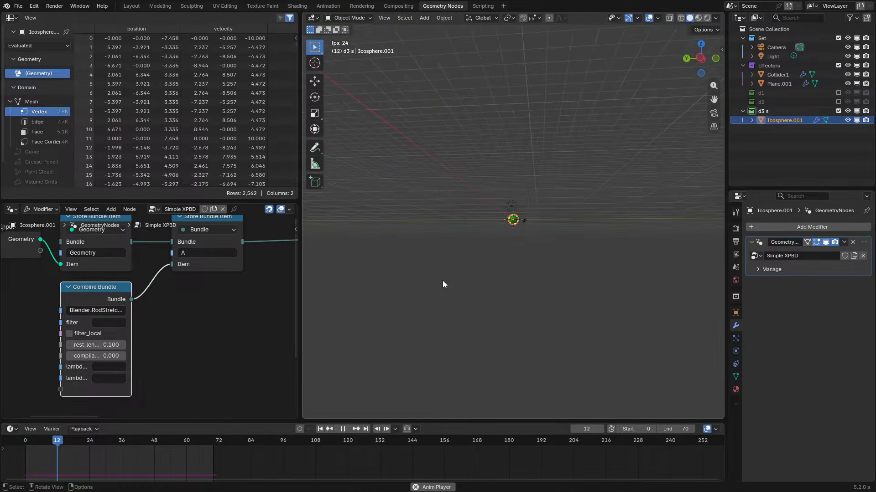
key("space")
- Set the Scale node multiplying the Normal vector to 1.000 and replay the simulation from frame 0
middle_click_drag(255, 293, 139, 176)
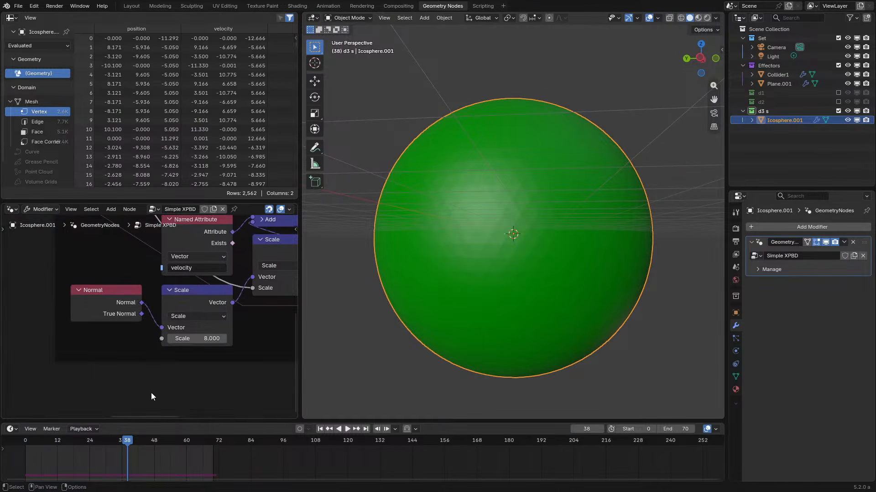
left_click(28, 448)
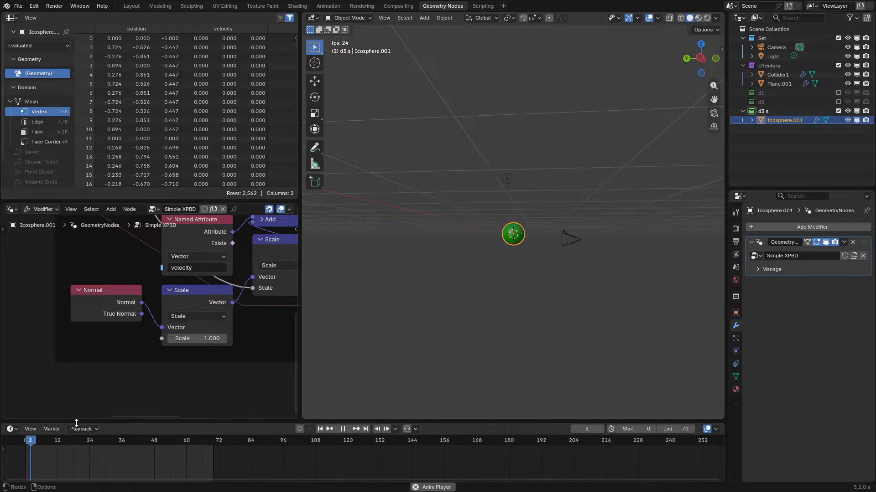
key("space")
middle_click_drag(42, 348, 118, 363)
key("space")
- Set the Combine Bundle's type to Blender.EdgeLengthConstraint and sync its inputs to that type
middle_click_drag(170, 321, 172, 255)
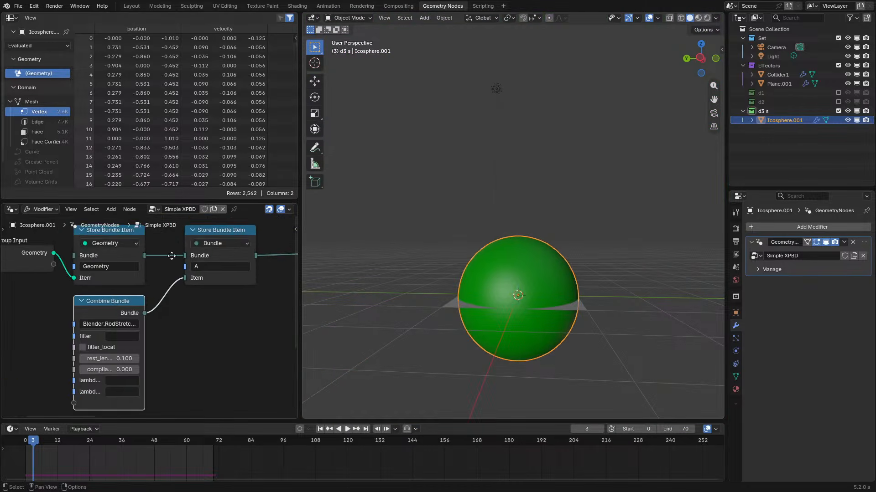
scroll(173, 256, "up", 1)
middle_click_drag(168, 291, 217, 238)
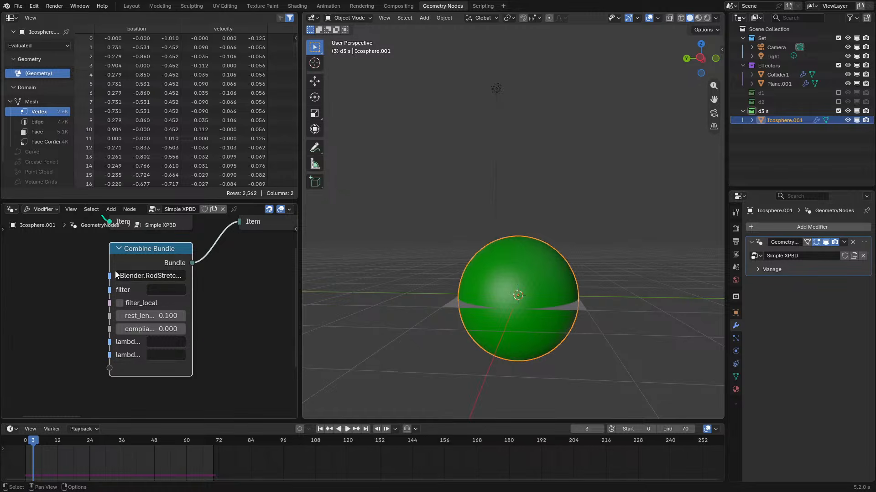
left_click_drag(110, 274, 63, 274)
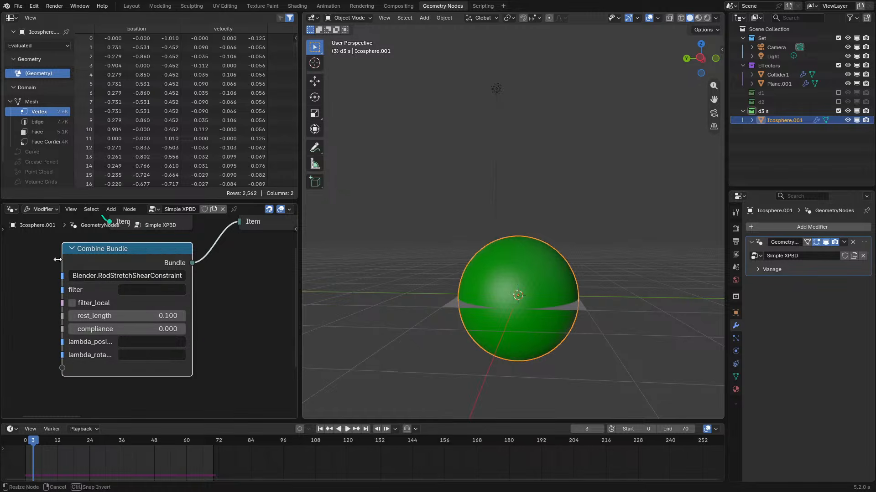
left_click(145, 275)
type("edg")
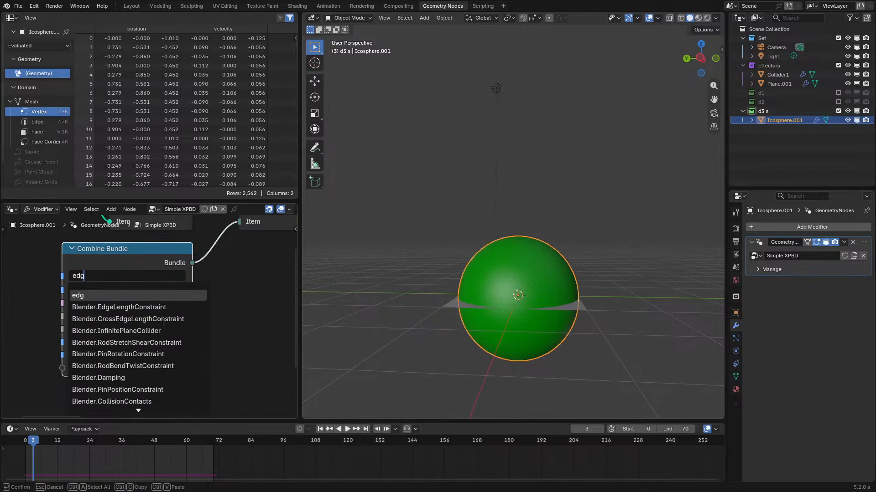
left_click(145, 307)
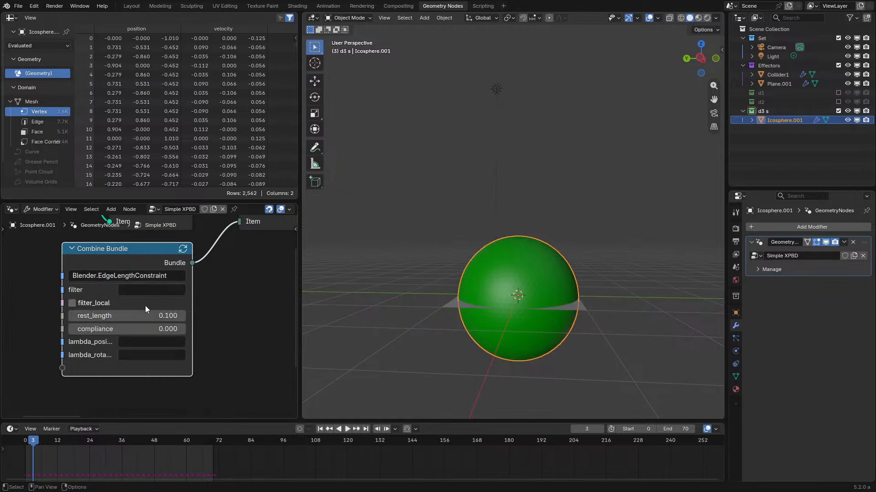
- Replay the simulation from frame 0 to examine how the edge length constraint acts on Icosphere.001
left_click(22, 445)
key("space")
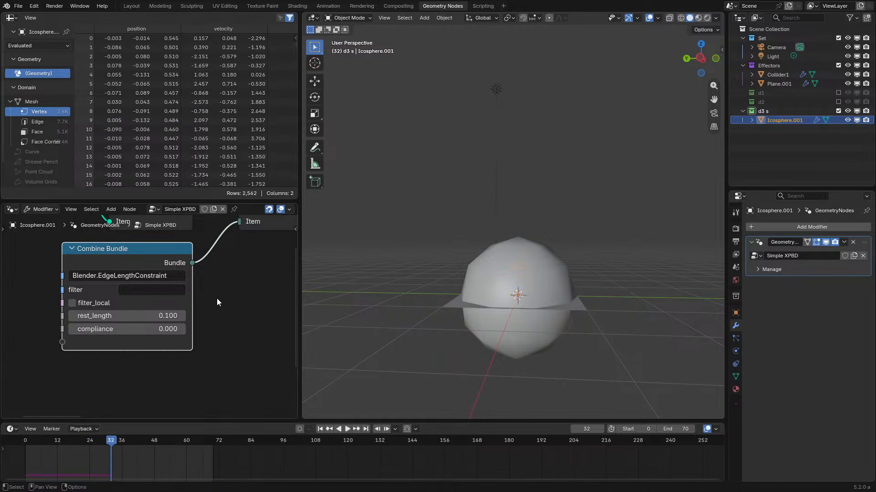
key("space")
middle_click_drag(212, 266, 162, 322)
key("space")
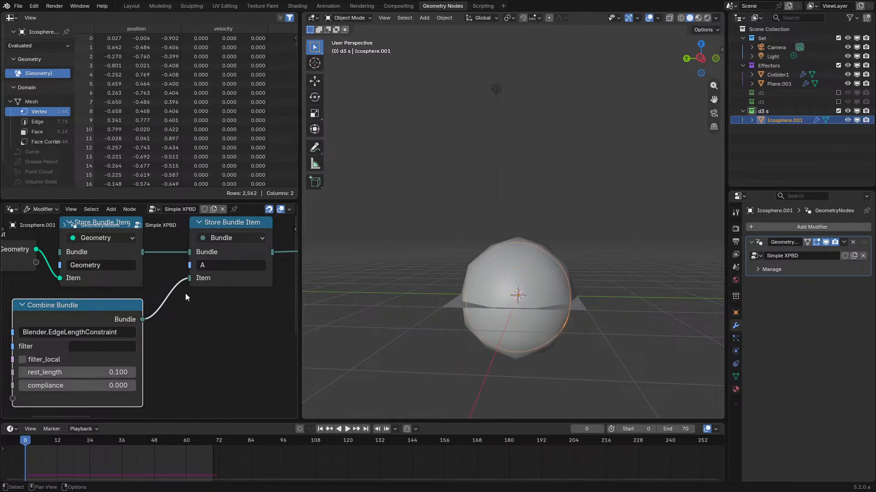
key("space")
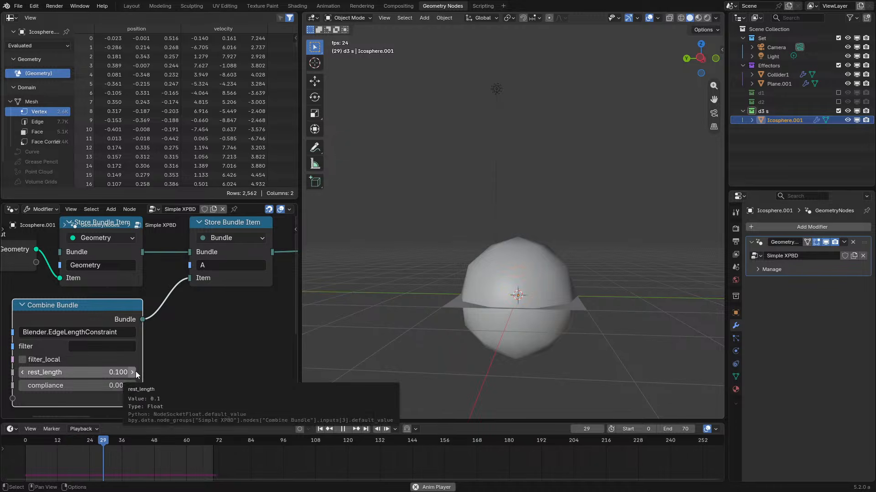
key("space")
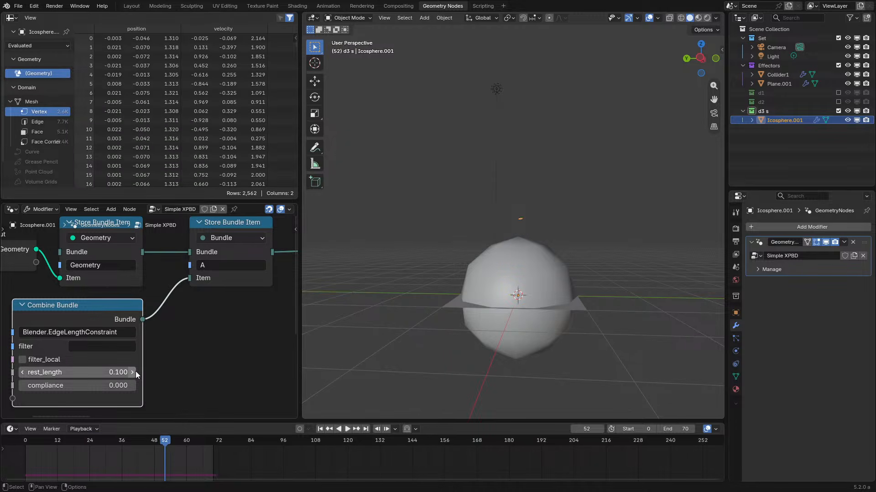
- Set the Combine Bundle's rest_length to 0.500 and replay the simulation from frame 0
key("space")
left_click(136, 371)
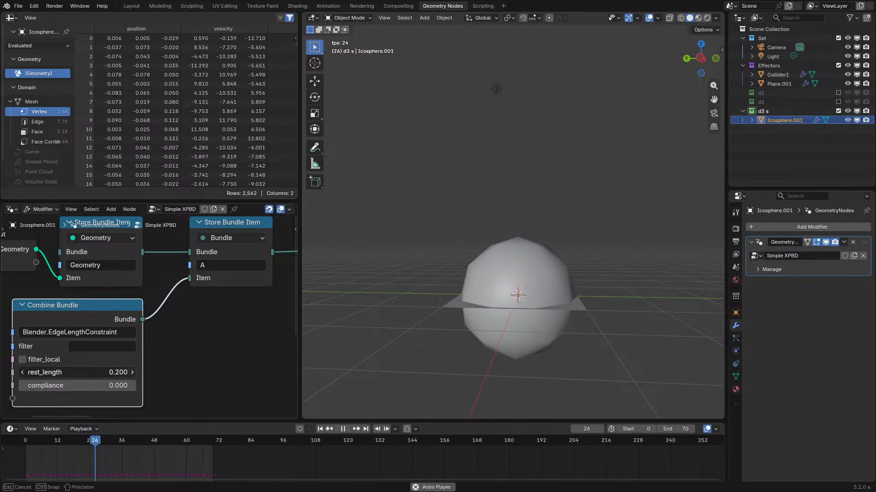
left_click(134, 371)
left_click(134, 371)
left_click(134, 371)
left_click(26, 439)
key("space")
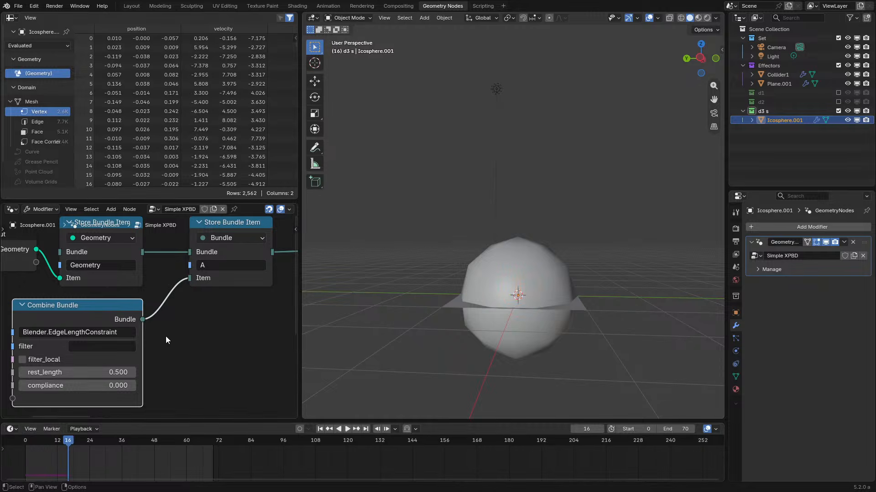
- Reset the Scale node multiplying the Normal vector to 0.000 and replay the simulation from frame 0
scroll(165, 335, "down", 5)
middle_click_drag(166, 335, 242, 312)
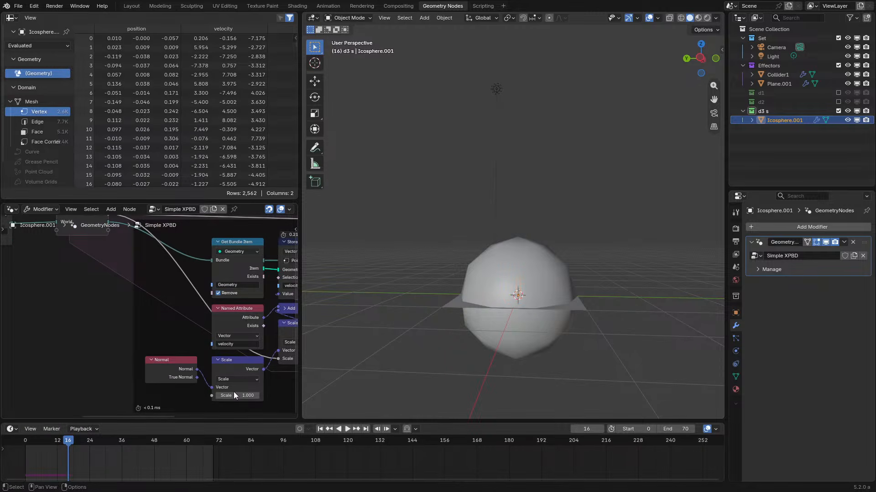
key("BackSpace")
left_click(18, 438)
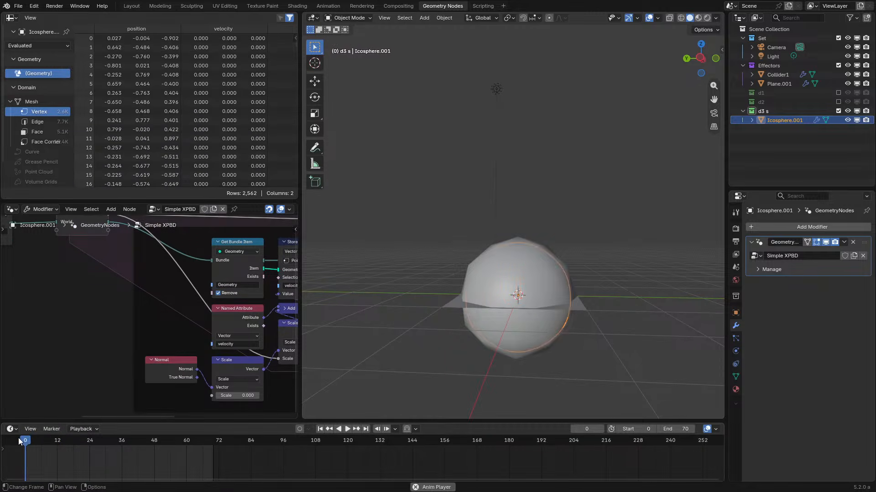
key("space")
key("space")
- Enlarge the node editor, move the Combine Bundle beneath the second Store Bundle Item, and shift Group Input away to free space
middle_click_drag(75, 247, 575, 362)
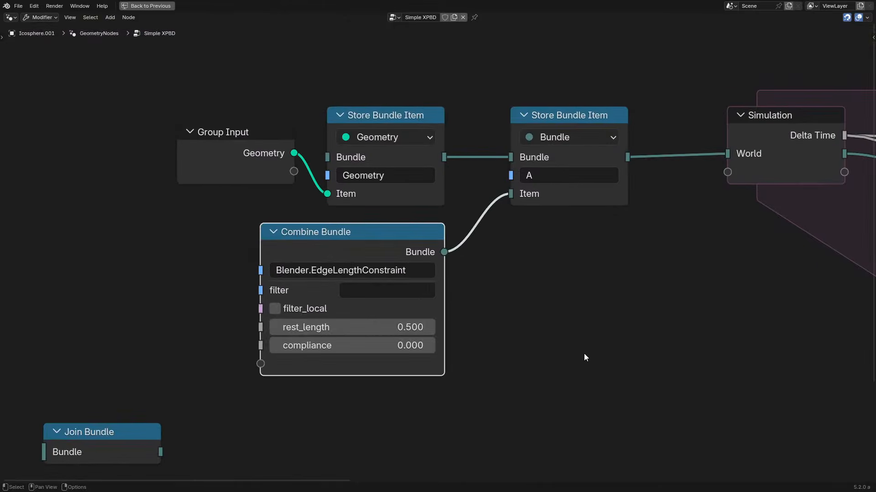
left_click(399, 267)
left_click(483, 264)
left_click_drag(400, 249, 591, 246)
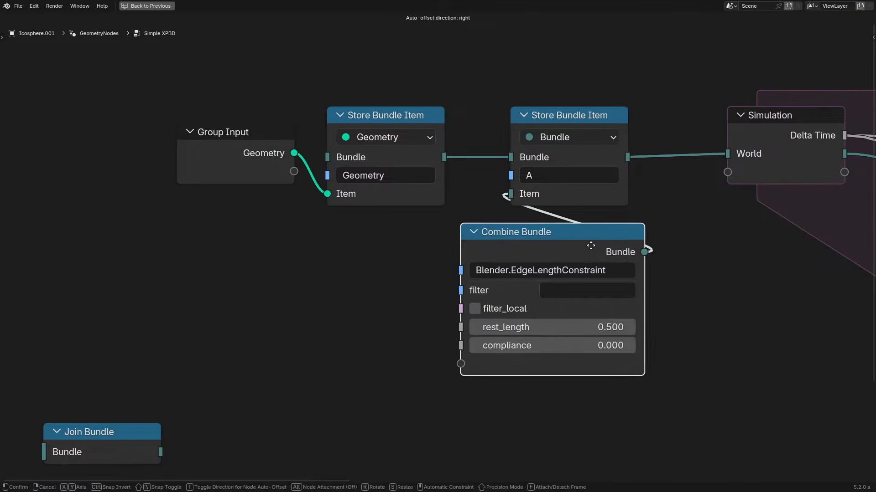
left_click_drag(215, 152, 1, 118)
- Insert a Store Named Attribute node between the Group Input and the Geometry Store Bundle Item
left_click(176, 227)
key("q")
left_click(164, 237)
left_click(158, 116)
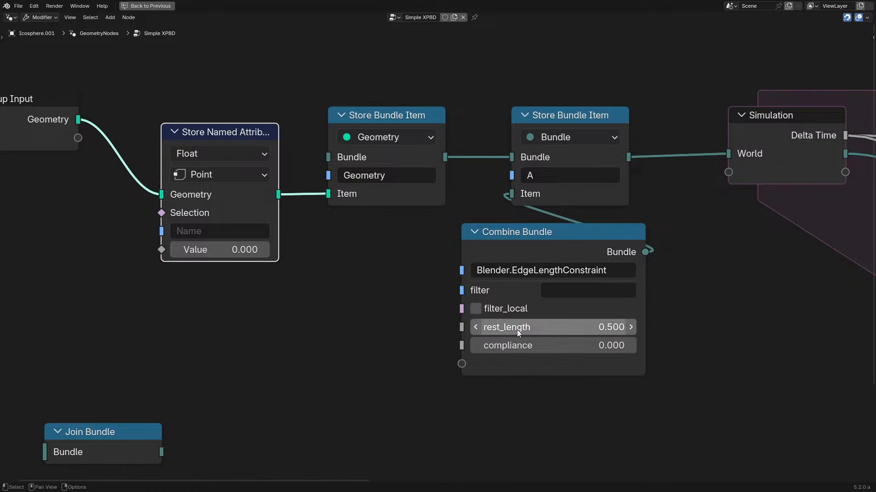
- Set the rest_length on the Blender.EdgeLengthConstraint Combine Bundle to 0.1 and select that node
left_click(540, 327)
type(".1")
key("Return")
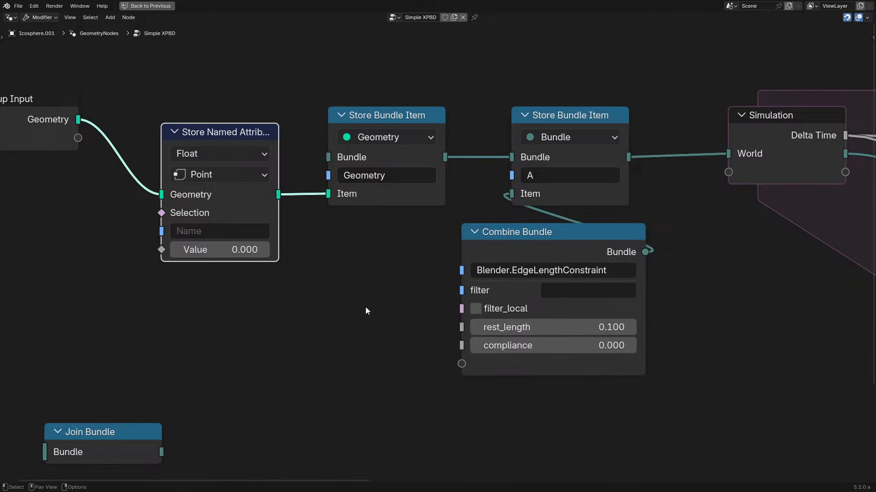
left_click(528, 232)
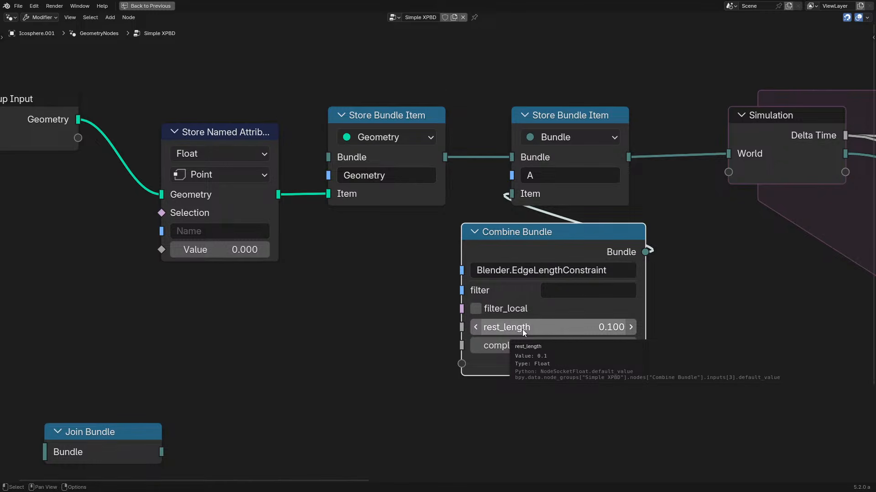
- Play the Icosphere.001 simulation from the start to check the effect of the edge length constraint
key("ctrl+space")
key("space")
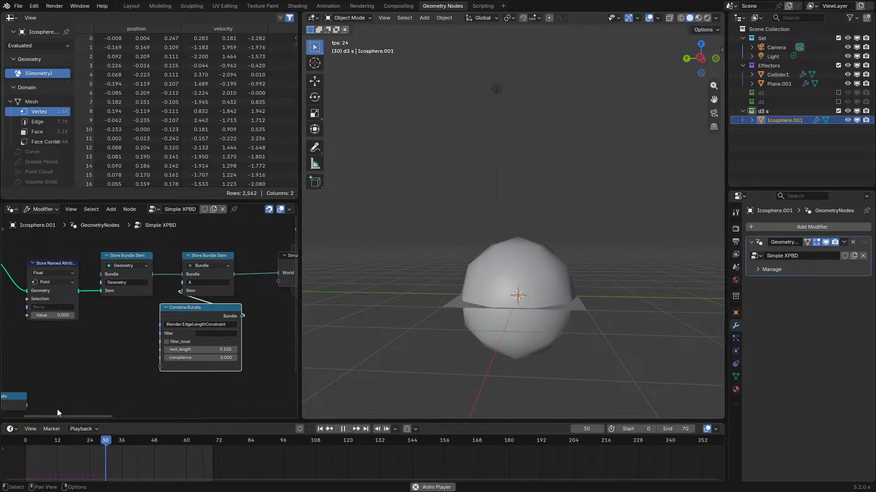
left_click(14, 442)
key("space")
- Enable the d2 collection and show the Cloth Dynamics node tree of its Icosphere object in an enlarged node editor
left_click(541, 267)
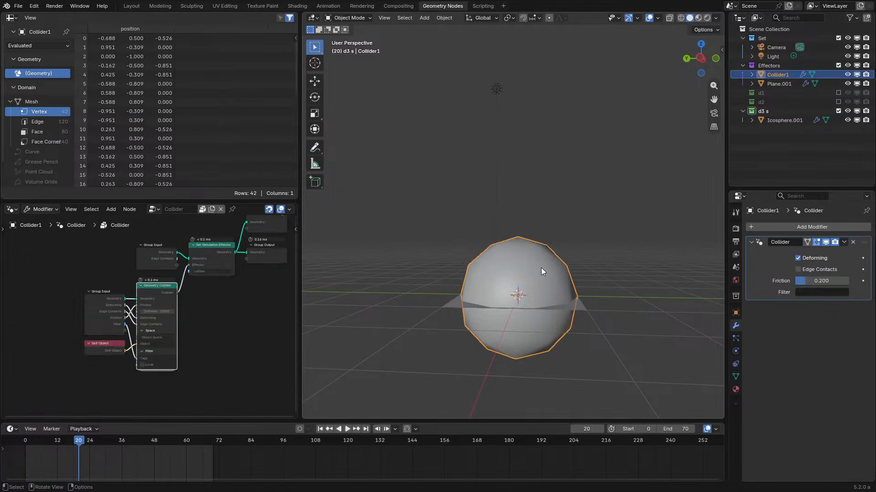
left_click(838, 101)
left_click(779, 111)
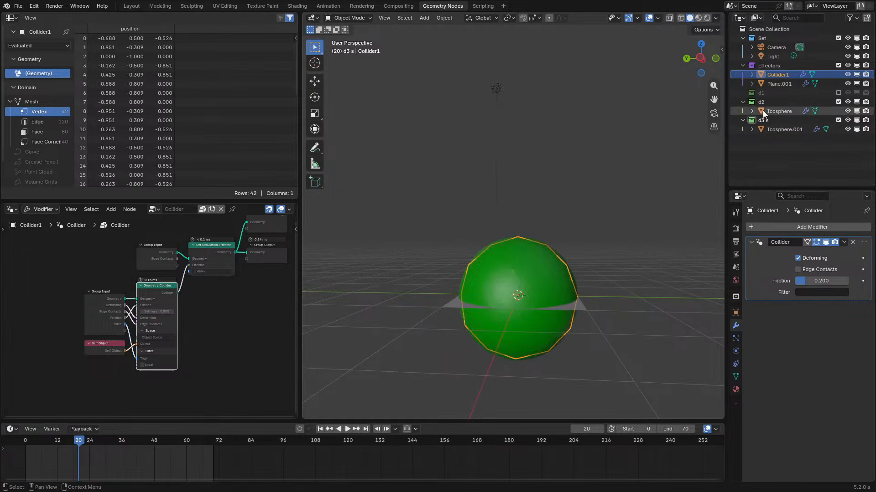
key("ctrl+space")
scroll(423, 209, "up", 6)
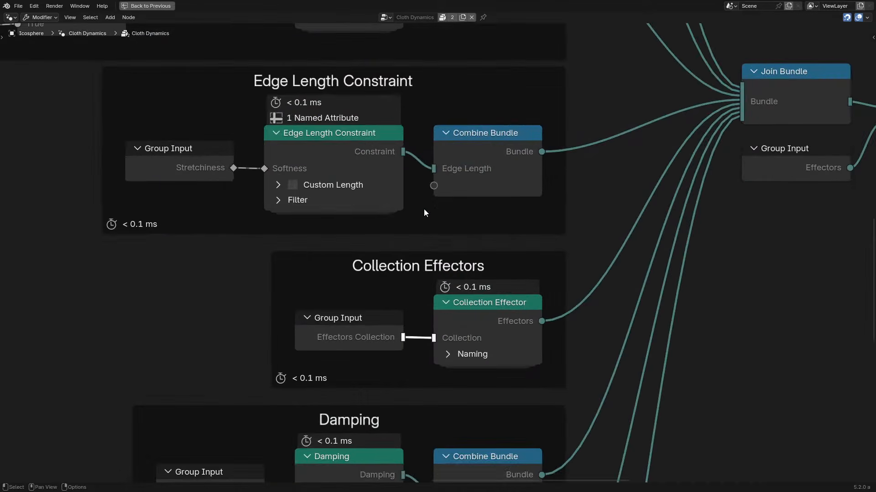
- Open the Edge Length Constraint group and examine how the rest_length attribute feeds the Combine Bundle node
left_click(322, 159)
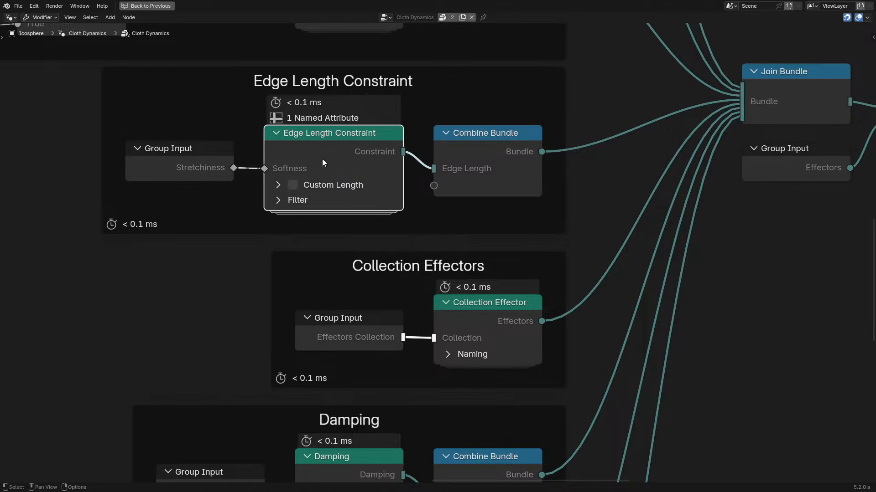
scroll(321, 161, "down", 4)
middle_click_drag(307, 201, 385, 325)
key("Tab")
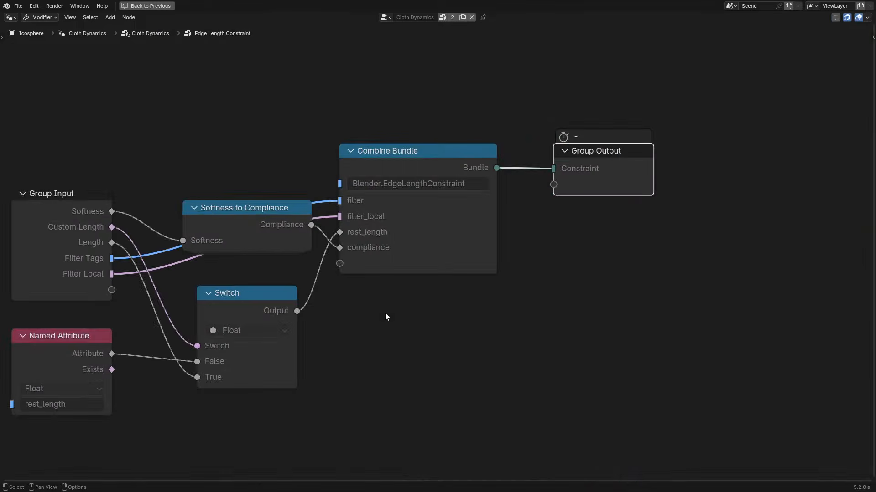
middle_click_drag(115, 343, 306, 297)
left_click_drag(213, 299, 294, 331)
key("ctrl+z")
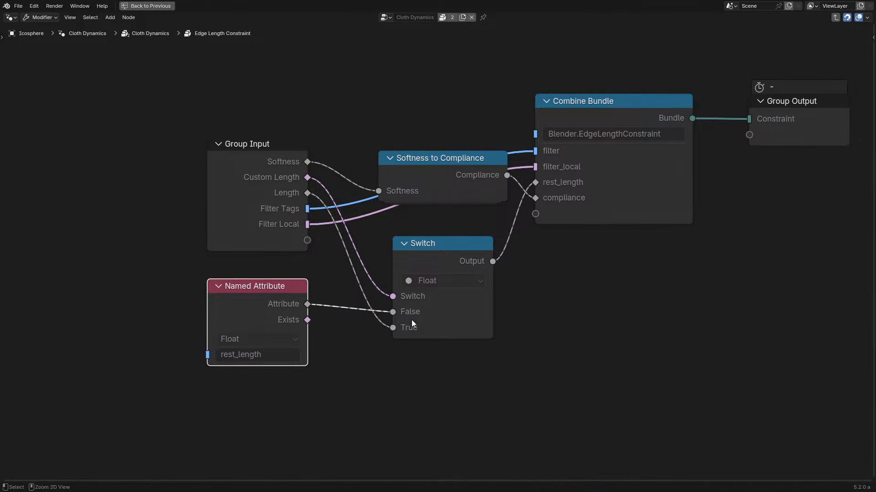
- Examine the Softness to Compliance group inside Edge Length Constraint and return to the Cloth Dynamics tree
left_click(481, 171)
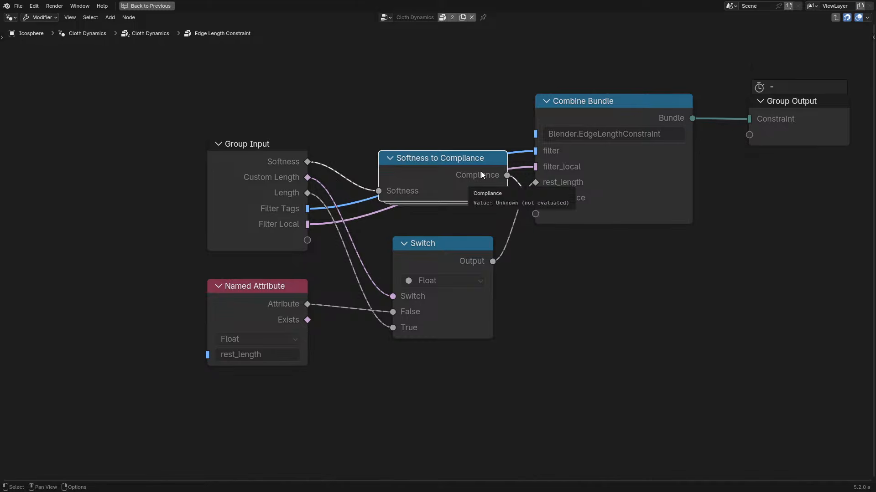
key("Tab")
key("Tab")
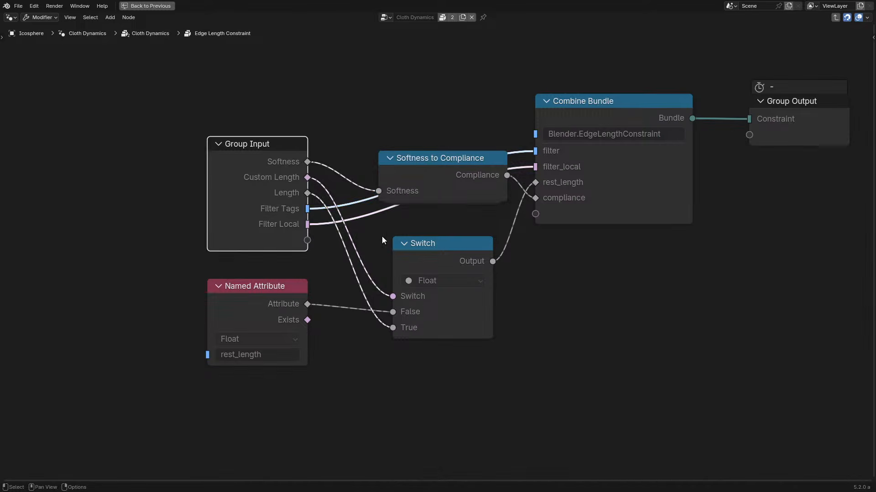
left_click(450, 192)
key("Tab")
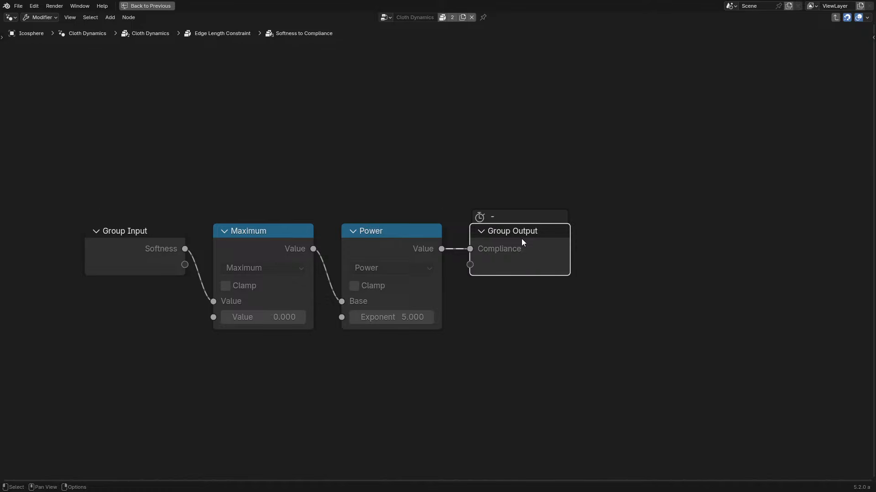
key("Tab")
left_click(281, 197)
key("Tab")
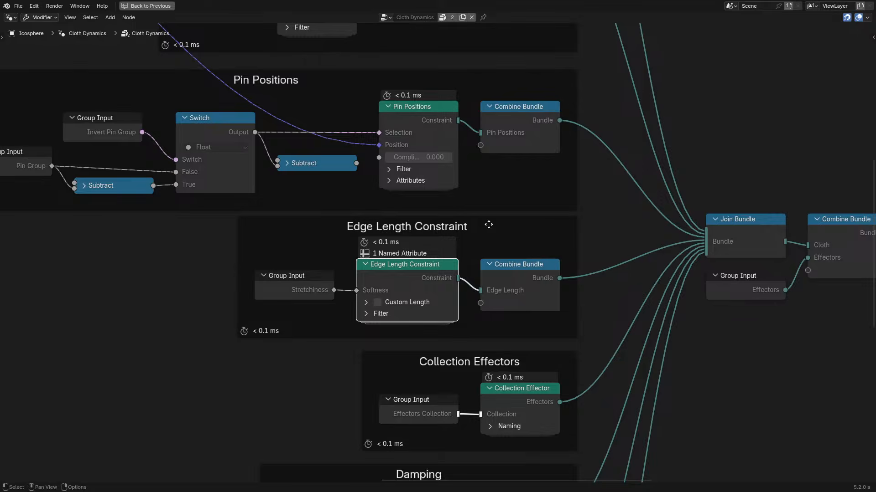
- Survey the framed sections of the Cloth Dynamics tree, from Setup Sim Geometry and Gravity down to Tearing and Bending Constraint
scroll(488, 224, "down", 3)
scroll(459, 217, "down", 1)
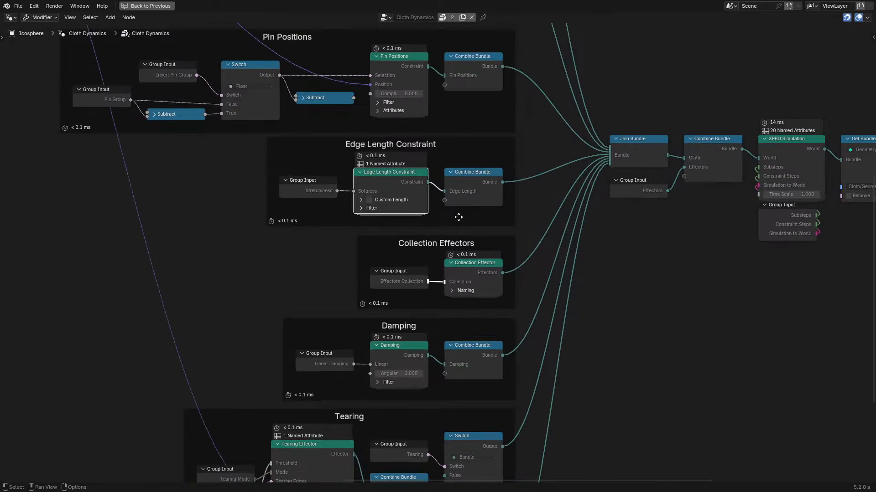
middle_click_drag(405, 329, 389, 259)
middle_click_drag(372, 329, 370, 257)
middle_click_drag(461, 172, 412, 284)
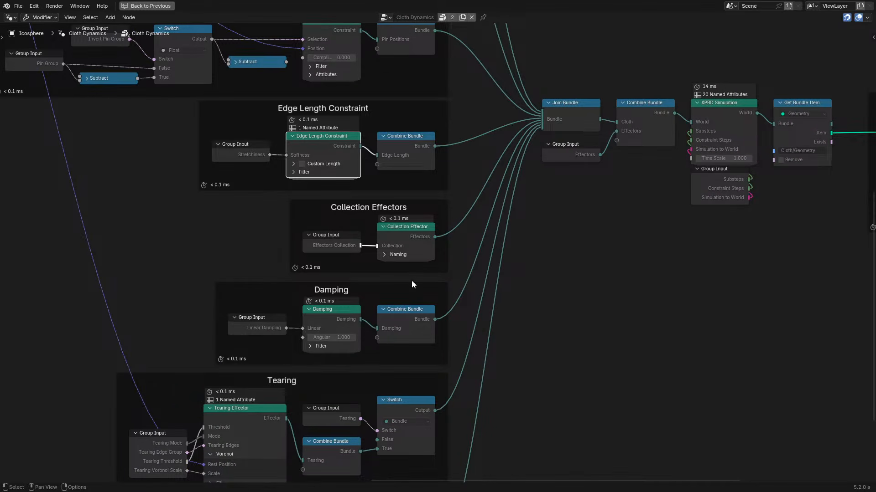
middle_click_drag(395, 277, 425, 182)
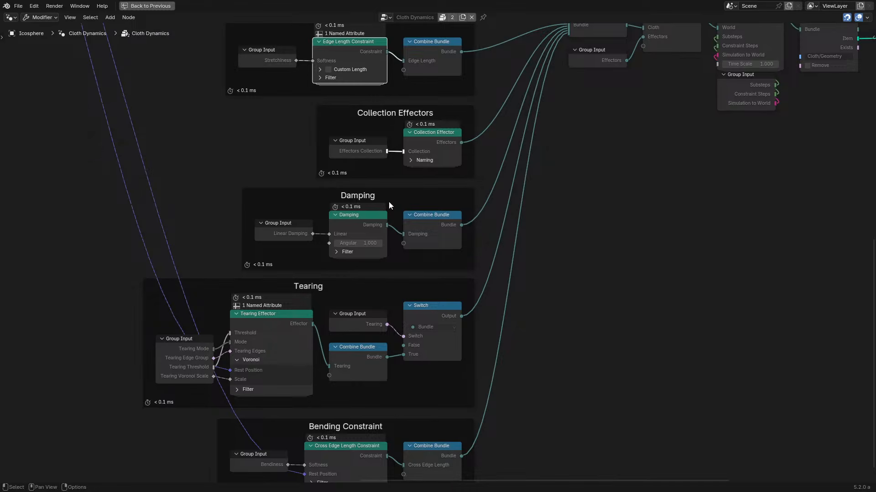
middle_click_drag(394, 247, 404, 198)
middle_click_drag(392, 132, 402, 396)
middle_click_drag(379, 201, 389, 378)
middle_click_drag(314, 292, 539, 396)
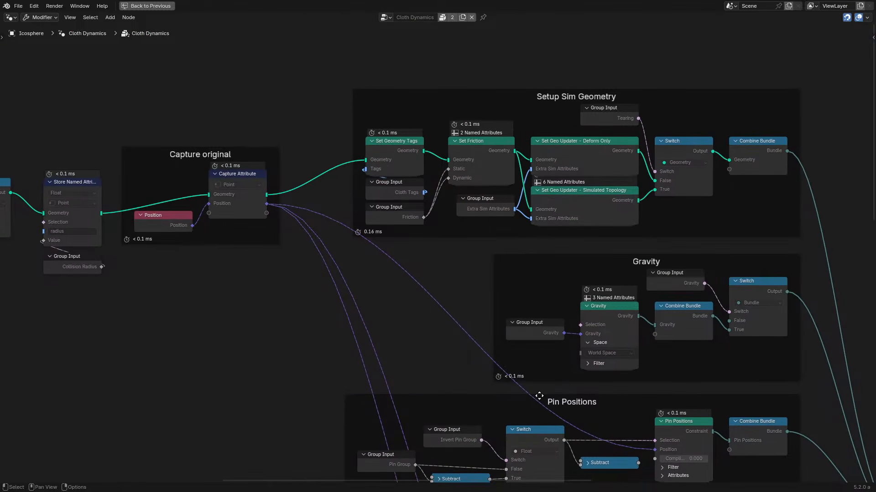
middle_click_drag(206, 291, 239, 164)
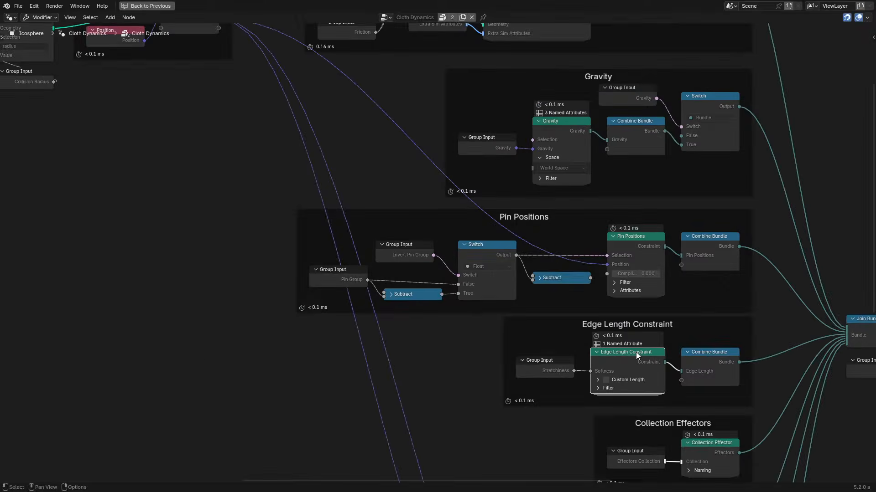
- Look inside the Set Friction group to see which attributes it stores in the Setup Sim Geometry section
key("Tab")
key("Tab")
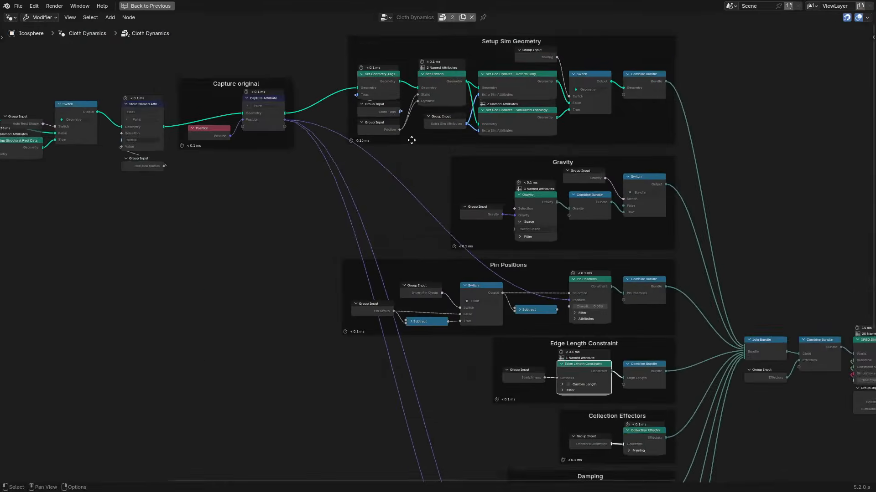
scroll(415, 244, "up", 3)
left_click(447, 225)
key("Tab")
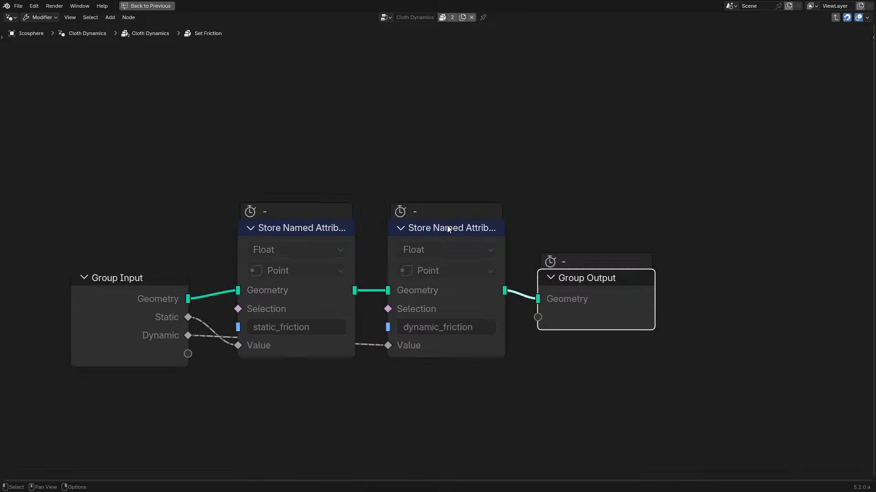
key("Tab")
left_click(592, 235)
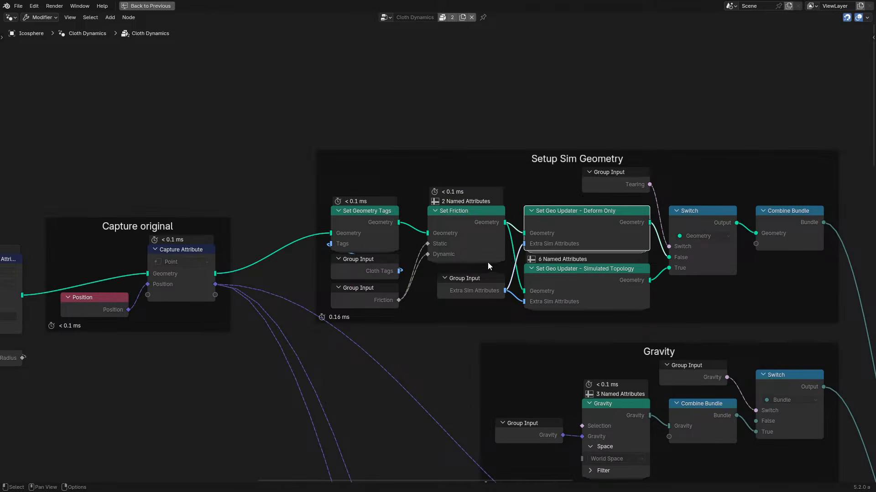
- Open the Setup Structural Rest Data group and examine its Store Edge Length node and rest data branches
middle_click_drag(278, 290, 133, 280)
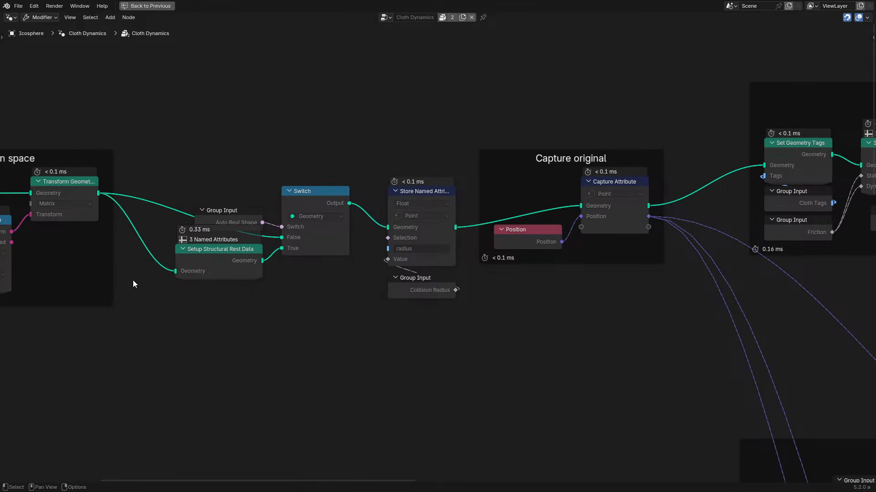
left_click(195, 264)
key("Tab")
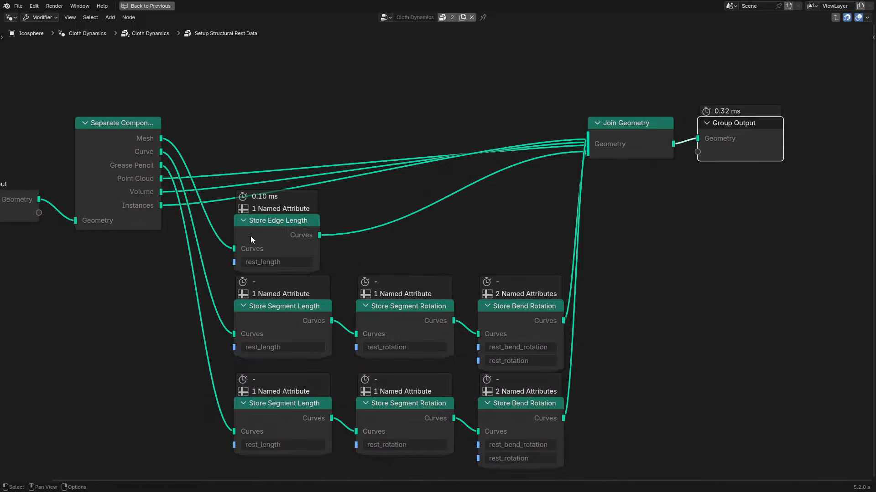
left_click(264, 237)
key("Tab")
key("Tab")
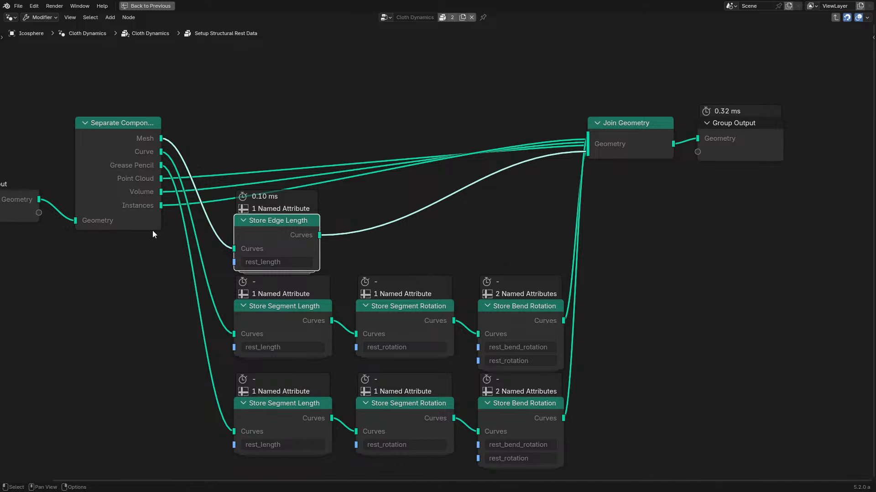
key("Home")
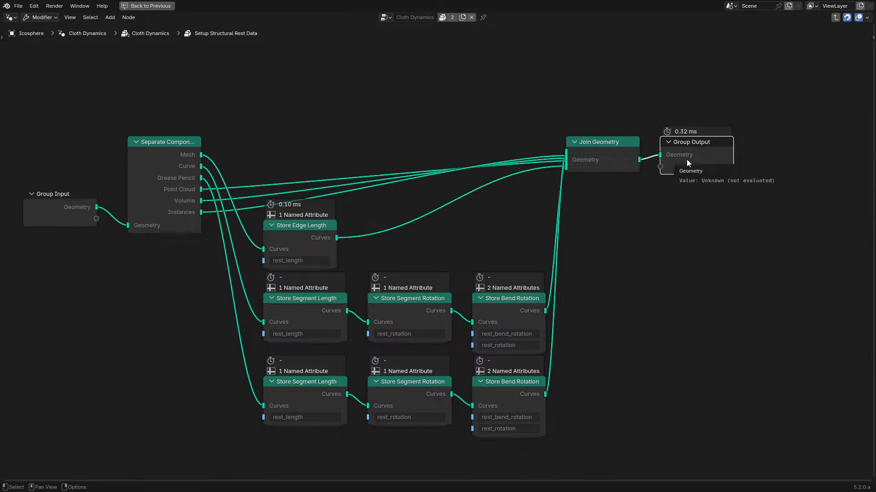
- Leave the rest data group and go back to the enlarged Simple XPBD node tree of Icosphere.001
key("Tab")
key("ctrl+space")
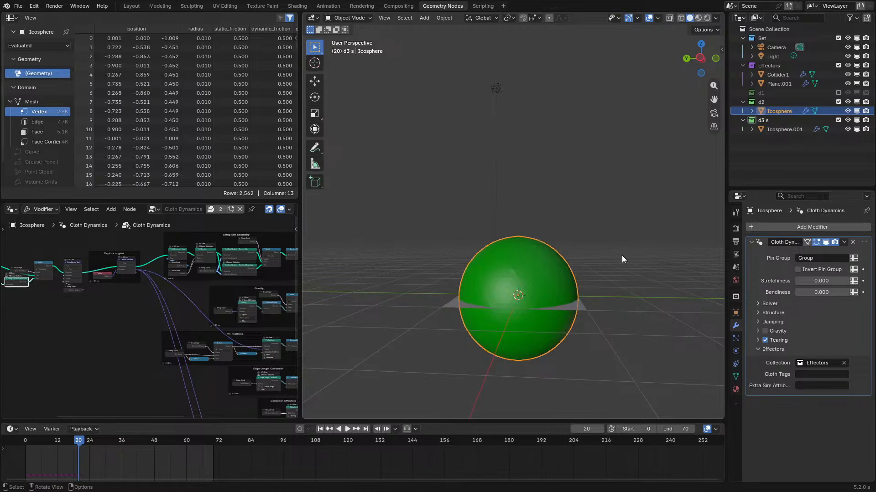
left_click(785, 129)
key("ctrl+space")
middle_click_drag(141, 291, 196, 258)
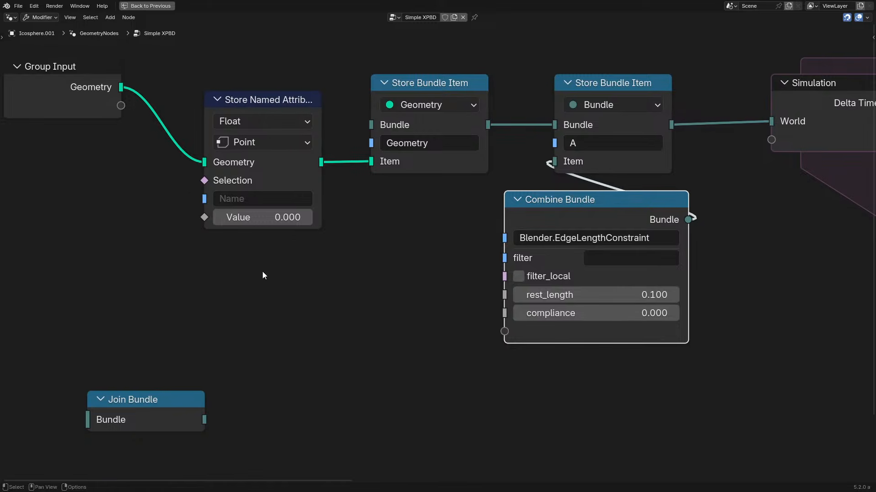
- Add a Named Attribute node and name the attribute in the Store Named Attribute node rest_length
key("q")
left_click(247, 264)
left_click(265, 260)
left_click(259, 201)
type("re")
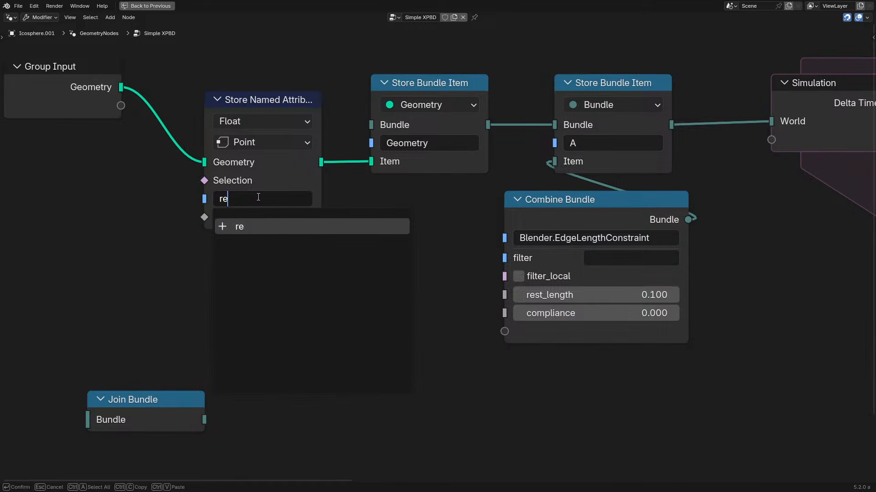
type("st_length")
key("Return")
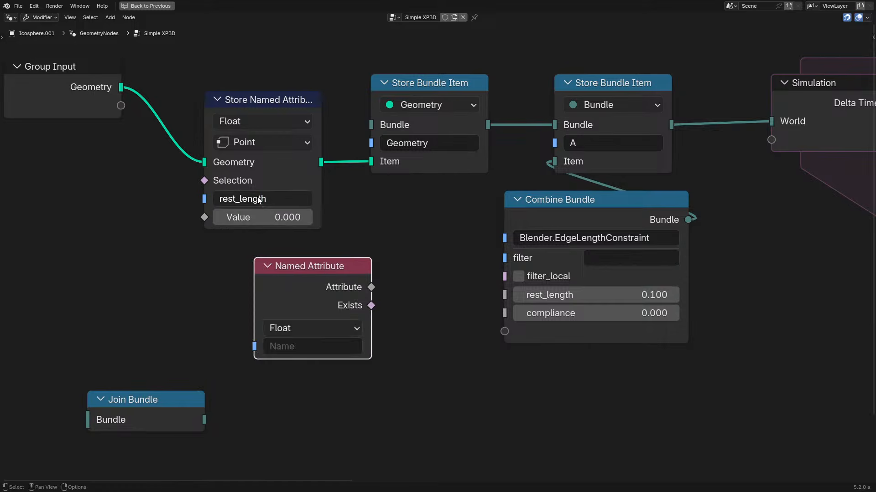
- Set the Named Attribute node to read rest_length and connect its Attribute output to Combine Bundle's rest_length input
key("ctrl+v")
key("ctrl+z")
type("rest_length")
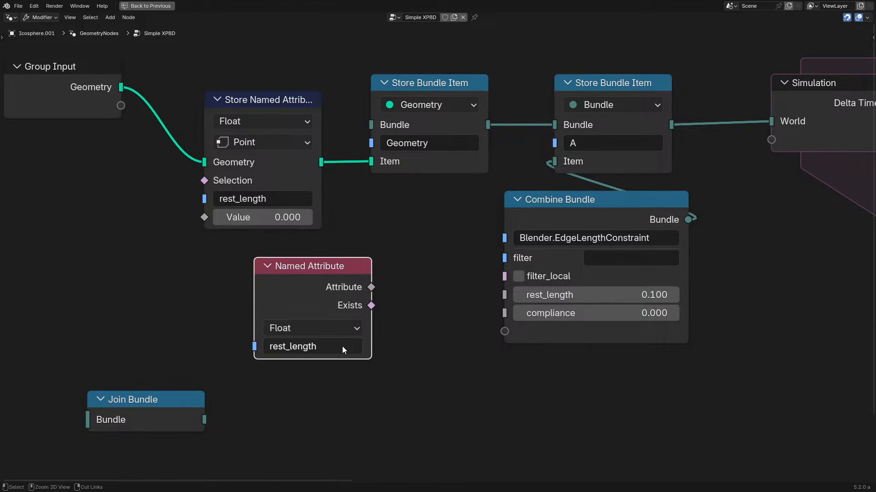
left_click_drag(371, 287, 504, 295)
left_click_drag(306, 280, 405, 280)
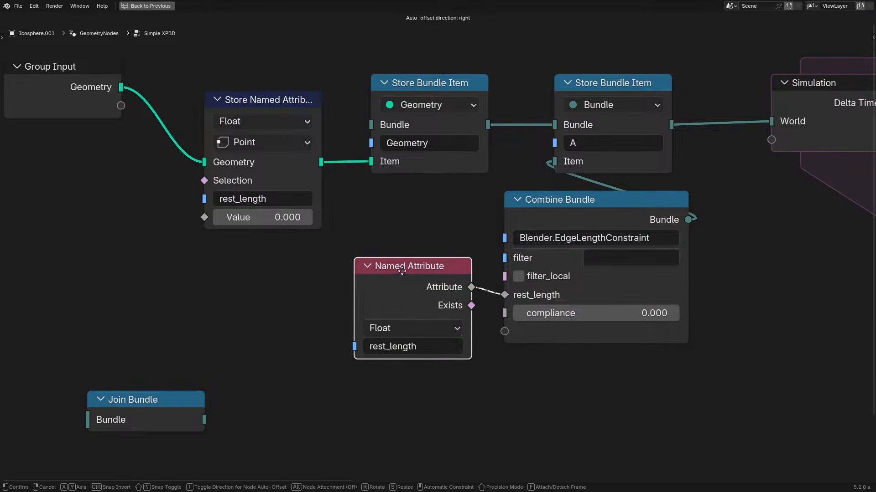
- Set the stored rest_length value to 0.1 and play the simulation repeatedly from the start
left_click(311, 214)
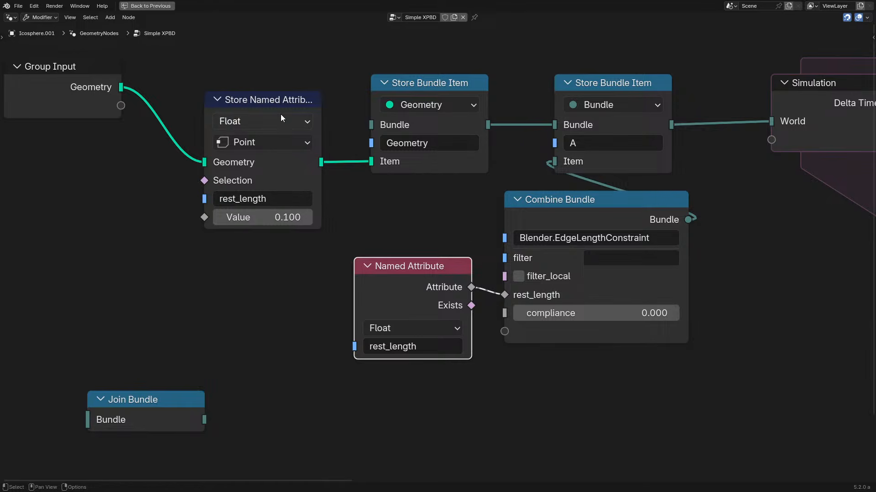
key("ctrl+space")
key("space")
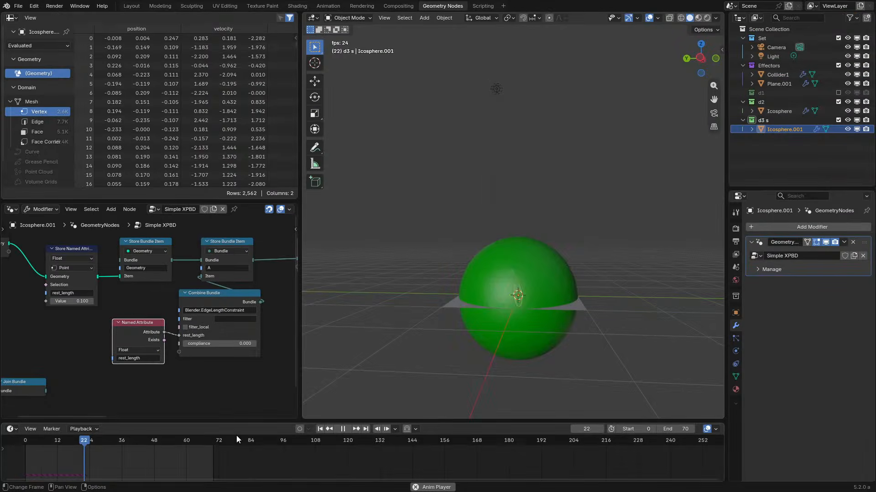
left_click(17, 442)
left_click(17, 442)
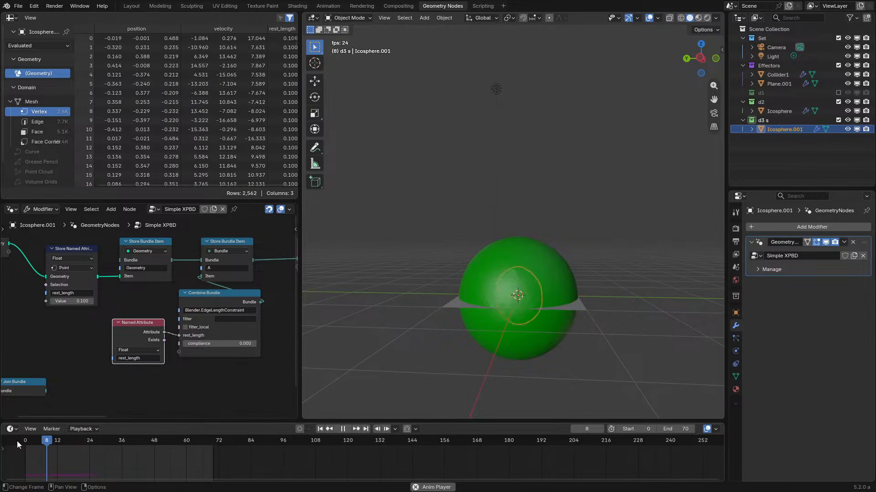
left_click(17, 441)
left_click(17, 441)
key("space")
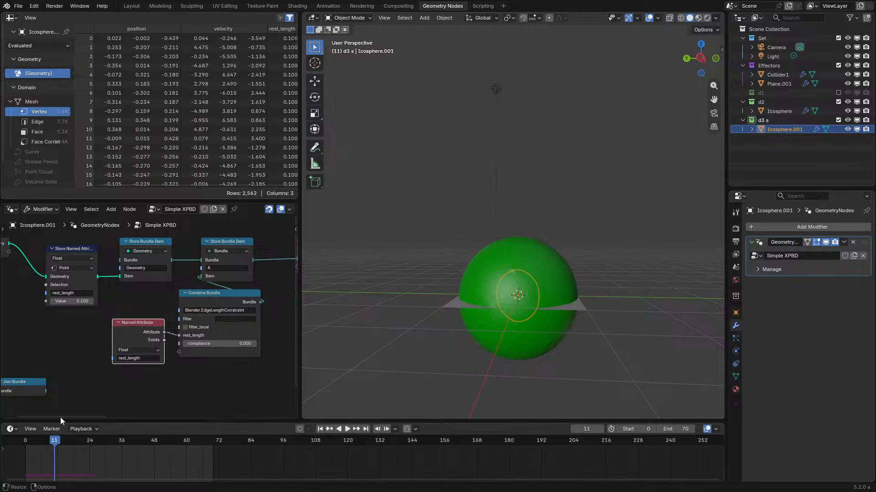
- Play the simulation for a few more frames and return to the enlarged Simple XPBD node tree
scroll(164, 382, "up", 1)
key("space")
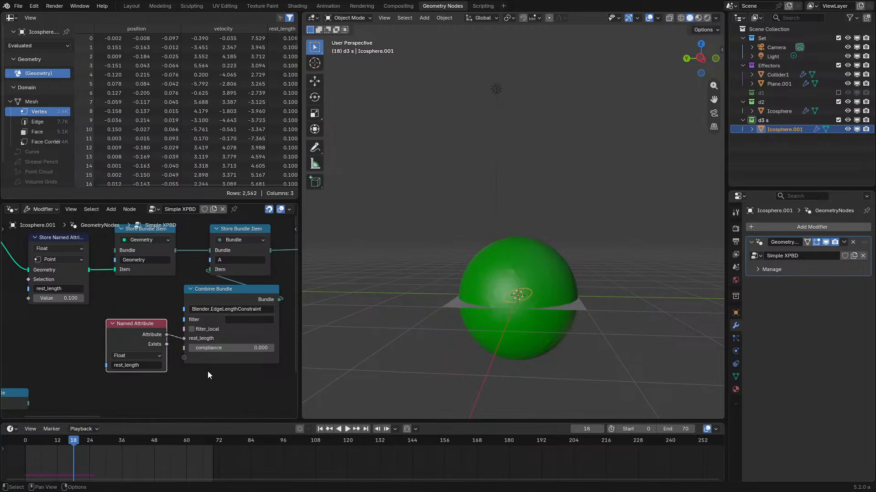
middle_click_drag(593, 315, 537, 311)
key("ctrl+space")
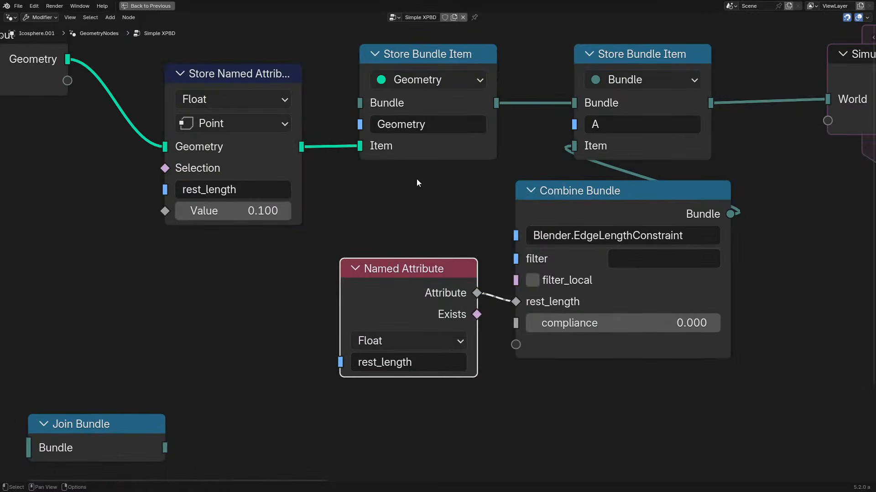
left_click_drag(409, 192, 564, 360)
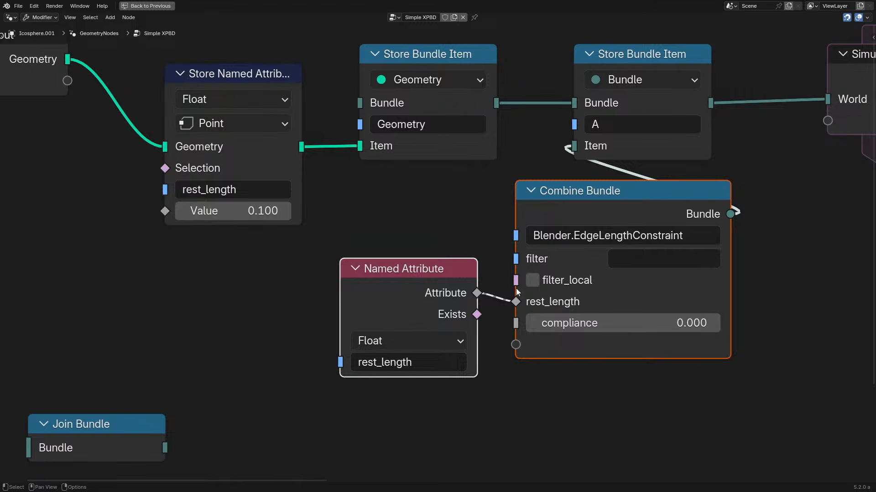
middle_click_drag(621, 111, 652, 291)
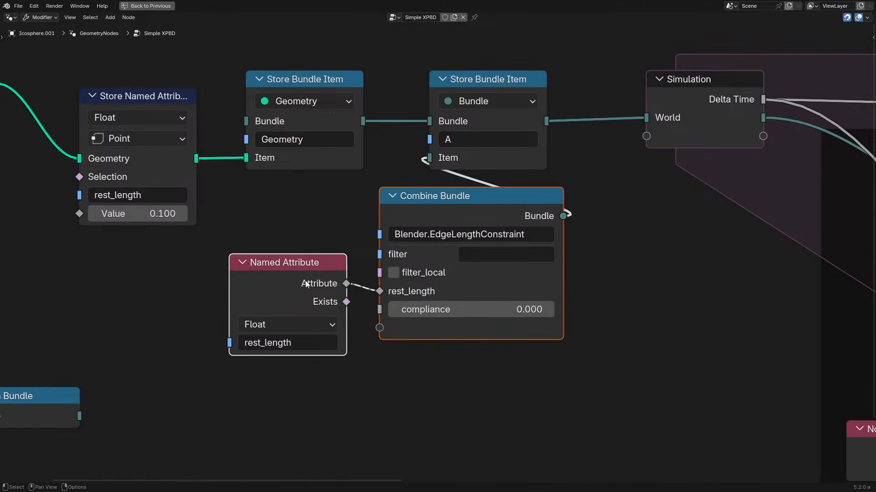
left_click_drag(305, 280, 239, 314)
right_click(242, 309)
left_click(259, 280)
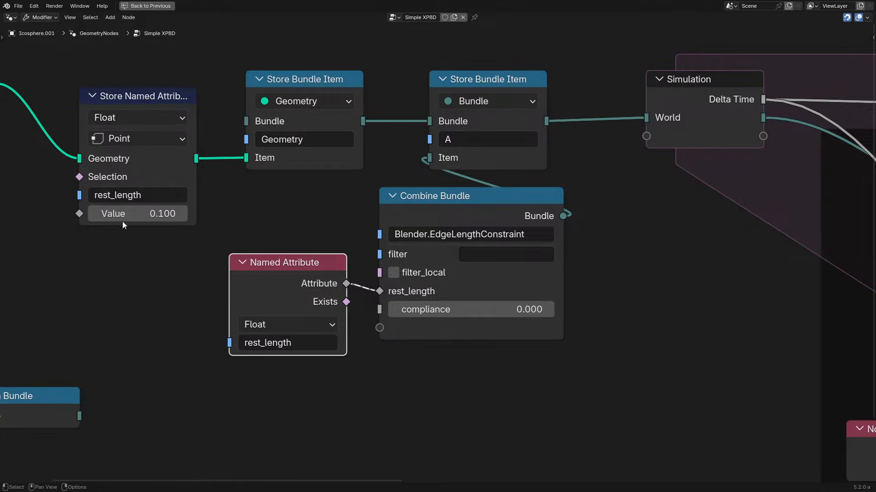
- Move the Store Named Attribute node up so its header lines up with the Store Bundle Item nodes
left_click_drag(151, 96, 168, 81)
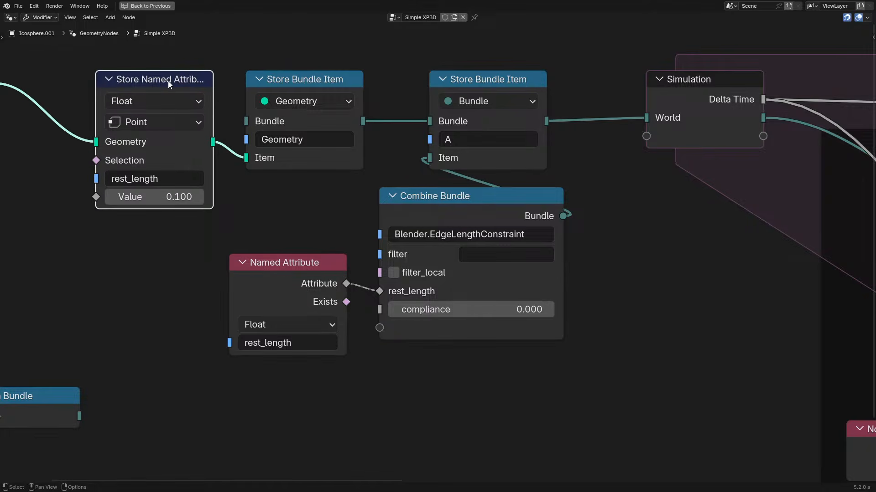
left_click_drag(166, 38, 341, 218)
key("g")
key("Escape")
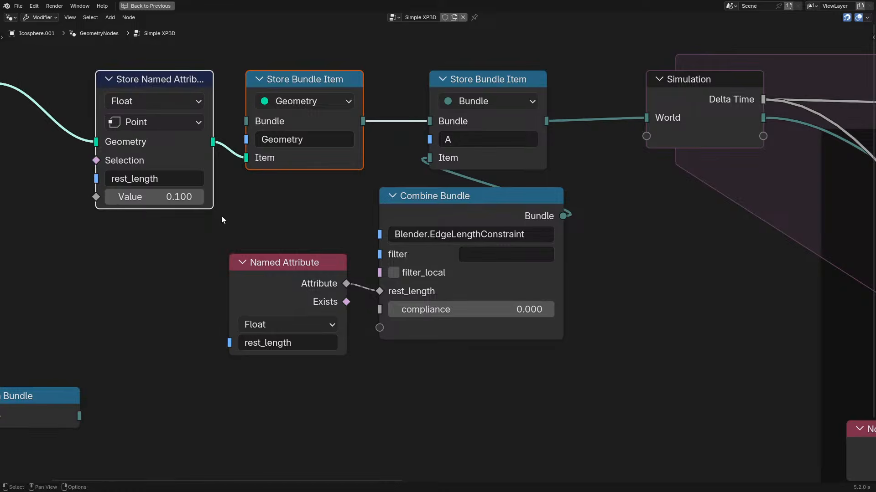
- Trace the World bundle from the Store Bundle Item nodes through the simulation zone to the XPBD Solver, including its Delta Time link
scroll(426, 264, "down", 6)
middle_click_drag(693, 265, 325, 266)
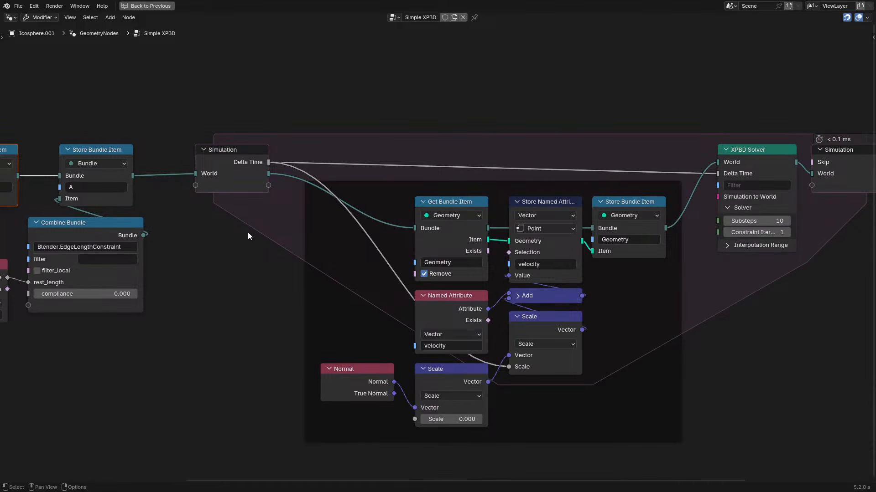
middle_click_drag(247, 236, 484, 269)
scroll(484, 269, "up", 6)
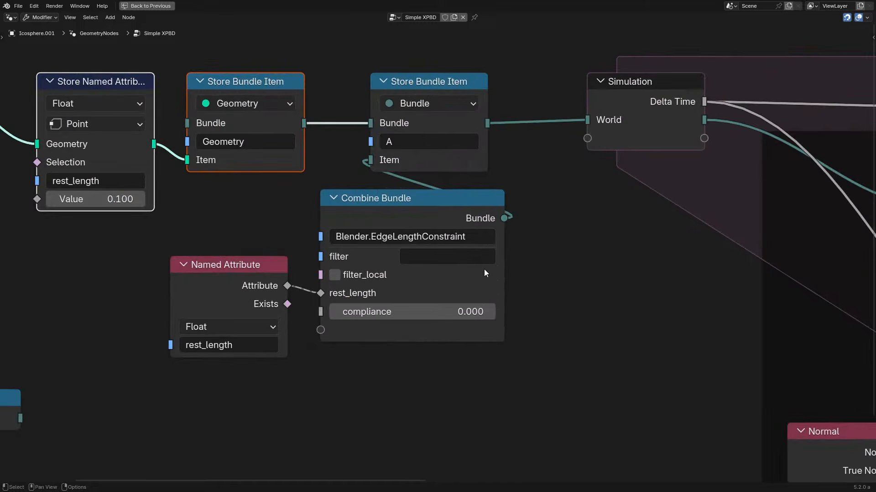
mouse_move(393, 213)
left_mouse_down()
mouse_move(392, 248)
mouse_move(411, 213)
mouse_move(394, 214)
left_mouse_up()
middle_click_drag(537, 223, 1, 242)
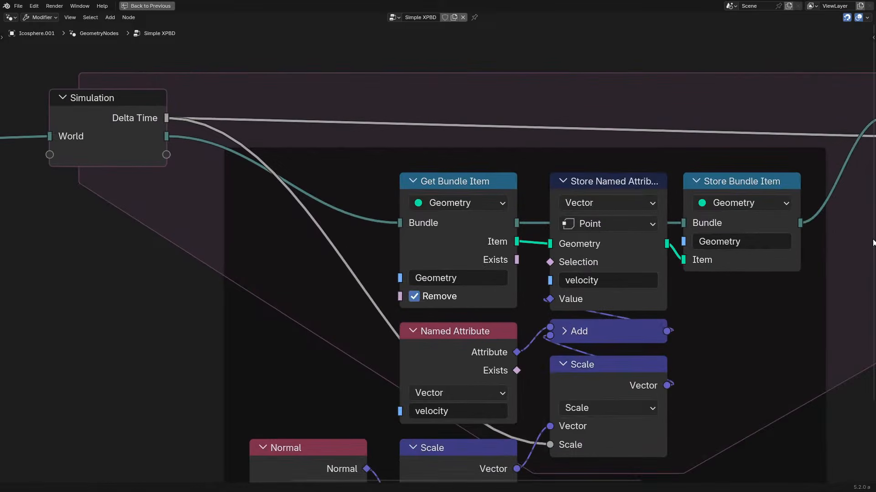
scroll(656, 299, "down", 5)
middle_click_drag(469, 322, 119, 303)
scroll(286, 138, "up", 2)
left_click_drag(286, 138, 257, 179)
right_click(257, 179)
middle_click_drag(734, 216, 219, 233)
scroll(547, 206, "down", 4)
middle_click_drag(547, 207, 525, 201)
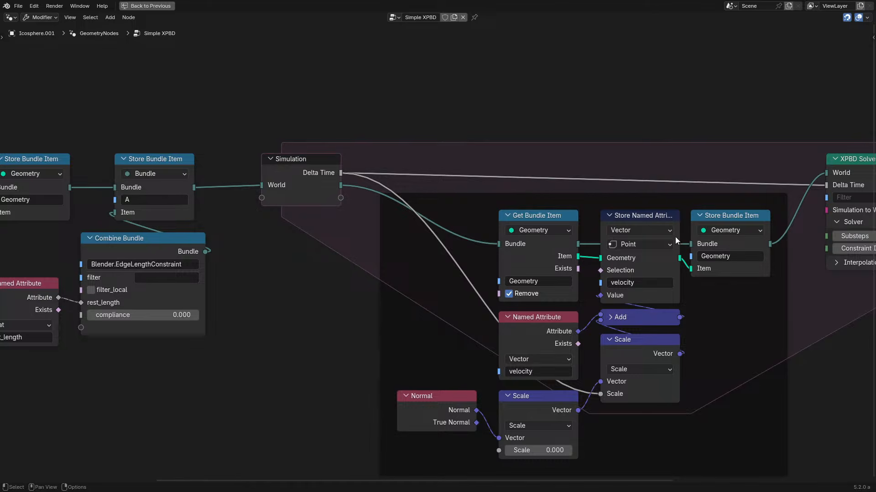
middle_click_drag(773, 215, 499, 220)
left_click(591, 174)
middle_click_drag(273, 218, 37, 222)
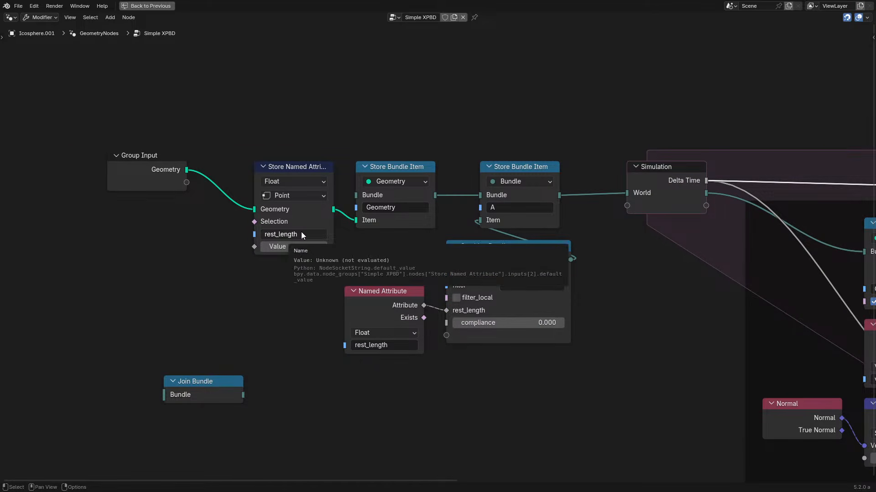
- Examine the Named Attribute and Combine Bundle nodes defining the edge length constraint, and the XPBD Solver that receives them
left_click_drag(382, 427, 570, 264)
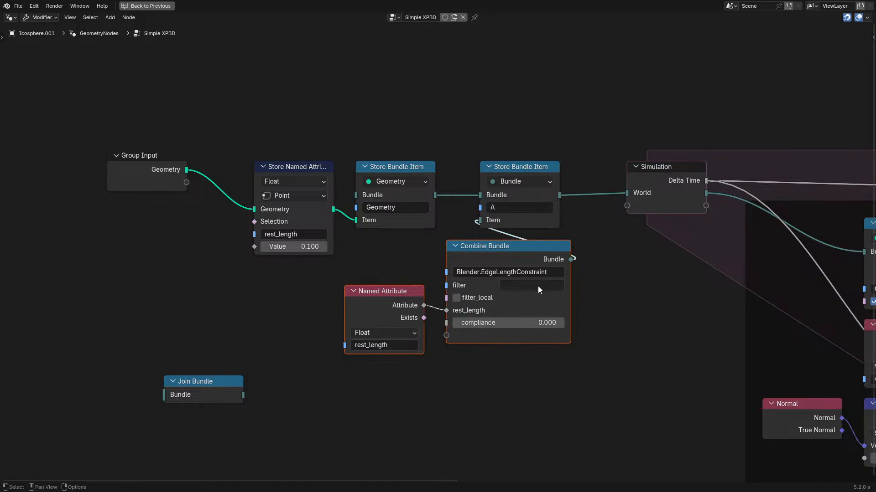
scroll(428, 252, "up", 2)
scroll(427, 252, "up", 2)
mouse_move(405, 181)
left_mouse_down()
mouse_move(387, 111)
mouse_move(388, 236)
mouse_move(392, 146)
mouse_move(391, 201)
mouse_move(363, 211)
mouse_move(418, 175)
mouse_move(399, 175)
left_mouse_up()
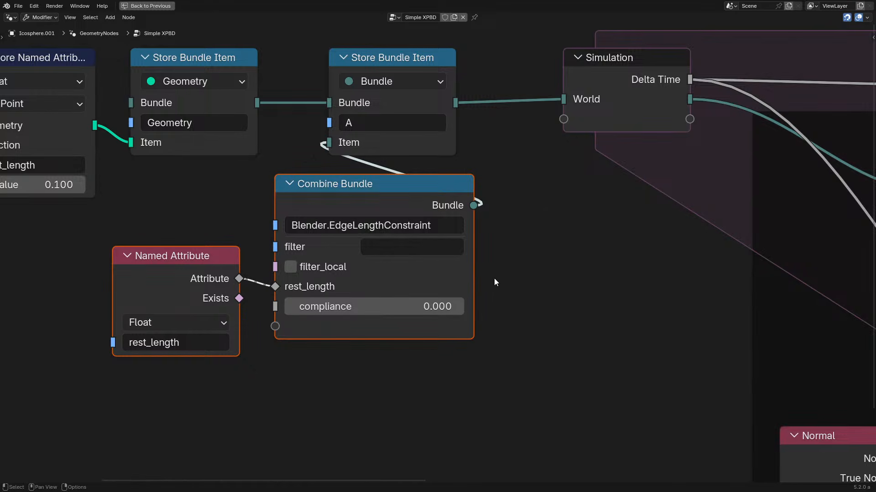
scroll(494, 282, "down", 3)
middle_click_drag(438, 254, 44, 254)
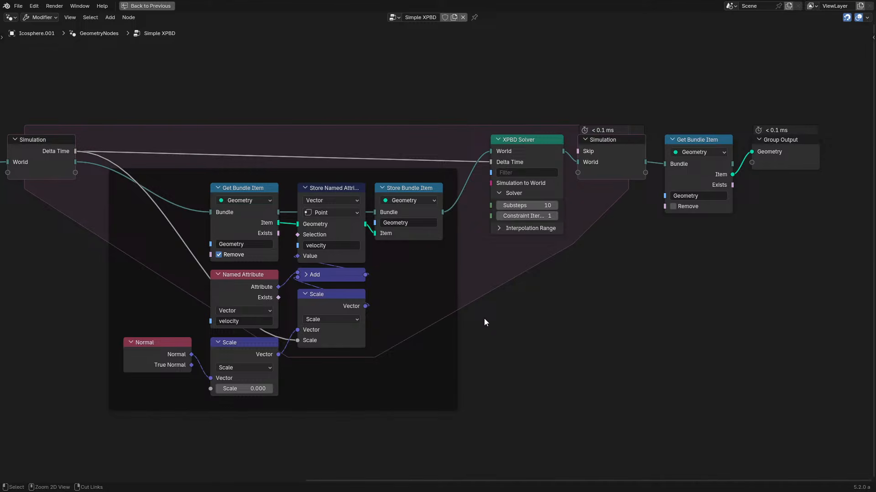
- Return to the full workspace, switch the viewport to wireframe shading and play the simulation from the start
key("ctrl+space")
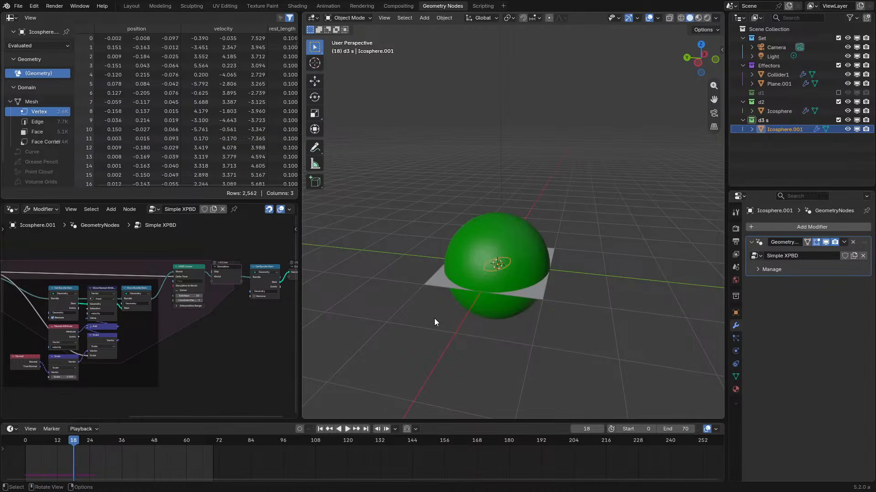
key("space")
left_click(19, 444)
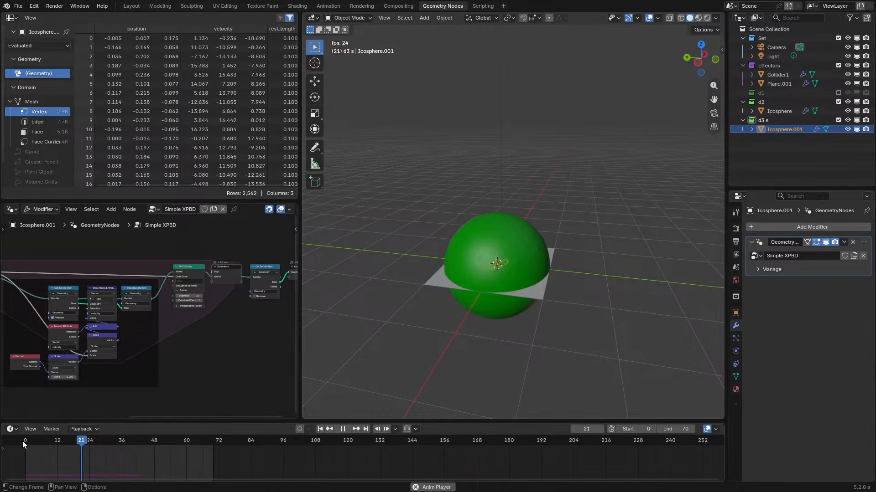
key("shift+z")
key("space")
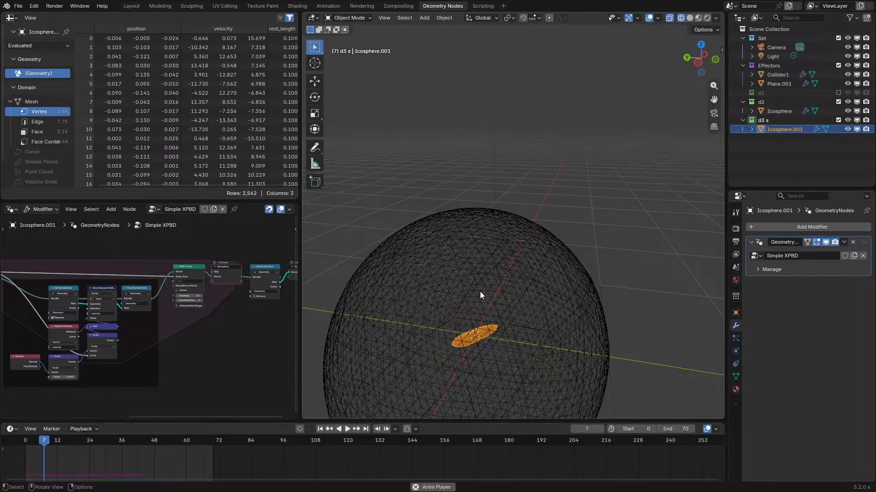
key("space")
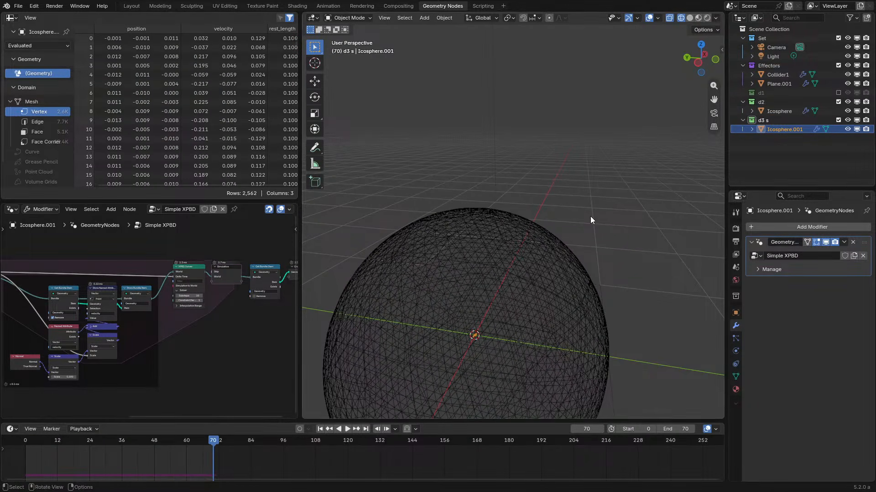
- Set the edge length constraint's compliance to 6 during playback and restart the simulation
mouse_move(37, 438)
left_mouse_down()
mouse_move(25, 441)
mouse_move(43, 440)
left_mouse_up()
middle_click_drag(40, 319, 90, 308)
key("space")
scroll(90, 308, "up", 5)
middle_click_drag(227, 324, 154, 302)
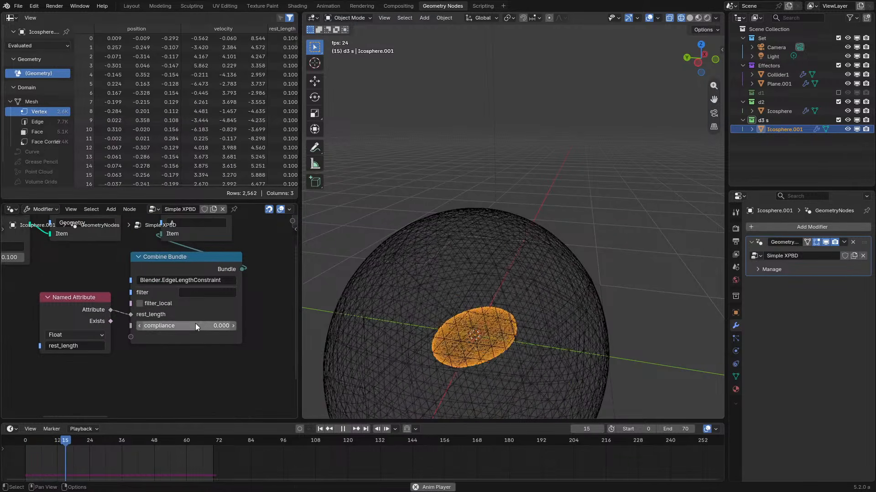
left_click_drag(196, 324, 223, 324)
left_click_drag(28, 441, 15, 436)
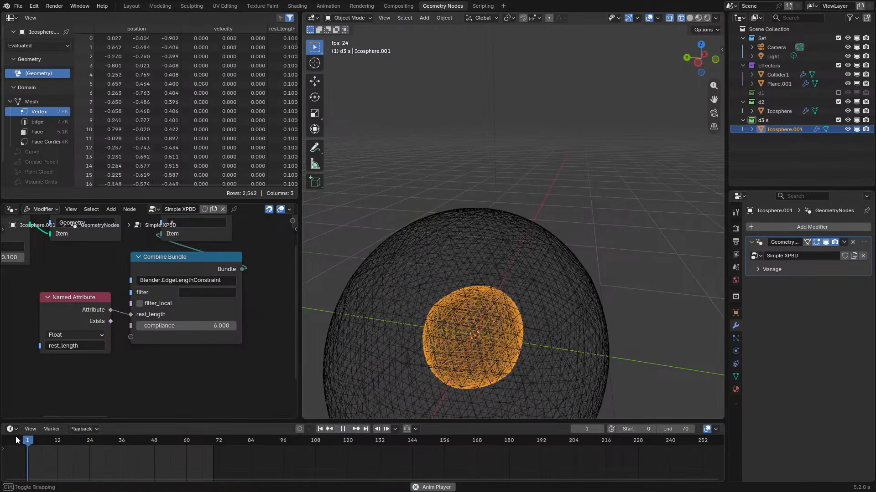
- Raise the edge length constraint's compliance to 126.8 and replay the simulation from the start
left_click_drag(188, 326, 218, 326)
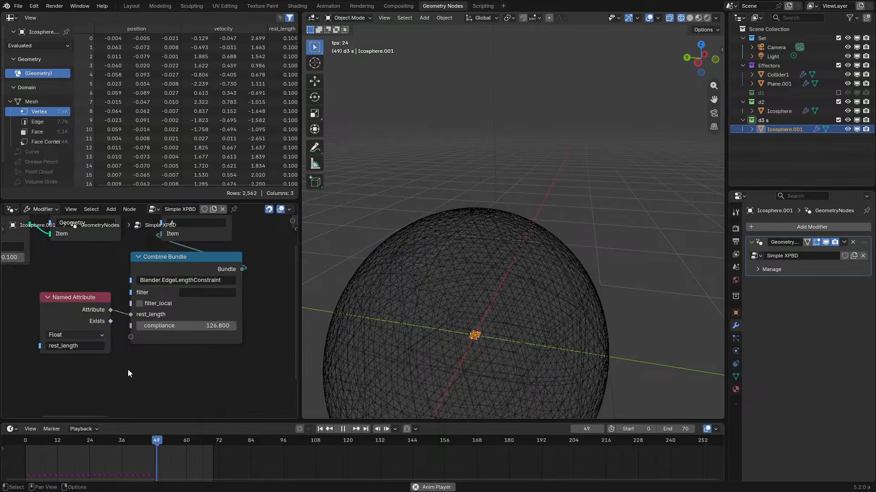
left_click(20, 442)
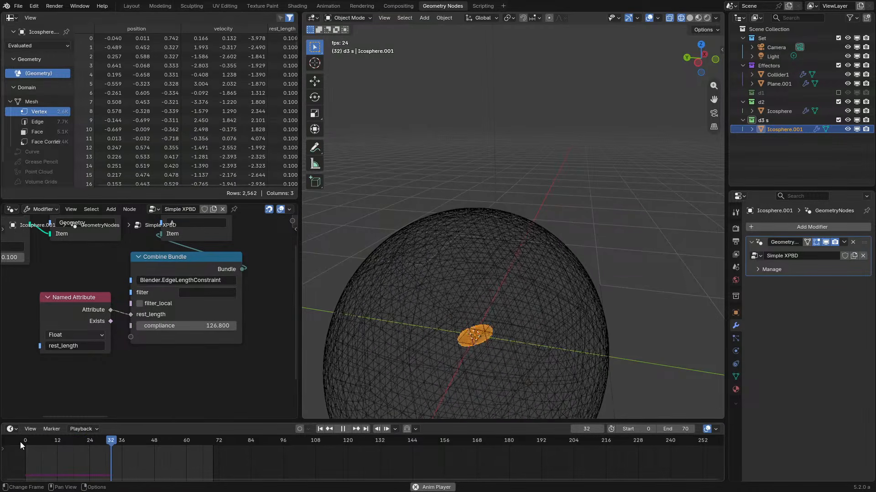
key("space")
- Review the Structure, Damping and Solver settings of the Icosphere's Cloth Dynamics modifier, collapse its sections and play the simulation
left_click(543, 297)
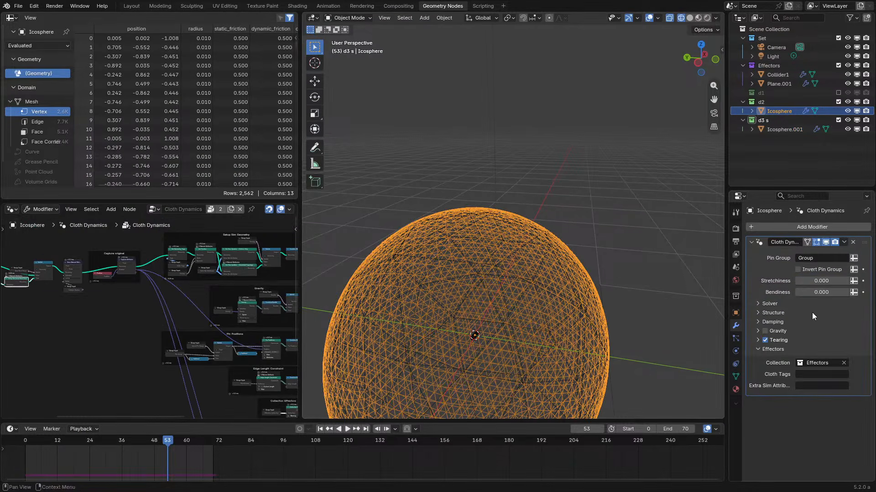
left_click(777, 314)
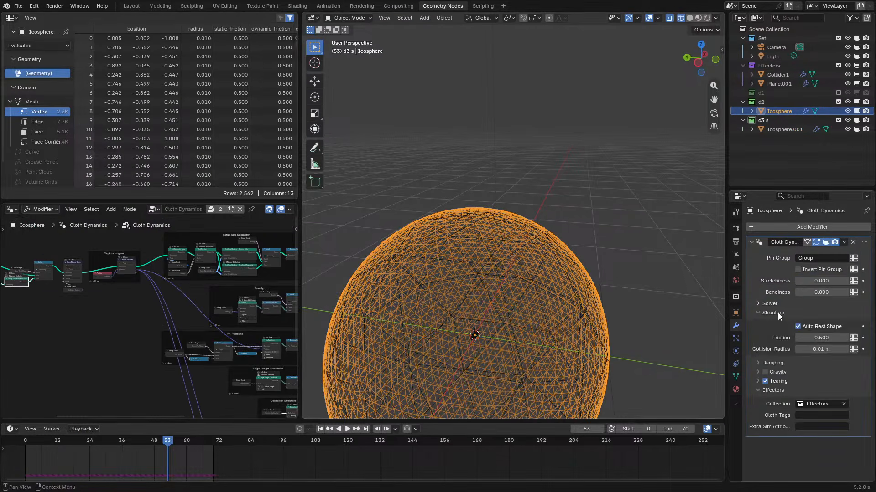
left_click(790, 361)
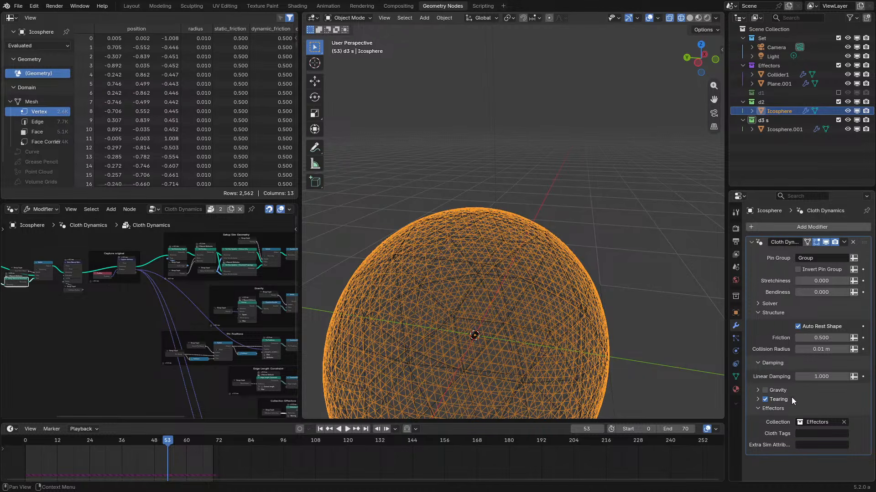
left_click(766, 304)
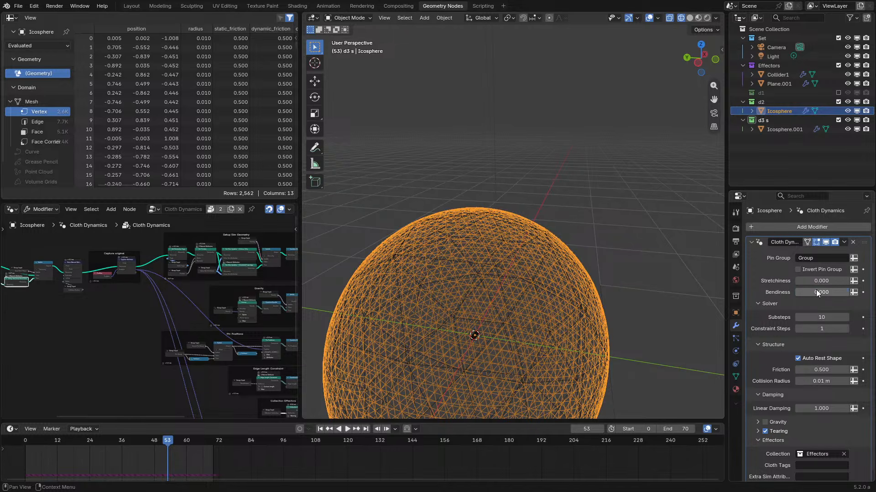
left_click_drag(816, 292, 779, 345)
key("space")
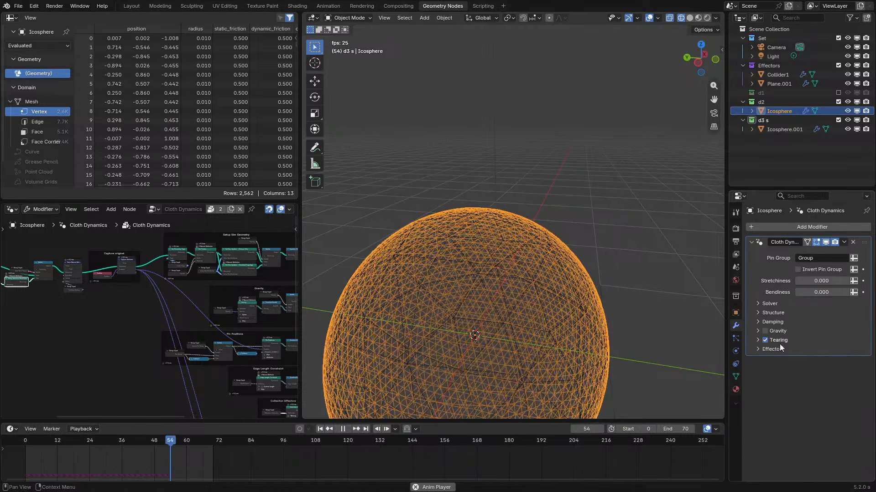
key("space")
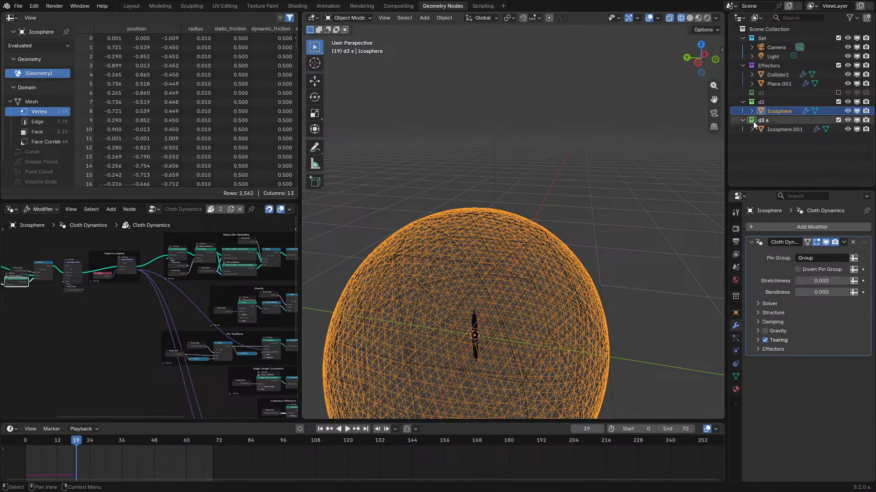
- Select Icosphere.001 and exclude the d2 collection from the view layer
left_click(793, 129)
left_click(838, 102)
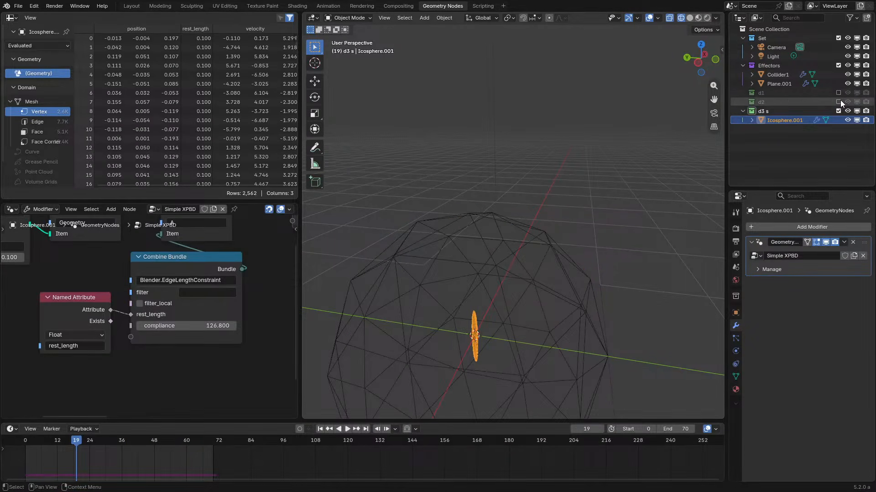
- Set the edge length constraint's compliance to 0 and replay the simulation from frame 0
scroll(182, 324, "down", 1)
left_click(195, 322)
type("0")
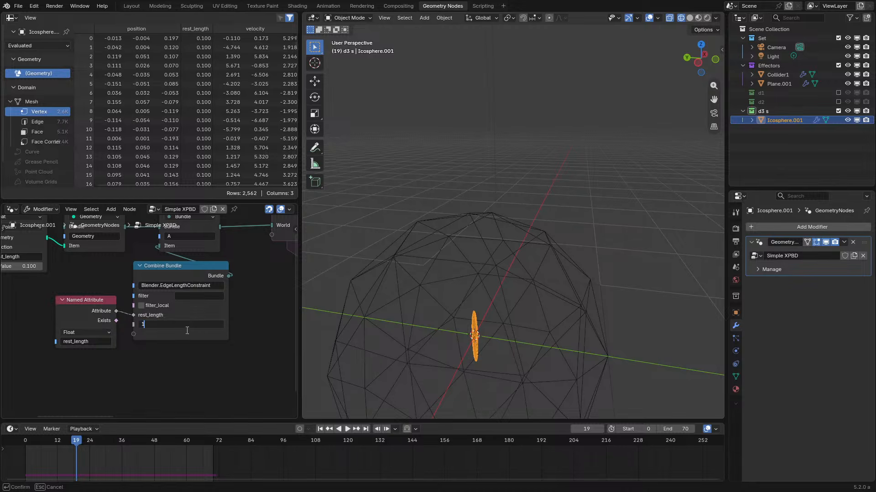
key("Return")
left_click(27, 437)
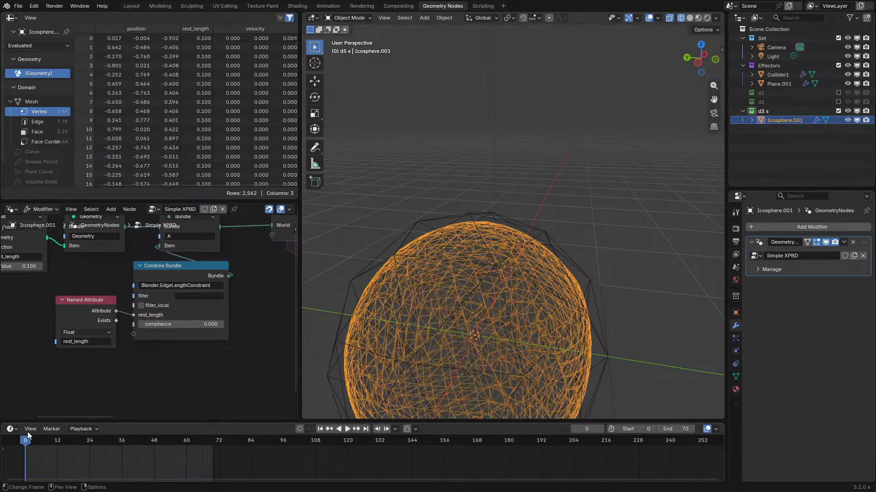
key("space")
key("space")
- Enlarge the node tree and move the Combine Bundle and its Named Attribute node below Store Named Attribute
key("ctrl+space")
scroll(205, 237, "down", 4)
middle_click_drag(182, 223, 243, 237)
scroll(281, 268, "up", 2)
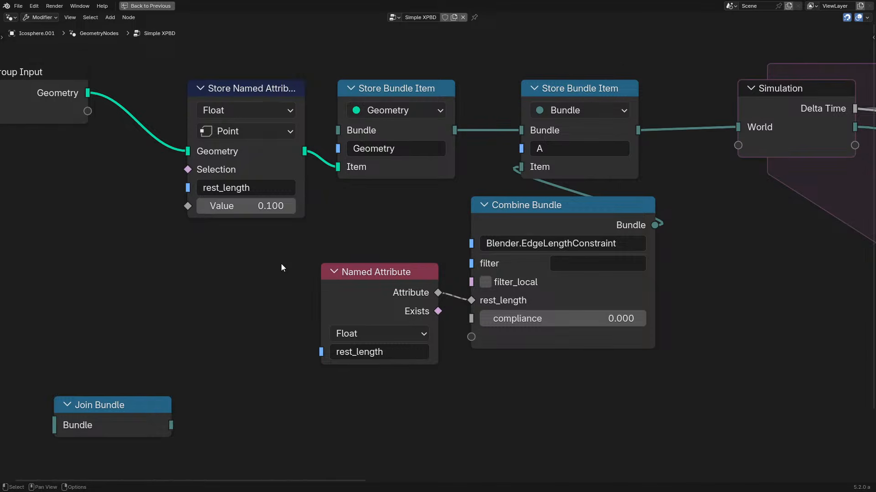
left_click_drag(378, 215, 617, 340)
key("g")
left_click(336, 348)
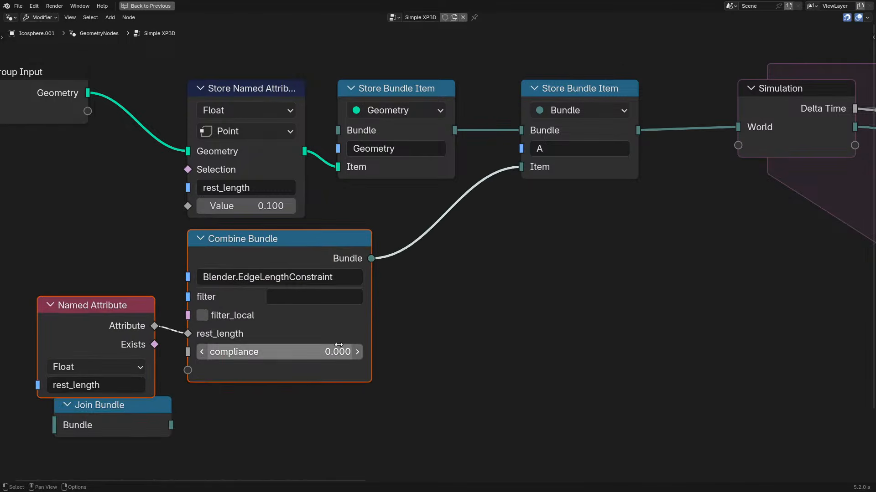
- Clear path A in the second Store Bundle Item node and play the simulation from near the start
left_click(570, 150)
key("BackSpace")
key("Return")
key("ctrl+space")
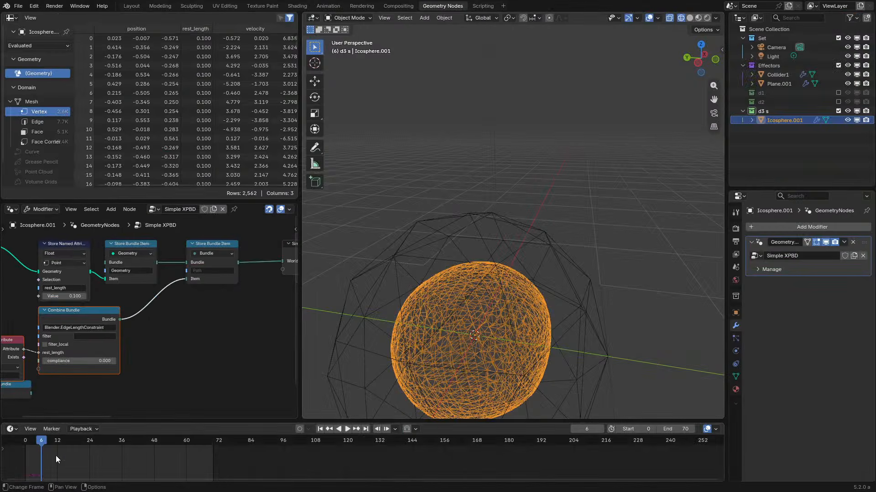
left_click(32, 441)
key("space")
key("space")
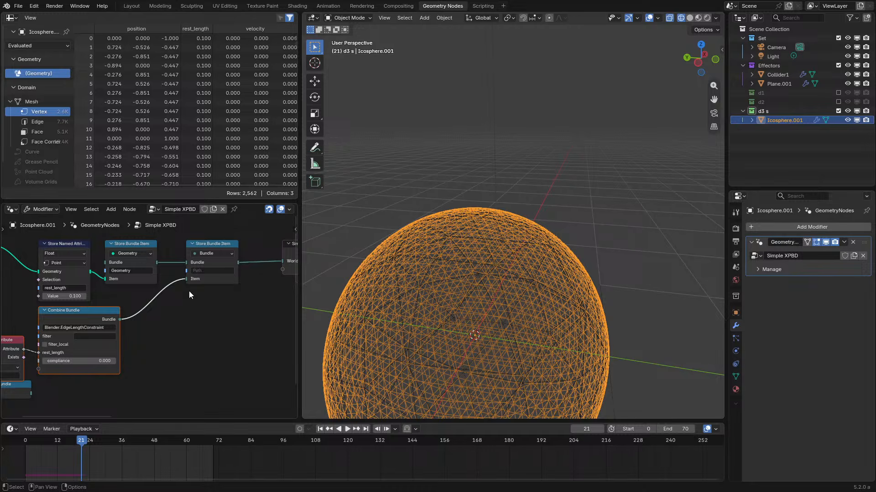
- Set the second Store Bundle Item node's path to A
left_click(210, 271)
type("A")
key("Return")
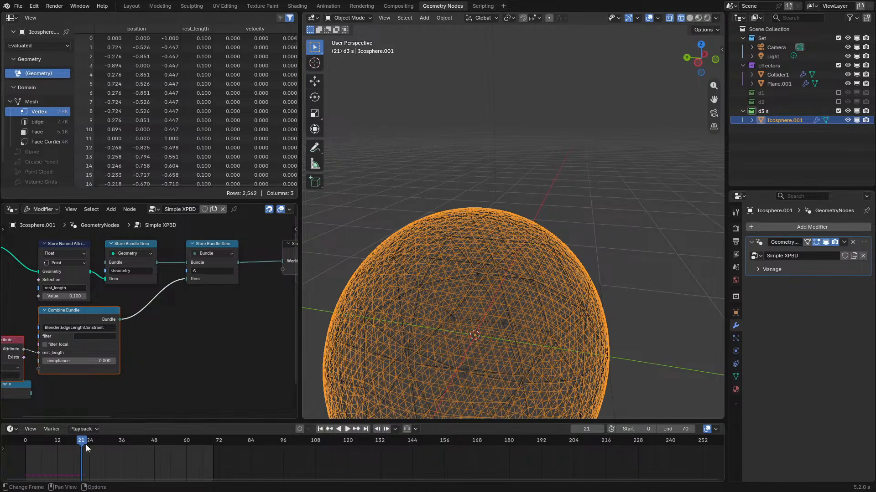
- Play the simulation from frame 0 with the constraint stored at path A, and stop it
left_click(20, 442)
key("space")
key("space")
- Move the Combine Bundle and its Named Attribute node beneath the second Store Bundle Item node and enlarge the node tree
left_click_drag(21, 323, 75, 359)
key("g")
left_click(186, 367)
key("ctrl+space")
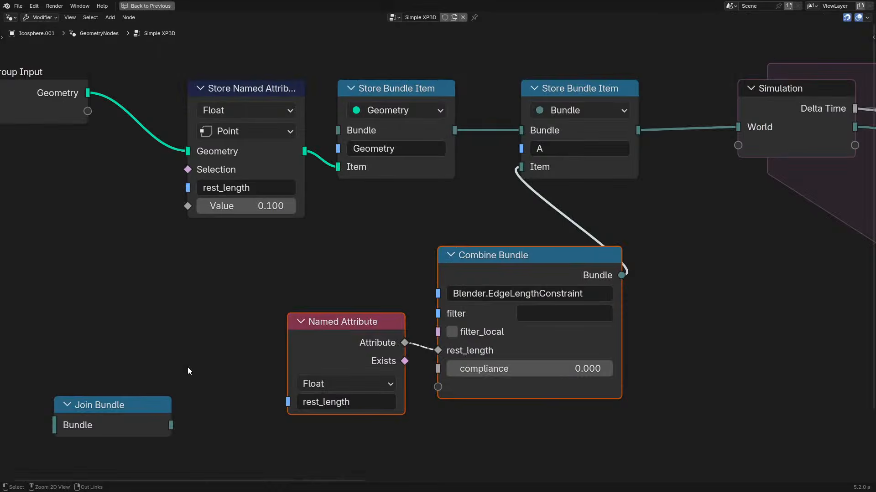
- Replay the simulation from frame 0 several times and examine how the sphere behaves with zero compliance
key("ctrl+space")
left_click(23, 442)
key("space")
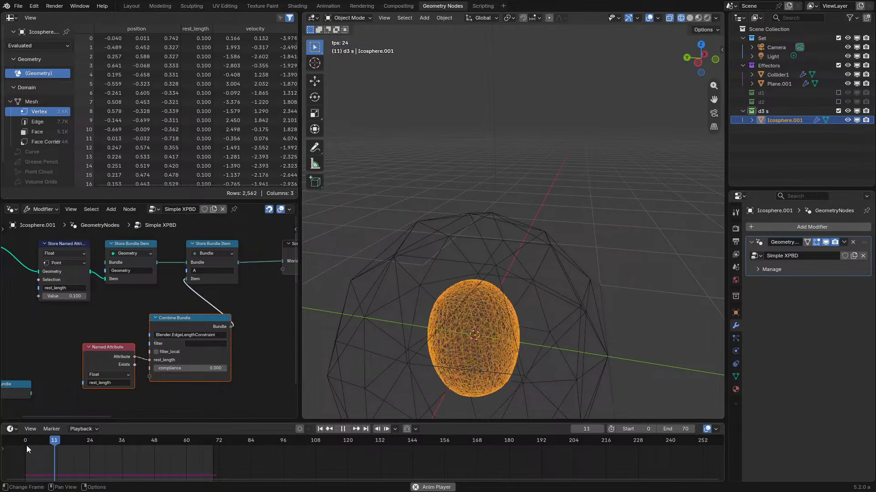
key("space")
key("ctrl+space")
key("ctrl+space")
key("ctrl+space")
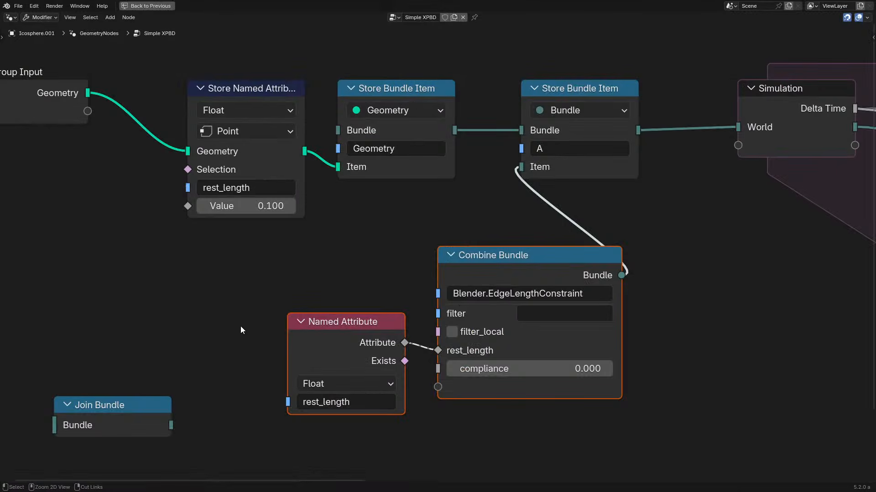
key("ctrl+space")
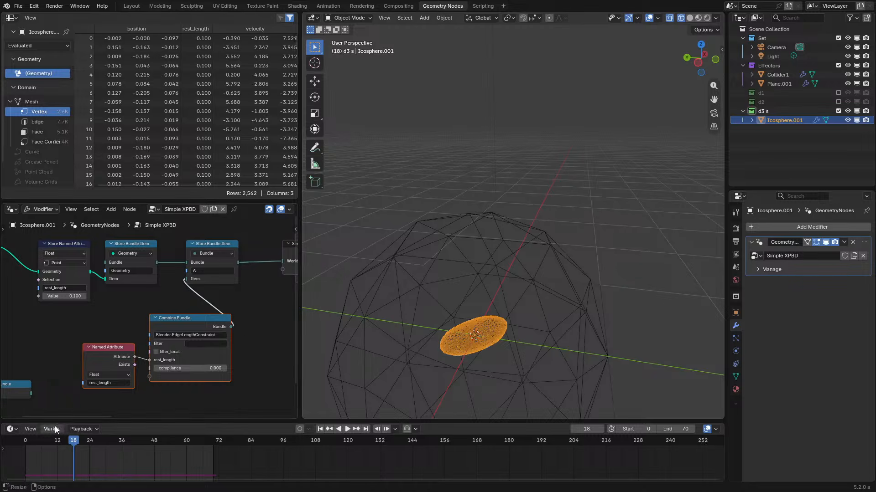
key("shift+Left")
key("space")
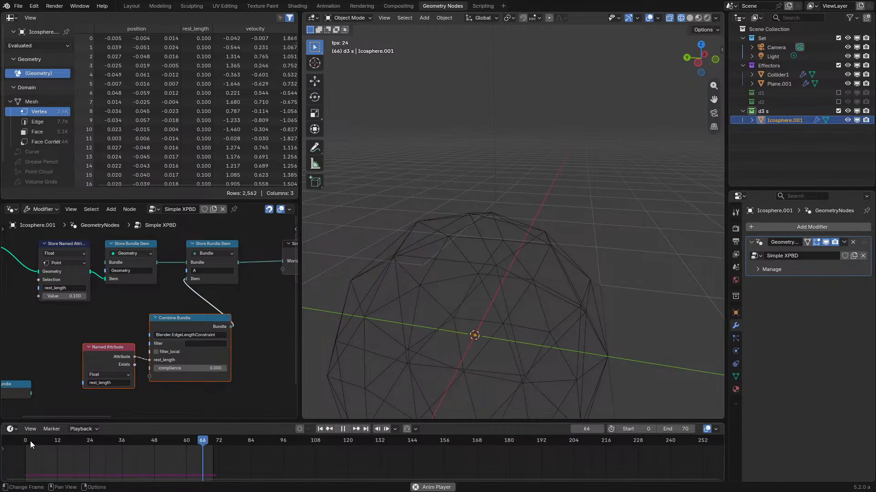
left_click_drag(30, 442, 24, 439)
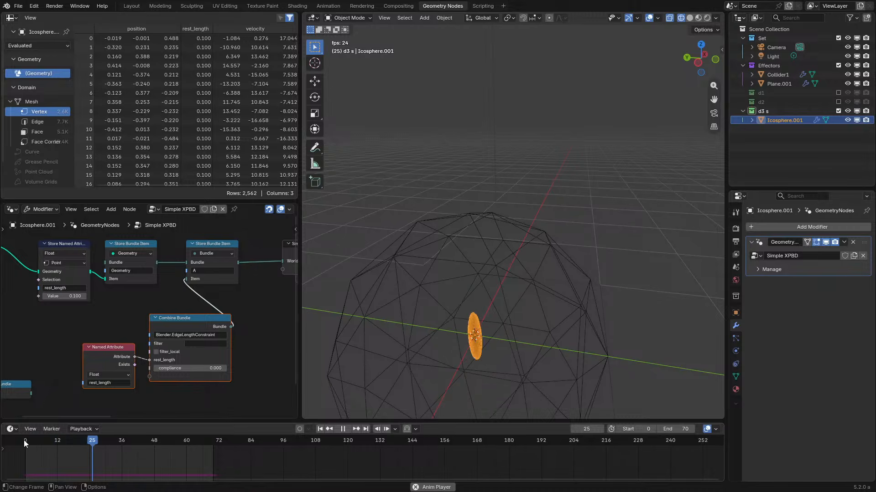
key("space")
- Move the Store Named Attribute and first Store Bundle Item nodes away from the second one to open a gap
scroll(168, 282, "up", 5)
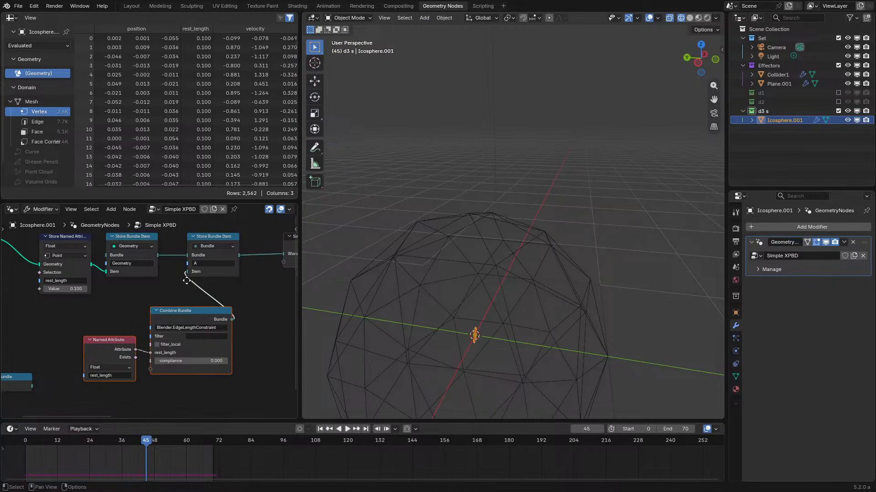
middle_click_drag(171, 276, 158, 321)
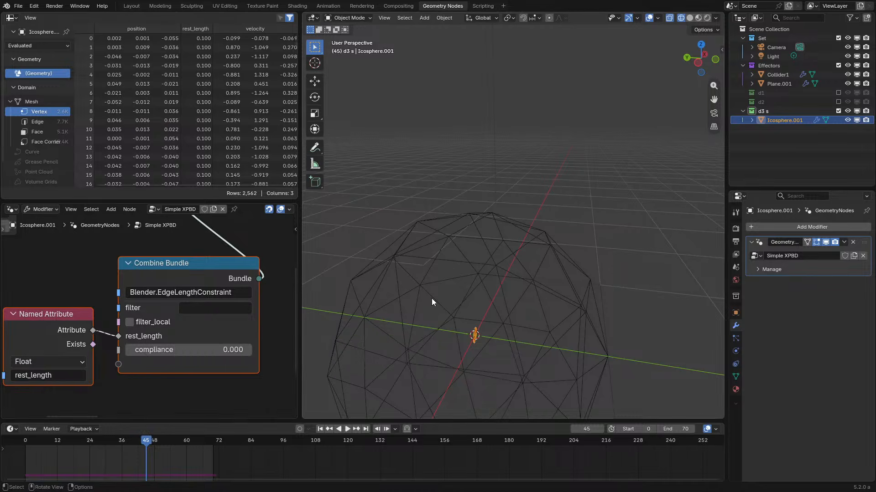
scroll(141, 324, "down", 2)
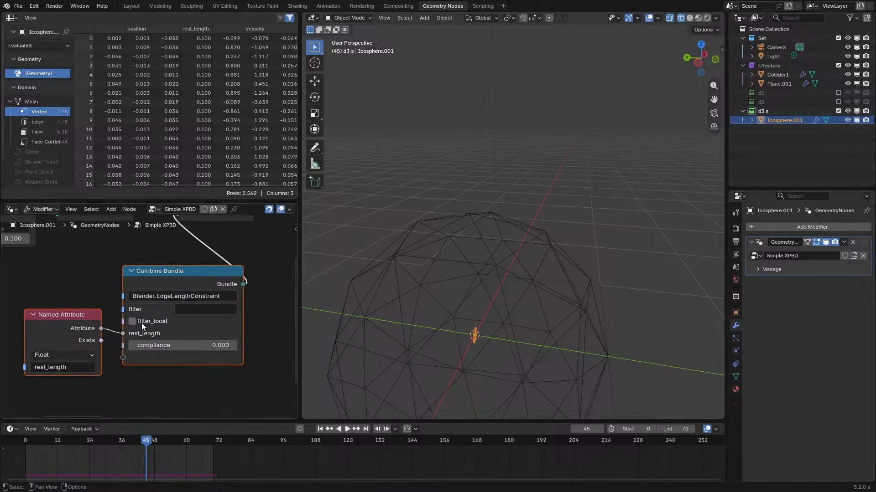
scroll(100, 281, "down", 2)
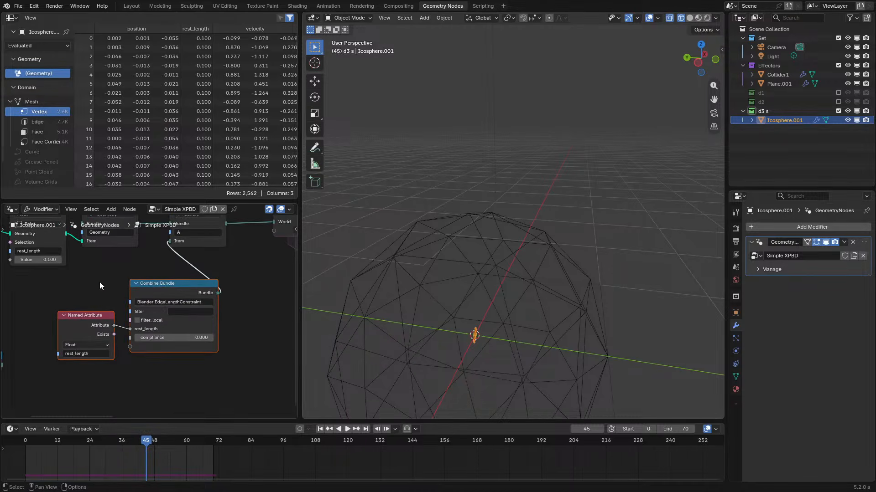
key("ctrl+space")
middle_click_drag(324, 175, 546, 247)
scroll(546, 247, "down", 4)
left_click_drag(159, 180, 552, 116)
key("g")
left_click(250, 121)
- Frame the second Store Bundle Item, Combine Bundle and Named Attribute nodes, and arrange the latter two compactly beneath the first
left_click_drag(430, 185, 682, 391)
key("ctrl+j")
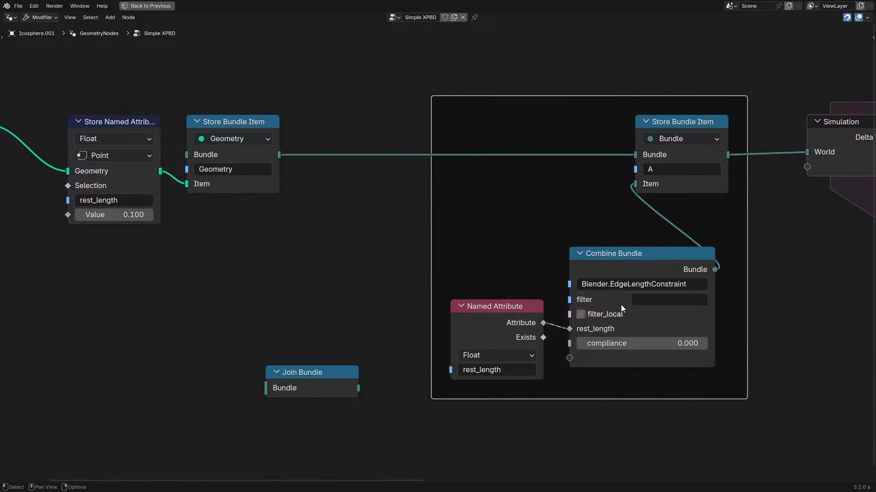
left_click_drag(508, 220, 617, 374)
key("g")
left_click(647, 314)
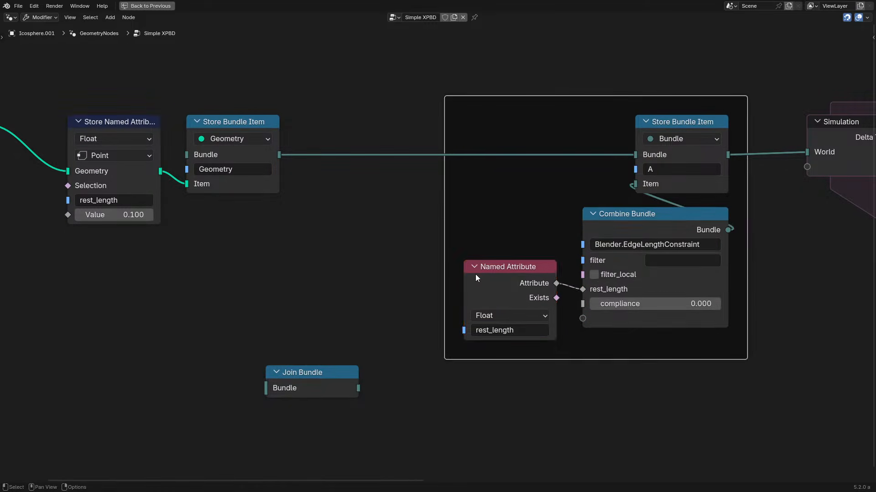
left_click_drag(502, 293, 502, 227)
- Delete the unused Join Bundle and frame the Store Named Attribute node with the Geometry Store Bundle Item node
left_click(296, 372)
key("x")
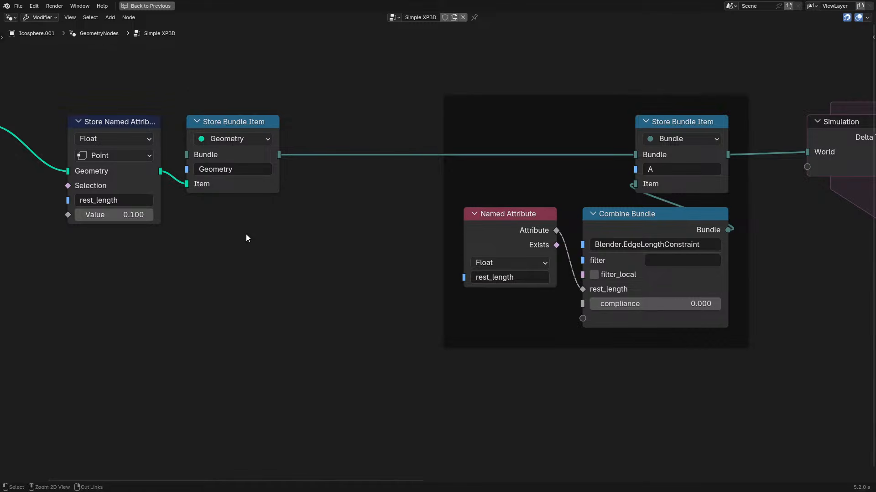
left_click_drag(123, 78, 205, 205)
key("ctrl+j")
scroll(243, 249, "down", 4)
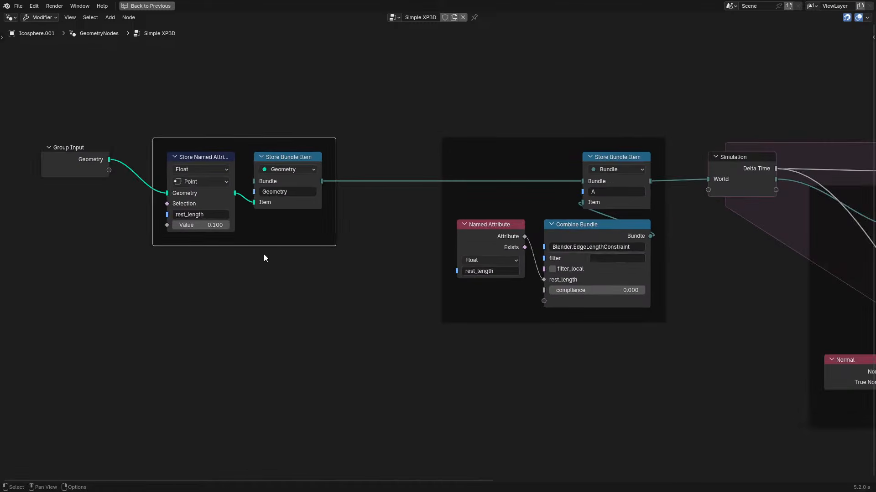
key("g")
left_click(275, 254)
- Place the Group Input beside the geometry frame and shift both farther from the constraint frame along X
left_click(77, 169)
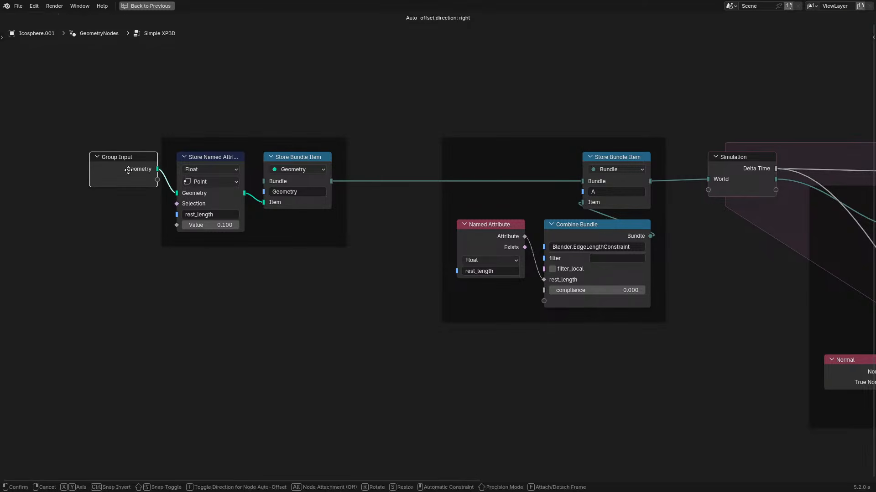
left_click_drag(113, 104, 418, 298)
key("g")
key("x")
left_click(260, 287)
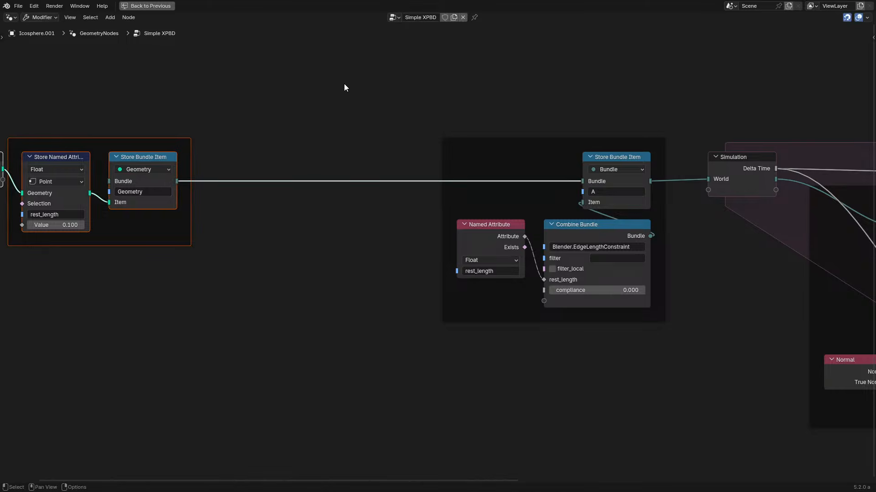
- Shift the constraint frame with its nodes along X to sit close to the geometry frame
left_click_drag(346, 85, 659, 403)
key("g")
key("x")
left_click(422, 368)
- Duplicate the constraint's Store Bundle Item and Combine Bundle along X, between the original pair and the Simulation input
left_click_drag(326, 170, 371, 257)
key("shift+d")
key("x")
left_click(545, 275)
- Duplicate the shared constraint frame below the nodes and delete the original frame around them
left_click(549, 137)
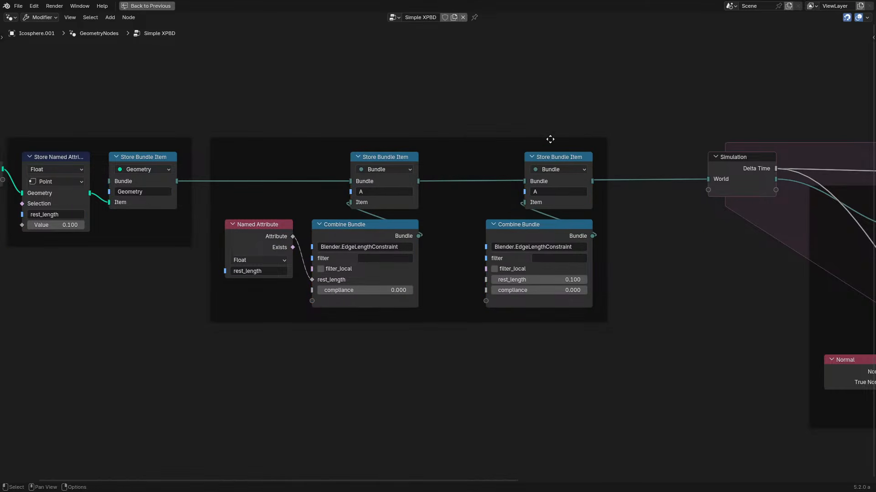
left_click(549, 138)
key("shift+d")
left_click(496, 375)
left_click(507, 324)
key("x")
- Put the original constraint nodes and the duplicated constraint nodes into two separate frames, leaving both unlabelled
left_click_drag(249, 128, 384, 331)
key("ctrl+j")
key("F2")
key("Escape")
left_click_drag(474, 113, 588, 320)
key("ctrl+j")
key("F2")
key("Escape")
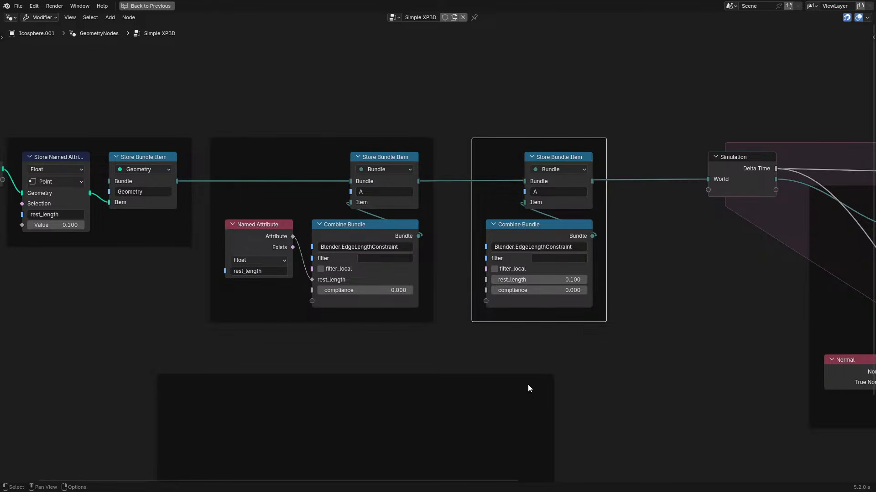
- Delete the empty duplicated frame below the constraint nodes
left_click(527, 384)
left_click(545, 375)
key("x")
- Set the duplicated Combine Bundle's type to Blender.RodStretchShearConstraint
middle_click_drag(553, 230, 415, 291)
scroll(415, 292, "up", 2)
left_click(395, 313)
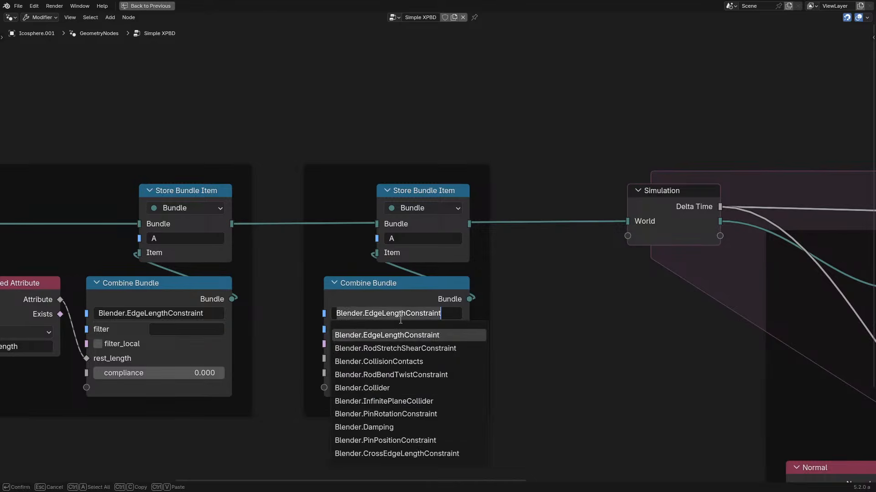
left_click(411, 352)
left_click(461, 284)
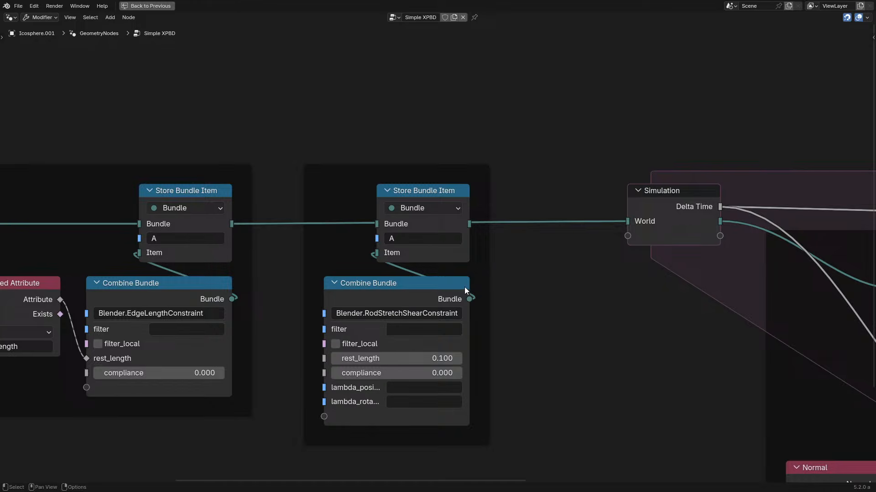
- Play the simulation from frame 0 with the added rod stretch-shear constraint
key("ctrl+space")
scroll(172, 319, "up", 3)
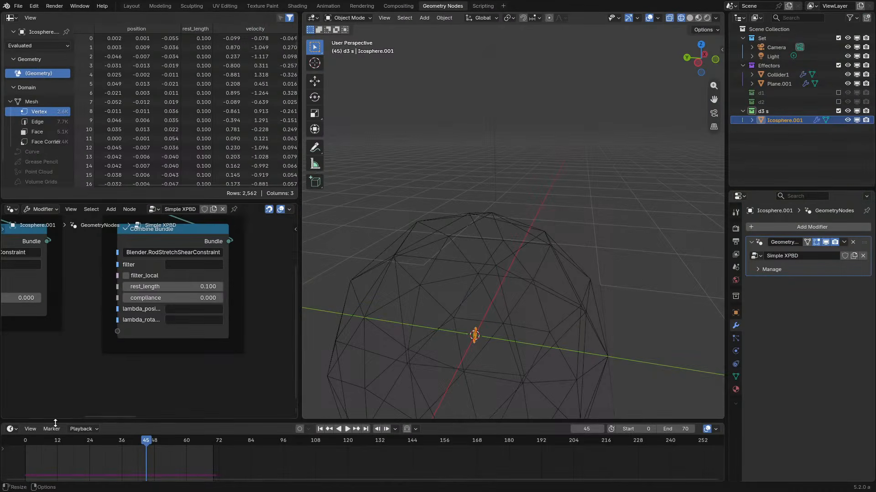
left_click(19, 439)
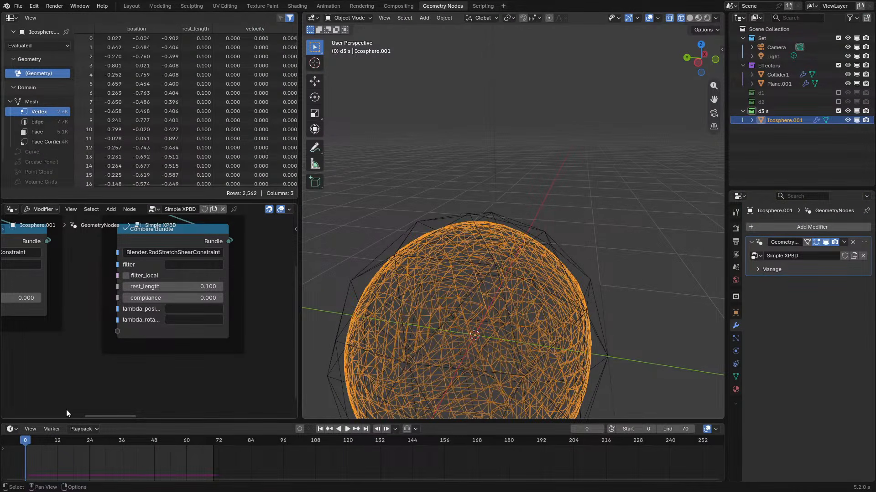
key("space")
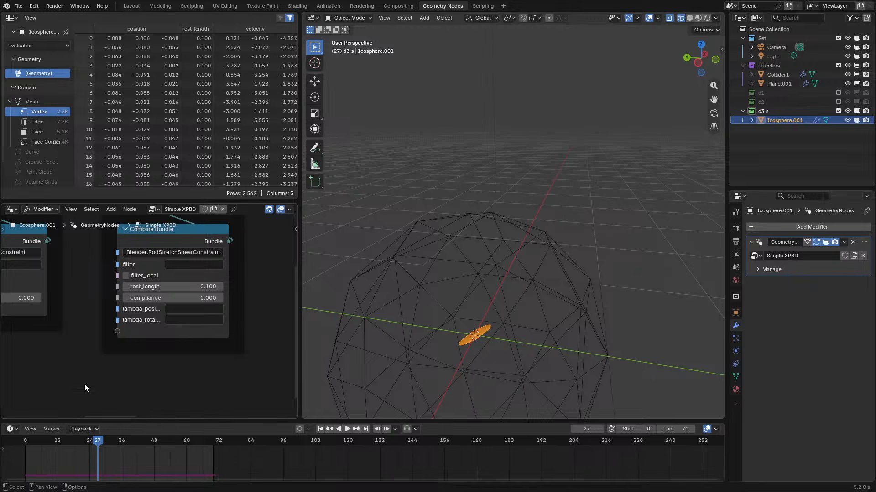
- Exclude the d3 s collection, enable d2, and select its Icosphere to show the Cloth Dynamics node tree enlarged
left_click(838, 110)
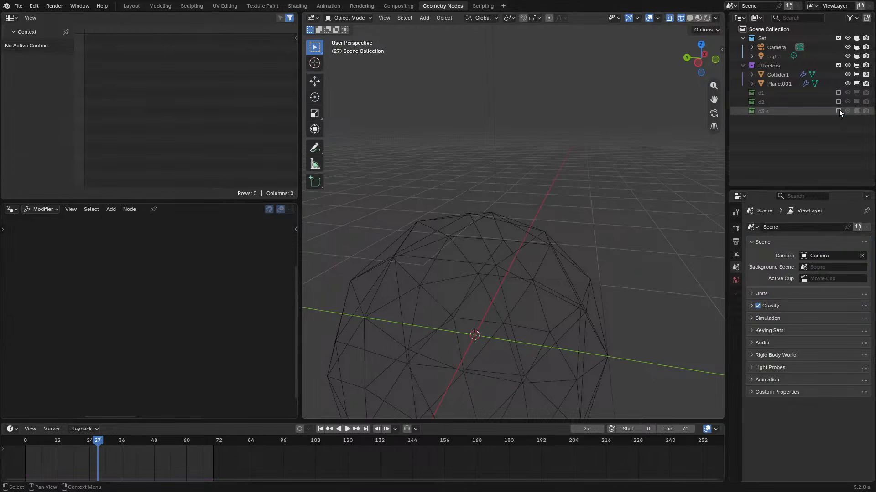
left_click(839, 100)
left_click(466, 272)
key("ctrl+space")
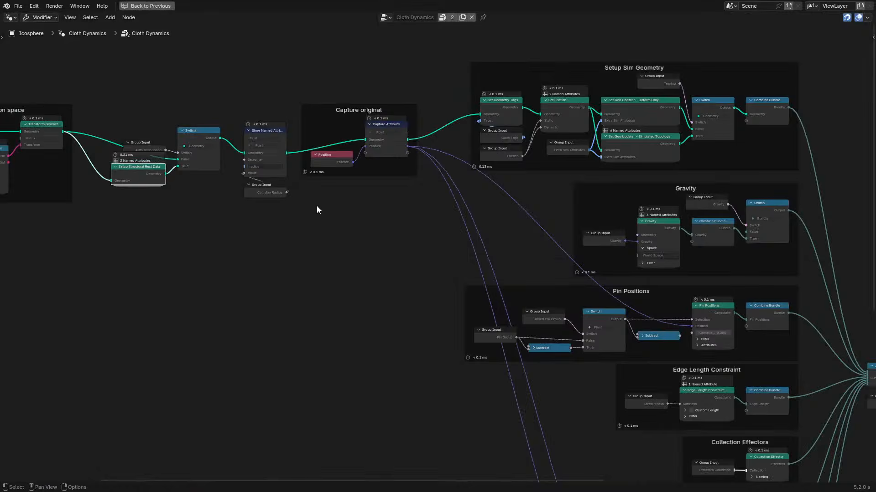
- Inspect the contents of the Setup Structural Rest Data group in the Cloth Dynamics tree
middle_click_drag(318, 217, 625, 302)
scroll(432, 261, "up", 4)
middle_click_drag(466, 250, 273, 270)
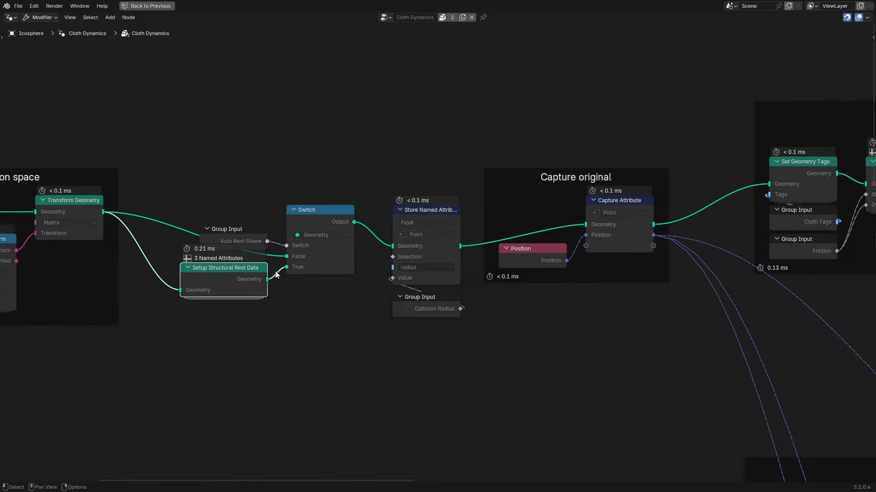
key("Tab")
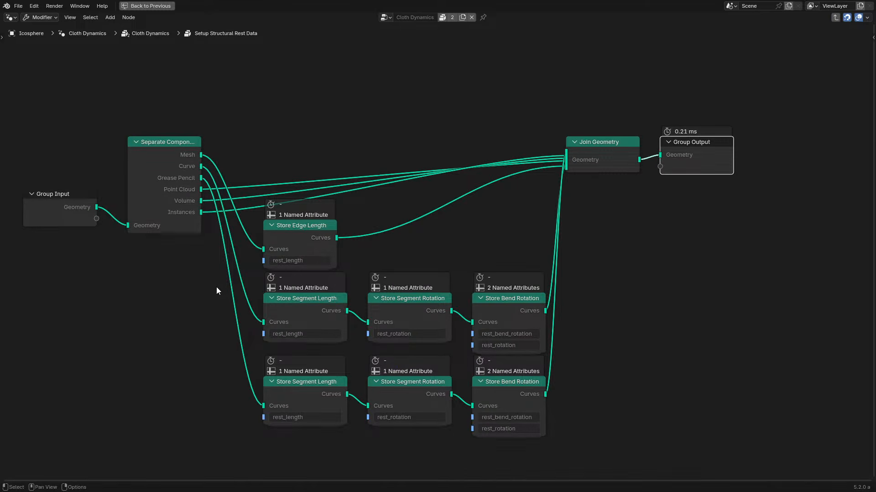
key("Tab")
- Examine the Cloth Dynamics frames from Setup Sim Geometry and Gravity through Tearing to Bending Constraint
scroll(476, 216, "down", 3)
middle_click_drag(477, 217, 117, 233)
left_click(655, 204)
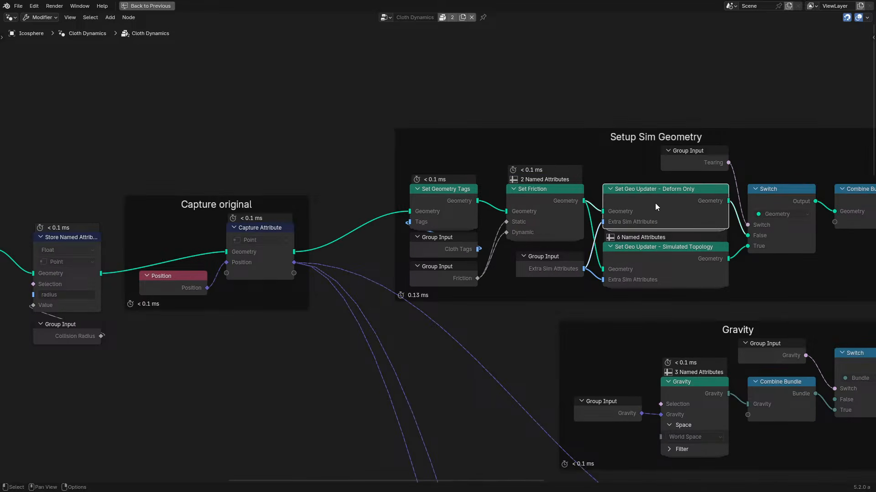
left_click(523, 198)
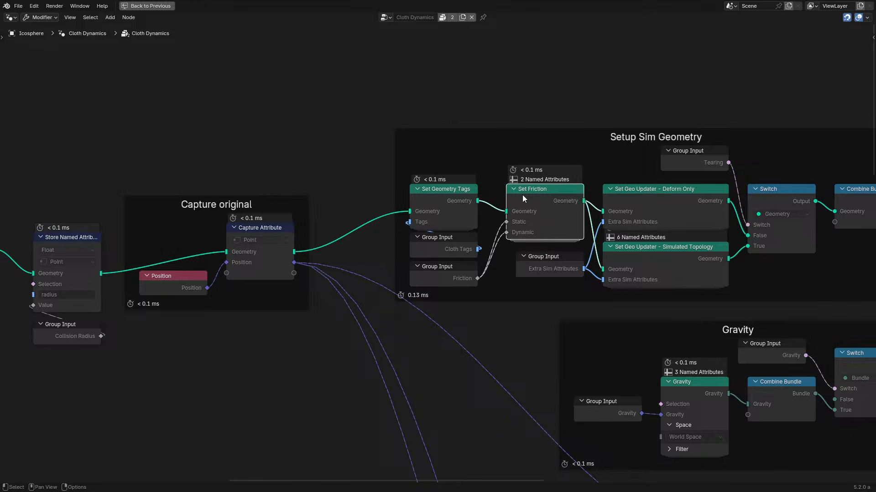
scroll(522, 195, "down", 4)
middle_click_drag(595, 370, 424, 151)
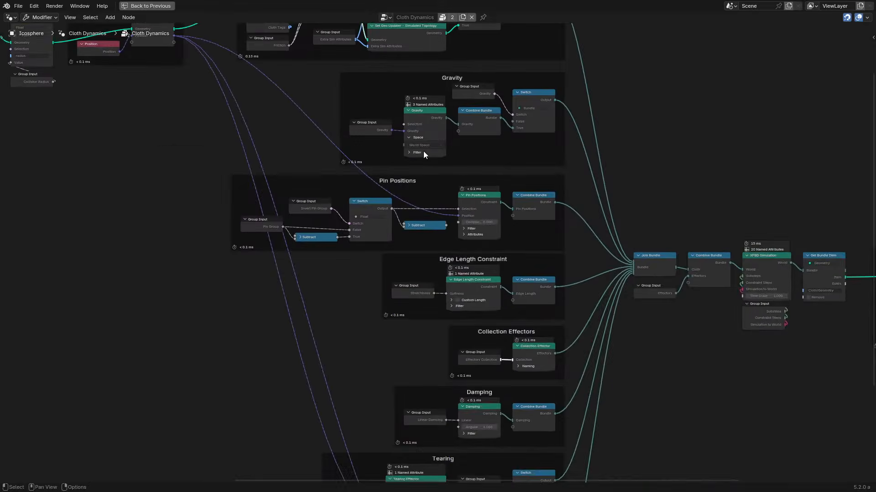
scroll(424, 150, "up", 1)
middle_click_drag(488, 371, 455, 228)
scroll(460, 255, "up", 1)
middle_click_drag(471, 358, 428, 168)
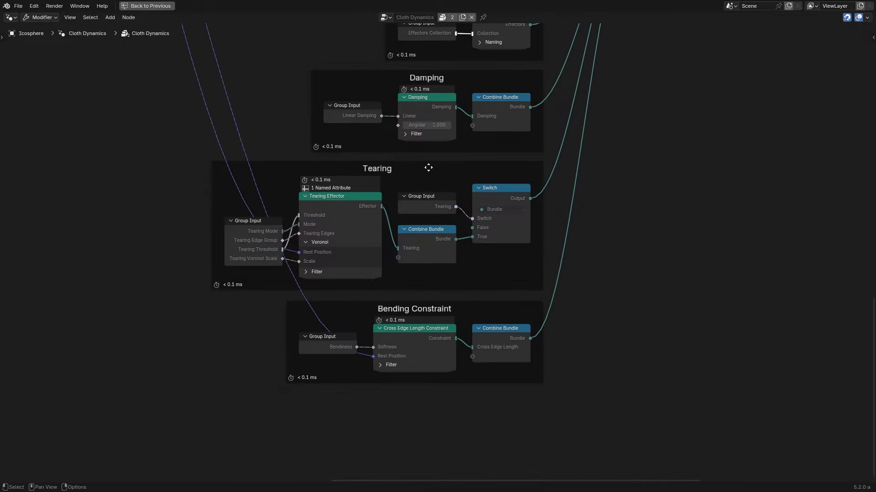
- Inspect the inside of the Cross Edge Length Constraint group in the Bending Constraint frame and return to the parent tree
left_click(423, 341)
key("Tab")
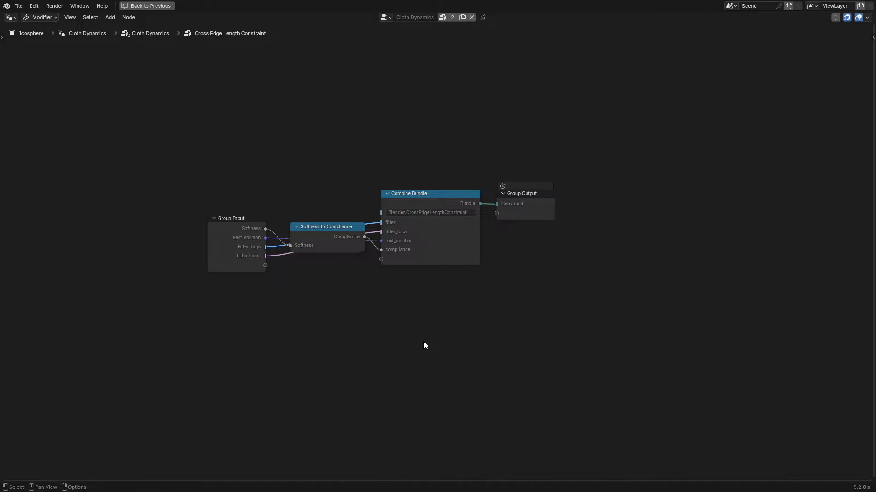
key("Tab")
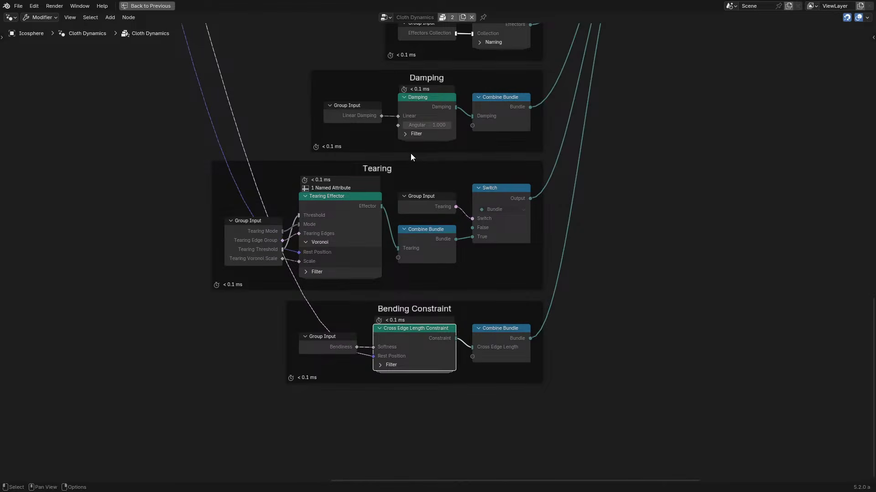
key("Tab")
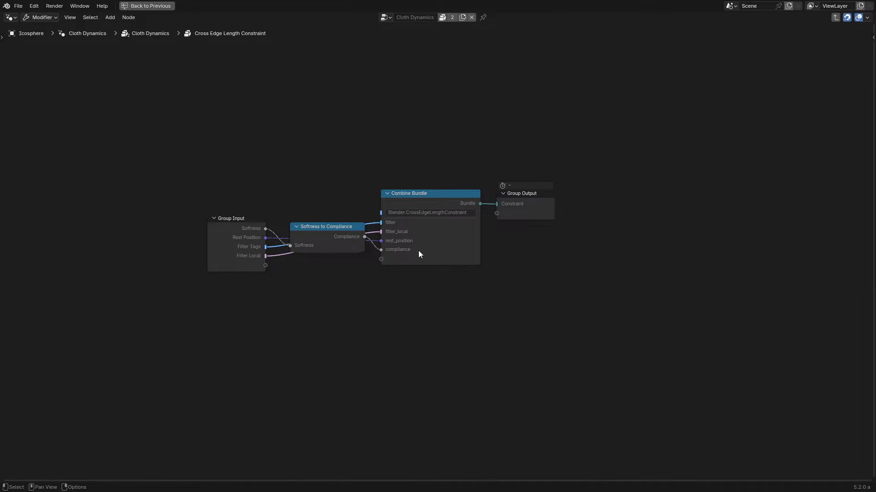
key("Tab")
middle_click_drag(429, 190, 408, 351)
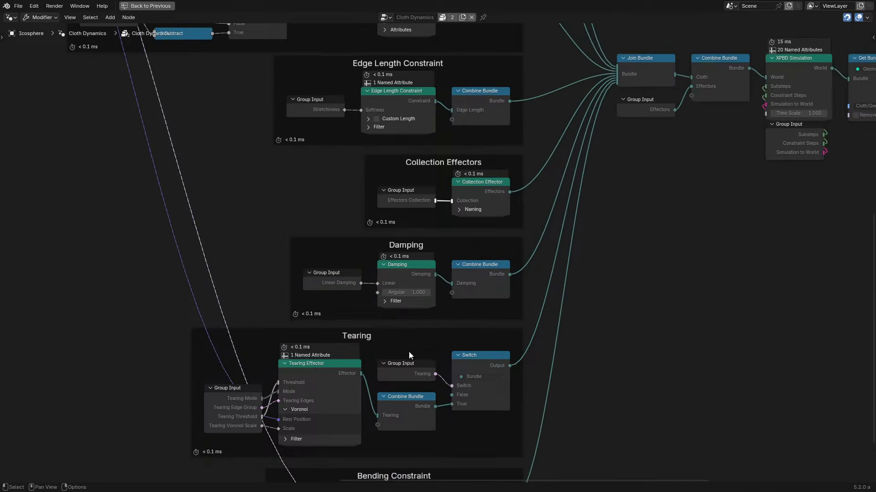
- Inspect the inside of the Damping group in the Damping frame and return to the parent tree
left_click(404, 279)
key("Tab")
scroll(404, 279, "up", 2)
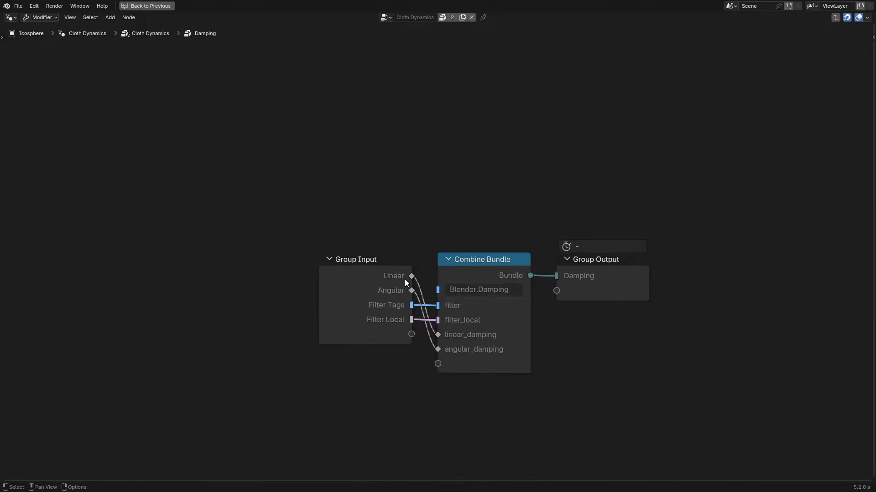
key("Tab")
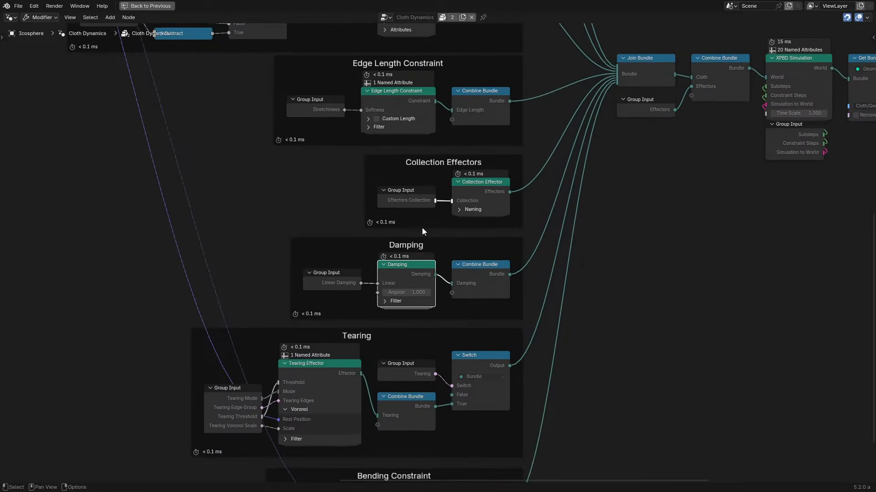
- Examine the Edge Length Constraint and Bending Constraint frames alongside the other frames feeding Join Bundle
middle_click_drag(422, 228, 424, 266)
scroll(388, 294, "up", 1)
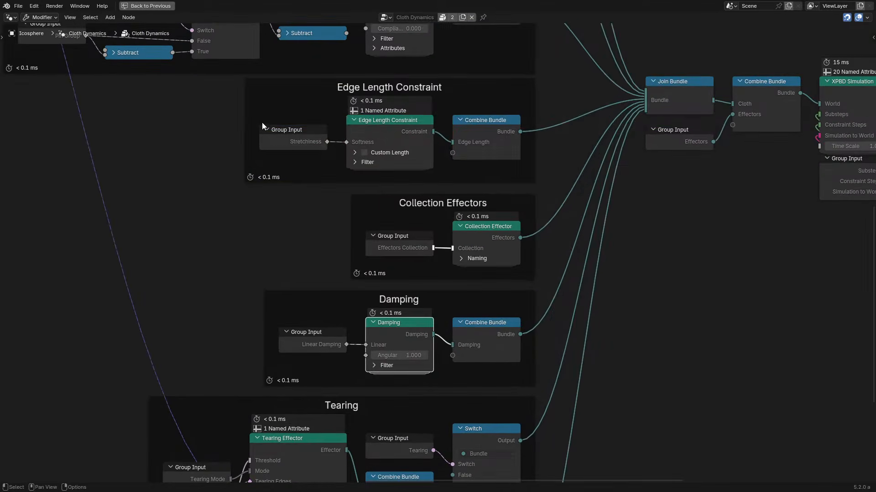
left_click_drag(214, 97, 660, 189)
middle_click_drag(522, 379, 533, 119)
left_click_drag(146, 320, 569, 422)
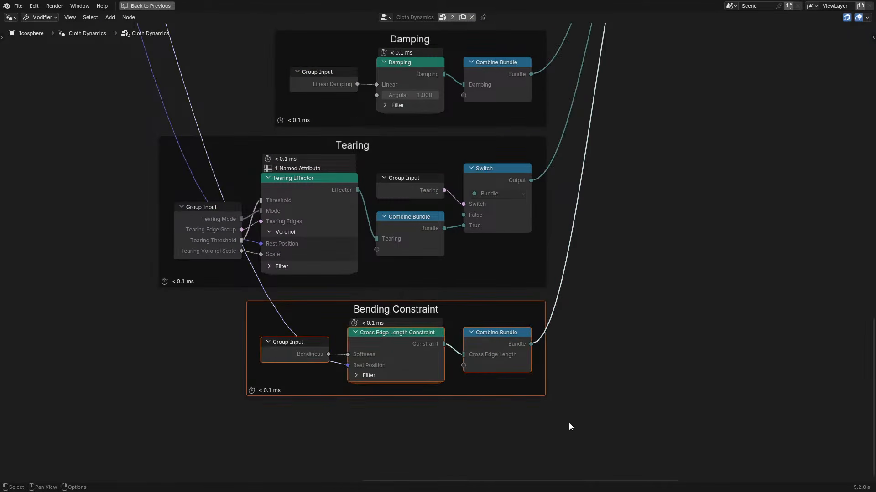
left_click(610, 407)
scroll(593, 364, "down", 8)
middle_click_drag(531, 227, 551, 414)
scroll(552, 412, "up", 4)
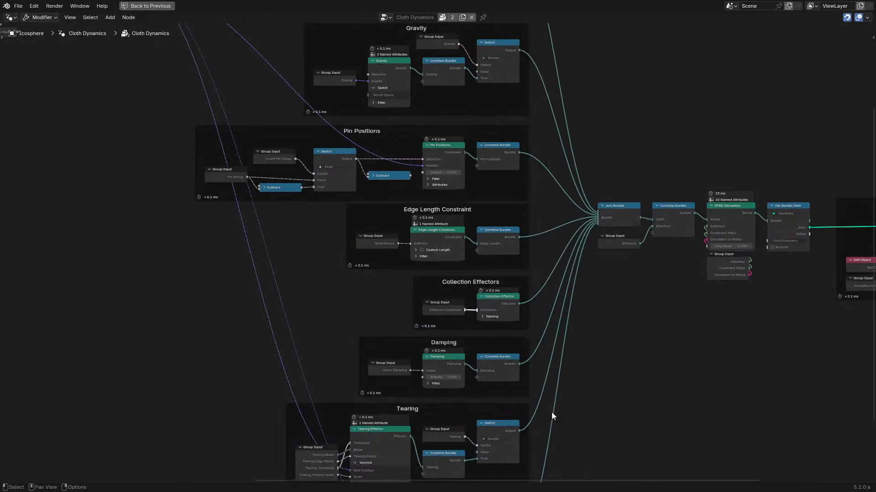
- Exclude the d2 collection, enable d3 s, and show Icosphere.001's Simple XPBD node tree enlarged
key("ctrl+space")
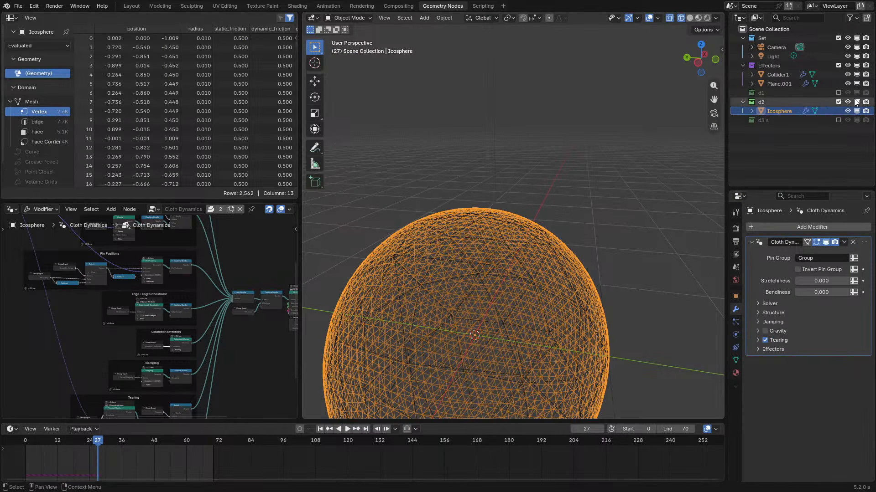
left_click(838, 101)
left_click(838, 110)
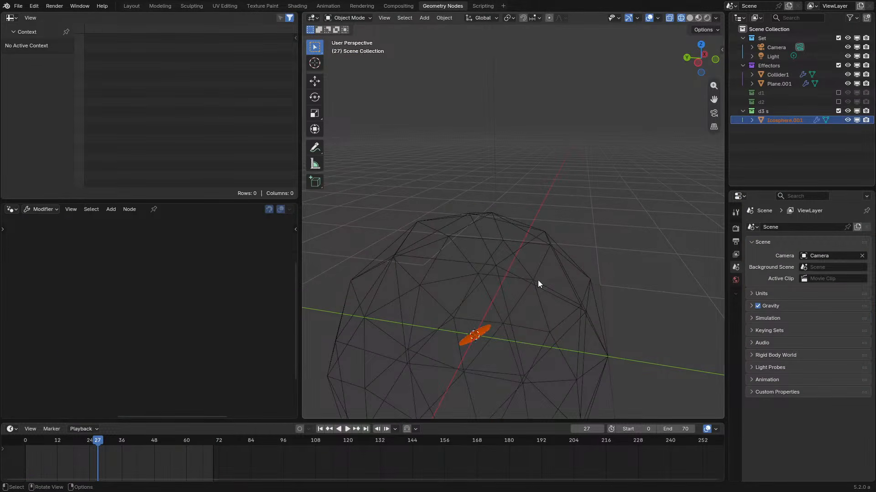
key("ctrl+space")
- Search the bundle types of the RodStretchShearConstraint Combine Bundle for "bend"
left_click(543, 127)
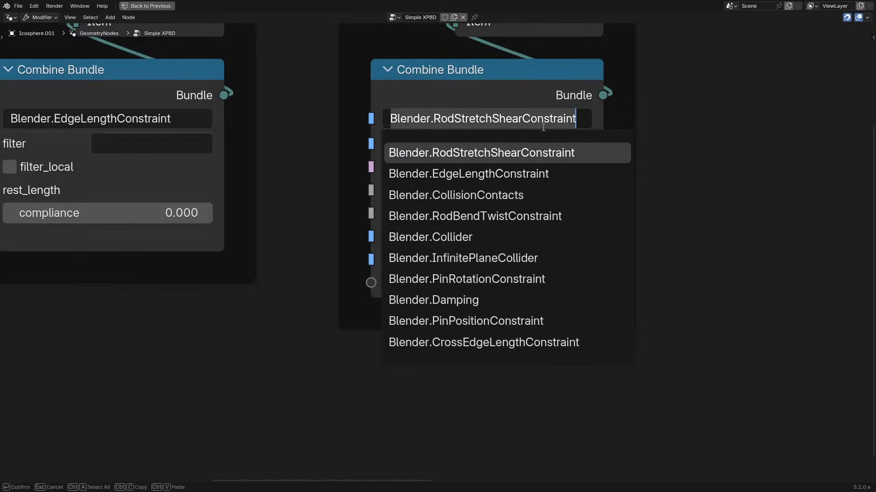
type("bend")
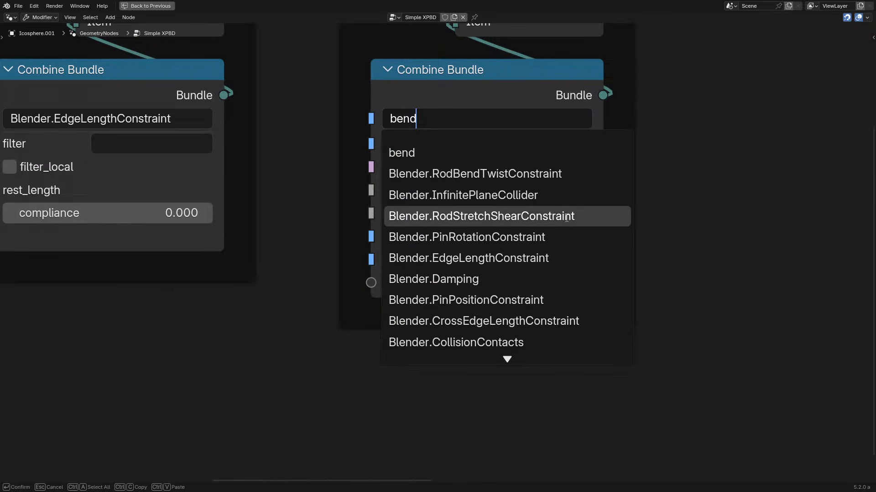
key("Escape")
key("ctrl+space")
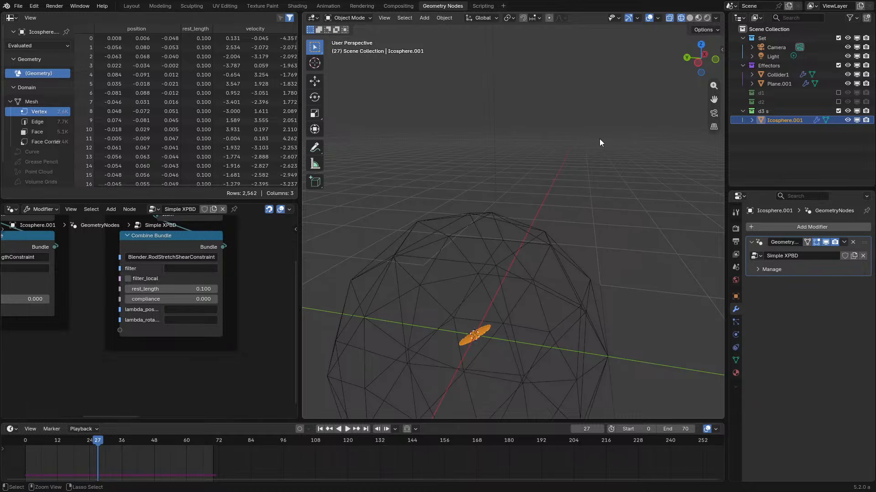
- Re-enable the d2 collection and inspect its Icosphere's Cross Edge Length Constraint group for the bundle type used for bending
left_click(838, 101)
left_click(783, 112)
key("ctrl+space")
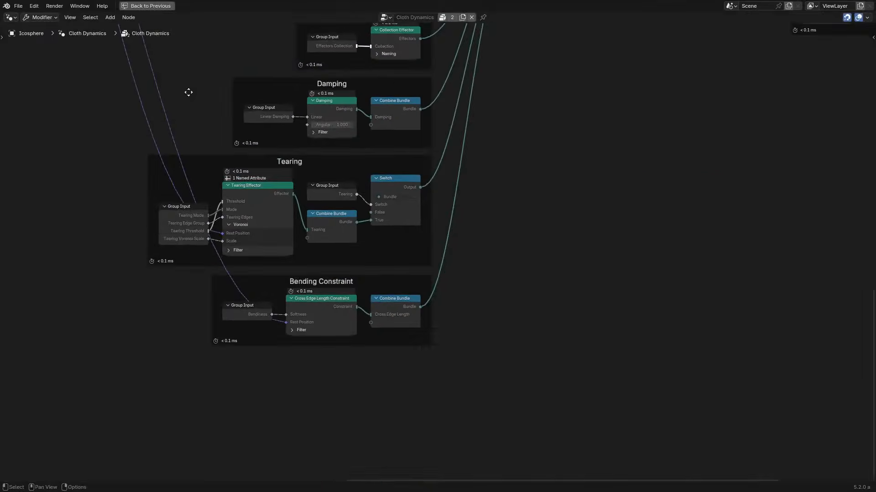
scroll(303, 105, "up", 3)
key("Tab")
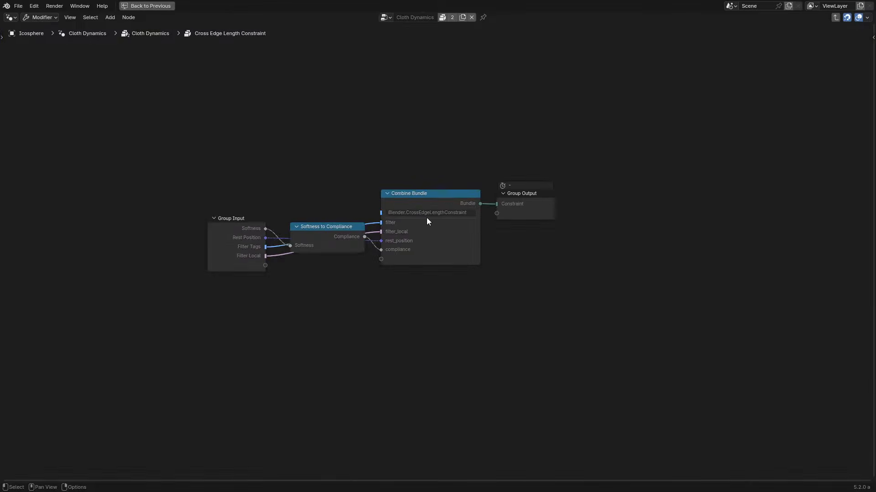
key("Home")
- Return to Icosphere.001's Simple XPBD tree and set the second constraint's Combine Bundle type to Blender.CrossEdgeLengthConstraint
key("ctrl+space")
left_click(781, 130)
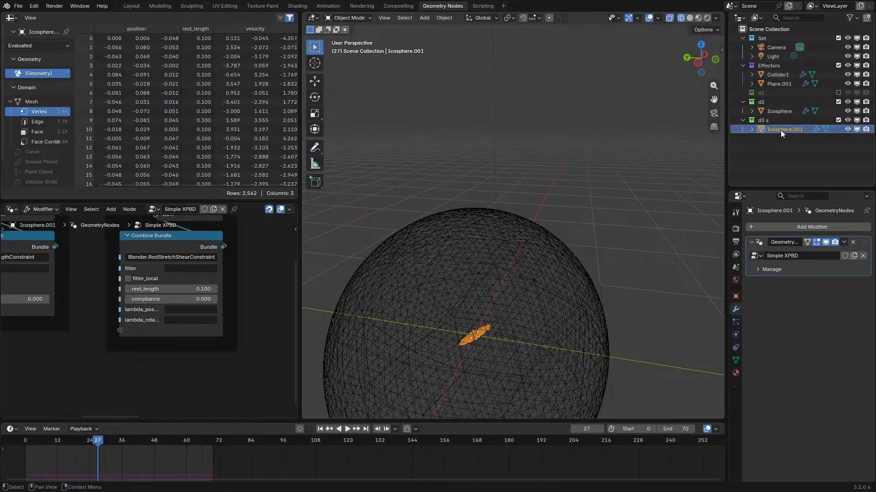
key("ctrl+space")
left_click(444, 114)
type("cr")
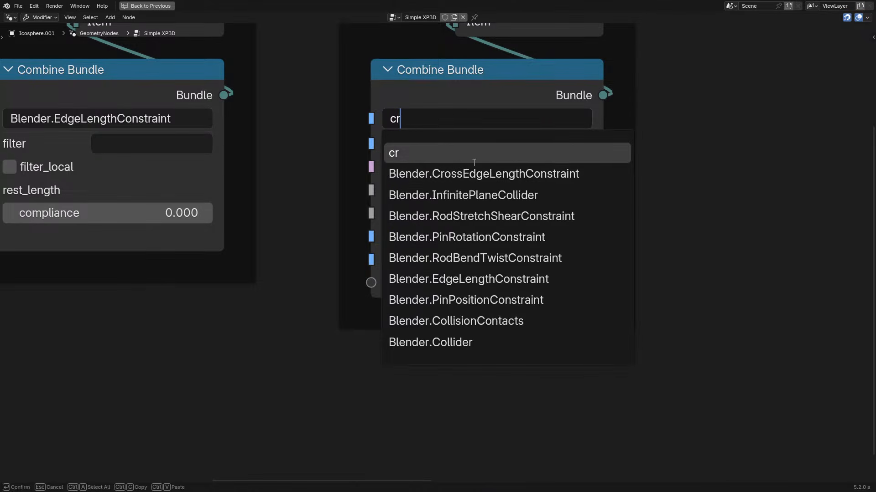
left_click(474, 172)
left_click(588, 69)
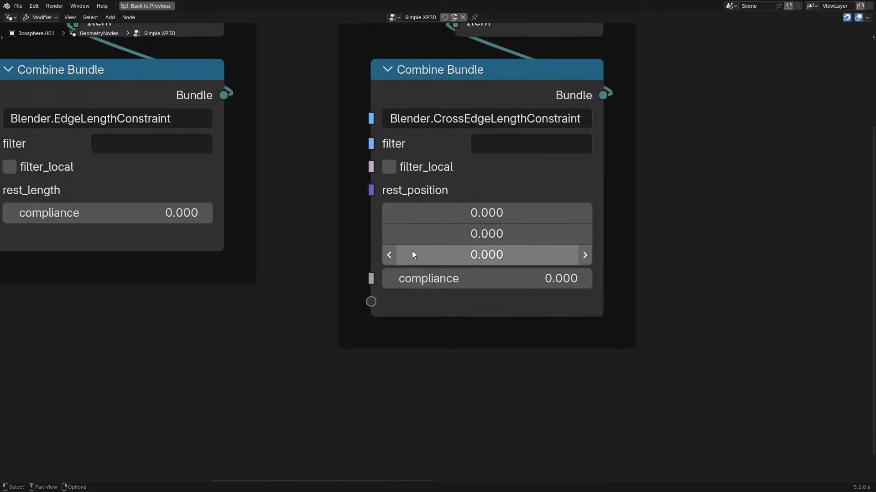
- Move Group Input away from the frame and insert a duplicate of the rest_length Store Named Attribute node before the original
scroll(392, 219, "down", 6)
middle_click_drag(293, 233, 713, 390)
middle_click_drag(198, 212, 417, 218)
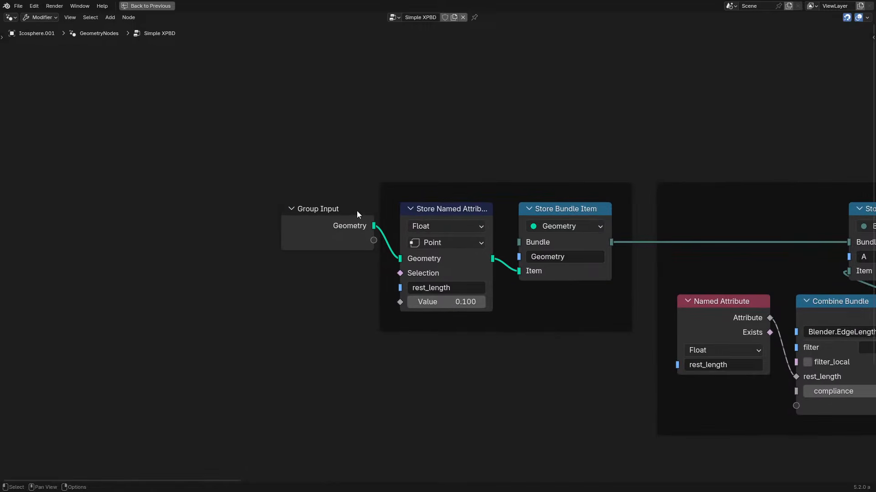
left_click_drag(295, 220, 84, 220)
scroll(438, 251, "up", 6)
left_click(436, 201)
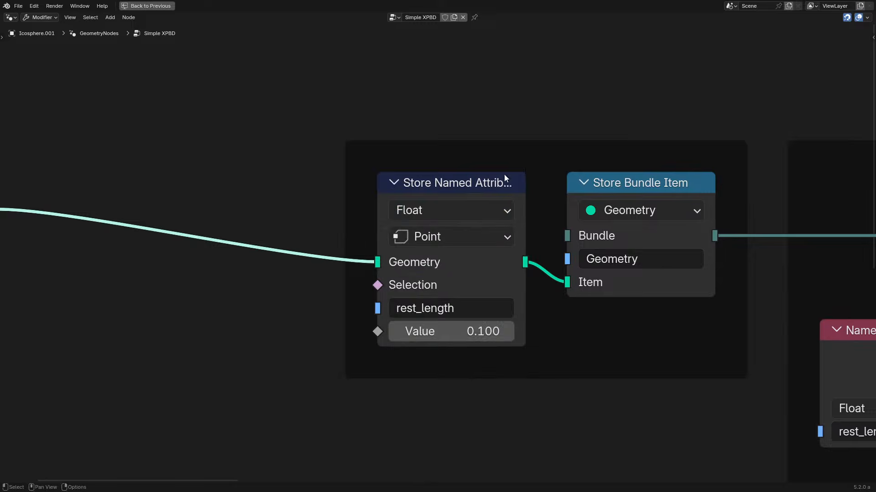
key("shift+d")
left_click(272, 202)
- Set the duplicated Store Named Attribute node to the Vector data type and name its attribute rest_position
left_click(273, 203)
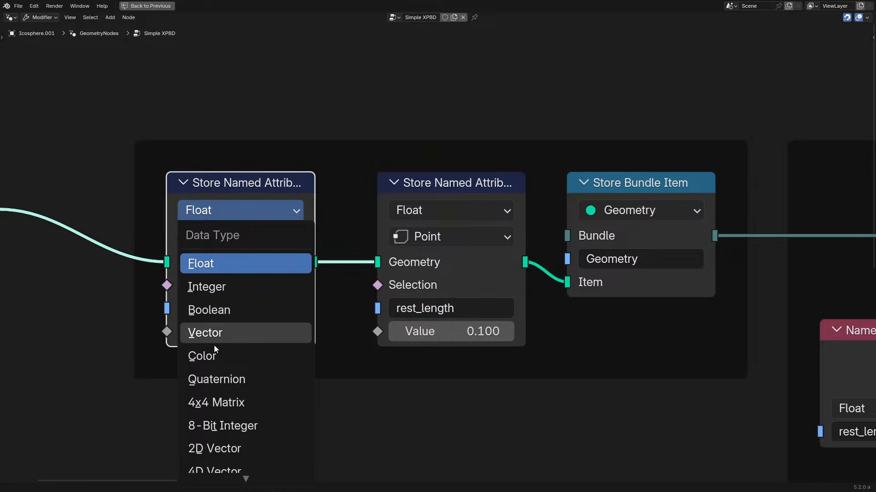
left_click(210, 334)
left_click(221, 307)
type("rest_position")
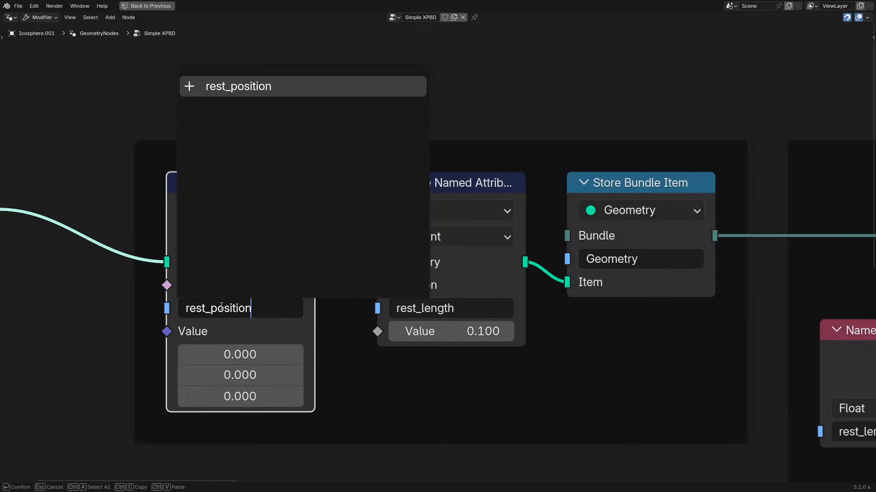
key("Return")
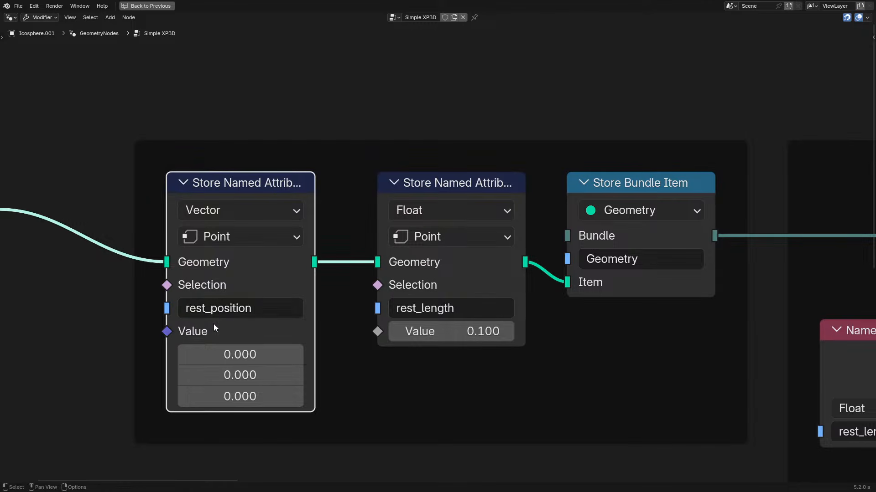
- Add a Position node connected to the Value of the rest_position Store Named Attribute node and place it underneath
key("shift+a")
type("po")
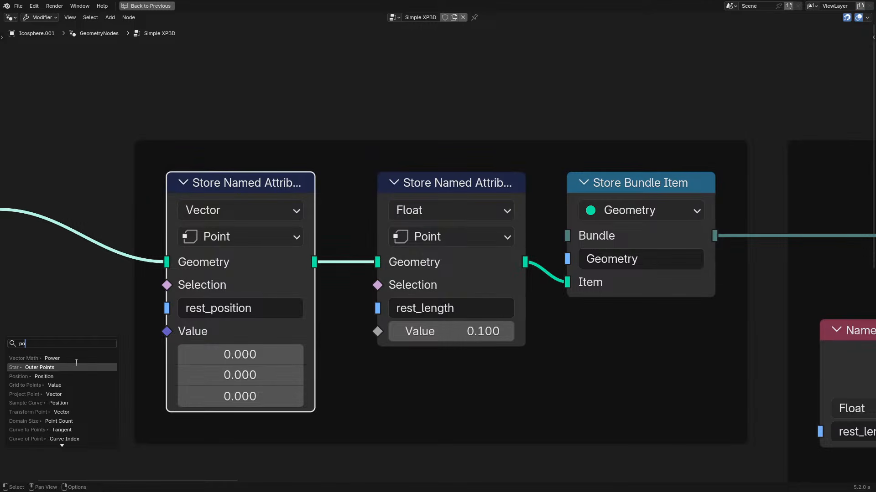
left_click(75, 376)
left_click(247, 377)
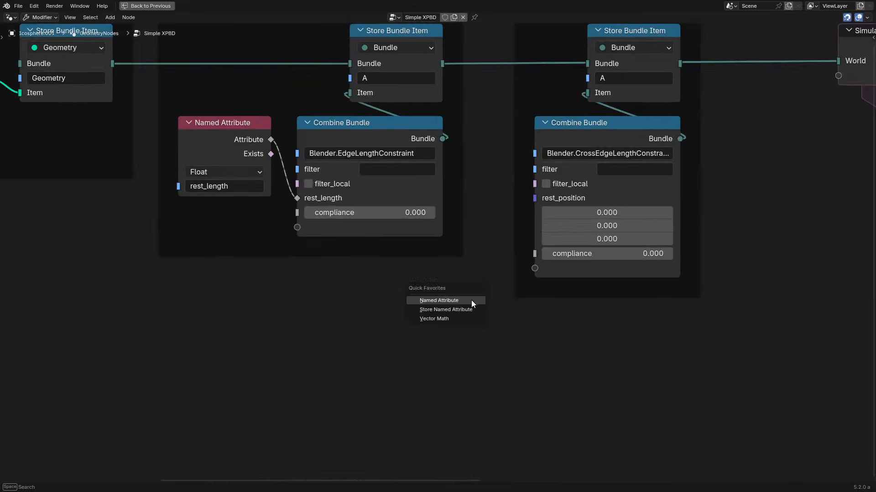
- Add a Vector Named Attribute node for rest_position and connect it to the rest_position input of the CrossEdgeLengthConstraint bundle
left_click(471, 300)
left_click(315, 307)
scroll(273, 265, "down", 2)
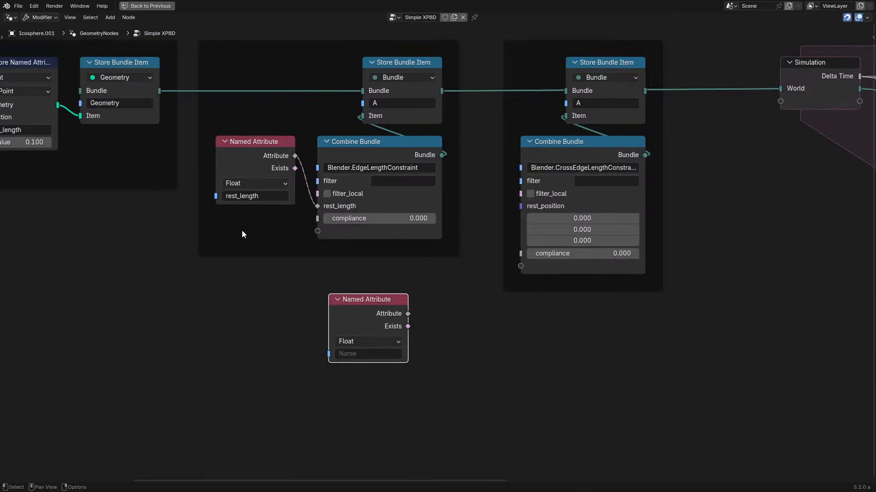
middle_click_drag(230, 194, 355, 236)
scroll(354, 237, "up", 2)
middle_click_drag(103, 173, 80, 180)
type("rest_position")
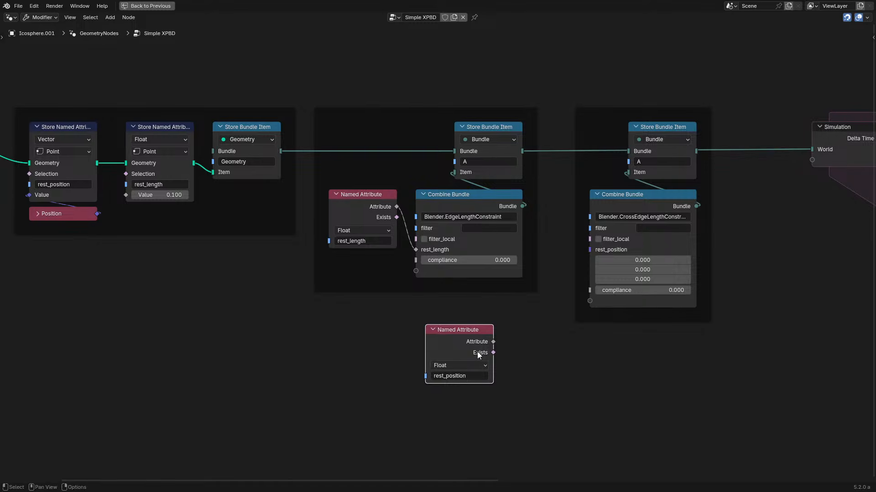
left_click(463, 365)
key("v")
left_click_drag(493, 342, 590, 250)
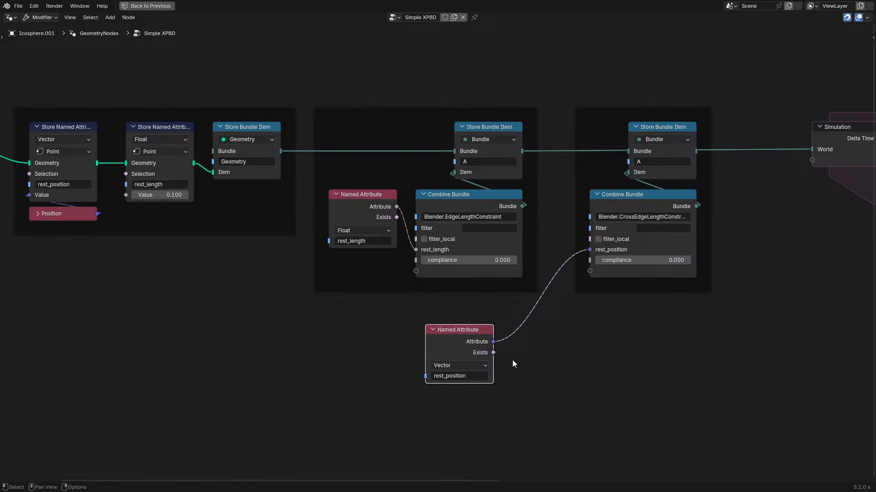
- Place both Named Attribute nodes beneath their Combine Bundles and shift the setup frames closer to the Simulation input
left_click_drag(459, 330, 623, 291)
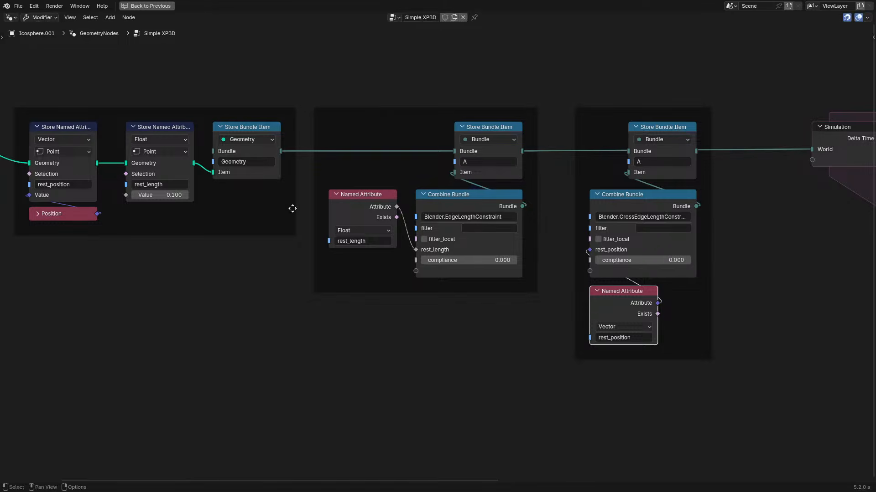
left_click_drag(360, 195, 447, 291)
scroll(56, 108, "down", 2)
left_click_drag(22, 93, 299, 270)
key("g")
left_click(392, 276)
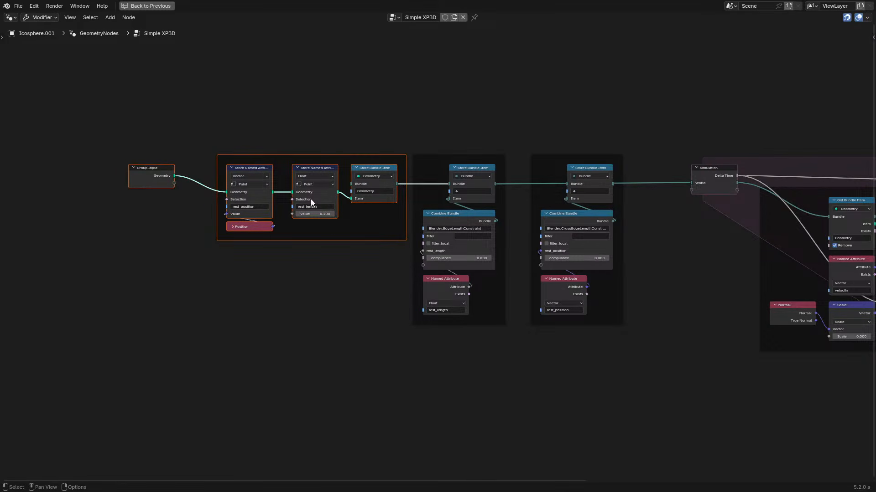
left_click_drag(113, 96, 565, 363)
key("g")
left_click(670, 375)
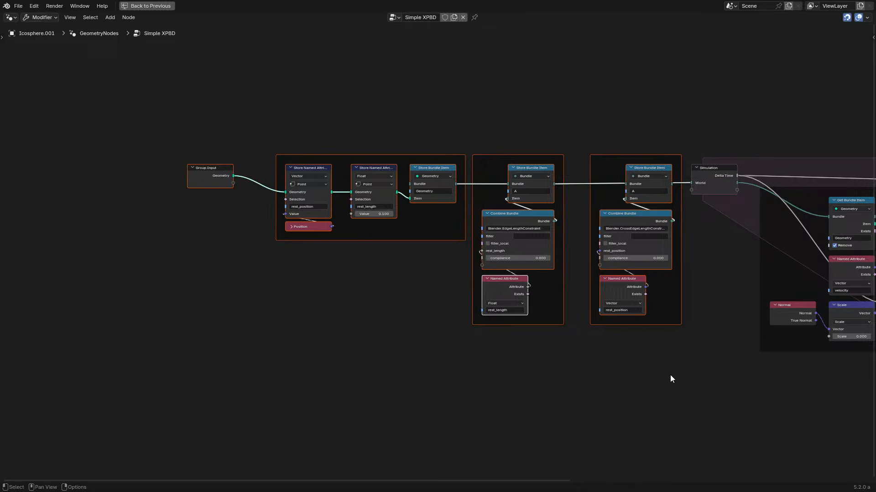
left_click(670, 373)
- Rename the item stored by the CrossEdgeLengthConstraint's Store Bundle Item node to B
middle_click_drag(688, 324, 228, 351)
scroll(223, 340, "up", 5)
left_click_drag(232, 164, 249, 165)
left_click(189, 174)
type("B")
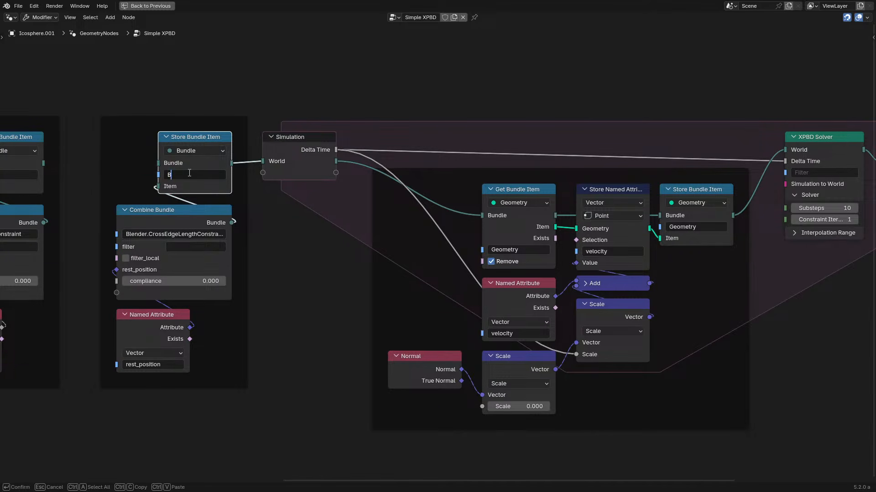
key("Return")
- Name the edge length Store Bundle Item's entry a and the cross edge length one b, both lowercase
middle_click_drag(51, 163, 274, 188)
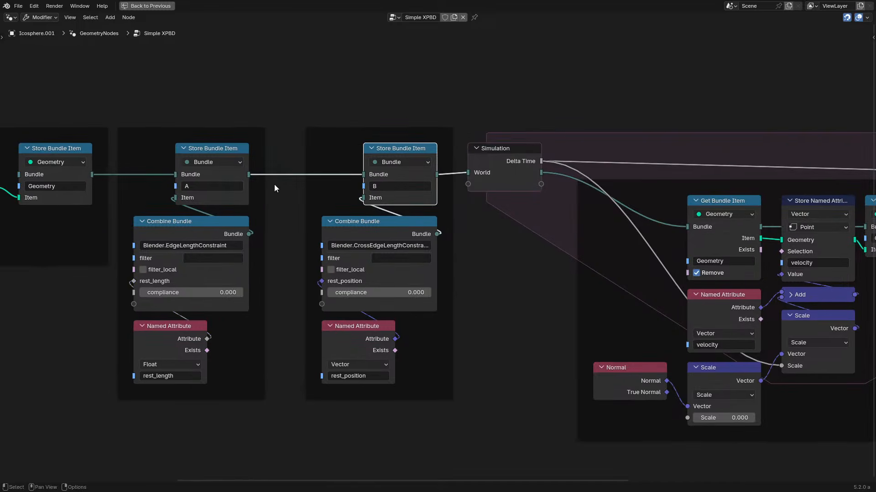
left_click(193, 186)
type("a")
key("Return")
left_click(395, 186)
type("b")
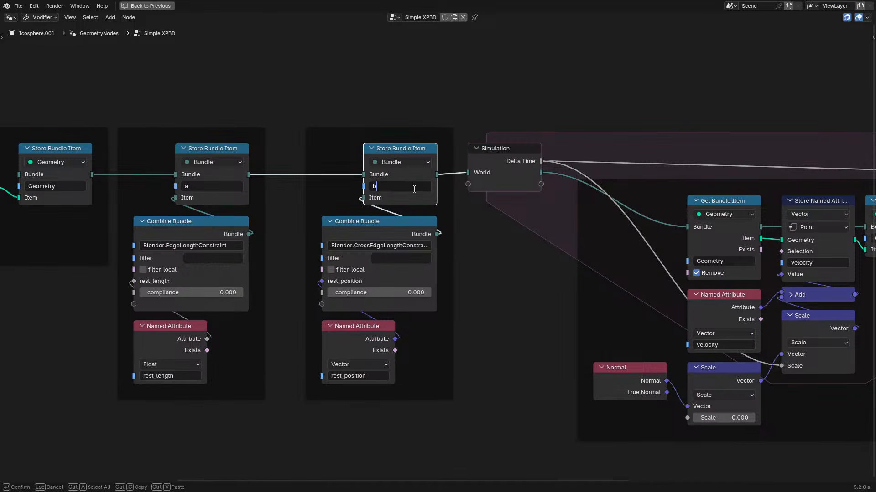
key("Return")
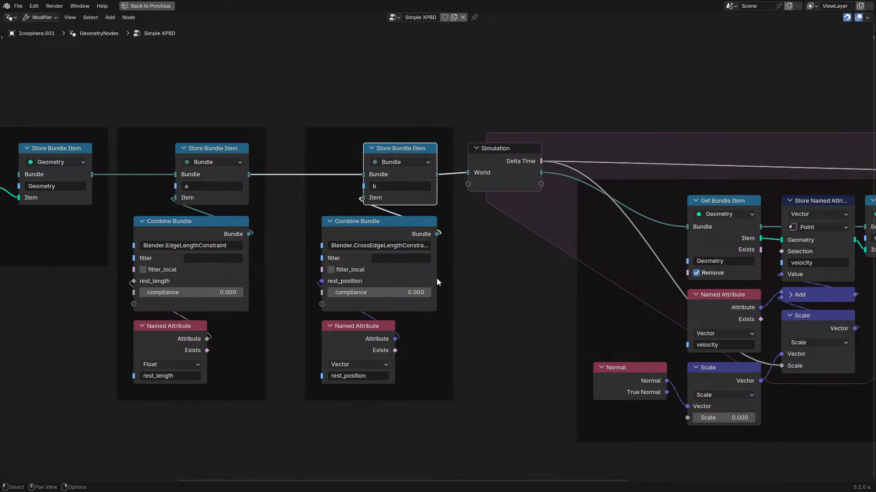
- Restore the full workspace layout and play the simulation from the first frame to check both constraints together
key("ctrl+space")
key("shift+Left")
key("space")
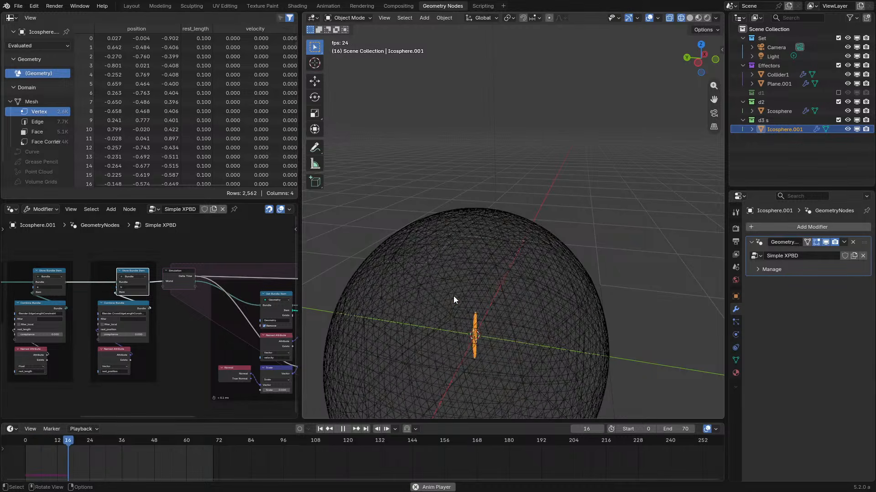
key("space")
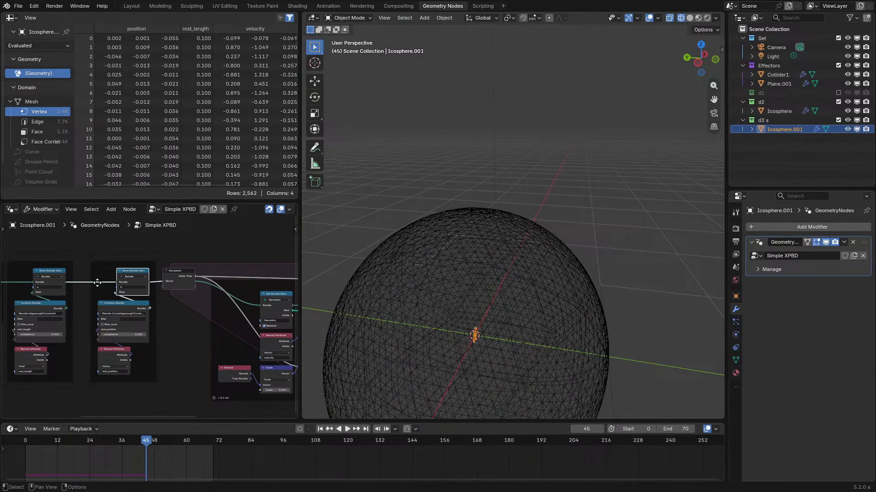
- Mute the Store Bundle Item node named a and replay the simulation from the first frame
left_click(51, 283)
key("m")
key("shift+Left")
key("space")
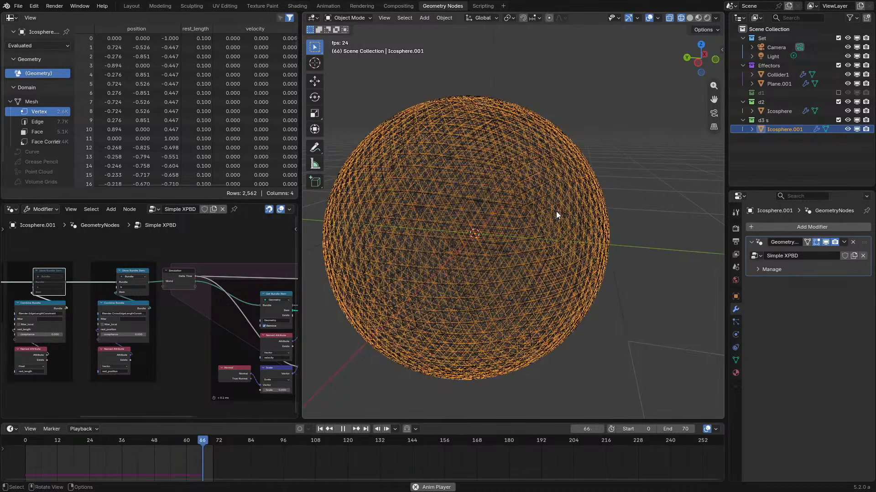
- Exclude the d2 collection from the view layer and unmute the Store Bundle Item node named a
middle_click_drag(557, 212, 577, 196)
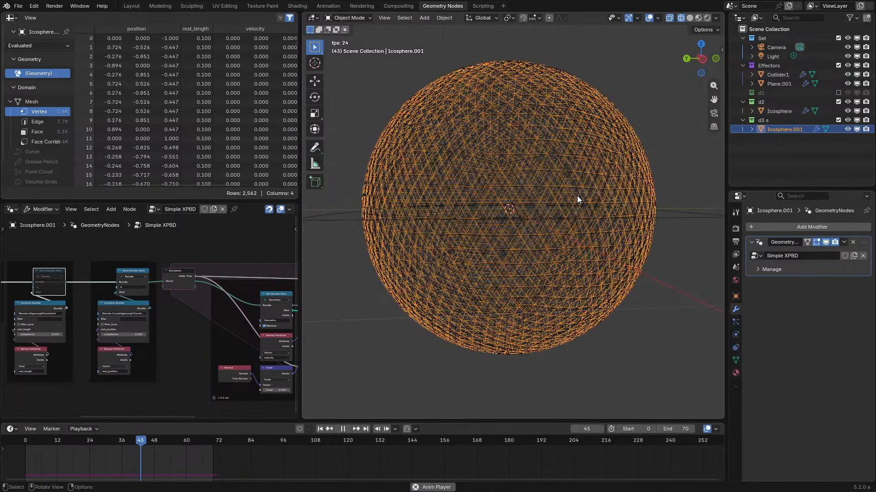
left_click(838, 102)
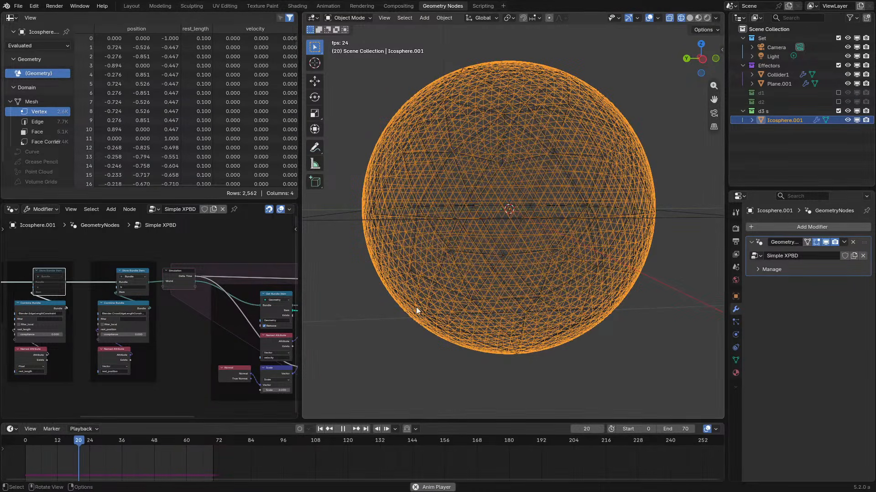
scroll(102, 292, "up", 4)
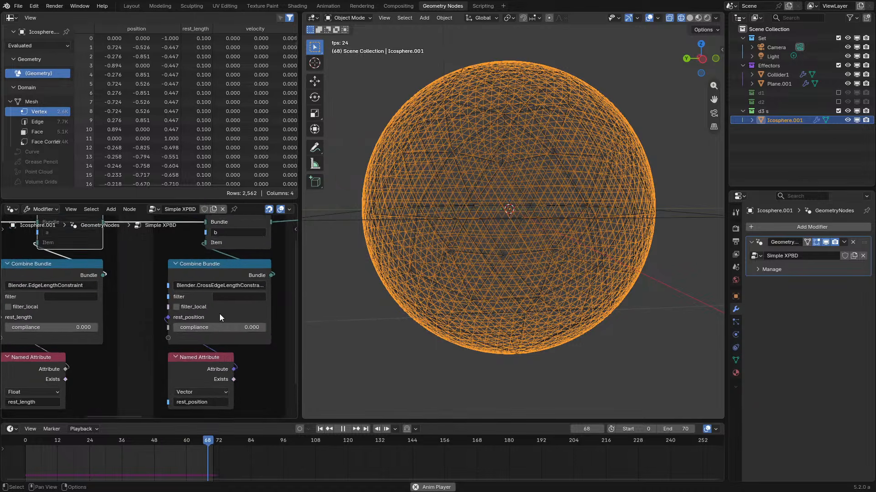
scroll(219, 313, "down", 1)
left_click(89, 229)
key("Escape")
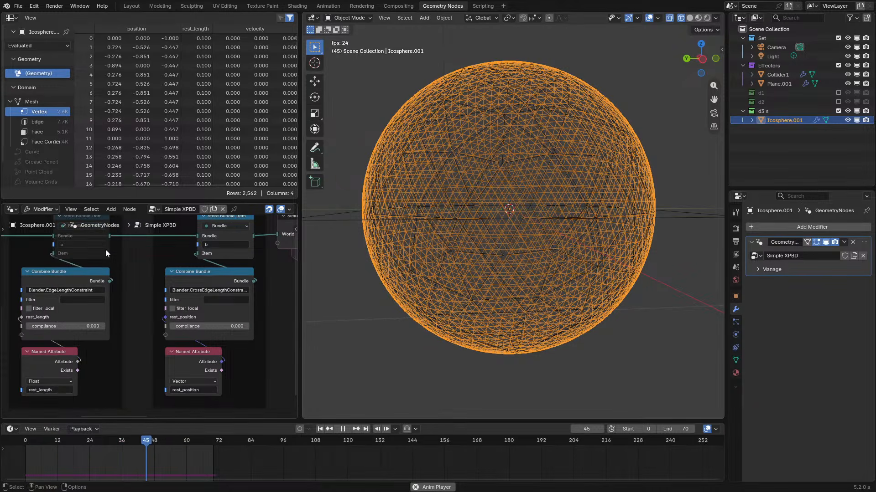
left_click(69, 233)
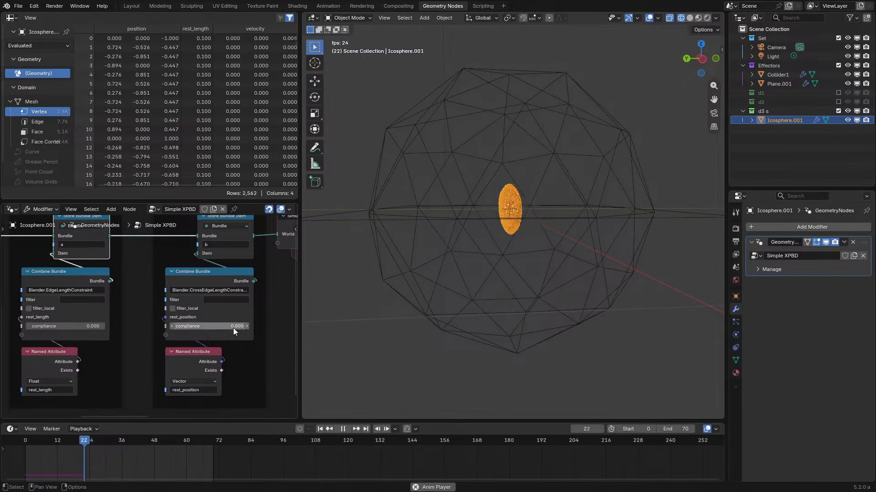
- Set the Scale node fed by Normal to 1.000 in the velocity frame, then stop playback
scroll(528, 243, "up", 5)
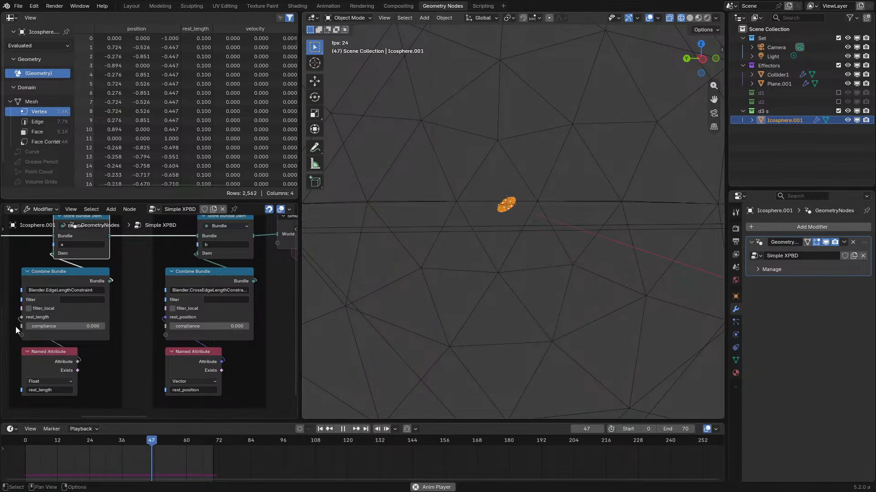
scroll(271, 339, "down", 4)
middle_click_drag(271, 338, 287, 303)
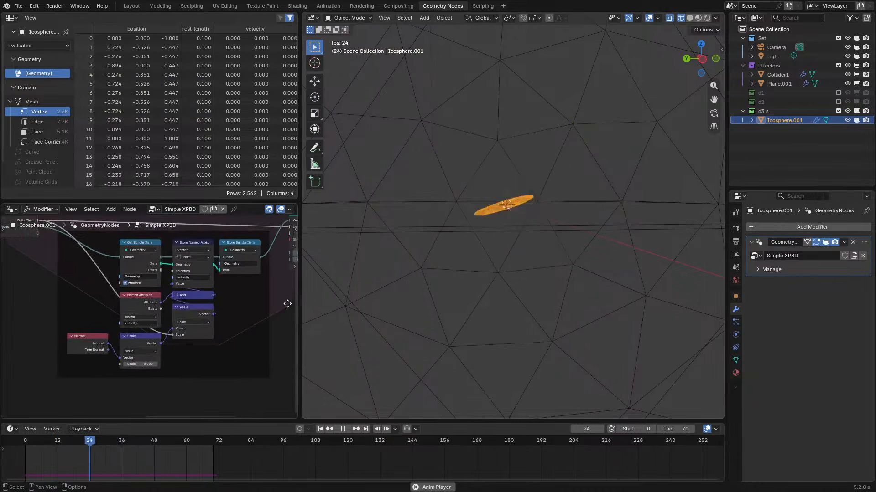
scroll(151, 315, "up", 4)
left_click(138, 386)
left_click(139, 382)
type("1")
key("Return")
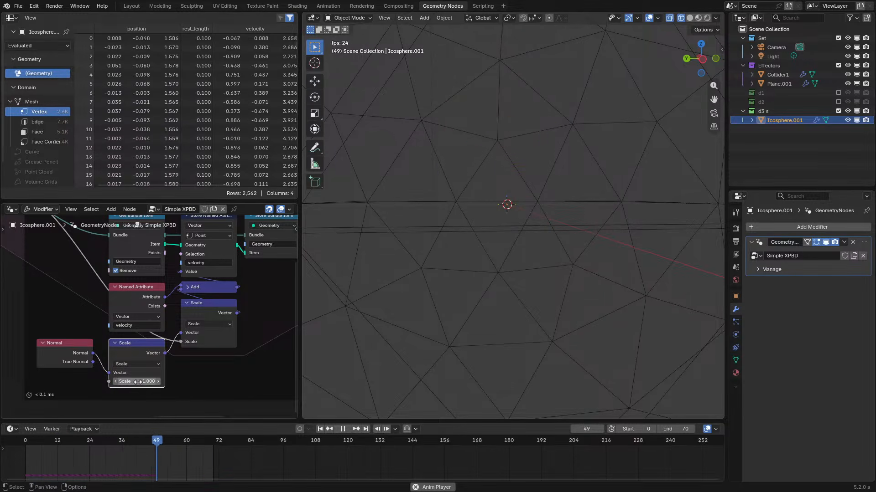
key("space")
- Maximize the node editor and add an Edge Vertices node beneath the Position node in the attribute storing area
key("ctrl+space")
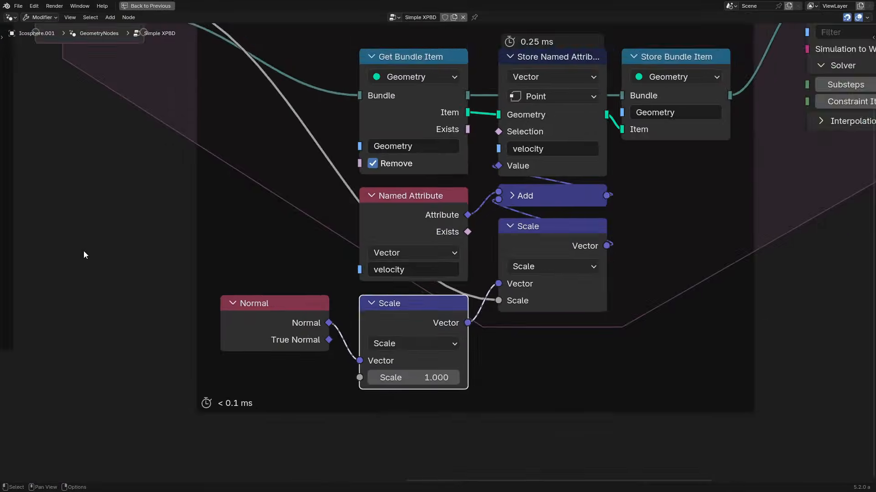
scroll(84, 251, "down", 2)
middle_click_drag(84, 251, 459, 320)
scroll(460, 320, "up", 2)
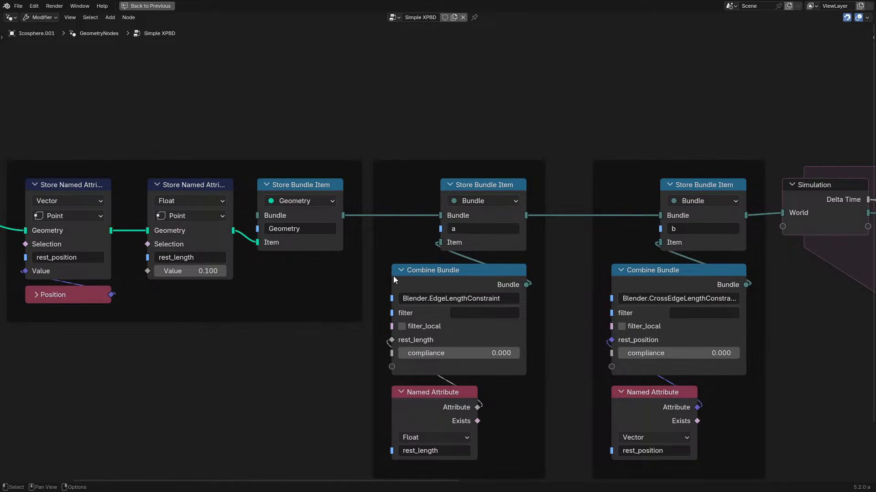
middle_click_drag(193, 275, 354, 283)
scroll(354, 282, "up", 2)
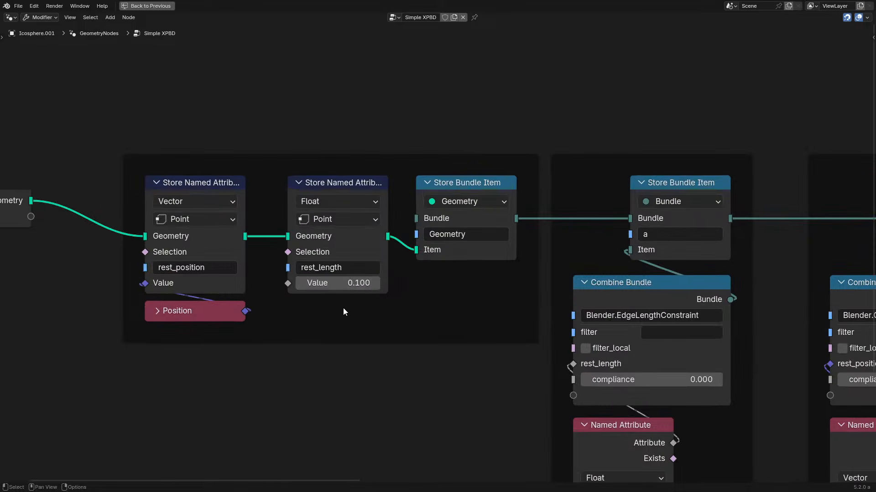
left_click_drag(245, 311, 264, 339)
type("edge")
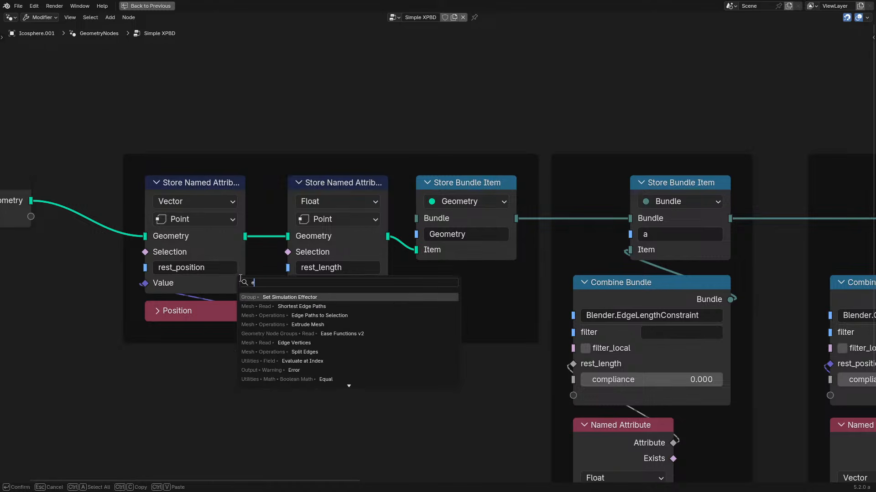
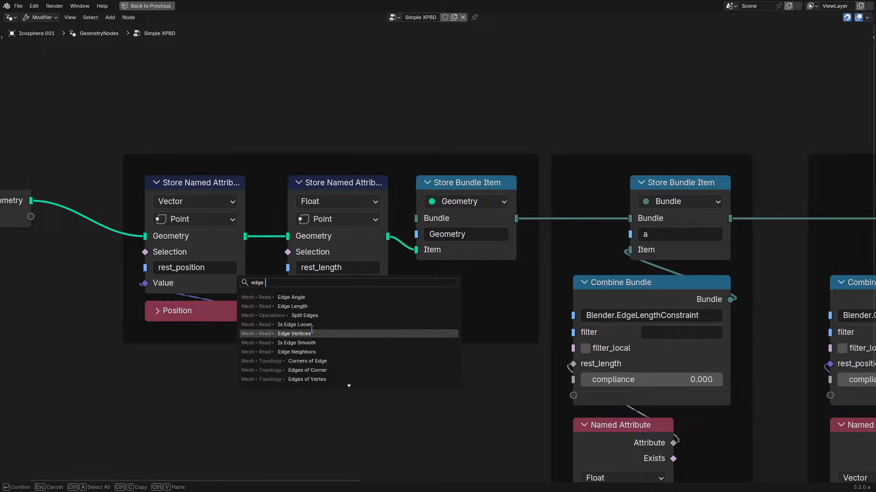
left_click(312, 332)
left_click(253, 427)
- Add a collapsed Distance vector math node and feed it Position 1 and Position 2 from Edge Vertices
key("shift+a")
type("dis")
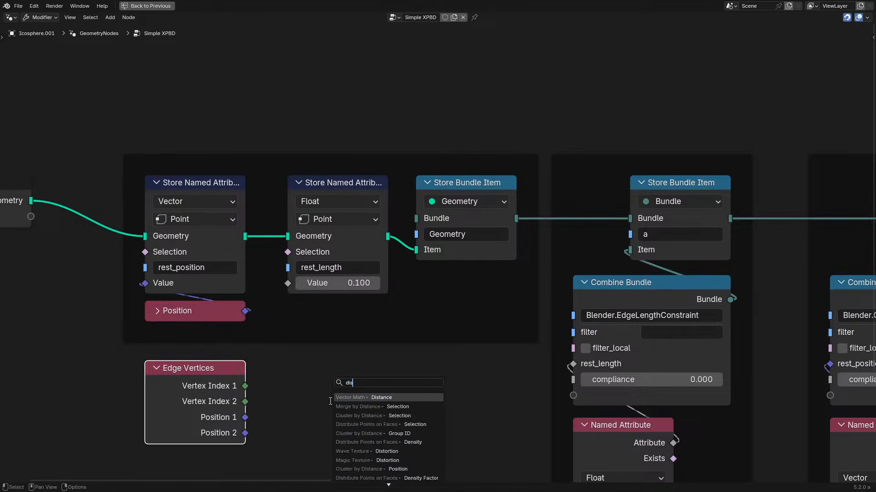
key("Return")
key("h")
left_click_drag(245, 433, 304, 410)
- Store rest_length on the Edge domain with Distance as its value, and arrange Distance and Edge Vertices beneath that node
left_click(360, 220)
left_click(325, 271)
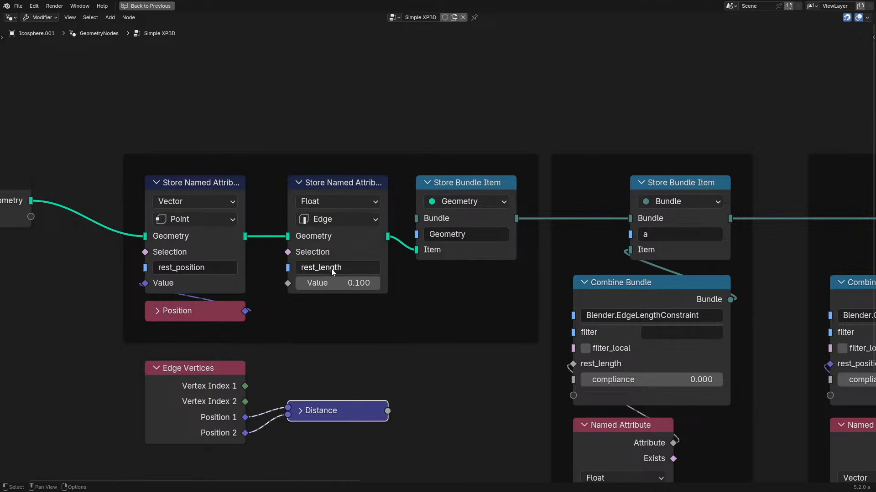
left_click_drag(388, 411, 287, 284)
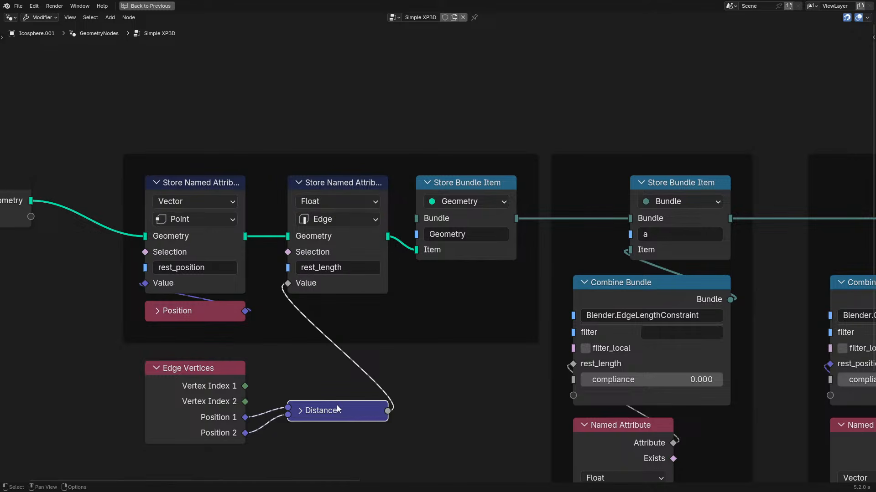
left_click_drag(337, 411, 337, 325)
left_click_drag(186, 403, 327, 386)
- Restore the full workspace layout and play the simulation from the first frame
key("ctrl+space")
key("space")
left_click(24, 440)
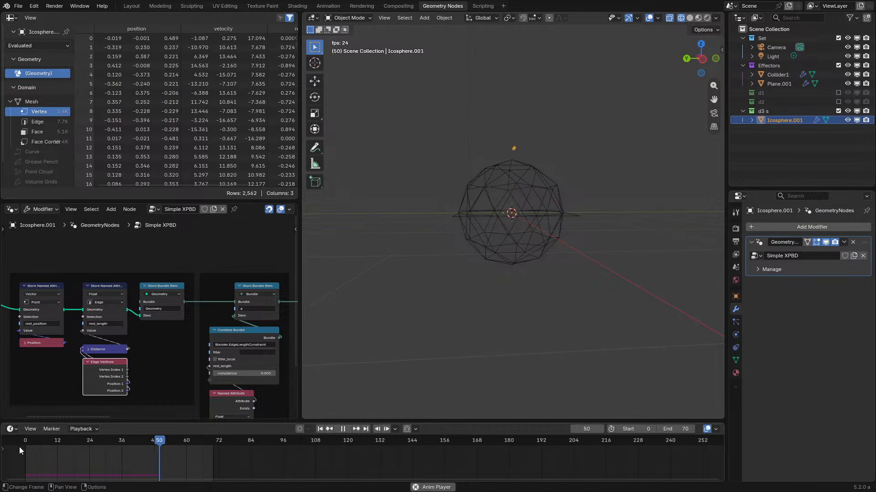
left_click(16, 438)
key("space")
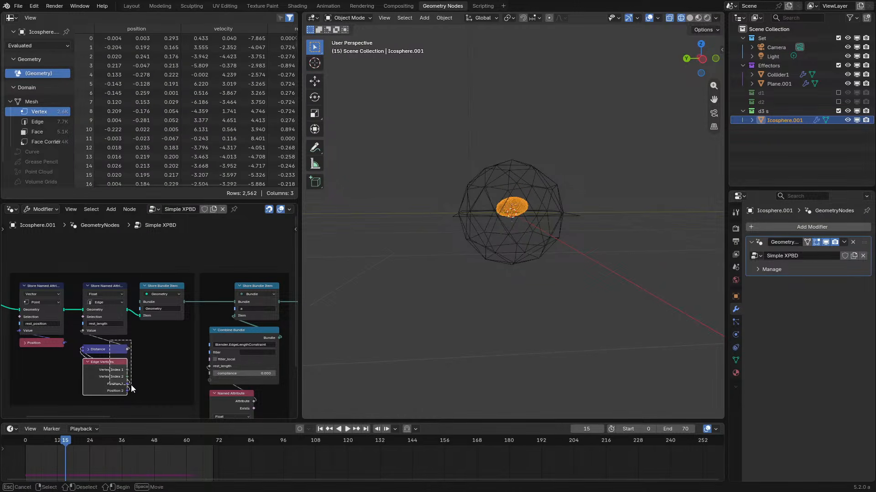
- Nudge the Distance and Edge Vertices nodes closer to Store Named Attribute and replay the simulation from the first frame
left_click_drag(123, 380, 119, 374)
key("space")
key("space")
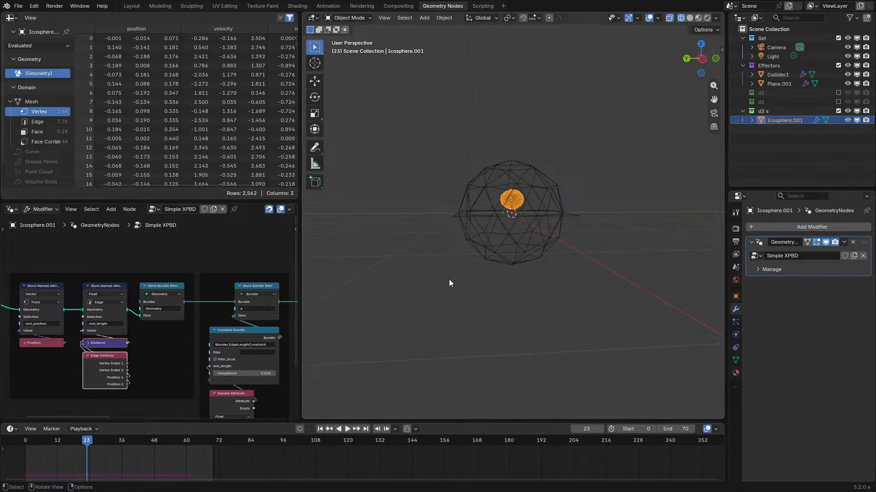
key("space")
key("space")
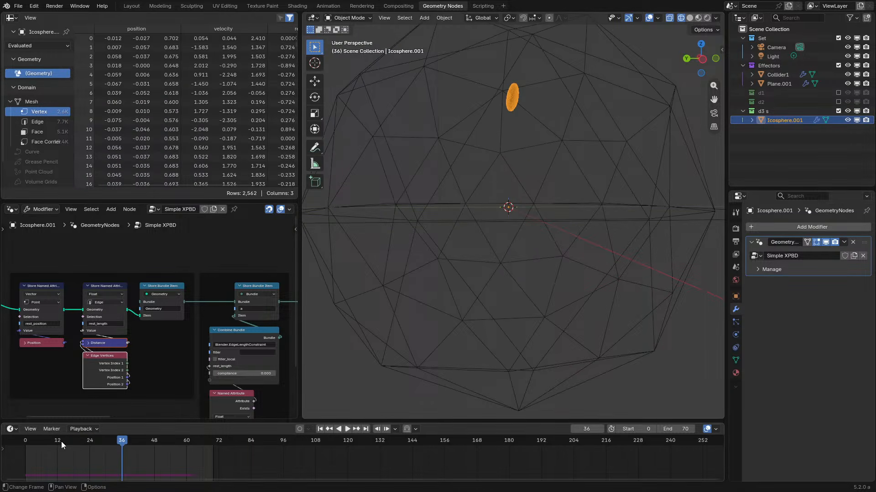
left_click(21, 442)
key("space")
key("space")
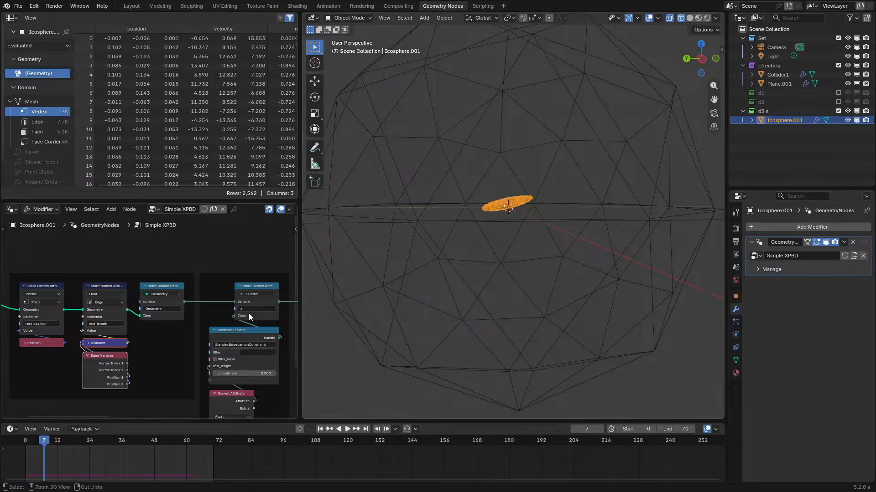
- Review the maximized node network from the stored attributes through both constraint frames to the simulation zone
key("ctrl+space")
key("ctrl+space")
key("space")
key("space")
key("ctrl+space")
scroll(242, 327, "down", 8)
middle_click_drag(327, 301, 258, 309)
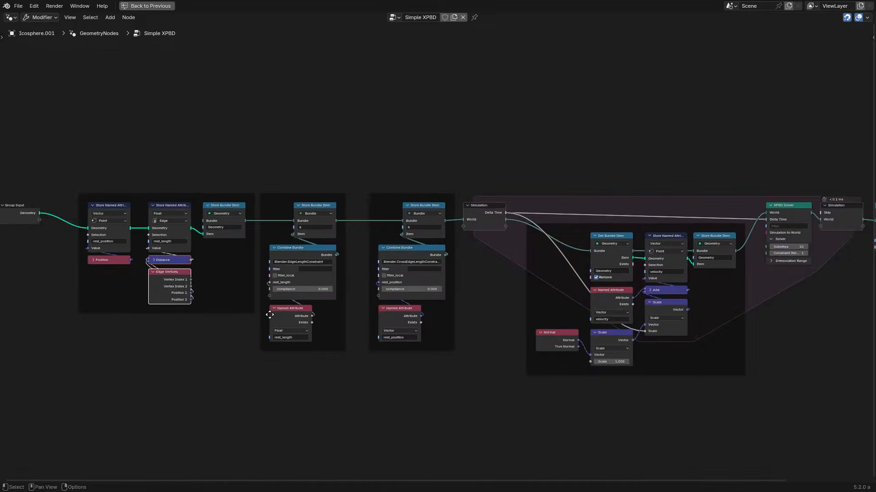
scroll(360, 225, "up", 3)
left_click_drag(395, 178, 405, 179)
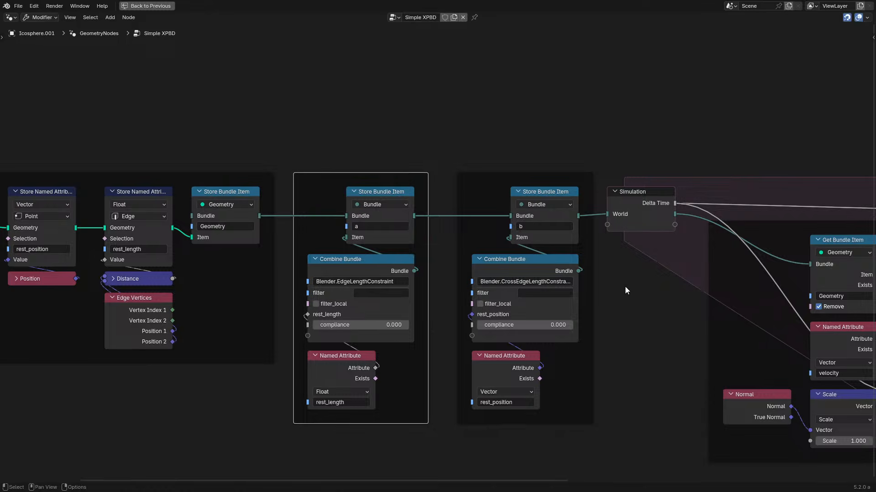
middle_click_drag(624, 286, 276, 297)
- Restore the workspace layout, inspect the deforming icosphere from several views, and switch the viewport to solid shading
key("ctrl+space")
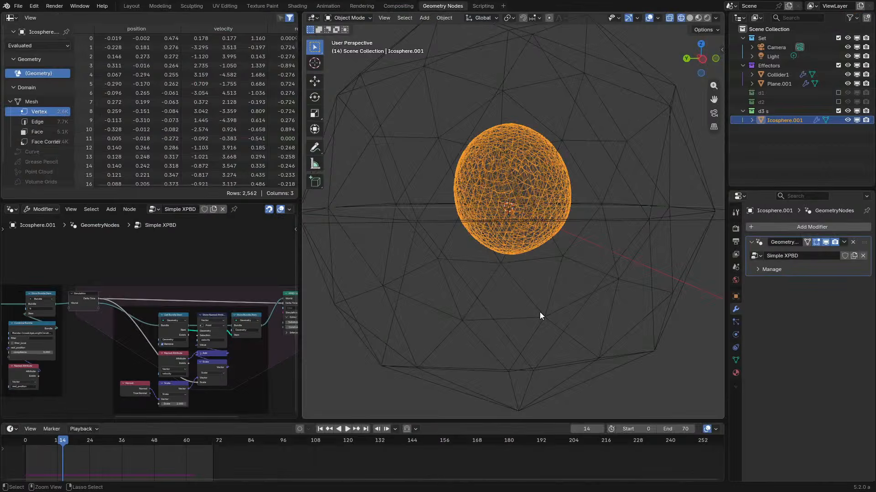
key("space")
middle_click_drag(535, 285, 516, 262)
middle_click_drag(512, 285, 555, 248, "shift")
key("z")
key("z")
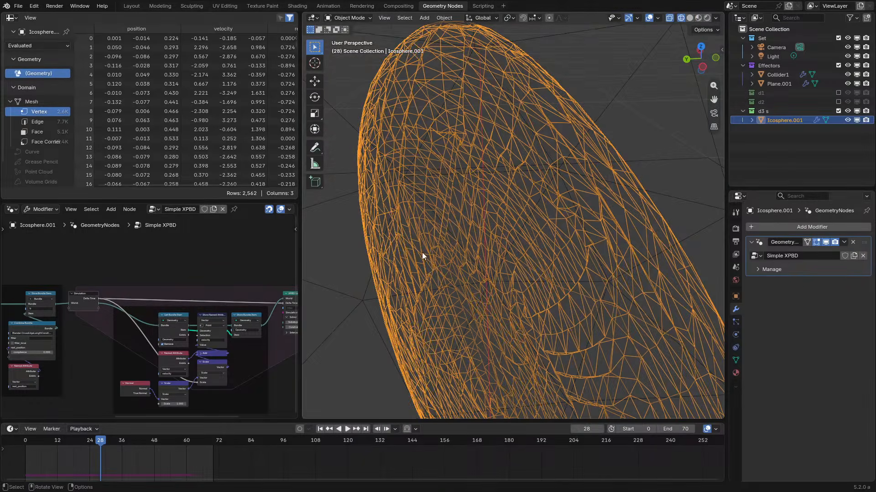
key("z")
key("ctrl+space")
key("Escape")
key("ctrl+space")
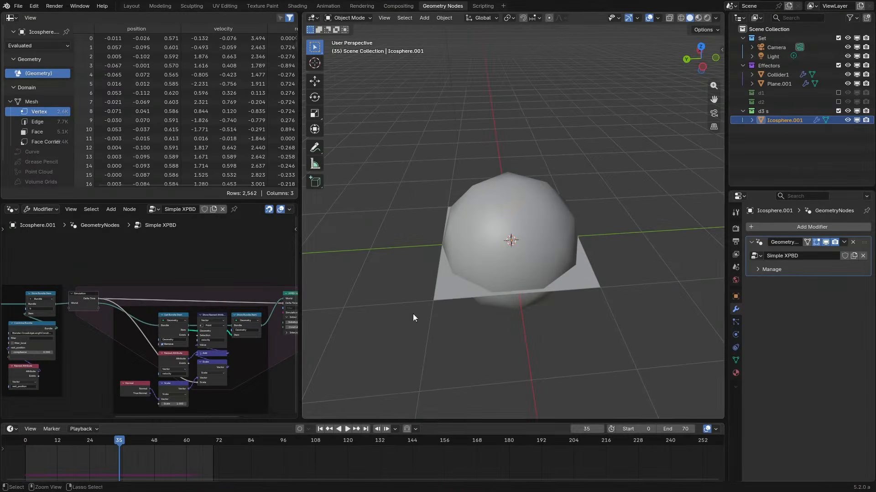
- Maximize the node editor again and collapse the Scale node that multiplies by Delta Time
key("ctrl+space")
key("ctrl+space")
key("ctrl+space")
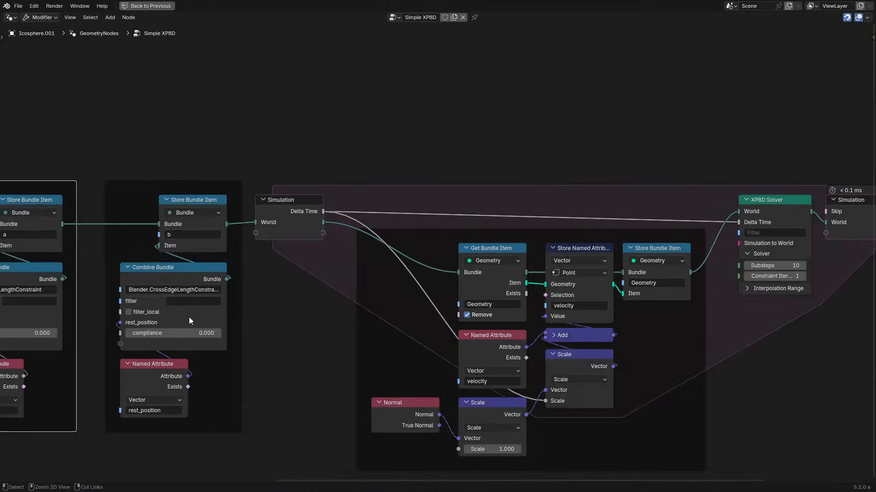
middle_click_drag(484, 312, 384, 271)
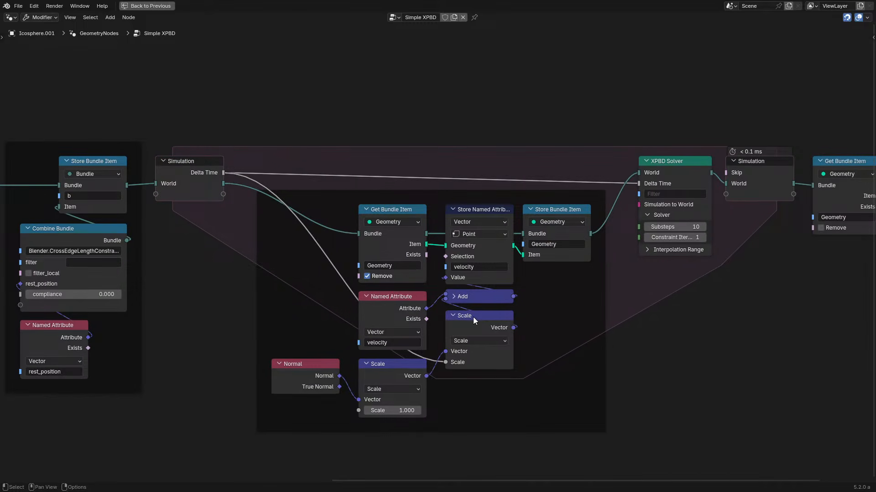
left_click(472, 317)
key("h")
- Examine the simulation zone from Get Bundle Item through the velocity update to the XPBD Solver
scroll(499, 198, "down", 3)
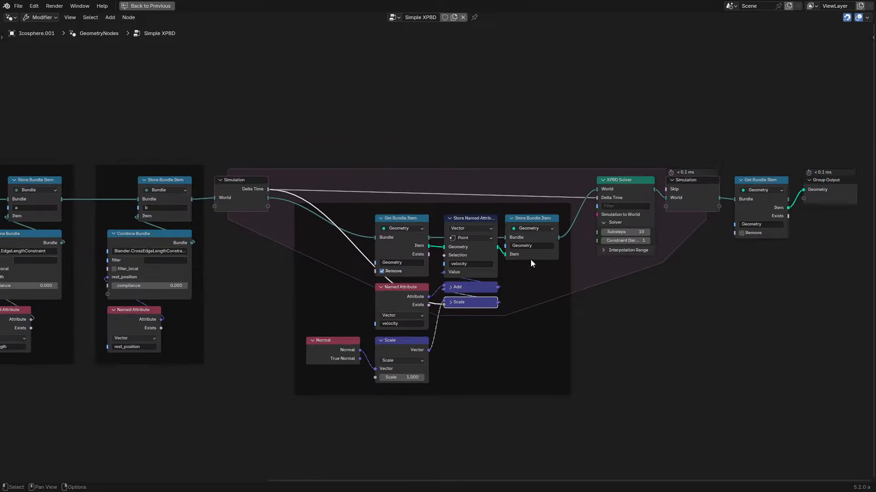
middle_click_drag(531, 274, 682, 262)
middle_click_drag(230, 303, 334, 310)
middle_click_drag(632, 295, 347, 288)
scroll(348, 288, "up", 4)
left_click_drag(368, 235, 368, 233)
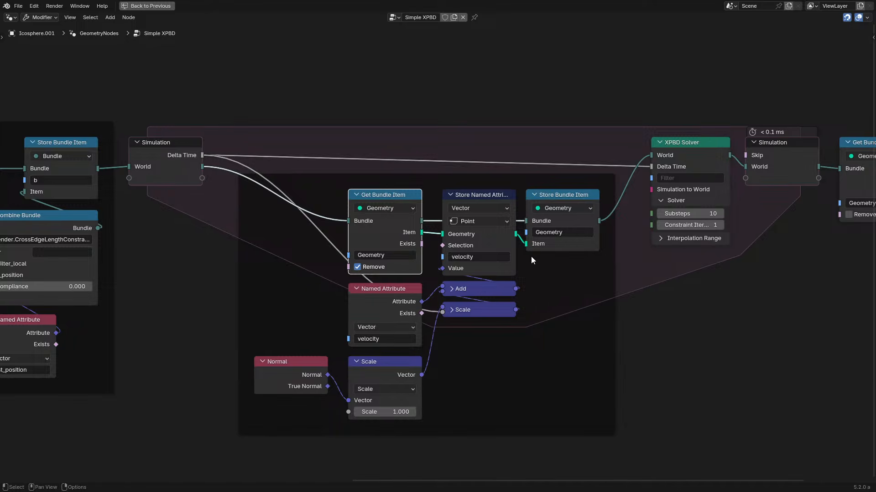
middle_click_drag(530, 256, 336, 287)
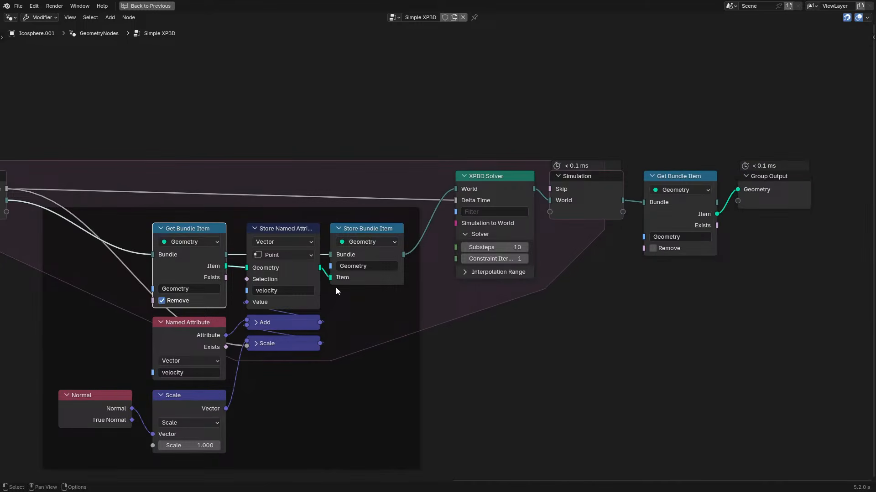
- Examine the EdgeLengthConstraint and CrossEdgeLengthConstraint bundles and the attributes they read before the simulation zone
middle_click_drag(200, 268, 424, 244)
middle_click_drag(179, 240, 420, 235)
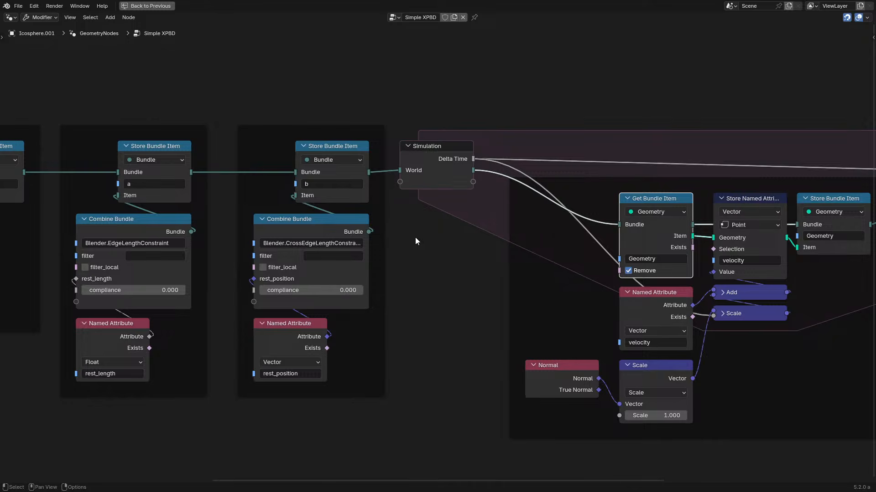
middle_click_drag(322, 237, 513, 243)
scroll(415, 246, "up", 2)
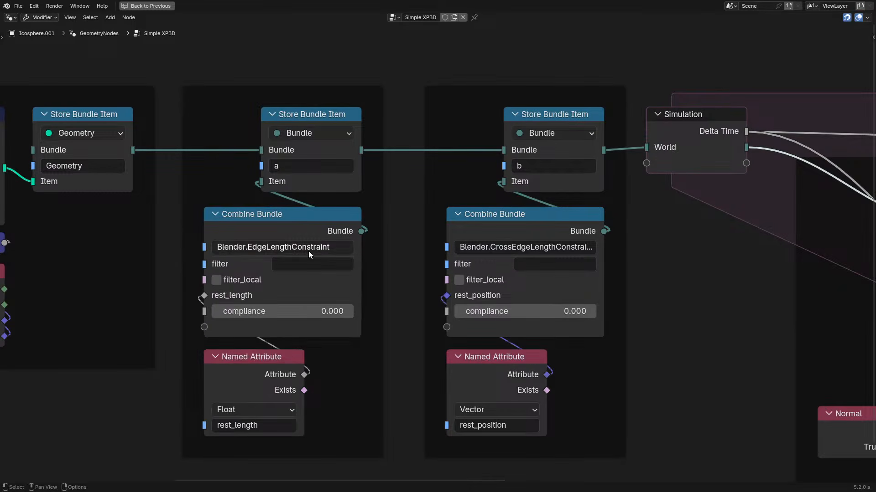
left_click(308, 251)
key("Escape")
scroll(396, 267, "down", 5)
scroll(396, 266, "up", 3)
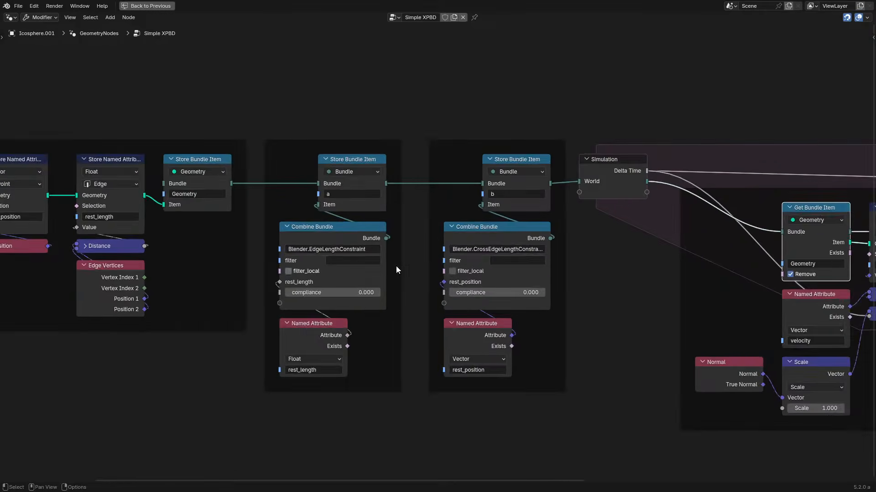
scroll(396, 266, "down", 1)
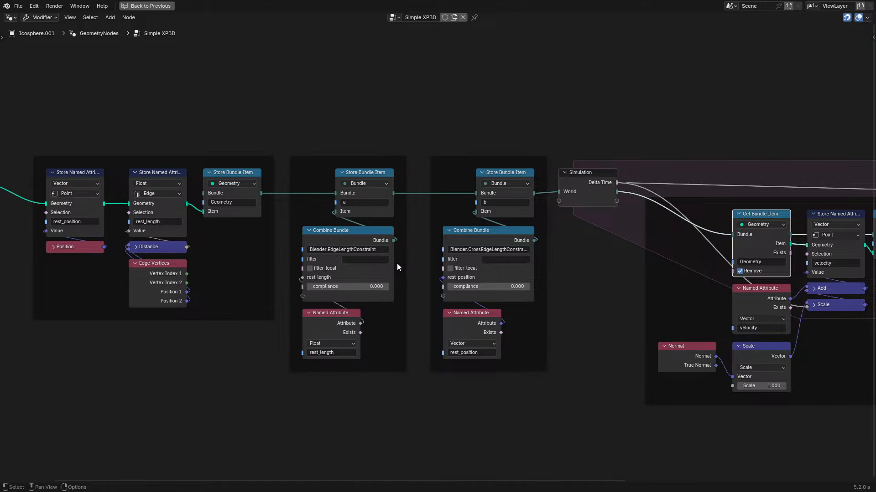
- Collapse the Edge Vertices node that feeds the Distance measurement for rest_length
middle_click_drag(461, 235, 462, 252)
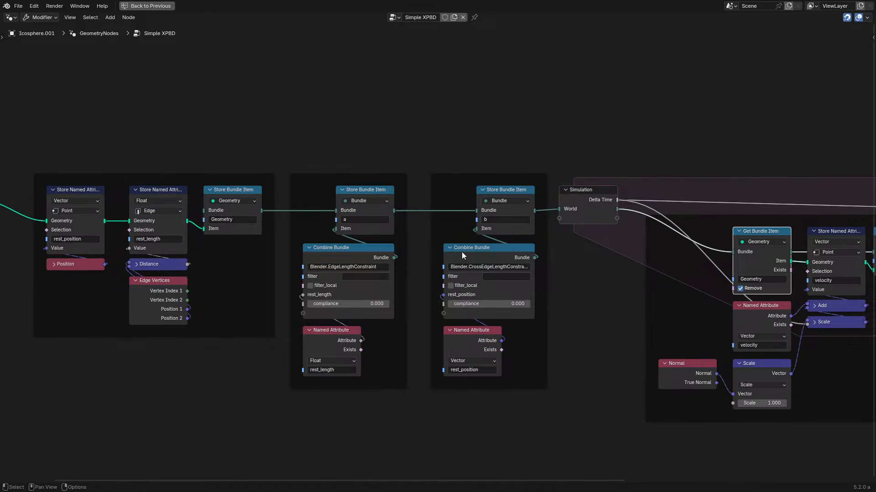
middle_click_drag(462, 252, 456, 259)
scroll(456, 258, "up", 2)
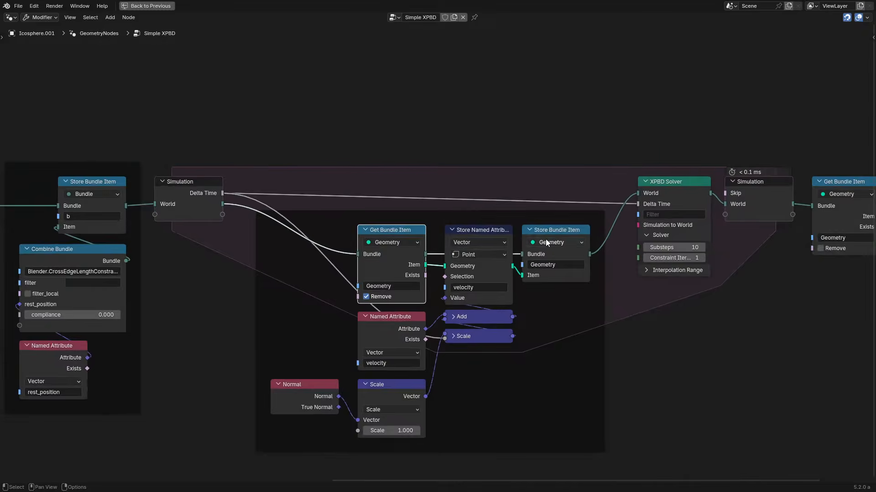
middle_click_drag(662, 239, 343, 283)
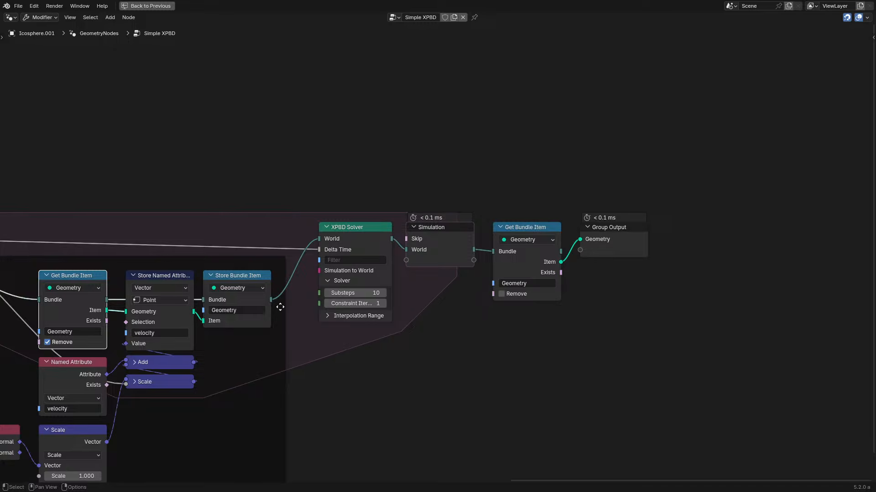
middle_click_drag(191, 330, 694, 227)
middle_click_drag(304, 252, 740, 271)
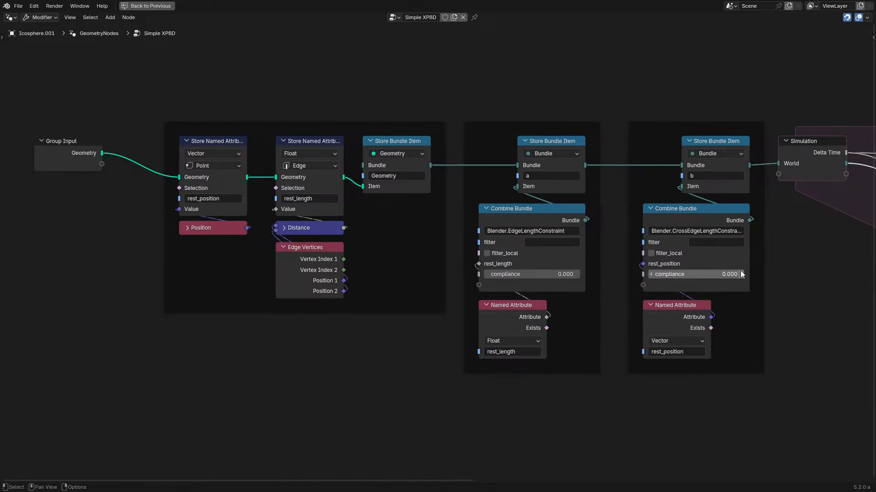
left_click(289, 273)
key("h")
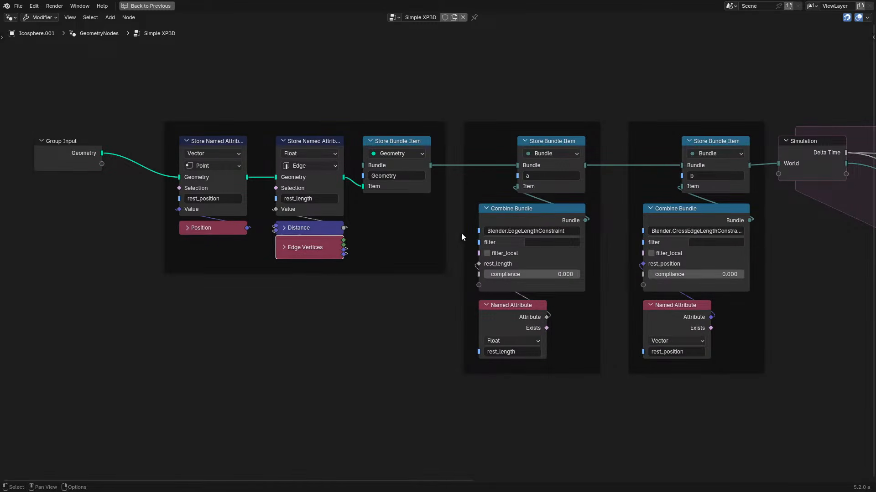
- Examine the EdgeLengthConstraint and CrossEdgeLengthConstraint Combine Bundle nodes and how they lead into the simulation zone
middle_click_drag(437, 245, 163, 237)
scroll(422, 249, "up", 2)
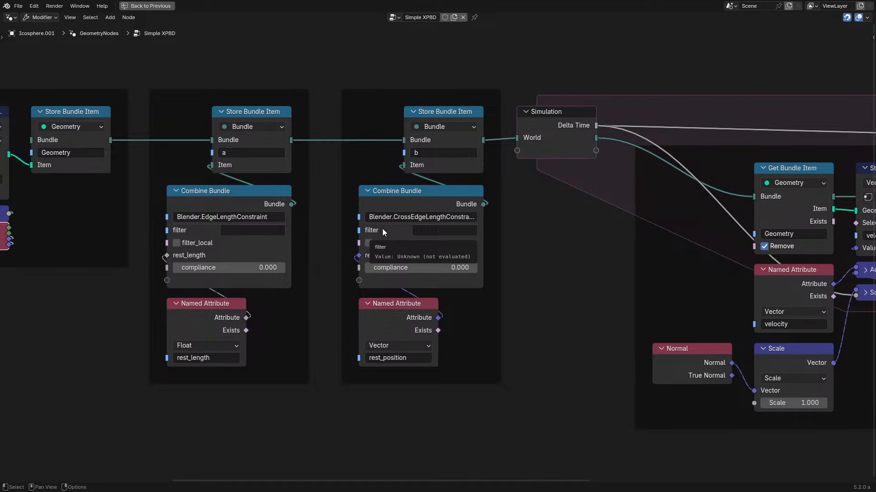
middle_click_drag(283, 231, 442, 279)
scroll(442, 279, "up", 3)
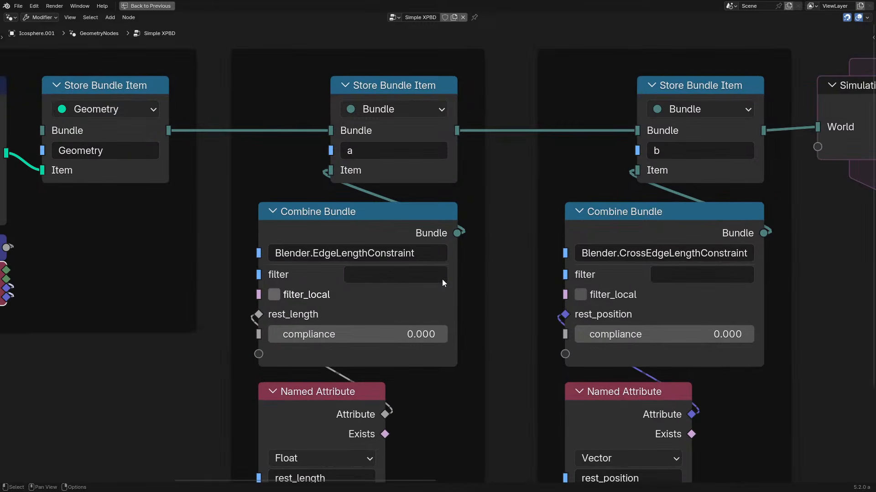
middle_click_drag(538, 270, 0, 256)
middle_click_drag(861, 244, 597, 253)
scroll(597, 253, "down", 6)
middle_click_drag(250, 266, 820, 246)
middle_click_drag(452, 246, 637, 240)
scroll(638, 240, "up", 4)
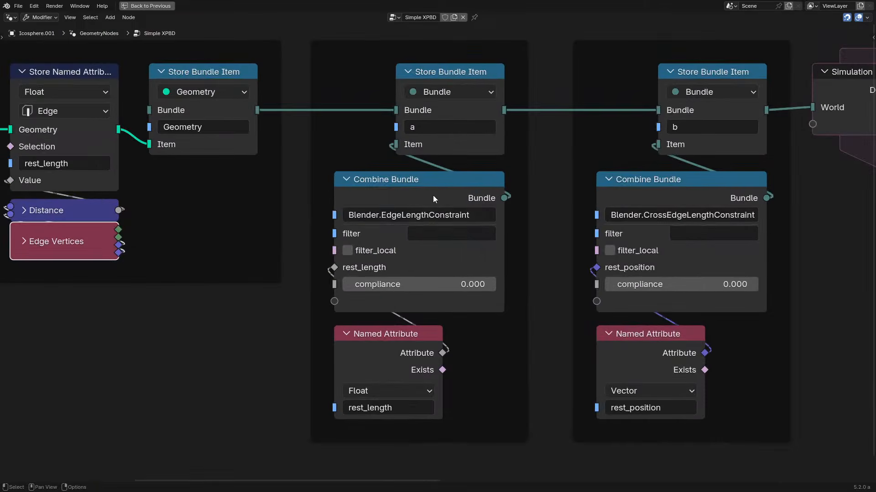
left_click(420, 217)
key("Return")
- Restore the workspace layout and briefly play the cloth simulation with both constraints active
key("ctrl+space")
key("space")
key("space")
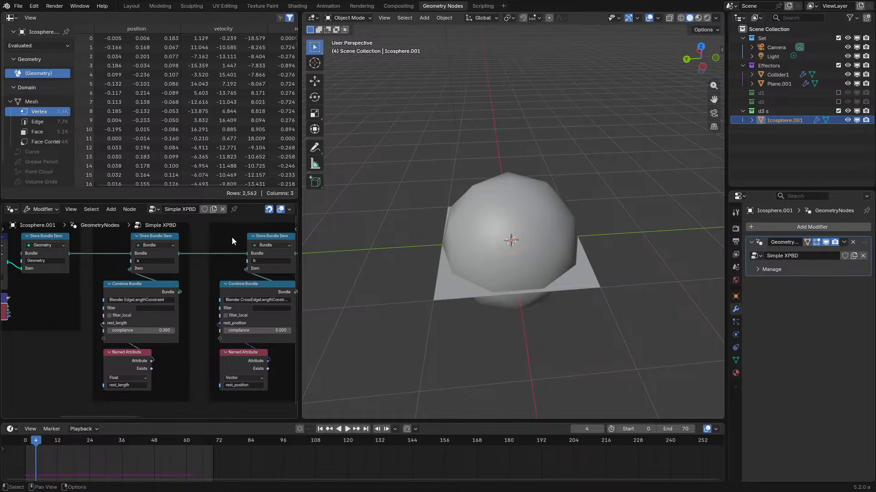
- Mute the Store Bundle Item node for bundle b and play the simulation with only the edge length constraint
left_click(258, 237)
key("m")
key("space")
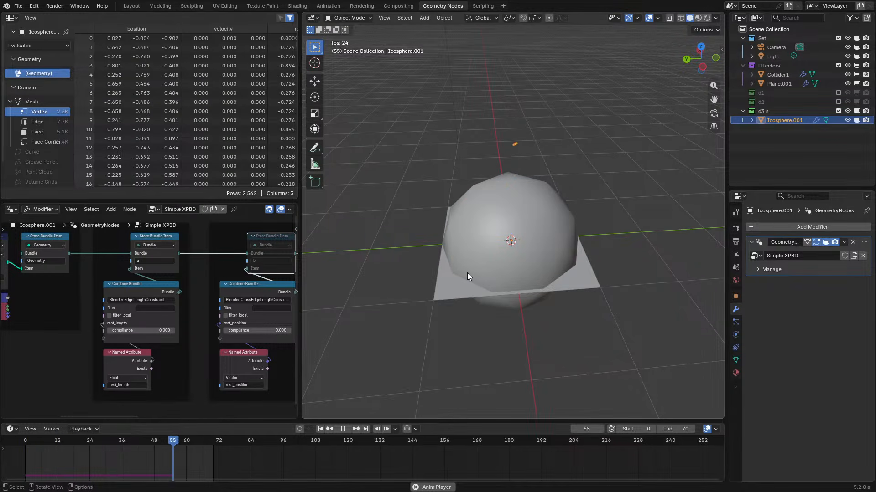
key("space")
key("space")
key("space")
middle_click_drag(467, 273, 479, 357)
- Cut the link from the rest_length Named Attribute to the EdgeLengthConstraint bundle and replay the simulation
key("ctrl+space")
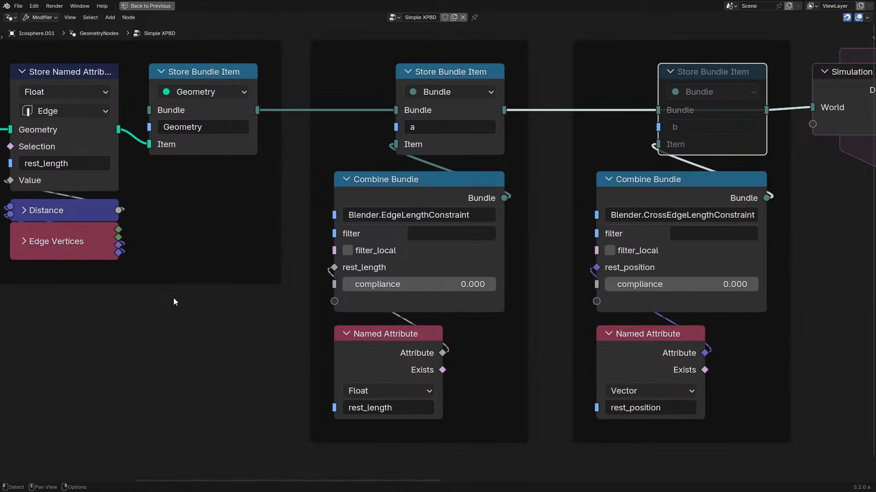
right_click_drag(399, 300, 371, 337, "ctrl")
key("ctrl+space")
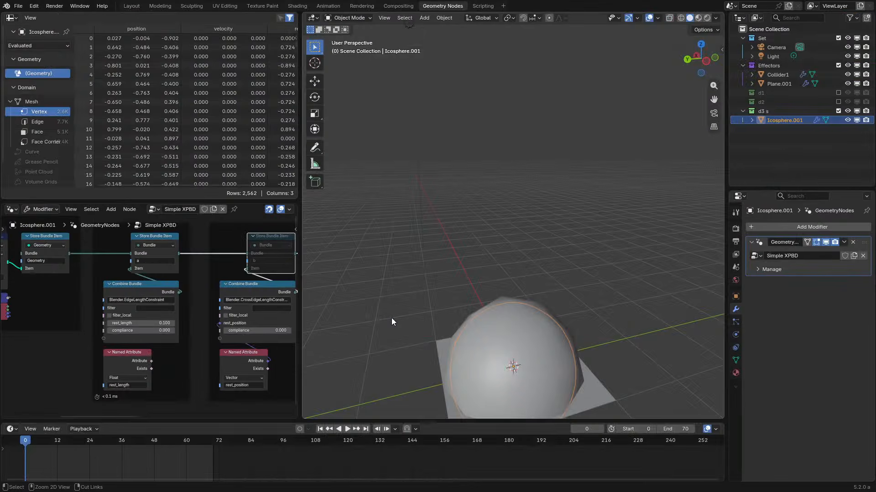
key("space")
left_click(15, 430)
left_click(17, 440)
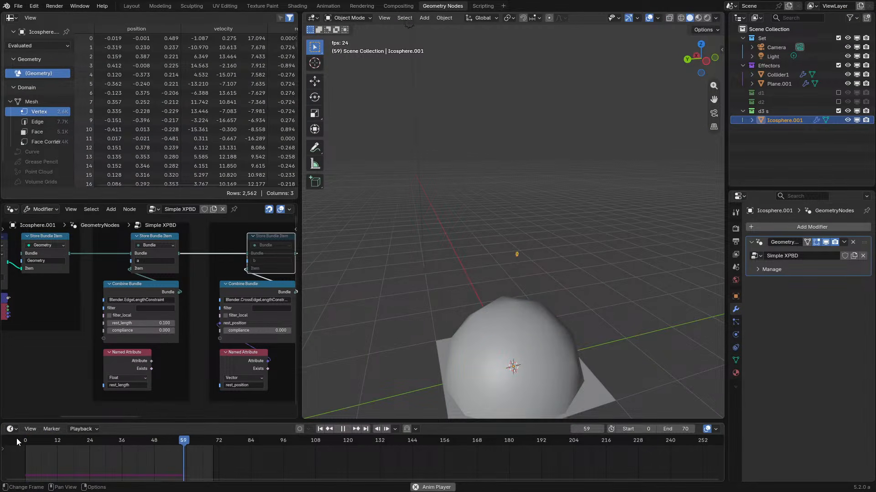
key("space")
- Reconnect the rest_length Named Attribute to the EdgeLengthConstraint bundle and check the nodes that store rest_length
left_click_drag(152, 360, 103, 323)
key("ctrl+space")
middle_click_drag(105, 235, 287, 246)
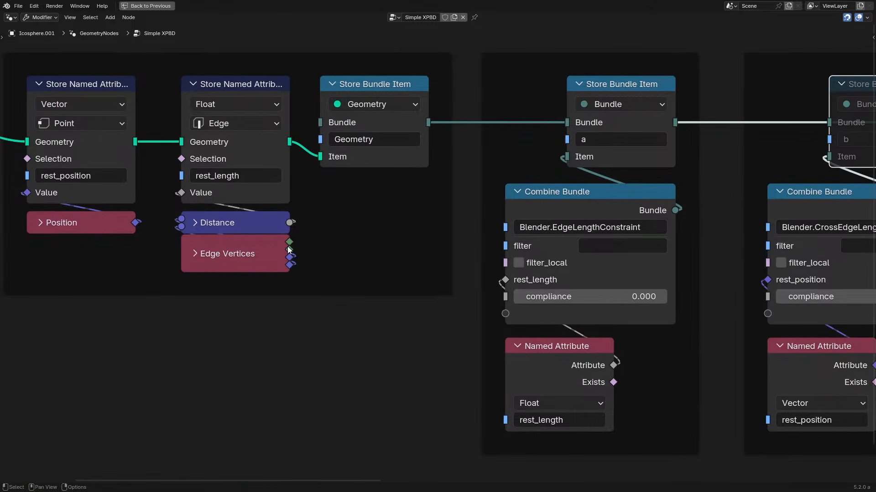
key("ctrl+space")
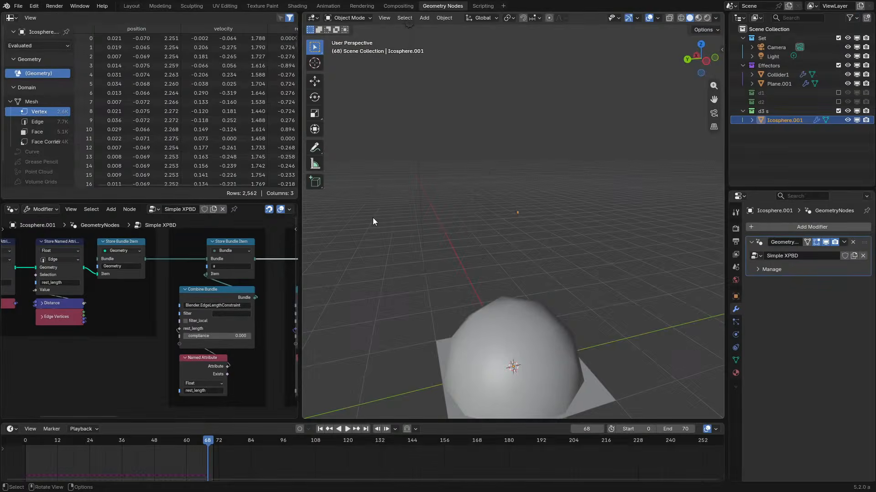
- Enable the d2 collection, select its Icosphere, and maximize the node editor showing the Cloth Dynamics group
left_click(838, 100)
left_click(838, 92)
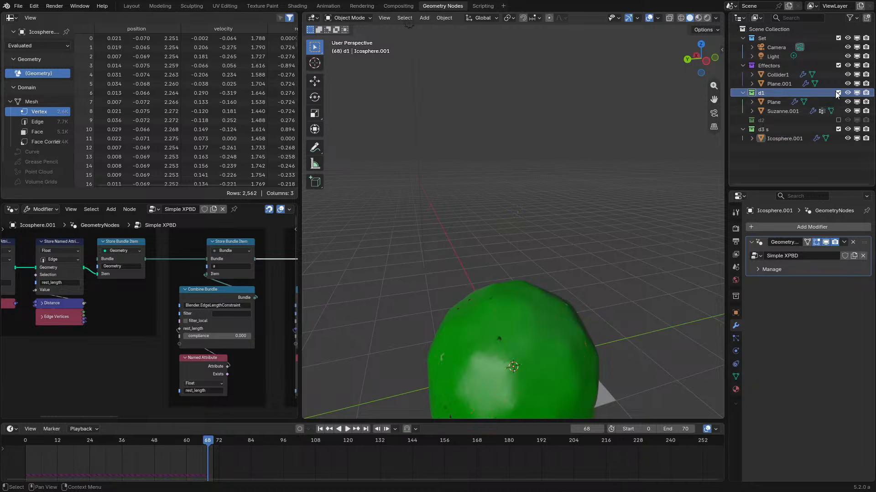
left_click(839, 101)
left_click(779, 111)
key("ctrl+space")
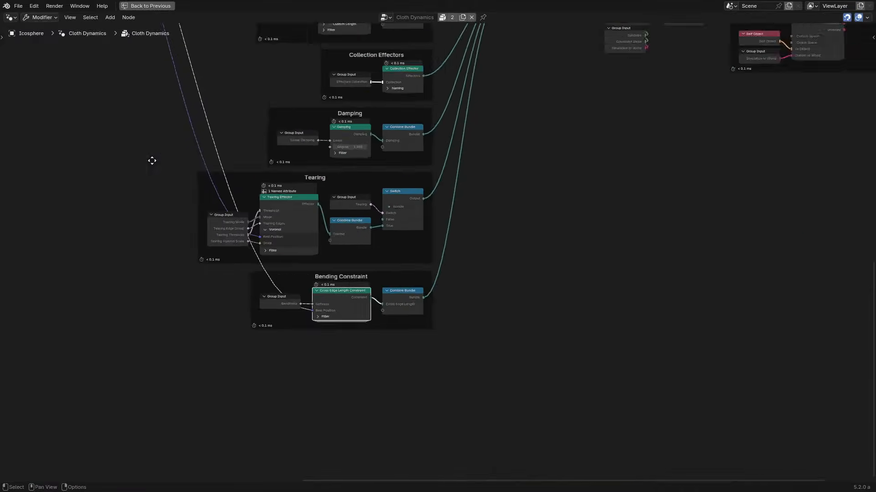
- Find the Setup Structural Rest Data group in Cloth Dynamics and inspect its nested Store Segment Length group
middle_click_drag(153, 160, 379, 399)
middle_click_drag(323, 252, 396, 349)
scroll(365, 258, "up", 8)
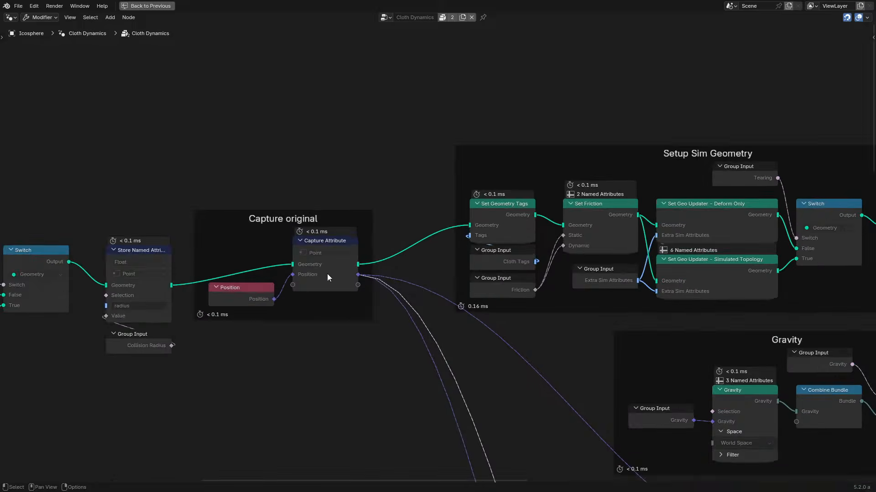
middle_click_drag(315, 277, 668, 289)
scroll(410, 269, "up", 3)
middle_click_drag(291, 280, 538, 282)
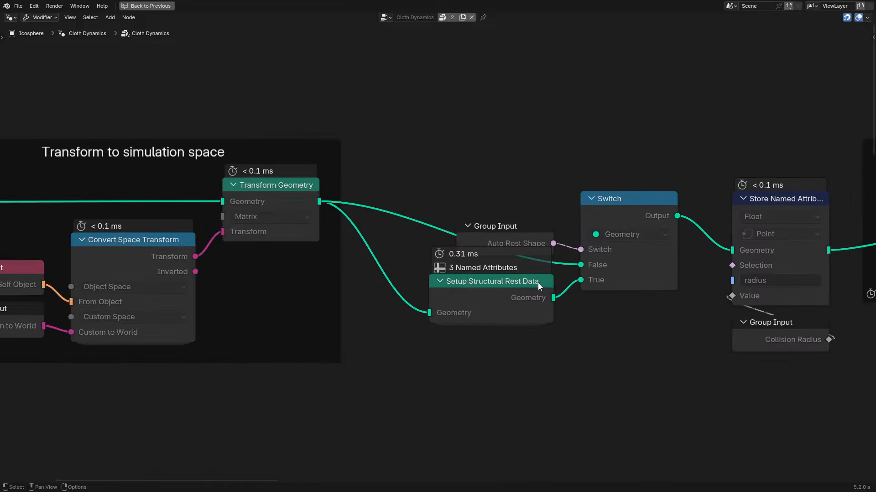
mouse_move(243, 319)
middle_mouse_down()
mouse_move(413, 328)
mouse_move(241, 309)
middle_mouse_up()
left_click(464, 290)
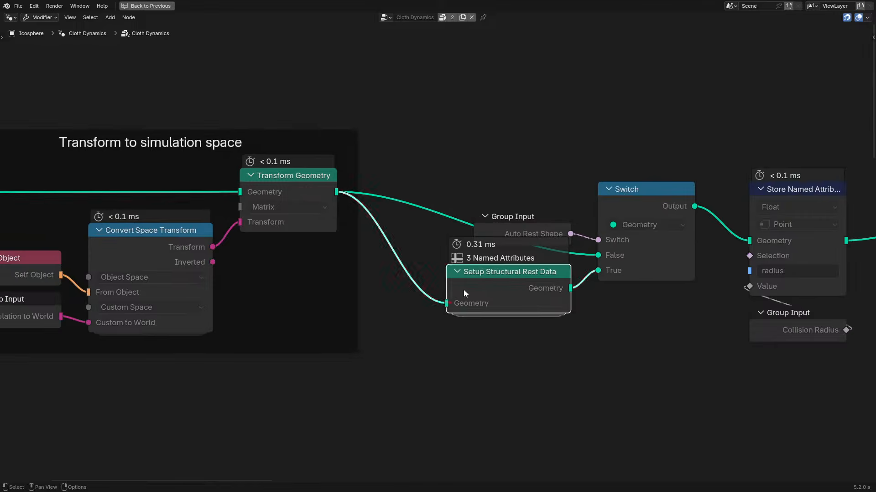
key("Tab")
left_click(324, 317)
key("Tab")
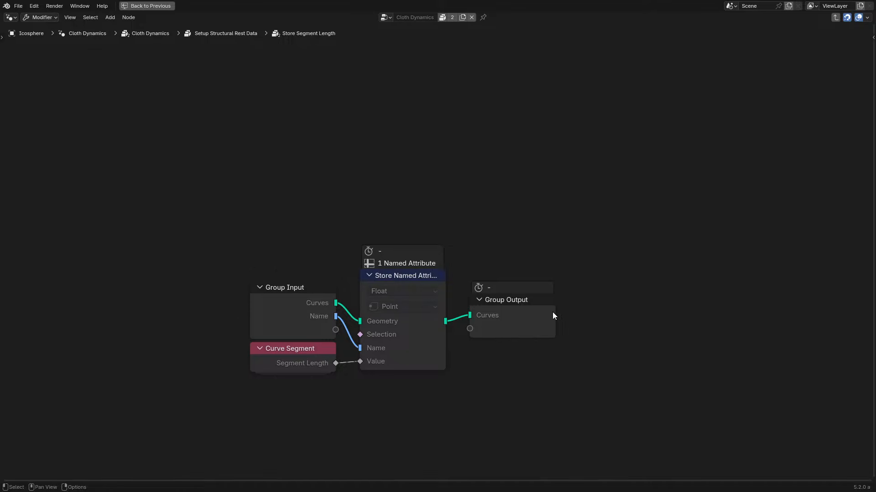
key("Tab")
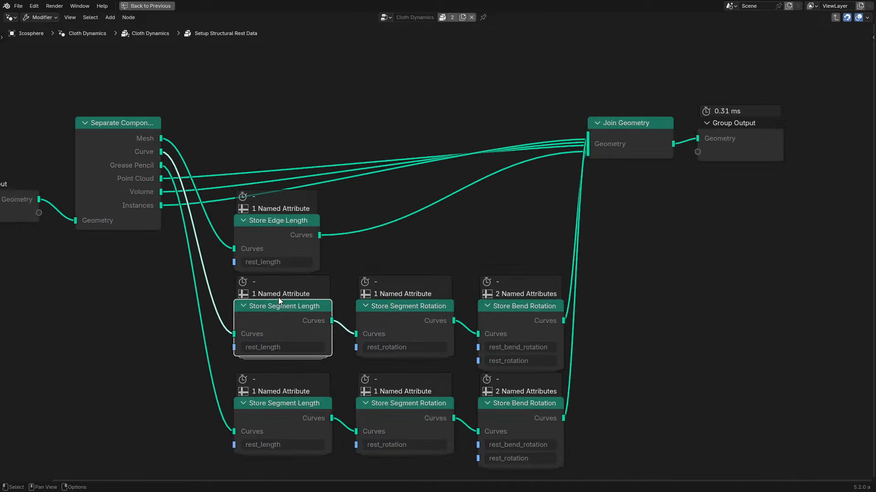
- Inspect the Store Edge Length group and its nested Edge Length calculation, and return to the Cloth Dynamics level
left_click(271, 234)
key("Tab")
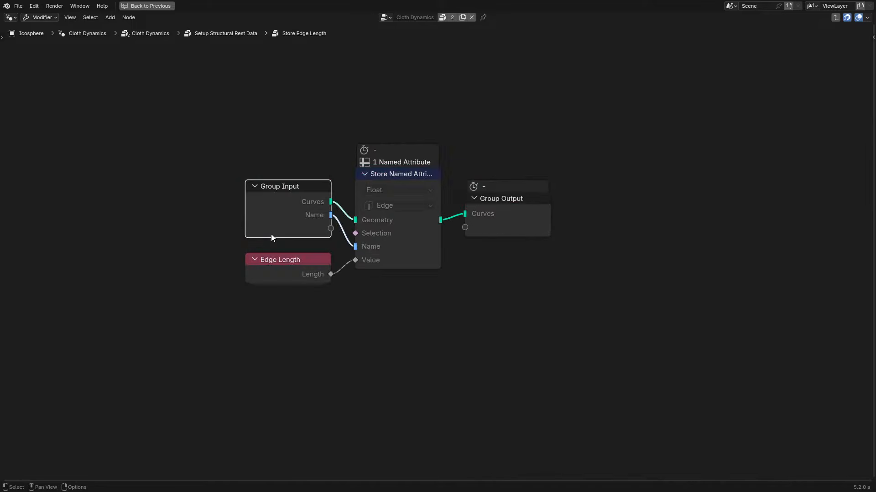
left_click(278, 271)
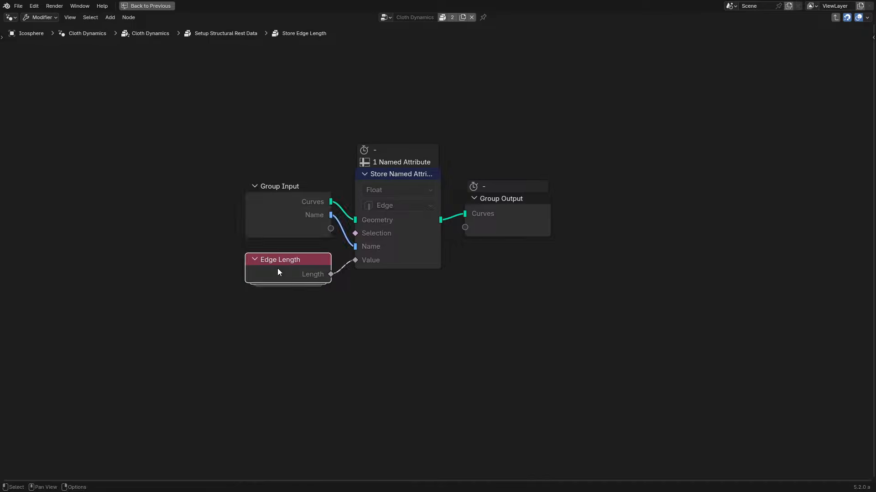
key("Tab")
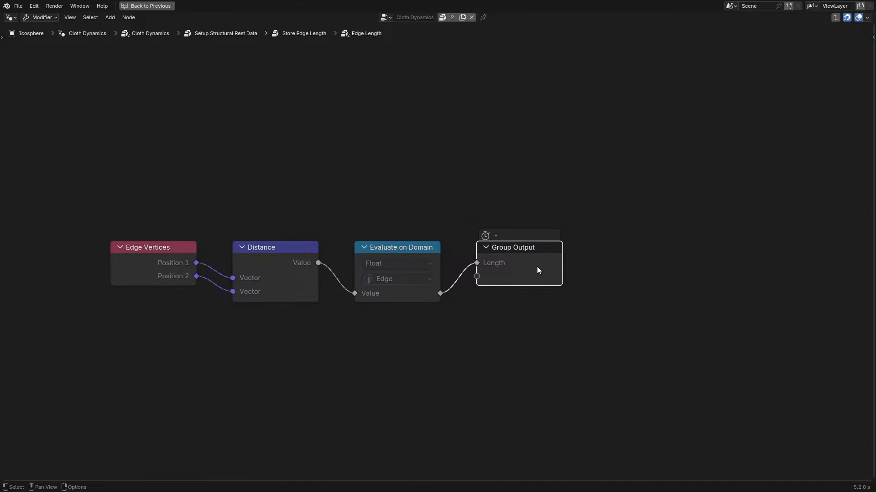
key("Tab")
key("Tab")
key("Tab")
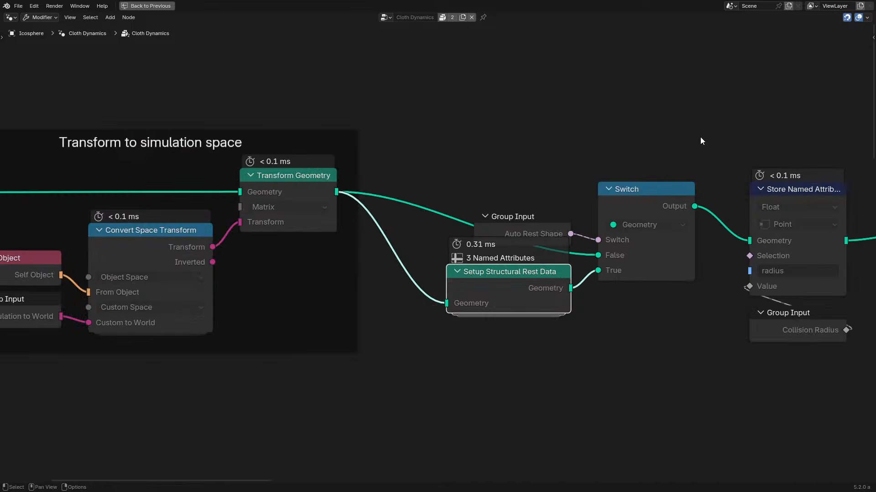
- Follow the geometry from the rest data Switch to Setup Sim Geometry and inspect the Set Geometry Tags group
middle_click_drag(639, 223, 331, 218)
left_click(330, 185)
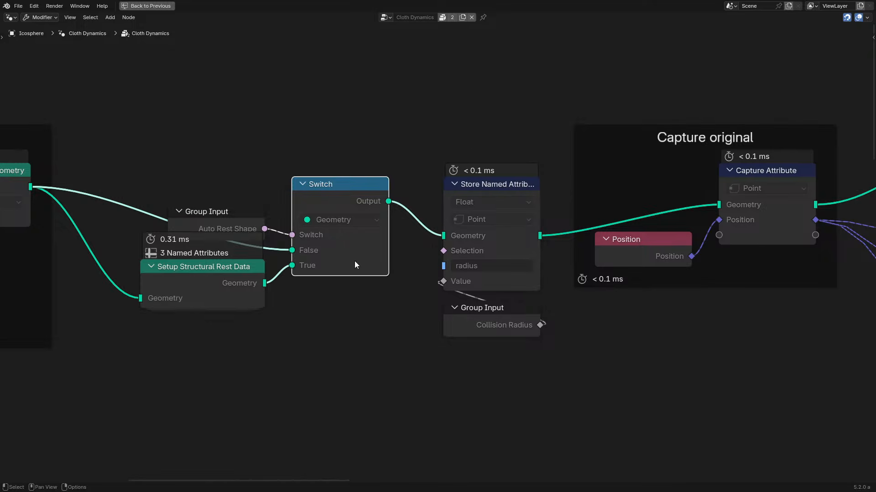
middle_click_drag(357, 214, 421, 227)
middle_click_drag(382, 131, 191, 145)
middle_click_drag(455, 234, 244, 248)
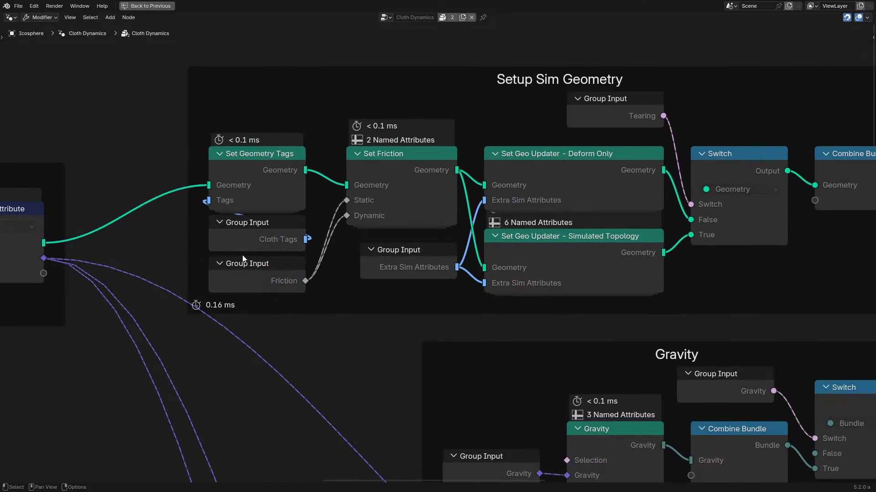
left_click(277, 176)
key("Tab")
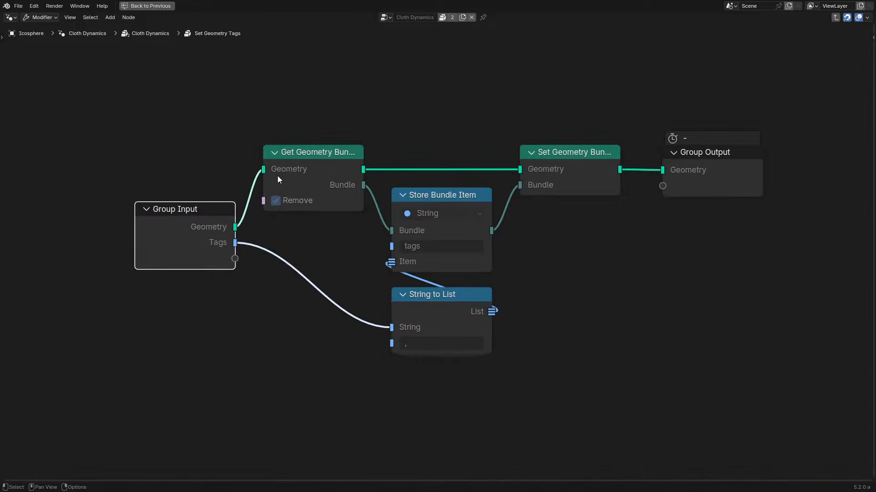
key("Tab")
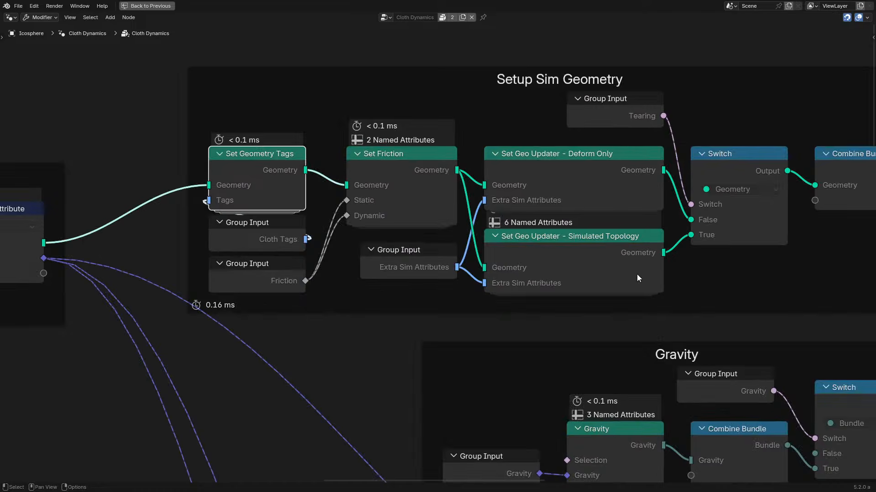
- Inspect the contents of the Set Friction and Set Geo Updater - Deform Only groups
left_click(359, 194)
key("Tab")
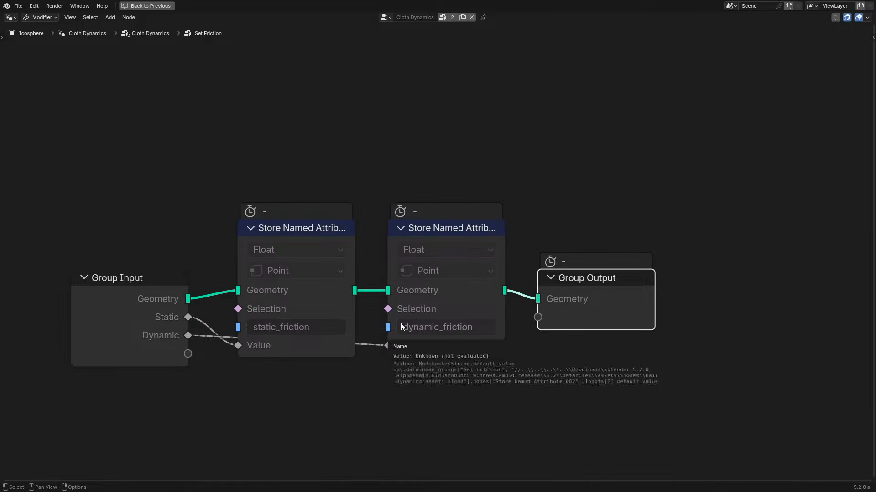
key("Tab")
left_click(547, 172)
key("Tab")
scroll(223, 345, "down", 4)
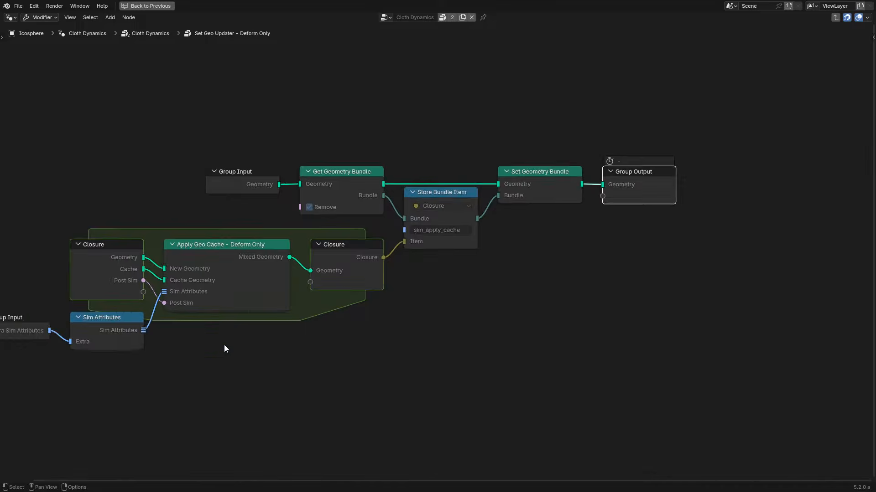
middle_click_drag(223, 344, 422, 322)
scroll(423, 322, "up", 8)
key("Tab")
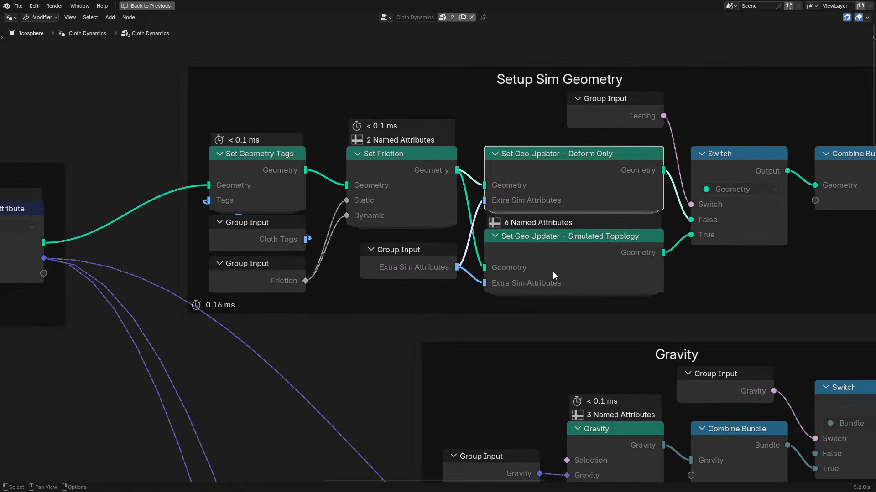
- Inspect the Set Geo Updater - Simulated Topology group, including its original id attributes and sim_apply_cache closure
left_click(554, 271)
scroll(554, 271, "down", 3)
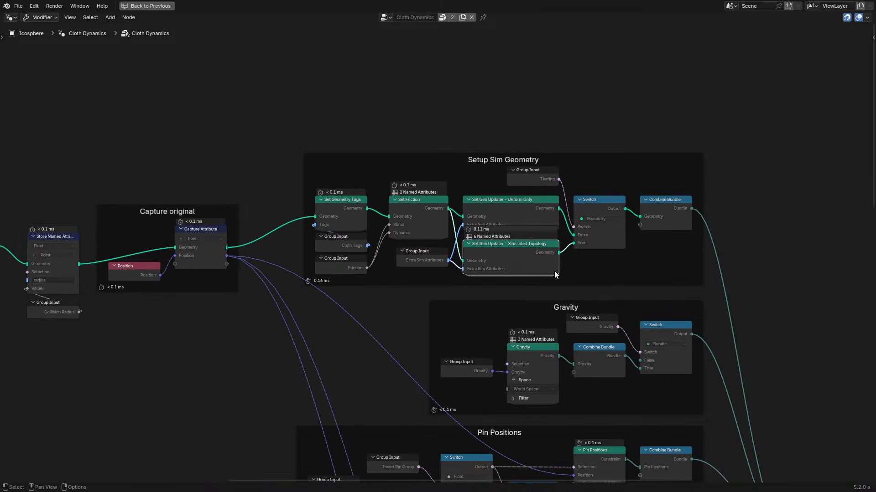
middle_click_drag(553, 271, 469, 149)
middle_click_drag(351, 33, 352, 79)
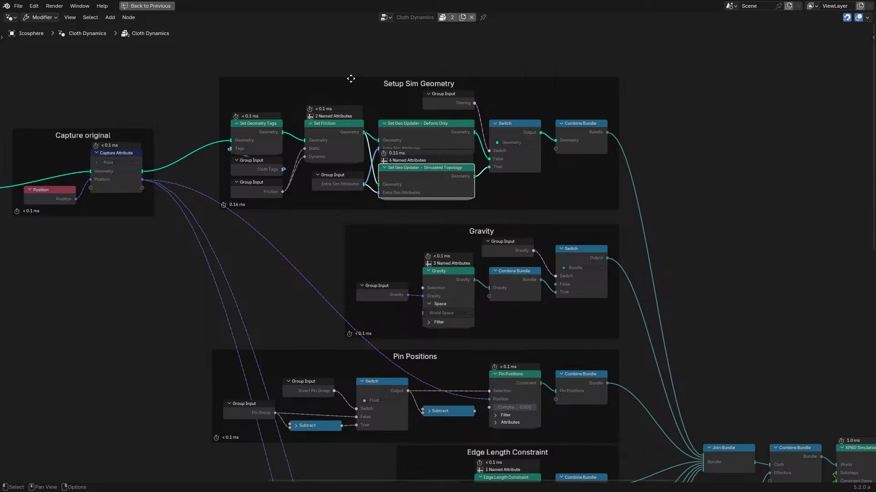
left_click_drag(197, 26, 669, 198)
scroll(428, 118, "up", 3)
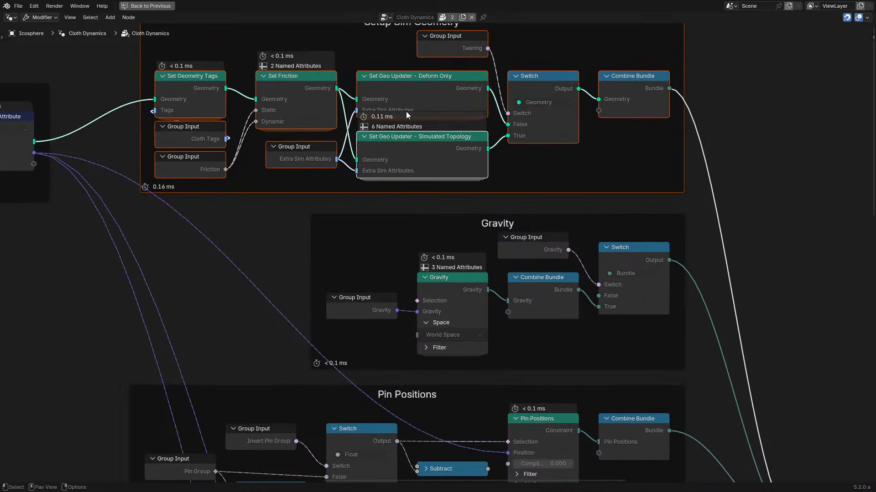
left_click(433, 149)
key("Tab")
scroll(541, 416, "down", 3)
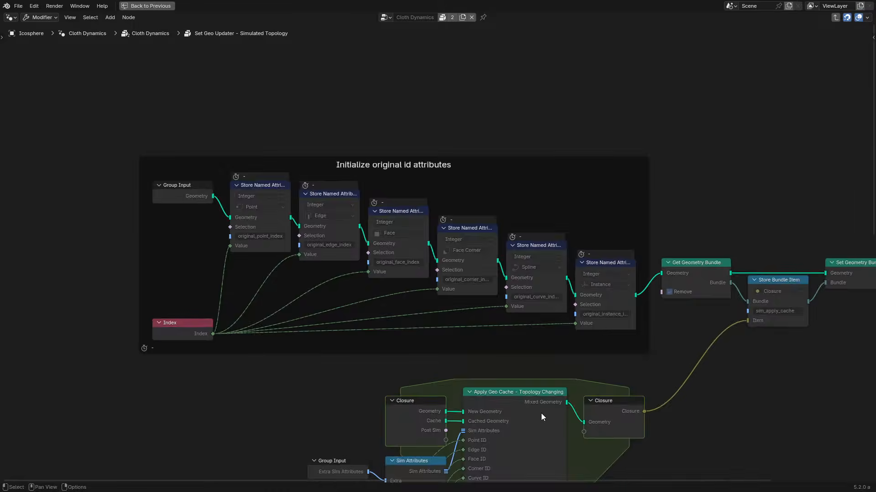
scroll(492, 303, "up", 1)
left_click(492, 303)
scroll(492, 303, "down", 2)
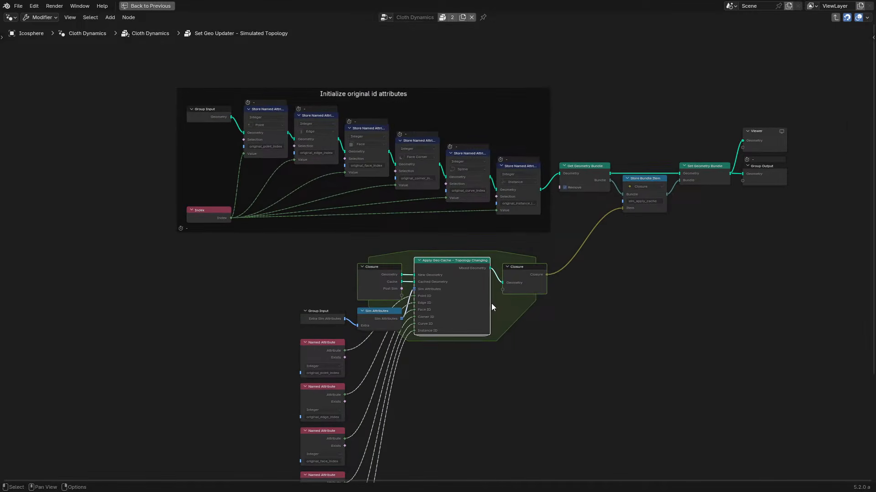
middle_click_drag(333, 426, 252, 430)
scroll(267, 328, "up", 2)
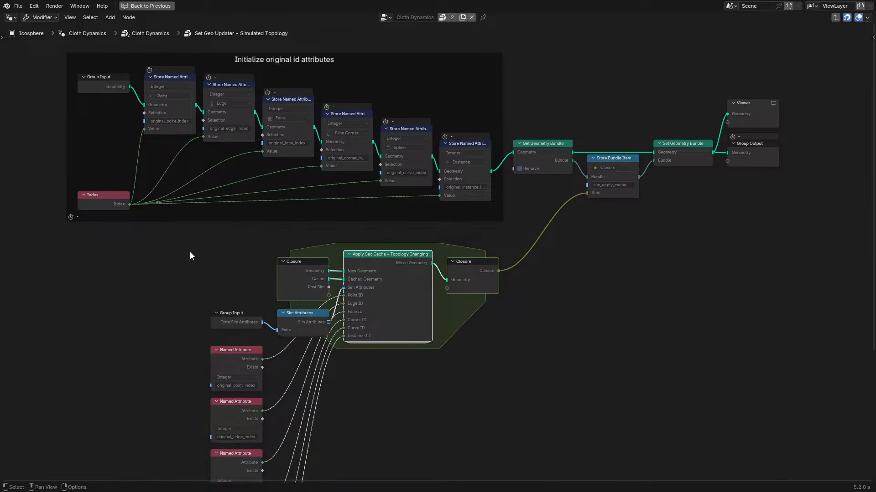
- Examine the original index attributes and the nested Apply Geo Cache - Topology Changing group, and return to the Cloth Dynamics level
left_click_drag(190, 255, 588, 483)
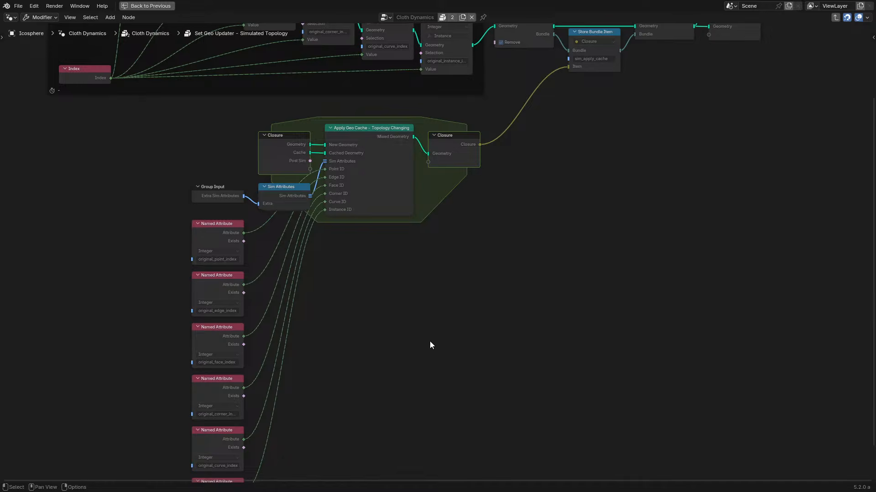
scroll(202, 210, "up", 4)
scroll(201, 211, "down", 2)
middle_click_drag(205, 217, 304, 255)
scroll(303, 256, "up", 6)
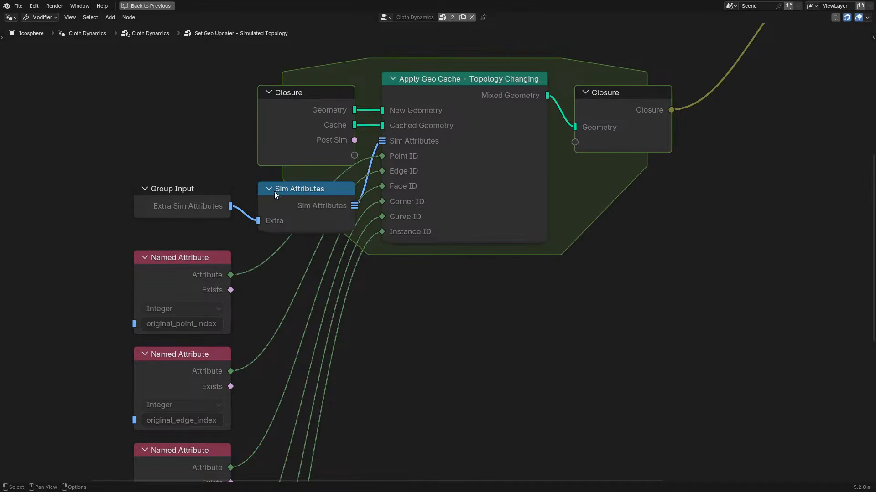
key("Tab")
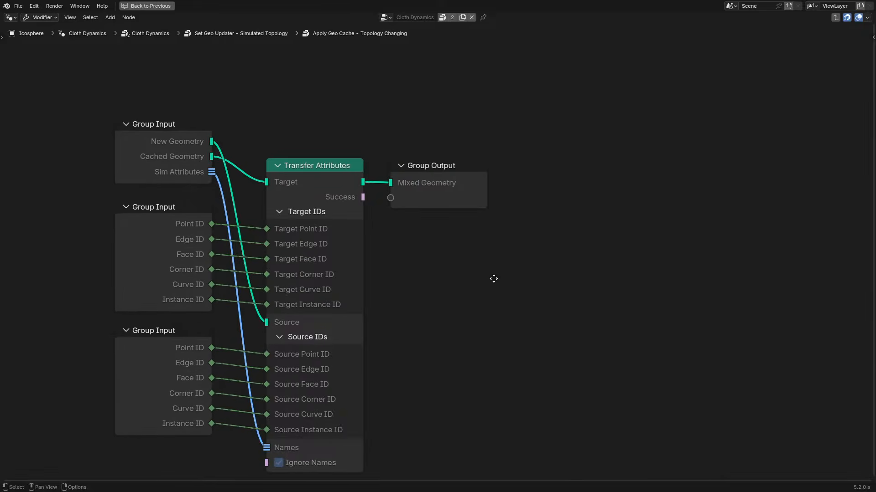
key("Tab")
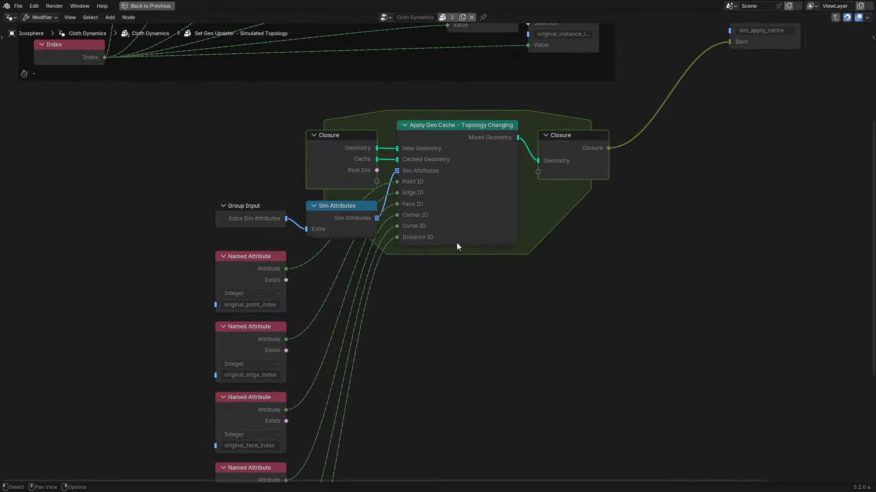
left_click(337, 162)
key("Tab")
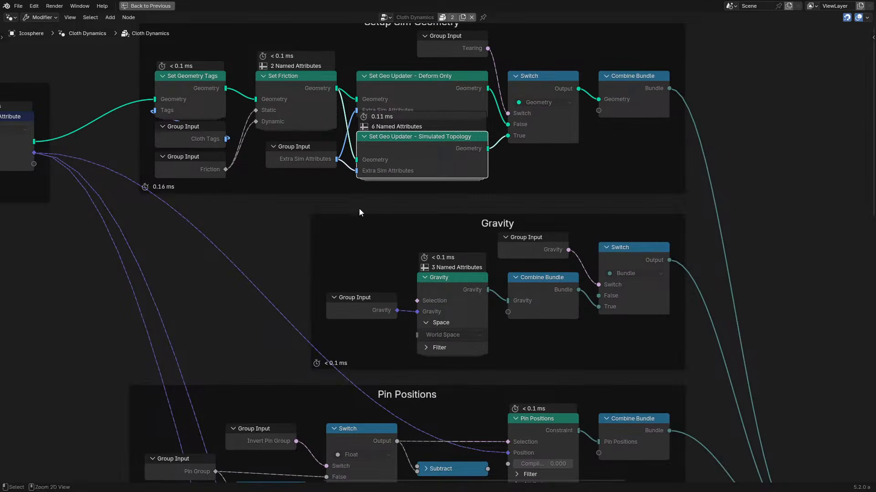
- Restore the full workspace layout and show the Blender File data in the Outliner with Node Groups expanded
key("ctrl+space")
left_click(756, 19)
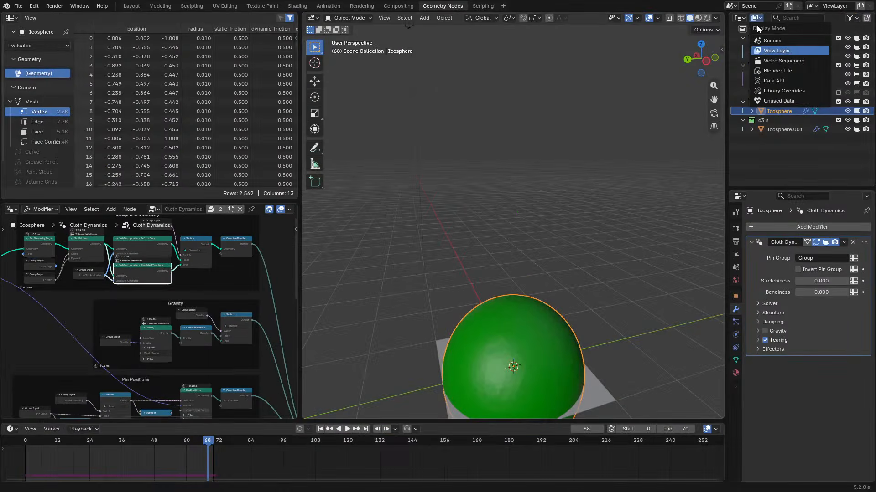
left_click(773, 70)
left_click(743, 111)
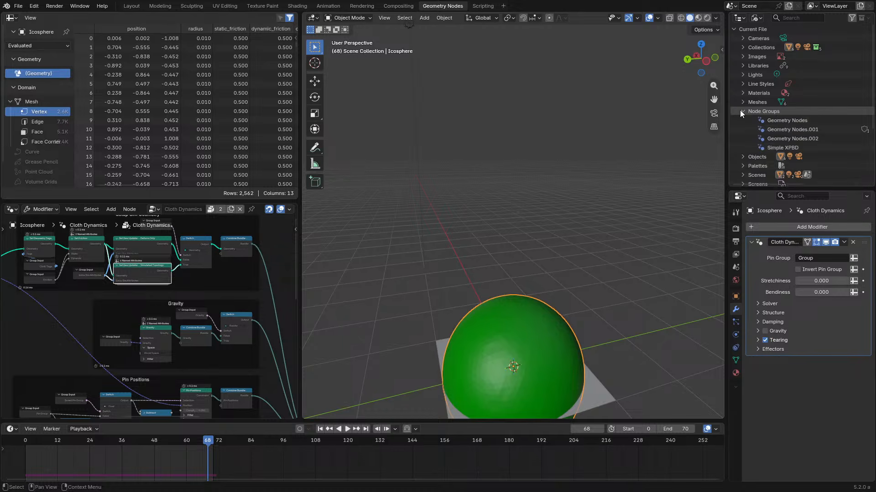
scroll(740, 111, "down", 2)
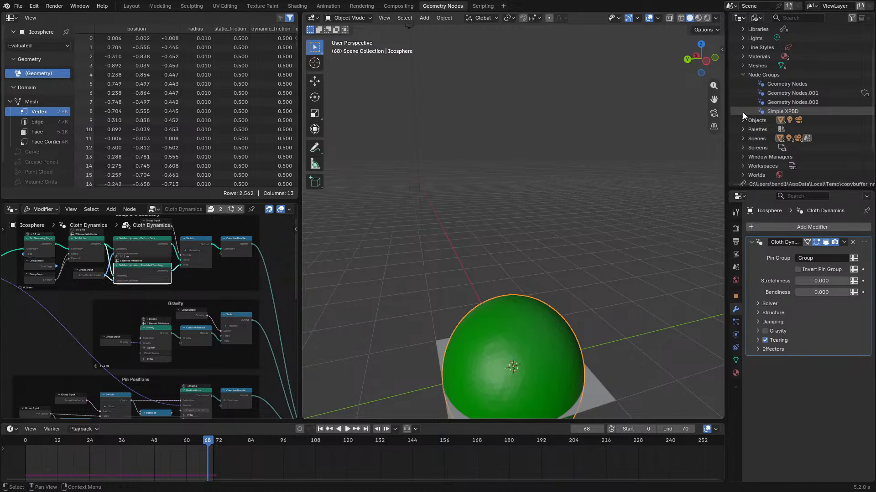
scroll(742, 112, "down", 2)
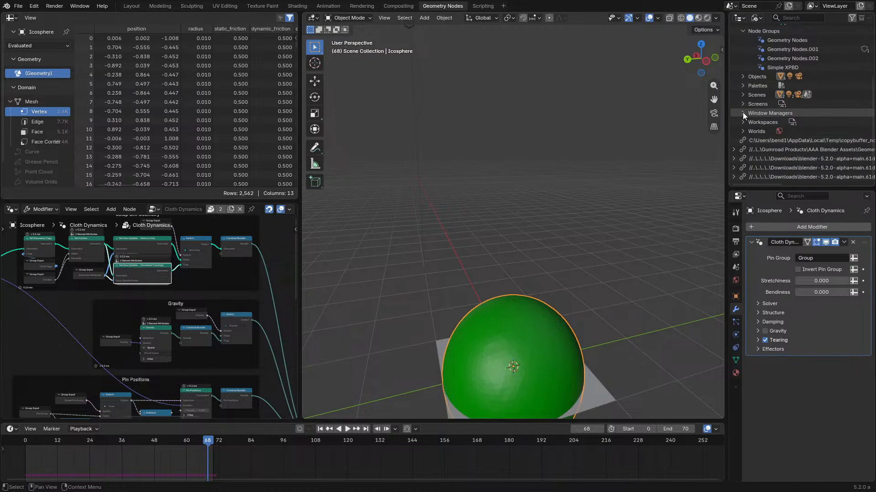
- Expand the last linked Blender library in the Outliner down to its Node Groups
left_click(734, 177)
scroll(739, 170, "down", 1)
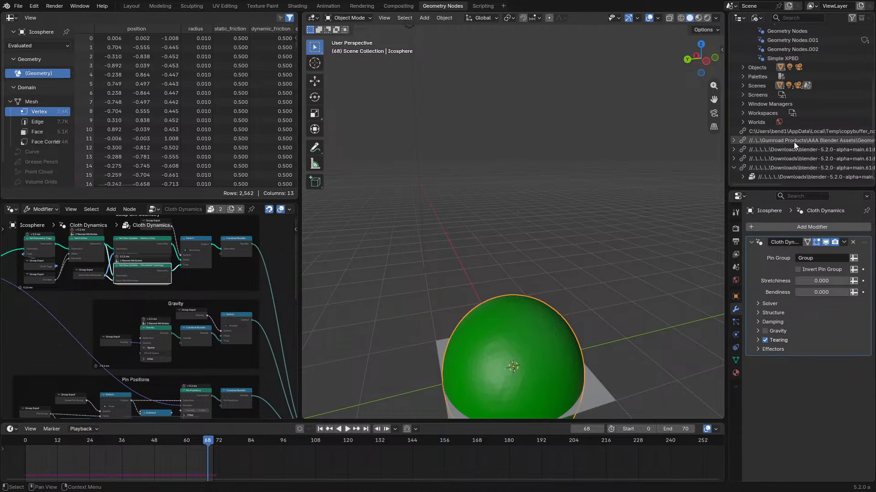
left_click(741, 178)
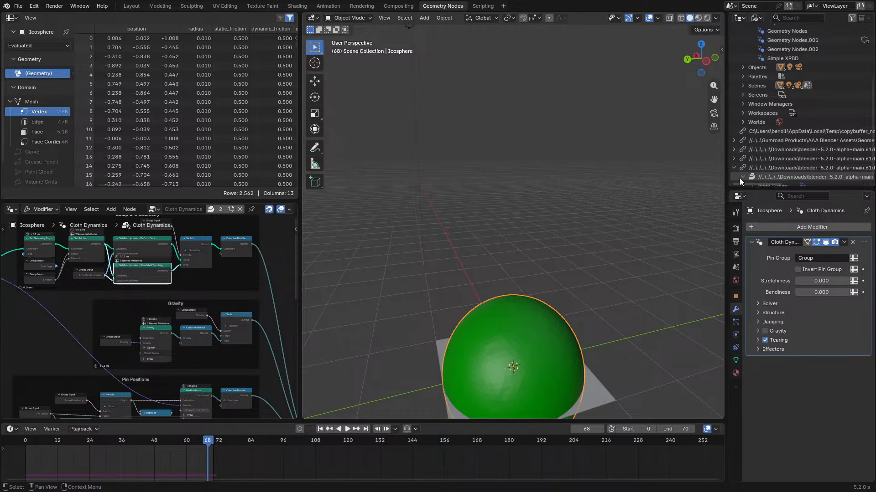
scroll(740, 178, "down", 1)
left_click(752, 176)
scroll(755, 171, "down", 1)
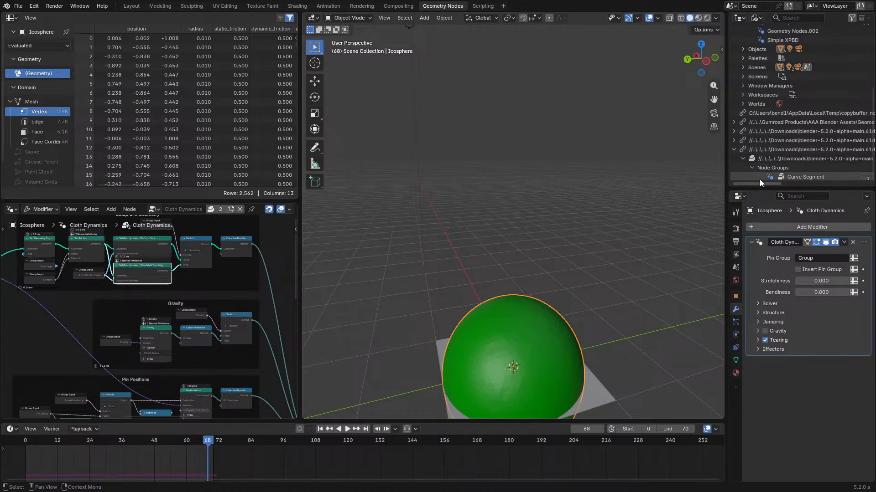
- Expand the preceding linked Blender library and look through its packed node groups for the simulation assets
left_click(734, 140)
left_click(740, 147)
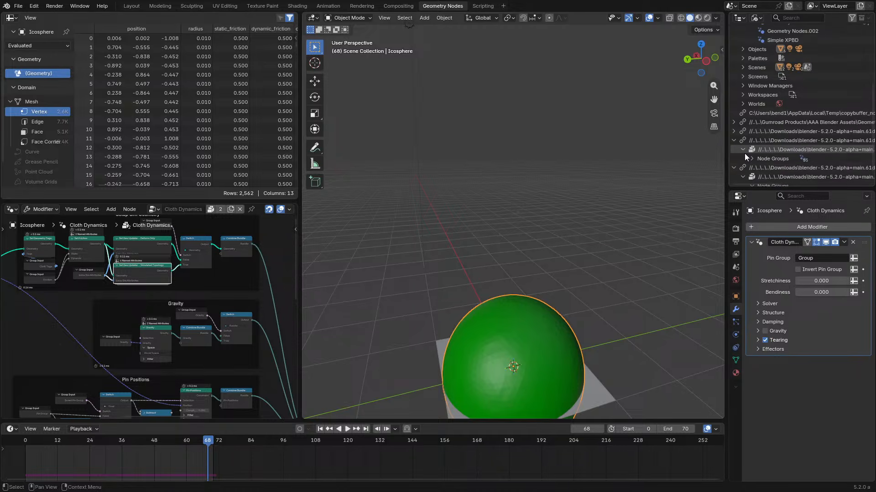
left_click(747, 156)
scroll(747, 156, "down", 11)
scroll(747, 156, "up", 15)
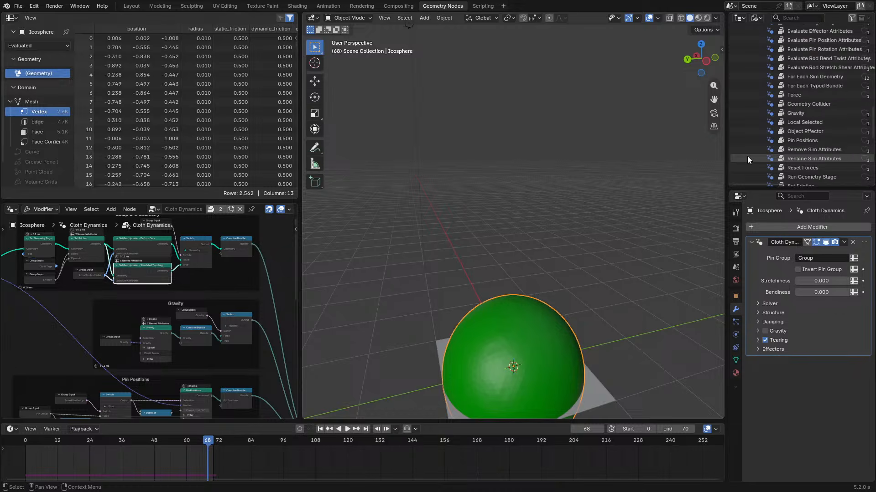
scroll(747, 156, "down", 10)
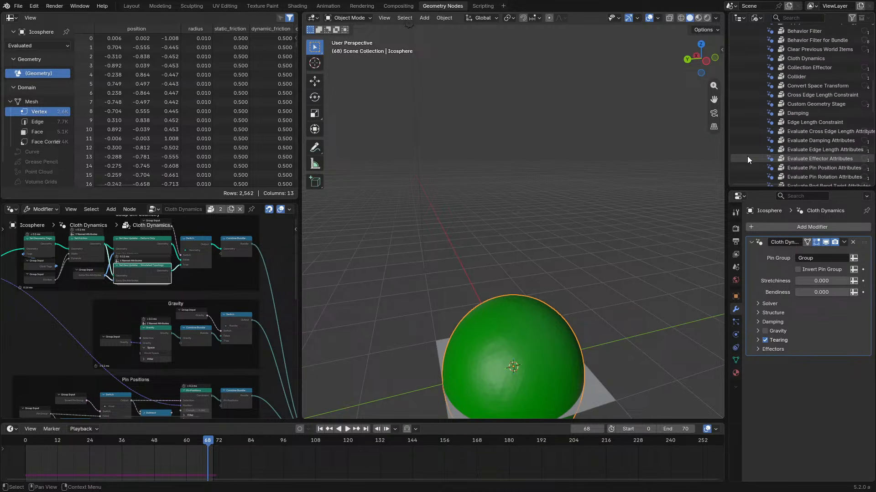
scroll(747, 156, "up", 2)
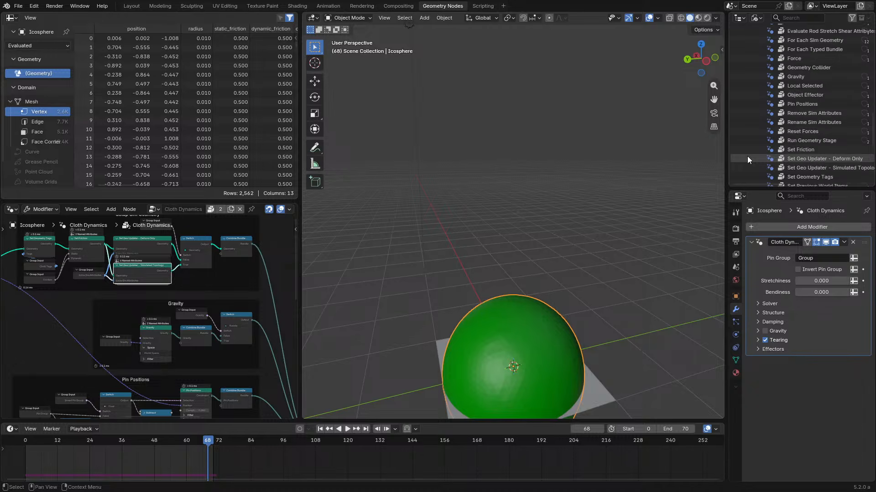
scroll(747, 156, "up", 2)
- Set the Outliner display mode back to View Layer and maximize the node editor
left_click(757, 19)
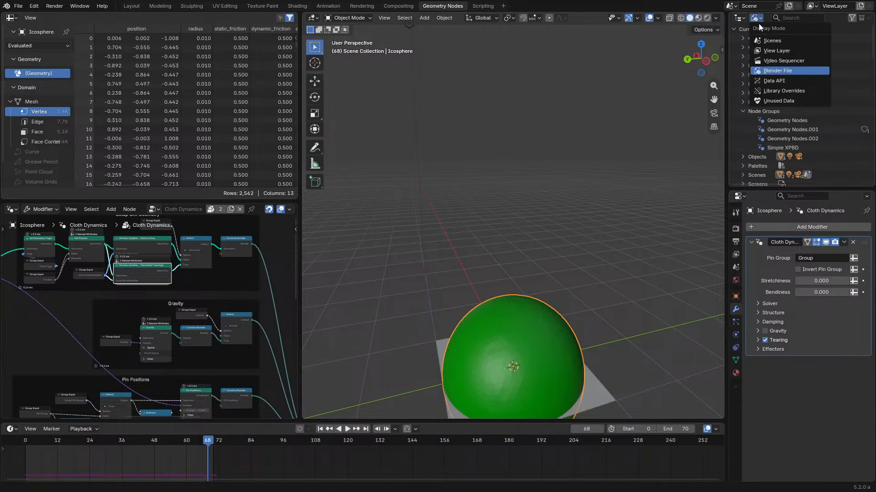
left_click(782, 54)
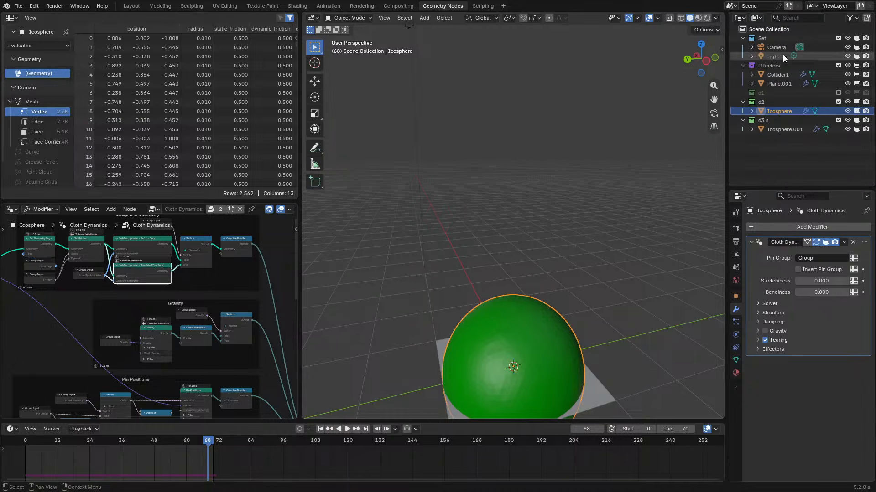
key("ctrl+space")
- Inspect the contents of the Gravity group and return to the Cloth Dynamics level
scroll(480, 168, "up", 5)
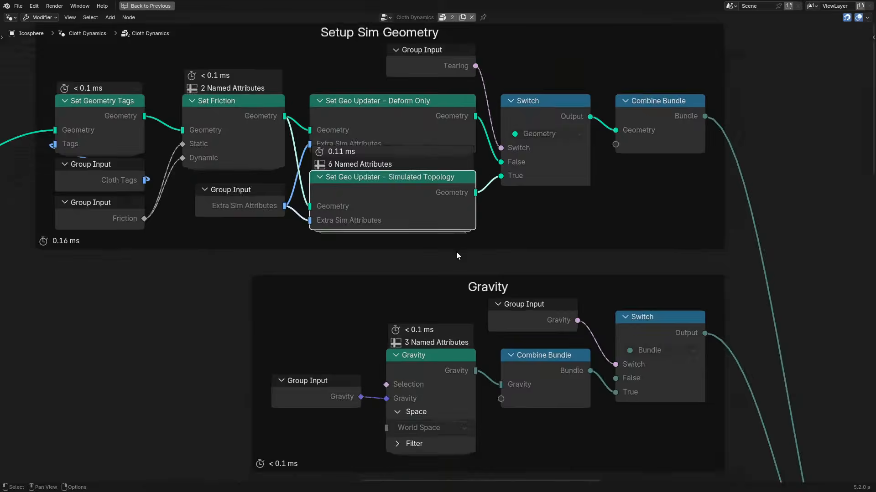
left_click(444, 369)
key("Tab")
scroll(501, 349, "down", 8)
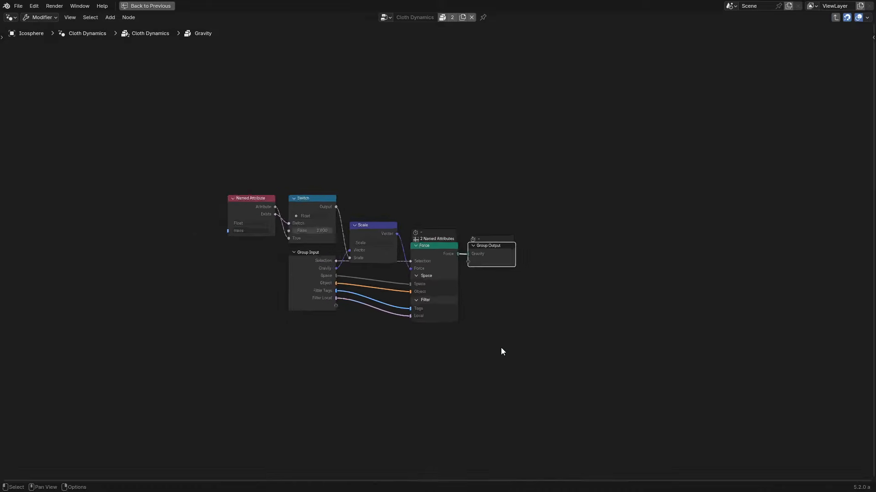
key("Tab")
- Locate the Pin Positions and Edge Length Constraint nodes, and inspect the contents of the Pin Positions group
scroll(568, 378, "up", 3)
middle_click_drag(567, 381, 446, 193)
scroll(339, 244, "up", 3)
left_click(339, 246)
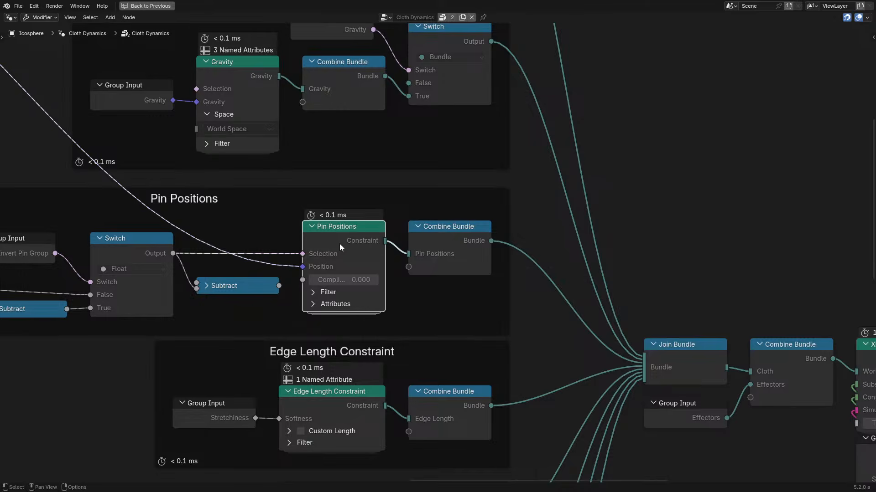
scroll(339, 243, "down", 1)
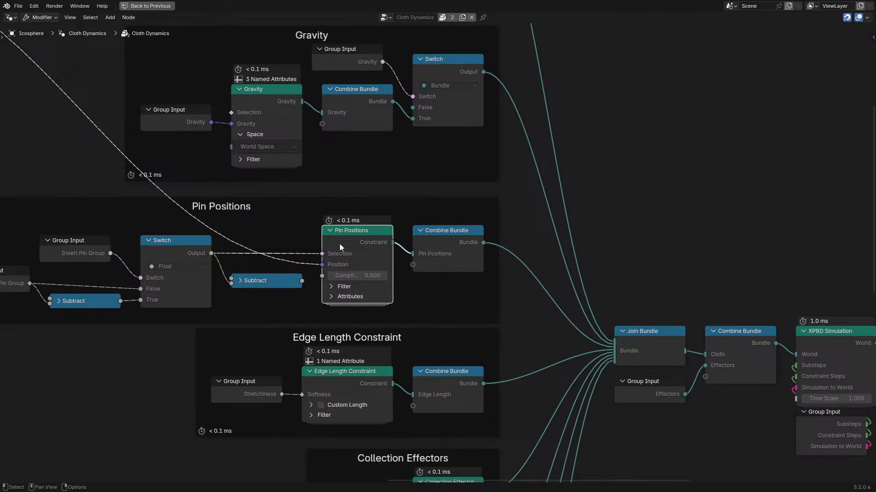
middle_click_drag(356, 417, 336, 322)
left_click(334, 297)
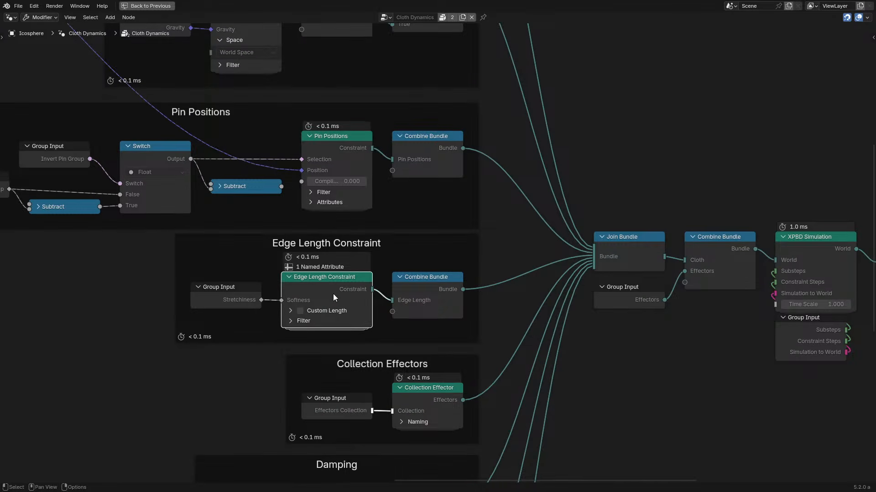
left_click(356, 137)
key("Tab")
scroll(355, 210, "up", 2)
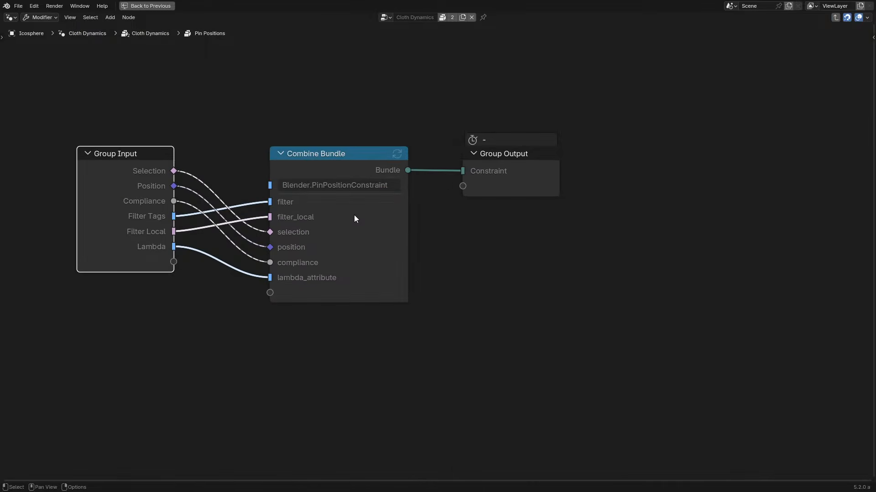
key("Tab")
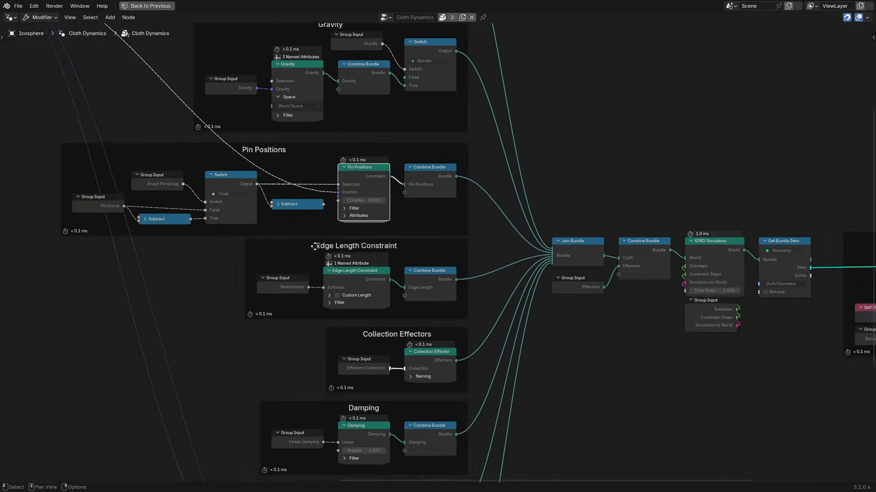
- Trace the Pin Positions node from the captured original position through its Combine Bundle to the Join Bundle node
middle_click_drag(354, 214, 489, 414)
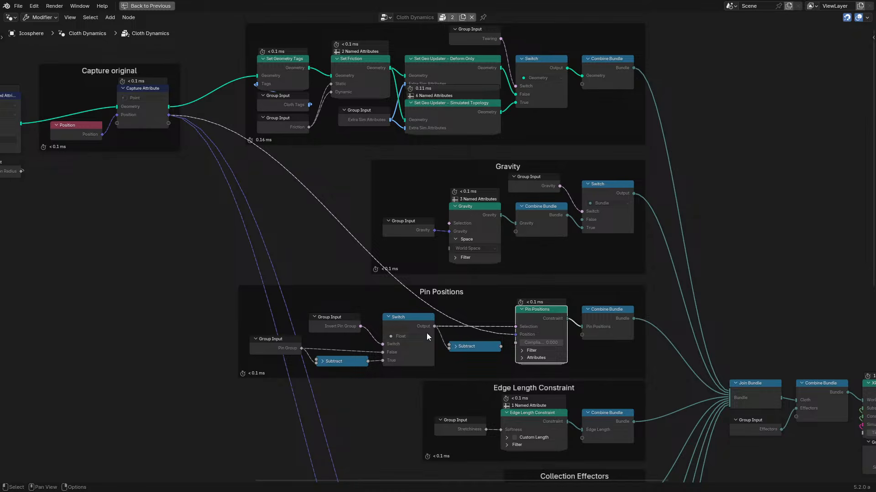
middle_click_drag(605, 335, 338, 210)
scroll(357, 218, "up", 4)
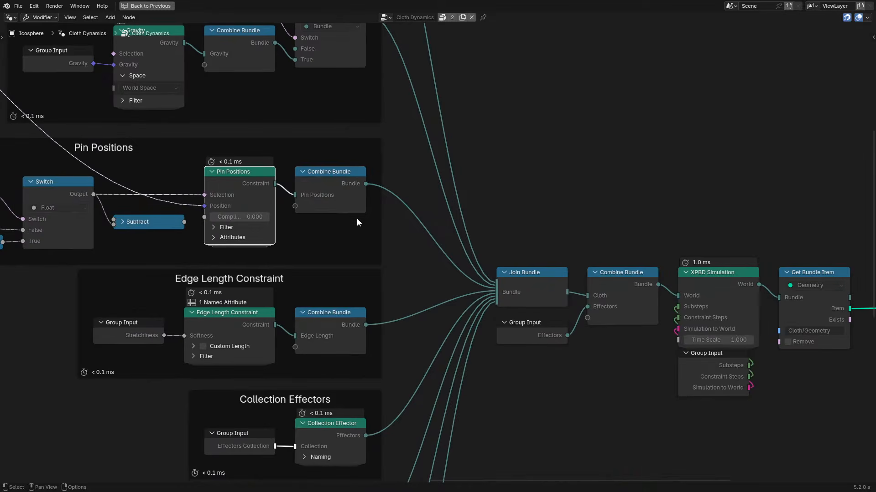
left_click_drag(253, 184, 278, 191)
right_click(278, 191)
scroll(312, 192, "down", 7)
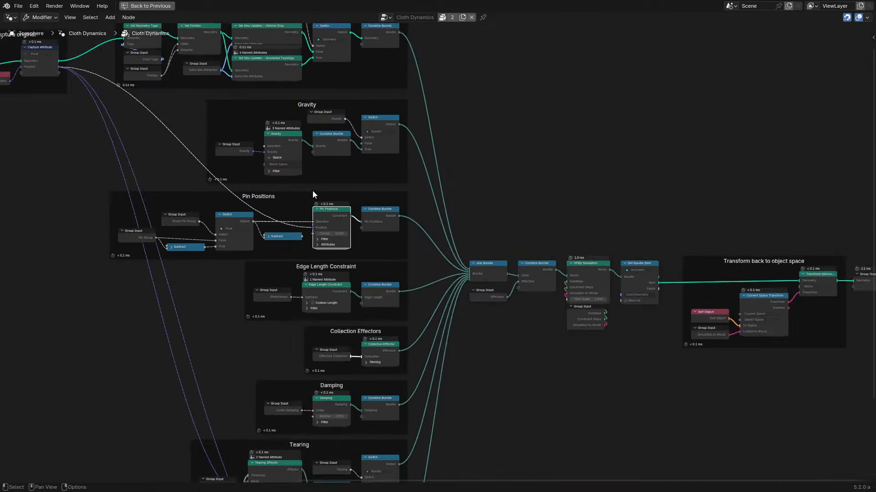
middle_click_drag(405, 303, 555, 370)
middle_click_drag(486, 293, 474, 288)
scroll(386, 249, "up", 5)
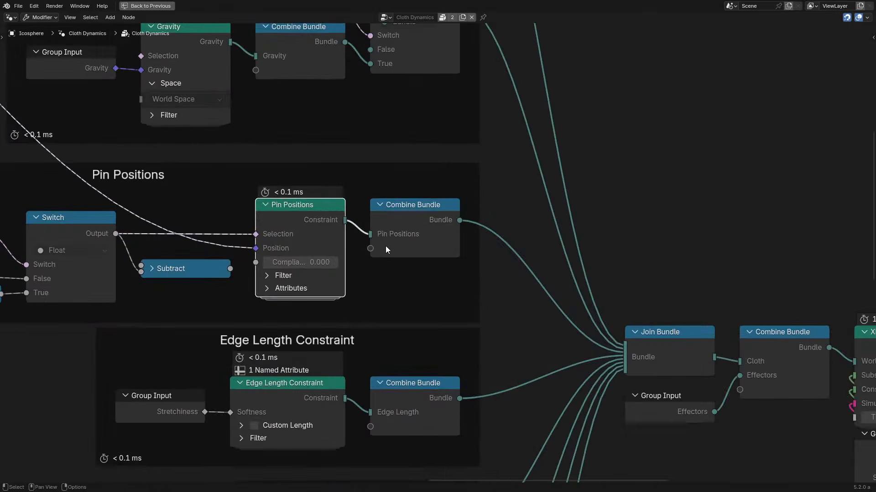
- Examine the Filter options of the Pin Positions node and collapse them again
left_click(291, 279)
left_click(302, 275)
left_click(302, 275)
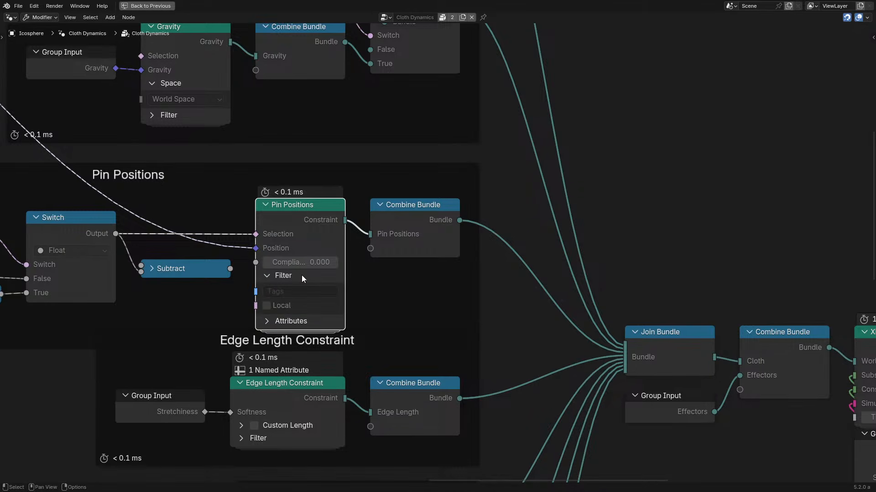
left_click(302, 275)
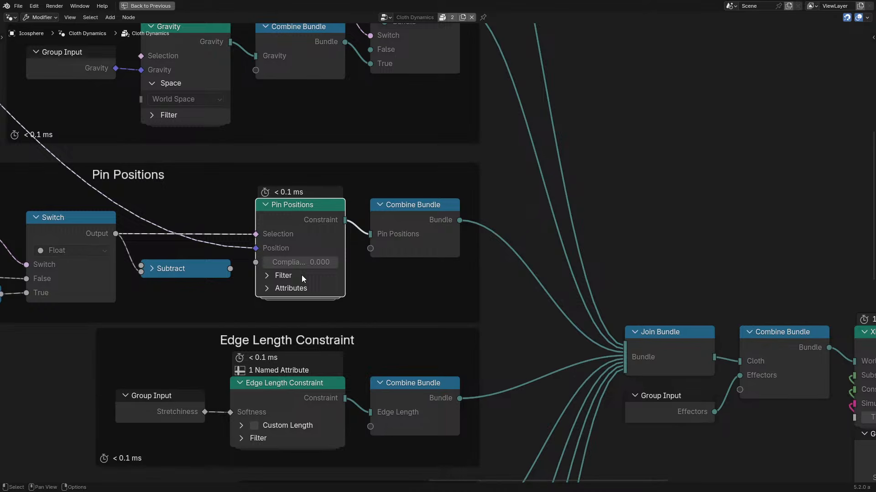
left_click(302, 275)
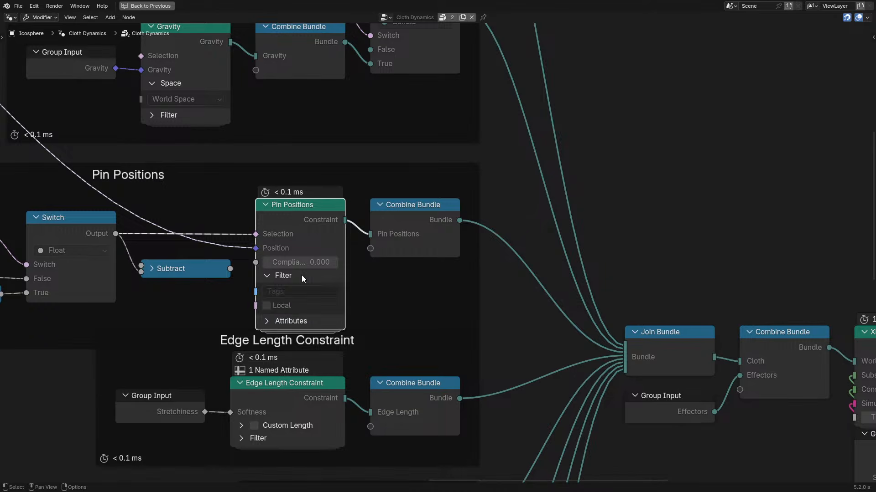
left_click(302, 275)
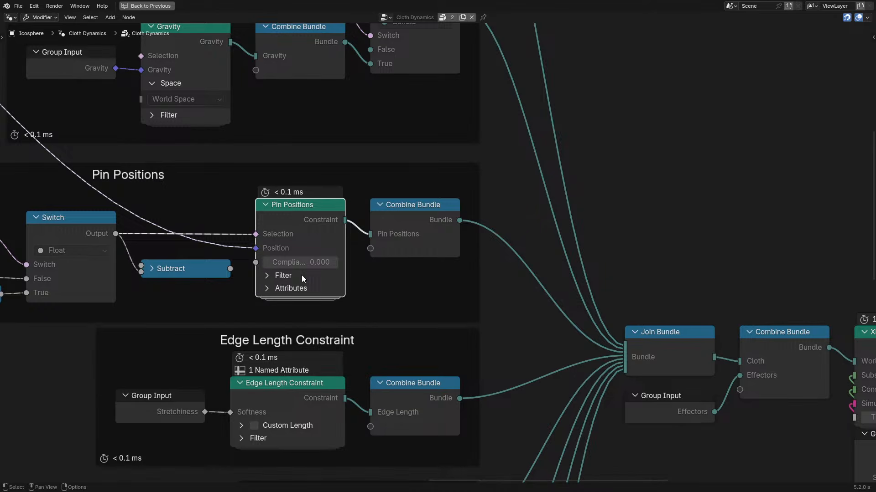
- Locate the Store Named Attribute node for radius and select it together with its Collision Radius input
scroll(302, 275, "down", 3)
middle_click_drag(200, 106, 581, 312)
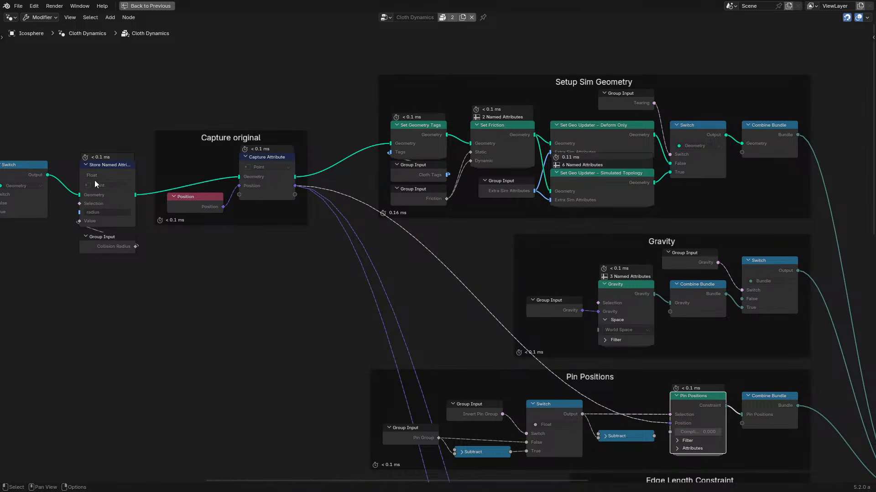
left_click_drag(67, 145, 147, 318)
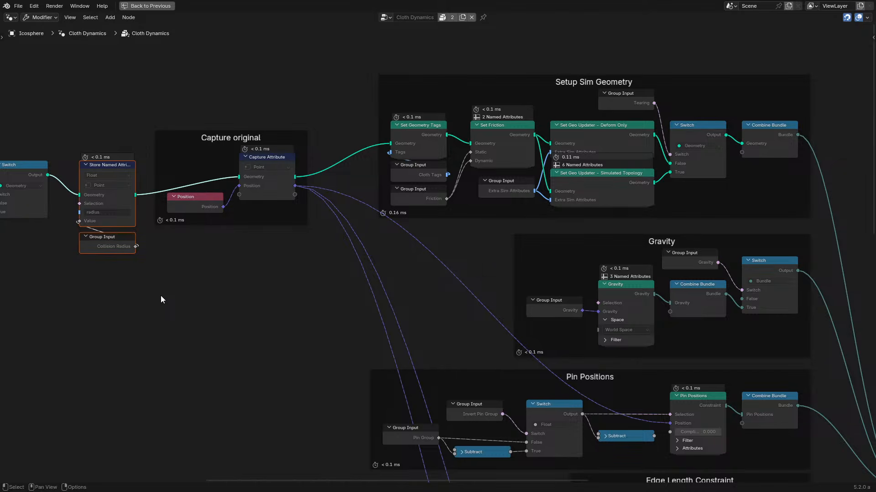
- Return to the Pin Positions frame and select its Combine Bundle to highlight the link into Join Bundle
middle_click_drag(561, 298, 249, 122)
scroll(250, 128, "up", 4)
left_click_drag(209, 165, 256, 198)
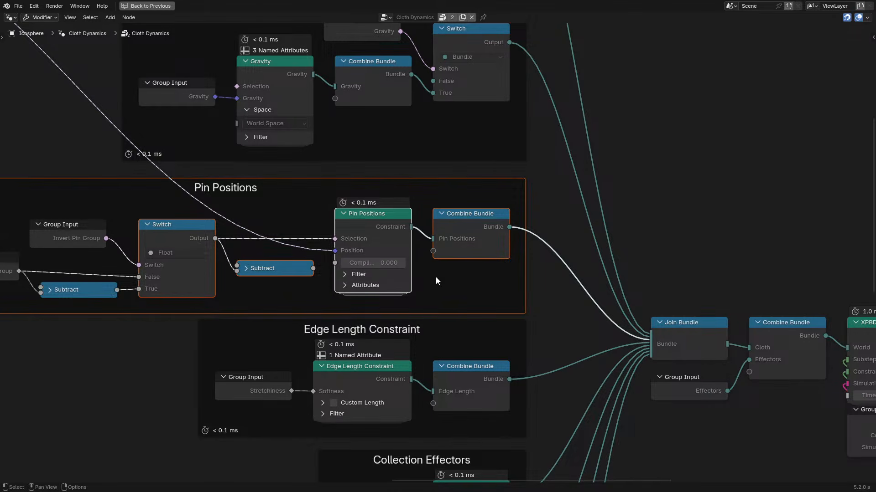
left_click(470, 247)
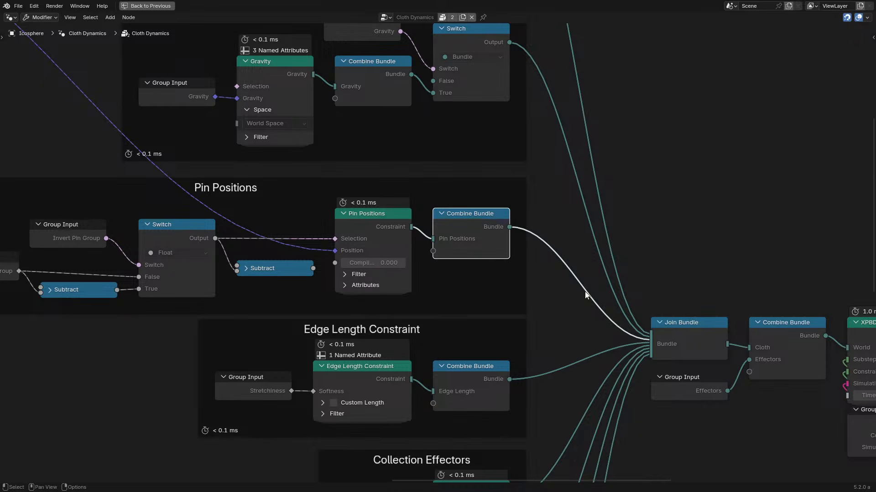
- Review the Gravity and Pin Positions frames, select the Pin Positions node and follow its selection input back to Pin Group
middle_click_drag(598, 293, 374, 234)
scroll(374, 234, "down", 2)
middle_click_drag(321, 183, 385, 262)
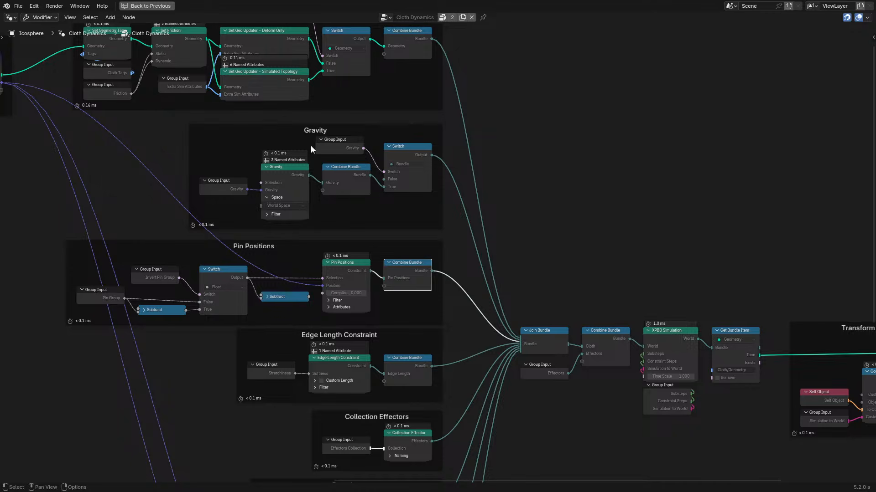
scroll(466, 274, "up", 5)
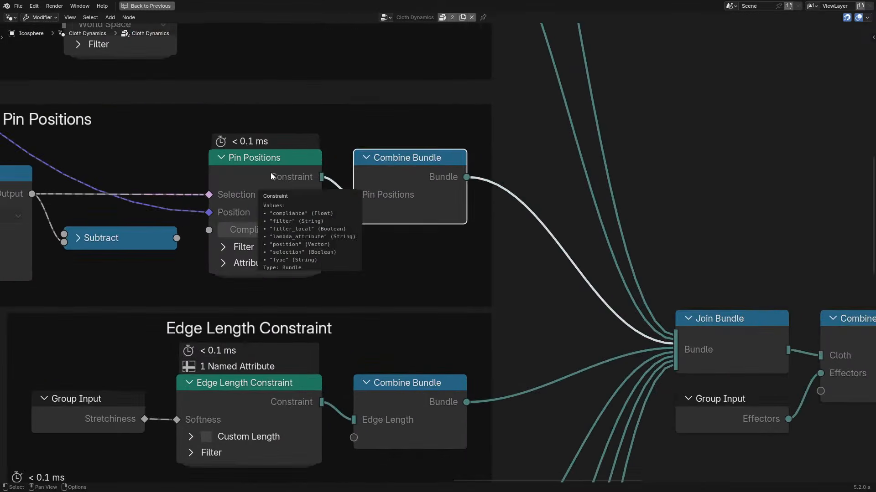
left_click(270, 173)
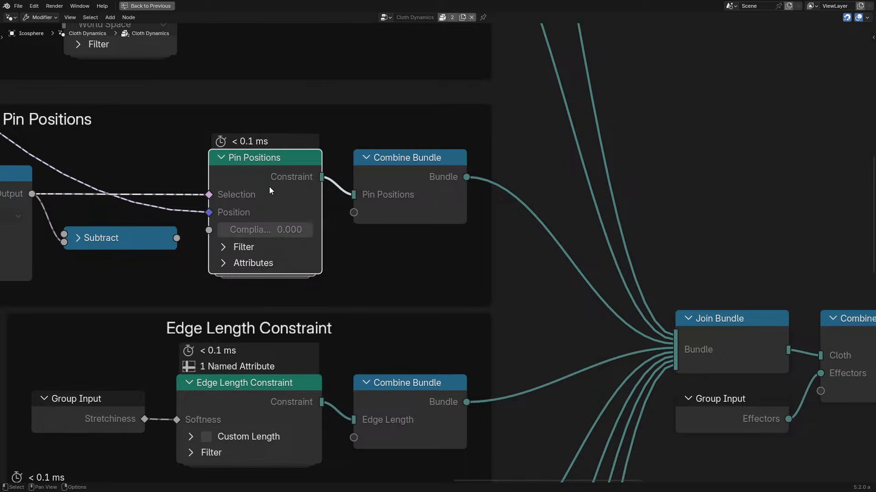
scroll(273, 196, "down", 1)
scroll(279, 227, "down", 2)
middle_click_drag(253, 250, 516, 243)
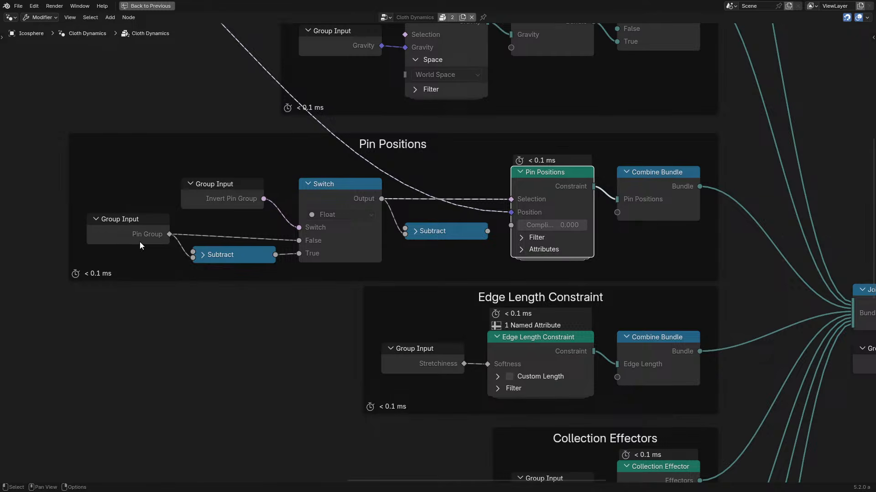
- Select the Pin Positions frame's Combine Bundle, inspect the contents of the Pin Positions group and return to the Cloth Dynamics level
middle_click_drag(570, 214, 293, 189)
scroll(294, 188, "up", 4)
left_click_drag(388, 148, 339, 160)
right_click(339, 160)
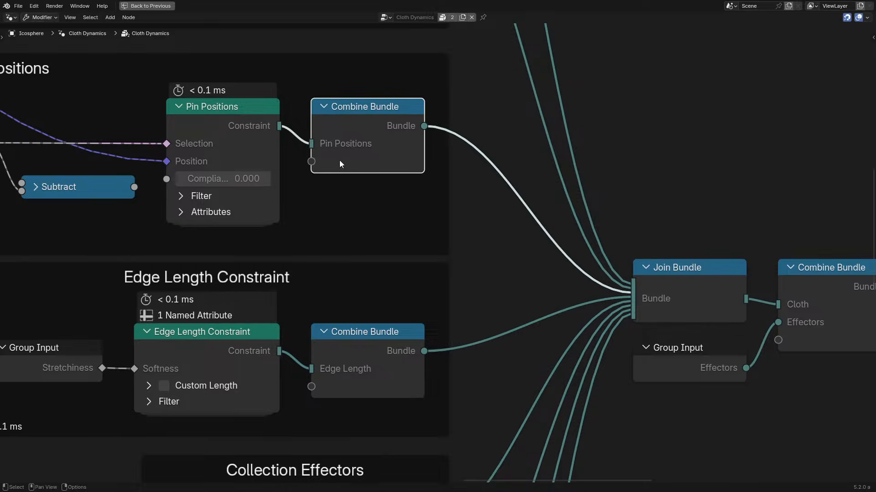
left_click(236, 133)
key("Tab")
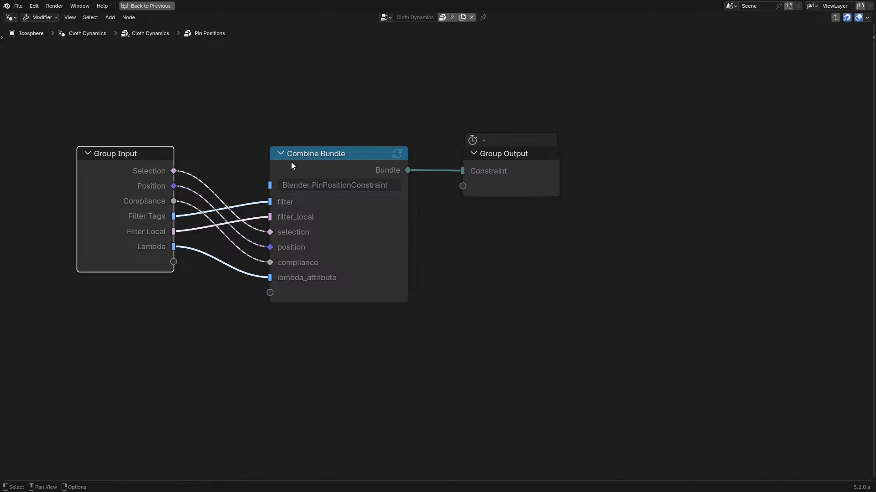
left_click_drag(110, 94, 459, 450)
left_click(499, 184)
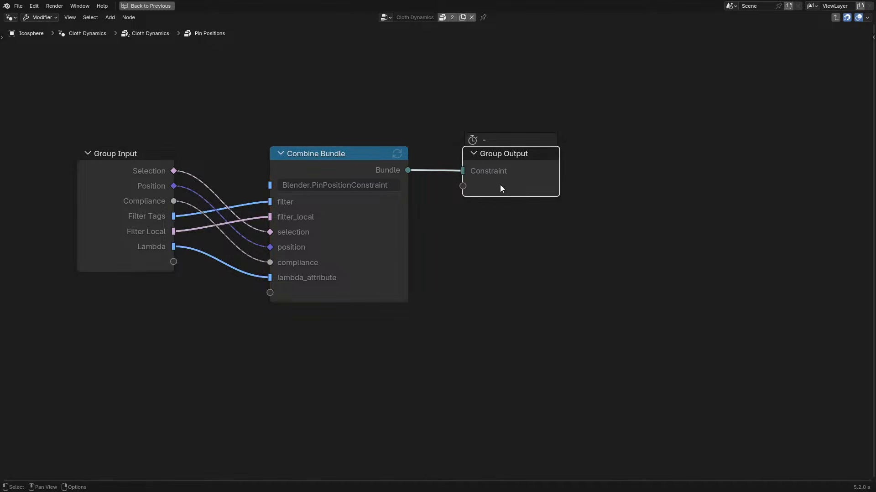
key("Tab")
- Review the geometry preparation nodes, from Setup Structural Rest Data through Capture original to Setup Sim Geometry
scroll(499, 185, "down", 8)
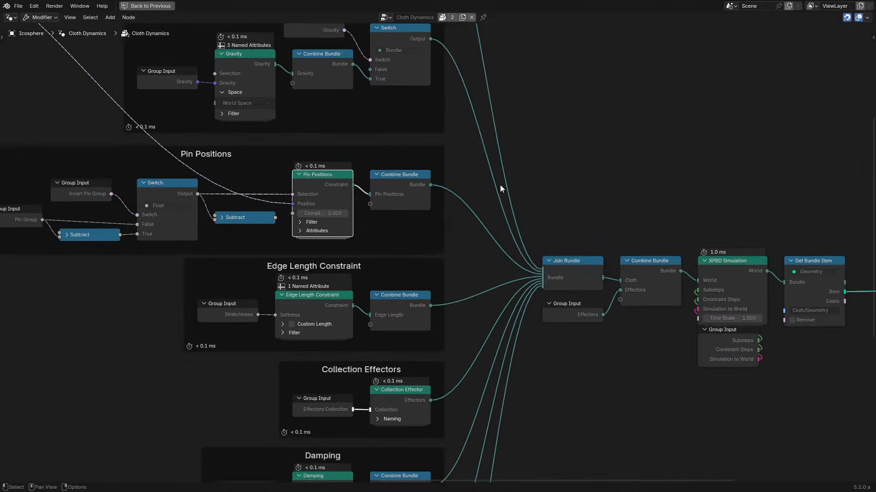
middle_click_drag(198, 162, 590, 458)
middle_click_drag(136, 239, 367, 263)
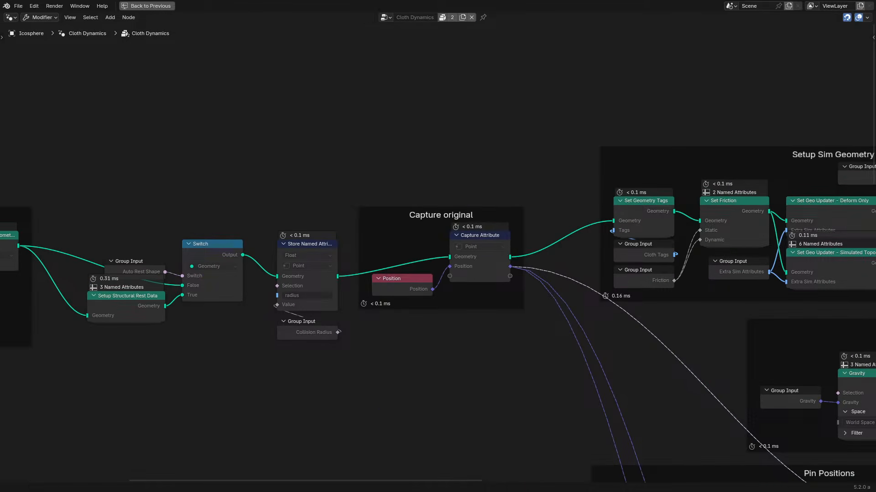
left_click_drag(59, 121, 517, 326)
left_click(518, 327)
scroll(524, 337, "down", 6)
middle_click_drag(559, 389, 178, 134)
scroll(145, 81, "down", 6)
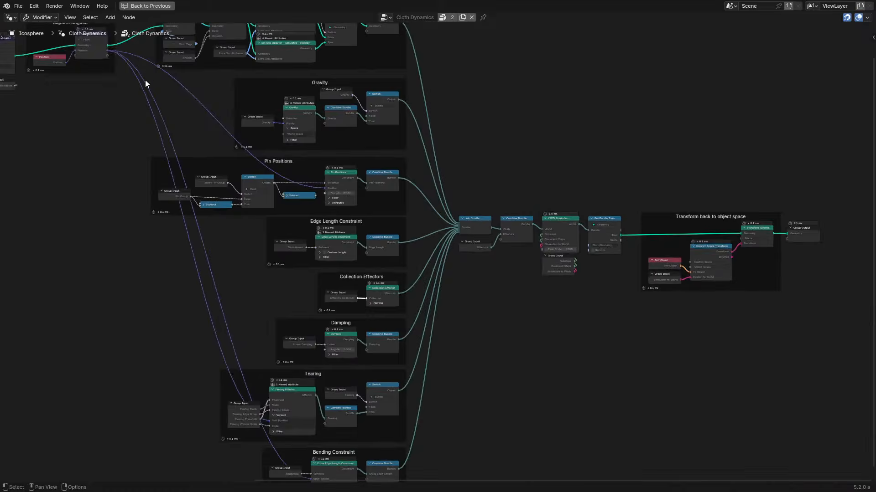
- Highlight the frames from Gravity to Bending Constraint feeding Join Bundle, and select the Effectors Group Input node
left_click_drag(261, 151, 490, 458)
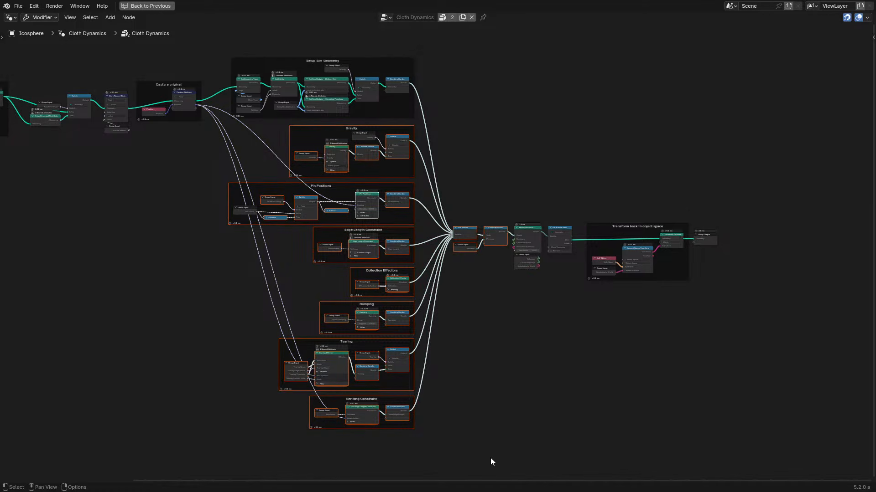
scroll(488, 428, "up", 5)
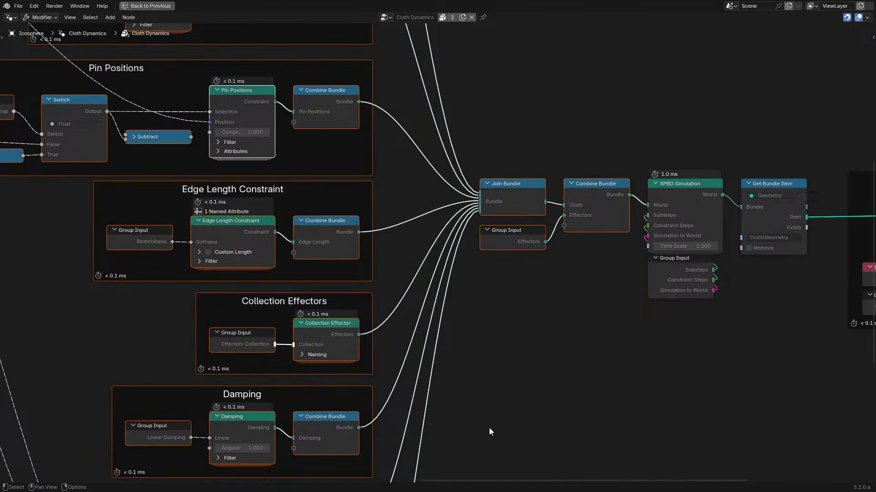
left_click(489, 428)
middle_click_drag(573, 272, 288, 297)
scroll(275, 305, "up", 2)
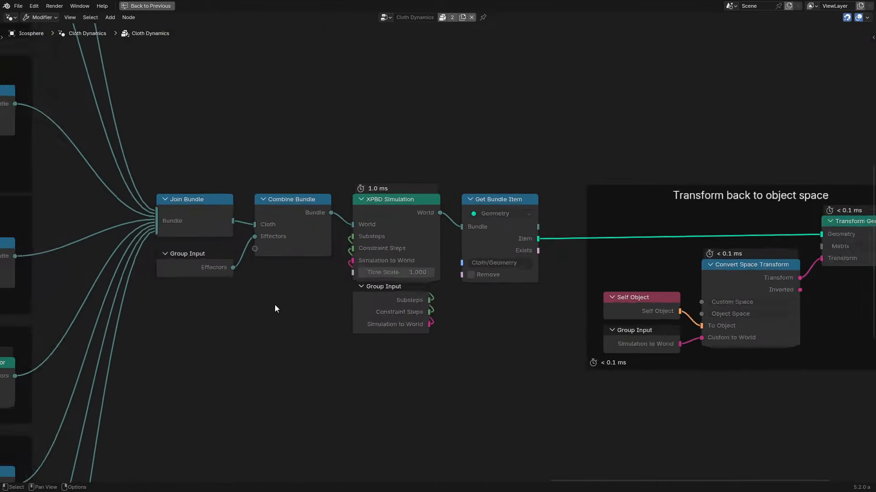
left_click_drag(152, 266, 190, 306)
right_click(190, 307)
- Trace the frames from Gravity to Bending Constraint through Join Bundle and Combine Bundle towards XPBD Simulation
scroll(121, 198, "down", 6)
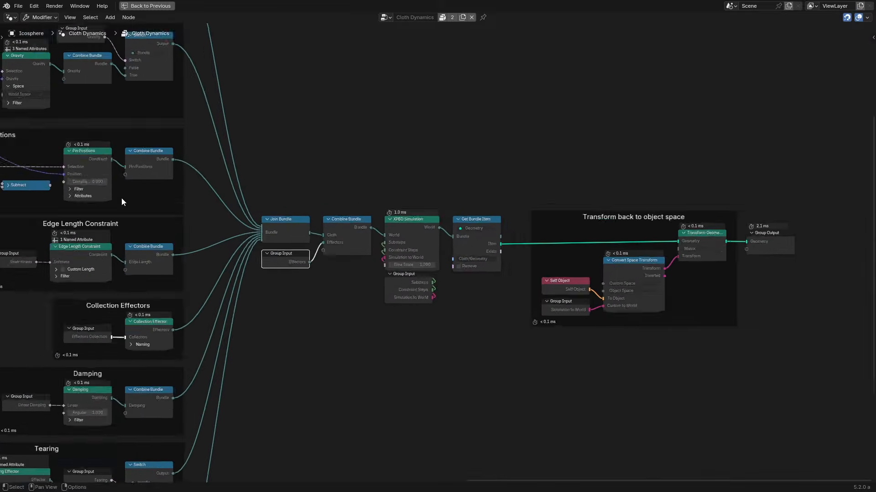
left_click_drag(115, 174, 392, 435)
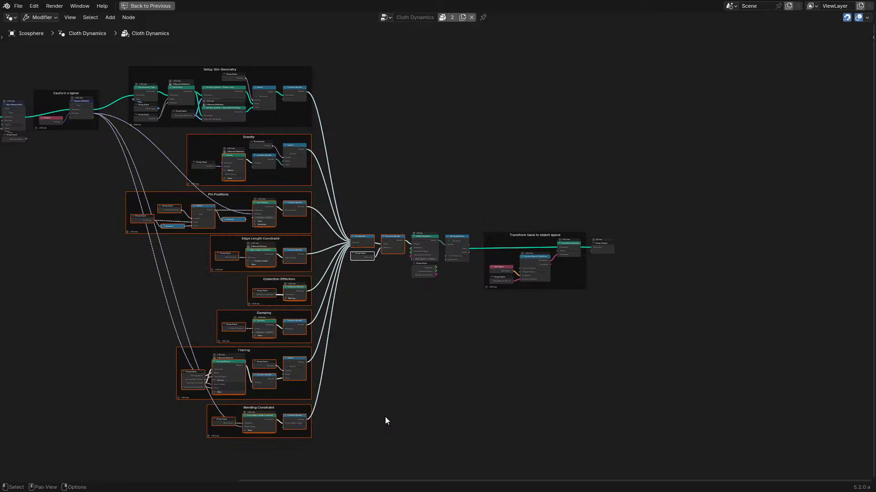
scroll(350, 278, "up", 6)
scroll(352, 253, "down", 2)
scroll(302, 252, "down", 5)
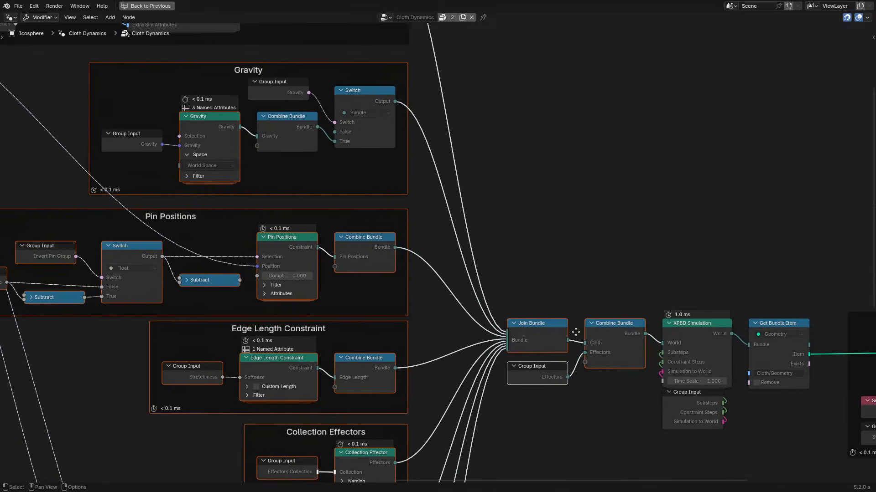
scroll(563, 280, "up", 4)
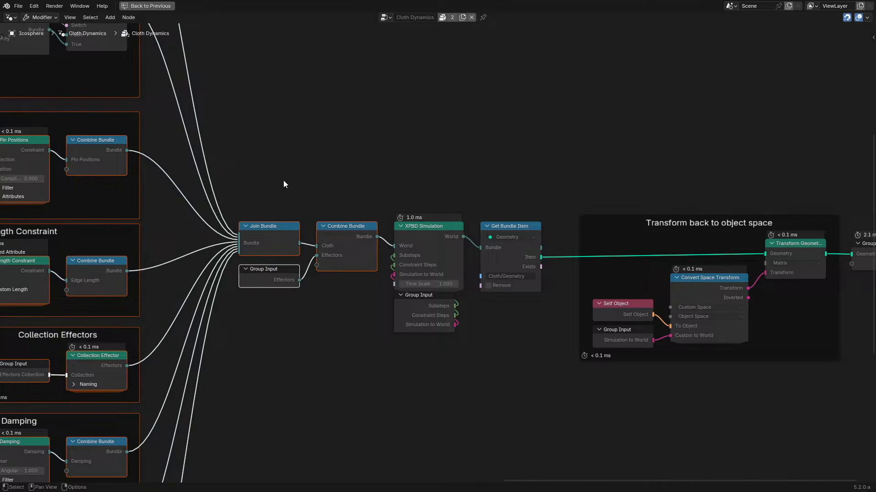
left_click(294, 213)
- Open the XPBD Simulation group and survey its chain of nodes inside the simulation zone
scroll(423, 239, "up", 2)
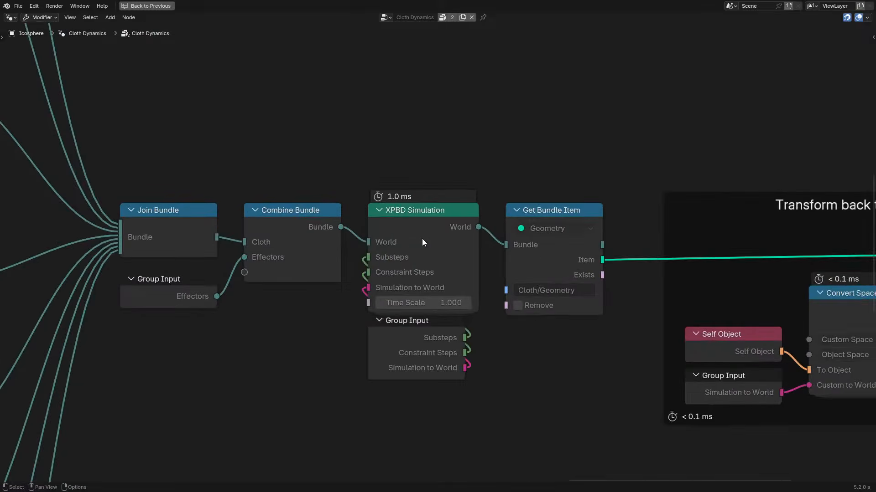
left_click(423, 239)
key("Tab")
scroll(411, 255, "down", 3)
scroll(364, 300, "down", 5)
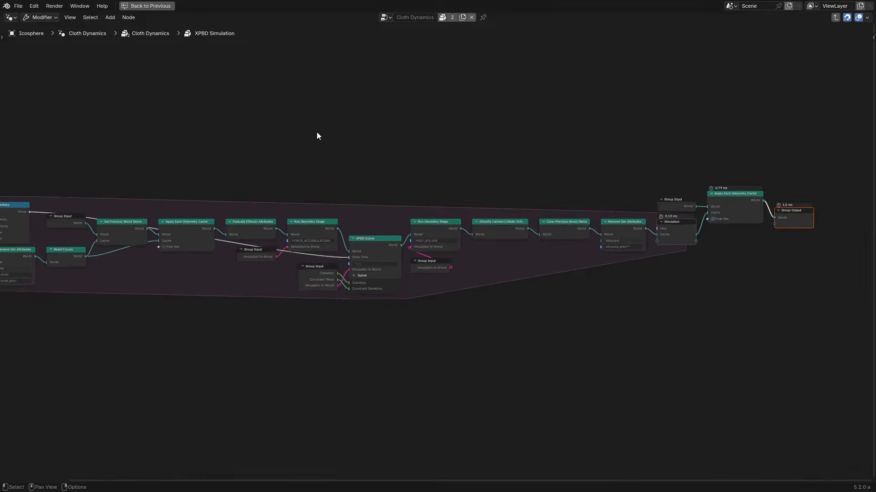
left_click_drag(72, 150, 745, 370)
left_click(647, 323)
scroll(256, 279, "up", 3)
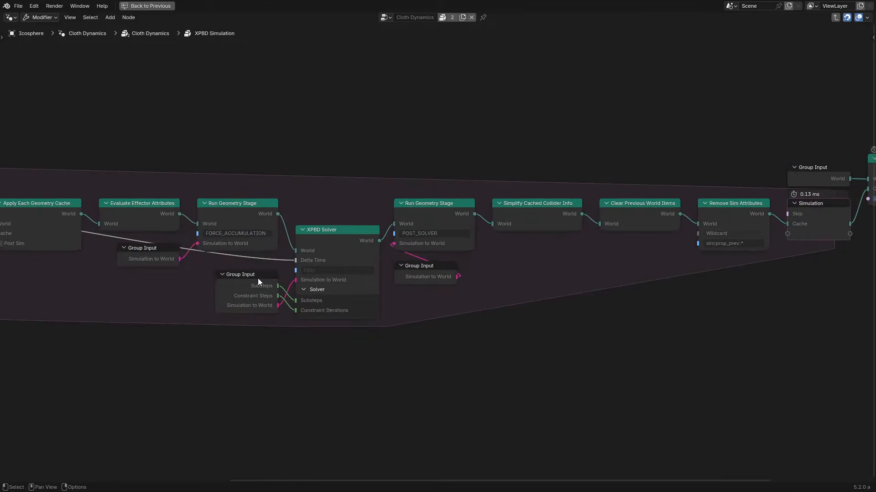
- Trace the simulation zone from the XPBD Solver inputs back to the Simulation input node
middle_click_drag(257, 280, 573, 260)
scroll(570, 259, "up", 2)
left_click(570, 259)
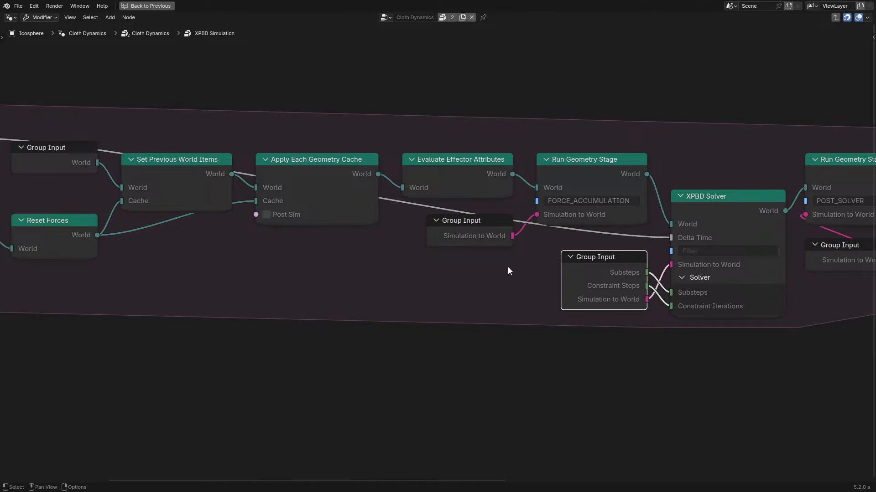
left_click(462, 228)
mouse_move(462, 228)
left_mouse_down()
mouse_move(448, 231)
mouse_move(456, 233)
left_mouse_up()
left_click(334, 248)
middle_click_drag(334, 247, 573, 260)
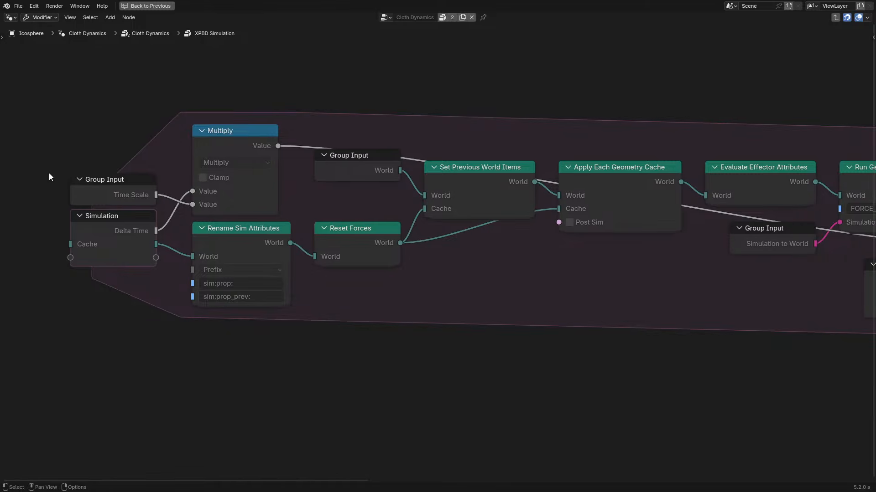
left_click(140, 234)
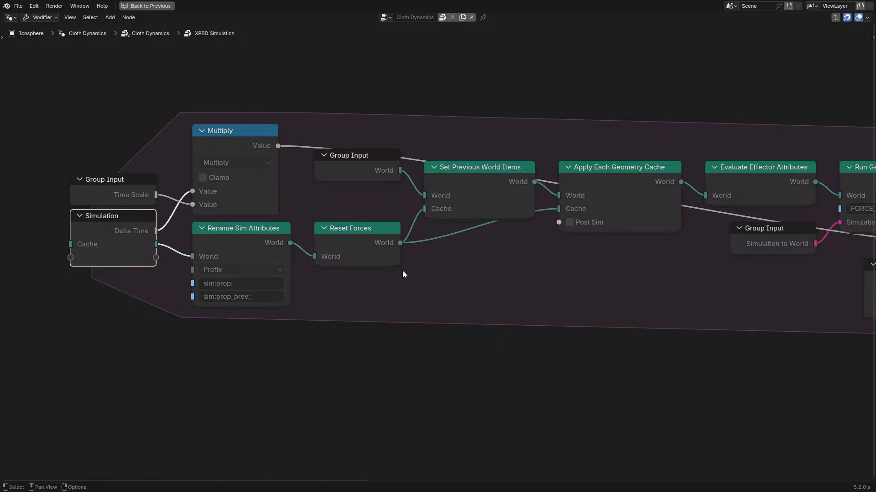
- Examine the Rename Sim Attributes node's prefix settings and return to the Cloth Dynamics level
scroll(228, 288, "up", 7)
middle_click_drag(219, 291, 350, 257)
left_click(368, 253)
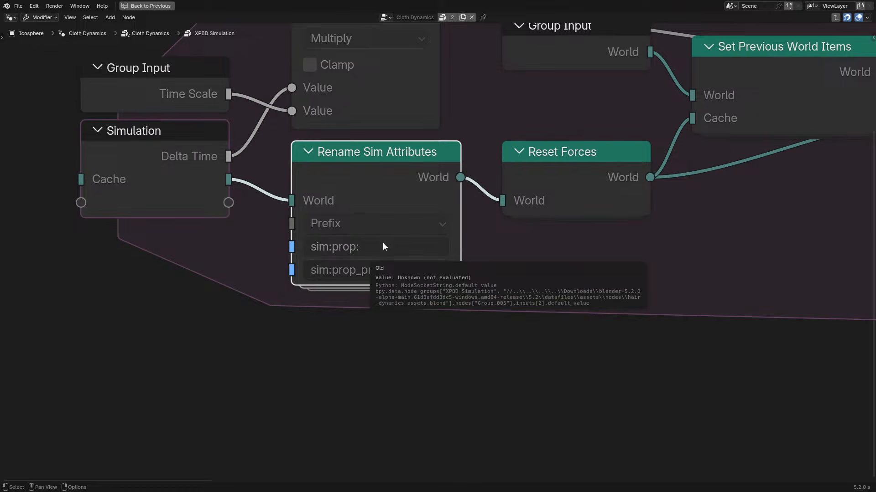
key("Tab")
scroll(352, 198, "down", 13)
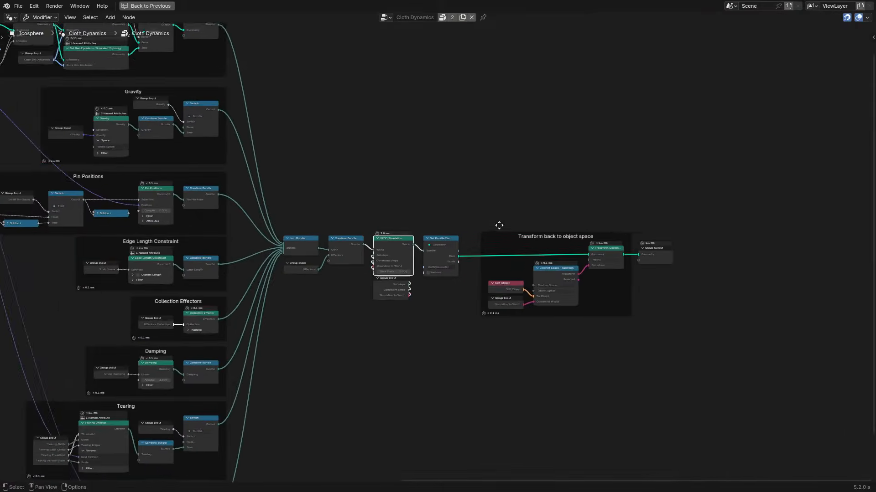
- Examine the XPBD Simulation node's connections from Join Bundle and Combine Bundle to Get Bundle Item
middle_click_drag(498, 225, 430, 200)
scroll(430, 199, "up", 13)
scroll(195, 200, "down", 4)
middle_click_drag(195, 201, 592, 196)
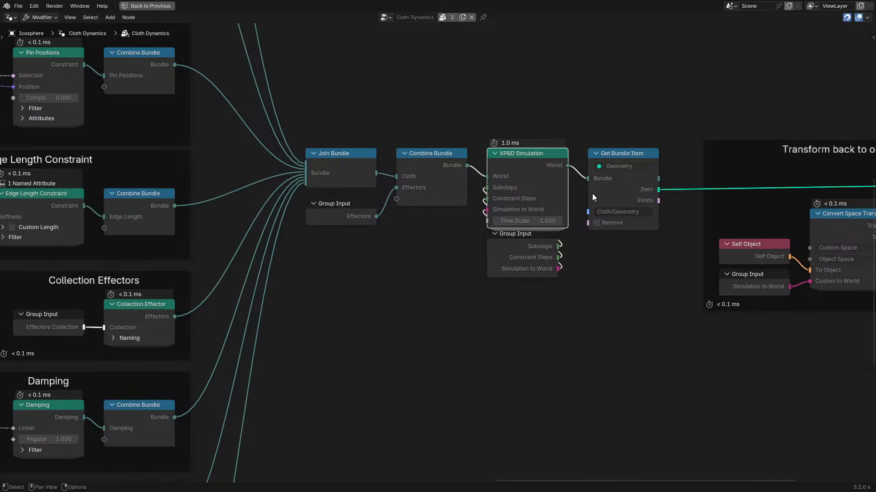
scroll(407, 145, "down", 2)
scroll(407, 145, "up", 3)
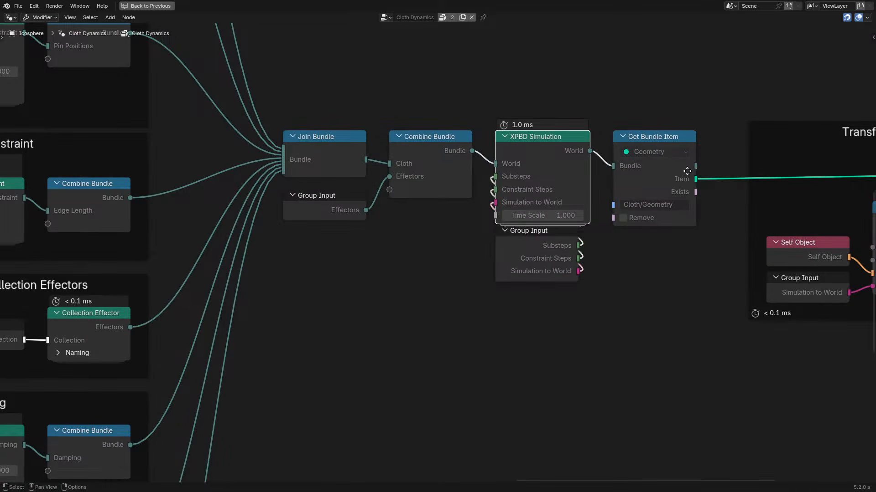
- Examine the Get Bundle Item node's Cloth/Geometry path and peek into the XPBD Simulation group
scroll(693, 166, "up", 3)
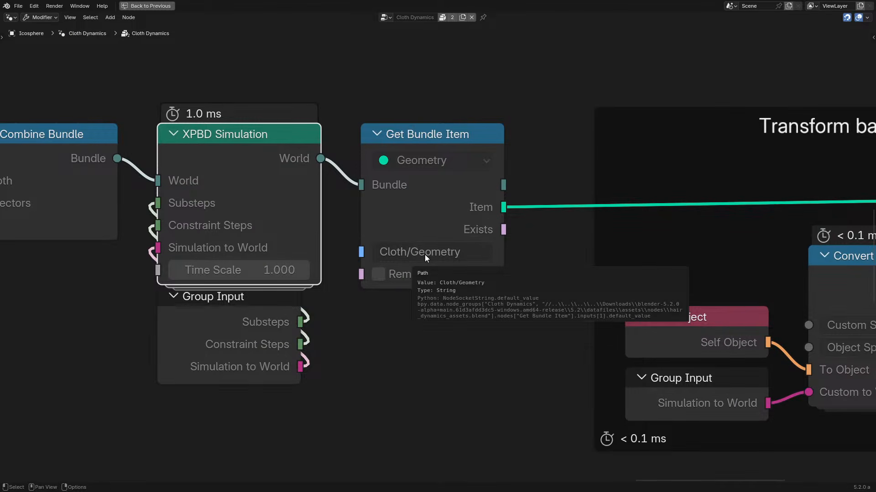
scroll(425, 254, "down", 2)
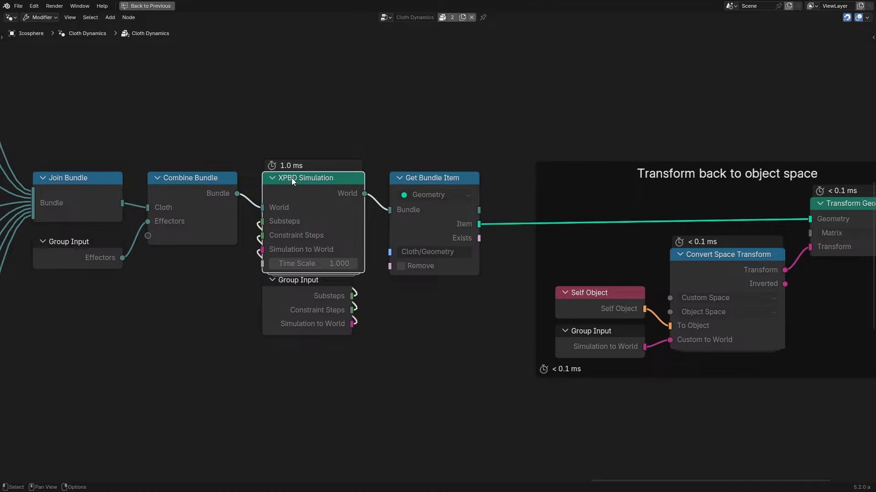
key("Tab")
key("Tab")
- Examine how Combine Bundle nests the Cloth and Effectors bundles between Join Bundle and XPBD Simulation
left_click(175, 199)
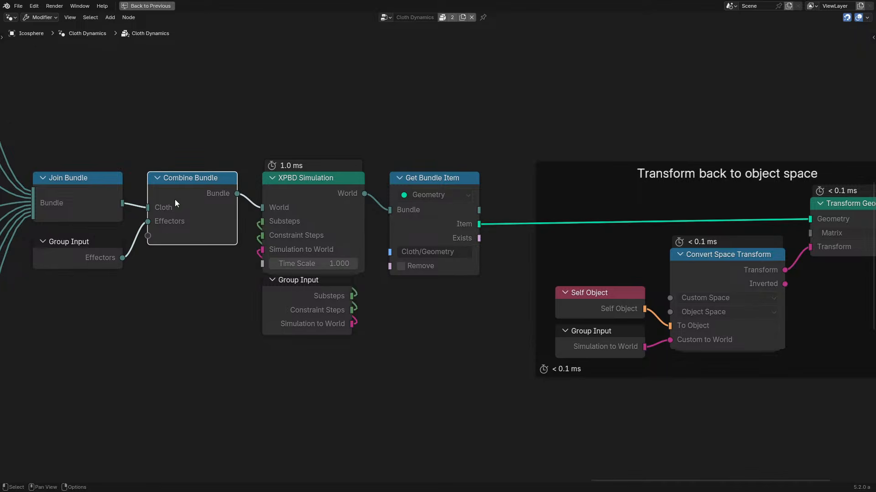
middle_click_drag(154, 198, 414, 200)
left_click_drag(438, 206, 436, 108)
right_click(438, 110)
middle_click_drag(479, 228, 323, 234)
scroll(323, 234, "up", 2)
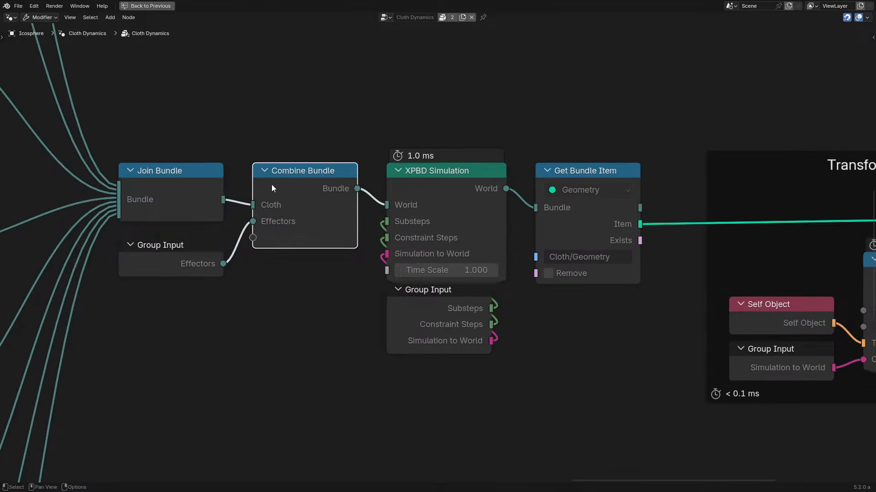
left_click_drag(271, 184, 277, 219)
right_click(278, 197)
scroll(578, 238, "down", 2)
middle_click_drag(579, 242, 682, 217)
scroll(341, 189, "down", 2)
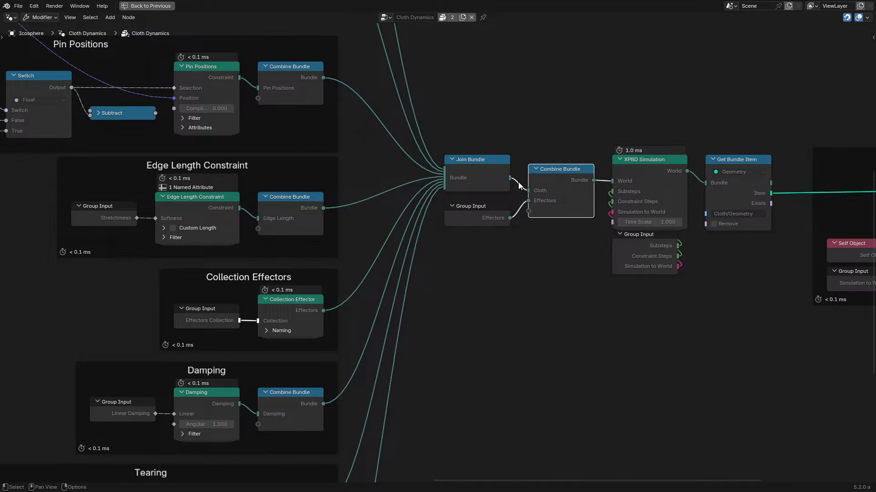
- Look inside the Edge Length Constraint group and return to the Cloth Dynamics level
left_click(186, 207)
key("Tab")
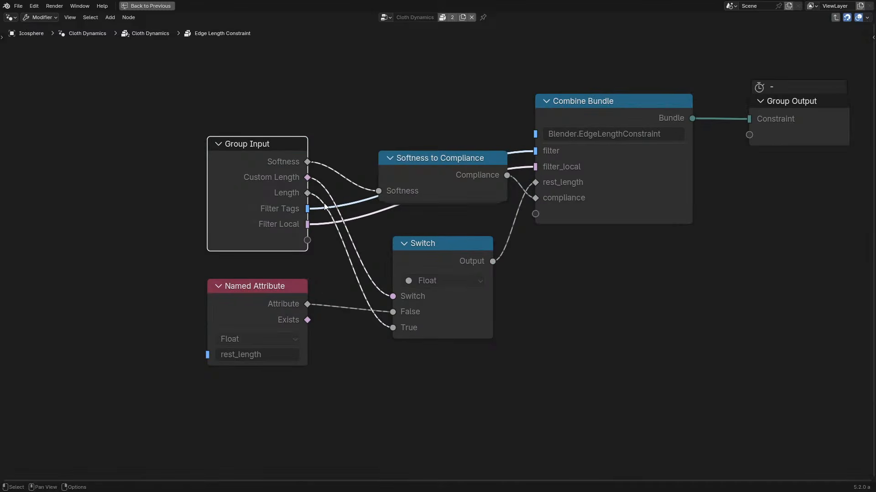
key("Tab")
- Open the Tearing Effector group, survey its whole node network and return to the Cloth Dynamics level
scroll(294, 345, "down", 1)
middle_click_drag(272, 340, 320, 218)
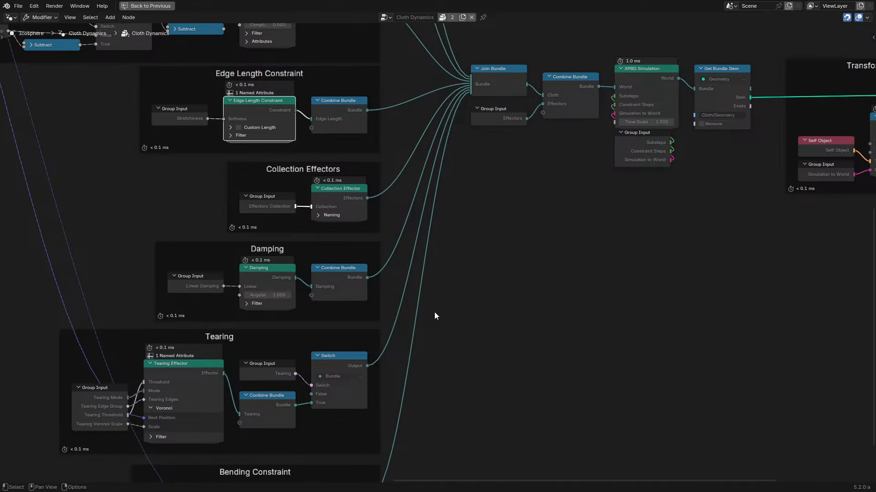
middle_click_drag(434, 313, 472, 253)
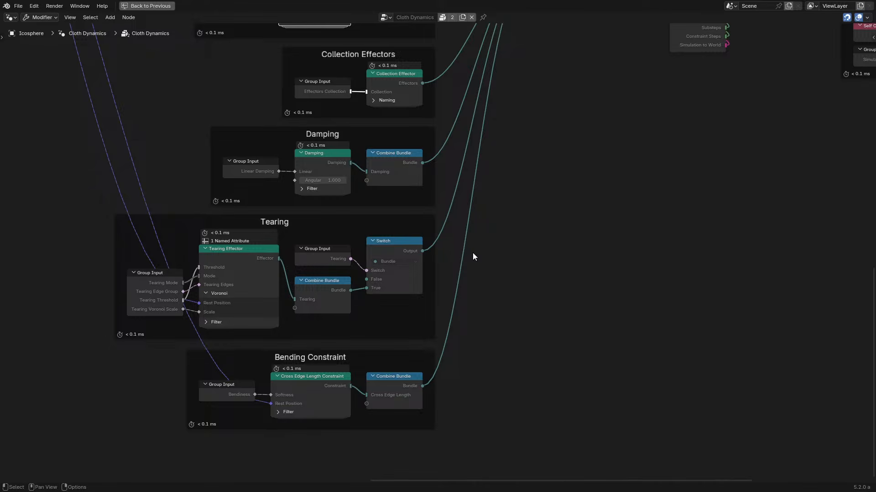
left_click(220, 252)
key("Tab")
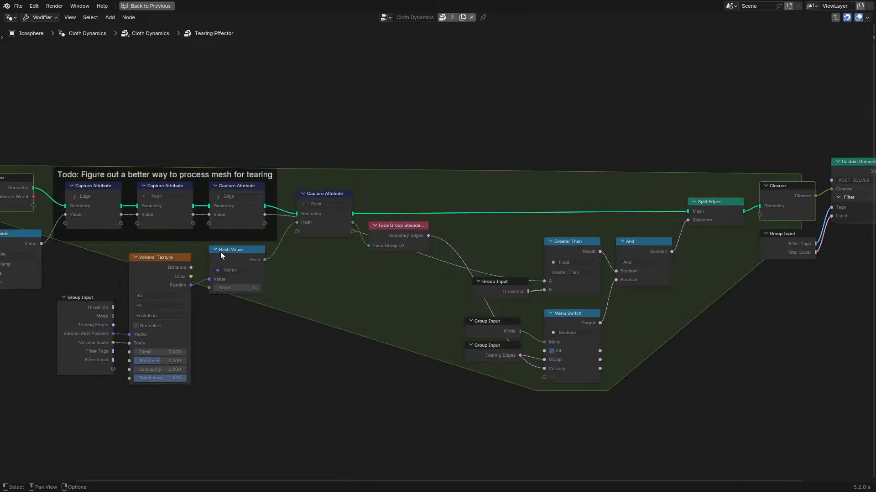
scroll(228, 251, "down", 5)
scroll(237, 182, "down", 4)
left_click_drag(193, 109, 693, 335)
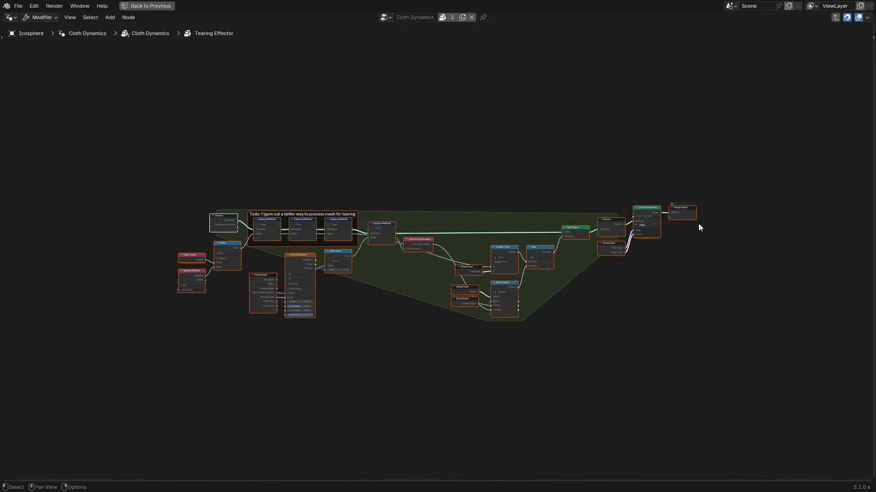
key("Tab")
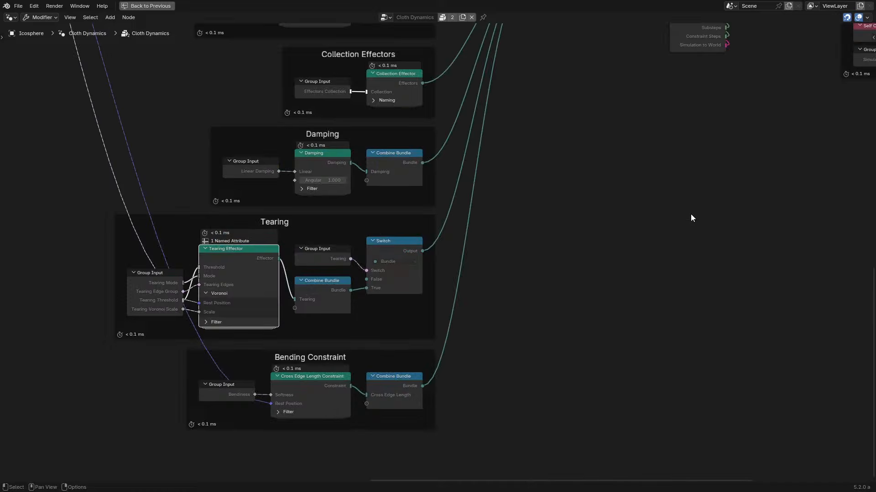
- Examine the Cross Edge Length Constraint group's Softness to Compliance and Combine Bundle nodes, and return to the Cloth Dynamics level
left_click(278, 402)
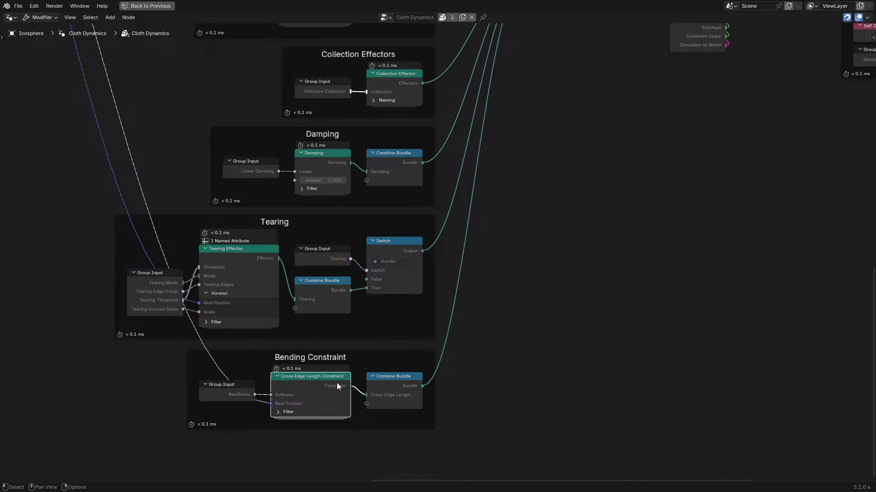
key("Tab")
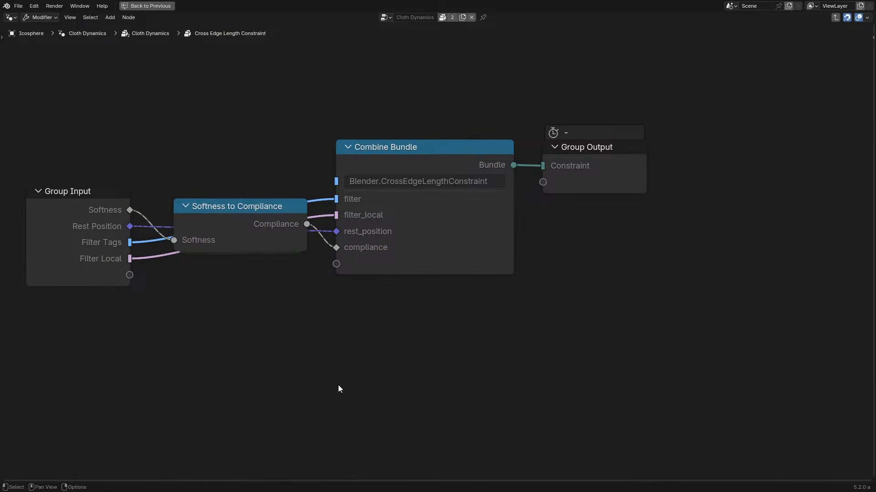
left_click_drag(254, 231, 269, 306)
right_click(269, 306)
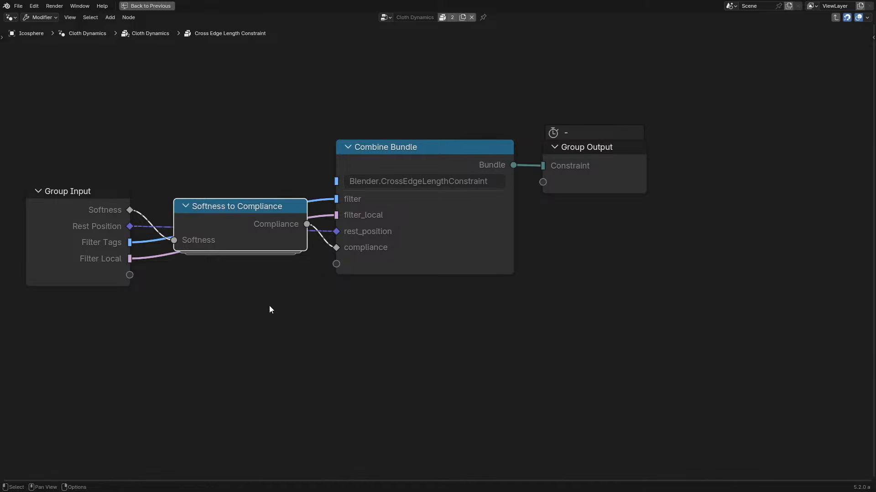
left_click(595, 155)
key("Tab")
- Survey the Setup Sim Geometry, Gravity and Pin Positions frames that feed the Join Bundle node
key("Home")
scroll(524, 351, "up", 6)
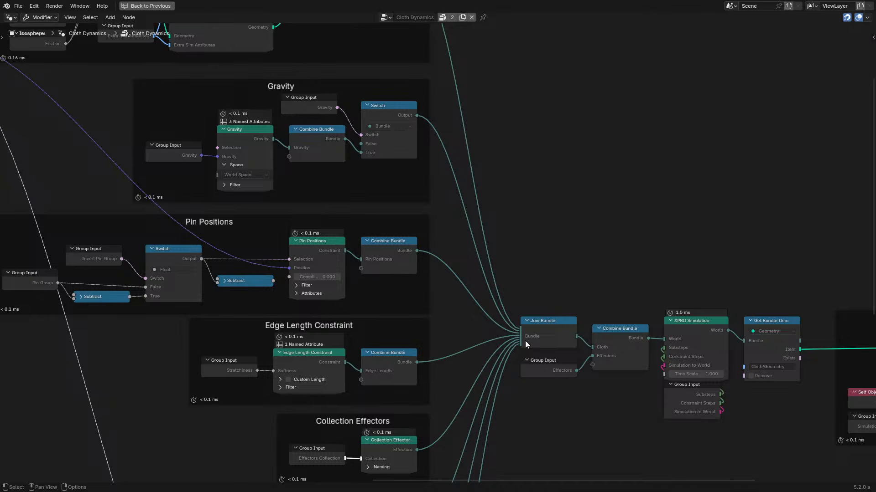
middle_click_drag(230, 170, 476, 343)
scroll(342, 138, "up", 1)
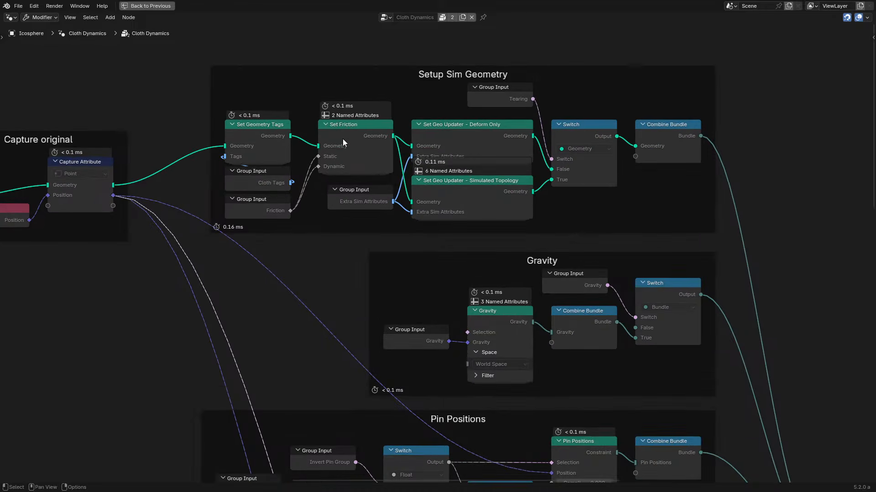
scroll(515, 399, "down", 1)
middle_click_drag(517, 400, 414, 307)
scroll(414, 308, "up", 1)
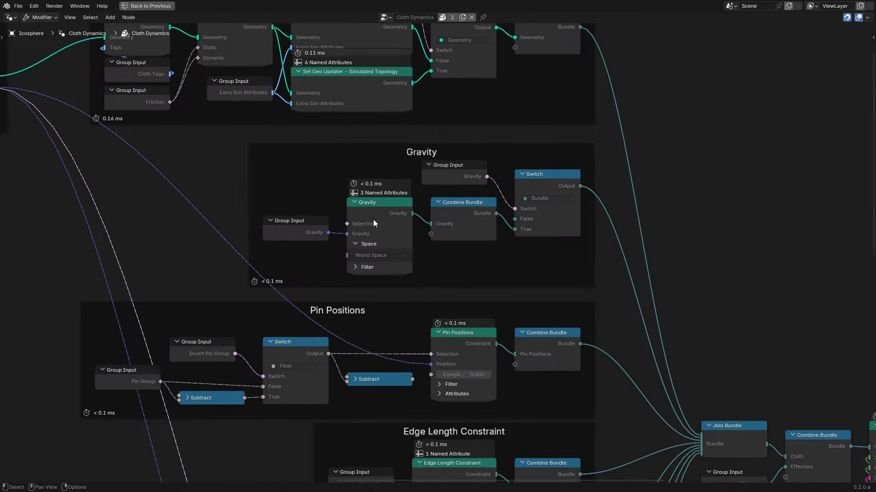
scroll(447, 439, "down", 1)
middle_click_drag(448, 440, 420, 343)
- Examine how the Edge Length Constraint group passes softness and rest_length into its Combine Bundle, and leave the group
left_click(420, 344)
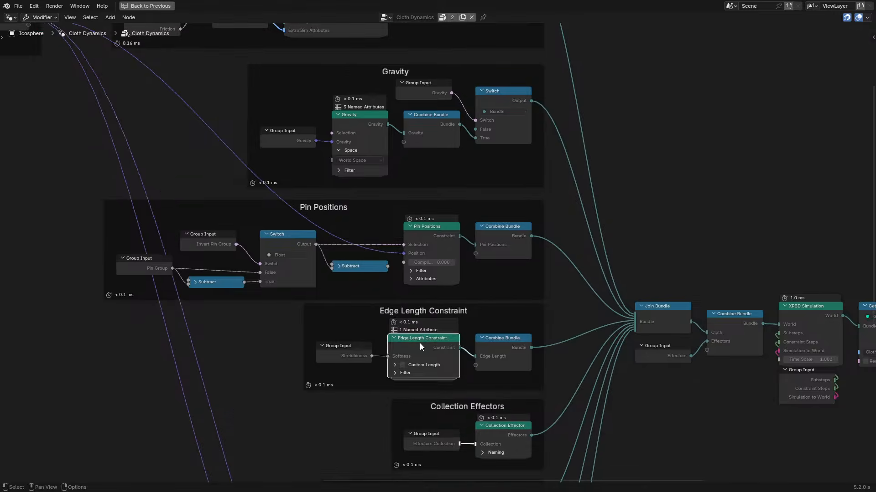
key("Tab")
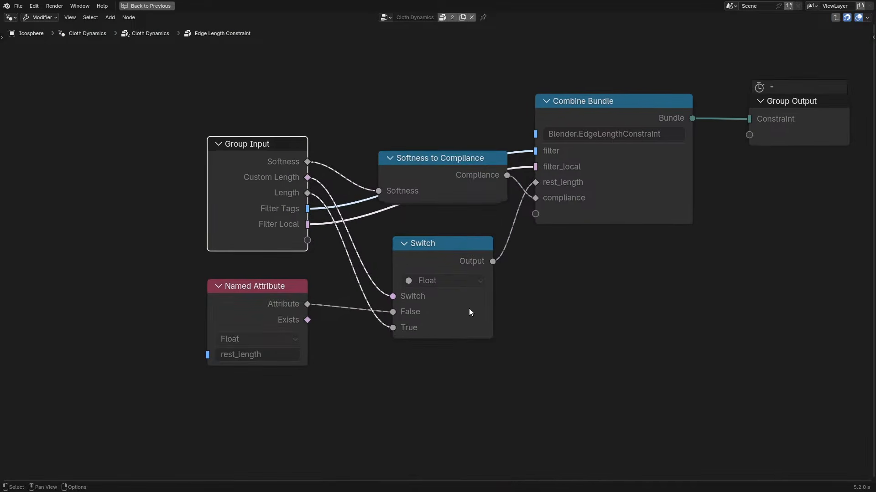
middle_click_drag(490, 289, 406, 349)
left_click_drag(373, 226, 373, 265)
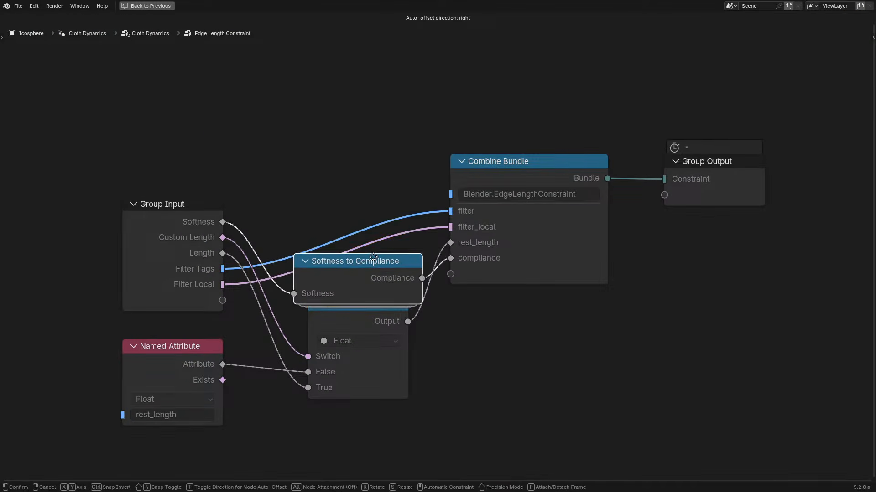
right_click(377, 263)
left_click(739, 180)
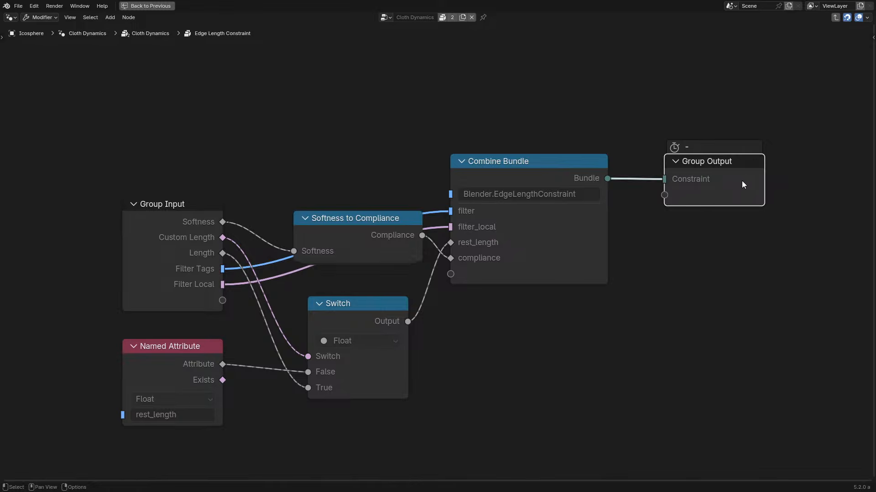
key("Tab")
- Restore the full workspace, play the simulation, exclude the d2 collection, stop playback and select the Icosphere.001 cloth
key("ctrl+space")
key("space")
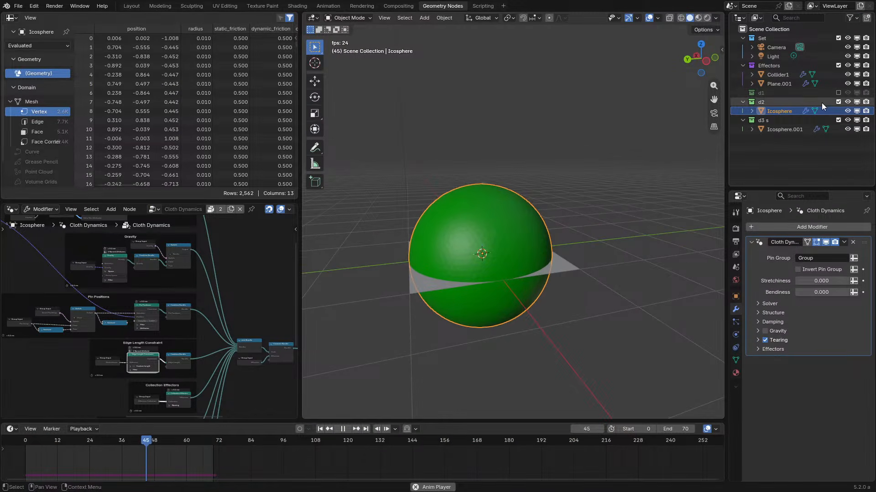
left_click(838, 102)
key("space")
left_click(484, 97)
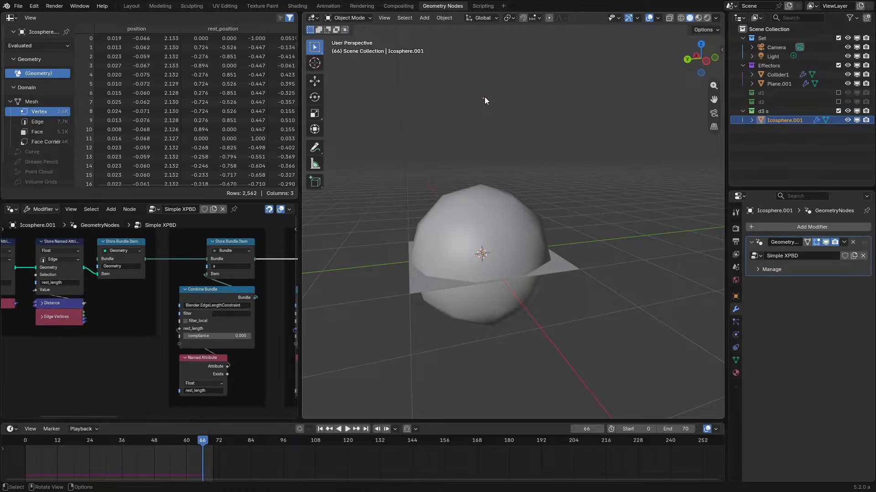
- Examine the Simple XPBD setup's rest_position and rest_length storage and its EdgeLengthConstraint bundle's compliance setting
key("ctrl+space")
scroll(197, 254, "down", 2)
middle_click_drag(232, 219, 529, 245)
scroll(529, 244, "up", 2)
left_click_drag(550, 299, 550, 315)
key("ctrl+space")
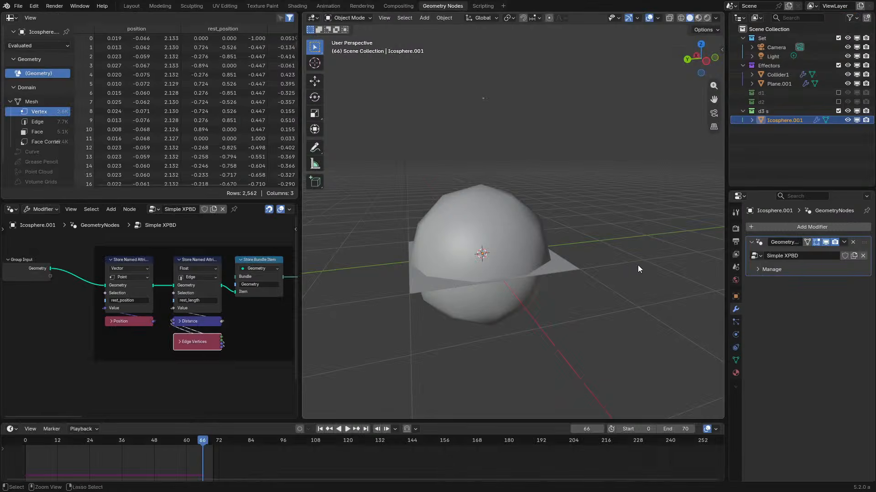
middle_click_drag(268, 305, 144, 285)
scroll(144, 286, "up", 2)
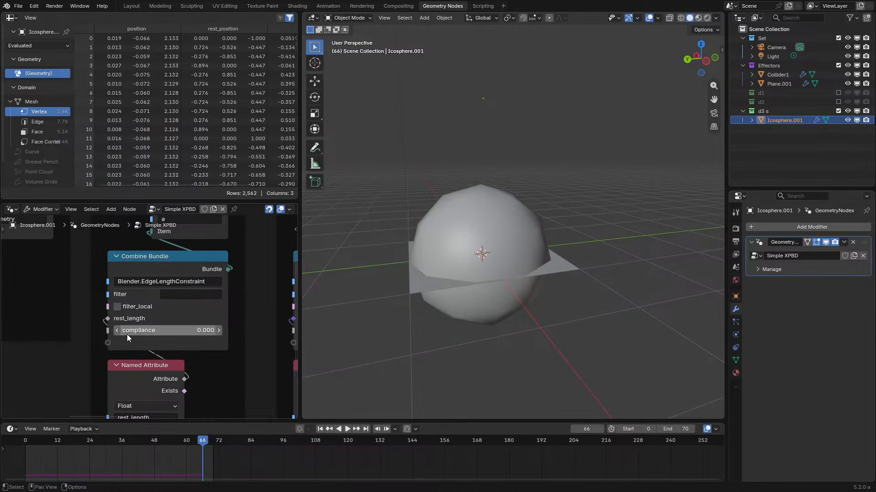
scroll(222, 314, "down", 2)
middle_click_drag(236, 314, 225, 313)
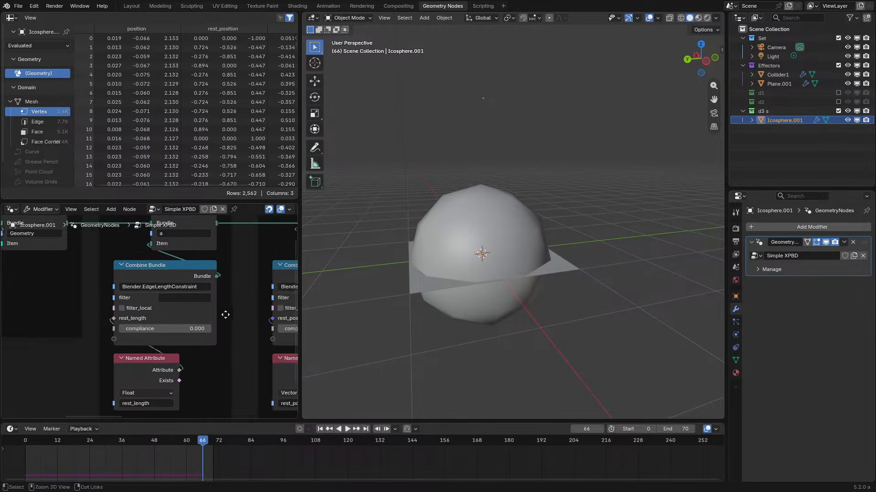
- Maximize the node editor and unmute the Store Bundle Item node b that adds the CrossEdgeLengthConstraint bundle
key("ctrl+space")
middle_click_drag(426, 207, 84, 308)
scroll(19, 318, "down", 2)
scroll(177, 81, "down", 1)
left_click_drag(204, 97, 550, 435)
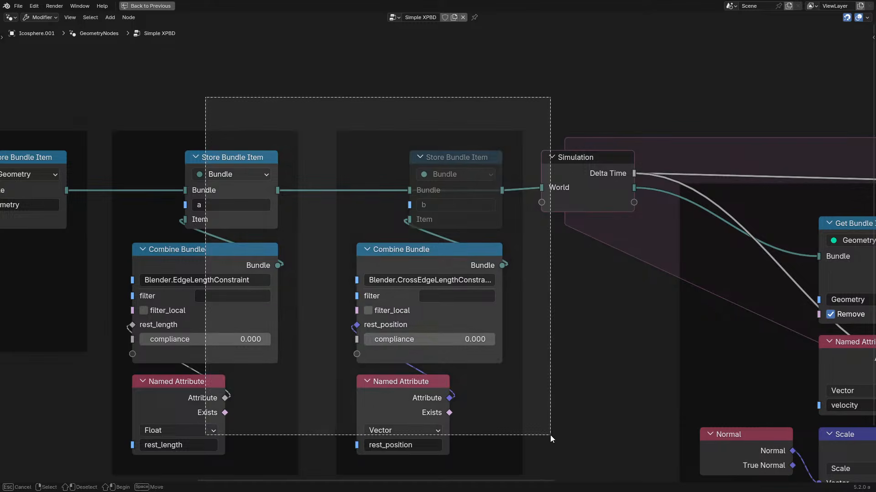
left_click(480, 189)
scroll(480, 189, "down", 2)
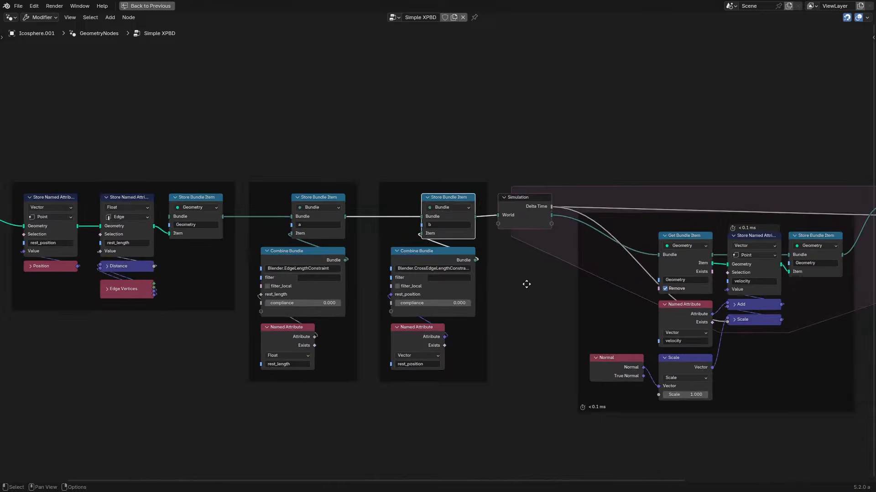
- Move the attribute storage and both constraint frames away from the Simulation input to make room before it
middle_click_drag(523, 283, 259, 289)
scroll(404, 250, "up", 1)
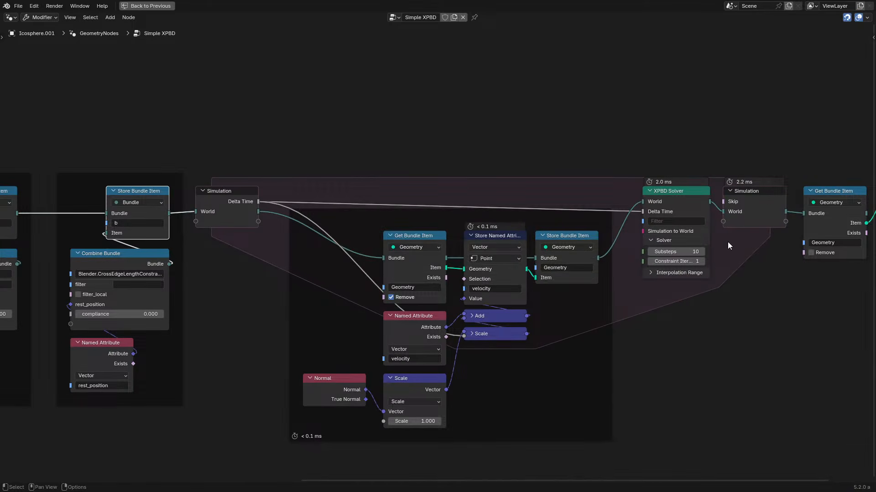
middle_click_drag(110, 222, 660, 213)
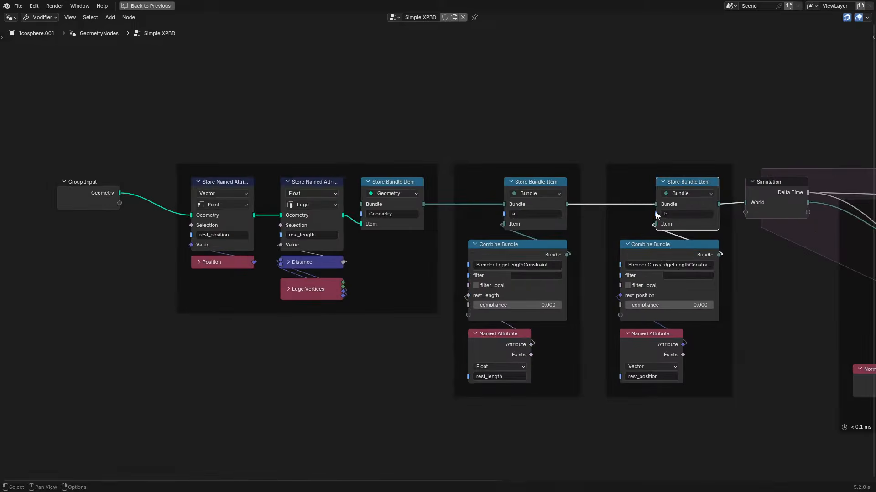
left_click_drag(86, 113, 676, 395)
key("g")
left_click(548, 388)
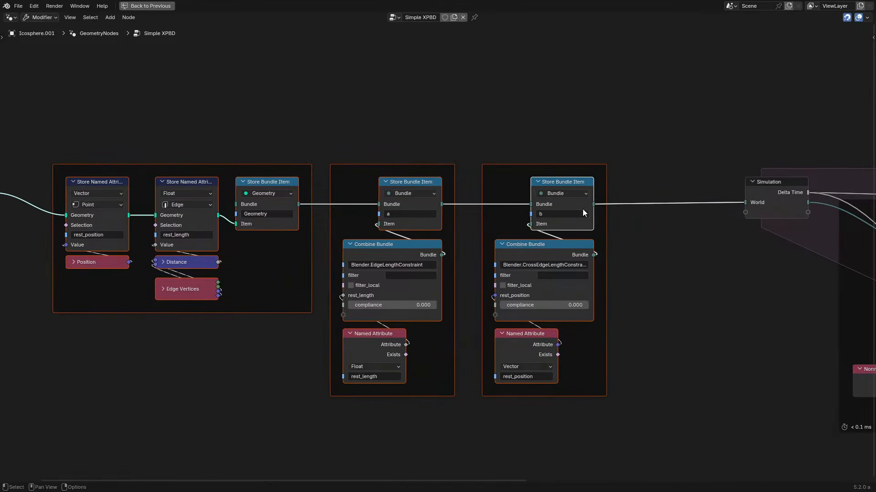
- Duplicate the Store Bundle Item node b and place the copy before the Simulation input node
middle_click_drag(599, 203, 378, 269)
scroll(378, 268, "up", 2)
left_click(320, 260)
left_click(339, 272)
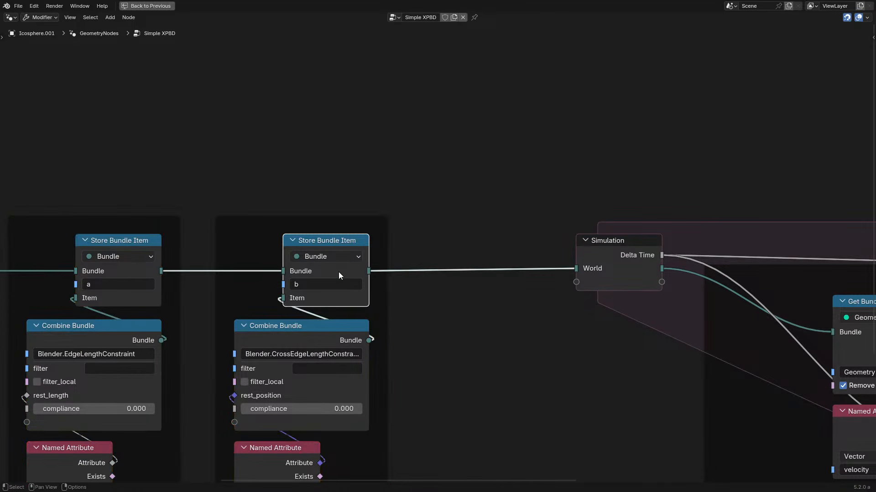
key("shift+d")
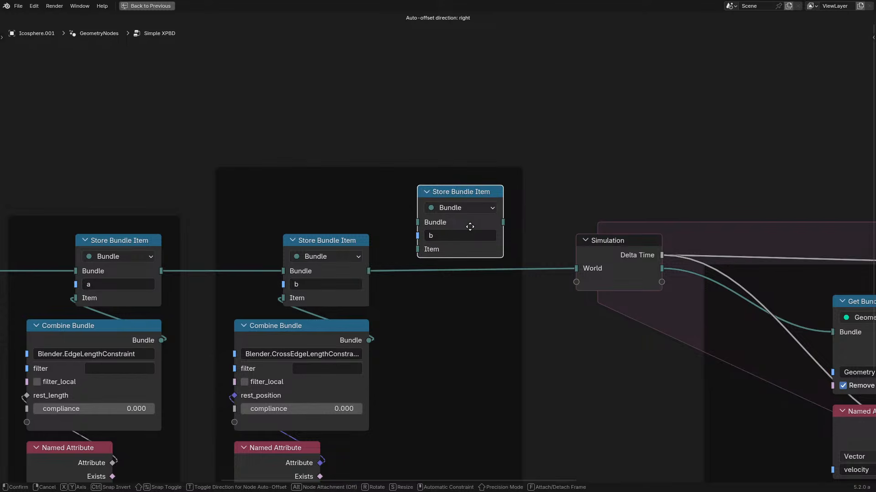
left_click(472, 223)
- Connect the b node's Bundle output to the duplicate's Item input and set the duplicate's path to Cloth
left_click_drag(378, 270, 416, 248)
left_click(462, 231)
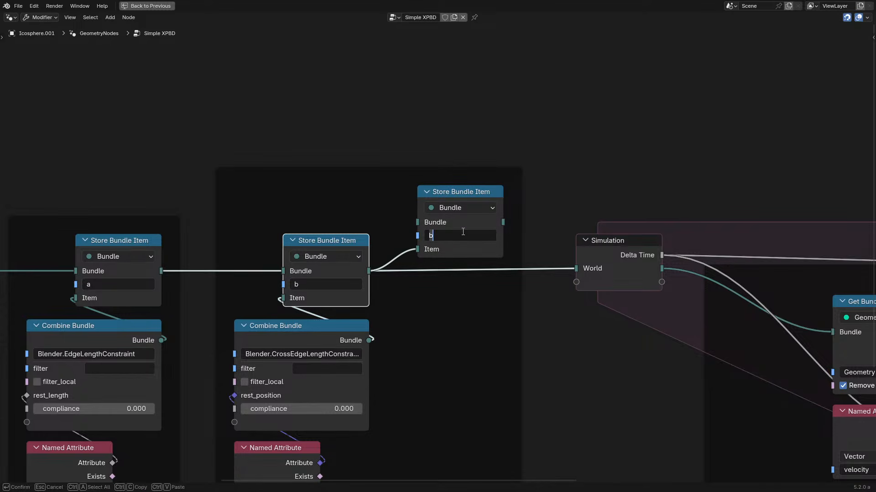
type("Cloth")
key("Return")
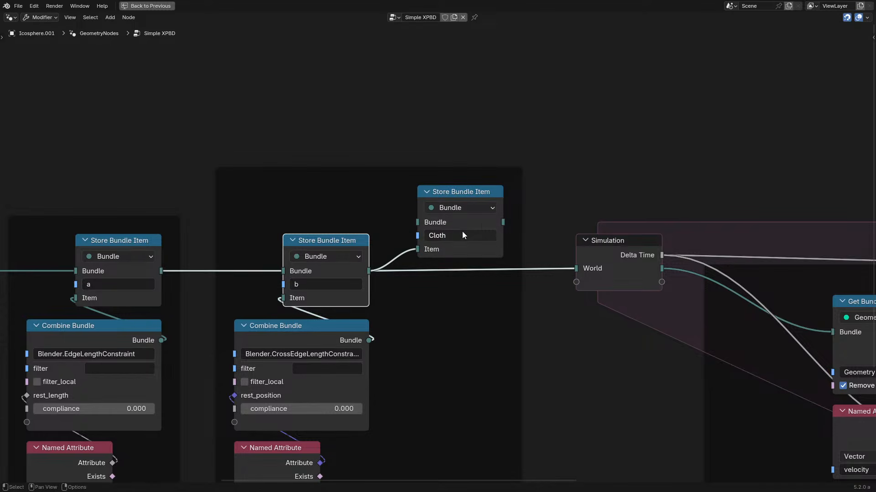
- Connect the Cloth Store Bundle Item's Bundle output to the Simulation input's World and check the simulation from frame 0
left_click_drag(503, 222, 576, 268)
key("ctrl+space")
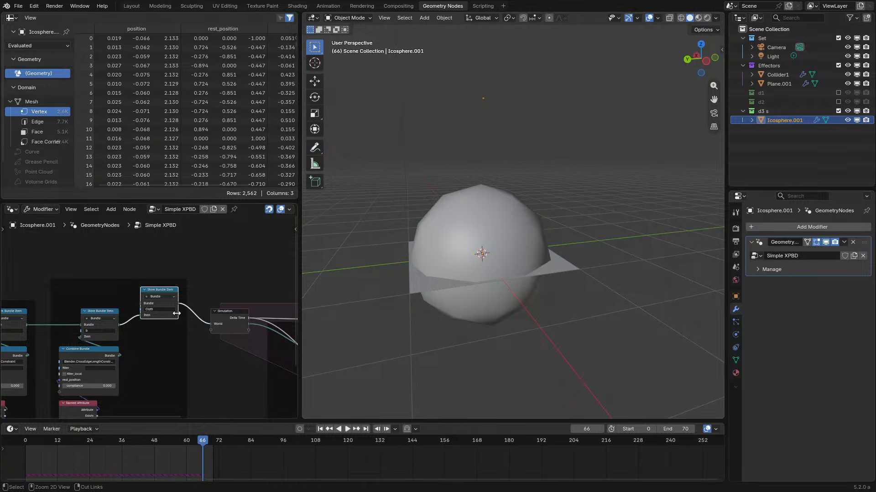
key("ctrl+space")
key("ctrl+space")
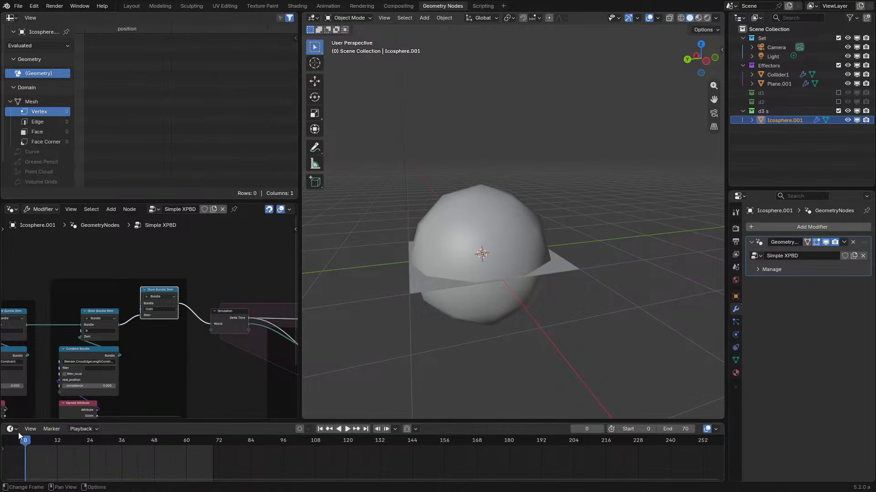
key("ctrl+space")
- Set the path of the Get Bundle Item node after the simulation zone to Cloth/Geometry
middle_click_drag(209, 367, 267, 299)
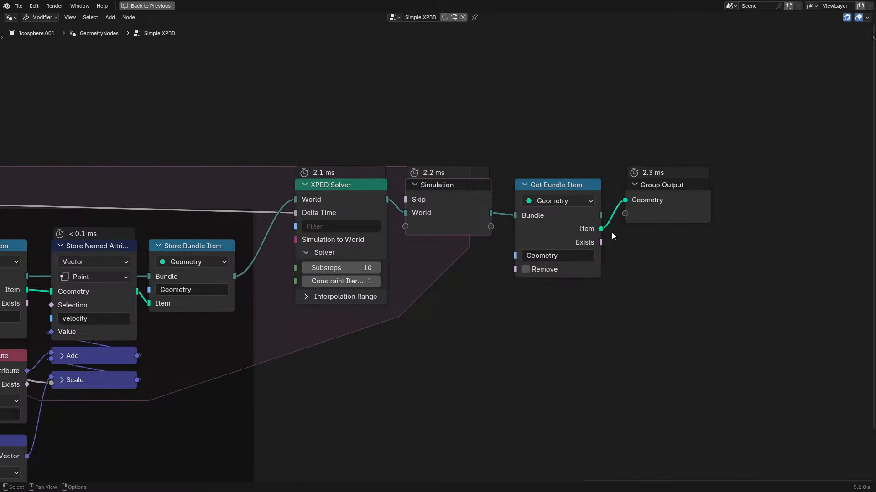
mouse_move(404, 304)
middle_mouse_down()
mouse_move(289, 316)
mouse_move(55, 305)
mouse_move(418, 298)
middle_mouse_up()
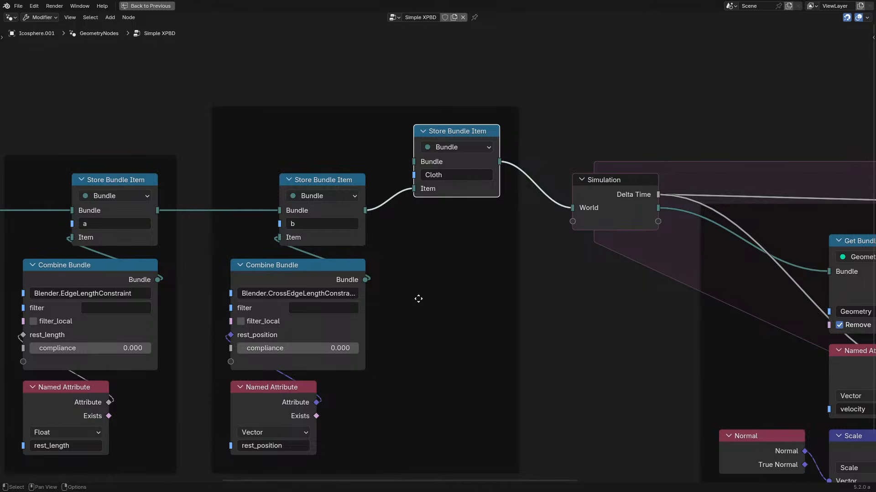
middle_click_drag(418, 299, 624, 283)
left_click(785, 235)
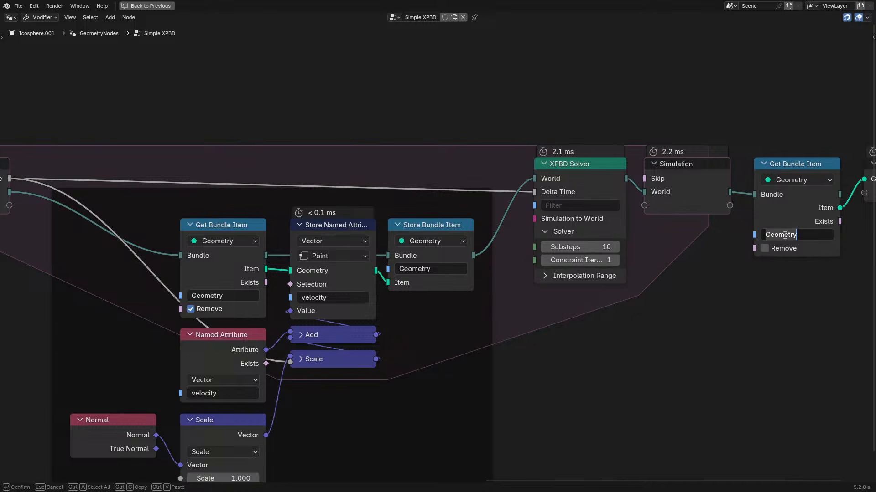
key("Home")
type("Cloth/")
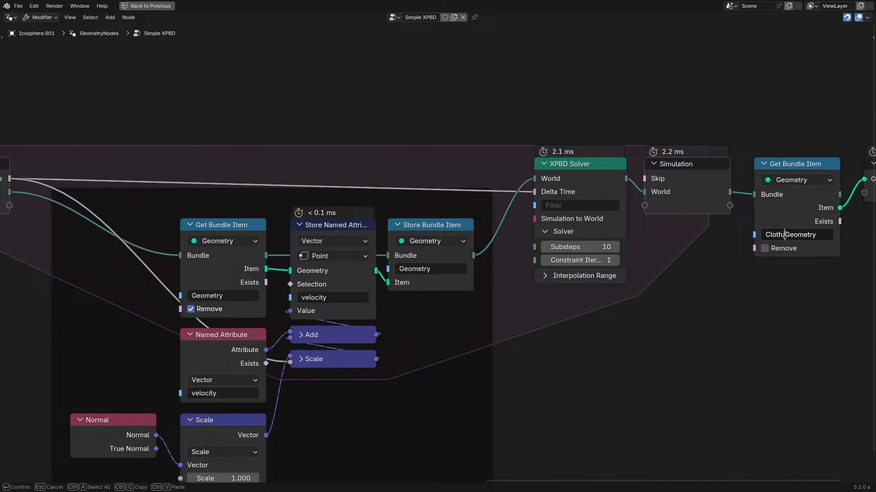
- Copy the Cloth/ prefix into the Geometry paths of the Get Bundle Item and Store Bundle Item nodes inside the simulation zone
key("shift+Home")
key("ctrl+c")
left_click(219, 296)
key("Home")
key("ctrl+v")
key("Return")
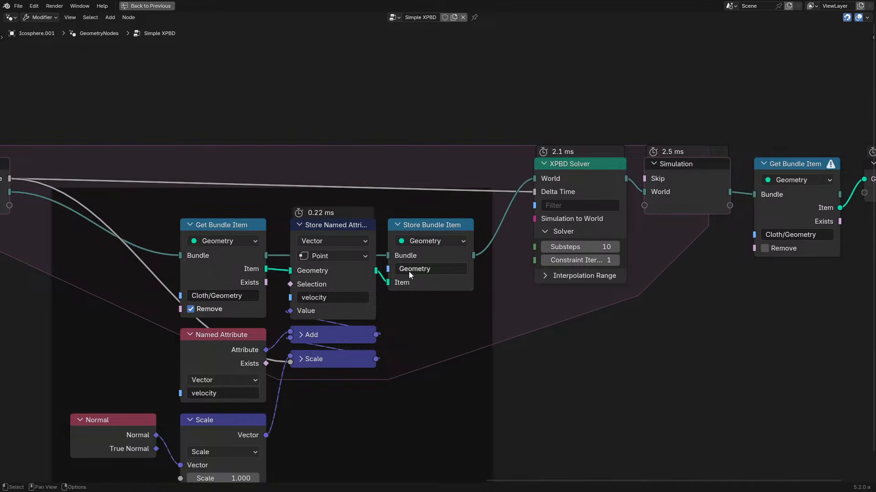
left_click(427, 269)
key("Home")
key("ctrl+v")
key("Return")
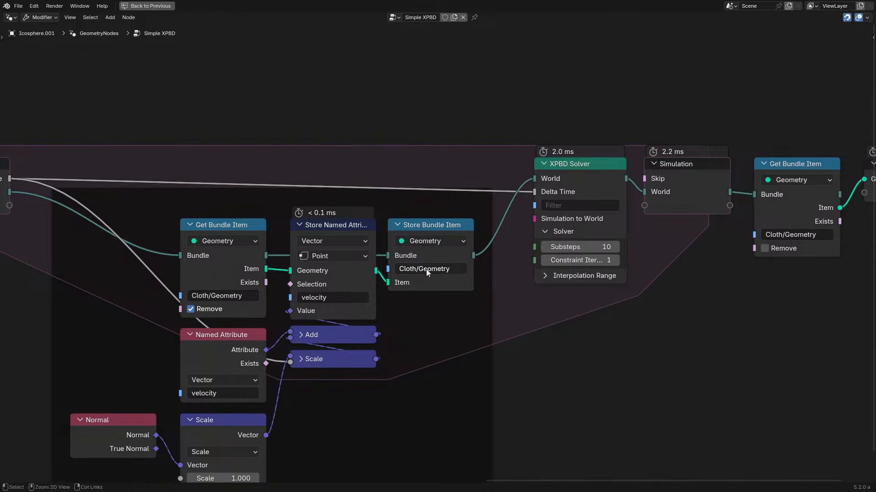
- Restore the full workspace and play the cloth simulation from the start to check the nested bundle setup
key("ctrl+space")
key("space")
left_click(7, 440)
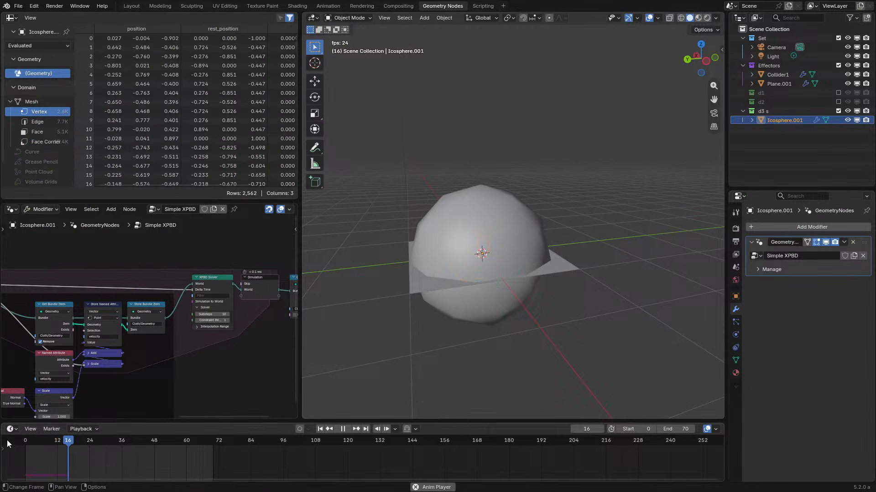
key("space")
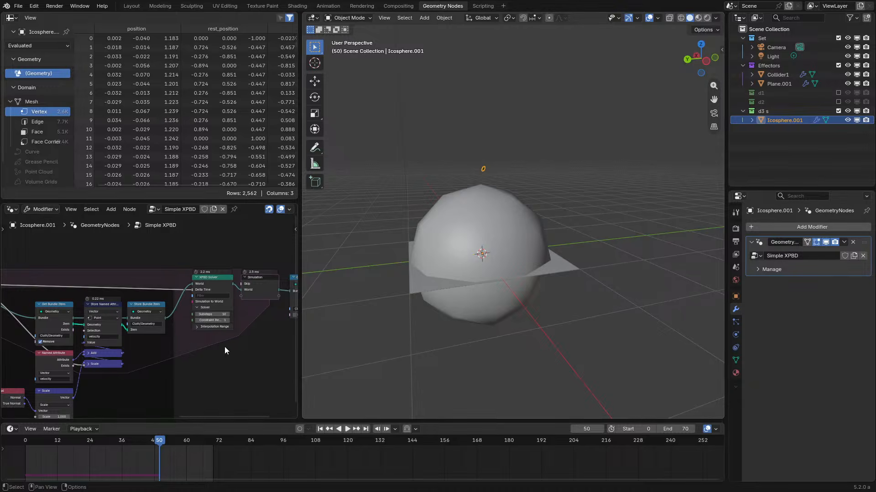
- Maximize the node editor and undo the Cloth/ path changes and the added Cloth Store Bundle Item
key("ctrl+space")
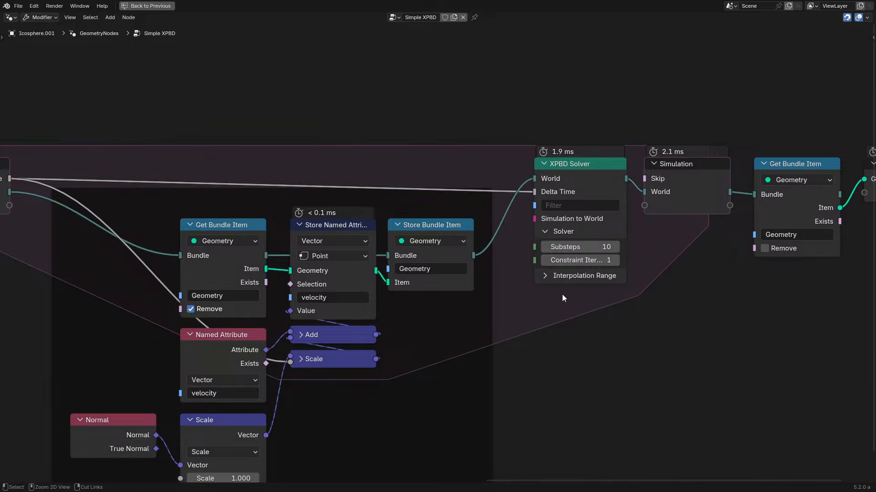
scroll(562, 294, "down", 8)
middle_click_drag(205, 305, 499, 300)
key("ctrl+z")
key("ctrl+z")
key("ctrl+z")
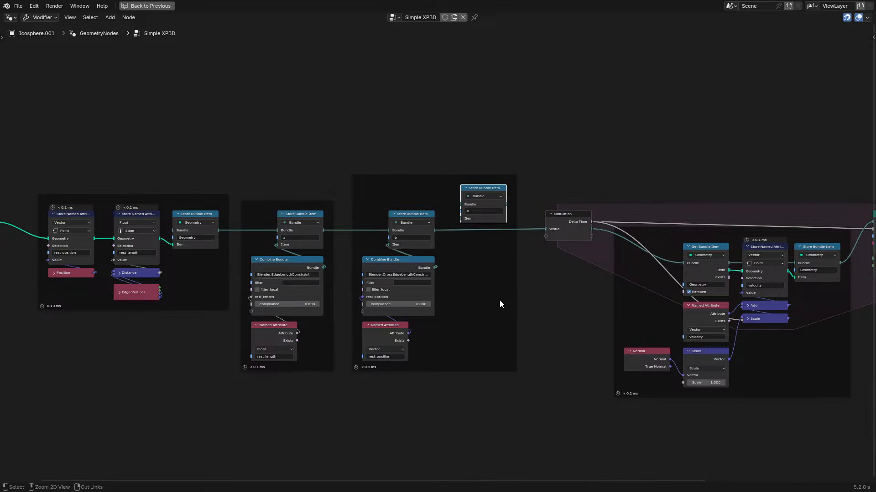
- Move the attribute storage frame and both constraint frames along X up to the Simulation input, and save the file
middle_click_drag(226, 289, 479, 268)
left_click_drag(180, 128, 719, 409)
key("g")
key("x")
left_click(775, 403)
left_click(534, 408)
scroll(501, 225, "up", 5)
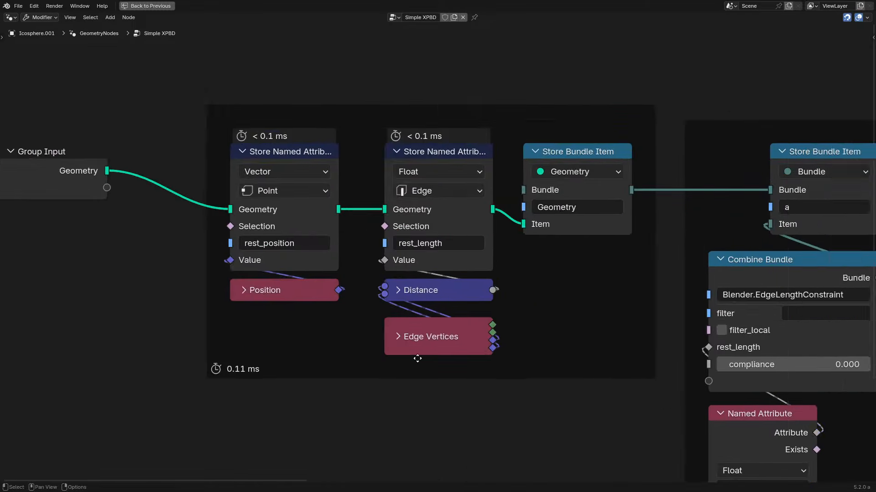
middle_click_drag(407, 354, 200, 349)
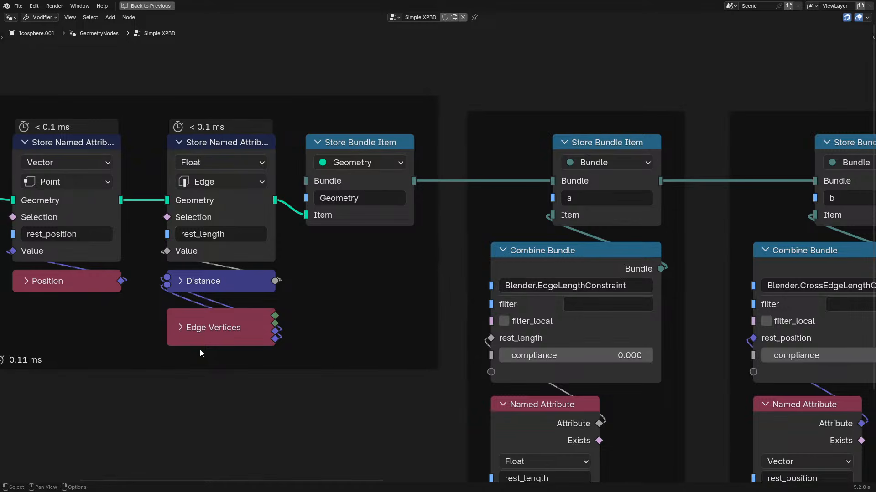
scroll(532, 341, "down", 6)
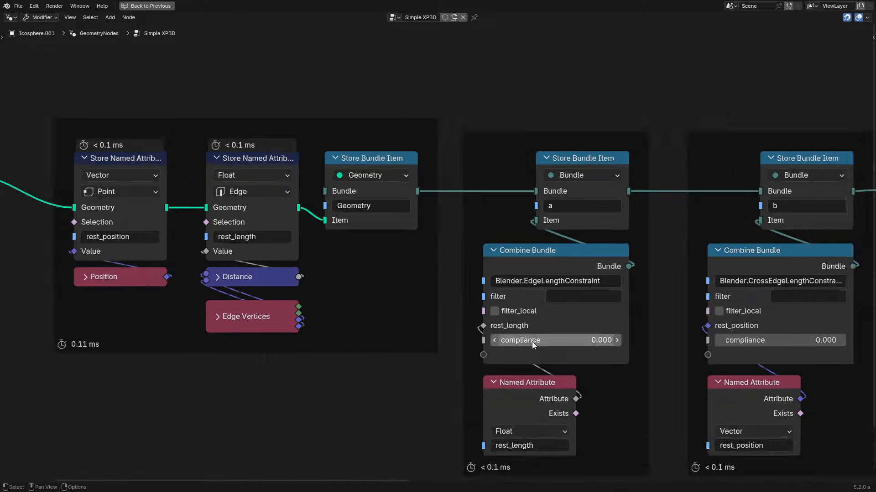
middle_click_drag(532, 341, 188, 325)
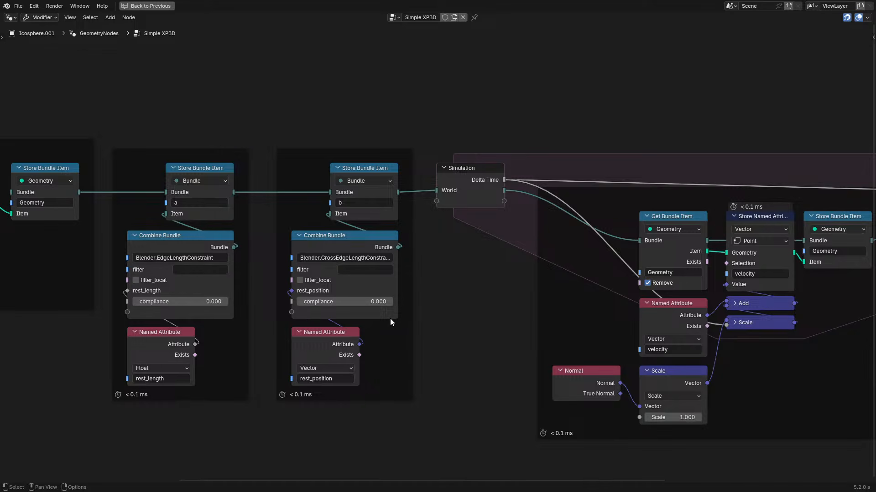
key("ctrl+s")
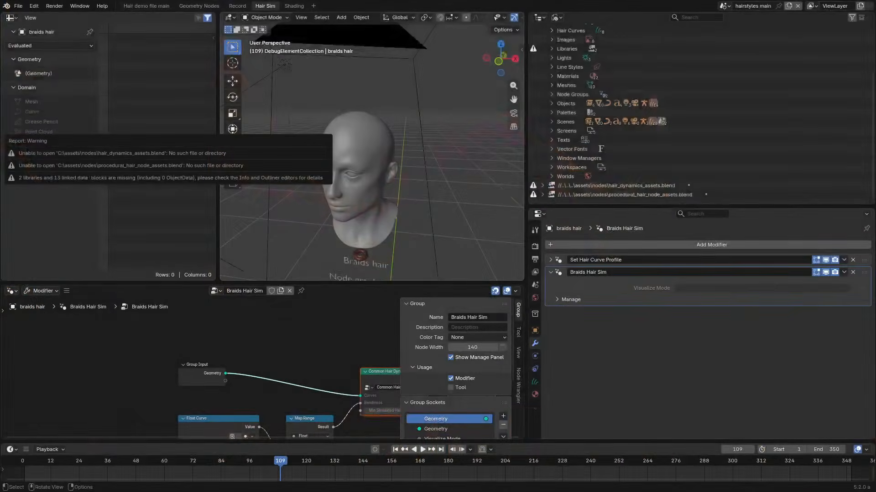
- Play the braids hair simulation in the hairstyles demo file while inspecting the head from several angles
key("space")
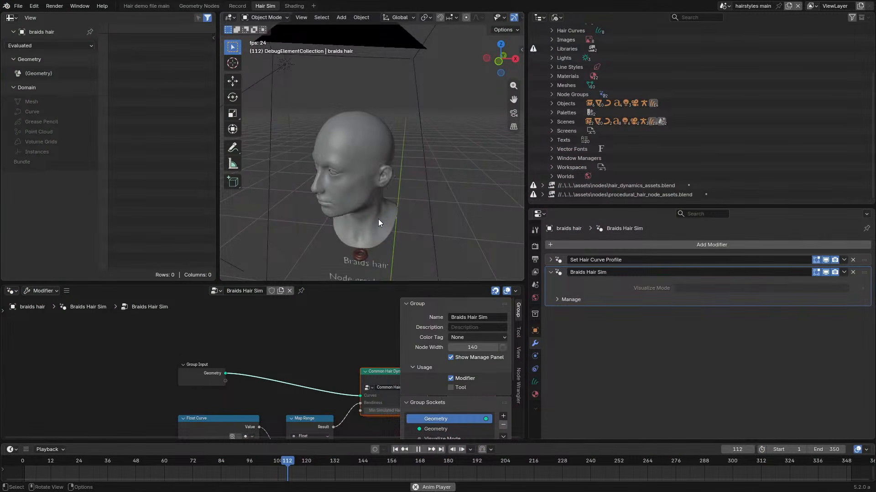
mouse_move(390, 207)
middle_mouse_down()
mouse_move(409, 234)
mouse_move(395, 218)
middle_mouse_up()
scroll(391, 215, "up", 3)
key("space")
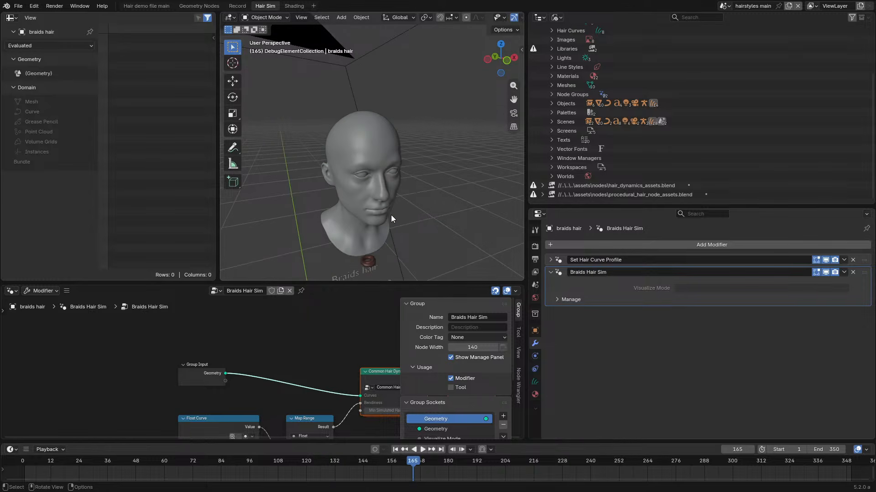
- Select the braids hair eyebrows object and examine the missing linked node groups in its Eyebrows node tree
left_click(551, 104)
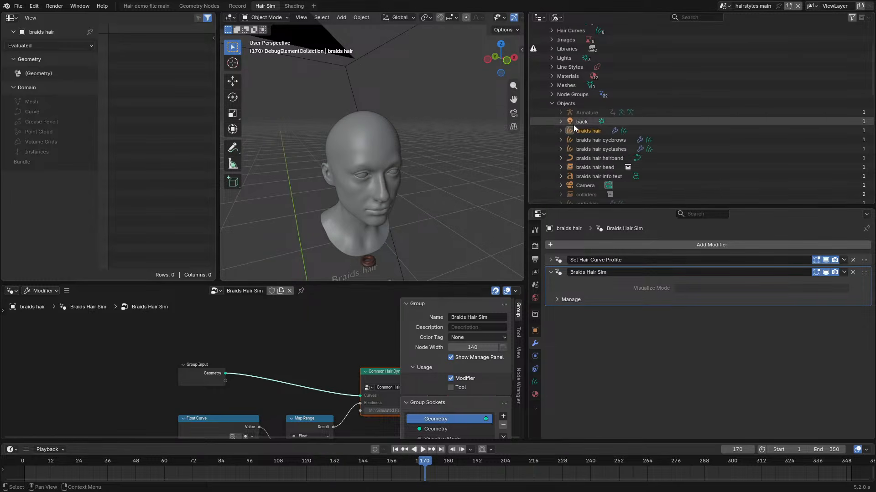
left_click(597, 139)
key("ctrl+space")
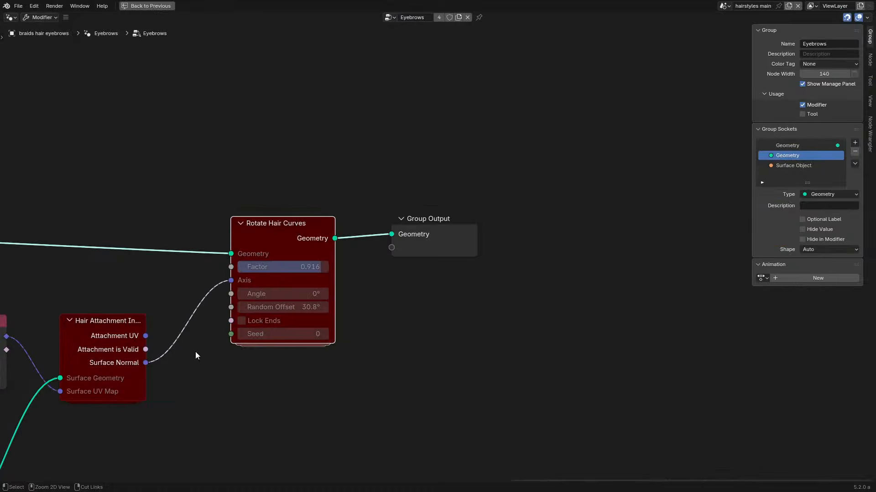
scroll(392, 223, "up", 4)
key("n")
key("m")
scroll(393, 223, "down", 3)
middle_click_drag(153, 274, 424, 267)
scroll(424, 266, "up", 1)
left_click(439, 171)
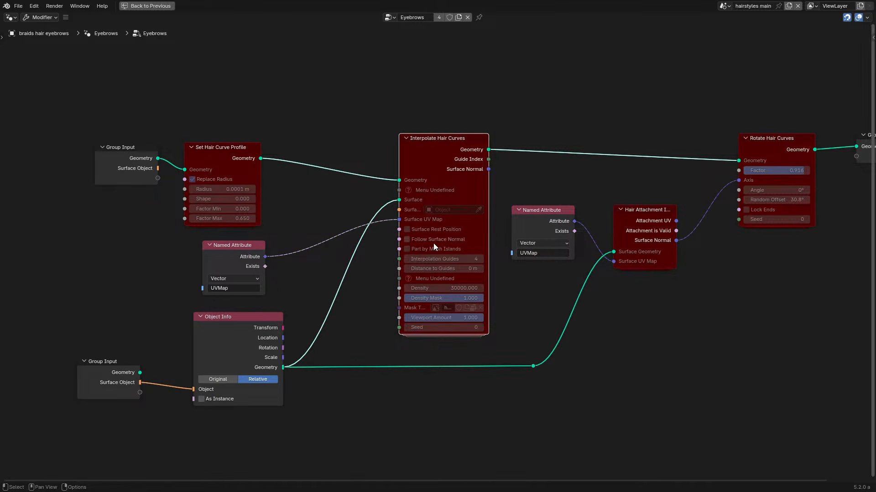
left_click(400, 366)
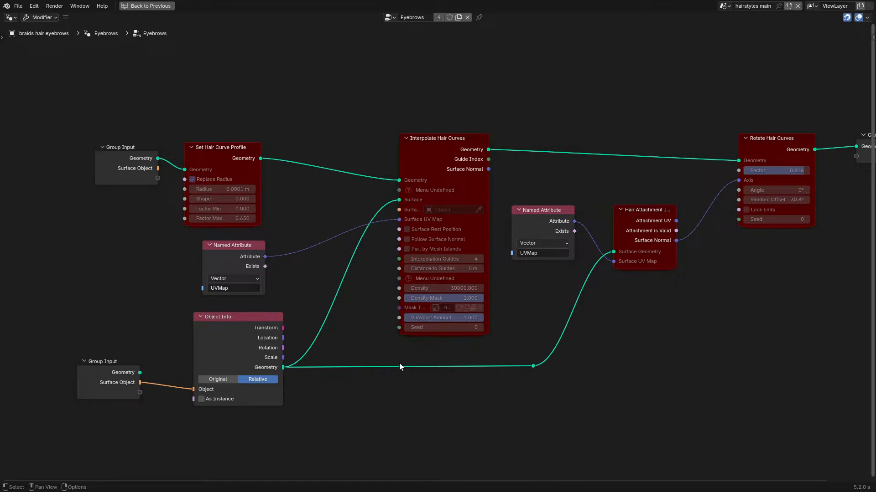
key("ctrl+space")
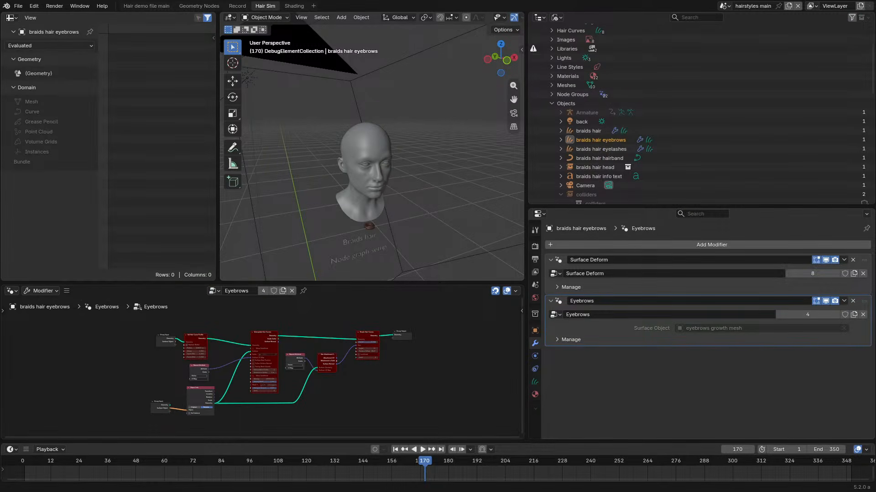
- Inspect the braids head up close and switch the Outliner's display mode to View Layer
middle_click_drag(329, 192, 345, 224)
scroll(373, 221, "up", 4)
scroll(344, 221, "down", 5)
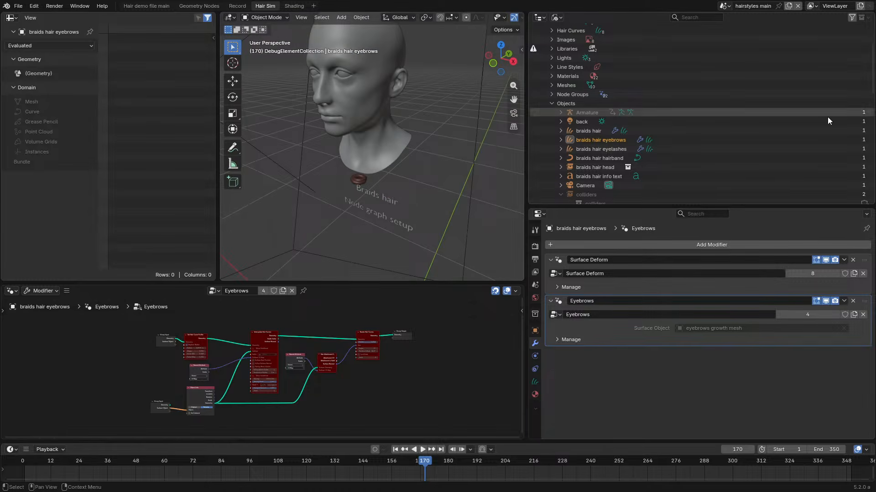
left_click(556, 17)
left_click(578, 50)
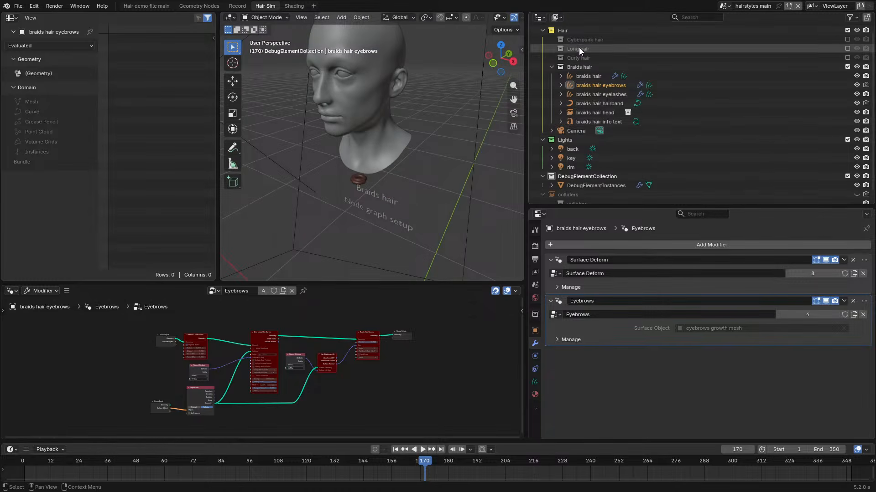
- Exclude the Braids hair collection, enable Curly hair instead, and inspect the curly hair head
scroll(707, 130, "up", 3)
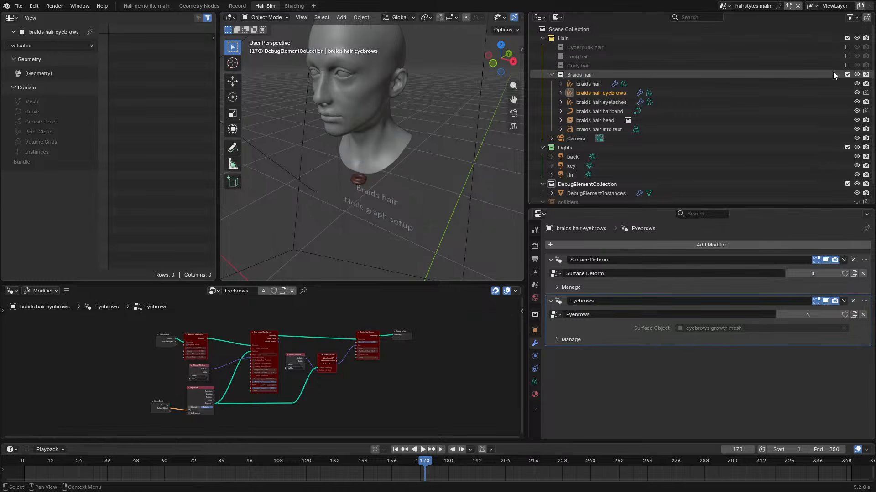
left_click(847, 73)
left_click(846, 64)
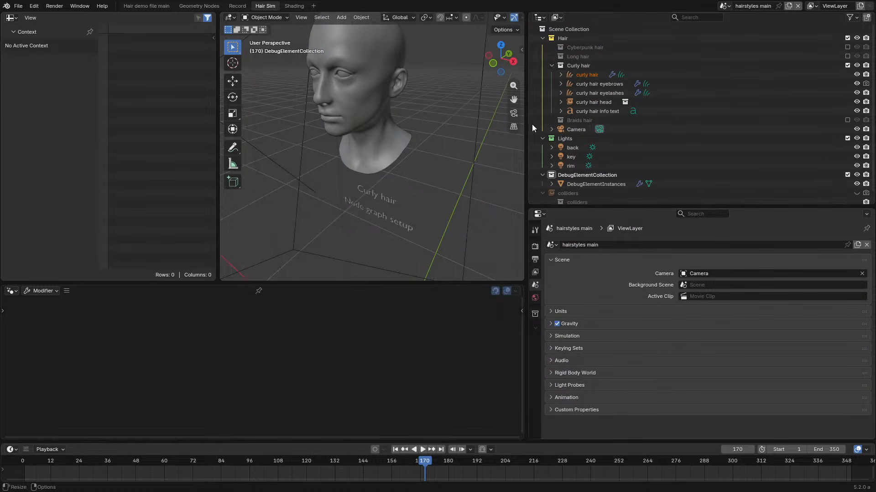
left_click(401, 135)
middle_click_drag(401, 135, 363, 116)
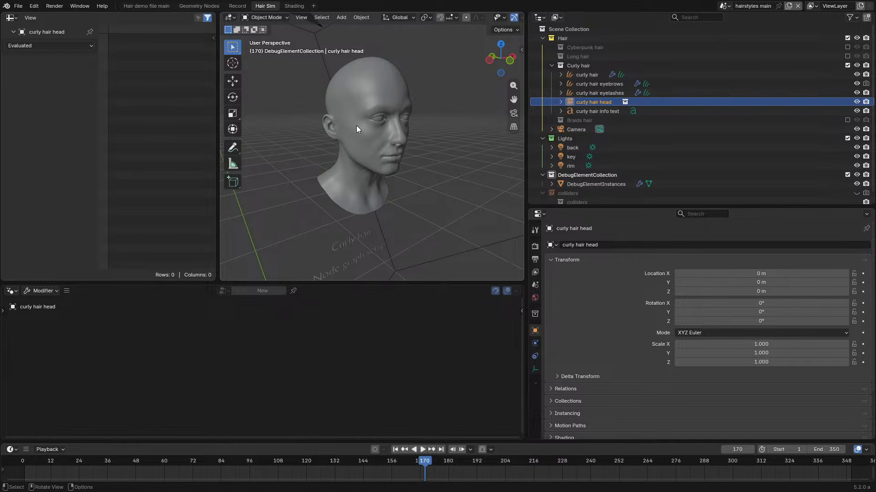
- Exclude the Curly hair collection, enable Long hair instead, and play its simulation from the first frame
left_click(848, 65)
left_click(847, 56)
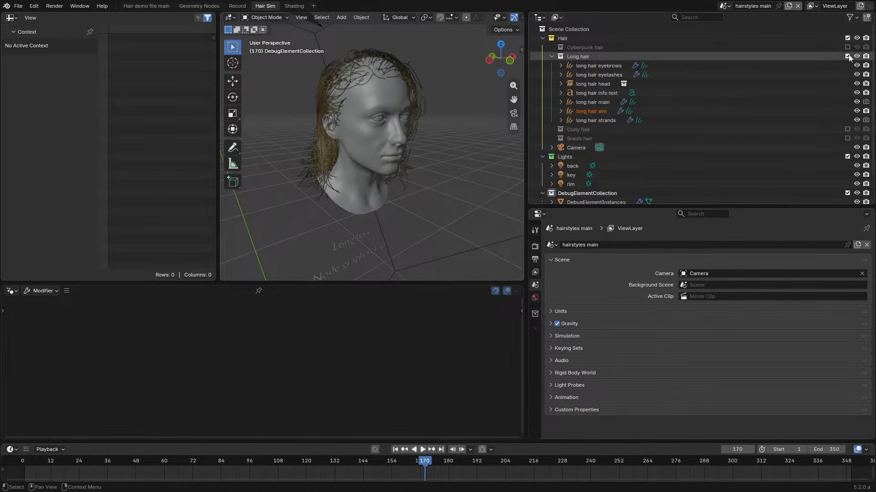
left_click(313, 94)
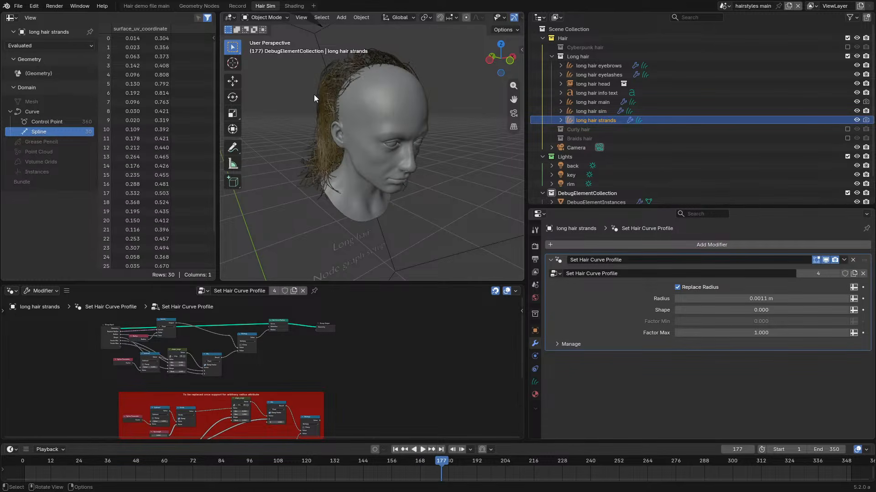
key("space")
key("shift+Left")
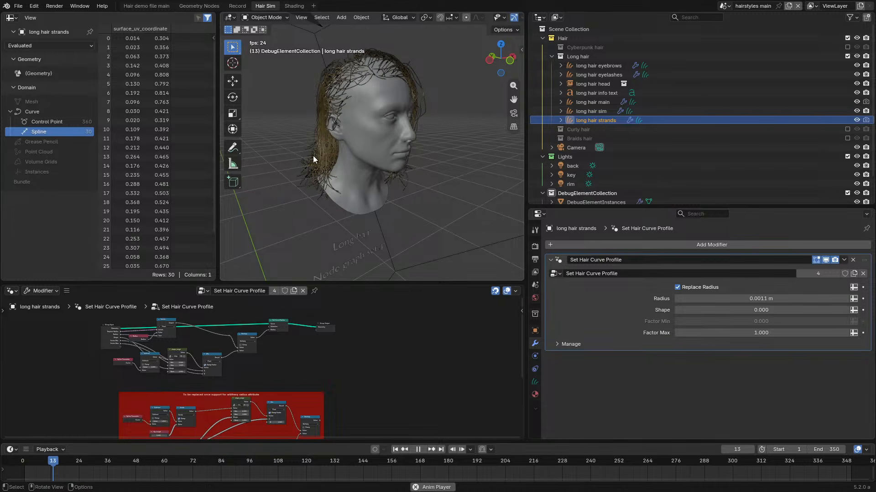
middle_click_drag(313, 155, 421, 178)
key("space")
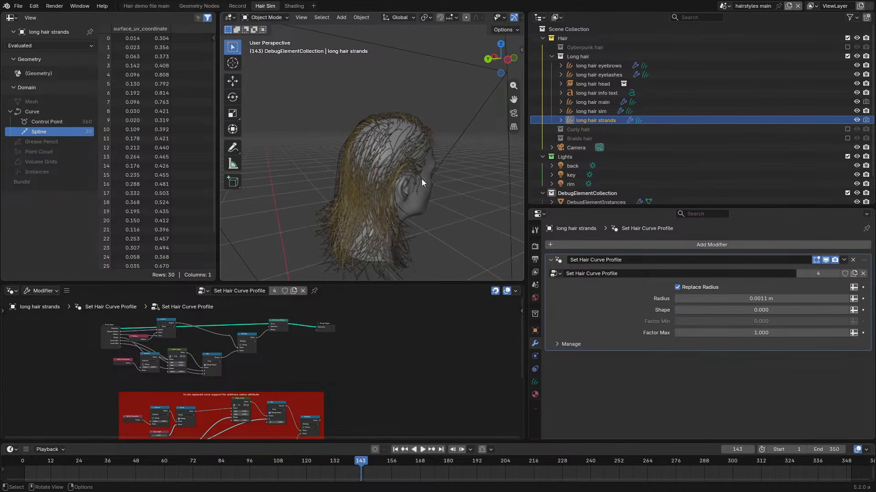
- Inspect the long hair main curves and the long hair head in wireframe shading, and return to solid shading
left_click(328, 188)
middle_click_drag(328, 187, 297, 210)
scroll(303, 201, "up", 5)
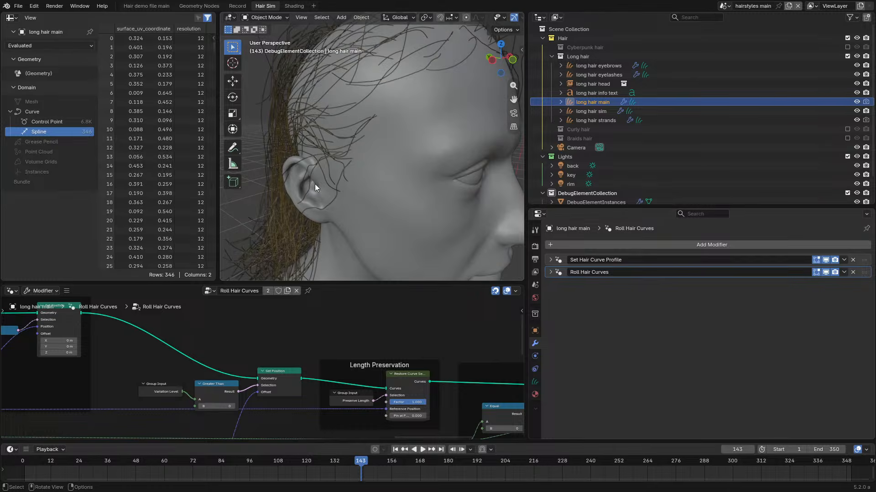
left_click(314, 184)
key("z")
left_click(264, 190)
left_click(263, 190)
key("z")
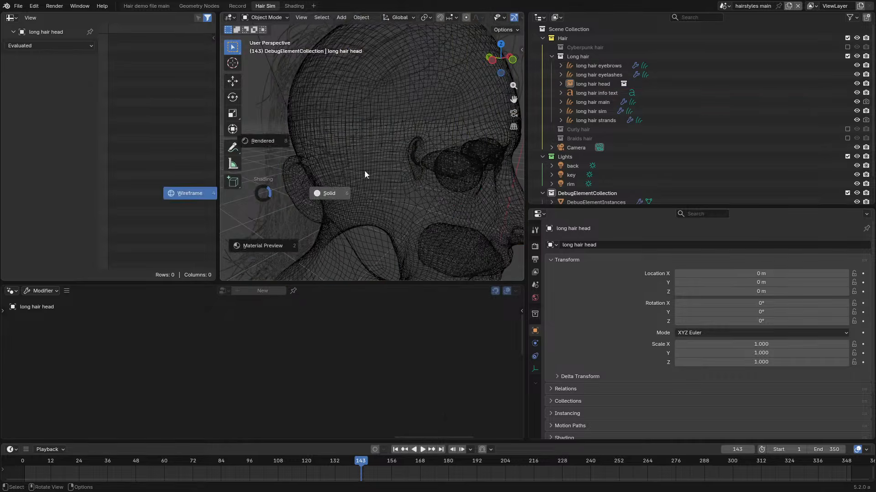
left_click(364, 171)
scroll(349, 147, "down", 3)
- Inspect the control points of long hair strands and long hair main in Edit Mode, and return to Object Mode
left_click(311, 104)
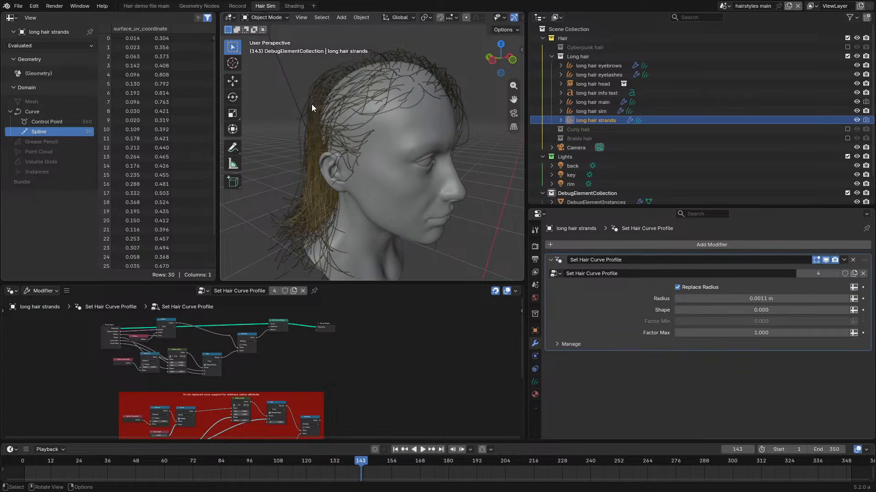
key("Tab")
middle_click_drag(311, 104, 368, 149)
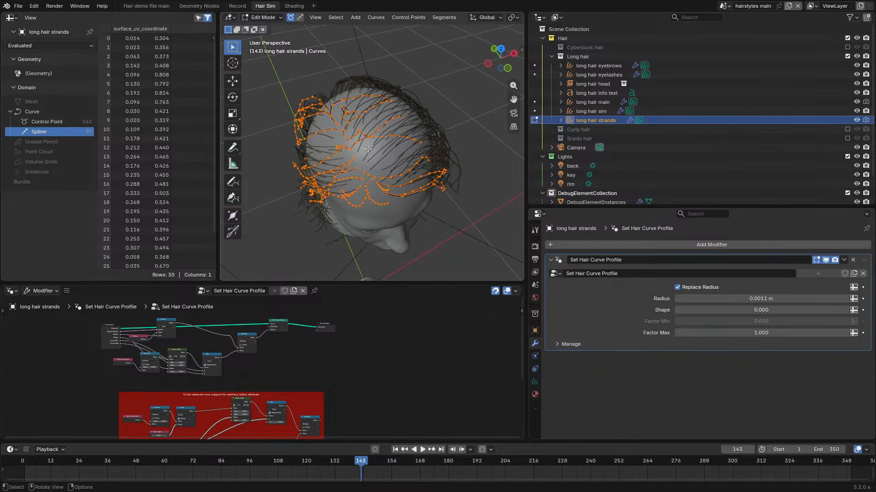
key("alt+q")
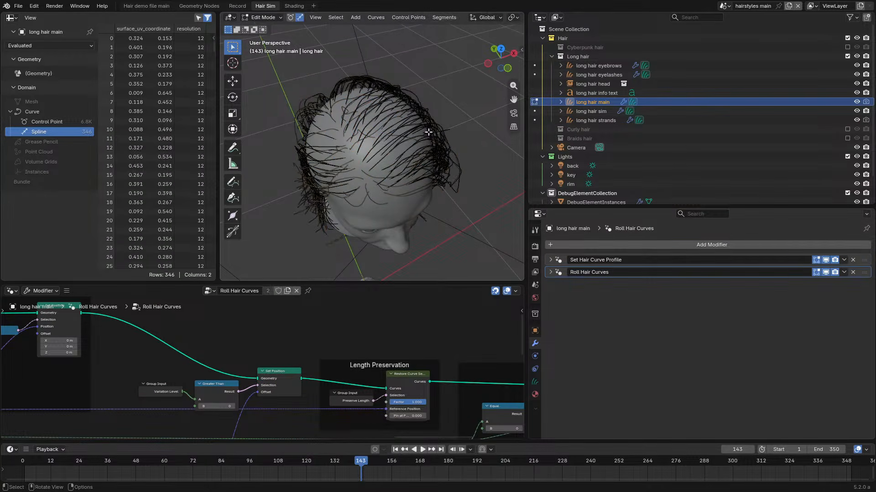
key("1")
key("a")
scroll(457, 141, "up", 3)
middle_click_drag(457, 141, 494, 138)
key("Tab")
scroll(326, 169, "down", 5)
- Examine the whole Roll Hair Curves node tree of the long hair main object in the maximized node editor
key("ctrl+space")
scroll(235, 291, "down", 5)
middle_click_drag(235, 291, 332, 261)
key("ctrl+space")
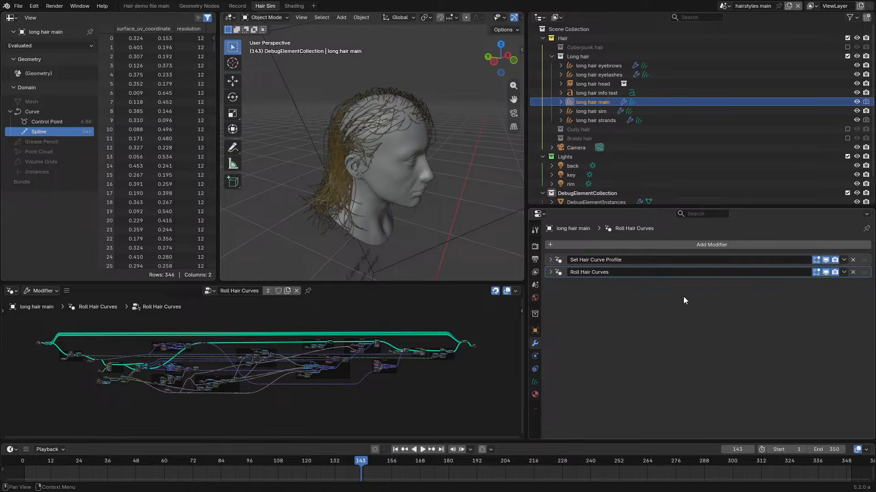
left_click(549, 272)
key("ctrl+space")
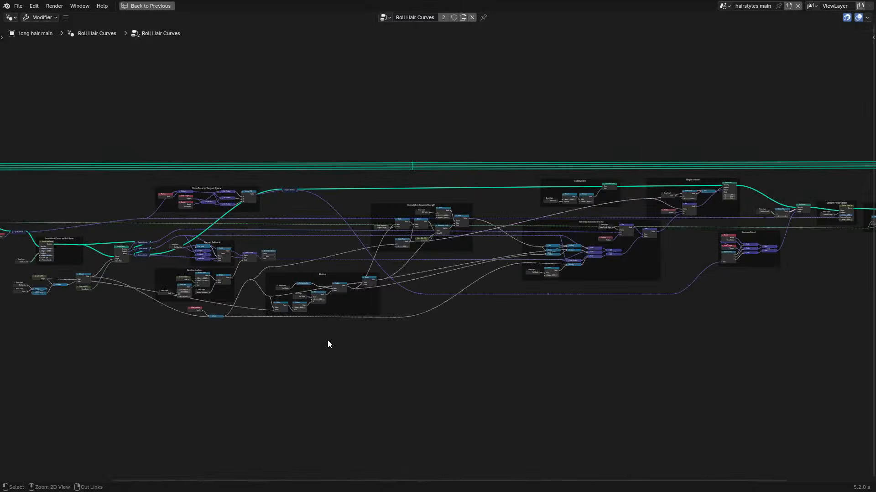
- Examine the entire Roll Hair Curves node tree with all its nodes selected, and restore the regular workspace layout
key("Home")
scroll(133, 156, "down", 2)
left_click_drag(93, 150, 715, 348)
key("g")
right_click(617, 125)
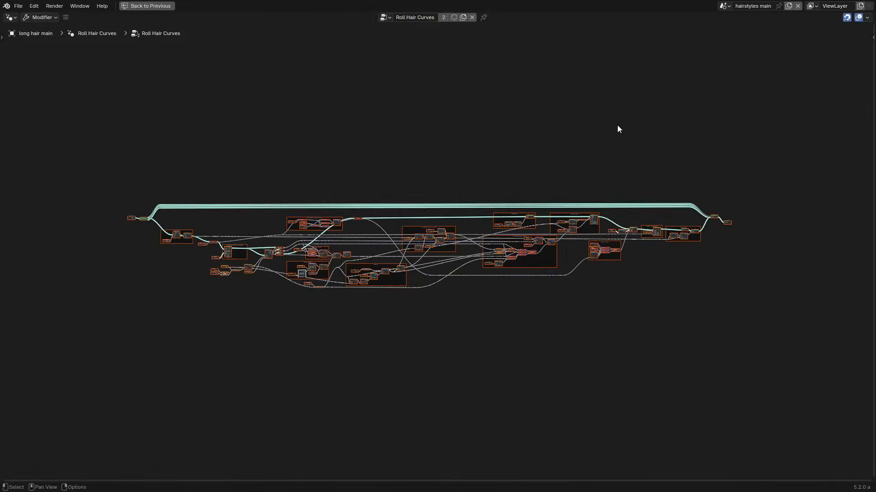
key("ctrl+space")
middle_click_drag(437, 163, 325, 163)
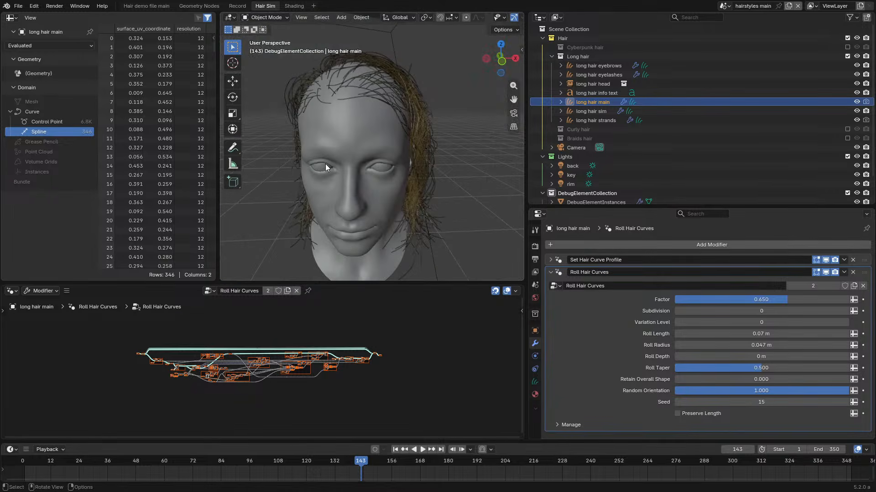
- Inspect the hair at the side of the head in the viewport and play back its animation
left_click(417, 162)
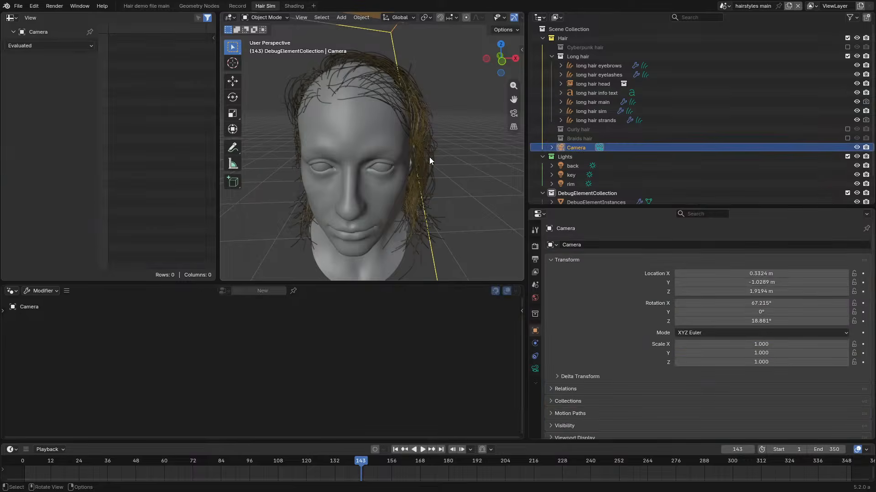
left_click(429, 157)
middle_click_drag(428, 157, 426, 135)
scroll(376, 141, "up", 3)
key("space")
key("space")
key("space")
key("space")
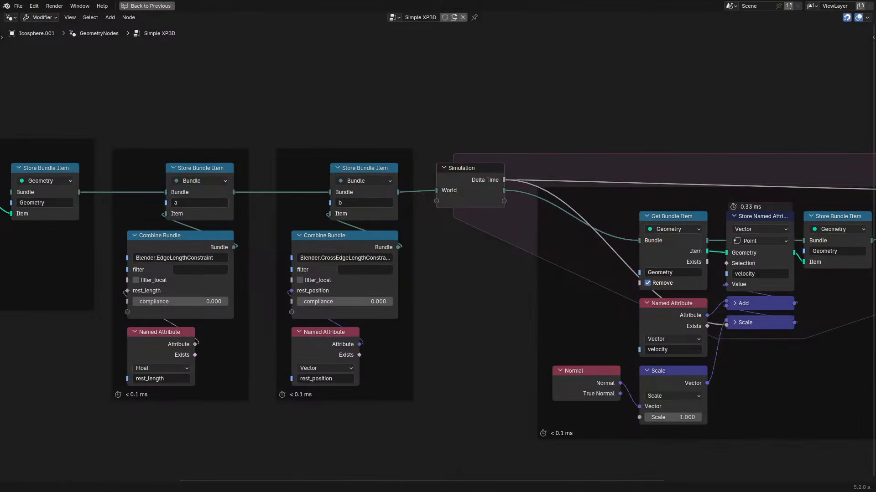
- Examine the Simple XPBD node tree around the constraint bundles and the simulation zone
scroll(338, 307, "down", 2)
middle_click_drag(339, 308, 423, 268)
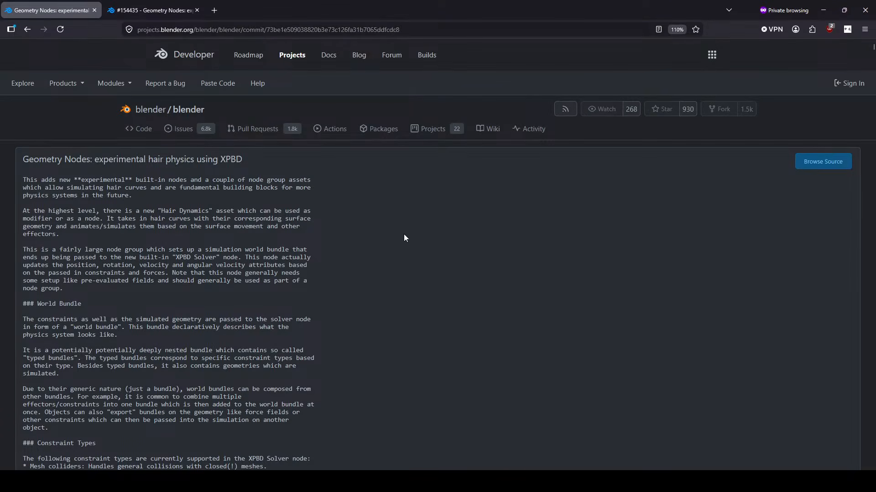
- Show the browser full screen and skim the description of pull request #154435 on experimental XPBD hair physics
key("F11")
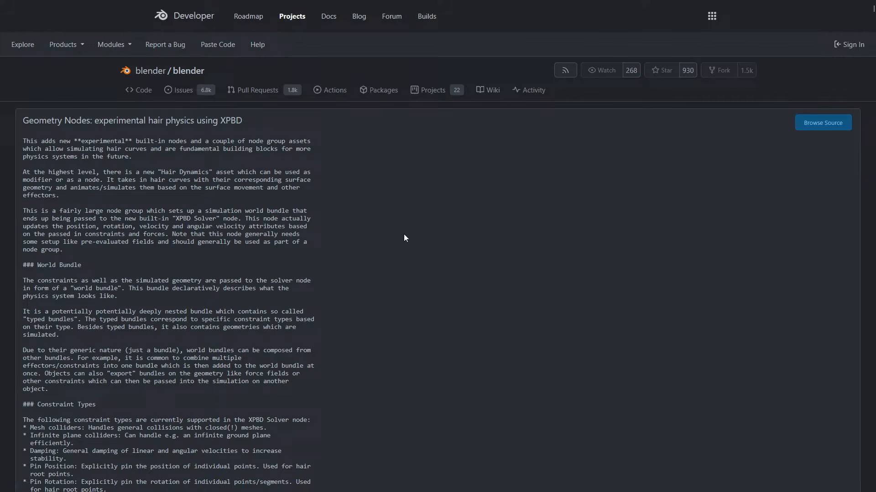
left_click(205, 8)
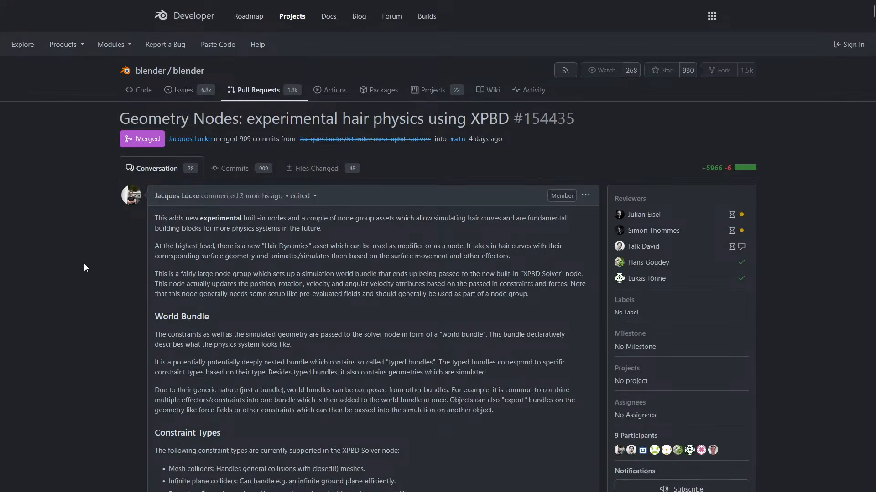
scroll(84, 263, "down", 20)
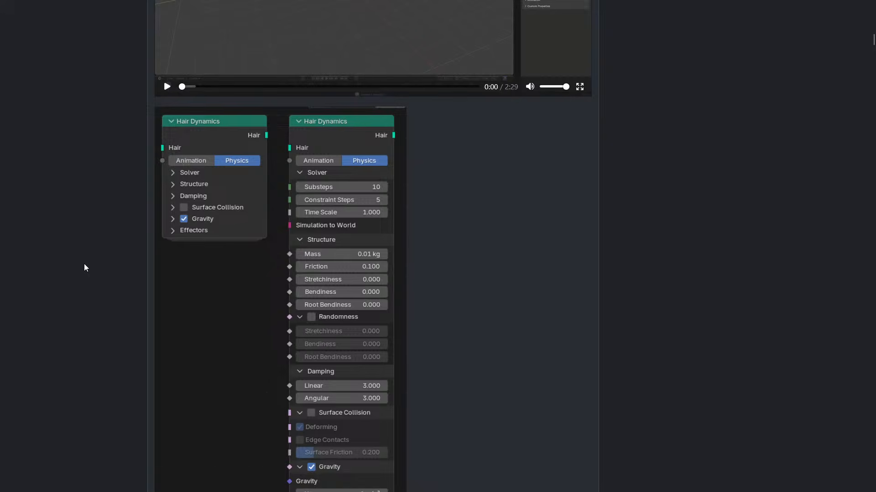
scroll(164, 273, "down", 15)
scroll(75, 260, "up", 20)
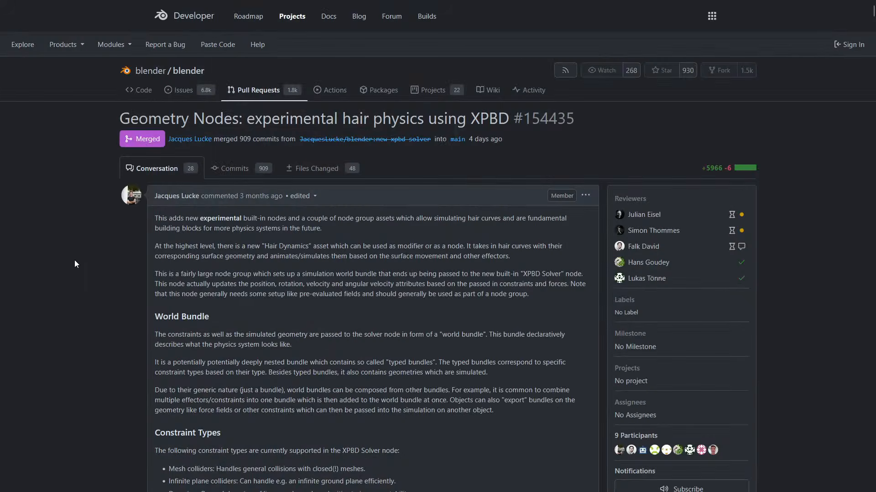
- Look over the pull request's long commit history and comments, and return to the page of the merged commit
left_click(50, 7)
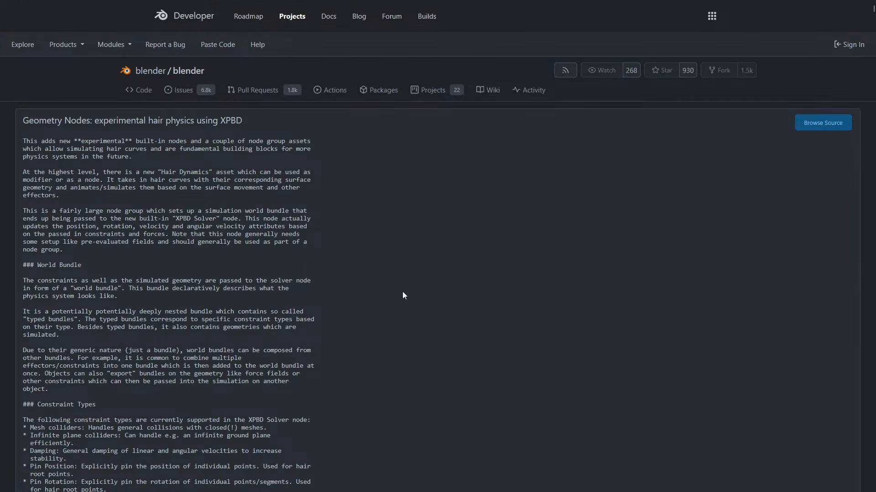
left_click(137, 8)
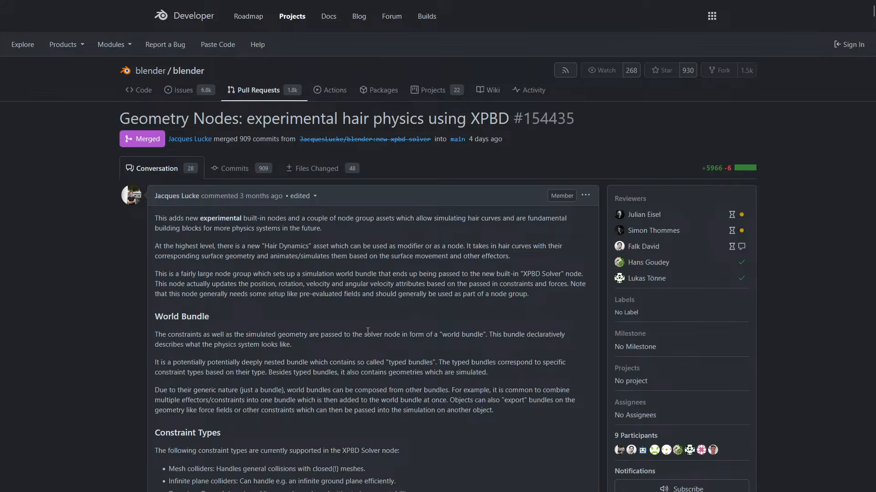
scroll(368, 331, "down", 20)
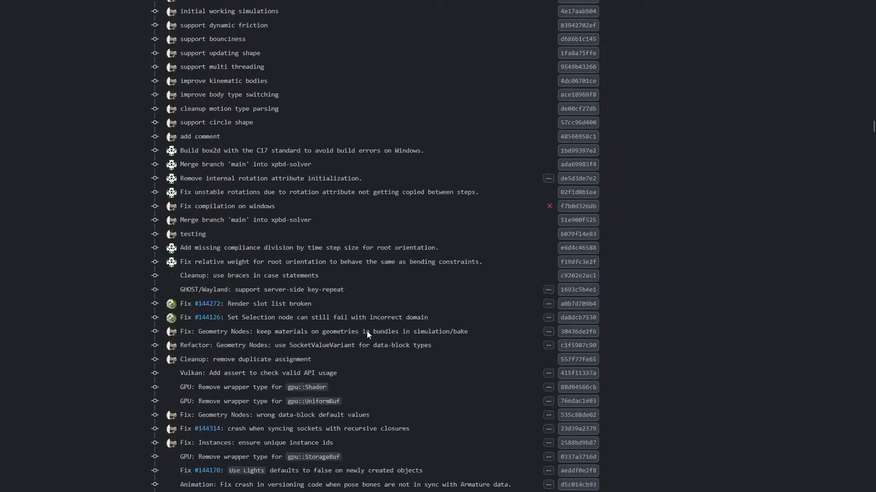
scroll(366, 331, "down", 20)
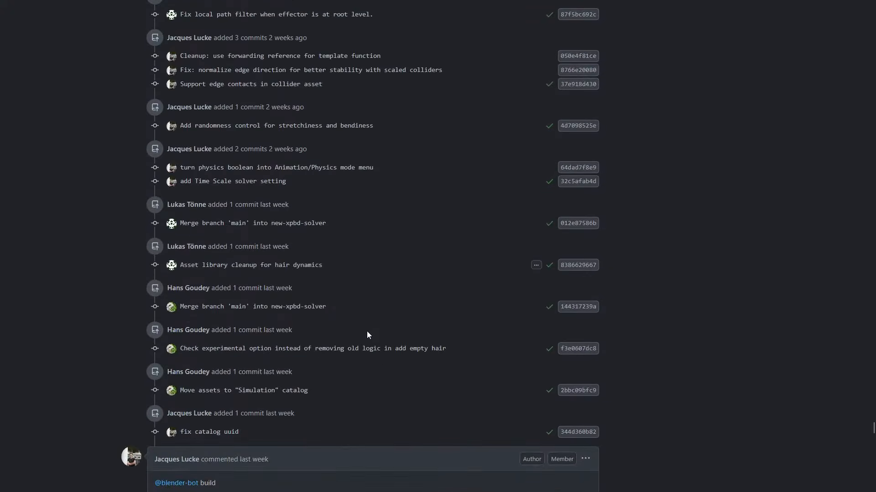
scroll(367, 331, "down", 8)
scroll(367, 331, "up", 20)
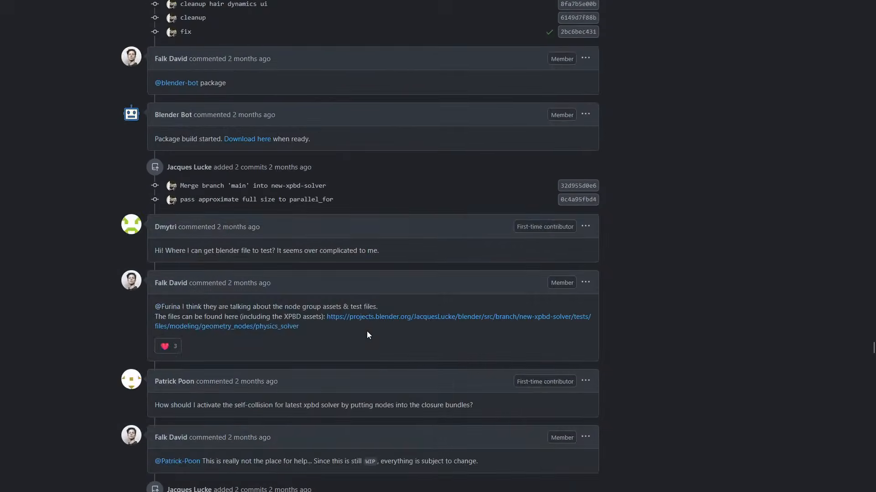
scroll(368, 335, "up", 20)
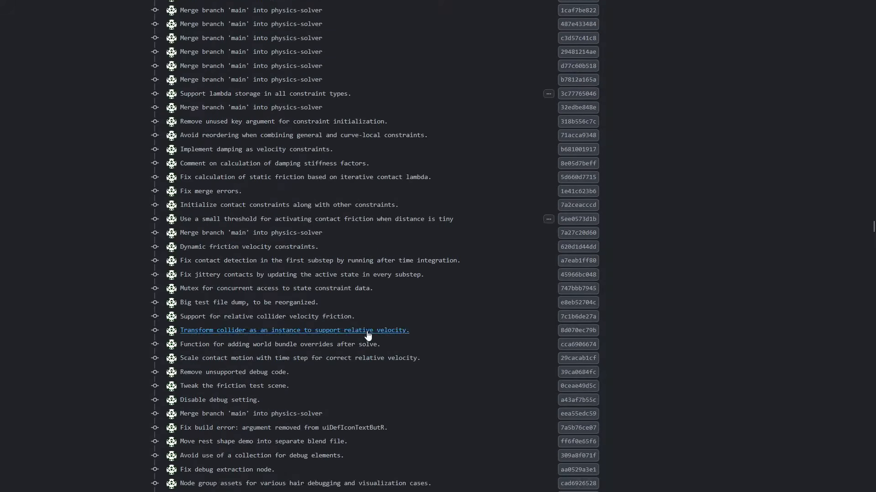
scroll(65, 417, "up", 20)
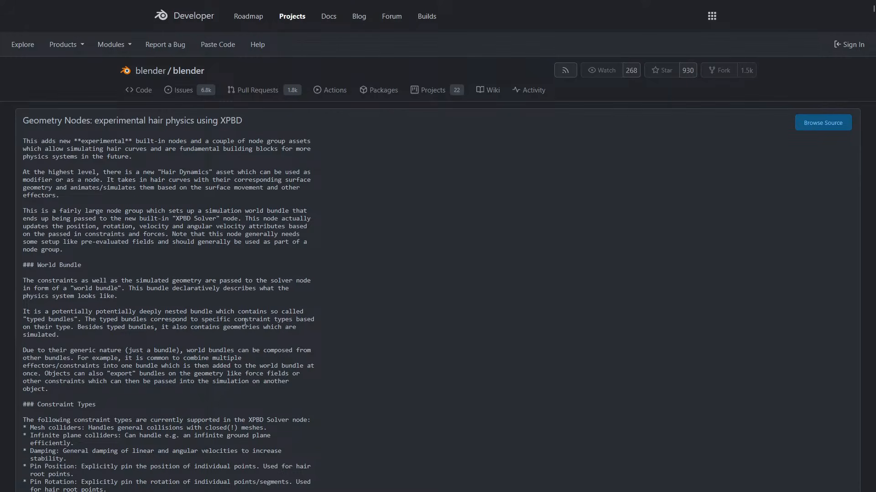
- Read the World Bundle section of the commit message, highlighting the paragraph about typed bundles
scroll(245, 323, "down", 3)
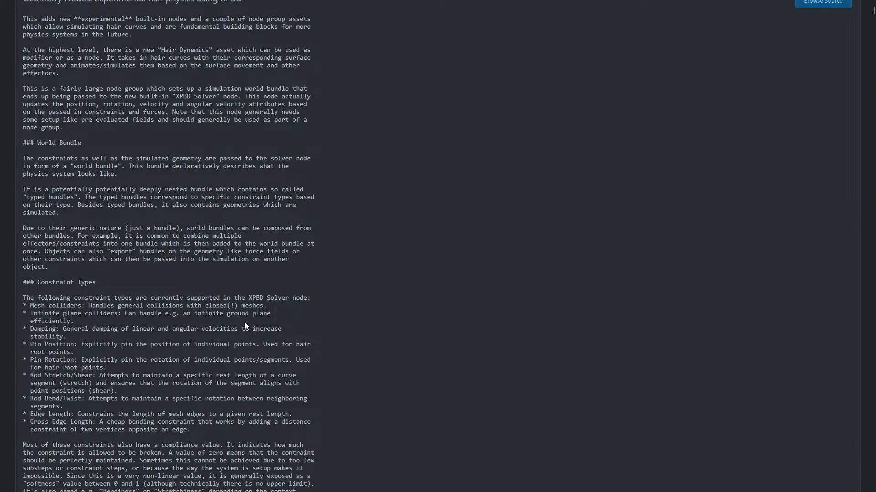
left_click_drag(24, 189, 120, 197)
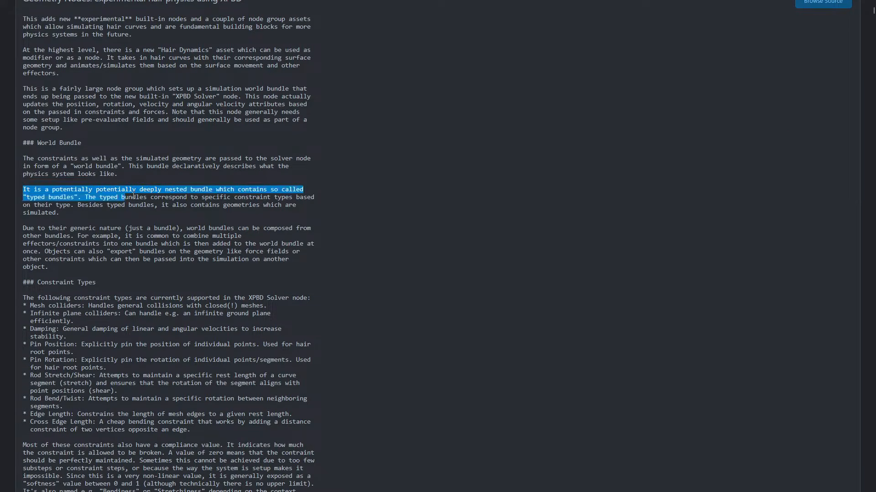
left_click(178, 186)
left_click_drag(23, 189, 123, 214)
left_click(123, 211)
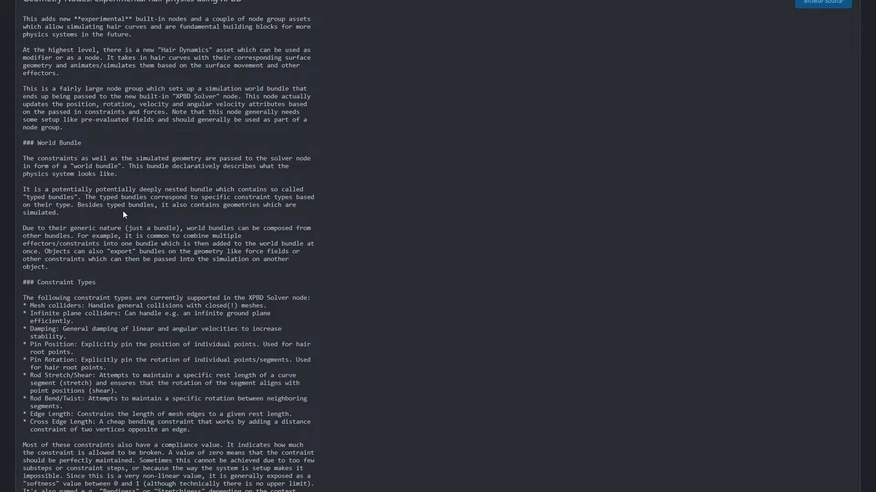
- Enlarge the page text and read the Constraint Types section of the commit message
scroll(122, 211, "up", 1, "ctrl")
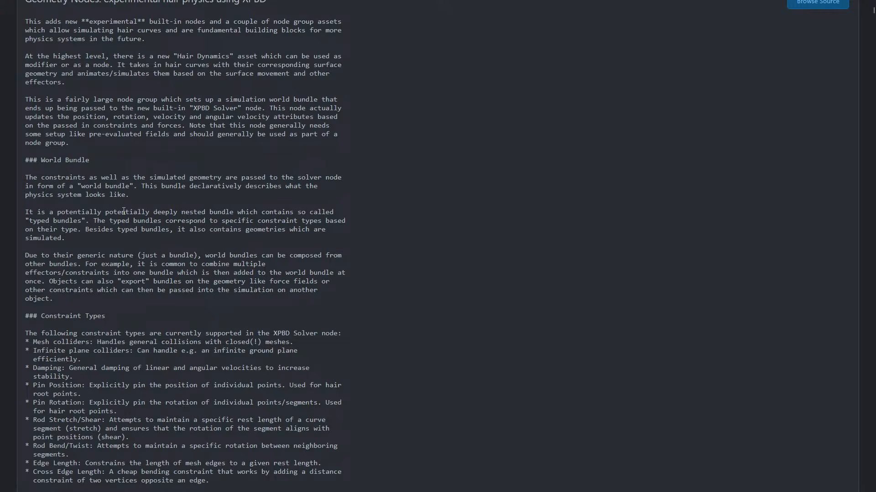
scroll(124, 211, "up", 1, "ctrl")
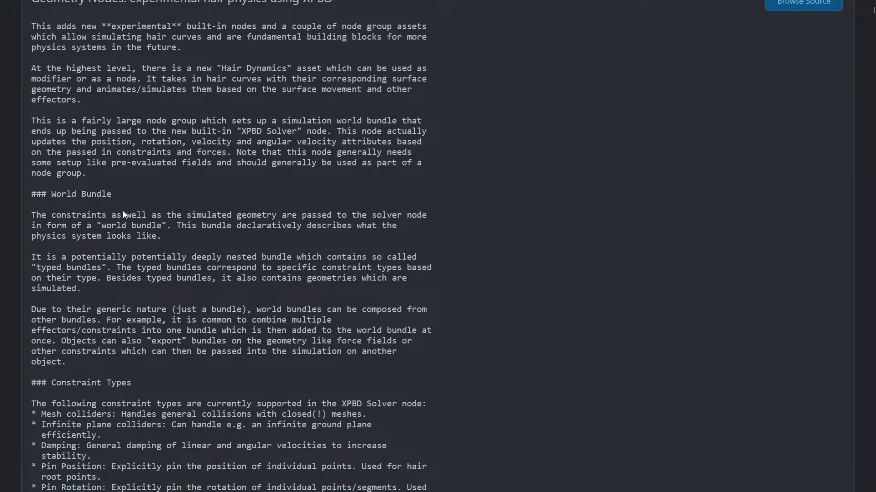
scroll(123, 211, "up", 1, "ctrl")
scroll(542, 245, "down", 3)
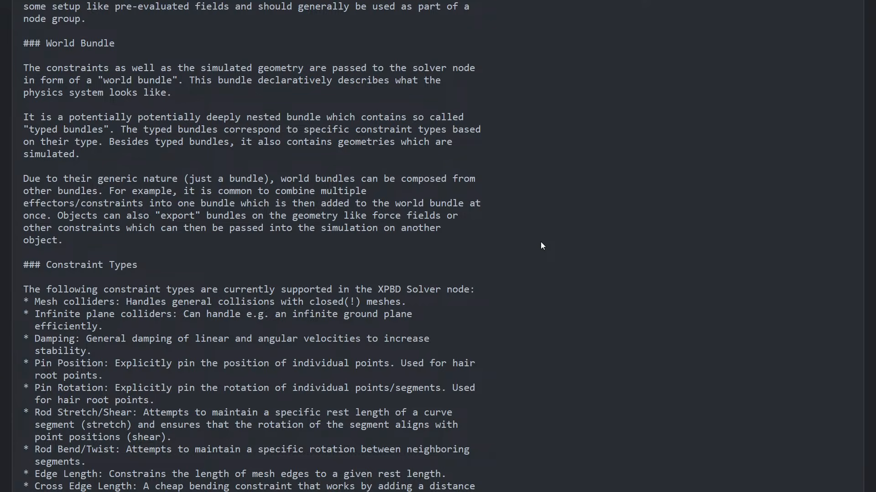
scroll(541, 245, "down", 8)
scroll(541, 244, "up", 4)
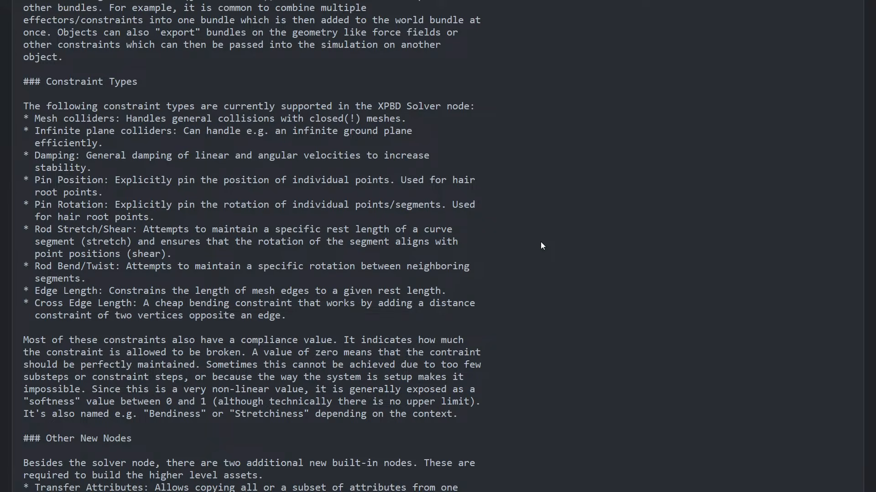
- Read the Other New Nodes section, highlighting the Tag Filter passages about tag lists and filter strings
scroll(542, 246, "down", 5)
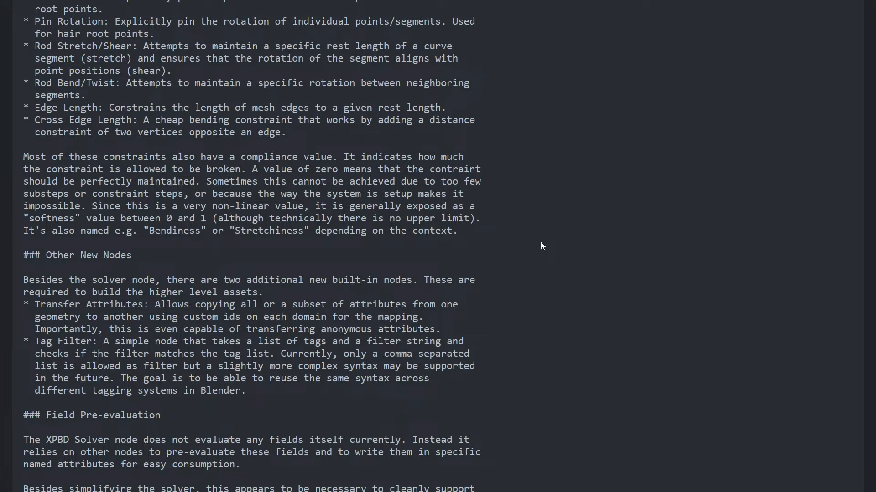
scroll(540, 241, "down", 4)
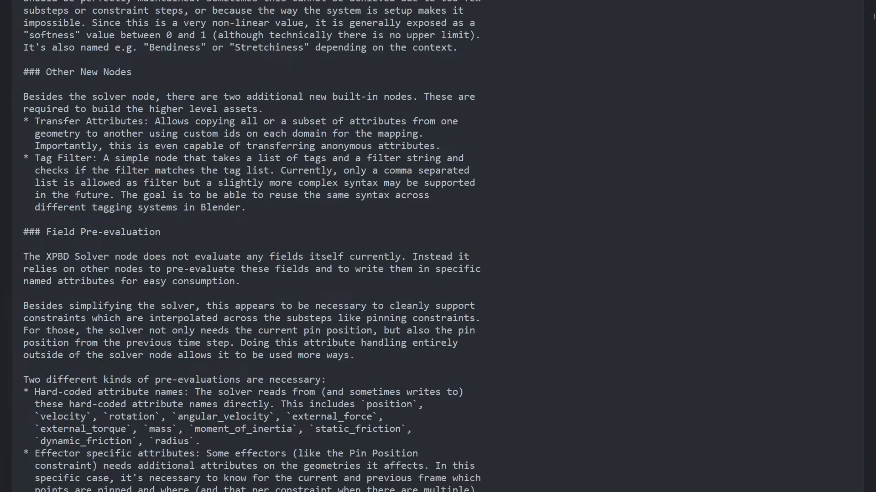
left_click_drag(64, 109, 172, 123)
left_click(149, 149)
left_click_drag(134, 153, 328, 161)
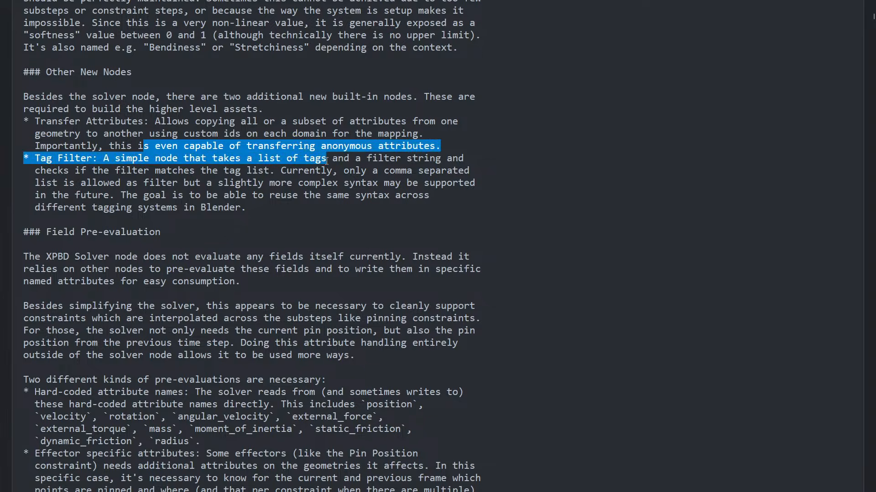
left_click(337, 162)
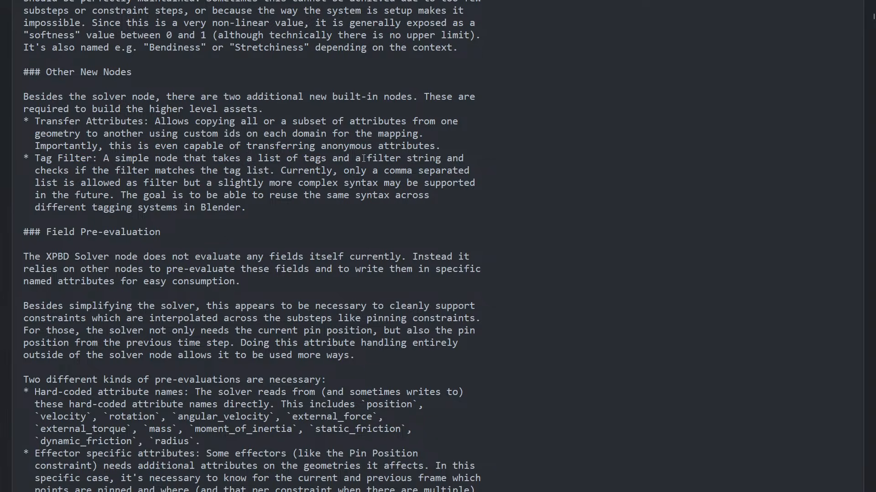
left_click_drag(363, 158, 435, 161)
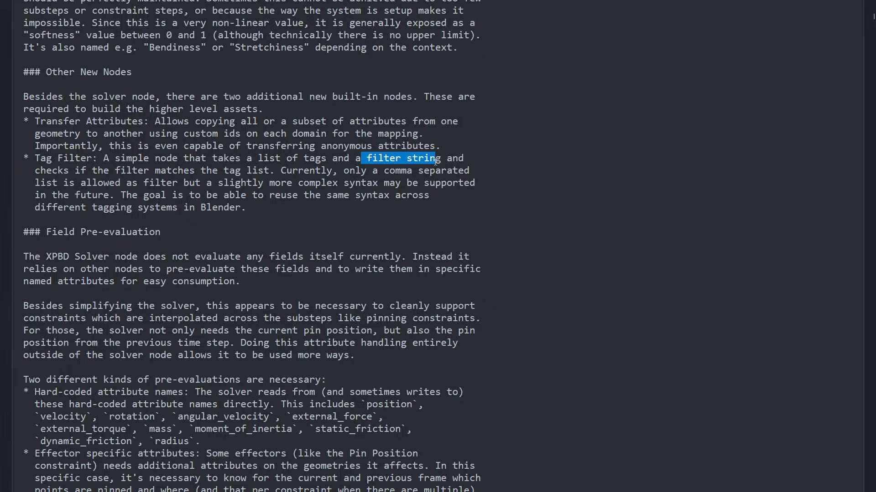
left_click_drag(240, 158, 435, 156)
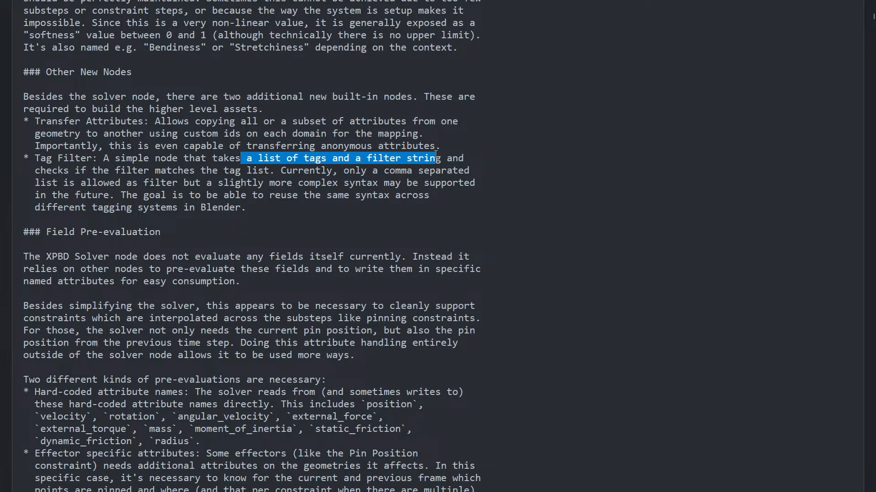
left_click_drag(109, 170, 266, 170)
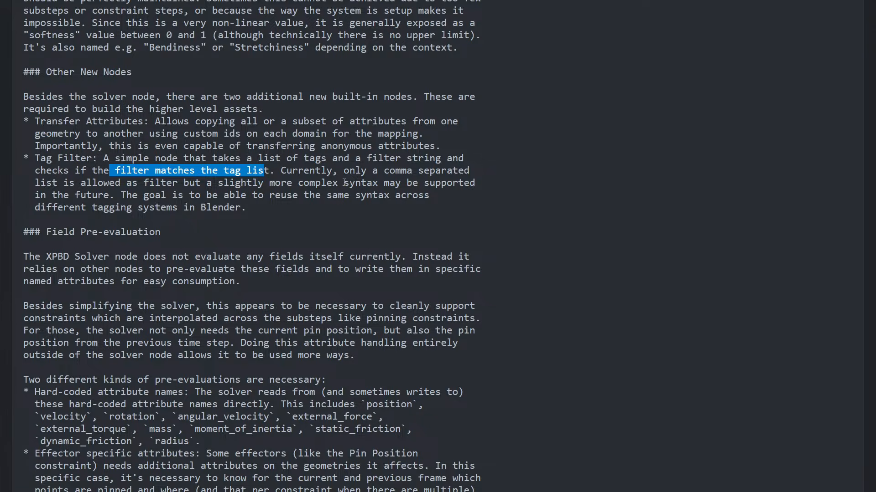
- Read the Field Pre-evaluation section, highlighting the passage on effector specific attributes
scroll(344, 182, "down", 5)
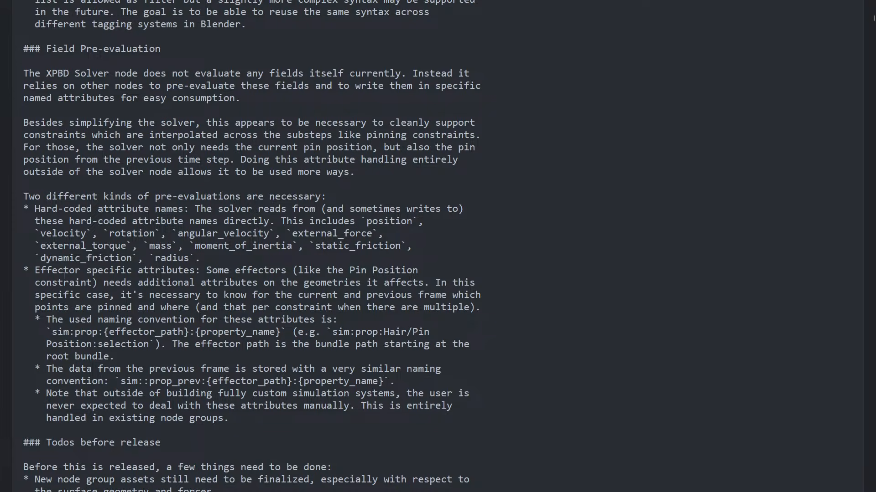
left_click_drag(40, 271, 143, 332)
left_click(385, 317)
- Read the Todos before release section, highlighting its items on node group assets, existing hair assets and the setup operator
scroll(376, 292, "down", 4)
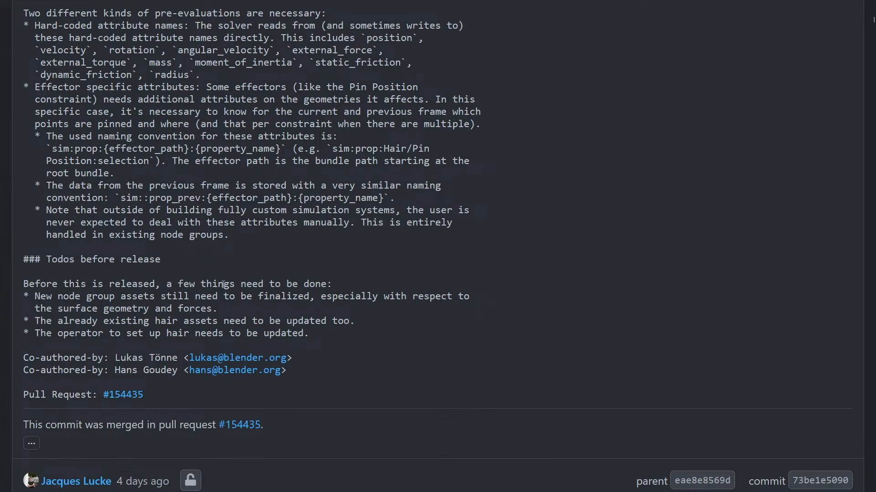
left_click_drag(64, 298, 235, 309)
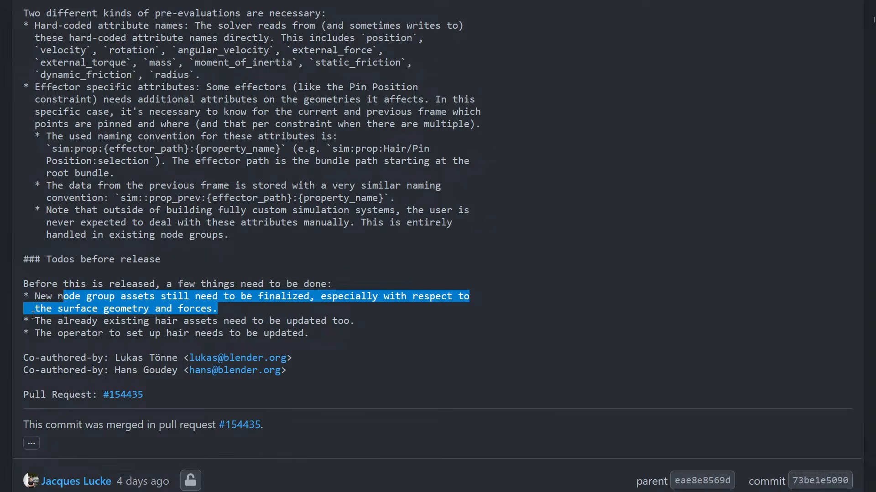
left_click_drag(29, 320, 330, 332)
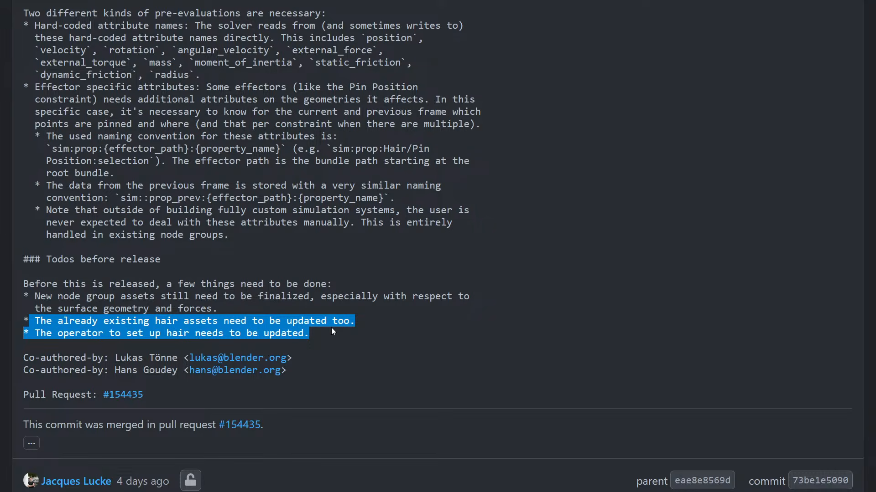
left_click(332, 328)
left_click_drag(322, 330, 68, 329)
left_click(67, 329)
scroll(319, 261, "down", 4)
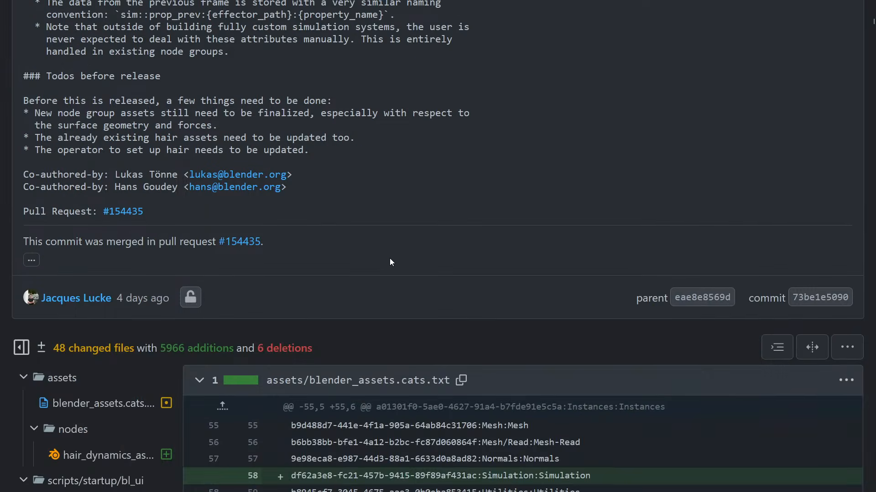
- Switch to Blender and look over the simulation zone of the Simple XPBD node tree
scroll(444, 254, "up", 4)
scroll(445, 258, "up", 4)
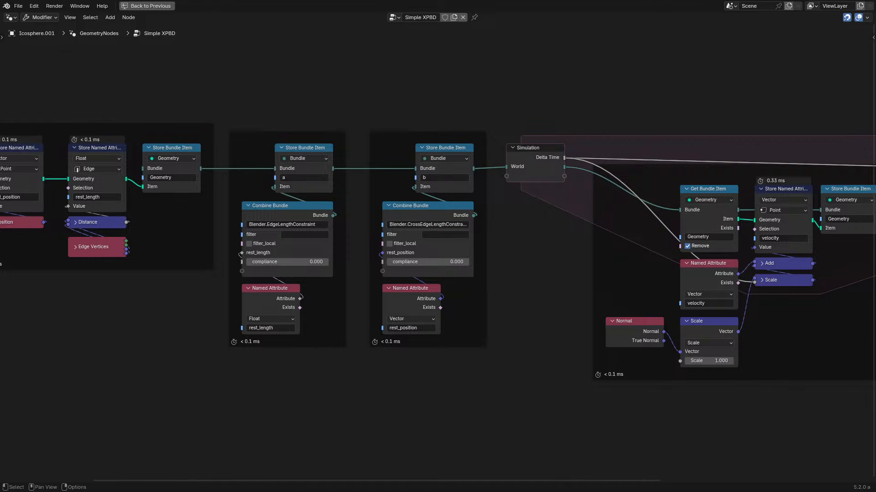
scroll(501, 383, "down", 4)
middle_click_drag(500, 383, 270, 387)
scroll(359, 349, "up", 4)
key("ctrl+space")
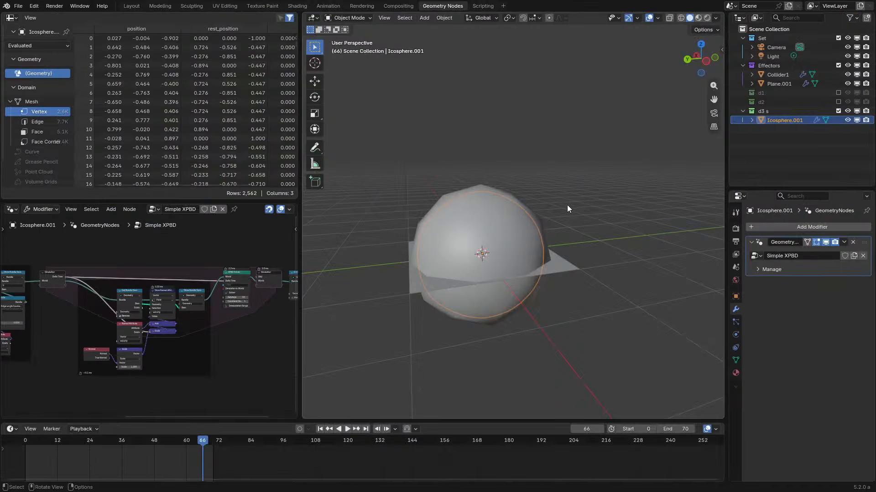
- Include the d2 collection in the view layer and select its Icosphere to show the Cloth Dynamics node tree enlarged
left_click(565, 267)
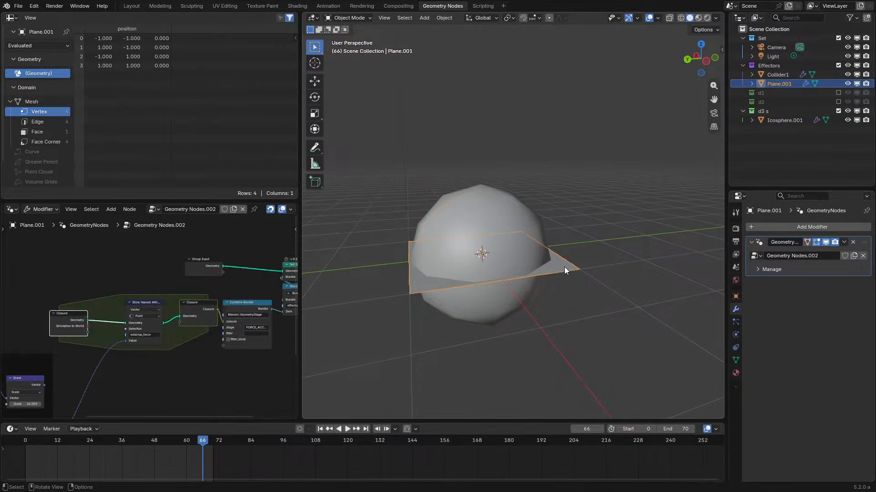
left_click(839, 102)
left_click(795, 112)
key("ctrl+space")
scroll(529, 230, "up", 5)
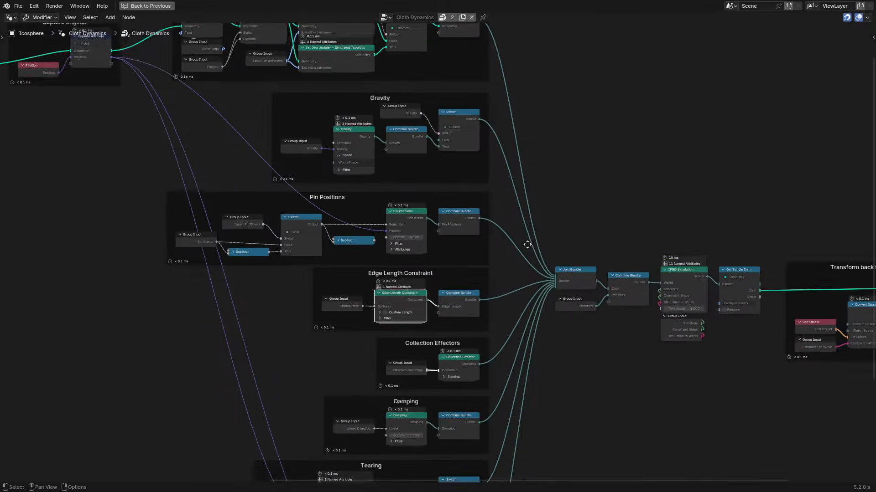
middle_click_drag(612, 245, 278, 248)
- Enter the XPBD Simulation group and examine the nodes that follow the XPBD Solver
left_click(251, 250)
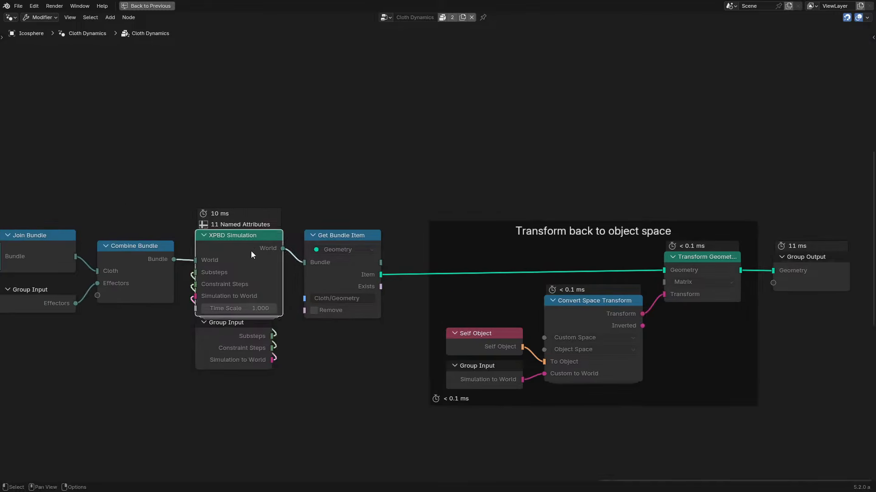
key("Tab")
scroll(569, 126, "down", 4)
middle_click_drag(569, 125, 451, 203)
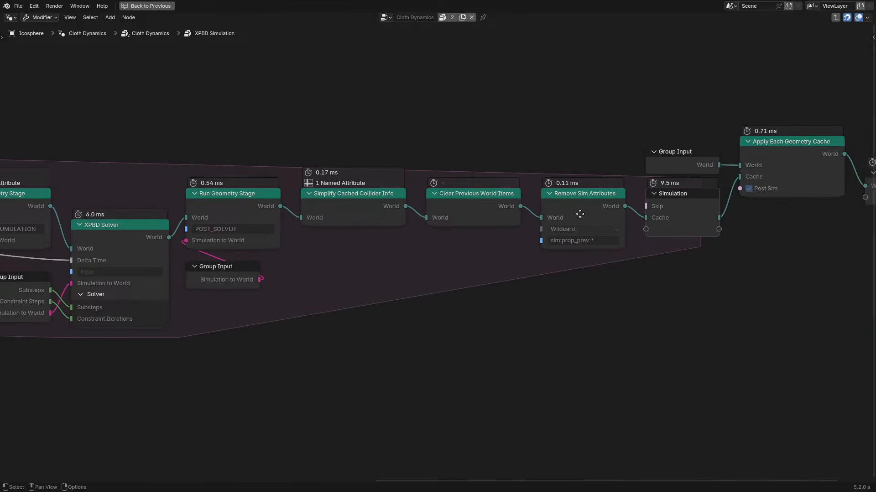
middle_click_drag(578, 213, 681, 255)
scroll(378, 264, "up", 1)
left_click(419, 241)
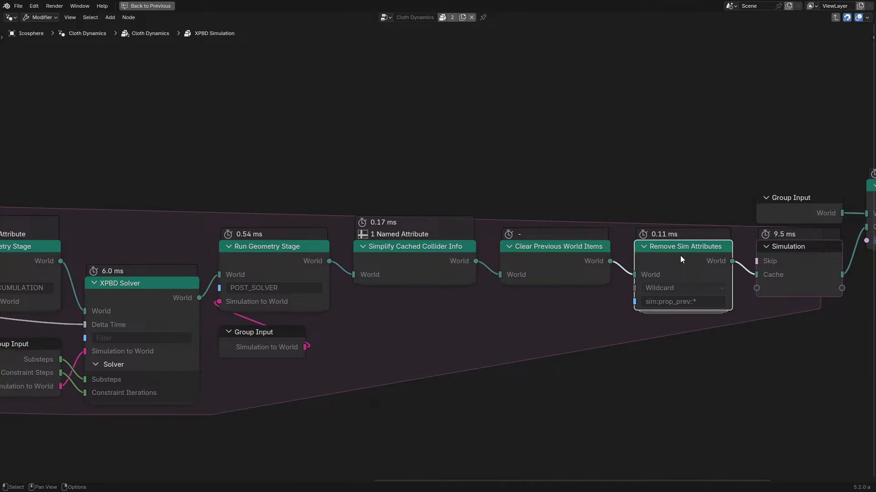
- Enter the Evaluate Effector Attributes group and look over its whole chain of attribute evaluation nodes
middle_click_drag(505, 258, 519, 241)
left_click(455, 192)
key("Tab")
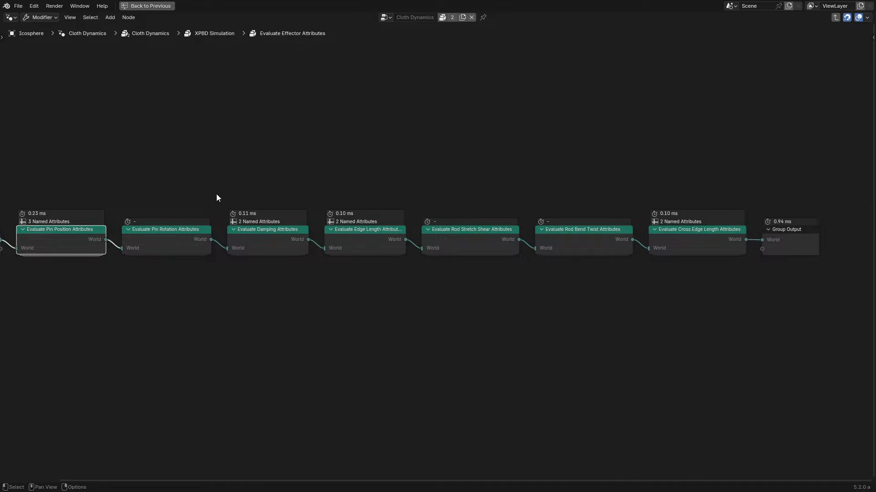
key("Home")
left_click_drag(189, 167, 622, 326)
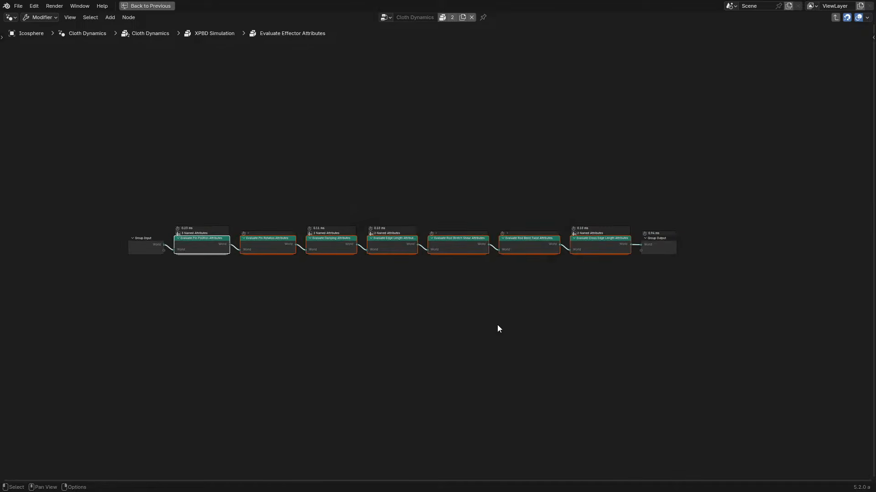
- Enter the Evaluate Pin Rotation Attributes group and examine how its Format String nodes name the stored attributes
left_click(278, 238)
key("KP_Decimal")
key("Tab")
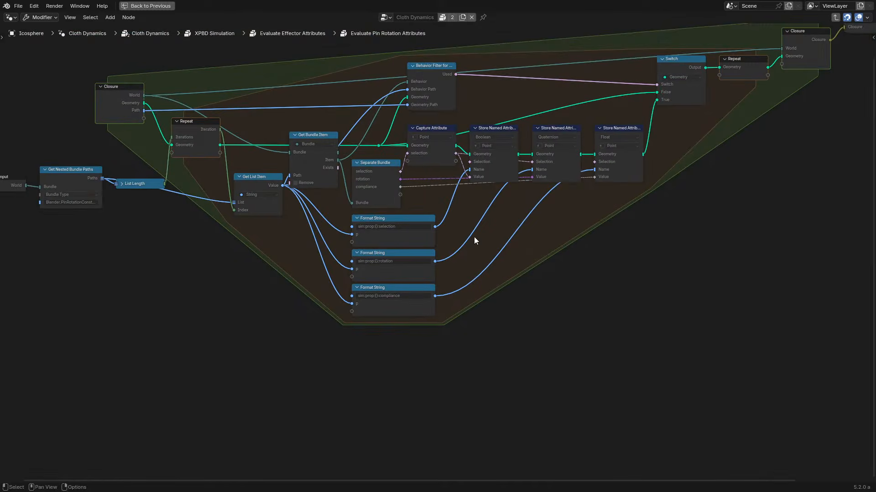
middle_click_drag(479, 235, 391, 342)
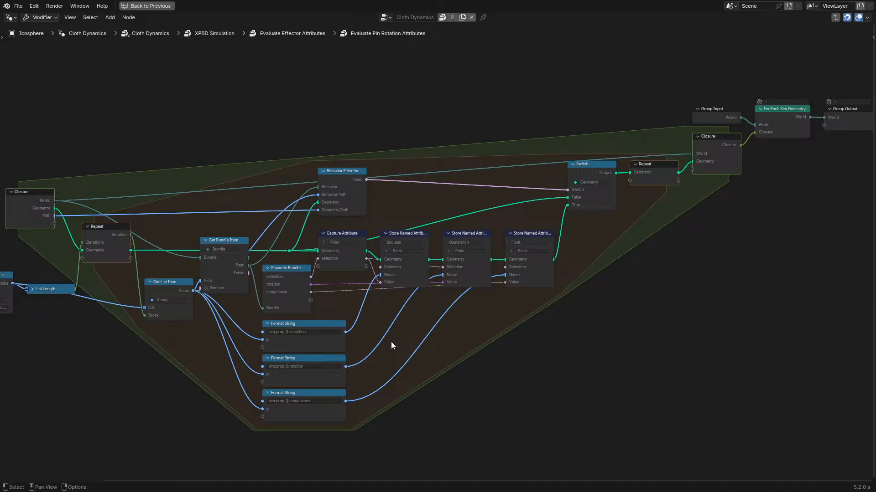
scroll(451, 244, "up", 4)
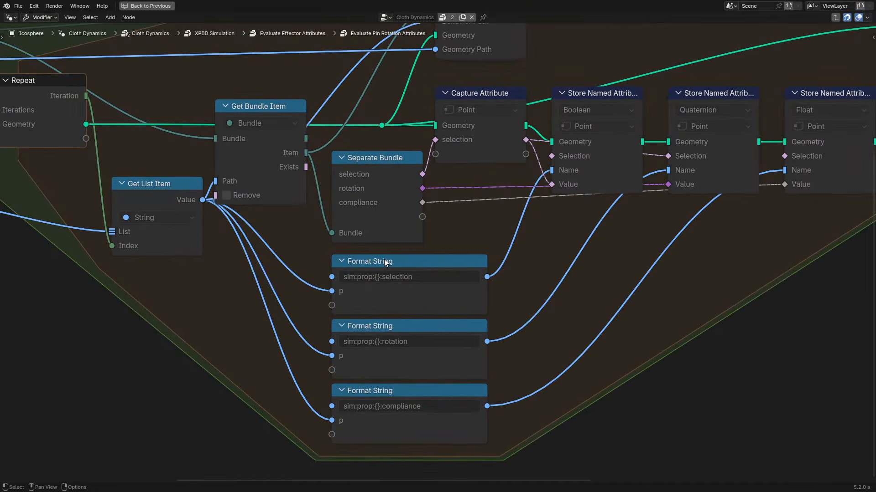
scroll(518, 262, "down", 2)
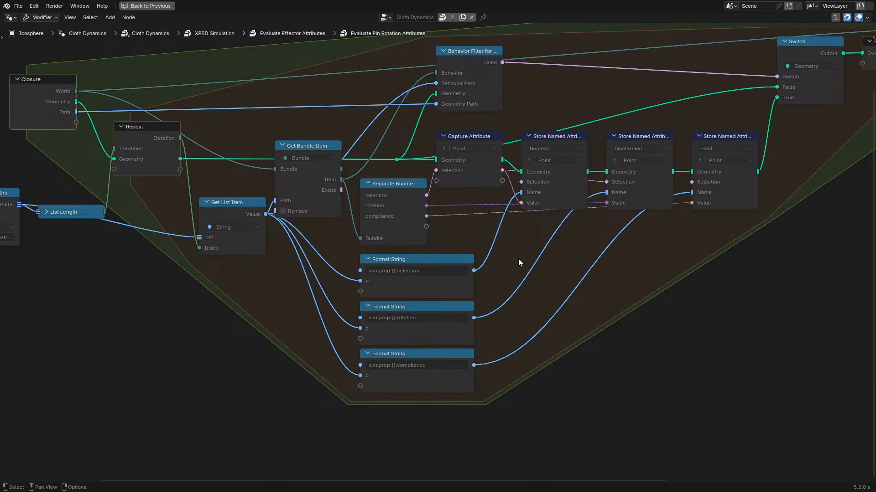
middle_click_drag(436, 283, 698, 269)
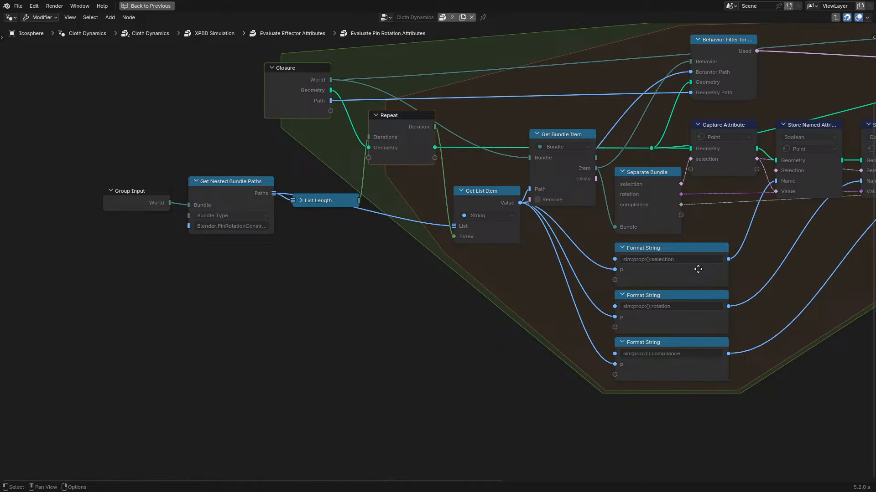
- Move the Group Input and Get Nested Bundle Paths nodes together below the List Length node
left_click_drag(140, 149, 269, 259)
key("g")
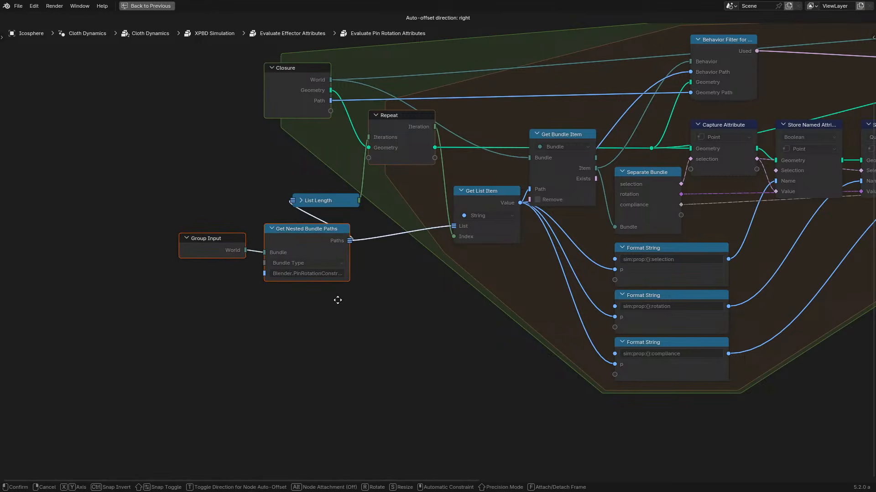
left_click(337, 300)
scroll(387, 286, "up", 1)
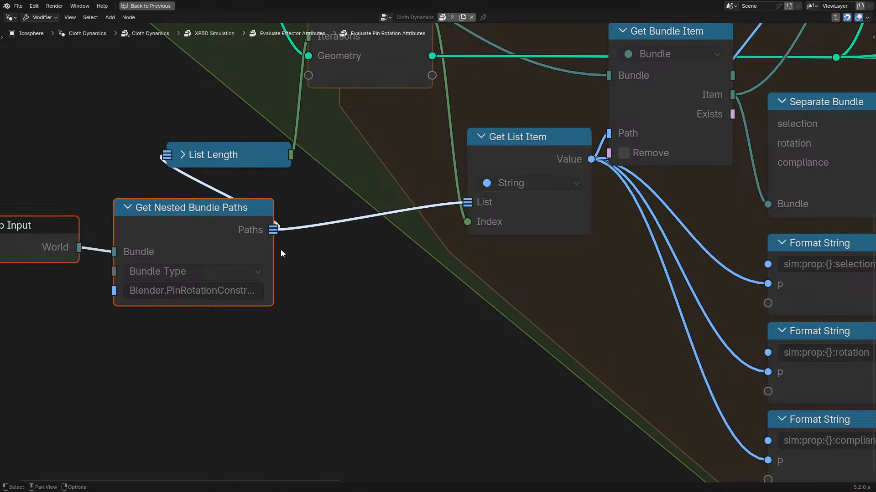
left_click(282, 252)
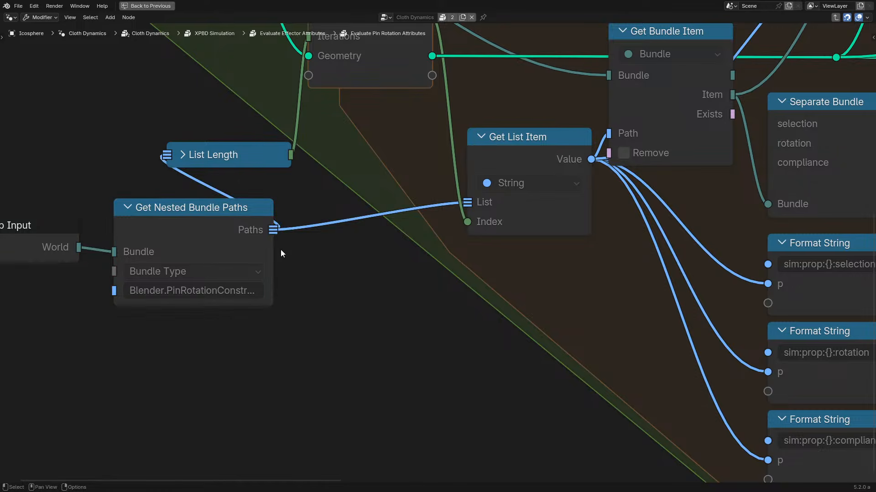
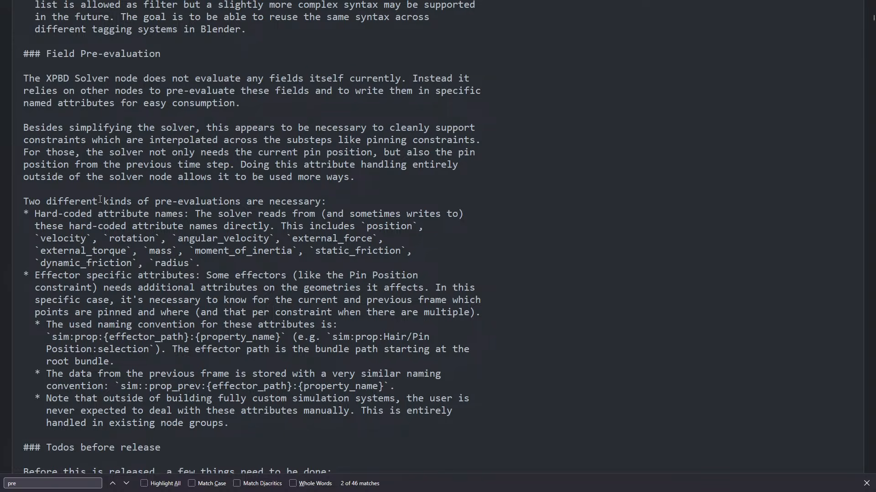
- Reread the commit message's Field Pre-evaluation section, highlighting the two kinds of pre-evaluation and the hard-coded attribute names
left_click_drag(98, 201, 323, 200)
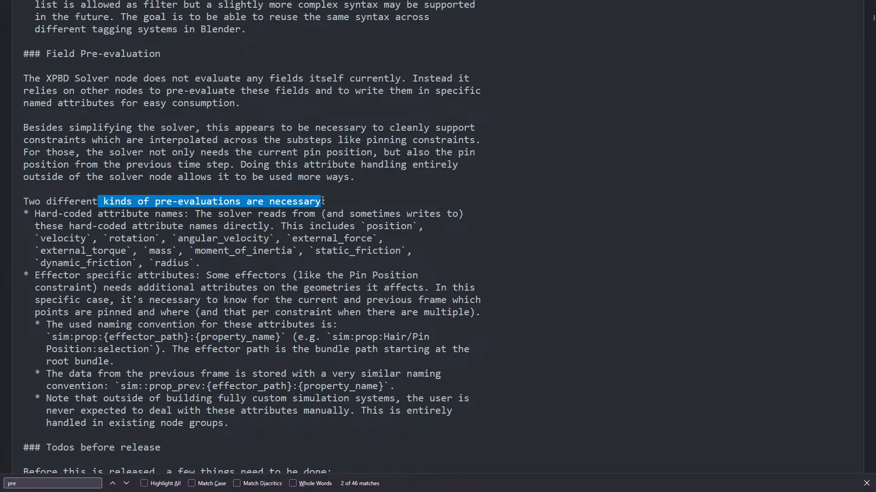
left_click_drag(38, 225, 150, 213)
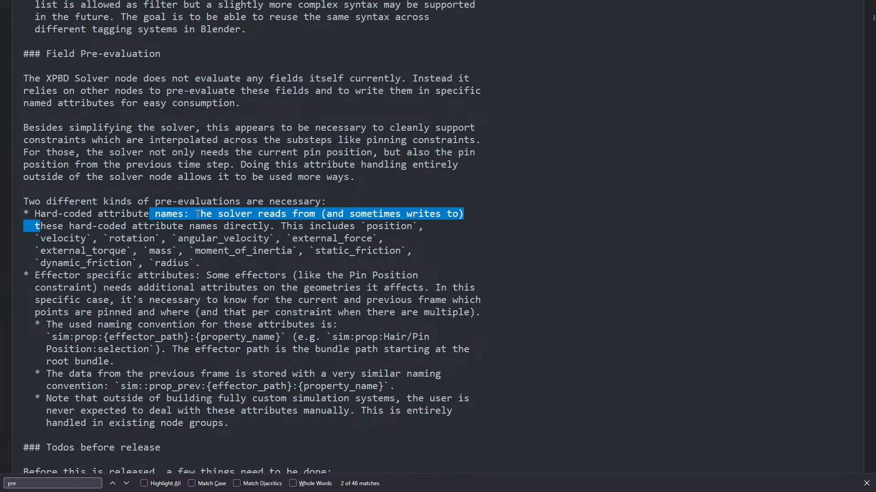
left_click(226, 214)
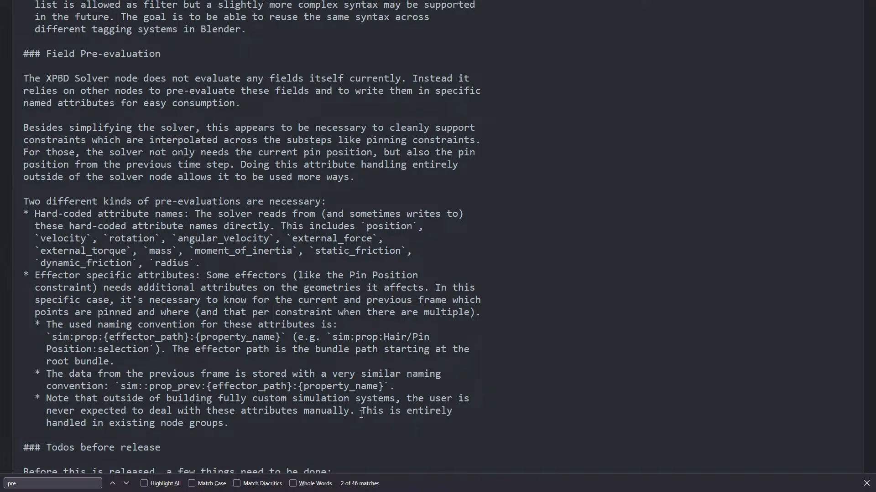
scroll(361, 414, "down", 4)
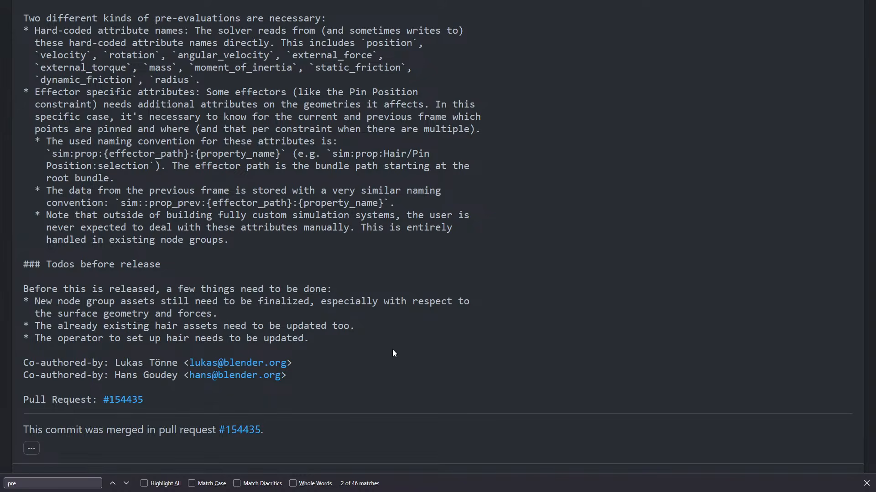
scroll(394, 354, "up", 8)
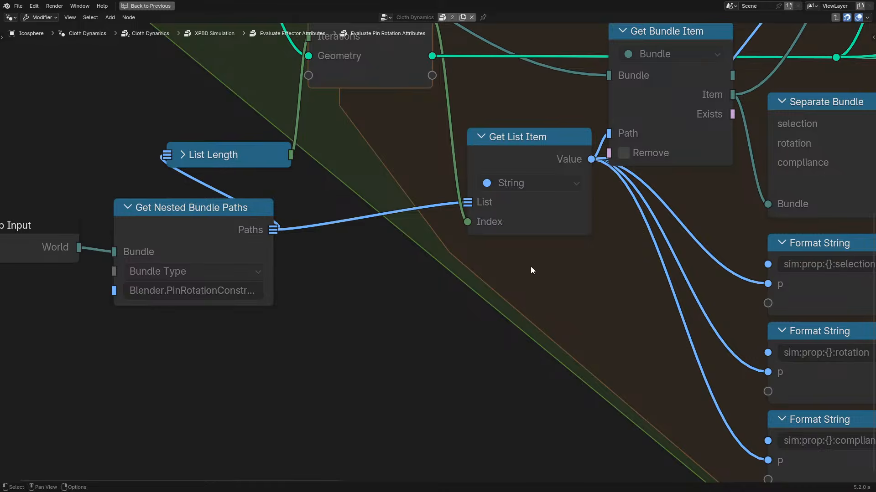
- Switch back to Blender, trace the Evaluate Pin Rotation Attributes node flow, and return to the parent Evaluate Effector Attributes group
key("ctrl+space")
key("ctrl+space")
scroll(166, 332, "up", 4)
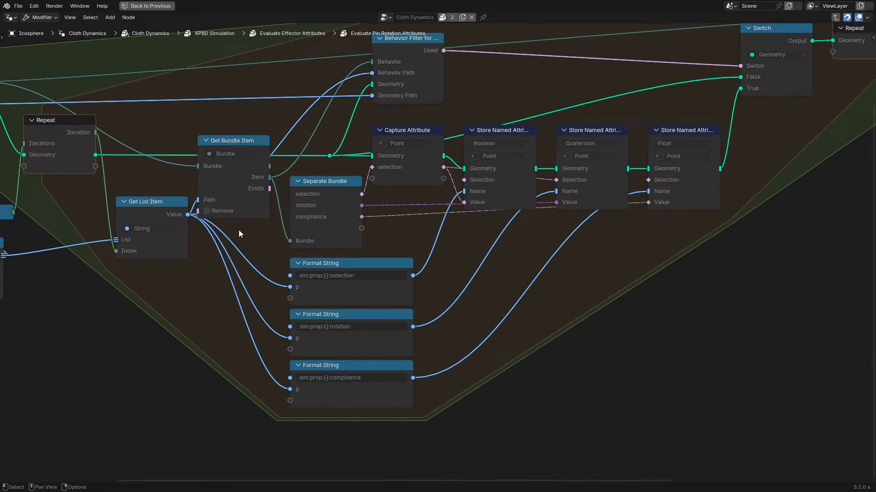
middle_click_drag(239, 230, 436, 194)
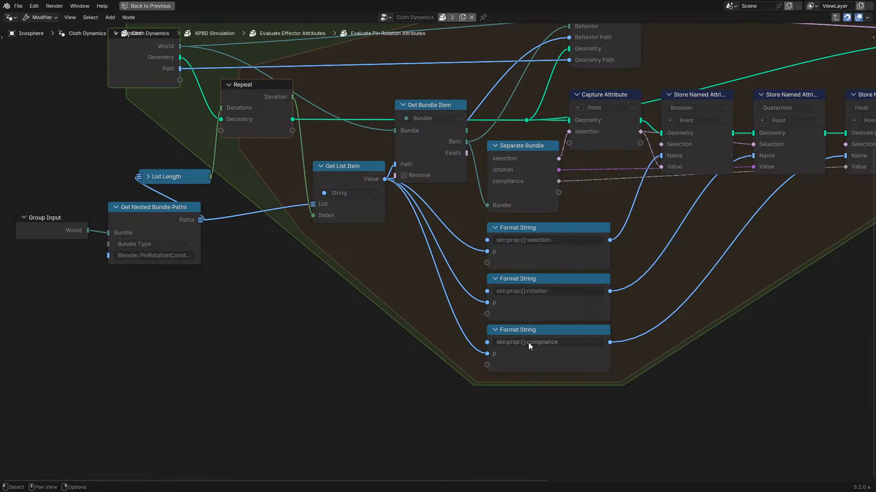
middle_click_drag(437, 166, 272, 241)
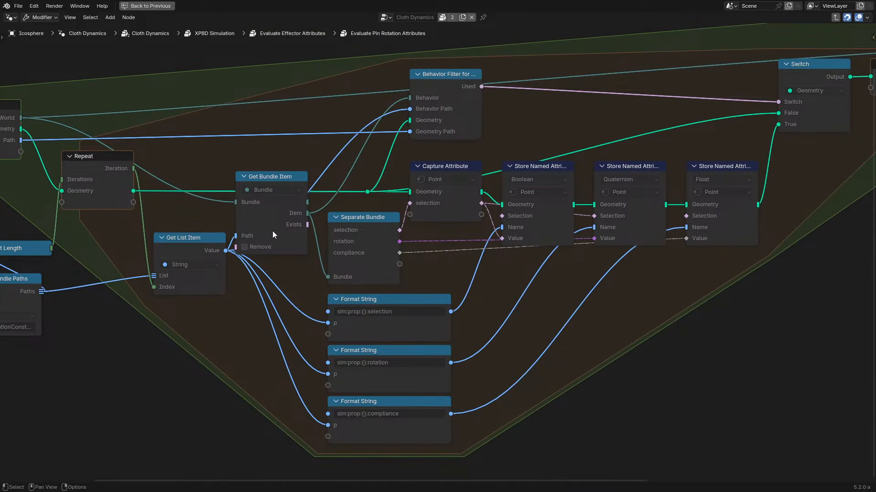
middle_click_drag(144, 193, 365, 204)
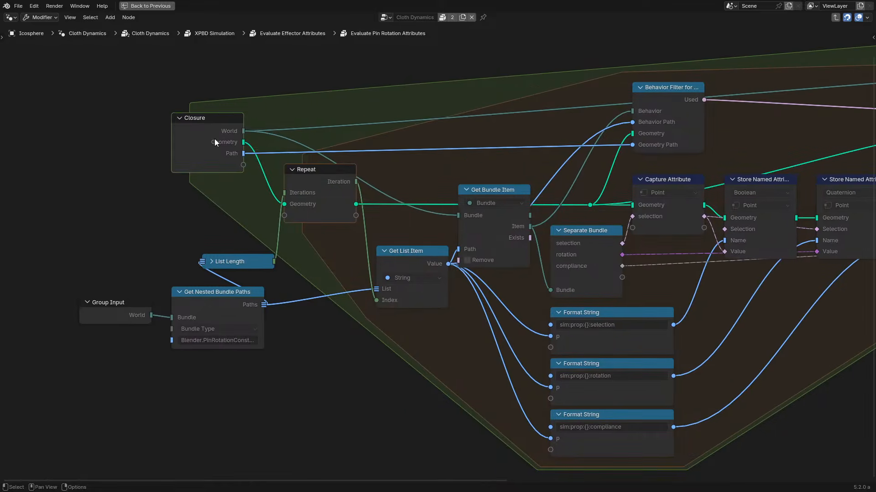
left_click(204, 136)
key("Tab")
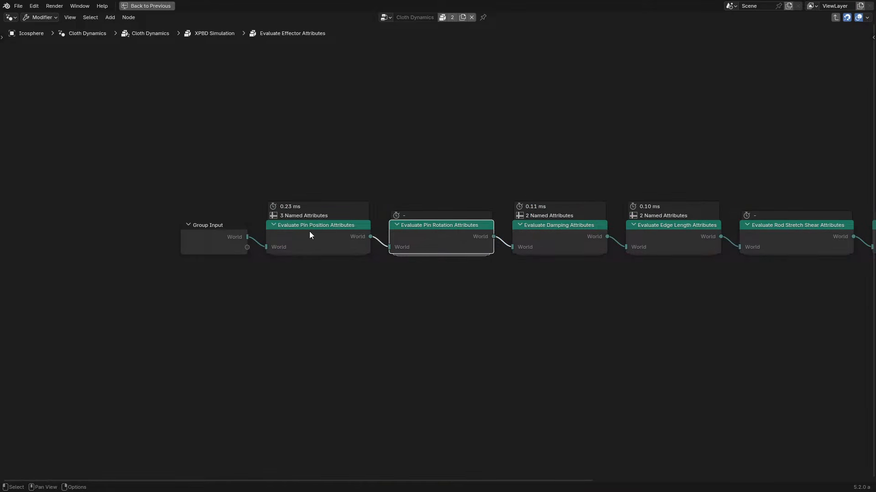
- Exclude the d2 collection from the view layer and select Icosphere.001 to show its Simple XPBD node tree
key("ctrl+space")
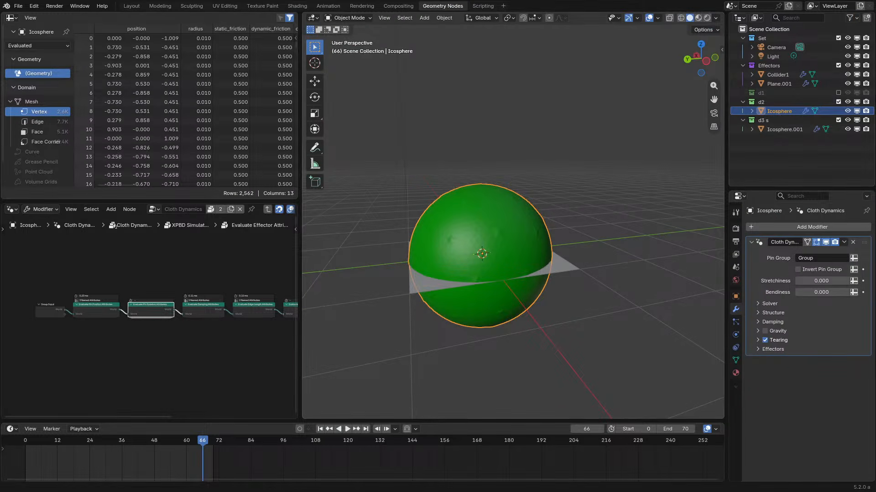
left_click(838, 103)
left_click(794, 119)
key("ctrl+space")
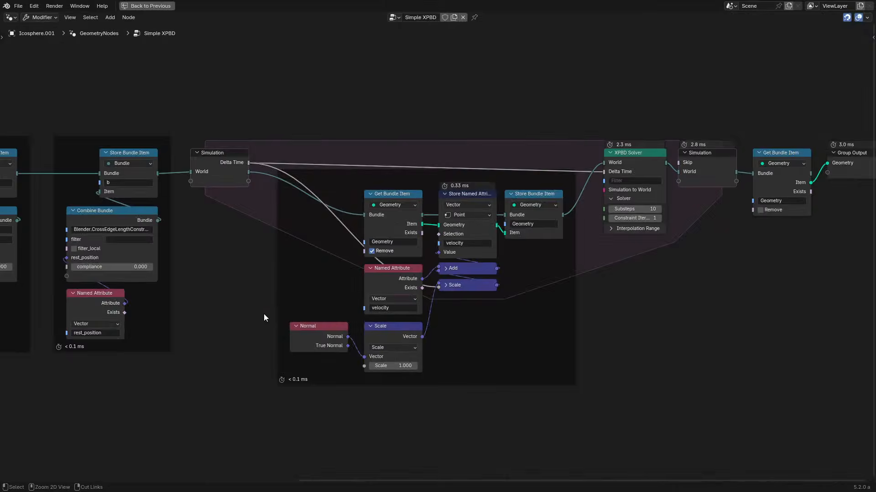
- Include the d2 collection again and select its Icosphere to examine the Evaluate Effector Attributes node inside XPBD Simulation
key("ctrl+space")
left_click(838, 101)
left_click(775, 111)
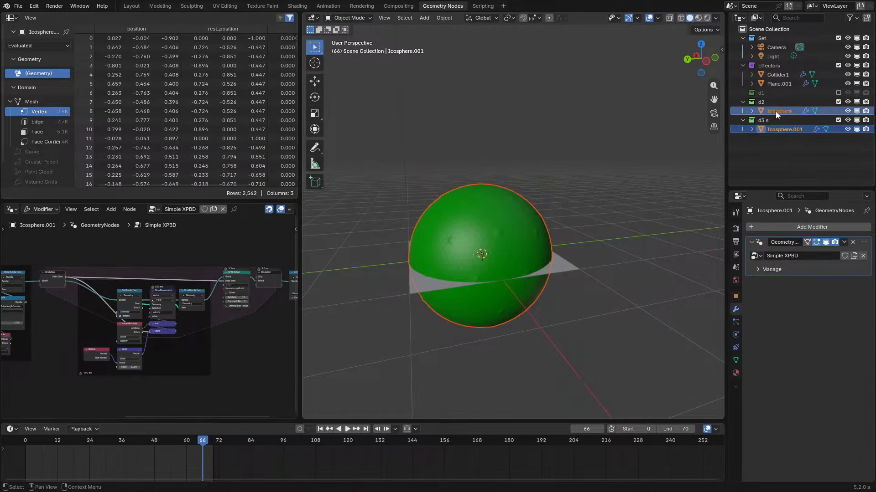
key("ctrl+space")
scroll(336, 215, "up", 3)
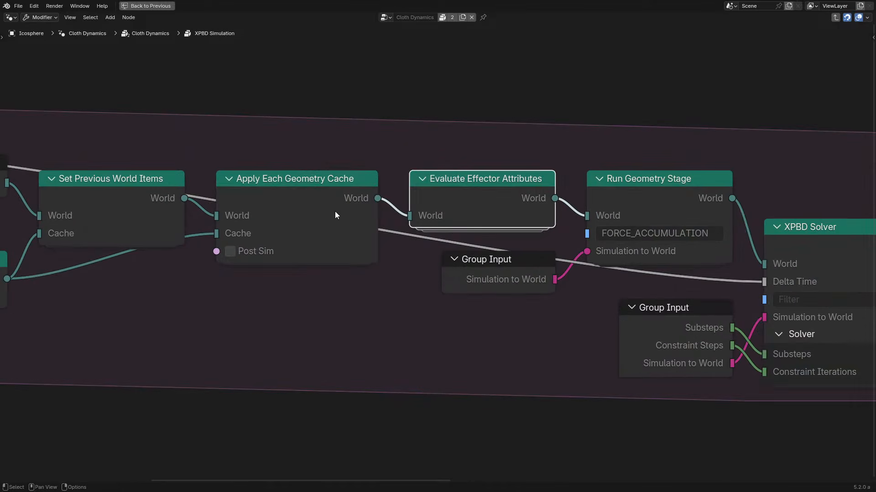
- Select Icosphere.001 and add an Evaluate Effector Attributes node to its Simple XPBD node tree
key("ctrl+space")
left_click(775, 133)
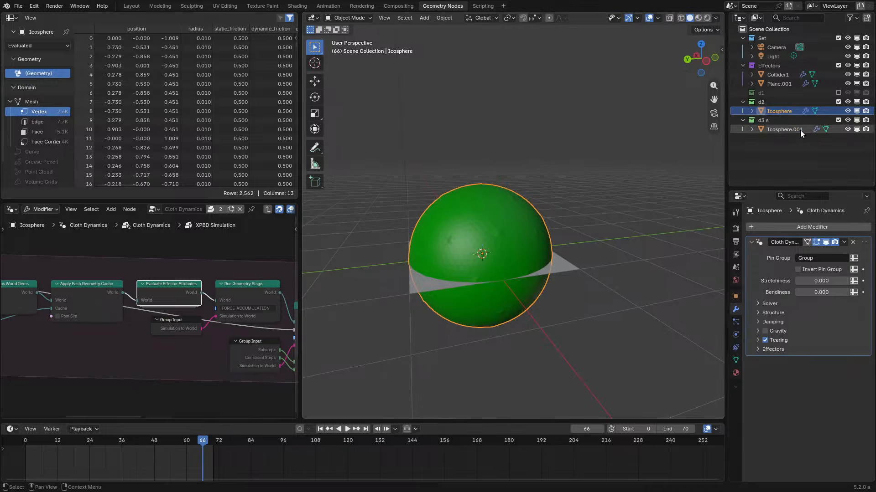
key("ctrl+space")
key("shift+a")
type("eva")
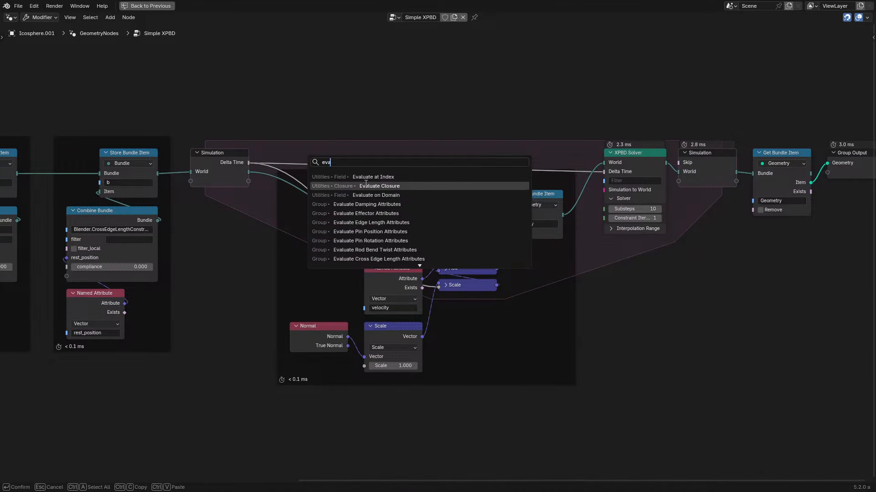
type(" e")
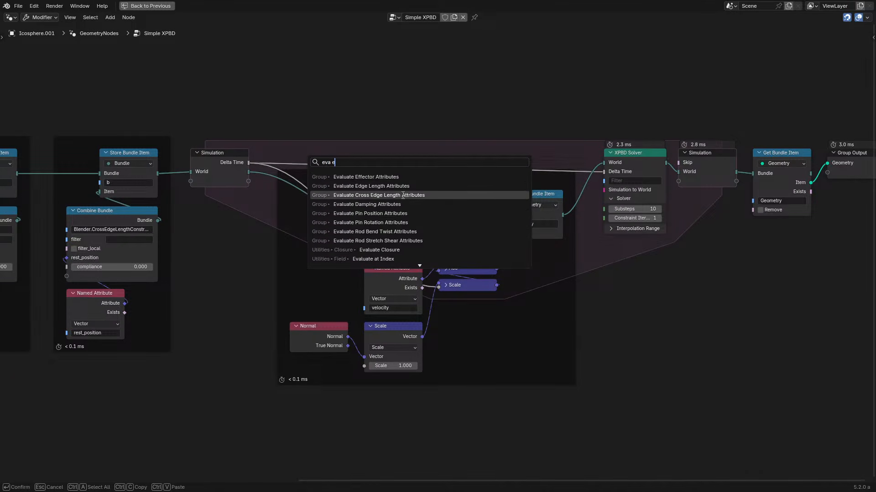
key("Return")
left_click(554, 120)
- Try to move the Evaluate Effector Attributes node onto the link feeding the XPBD Solver
key("ctrl+space")
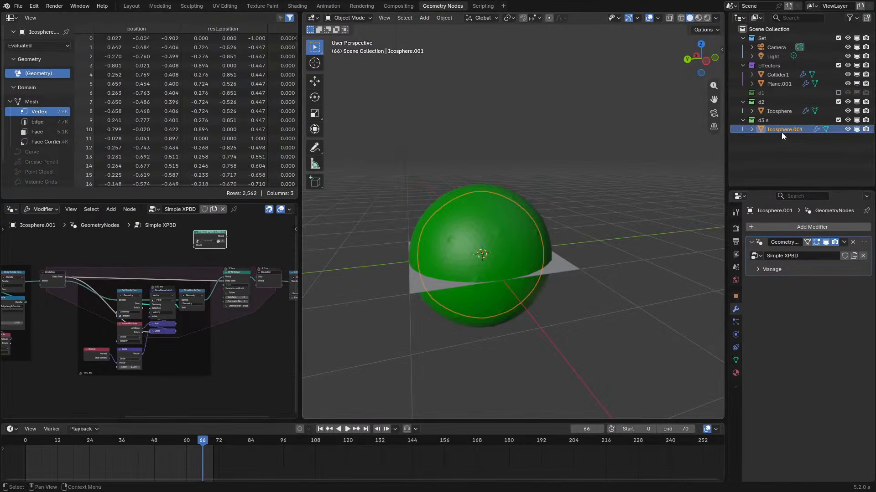
key("g")
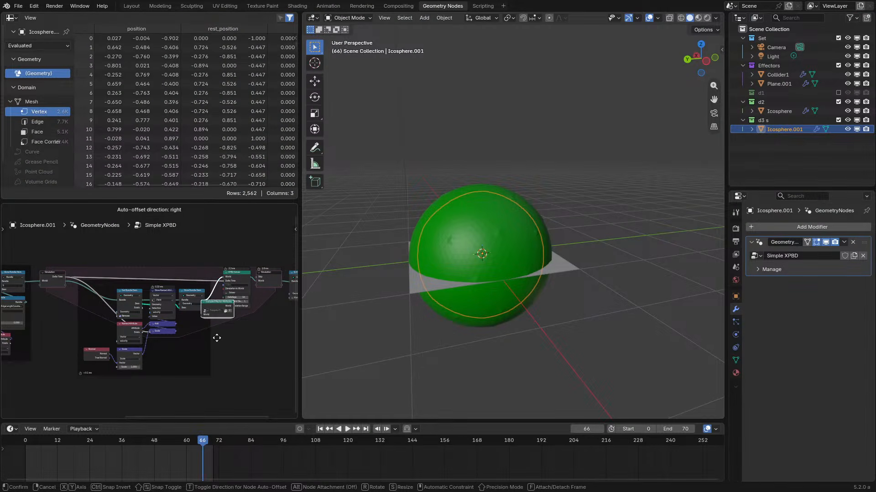
left_click(216, 338)
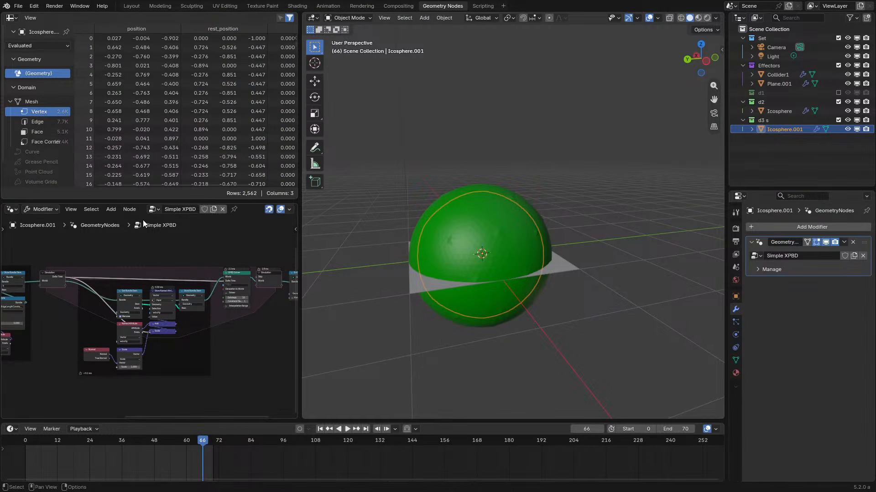
- Select the Icosphere in d2 and examine where Evaluate Effector Attributes sits inside its XPBD Simulation group
left_click(793, 109)
key("ctrl+space")
key("Tab")
scroll(370, 263, "down", 5)
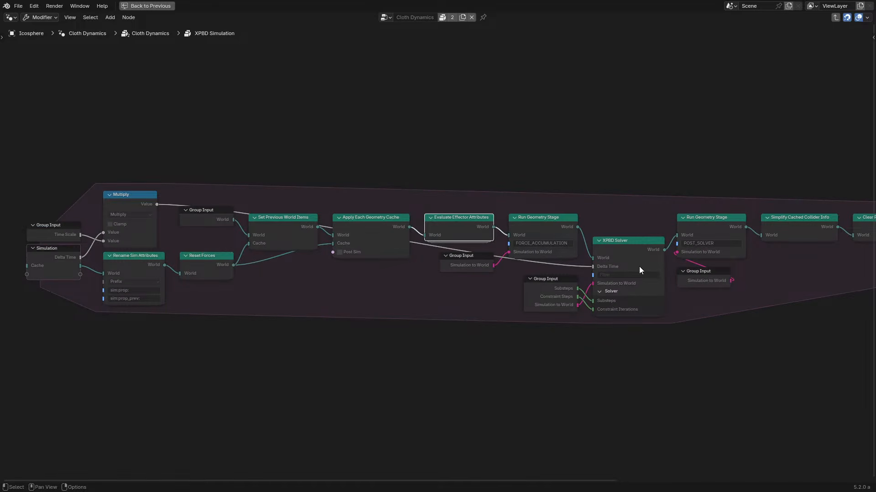
key("ctrl+space")
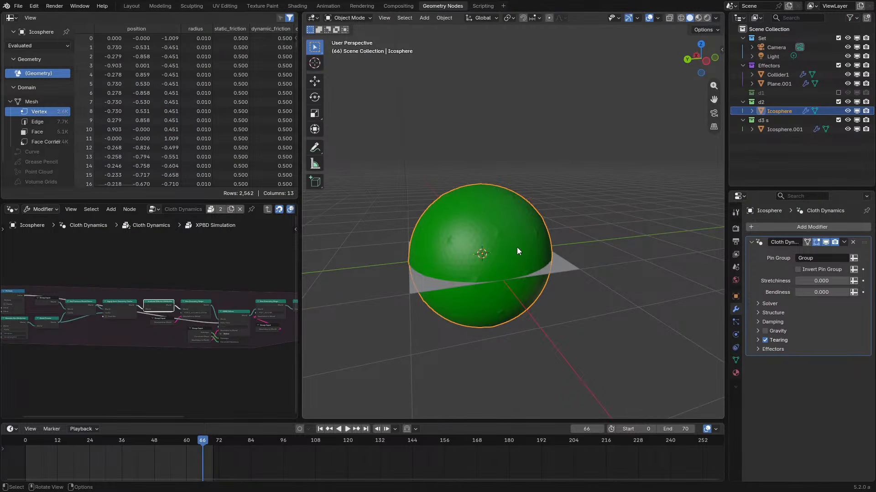
- Exclude the d2 collection and, in Icosphere.001's tree, insert Evaluate Effector Attributes between the simulation input and Get Bundle Item
left_click(838, 101)
left_click(770, 120)
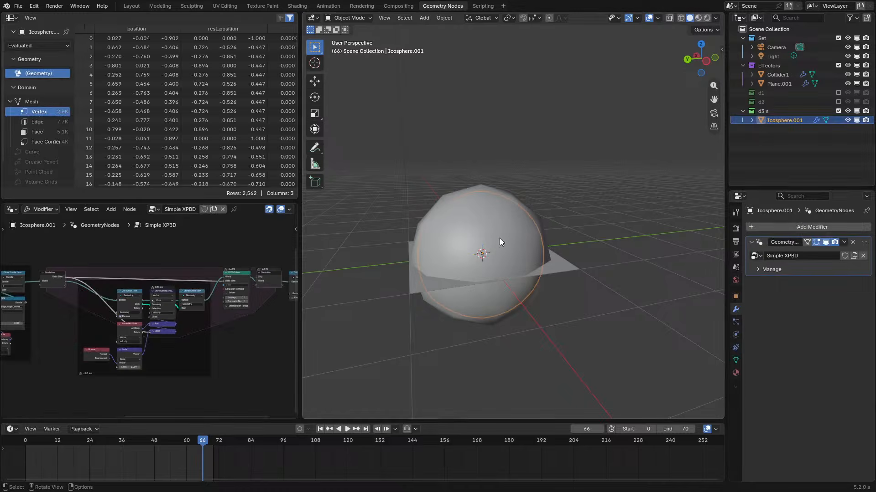
key("ctrl+space")
scroll(456, 96, "up", 2)
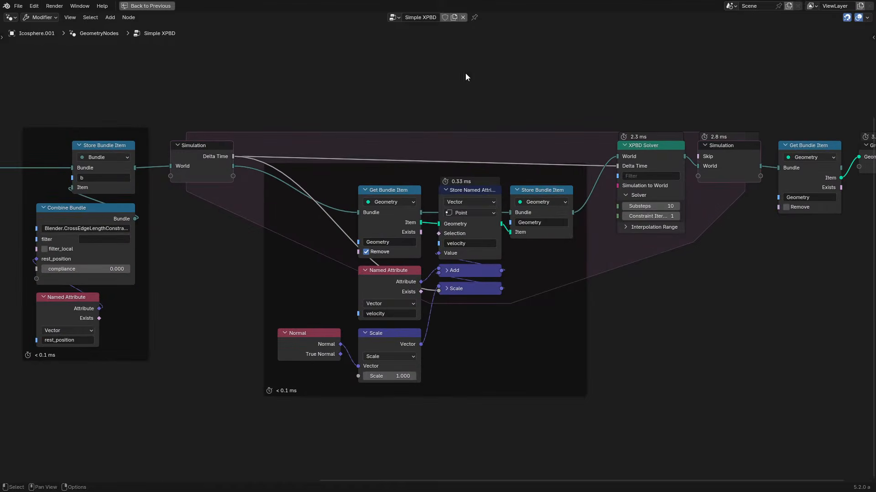
scroll(474, 77, "down", 4)
middle_click_drag(503, 86, 465, 151)
scroll(452, 135, "up", 4)
left_click_drag(367, 37, 244, 288)
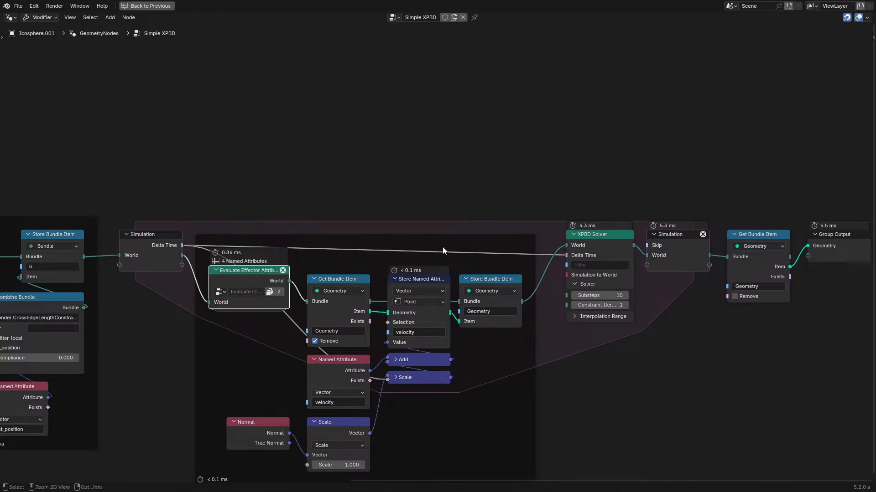
- Play the Simple XPBD simulation from frame 0 to test the inserted Evaluate Effector Attributes node
key("ctrl+space")
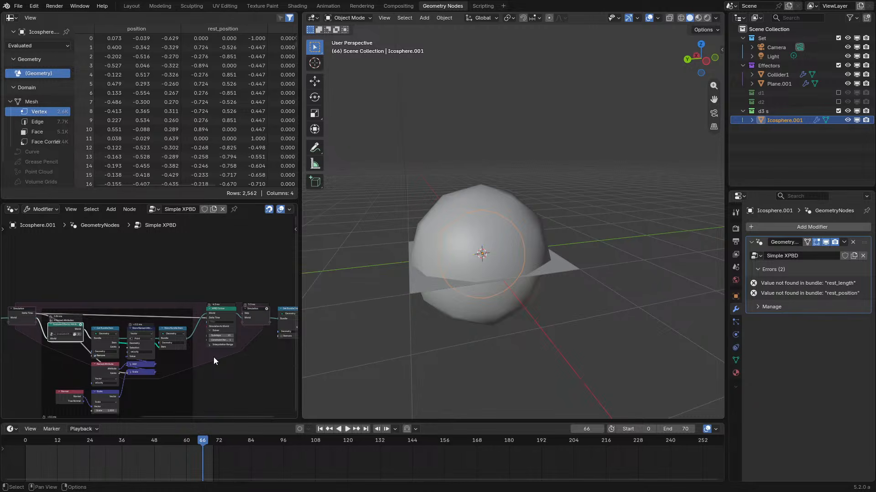
middle_click_drag(201, 366, 217, 337)
scroll(217, 337, "up", 2)
key("ctrl+space")
key("ctrl+space")
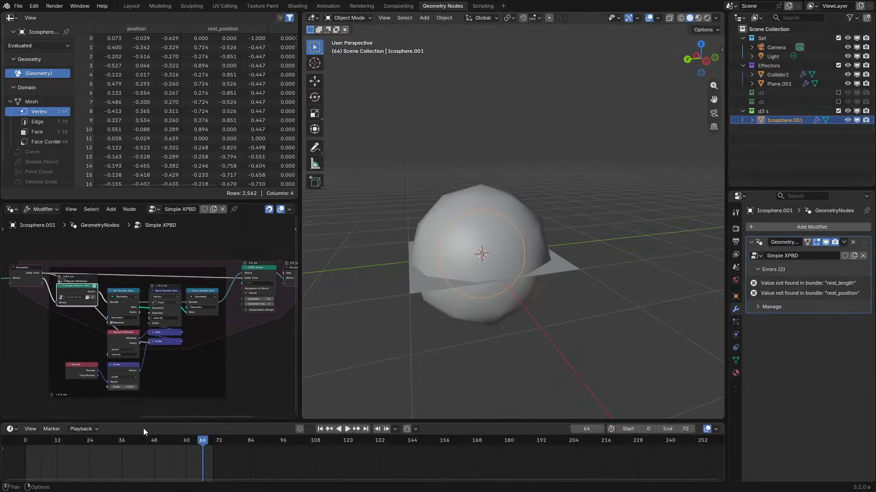
left_click(23, 442)
key("space")
key("space")
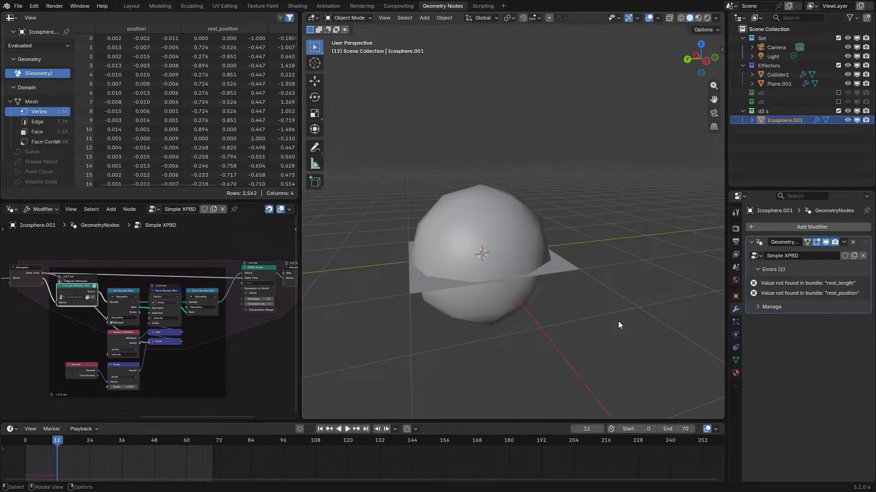
- Set the path of the Store Bundle Item node holding the EdgeLengthConstraint bundle to rest_length
key("ctrl+space")
middle_click_drag(287, 326, 651, 284)
left_click(274, 212)
type("r")
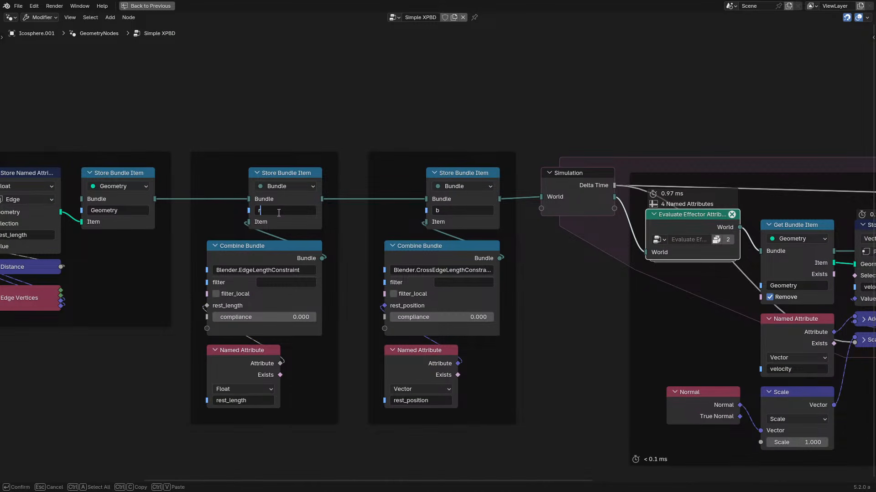
type("est_length")
key("ctrl+a")
key("Return")
- Replay the simulation from the start to check the node errors with the renamed bundle path
key("ctrl+space")
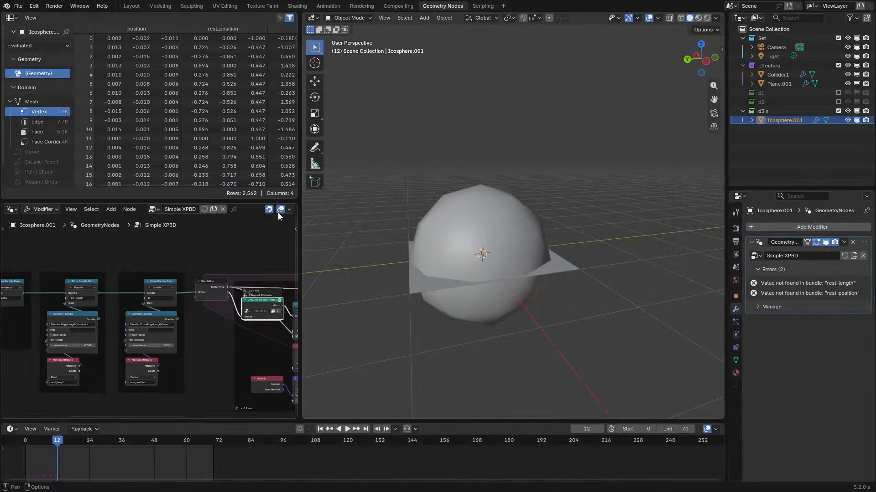
key("space")
key("space")
left_click(18, 442)
key("space")
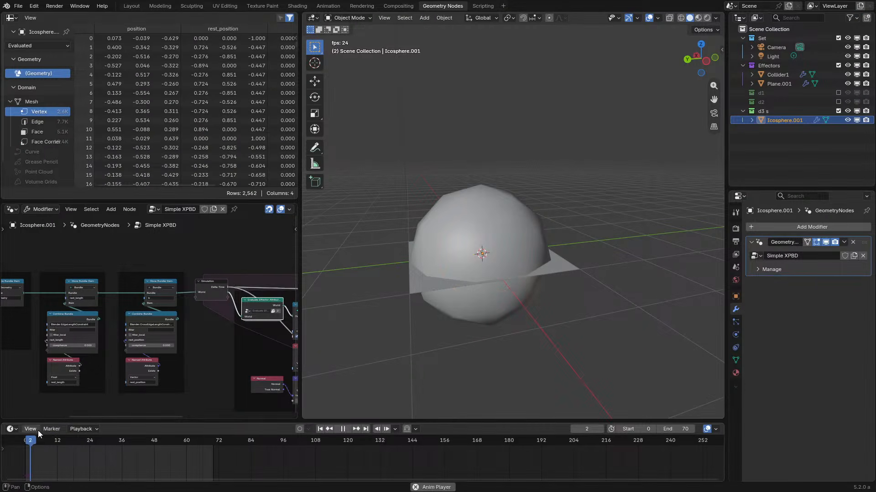
key("space")
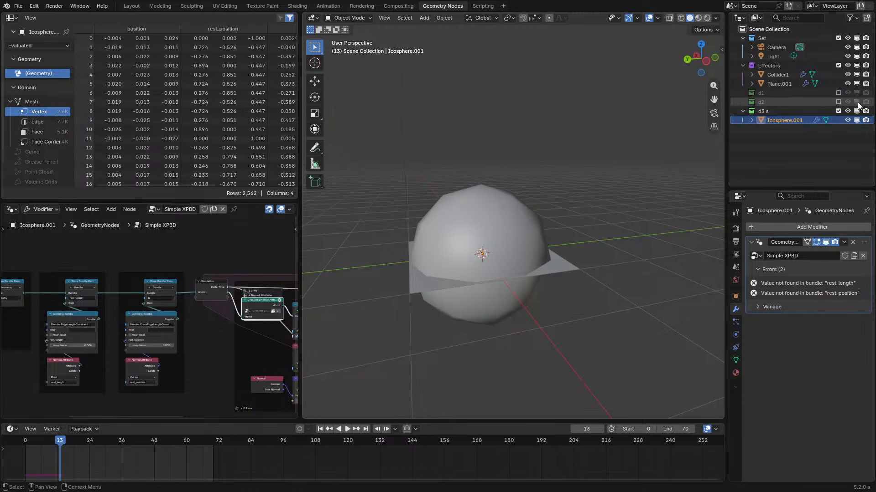
- Include the d2 collection again and select its Icosphere to examine the bundles feeding XPBD Simulation in Cloth Dynamics
left_click(840, 102)
left_click(793, 112)
key("ctrl+space")
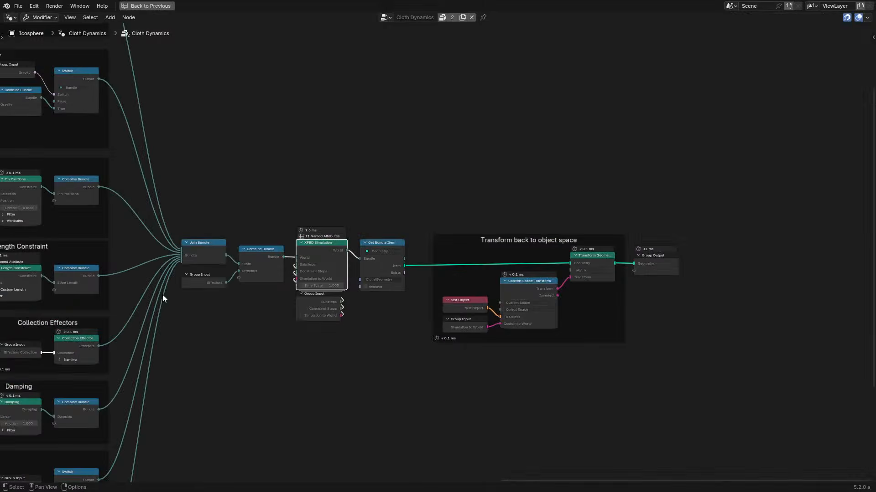
scroll(164, 293, "up", 2)
middle_click_drag(206, 257, 242, 242)
left_click_drag(242, 242, 368, 187)
scroll(374, 198, "up", 2)
middle_click_drag(289, 279, 391, 289)
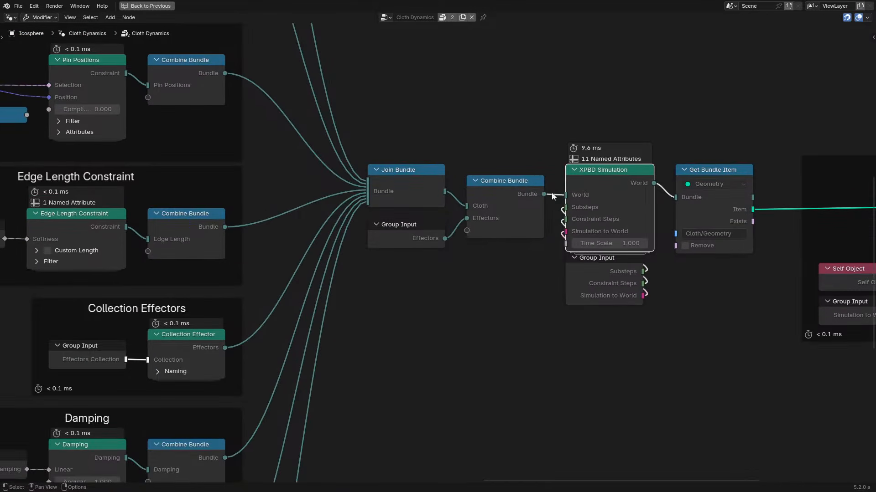
middle_click_drag(178, 218, 228, 222)
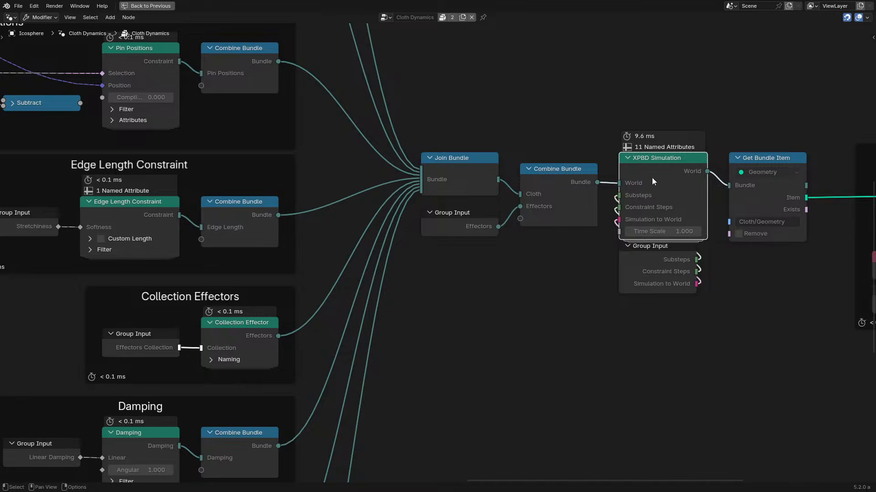
- Open the nested Evaluate Pin Rotation Attributes group and select its three Store Named Attribute nodes
key("Tab")
key("Tab")
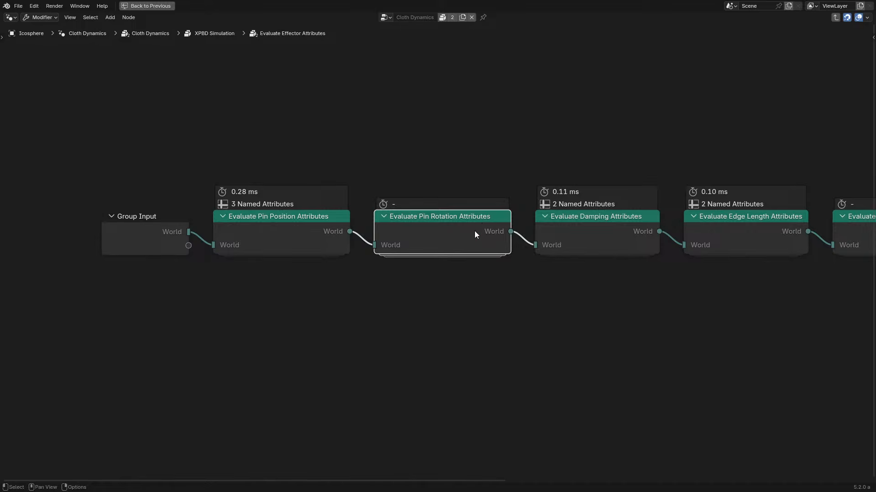
key("Tab")
scroll(474, 230, "down", 4)
middle_click_drag(511, 254, 256, 232)
scroll(293, 230, "up", 4)
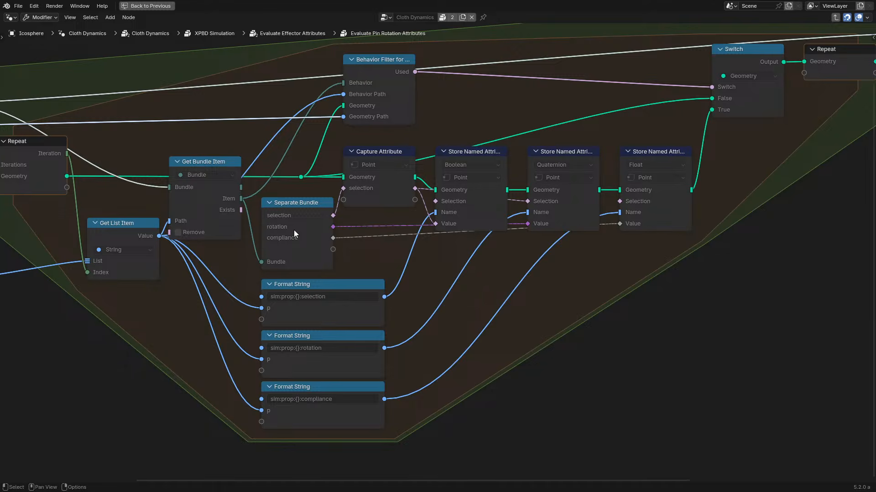
left_click_drag(425, 284, 642, 108)
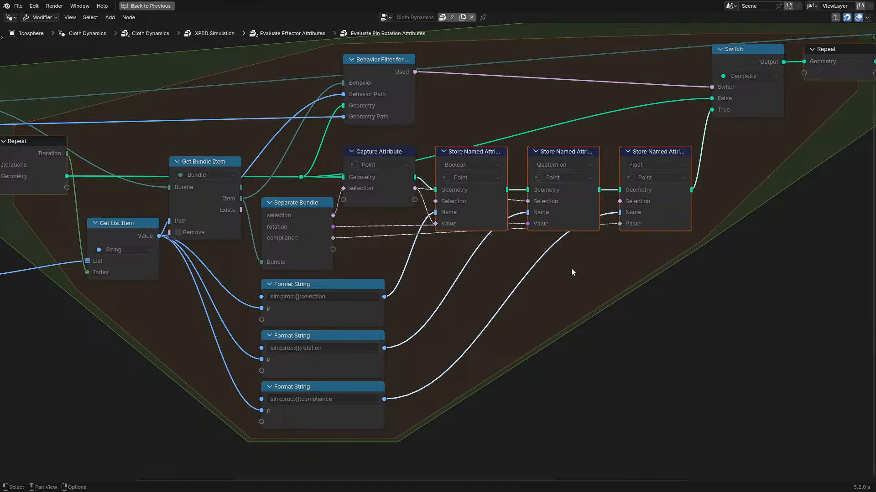
- Trace the pin rotation node flow from the Switch back to the closure input and select that Closure node
scroll(611, 283, "down", 1)
middle_click_drag(586, 208, 543, 249)
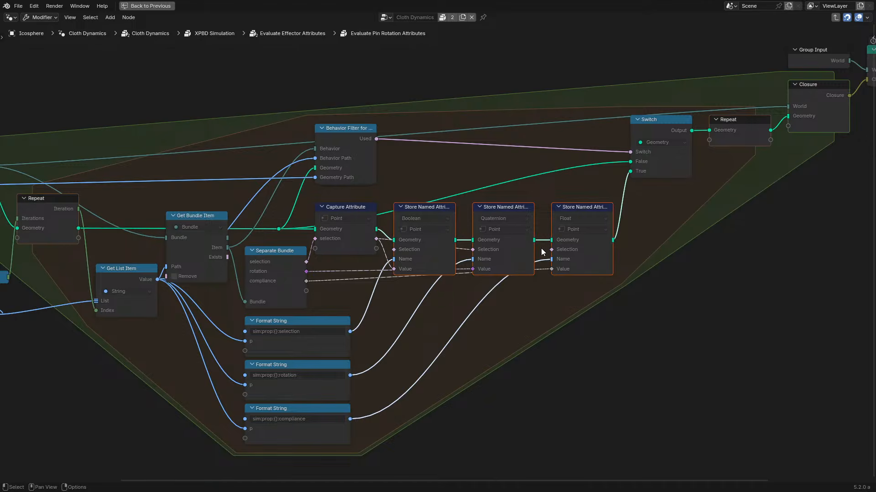
middle_click_drag(542, 252, 847, 233)
left_click(246, 135)
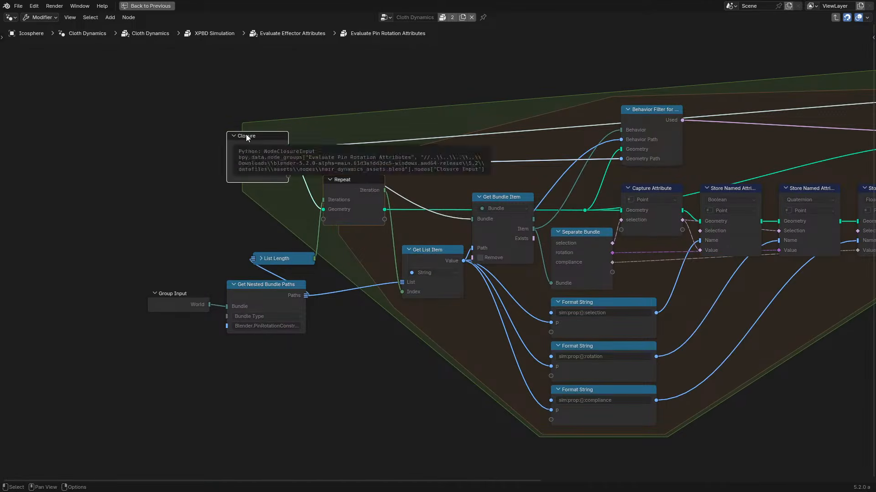
- Go back up to XPBD Simulation, examine the start of its simulation zone, and return to the Cloth Dynamics group
key("ctrl+Tab")
key("ctrl+Tab")
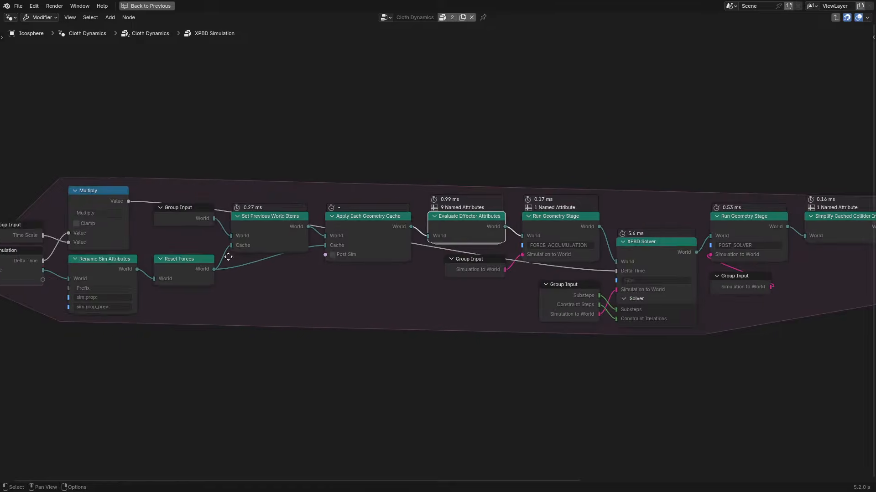
middle_click_drag(228, 257, 418, 248)
scroll(248, 258, "up", 2)
left_click(198, 211)
key("ctrl+Tab")
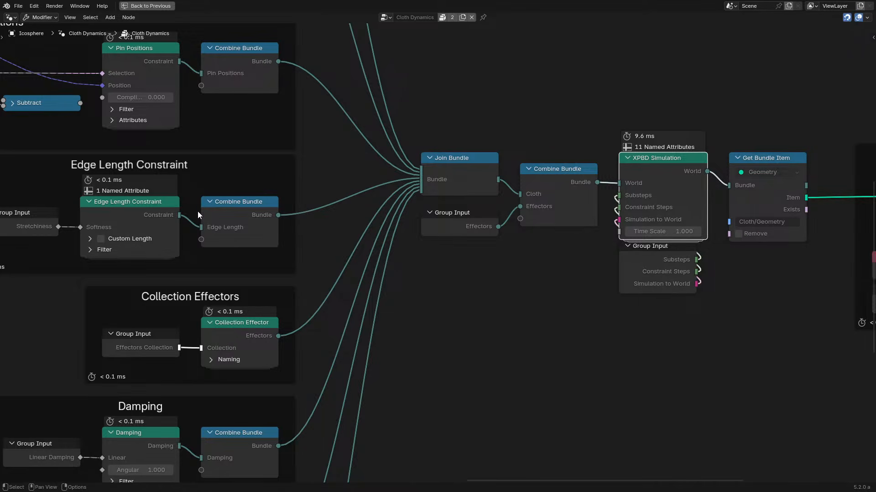
- Examine the Gravity, Pin Positions, Edge Length, Collection Effectors and Damping bundles joined into the XPBD Simulation node
scroll(418, 276, "down", 1)
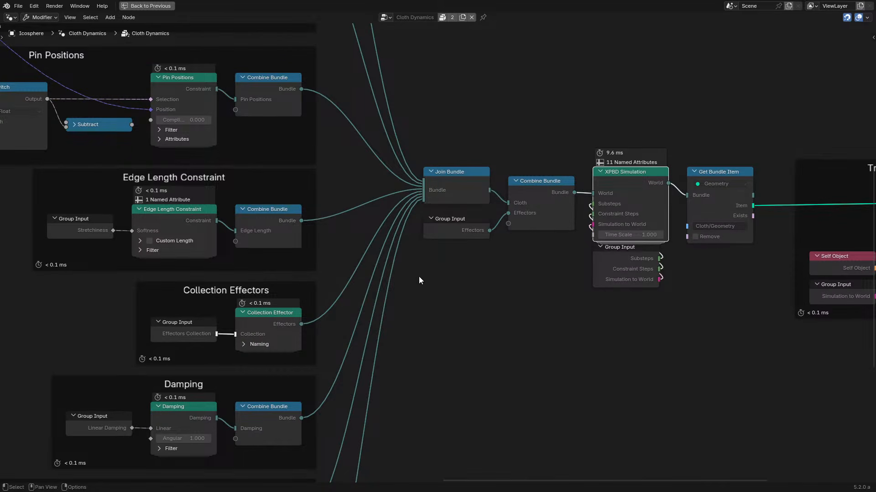
middle_click_drag(363, 282, 508, 278)
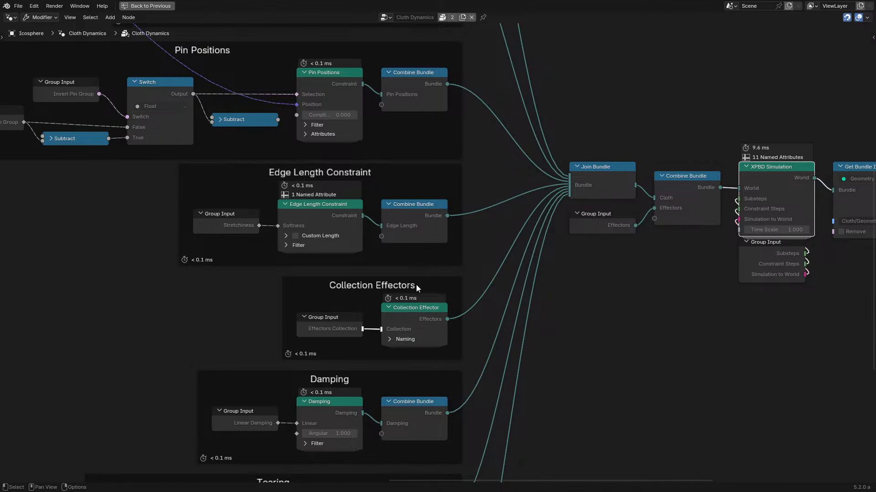
scroll(416, 284, "up", 1)
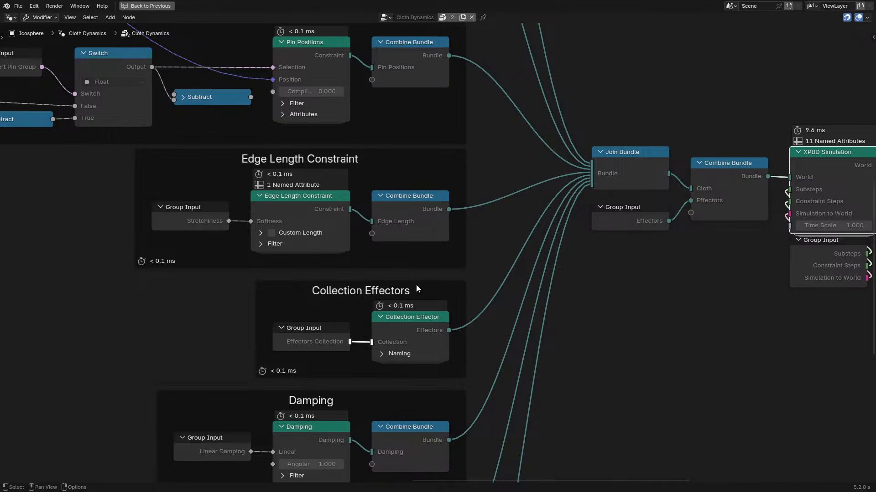
middle_click_drag(575, 225, 479, 244)
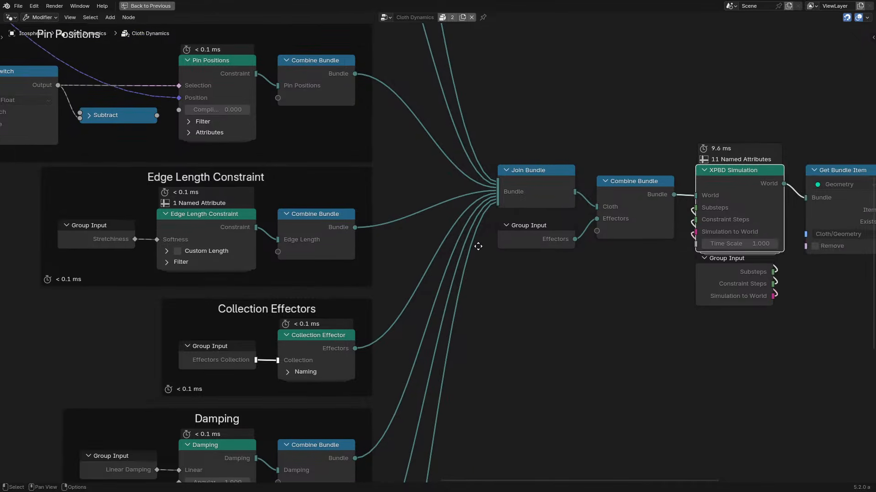
scroll(394, 179, "down", 1)
middle_click_drag(395, 179, 467, 367)
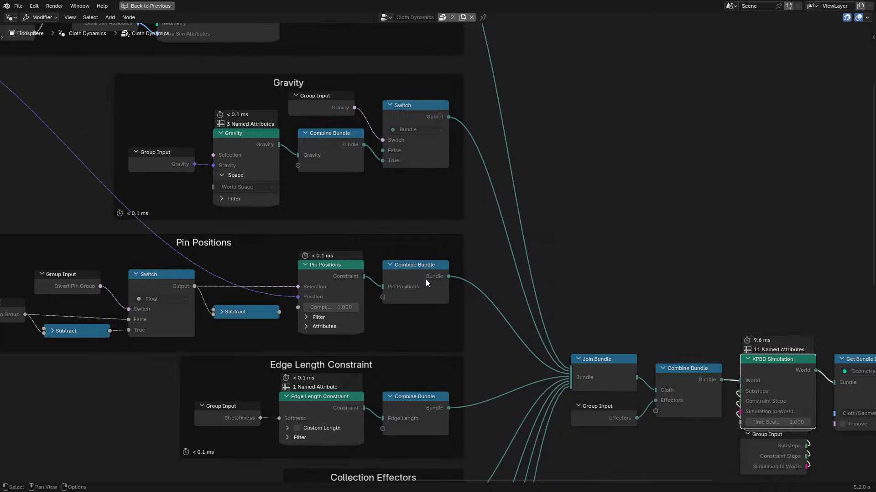
scroll(351, 250, "down", 2)
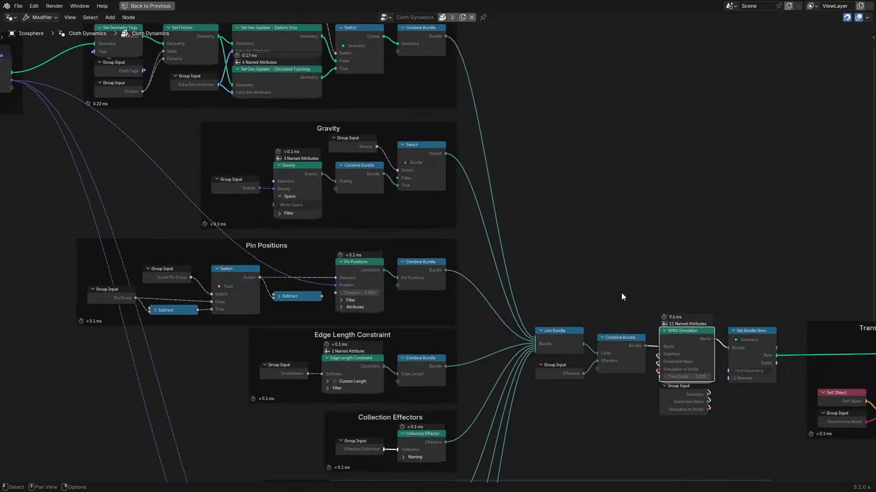
middle_click_drag(622, 297, 295, 180)
scroll(305, 178, "up", 1)
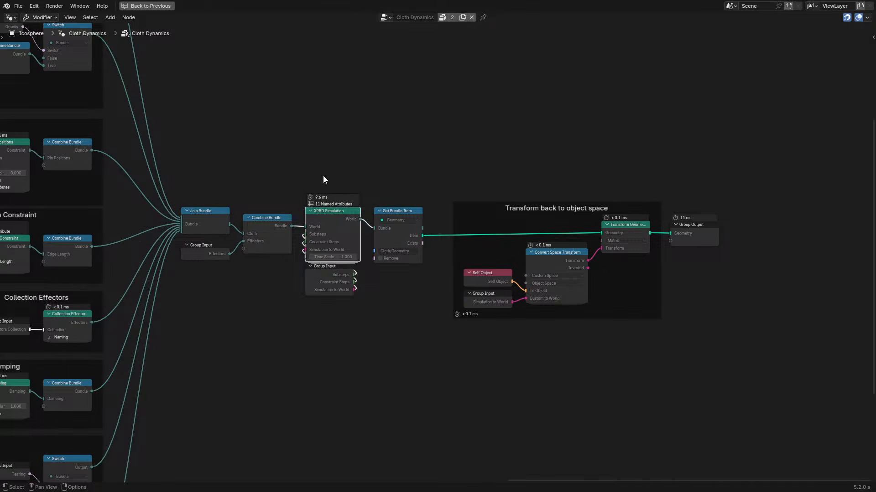
- Examine the bundles joined into XPBD Simulation, selecting the Damping frame's Combine Bundle and the Tearing frame's Switch
scroll(323, 178, "up", 2)
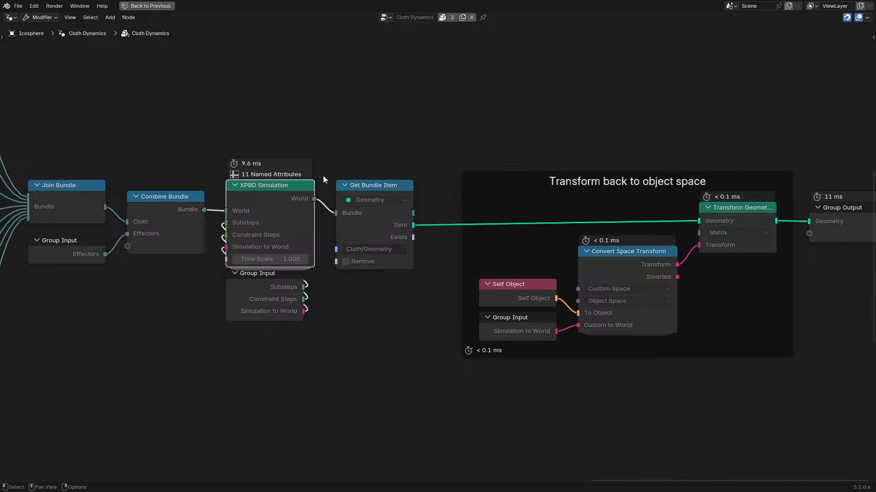
middle_click_drag(323, 179, 745, 91)
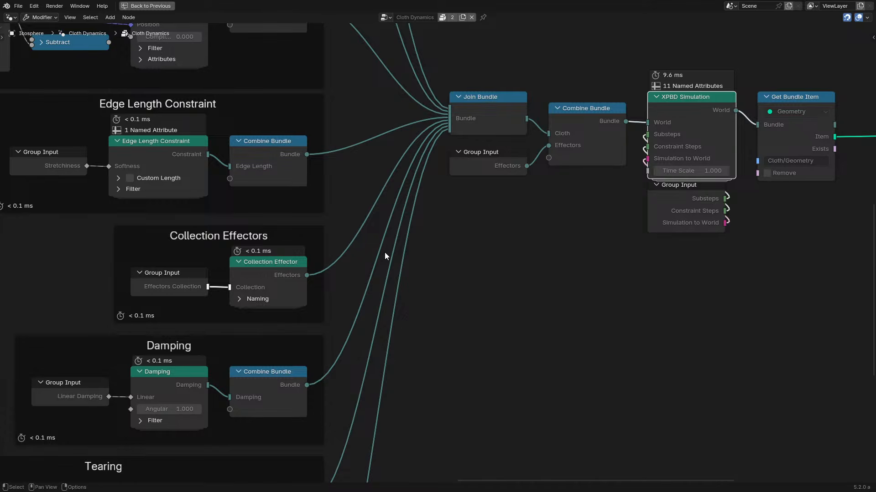
middle_click_drag(502, 213, 395, 258)
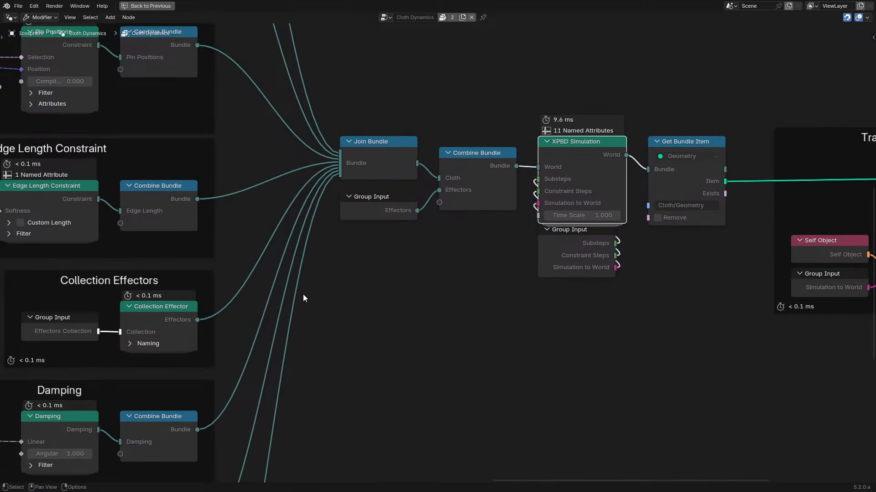
middle_click_drag(303, 294, 347, 212)
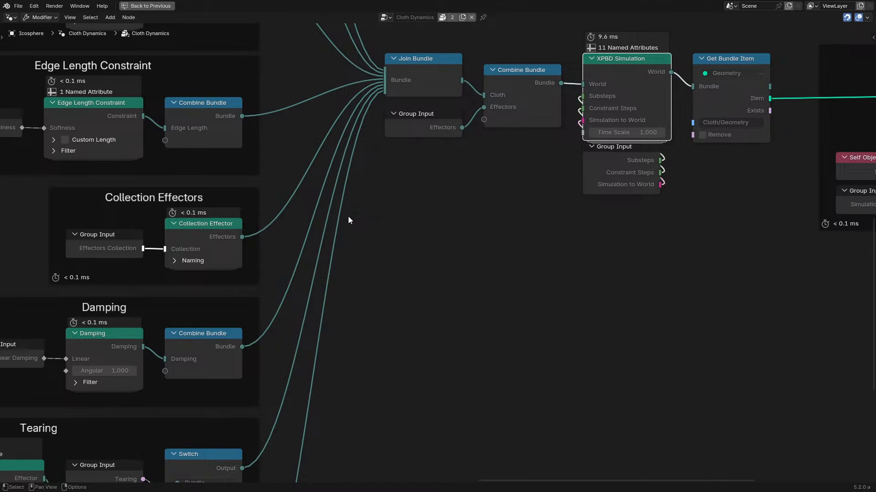
middle_click_drag(244, 308, 382, 222)
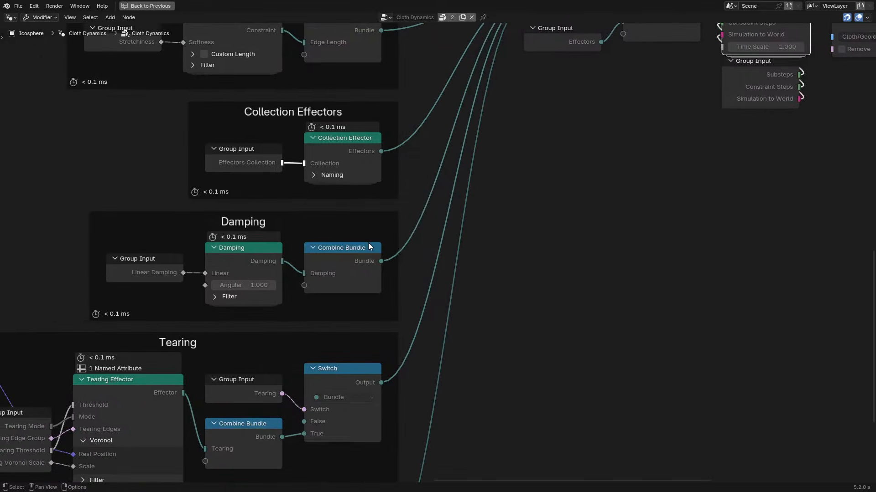
left_click(367, 249)
middle_click_drag(358, 283, 423, 150)
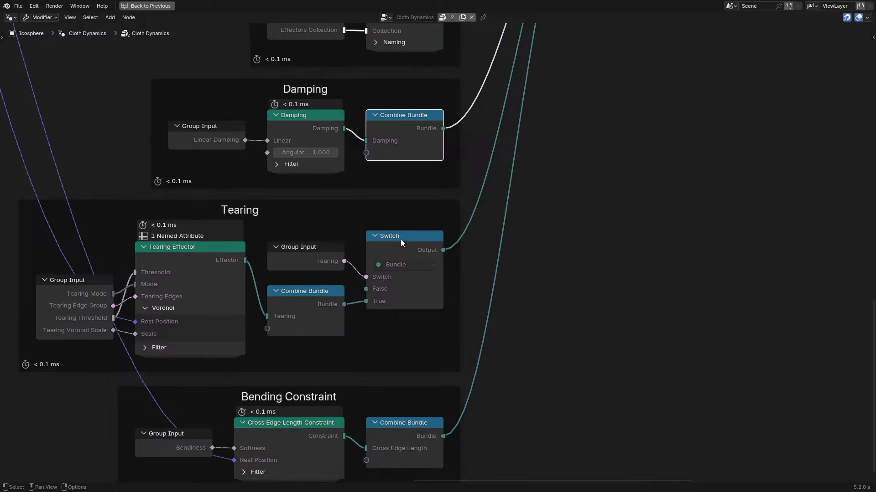
mouse_move(400, 239)
left_mouse_down()
mouse_move(410, 258)
mouse_move(401, 236)
left_mouse_up()
scroll(424, 246, "down", 2)
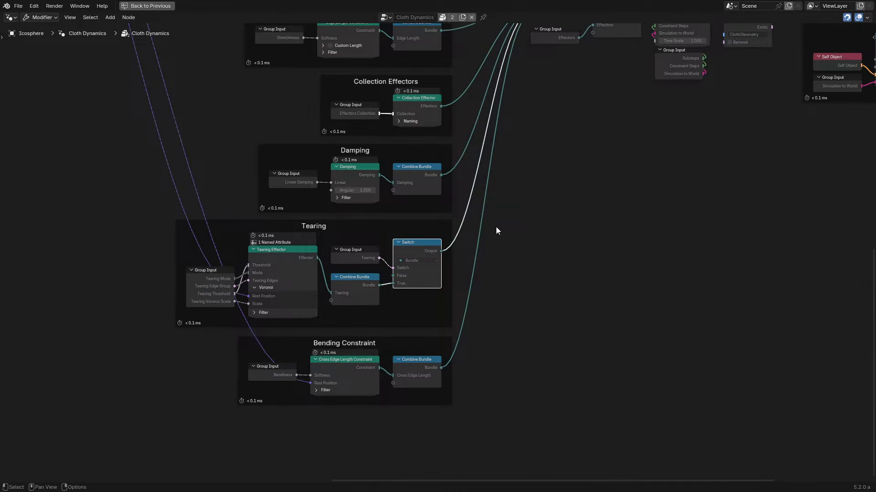
- Return to the Edge Length Constraint frame and select its Combine Bundle node to check the Edge Length item name
middle_click_drag(496, 230, 400, 401)
scroll(303, 244, "up", 4)
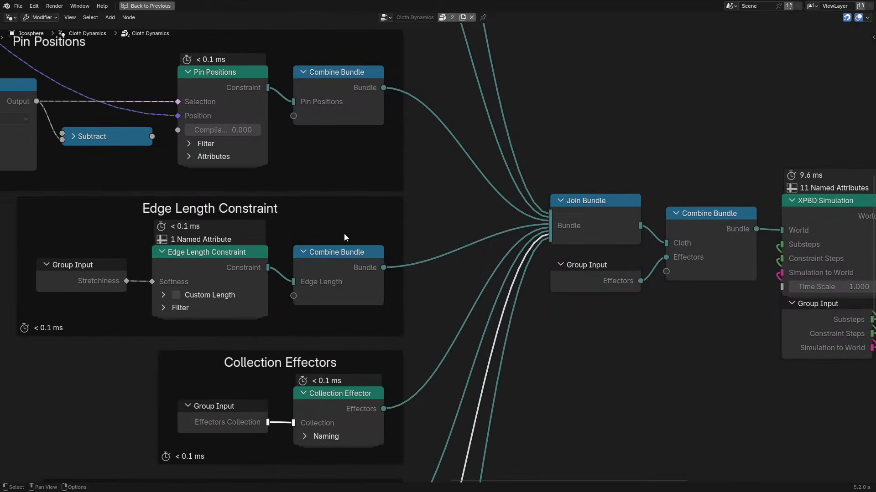
left_click(316, 280)
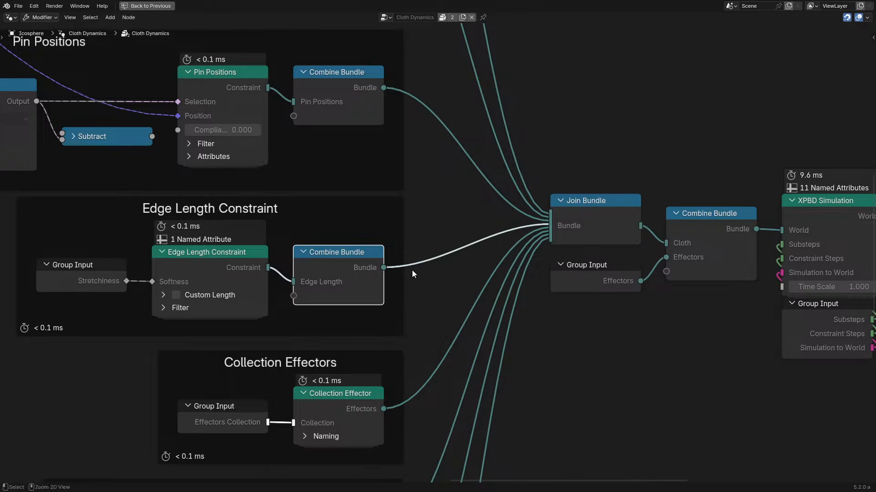
- Switch to Icosphere.001's Simple XPBD tree and rename the stored bundle item rest_length to Edge Length
key("ctrl+space")
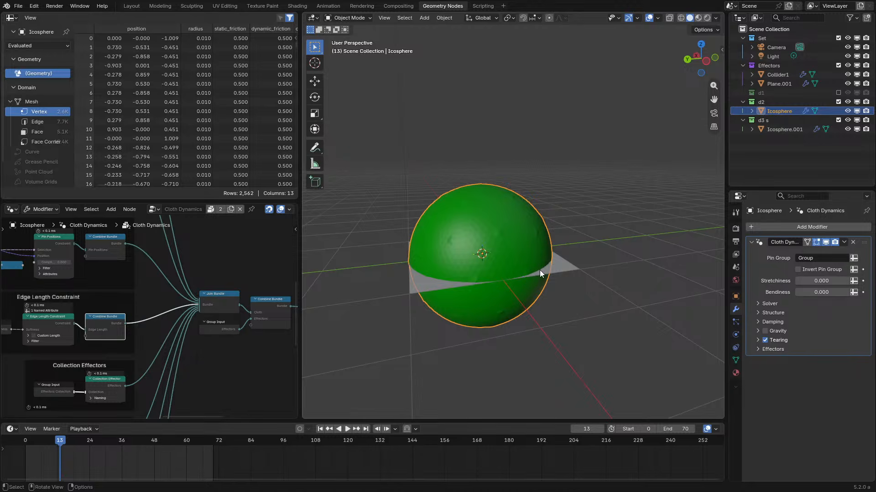
left_click(793, 131)
key("ctrl+space")
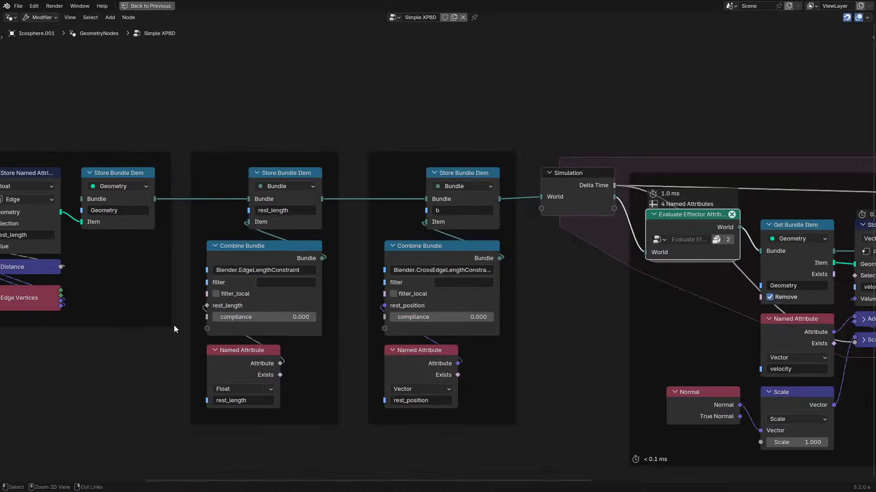
scroll(173, 328, "up", 3)
left_click(172, 179)
left_click(172, 180)
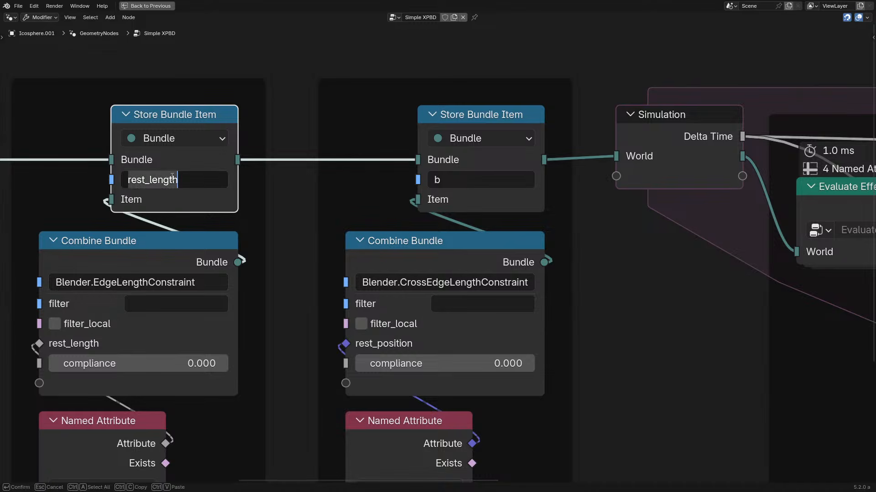
type("Edge Leng")
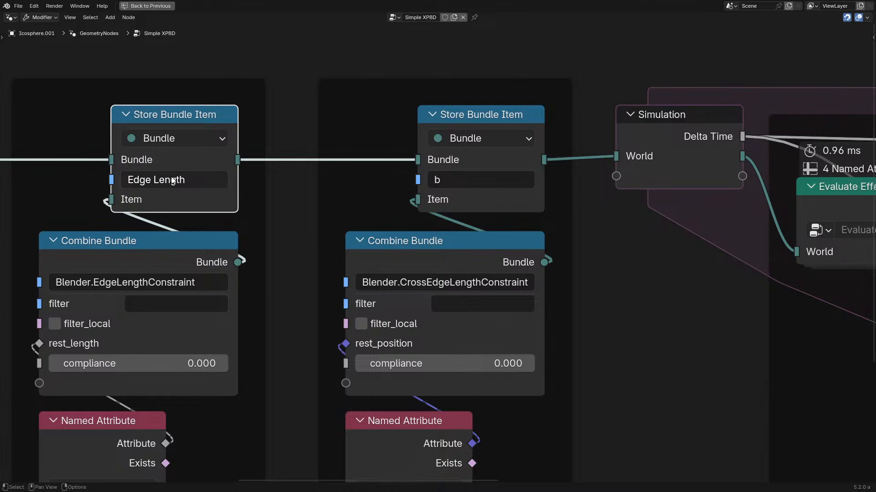
- Restore the full workspace layout, rewind the timeline to frame 0 and play the simulation briefly
key("ctrl+space")
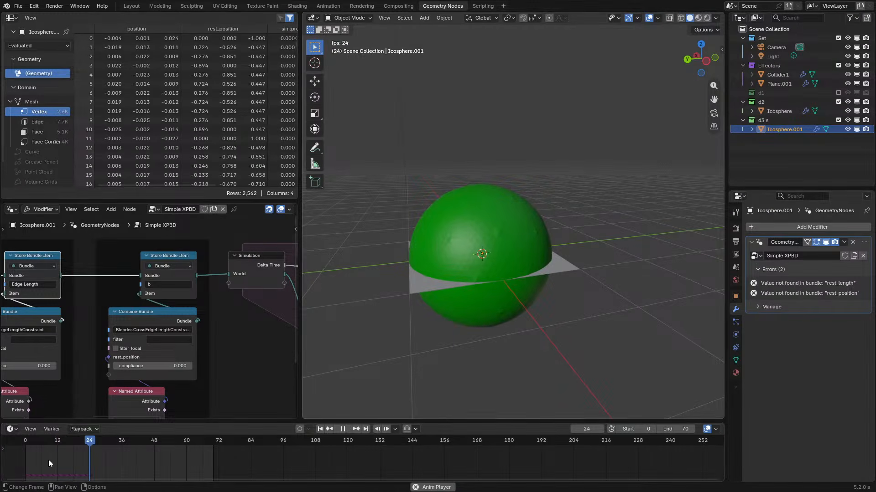
left_click(12, 440)
left_click(13, 440)
key("space")
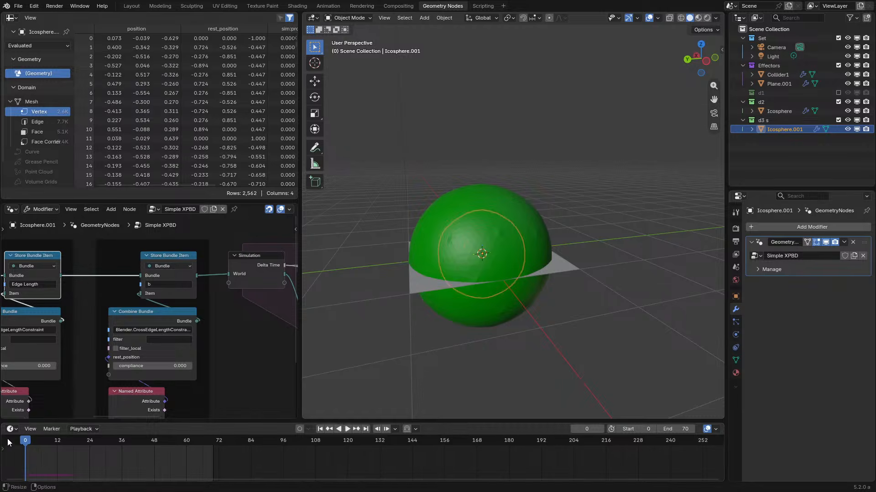
key("space")
key("space")
- Maximize the node editor, go to the simulation zone and open the Evaluate Effector Attributes group
key("ctrl+space")
scroll(410, 249, "down", 5)
middle_click_drag(769, 268, 396, 259)
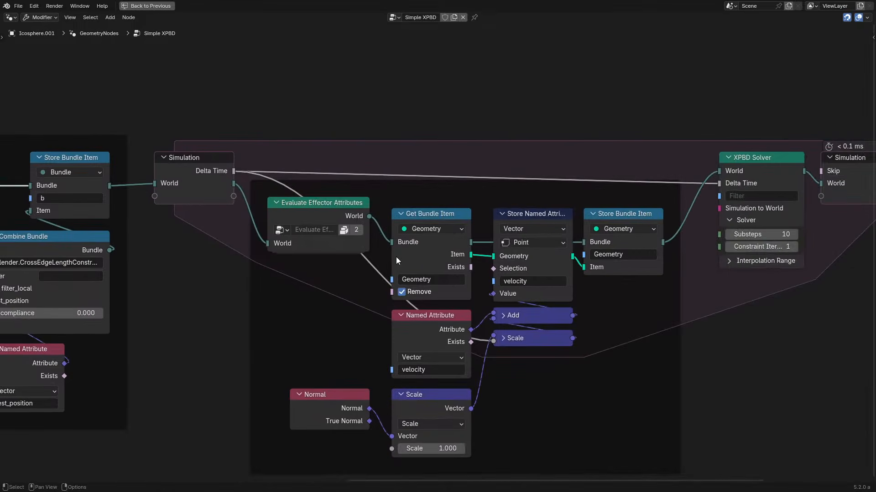
left_click(322, 203)
key("Tab")
- Look through the chain of pin position, pin rotation and damping evaluation groups, and open Evaluate Edge Length Attributes
left_click(337, 228)
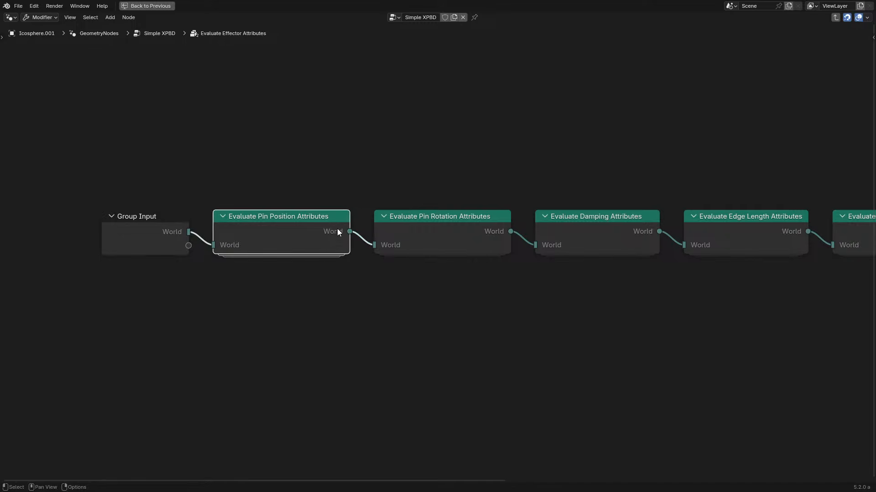
left_click(471, 234)
middle_click_drag(559, 233, 443, 243)
left_click_drag(177, 187, 311, 320)
left_click(460, 238)
scroll(460, 240, "down", 6, "ctrl")
left_click(288, 253)
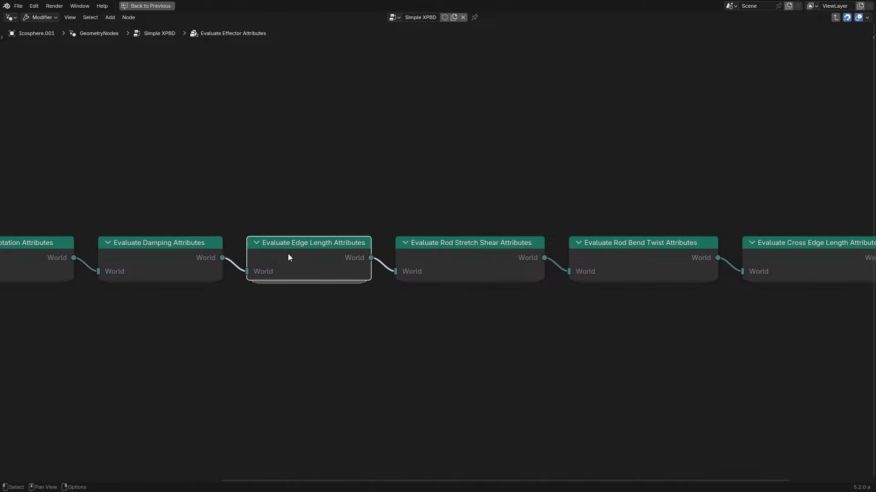
key("Tab")
- Move the Get Nested Bundle Paths node down until it is level with the List Length node
scroll(290, 254, "down", 4)
middle_click_drag(299, 254, 649, 243)
scroll(337, 279, "up", 2)
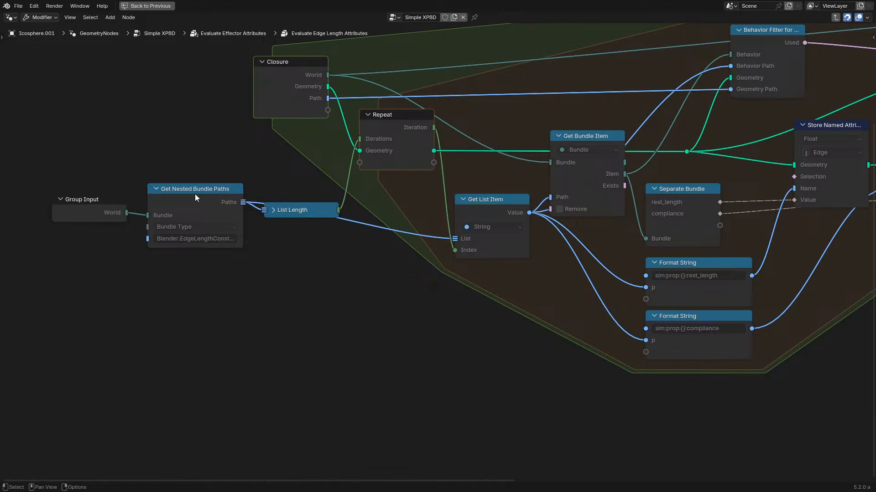
left_click_drag(196, 200, 198, 221)
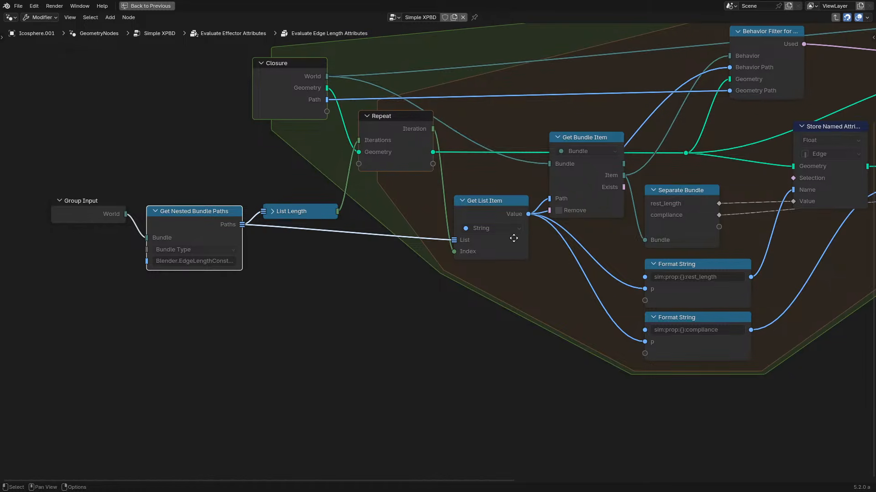
- Trace the bundle paths through List Length into the Repeat zone's iterations and on to the Store Named Attribute nodes
middle_click_drag(515, 236, 273, 250)
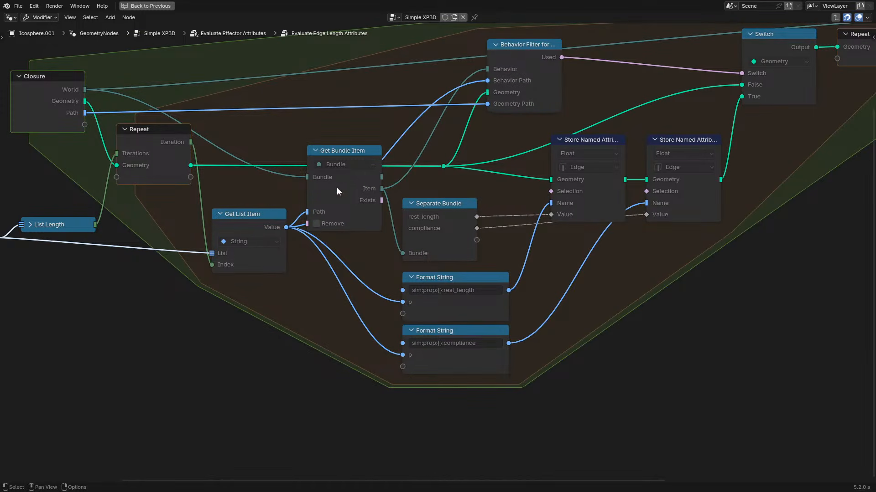
middle_click_drag(191, 245, 344, 257)
scroll(344, 257, "down", 2)
left_click_drag(221, 235, 233, 198)
right_click(234, 197)
middle_click_drag(571, 255, 409, 250)
scroll(408, 250, "up", 2)
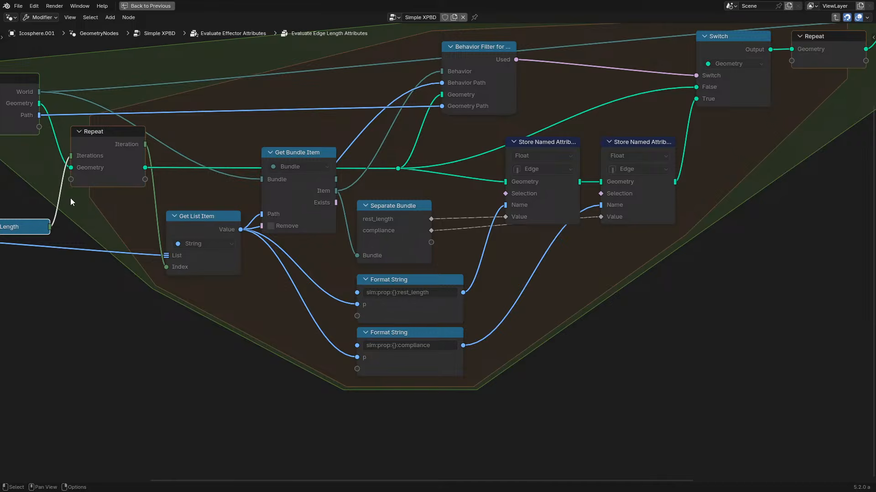
middle_click_drag(68, 248, 345, 254)
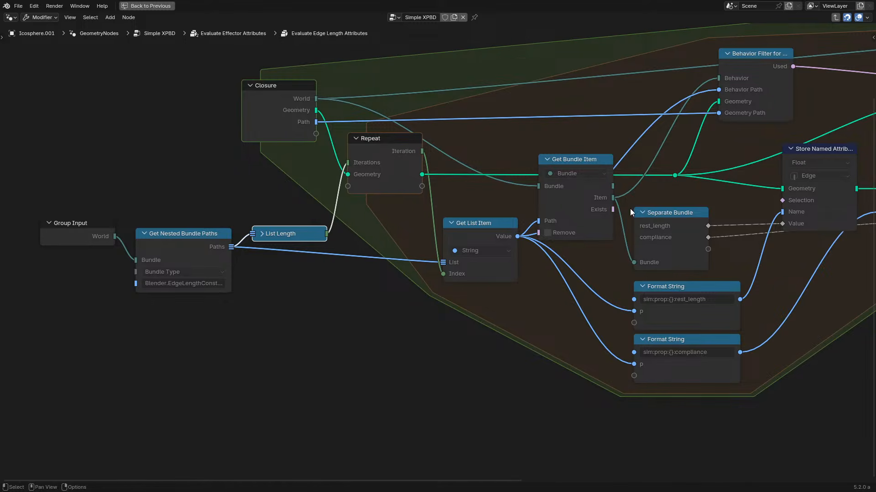
- Examine how Get List Item feeds each path into Get Bundle Item and the two Format String nodes
middle_click_drag(630, 209, 385, 265)
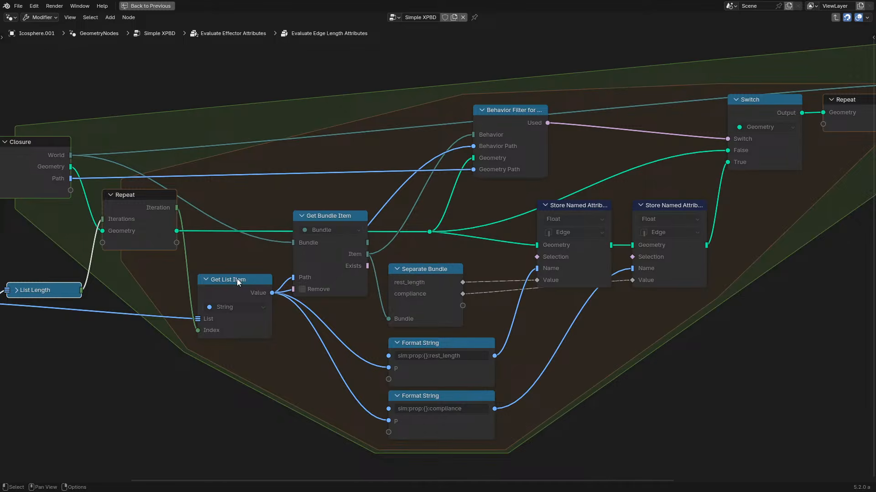
middle_click_drag(236, 279, 391, 240)
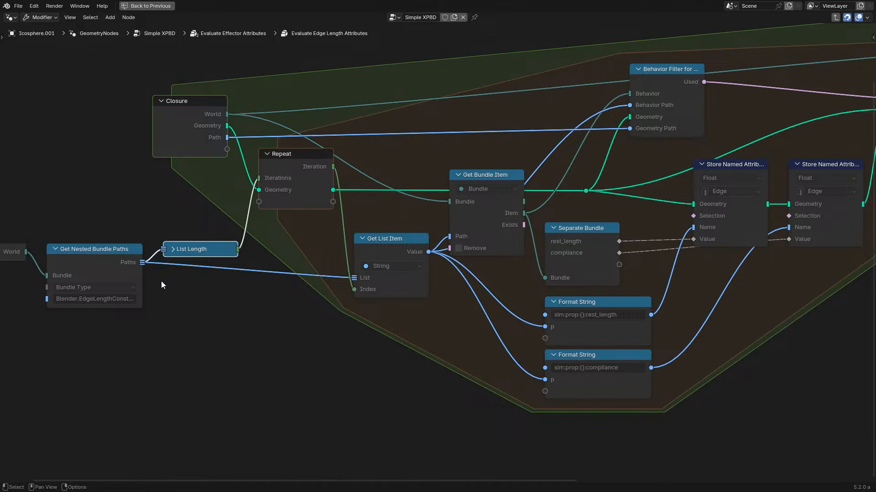
middle_click_drag(494, 277, 290, 290)
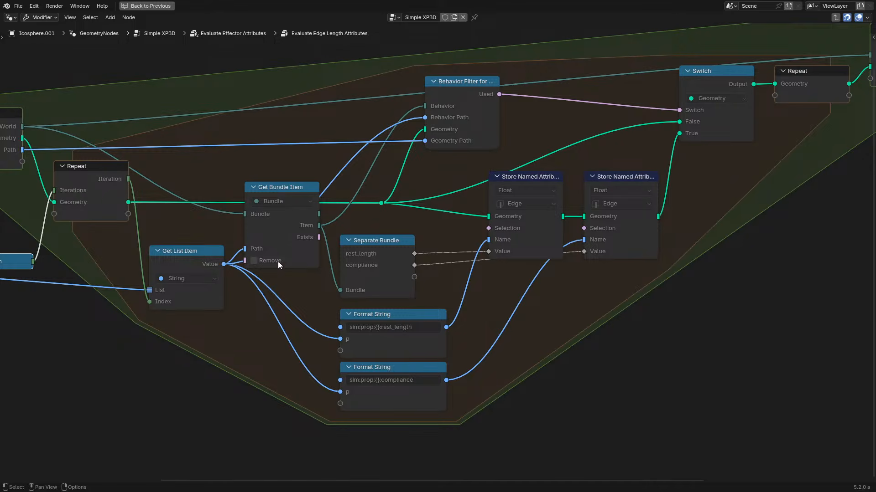
scroll(226, 225, "up", 2)
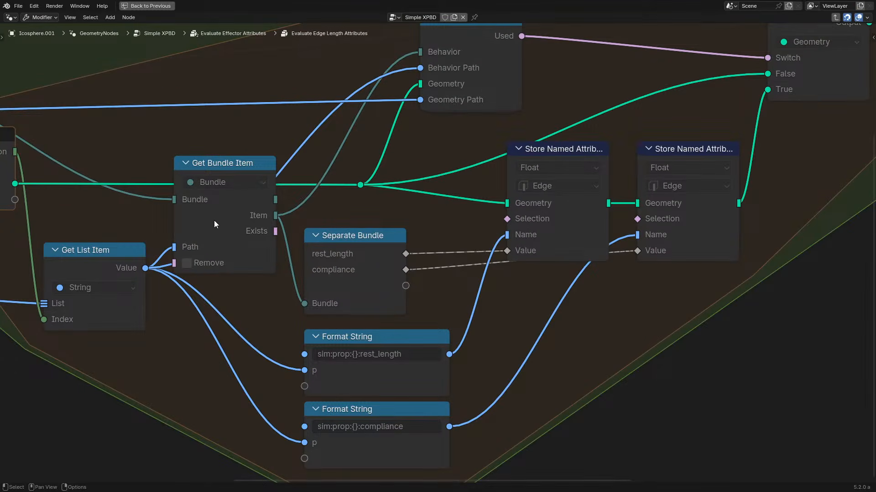
scroll(269, 228, "down", 4)
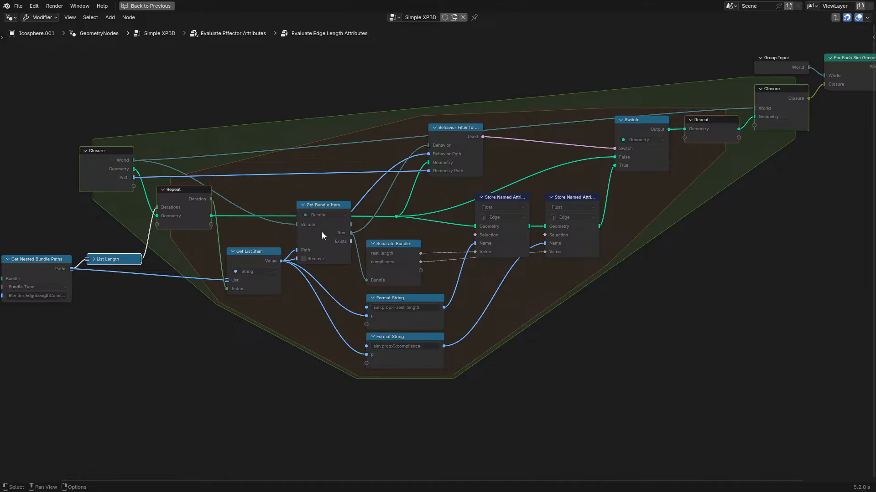
- Select the Get Bundle Item node and the Separate Bundle node in turn, keeping both in place
left_click_drag(322, 231, 305, 191)
right_click(304, 191)
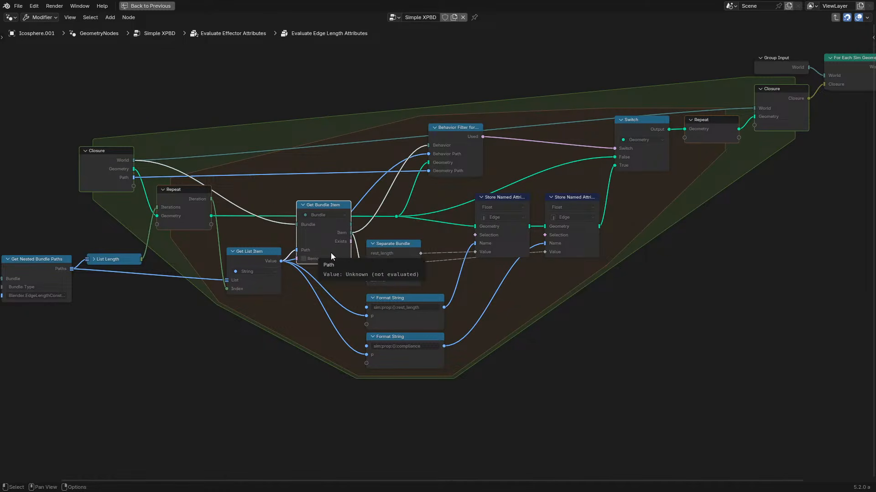
left_click_drag(401, 252, 455, 235)
right_click(452, 246)
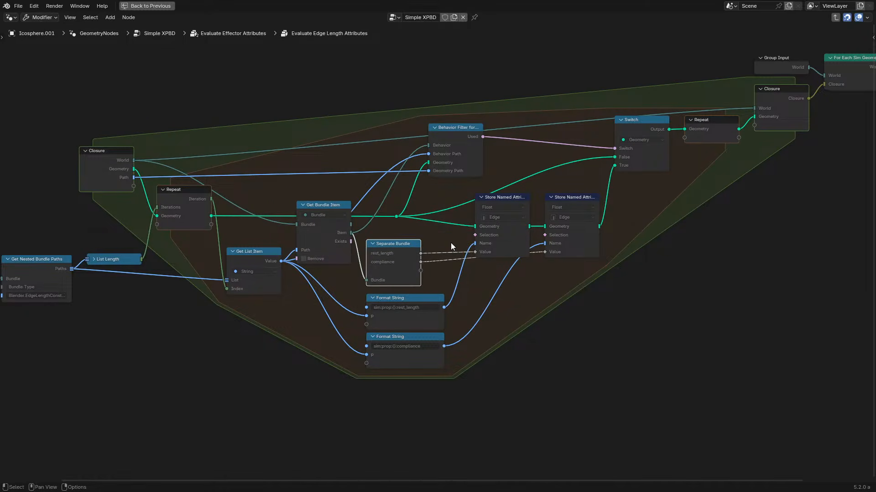
- Select the Group Input, Get Nested Bundle Paths and List Length nodes together and compare them with the Repeat zone's contents
middle_click_drag(207, 245, 323, 249)
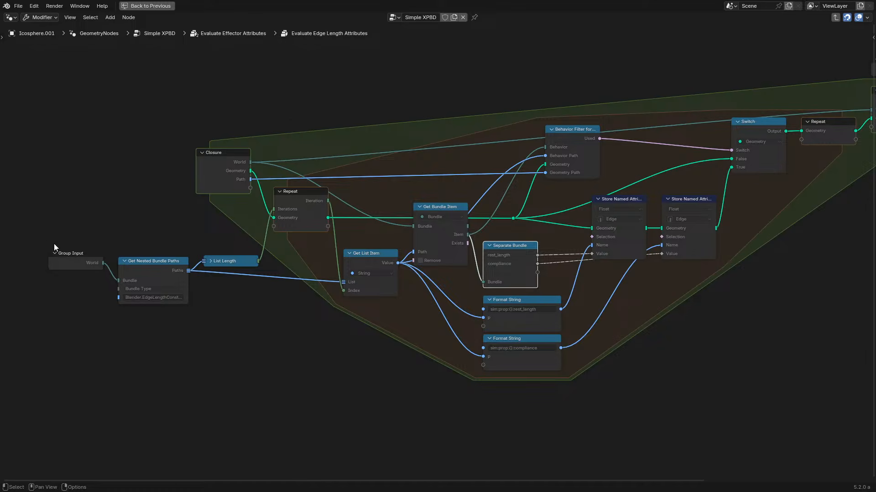
left_click_drag(83, 228, 261, 319)
middle_click_drag(522, 229, 303, 218)
scroll(320, 220, "up", 4)
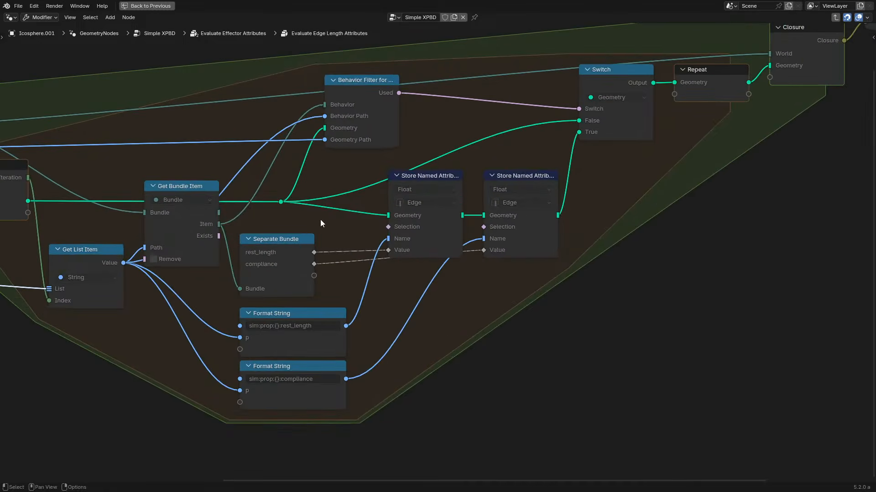
middle_click_drag(117, 225, 508, 199)
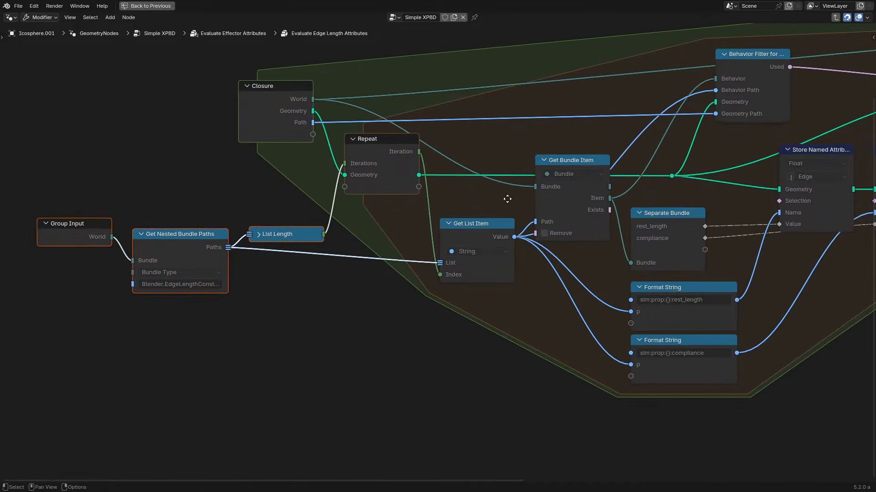
left_click_drag(65, 182, 315, 304)
- Select the Format String and Store Named Attribute nodes as a group, and the Separate Bundle node alone, keeping everything in place
left_click_drag(596, 424, 837, 226)
middle_click_drag(610, 207, 253, 233)
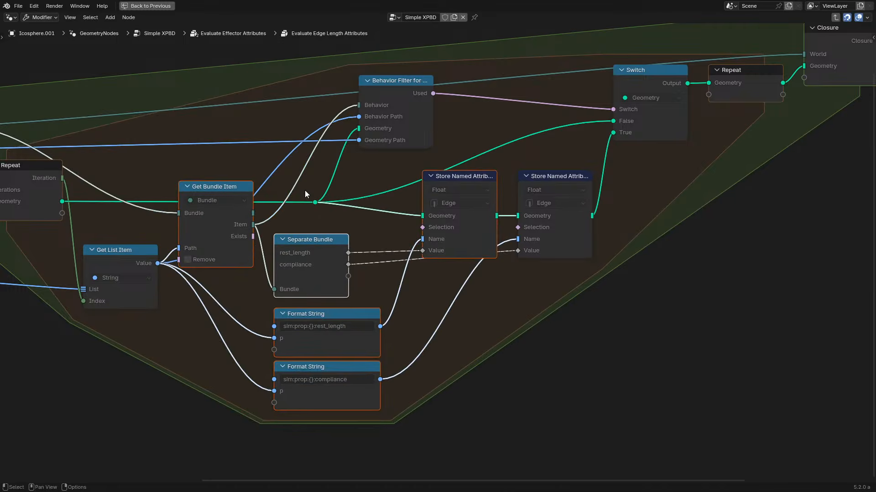
left_click(313, 253)
mouse_move(313, 253)
left_mouse_down()
mouse_move(378, 224)
mouse_move(347, 253)
mouse_move(314, 250)
left_mouse_up()
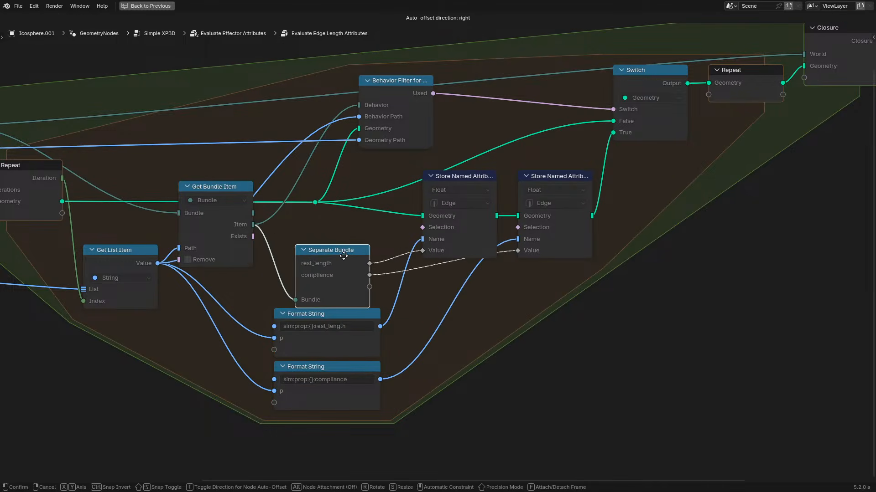
- Select both Format String nodes and trace them to the Closure output, and select the two Store Named Attribute nodes they name
left_click_drag(191, 418, 360, 318)
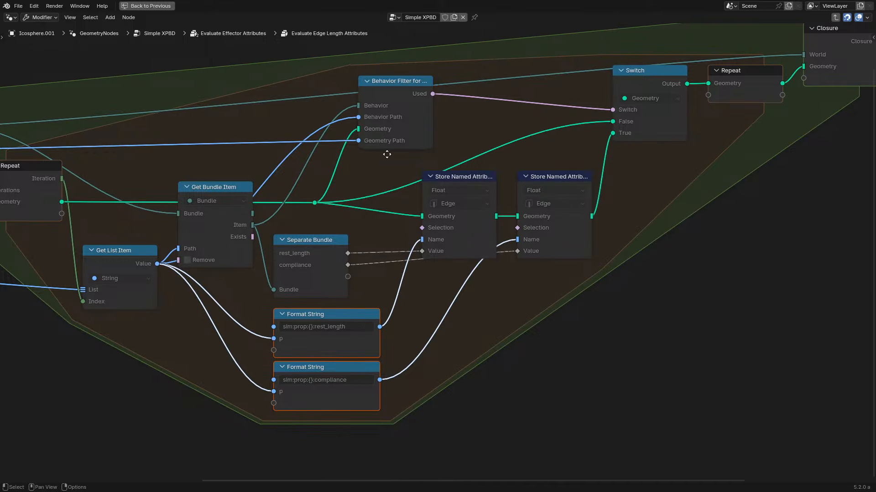
middle_click_drag(389, 152, 242, 212)
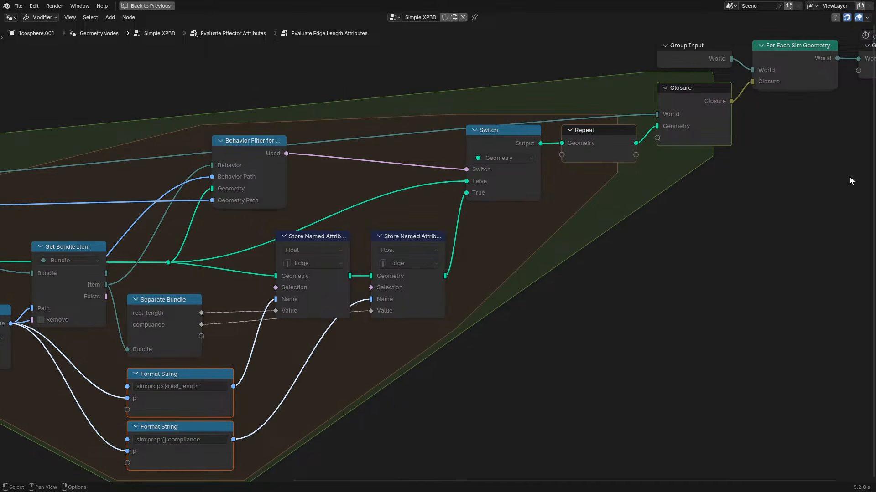
scroll(376, 319, "down", 2)
scroll(390, 297, "up", 2)
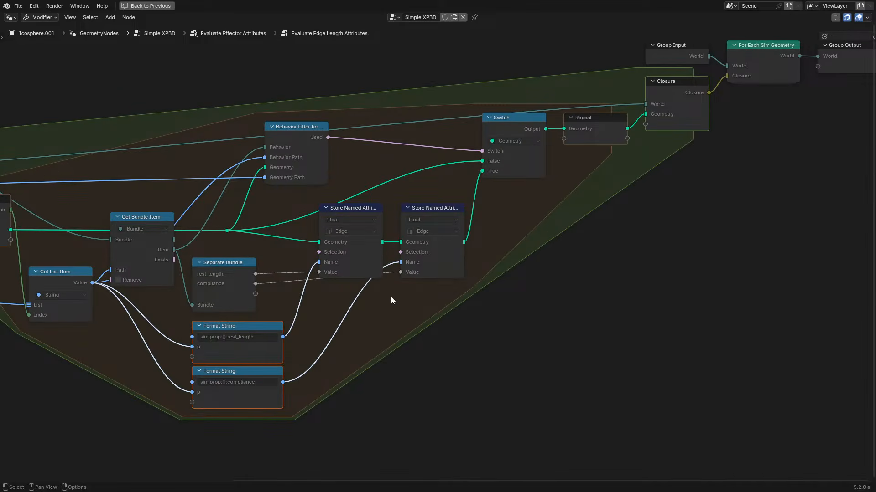
left_click_drag(351, 289, 554, 250)
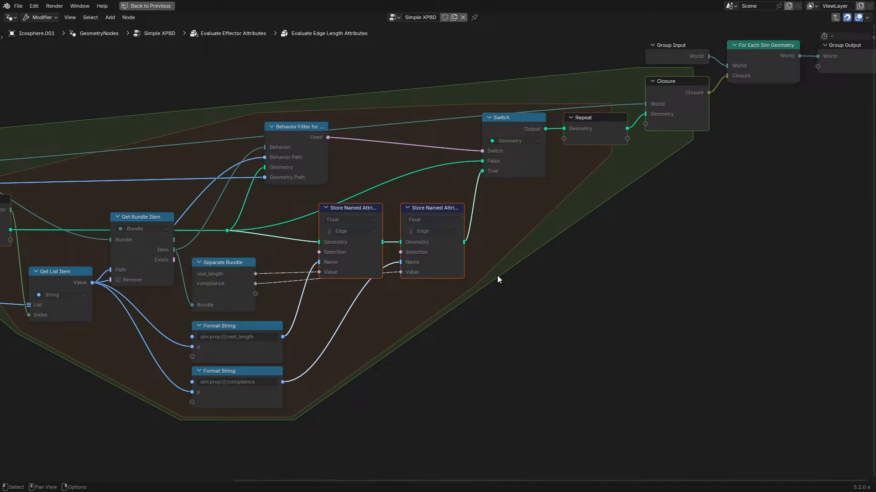
scroll(347, 297, "up", 3)
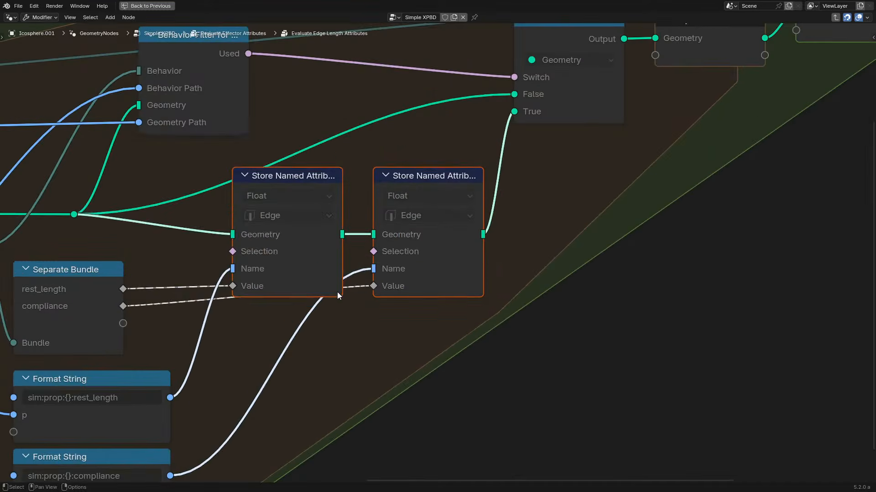
key("g")
left_click(321, 309)
- Compare the sim:prop rest_length and compliance format strings with the bundle paths coming from Get Nested Bundle Paths
middle_click_drag(101, 412, 458, 243)
scroll(459, 243, "up", 2)
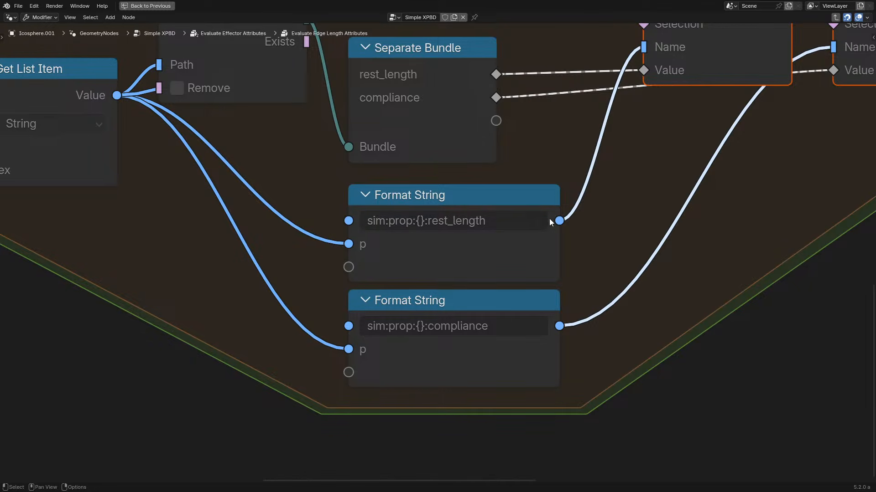
scroll(460, 222, "down", 3)
middle_click_drag(347, 176, 562, 216)
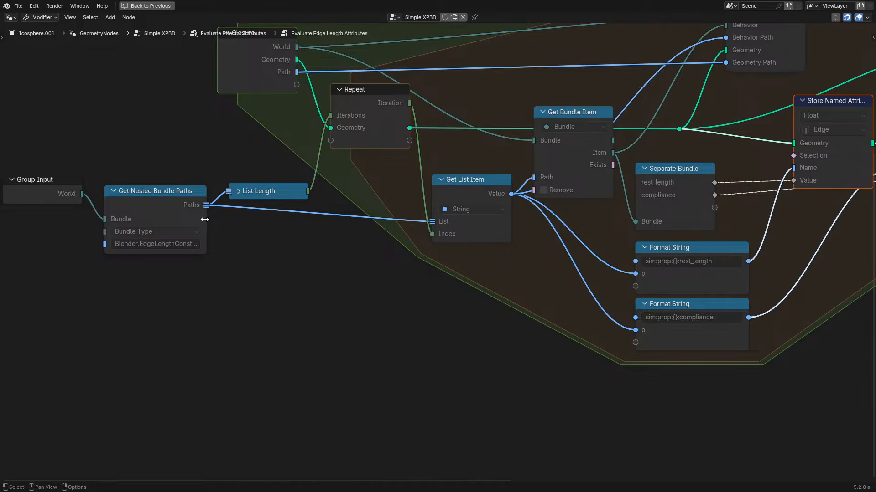
middle_click_drag(635, 236, 308, 216)
scroll(319, 221, "up", 1)
middle_click_drag(245, 106, 526, 307)
- Select the first Store Named Attribute node and the rest_length Format String node to check how the attribute name is formatted
left_click_drag(110, 208, 148, 130)
right_click(147, 130)
middle_click_drag(766, 293, 263, 145)
left_click(283, 182)
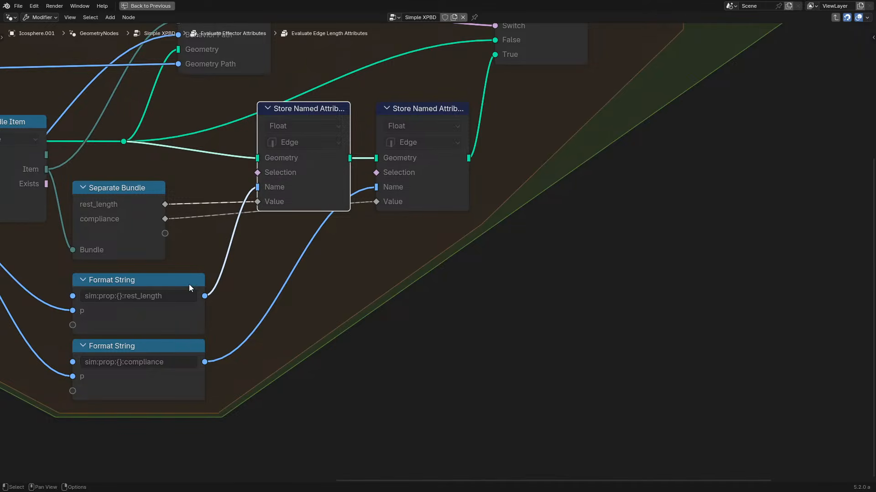
left_click(183, 299)
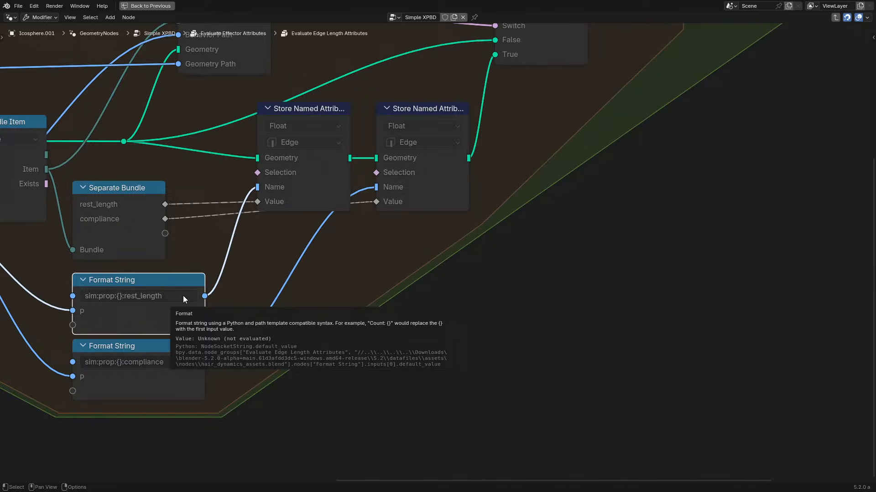
- Trace the rest_length Format String back through Get List Item to Get Nested Bundle Paths and read that node's description
scroll(449, 281, "down", 6)
middle_click_drag(450, 282, 578, 260)
scroll(578, 261, "up", 8)
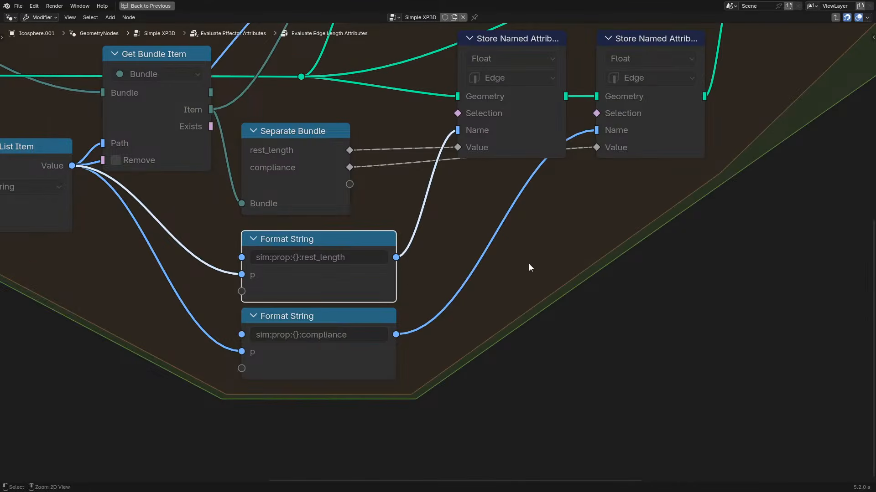
scroll(528, 264, "down", 6)
middle_click_drag(406, 258, 699, 246)
scroll(157, 134, "up", 2)
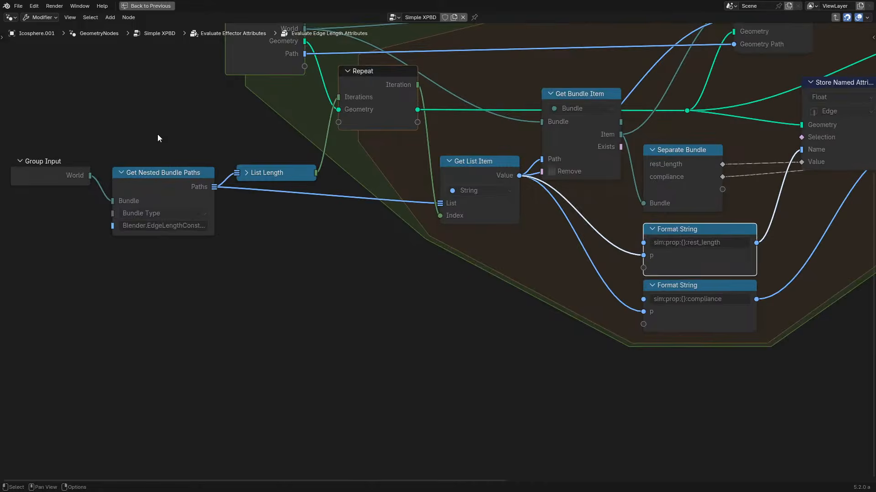
middle_click_drag(203, 184, 410, 214)
scroll(359, 196, "up", 3)
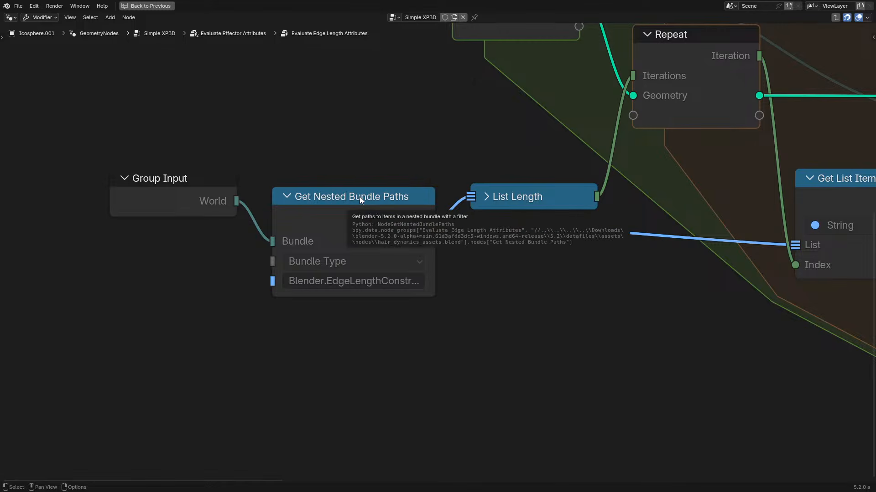
- Follow the stored attributes through the Switch and Repeat output to the Closure, and select the Group Input feeding For Each Sim Geometry
scroll(610, 210, "down", 6)
middle_click_drag(716, 188, 201, 273)
middle_click_drag(475, 269, 90, 290)
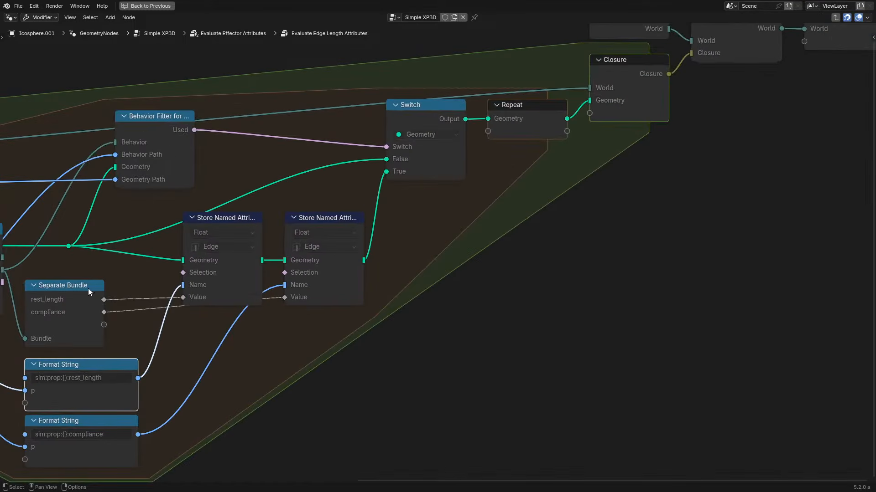
middle_click_drag(458, 146, 323, 276)
left_click(468, 156)
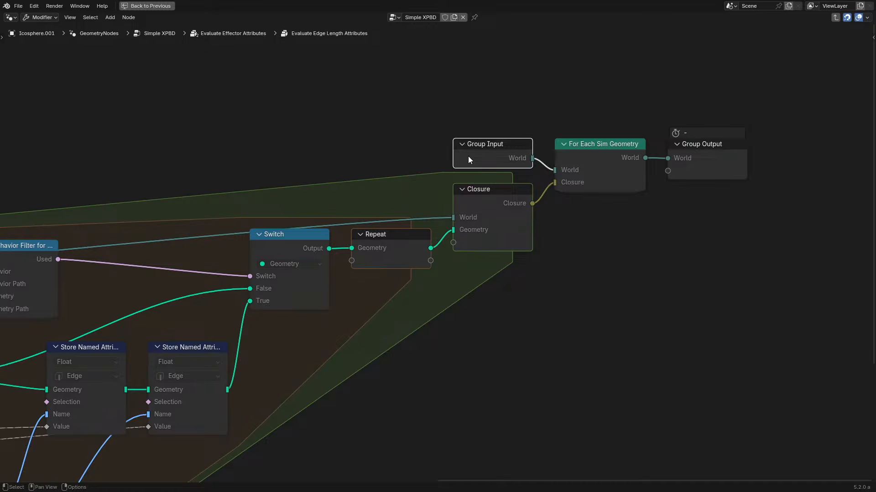
- Return to the top-level Simple XPBD tree and view its simulation zone in the maximized node editor
key("ctrl+space")
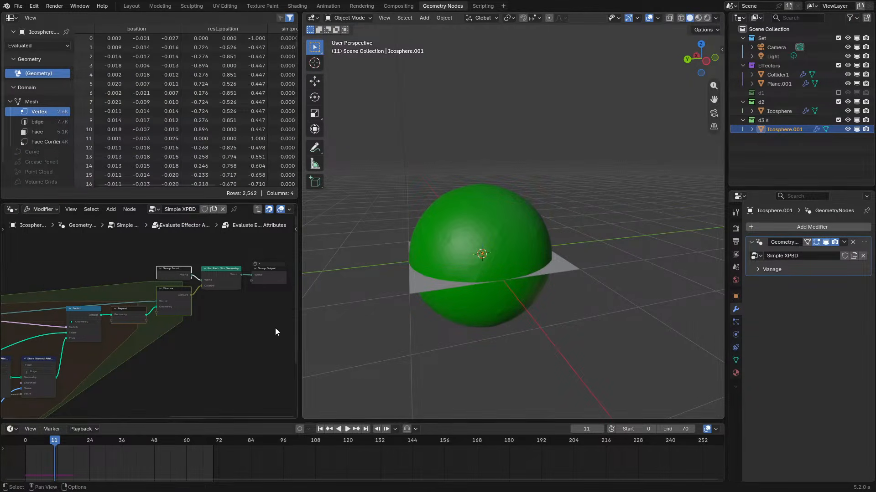
left_click(243, 318)
key("Tab")
key("Tab")
left_click(122, 226)
key("ctrl+space")
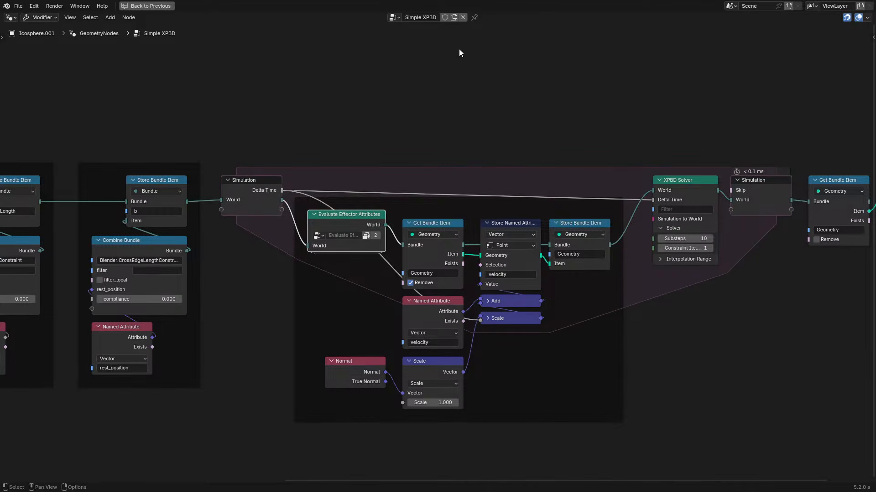
middle_click_drag(511, 302, 370, 236)
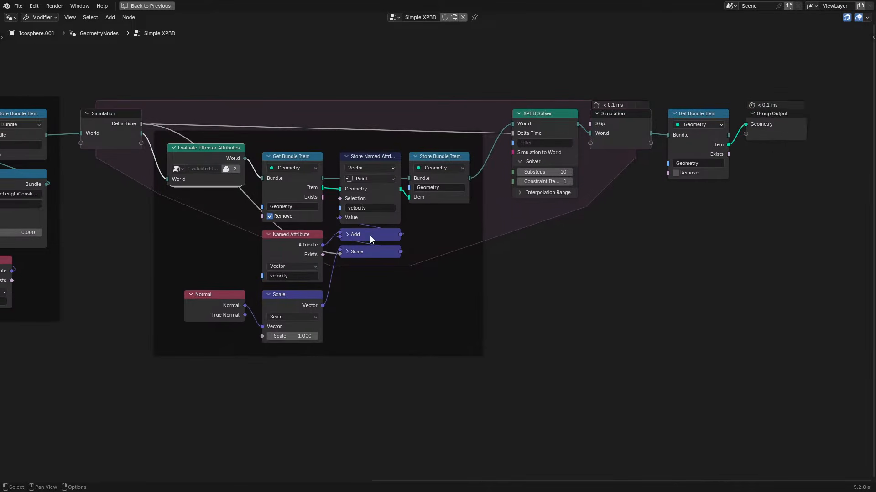
- Restore the full layout, play the simulation from frame 0 and stop it at frame 23
key("ctrl+space")
key("space")
left_click(23, 441)
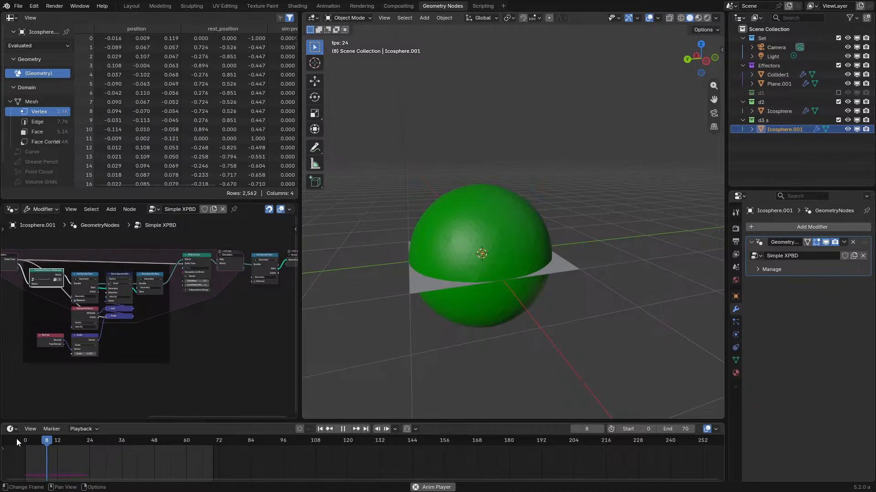
key("space")
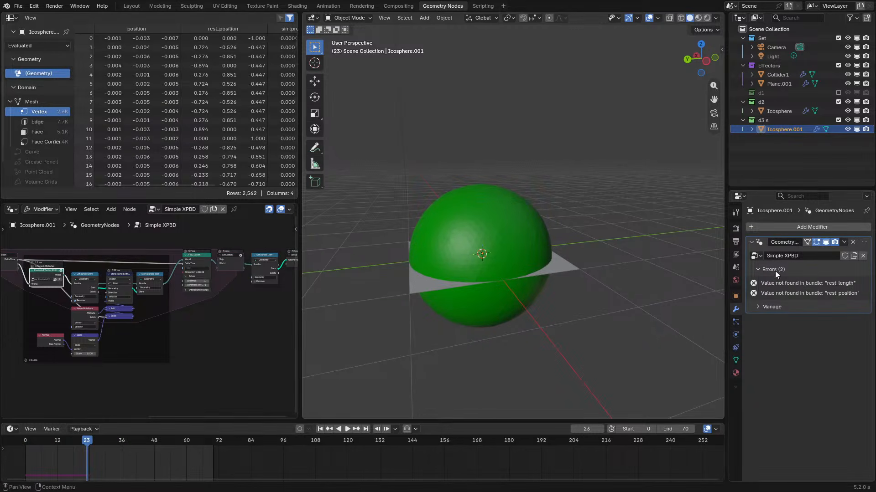
- Maximize the node editor and read the error on the Simulation output node
key("ctrl+space")
scroll(592, 175, "up", 4)
middle_click_drag(668, 108, 474, 221)
scroll(474, 222, "up", 5)
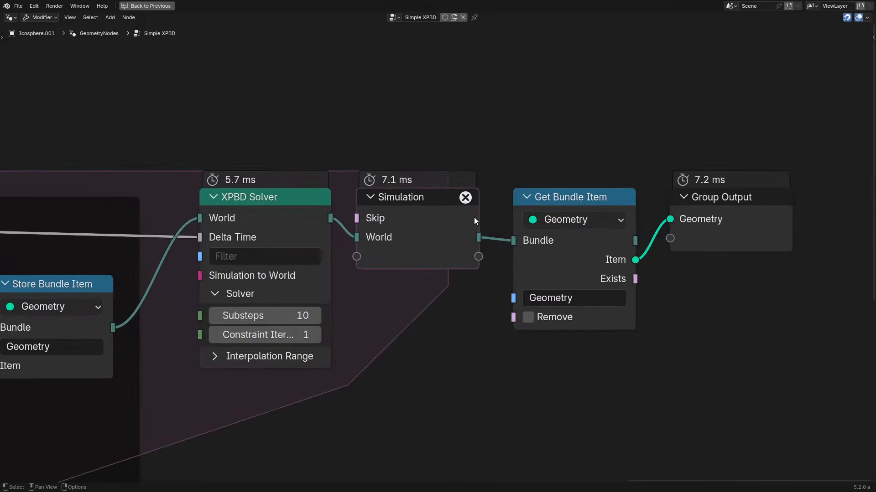
mouse_move(465, 200)
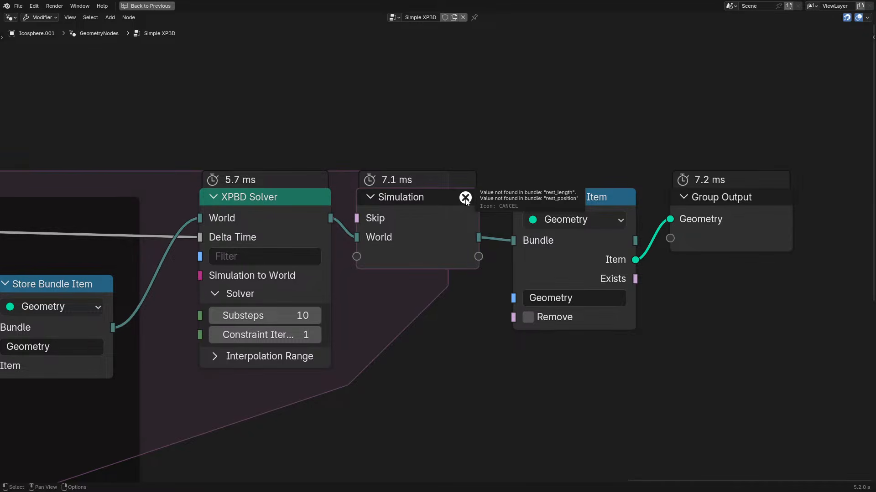
- Trace the error through Evaluate Effector Attributes into the nested Evaluate Edge Length Attributes group
scroll(435, 252, "down", 8)
middle_click_drag(275, 283, 688, 217)
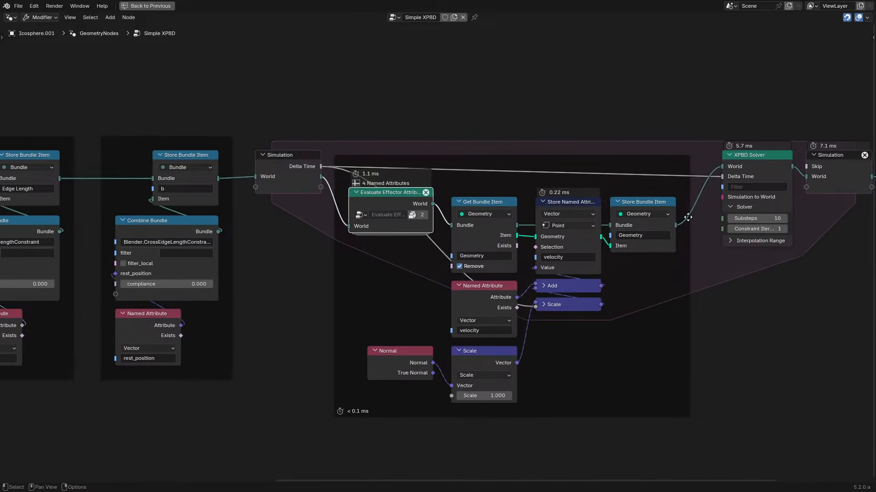
middle_click_drag(192, 253, 363, 244)
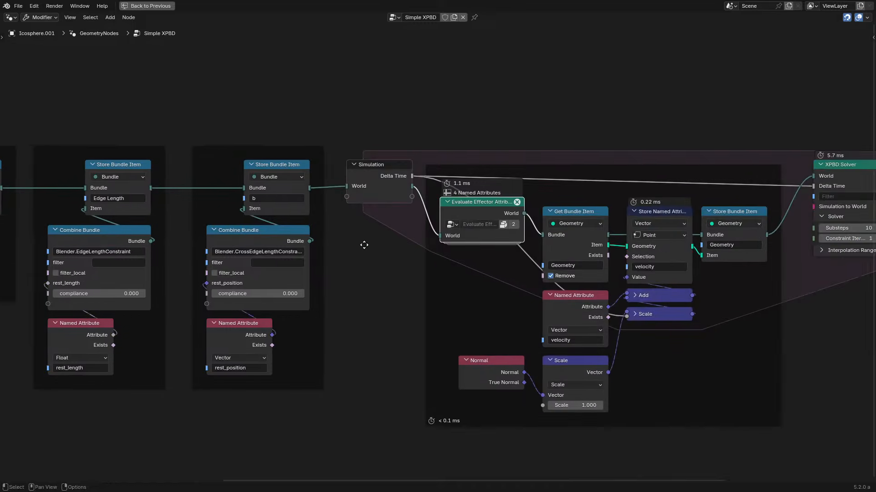
scroll(432, 201, "up", 2)
key("Tab")
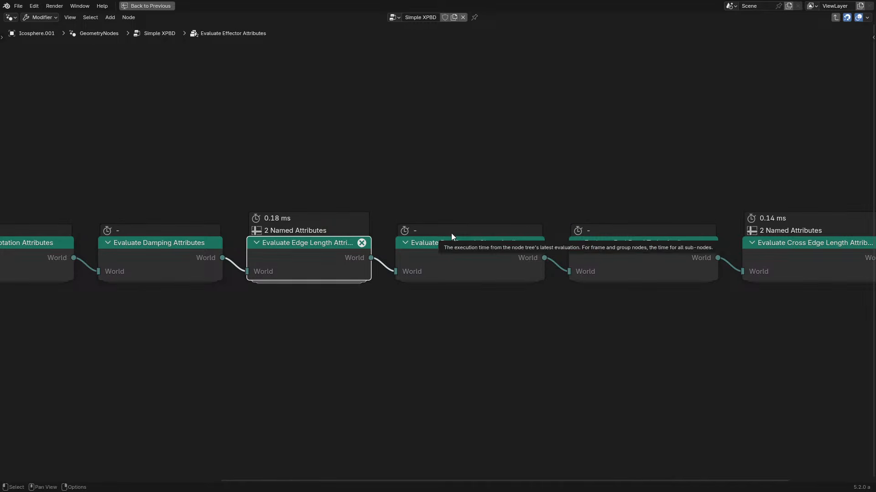
scroll(381, 260, "down", 2)
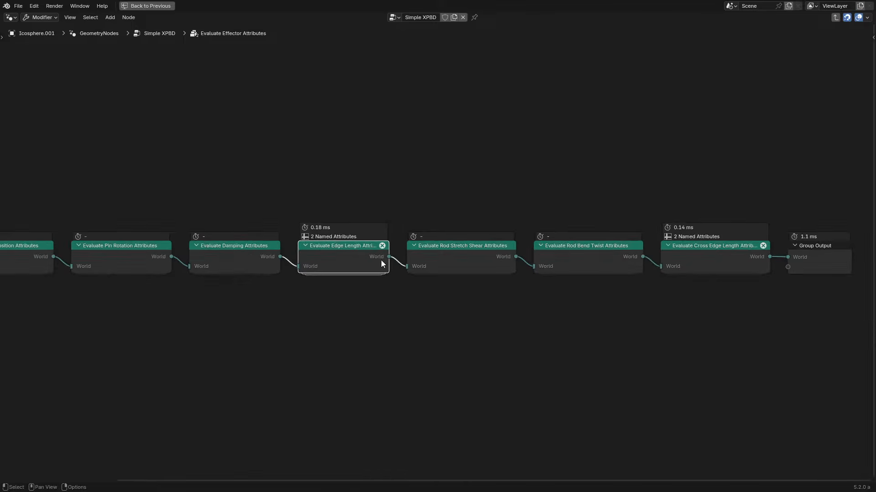
key("Tab")
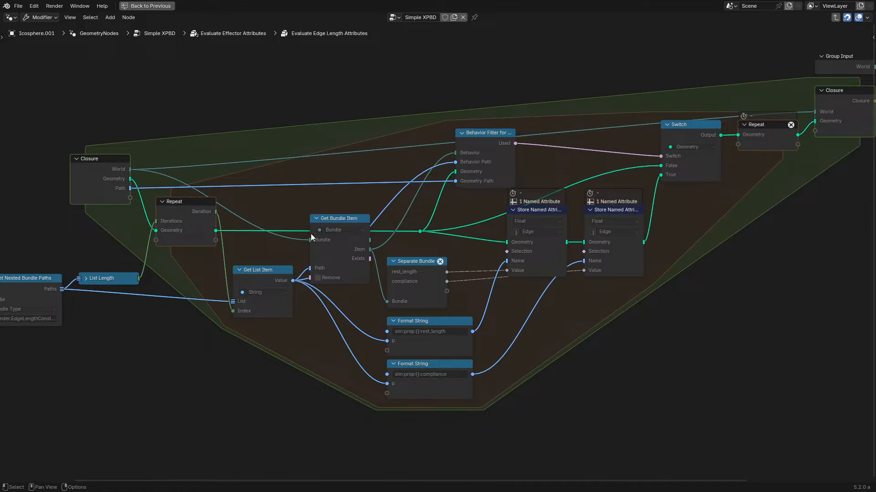
- Select the Separate Bundle node that carries the error, keep it in place, and trace its input back to Get Nested Bundle Paths
scroll(415, 272, "up", 3)
left_click(415, 272)
left_click_drag(415, 274, 427, 265)
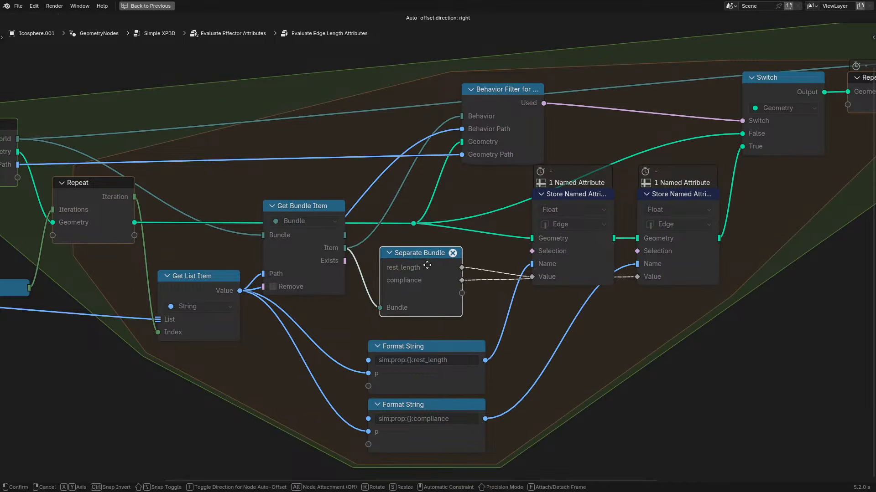
right_click(427, 265)
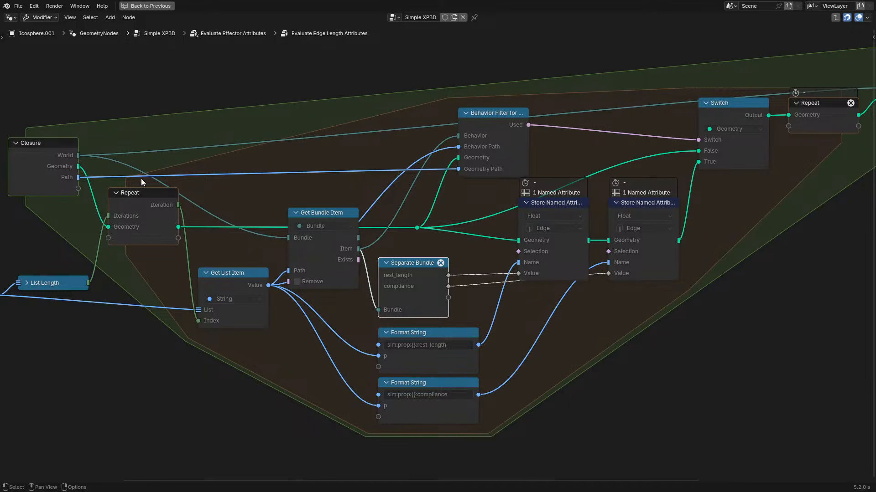
left_click_drag(398, 286, 411, 279)
right_click(412, 280)
scroll(434, 253, "up", 2)
scroll(434, 253, "down", 2)
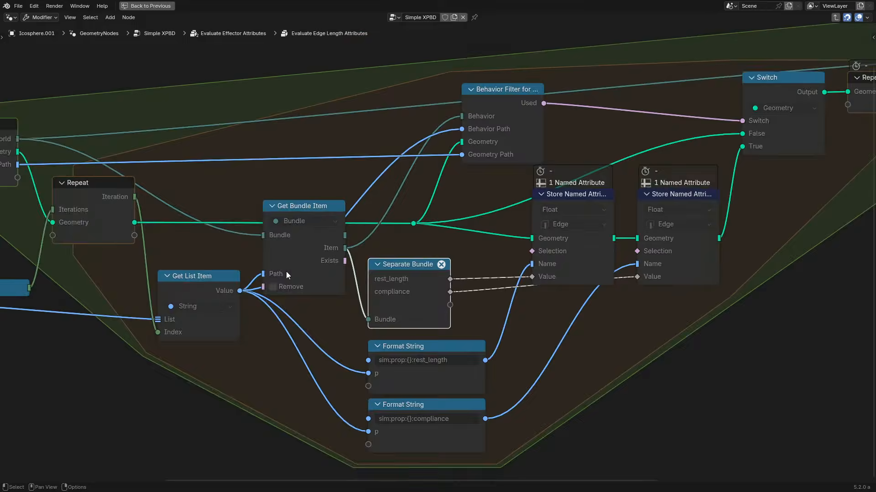
middle_click_drag(286, 272, 524, 215)
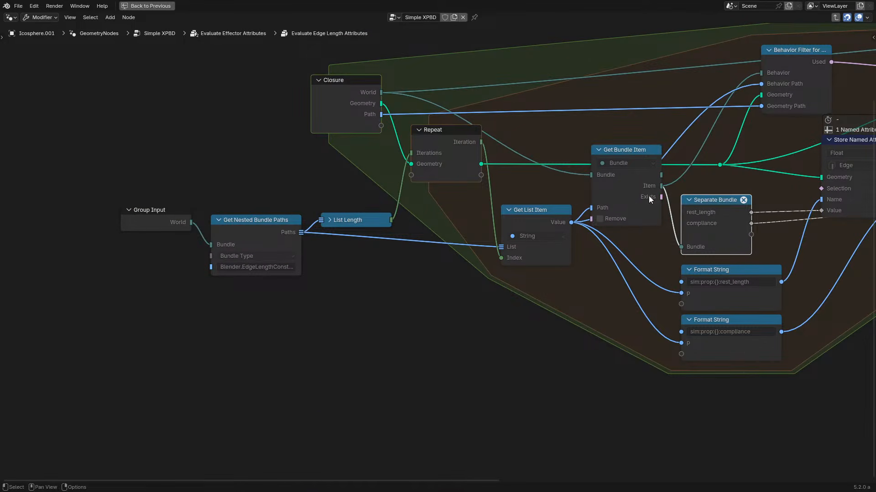
middle_click_drag(649, 196, 352, 196)
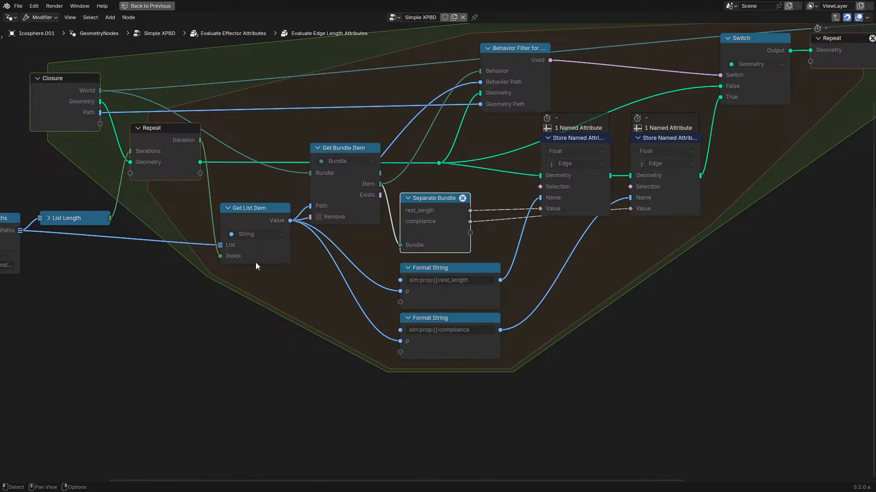
- Return to the Simple XPBD tree and examine the Edge Length and b constraint bundles before the simulation zone
key("Tab")
scroll(254, 258, "down", 2)
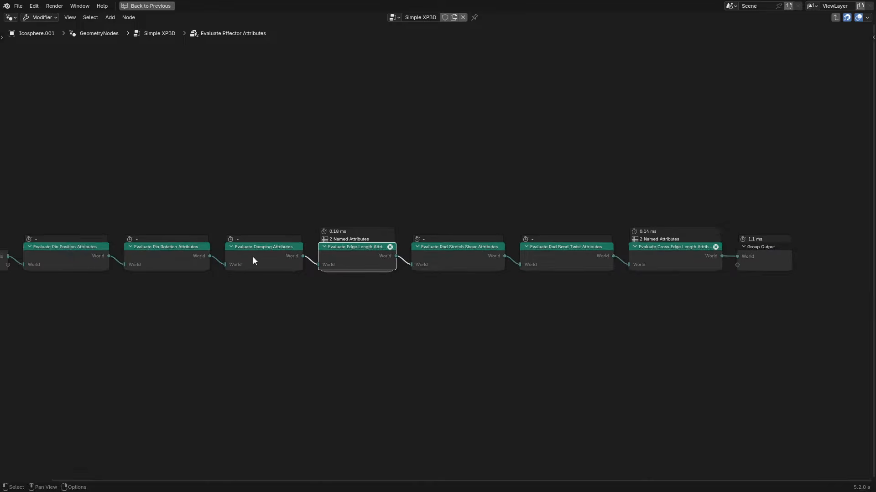
left_click(158, 33)
middle_click_drag(175, 204, 495, 223)
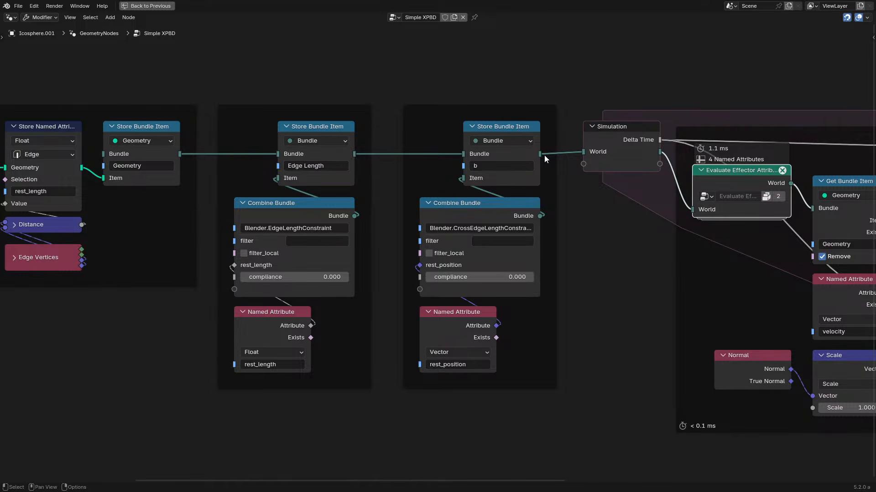
- Duplicate the Store Bundle Item node named b above the constraint frames and name its item Cloth
left_click(514, 157)
key("ctrl+c")
key("ctrl+v")
left_click_drag(516, 153, 488, 40)
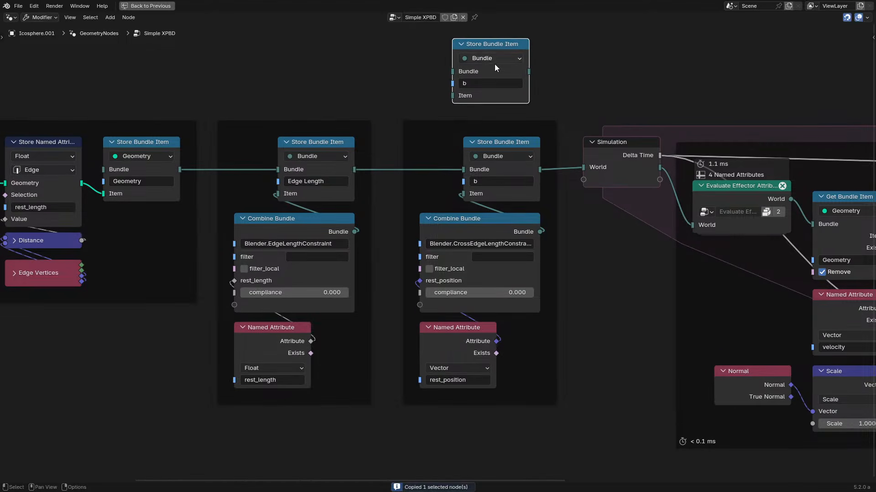
left_click(489, 84)
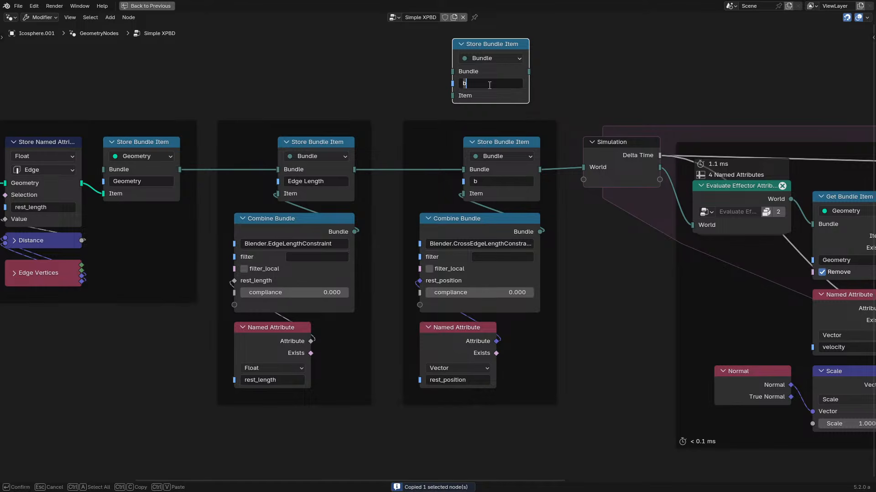
type("Cloth")
key("Return")
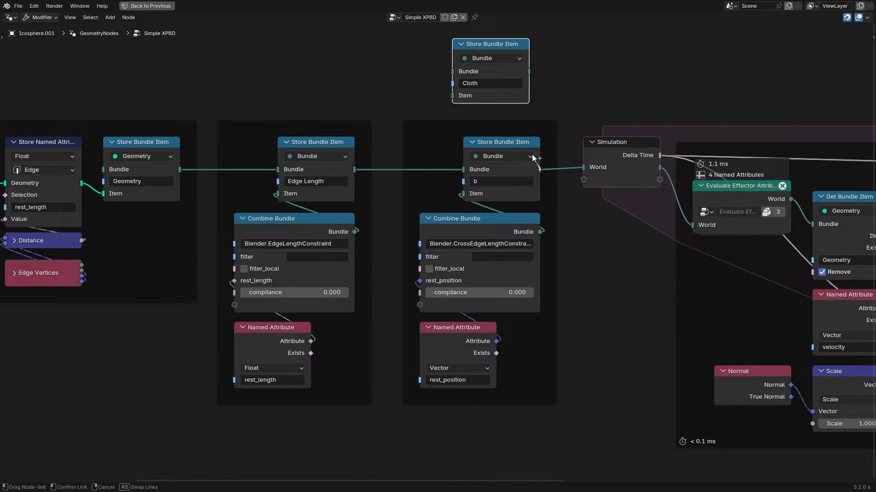
- Feed the b node's bundle into the Cloth node's Item input and connect the Cloth bundle to the Simulation's World input
left_click_drag(539, 169, 452, 95)
left_click_drag(529, 72, 584, 168)
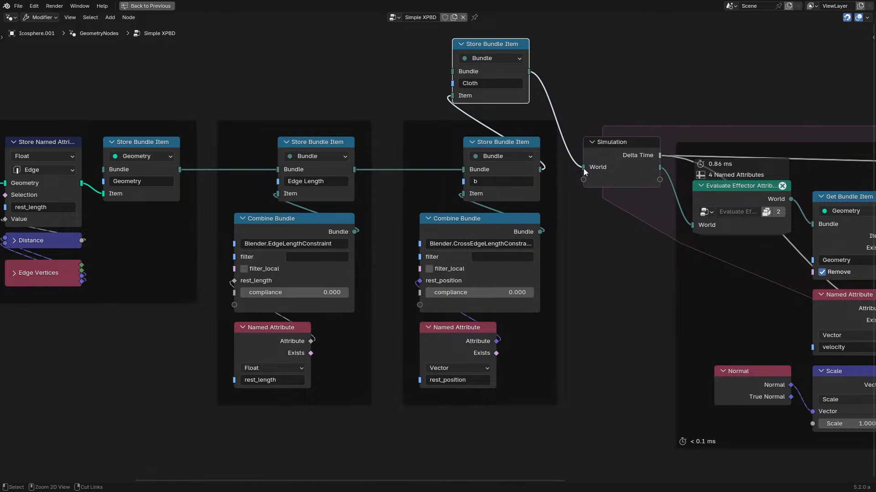
left_click_drag(263, 229, 309, 142)
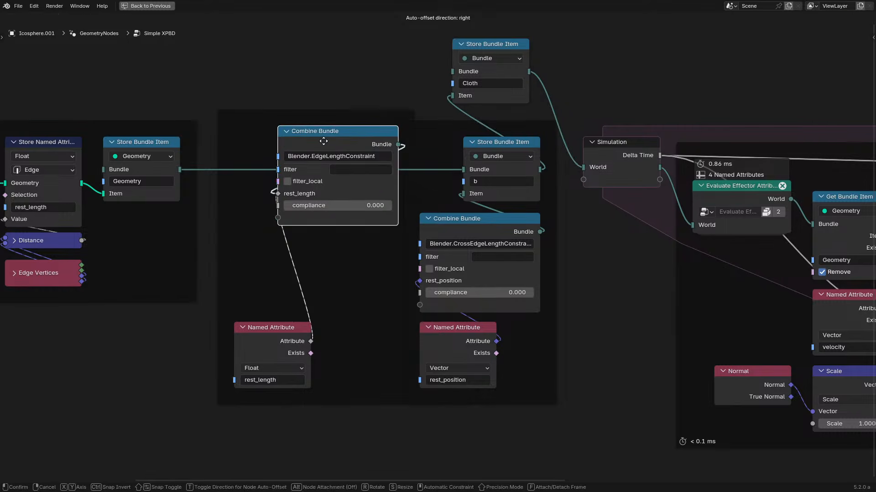
right_click(308, 145)
- Restore the full workspace and play the simulation from the start to check the modifier for errors
key("ctrl+space")
left_click(17, 438)
key("space")
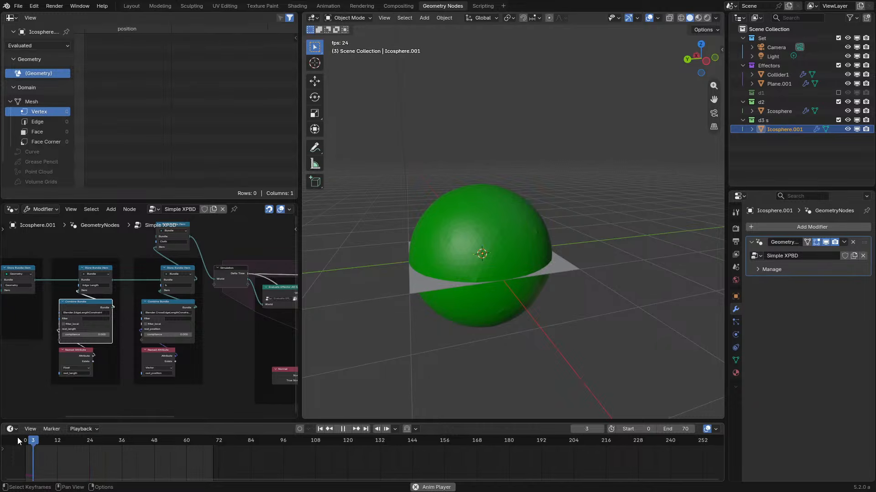
key("space")
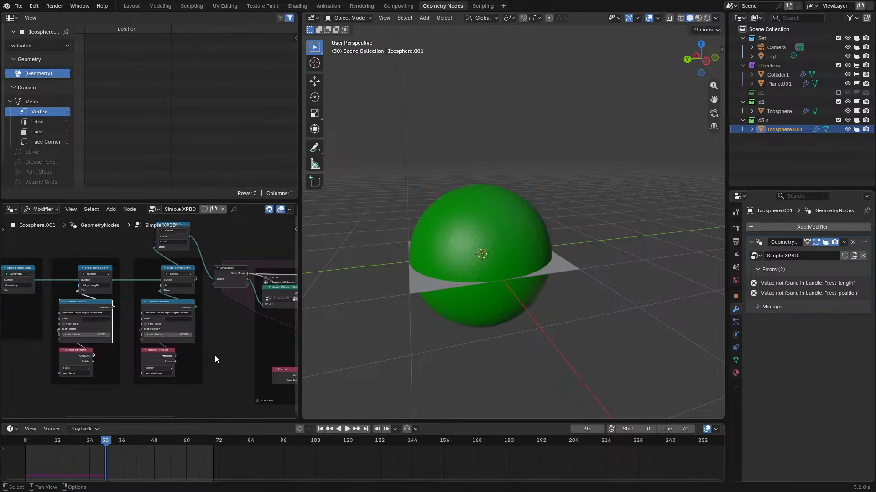
- Reconnect the b Store Bundle Item node directly to the Simulation's World input and delete the Cloth node
key("ctrl+space")
middle_click_drag(624, 200, 271, 187)
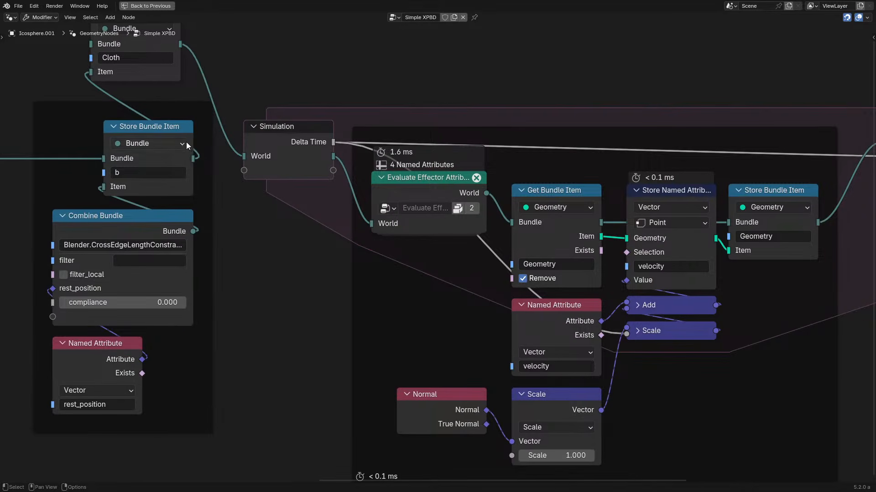
left_click_drag(193, 158, 241, 155)
middle_click_drag(242, 152, 382, 201)
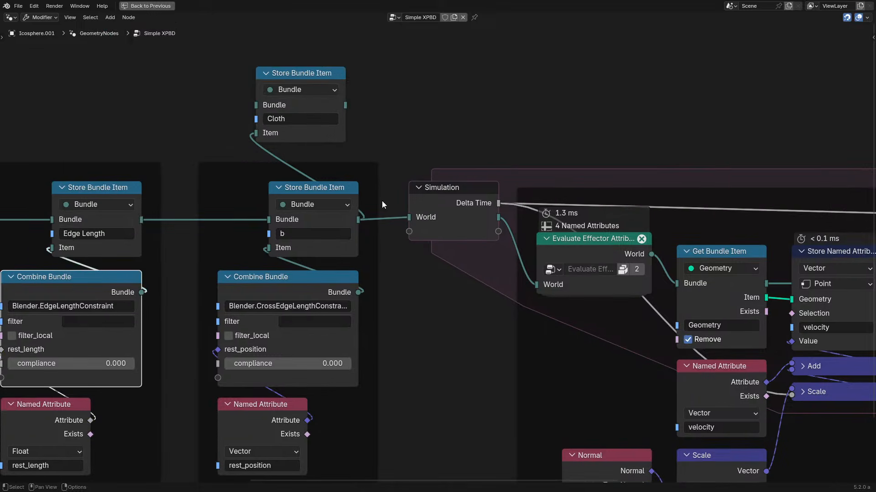
left_click(335, 81)
key("x")
- Enter Evaluate Effector Attributes and examine the Store Named Attribute nodes and outputs inside its Evaluate Edge Length Attributes group
scroll(584, 360, "up", 2)
middle_click_drag(585, 359, 343, 302)
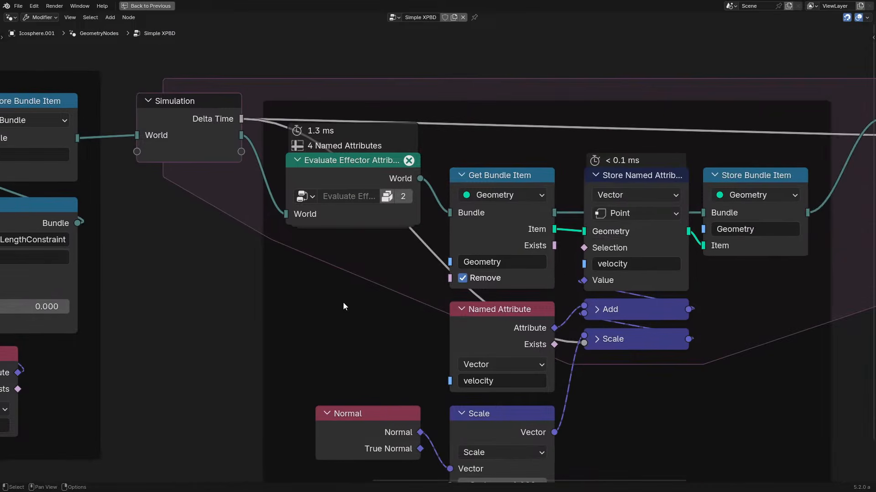
left_click(359, 167)
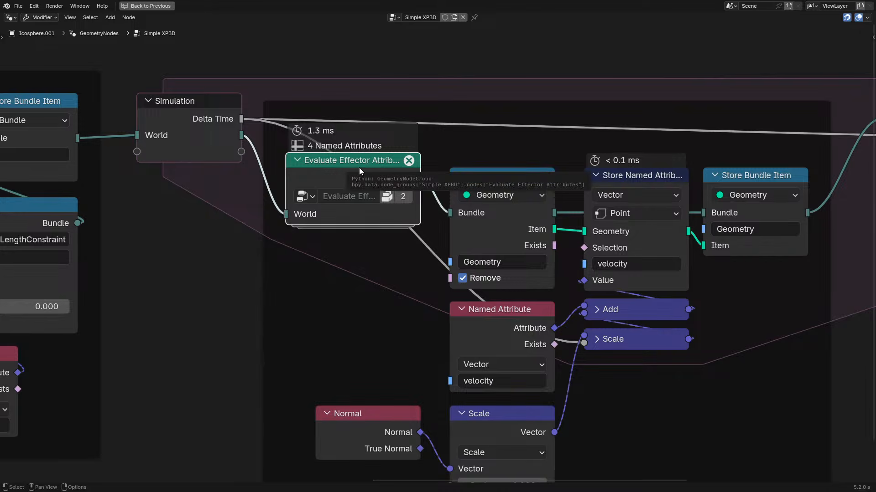
scroll(359, 168, "down", 4)
middle_click_drag(227, 222, 211, 240)
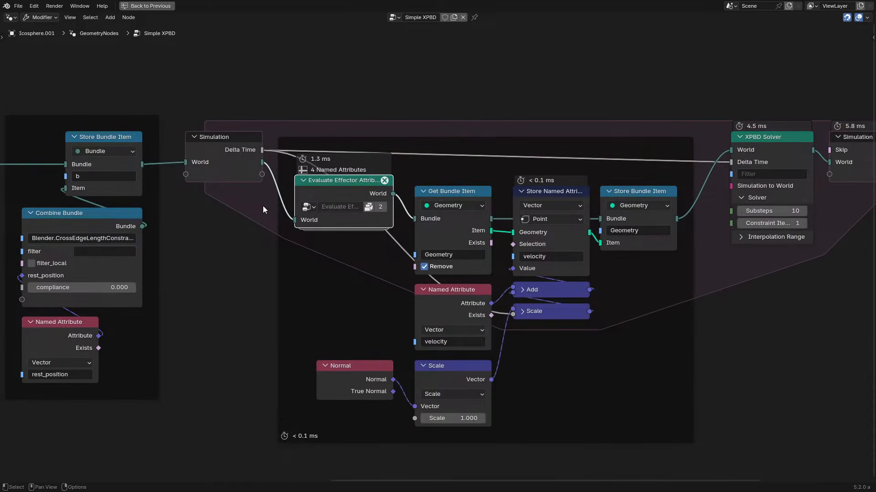
key("Tab")
scroll(645, 213, "up", 2)
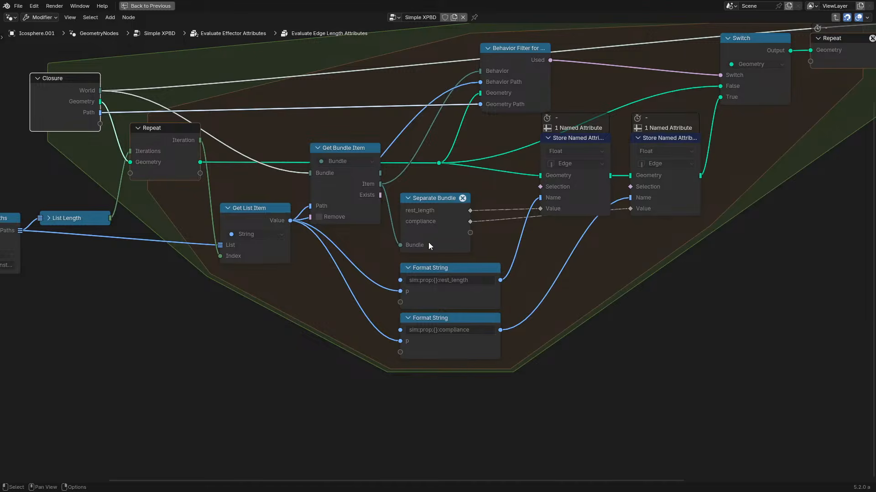
scroll(521, 227, "up", 1)
middle_click_drag(521, 227, 357, 293)
left_click_drag(416, 352, 503, 289)
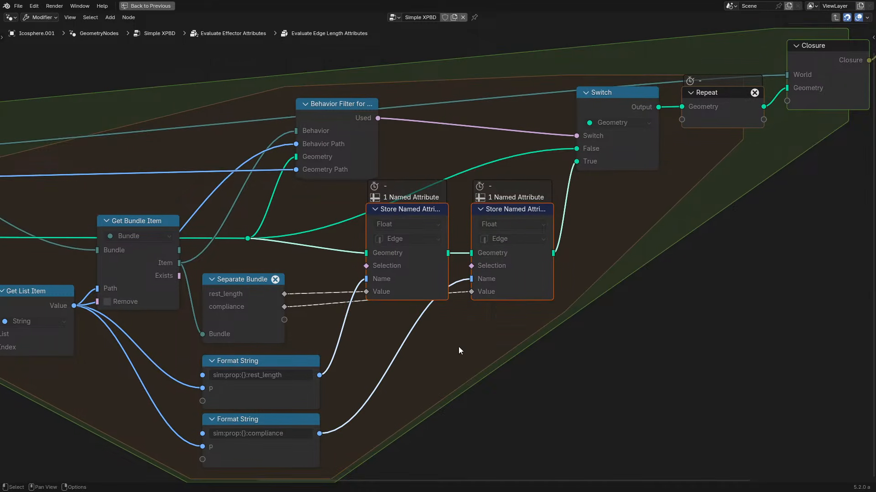
middle_click_drag(459, 347, 525, 307)
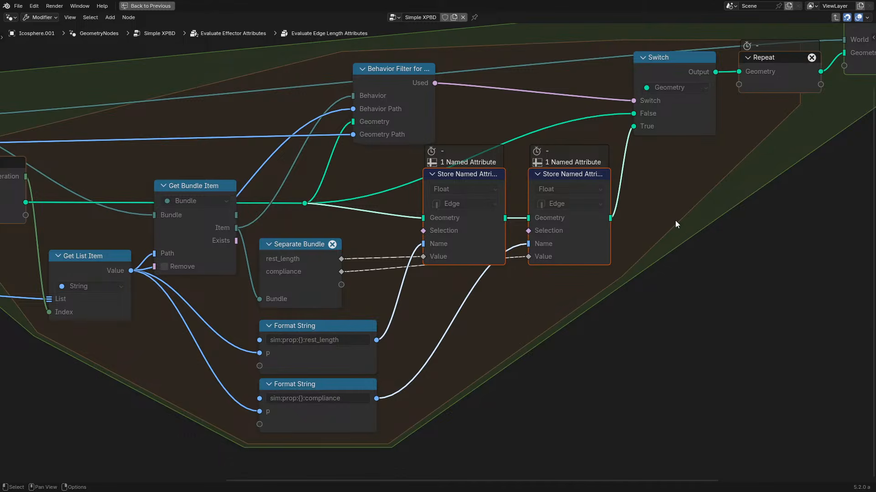
middle_click_drag(675, 220, 431, 316)
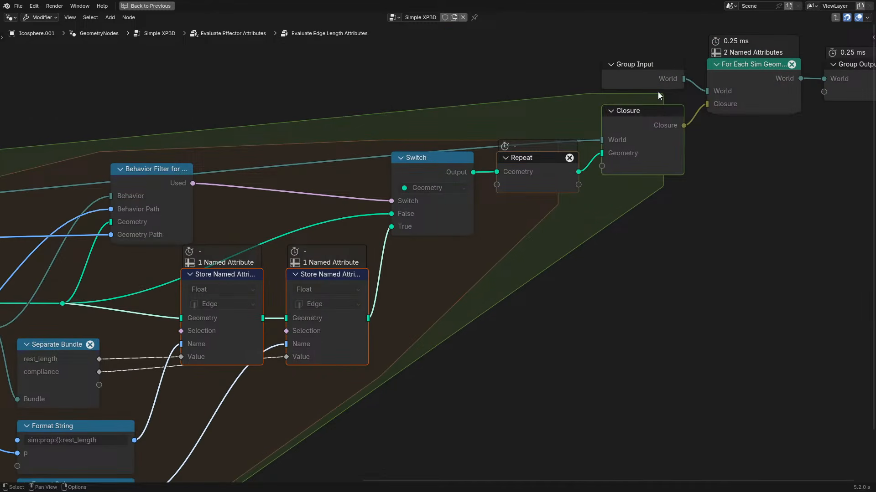
left_click(648, 85)
key("Tab")
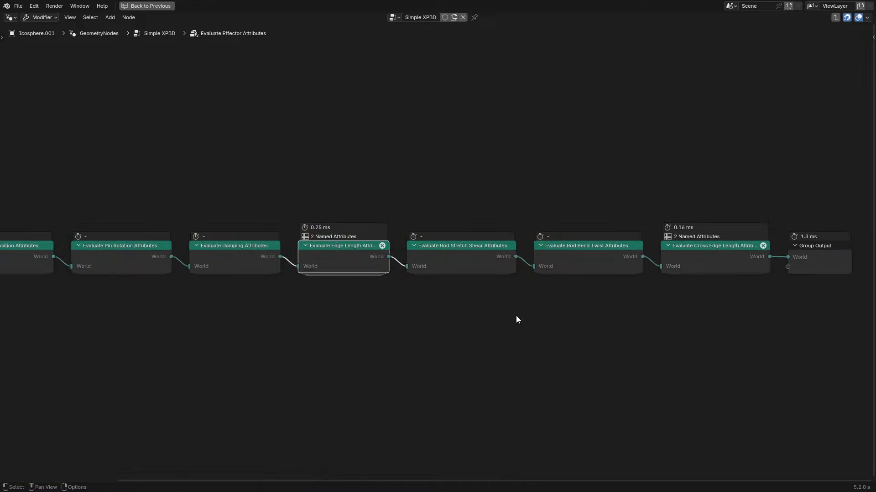
- Inspect the node trees inside the Evaluate Rod Stretch Shear Attributes and Evaluate Rod Bend Twist Attributes groups
left_click(445, 245)
key("Tab")
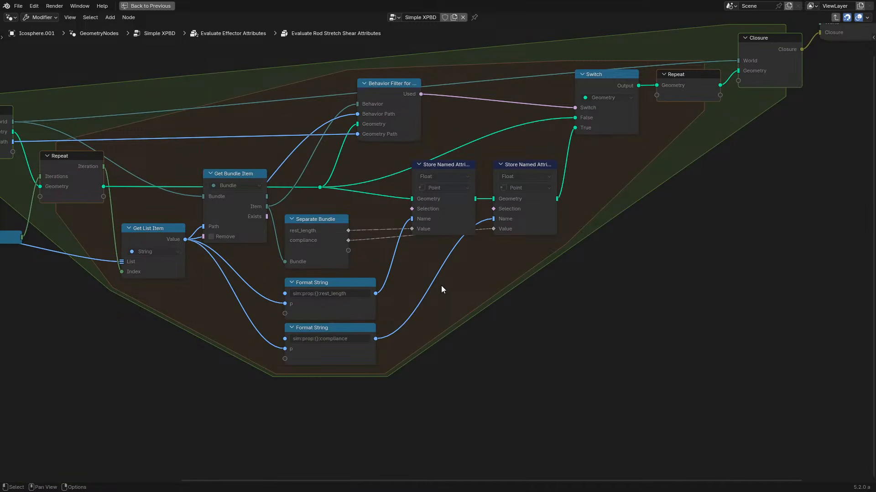
middle_click_drag(399, 230, 505, 233)
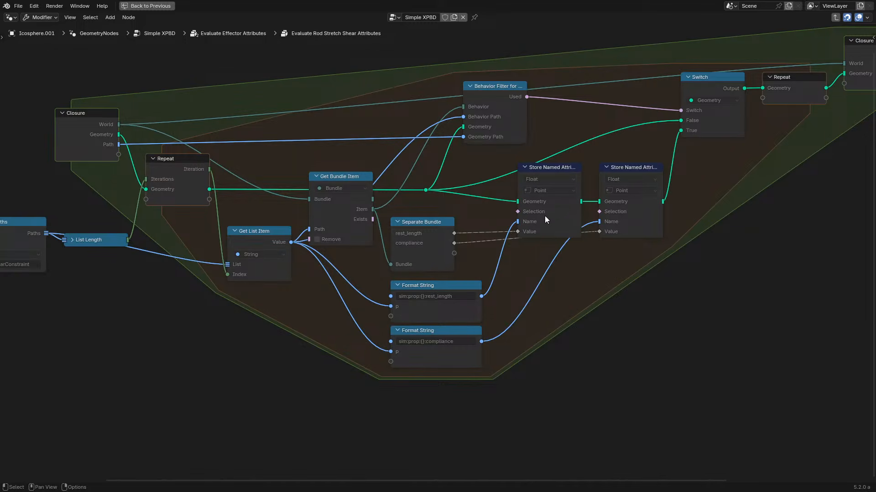
key("Tab")
left_click(619, 261)
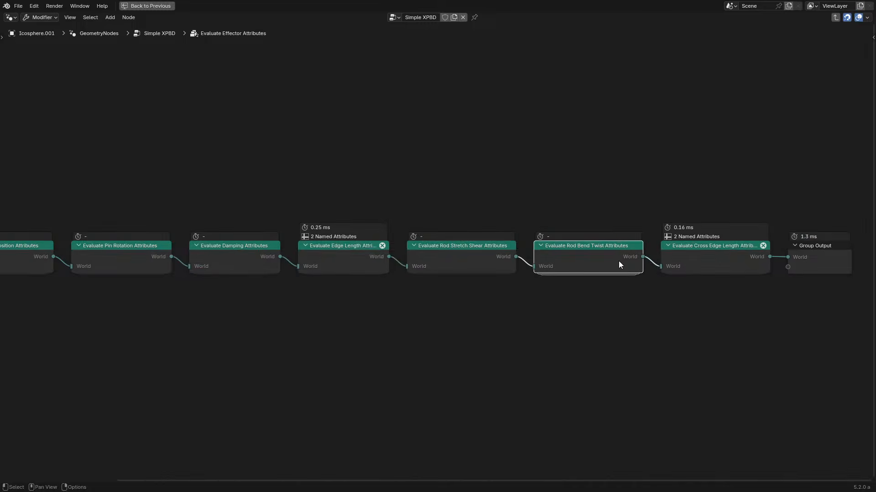
key("Tab")
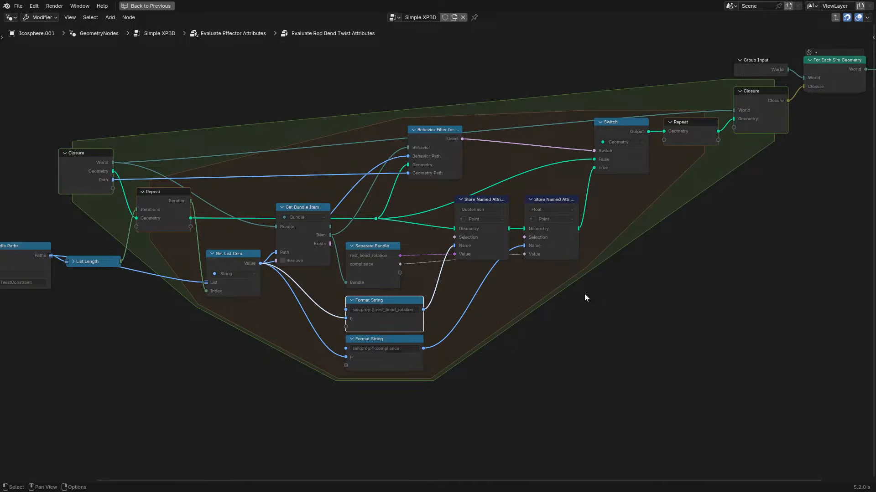
key("Tab")
- Examine the Evaluate Cross Edge Length Attributes group from its Store Named Attribute nodes back to Get Nested Bundle Paths
left_click(719, 244)
key("Tab")
left_click_drag(275, 294, 387, 242)
middle_click_drag(412, 219, 565, 201)
middle_click_drag(375, 234, 406, 243)
middle_click_drag(174, 237, 452, 266)
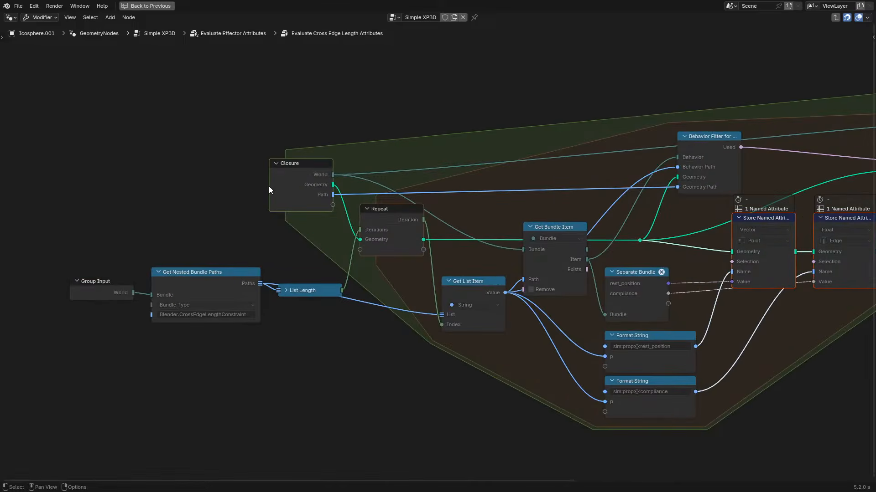
key("Tab")
- Inspect the Evaluate Pin Rotation Attributes group and trace the Evaluate Pin Position Attributes group back to its input
left_click(129, 268)
key("Tab")
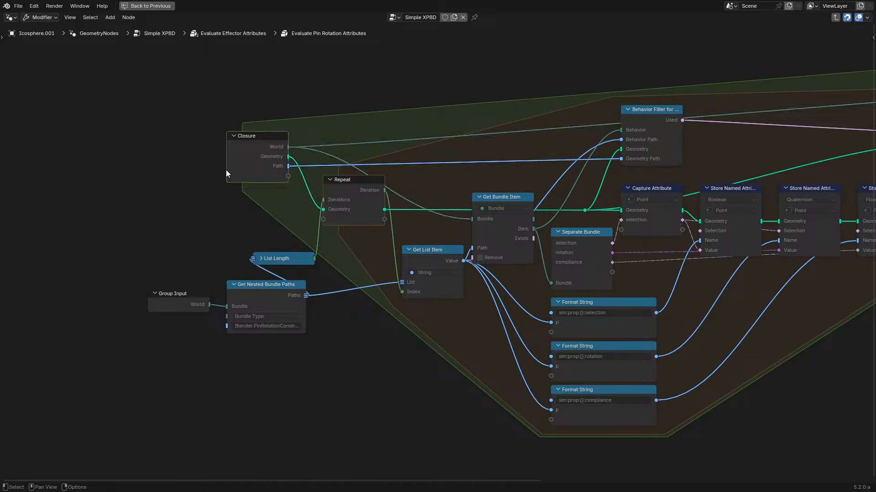
key("Tab")
middle_click_drag(146, 219, 355, 225)
left_click(354, 227)
key("Tab")
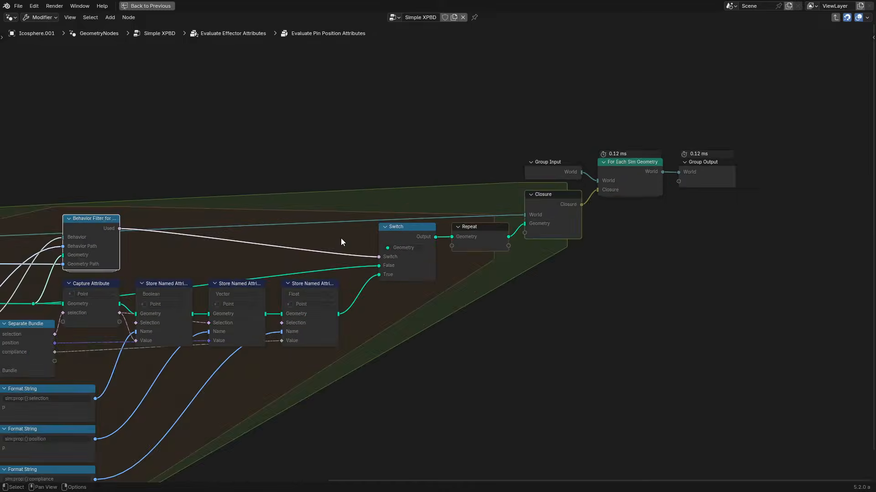
scroll(507, 180, "up", 2)
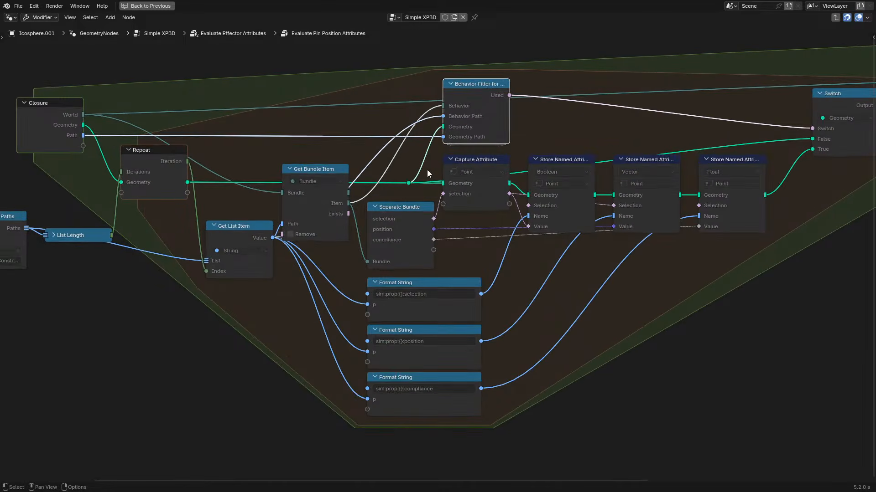
middle_click_drag(580, 145, 471, 163)
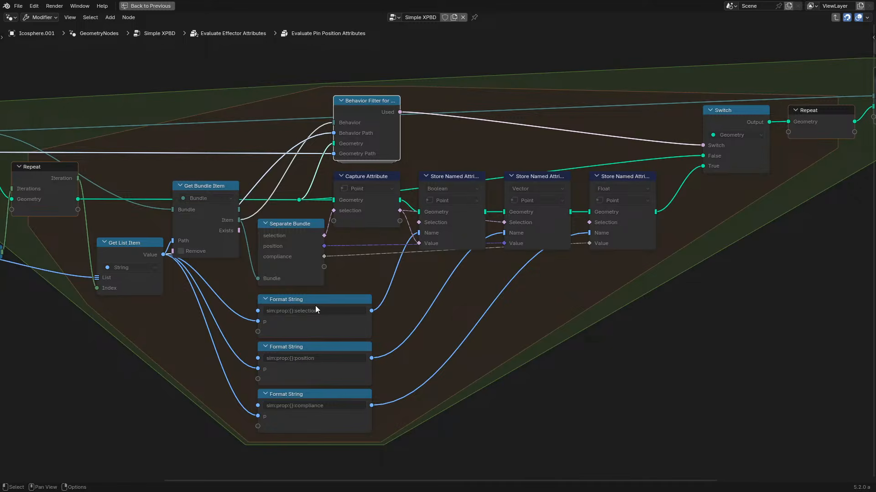
middle_click_drag(309, 299, 691, 258)
scroll(285, 223, "up", 1)
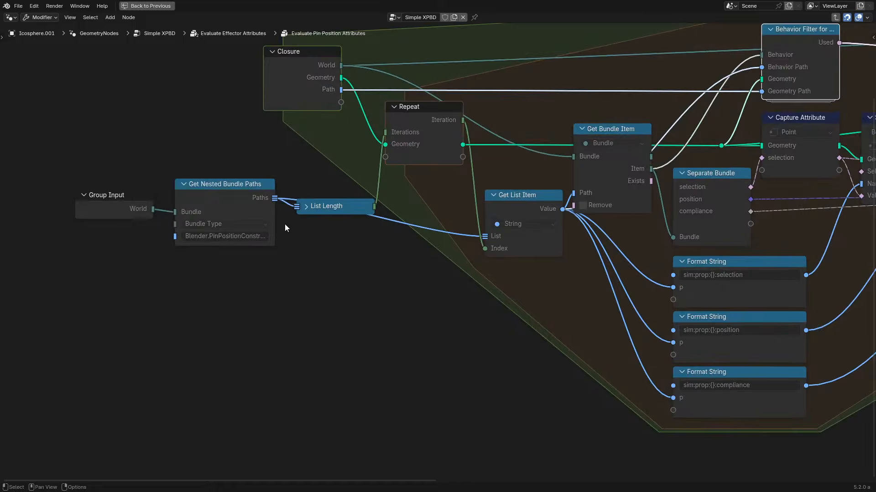
- Move Group Input and Get Nested Bundle Paths away from List Length, select the paths node, and return to Simple XPBD
middle_click_drag(242, 210, 434, 213)
scroll(433, 214, "up", 3)
left_click_drag(222, 155, 366, 260)
key("g")
left_click(182, 258)
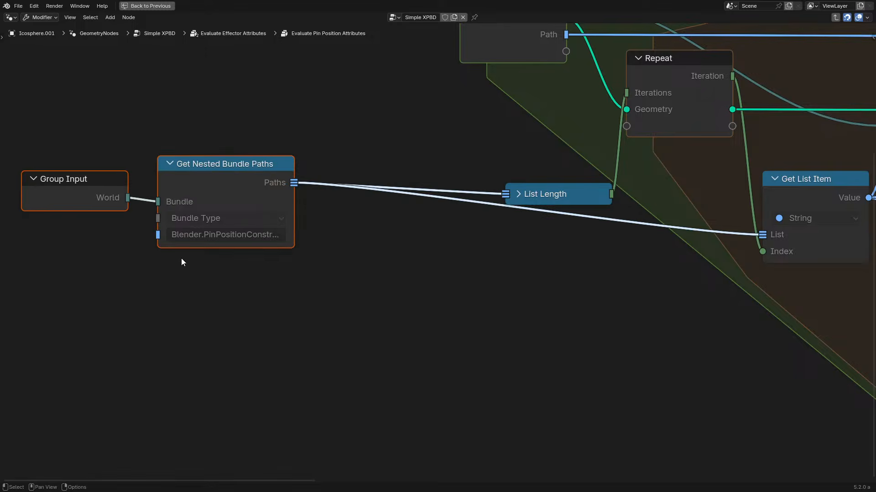
left_click(290, 205)
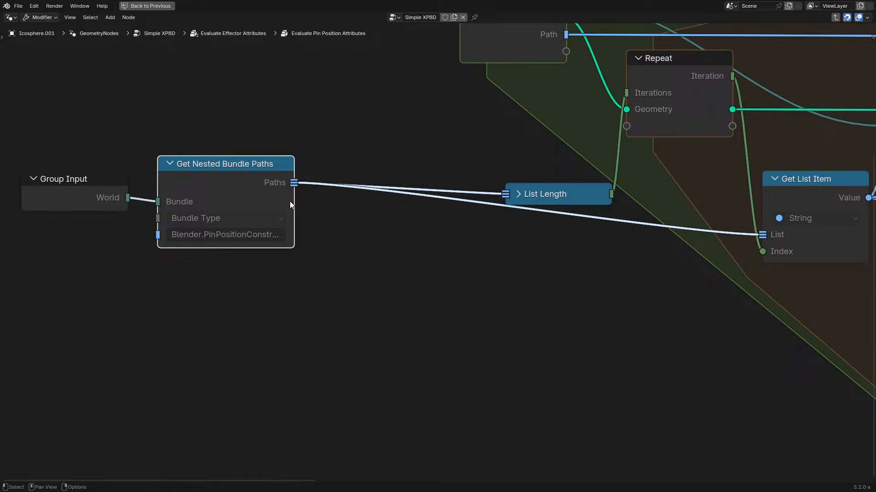
key("ctrl+Tab")
key("ctrl+Tab")
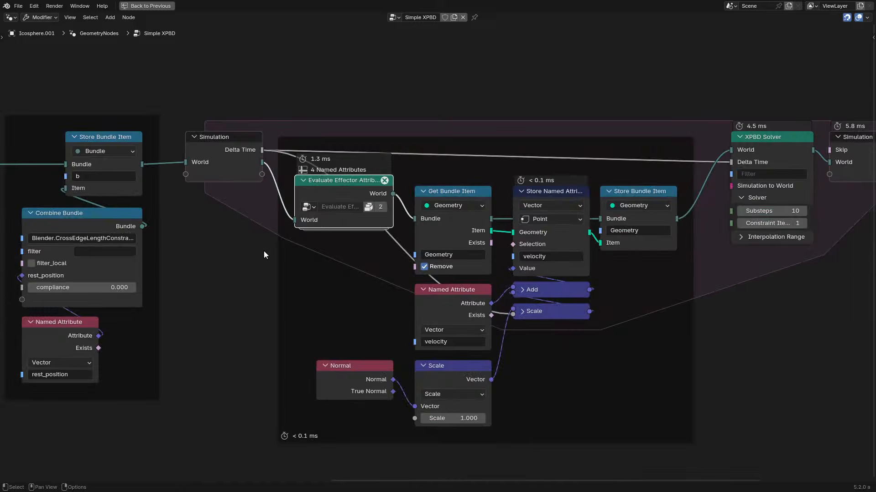
- Copy Get Nested Bundle Paths from Evaluate Pin Position Attributes and paste it below the constraint frames in Simple XPBD
key("Tab")
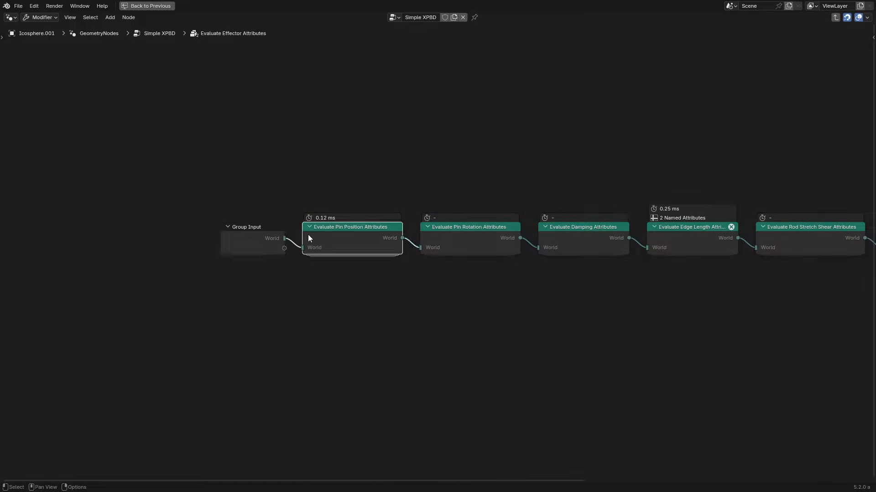
key("Tab")
left_click(289, 232)
key("ctrl+c")
key("ctrl+Tab")
key("ctrl+Tab")
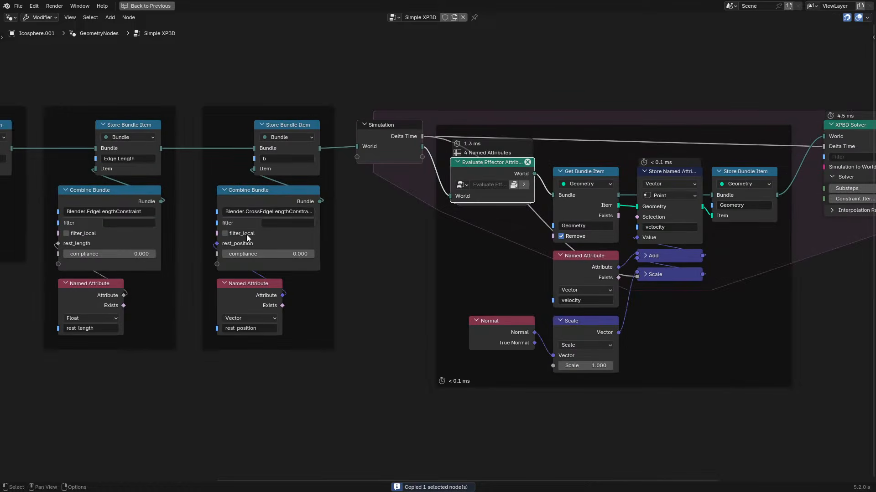
left_click(366, 342)
key("ctrl+v")
middle_click_drag(370, 346, 586, 175)
left_click_drag(585, 175, 298, 305)
middle_click_drag(290, 249, 277, 285)
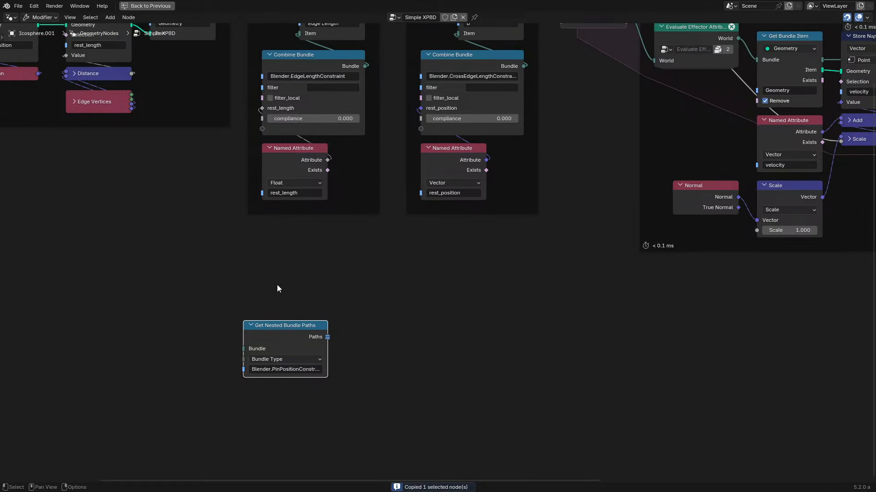
- Connect the b node's bundle output to the pasted Get Nested Bundle Paths node and attach a Viewer to its Paths output
middle_click_drag(348, 257, 319, 322)
left_click_drag(495, 78, 372, 366)
left_click(372, 366, "ctrl+shift")
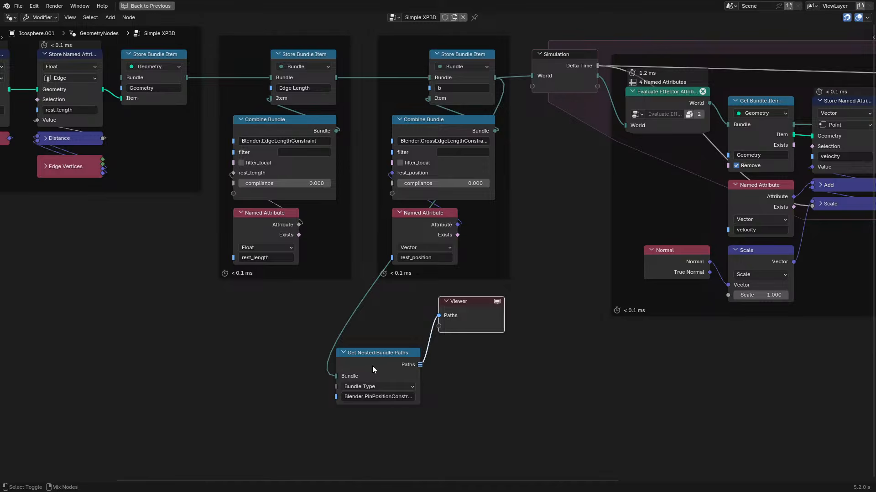
- Restore the split layout, show Viewer Node data in the spreadsheet, and move the Viewer right of Get Nested Bundle Paths
key("ctrl+space")
left_click(29, 46)
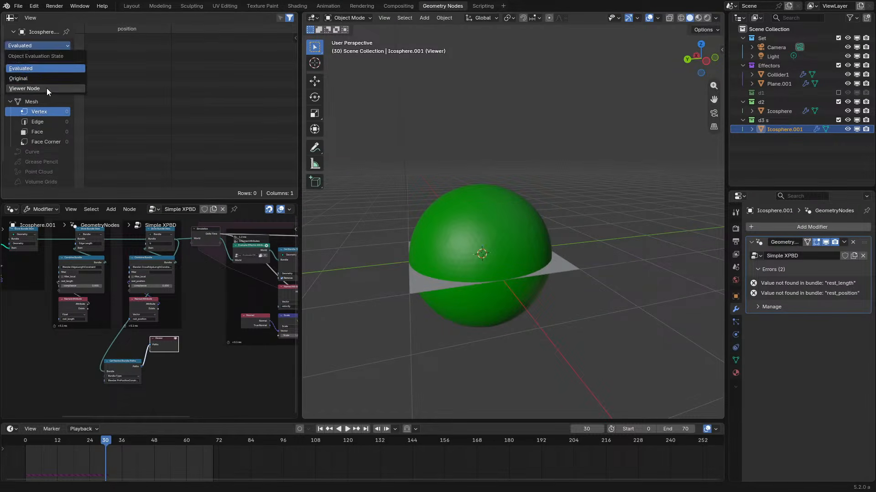
left_click(47, 89)
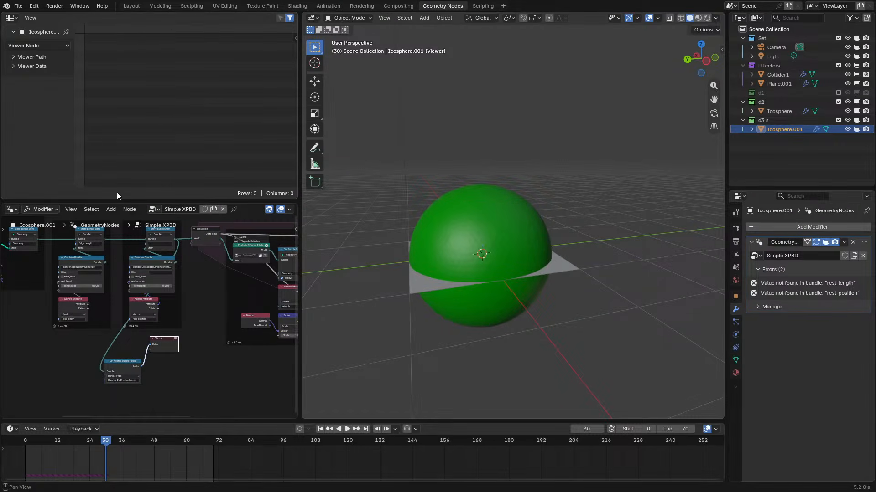
left_click(137, 363)
scroll(138, 365, "up", 2)
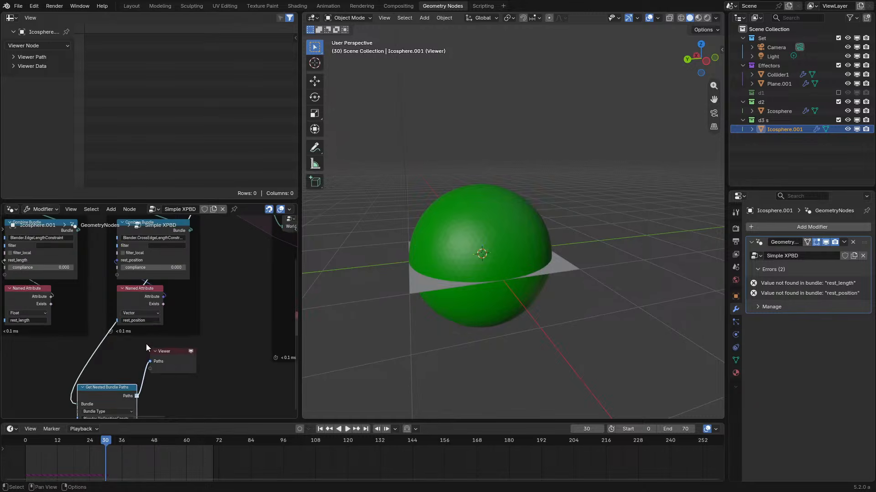
left_click_drag(162, 353, 181, 374)
middle_click_drag(181, 374, 203, 271)
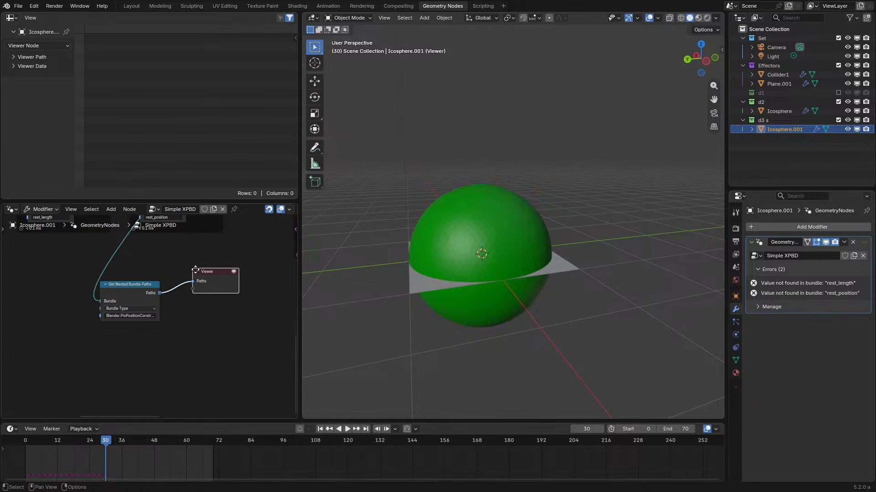
- Replay the simulation from the start of the timeline and stop it at frame 12
key("space")
left_click(22, 442)
key("space")
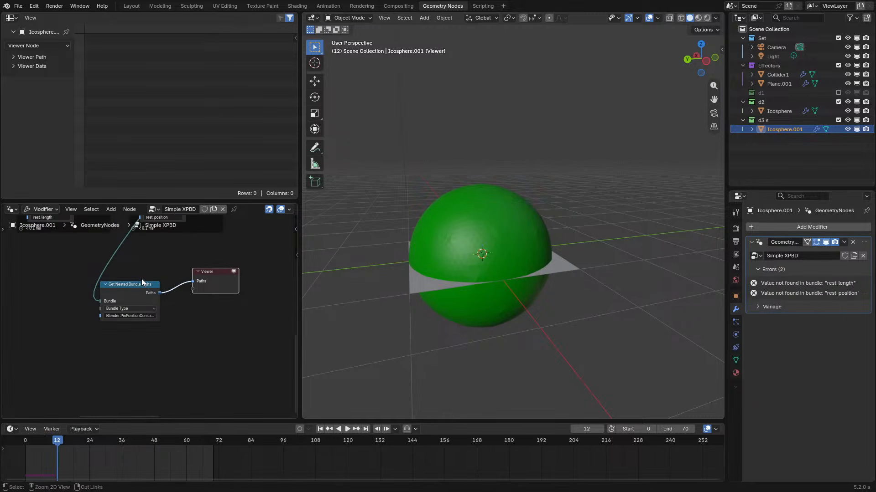
- Preview the bundle from the b Store Bundle Item node and examine its entries in an enlarged spreadsheet
middle_click_drag(153, 265, 131, 371)
middle_click_drag(160, 246, 153, 299)
left_click(163, 252, "ctrl+shift")
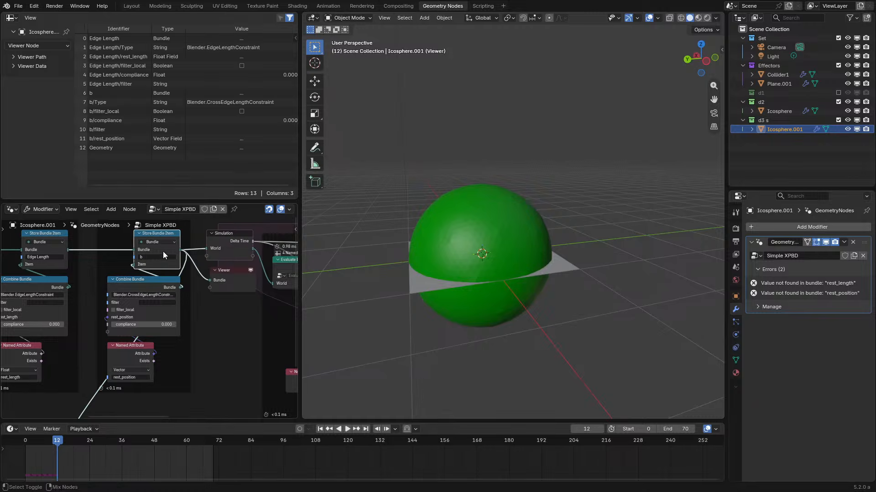
key("ctrl+space")
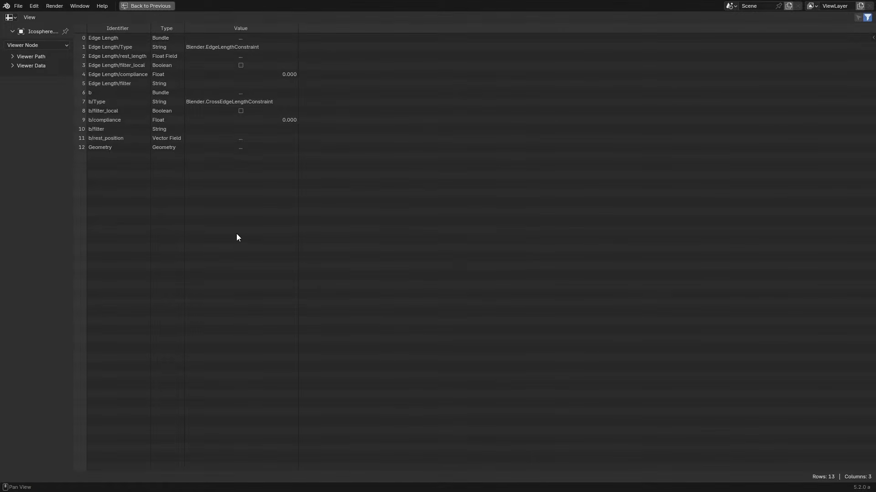
key("ctrl+space")
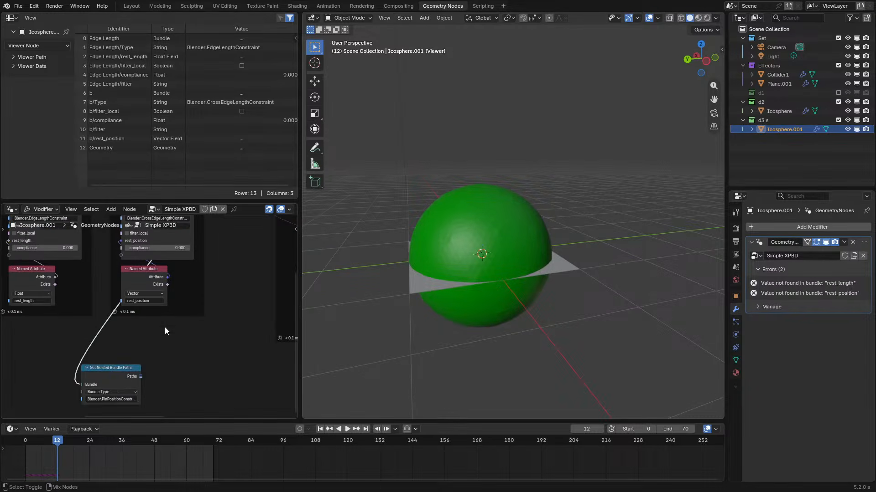
- Attach the Viewer to the Paths output of Get Nested Bundle Paths again and place it beside that node
left_click(125, 381, "ctrl+shift")
left_click_drag(172, 351, 198, 386)
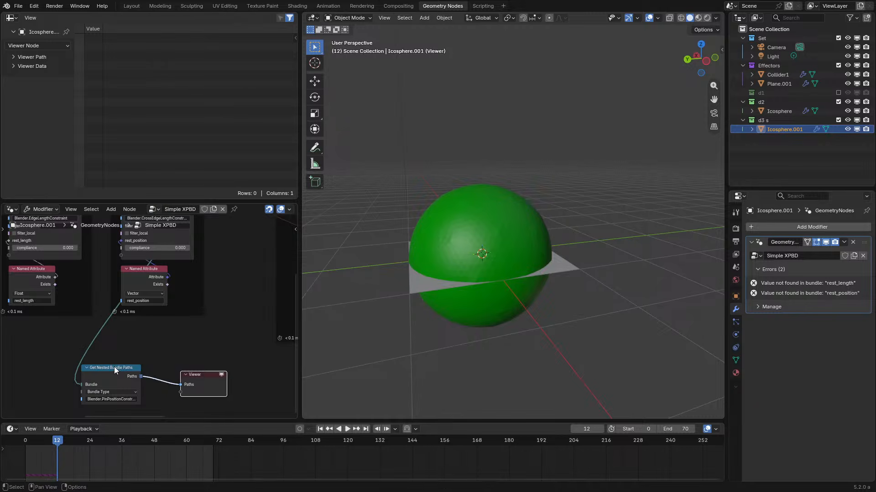
scroll(114, 367, "up", 7)
middle_click_drag(131, 350, 157, 301)
- Set the bundle type of Get Nested Bundle Paths to Blender.EdgeLengthConstraint, matching the Edge Length bundle
left_click(133, 360)
left_click(134, 360)
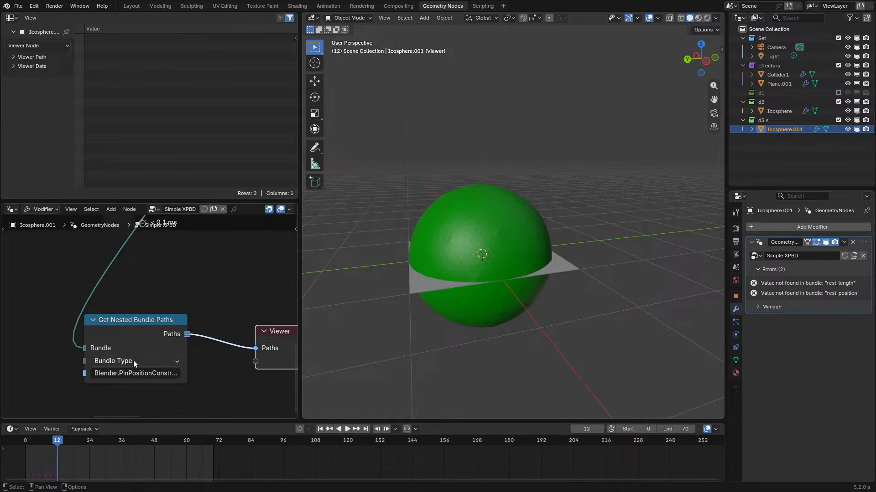
left_click(137, 373)
key("Return")
key("ctrl+space")
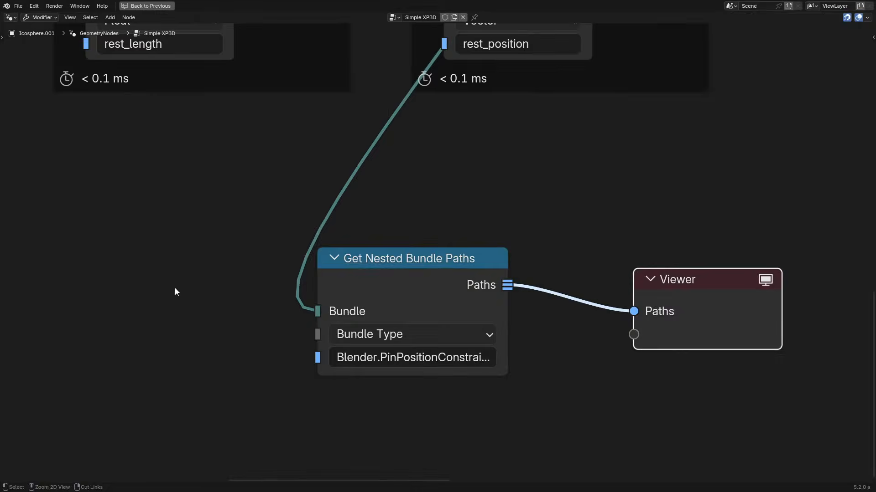
scroll(176, 291, "down", 6)
middle_click_drag(273, 165, 258, 267)
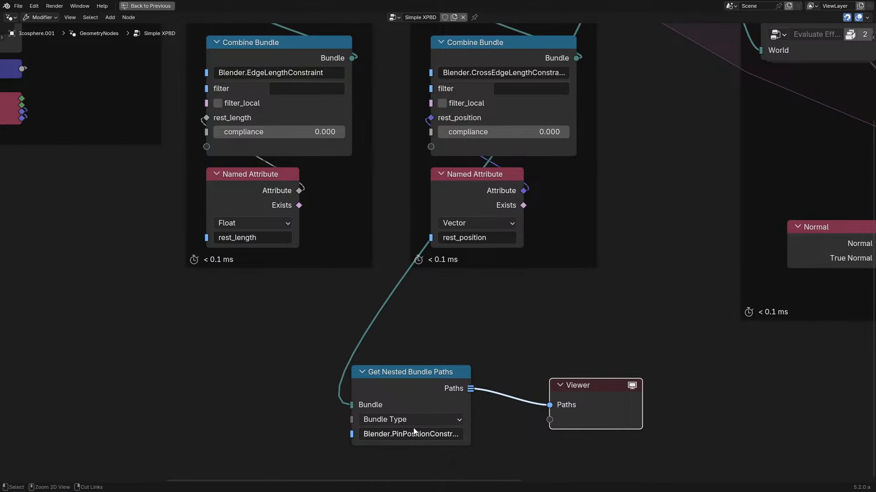
key("ctrl+z")
left_click(446, 373)
key("ctrl+space")
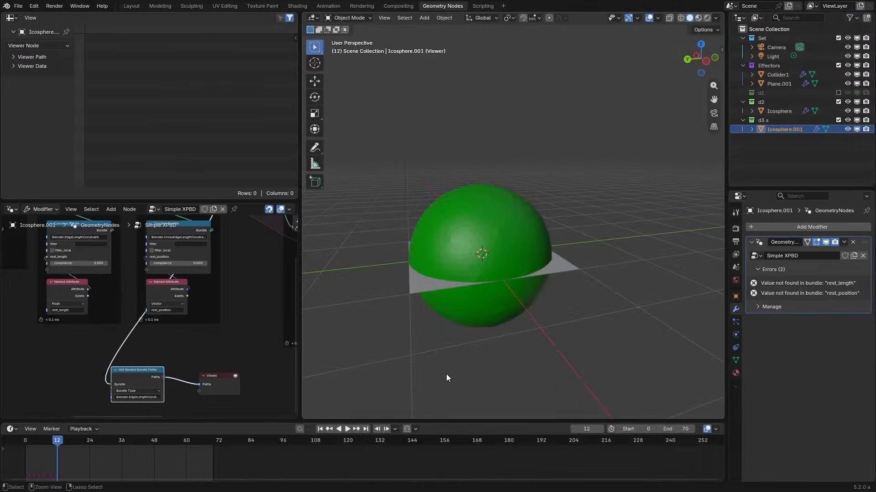
- Preview the Get Nested Bundle Paths result and widen the spreadsheet's Value column to read the returned path
left_click(144, 370, "ctrl+shift")
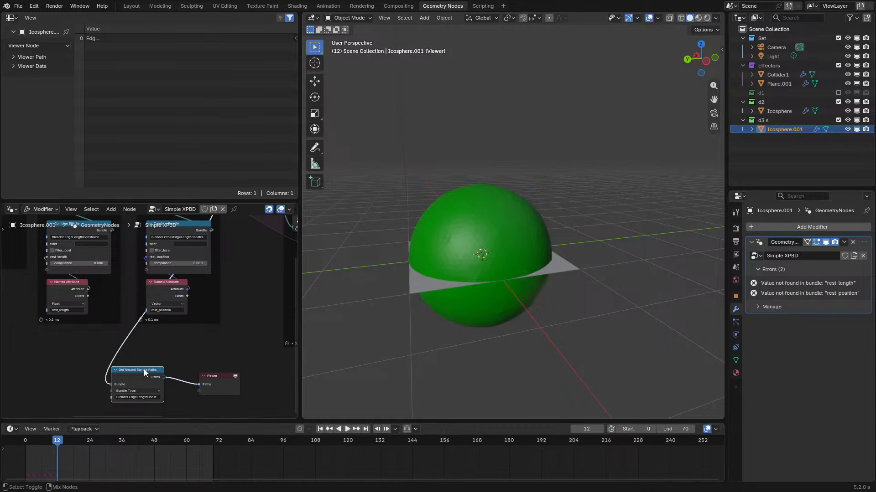
left_click_drag(101, 31, 138, 42)
middle_click_drag(73, 291, 98, 393)
scroll(117, 314, "up", 2)
scroll(118, 313, "up", 1)
scroll(120, 299, "down", 1)
middle_click_drag(157, 344, 151, 304)
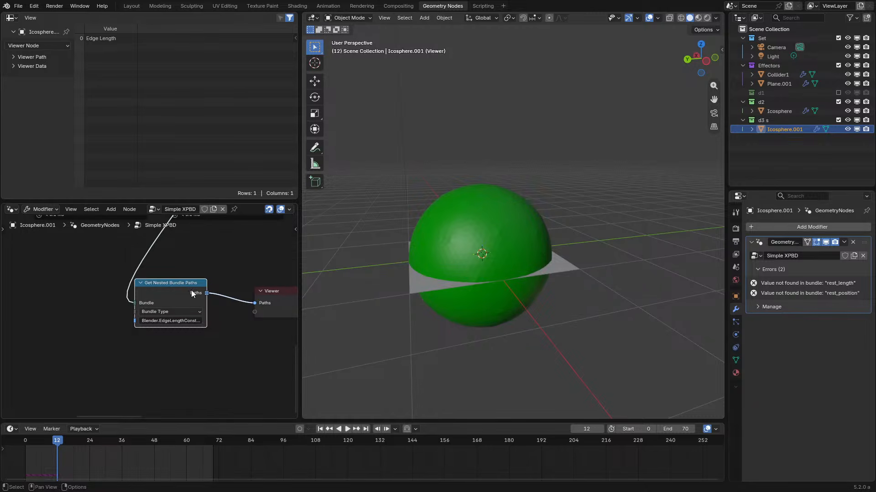
middle_click_drag(187, 308, 137, 321)
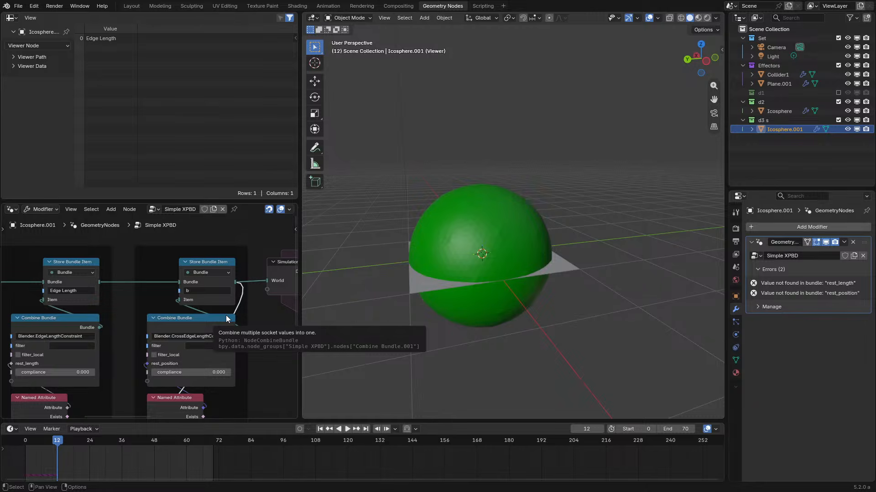
- Enlarge the node editor, look through the chain inside the Evaluate Effector Attributes group, and return to Simple XPBD
left_click(196, 251)
key("ctrl+space")
scroll(547, 346, "down", 8)
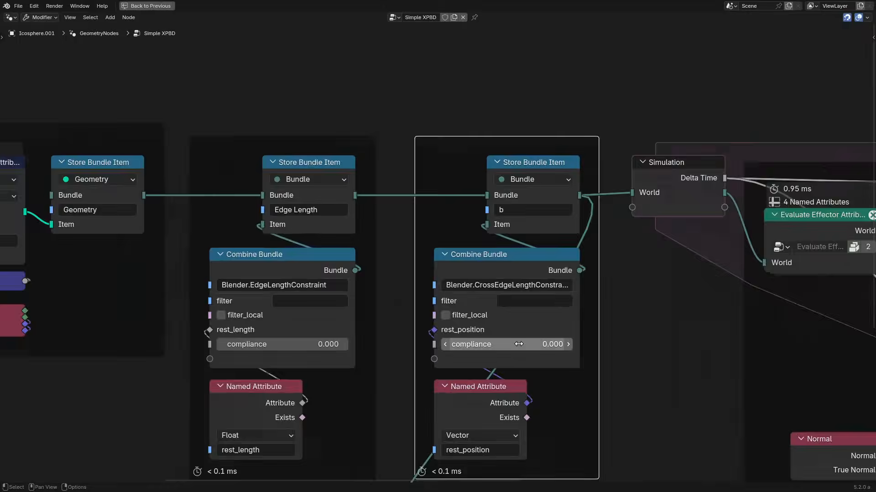
middle_click_drag(559, 393, 265, 289)
scroll(265, 288, "up", 1)
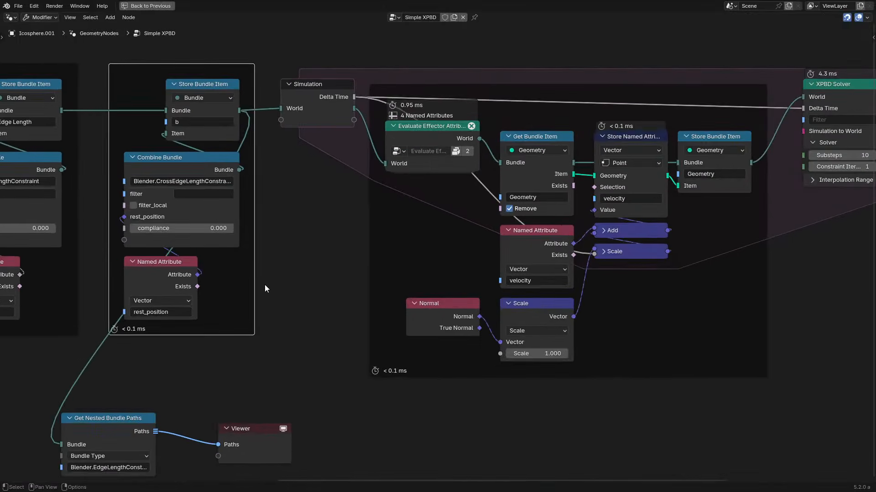
left_click(450, 127)
key("Tab")
middle_click_drag(524, 232, 266, 260)
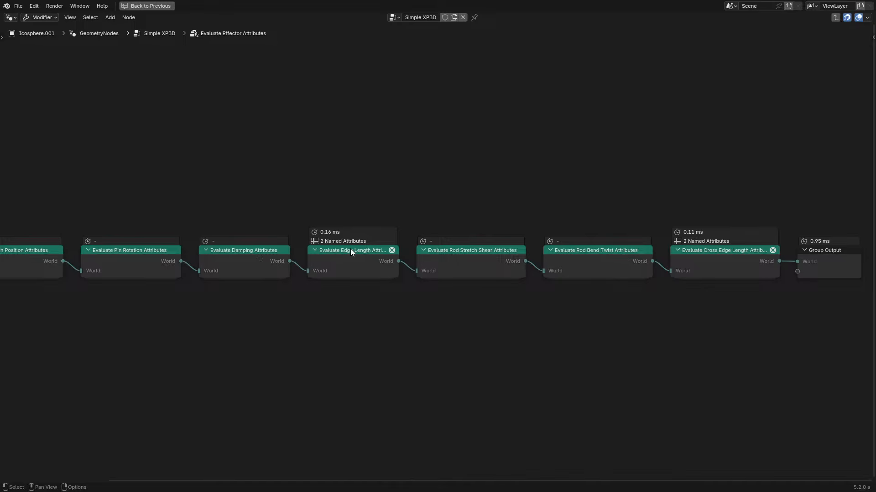
key("Tab")
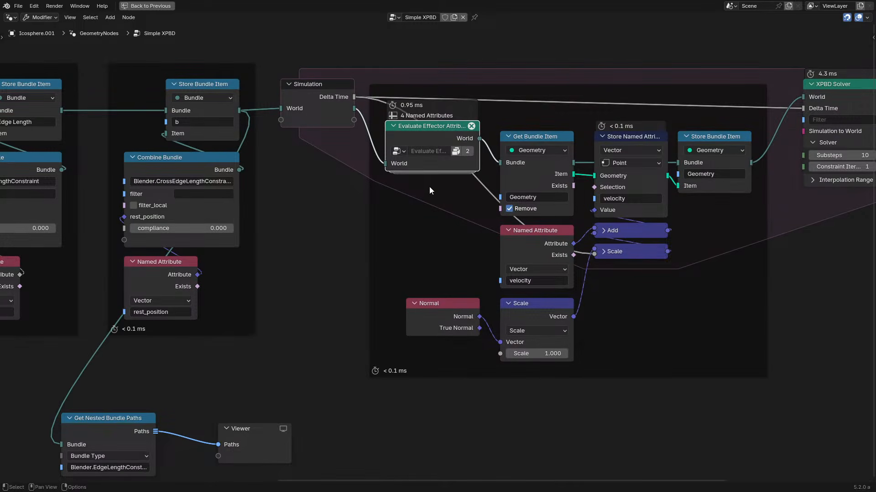
middle_click_drag(529, 159, 279, 201)
left_click_drag(283, 140, 535, 476)
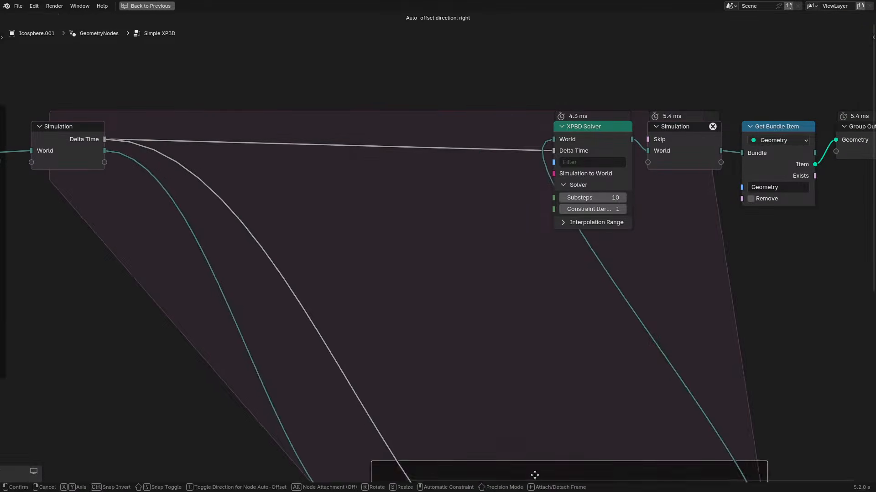
key("Escape")
- Examine the Simple XPBD tree from Group Input through the constraint frames and Evaluate Effector Attributes to Group Output
middle_click_drag(196, 239, 592, 281)
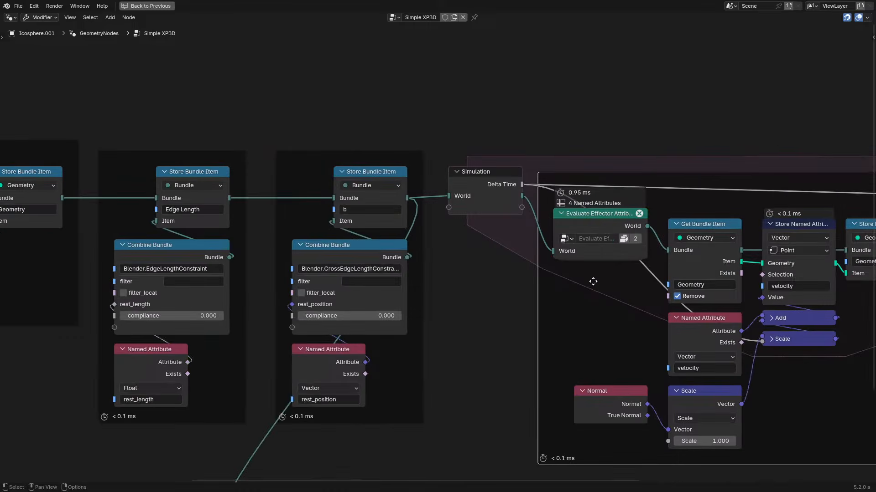
scroll(438, 253, "down", 2)
middle_click_drag(168, 188, 553, 190)
scroll(504, 201, "up", 2)
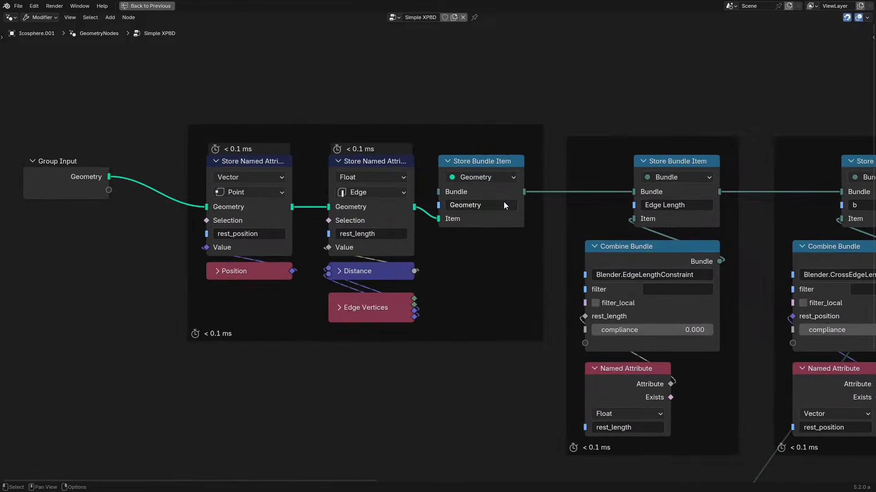
middle_click_drag(492, 208, 296, 197)
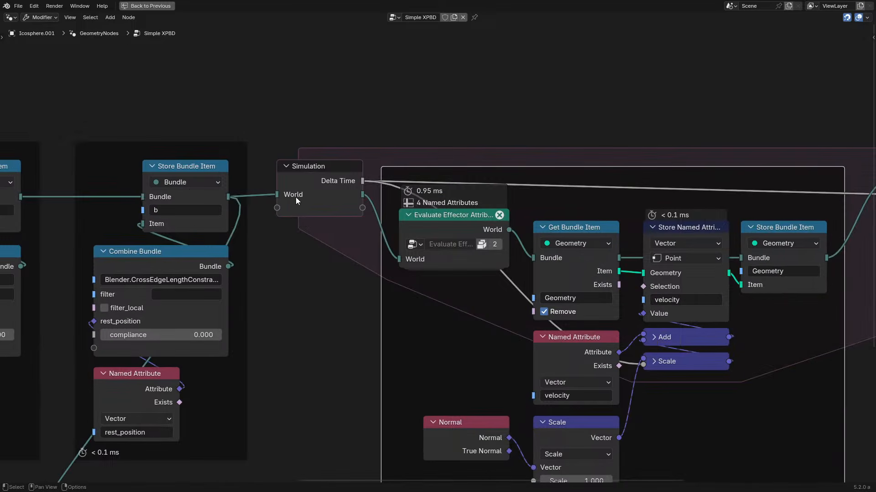
middle_click_drag(480, 287, 300, 242)
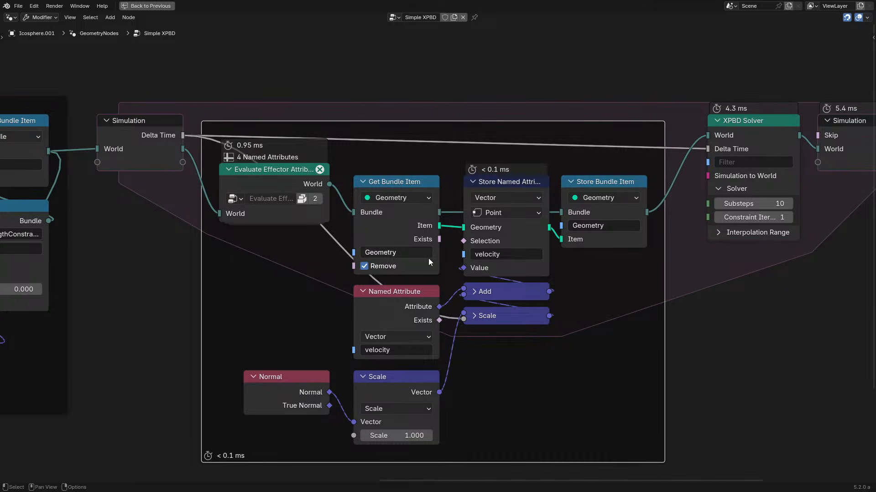
left_click(270, 169)
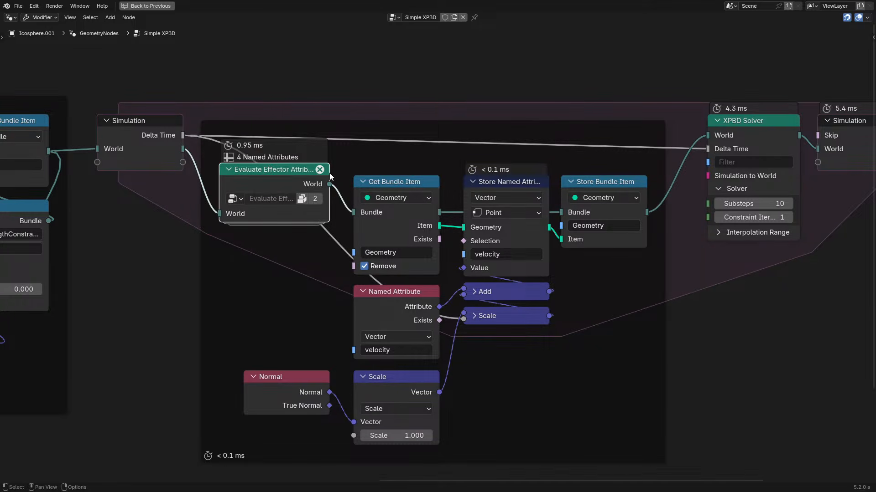
mouse_move(322, 171)
scroll(237, 211, "down", 6)
middle_click_drag(97, 239, 628, 254)
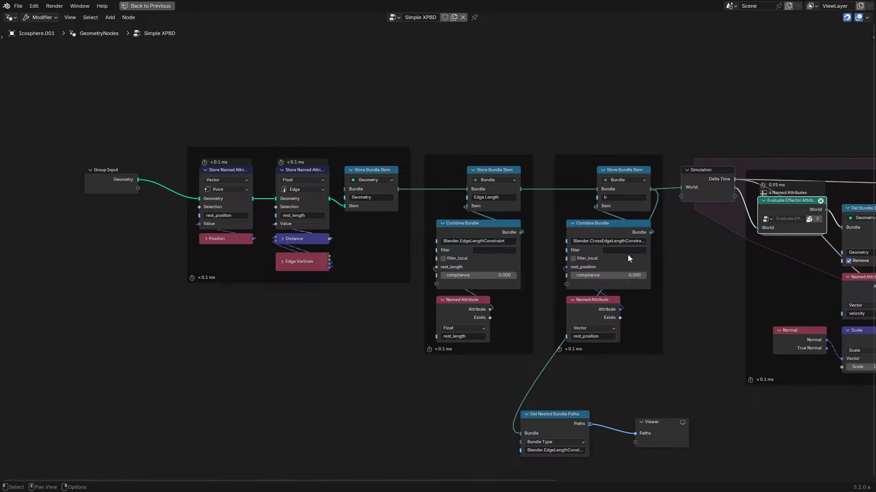
middle_click_drag(604, 296, 80, 291)
scroll(667, 261, "up", 1)
middle_click_drag(667, 261, 570, 268)
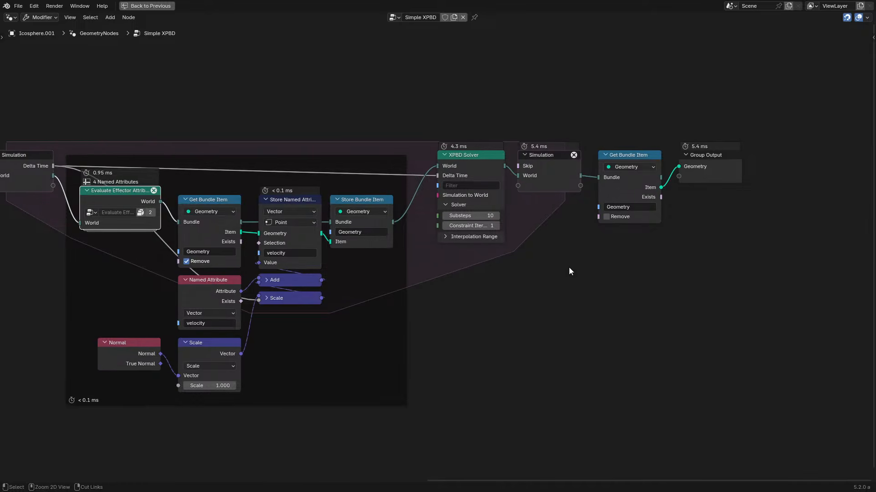
- Restore the split layout and enlarge the node editor by shrinking the spreadsheet above it, keeping the XPBD Solver in view
key("ctrl+space")
scroll(190, 300, "up", 1)
middle_click_drag(190, 292, 110, 296)
scroll(133, 245, "up", 1)
left_click_drag(137, 200, 139, 68)
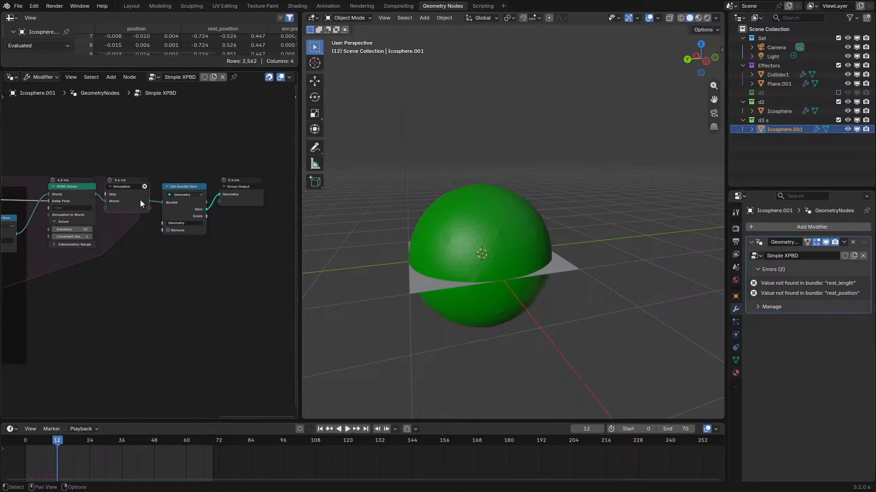
scroll(134, 236, "up", 1)
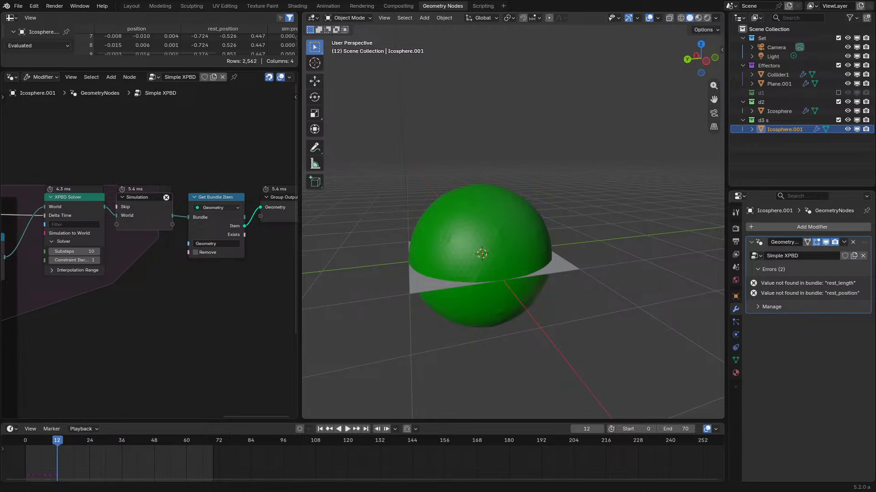
middle_click_drag(128, 293, 184, 283)
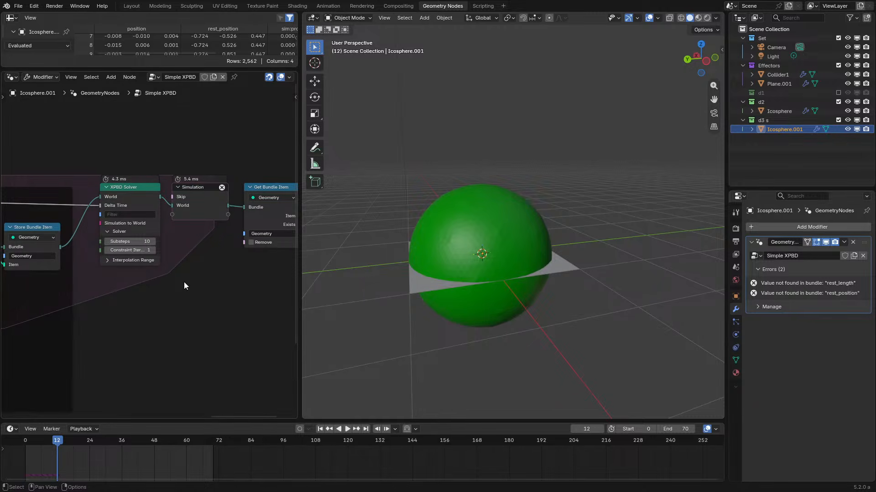
- Show the node editor full-screen and review the constraint frames and the nodes inside the simulation zone
key("ctrl+space")
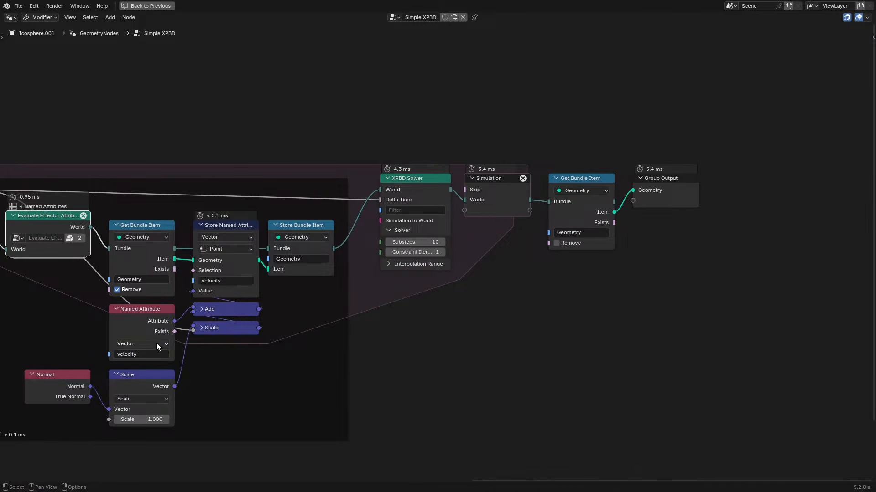
middle_click_drag(110, 343, 434, 263)
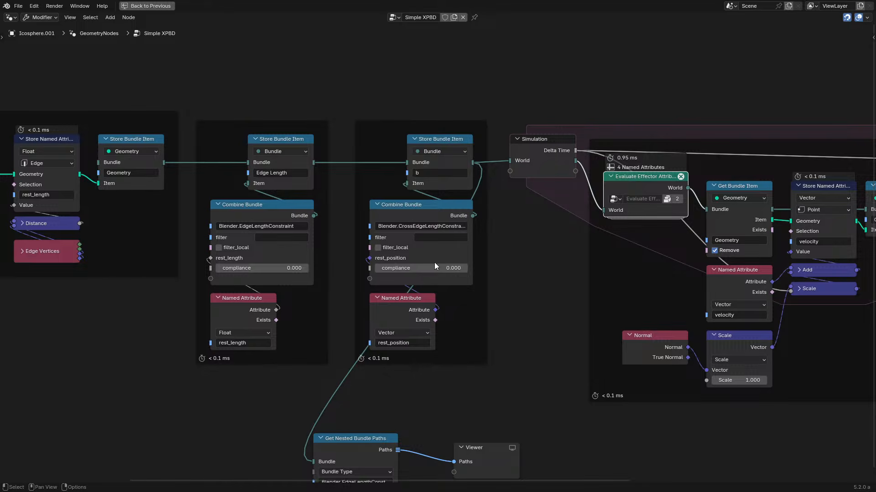
middle_click_drag(513, 228, 201, 255)
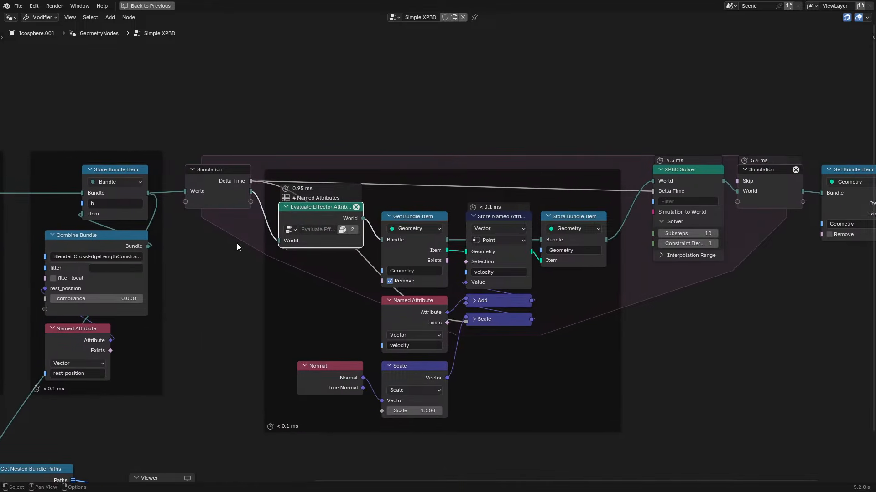
scroll(527, 215, "up", 1)
middle_click_drag(507, 205, 562, 212)
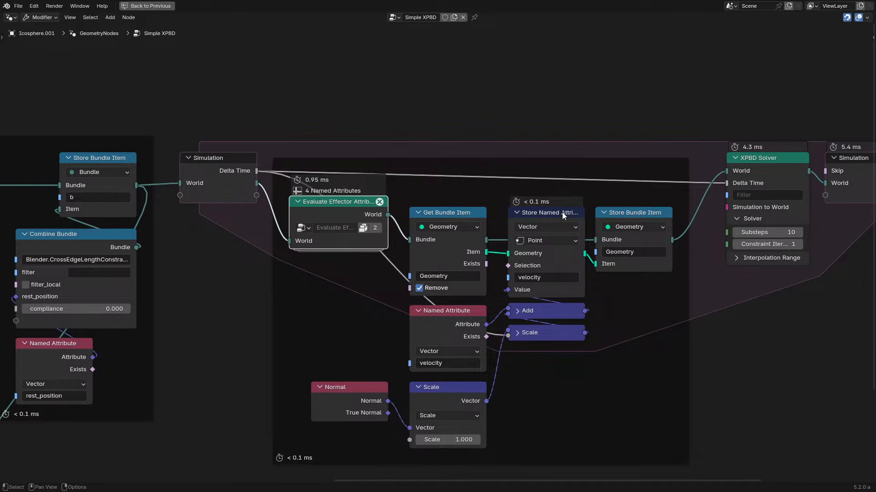
- Examine the XPBD Solver and Simulation output, the constraint frames, and the Get Nested Bundle Paths nodes in Simple XPBD
middle_click_drag(697, 249, 238, 317)
scroll(362, 253, "up", 3)
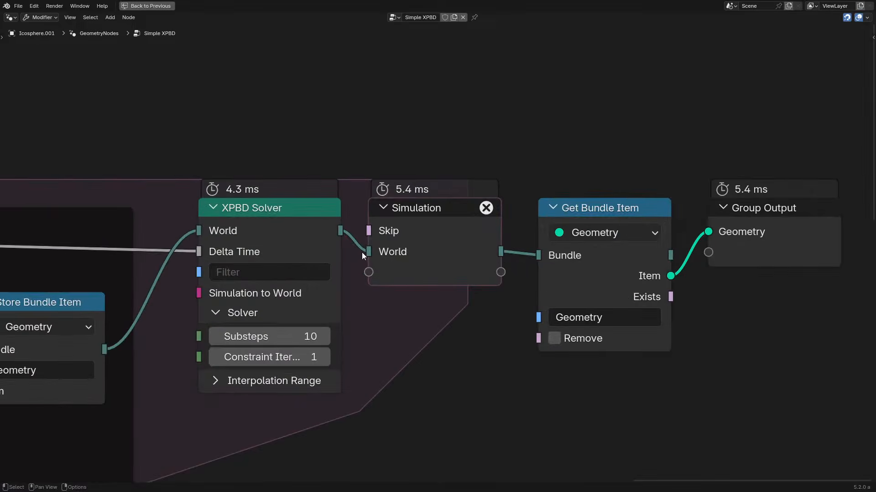
left_click(425, 261)
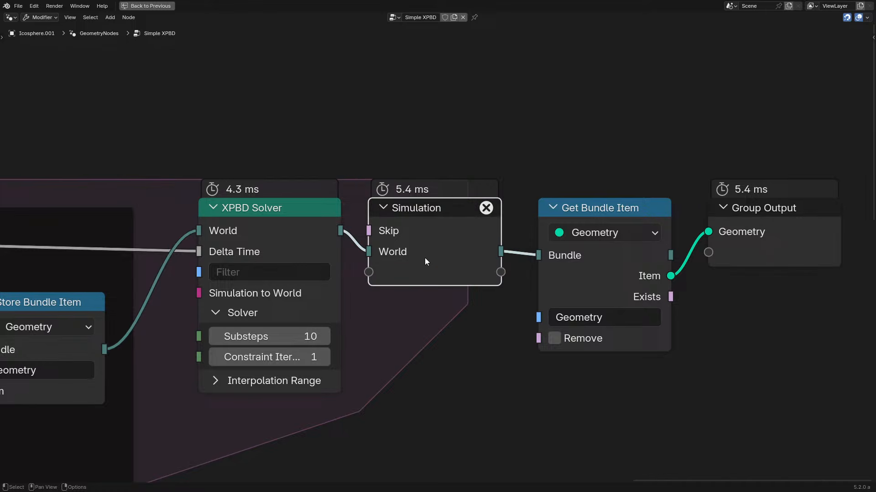
scroll(425, 261, "down", 9)
middle_click_drag(134, 292, 444, 250)
scroll(444, 250, "up", 3)
middle_click_drag(240, 179, 368, 146)
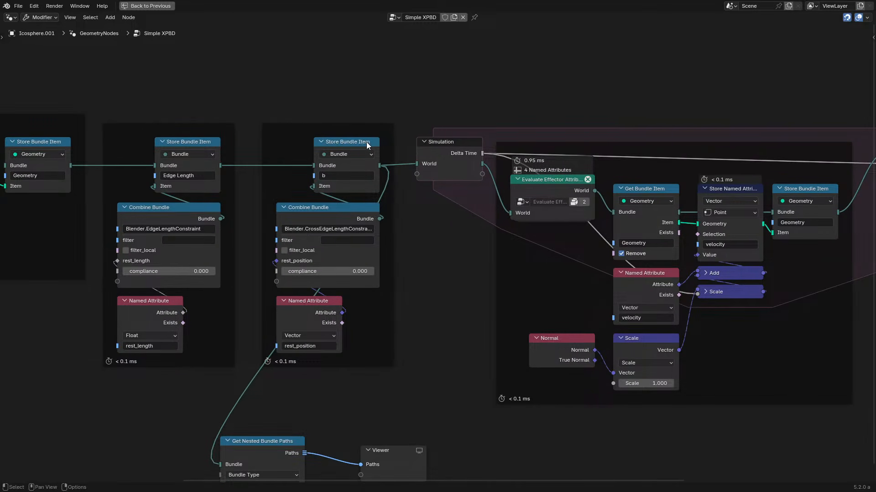
scroll(330, 359, "down", 1)
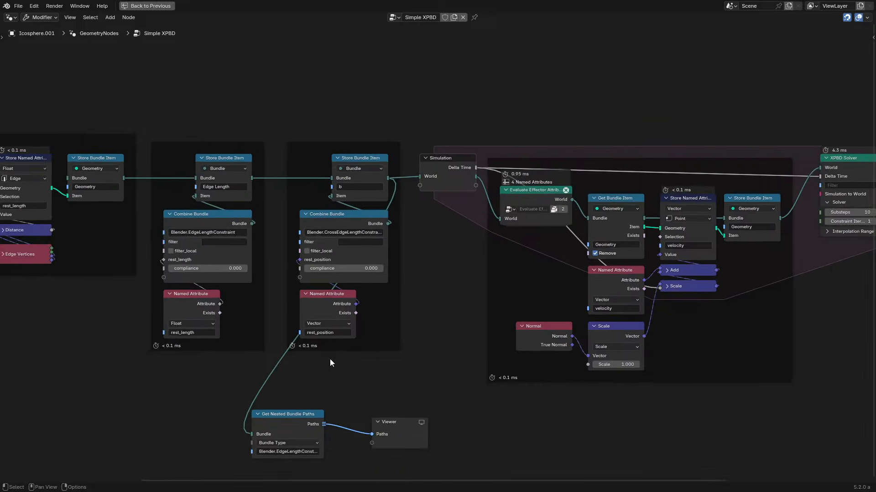
middle_click_drag(330, 359, 337, 272)
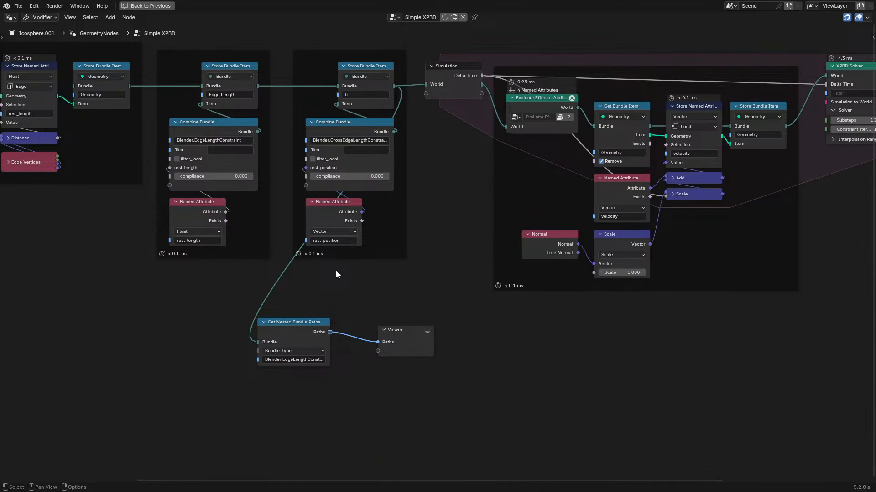
- Inside Evaluate Edge Length Attributes, copy both Format String nodes together with the two Store Named Attribute nodes
left_click(529, 103)
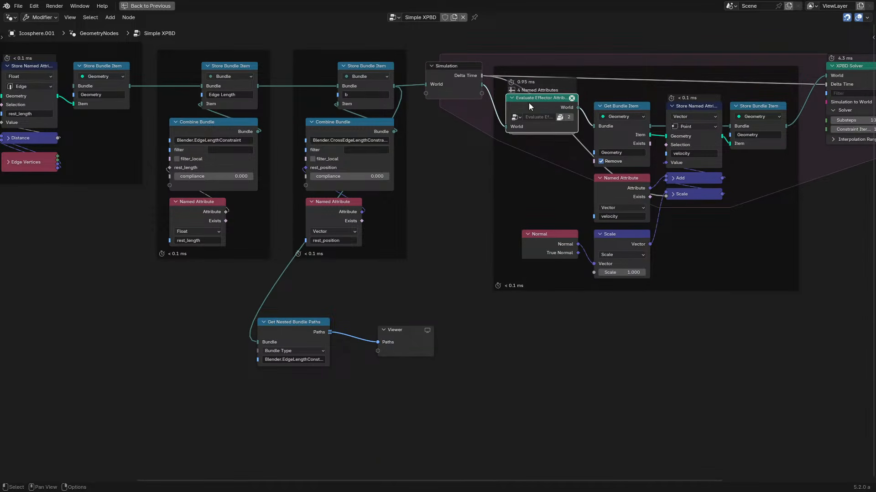
key("Tab")
key("Tab")
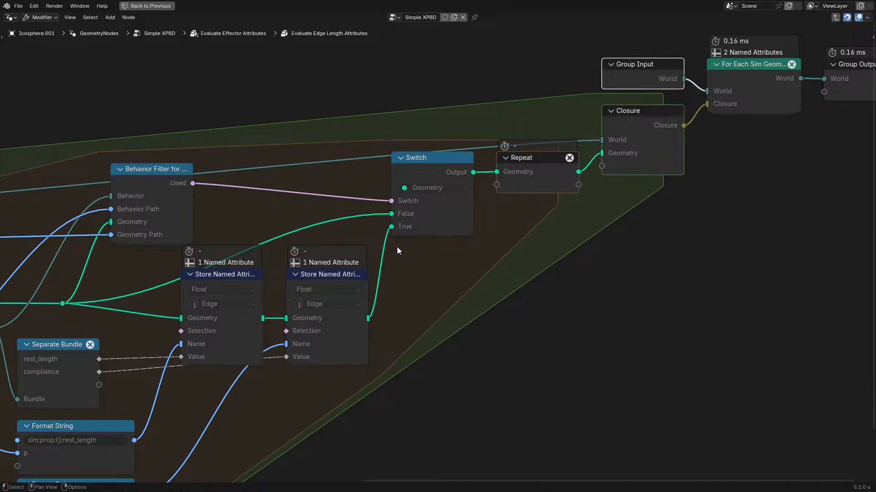
middle_click_drag(257, 292, 557, 131)
left_click(390, 288)
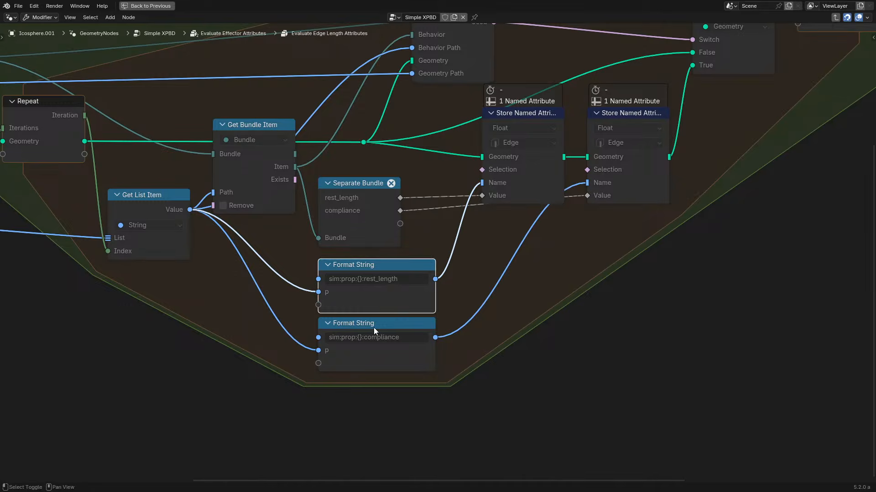
left_click(374, 328, "shift")
key("c")
scroll(579, 196, "down", 12)
left_click(559, 207)
right_click(560, 207)
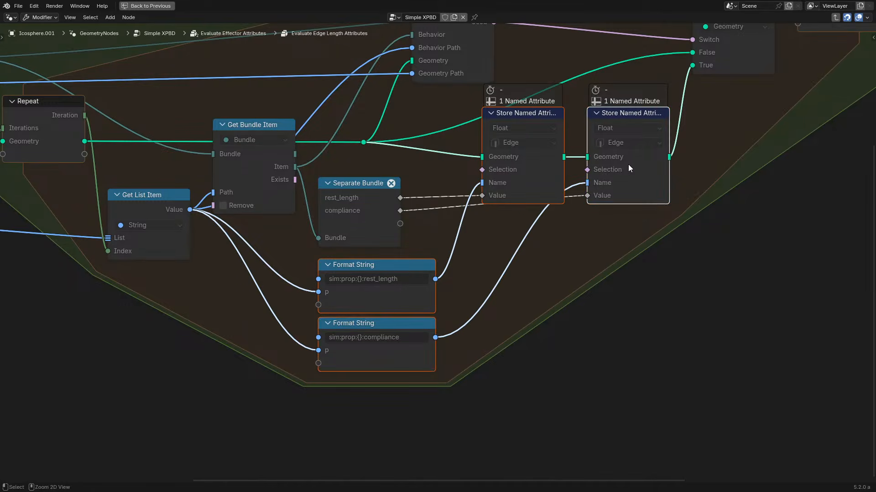
key("ctrl+c")
- Return to the Simple XPBD tree and paste the copied nodes below the simulation zone's frame
key("Tab")
left_click(798, 263)
key("Tab")
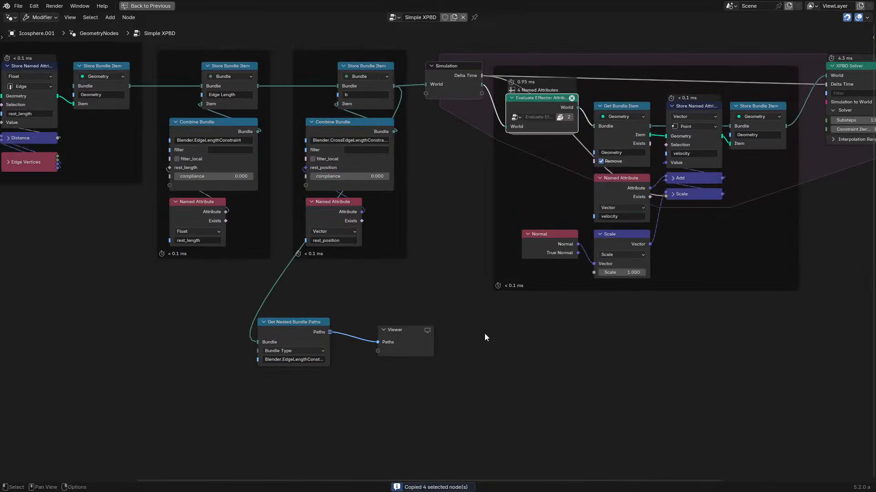
key("ctrl+v")
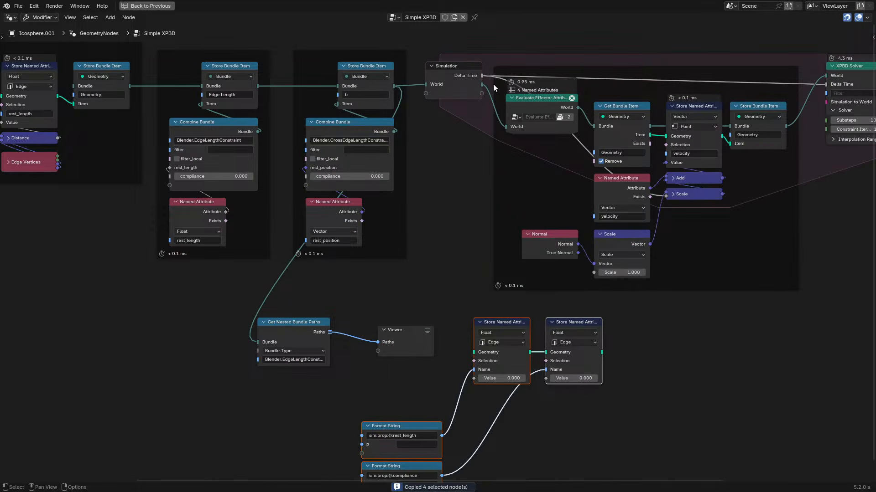
- Wire the pasted Store Named Attribute pair between Get Bundle Item's Item output and the velocity Store Named Attribute's Geometry input
left_click_drag(482, 85, 481, 352)
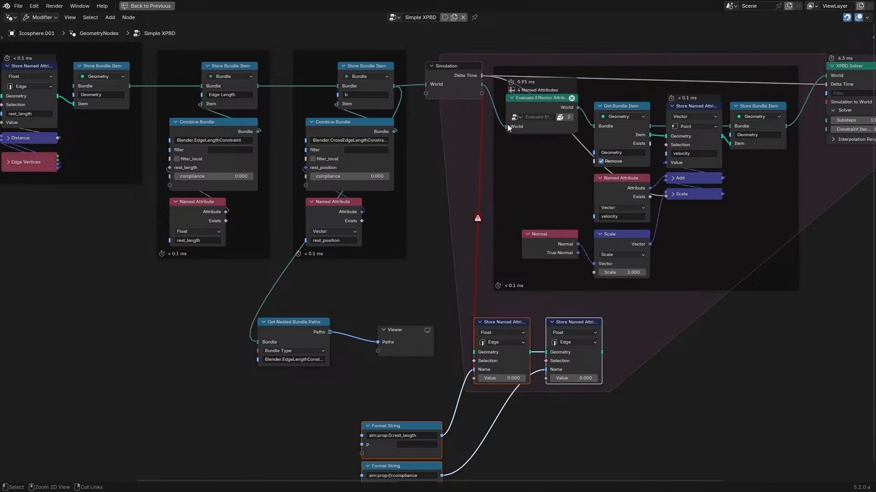
key("ctrl+z")
left_click_drag(650, 135, 474, 353)
left_click_drag(602, 352, 666, 136)
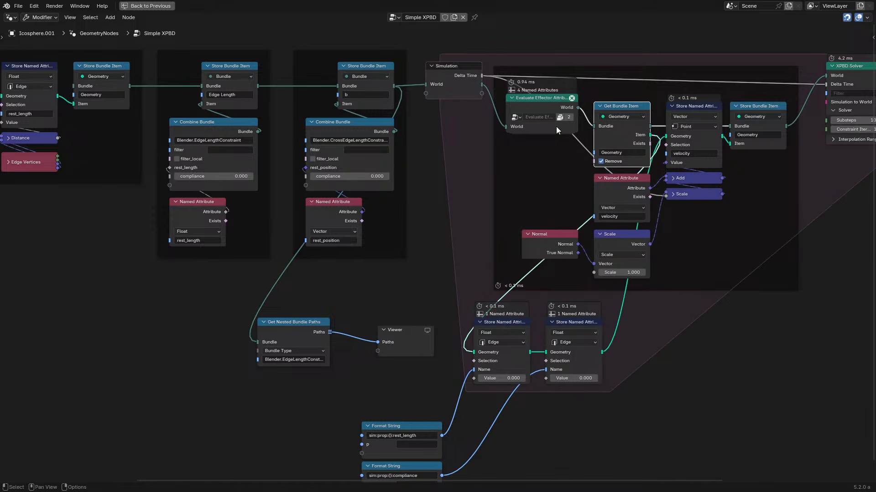
- Mute Evaluate Effector Attributes and link the Geometry Store Bundle Item directly to the Simulation's World input, bypassing the constraint frames
left_click(517, 112)
key("m")
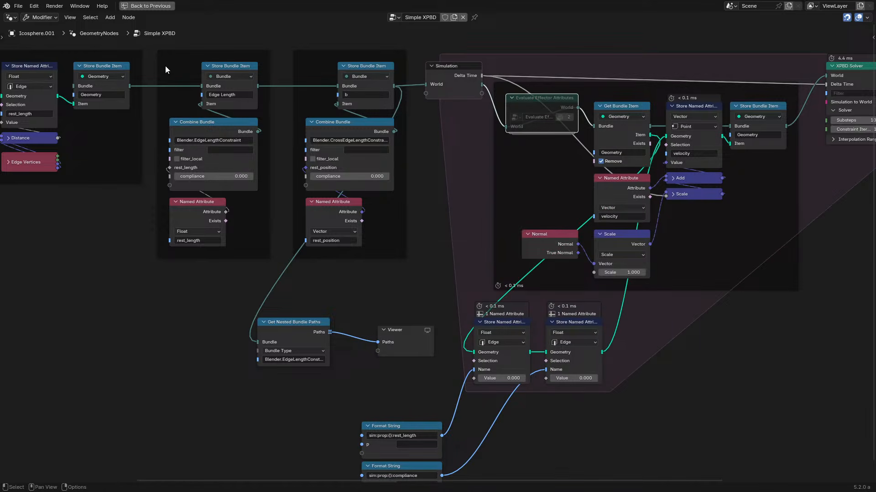
left_click_drag(130, 86, 428, 84)
- Set the p input to "a" on both the rest_length and compliance Format String nodes
middle_click_drag(473, 338, 325, 219)
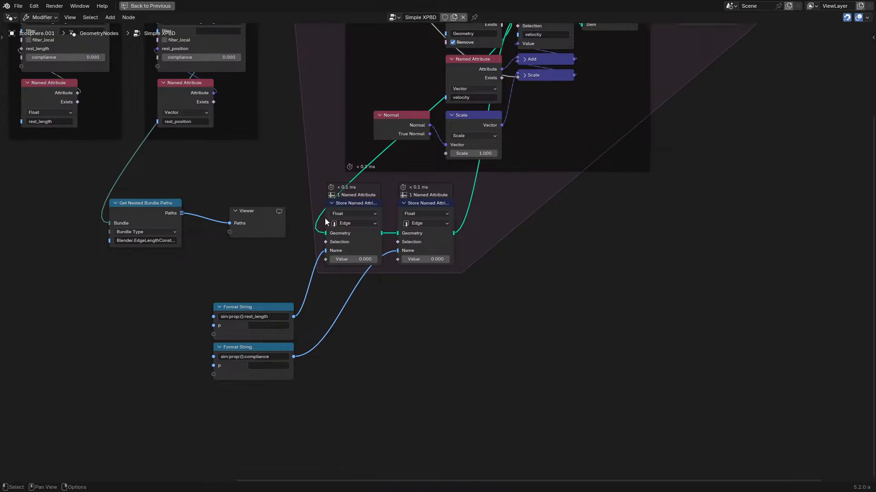
scroll(153, 371, "up", 4)
middle_click_drag(153, 371, 312, 305)
scroll(312, 305, "up", 7)
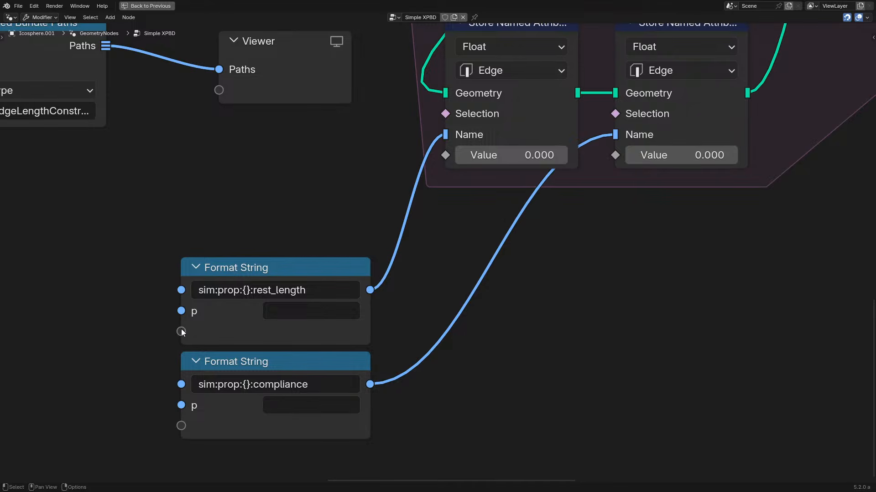
left_click(275, 315)
type("a")
key("Return")
left_click(292, 405)
type("a")
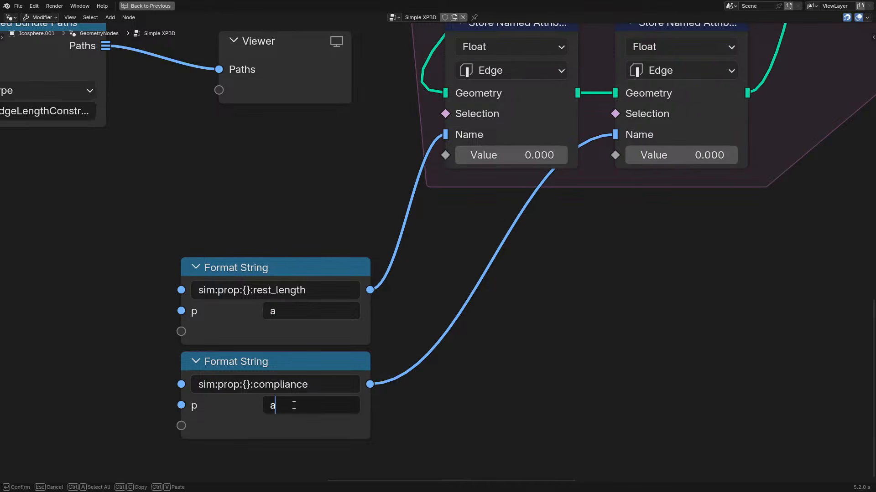
key("Return")
- Set the Value of both pasted Store Named Attribute nodes to 1
scroll(441, 239, "down", 4)
middle_click_drag(443, 237, 356, 334)
left_click_drag(376, 276, 402, 275)
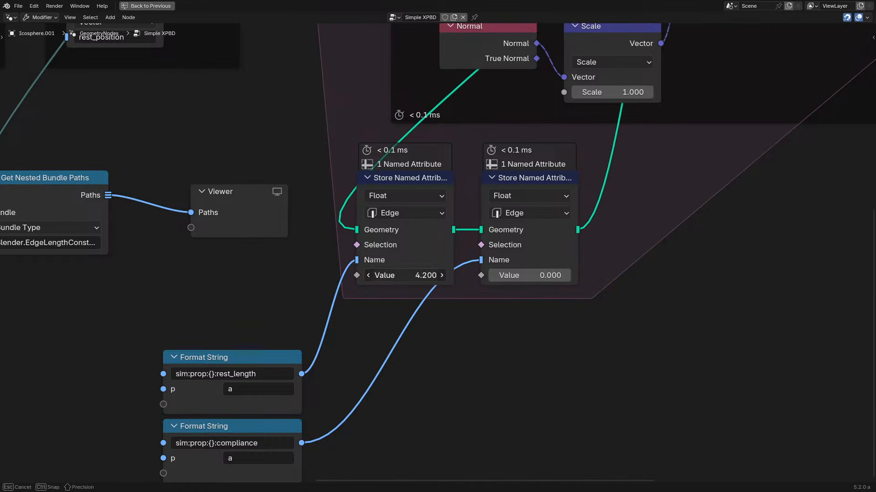
key("Escape")
left_click(409, 277)
type("1")
key("Return")
left_click(518, 276)
type("1")
key("Return")
- Restore the split layout and play the simulation from the start of the timeline
key("ctrl+space")
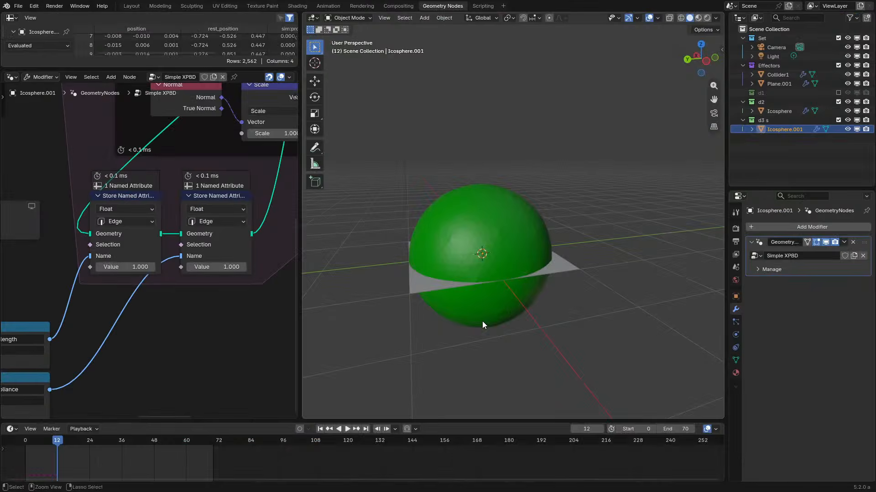
key("space")
left_click(23, 440)
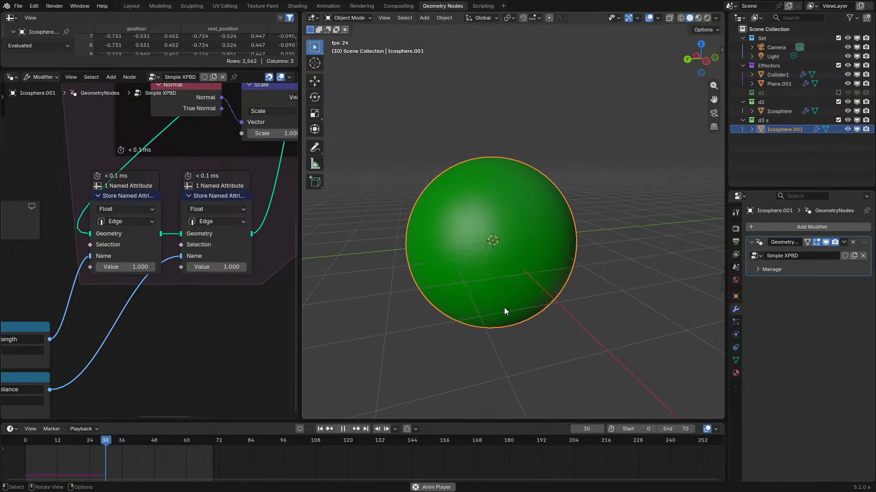
- Set both pasted Store Named Attribute values to 0.1 and the Scale of the Normal's Scale node to 0
key("ctrl+space")
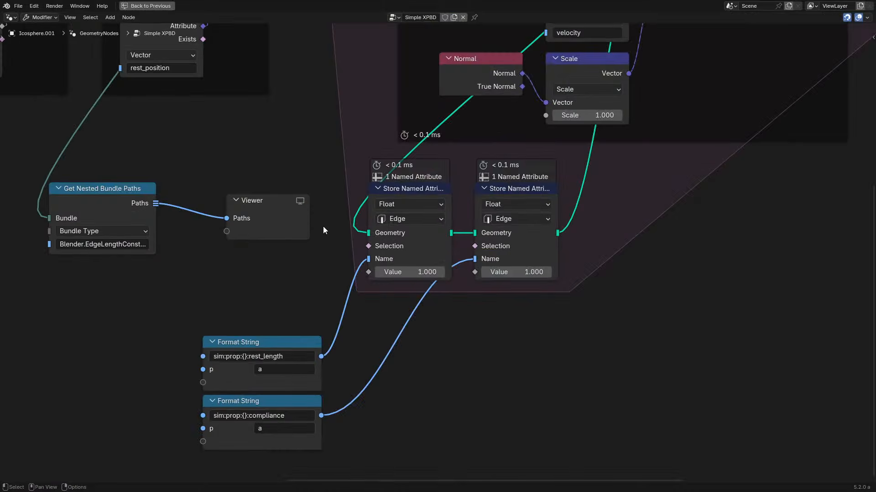
left_click(410, 272)
type(".1")
key("Return")
key("ctrl+c")
key("ctrl+v")
- Replay the simulation from the start, exclude the d2 collection from the view layer, and stop playback
key("ctrl+space")
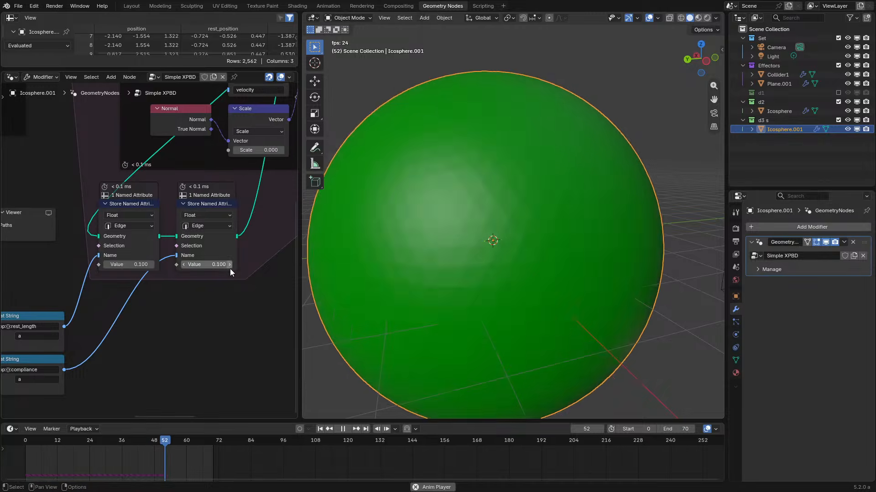
left_click(19, 447)
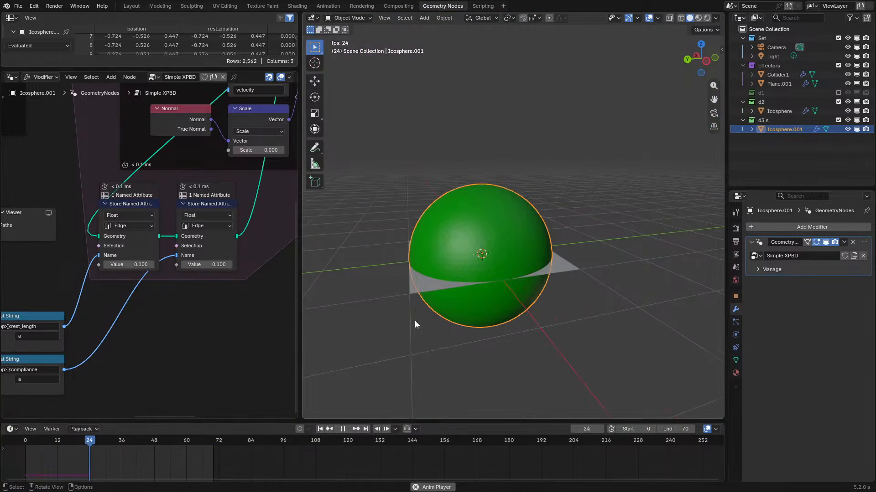
left_click(838, 102)
key("space")
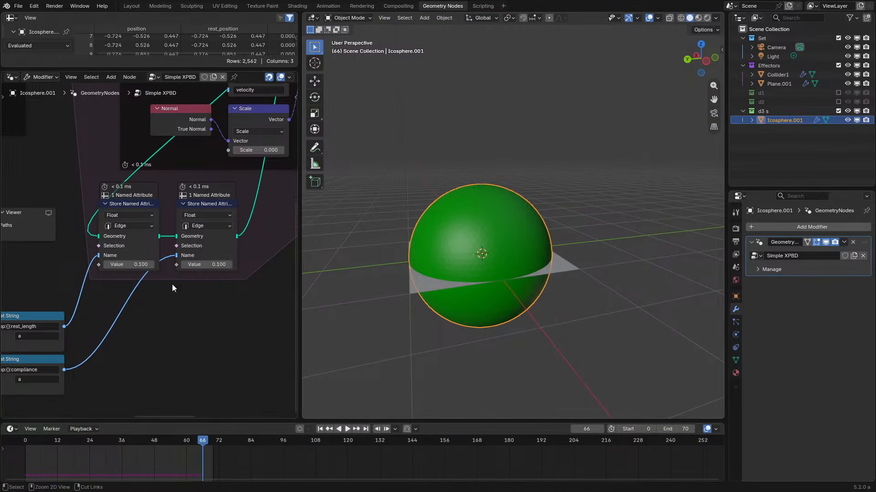
- Show the node editor full-screen and review the pasted attribute nodes and the simulation zone up to the XPBD Solver
key("ctrl+space")
scroll(431, 225, "up", 2)
scroll(431, 225, "down", 6)
middle_click_drag(432, 225, 405, 238)
scroll(408, 239, "up", 4)
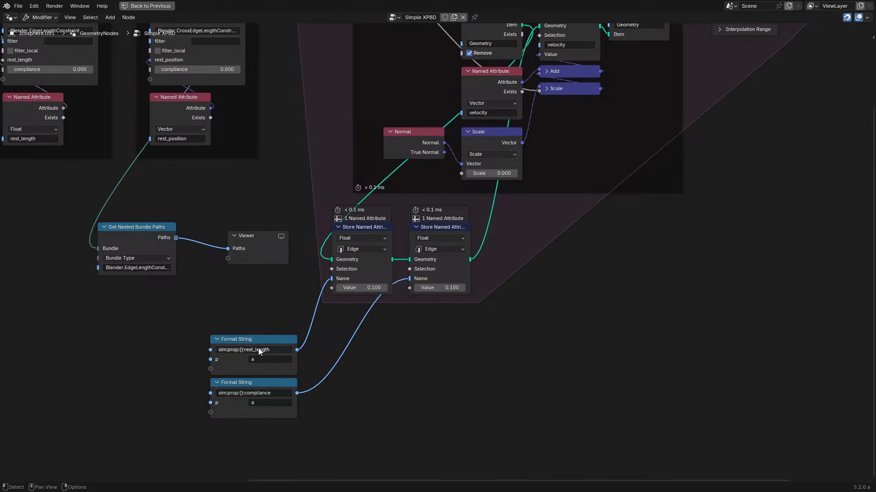
scroll(402, 184, "up", 2)
middle_click_drag(403, 187, 249, 403)
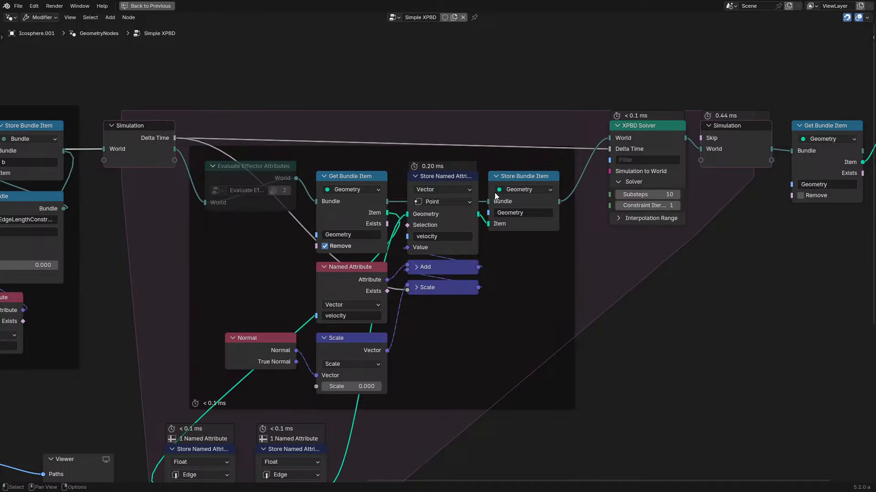
- Open Evaluate Edge Length Attributes inside Evaluate Effector Attributes and trace the nested bundle paths through Get List Item to the Format String nodes
left_click(252, 177)
key("Tab")
left_click(352, 251)
key("Tab")
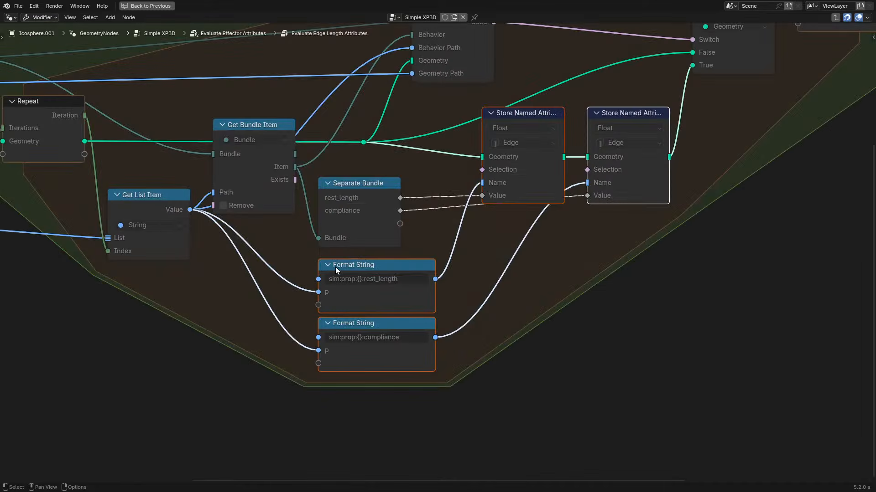
middle_click_drag(157, 227, 476, 201)
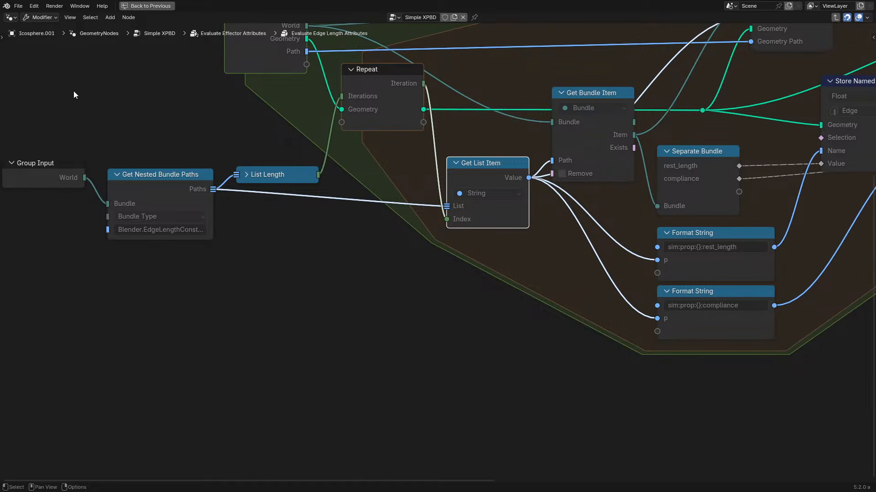
middle_click_drag(726, 192, 435, 220)
scroll(379, 321, "up", 3)
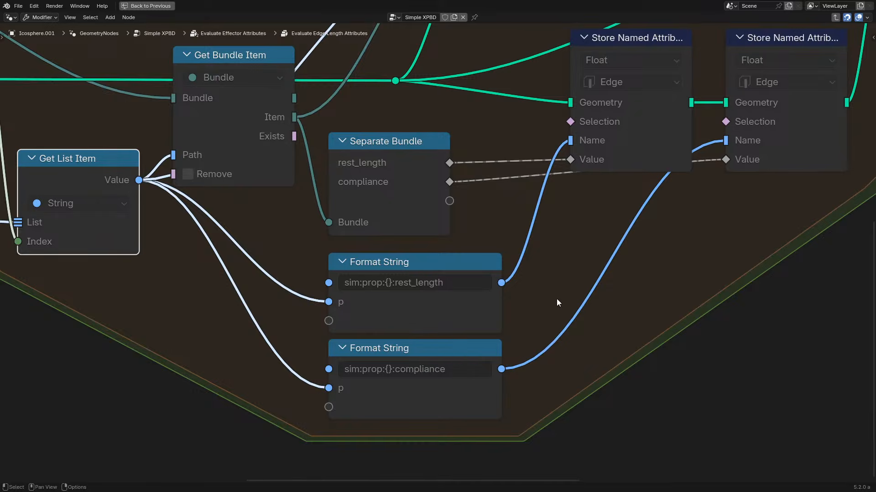
- Examine how Separate Bundle's rest_length and compliance feed the Store Named Attribute nodes, and follow the closure zone to its output
scroll(549, 255, "down", 2)
middle_click_drag(543, 201, 375, 258)
scroll(375, 259, "up", 1)
scroll(273, 219, "down", 1)
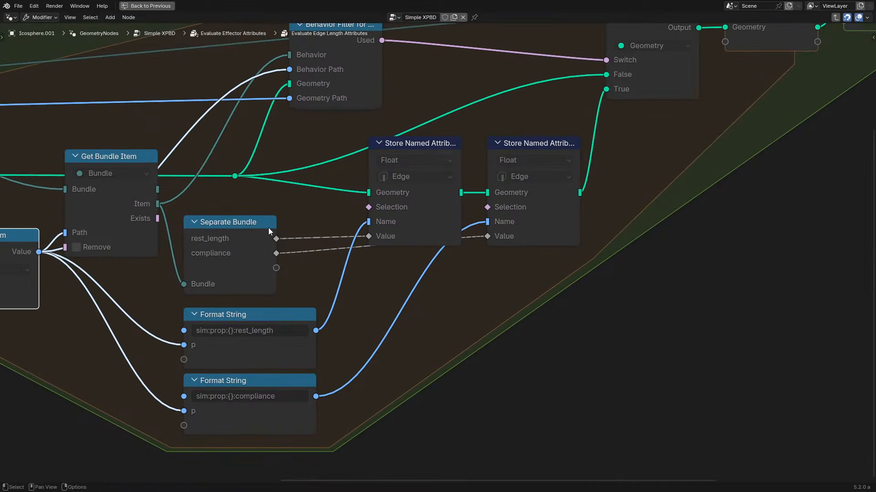
left_click(233, 243)
scroll(382, 151, "down", 2)
middle_click_drag(382, 146, 447, 182)
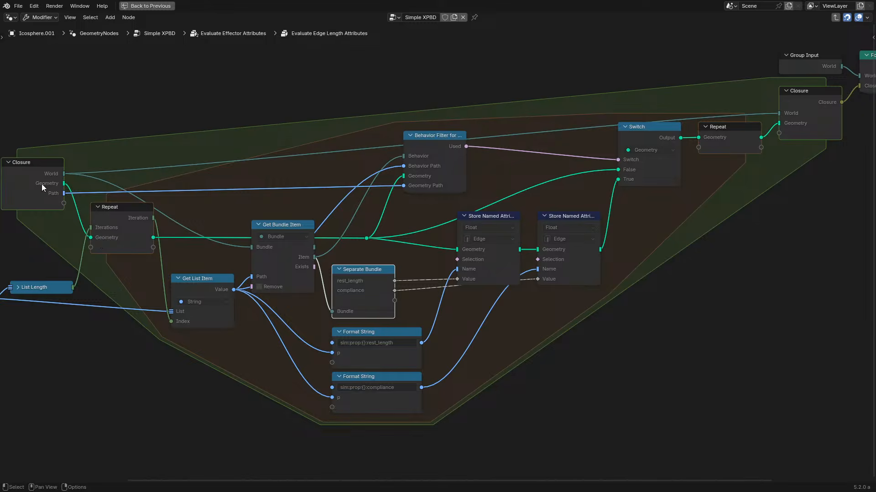
scroll(766, 153, "up", 1)
middle_click_drag(763, 154, 522, 191)
- Inspect the nodes inside the For Each Sim Geometry group and return to Evaluate Edge Length Attributes
left_click(675, 100)
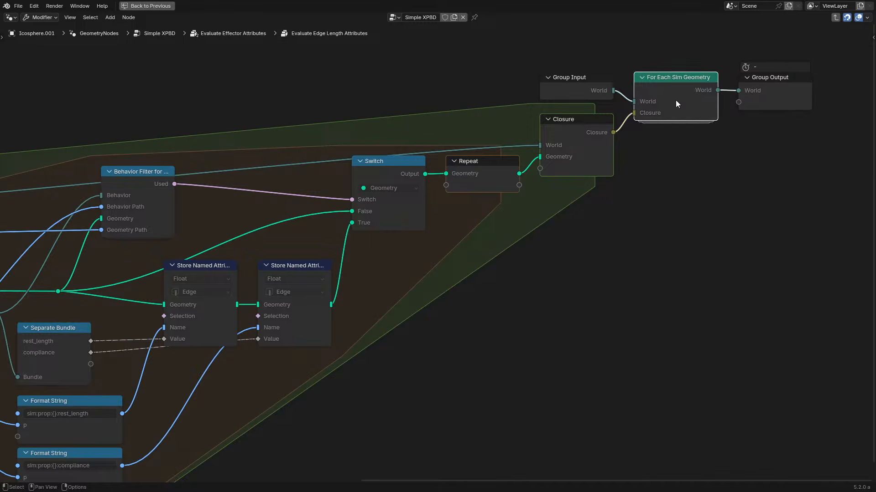
key("Tab")
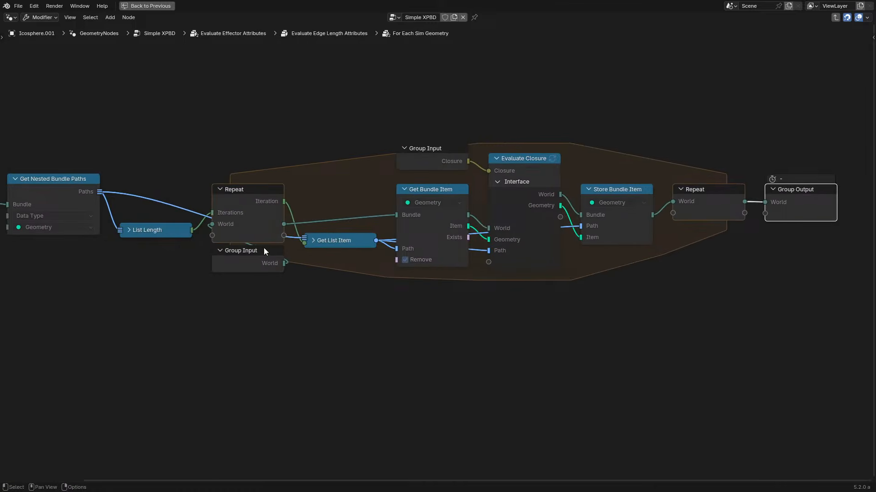
middle_click_drag(264, 249, 347, 202)
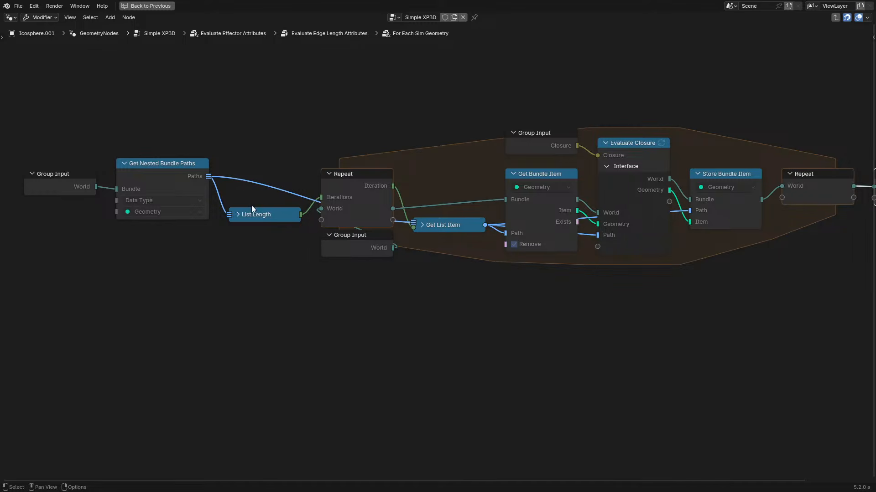
key("Tab")
middle_click_drag(289, 290, 519, 202)
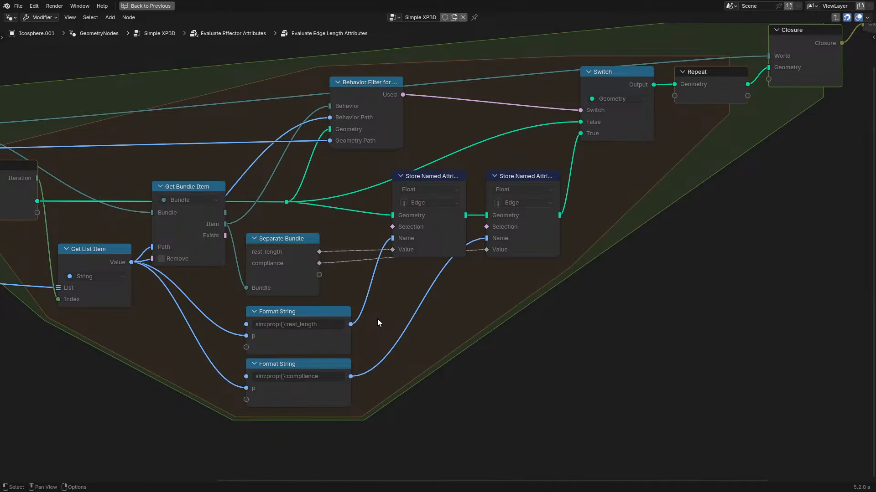
- Look over the Behavior Filter node and return from Evaluate Edge Length Attributes to the Simple XPBD tree
scroll(376, 319, "down", 1)
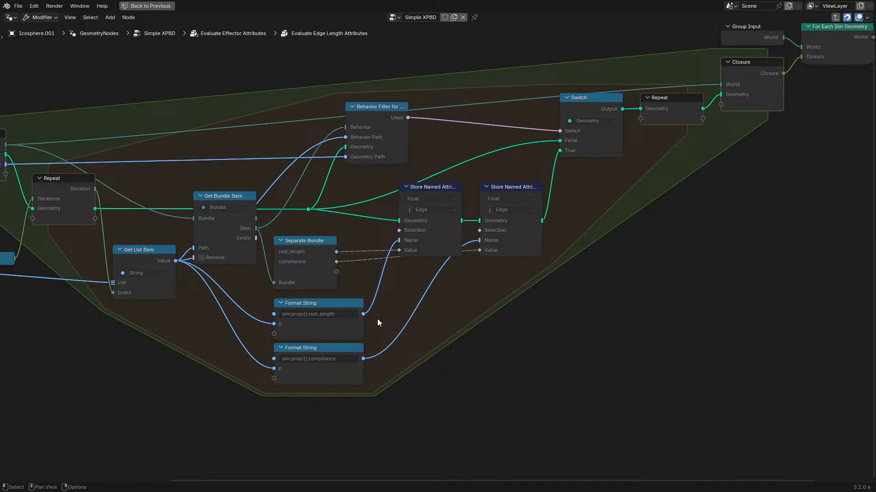
left_click(392, 130)
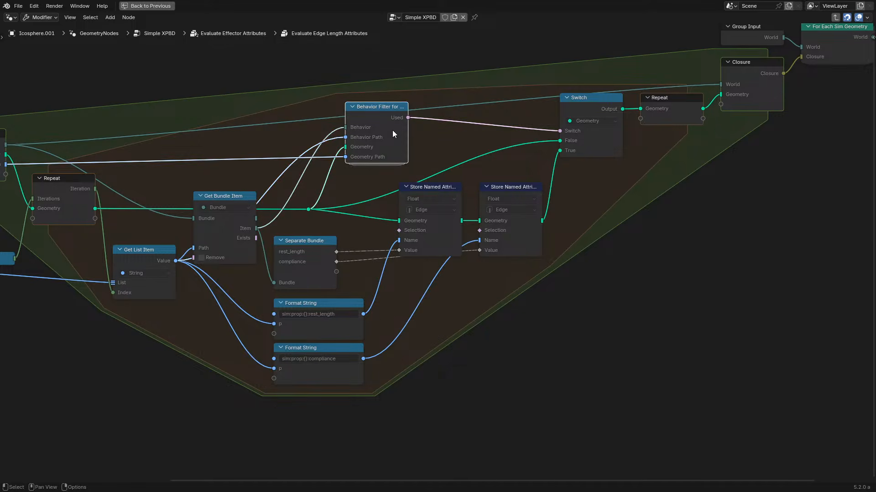
scroll(573, 244, "down", 3)
key("Tab")
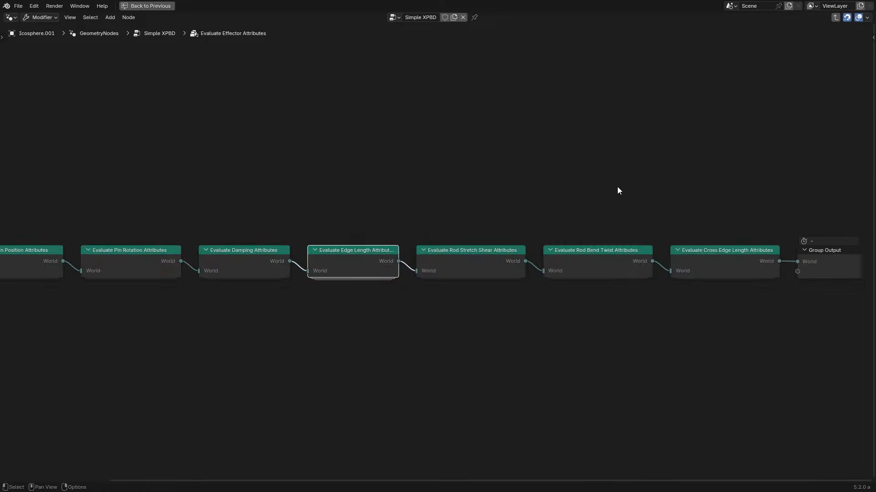
left_click(788, 260)
key("Tab")
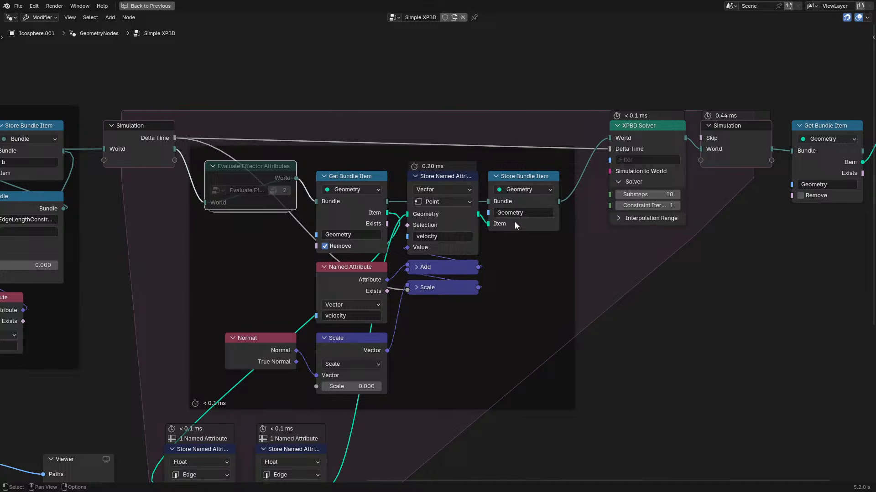
- Restore the split workspace and play the simulation to check the effect of the manual edge attribute nodes
mouse_move(515, 224)
middle_click_drag(500, 402, 640, 205)
key("ctrl+space")
key("space")
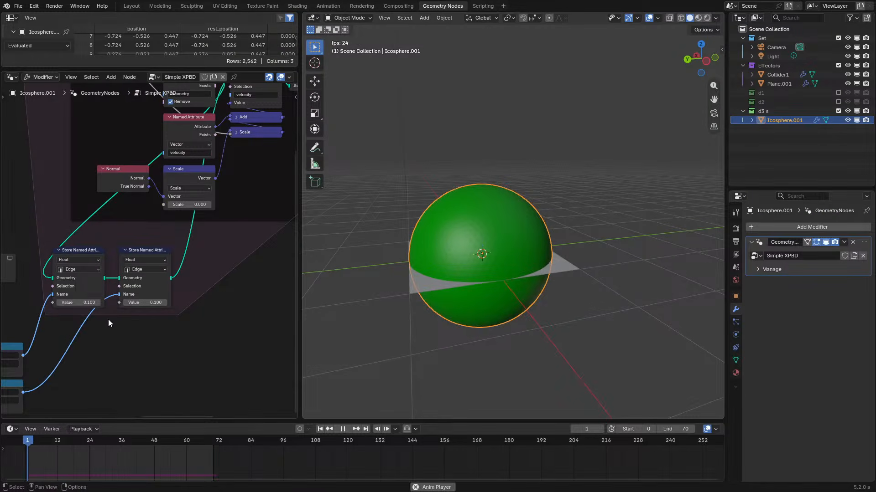
scroll(127, 266, "down", 4)
middle_click_drag(122, 230, 279, 326)
key("space")
- Set the path of the edge length constraint's Store Bundle Item to a
middle_click_drag(142, 196, 219, 195)
scroll(151, 246, "up", 4)
left_click(129, 177)
type("a")
key("Return")
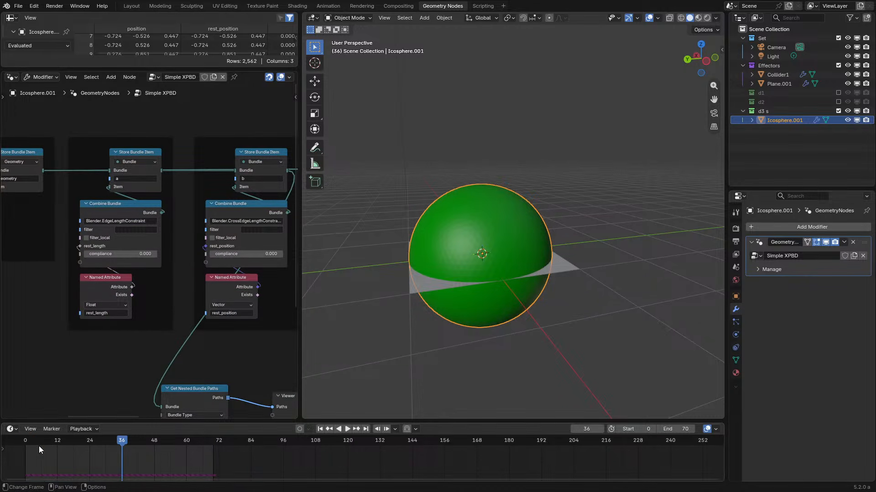
- Link Get Bundle Item's Item straight to the velocity Store Named Attribute, bypassing the two edge attribute nodes, and replay the simulation from the start
left_click(43, 444)
scroll(109, 377, "down", 4)
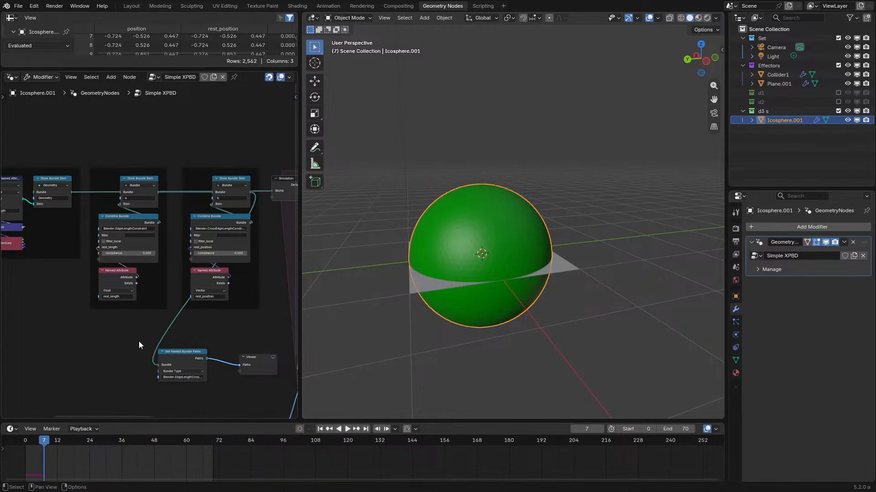
scroll(141, 326, "up", 7)
scroll(146, 285, "down", 7)
middle_click_drag(193, 307, 276, 280)
scroll(275, 280, "up", 1)
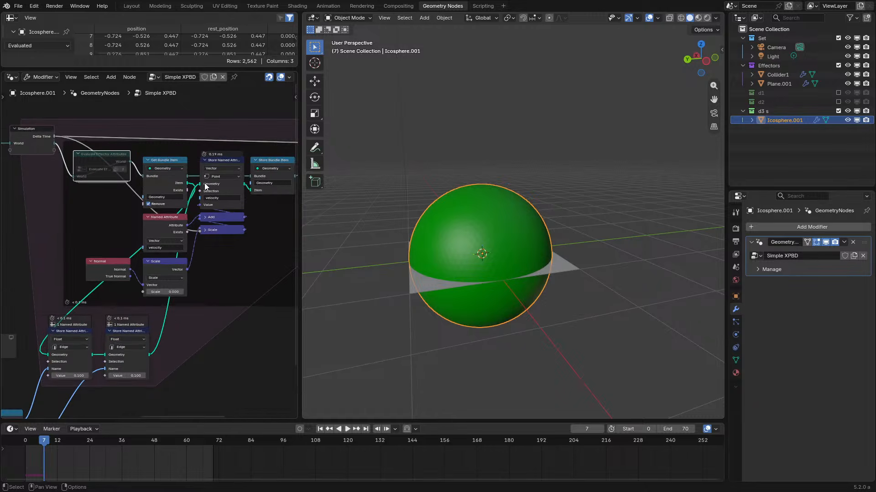
left_click_drag(188, 183, 200, 184)
key("space")
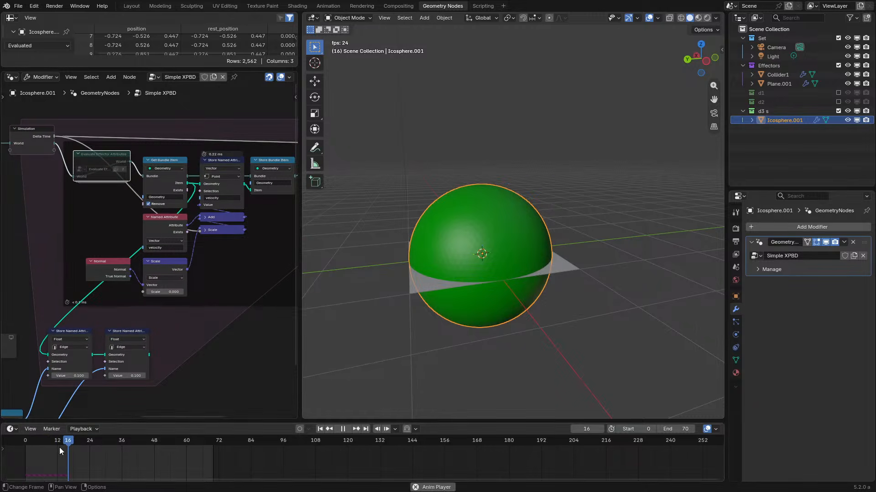
left_click_drag(60, 446, 5, 447)
key("space")
- Connect the Bundle output of Store Bundle Item b to the Simulation's World input and replay the simulation from the start
key("ctrl+space")
middle_click_drag(132, 239, 497, 295)
scroll(497, 294, "up", 4)
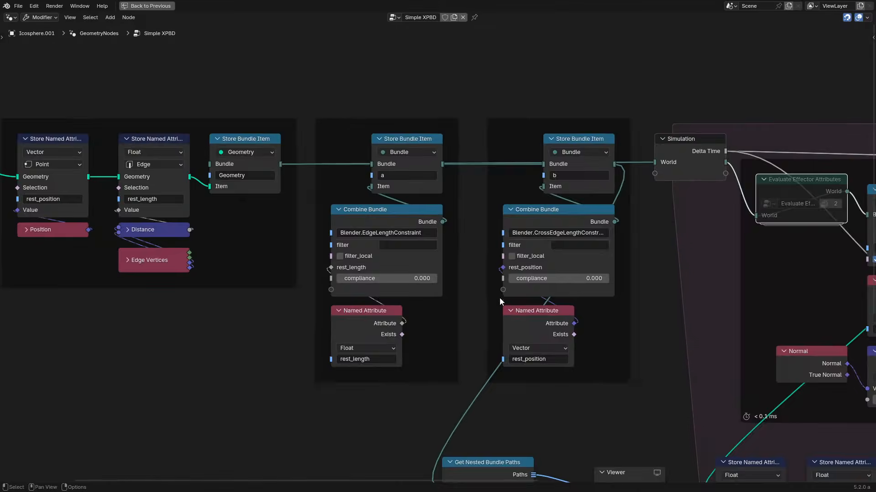
middle_click_drag(764, 268, 413, 153)
middle_click_drag(350, 73, 369, 173)
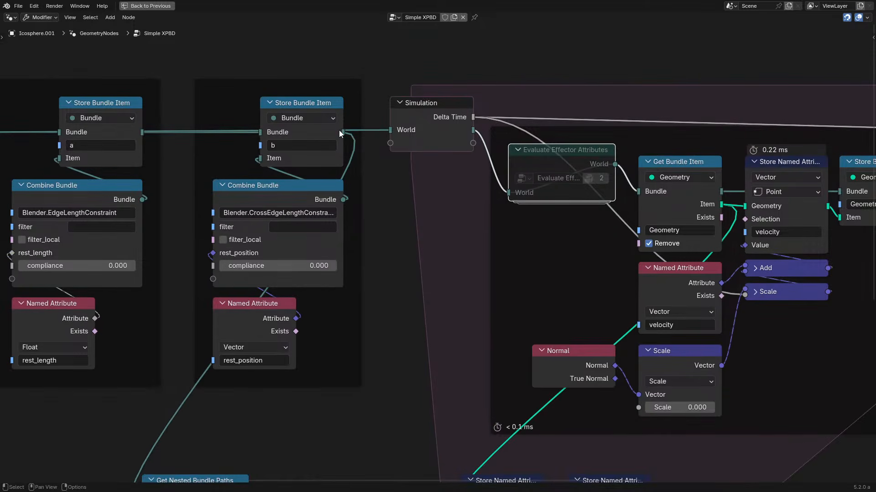
left_click_drag(343, 131, 390, 125)
key("ctrl+space")
key("space")
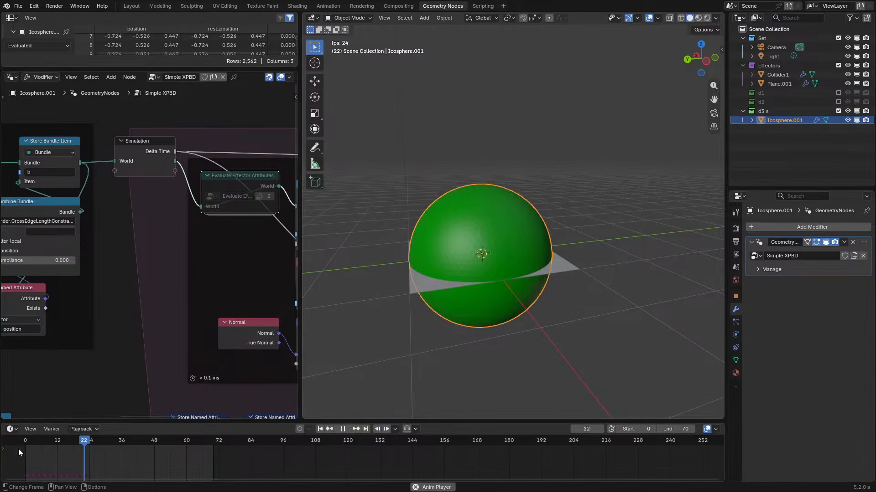
left_click(21, 440)
key("space")
- Reconnect the last edge Store Named Attribute to the velocity node's Geometry input and replay the simulation, checking the sphere up close
middle_click_drag(247, 273, 75, 254)
scroll(74, 254, "down", 4)
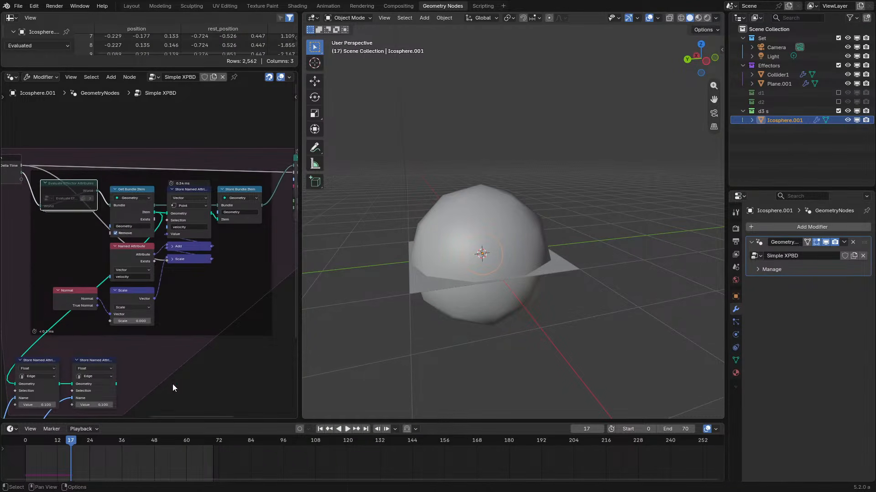
left_click_drag(116, 384, 167, 214)
key("space")
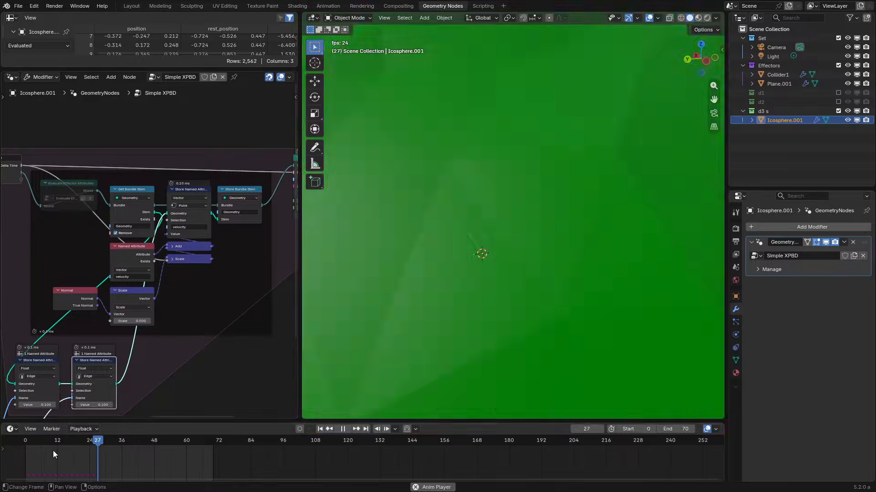
left_click(25, 438)
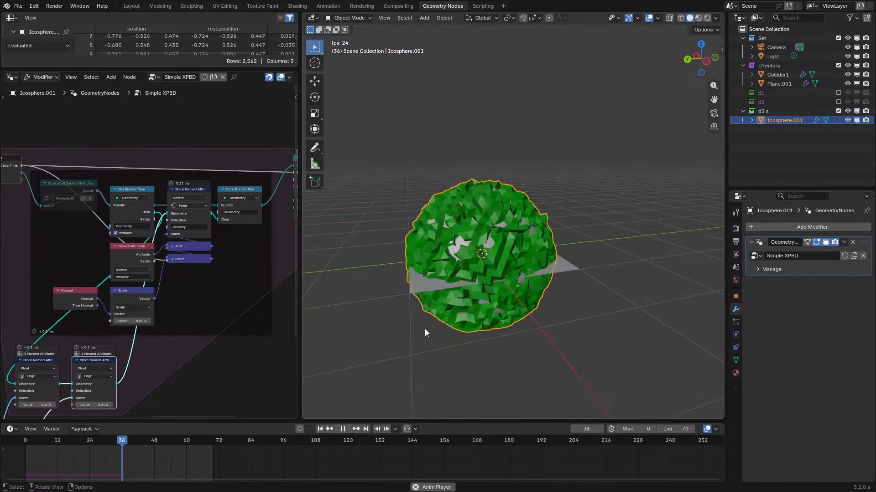
scroll(425, 329, "up", 3)
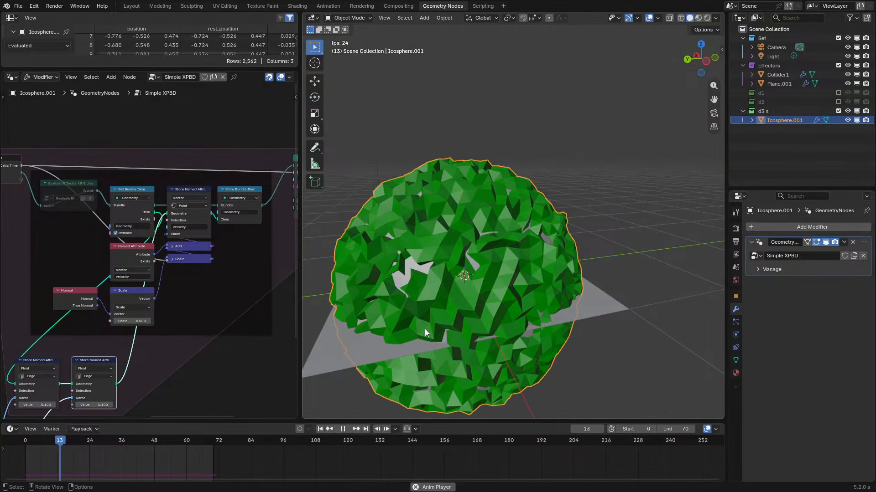
- Try the simulation again with the two edge Store Named Attribute nodes bypassed
key("space")
middle_click_drag(116, 221, 161, 186)
key("space")
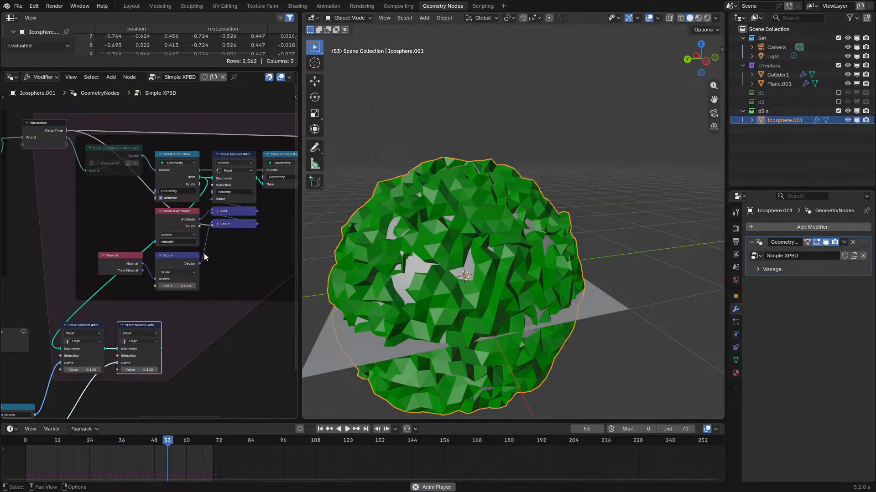
key("space")
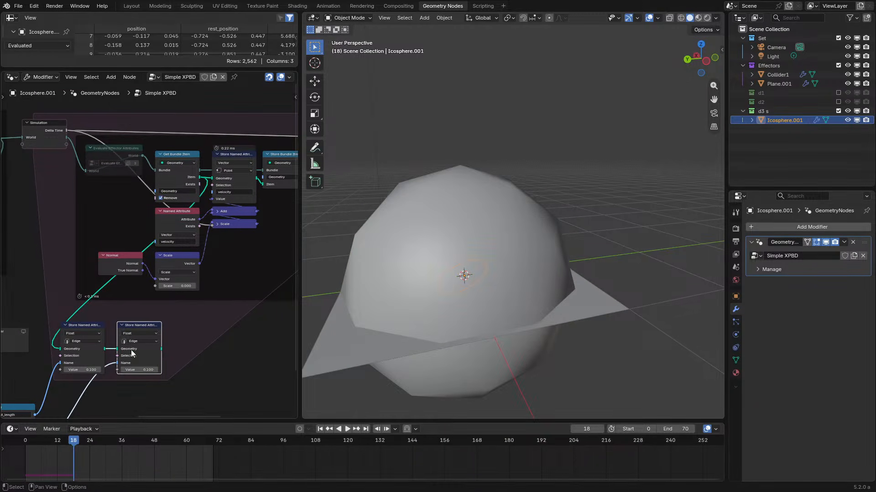
- Link the second edge Store Named Attribute back into the velocity node's Geometry input and restart playback
left_click_drag(160, 349, 213, 179)
key("space")
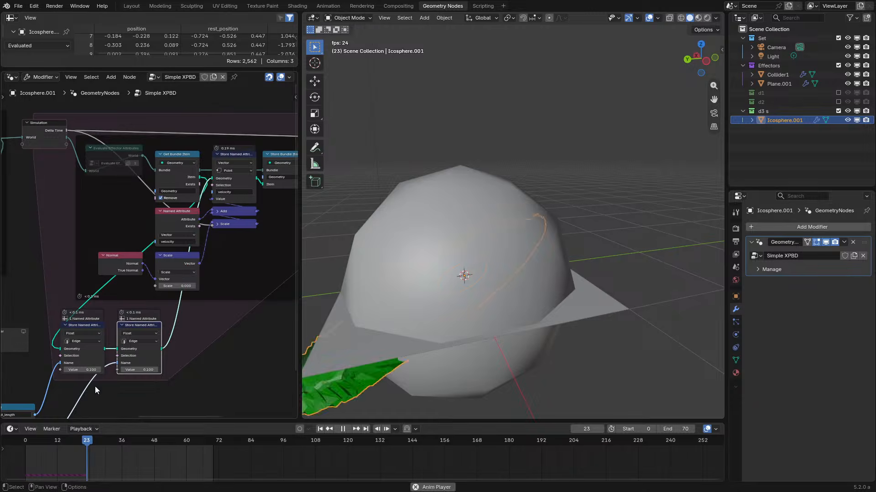
left_click(14, 443)
- Link the geometry Store Bundle Item directly to the Simulation's World input, skipping constraint bundles a and b, and test playback
scroll(53, 193, "down", 6)
middle_click_drag(54, 193, 157, 215)
key("space")
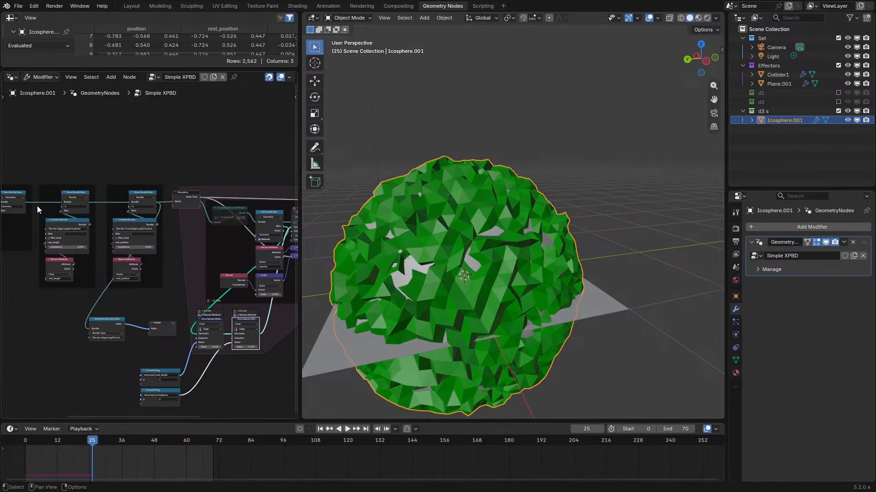
left_click(27, 203)
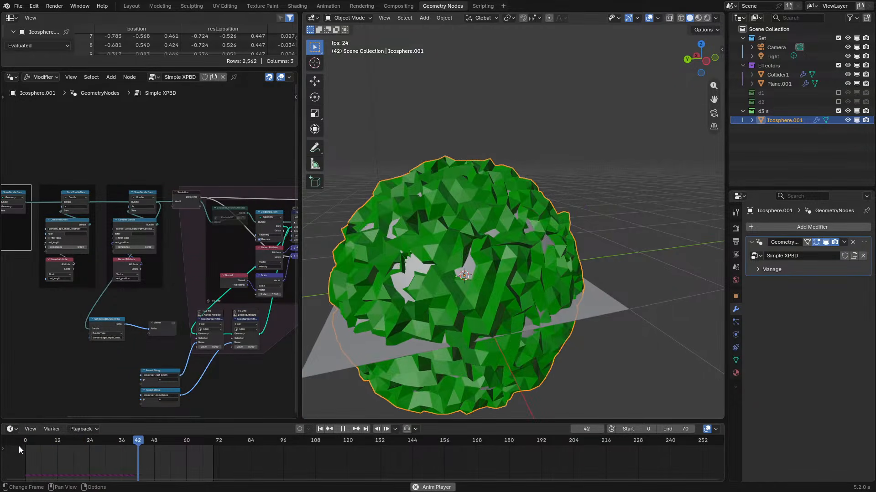
left_click(16, 446)
key("space")
key("space")
scroll(162, 200, "up", 1)
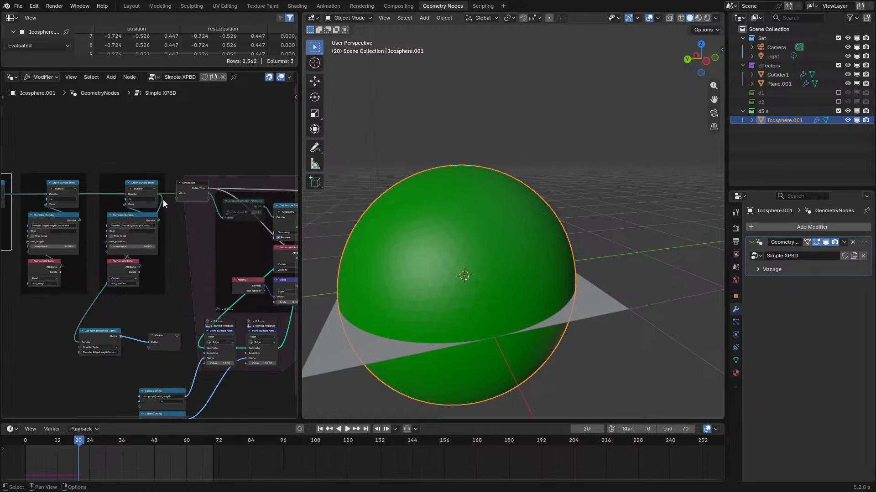
- Restore the link from Store Bundle Item b to the Simulation's World input and replay from the first frame
left_click_drag(160, 196, 180, 193)
key("space")
left_click(9, 444)
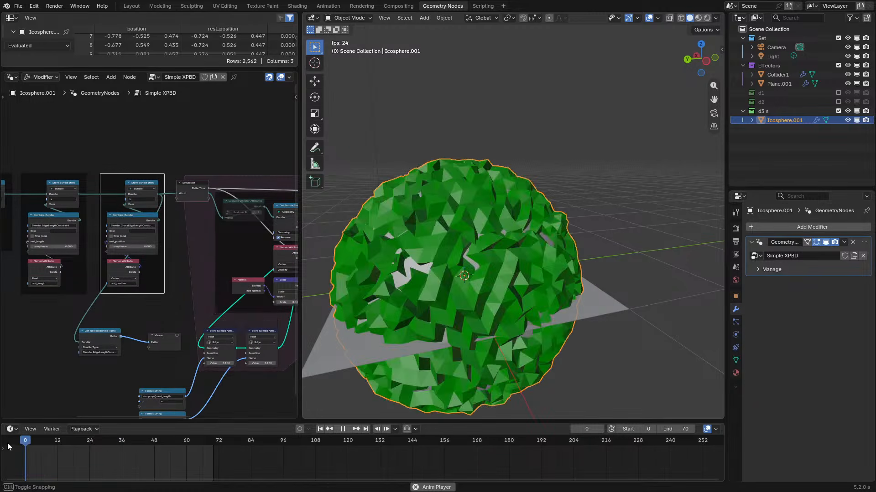
key("space")
- Set the value of the rest_length Store Named Attribute node to 0.180 while the simulation plays
middle_click_drag(134, 349, 140, 240)
key("ctrl+space")
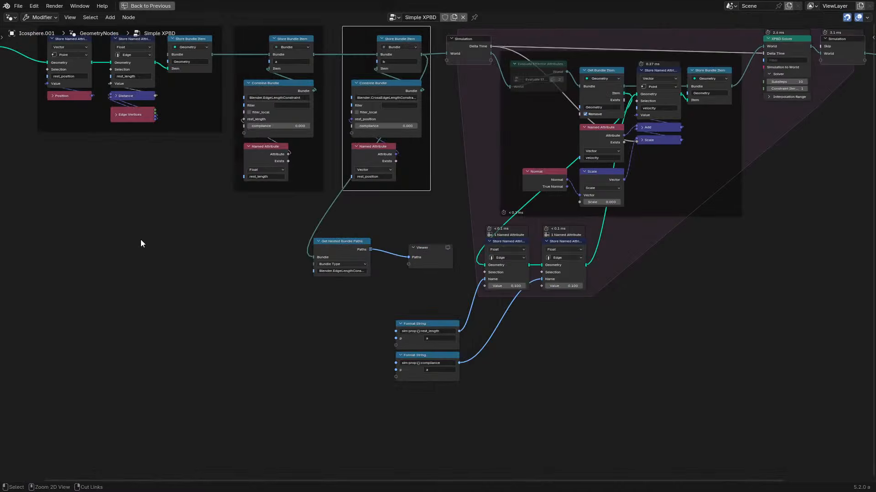
key("ctrl+space")
key("space")
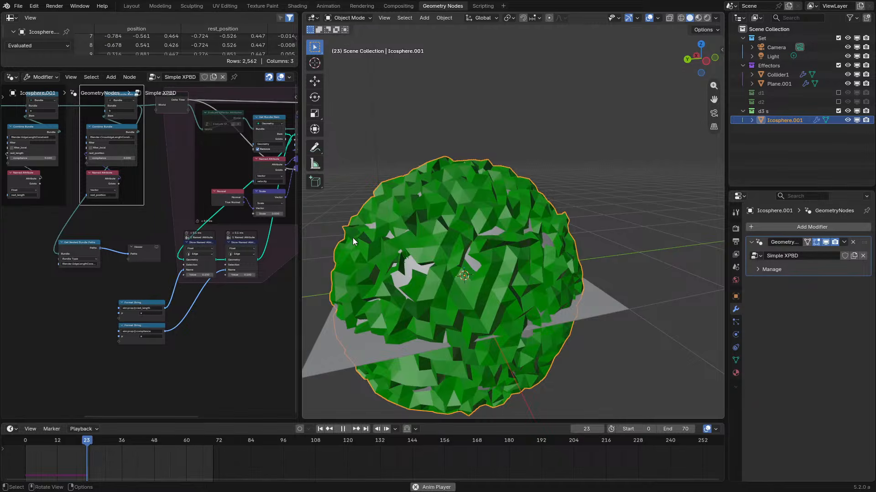
scroll(193, 292, "up", 2)
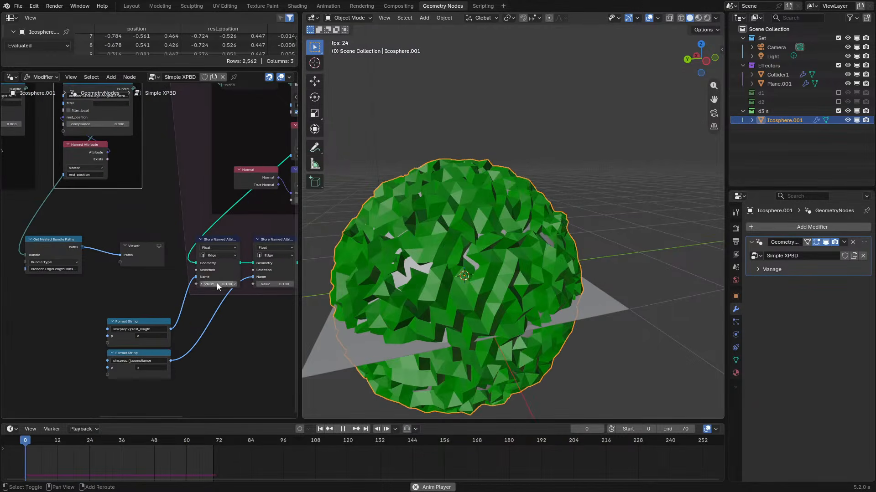
left_click(217, 284, "shift")
left_click_drag(216, 286, 240, 286)
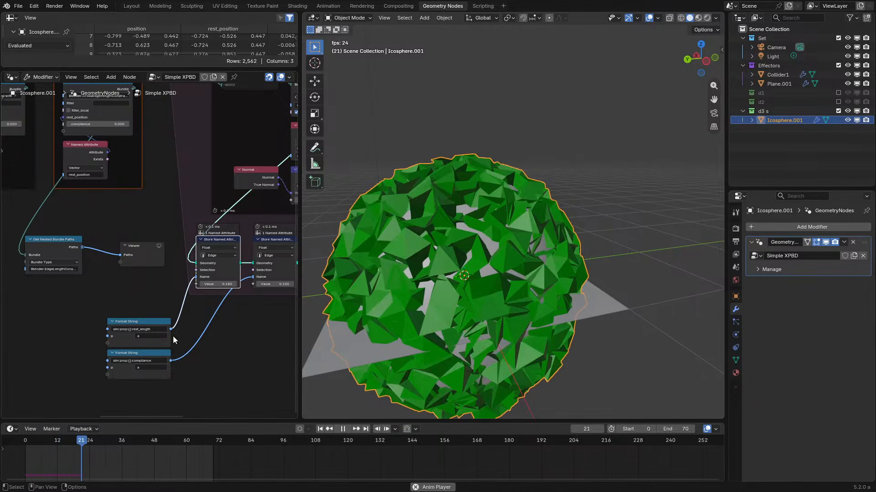
- Cut the Named Attribute links feeding rest_length and rest_position in the two constraint Combine Bundle nodes
key("ctrl+space")
scroll(274, 265, "up", 3)
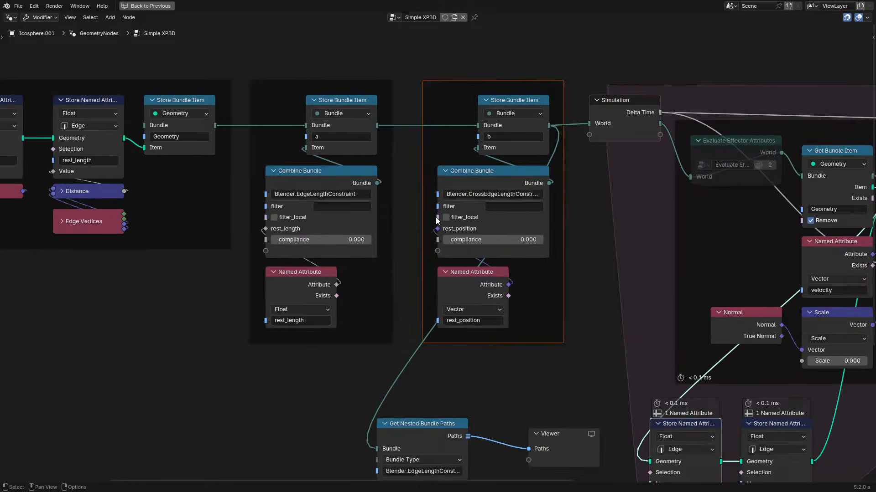
mouse_move(316, 261)
right_mouse_down("ctrl")
mouse_move(296, 283)
mouse_move(198, 258)
right_mouse_up("ctrl")
key("ctrl+space")
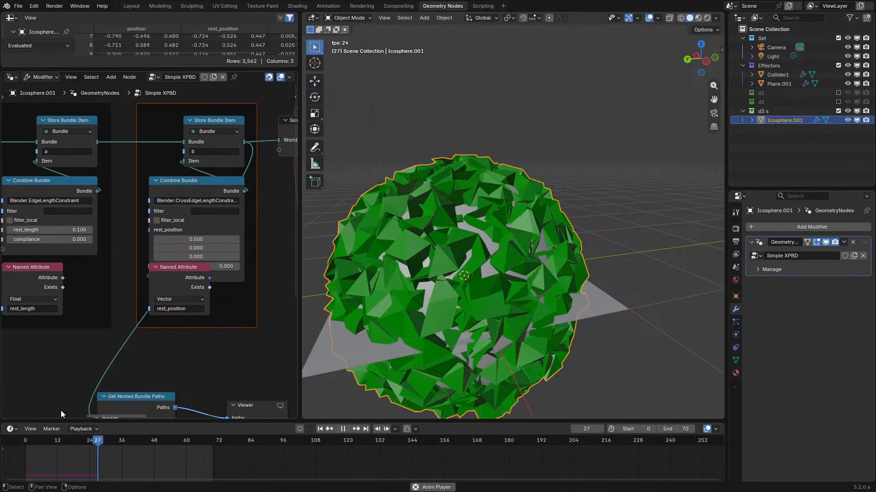
- Set rest_length to 0 in the Blender.EdgeLengthConstraint Combine Bundle
left_click(64, 231)
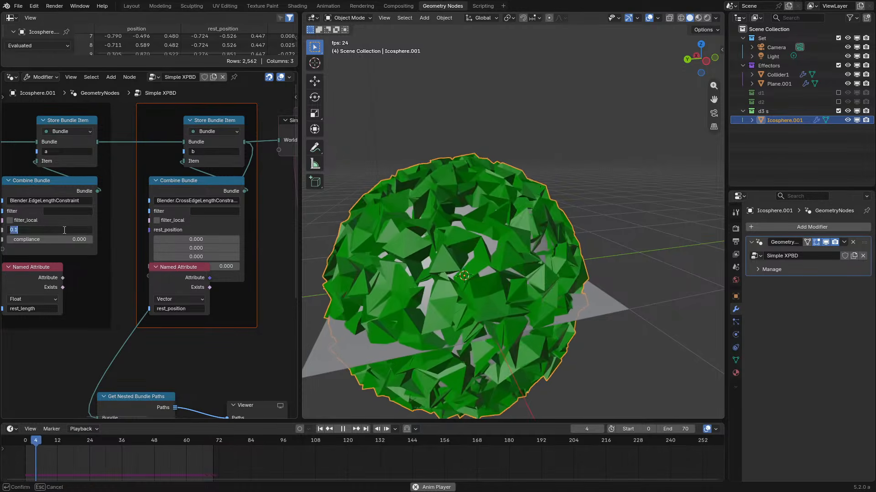
type("0")
key("Return")
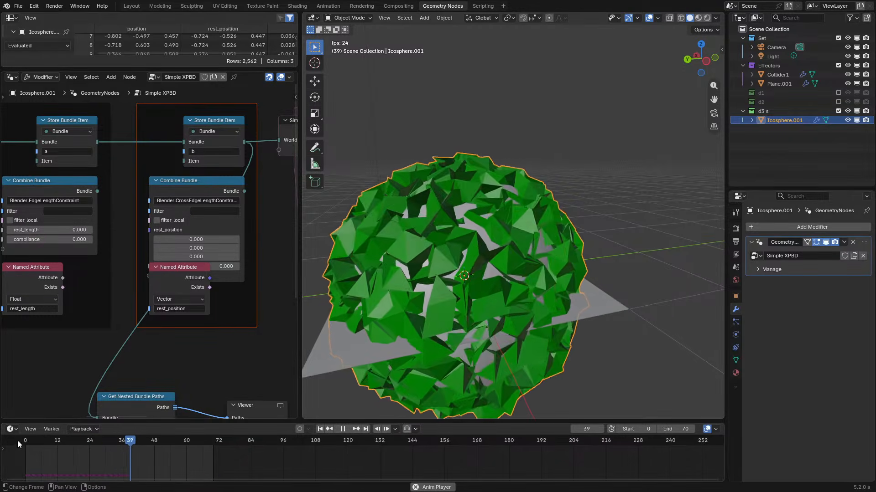
- Stop playback and connect the Blender.EdgeLengthConstraint bundle to the Item input of Store Bundle Item a
key("space")
left_click(91, 188)
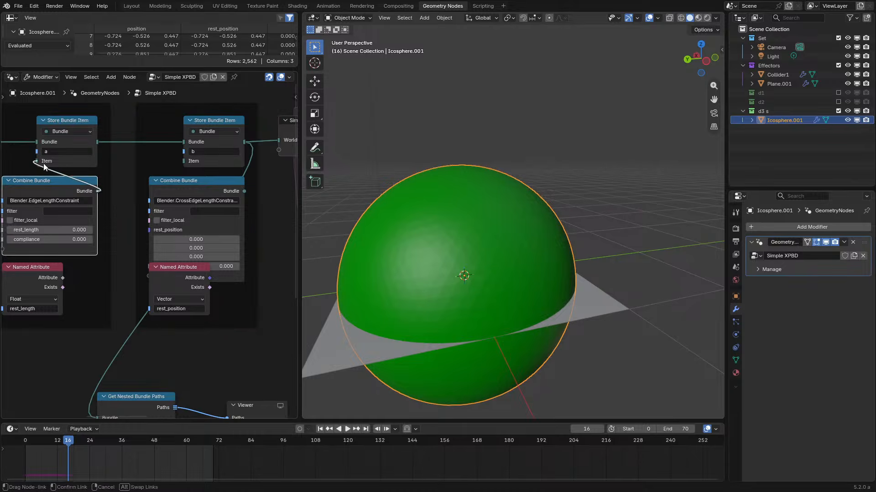
key("ctrl+space")
middle_click_drag(587, 286, 627, 405)
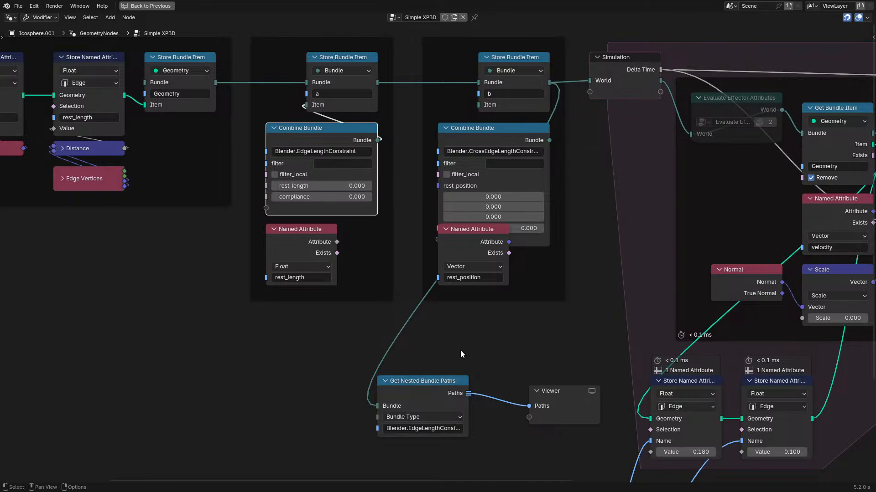
key("ctrl+space")
- Replay the simulation from the start and inspect the sphere from another angle
key("space")
left_click(24, 442)
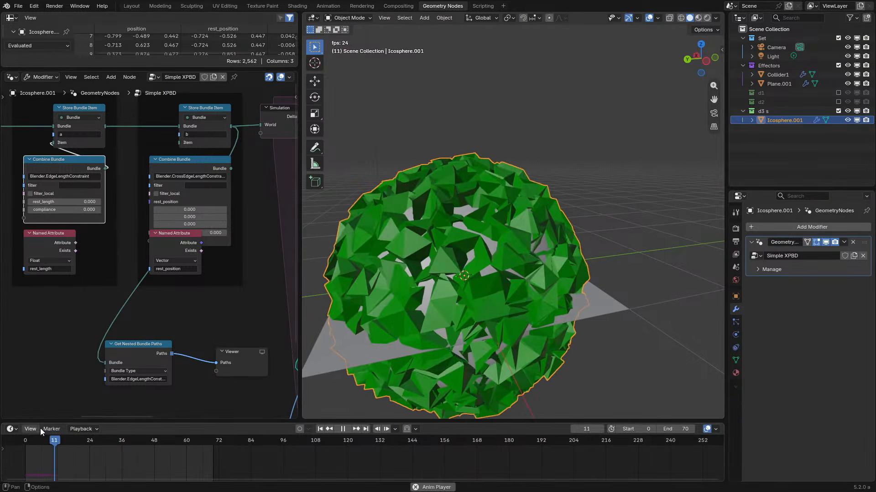
middle_click_drag(436, 302, 472, 307)
key("space")
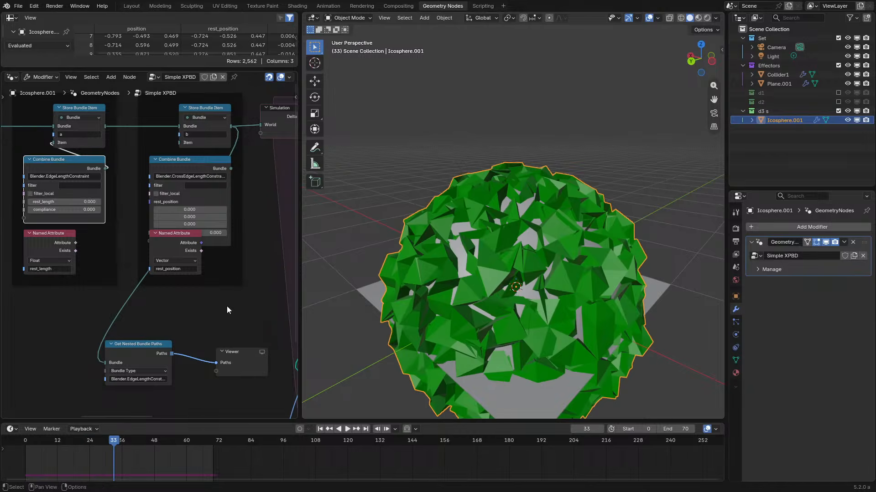
- Cut the Format String link to the first Store Named Attribute and set its name to sim:prop:a:rest_length
key("ctrl+space")
middle_click_drag(416, 267, 374, 281)
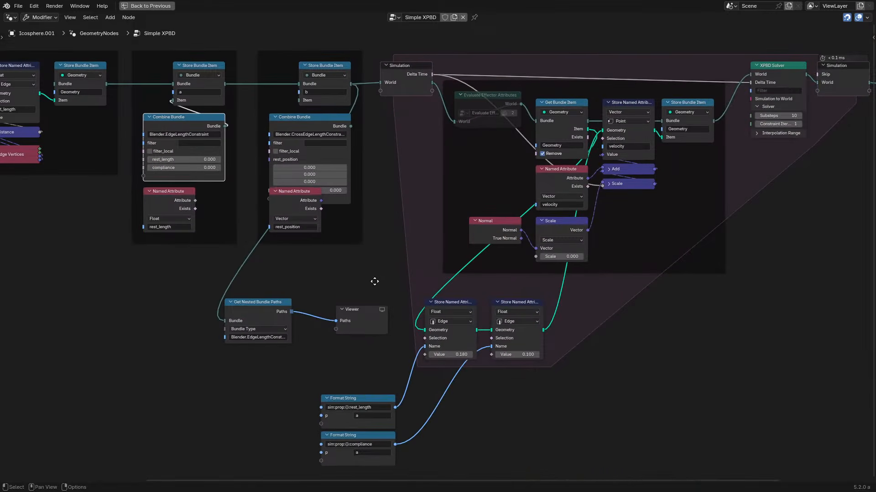
scroll(365, 310, "up", 3)
left_click(282, 315)
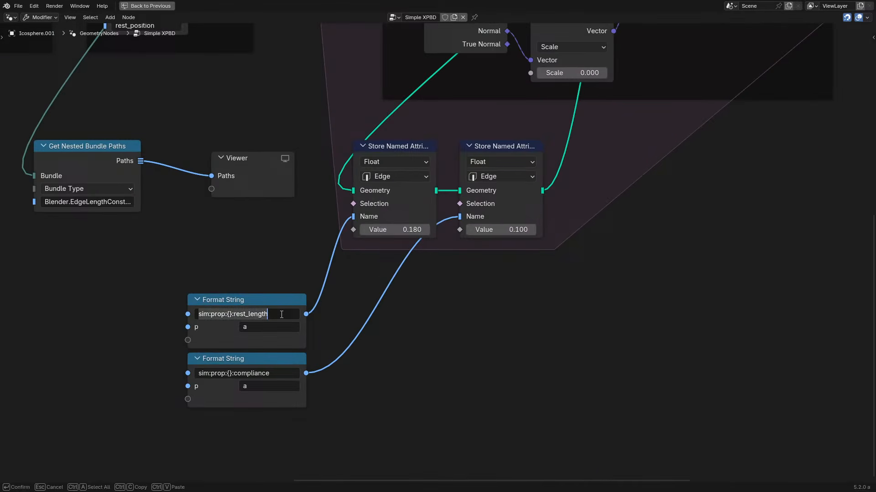
right_click_drag(307, 247, 339, 273, "ctrl")
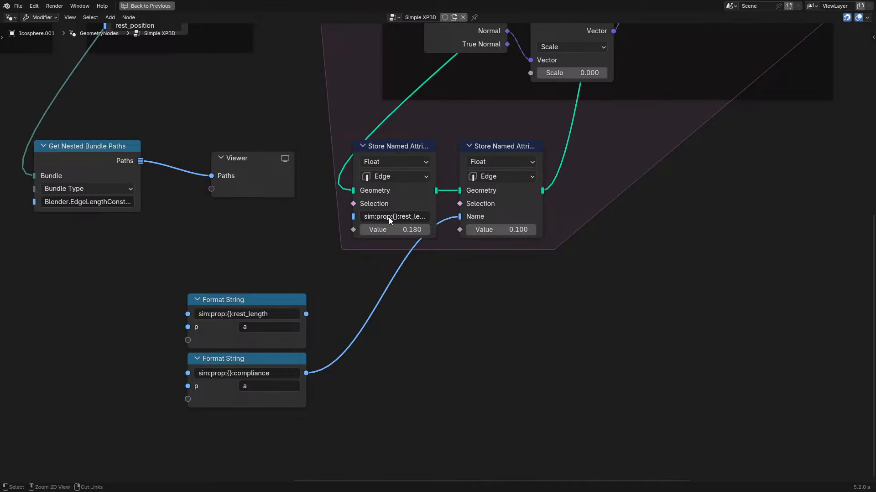
left_click(389, 217)
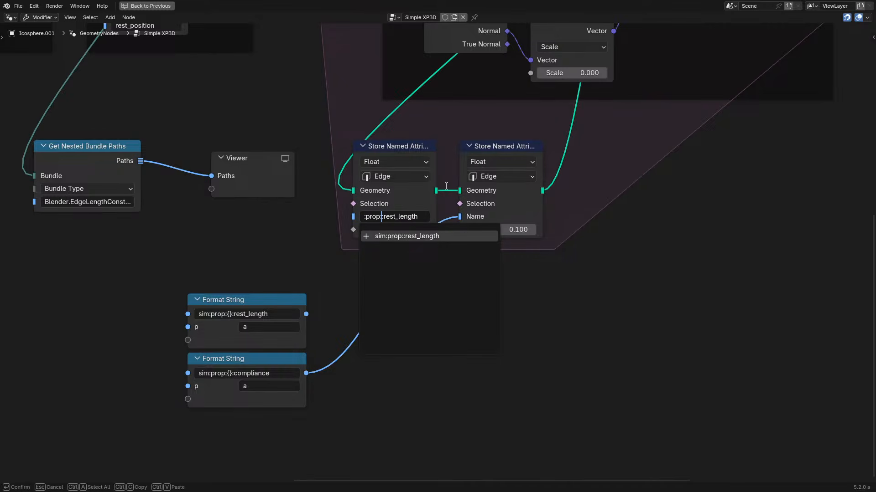
key("Return")
left_click(407, 206)
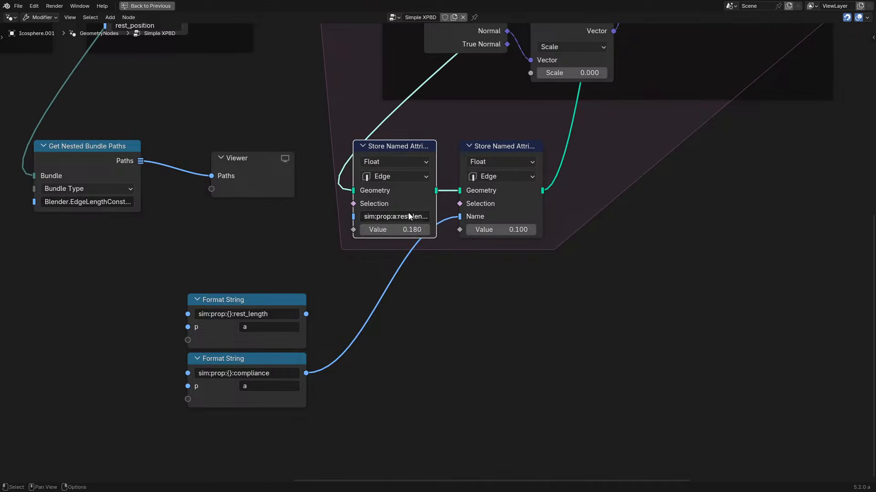
left_click(409, 215)
key("Return")
- Disconnect the compliance Format String from the second Store Named Attribute and name the attribute sim:prop:a:compliance
left_click(264, 373)
key("Escape")
right_click_drag(451, 220, 500, 231, "ctrl")
left_click(503, 220)
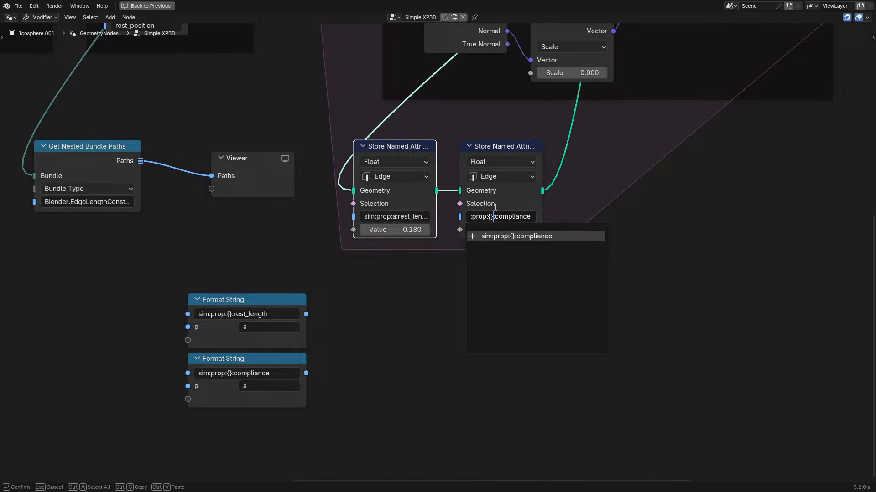
key("Return")
- Delete the two Format String nodes along with the Get Nested Bundle Paths and Viewer nodes
left_click_drag(89, 240, 347, 484)
key("x")
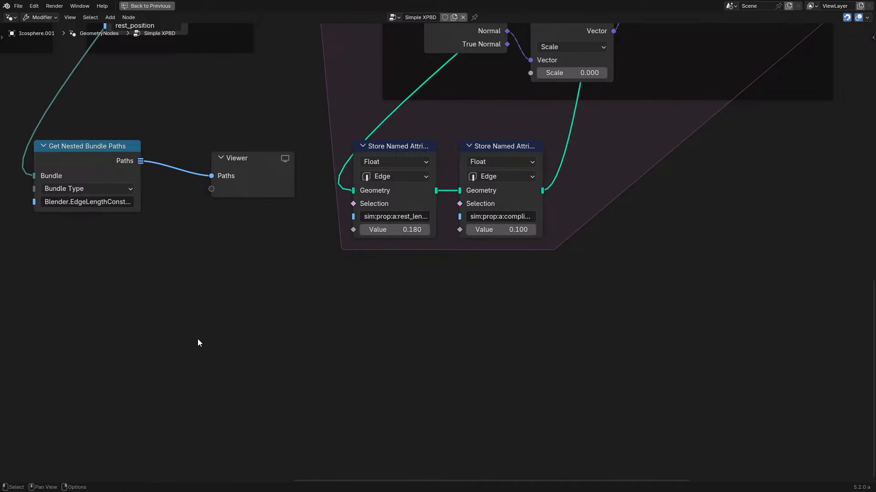
left_click_drag(105, 226, 258, 114)
key("x")
- Place a copy of the muted Evaluate Effector Attributes node above the simulation zone and remove the original from the chain
middle_click_drag(299, 140, 97, 359)
scroll(98, 359, "down", 4)
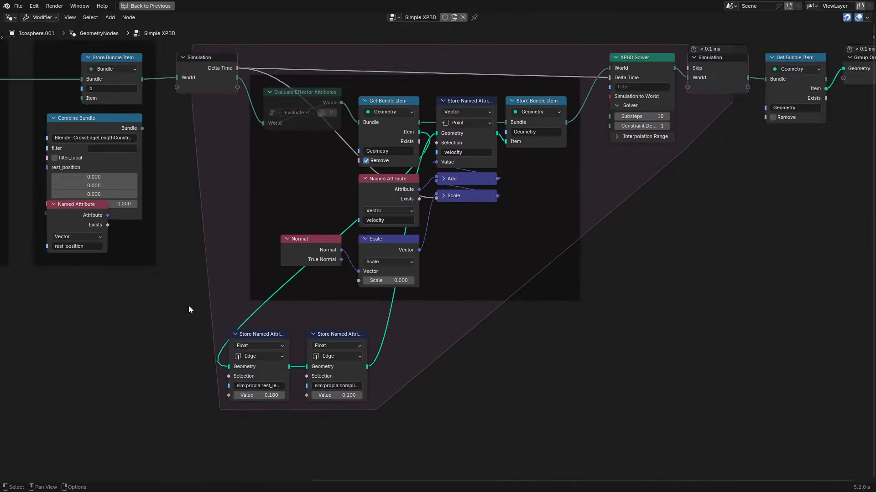
middle_click_drag(218, 275, 373, 319)
left_click(466, 137)
key("ctrl+c")
key("ctrl+v")
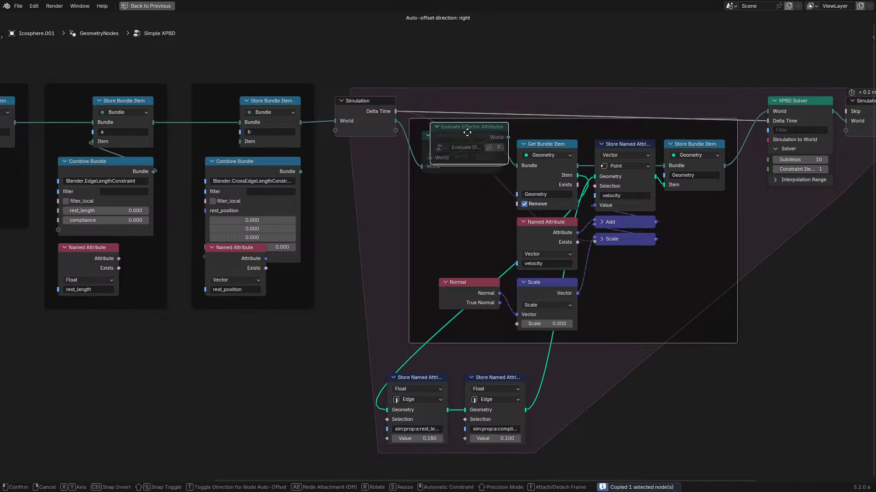
left_click(485, 30)
left_click(459, 142)
key("ctrl+c")
key("ctrl+x")
scroll(510, 191, "down", 4)
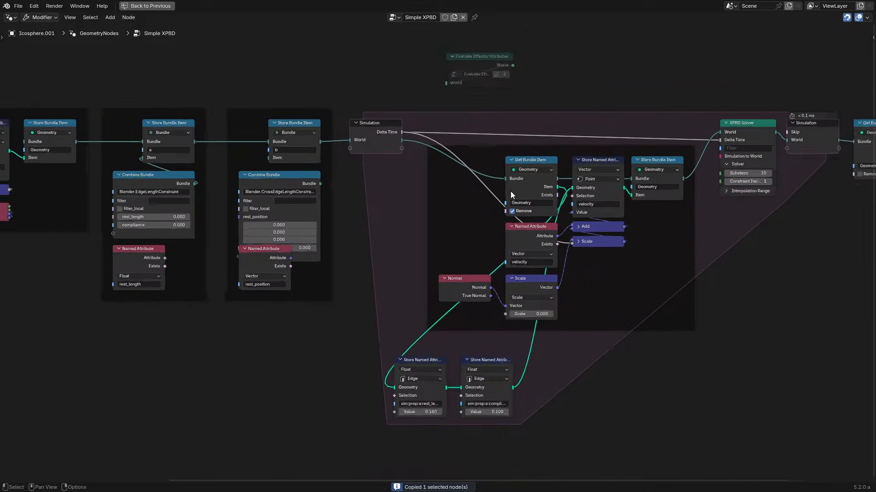
- Shift Get Bundle Item toward the Simulation input and bring the two Edge Store Named Attribute nodes up beside it
middle_click_drag(460, 222, 301, 256)
scroll(301, 255, "up", 4)
left_click_drag(345, 167, 248, 166)
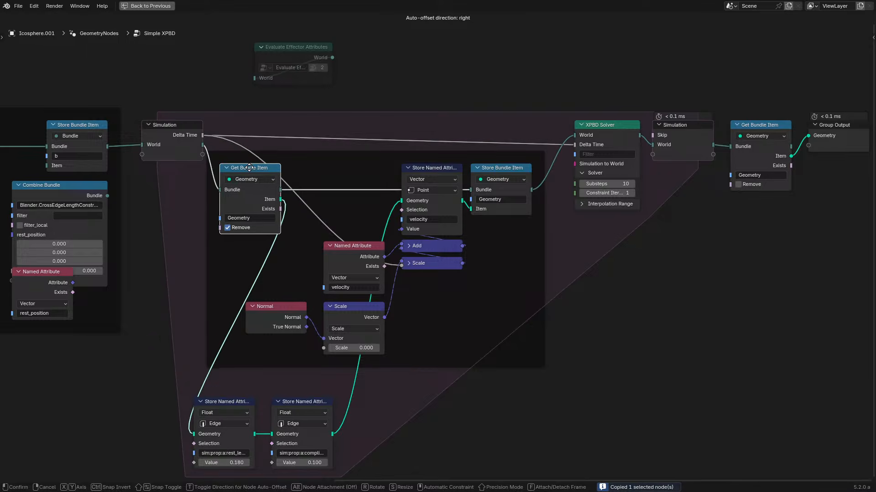
left_click_drag(191, 377, 309, 429)
key("g")
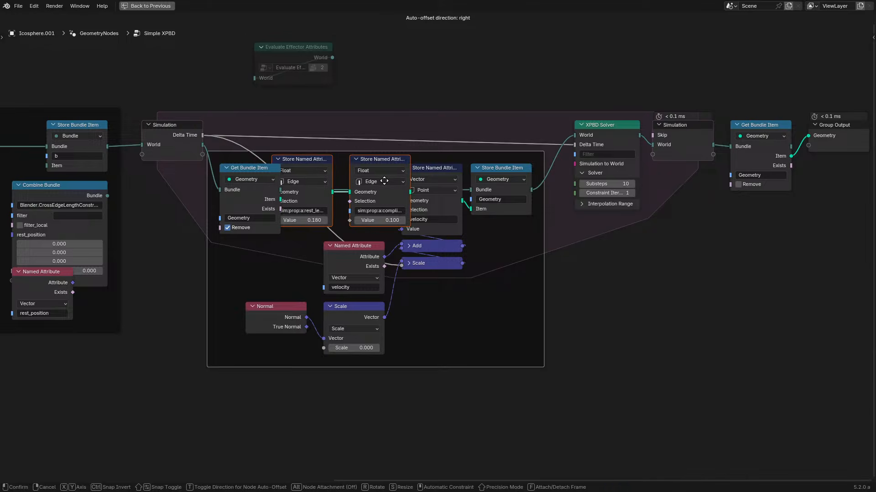
left_click(397, 182)
- Move the XPBD Solver, Simulation output and the nodes after them farther along X to make room in the zone
left_click_drag(630, 68, 868, 246)
key("g")
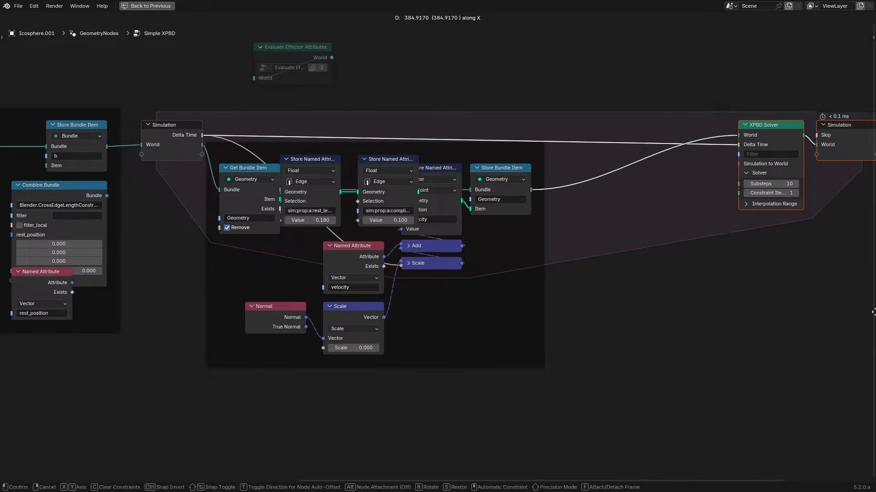
left_click(859, 307)
scroll(554, 294, "down", 2)
key("g")
left_click(625, 291)
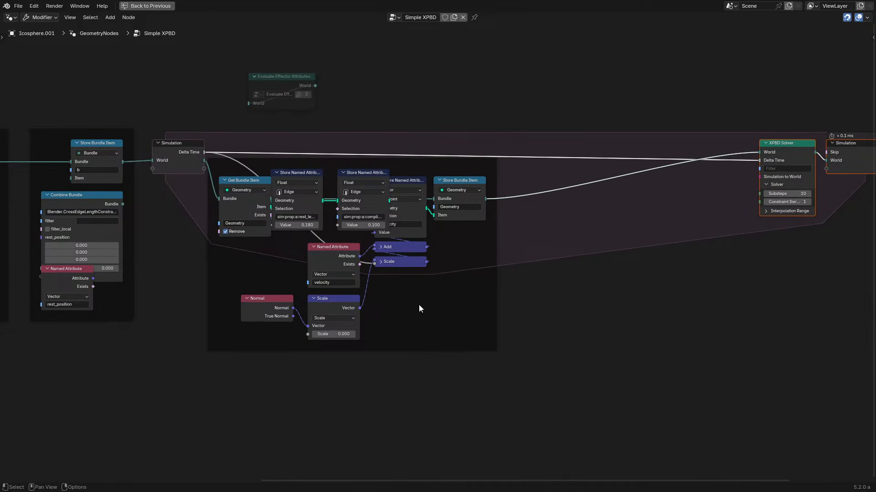
- Move the velocity nodes and Store Bundle Item toward the XPBD Solver, and align the two Edge attribute nodes after Get Bundle Item
left_click_drag(419, 307, 446, 205)
key("c")
scroll(329, 296, "up", 4)
left_click(321, 293)
right_click(301, 294)
key("g")
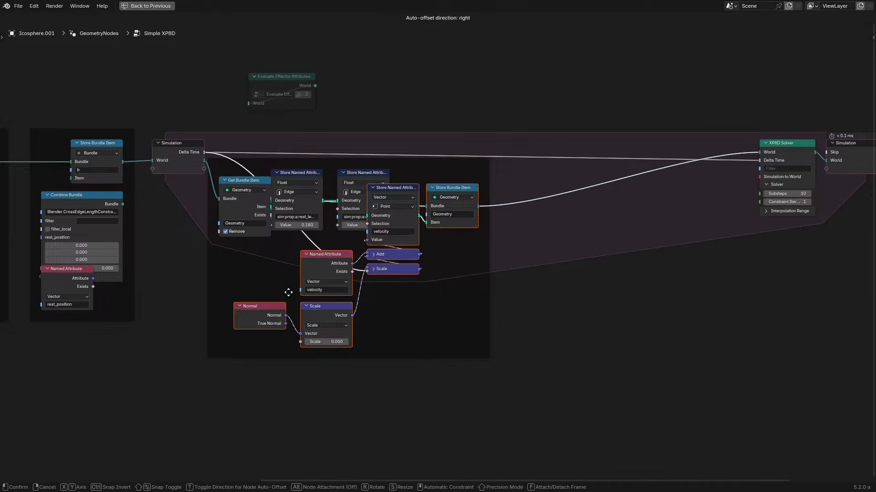
left_click(496, 285)
left_click_drag(289, 249, 348, 207)
key("g")
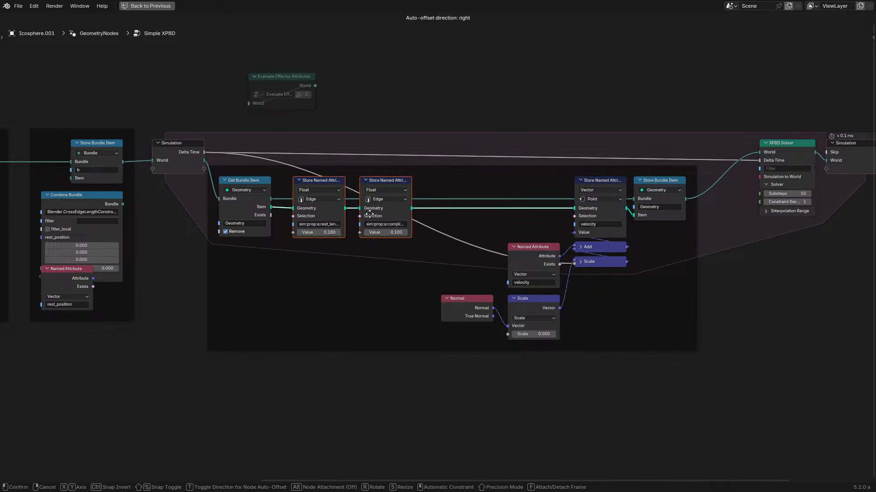
left_click(369, 214)
- Duplicate the frame below the simulation nodes and delete the original frame surrounding them
left_click_drag(472, 211, 653, 324)
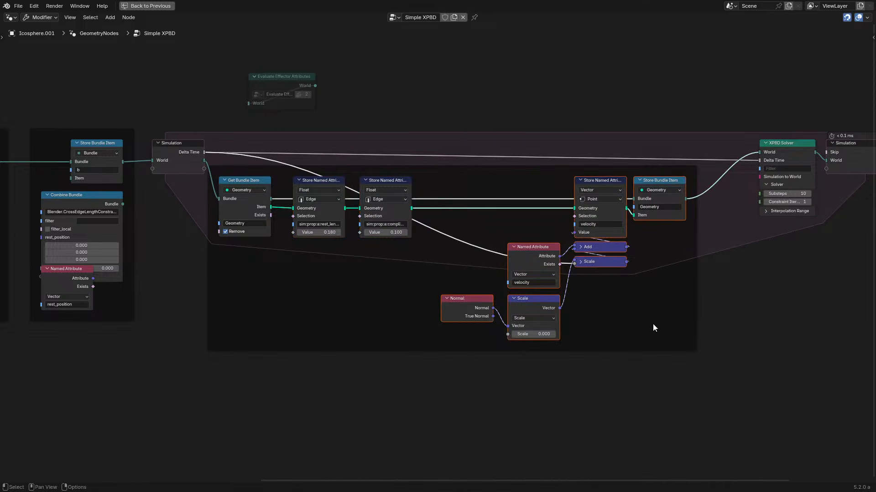
left_click(673, 342)
left_click(664, 346)
key("shift+d")
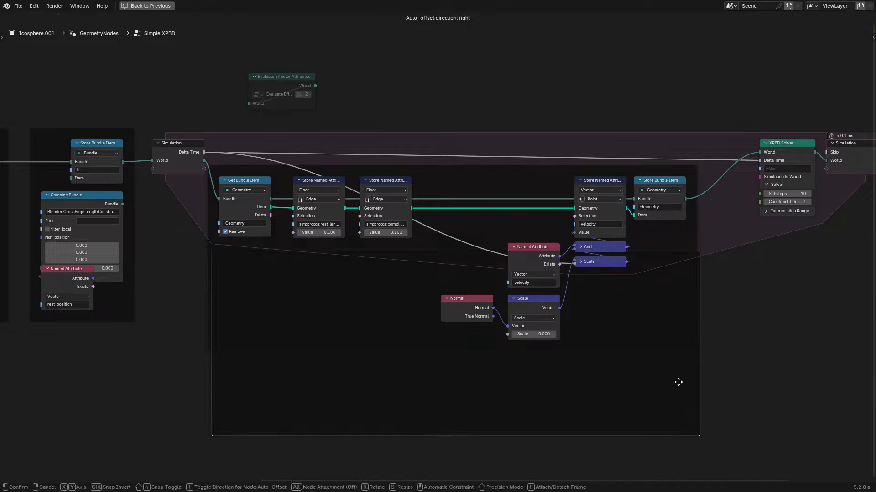
left_click(661, 432)
left_click(693, 268)
key("x")
- Attach the velocity nodes and the geometry Store Bundle Item to the duplicated frame
left_click_drag(432, 184, 636, 269)
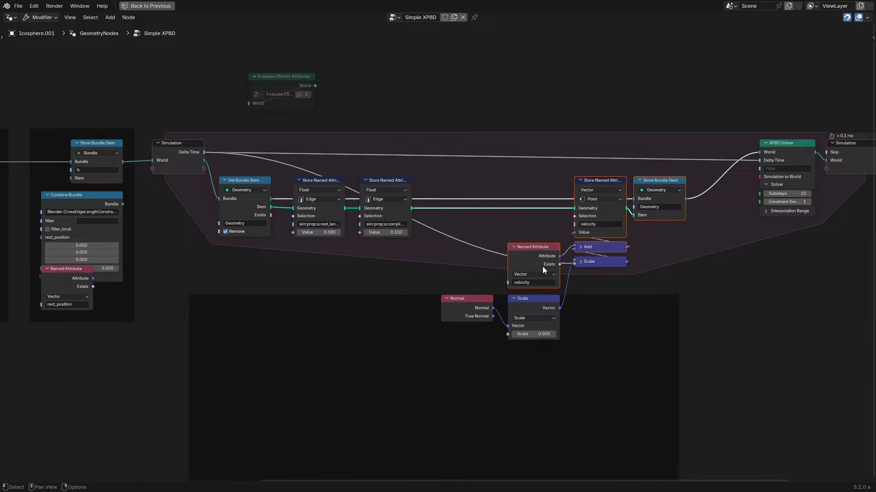
key("c")
left_click_drag(516, 281, 502, 282)
right_click(502, 281)
key("c")
middle_click(676, 324)
right_click(674, 324)
key("ctrl+p")
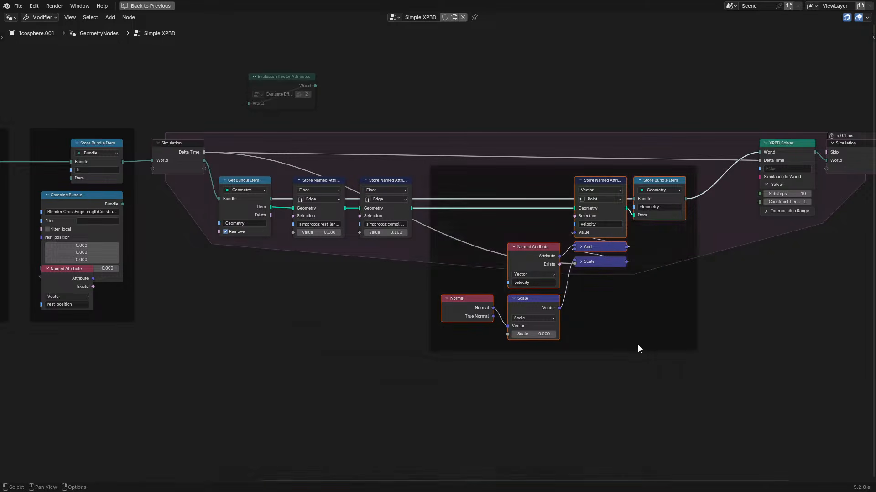
left_click(604, 262)
- Frame the two Edge Store Named Attribute nodes together and reposition both node frames below the main link line
left_click_drag(276, 157, 392, 292)
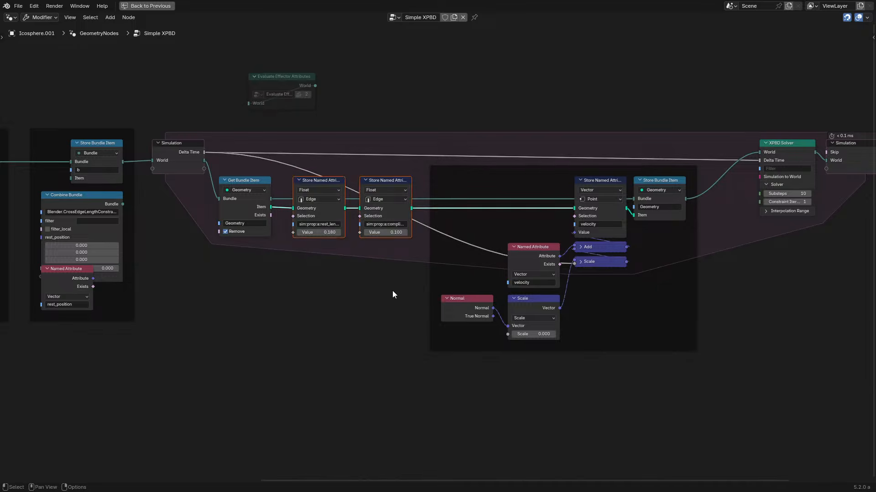
key("ctrl+j")
left_click_drag(395, 130, 624, 391)
key("g")
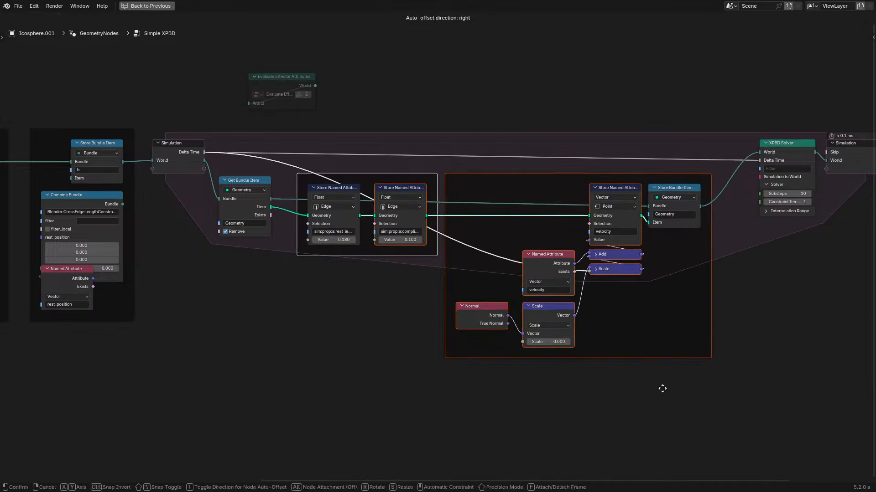
left_click(667, 394)
- Align Store Bundle Item beside the XPBD Solver and Get Bundle Item beside the Simulation input, both outside the frames
left_click(697, 200)
left_click_drag(699, 202, 733, 142)
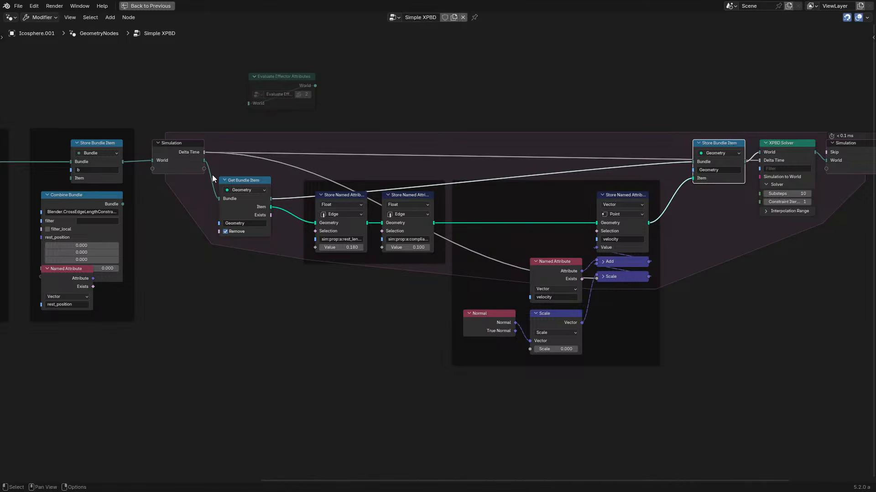
left_click(239, 181)
left_click_drag(240, 181, 235, 136)
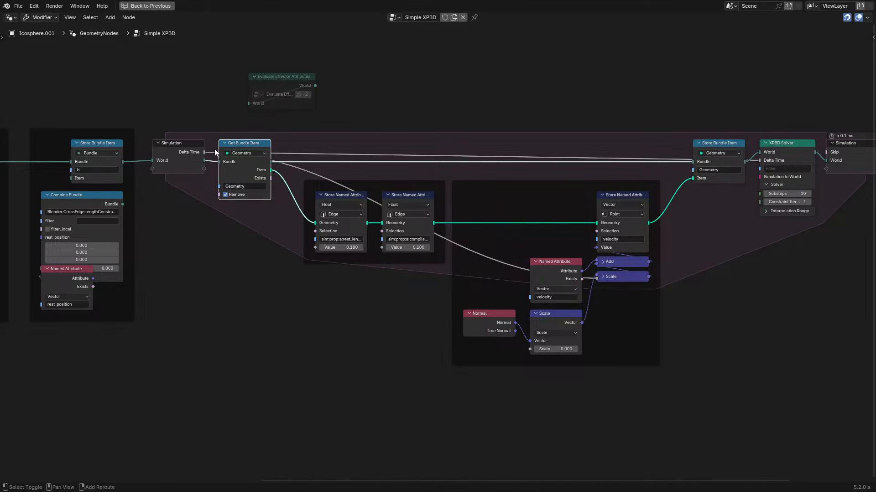
- Add a reroute on the two Delta Time links and place it above the velocity frame
right_click_drag(211, 155, 210, 157, "shift")
key("g")
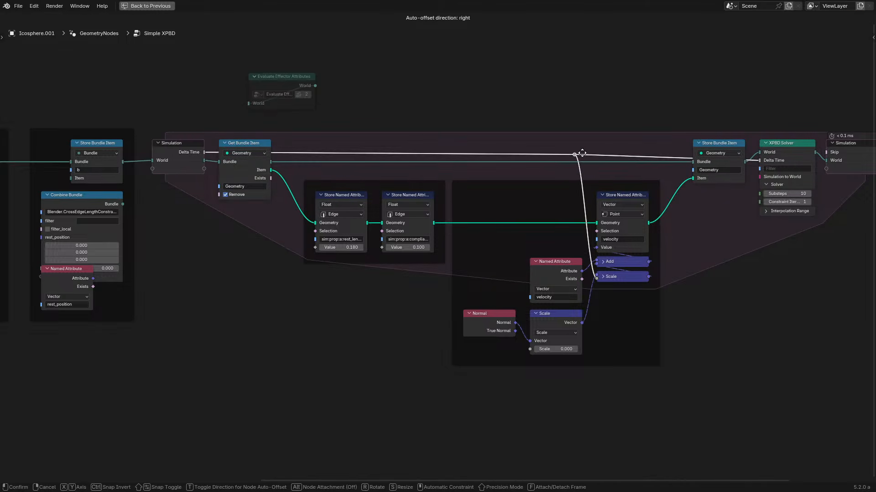
left_click(582, 154)
left_click(662, 229)
scroll(668, 261, "up", 1)
left_click_drag(342, 365, 694, 228)
left_click(156, 292)
- Replay the simulation from the start frame with the hard-coded attribute names
middle_click_drag(154, 292, 594, 313)
scroll(438, 256, "up", 5)
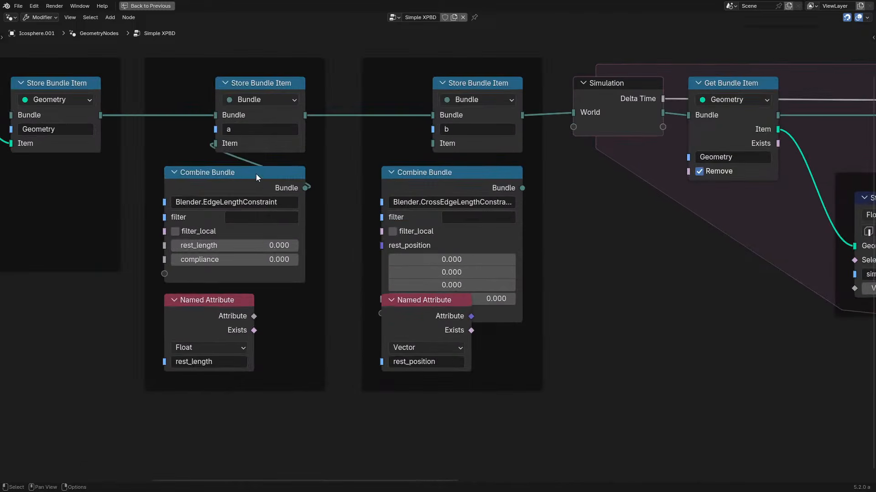
mouse_move(257, 175)
left_mouse_down()
mouse_move(261, 159)
mouse_move(257, 171)
left_mouse_up()
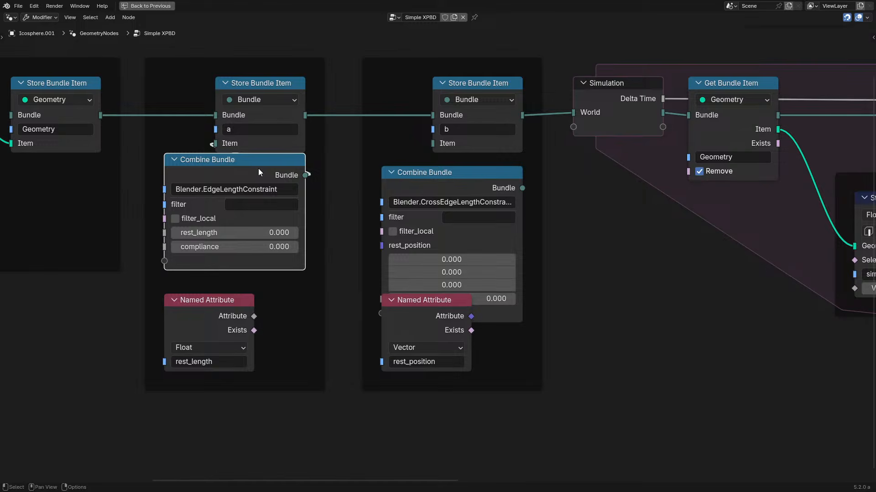
key("ctrl+space")
key("space")
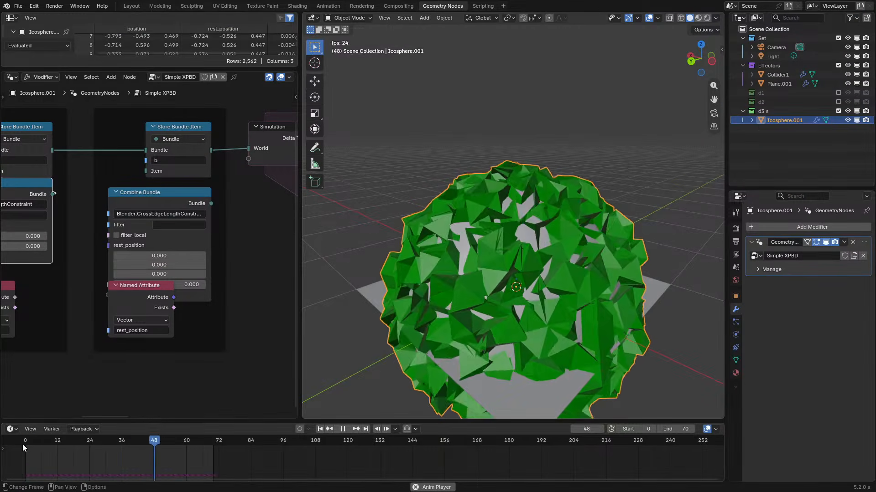
left_click(23, 445)
key("space")
- Position the Blender.EdgeLengthConstraint Combine Bundle node clear of Store Bundle Item a and replay the simulation from the start
middle_click_drag(78, 220, 328, 264)
scroll(284, 249, "up", 4)
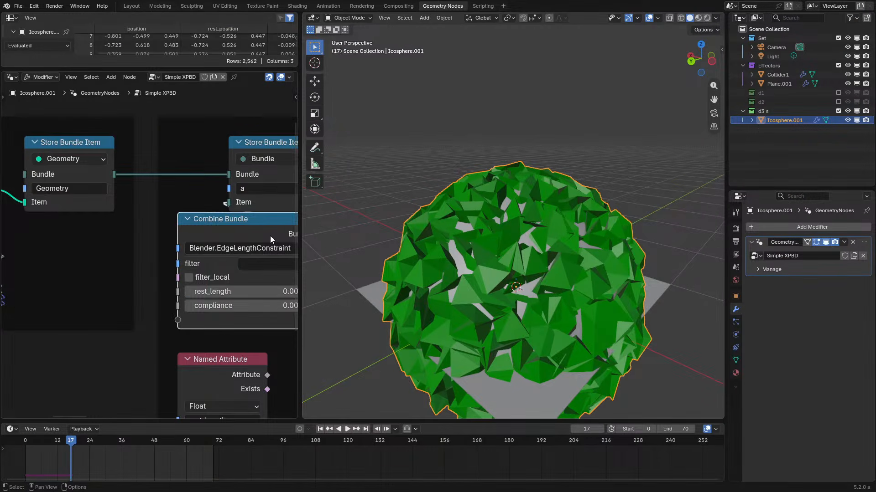
scroll(270, 236, "down", 2)
middle_click_drag(270, 236, 188, 237)
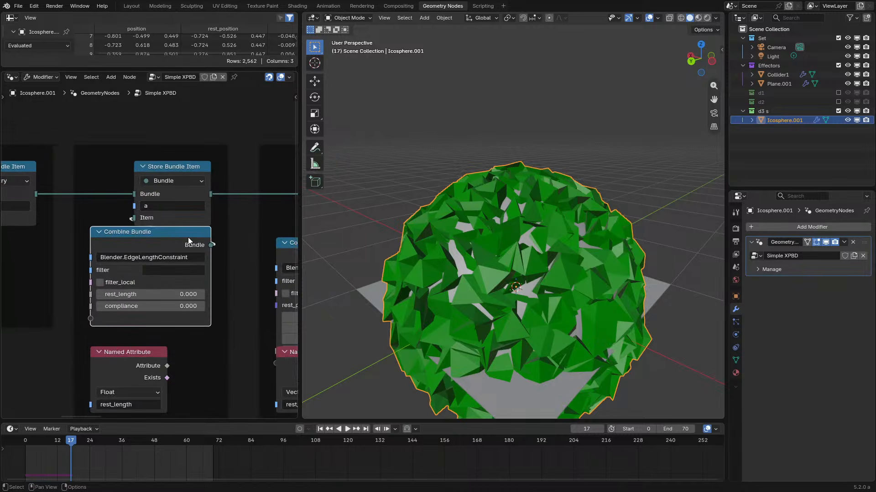
left_click_drag(188, 241, 188, 252)
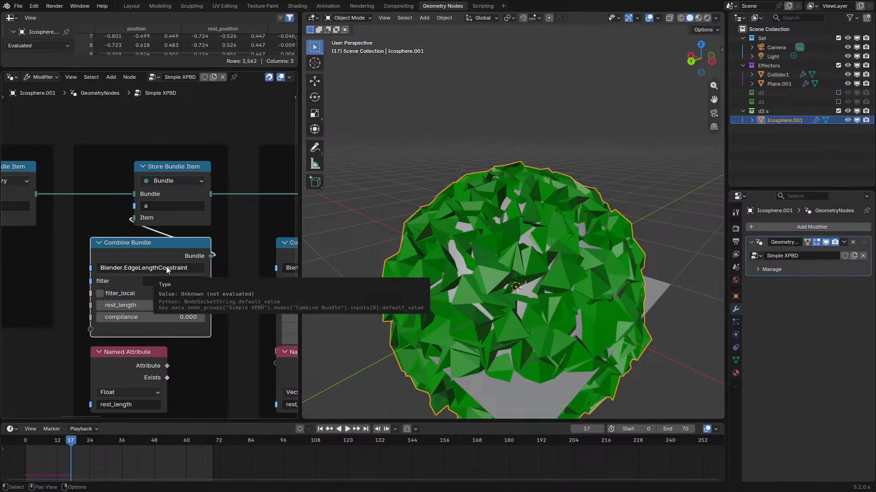
left_click(25, 439)
key("space")
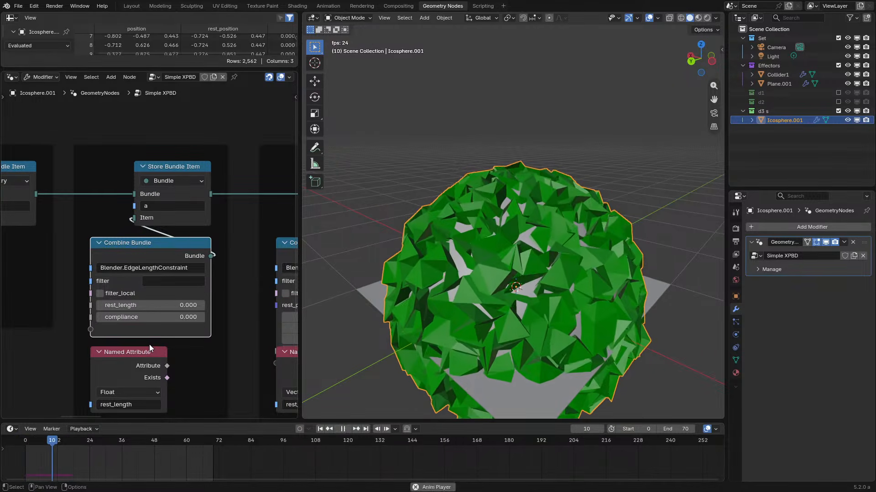
key("space")
- Try replacing item name a with Blender.EdgeLengthConstraint, with the constraint bundle disconnected, and replay from the start
left_click(198, 268)
left_click(182, 228)
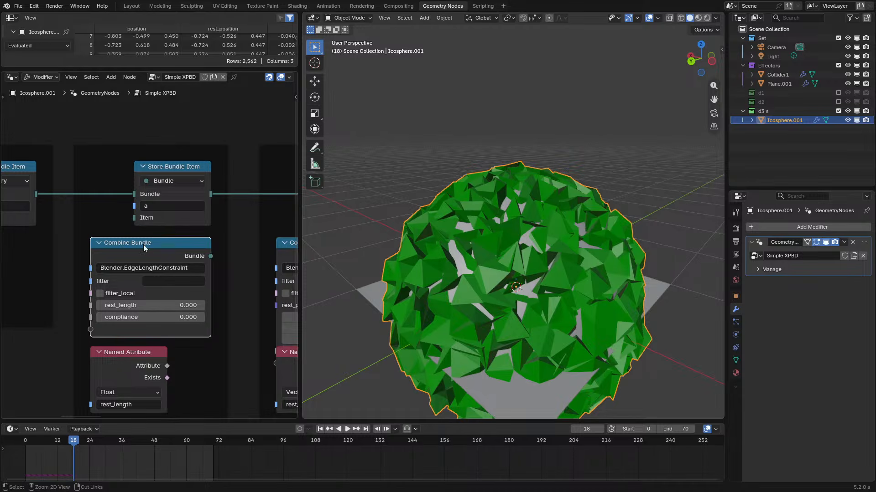
left_click(24, 446)
key("space")
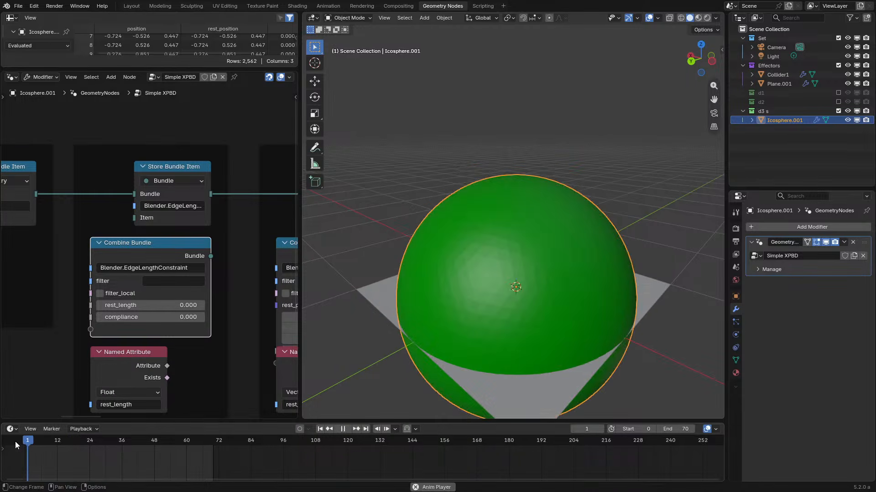
key("space")
- Undo the Store Bundle Item renaming and the removal of its constraint bundle link
key("ctrl+z")
key("ctrl+z")
key("ctrl+z")
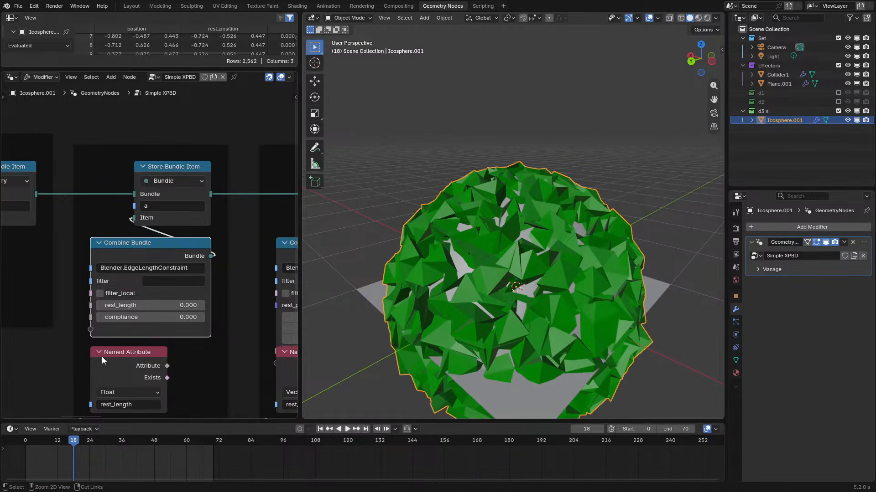
- Enable filter_local on the Blender.EdgeLengthConstraint bundle and replay the simulation from the start frame
left_click(19, 441)
key("space")
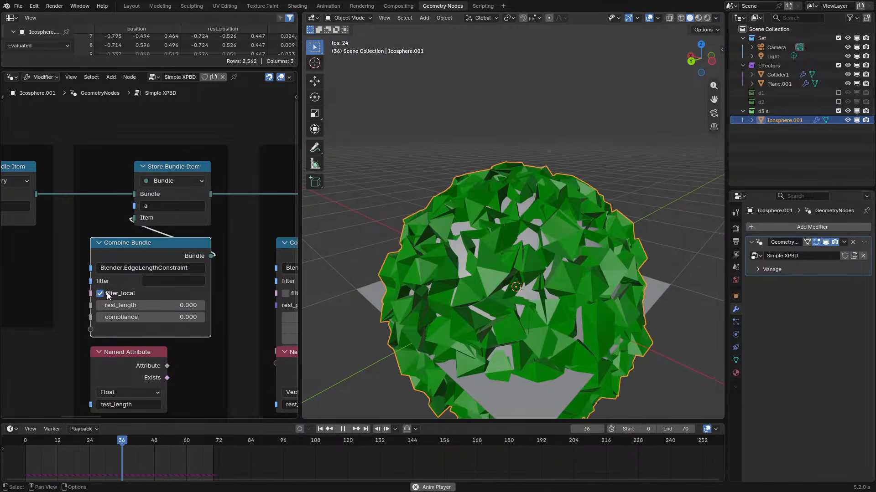
left_click(24, 439)
- Adjust the stored edge attribute sim:prop:a:rest_length to 0.180 while the simulation plays
scroll(216, 333, "down", 4)
middle_click_drag(225, 357, 89, 312)
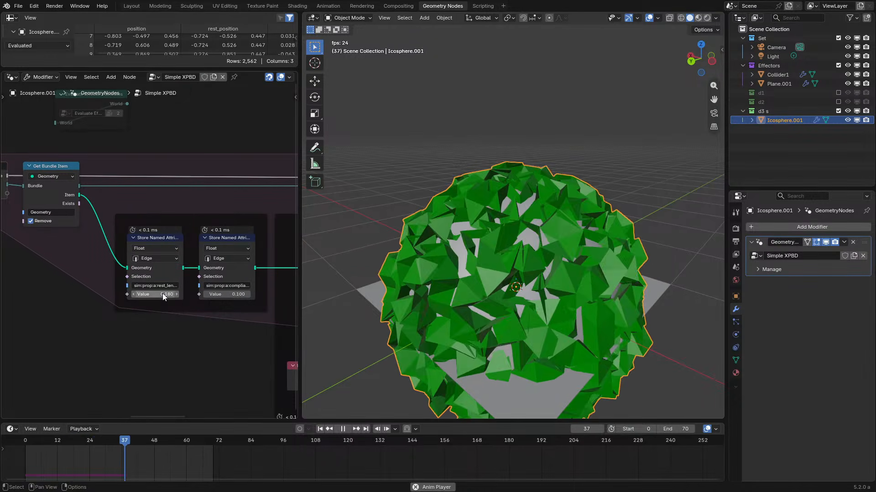
mouse_move(162, 294)
left_mouse_down()
mouse_move(184, 294)
mouse_move(155, 294)
mouse_move(181, 294)
mouse_move(162, 294)
left_mouse_up()
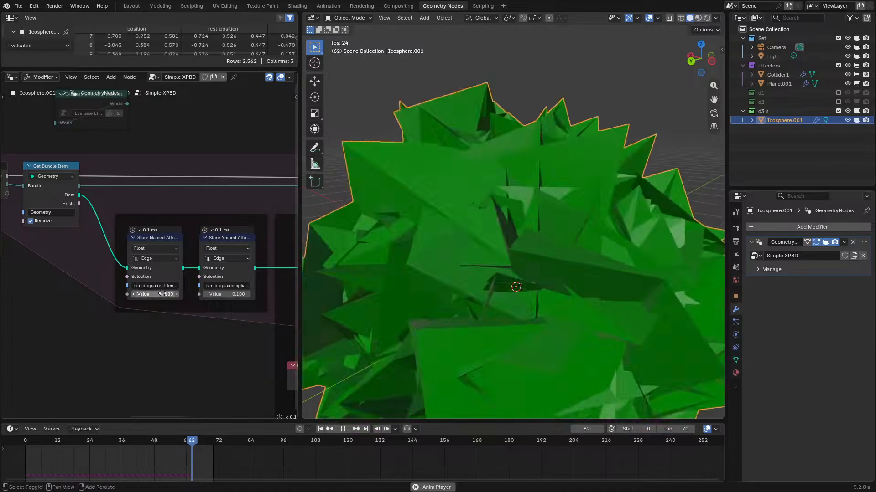
- Maximize the node editor and open the Evaluate Cross Edge Length Attributes group inside Evaluate Effector Attributes, showing its attribute-storing nodes
key("ctrl+space")
scroll(487, 225, "down", 2)
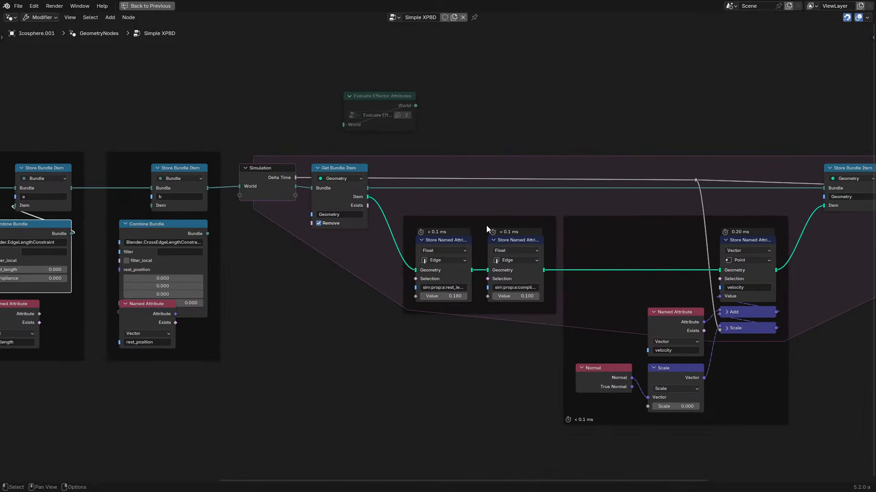
key("Tab")
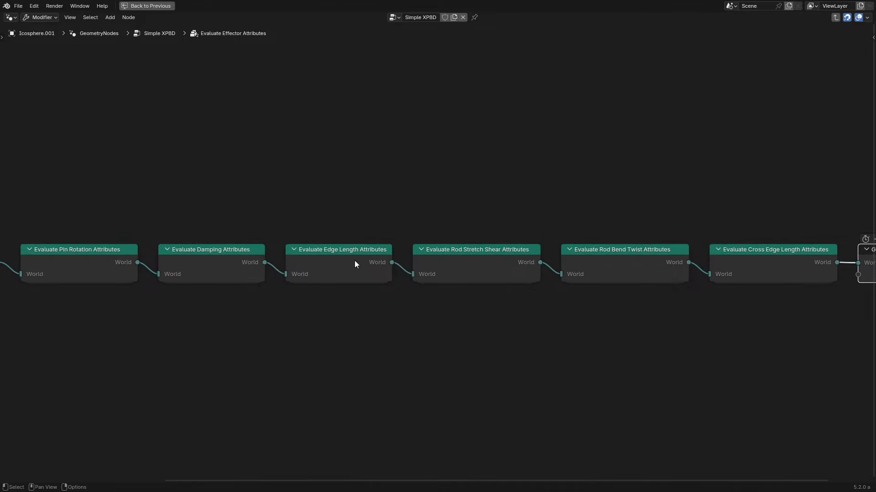
left_click(749, 262)
key("Tab")
middle_click_drag(518, 277, 180, 273)
scroll(363, 332, "up", 1)
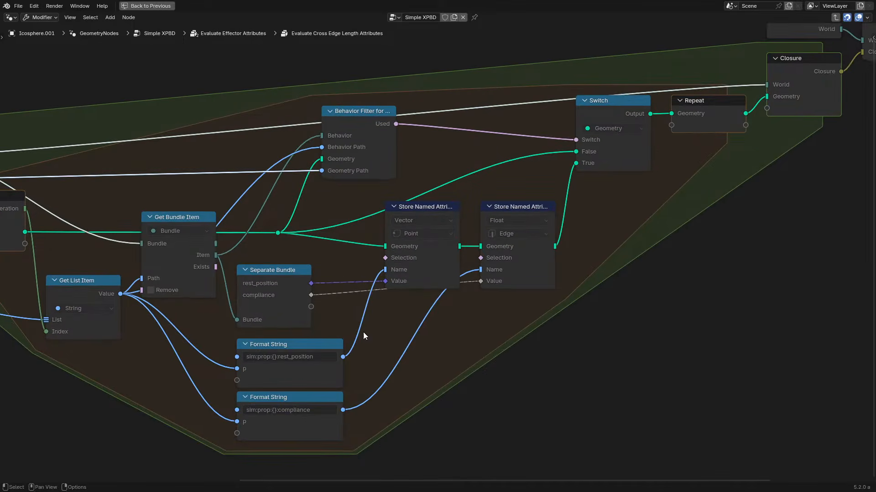
- Select the rest_position and compliance Format String nodes together with the Vector Store Named Attribute node
left_click_drag(379, 437, 302, 376)
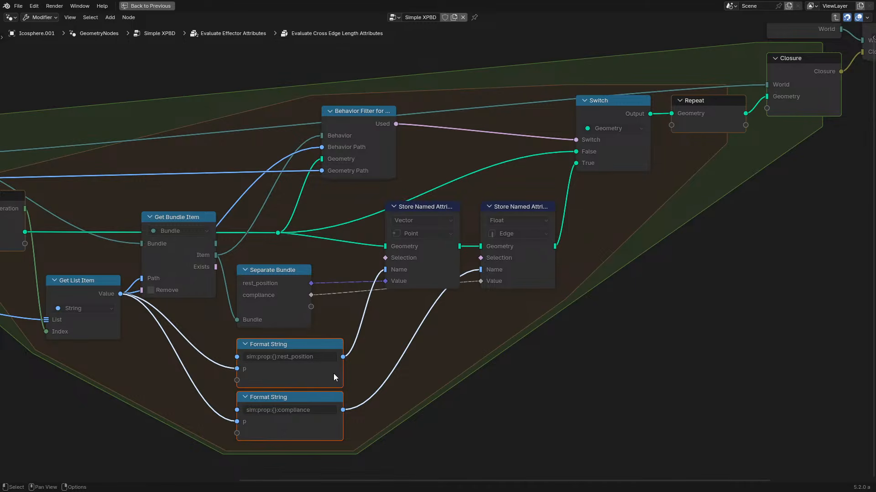
left_click(411, 283, "shift")
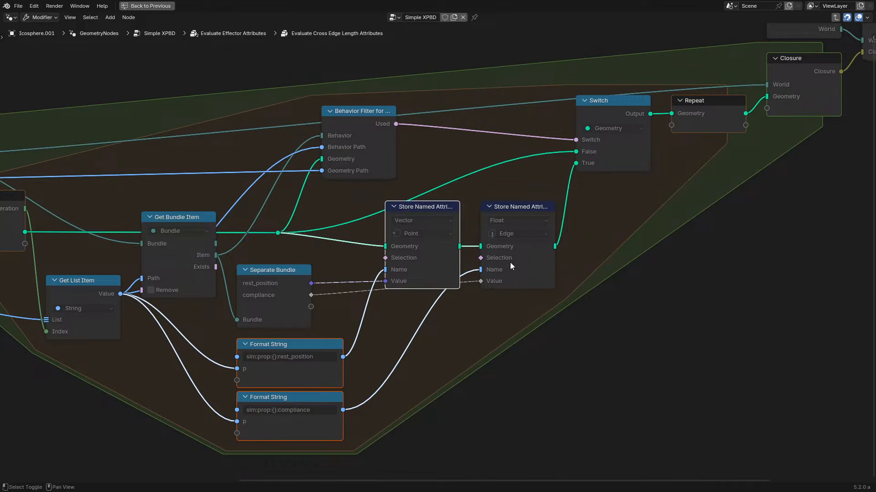
- Copy the two Store Named Attribute and two Format String nodes from Evaluate Cross Edge Length Attributes into the Simple XPBD tree, below the rest-length stores
left_click(510, 262, "shift")
key("ctrl+c")
key("Tab")
key("Tab")
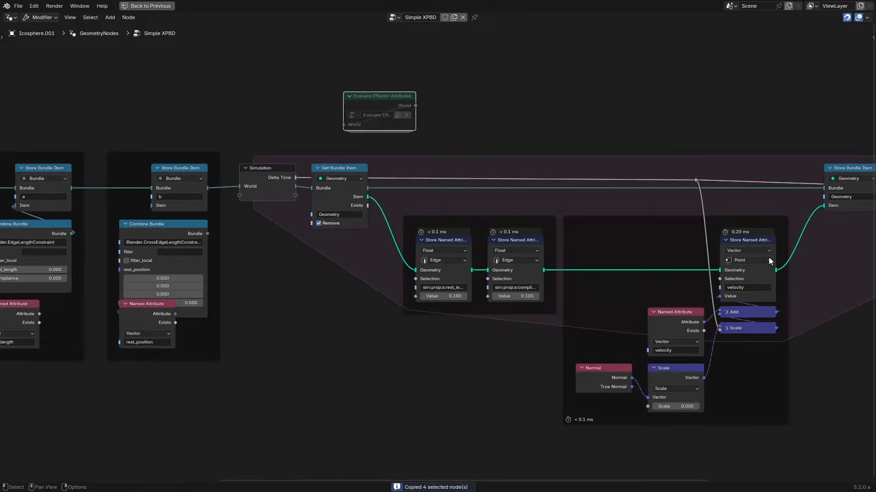
key("ctrl+v")
middle_click_drag(502, 335, 457, 203)
scroll(458, 203, "up", 2)
key("g")
left_click(407, 320)
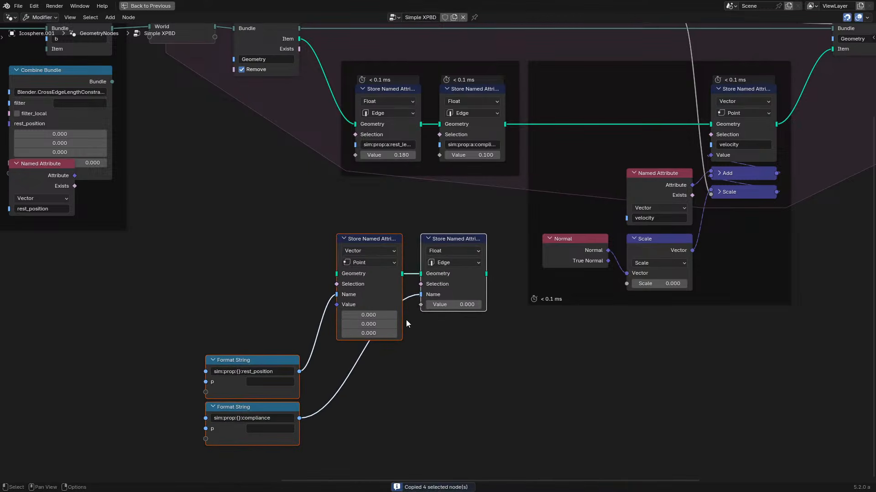
- Cut the Format String links to the pasted store nodes and name the vector Point attribute sim:prop:a:rest_position
right_click_drag(314, 338, 325, 391, "ctrl")
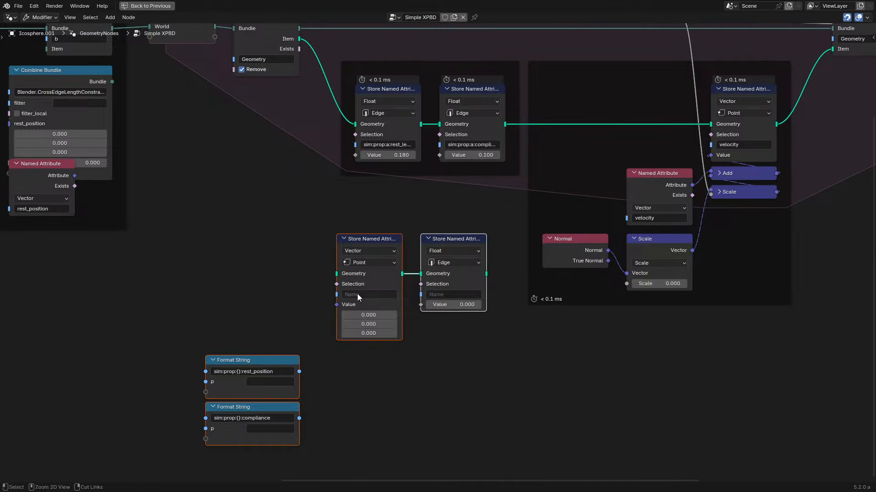
left_click(371, 295)
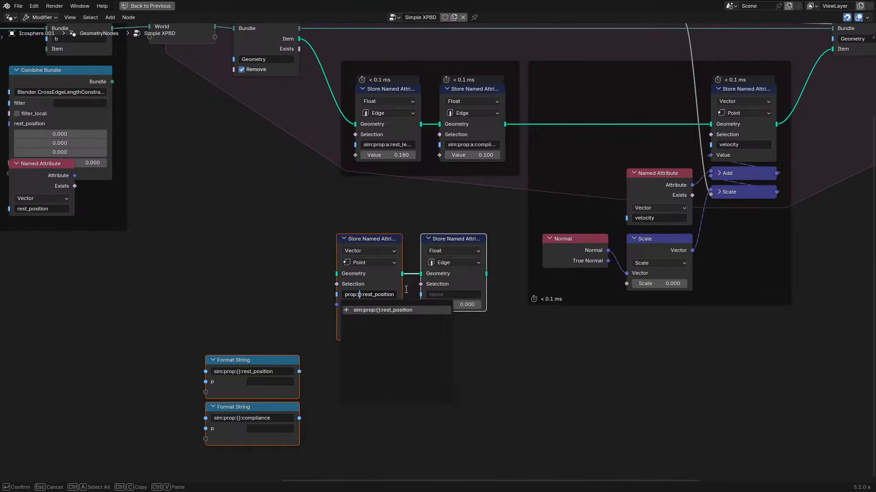
key("Return")
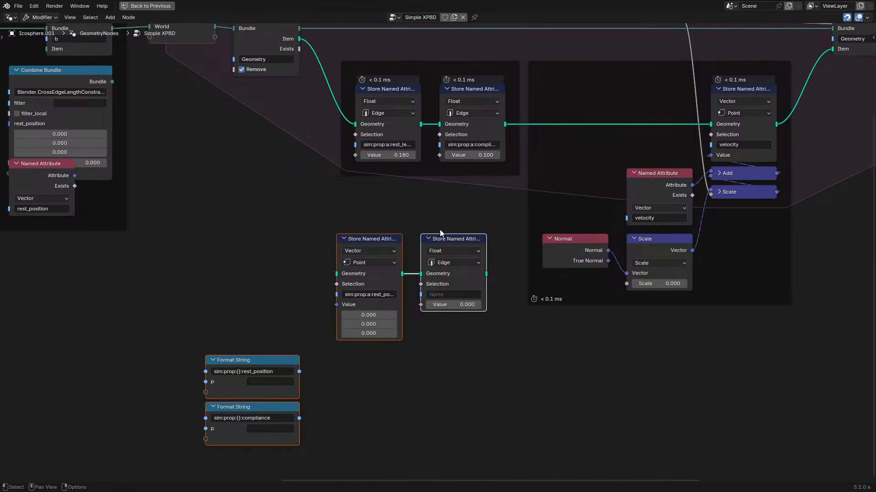
- Wire the pasted store pair between the compliance store and the velocity store, and play the simulation from the start
left_click_drag(505, 124, 336, 274)
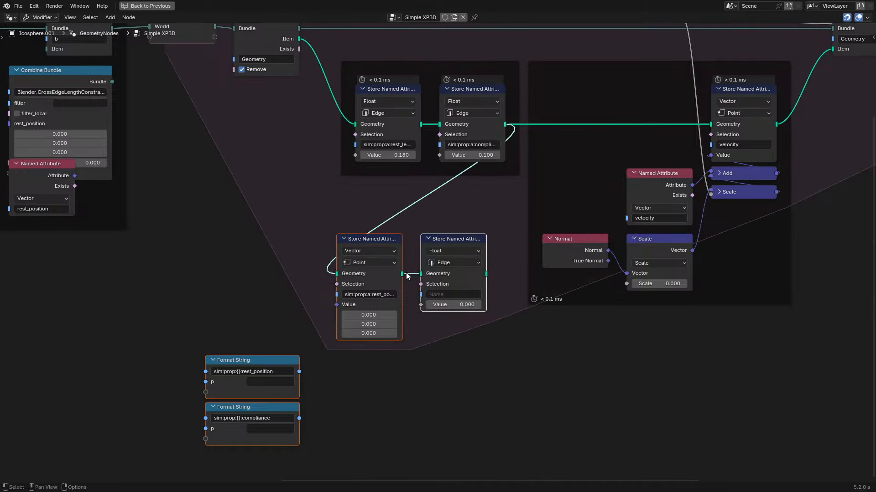
left_click_drag(402, 274, 712, 125)
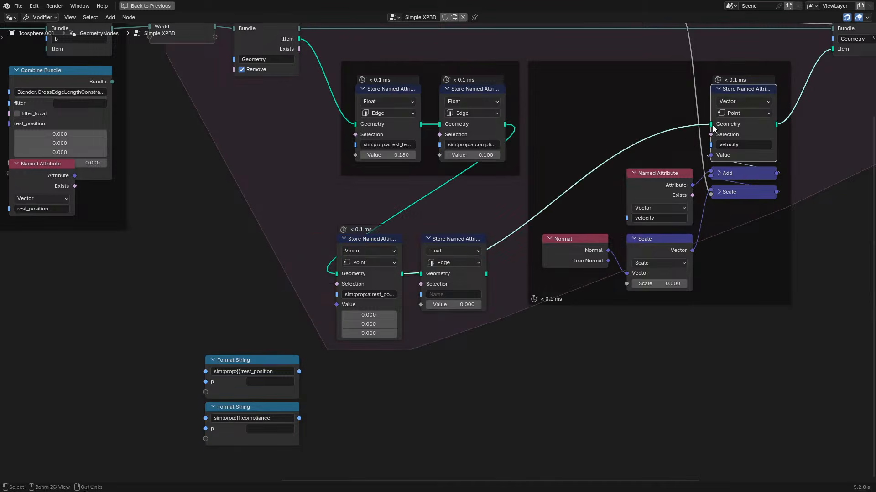
key("ctrl+space")
key("space")
left_click(20, 442)
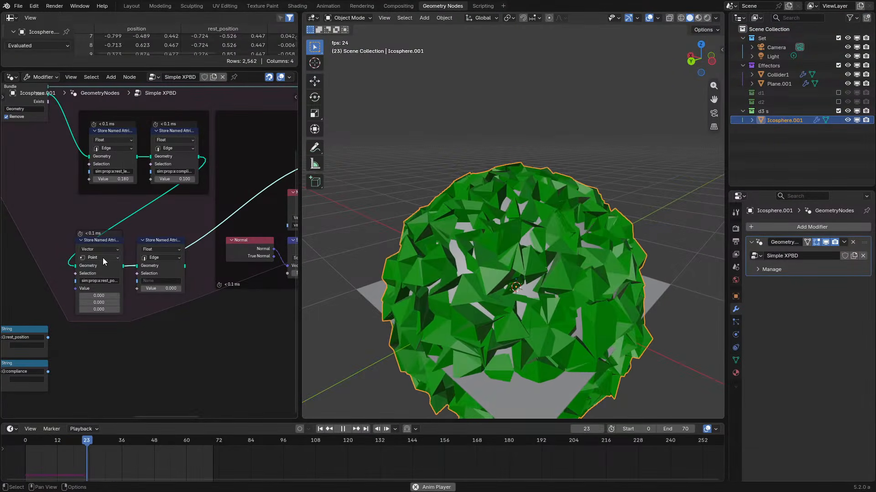
key("space")
- Add a Named Attribute node reading the vector rest_position and connect it to the Value of the sim:prop:a:rest_position store
key("ctrl+space")
key("shift+a")
type("na")
key("Return")
left_click(178, 258)
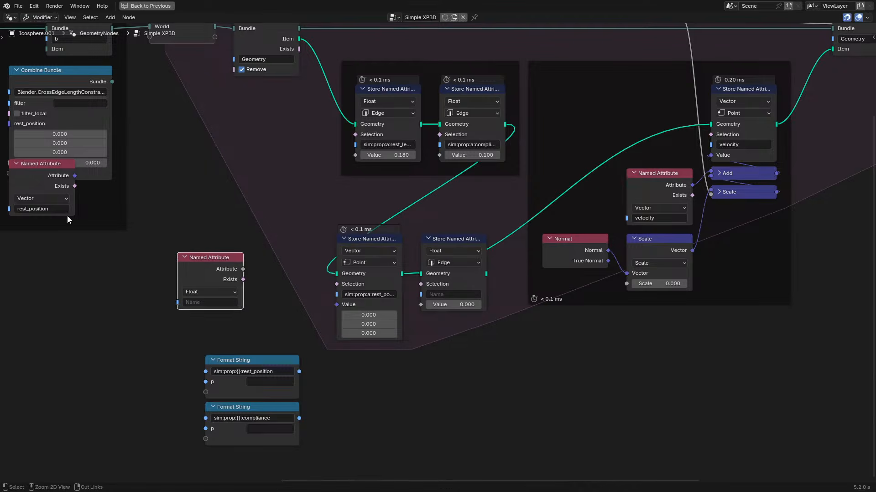
key("ctrl+v")
left_click_drag(244, 270, 334, 308)
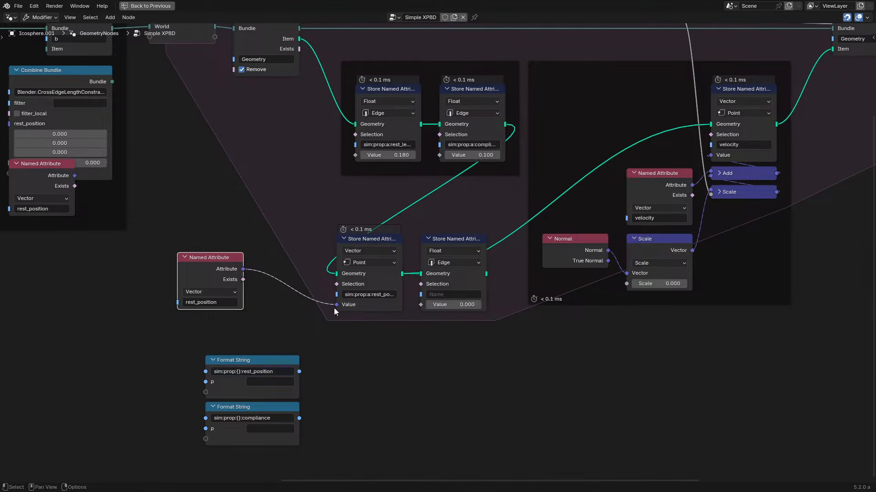
- Copy the rest_length Named Attribute node, feed it into the Value of the edge rest-length store, and replay the simulation
middle_click_drag(242, 220, 369, 280)
scroll(369, 280, "left", 5)
left_click(128, 255)
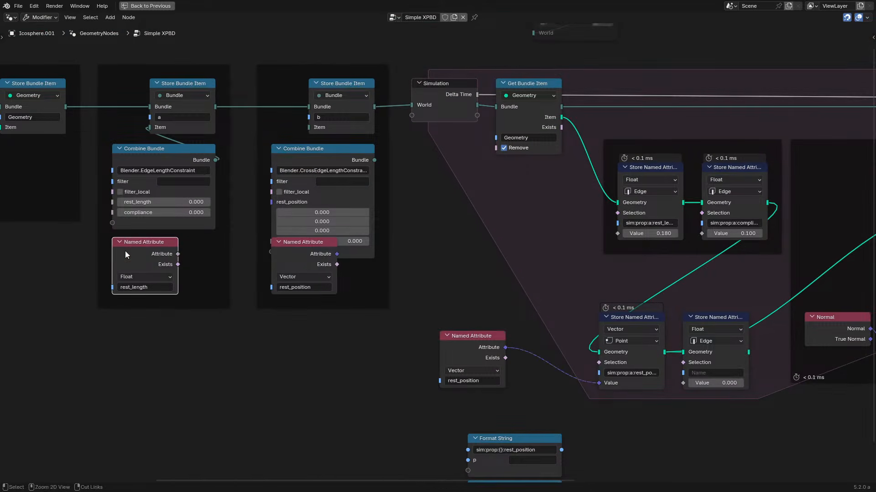
key("ctrl+c")
key("ctrl+v")
left_click(544, 222)
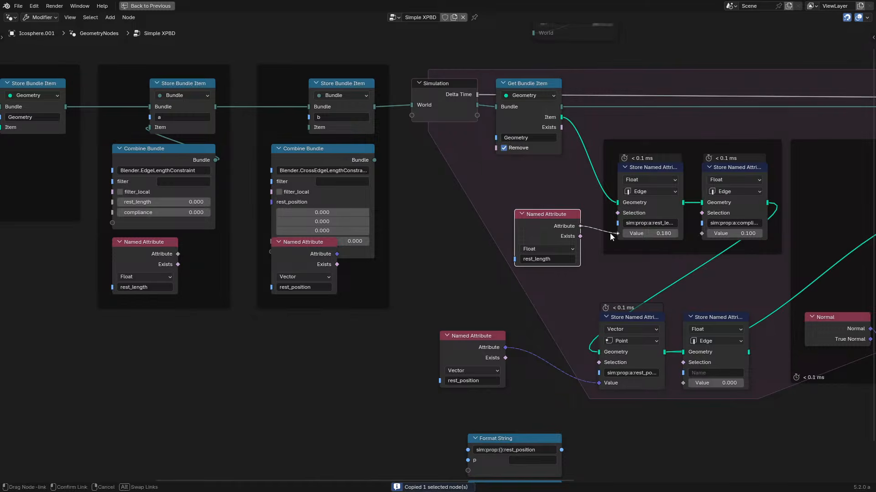
left_click_drag(611, 237, 617, 234)
key("ctrl+space")
left_click(26, 445)
key("space")
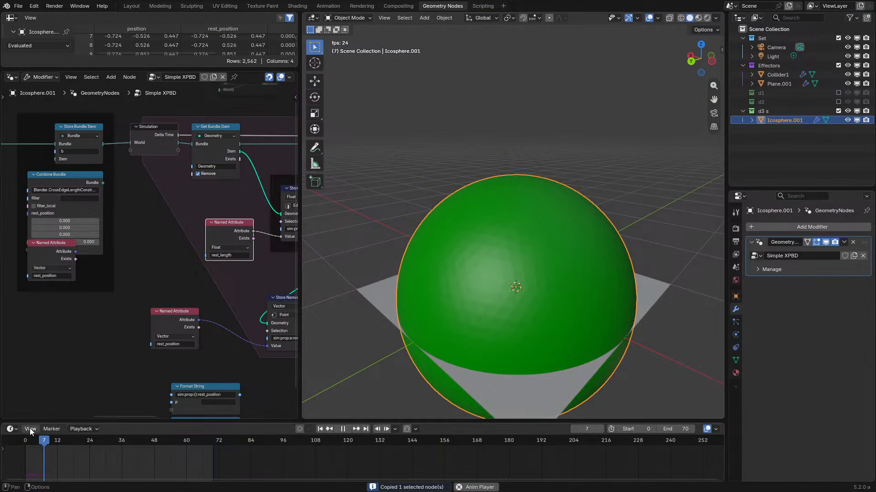
- Disconnect the rest_length attribute from the edge rest-length store and replay the simulation from the start
middle_click_drag(198, 335, 95, 312)
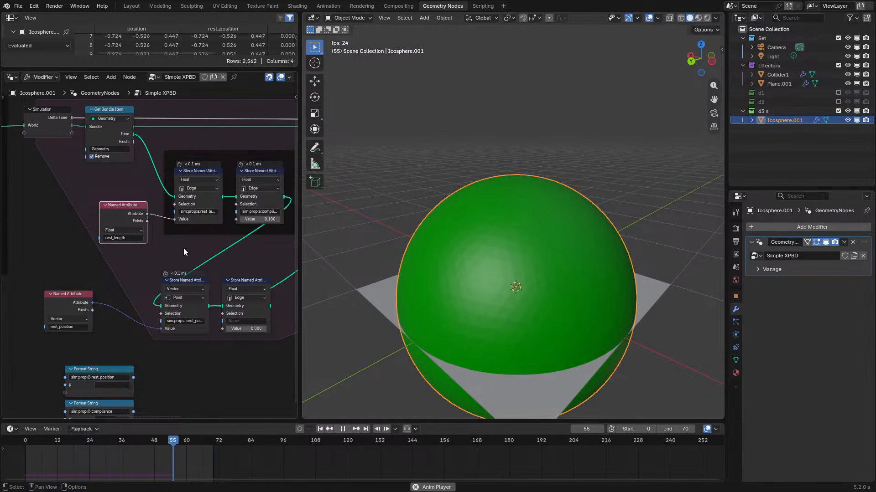
left_click_drag(176, 219, 156, 236)
left_click(18, 441)
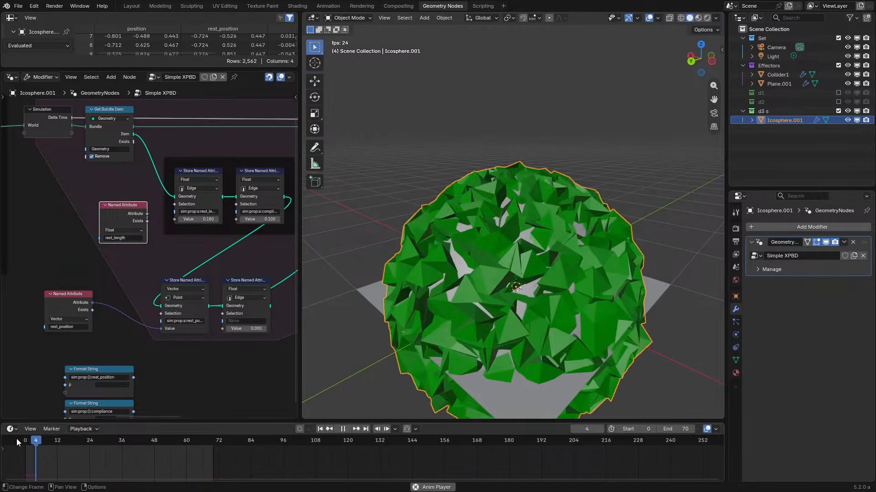
- Move the rest_position Named Attribute node below the vector store node and check the deforming sphere from another side
left_click_drag(69, 304, 179, 367)
middle_click_drag(249, 320, 111, 340)
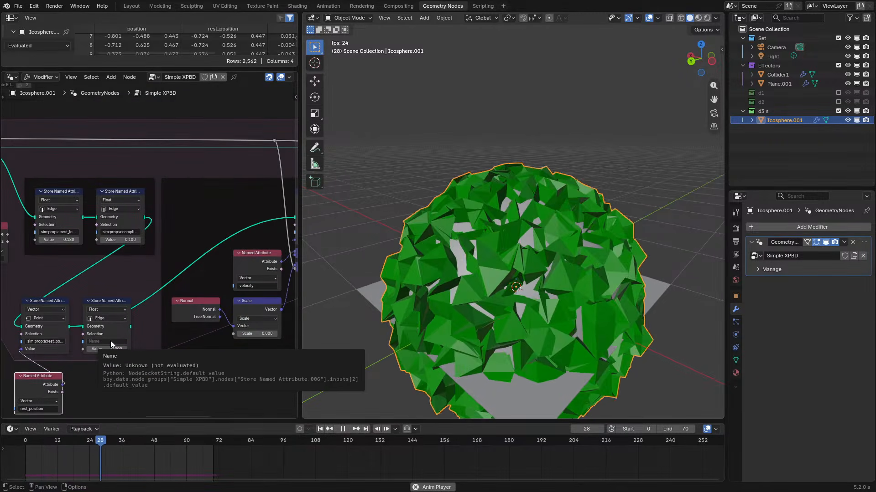
middle_click_drag(448, 295, 494, 240)
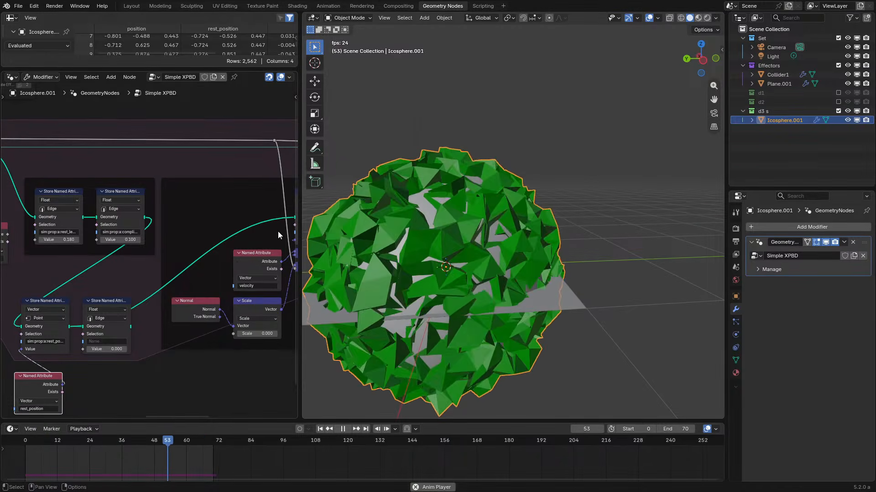
- Rename the vector Point attribute in the pasted store node to sim:prop:b:rest_position
key("ctrl+space")
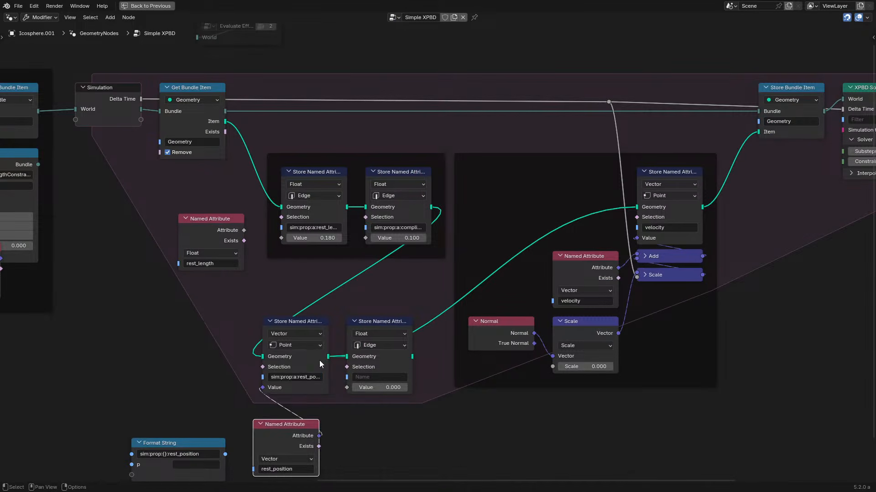
left_click(279, 376)
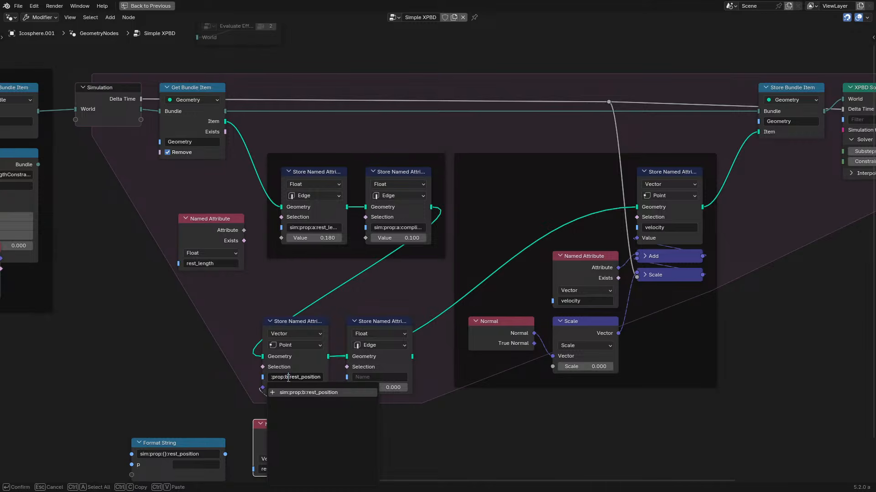
type("b")
key("Return")
left_click(299, 378)
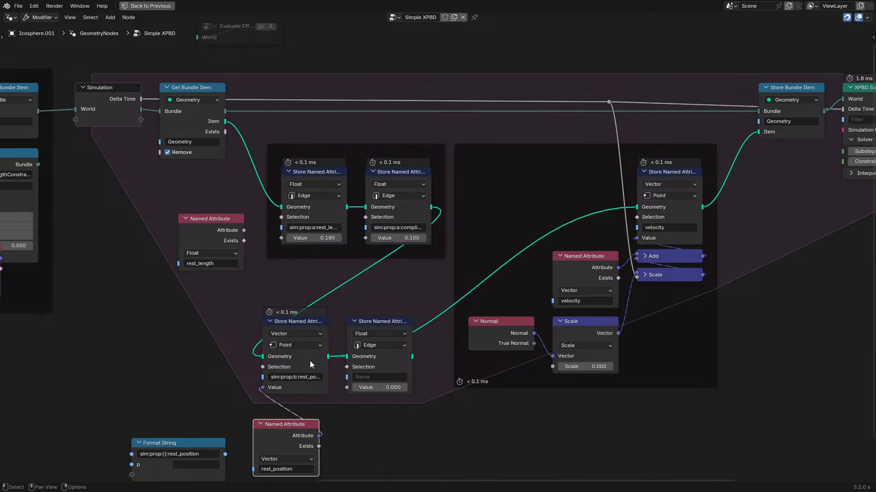
- Examine how the Evaluate Edge Length Attributes group inside Evaluate Effector Attributes stores its formatted attributes
scroll(391, 275, "up", 3)
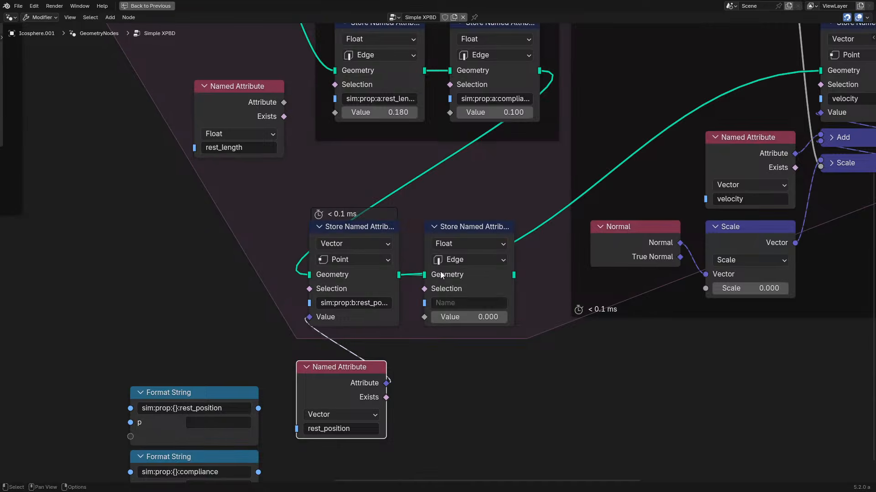
scroll(440, 272, "down", 5)
middle_click_drag(589, 111, 559, 290)
double_click(328, 151)
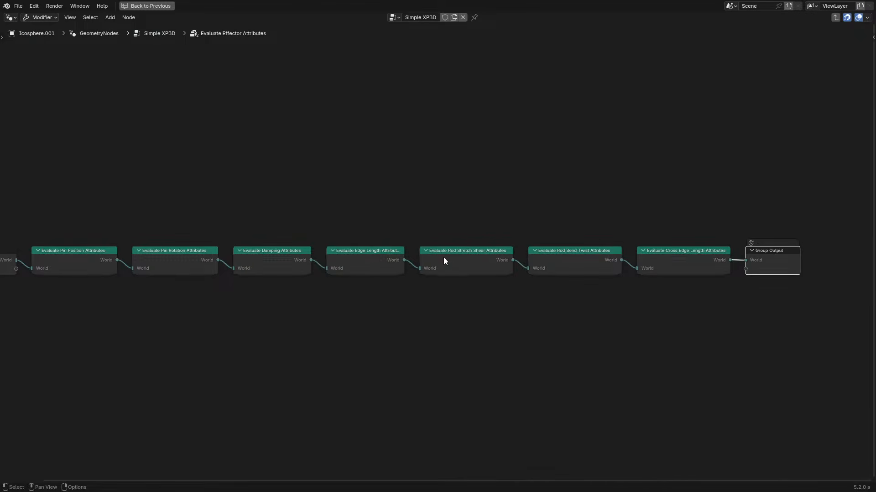
double_click(358, 258)
scroll(331, 379, "up", 4)
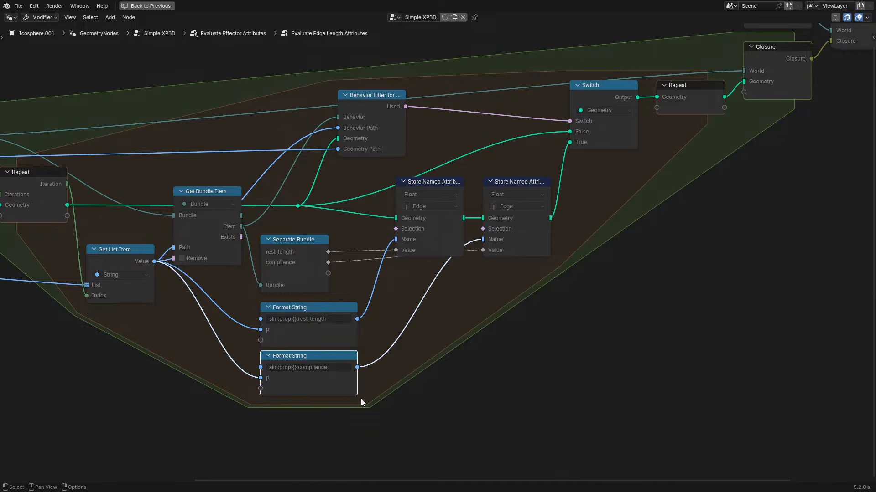
scroll(683, 185, "down", 1)
key("Tab")
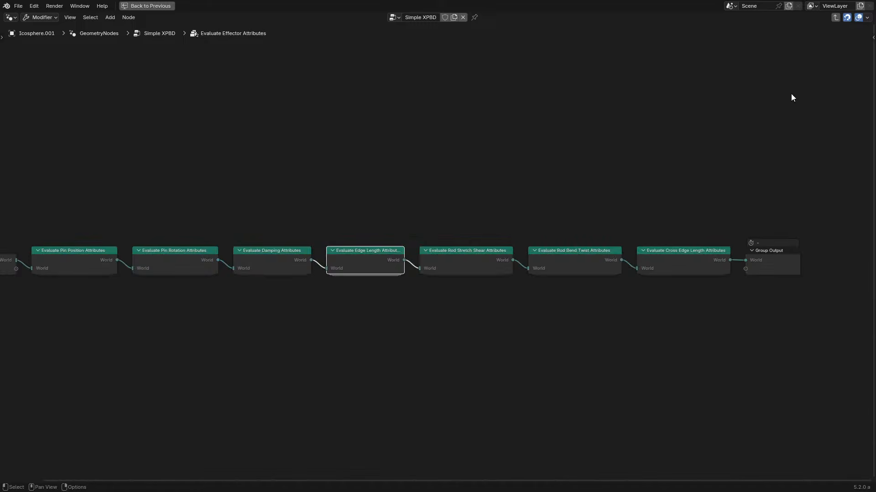
- Examine the attribute names built in the Evaluate Cross Edge Length Attributes group and return to the Simple XPBD tree
left_click(543, 264)
double_click(641, 264)
scroll(286, 411, "up", 1)
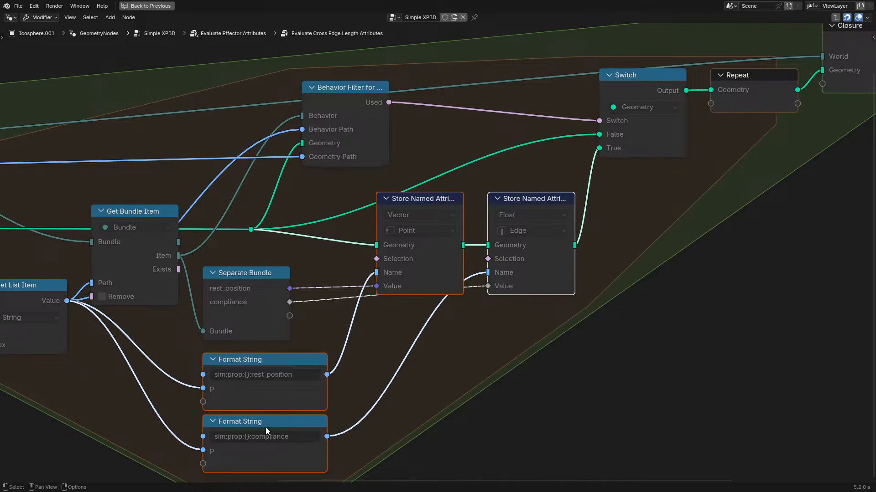
scroll(266, 427, "down", 3)
double_click(702, 86)
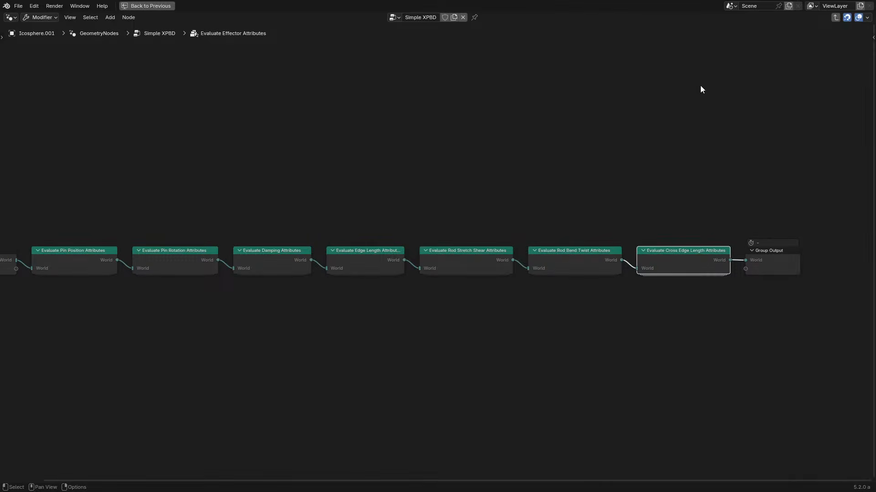
double_click(765, 264)
- Name the float Edge attribute in the second pasted store node sim:prop:b:compliance
middle_click_drag(363, 376, 363, 185)
scroll(388, 291, "up", 3)
scroll(311, 329, "down", 1)
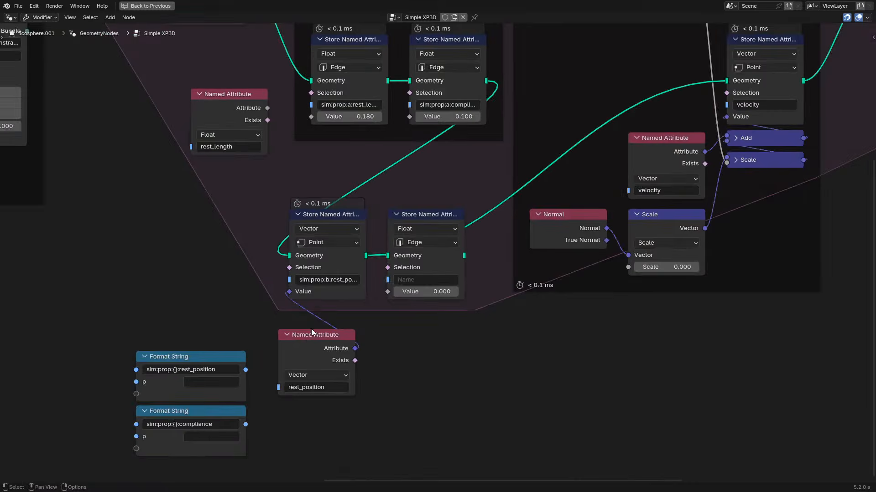
left_click(425, 280)
key("ctrl+v")
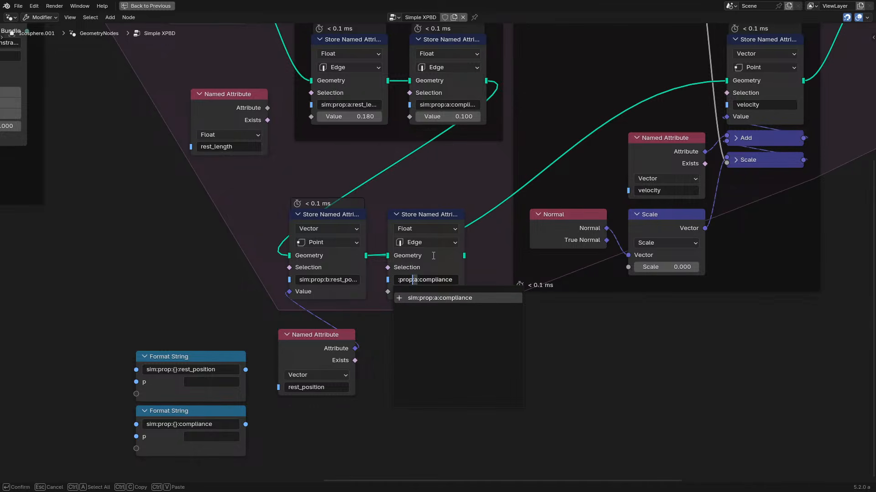
key("Return")
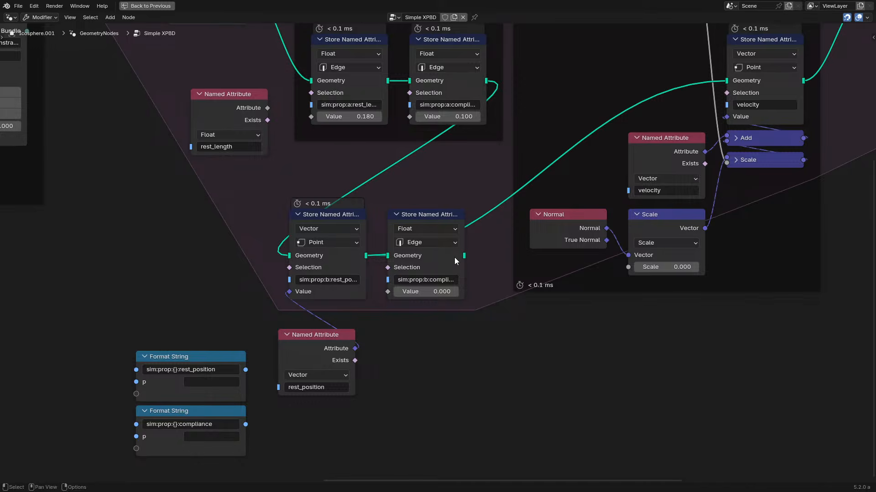
- Play the simulation to check the effect of the cross edge attributes on the sphere, and stop it
left_click(454, 257)
key("ctrl+space")
key("space")
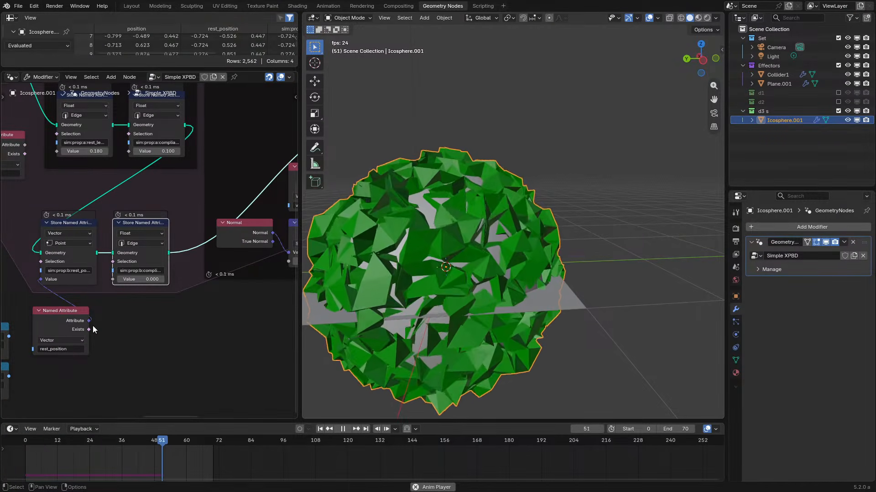
key("space")
- Connect the CrossEdgeLengthConstraint Combine Bundle to the Item of Store Bundle Item b and place it beneath that node
key("ctrl+space")
middle_click_drag(126, 181, 420, 326)
scroll(426, 182, "up", 2)
left_click(414, 242)
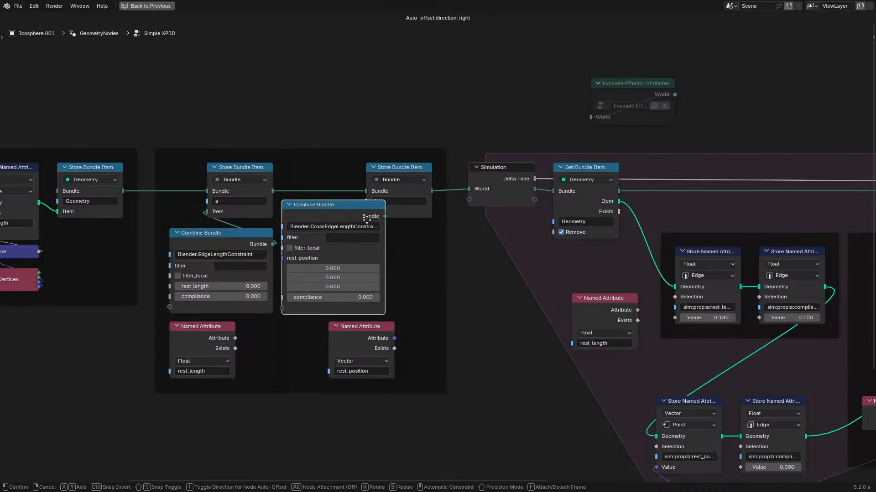
- Play the simulation and inspect the sphere from several sides in wireframe and solid shading
key("ctrl+space")
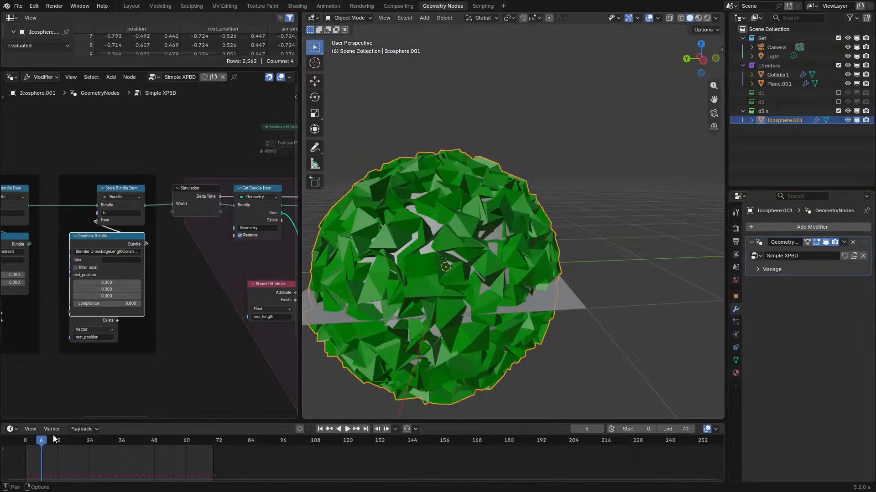
key("shift+z")
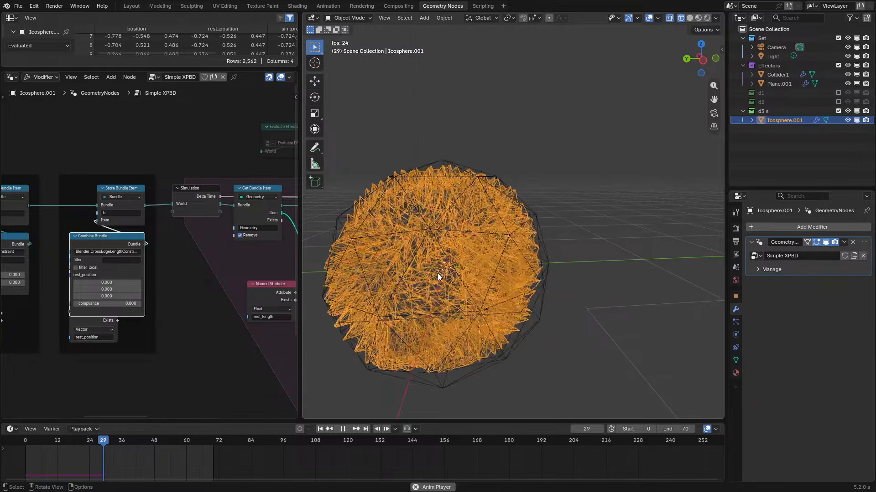
middle_click_drag(436, 273, 471, 261)
key("shift+z")
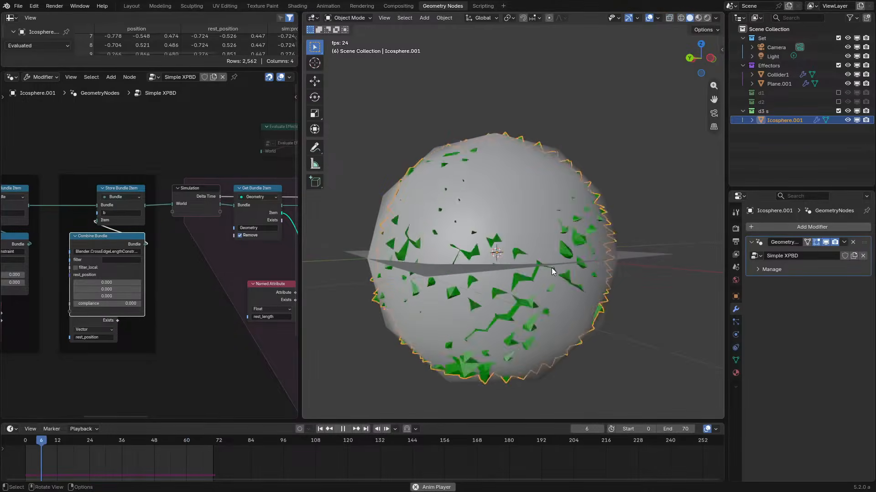
middle_click_drag(551, 267, 456, 256)
- Hide the Collider1 object in the viewport and select Icosphere.001 again
left_click(580, 295)
key("h")
left_click(570, 286)
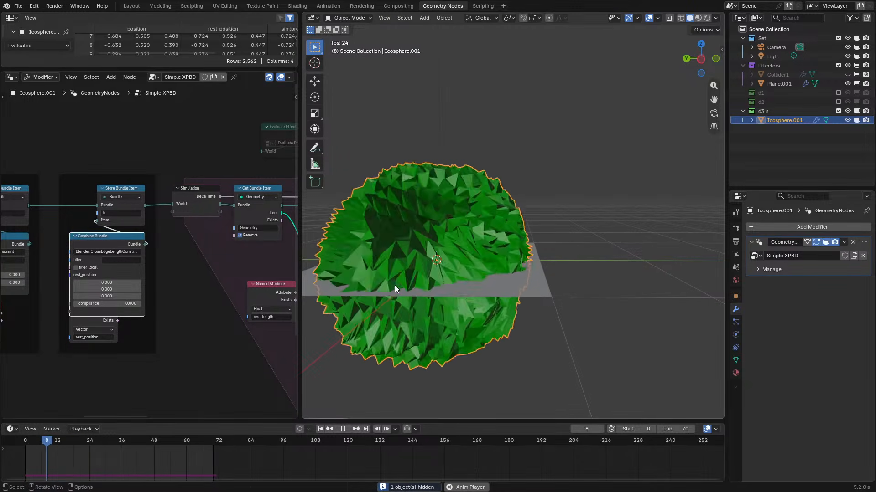
- Exclude the Effectors collection from the view layer, reselect Icosphere.001, watch the running simulation and stop it
middle_click_drag(385, 286, 413, 286)
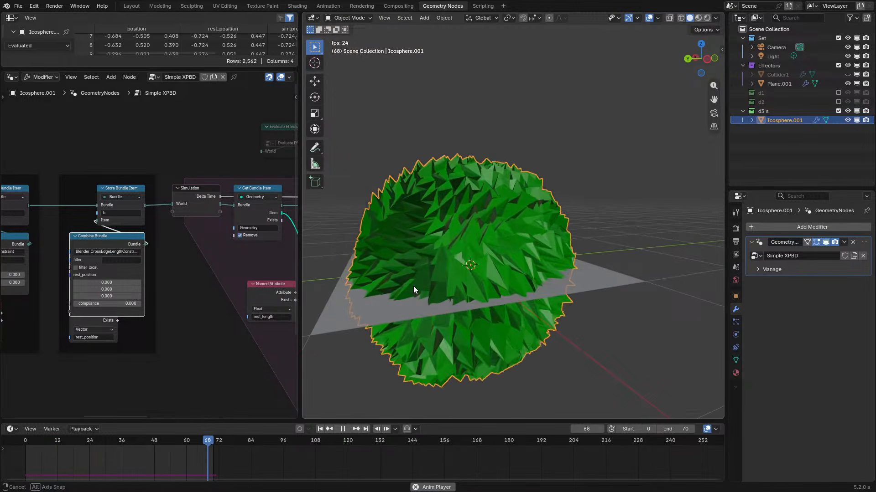
left_click(580, 275)
left_click(838, 65)
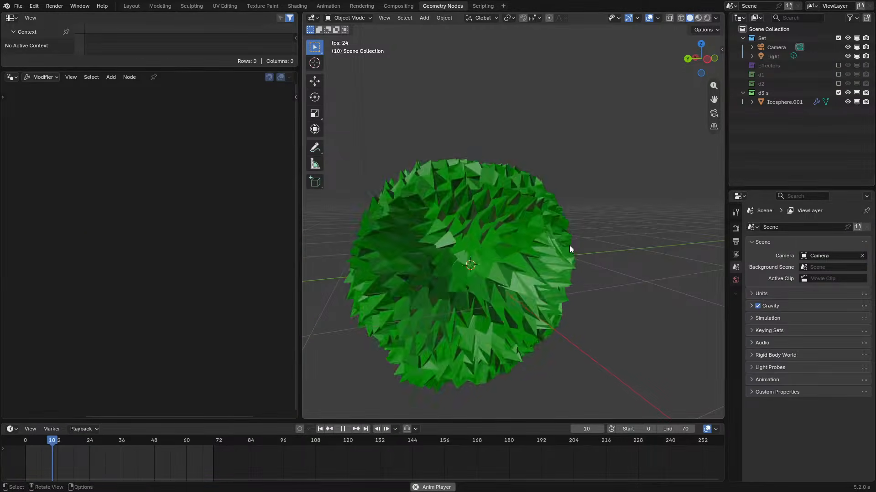
left_click(531, 268)
middle_click_drag(489, 292, 503, 292)
middle_click_drag(152, 322, 167, 324)
key("space")
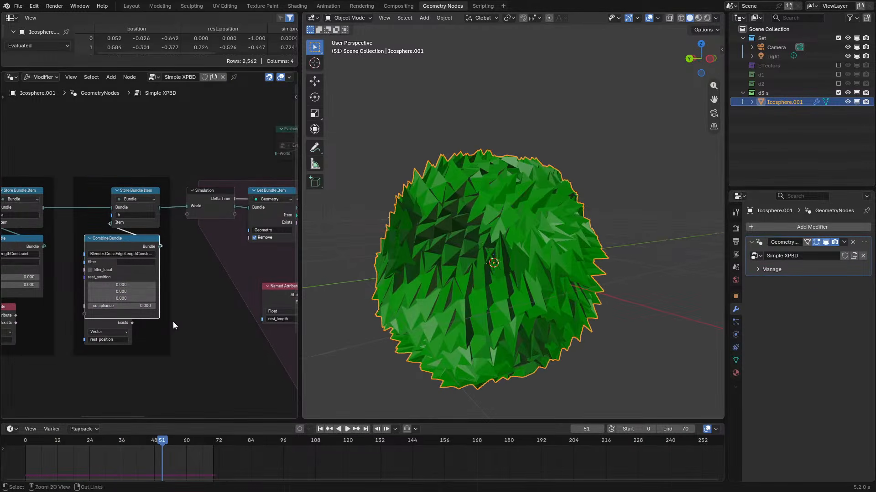
- Remove the rest_position and rest_length Named Attribute nodes beneath the two constraint Combine Bundle nodes
key("ctrl+space")
left_click(400, 356)
key("ctrl+x")
left_click(233, 352)
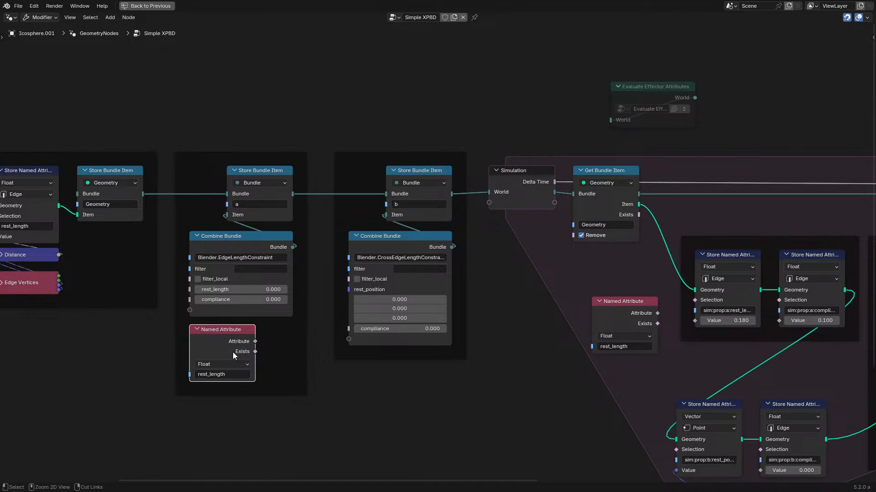
key("ctrl+x")
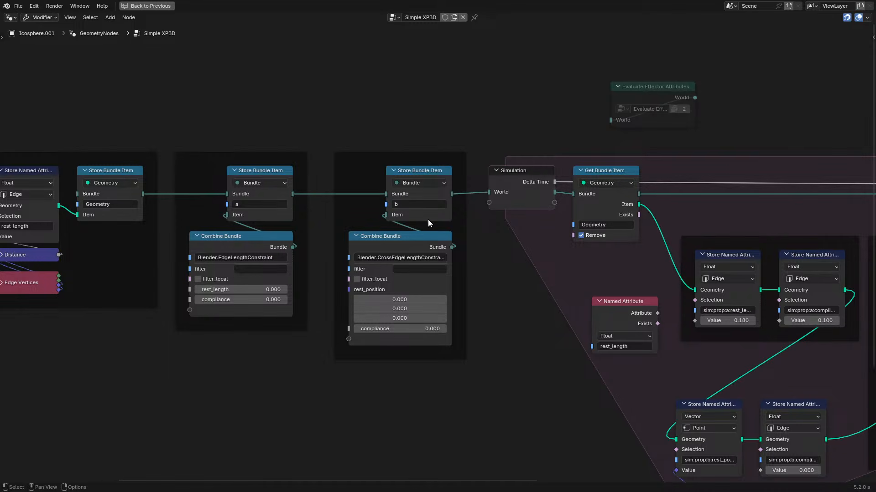
- Rename the cross edge constraint's Store Bundle Item from b to c and play the simulation to compare the result
double_click(422, 202)
type("c")
key("Return")
key("ctrl+space")
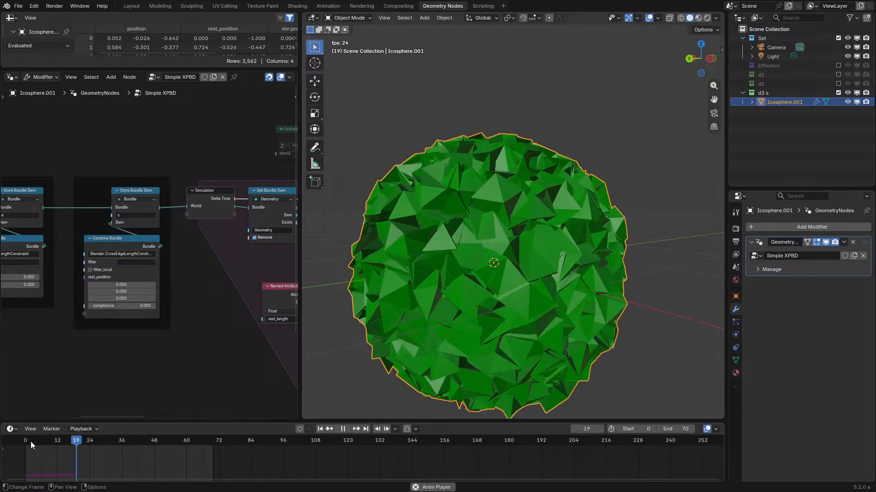
- Set the cross edge constraint's Store Bundle Item name back to b and replay the simulation from the start
double_click(131, 215)
type("b")
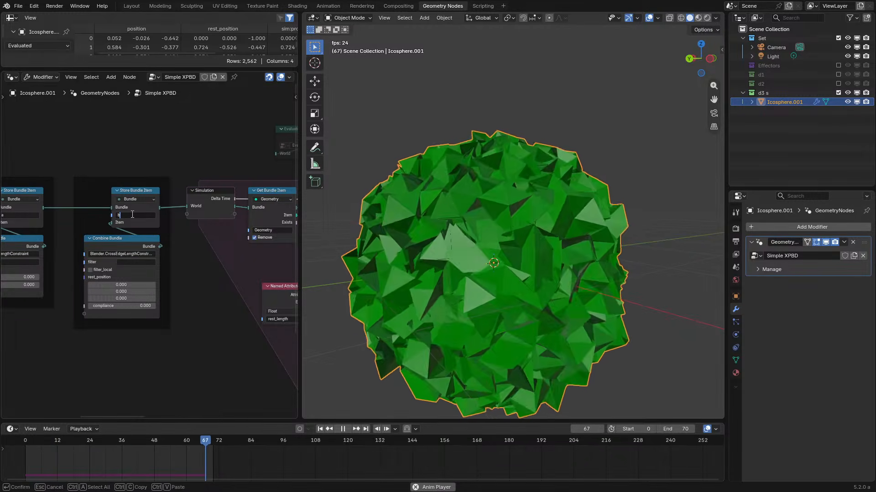
key("Return")
left_click(16, 438)
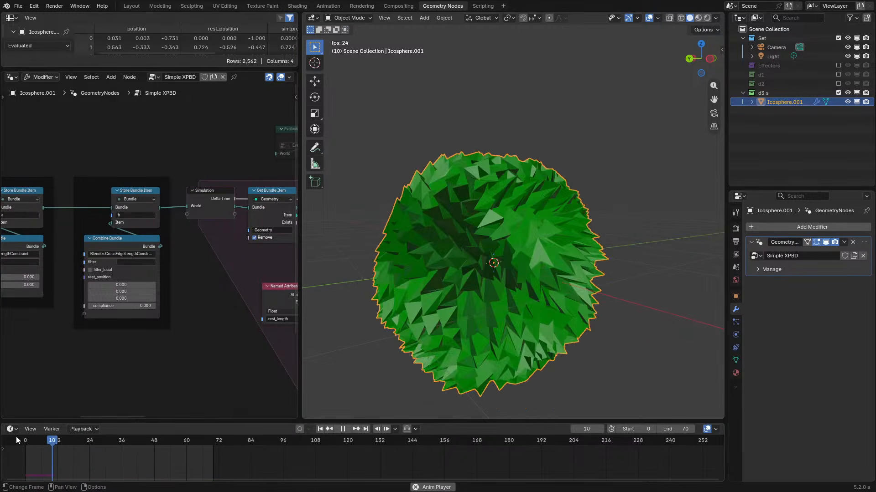
- Align the rest_position Named Attribute node directly beneath the Store Named Attribute node for sim:prop:b:rest_position
key("ctrl+space")
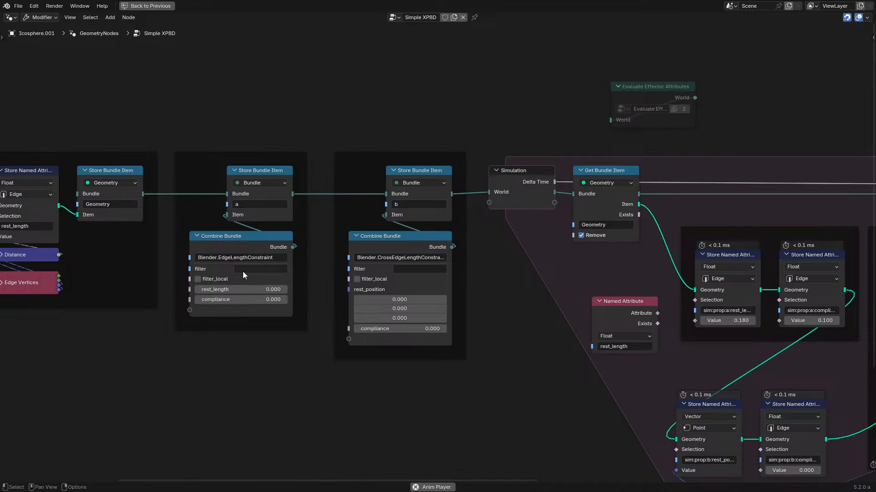
middle_click_drag(498, 347, 197, 194)
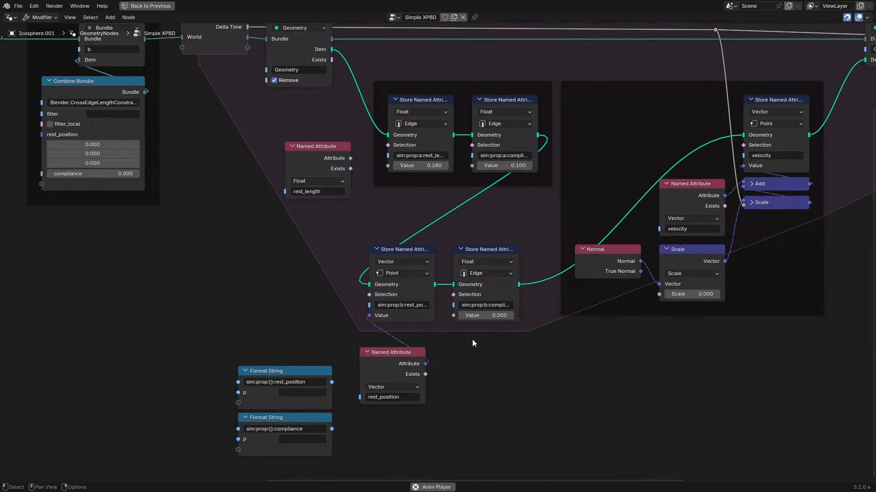
left_click_drag(408, 357, 417, 338)
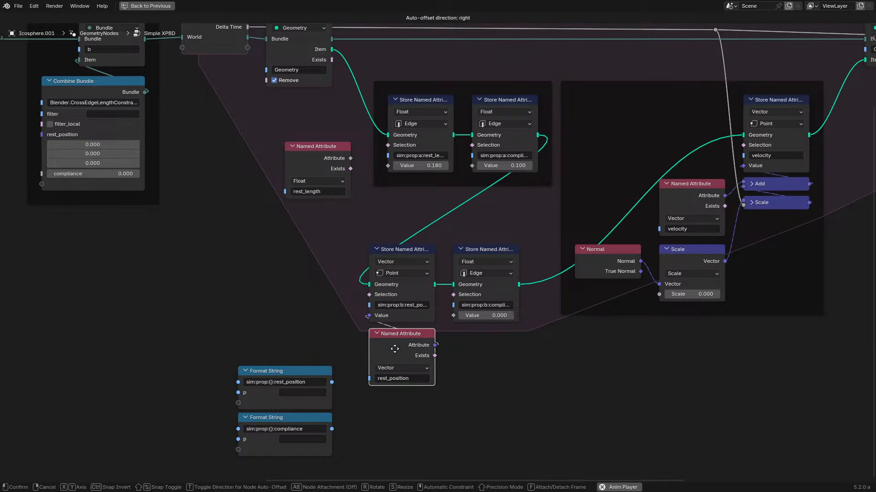
- Mute the sim:prop:b:compliance Store Named Attribute node, play the simulation to see its effect, and unmute the node
left_click(505, 252)
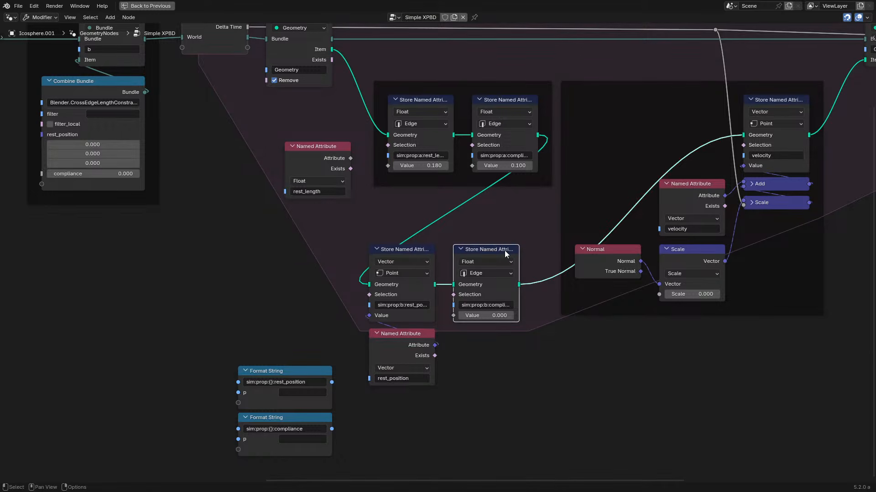
key("m")
key("space")
key("ctrl+space")
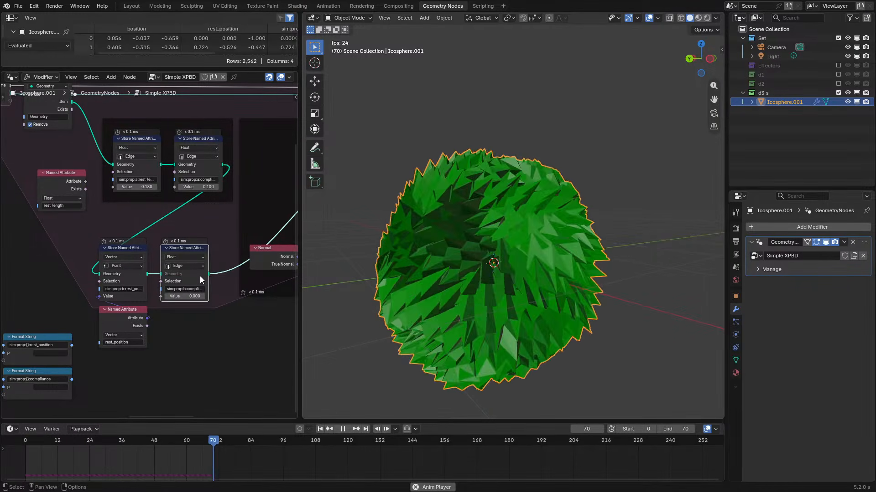
key("m")
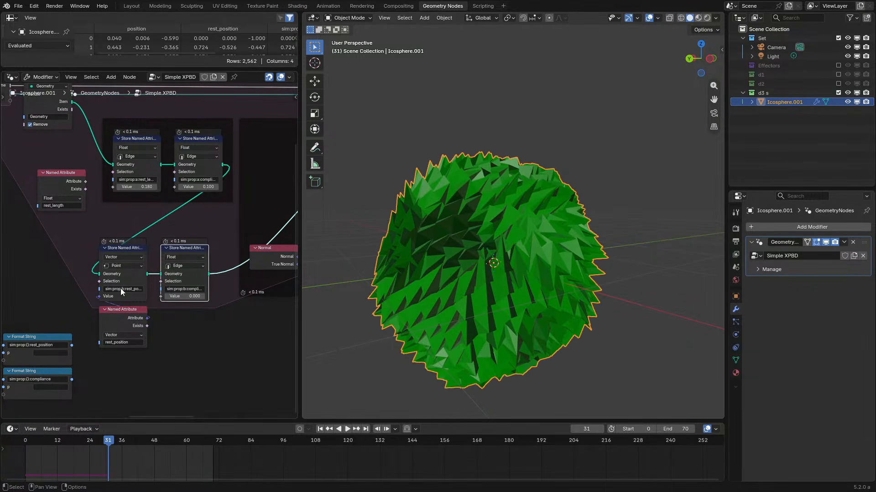
- Mute the sim:prop:a:rest_length Store Named Attribute node and play the simulation from frame 0
left_click(144, 163)
key("m")
left_click(20, 445)
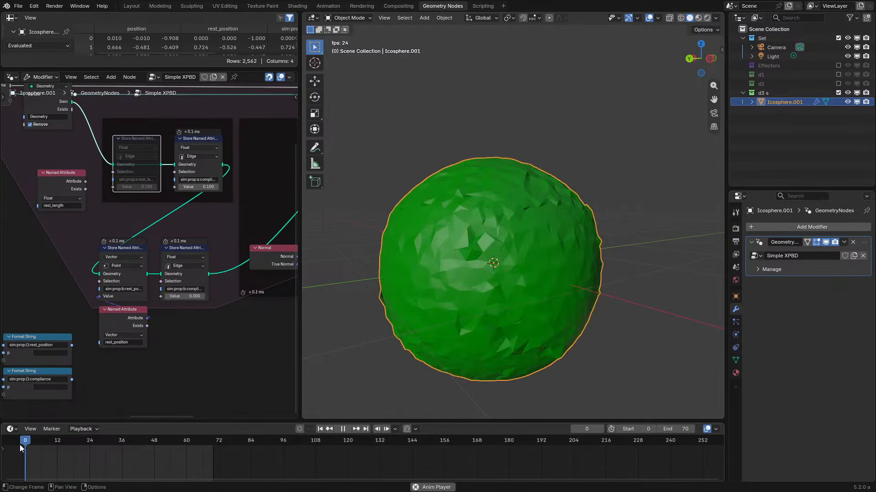
key("space")
- Mute the sim:prop:b:rest_position Store Named Attribute node too, replay the simulation, and re-enable both muted nodes
left_click(130, 248)
key("m")
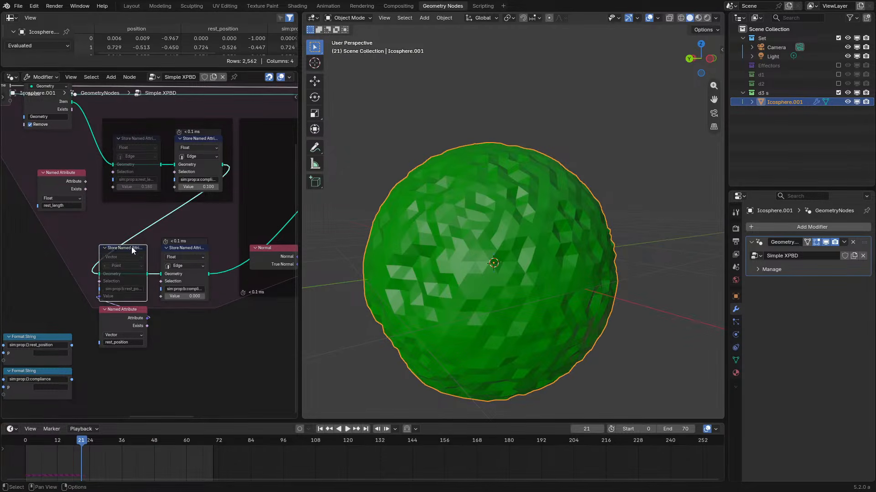
left_click(24, 440)
key("space")
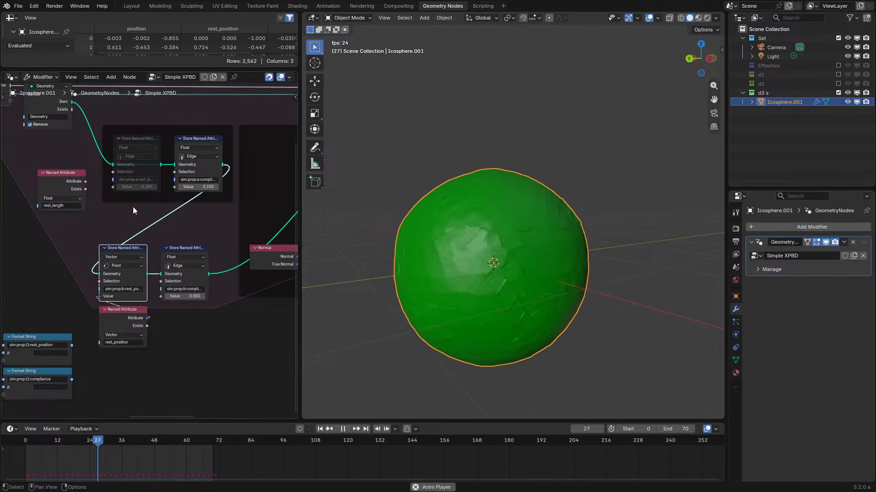
left_click(154, 166)
key("space")
key("ctrl+space")
middle_click_drag(162, 181, 796, 347)
scroll(795, 347, "up", 2)
left_click_drag(394, 172, 406, 195)
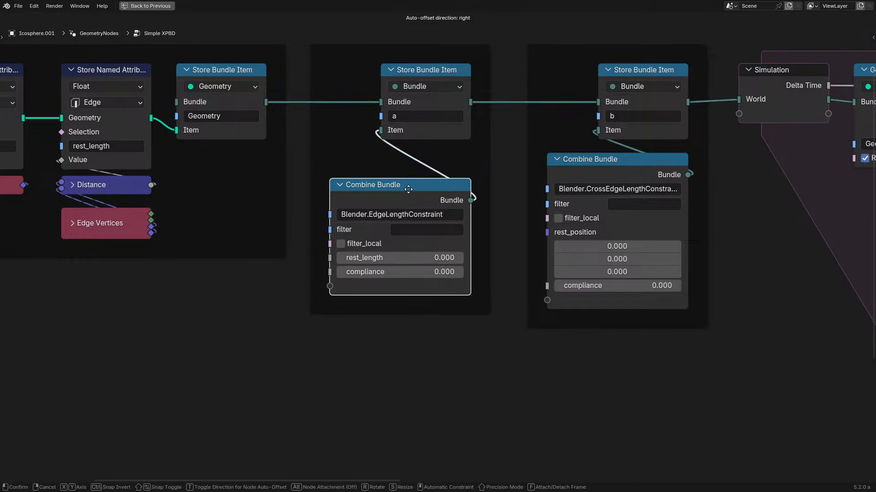
right_click(407, 195)
- Frame the two sim:prop:b Store Named Attribute nodes with their rest_position Named Attribute, and place the frame beneath the sim:prop:a frame
scroll(759, 261, "down", 2)
middle_click_drag(758, 261, 223, 138)
scroll(223, 139, "up", 2)
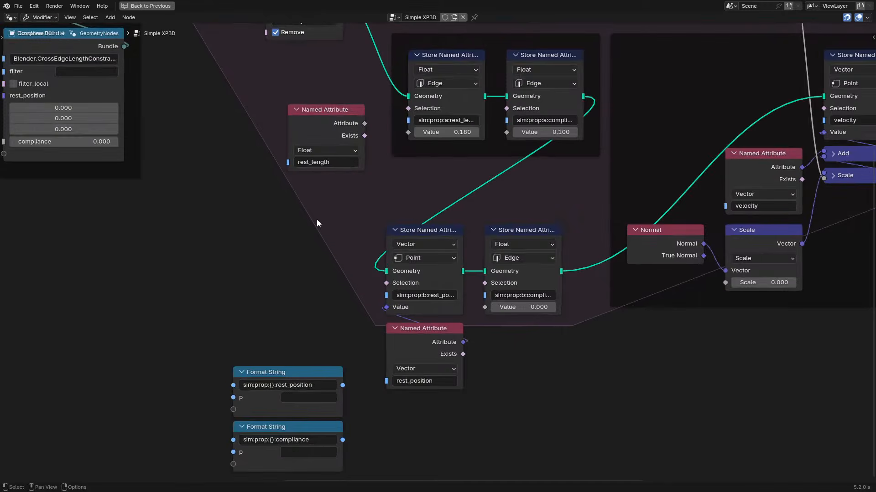
left_click_drag(327, 227, 541, 352)
key("g")
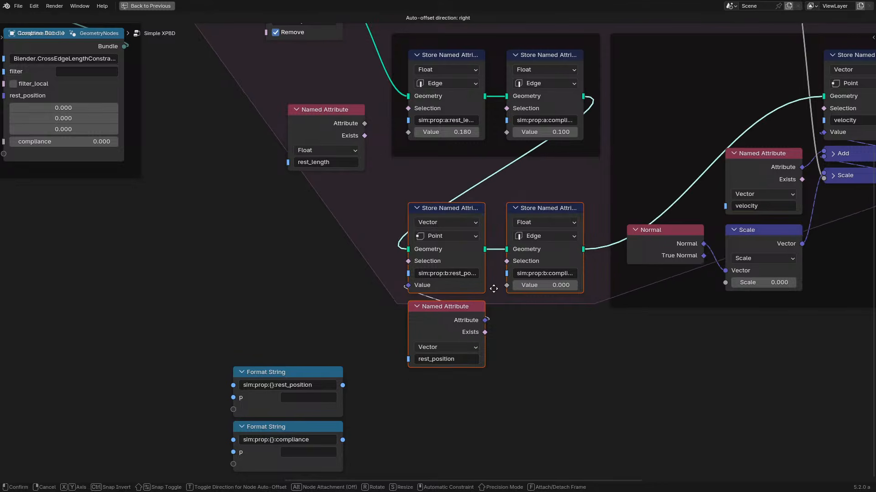
right_click(497, 290)
left_click(505, 284)
key("ctrl+j")
key("Escape")
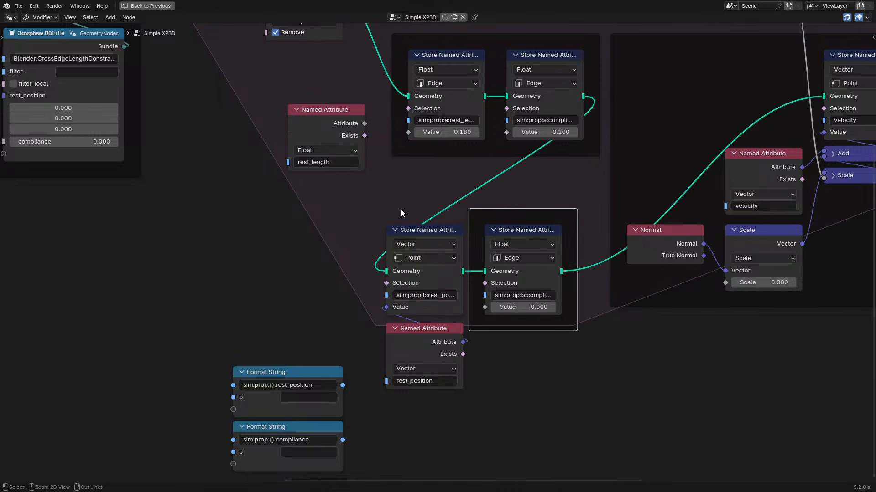
key("ctrl+z")
key("ctrl+j")
key("g")
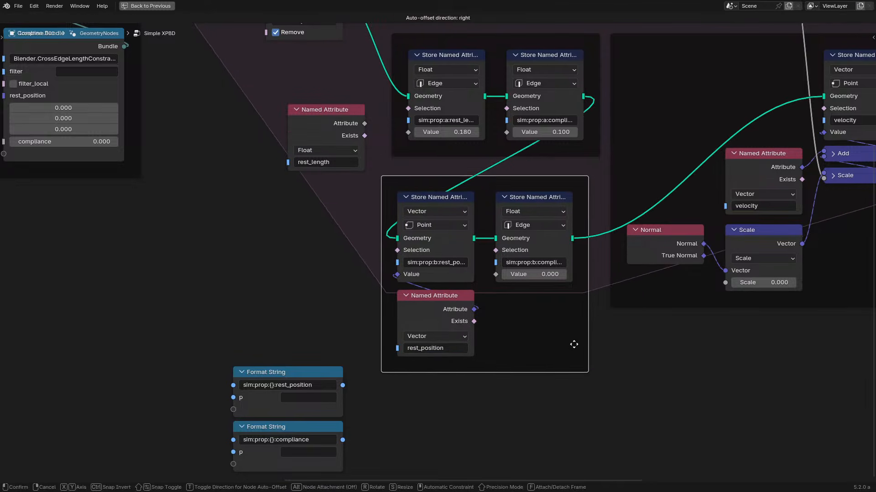
left_click(582, 333)
left_click_drag(228, 99, 304, 429)
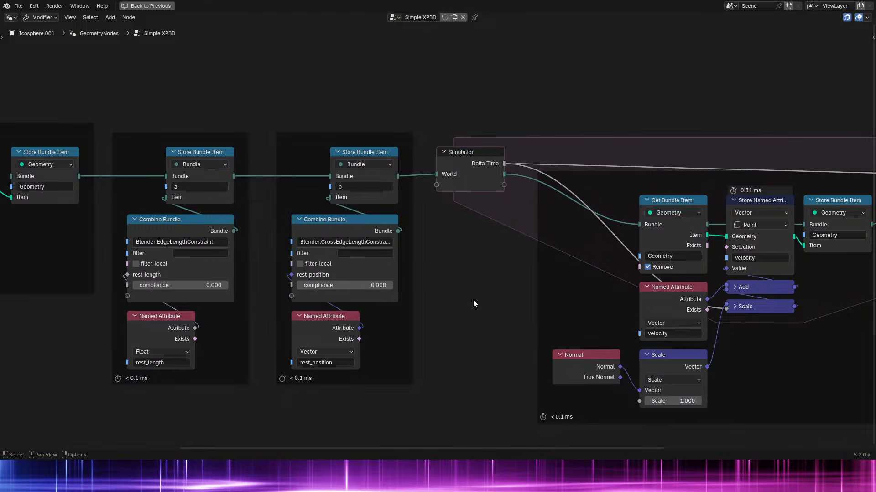
scroll(472, 300, "down", 4)
middle_click_drag(516, 317, 397, 209)
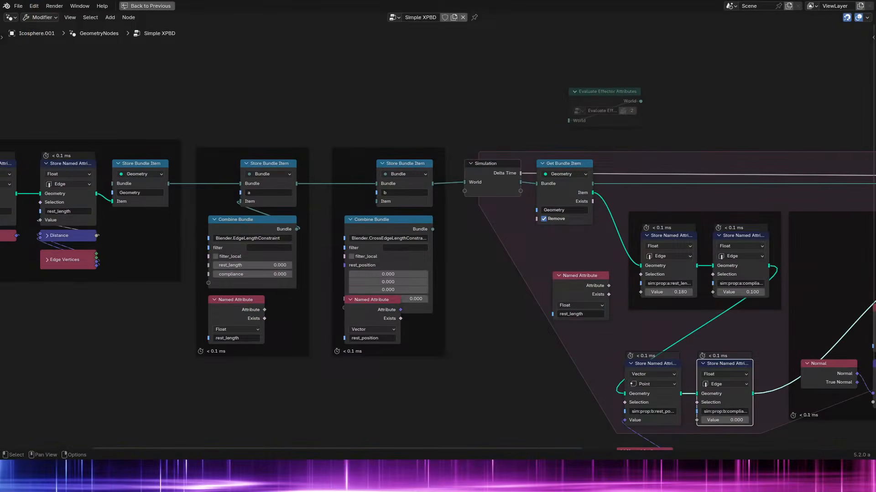
left_click(243, 393)
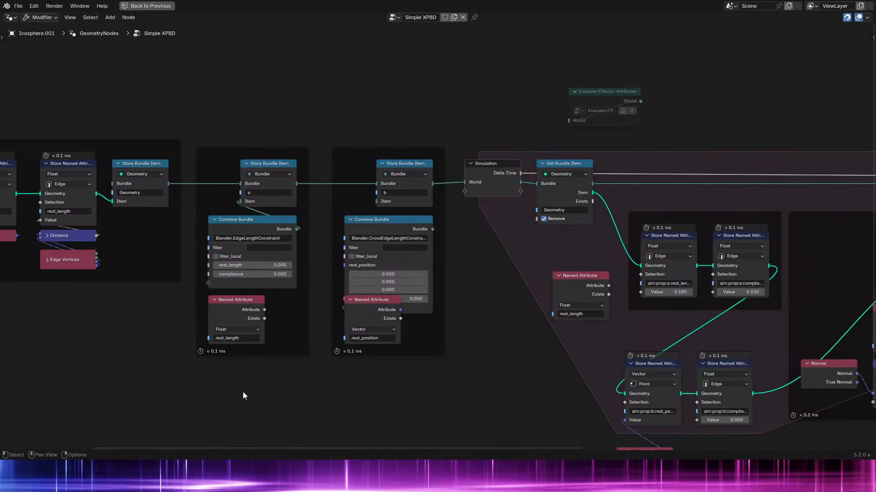
scroll(333, 435, "down", 1)
middle_click_drag(334, 438, 269, 241)
scroll(392, 240, "up", 2)
- Switch the window to fullscreen and save the file
left_click_drag(371, 233, 474, 388)
left_click(79, 6)
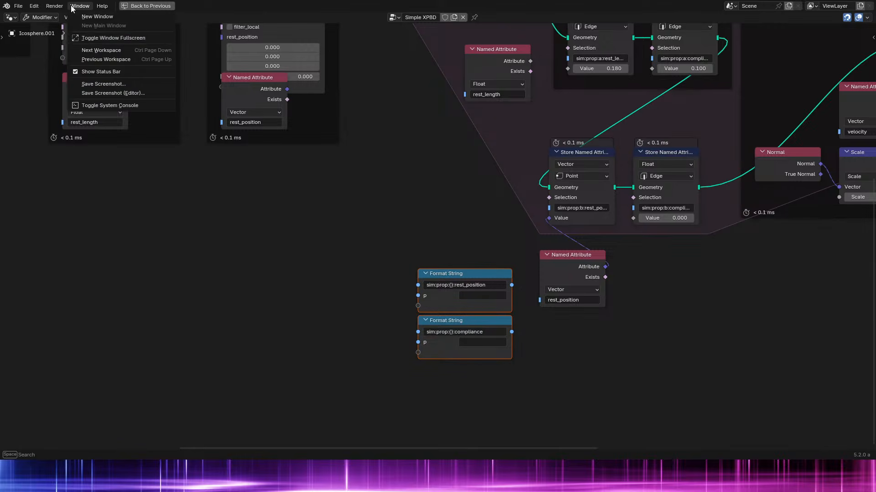
left_click(91, 36)
left_click_drag(366, 274, 398, 357)
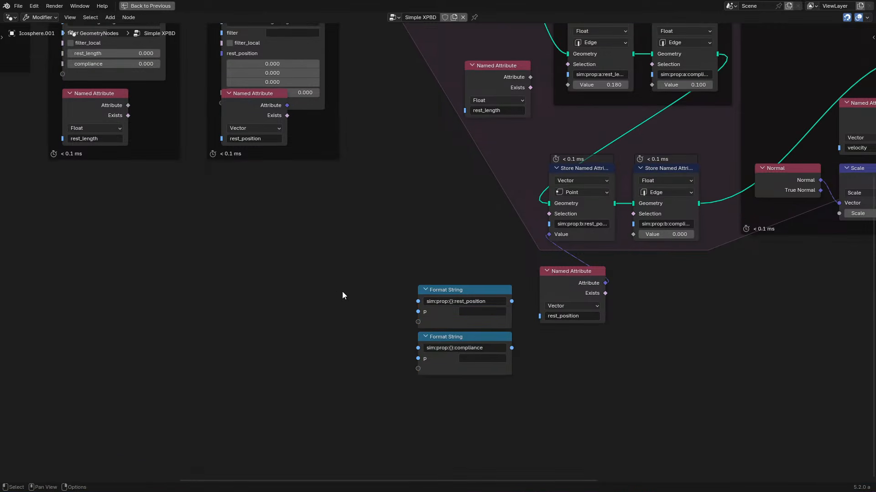
middle_click_drag(476, 194, 328, 249)
key("ctrl+s")
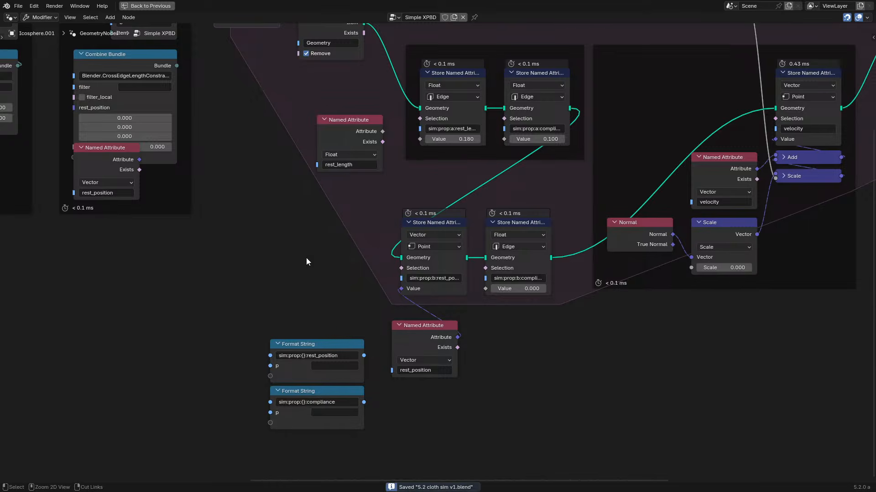
- Delete the two unused Format String nodes for rest_position and compliance
middle_click_drag(281, 233, 338, 213)
left_click(369, 322)
key("x")
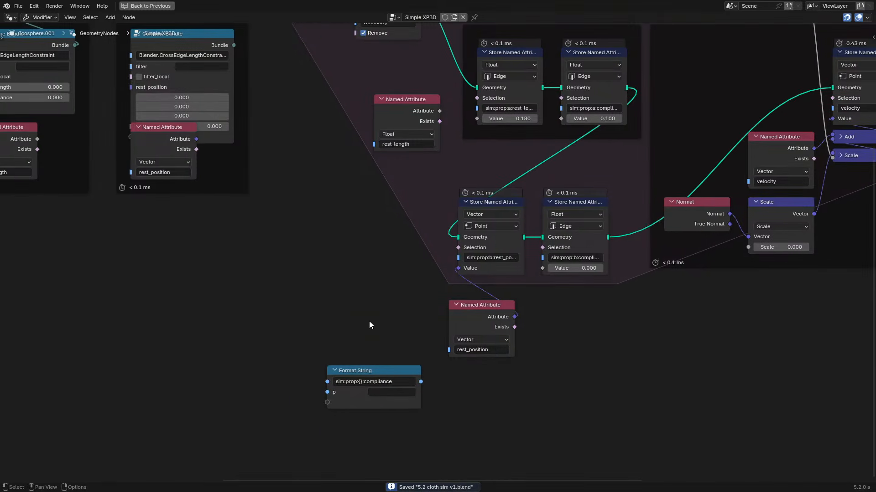
left_click(369, 371)
key("x")
- Delete the unconnected rest_position and rest_length Named Attribute nodes in the b and a Store Bundle Item frames
middle_click_drag(282, 129, 430, 254)
left_click(317, 265)
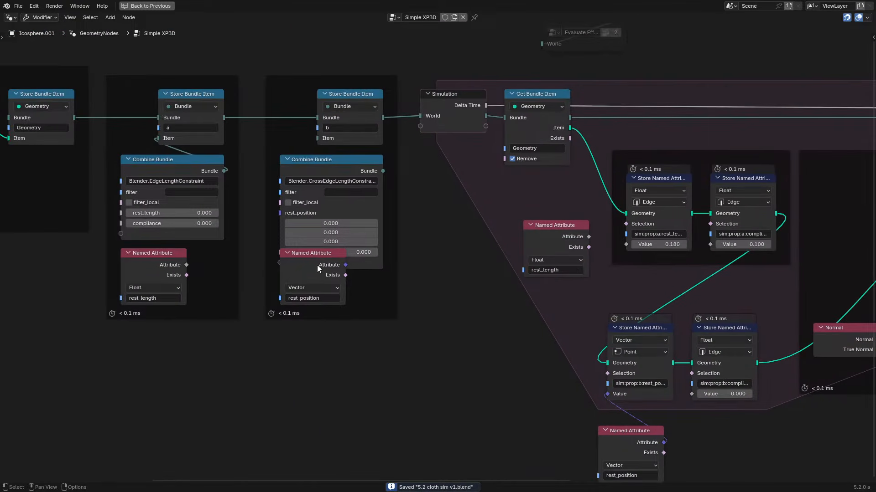
key("x")
left_click(164, 269)
key("x")
- Align the rest_position Named Attribute beneath the sim:prop:b Store Named Attribute nodes, frame all three, and place the frame under the sim:prop:a frame
scroll(406, 243, "up", 1)
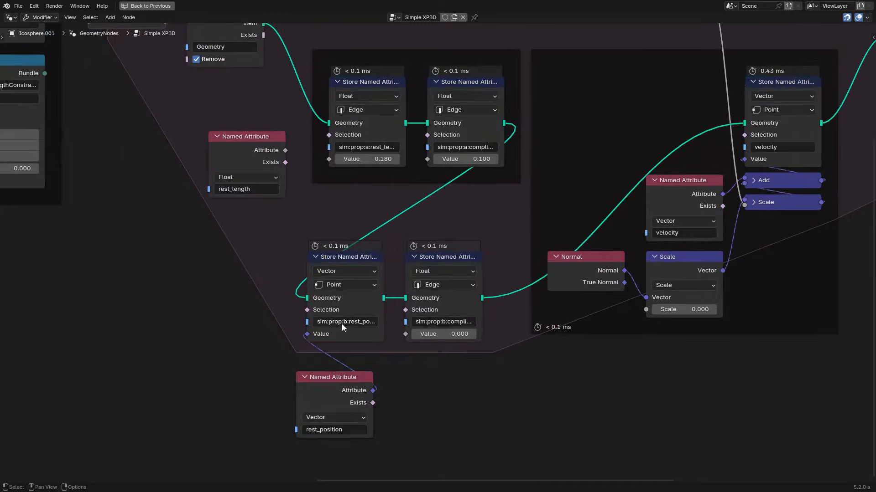
left_click_drag(334, 379, 344, 368)
left_click_drag(287, 244, 510, 452)
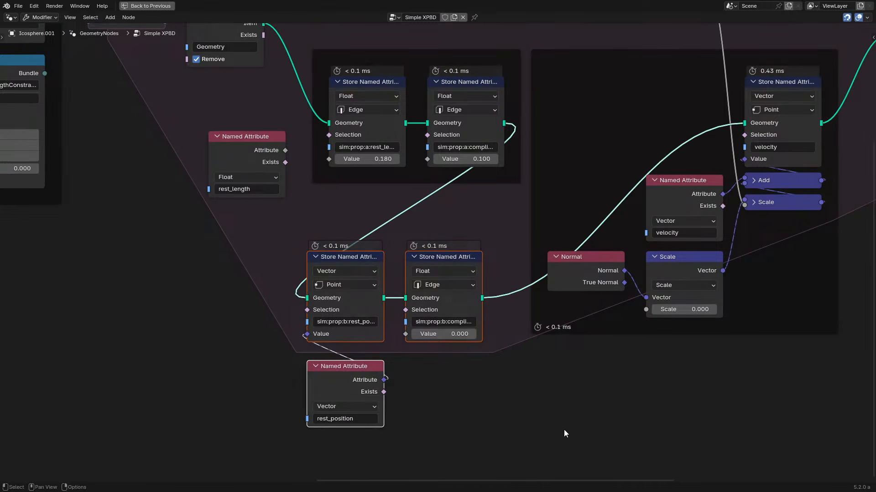
key("ctrl+j")
key("F2")
key("Escape")
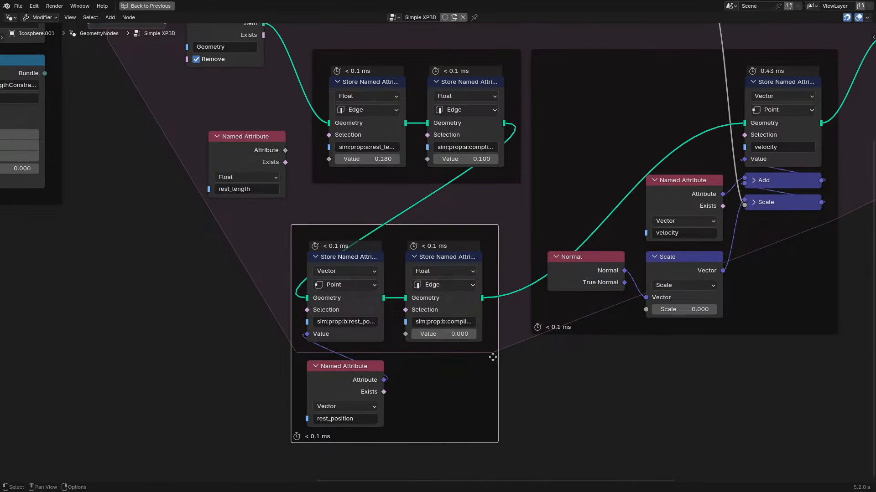
left_click_drag(492, 357, 515, 324)
left_click(255, 146)
key("x")
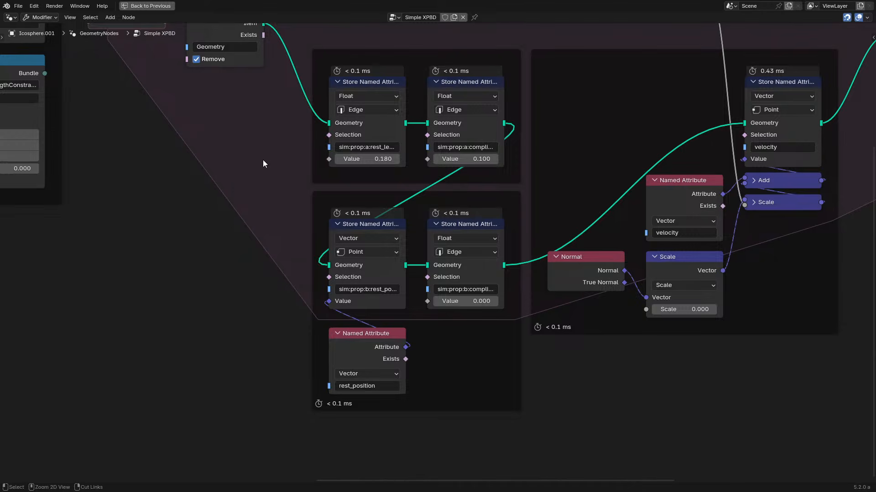
key("ctrl+z")
- Place the rest_length Named Attribute in the sim:prop:a frame, link it to the rest_length Store Named Attribute's Value, and reposition the sim:prop:b frame below
left_click_drag(387, 200, 388, 314)
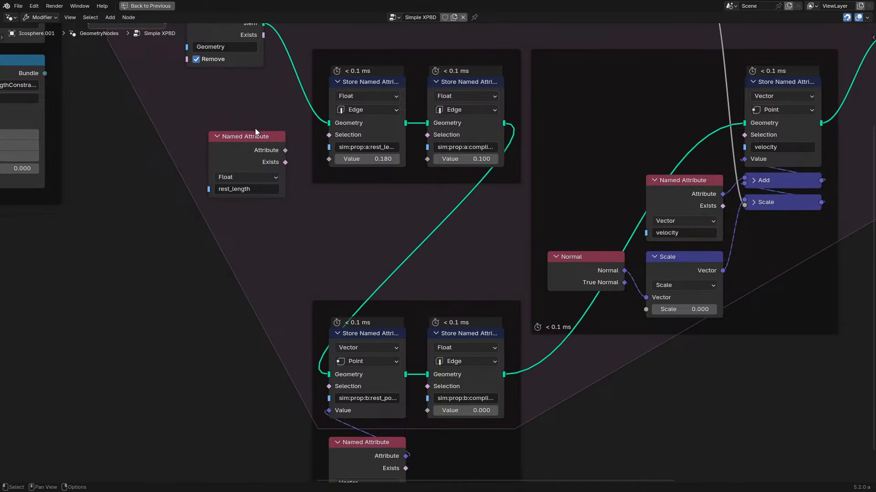
left_click_drag(274, 163, 395, 217)
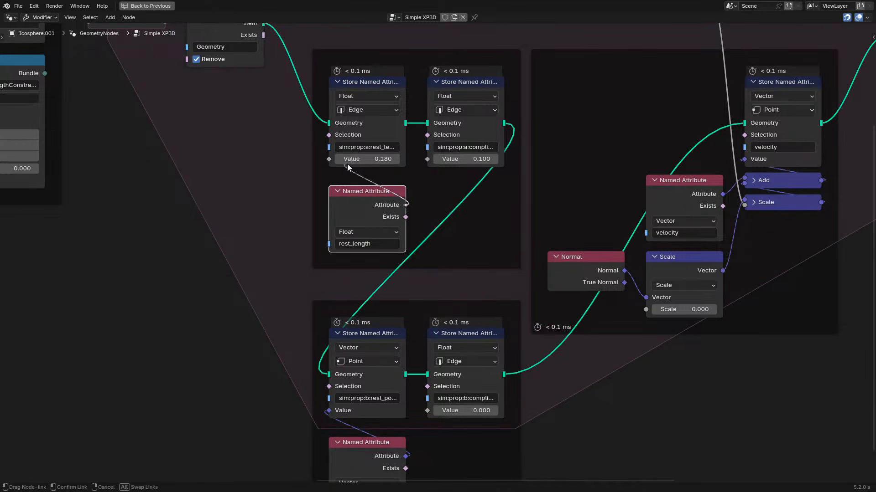
left_click_drag(347, 164, 334, 160)
left_click_drag(354, 206, 358, 196)
left_click(428, 309)
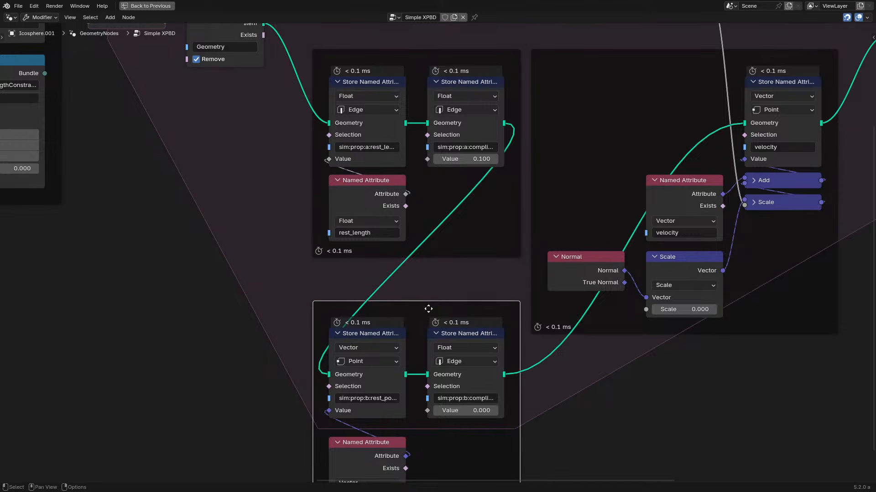
left_click_drag(428, 309, 431, 275)
- Examine the node chain from the XPBD Solver back to the a and b constraint bundle frames
middle_click_drag(557, 174, 85, 363)
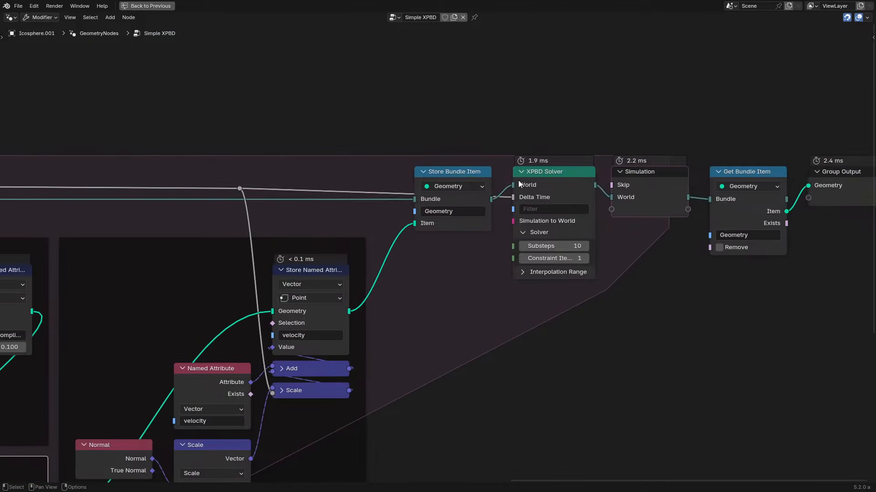
left_click(519, 179)
scroll(472, 264, "down", 2)
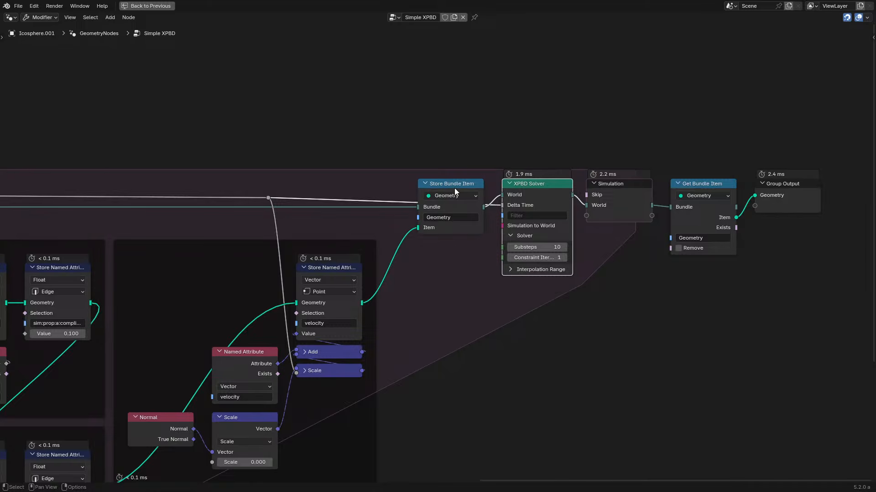
middle_click_drag(278, 301, 589, 187)
scroll(428, 221, "down", 1)
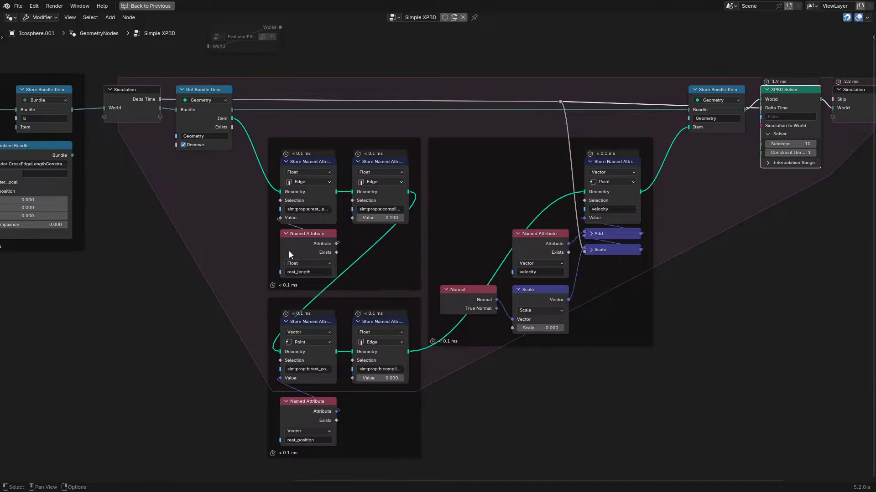
middle_click_drag(359, 224, 660, 289)
scroll(440, 253, "up", 2)
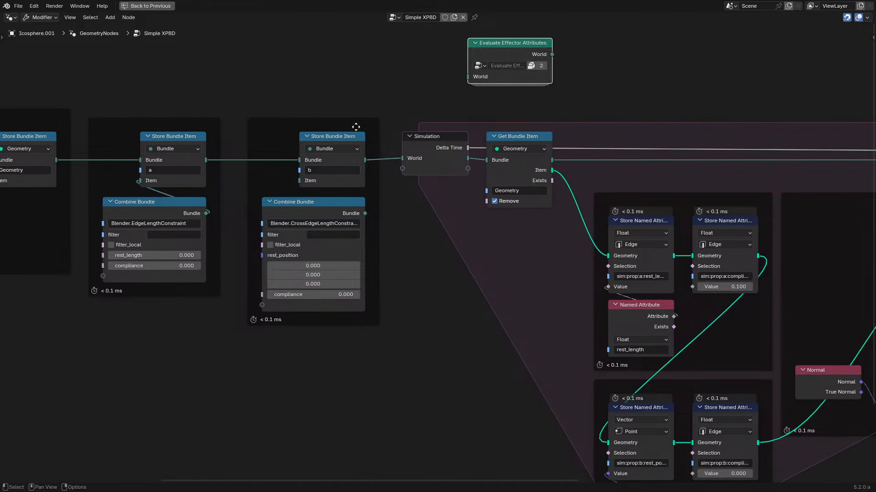
middle_click_drag(356, 127, 696, 166)
middle_click_drag(683, 277, 421, 251)
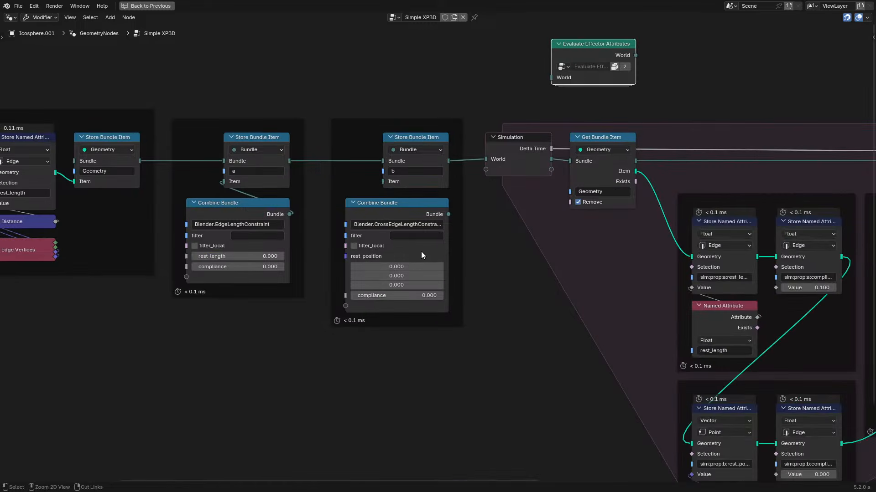
- Save the file and restore the node editor from its maximized view to the multi-editor workspace
key("ctrl+s")
key("ctrl+space")
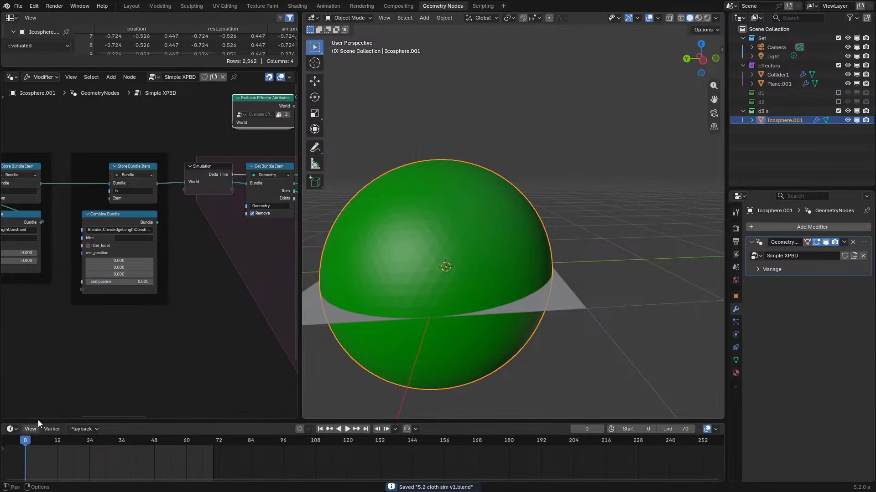
- Play the simulation while raising the Normal vector's Scale to 1.000, and reset the Scale to 0
key("space")
middle_click_drag(200, 258, 141, 186)
left_click_drag(206, 295, 255, 294)
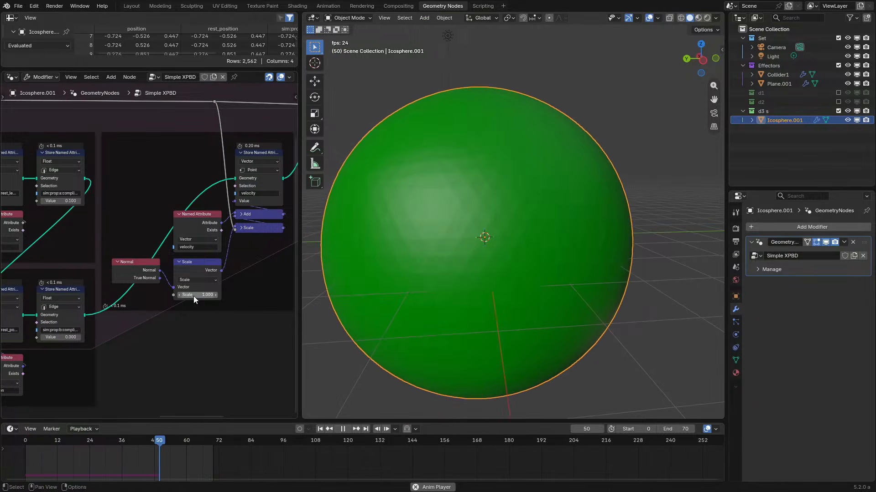
double_click(193, 295)
type("0")
key("Return")
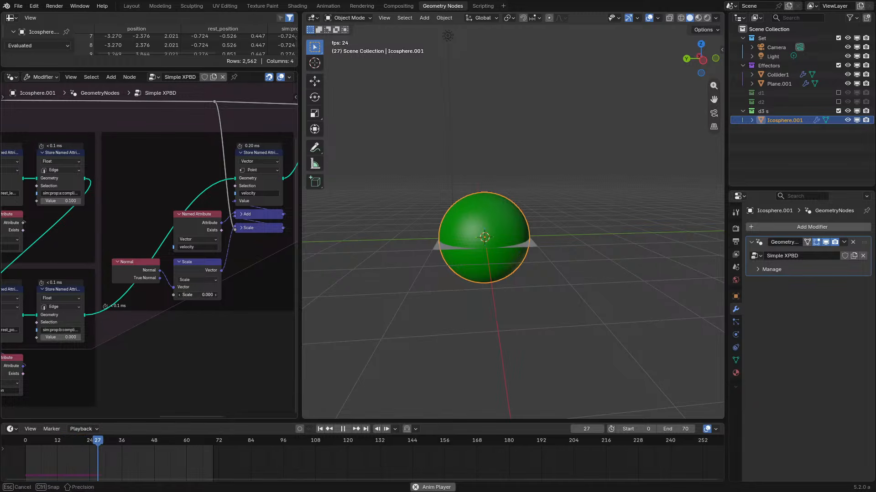
- Stop playback, extend the end frame to 687, and play the simulation again
key("space")
left_click_drag(689, 429, 687, 429)
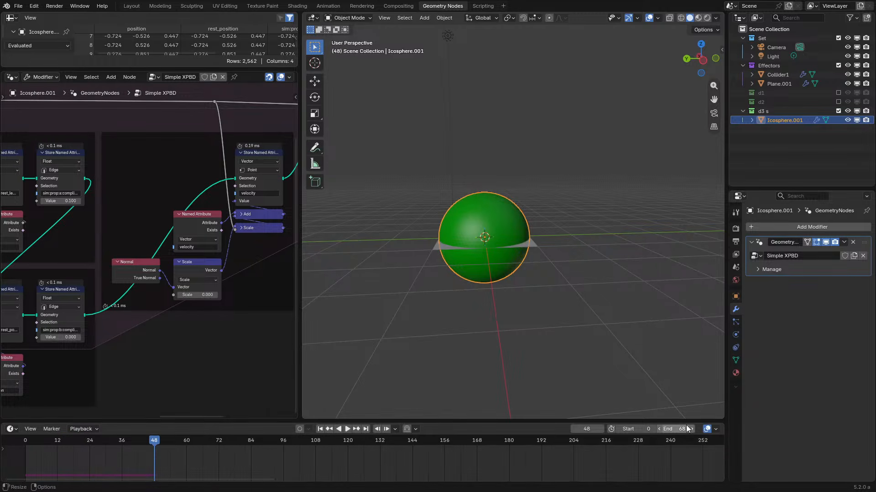
key("Return")
key("space")
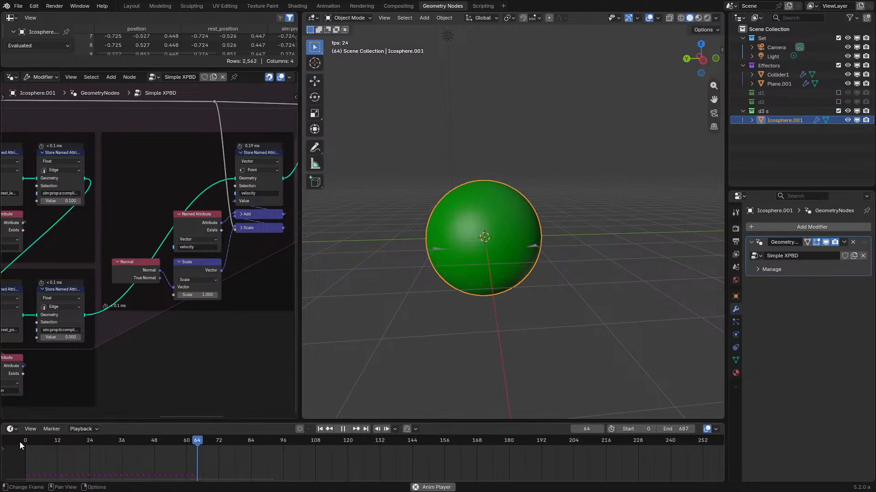
- Set the Normal vector's Scale to 0 during playback and examine the inflated sphere
left_click(194, 295)
type("0")
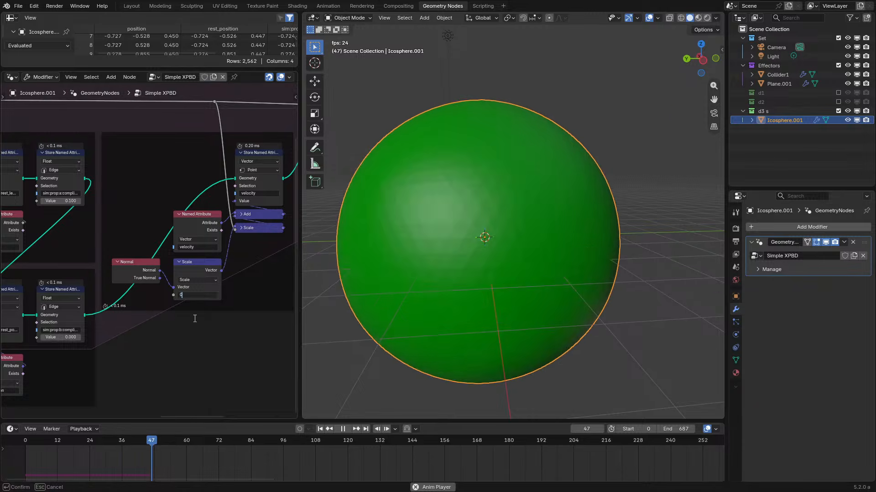
key("Return")
scroll(587, 283, "down", 5)
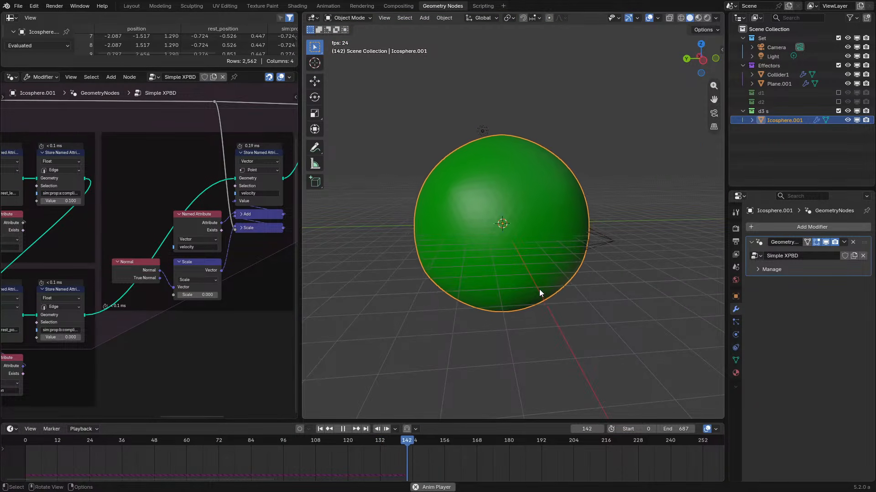
middle_click_drag(189, 265, 145, 271)
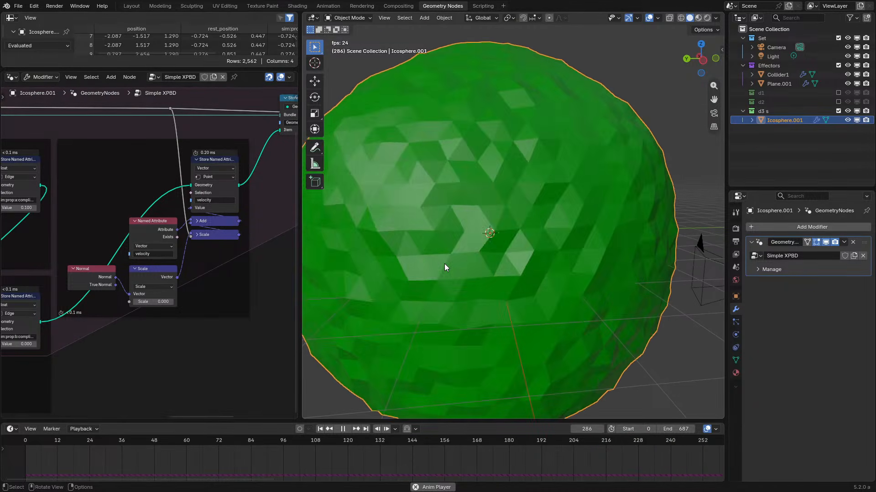
- Set the sim:prop:a compliance value to 0 and restart the running simulation from frame 0
middle_click_drag(211, 308, 170, 189)
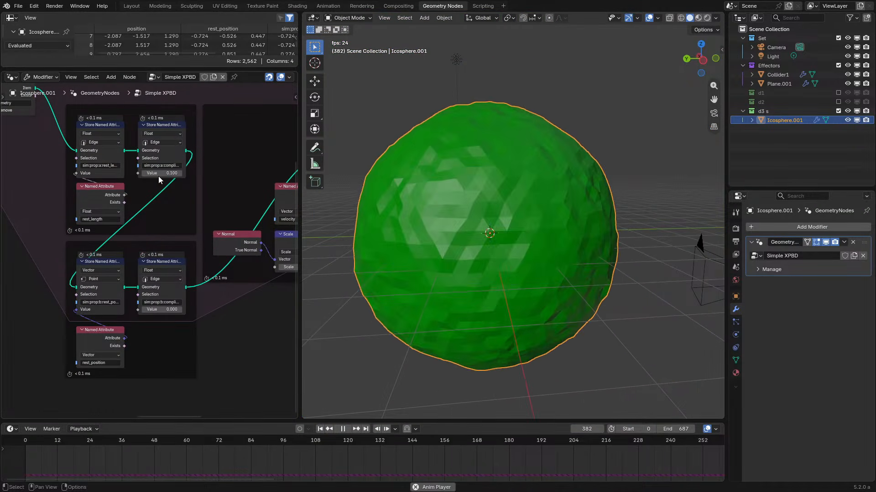
double_click(157, 175)
type("0")
key("Return")
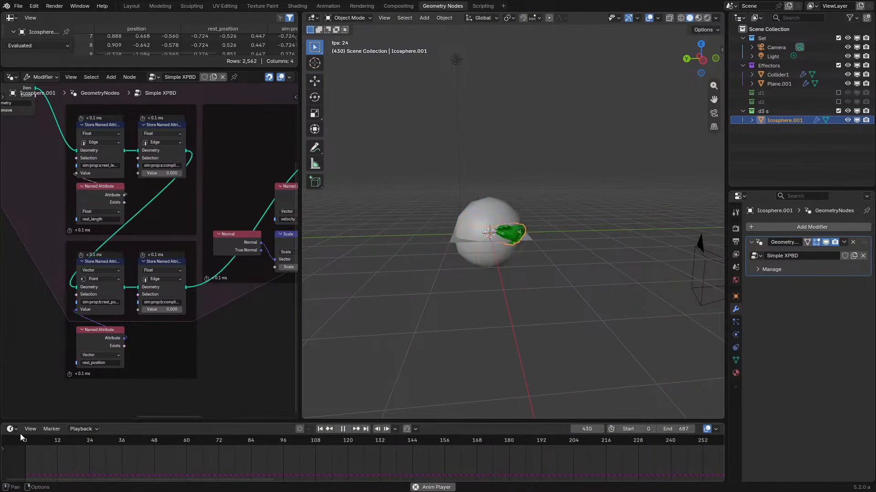
left_click(23, 442)
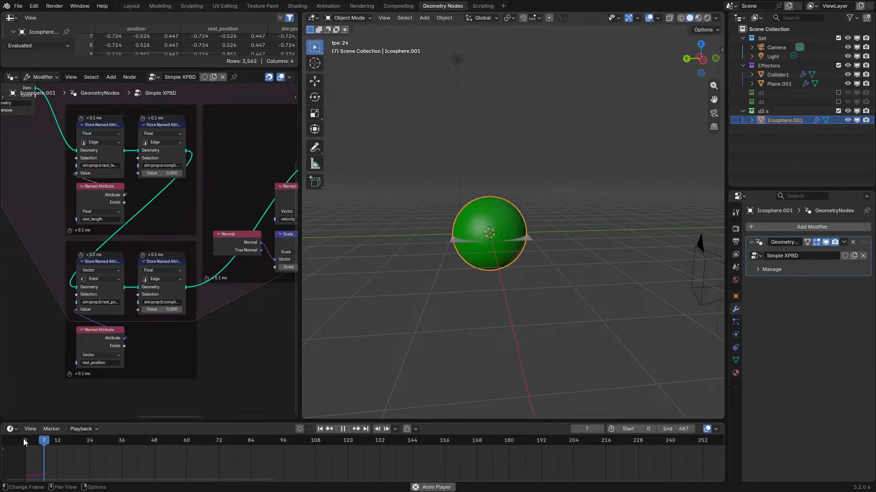
- Raise the Normal vector's Scale to 381.720 during playback and watch the sphere around the collider
middle_click_drag(204, 279, 3, 290)
left_click_drag(97, 279, 151, 279)
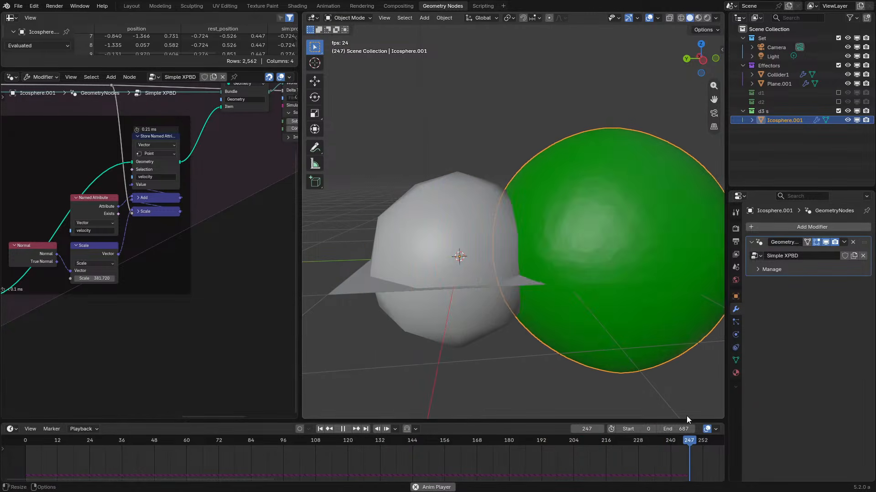
middle_click_drag(634, 319, 521, 311)
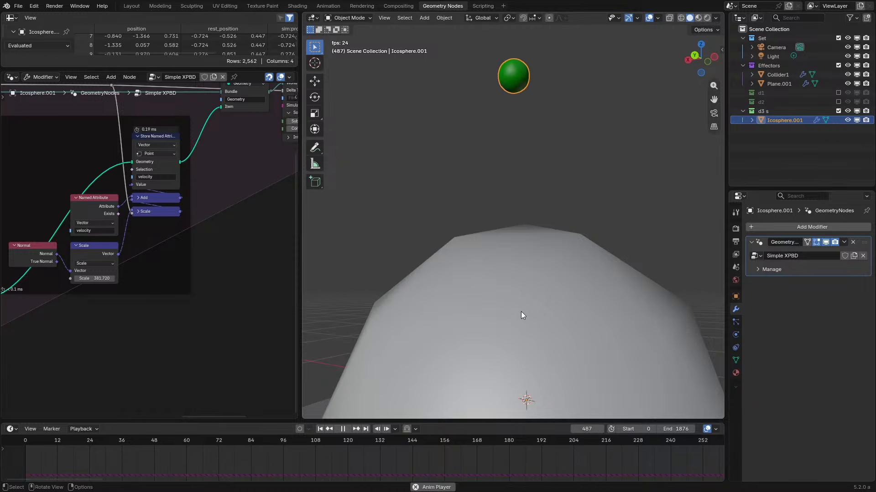
- Stop playback, set the end frame to 100, and replay the simulation from the first frame
key("space")
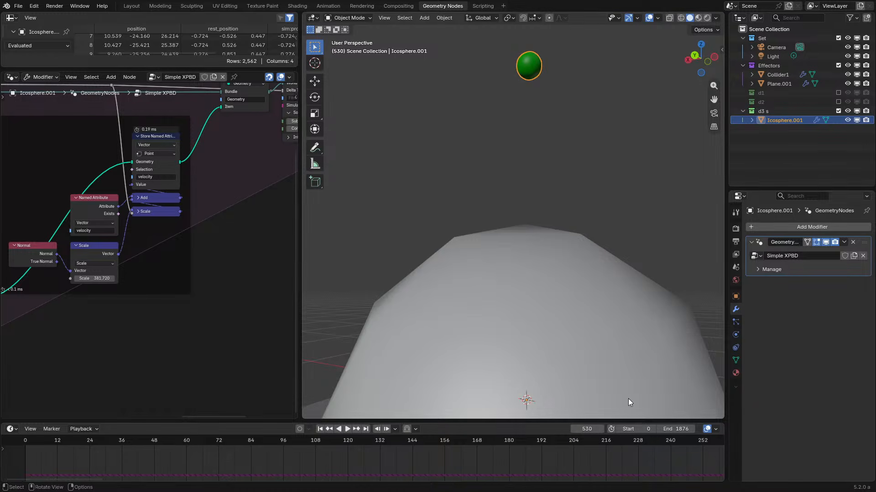
type("0")
key("Return")
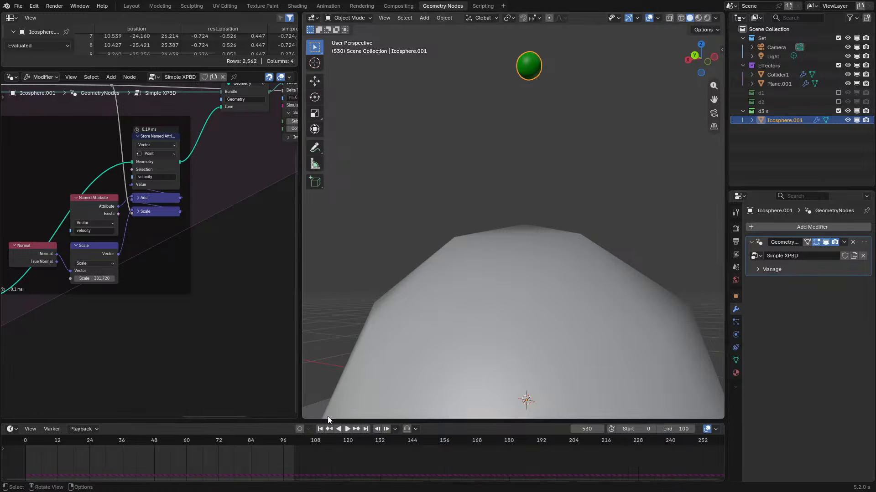
left_click_drag(41, 441, 25, 440)
key("space")
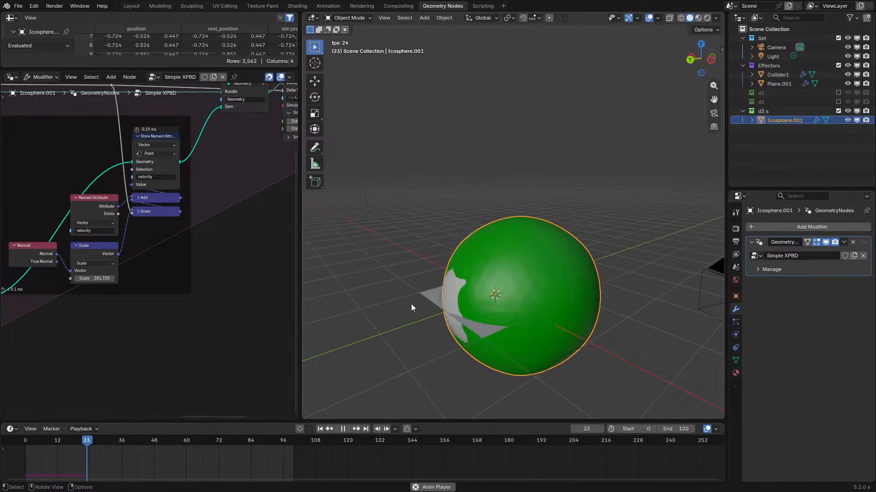
key("space")
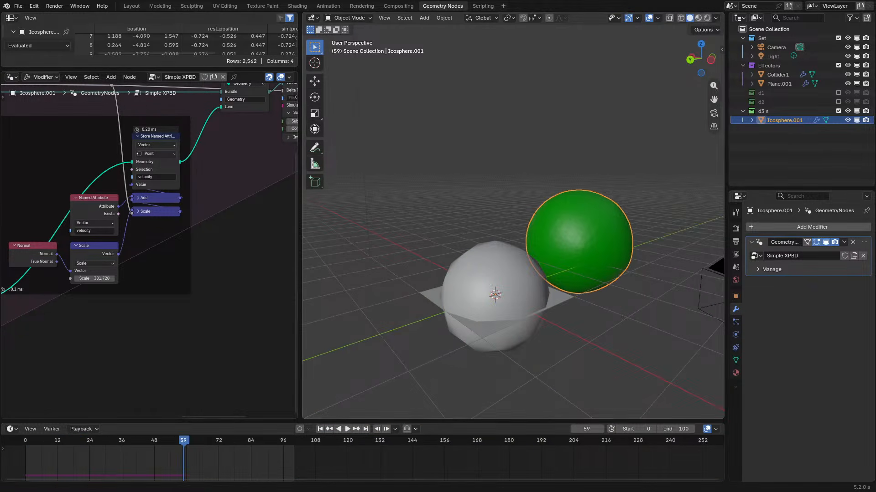
- Add a Split Edges node and insert it between the sim:prop:b compliance and velocity Store Named Attribute nodes
middle_click_drag(83, 269, 221, 231)
key("shift+a")
type("edge")
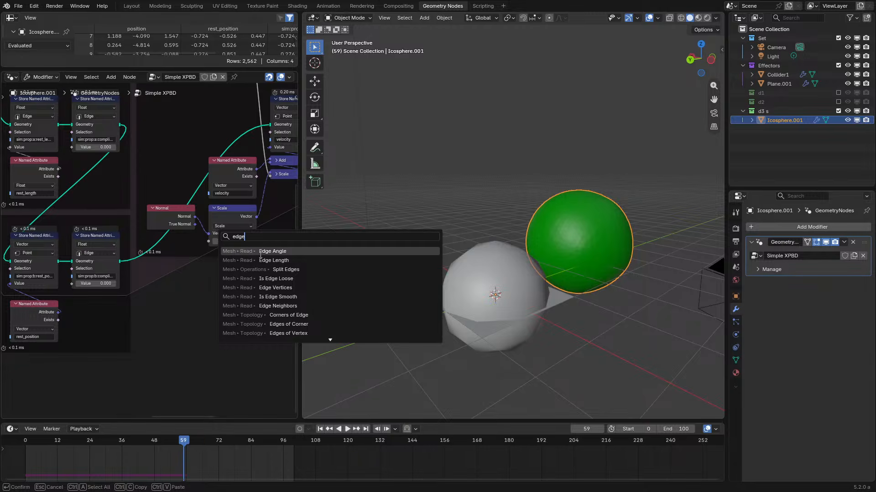
left_click(273, 269)
left_click(141, 263)
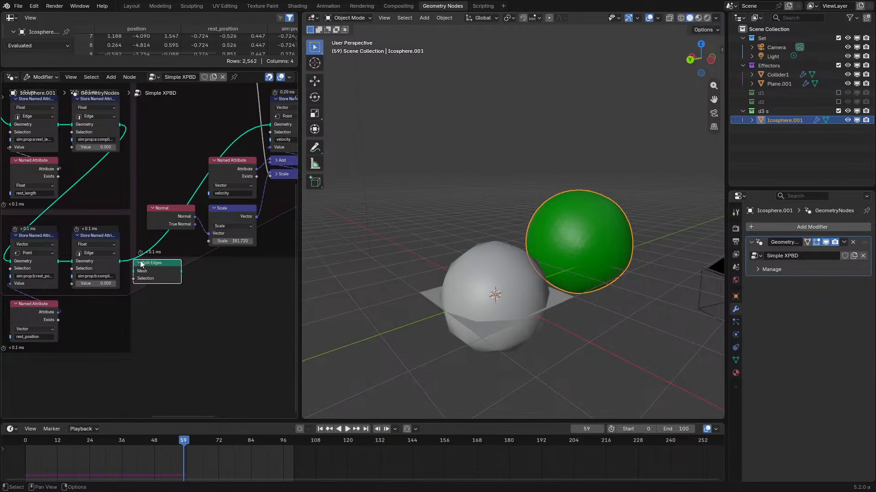
left_click_drag(142, 263, 169, 284)
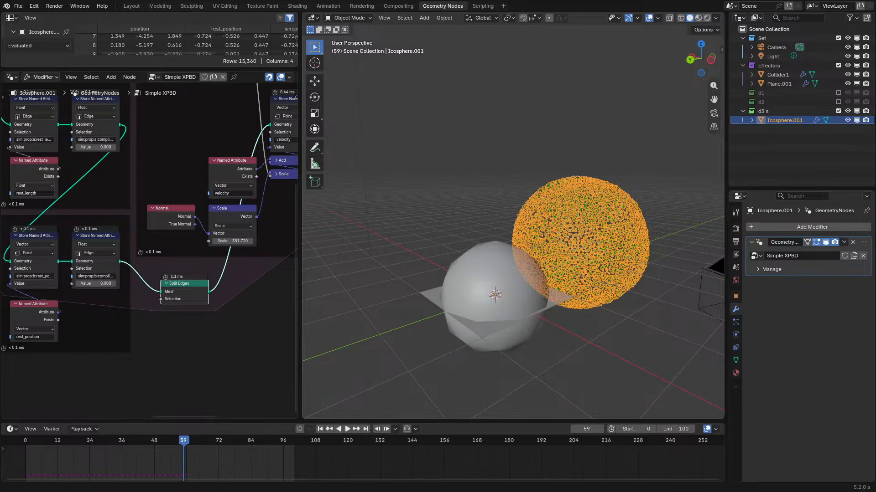
- Replay the simulation from frame 0 to check the effect of the split edges
left_click(16, 445)
key("space")
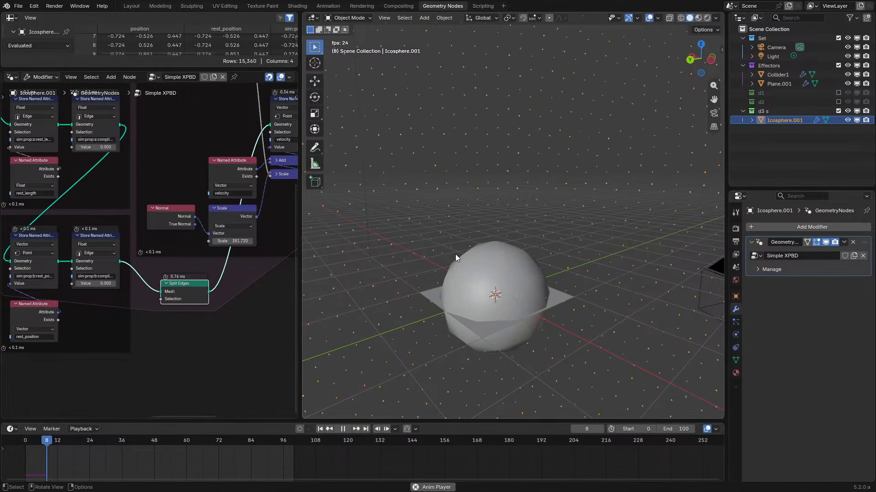
key("space")
left_click(790, 226)
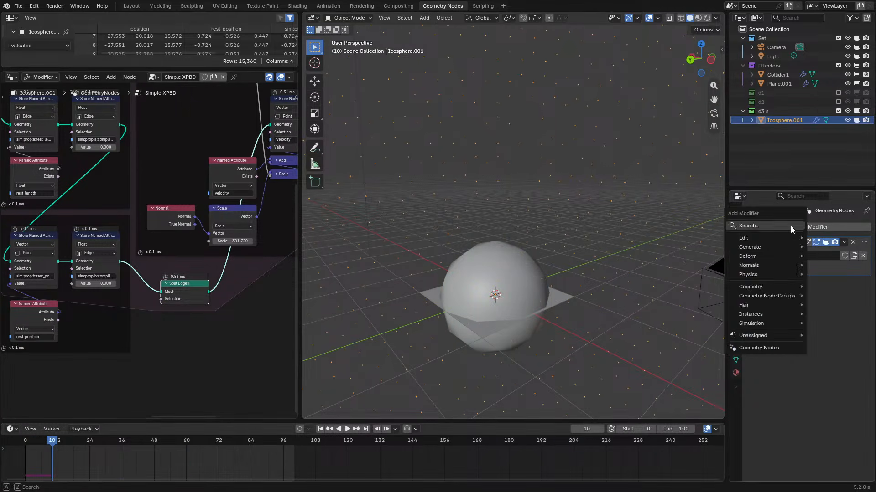
type("merge")
key("Escape")
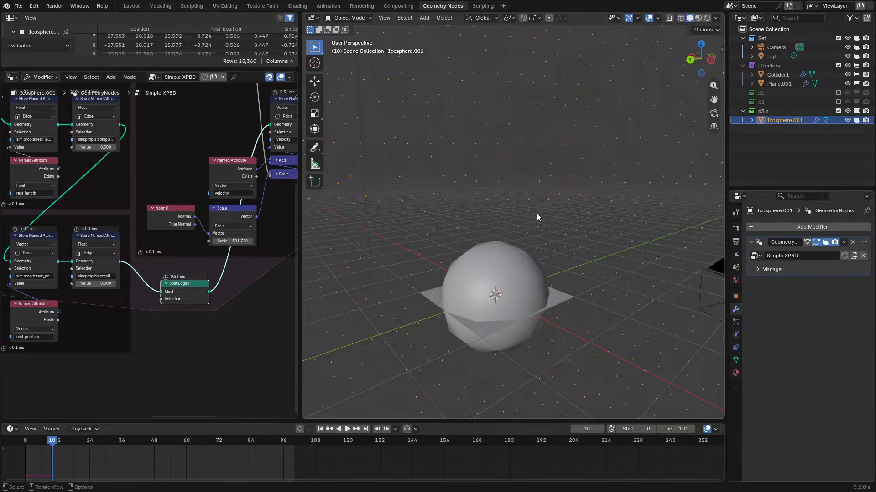
left_click(21, 432)
left_click(17, 441)
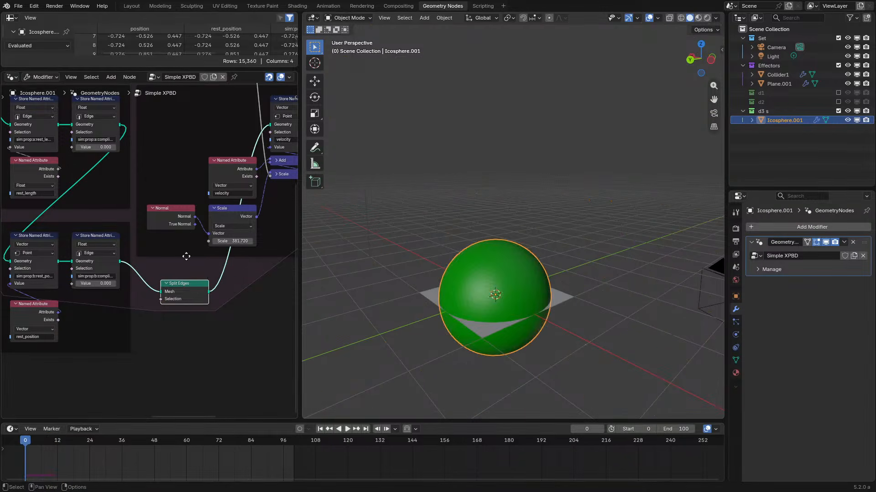
scroll(194, 297, "up", 2)
middle_click_drag(193, 296, 184, 241)
left_click(796, 227)
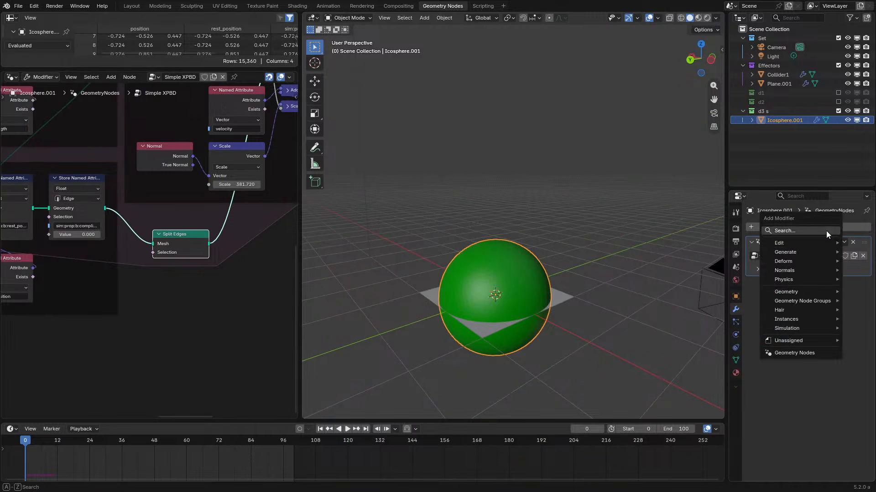
mouse_move(785, 279)
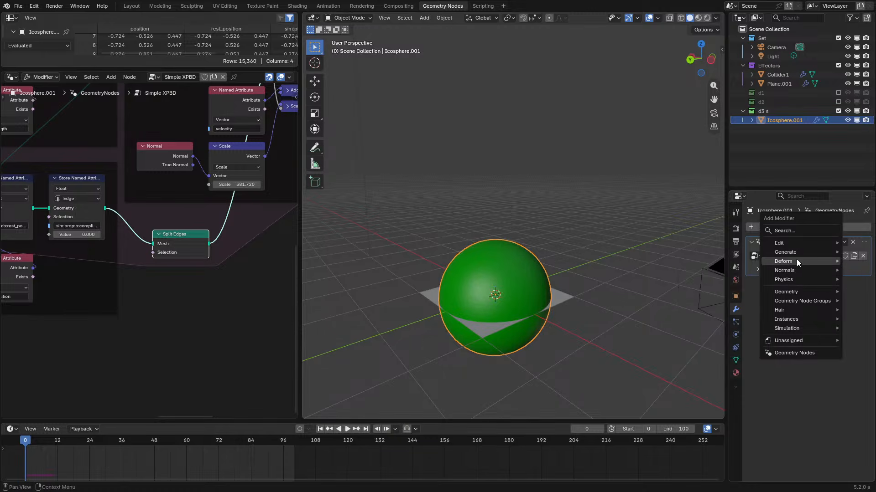
mouse_move(797, 258)
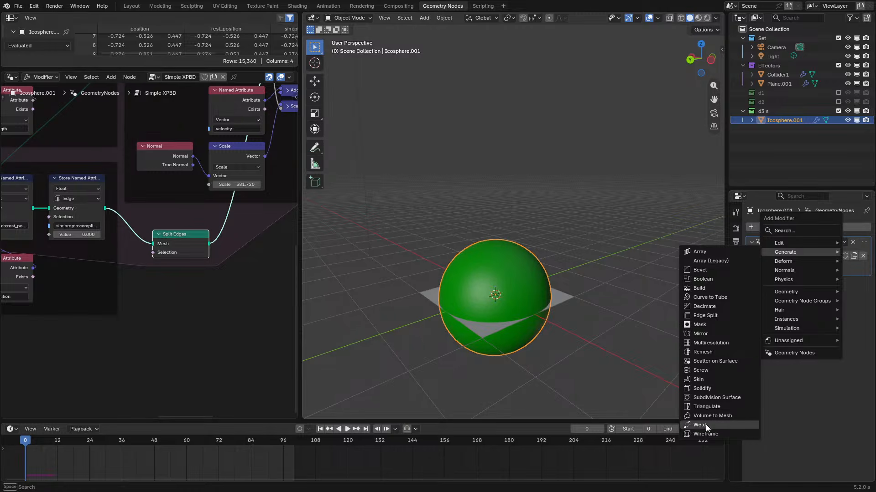
- Replay the simulation from frame 0 and pause on the first frames to examine the separated faces
key("space")
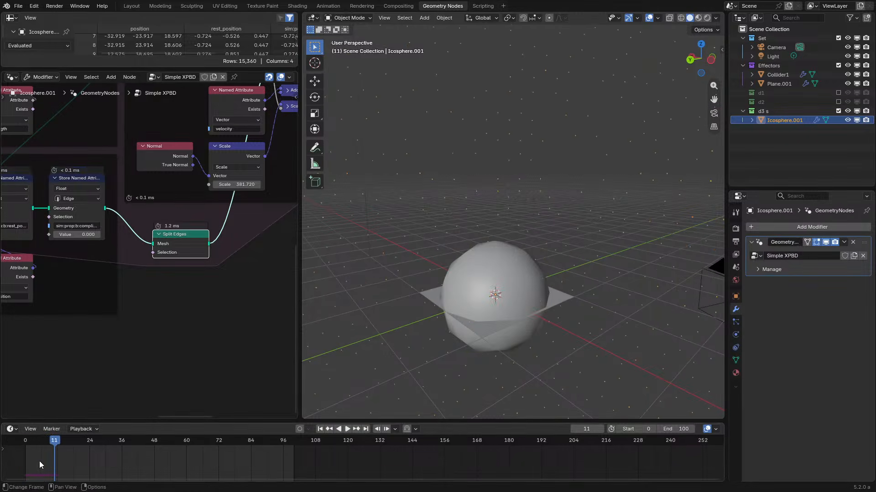
left_click(9, 442)
key("space")
key("space")
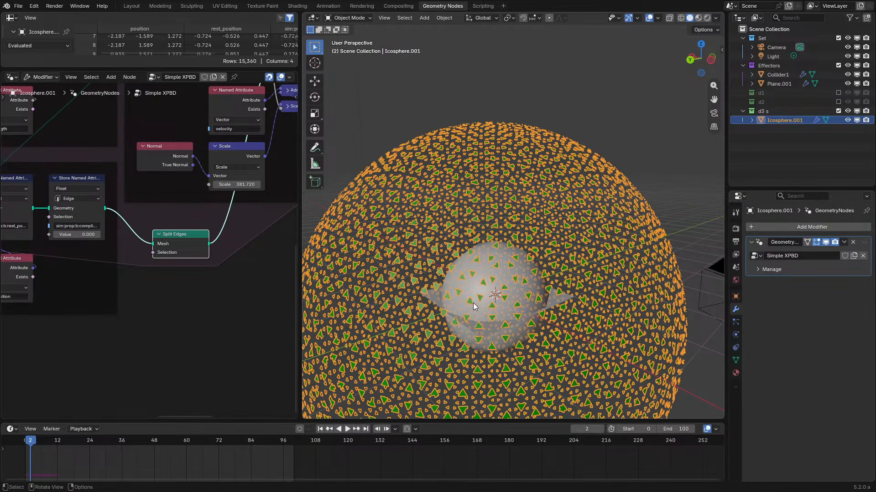
- Duplicate the rest_length Named Attribute node and place the copy below the rest_position Named Attribute node
scroll(160, 262, "up", 1)
middle_click_drag(159, 262, 208, 222)
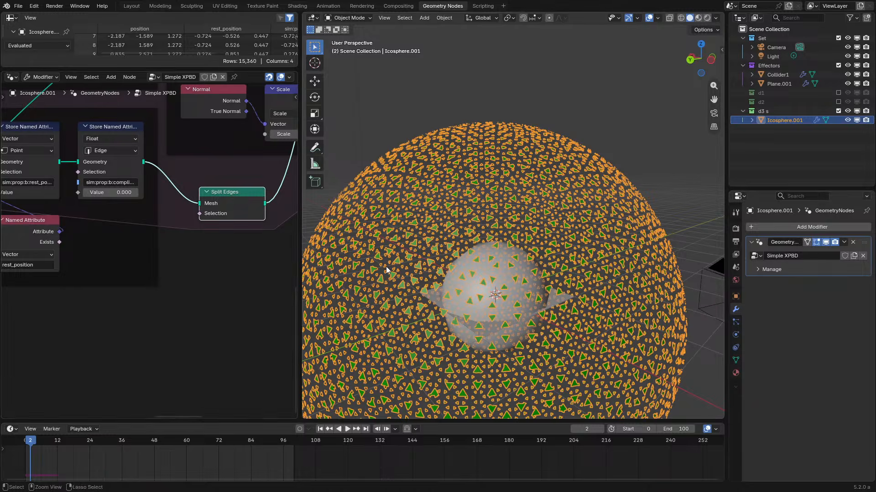
key("ctrl+space")
scroll(209, 137, "down", 2)
middle_click_drag(231, 146, 388, 351)
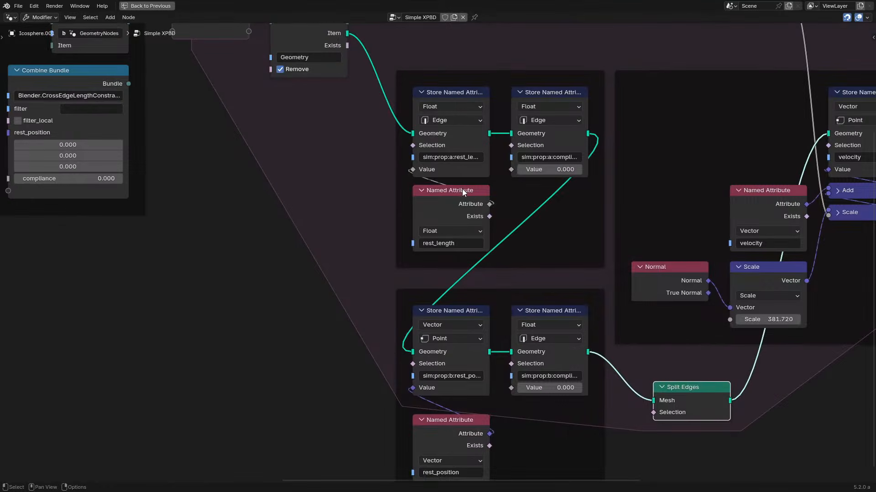
left_click(462, 191)
middle_click_drag(464, 208, 350, 34)
key("ctrl+c")
key("ctrl+v")
left_click(336, 365)
- Copy the Distance and Edge Vertices nodes and place the copies below the duplicated rest_length attribute
scroll(333, 318, "down", 2)
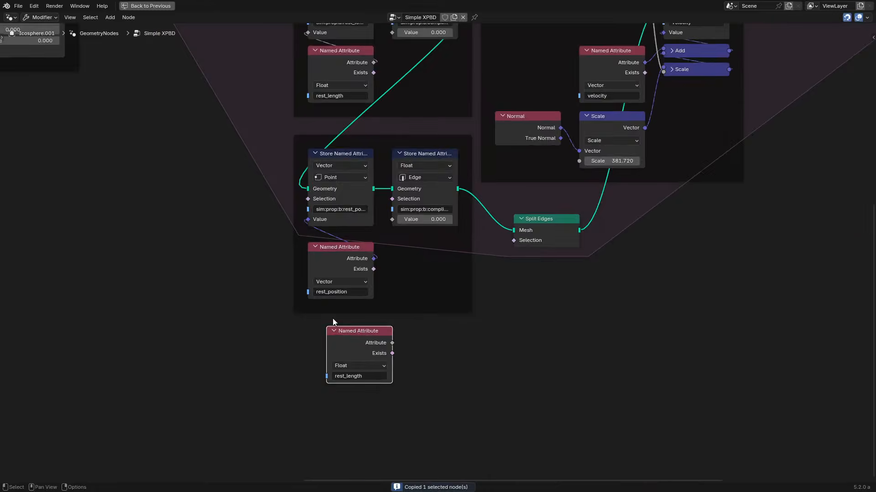
middle_click_drag(332, 318, 711, 362)
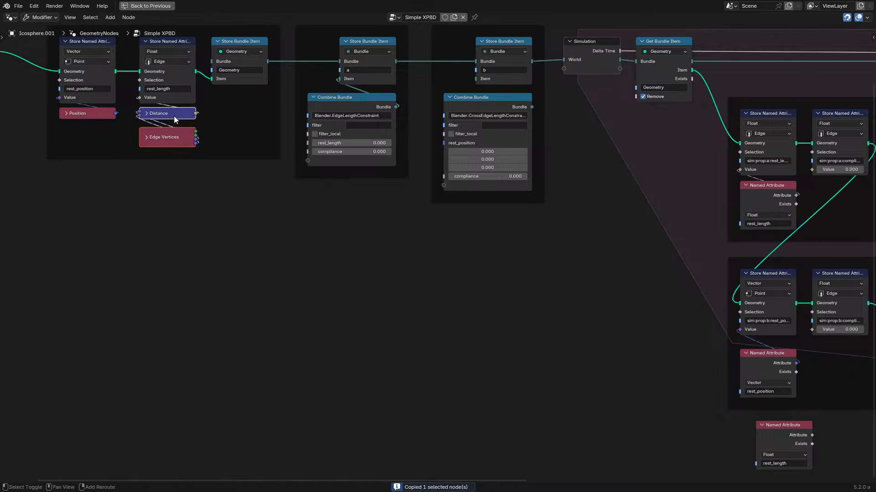
key("ctrl+c")
key("ctrl+v")
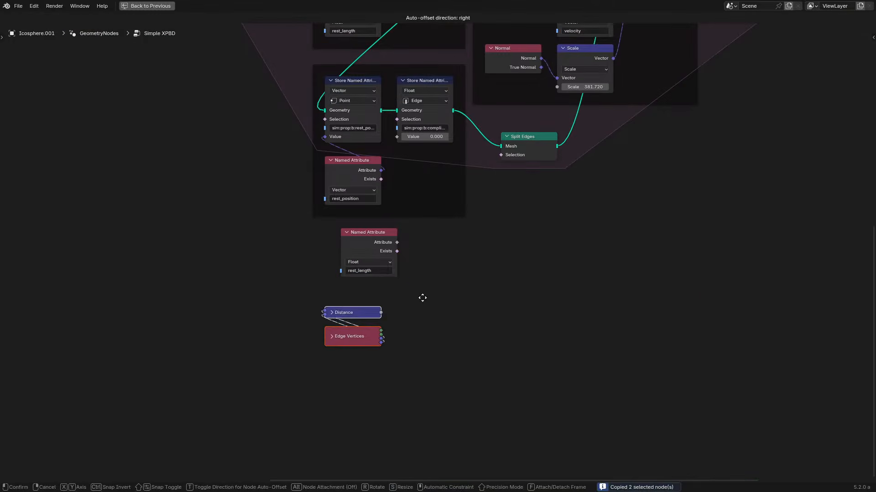
left_click(435, 285)
- Add a Divide math node fed by the duplicated rest_length attribute
type("d")
left_click_drag(398, 243, 461, 270)
left_click(440, 264)
scroll(436, 253, "up", 6)
type("xd")
left_click(505, 288)
left_click(446, 277)
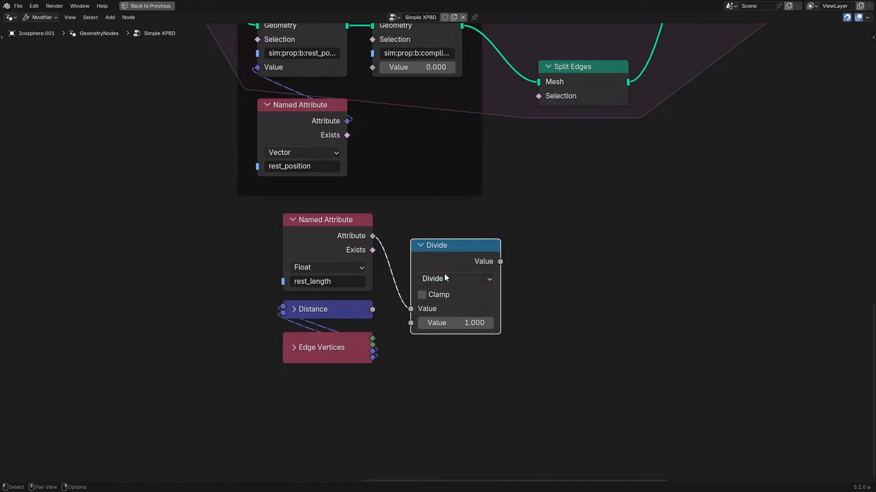
- Wire the nodes so Distance is divided by rest_length, and arrange them in front of the Divide node
left_click_drag(381, 307, 411, 322)
left_click_drag(294, 400, 339, 312)
left_click_drag(339, 311, 237, 261)
left_click_drag(333, 221, 230, 334)
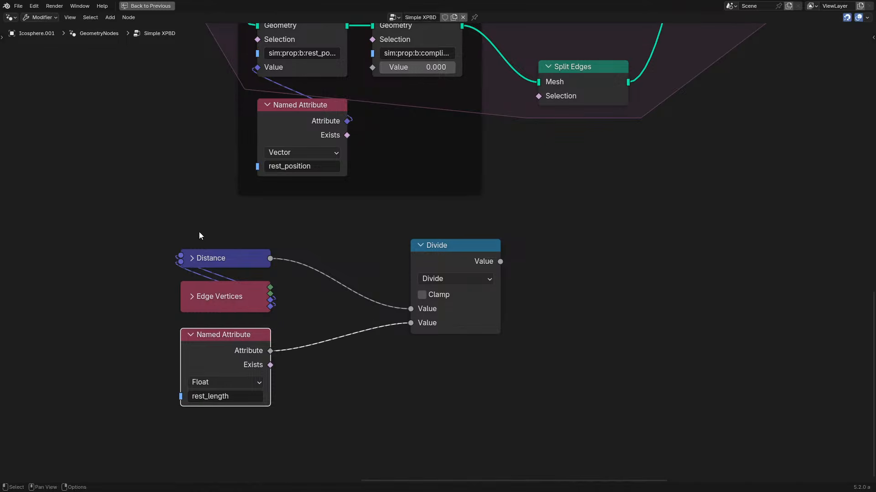
left_click_drag(198, 231, 300, 367)
key("g")
left_click(416, 378)
- Compare the Divide result with a float Greater Than node and connect its Result to the Split Edges Selection
left_click_drag(542, 264, 544, 265)
left_click_drag(500, 262, 521, 267)
type("gre")
key("Return")
left_click(563, 281)
left_click_drag(615, 274, 538, 96)
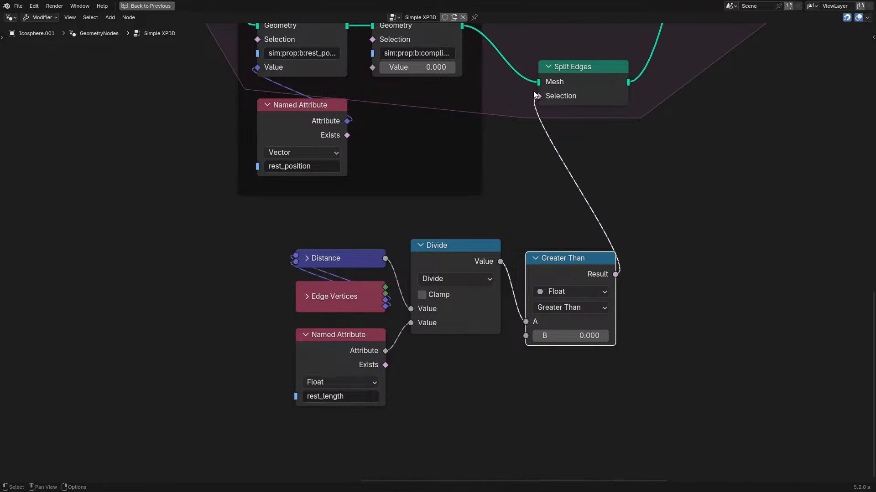
- Set the Greater Than node's B value to 0.100 and replay the simulation from frame 0
key("ctrl+space")
left_click(25, 442)
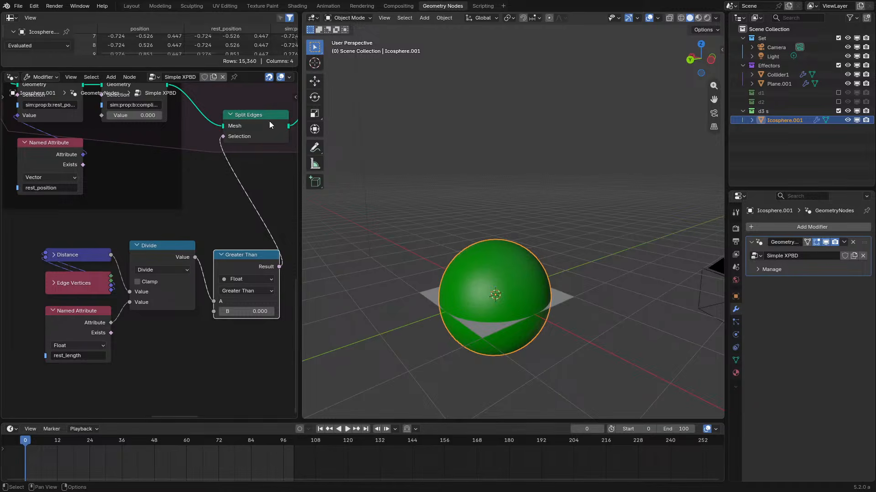
left_click(272, 311)
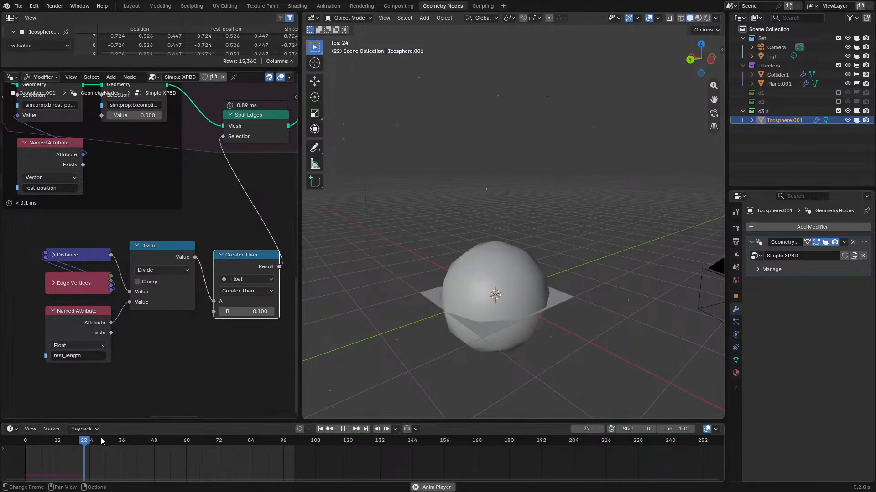
left_click(151, 246)
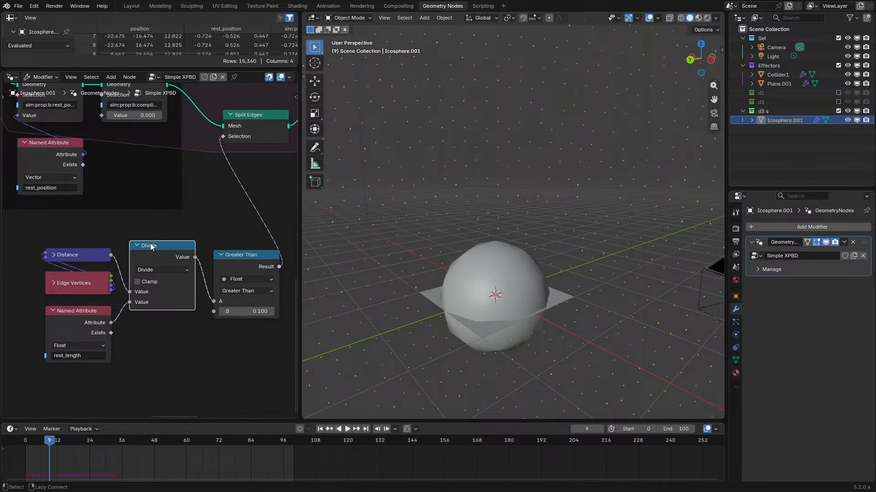
key("space")
- Return to frame 0 and set the Greater Than node's B value to 1.1
left_click_drag(20, 442, 21, 441)
type("1")
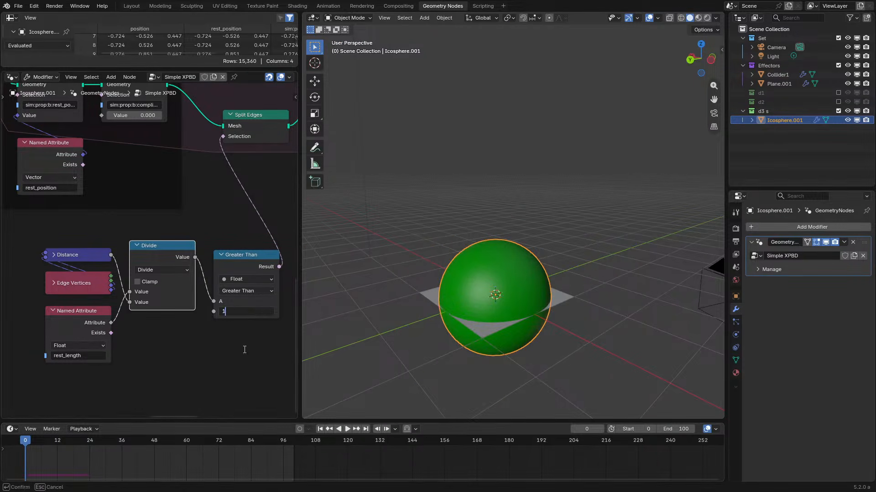
type(".1")
key("Return")
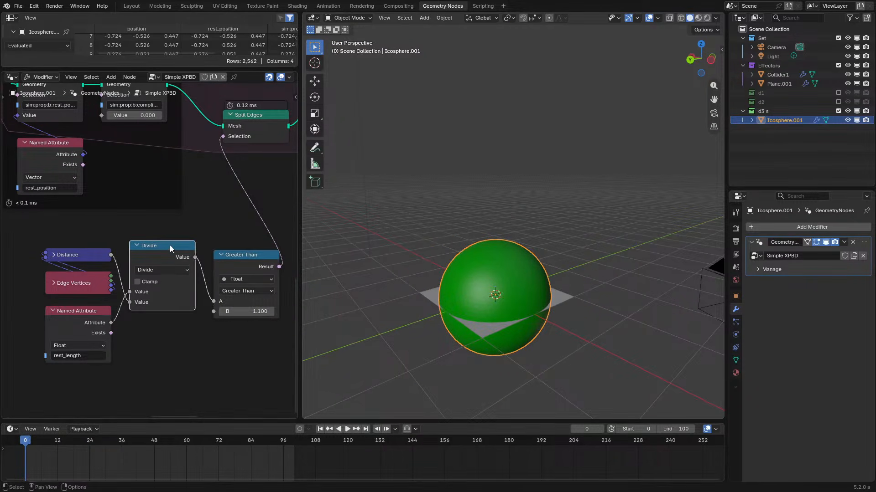
- Replay the simulation from frame 0 several times and view the tearing sphere from another side
key("space")
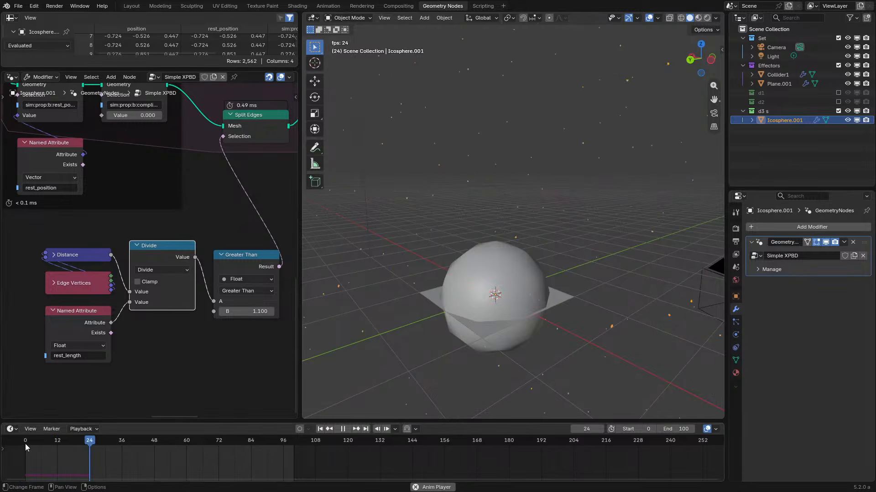
left_click(23, 442)
key("space")
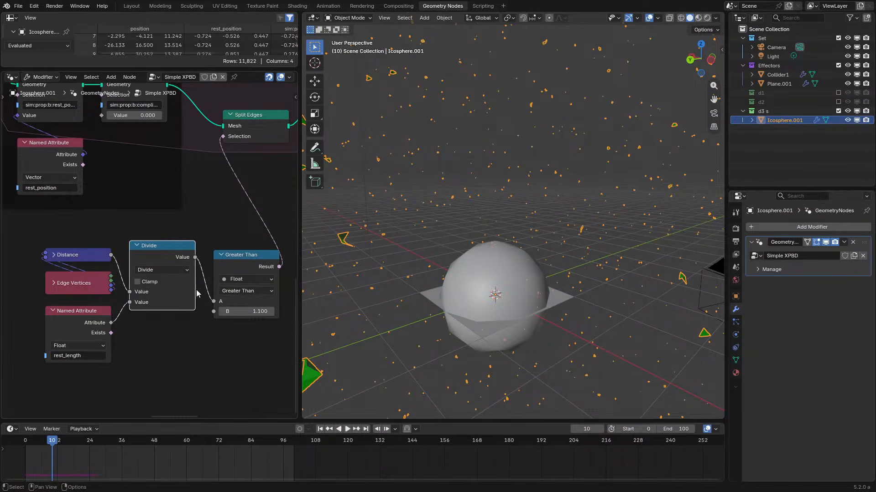
left_click(26, 439)
key("space")
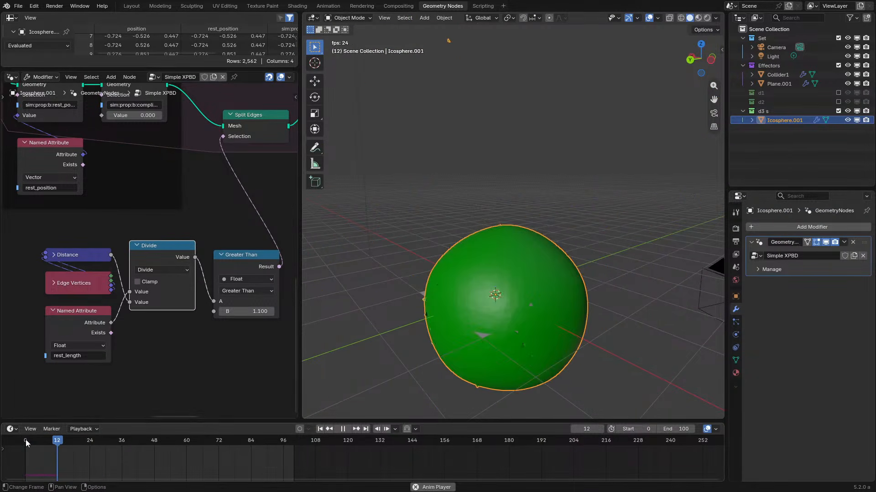
middle_click_drag(583, 342, 533, 262, "shift")
middle_click_drag(480, 280, 590, 312)
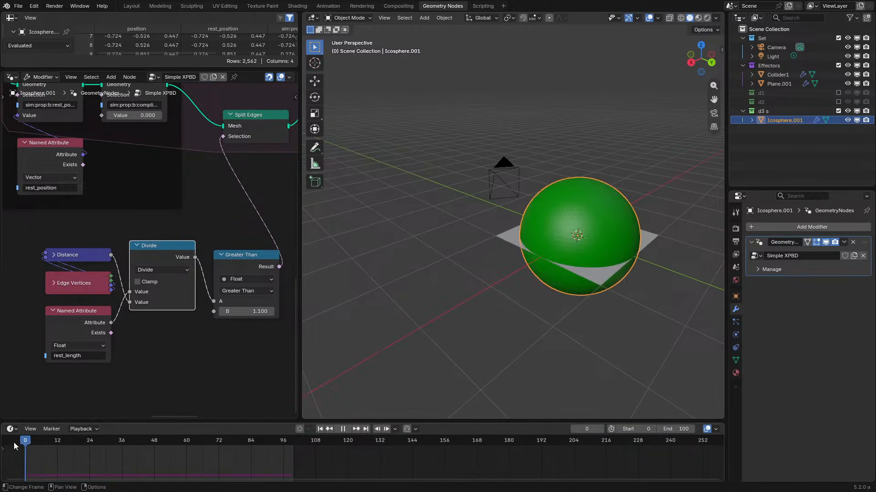
- Add a Position node beside the Split Edges node in the simulation tree
key("ctrl+space")
scroll(514, 167, "down", 3)
middle_click_drag(513, 166, 314, 351)
scroll(356, 255, "up", 4)
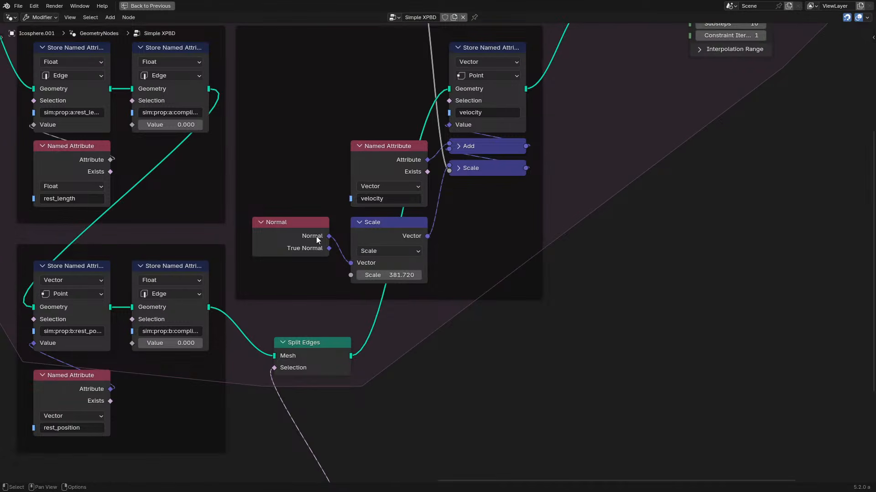
middle_click_drag(559, 303, 443, 249)
key("shift+a")
left_click(425, 276)
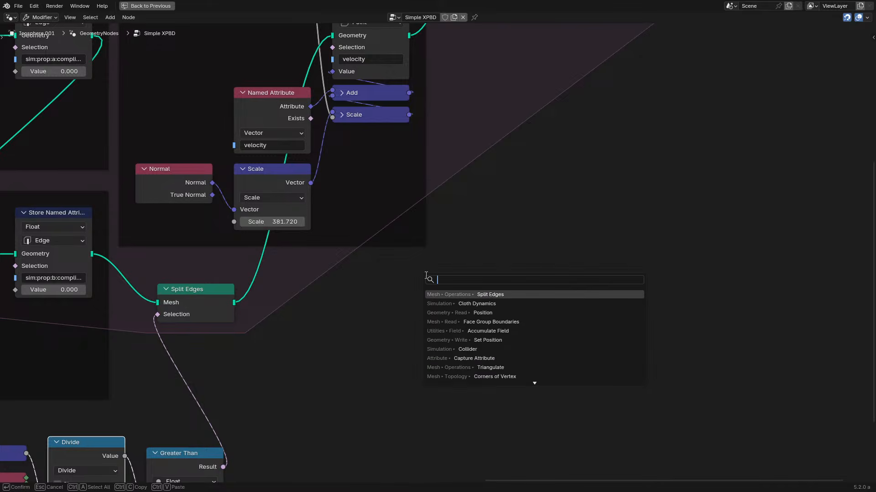
type("pos")
key("Return")
left_click(315, 286)
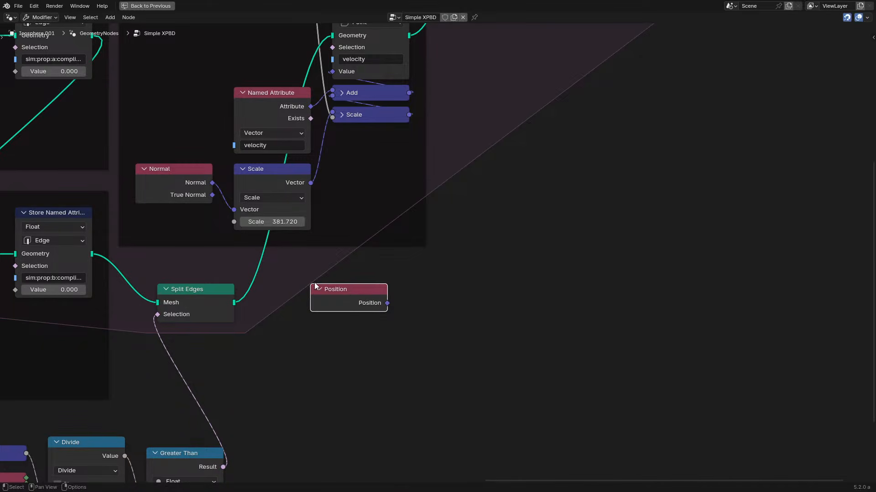
- Add a Field Average node below the Position node, averaging the Position vector on the Point domain
left_click_drag(387, 304, 466, 298)
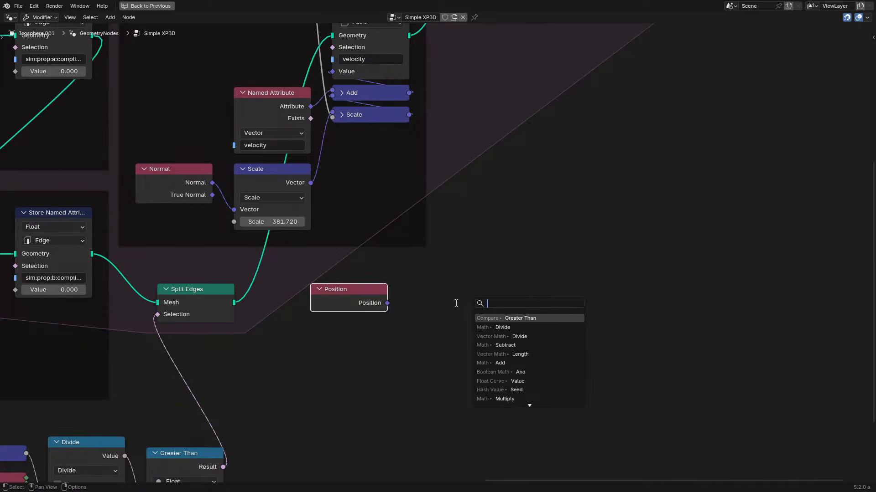
type("e")
key("BackSpace")
type("ave")
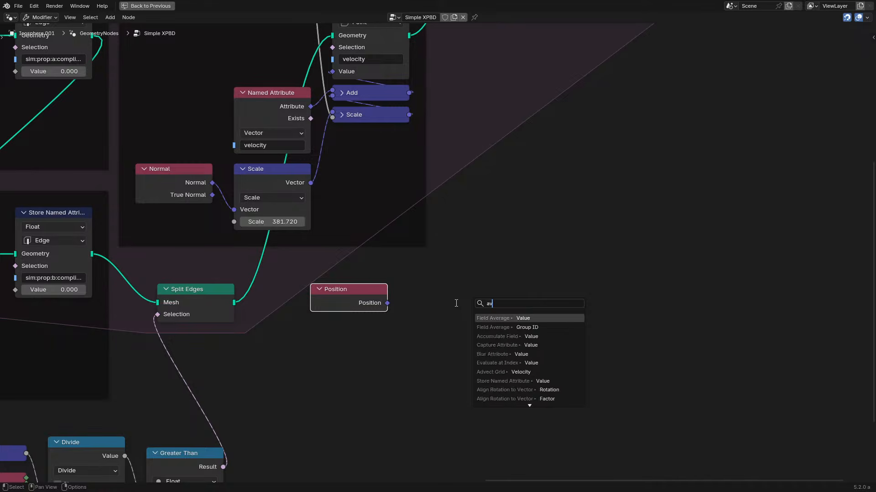
key("Return")
left_click(289, 350)
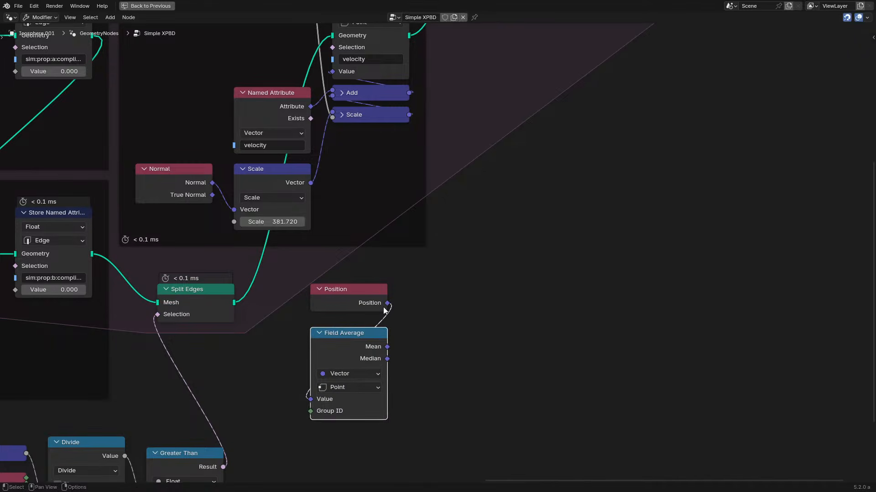
- Add a vector Subtract node that subtracts the Field Average's Mean from Position
left_click_drag(388, 304, 422, 303)
type("subtr")
key("Return")
left_click(458, 319)
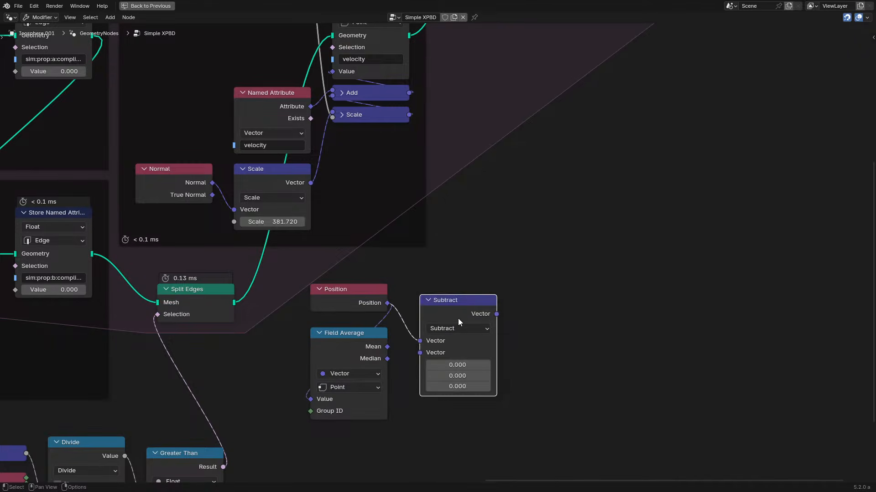
left_click_drag(385, 348, 419, 353)
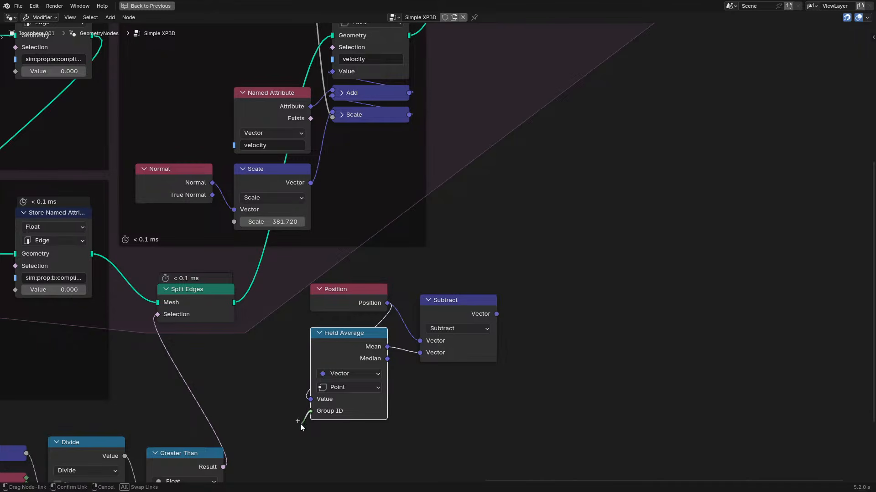
- Add a Mesh Island node and use its Island Index as the Field Average's Group ID
left_click_drag(300, 423, 299, 427)
type("mes")
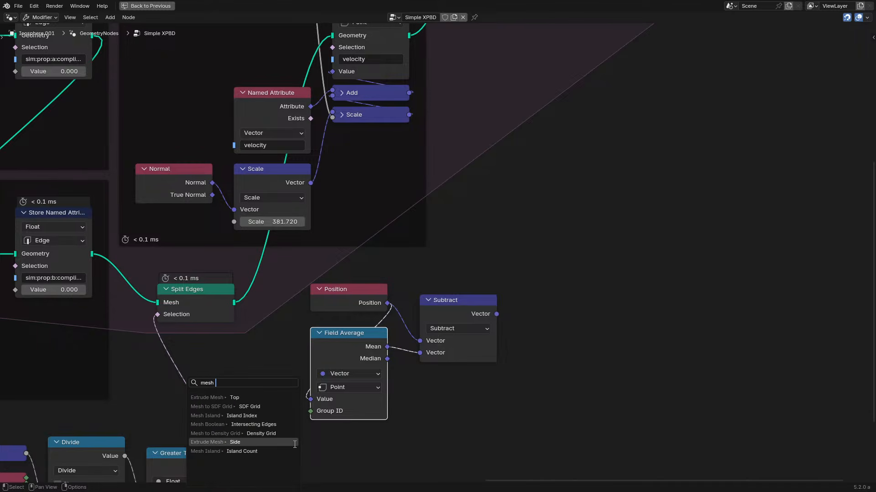
type("h")
key("Up")
key("Up")
key("Up")
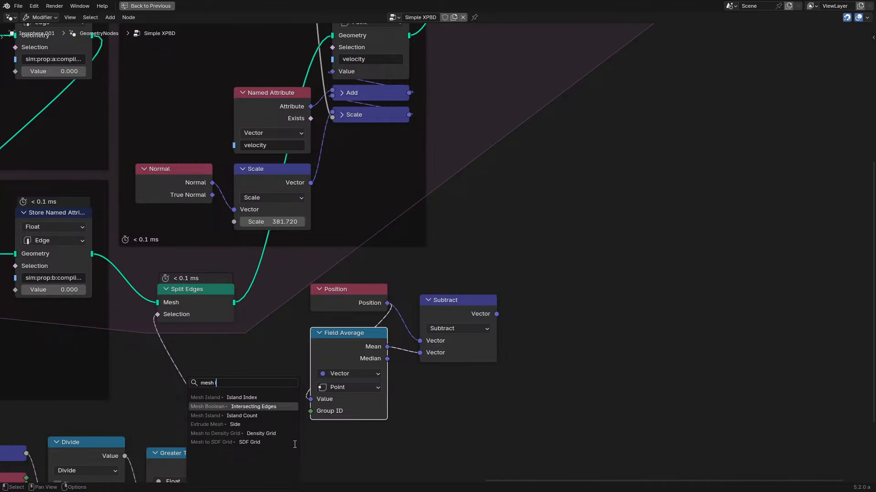
key("Return")
left_click(392, 434)
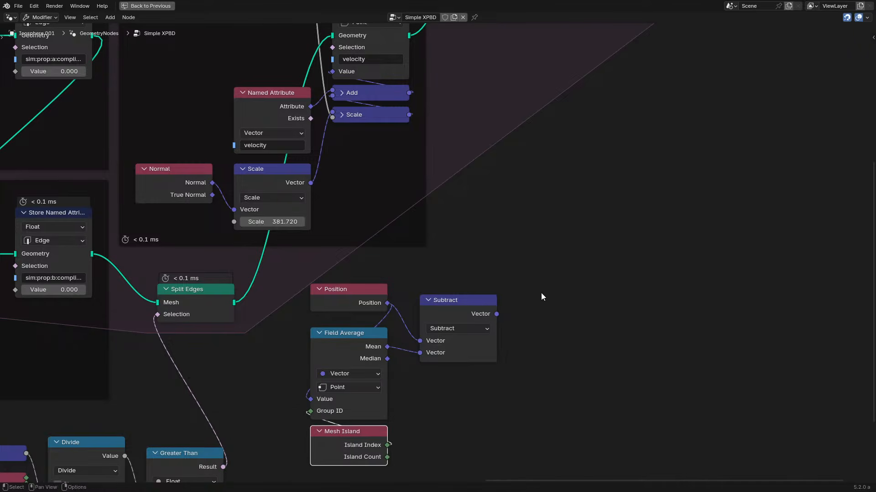
- Chain a Normalize node and a Scale node after Subtract, and feed the scaled vector into the velocity frame's collapsed Scale node
left_click_drag(496, 313, 517, 314)
type("norma")
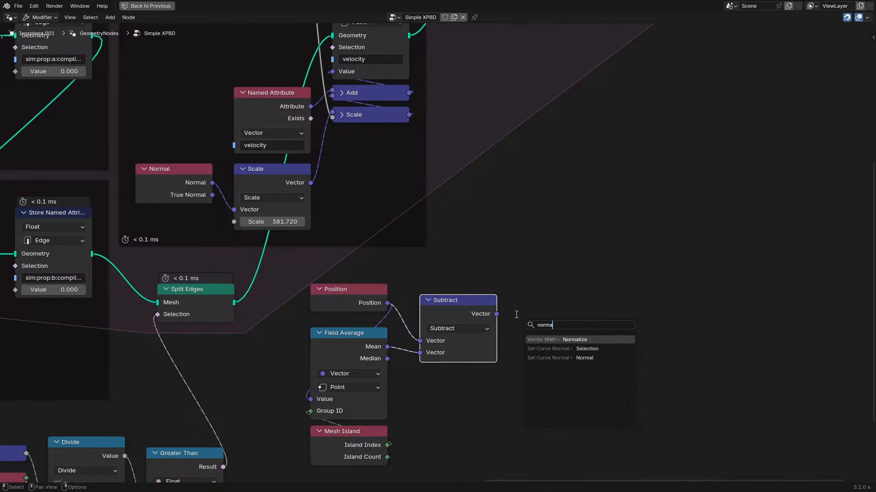
key("Return")
left_click(515, 314)
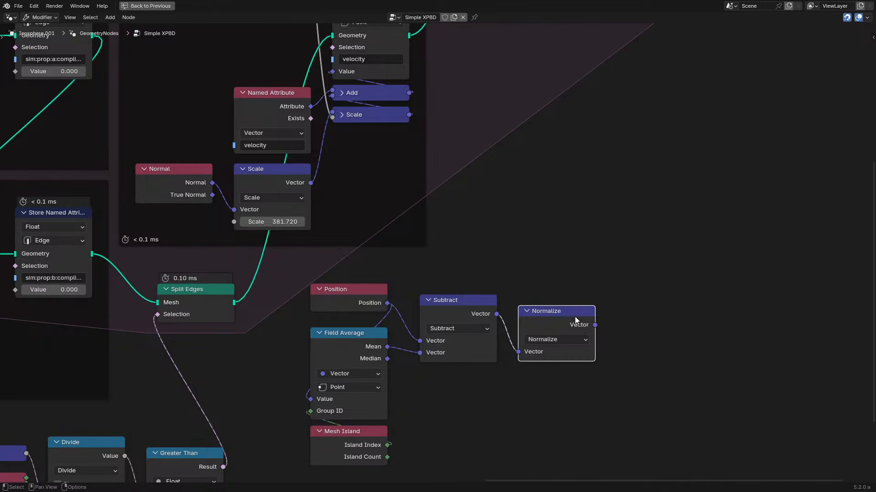
left_click_drag(623, 315, 671, 322)
type("sc")
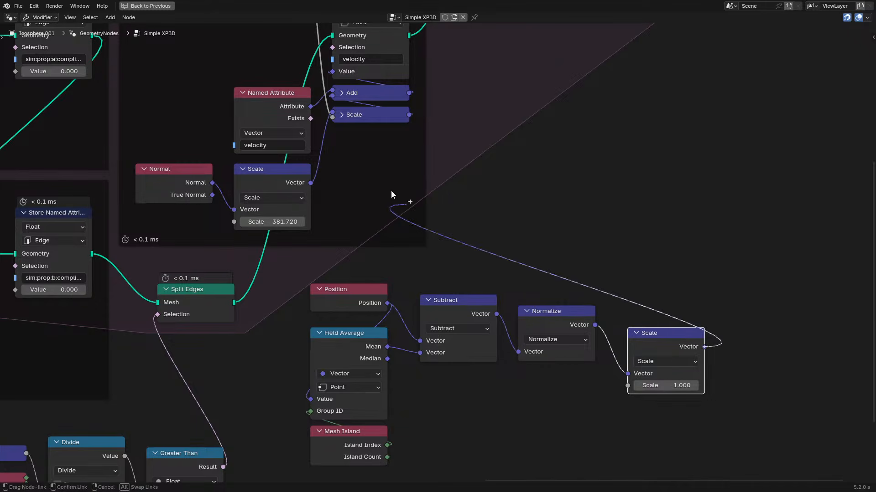
- Play the simulation and inspect the wiring between the velocity nodes, the solver and the new Scale node
key("ctrl+space")
key("space")
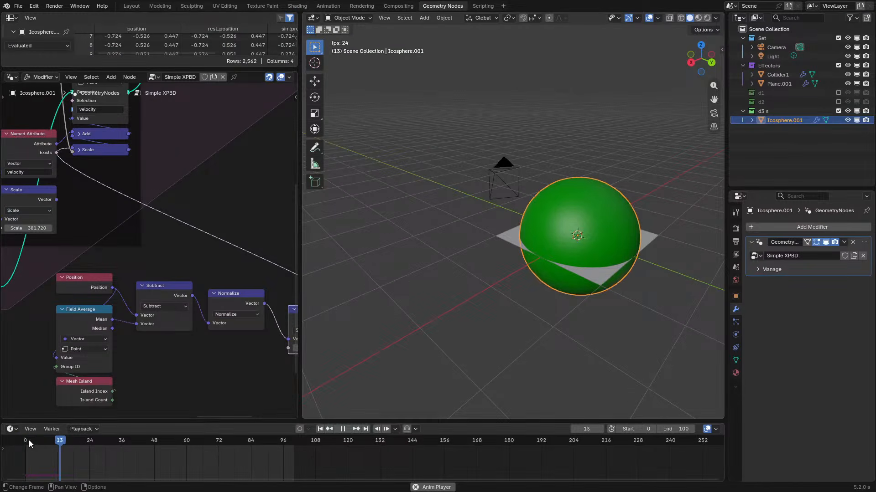
key("space")
scroll(111, 266, "down", 4)
key("ctrl+space")
middle_click_drag(187, 232, 536, 374)
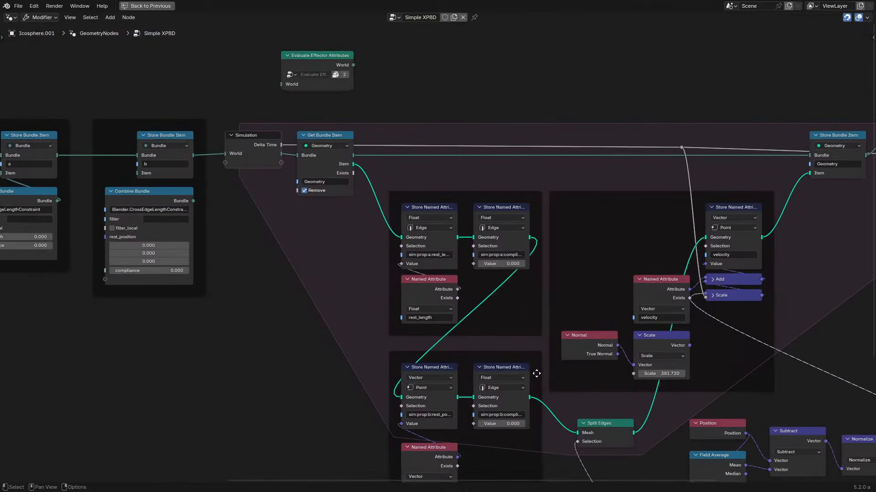
scroll(263, 204, "down", 2)
middle_click_drag(264, 199, 165, 151)
middle_click_drag(583, 276, 408, 266)
key("ctrl+space")
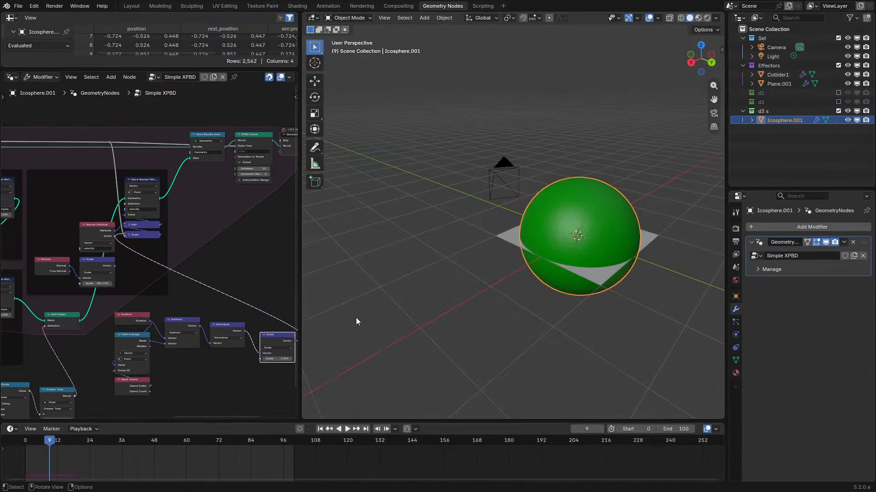
- Try a factor of 63 on the new Scale node during playback, set it to 0, and view the sphere closer
scroll(187, 365, "up", 5)
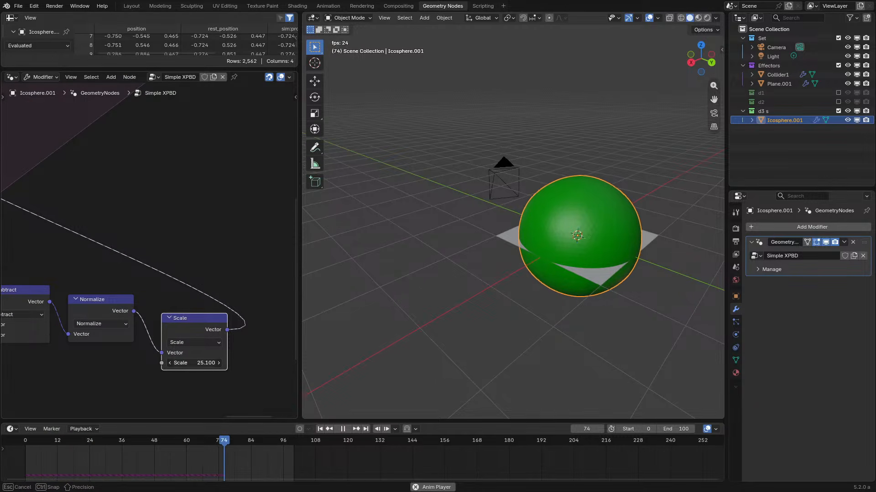
key("Escape")
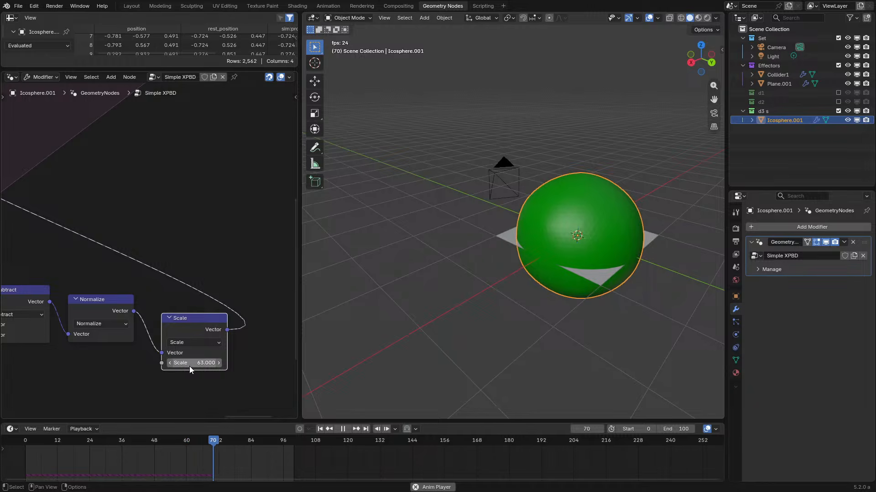
type("0")
key("Return")
scroll(531, 304, "up", 7)
middle_click_drag(532, 304, 484, 299)
scroll(485, 299, "down", 5)
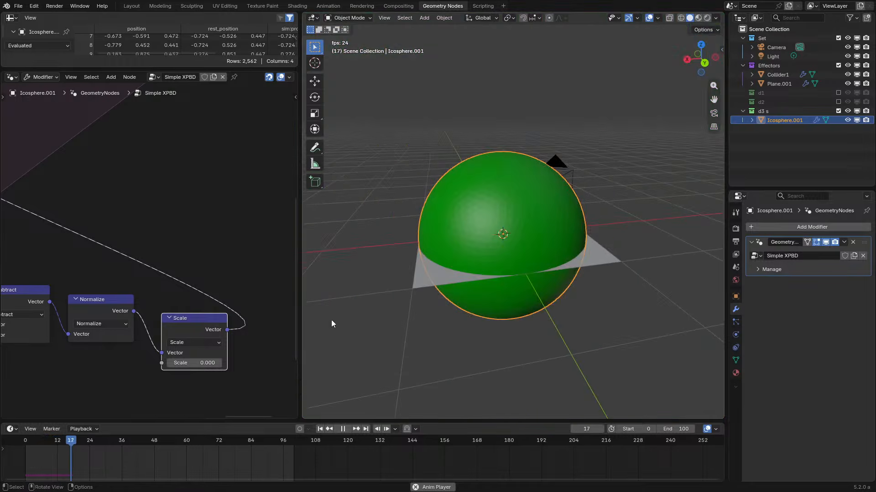
key("g")
right_click(220, 364)
left_click_drag(201, 363, 174, 363)
key("Escape")
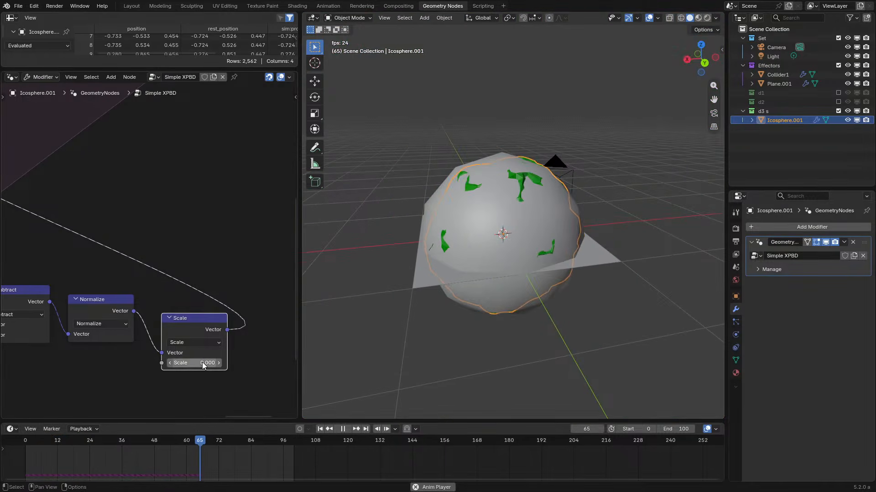
- Exclude the Effectors collection, reselect the icosphere and replay the simulation from the start
key("space")
left_click(520, 253)
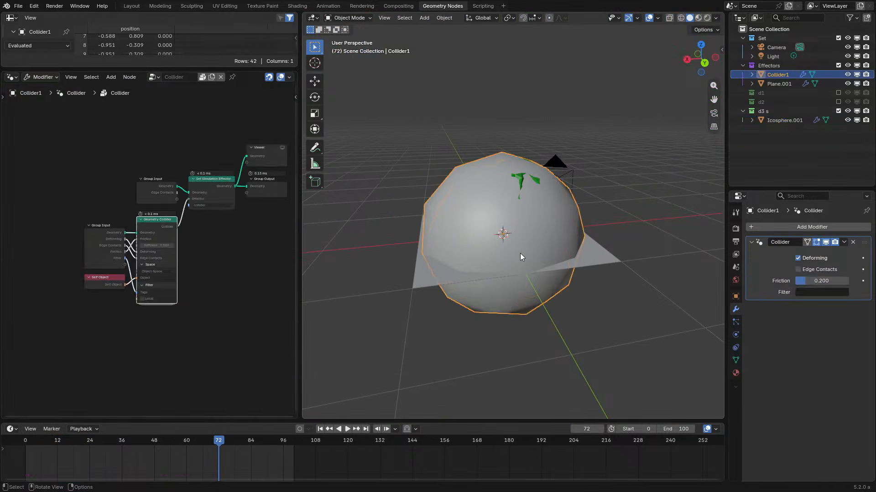
left_click(837, 65)
left_click(547, 209)
left_click(31, 446)
key("space")
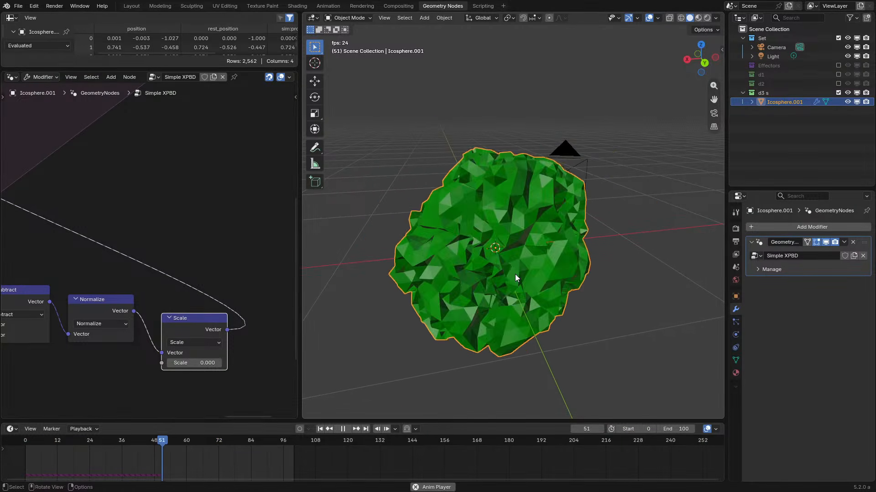
- Set the new Scale node's factor to 145.4 during playback and replay the tearing from the start
middle_click_drag(516, 274, 516, 253)
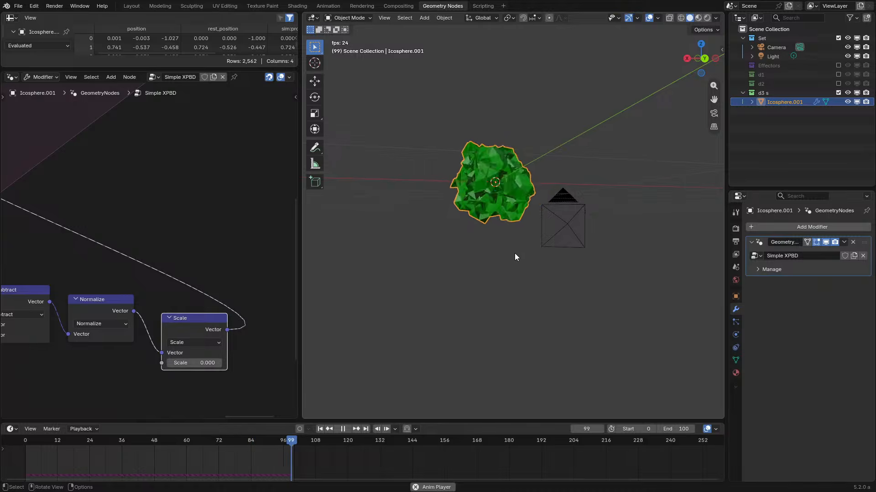
left_click_drag(190, 365, 255, 350)
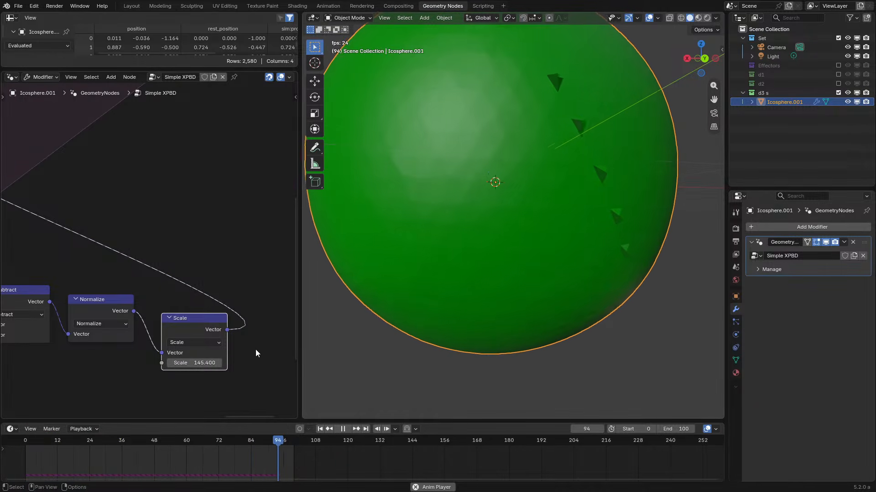
middle_click_drag(417, 316, 558, 306)
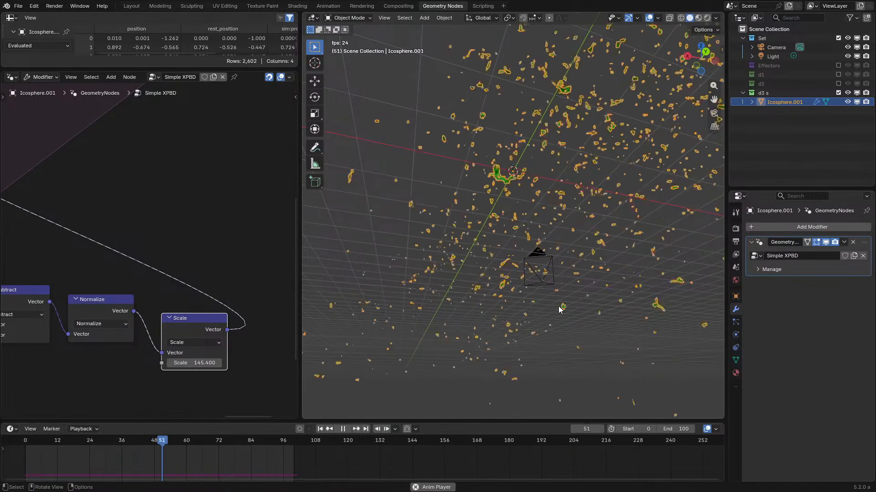
left_click(14, 442)
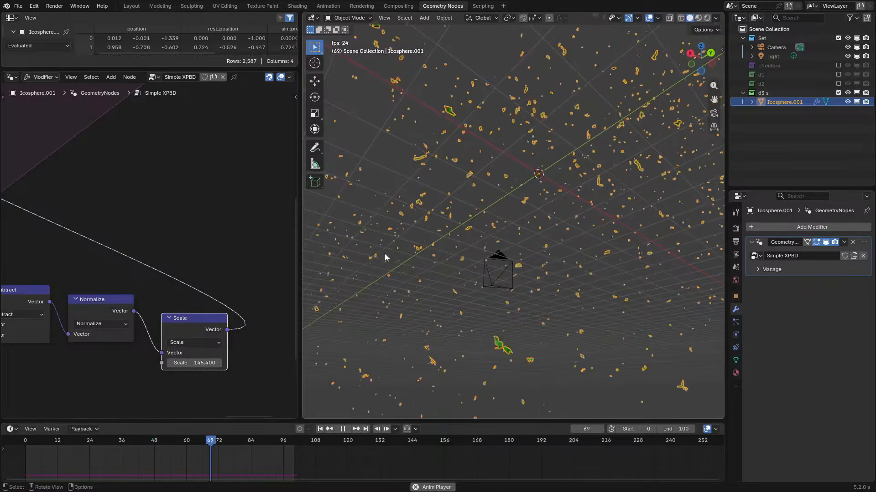
- Save the file and enclose the Position, Field Average, Mesh Island, Subtract, Normalize and Scale nodes in a frame
key("ctrl+space")
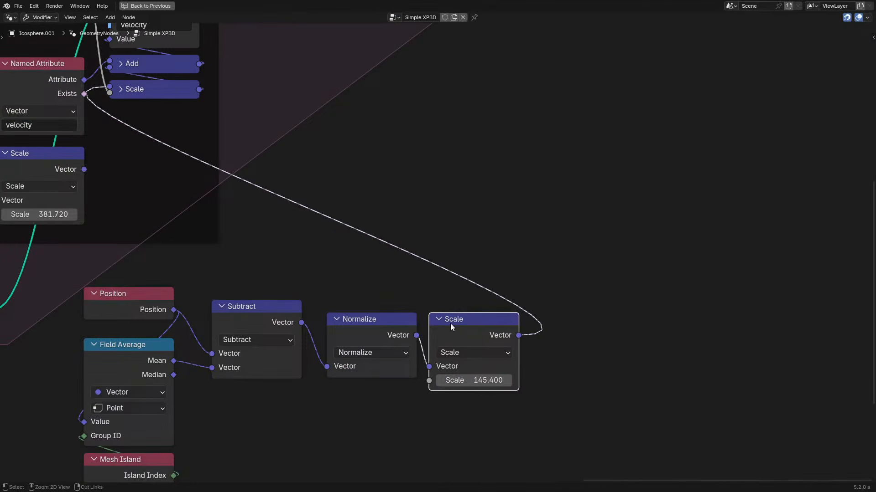
key("ctrl+s")
scroll(280, 246, "down", 2)
left_click_drag(258, 205, 686, 447)
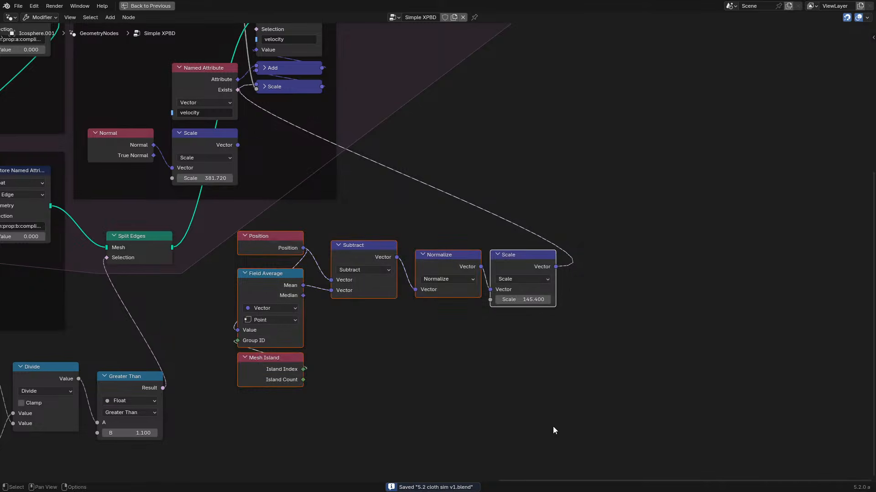
key("ctrl+j")
- Collapse the Subtract and Normalize nodes and stack them beside the Position node, with Normalize on top
key("h")
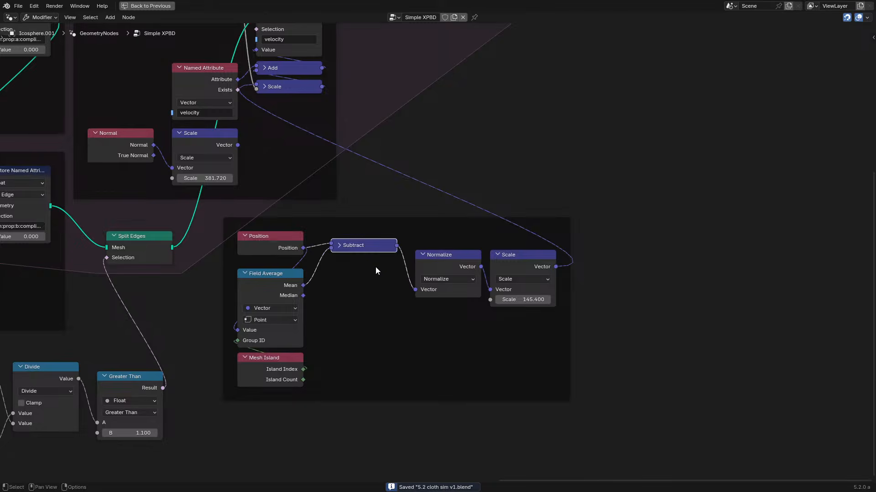
scroll(375, 268, "up", 4)
key("g")
left_click(371, 286)
left_click(479, 268)
key("h")
key("g")
left_click(321, 254)
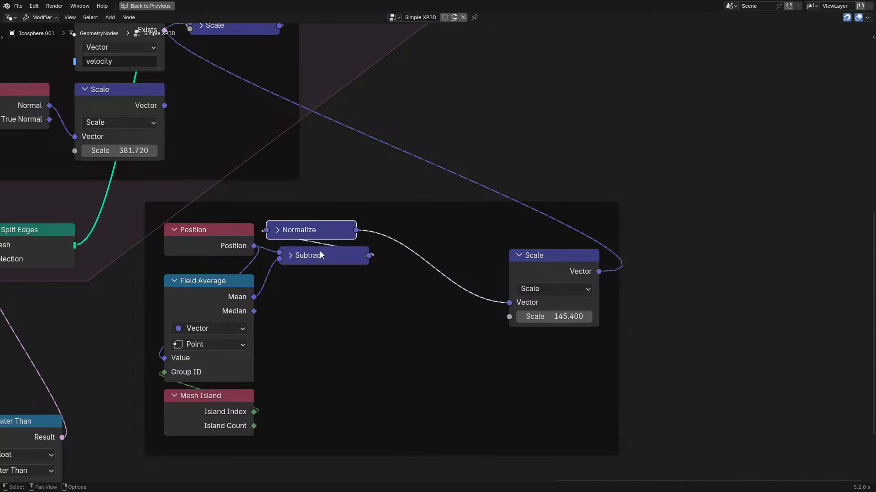
key("g")
left_click(335, 251)
- Move the frame's Scale node closer to the collapsed Normalize and Subtract nodes
left_click(540, 270)
key("g")
left_click_drag(474, 246, 436, 251)
left_click_drag(396, 210, 485, 234)
- Delete the unused Normal node and its disconnected Scale node from the velocity frame
scroll(165, 285, "down", 2)
middle_click_drag(135, 333, 410, 388)
left_click_drag(330, 211, 441, 189)
key("x")
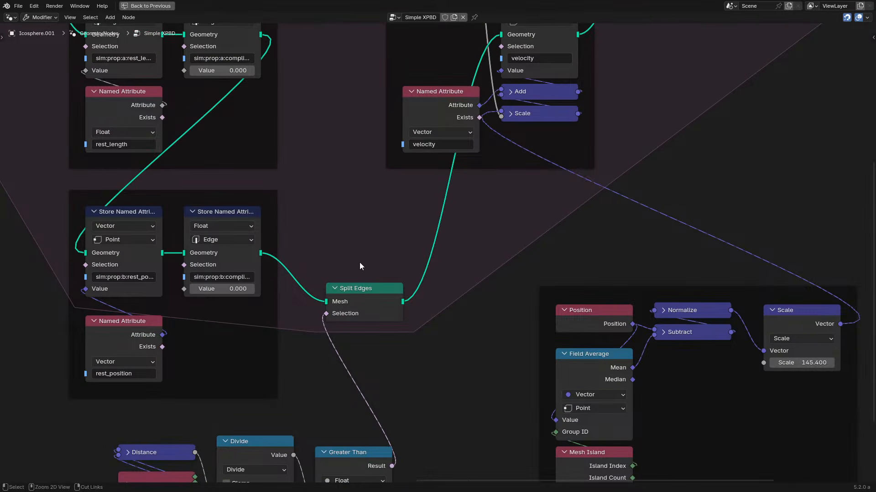
- Place Split Edges directly above Greater Than and enclose it with the edge-stretch comparison nodes in a frame
left_click_drag(369, 307, 391, 295)
right_click(390, 295)
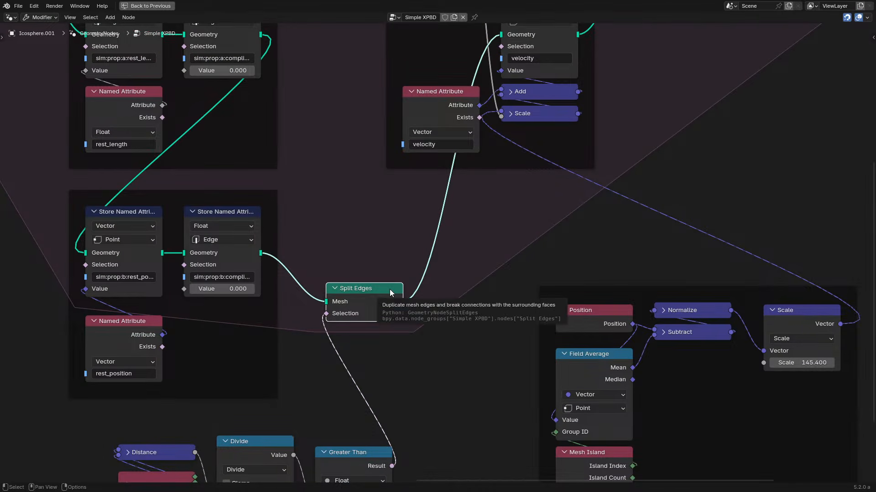
middle_click_drag(317, 303, 360, 189)
left_click_drag(386, 204, 377, 316)
left_click_drag(172, 298, 466, 445)
key("f")
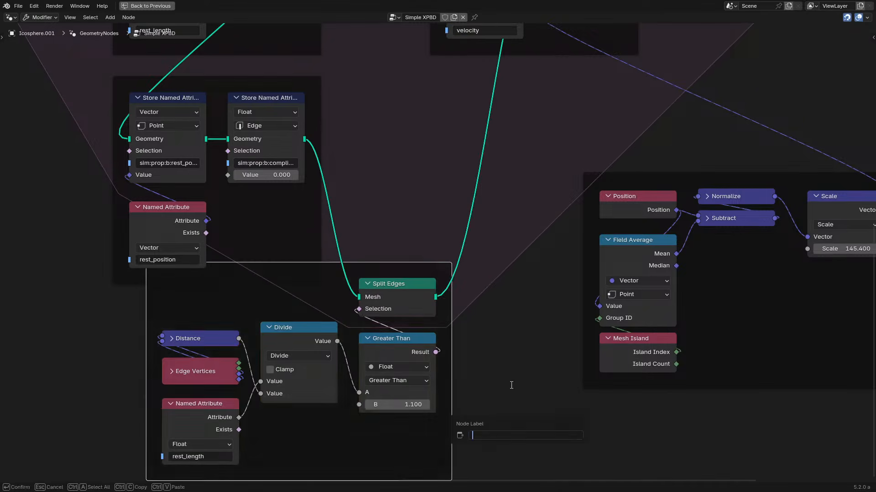
- Reposition the edge-splitting frame, then collapse Split Edges and set it just above Greater Than
key("g")
left_click(515, 321)
left_click(441, 320)
key("g")
right_click(441, 321)
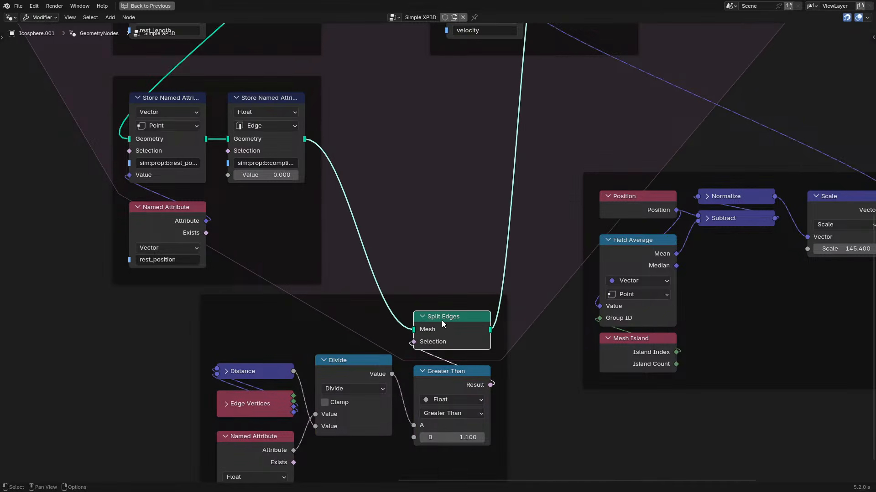
key("h")
key("g")
left_click(432, 351)
- Stack the rest_length Named Attribute above the Distance and Edge Vertices nodes and align the column beside Divide
middle_click_drag(243, 400, 268, 306)
left_click(250, 345)
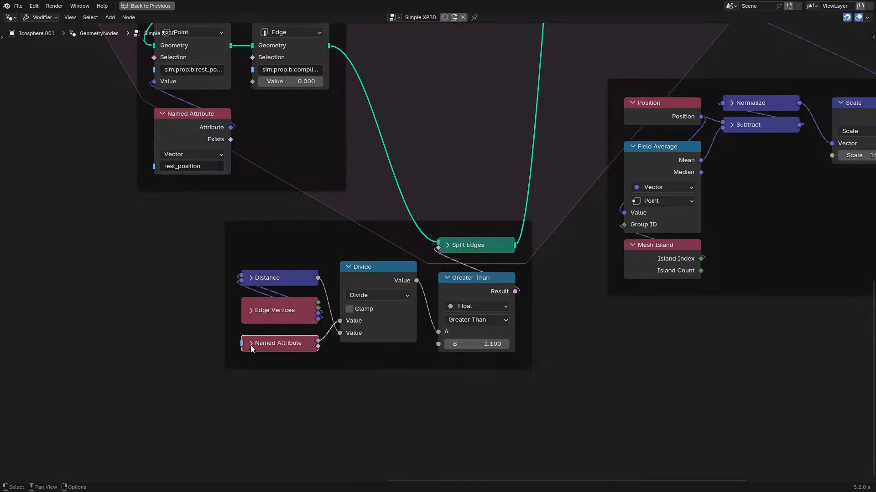
key("h")
key("g")
left_click(317, 216)
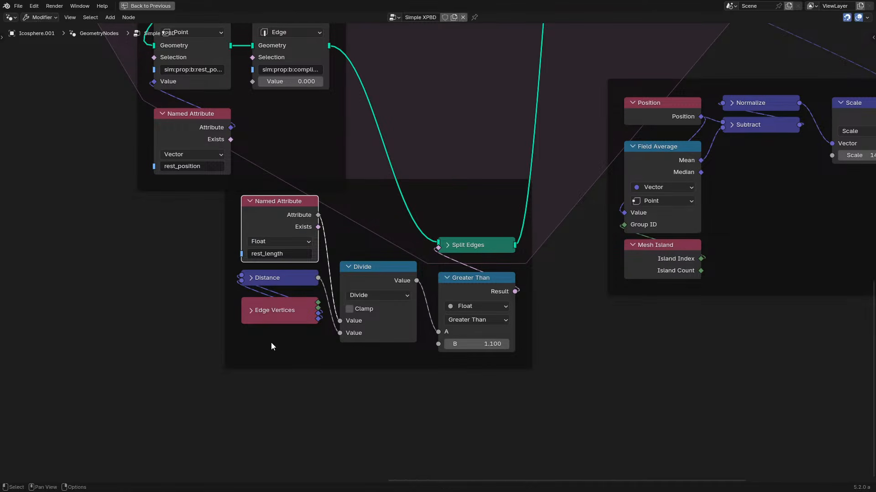
left_click_drag(297, 234, 298, 233)
key("g")
left_click(297, 305)
- Collapse the Divide node between the rest_length column and Greater Than, and adjust Greater Than's position under Split Edges
left_click(372, 269)
key("h")
key("g")
left_click(374, 303)
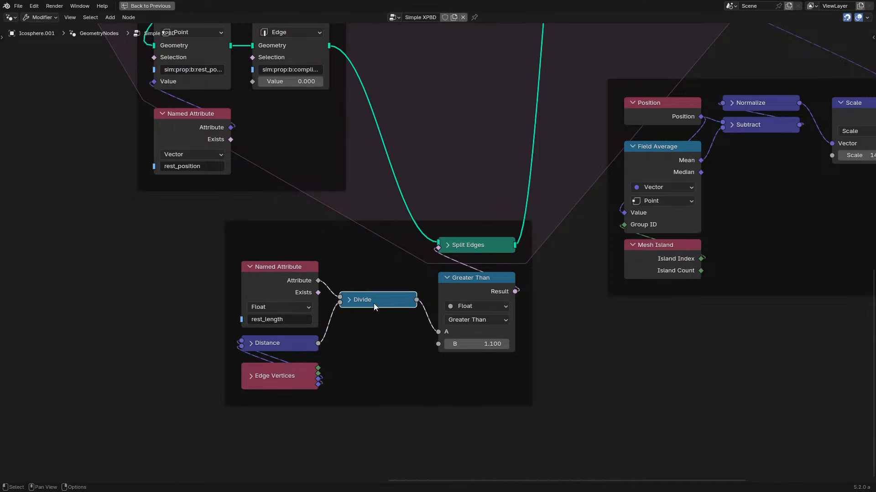
left_click(448, 294)
key("g")
left_click(457, 274)
- Shift everything from Group Input through the two constraint attribute frames horizontally away from the velocity frame to free up space
scroll(449, 255, "down", 6)
middle_click_drag(429, 194, 416, 362)
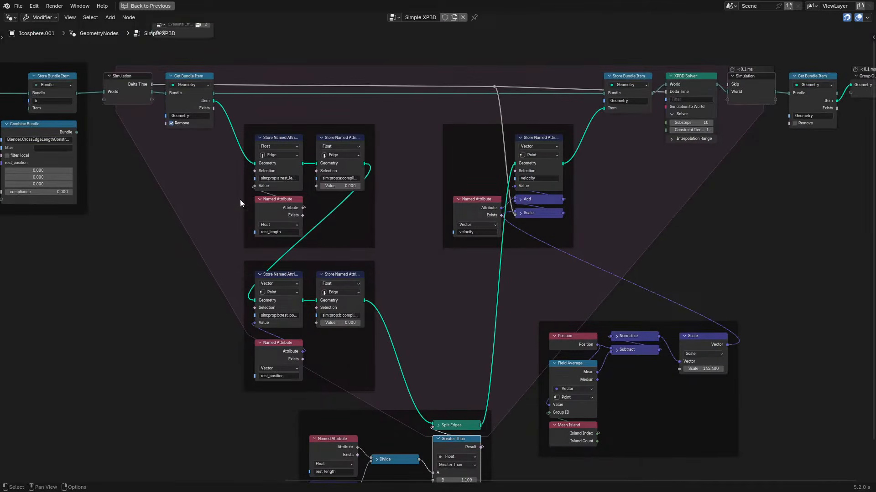
middle_click_drag(58, 118, 523, 214)
scroll(523, 214, "down", 3)
left_click_drag(99, 374, 736, 181)
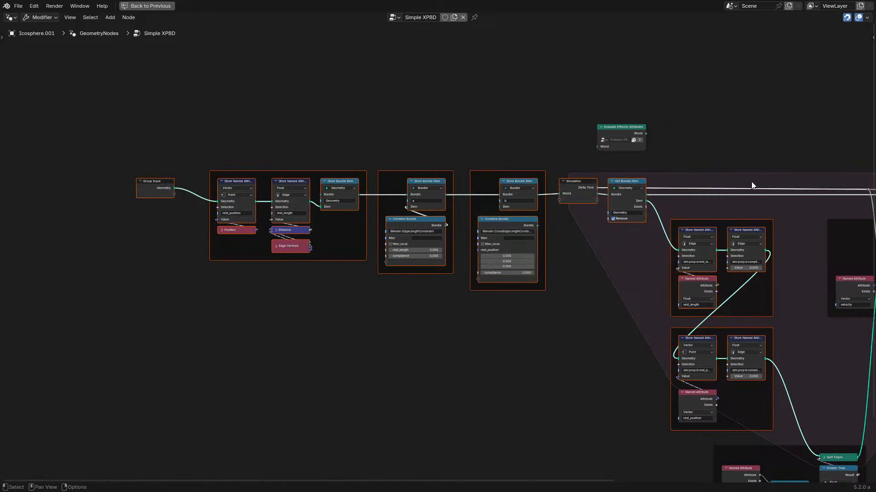
key("g")
key("x")
left_click(589, 209)
- Place the edge-splitting frame between the constraint and velocity frames, and the island-direction frame beneath the velocity frame
middle_click_drag(667, 291, 405, 178)
left_click_drag(476, 323, 592, 429)
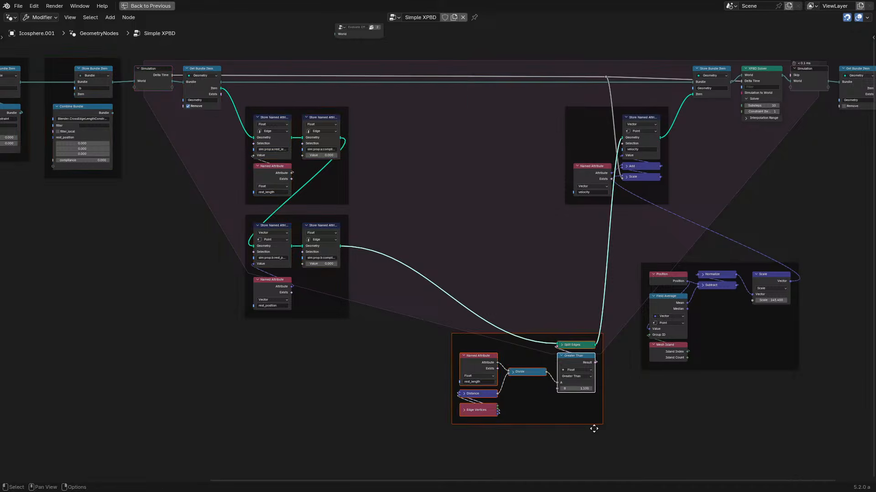
key("g")
left_click(543, 209)
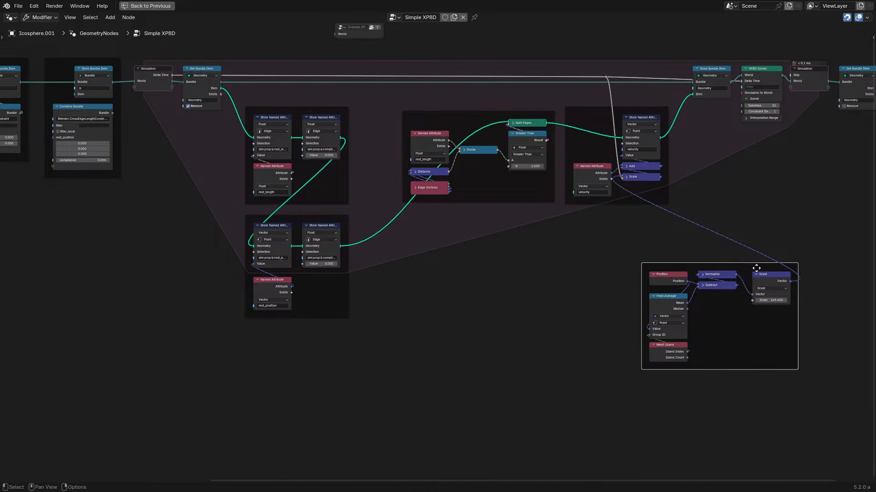
left_click_drag(756, 268, 623, 219)
- Set the two constraint attribute frames side by side ahead of the edge-splitting frame, and lower the frames after them into line
middle_click_drag(354, 229, 453, 283)
scroll(453, 283, "up", 2)
left_click_drag(437, 254, 305, 382)
left_click_drag(260, 239, 438, 409)
key("g")
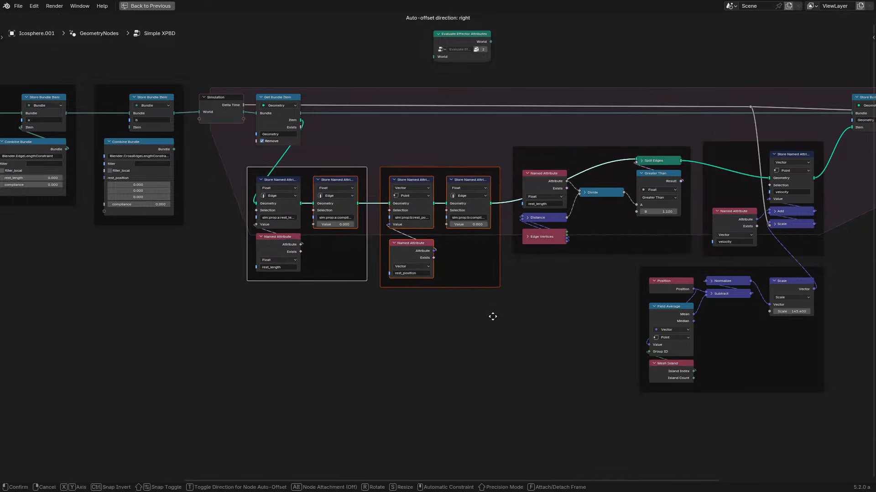
left_click(493, 309)
left_click_drag(573, 348, 736, 212)
key("g")
left_click(740, 227)
middle_click_drag(179, 260, 516, 342)
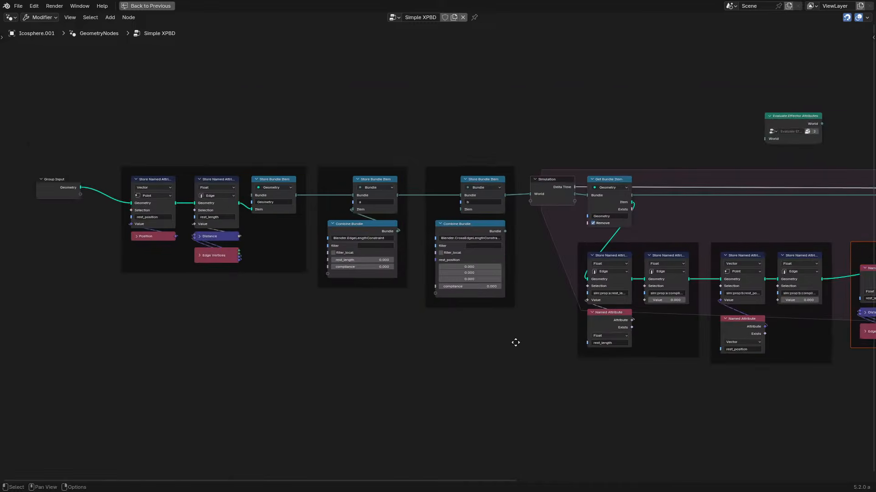
scroll(407, 282, "up", 2)
middle_click_drag(407, 281, 422, 295)
scroll(365, 280, "up", 1)
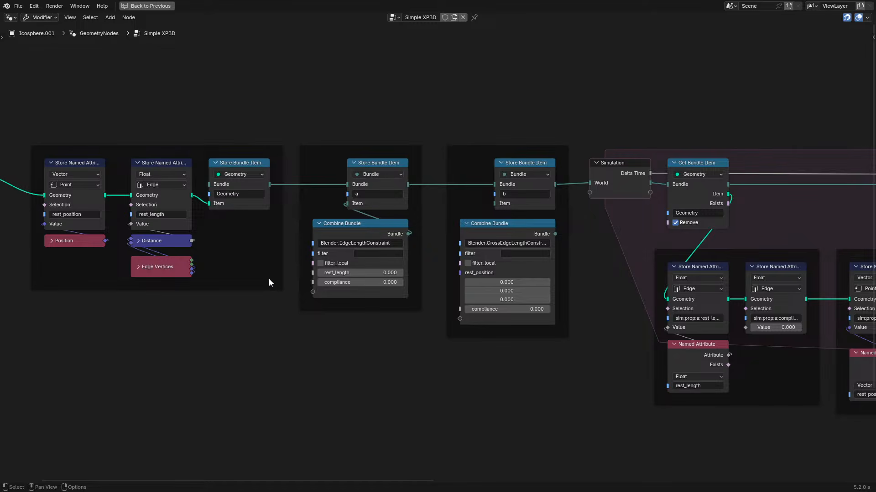
middle_click_drag(203, 275, 305, 299)
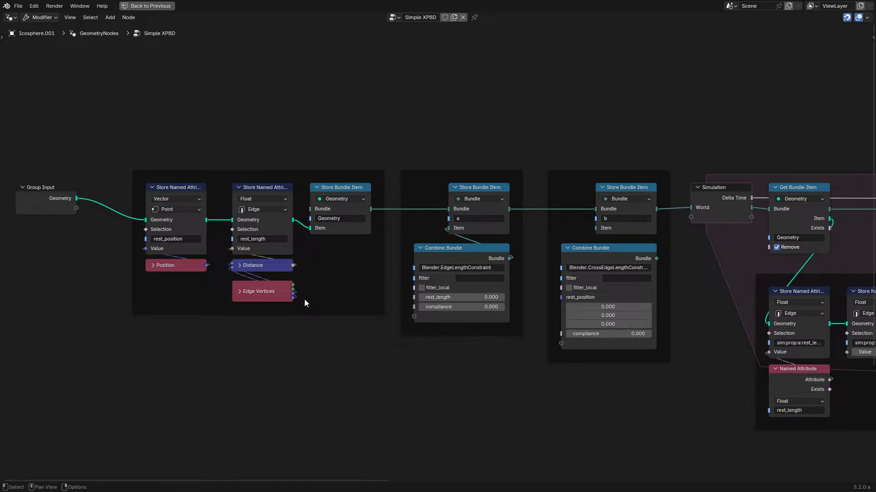
- Add a Get Attribute Names node in the empty space beneath the two sim:prop attribute frames
middle_click_drag(483, 315, 694, 331)
scroll(694, 331, "up", 5)
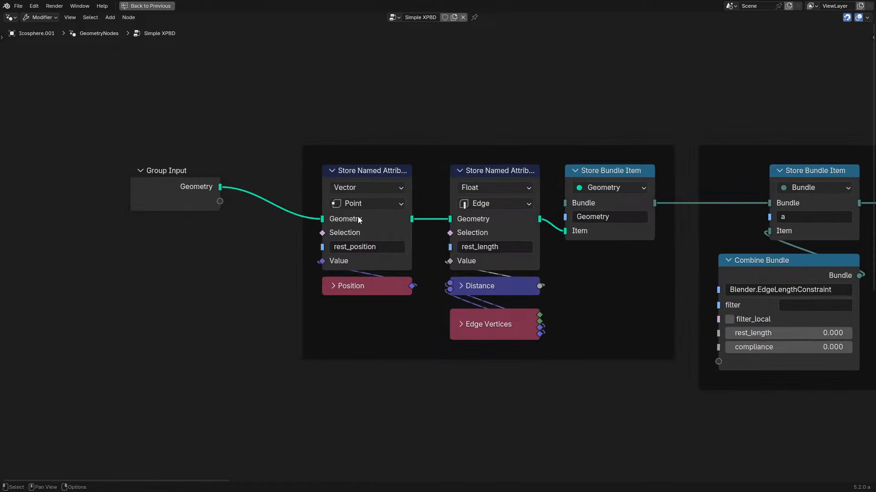
scroll(644, 272, "down", 6)
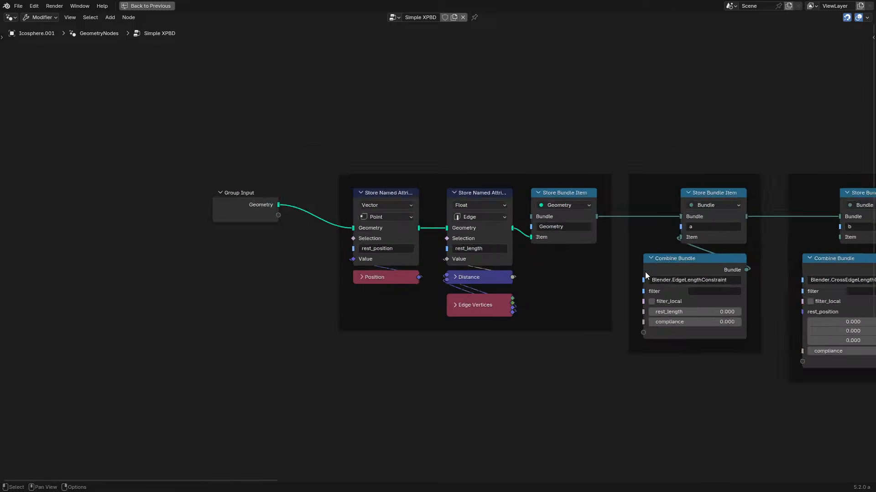
middle_click_drag(632, 261, 21, 187)
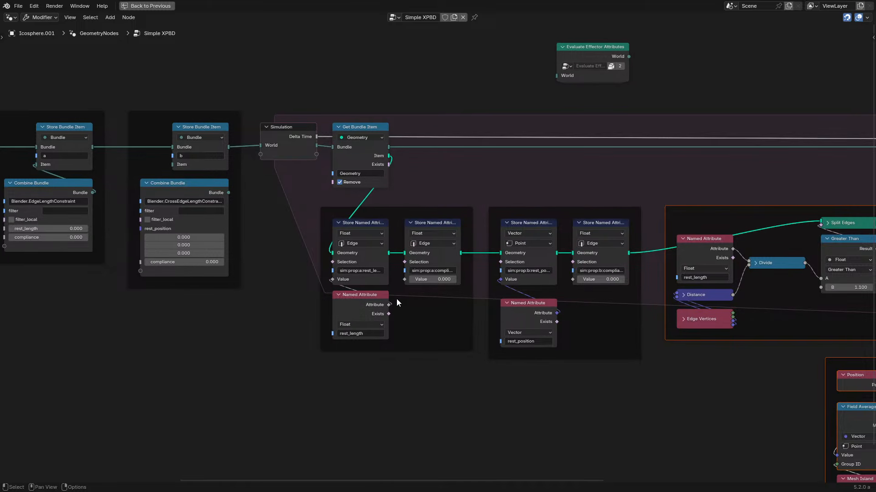
middle_click_drag(394, 299, 361, 252)
middle_click_drag(536, 325, 245, 313)
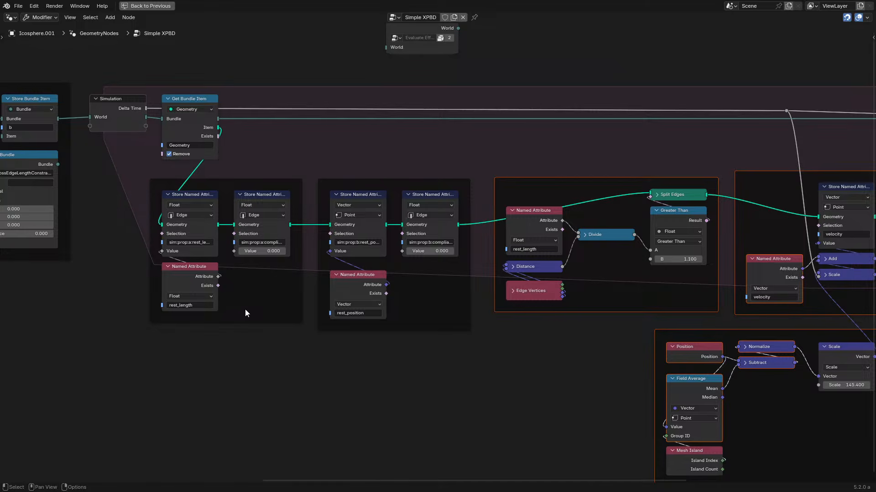
middle_click_drag(245, 309, 436, 241)
type("att")
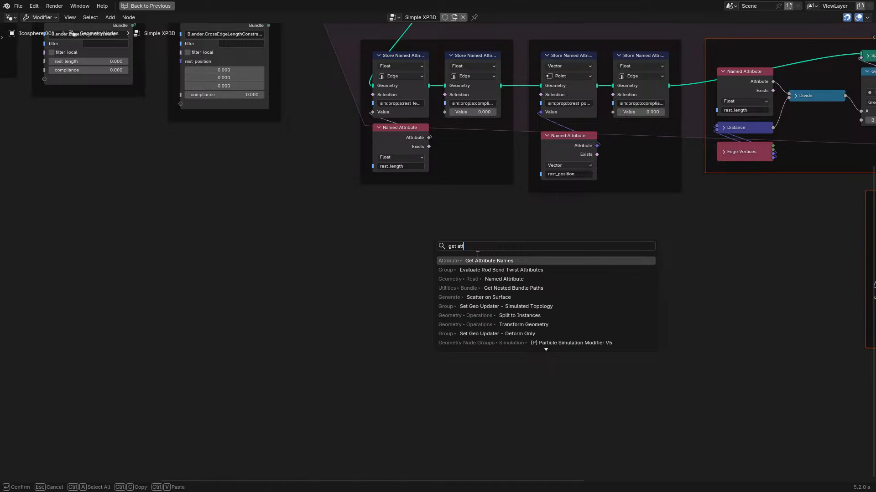
key("Return")
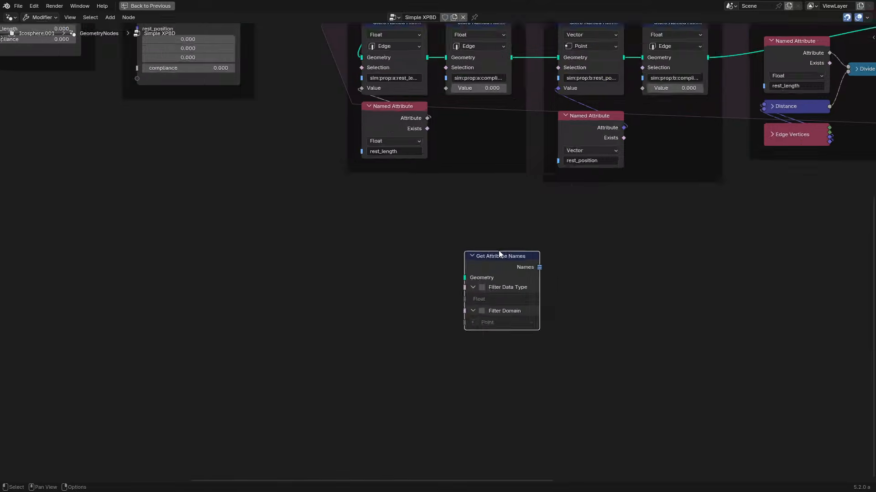
scroll(497, 254, "up", 4)
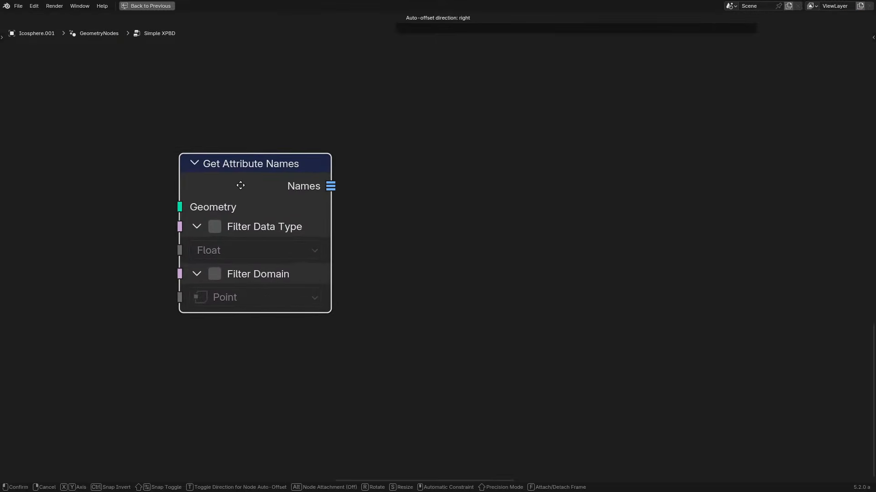
left_click(291, 203)
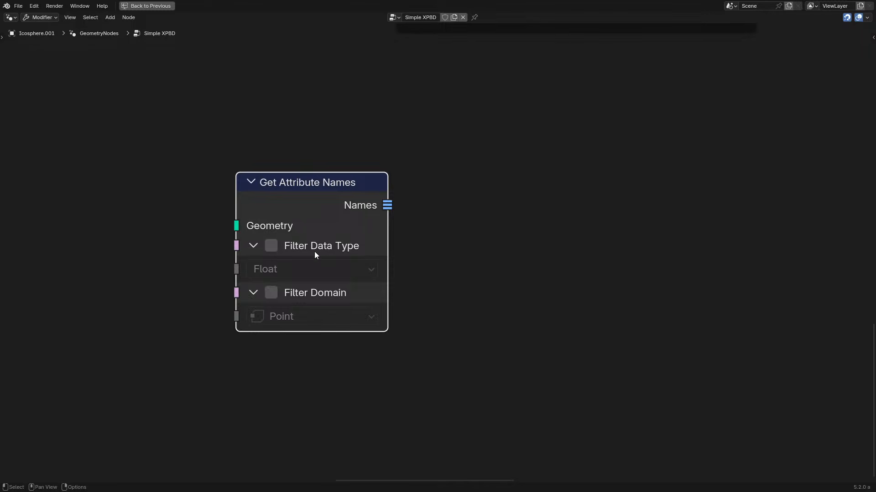
- Reposition the Get Attribute Names node just below the frame that stores the rest_length constraint attributes
left_click(254, 248)
left_click(255, 248)
scroll(324, 195, "down", 2)
middle_click_drag(324, 195, 360, 254)
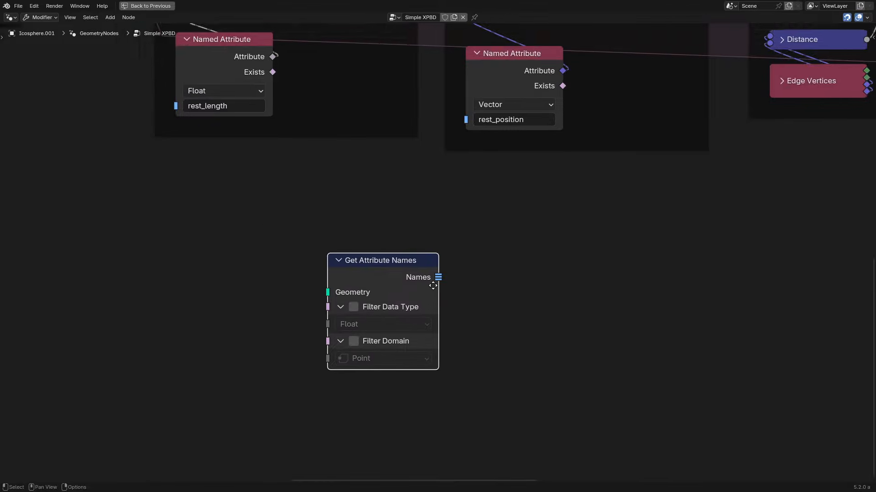
scroll(432, 281, "up", 1)
key("g")
left_click_drag(248, 209, 298, 219)
scroll(260, 231, "up", 1)
middle_click_drag(260, 230, 467, 256)
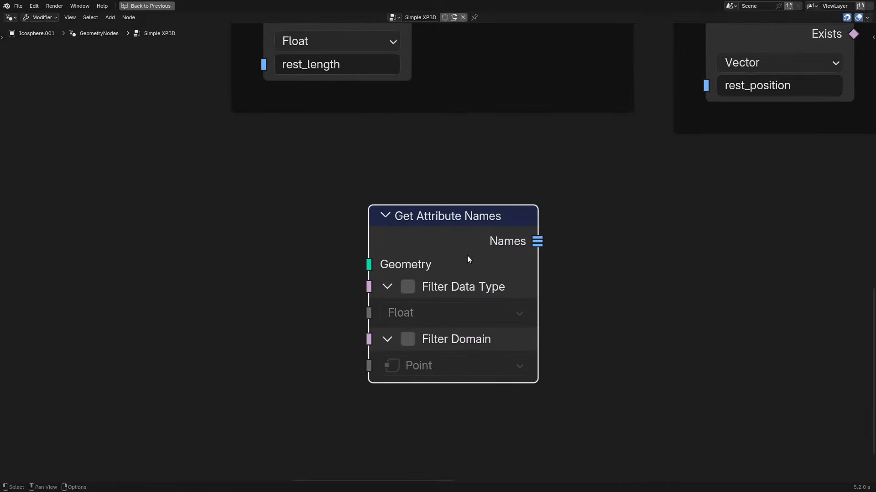
middle_click_drag(539, 254, 228, 302)
scroll(460, 254, "down", 4)
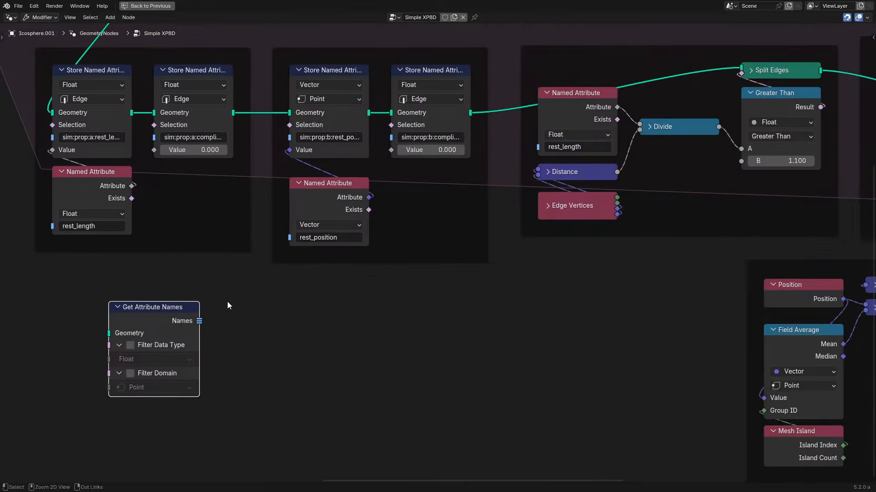
- Add a Transfer Attributes node beside Get Attribute Names and connect the Names output to its Names input
key("ctrl+space")
key("space")
key("space")
middle_click_drag(84, 318, 170, 265)
key("shift+a")
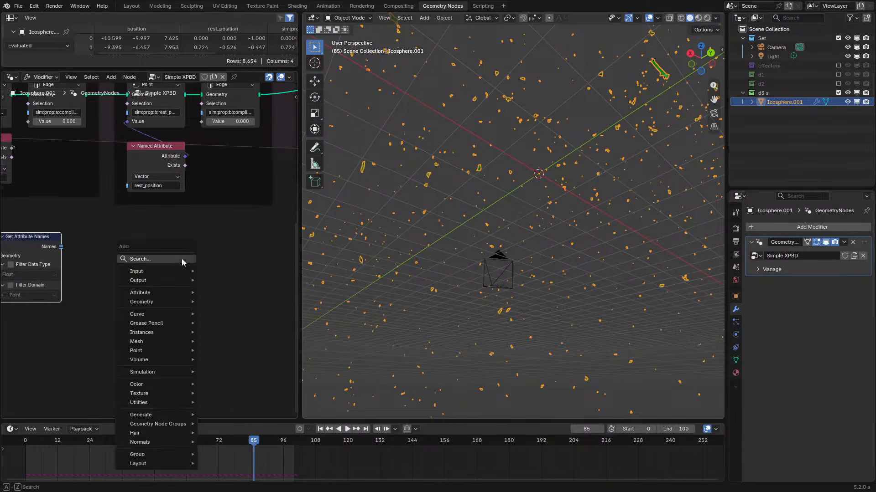
left_click(182, 258)
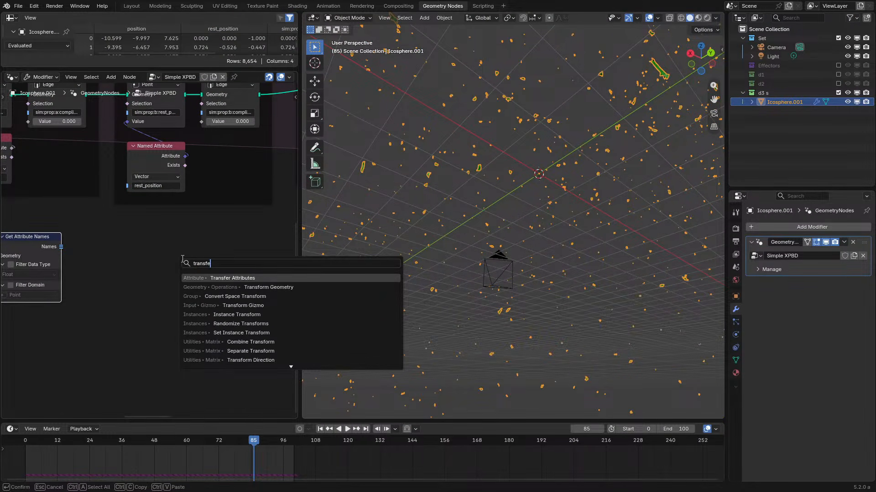
key("Return")
left_click(107, 239)
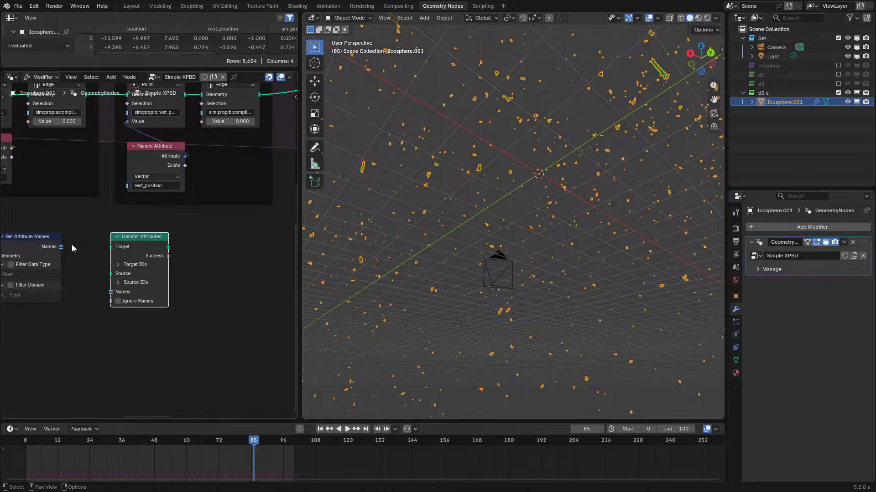
left_click_drag(109, 300, 109, 299)
- Tuck Get Attribute Names close to Transfer Attributes and shift the pair together beneath the constraint attribute frames
key("ctrl+space")
left_click_drag(288, 242, 322, 309)
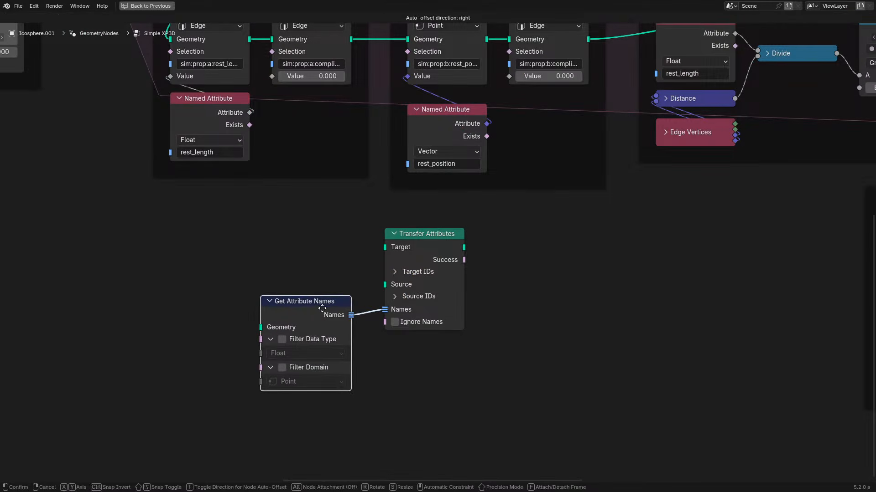
left_click_drag(263, 270, 322, 290)
left_click_drag(446, 322, 356, 333)
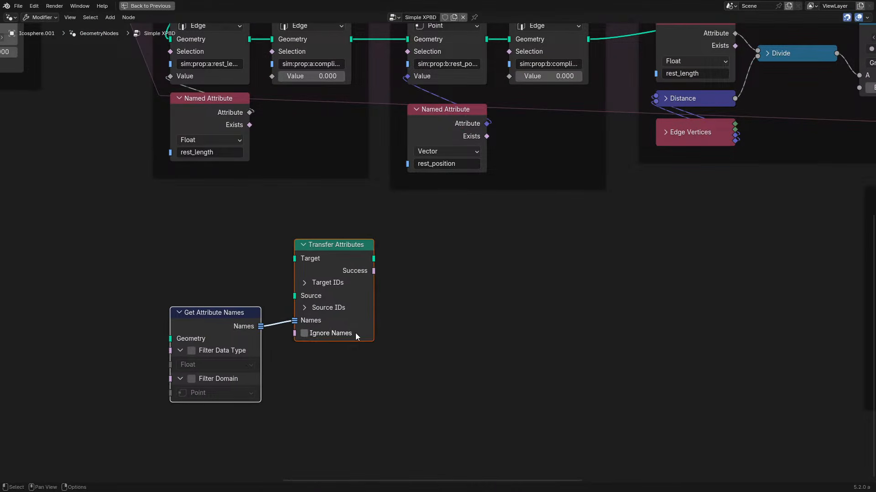
- Play the simulation from the first frame and examine how the sphere tears and bursts from a lower viewpoint
key("ctrl+space")
key("space")
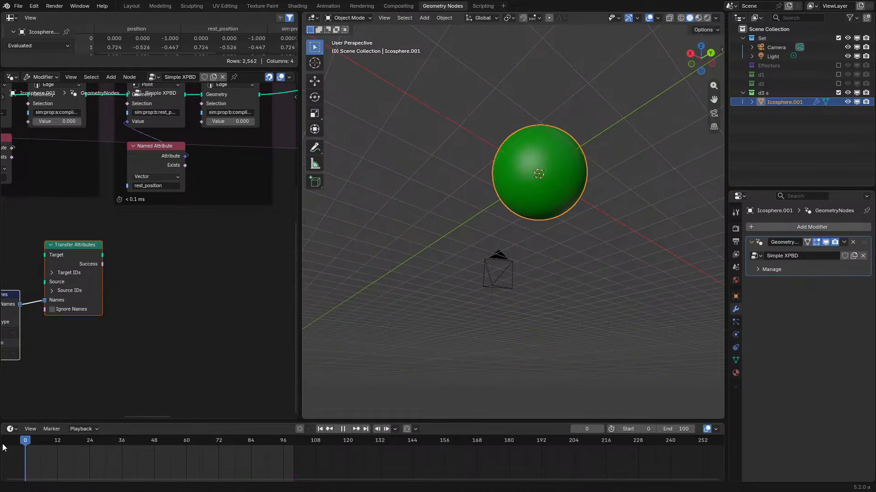
middle_click_drag(507, 231, 529, 269)
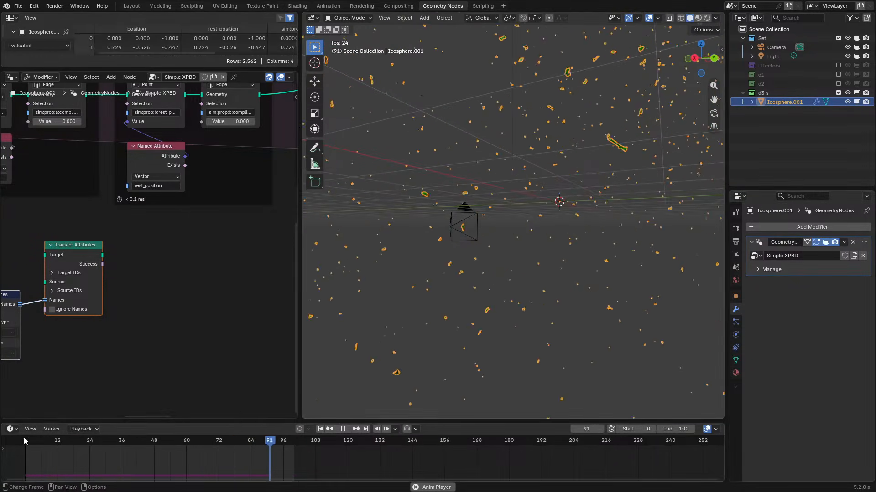
scroll(570, 237, "up", 3)
middle_click_drag(569, 238, 537, 264)
key("space")
key("shift+Left")
key("space")
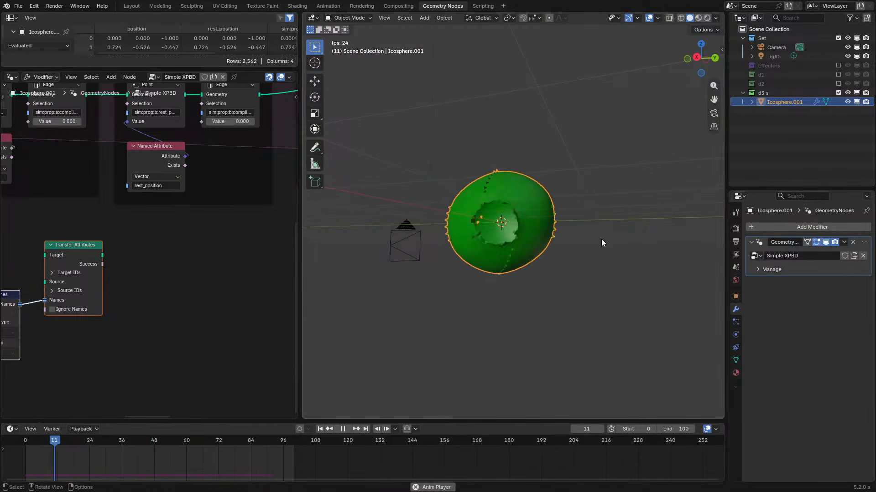
key("space")
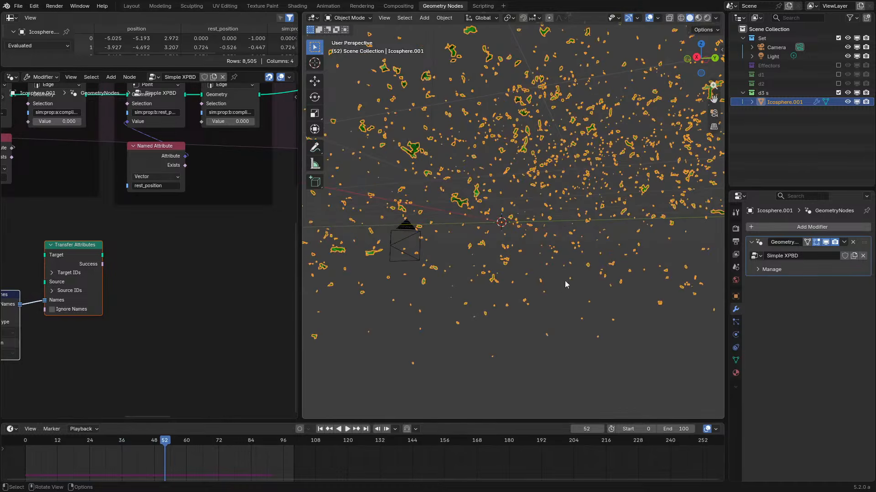
- Return to the first frame and apply Shade Smooth to the sphere
key("shift+Left")
right_click(527, 230)
left_click(526, 230)
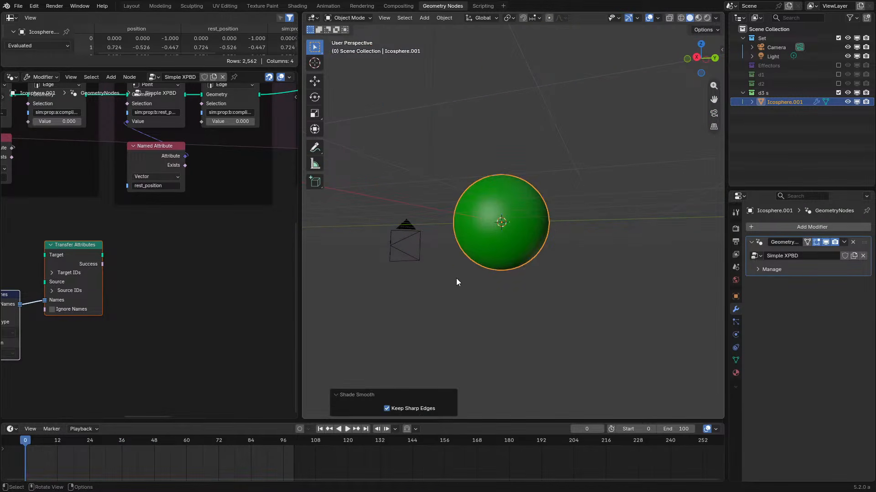
- Replay the burst of the smooth-shaded sphere several times from frame 0 and examine the fragments from different angles
key("space")
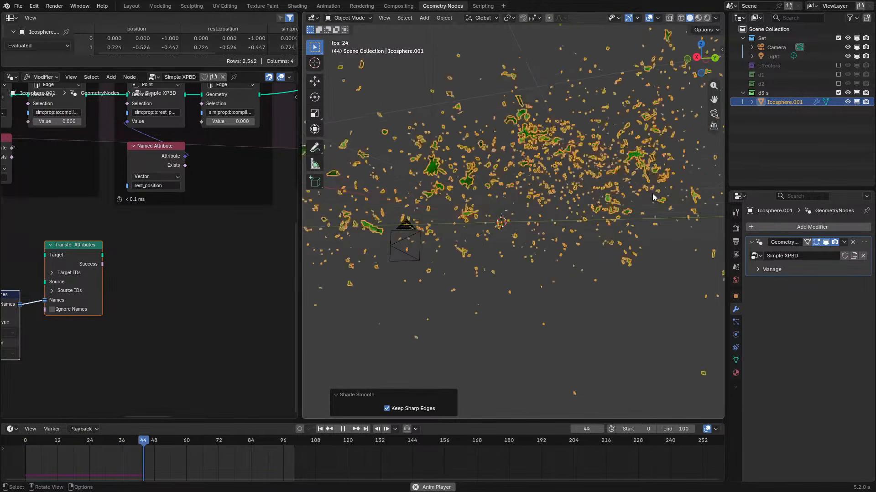
key("space")
middle_click_drag(567, 244, 549, 204)
key("space")
key("space")
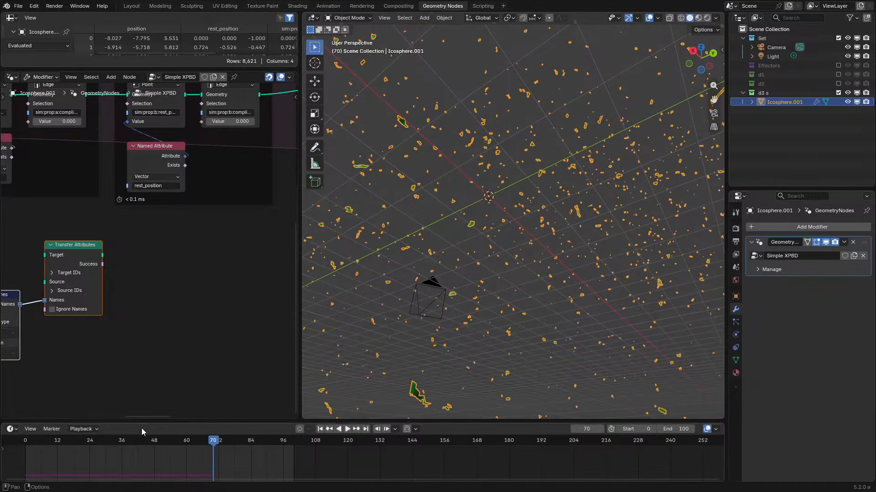
left_click(18, 442)
key("space")
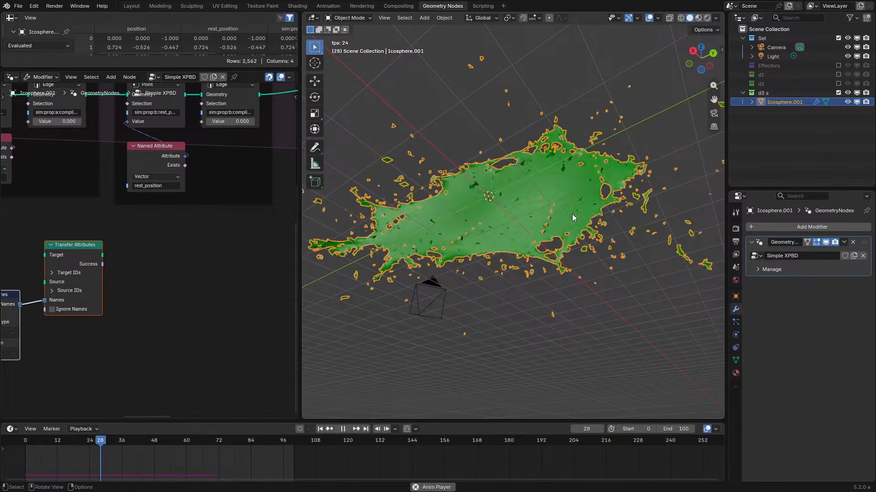
left_click(19, 443)
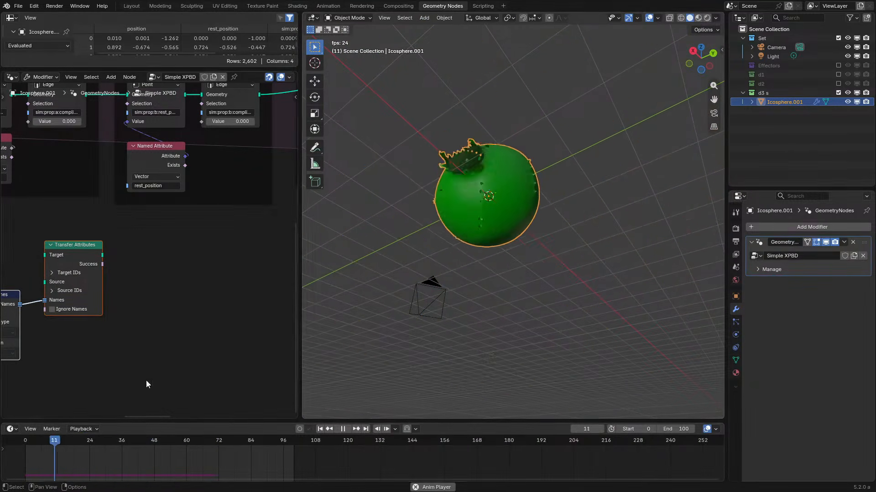
key("space")
middle_click_drag(546, 236, 496, 314)
key("space")
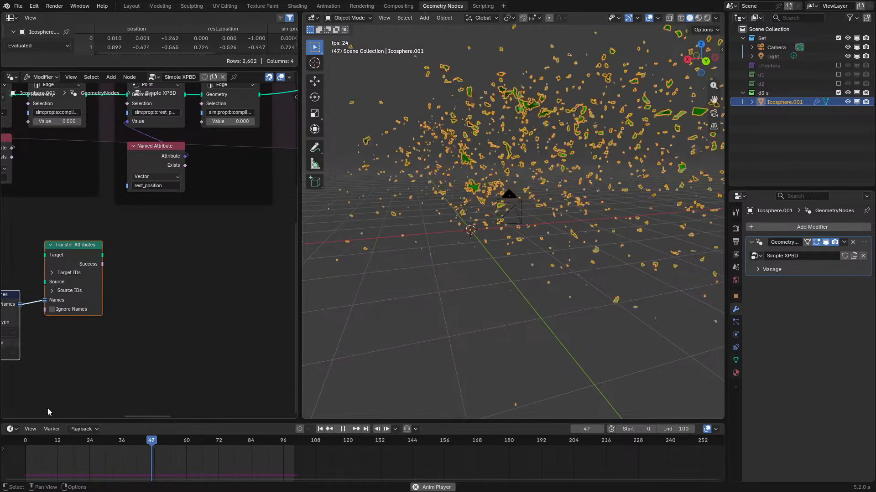
left_click(25, 441)
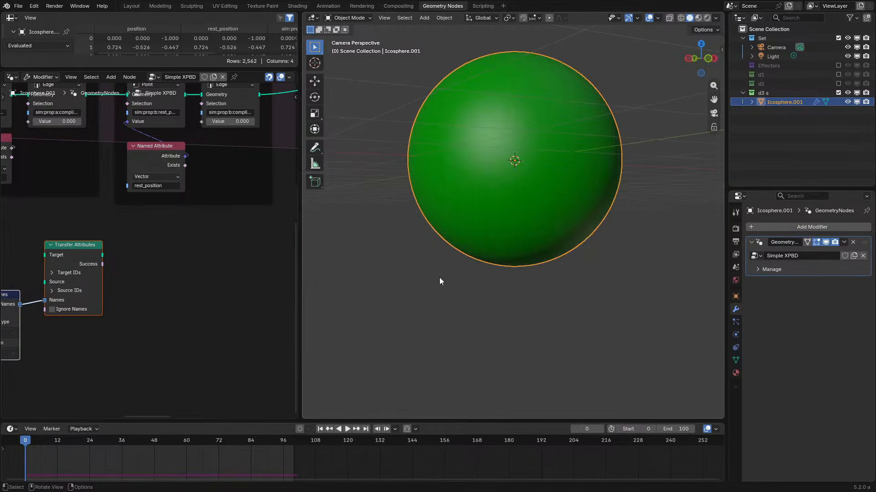
- Relocate the linked Get Attribute Names and Transfer Attributes pair from beneath the frames to above the simulation zone
key("ctrl+space")
key("Home")
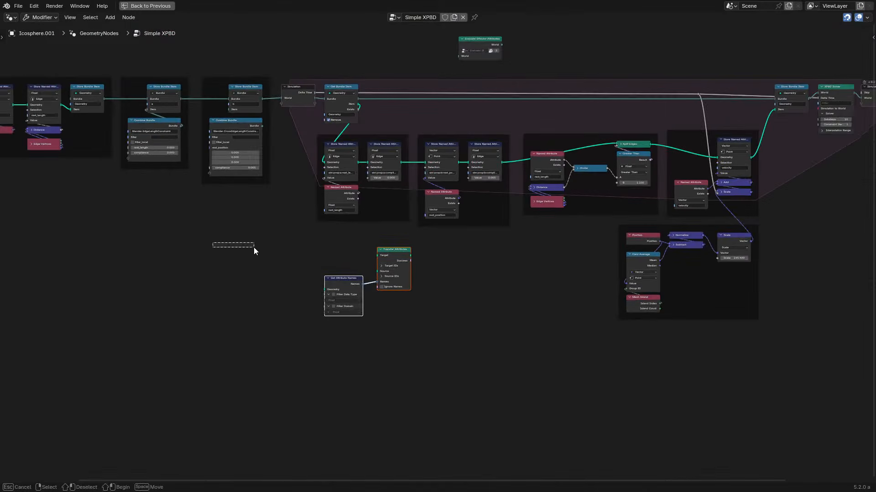
key("x")
middle_click_drag(412, 270, 612, 343)
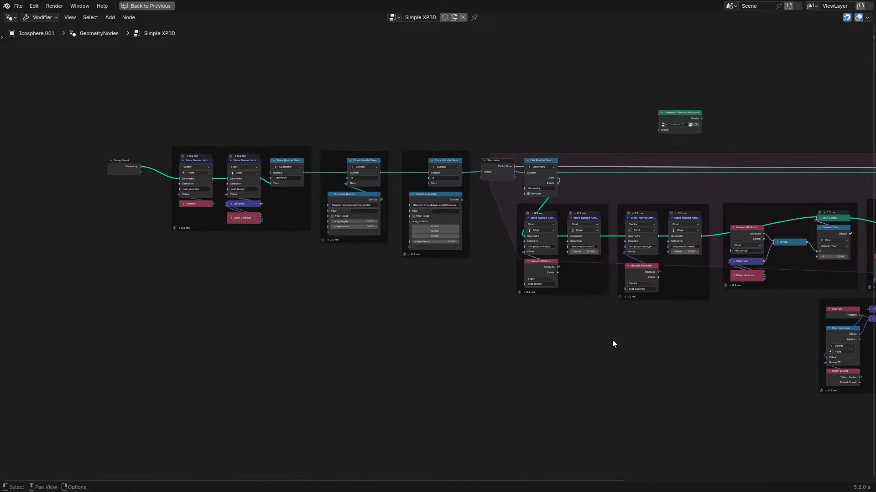
key("ctrl+v")
left_click_drag(582, 354, 622, 86)
- Lower the Transfer Attributes node to line up beside Get Attribute Names, and select both nodes
middle_click_drag(597, 112, 435, 182)
scroll(434, 181, "up", 6)
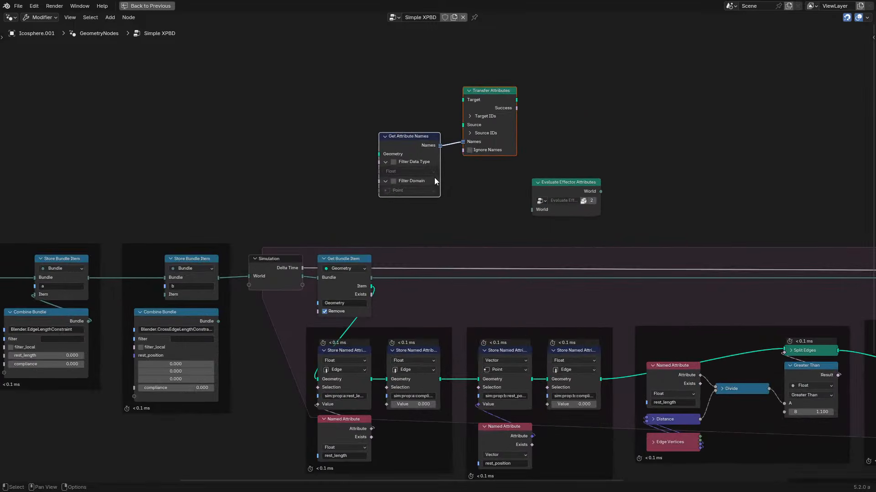
left_click_drag(490, 95, 491, 134)
middle_click_drag(497, 121, 426, 181)
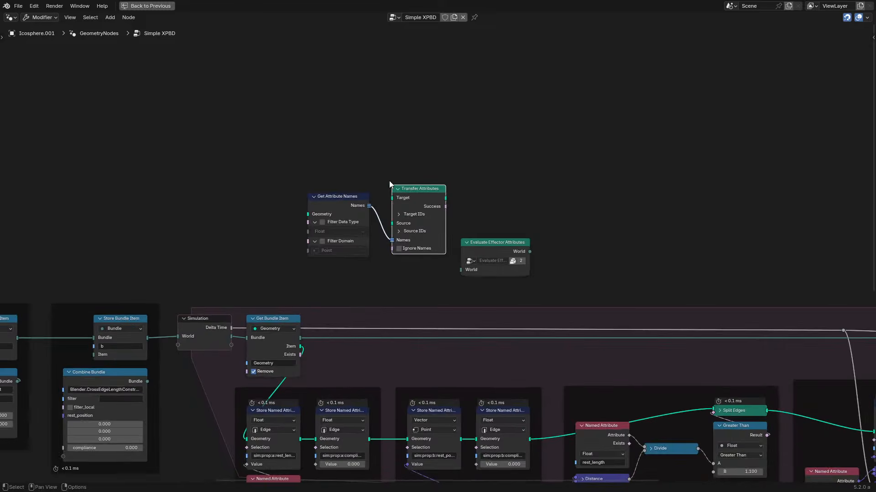
left_click_drag(287, 141, 406, 259)
- Enable the d2 collection, select its Icosphere to show the Cloth Dynamics modifier, and widen the properties area
key("ctrl+space")
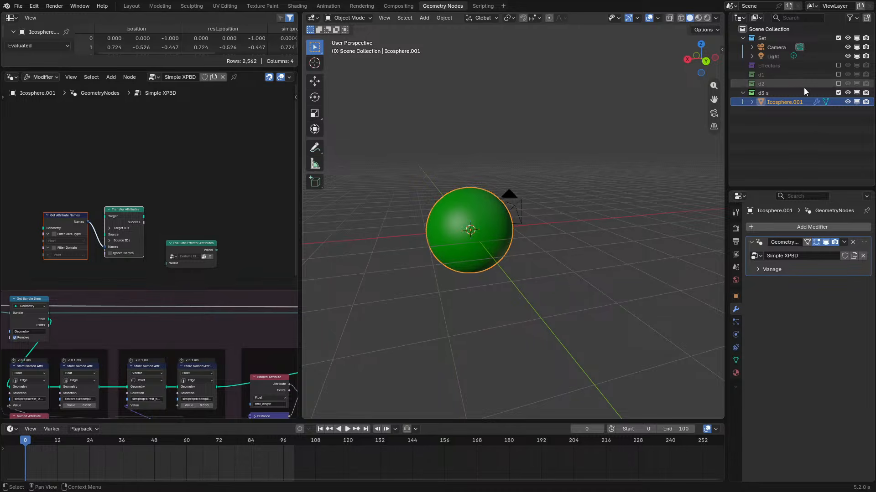
left_click(839, 83)
left_click(781, 93)
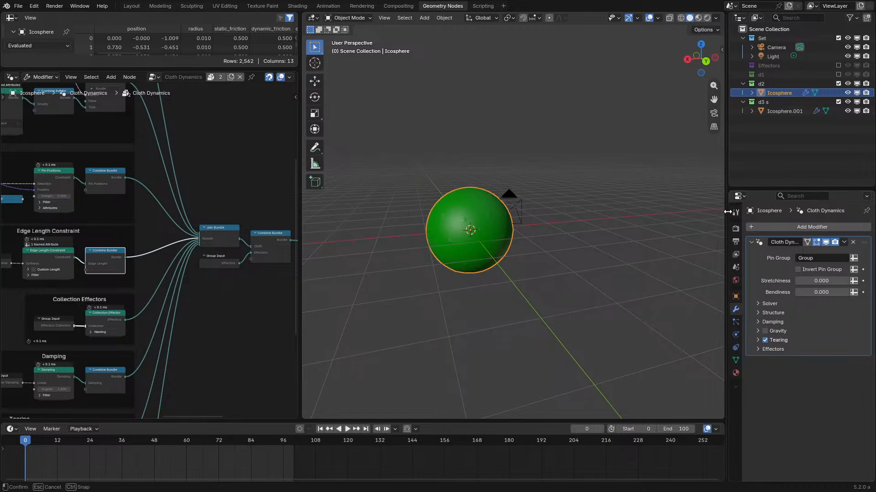
left_click_drag(727, 213, 714, 213)
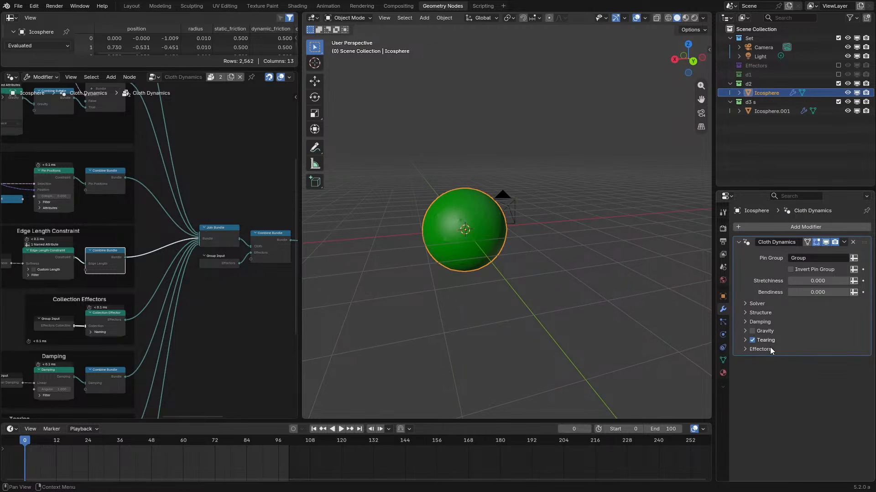
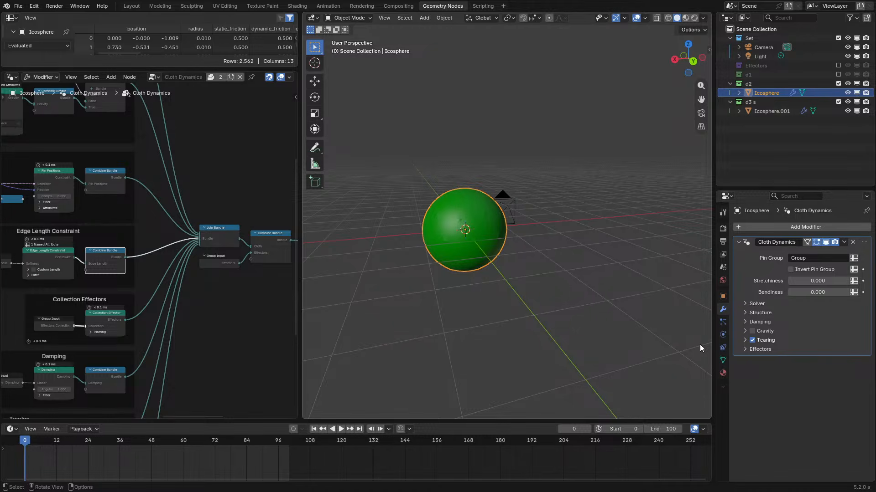
- Exclude the d2 collection, select Icosphere.001 with its Simple XPBD modifier, and maximize the node editor around its attribute nodes
left_click(838, 84)
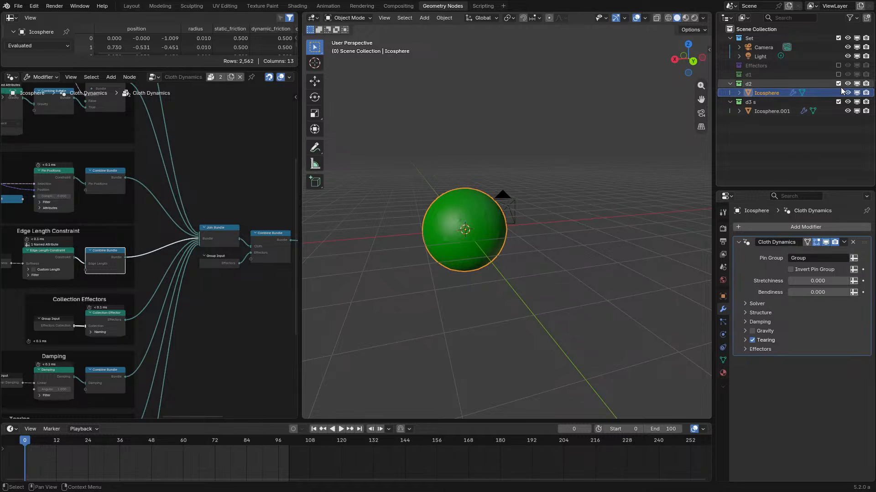
left_click(770, 102)
scroll(507, 207, "up", 2)
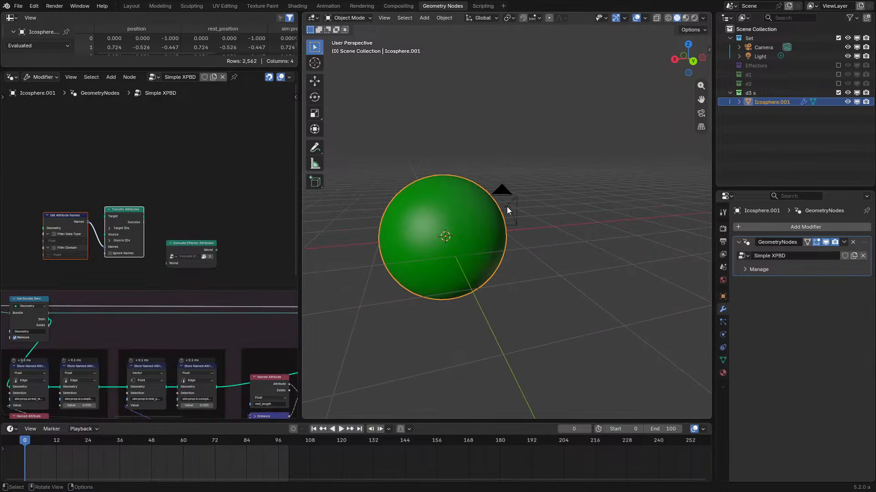
scroll(169, 198, "up", 3)
middle_click_drag(168, 198, 207, 215)
key("ctrl+space")
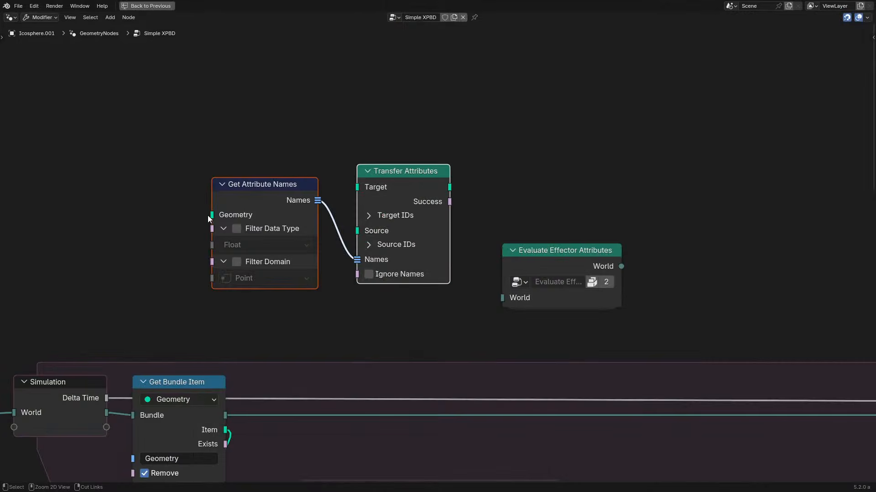
- Replace the linked Get Attribute Names node with an unlinked duplicate, keeping it apart from Transfer Attributes
left_click_drag(249, 201, 147, 185)
middle_click_drag(218, 156, 416, 212)
key("shift+d")
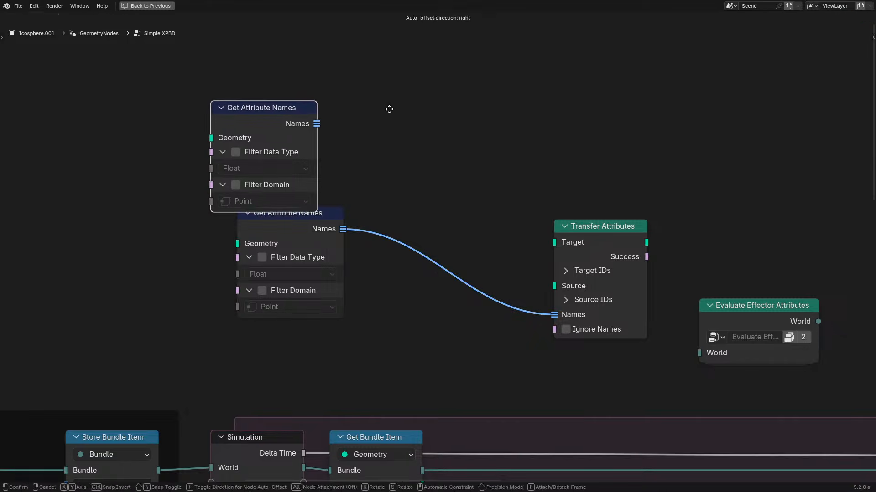
left_click(391, 80)
left_click(282, 252)
key("x")
left_click_drag(288, 166, 261, 219)
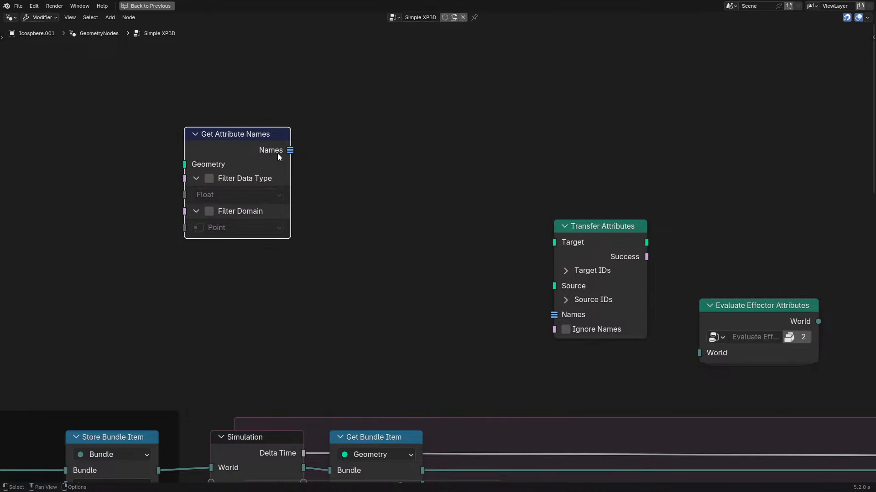
- Link the Names output of Get Attribute Names to new Get List Item and List Length nodes
left_click_drag(290, 151, 382, 150)
type("list")
key("Return")
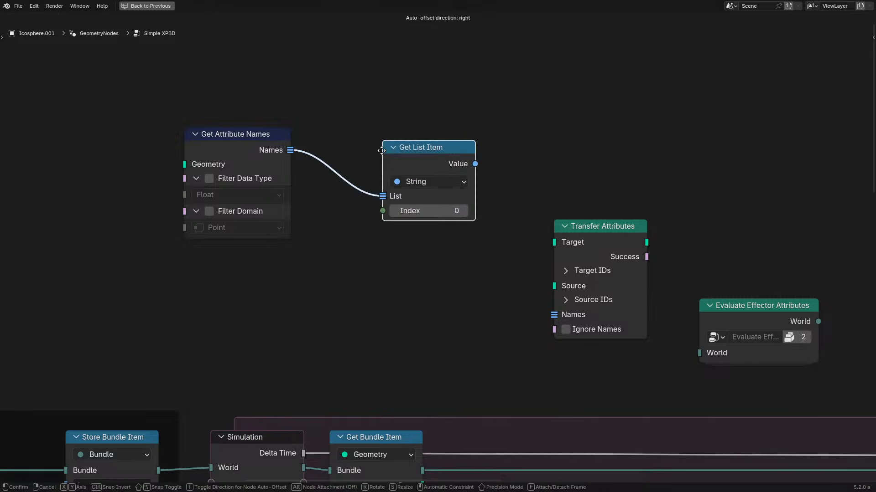
left_click_drag(290, 152, 365, 13)
type("length")
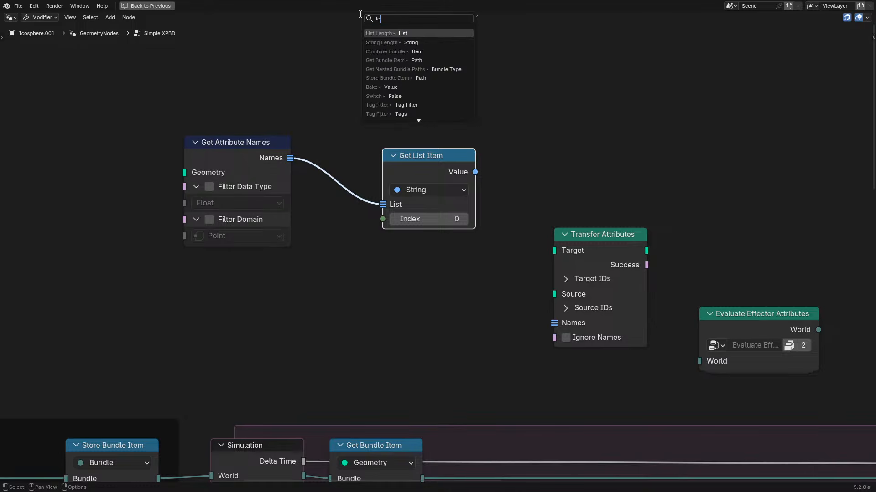
key("Return")
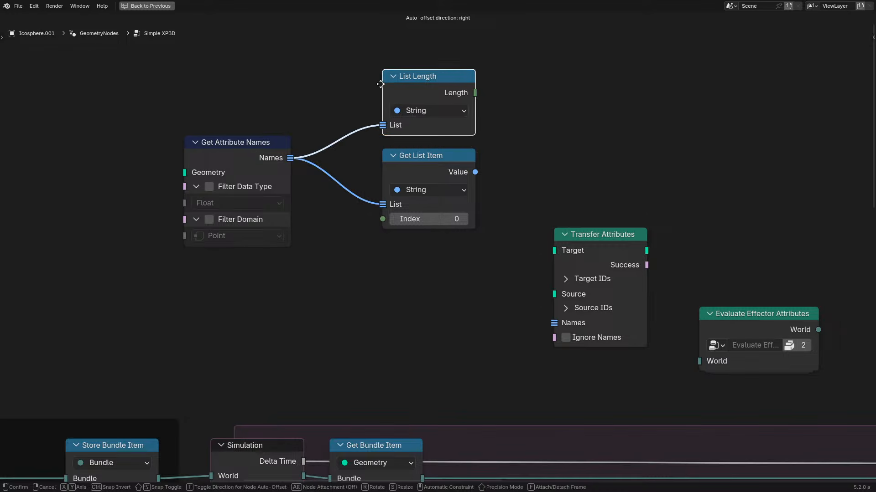
left_click(386, 80)
- Enable both filters on Get Attribute Names, with the domain set to Face Corner and the data type to 2D Vector
left_click(205, 189)
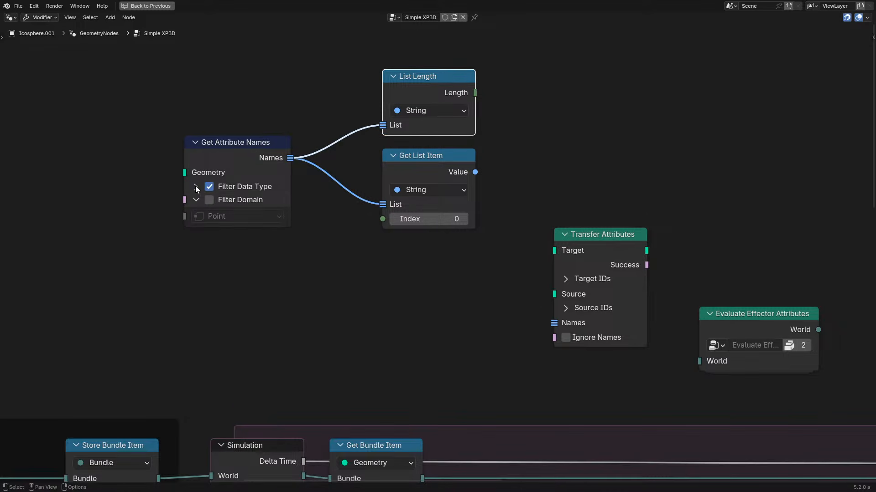
left_click(196, 187)
left_click(209, 219)
left_click(248, 236)
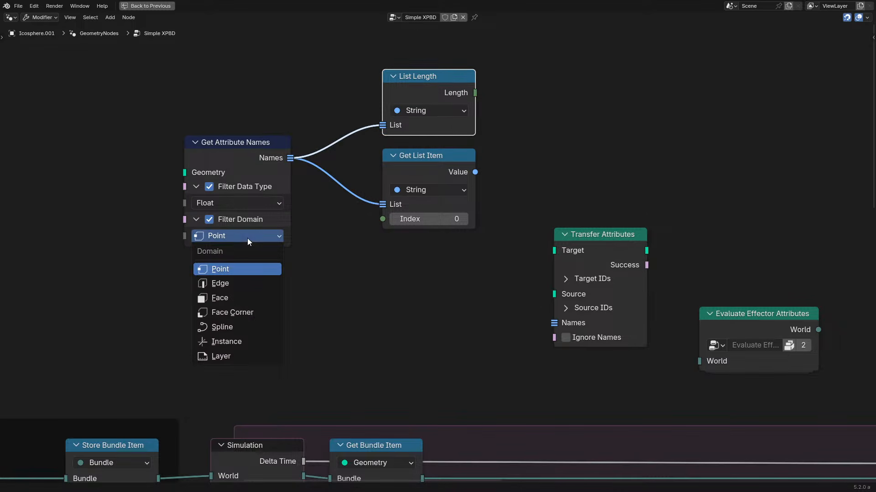
left_click(250, 314)
left_click(241, 203)
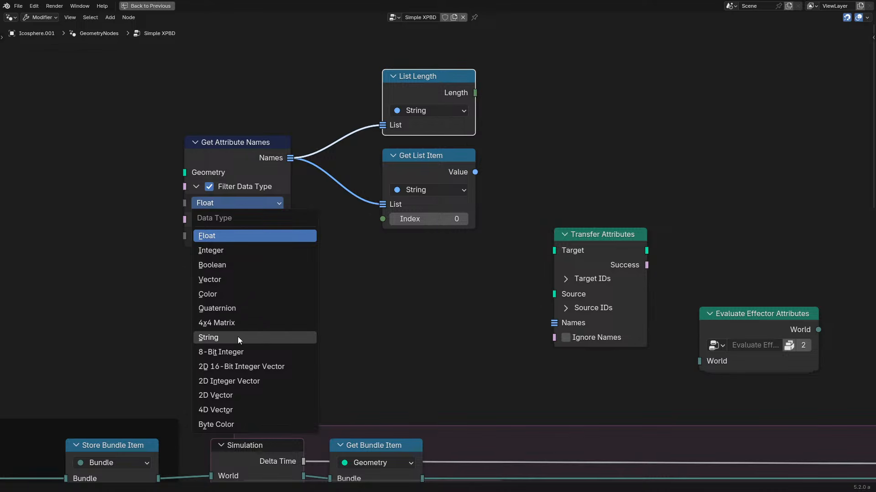
left_click(233, 384)
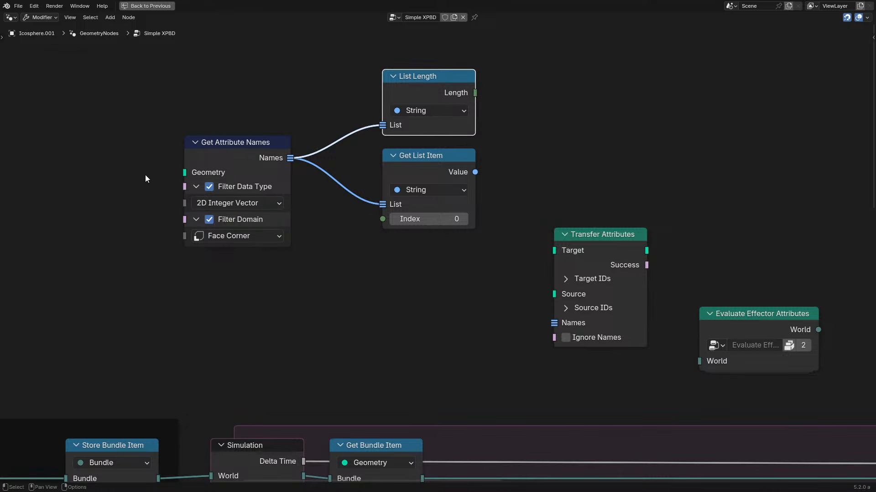
left_click(233, 236)
left_click(227, 203)
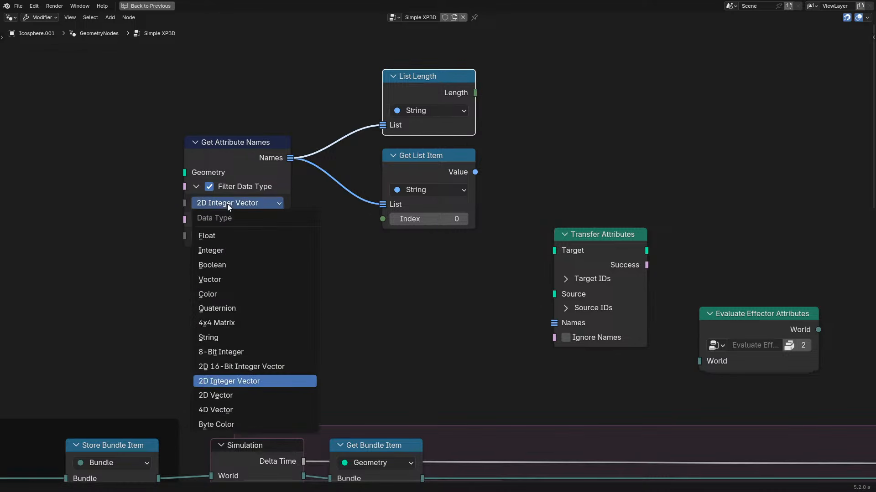
left_click(216, 394)
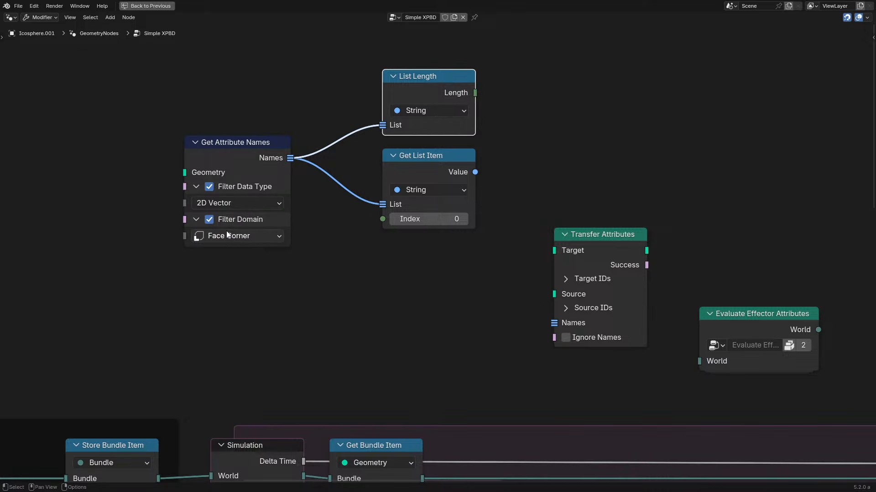
- Move List Length, Get List Item and Get Attribute Names closer together, select all three, and open the data type choices
left_click_drag(451, 160, 424, 173)
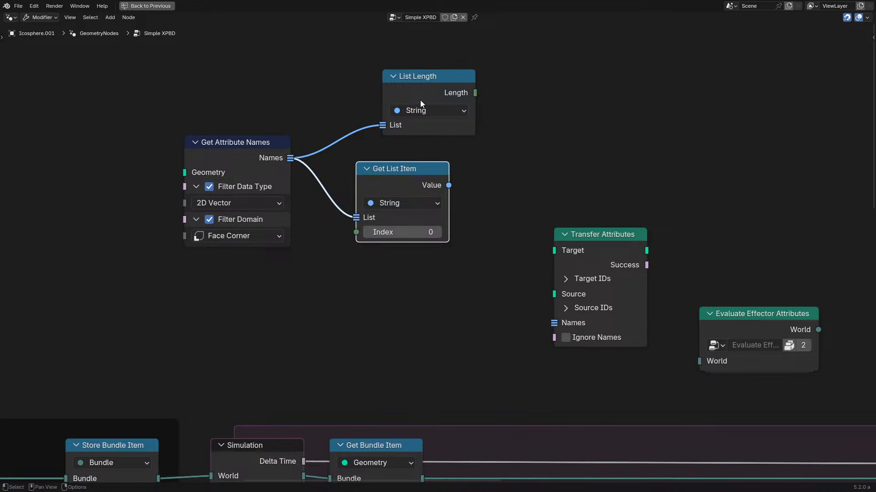
left_click_drag(420, 103, 389, 110)
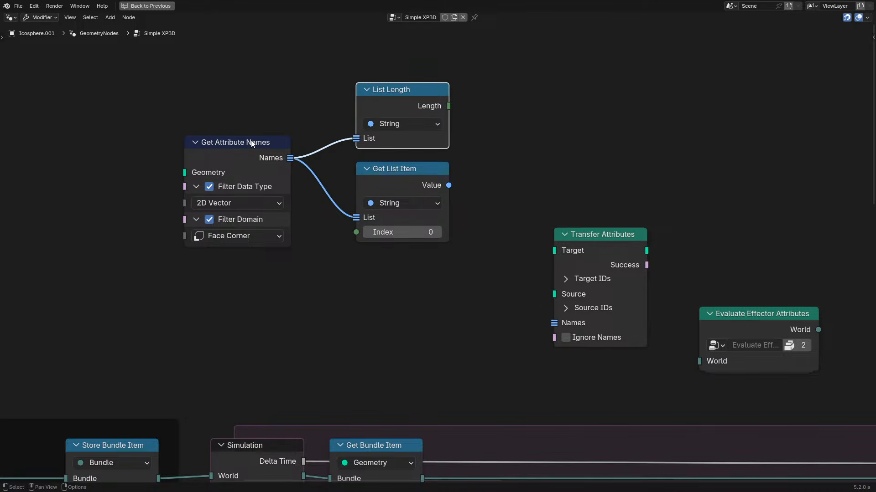
left_click_drag(251, 140, 296, 174)
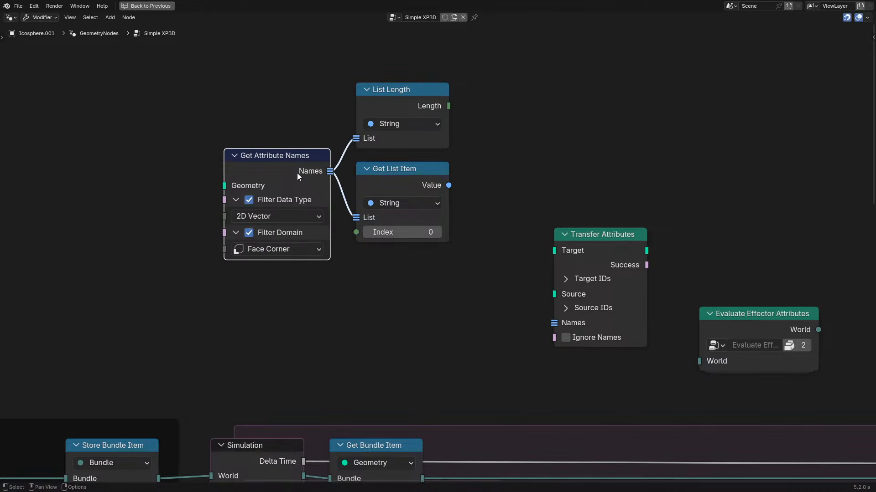
left_click_drag(281, 113, 456, 218)
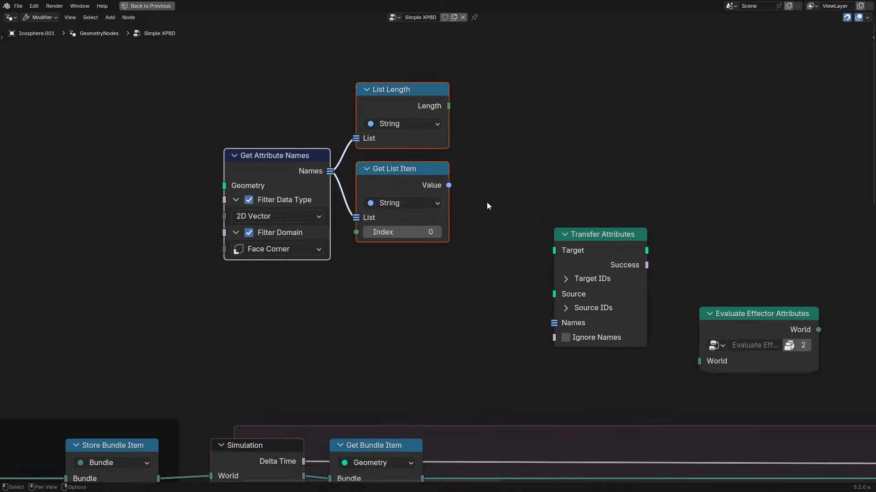
left_click(265, 217)
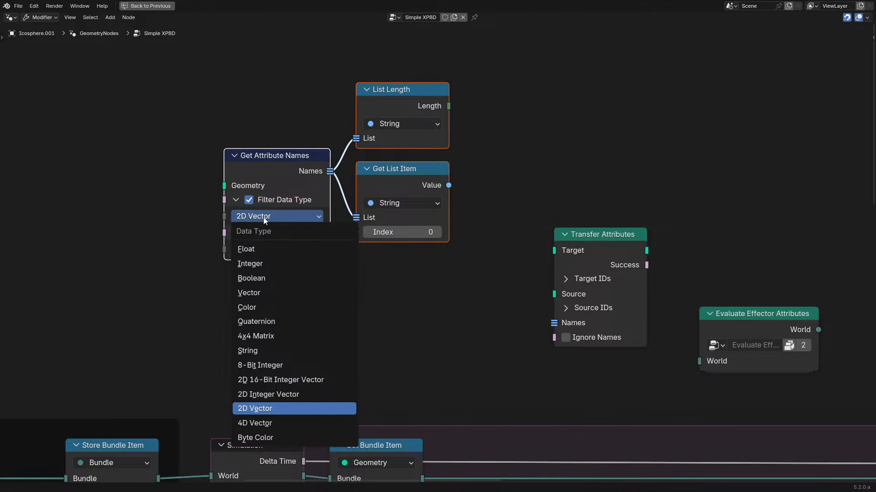
left_click(602, 280)
left_click(586, 274)
left_click_drag(590, 252, 546, 418)
right_click(546, 418)
middle_click_drag(546, 421, 81, 332)
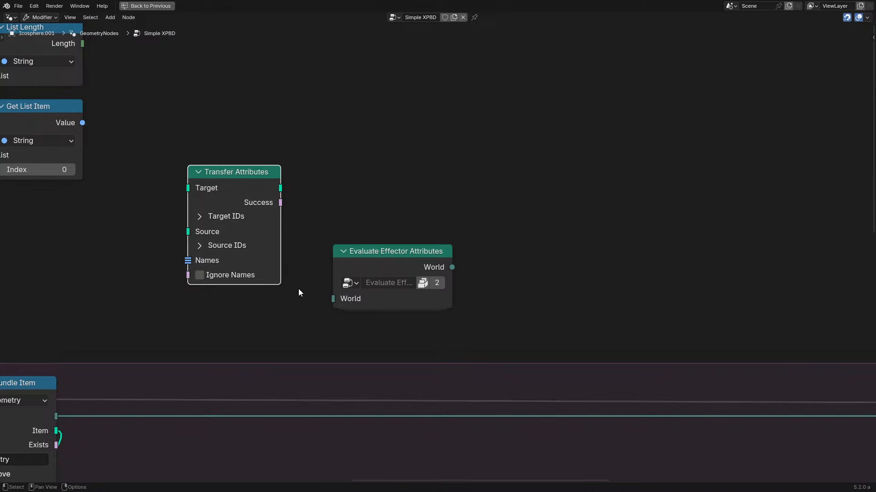
- Examine the Transfer Attributes node's sockets, expanding and collapsing its Source IDs section and reading the Names description
scroll(177, 149, "up", 2)
middle_click_drag(205, 152, 410, 125)
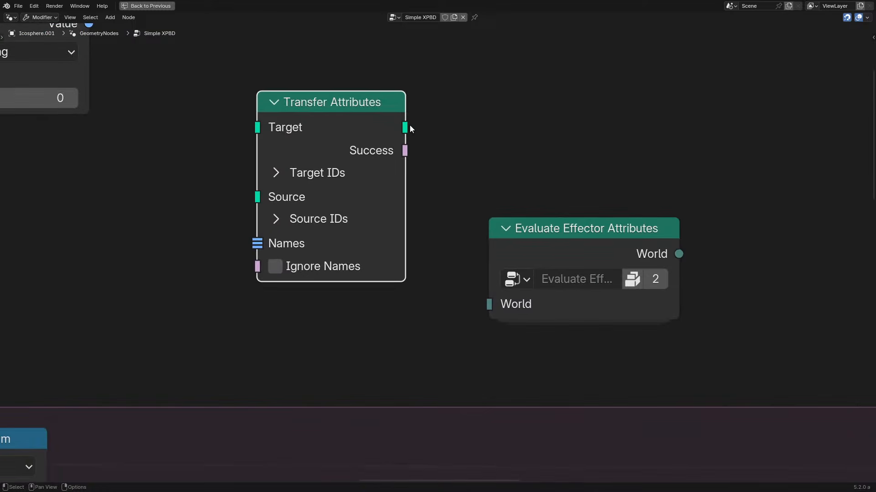
left_click(277, 218)
left_click(277, 216)
left_click(278, 216)
left_click(278, 219)
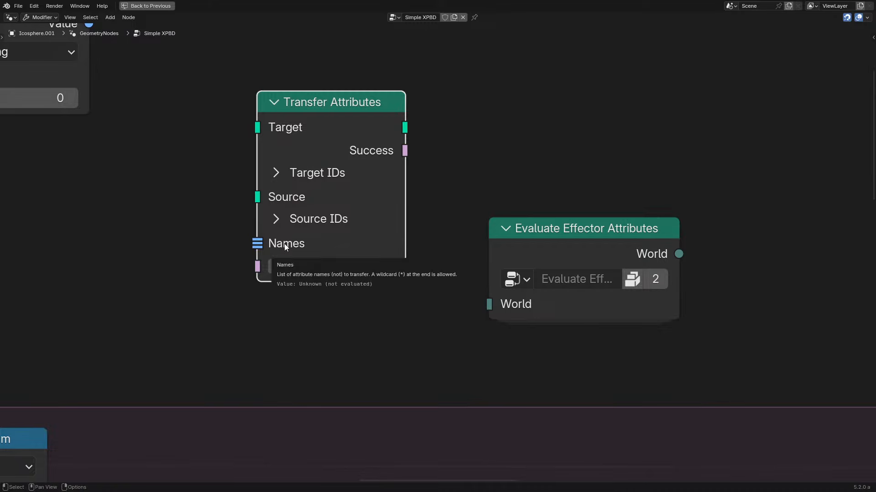
left_click_drag(212, 247, 400, 287)
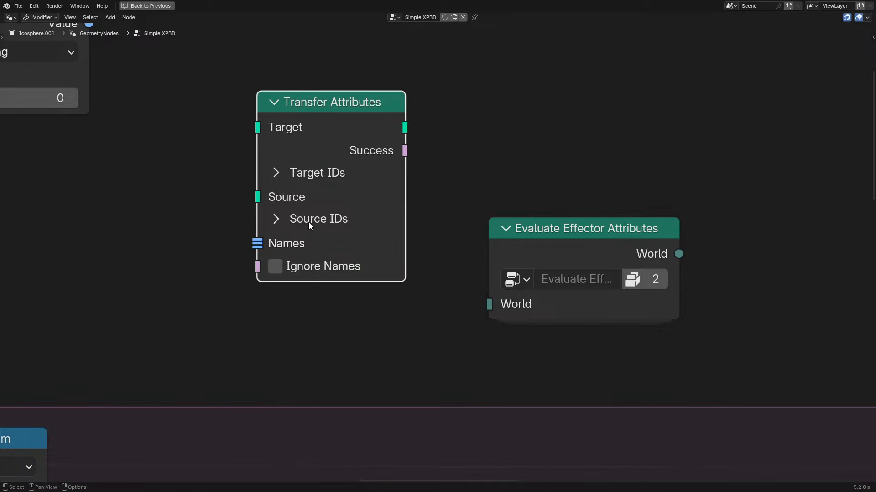
left_click(297, 219)
left_click(297, 219)
left_click(297, 219)
left_click(296, 219)
left_click(296, 219)
left_click(296, 219)
scroll(192, 236, "down", 2)
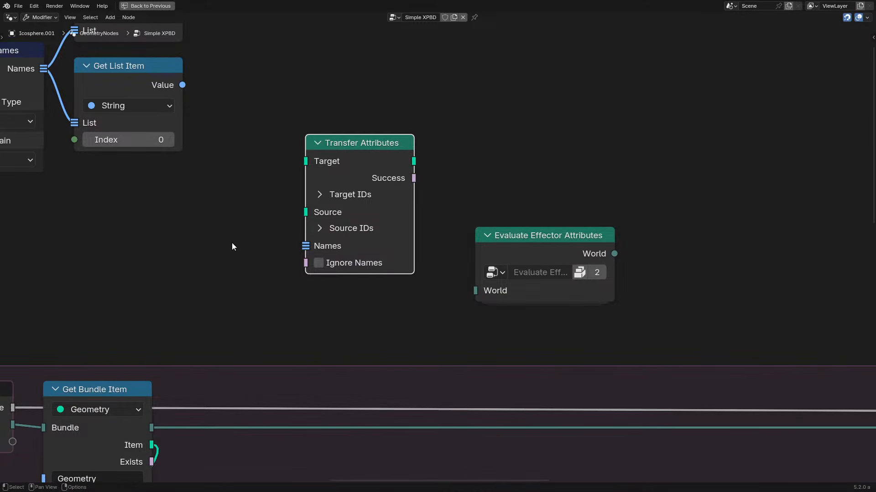
- Look over the Evaluate Effector Attributes node and browse the categories of nodes available to add
scroll(232, 243, "down", 7)
middle_click_drag(551, 315, 385, 282)
scroll(371, 280, "up", 4)
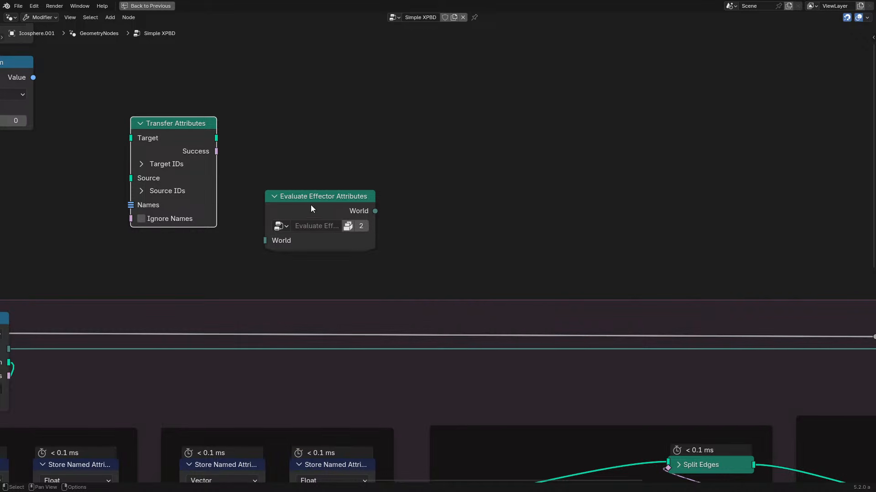
scroll(311, 204, "down", 5)
scroll(310, 204, "up", 5)
middle_click_drag(367, 164, 480, 182)
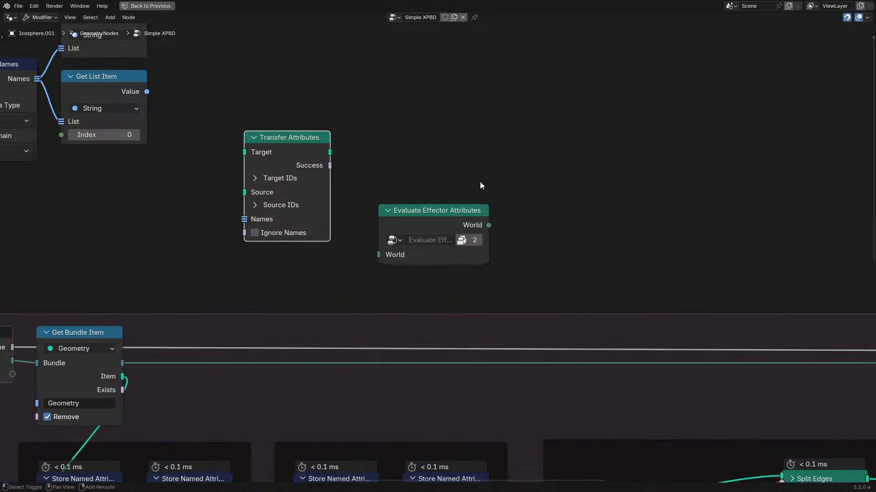
key("shift+a")
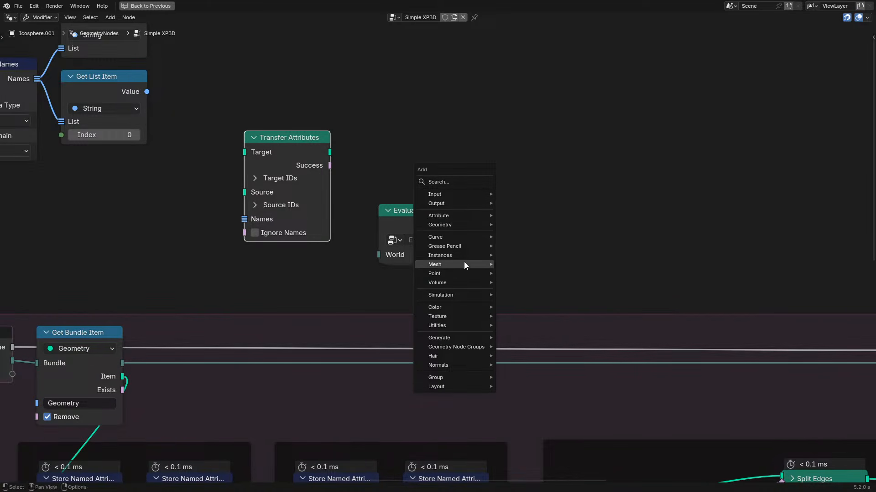
mouse_move(464, 264)
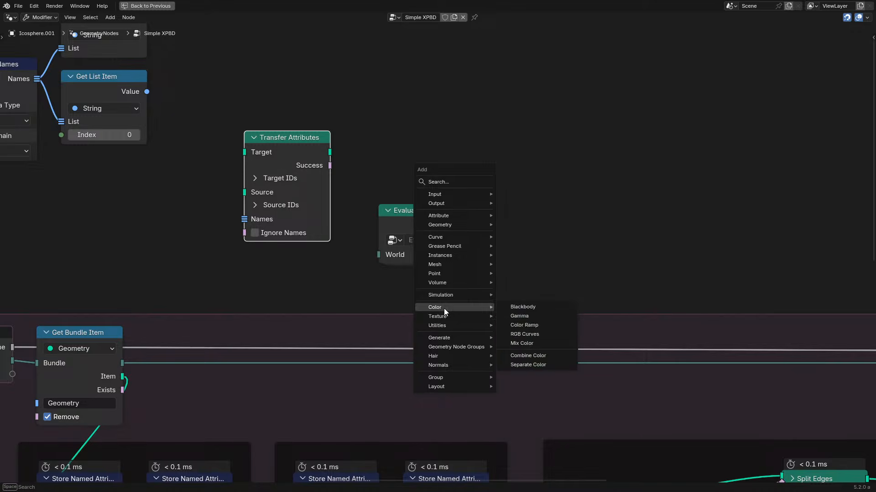
mouse_move(442, 314)
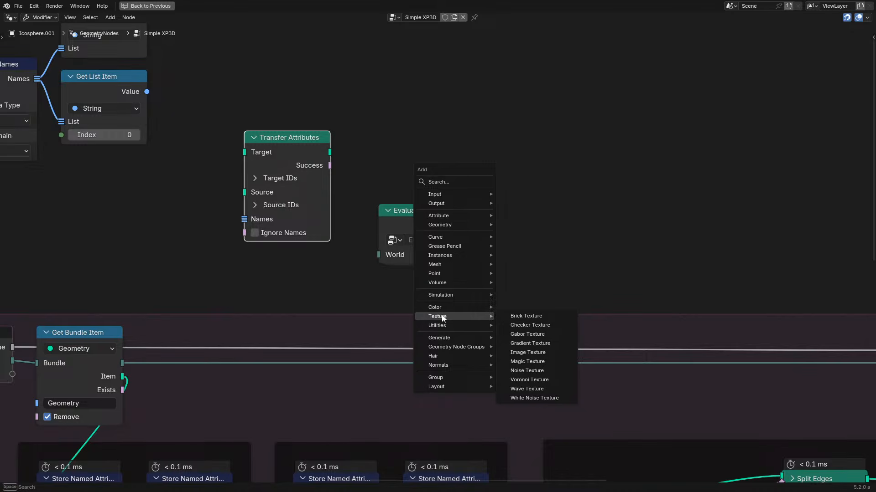
- Review the whole simulation zone, restore the full workspace, and replay the sphere's burst from frame 0 from another angle
scroll(451, 206, "down", 3)
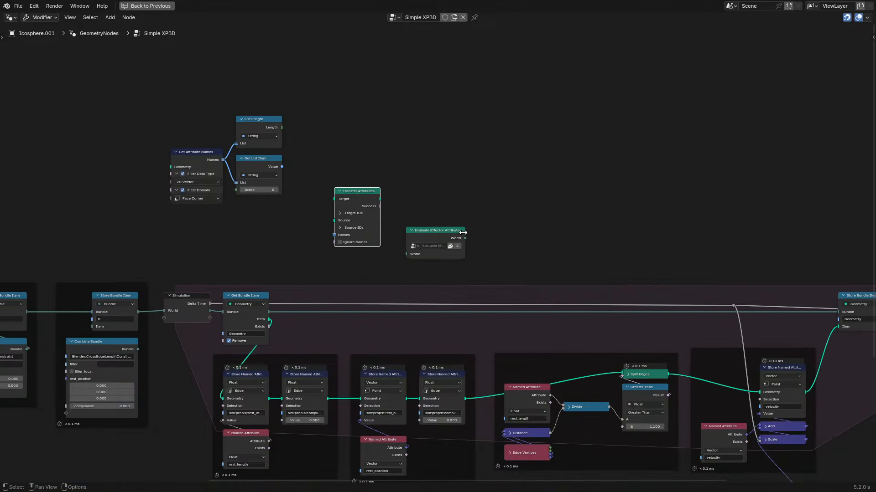
middle_click_drag(356, 214, 236, 130)
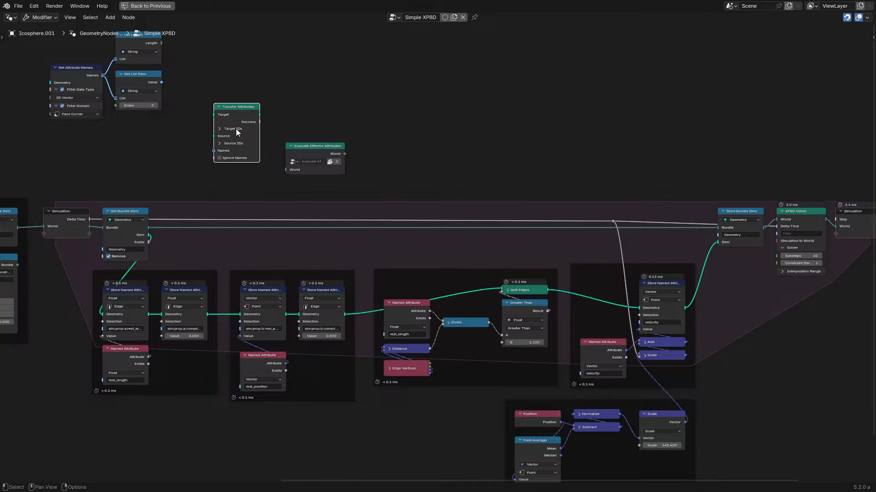
key("ctrl+space")
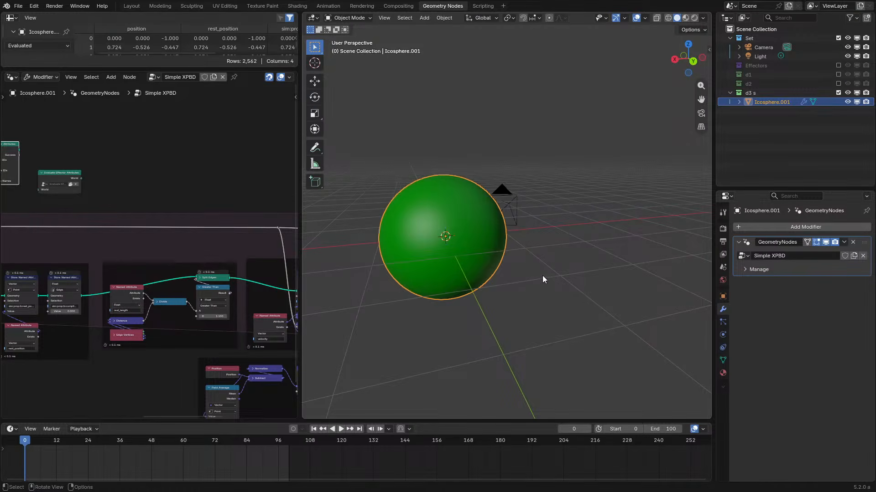
key("space")
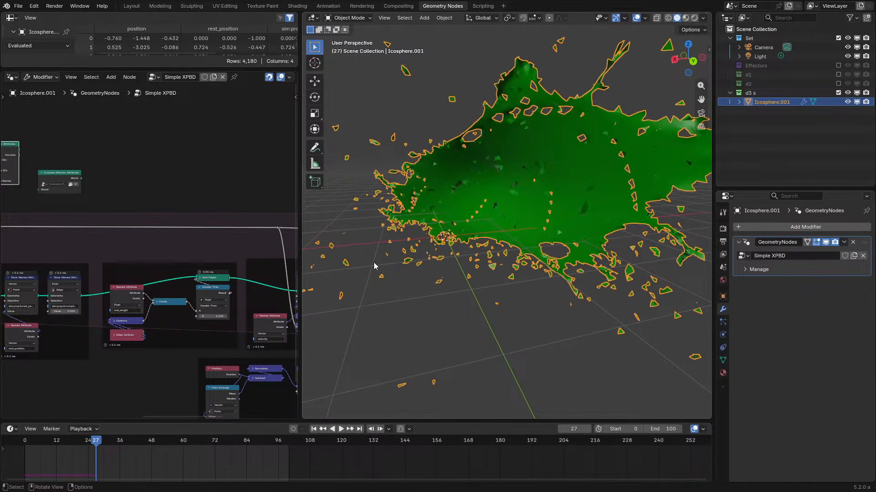
left_click(24, 442)
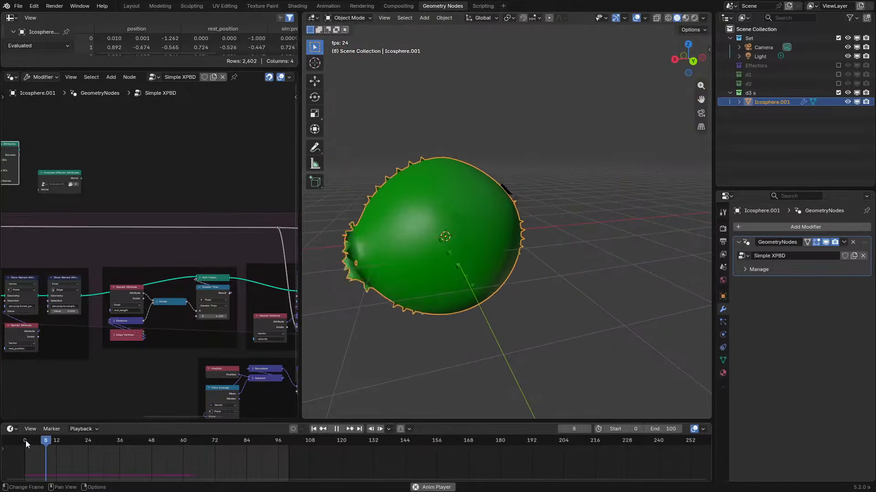
middle_click_drag(365, 296, 402, 320)
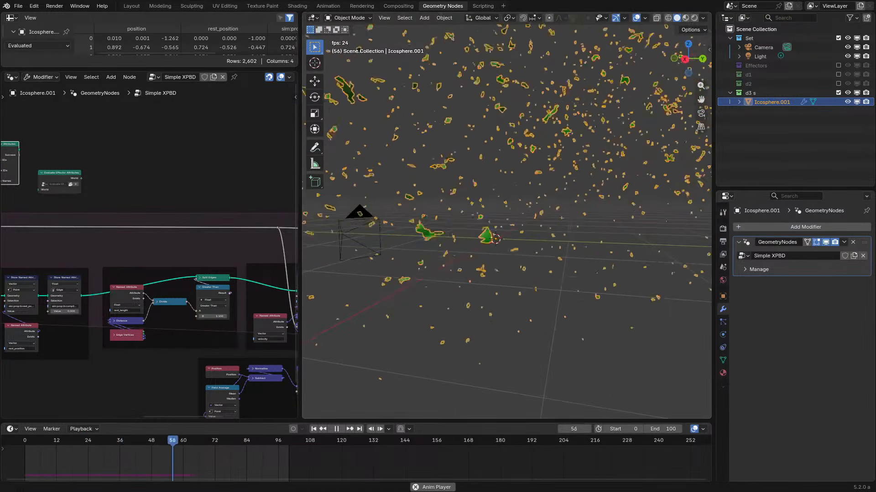
- Replay the burst from frame 0, pause it at frame 20, and look over the edge-splitting and velocity nodes
left_click(28, 440)
key("space")
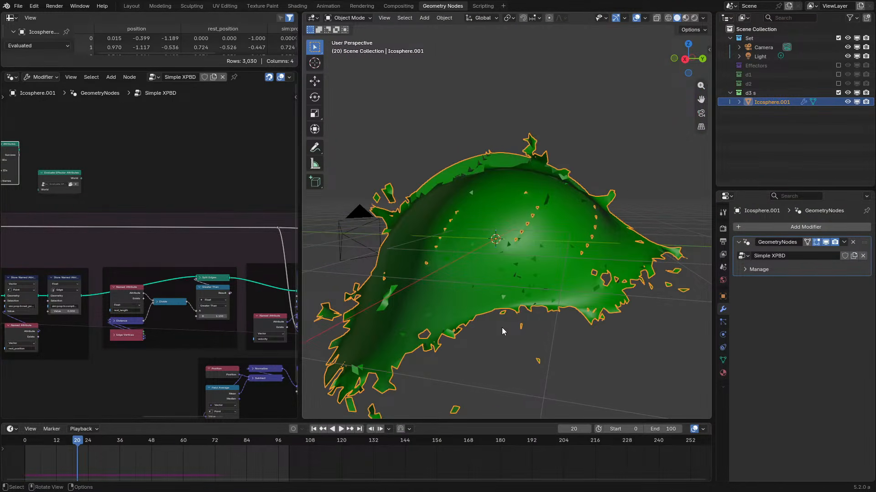
key("ctrl+space")
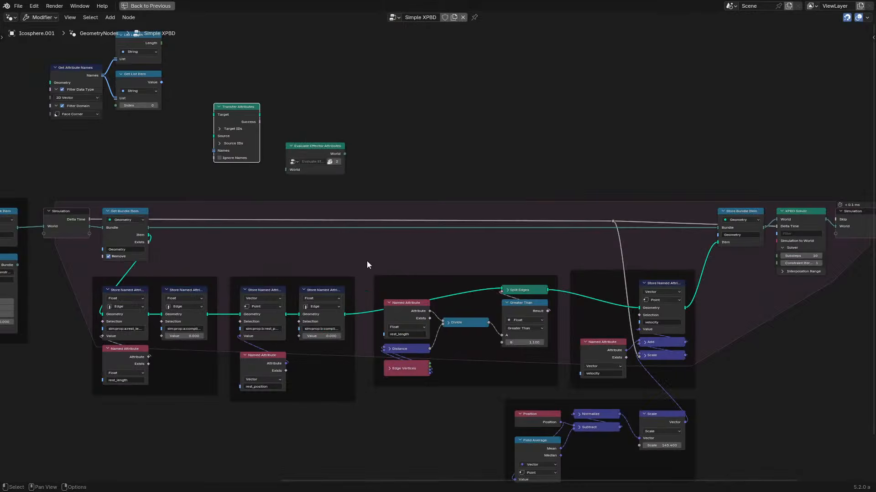
middle_click_drag(439, 276, 351, 198)
scroll(325, 190, "up", 2)
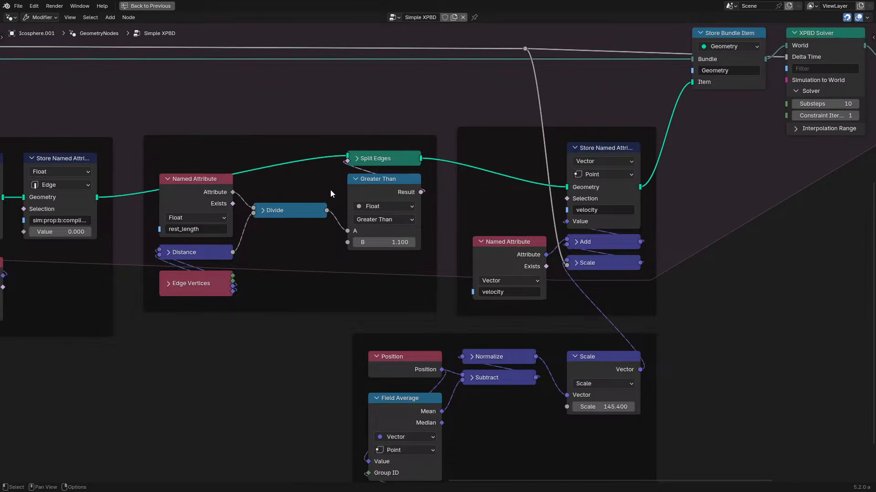
scroll(225, 160, "down", 1)
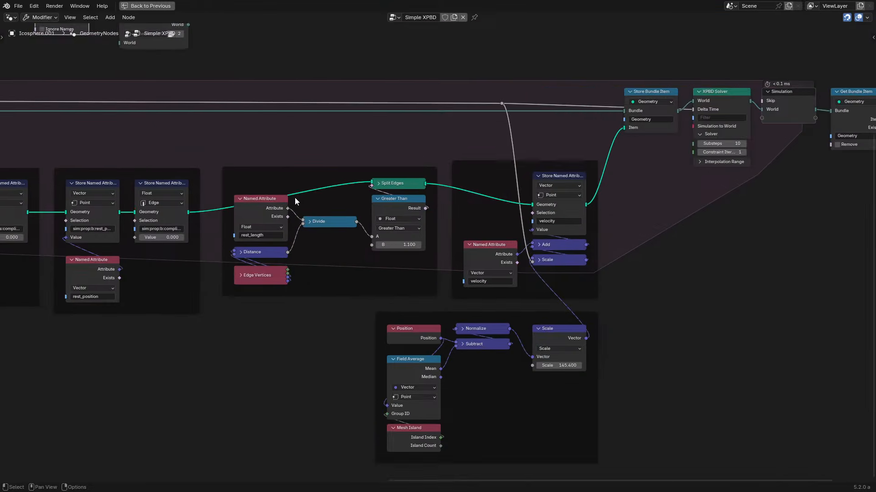
middle_click_drag(293, 195, 174, 238)
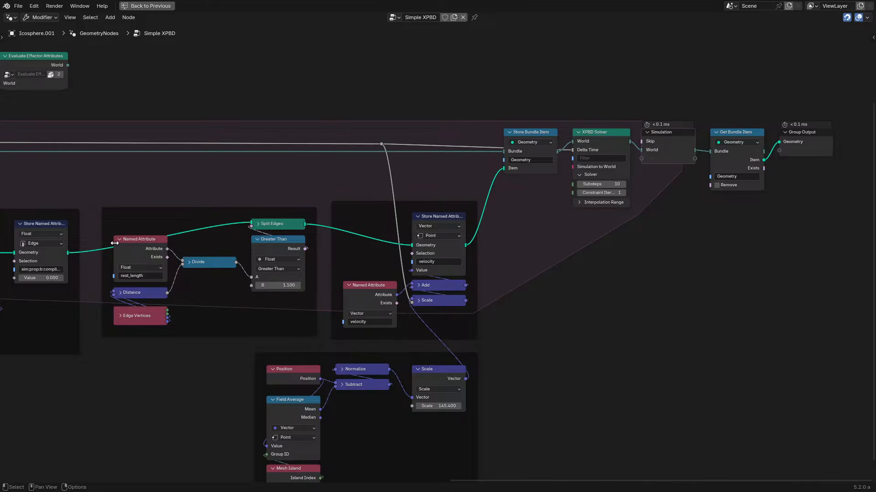
- Find the constraint bundles before the simulation zone and select the Combine Bundle holding Blender.CrossEdgeLengthConstraint
scroll(99, 246, "down", 2)
middle_click_drag(98, 246, 501, 230)
middle_click_drag(204, 247, 518, 272)
scroll(518, 272, "up", 2)
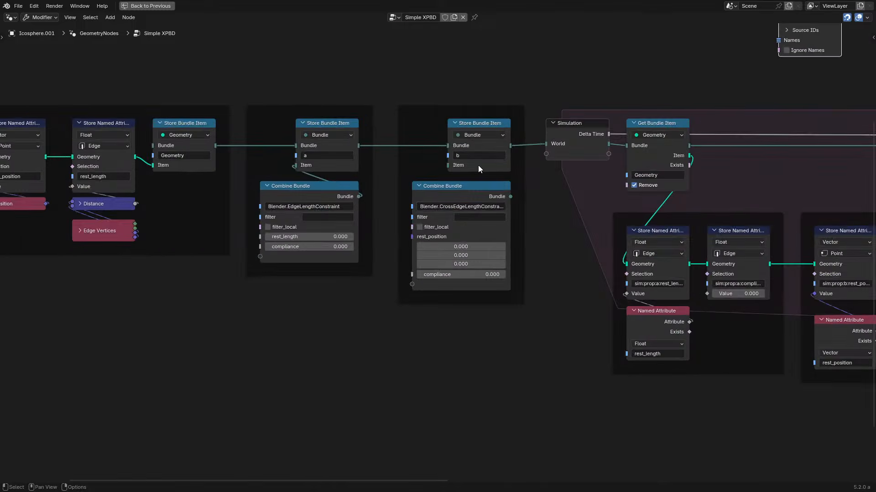
scroll(478, 165, "up", 3)
mouse_move(487, 143)
left_mouse_down()
mouse_move(574, 67)
mouse_move(486, 150)
left_mouse_up()
middle_click_drag(486, 150, 532, 258)
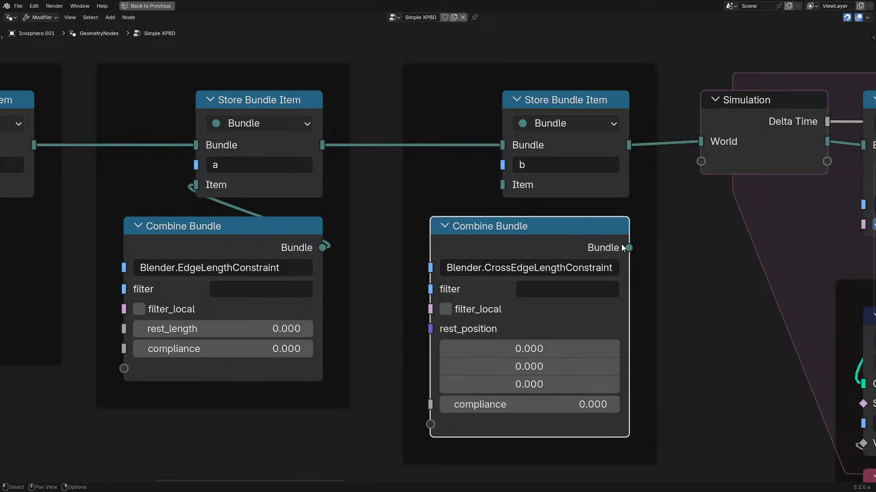
- Connect the CrossEdgeLengthConstraint bundle to the Item input of Store Bundle Item b and replay the simulation from frame 0
key("ctrl+space")
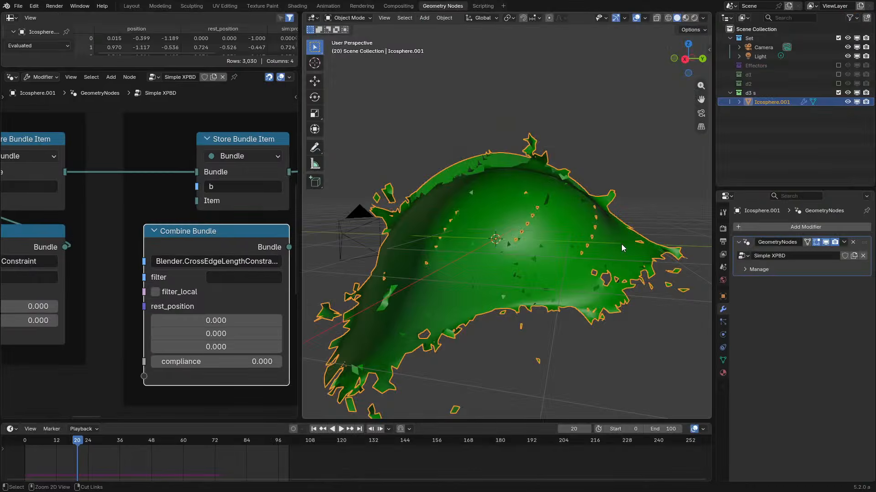
left_click_drag(290, 246, 197, 202)
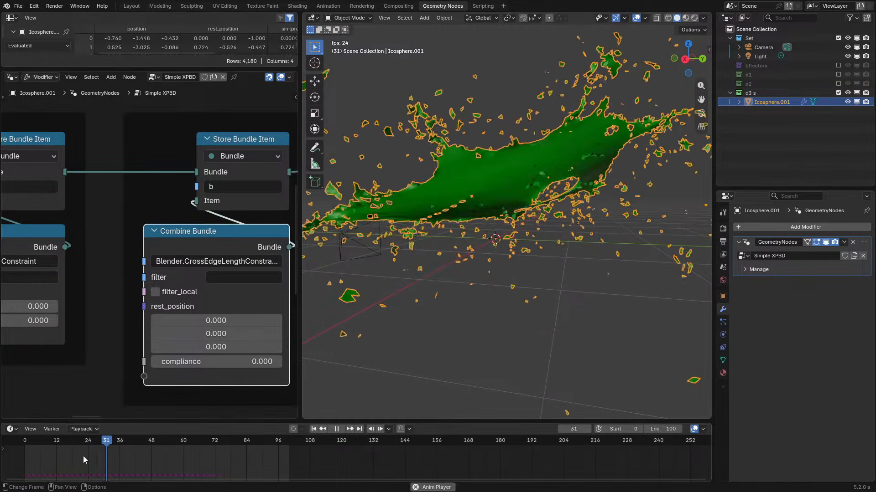
left_click(15, 445)
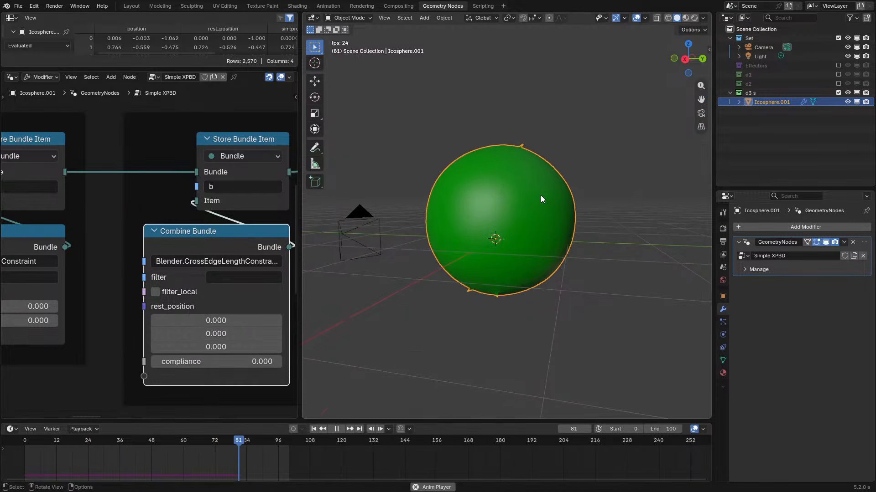
middle_click_drag(541, 195, 516, 226)
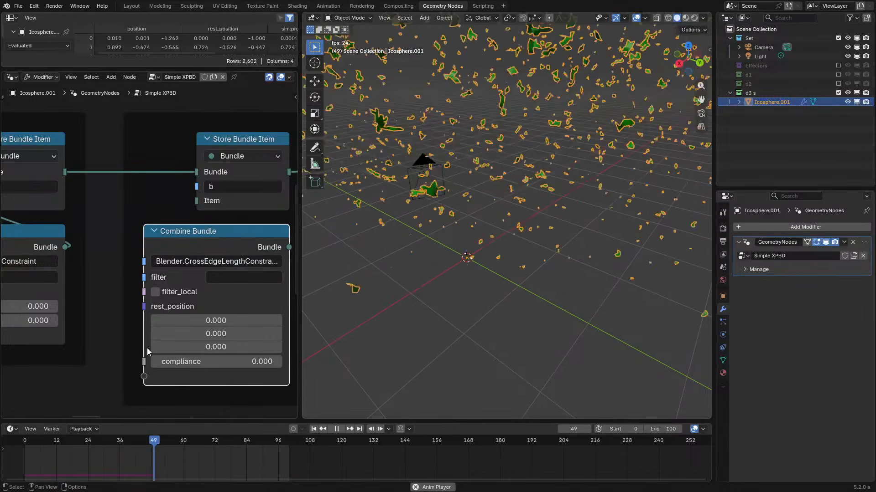
- Replay the burst from frame 0 with the CrossEdgeLengthConstraint bundle disconnected, and pause it at frame 38
left_click(26, 442)
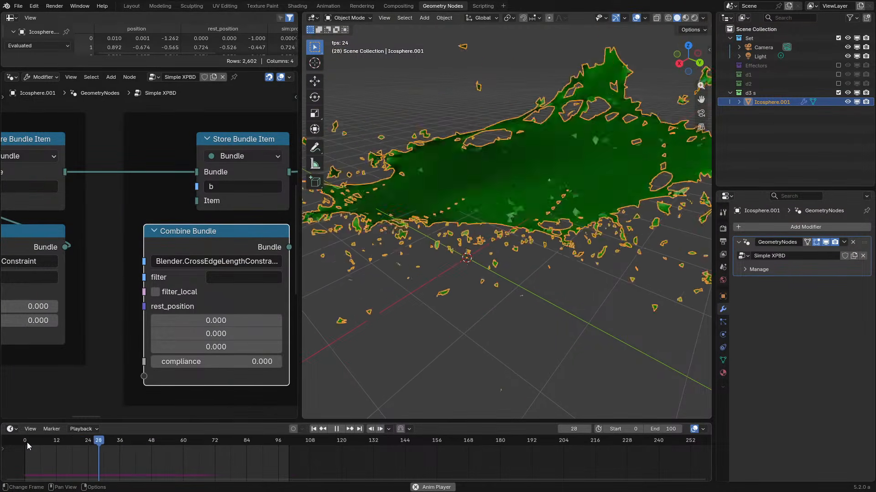
left_click(27, 442)
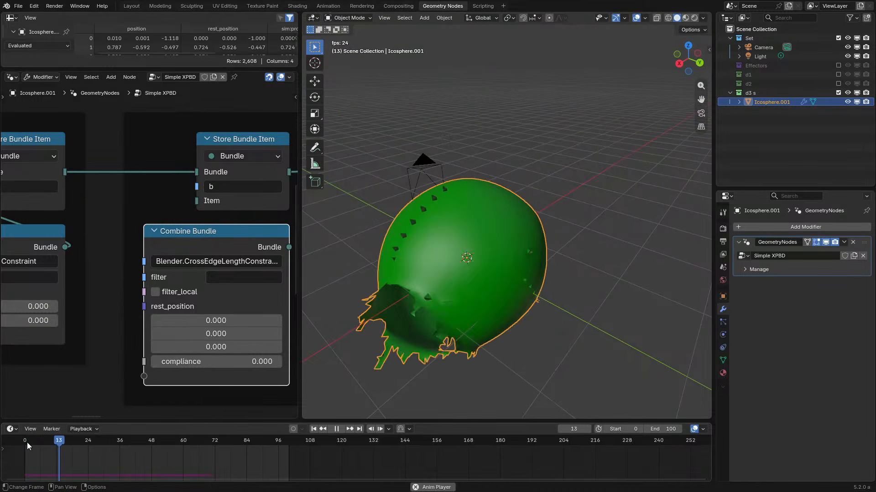
key("space")
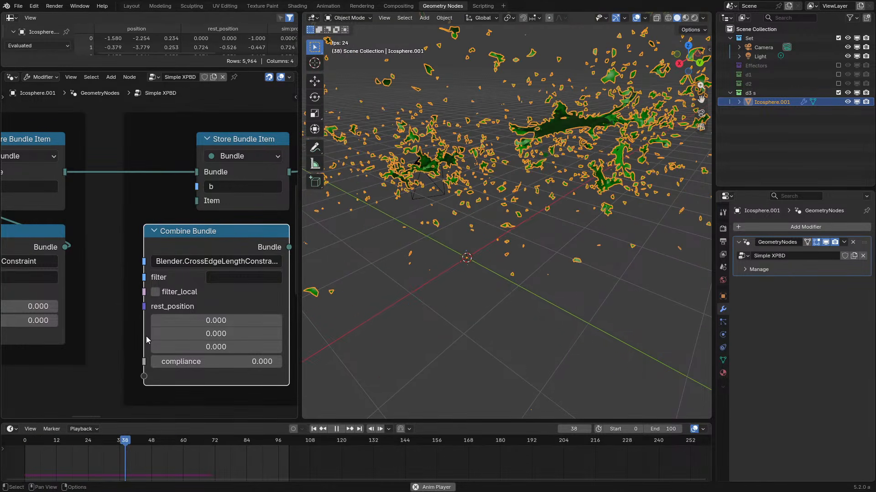
- Reconnect the CrossEdgeLengthConstraint Combine Bundle to the Item input of Store Bundle Item b
left_click_drag(289, 247, 196, 201)
scroll(220, 272, "down", 2)
scroll(232, 283, "down", 5)
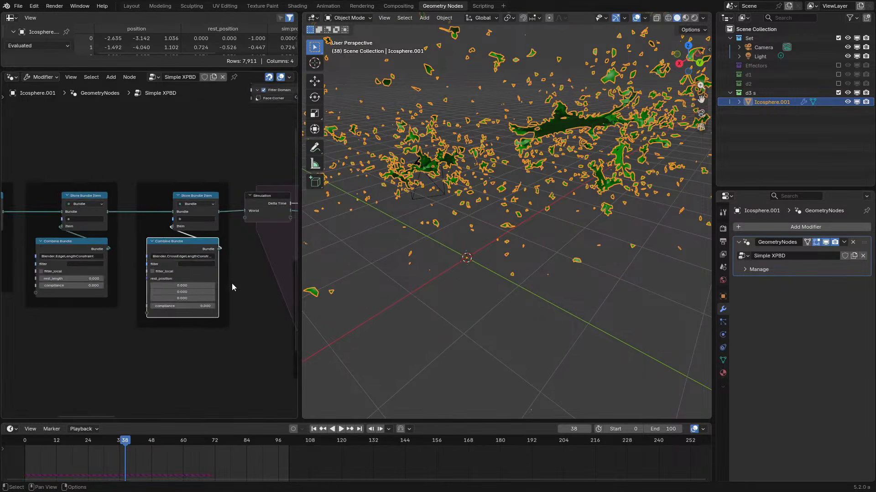
middle_click_drag(231, 283, 217, 317)
scroll(218, 317, "up", 2)
scroll(218, 320, "up", 3)
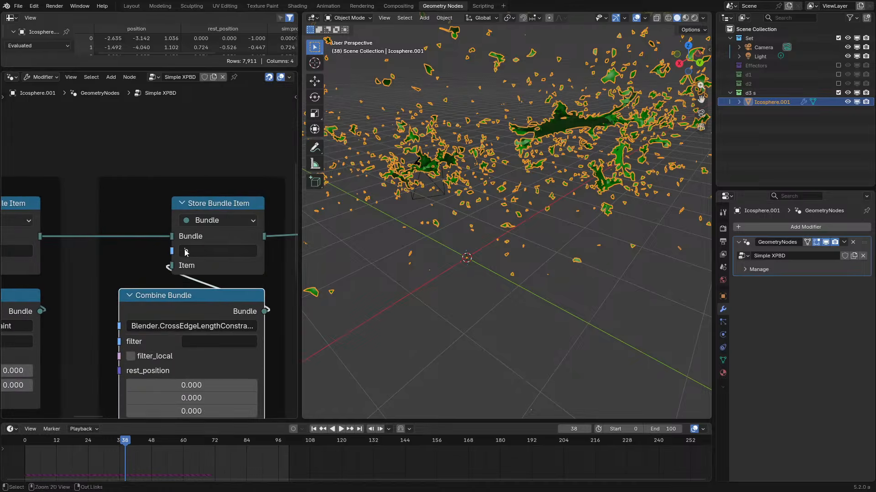
- Examine how constraint bundles a and b relate to the Store Named Attribute groups inside the simulation zone
key("ctrl+space")
scroll(483, 290, "up", 2)
scroll(479, 285, "down", 3)
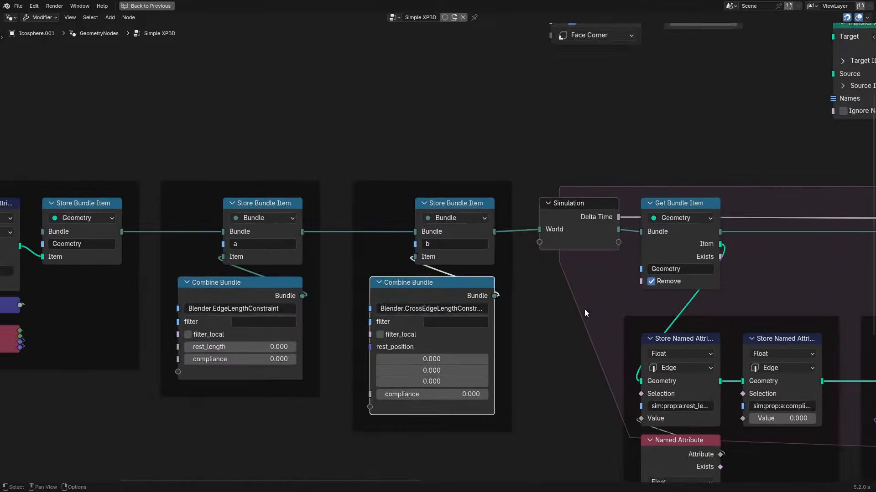
middle_click_drag(584, 310, 190, 226)
left_click_drag(191, 230, 625, 446)
left_click(617, 443)
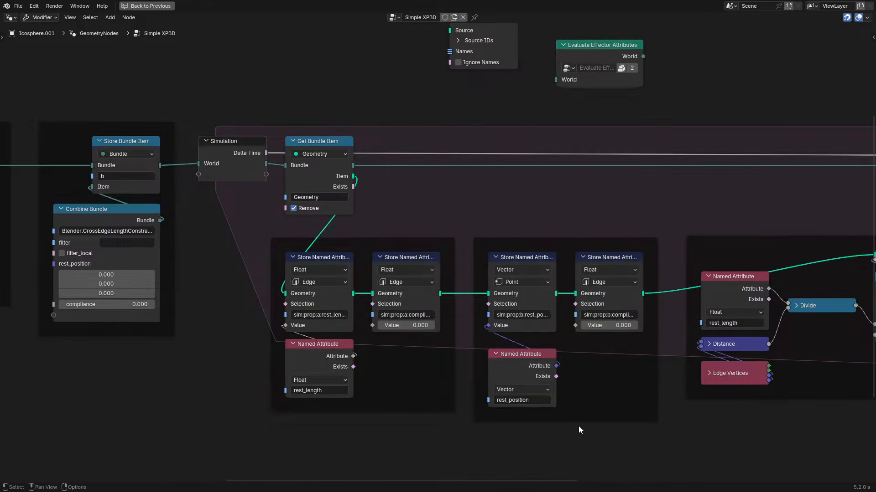
- Compare the inputs of the EdgeLengthConstraint and CrossEdgeLengthConstraint bundles, including rest_length, rest_position and compliance
middle_click_drag(221, 301, 490, 314)
scroll(491, 314, "up", 6)
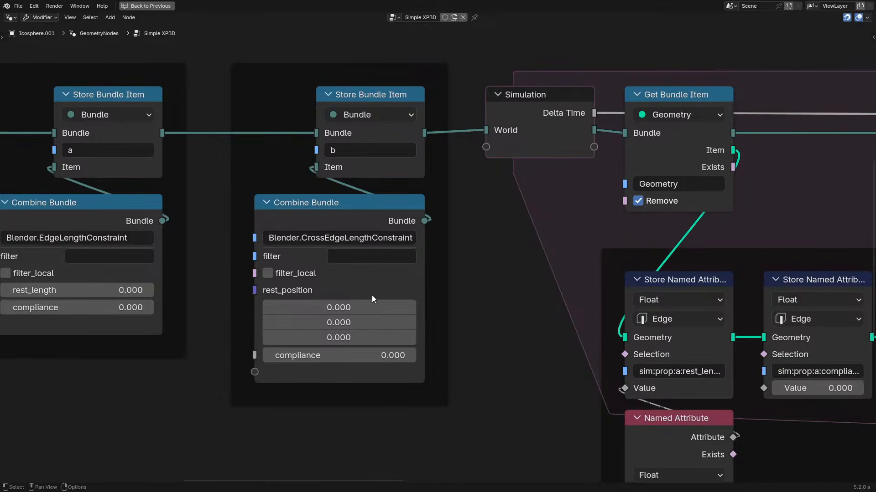
middle_click_drag(371, 295, 141, 302)
middle_click_drag(525, 281, 381, 286)
scroll(381, 286, "up", 2)
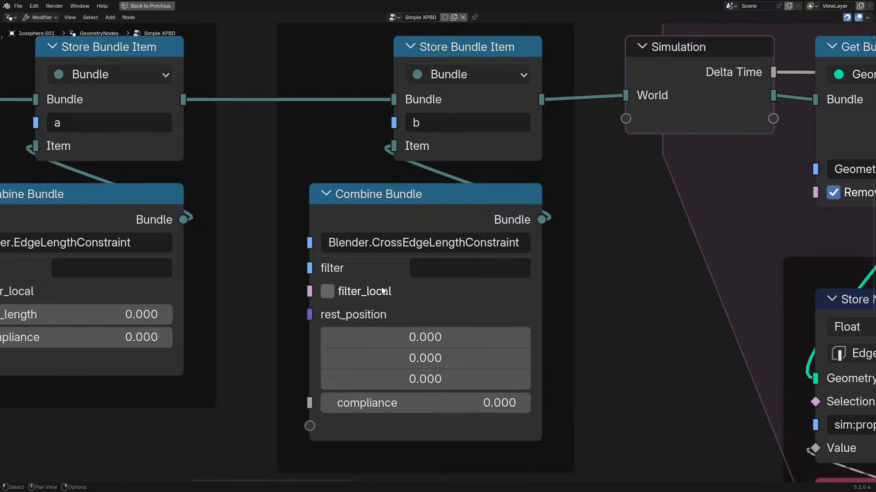
scroll(383, 290, "down", 2)
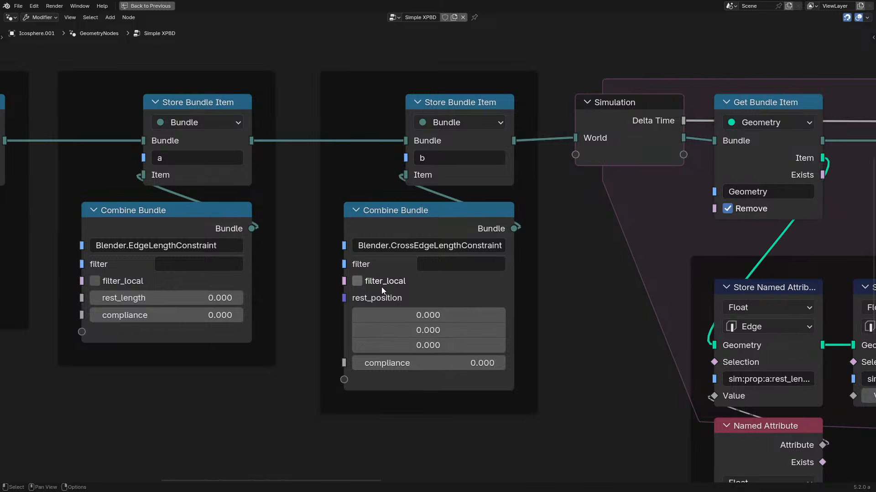
scroll(381, 287, "down", 4)
scroll(554, 338, "up", 2)
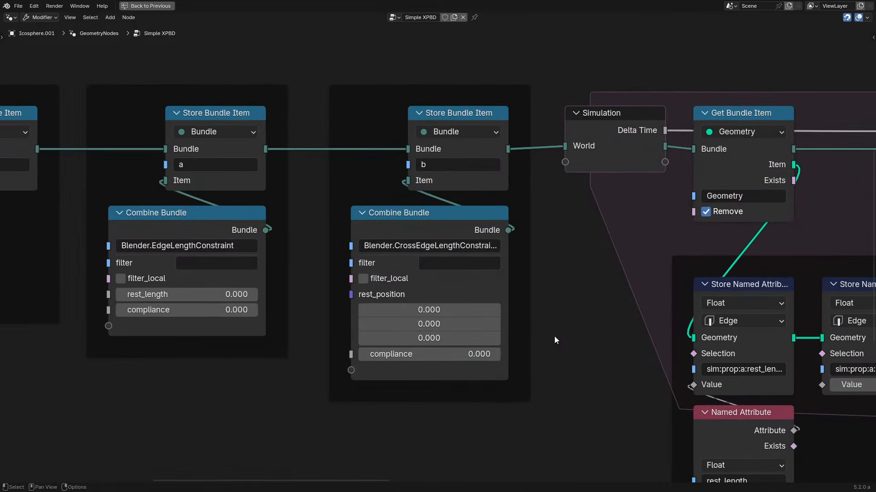
scroll(428, 295, "down", 1)
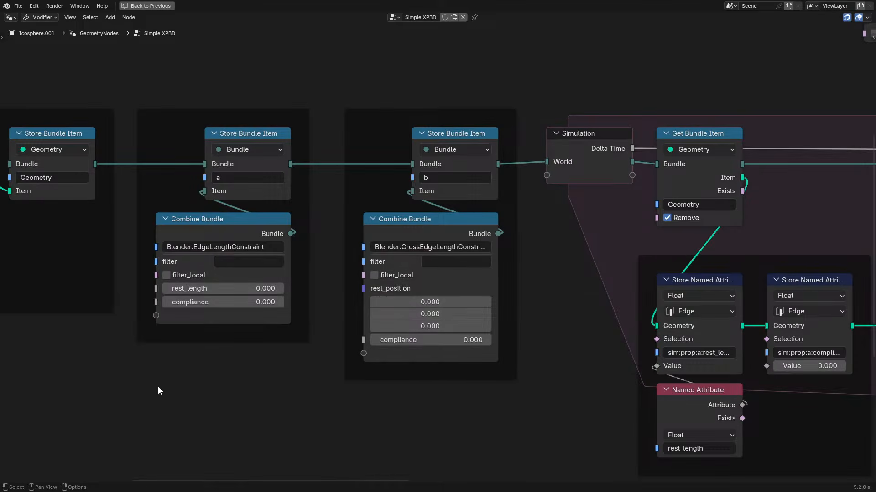
- Review the chain from the constraint bundles through the stored attributes, edge splitting and velocity nodes to the XPBD Solver
left_click_drag(160, 391, 445, 241)
left_click(588, 363)
middle_click_drag(589, 363, 343, 305)
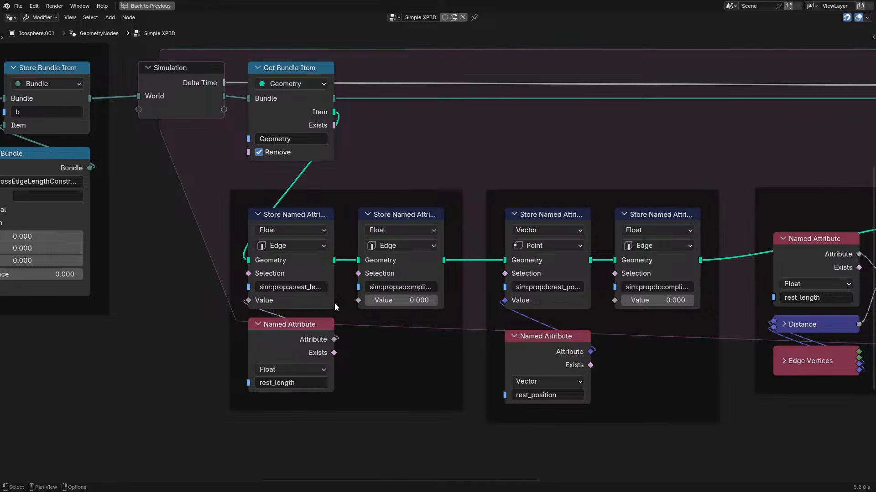
scroll(335, 303, "down", 1)
middle_click_drag(691, 292, 1, 255)
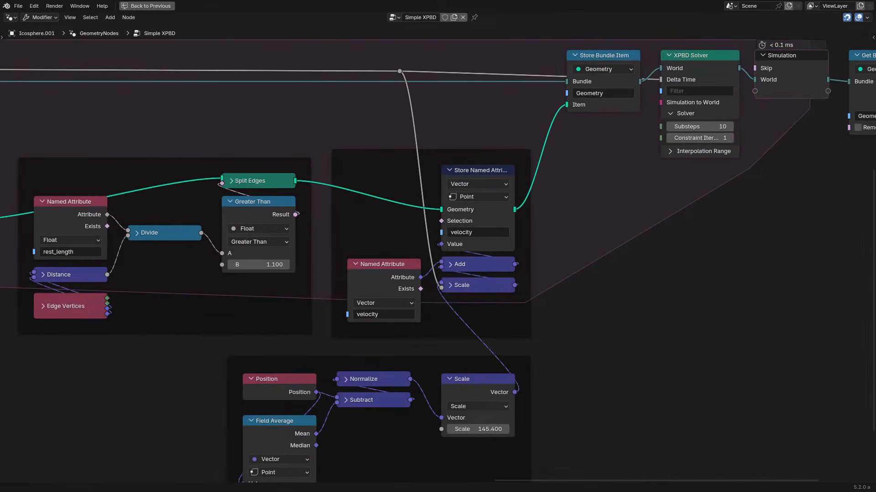
middle_click_drag(545, 305, 297, 344)
scroll(287, 304, "up", 2)
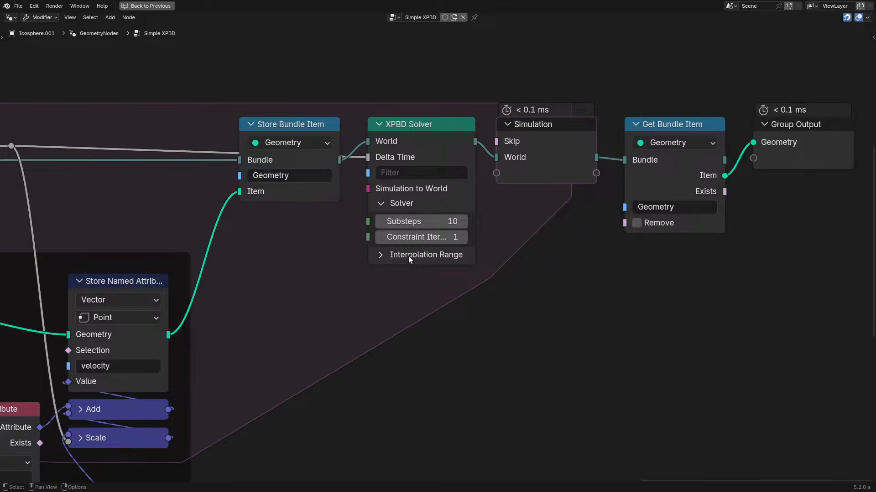
scroll(408, 256, "down", 3)
middle_click_drag(285, 291, 386, 290)
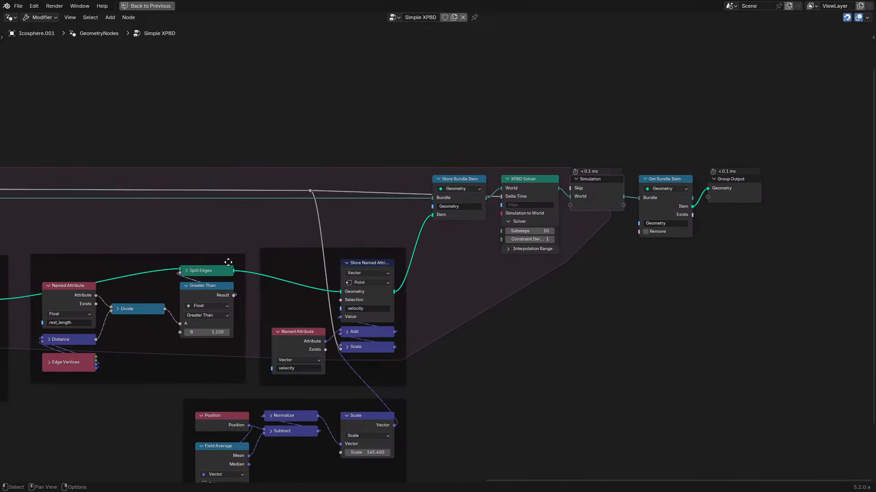
- Return to the stored constraint attributes, restore the full workspace, and play the simulation again from frame 0
middle_click_drag(229, 260, 635, 263)
middle_click_drag(245, 241, 336, 251)
key("ctrl+space")
key("space")
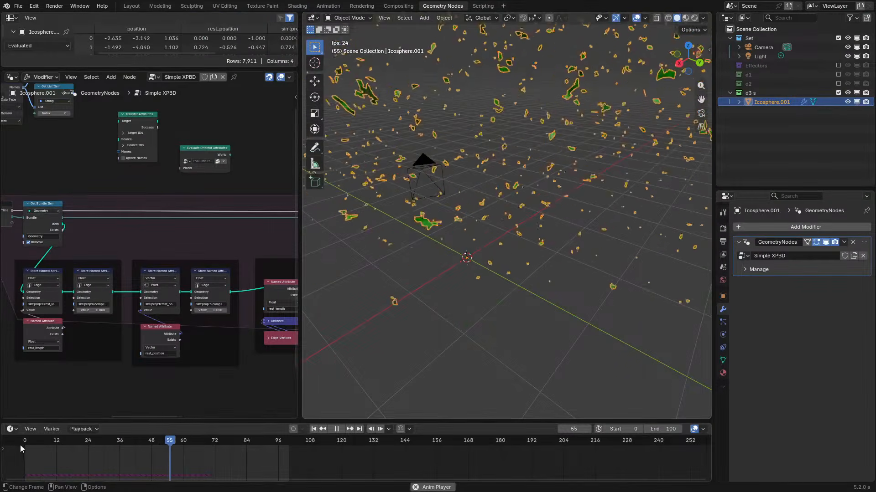
left_click(19, 443)
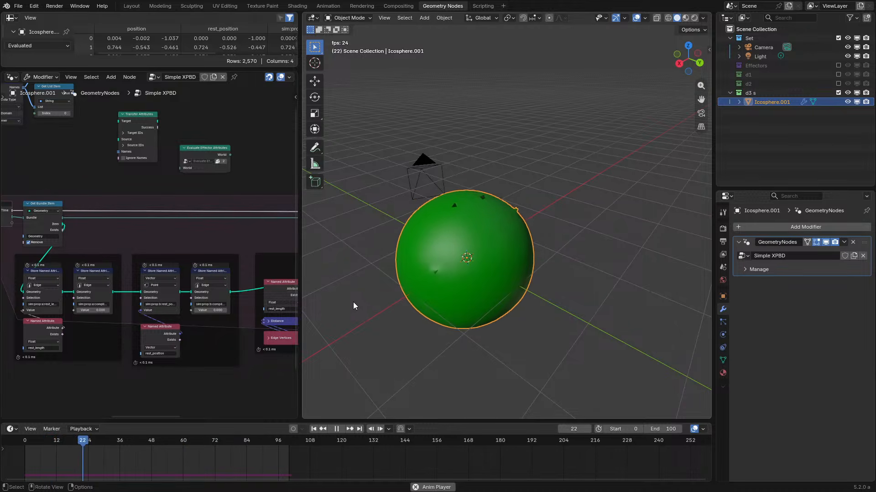
- Set the stored compliance value of constraint b to 0.100 and restart the simulation from frame 0
scroll(242, 325, "up", 2)
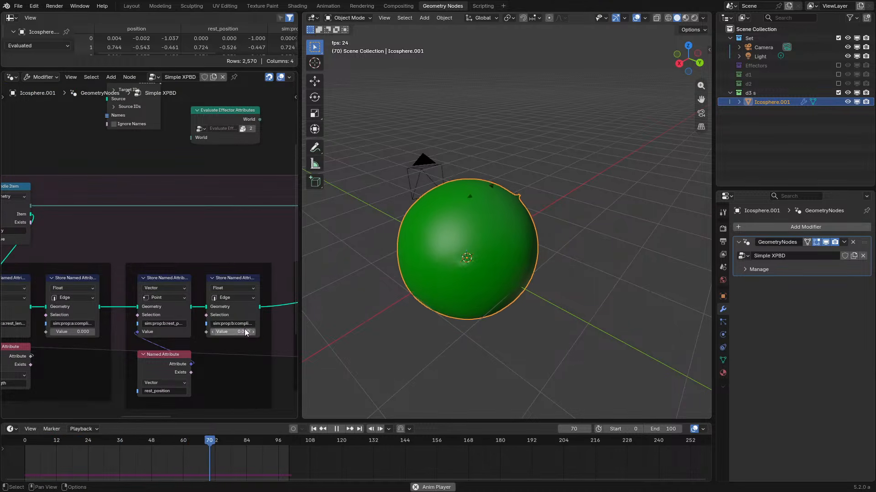
left_click_drag(249, 334, 255, 334)
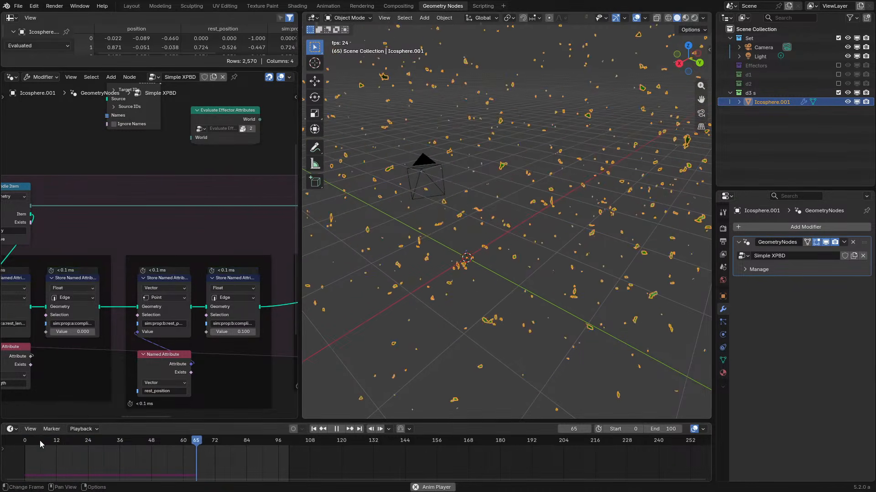
left_click(25, 443)
- View the bursting sphere from a lower, more distant angle and replay its tearing repeatedly from frame 0
scroll(483, 289, "down", 2)
middle_click_drag(485, 287, 490, 251)
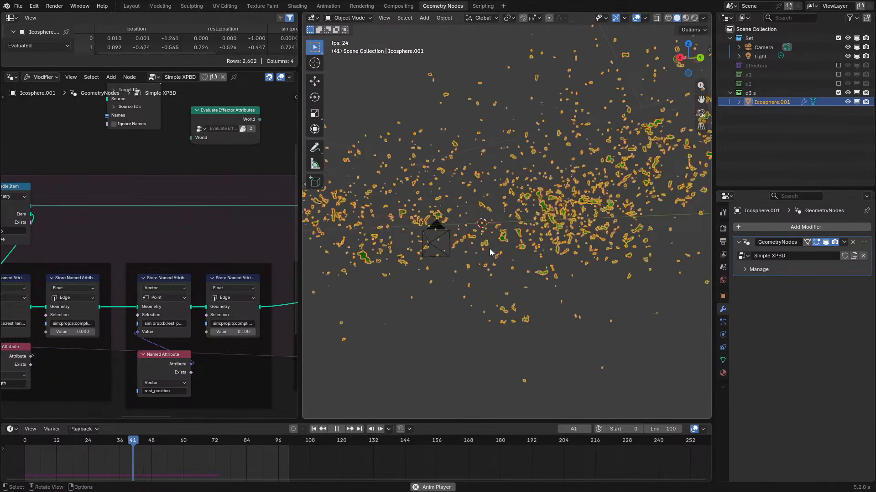
left_click(20, 445)
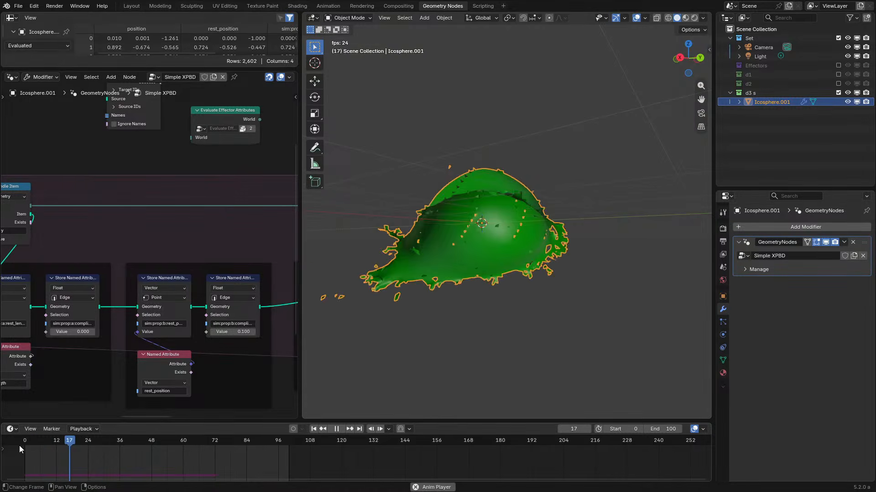
left_click(19, 445)
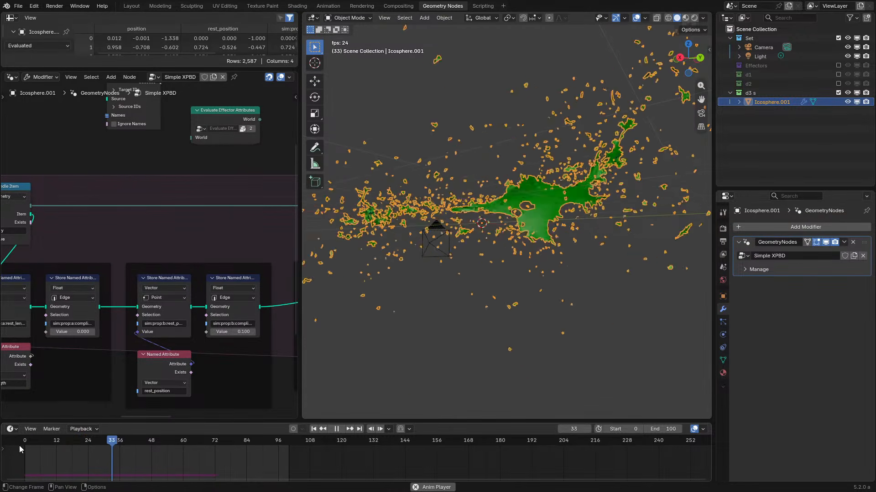
left_click(20, 445)
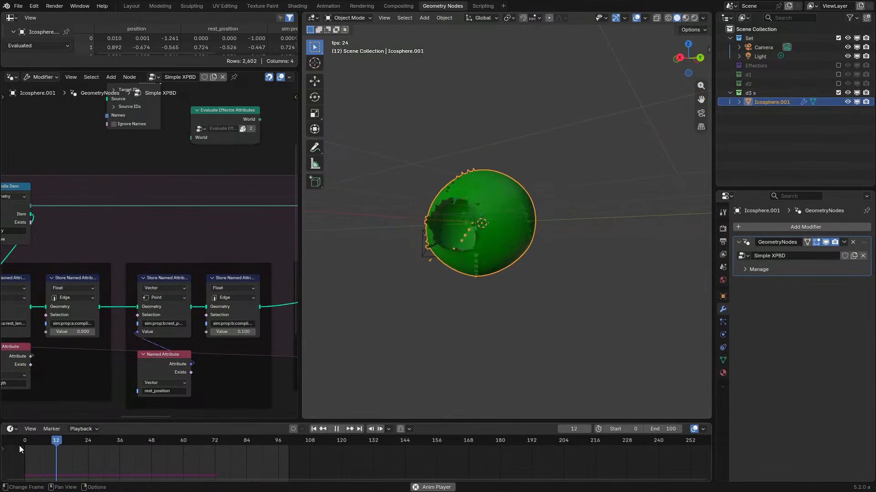
- Replay the sphere's burst from frame 0 several times, and pause it partway through the tearing
left_click(19, 444)
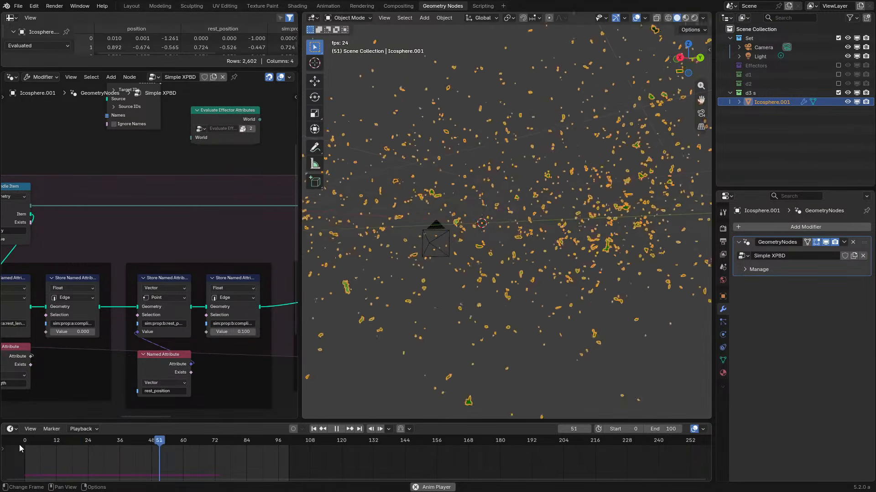
left_click(19, 444)
key("space")
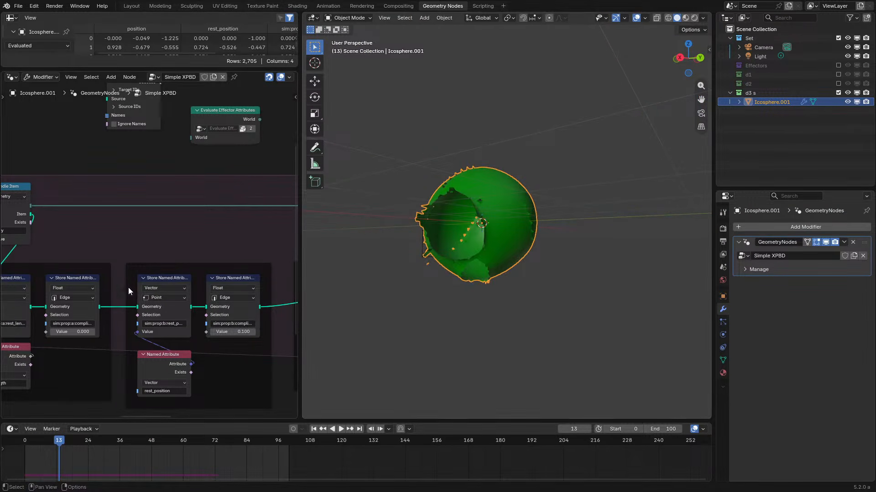
middle_click_drag(112, 287, 103, 315)
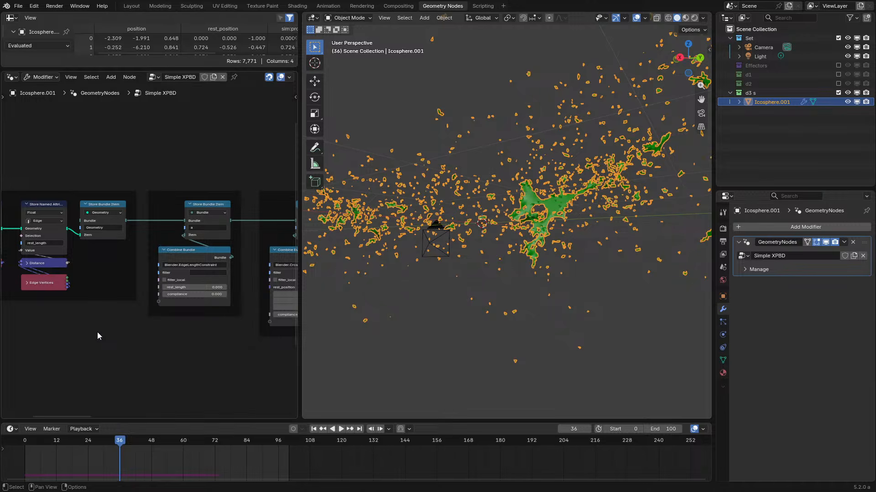
left_click(24, 467)
key("space")
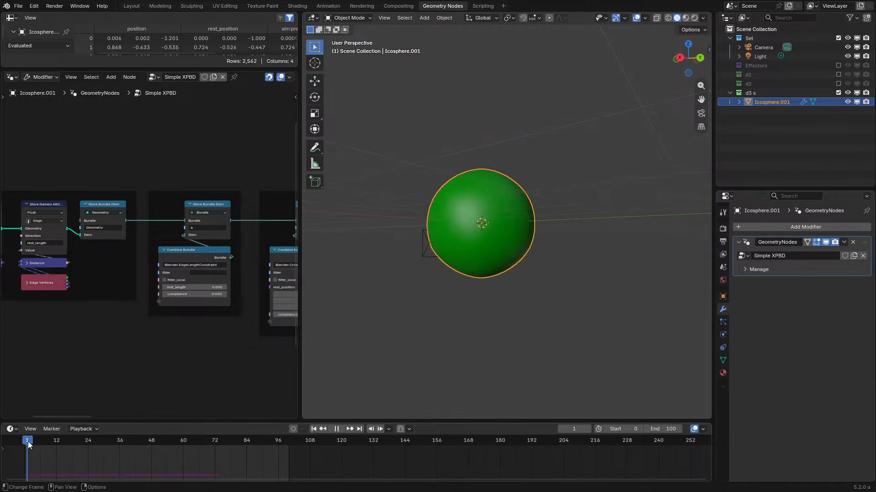
key("space")
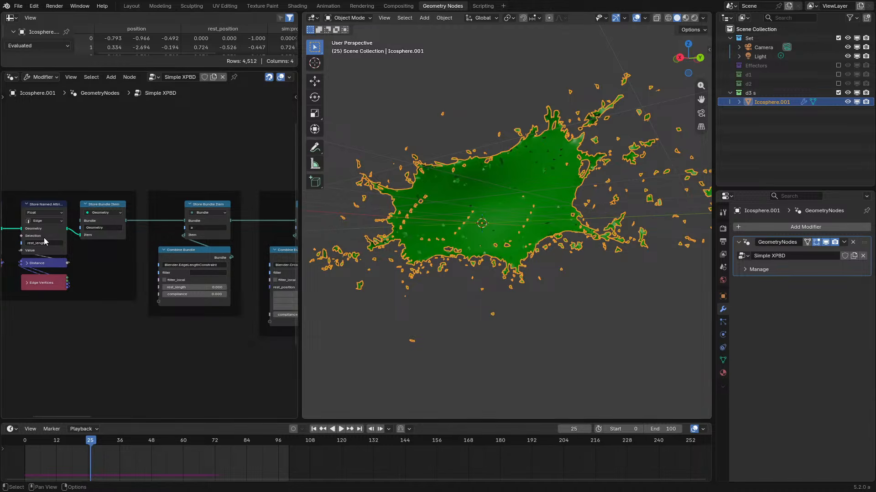
- Examine the nodes that store rest_position and rest_length ahead of the constraint bundles
middle_click_drag(120, 274, 220, 301)
scroll(157, 286, "up", 6)
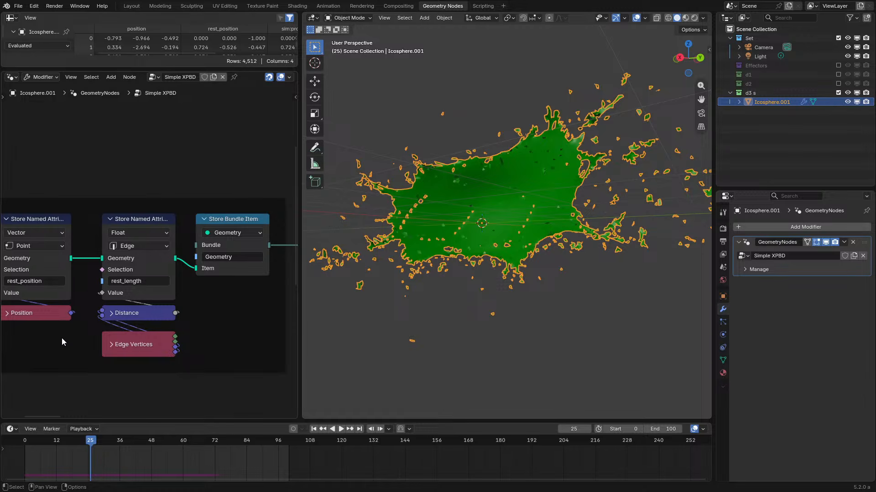
scroll(253, 307, "down", 6)
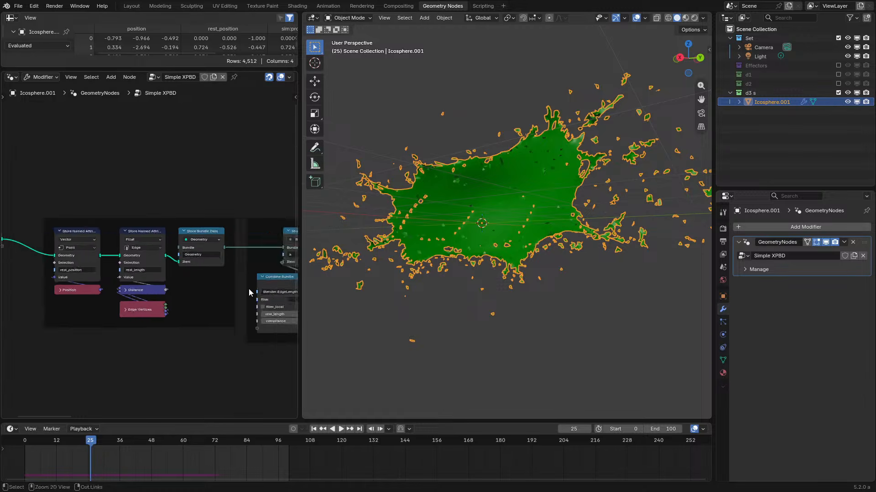
- Maximize the node editor and place a duplicate of the Get Attribute Names node in the empty space beside the original
key("ctrl+space")
scroll(456, 278, "up", 4)
middle_click_drag(472, 275, 759, 399)
scroll(619, 234, "up", 2)
scroll(436, 256, "up", 4)
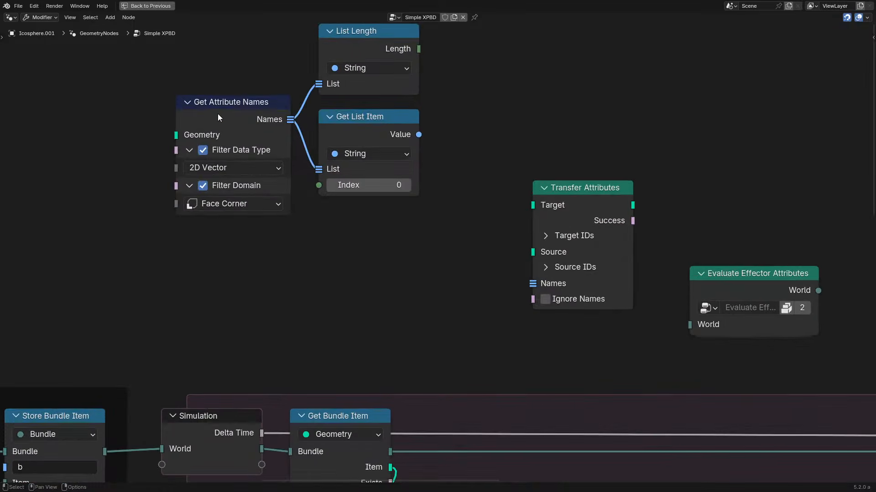
left_click(217, 112)
middle_click_drag(245, 162, 549, 209)
key("shift+d")
left_click(207, 235)
middle_click_drag(208, 239, 424, 260)
scroll(438, 258, "up", 4)
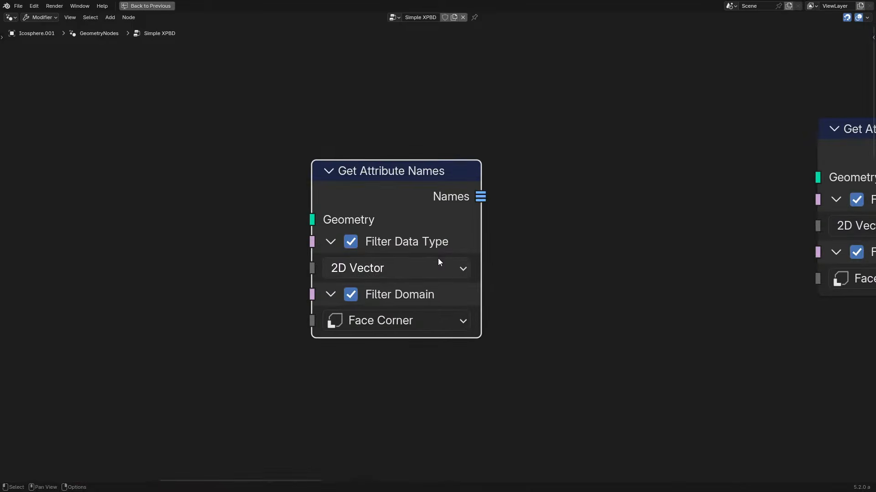
- Disable Filter Data Type and Filter Domain on the duplicated Get Attribute Names node, and collapse both filter sections
left_click(354, 242)
left_click(353, 292)
key("g")
left_click(328, 237)
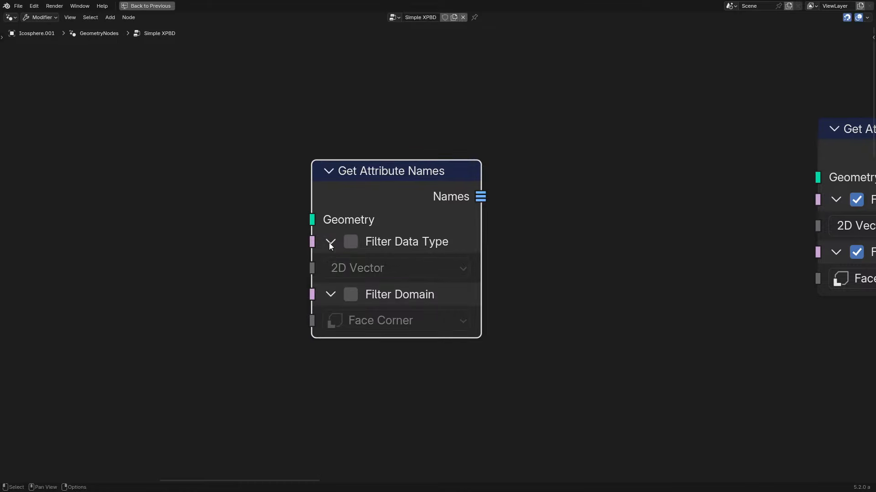
left_click_drag(329, 242, 332, 284)
key("g")
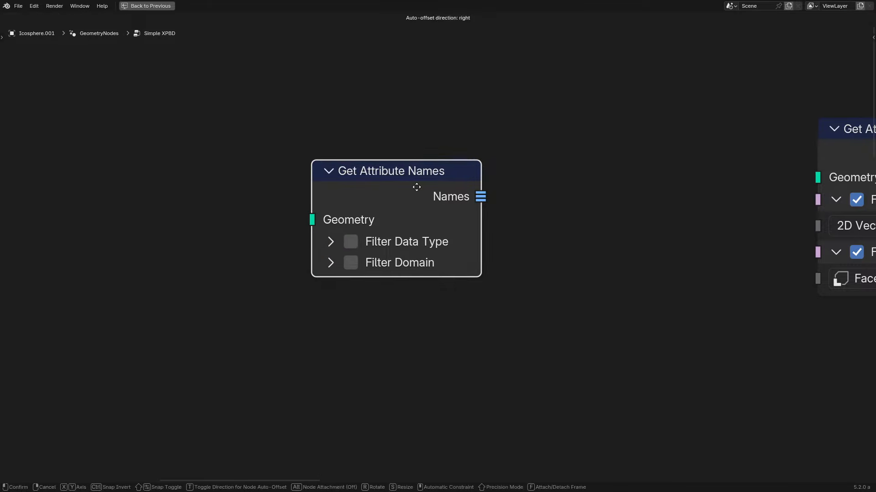
key("Escape")
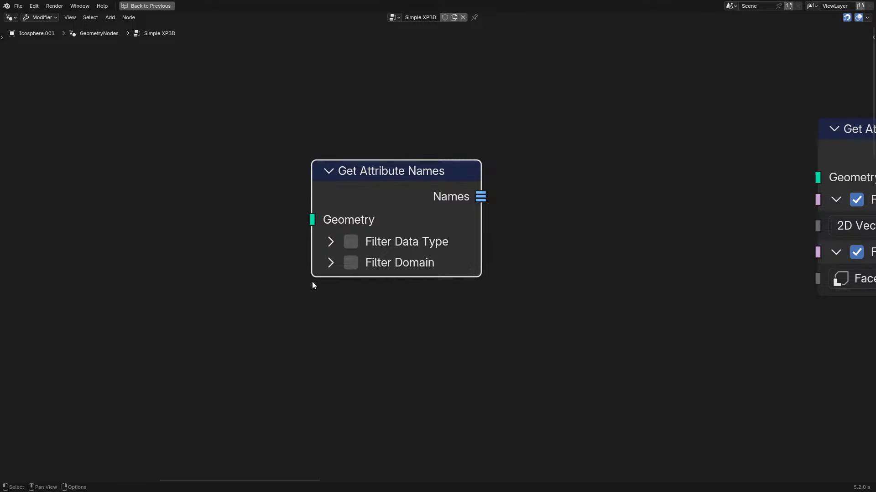
left_click(338, 263)
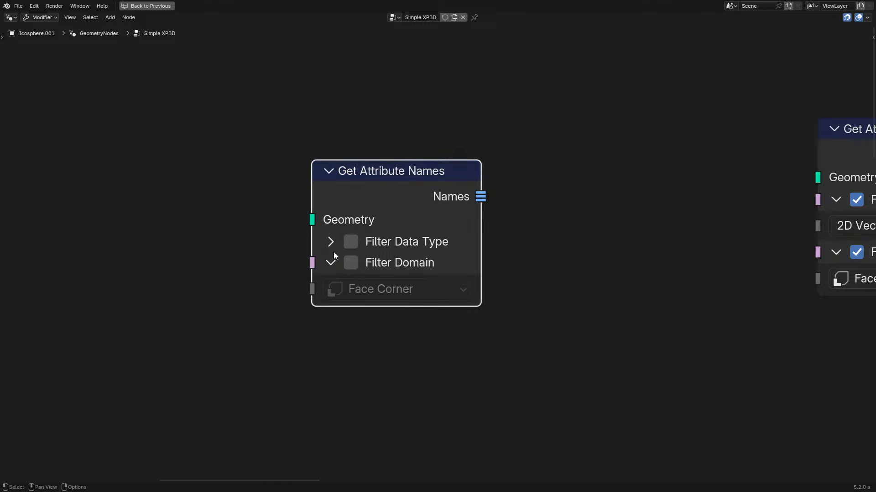
left_click(332, 262)
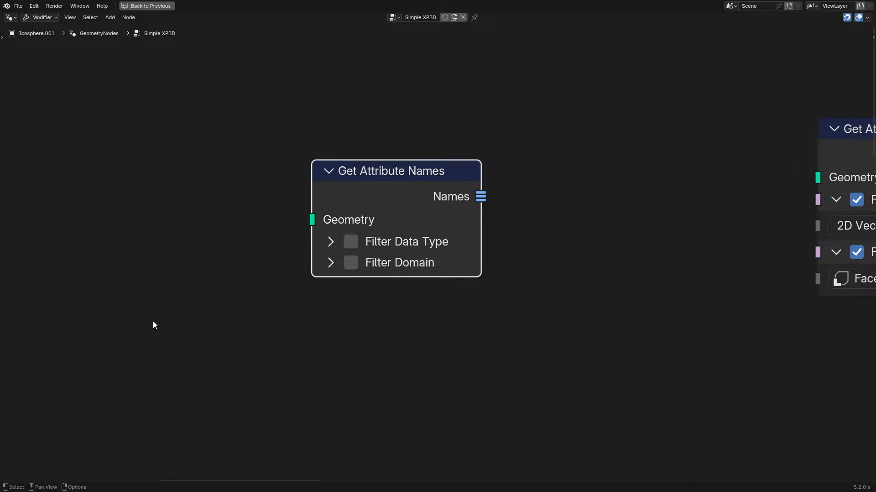
- Add a Named Attribute node and try linking the duplicated node's Names list to its Name input
key("q")
left_click(122, 319)
left_click(123, 320)
key("q")
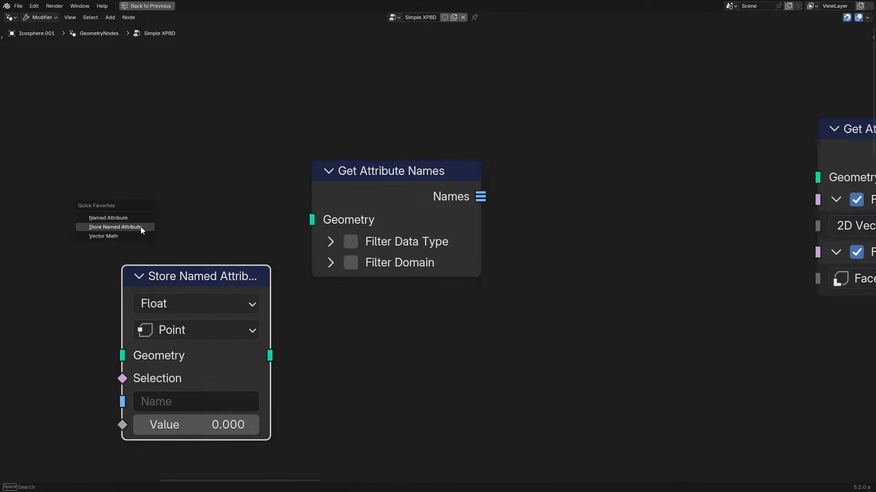
left_click(108, 218)
left_click(550, 175)
left_click(164, 276)
key("x")
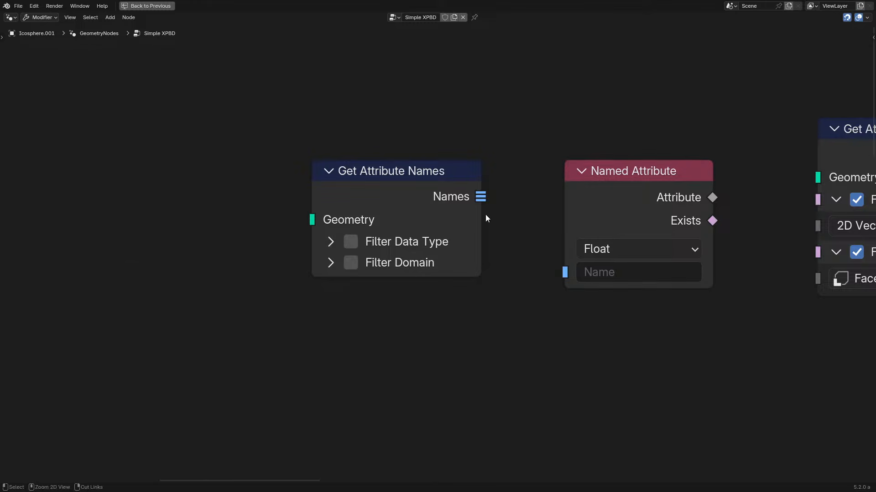
left_click_drag(481, 196, 568, 273)
middle_click_drag(617, 249, 128, 273)
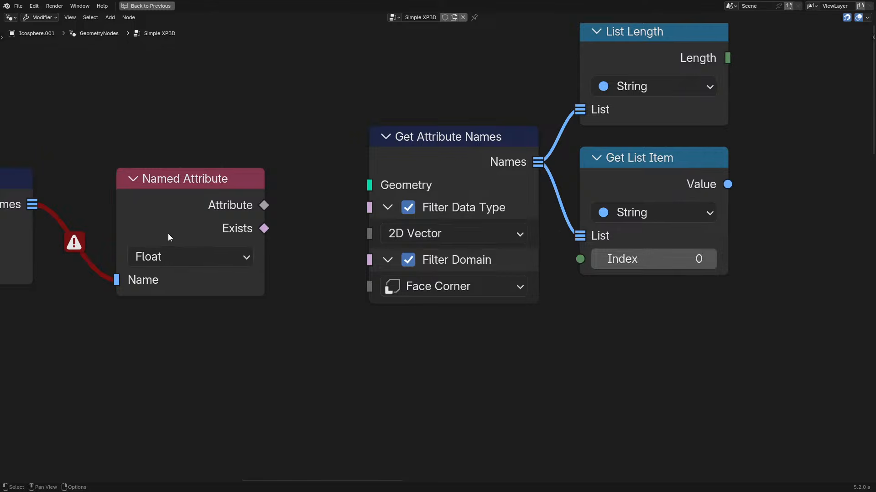
- Move the Named Attribute node beside Get List Item and connect the list item's Value to its Name
middle_click_drag(168, 234, 213, 235)
left_click(233, 219)
key("g")
right_click(849, 199)
scroll(228, 287, "down", 6)
key("g")
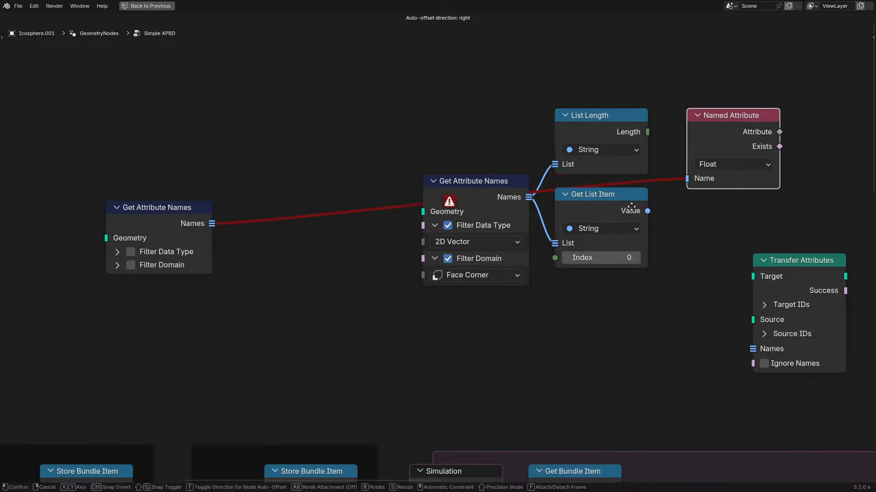
left_click(632, 227)
left_click_drag(646, 210, 688, 205)
left_click_drag(708, 172, 702, 219)
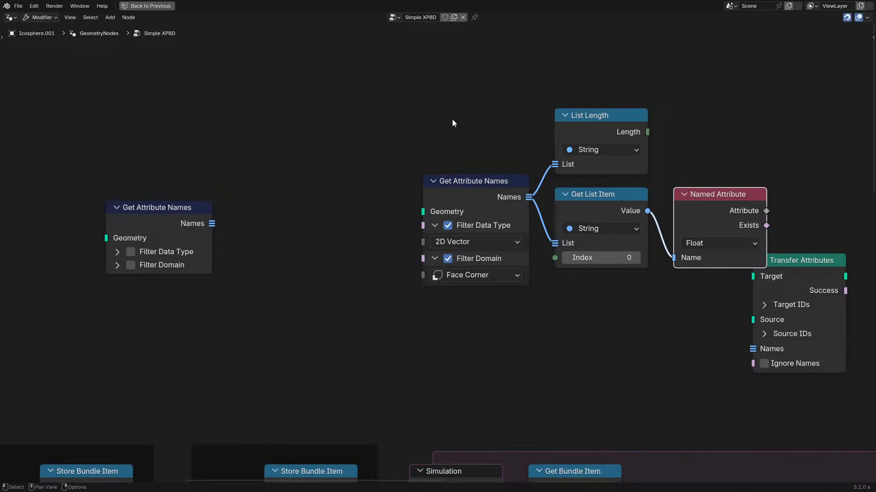
- Reposition the filtered attribute-name node group away from Transfer Attributes, and set the Named Attribute data type to Vector
left_click_drag(452, 123, 706, 297)
key("g")
left_click(640, 244)
left_click(650, 190)
left_click(660, 267)
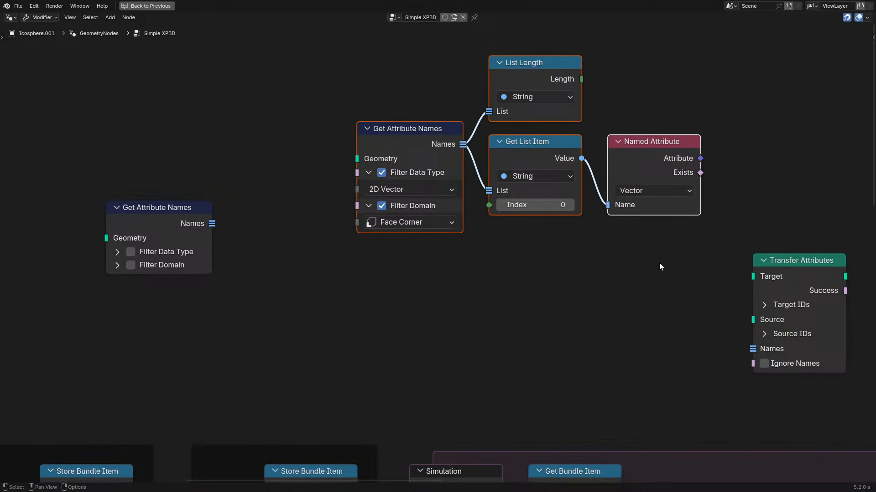
left_click(645, 165)
key("g")
right_click(643, 165)
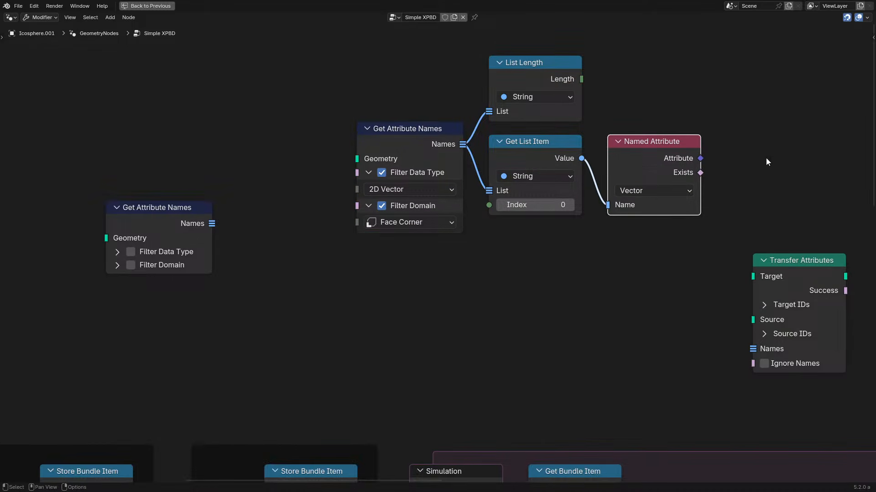
- Expand the Filter Data Type and Filter Domain sections on the unfiltered Get Attribute Names node
scroll(254, 259, "up", 2)
middle_click_drag(299, 293, 372, 310)
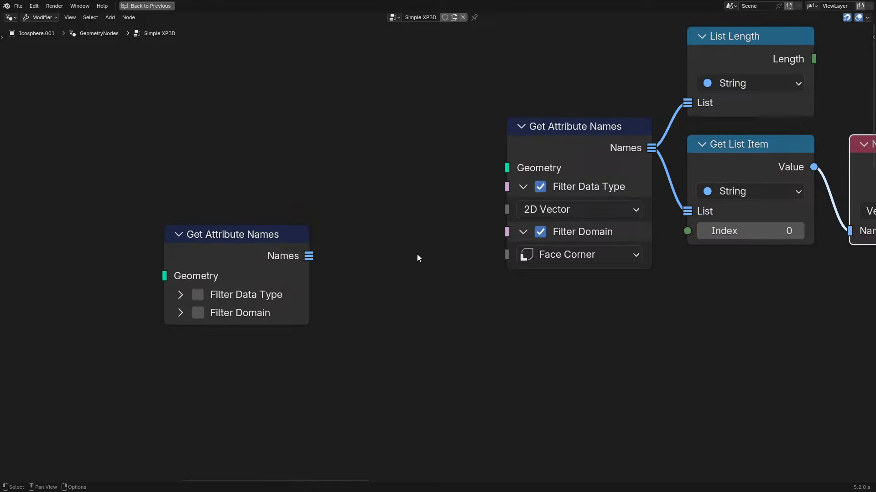
scroll(417, 258, "up", 1)
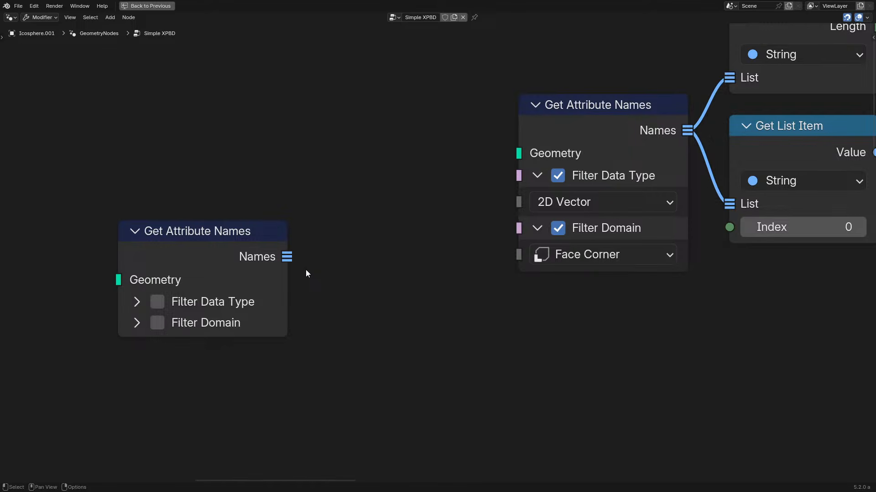
left_click_drag(210, 269, 389, 187)
right_click(390, 188)
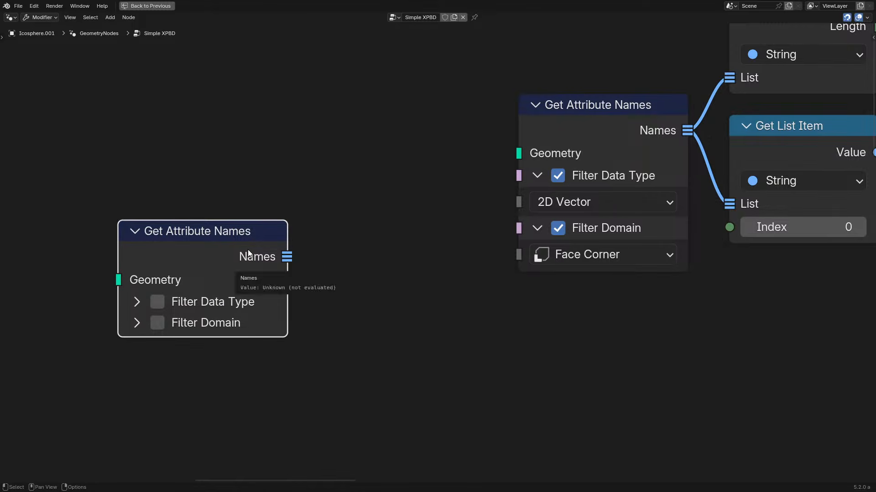
left_click_drag(134, 322, 131, 304)
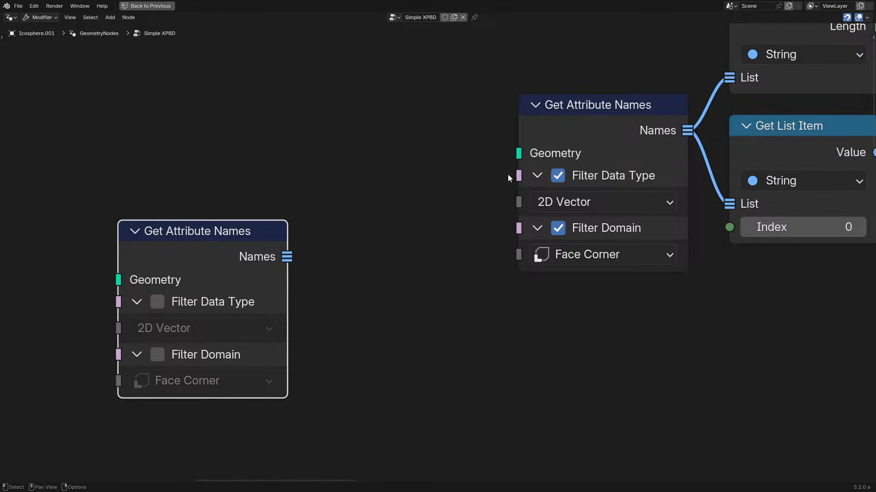
scroll(508, 178, "down", 1)
middle_click_drag(509, 177, 268, 221)
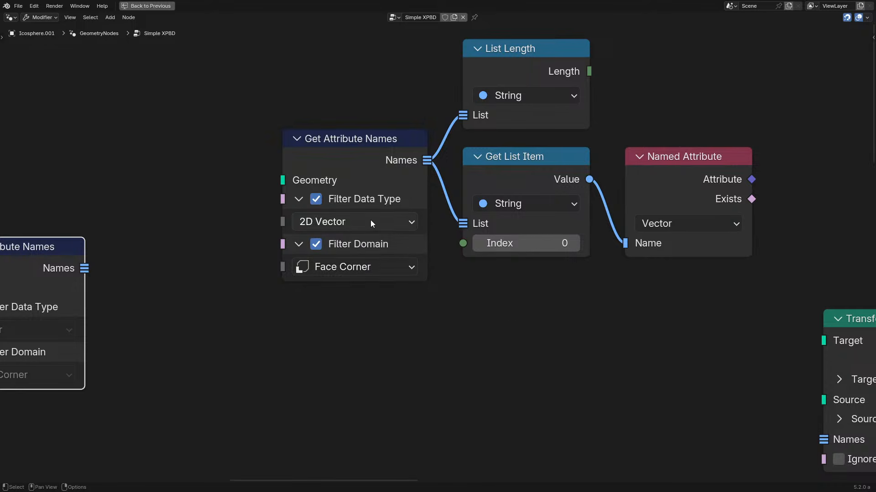
- Duplicate the filtered Get Attribute Names node beneath the original and open its data type choices
left_click(322, 158)
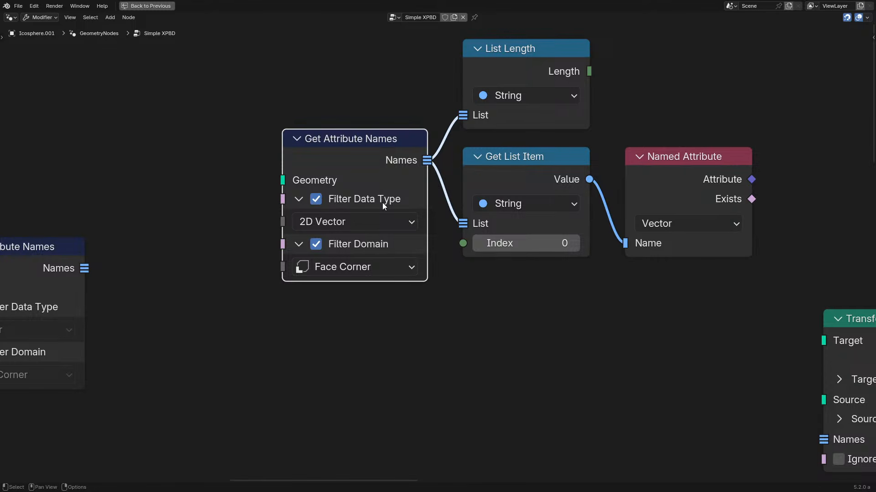
key("shift+d")
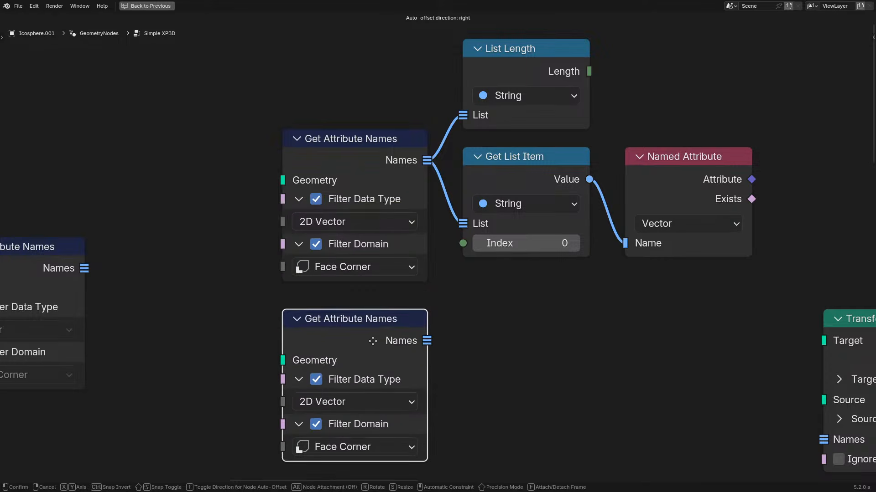
left_click(371, 330)
left_click(365, 389)
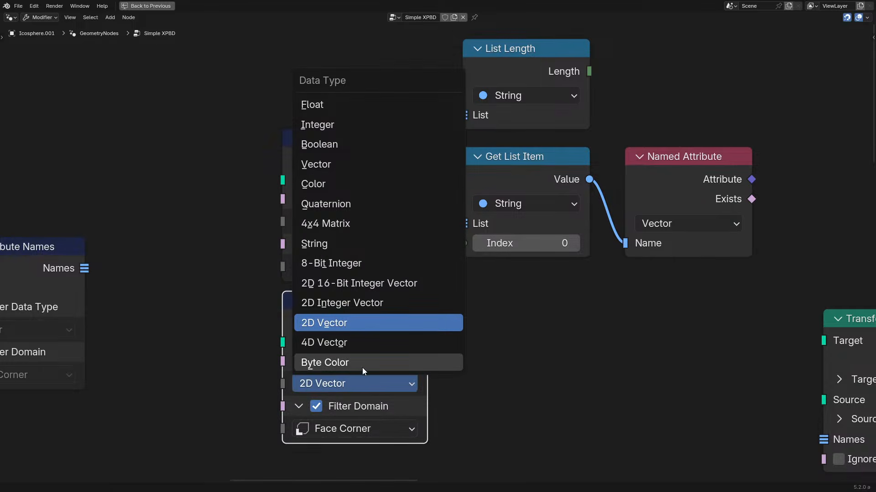
- Move both filtered Get Attribute Names nodes and their connected list and attribute nodes further above Transfer Attributes
scroll(215, 184, "down", 3)
left_click_drag(359, 108, 631, 327)
key("g")
scroll(332, 226, "up", 2)
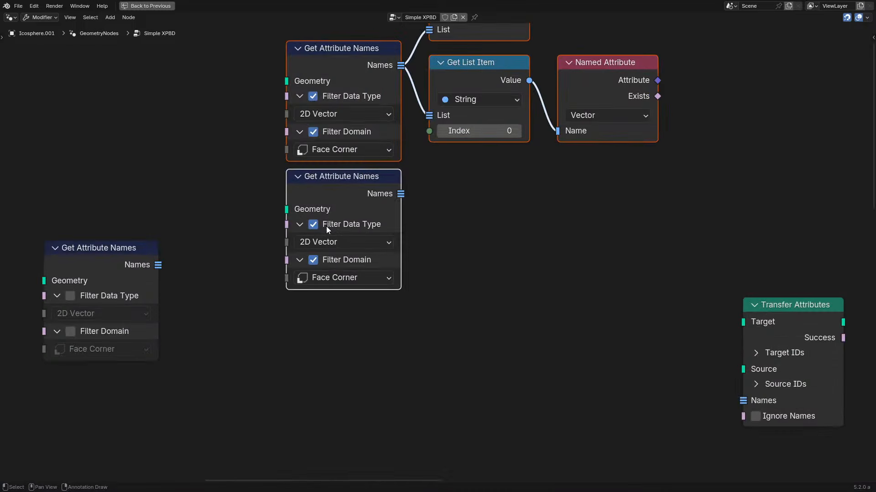
middle_click_drag(391, 173, 299, 263)
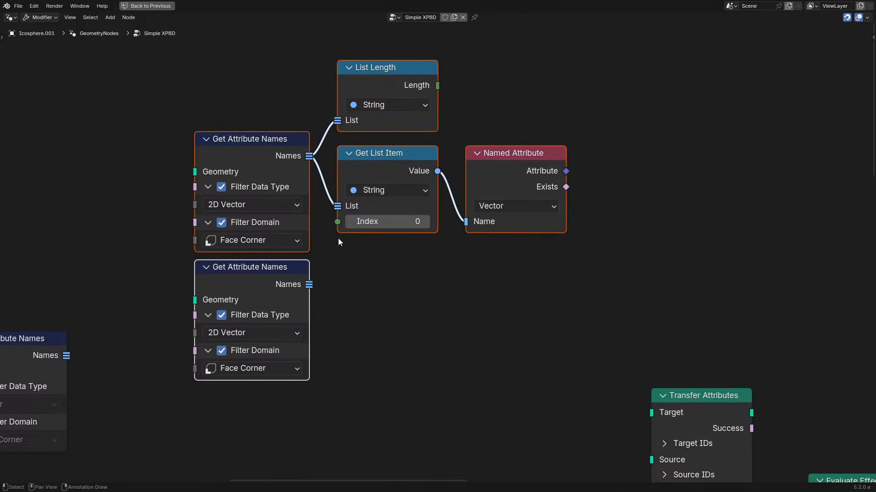
- Duplicate the linked Get List Item and Named Attribute nodes beneath the originals, and review the copy's data type options
key("shift+d")
left_click(572, 300)
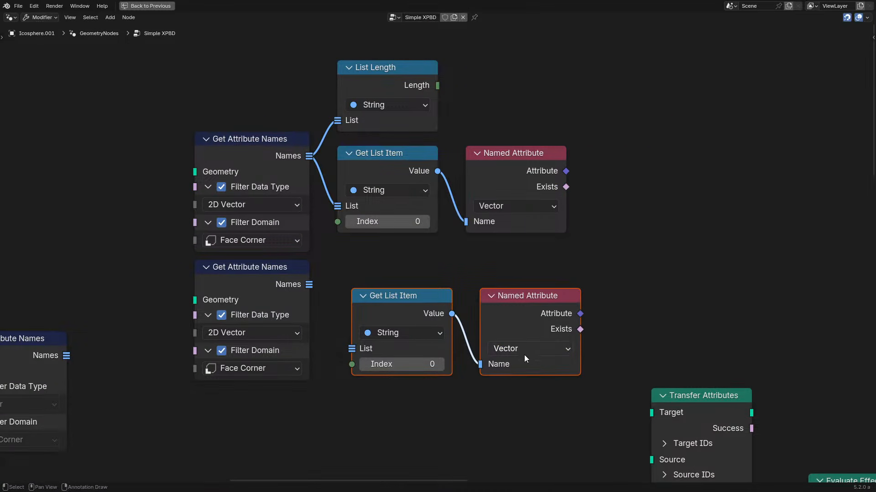
left_click(524, 355)
left_click(524, 355)
left_click(523, 355)
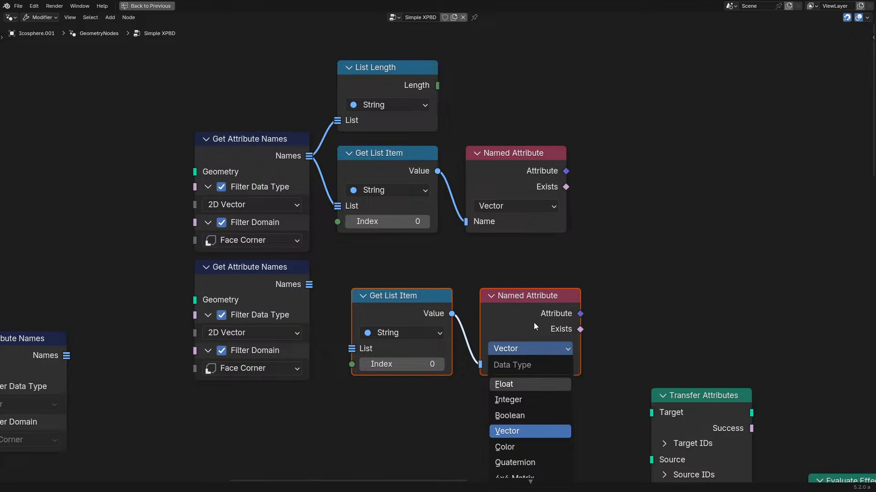
left_click(528, 350)
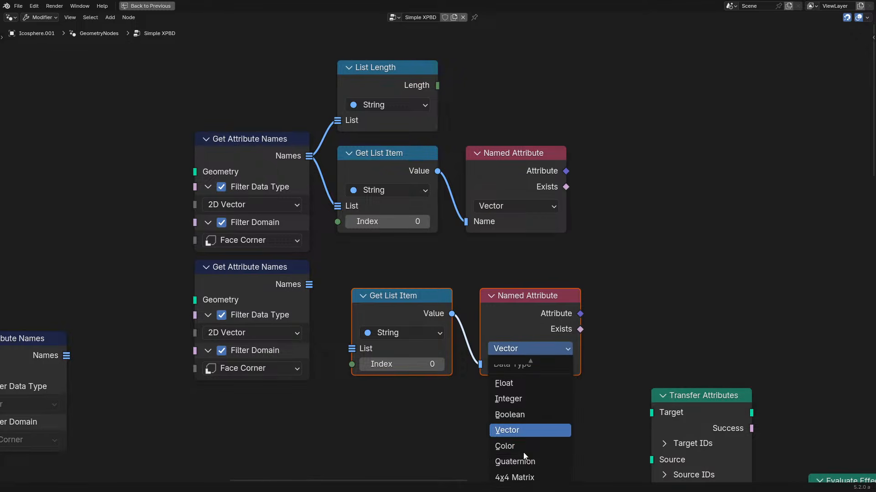
scroll(547, 346, "up", 1)
left_click(560, 363)
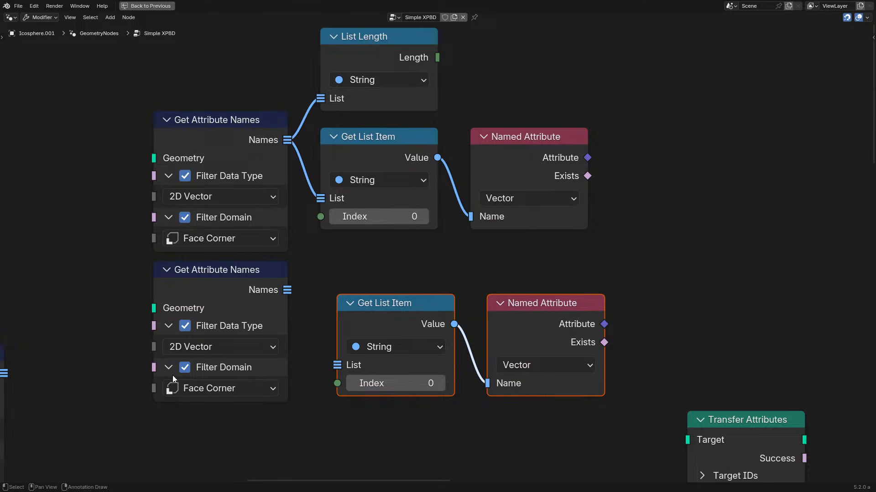
- Compare the data type options of the lower Get Attribute Names node with those of the lower Named Attribute node
left_click(205, 336)
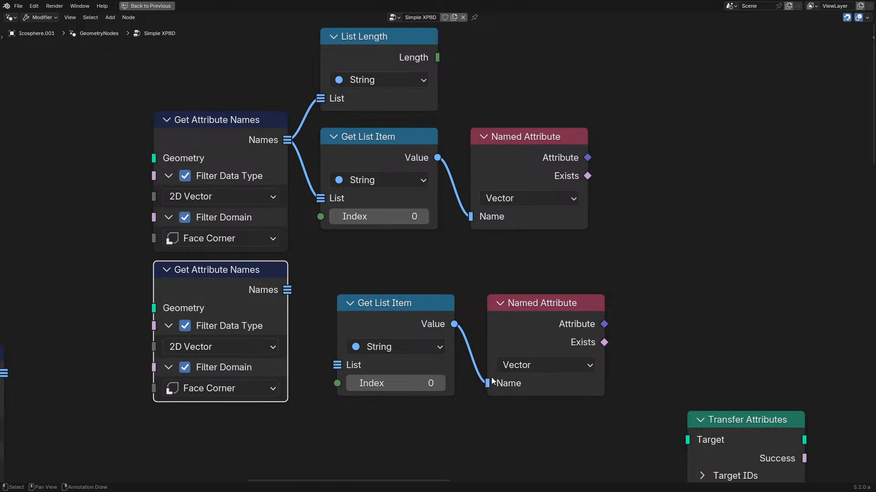
left_click(530, 364)
left_click(223, 347)
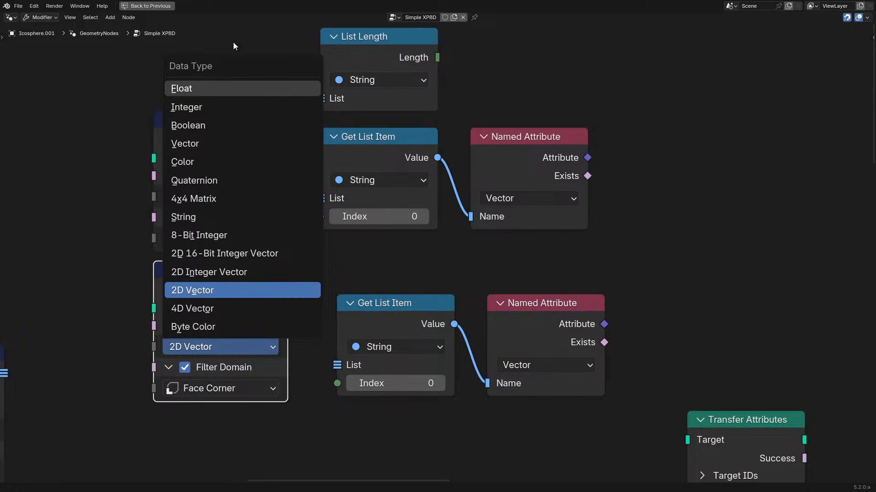
left_click(503, 364)
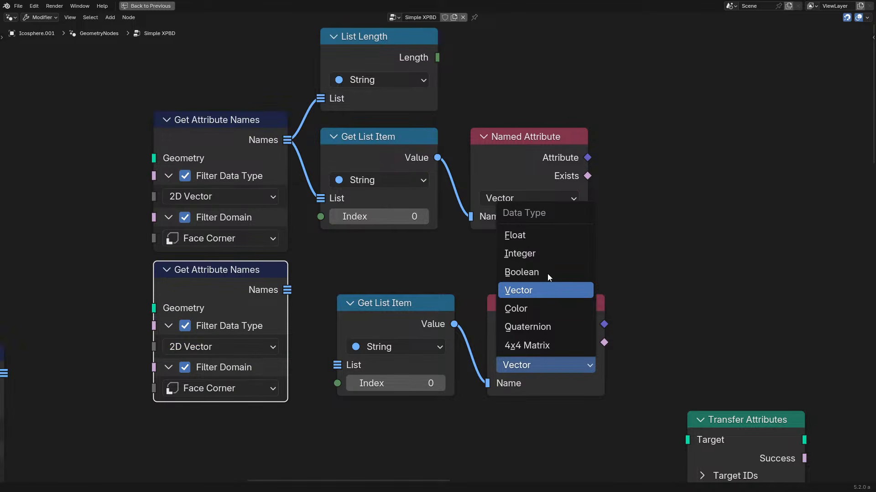
left_click(241, 344)
left_click(241, 341)
left_click(555, 364)
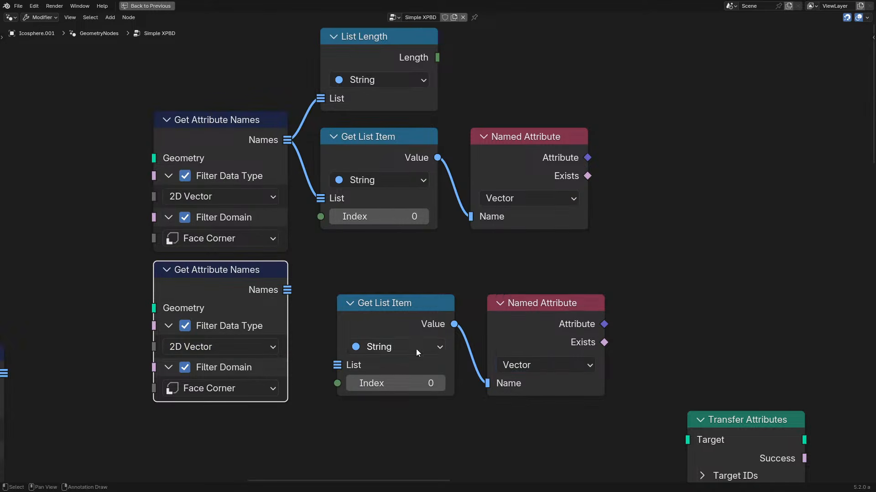
- Connect the lower Get Attribute Names output to the copied Get List Item, and add a Store Named Attribute node above Transfer Attributes
left_click_drag(287, 290, 337, 365)
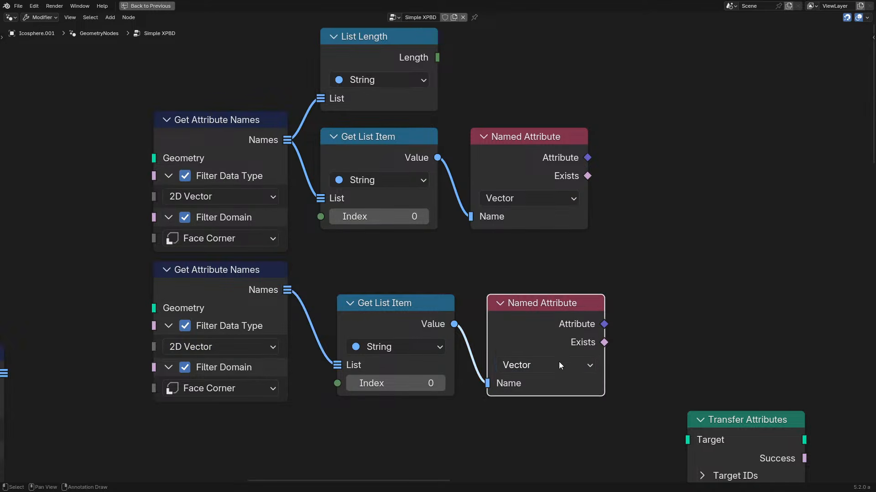
left_click(559, 364)
scroll(662, 181, "down", 1)
key("q")
left_click(629, 234)
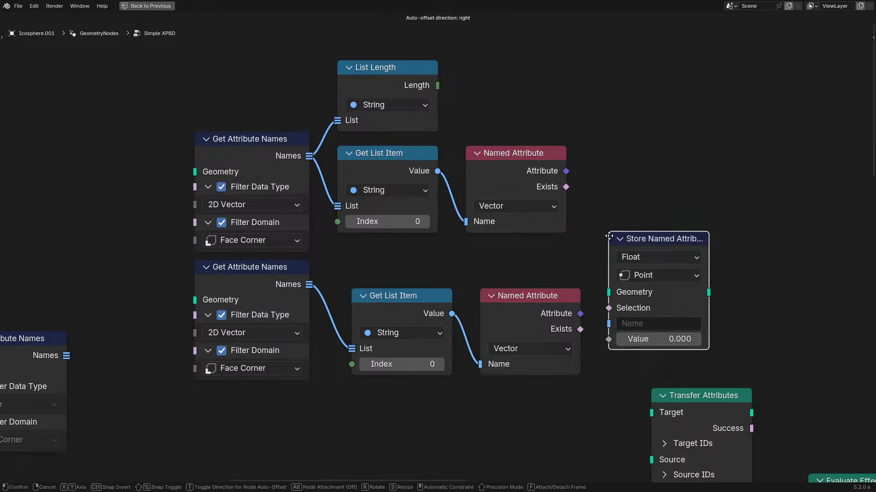
left_click(647, 223)
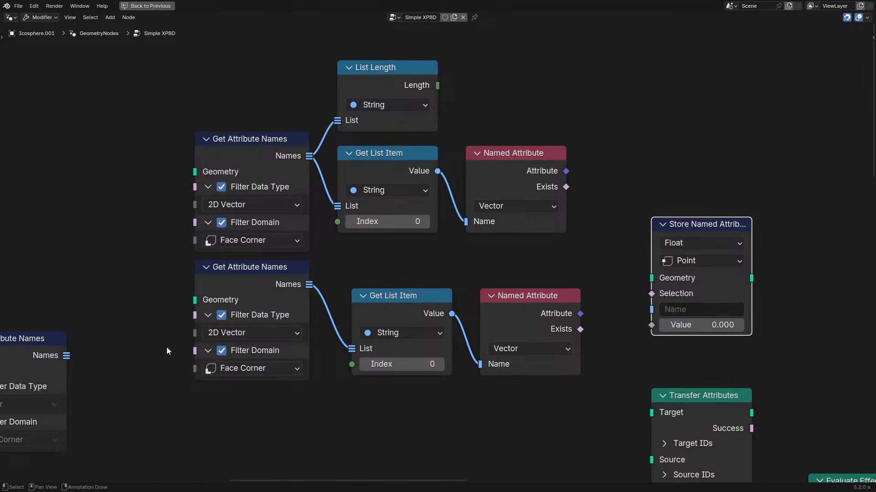
left_click_drag(177, 266, 872, 344)
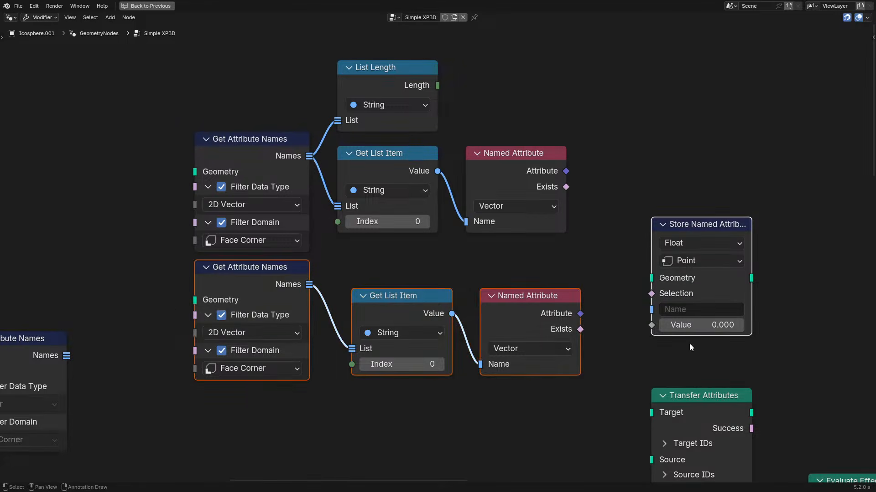
key("g")
right_click(660, 280)
left_click(263, 290)
key("g")
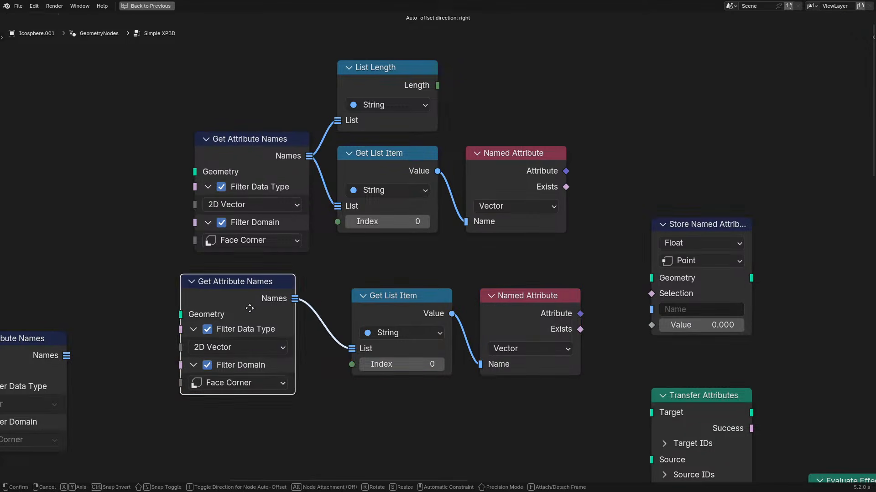
right_click(222, 252)
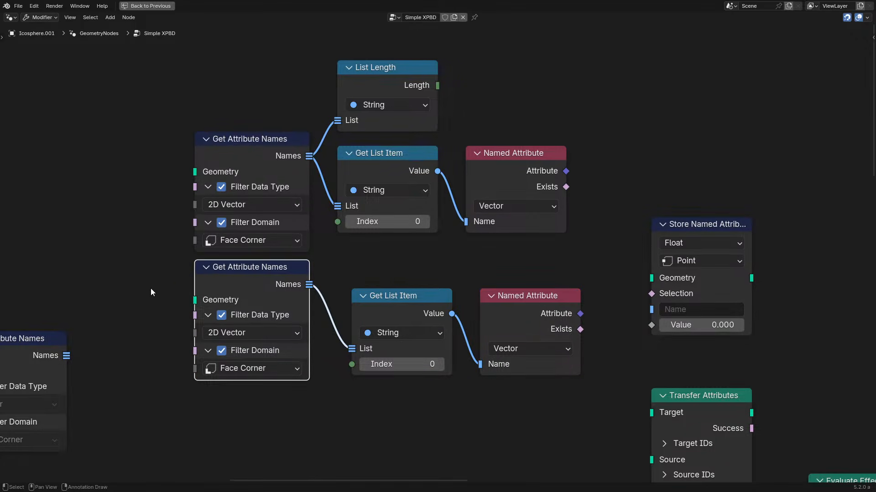
left_click_drag(150, 288, 748, 356)
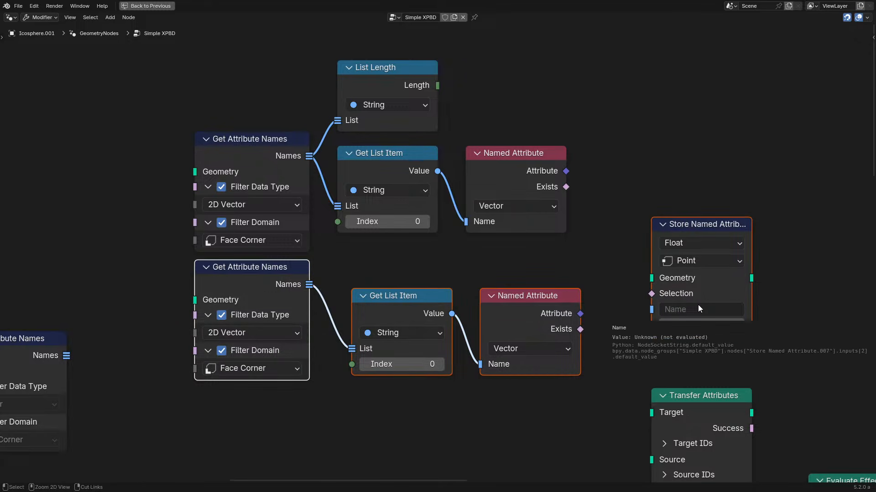
left_click(294, 268)
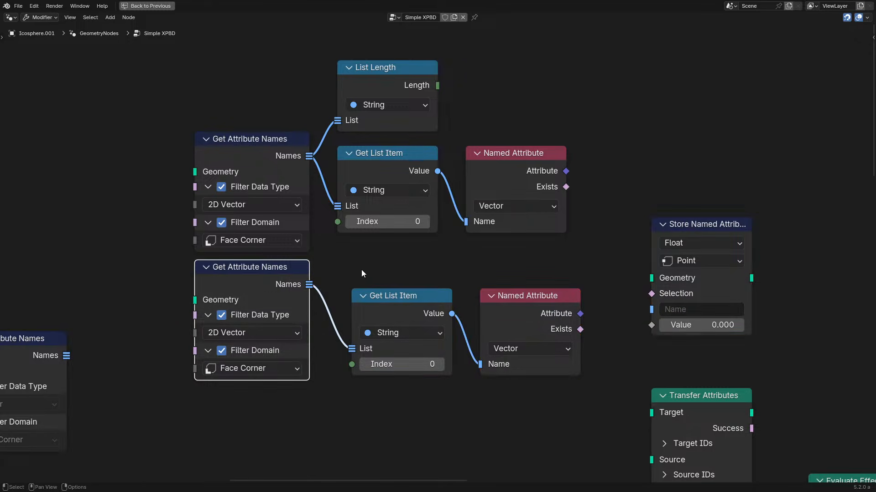
- Place Store Named Attribute beside the lower Named Attribute node and line both up level with the lower Get List Item
scroll(578, 261, "up", 4)
middle_click_drag(578, 260, 392, 208)
left_click_drag(545, 166, 483, 225)
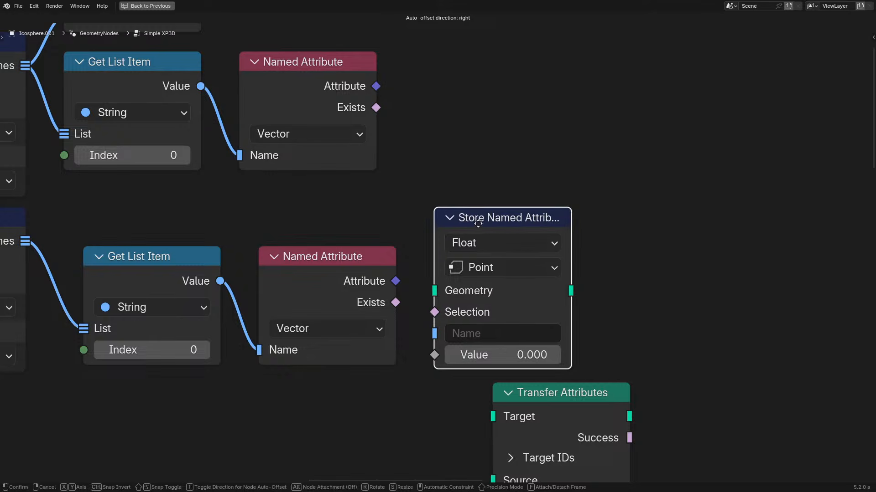
left_click_drag(338, 256, 353, 219)
left_click_drag(388, 374, 606, 195)
left_click_drag(566, 231, 587, 216)
left_click_drag(541, 196, 587, 186)
left_click_drag(367, 352, 557, 235)
key("g")
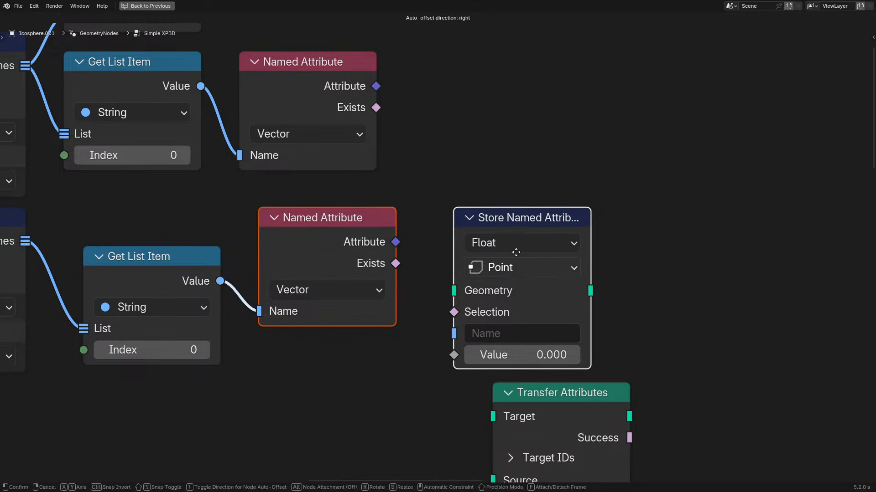
left_click(515, 247)
key("g")
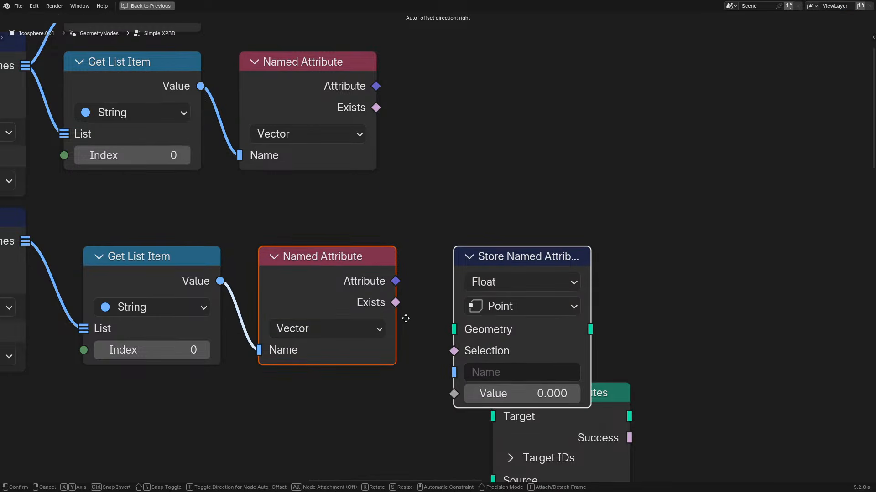
left_click(405, 319)
- Move the lower Get List Item, Named Attribute and Store Named Attribute nodes up level with the lower Get Attribute Names
left_click_drag(504, 261, 486, 260)
left_click_drag(163, 220, 571, 353)
key("g")
left_click(506, 264)
middle_click_drag(264, 277, 510, 257)
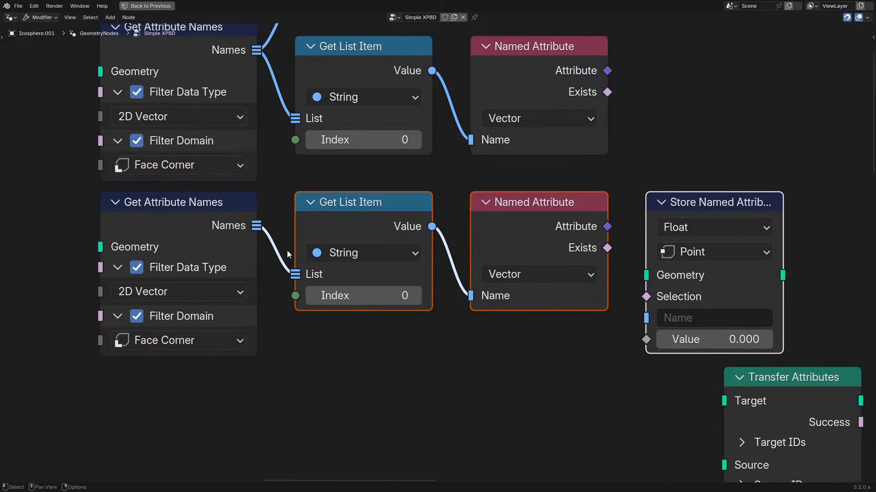
left_click(329, 253)
left_click(329, 253)
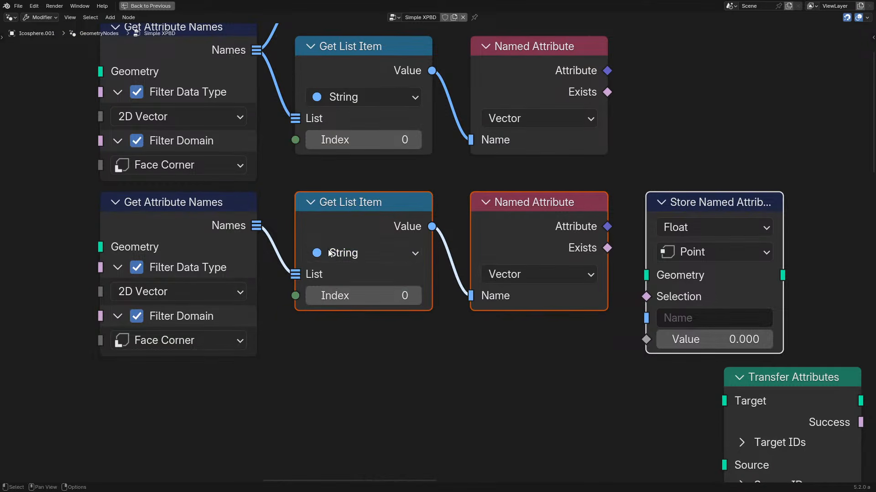
left_click(371, 263)
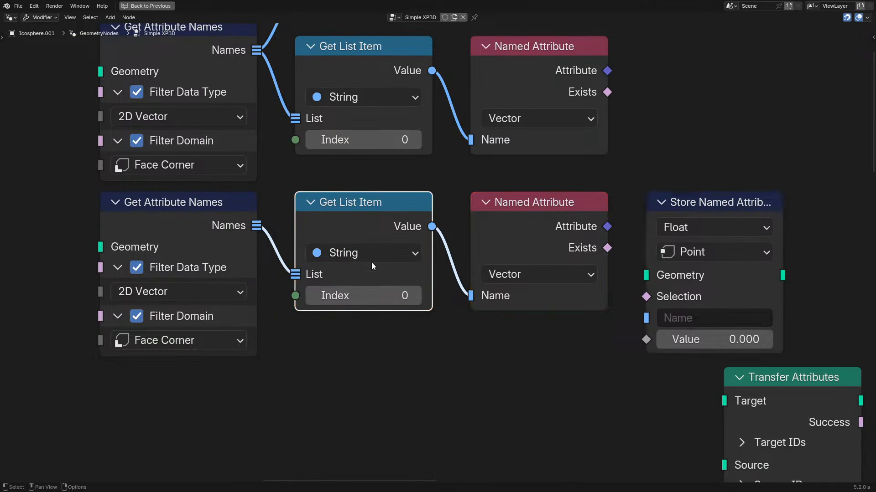
left_click(376, 254)
left_click(377, 255)
- Delete the whole lower demo row: Get Attribute Names, Get List Item, Named Attribute and Store Named Attribute
left_click_drag(356, 326, 719, 231)
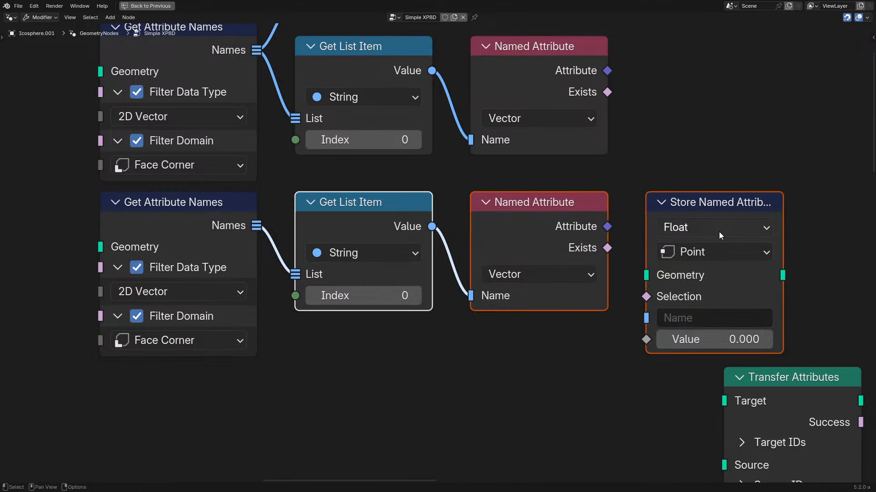
key("x")
left_click(180, 226)
key("x")
middle_click_drag(262, 157, 401, 317)
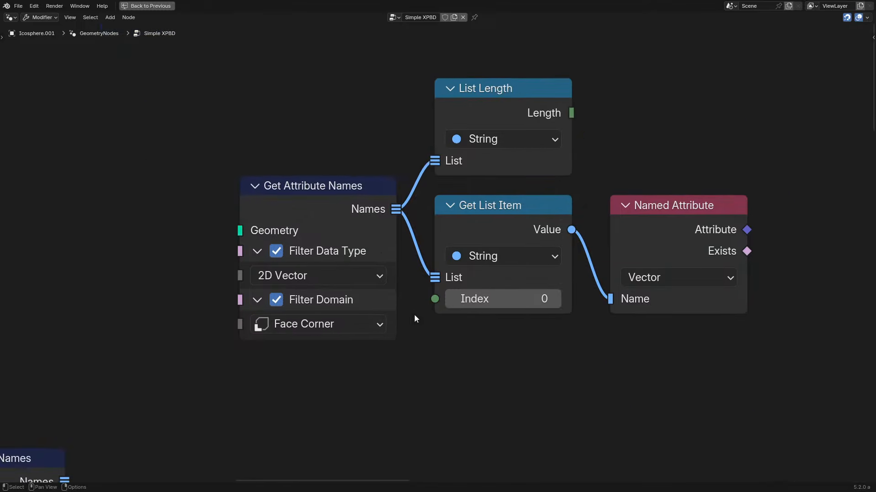
mouse_move(326, 186)
left_mouse_down()
mouse_move(260, 209)
mouse_move(316, 173)
left_mouse_up()
right_click(317, 173)
key("g")
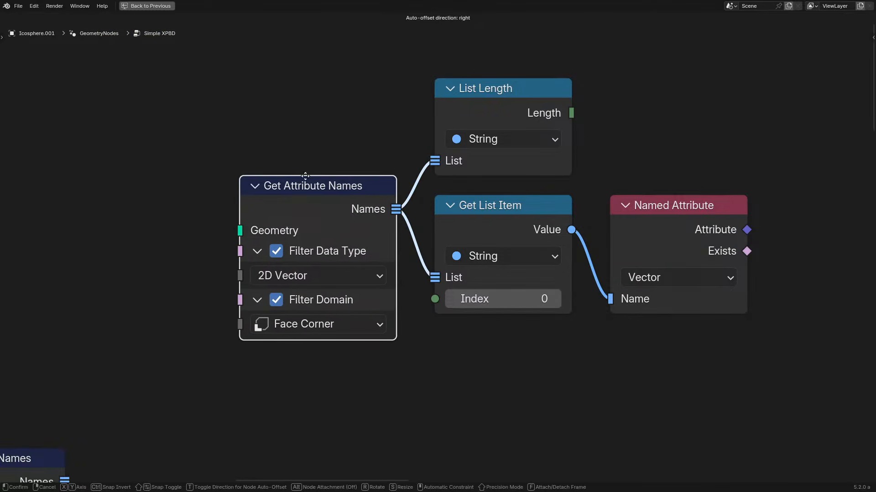
right_click(209, 198)
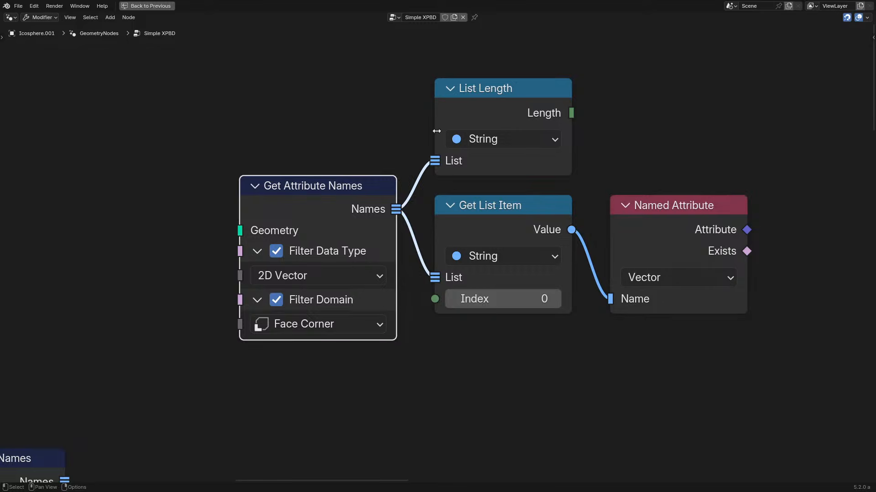
- Move the unfiltered Get Attribute Names node up level with the filtered one
scroll(383, 294, "down", 3)
left_click_drag(189, 359, 220, 213)
scroll(379, 111, "up", 1)
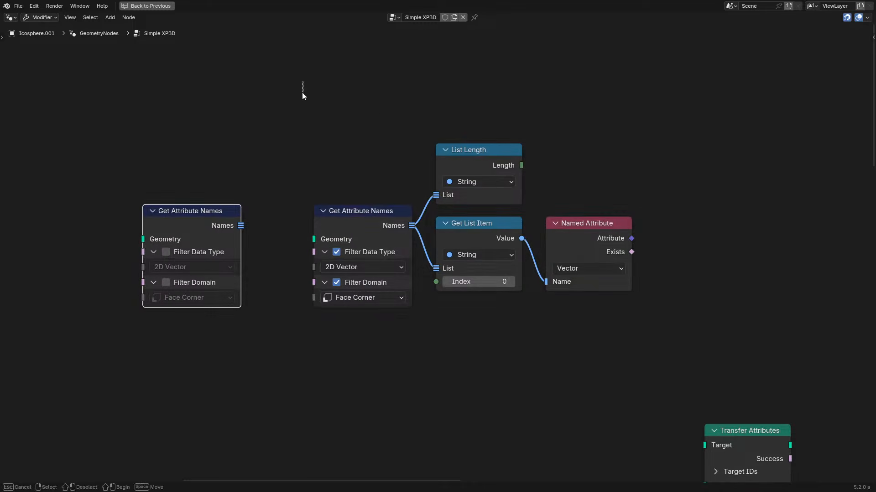
left_click_drag(302, 81, 681, 332)
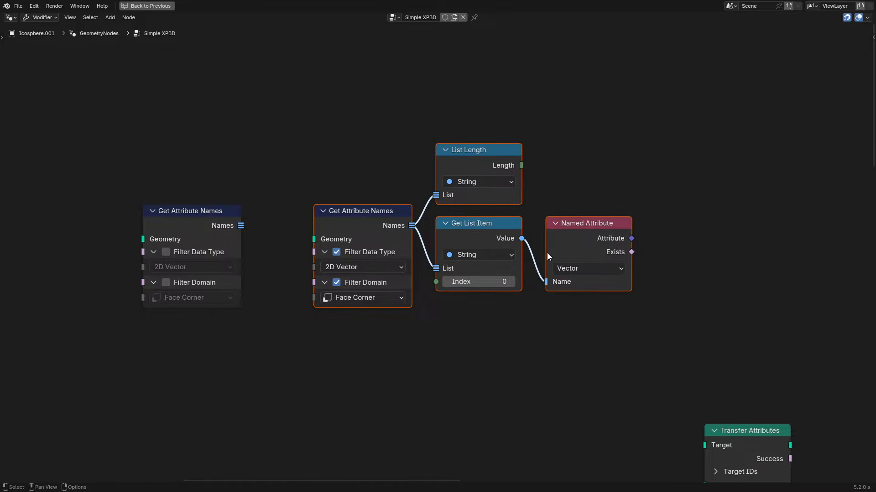
key("g")
right_click(493, 190)
left_click(594, 223)
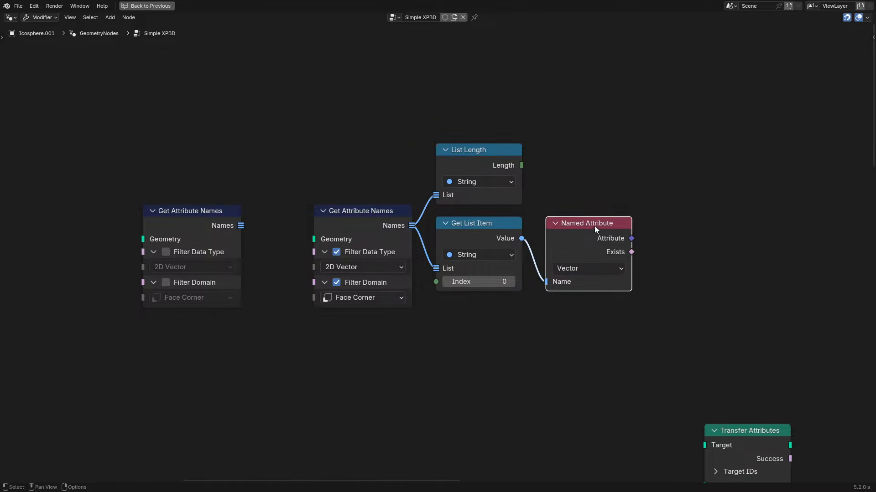
key("g")
right_click(636, 213)
left_click_drag(401, 175, 751, 329)
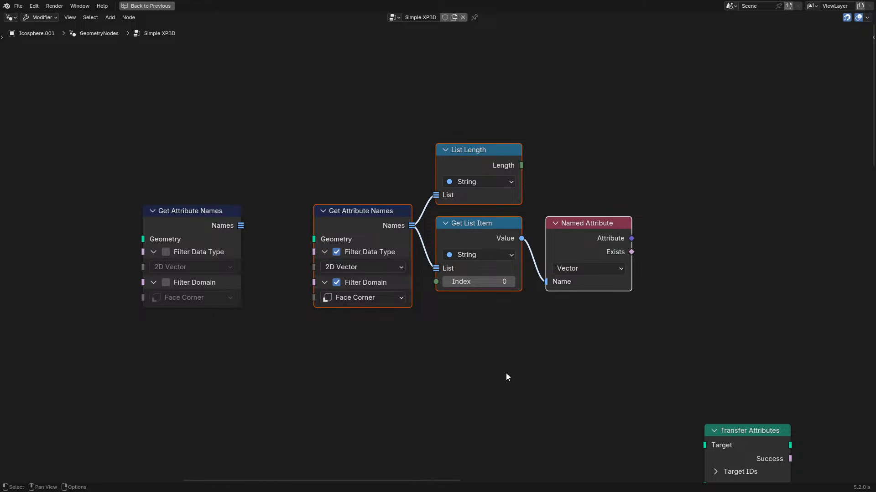
- Move both Get Attribute Names nodes, List Length and Get List Item down, away from the Named Attribute node
scroll(509, 360, "down", 2)
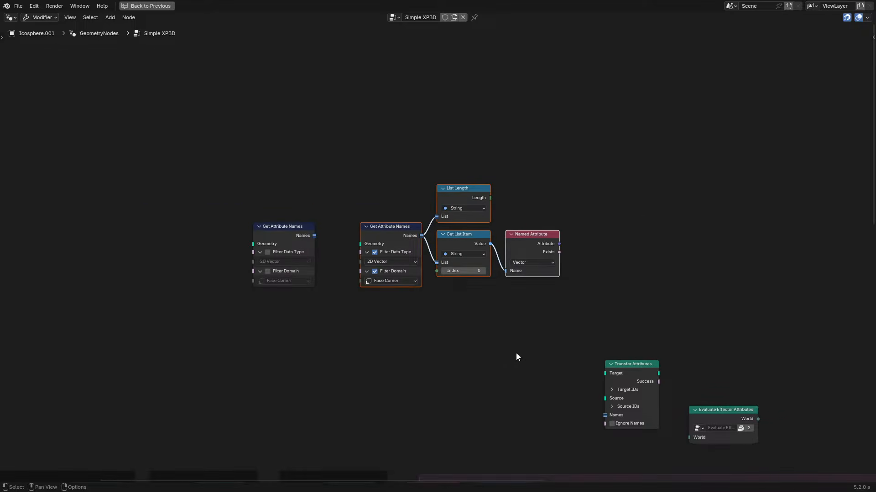
left_click_drag(253, 168, 504, 302)
middle_click_drag(501, 294, 496, 243, "shift")
key("g")
left_click(481, 288)
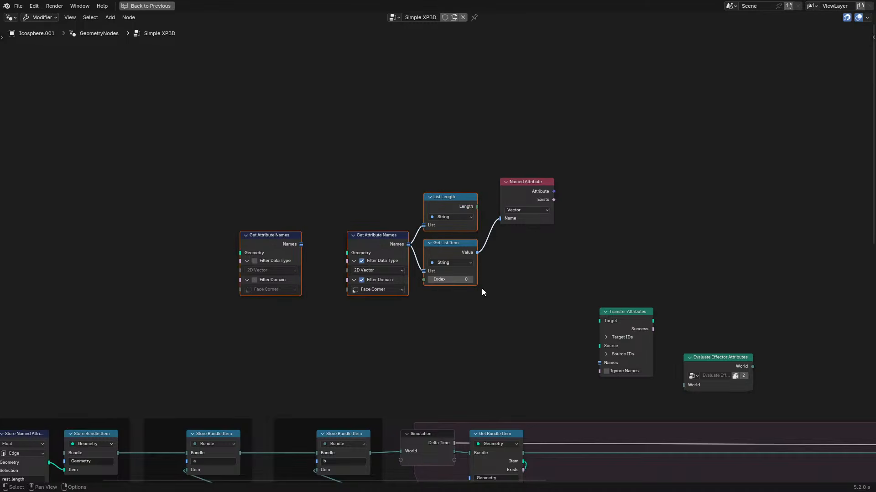
- Delete only the unfiltered Get Attribute Names node, keeping the filtered node and its list nodes
key("x")
key("ctrl+z")
left_click(278, 237)
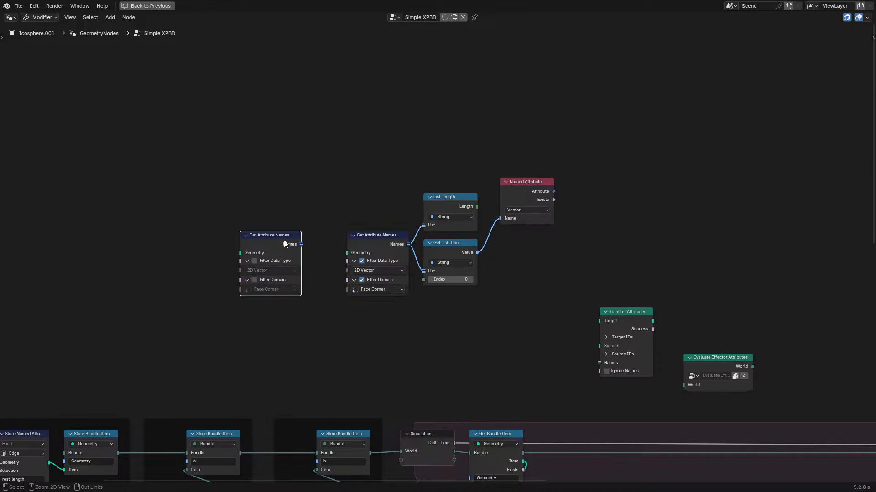
key("x")
- Move the filtered Get Attribute Names, List Length and Get List Item nodes up beside Named Attribute
left_click_drag(322, 152, 534, 371)
key("g")
left_click(483, 286)
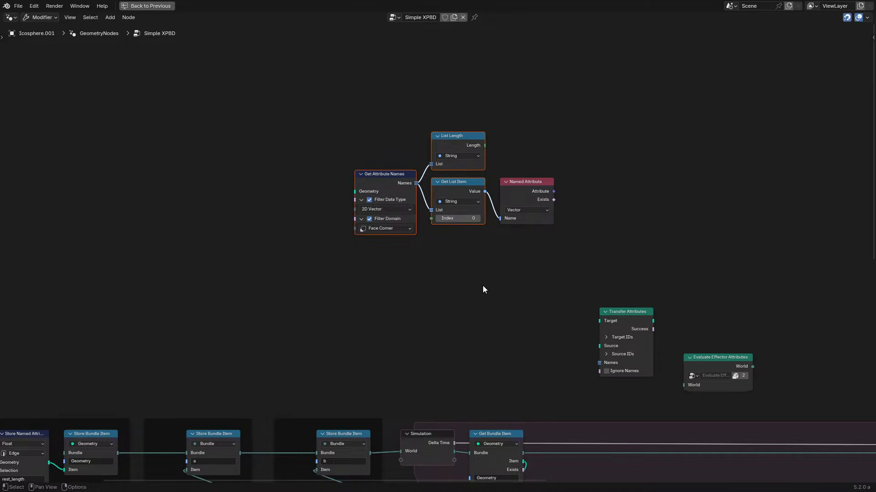
key("KP_Decimal")
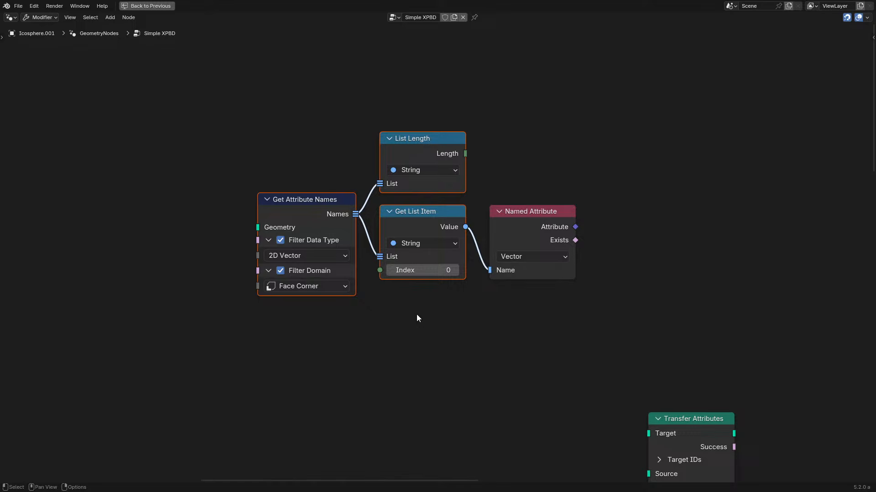
- Review the framed node chain inside the simulation zone between Get Bundle Item and Store Bundle Item
scroll(417, 318, "down", 10)
middle_click_drag(464, 373, 167, 122)
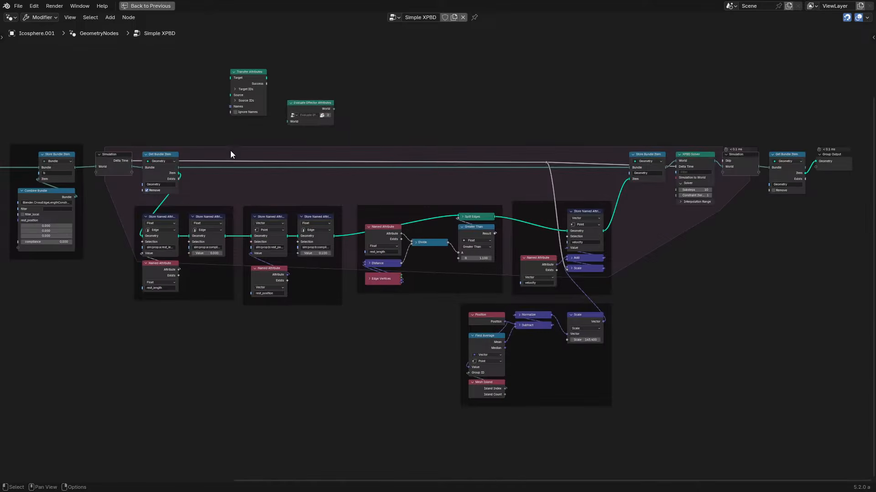
scroll(408, 206, "up", 4)
middle_click_drag(408, 207, 399, 188)
left_click(34, 190)
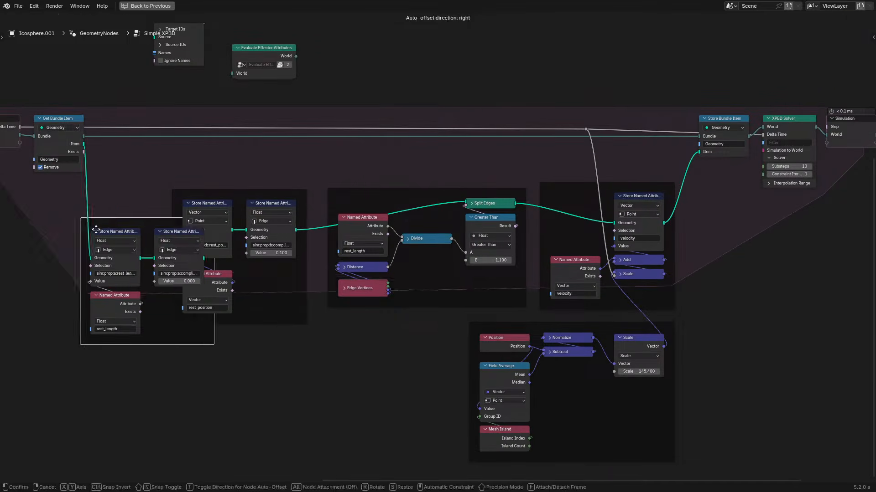
left_click_drag(89, 446, 648, 216)
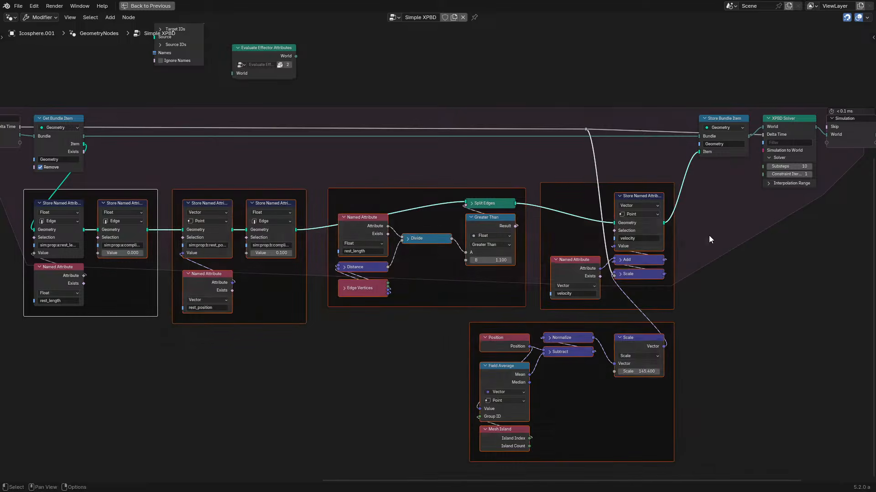
key("g")
right_click(730, 200)
left_click(723, 228)
scroll(549, 203, "down", 4)
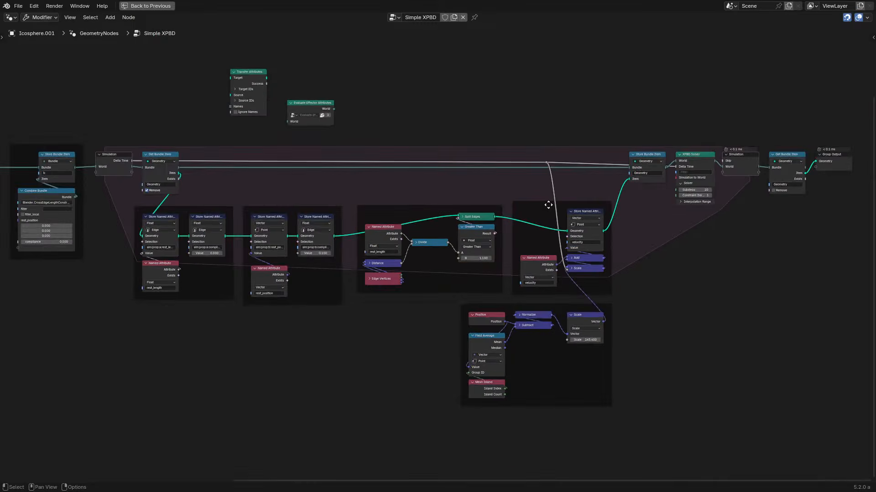
- Review the Simple XPBD node tree from the Group Input constraint bundles through the simulation zone to the Group Output
scroll(590, 178, "up", 2)
middle_click_drag(174, 227, 758, 221)
scroll(556, 180, "up", 4)
scroll(557, 183, "down", 2)
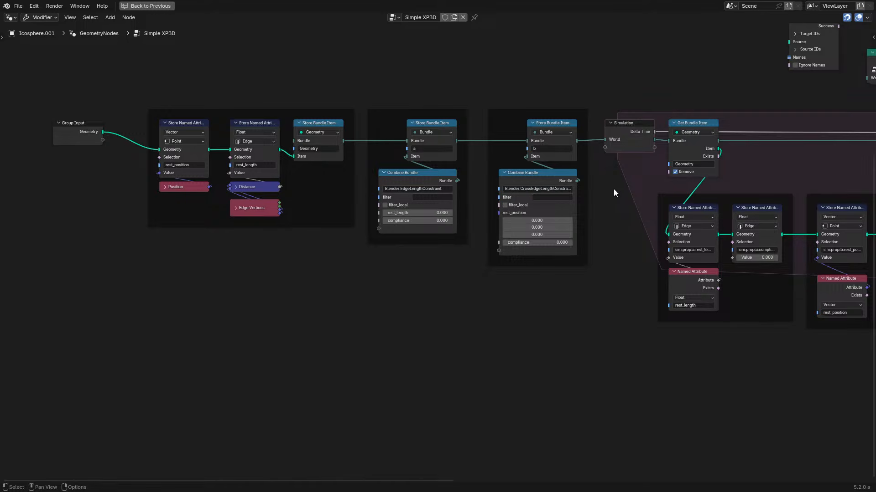
scroll(592, 201, "up", 1)
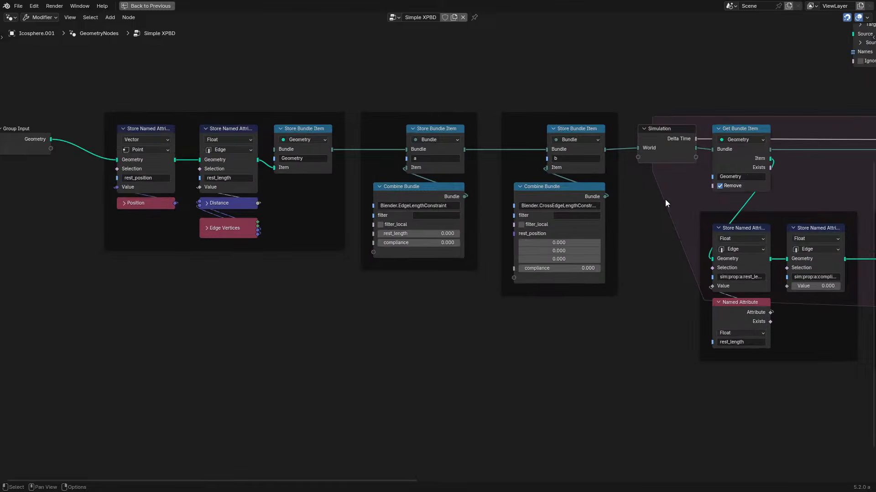
middle_click_drag(765, 312, 229, 278)
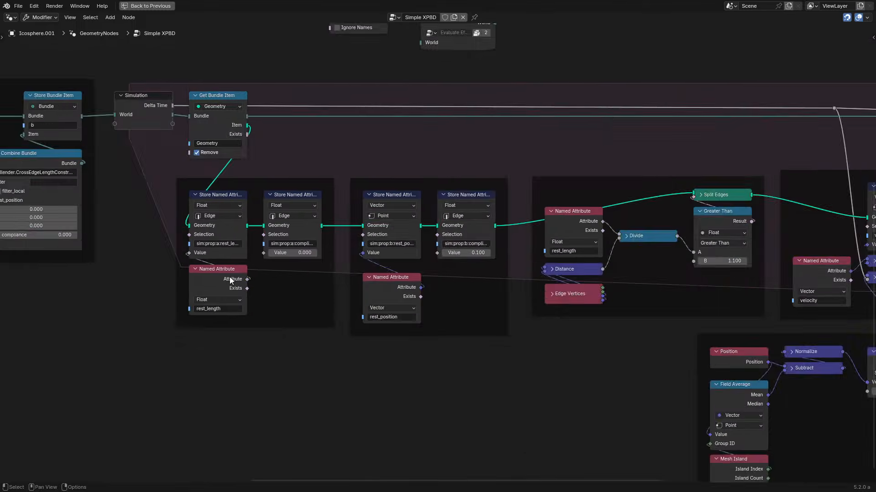
middle_click_drag(536, 311, 330, 258)
scroll(431, 249, "down", 1)
middle_click_drag(563, 254, 234, 293)
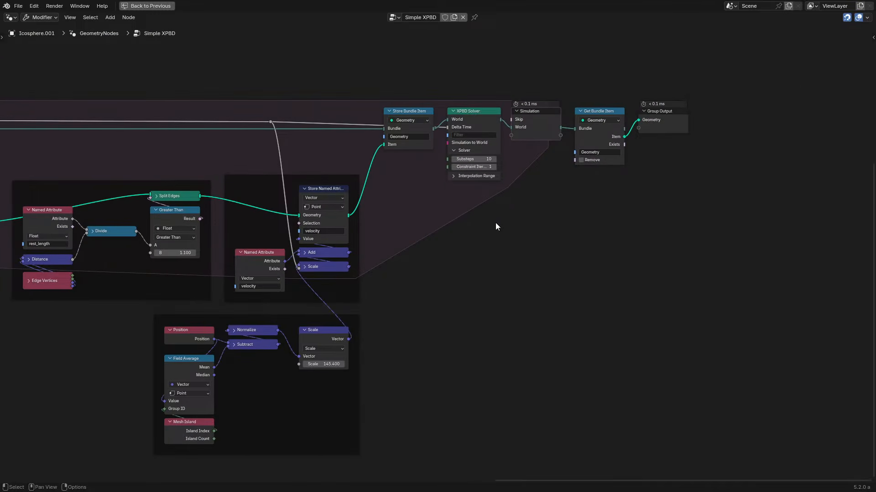
- Restore the full workspace layout and play the tearing sphere simulation, restarting playback from frame 0
key("ctrl+space")
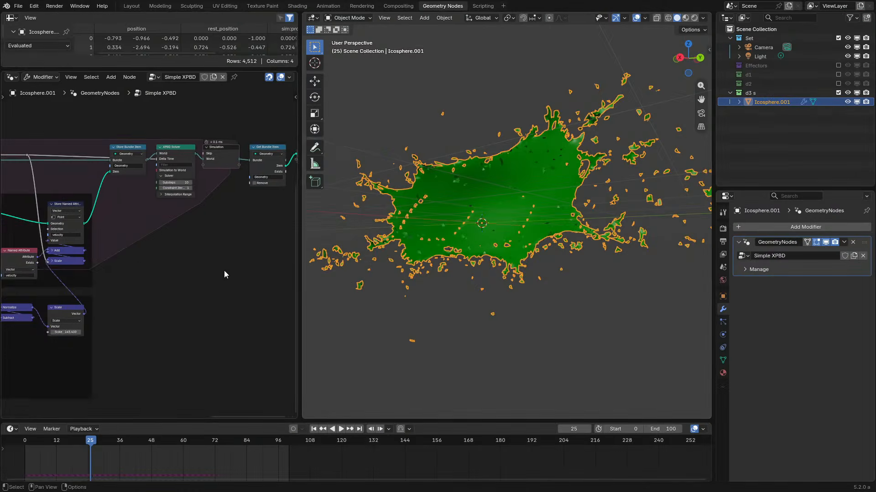
key("space")
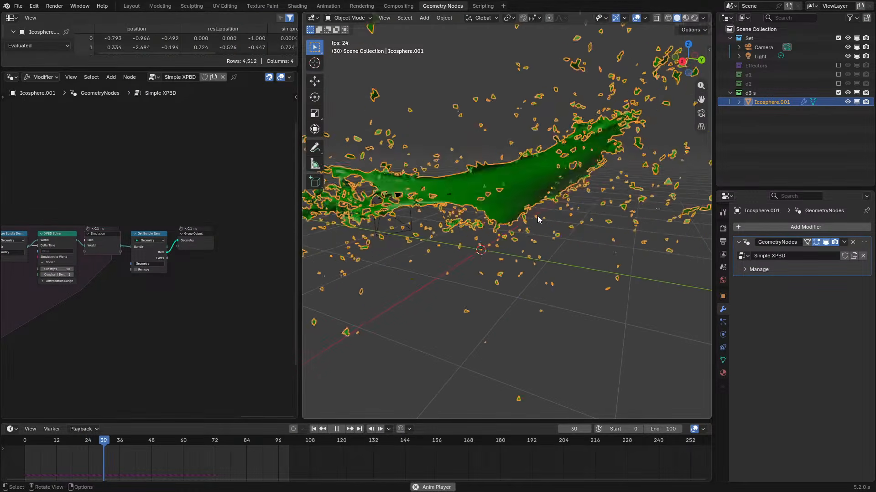
left_click(23, 443)
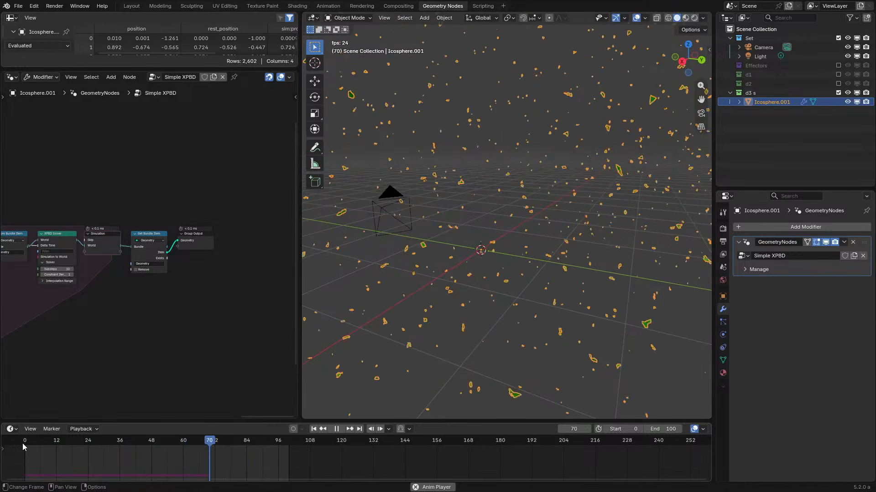
left_click(23, 443)
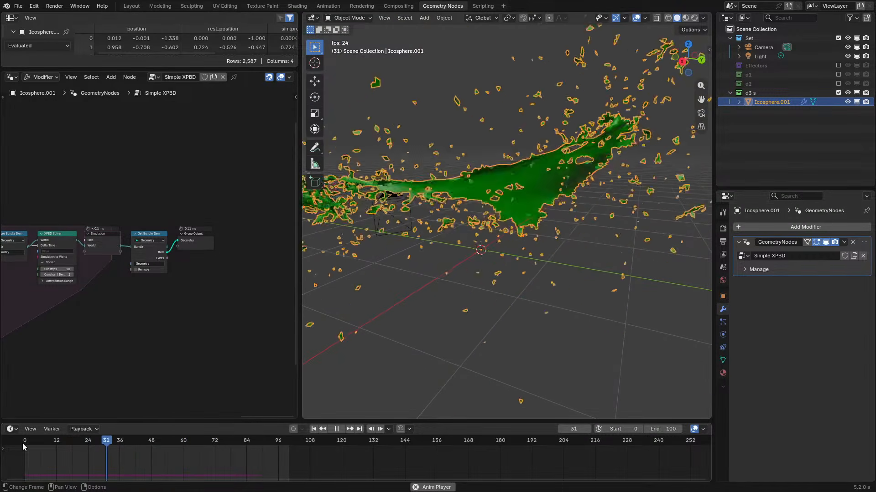